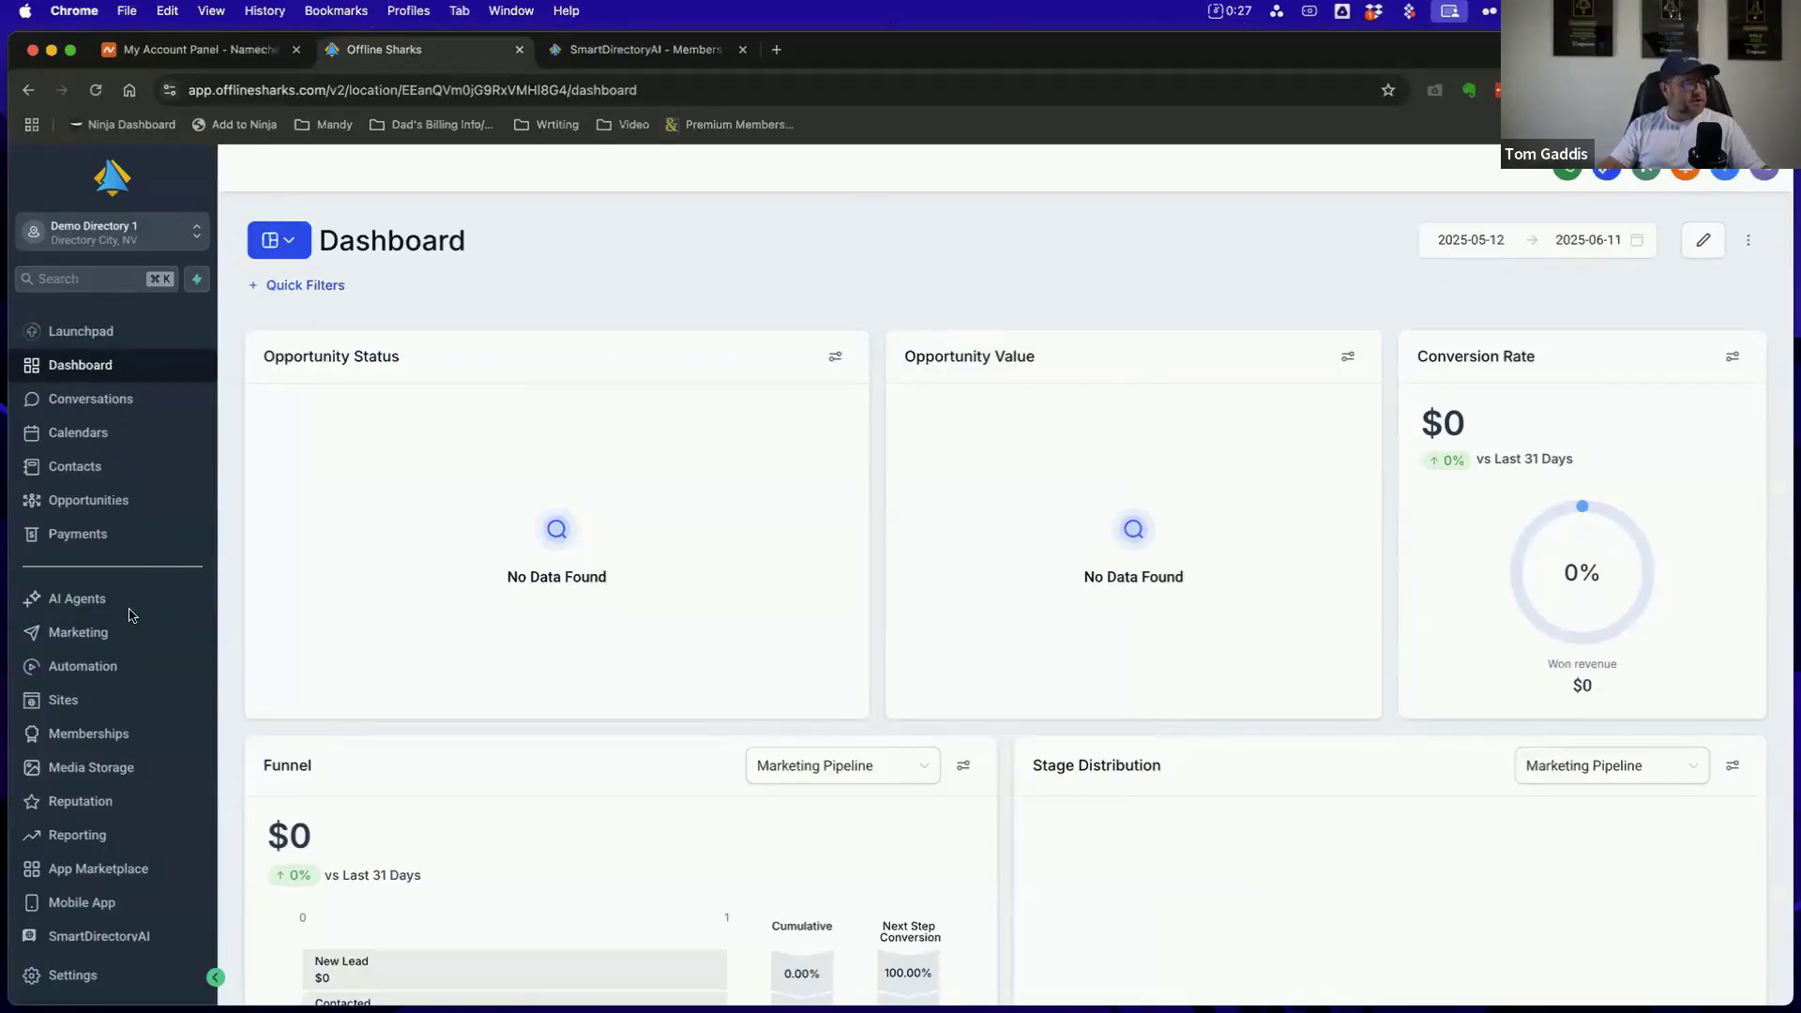
Open the Email Services settings for the Demo Directory 1 account
scroll(113, 605, "down", 1)
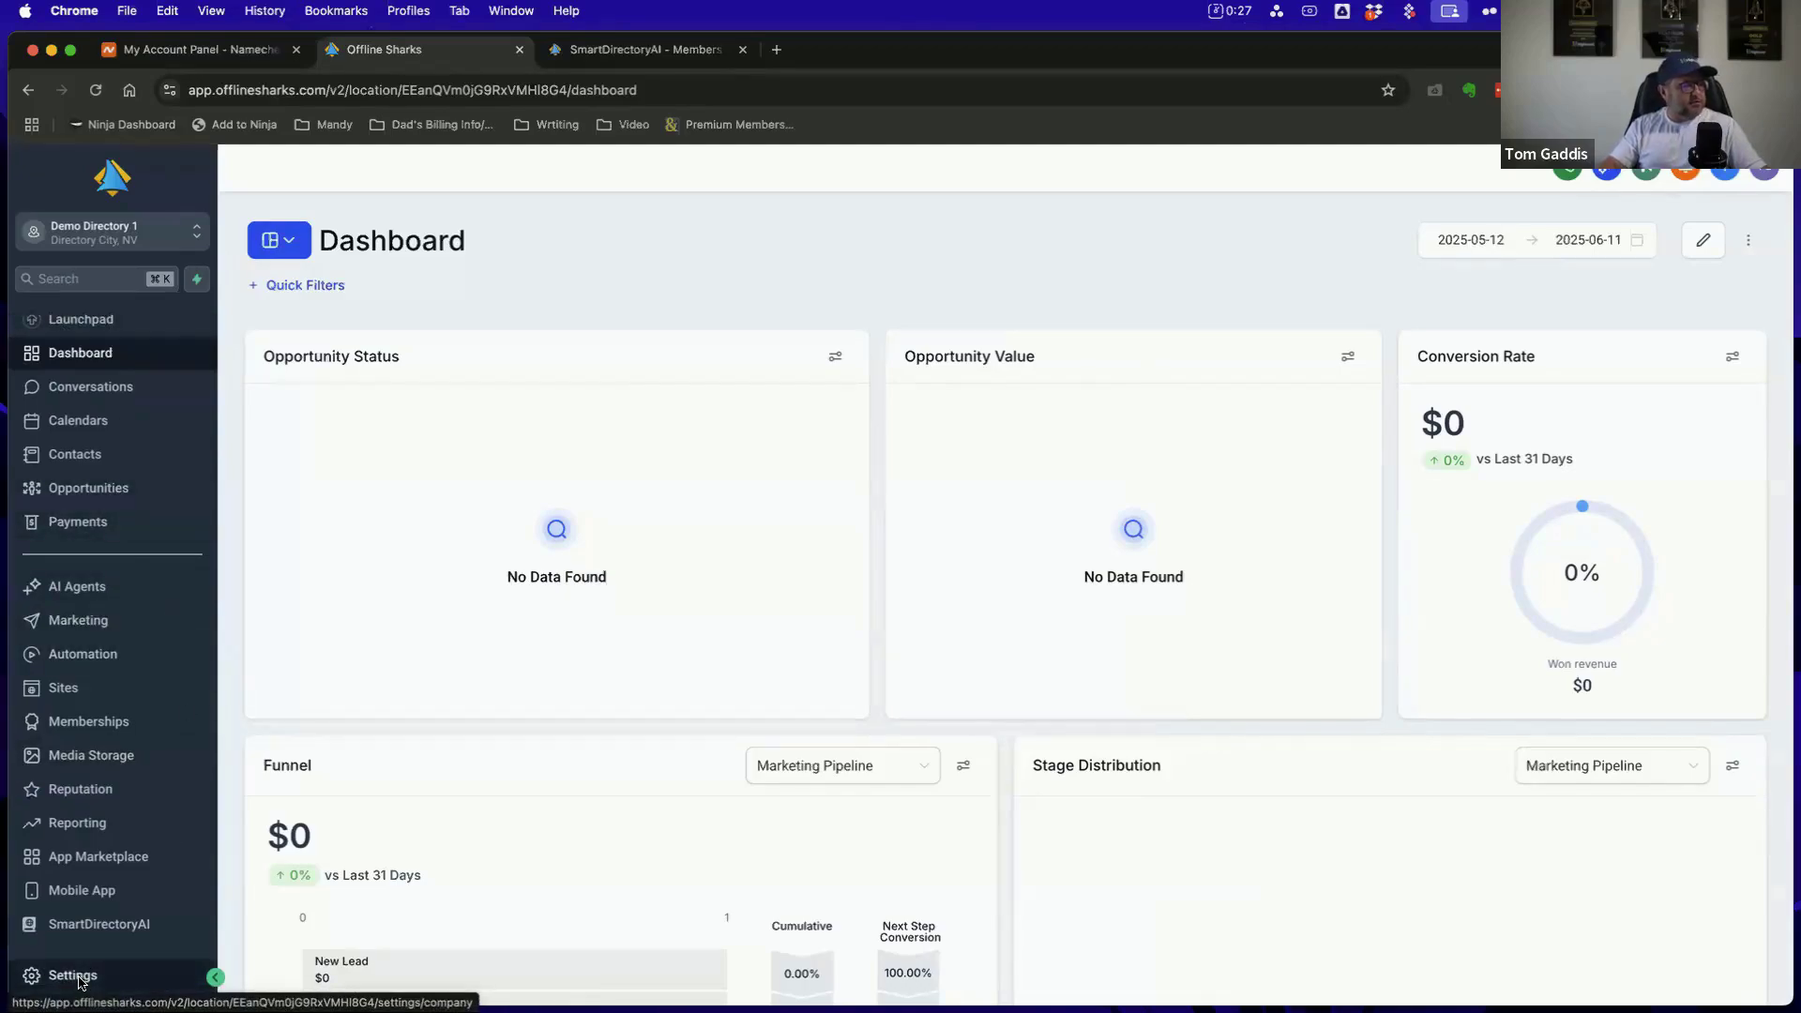
left_click(74, 976)
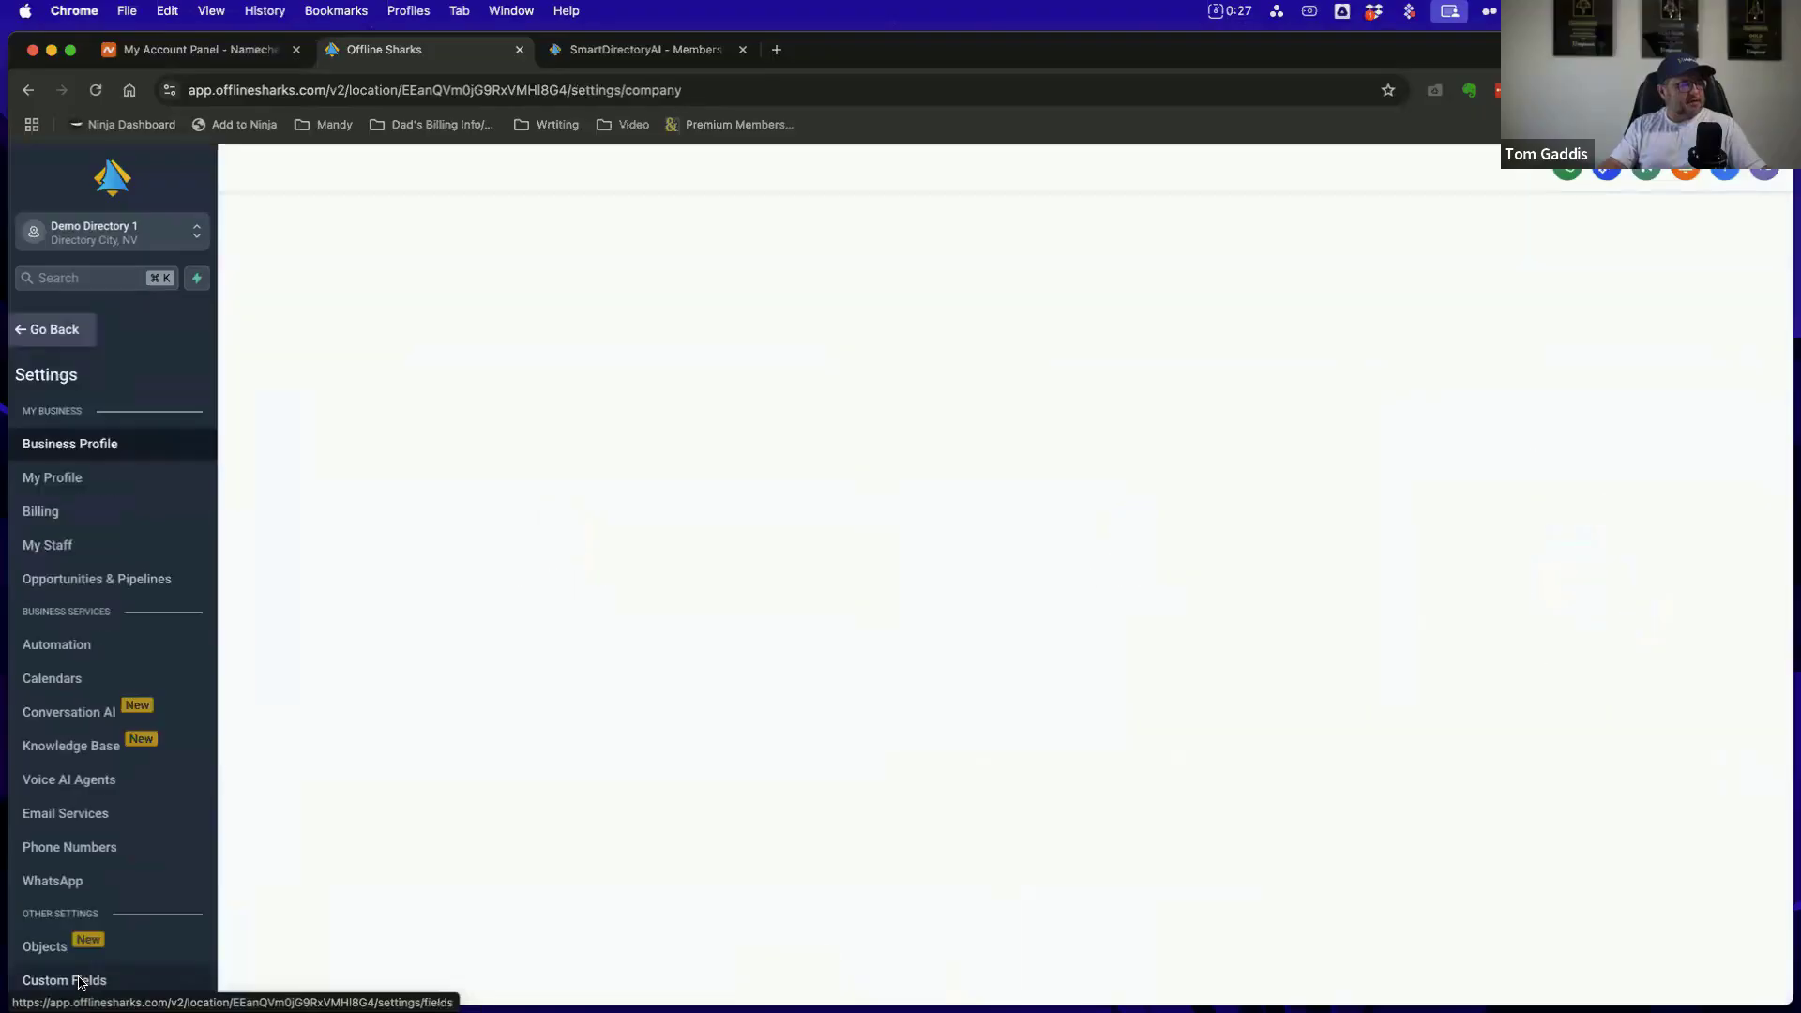
scroll(141, 450, "down", 3)
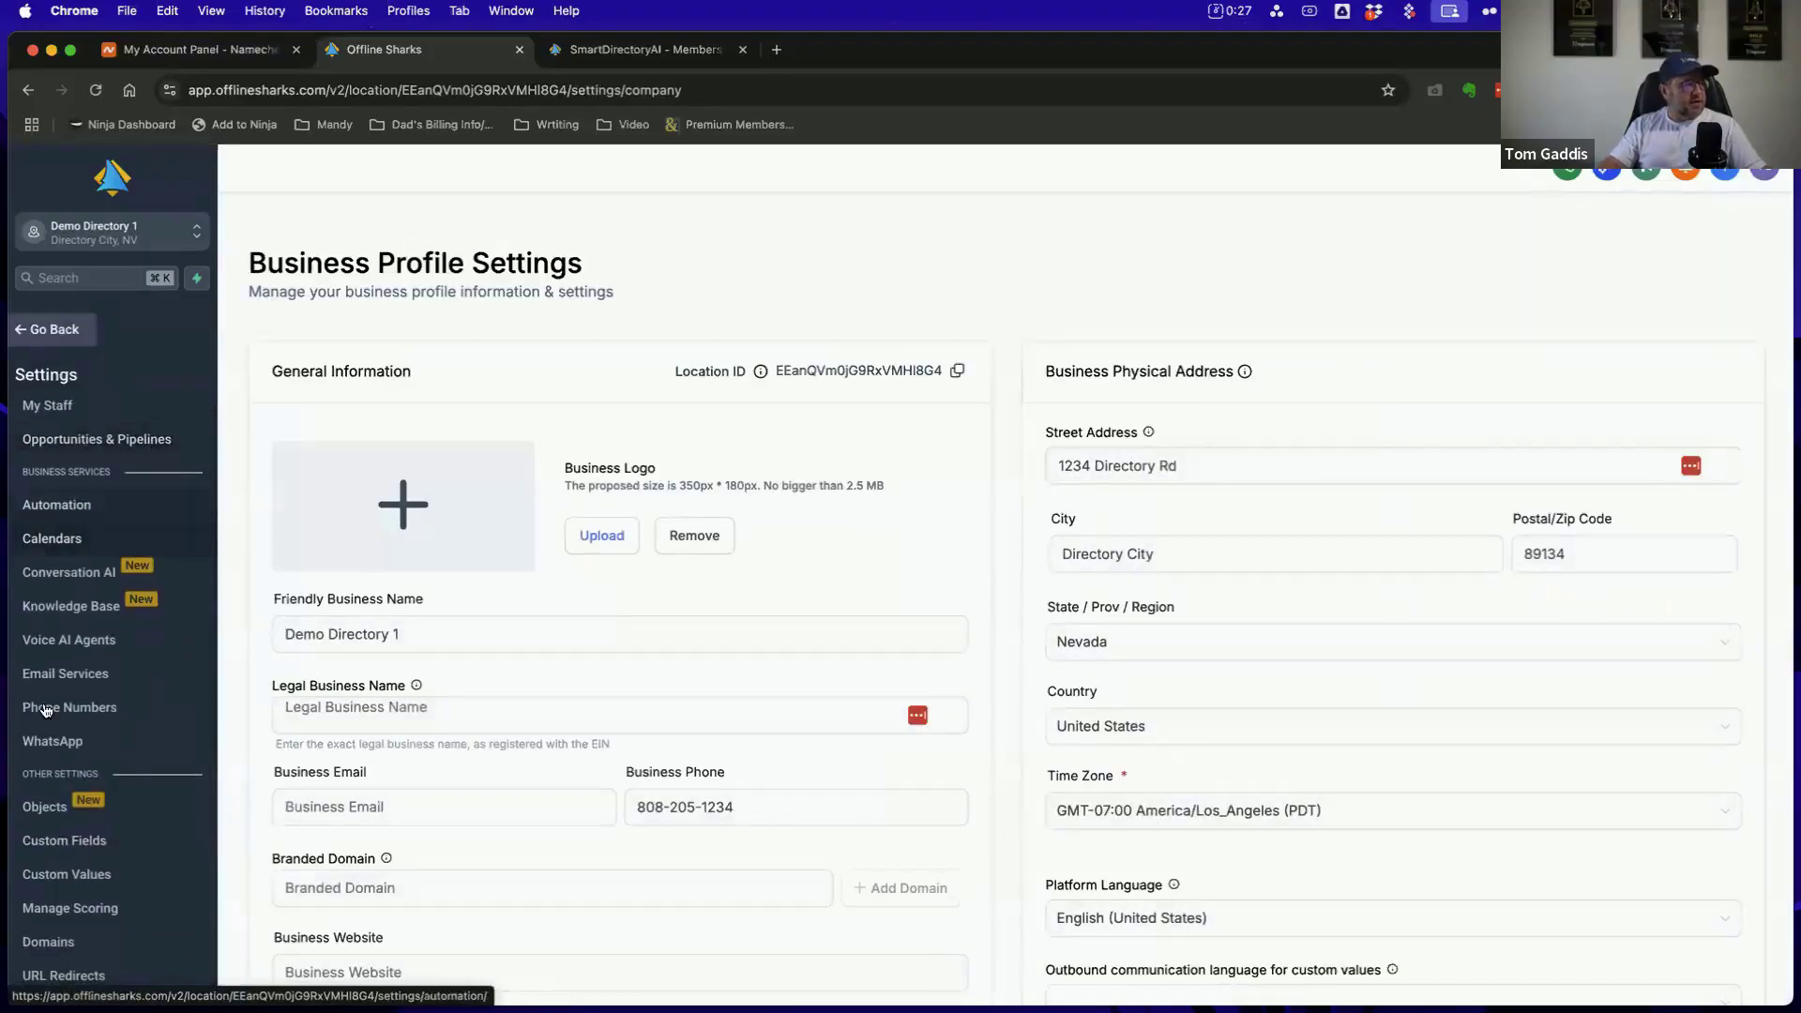
left_click_drag(22, 471, 115, 475)
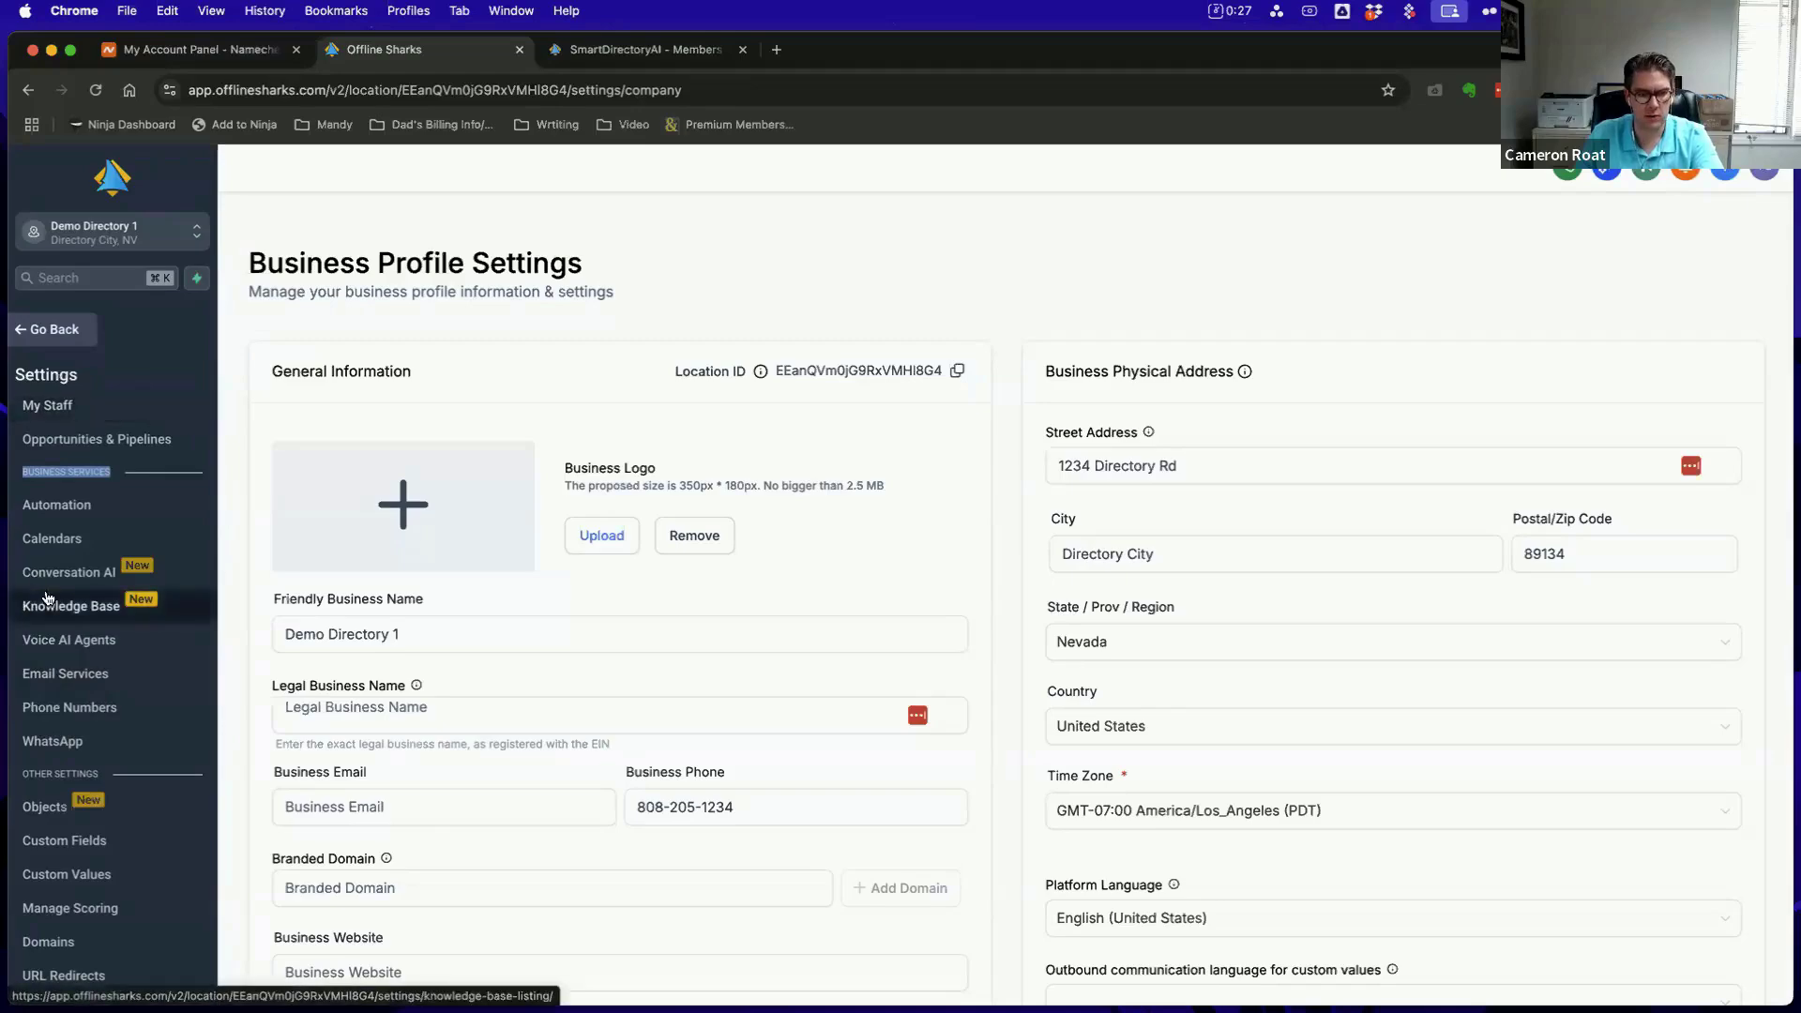
left_click(77, 671)
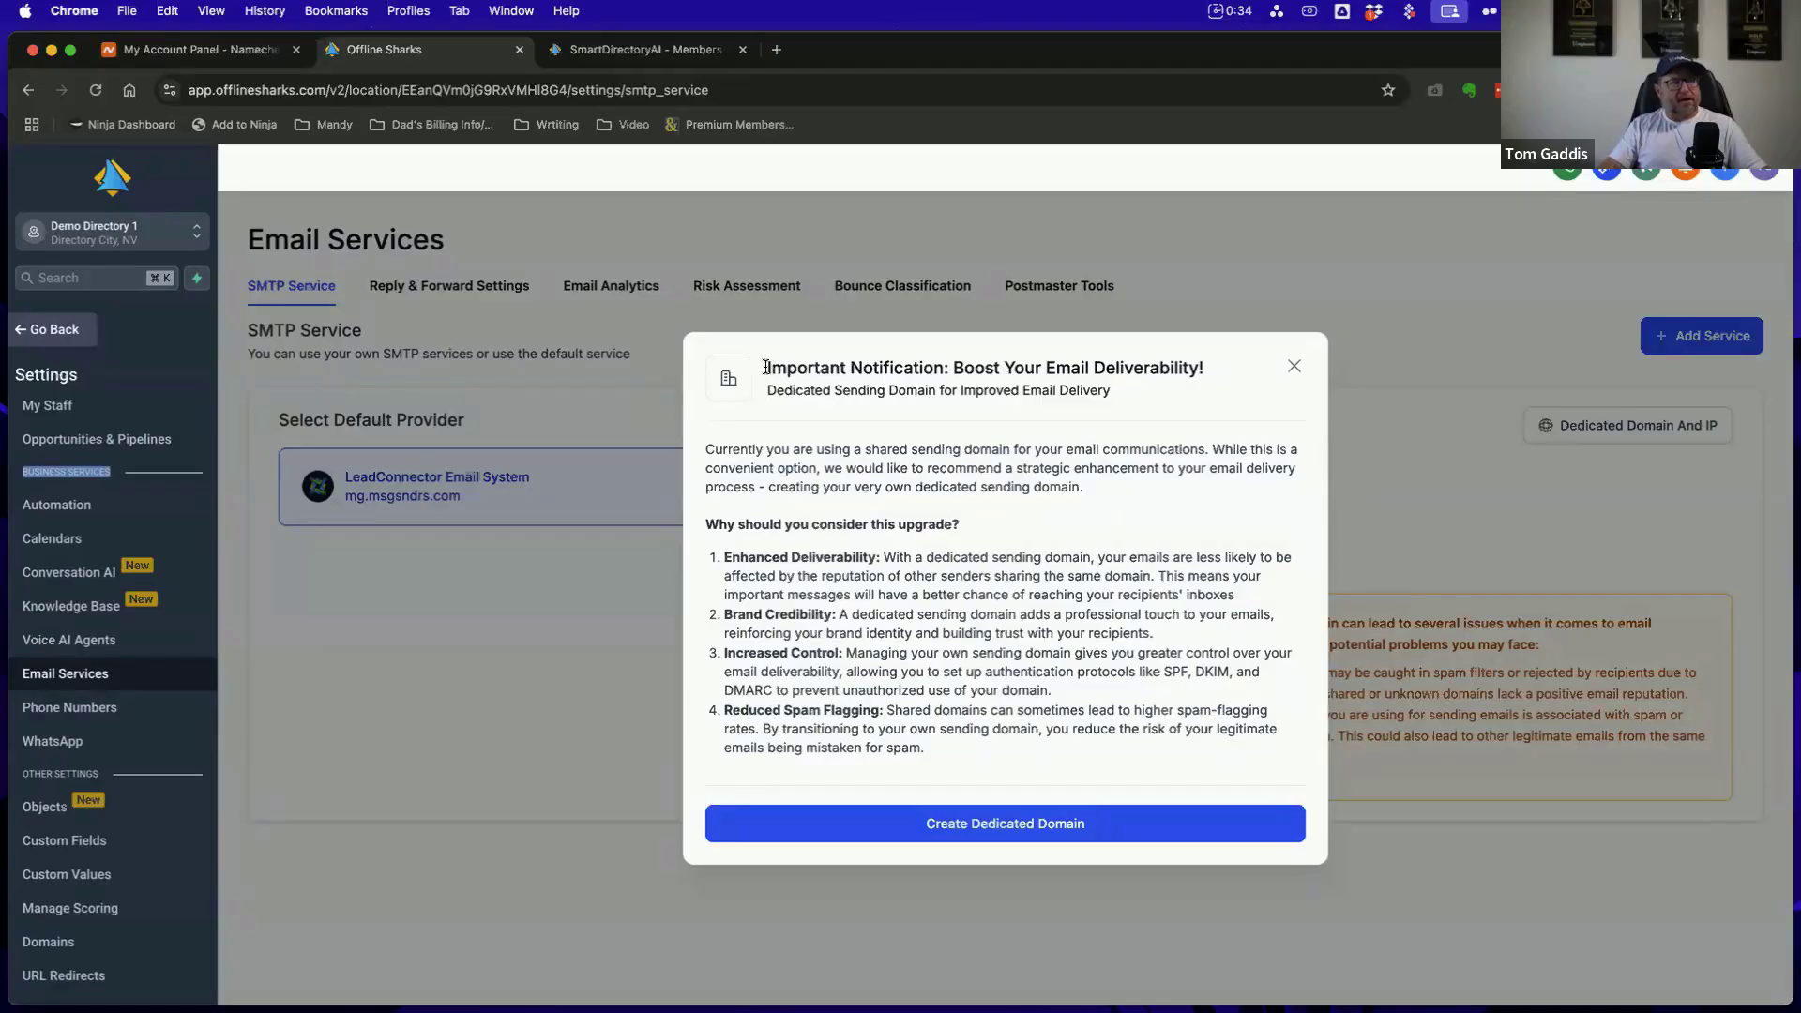
Read the dedicated sending domain notification, dismiss it, and review the deliverability warning for the LeadConnector Email System
left_click_drag(764, 368, 1229, 366)
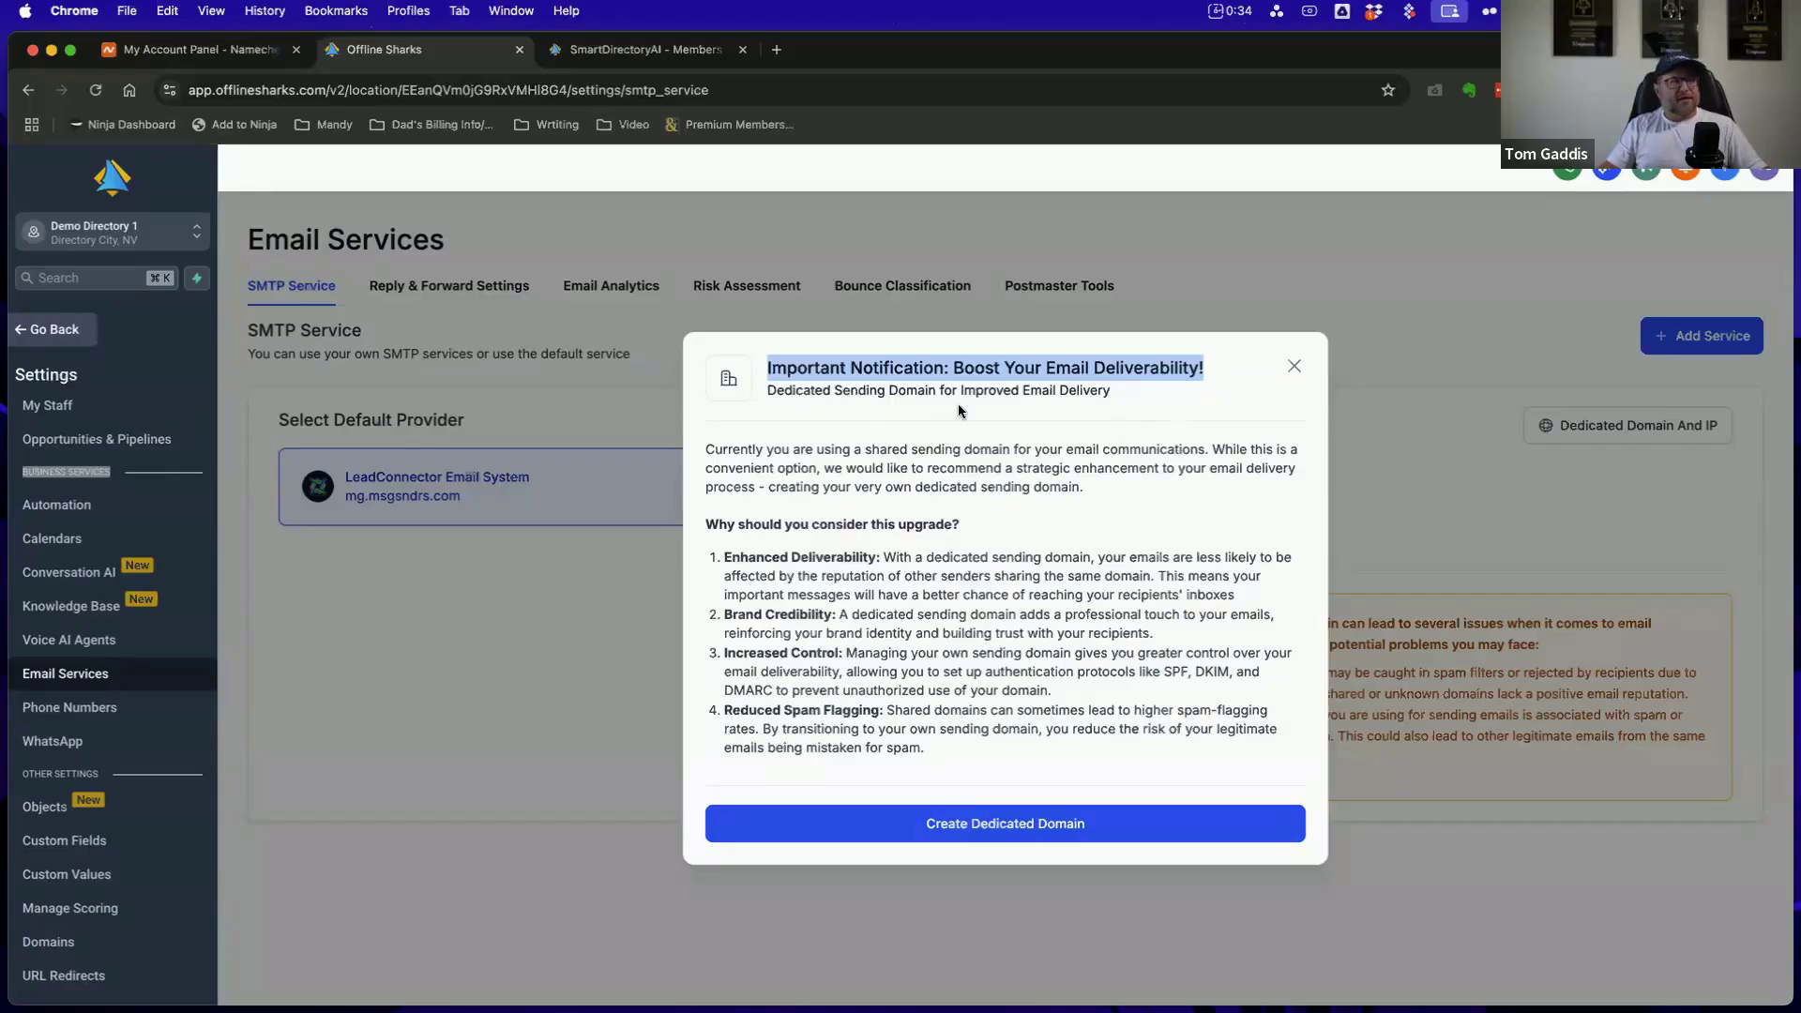
left_click(838, 408)
left_click_drag(767, 389, 938, 393)
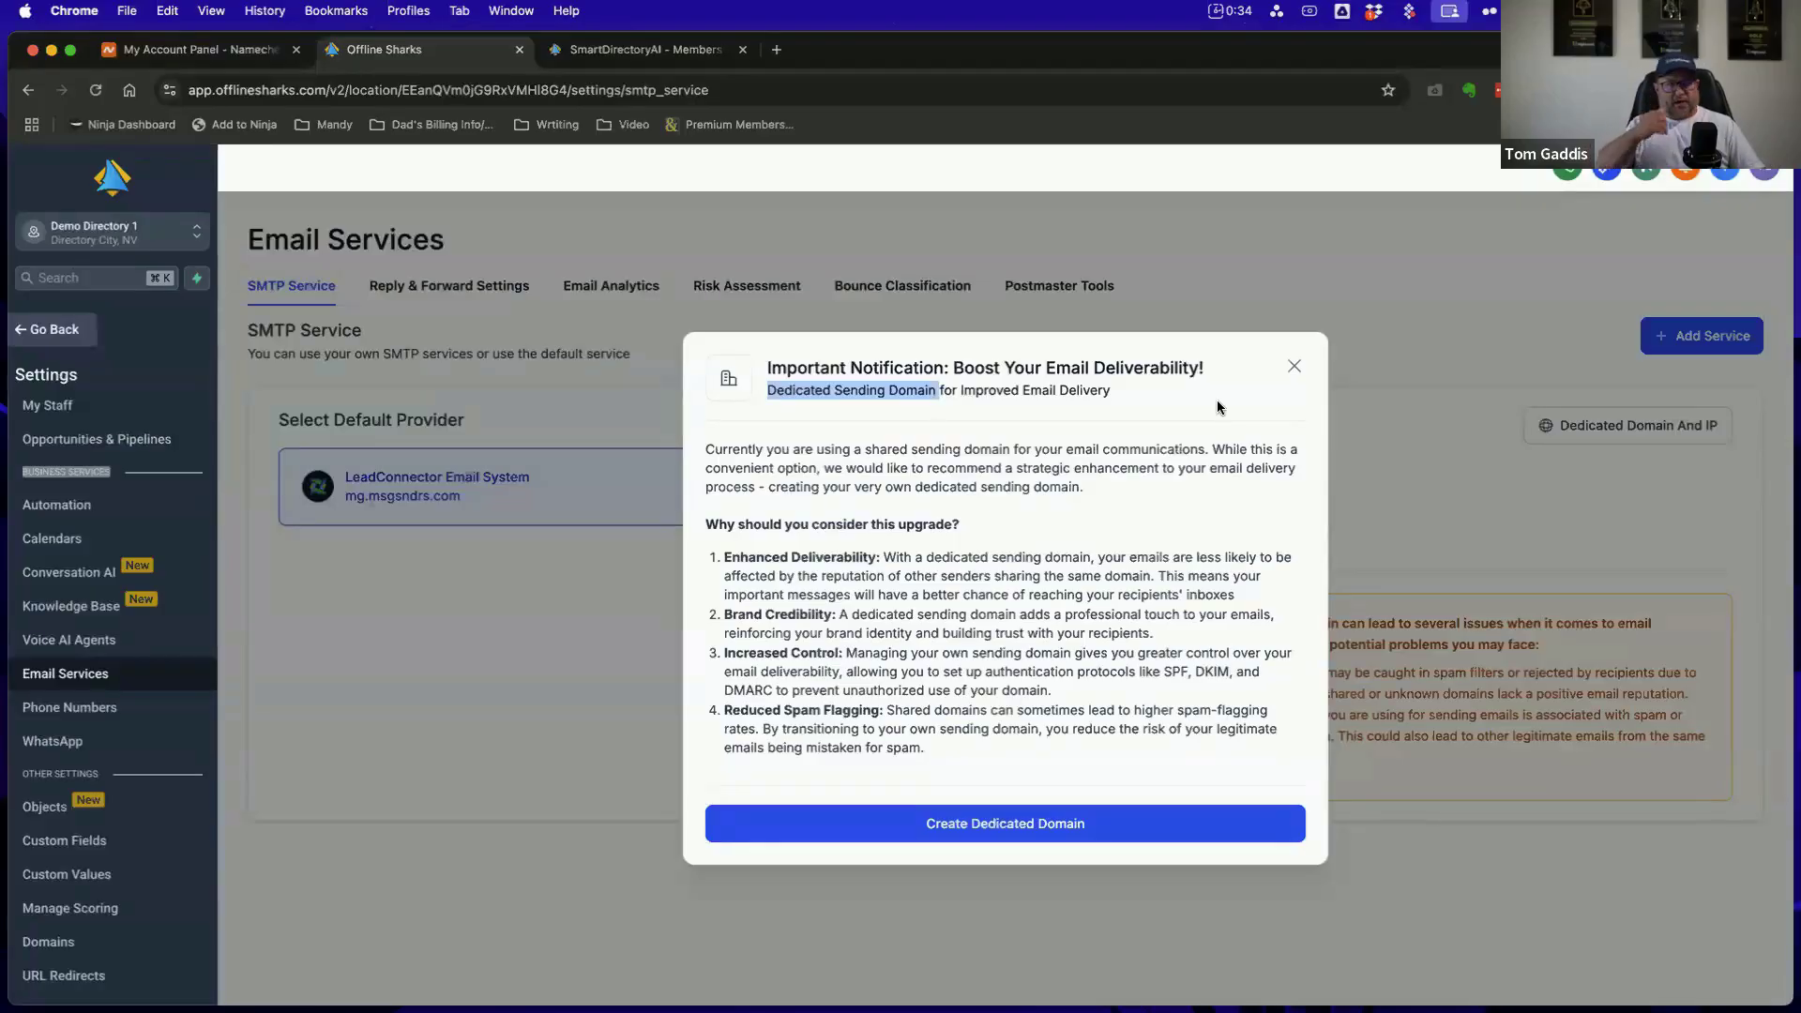
left_click(1294, 368)
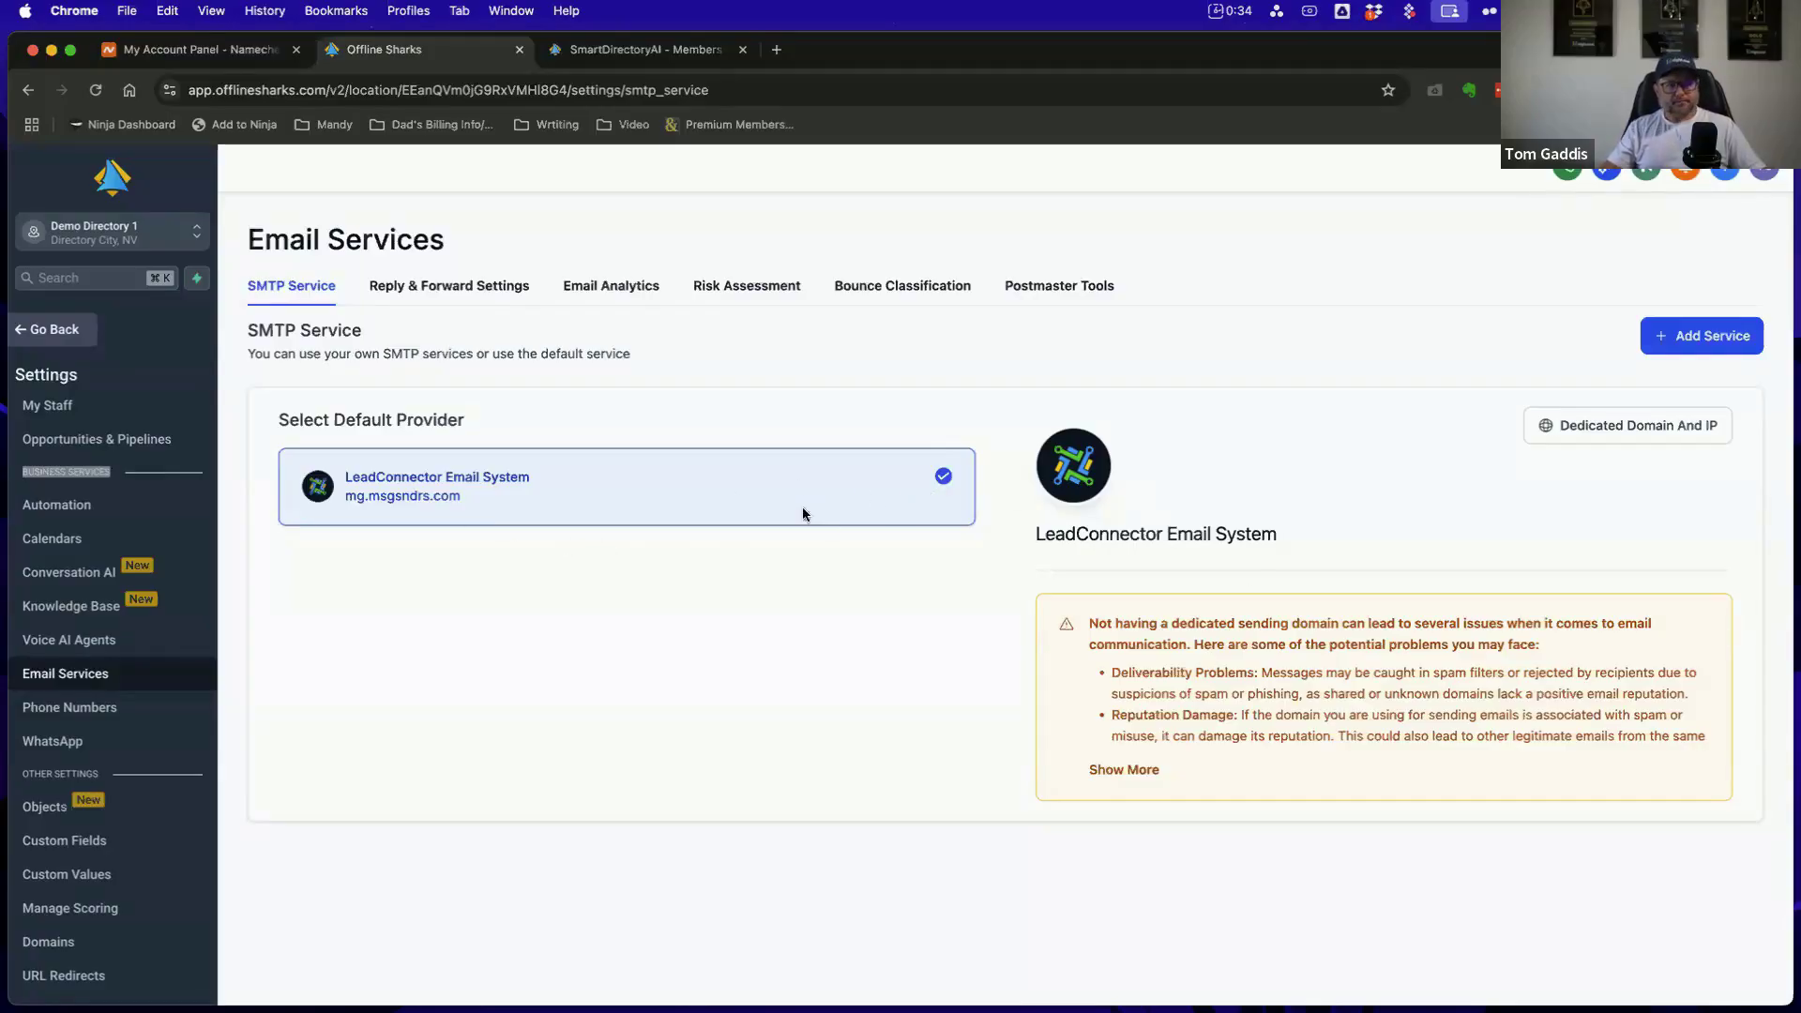
left_click_drag(1088, 623, 1725, 743)
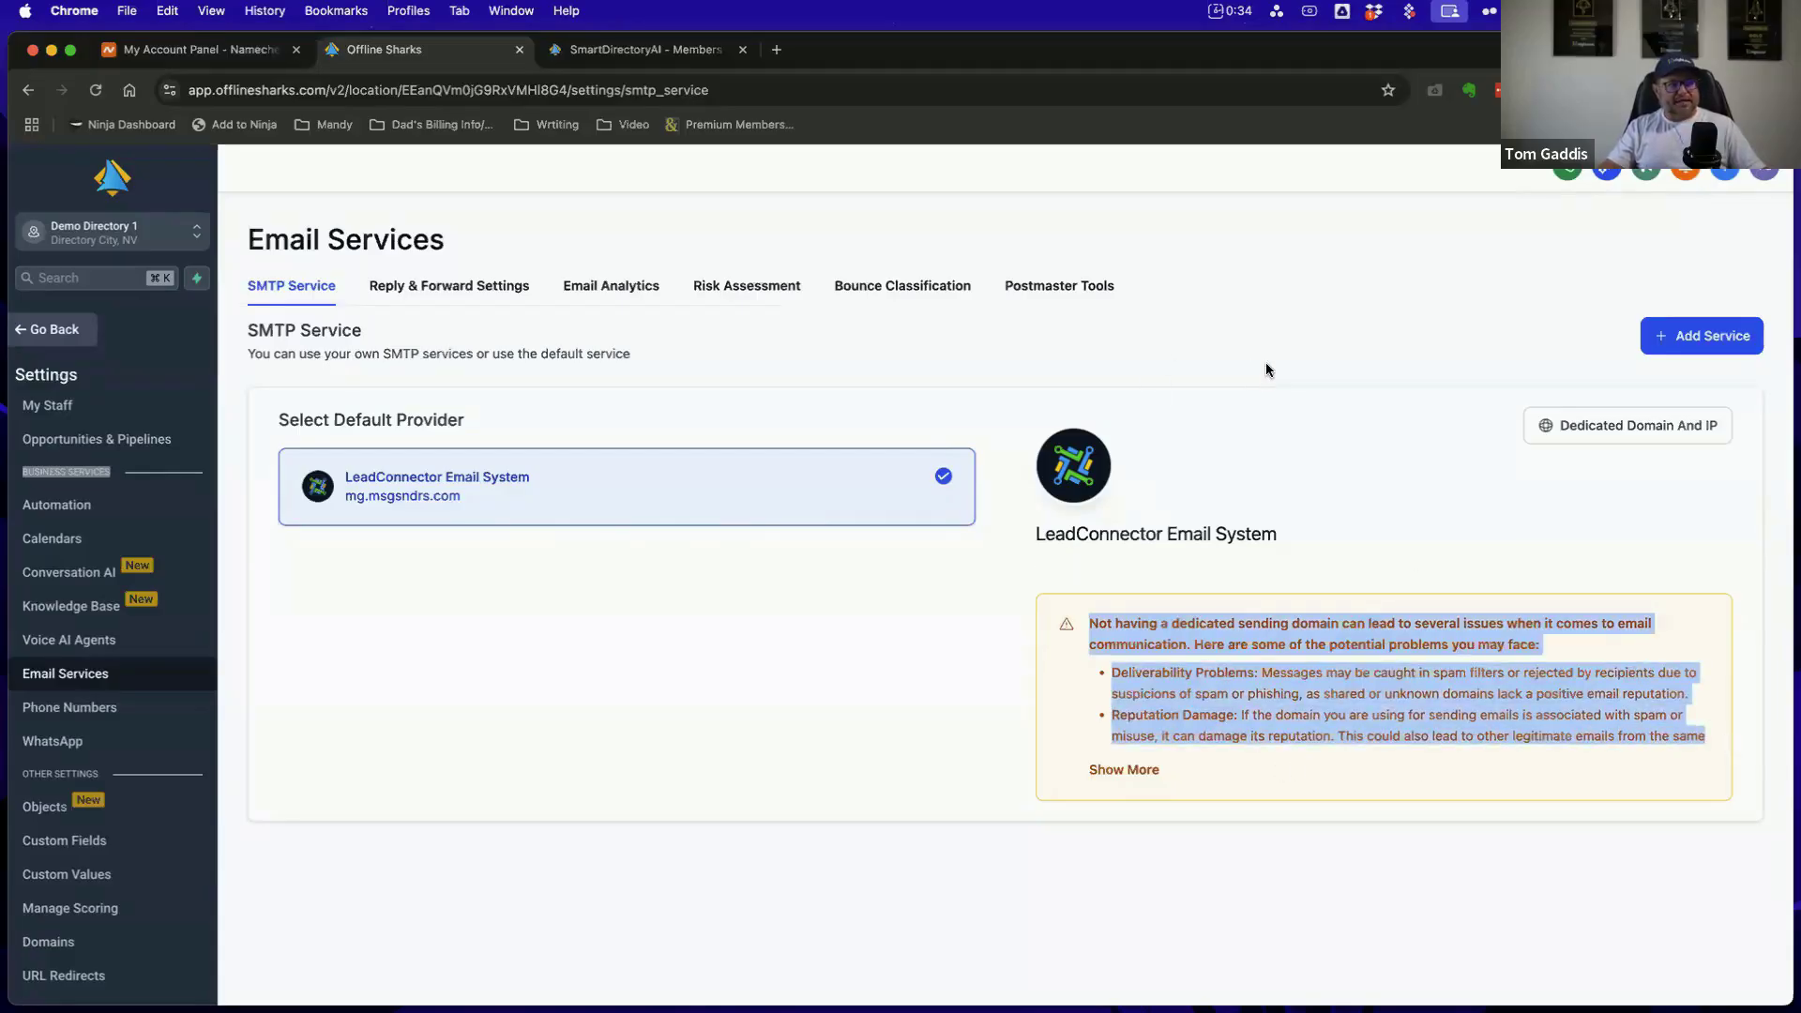
left_click(1397, 540)
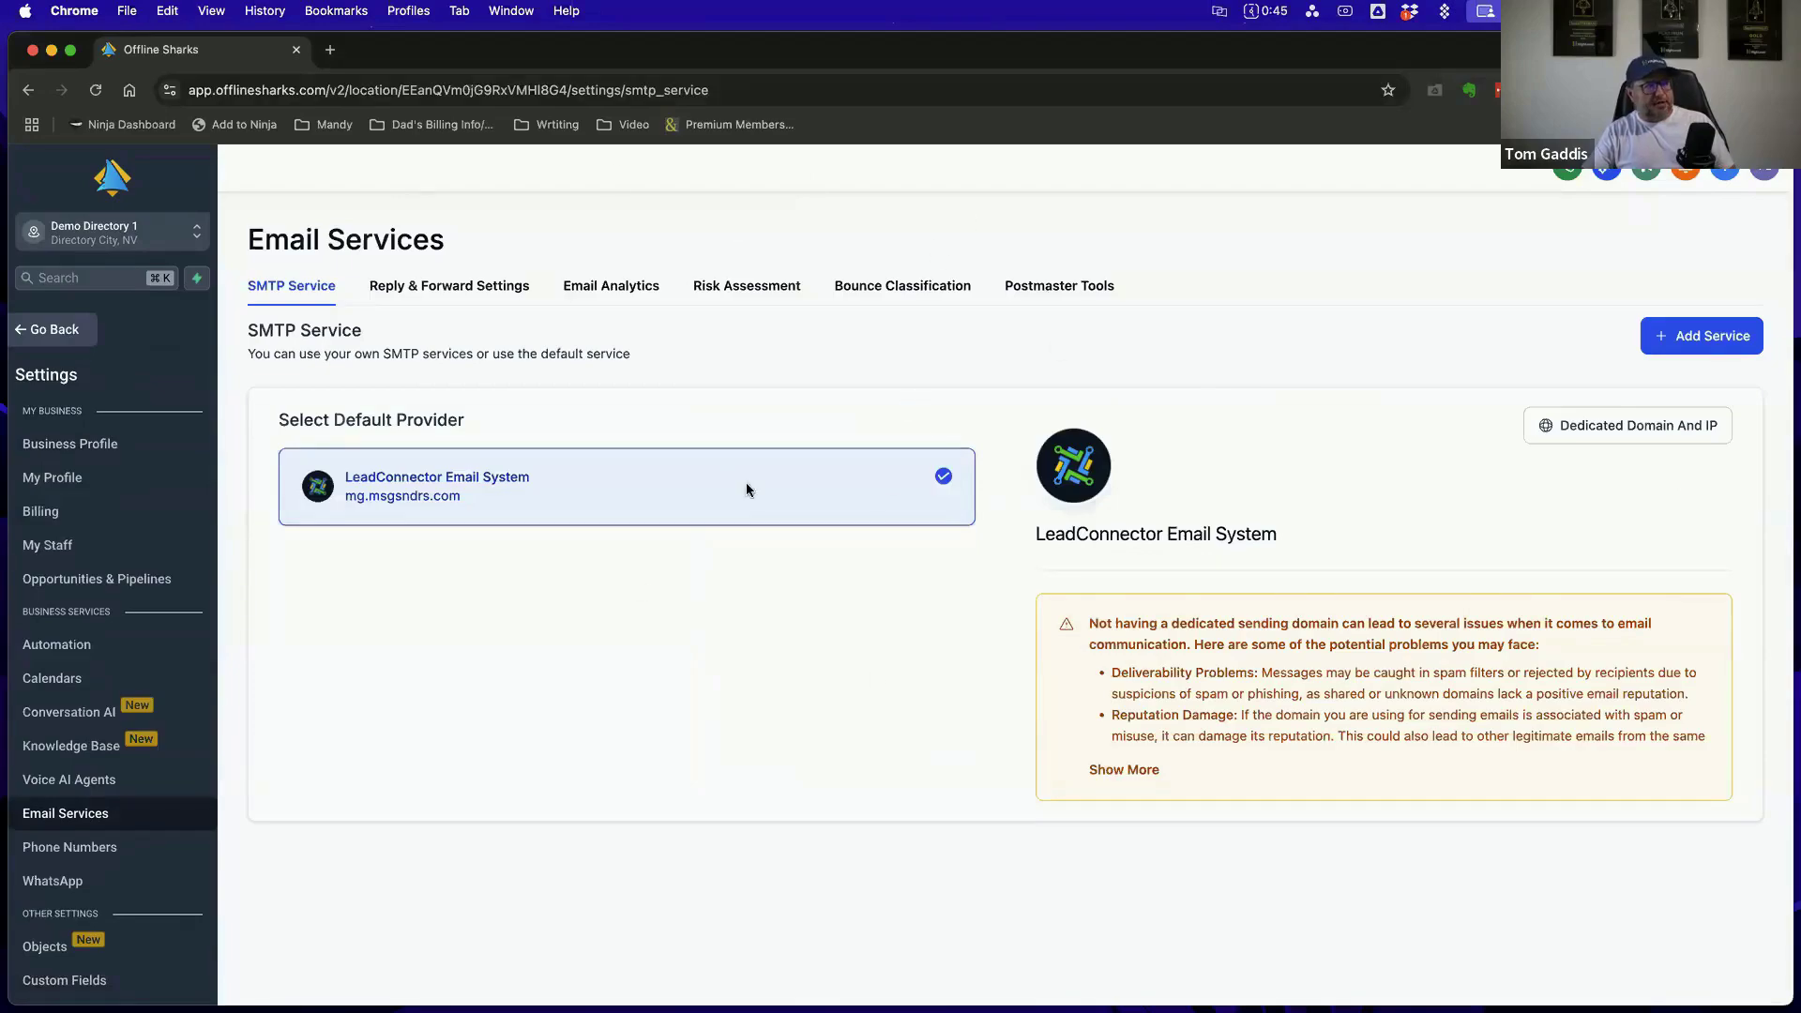
View the Reply & Forward settings and the account's Conversations inbox
left_click(455, 292)
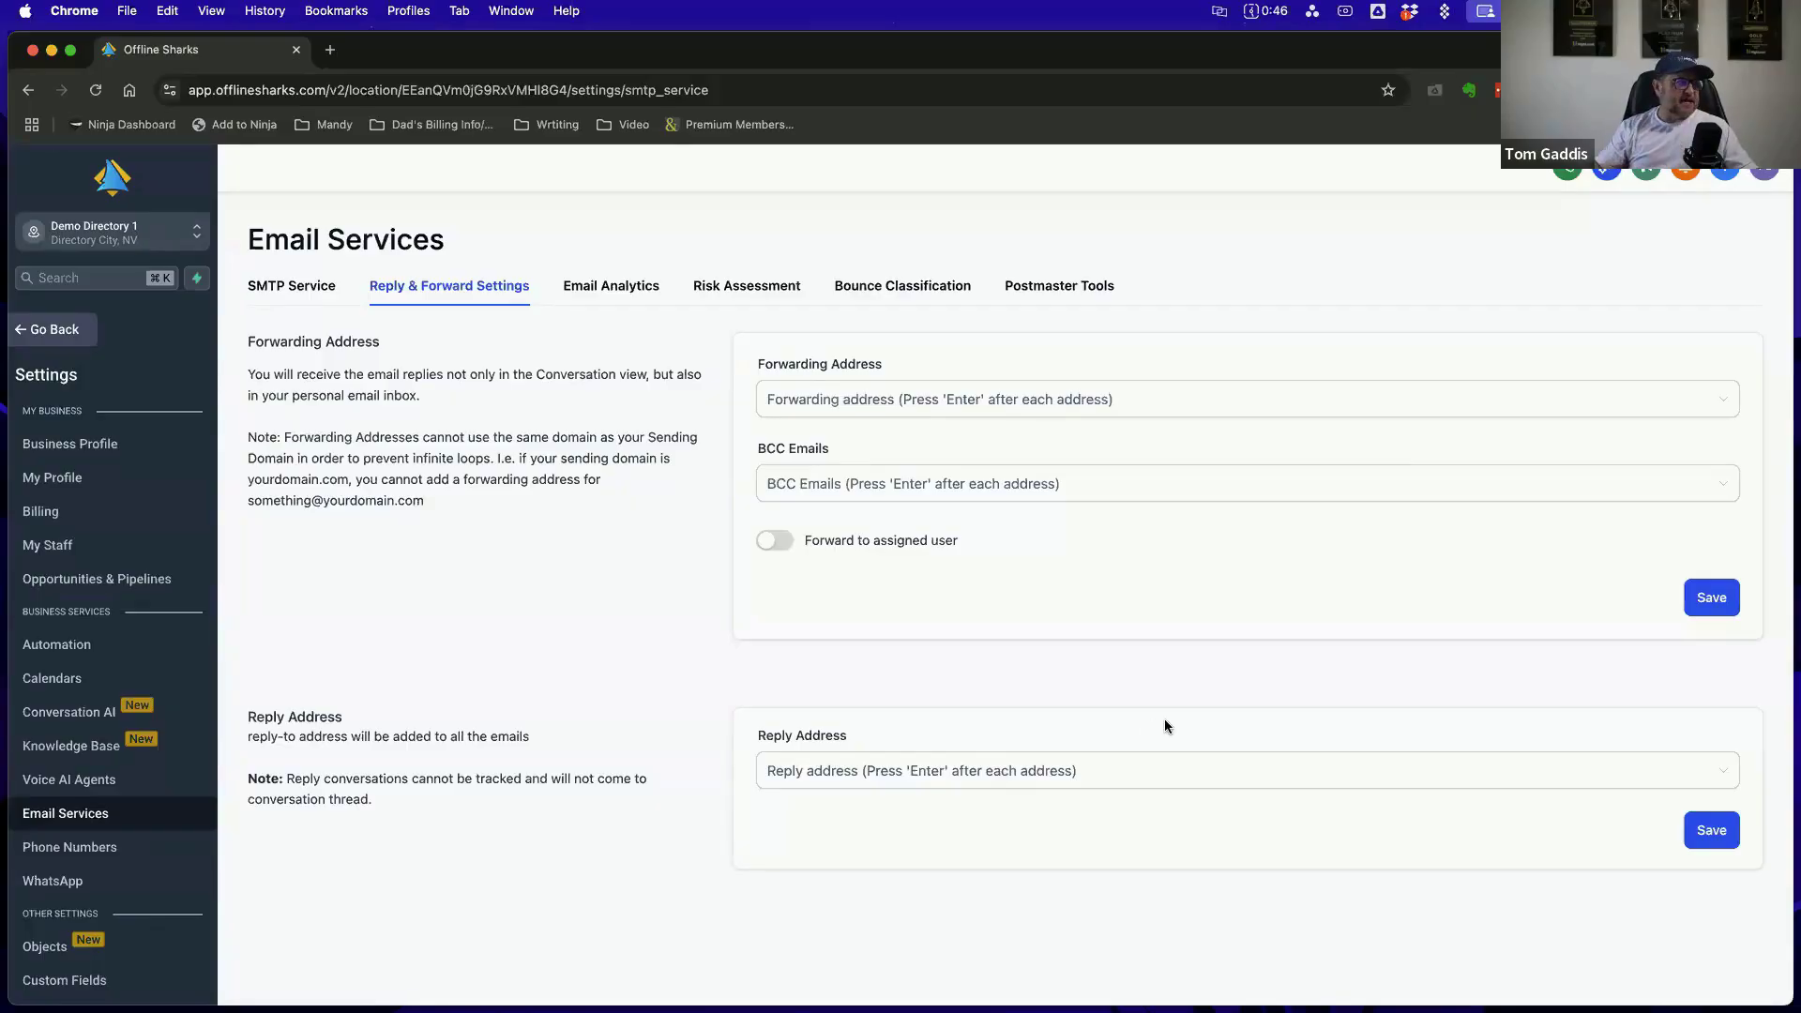
left_click(54, 330)
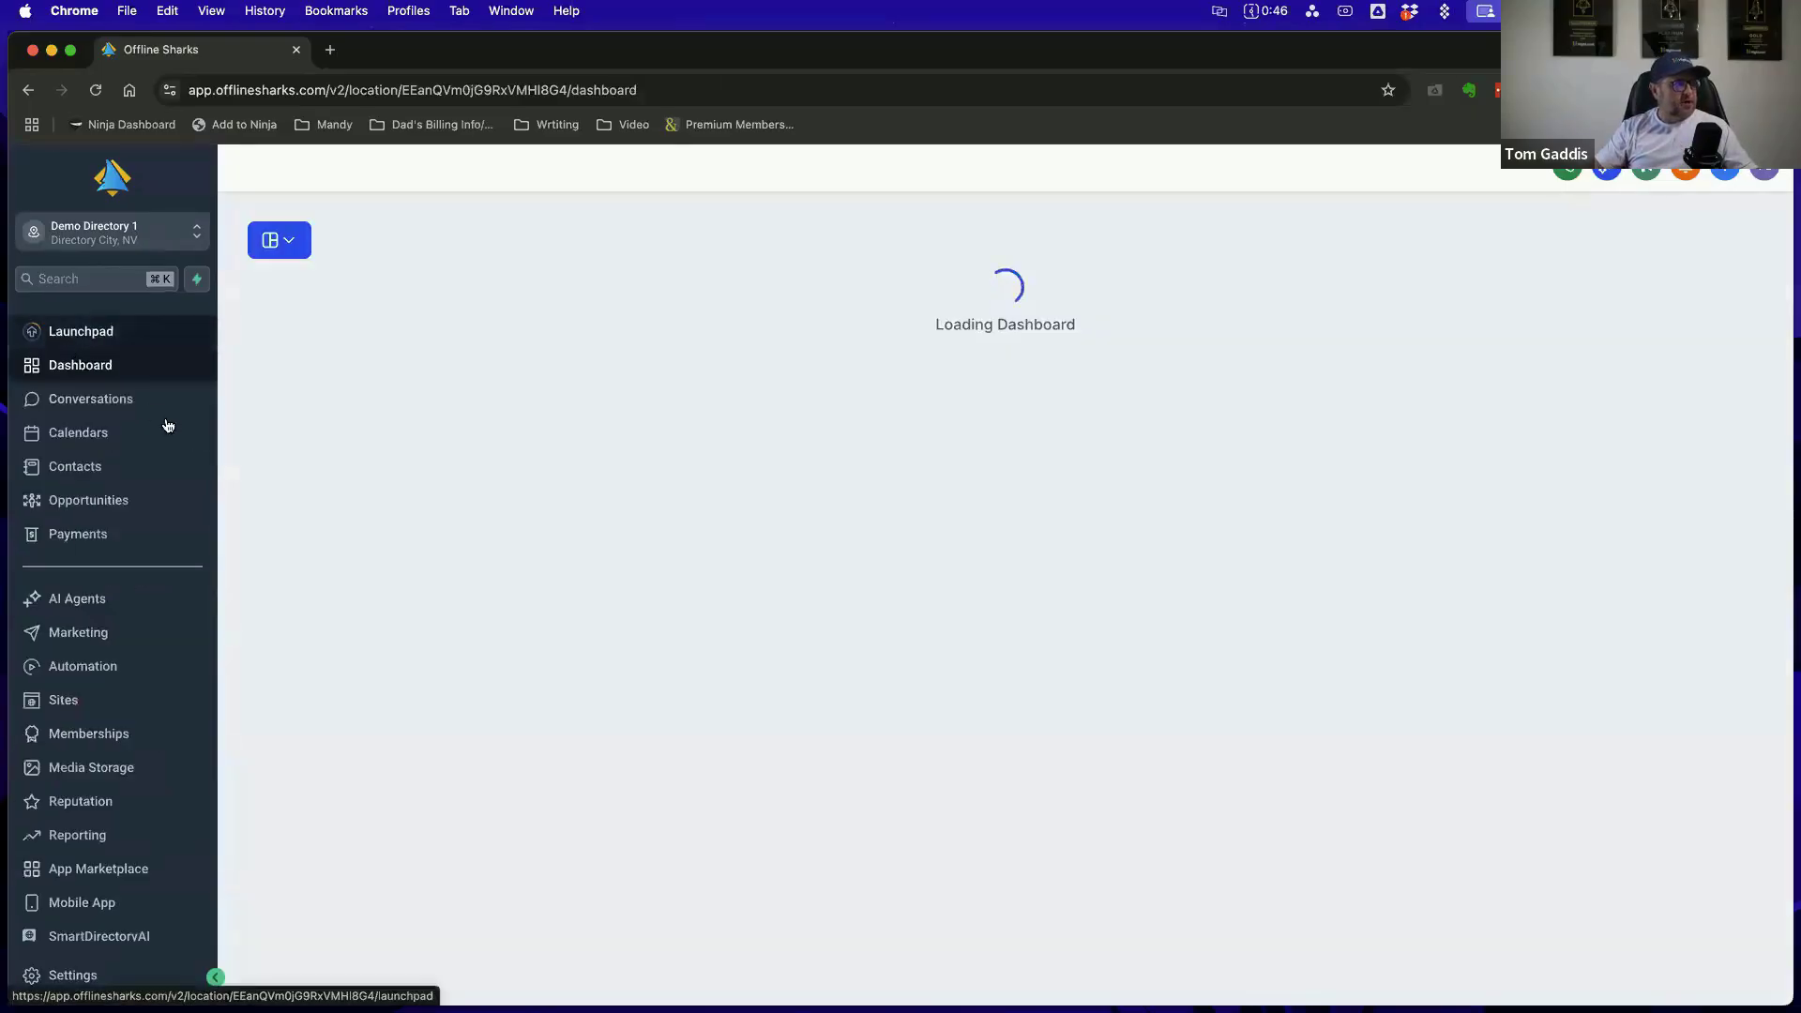
left_click(106, 408)
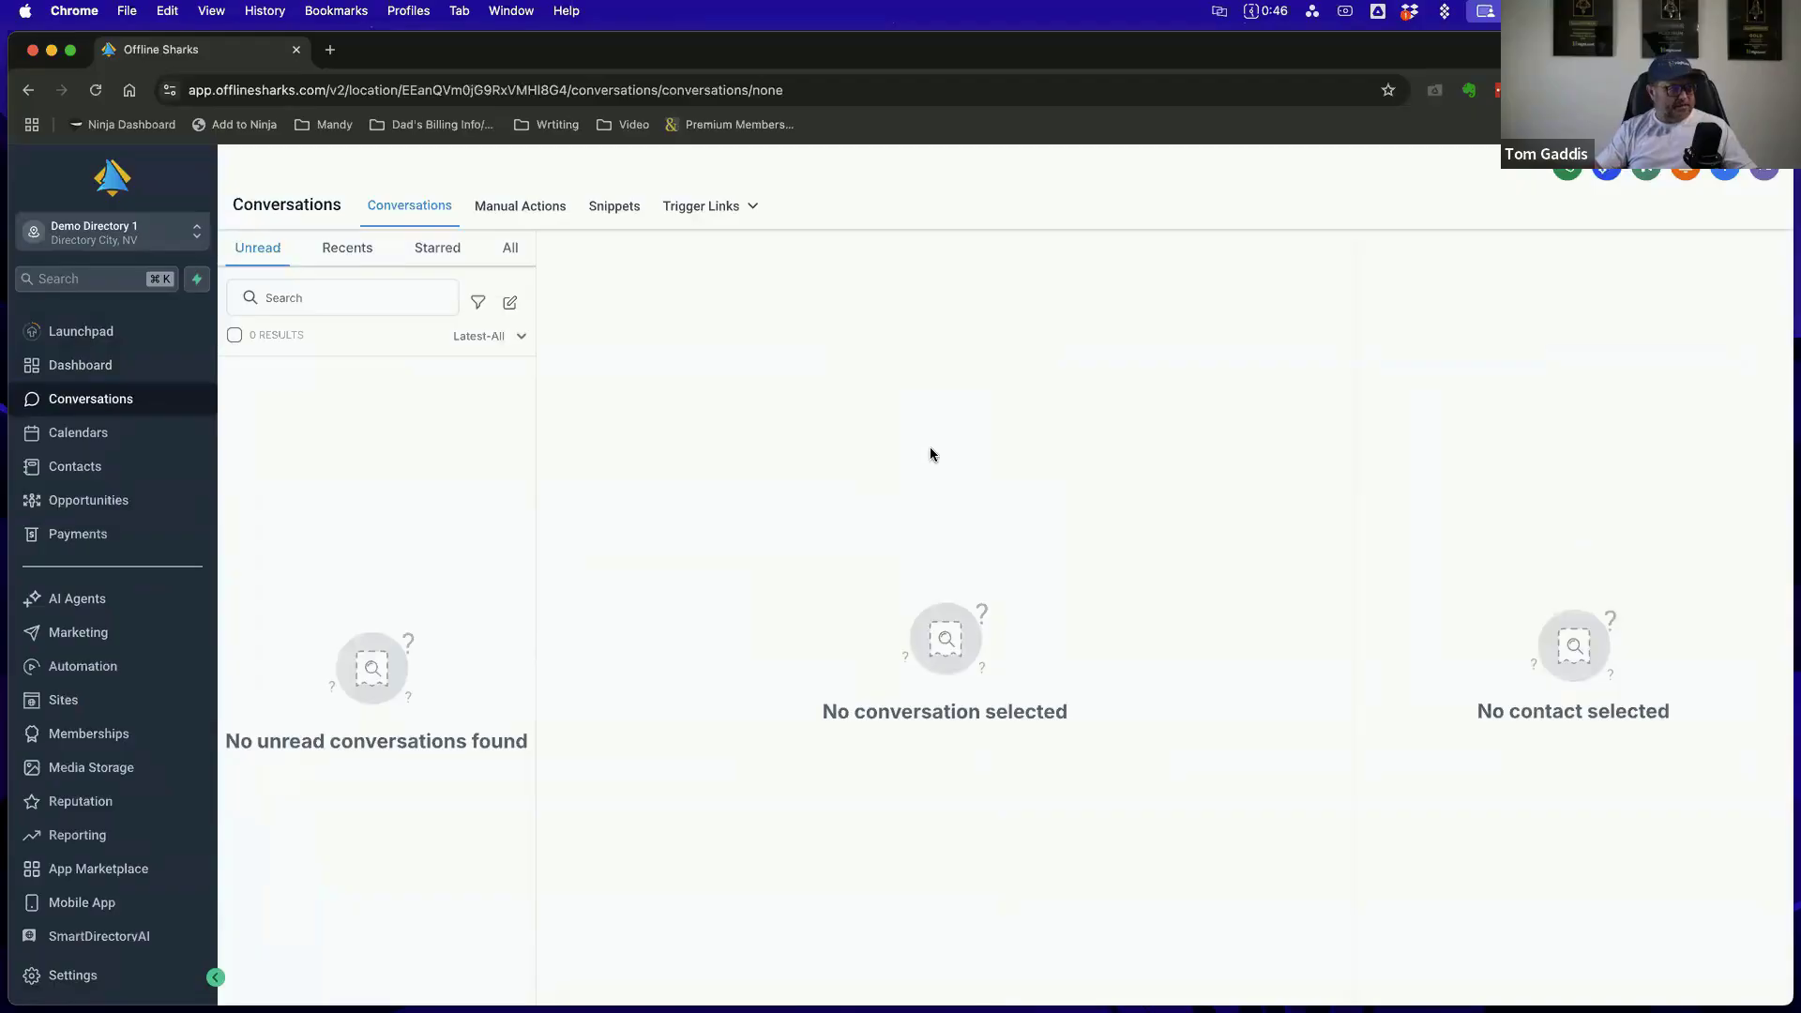
Return to the Email Services settings and dismiss the email deliverability notification
left_click(83, 977)
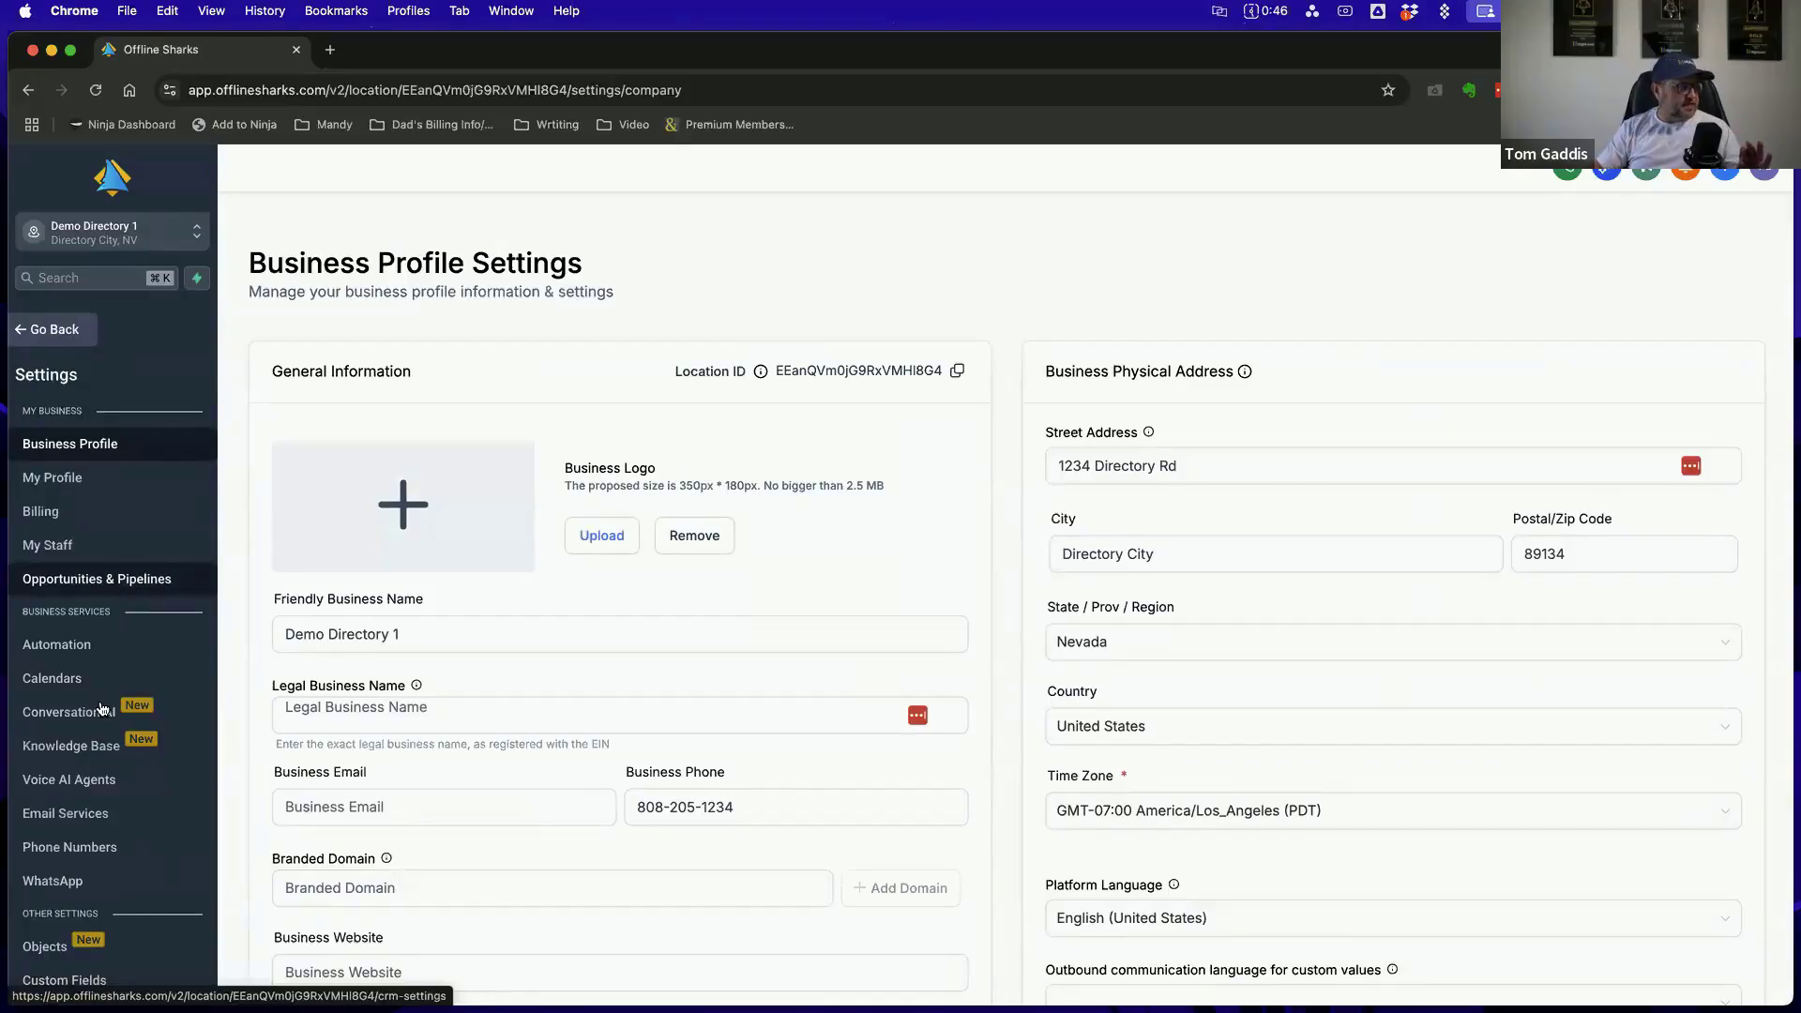
scroll(89, 722, "down", 2)
left_click(75, 735)
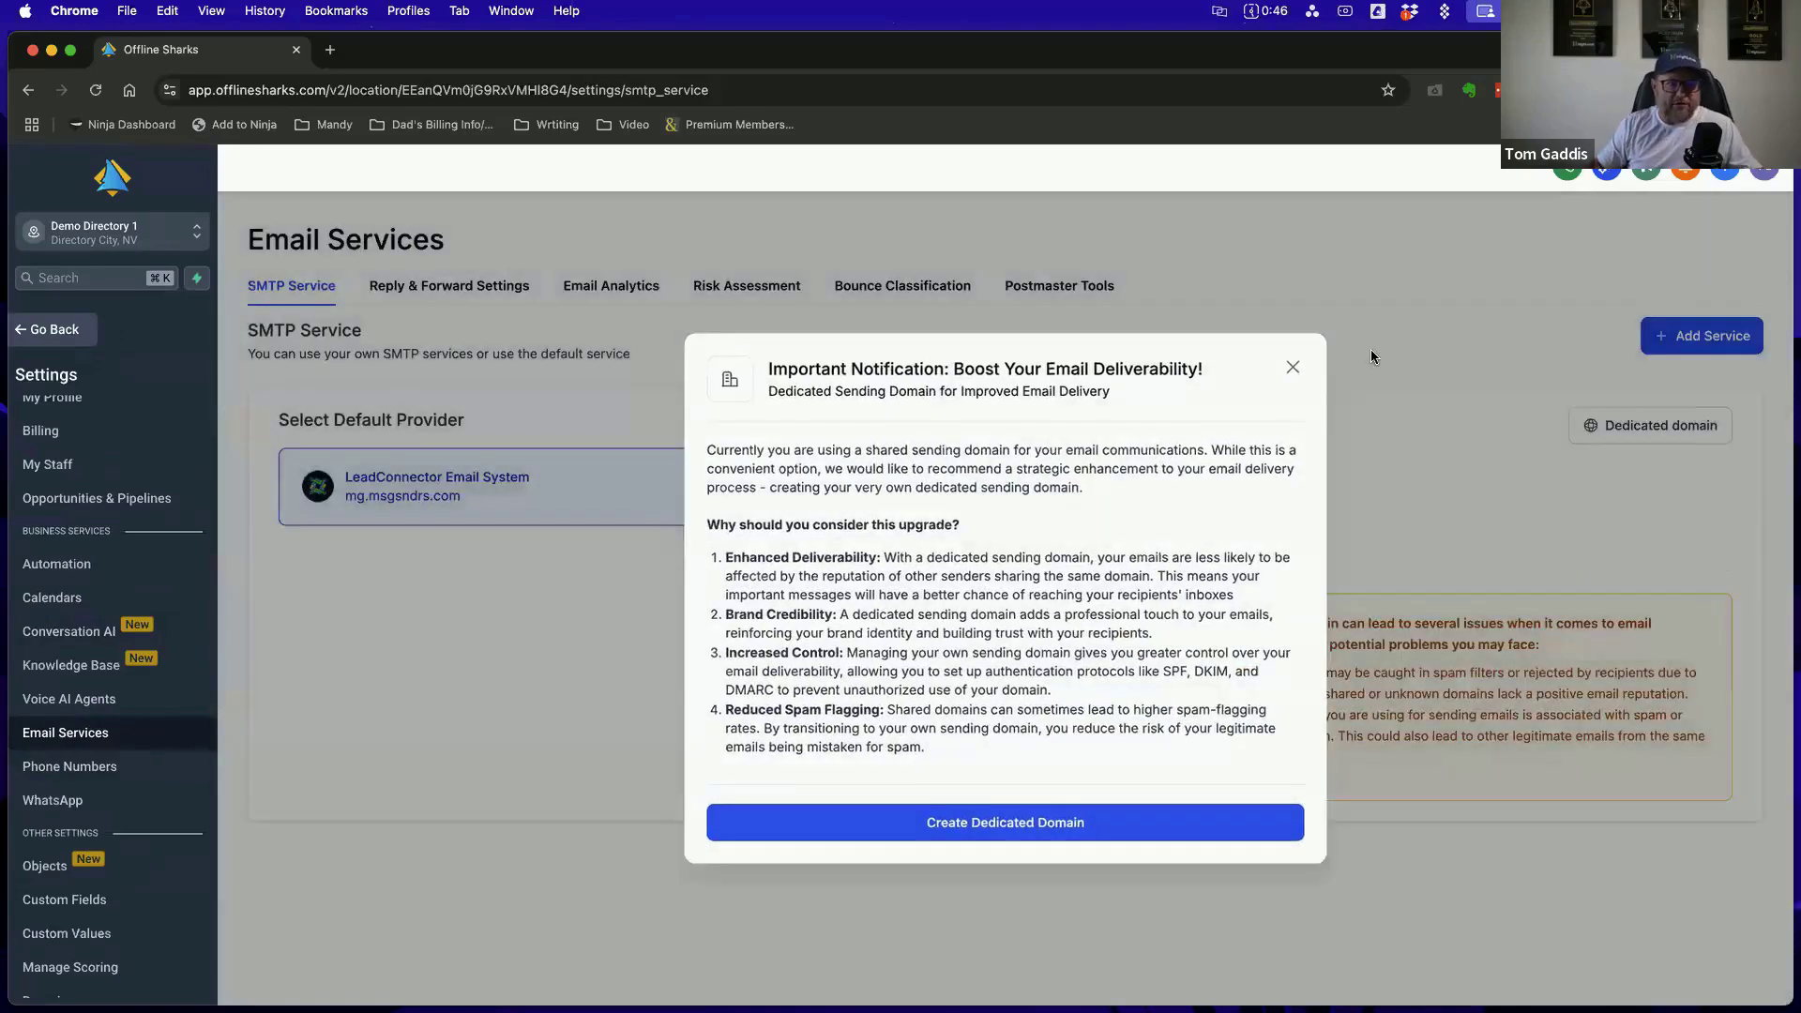
left_click(1371, 356)
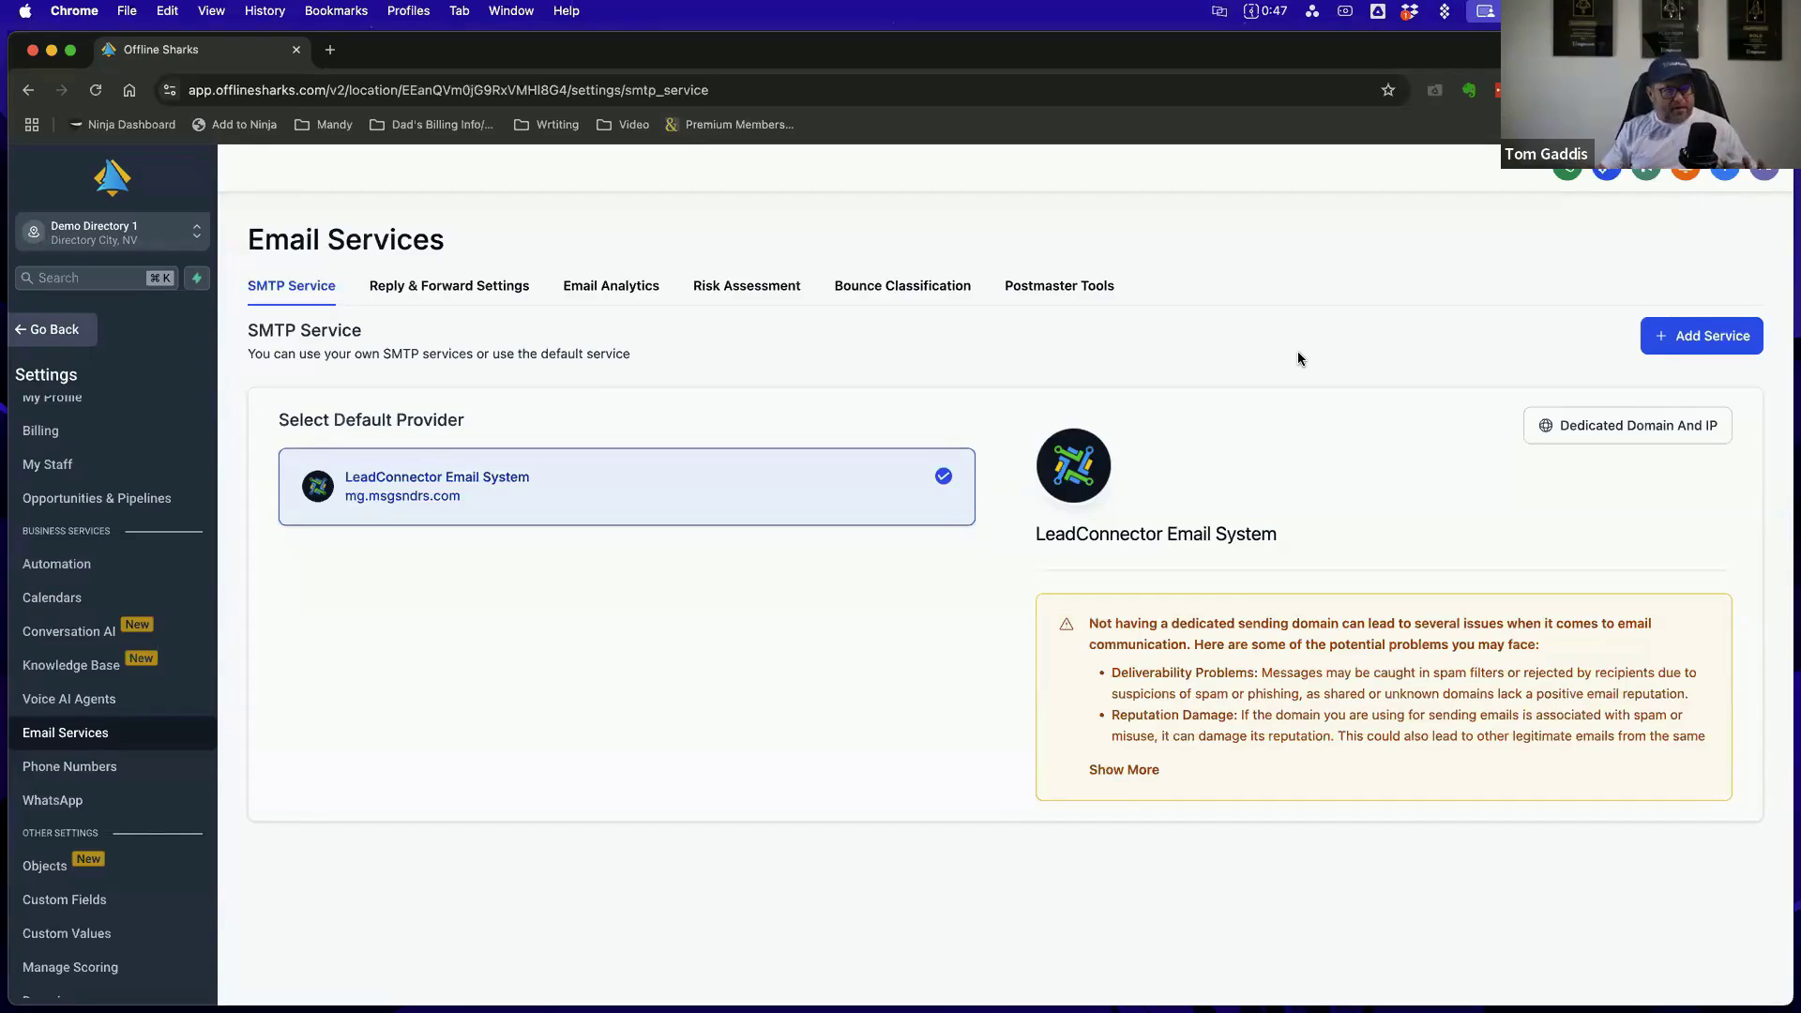
Review the Reply & Forward, Email Analytics, Risk Assessment, Bounce Classification and Postmaster Tools sections of Email Services
left_click(460, 287)
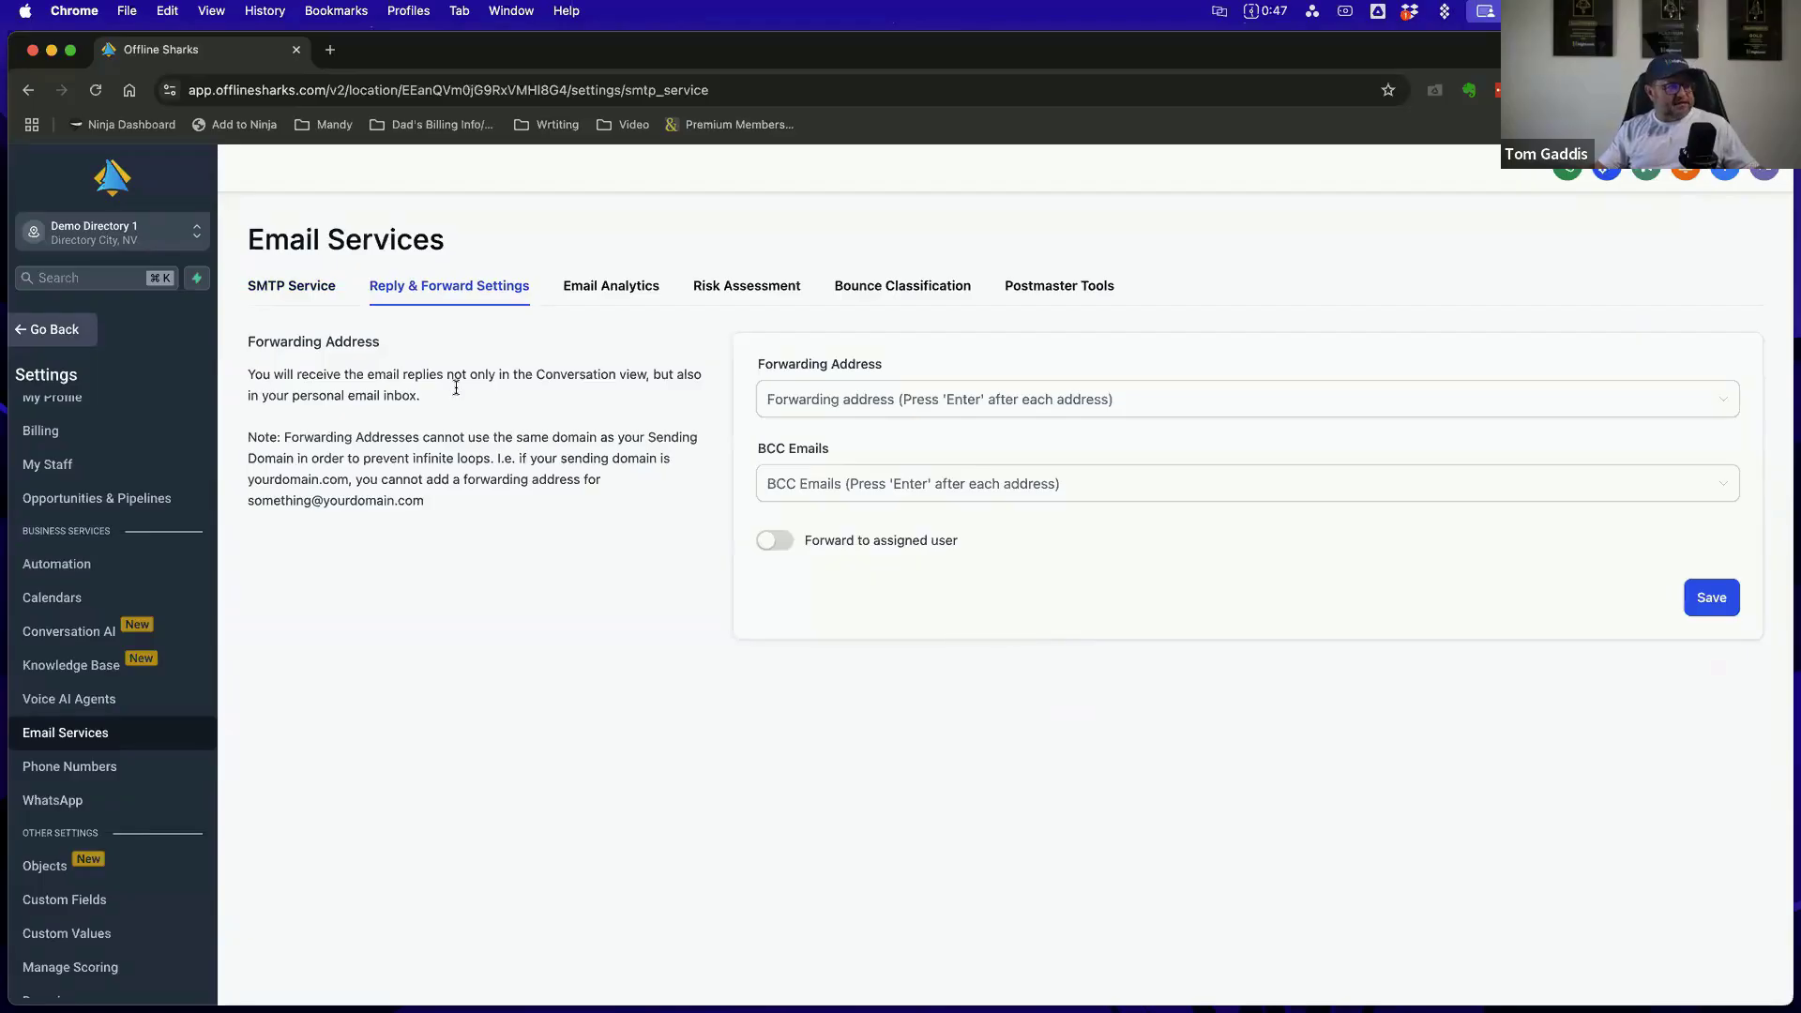
left_click(805, 781)
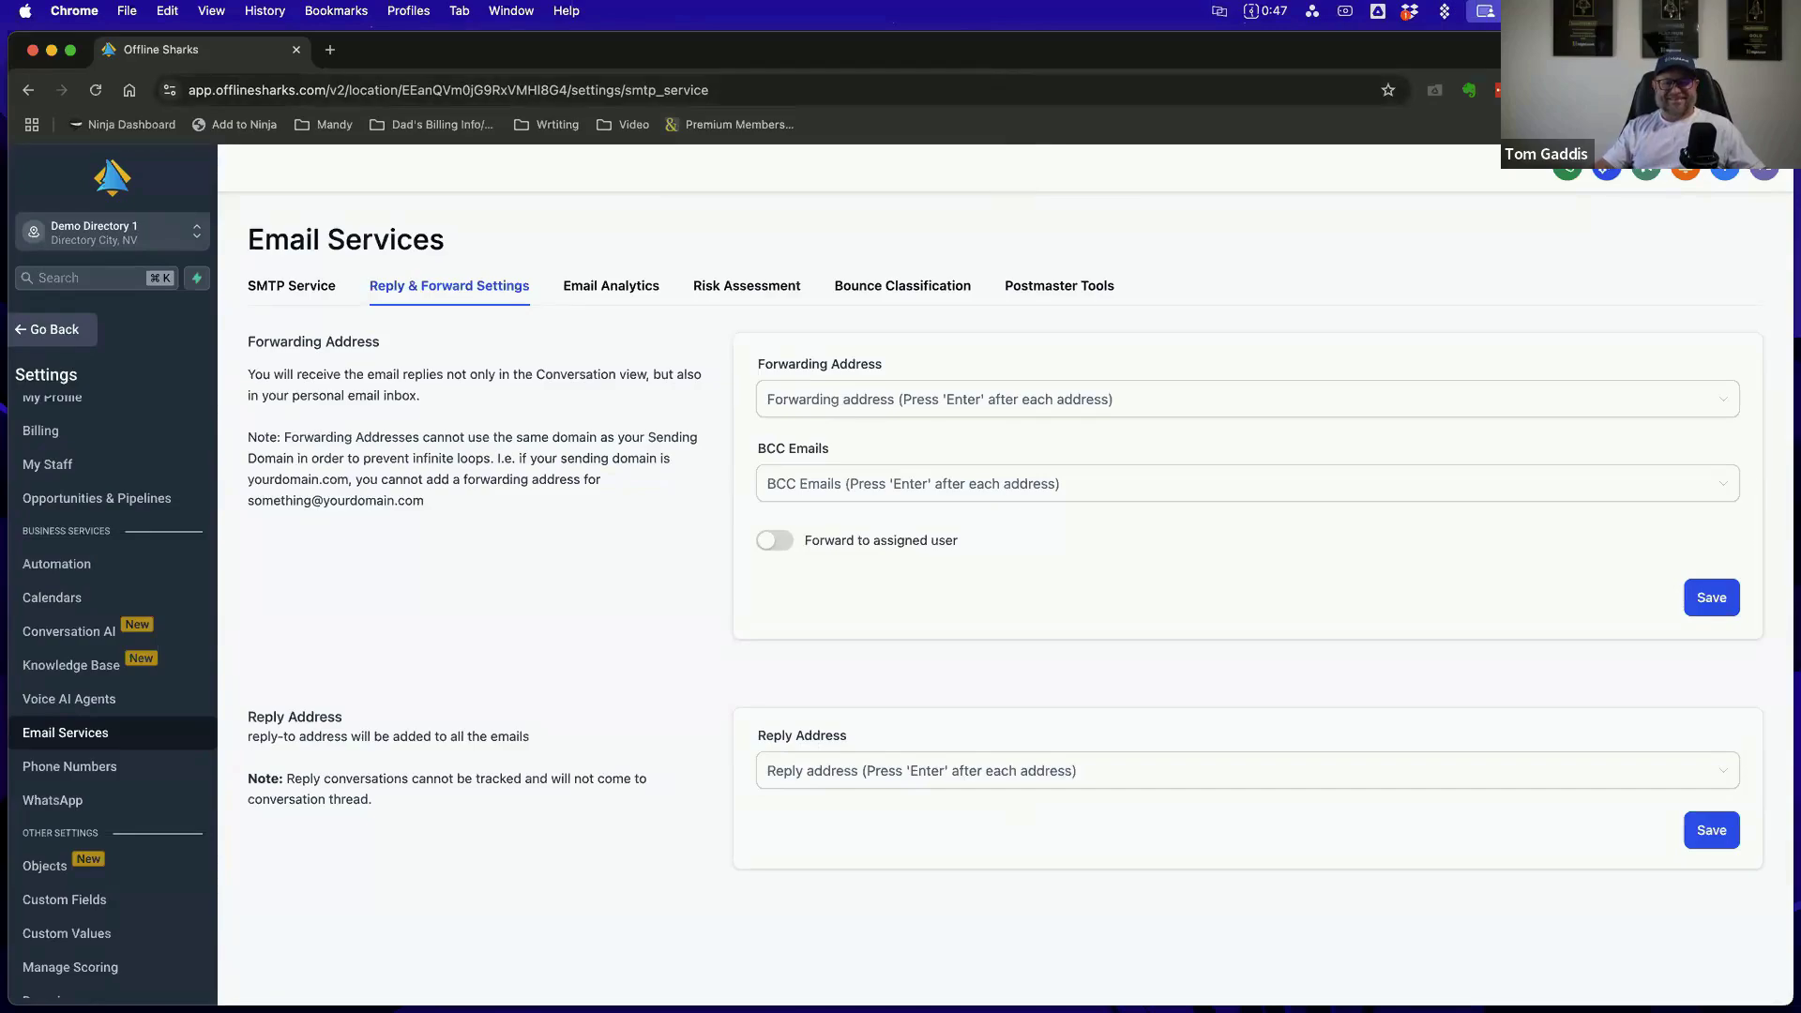
left_click(625, 297)
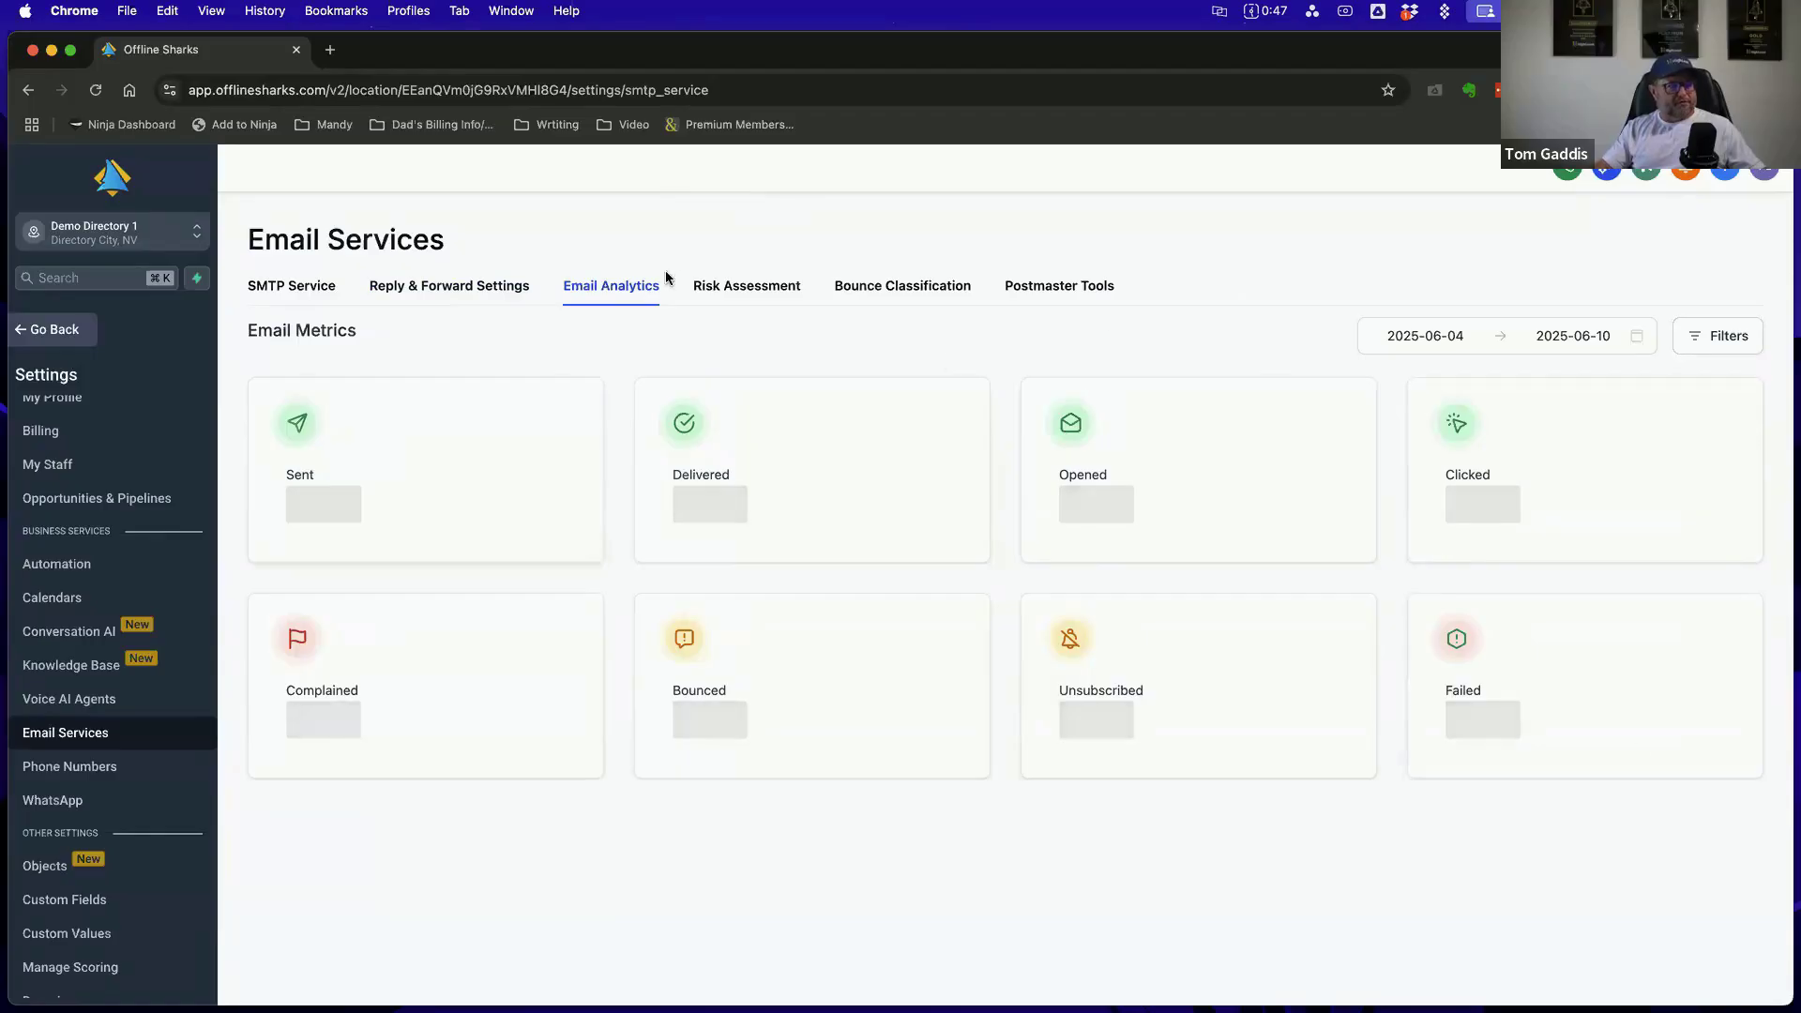
left_click(768, 297)
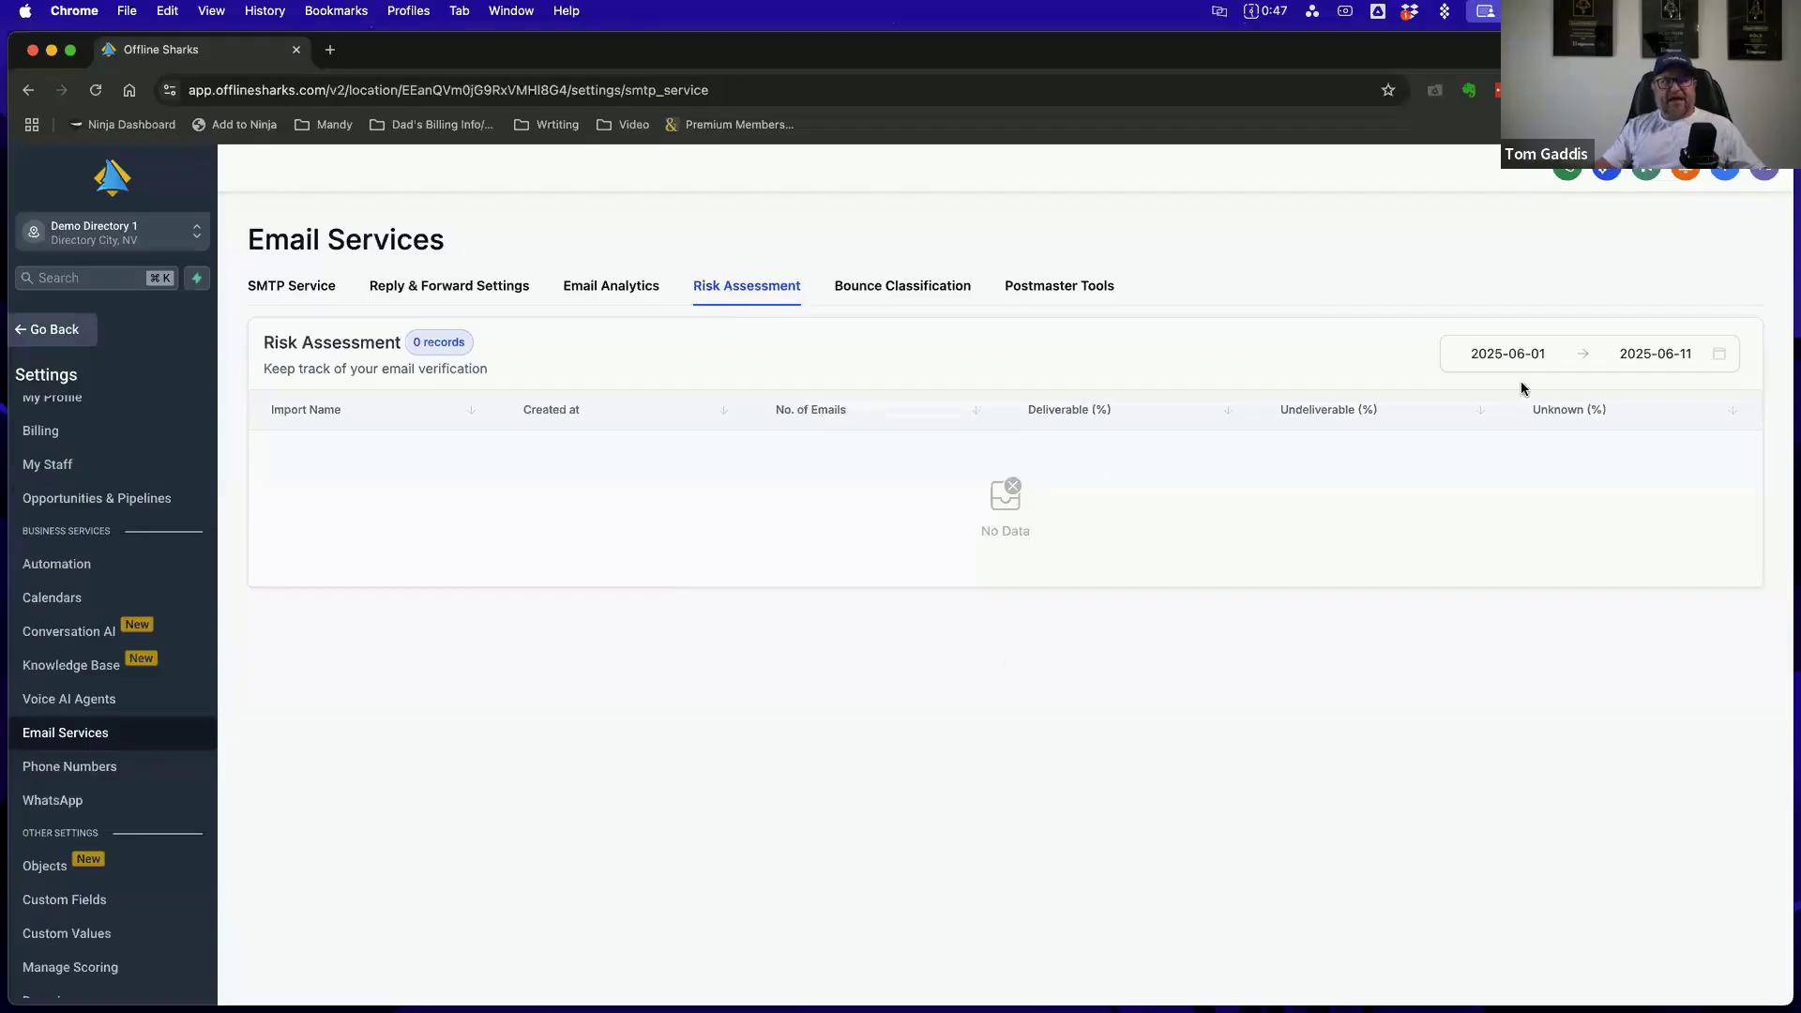
left_click(916, 293)
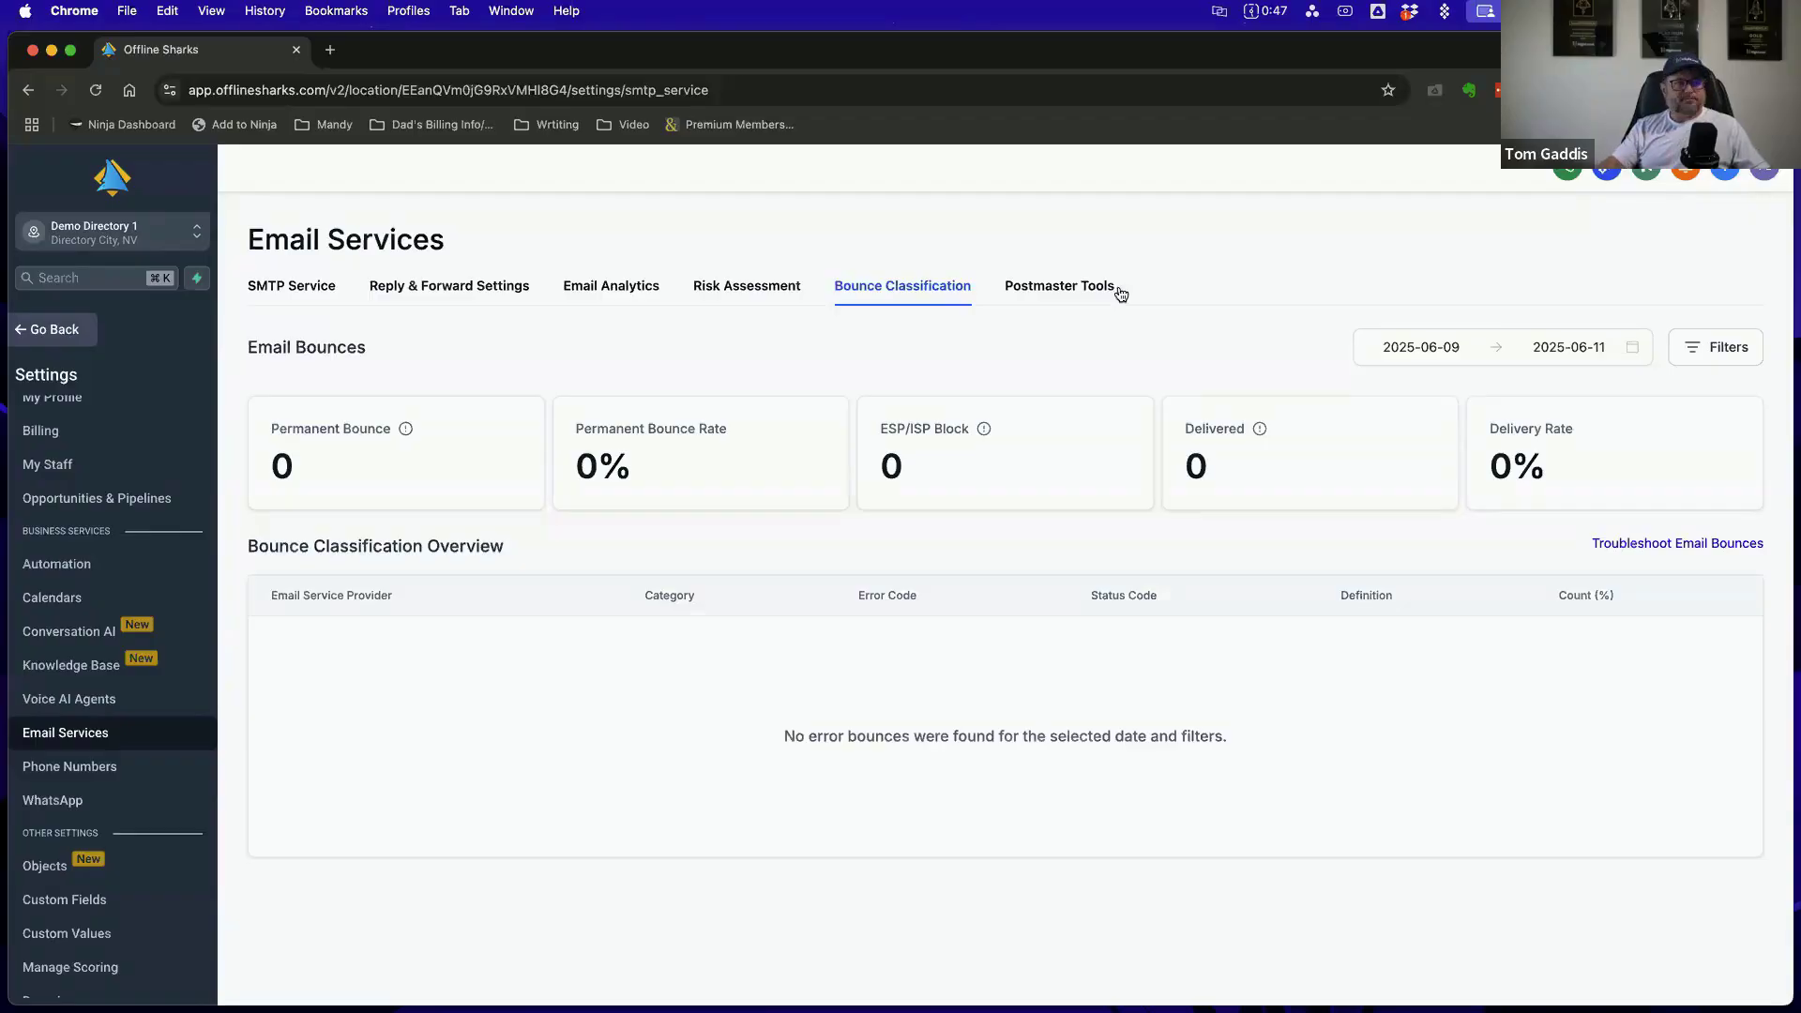
left_click(1077, 290)
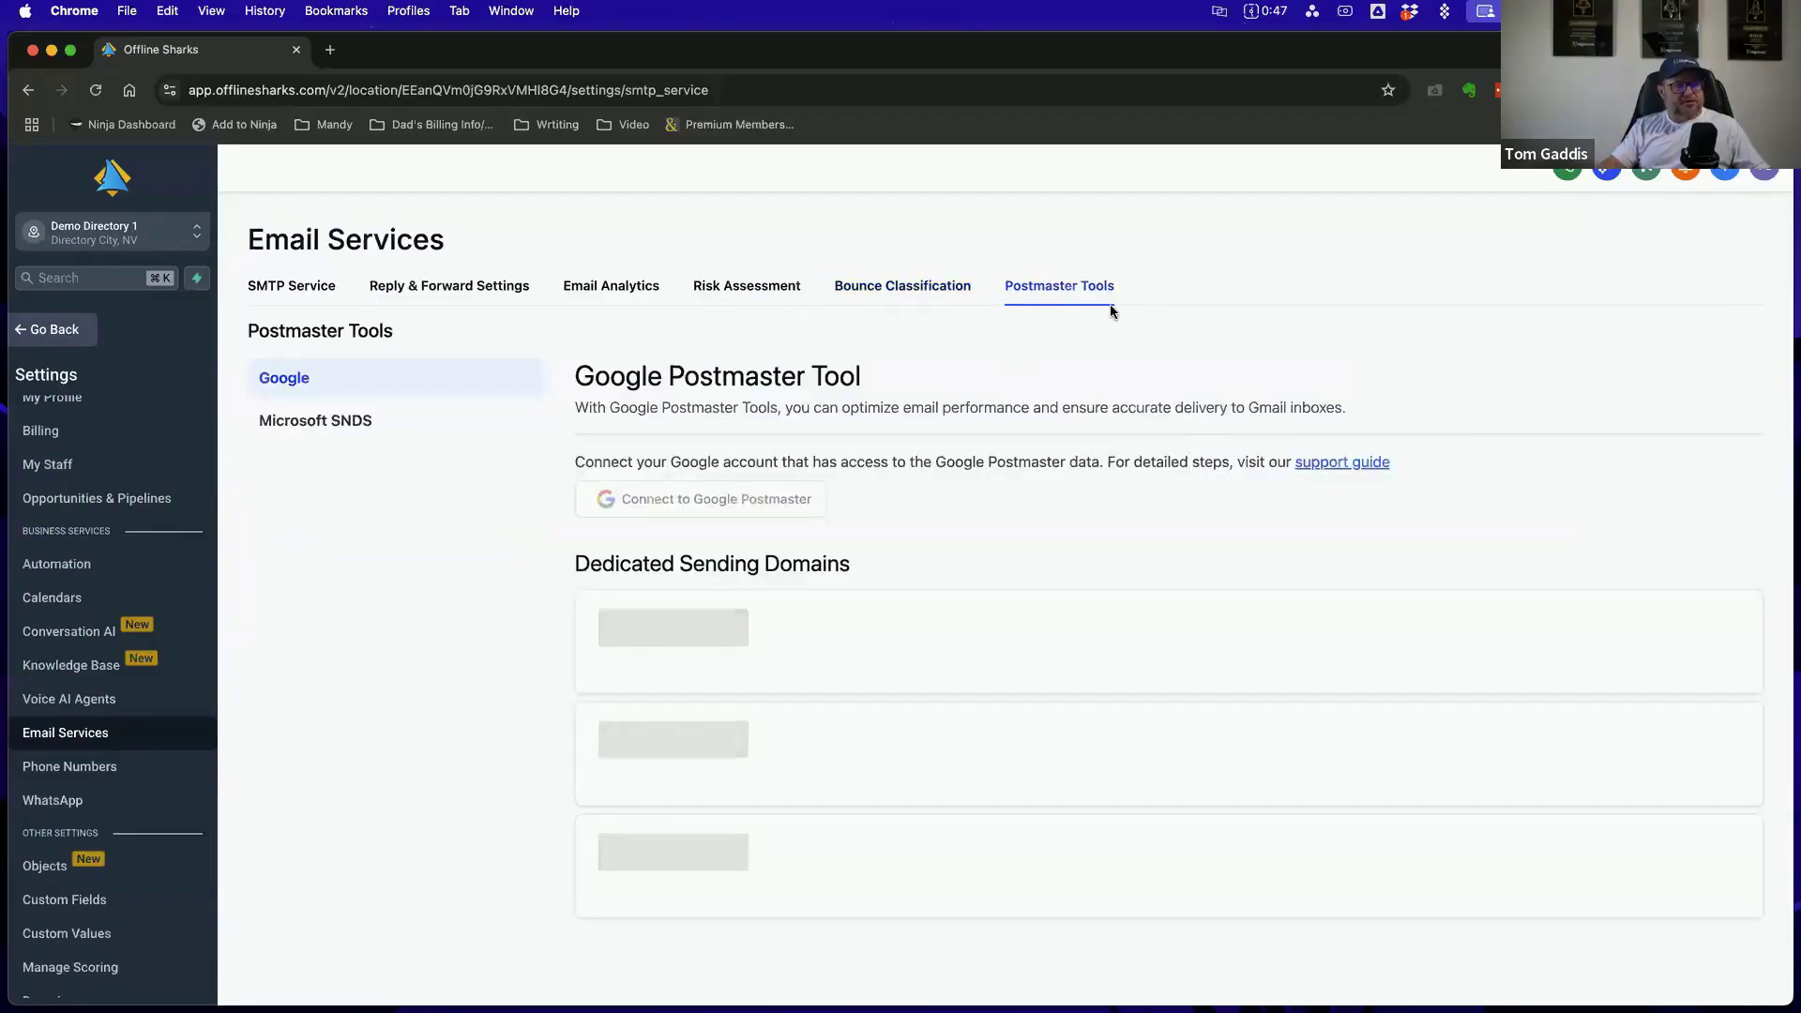
Open the form for adding a dedicated sending domain from the SMTP Service settings
left_click(313, 291)
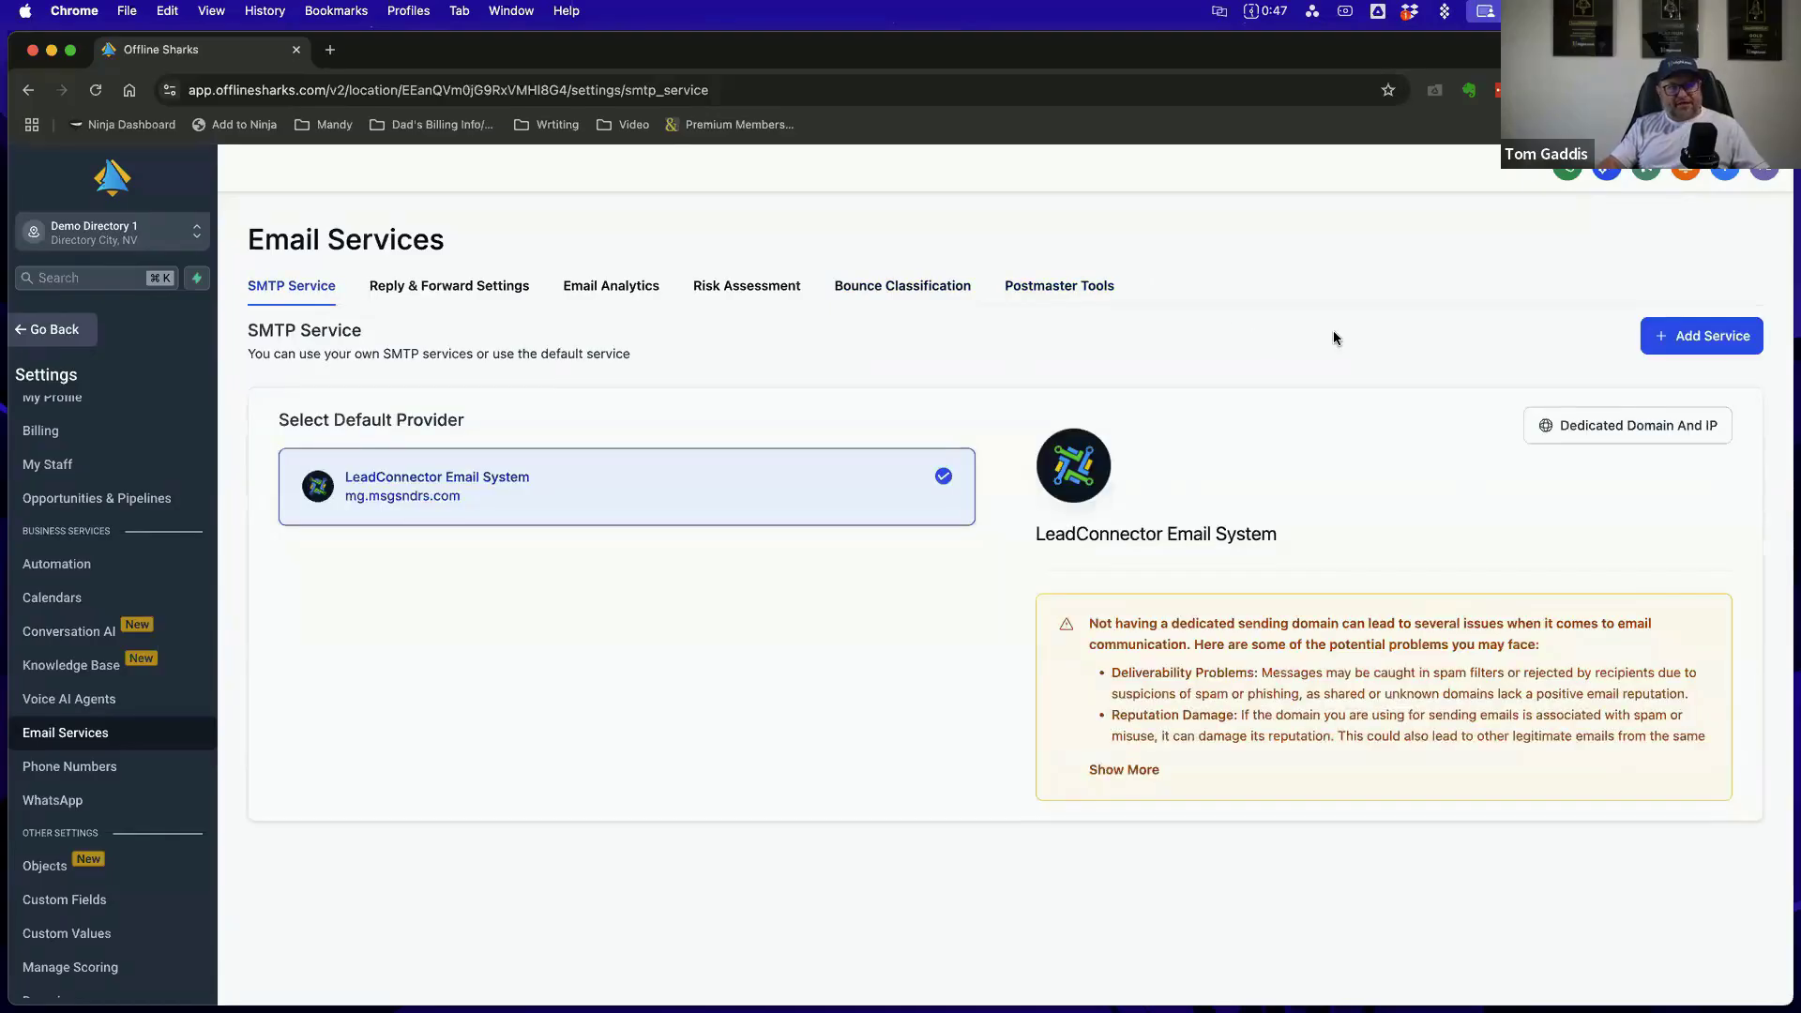
left_click(1646, 428)
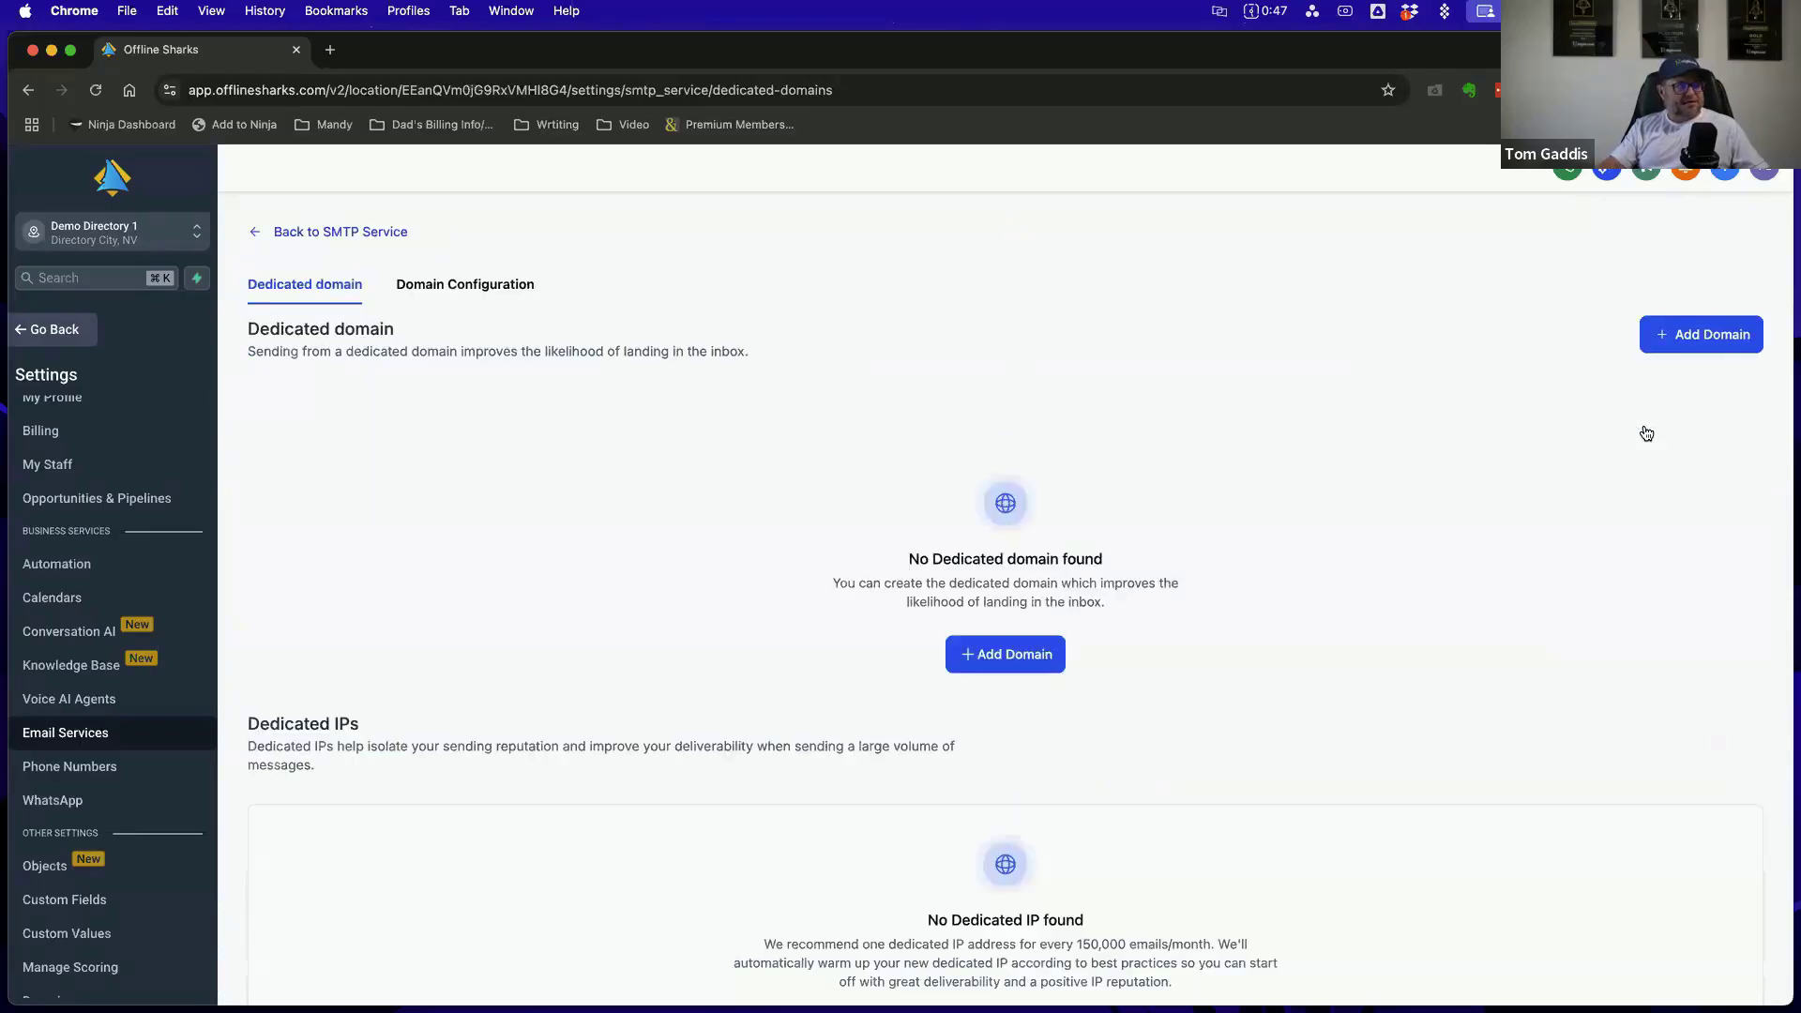
left_click(1007, 654)
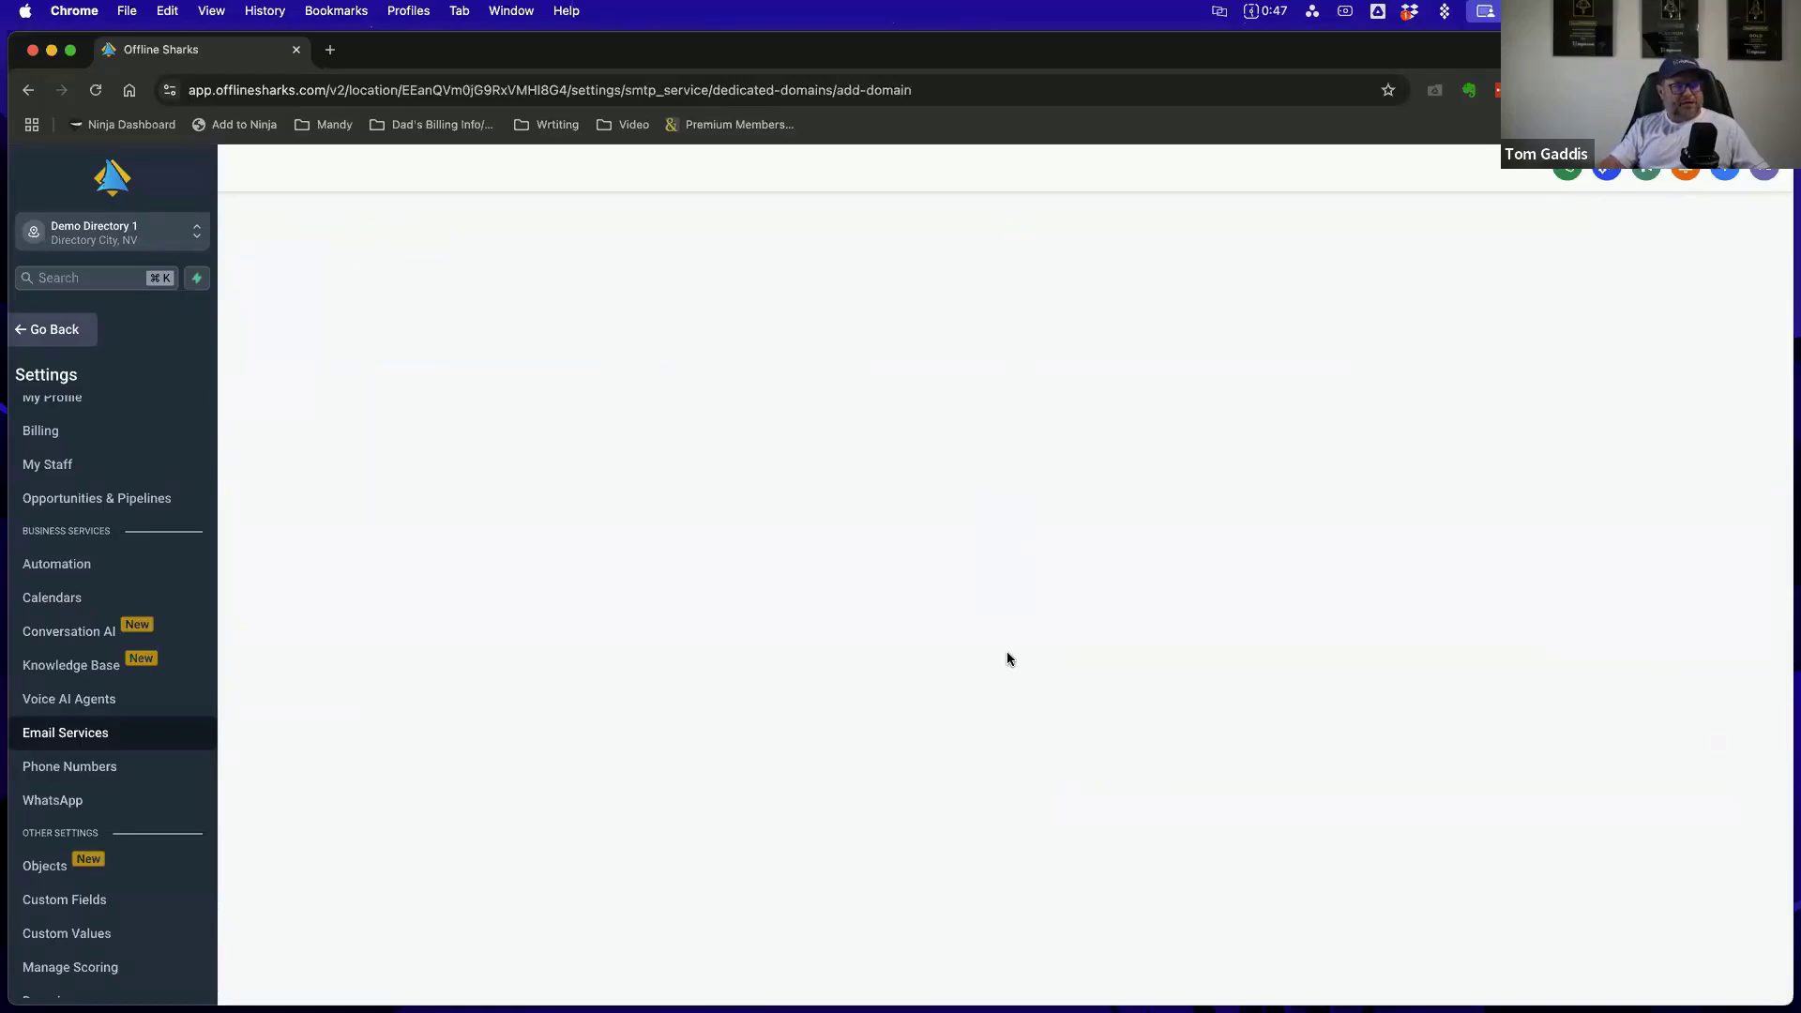
Enter the subdomain mg.examplesmartdirectory.com, taken from the clipboard history, as the new dedicated domain name
left_click(385, 416)
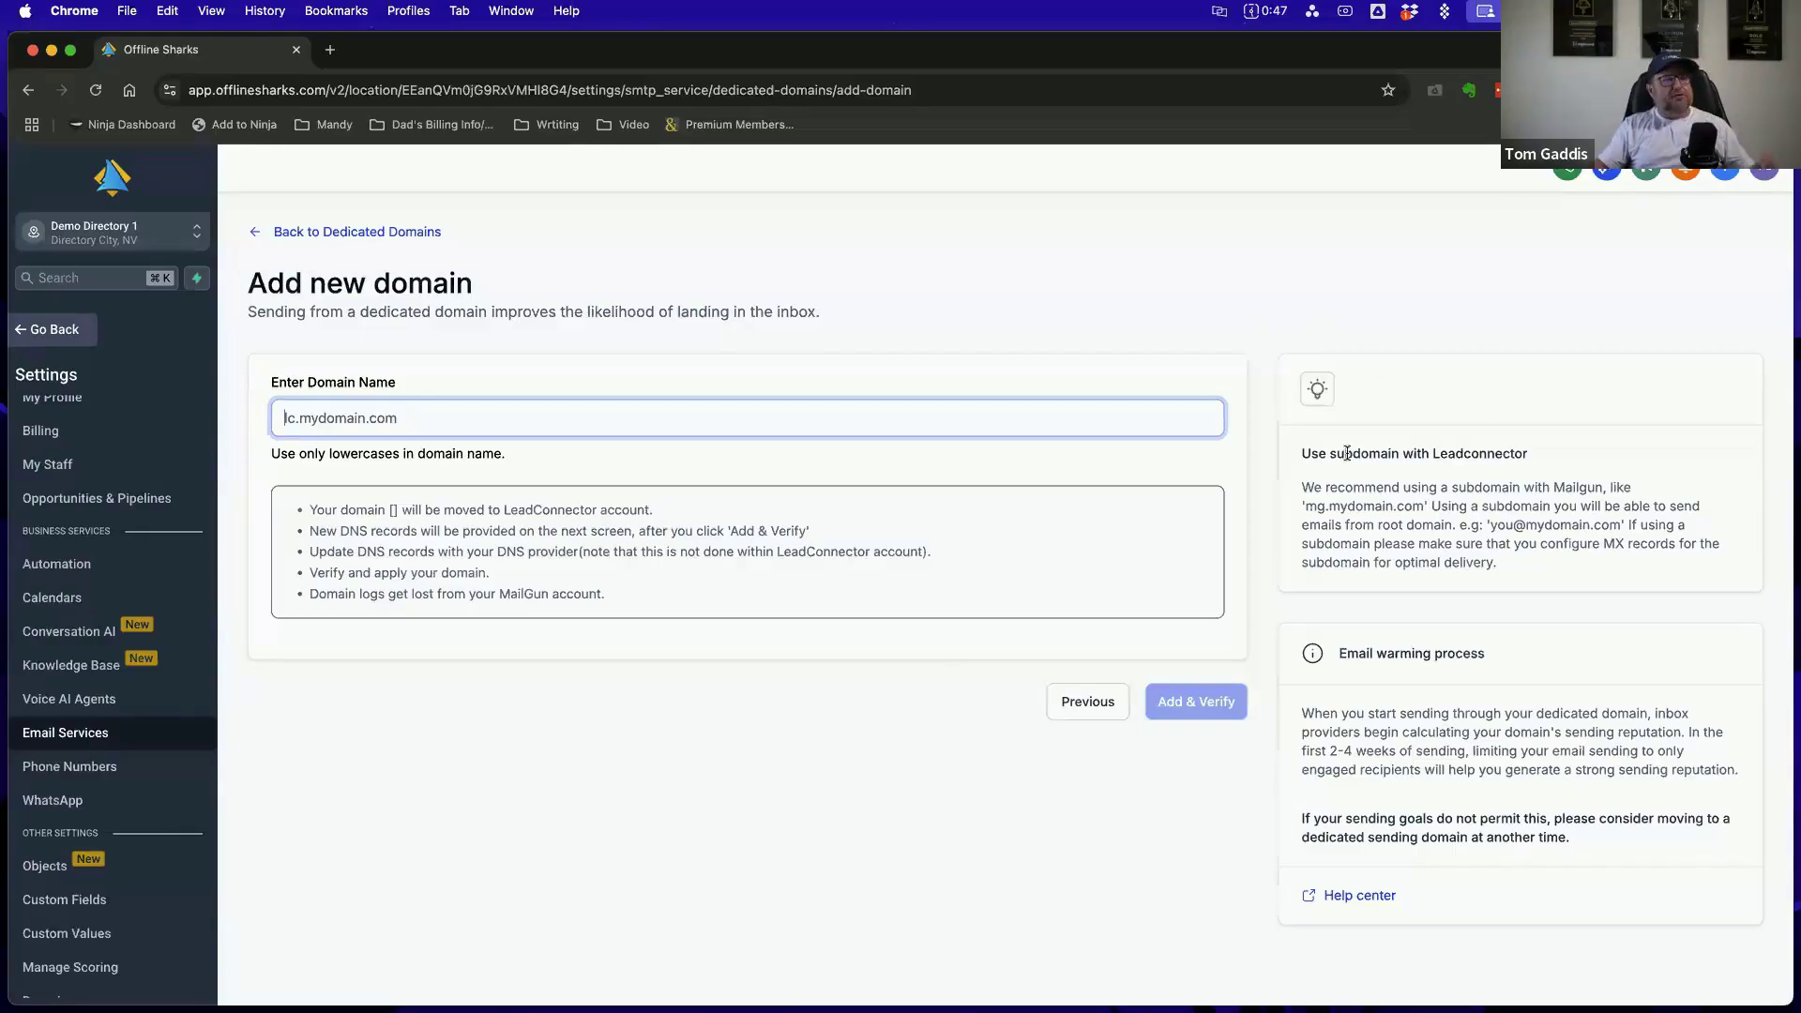
double_click(1375, 449)
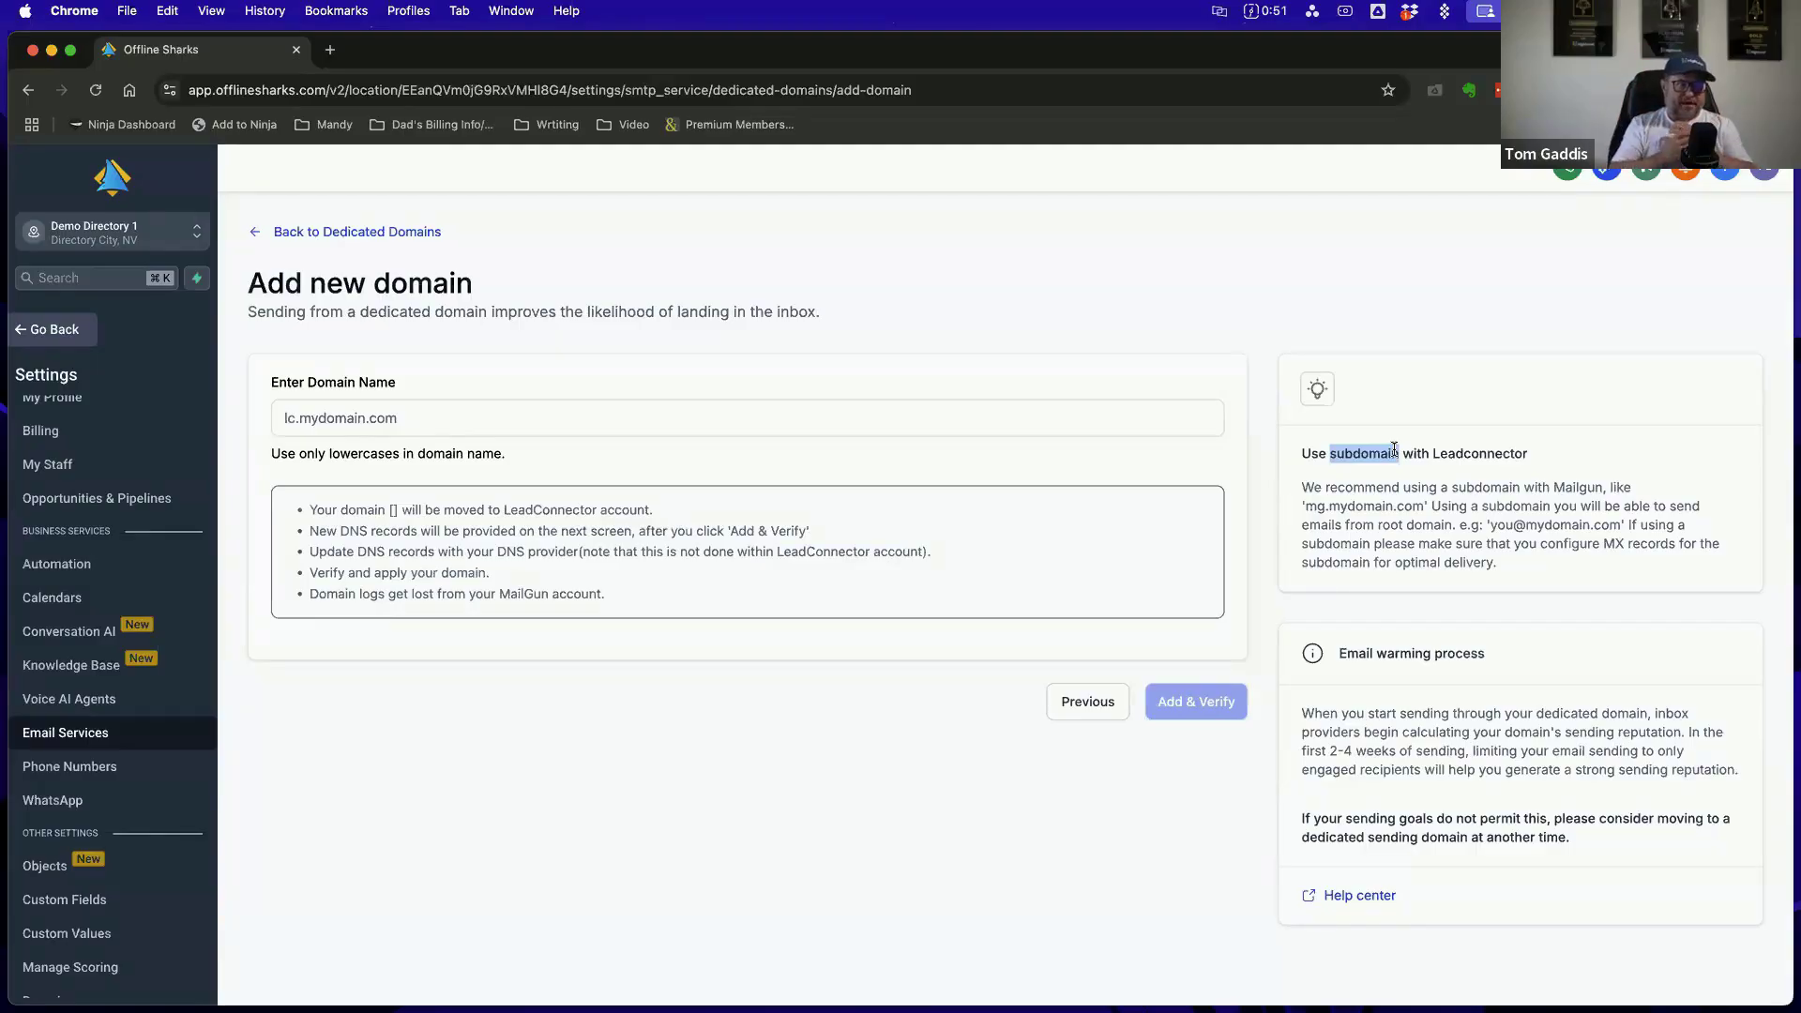
left_click(428, 417)
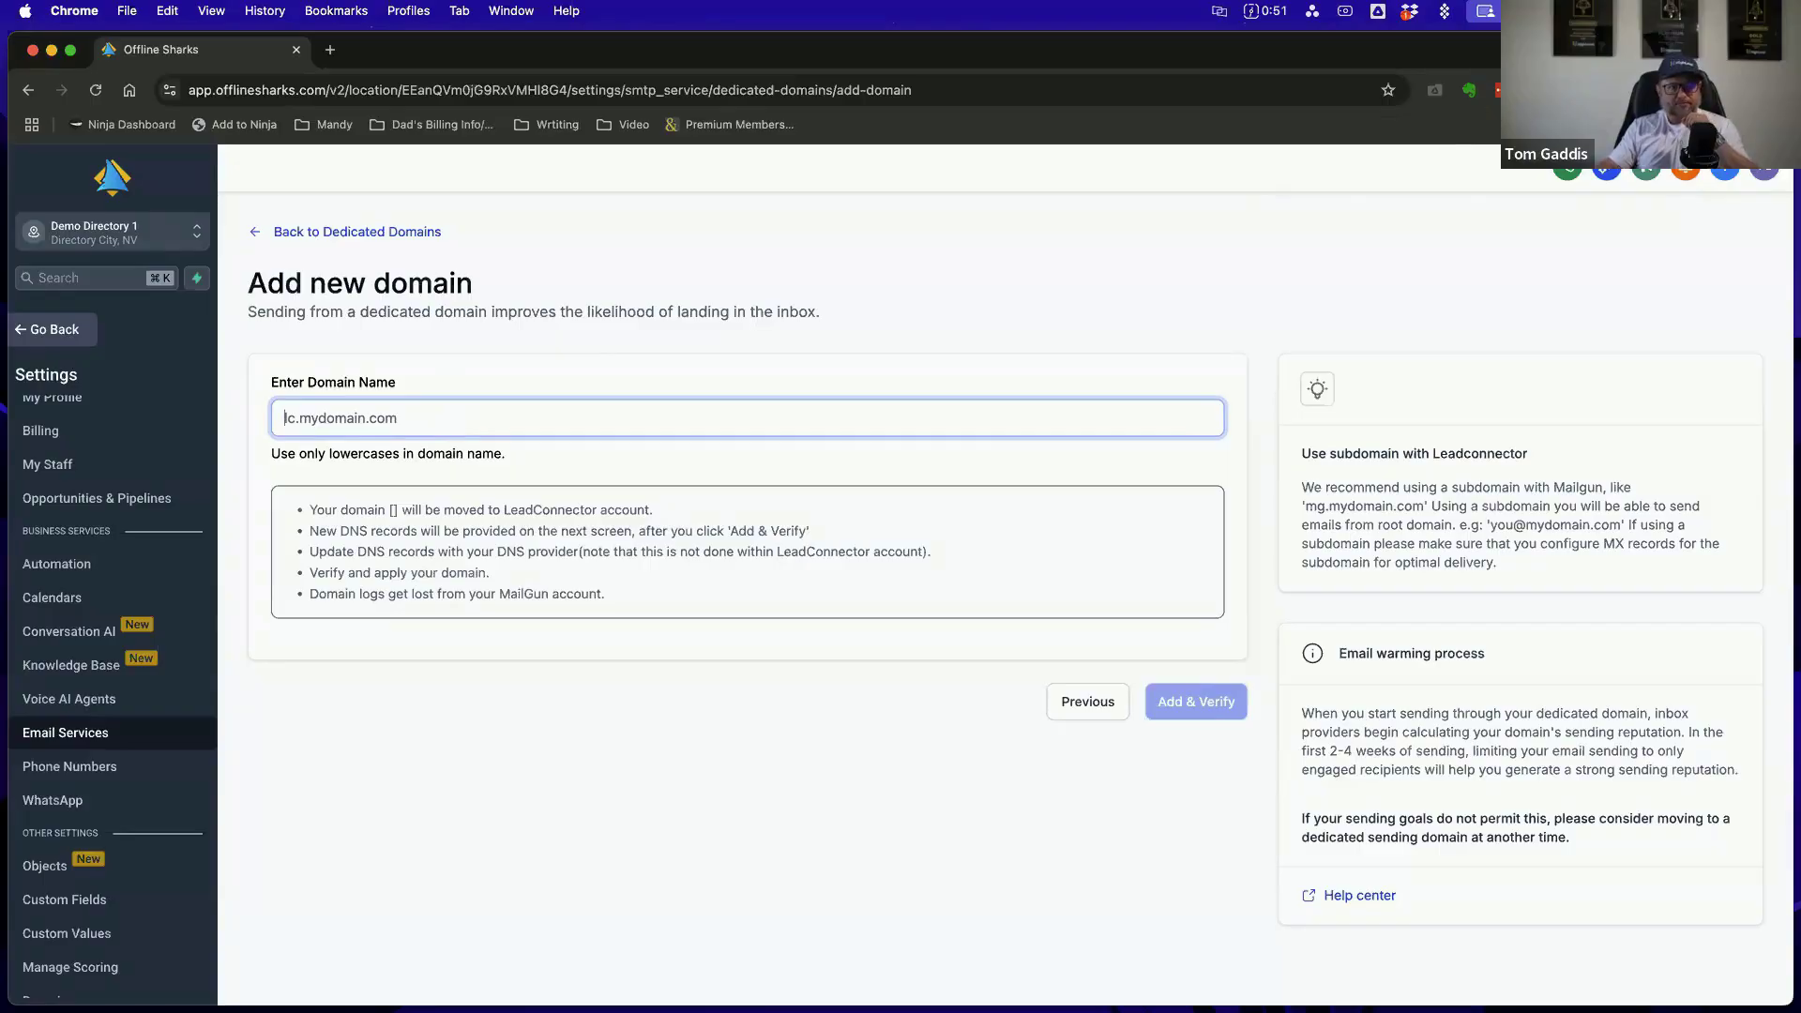
left_click(1542, 11)
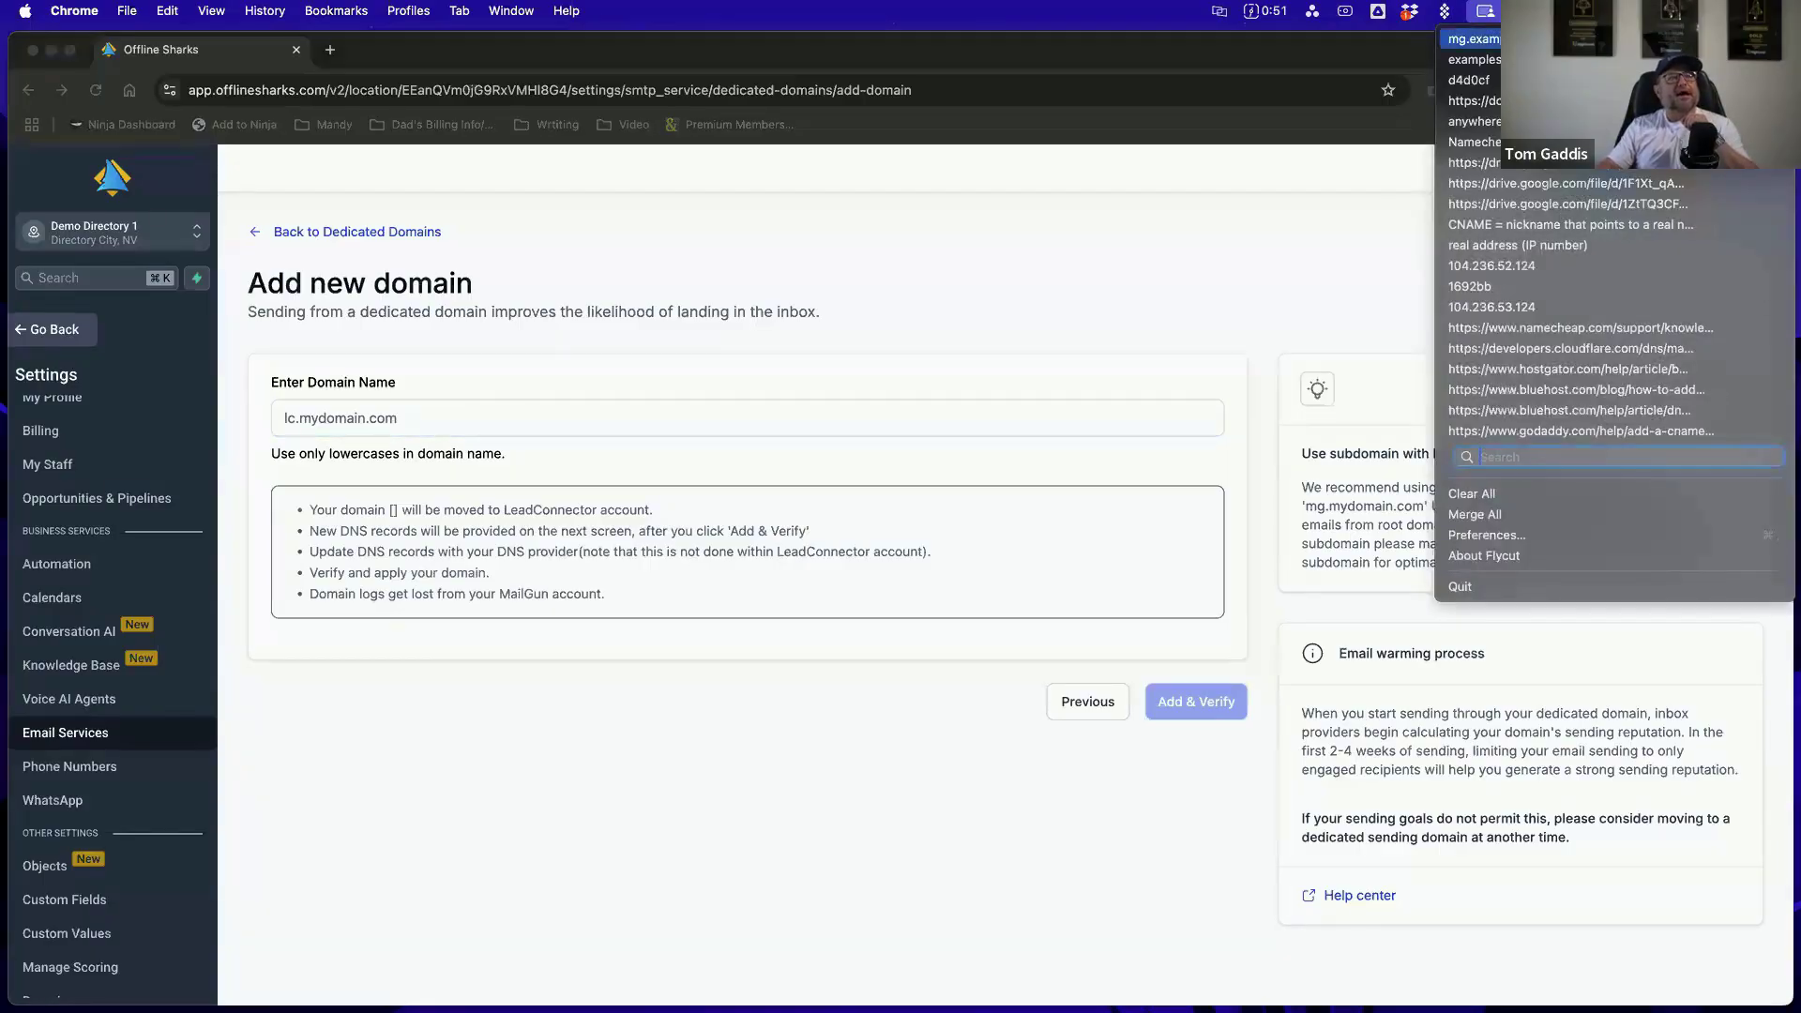
left_click(1538, 39)
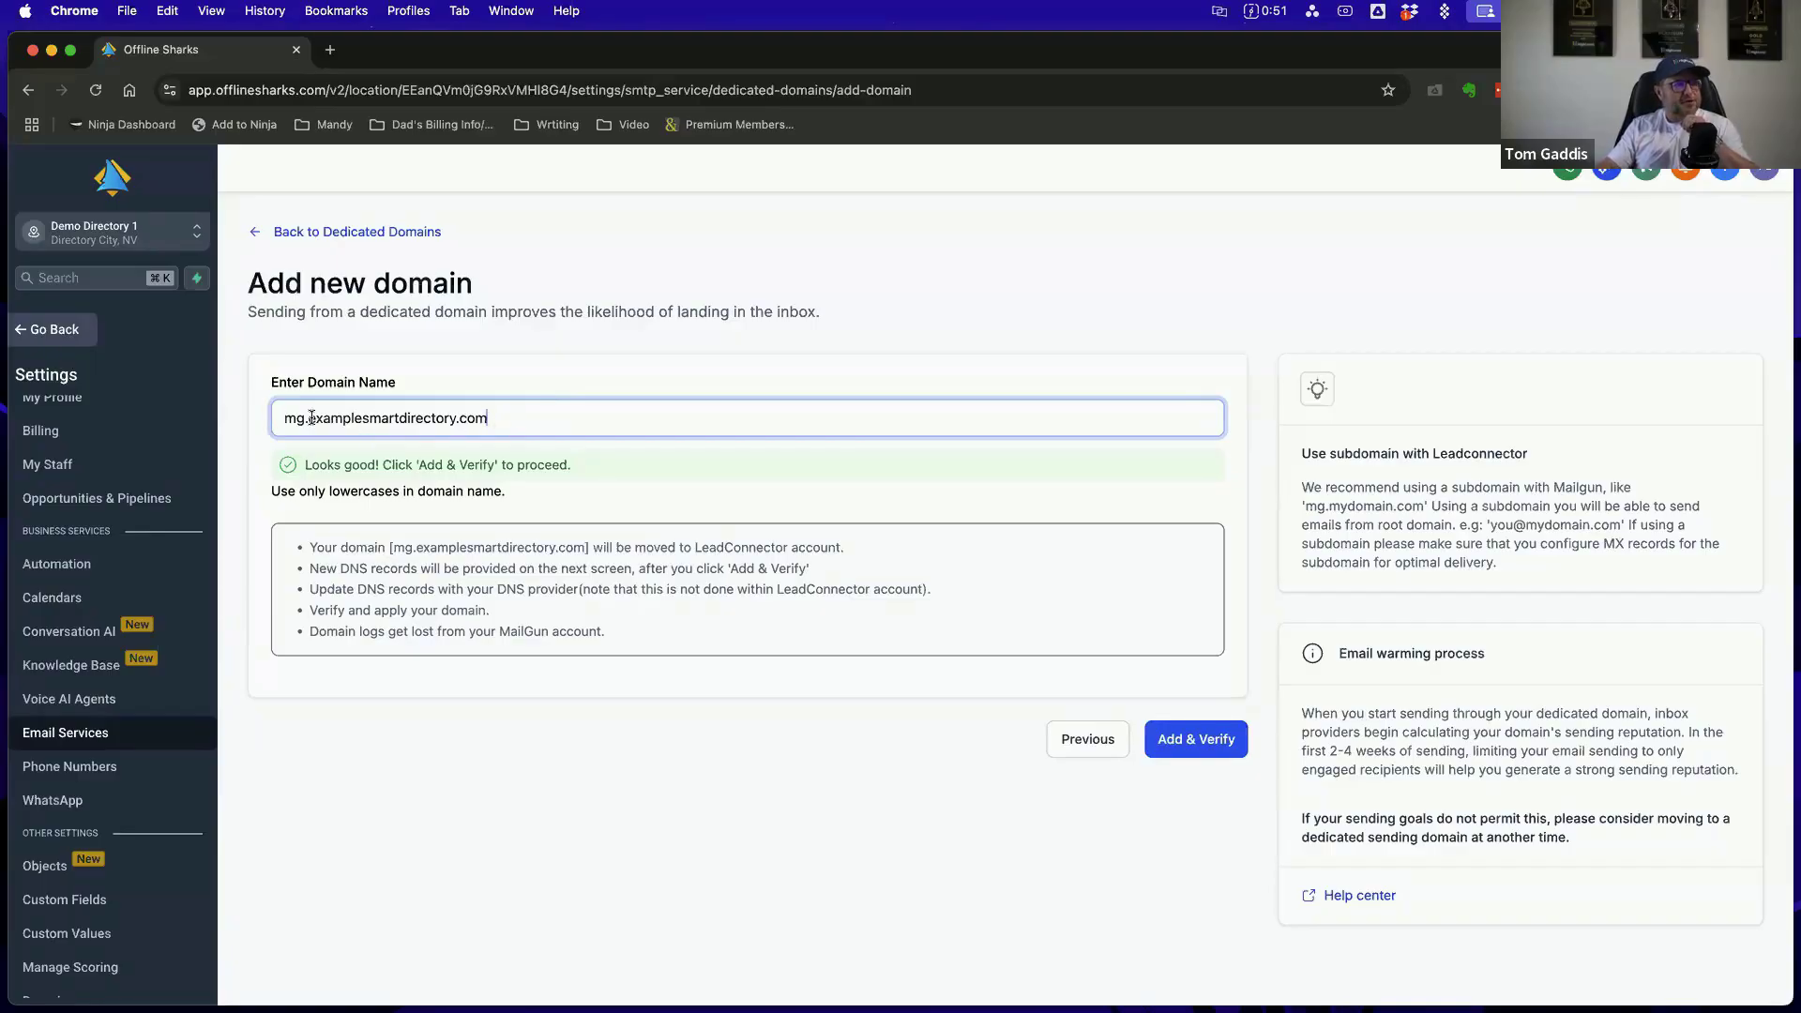
left_click(936, 295)
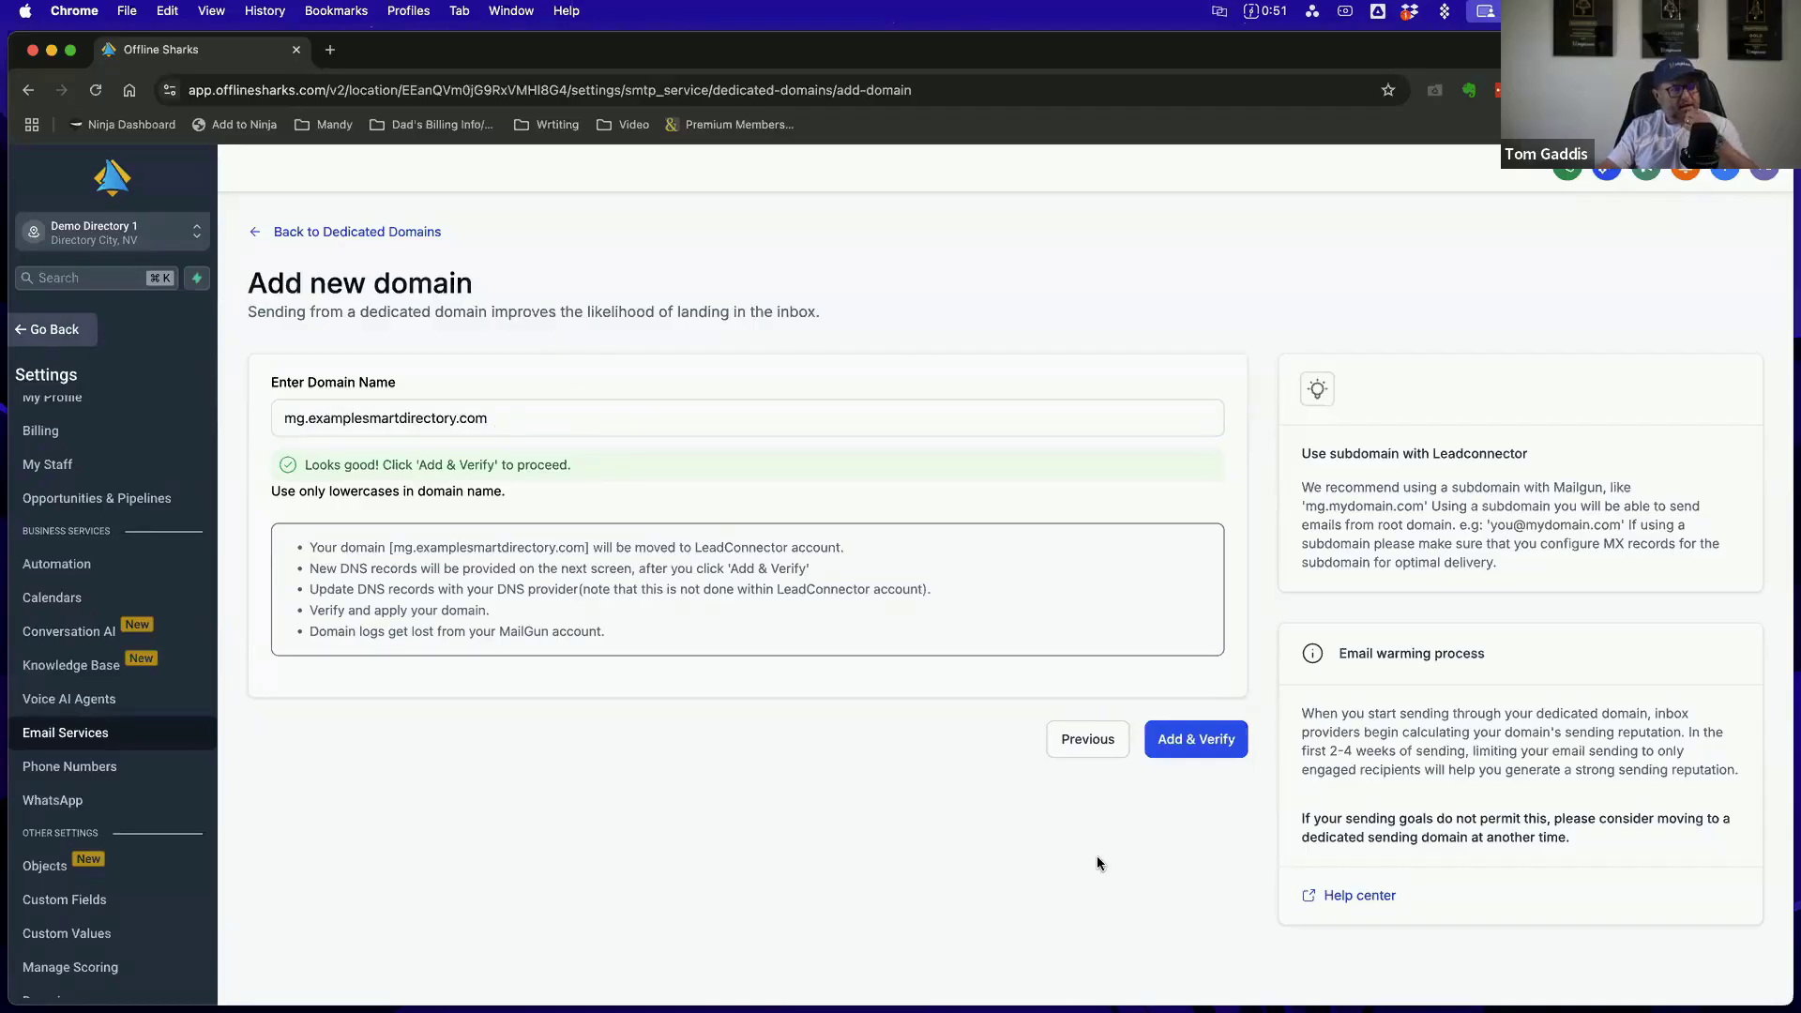
Add the entered domain for verification and continue to the list of DNS records for manual setup
left_click(1198, 748)
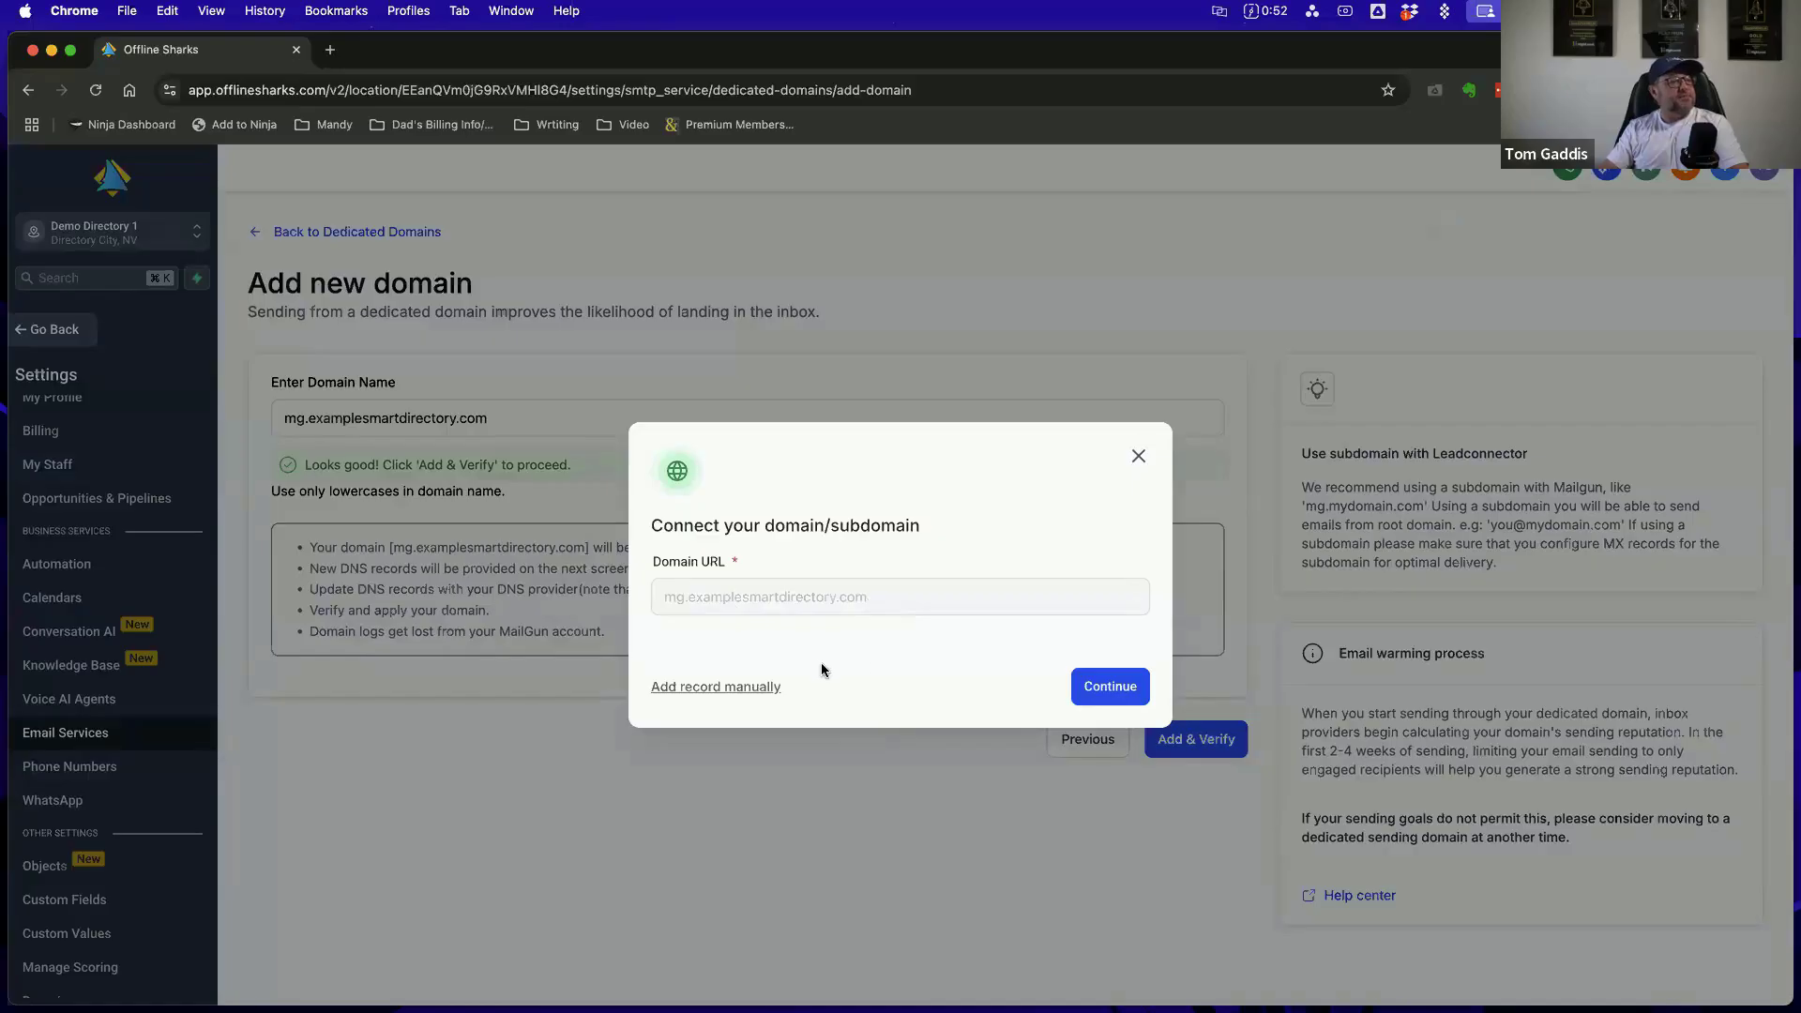
left_click(1119, 694)
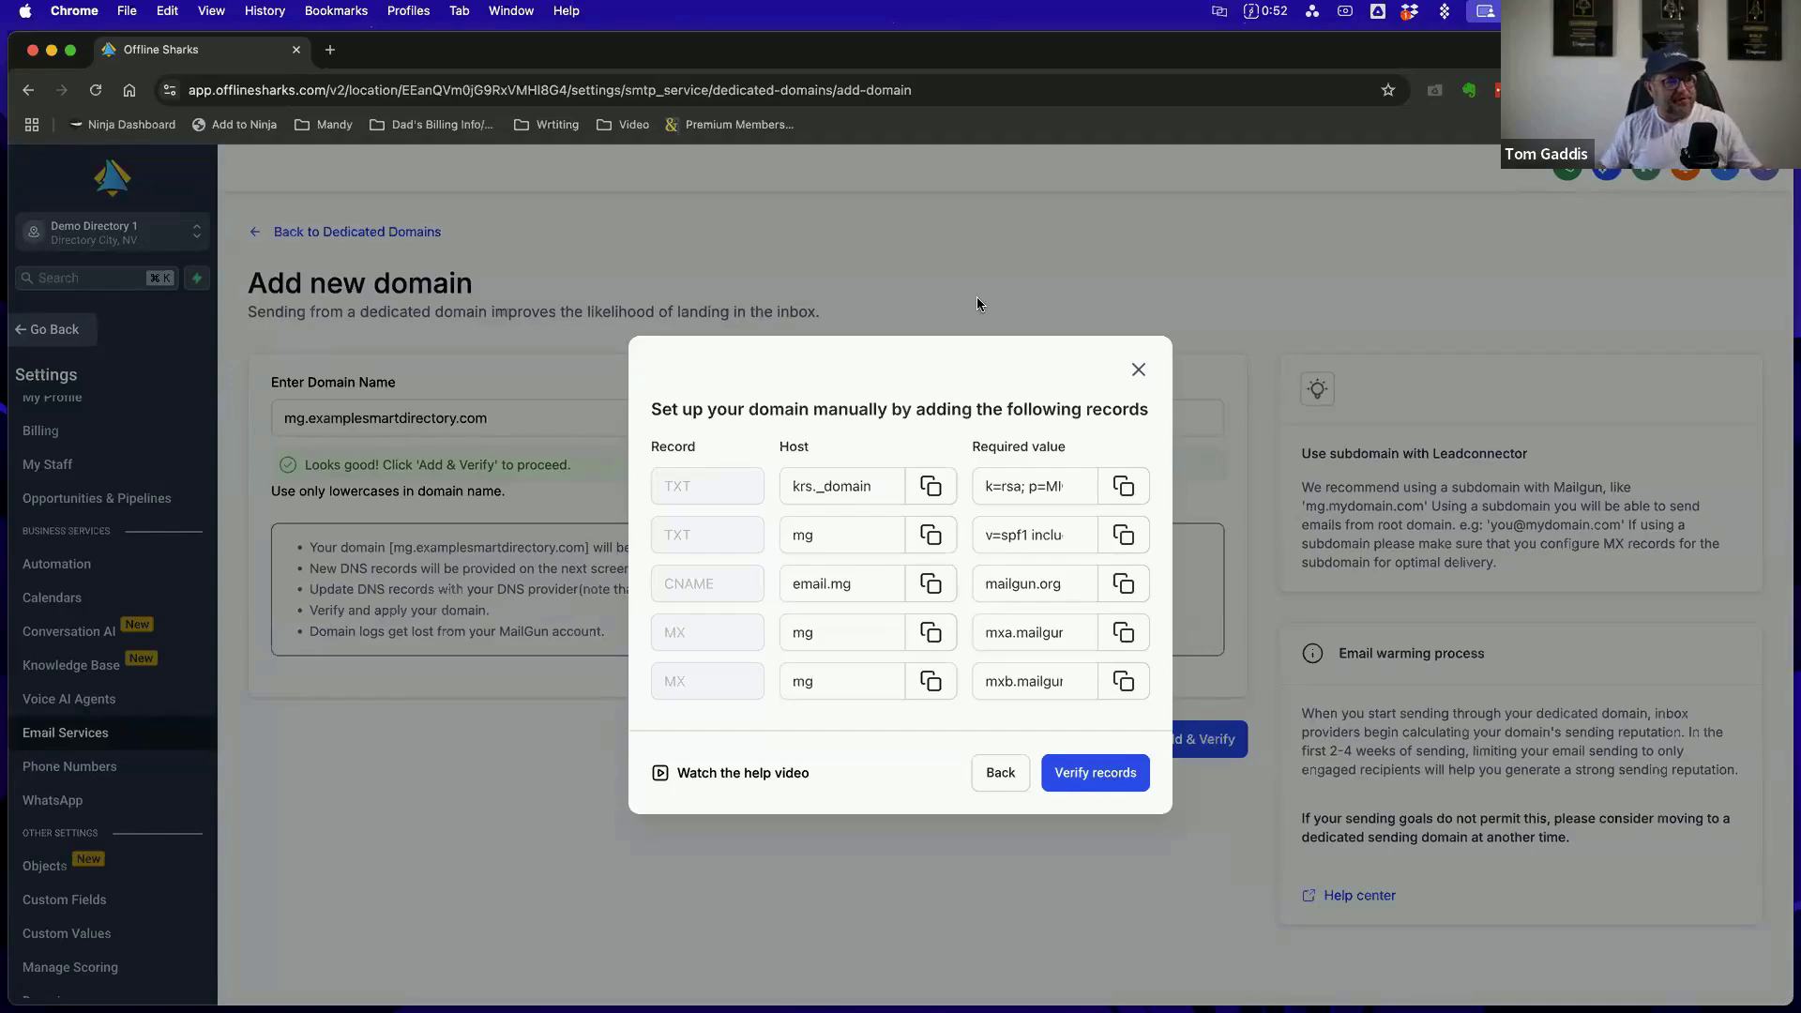
Switch to Winning with Workflows.pdf in Preview and review the First Steps Before Using Workflows section with its email, phone and SMS setup link
left_click(1078, 636)
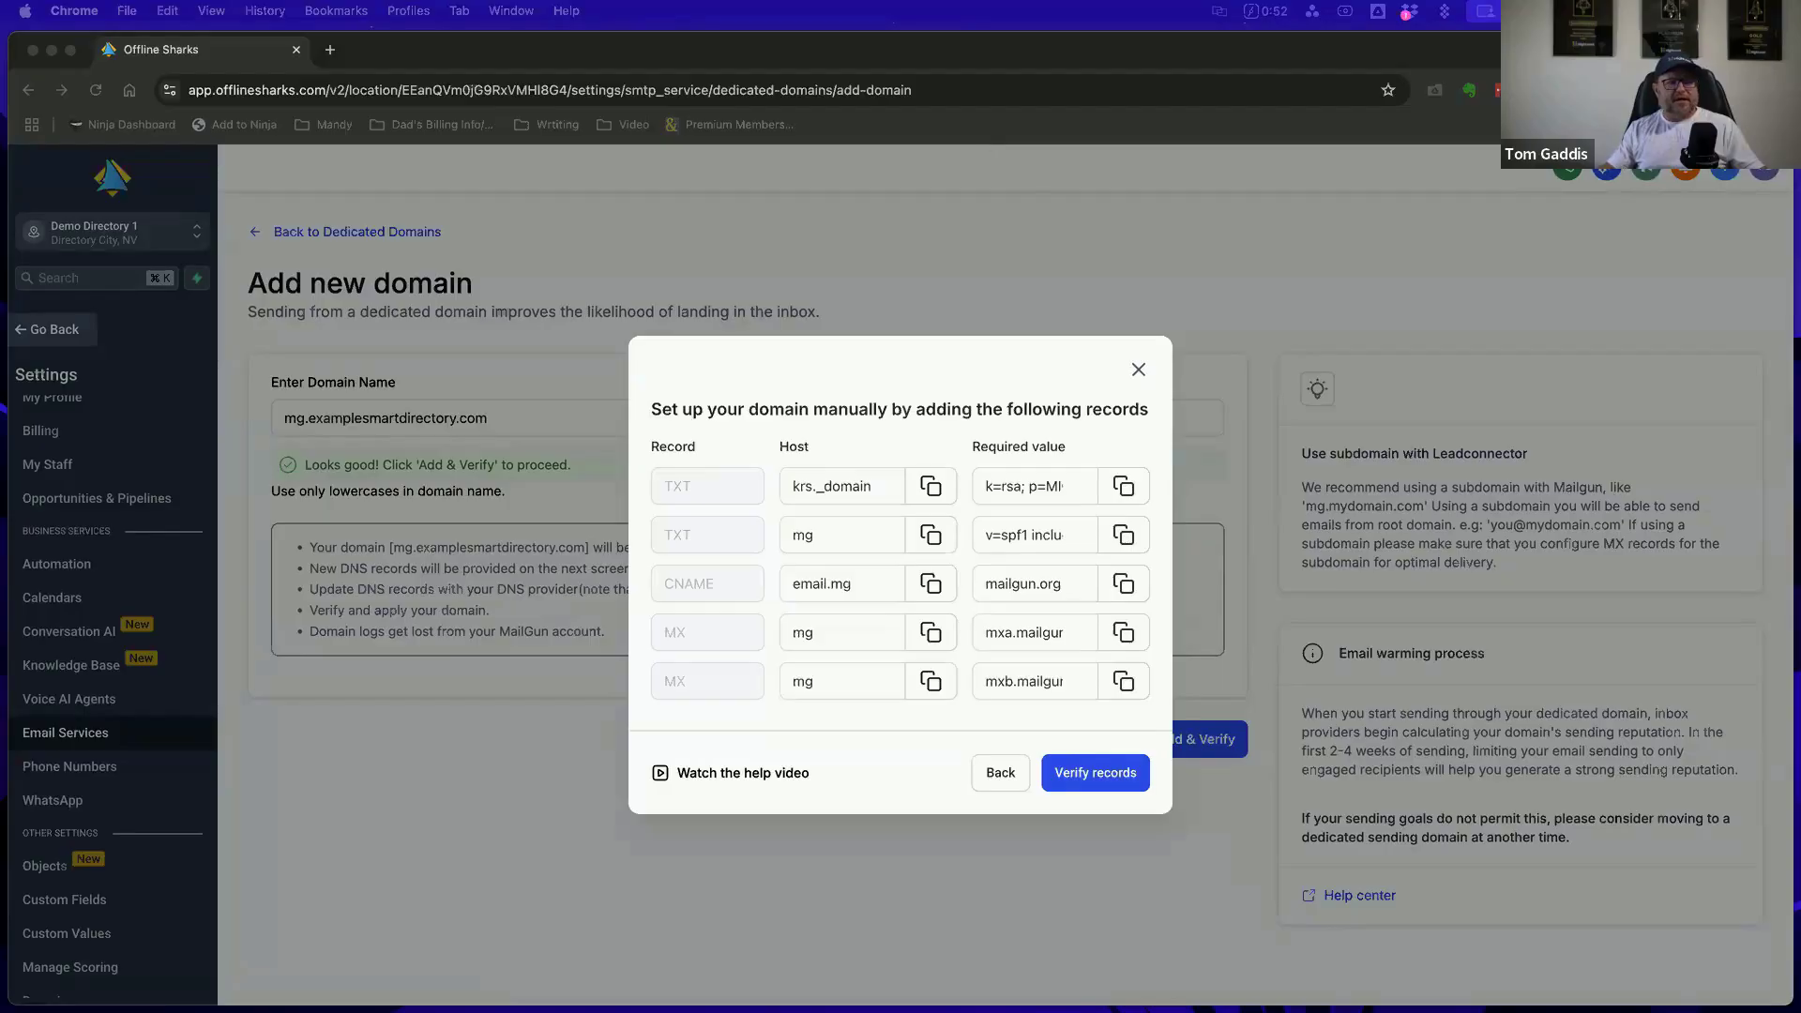
scroll(1216, 452, "down", 10)
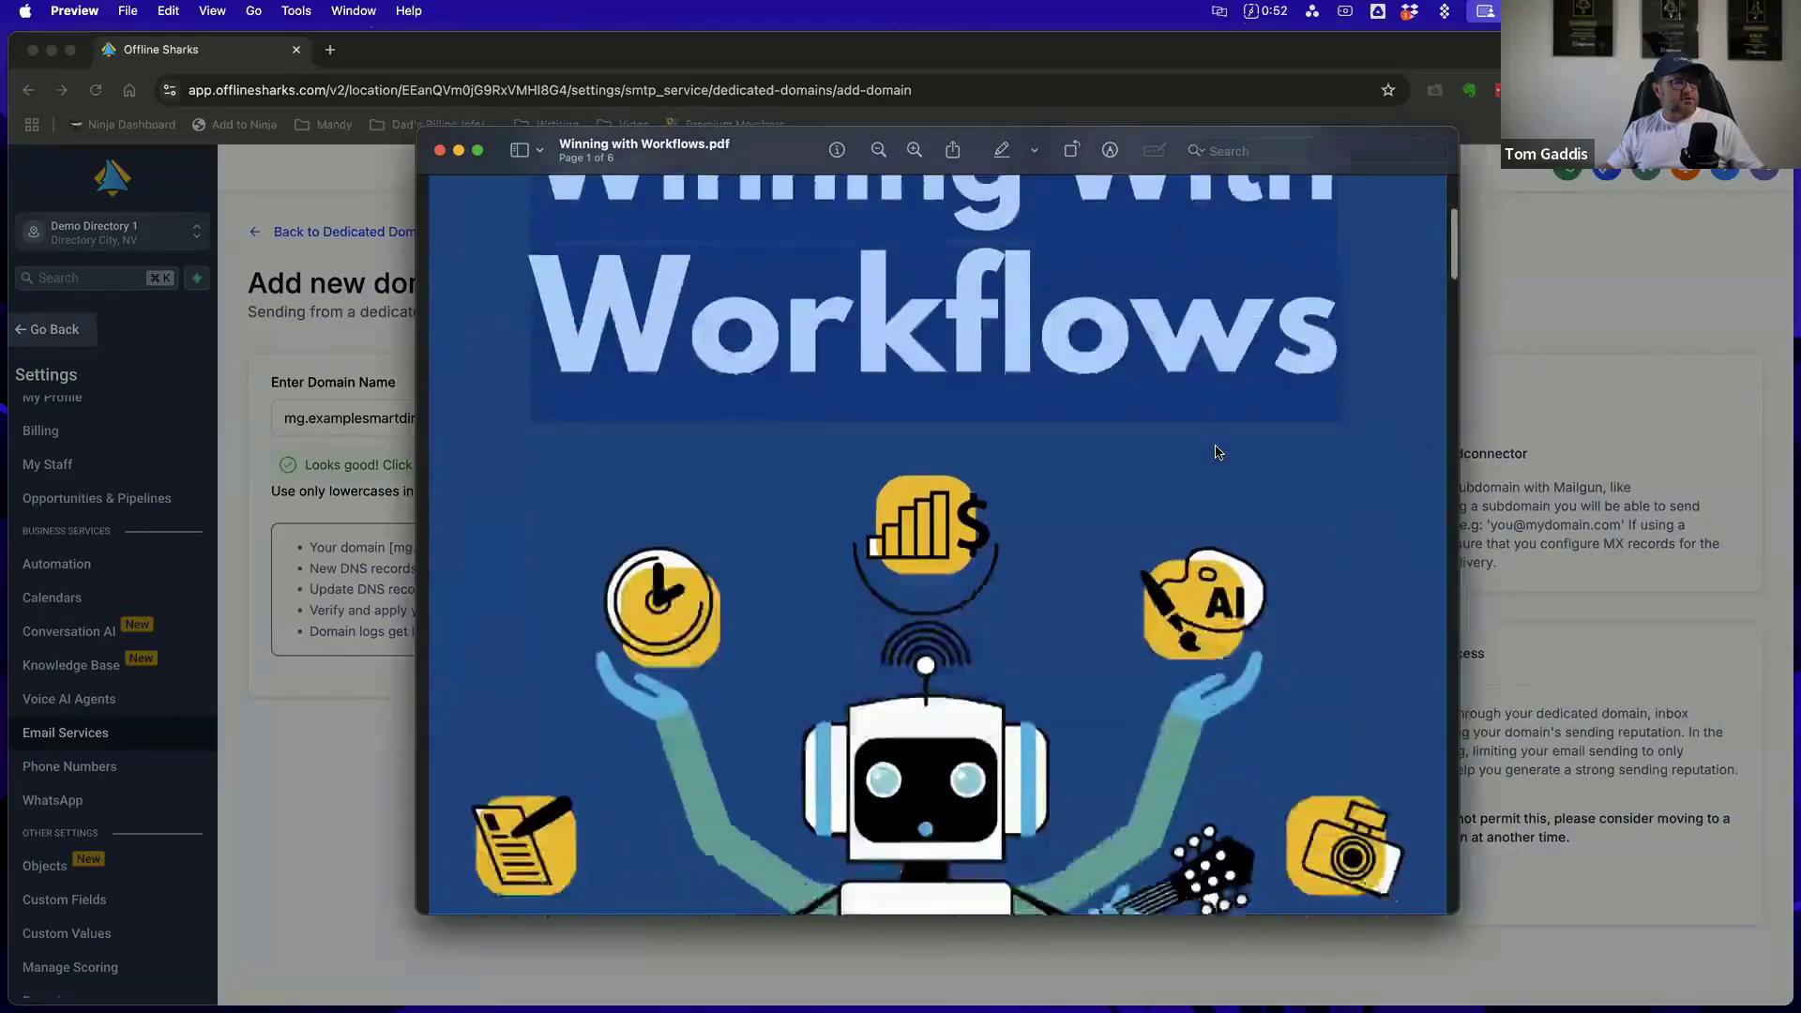
scroll(1216, 452, "down", 5)
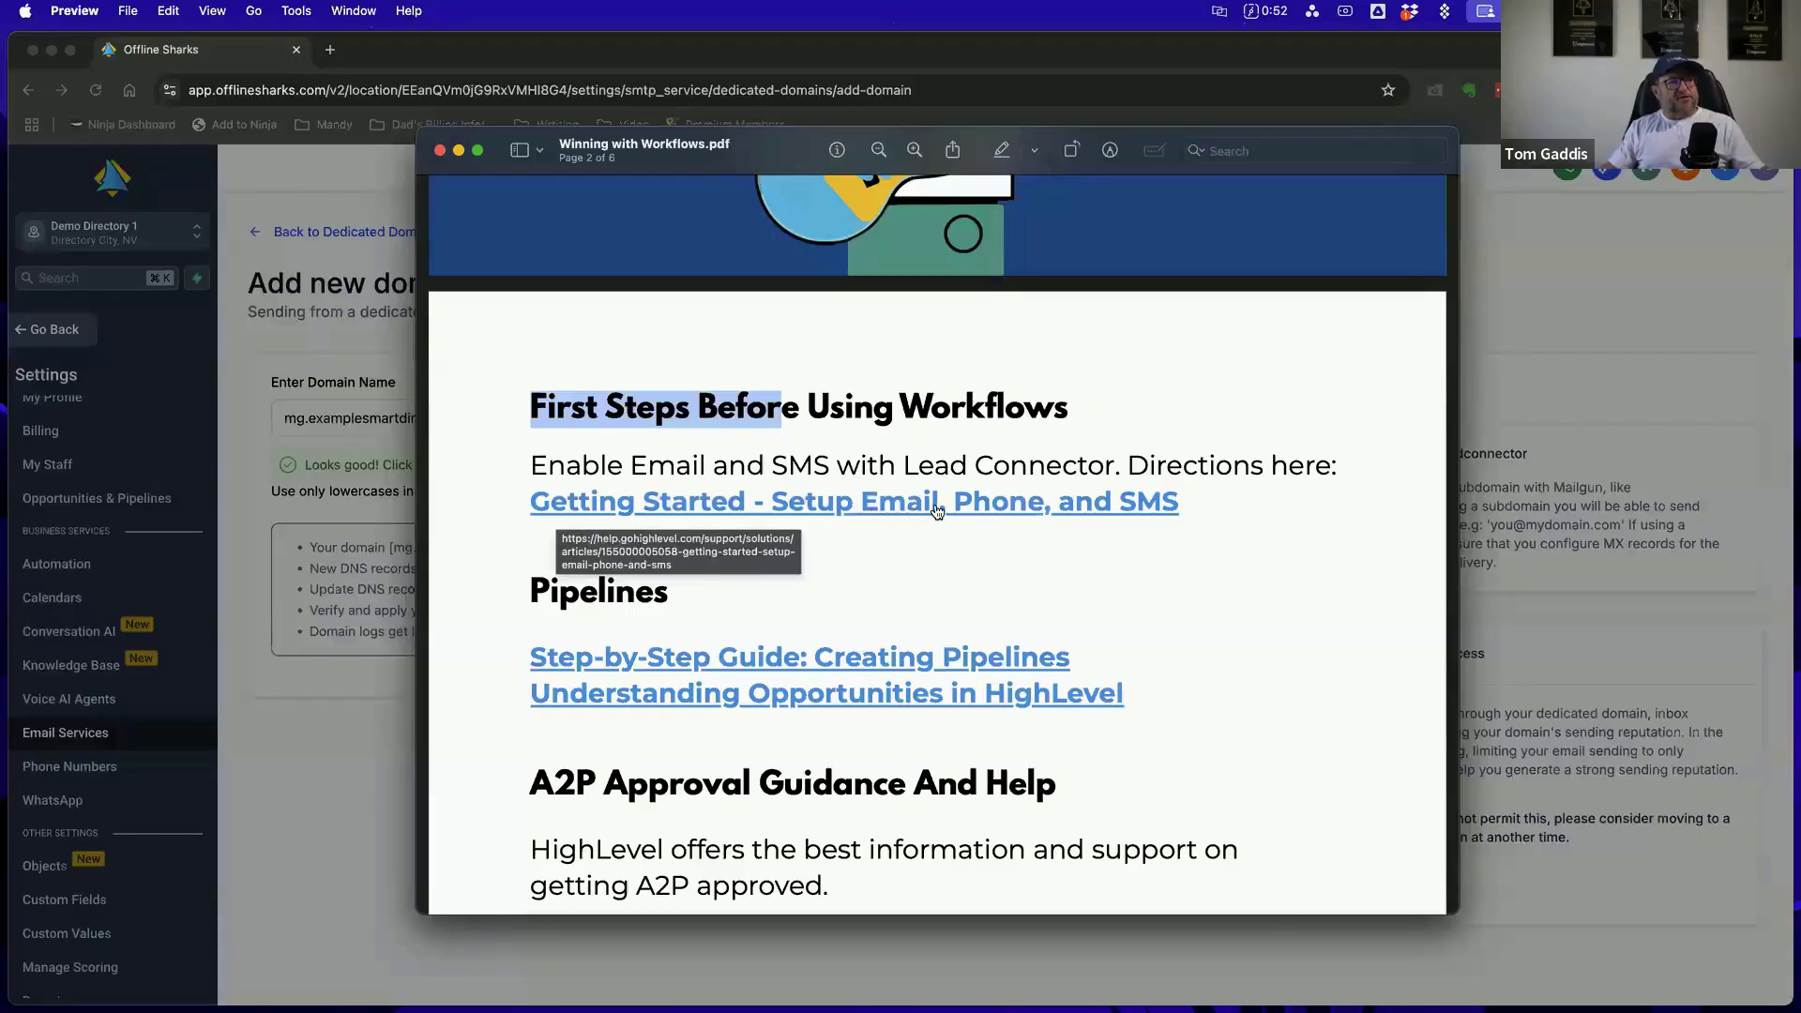
scroll(1050, 511, "down", 1)
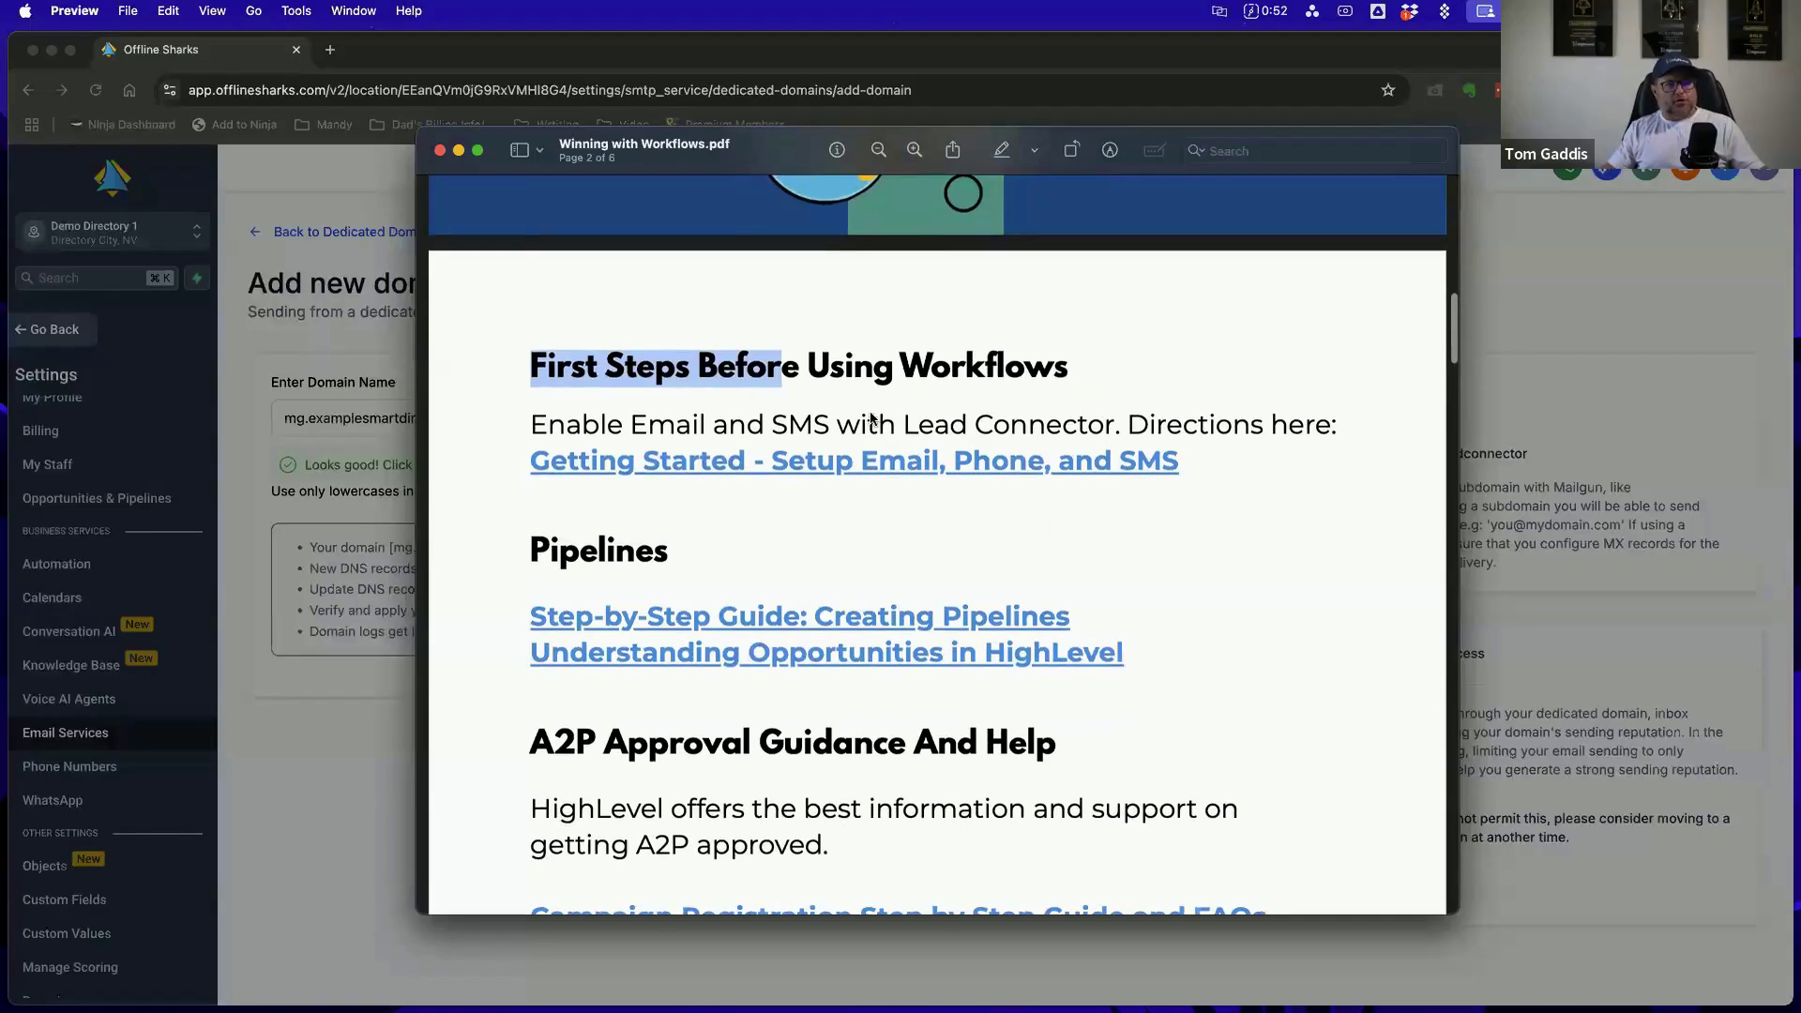
scroll(1044, 482, "down", 1)
scroll(736, 181, "up", 5)
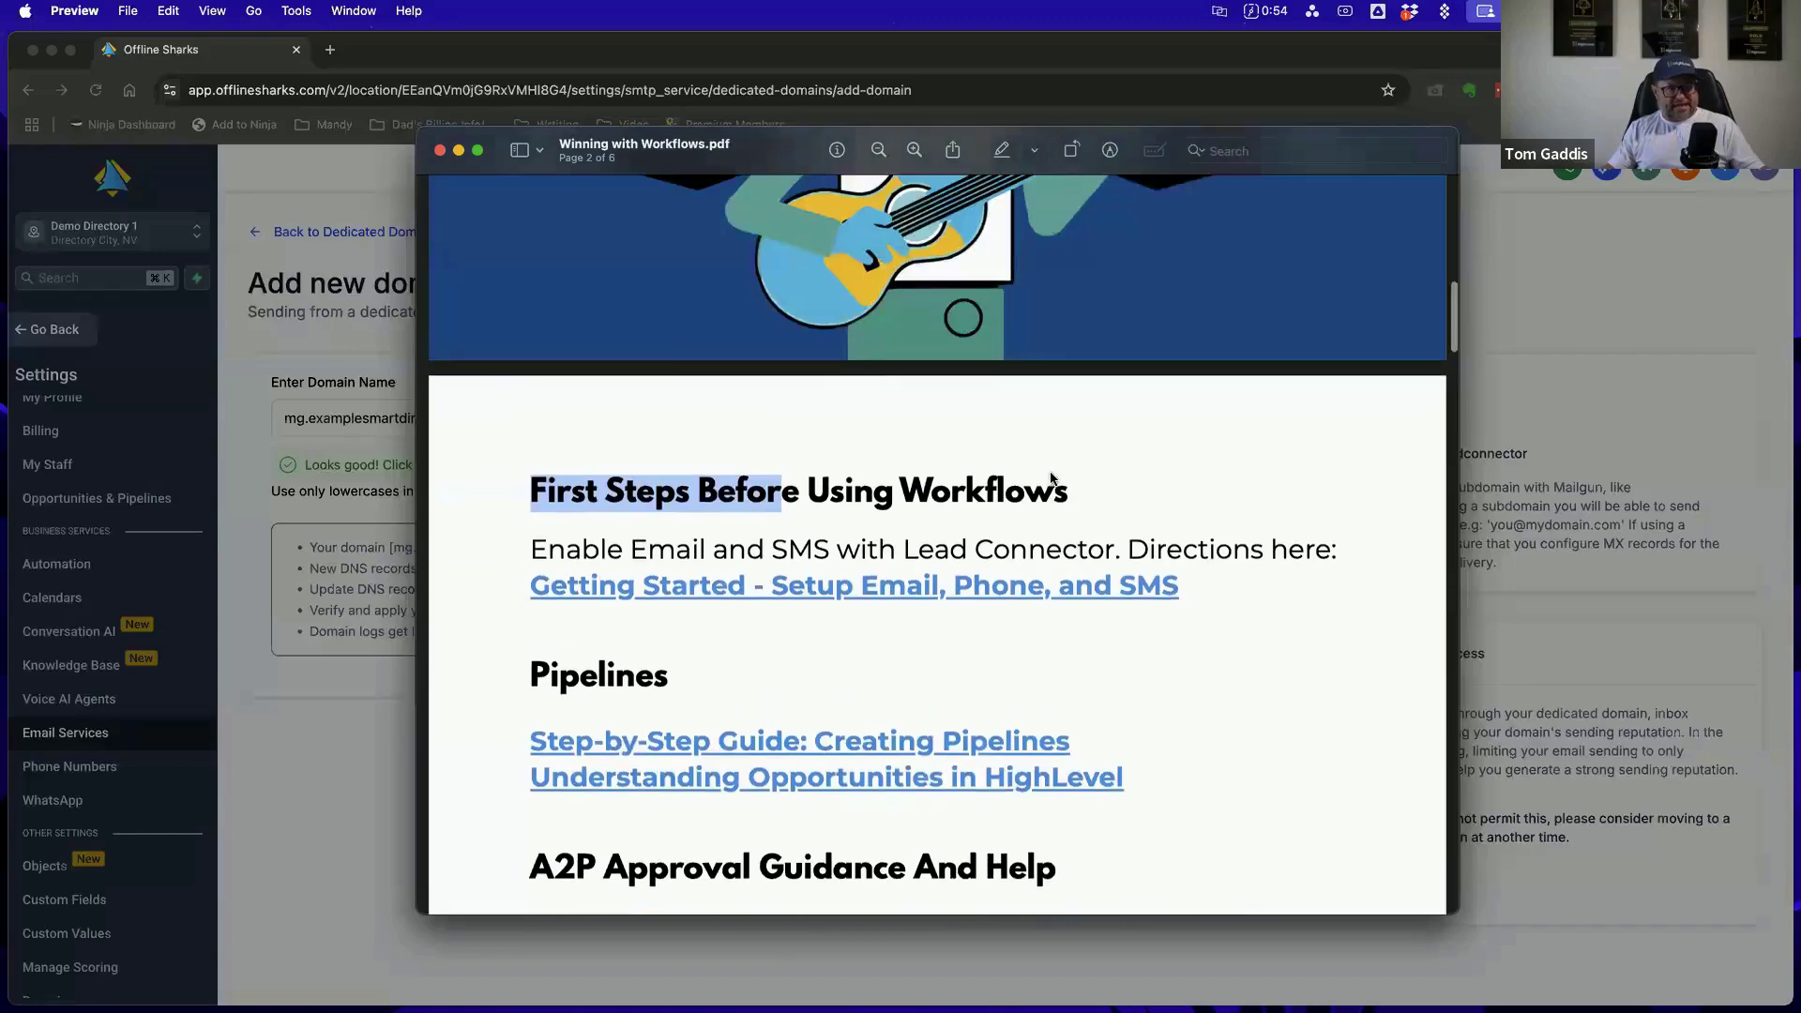
key("super+w")
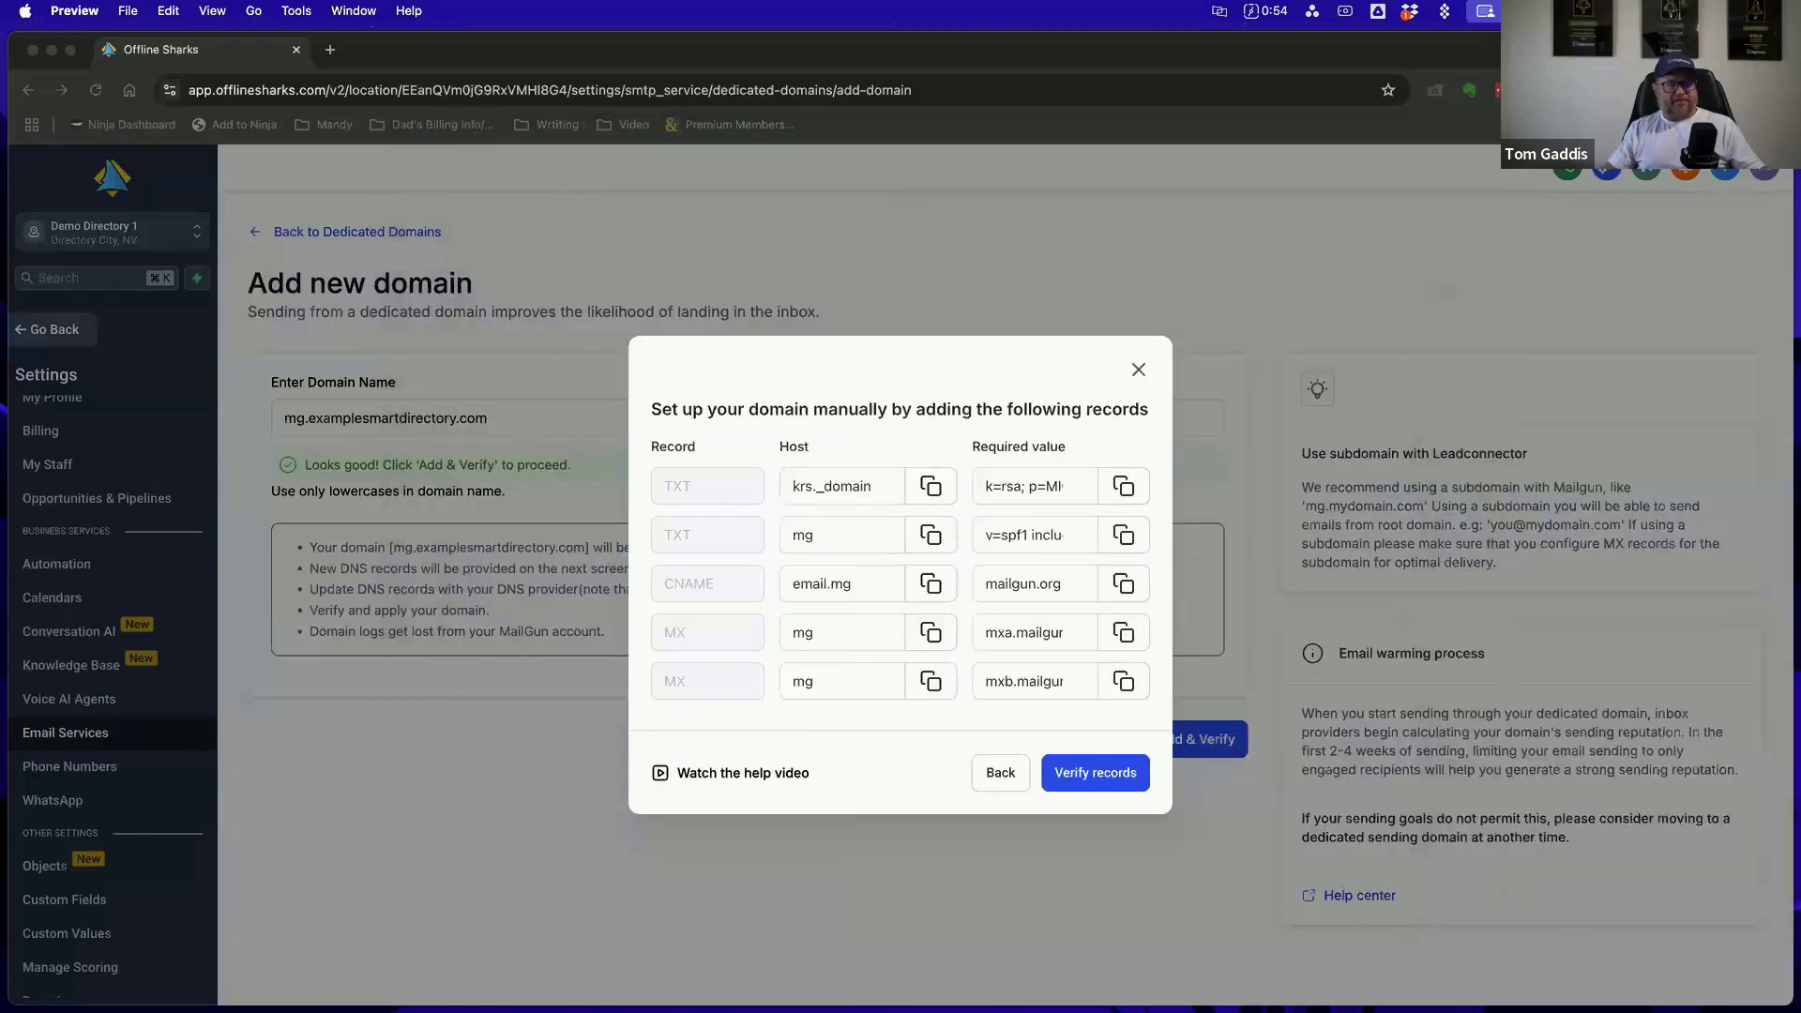
Close the list of DNS records without verifying them and open the Phone Numbers settings
left_click(1137, 370)
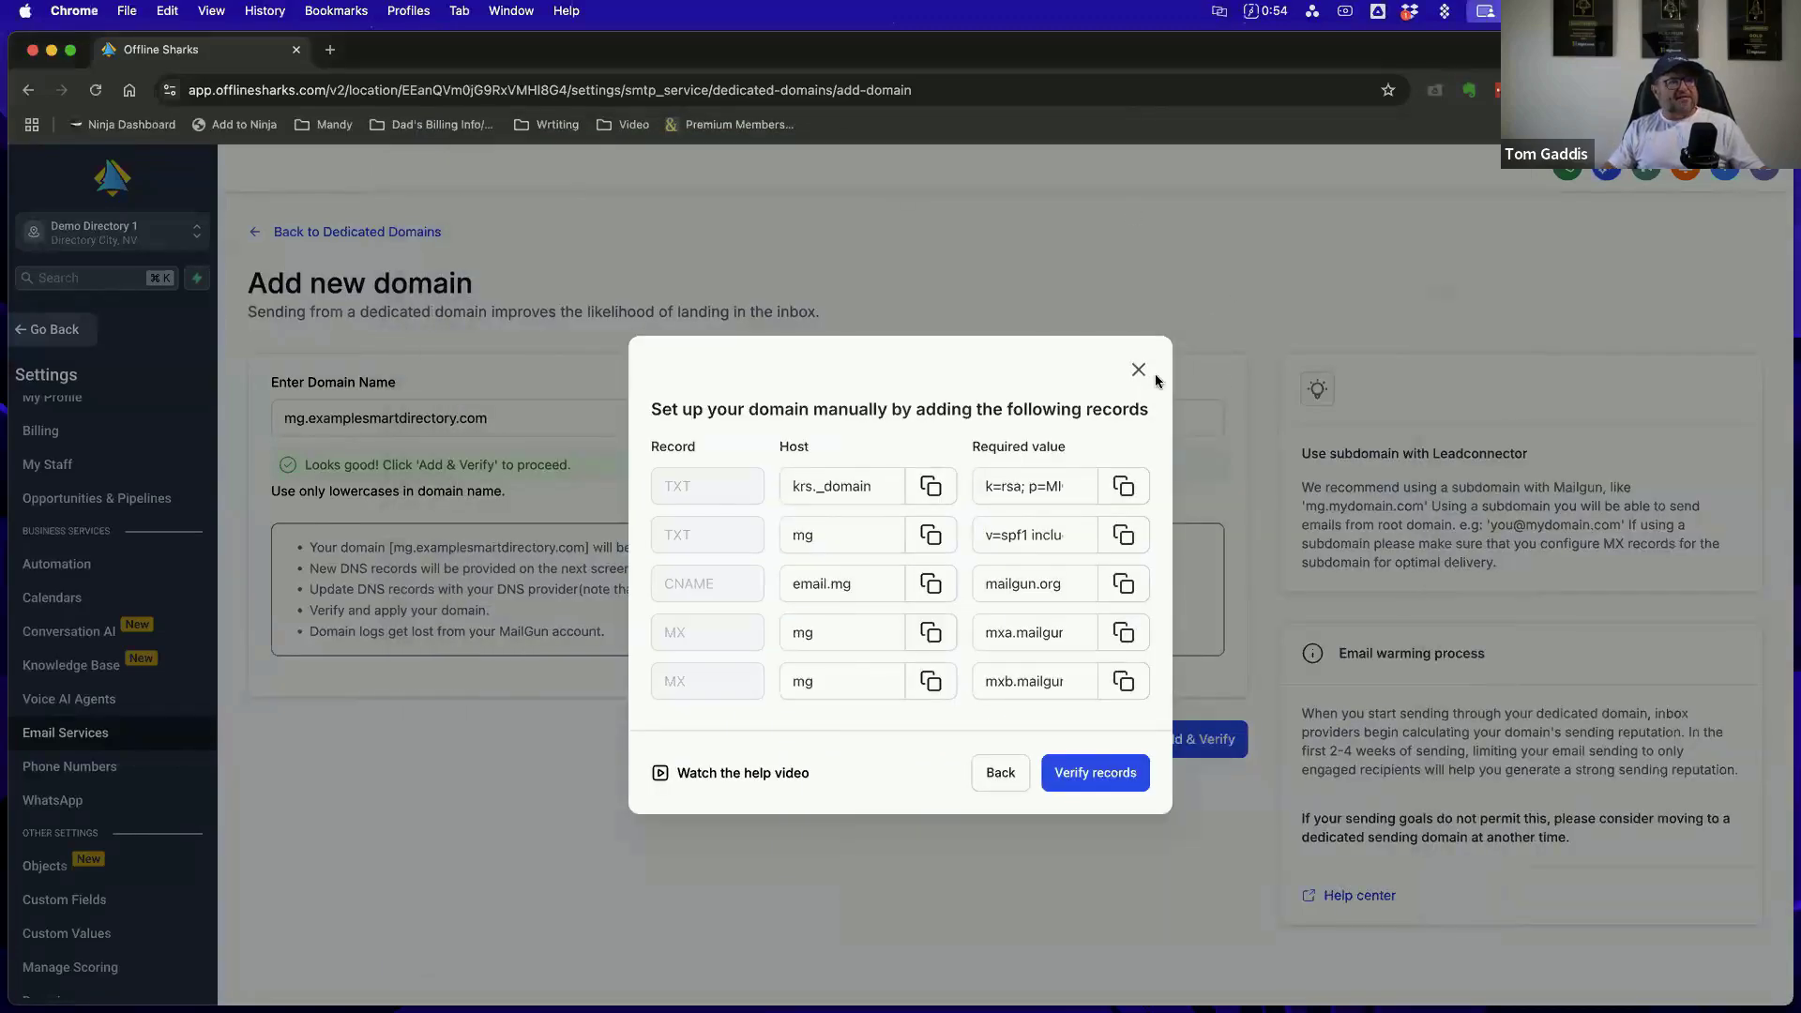
left_click(1138, 370)
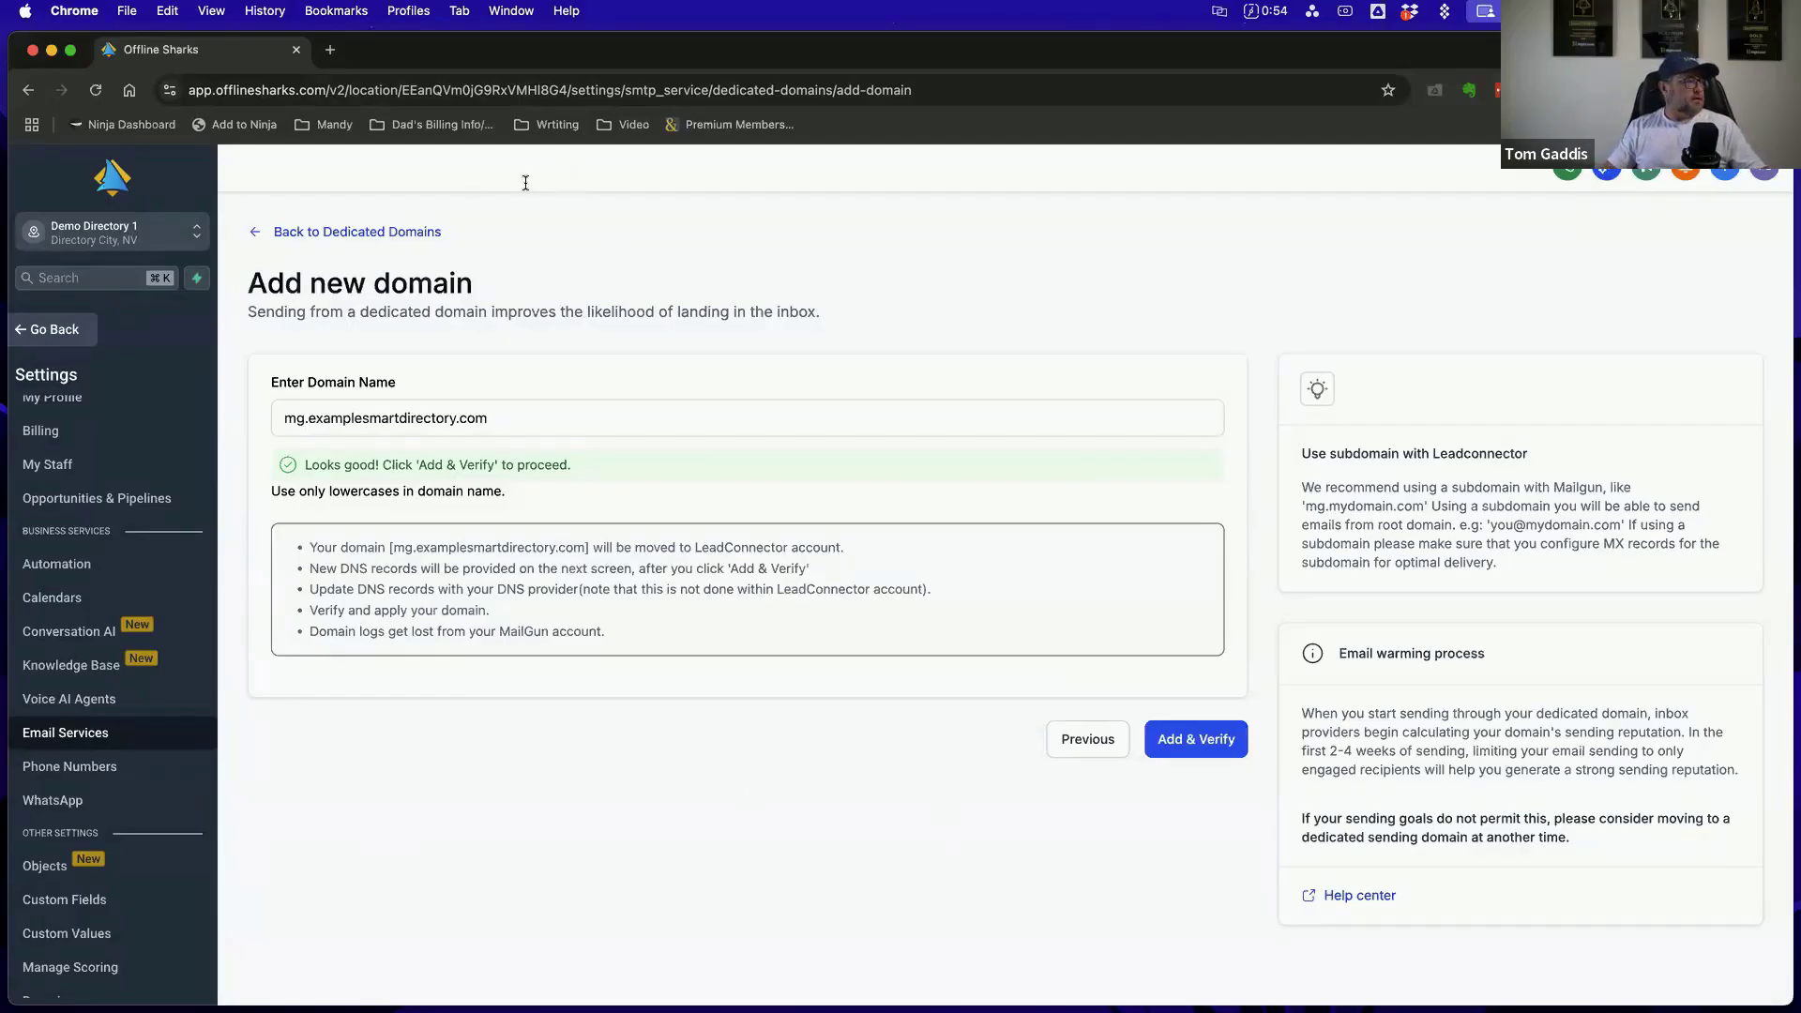
left_click(92, 779)
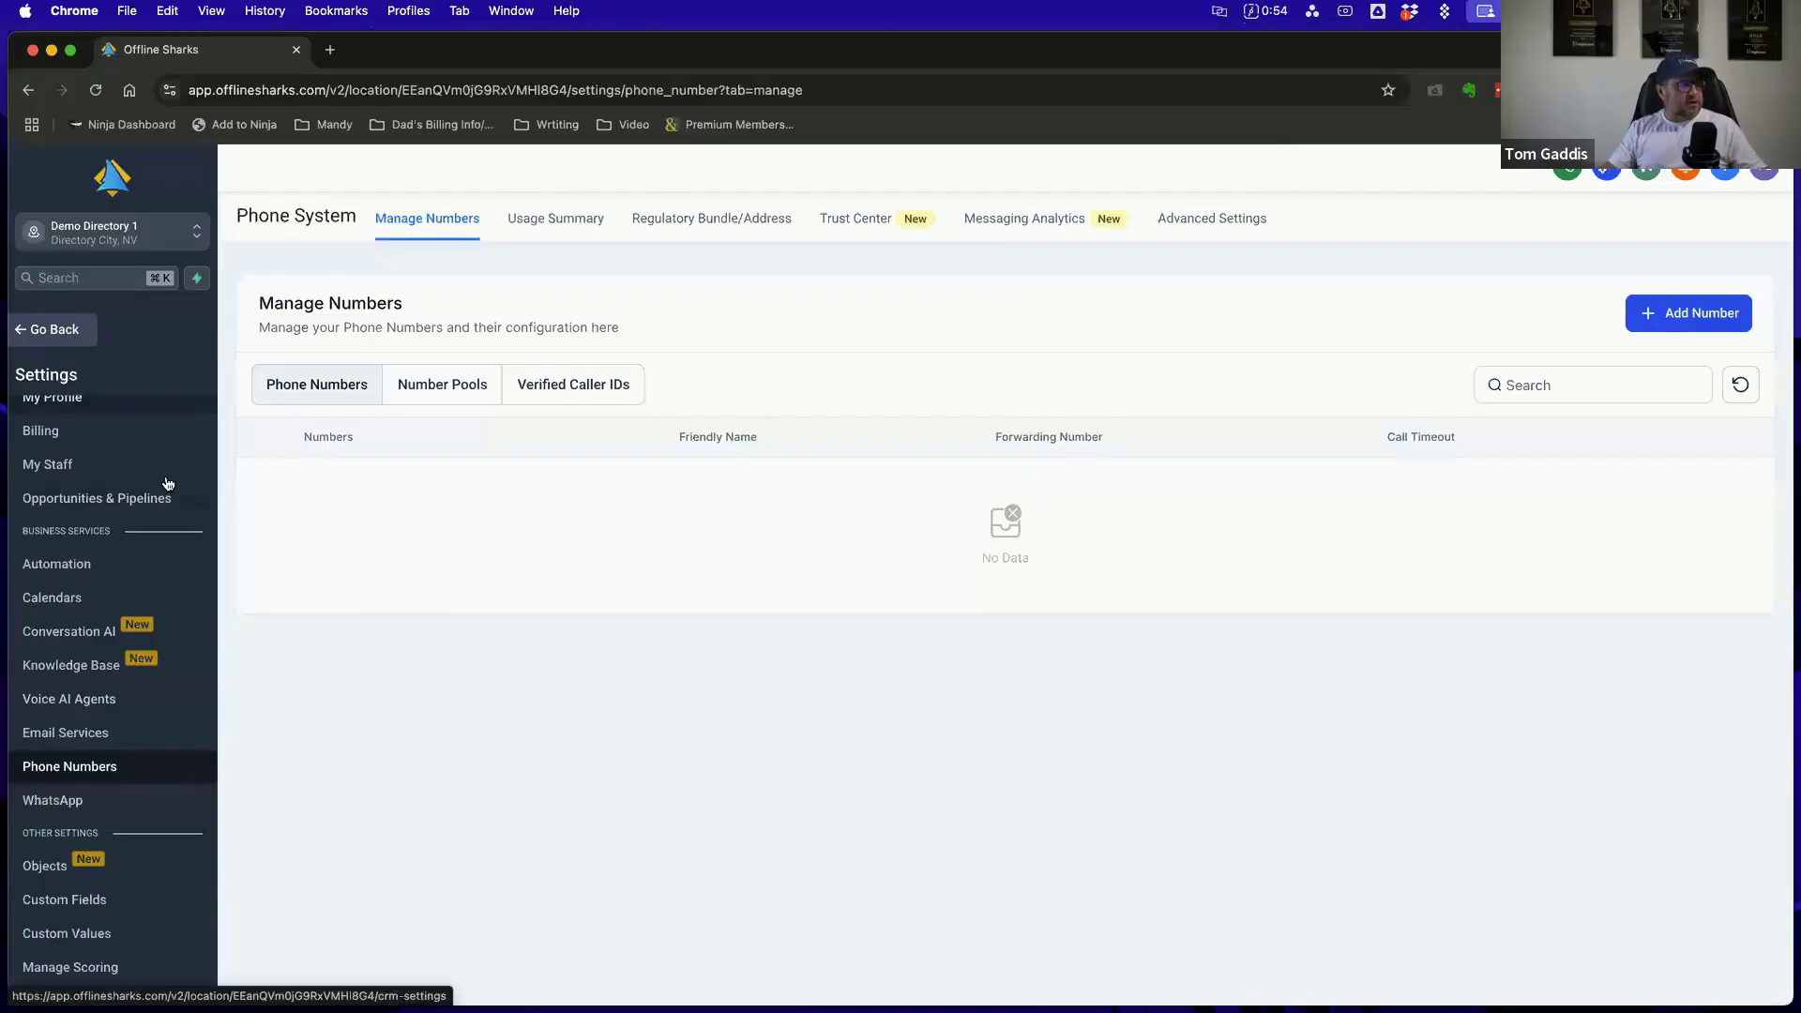
Leave the settings for the account's main navigation and reopen the Phone Numbers page from there
scroll(178, 610, "down", 5)
left_click(55, 330)
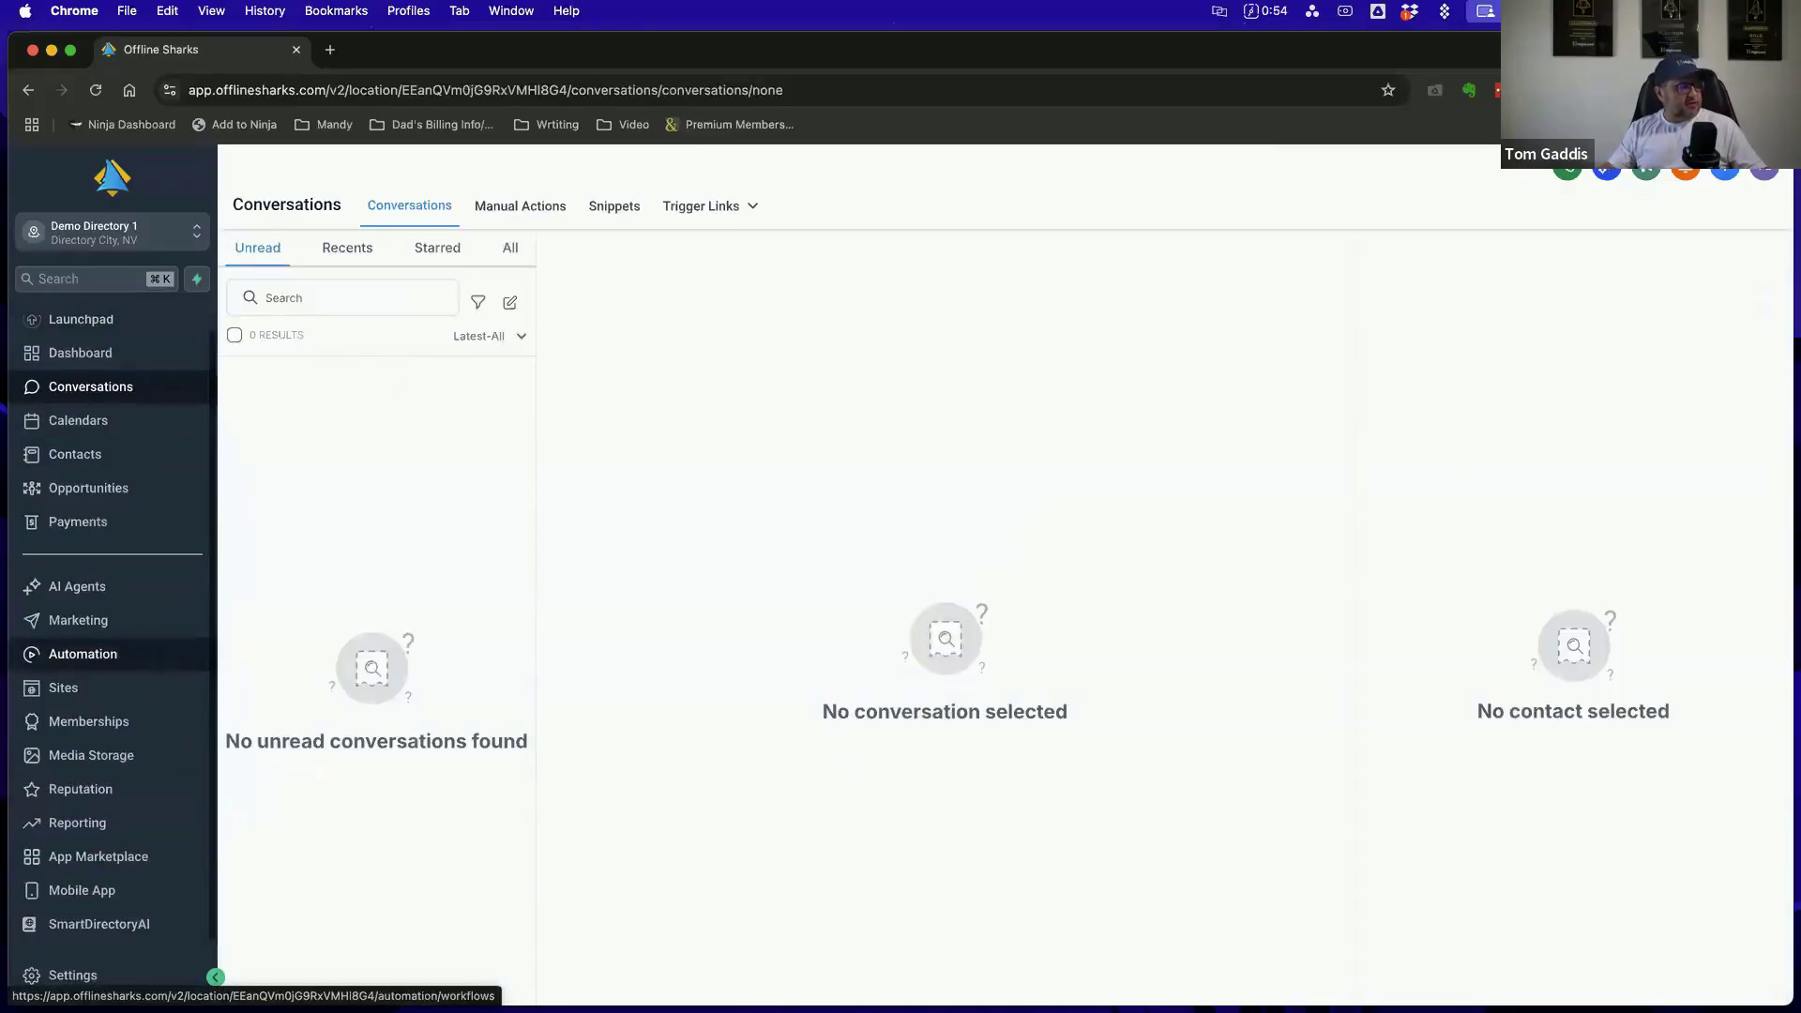
left_click(87, 978)
scroll(94, 723, "down", 2)
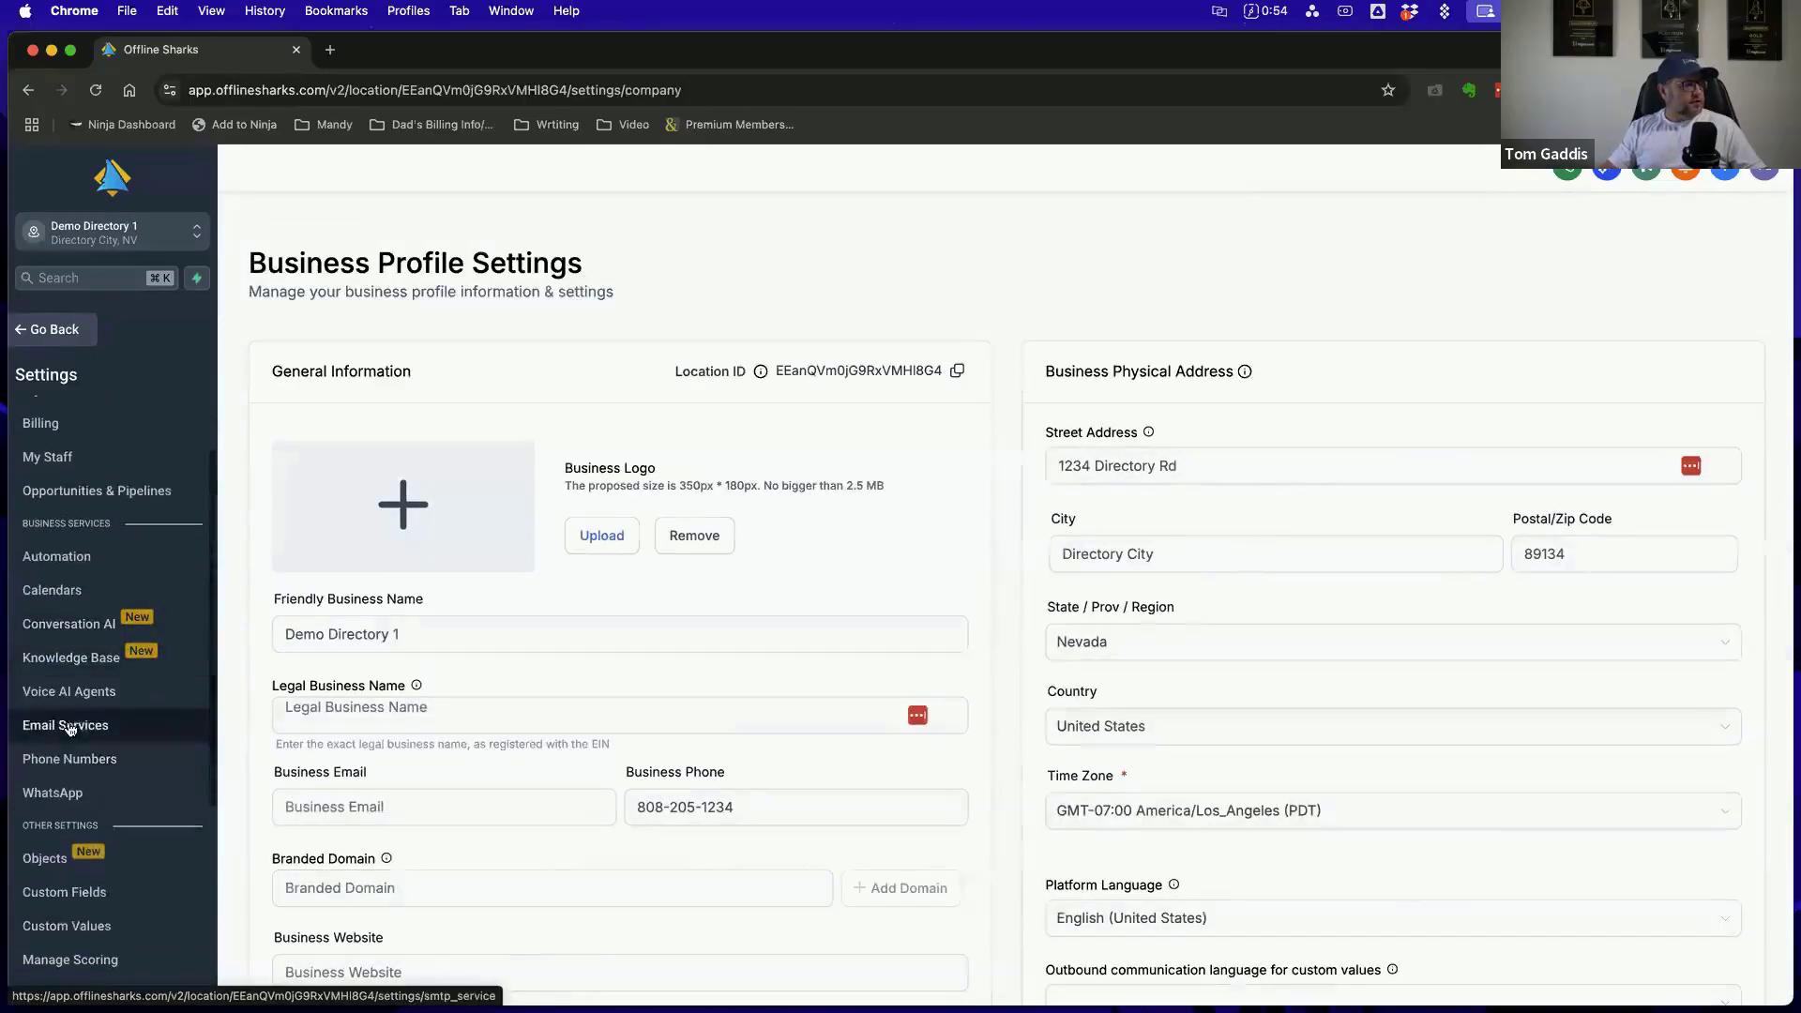
left_click(82, 769)
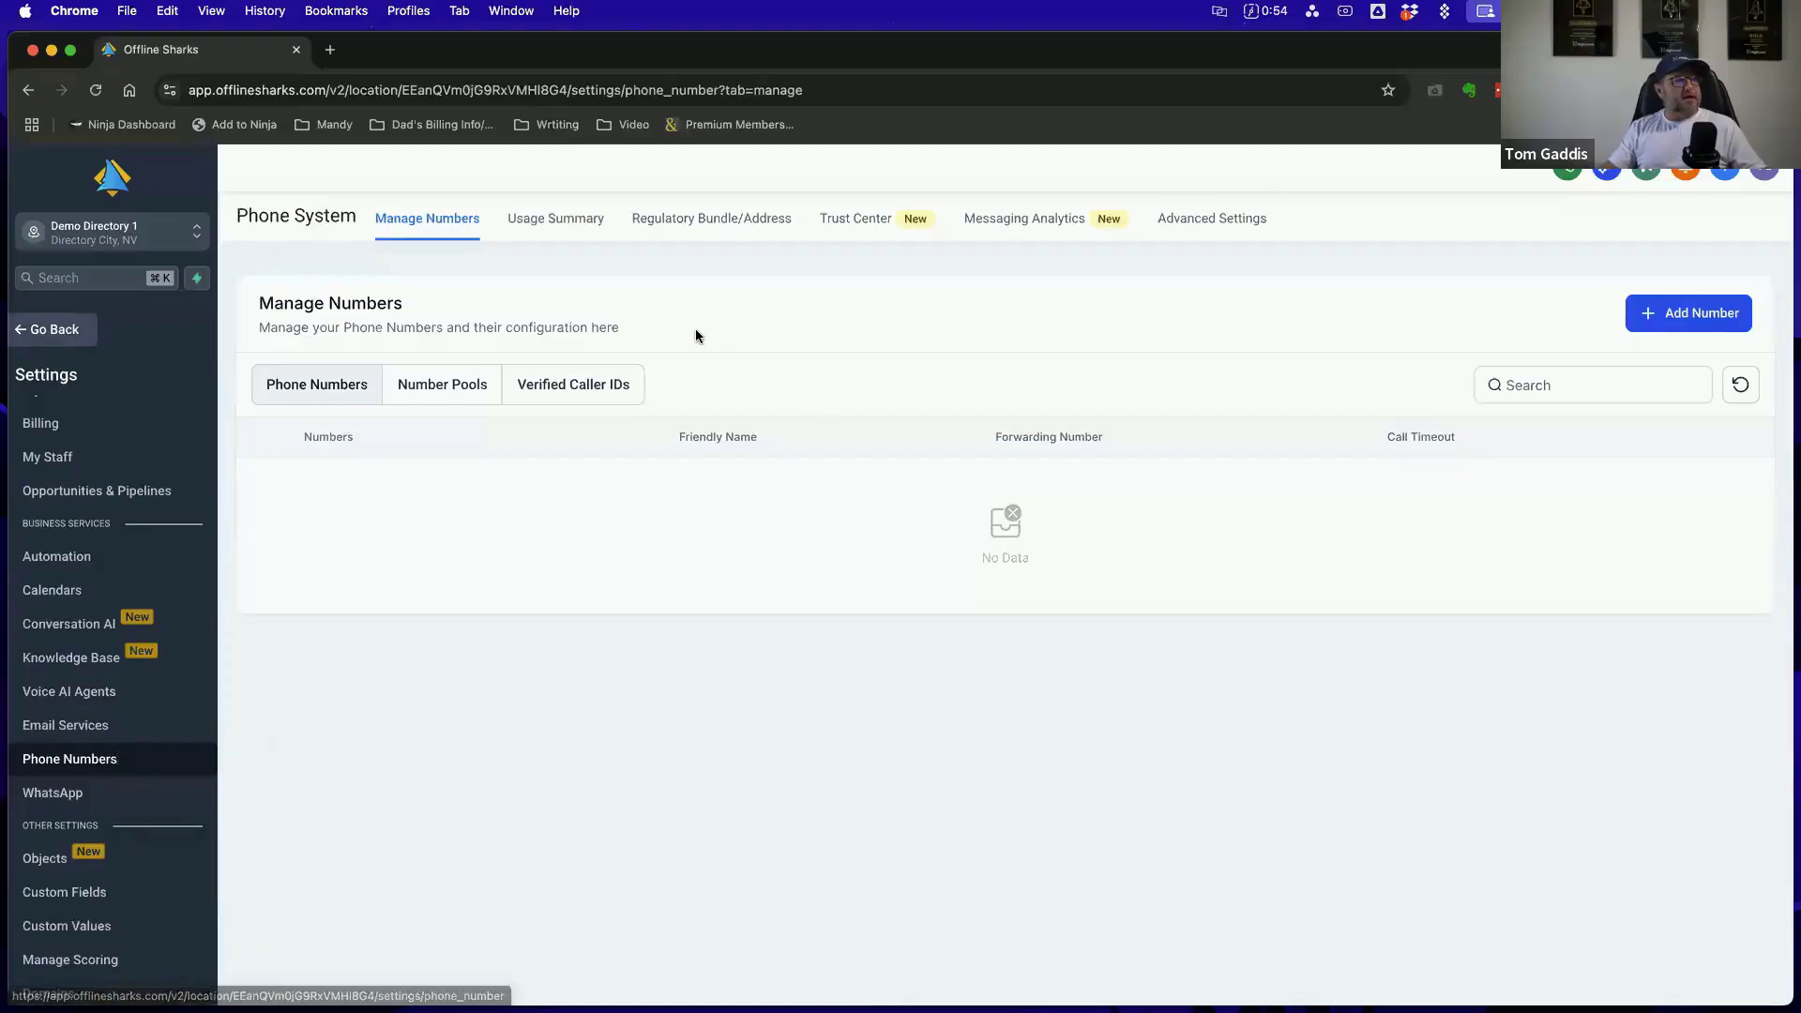
Open the purchase list for adding a phone number and compare the monthly prices of local and toll-free numbers
left_click(1694, 315)
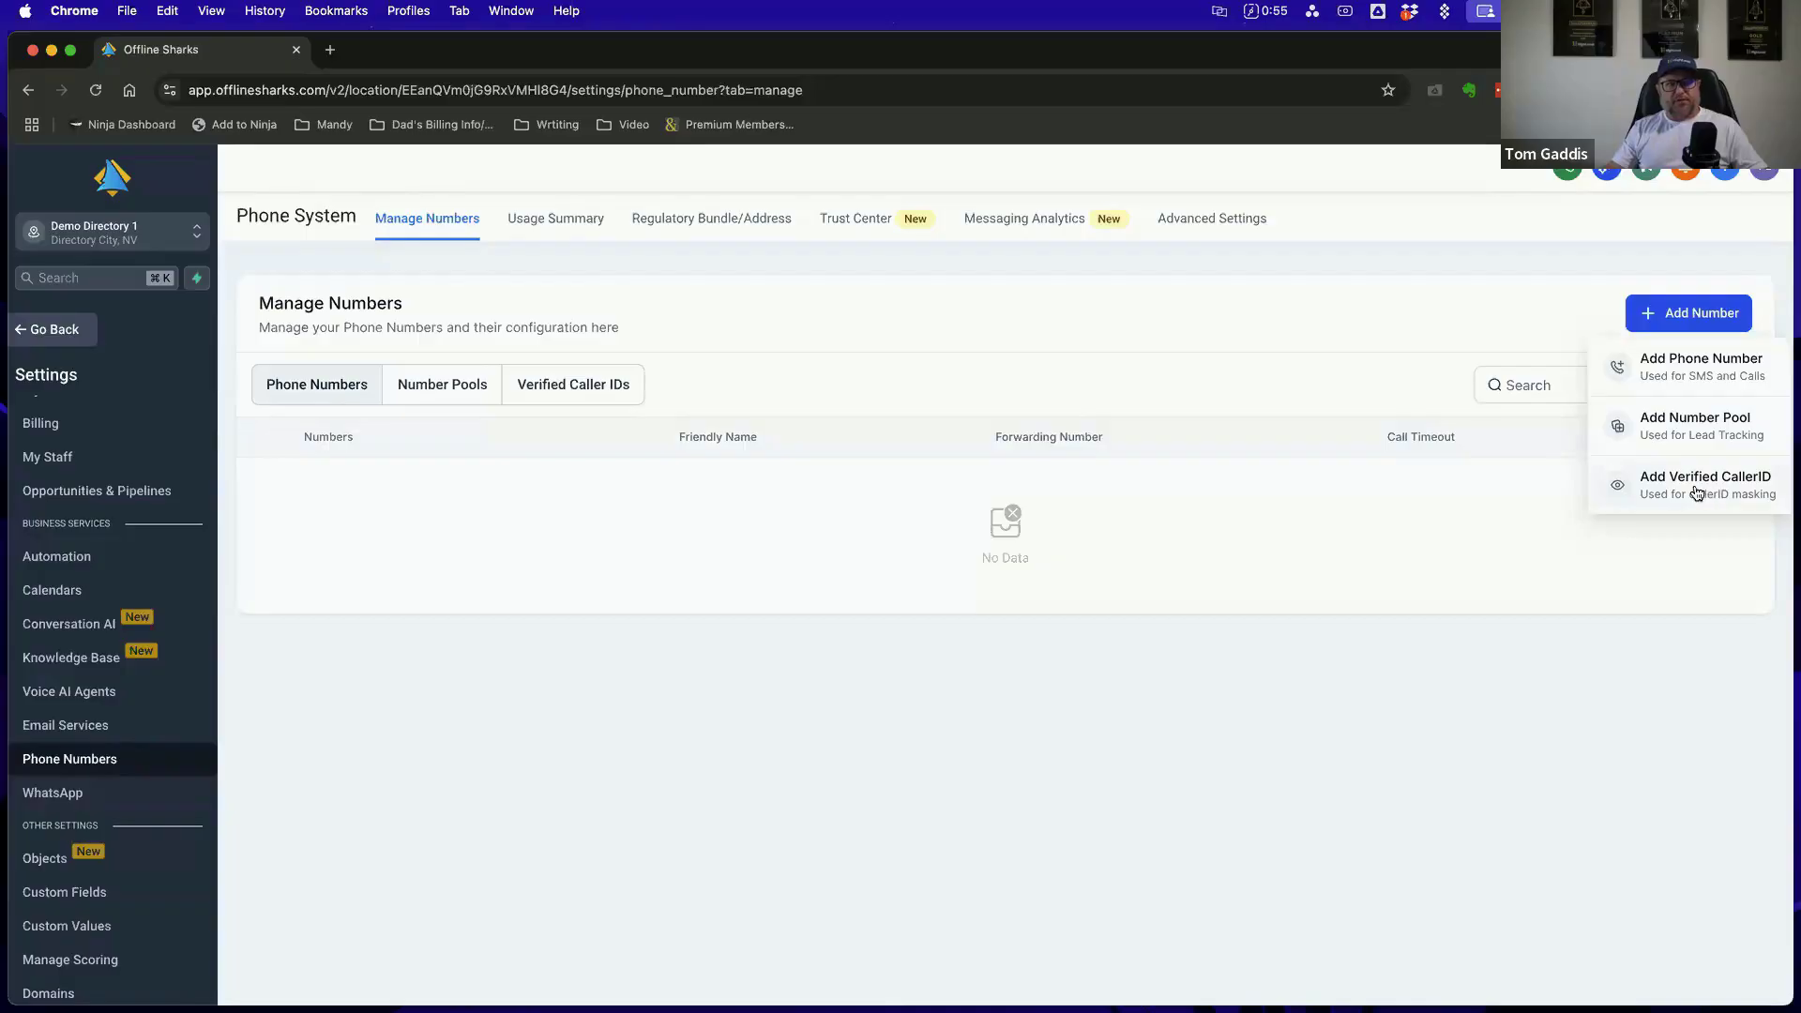
left_click(1684, 369)
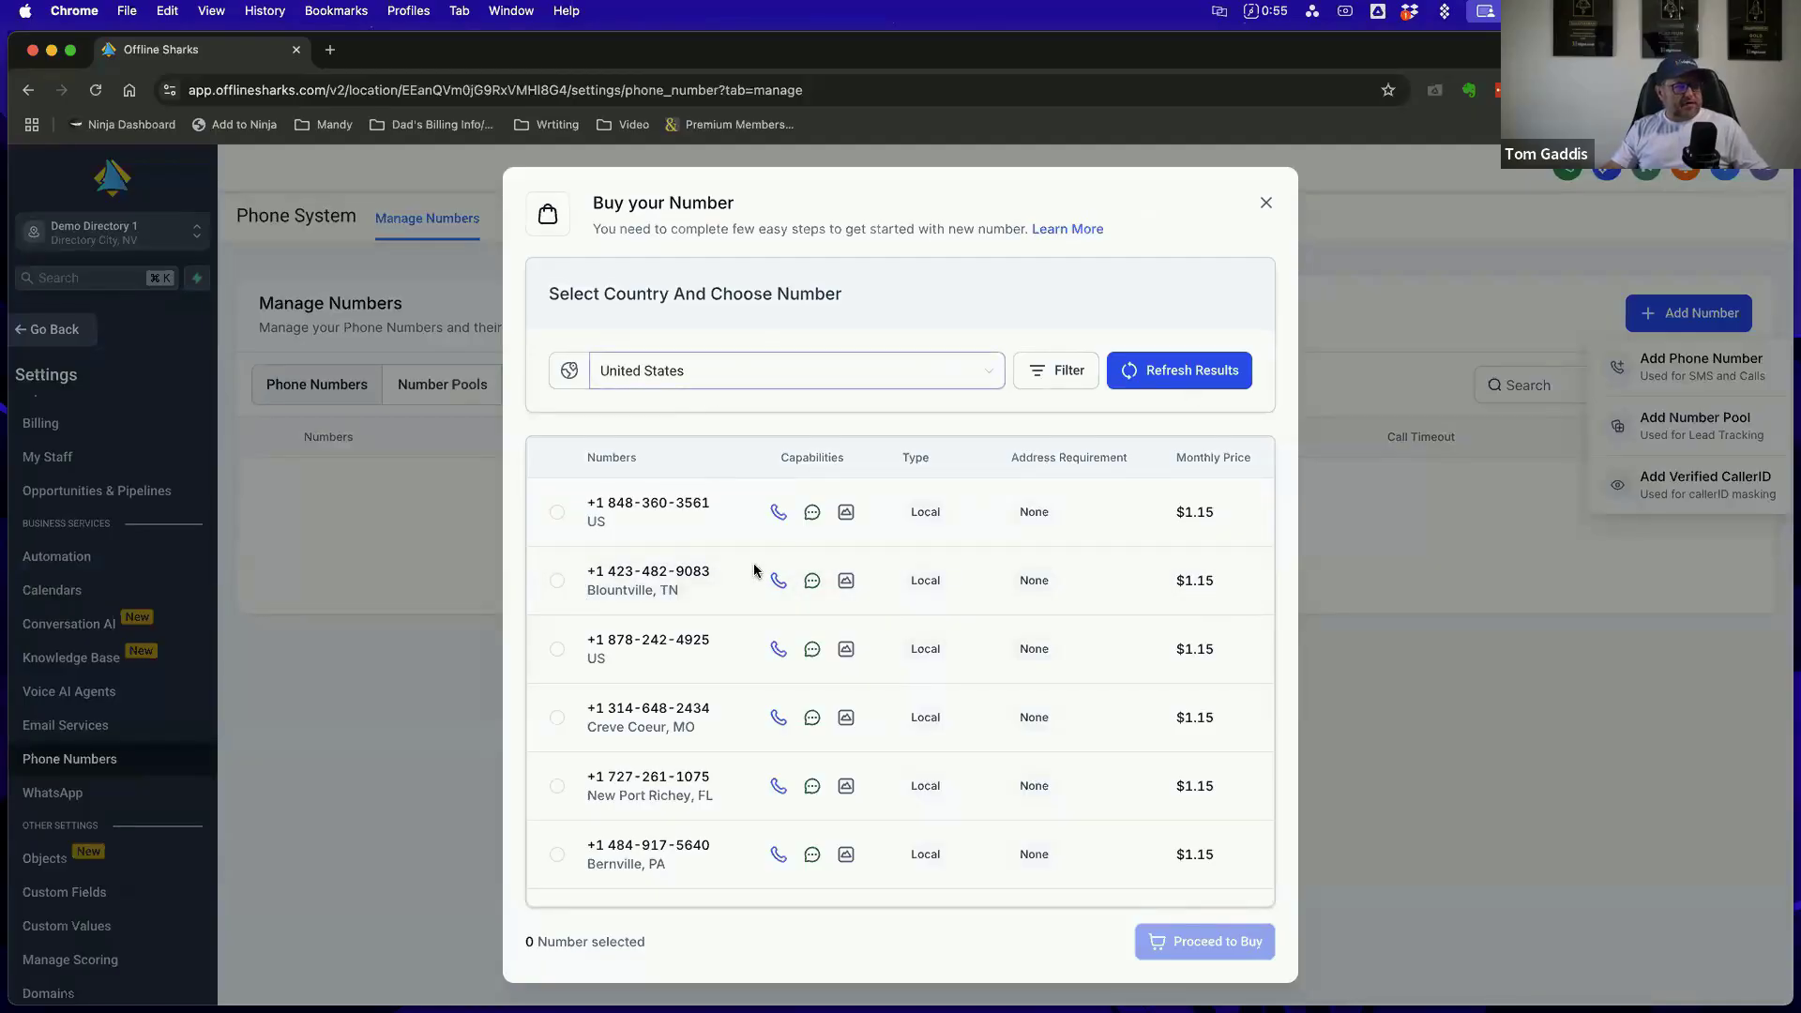
scroll(937, 581, "down", 5)
scroll(937, 582, "up", 5)
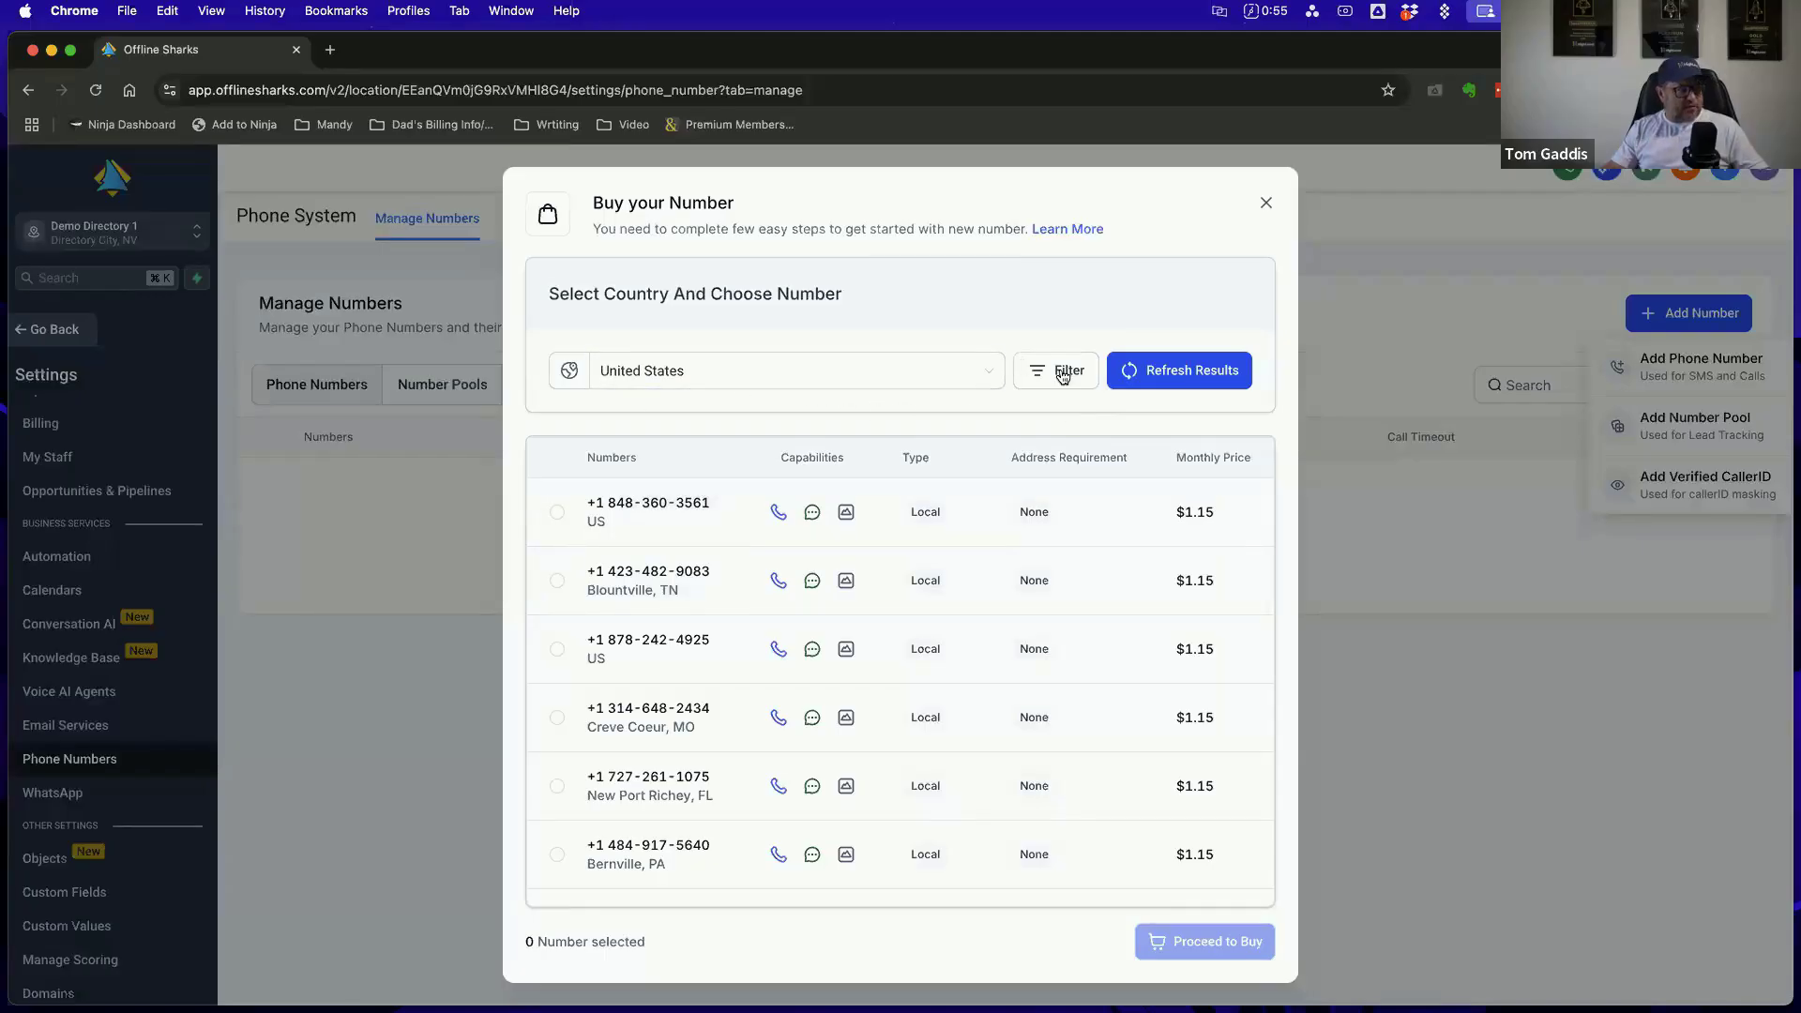
scroll(1056, 595, "down", 3)
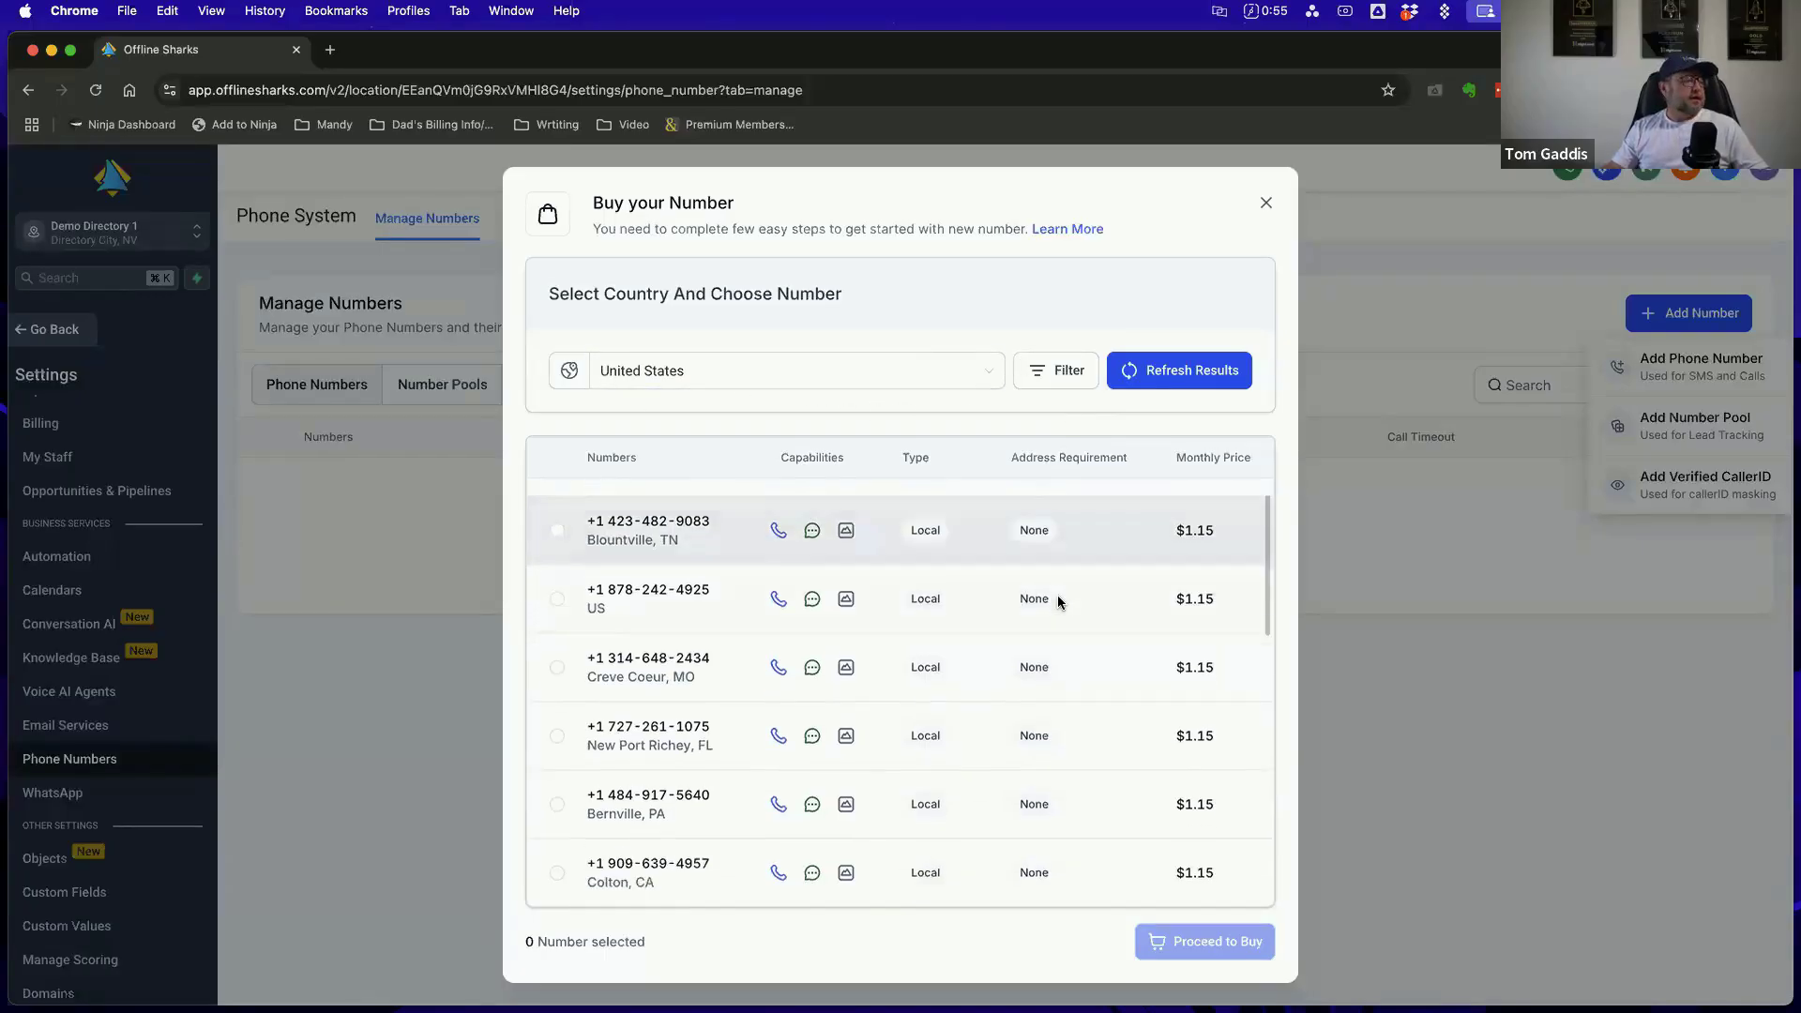
scroll(1022, 732, "down", 6)
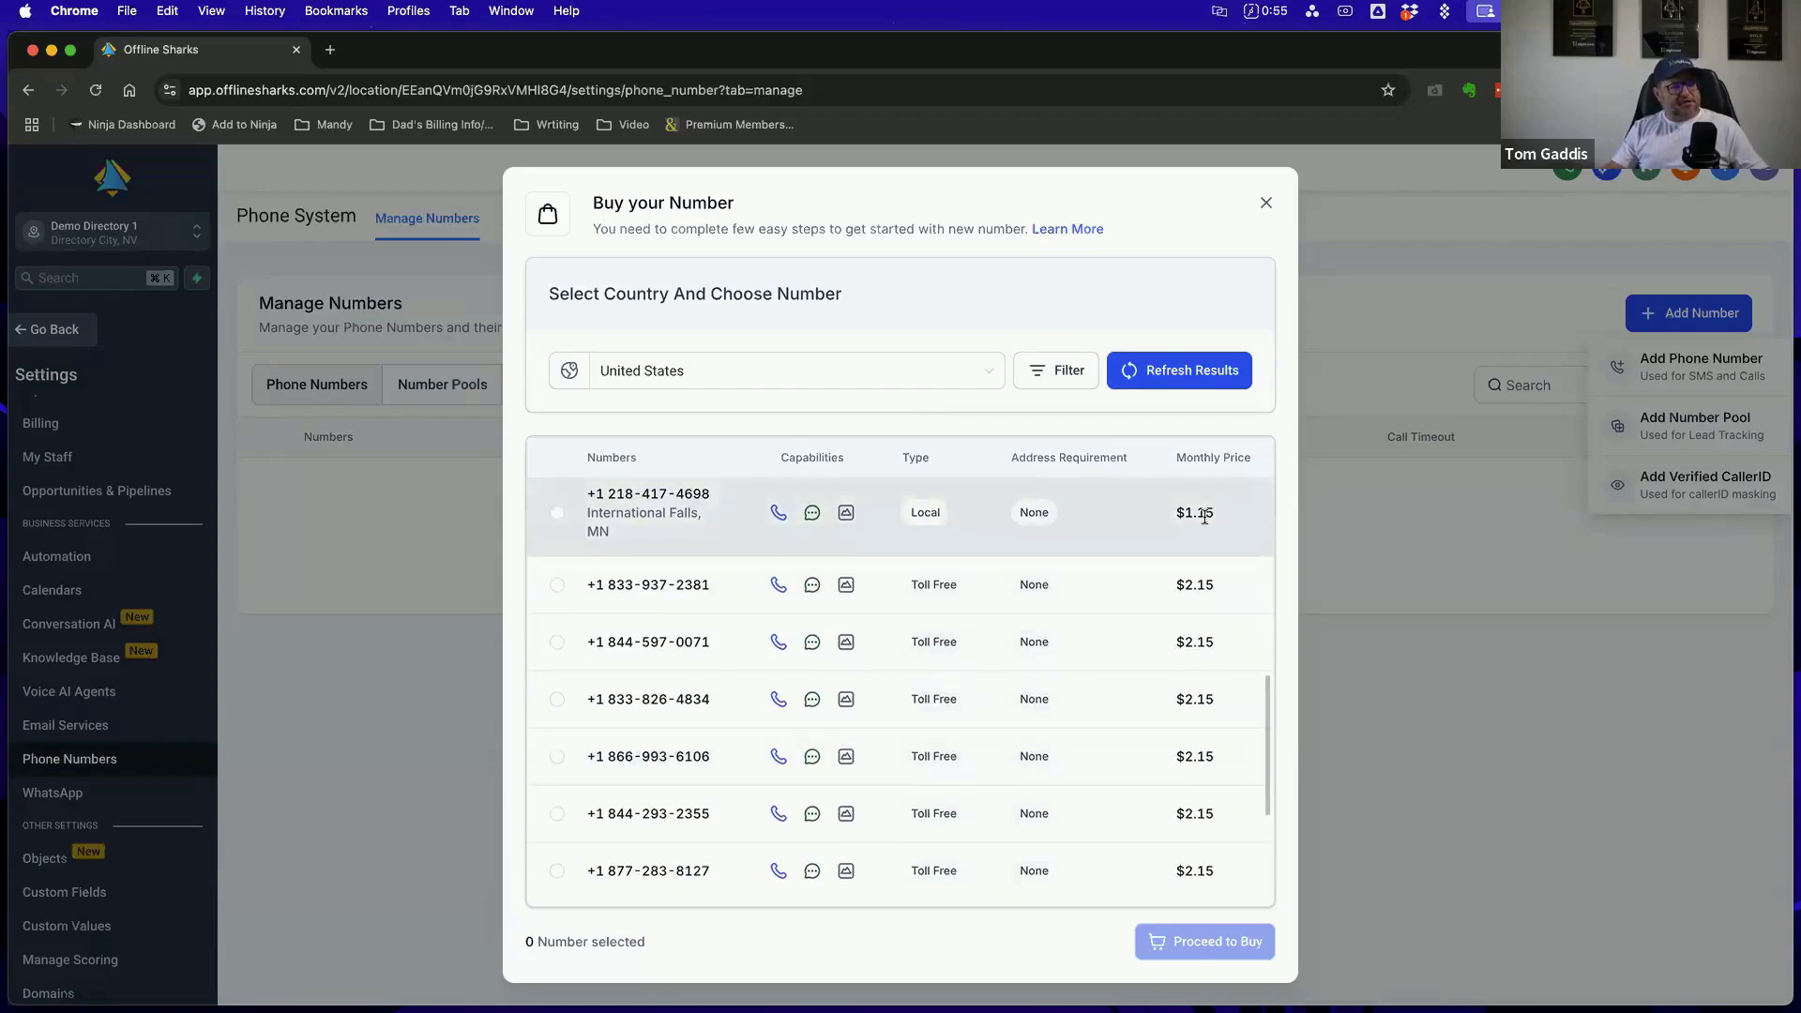
left_click_drag(1177, 509, 1255, 512)
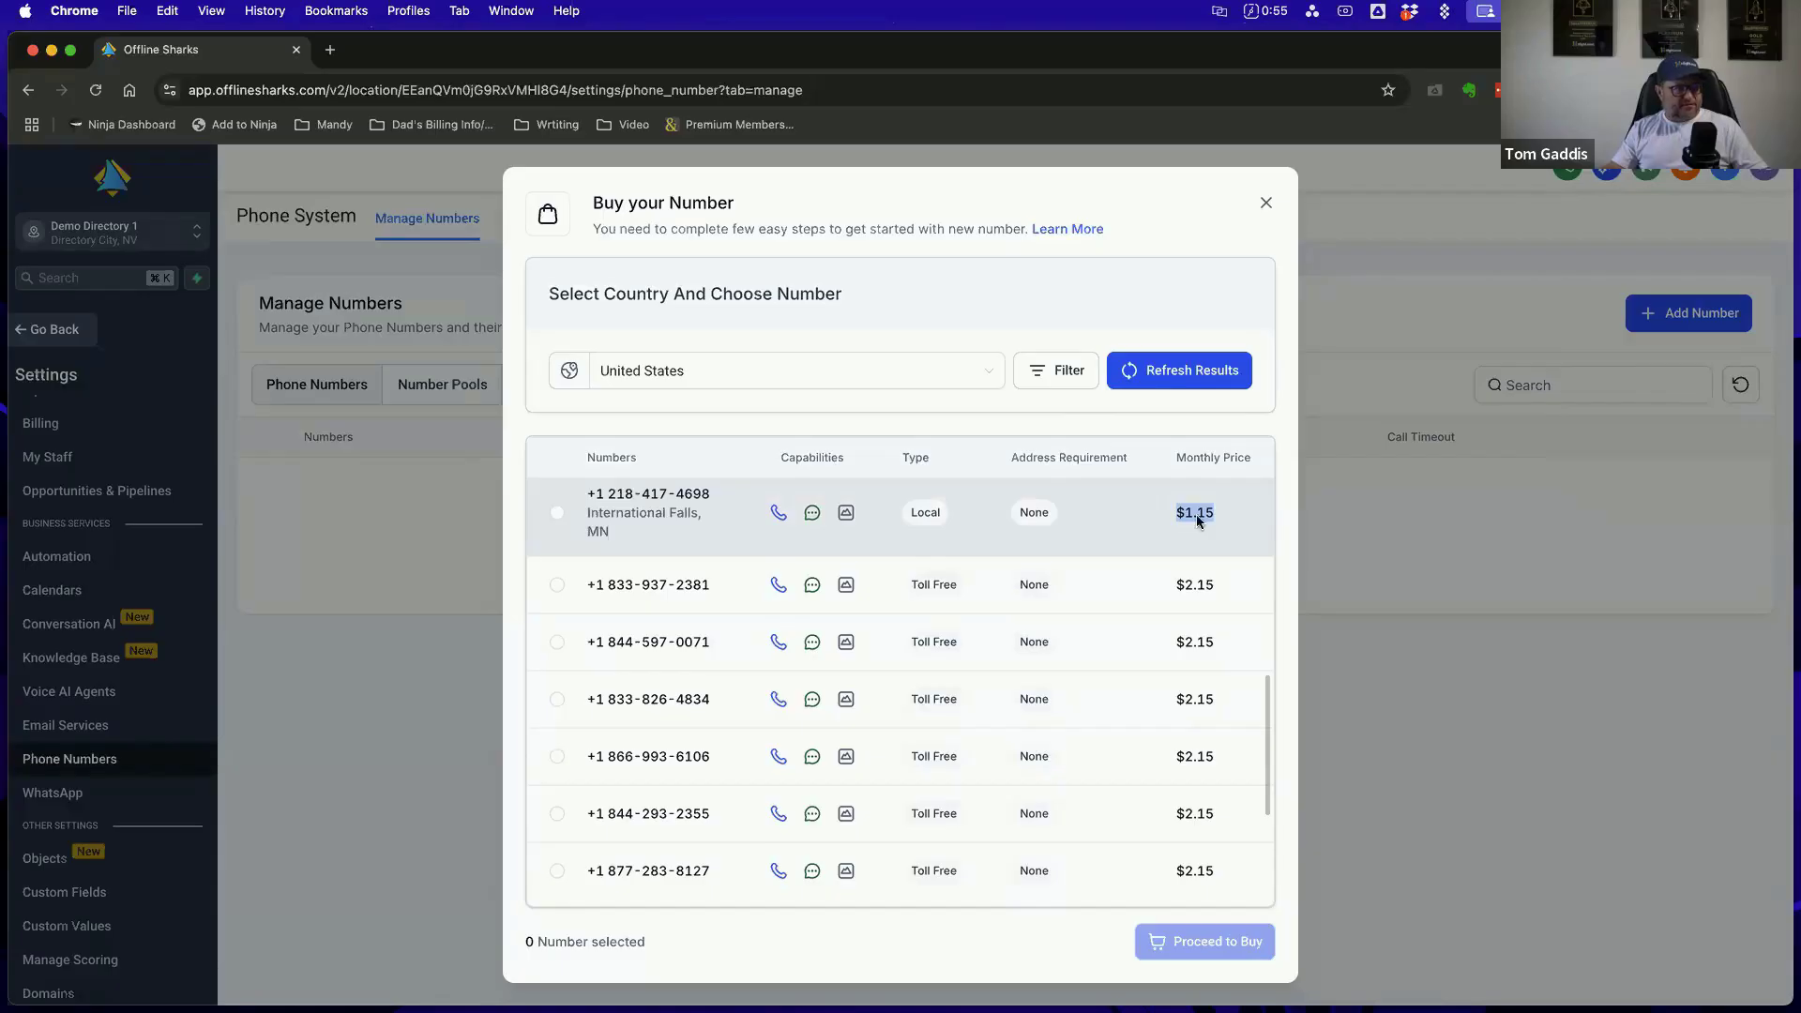
left_click(1101, 526)
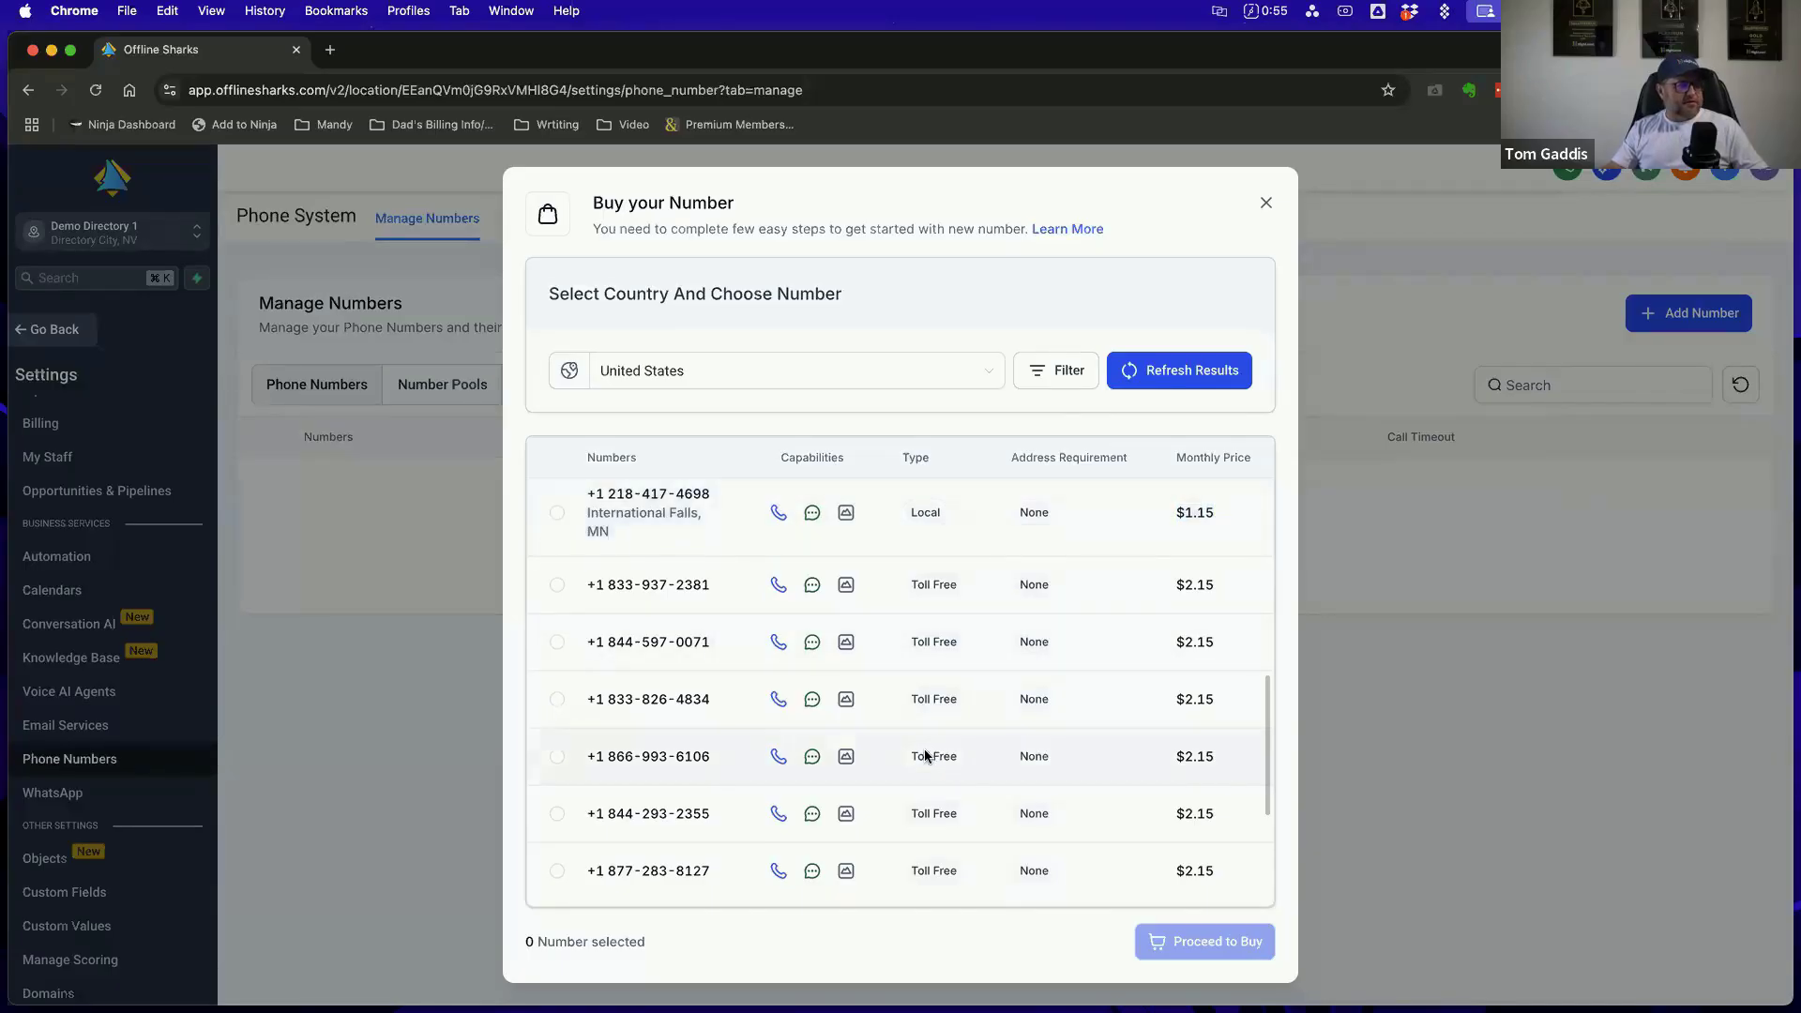
scroll(929, 753, "down", 3)
scroll(924, 754, "up", 5)
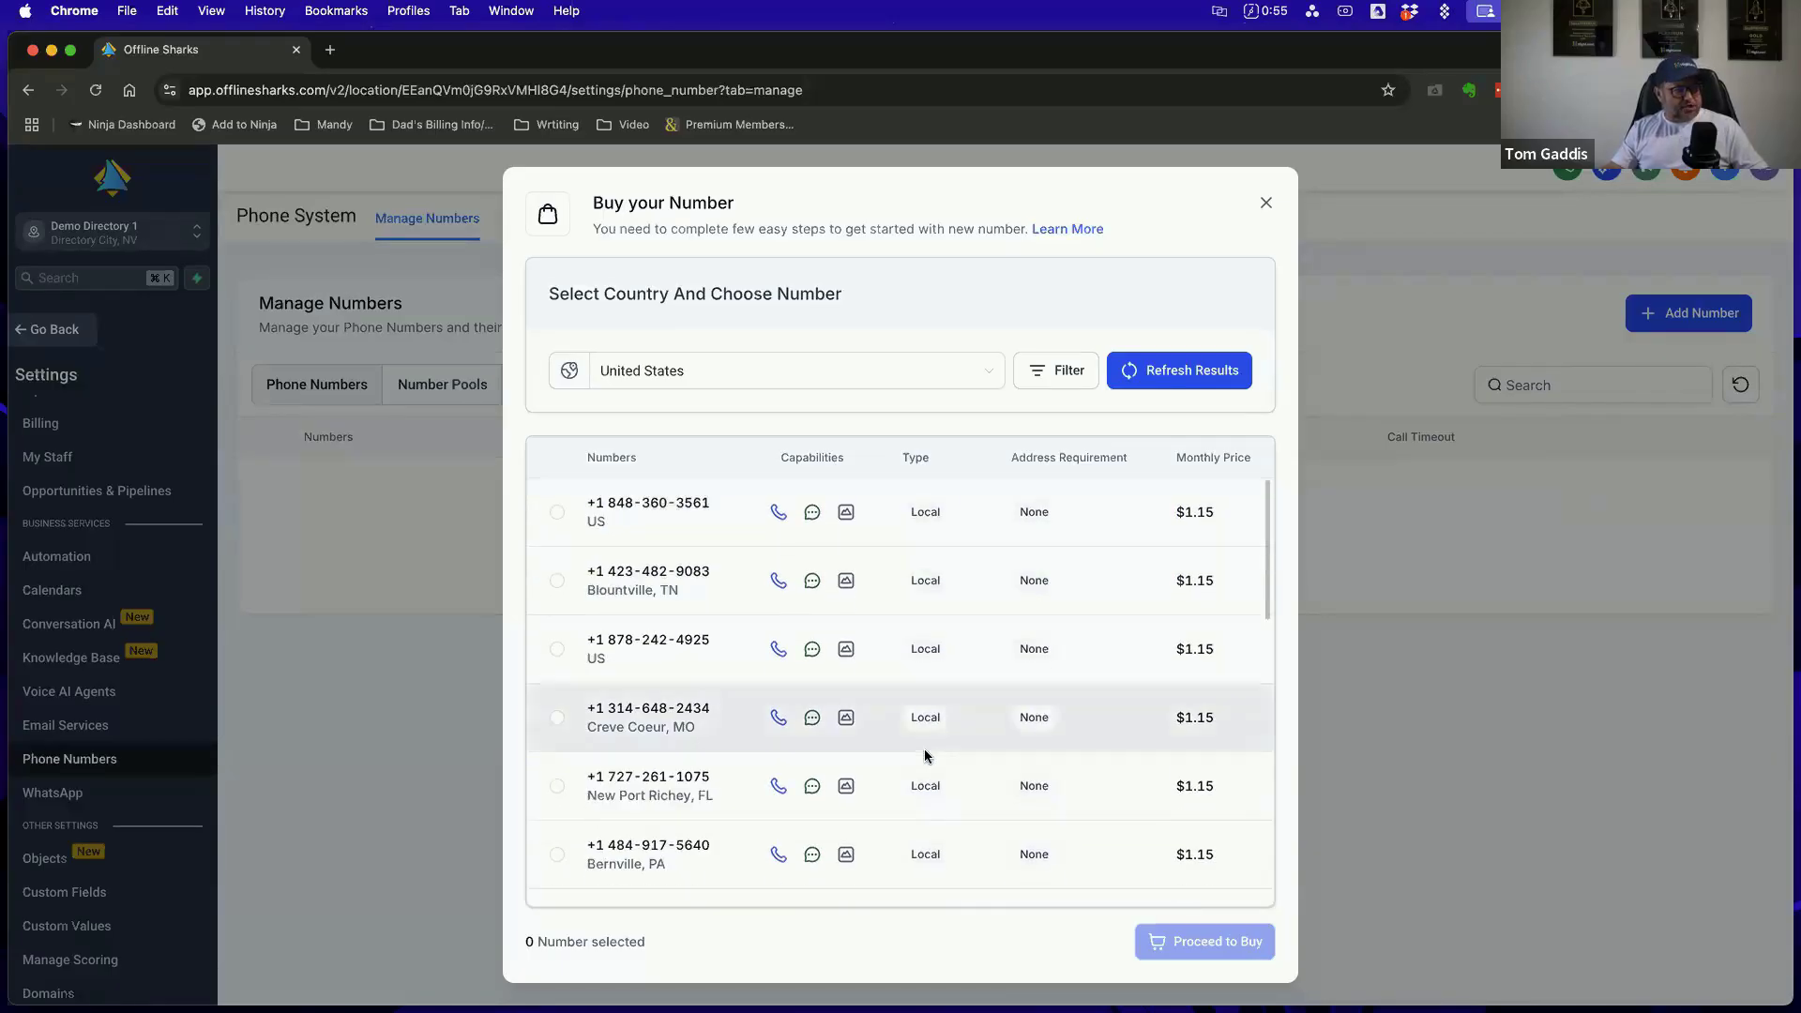
Reselect United States as the country, look through the available numbers, and close the purchase dialog without buying
left_click(991, 374)
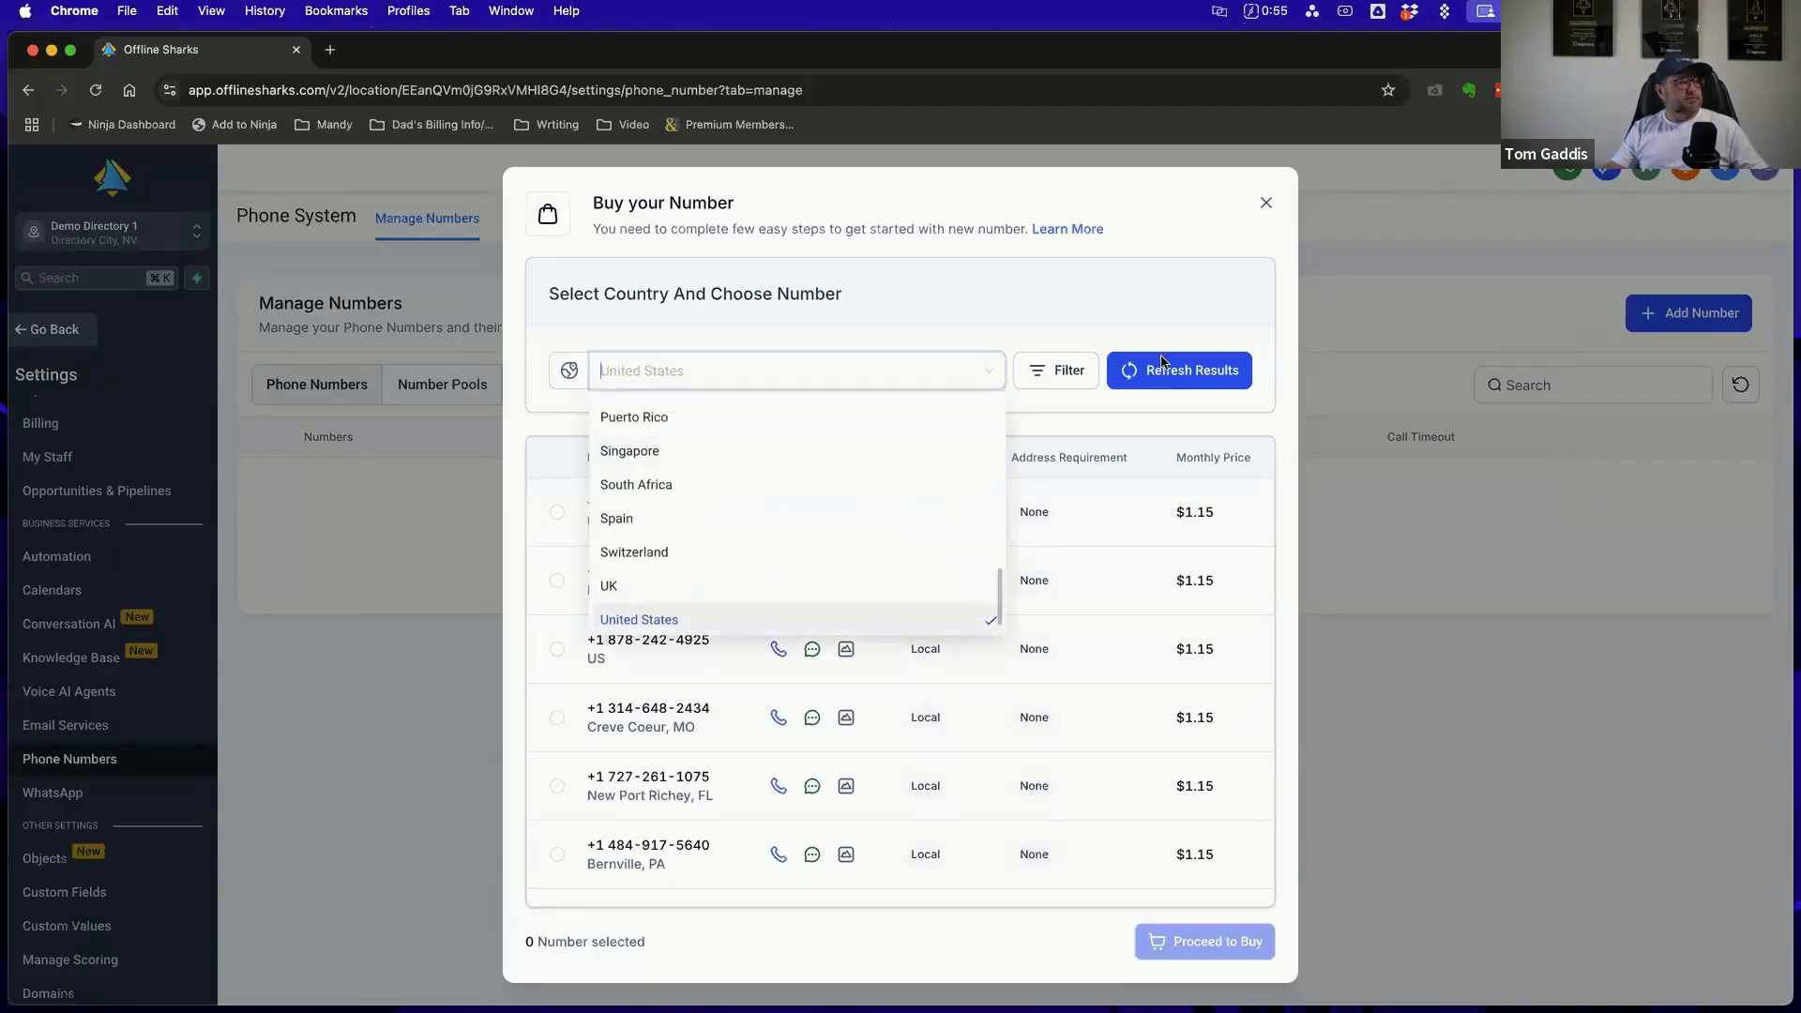
left_click(736, 624)
scroll(1110, 639, "down", 5)
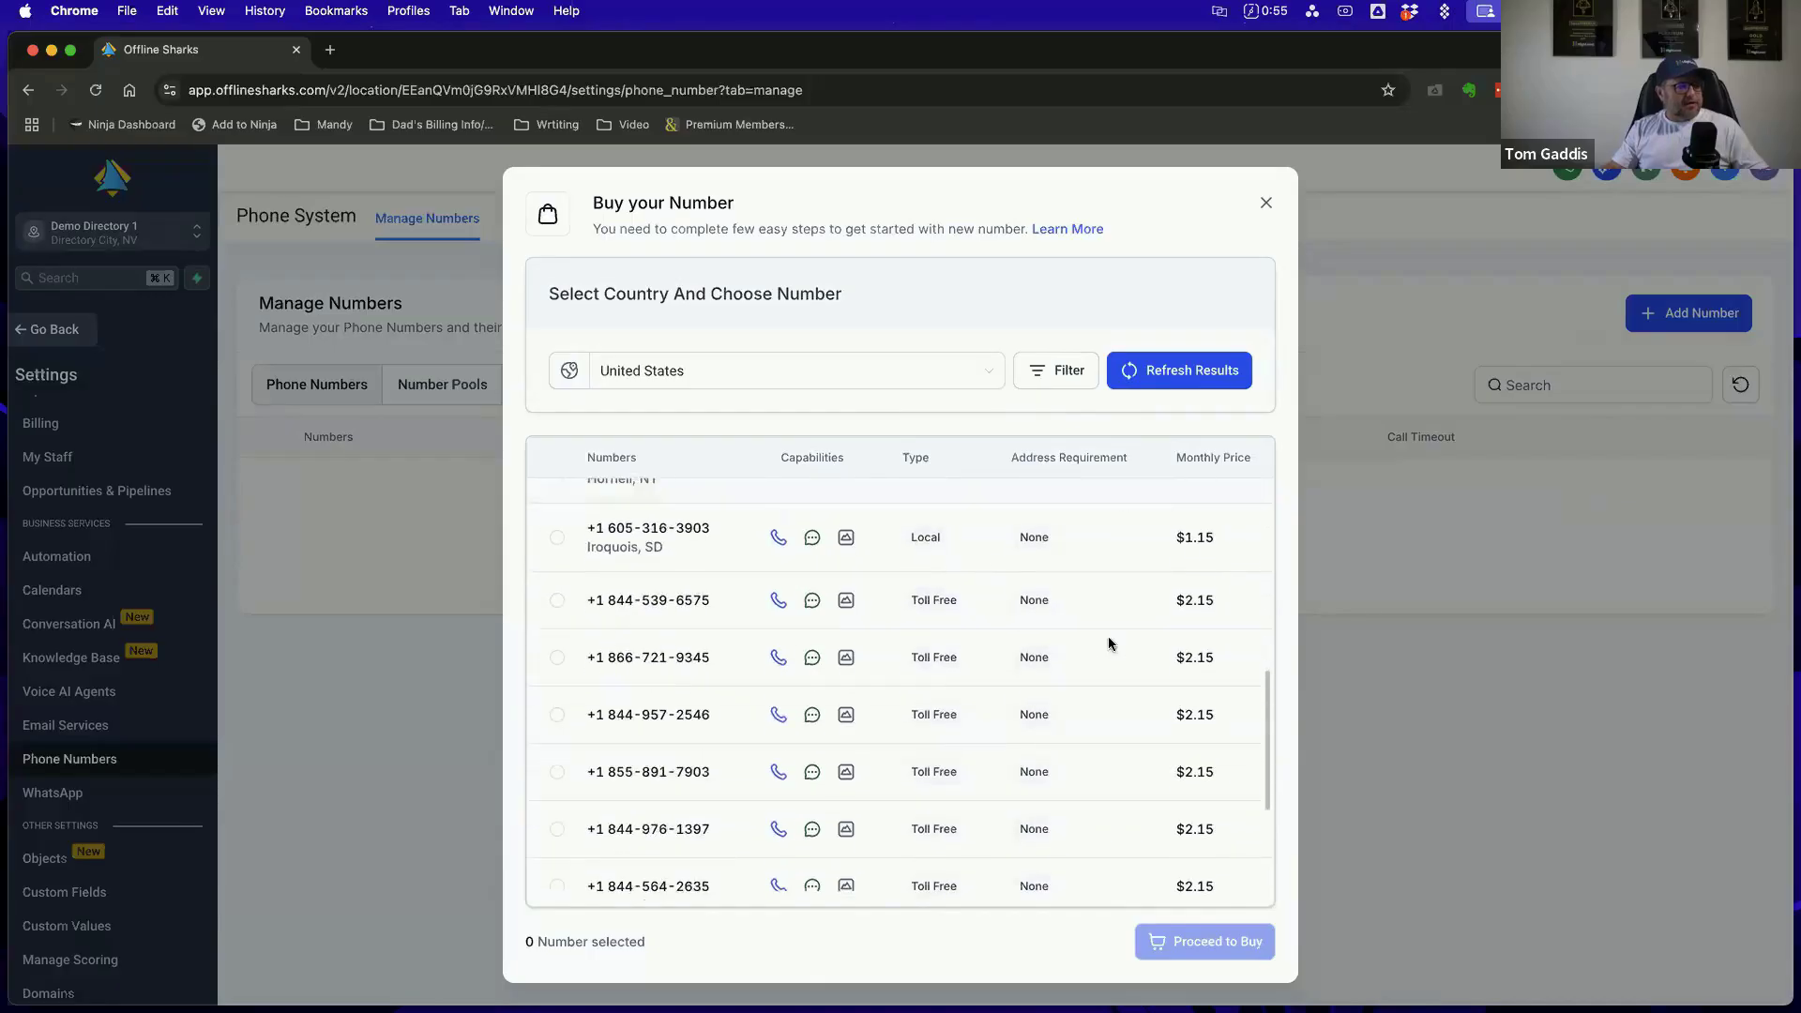
scroll(1105, 657, "up", 5)
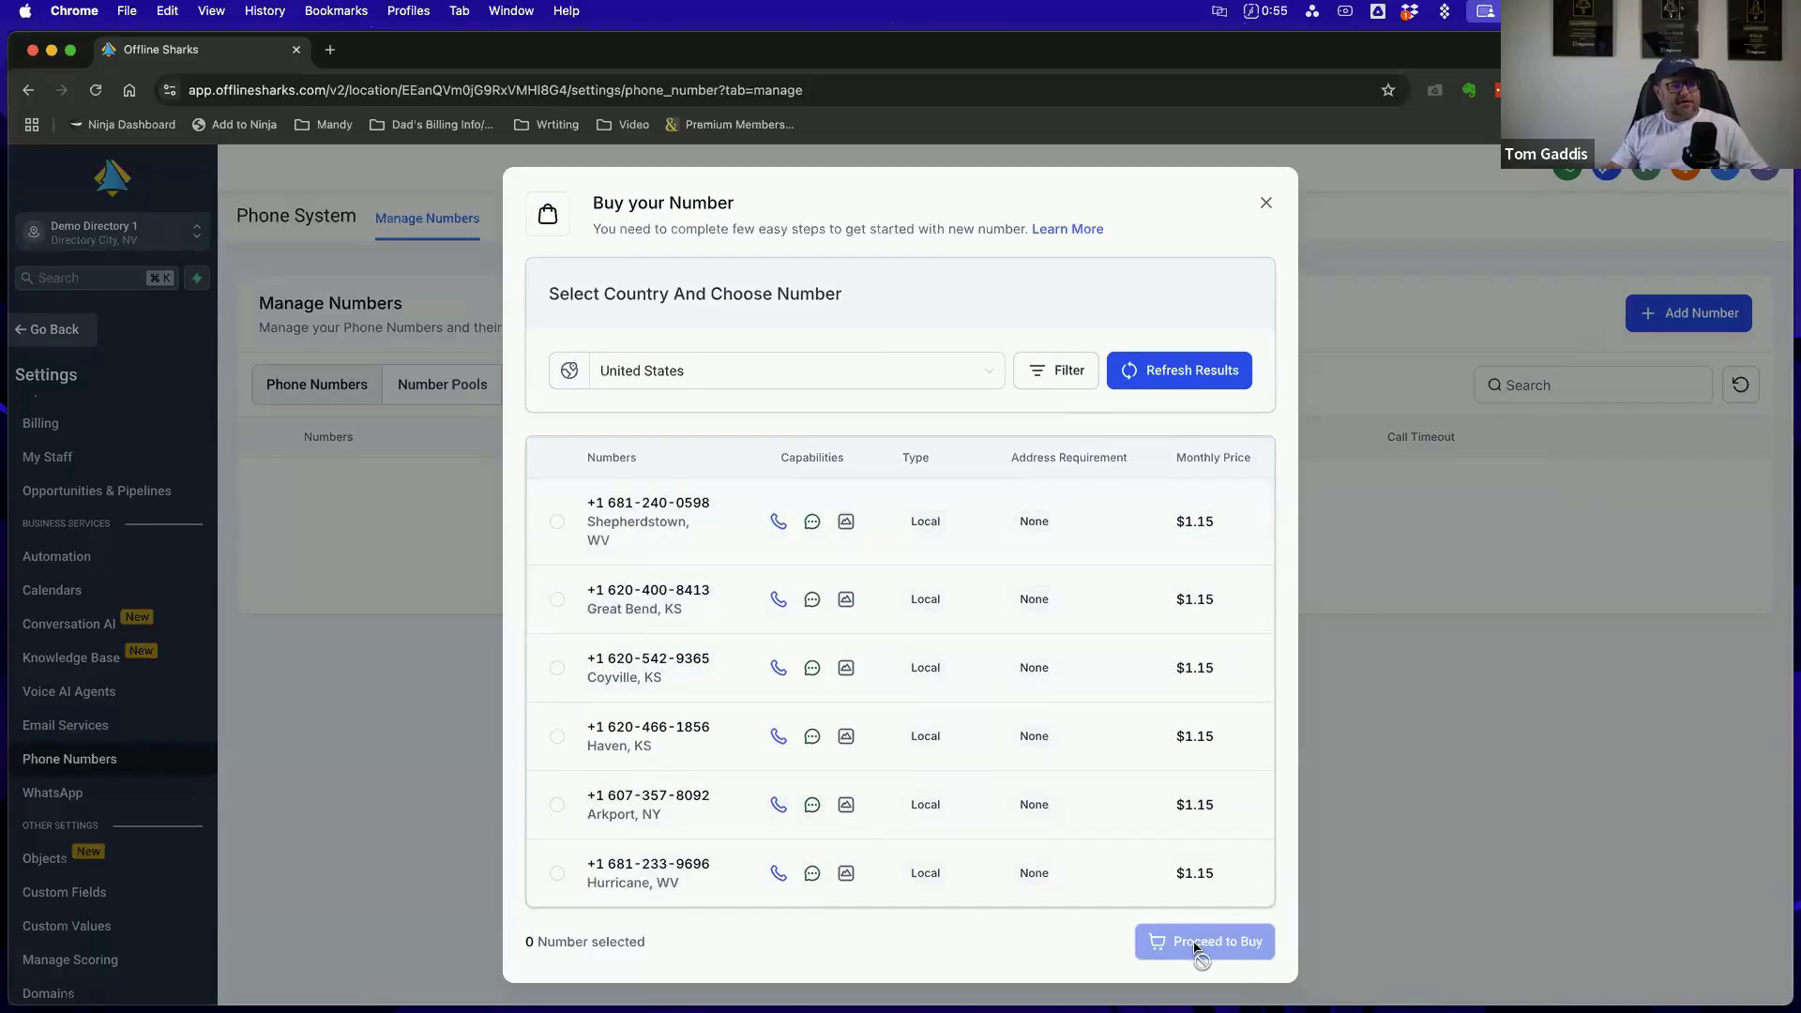
left_click(1267, 205)
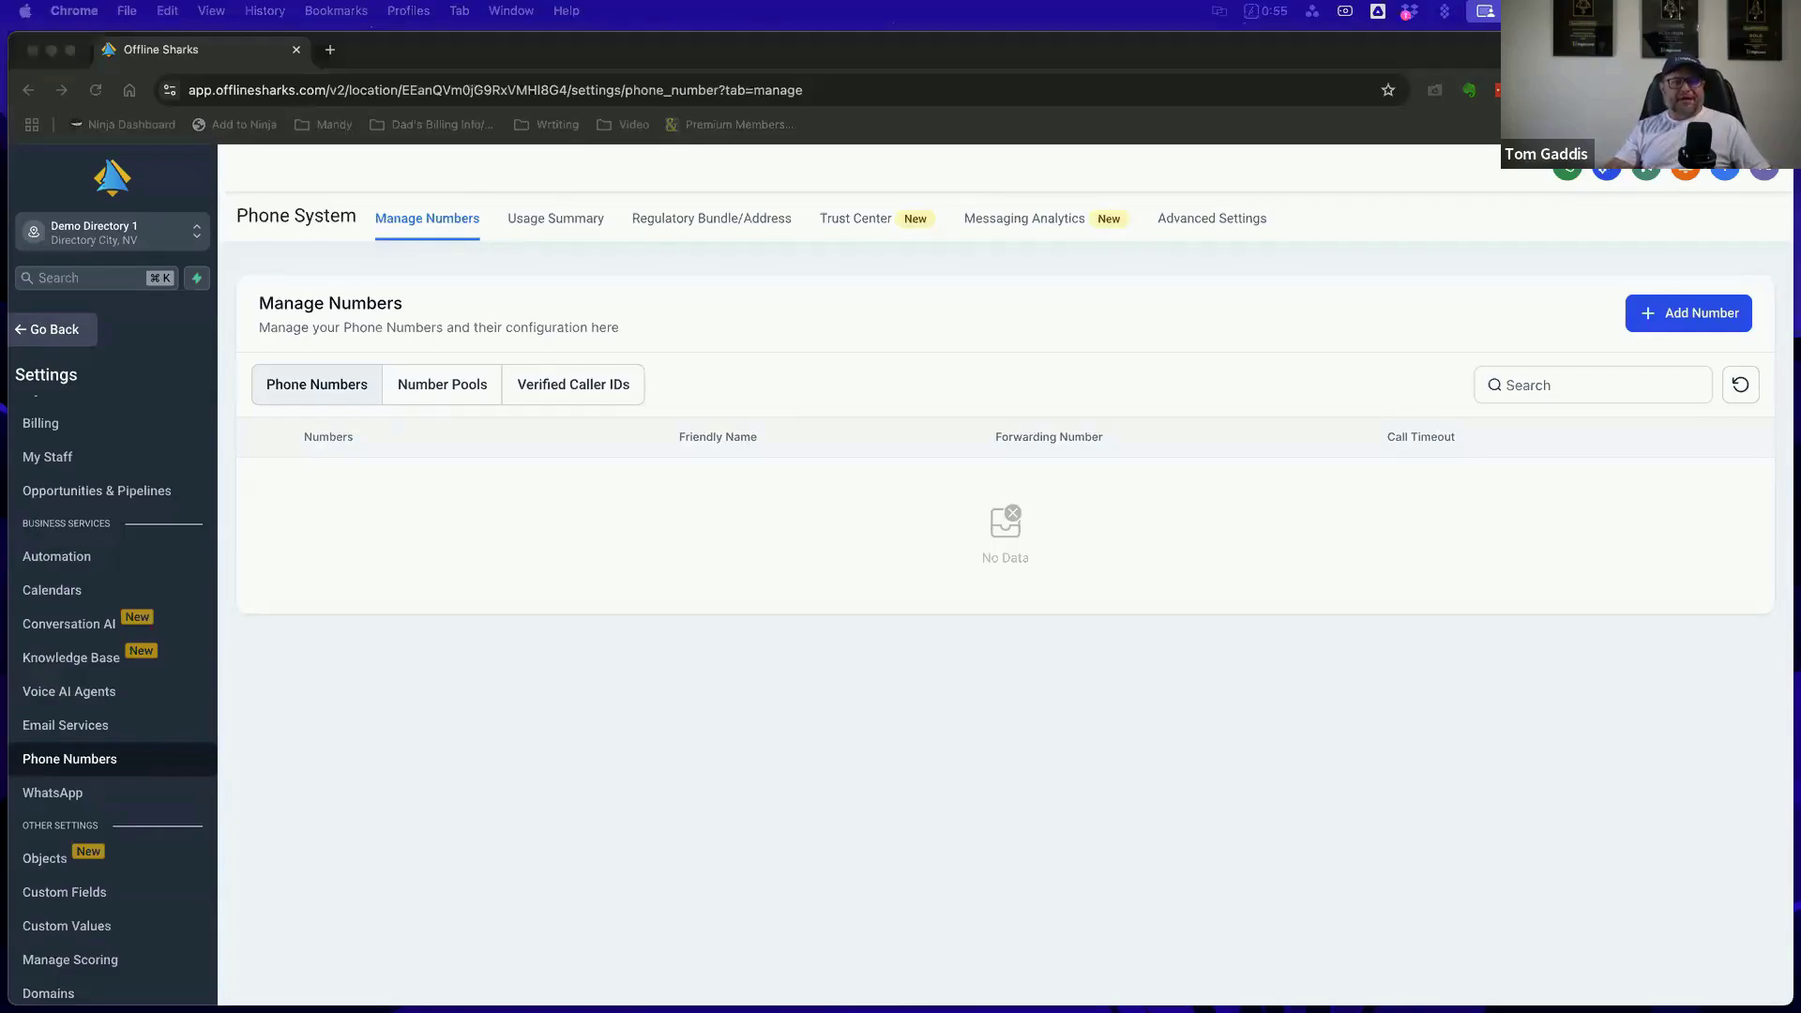
Bring Winning with Workflows.pdf back into view and examine the A2P Approval Guidance And Help section with its campaign registration links
left_click_drag(1799, 150, 708, 174)
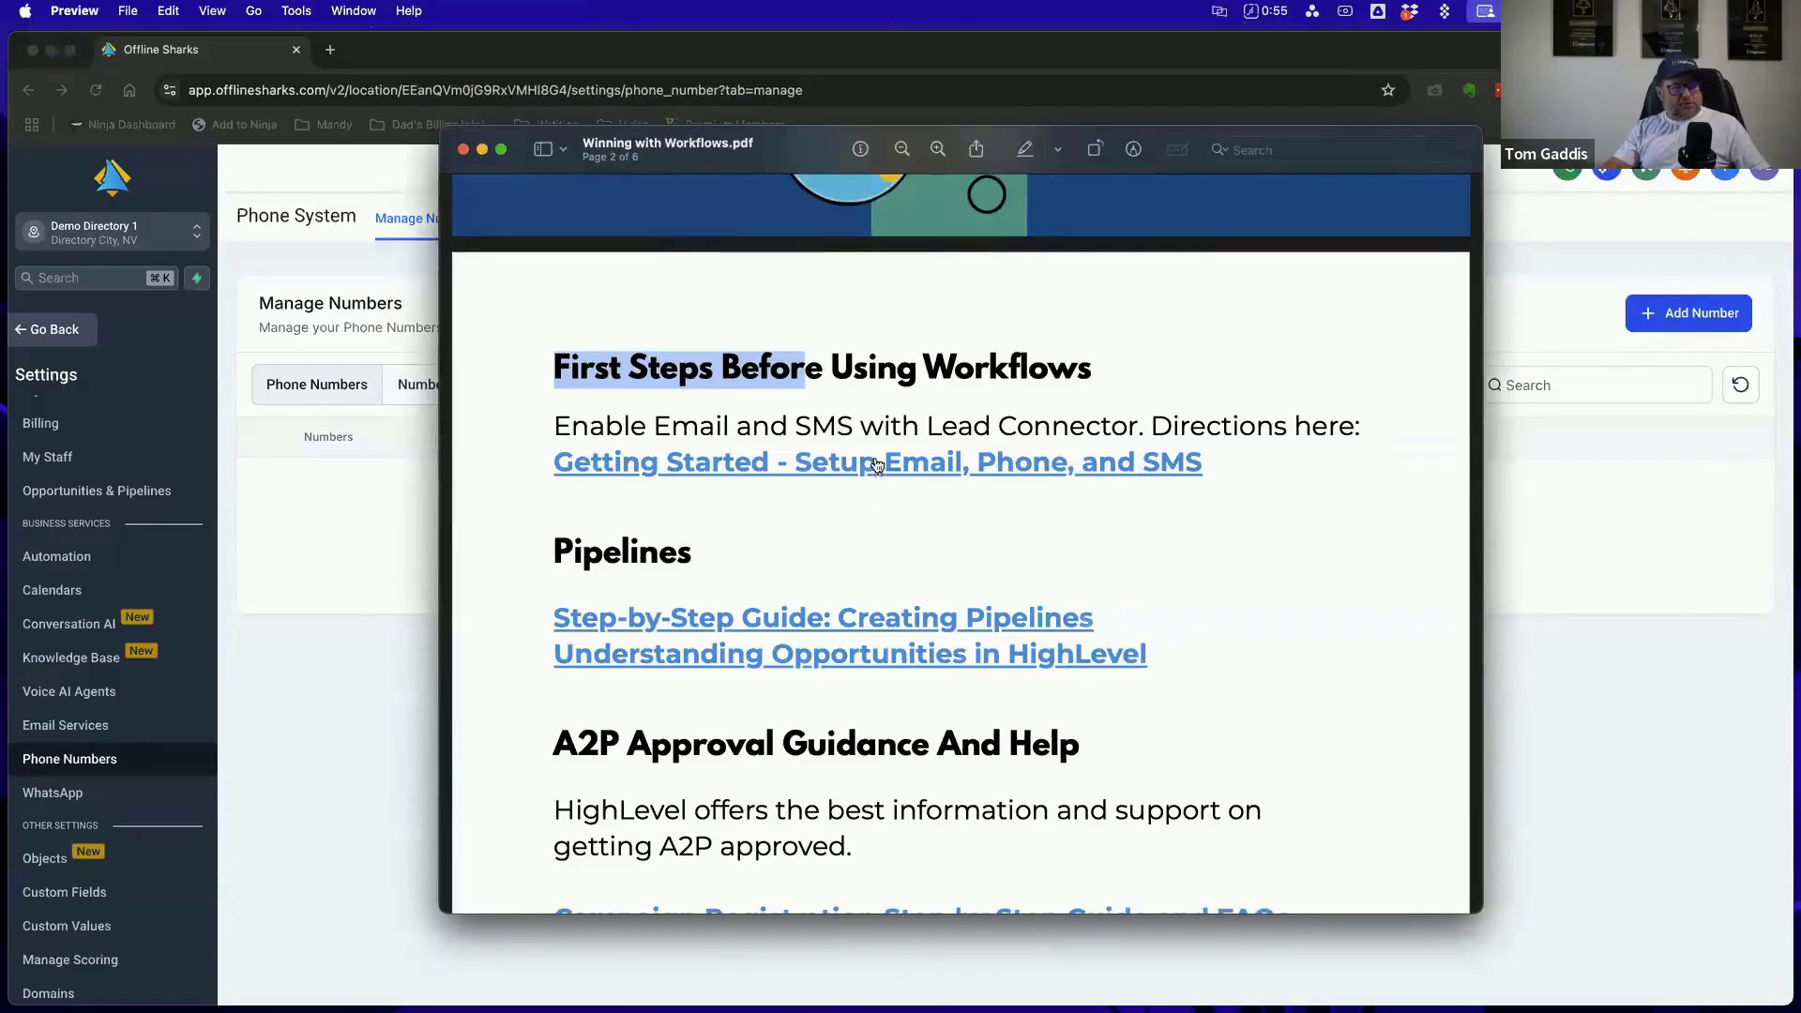
left_click(931, 521)
scroll(1116, 518, "down", 5)
scroll(1116, 518, "down", 3)
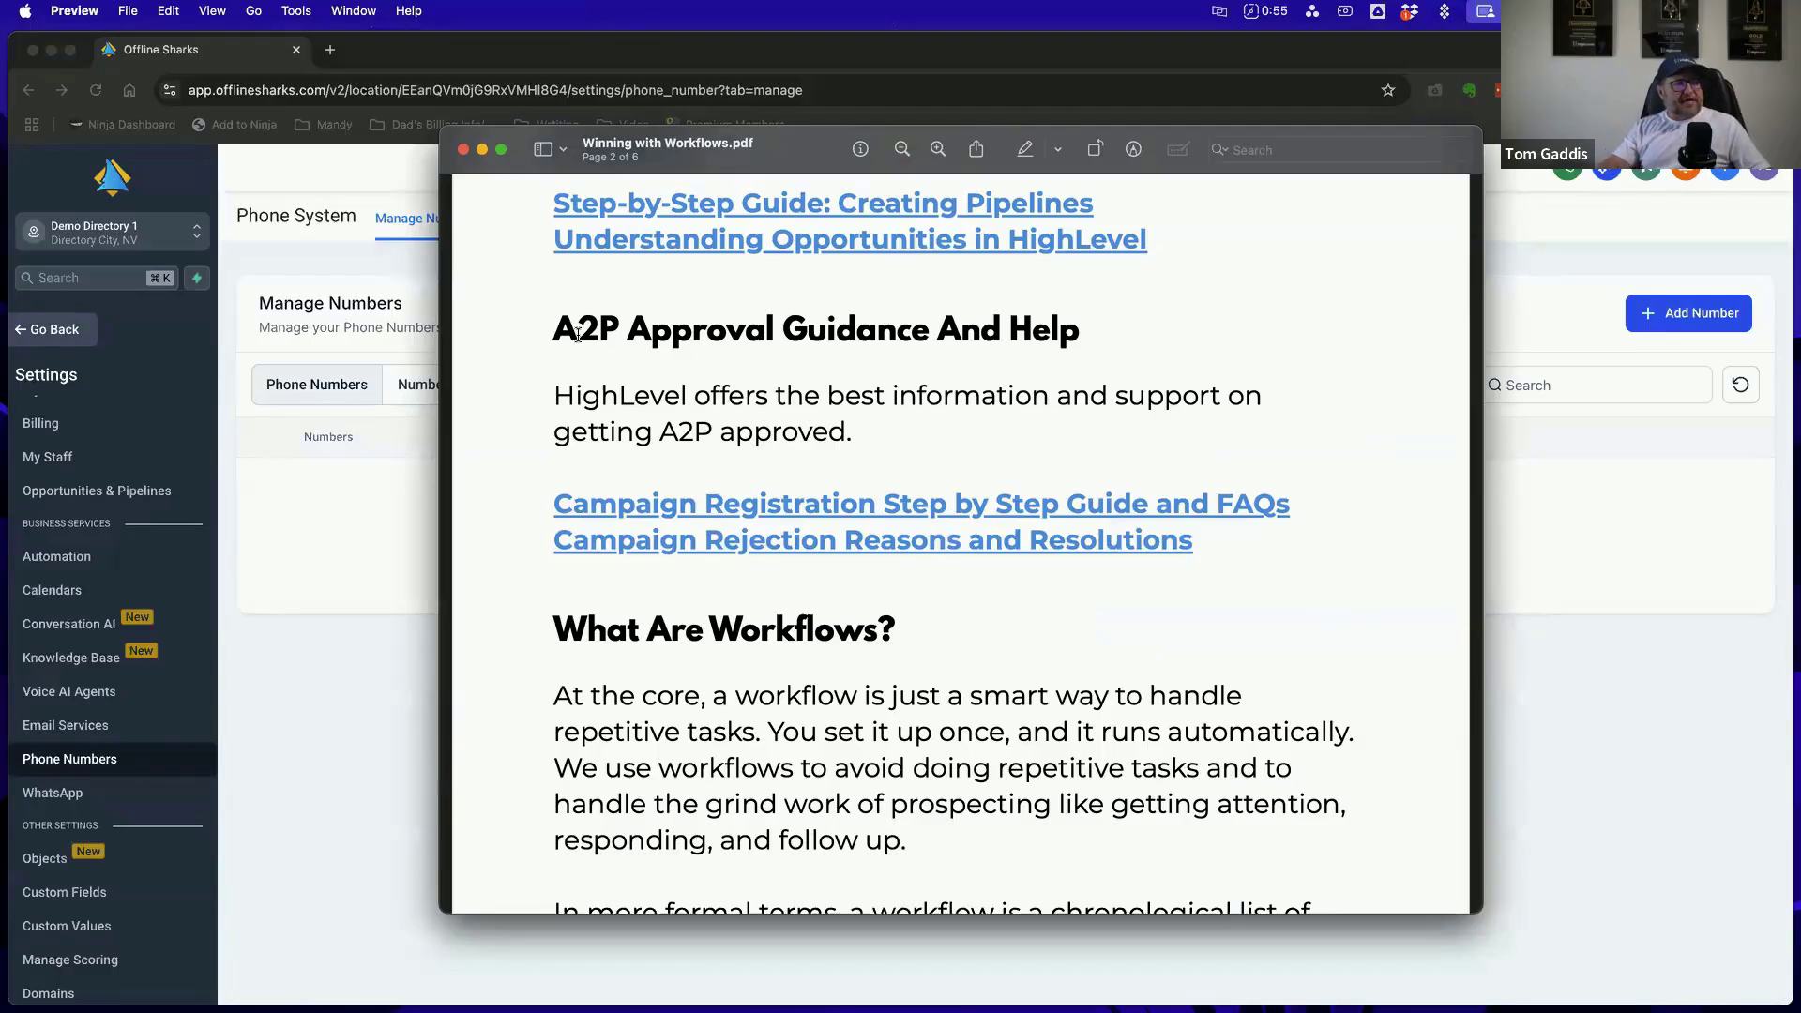
left_click_drag(555, 328, 1215, 574)
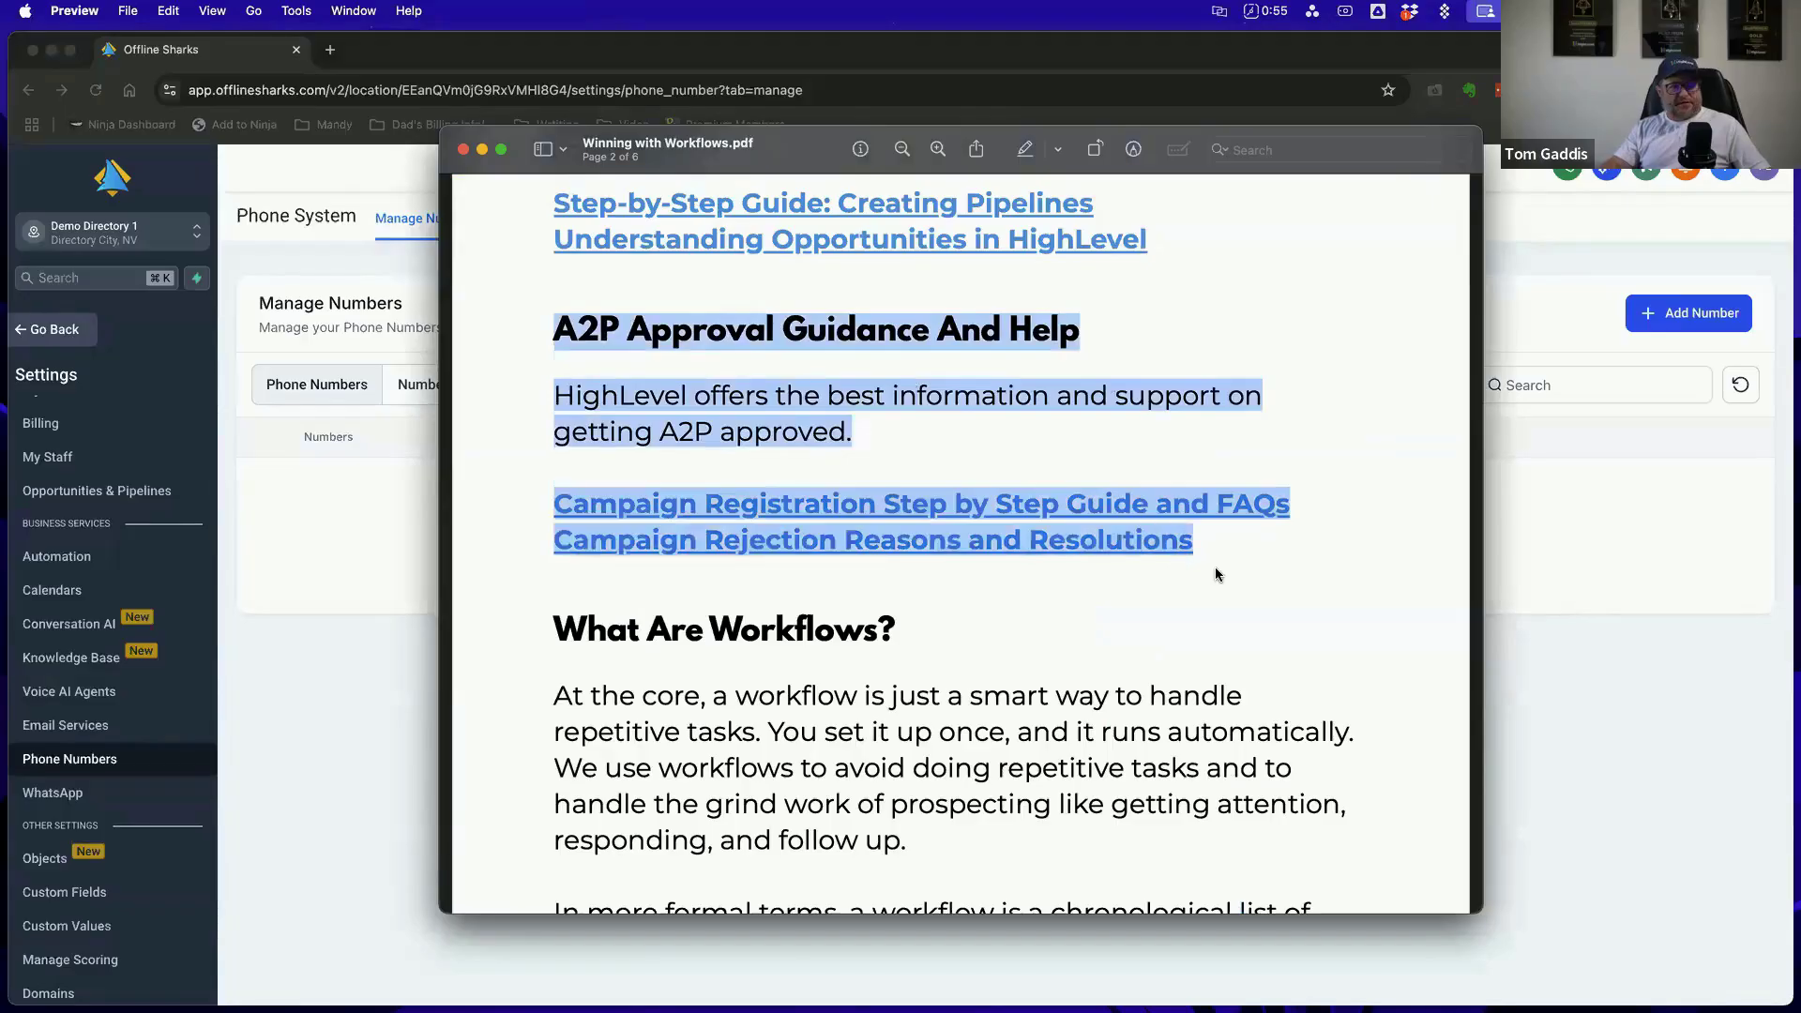
left_click(728, 423)
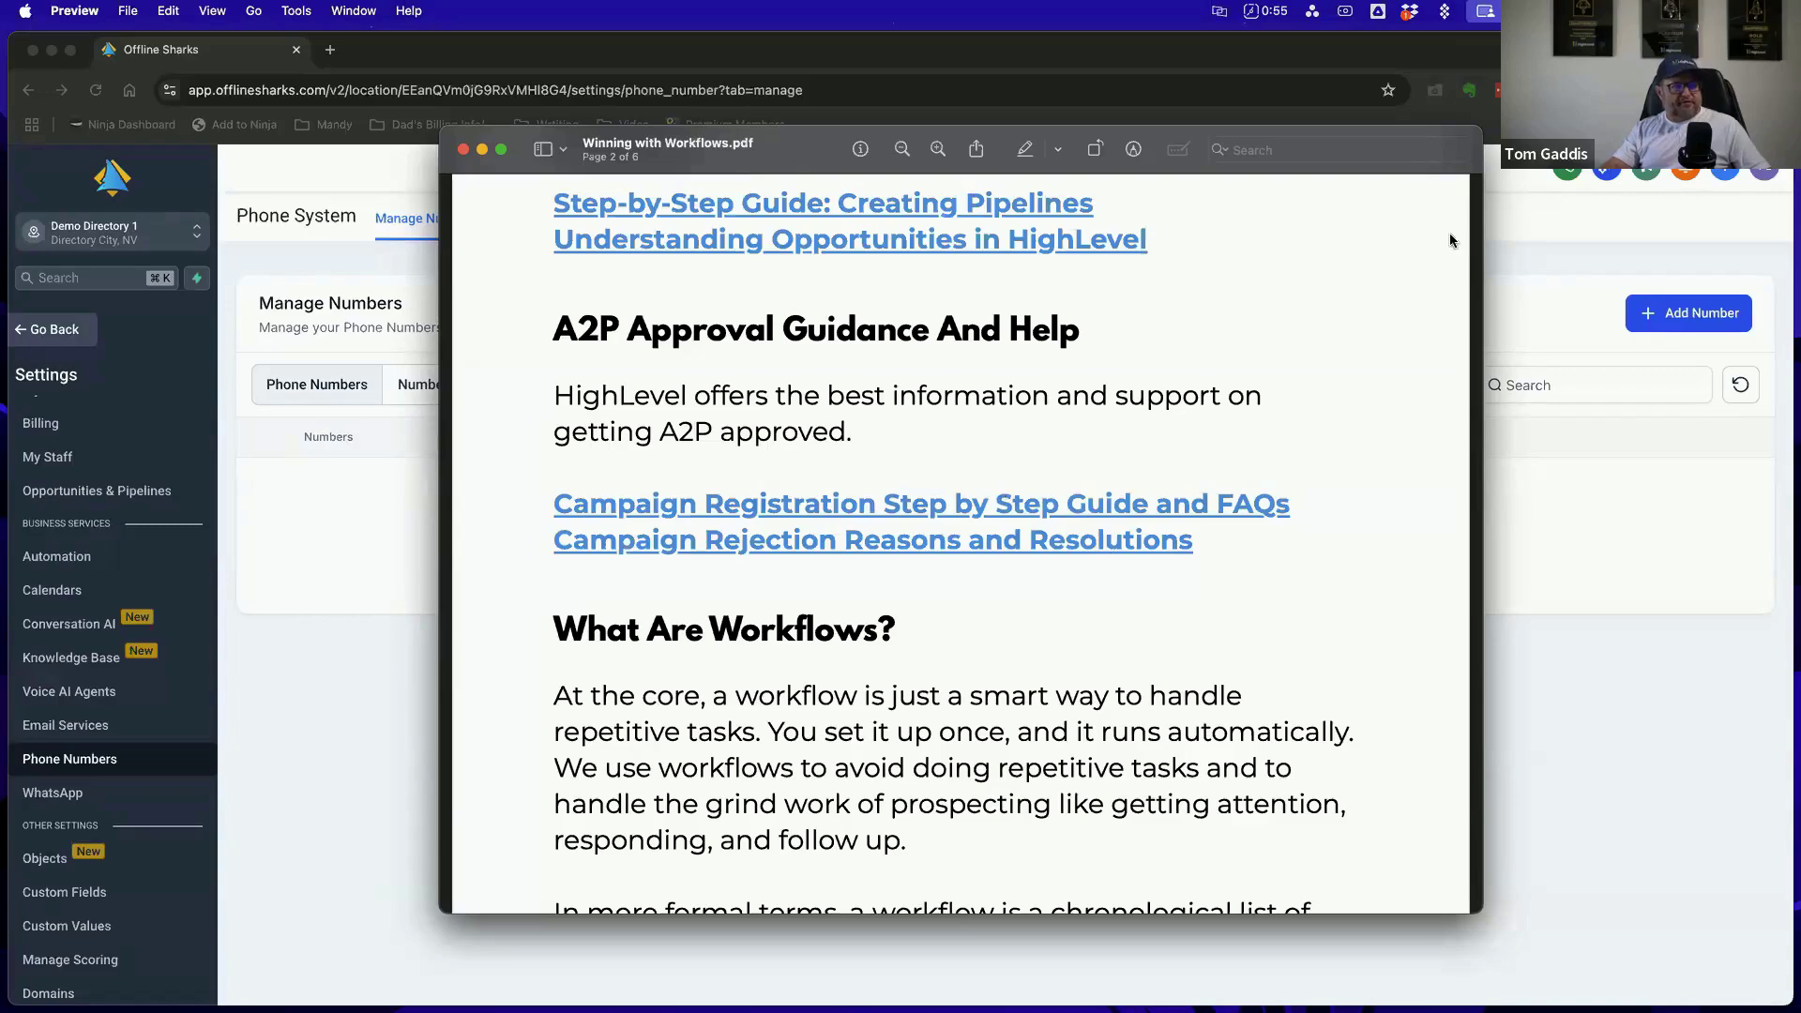
left_click_drag(774, 164, 1799, 450)
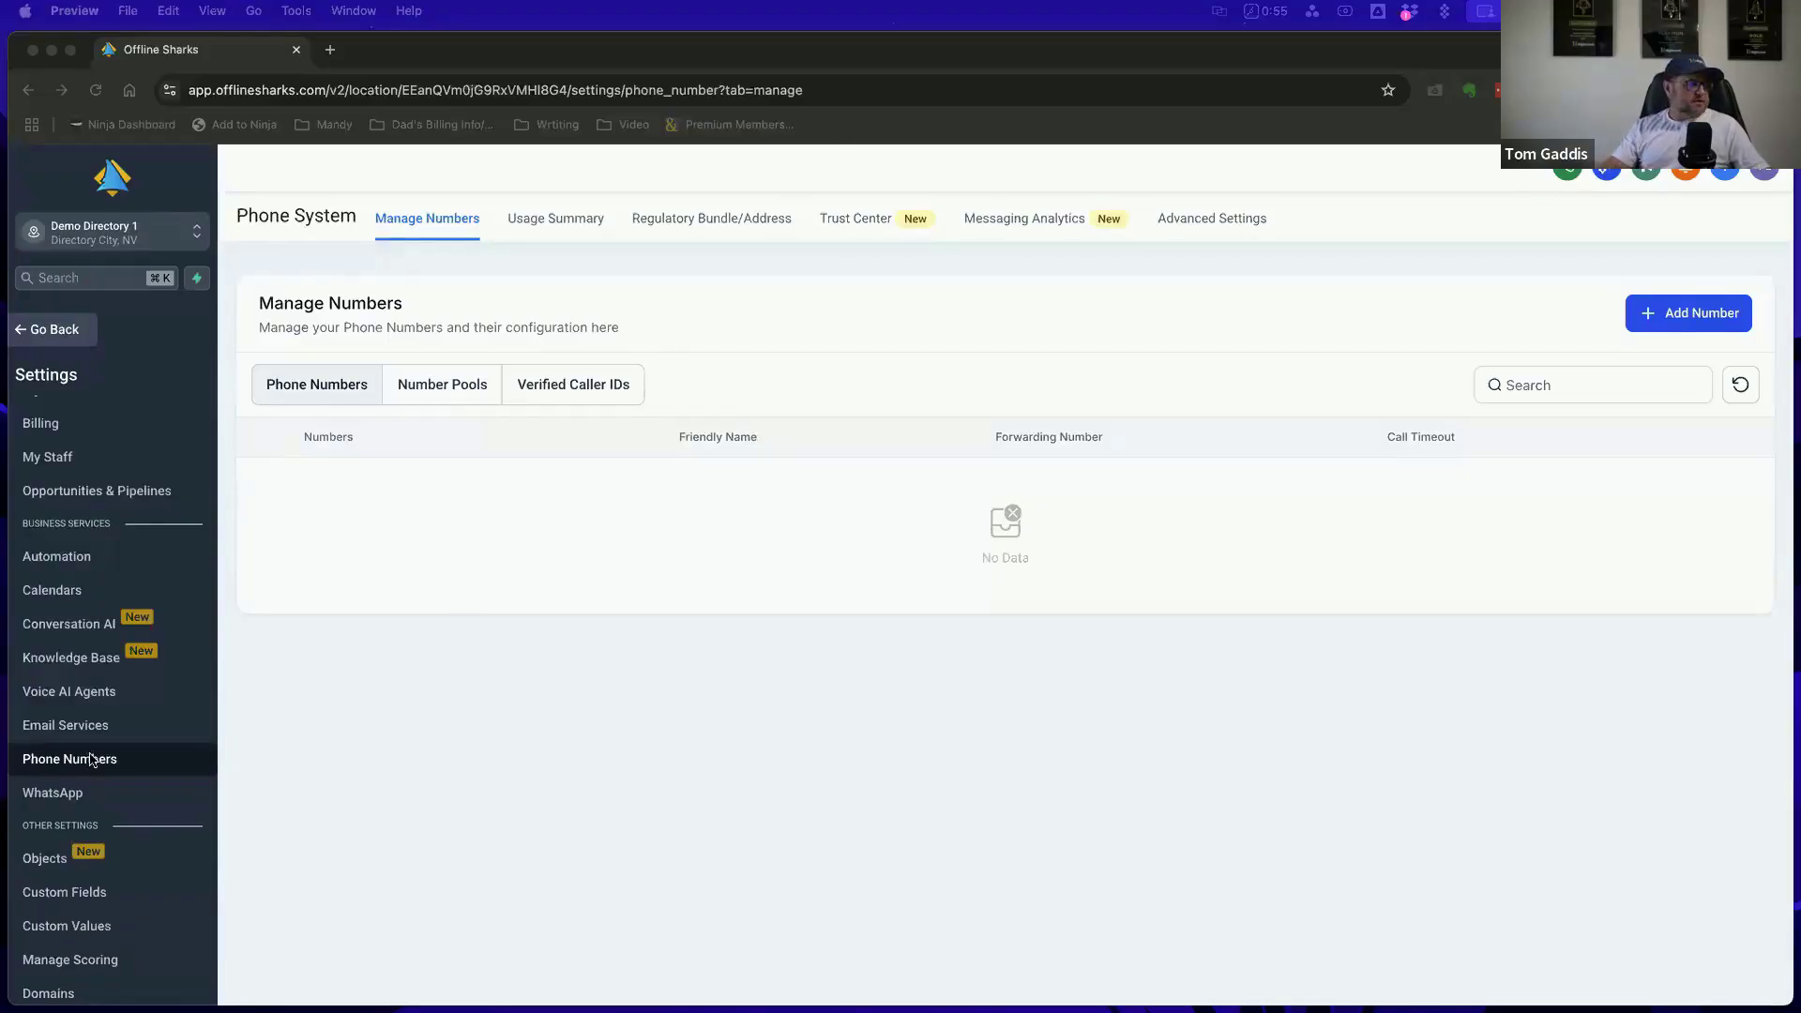
Leave the settings and open the SmartDirectoryAI Workflows folder in the Automation workflow list
scroll(94, 750, "down", 5)
scroll(93, 751, "up", 6)
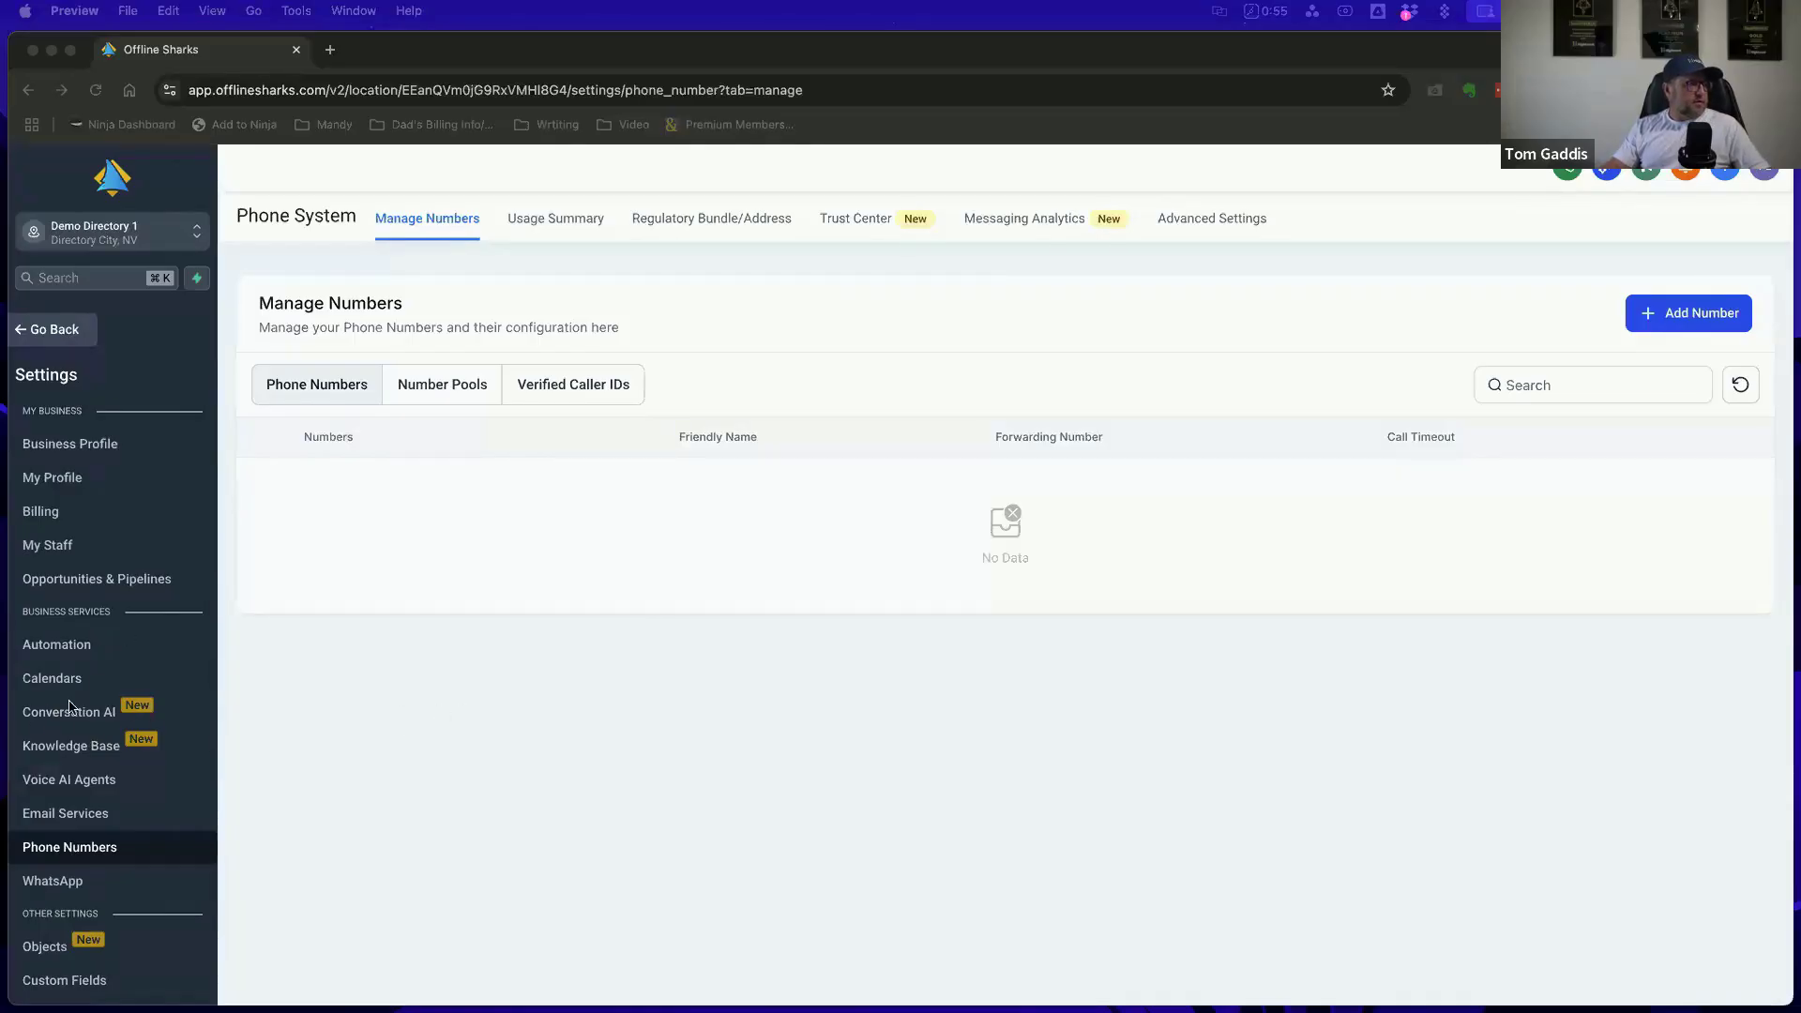
left_click(169, 655)
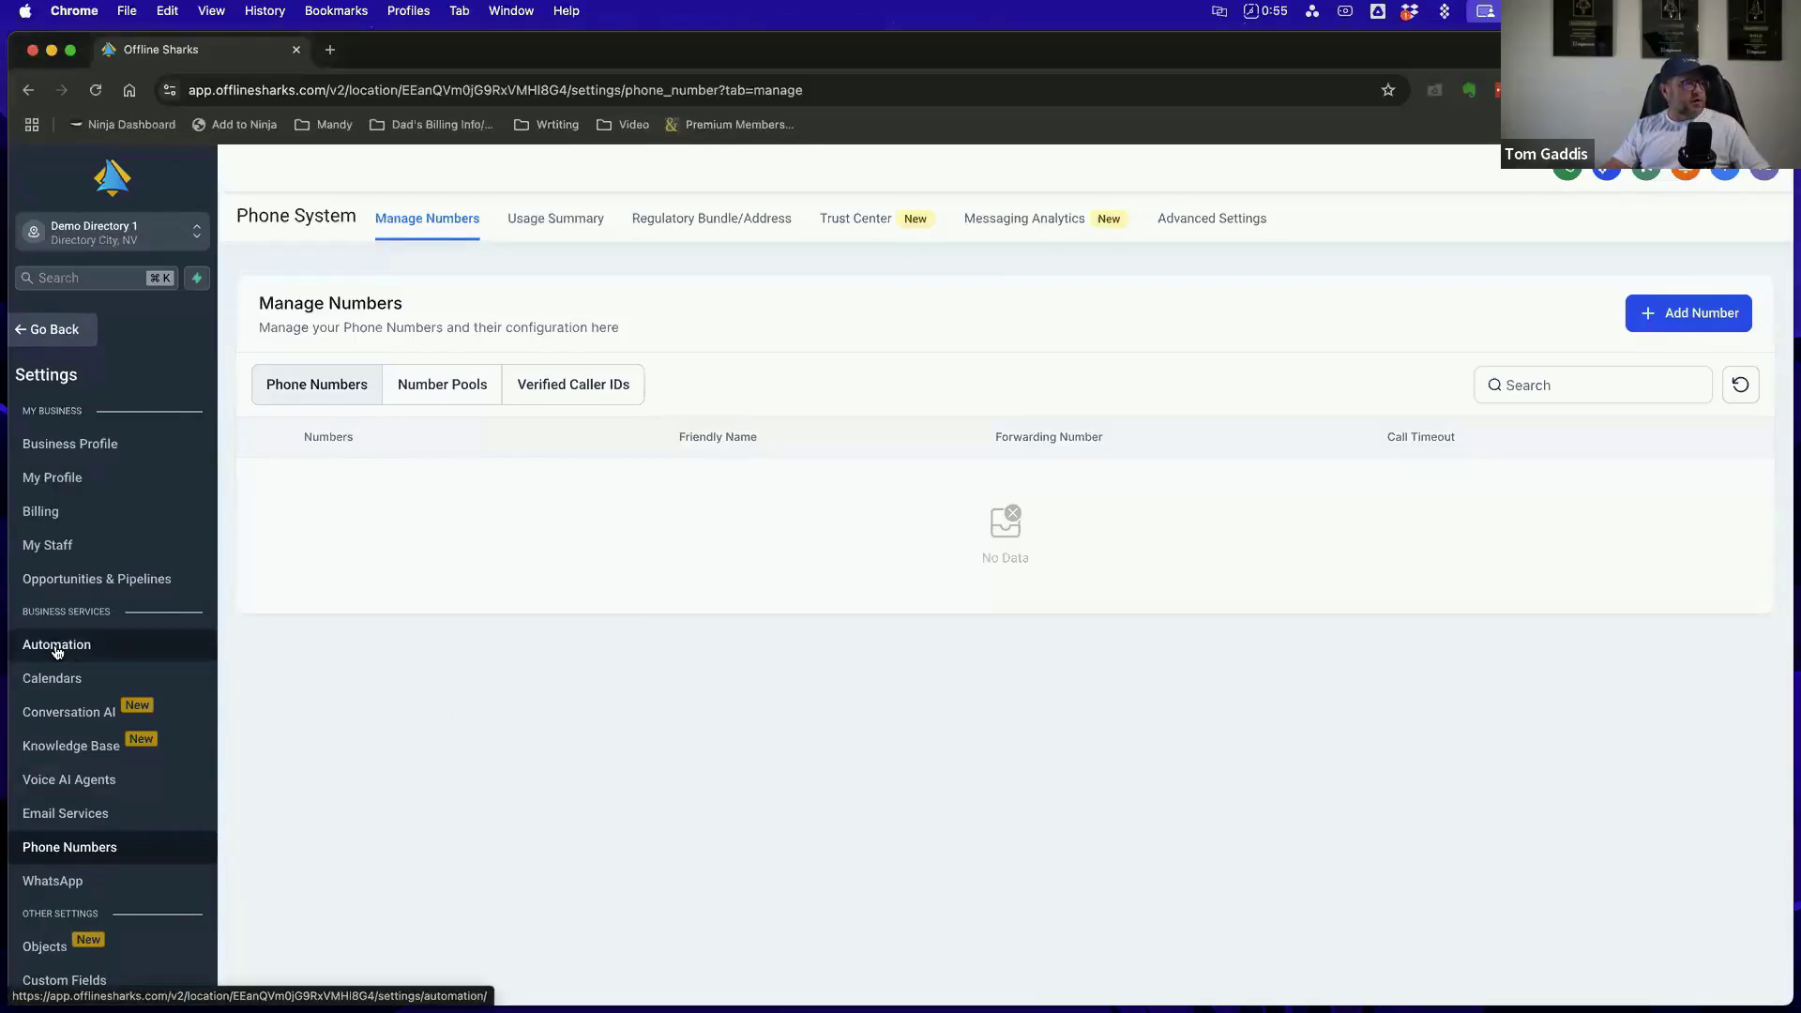
left_click(65, 340)
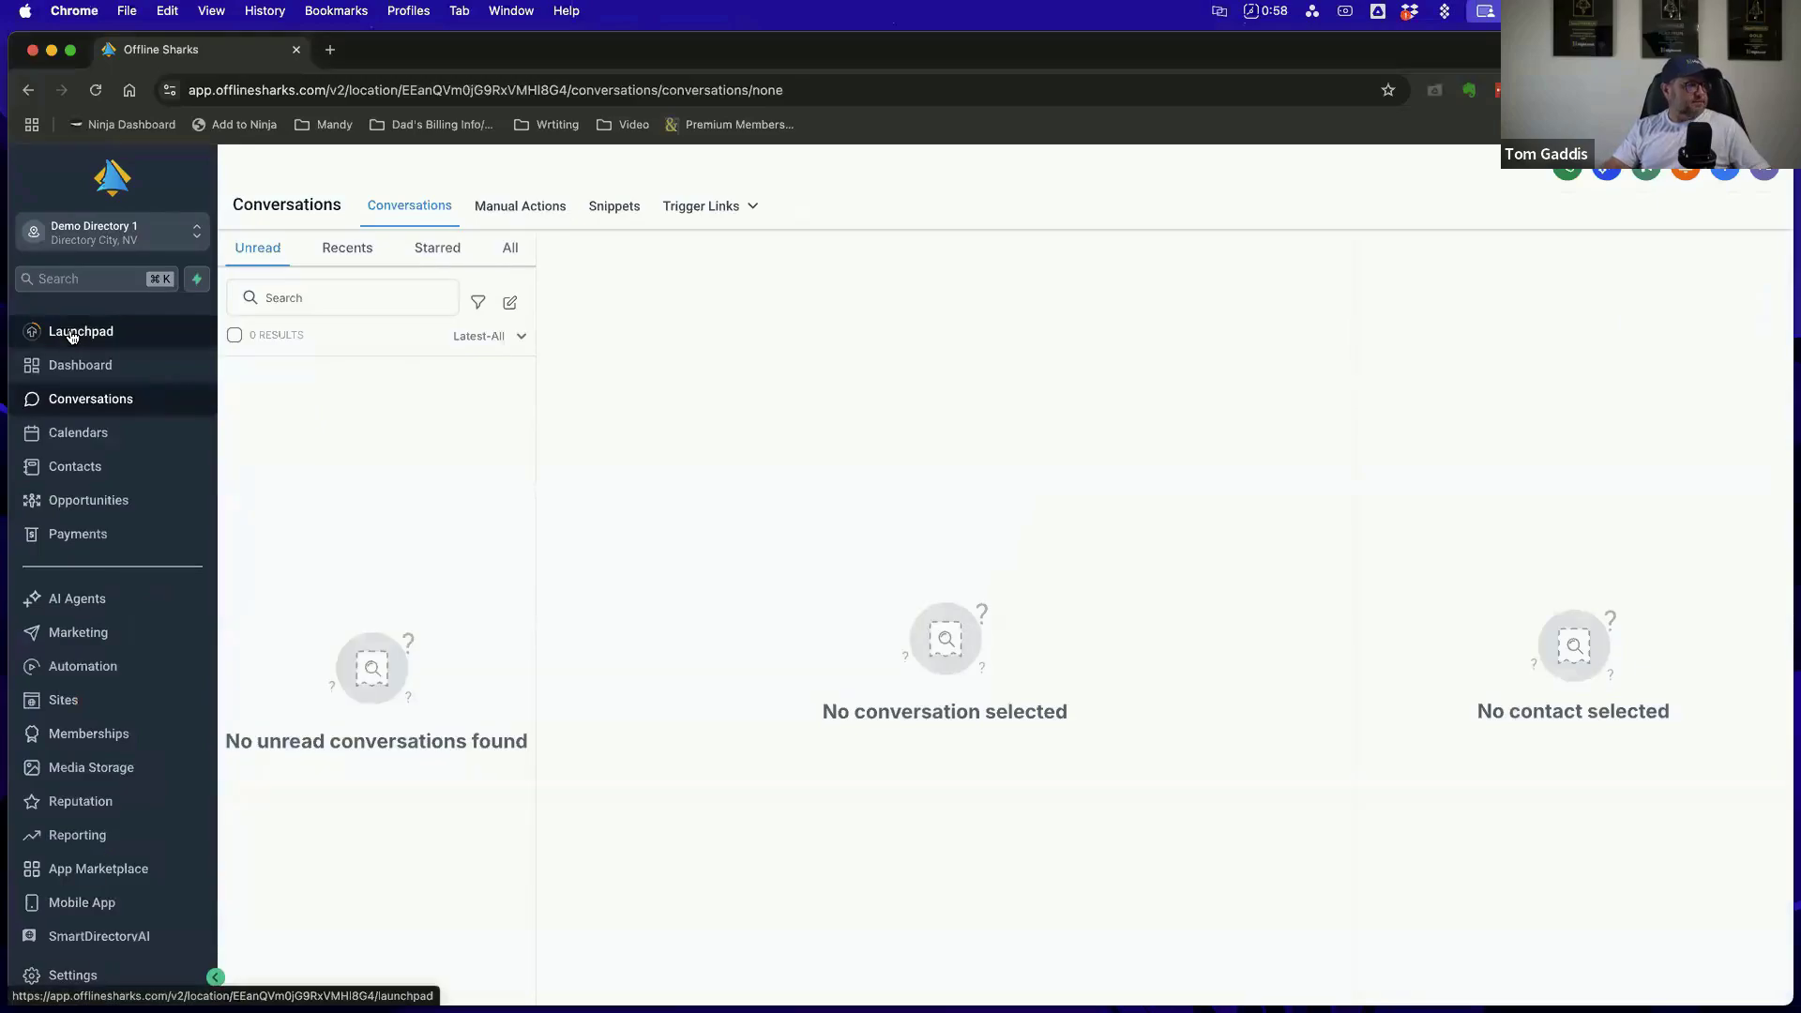
left_click(81, 656)
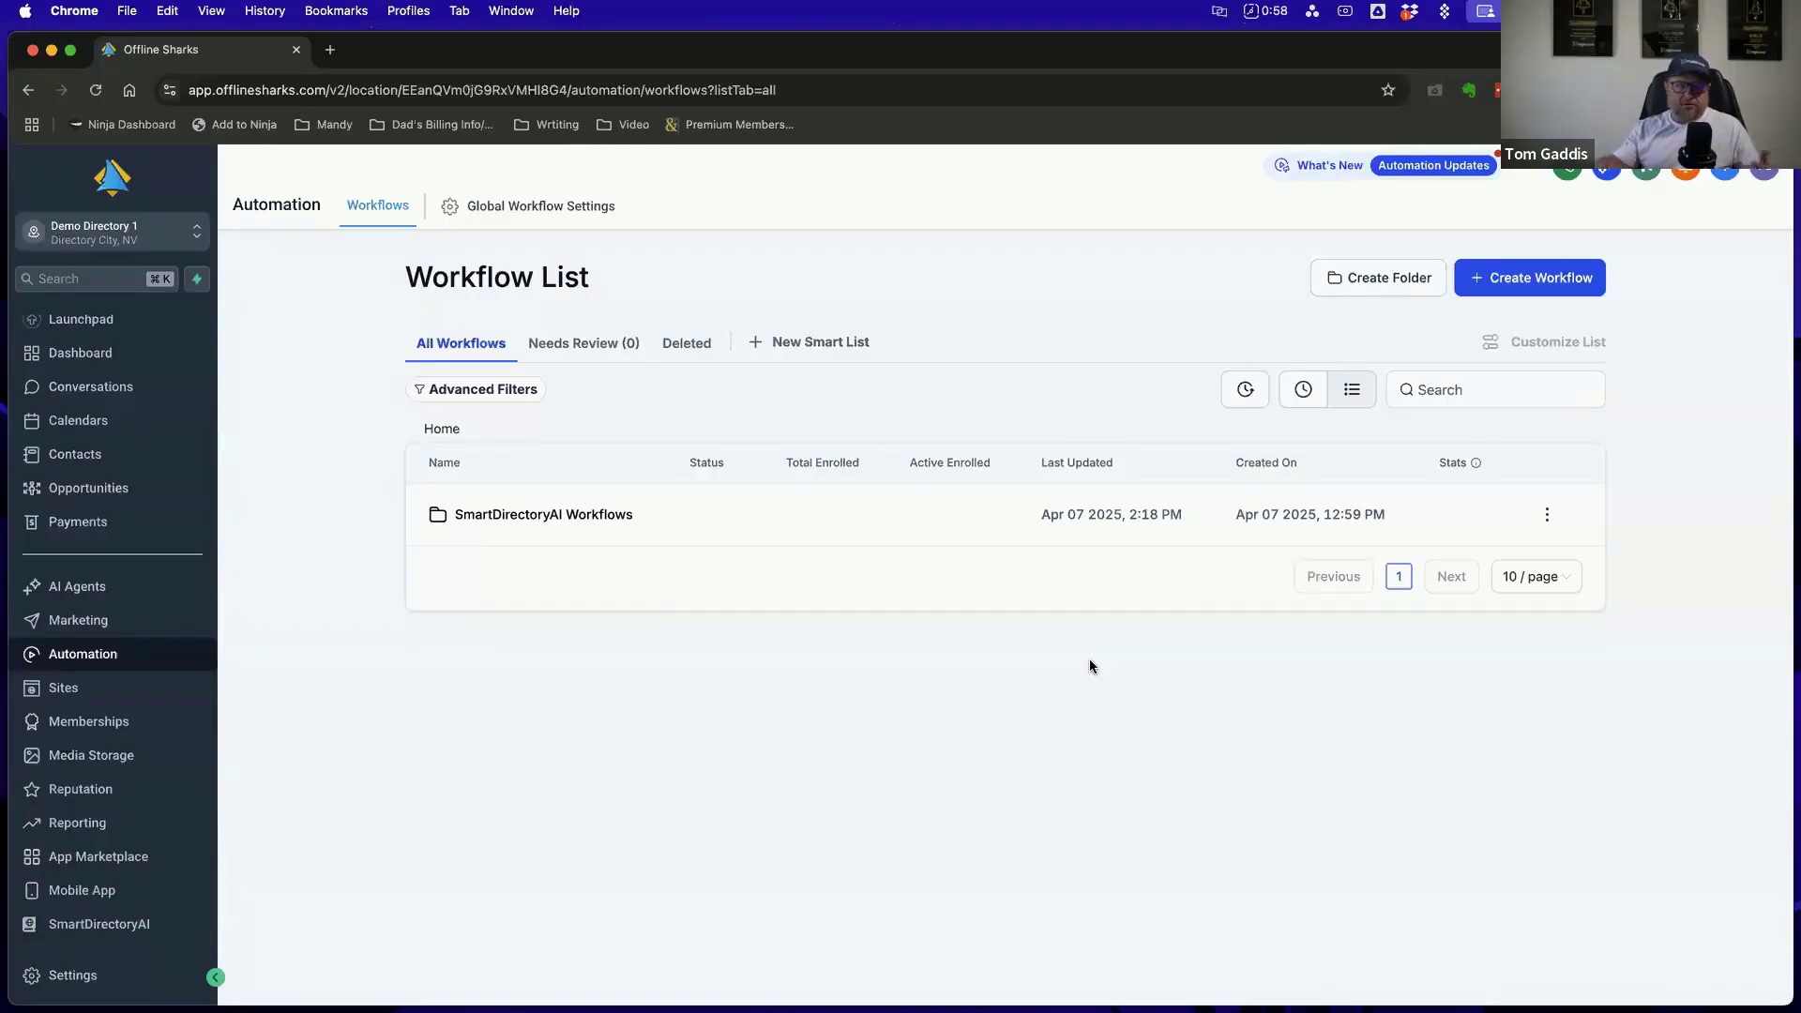
left_click(593, 524)
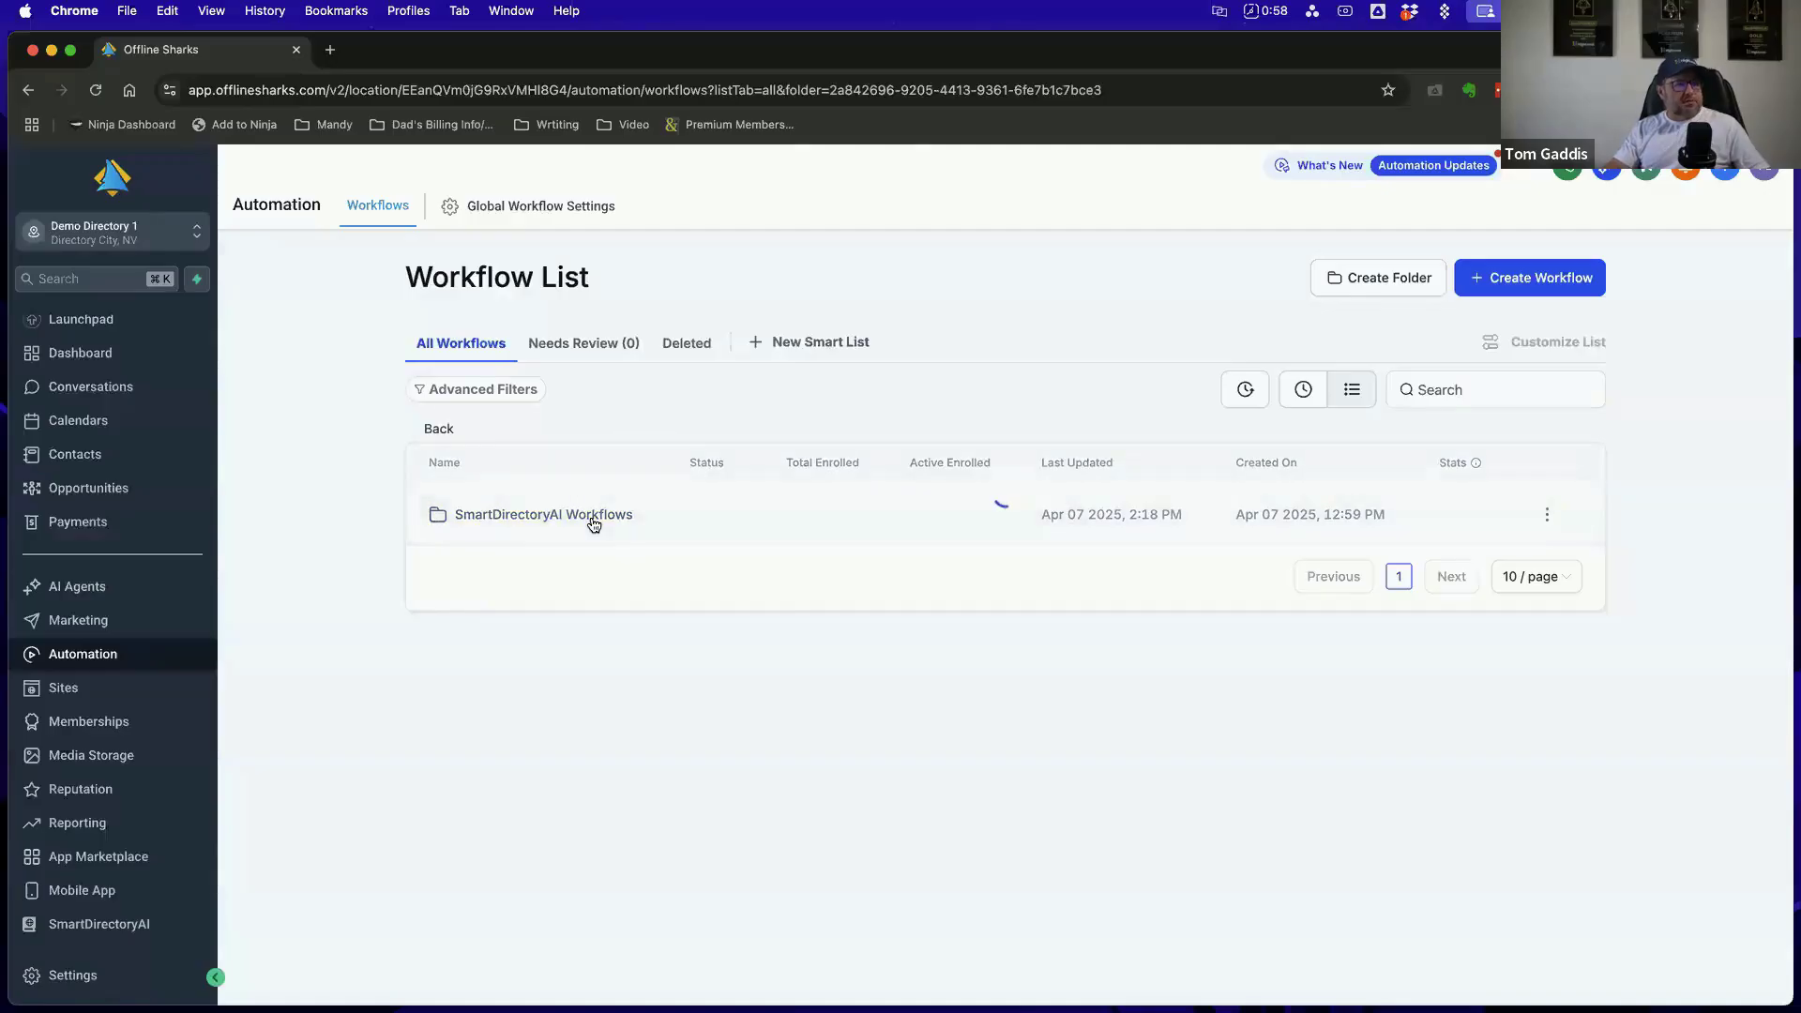
scroll(660, 531, "down", 4)
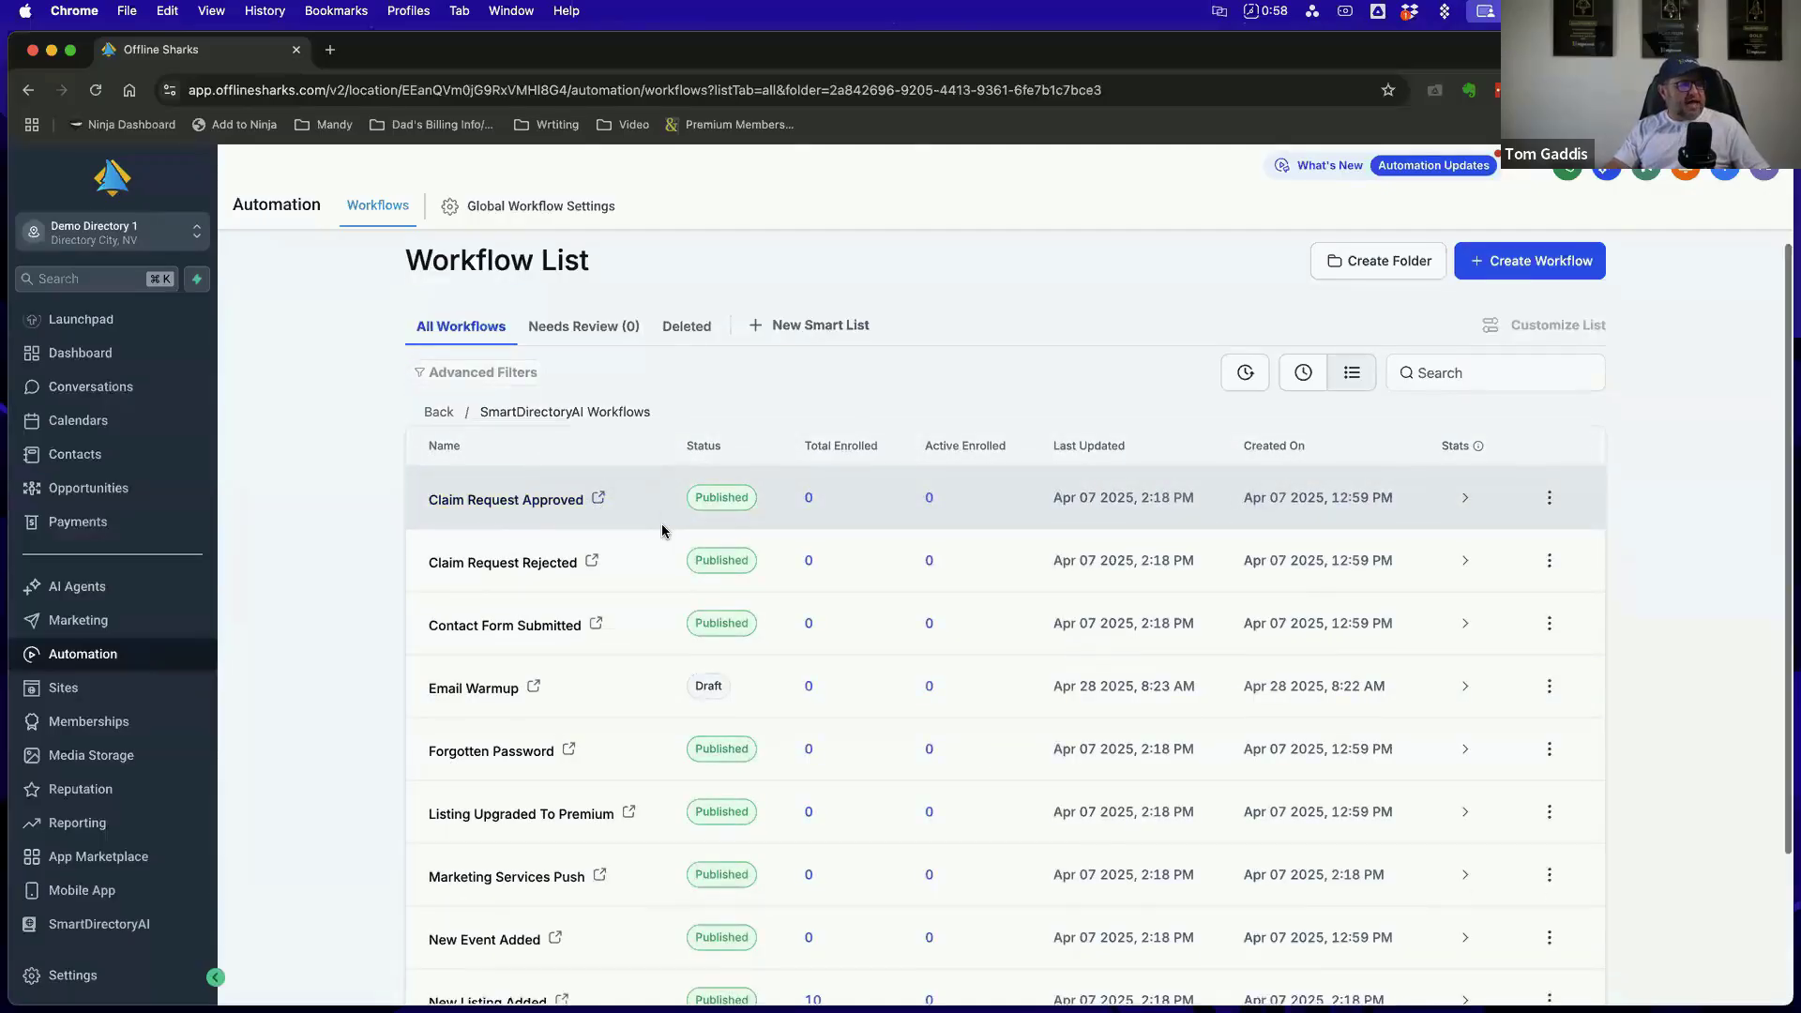
Open the New Listing Added workflow, look through its email and wait sequence, and return to the workflow list
scroll(662, 531, "down", 1)
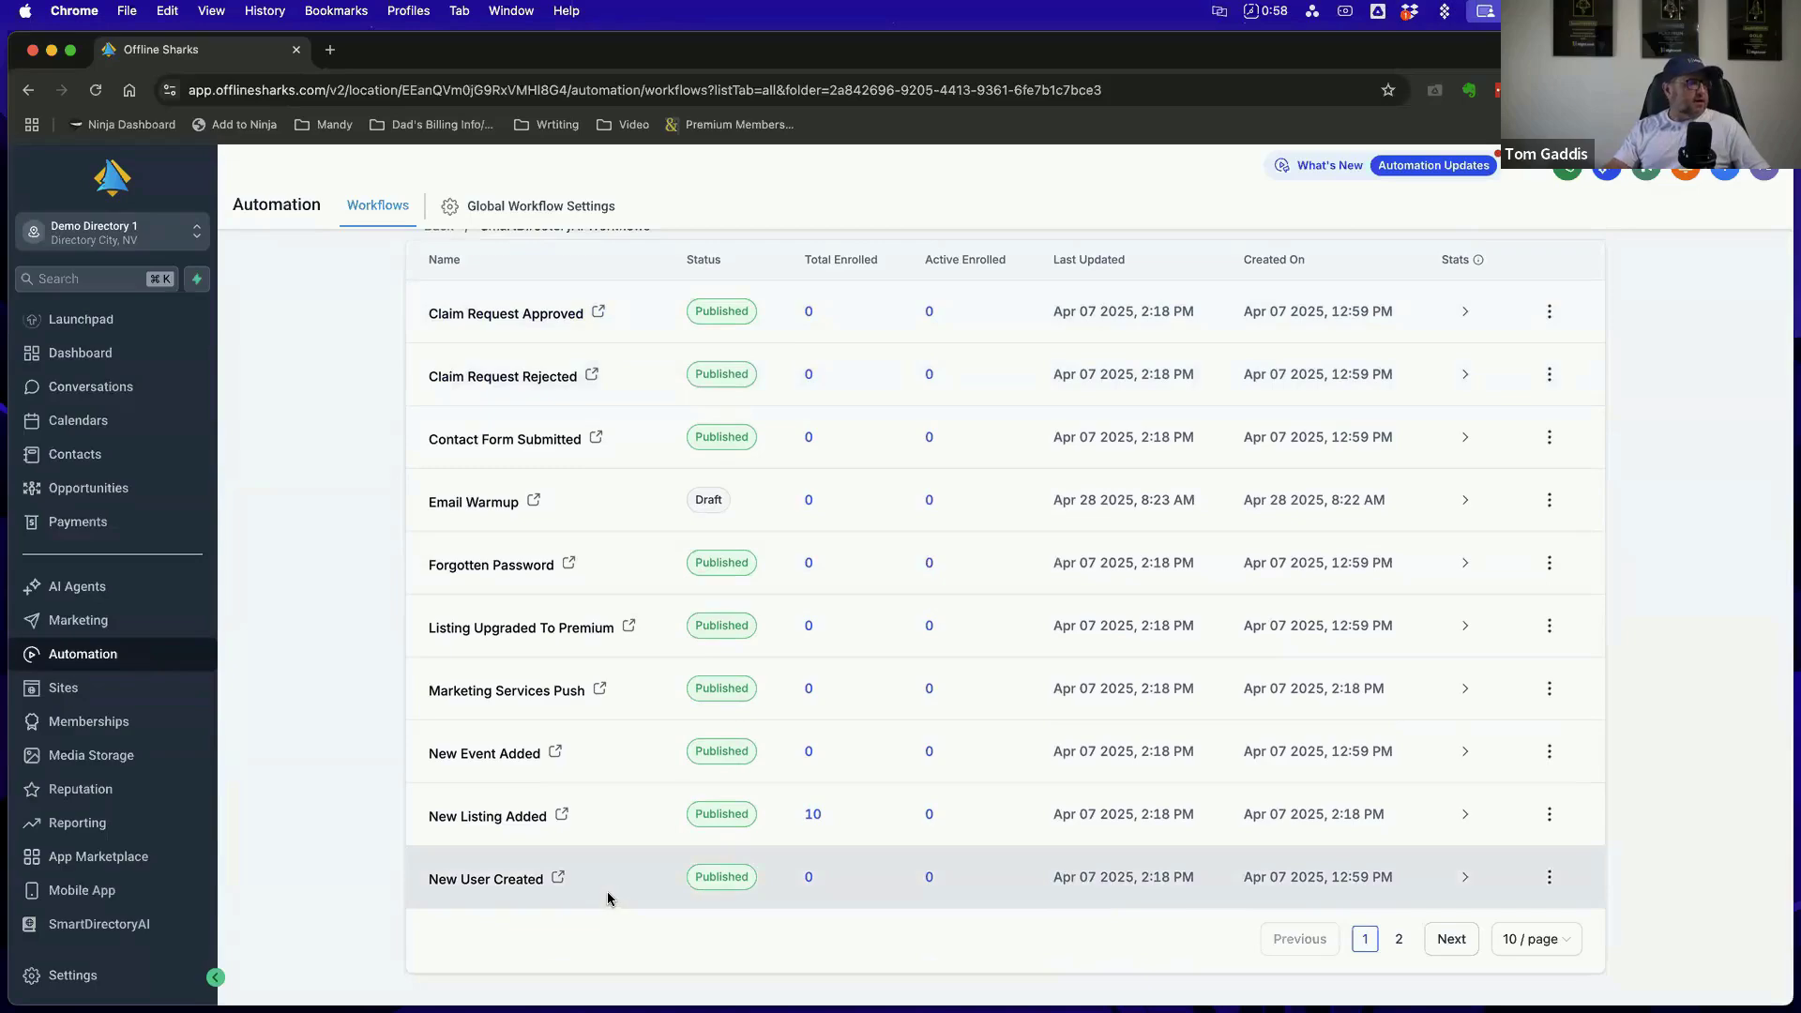
left_click(486, 817)
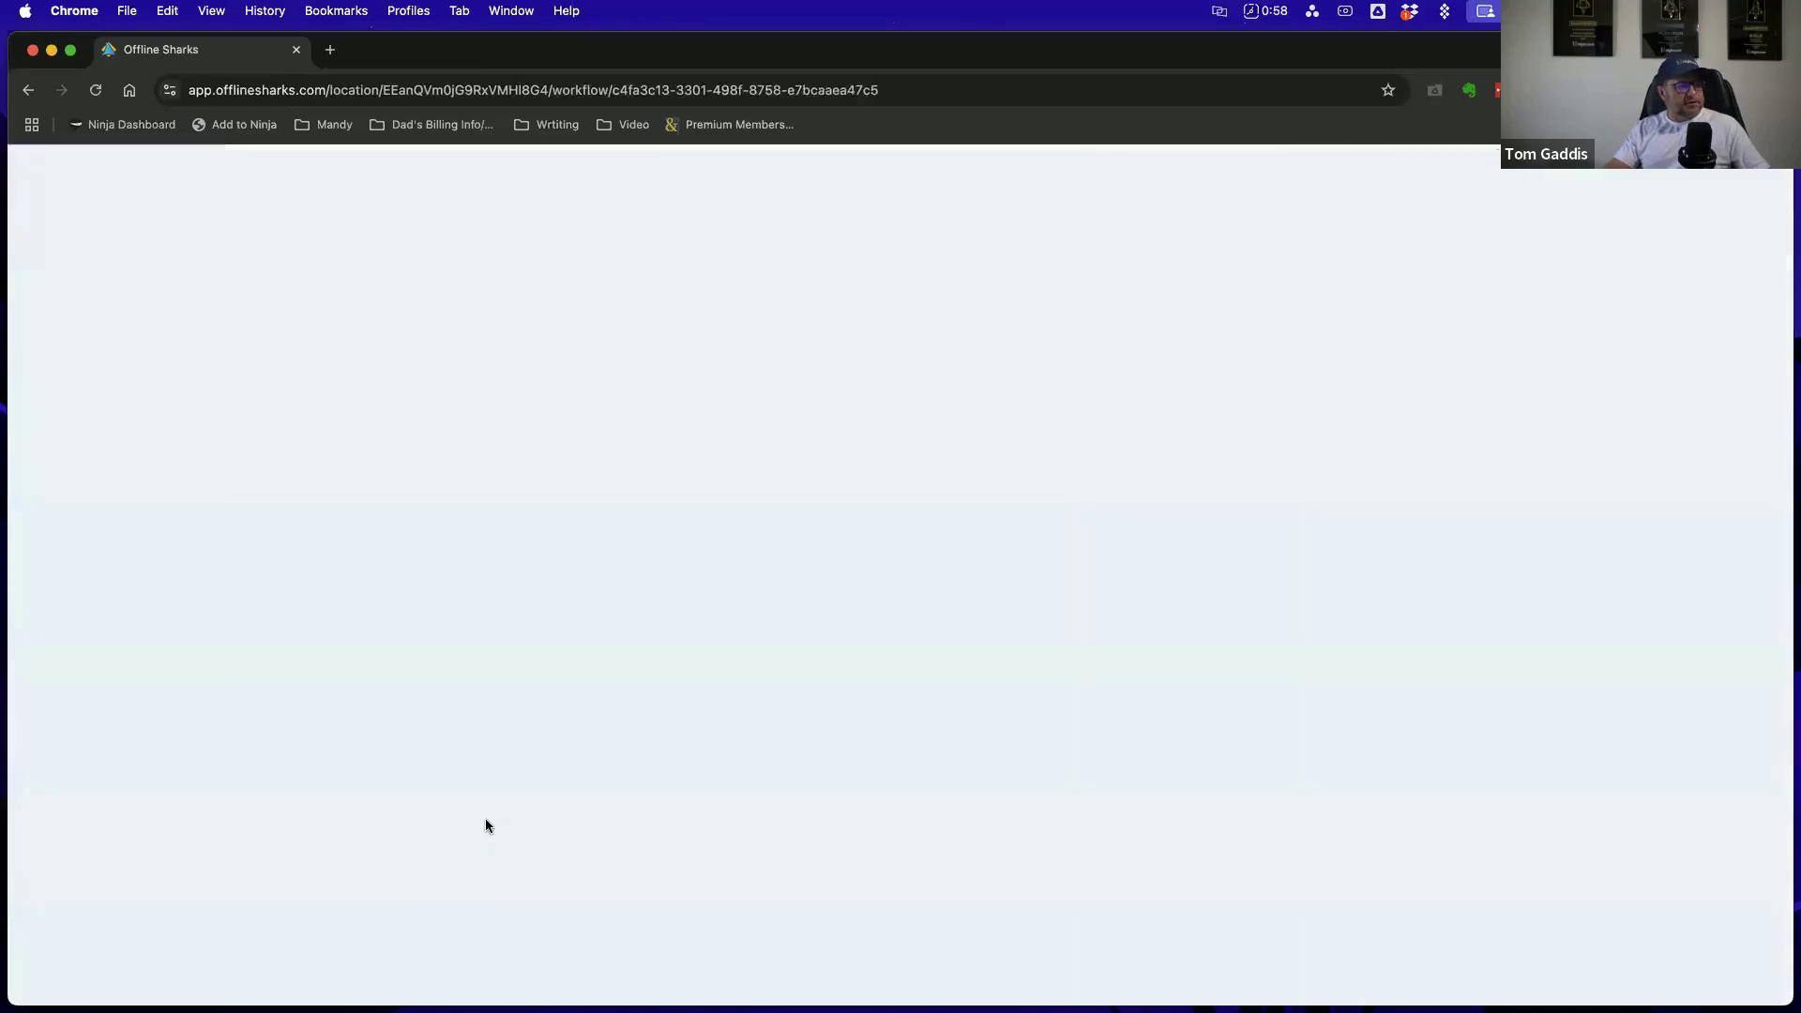
scroll(1300, 443, "down", 5)
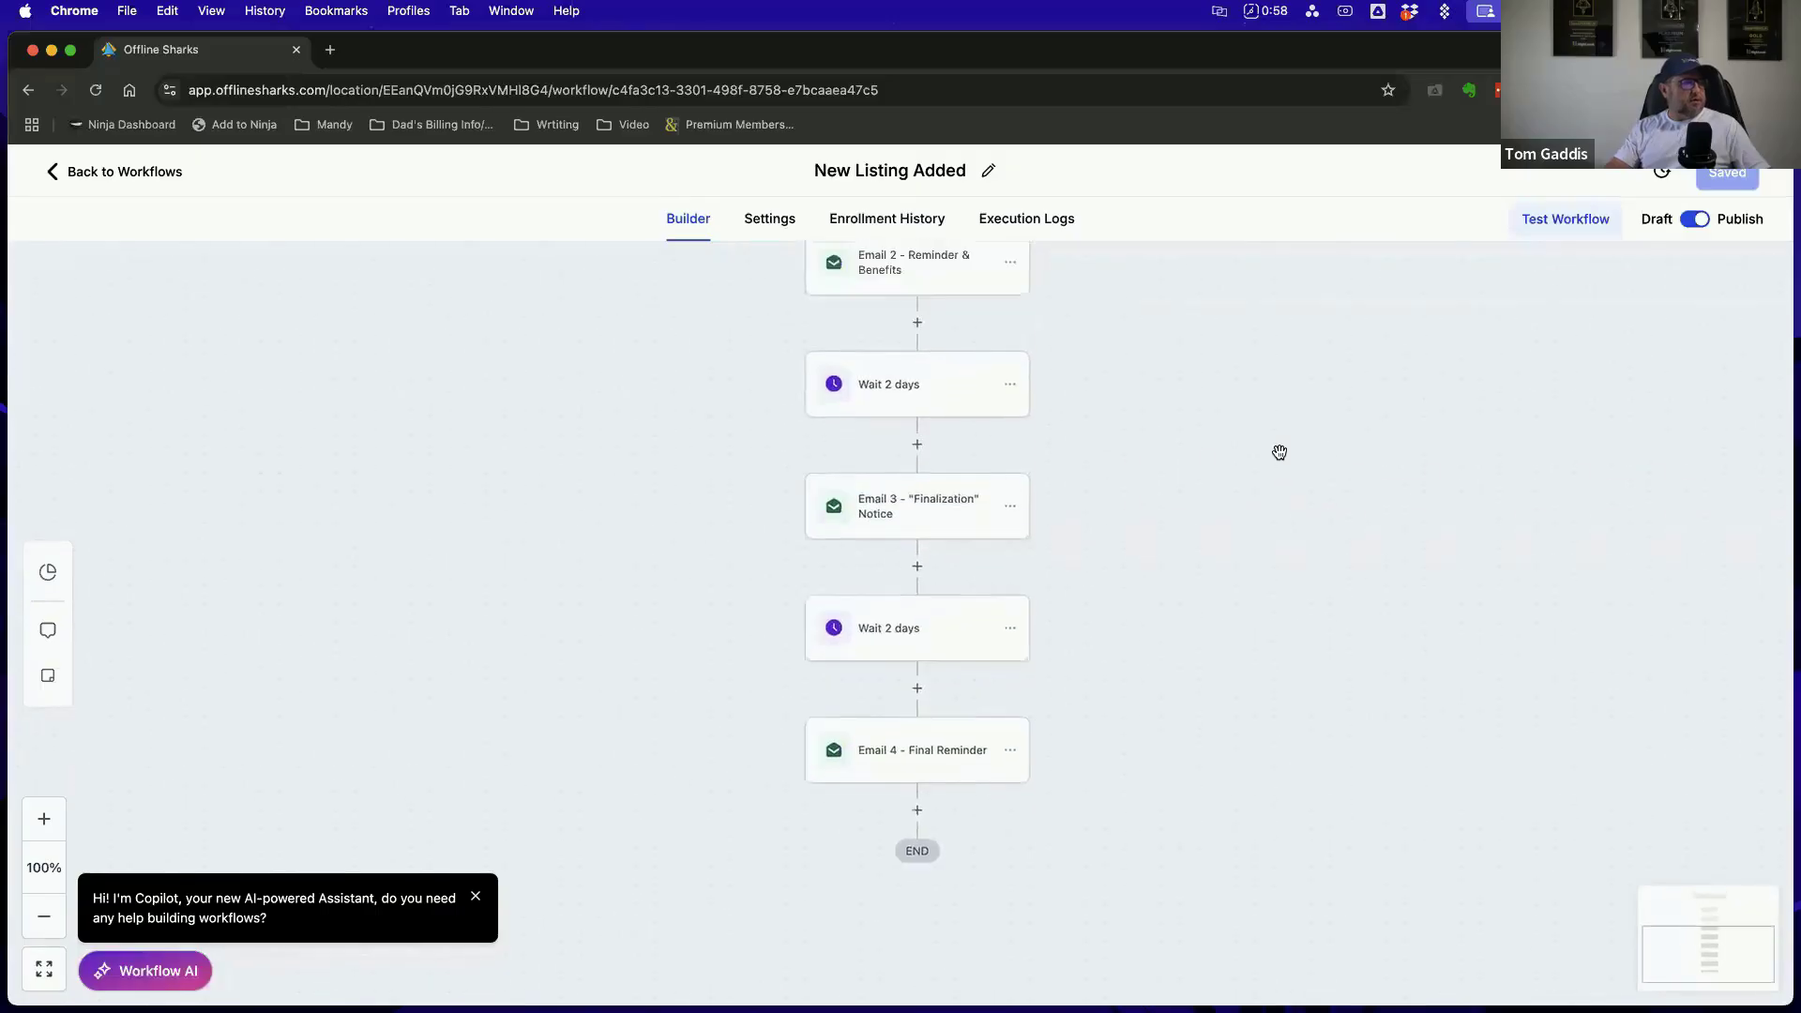
scroll(1278, 450, "up", 5)
left_click(132, 171)
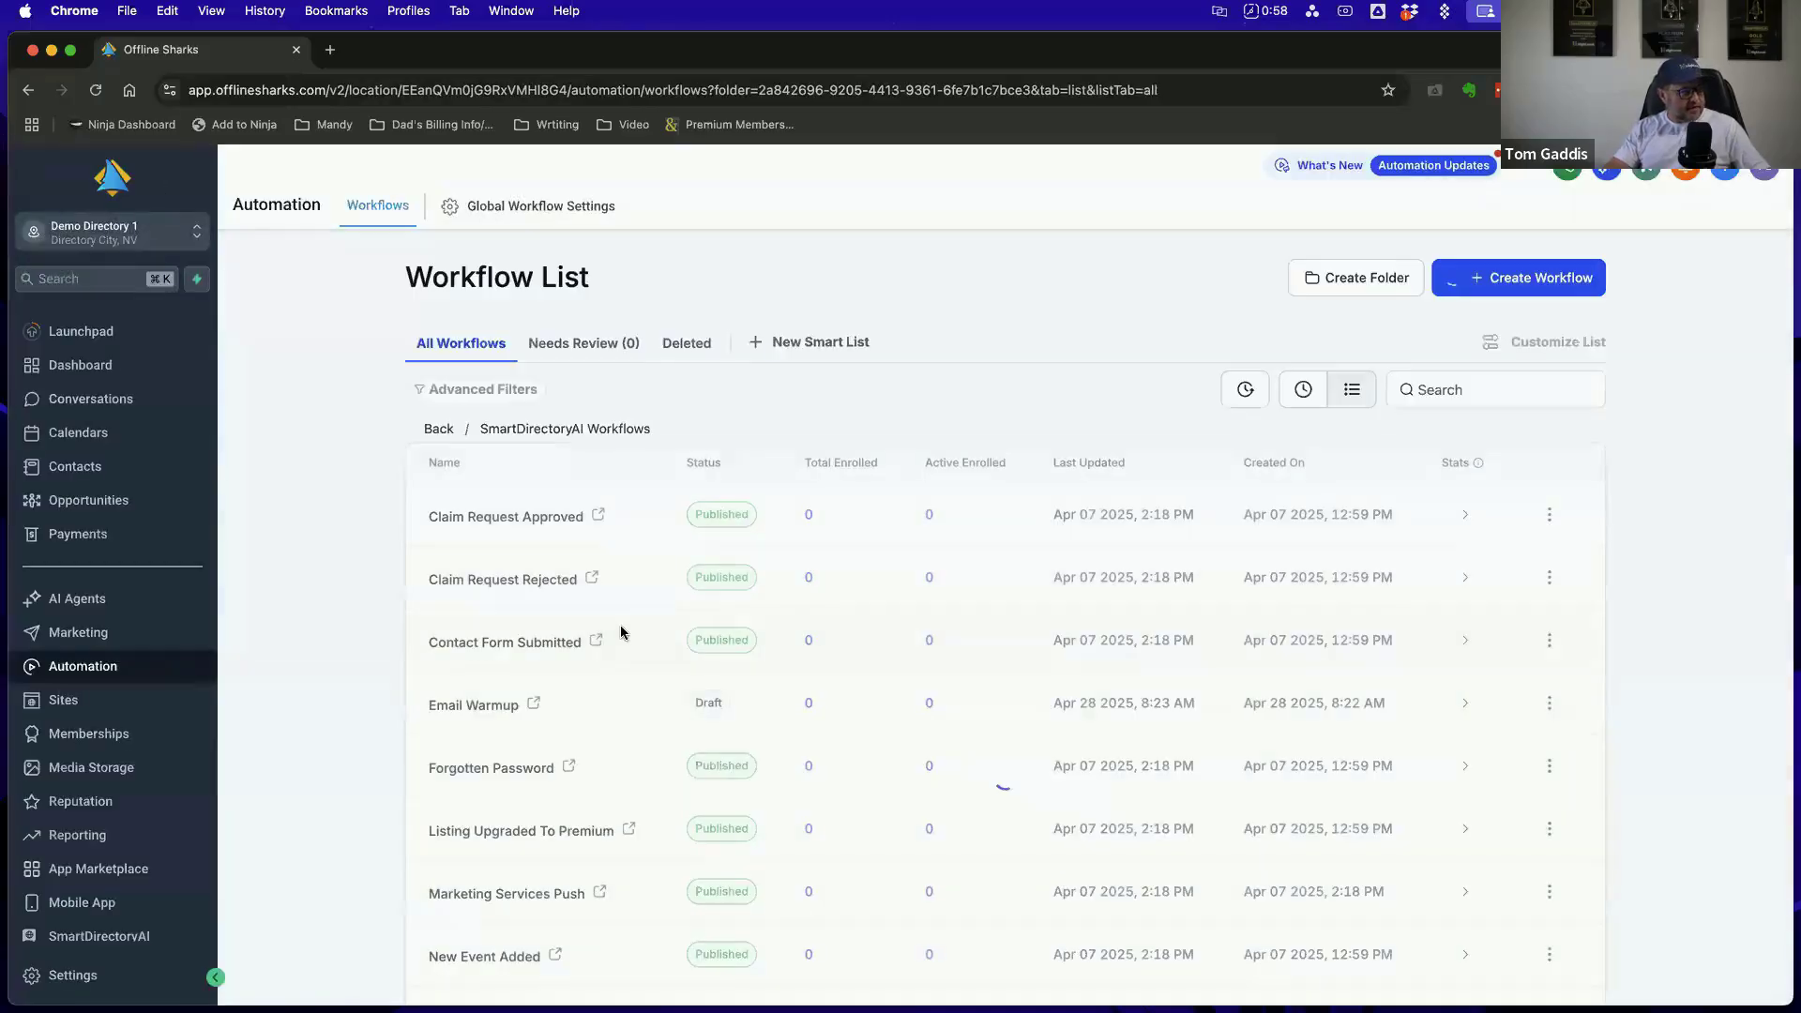
Open the Premium Upgrade Push workflow from the second page of the folder, examine its email, SMS and wait sequence, and return to the list
scroll(619, 628, "down", 2)
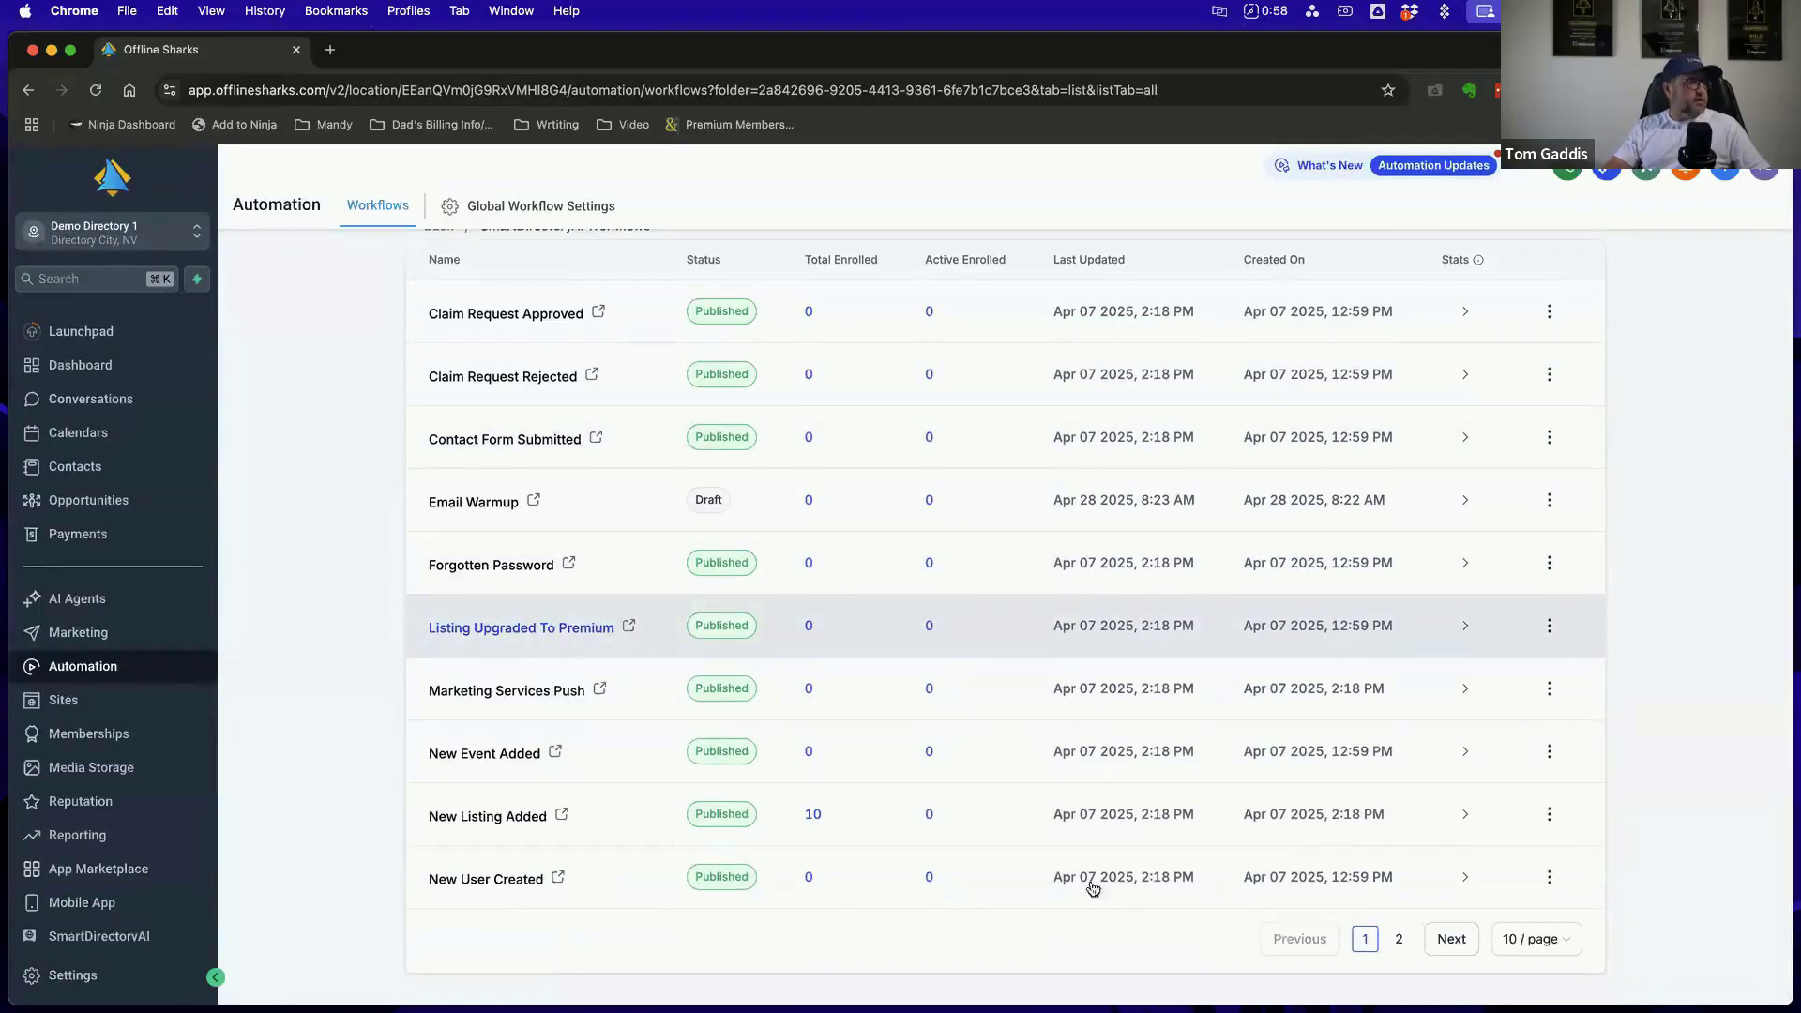
left_click(1398, 939)
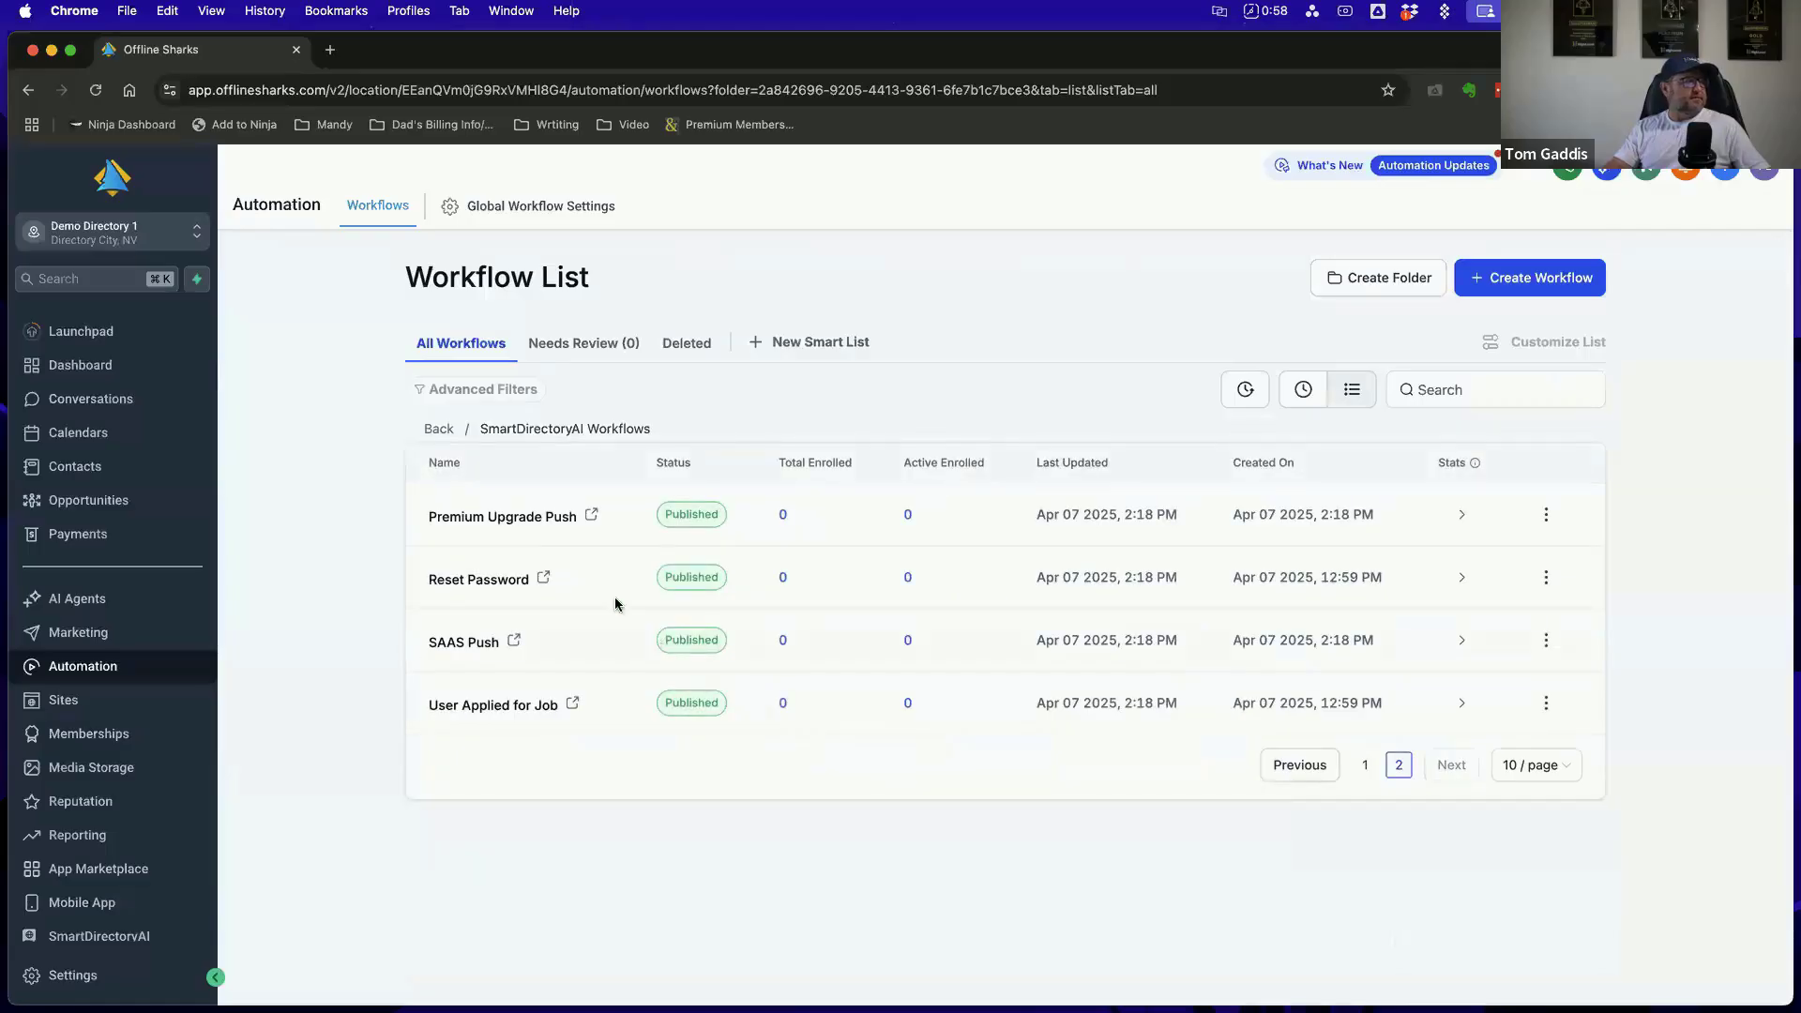
left_click(534, 519)
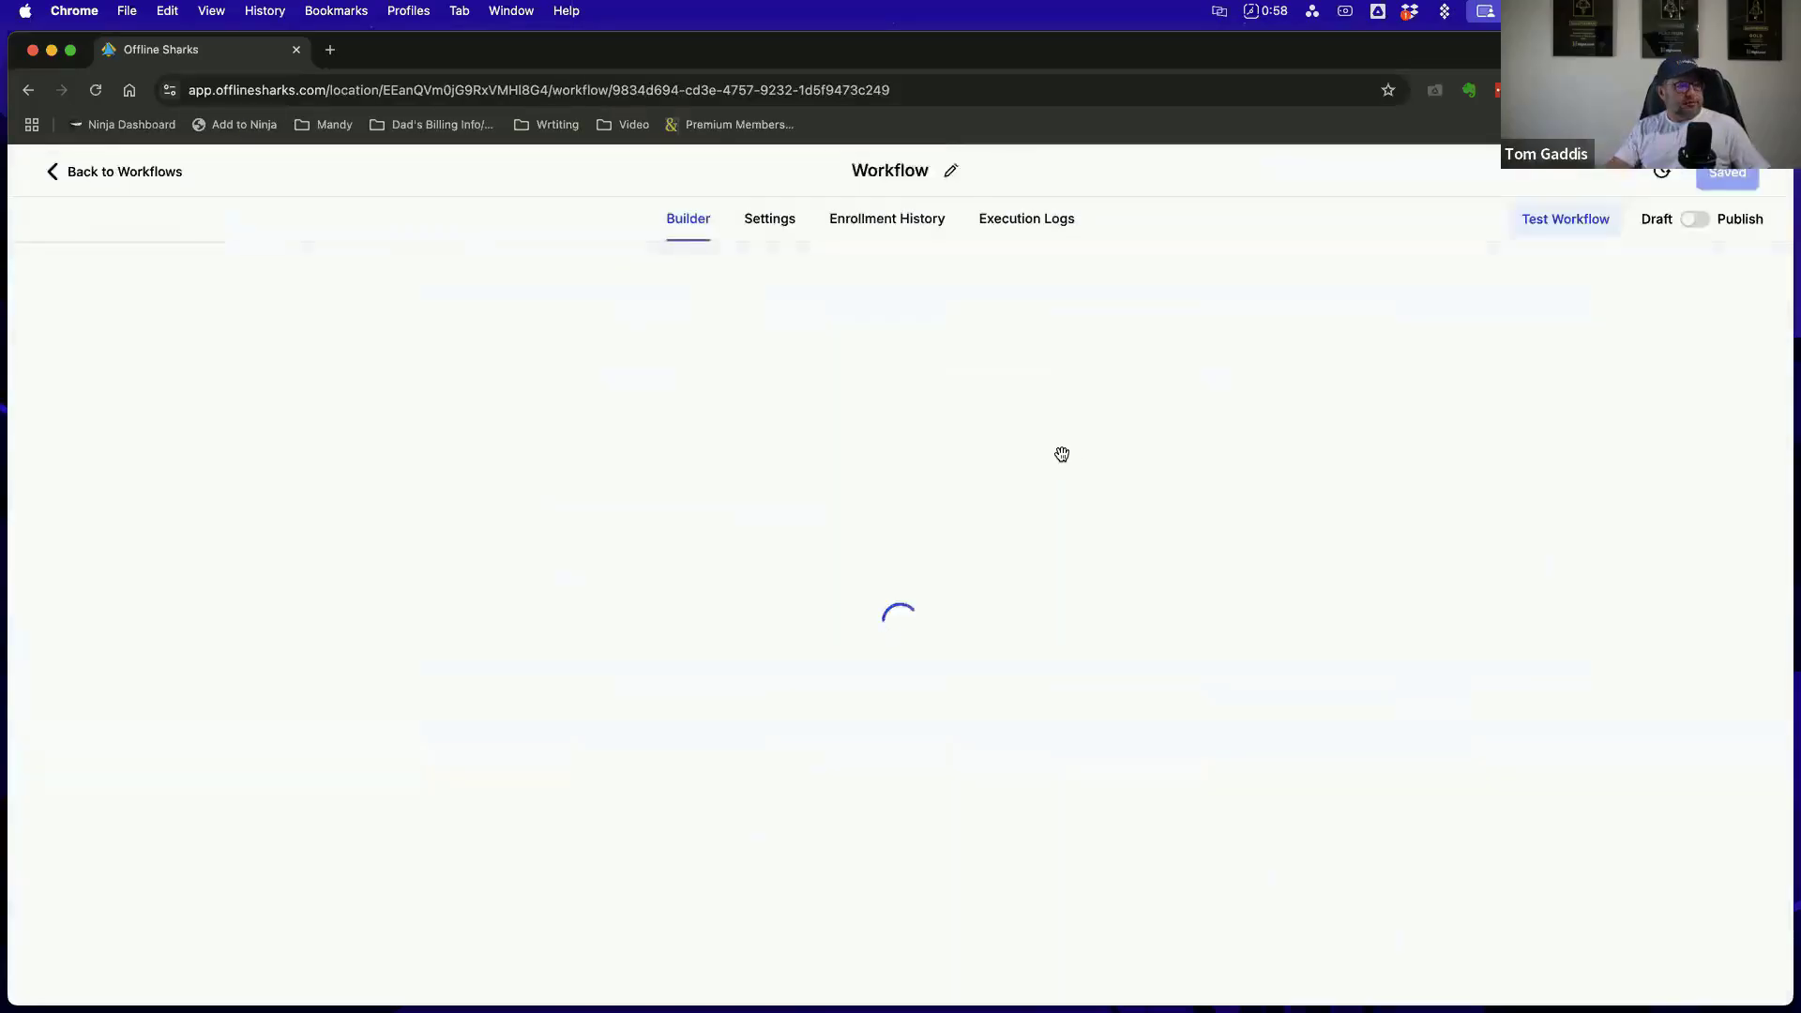
scroll(1062, 454, "down", 5)
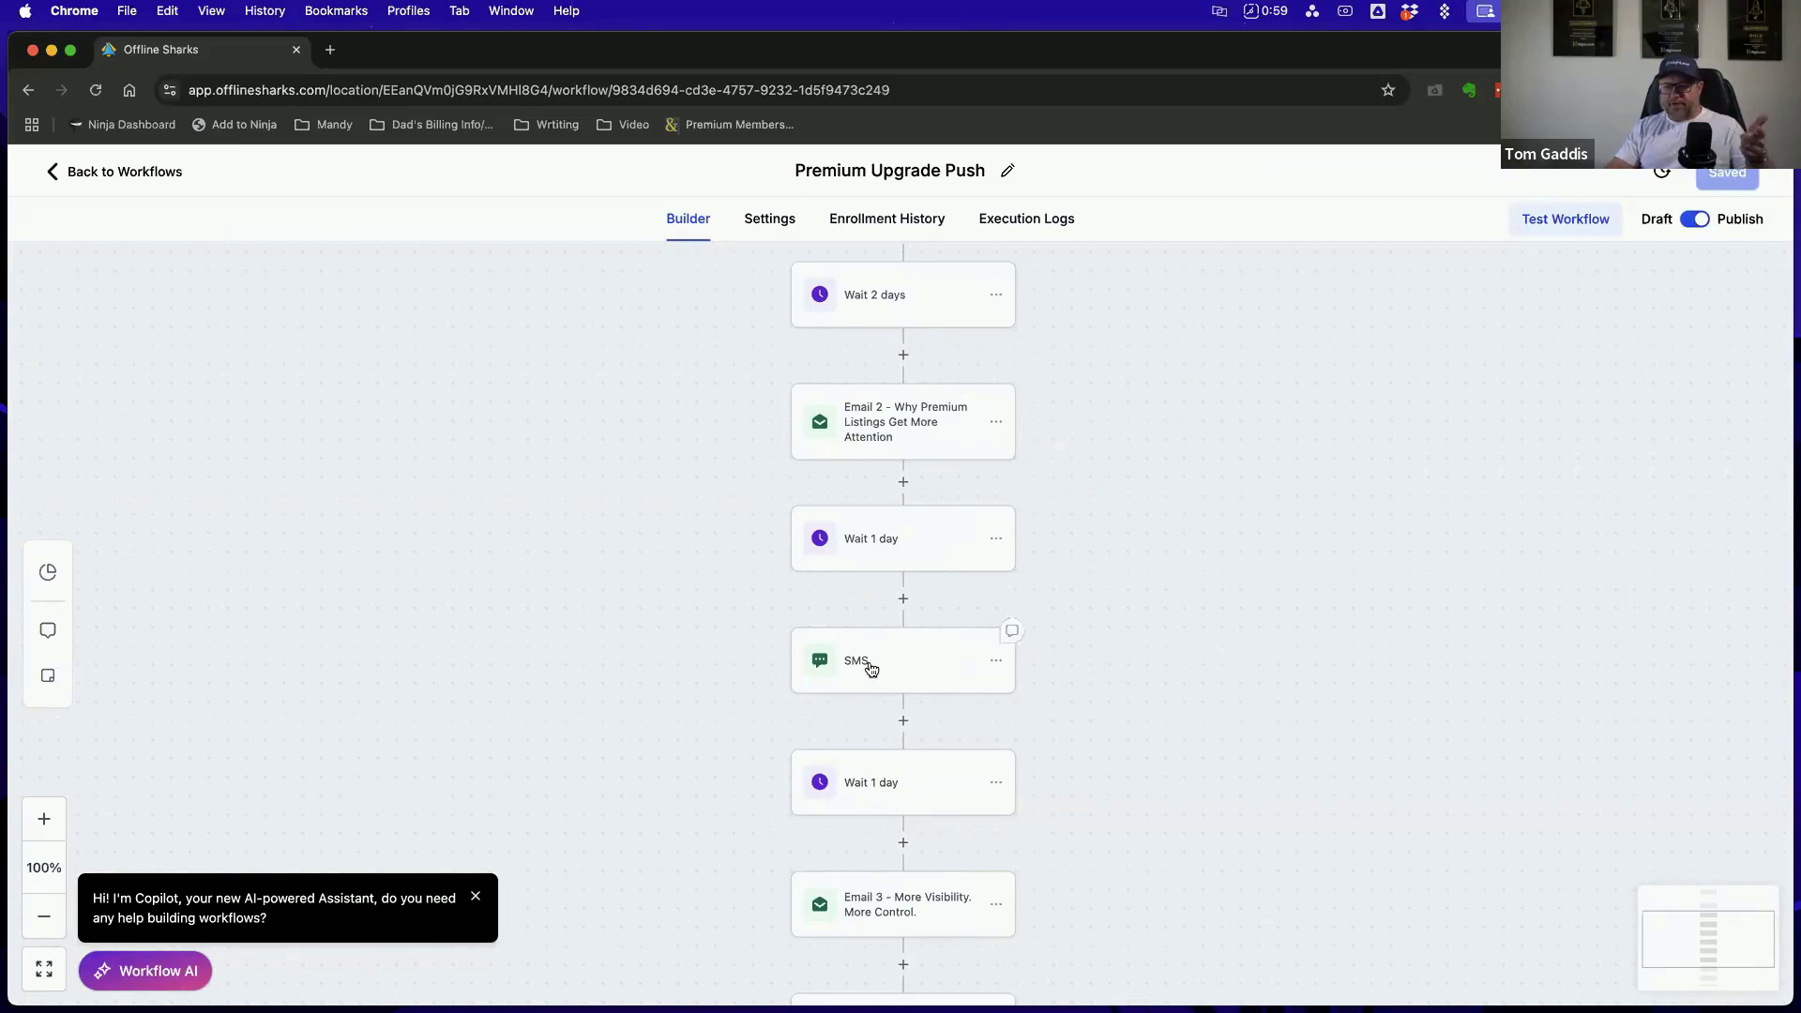
scroll(1109, 700, "up", 3)
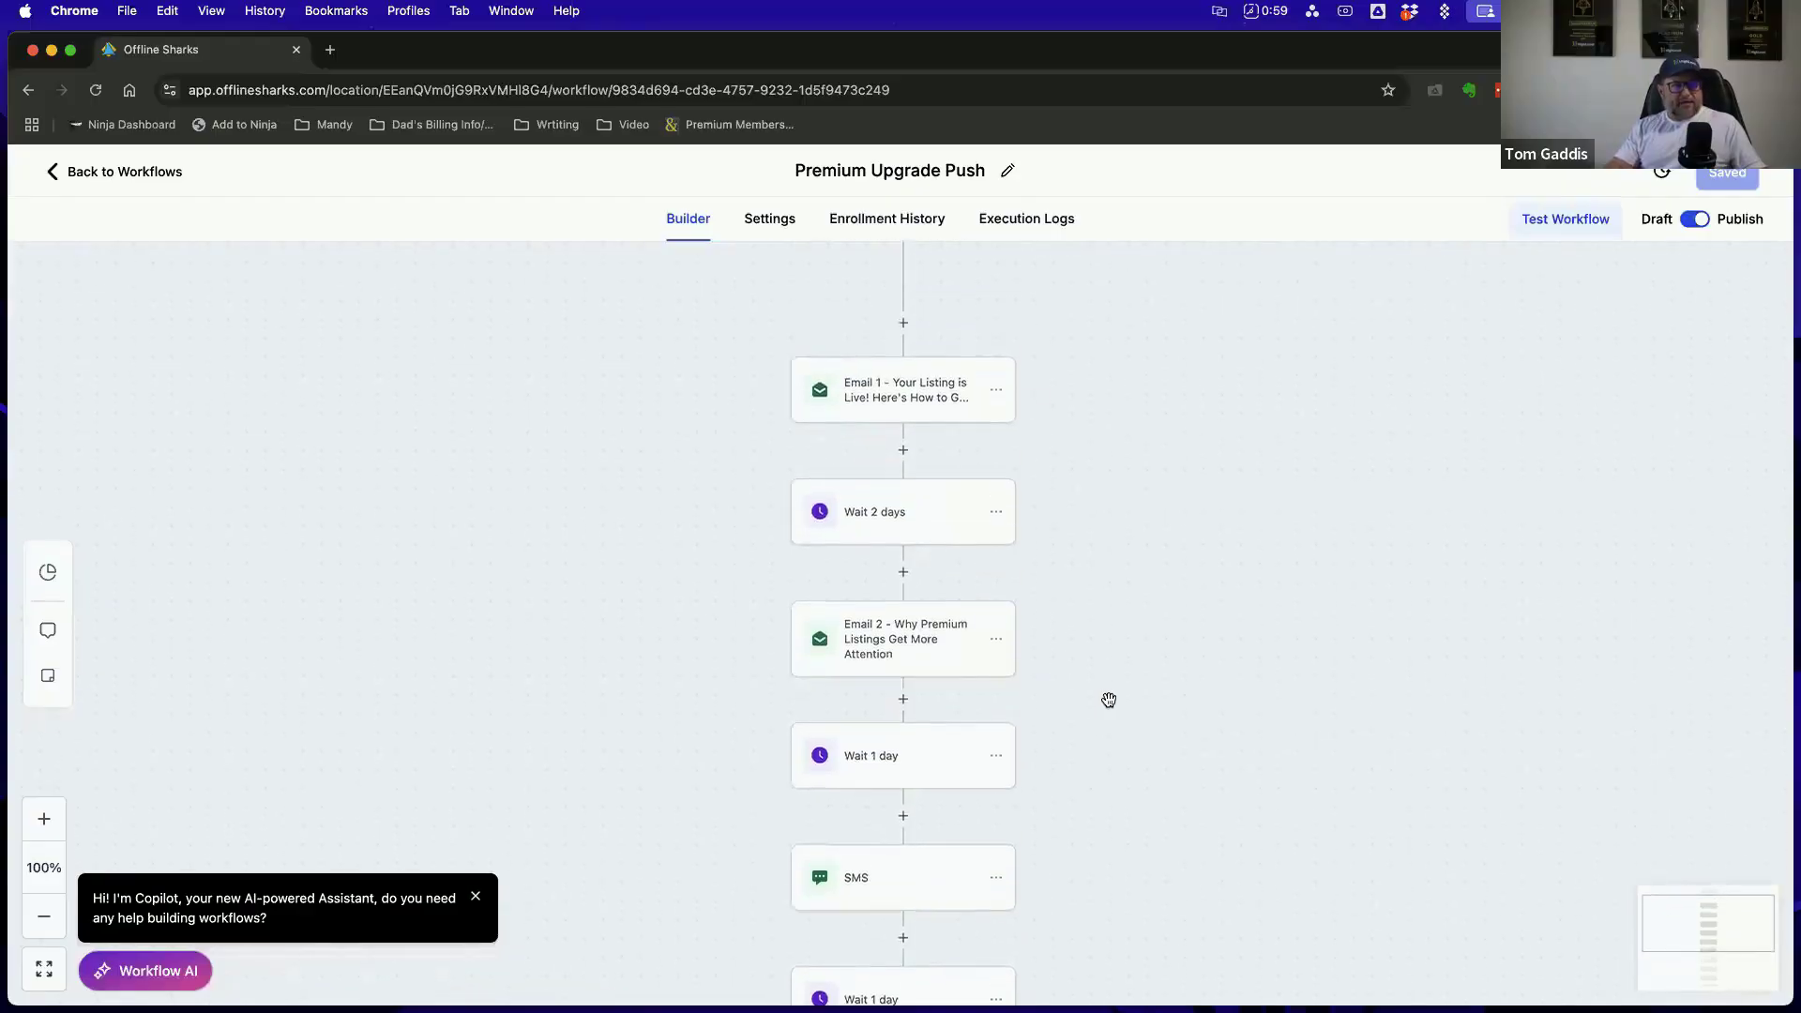
scroll(1152, 769, "up", 2)
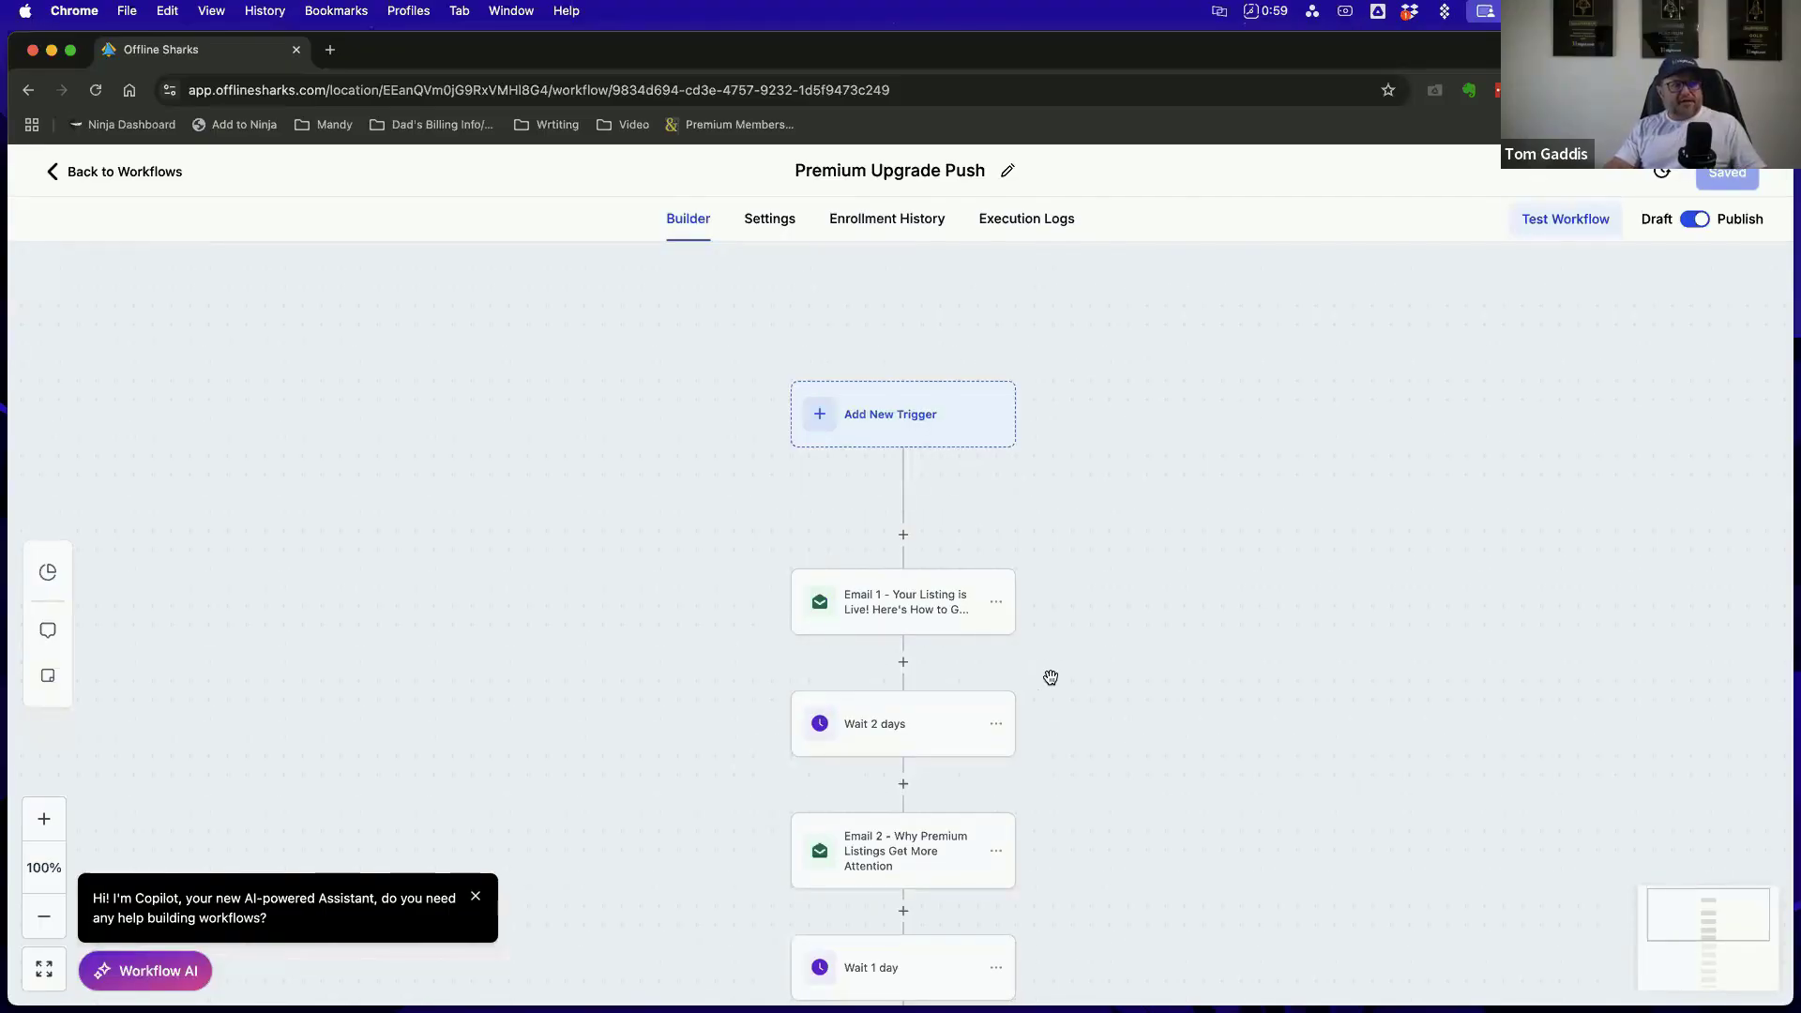
scroll(961, 411, "down", 1)
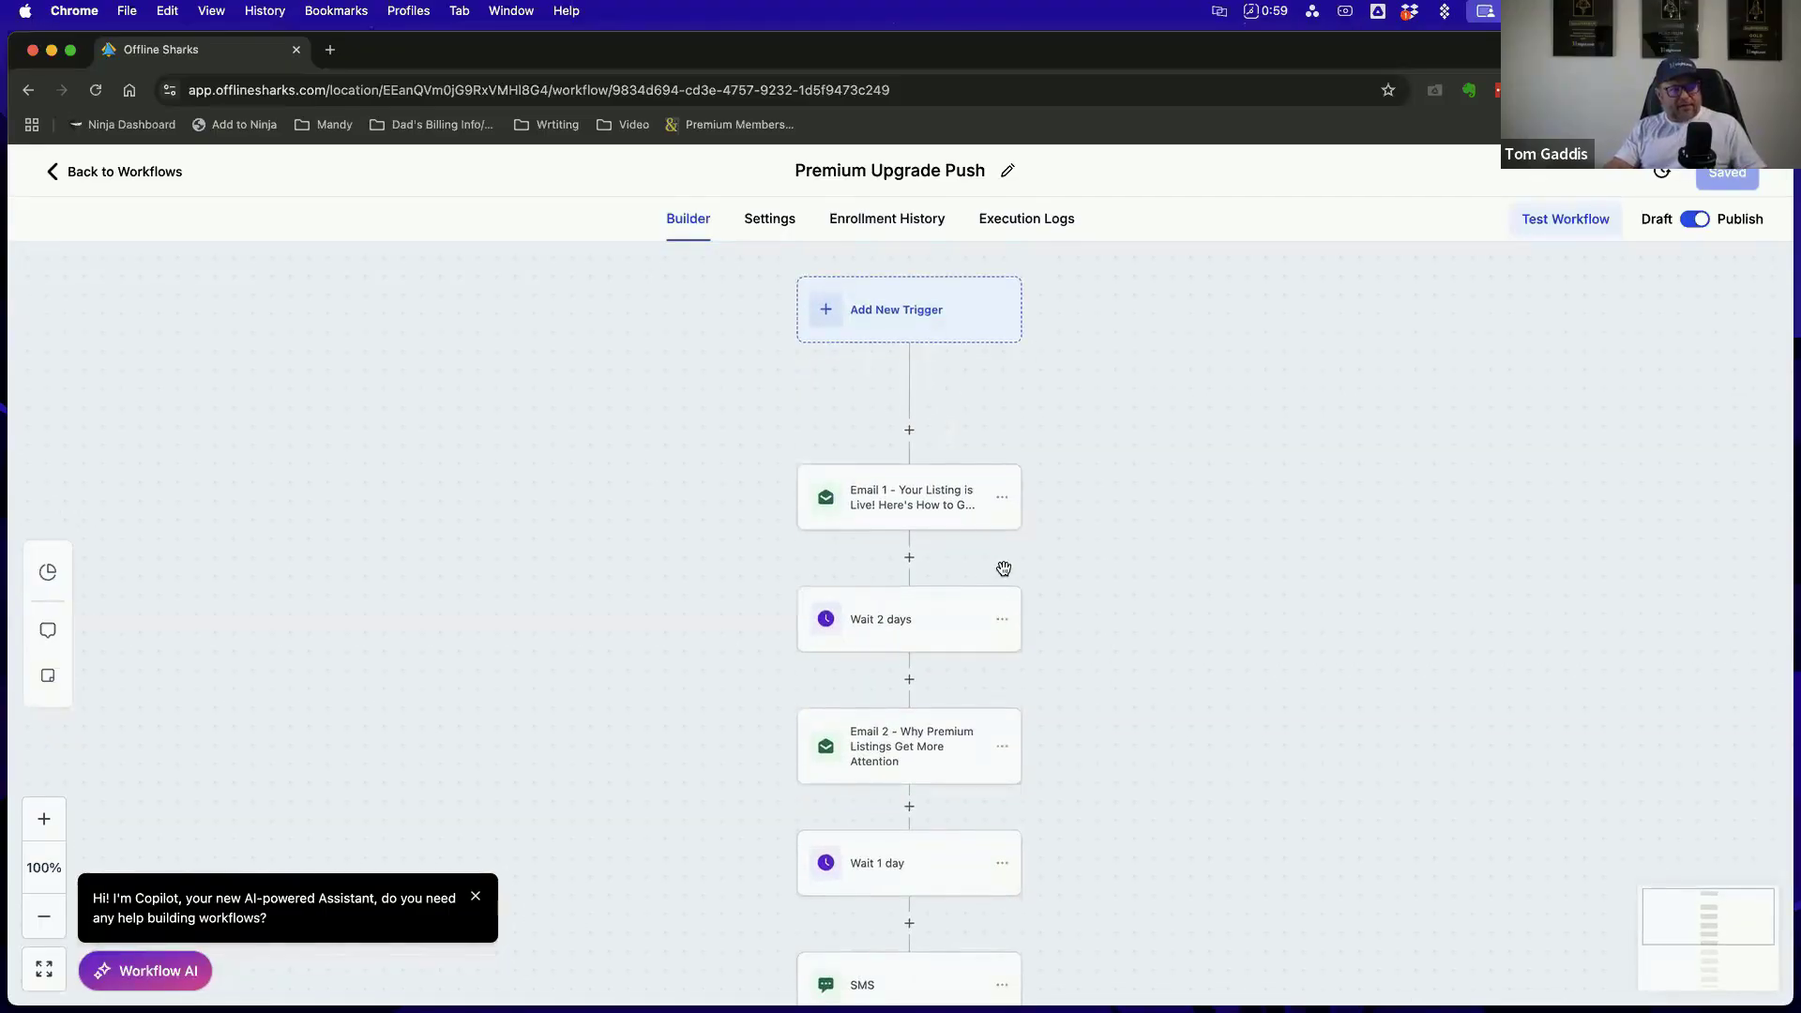
scroll(1004, 567, "down", 2)
scroll(1006, 575, "down", 2)
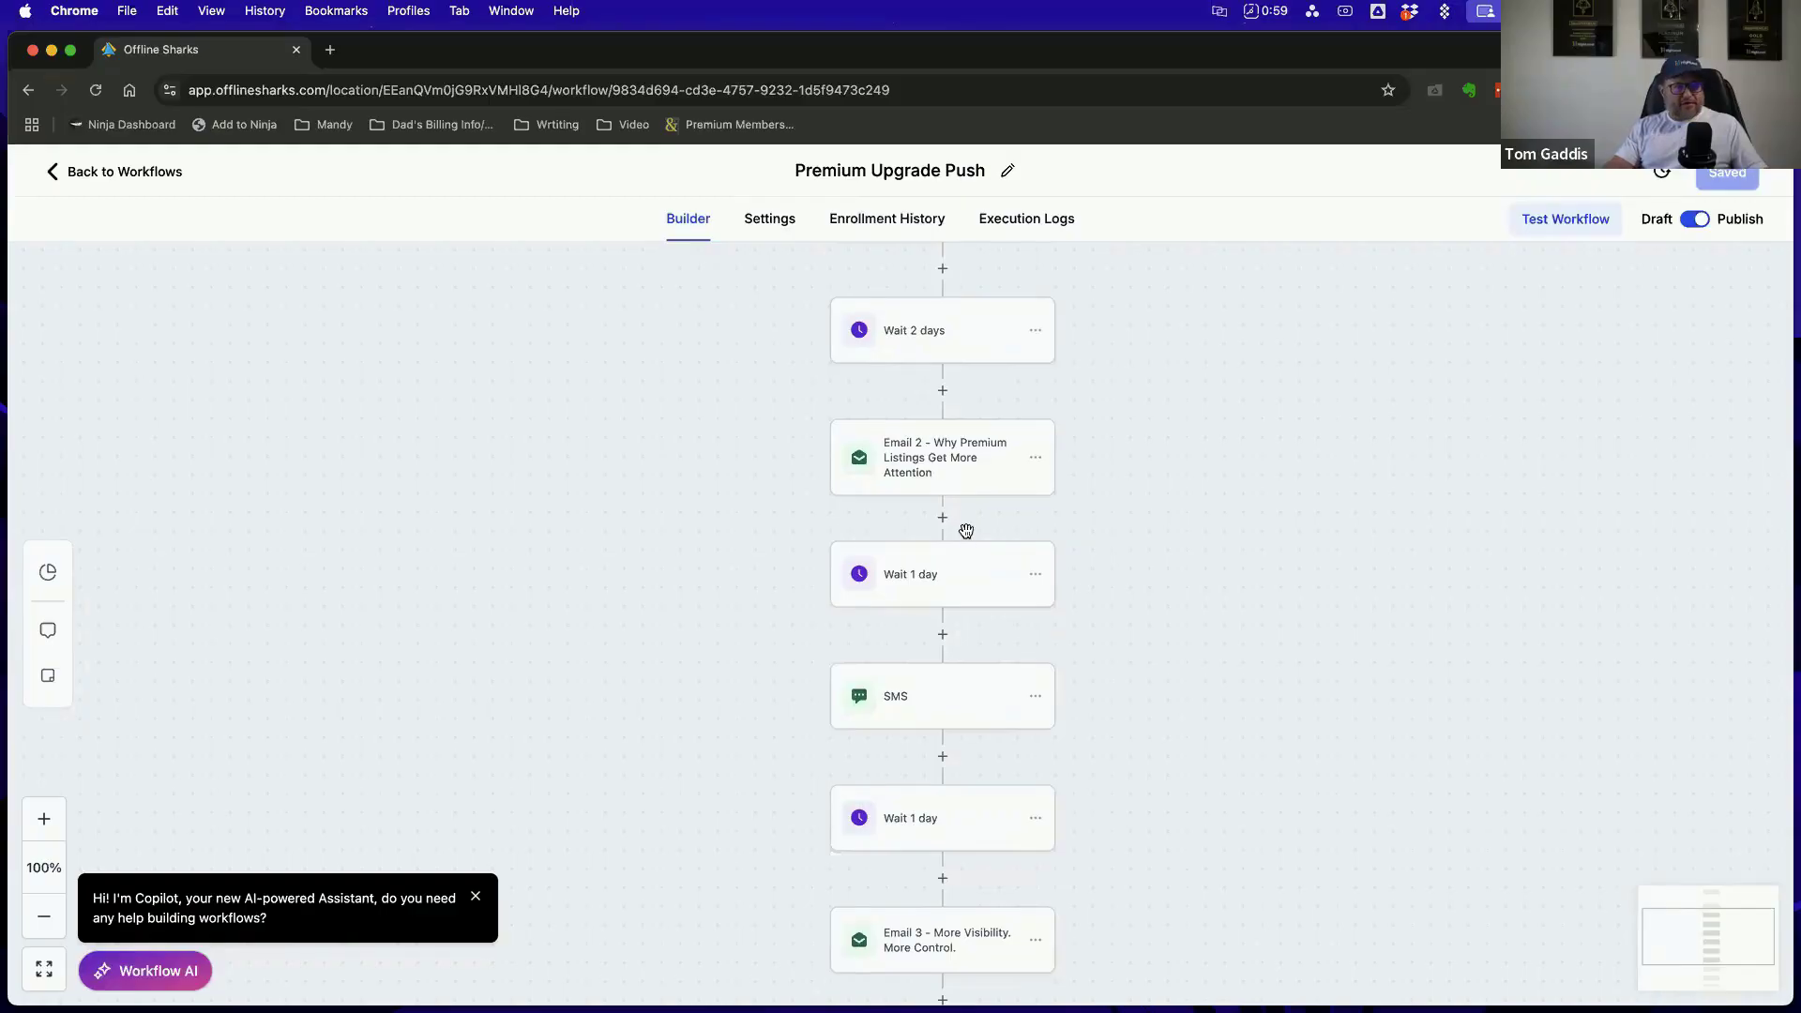
scroll(966, 531, "down", 5)
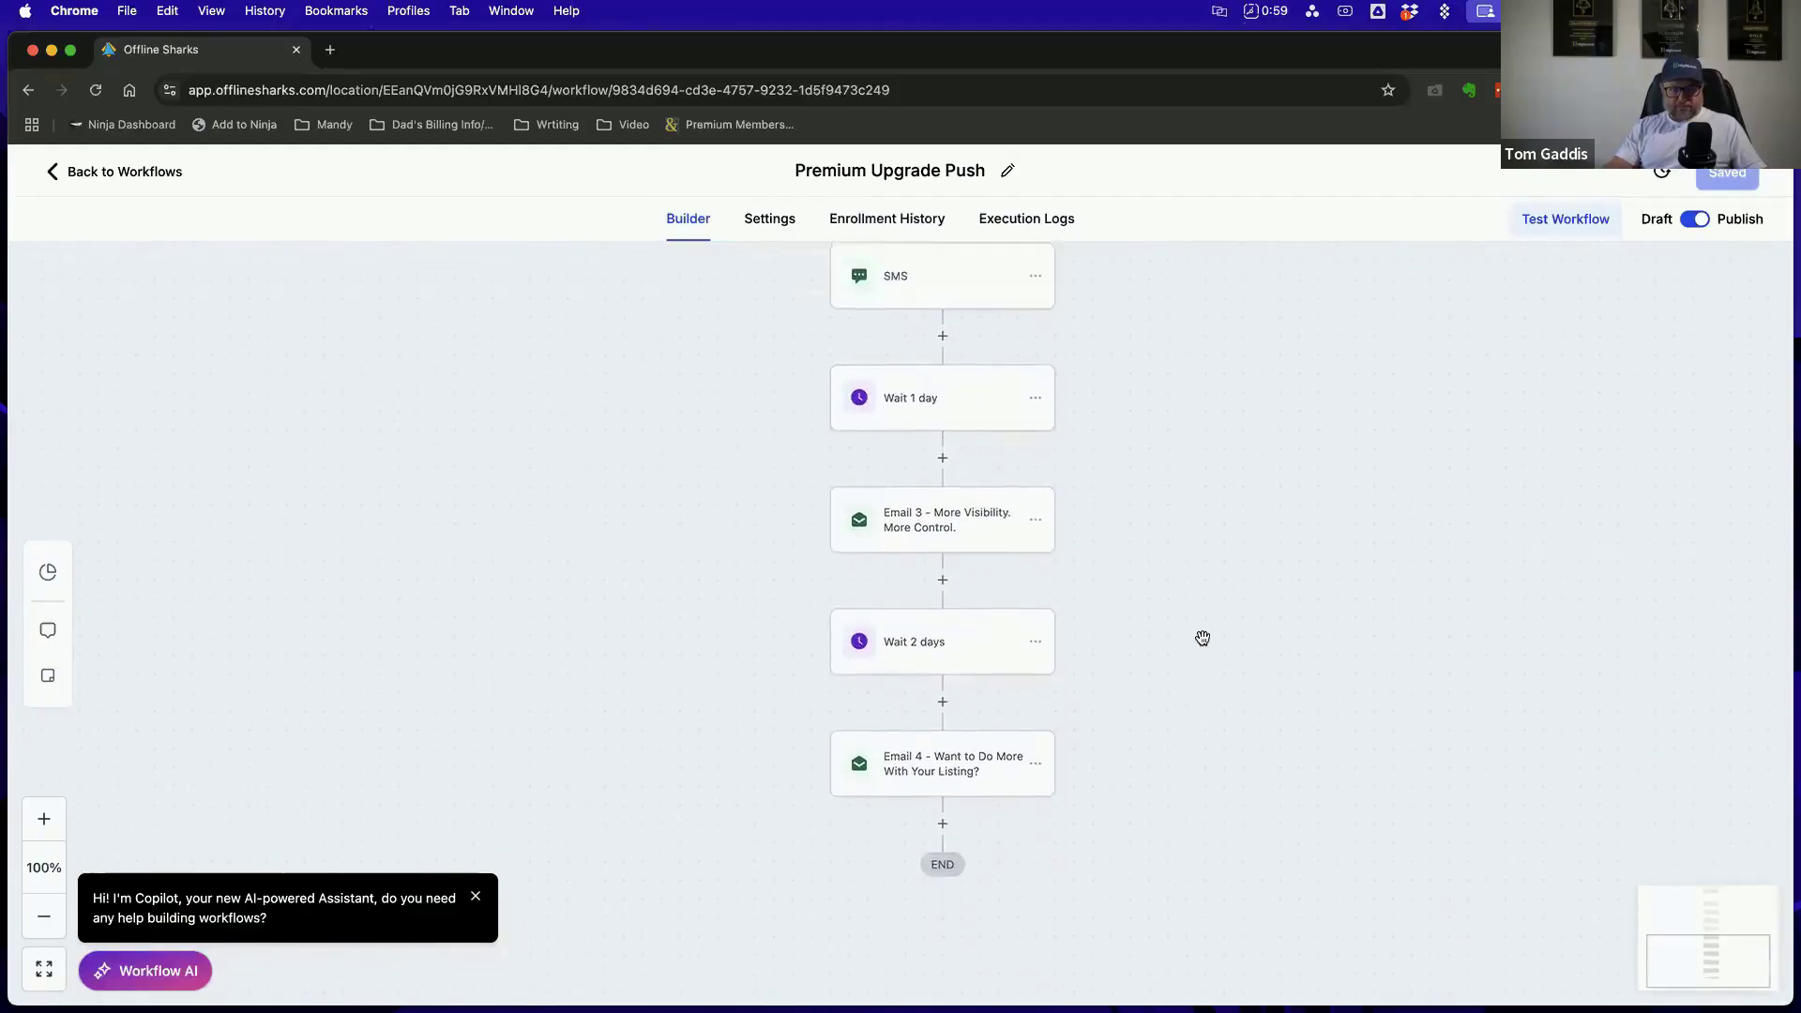
scroll(1202, 638, "up", 5)
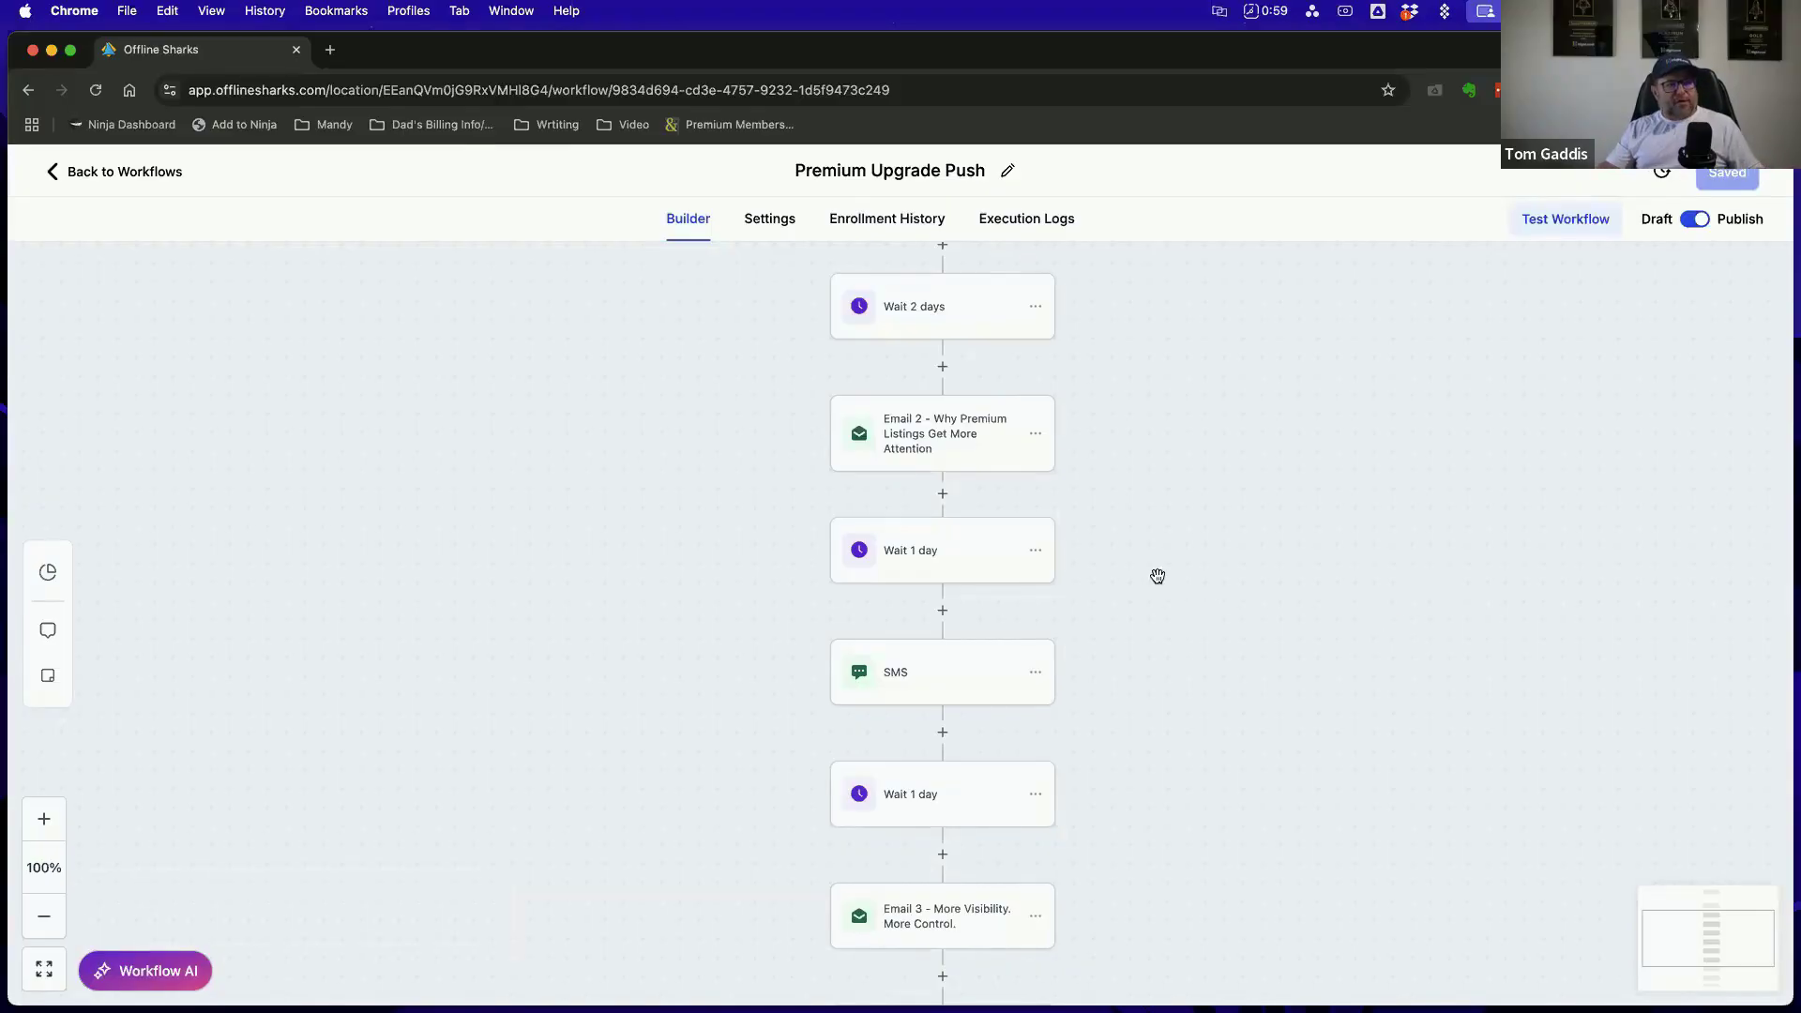
scroll(1211, 499, "right", 1)
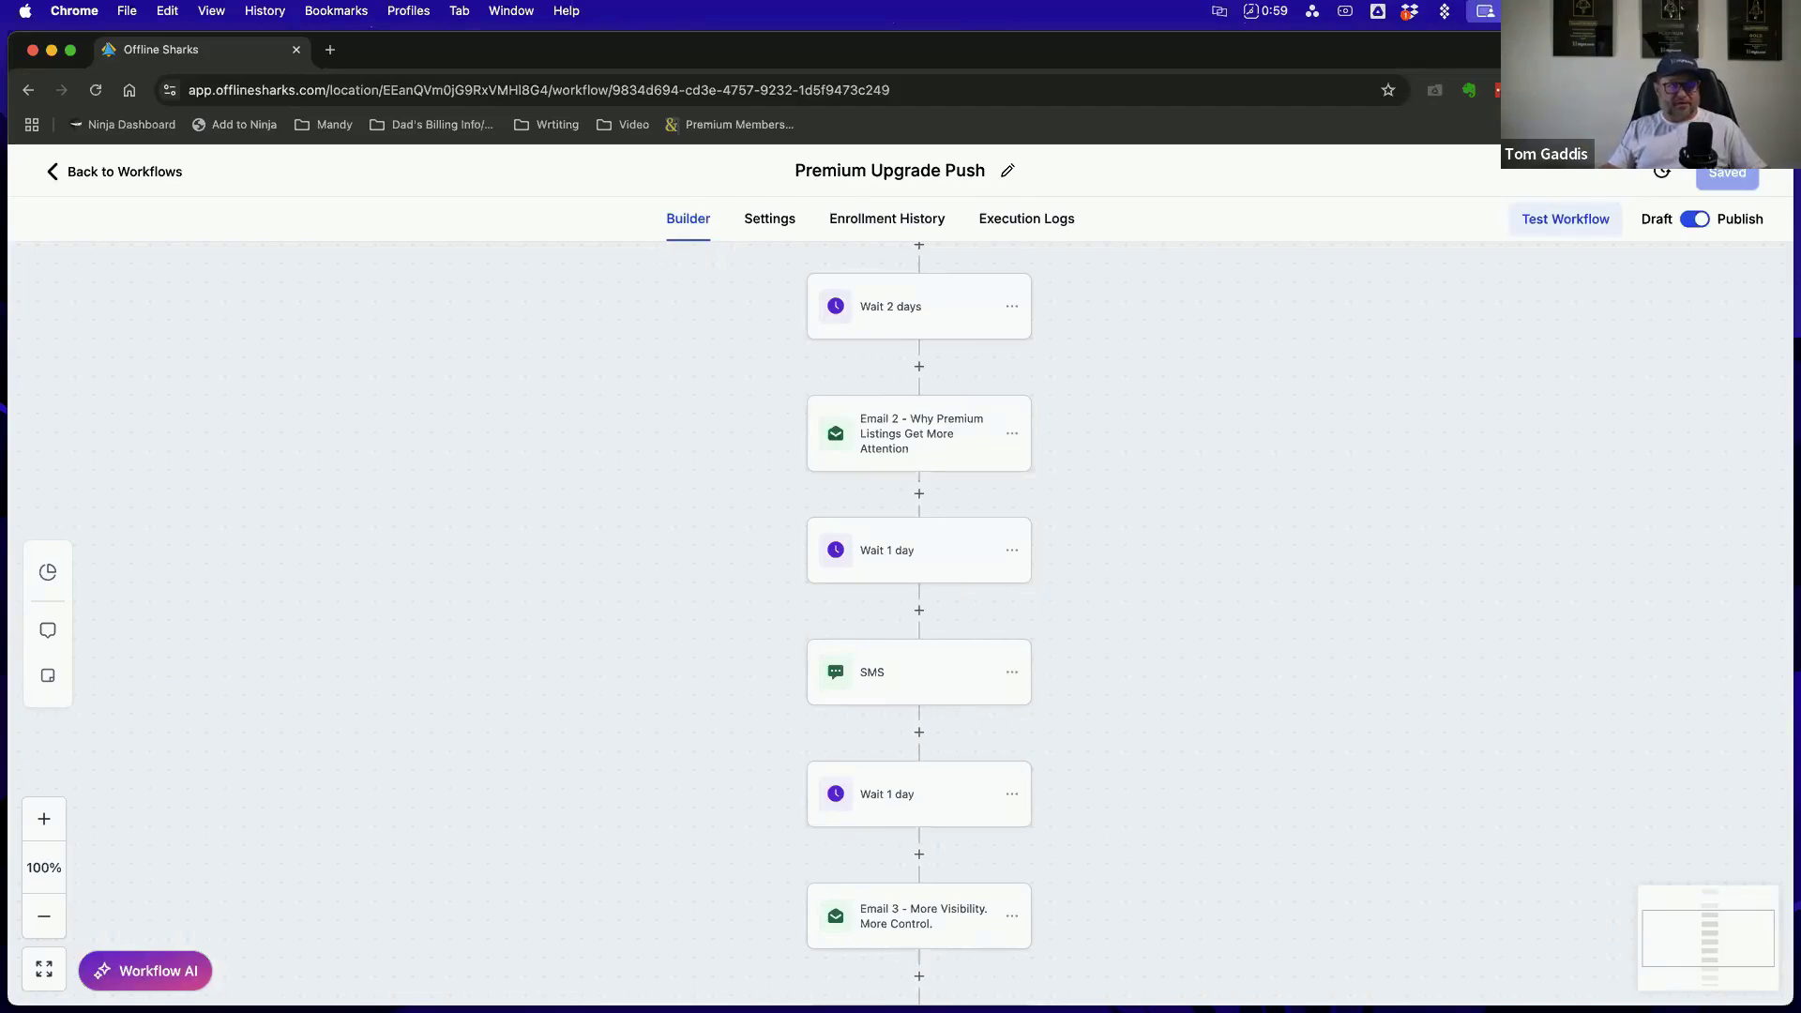
left_click(116, 175)
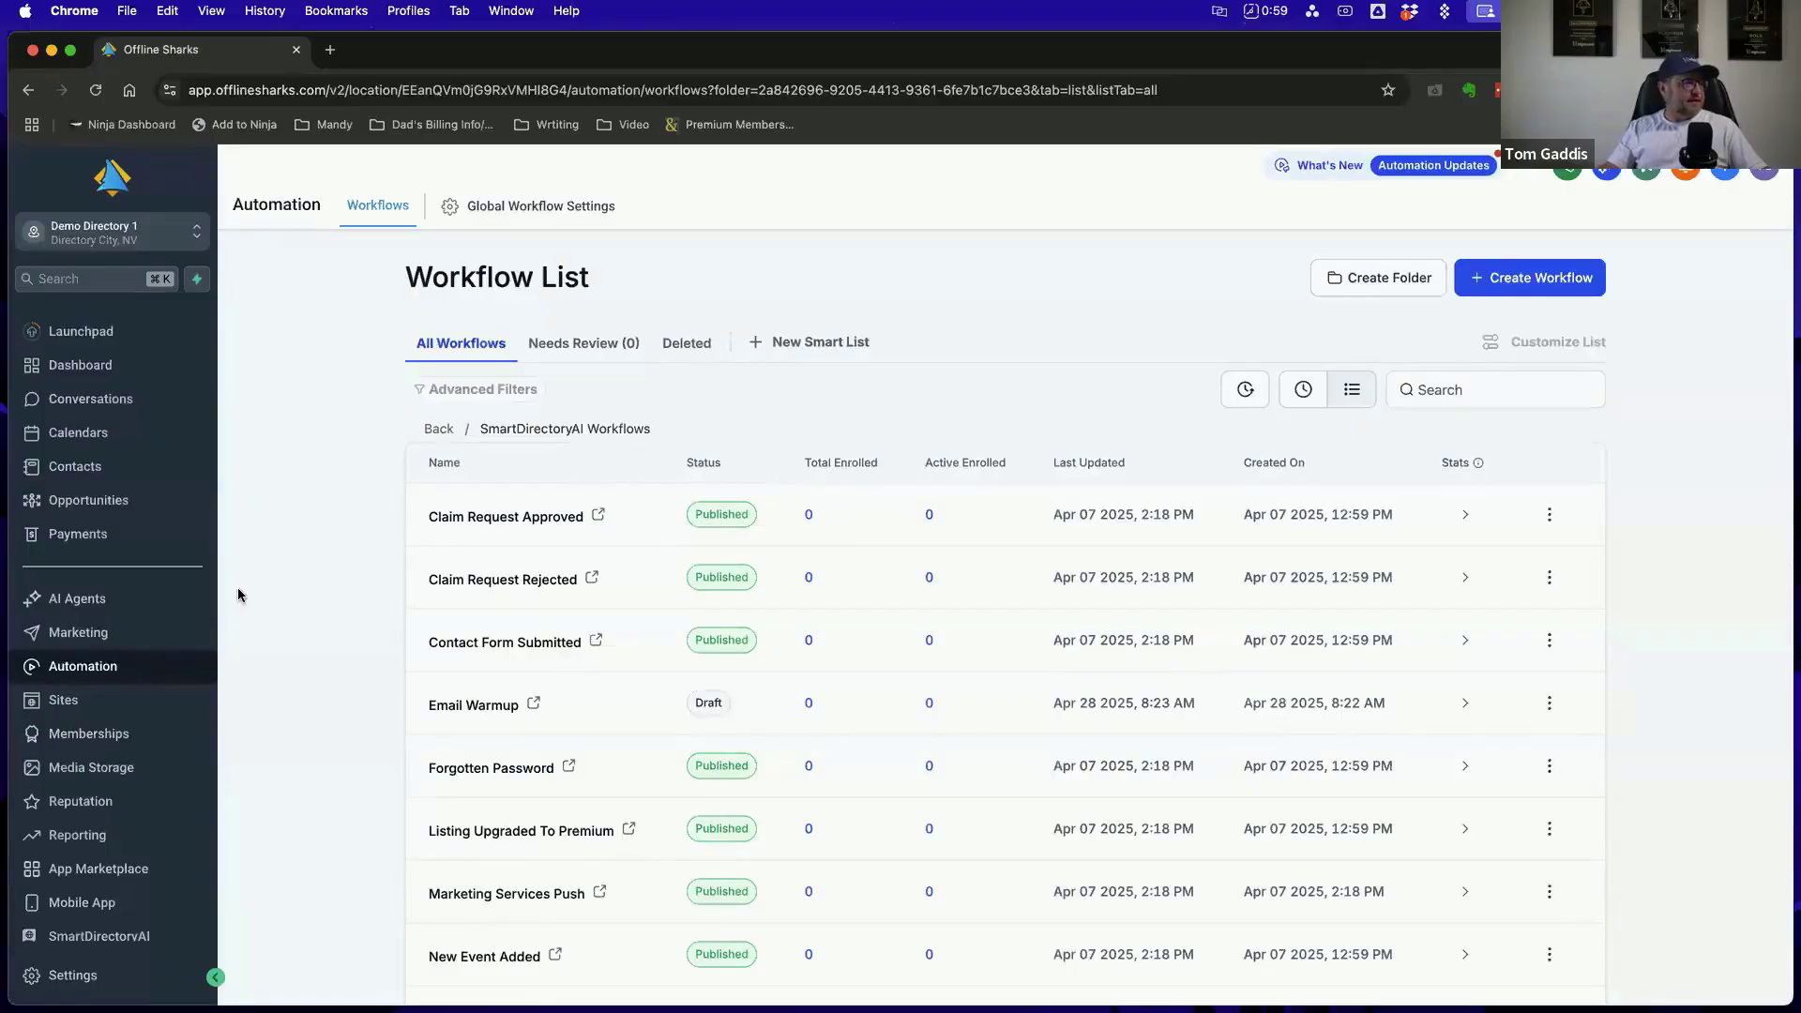
left_click(75, 366)
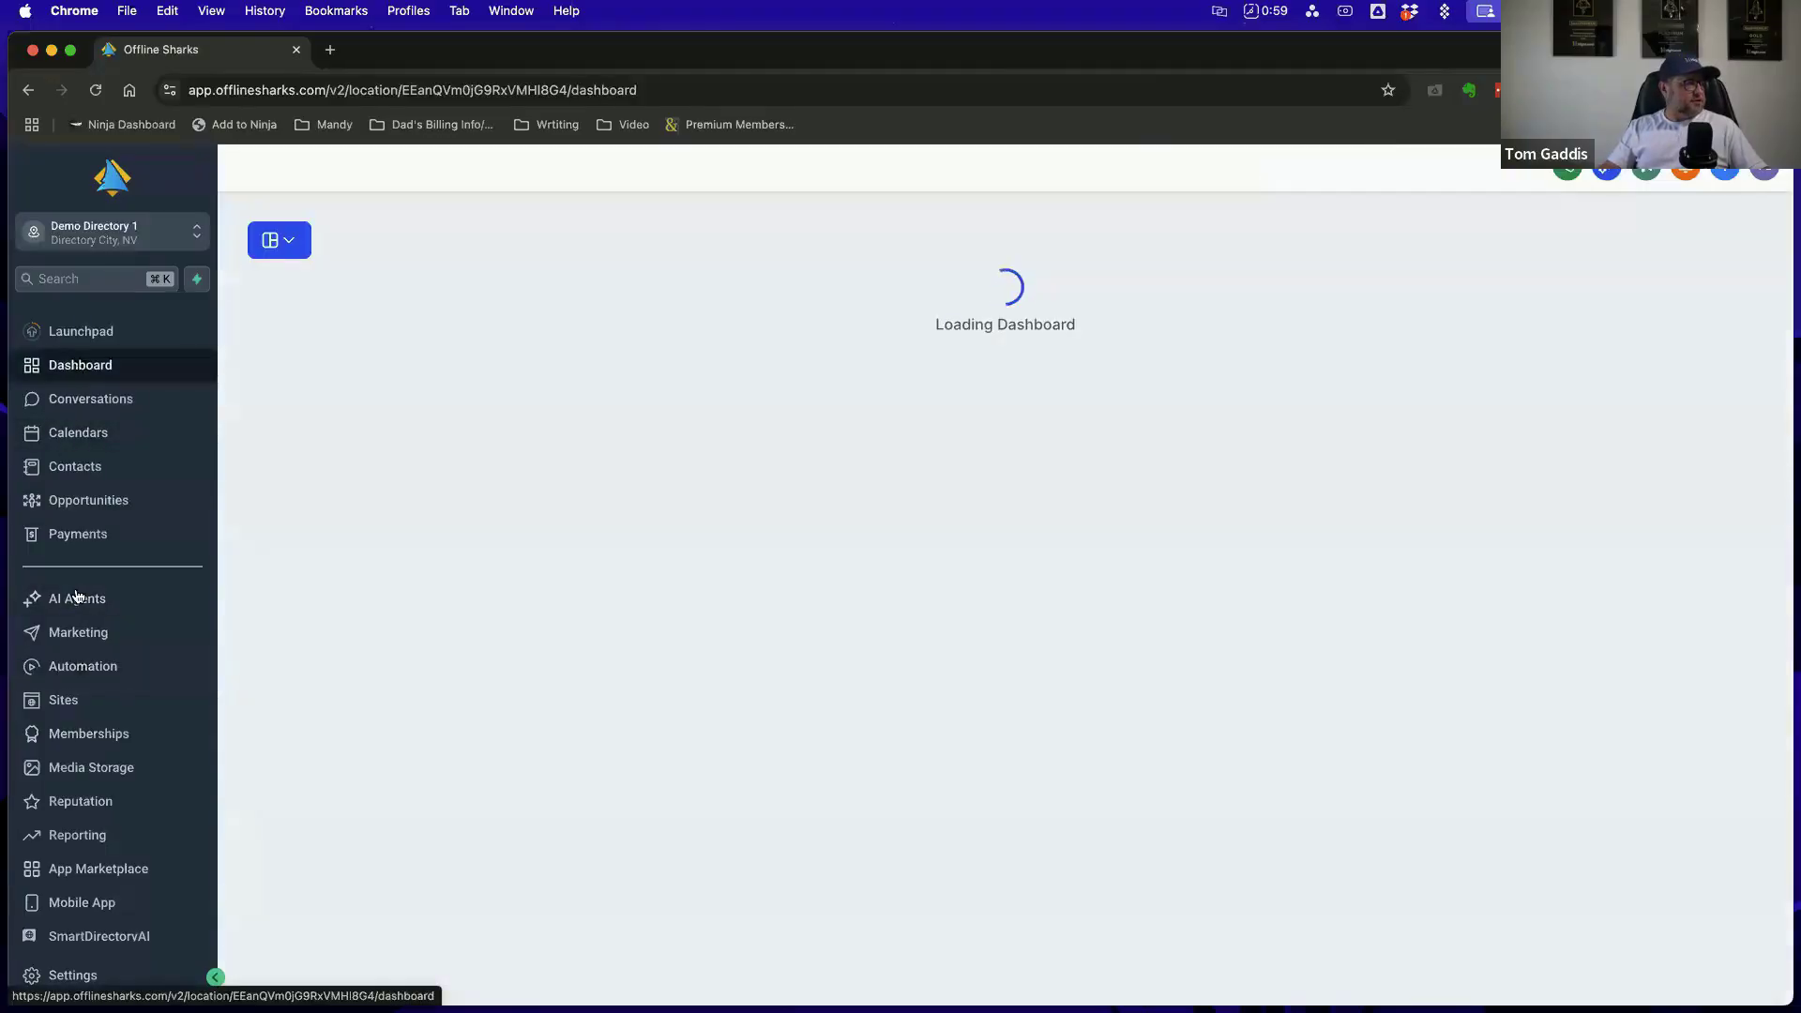
left_click(97, 668)
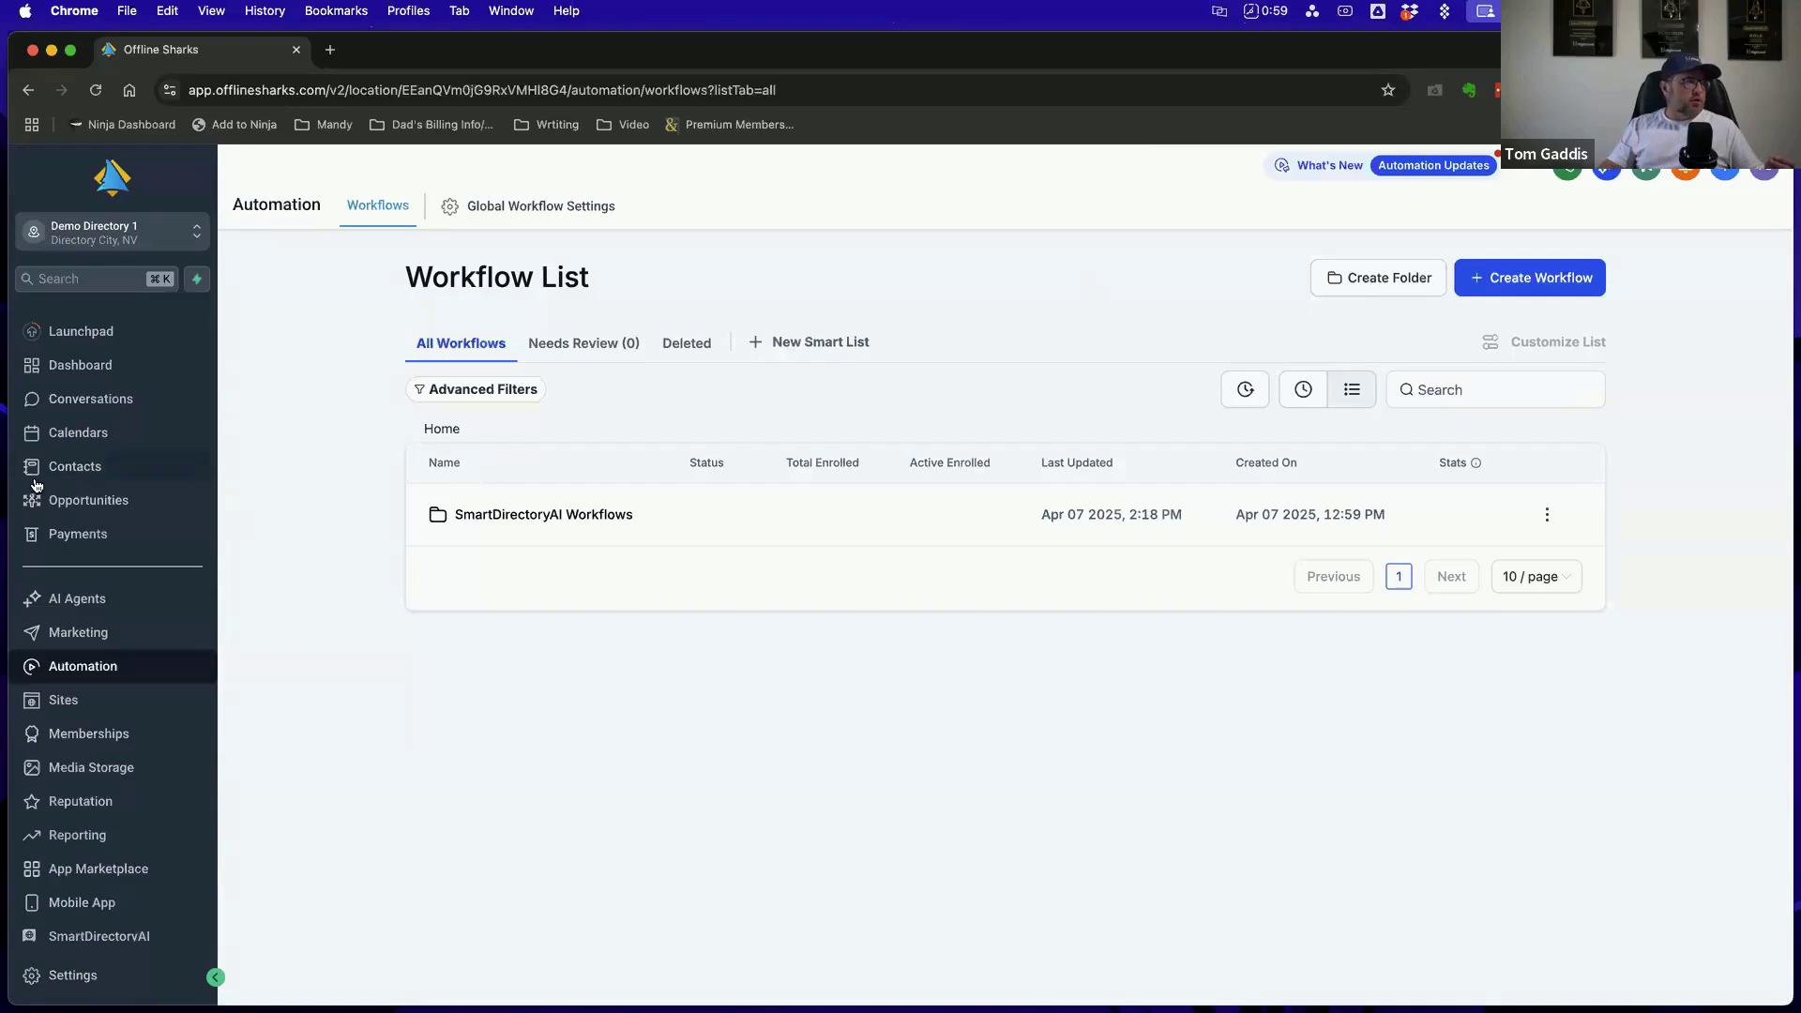
Open Opportunities with the Marketing Pipeline selected and look through its stages from New Lead to Closed
left_click(83, 505)
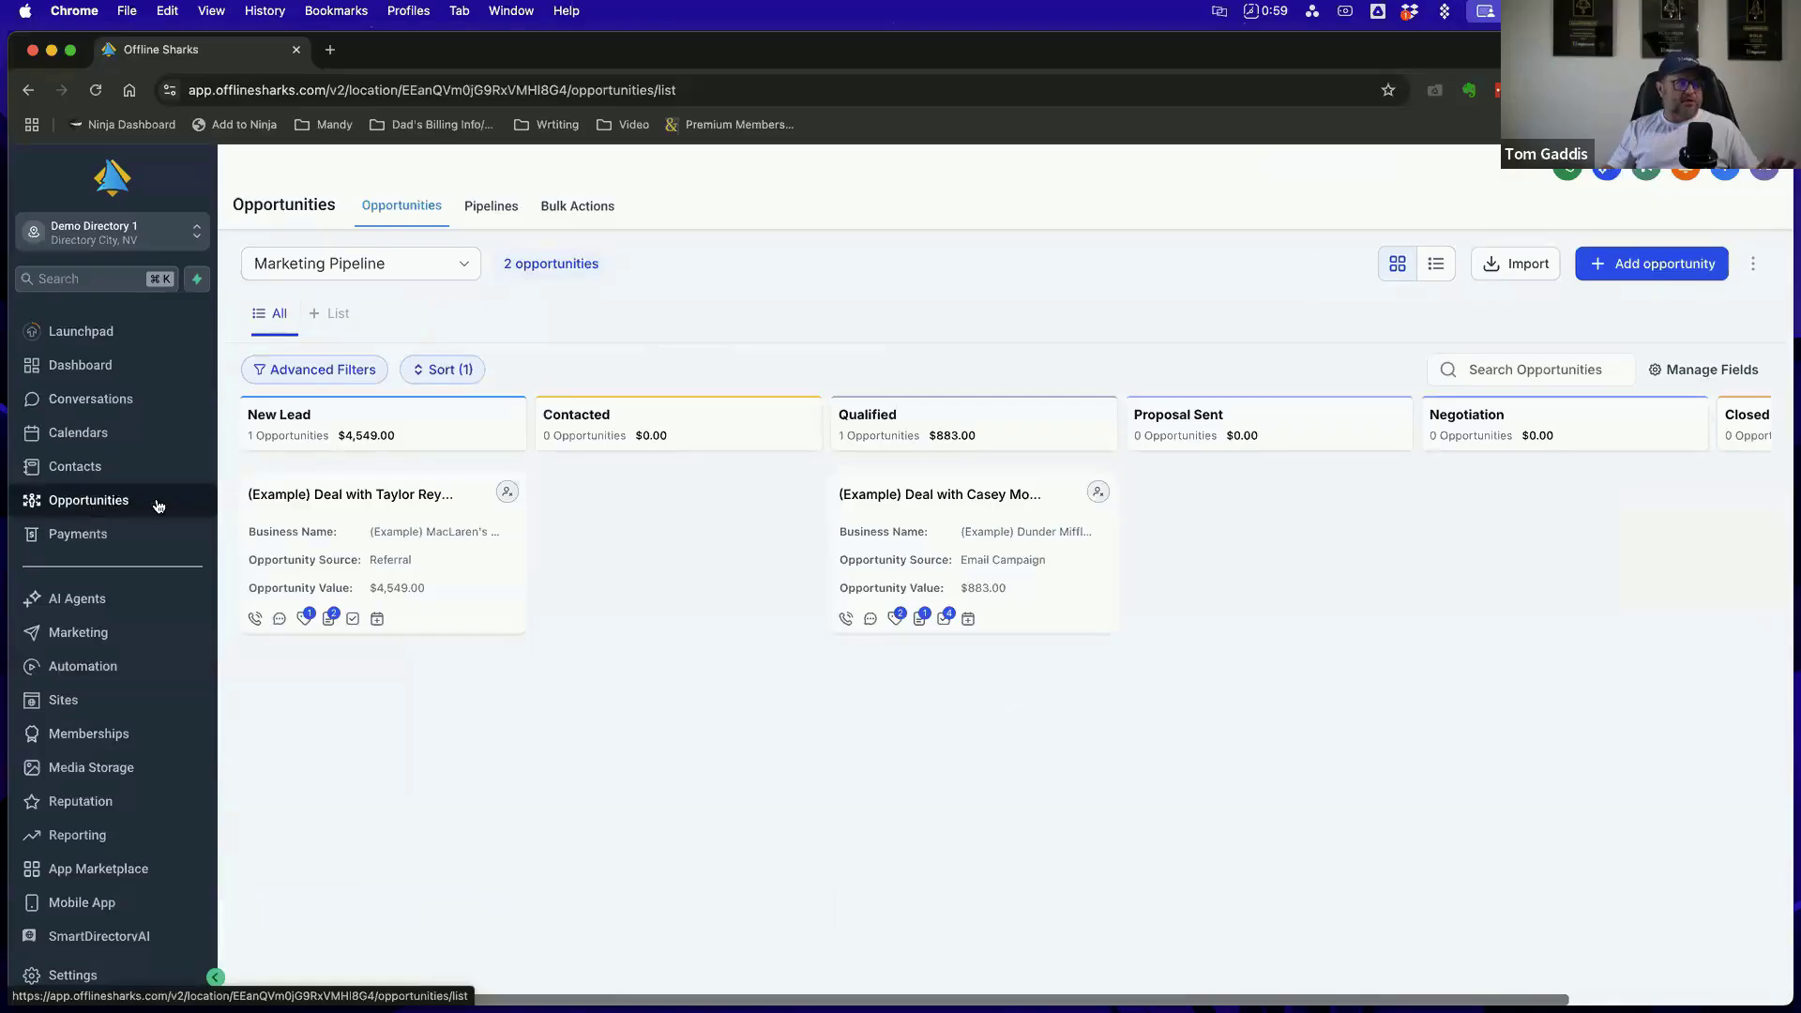
left_click(455, 269)
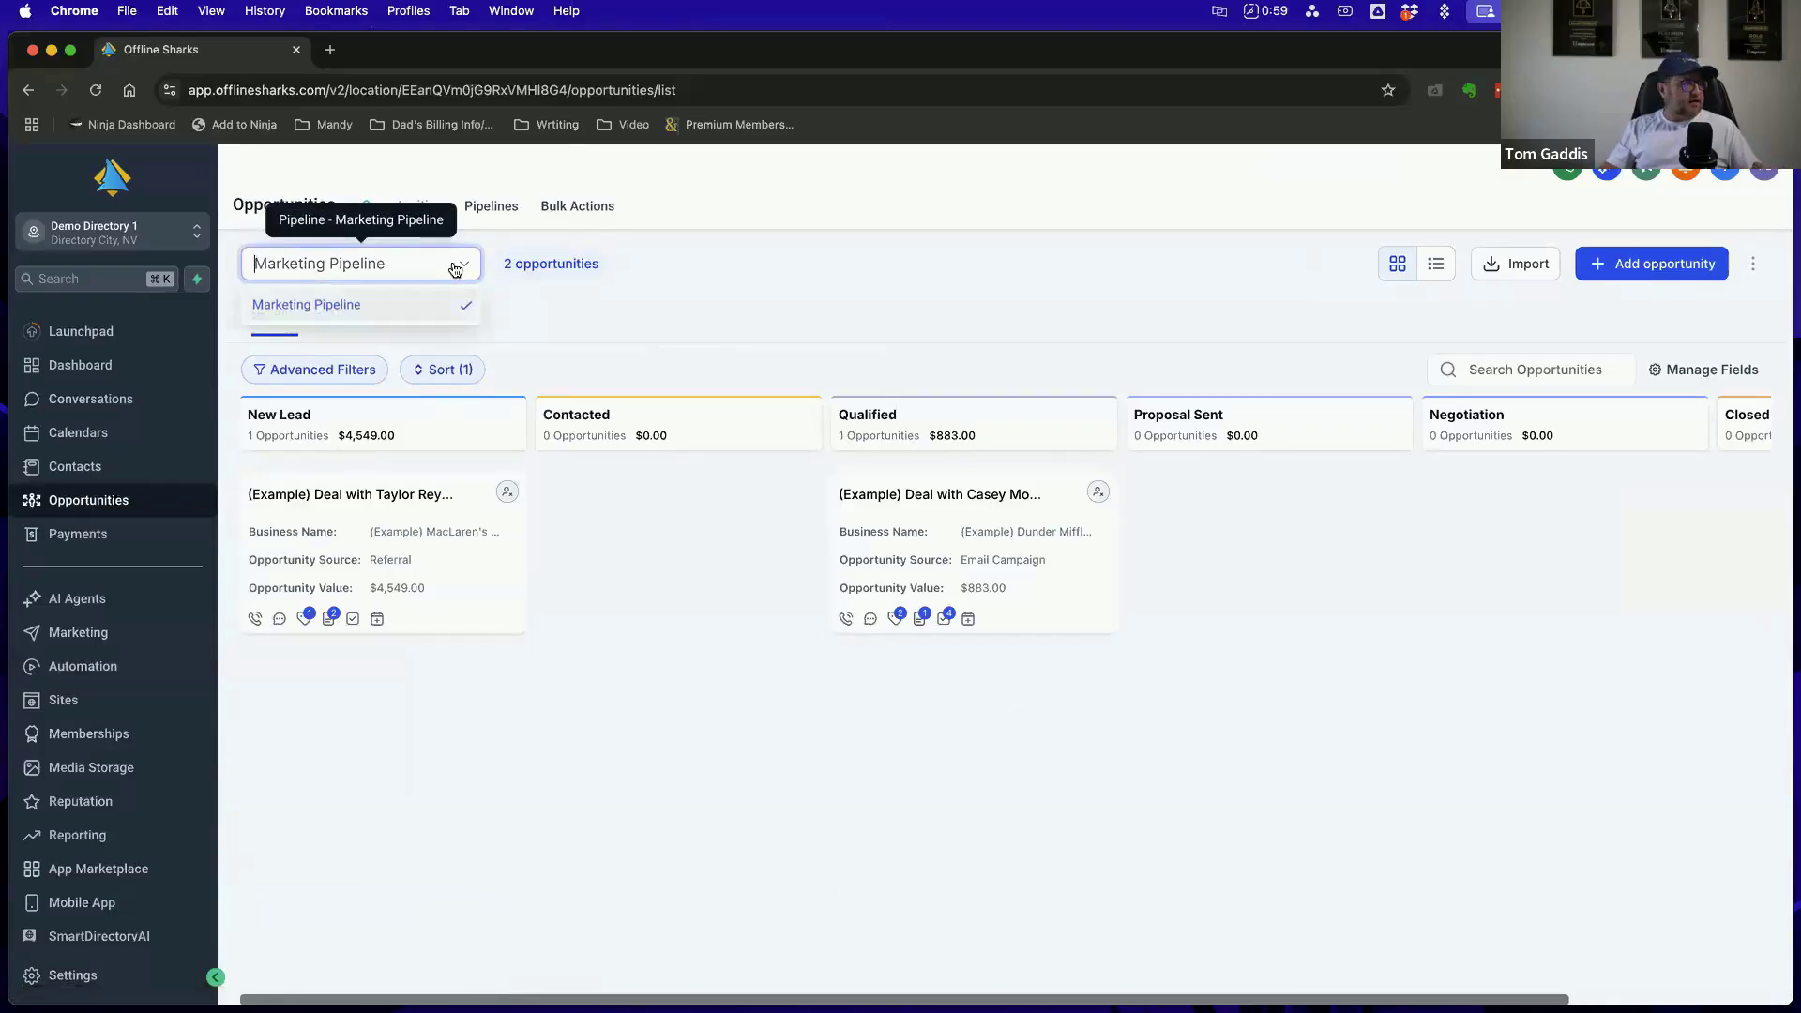
left_click(374, 302)
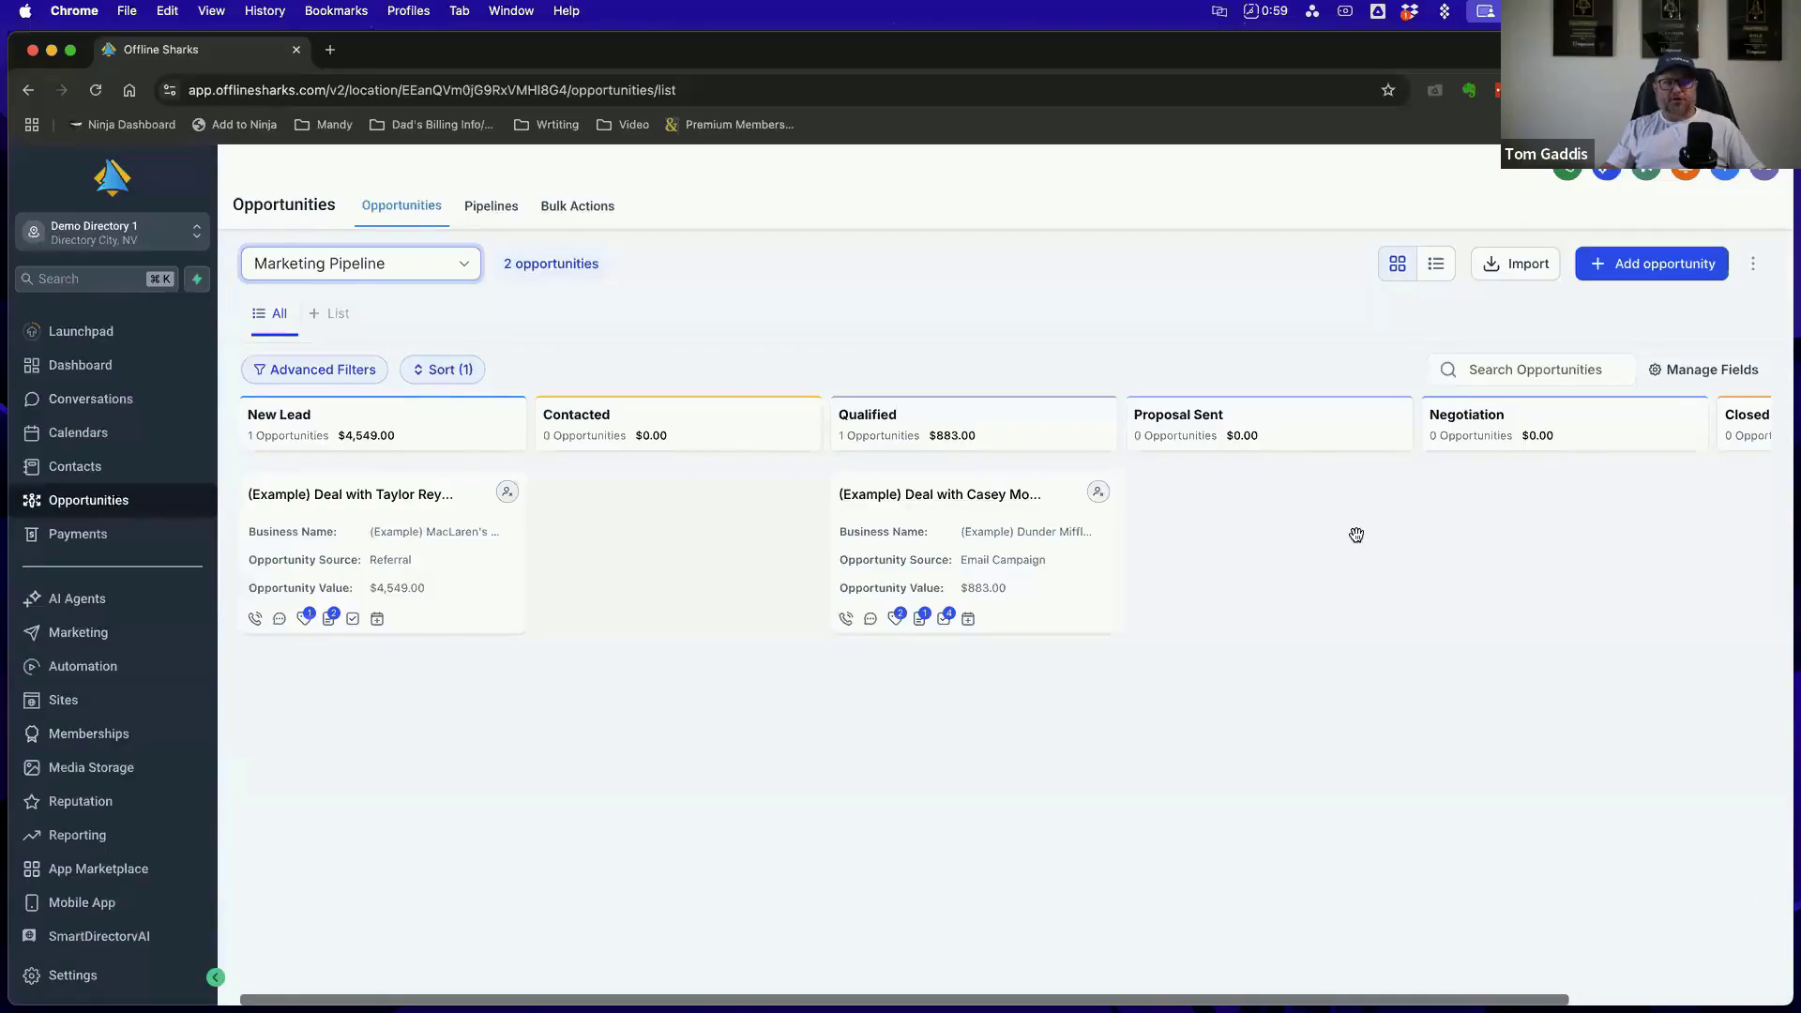
scroll(1354, 530, "right", 3)
scroll(1359, 534, "left", 3)
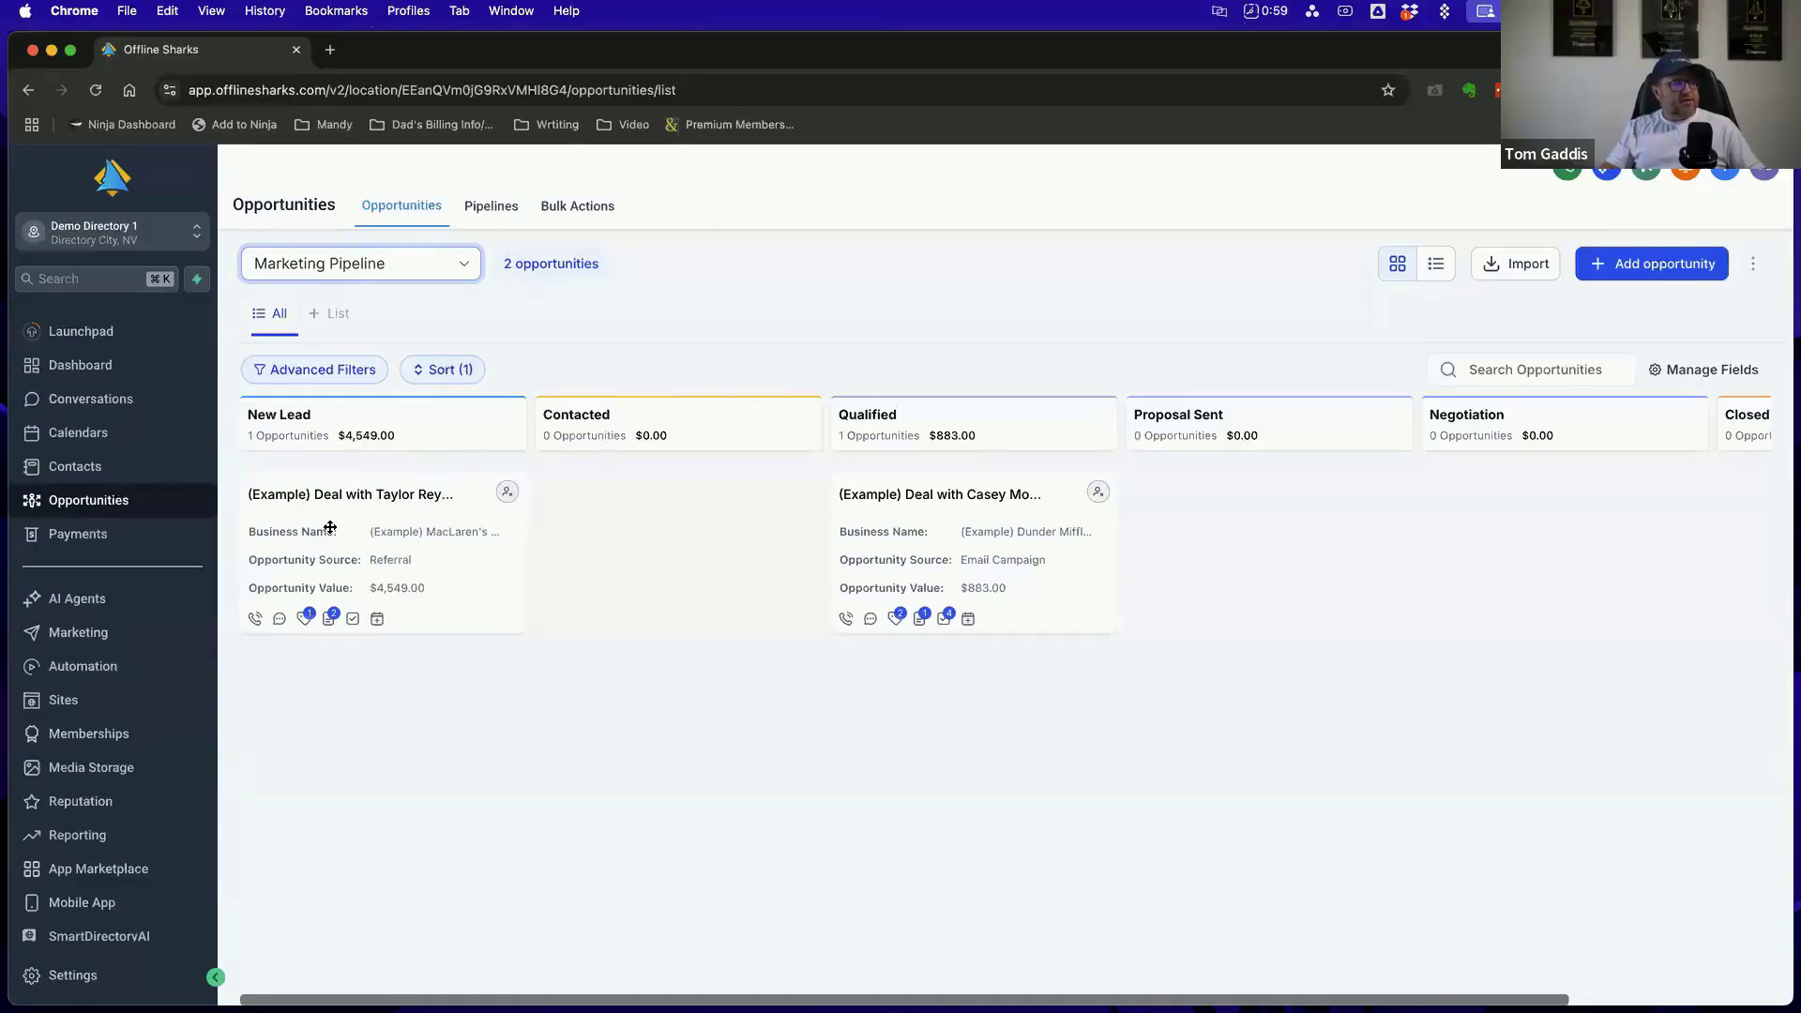
Move the example deal in New Lead to Contacted and the example deal in Qualified to Proposal Sent
left_click_drag(330, 527, 627, 523)
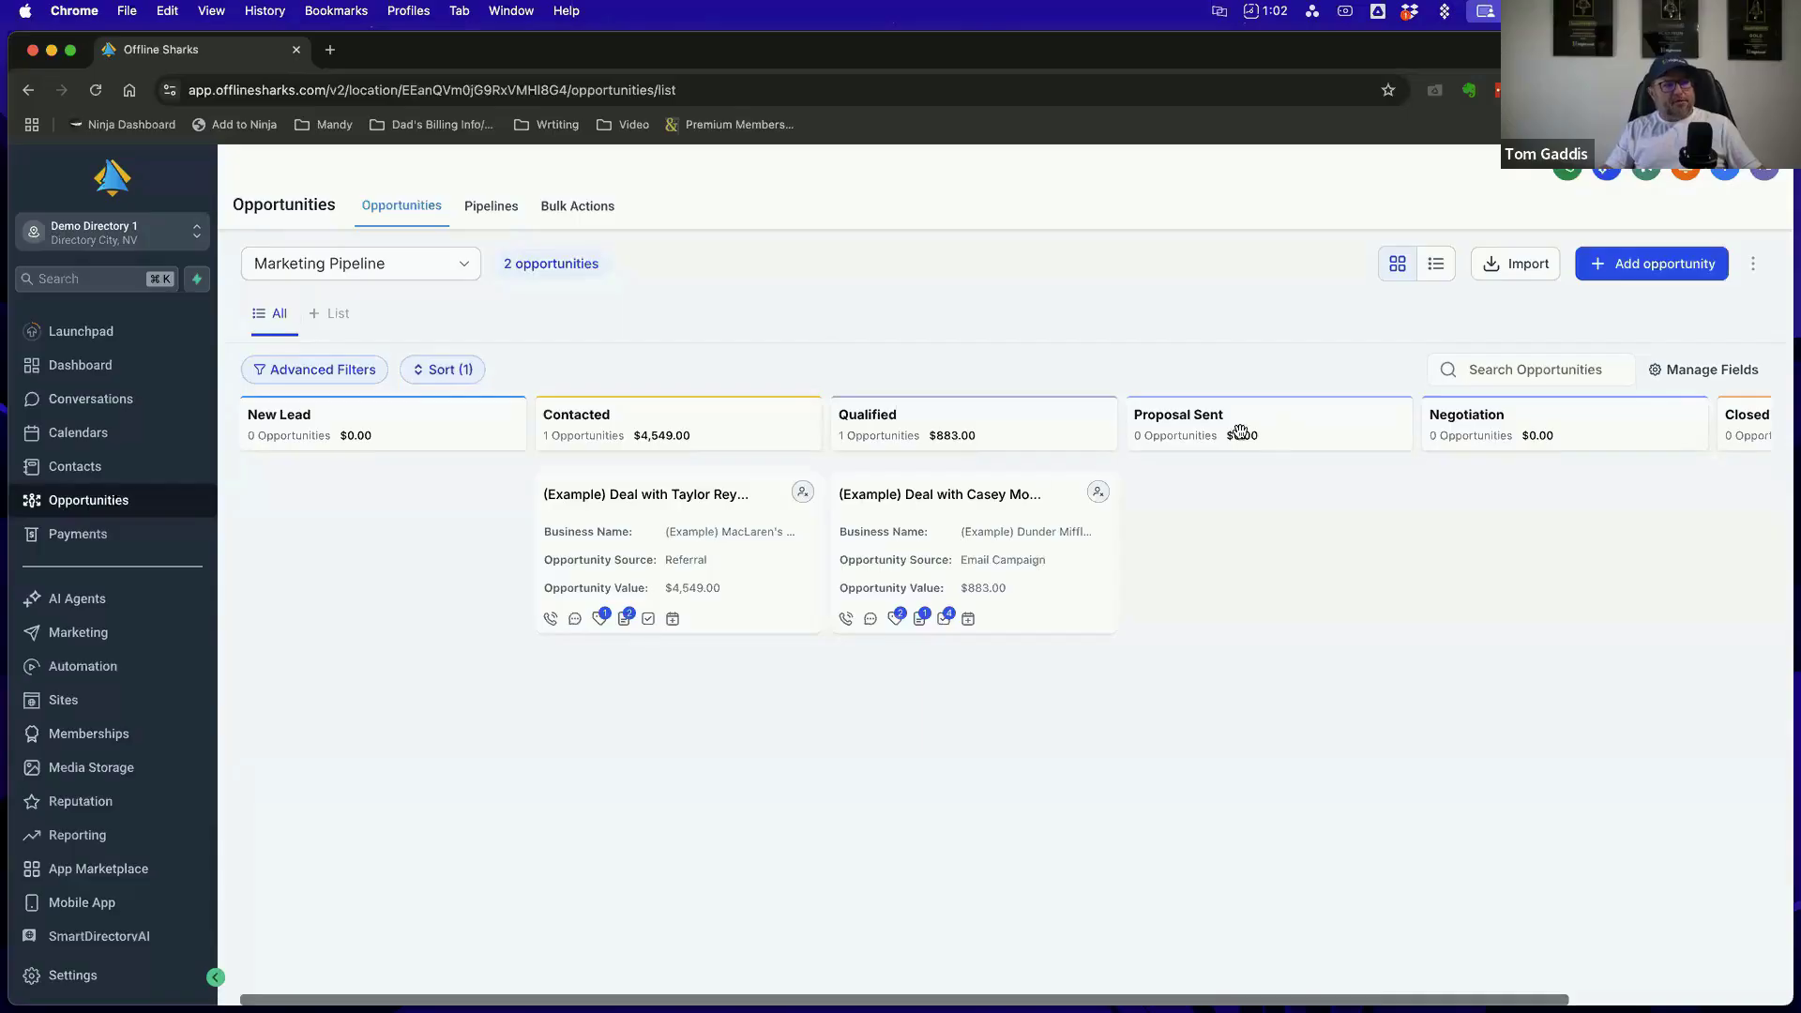
left_click_drag(969, 515, 1277, 517)
scroll(1373, 713, "right", 5)
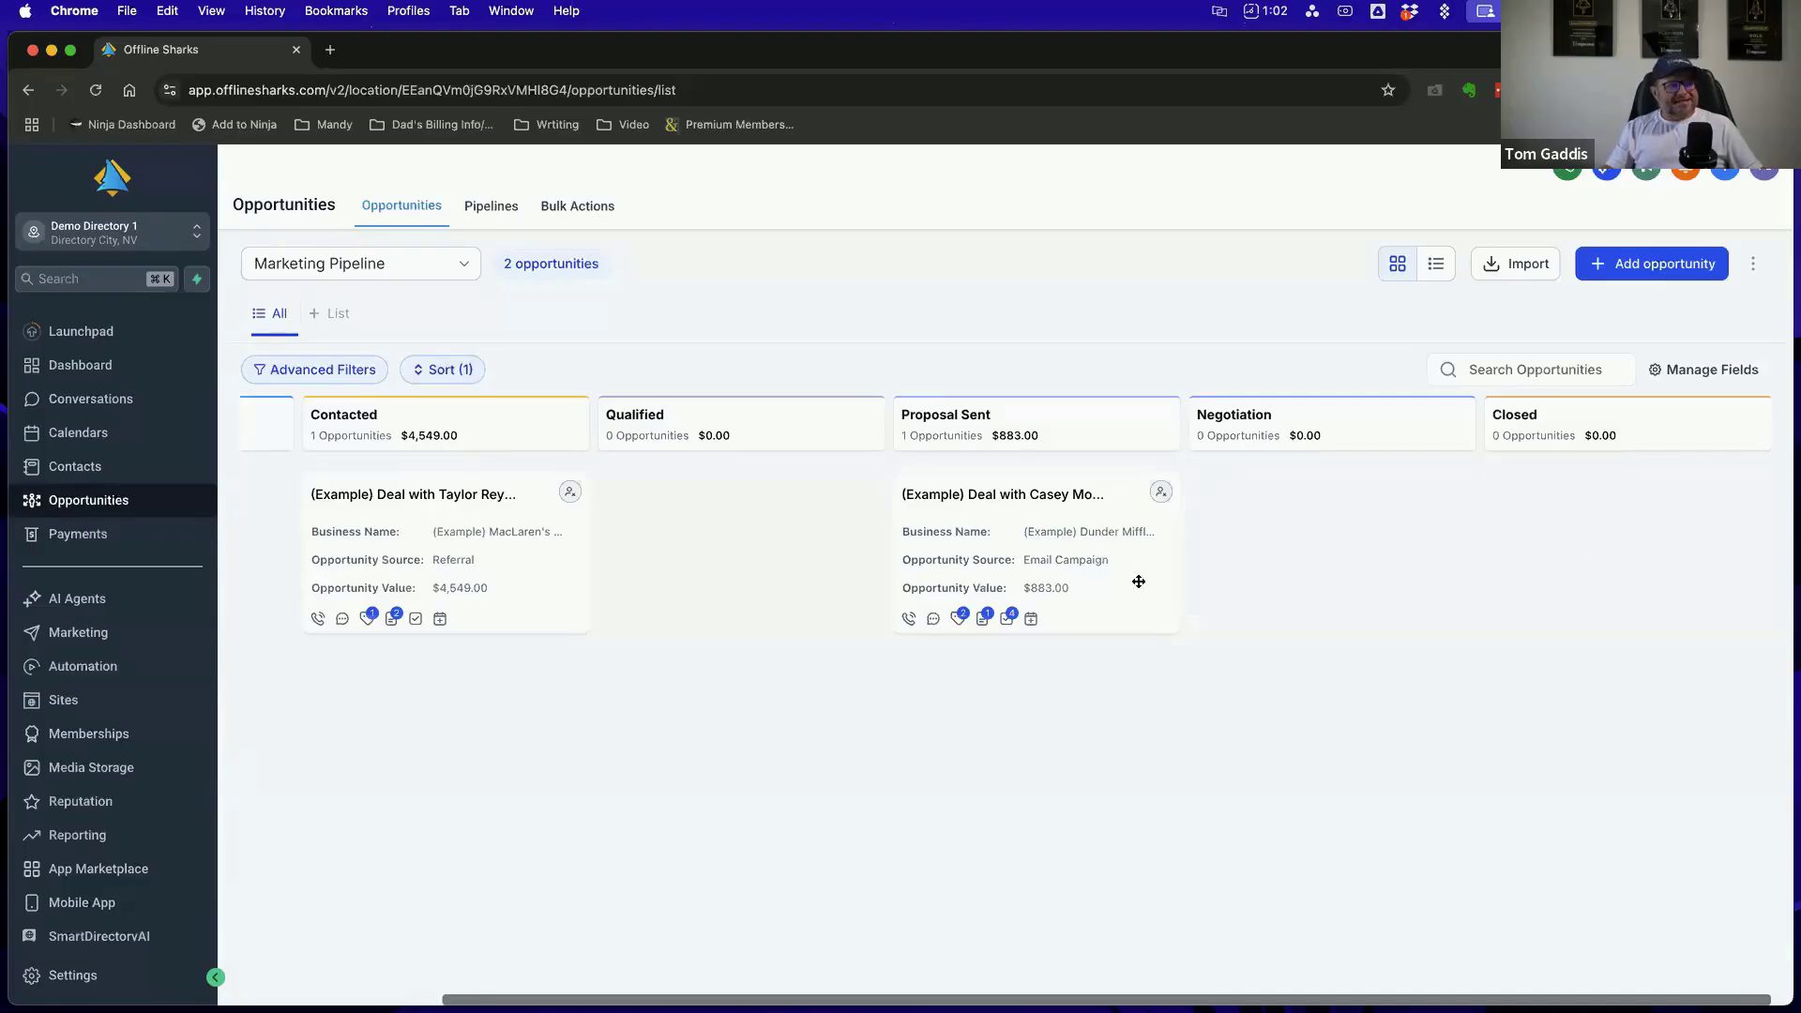
scroll(691, 507, "left", 3)
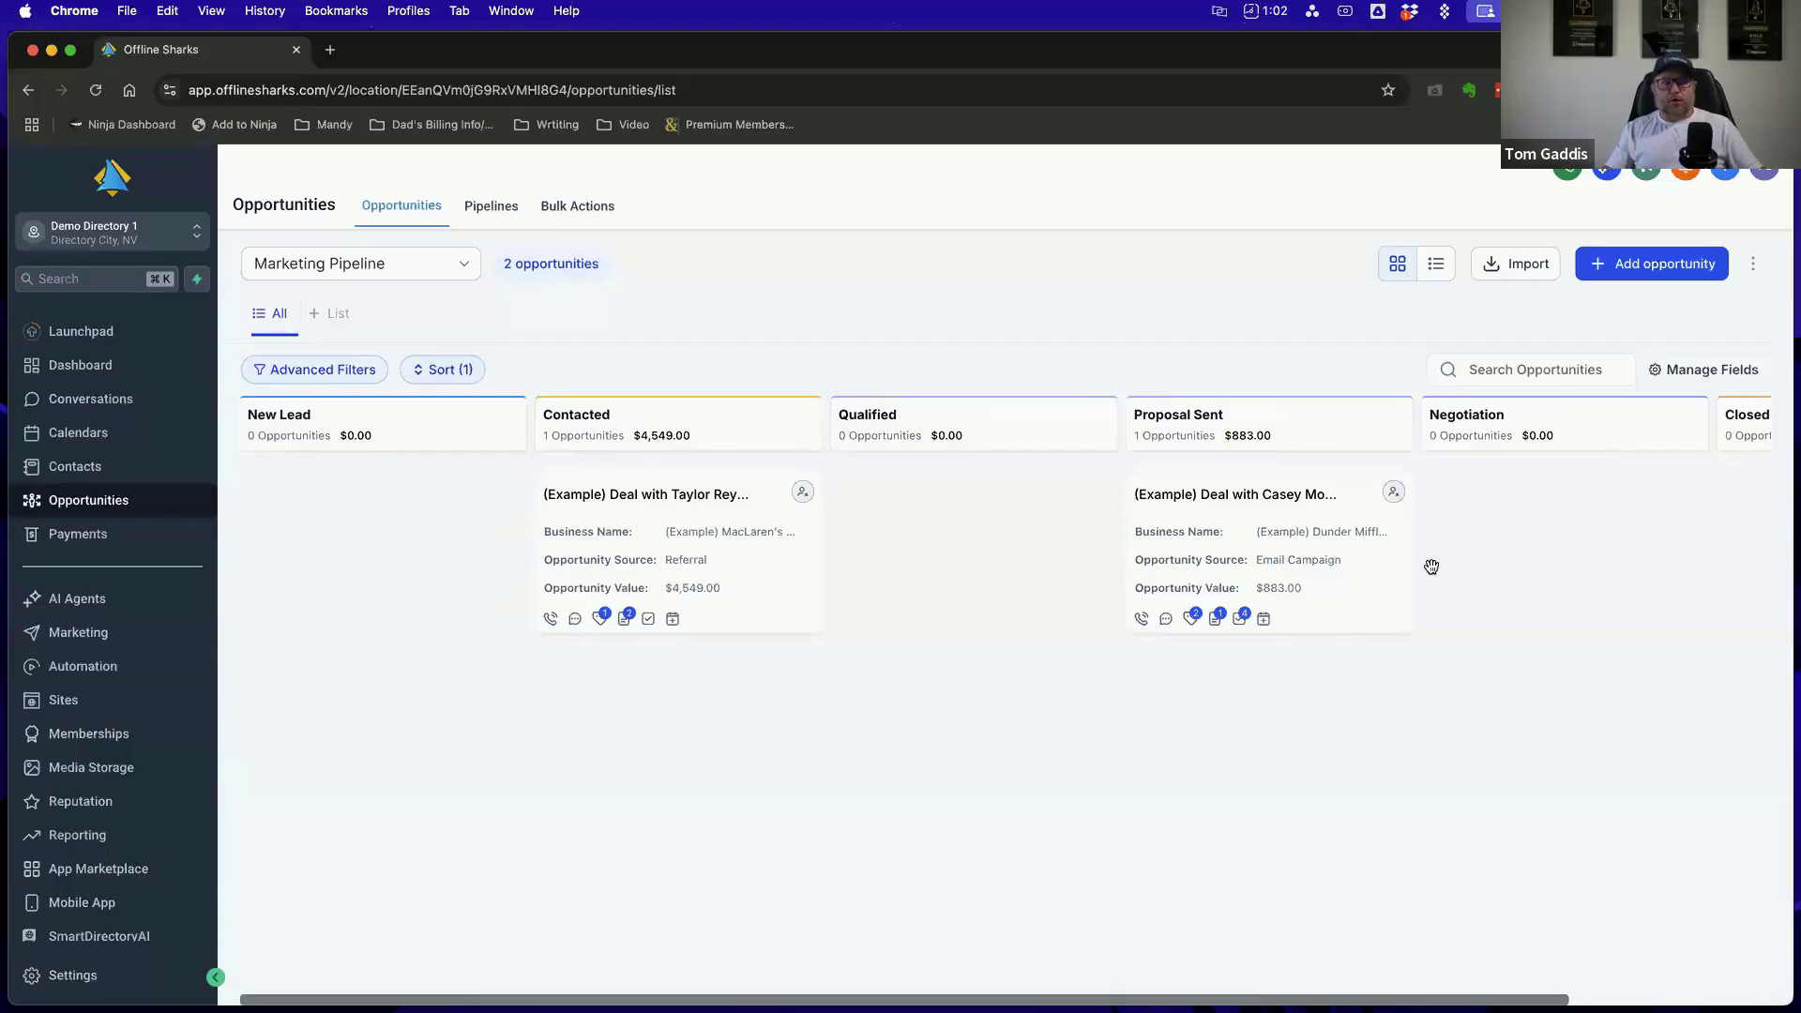
scroll(1434, 566, "right", 3)
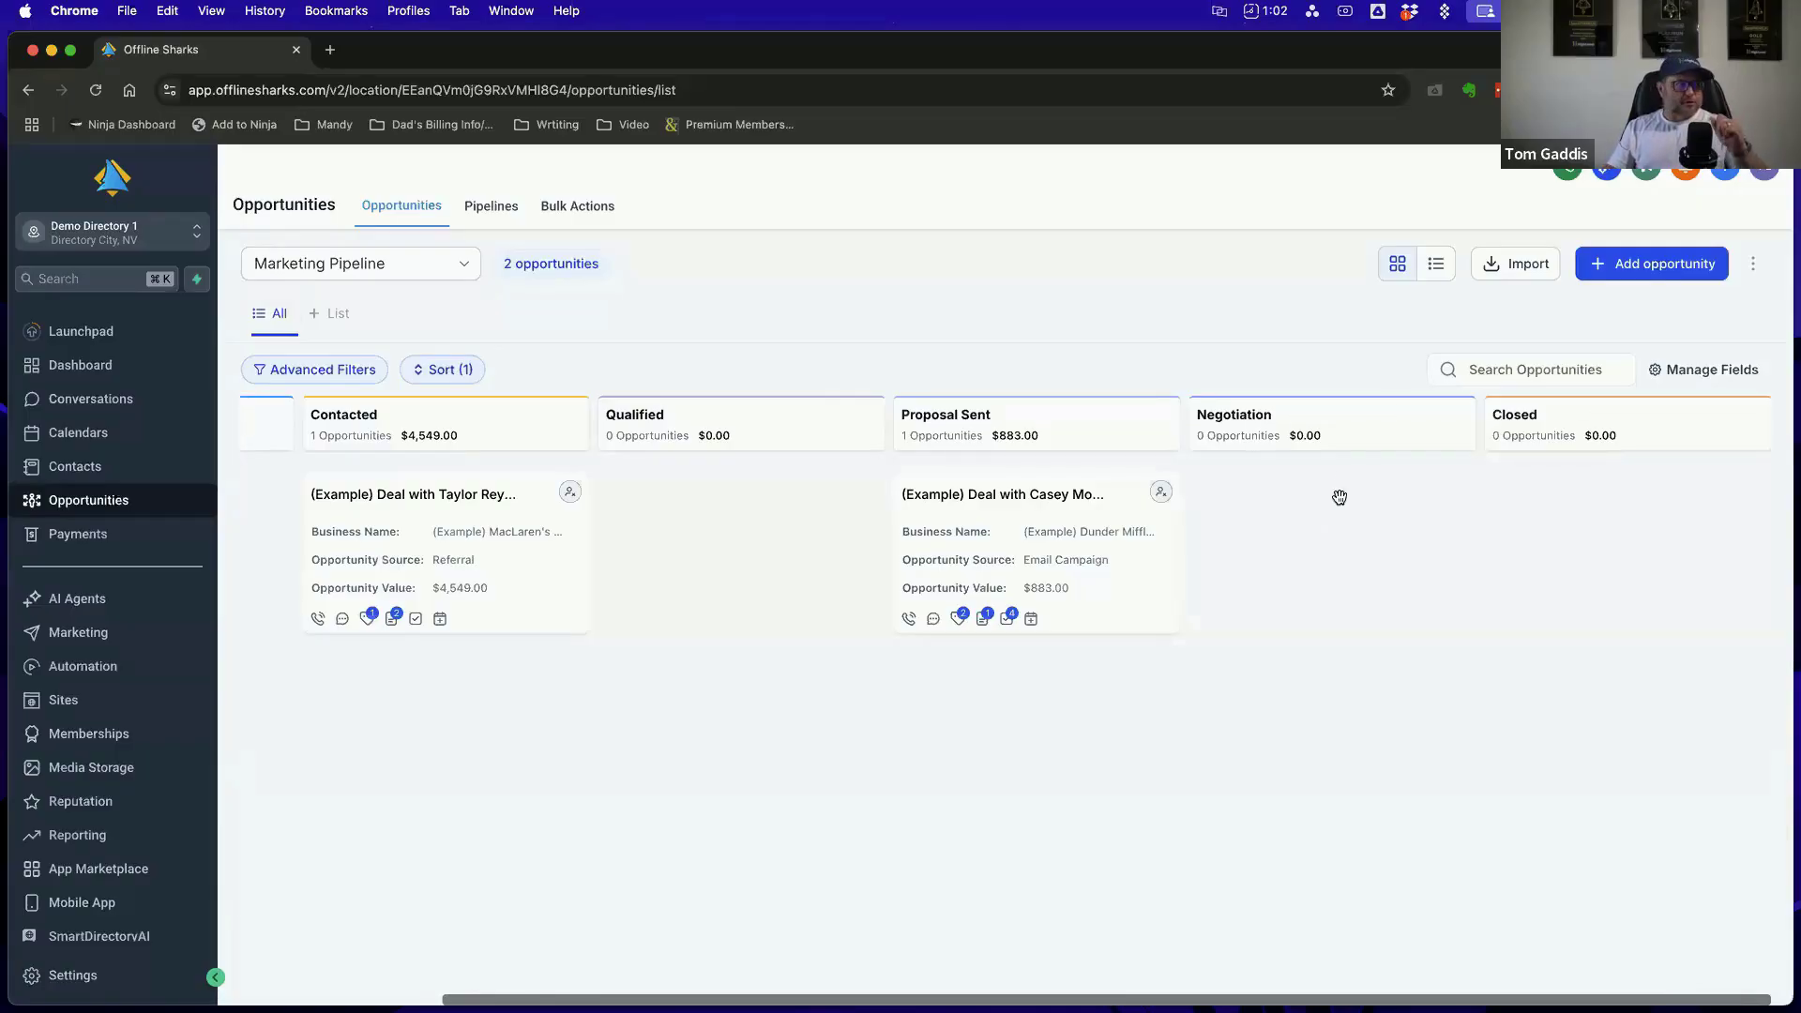
scroll(980, 563, "left", 5)
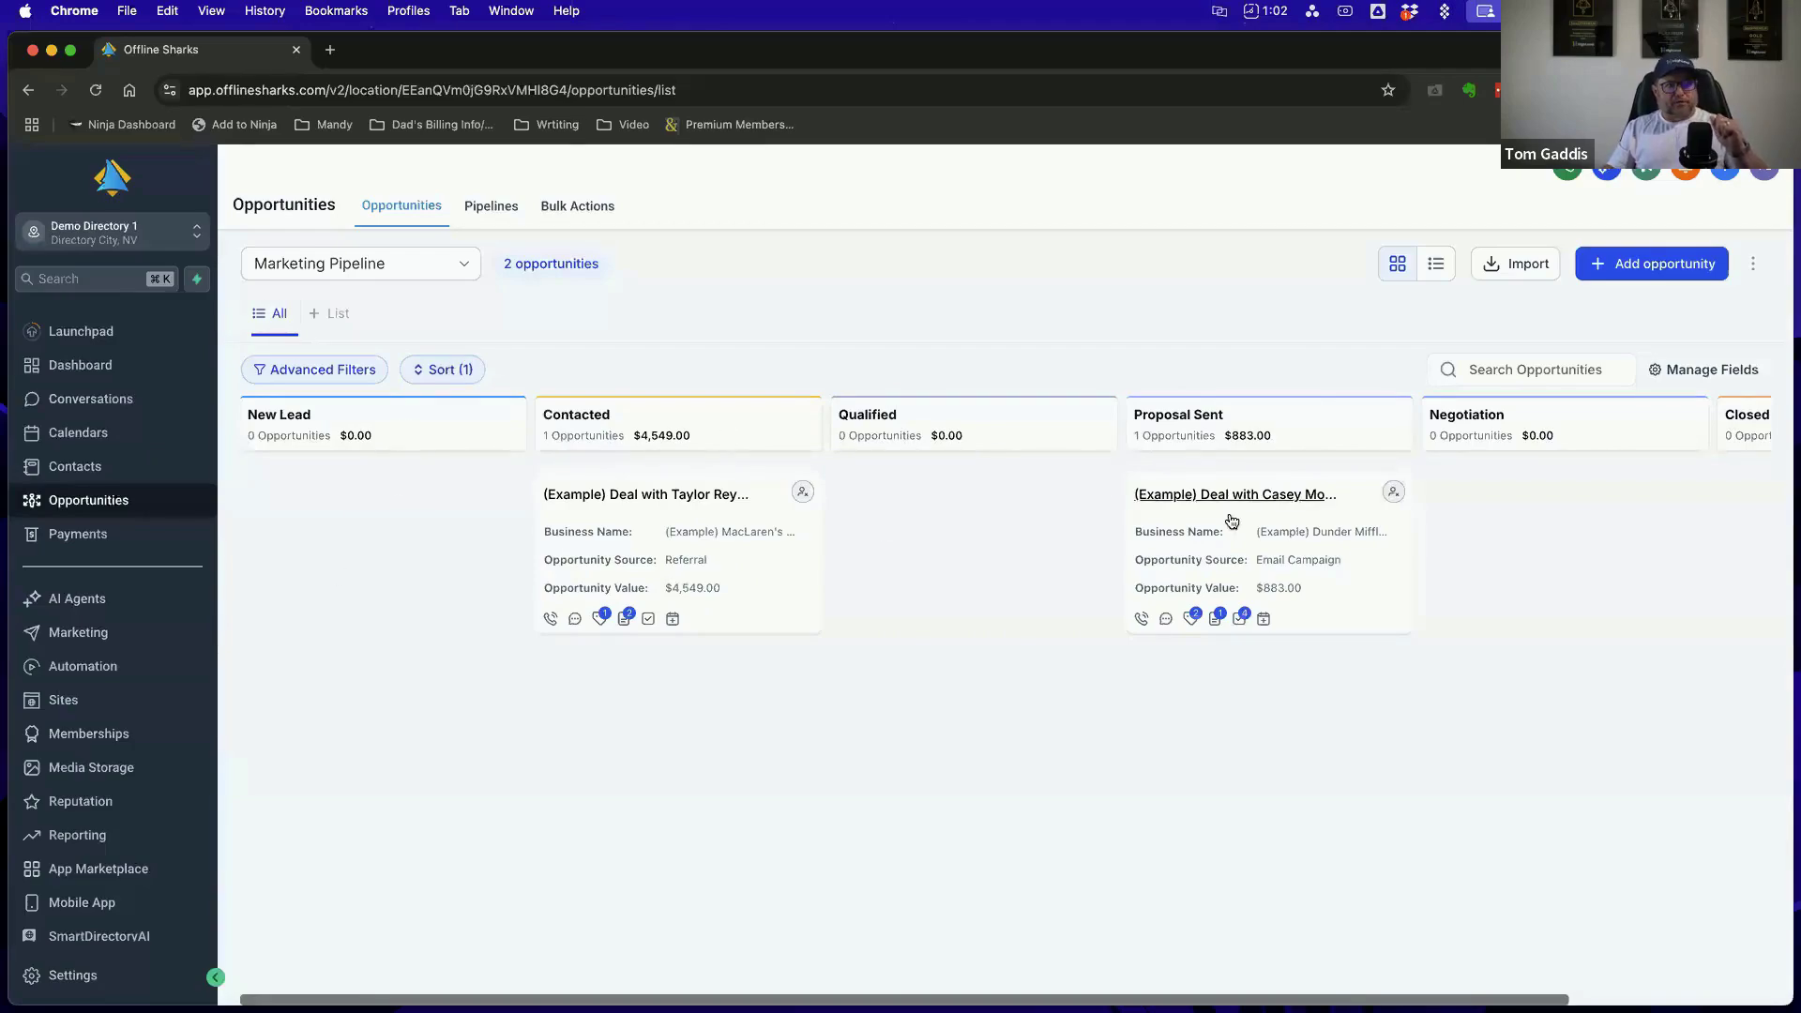
scroll(1673, 537, "right", 5)
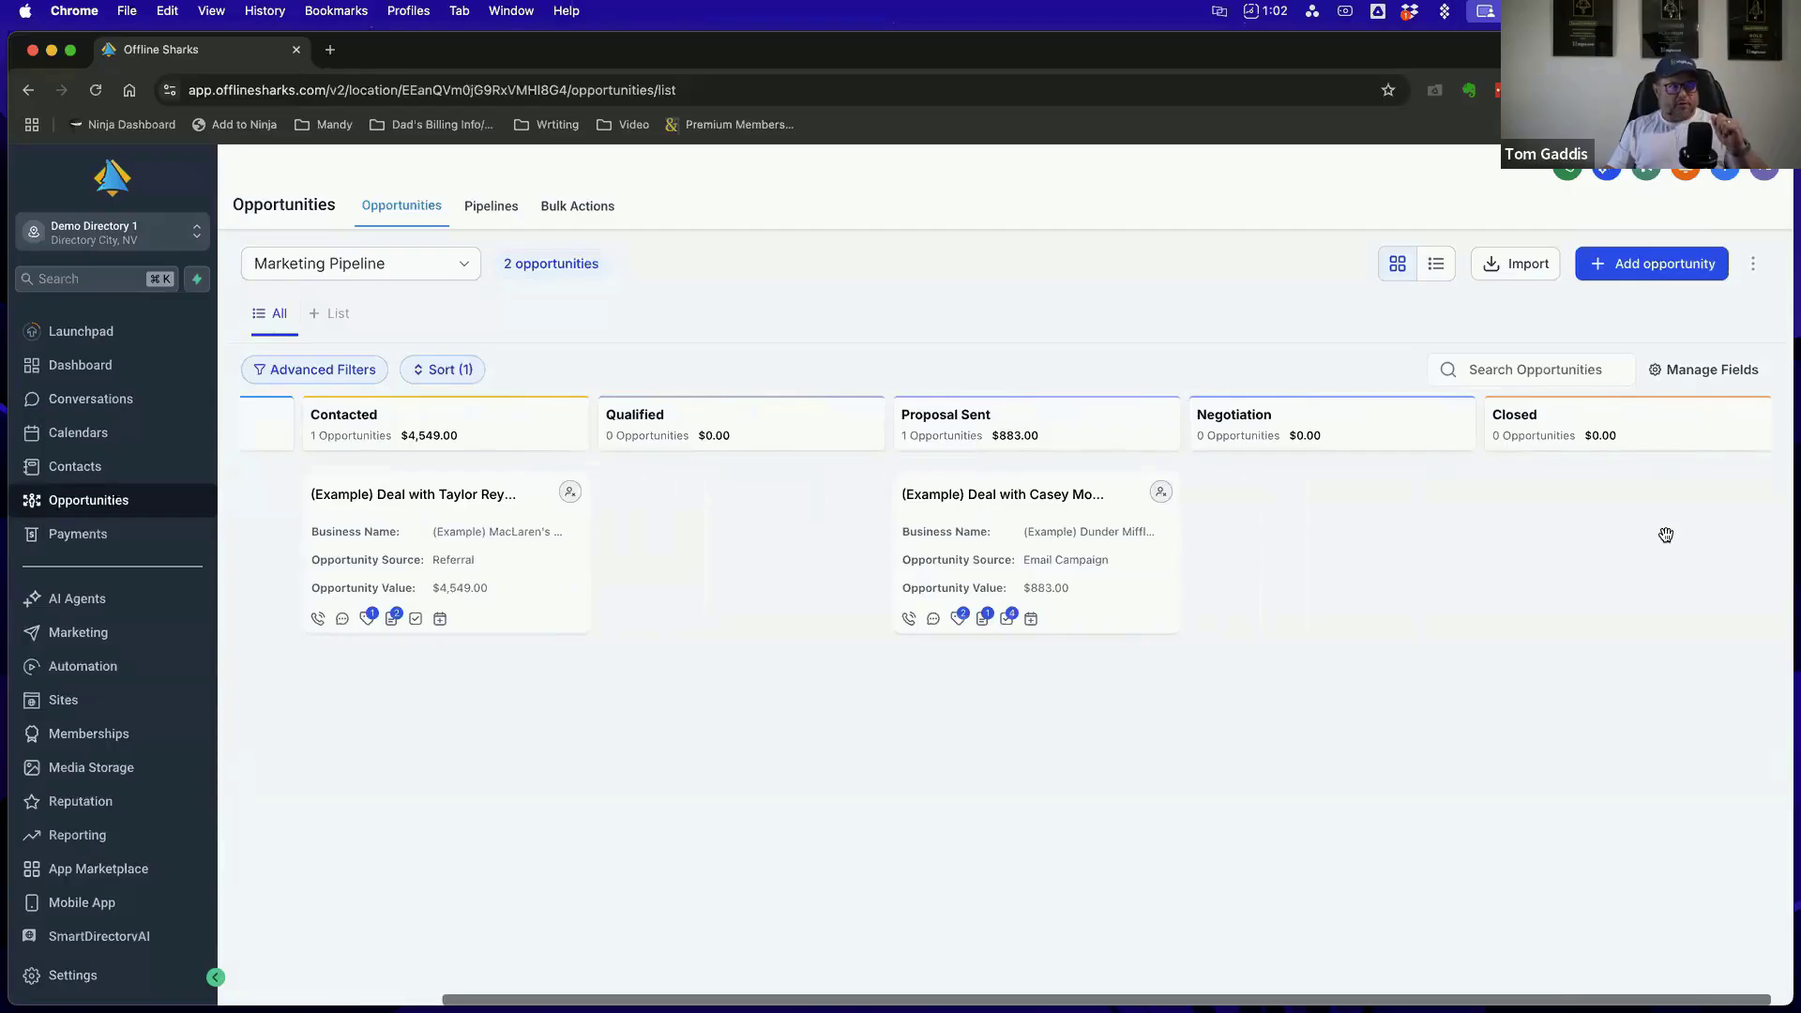
scroll(1651, 534, "left", 5)
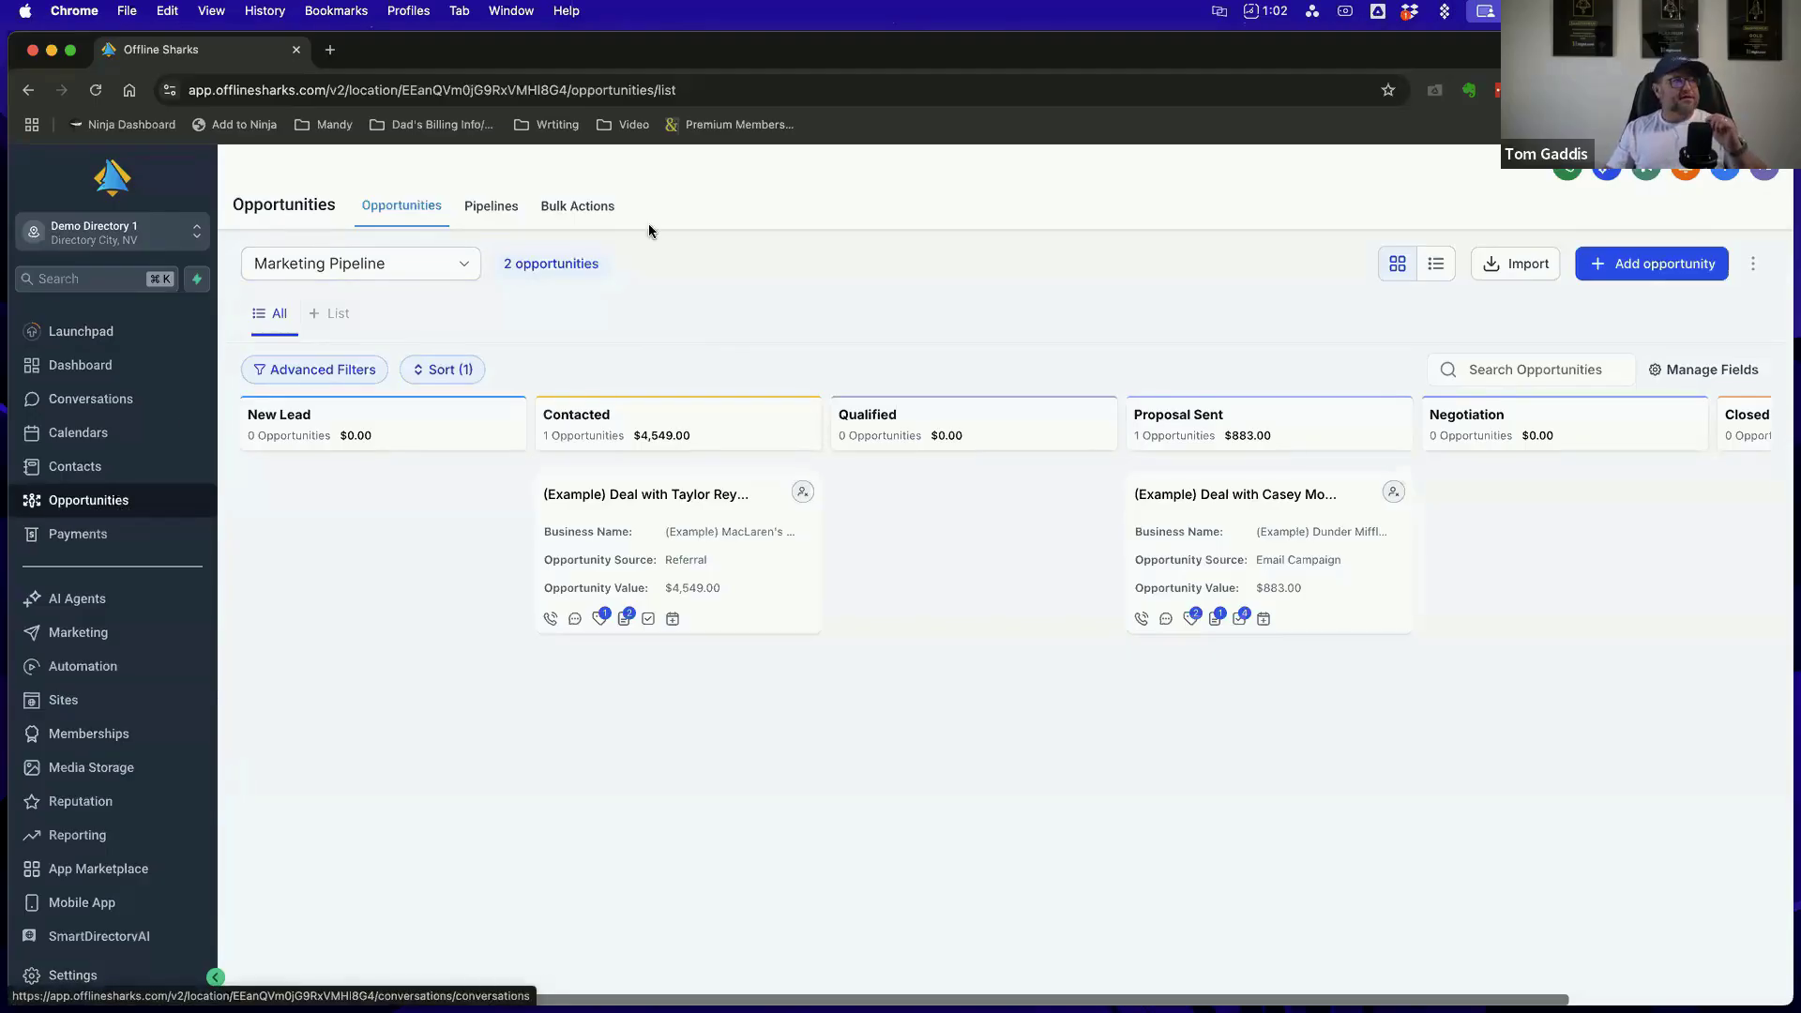
Try adding a blank stage to the Marketing Pipeline, delete that stage again, and leave the pipeline editor without saving
left_click(492, 214)
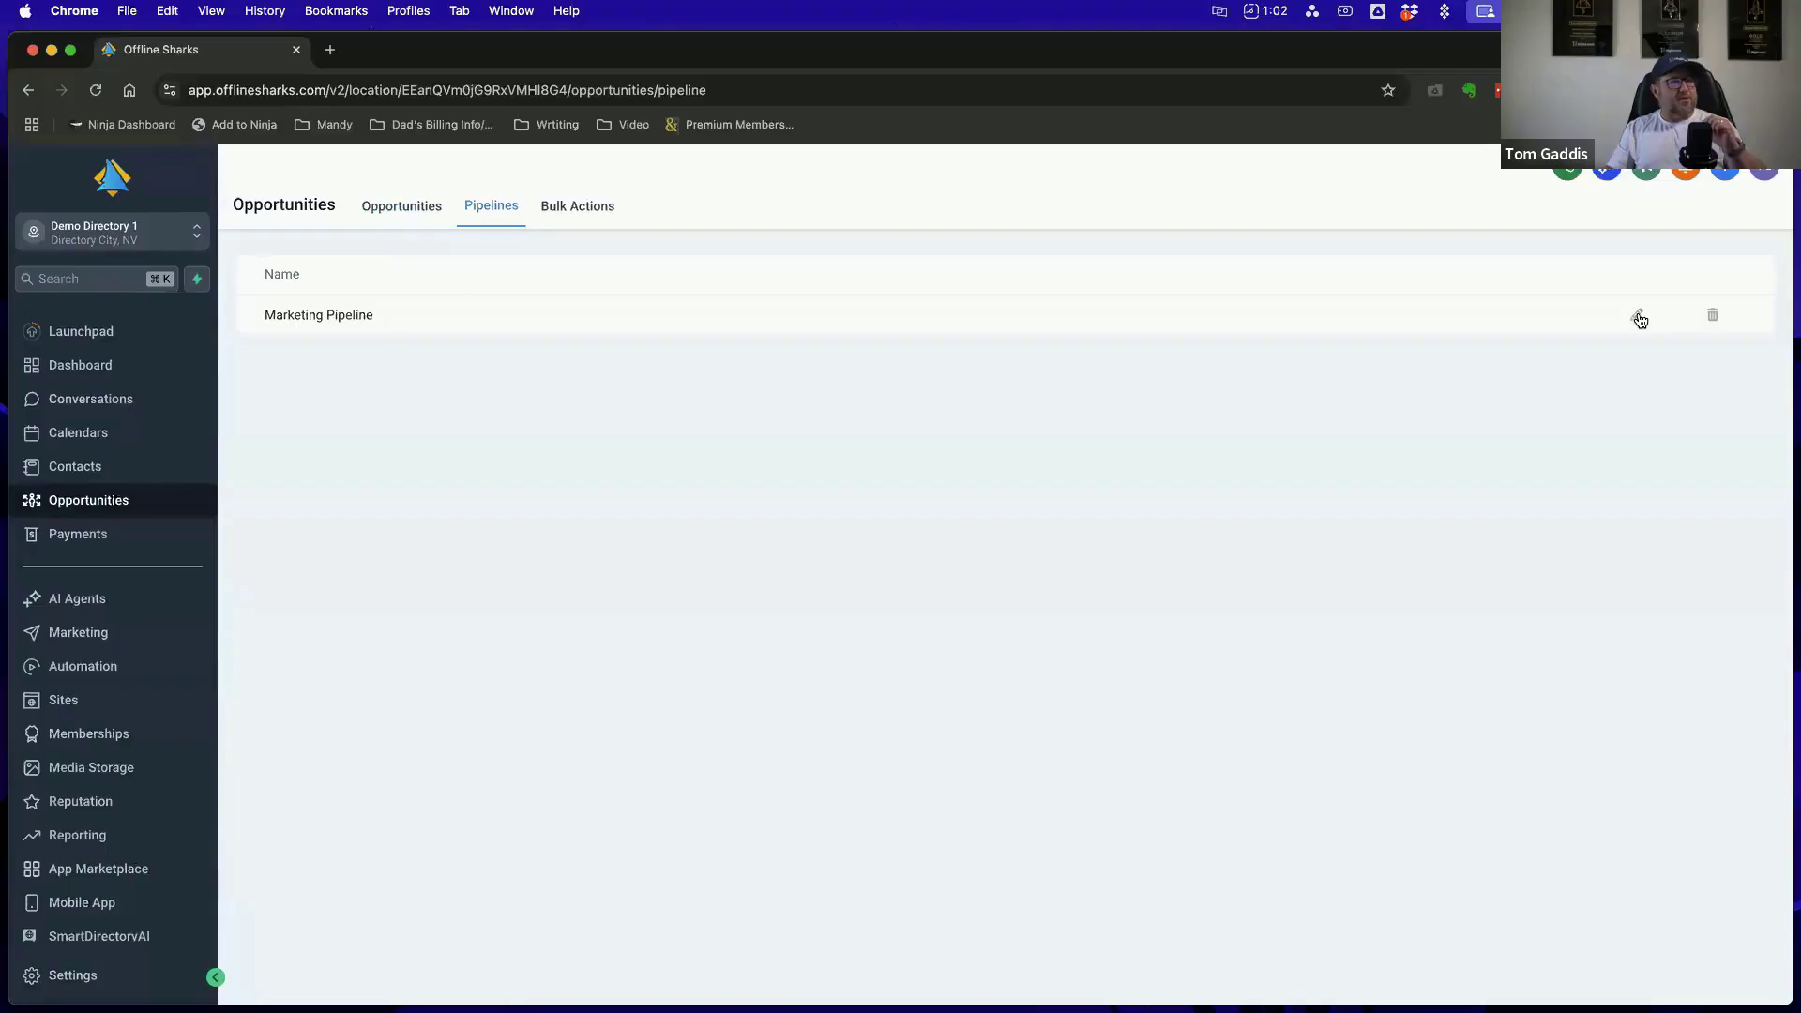
left_click(1640, 317)
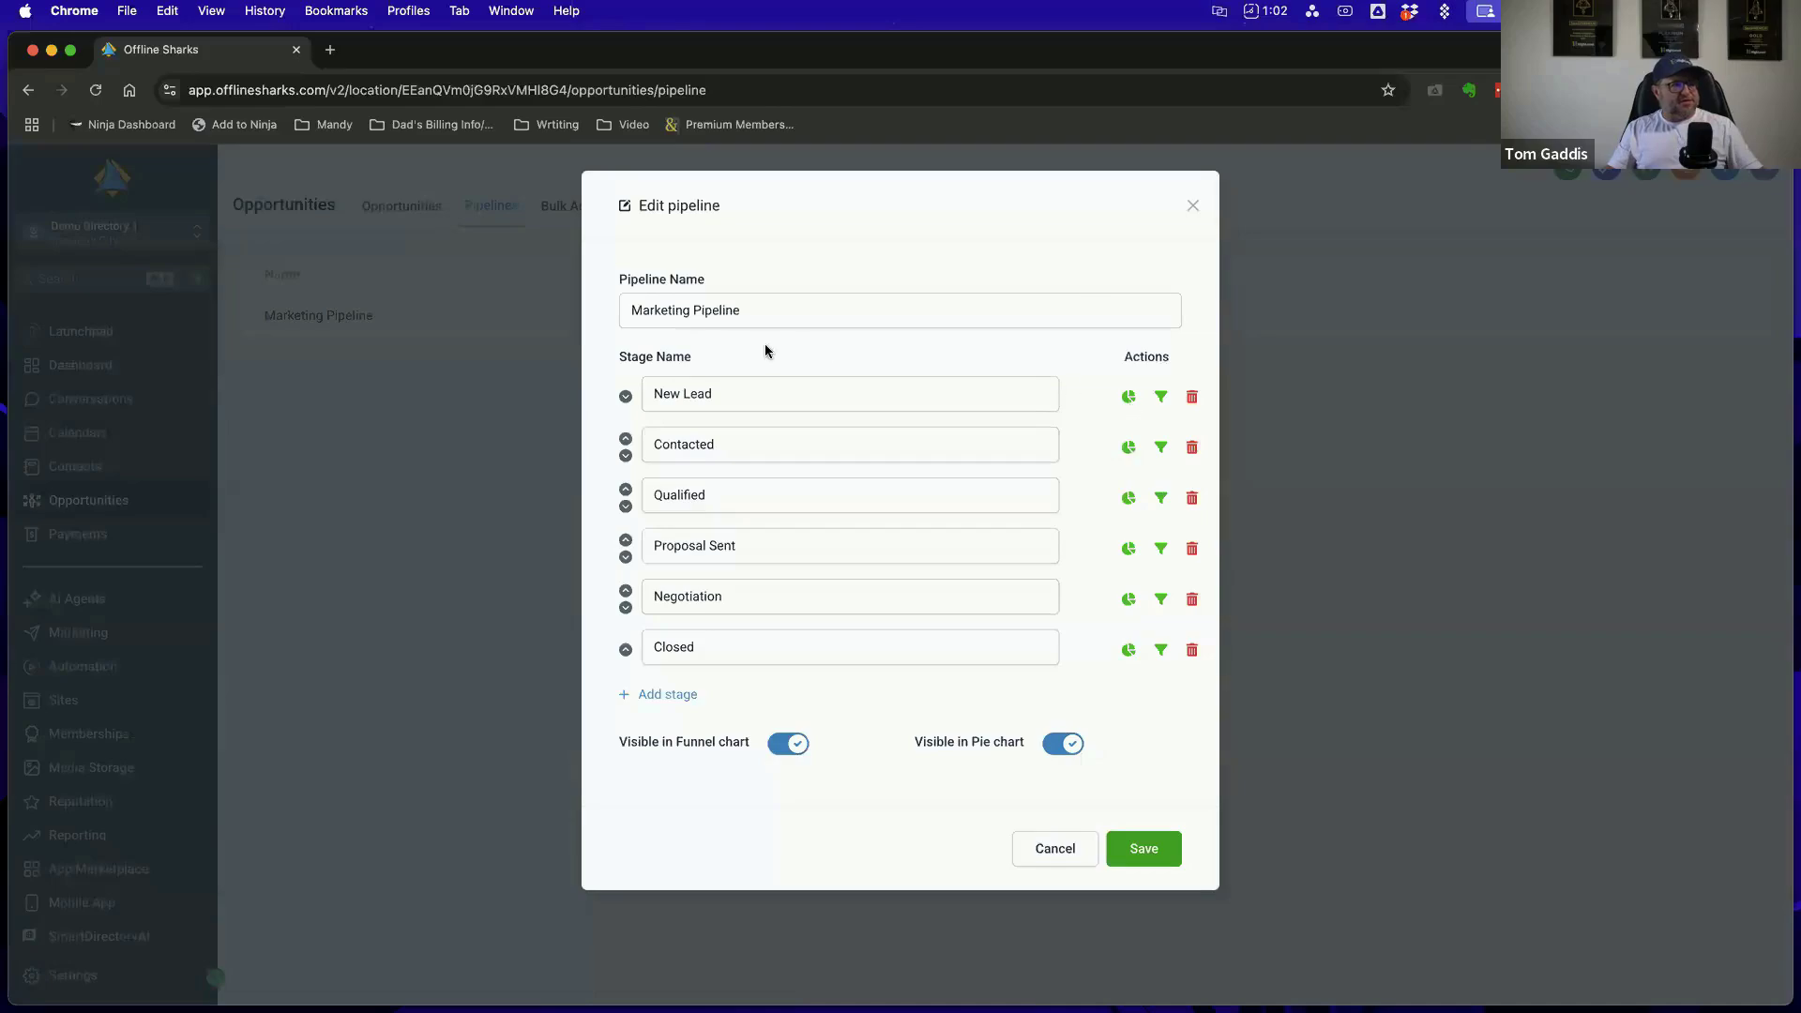
left_click(680, 696)
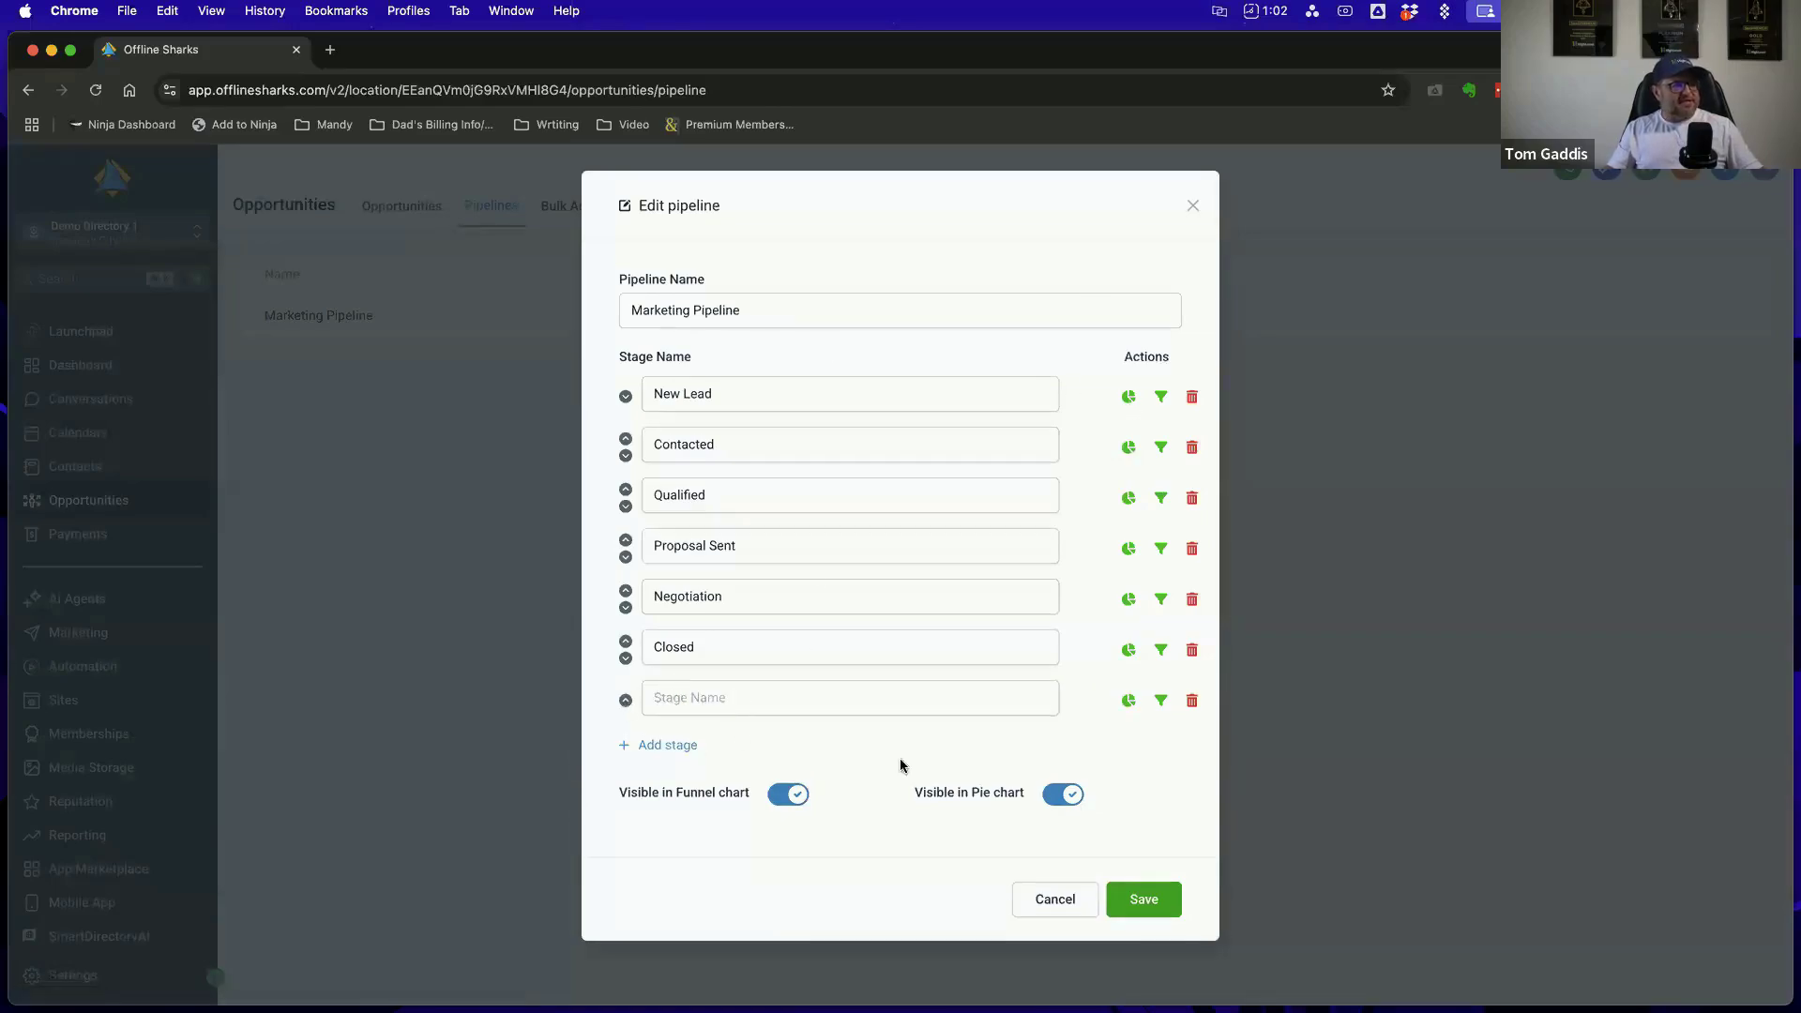
left_click(1192, 703)
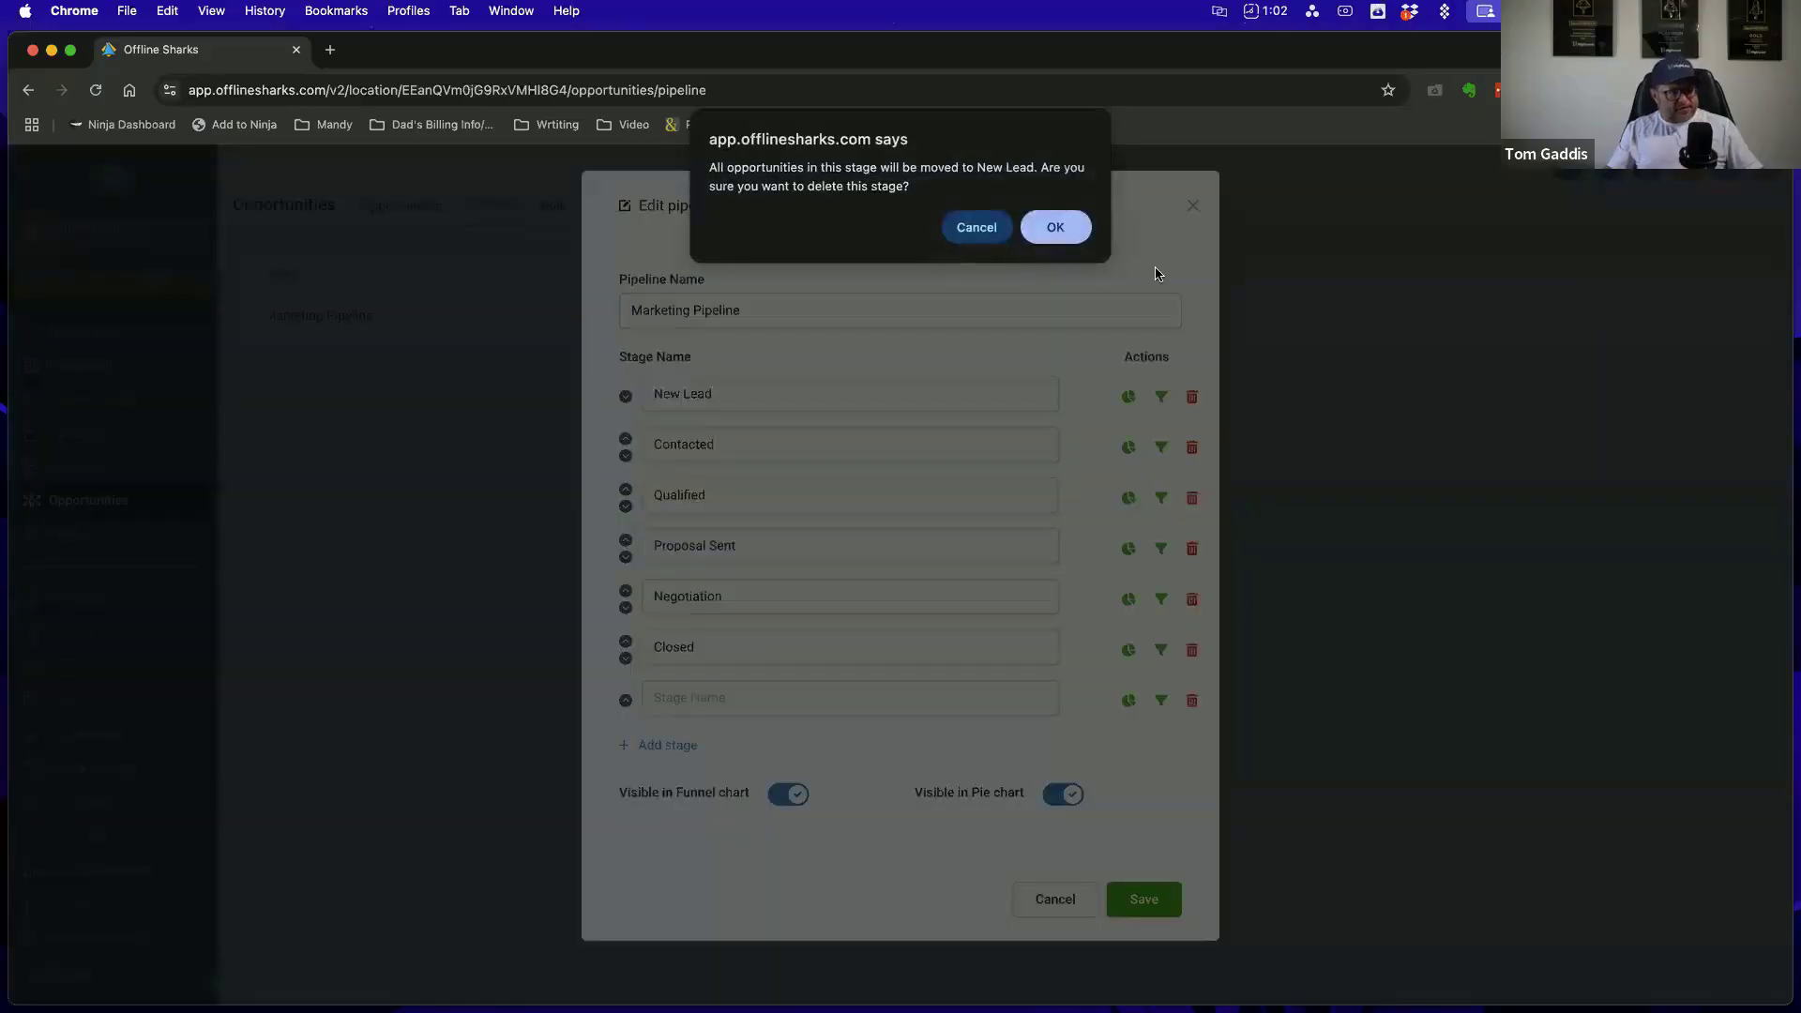
left_click(1065, 231)
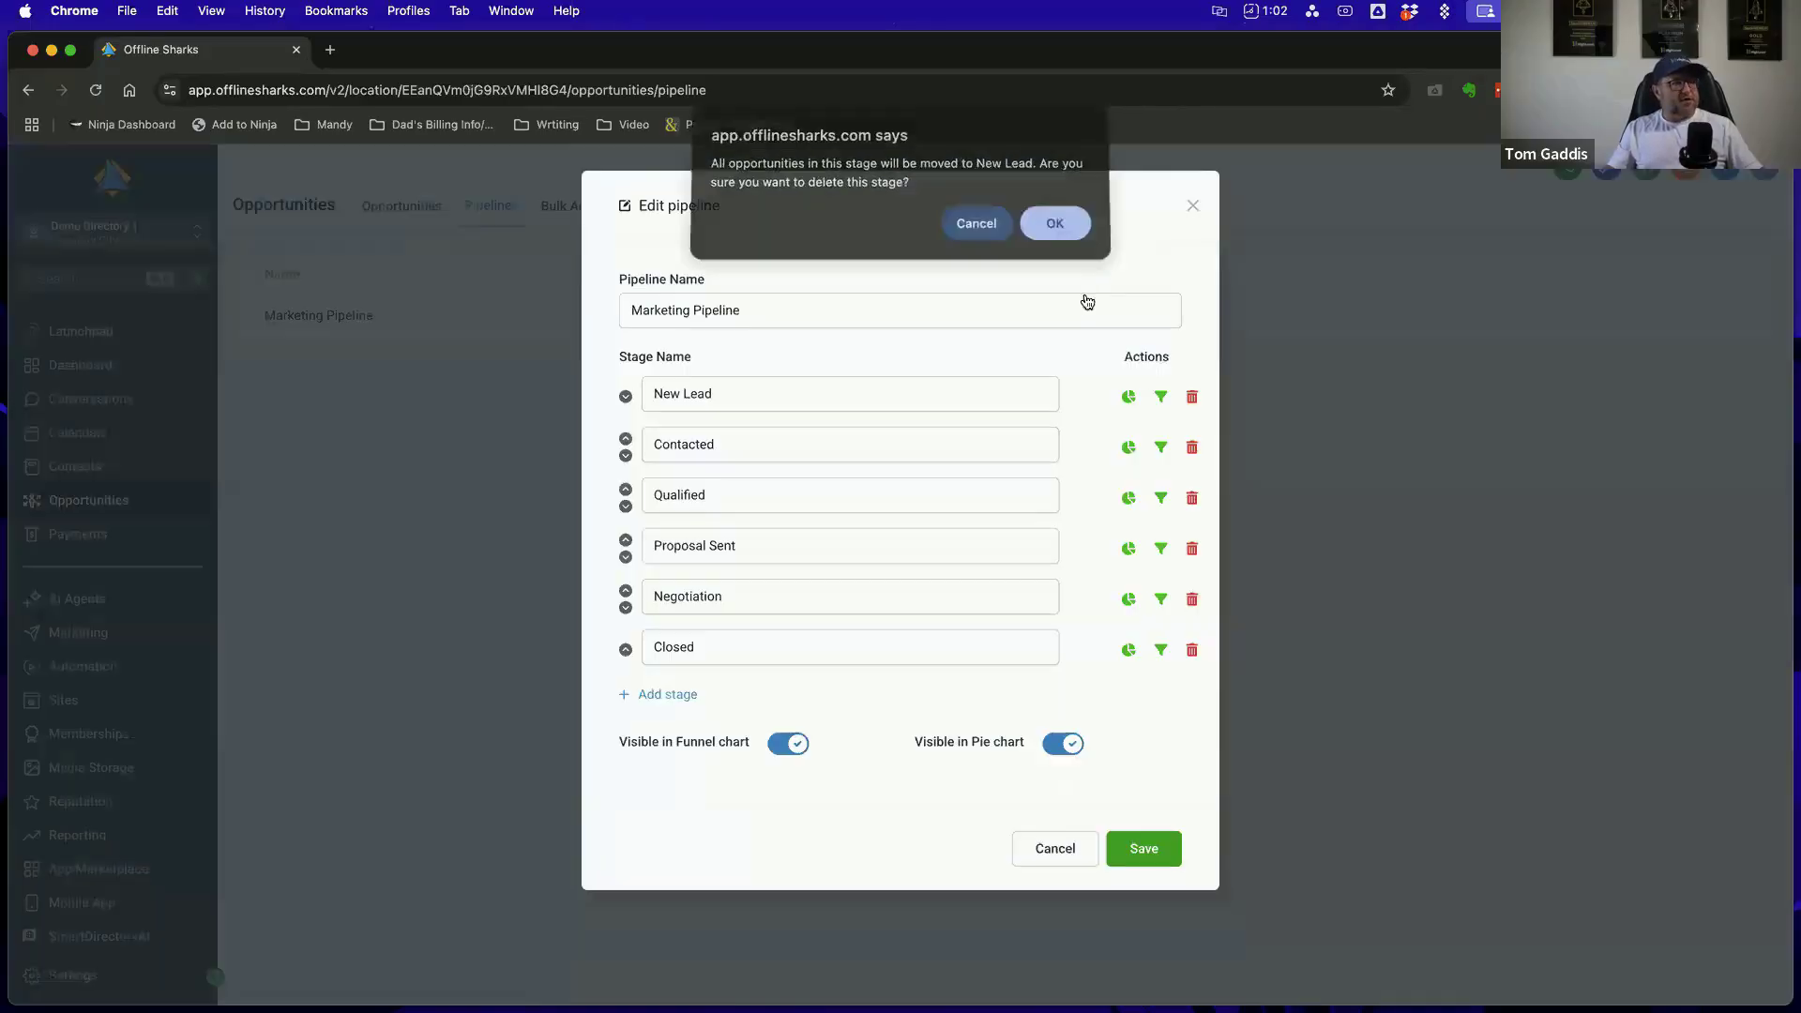
left_click(1053, 850)
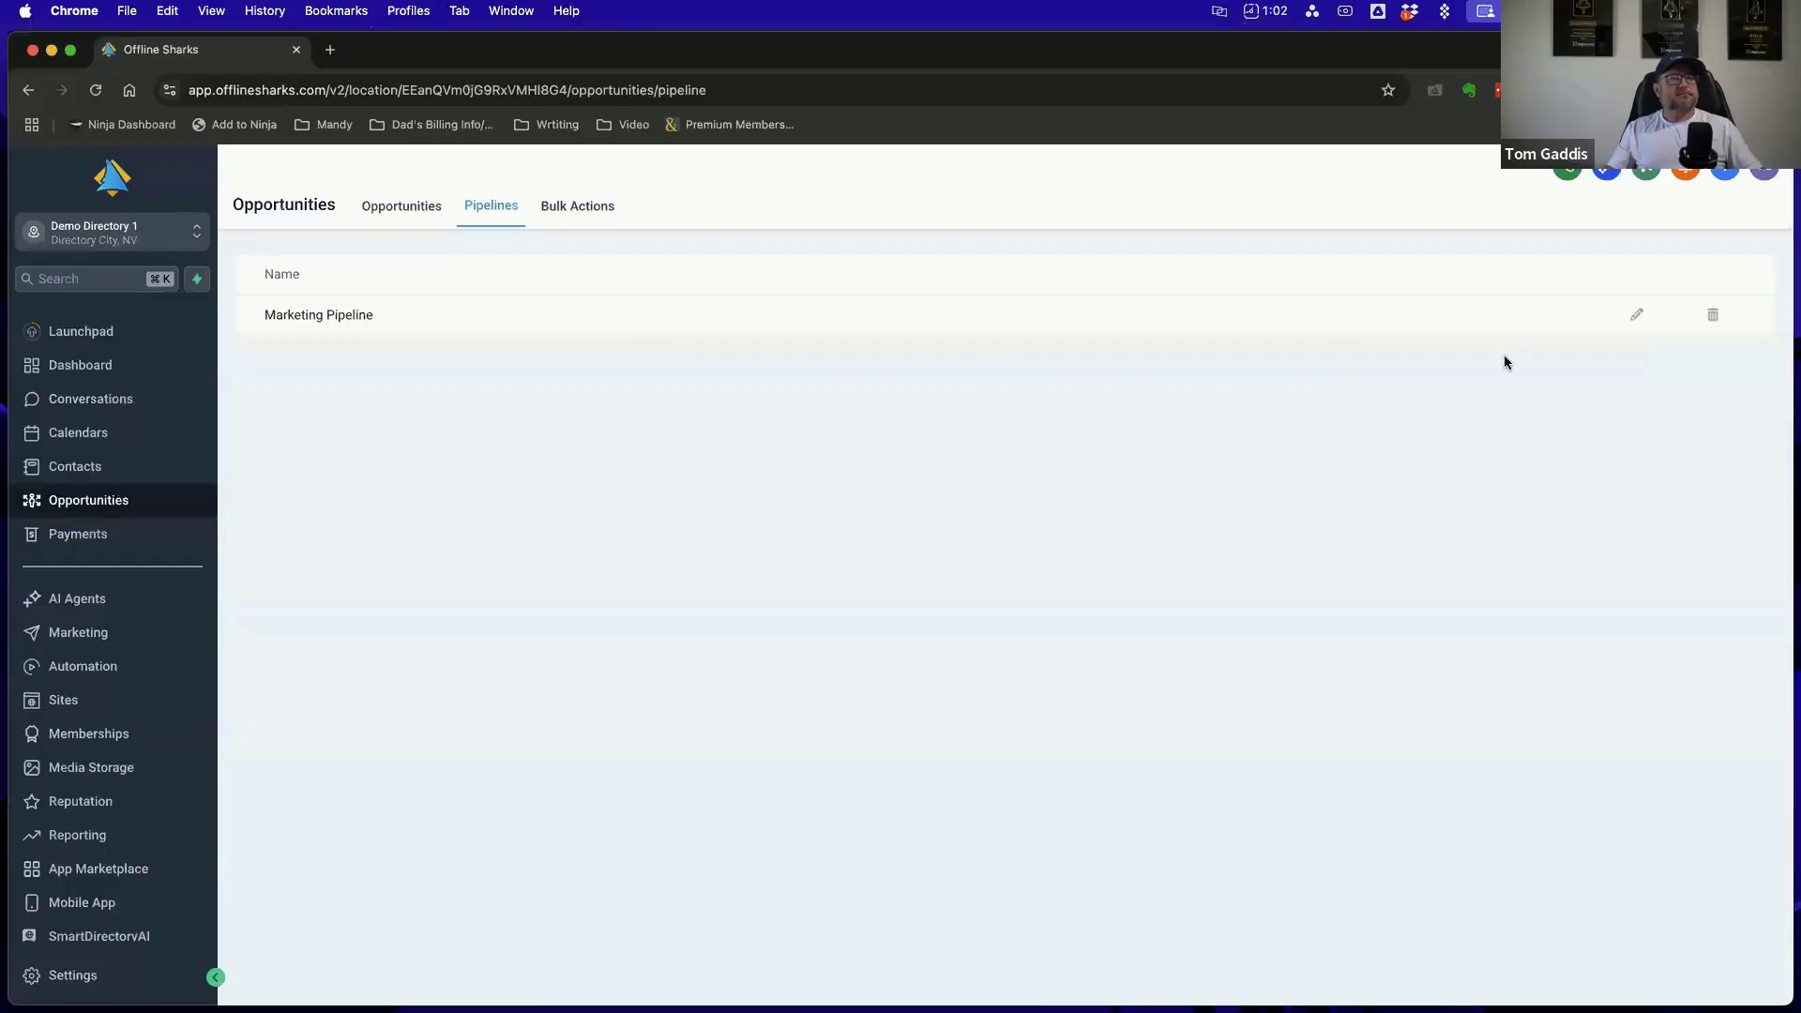
Check the Marketing Pipeline board's extra options and last stages, then view the Pipelines list and return to the board
left_click(402, 215)
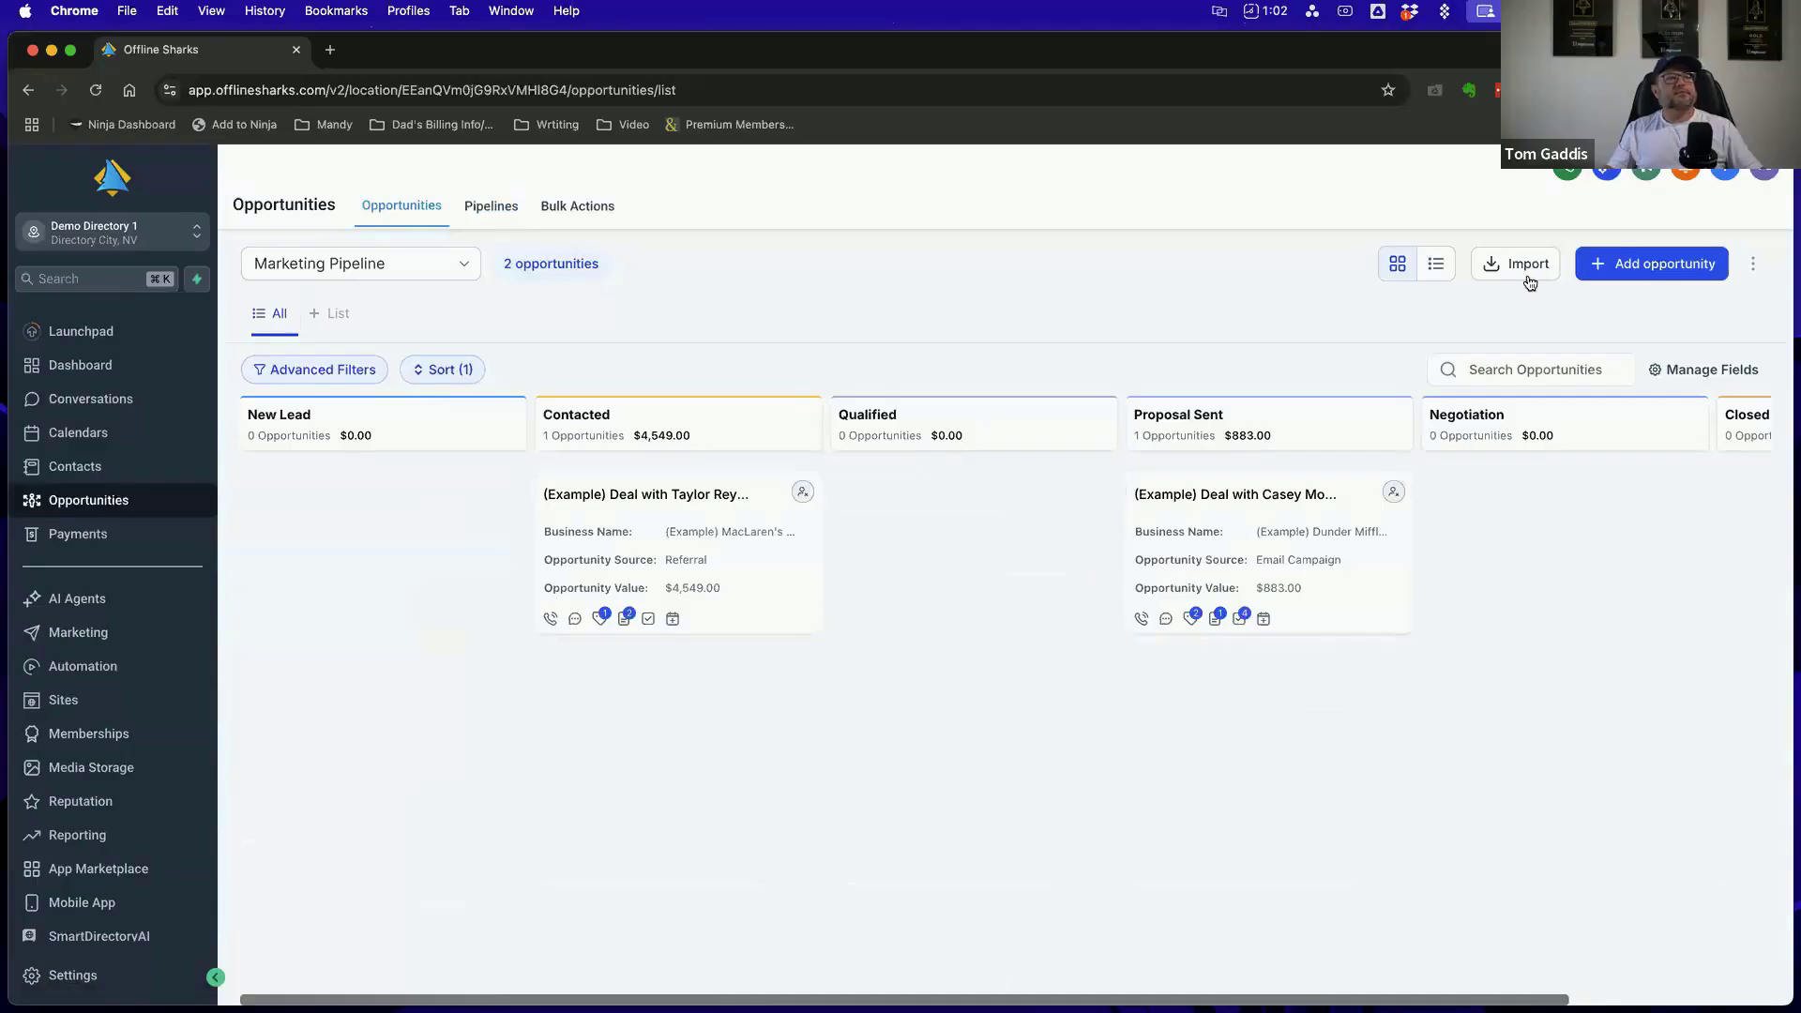
left_click(1746, 273)
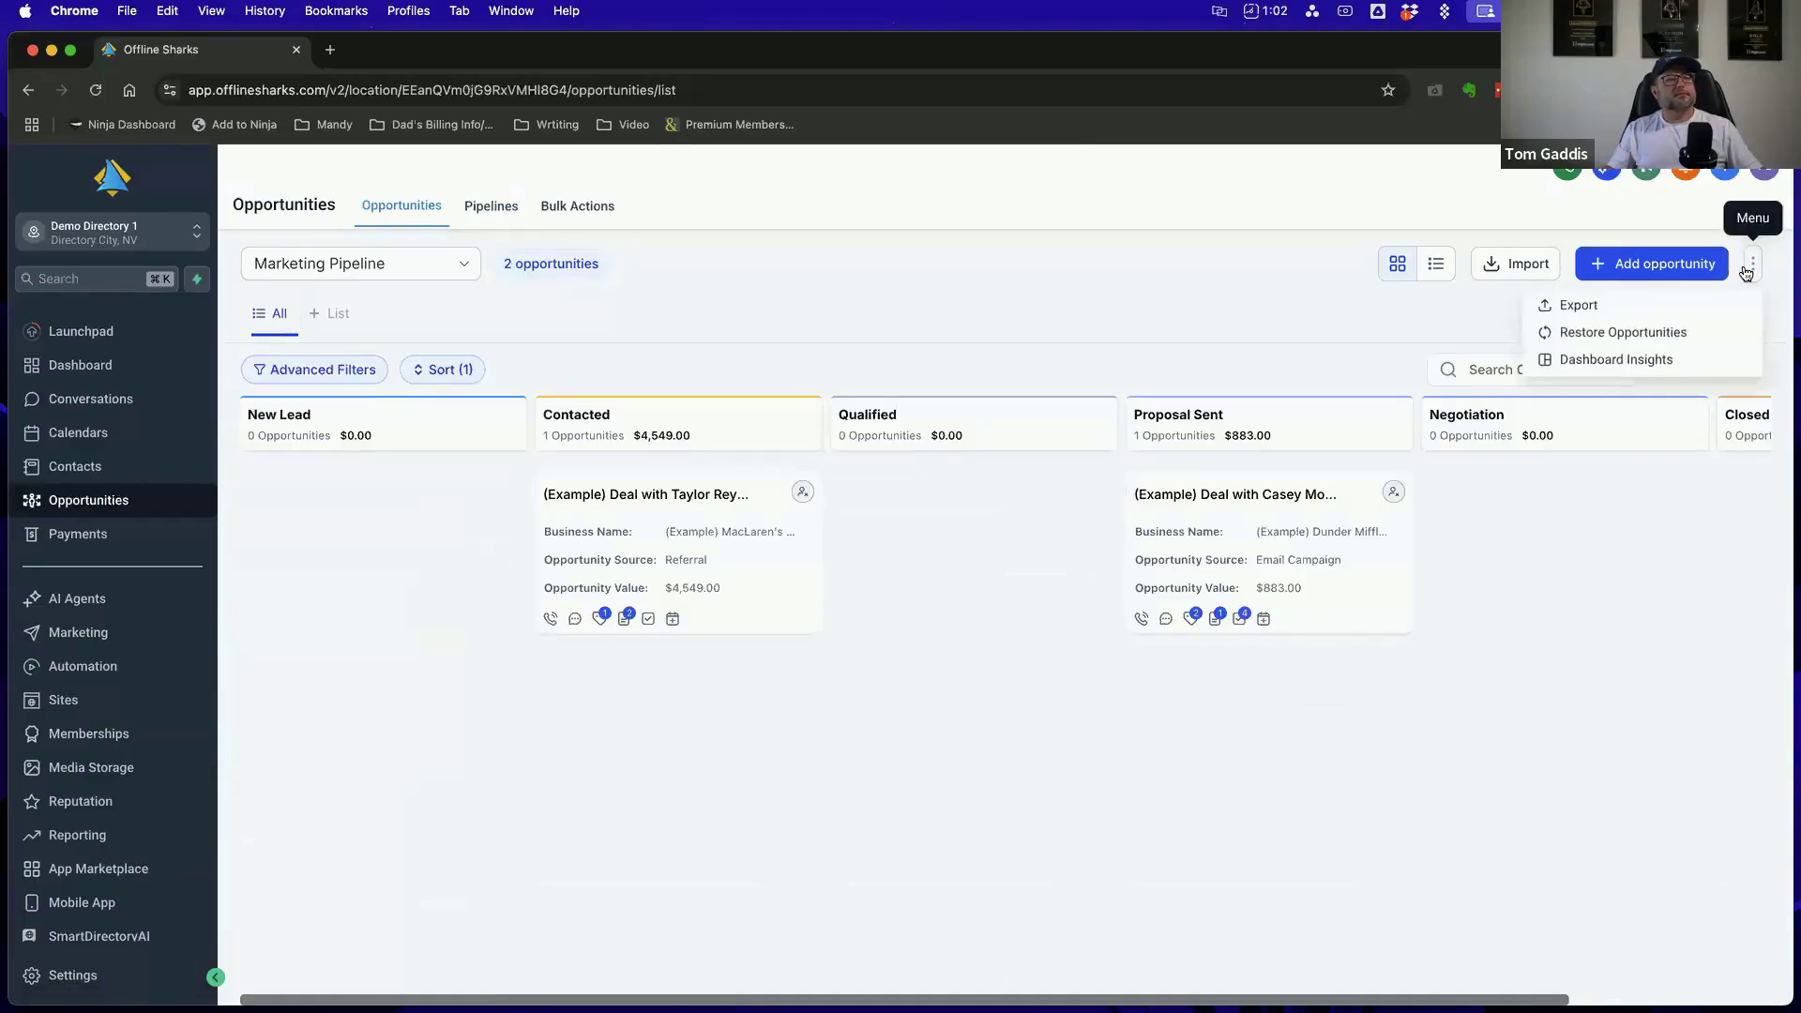
left_click(1435, 406)
scroll(1455, 422, "right", 5)
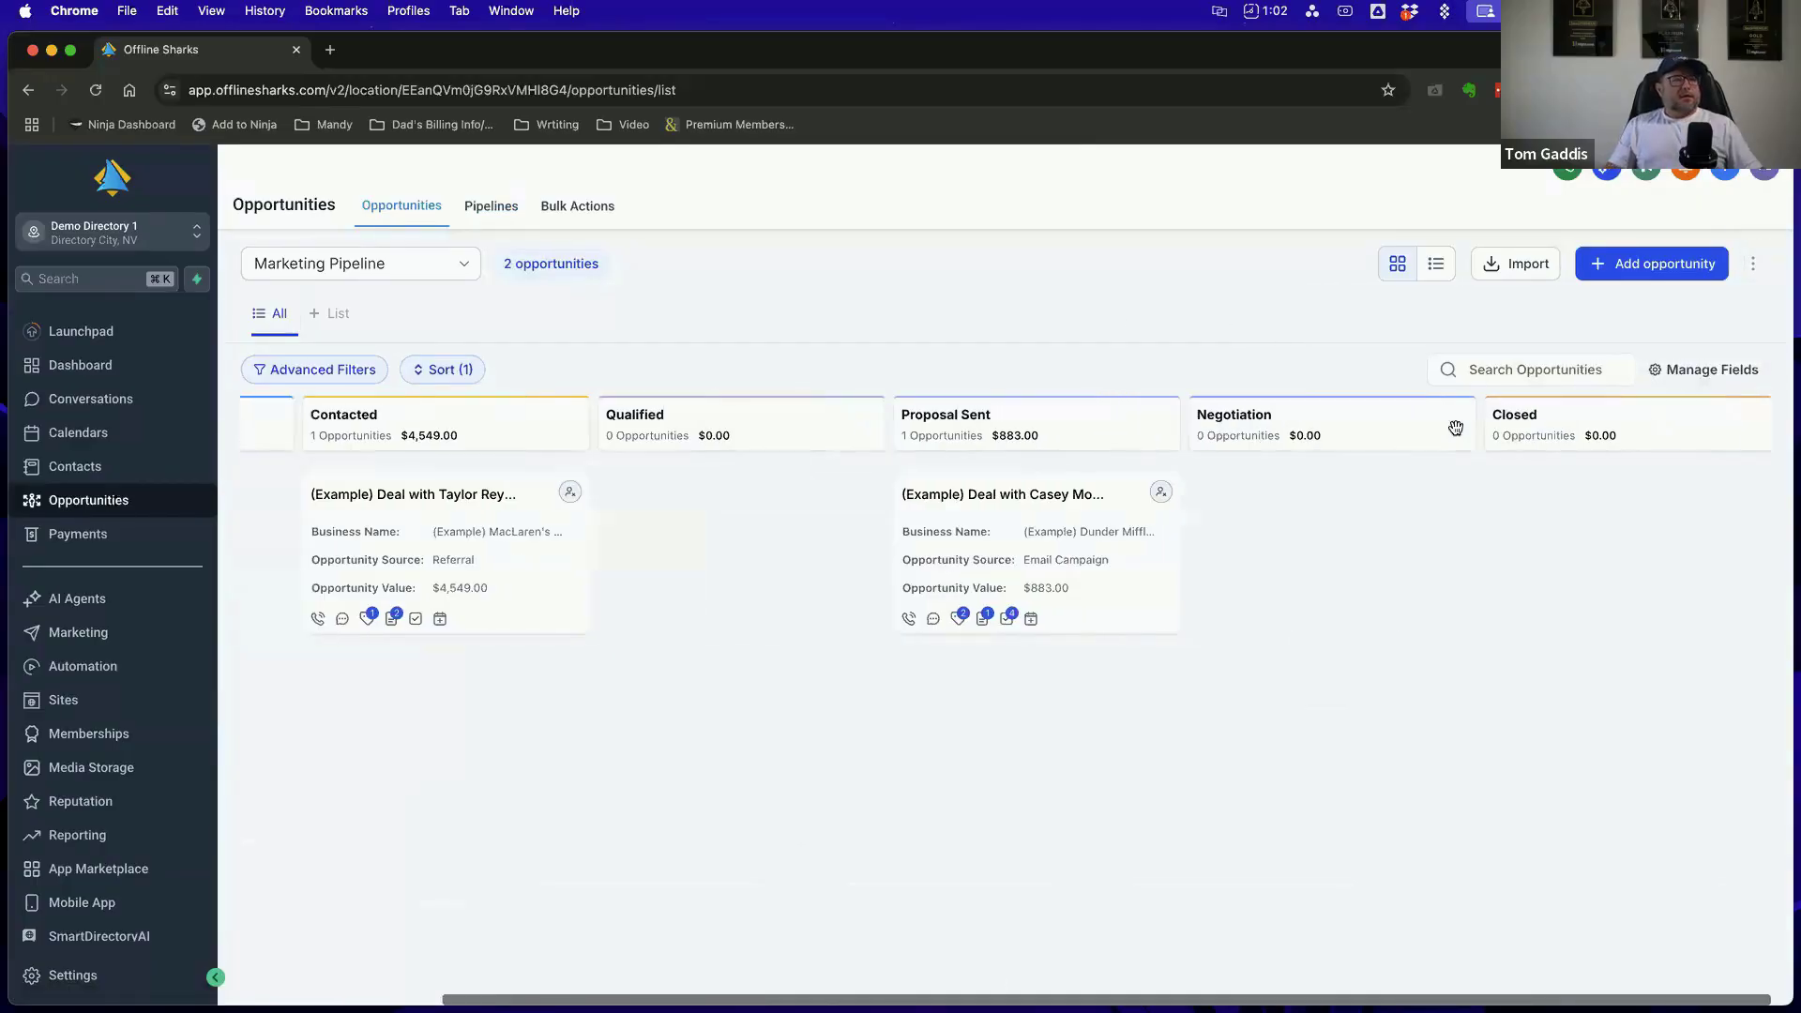
left_click(504, 210)
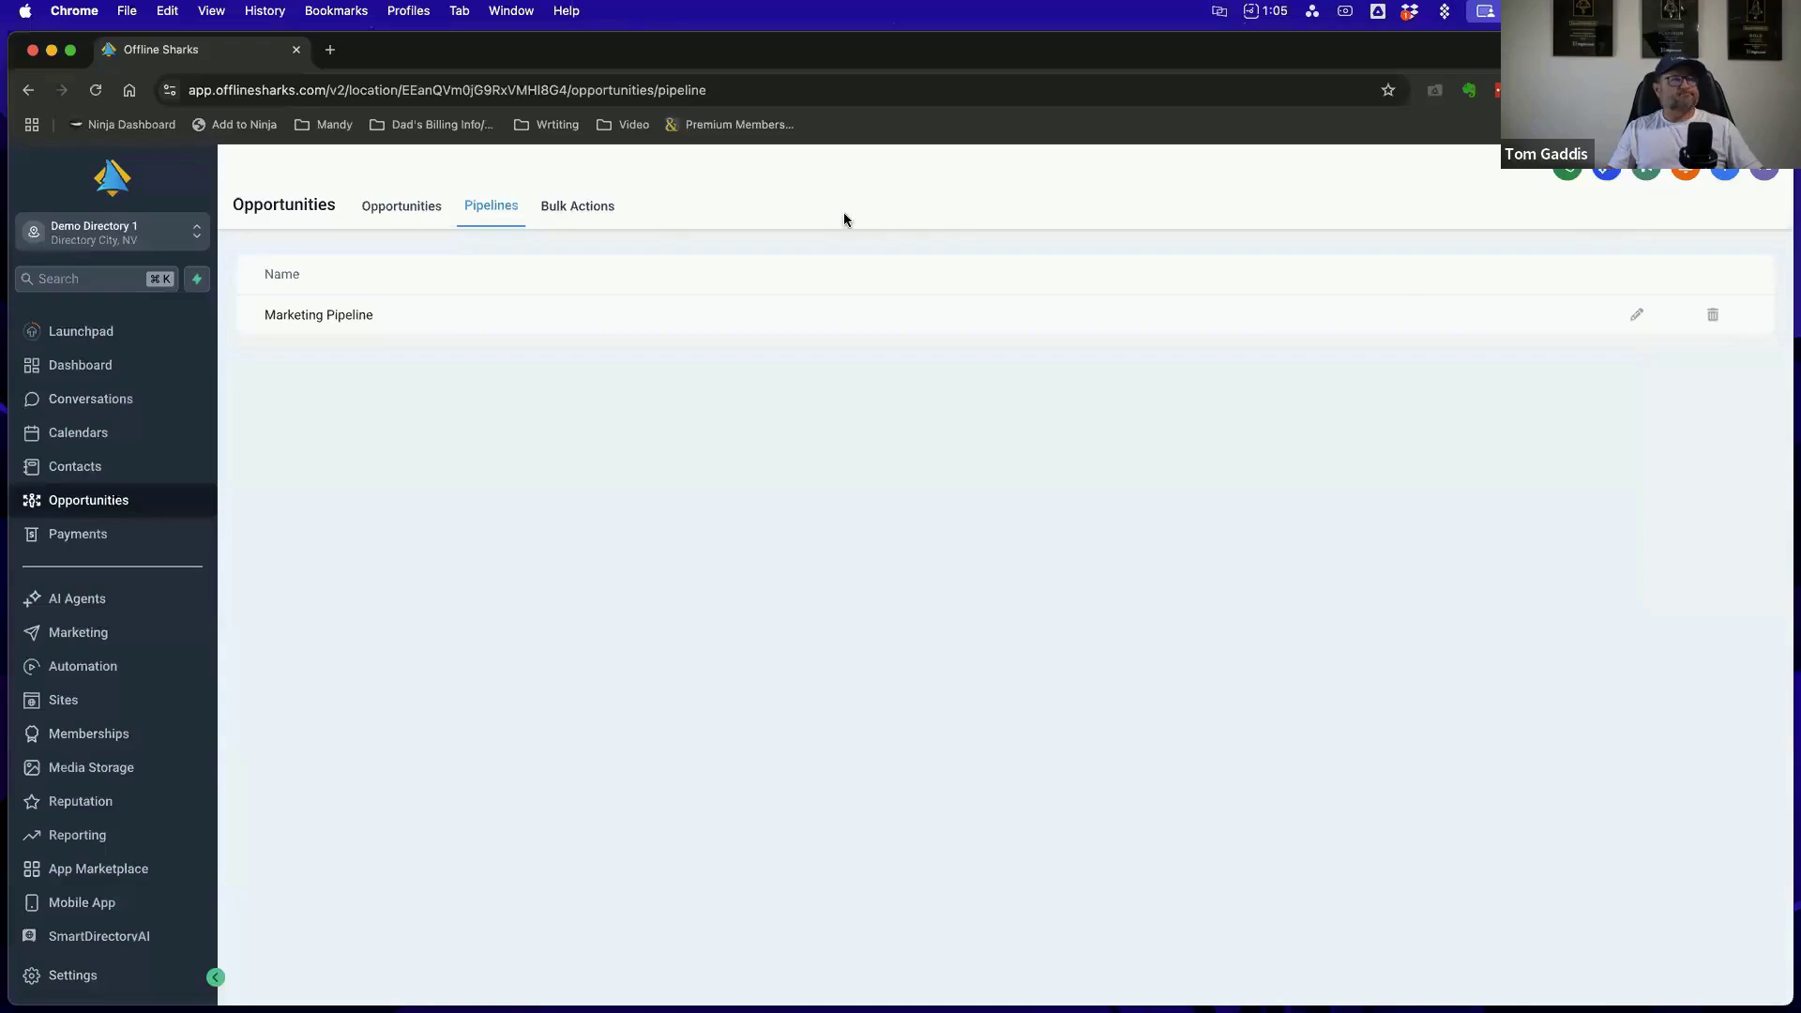
left_click(418, 209)
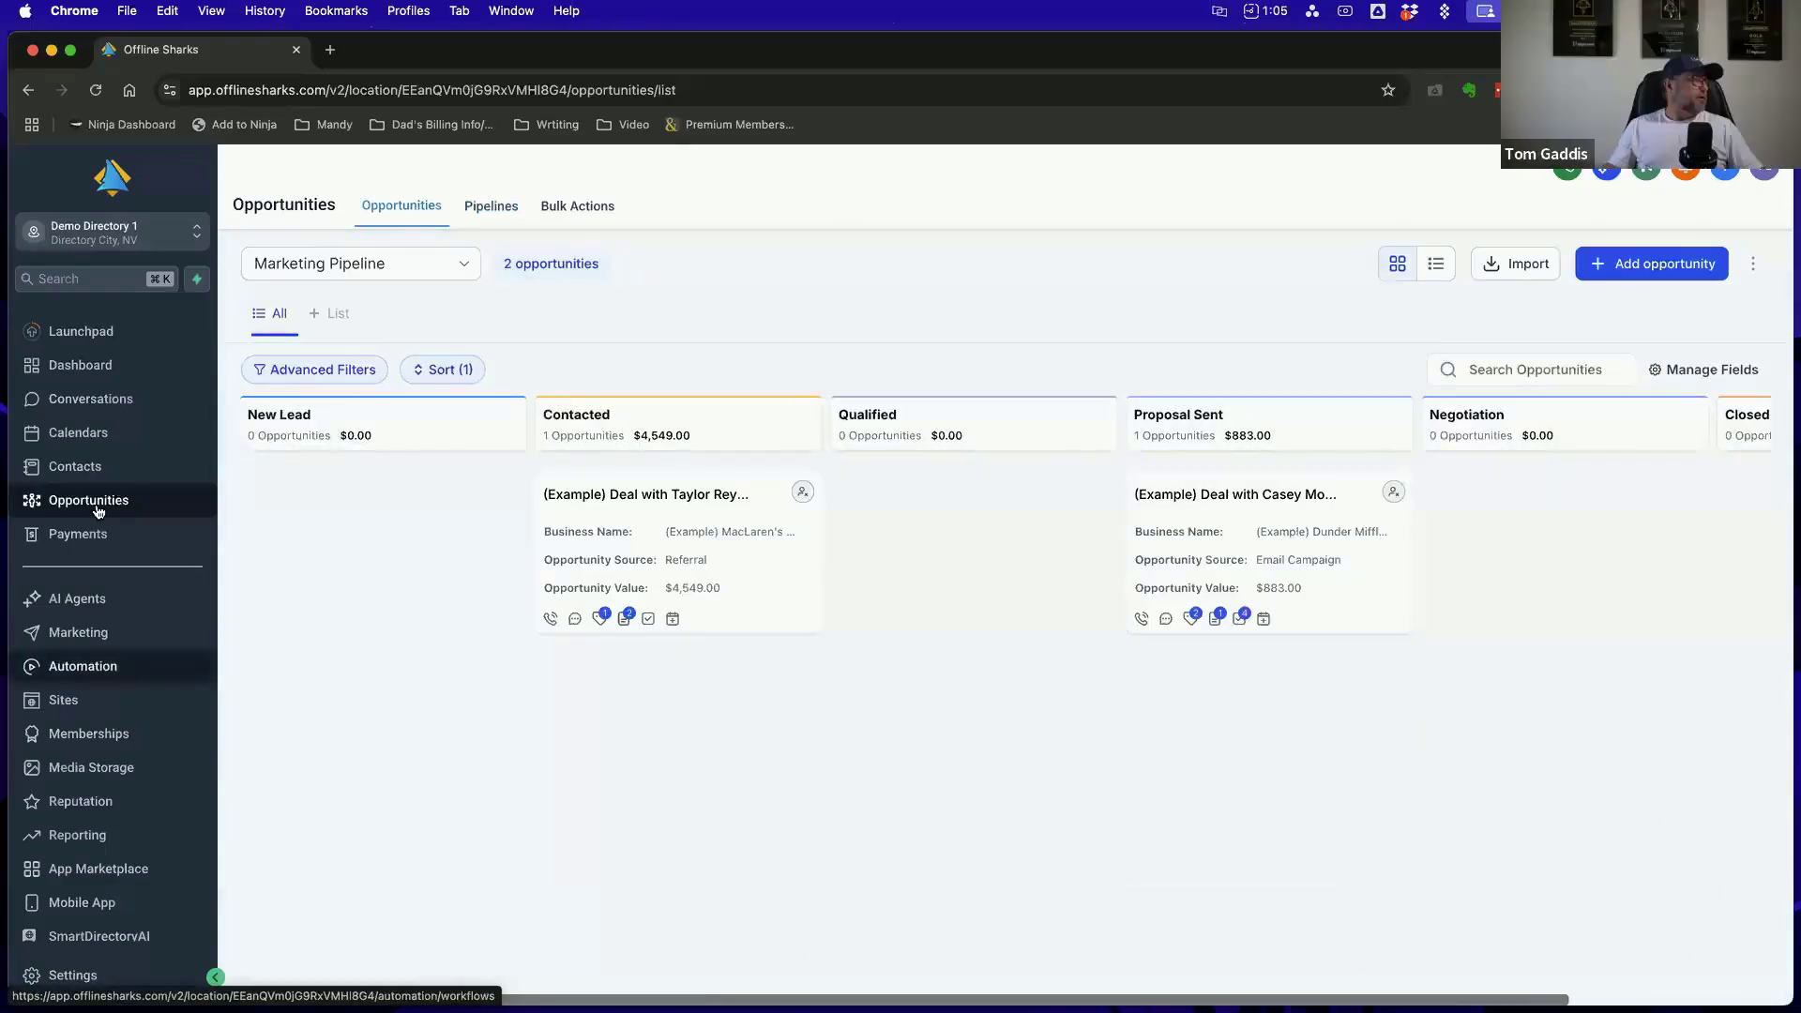
Look through the opportunities board's additional options and the choices in its pipeline selector, leaving both unchanged
scroll(97, 533, "down", 1)
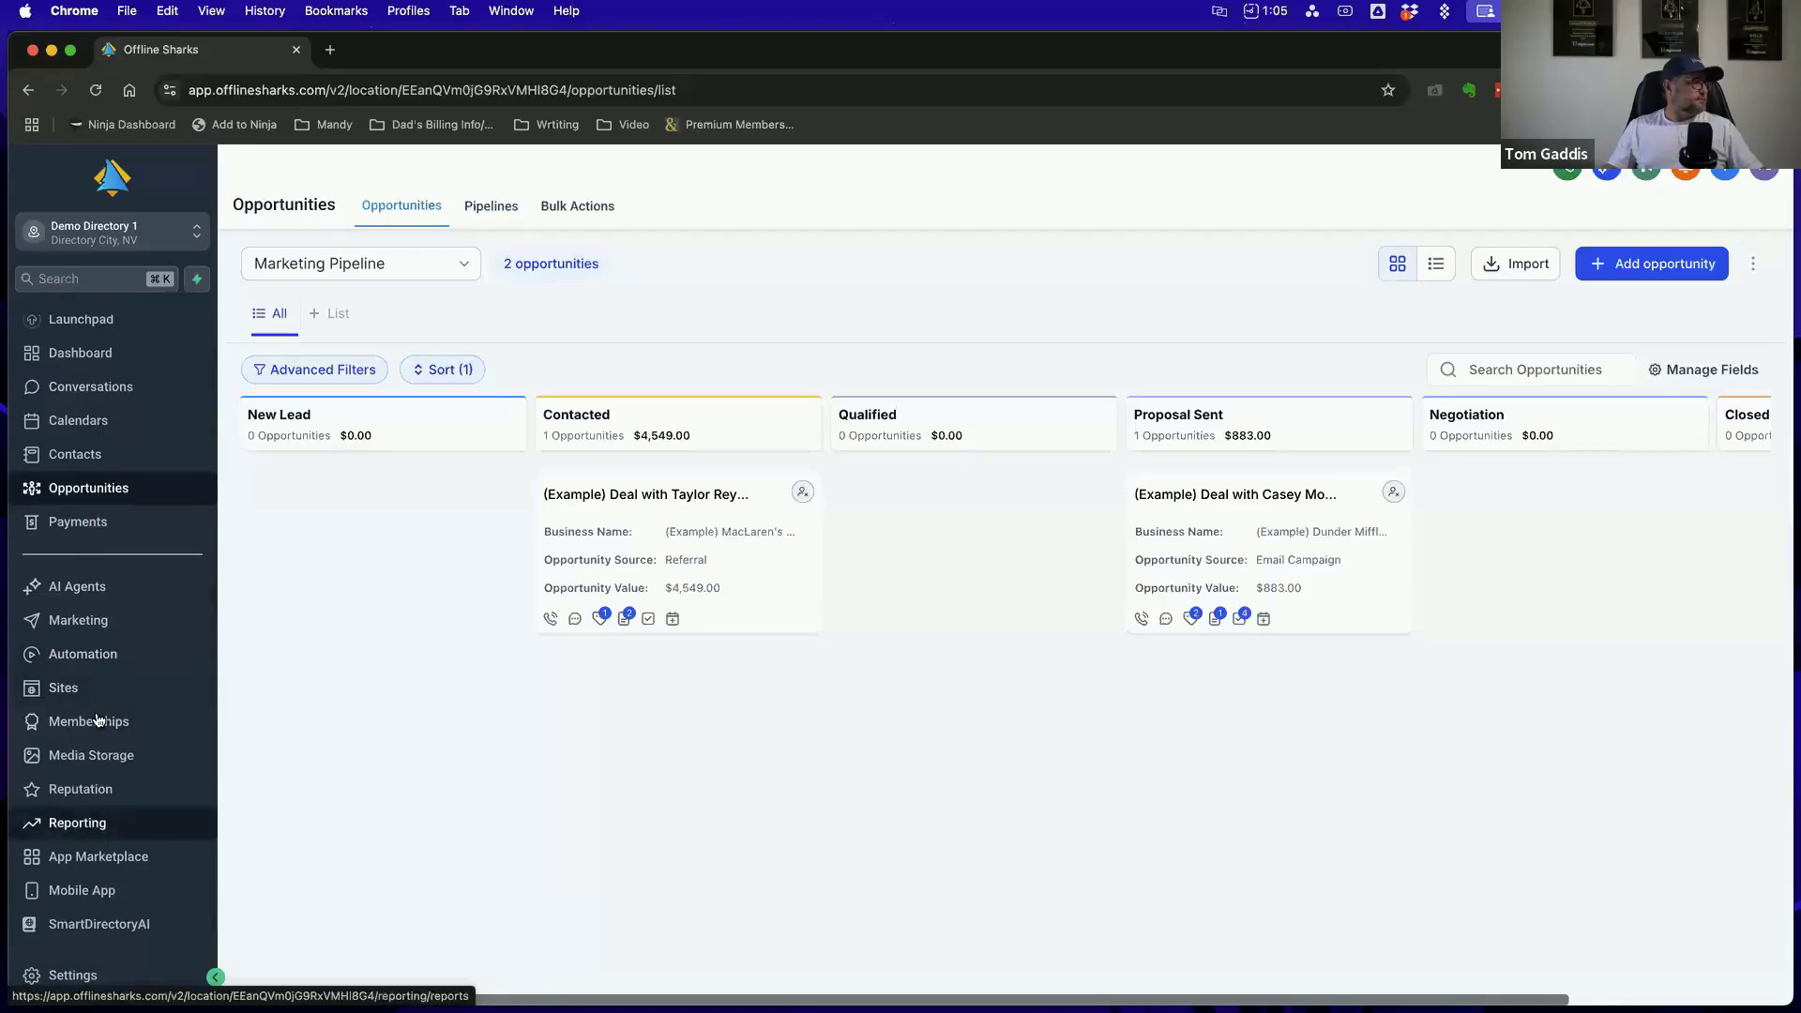
left_click(1749, 265)
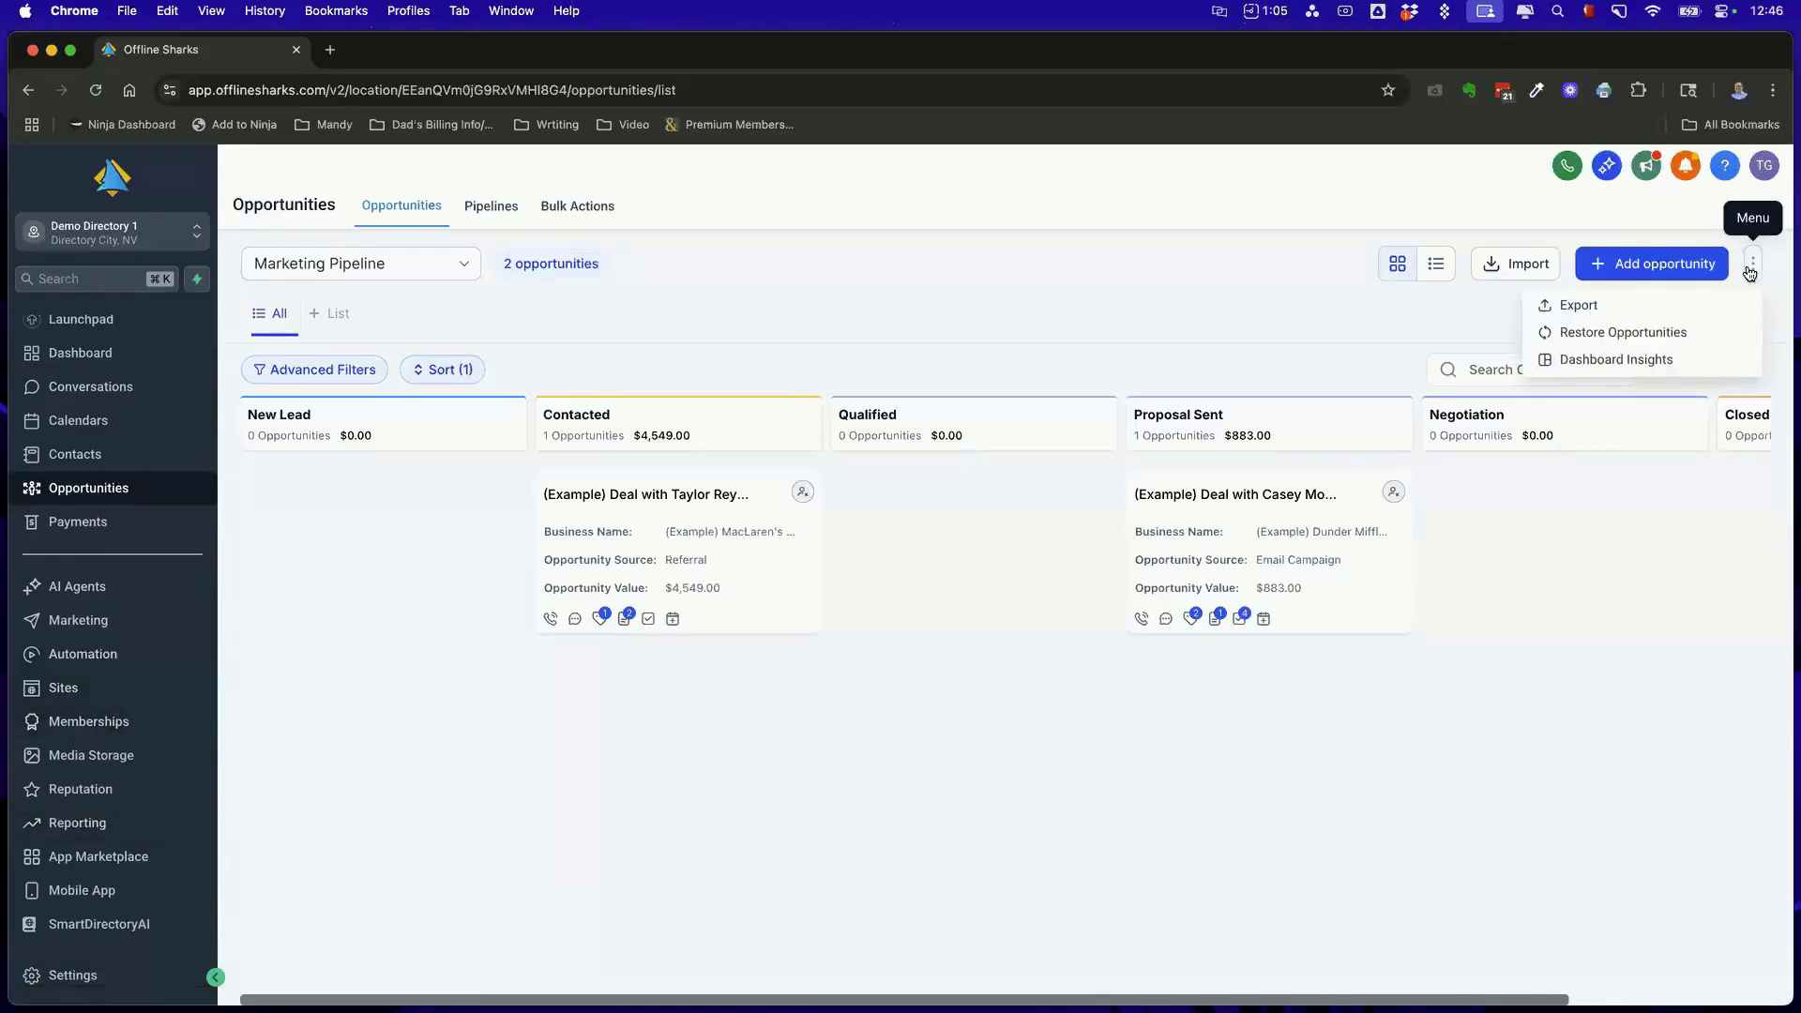
left_click(1288, 294)
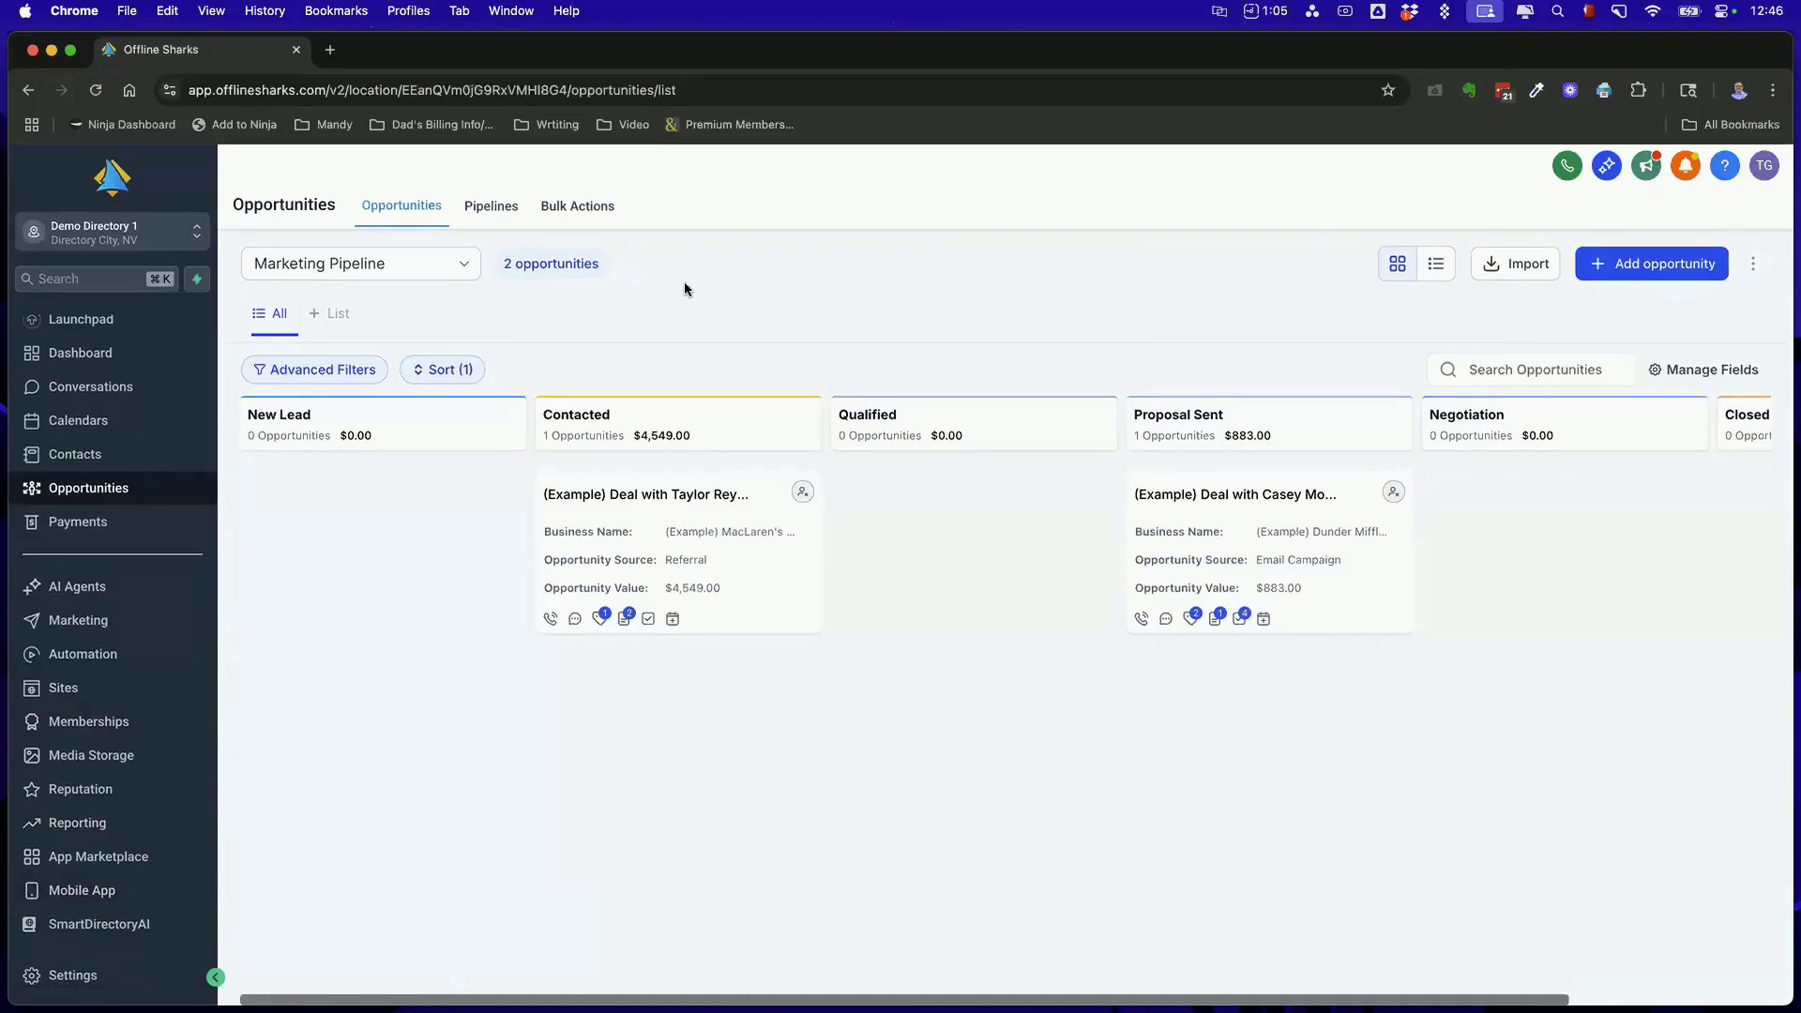
left_click(454, 267)
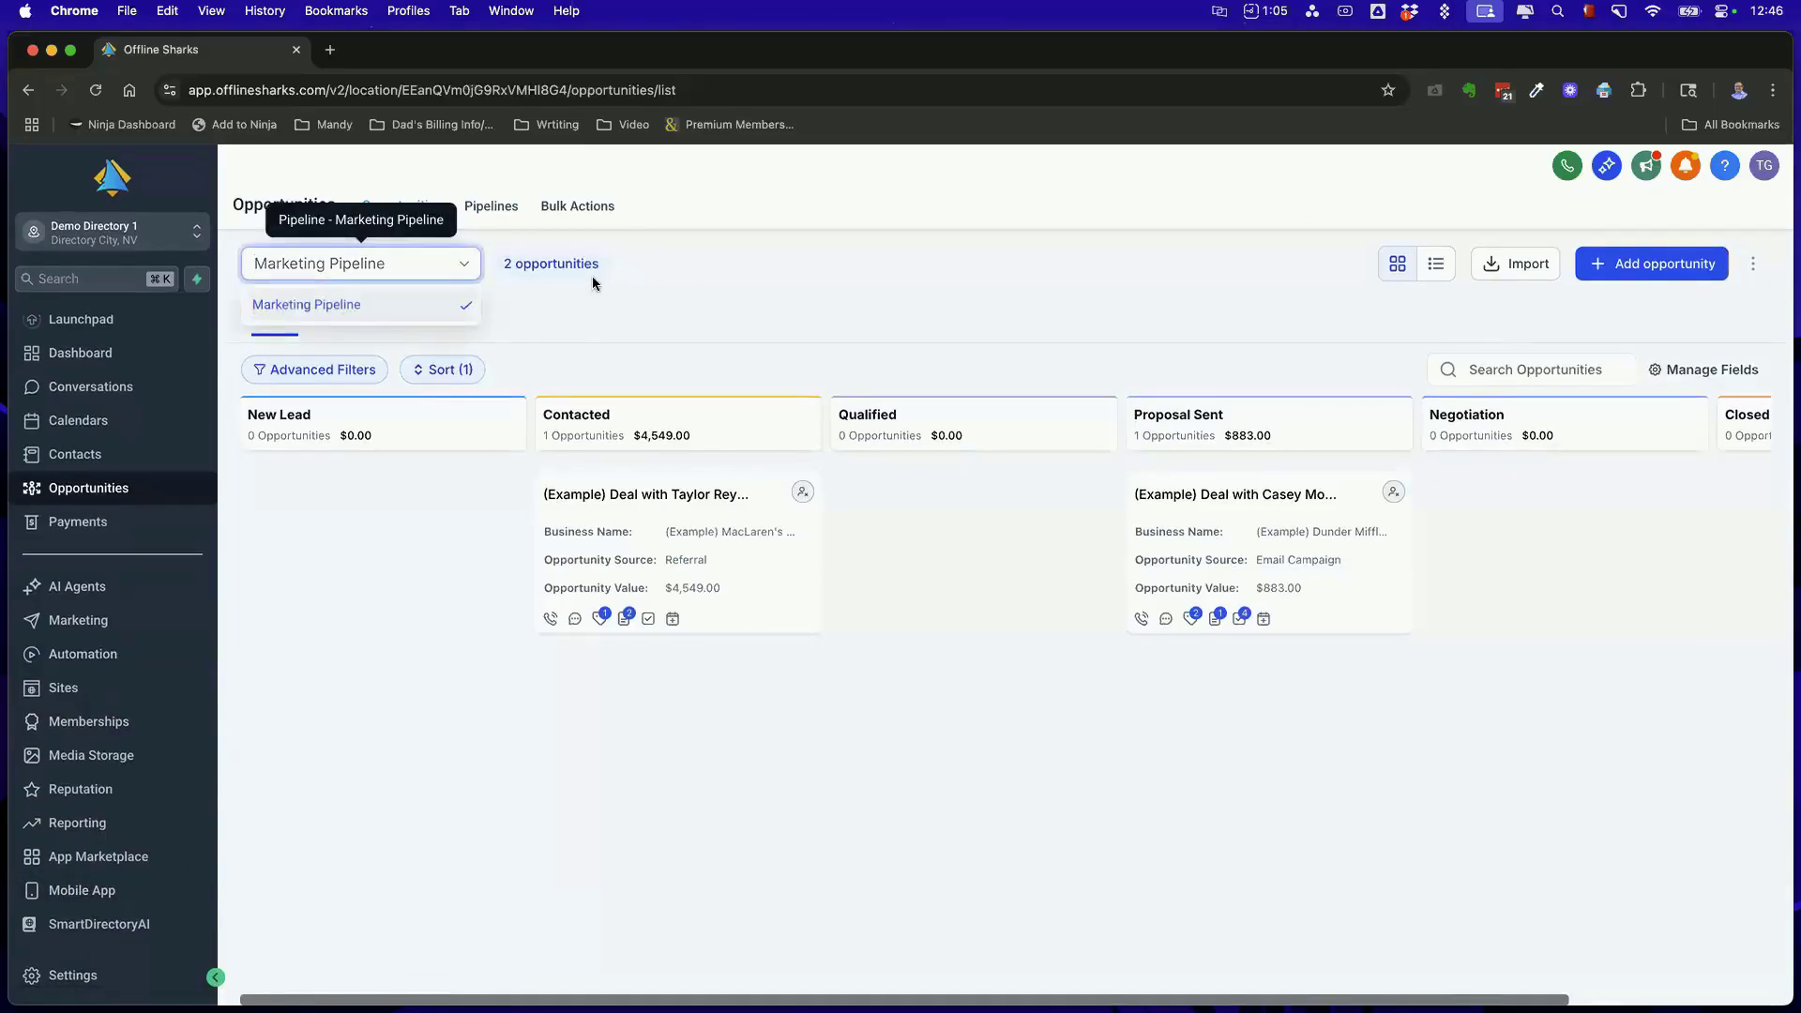
left_click(623, 310)
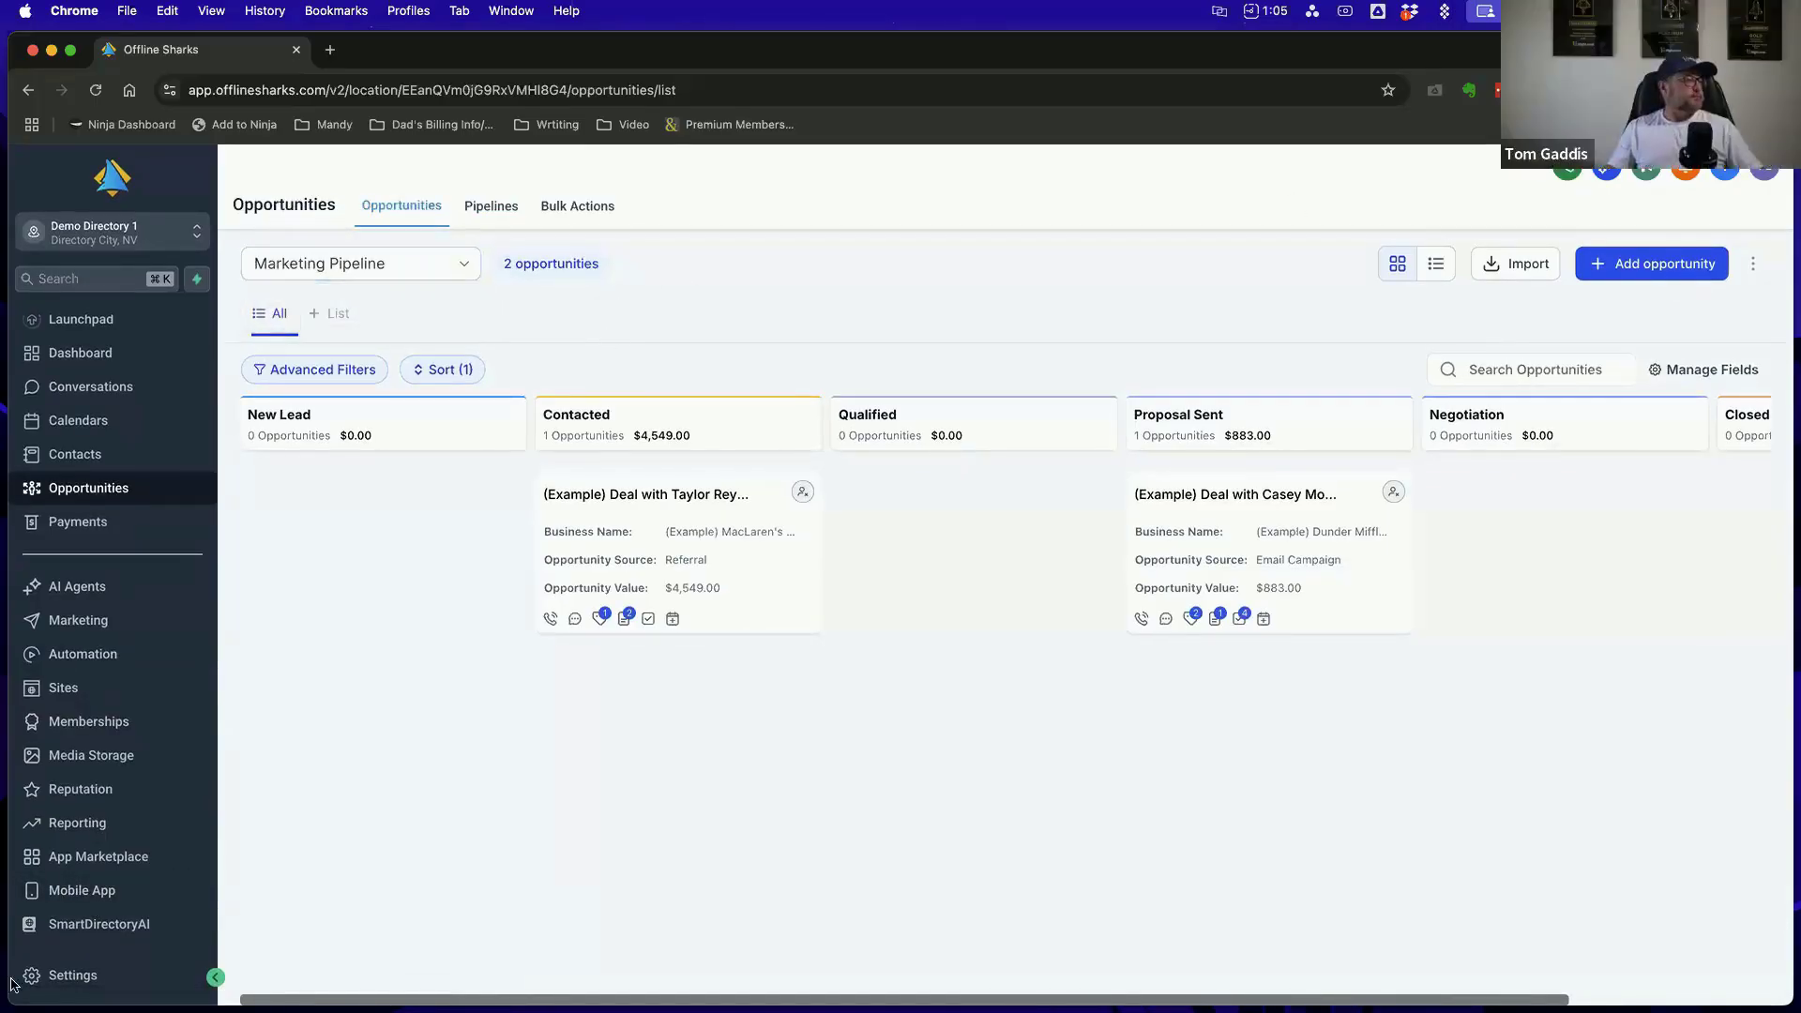
Examine the opportunity and pipeline pages of the account's Opportunities & Pipelines settings, then leave Settings for the opportunities board
left_click(87, 983)
scroll(166, 563, "down", 1)
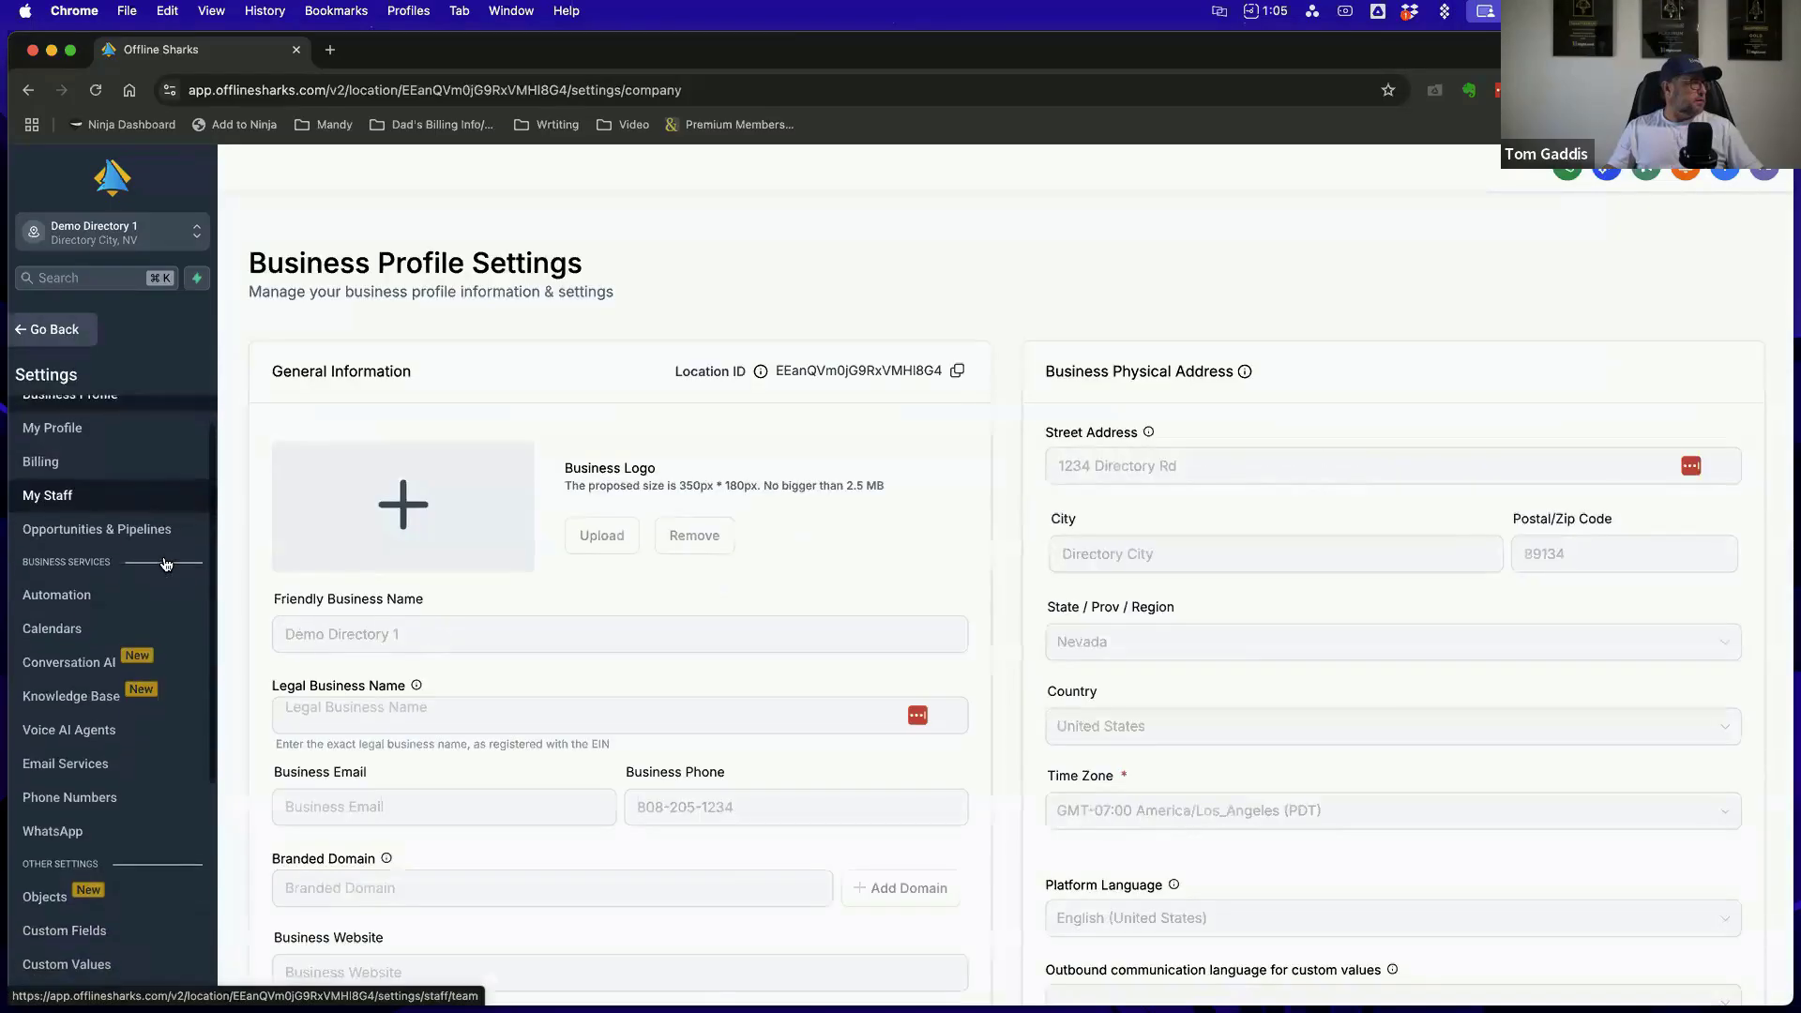
scroll(166, 564, "down", 3)
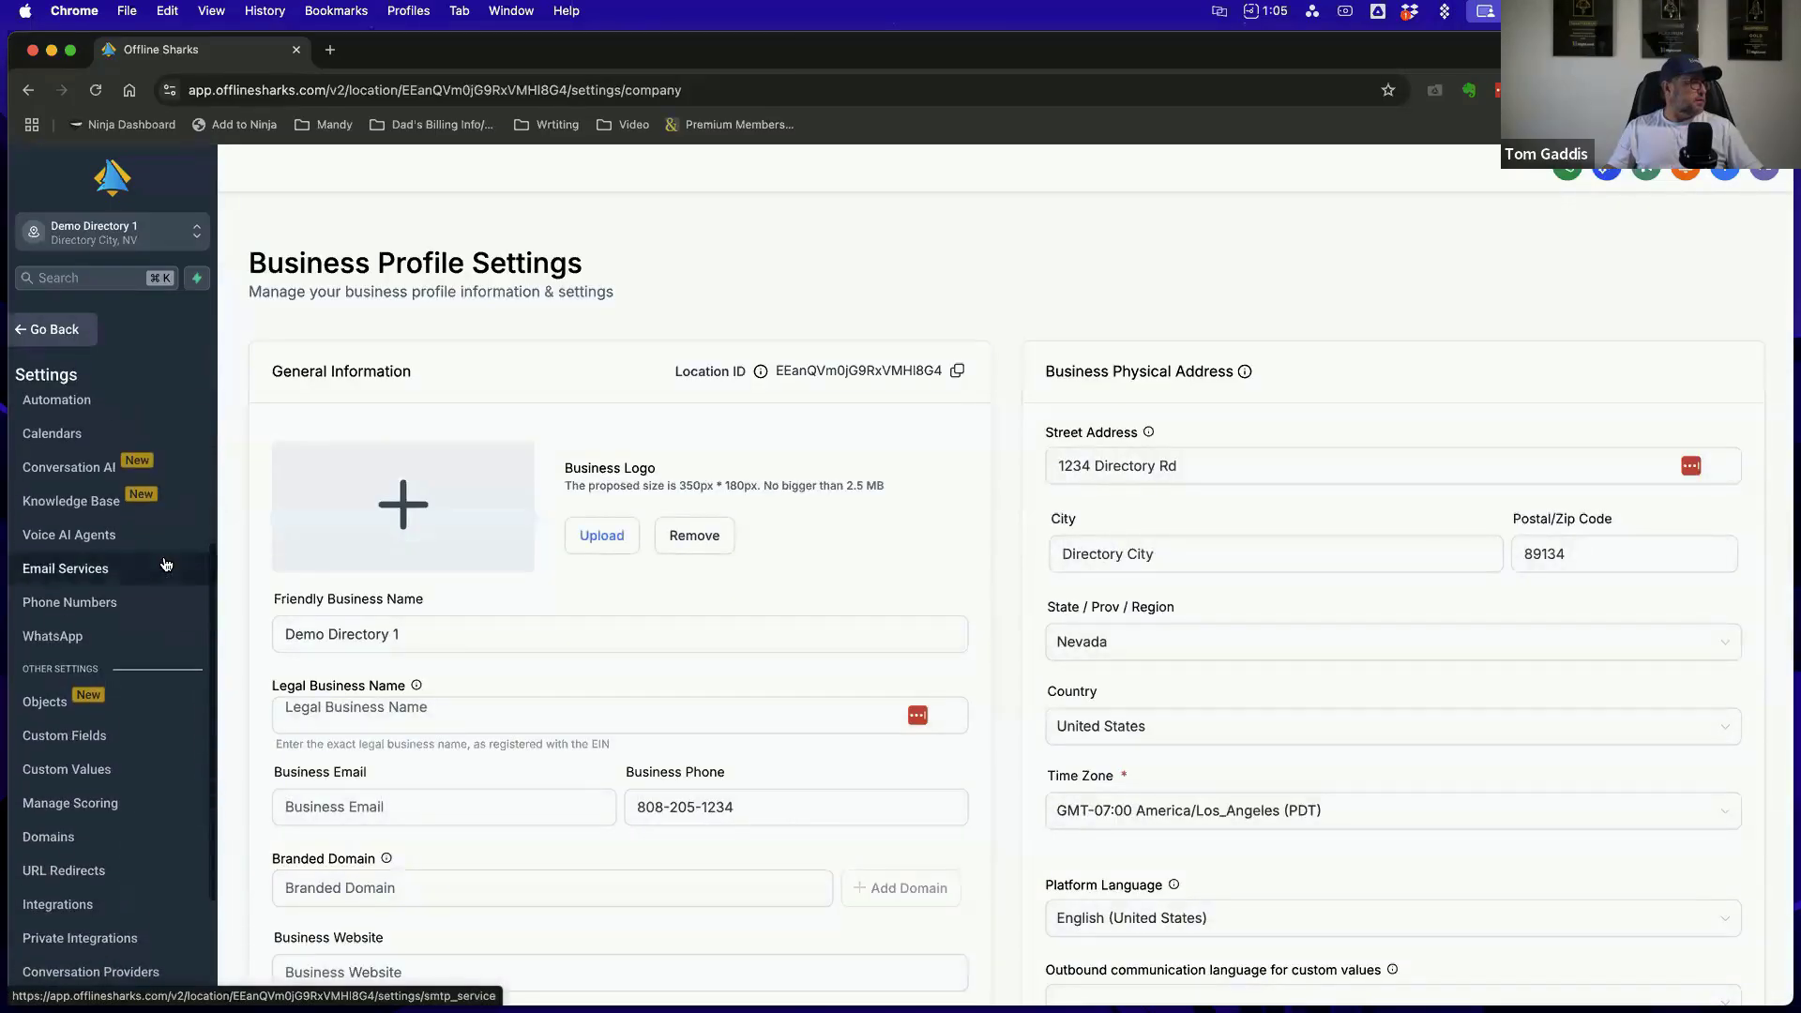
scroll(166, 563, "up", 2)
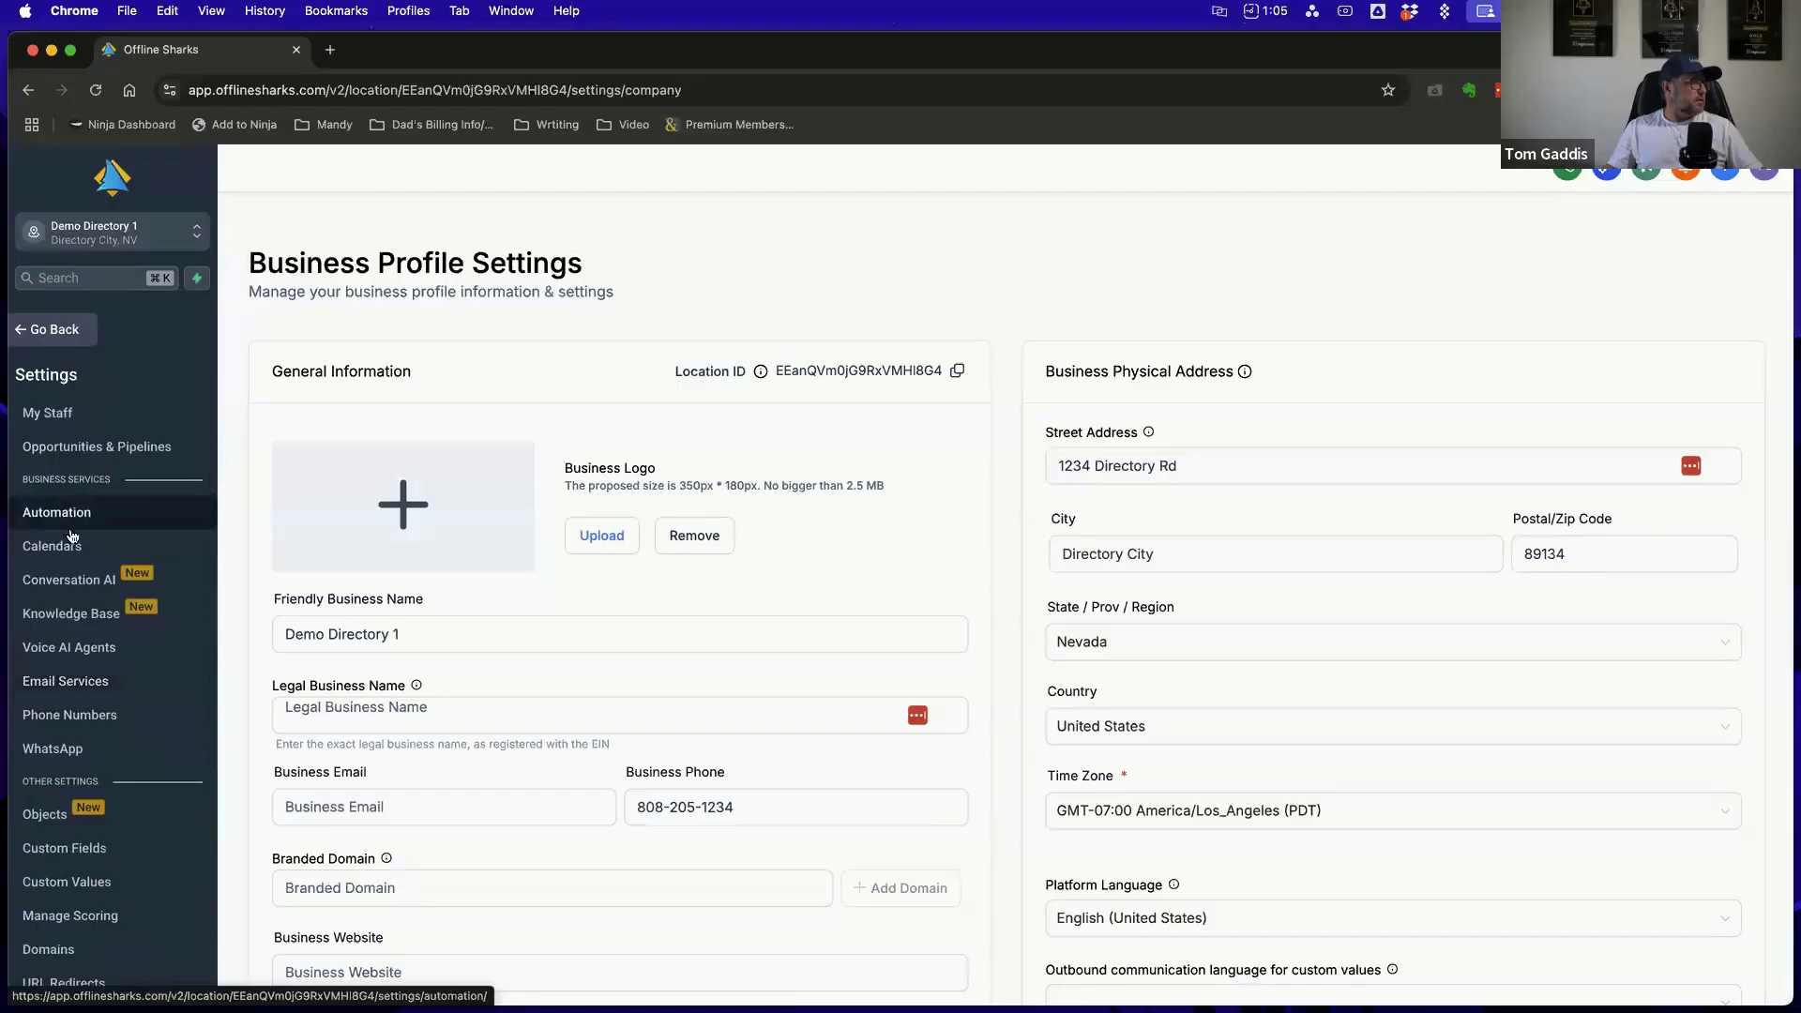
left_click(90, 447)
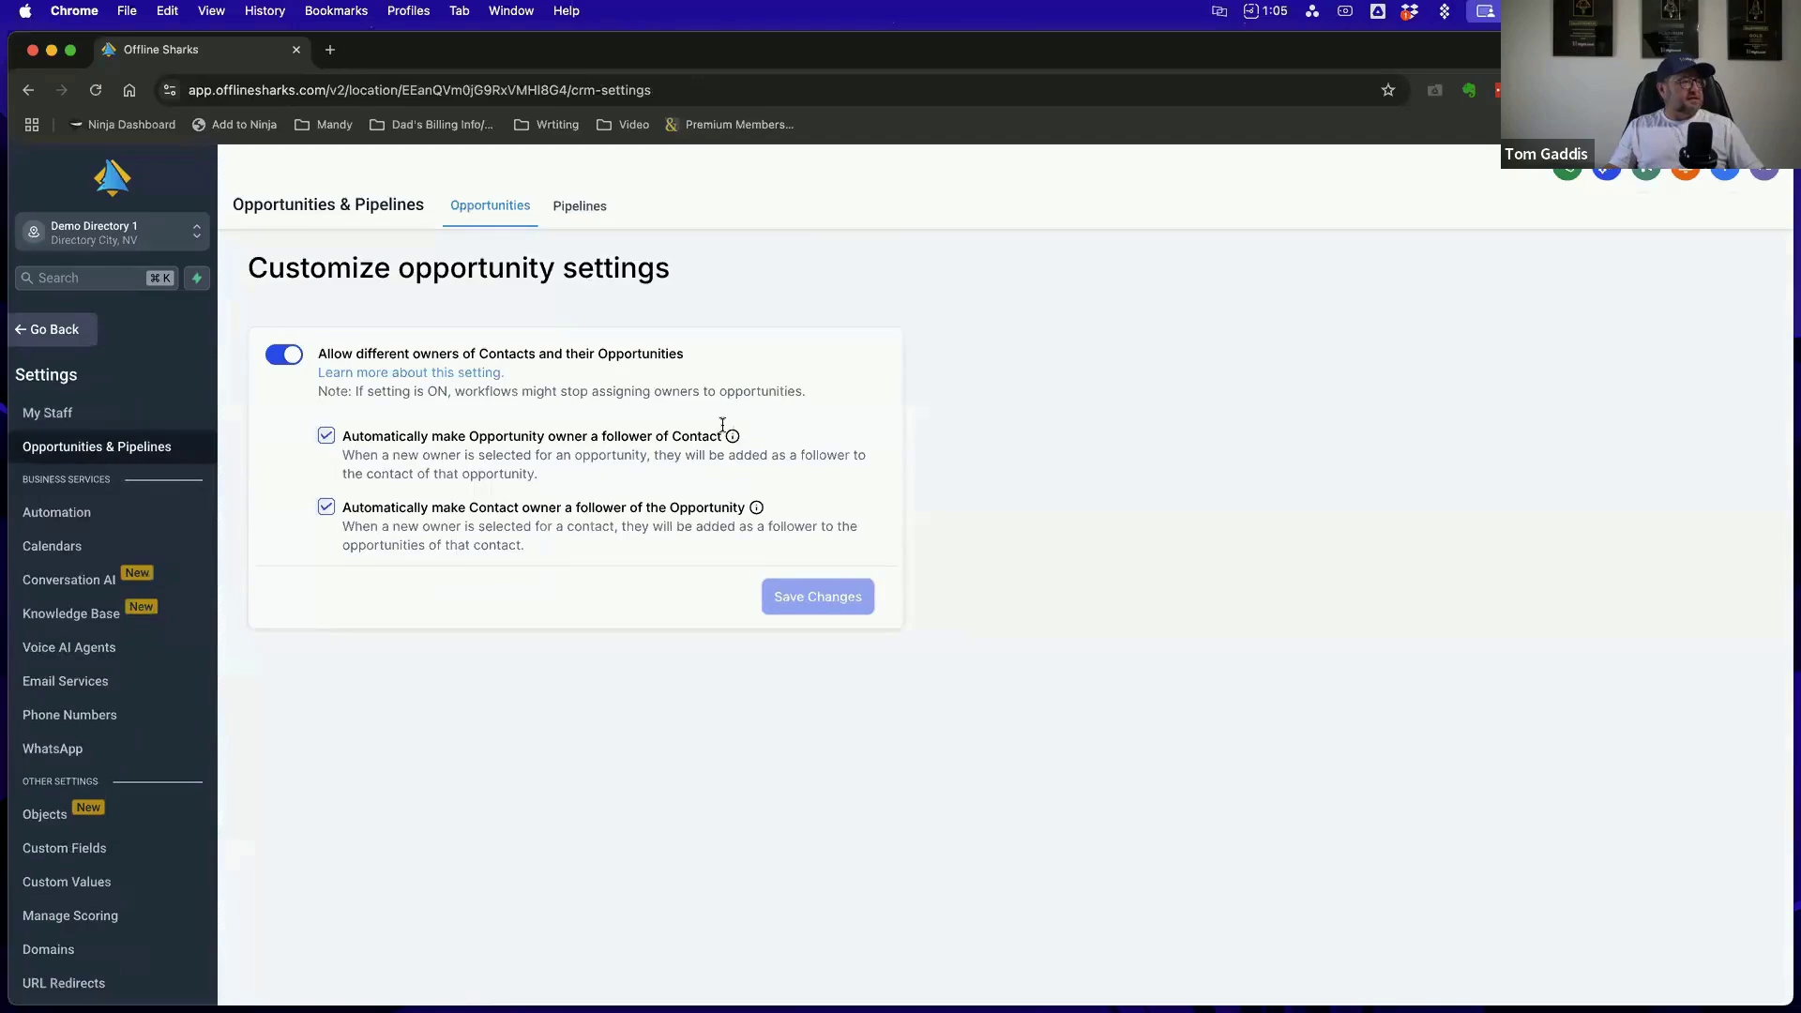
left_click(595, 215)
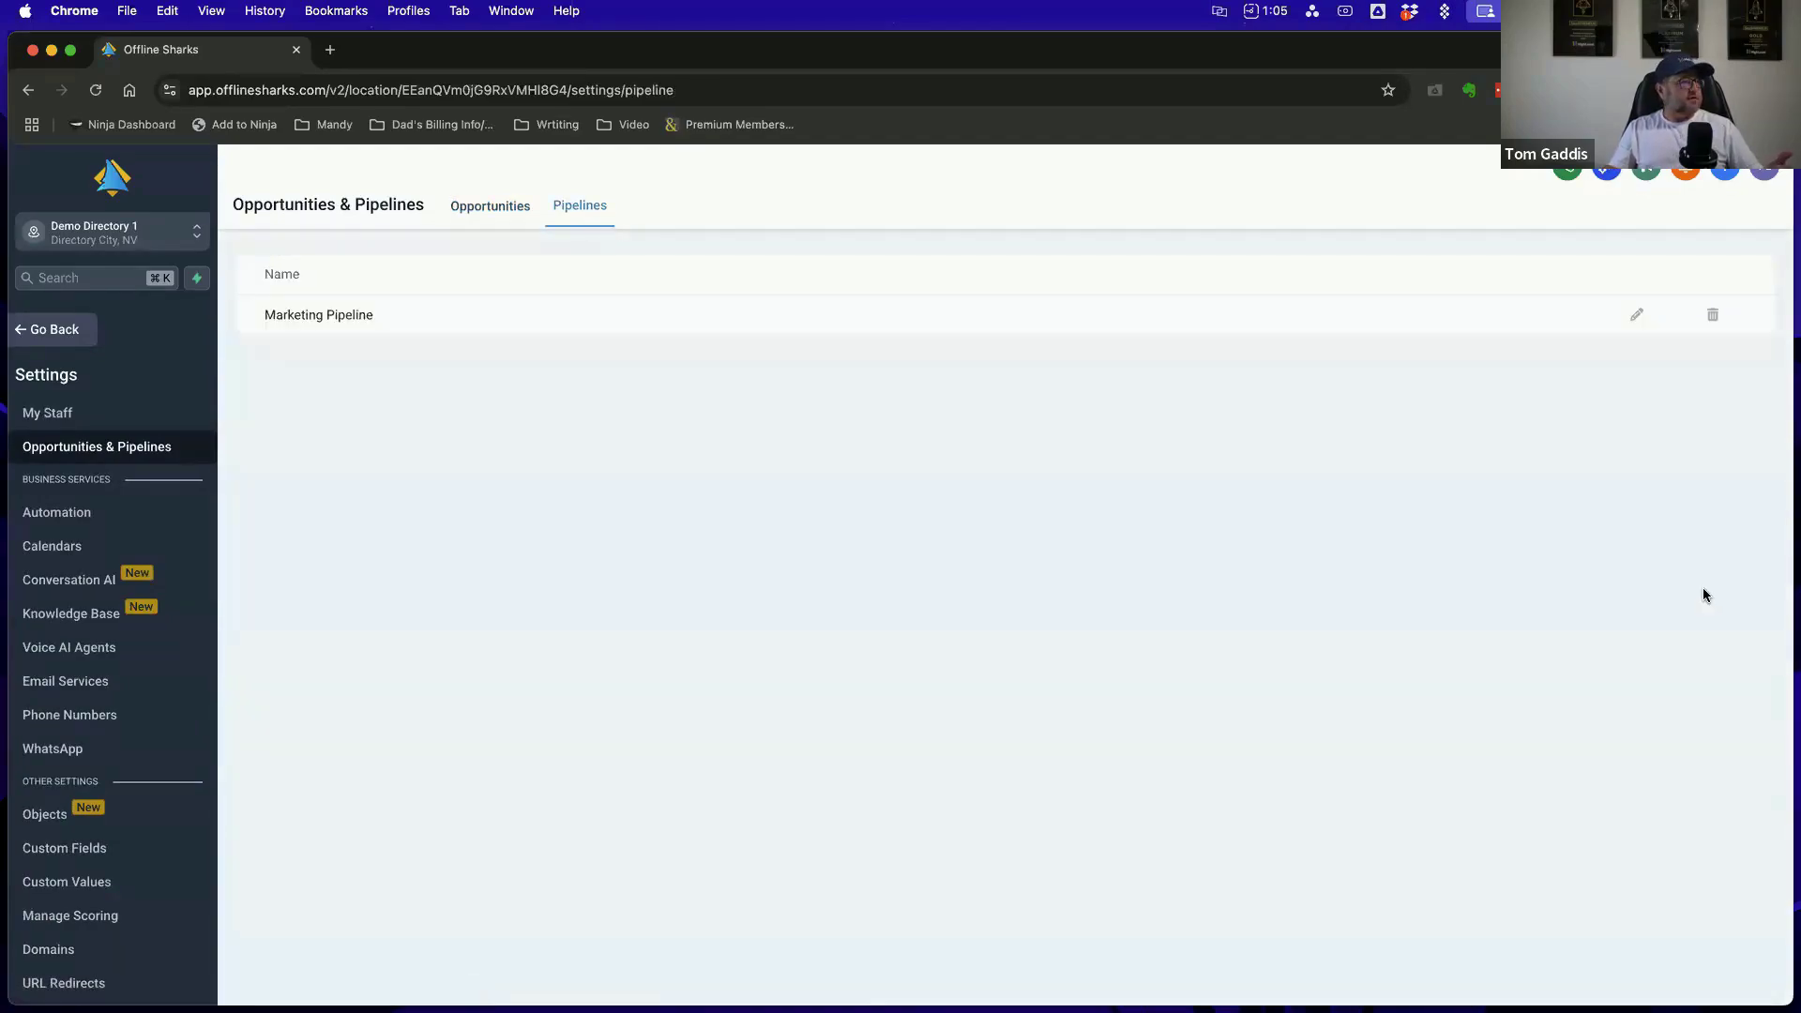
left_click(490, 210)
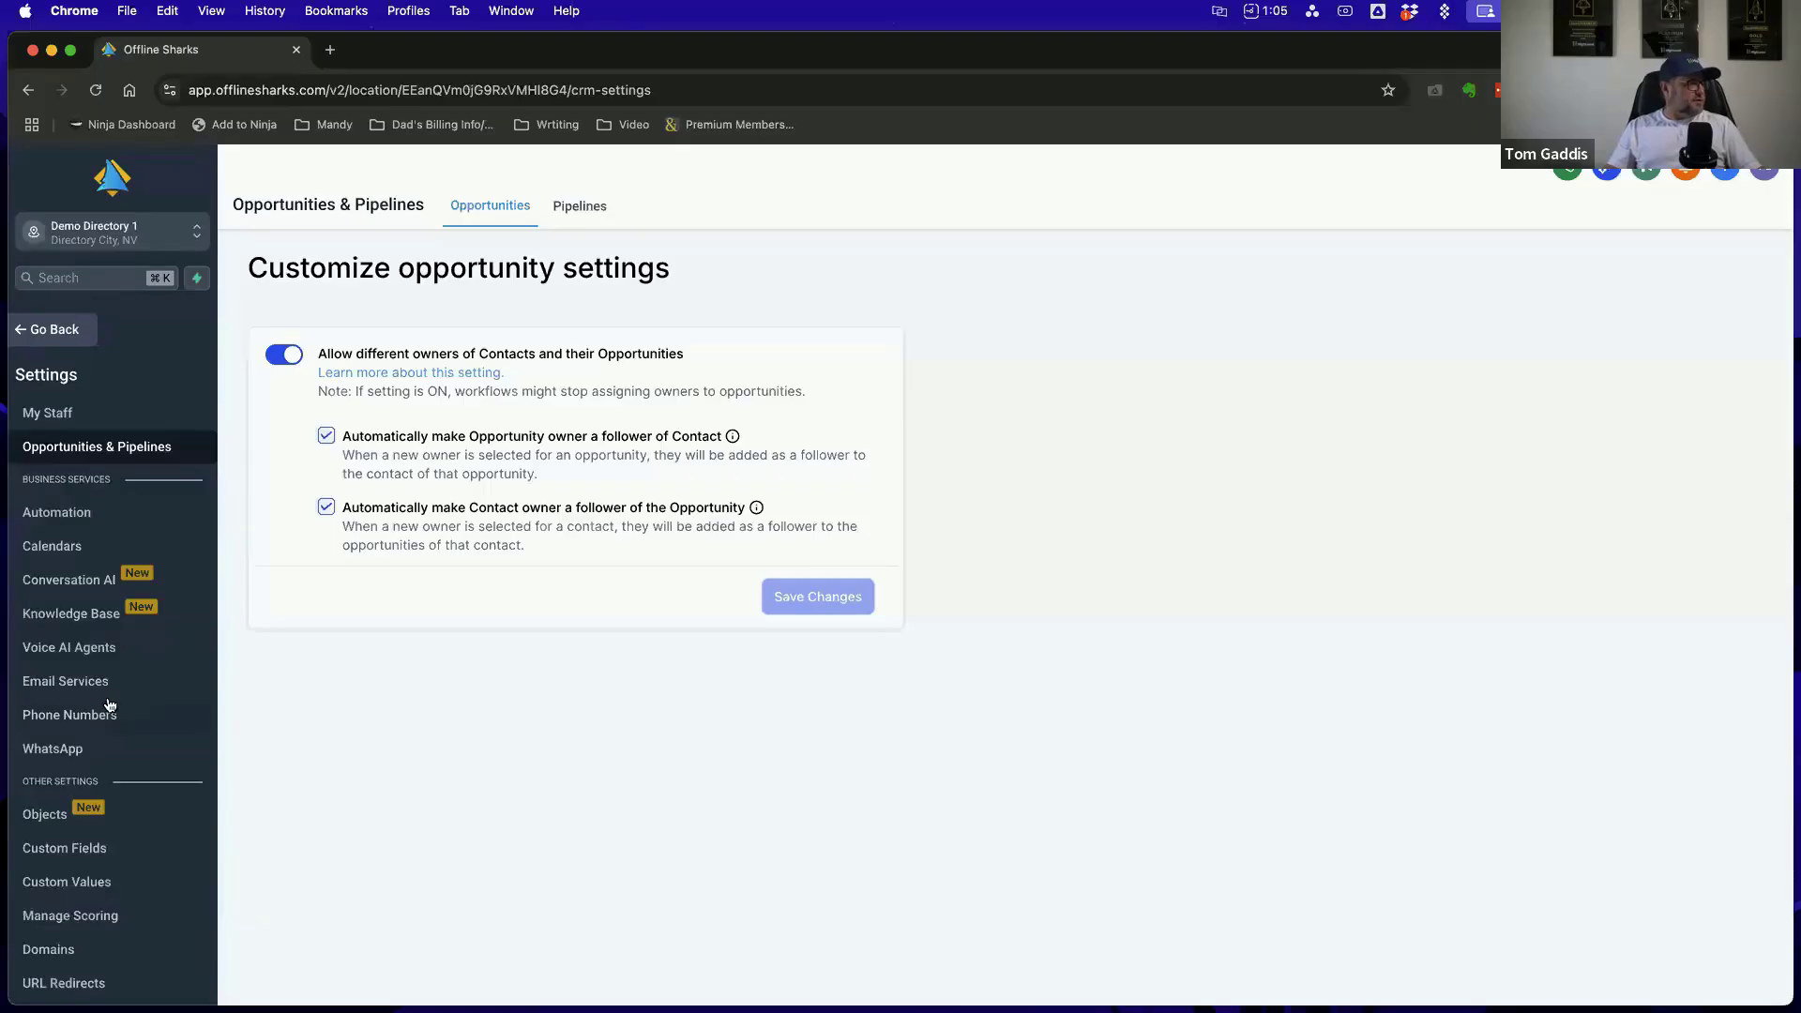
scroll(93, 609, "up", 2)
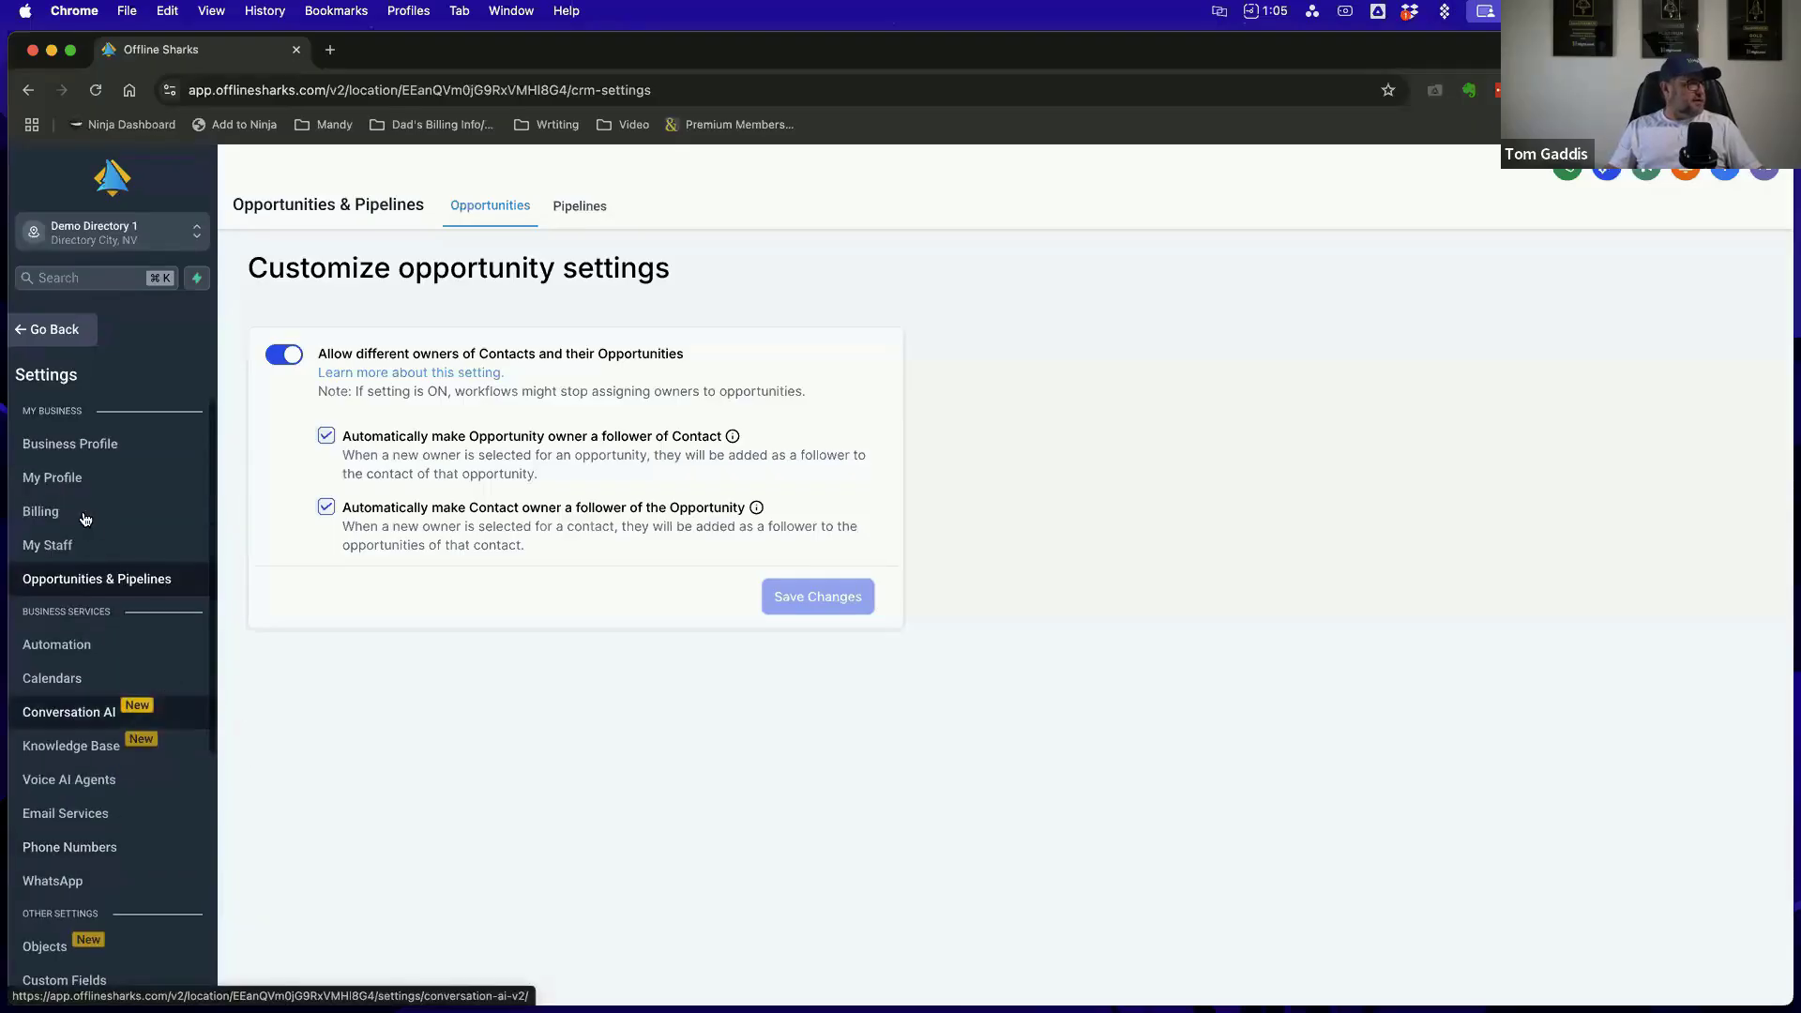
left_click(52, 331)
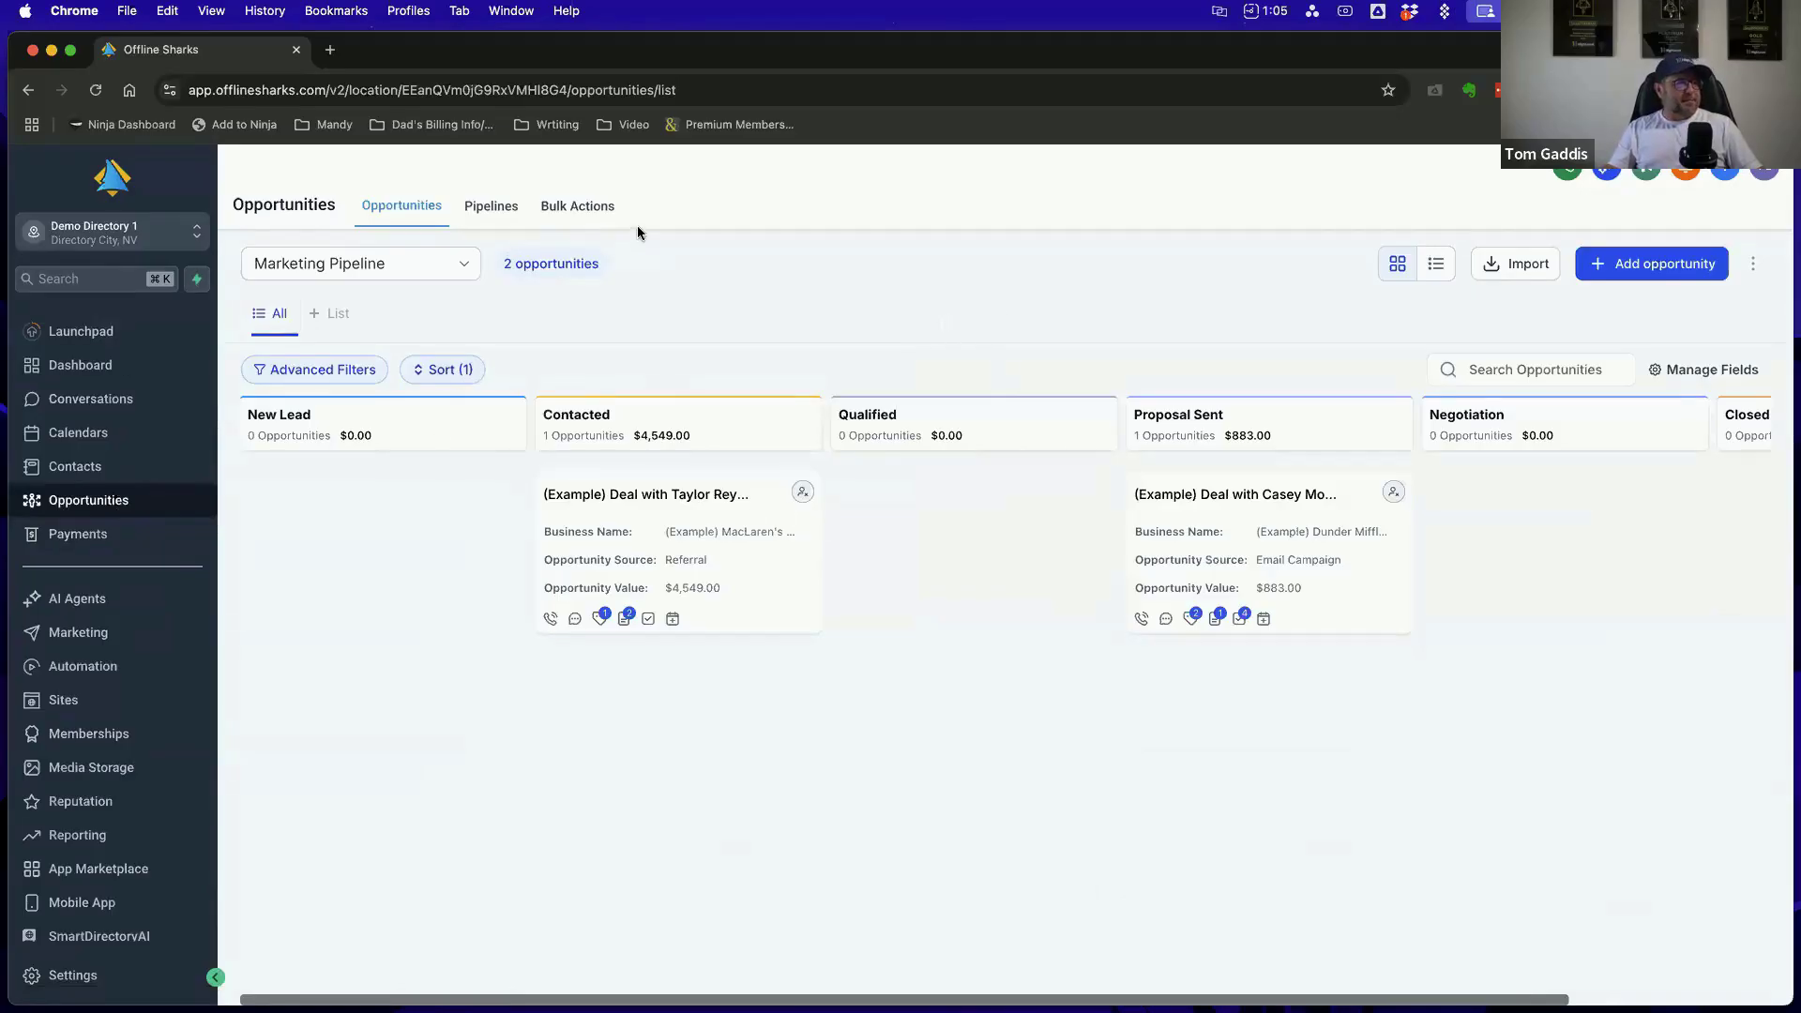
View the Bulk Actions page of Opportunities and go back to the Pipelines list
left_click(579, 210)
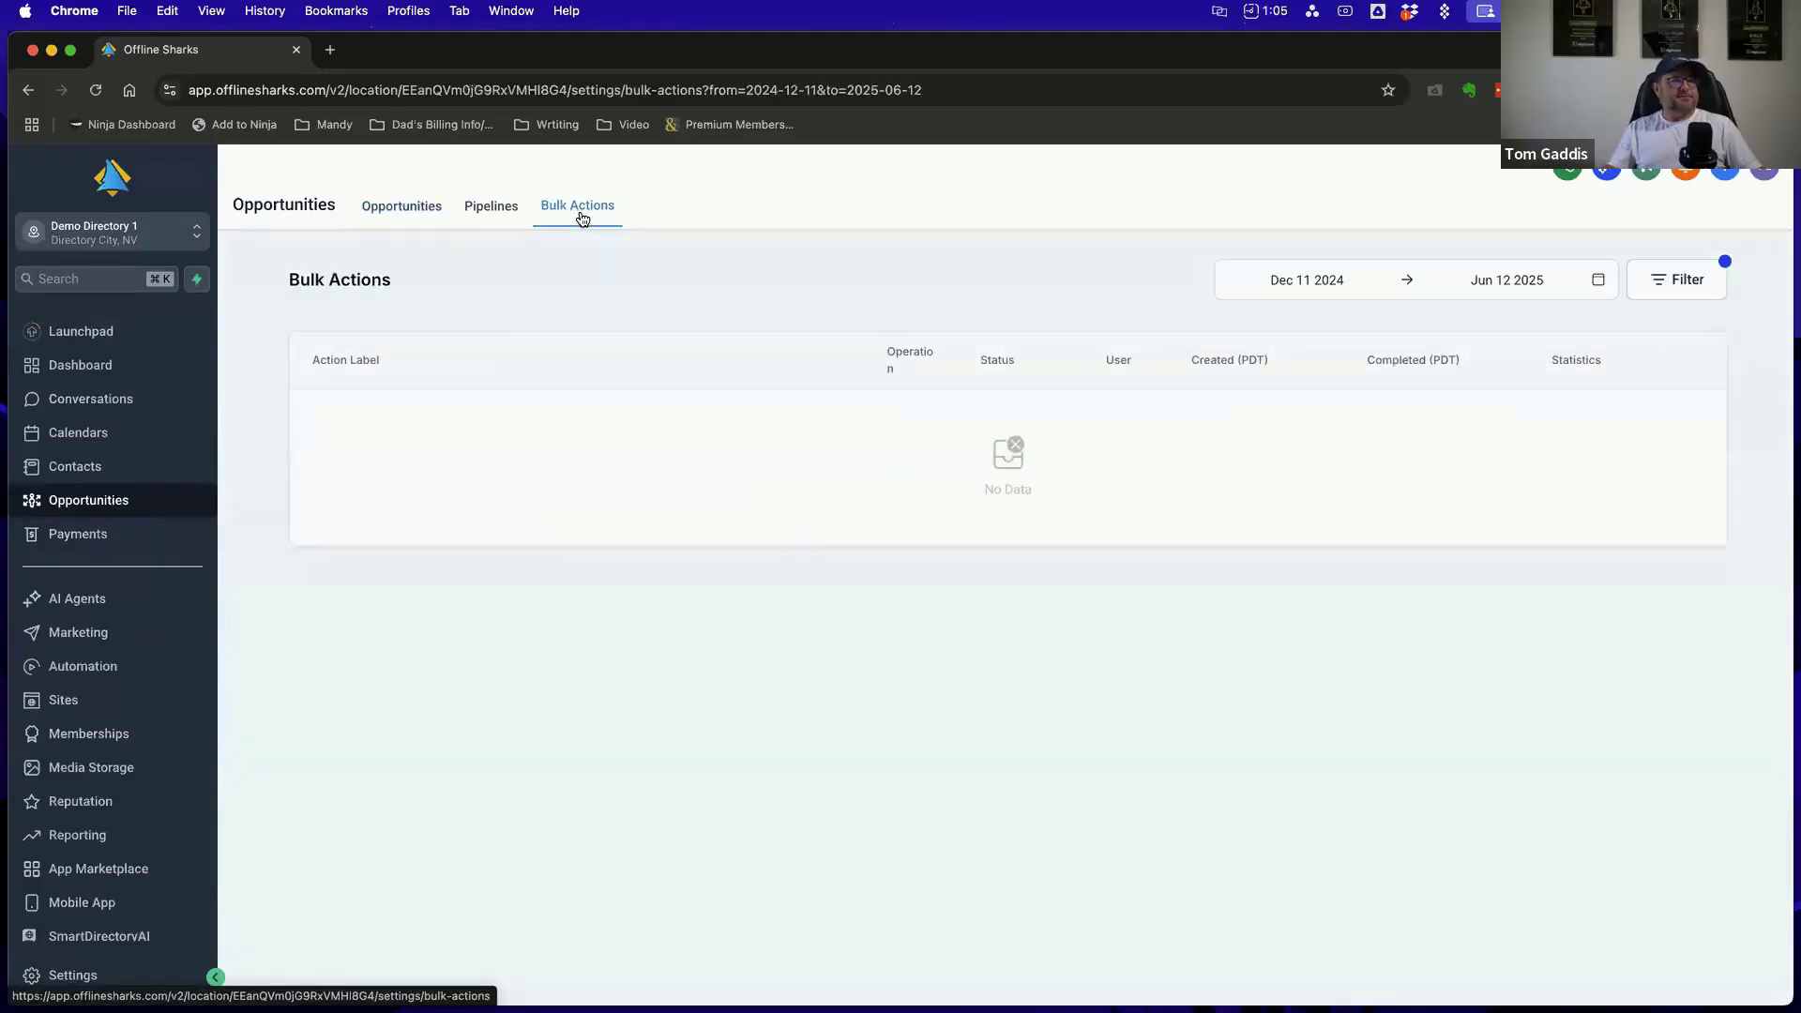
left_click(399, 207)
left_click(483, 215)
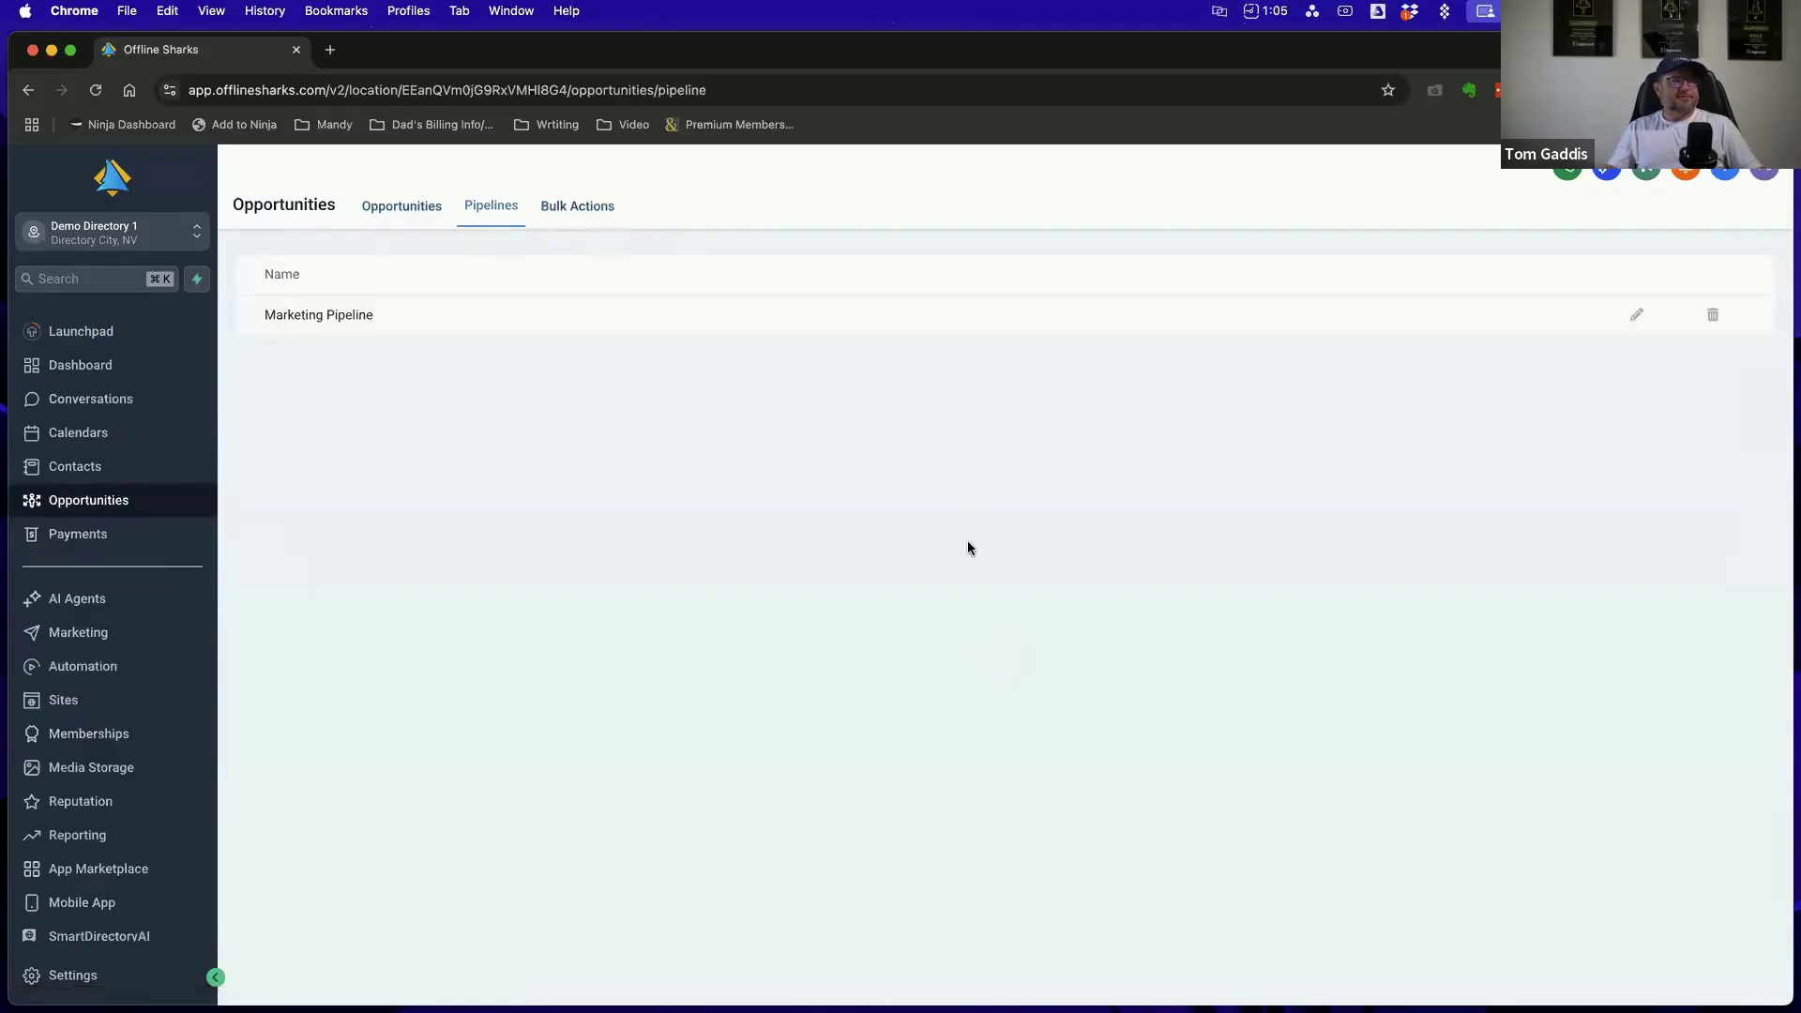
Open the Marketing Pipeline for editing, try adding an unnamed stage, delete it and cancel the edit
left_click(1636, 317)
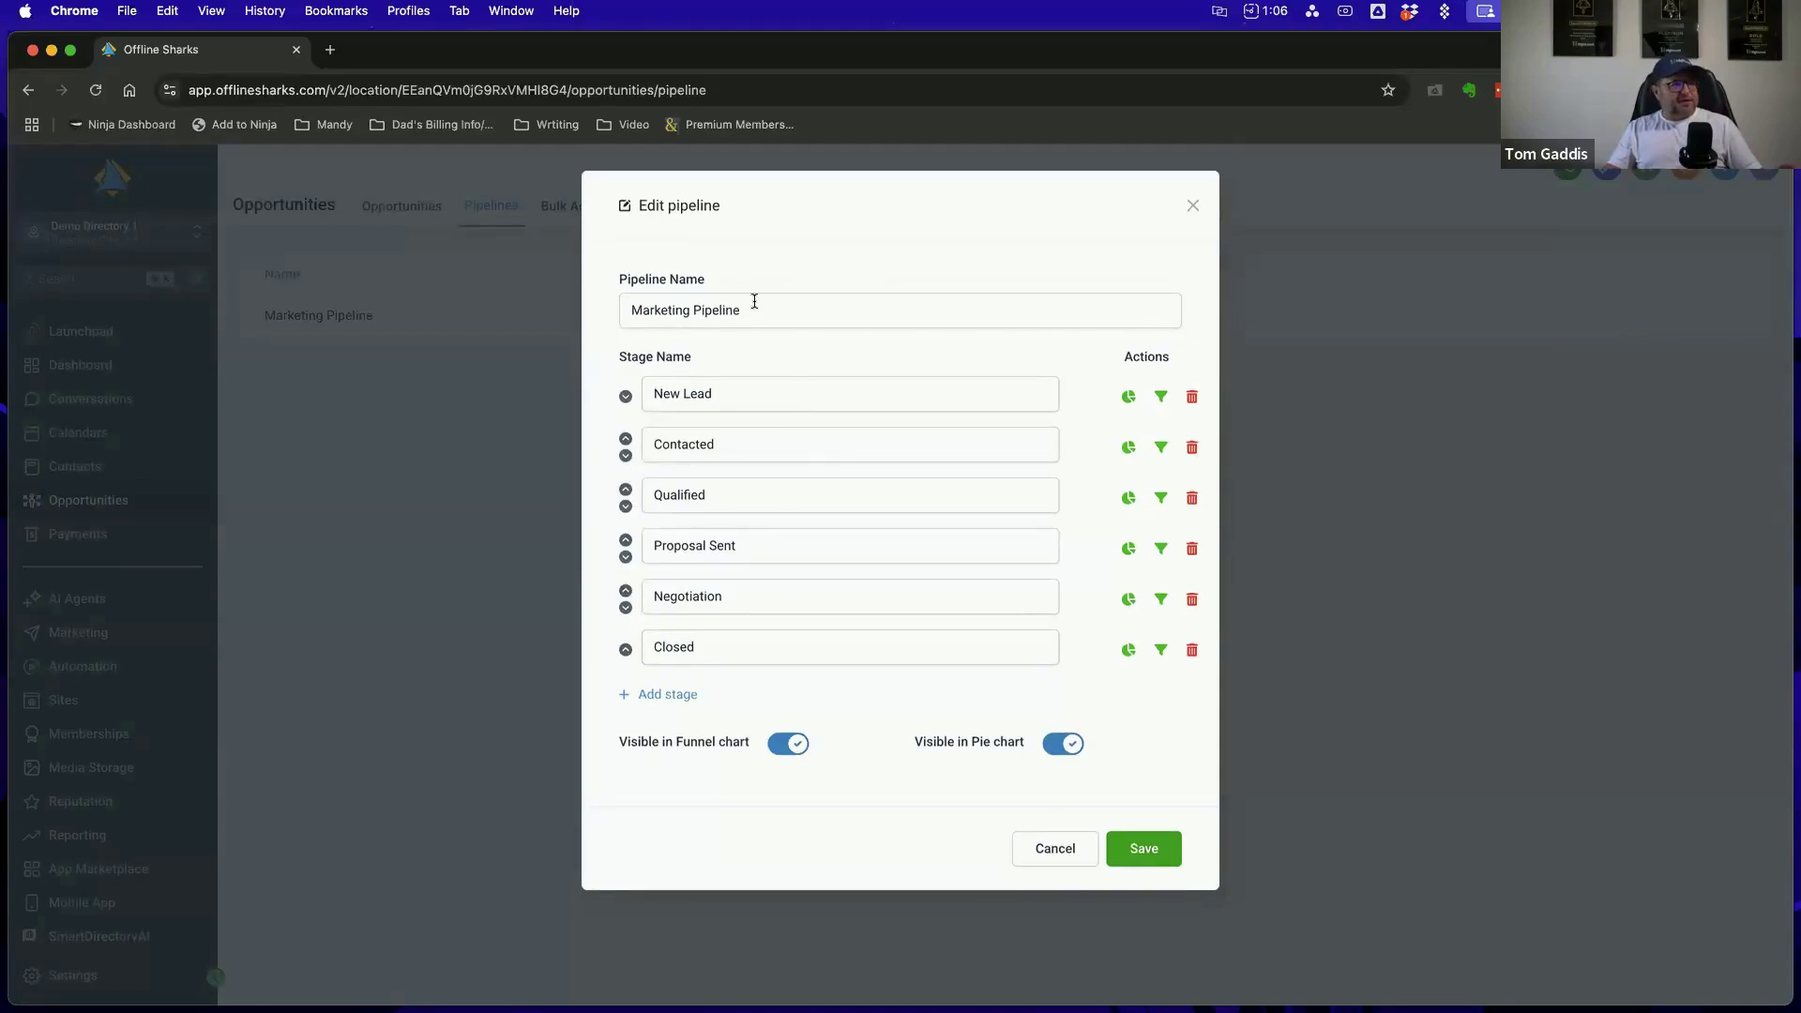
triple_click(666, 314)
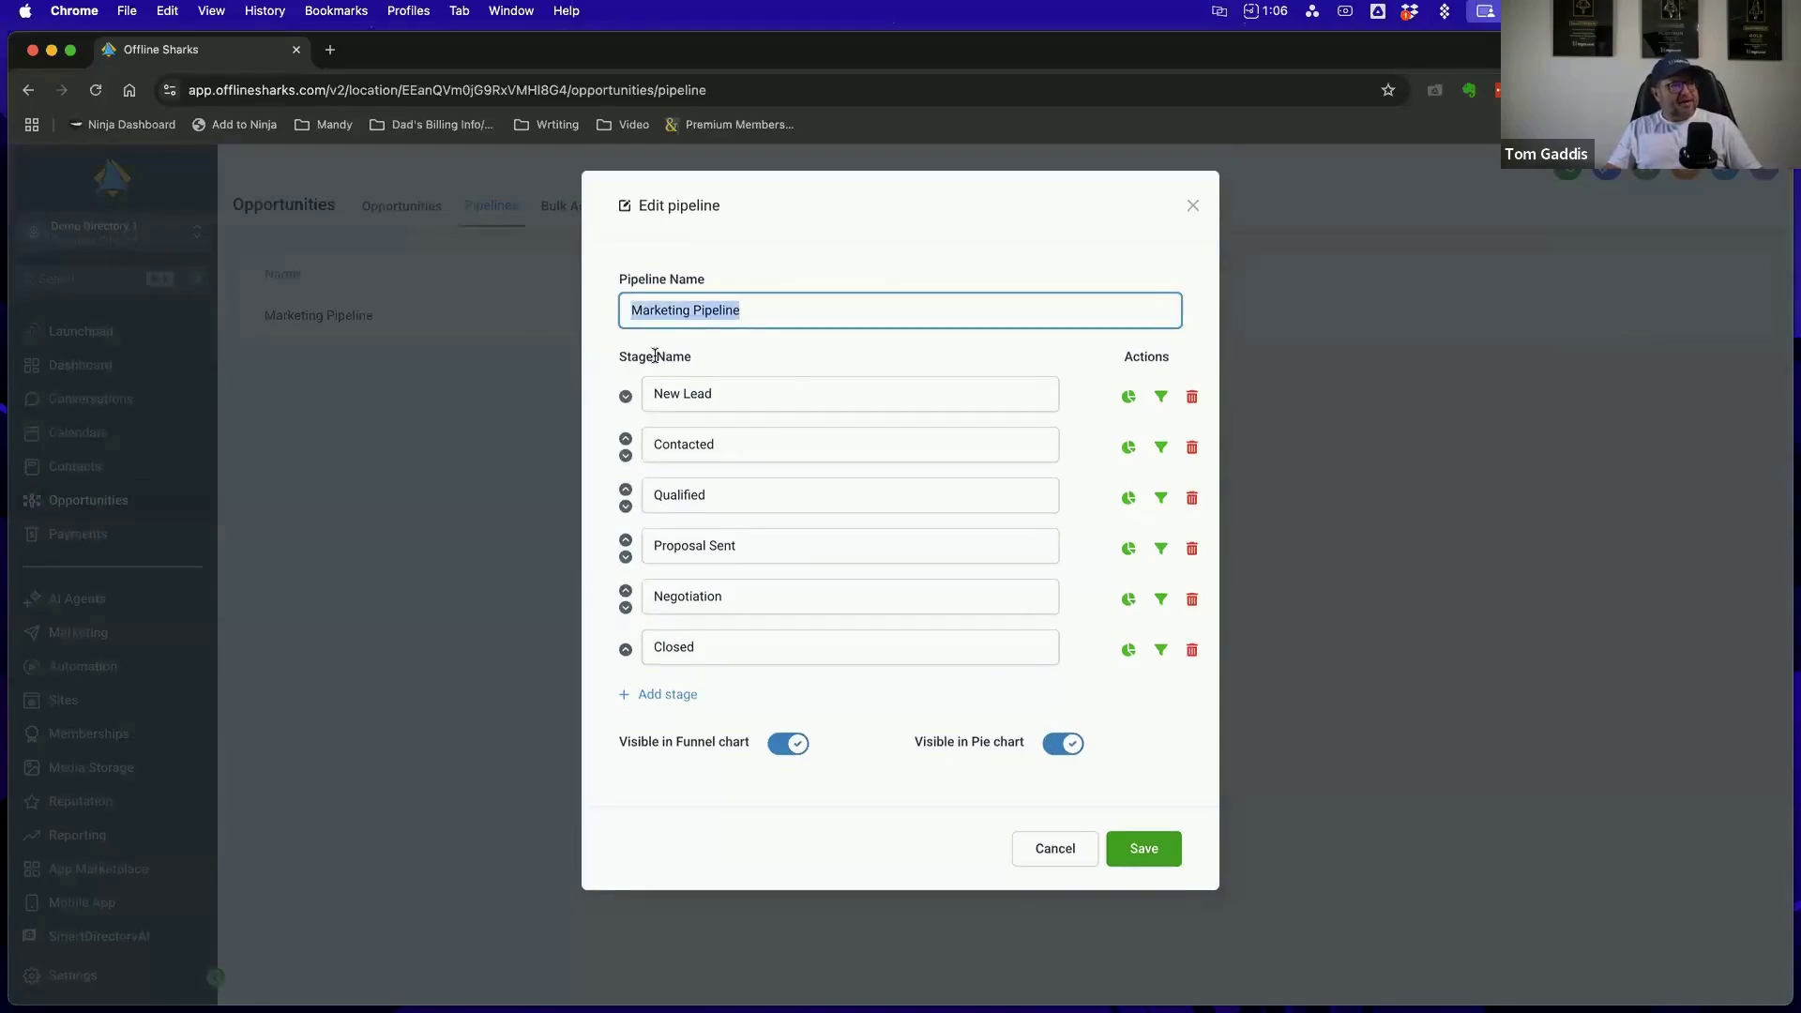
left_click(671, 694)
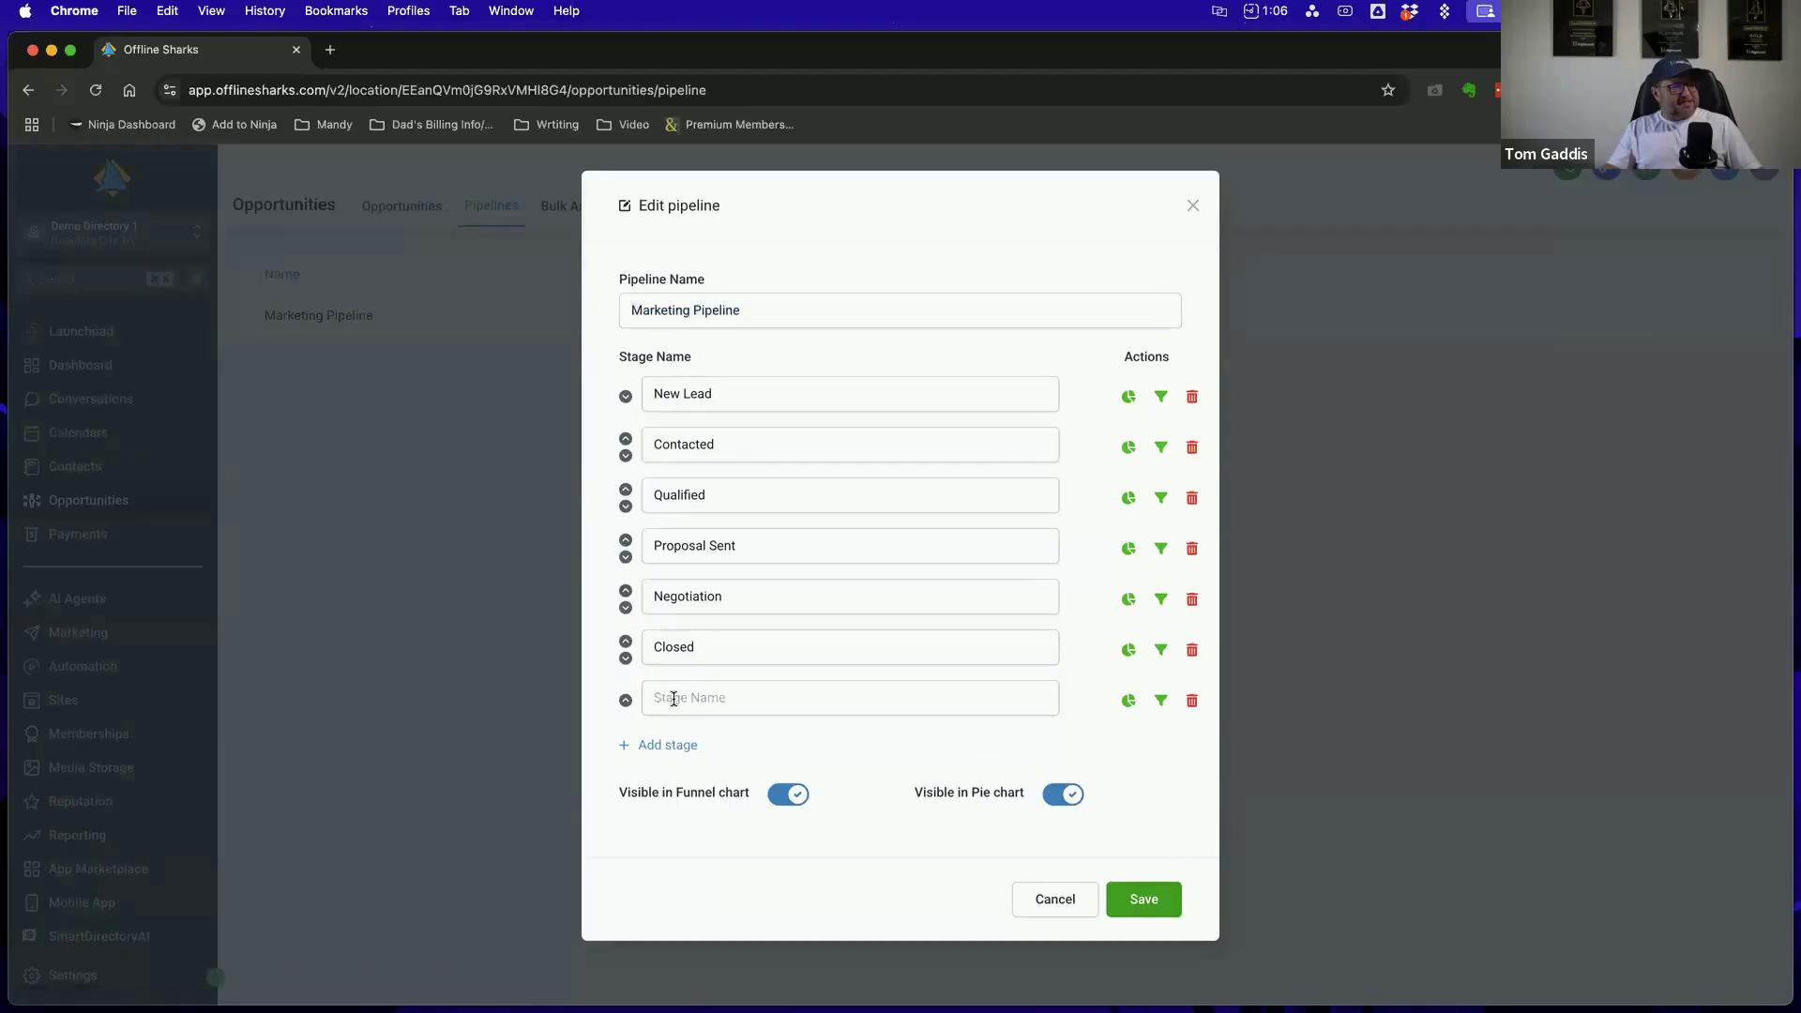
left_click(1192, 703)
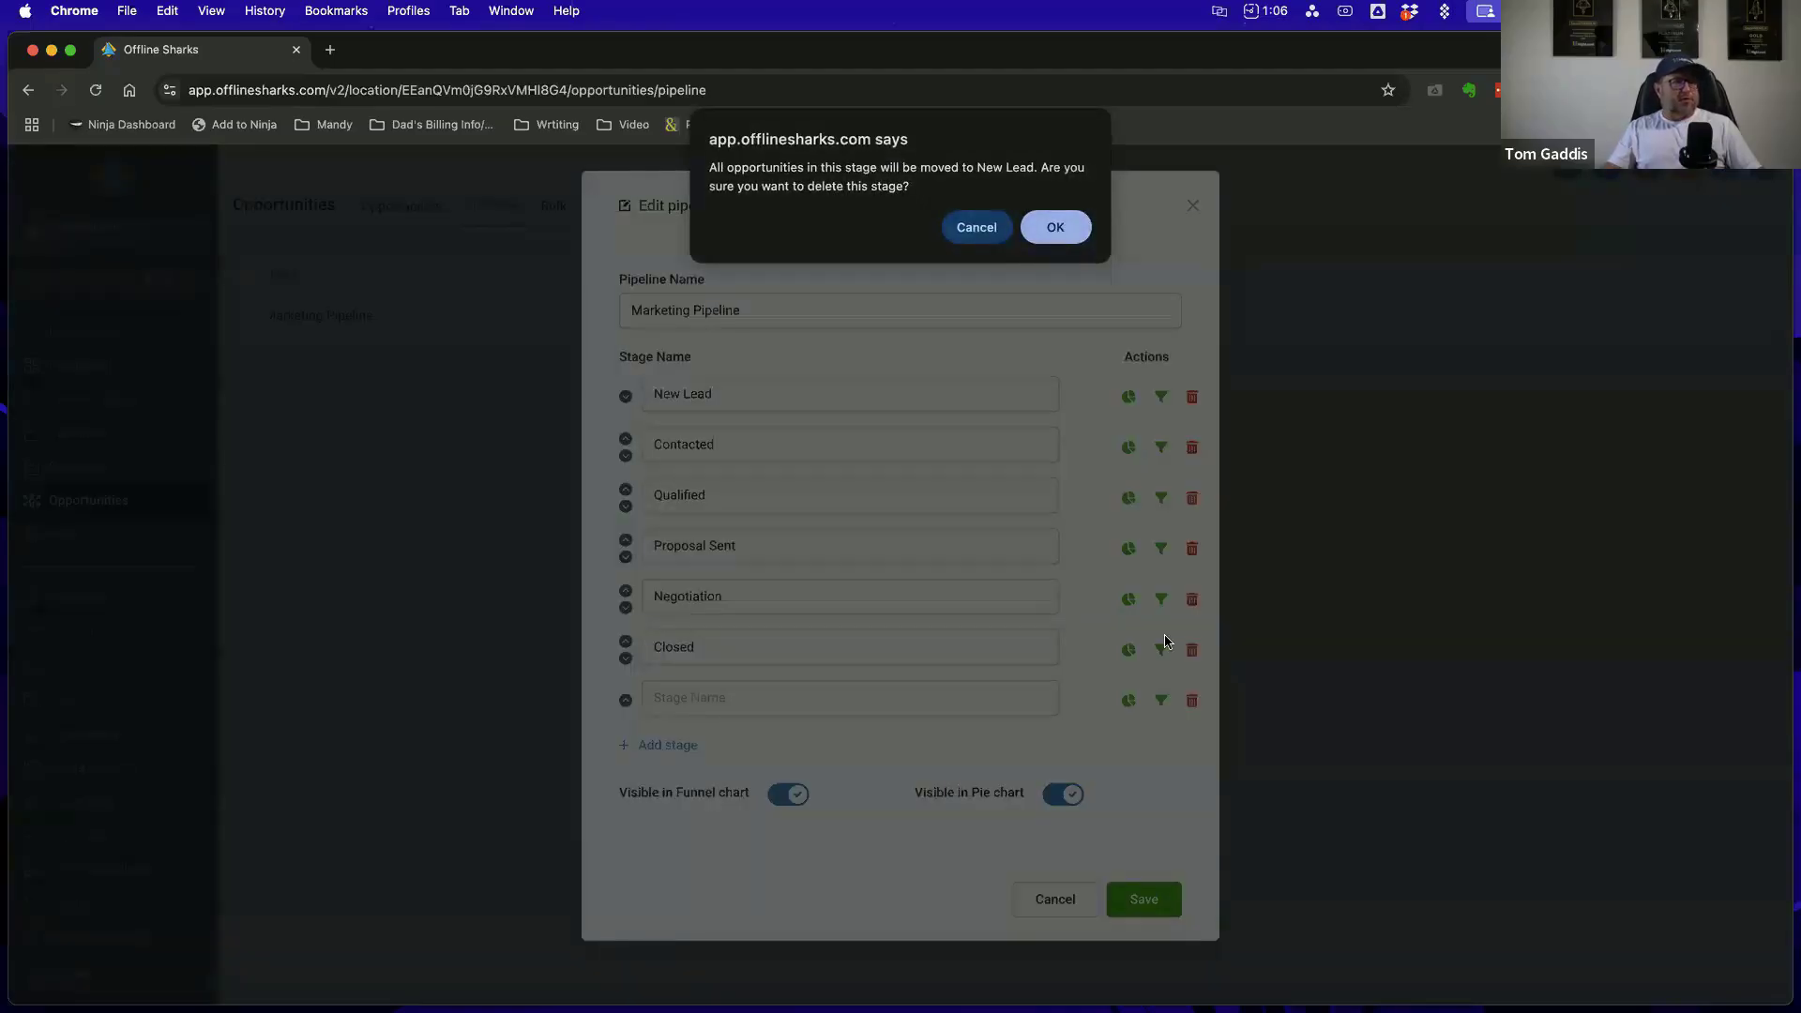
left_click(1054, 227)
left_click(1063, 856)
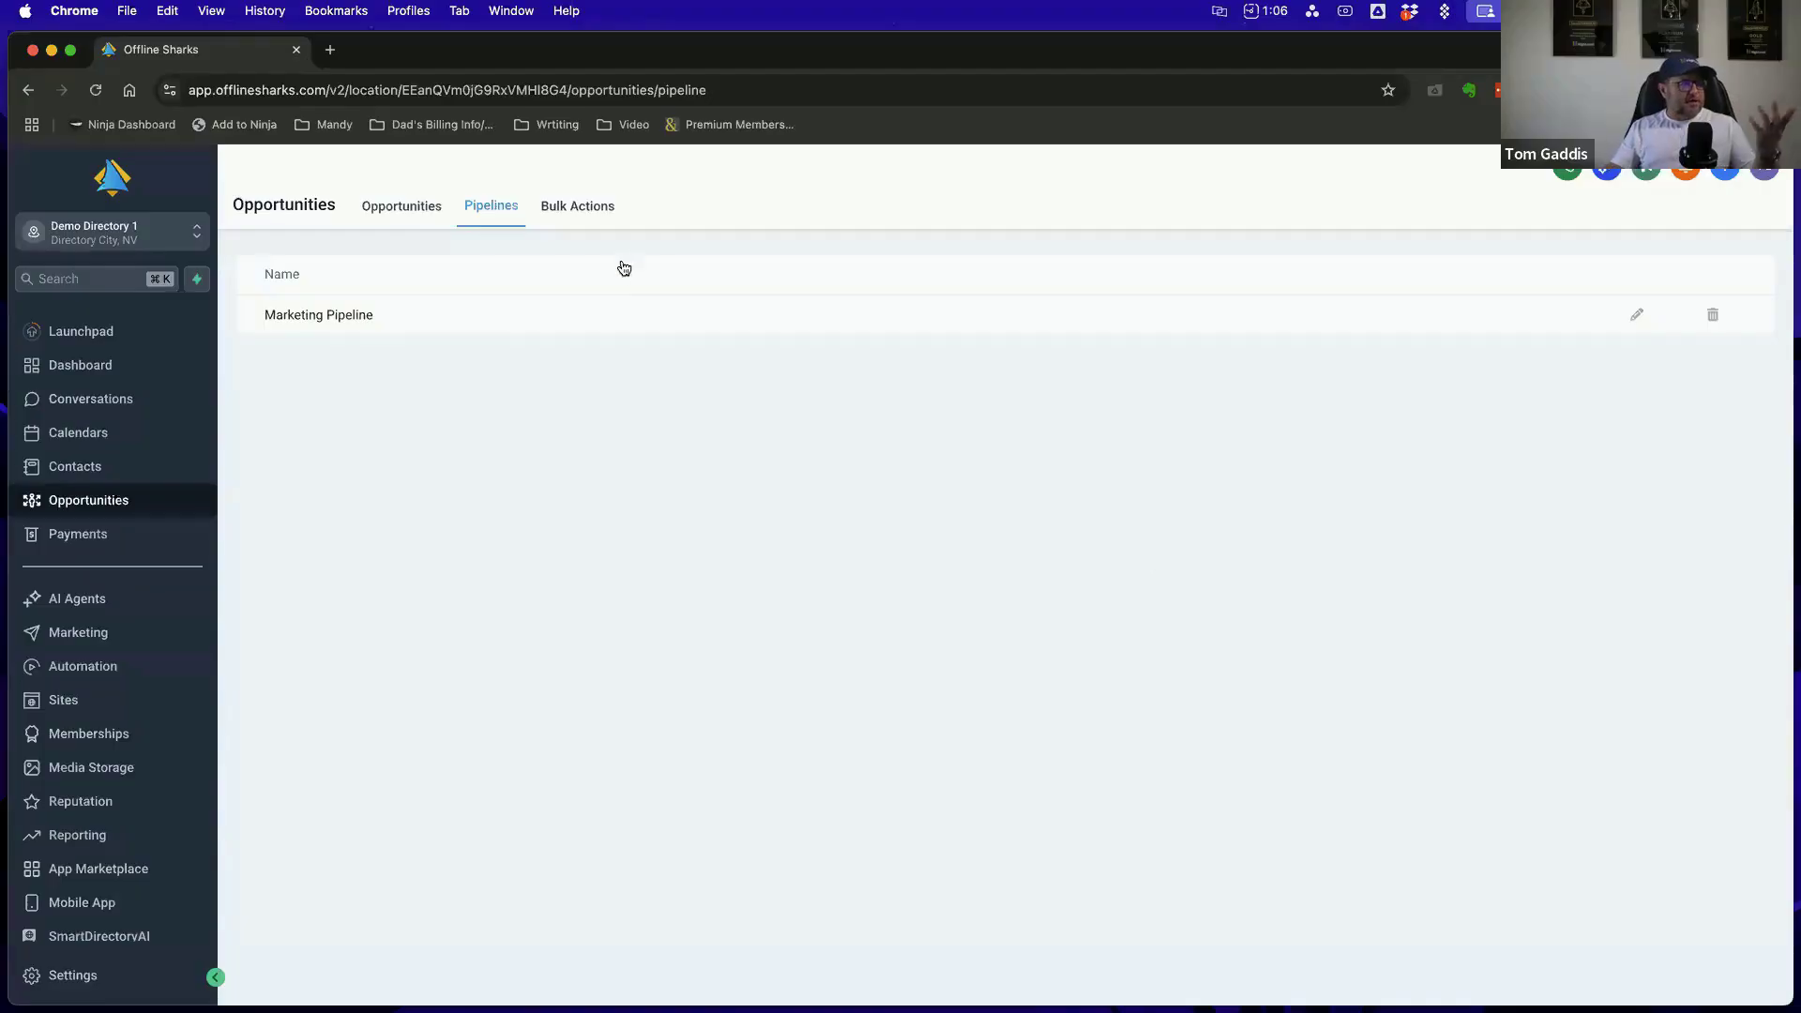
Return to the opportunities board, keep Marketing Pipeline selected, and check the pipeline choices and extra board options
left_click(402, 206)
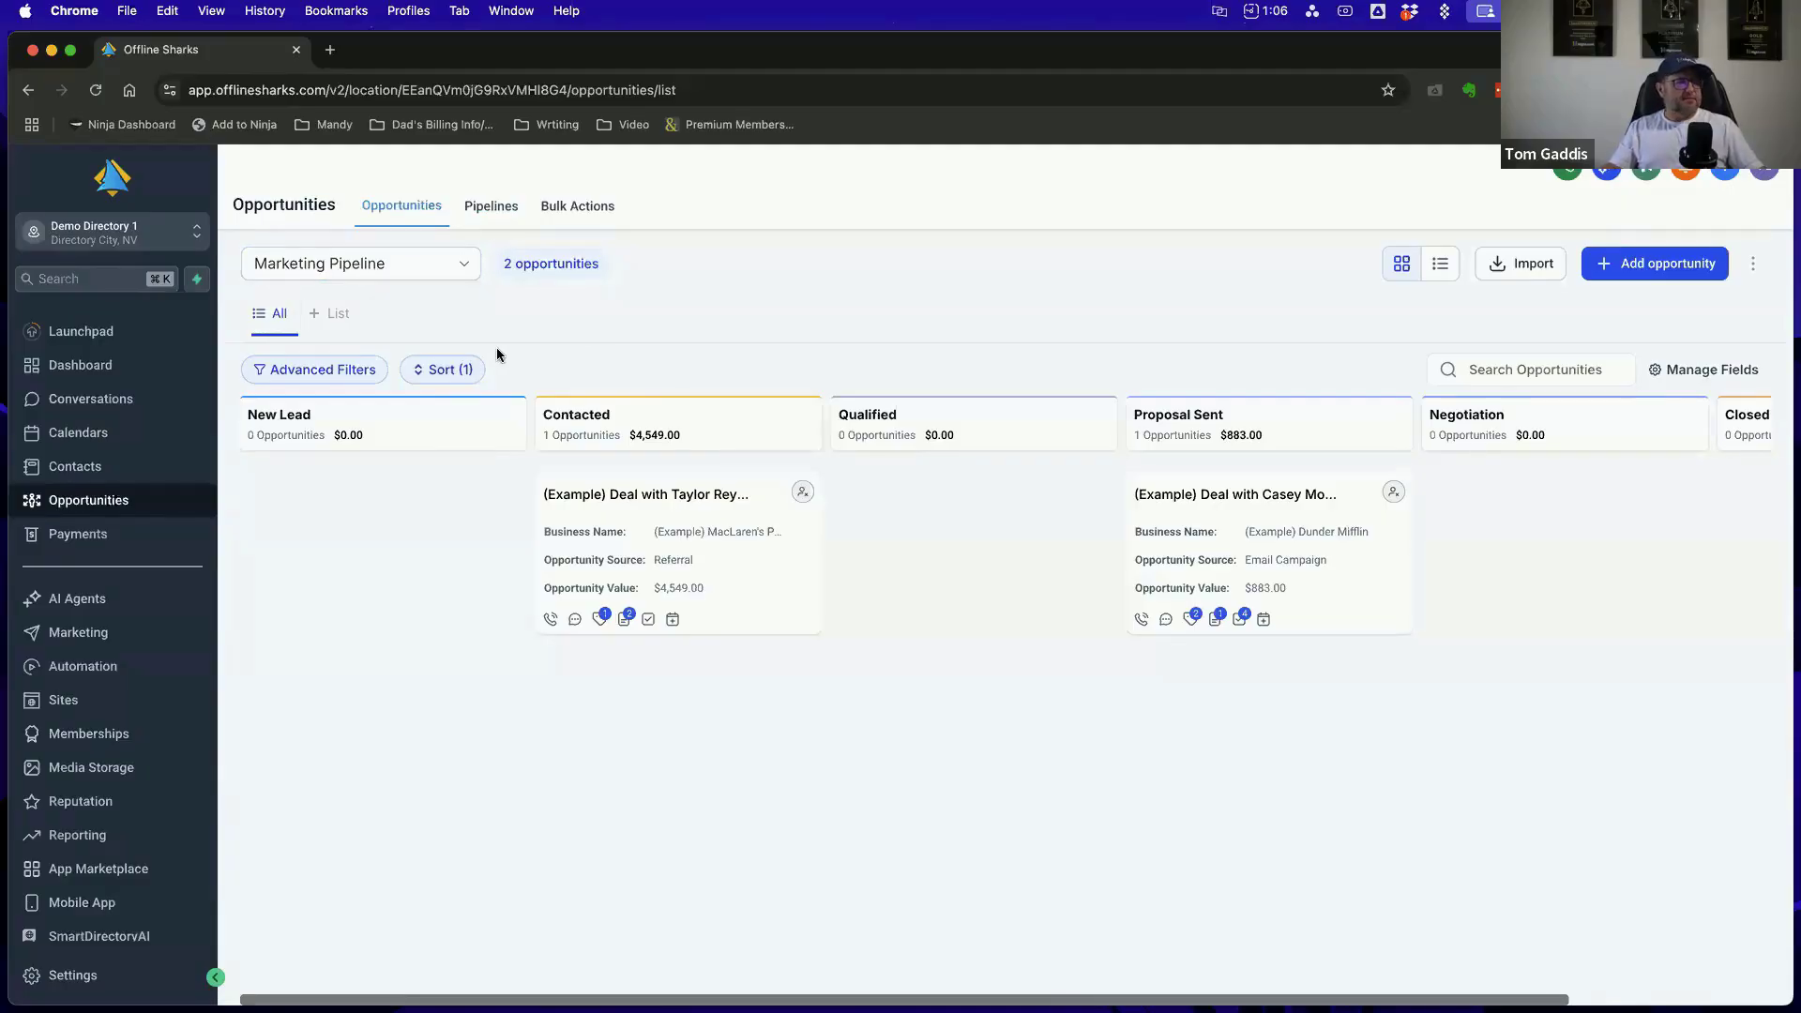
left_click(459, 271)
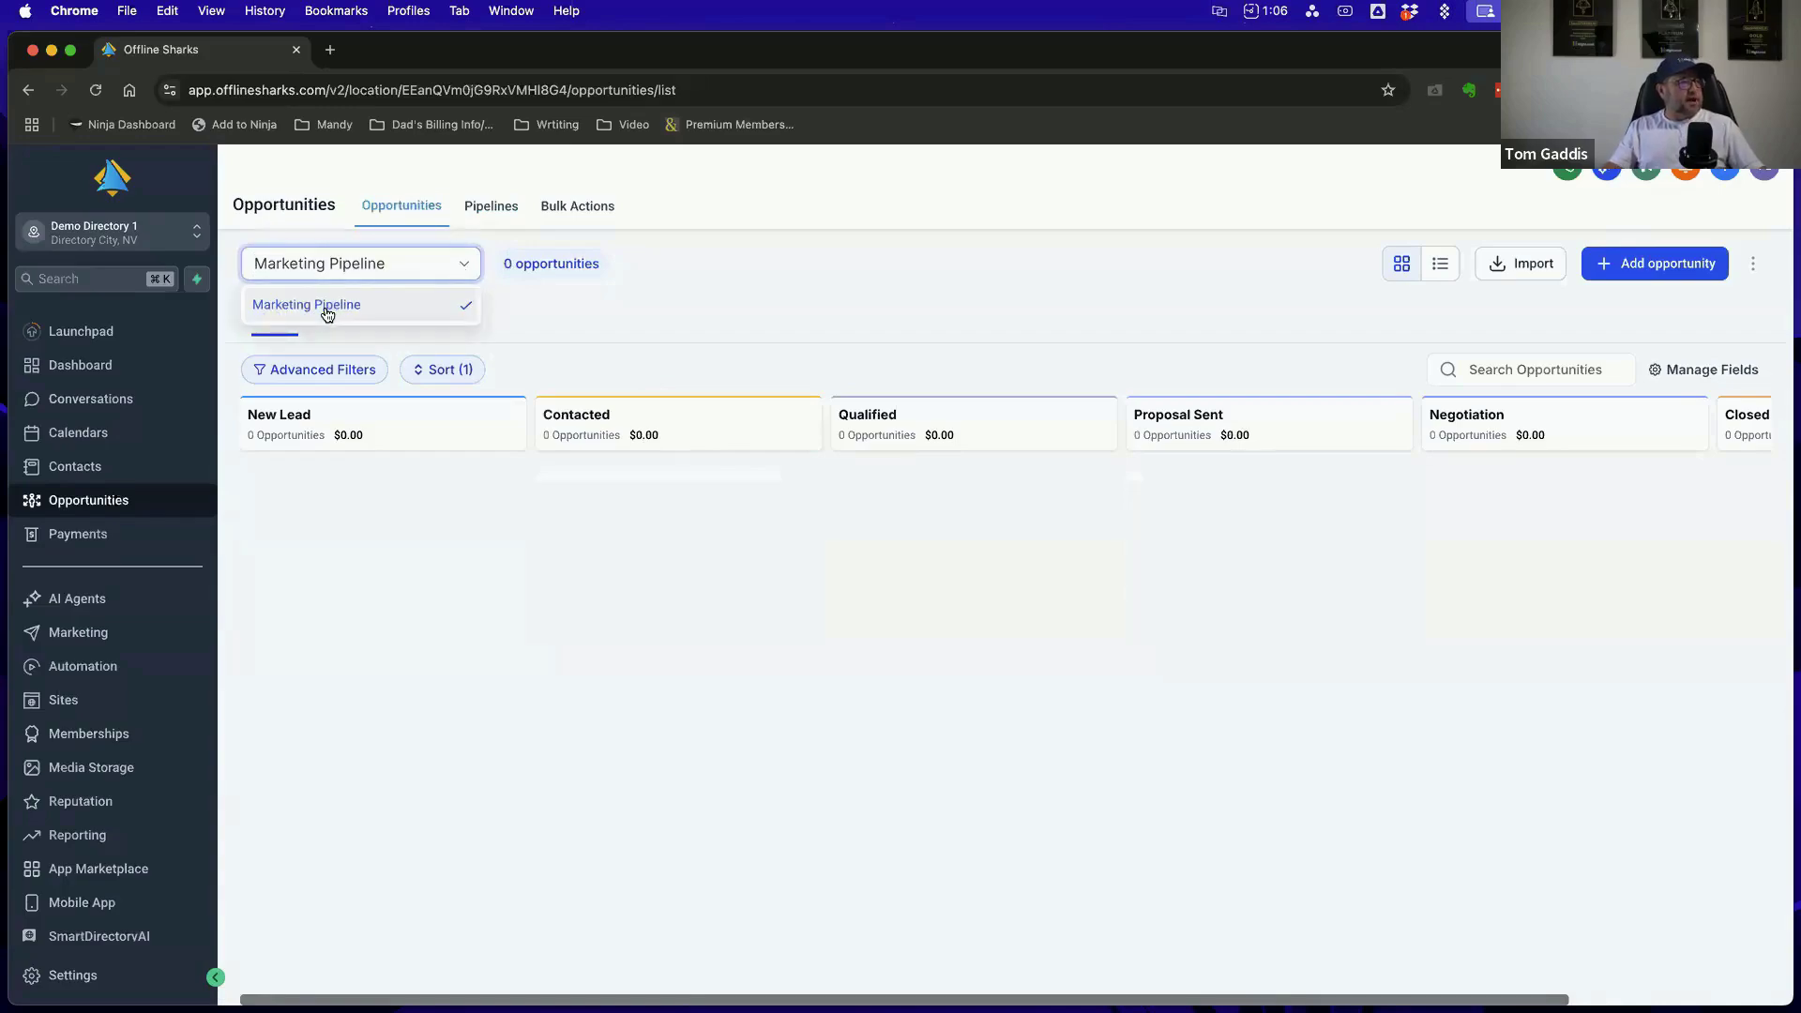
left_click(326, 314)
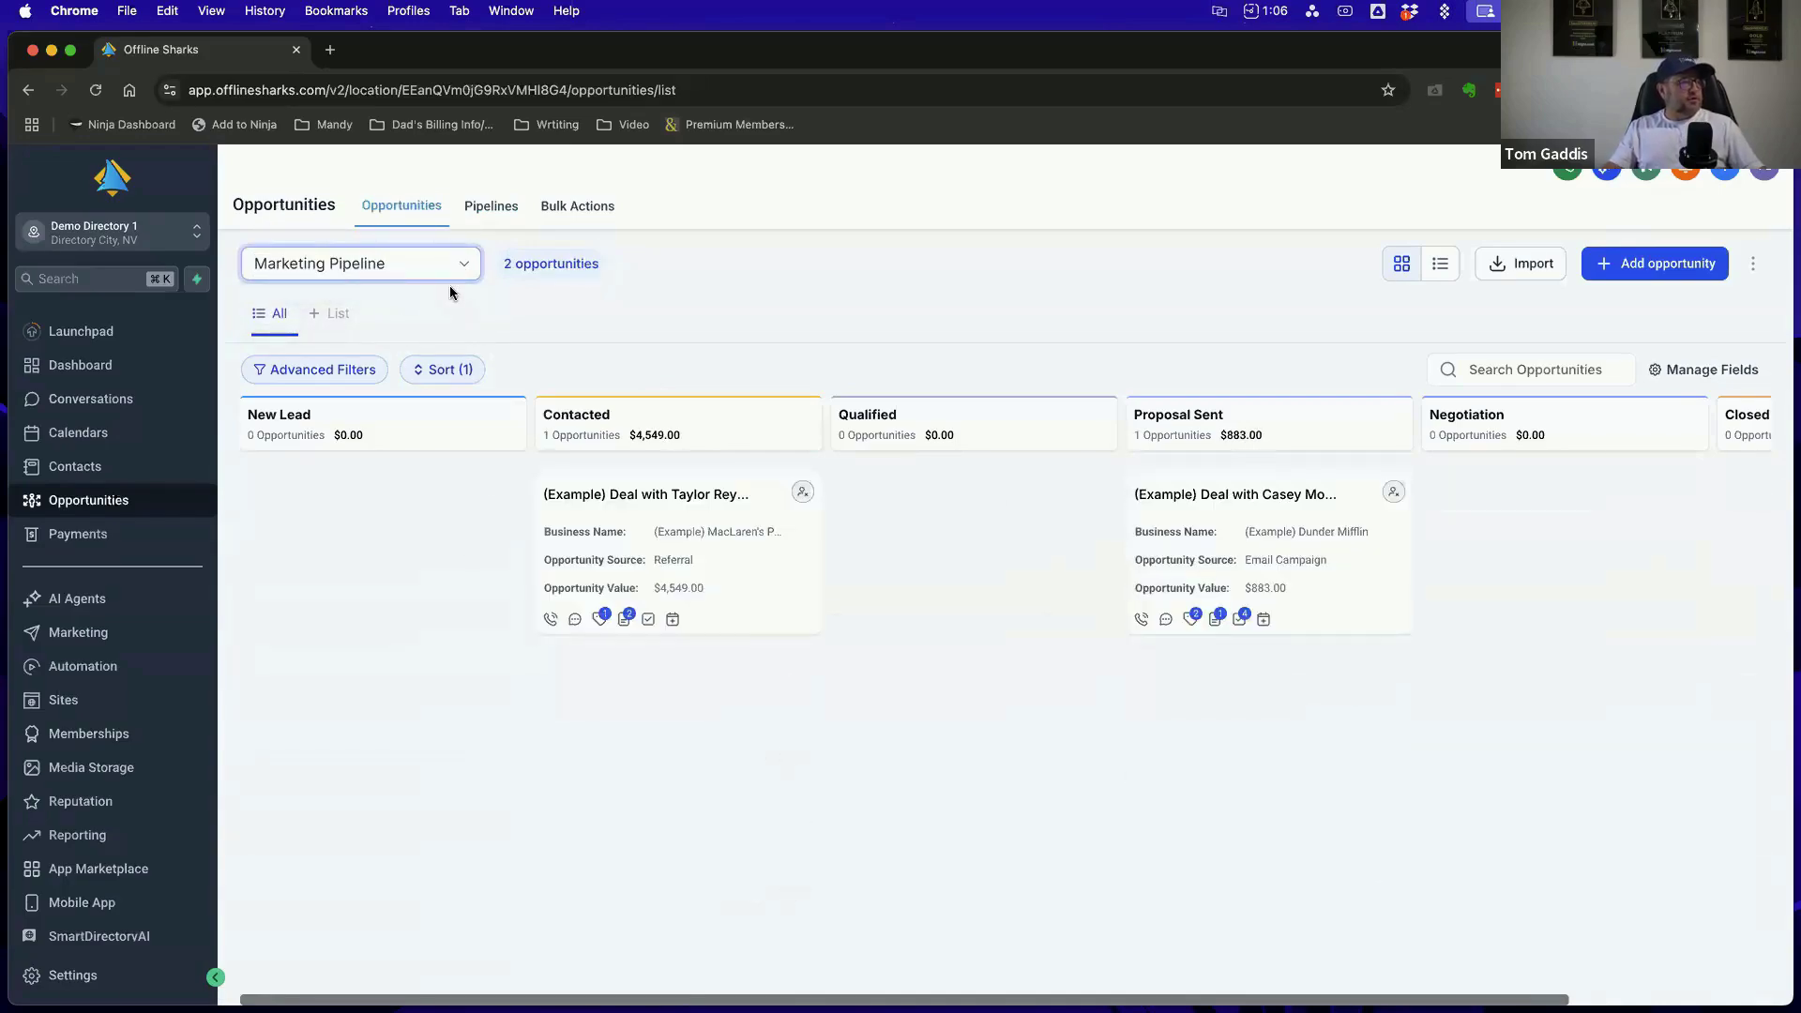
left_click(469, 271)
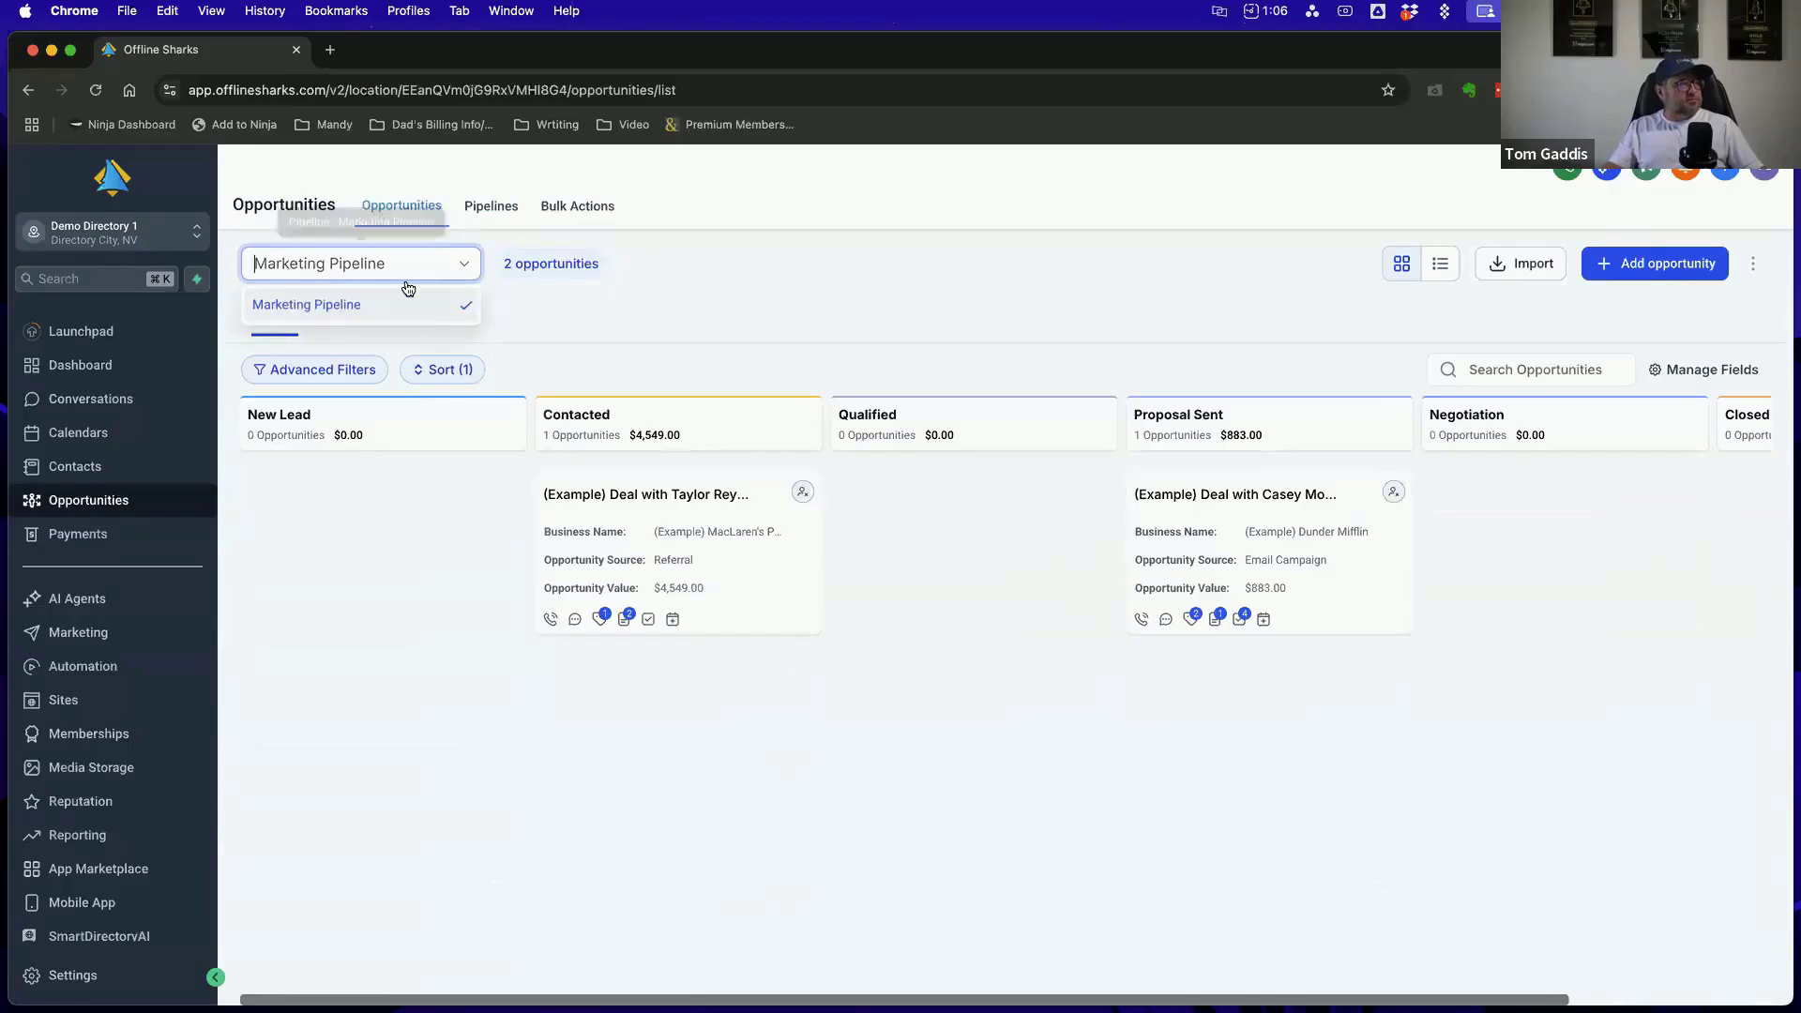
left_click(512, 302)
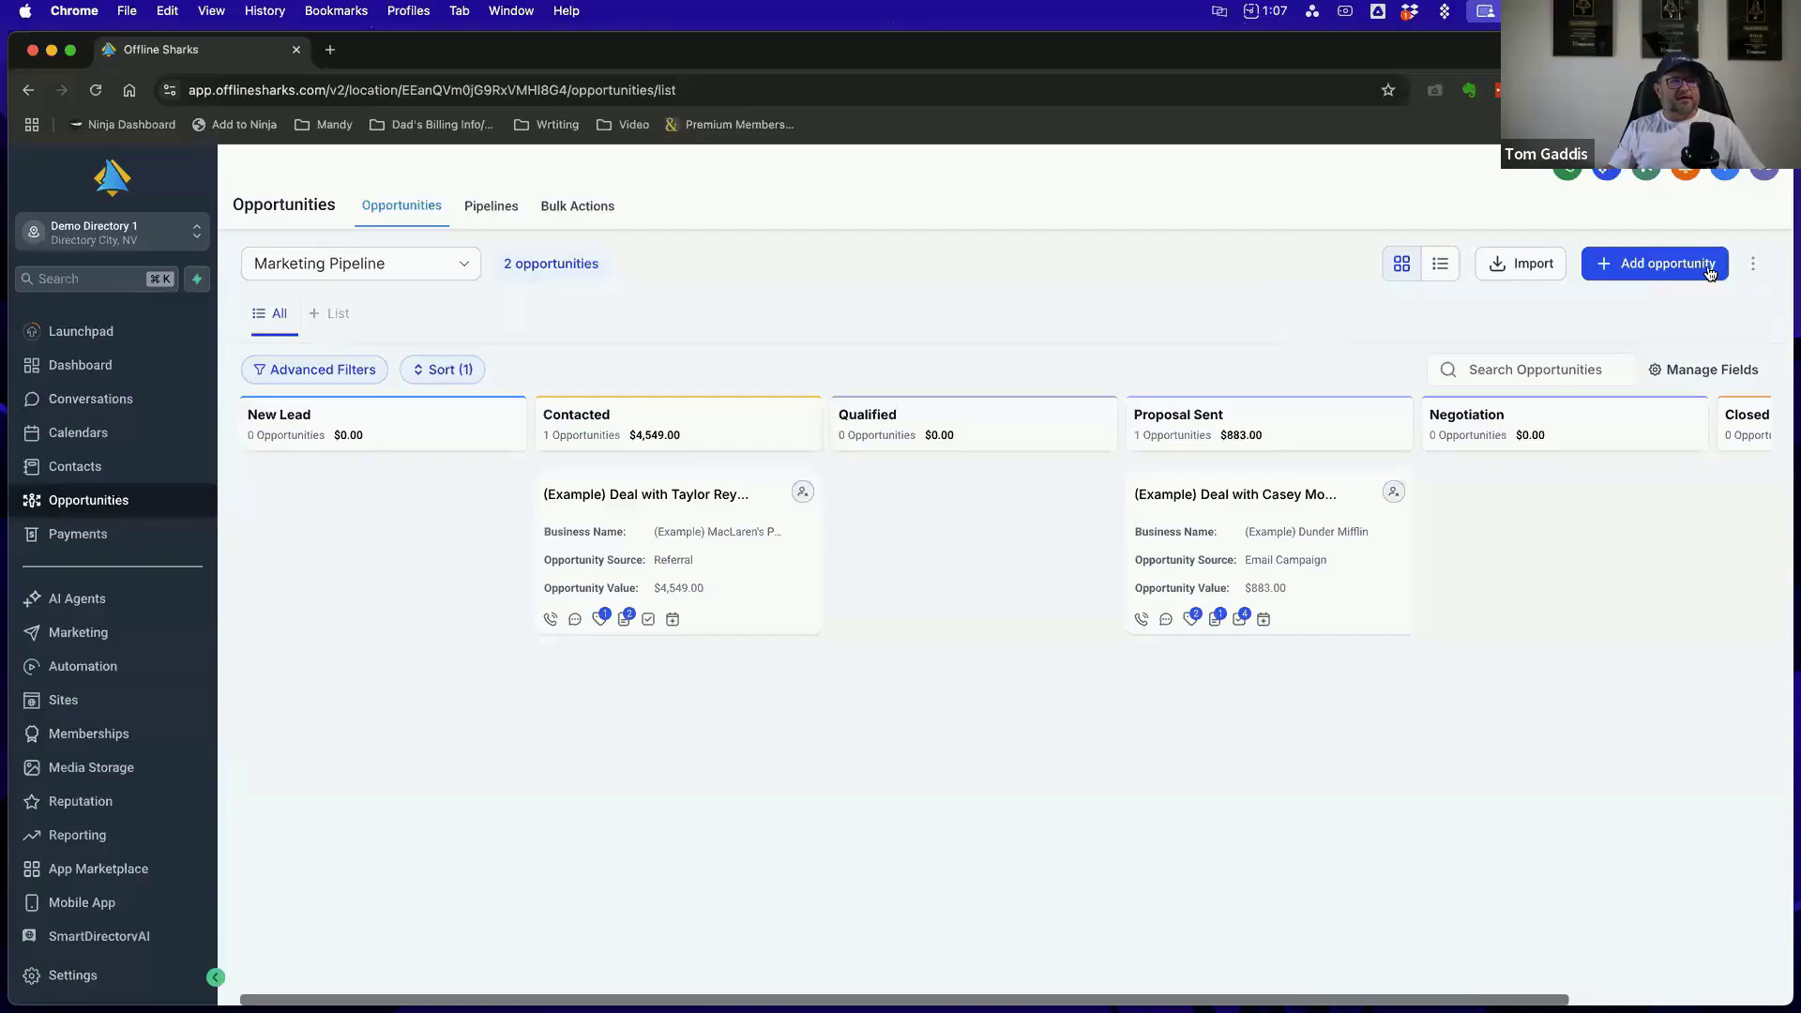
left_click(1754, 266)
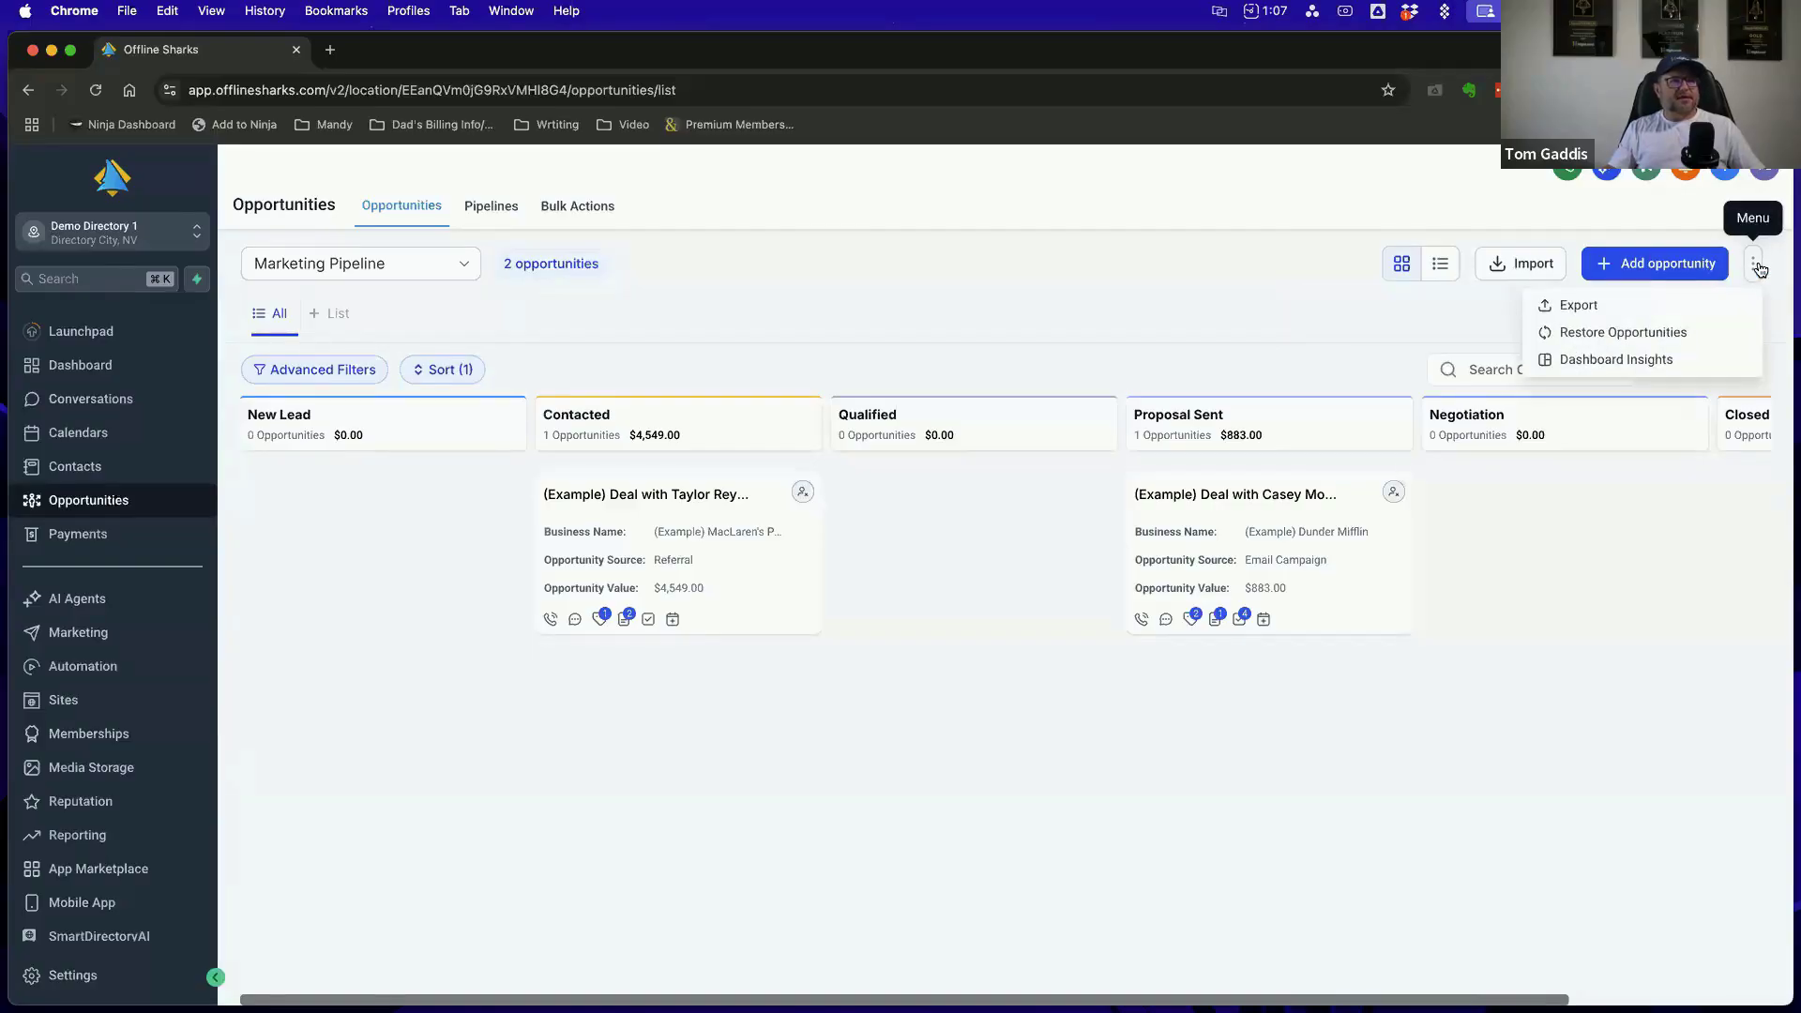
left_click(1550, 210)
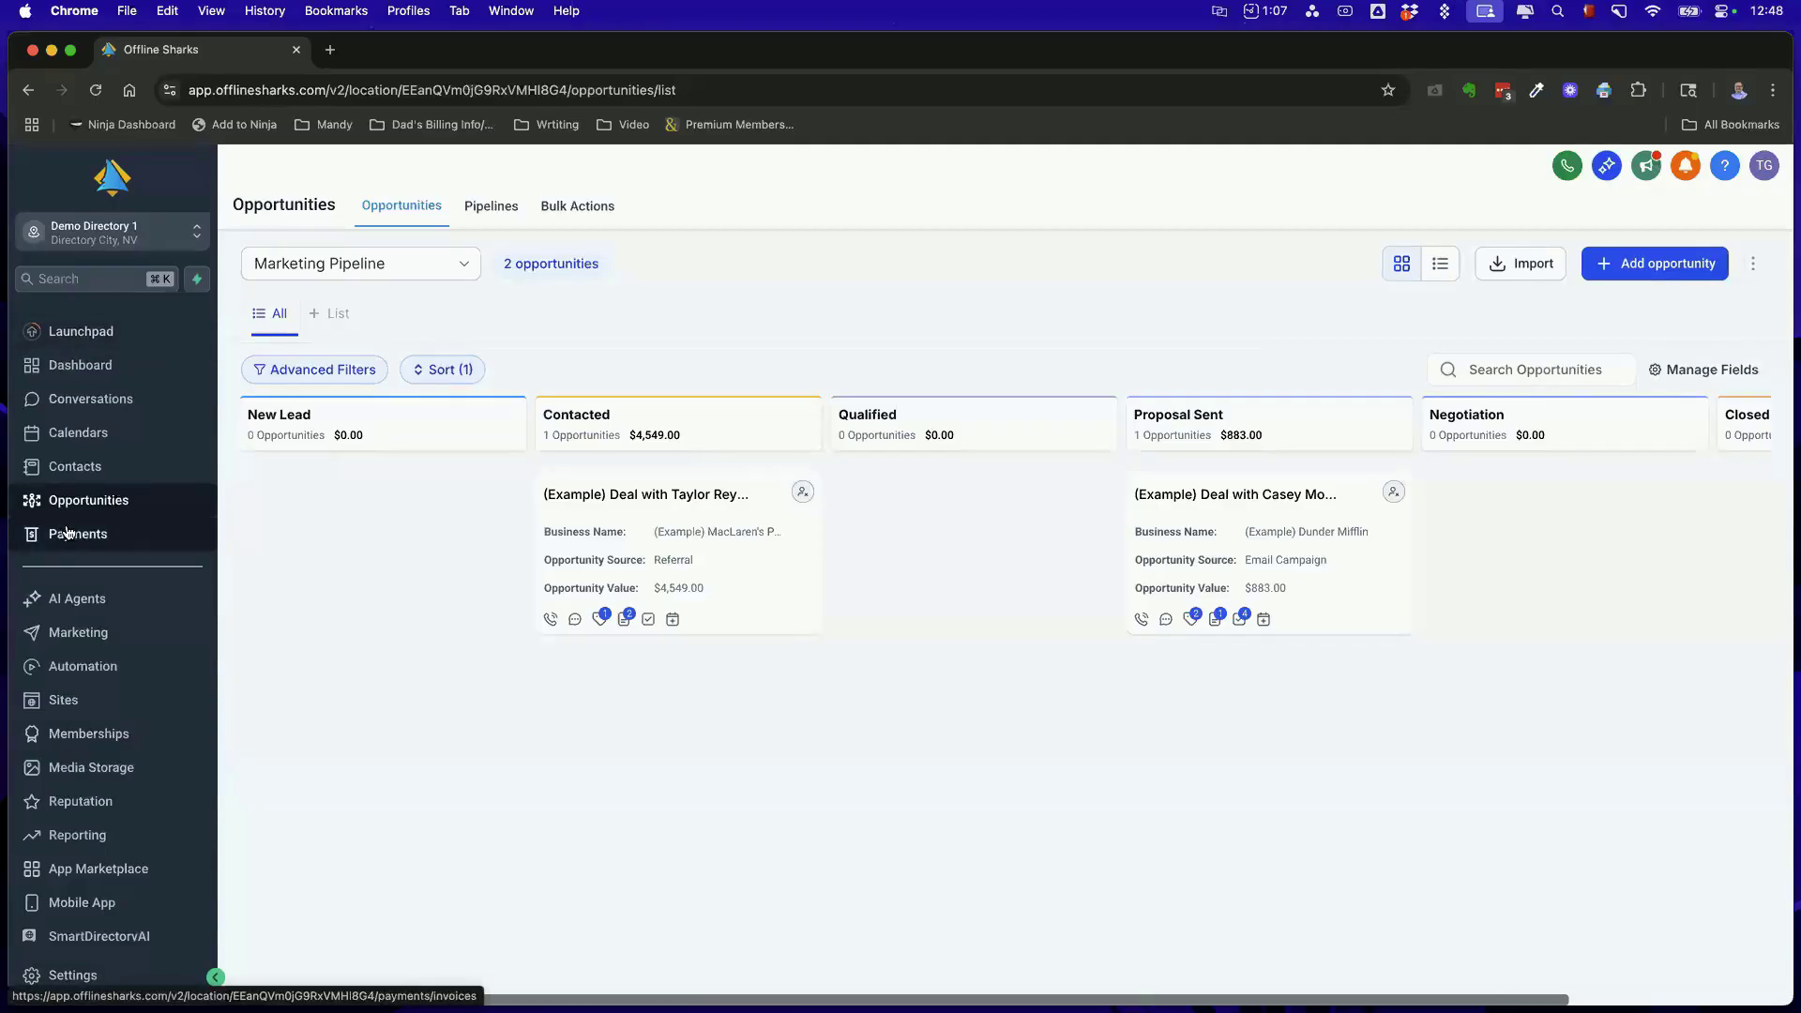
Open the account's settings, search the sub-accounts for "tom" and switch to the High Level Instruction Account
scroll(94, 527, "down", 1)
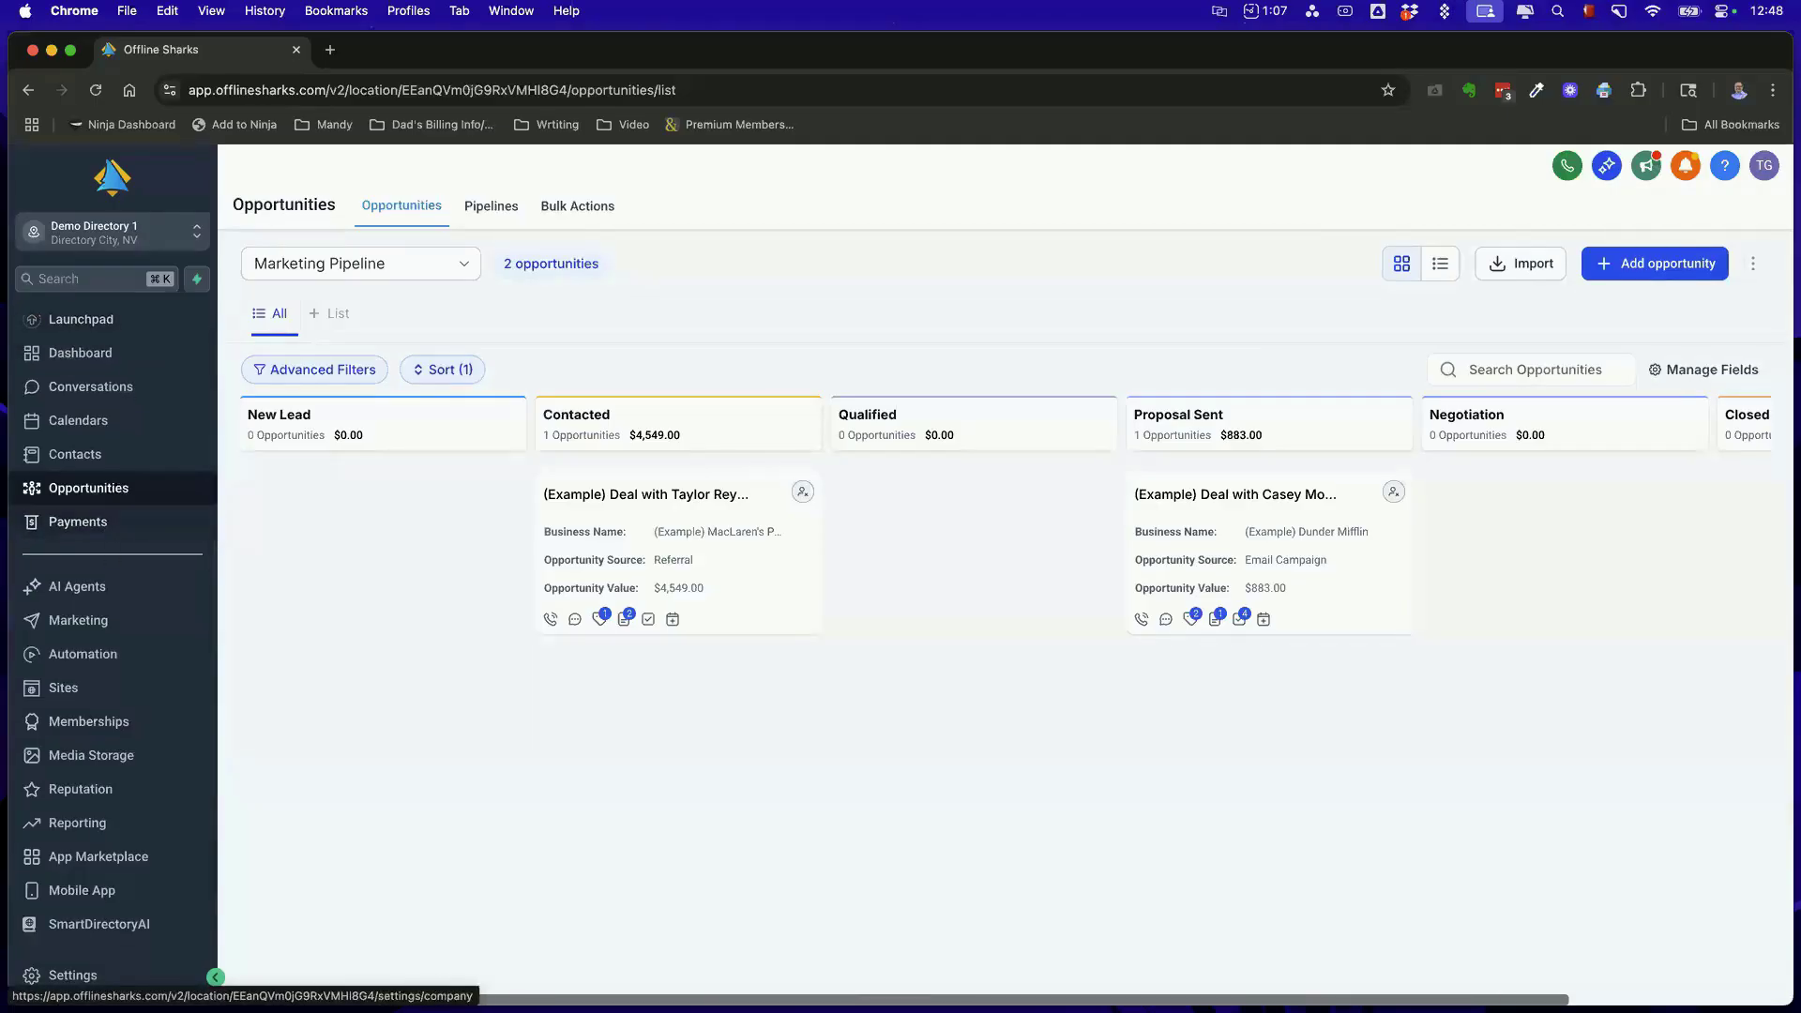
left_click(72, 977)
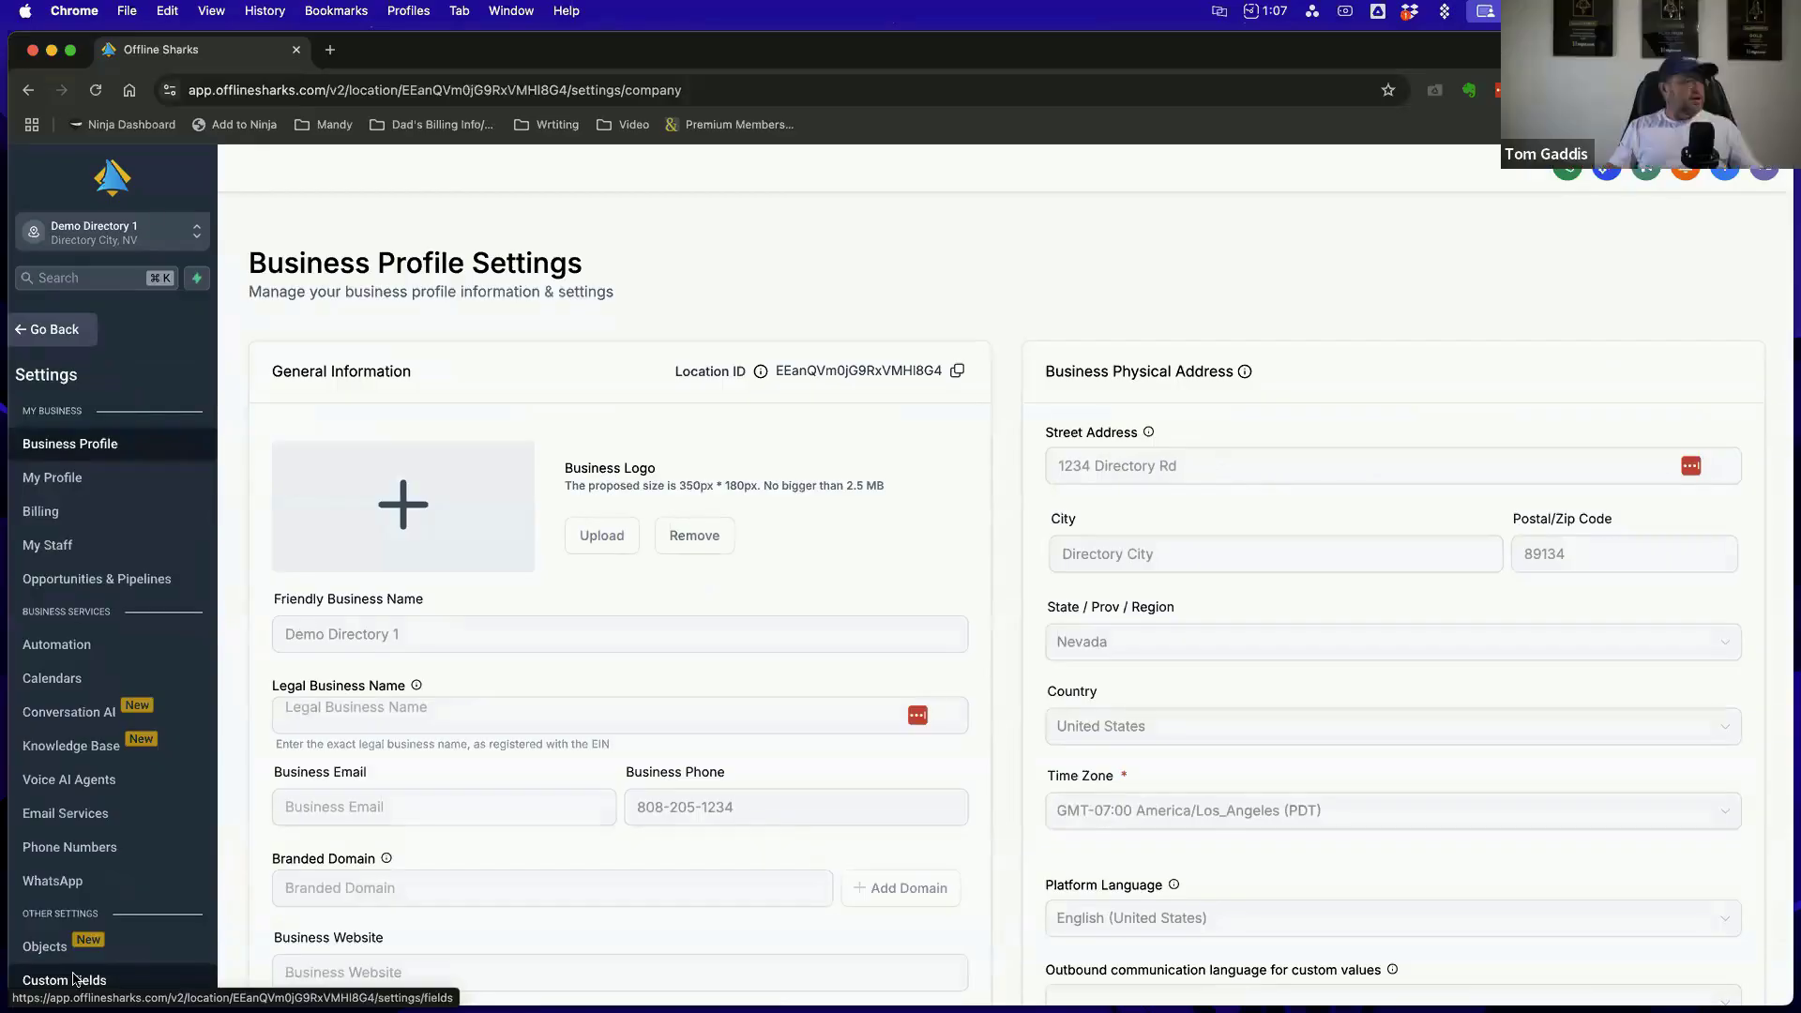
left_click(110, 230)
left_click(424, 242)
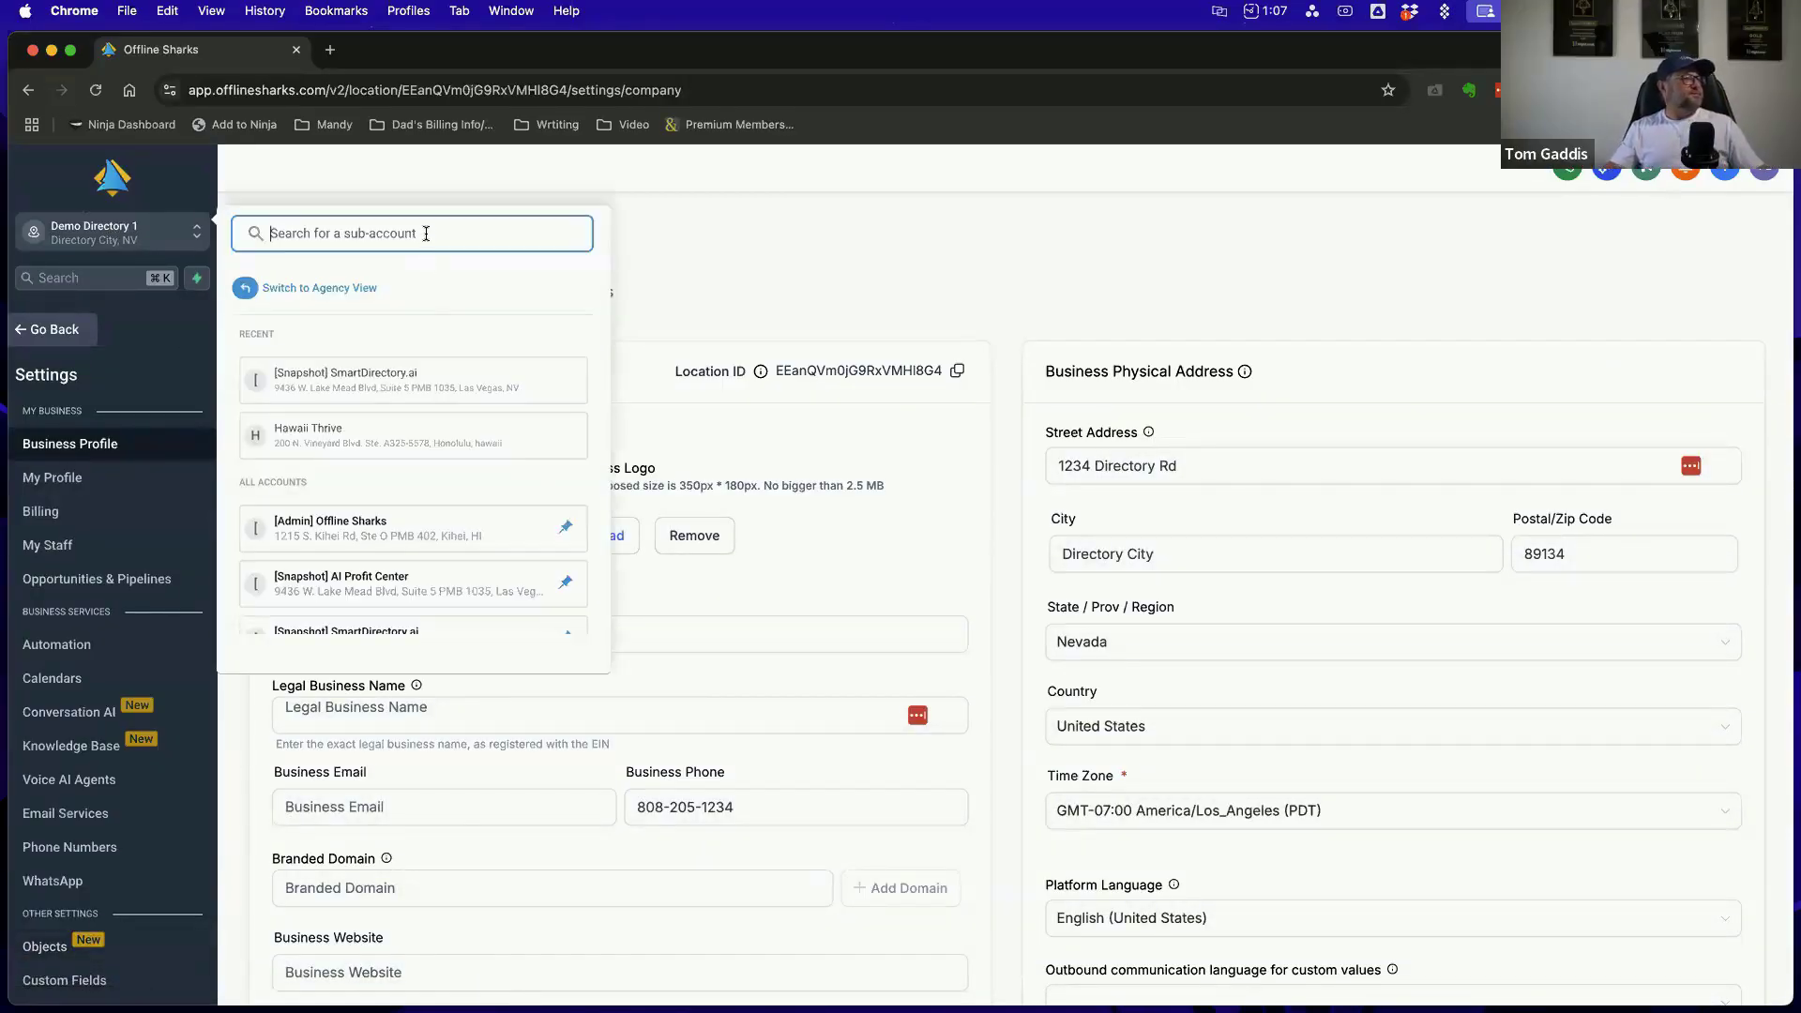
type("tom")
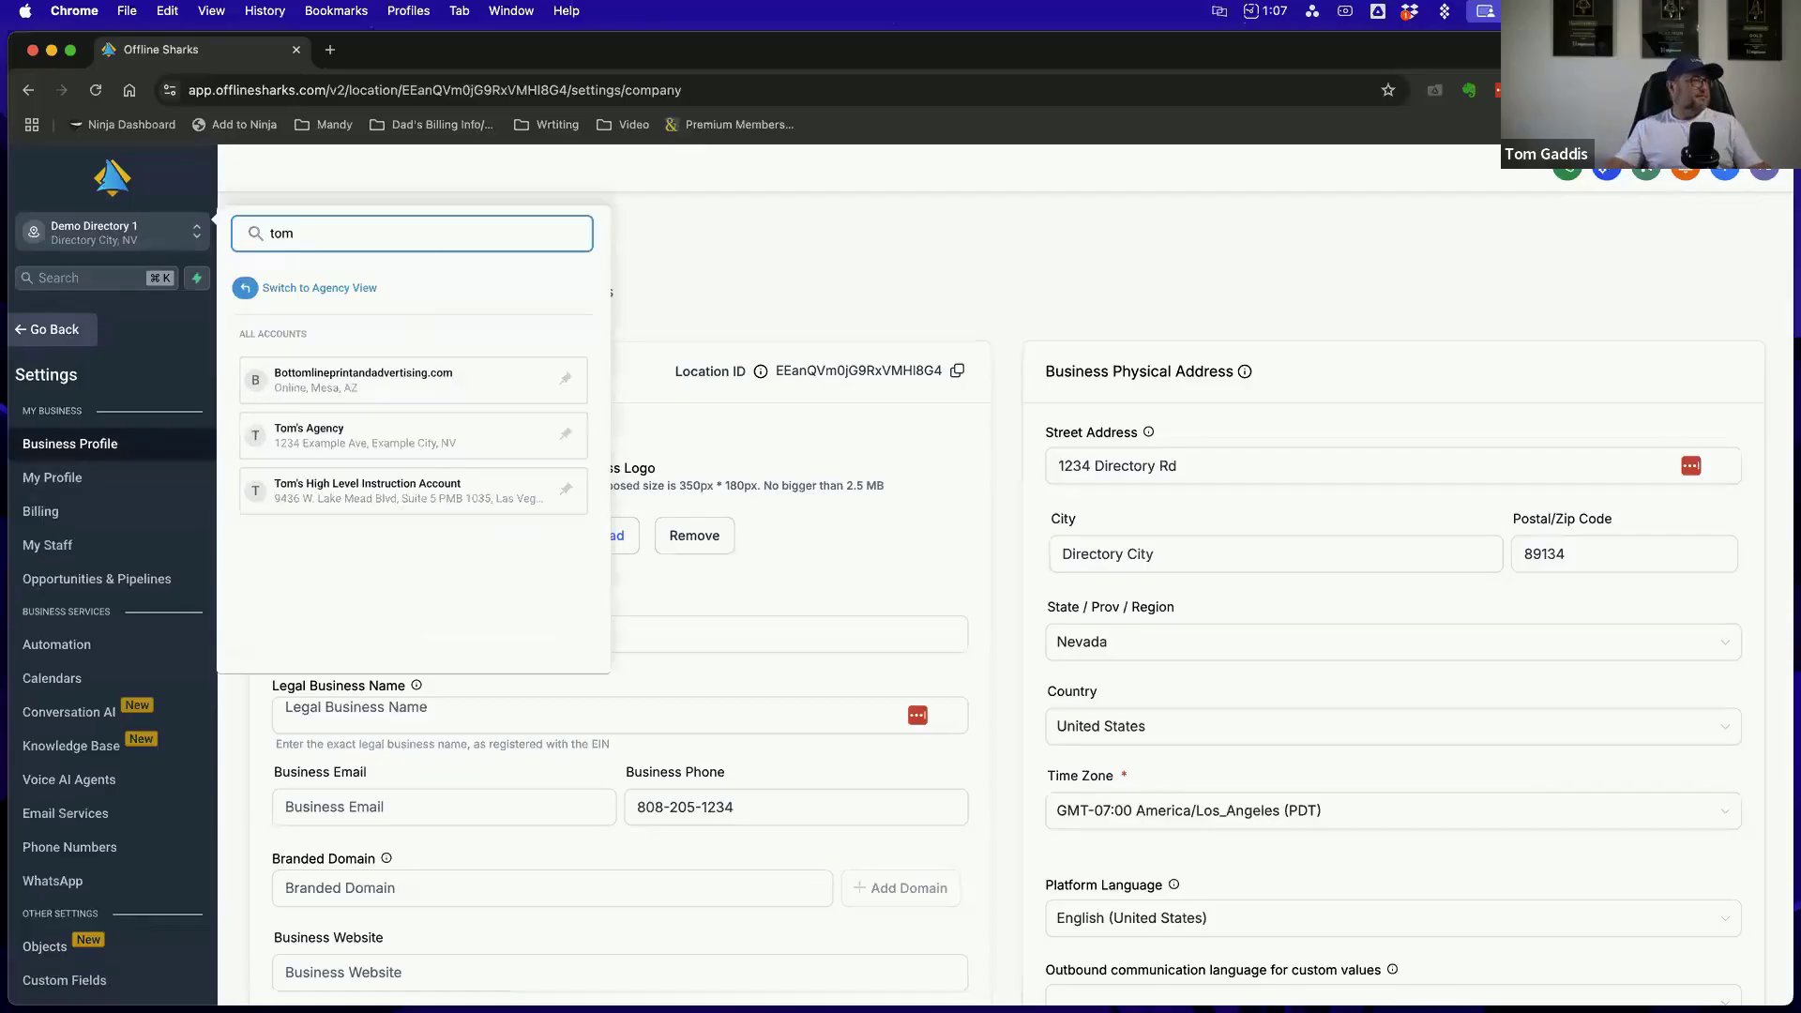
left_click(406, 493)
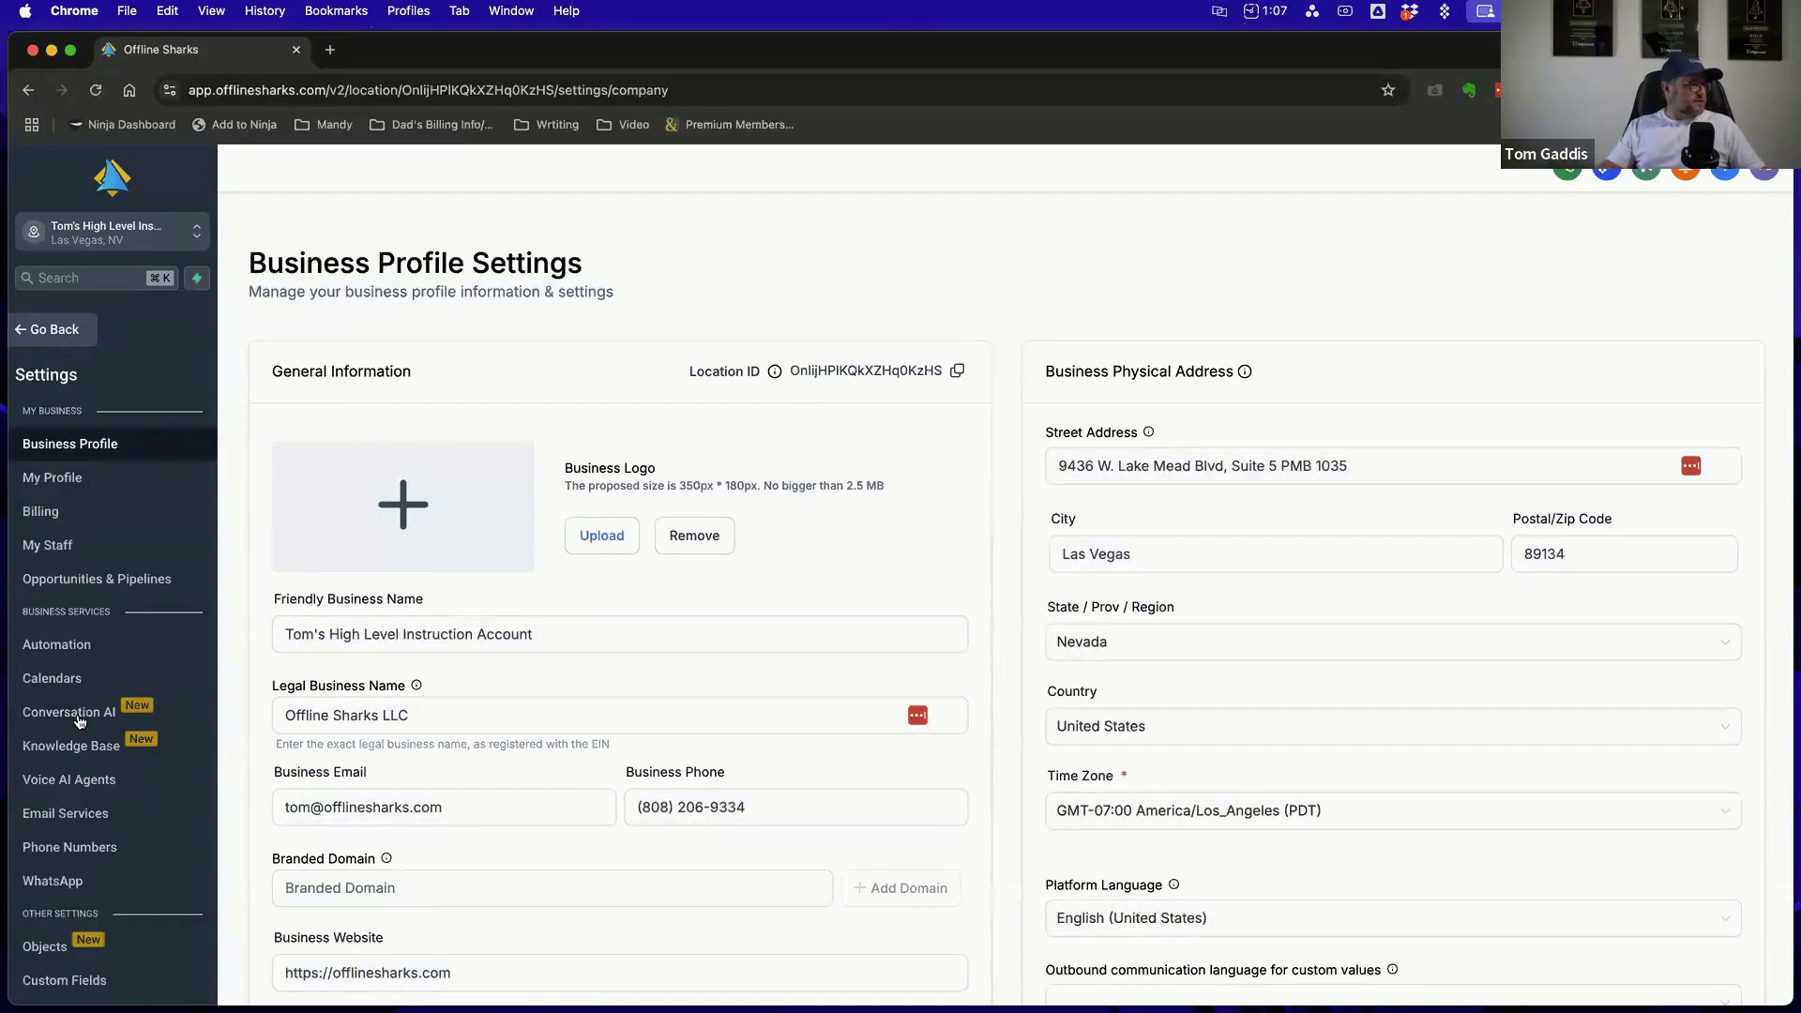
View the opportunity options and the pipeline list in this account's Opportunities & Pipelines settings
scroll(103, 562, "down", 2)
left_click(119, 553)
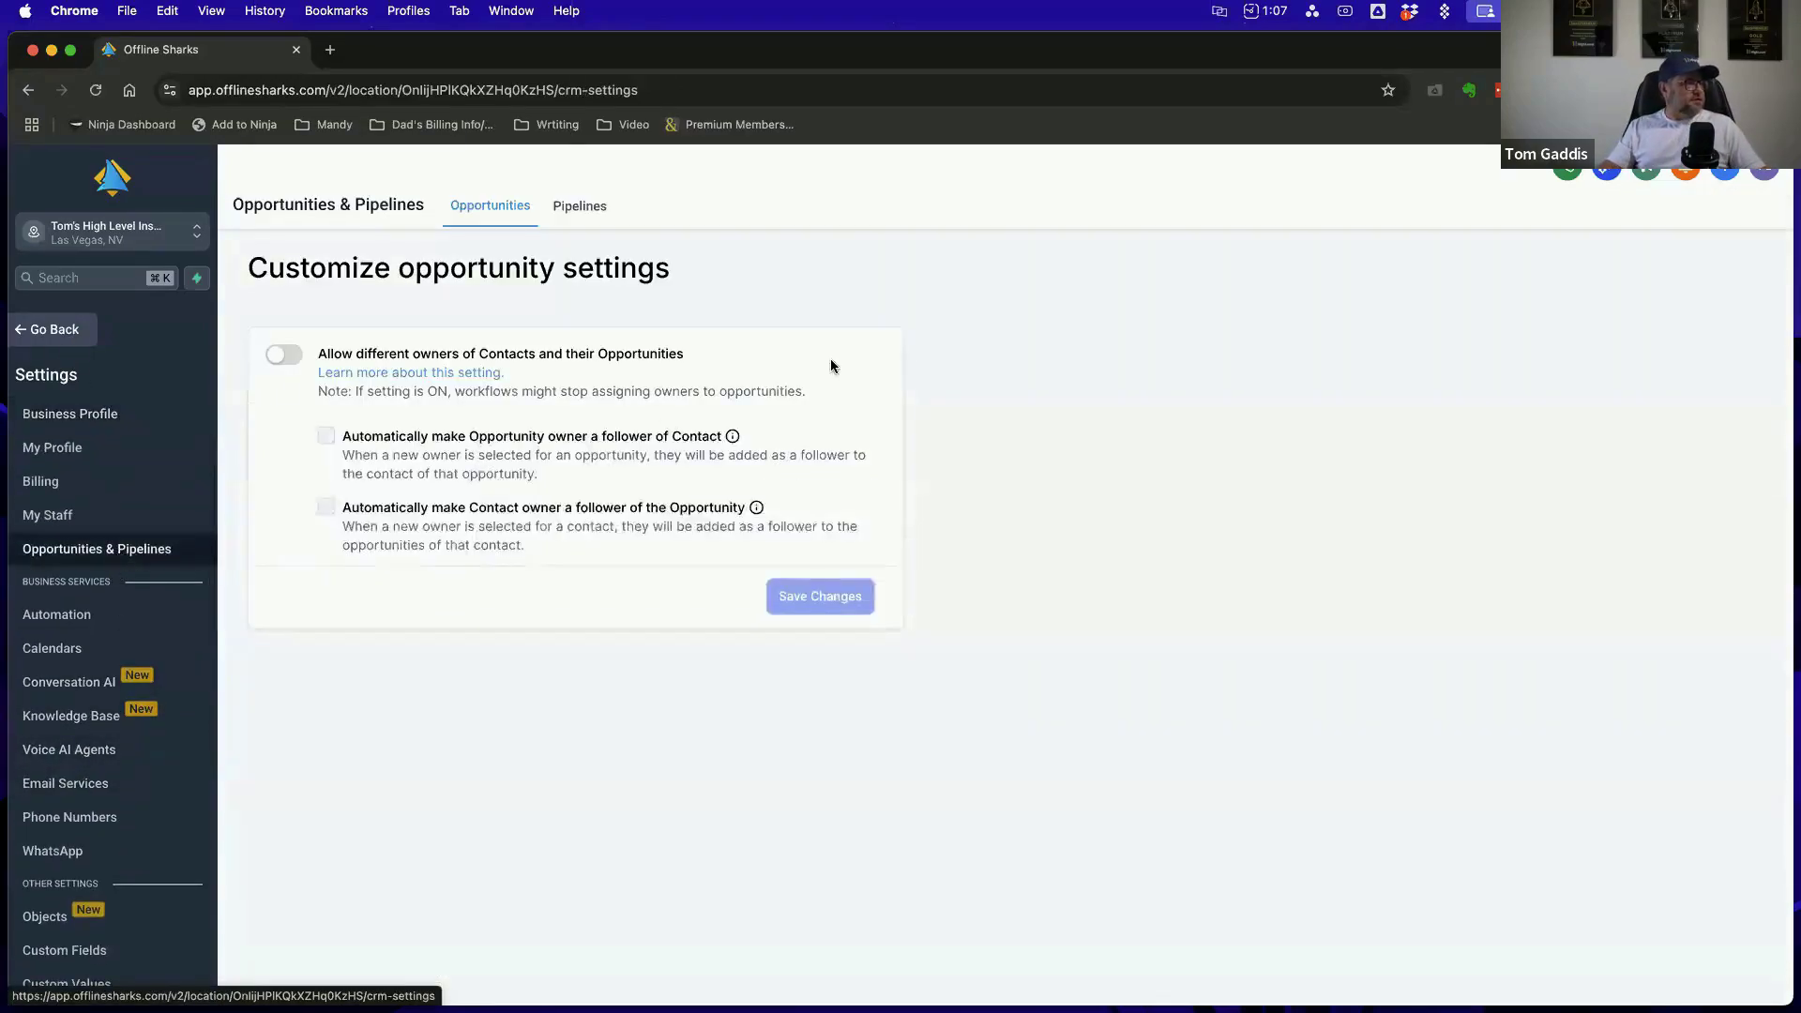
left_click(579, 207)
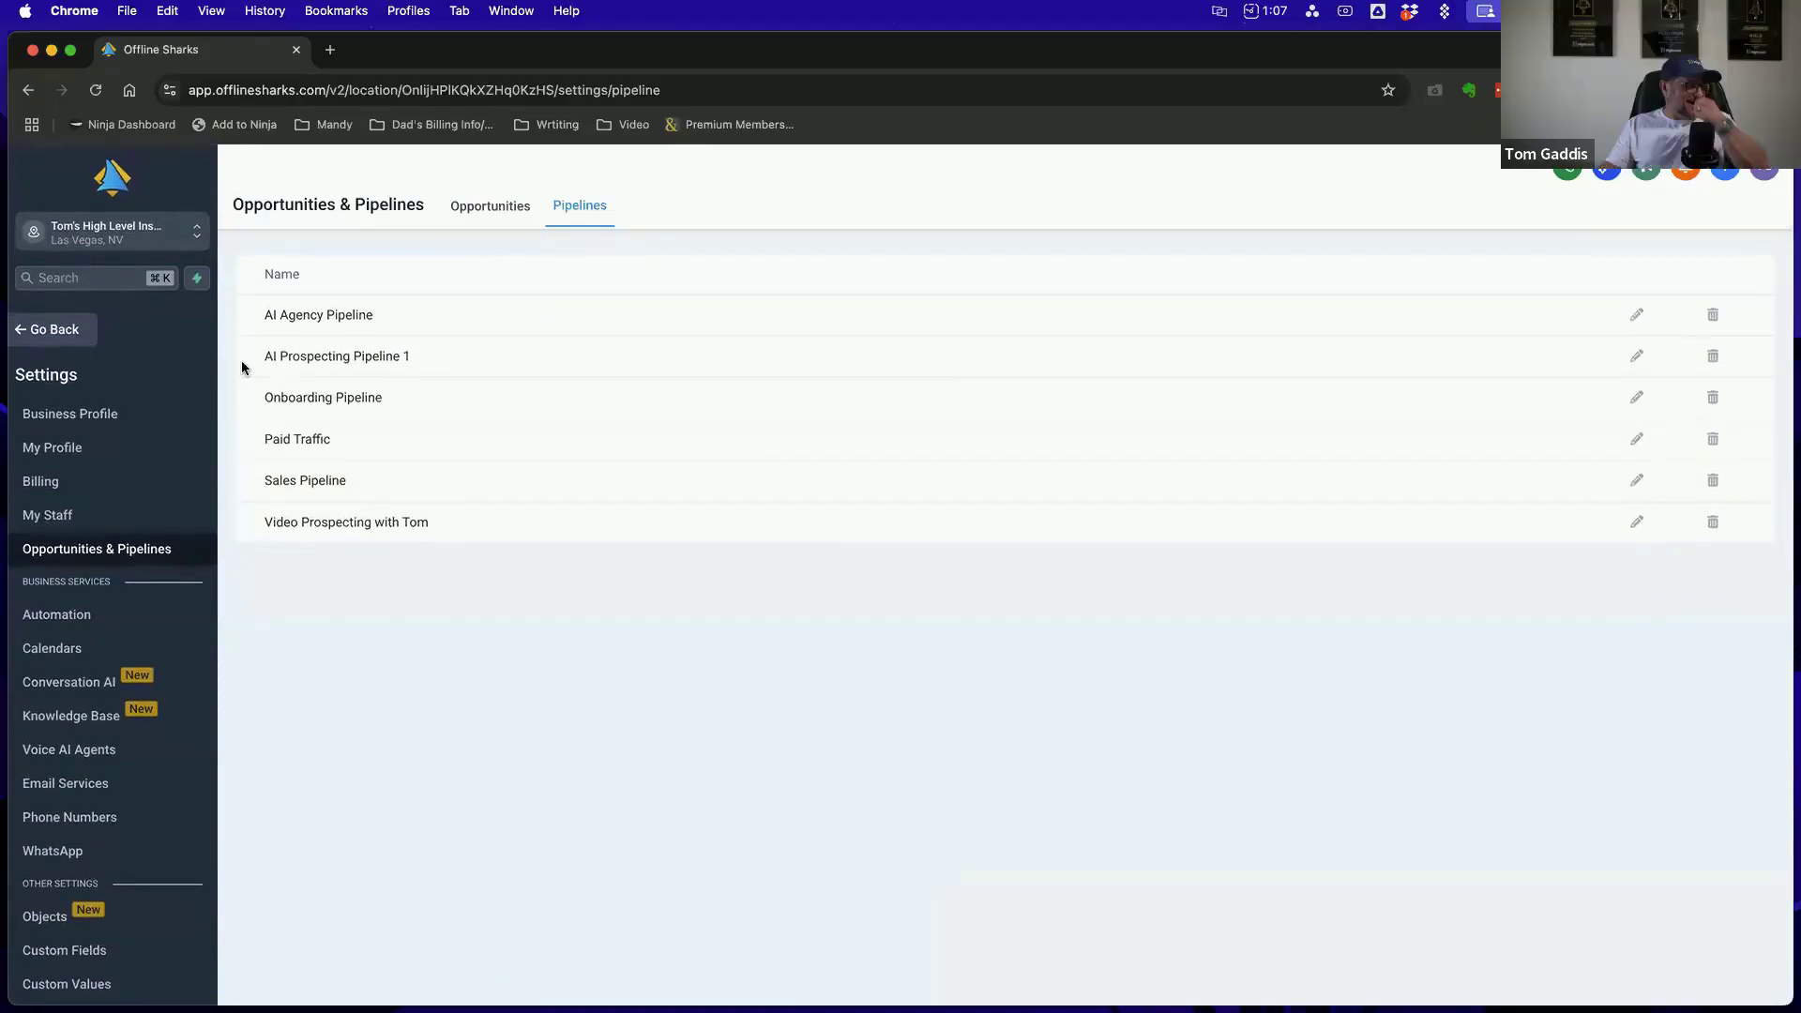
Leave Settings for the opportunities board, check the Pipelines list there and return to the board
left_click(39, 329)
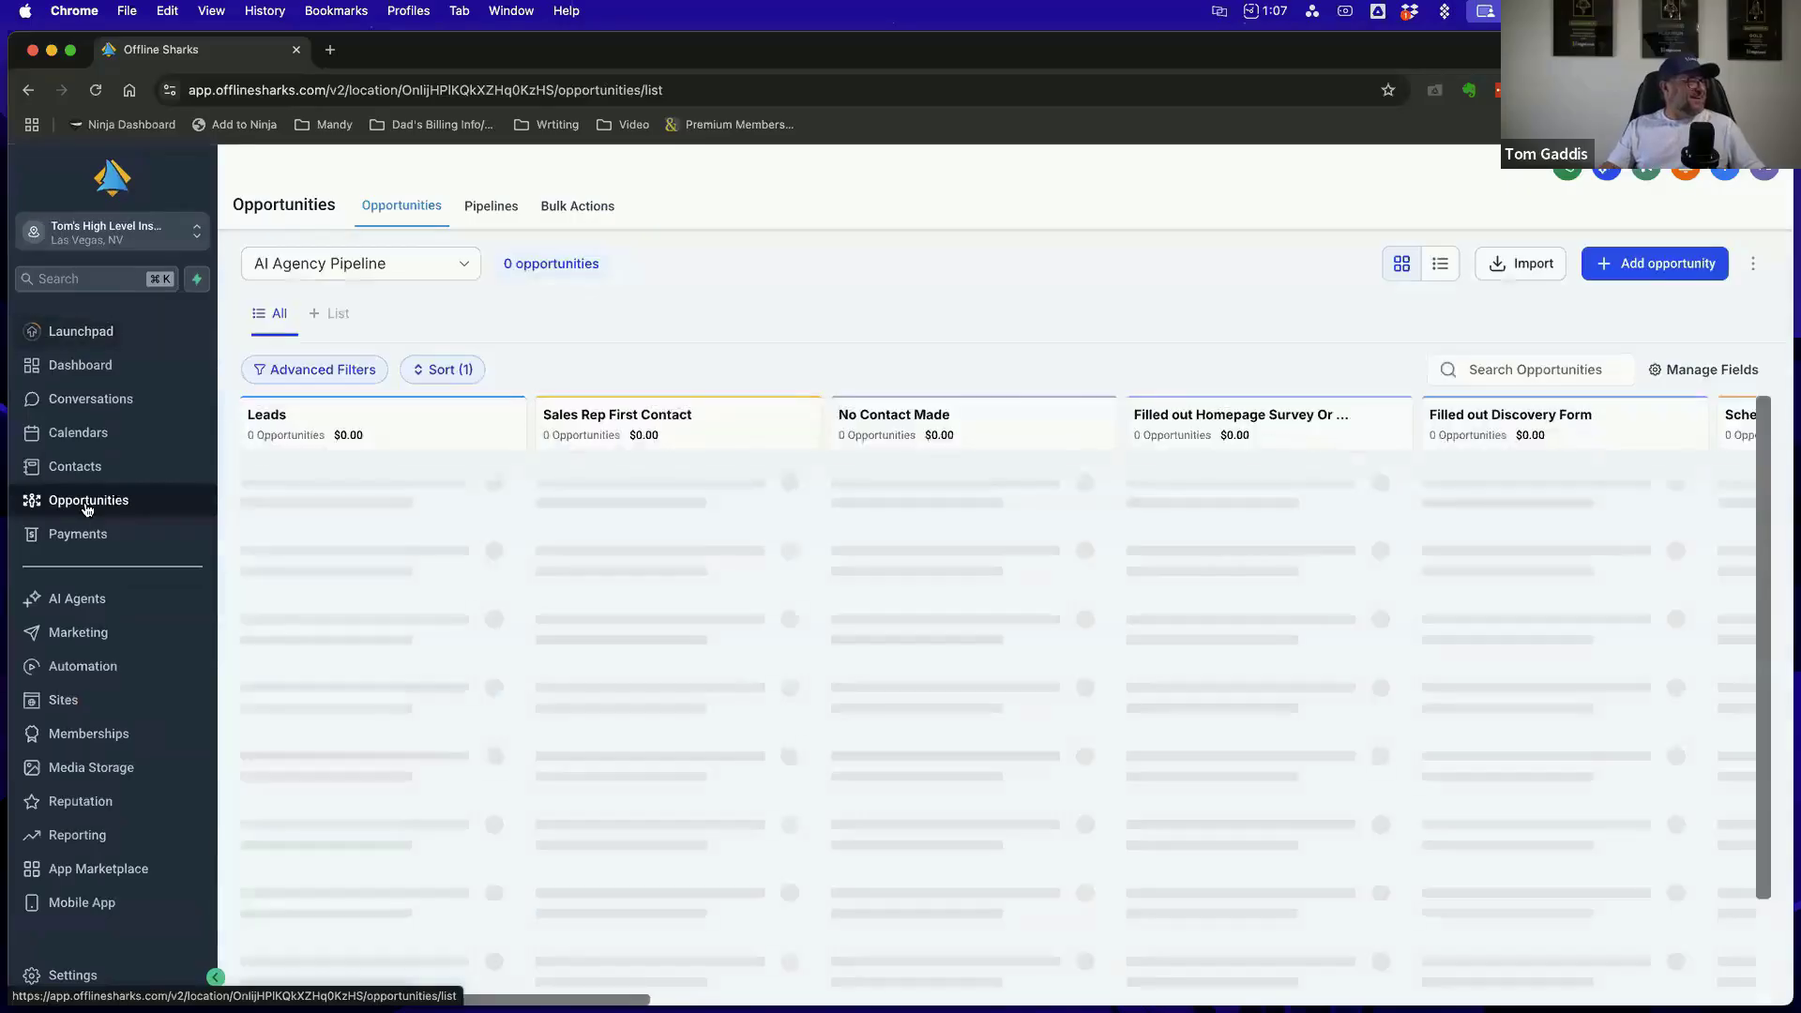
left_click(504, 212)
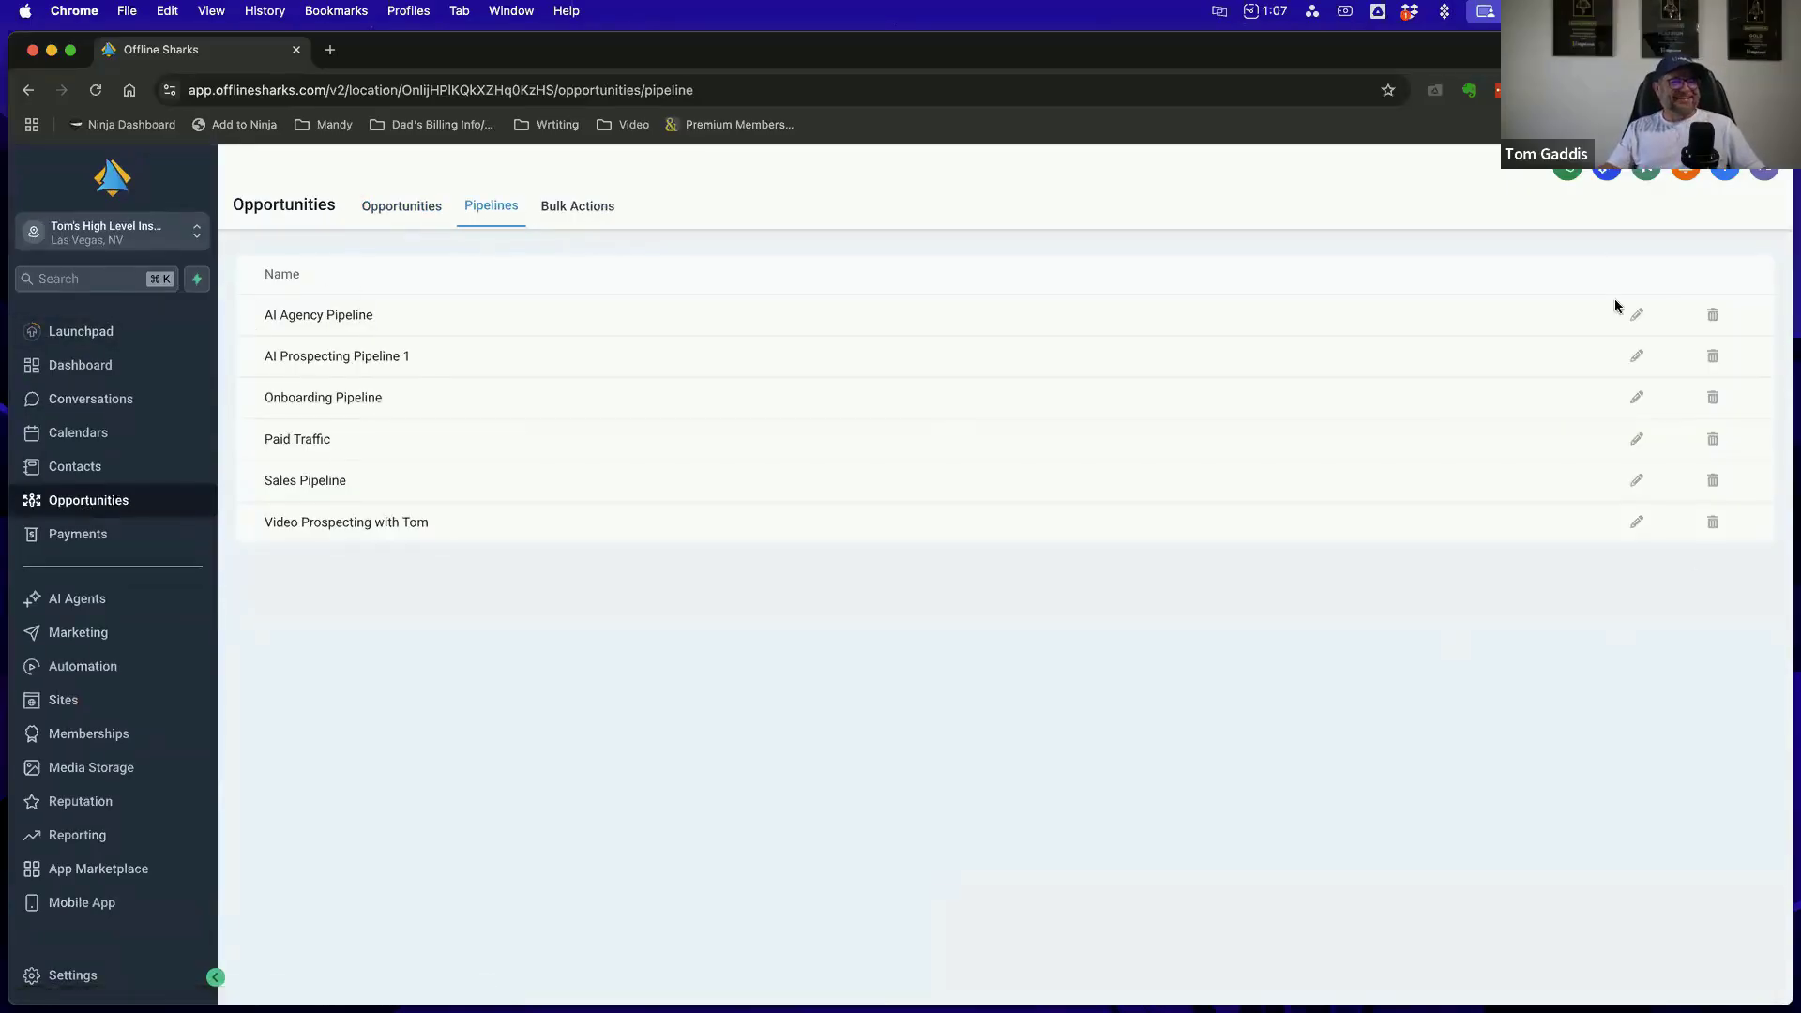
left_click(408, 210)
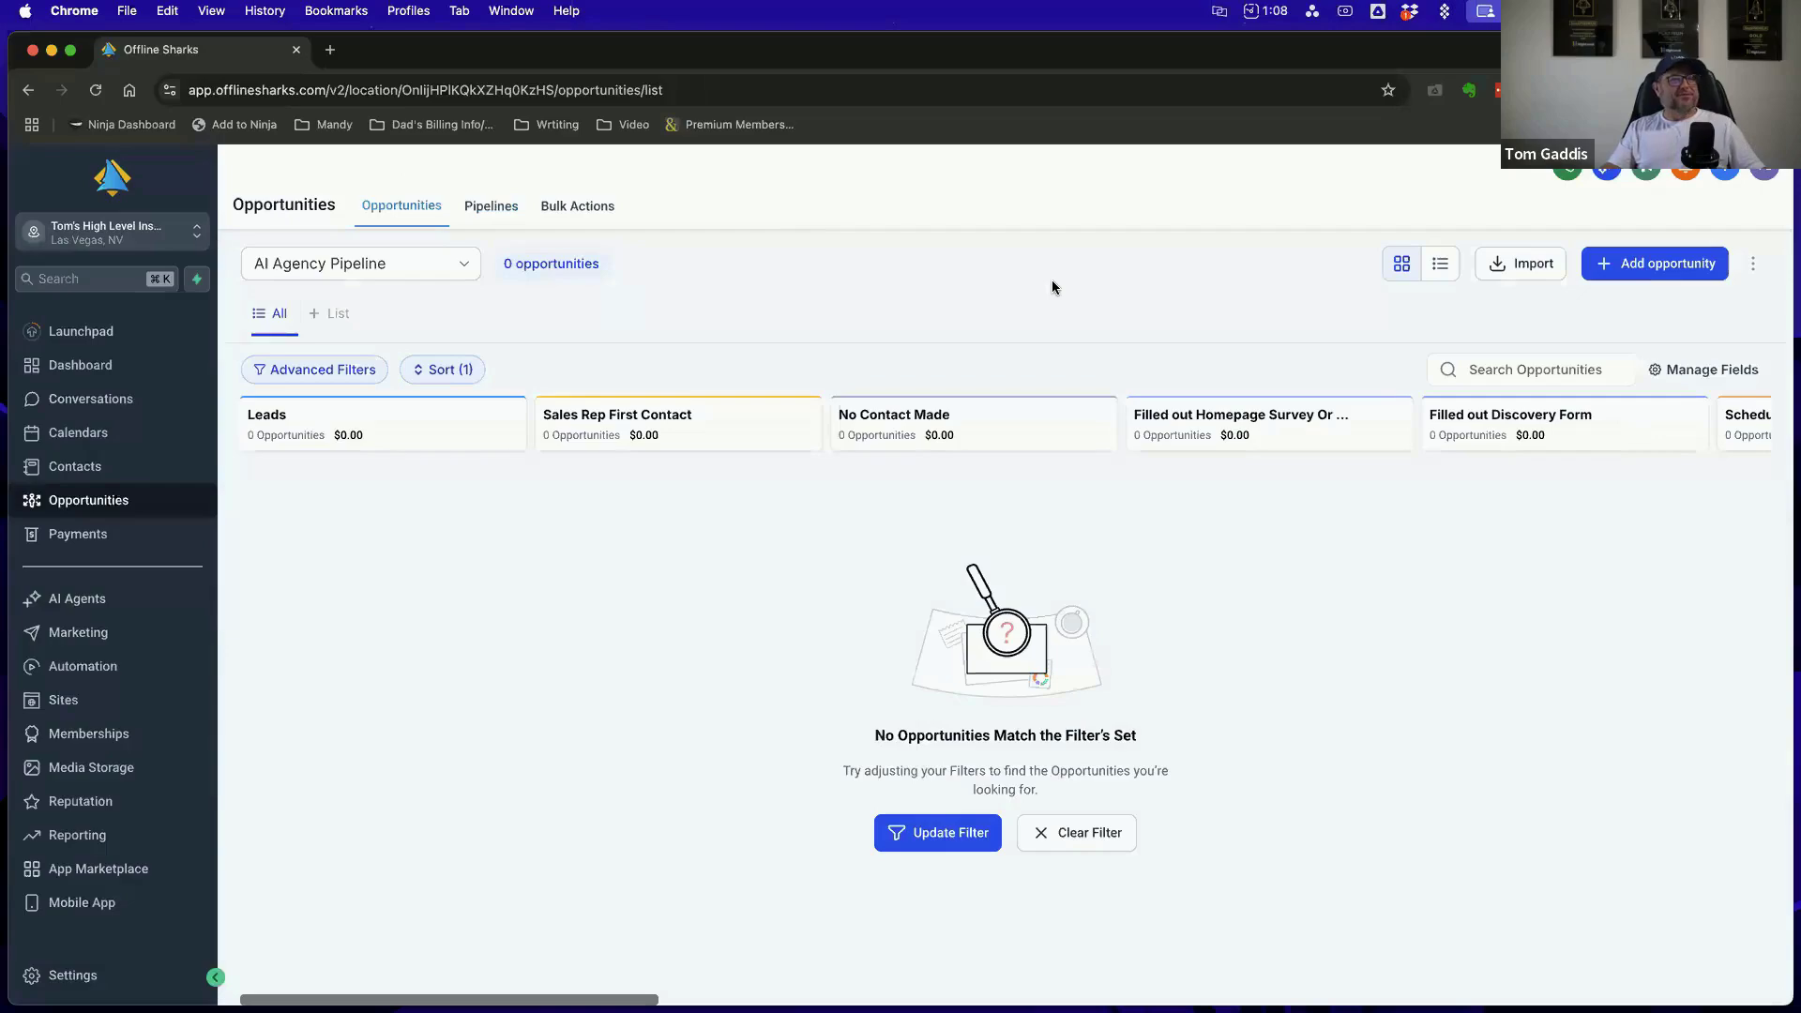
Look over the blank form for adding a new opportunity and close it without creating one
left_click(1665, 273)
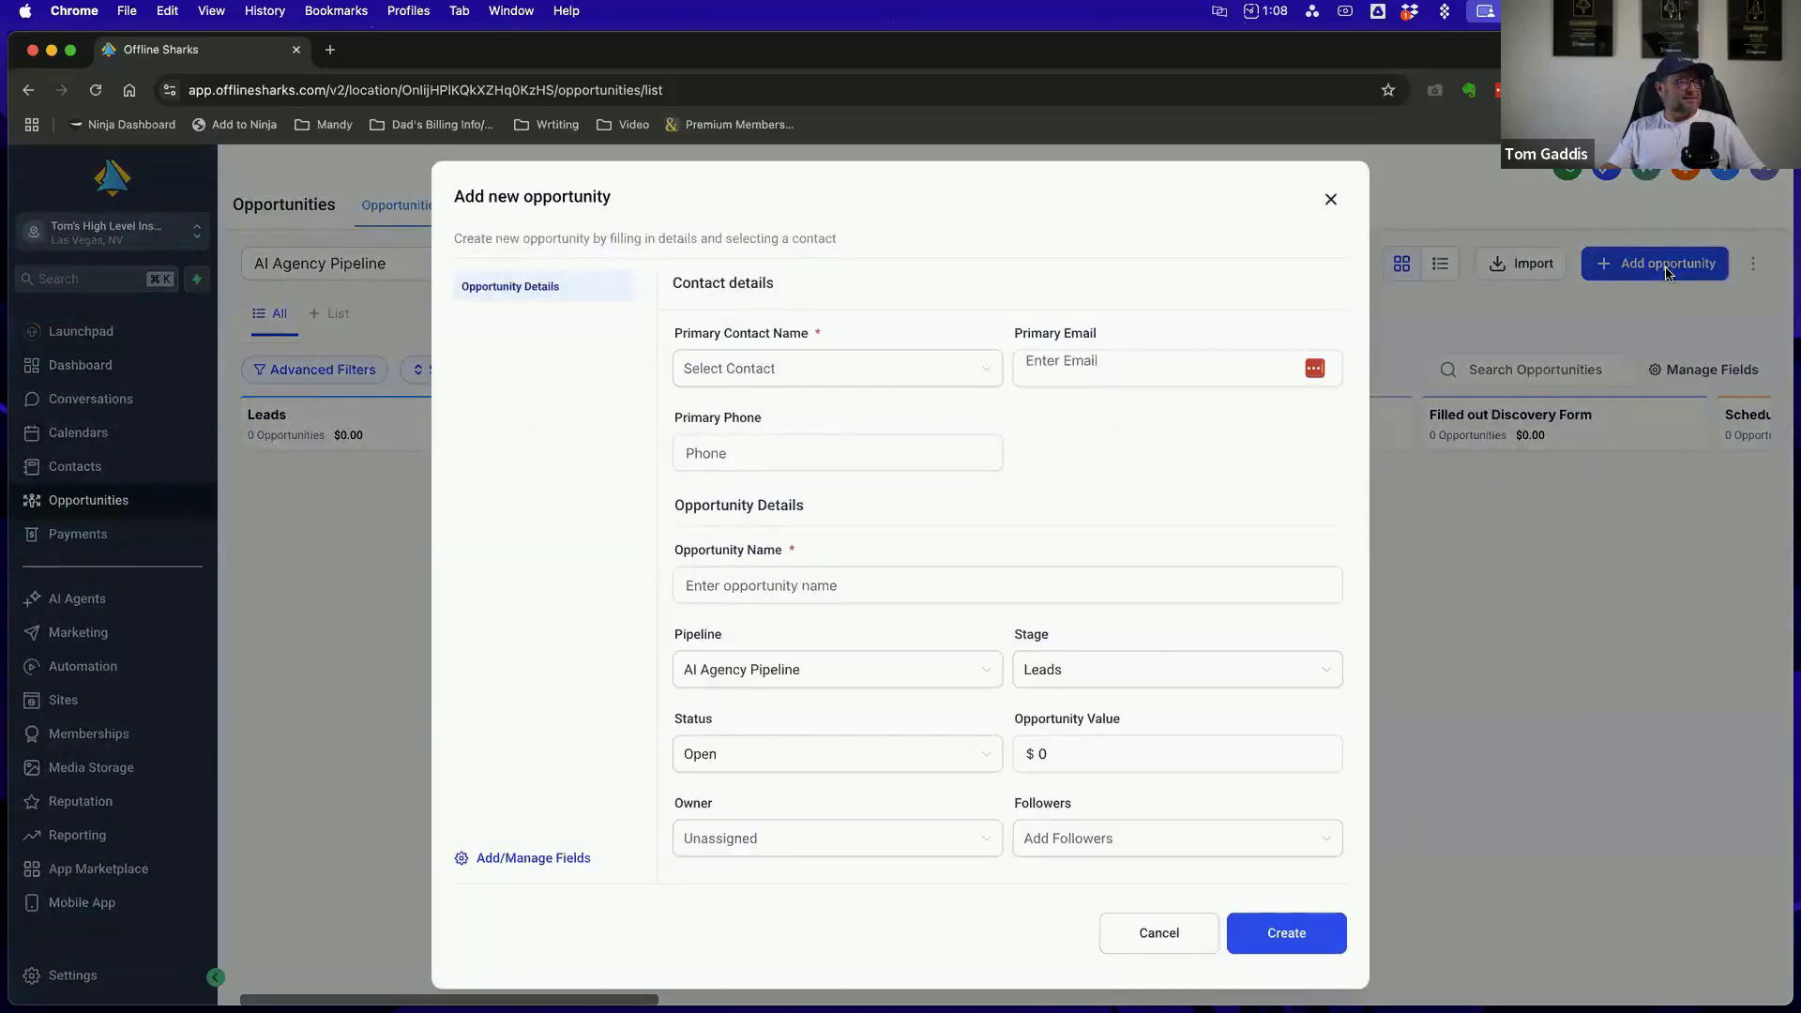
left_click(1332, 205)
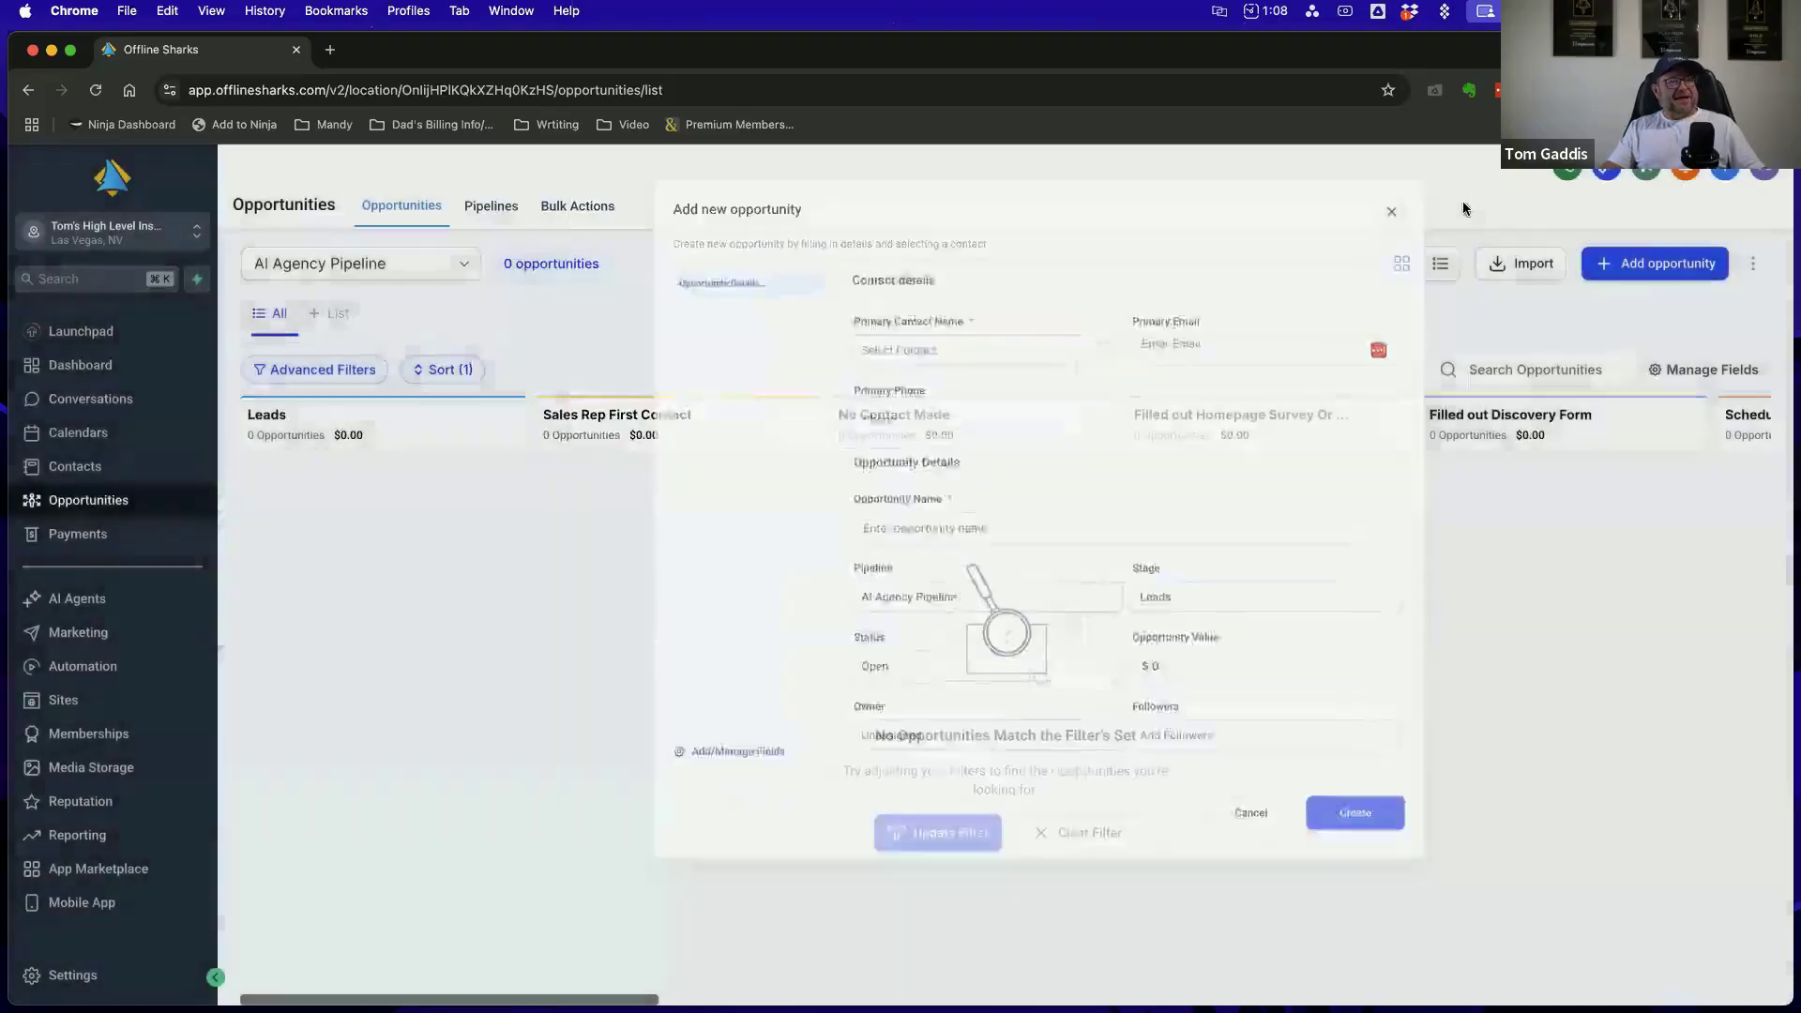
left_click(1668, 270)
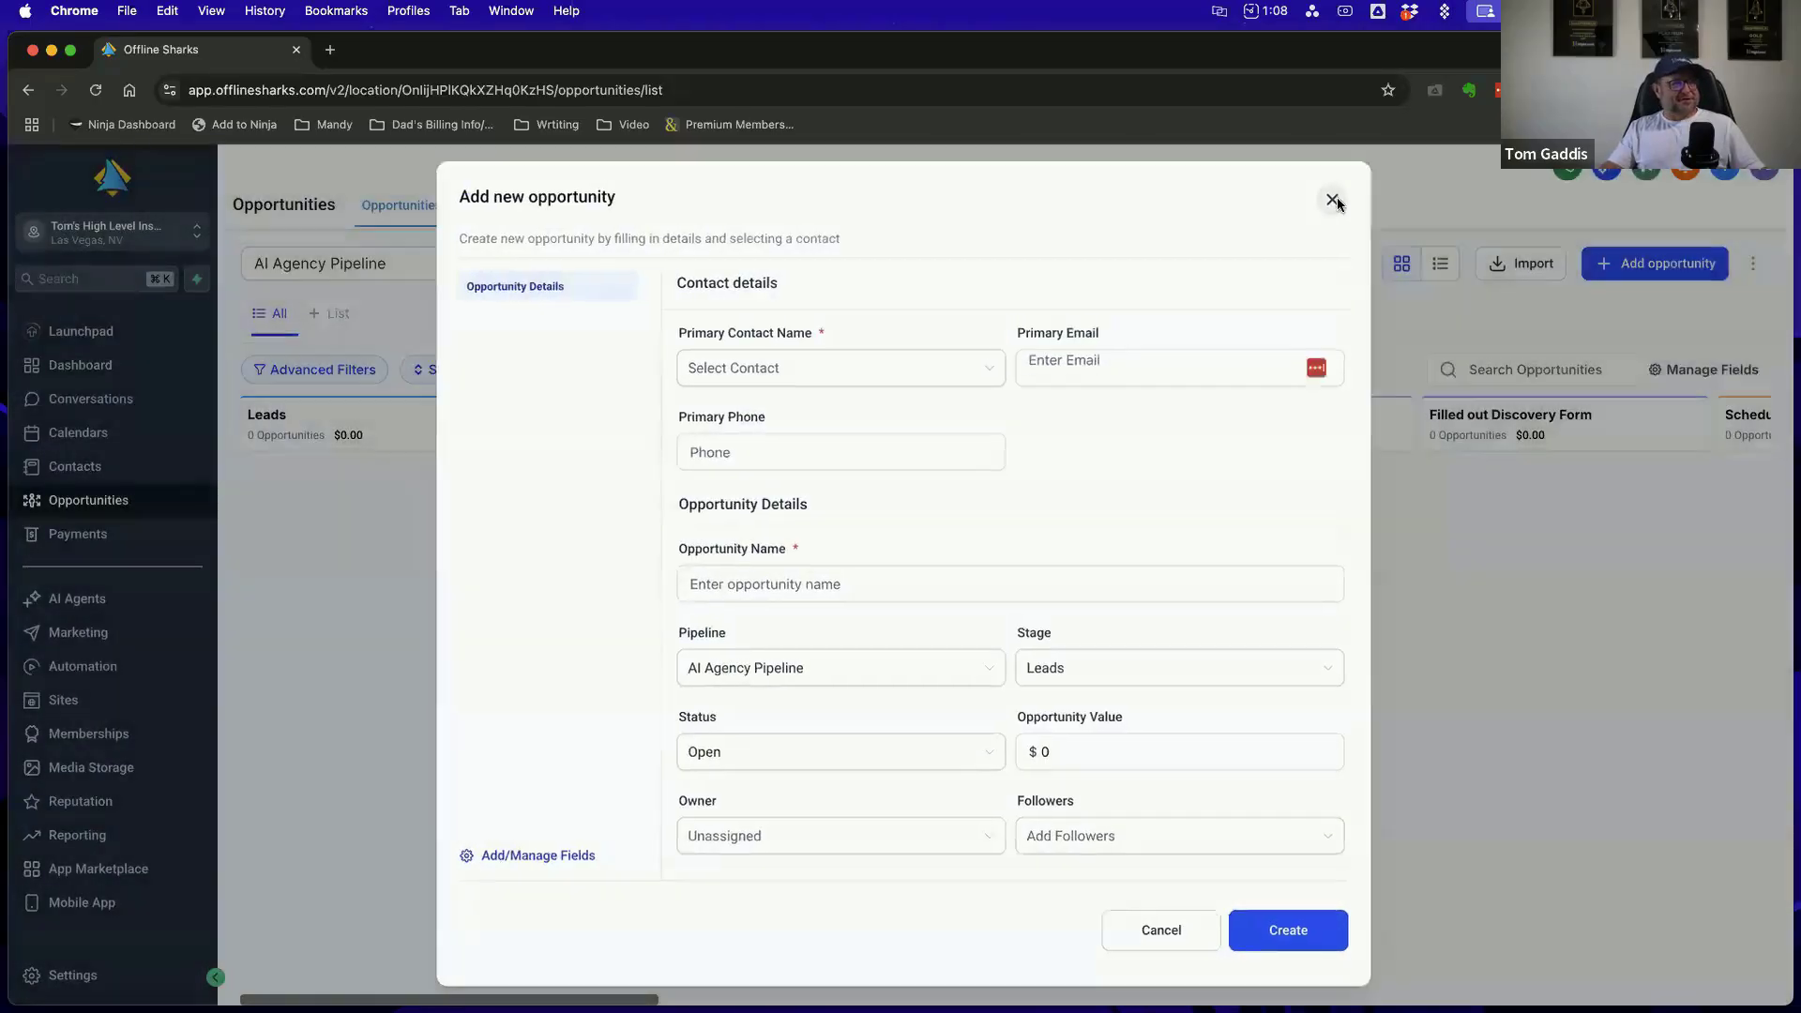
left_click(1334, 199)
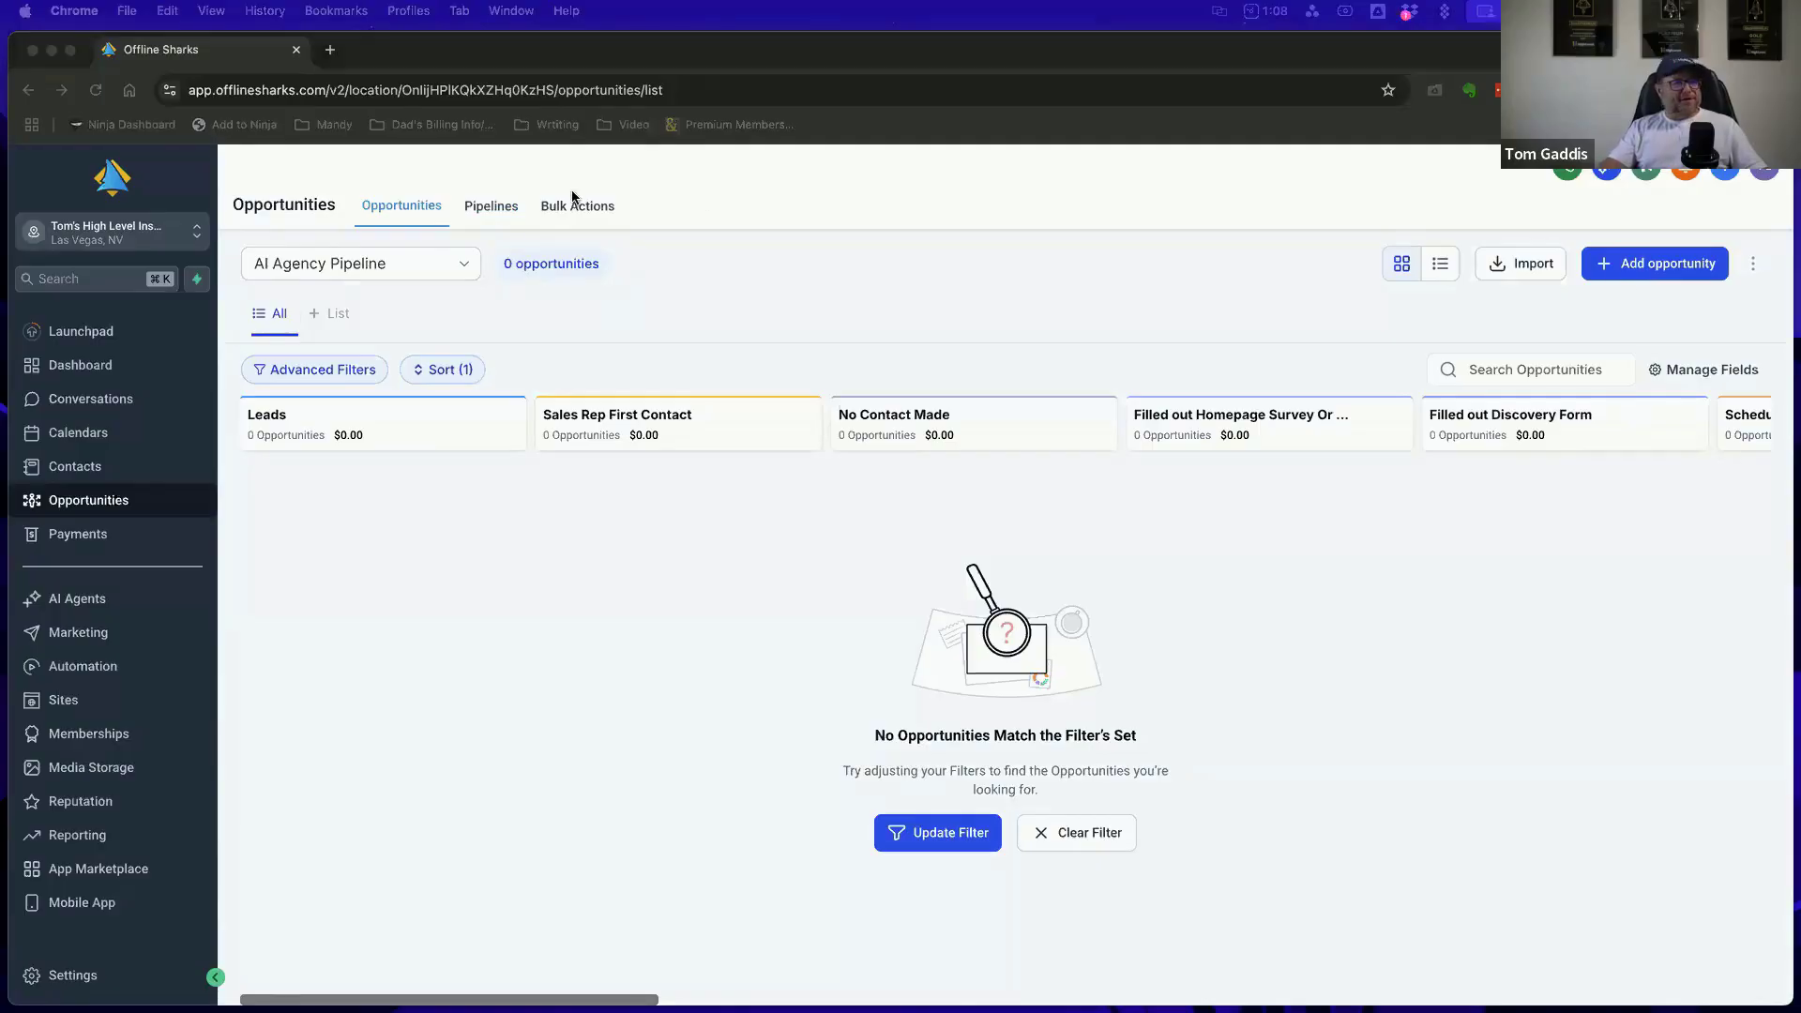
Bring the Winning with Workflows PDF over the browser to show its pipeline guide links, and move it back off screen
left_click_drag(1796, 300, 450, 183)
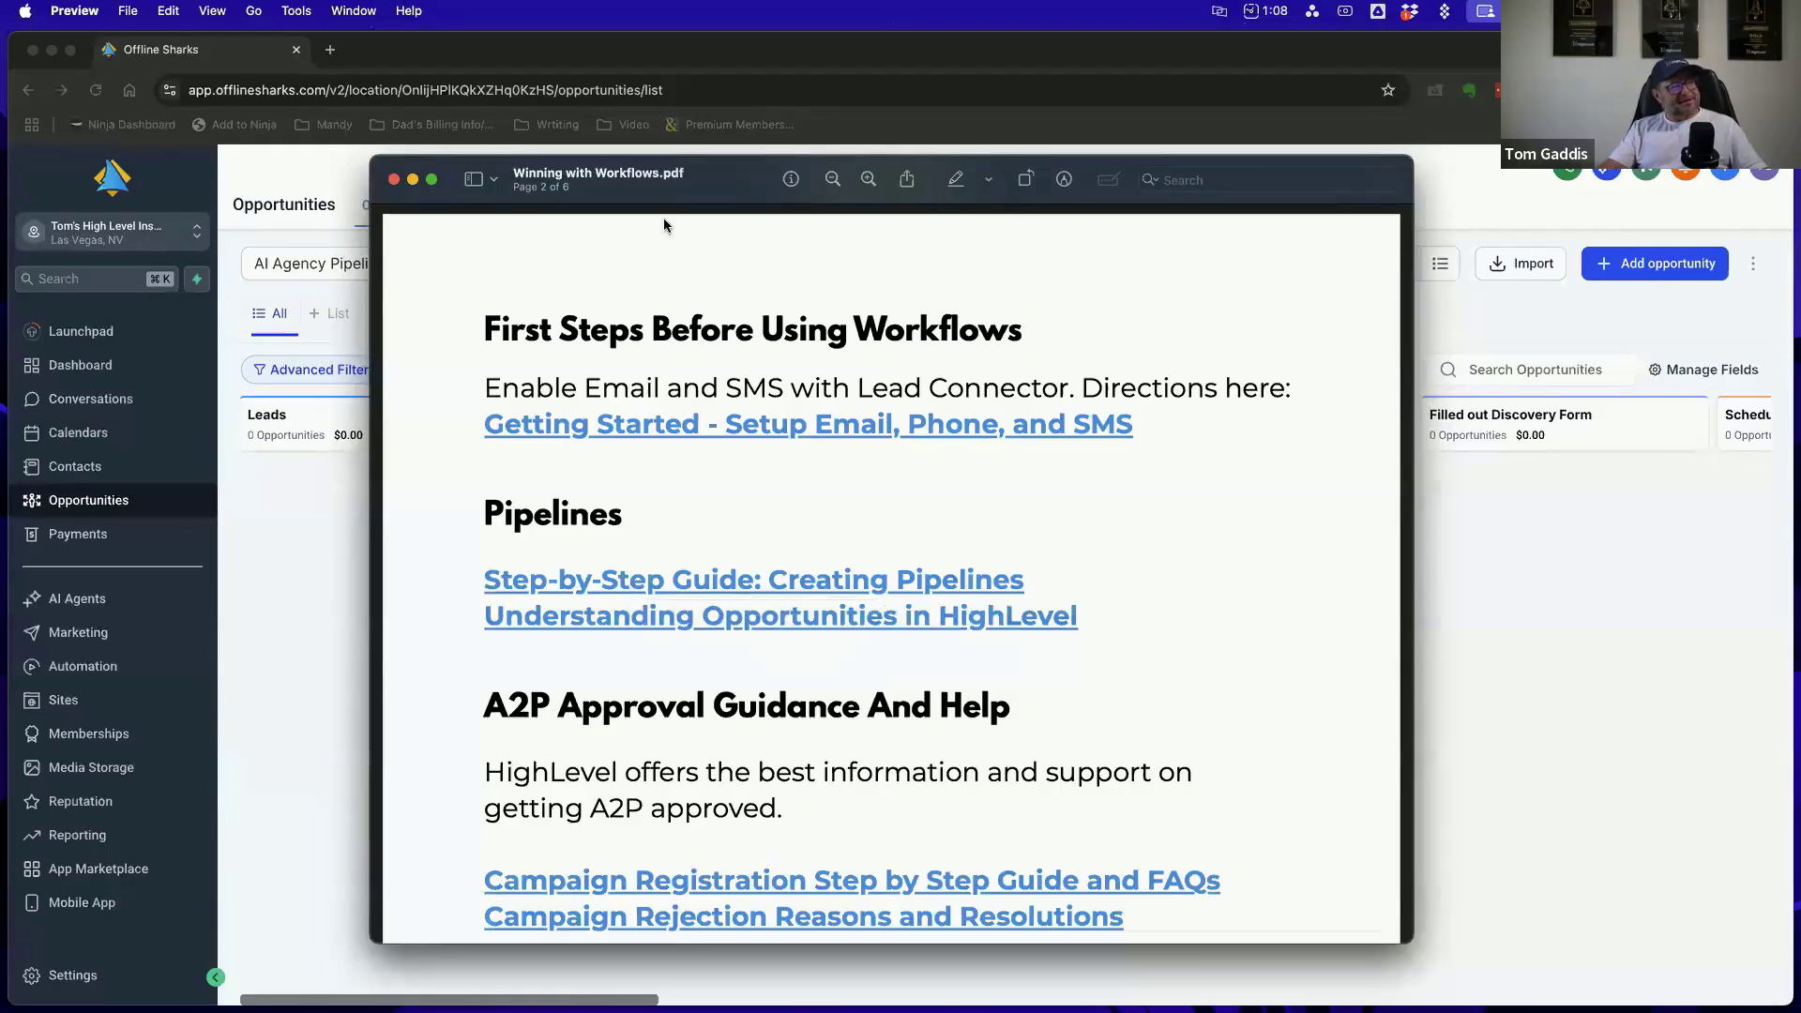
left_click_drag(549, 193, 1800, 291)
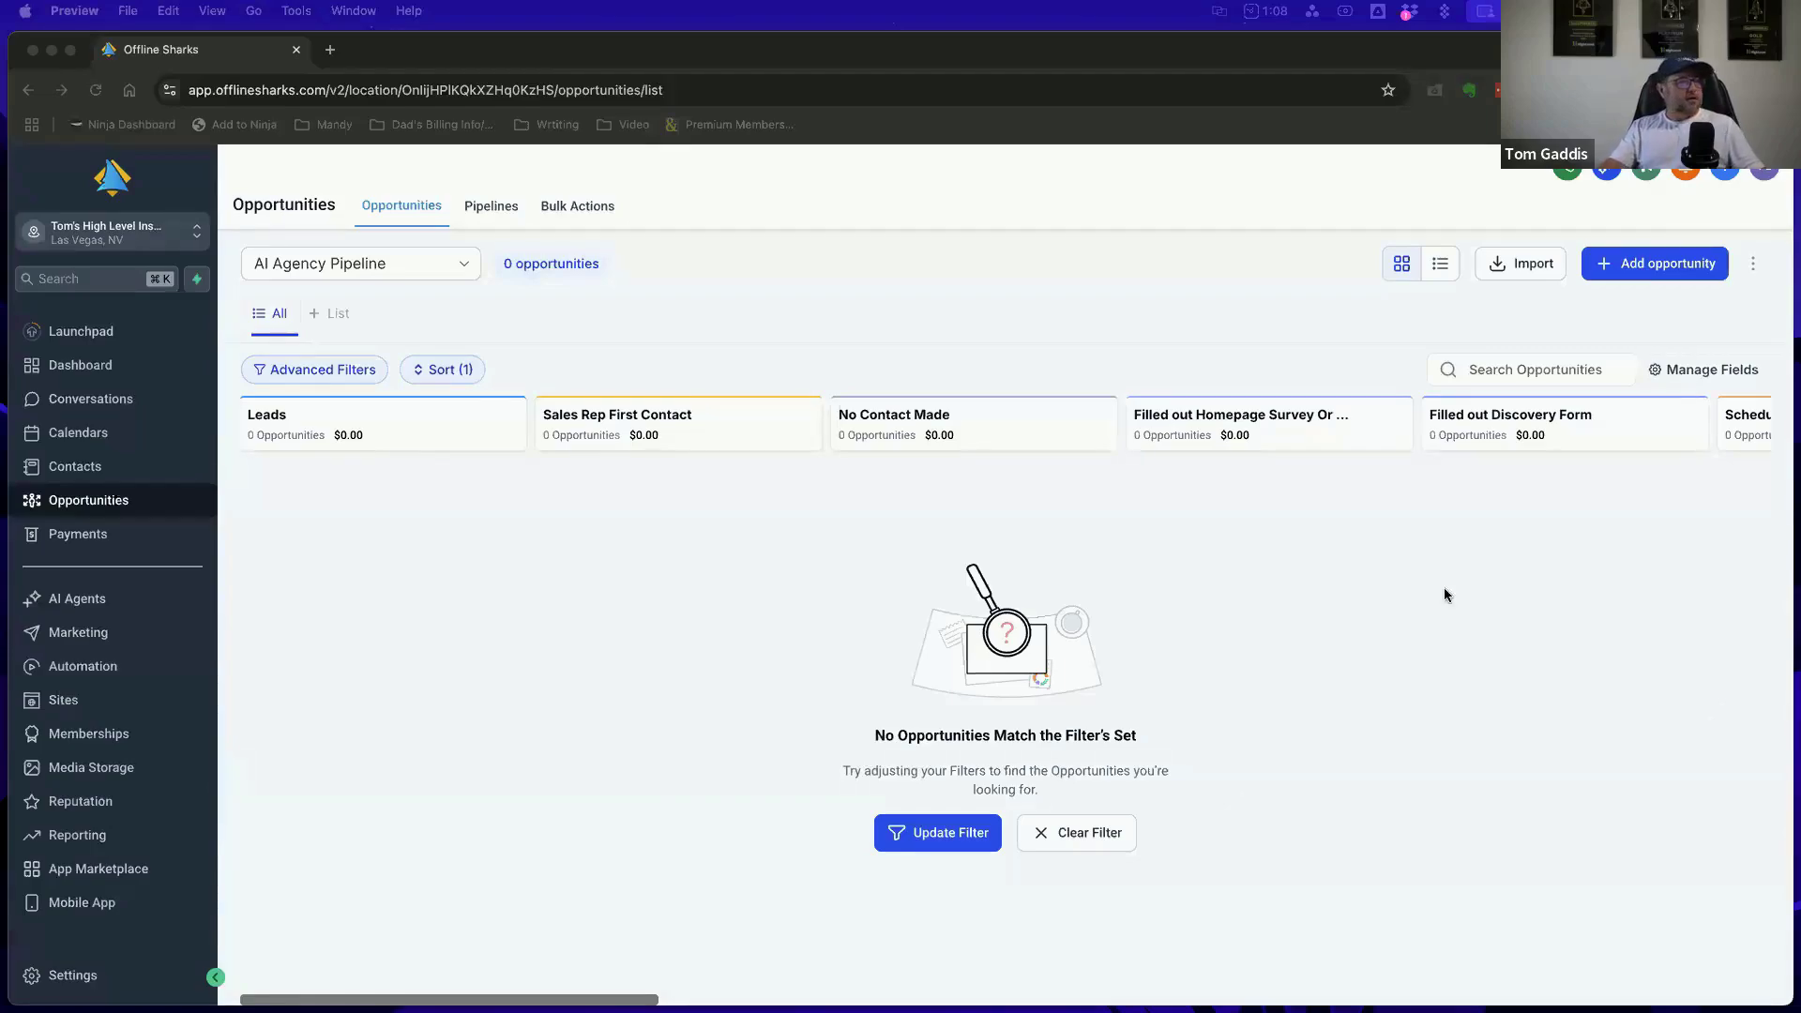
Open the Pipelines list, try different page zooms to reveal the hidden option for creating a pipeline, and reload the page
left_click(491, 206)
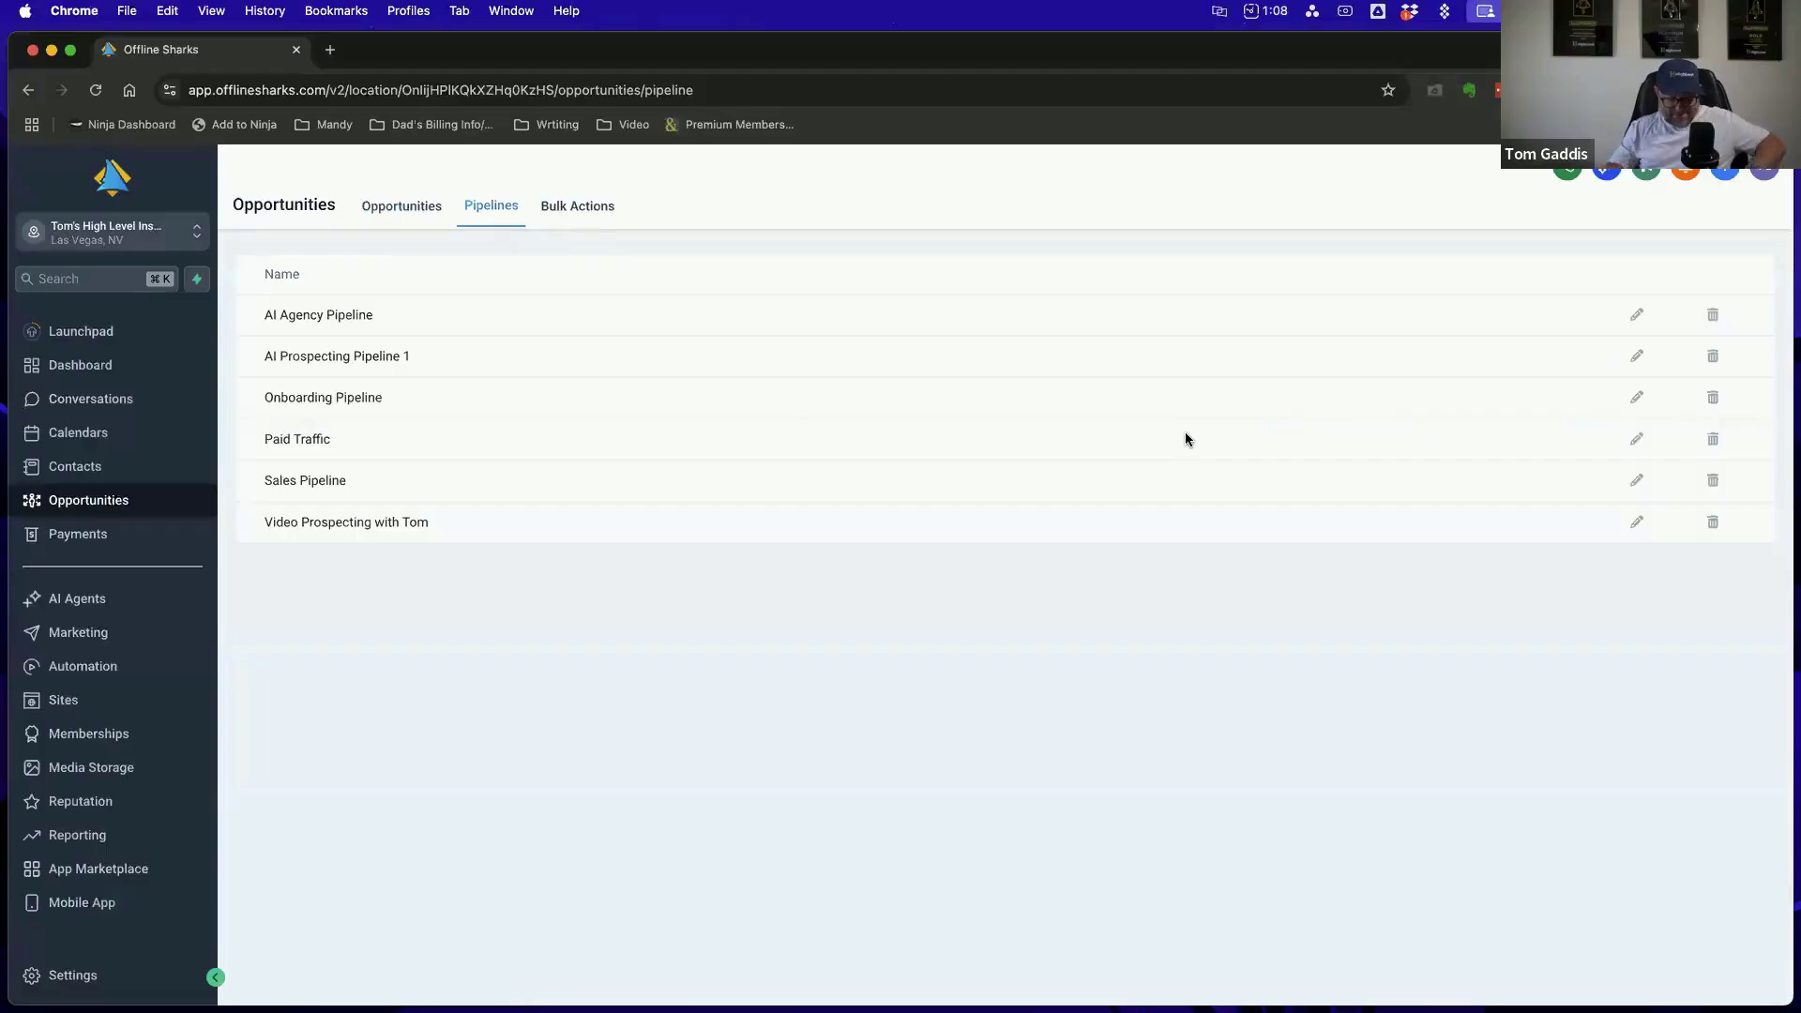
key("super+minus")
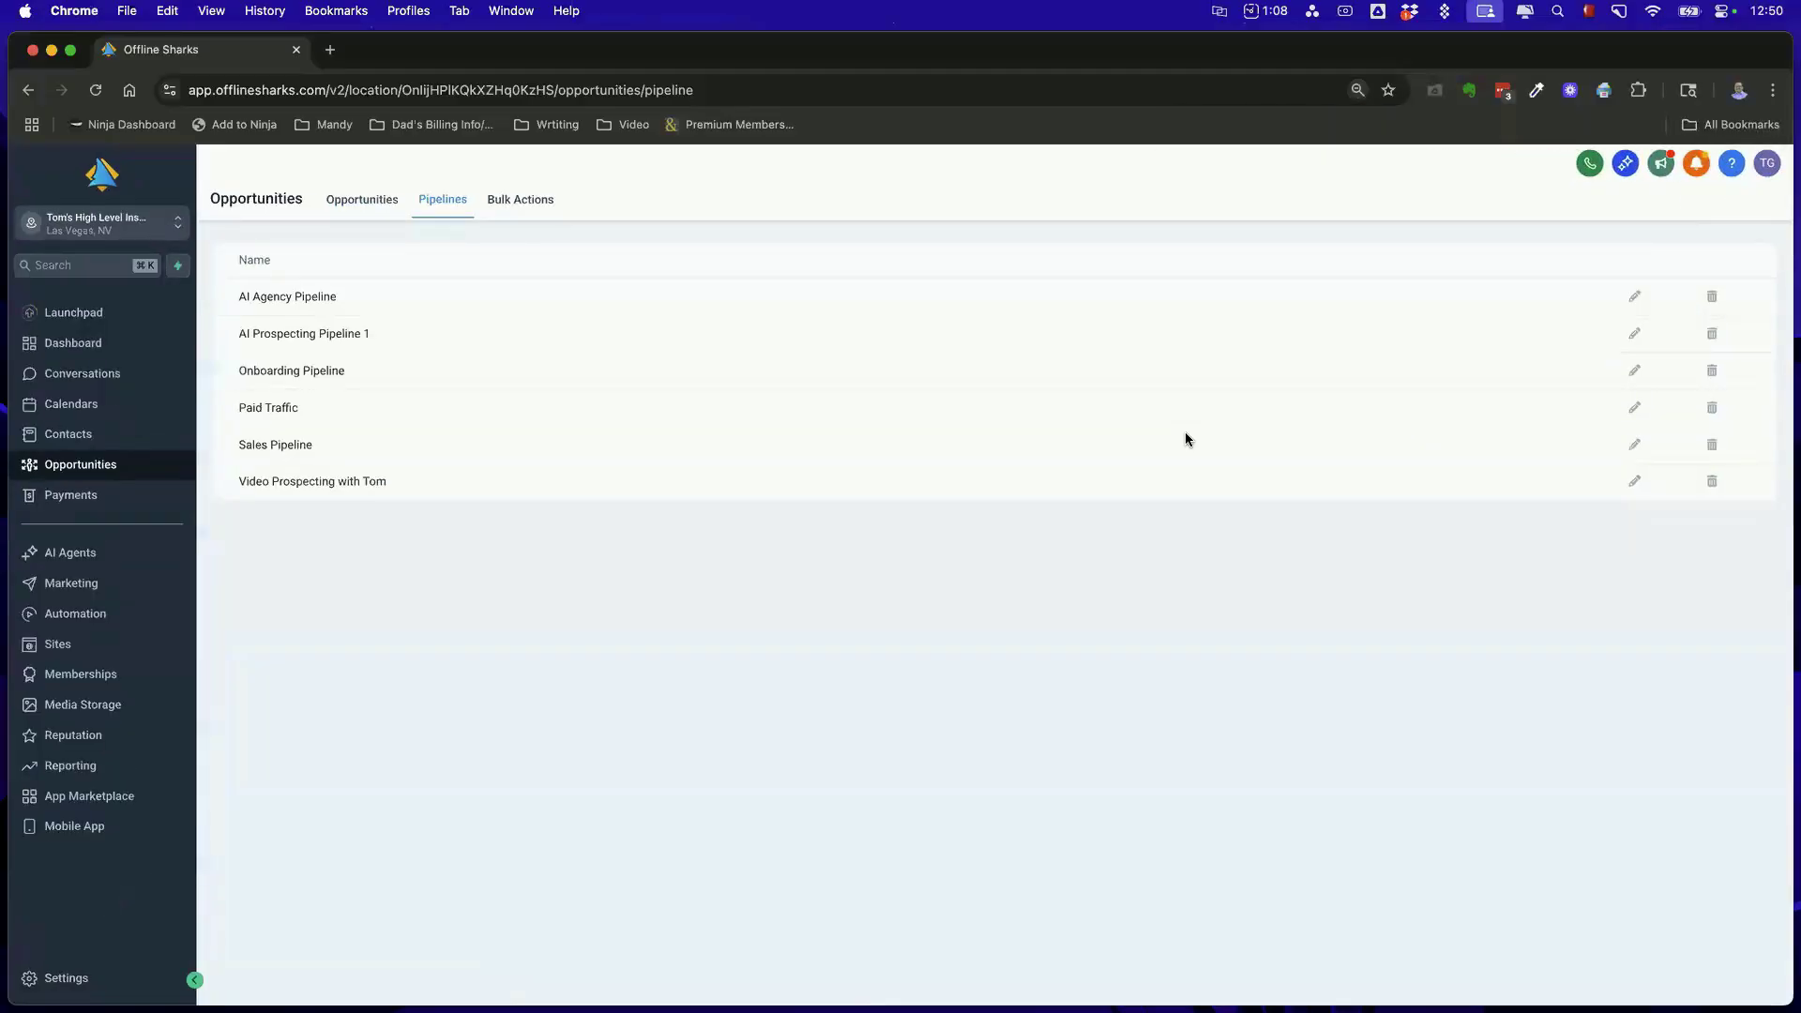
key("super+minus")
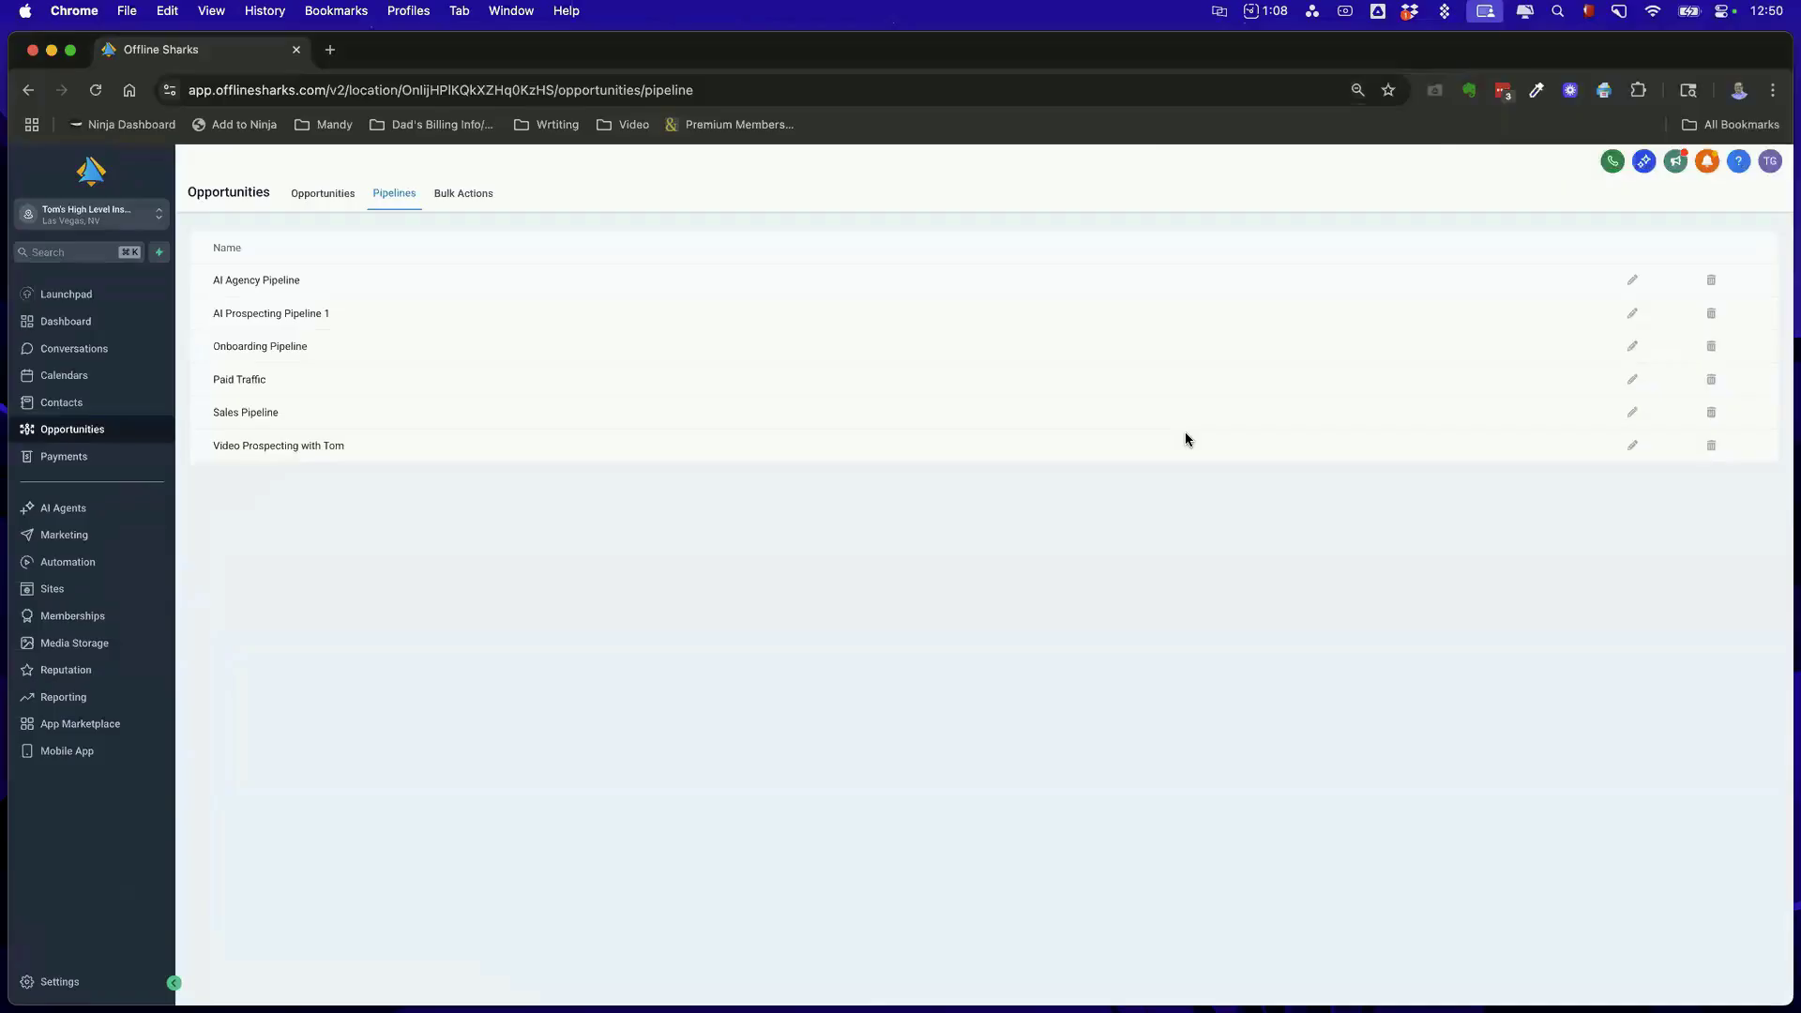
key("super+equal")
key("super+equal")
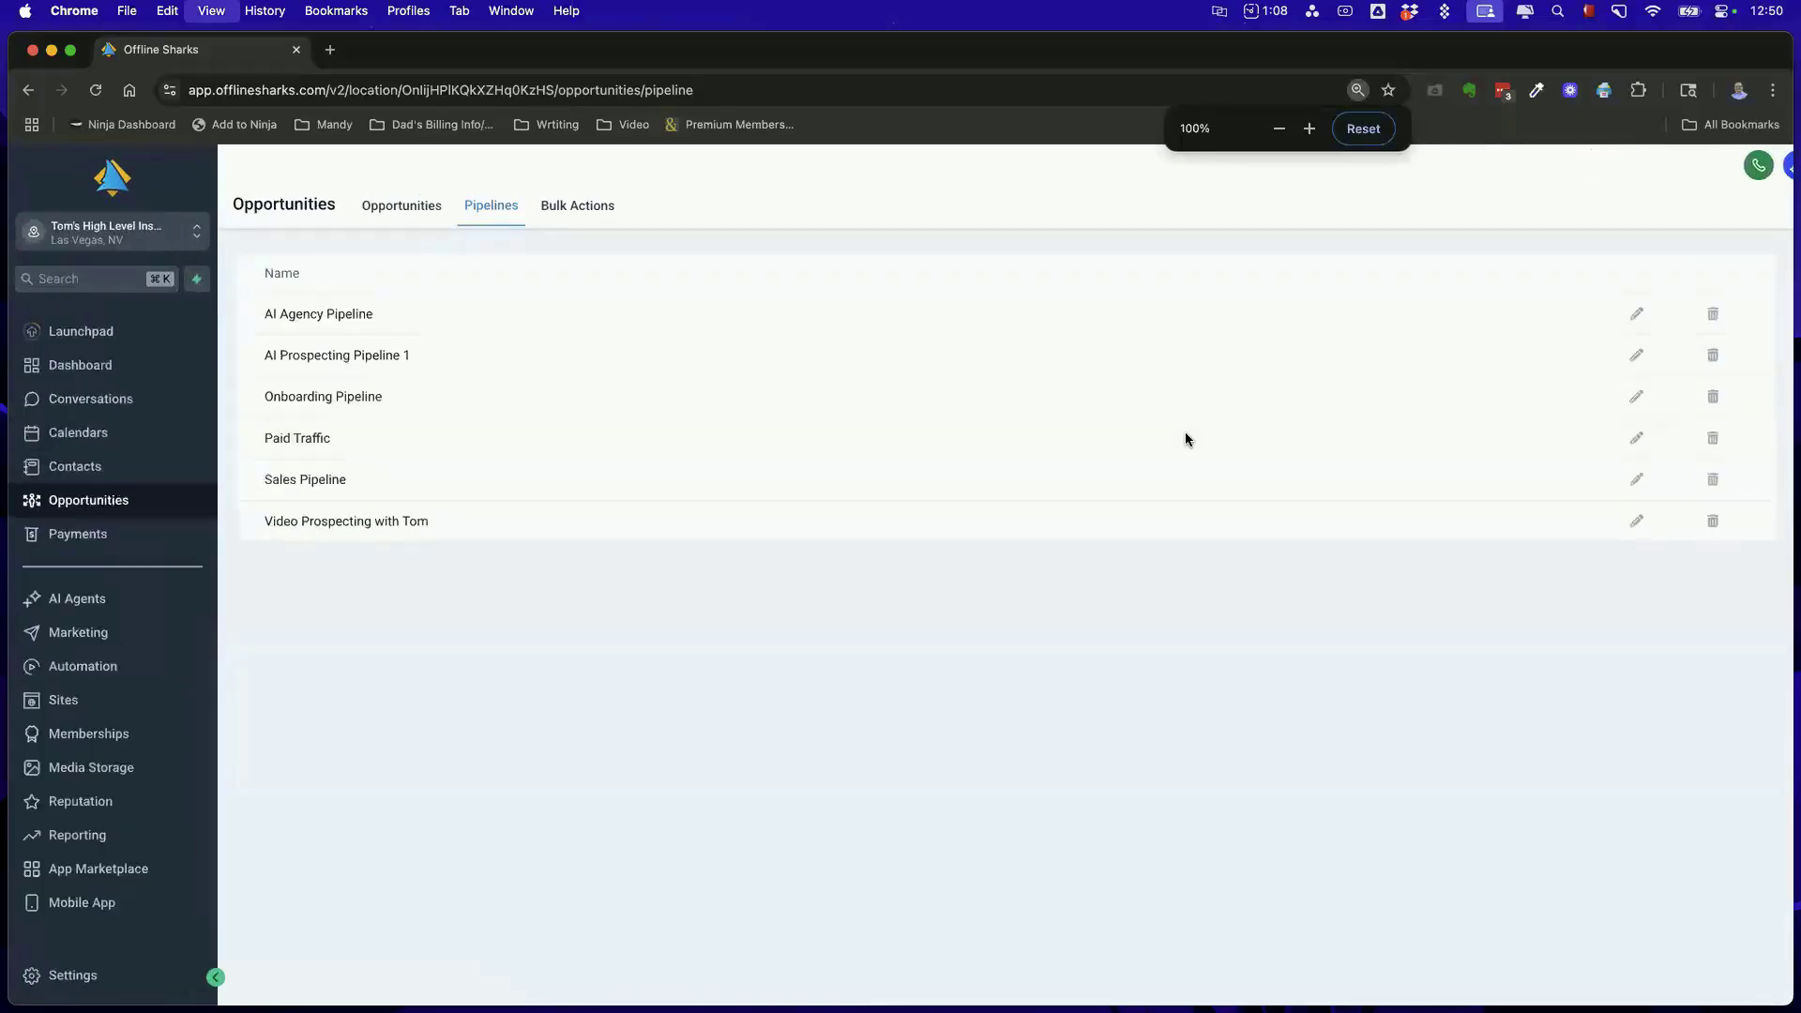
scroll(1512, 397, "up", 1)
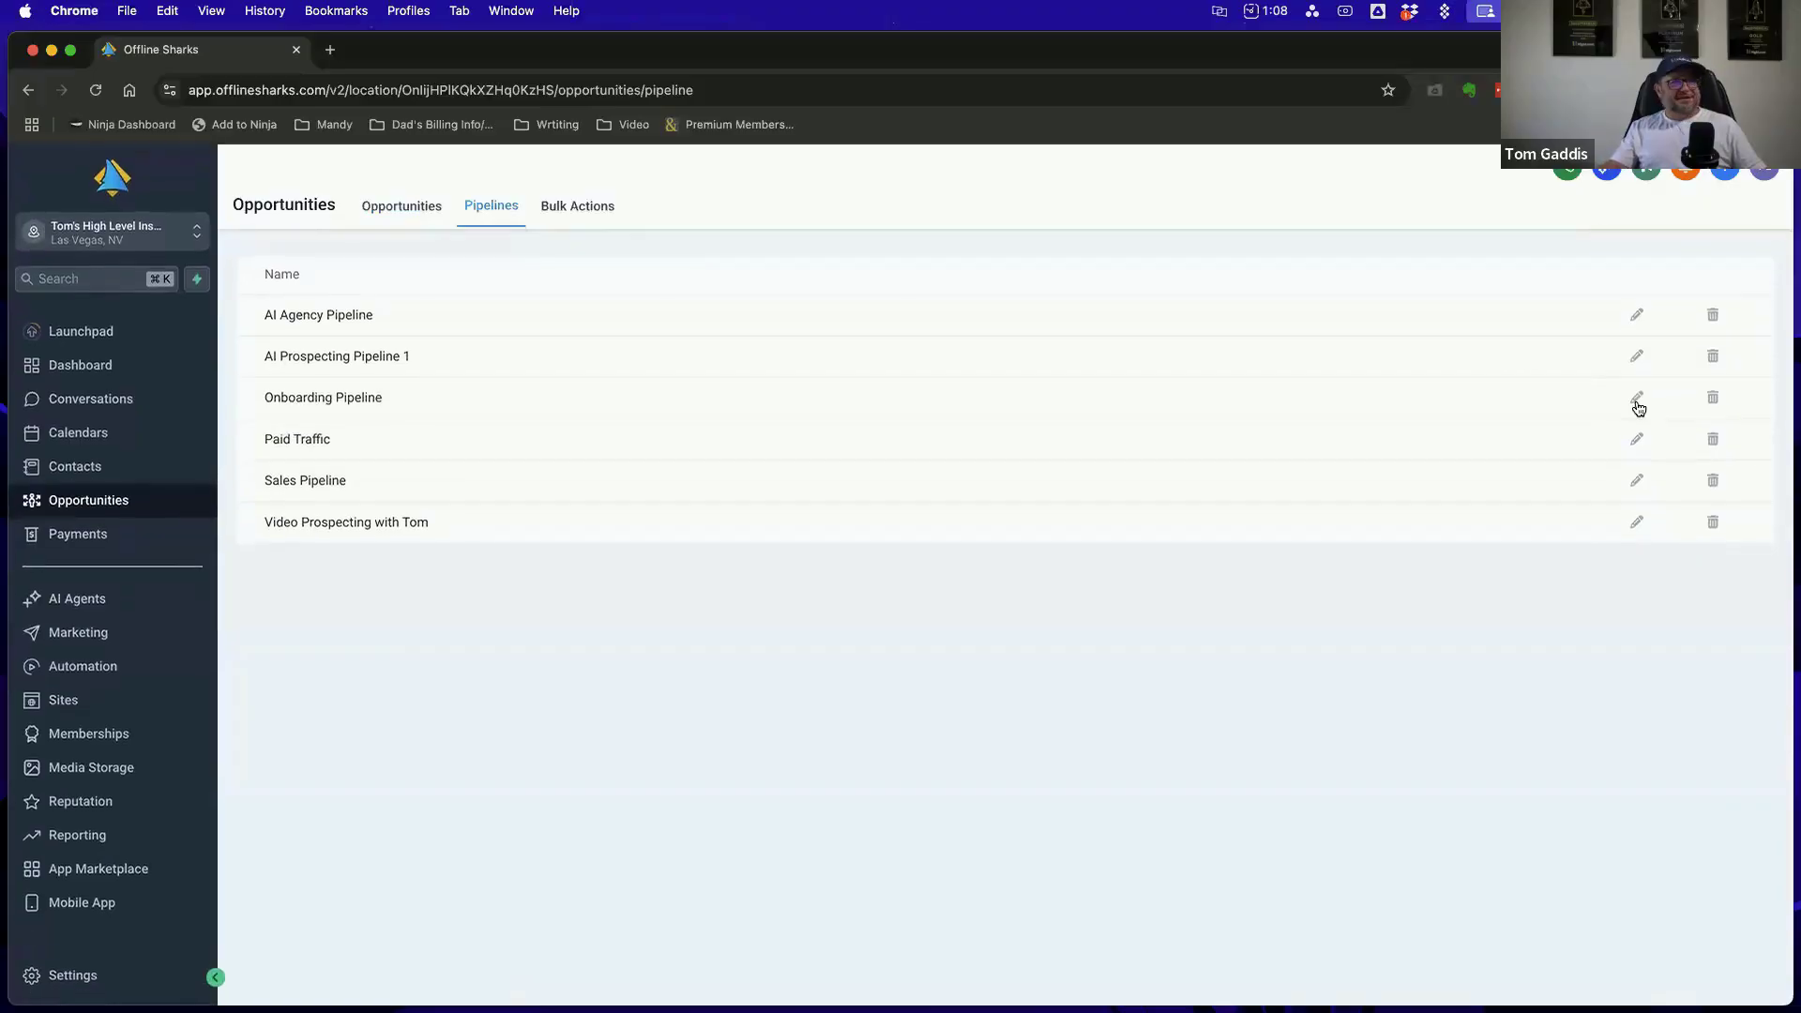
scroll(1641, 423, "up", 1)
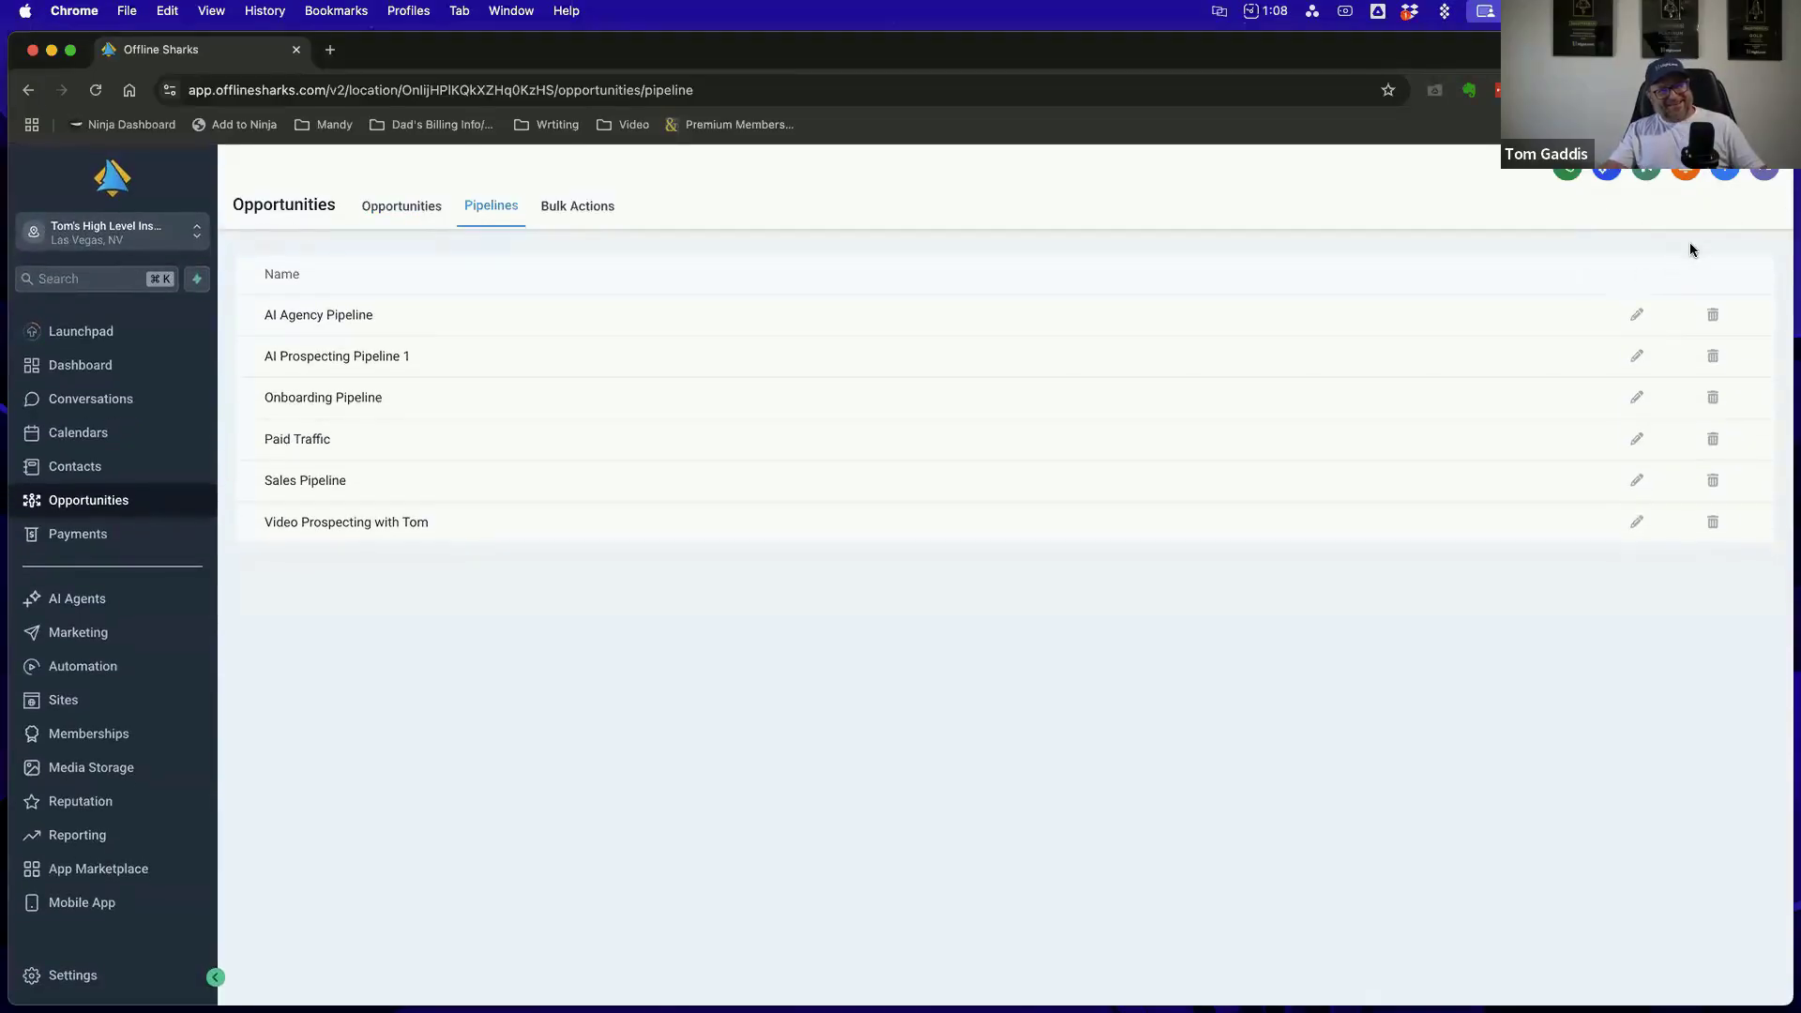
scroll(1697, 239, "up", 1)
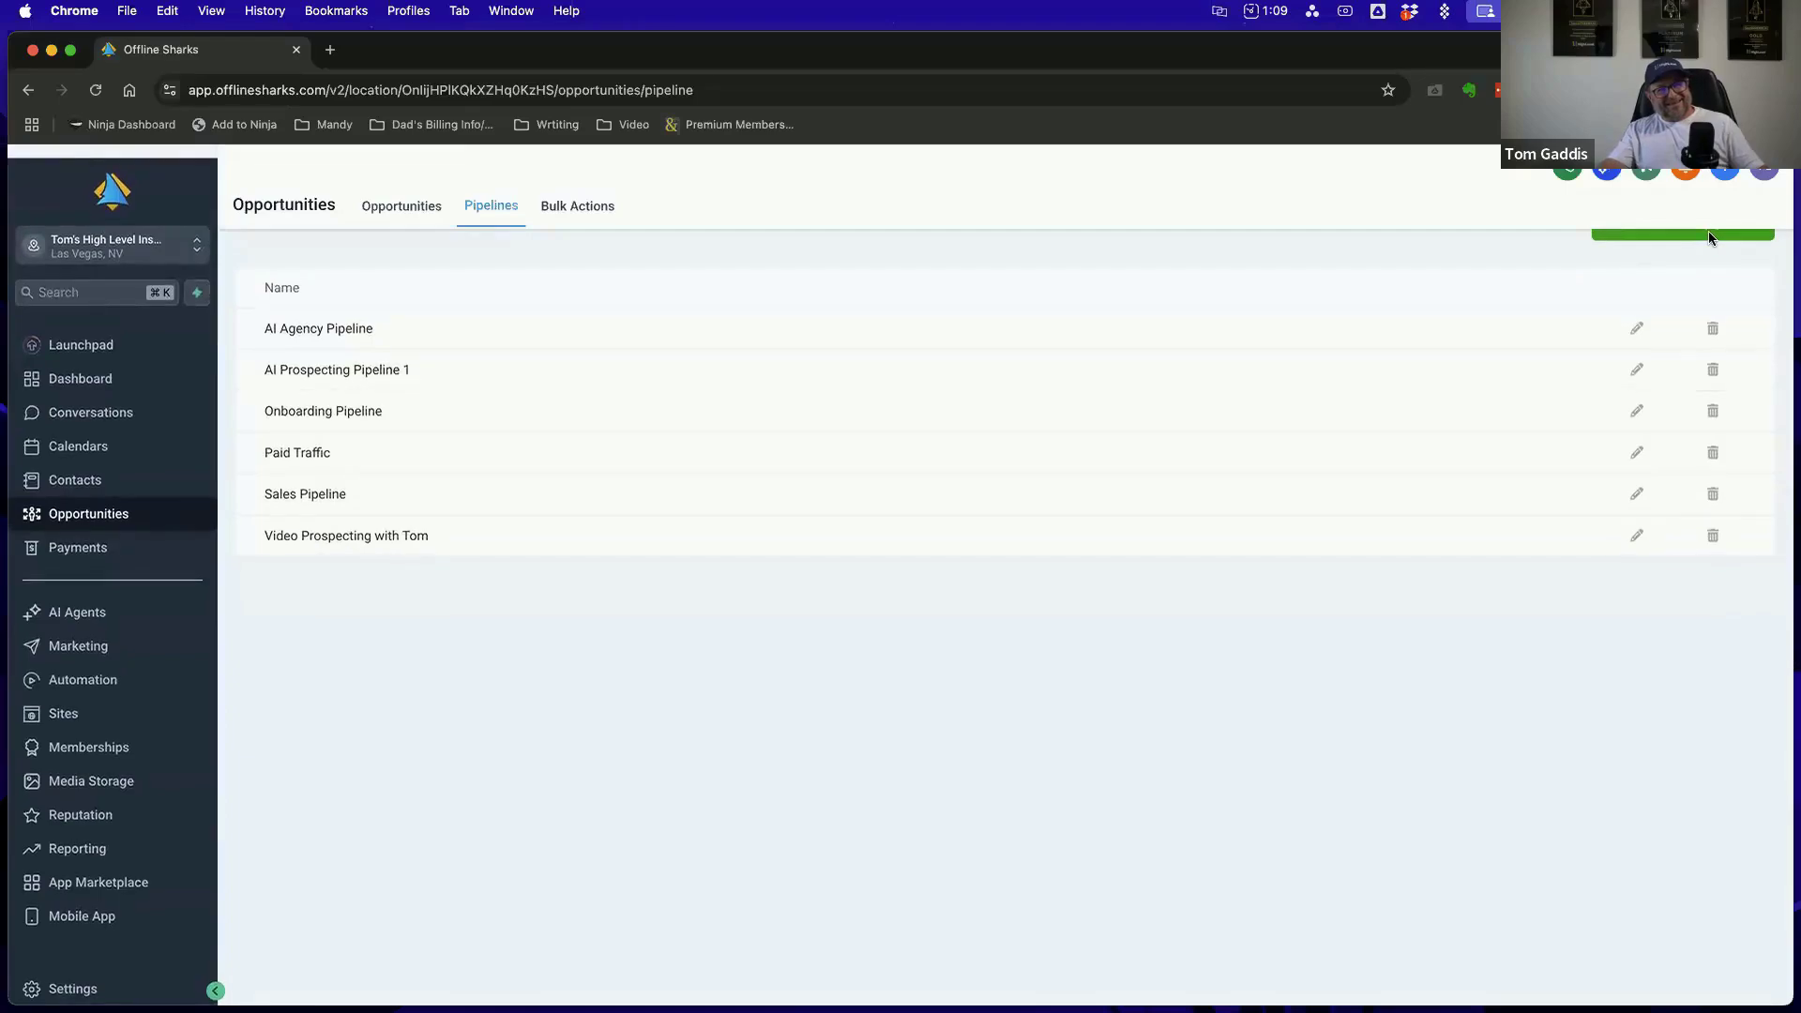
scroll(1708, 233, "down", 1)
scroll(1707, 240, "up", 1)
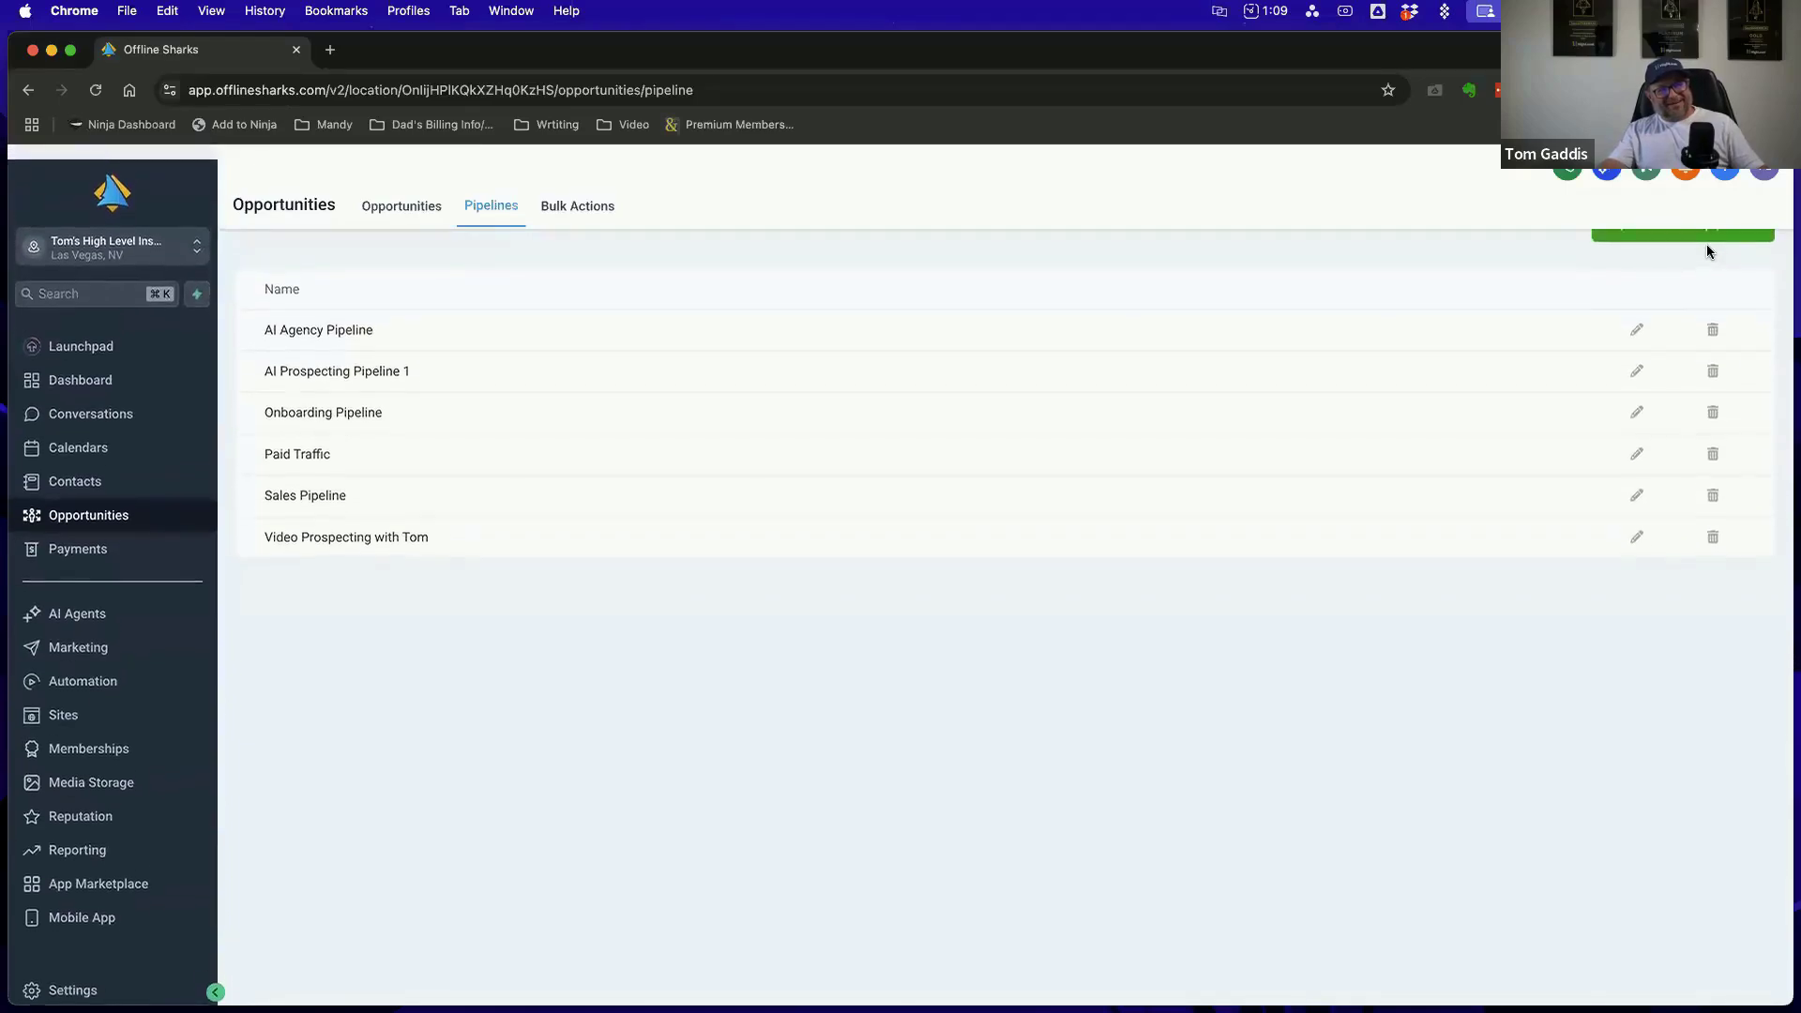
scroll(1711, 238, "down", 1)
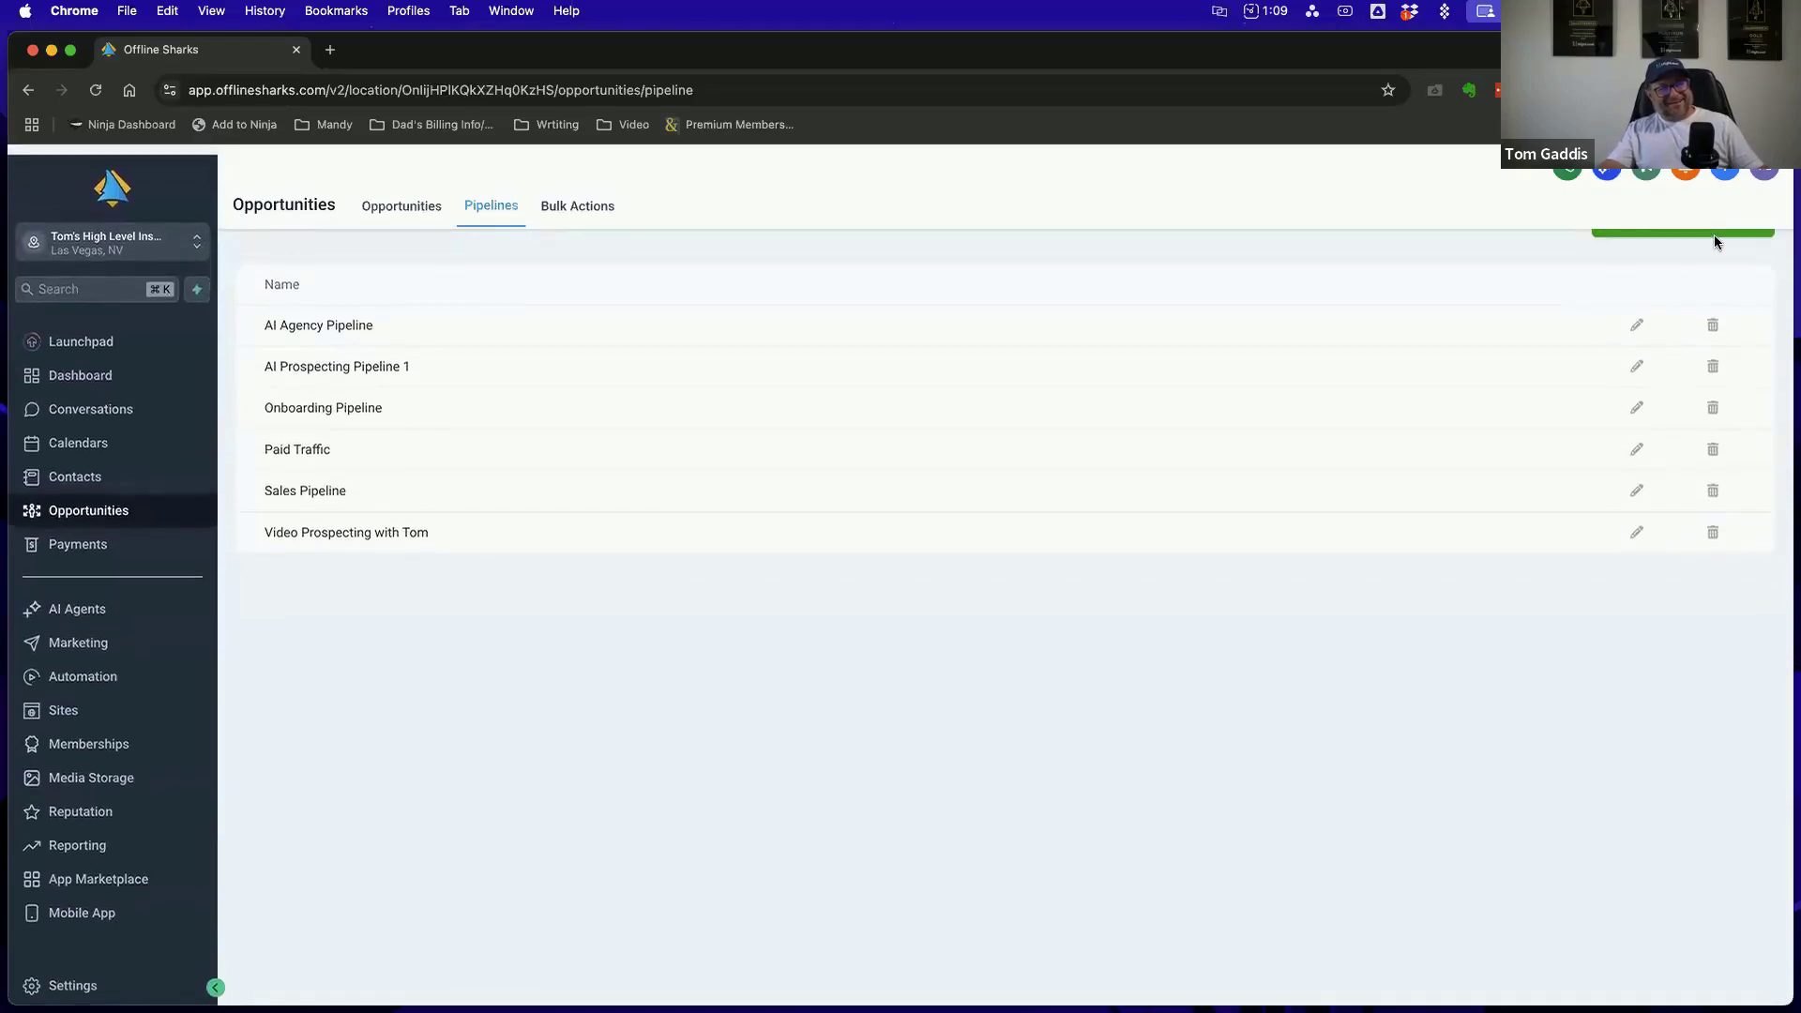
scroll(1713, 234, "down", 1)
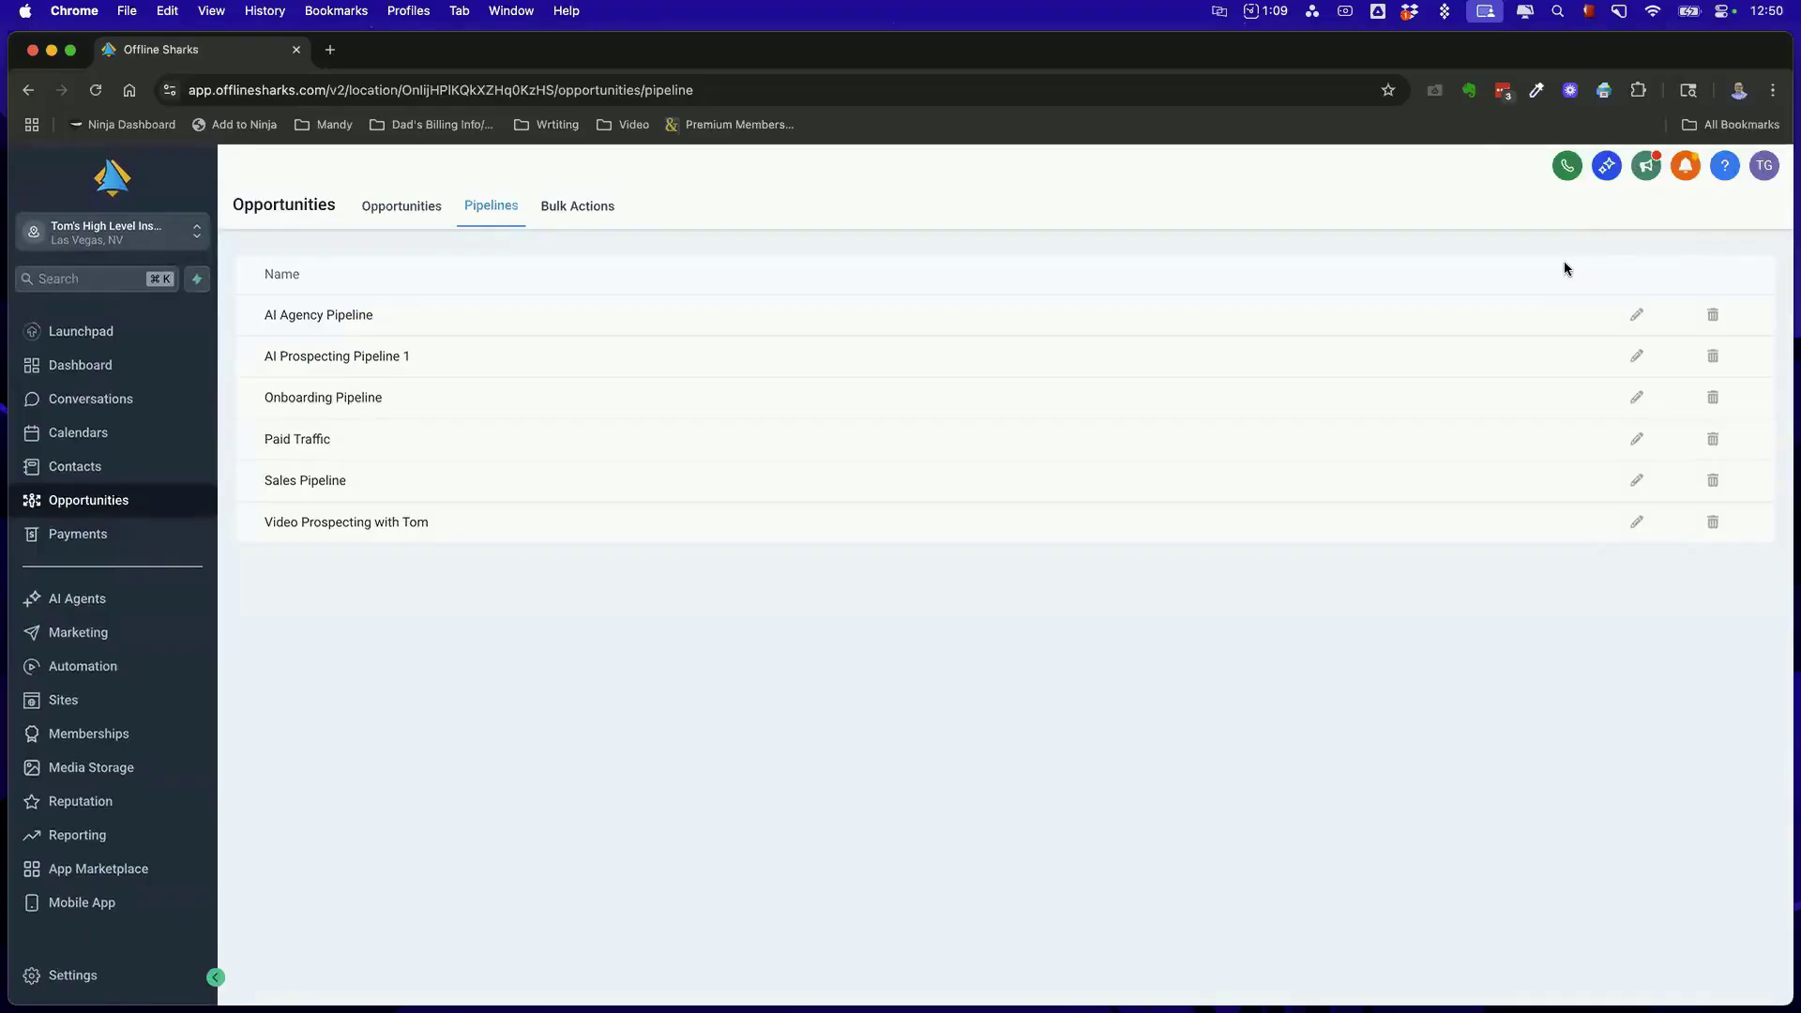
left_click(96, 90)
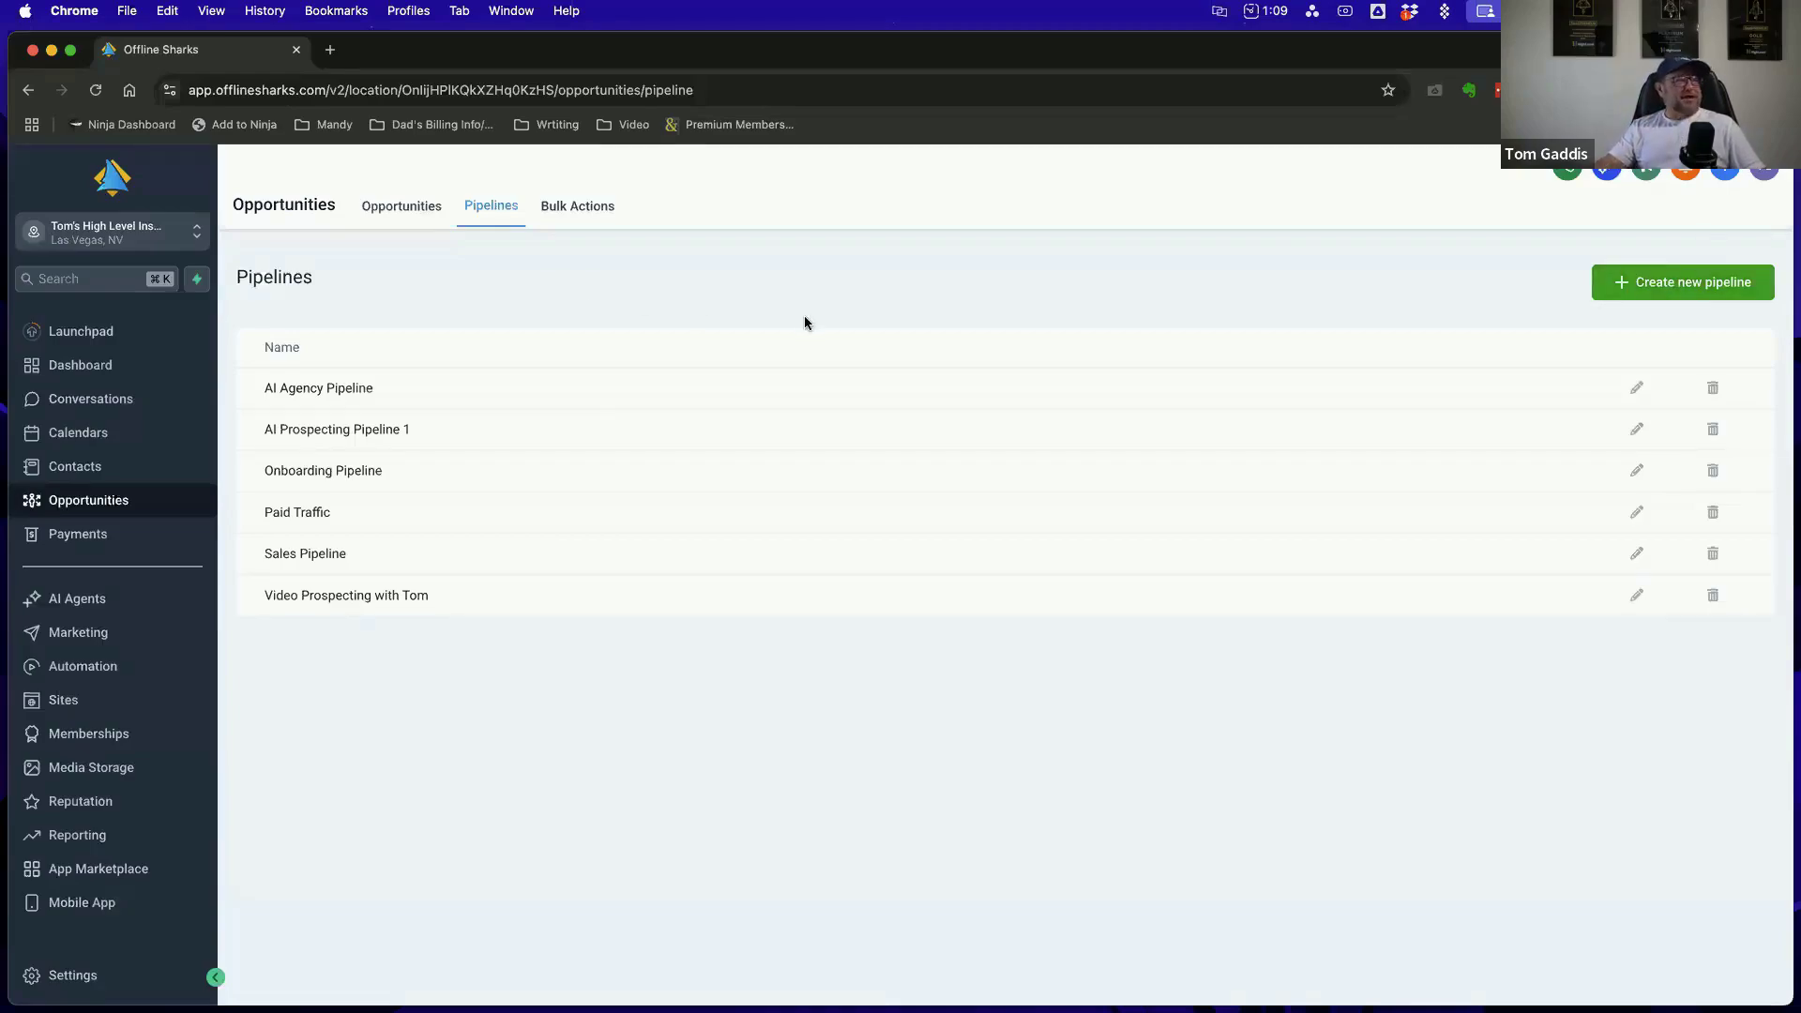
Start a new pipeline named Test, add three more unnamed stages, and cancel it without saving
left_click(1670, 287)
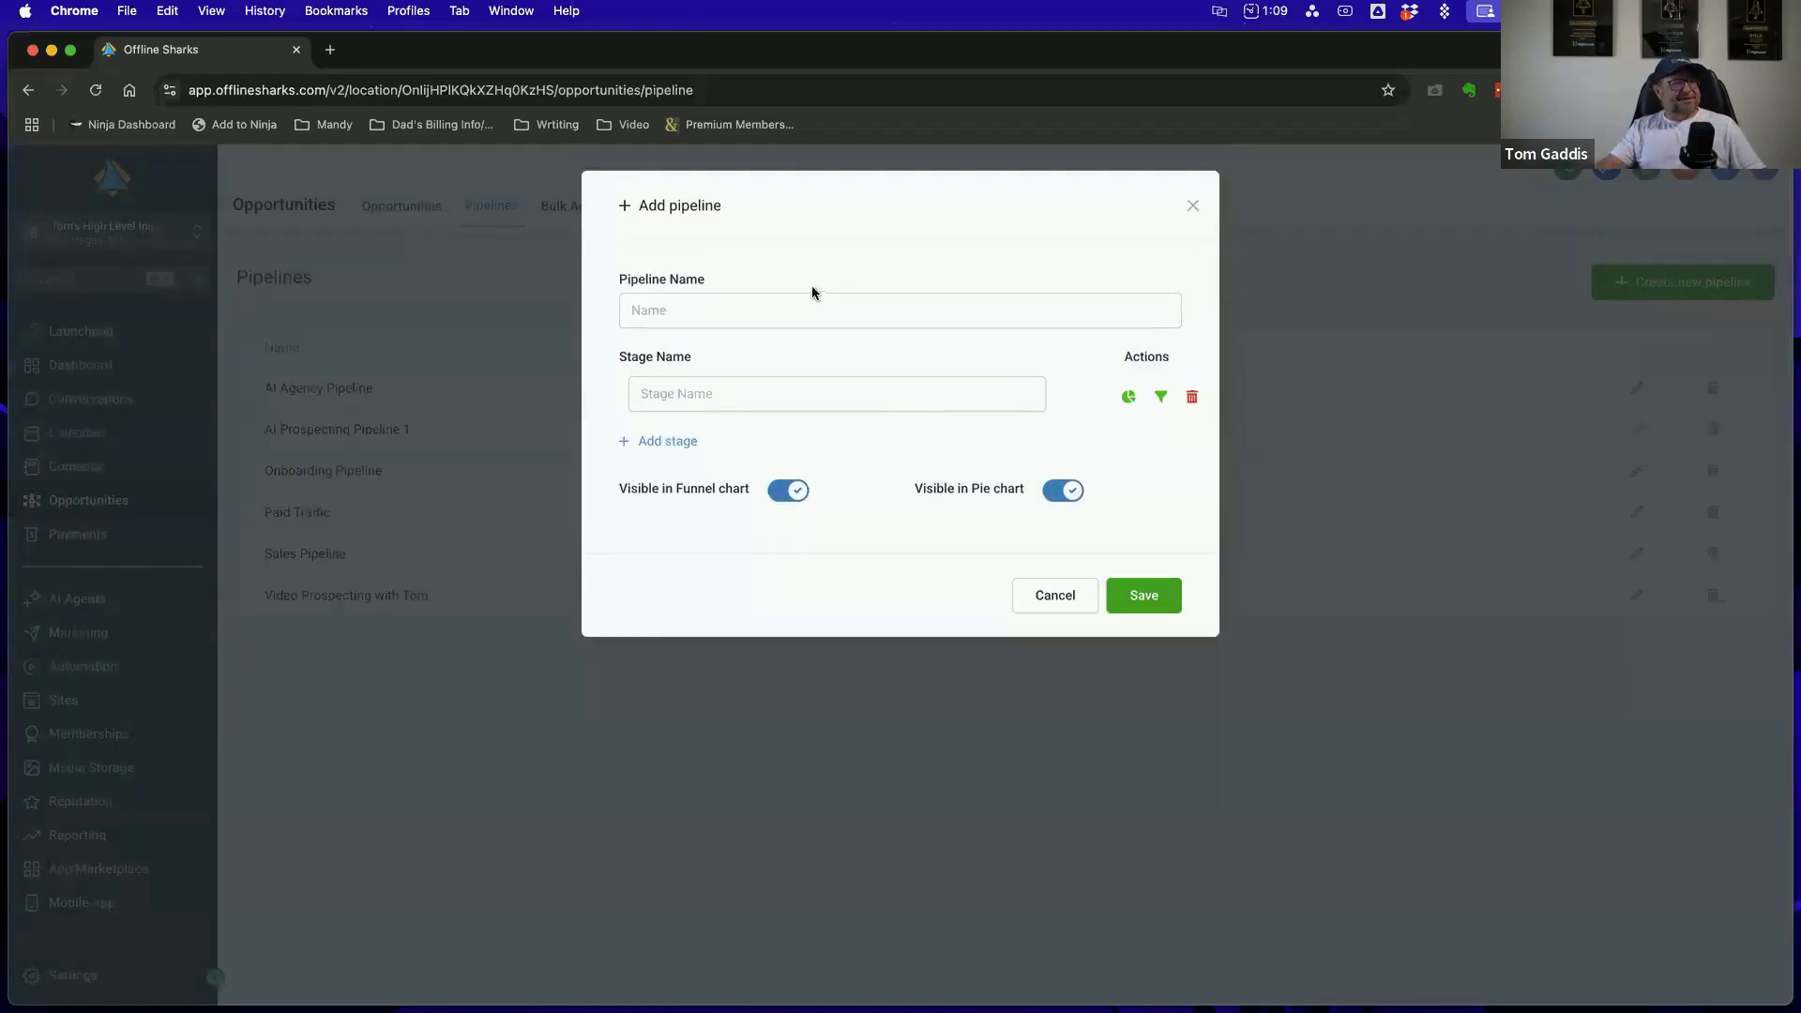
left_click(722, 301)
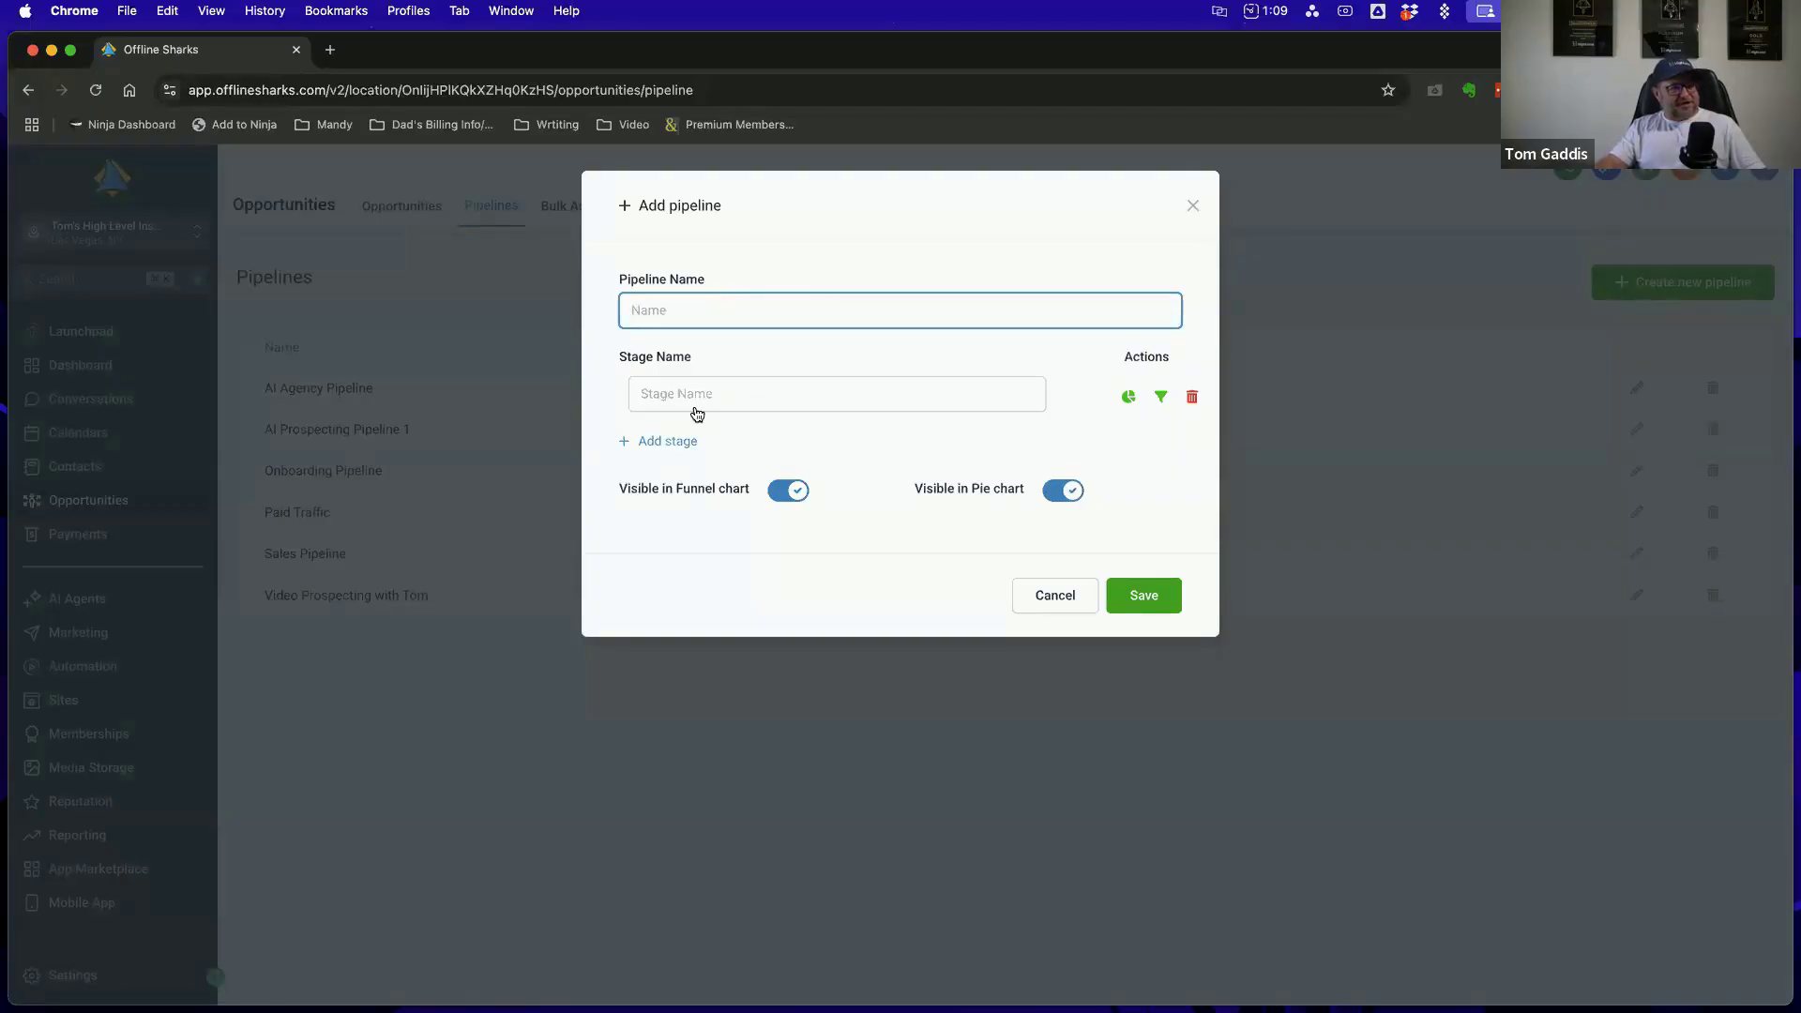
left_click(662, 441)
left_click(677, 317)
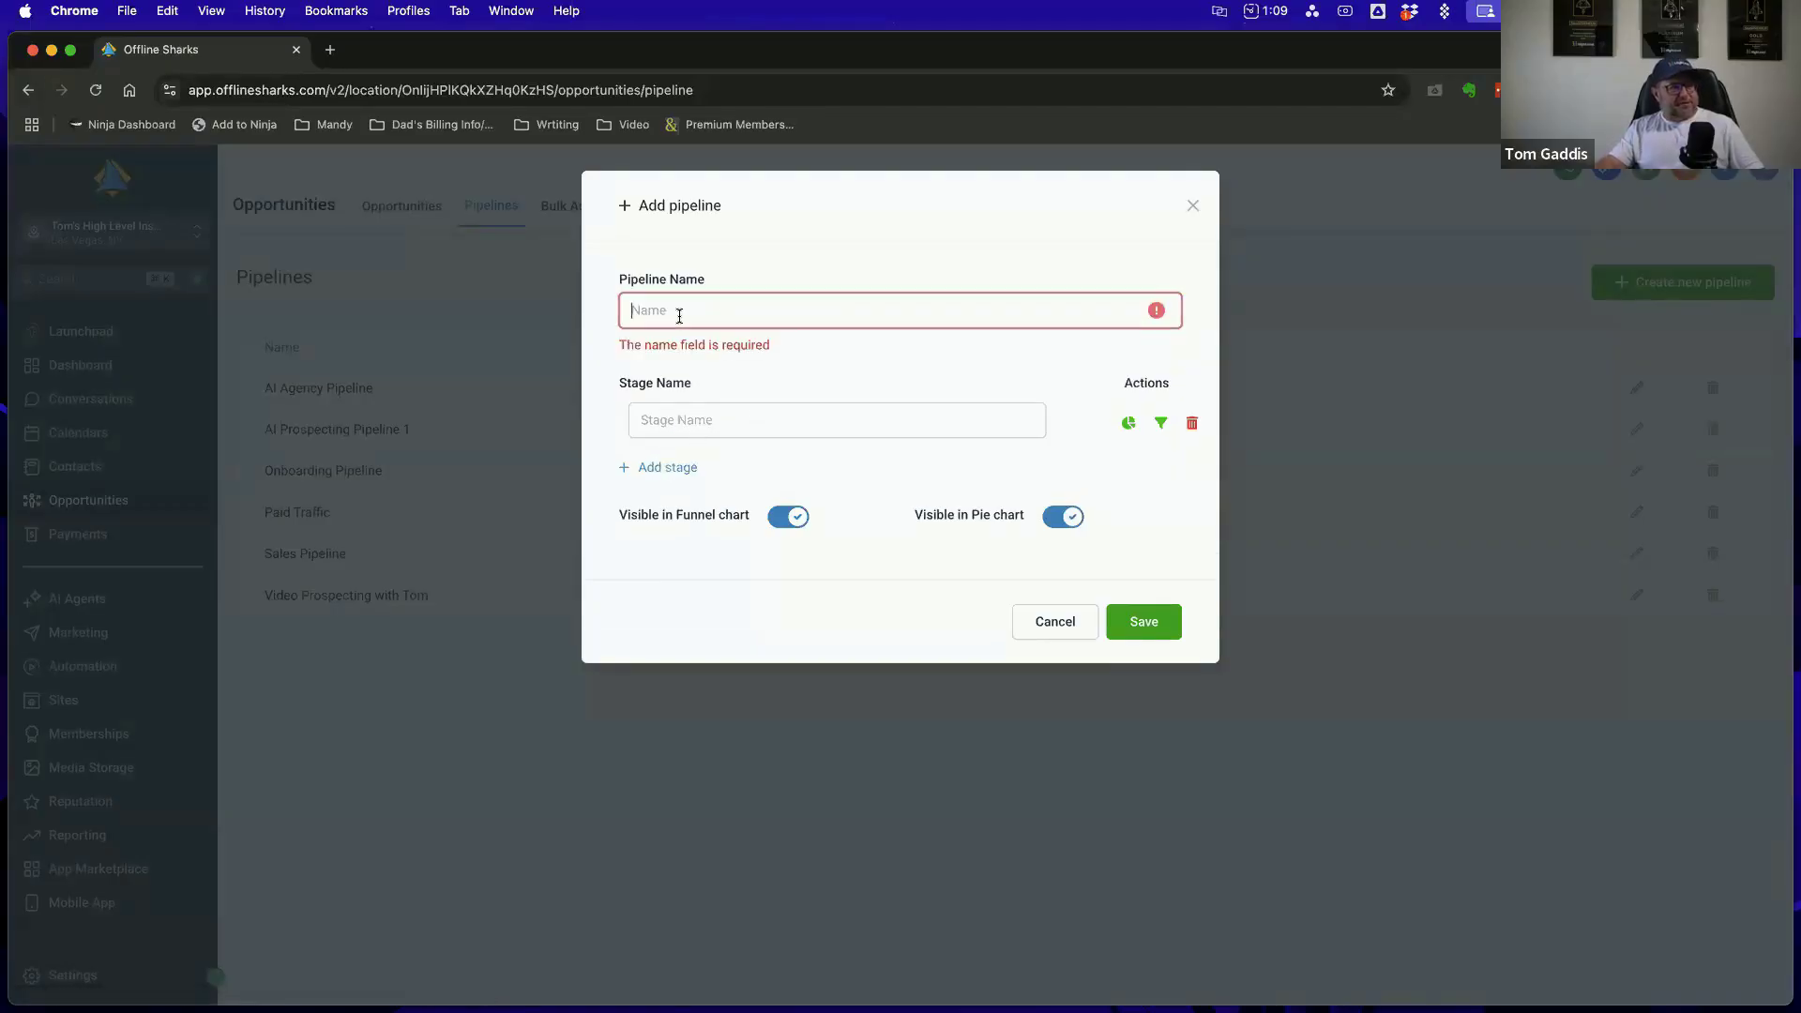
type("Test")
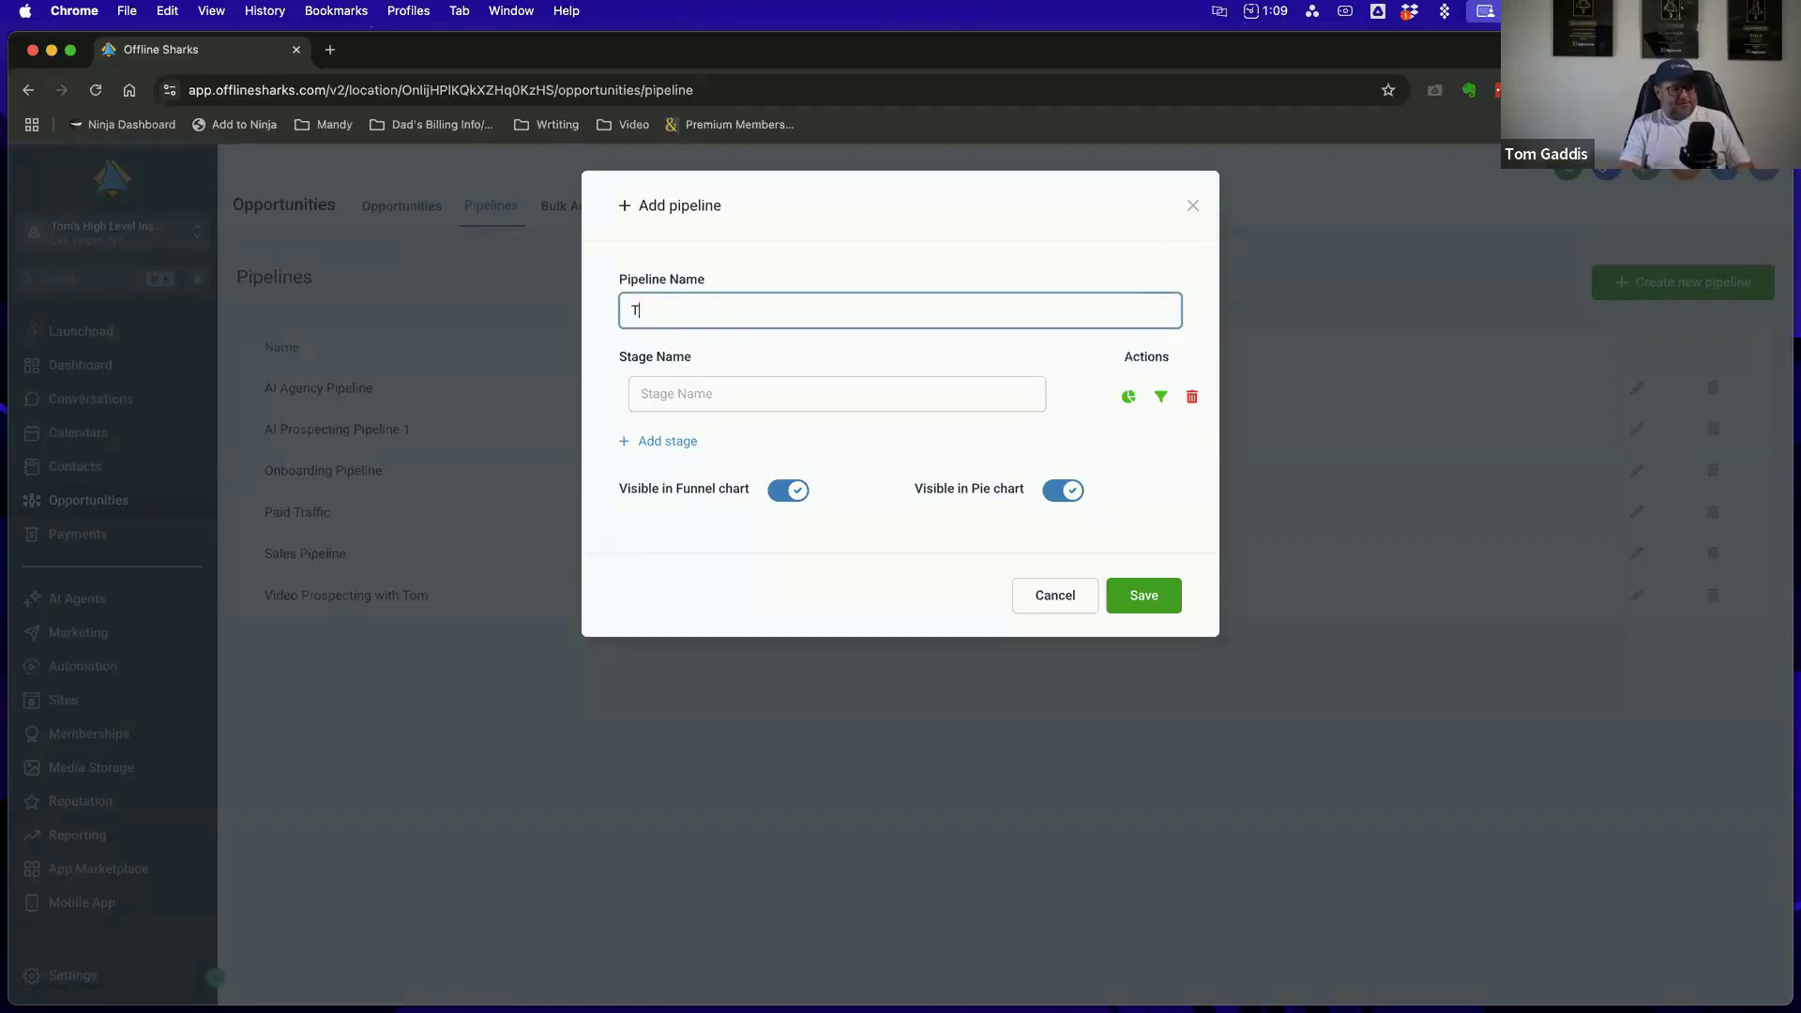
left_click(752, 394)
left_click(696, 443)
left_click(698, 494)
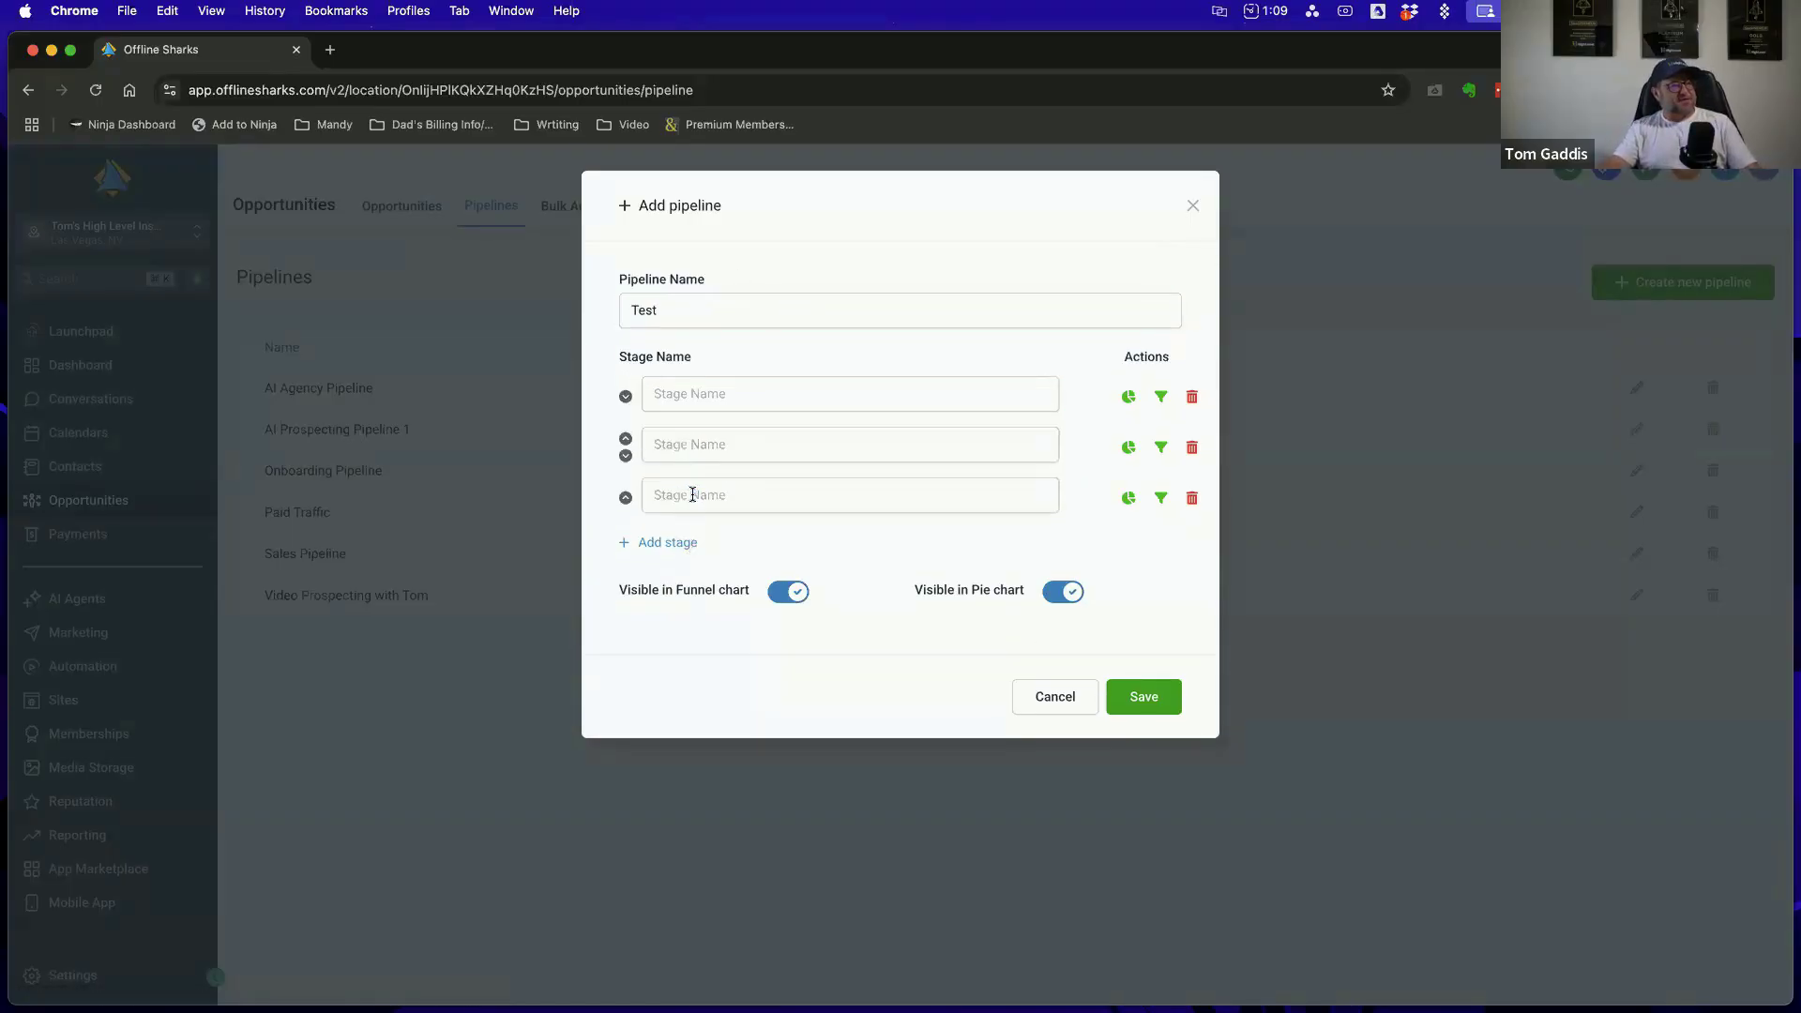
left_click(674, 540)
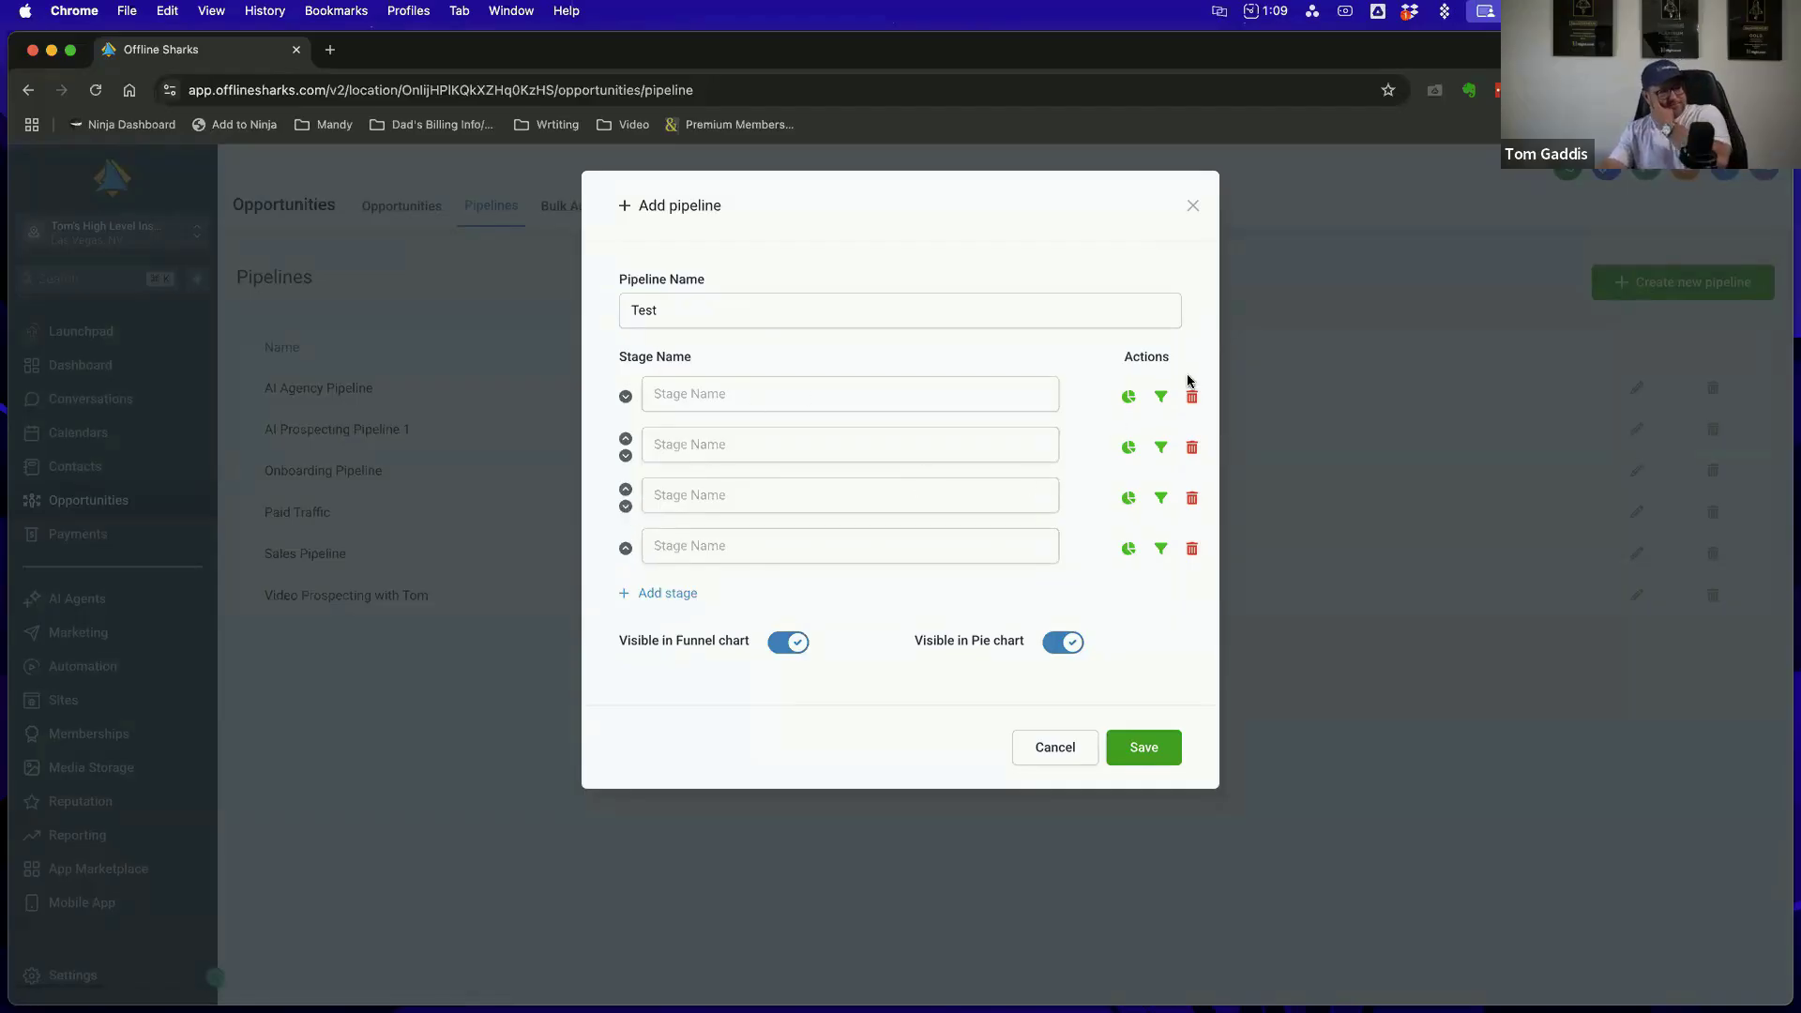
left_click(1054, 748)
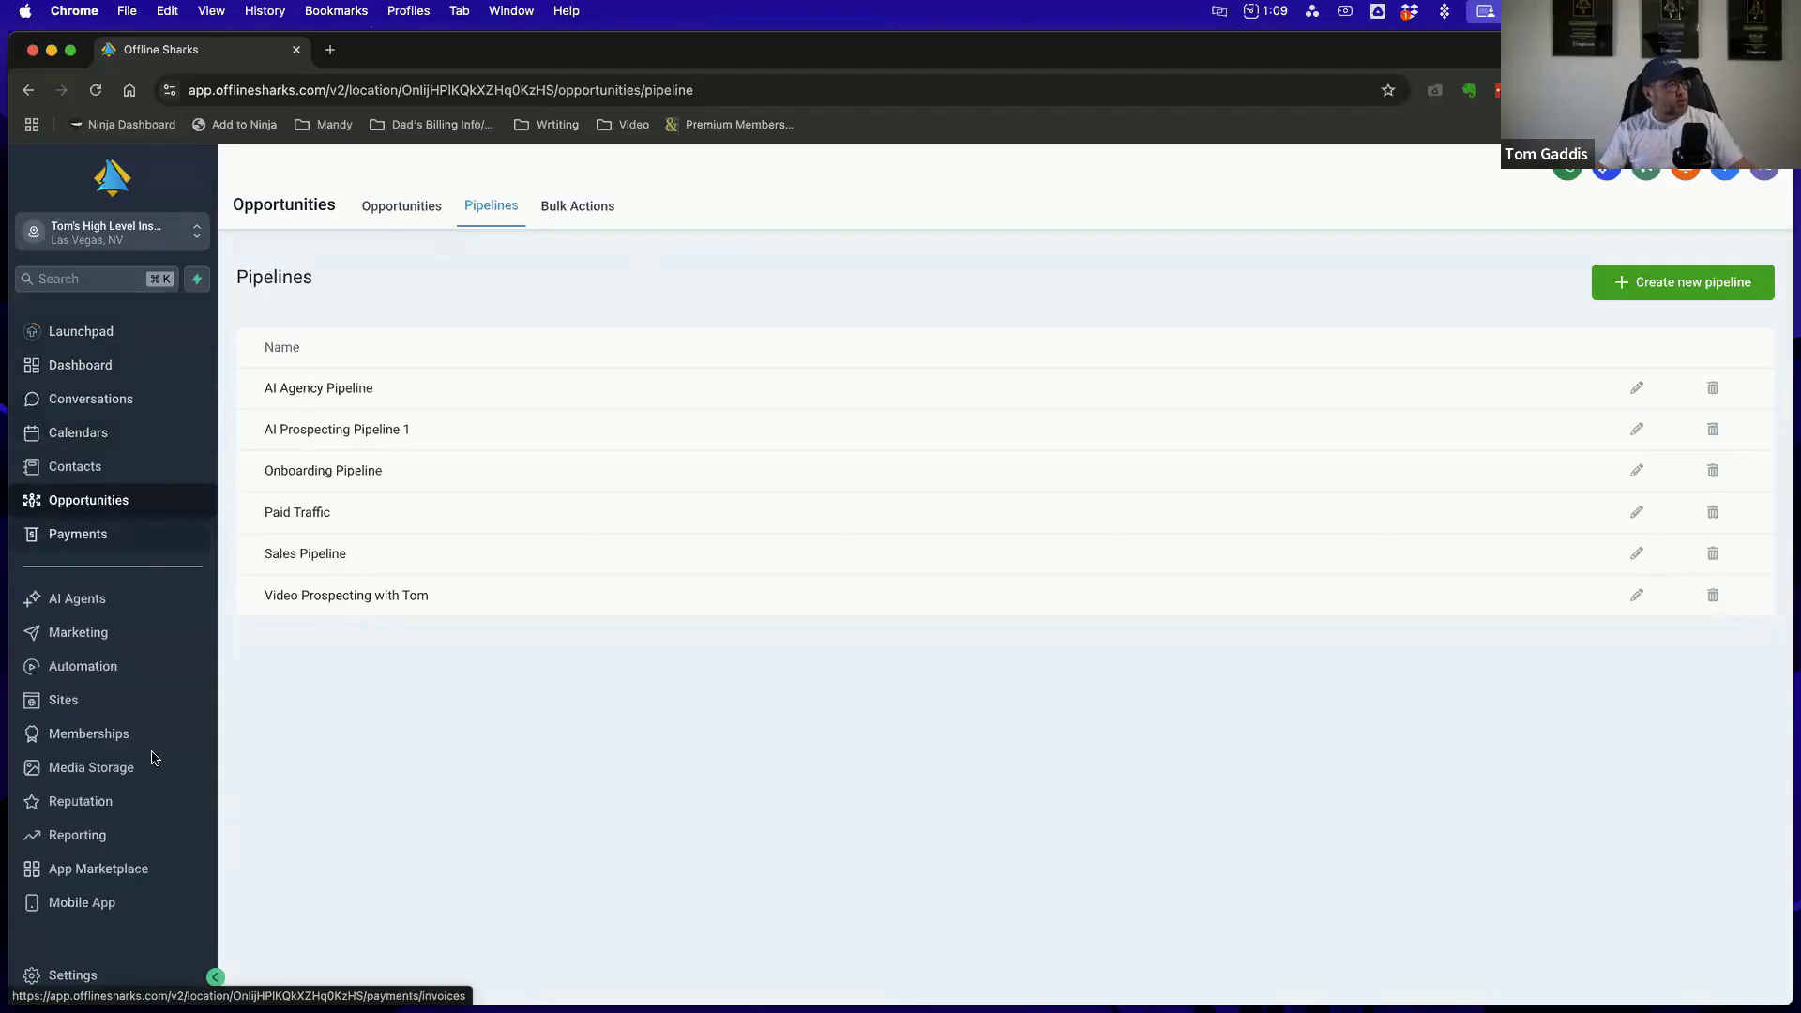
Open the account's Automation workflow list, reload the page and look over its folders
left_click(86, 668)
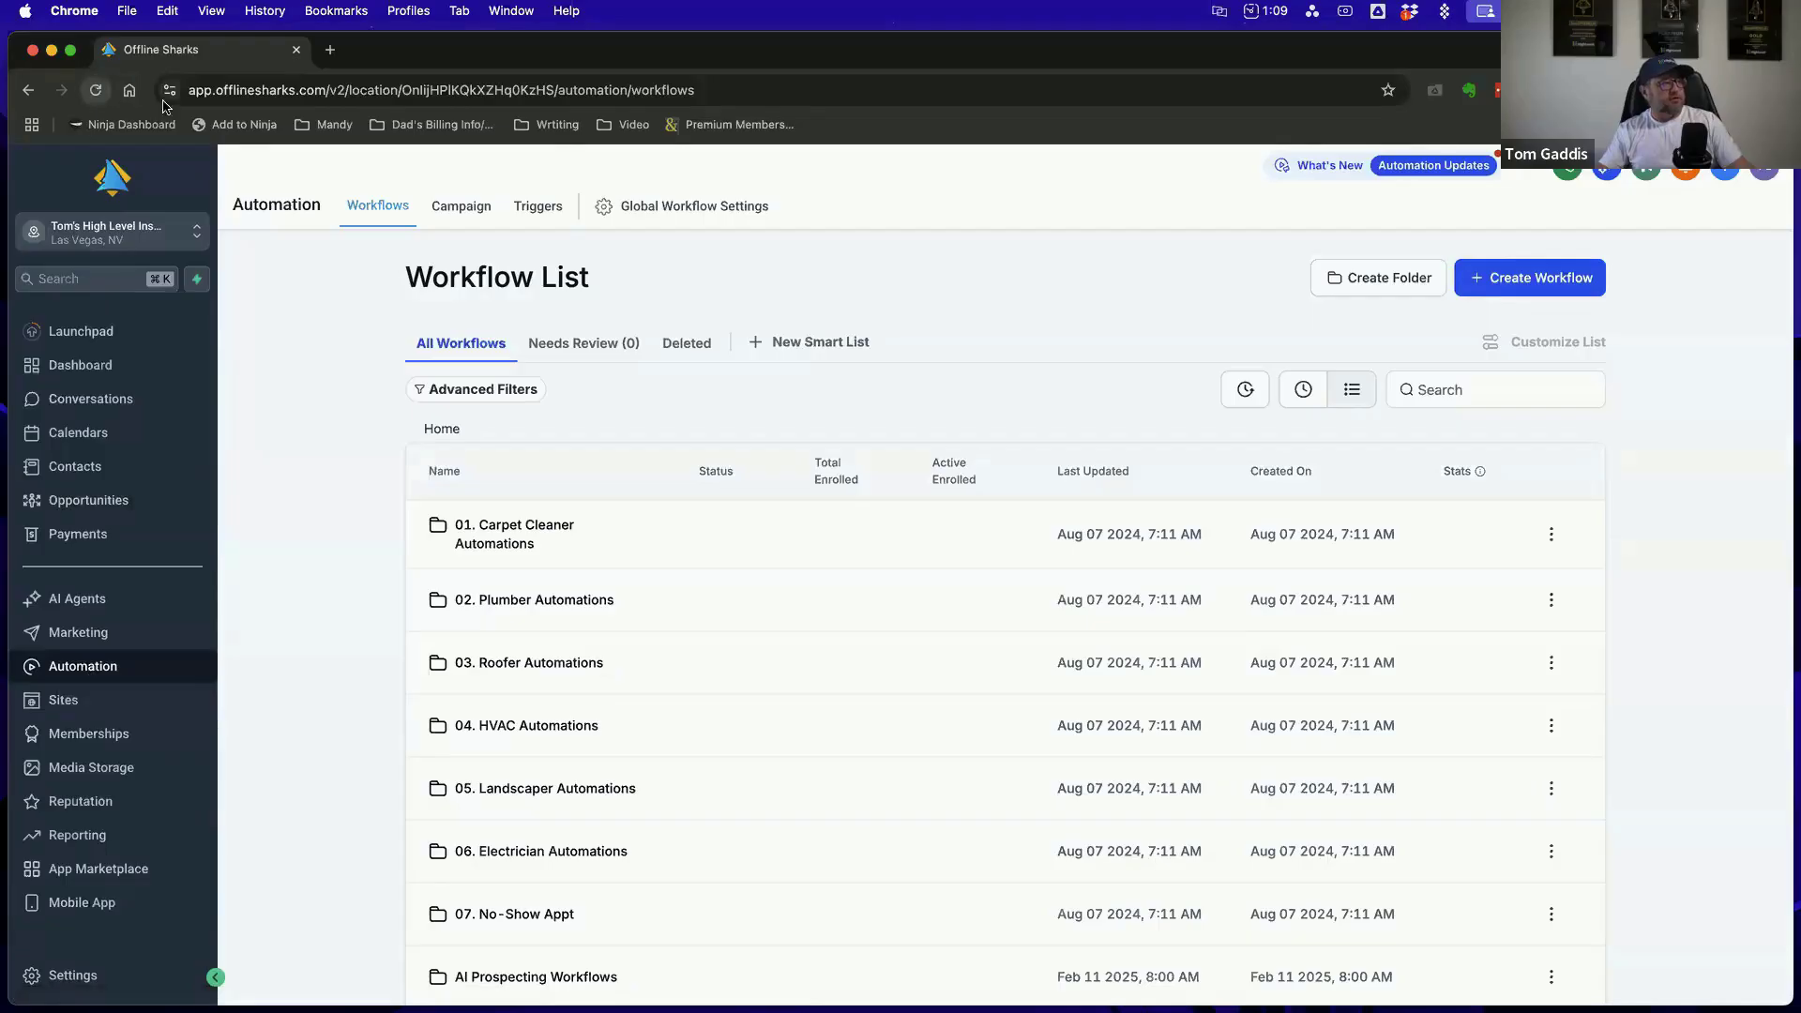
left_click(95, 90)
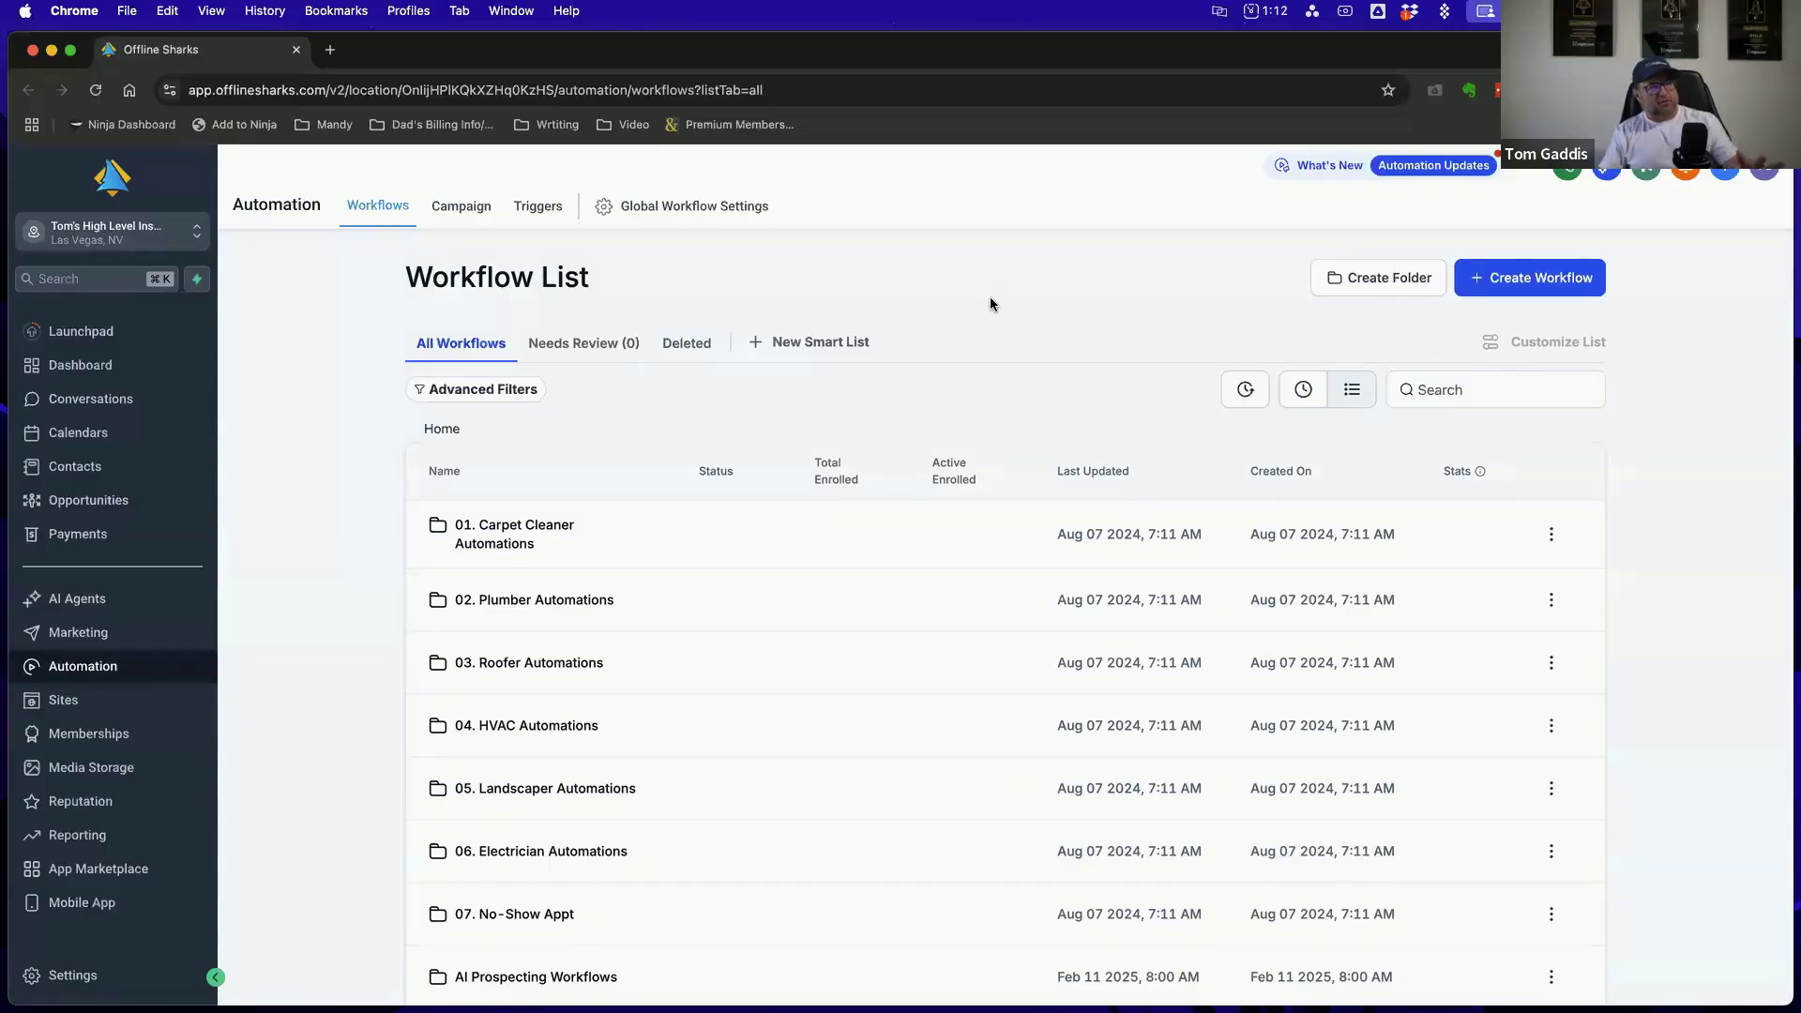
scroll(997, 443, "down", 5)
scroll(997, 443, "up", 5)
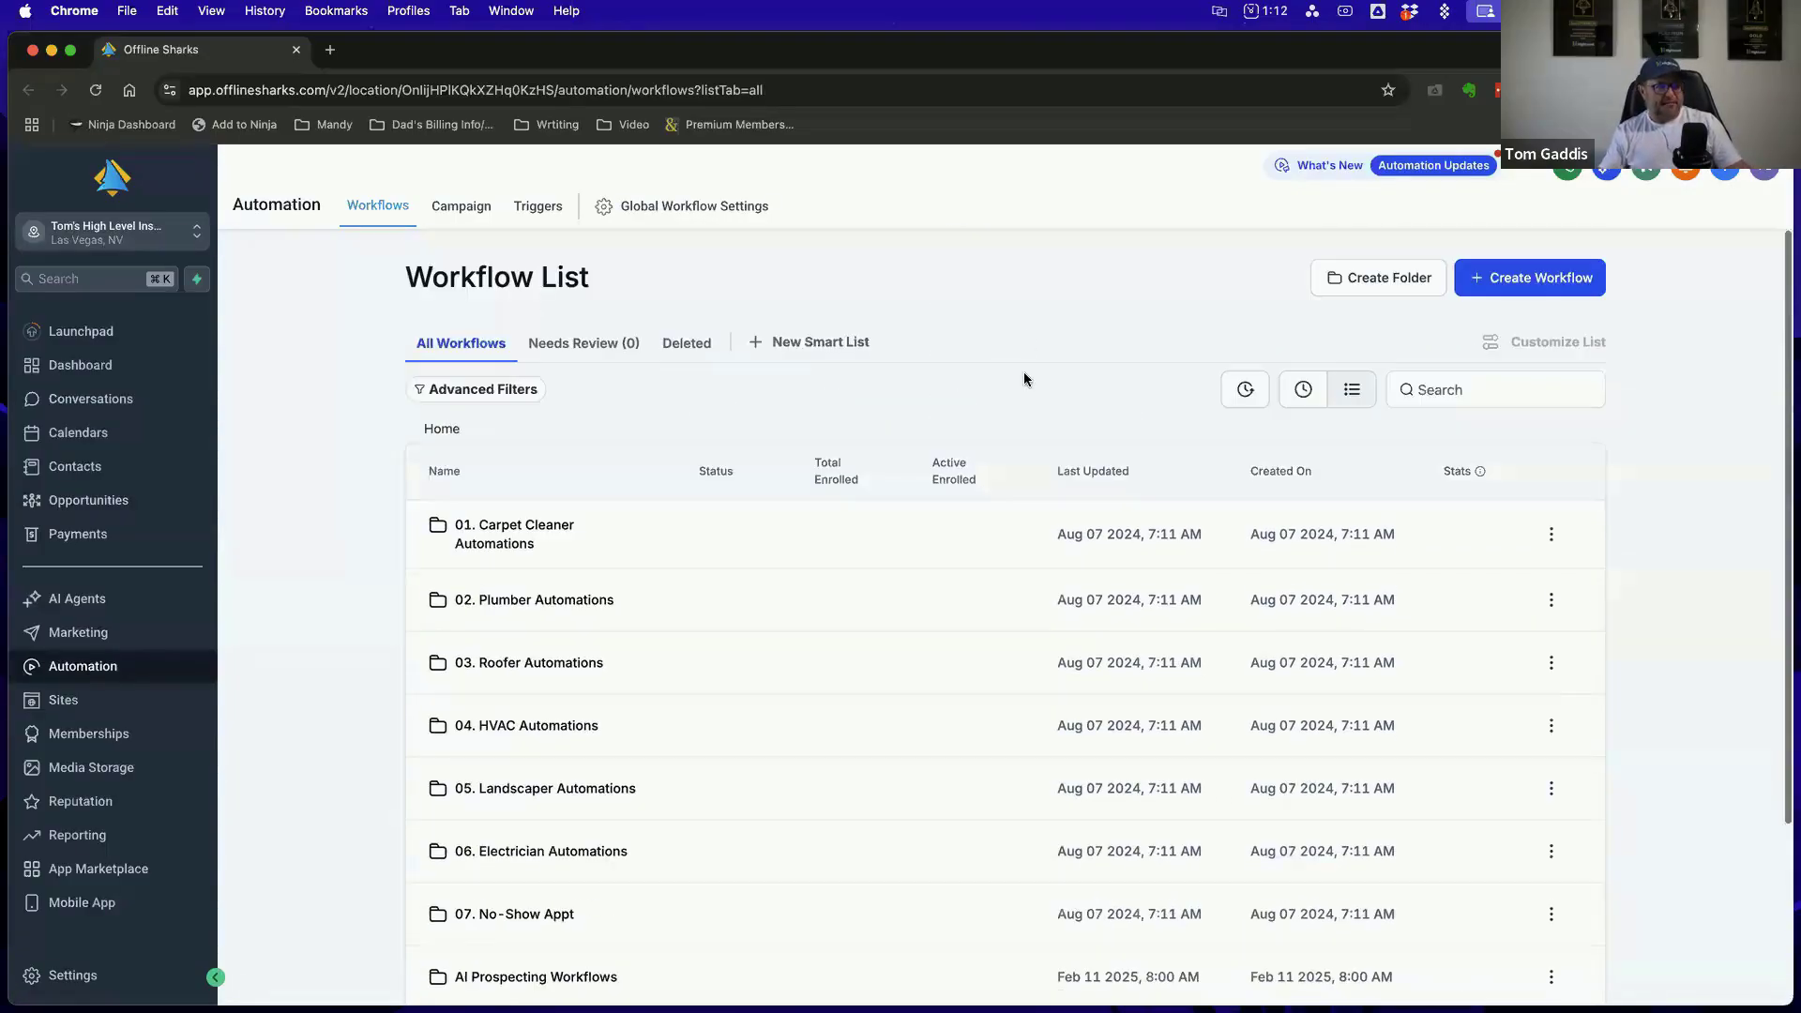
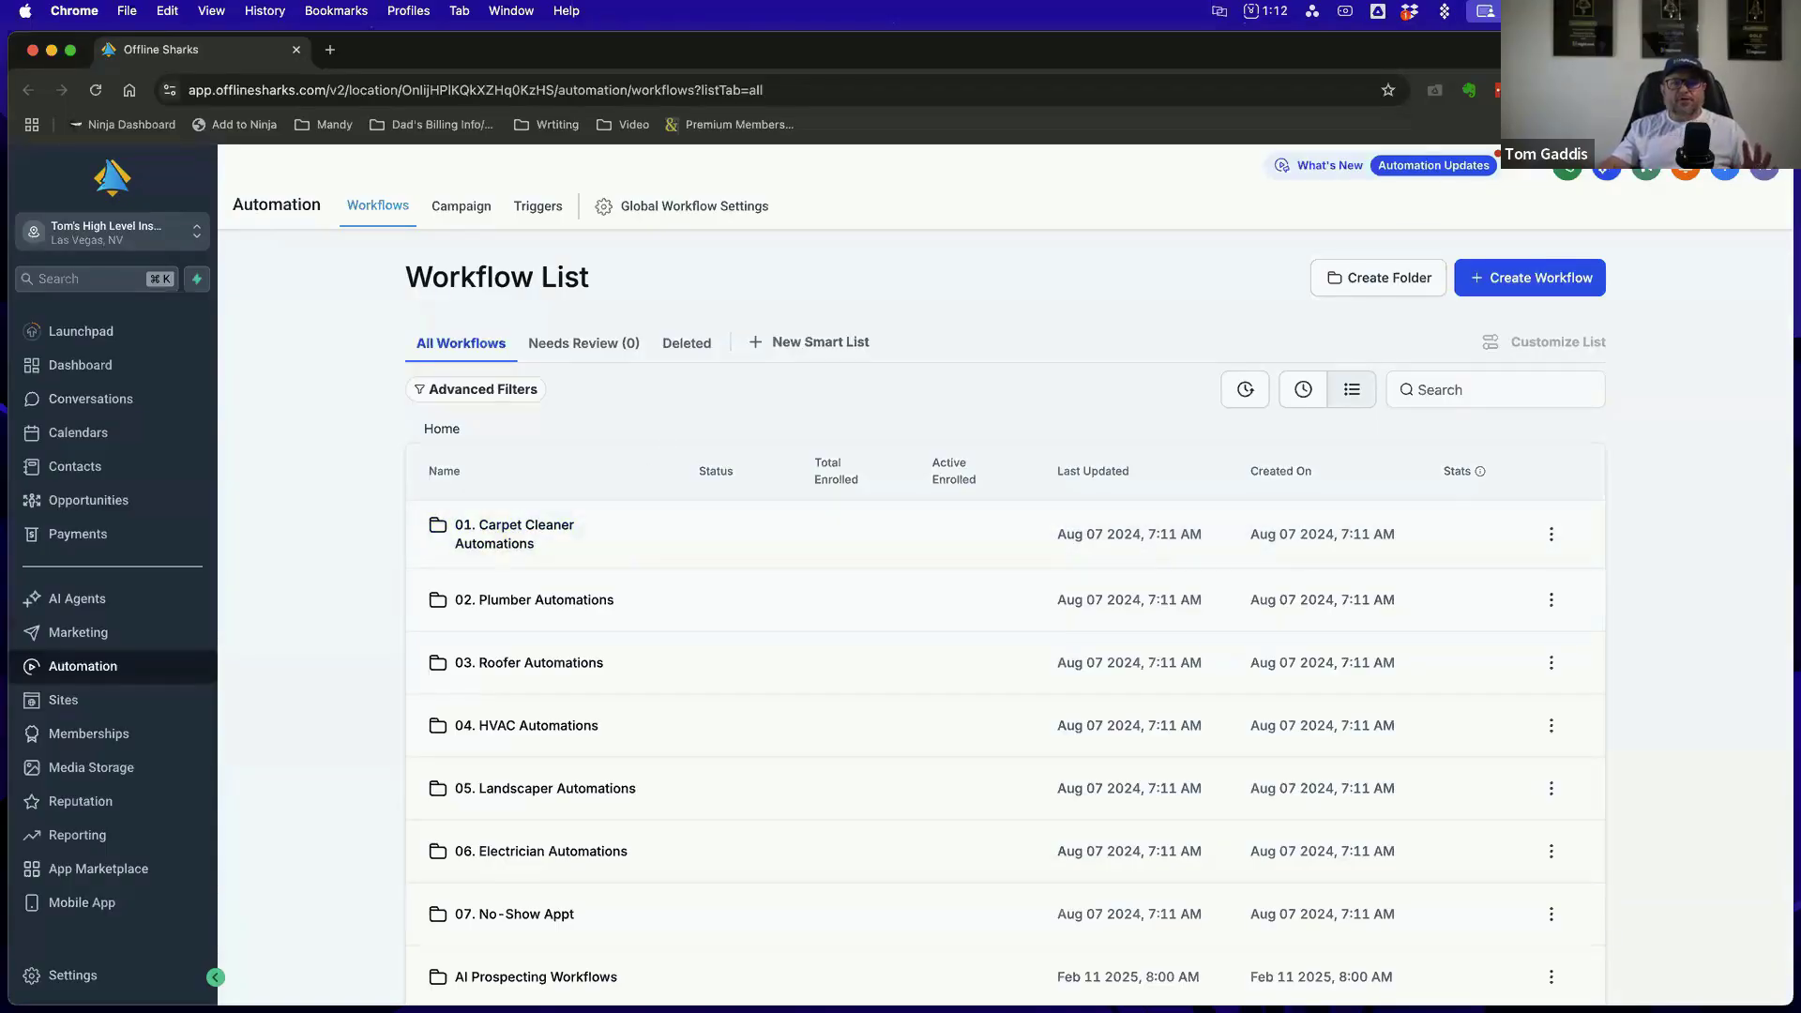
Bring the Winning with Workflows PDF back over the browser to show its Workflow Vocabulary page on triggers and actions
left_click_drag(1800, 234, 778, 189)
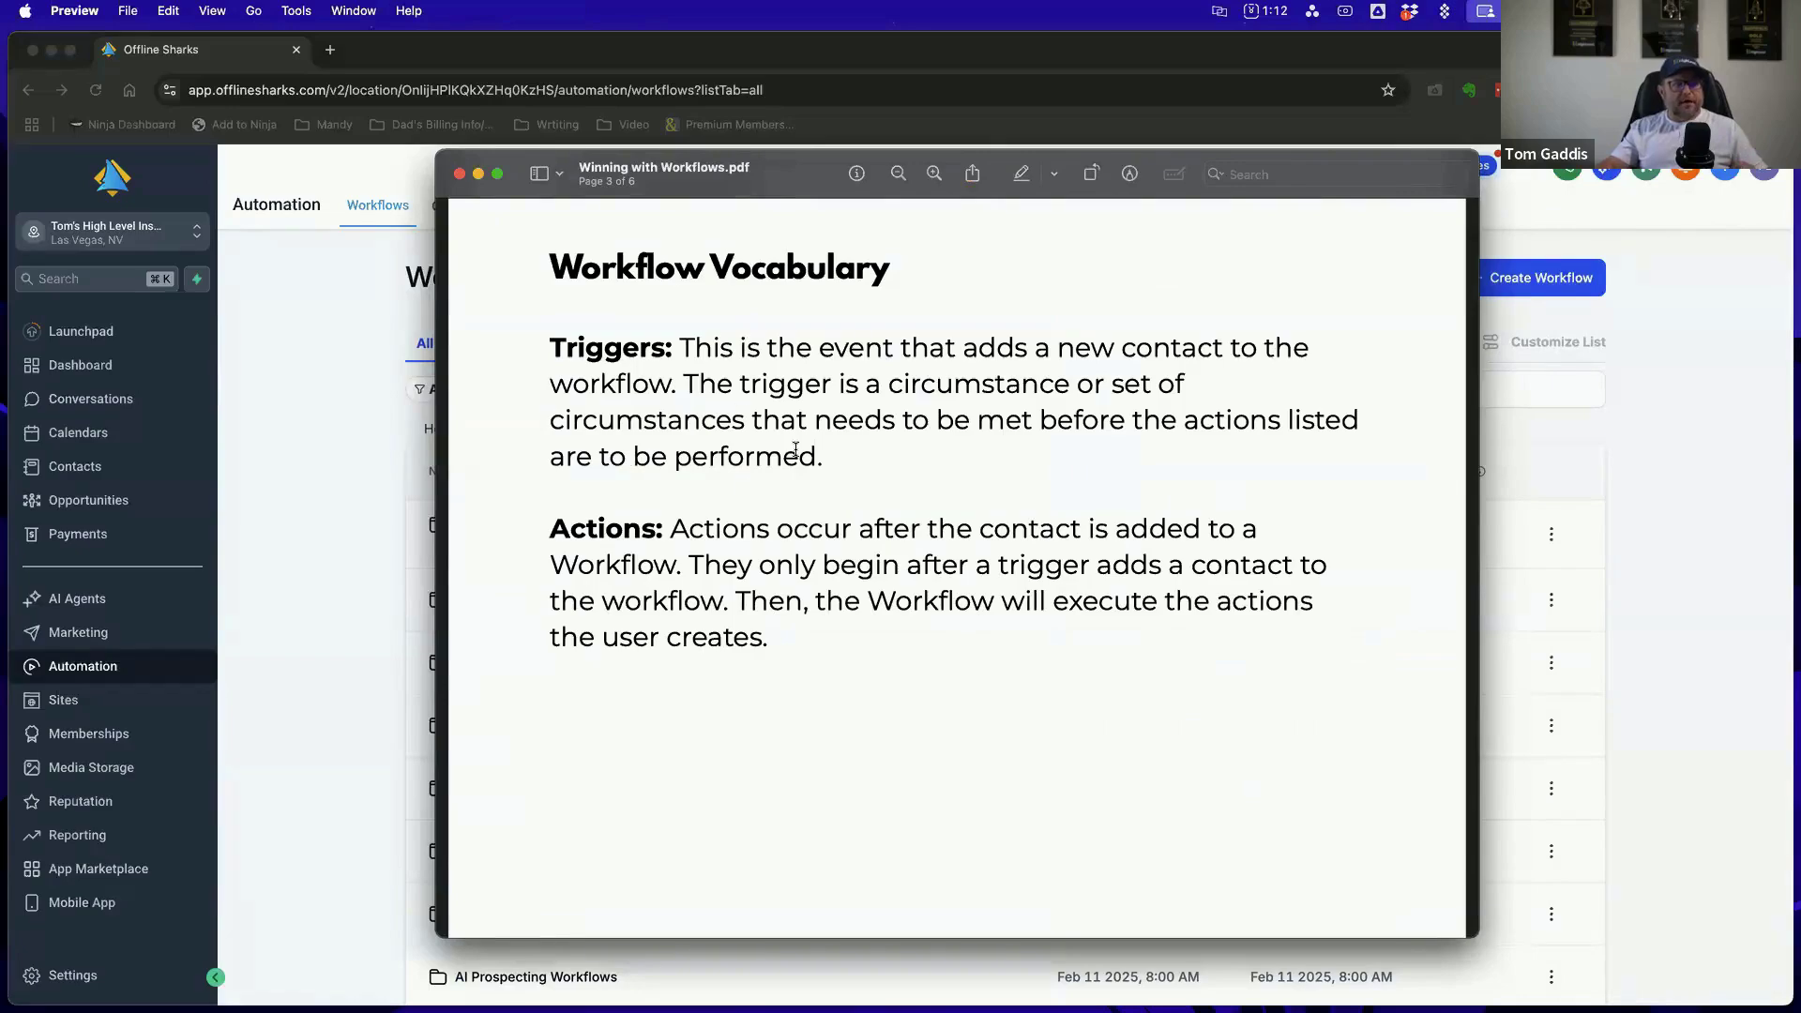
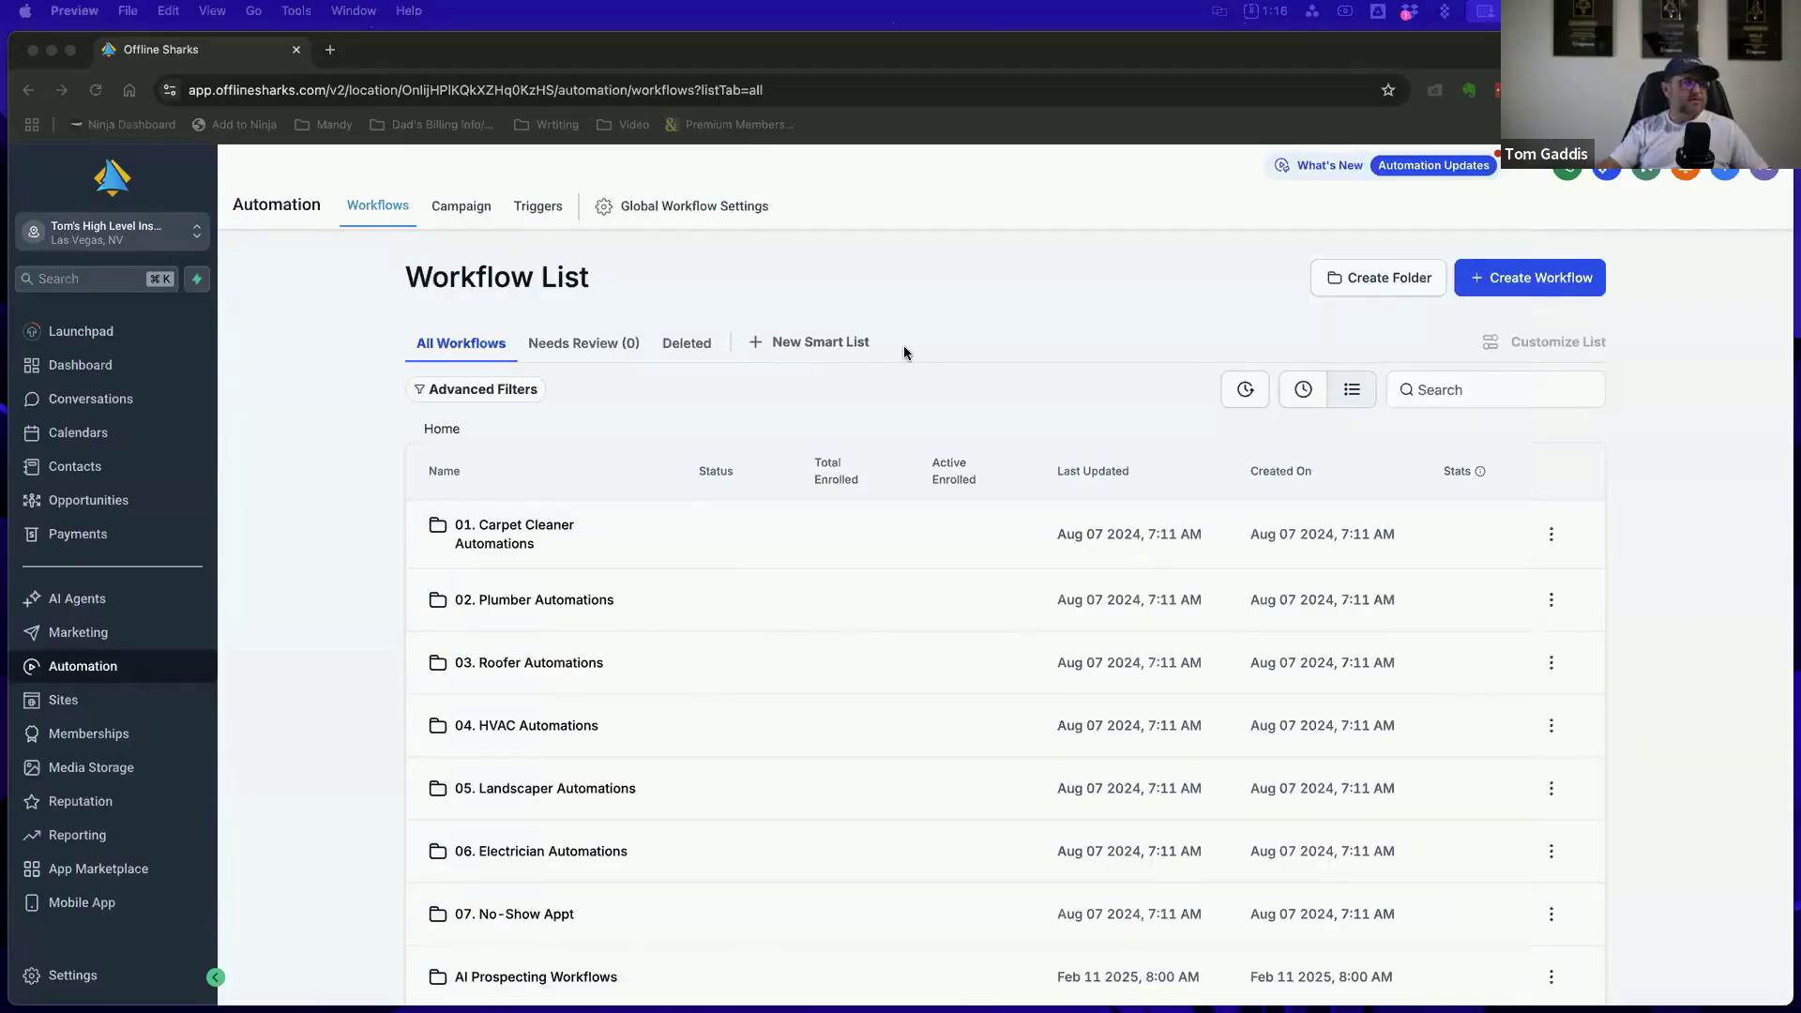
View the second page of the workflow list, and switch to the Demo Directory 1 sub-account
scroll(1004, 399, "down", 3)
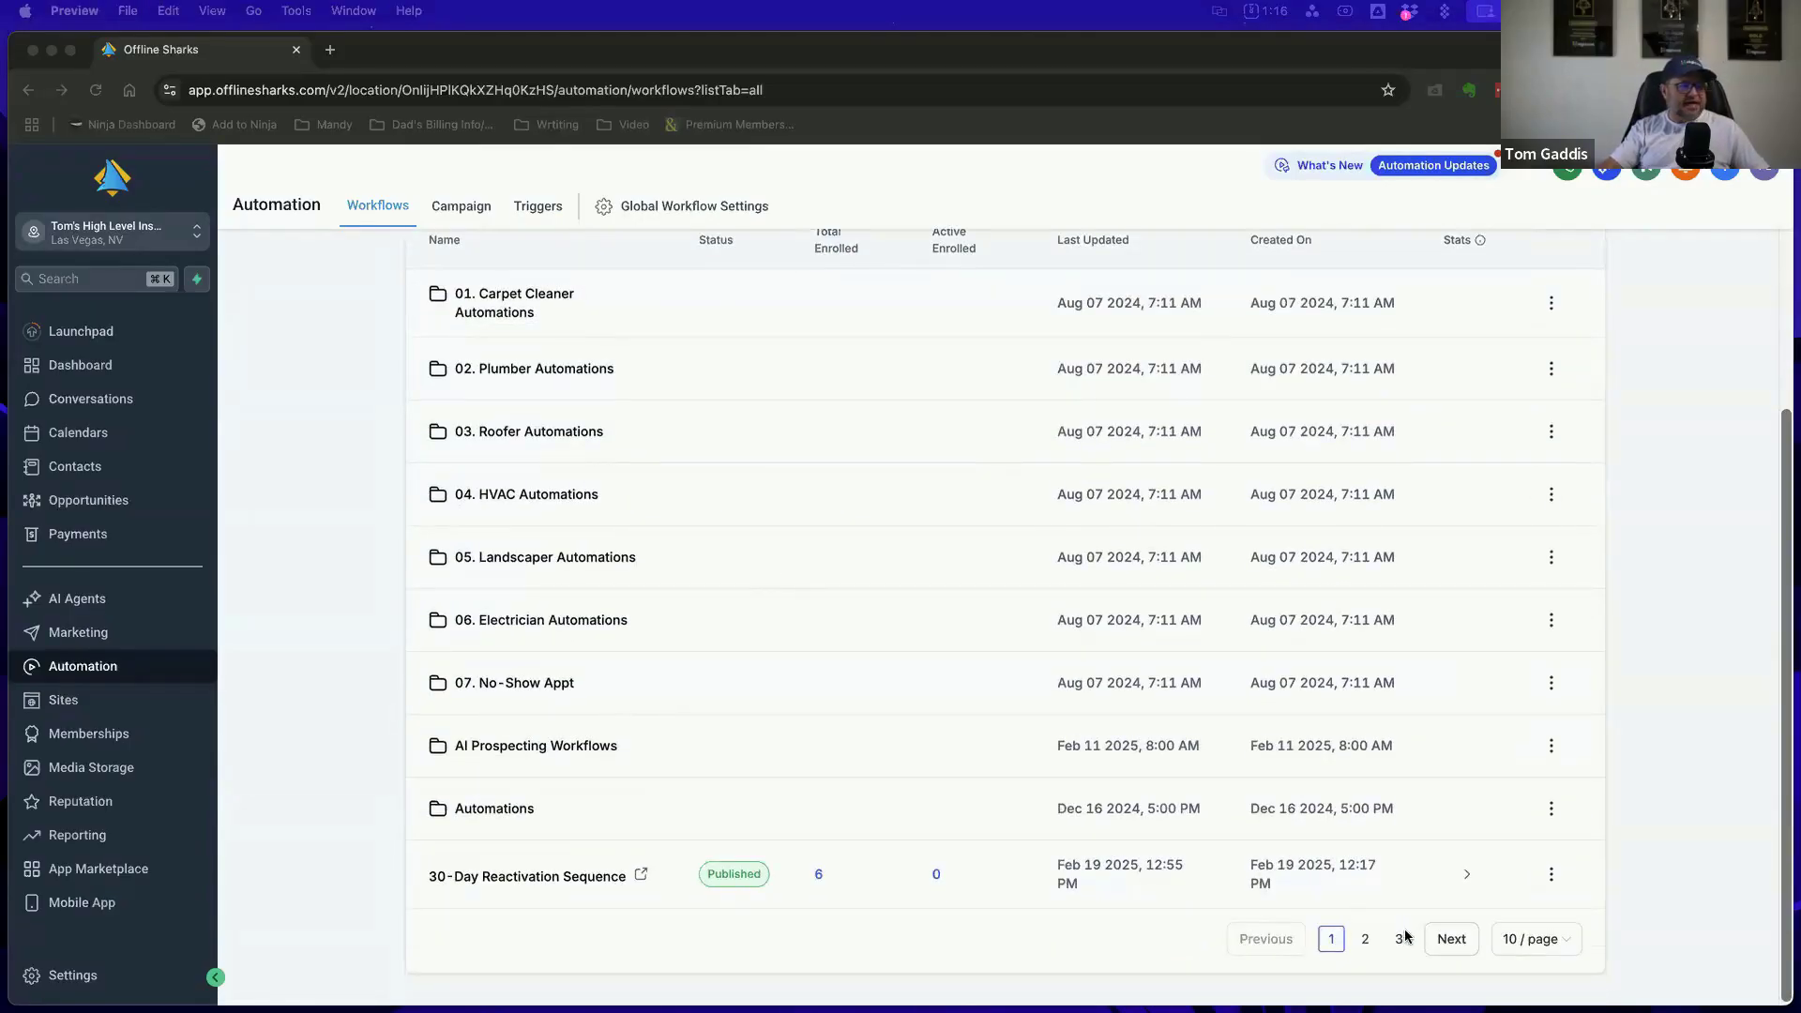
left_click(1366, 940)
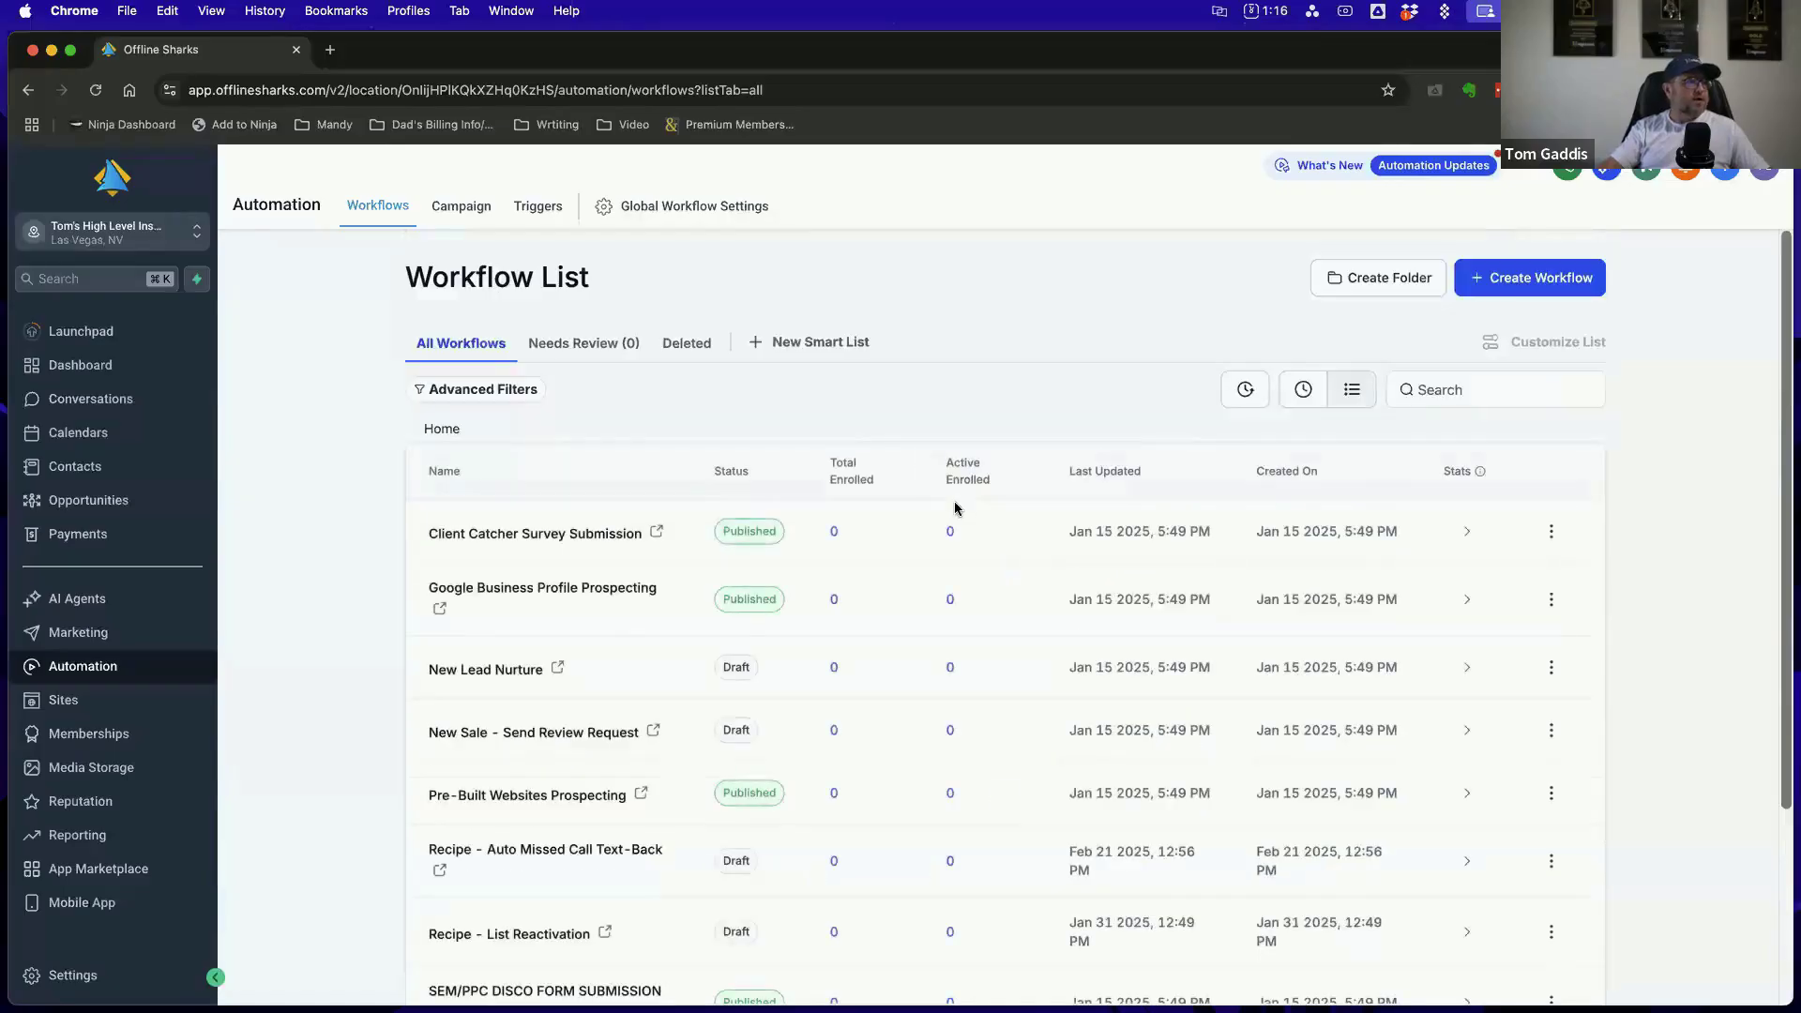
left_click(156, 241)
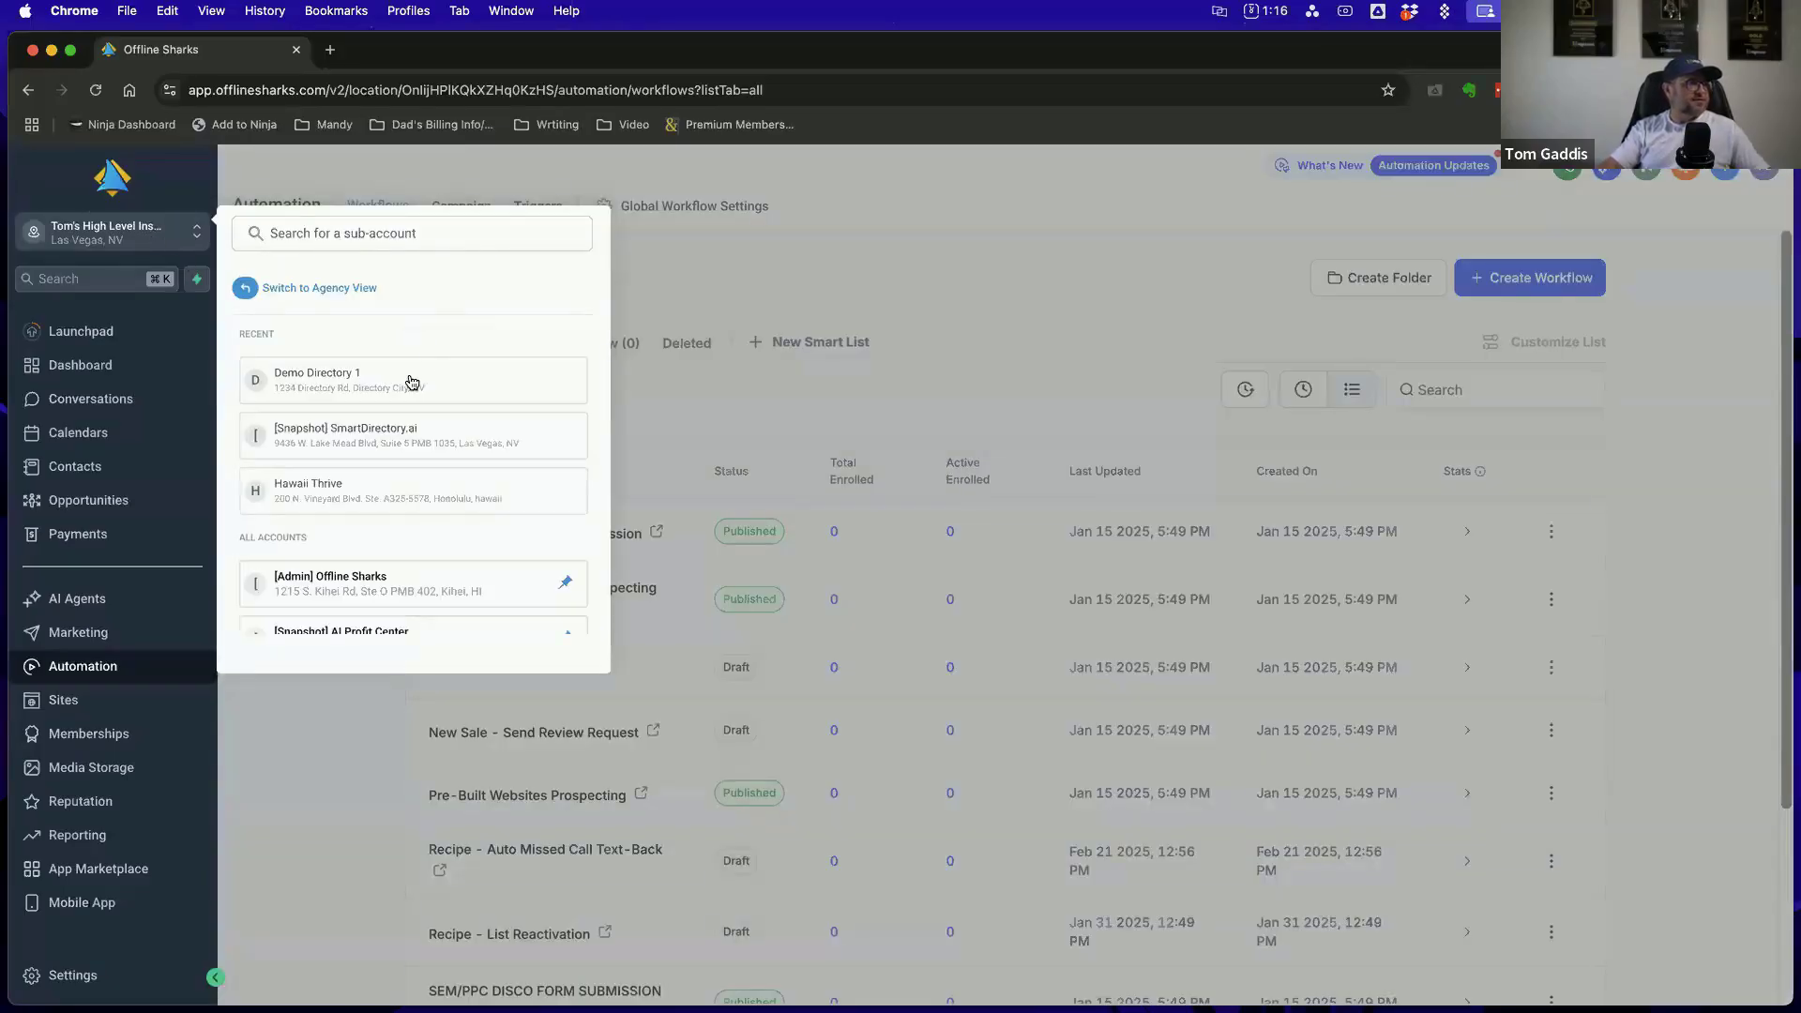
left_click(412, 380)
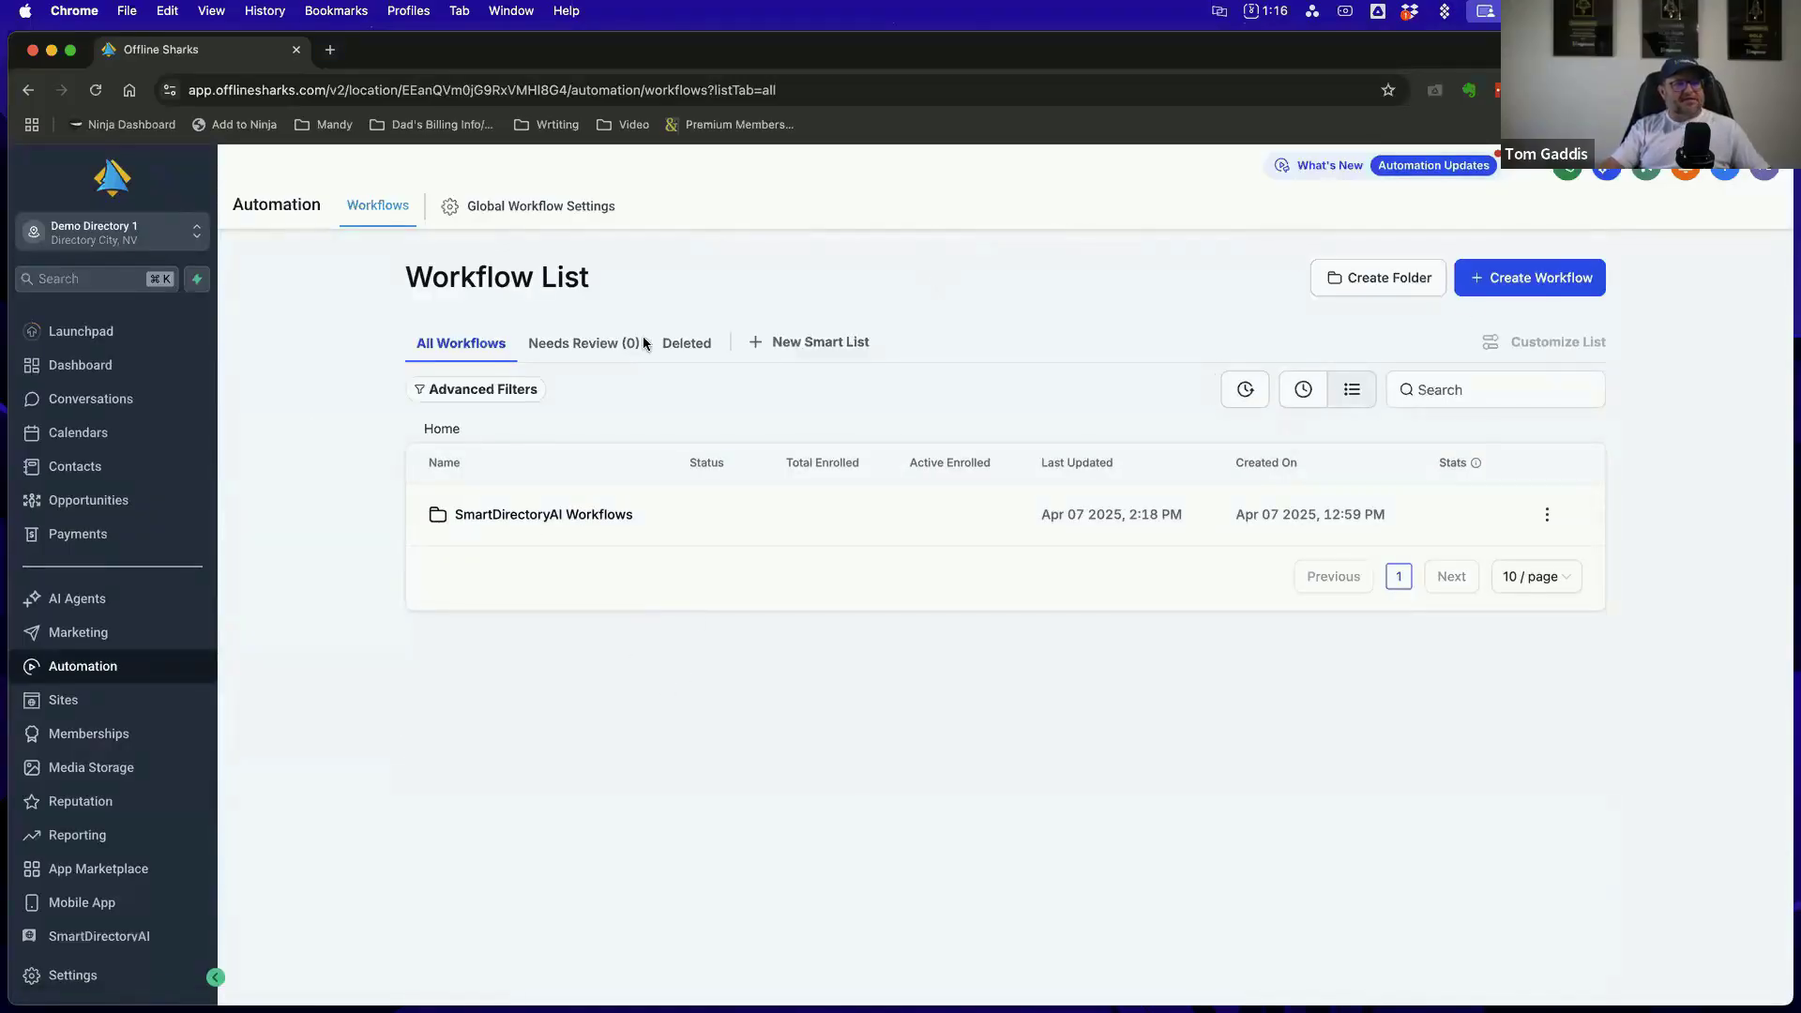
Open the Claim Request Approved workflow from the SmartDirectoryAI Workflows folder
left_click(549, 516)
scroll(966, 453, "down", 3)
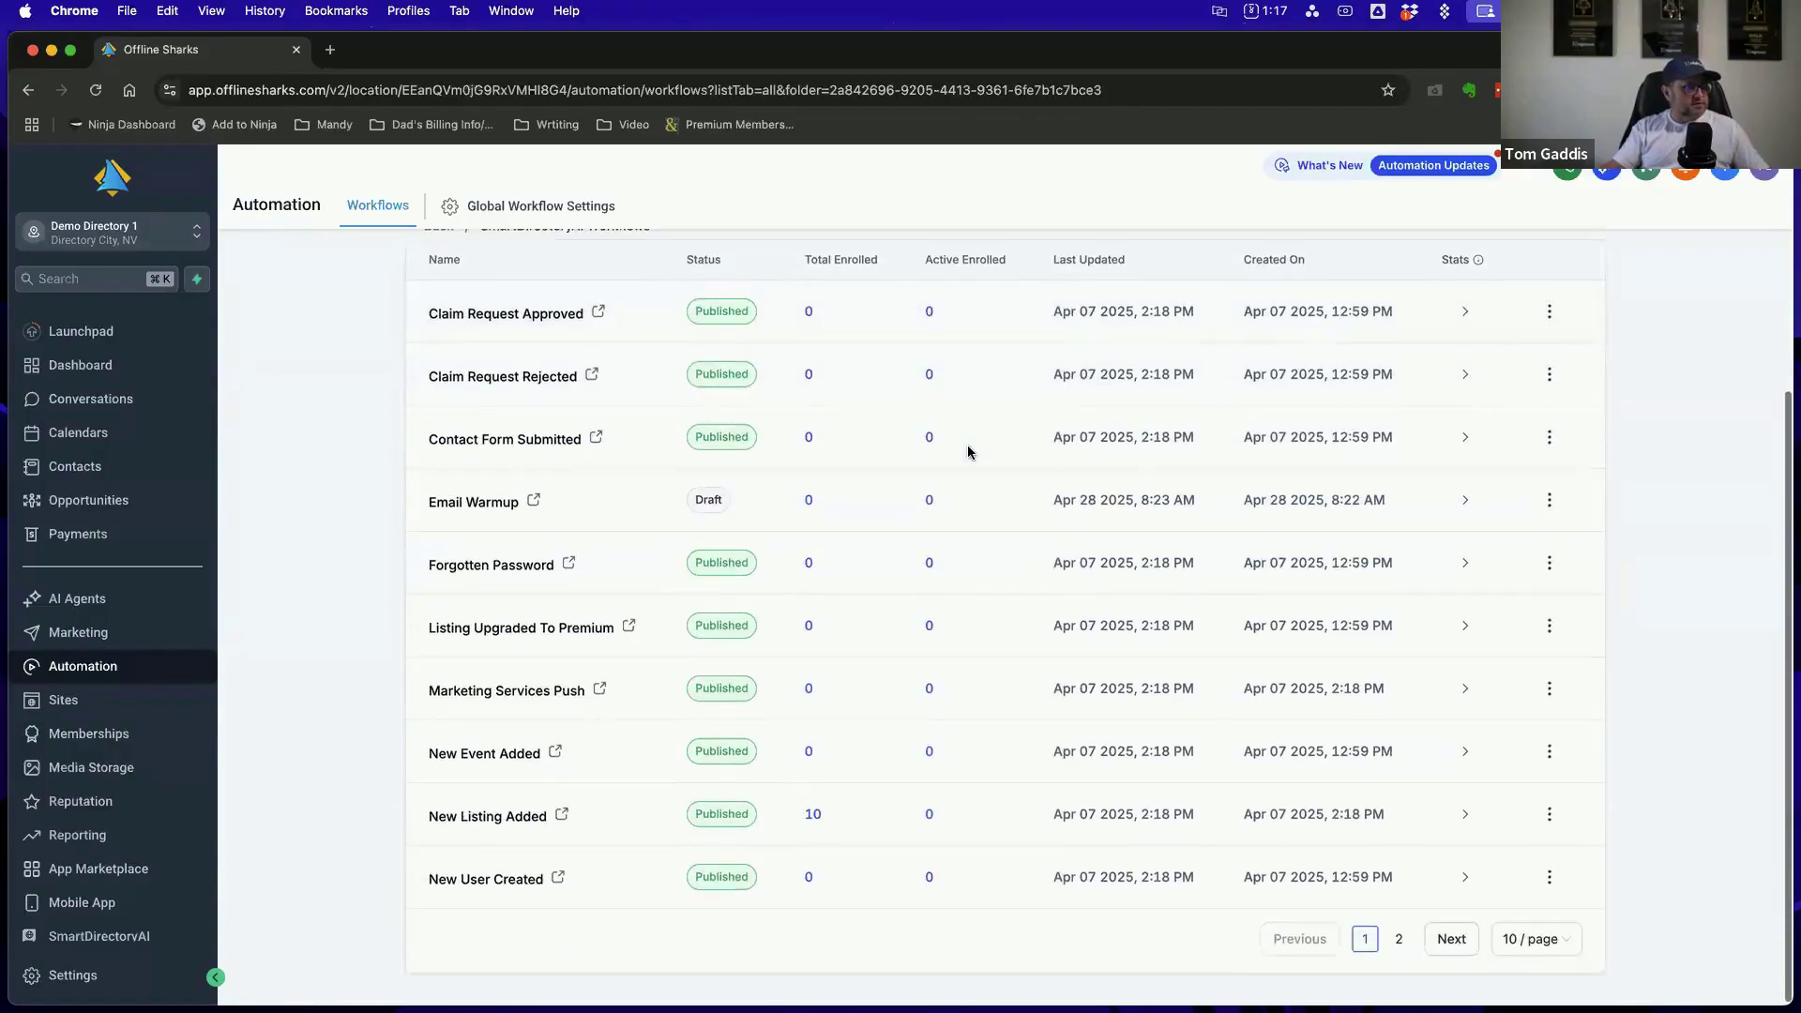
scroll(966, 448, "up", 3)
left_click(541, 449)
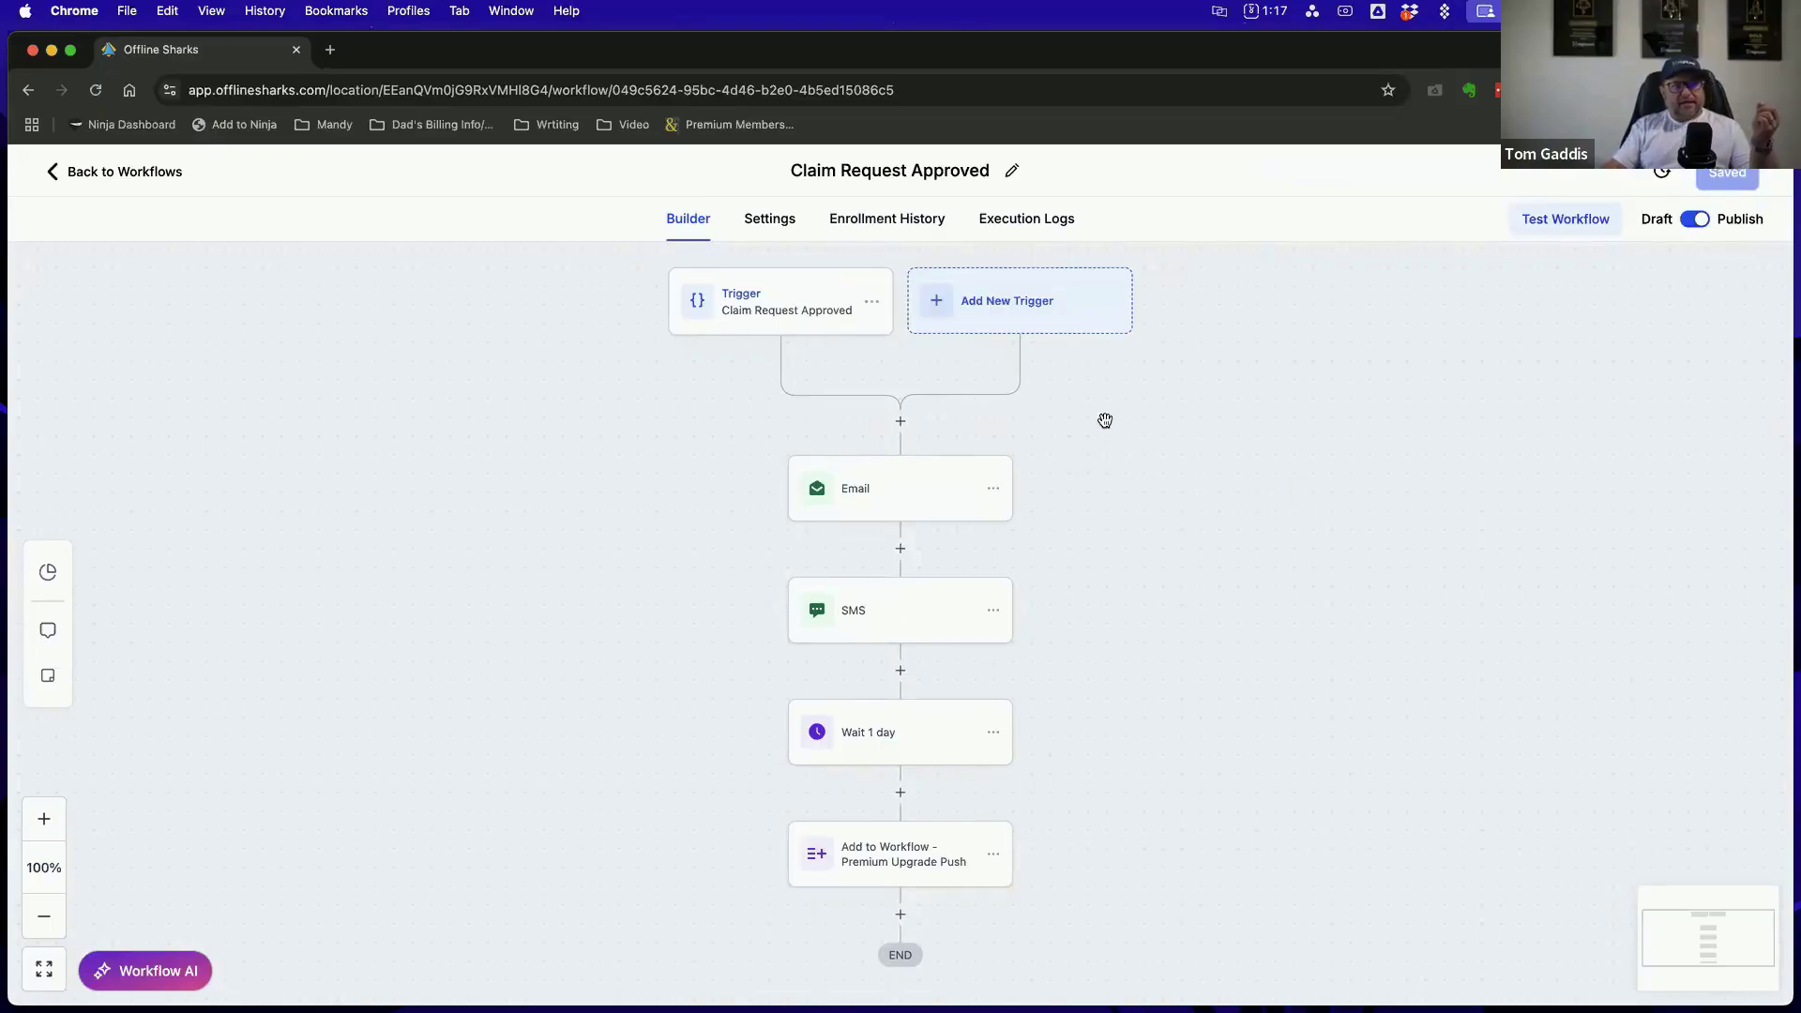
Open the list of triggers that can be added to the workflow and skim all its categories
left_click(1042, 308)
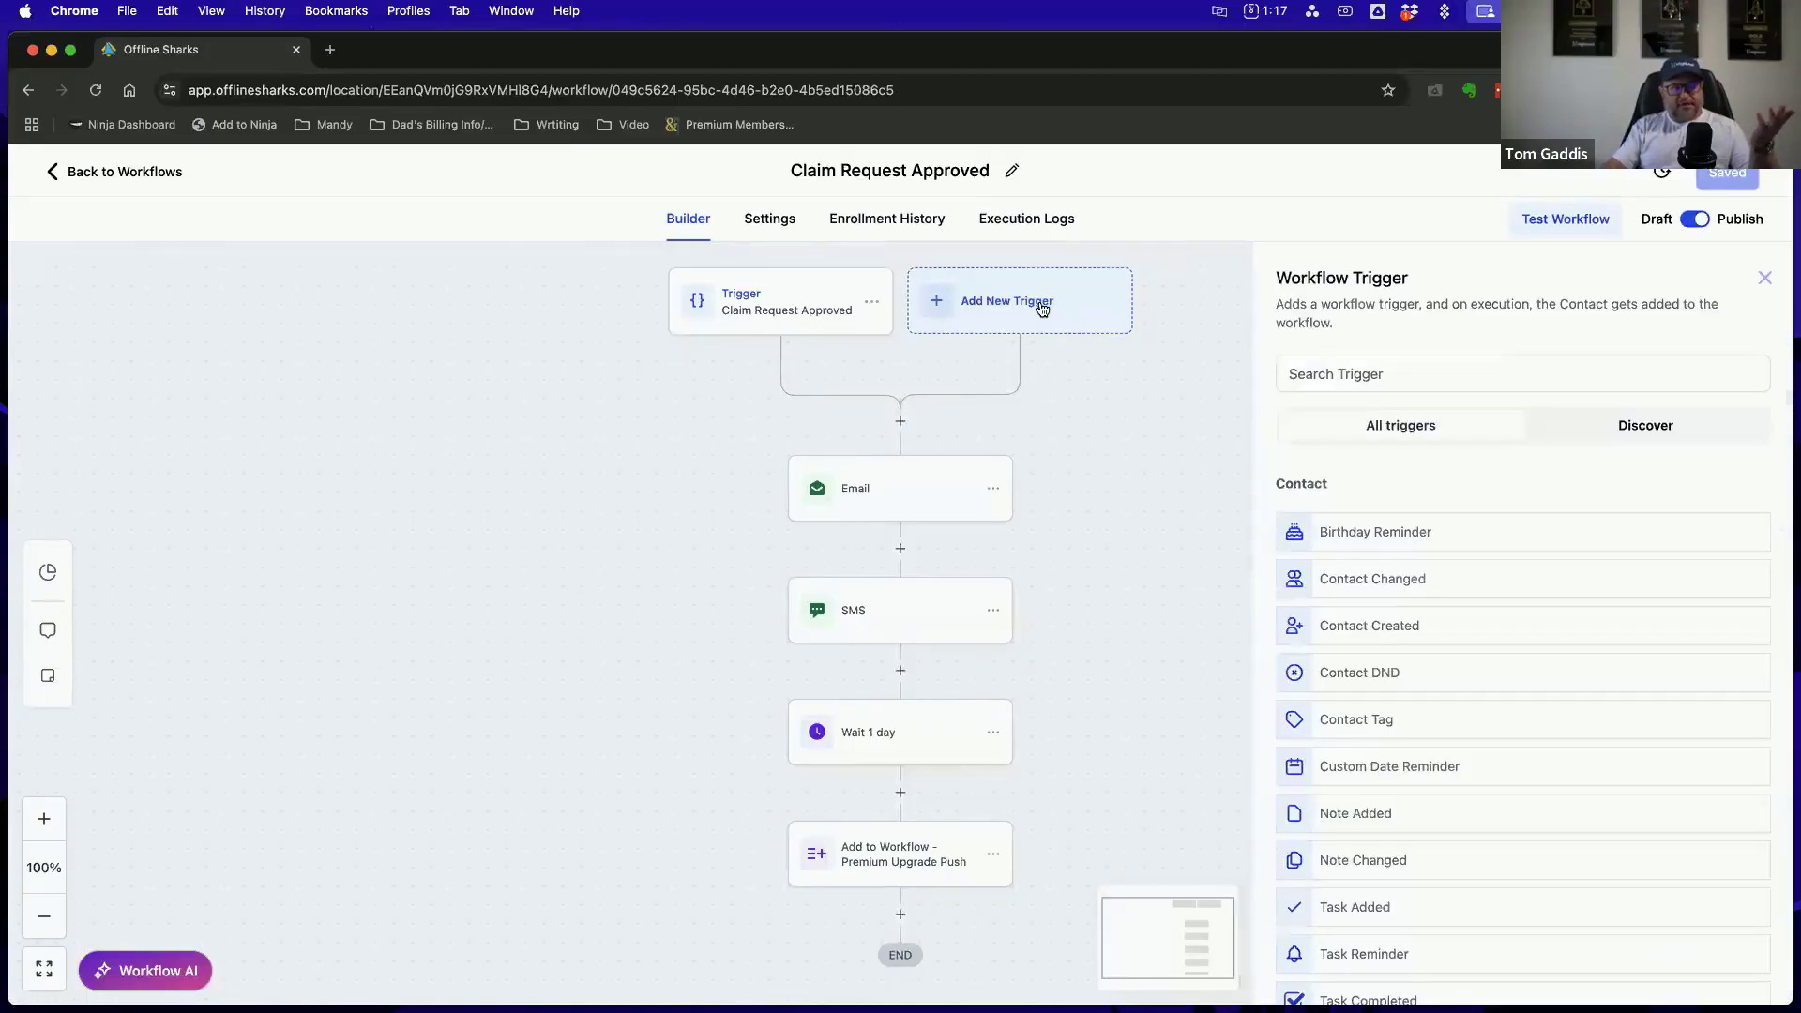
scroll(1500, 535, "down", 5)
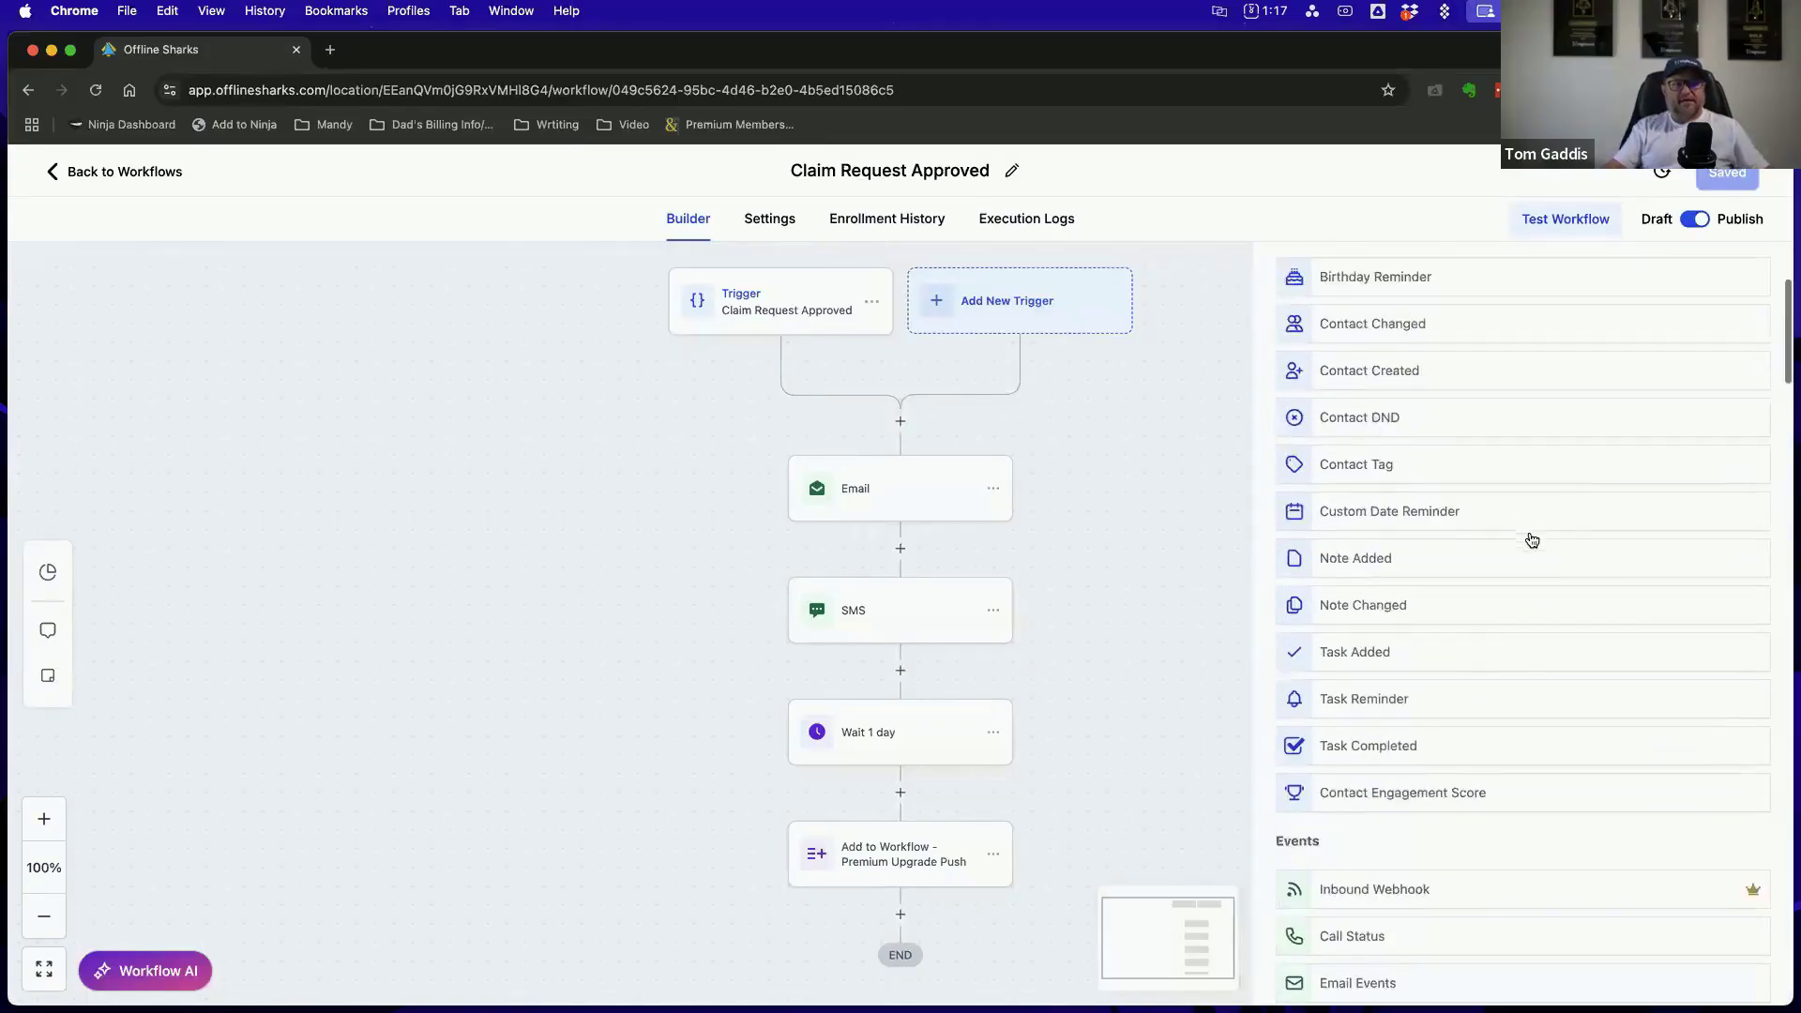
scroll(1532, 541, "down", 10)
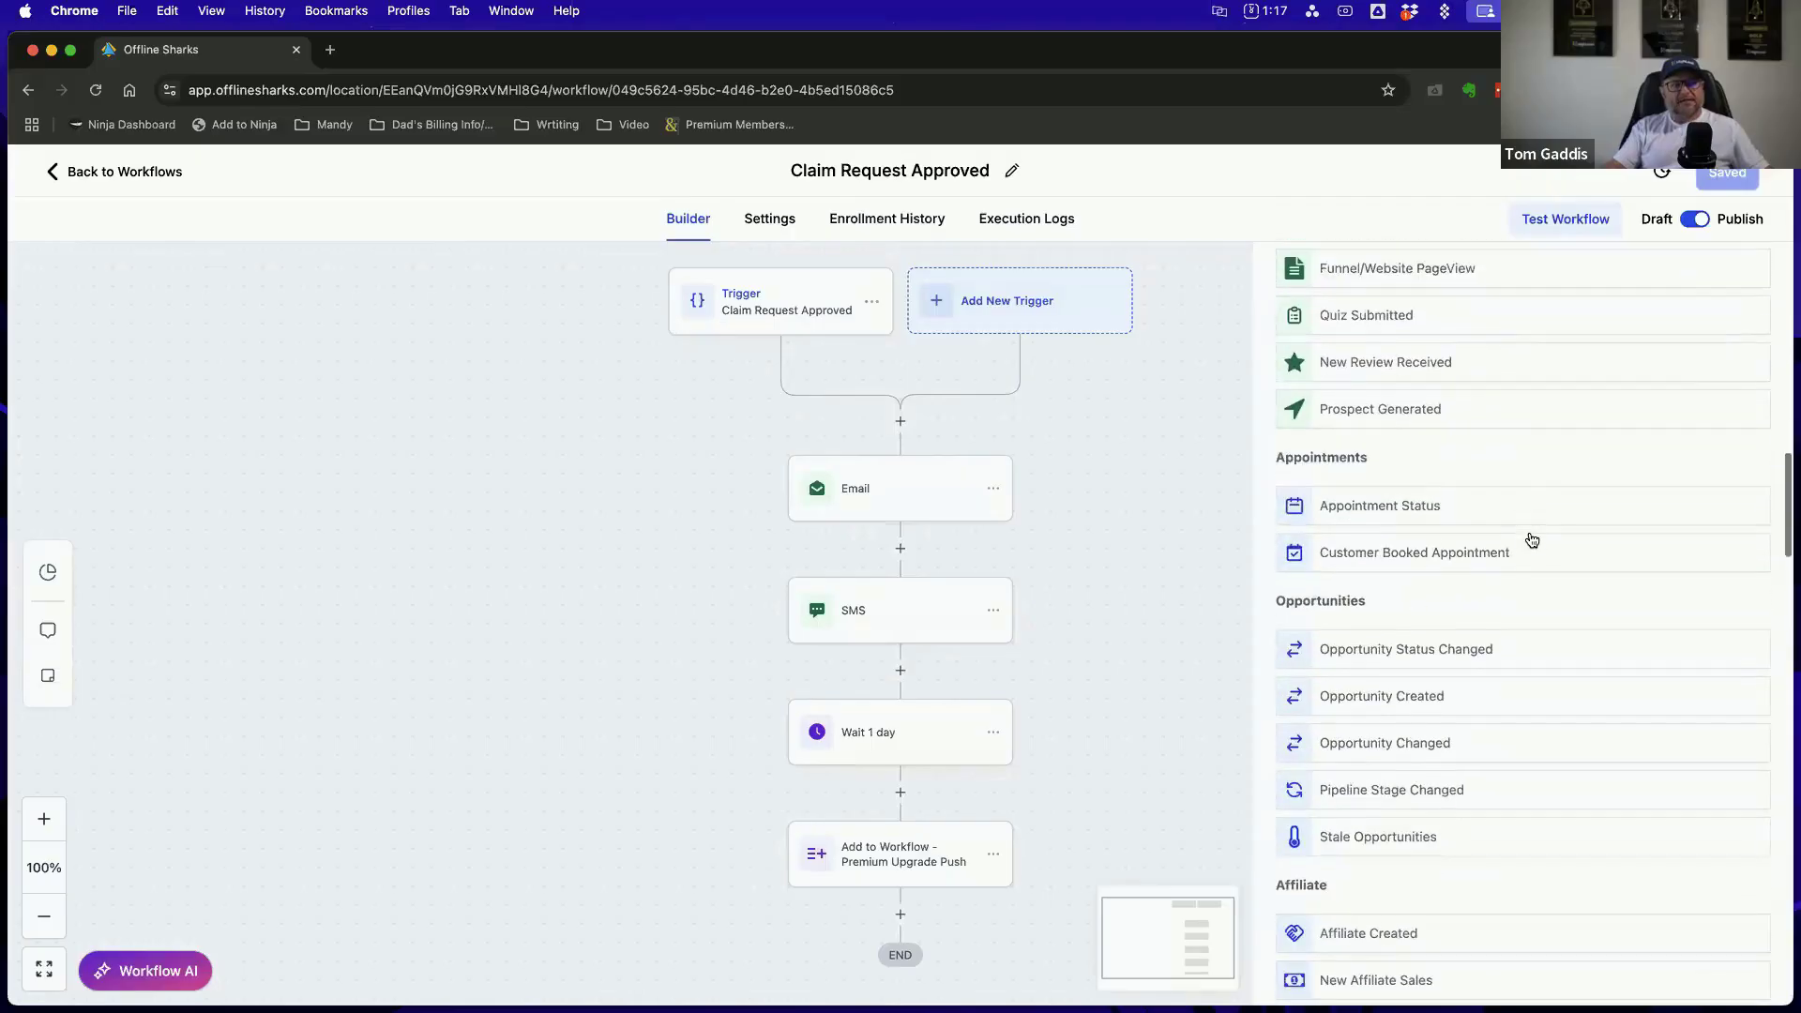
scroll(1531, 541, "down", 10)
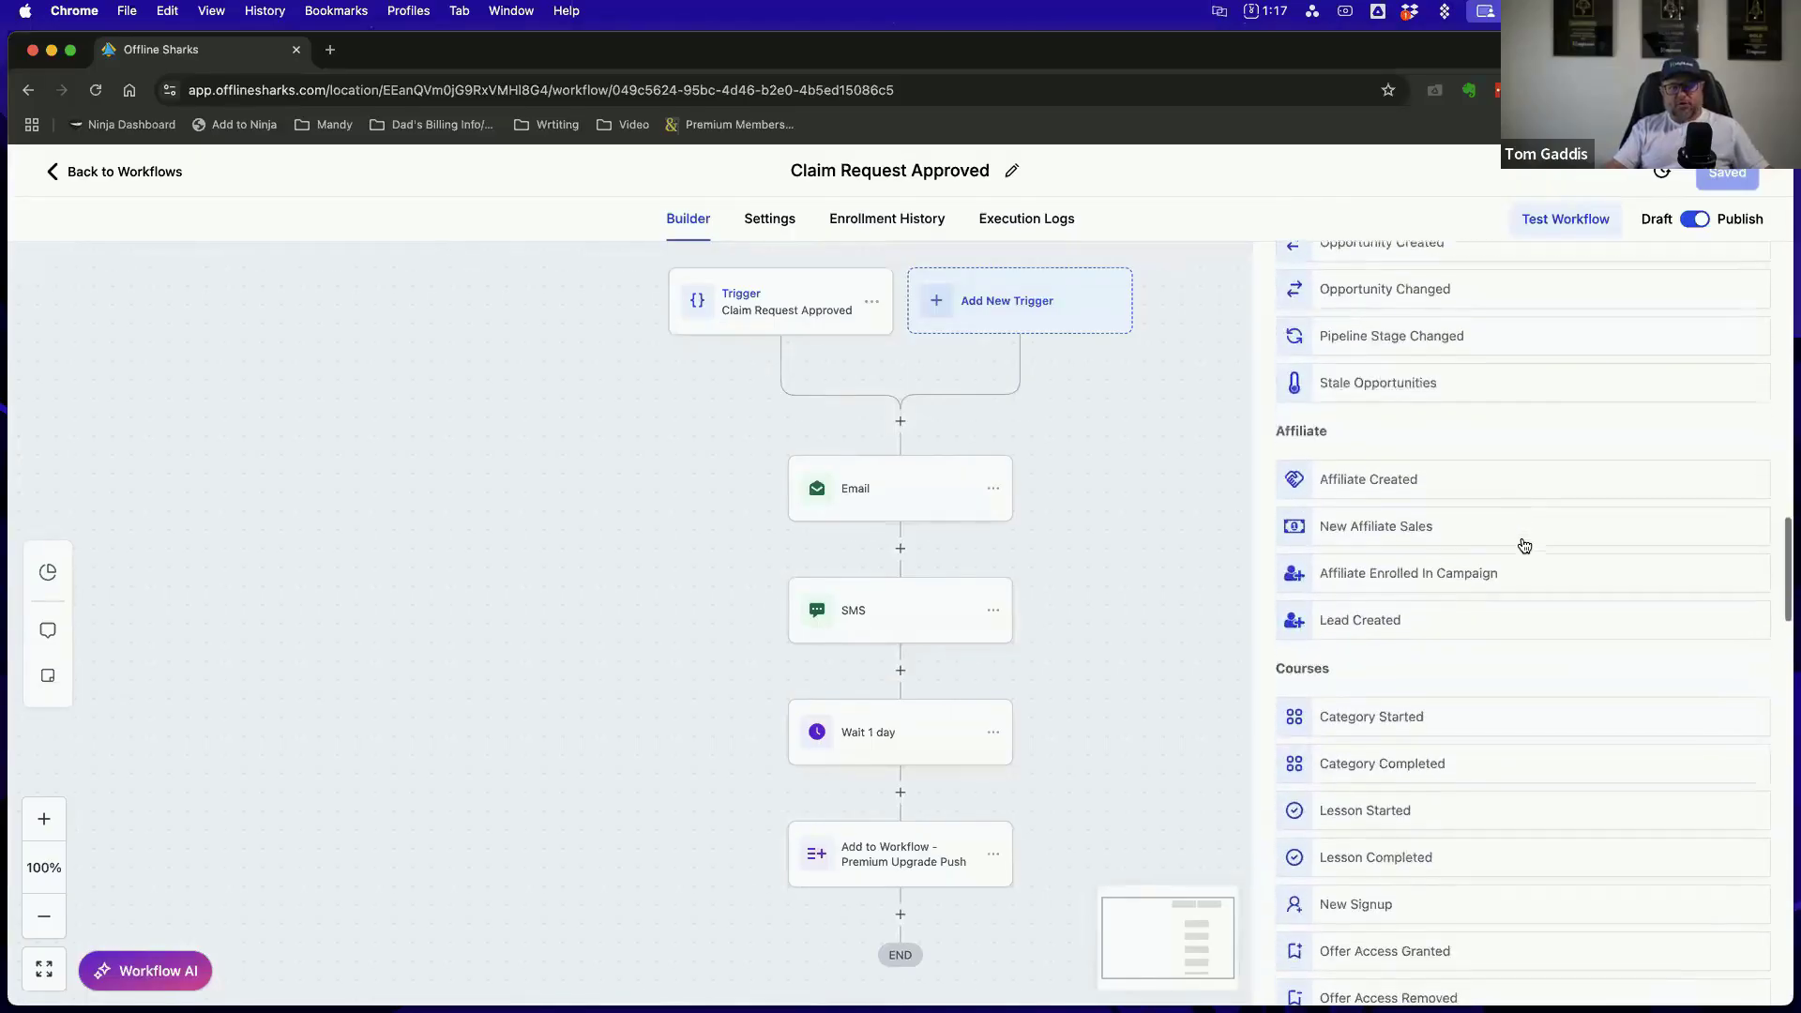
scroll(1524, 546, "down", 15)
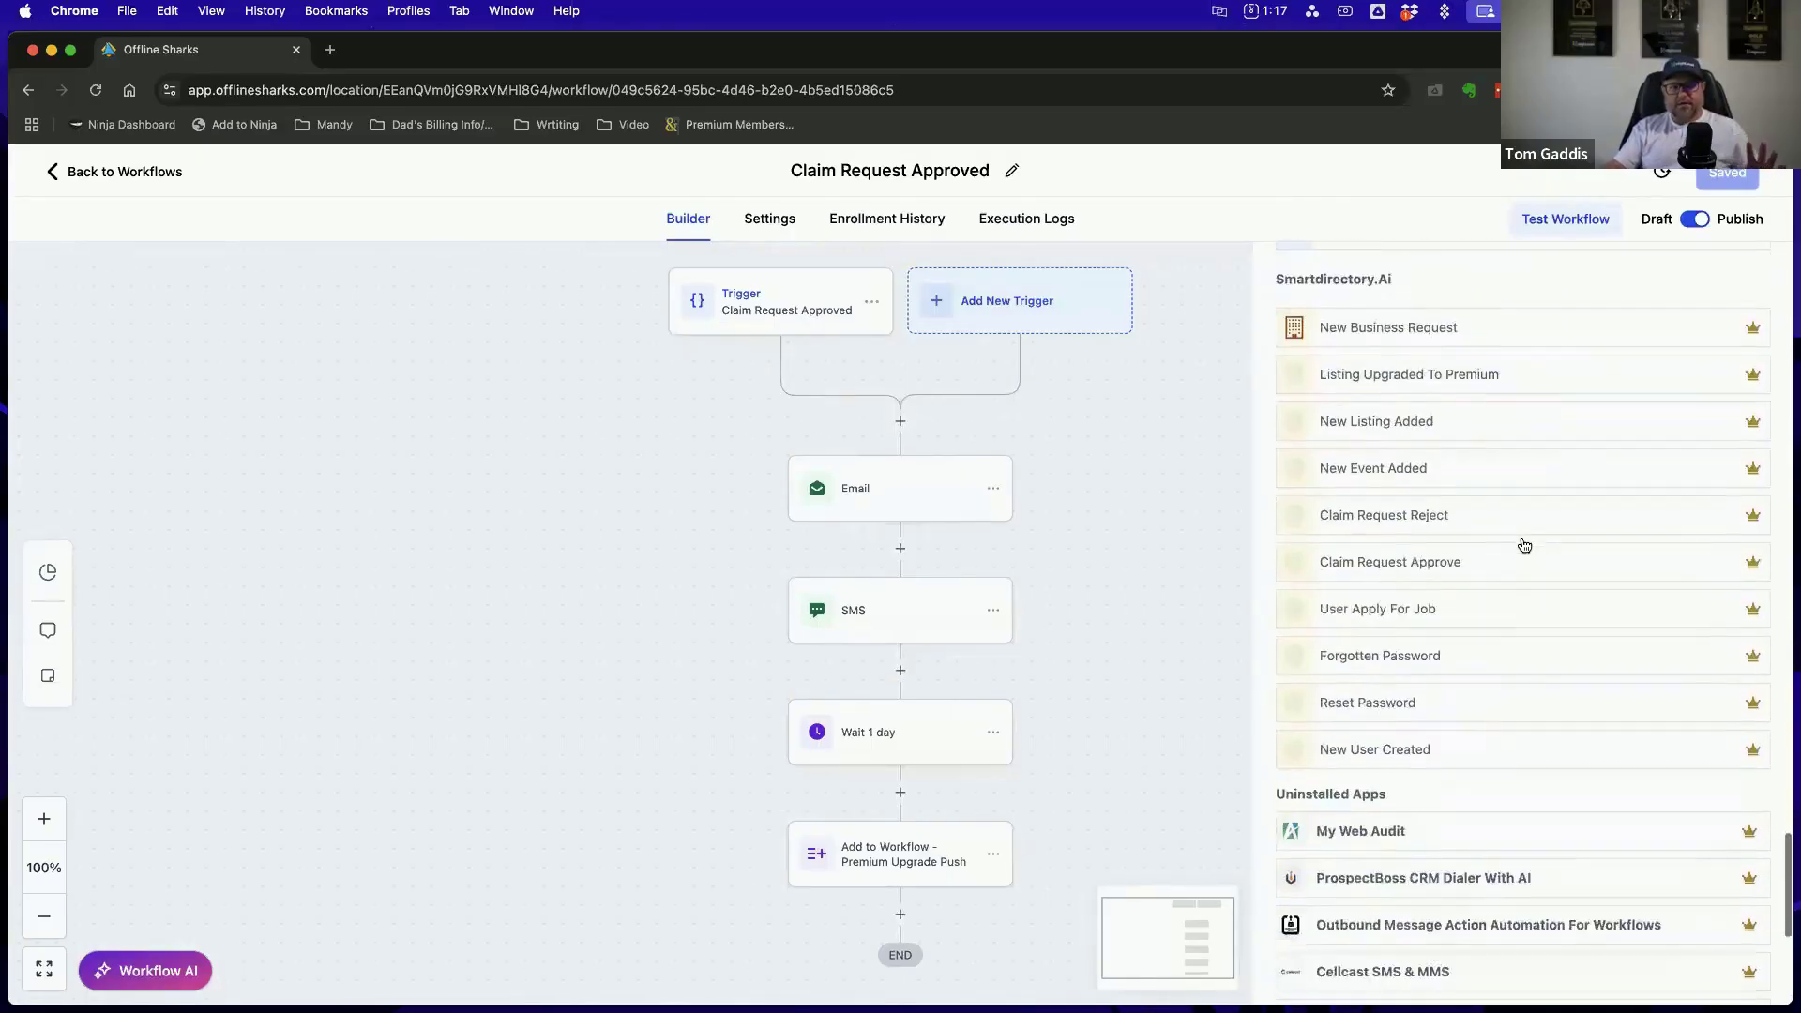
scroll(1524, 546, "up", 12)
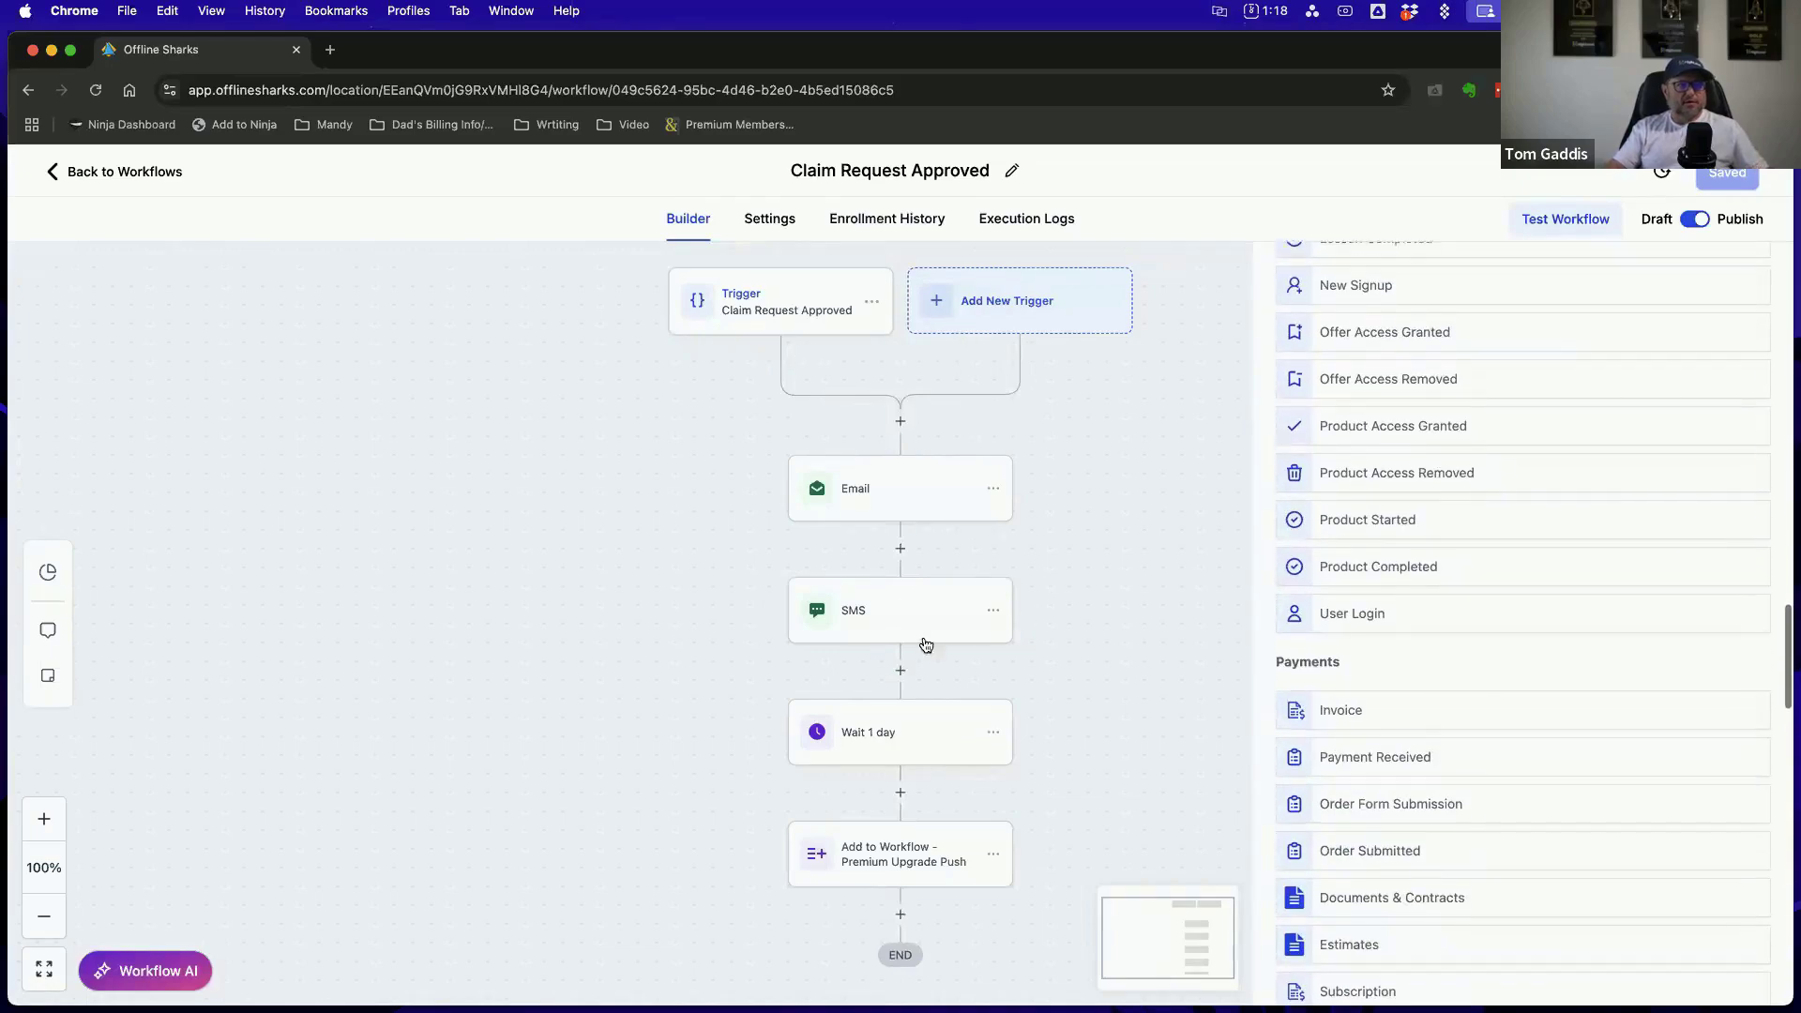
scroll(1600, 549, "up", 15)
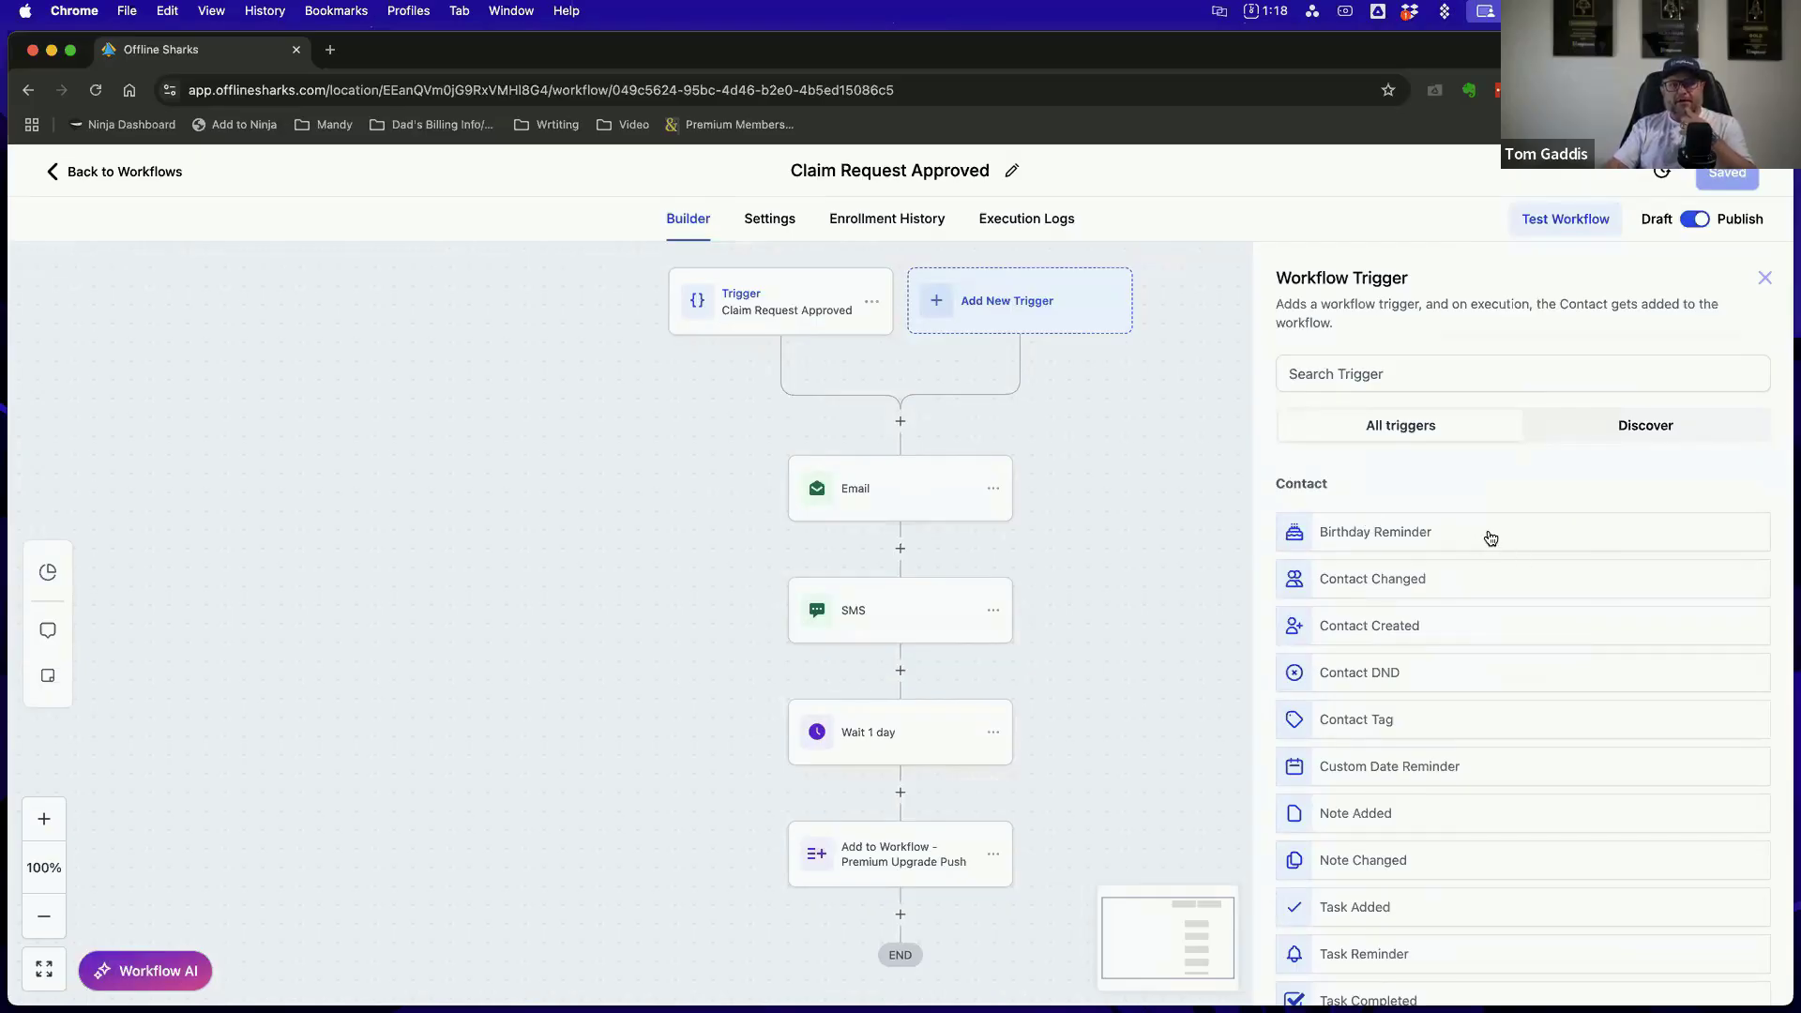
Examine the available Contact and Events triggers, from contact changes and tasks to form submissions and trigger links
scroll(1490, 537, "down", 2)
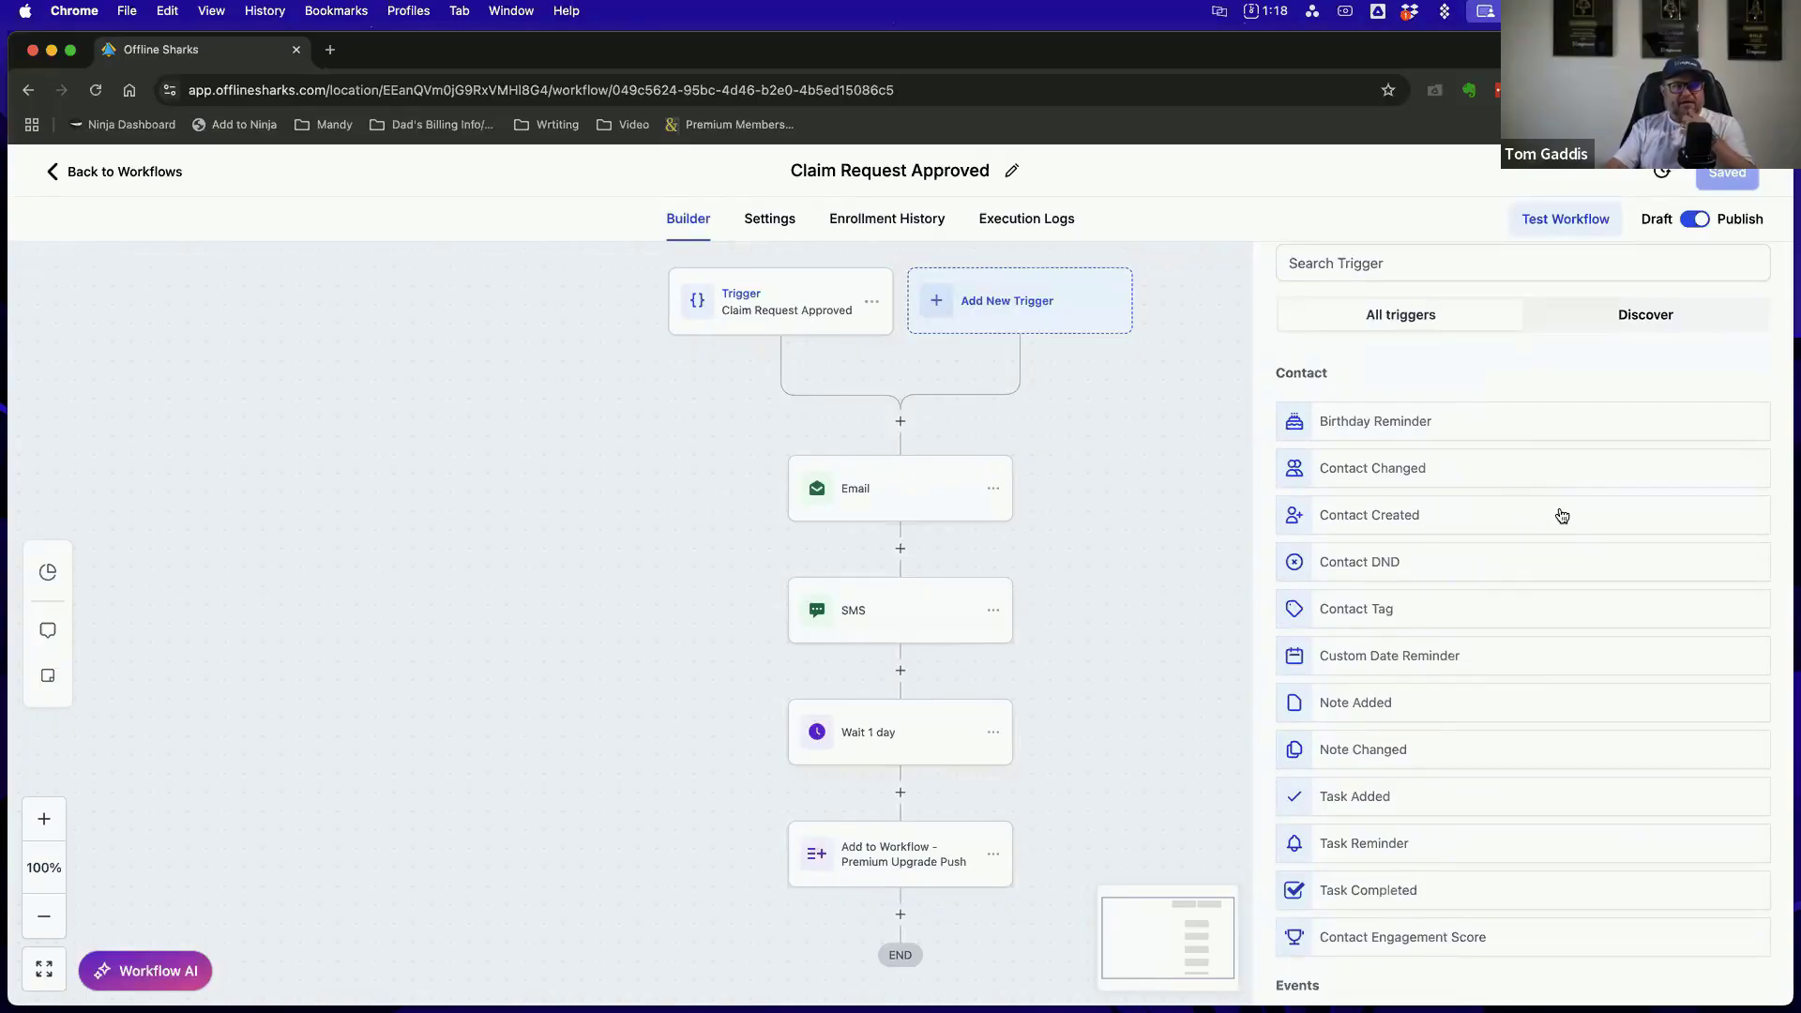
scroll(1526, 487, "down", 3)
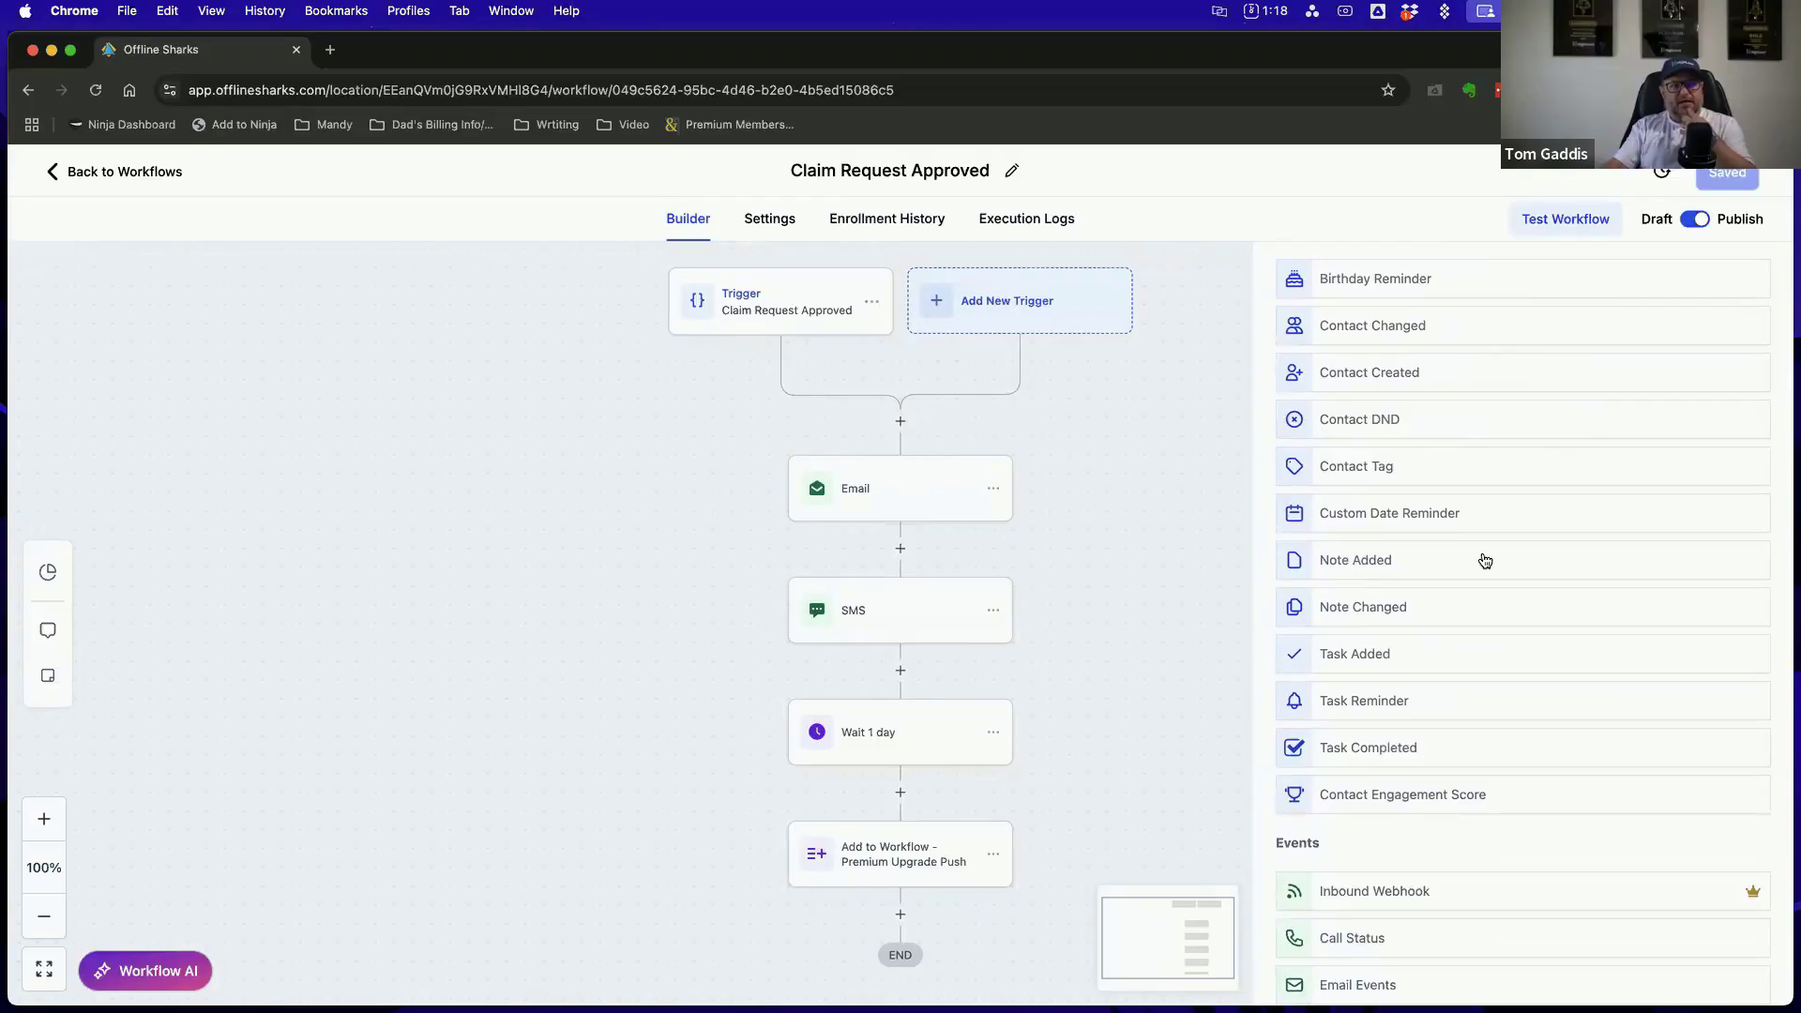
scroll(1485, 560, "down", 2)
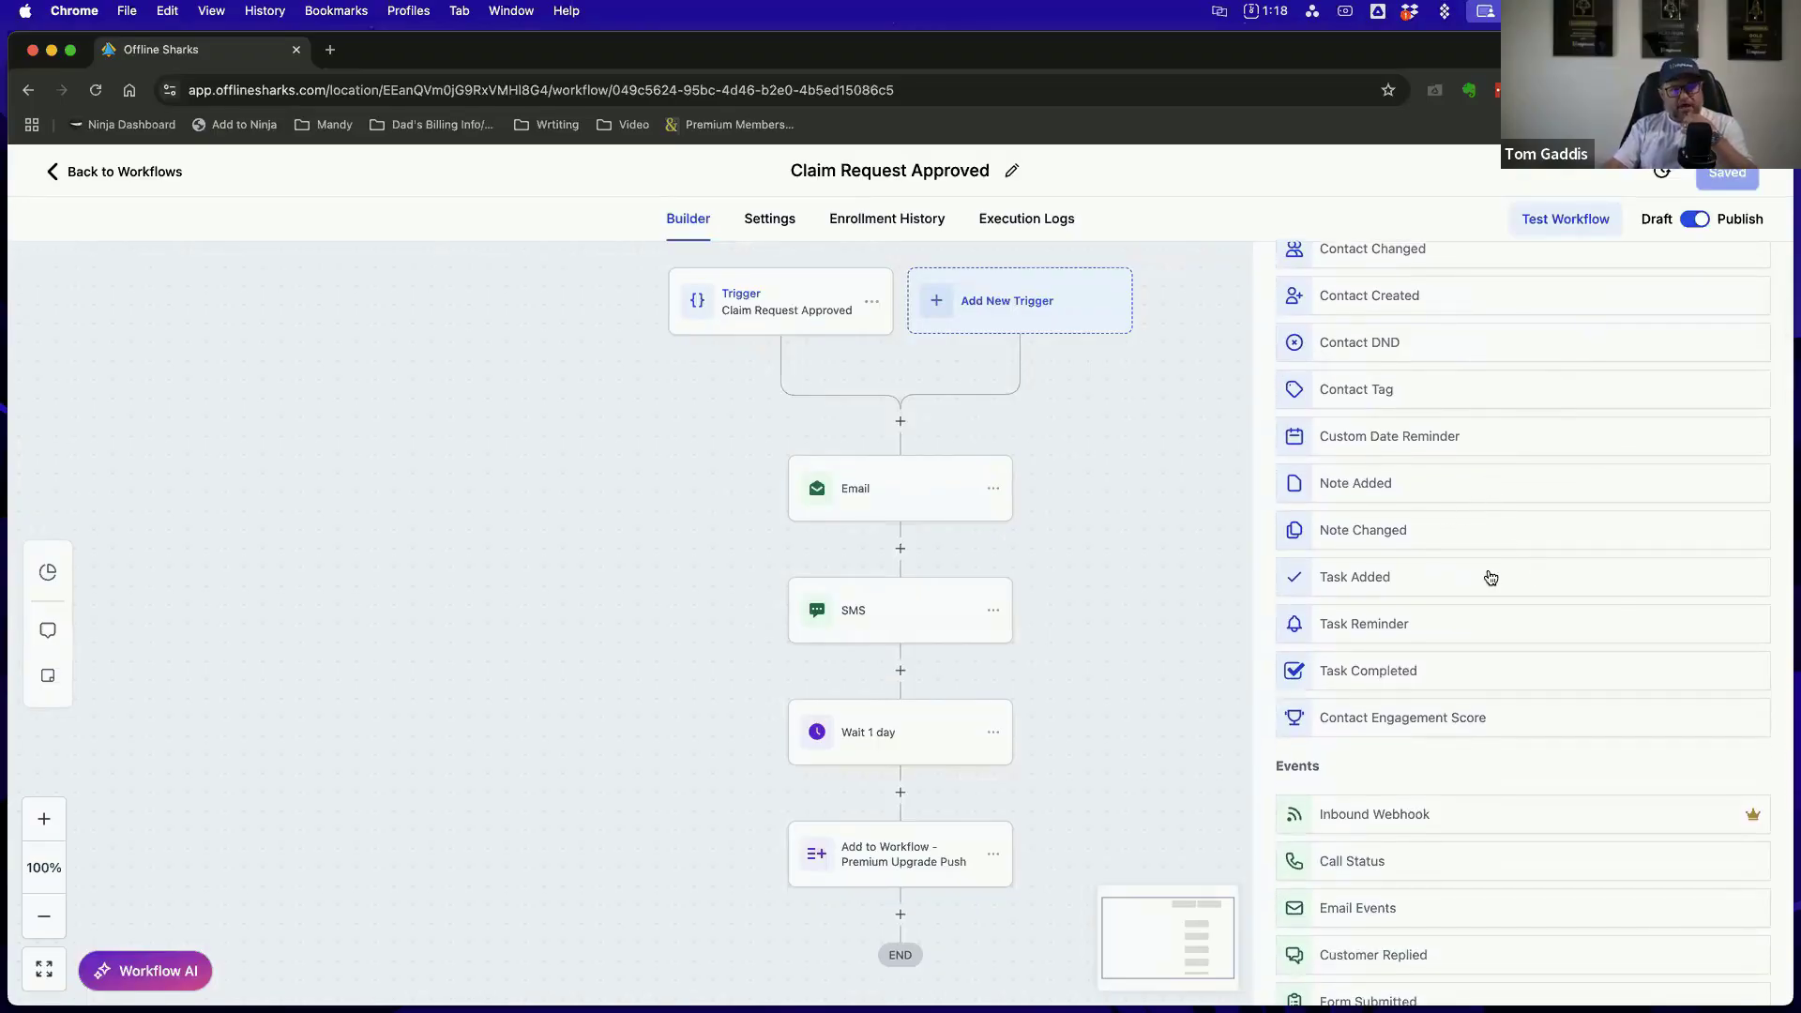
scroll(1505, 609, "down", 3)
scroll(1507, 612, "down", 2)
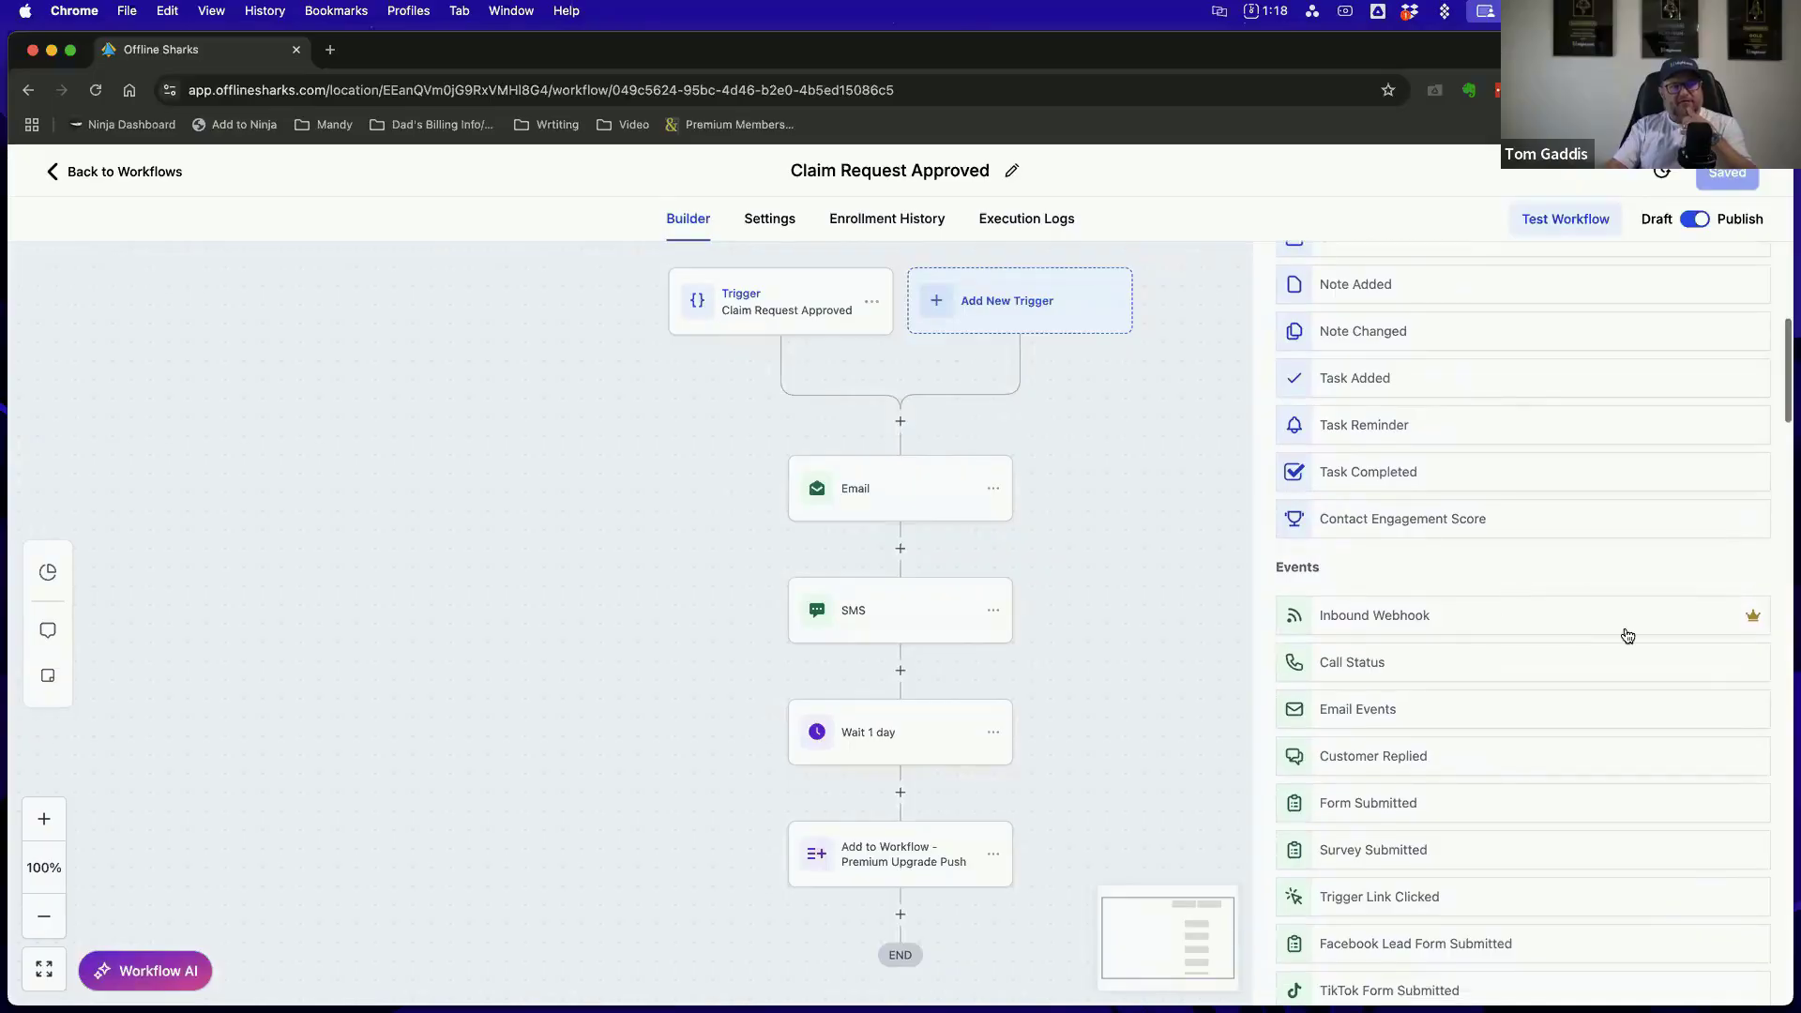
scroll(1554, 666, "down", 4)
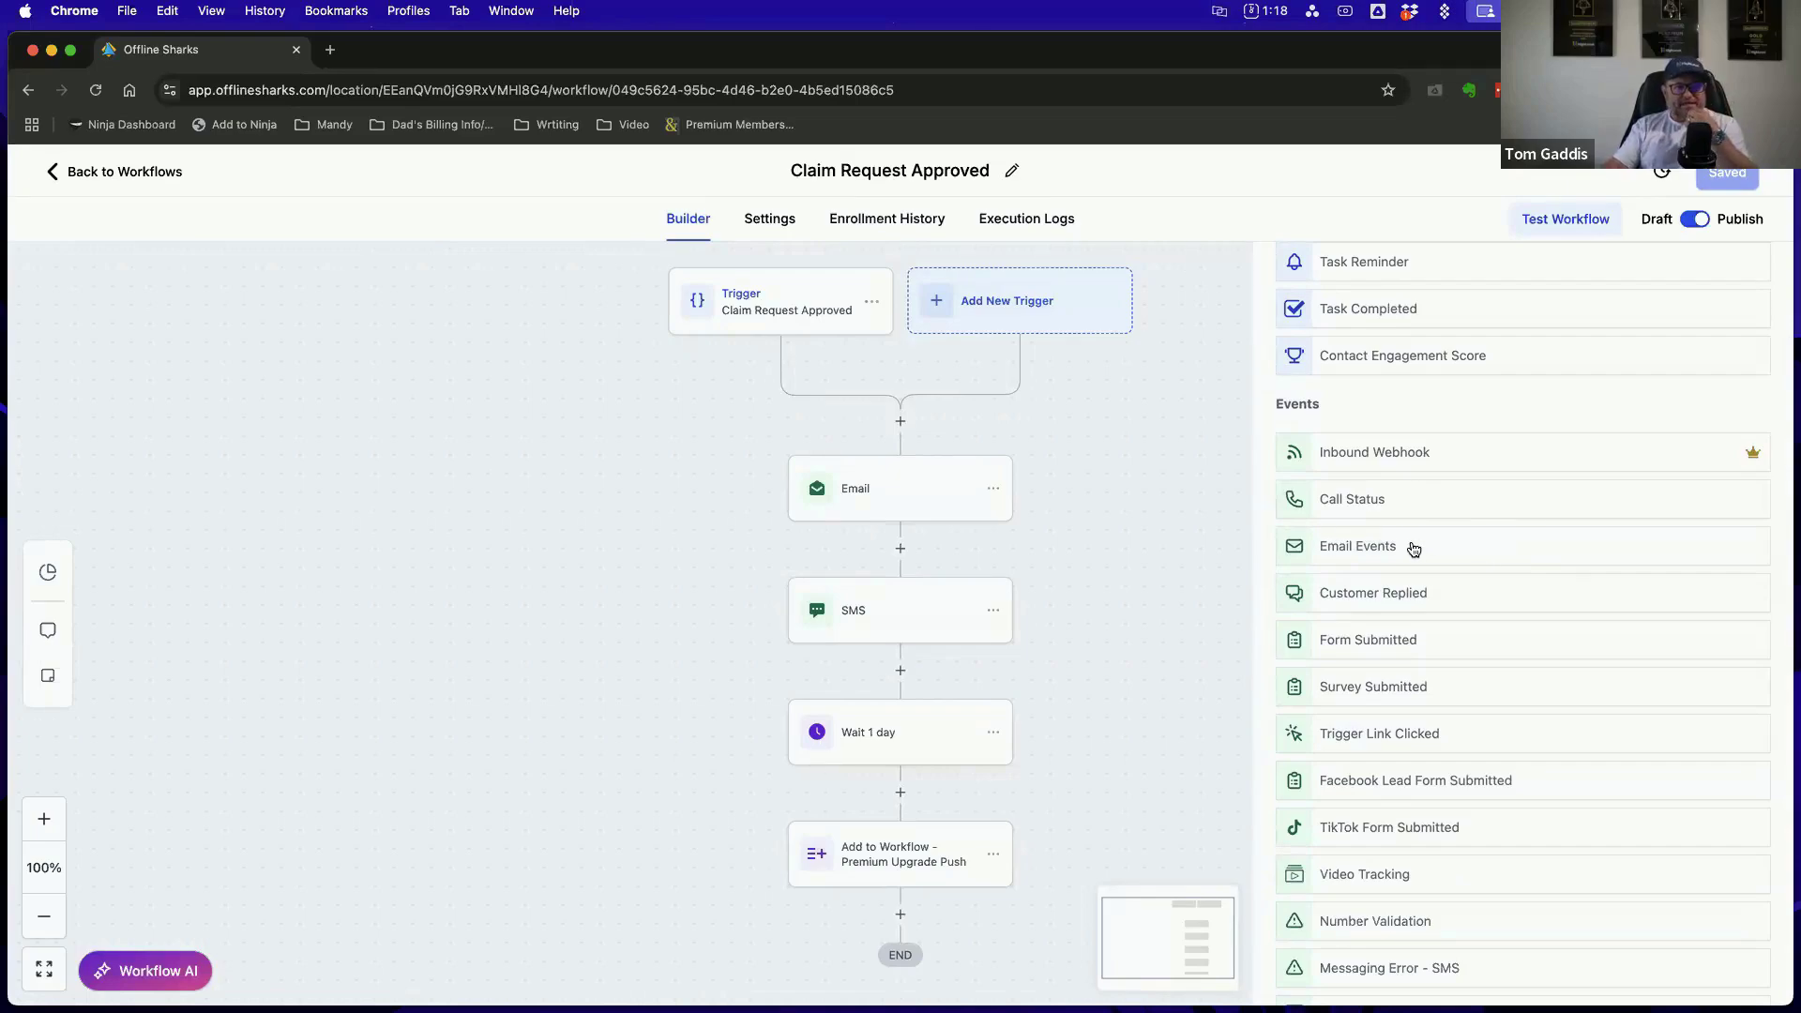
scroll(1561, 550, "down", 3)
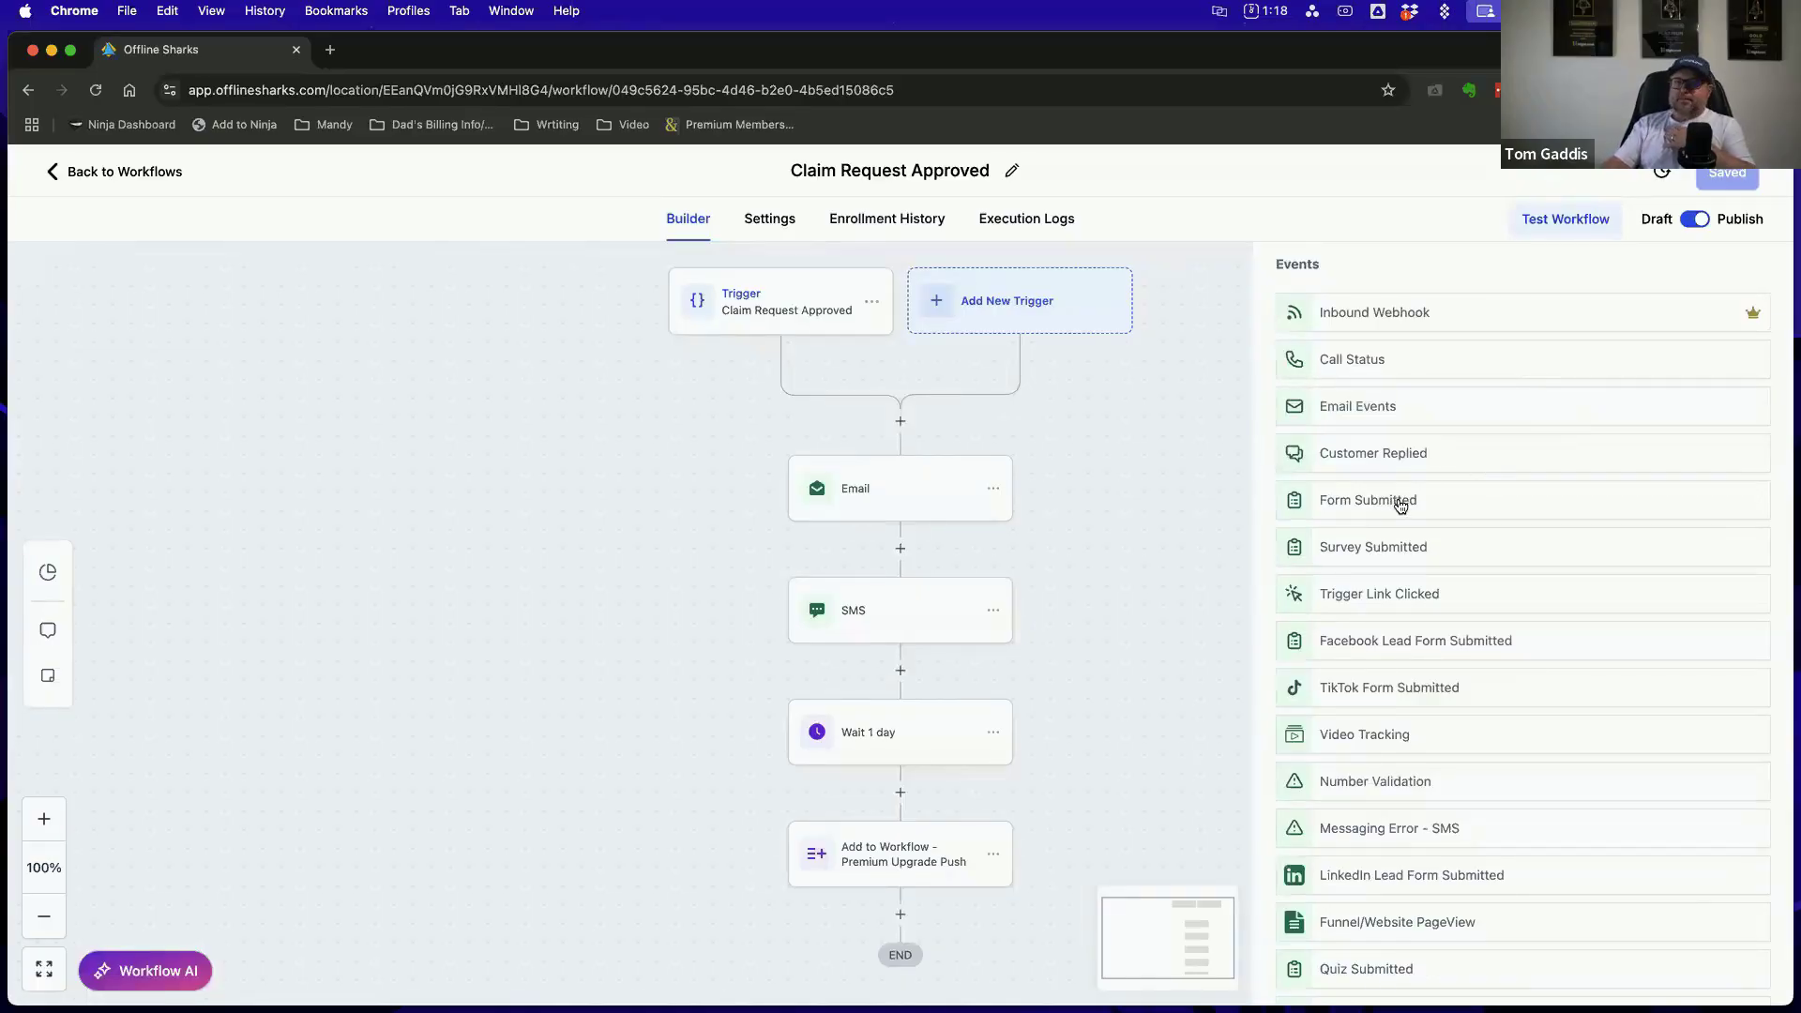
scroll(1557, 528, "down", 2)
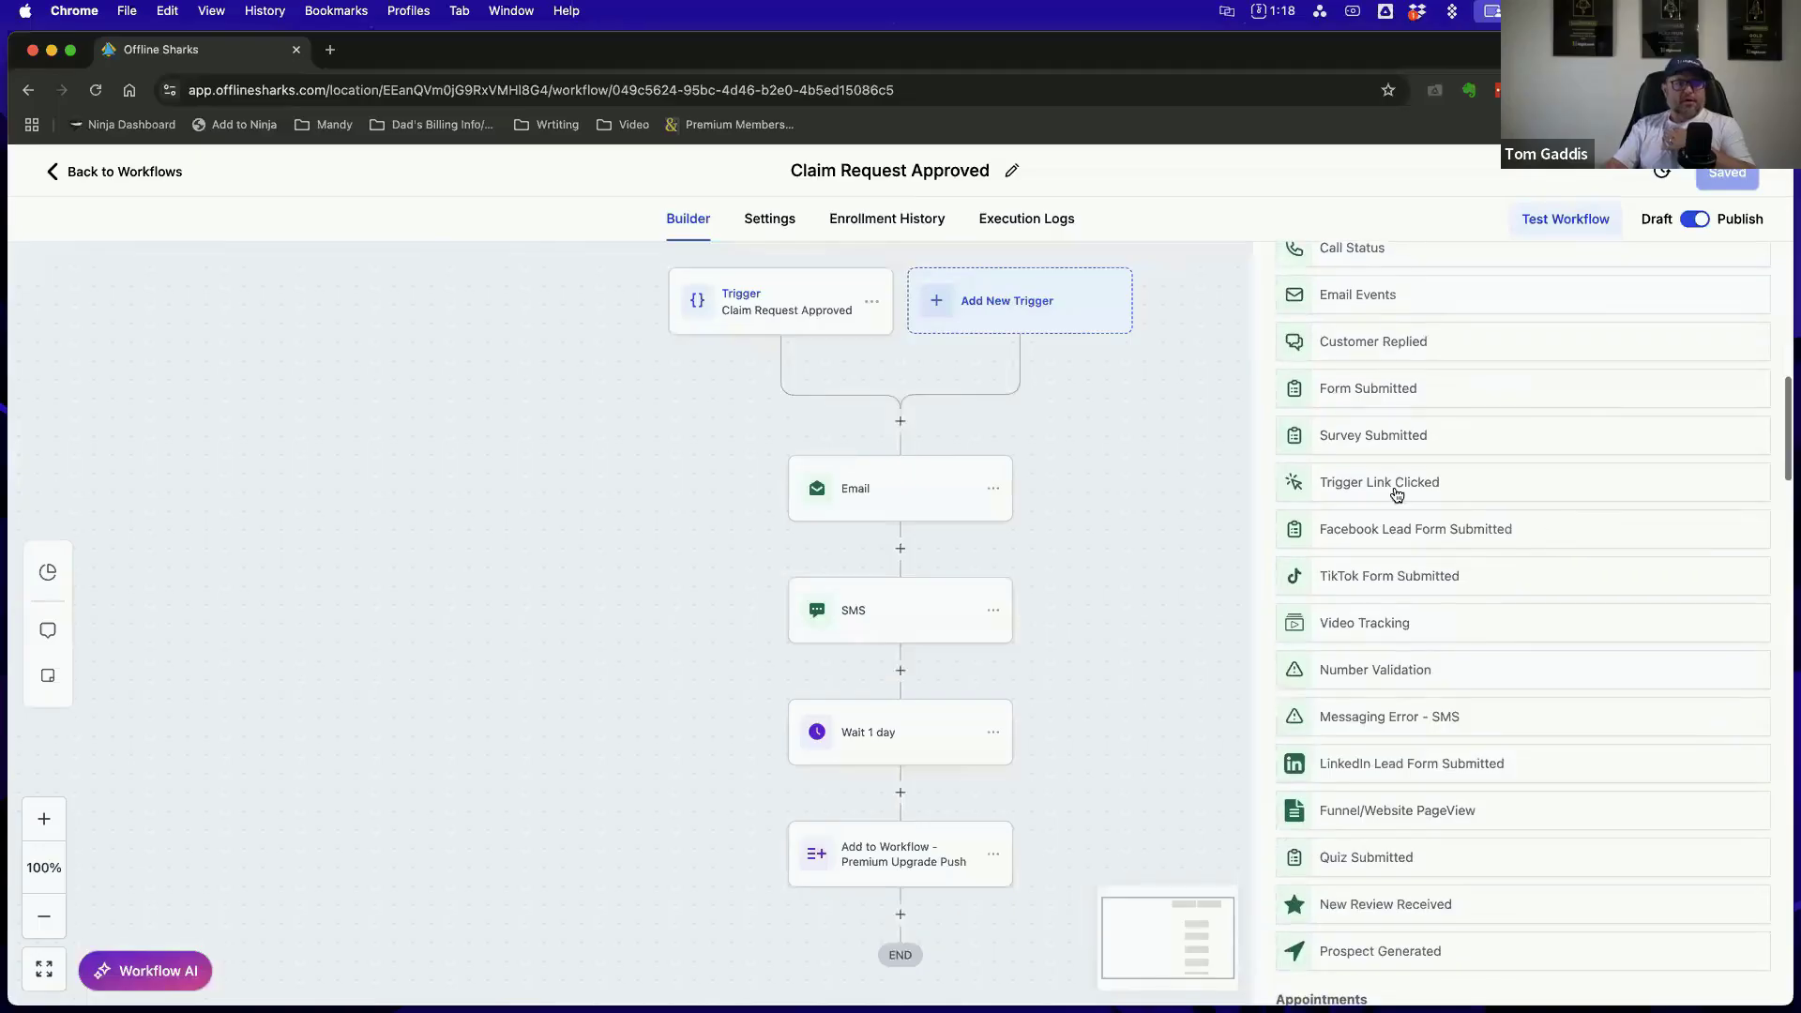
scroll(1489, 511, "down", 1)
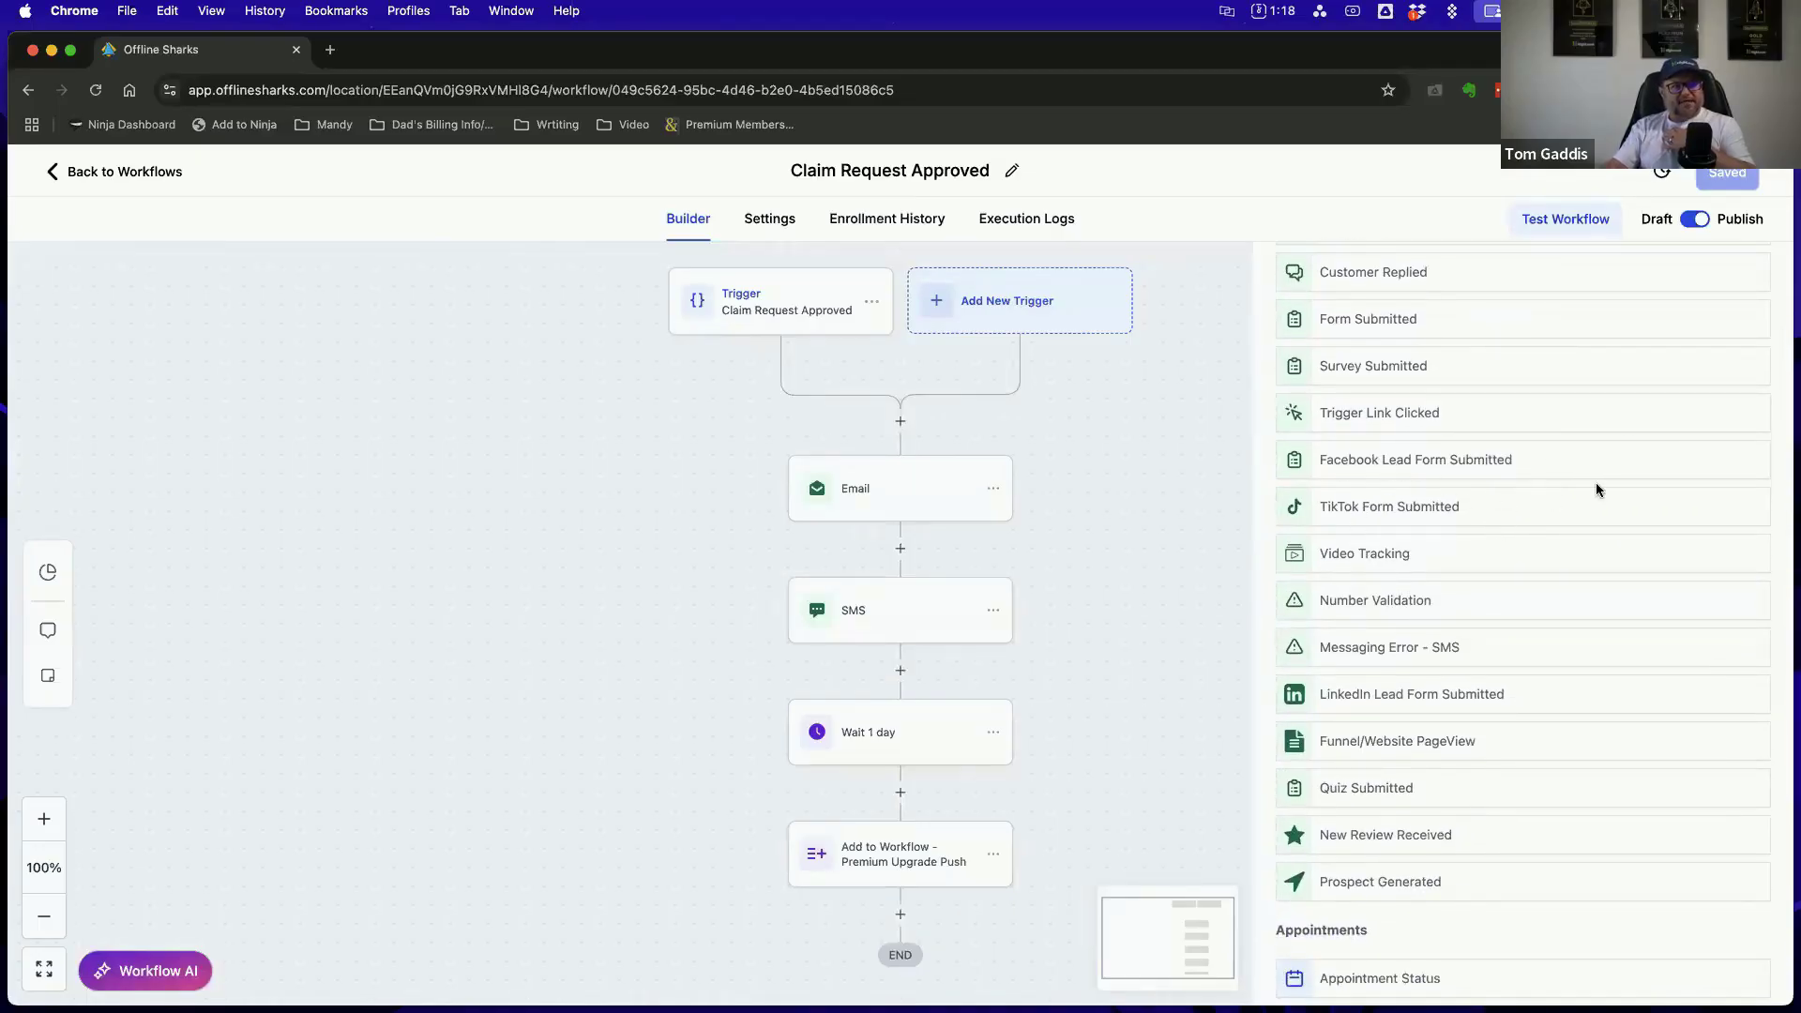
Review the Appointments and Opportunities triggers, highlighting the Opportunities heading in the trigger list
scroll(1472, 594, "down", 3)
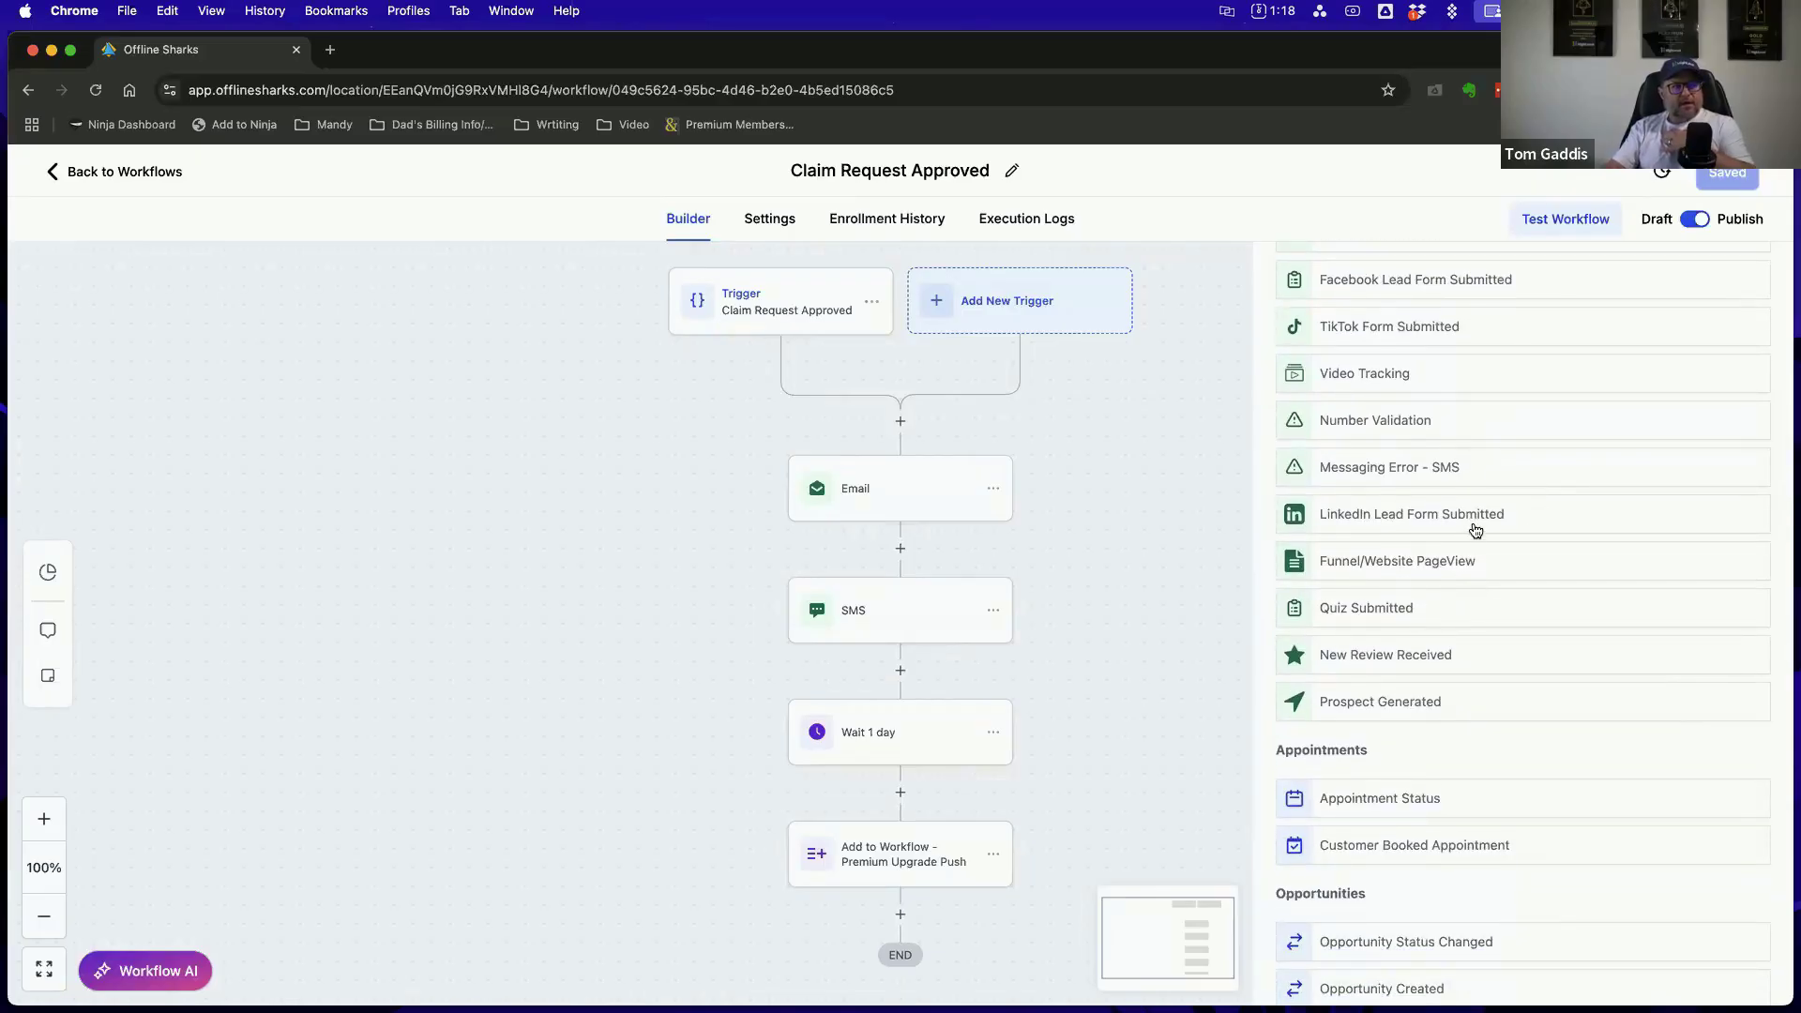
scroll(1473, 530, "down", 5)
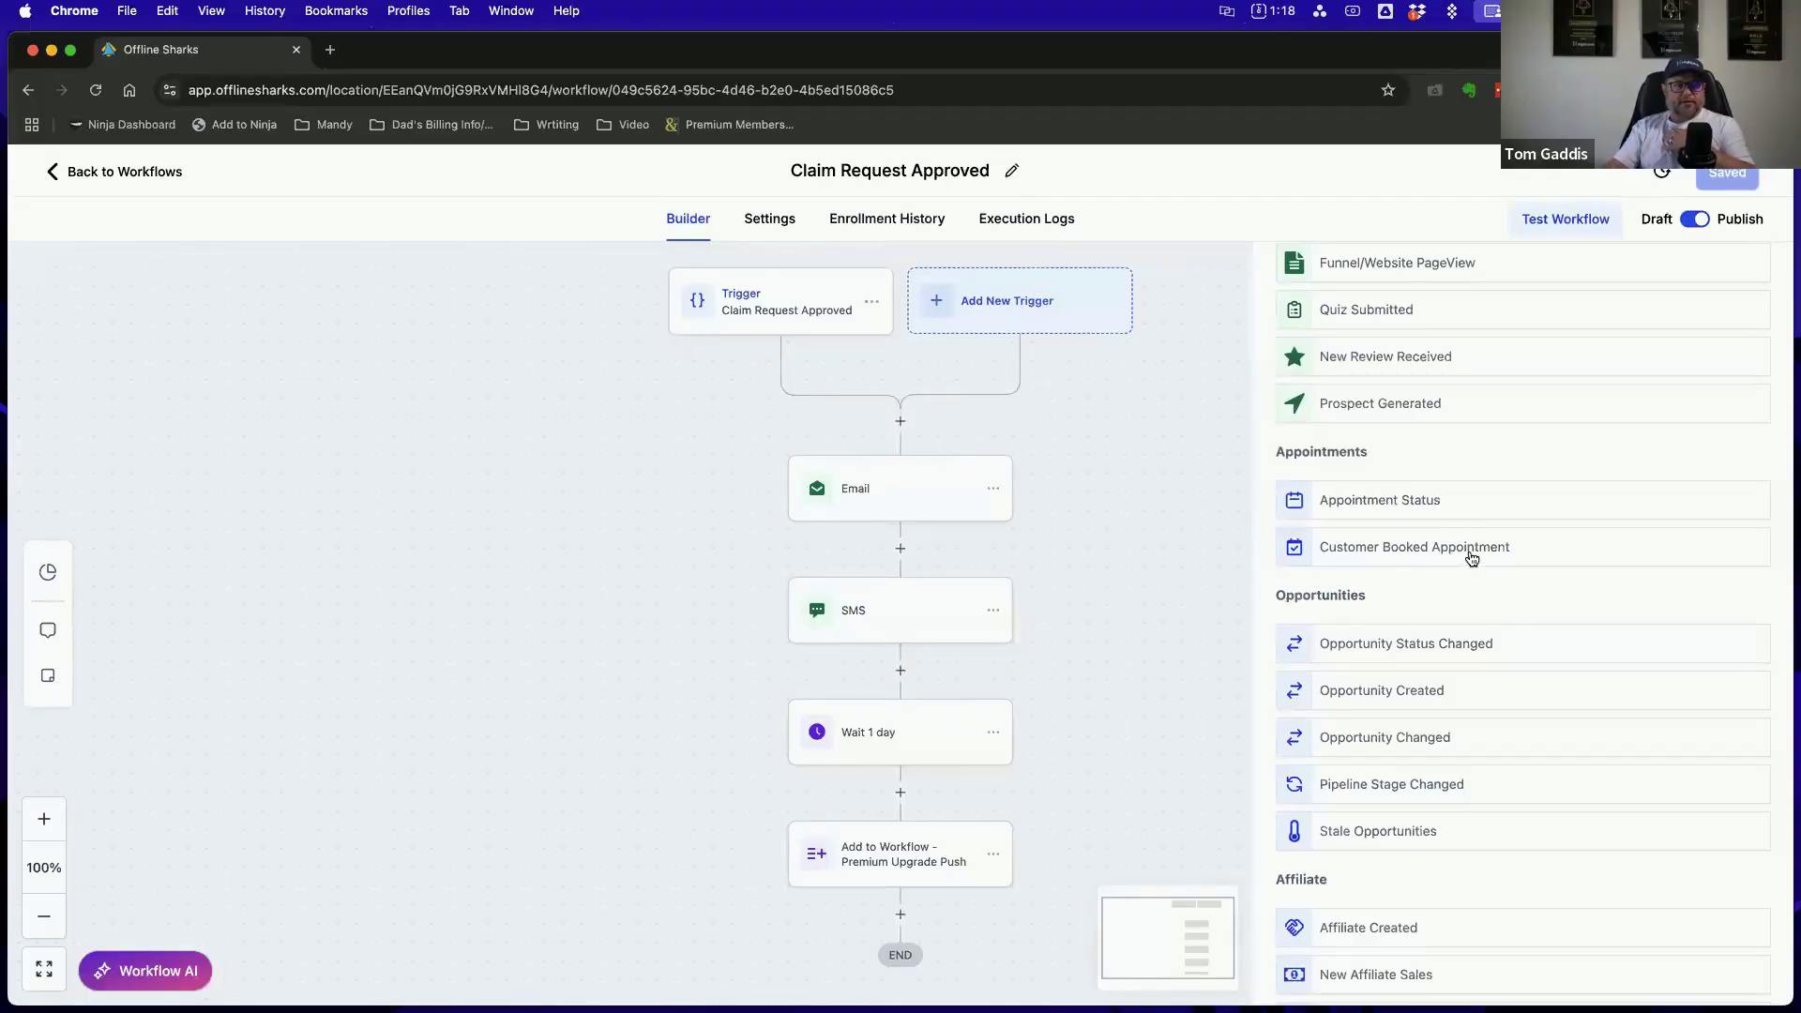
scroll(1470, 557, "down", 3)
scroll(1471, 558, "down", 1)
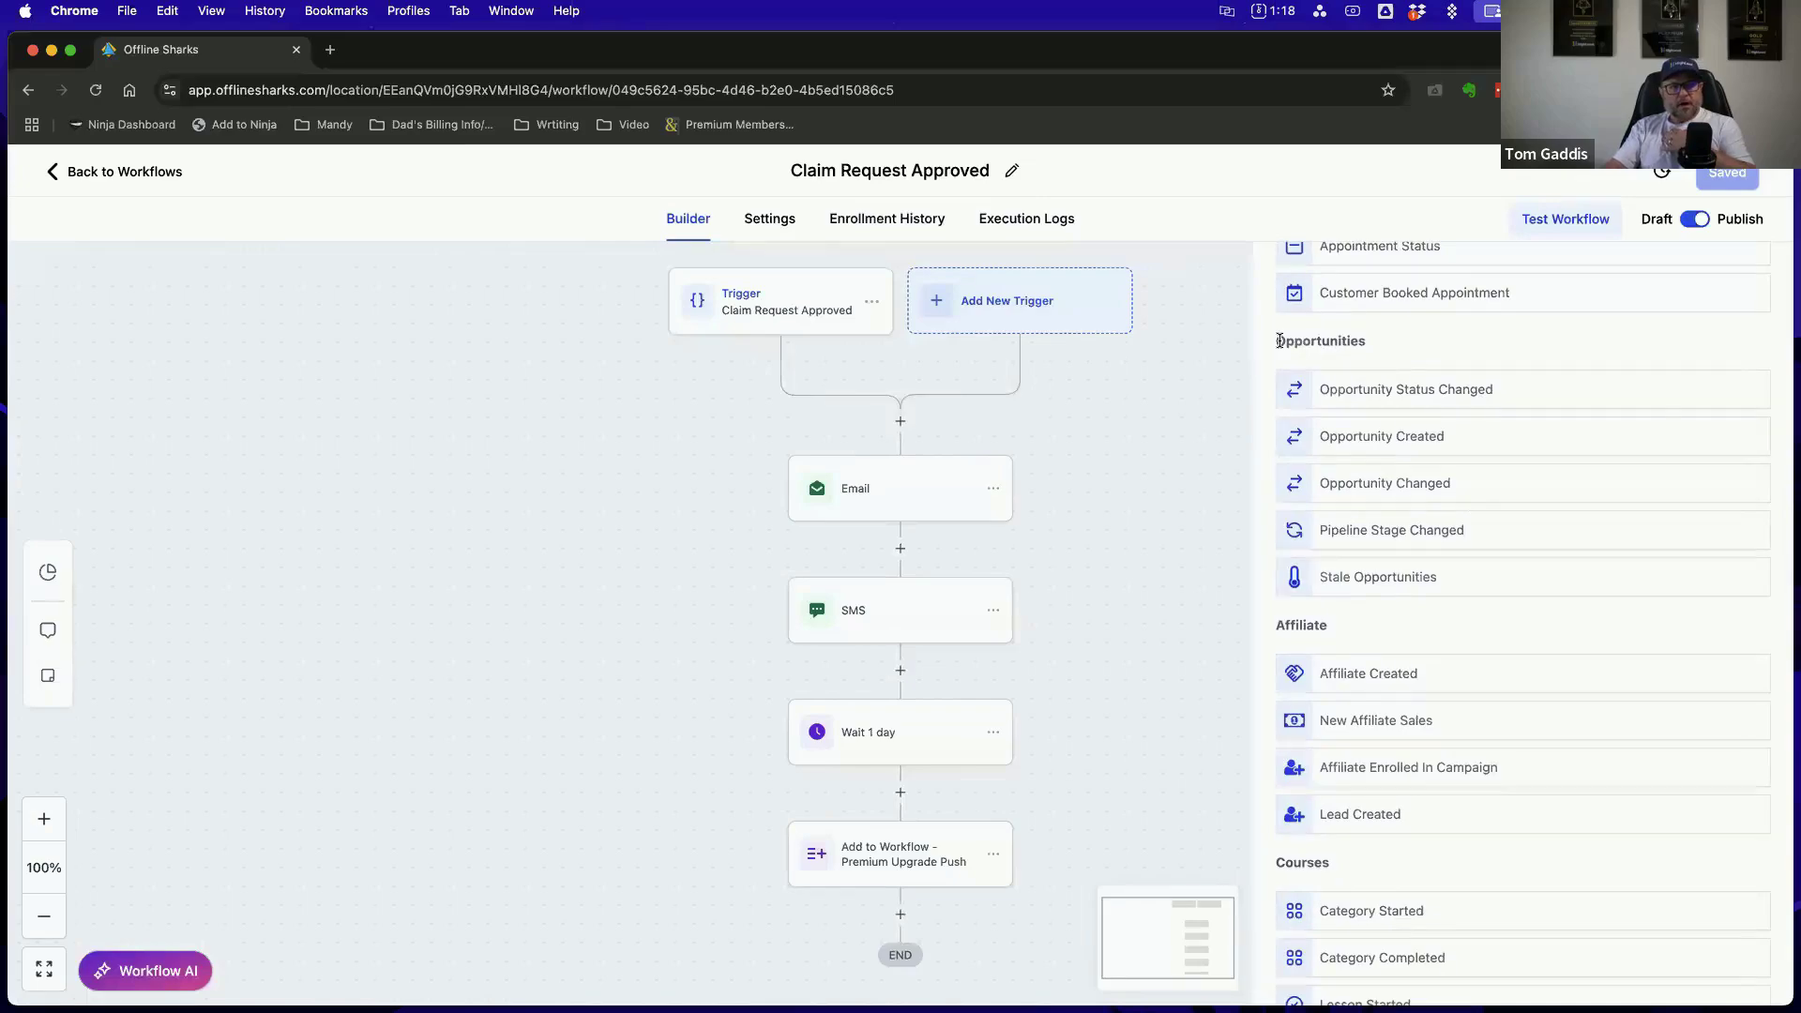
left_click_drag(1278, 340, 1388, 347)
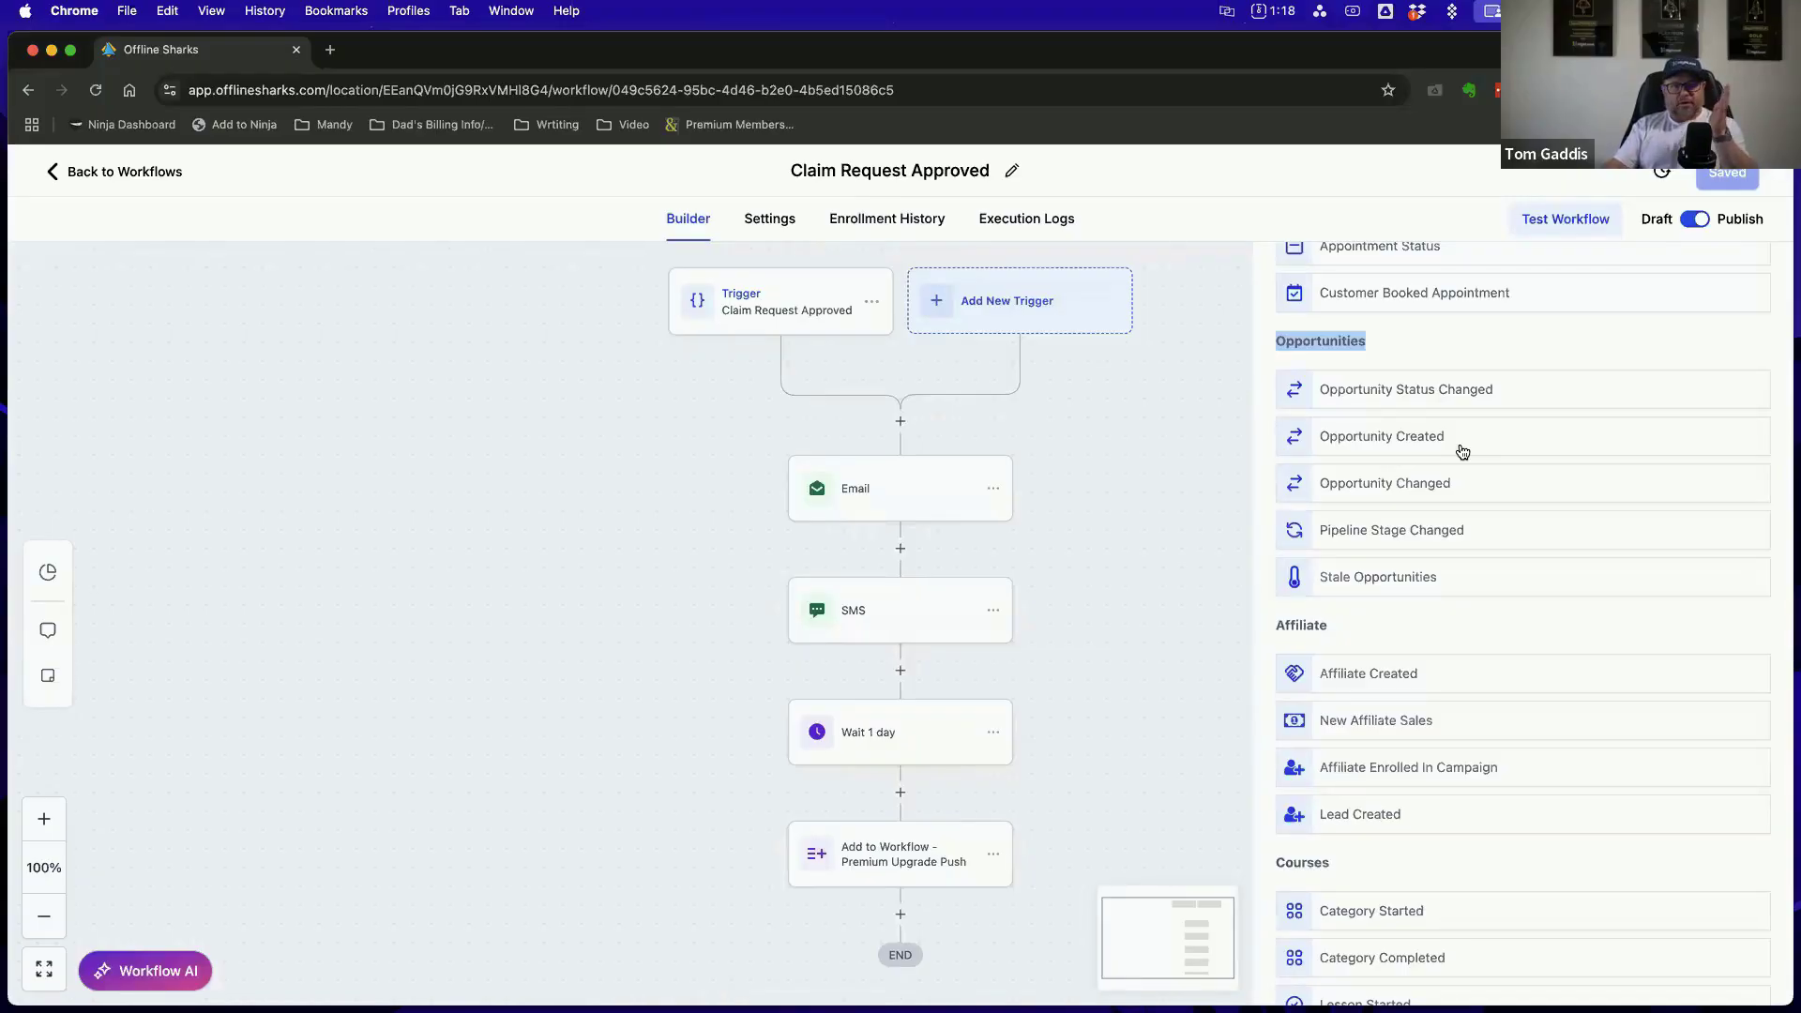
Examine the remaining trigger categories from Affiliate and Courses through Payments, Smartdirectory.Ai and Uninstalled Apps, and close the trigger list without adding one
scroll(1444, 535, "down", 1)
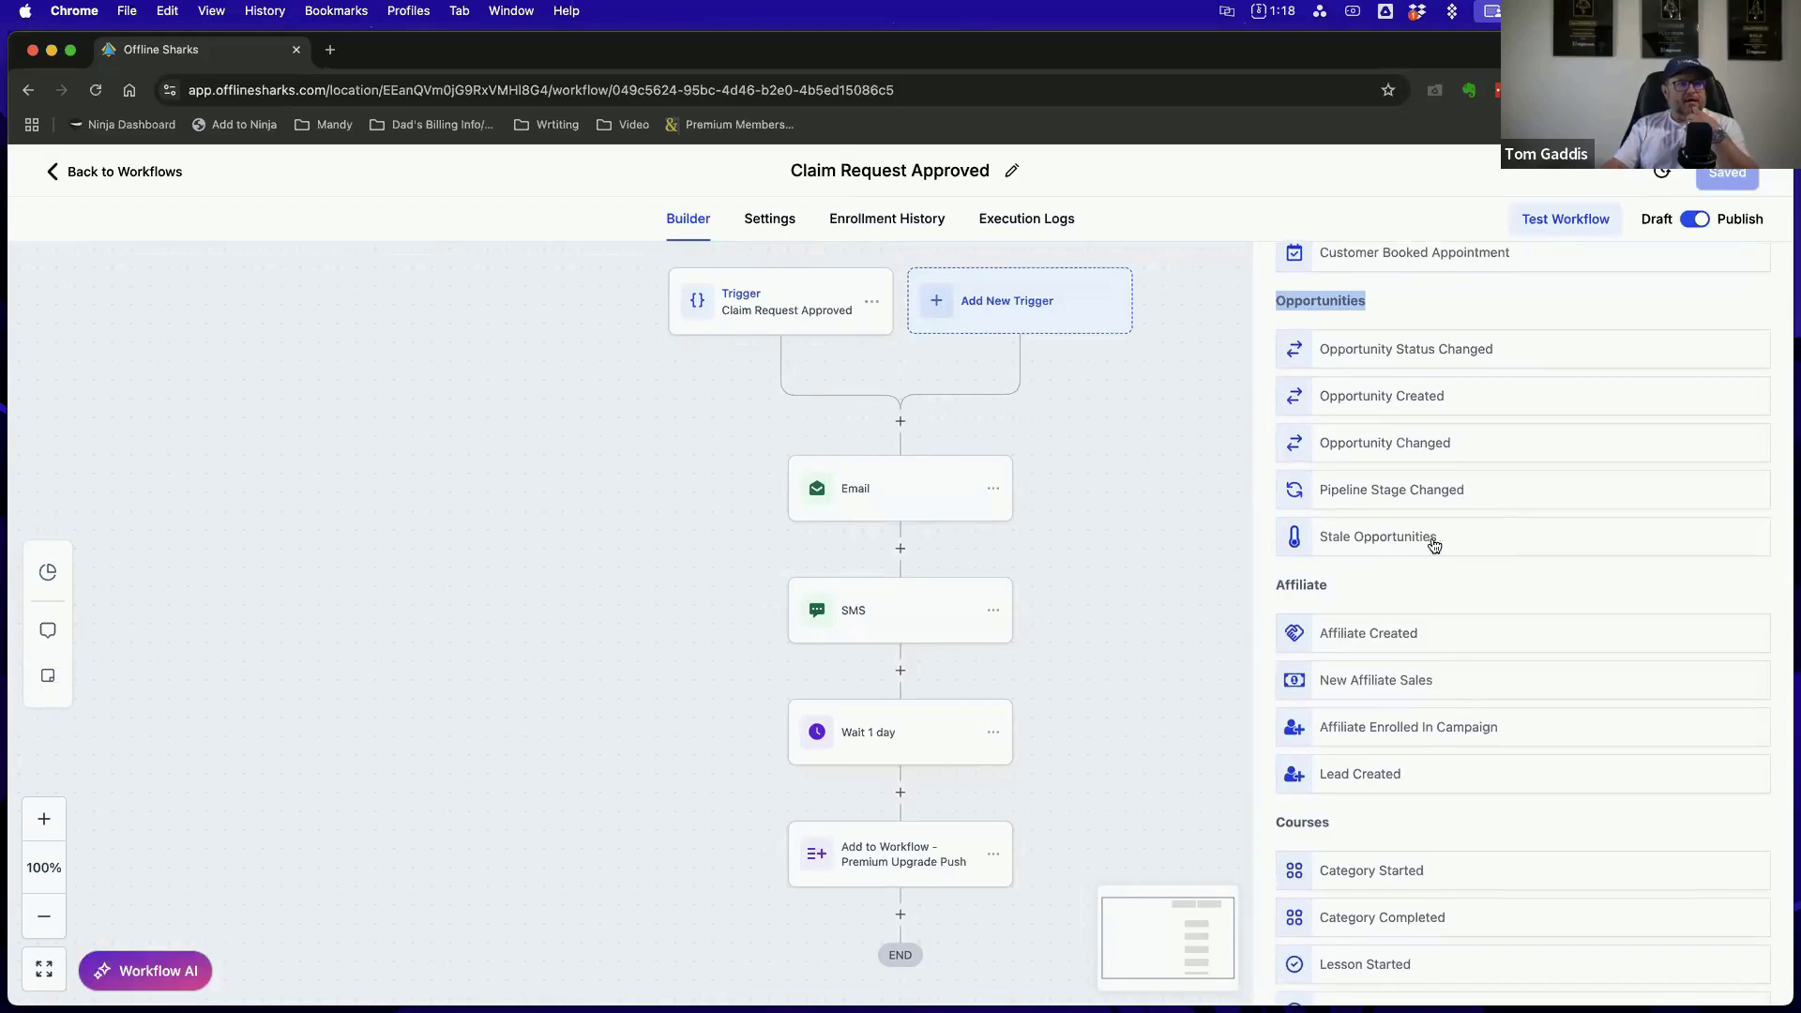
scroll(1501, 537, "down", 3)
scroll(1505, 525, "down", 3)
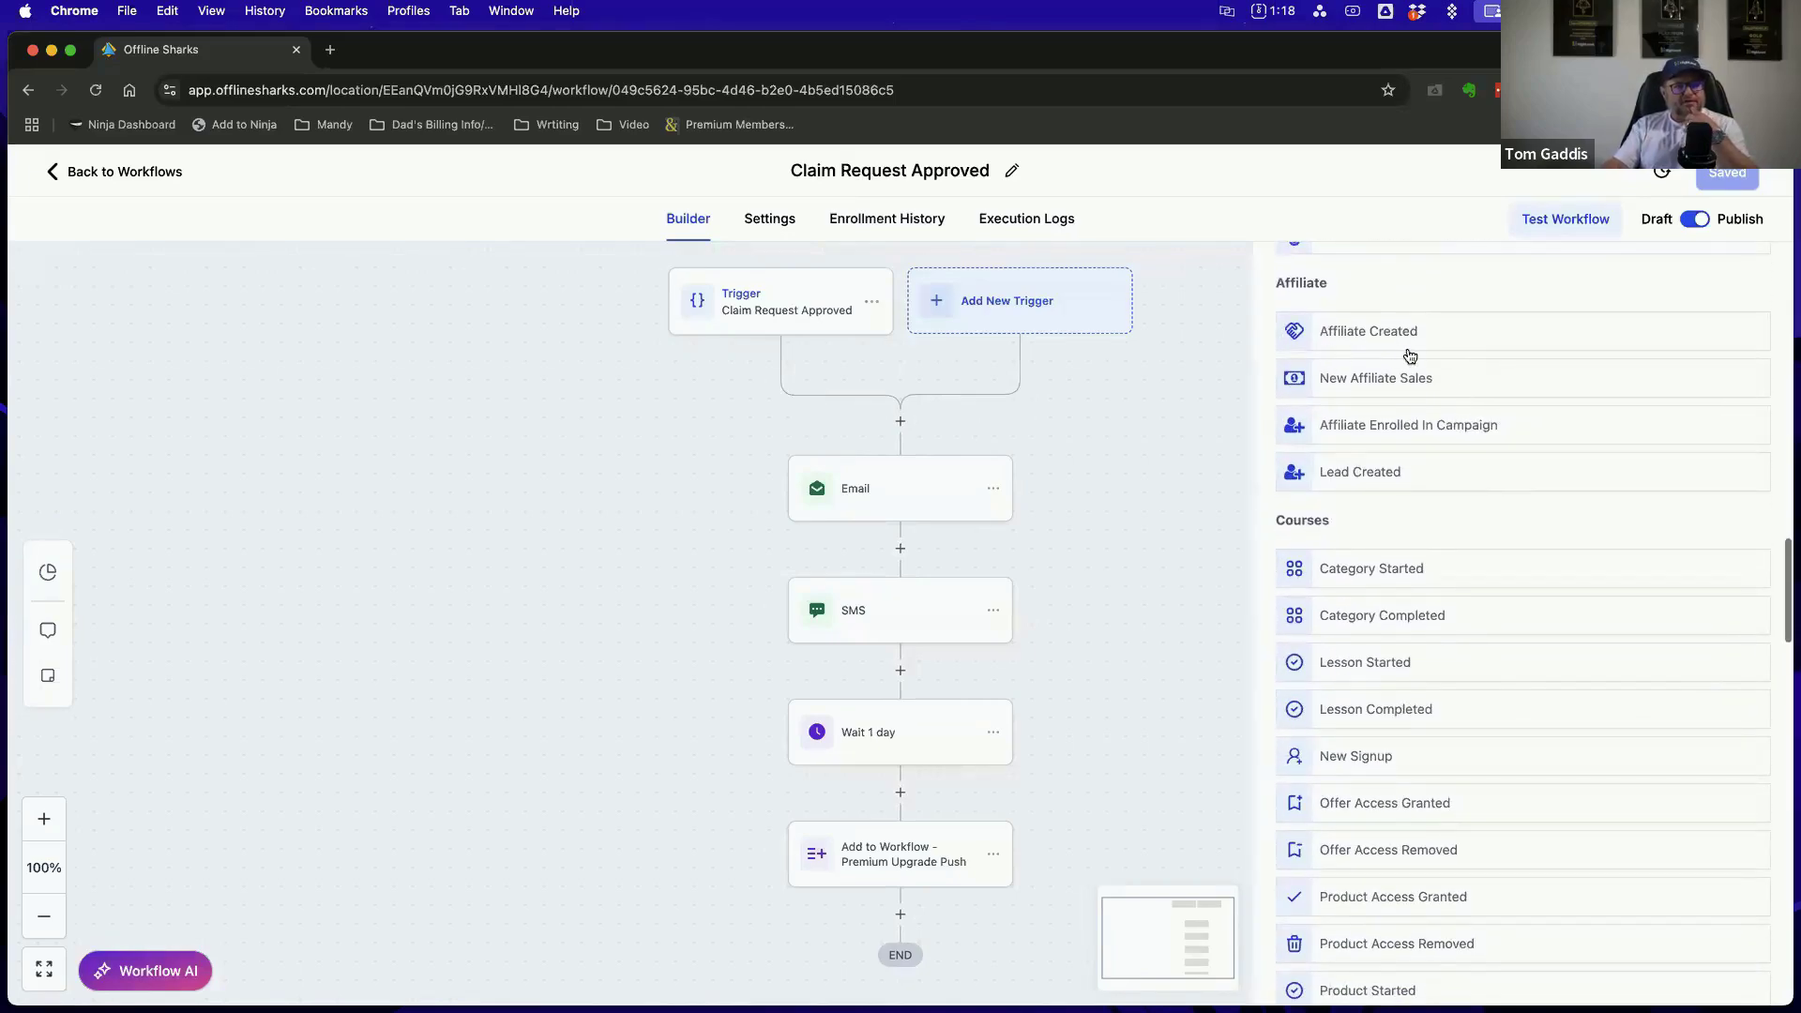
scroll(1500, 385, "down", 3)
scroll(1501, 413, "down", 5)
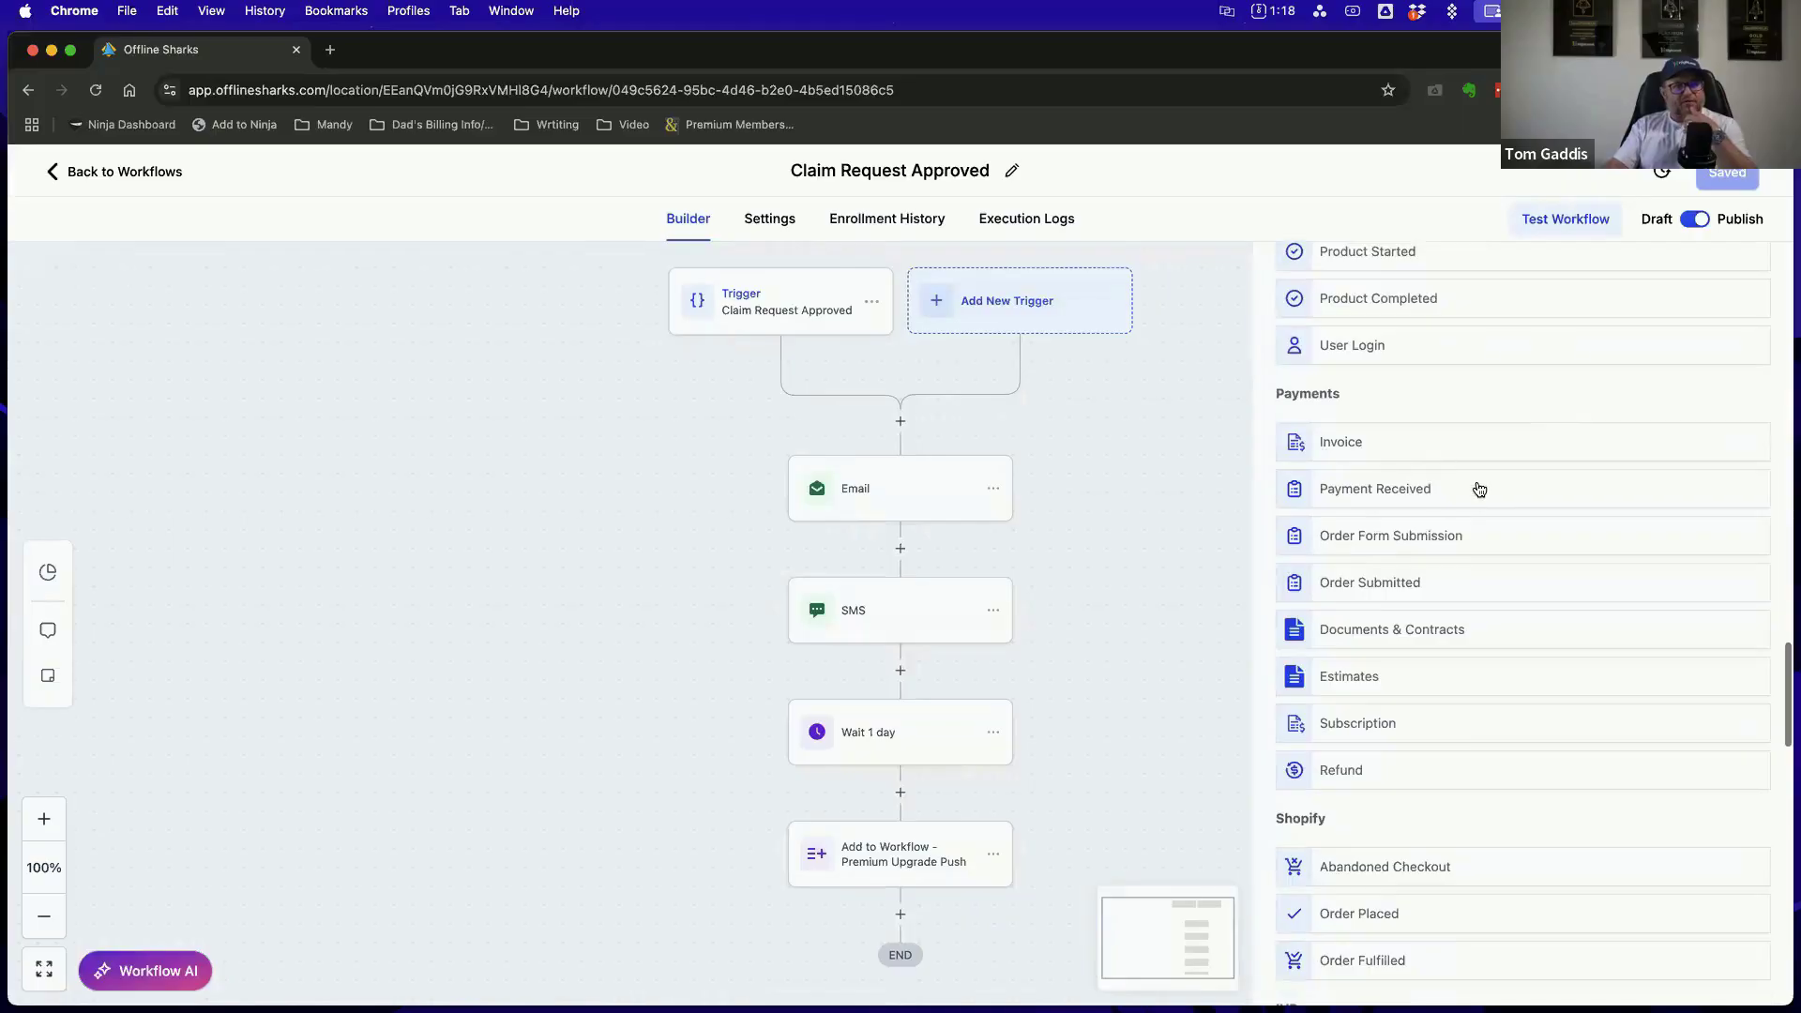
scroll(1478, 513, "down", 3)
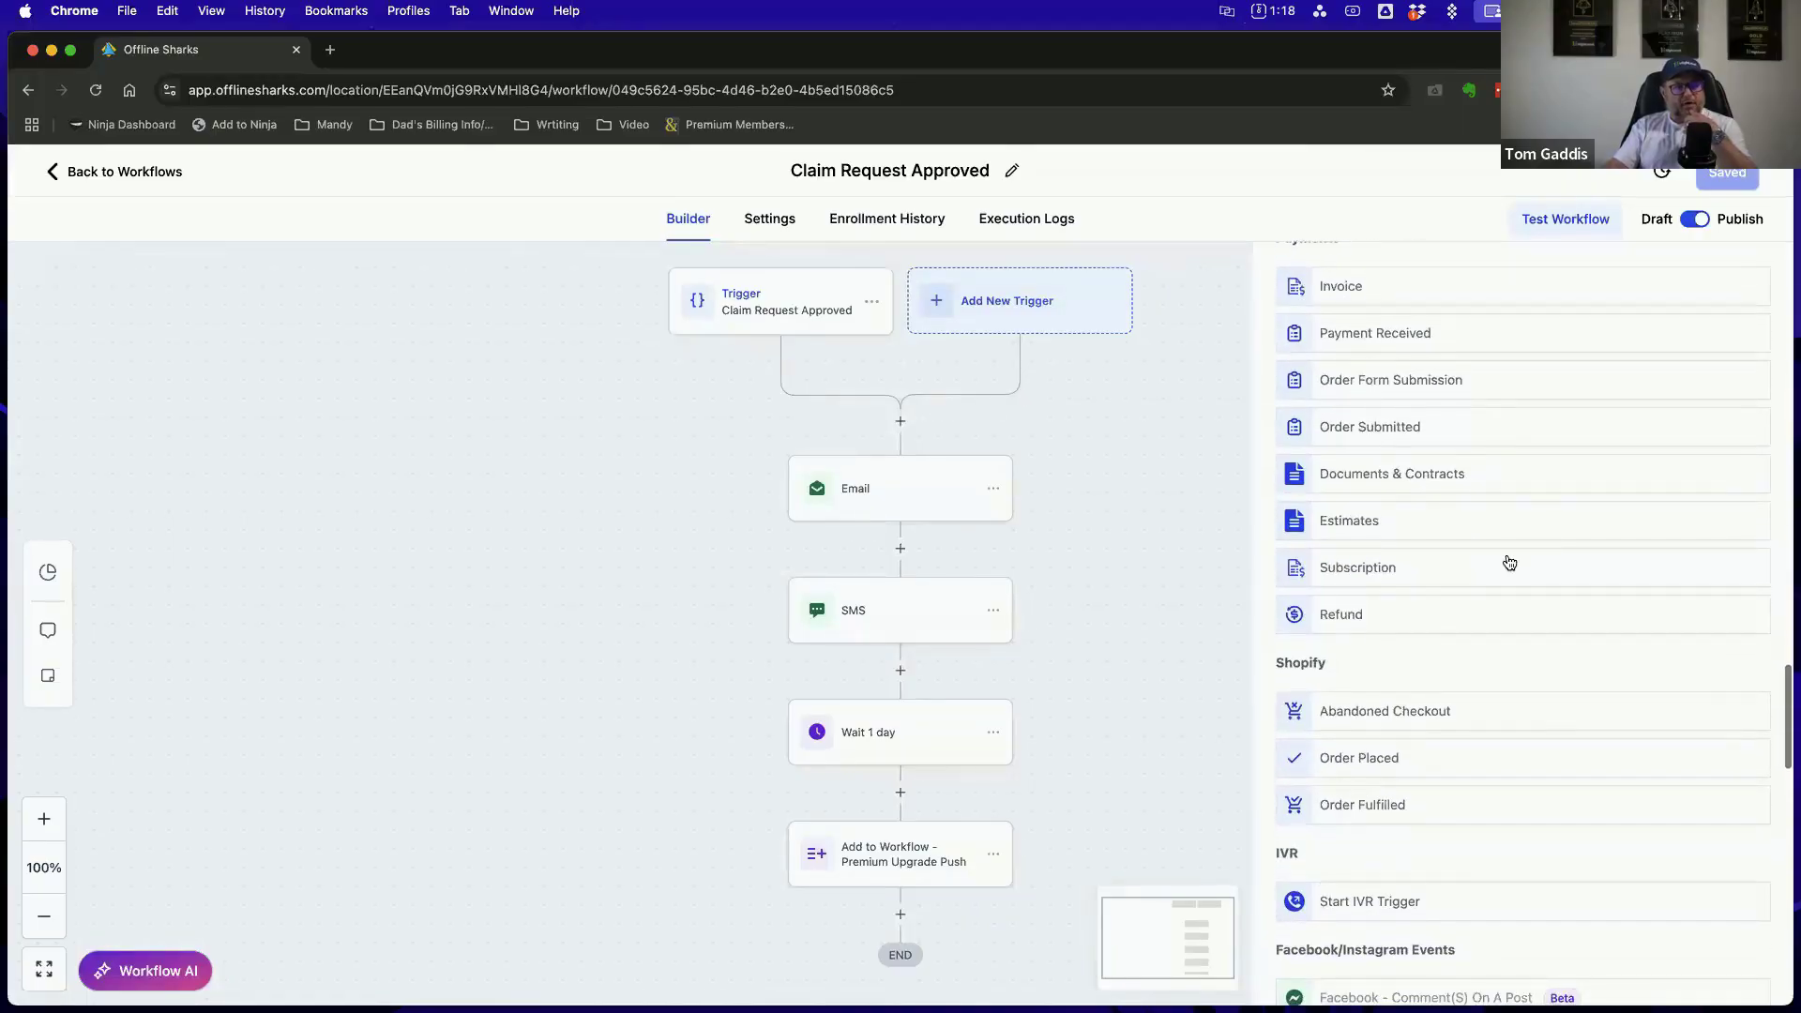
scroll(1444, 493, "down", 2)
scroll(1444, 544, "down", 1)
scroll(1431, 611, "down", 5)
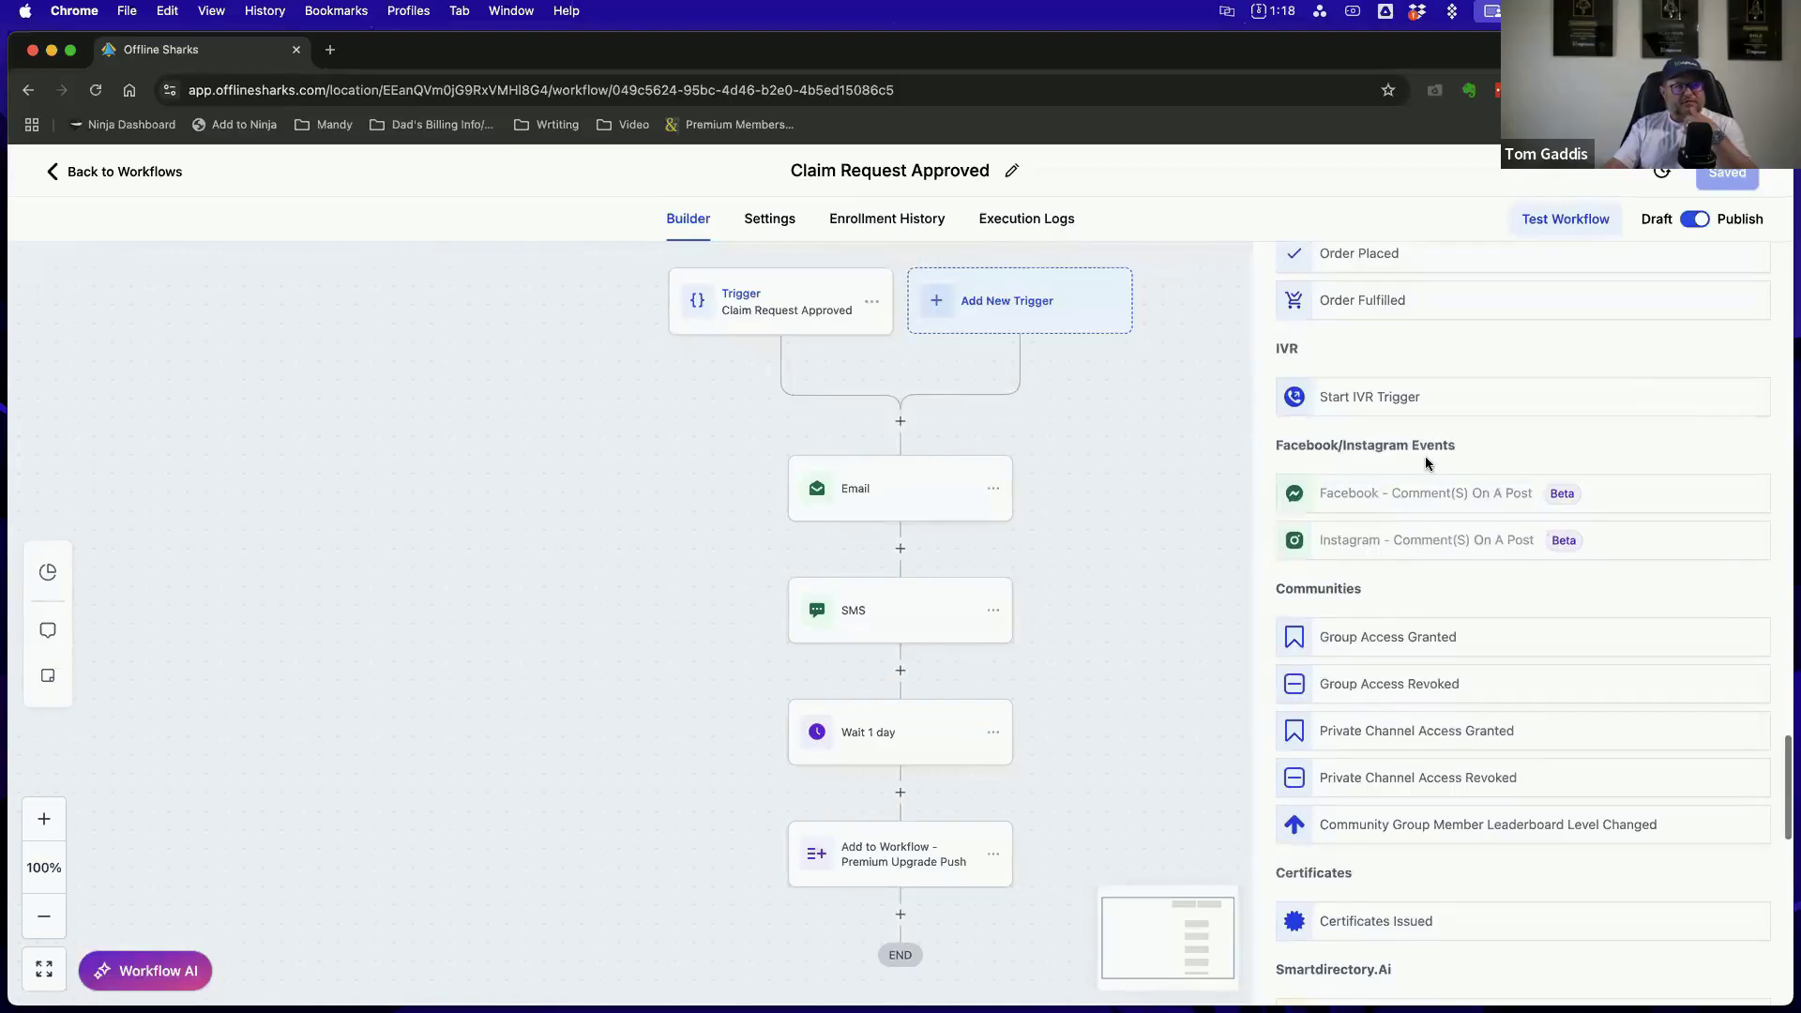
scroll(1538, 525, "down", 4)
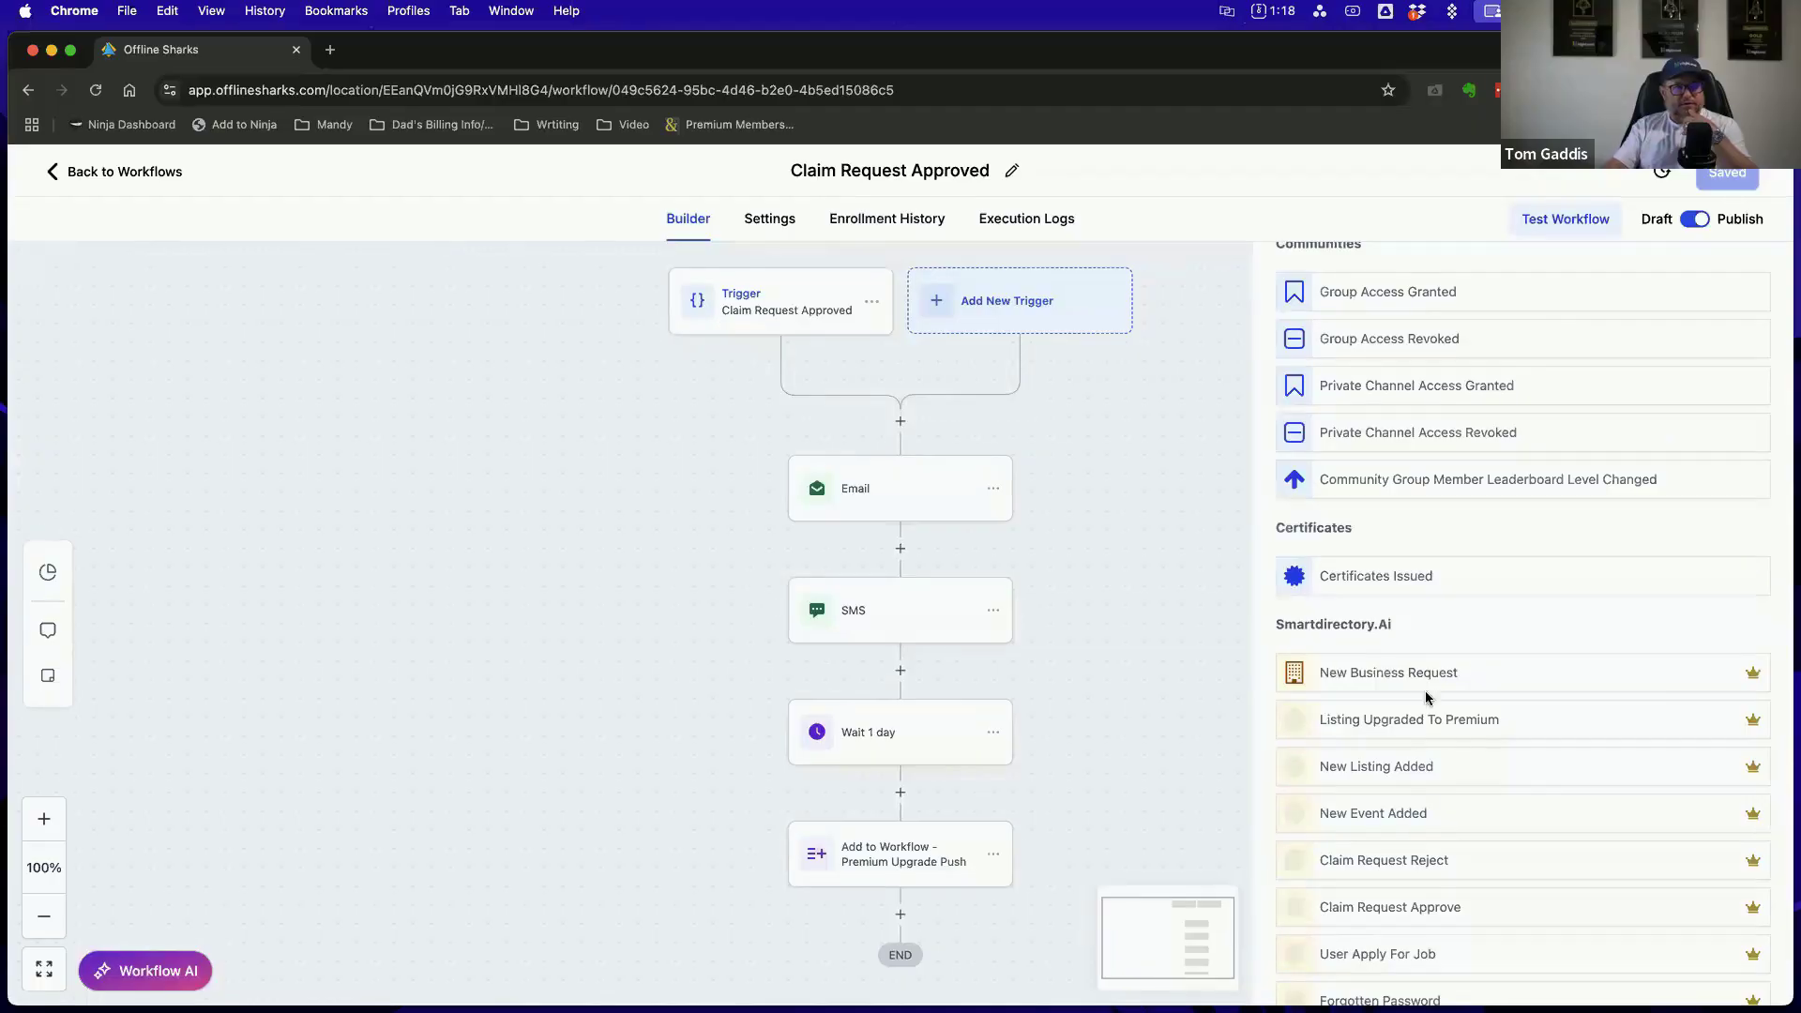
scroll(1505, 551, "down", 6)
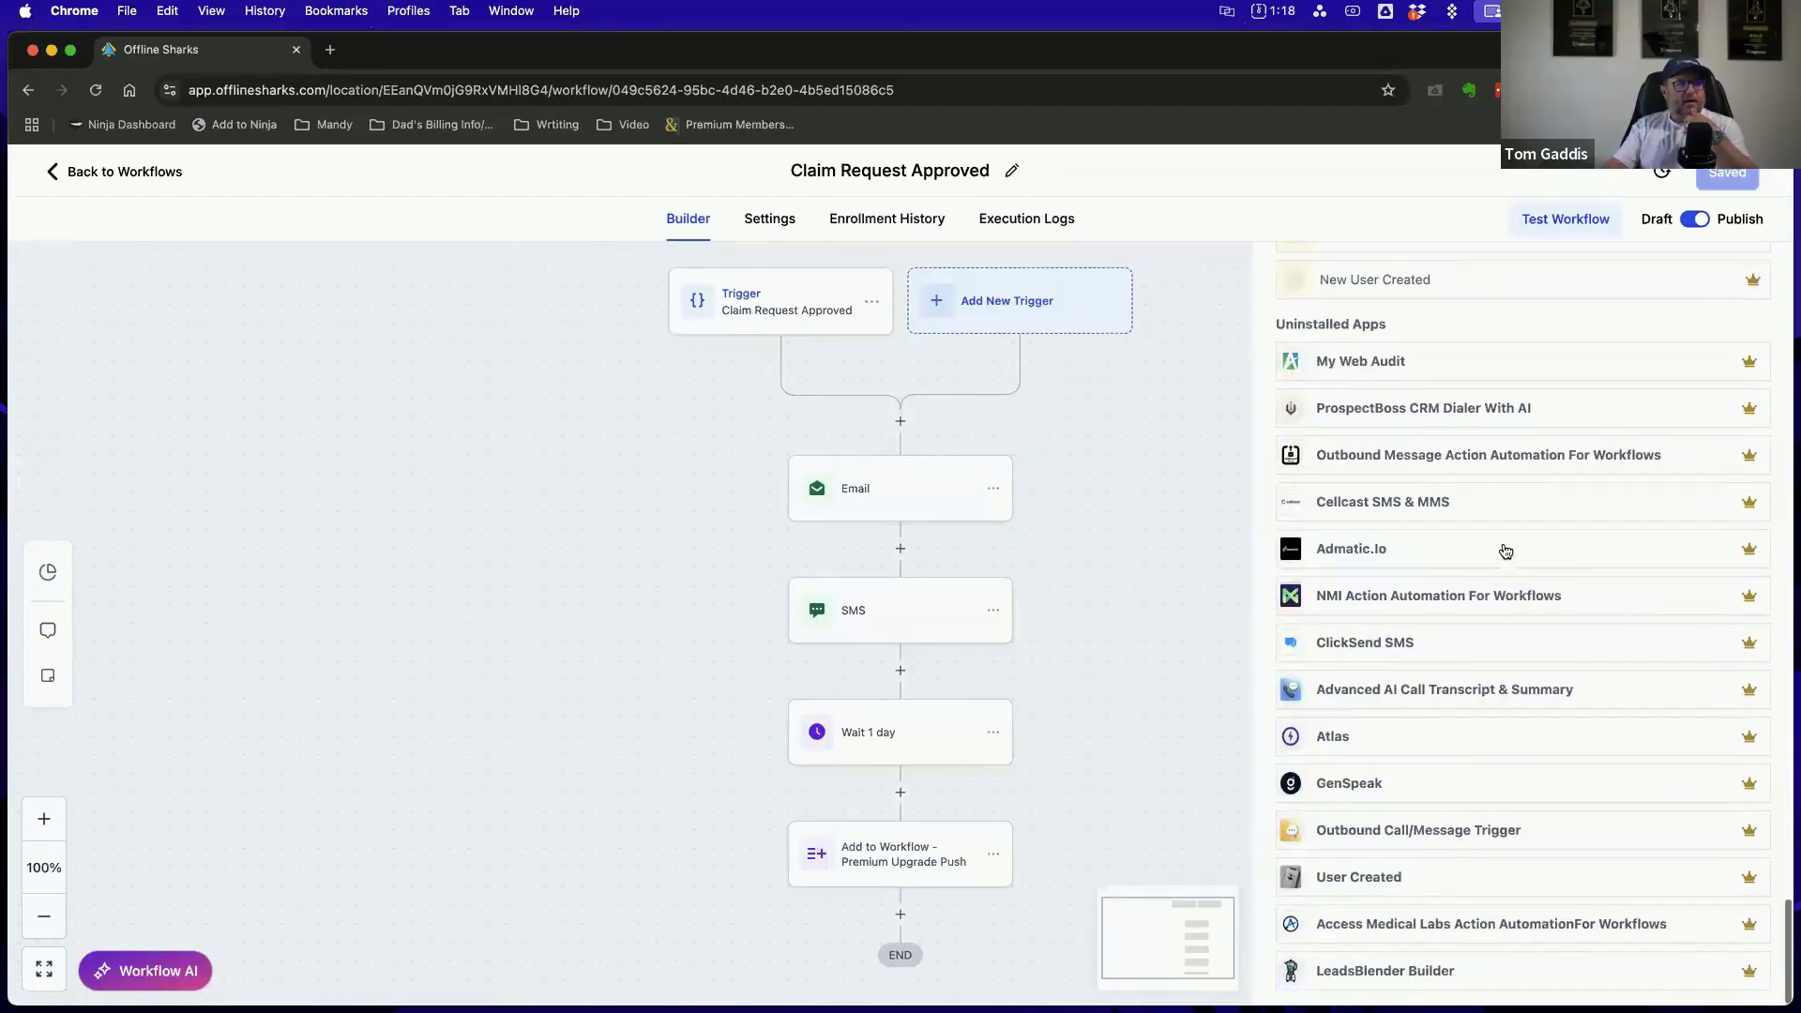
scroll(1491, 710, "up", 1)
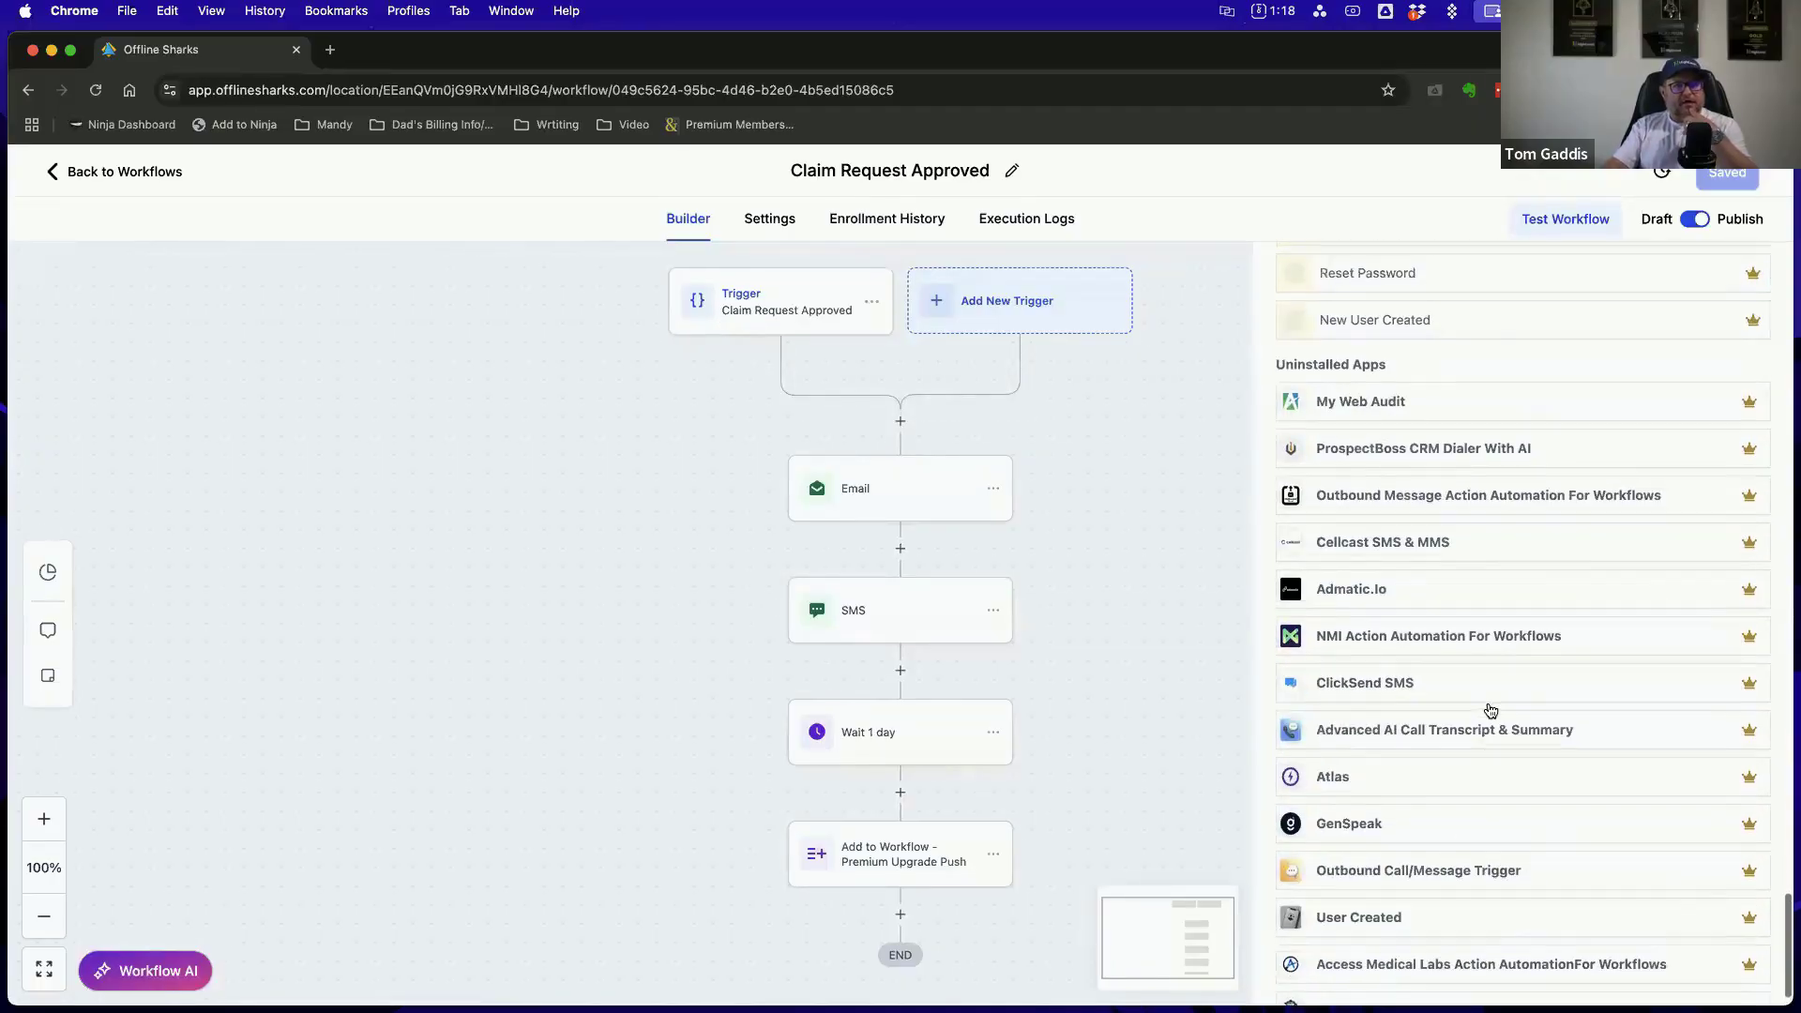
scroll(1491, 710, "up", 20)
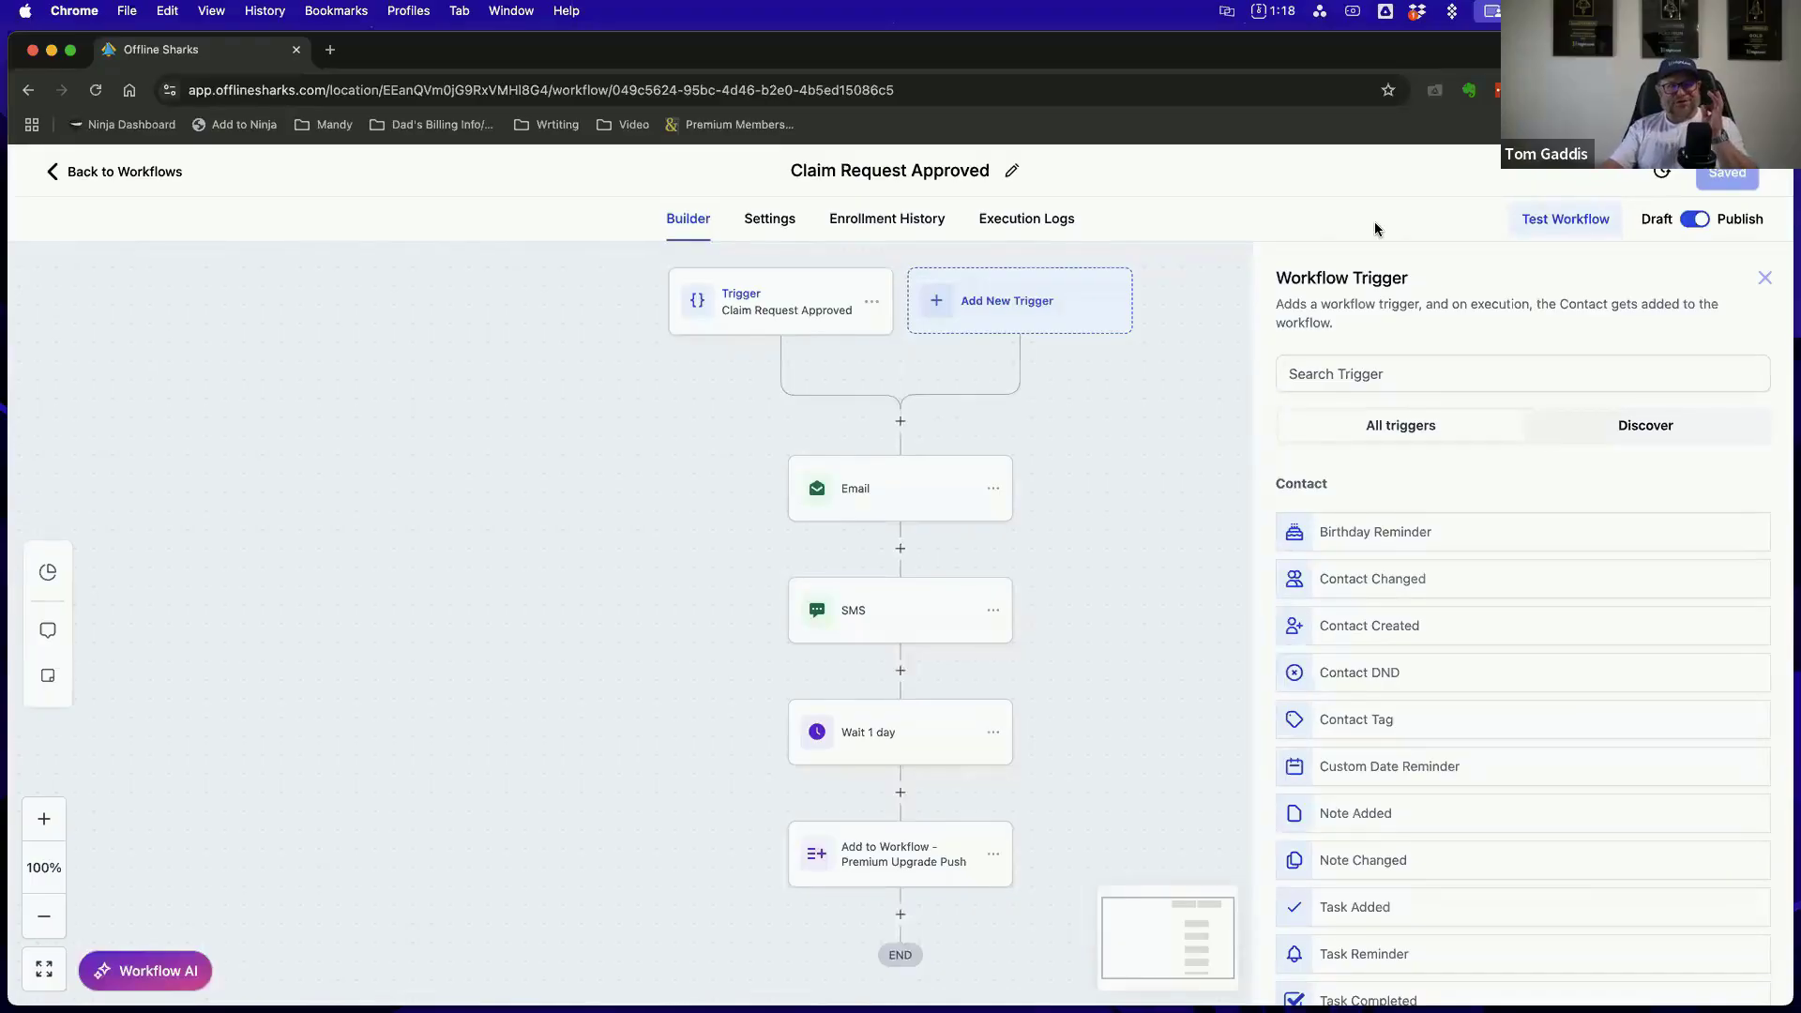
left_click(1765, 280)
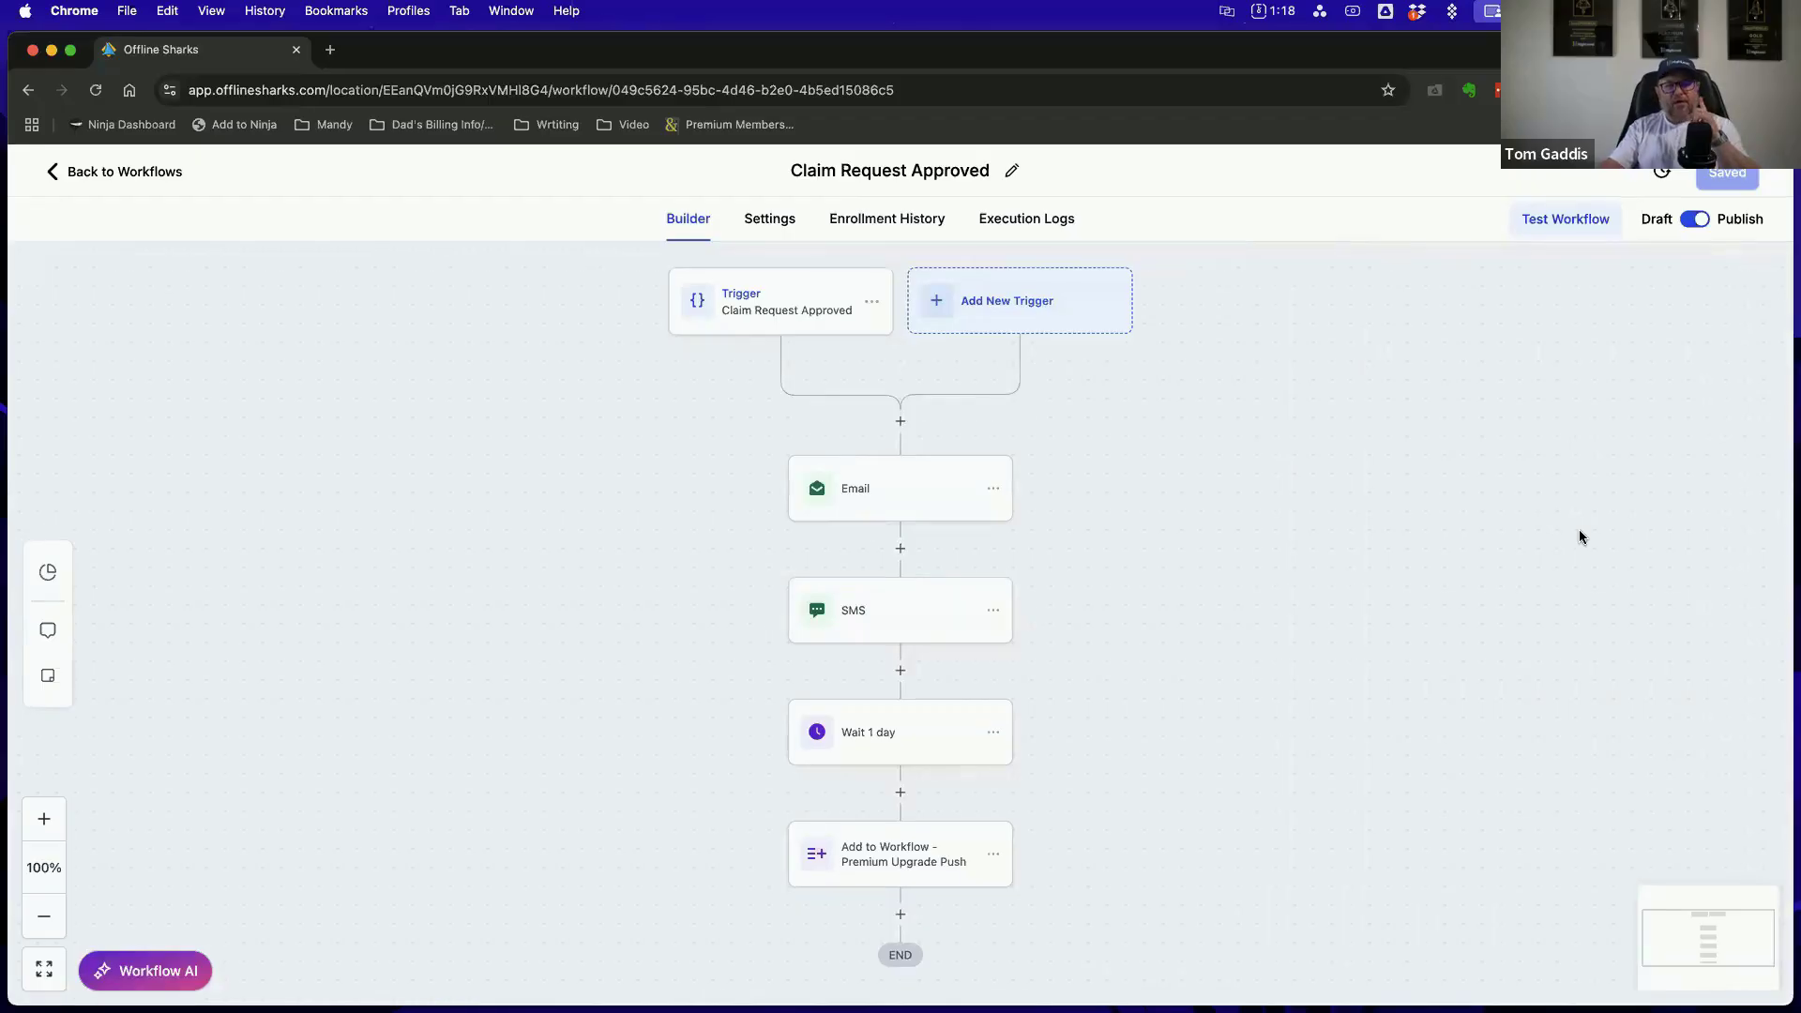
Review the Triggers and Actions definitions in Winning with Workflows.pdf in Preview, minimize the document and return to the workflow in Chrome
left_click_drag(1041, 294, 630, 192)
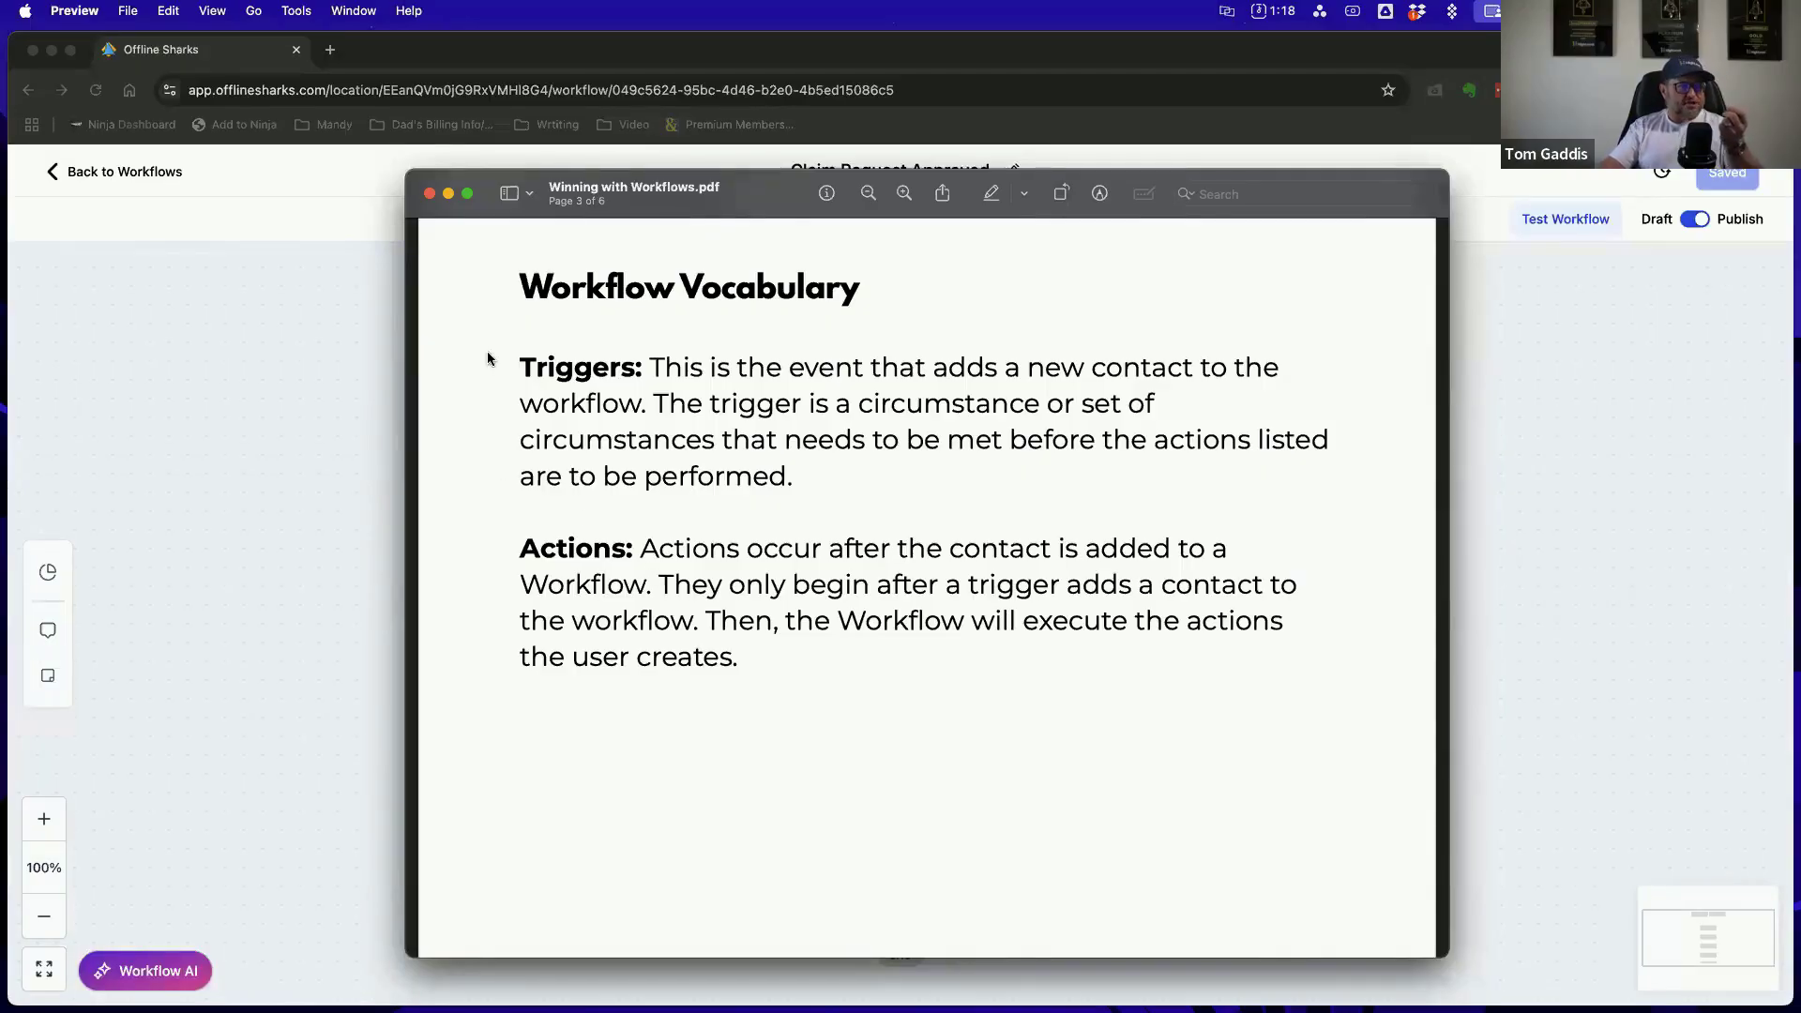
left_click(449, 193)
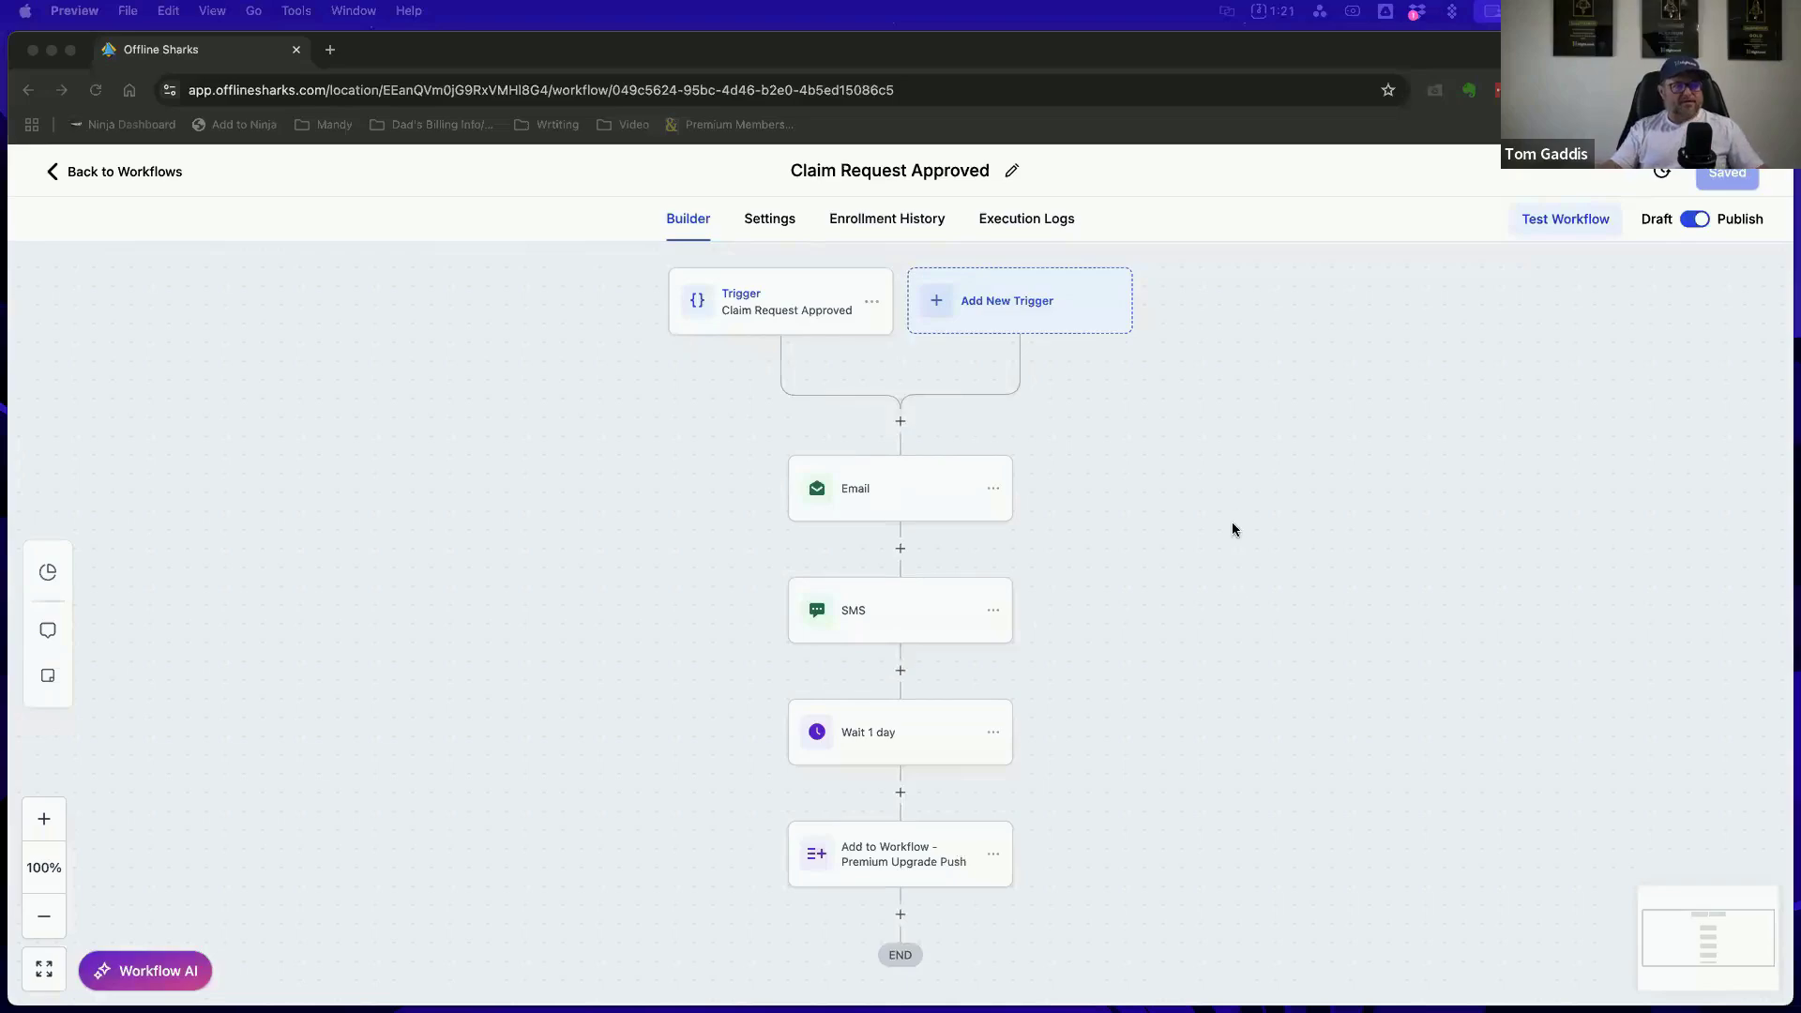
left_click(1153, 414)
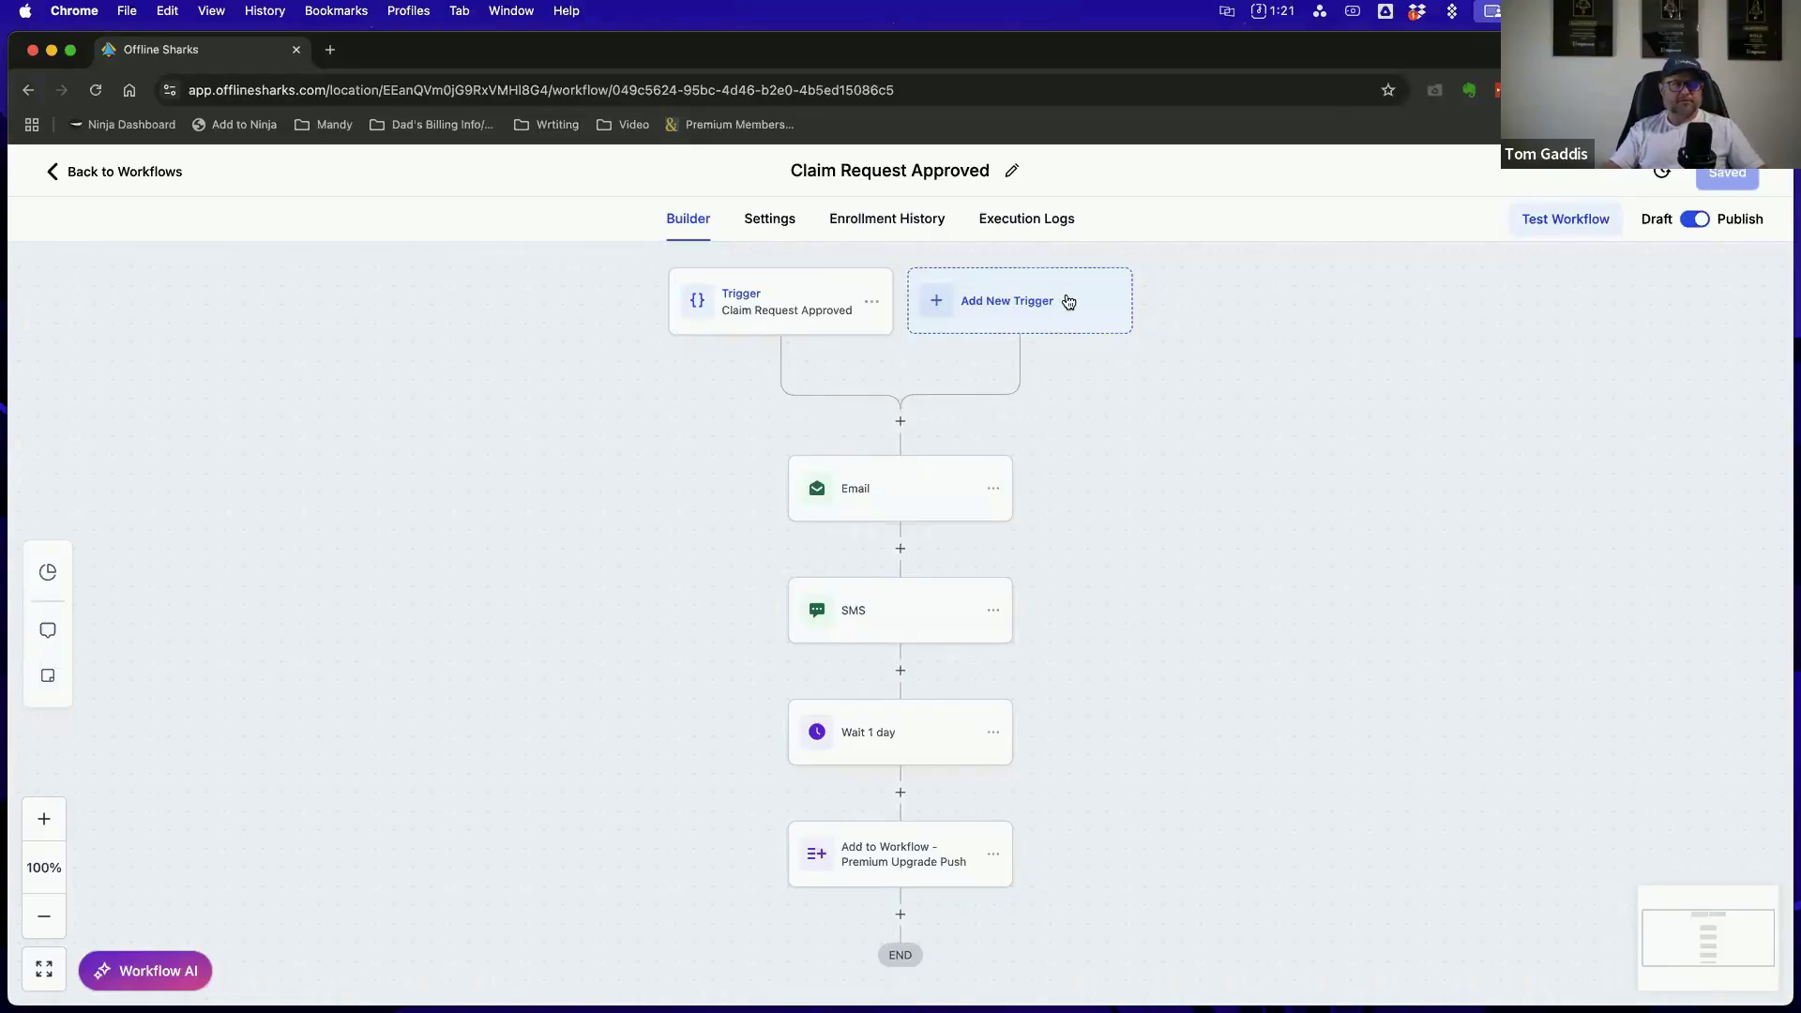
Open the list of actions that can be added directly before the Email step and skim its categories
left_click(900, 422)
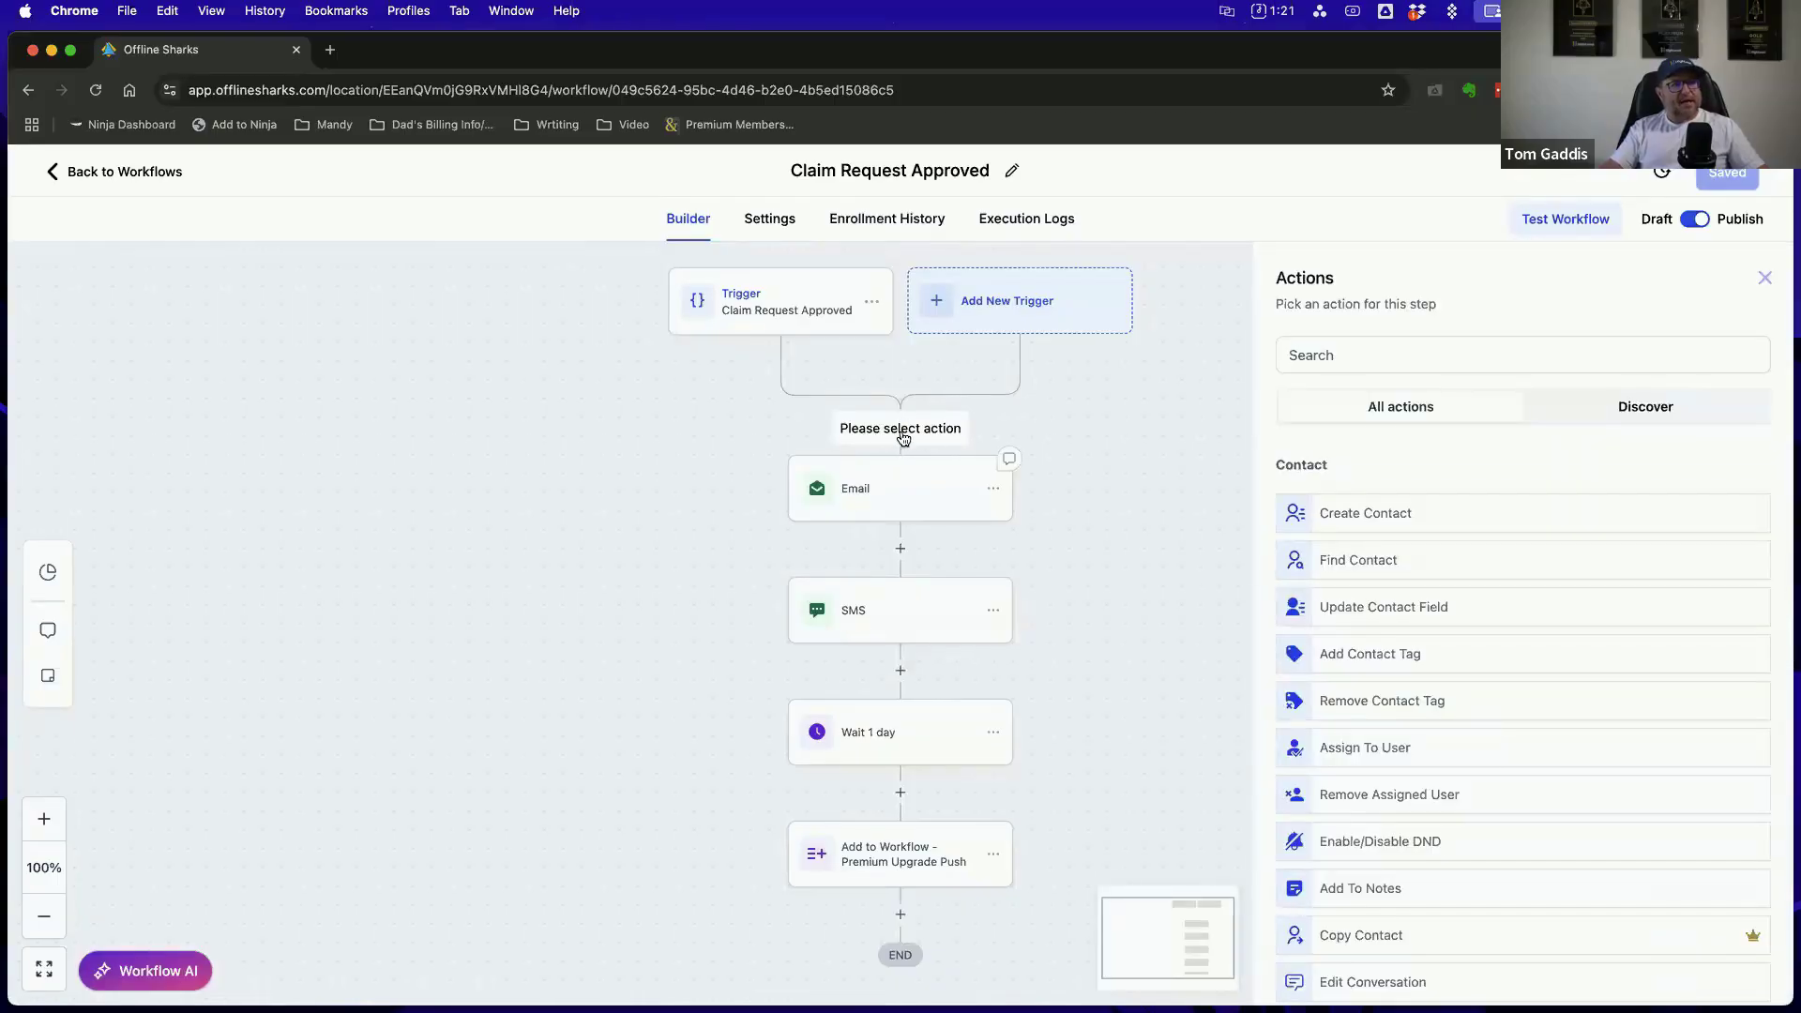
left_click(1521, 369)
scroll(1538, 482, "down", 8)
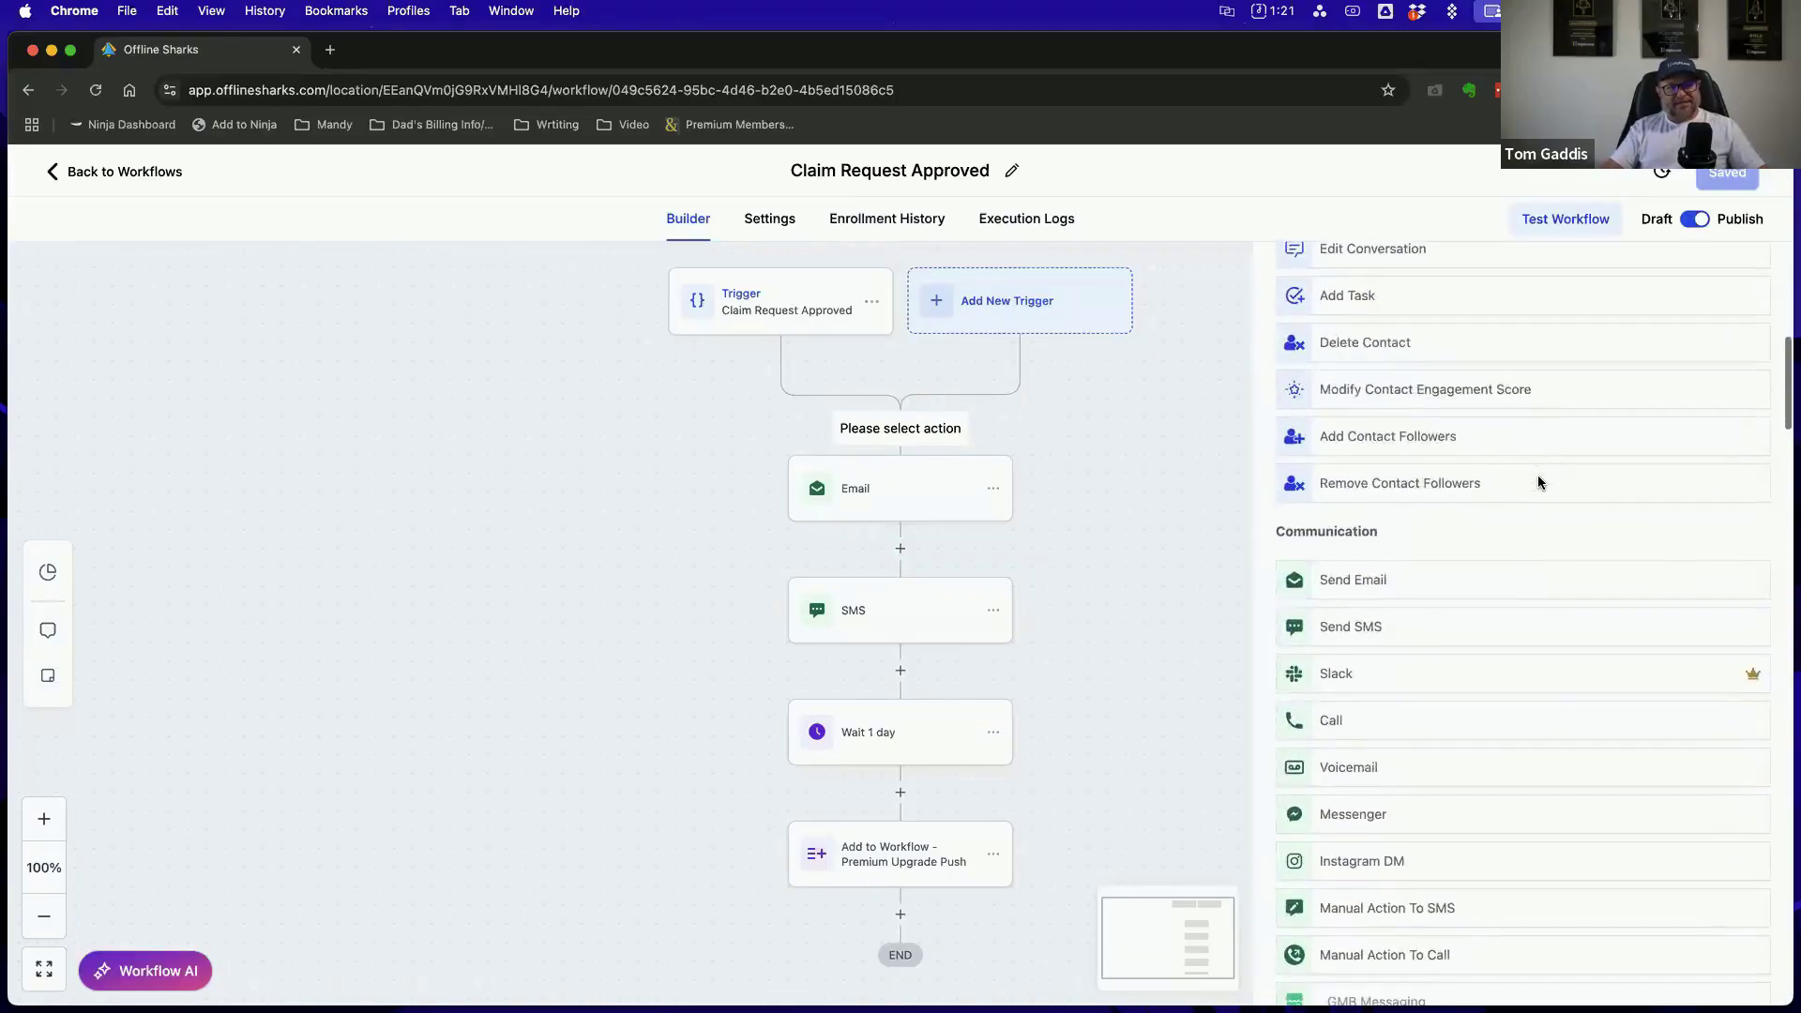
scroll(1538, 482, "down", 15)
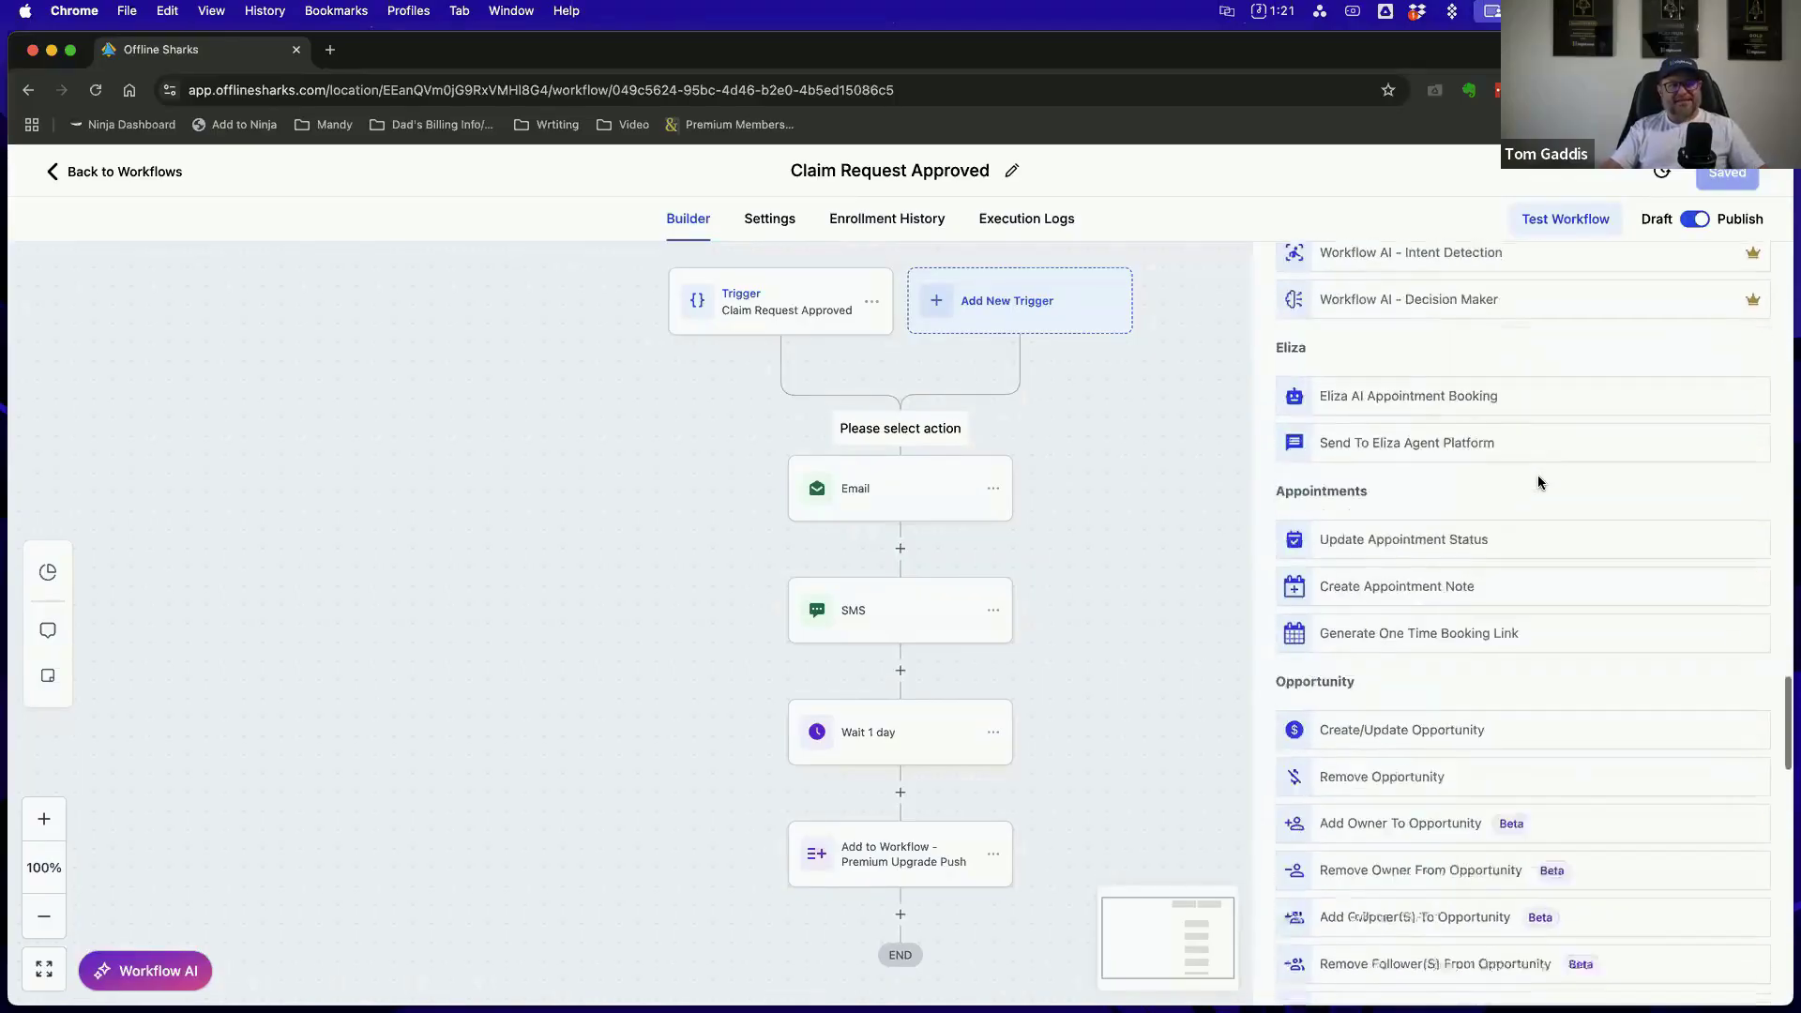
scroll(1538, 482, "down", 10)
scroll(1538, 482, "up", 20)
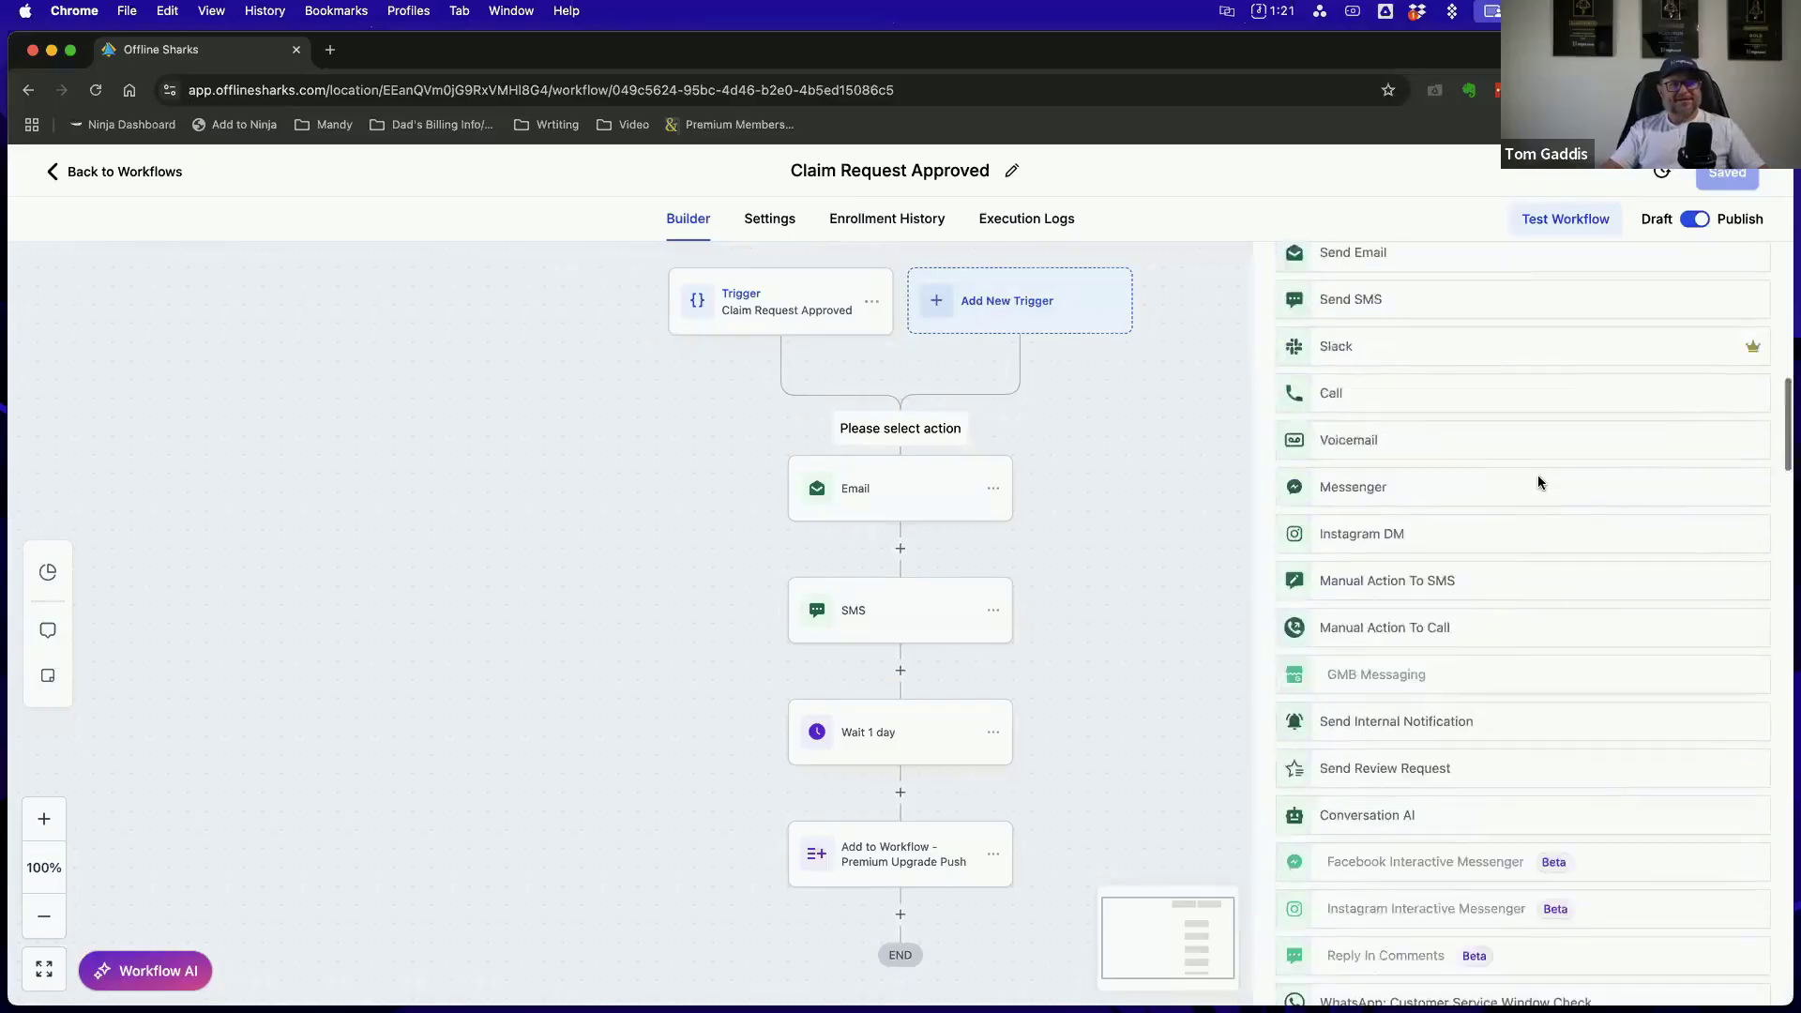
scroll(1538, 482, "up", 6)
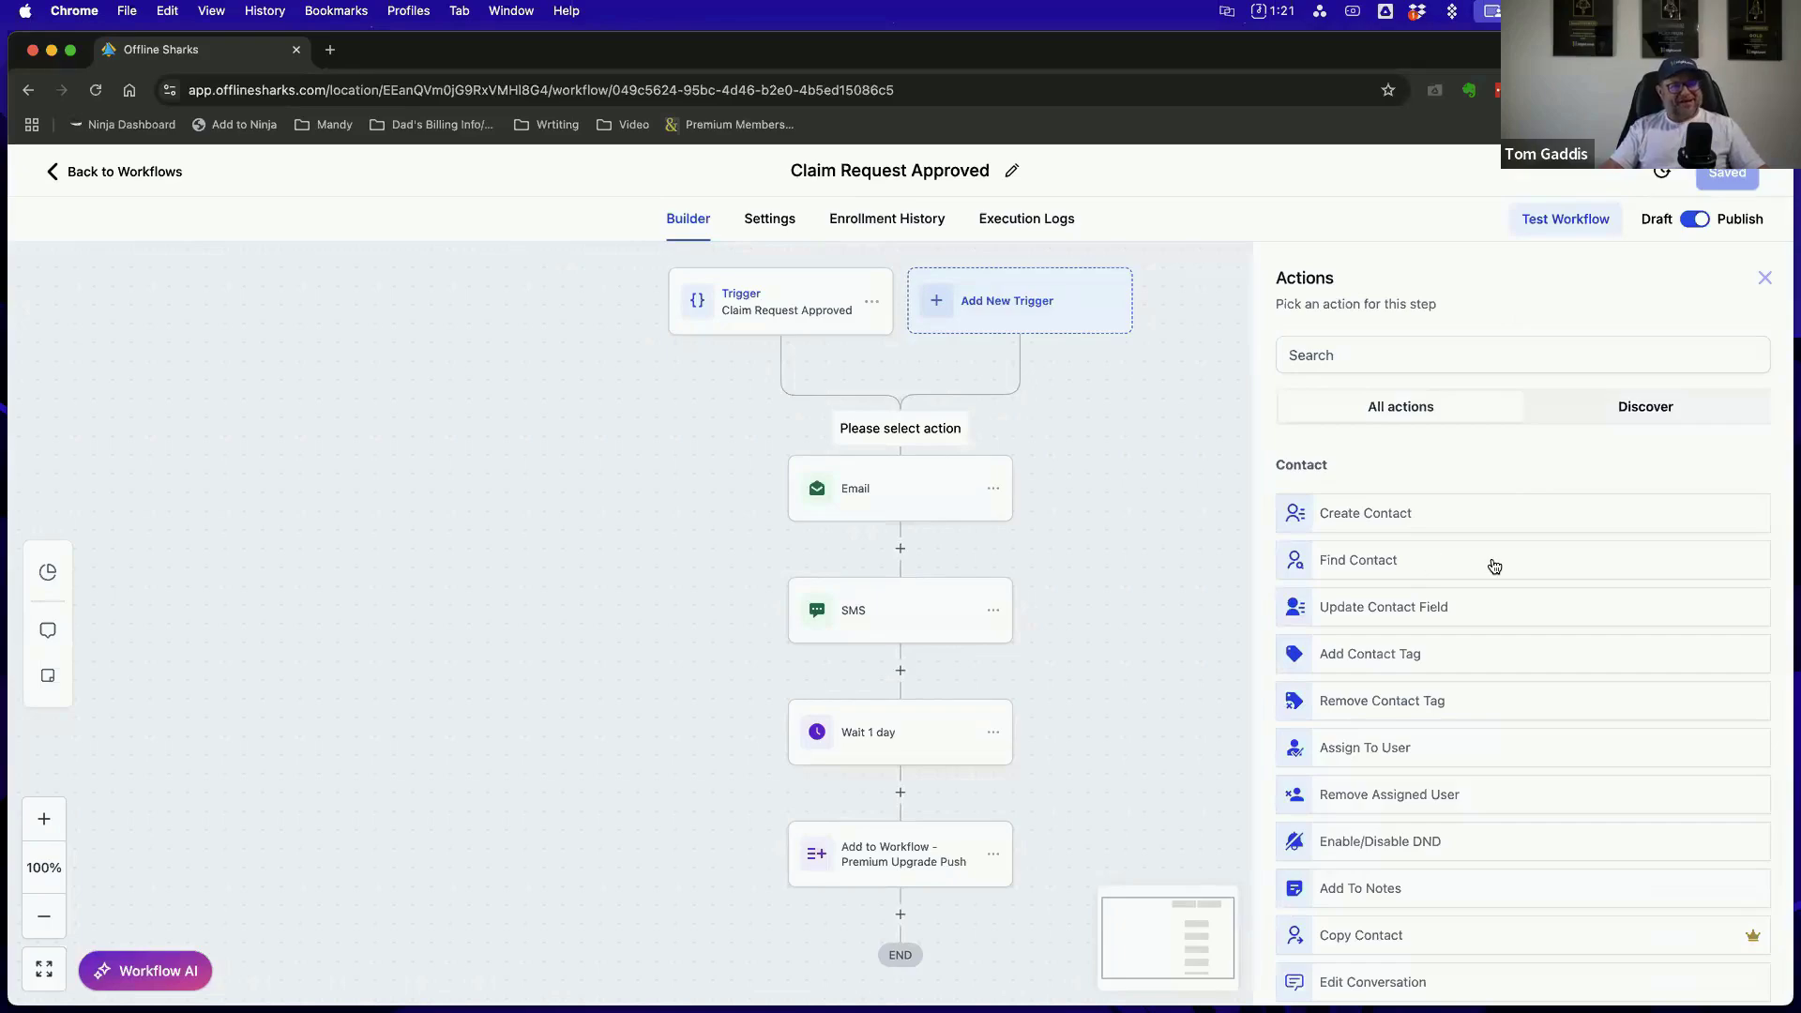
Examine the available Contact and Communication actions, from contact tags and followers to email, SMS, internal notifications and Conversation AI
scroll(1397, 553, "down", 2)
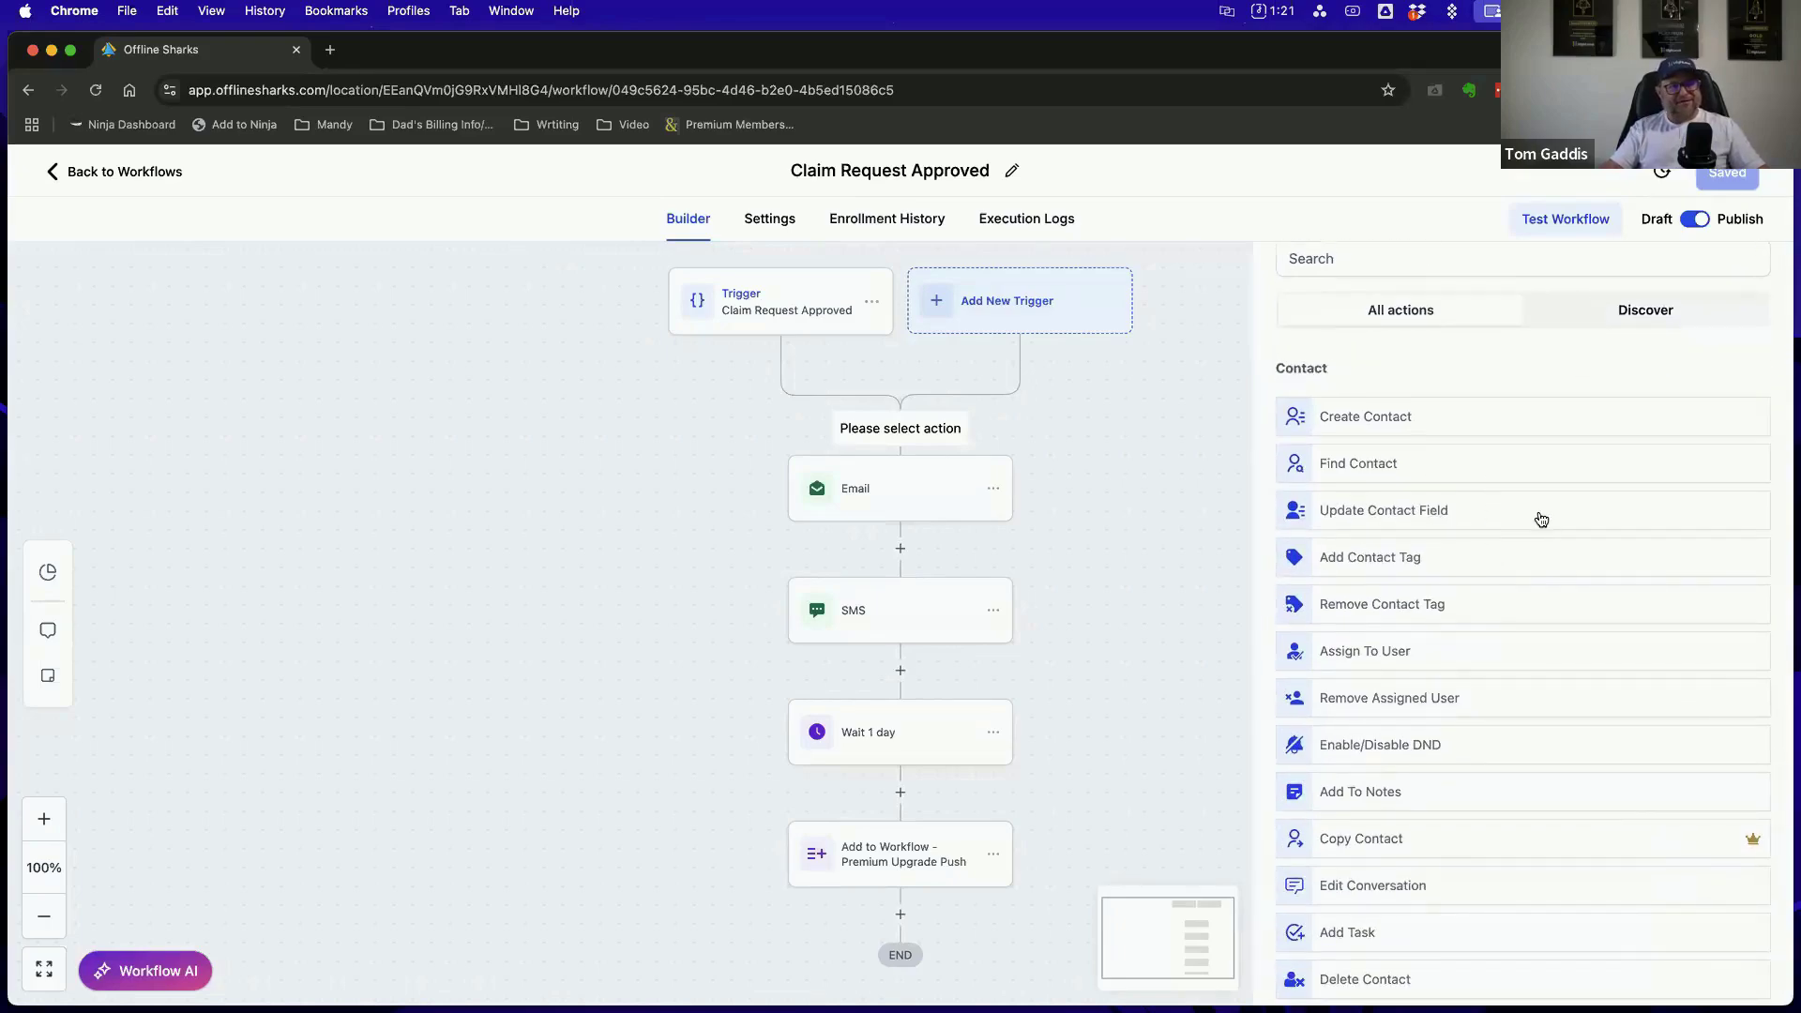
scroll(1535, 519, "down", 3)
scroll(1535, 518, "up", 5)
scroll(1393, 465, "down", 8)
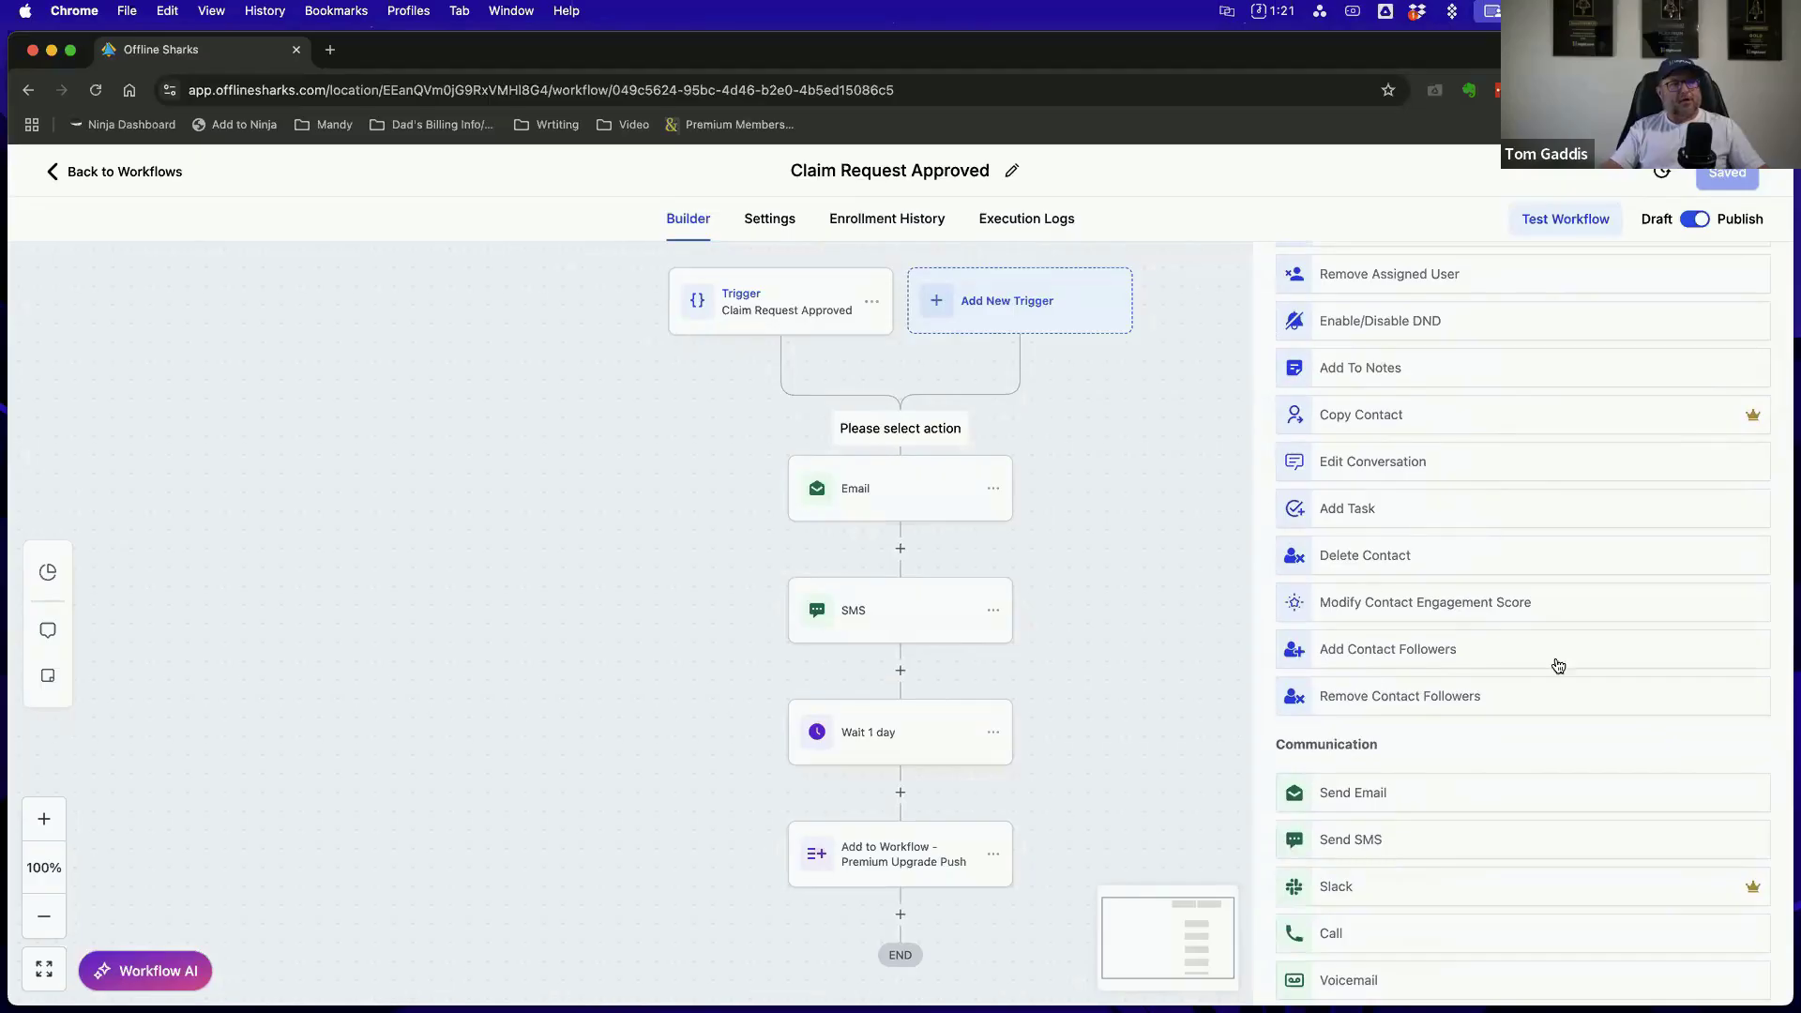
scroll(1414, 370, "down", 5)
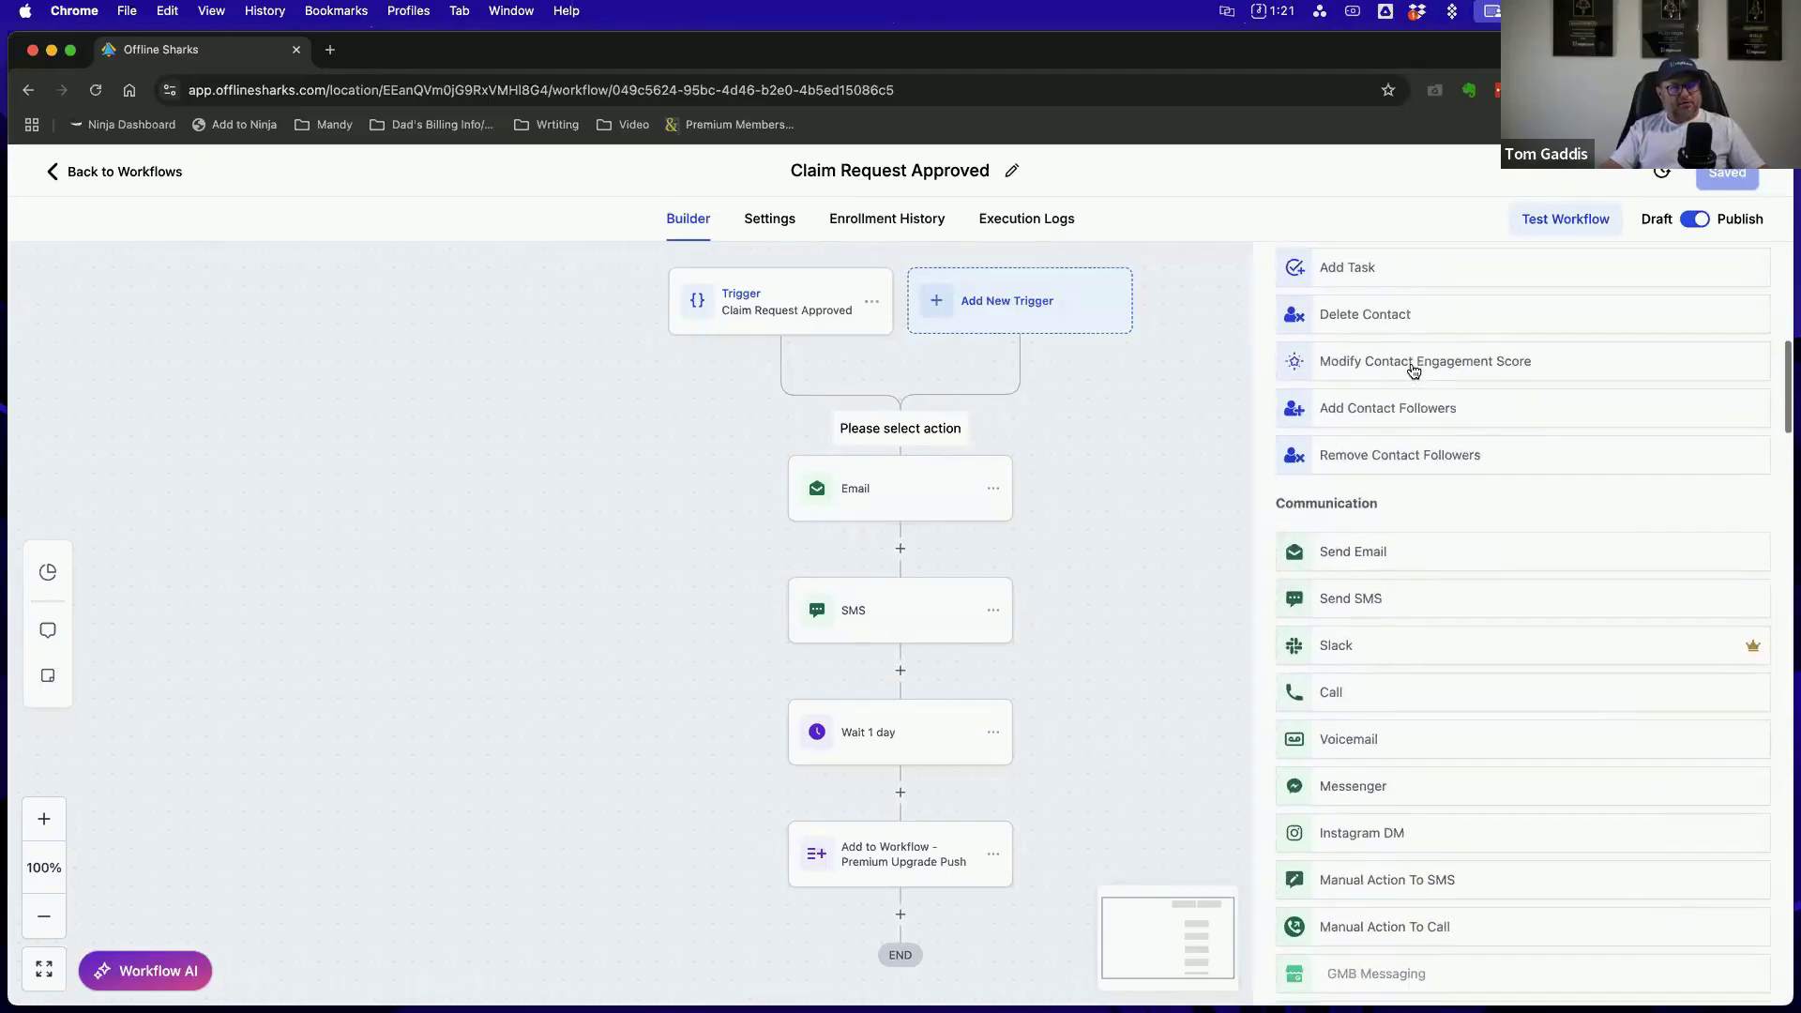
scroll(1524, 462, "down", 3)
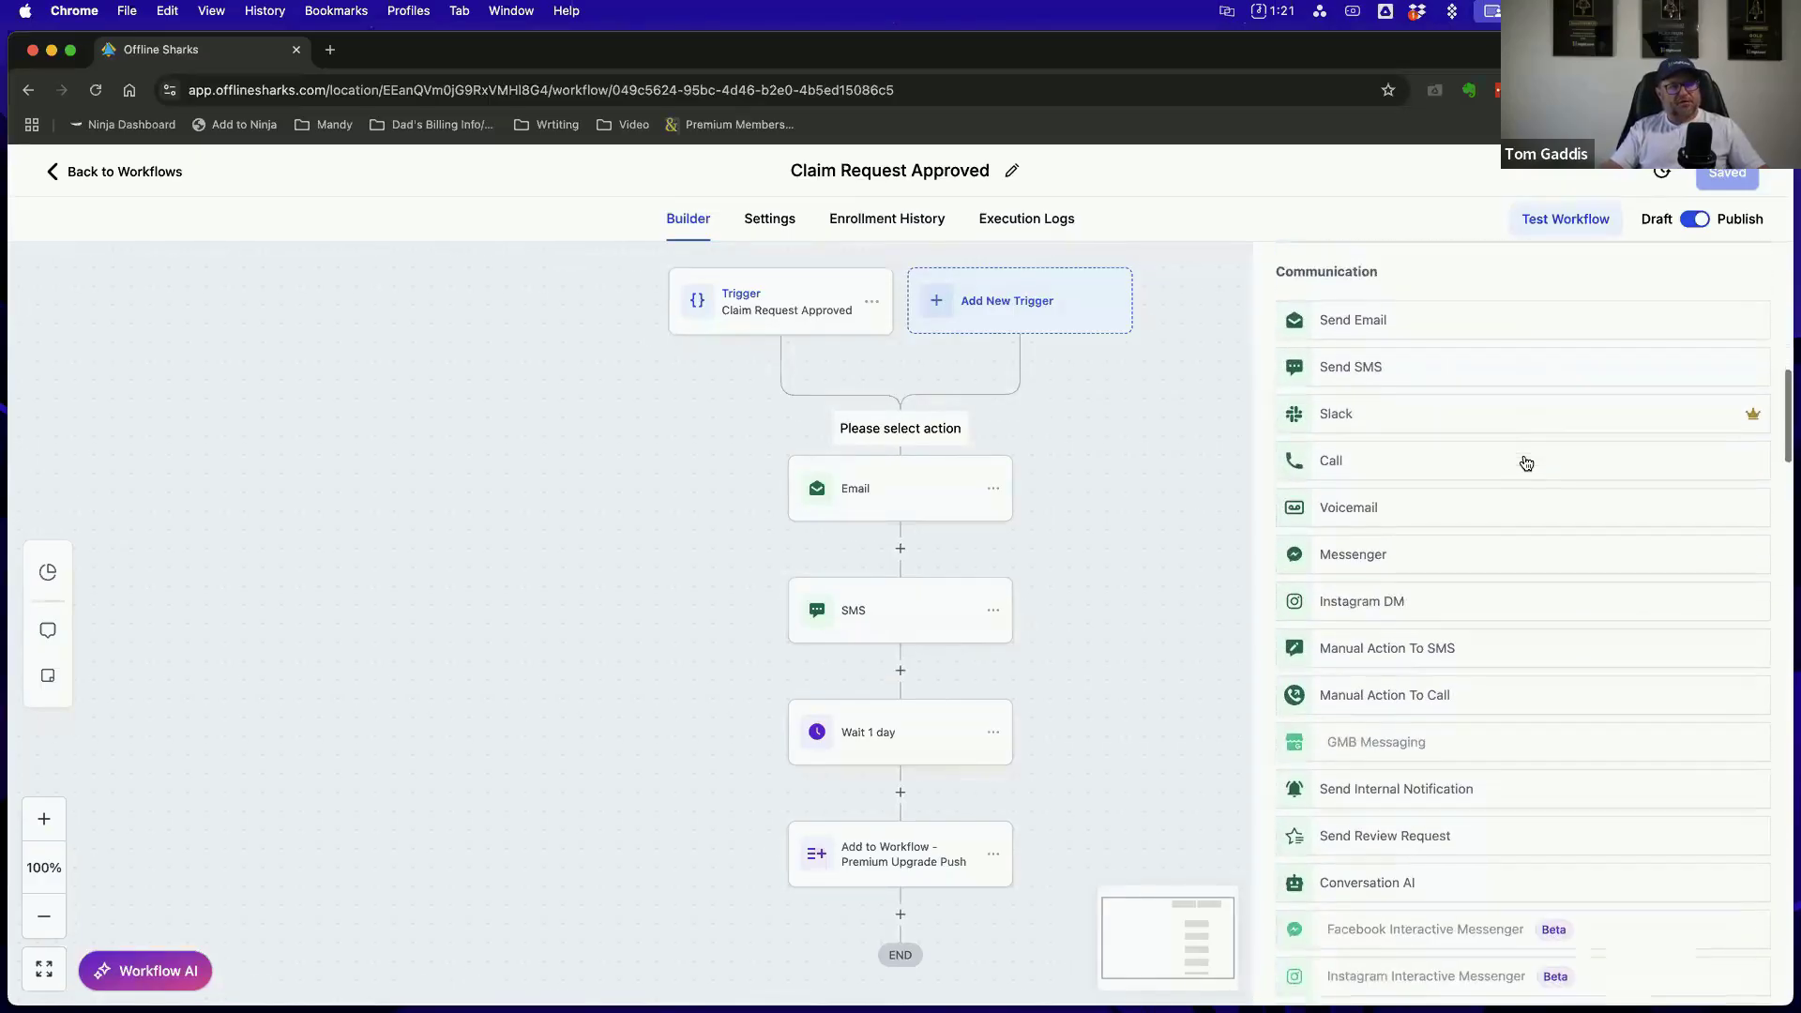
scroll(1519, 462, "up", 2)
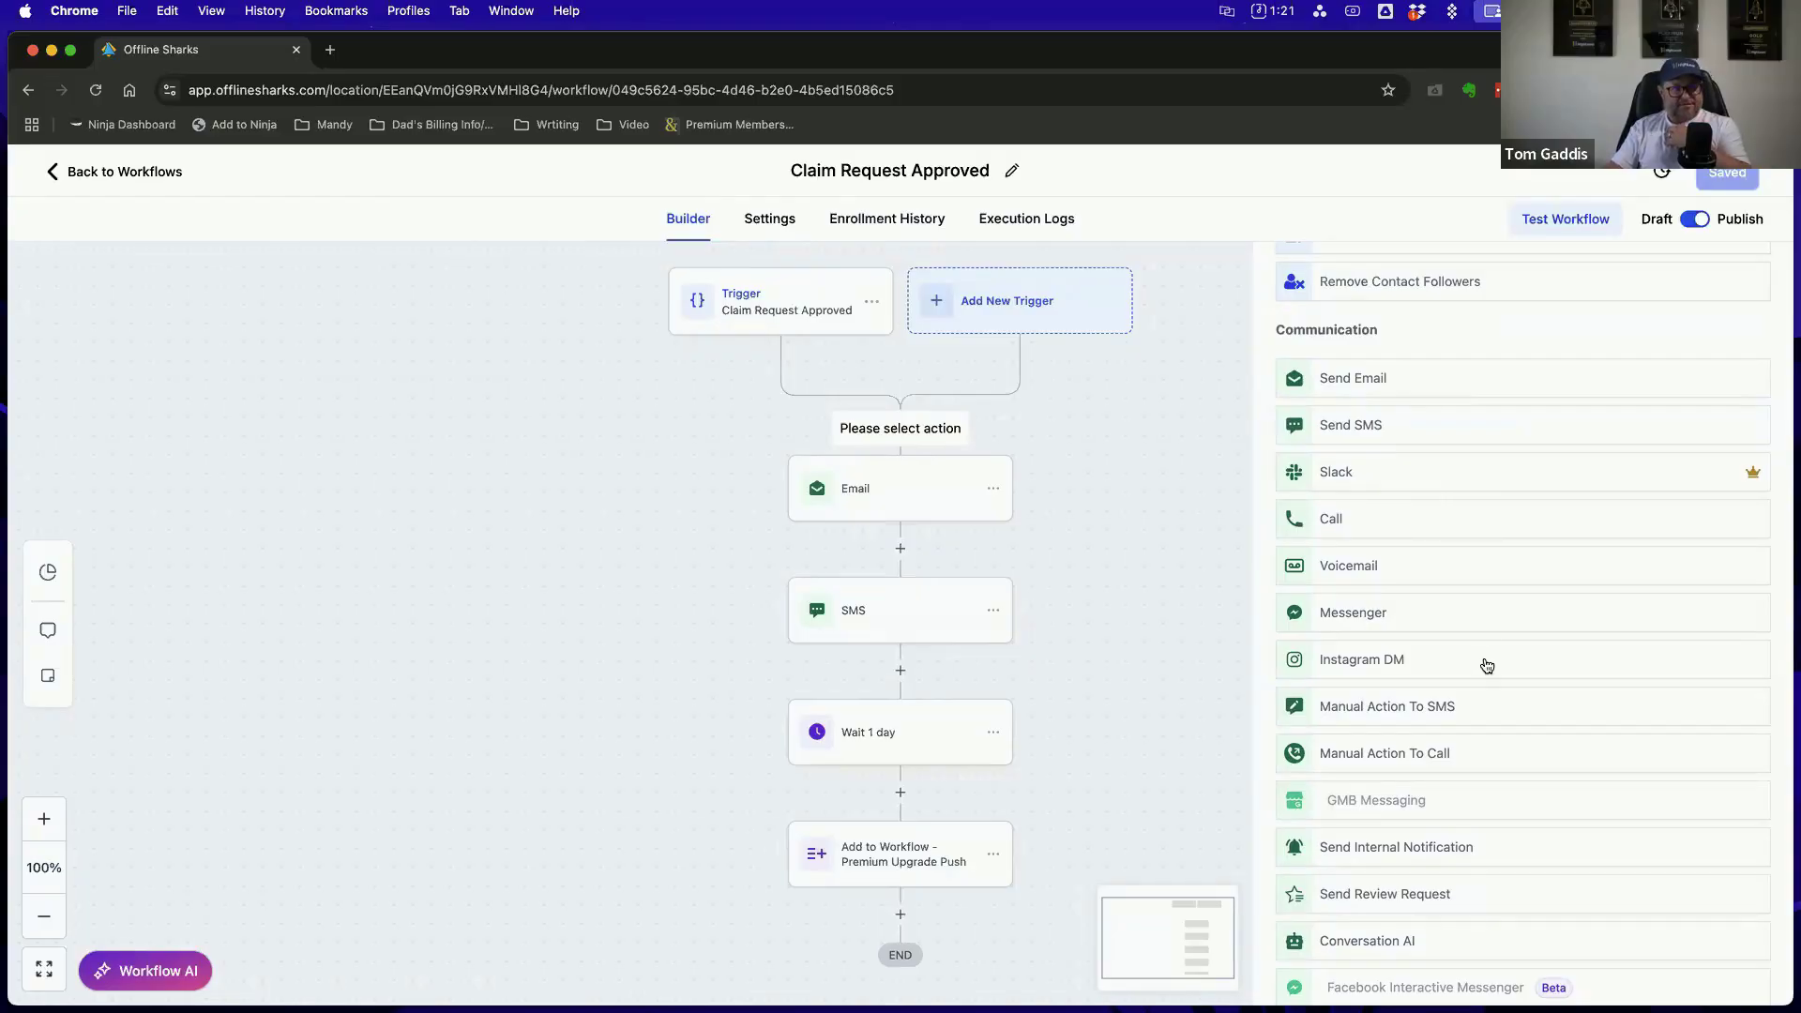
scroll(1503, 653, "down", 3)
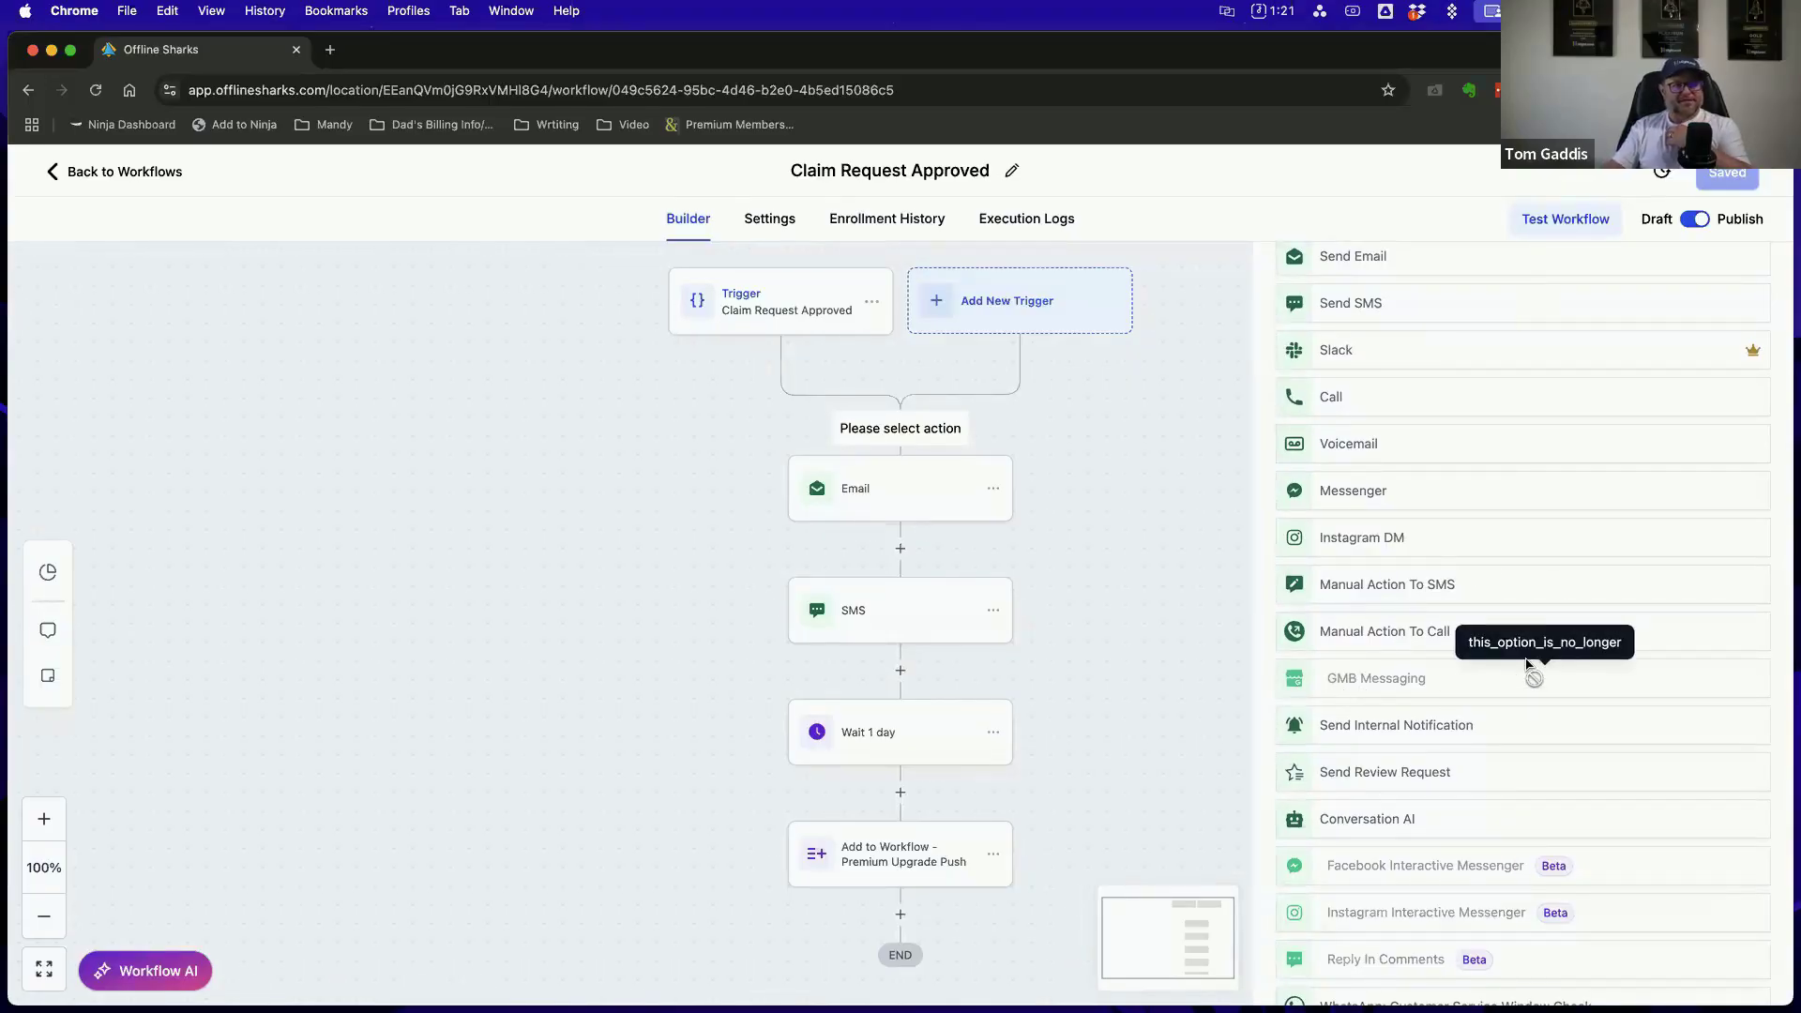
scroll(1520, 671, "down", 3)
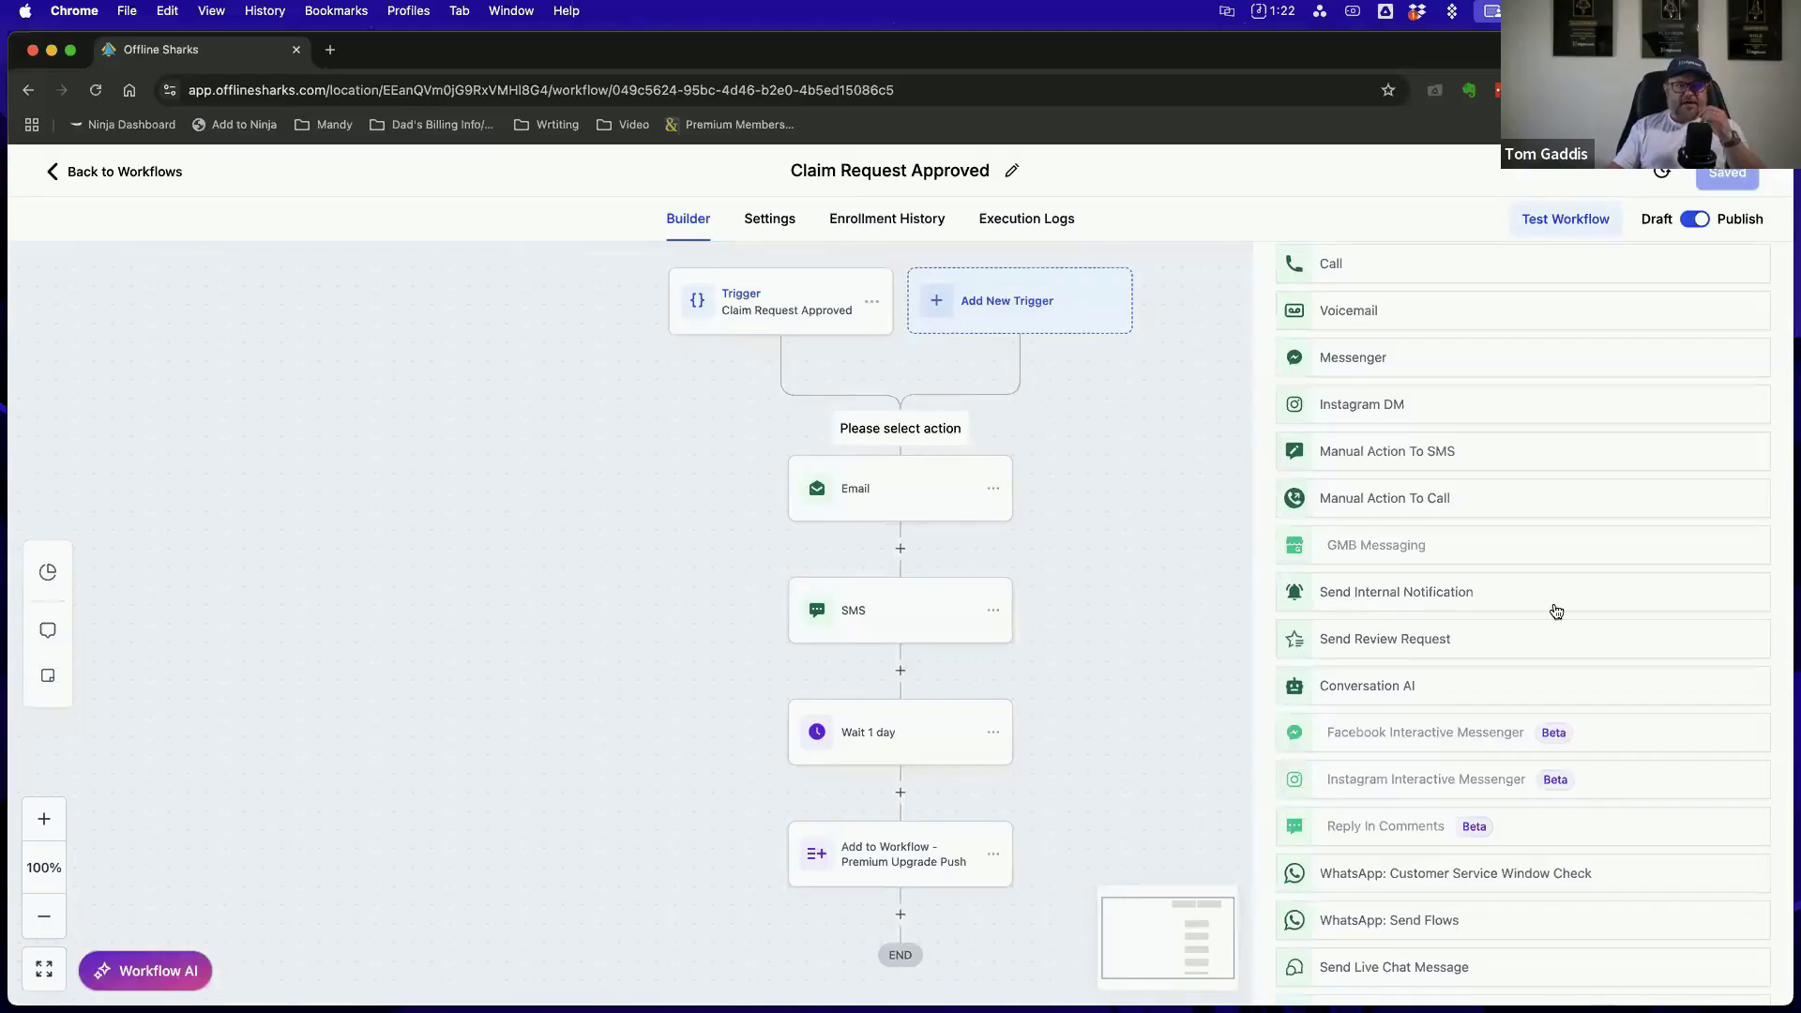
scroll(1553, 606, "down", 3)
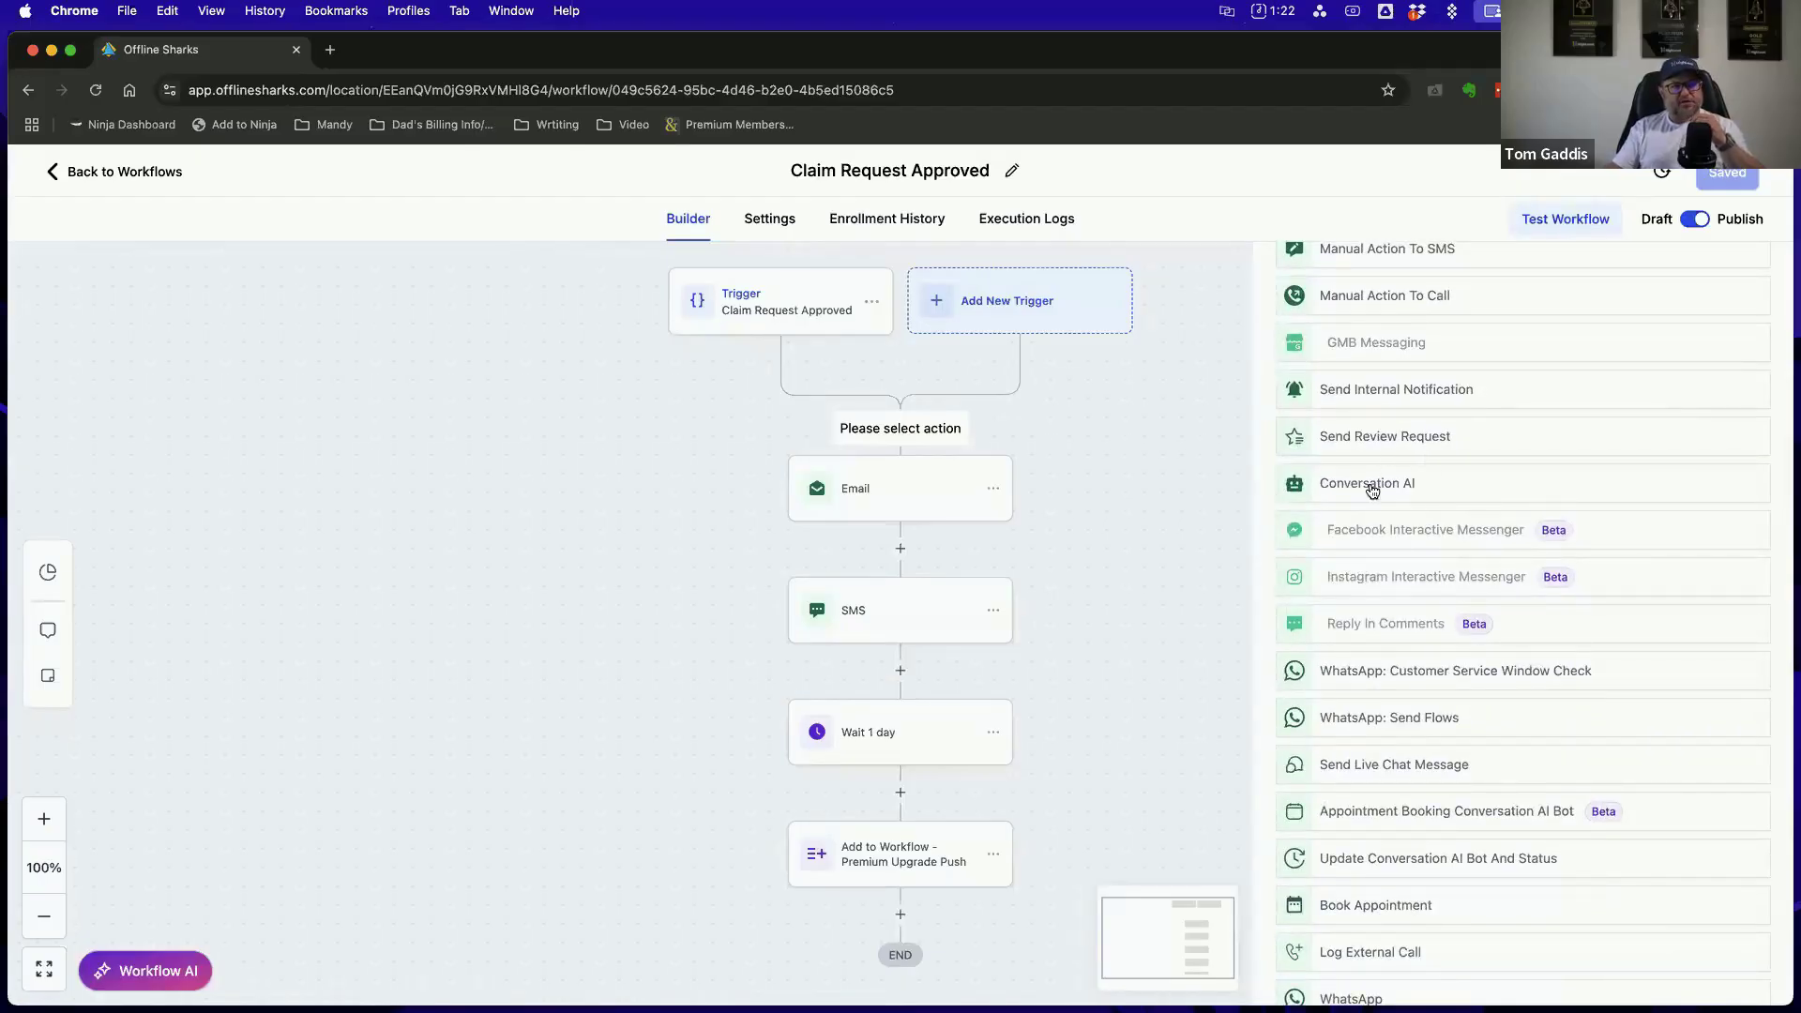
Examine the Send Data and Internal actions, including webhooks, If / Else, Wait, Goal Event and Add To Workflow
scroll(1444, 487, "down", 5)
scroll(1444, 489, "down", 2)
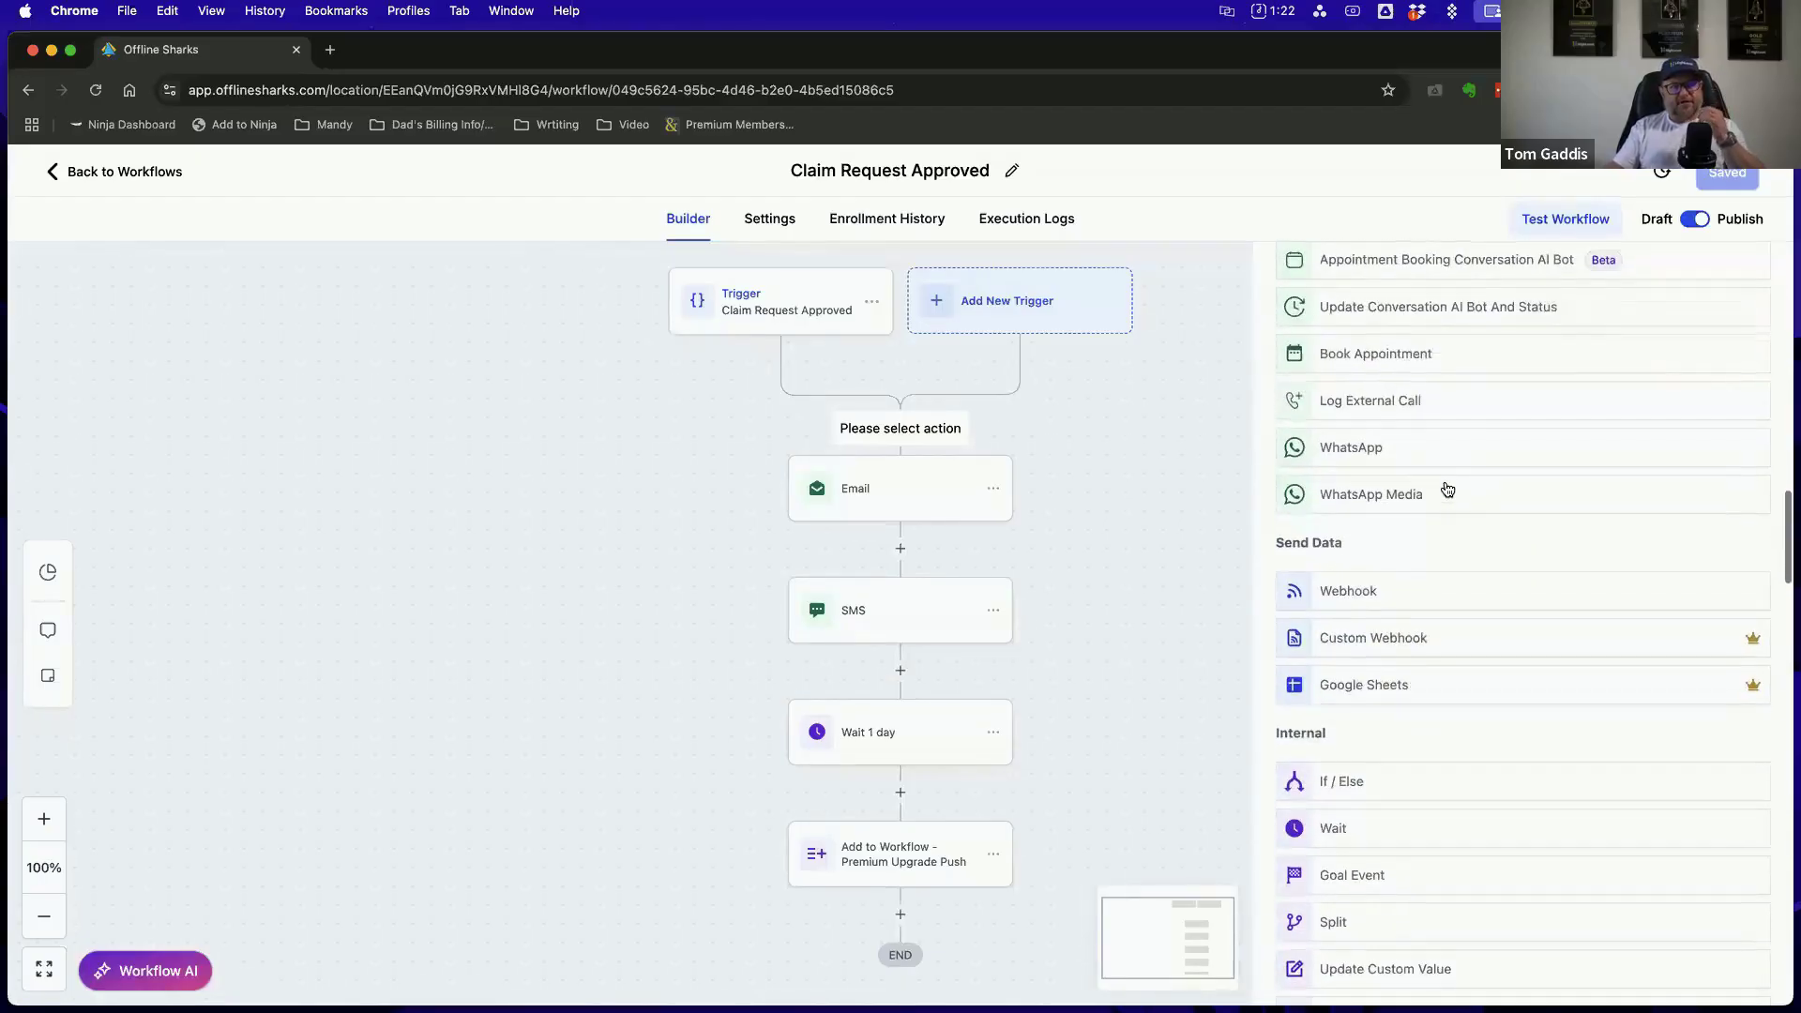
scroll(1406, 591, "down", 3)
scroll(1441, 530, "down", 2)
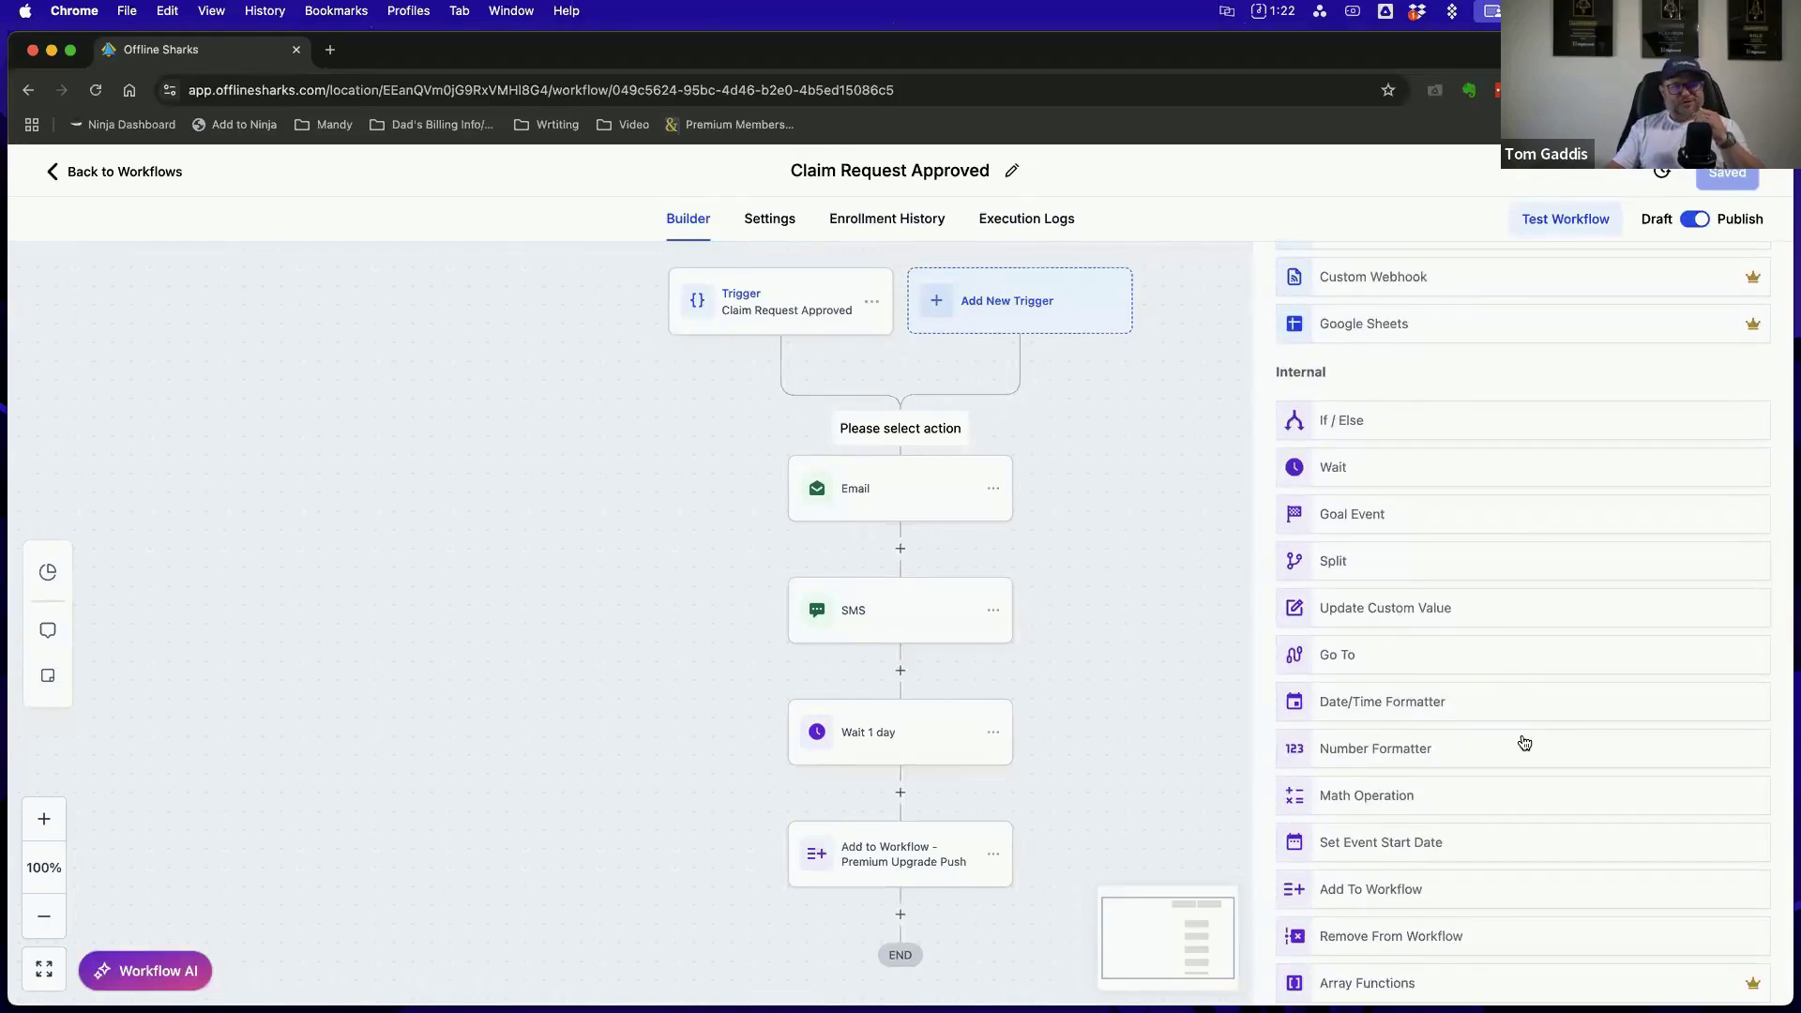
scroll(1524, 741, "down", 2)
scroll(1519, 712, "up", 2)
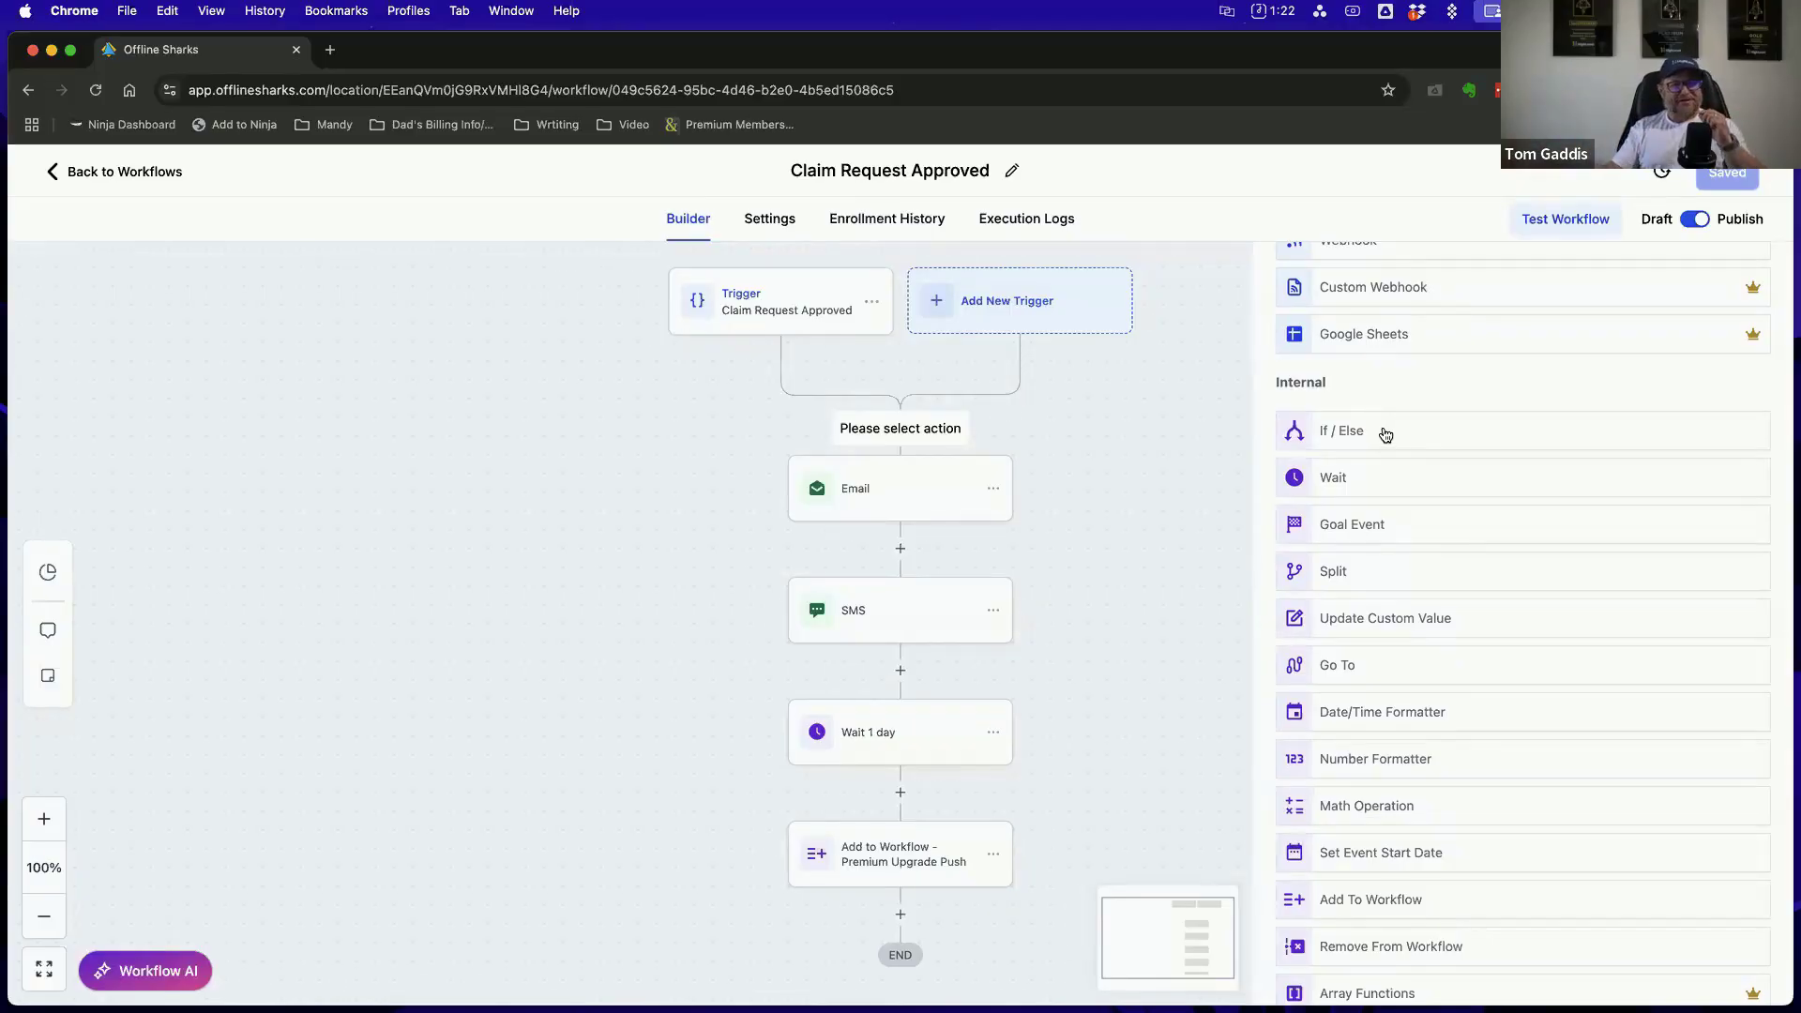
scroll(1427, 454, "down", 1)
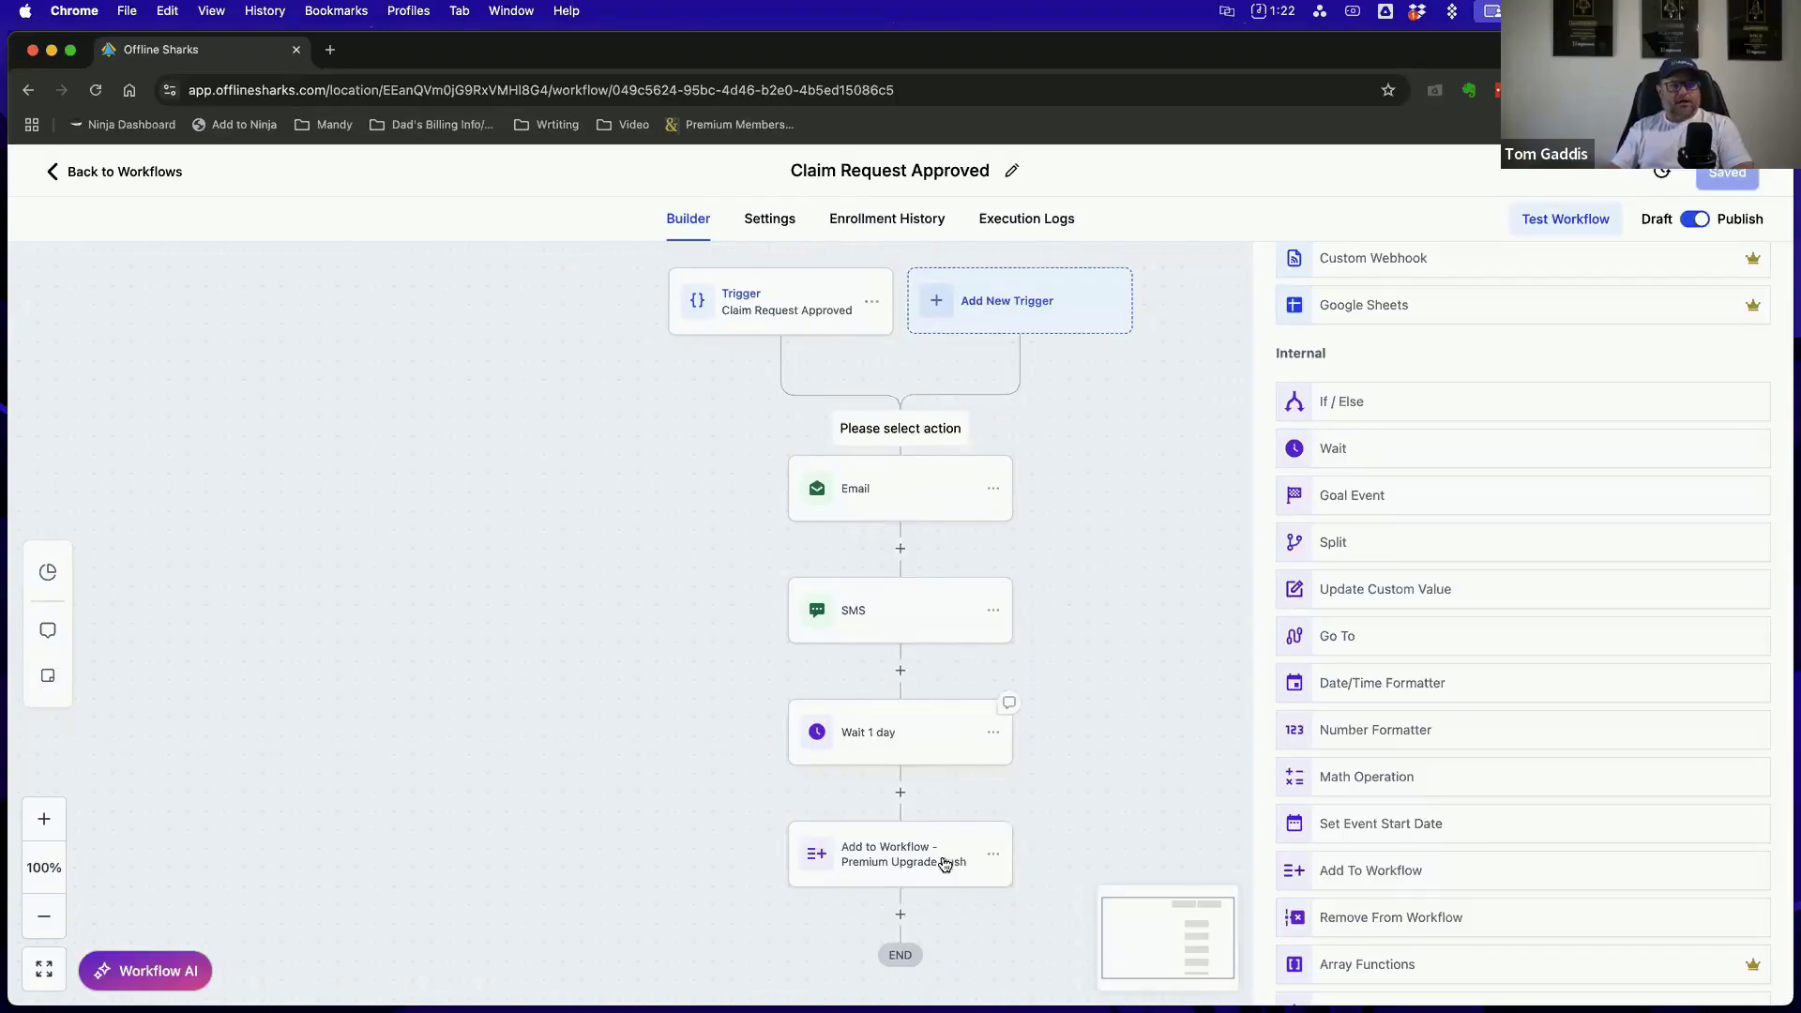
Examine the remaining action categories from Workflow AI and Appointments through Opportunity, Payments and Communities, and close the action list without adding one
scroll(1500, 515, "down", 10)
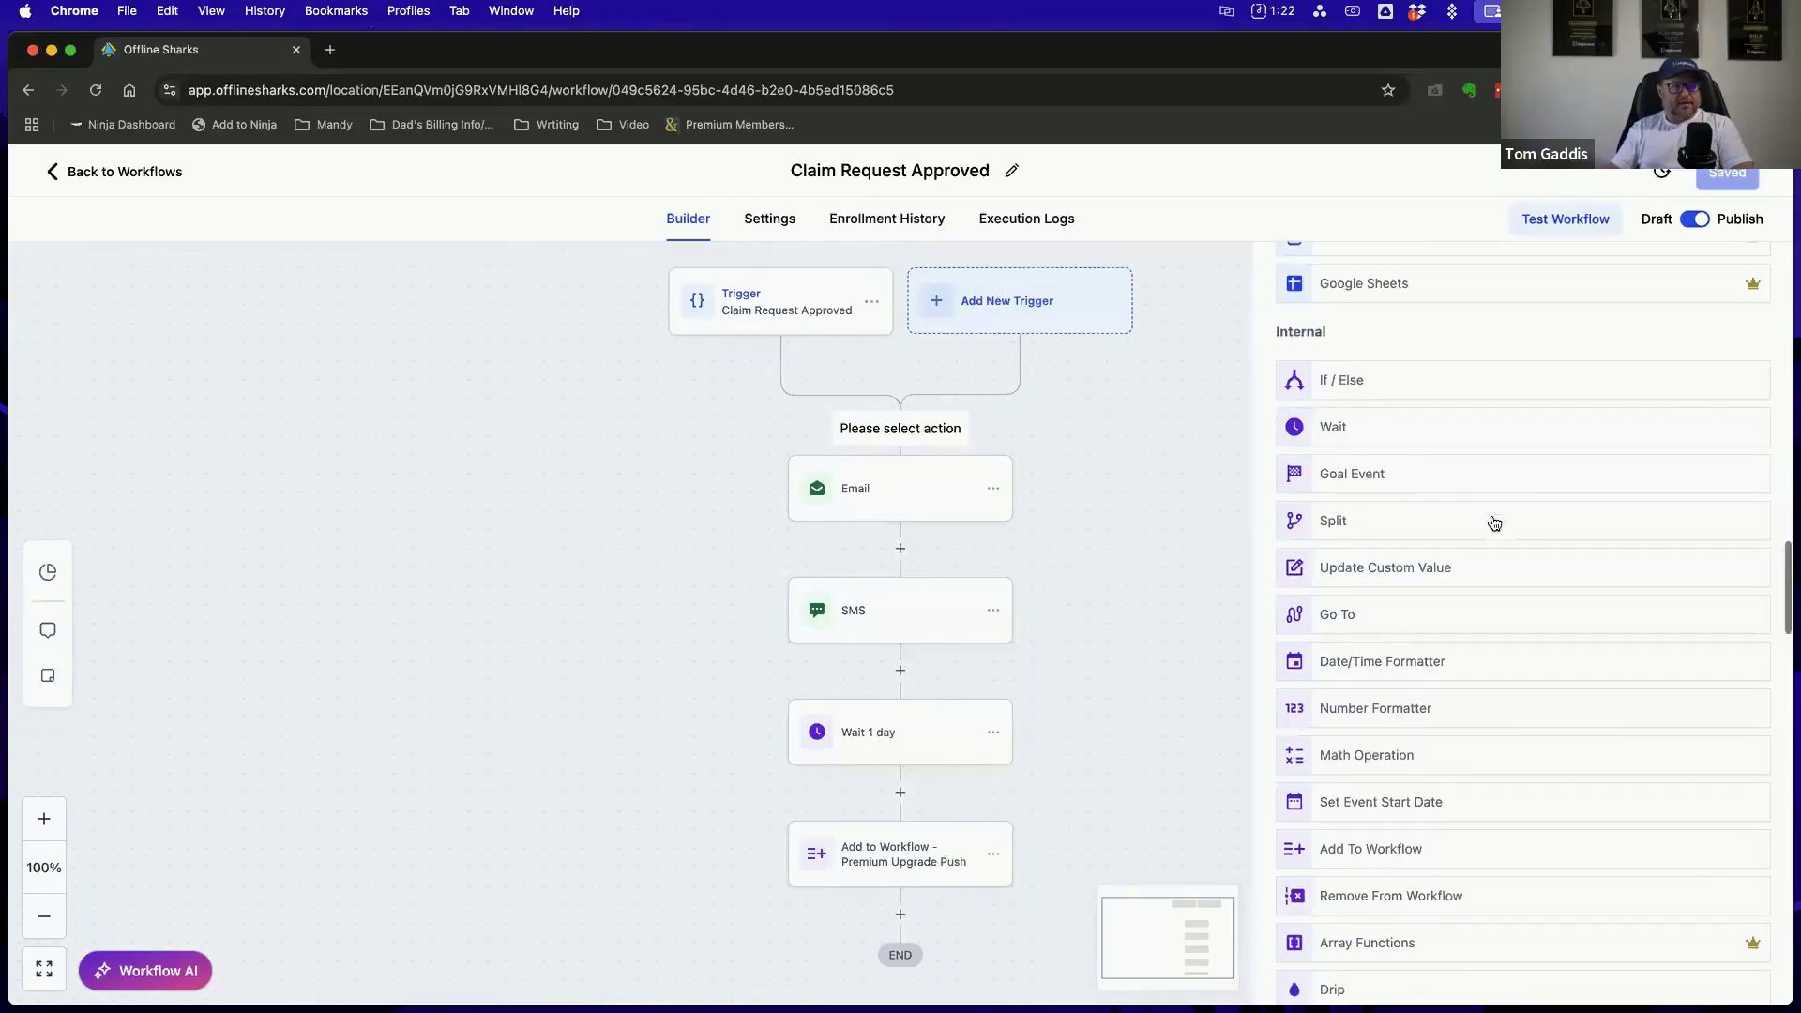
scroll(1304, 506, "down", 5)
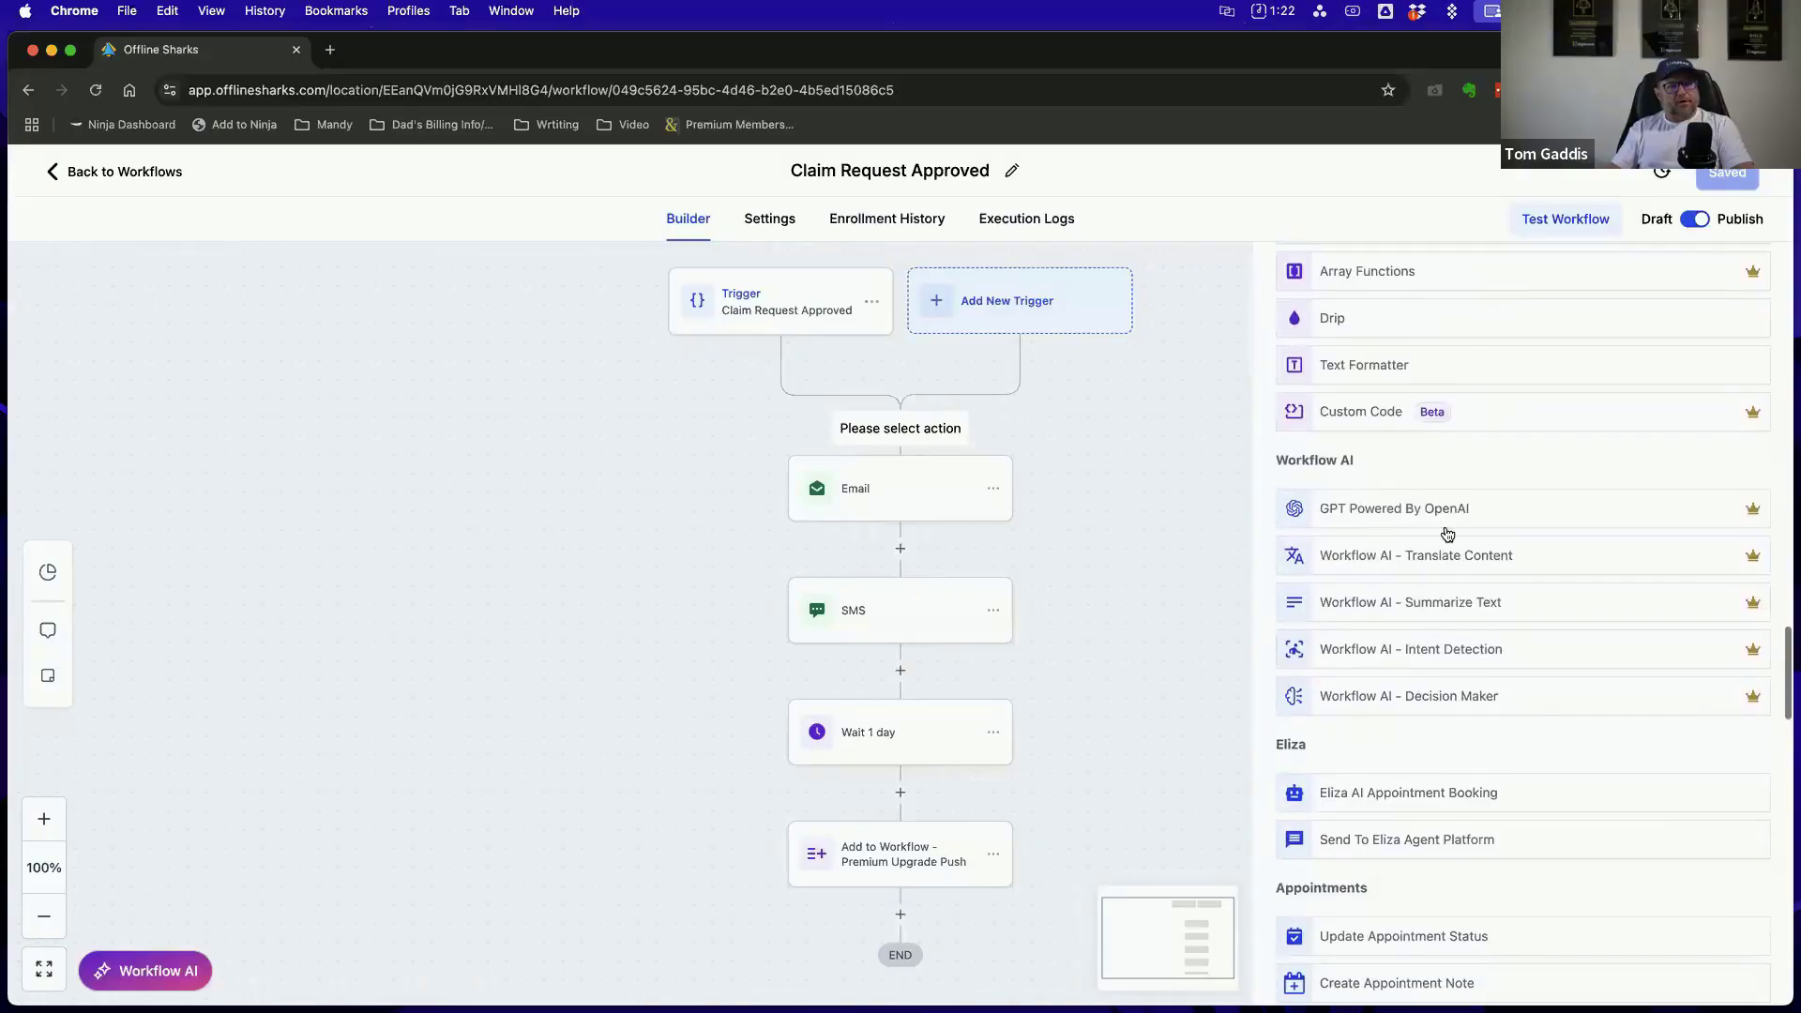
scroll(1368, 514, "down", 6)
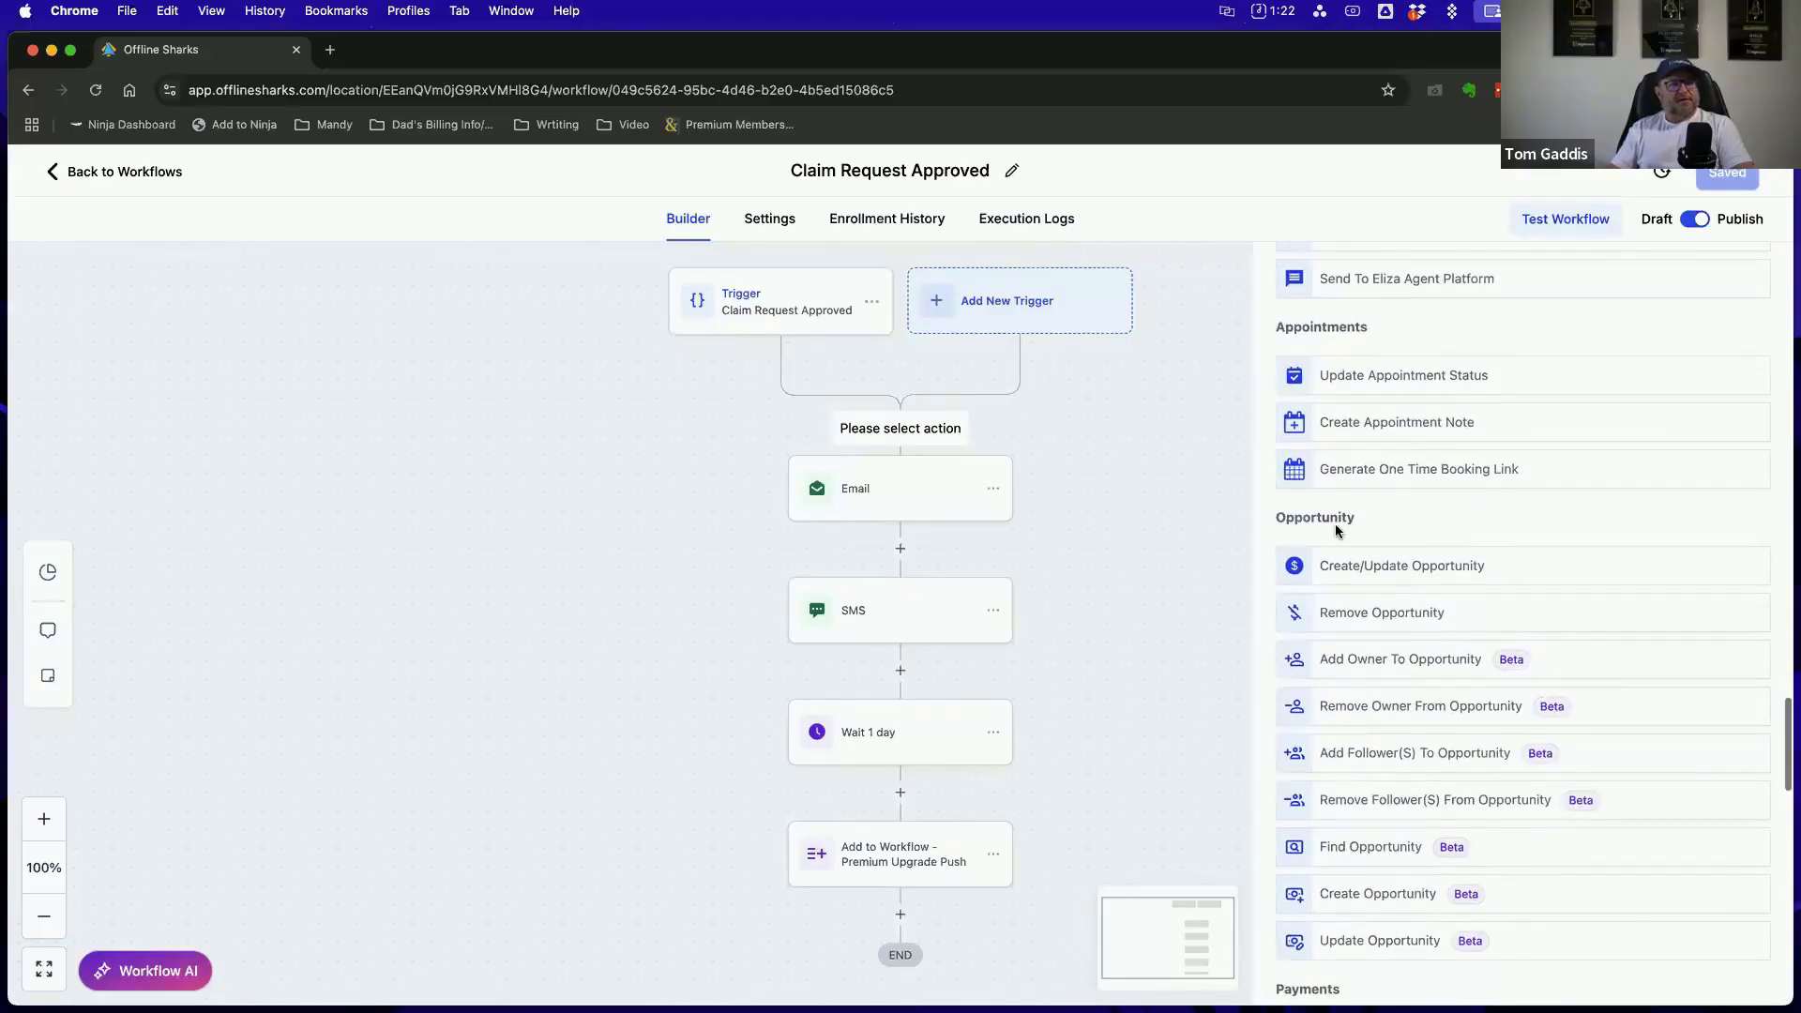
scroll(1402, 548, "down", 9)
scroll(1406, 554, "down", 15)
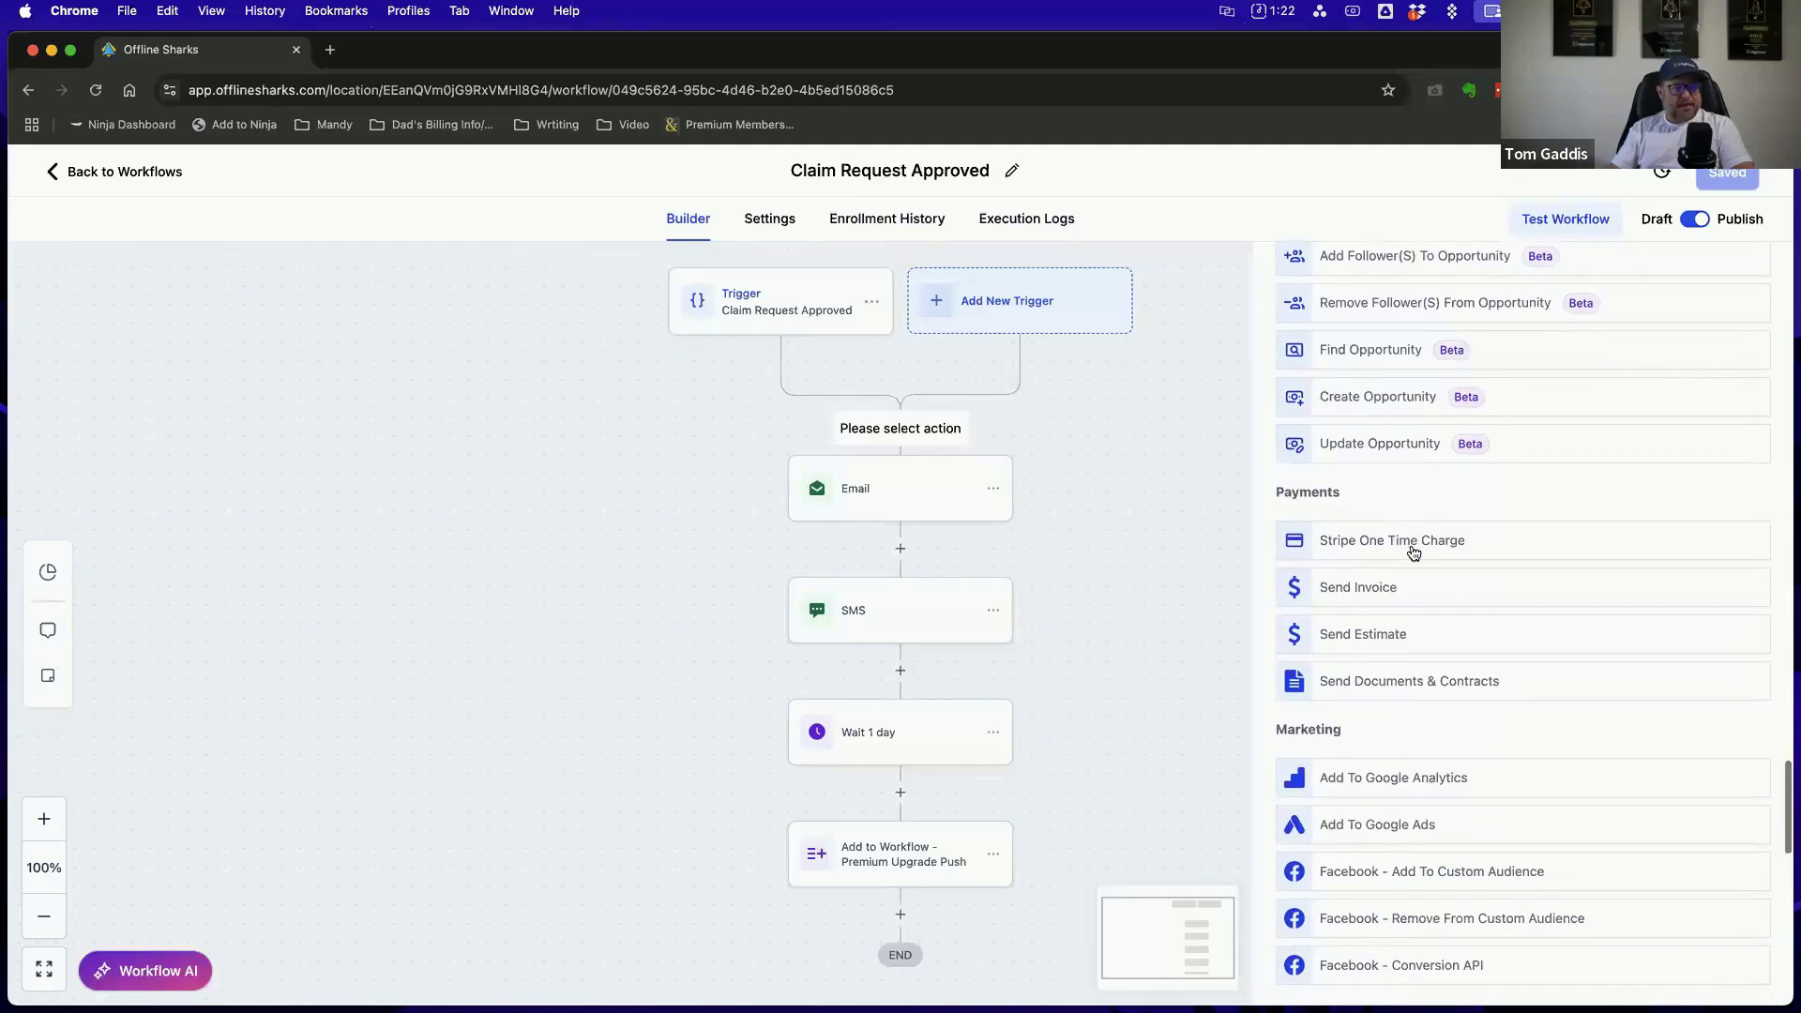
scroll(1413, 553, "down", 10)
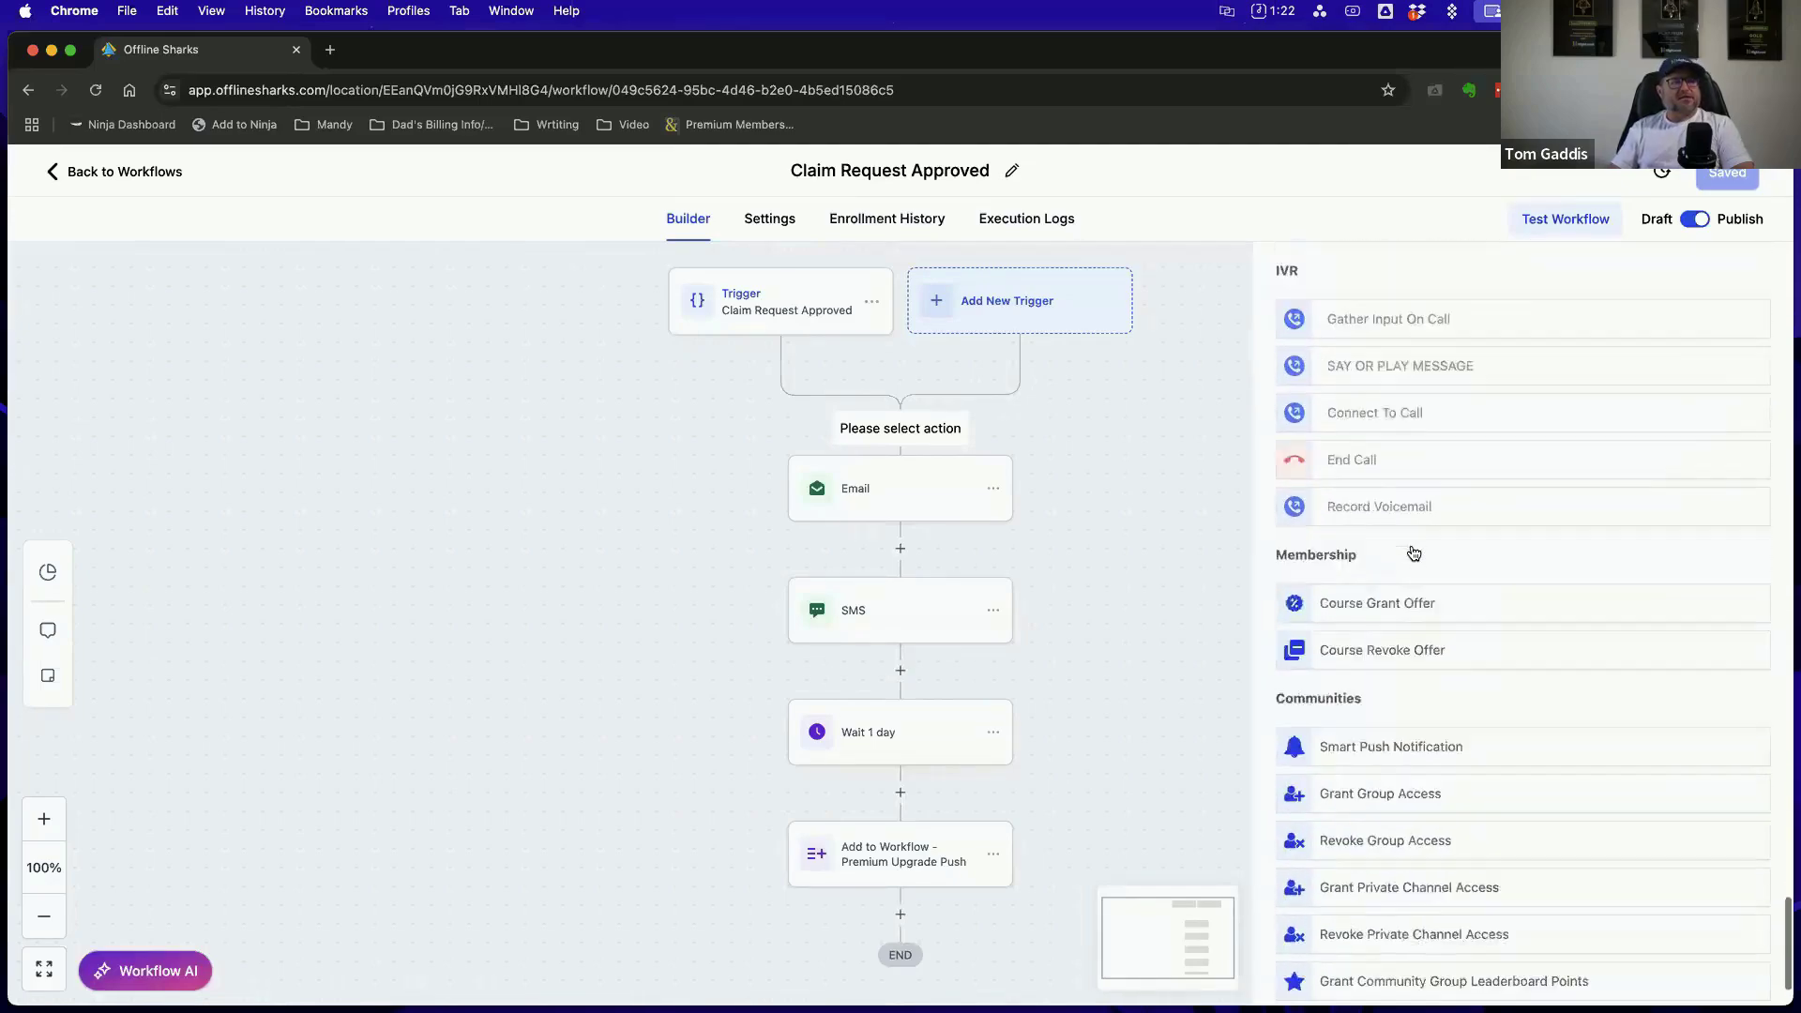
scroll(1414, 549, "up", 20)
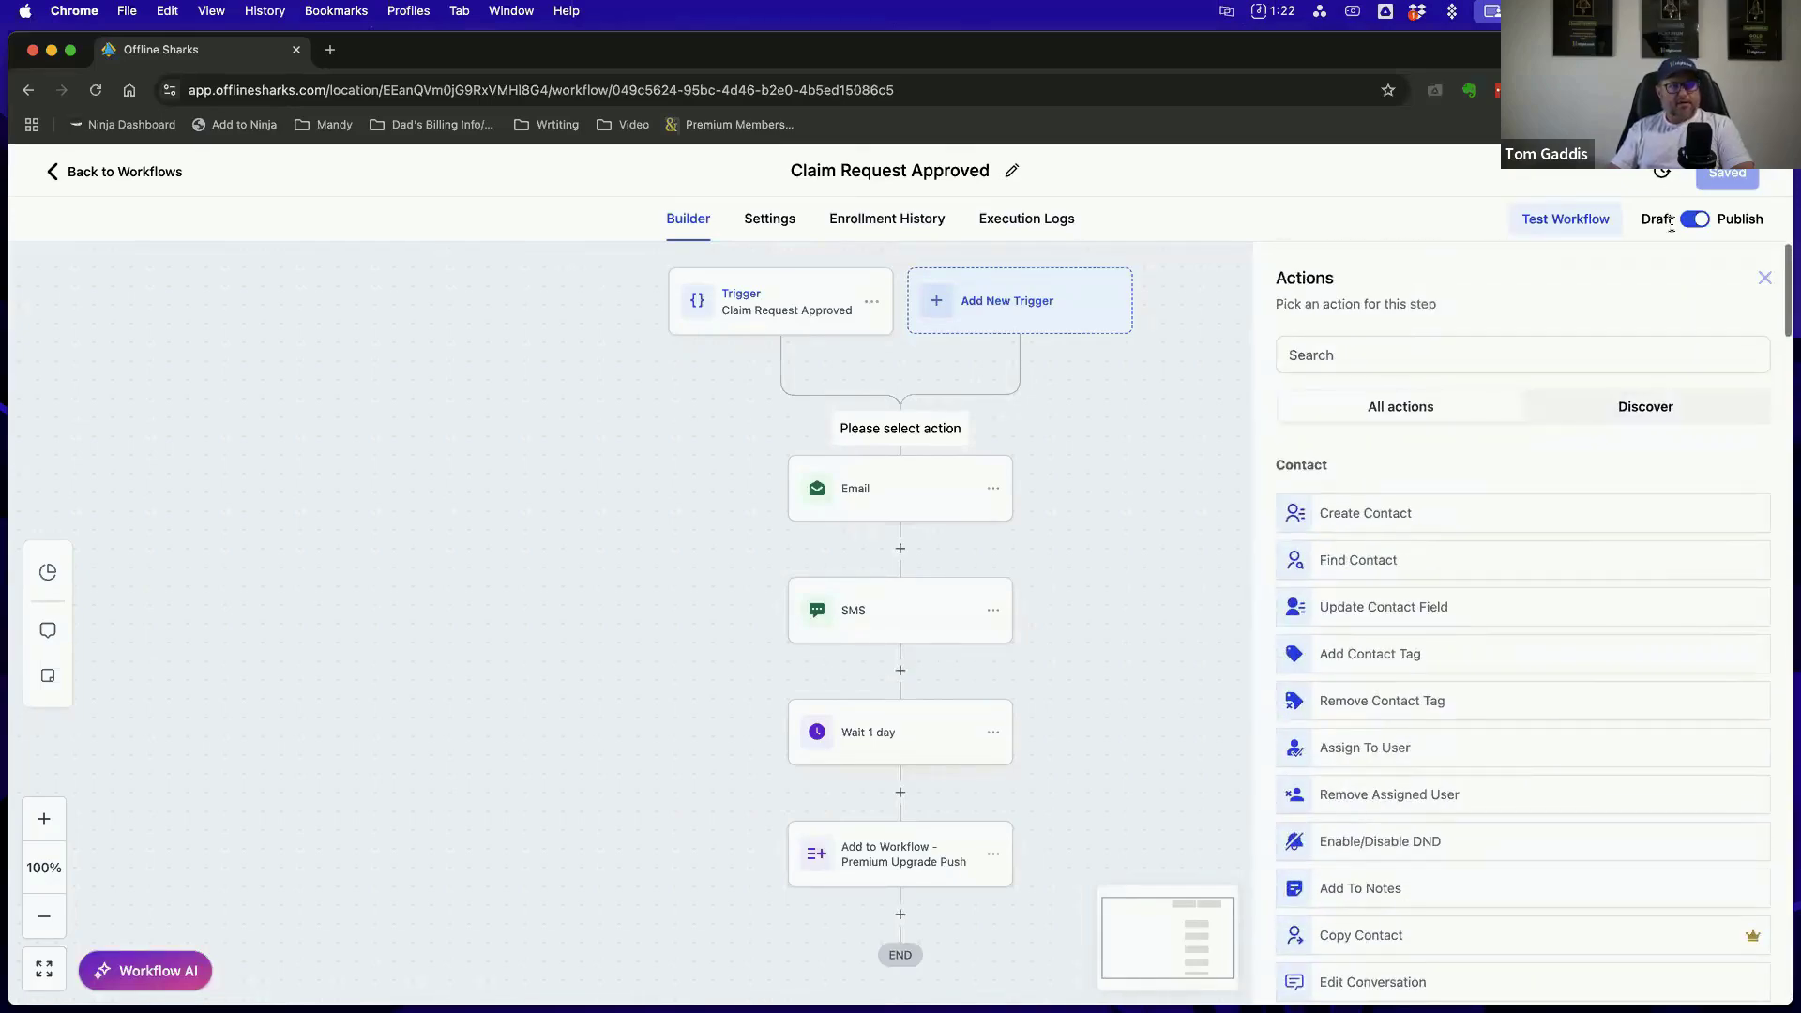
left_click(1764, 277)
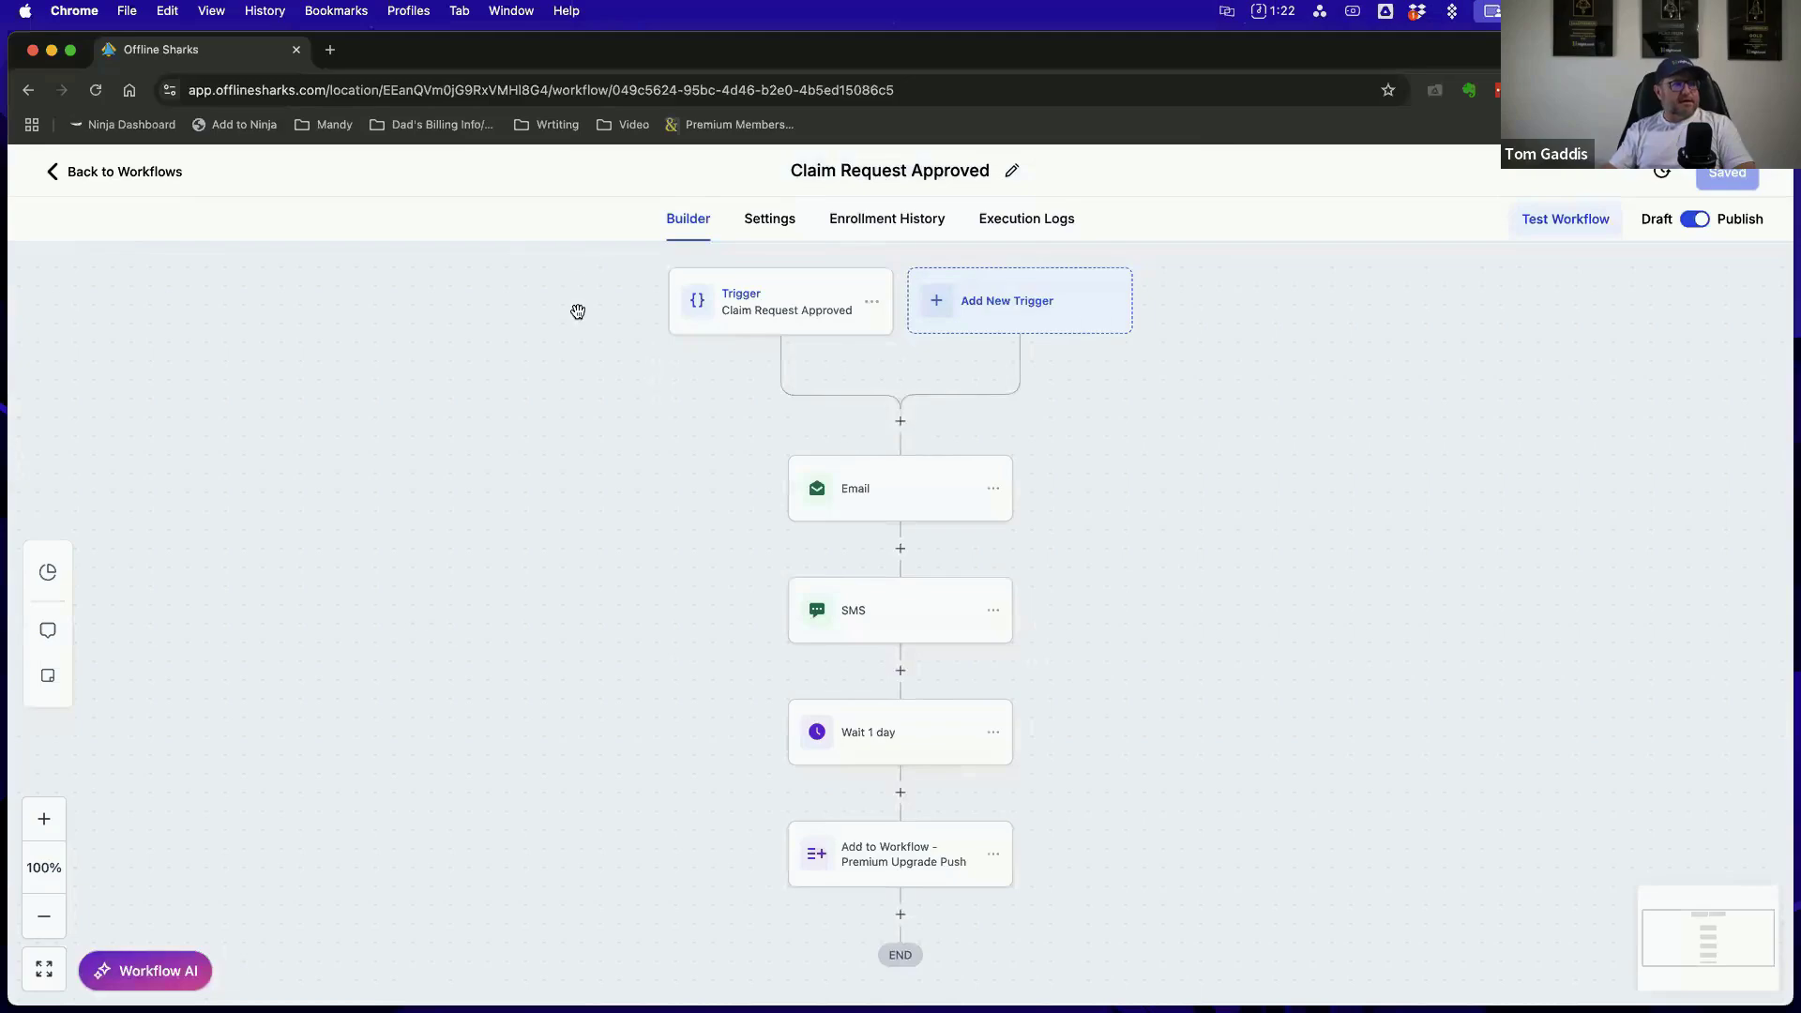
Return to the SmartDirectoryAI Workflows folder, reopen the Claim Request Approved workflow and review its sequence of actions through the end
left_click(131, 172)
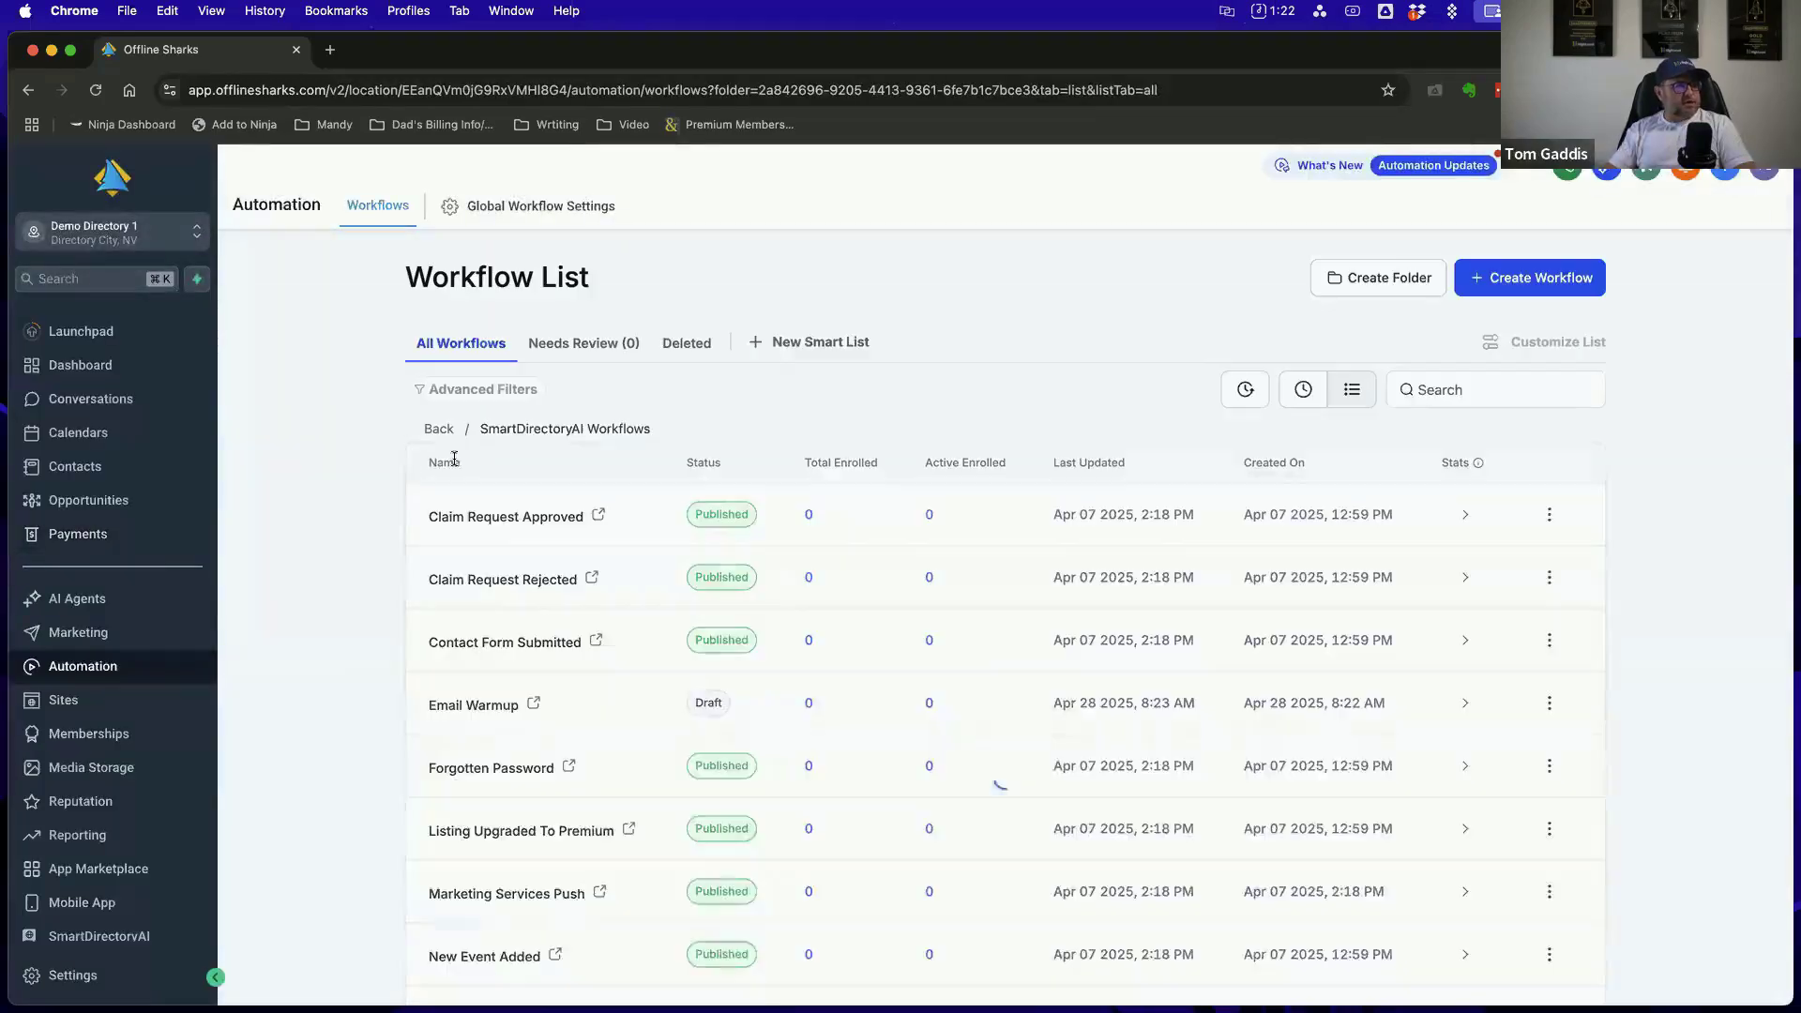
left_click(513, 518)
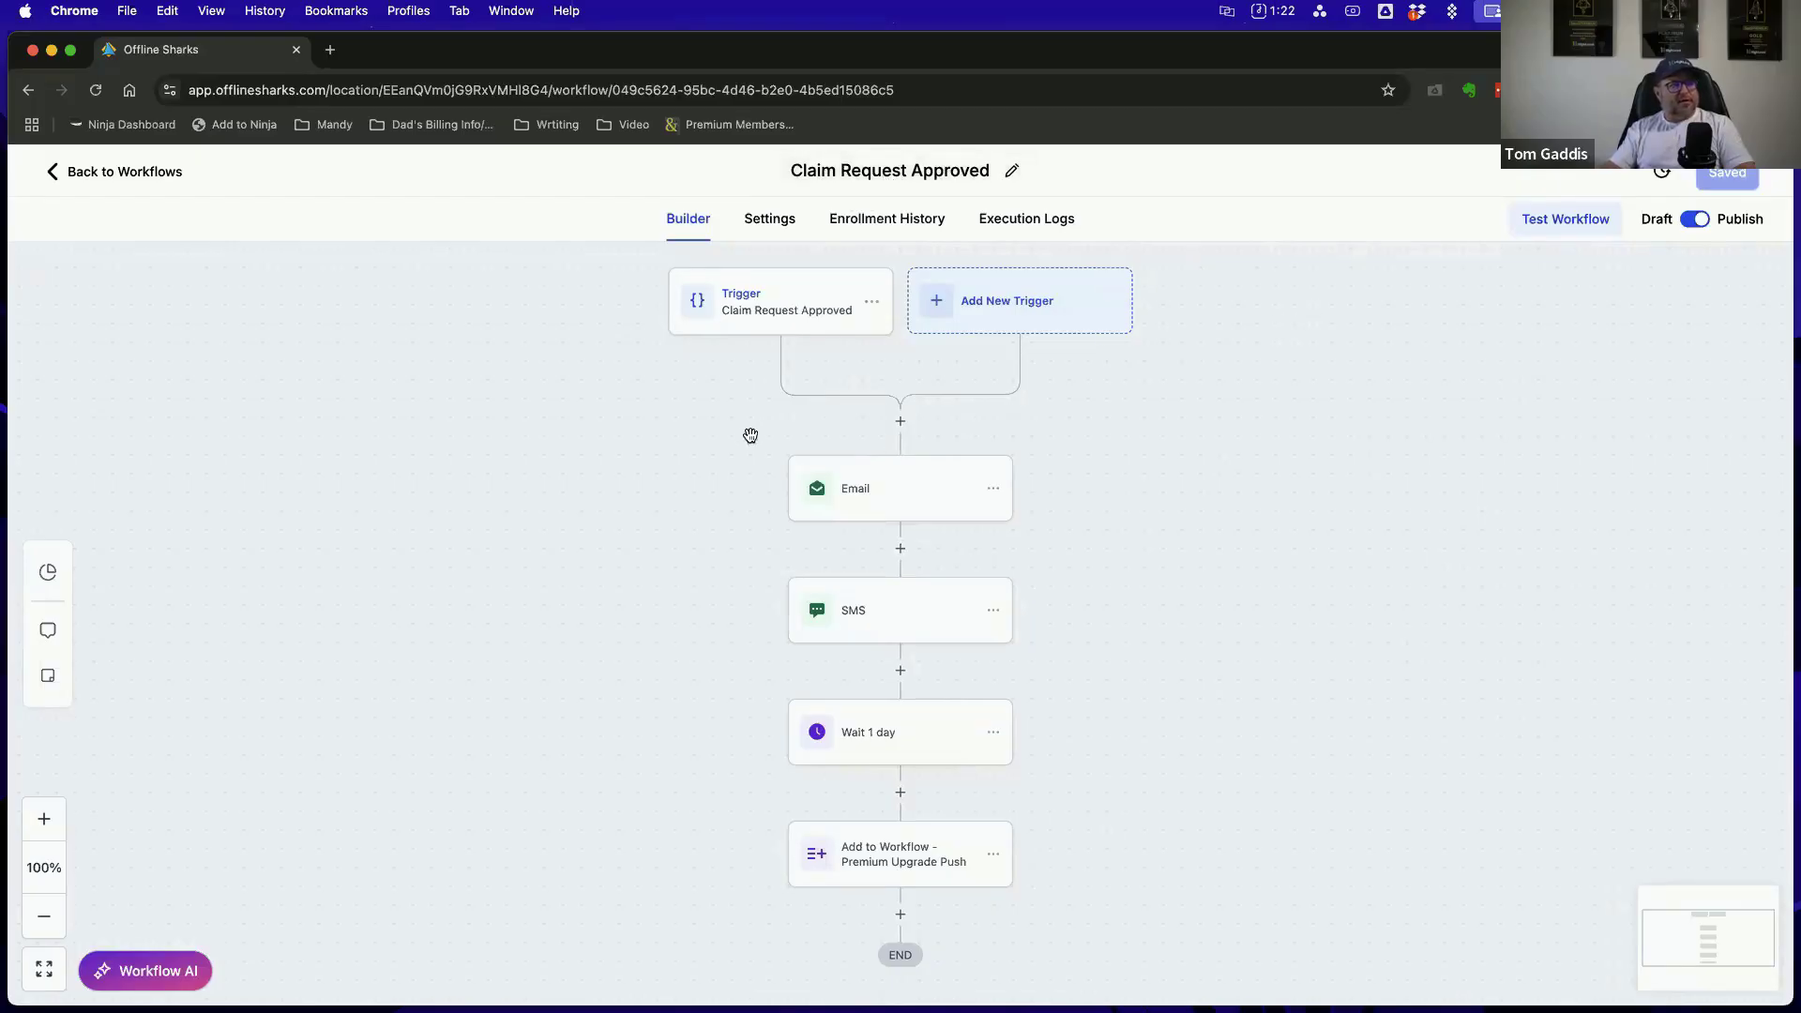
scroll(1113, 523, "down", 3)
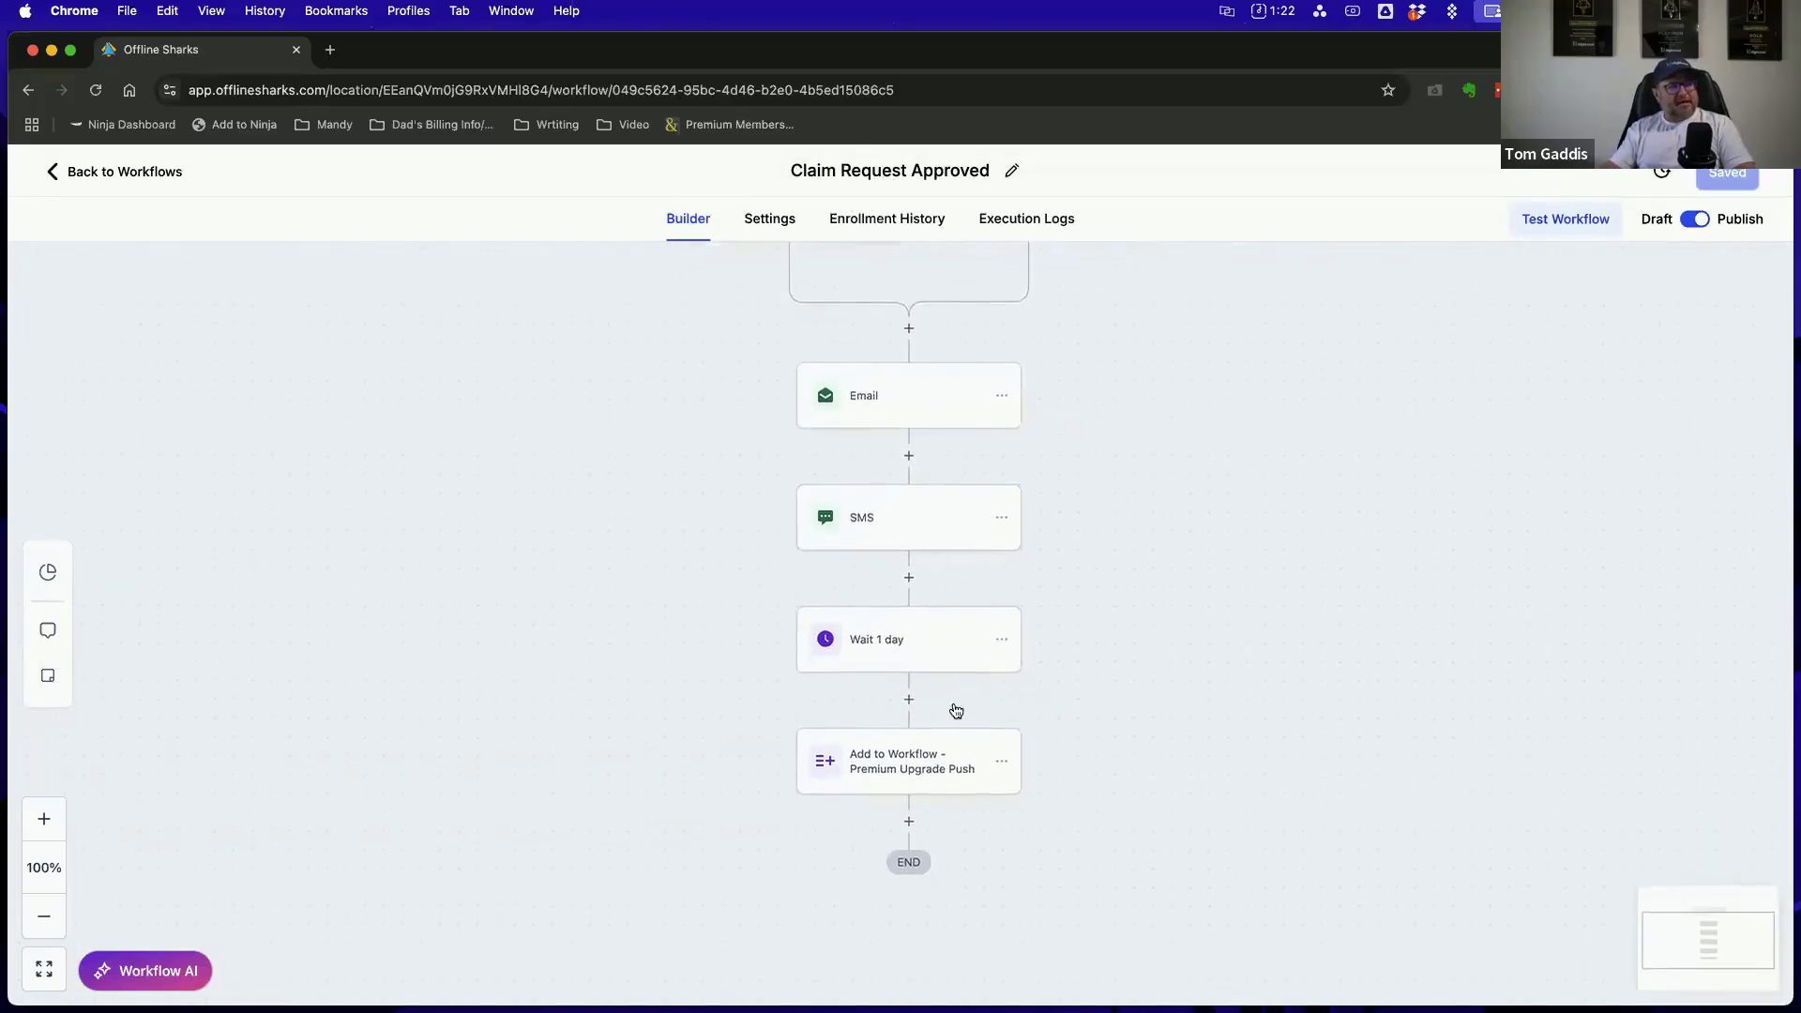
scroll(952, 707, "up", 3)
scroll(1278, 494, "down", 3)
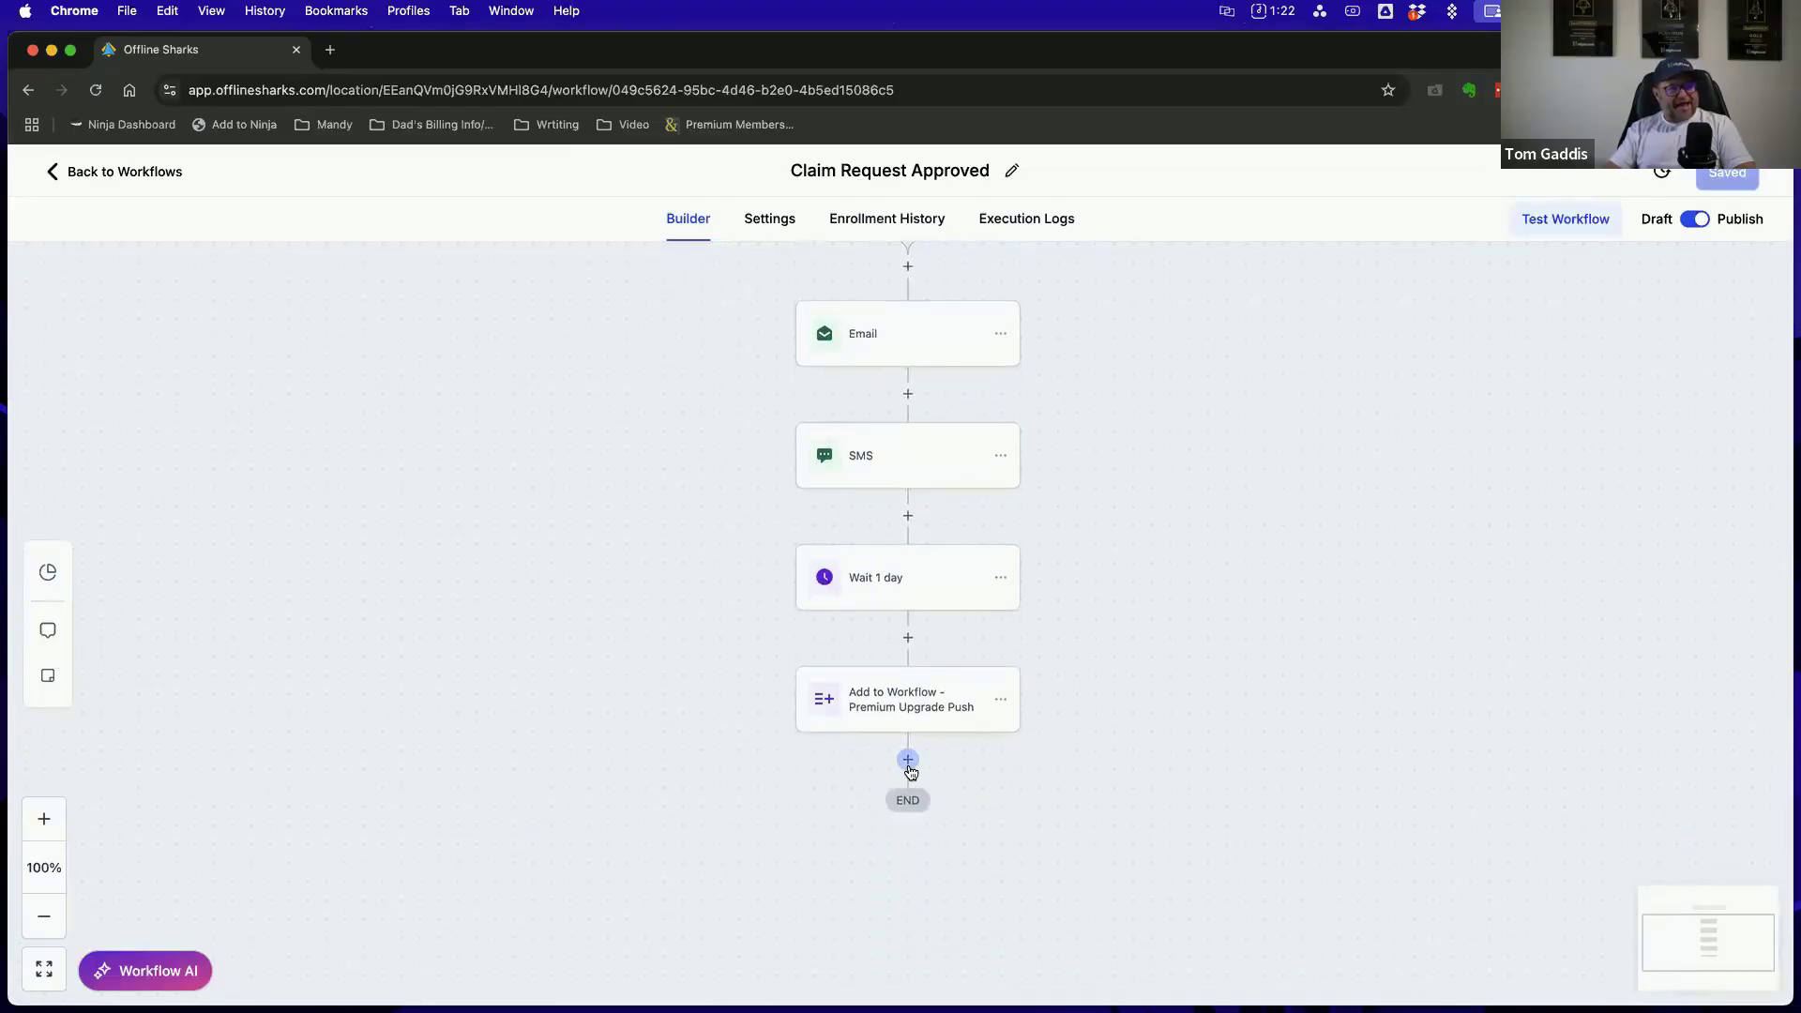
scroll(973, 570, "up", 2)
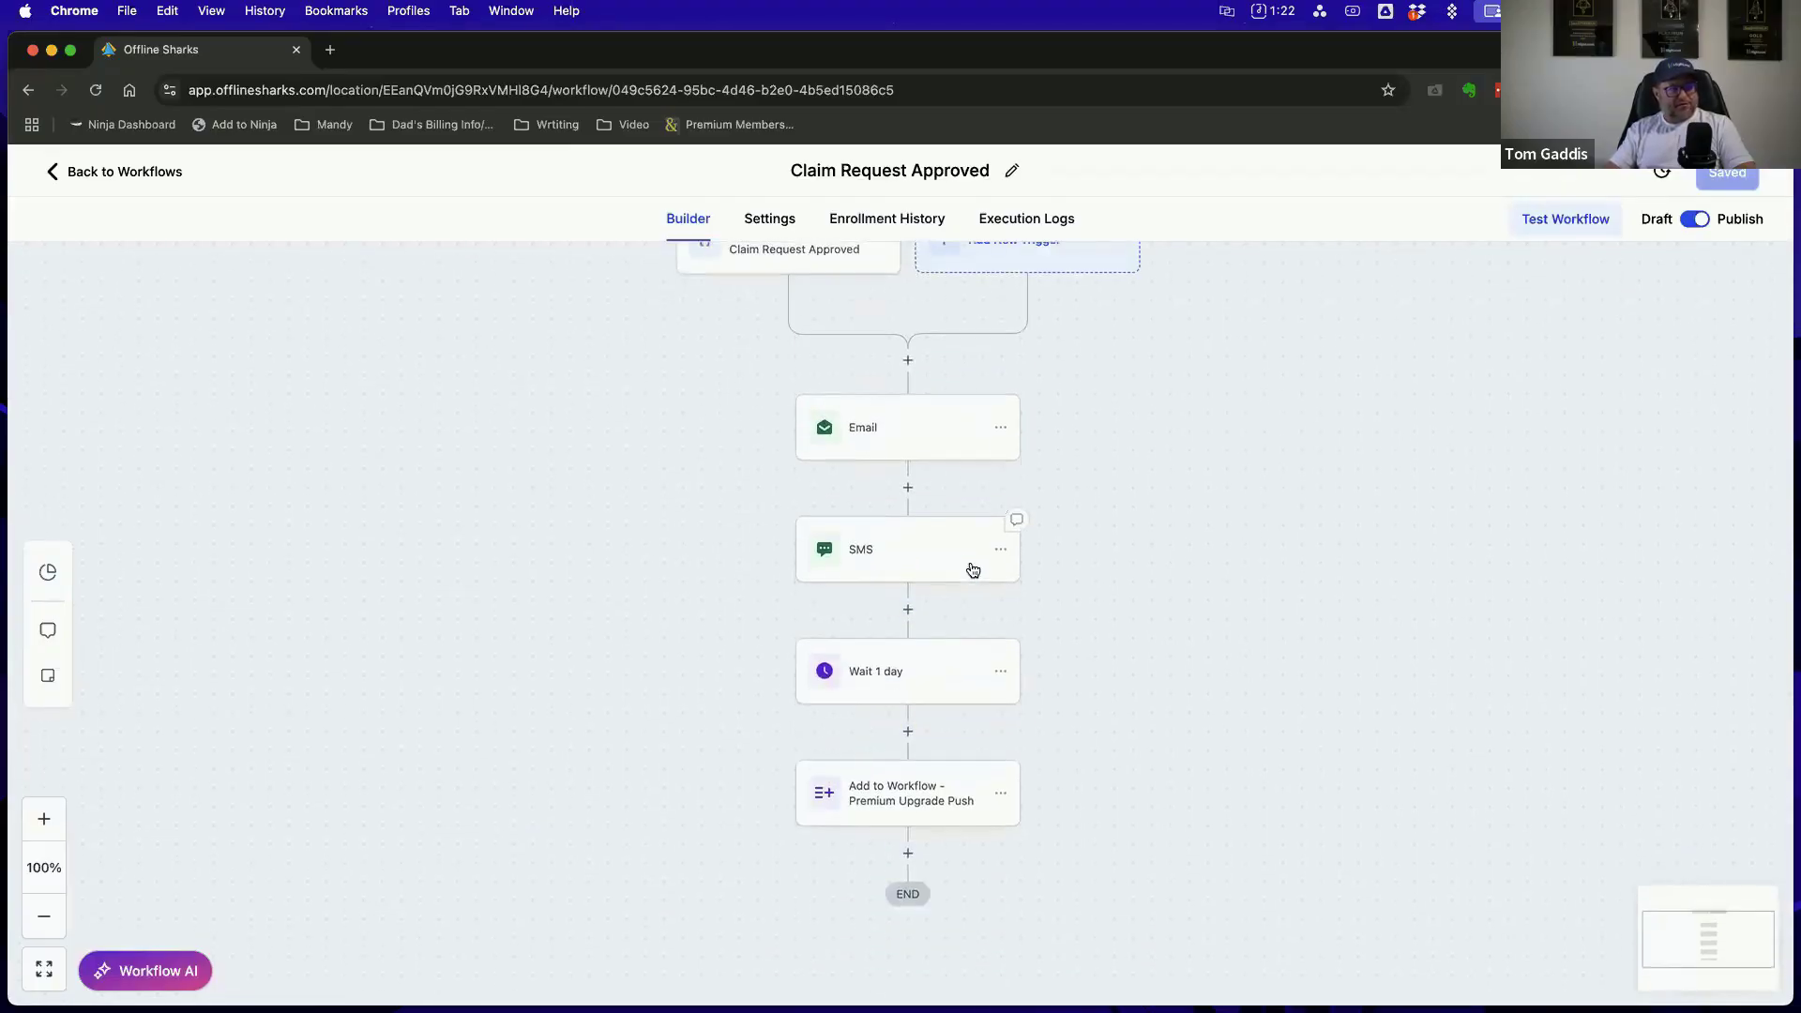
Open the workflow's Email action, review its sender, subject and template settings, and try to open the selected template for editing
left_click(924, 431)
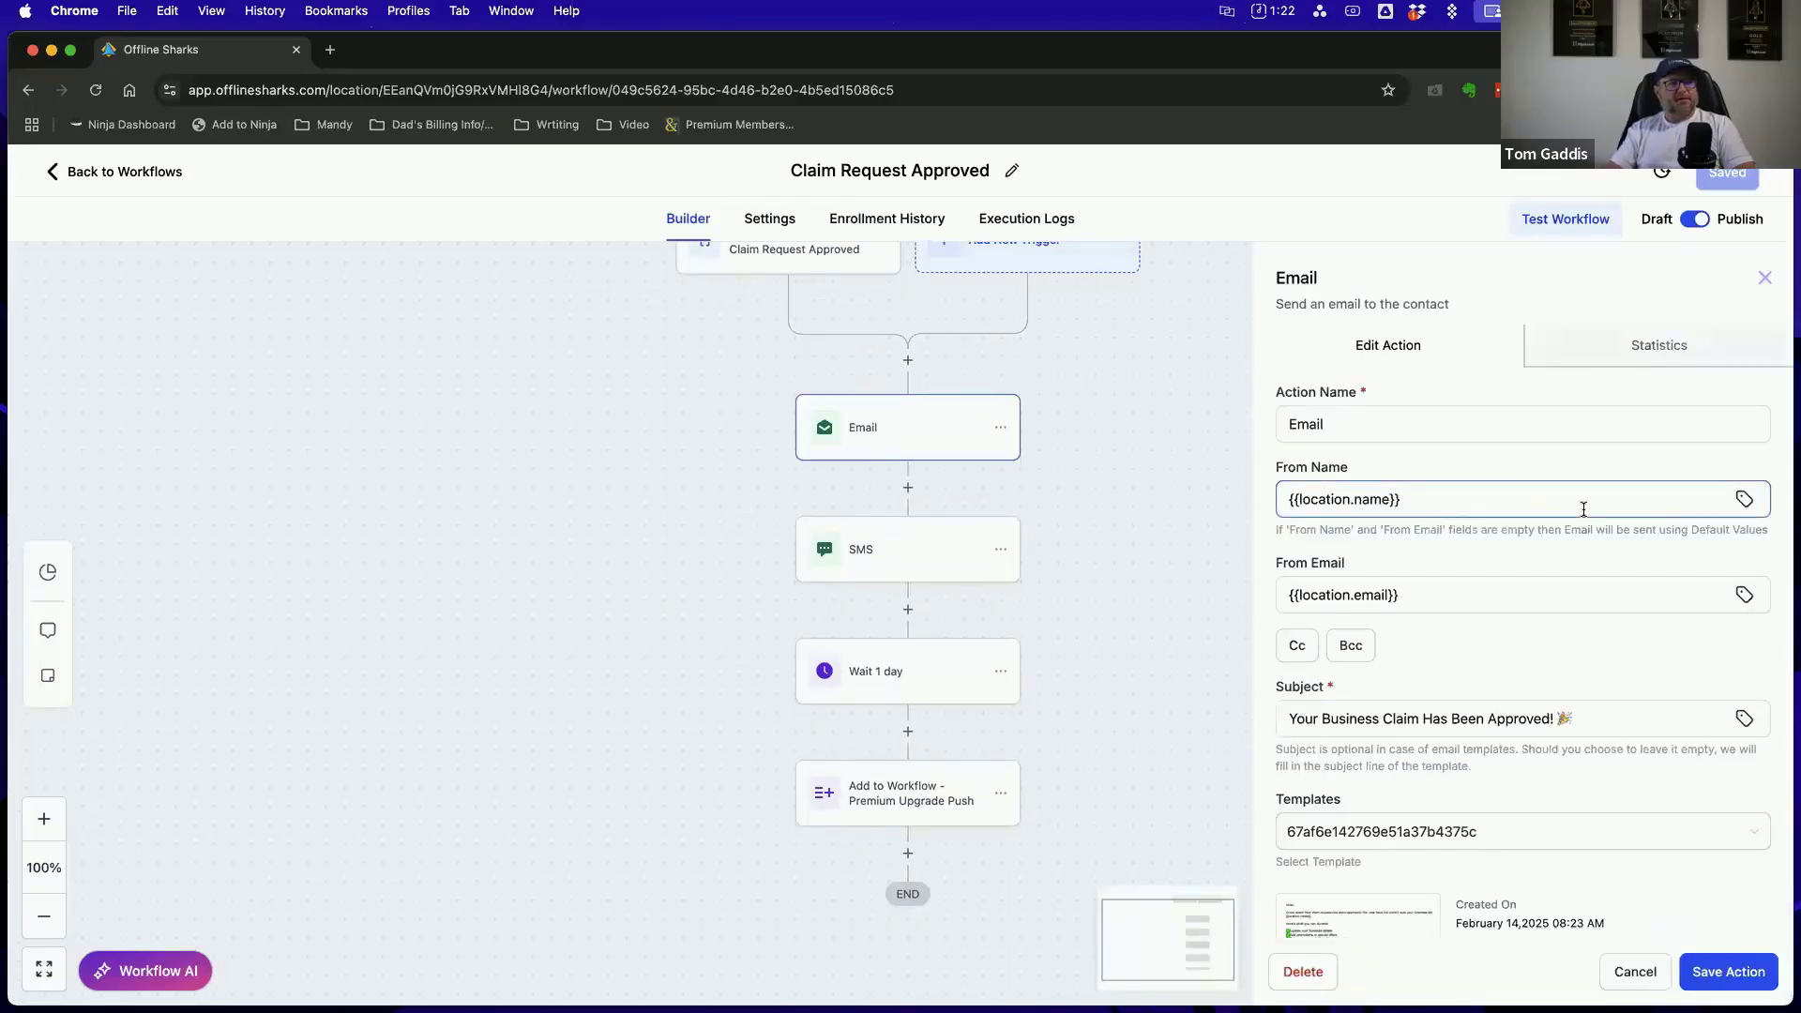
scroll(1580, 506, "down", 4)
mouse_move(1370, 654)
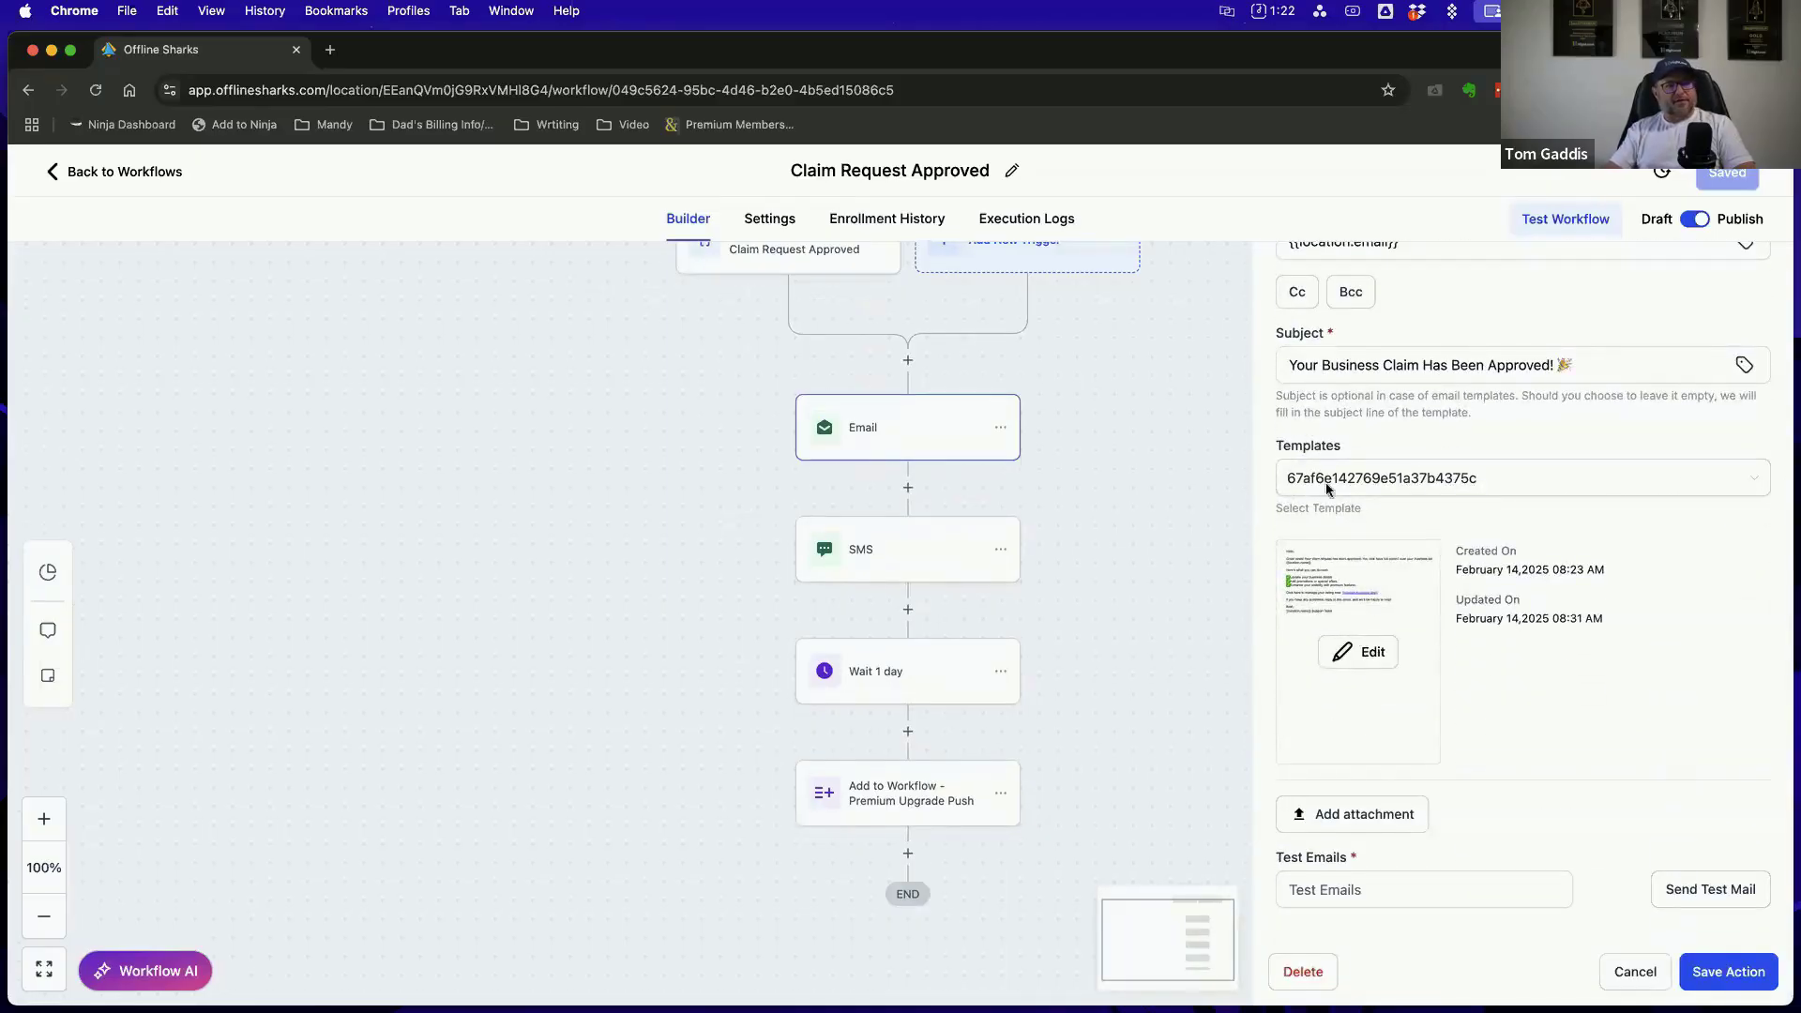
left_click(1364, 655)
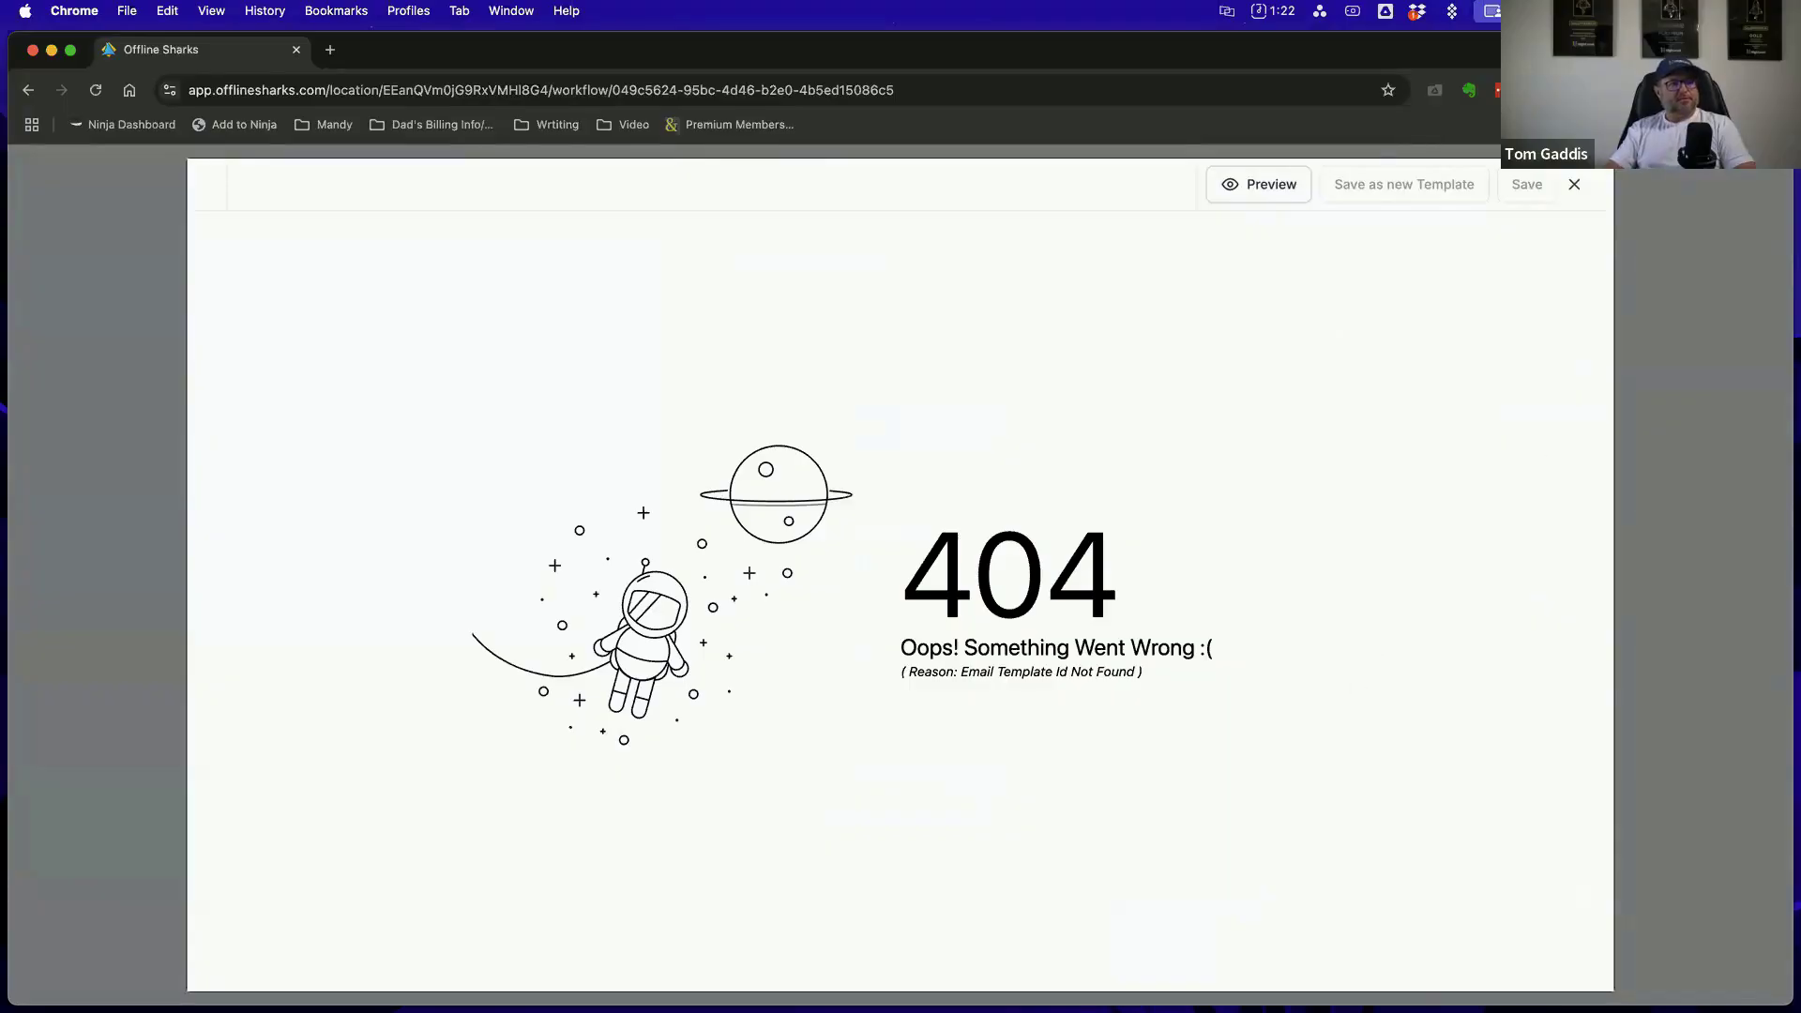
Retry opening the Email action's selected template, close the template editor, and exit the Email action without saving
left_click(1575, 186)
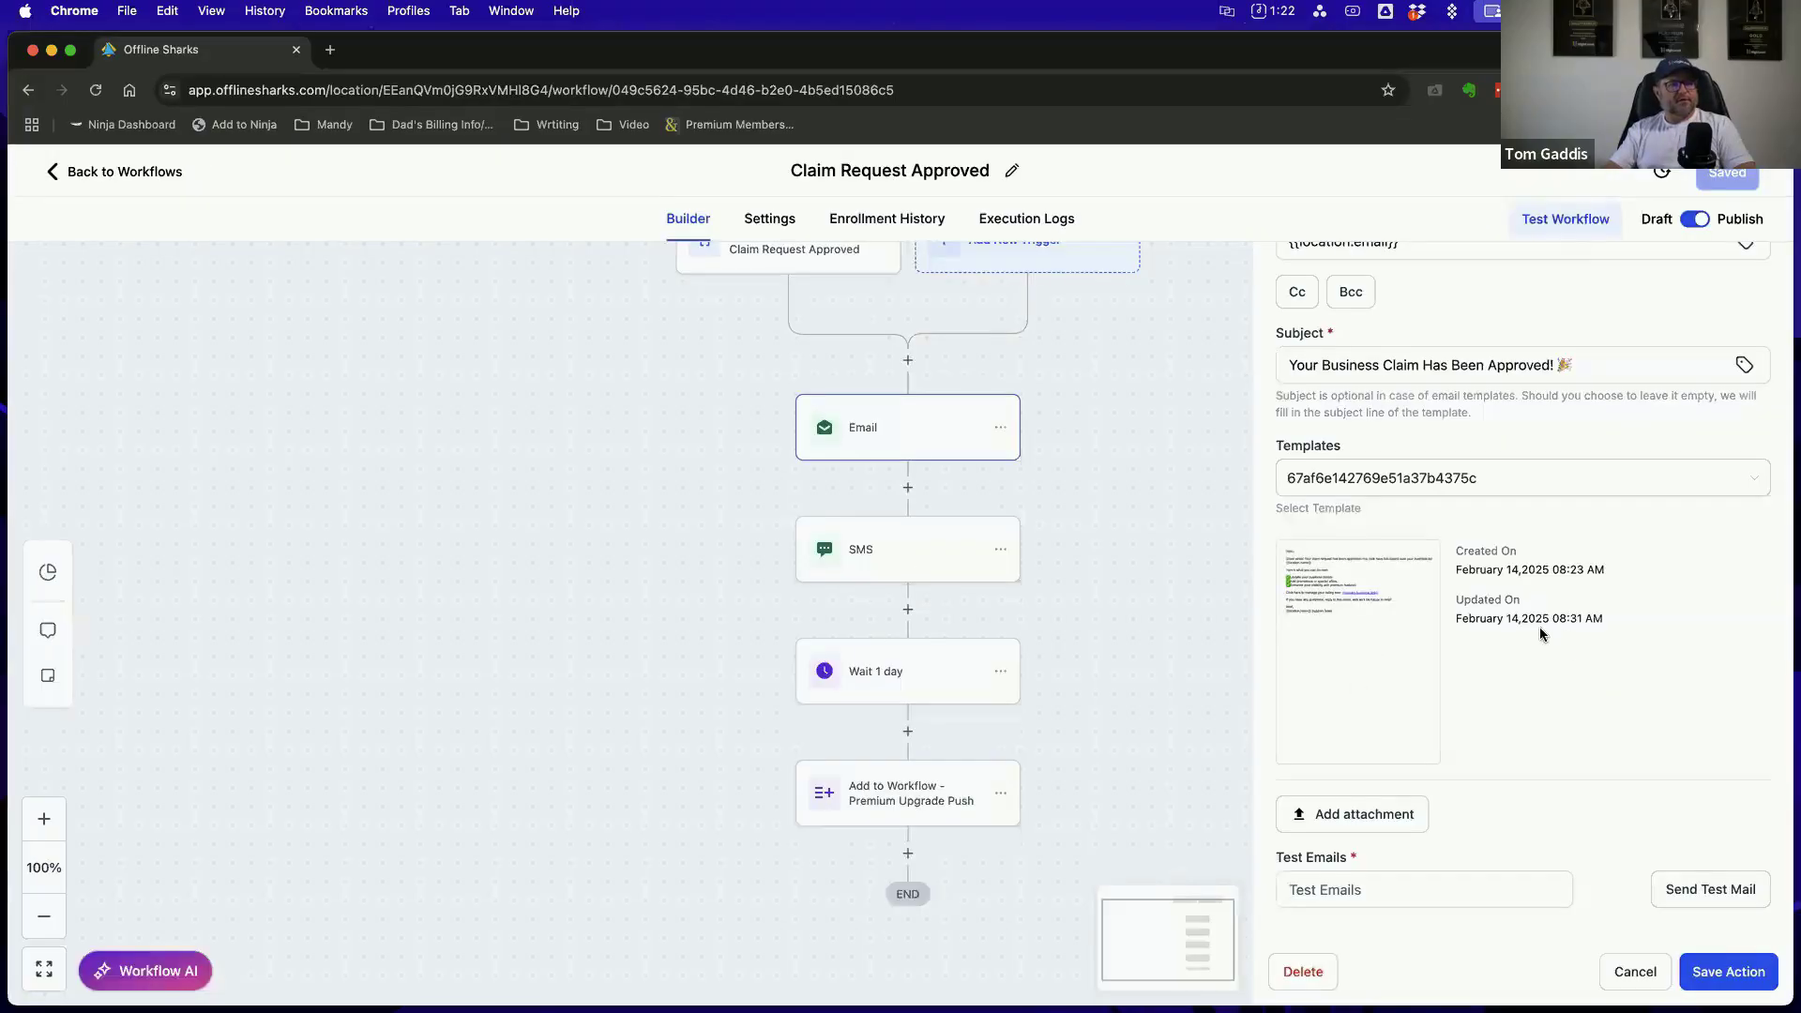
left_click(1372, 653)
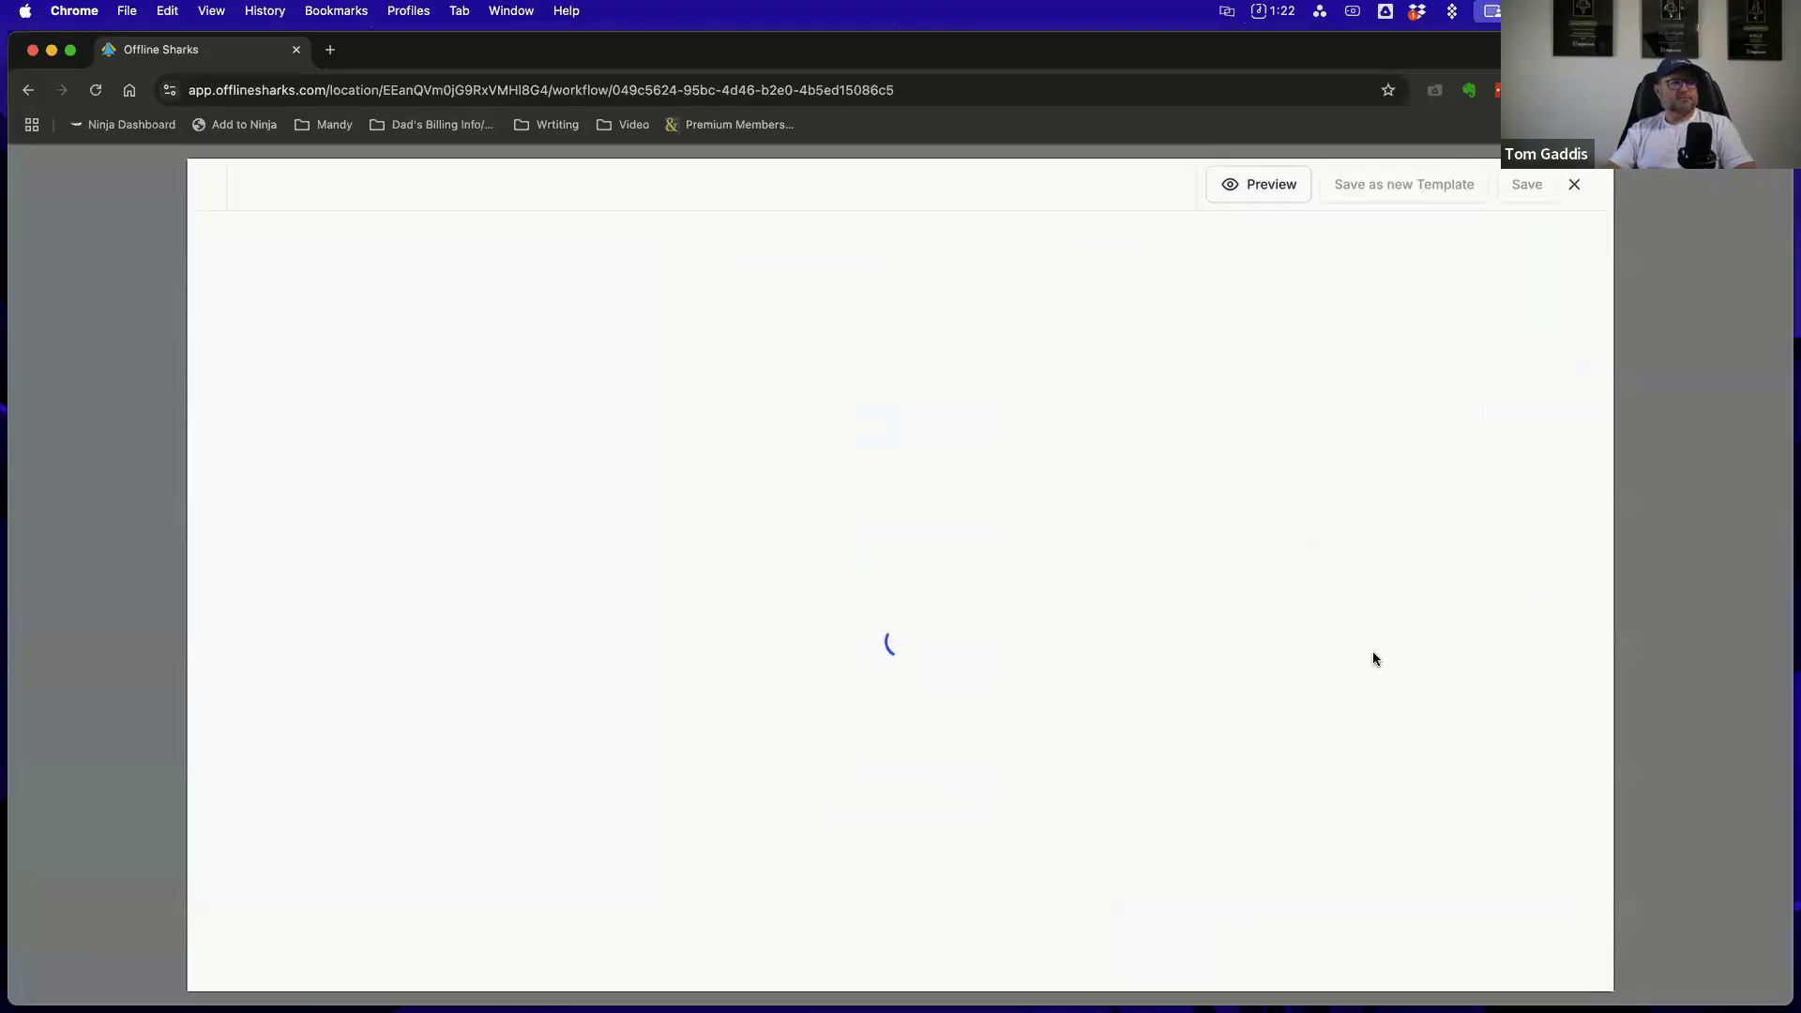
left_click(1575, 186)
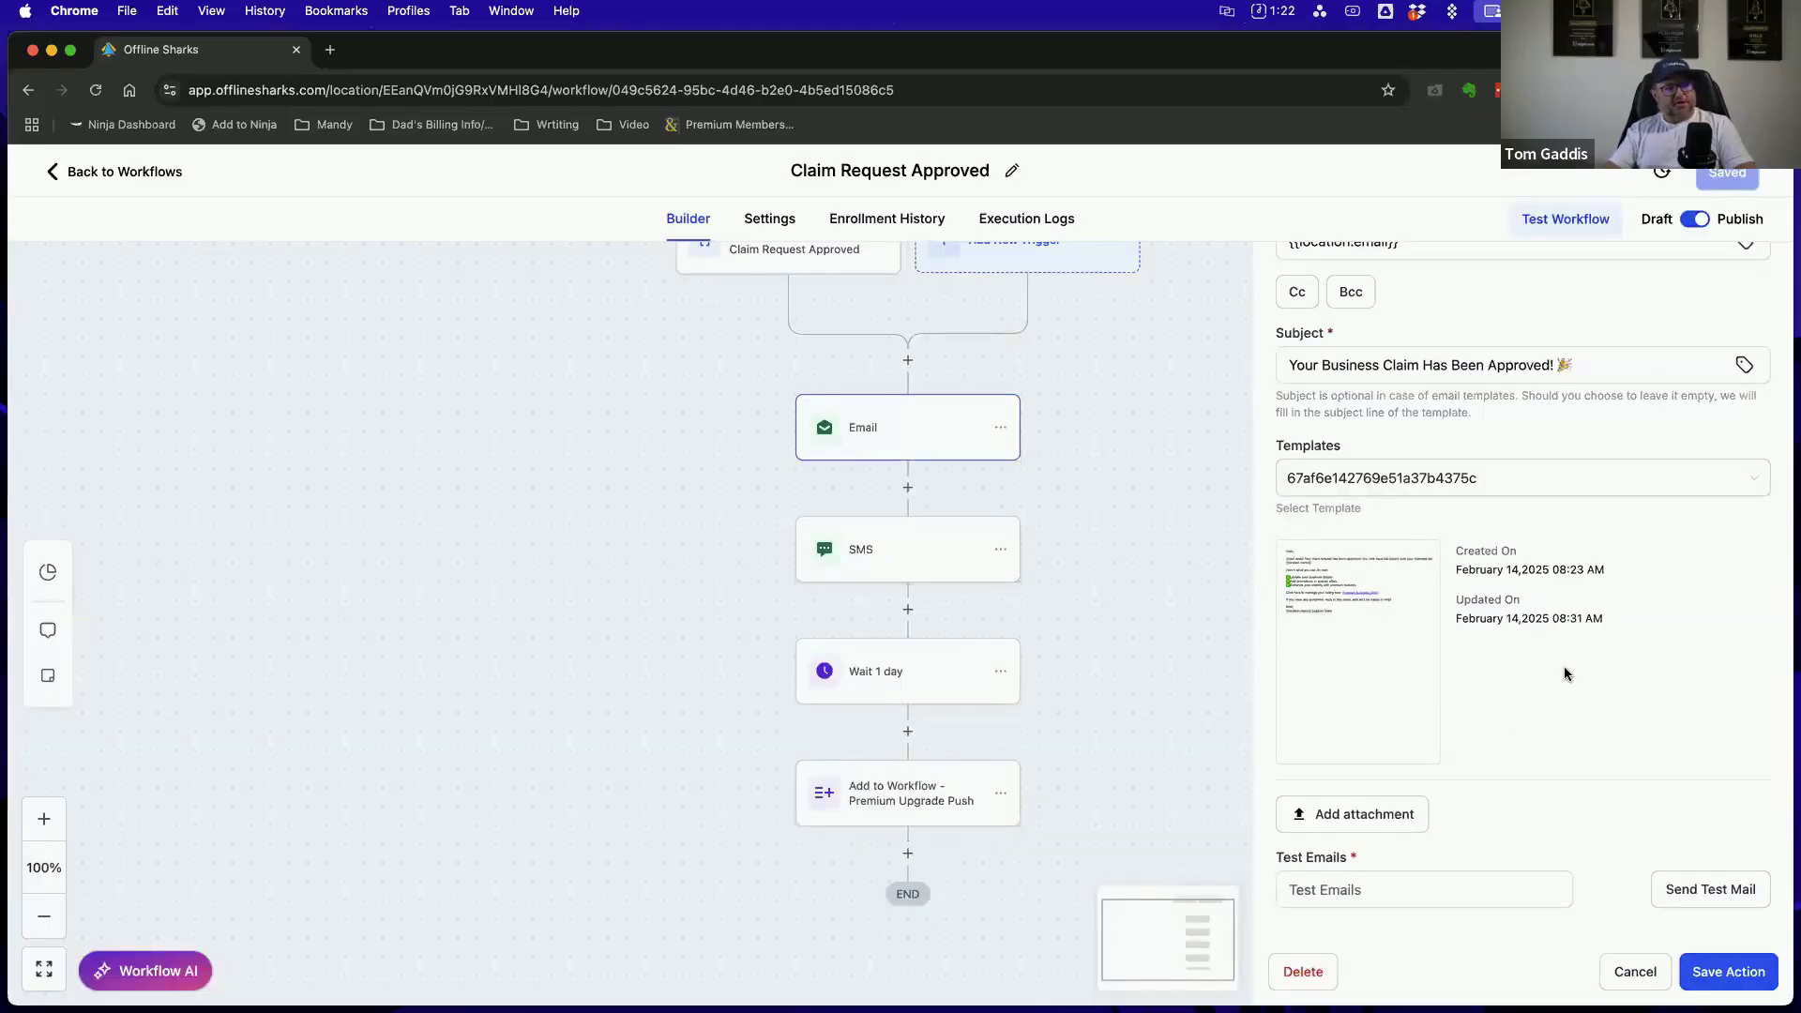
mouse_move(1395, 624)
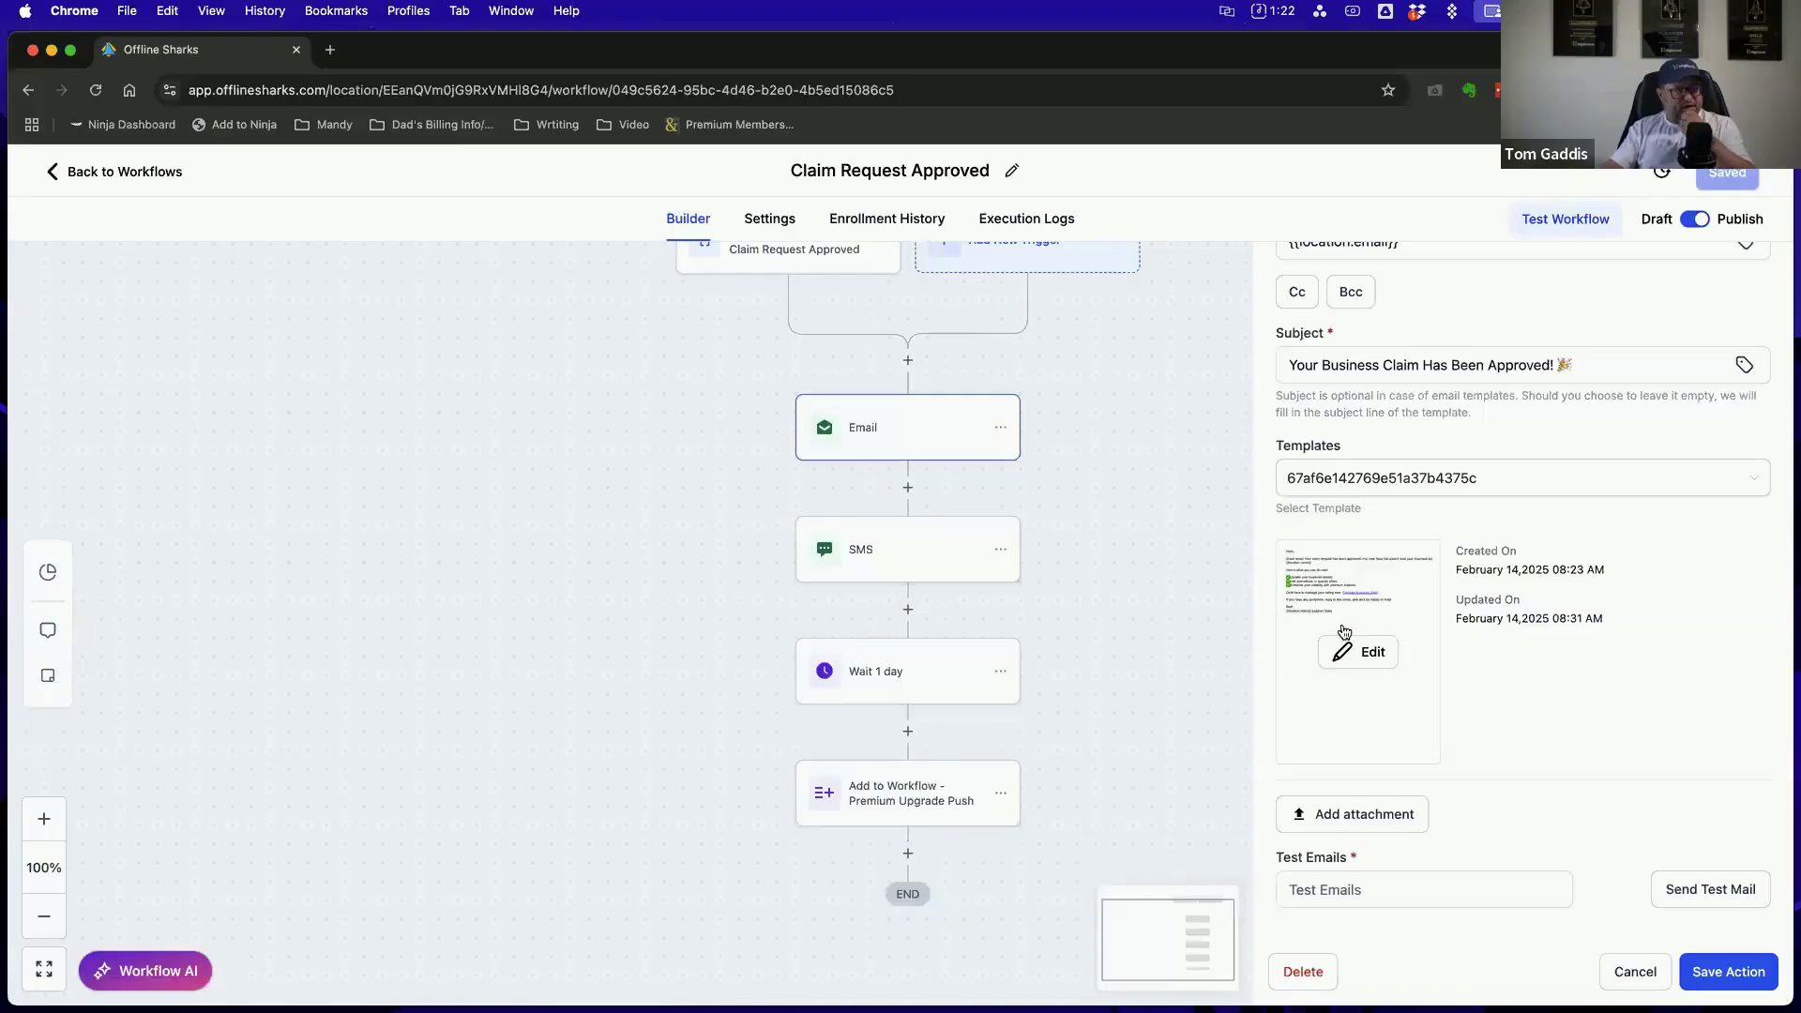
scroll(1369, 634, "up", 3)
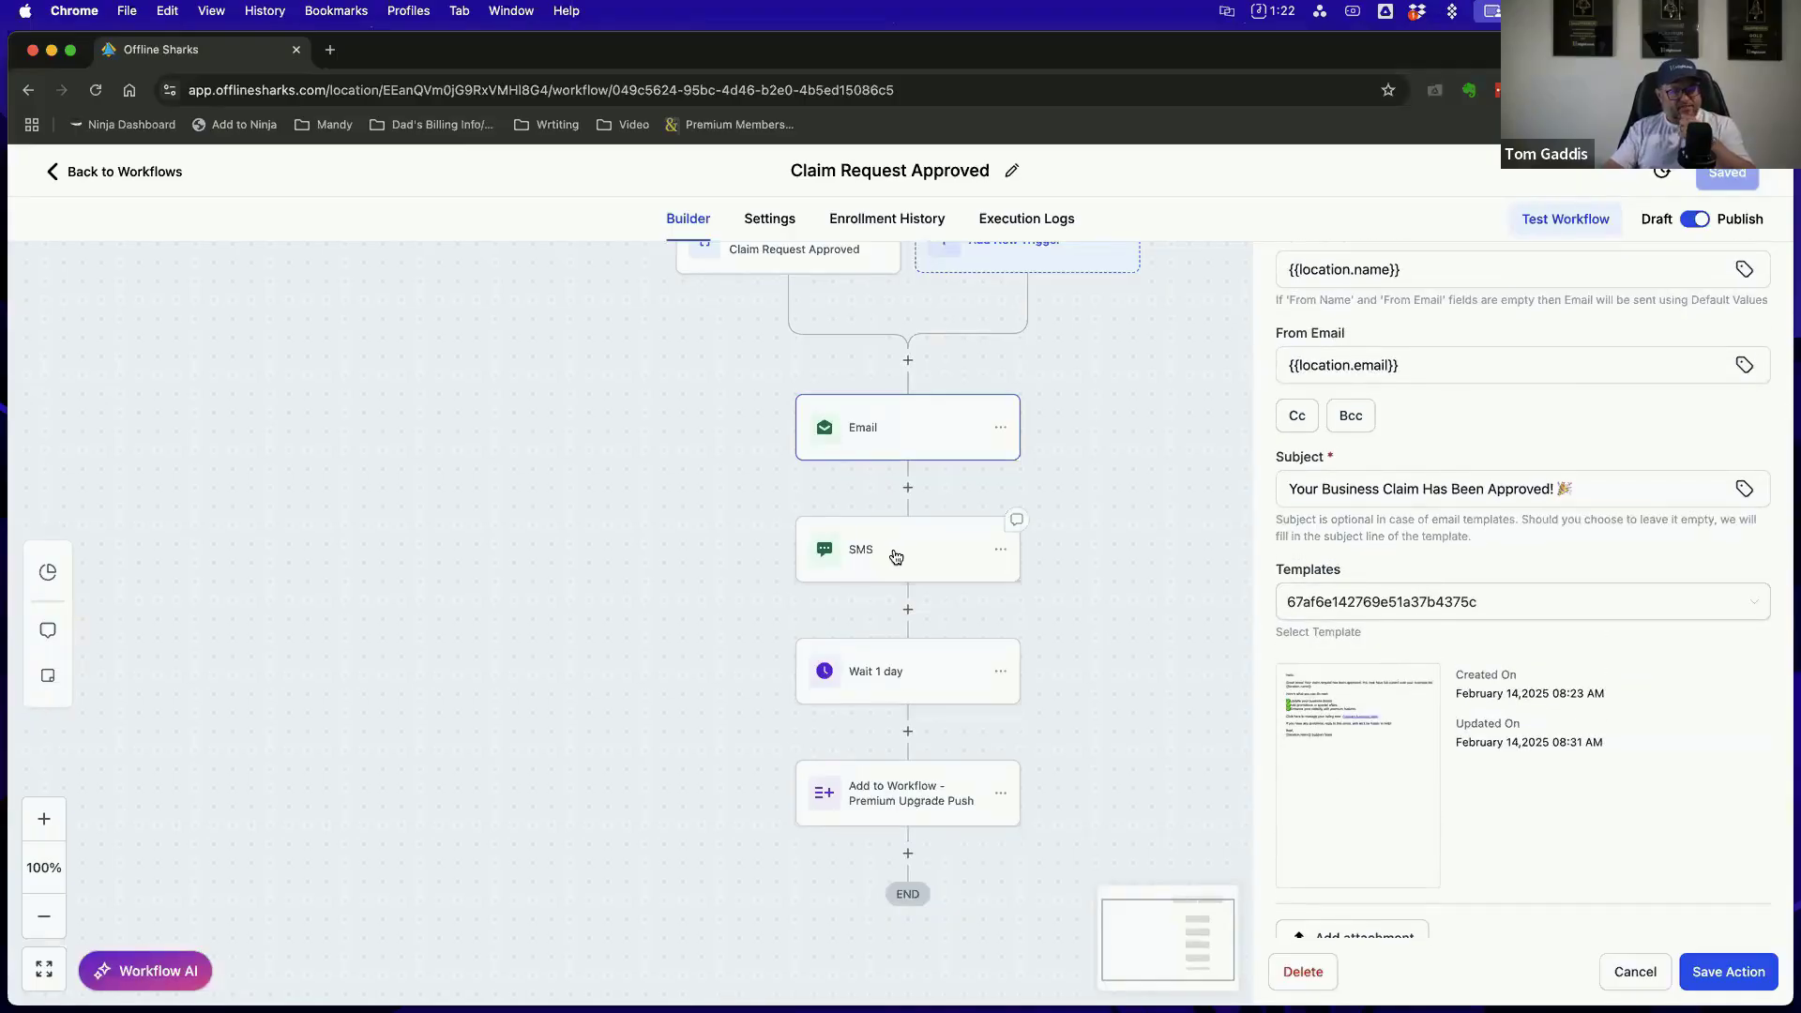
scroll(1113, 487, "down", 1)
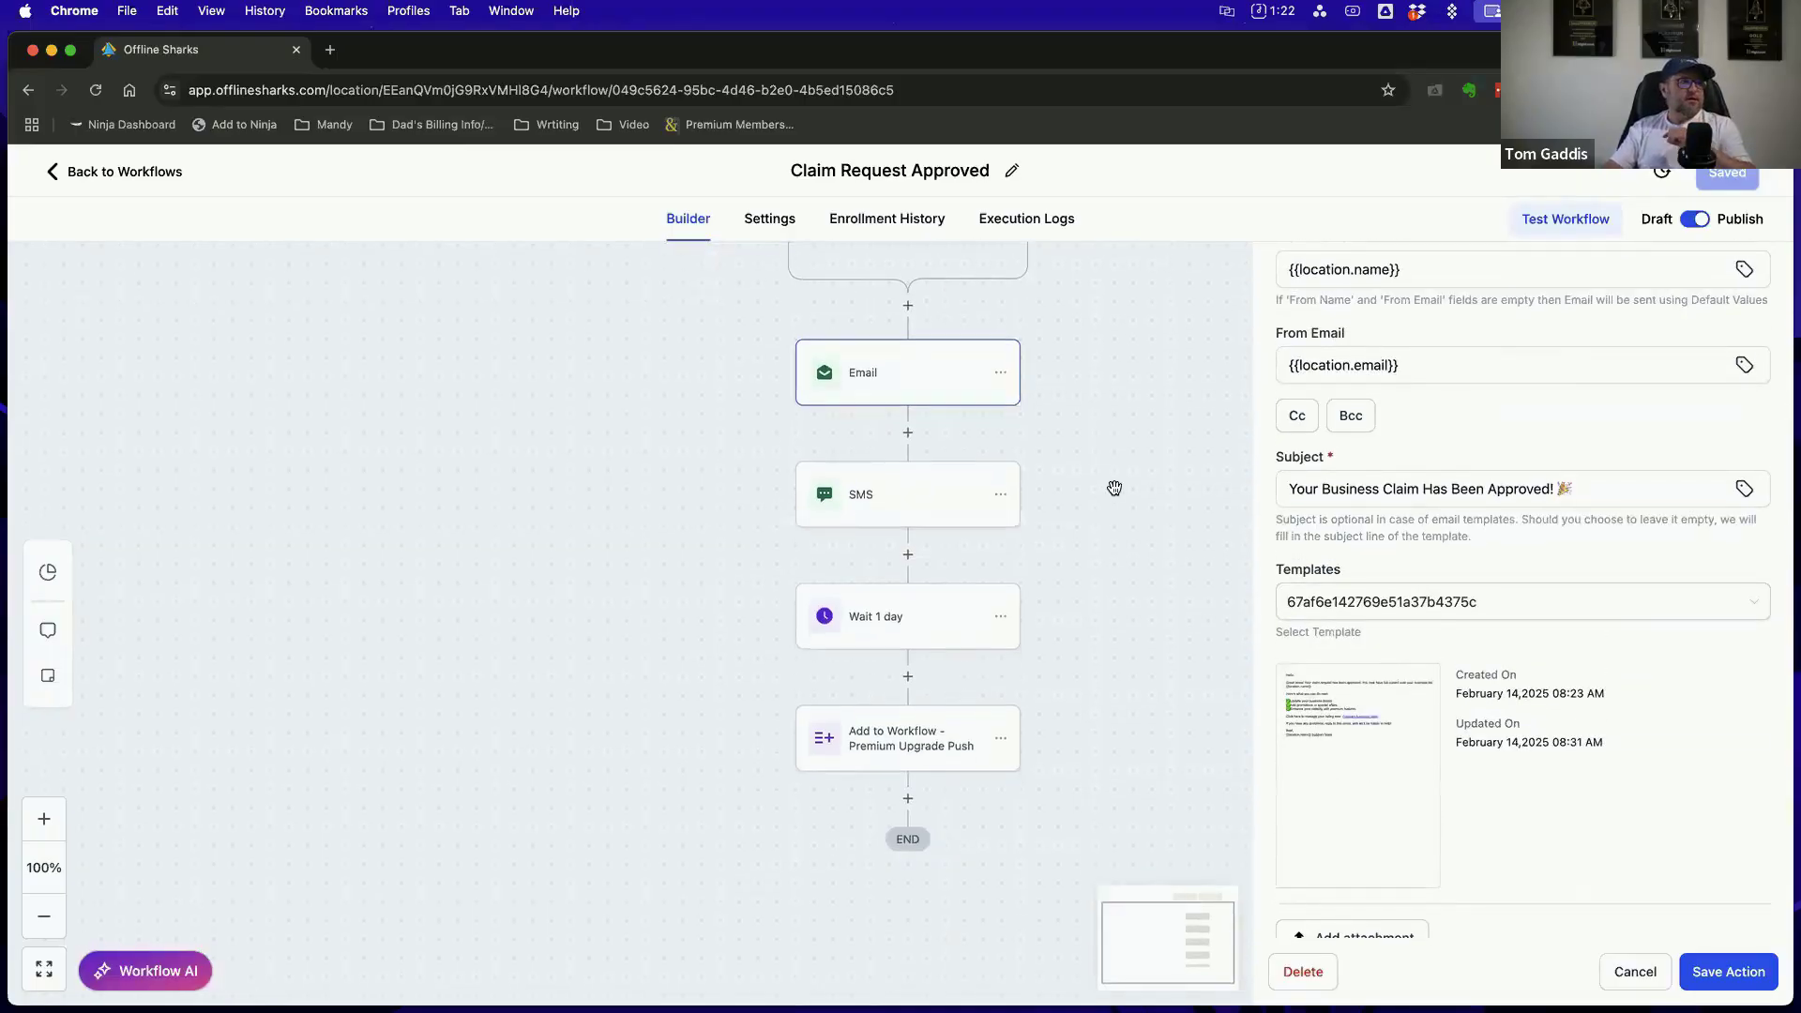
scroll(1114, 487, "up", 2)
scroll(1114, 488, "up", 2)
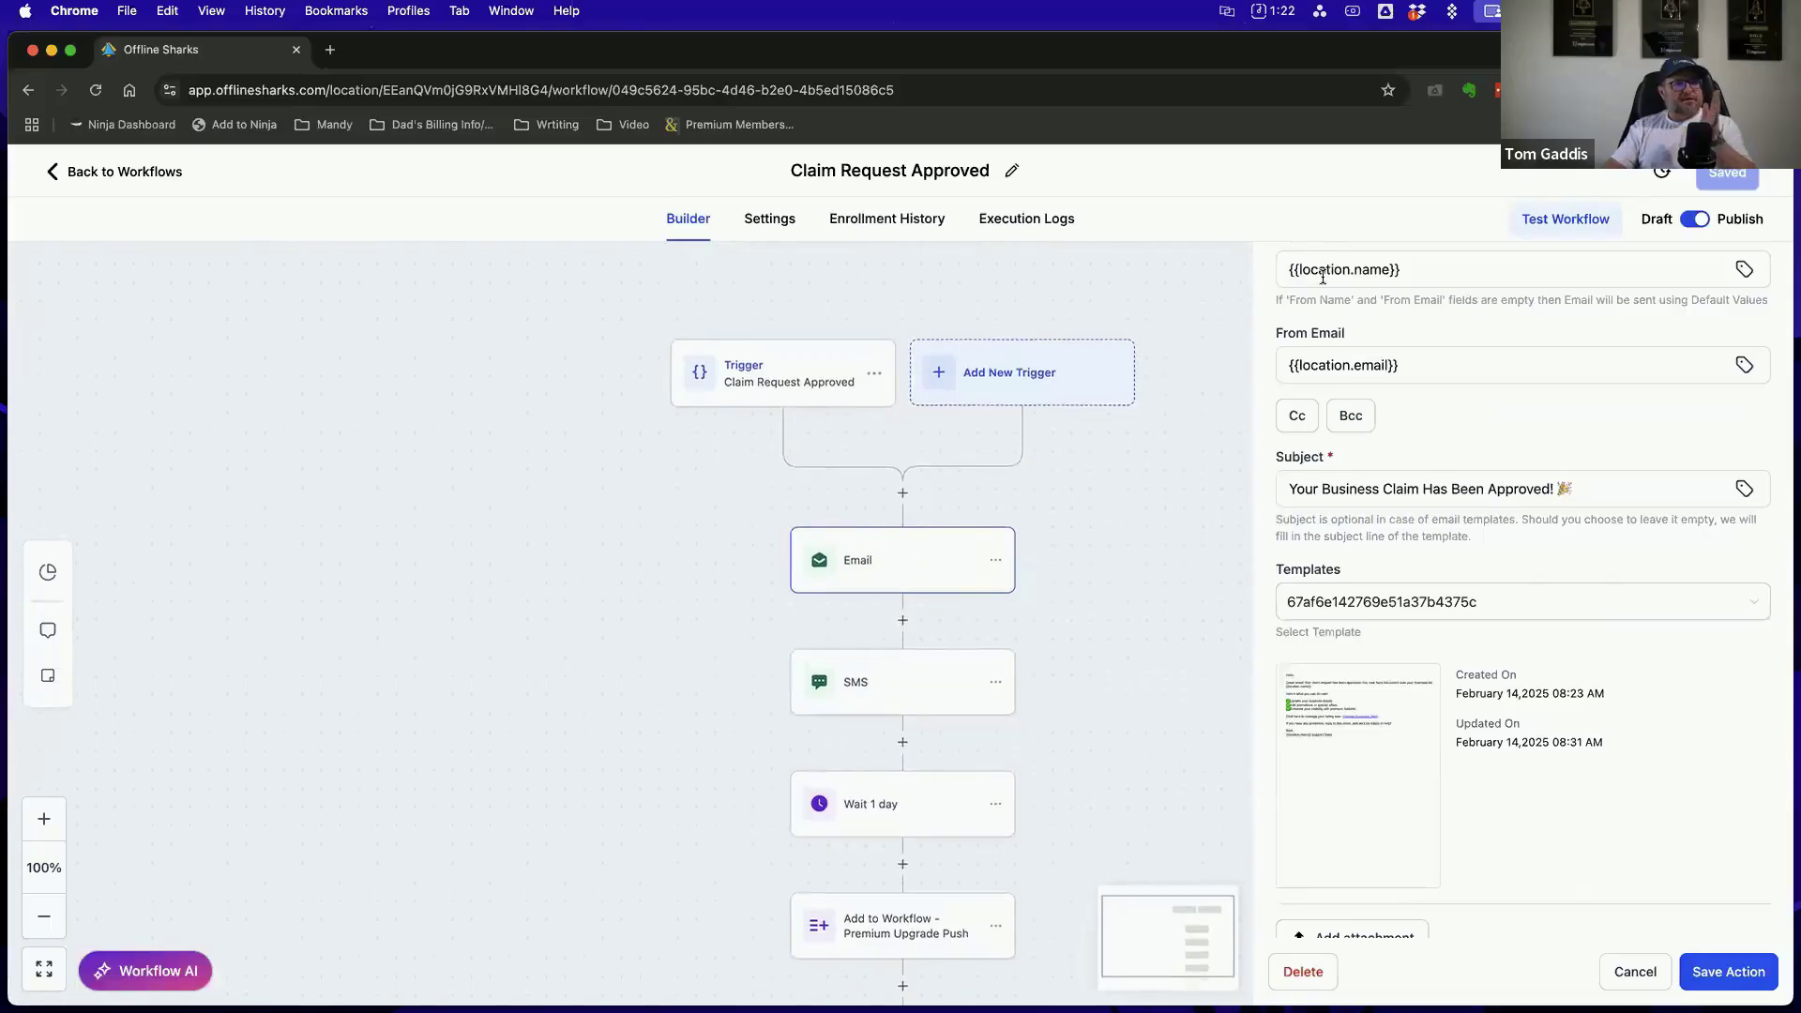
left_click(1632, 972)
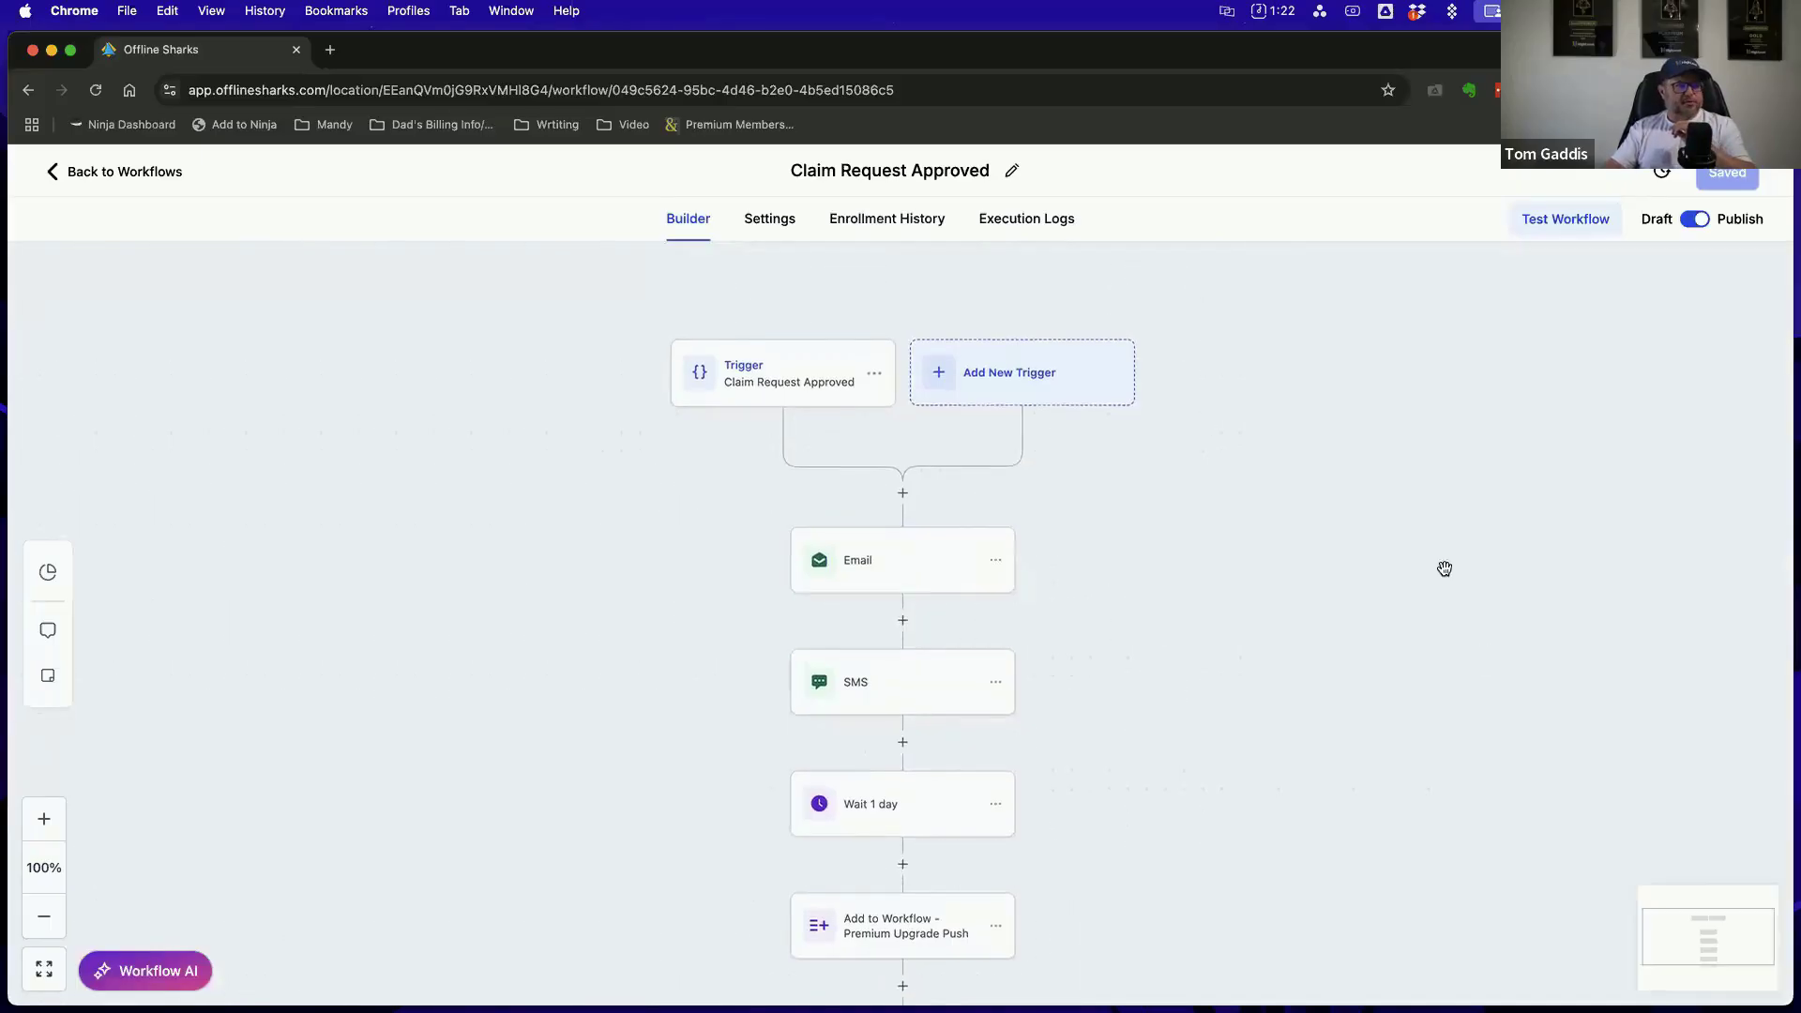
scroll(1497, 580, "down", 1)
scroll(1497, 580, "down", 1)
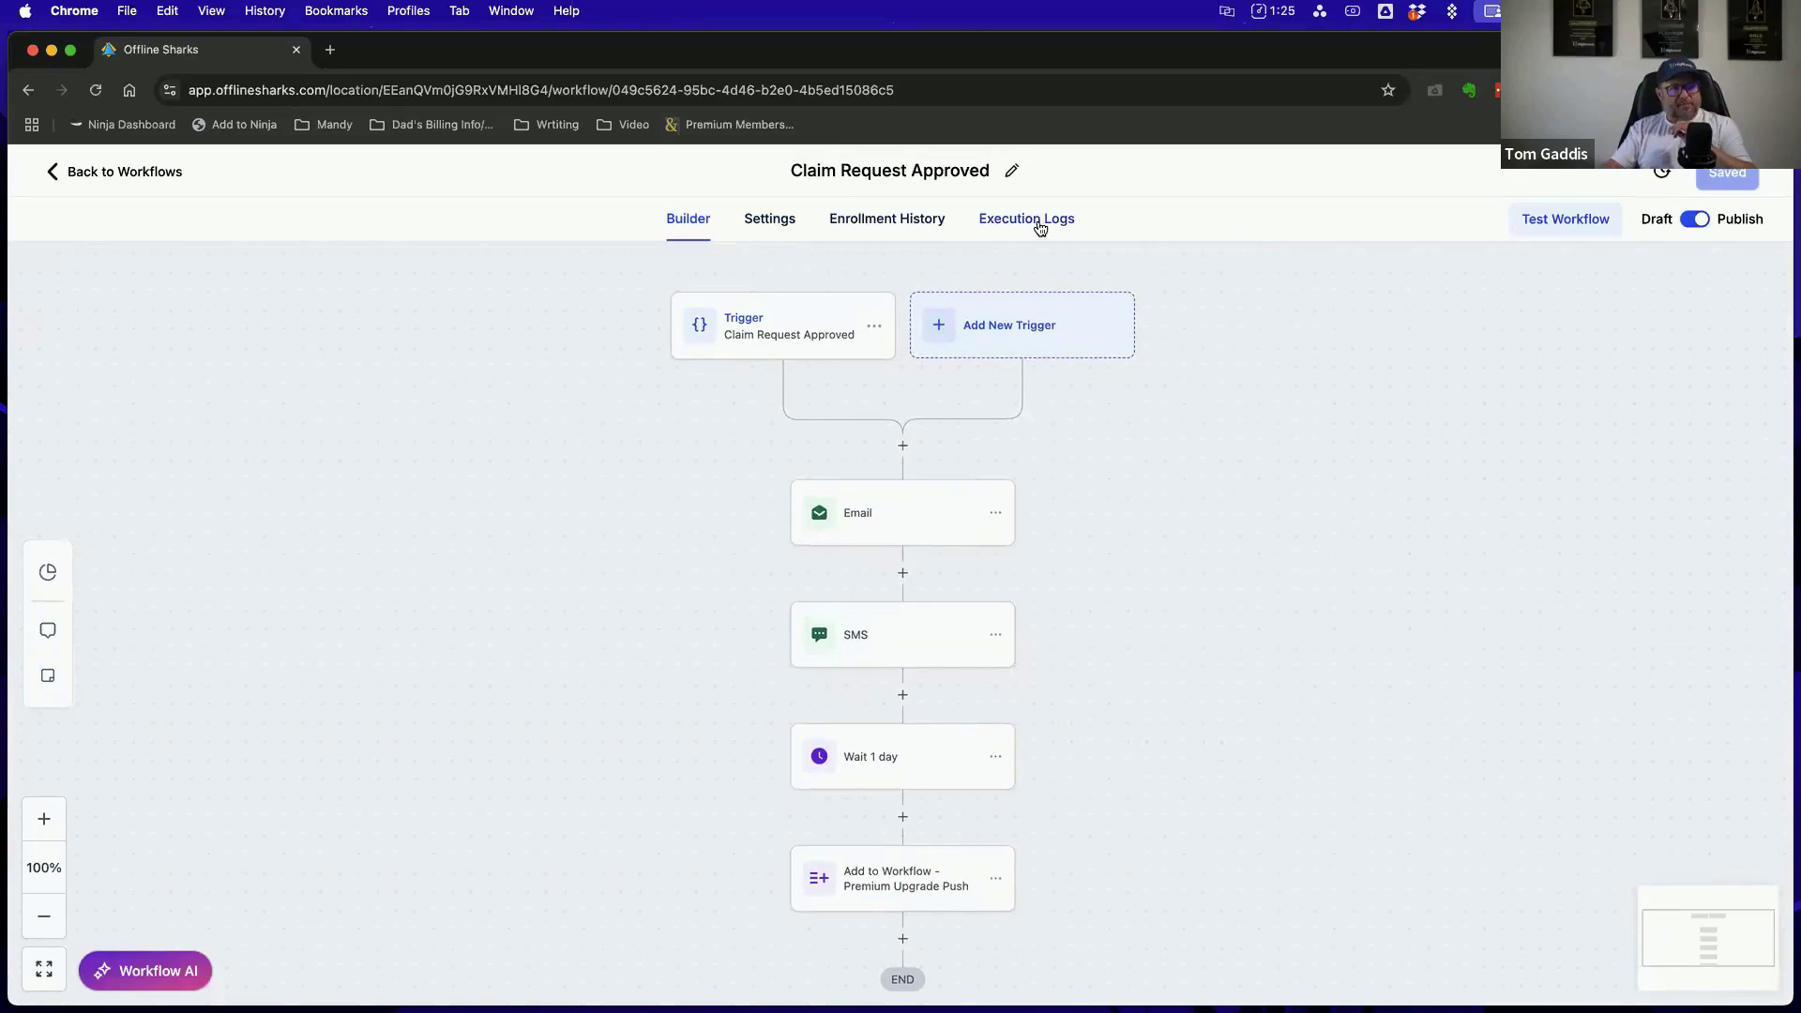
Open the Claim Request Approved workflow's settings and examine its contact and communication options, including re-entry, stop on response, timezone and sender details
left_click(778, 229)
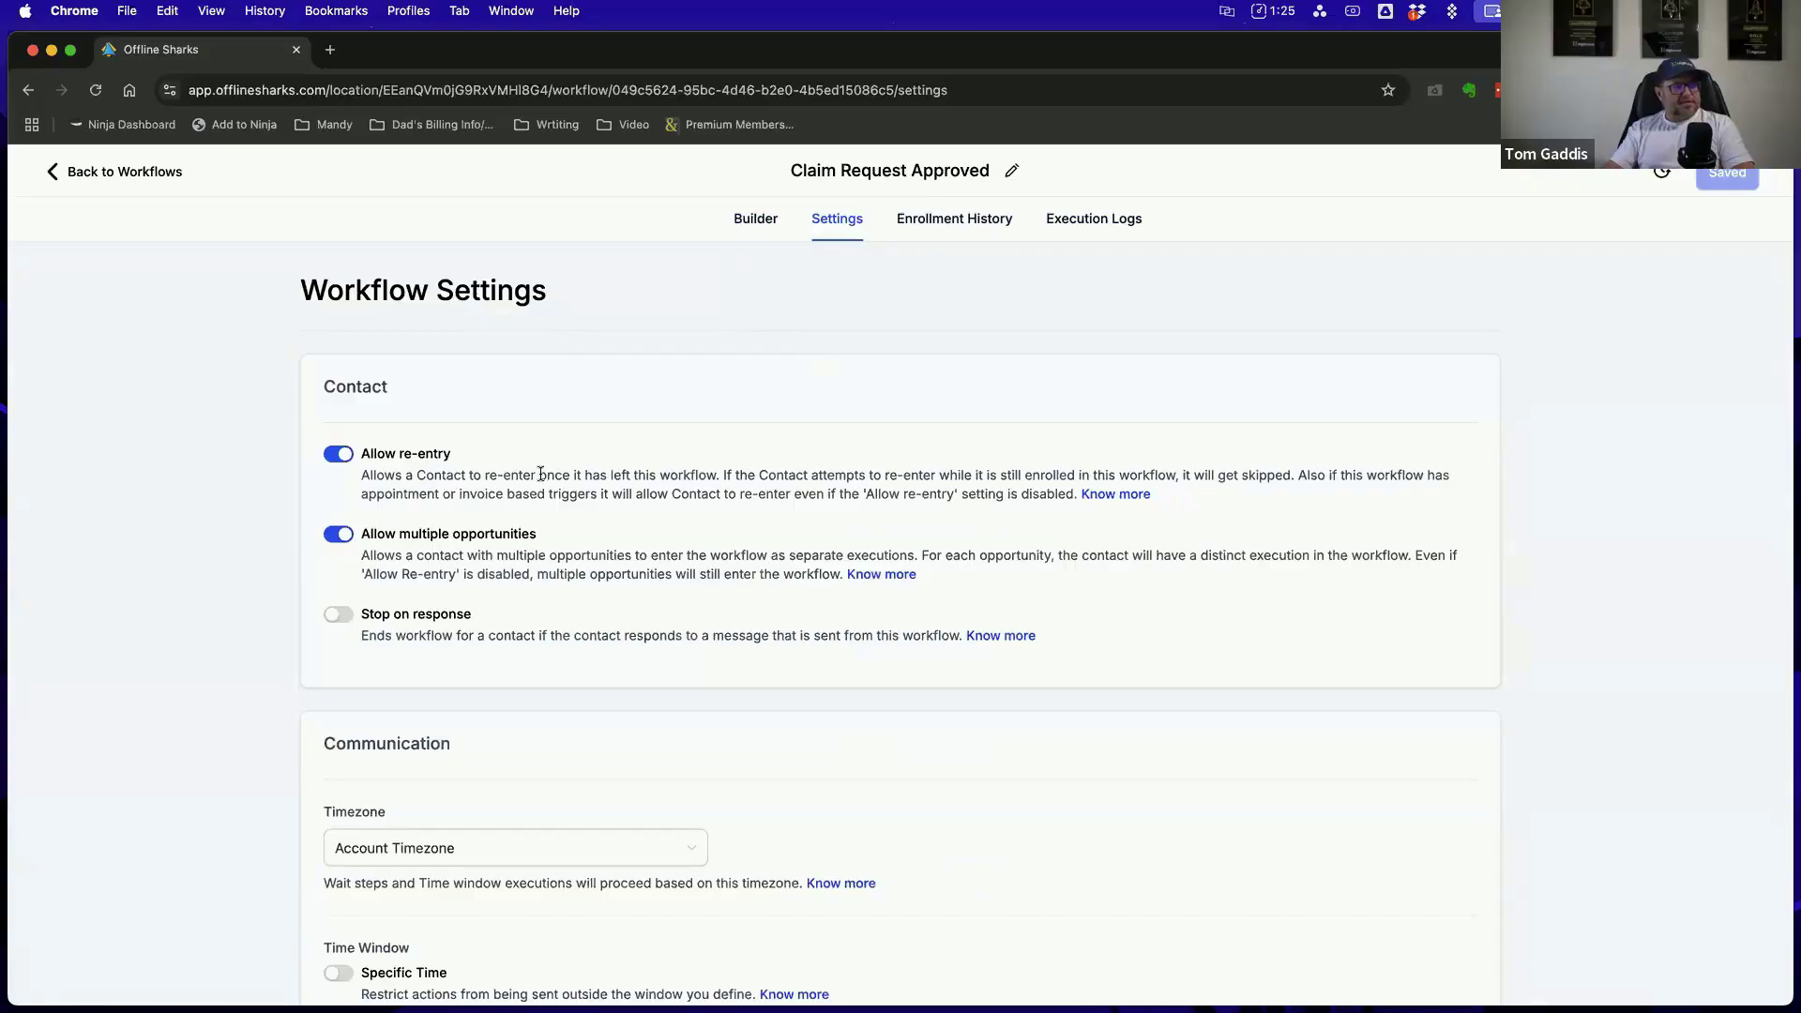
scroll(638, 471, "down", 1)
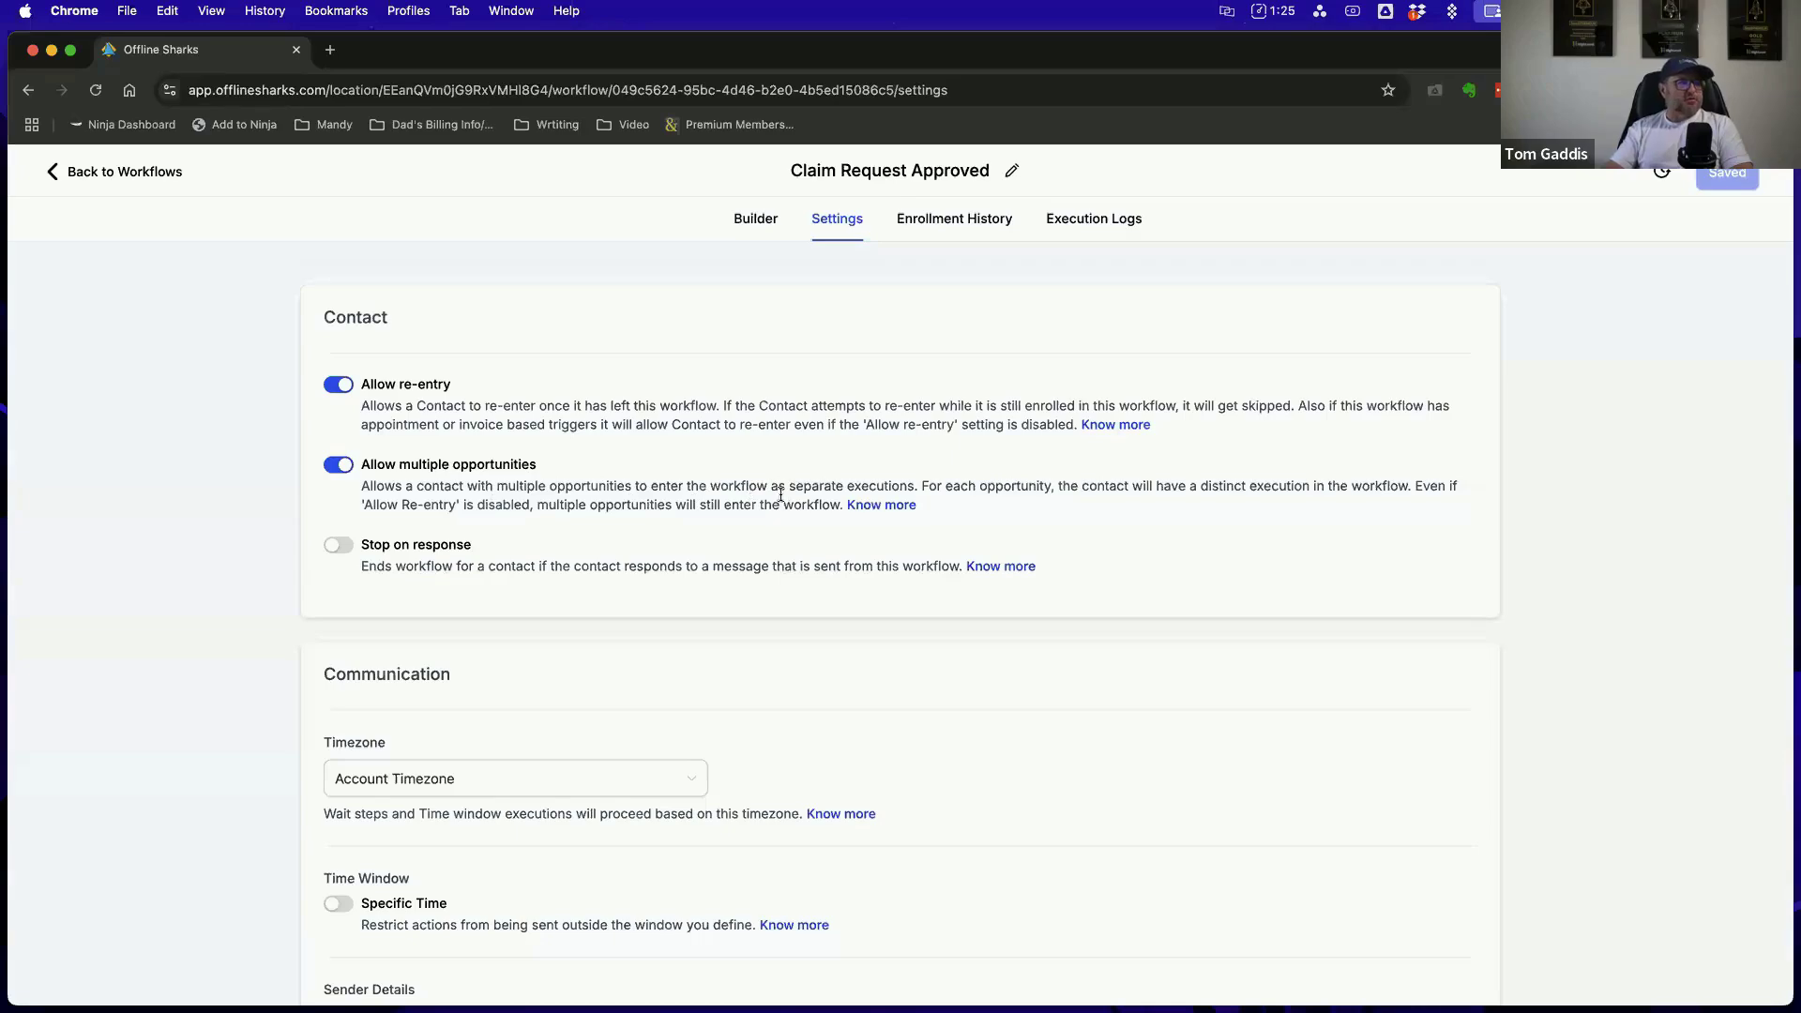
scroll(951, 491, "down", 1)
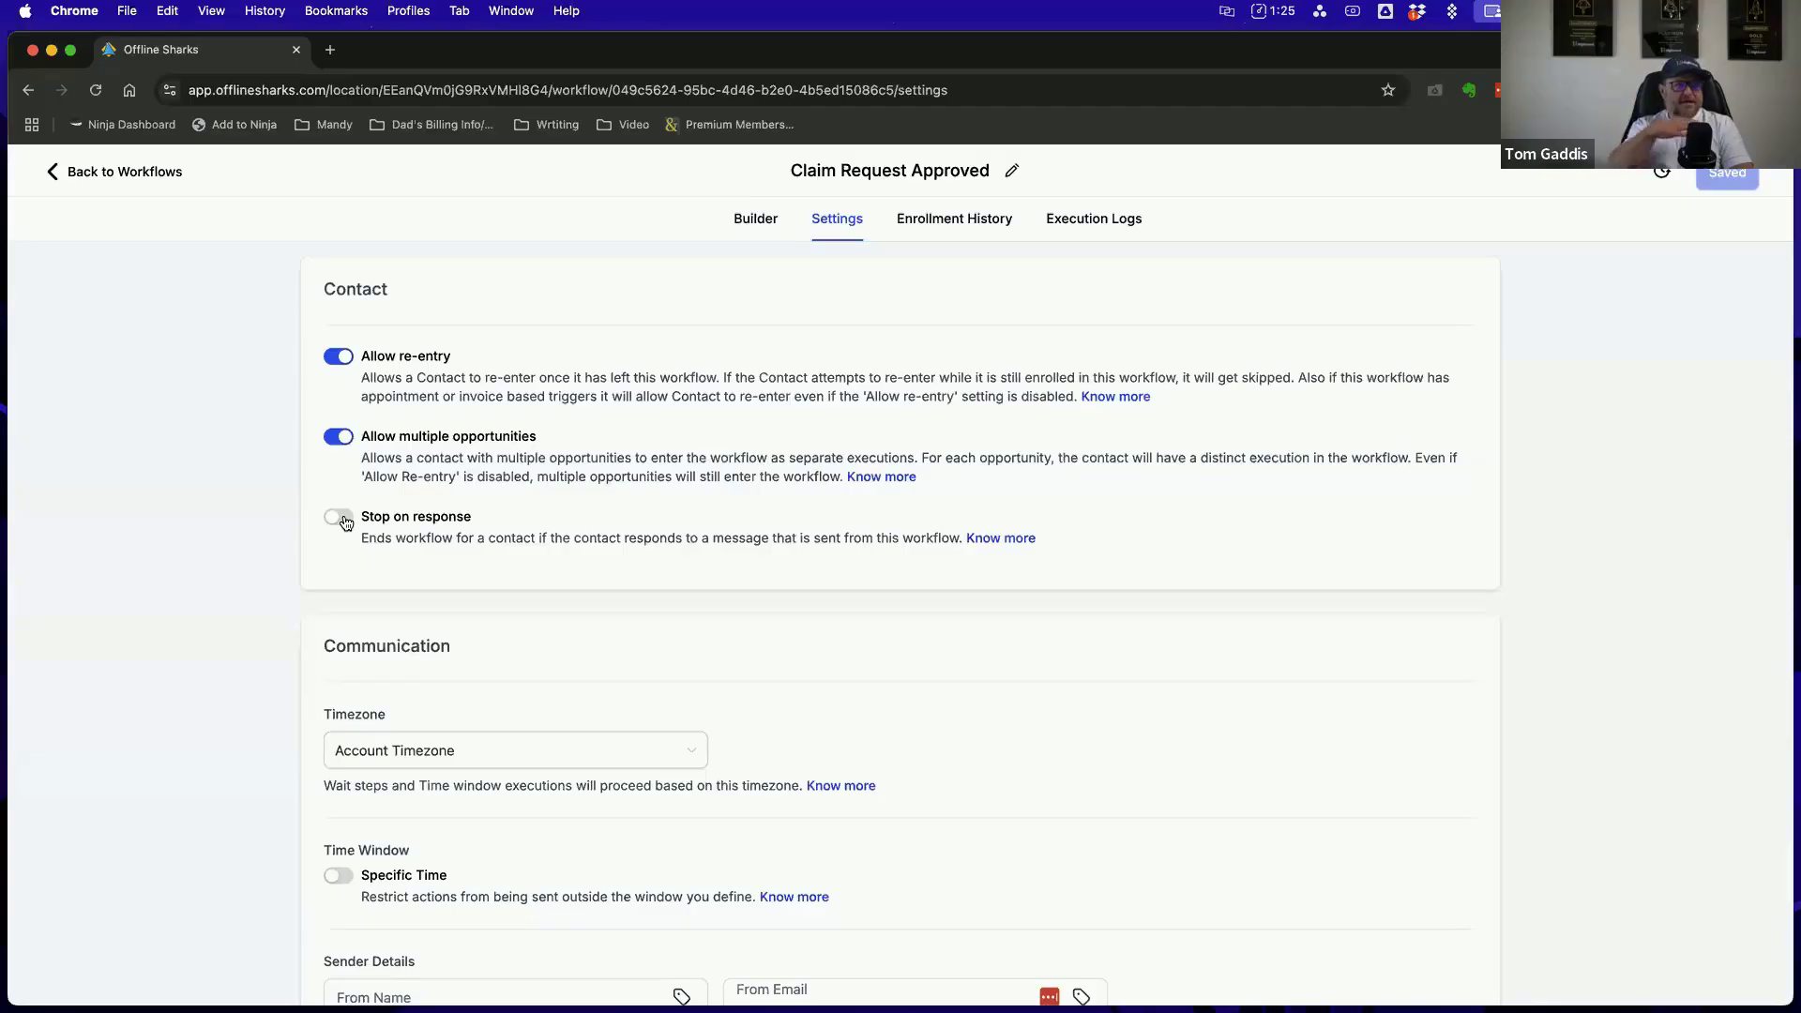
scroll(934, 643, "down", 3)
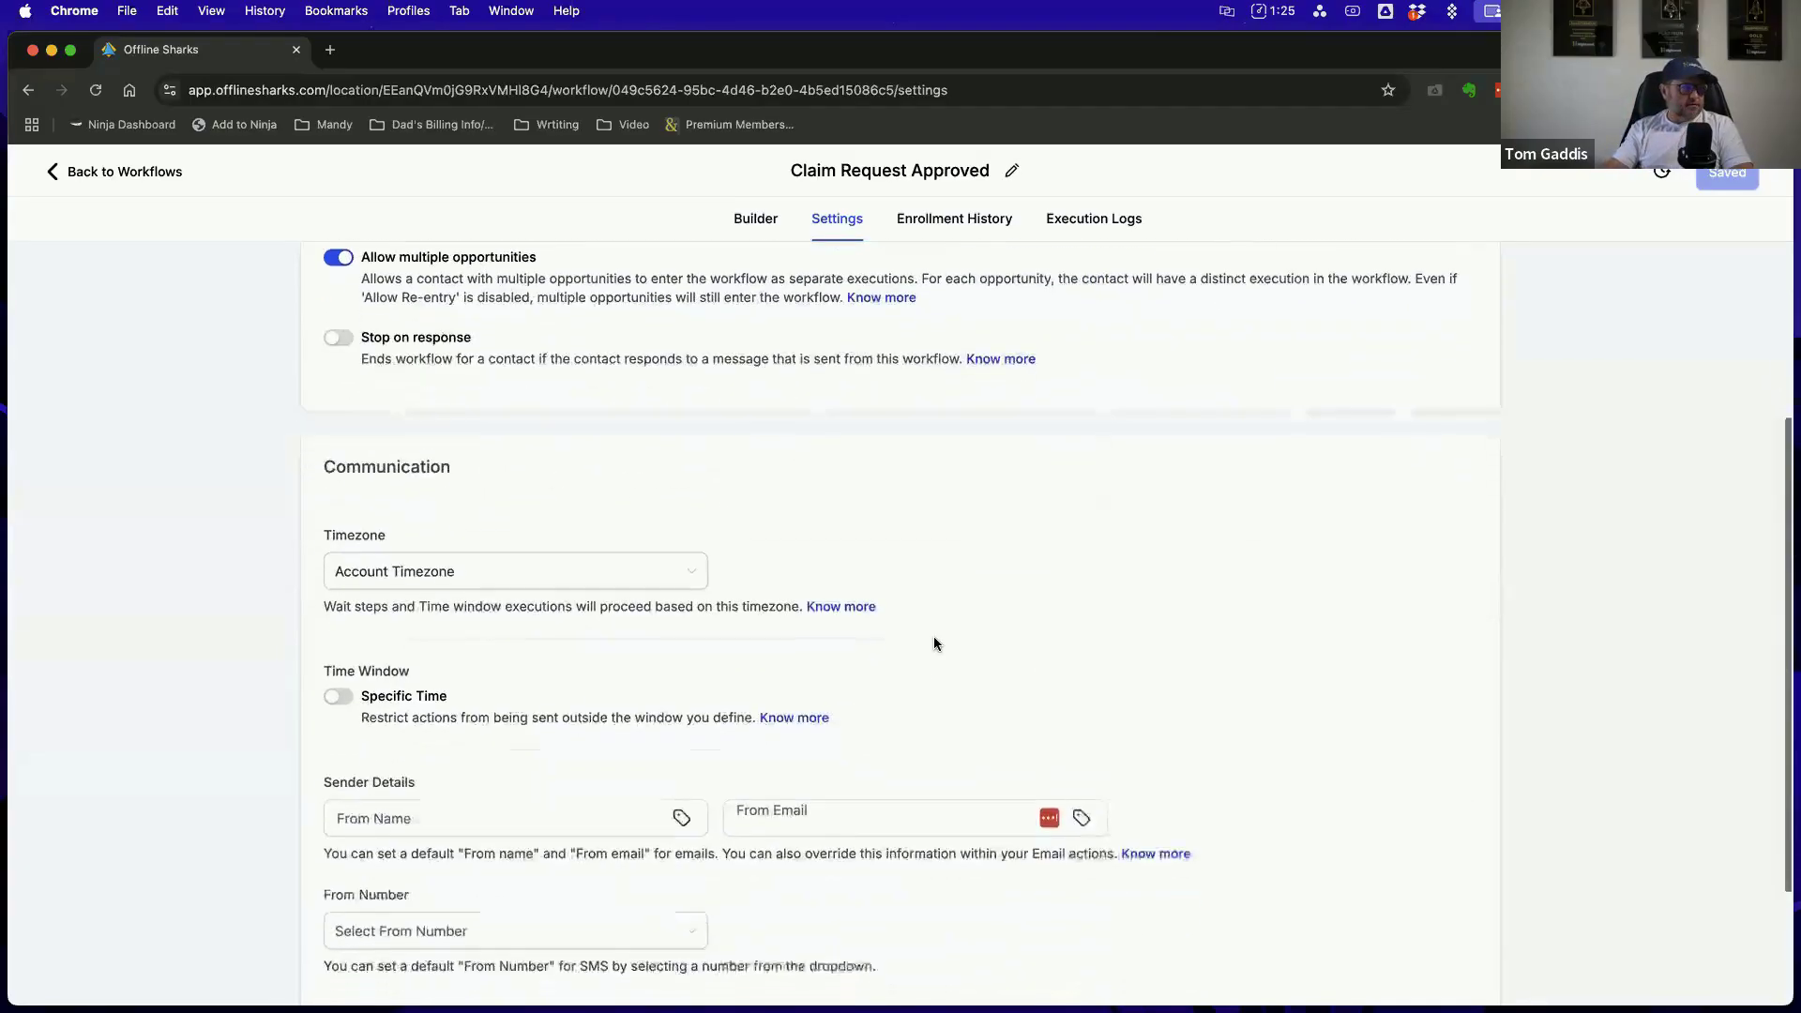
scroll(592, 492, "down", 2)
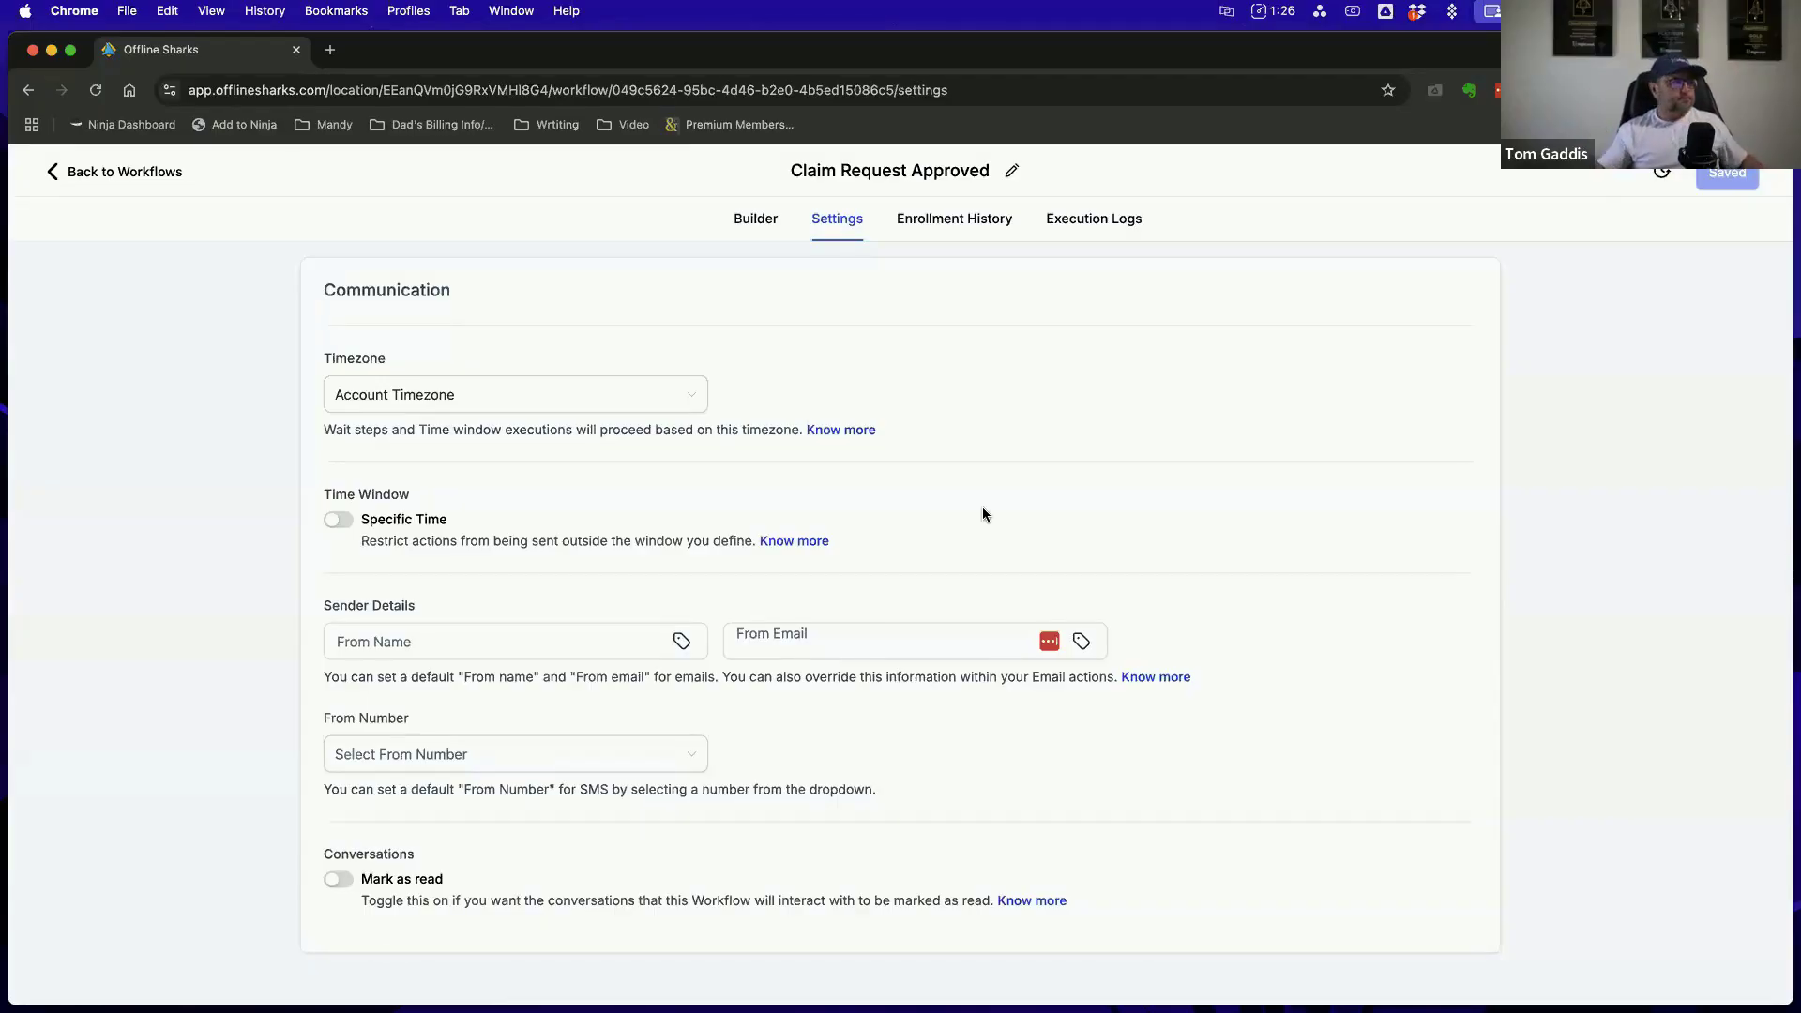
Enable the Specific Time window, inspect its start time, end time and included days, and disable it again
left_click(338, 520)
left_click(428, 618)
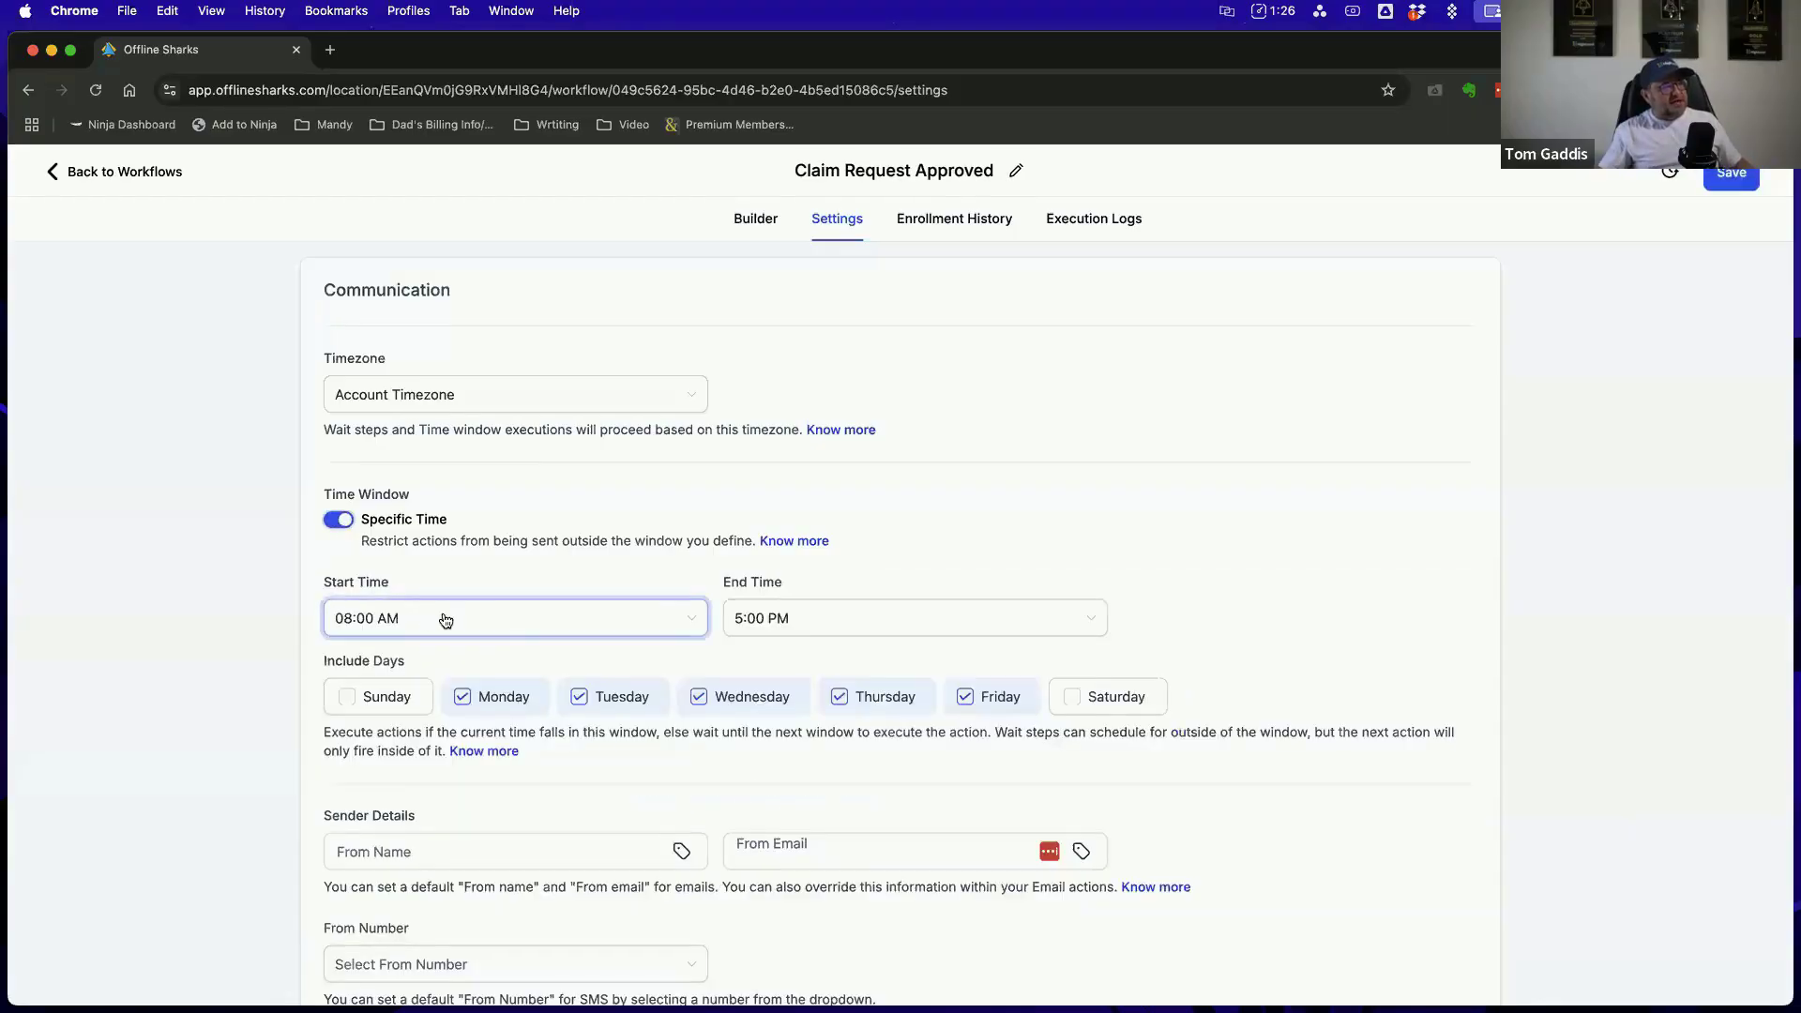
left_click(797, 629)
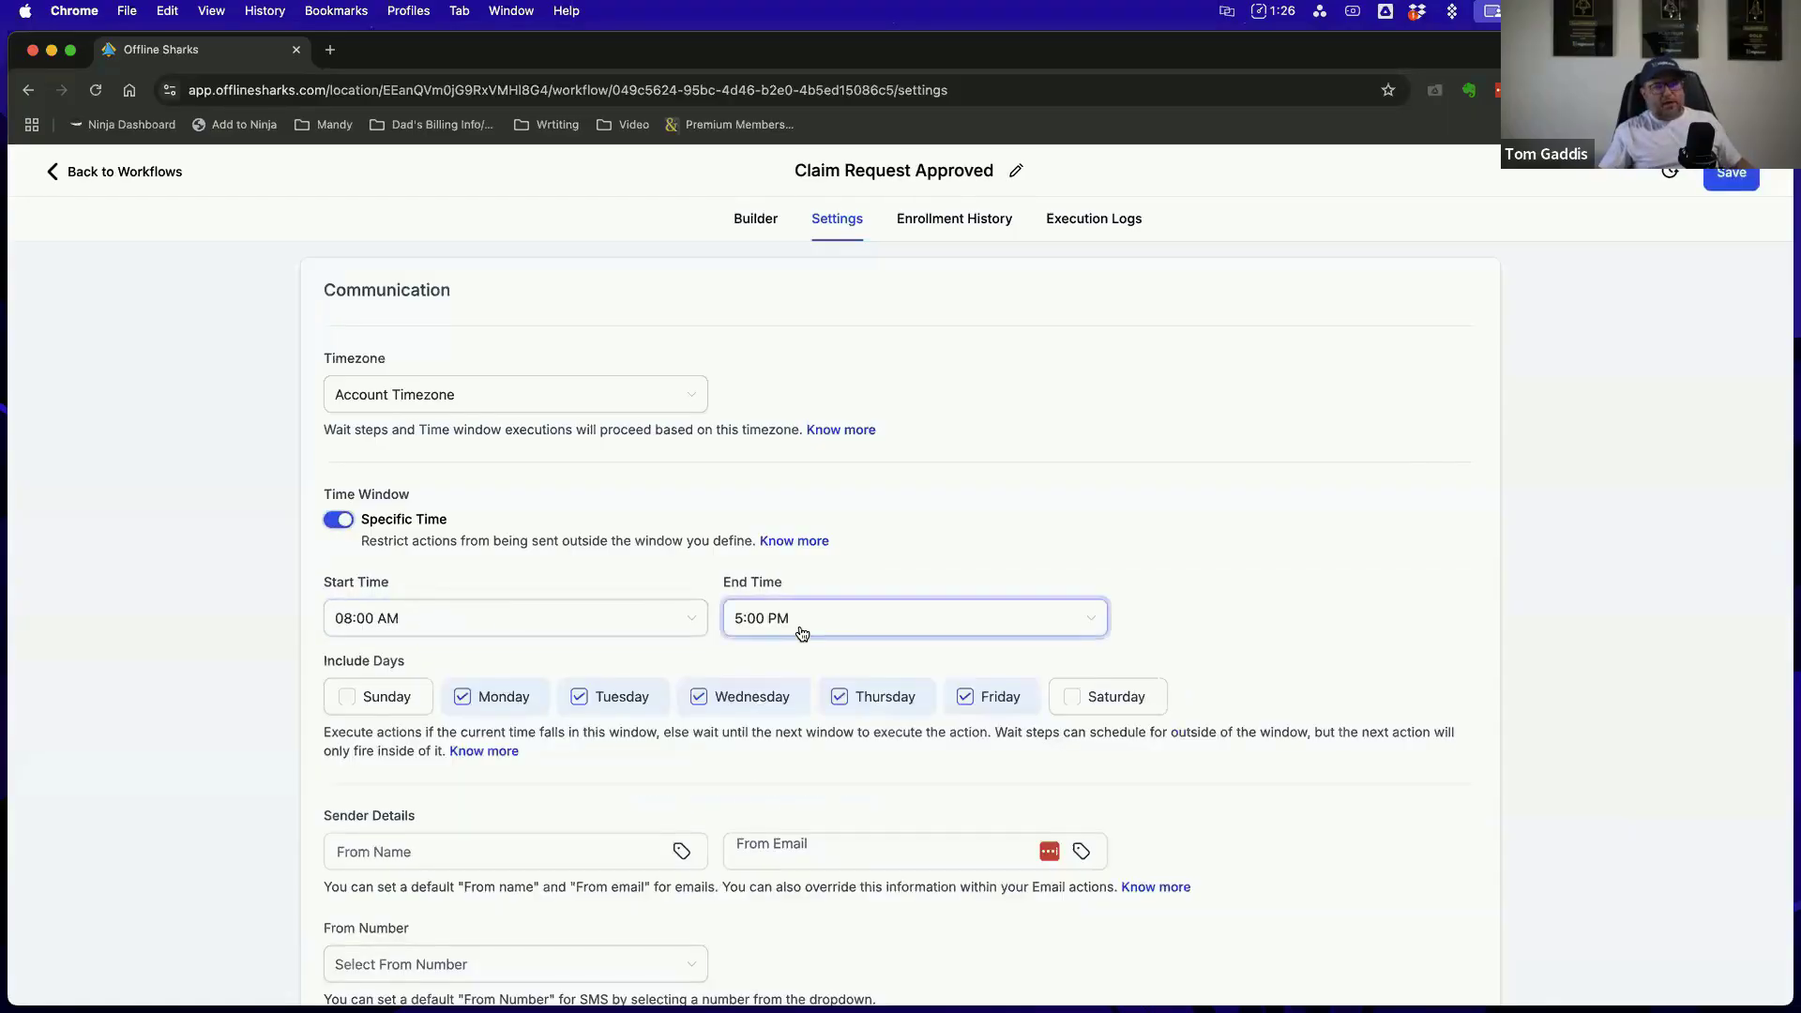
left_click(406, 623)
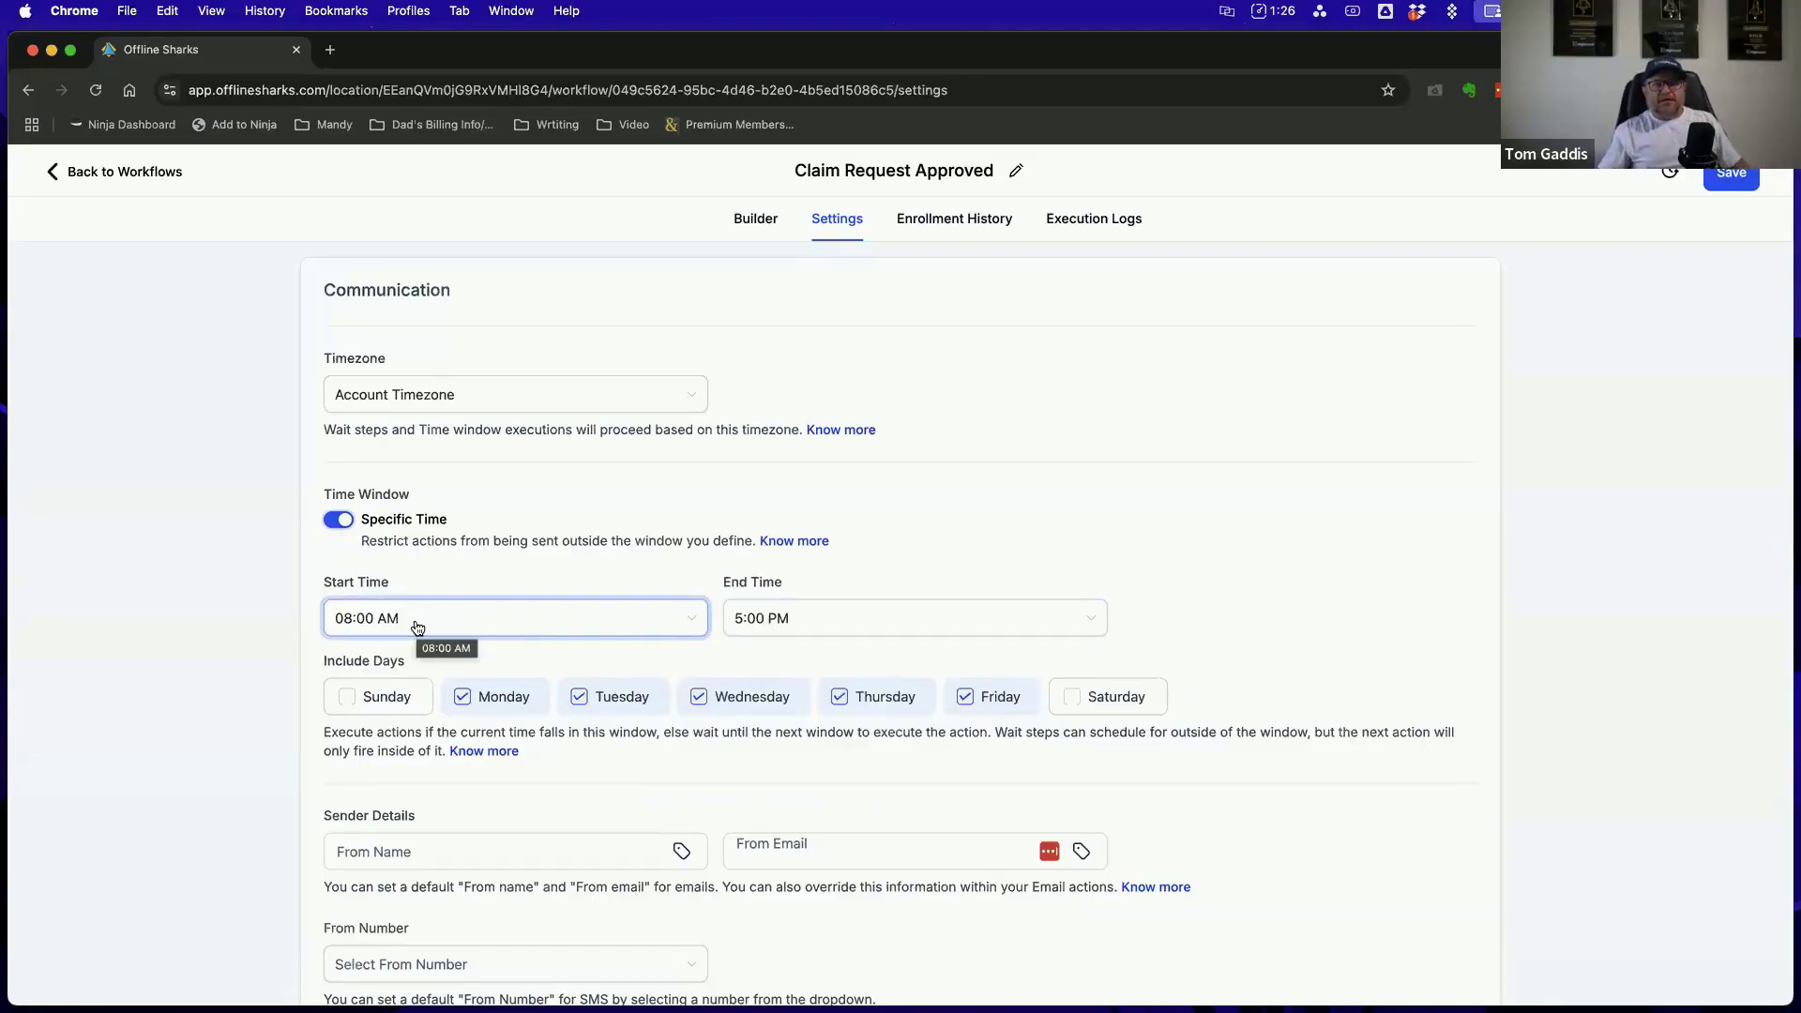
left_click(804, 617)
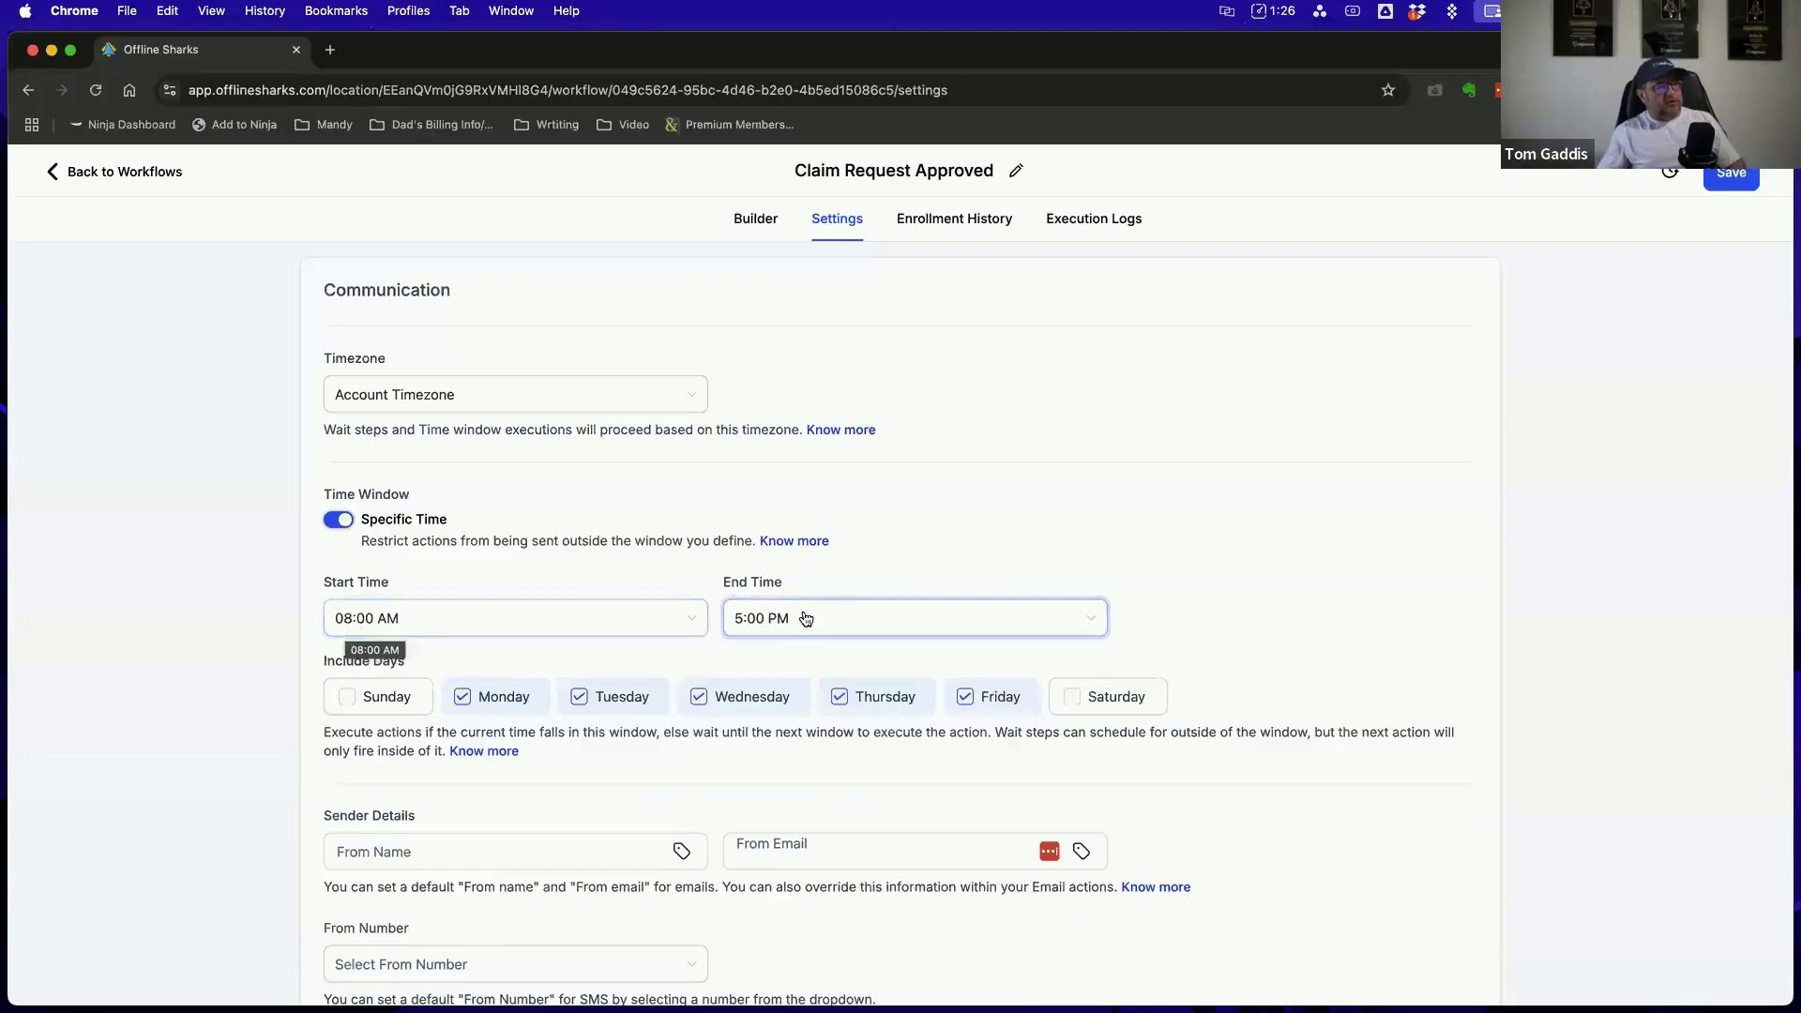
left_click(438, 644)
left_click(337, 519)
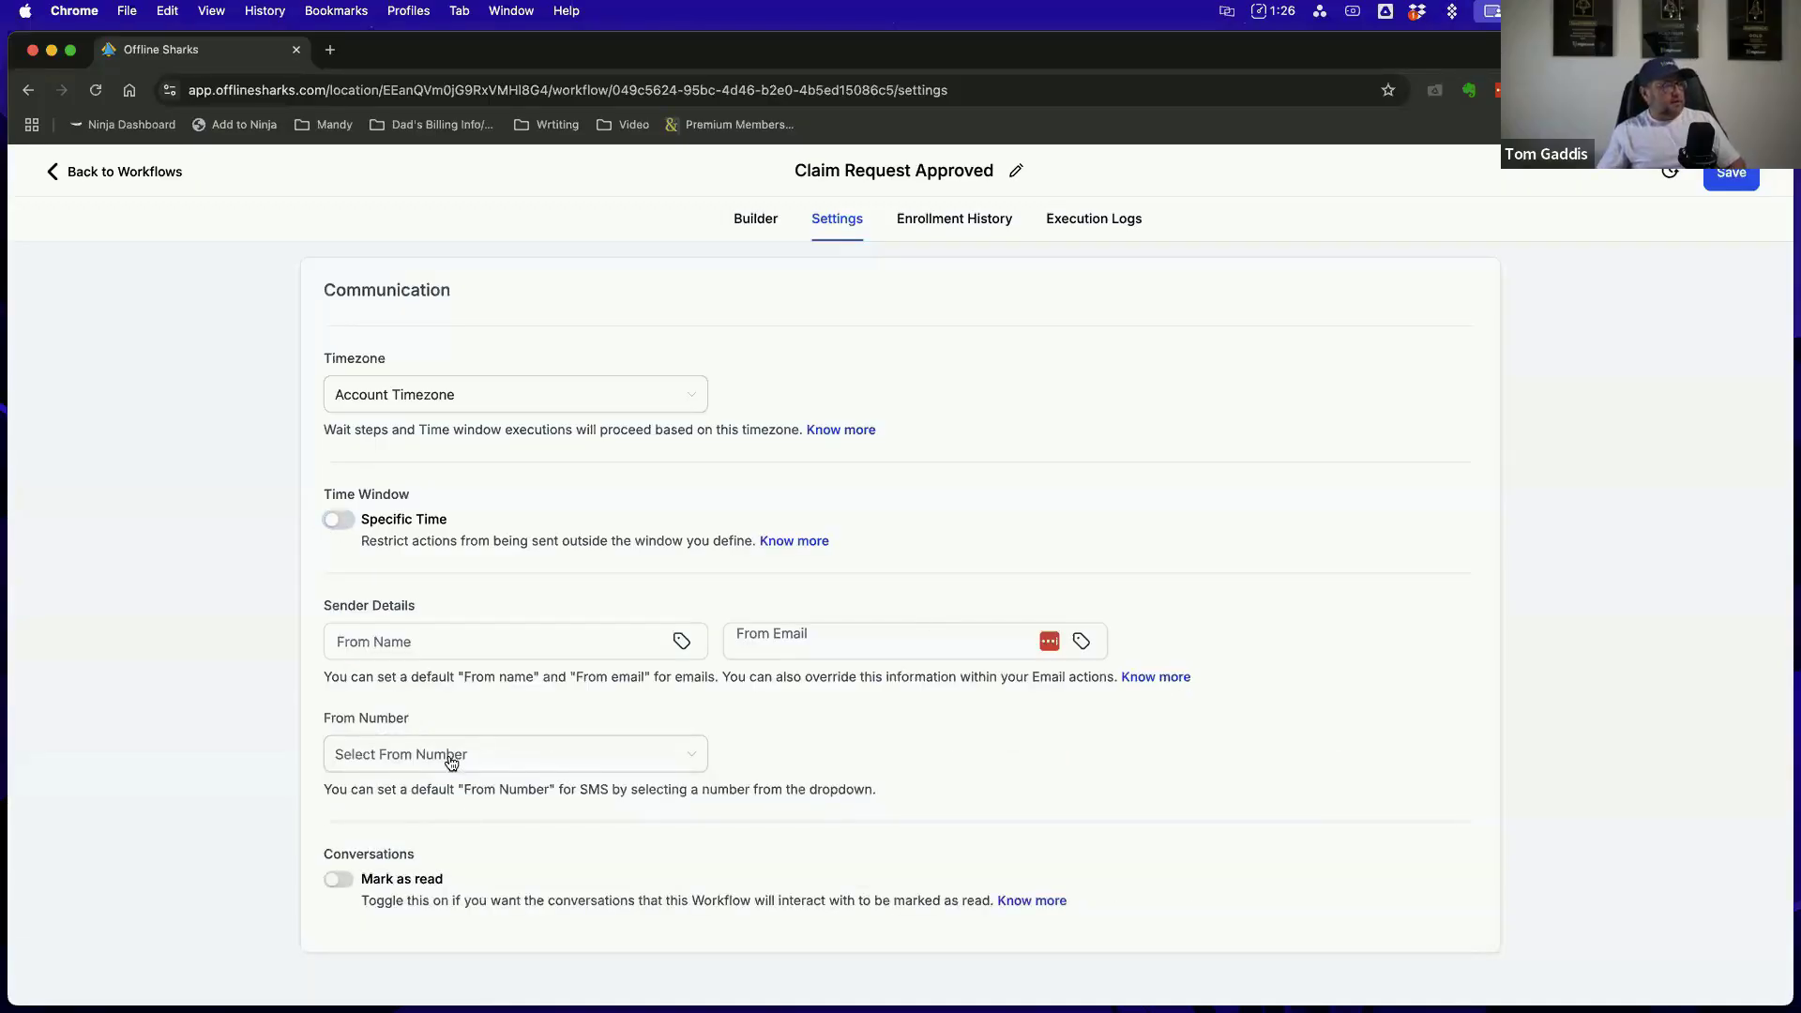
Check the workflow's enrollment history and execution logs, and return to the builder to view its action sequence
scroll(882, 724, "up", 5)
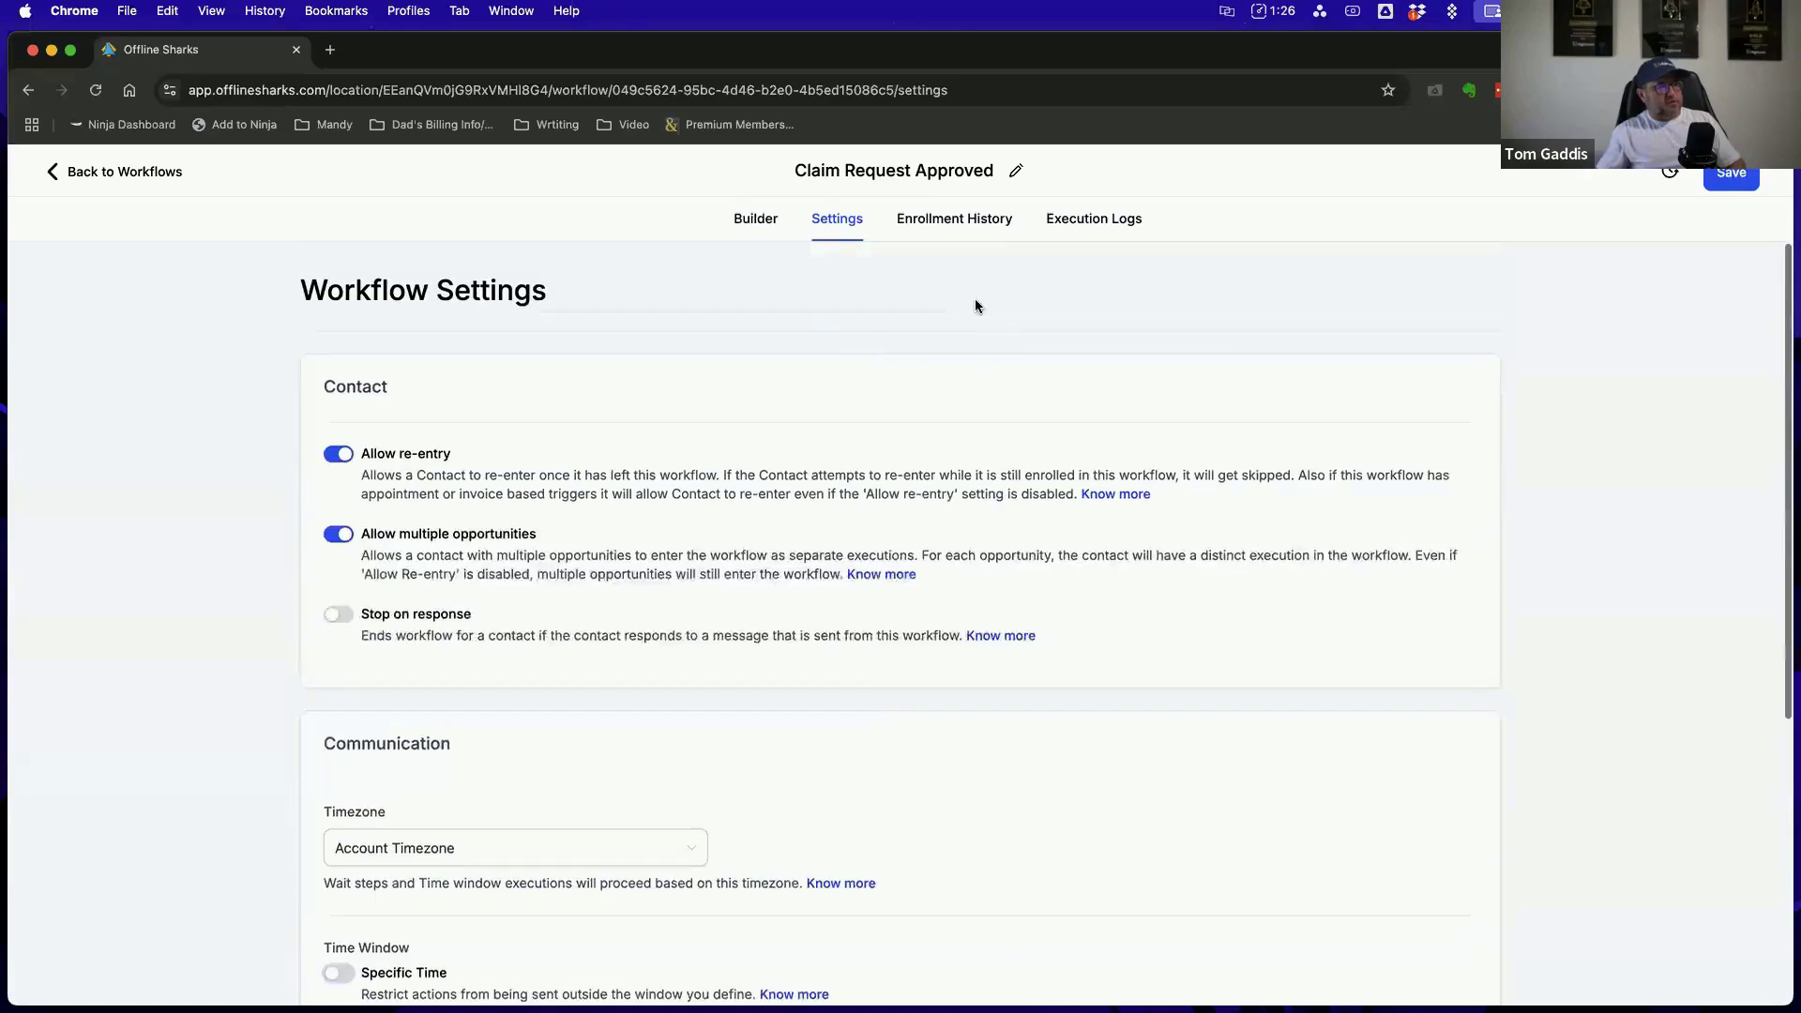
left_click(972, 225)
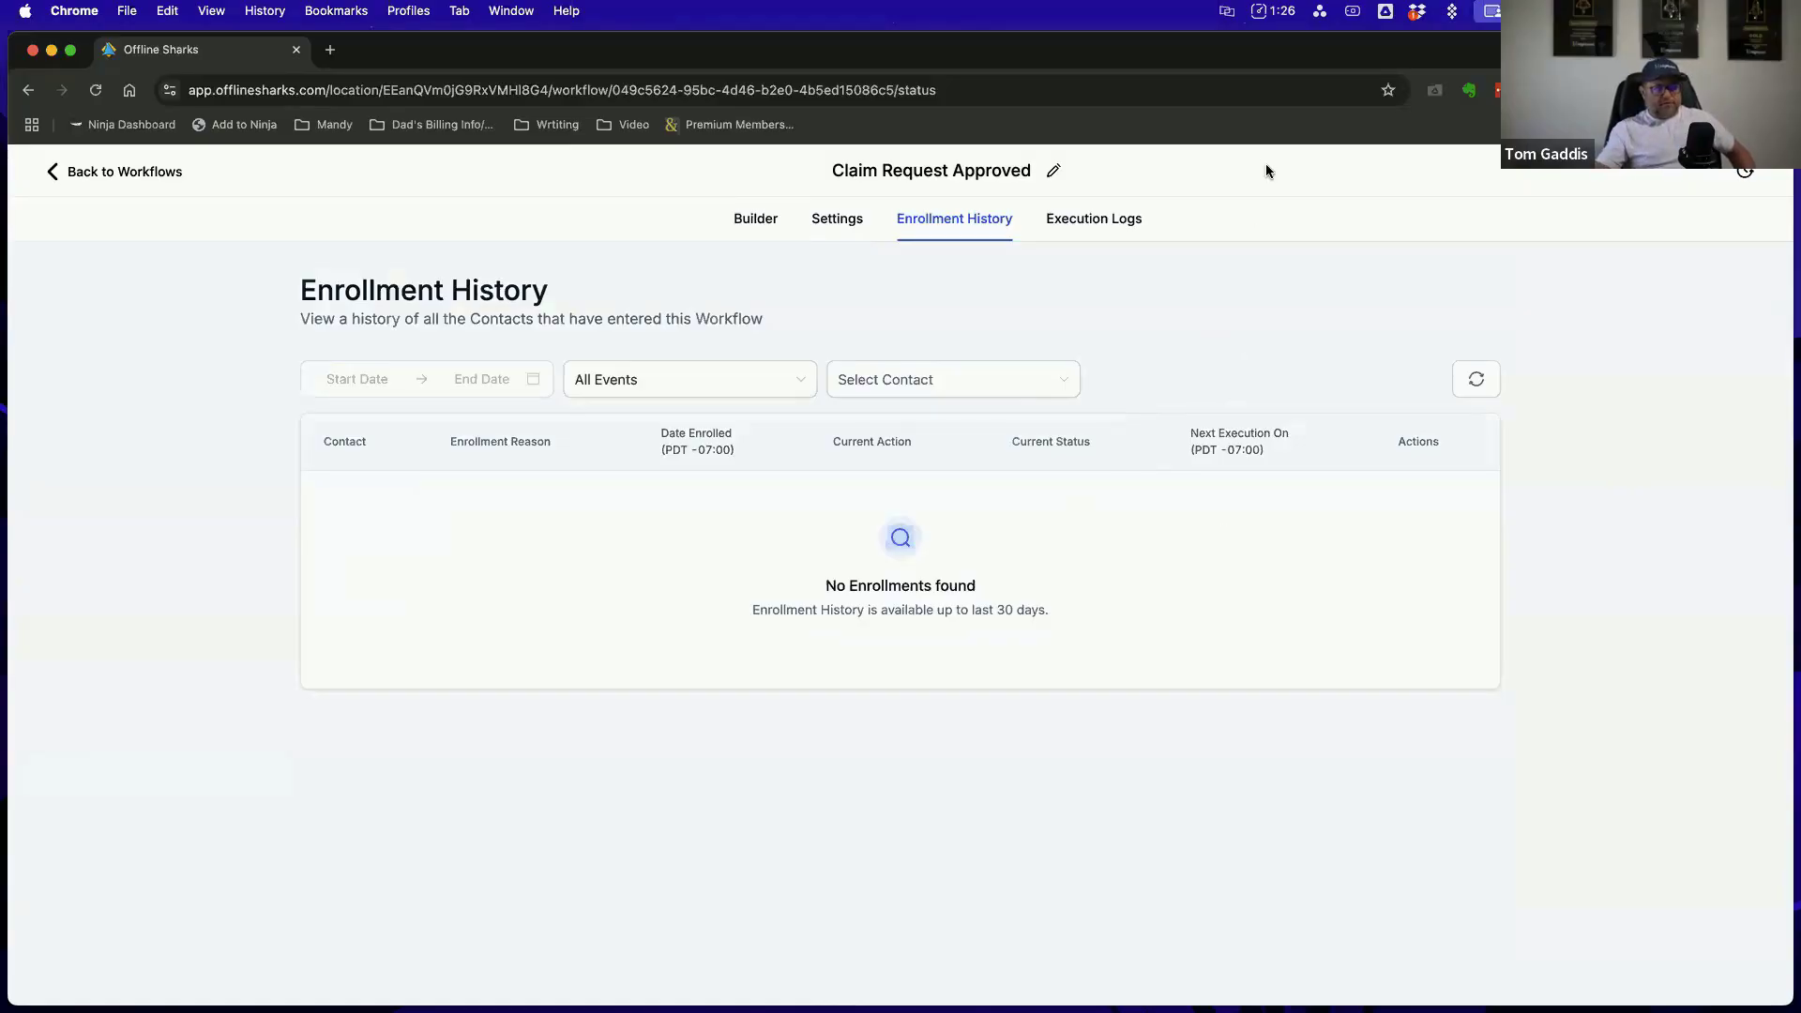
left_click(1105, 222)
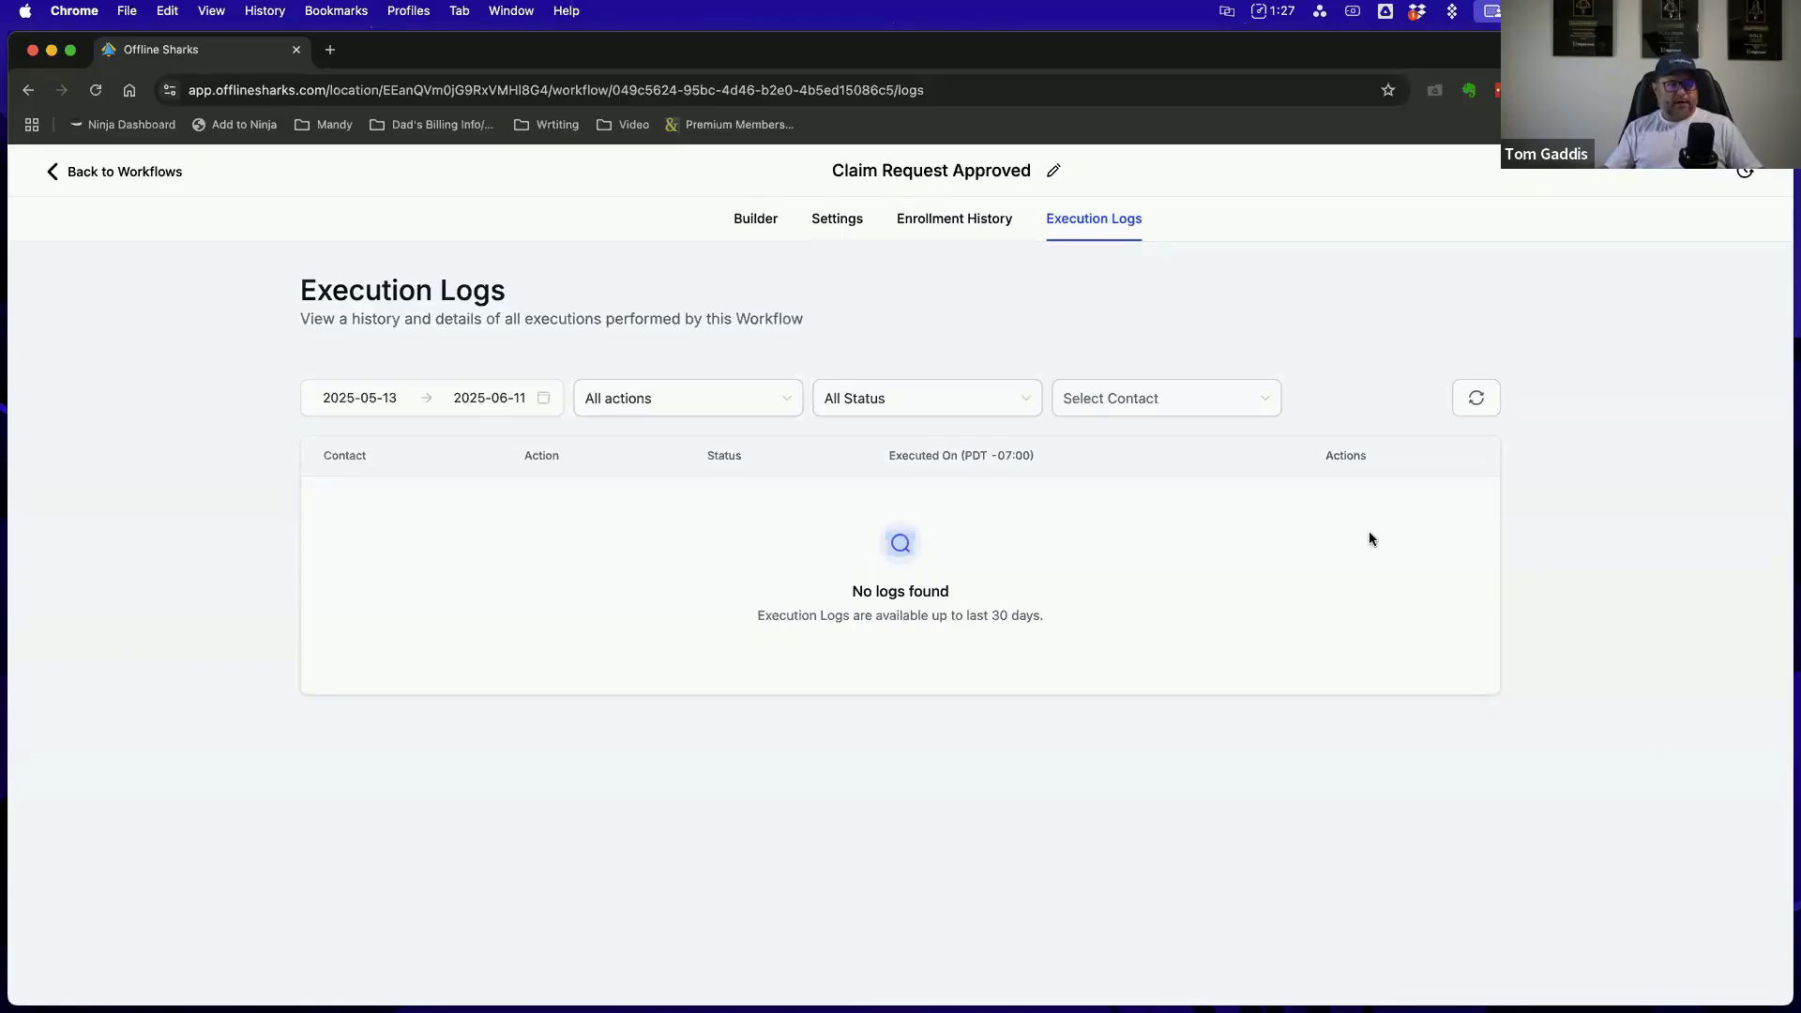
left_click(752, 219)
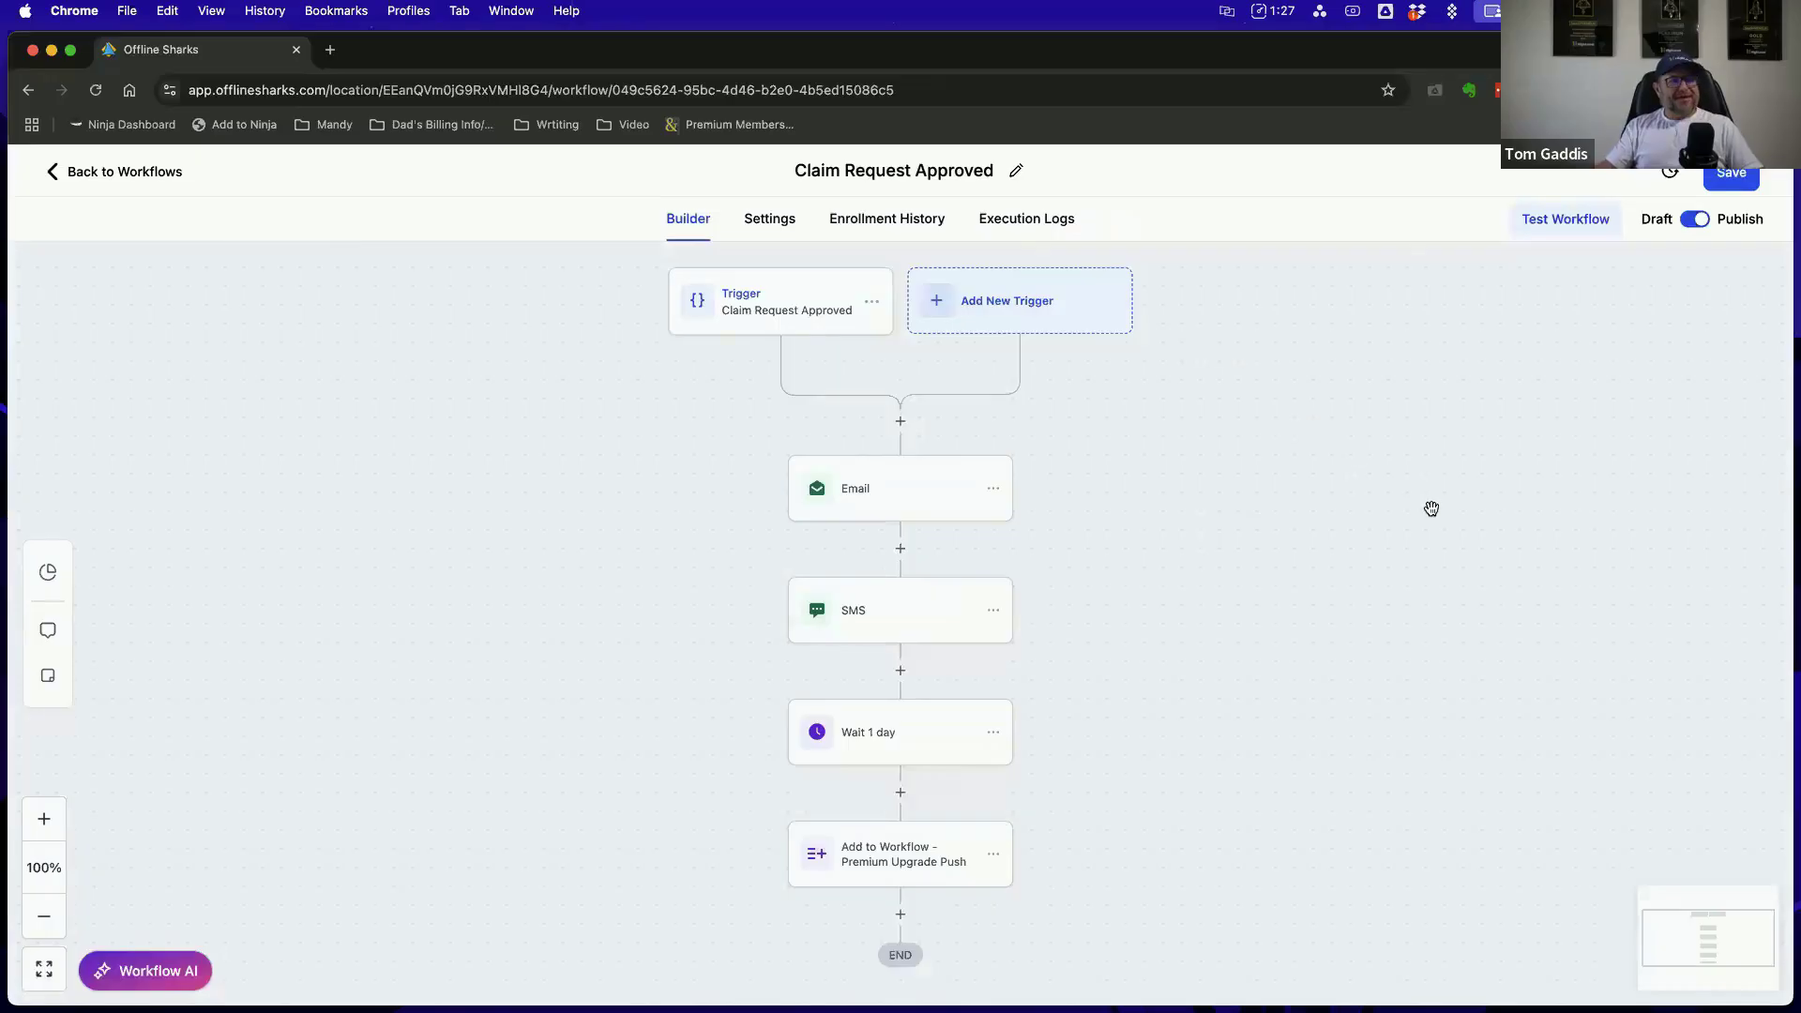
scroll(1430, 482, "down", 4)
scroll(1435, 458, "up", 7)
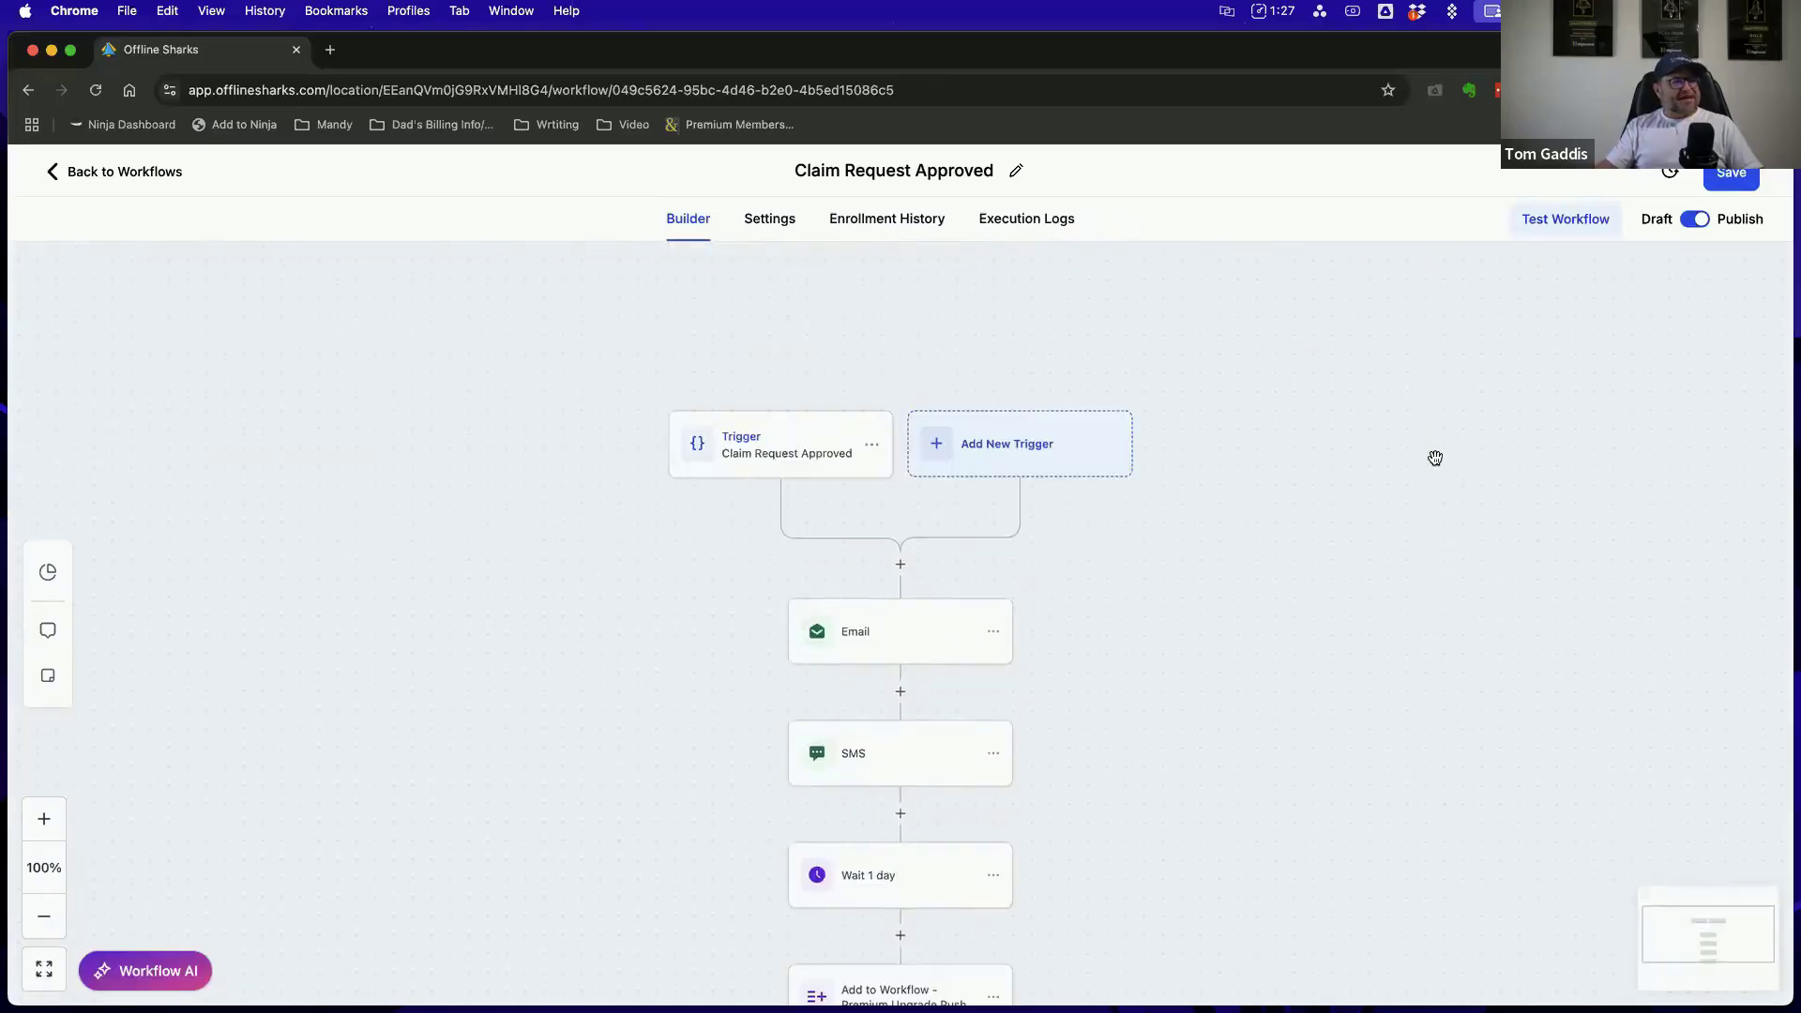
Reopen the Email action and examine its template and test email options without sending a test
left_click(885, 645)
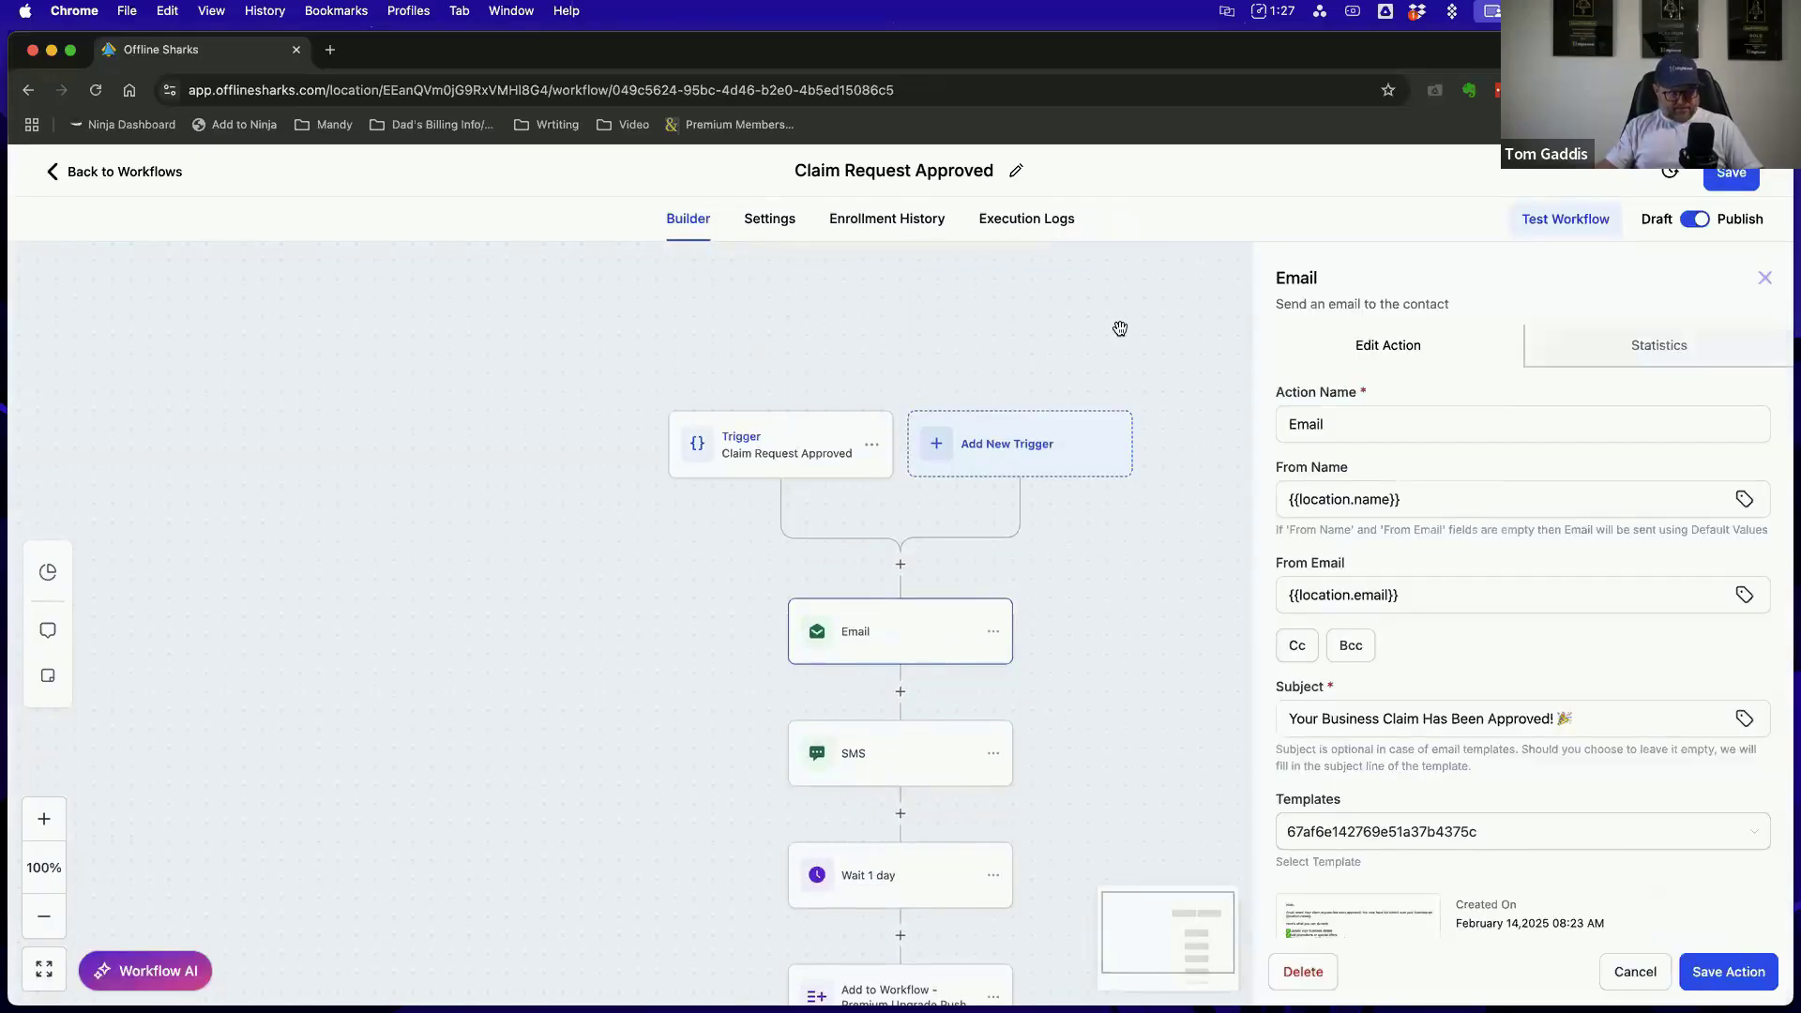
scroll(1504, 413, "down", 2)
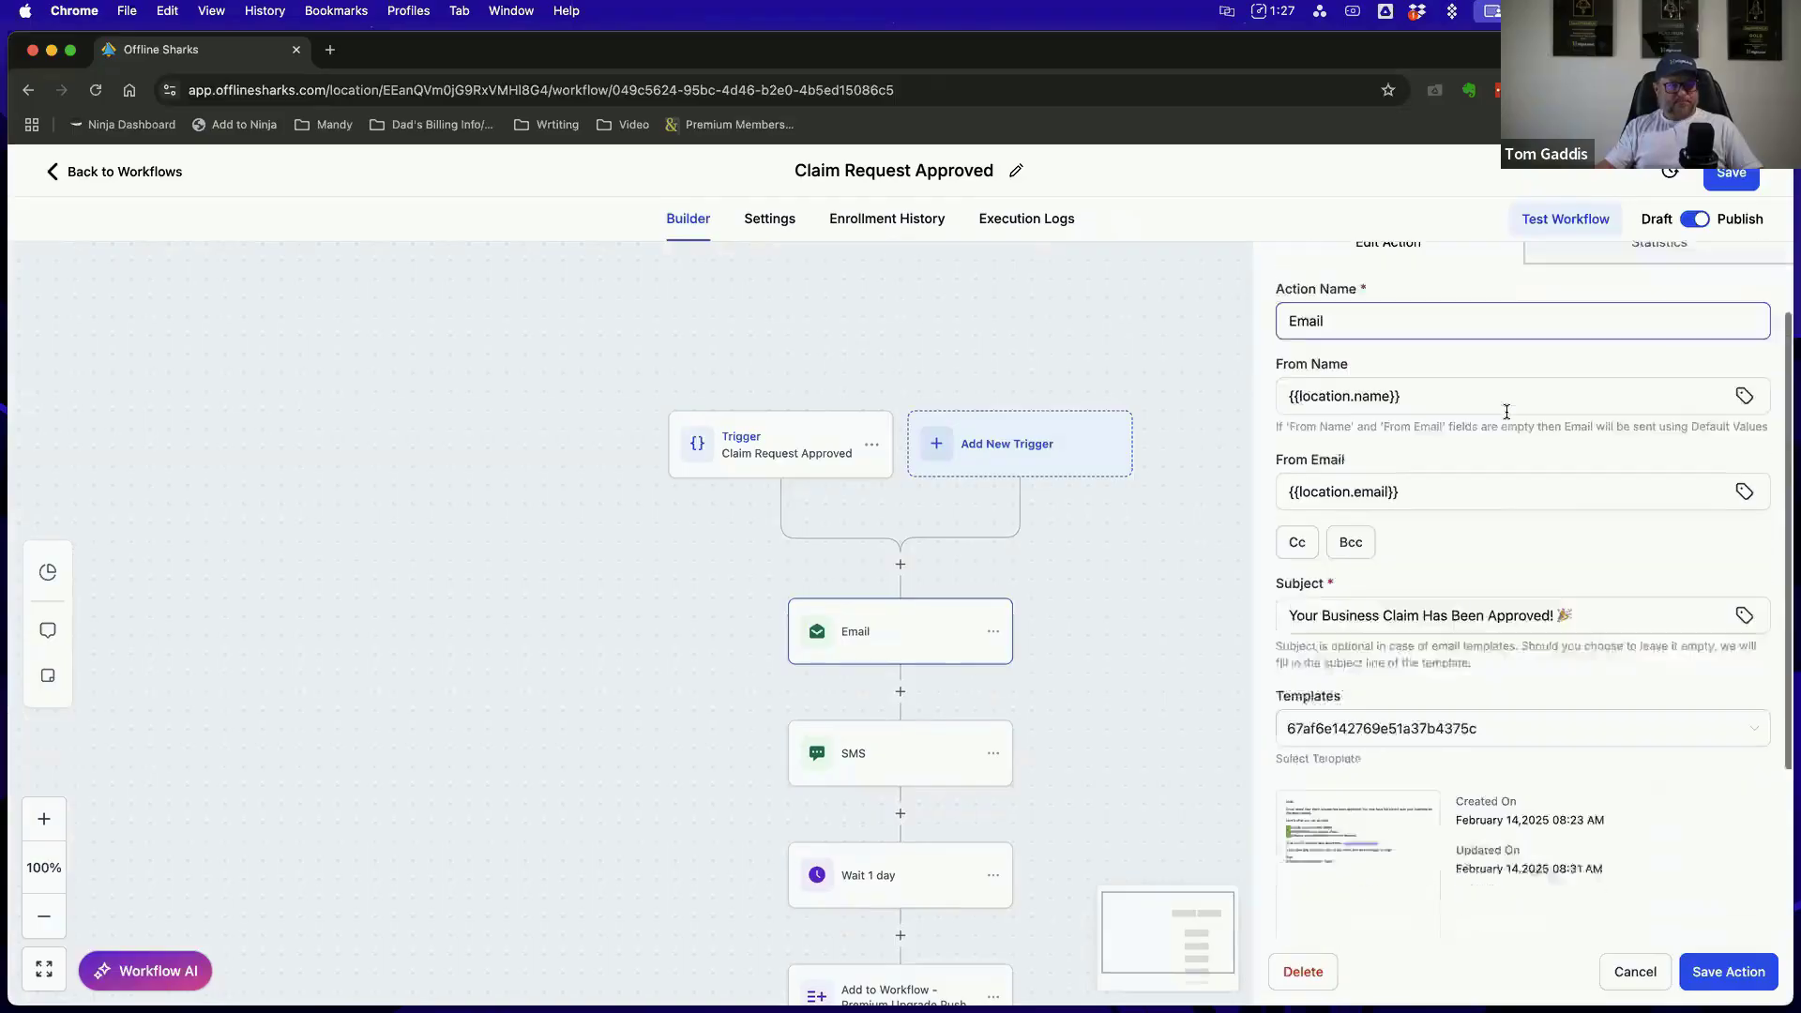
scroll(1506, 413, "down", 5)
left_click(1303, 881)
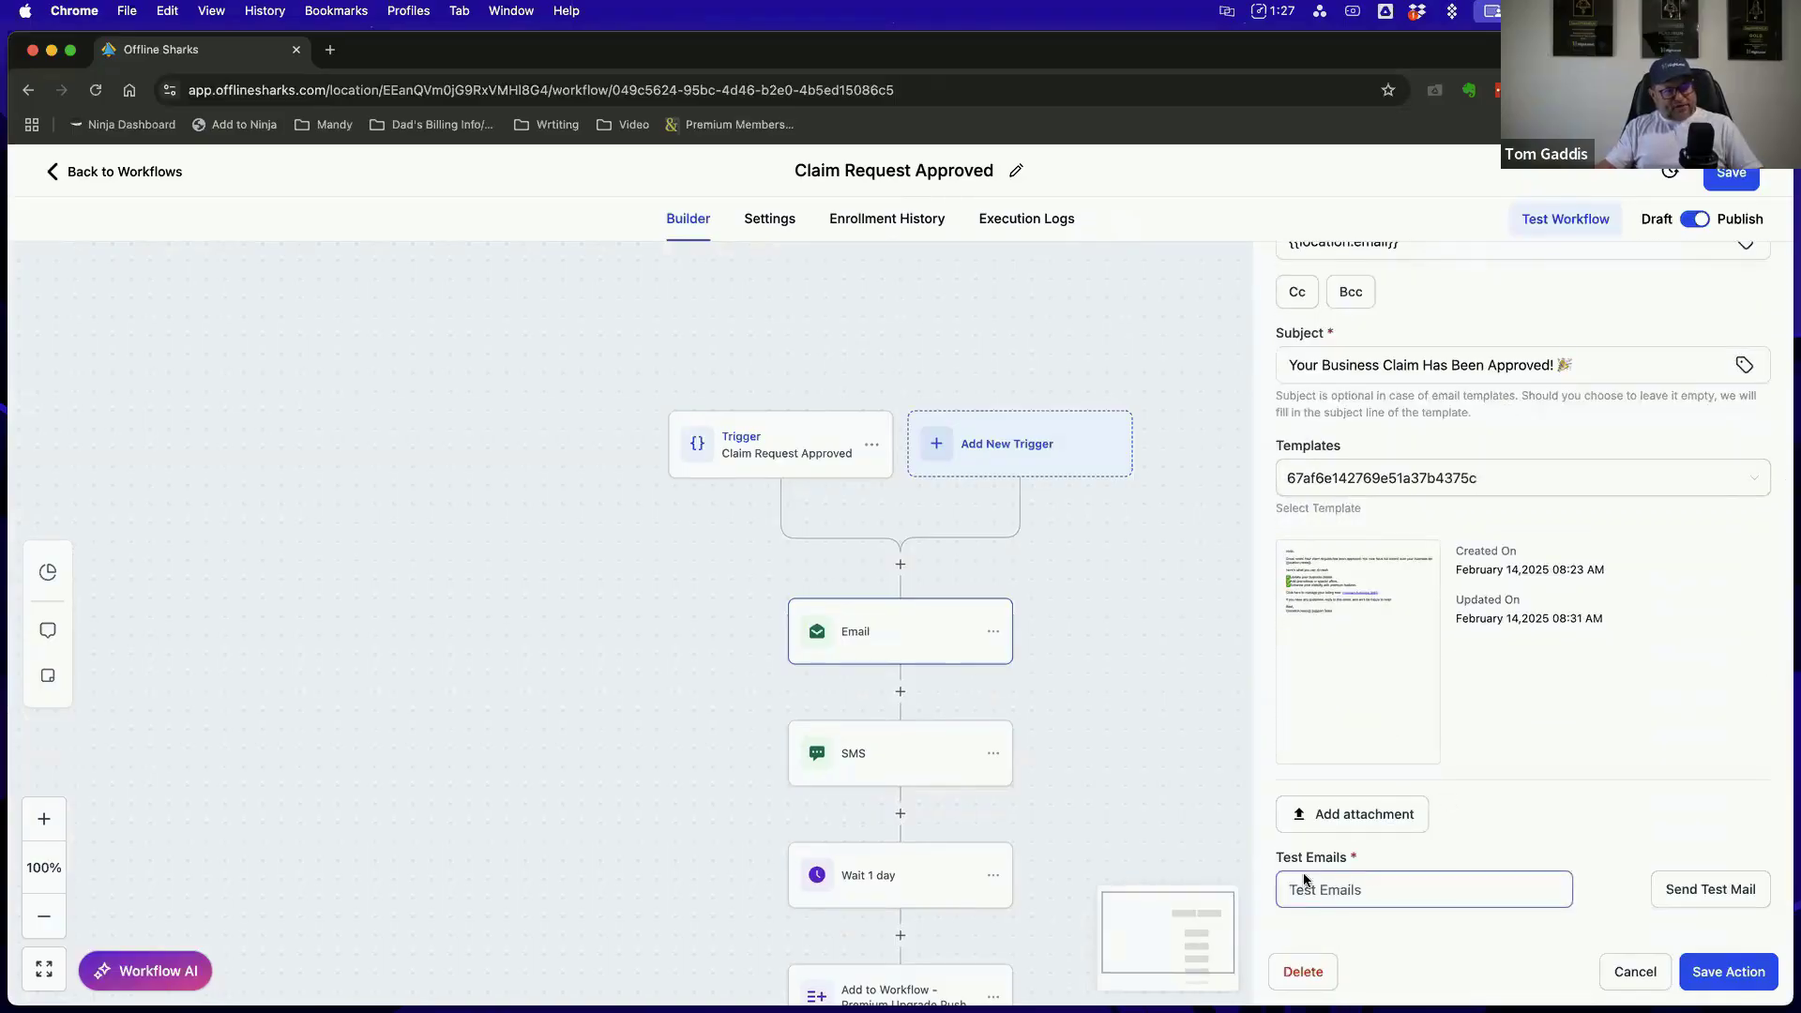
triple_click(1375, 853)
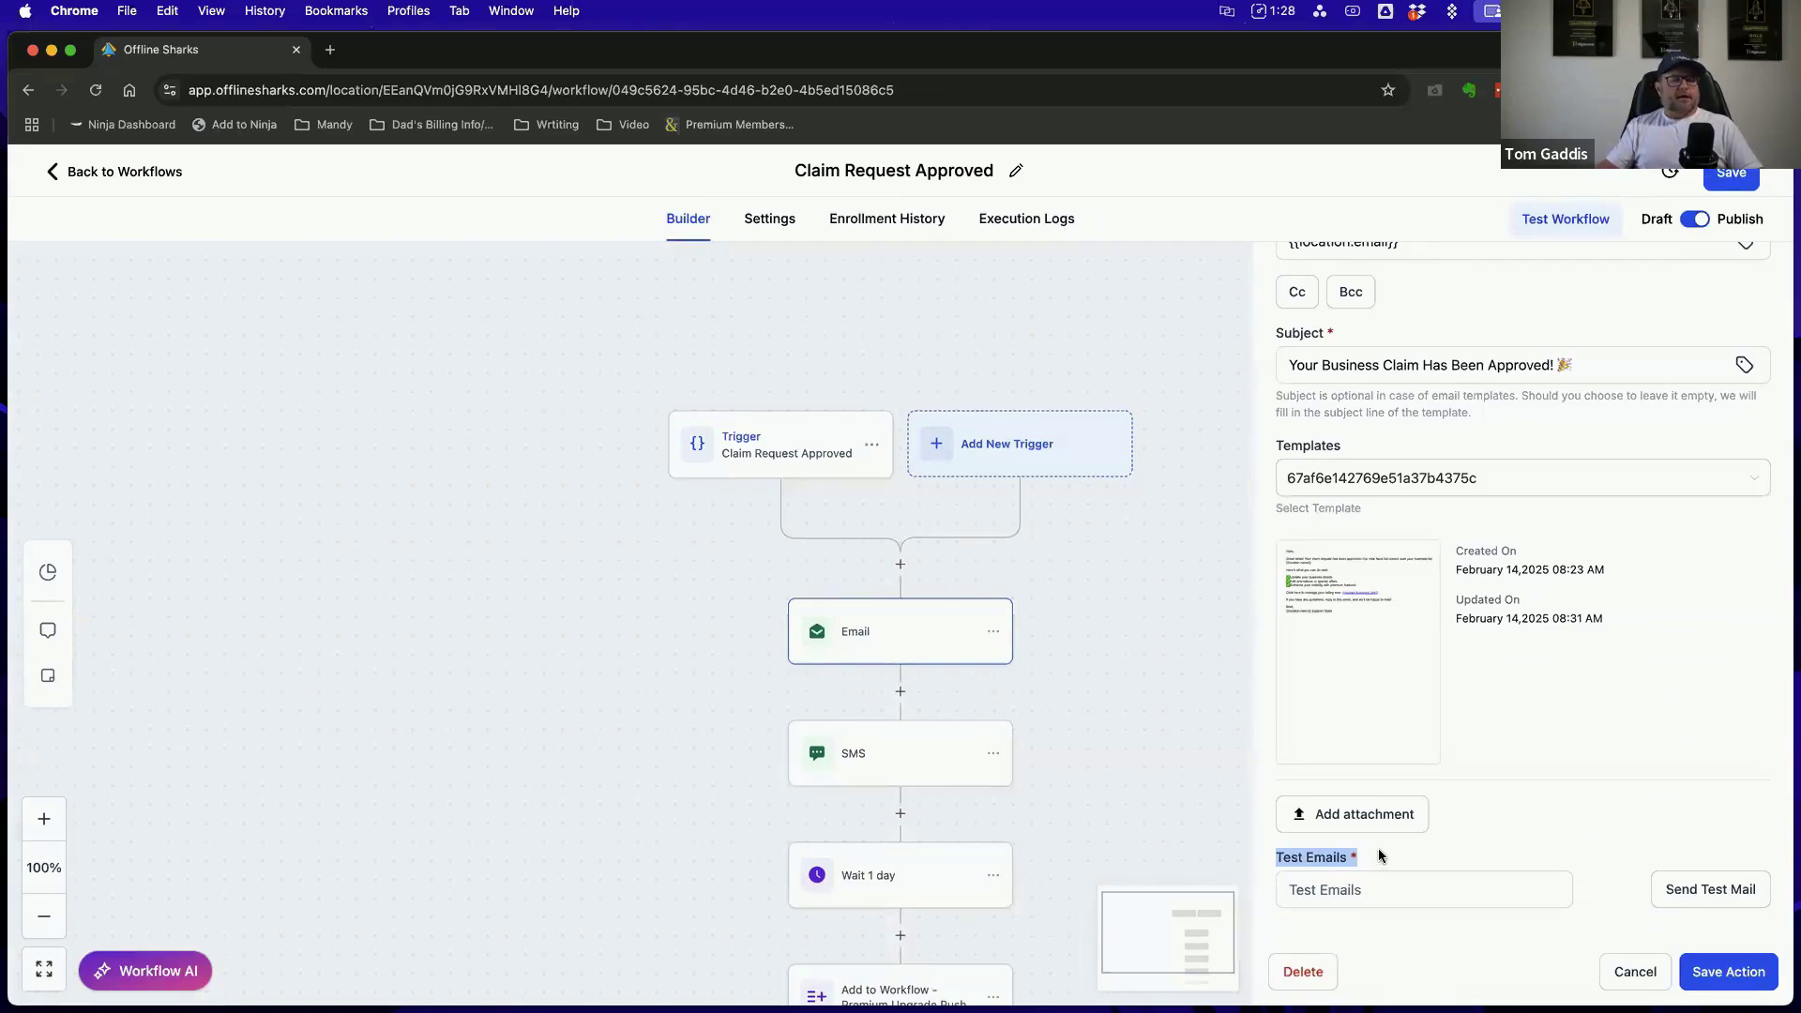
left_click(1356, 892)
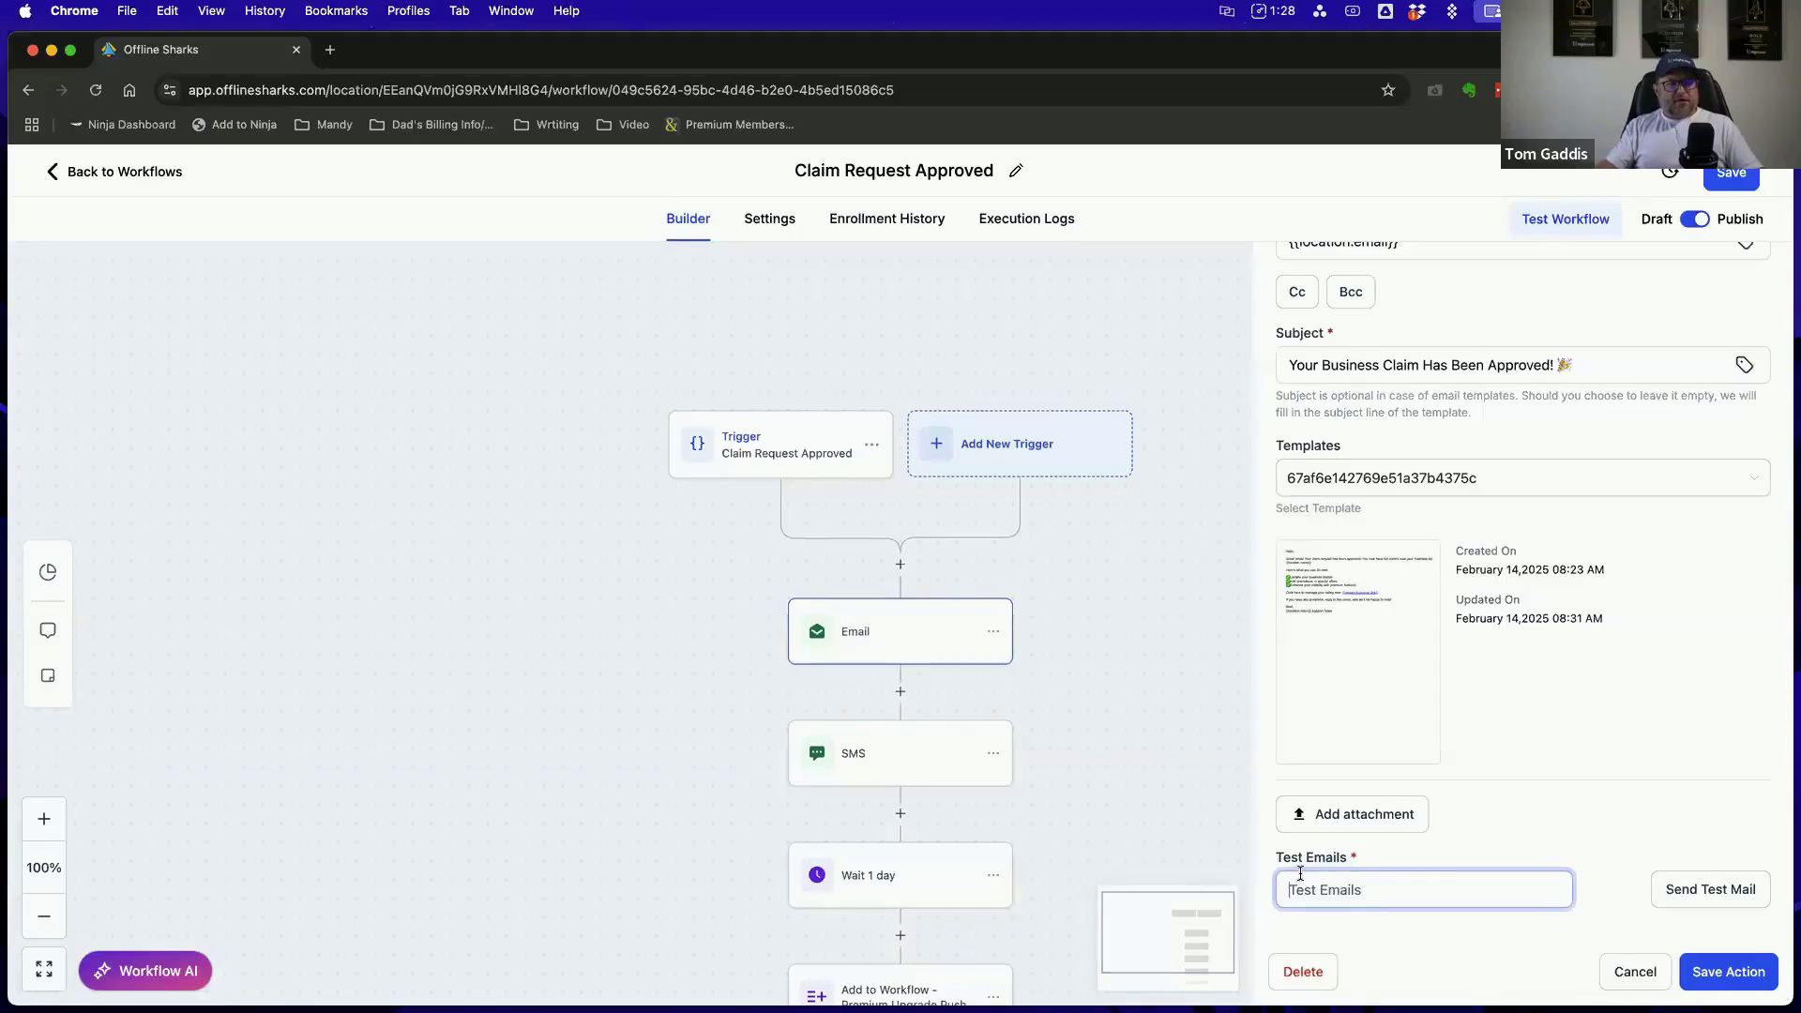
mouse_move(1292, 620)
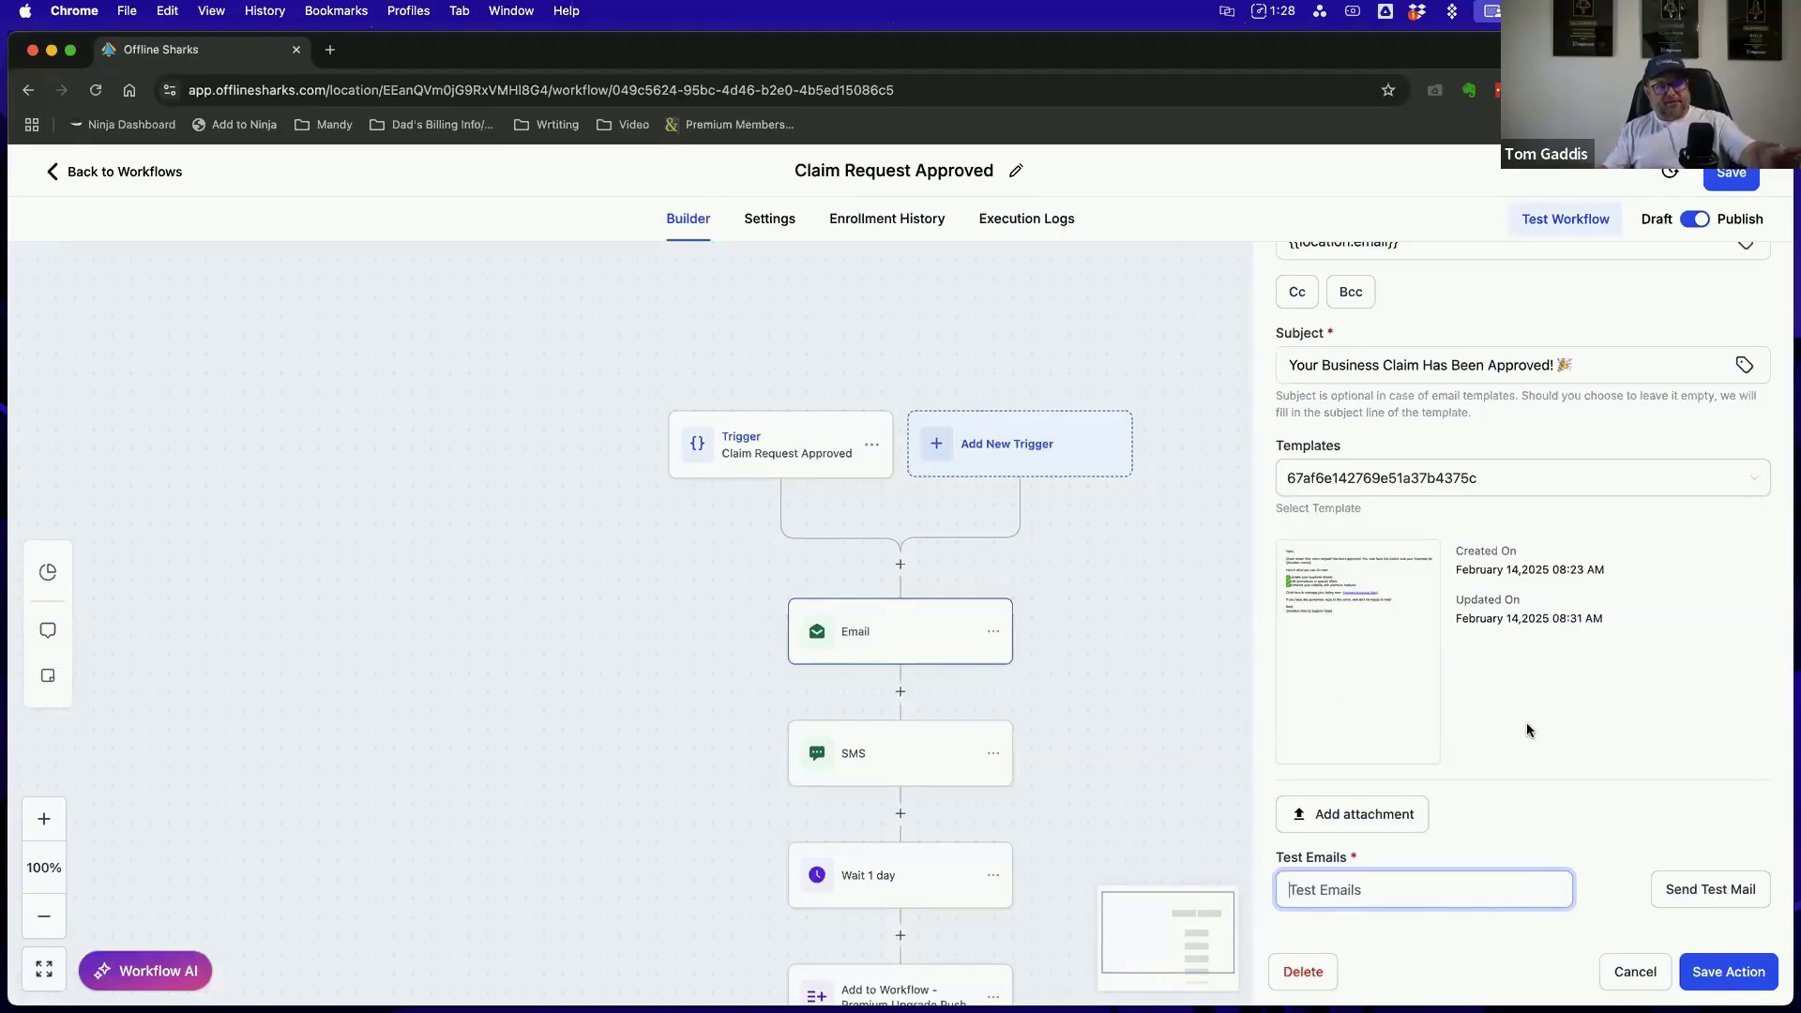
left_click(1191, 365)
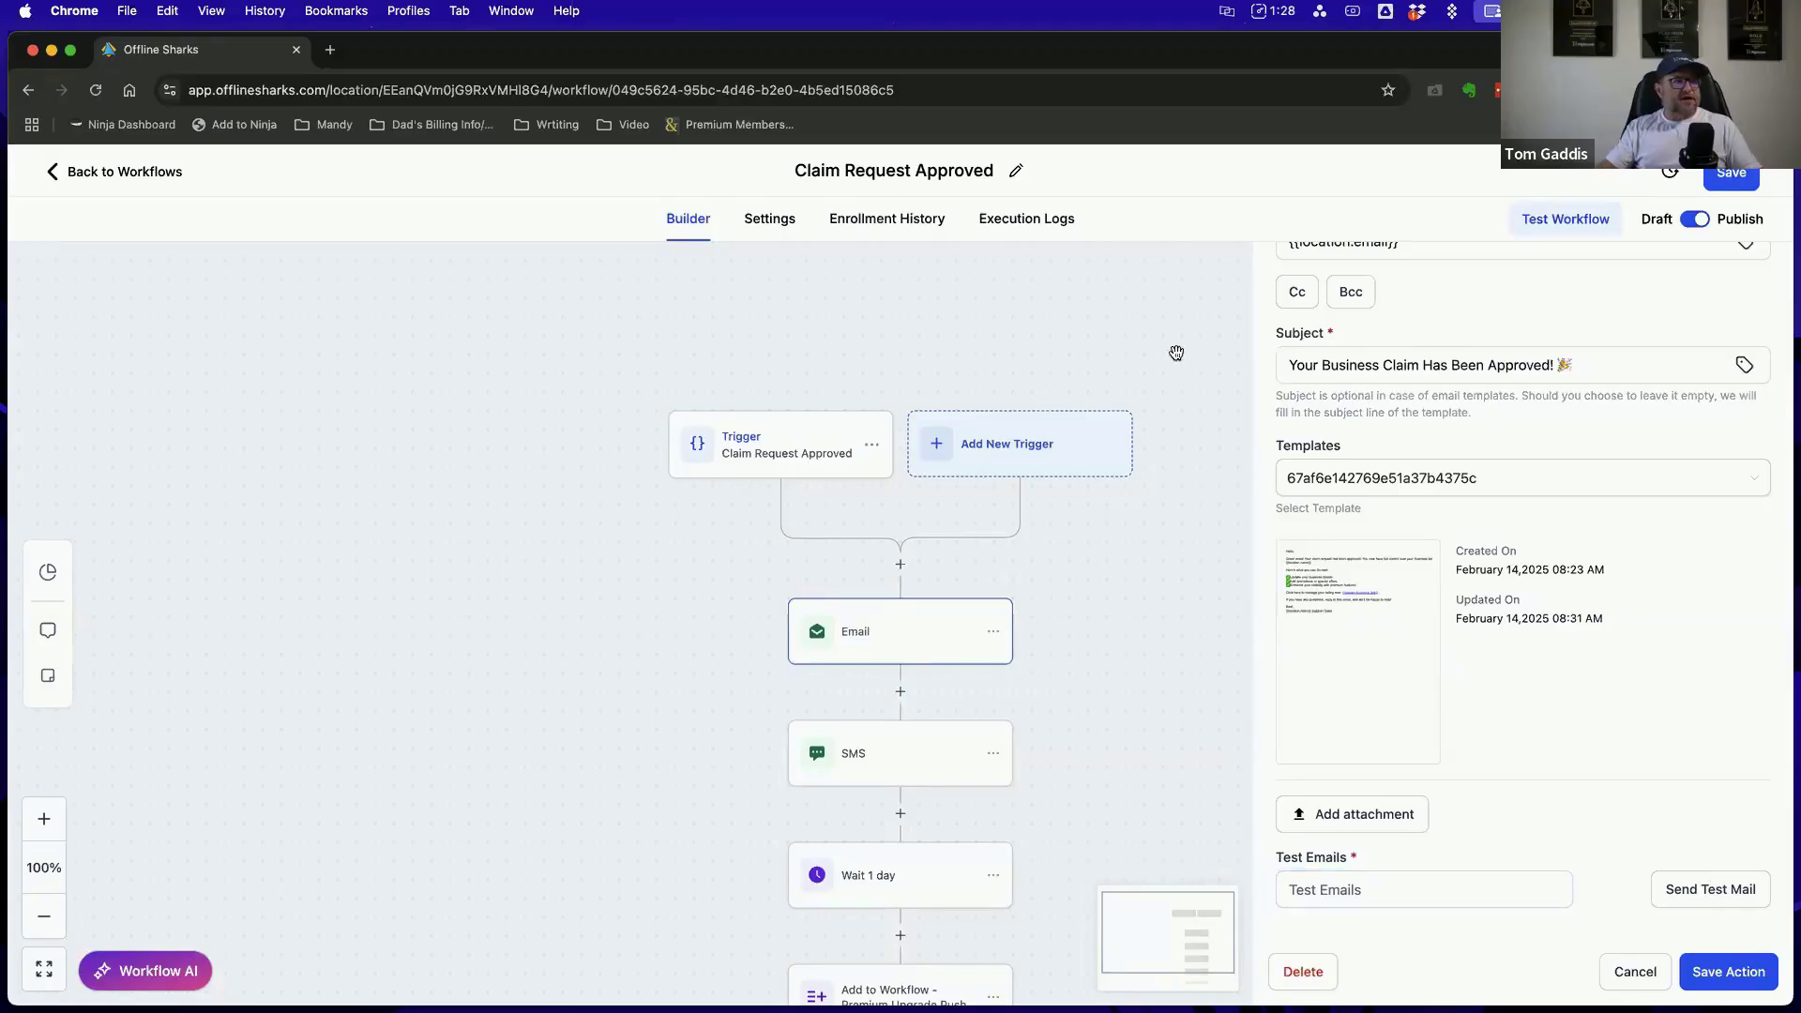
Leave the Claim Request Approved workflow, discarding unsaved changes, and view the workflows in the SmartDirectoryAI Workflows folder
left_click(88, 174)
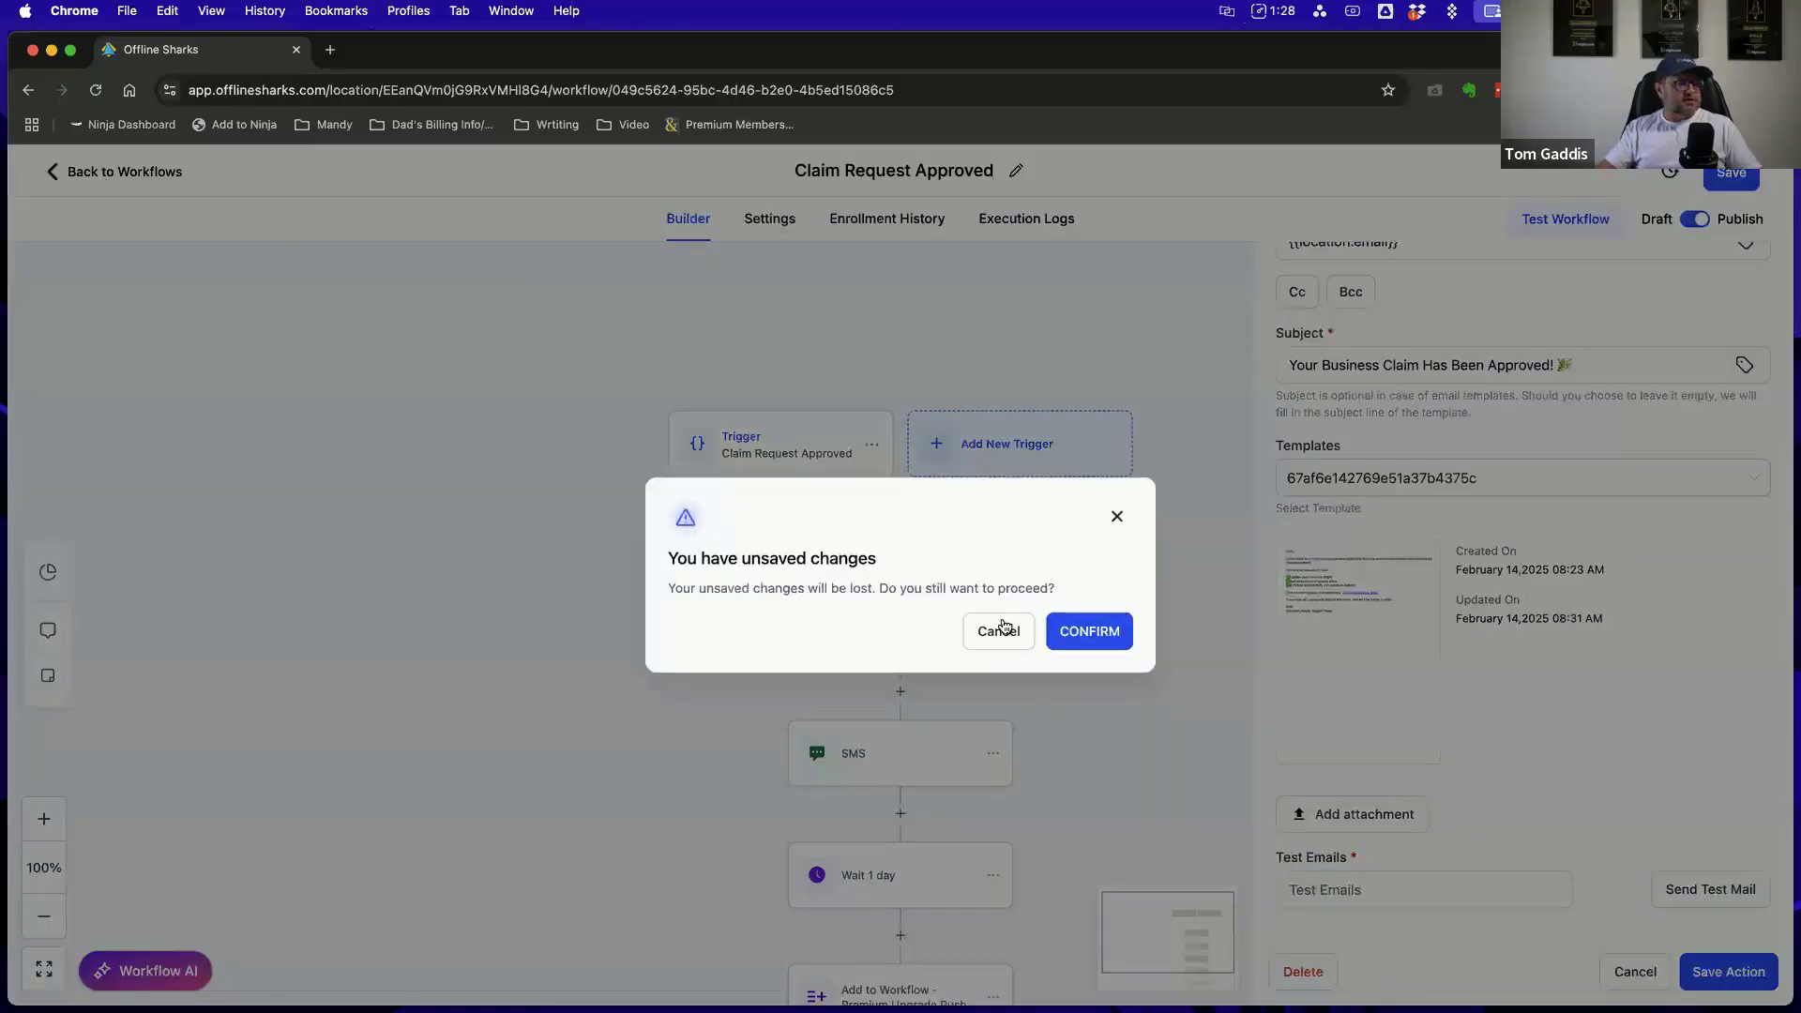
left_click(998, 632)
left_click(131, 176)
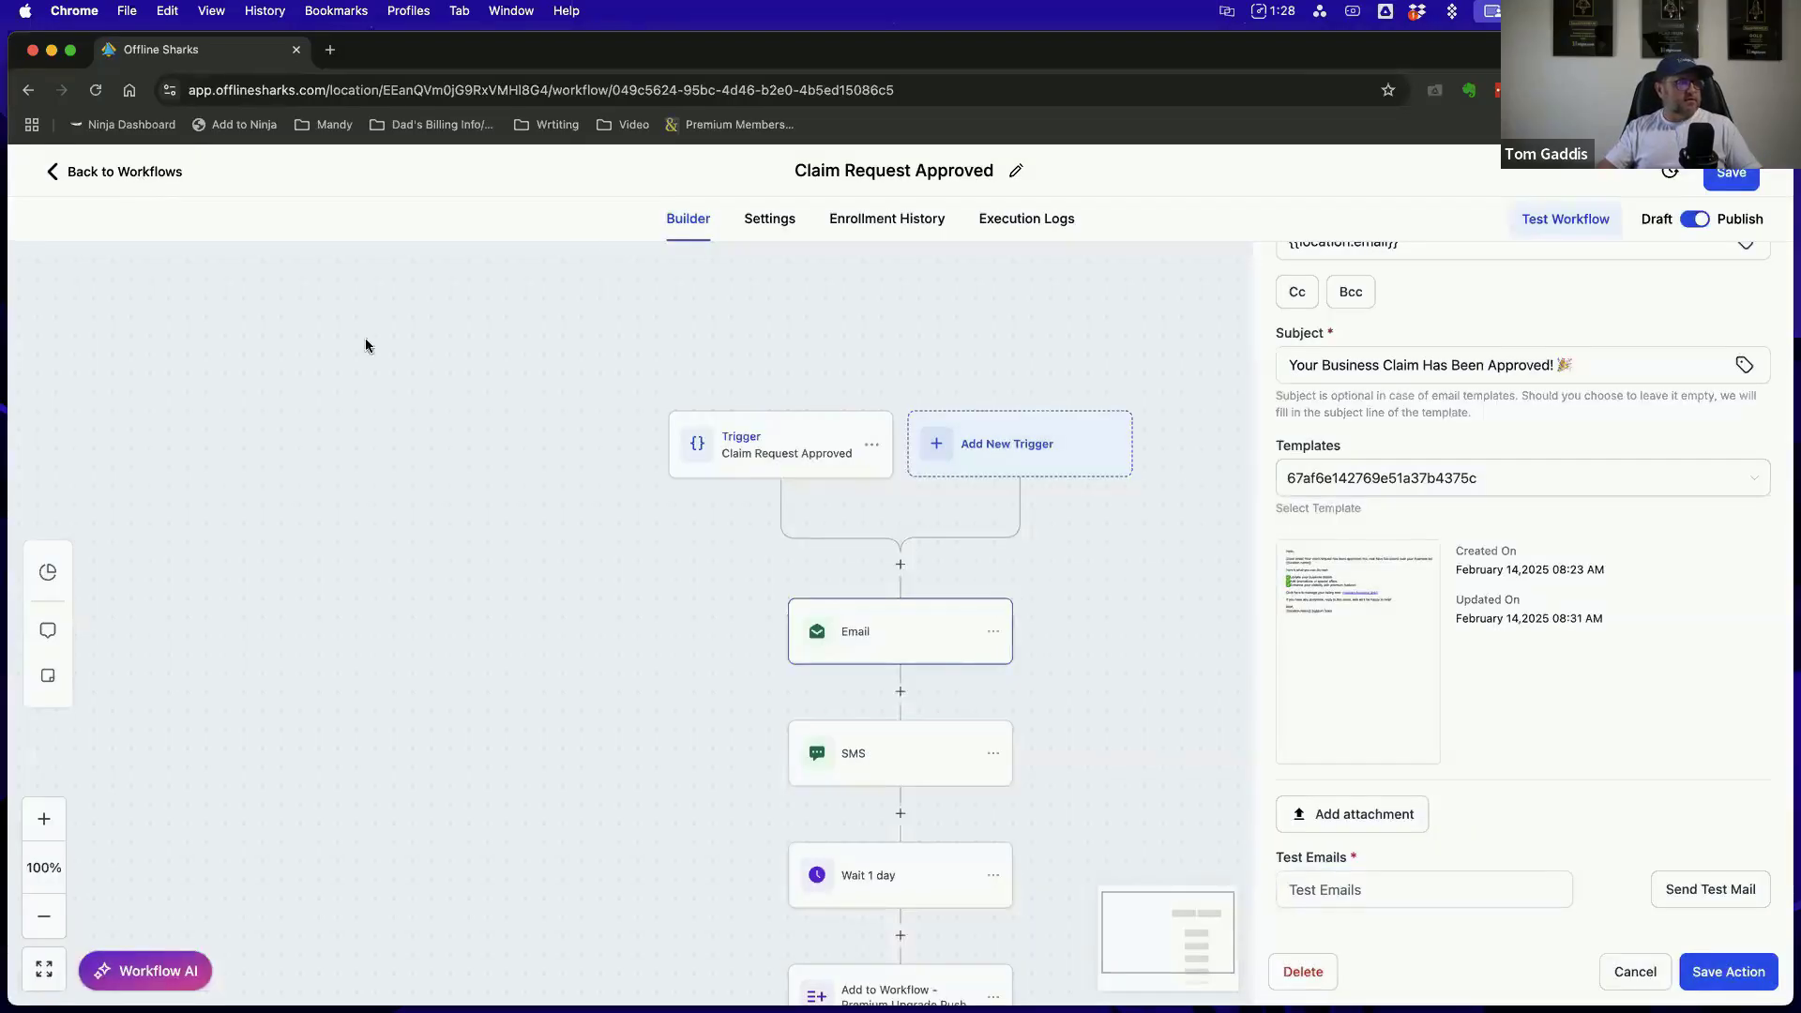
left_click(1089, 631)
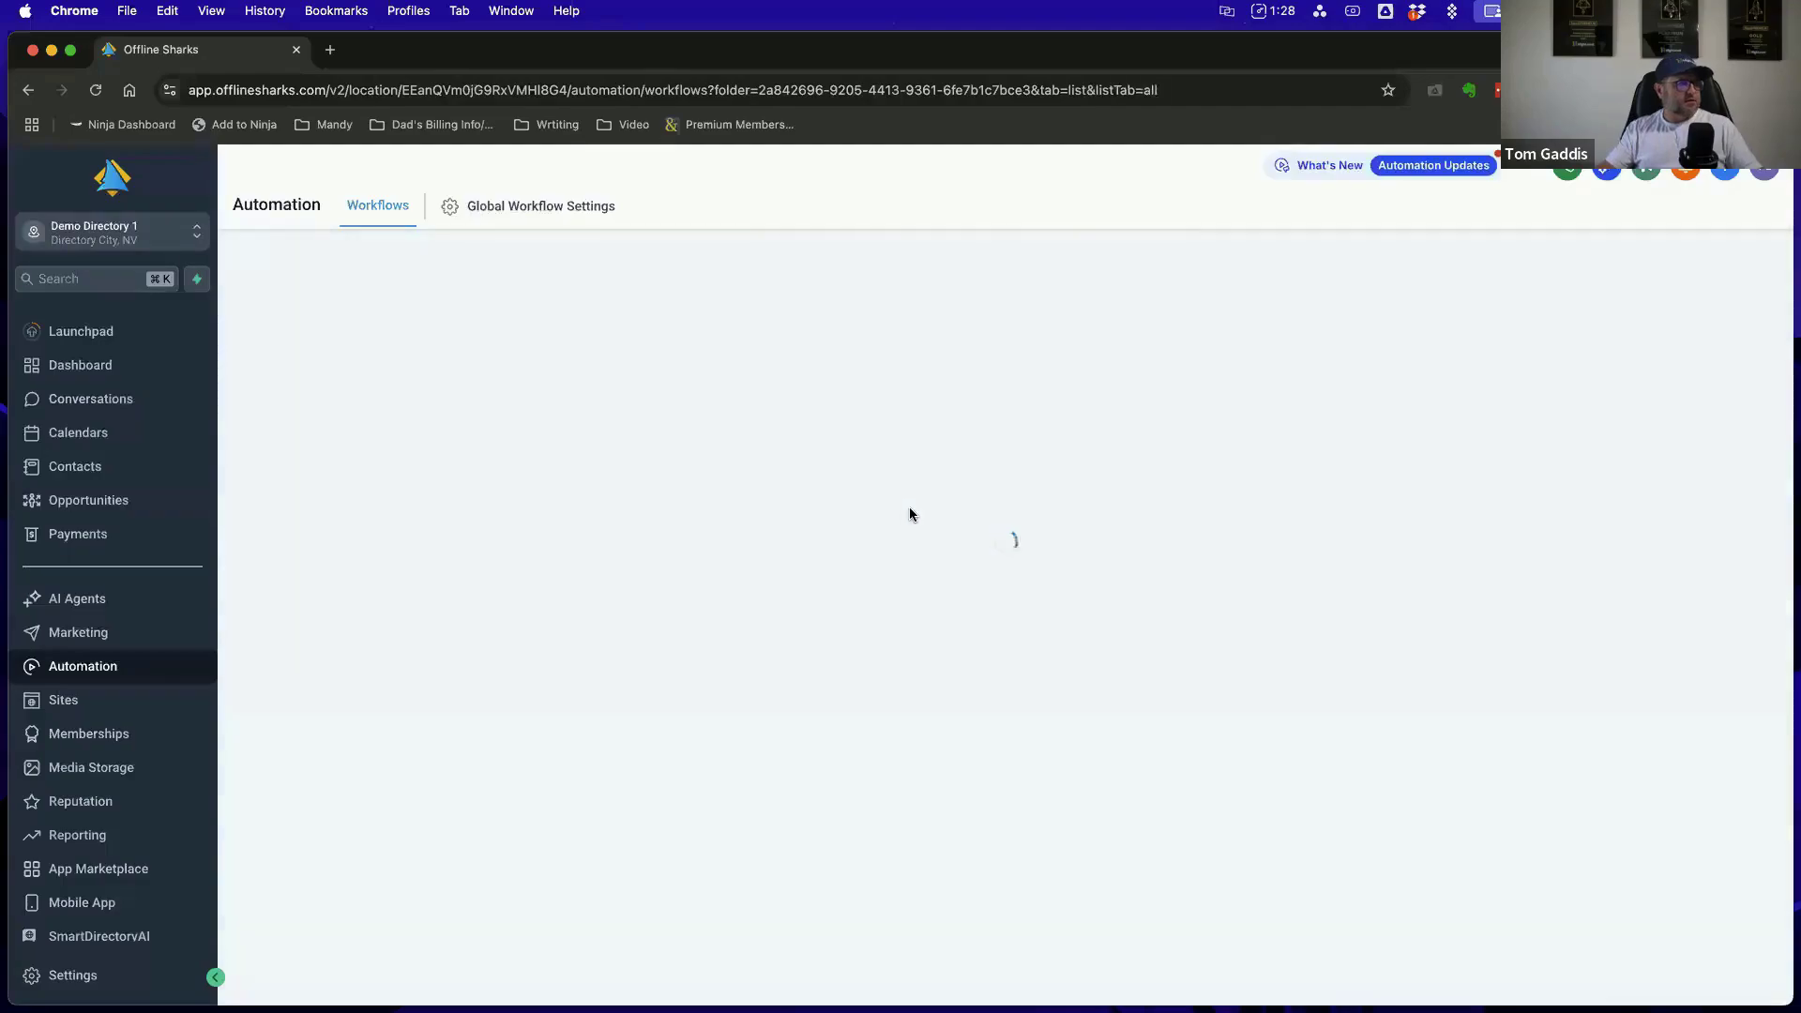
scroll(580, 637, "down", 4)
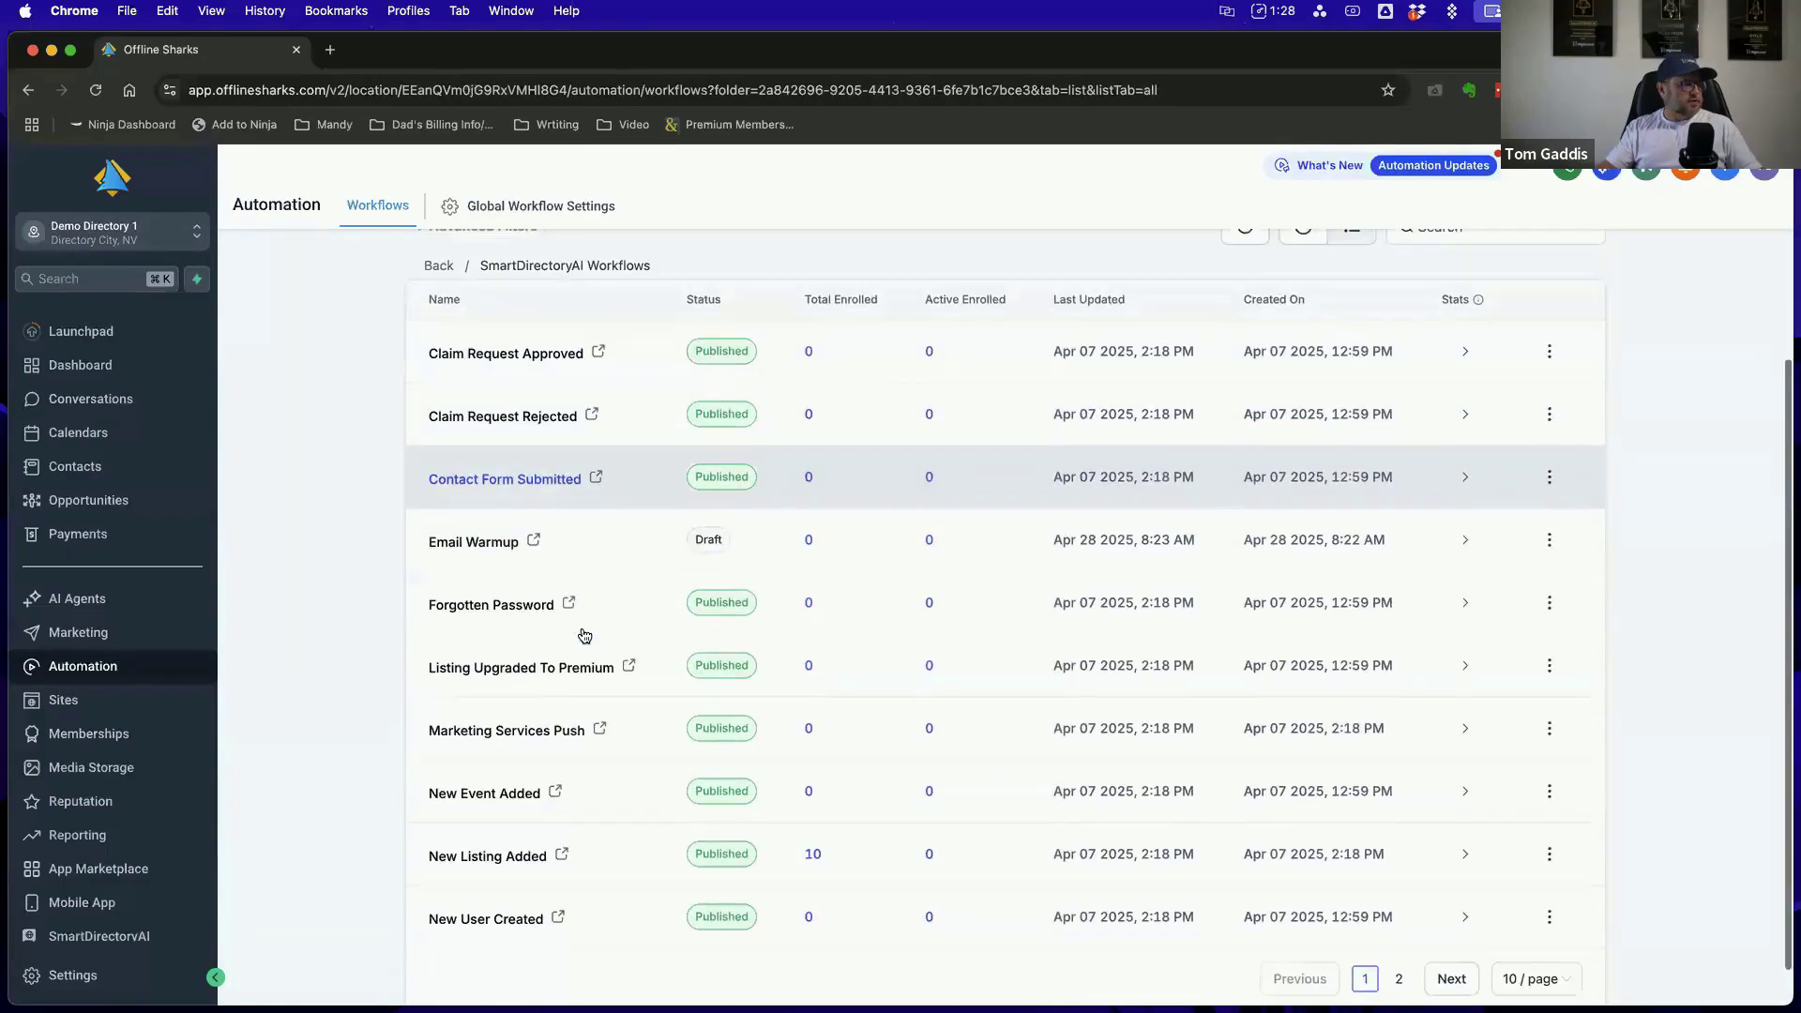
Open the New Listing Added workflow and read the template content of its Email 1 - Notification & Introduction action
left_click(498, 855)
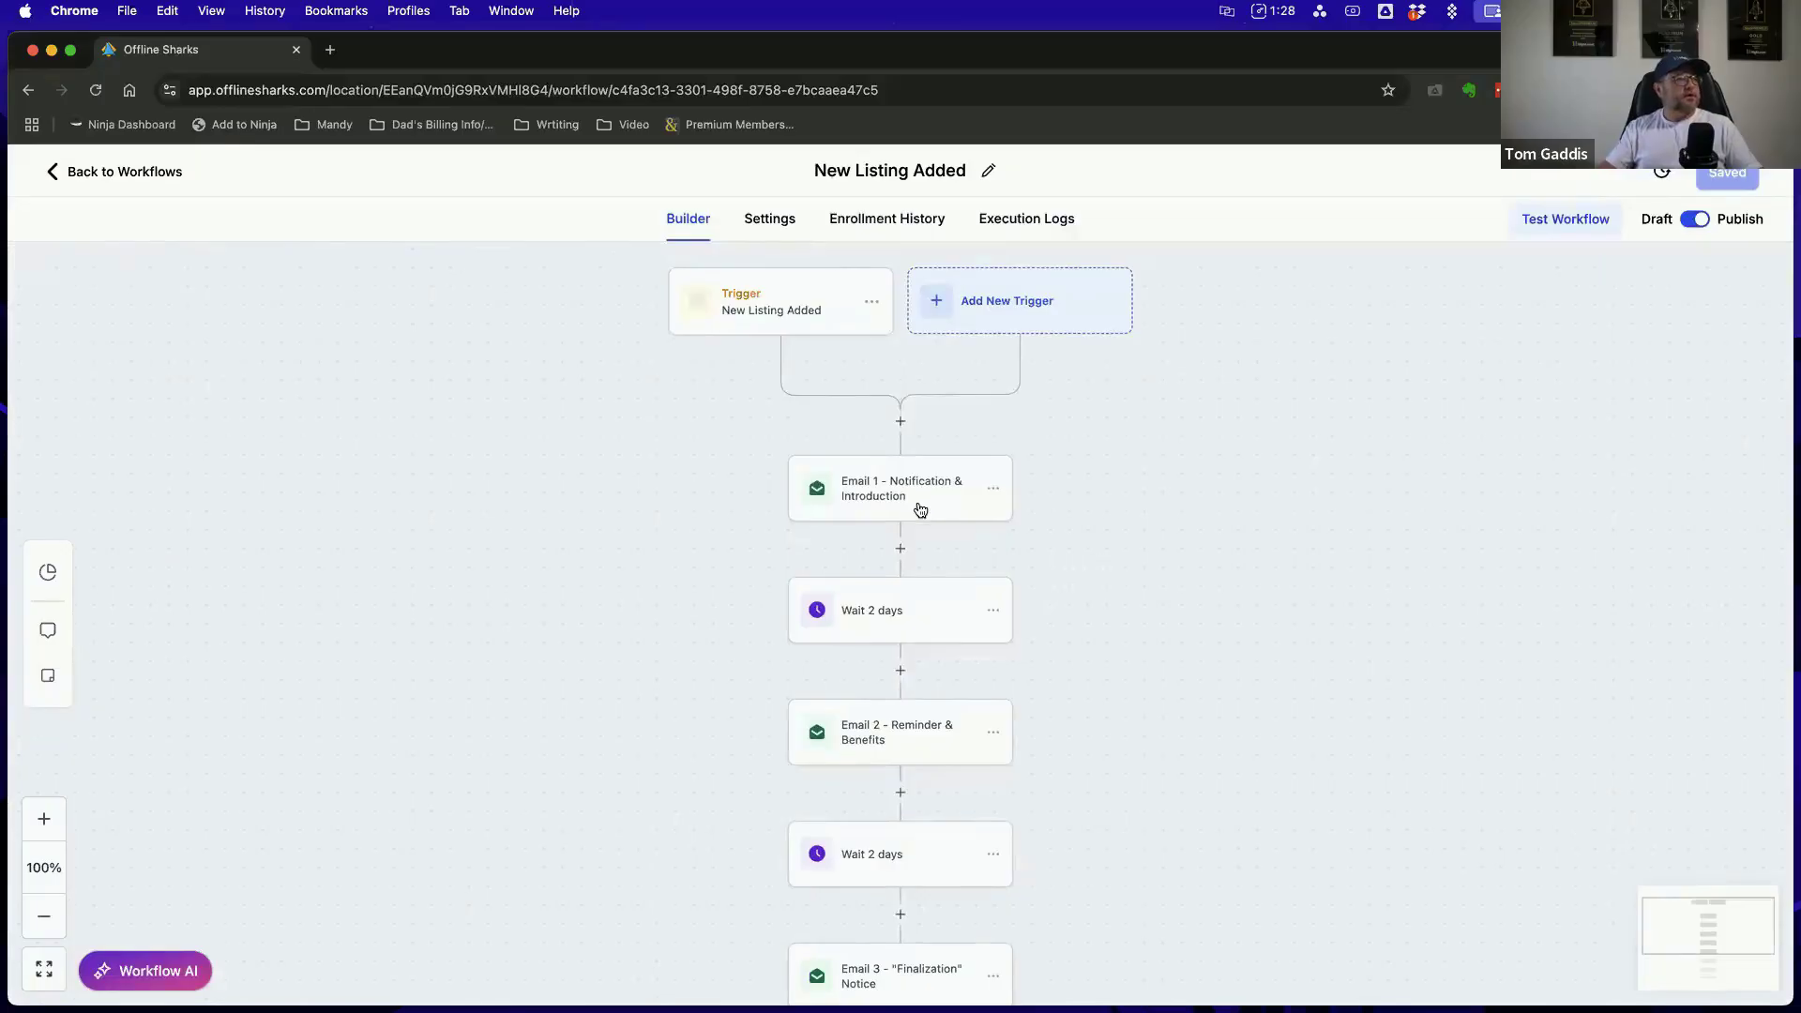
left_click(909, 497)
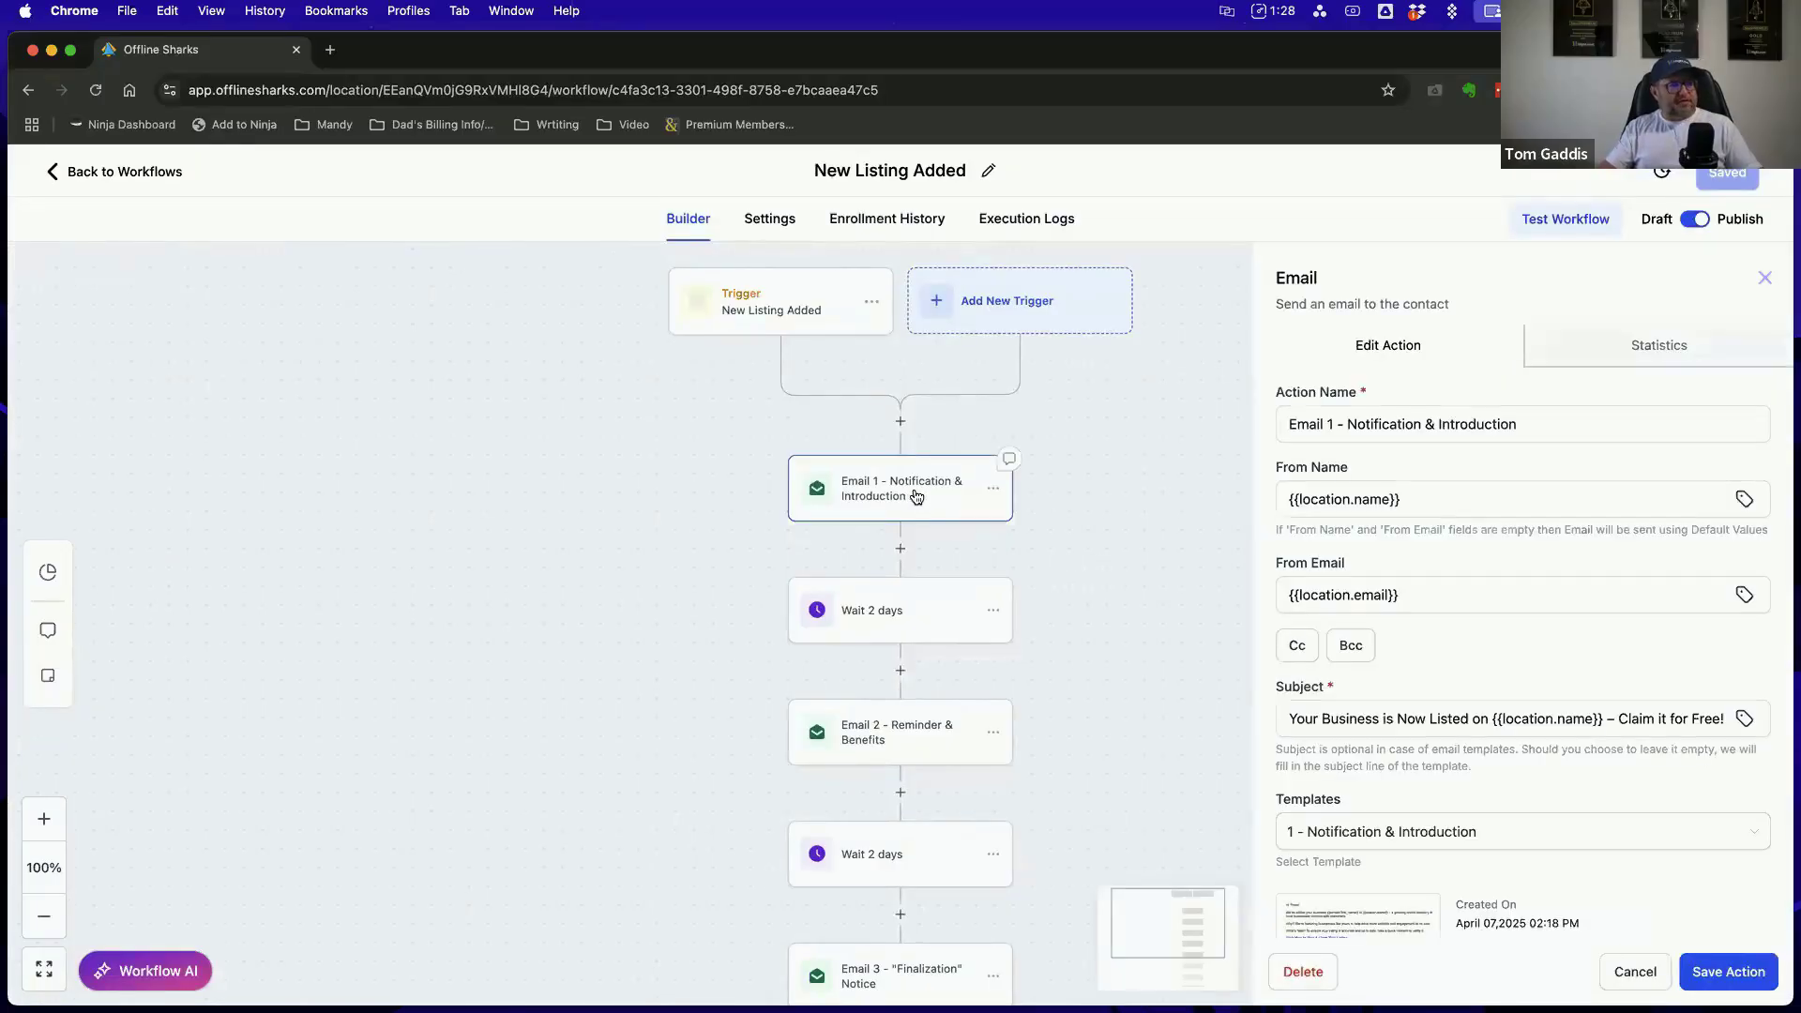
scroll(1487, 672, "down", 5)
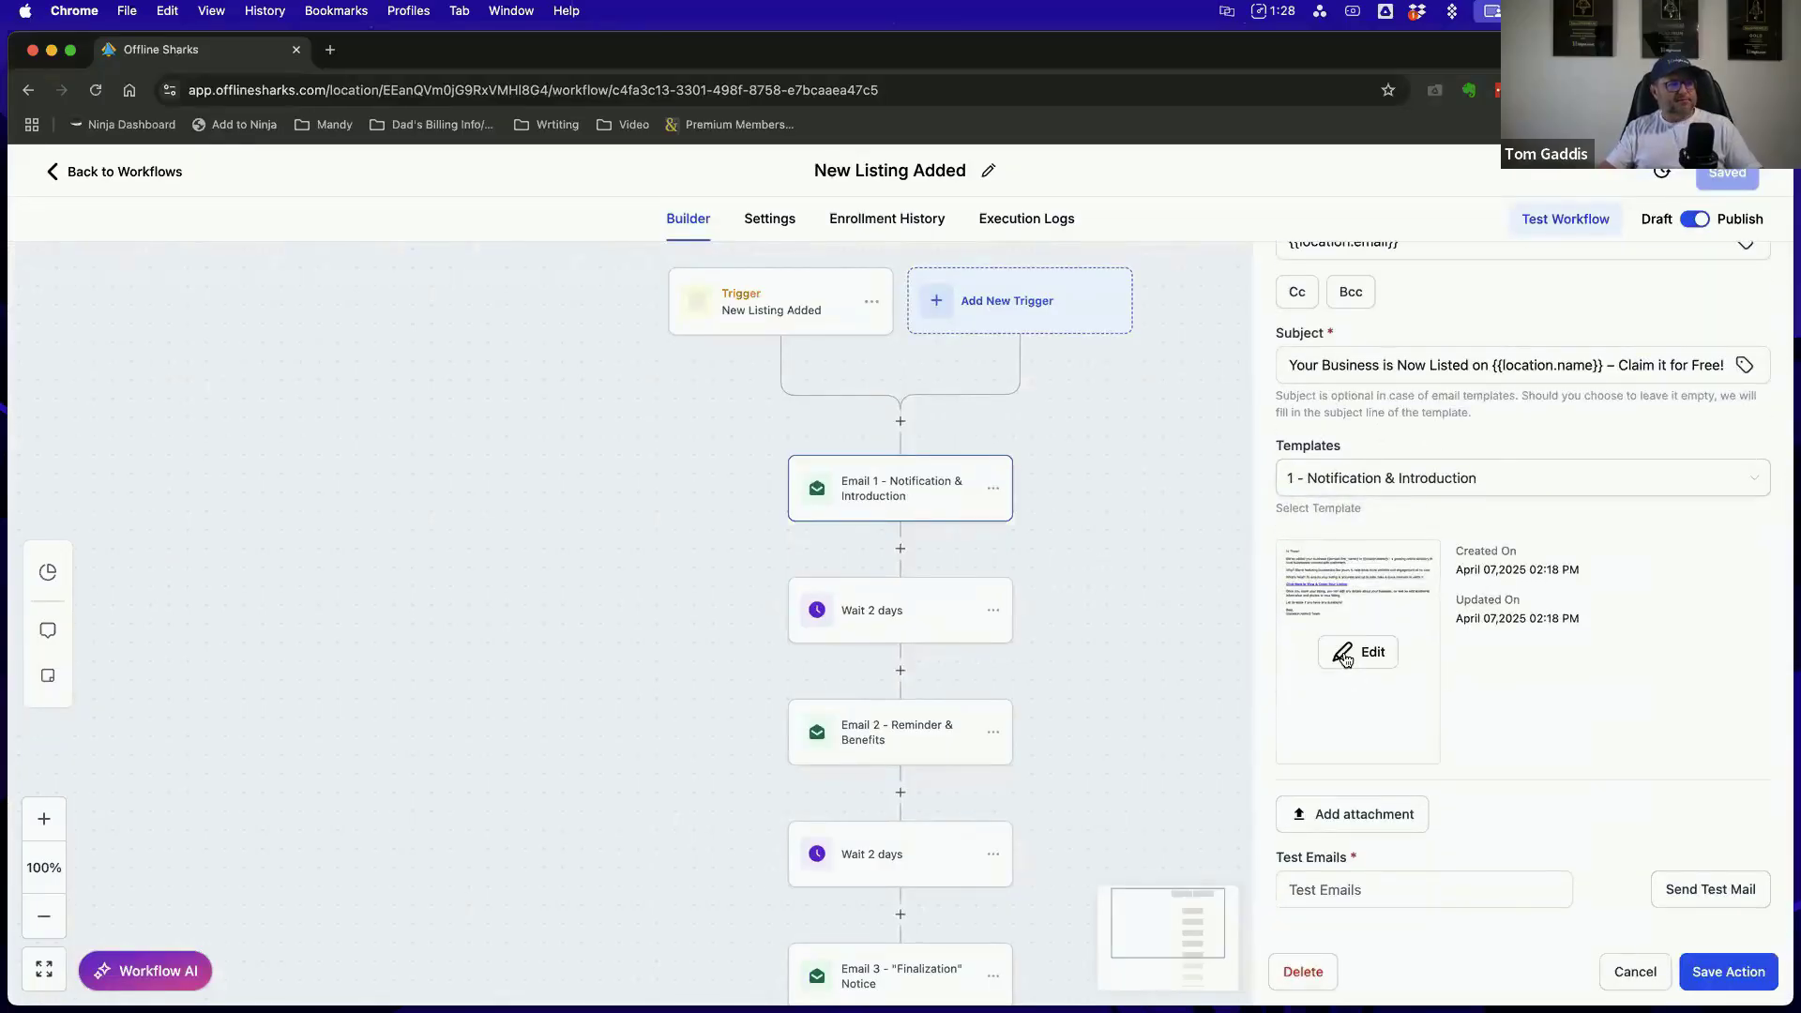
left_click(1345, 656)
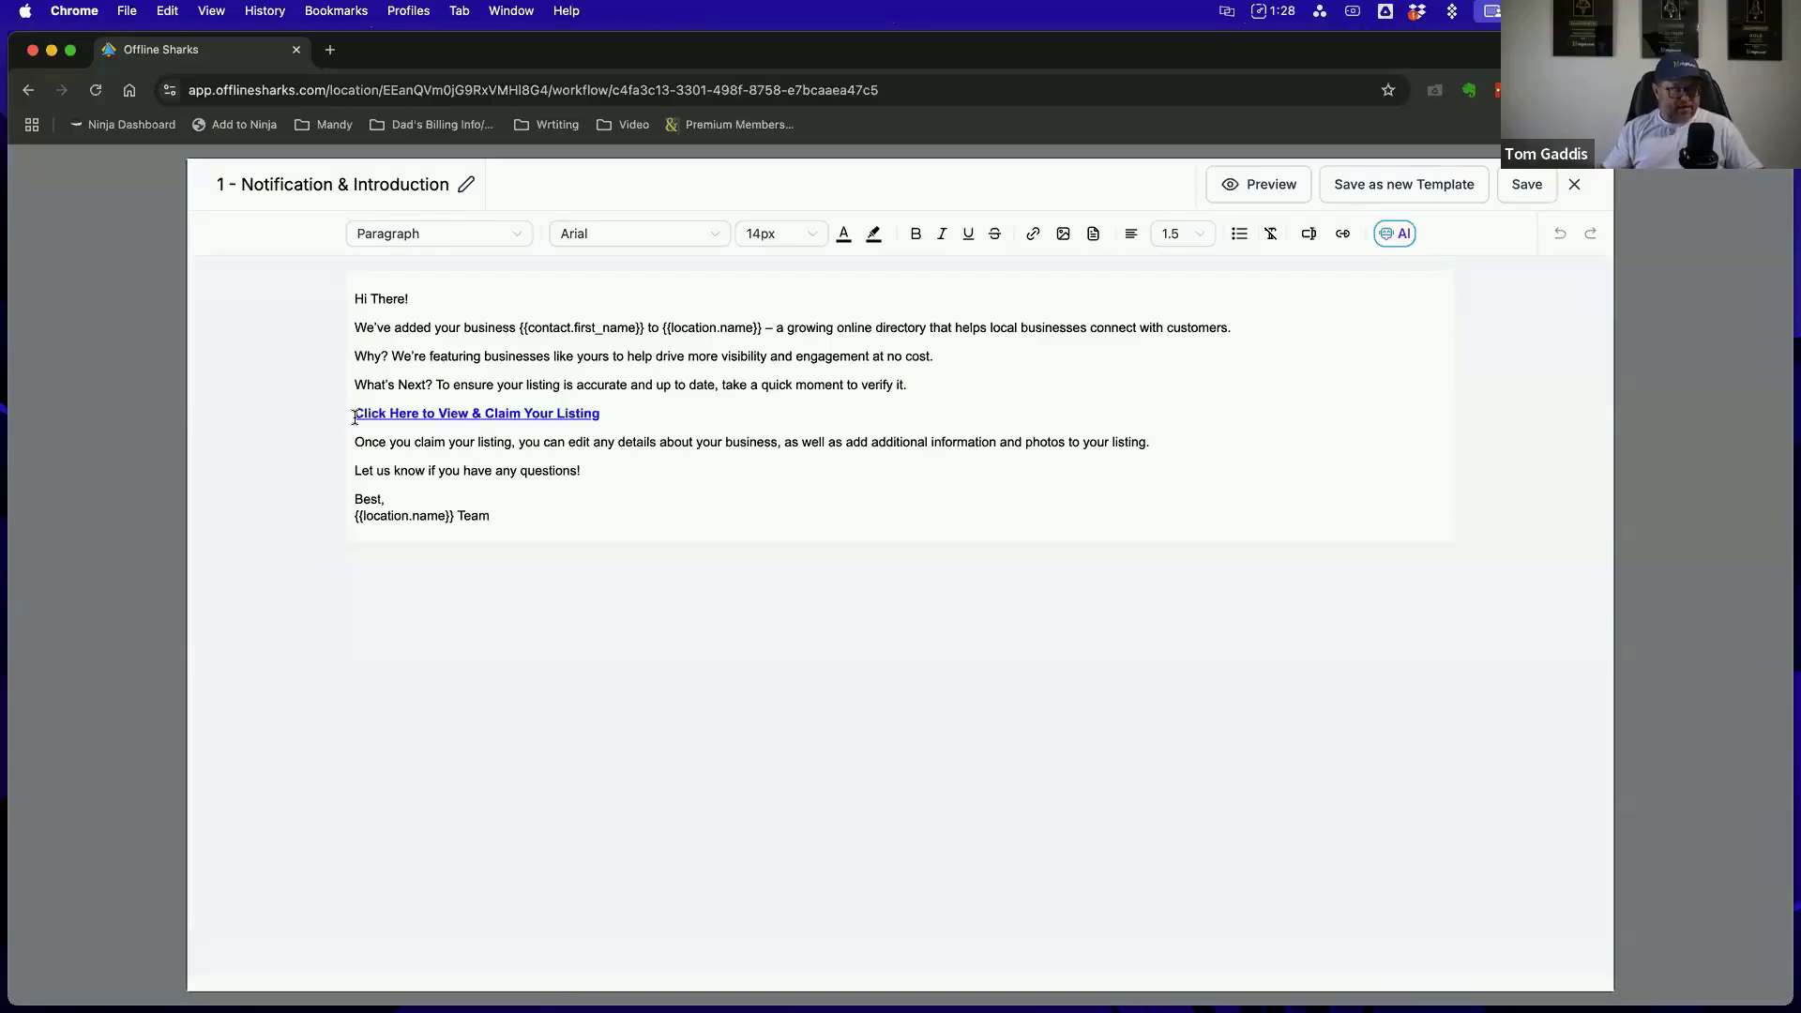
left_click(1574, 184)
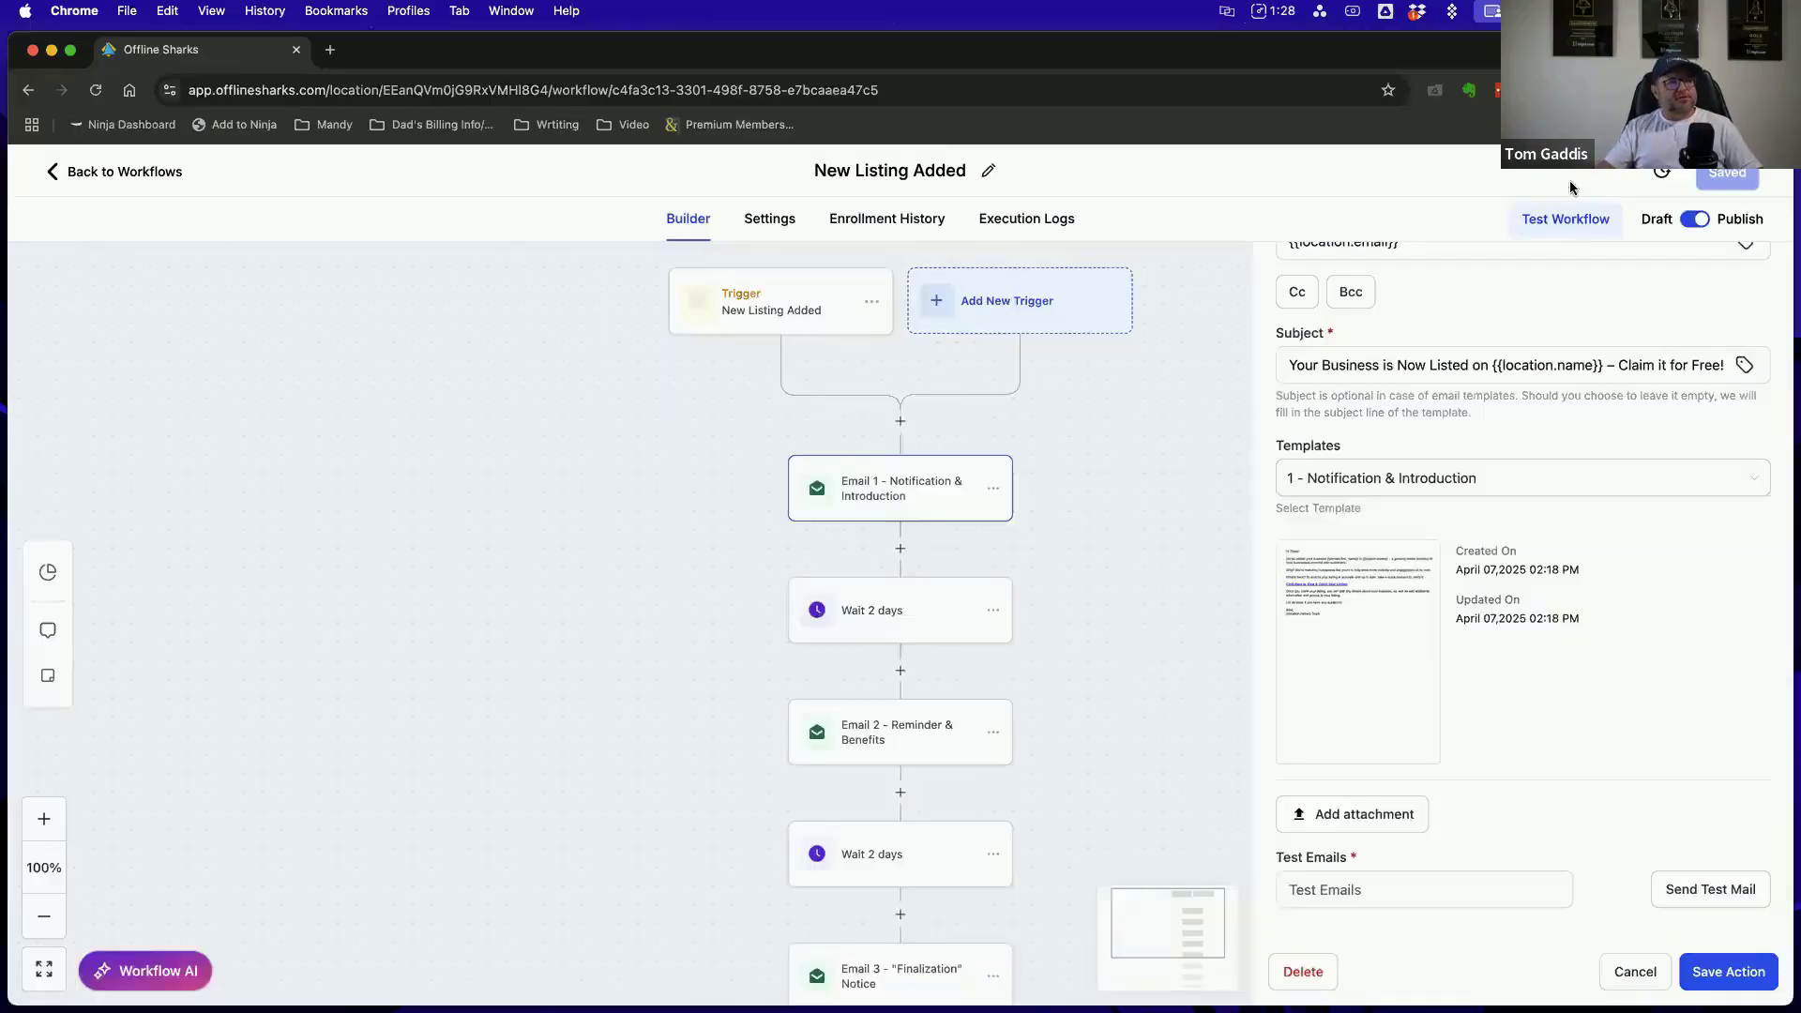
Check Email 1's test email option, review its template once more, and leave the action, discarding changes
left_click(1385, 896)
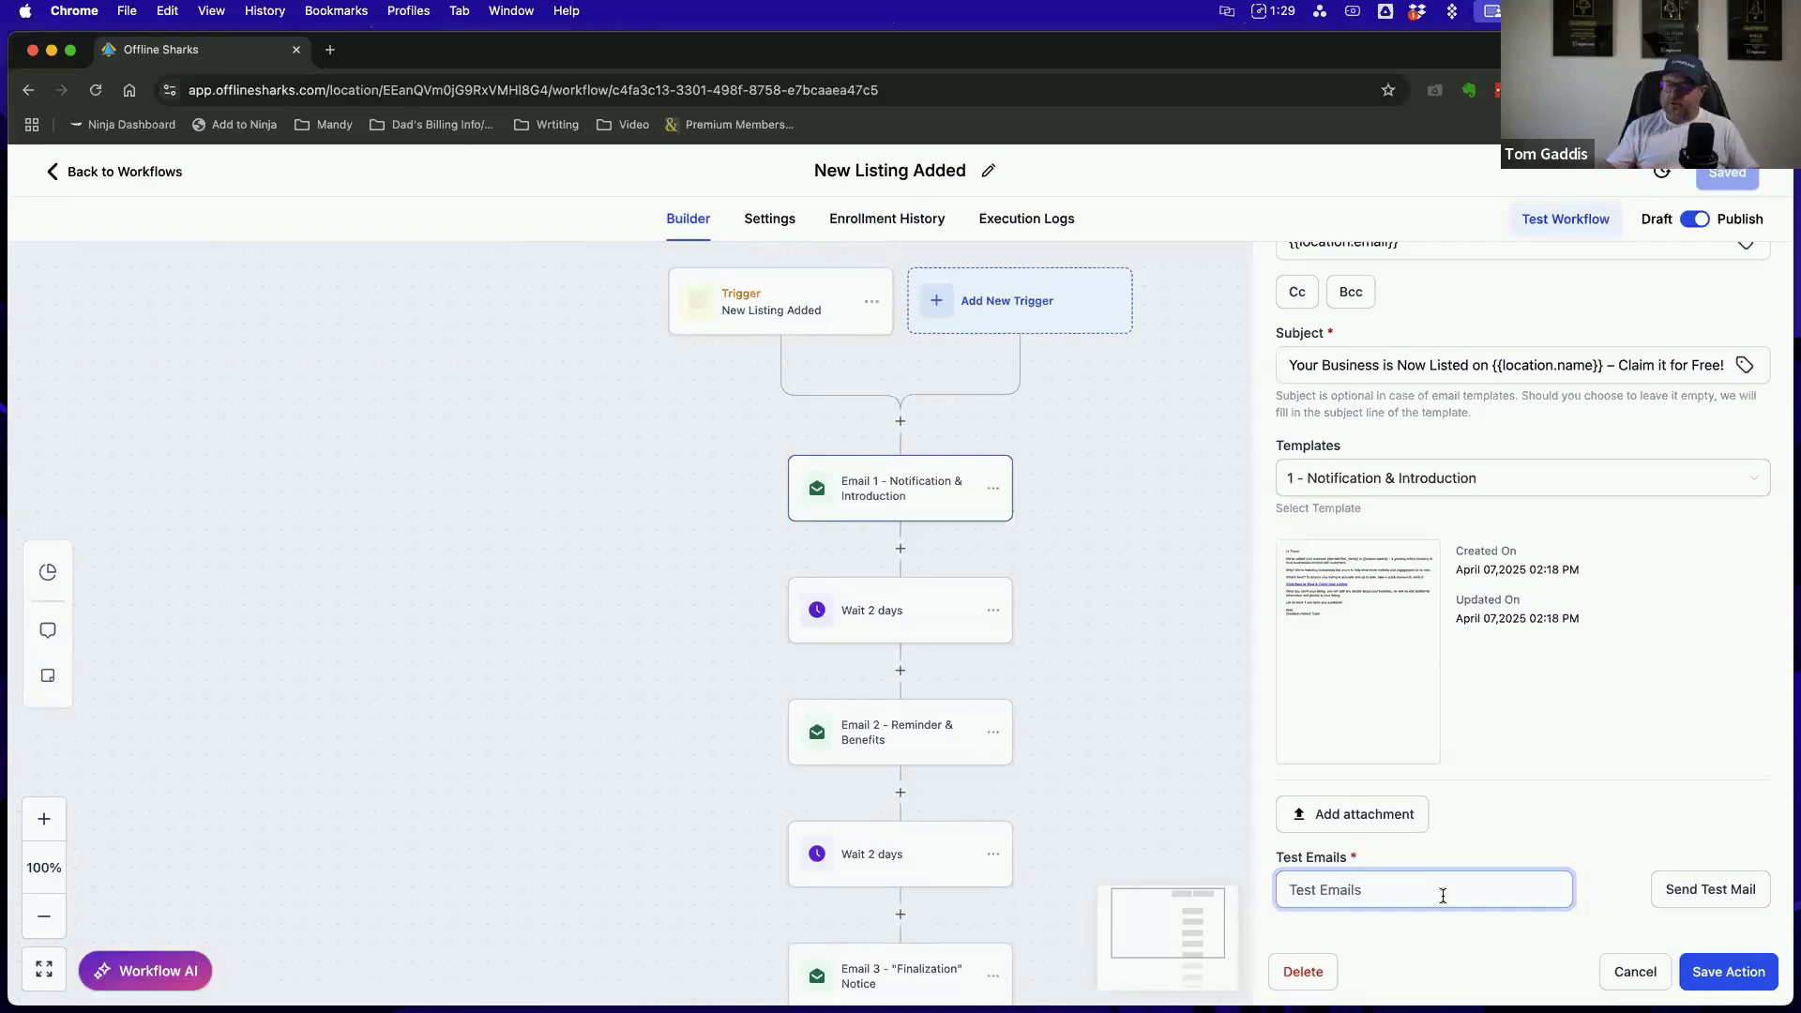
left_click(1328, 636)
left_click(1356, 652)
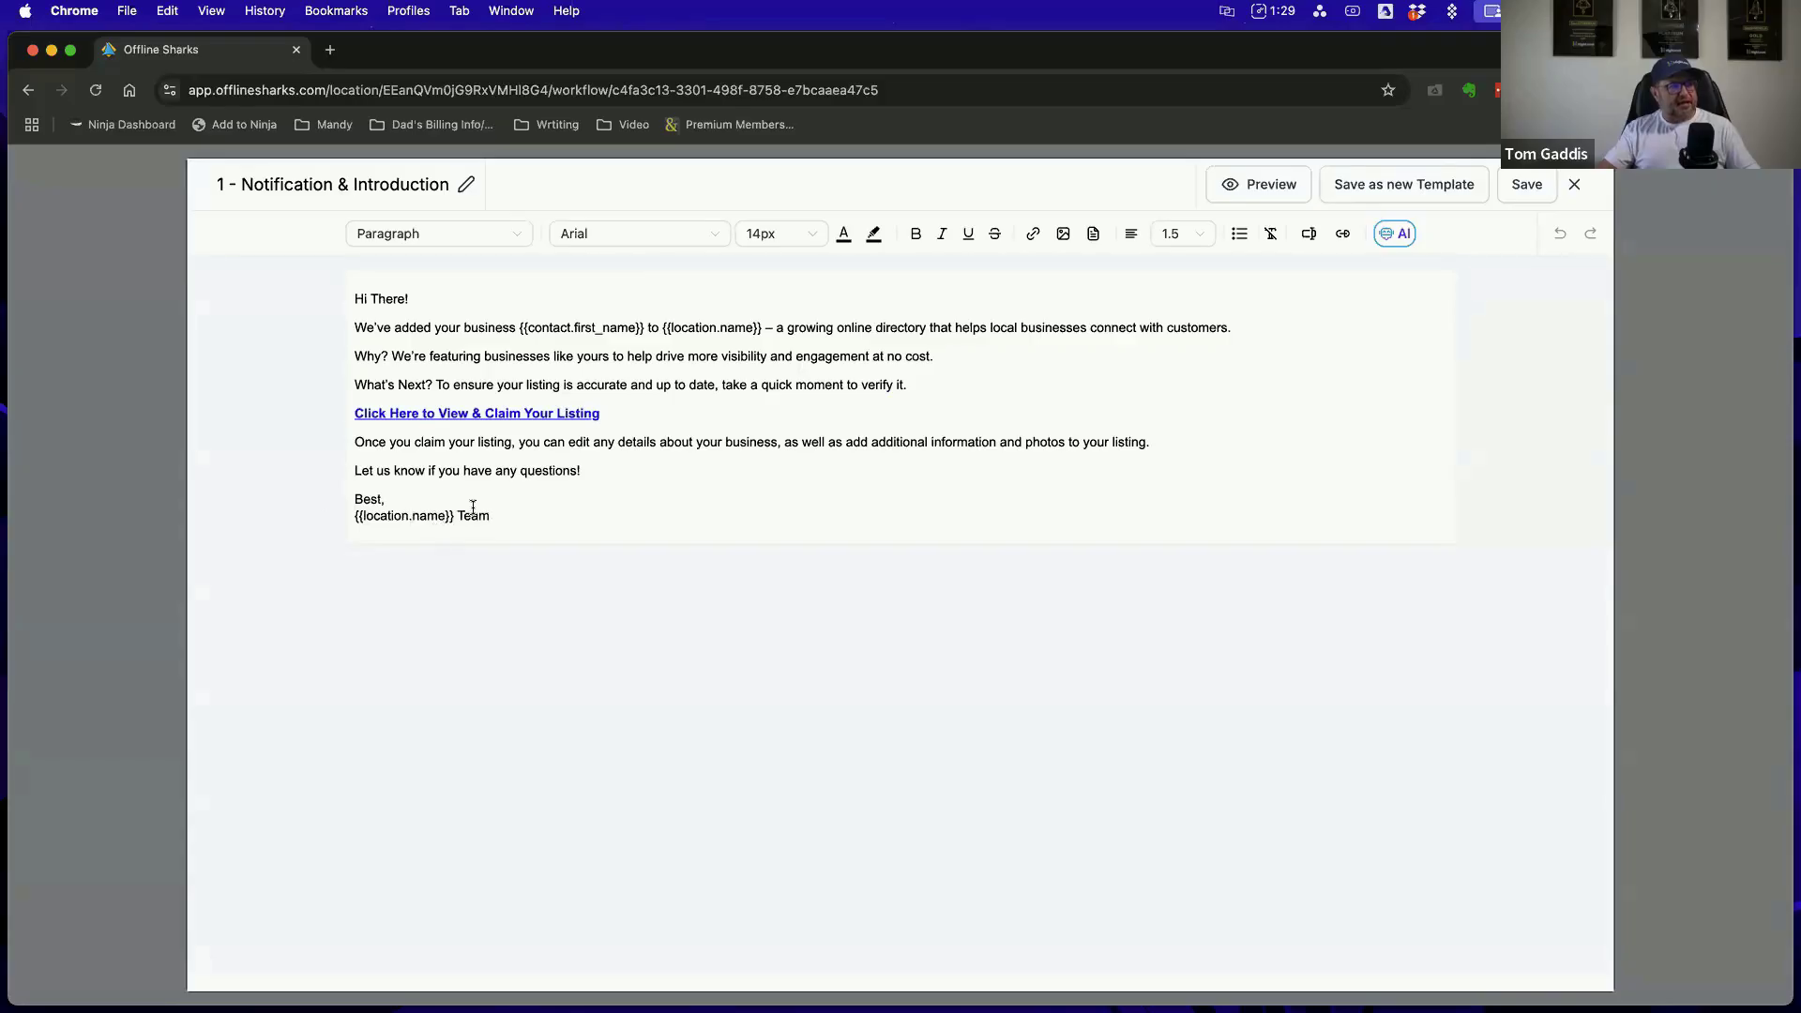
left_click(1575, 188)
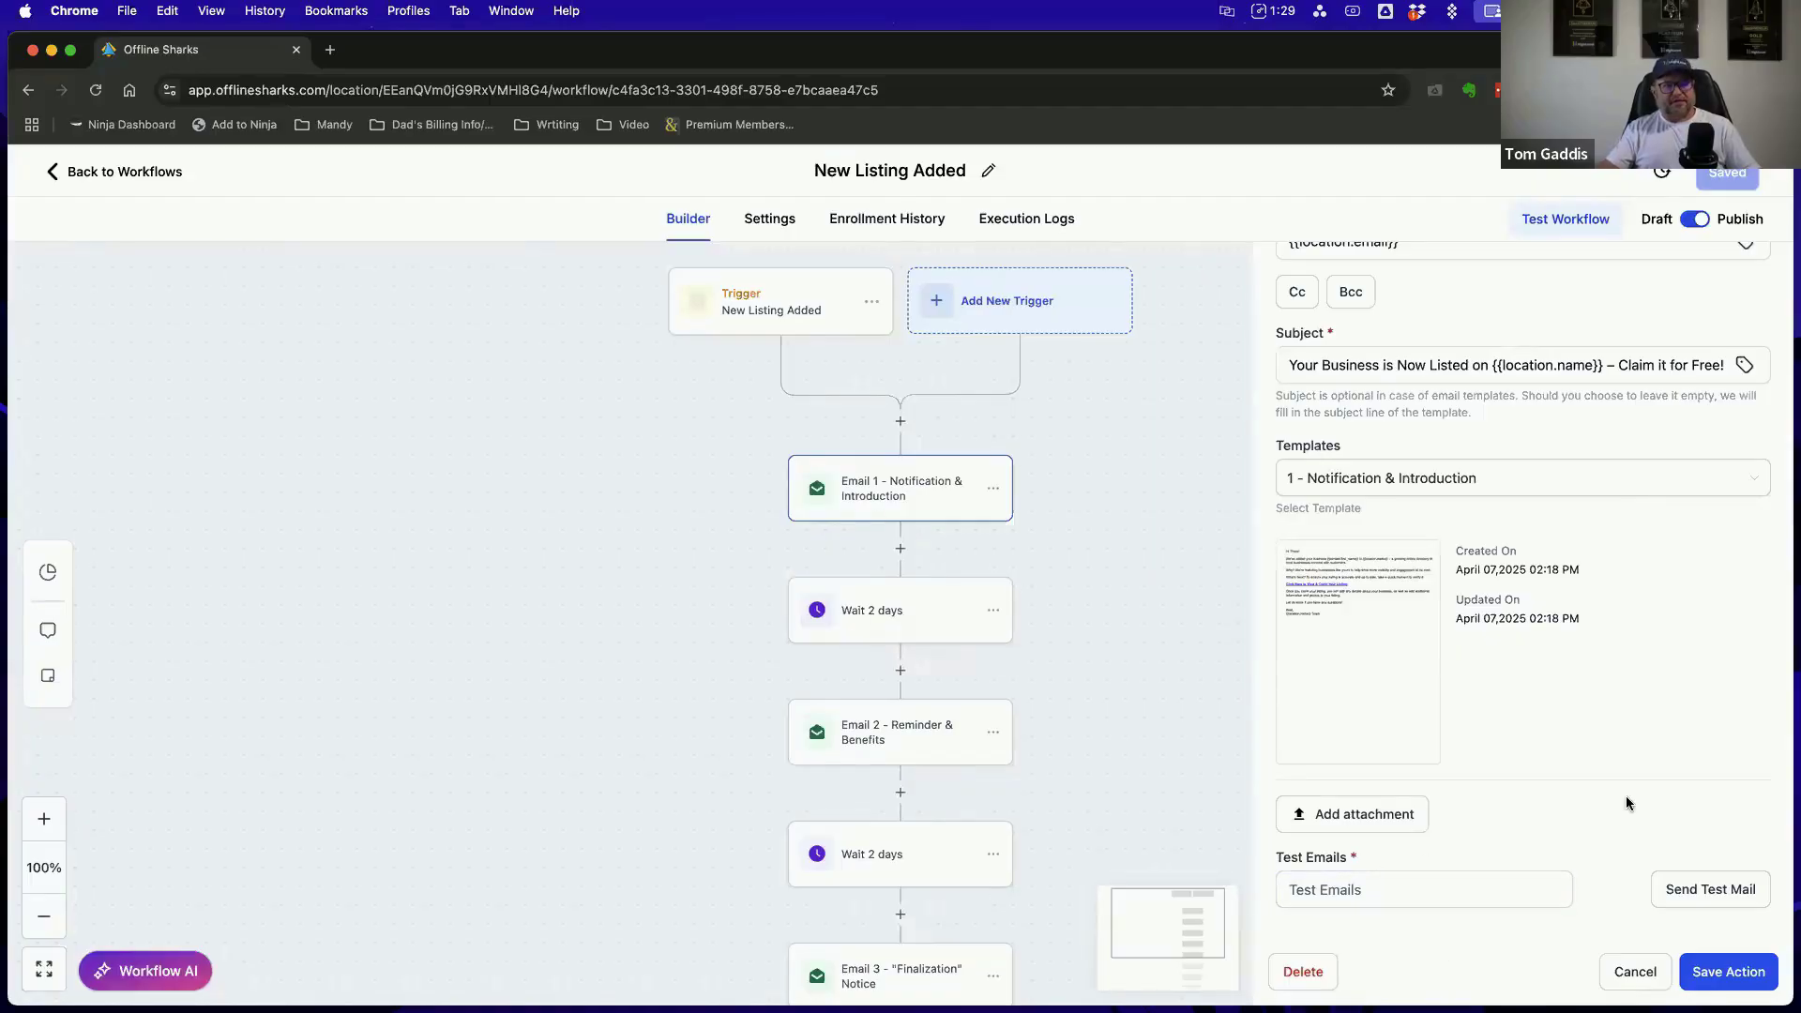
left_click(1636, 971)
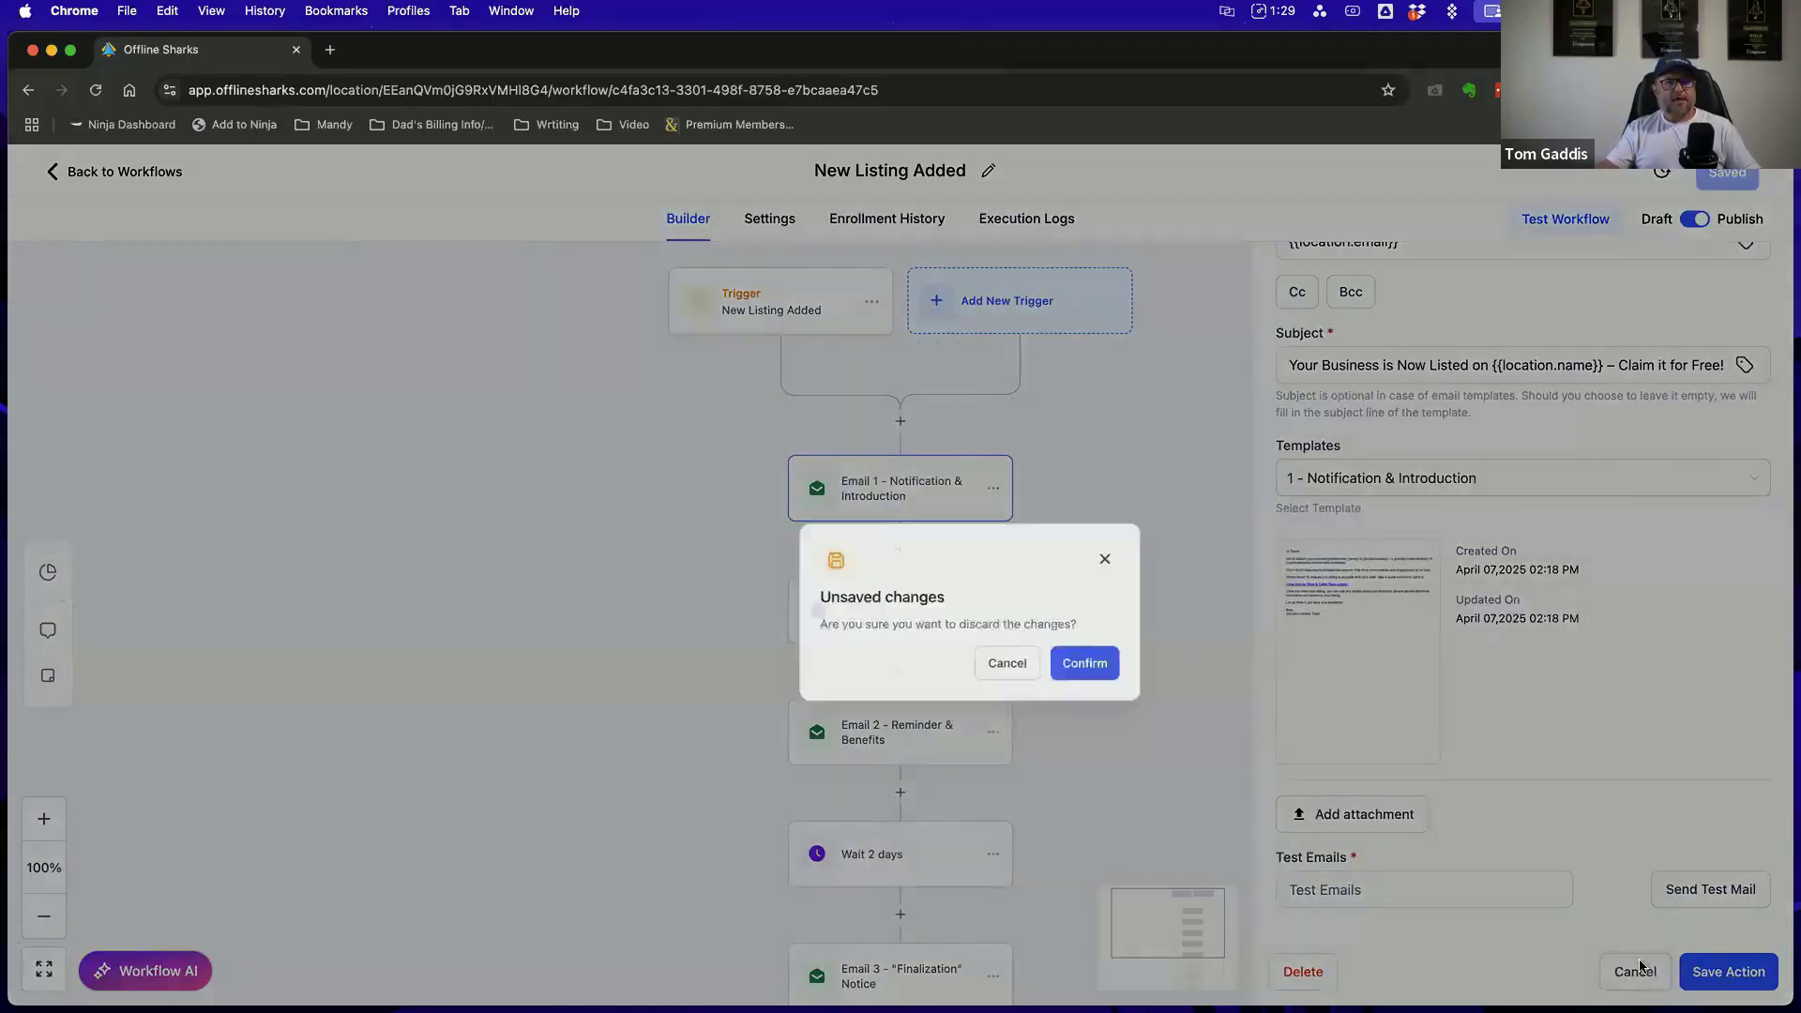
left_click(1027, 632)
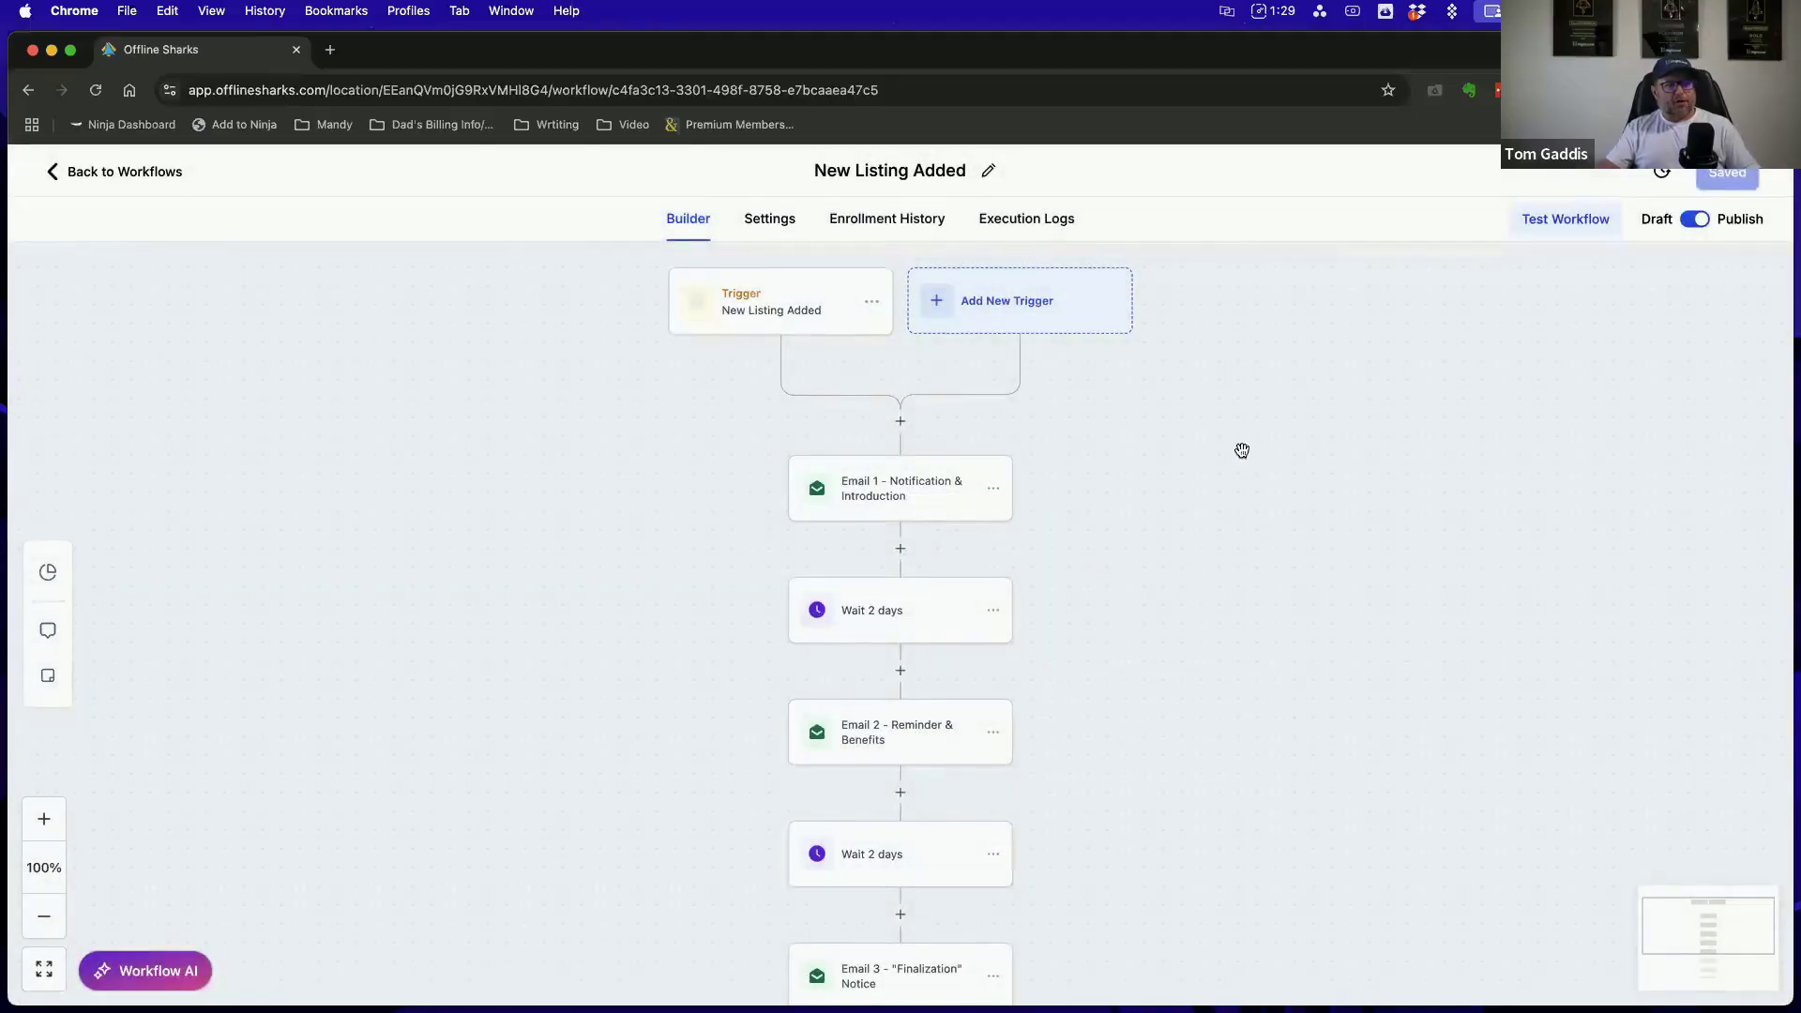
Look through the contacts available for testing the New Listing Added workflow, without running a test
left_click(1561, 223)
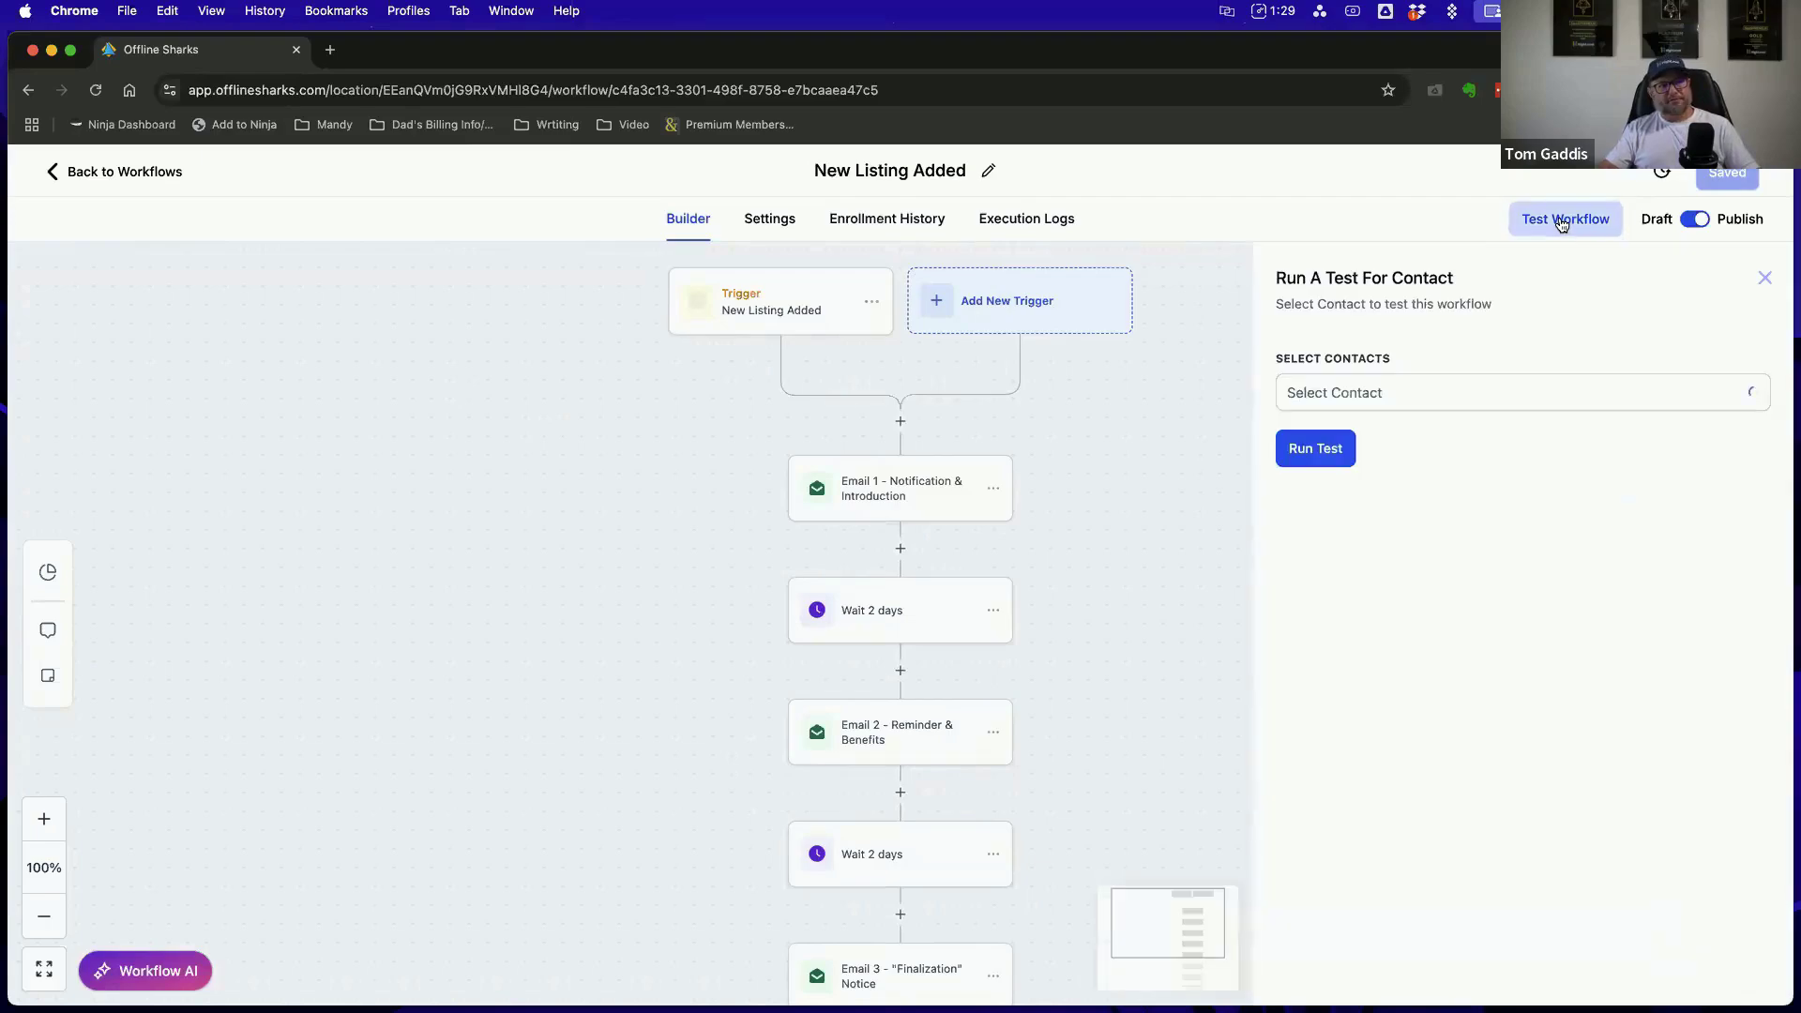
left_click(1510, 406)
scroll(1501, 491, "down", 2)
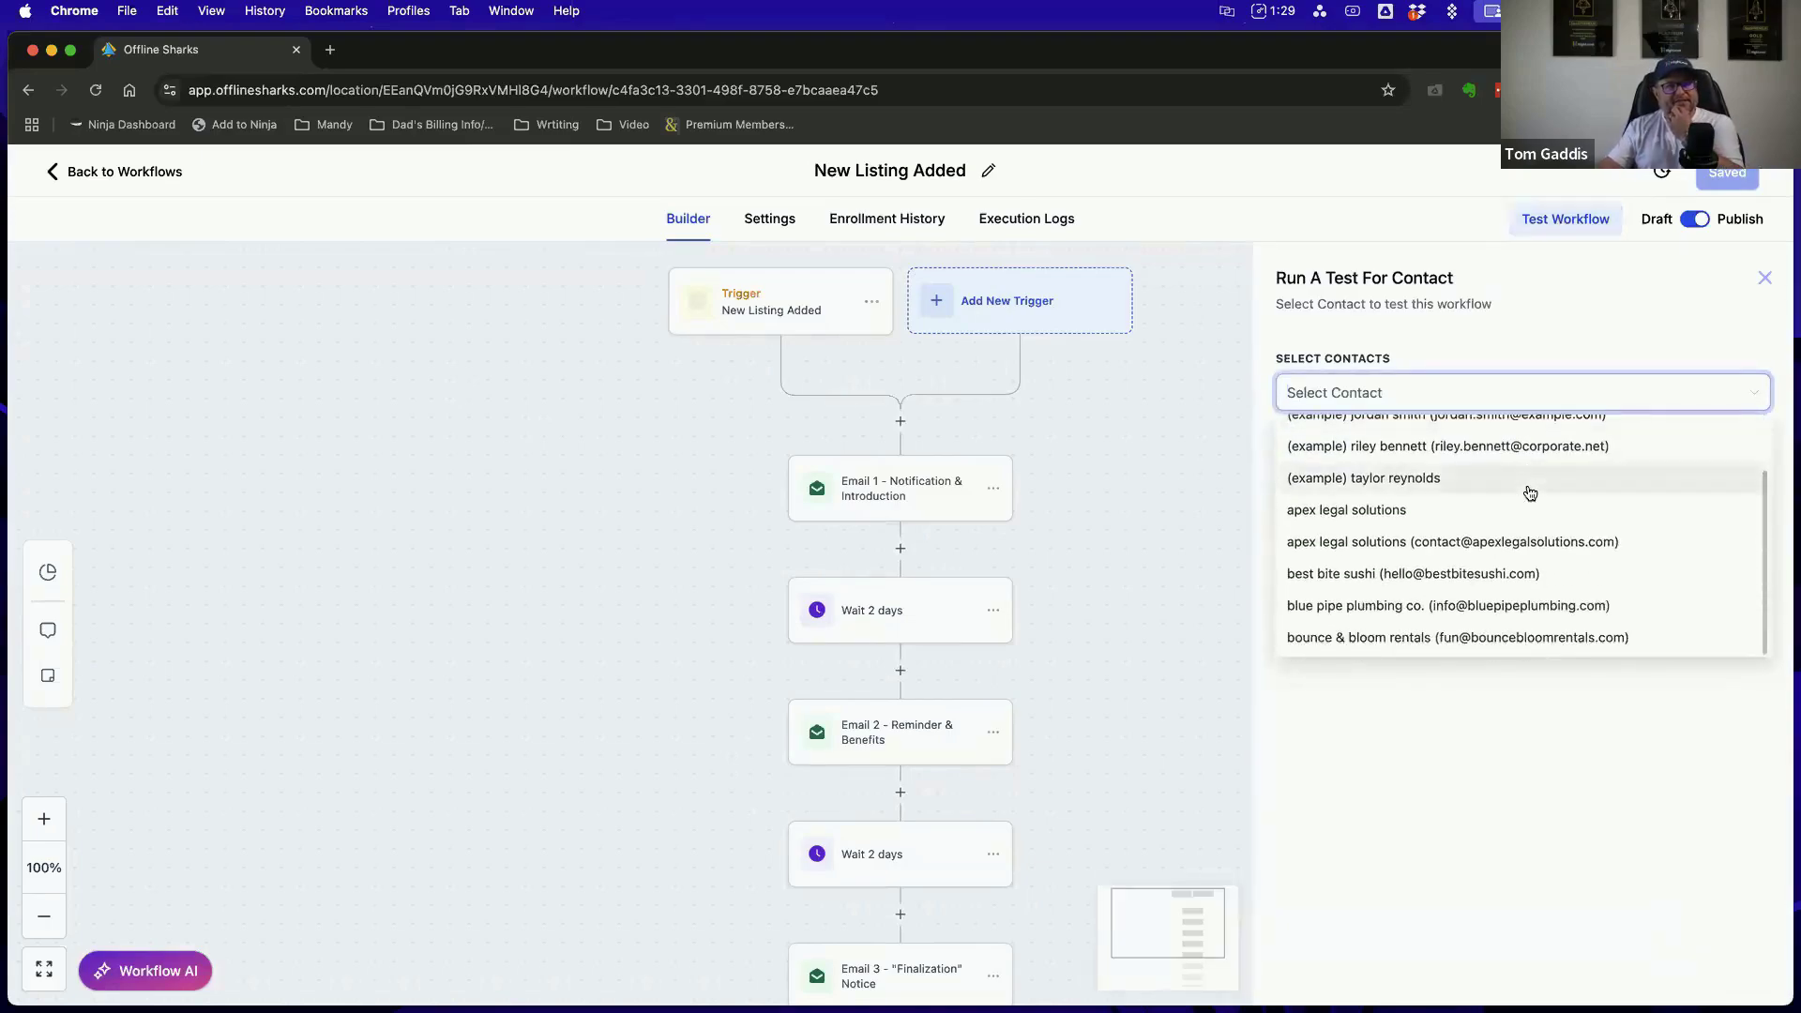
scroll(1472, 492, "up", 2)
left_click(1538, 283)
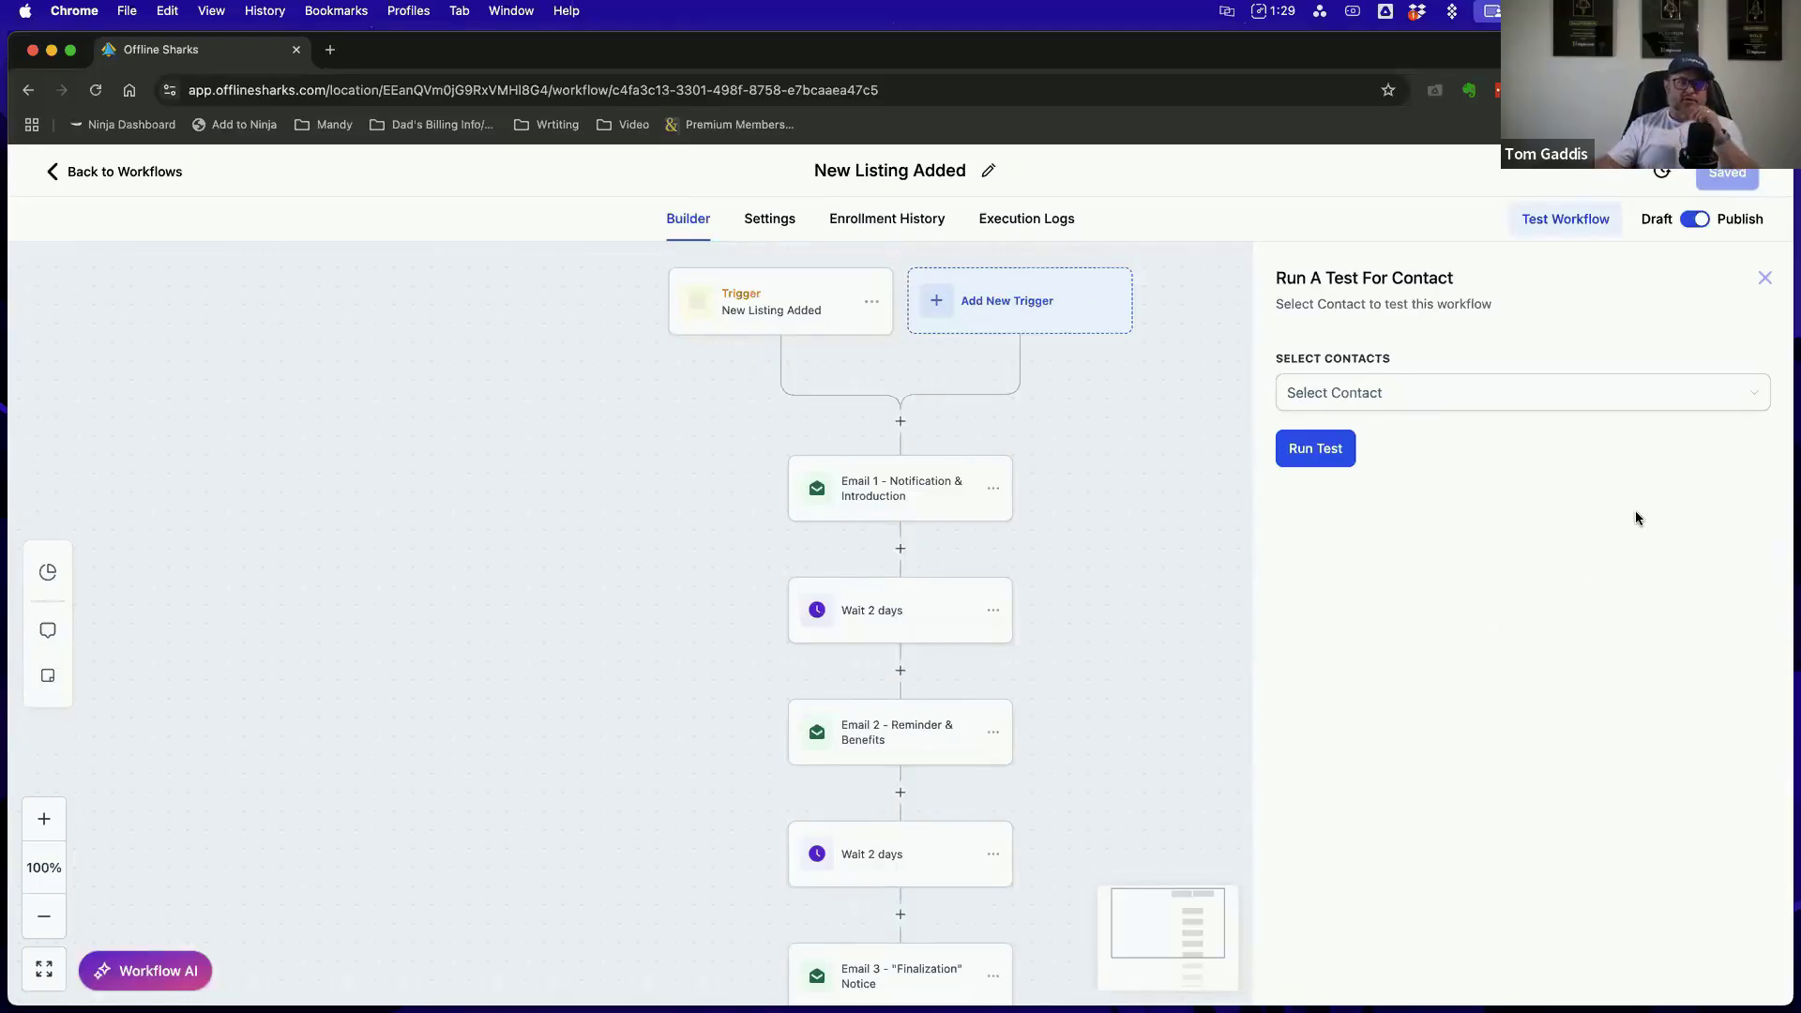
left_click(1764, 278)
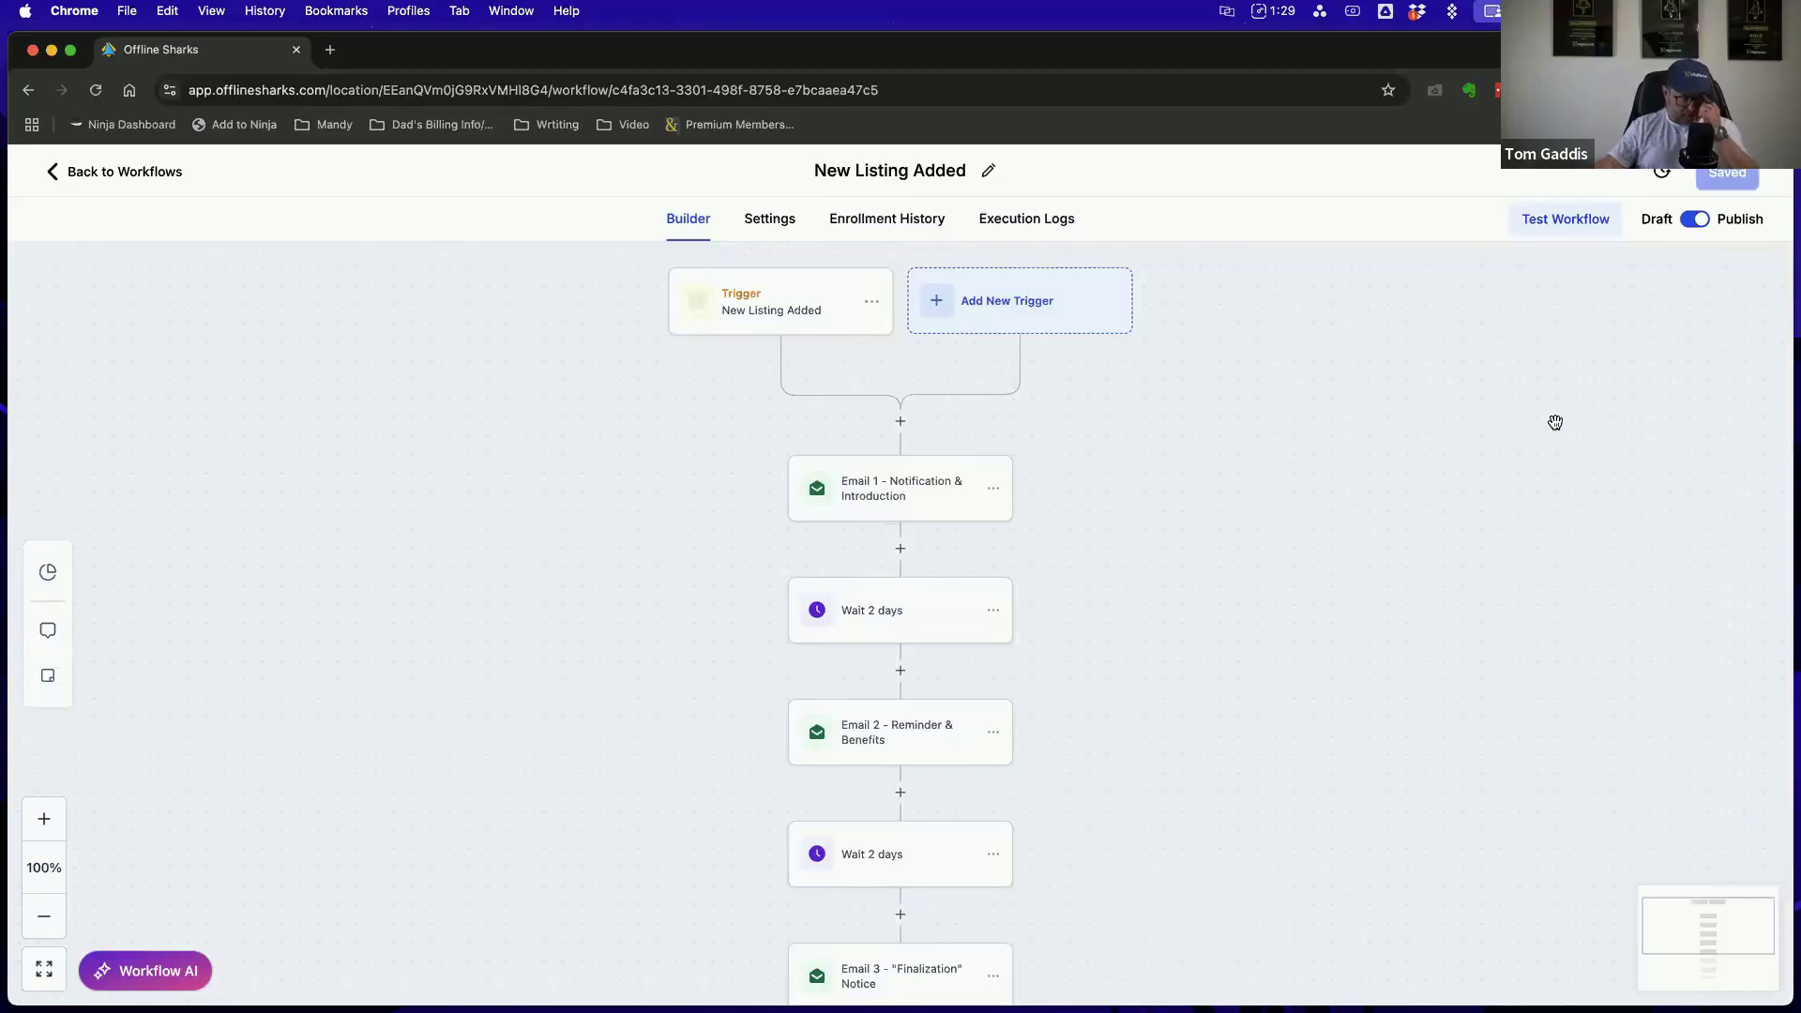
Review the Email 2 - Reminder & Benefits action's sender, subject and template, and leave it, discarding changes
left_click(918, 732)
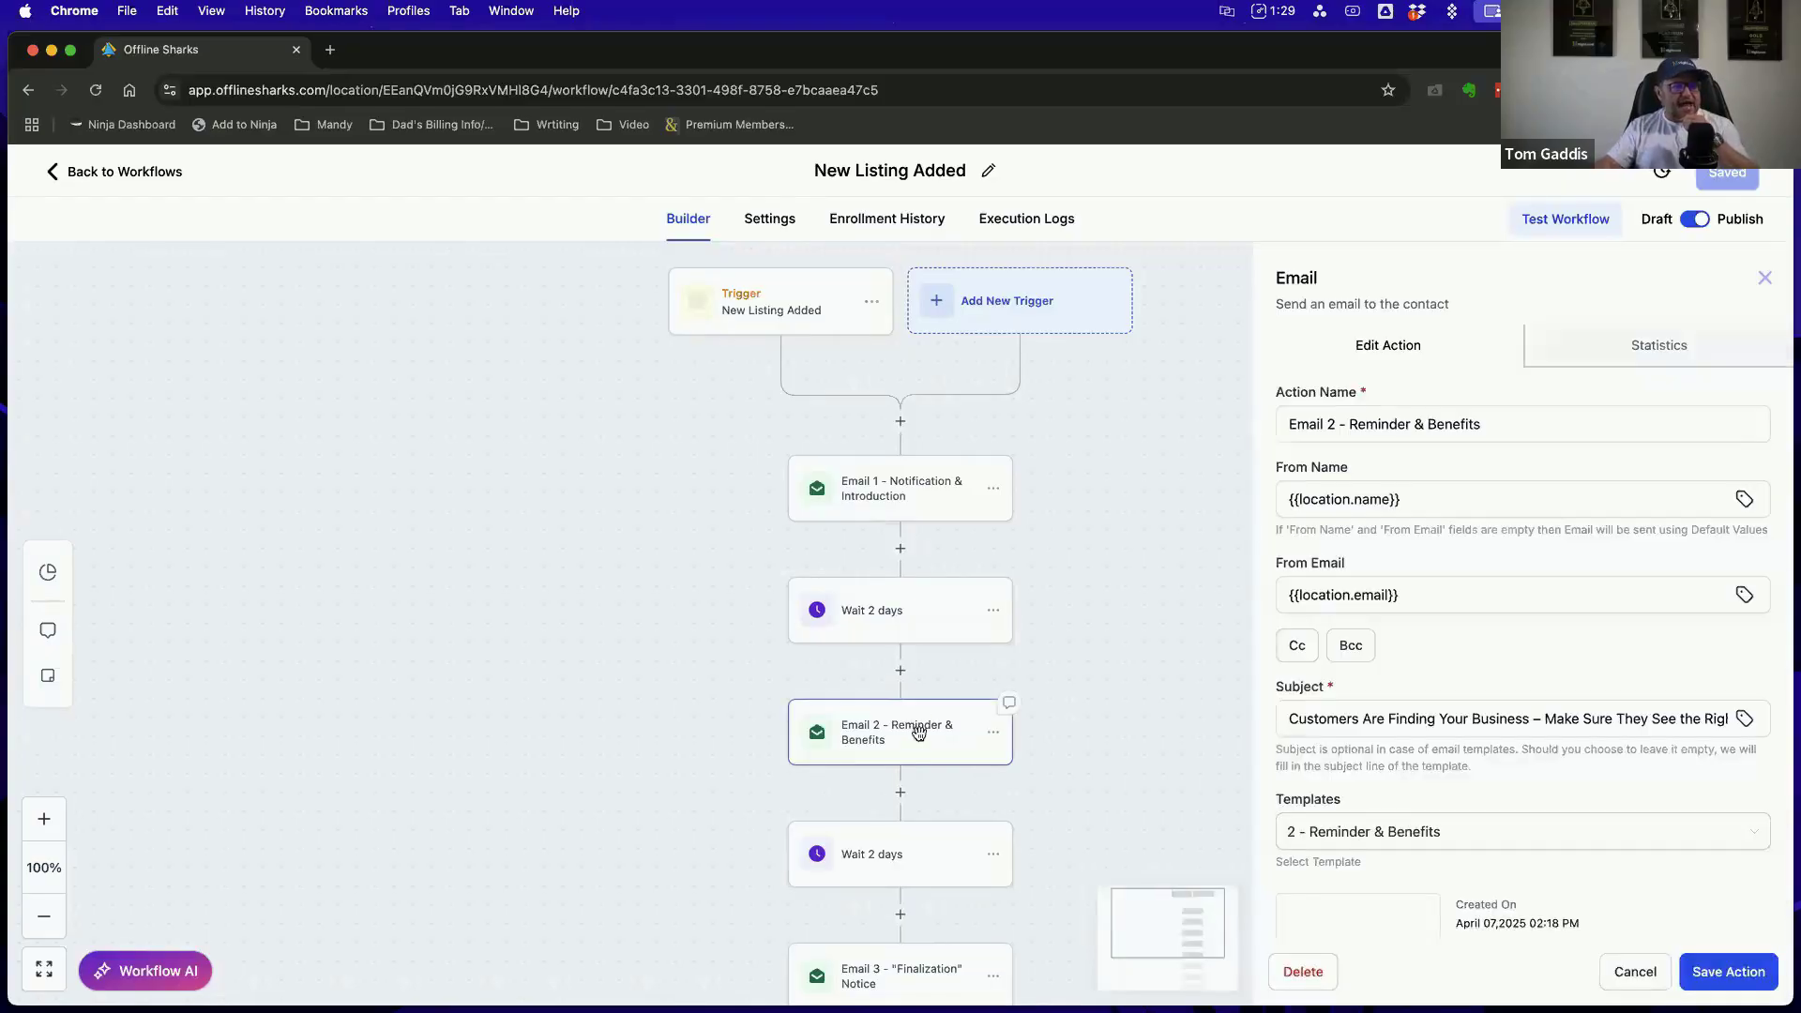
scroll(1286, 816, "down", 5)
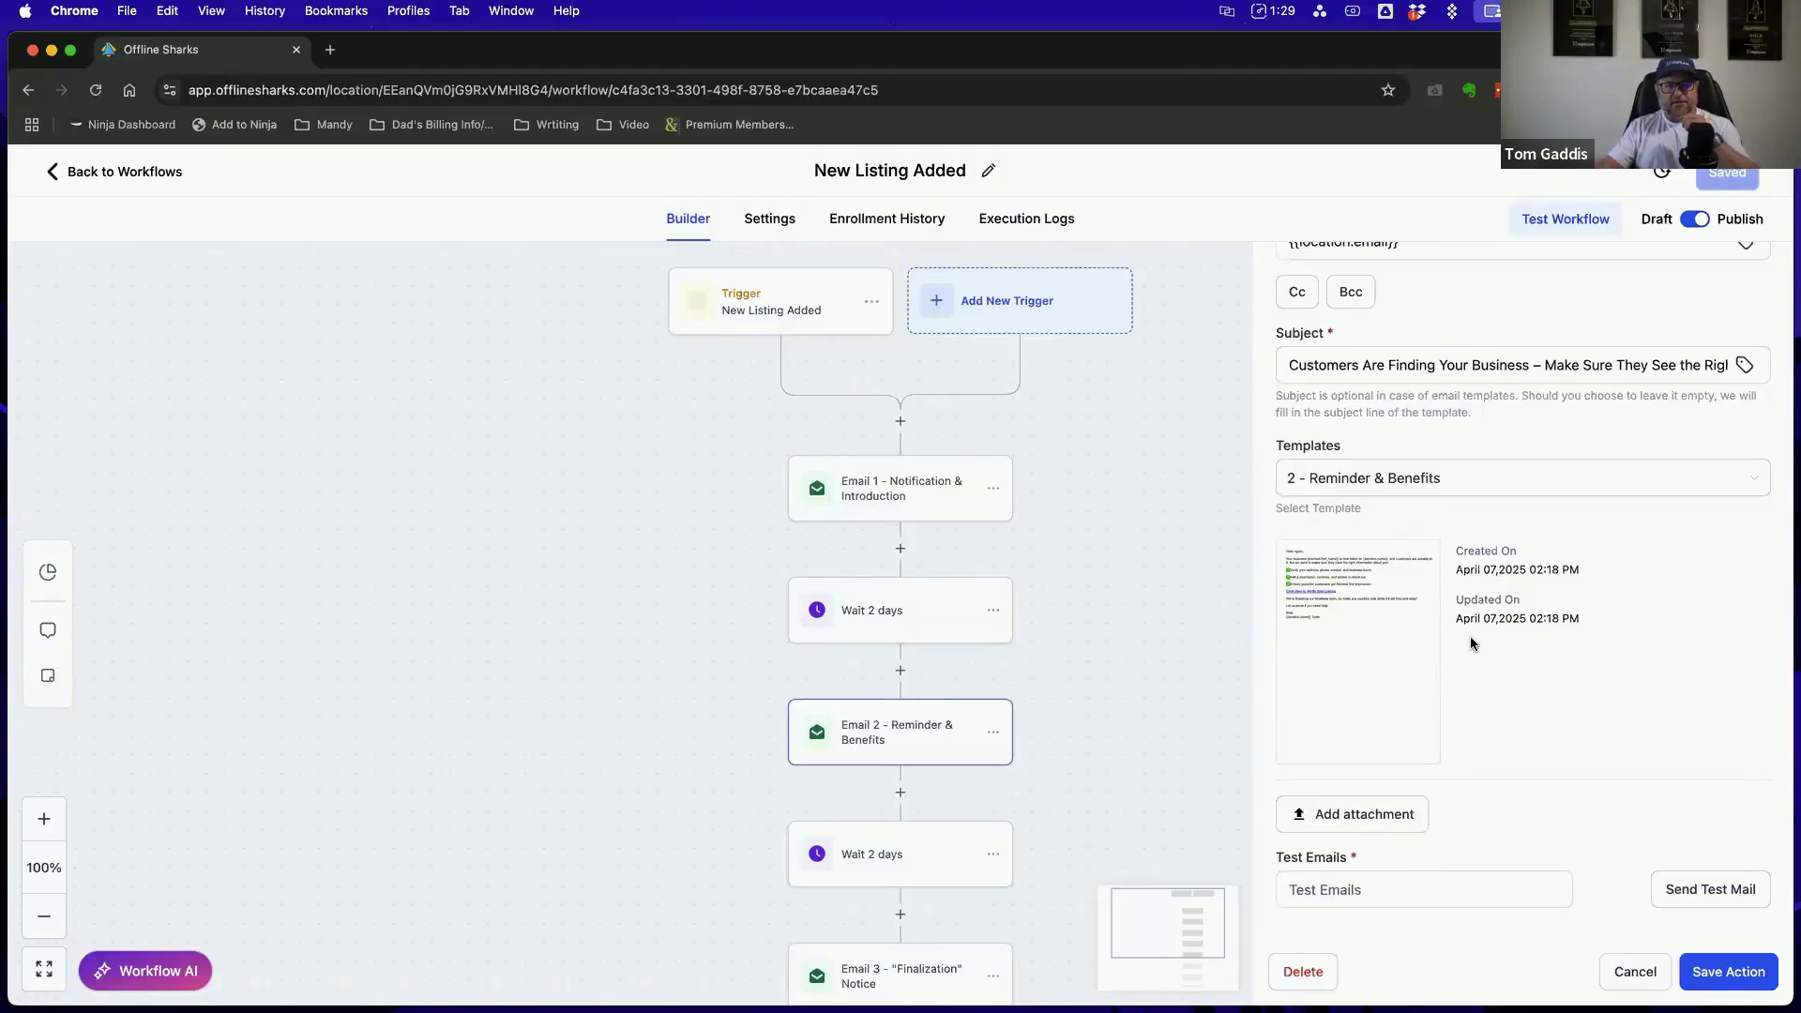
scroll(1500, 497, "up", 5)
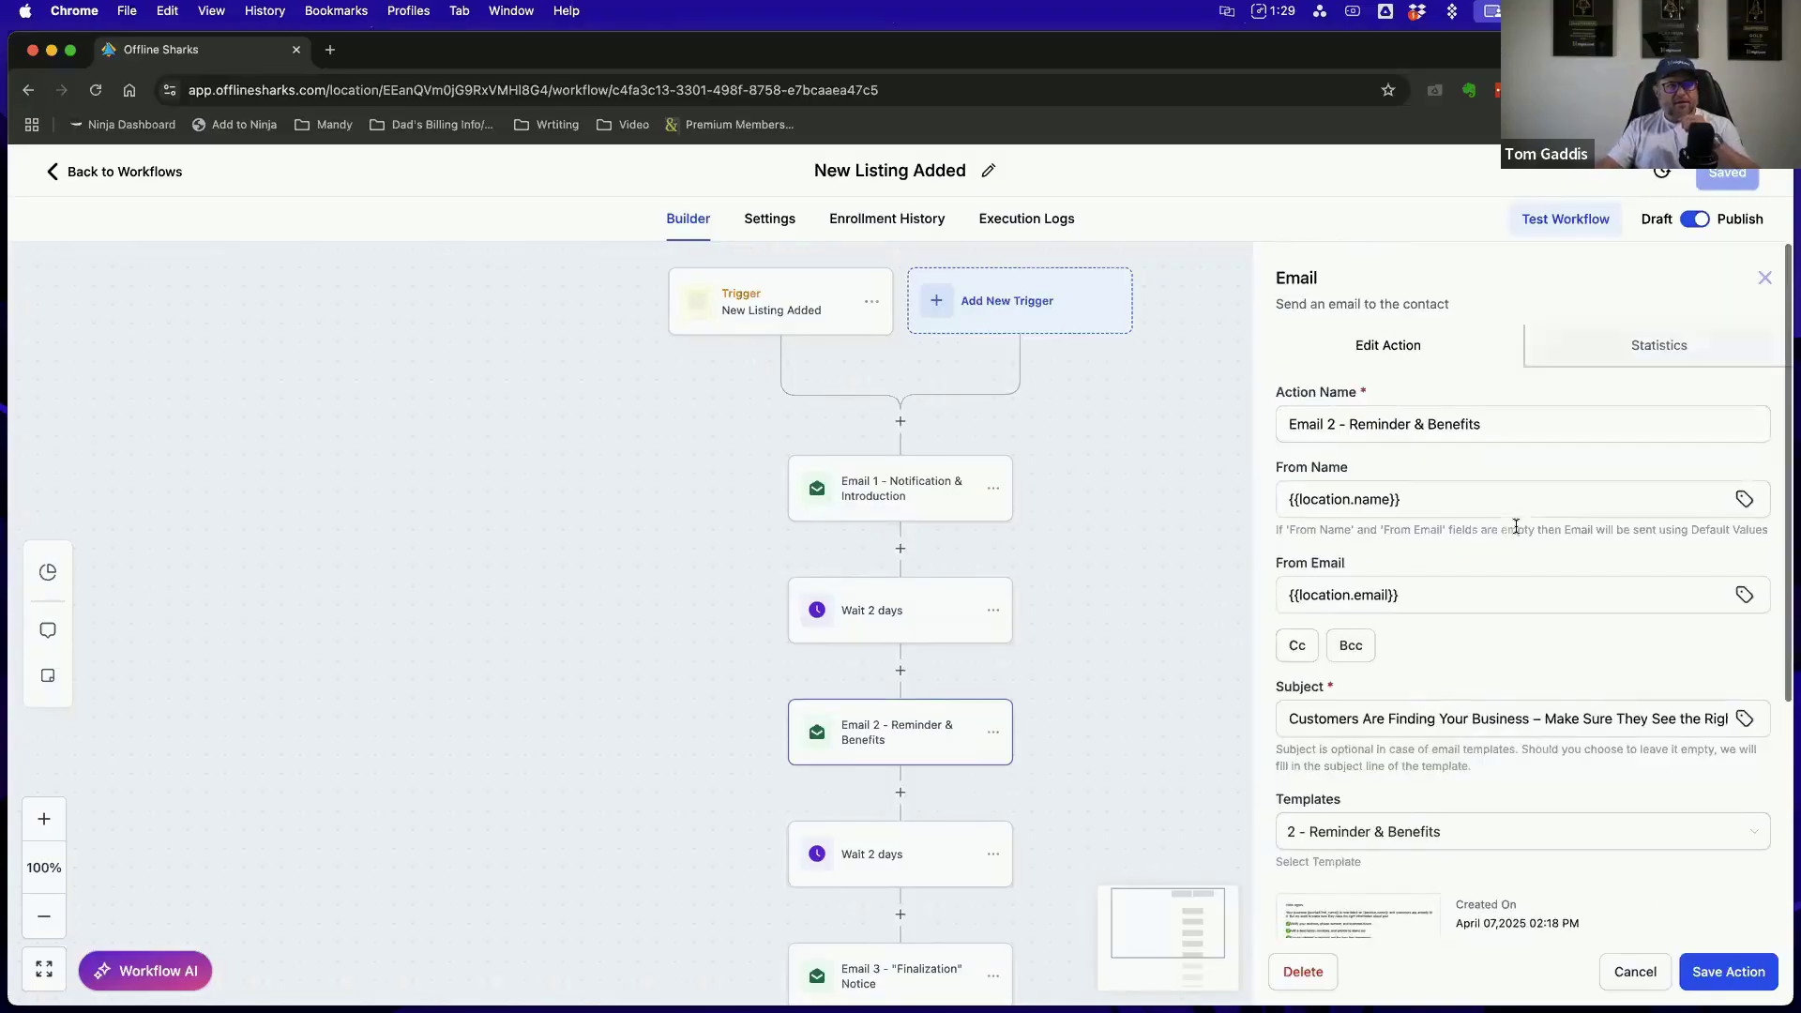
left_click(1764, 277)
left_click(1035, 648)
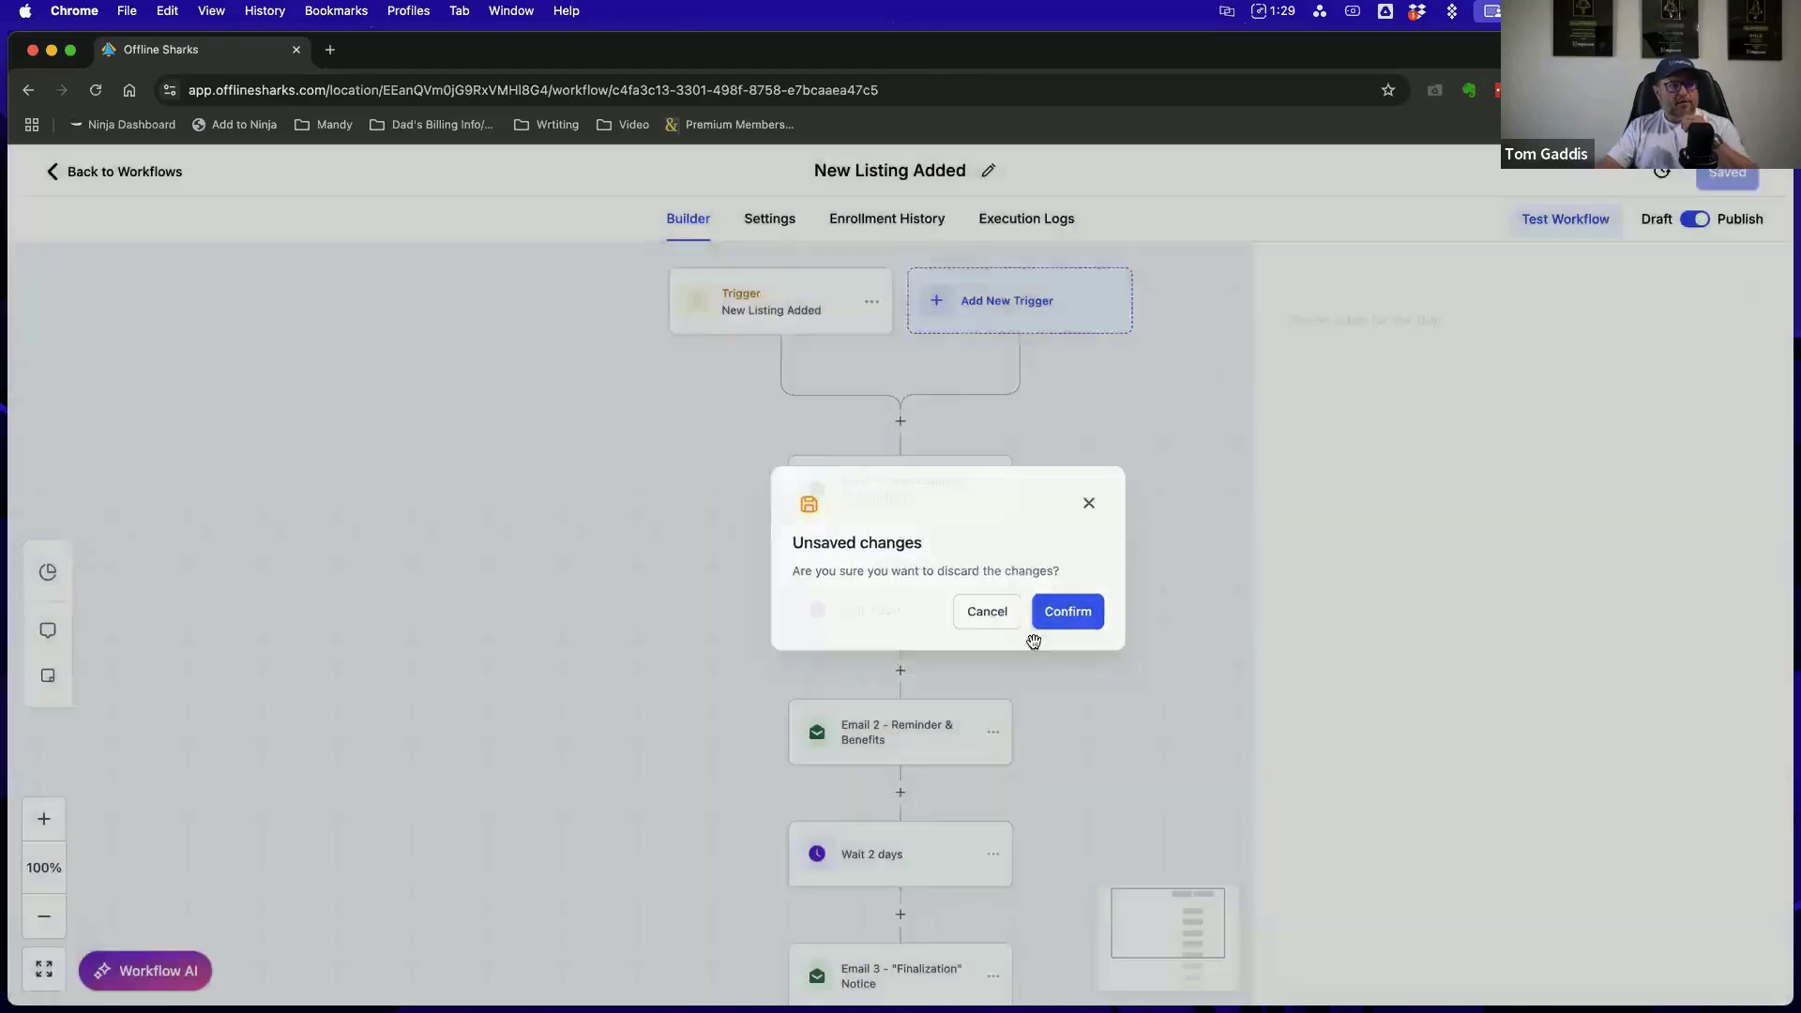
Revisit the workflow test option without running it, look over the action sequence, and return to the workflow list
left_click(1581, 229)
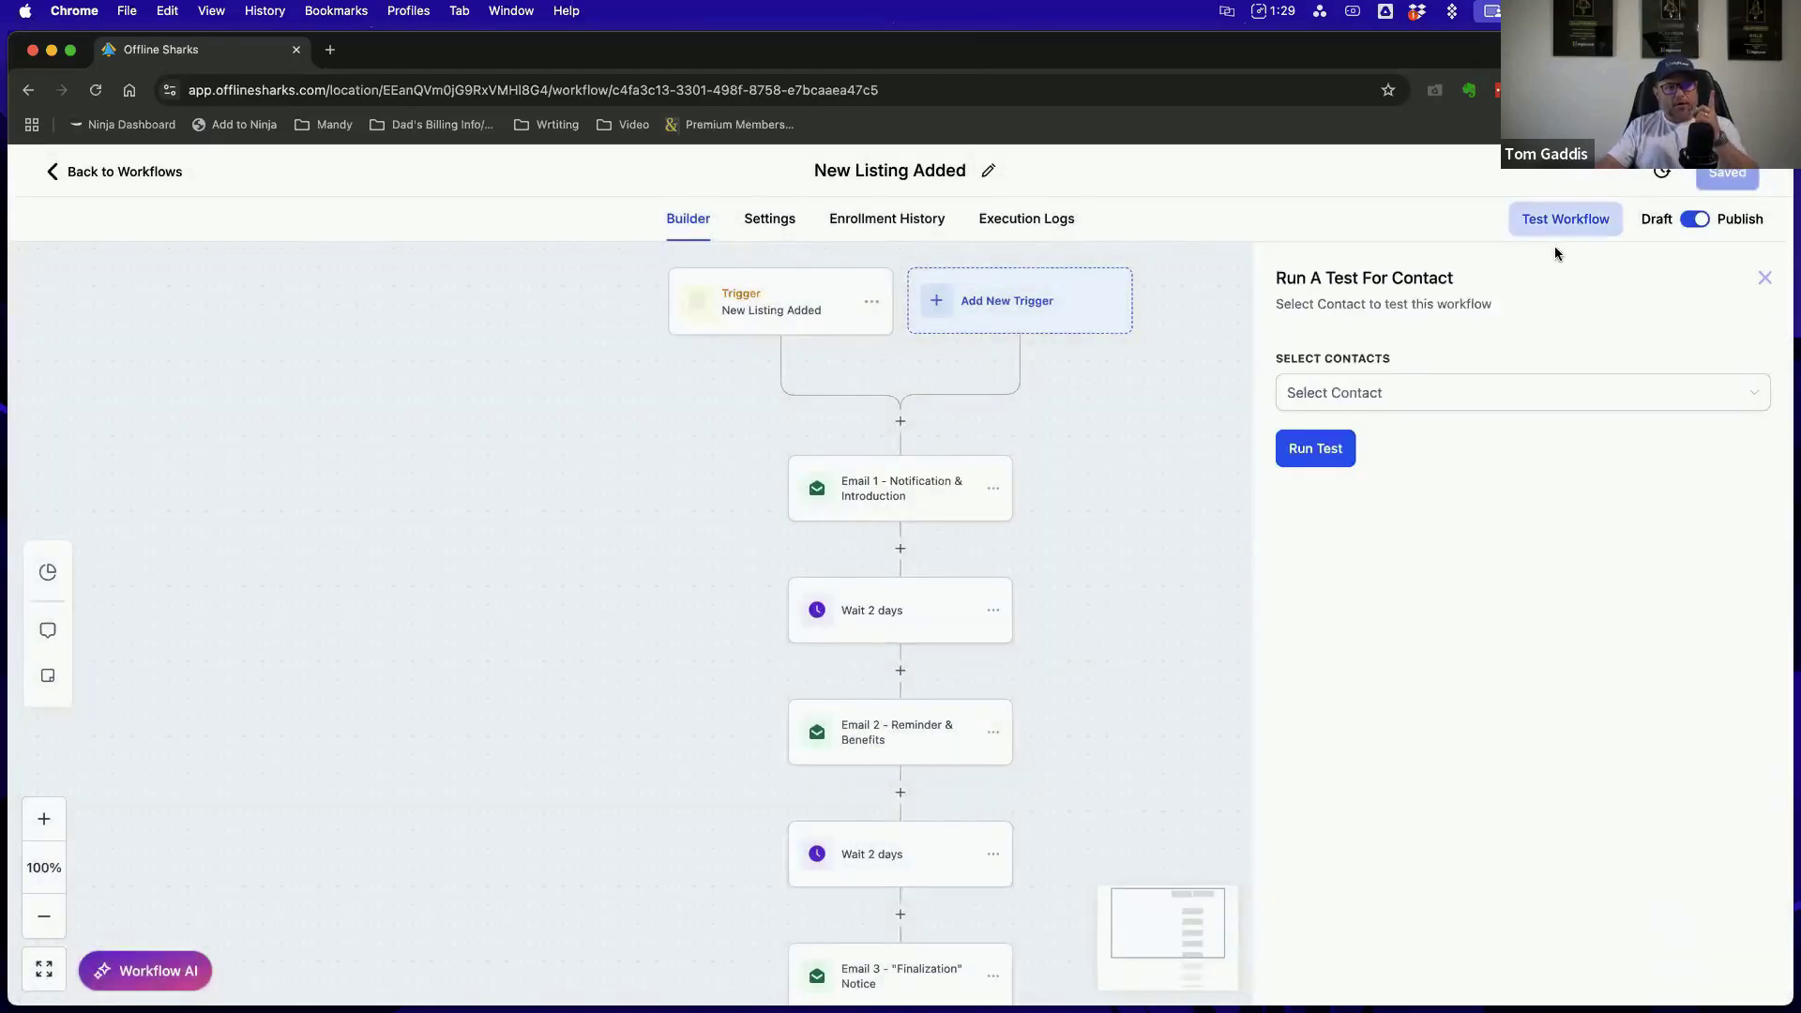
left_click(1763, 278)
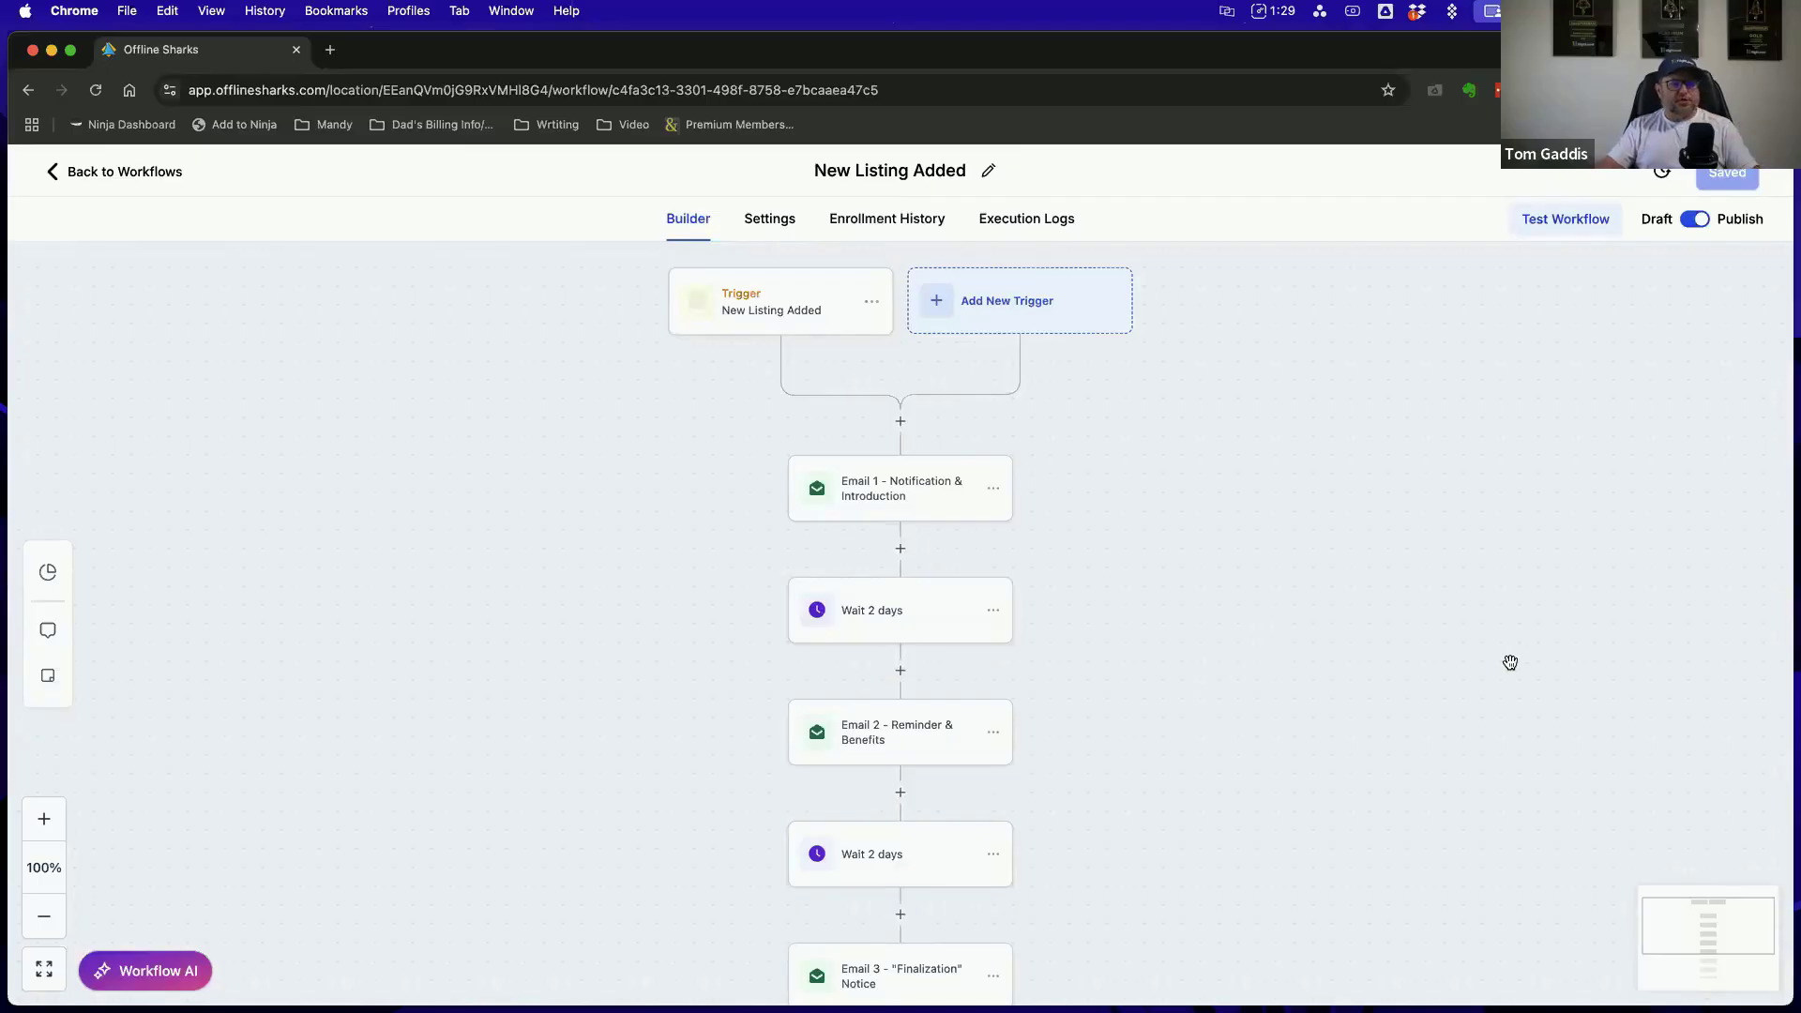
scroll(1500, 619, "down", 1)
scroll(1486, 587, "up", 8)
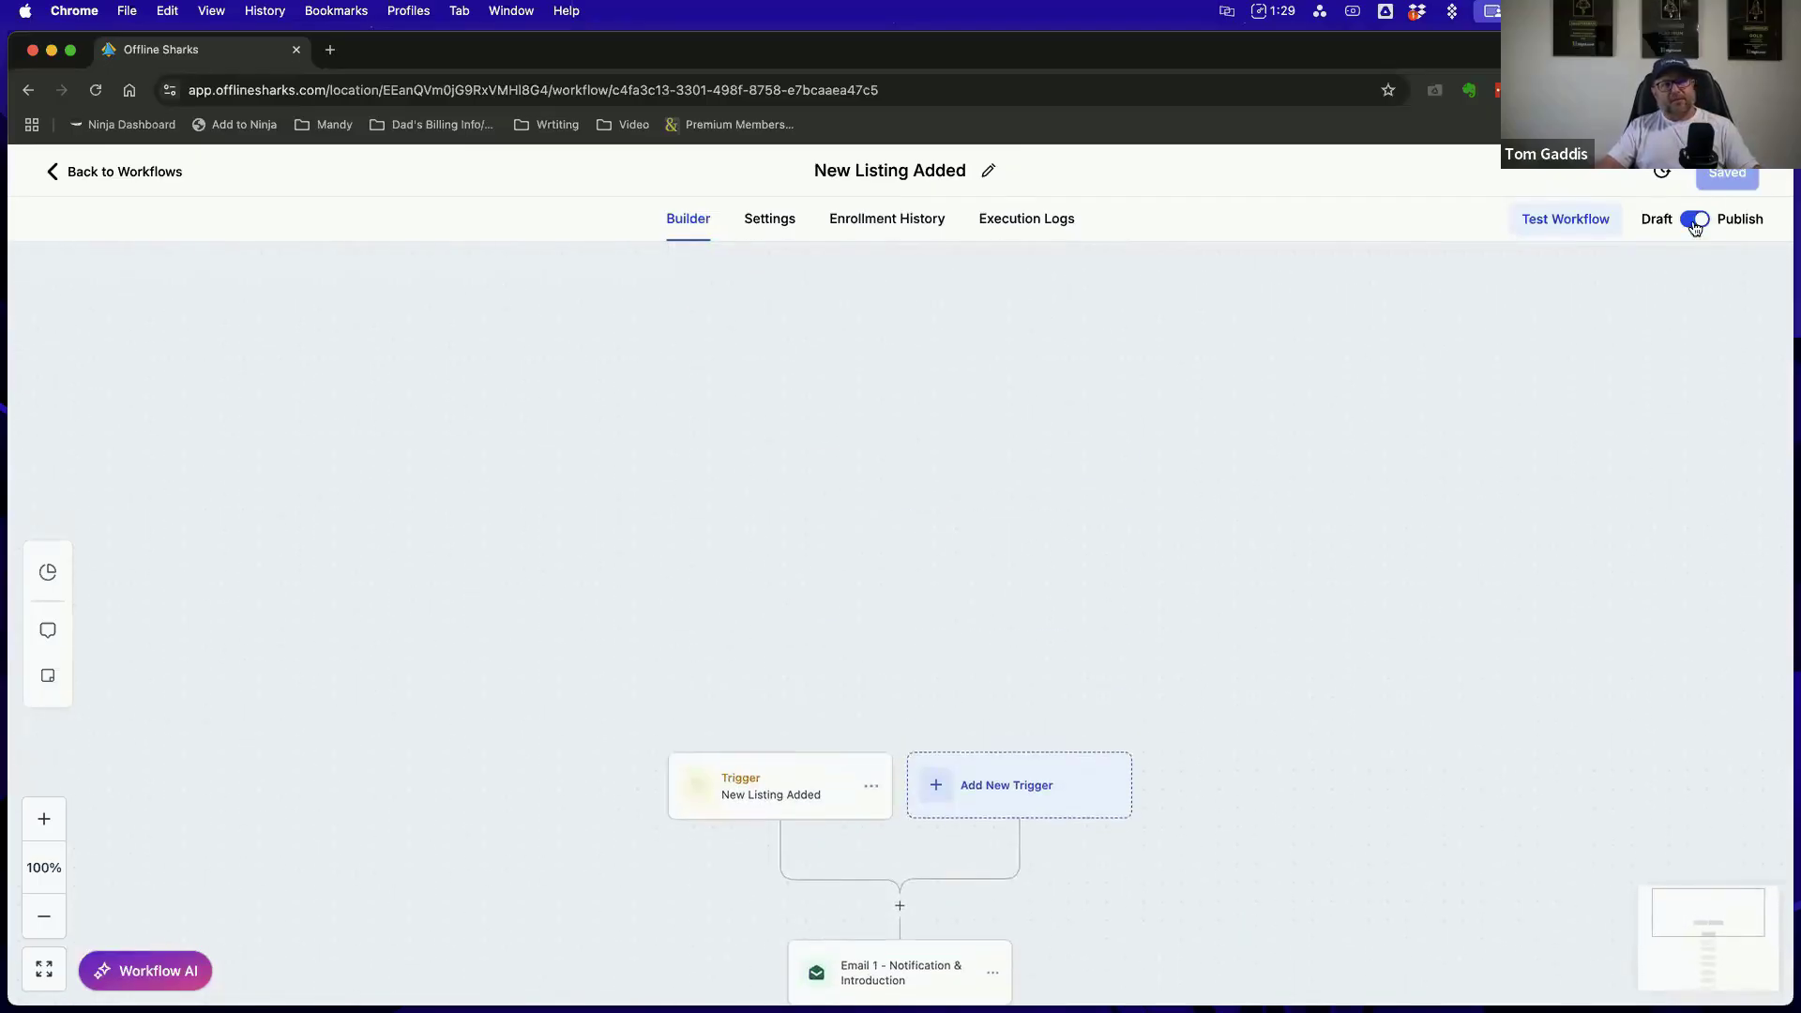
scroll(1607, 342, "down", 2)
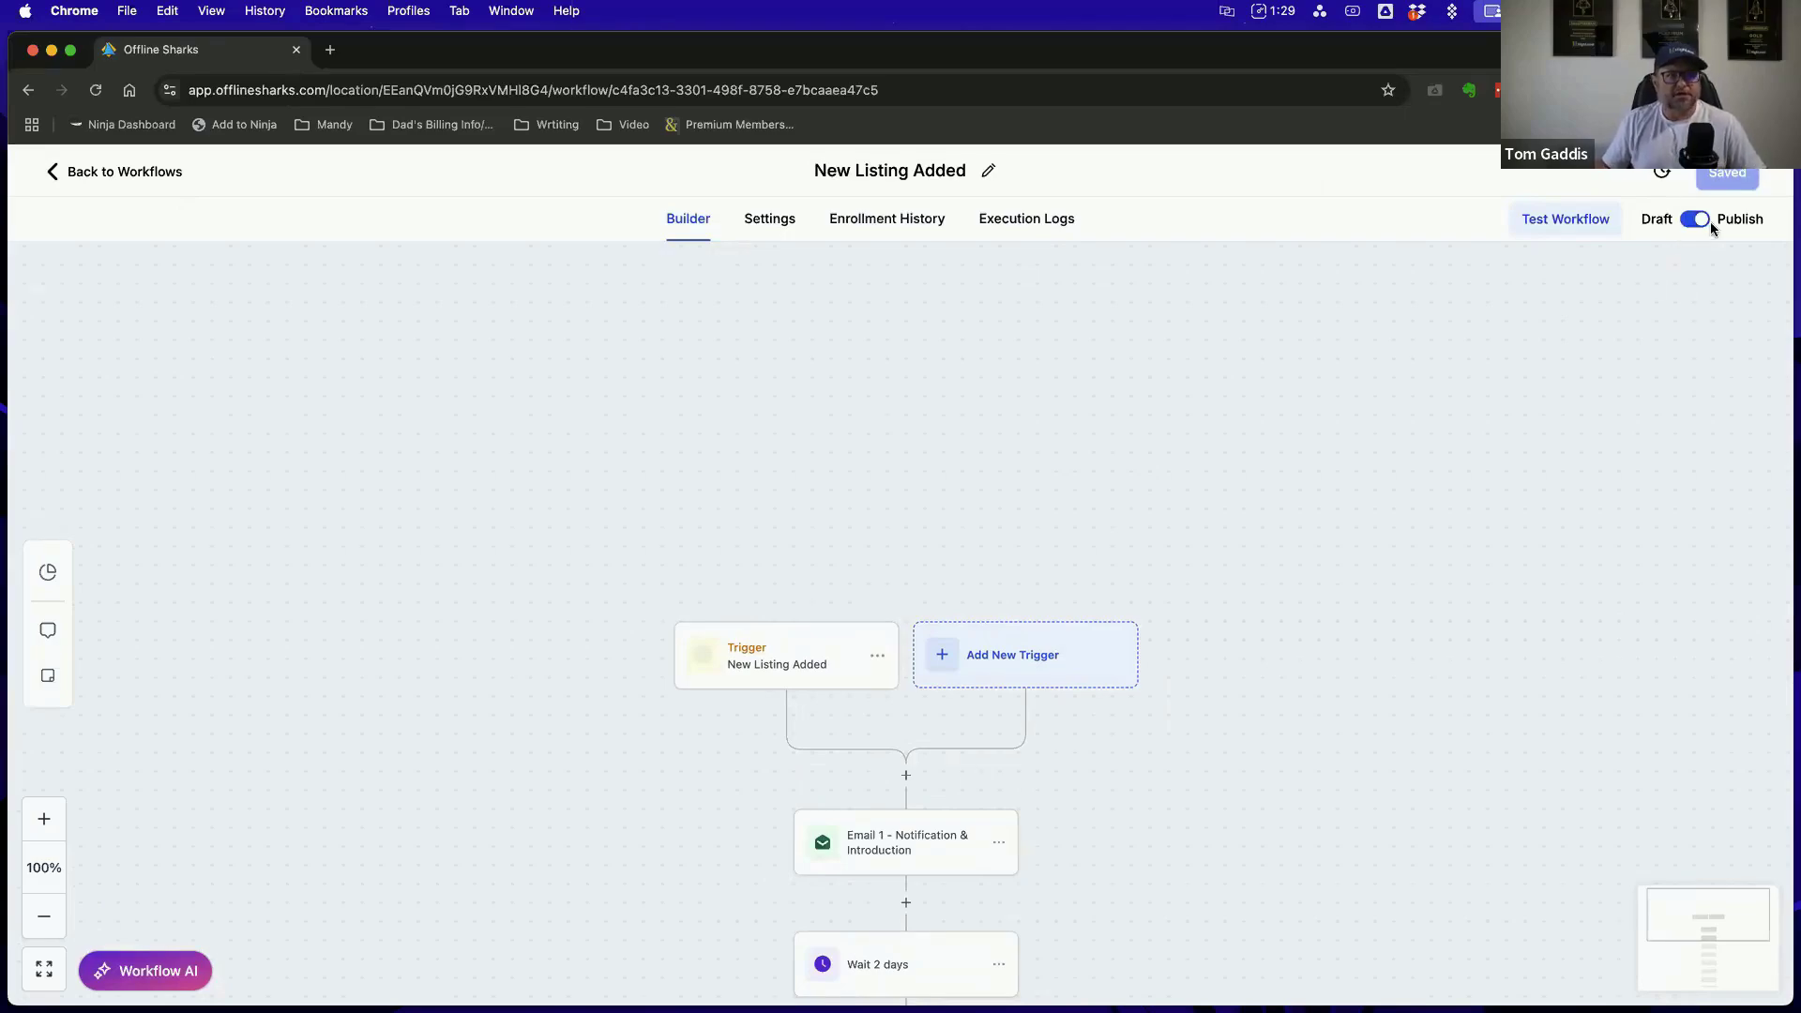
left_click(121, 173)
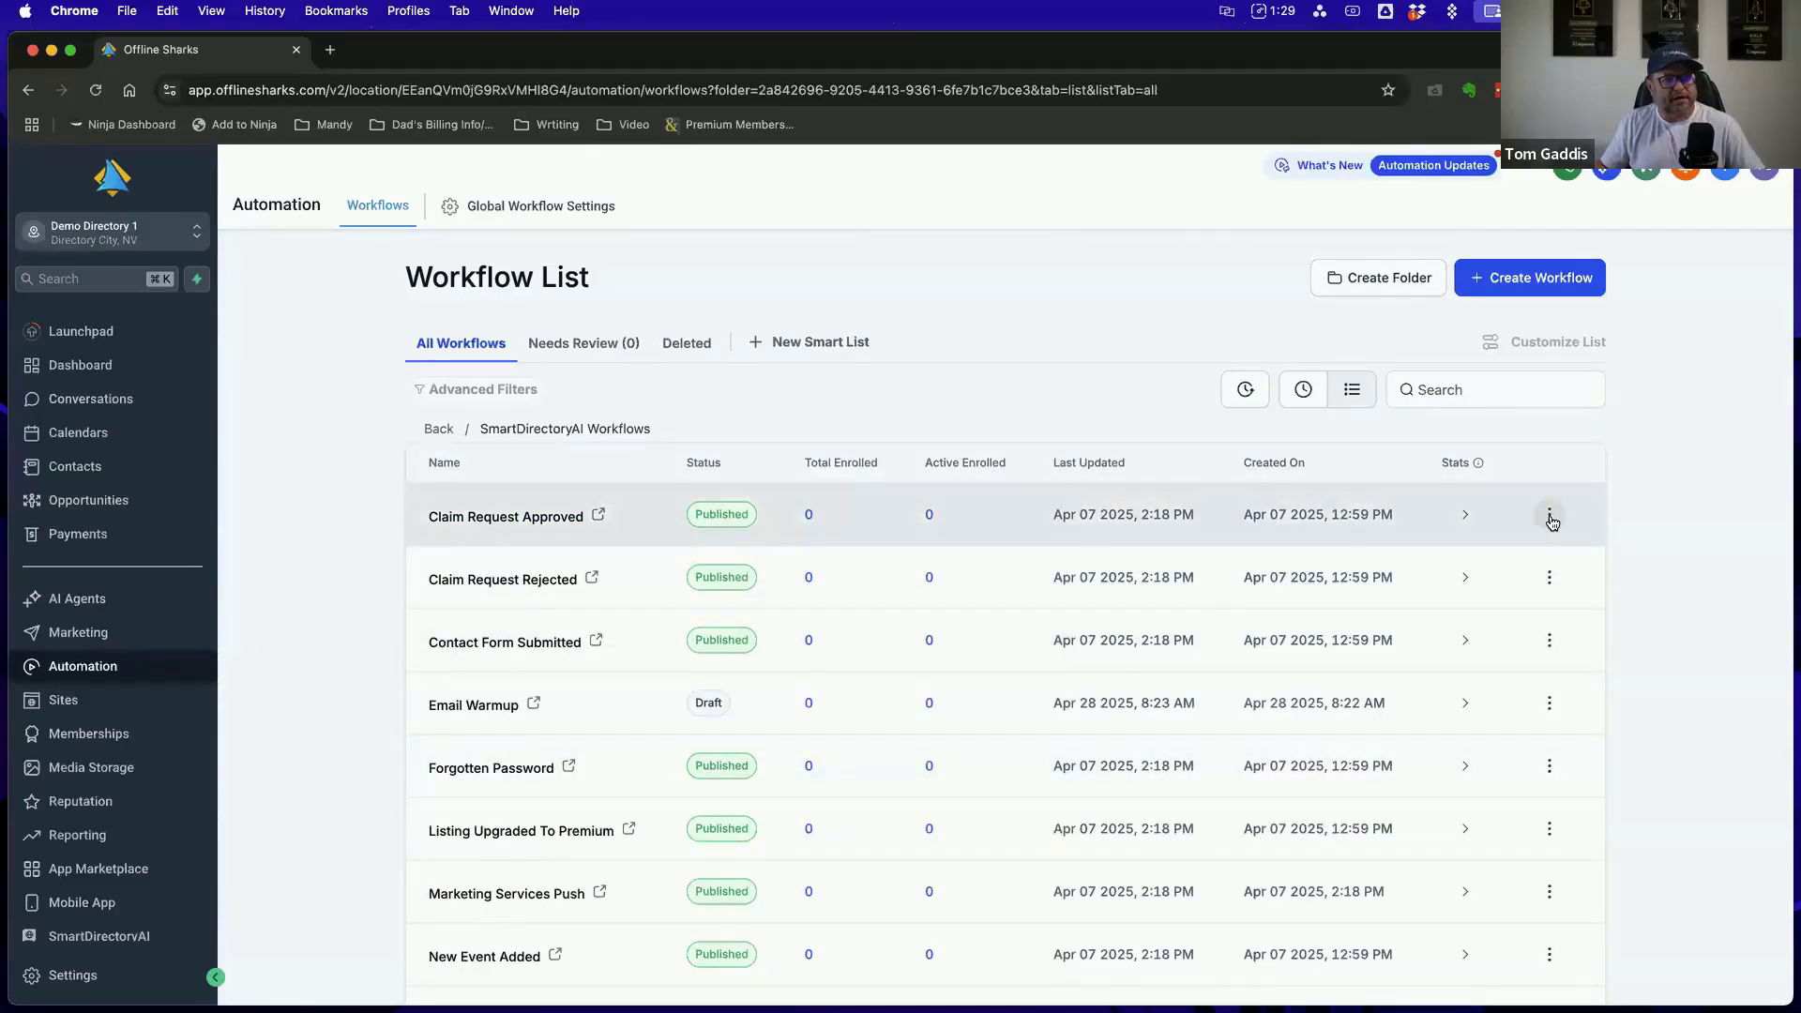
Switch the Claim Request Rejected workflow to draft
left_click(1549, 581)
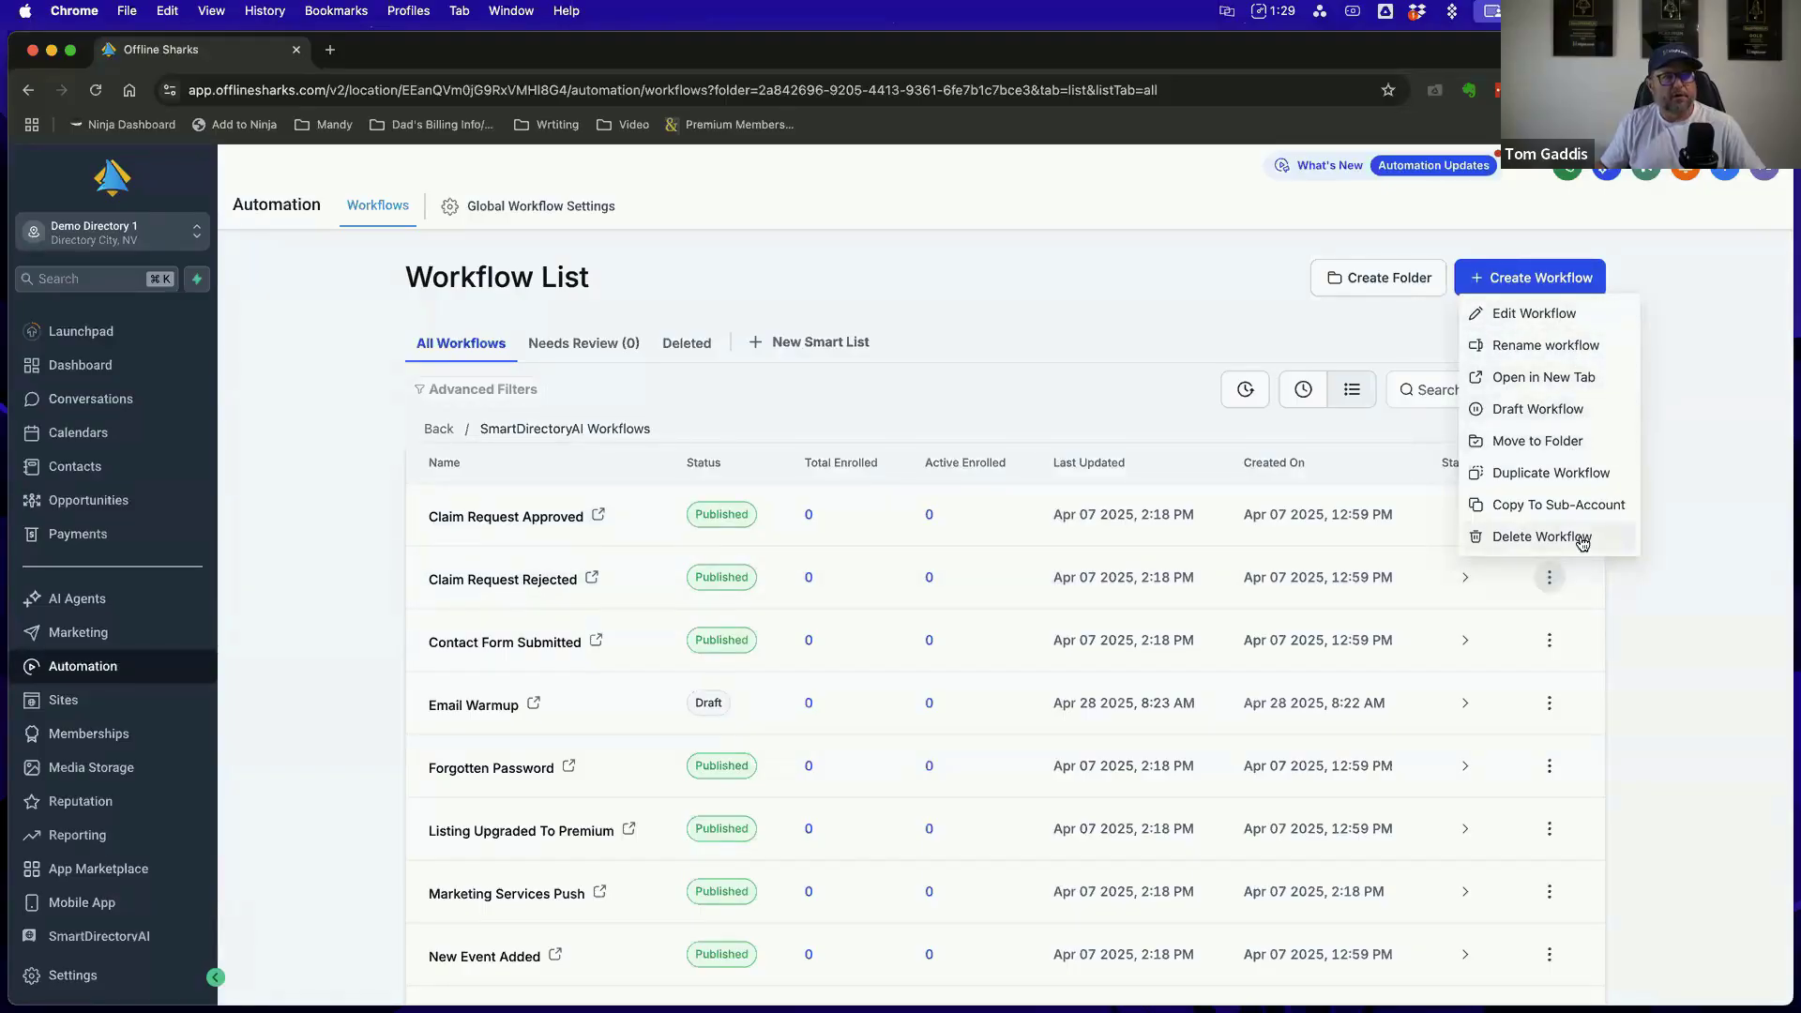
left_click(1532, 413)
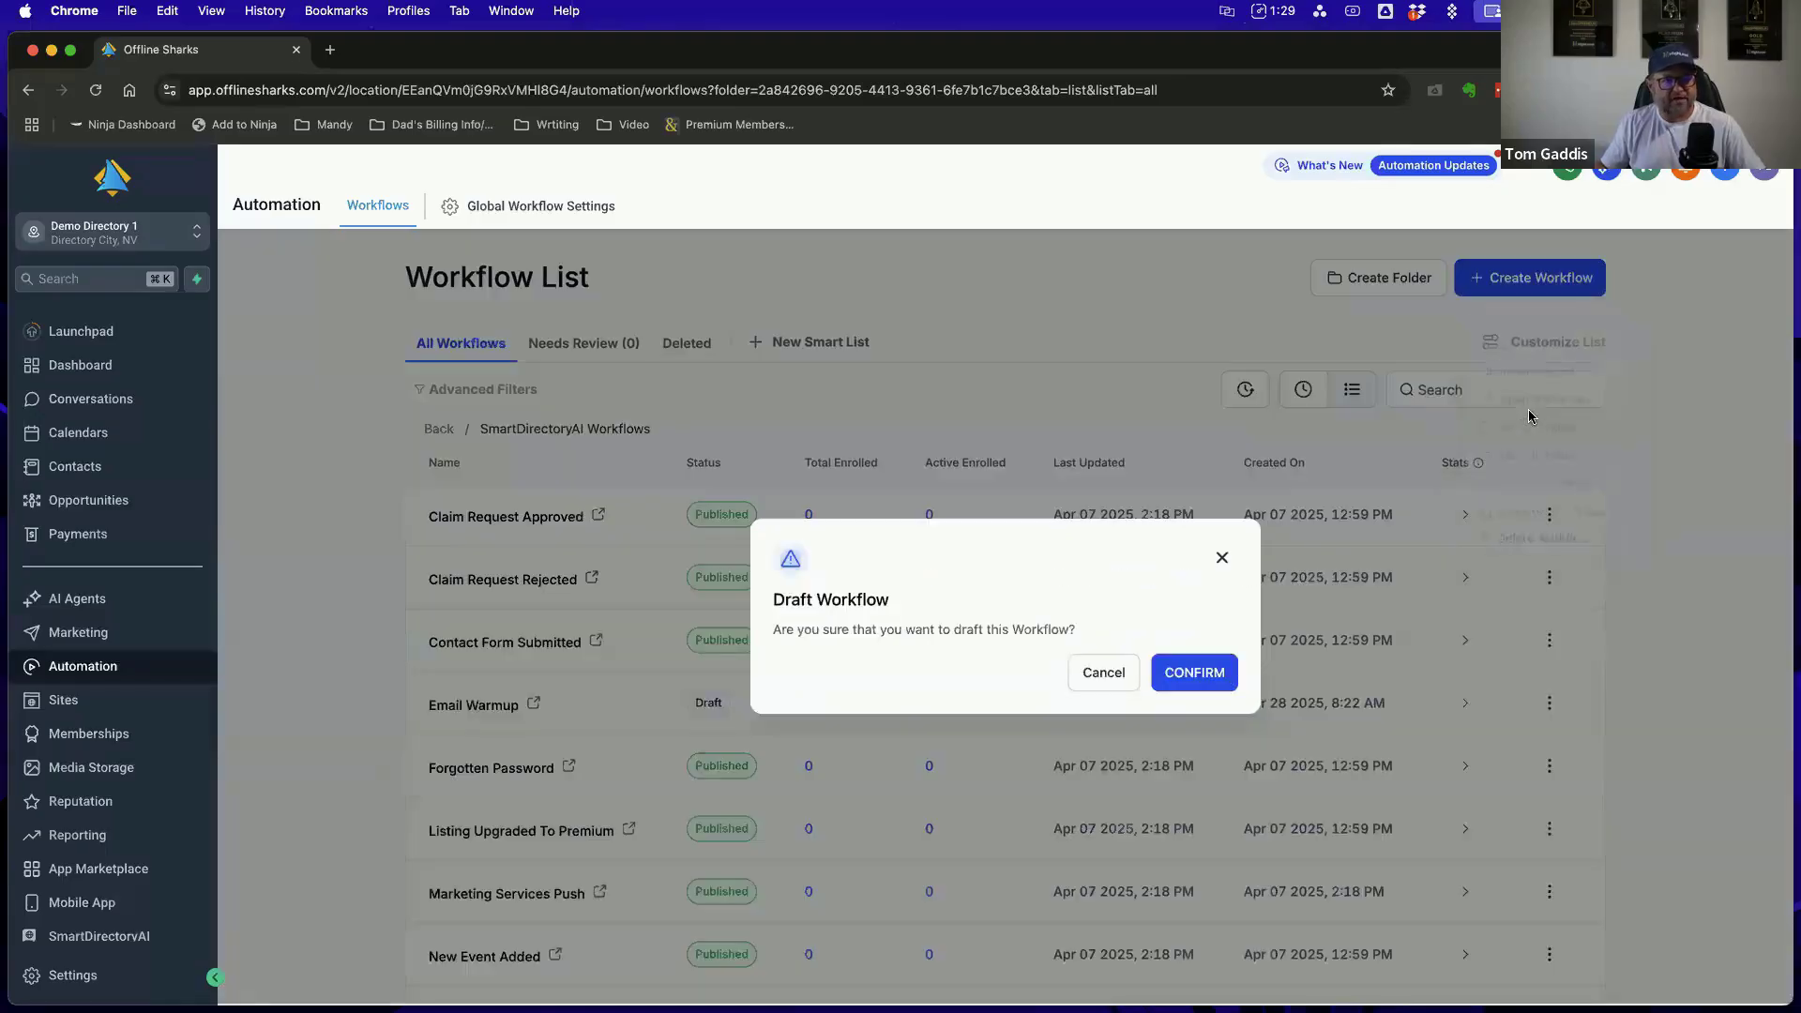
left_click(1192, 673)
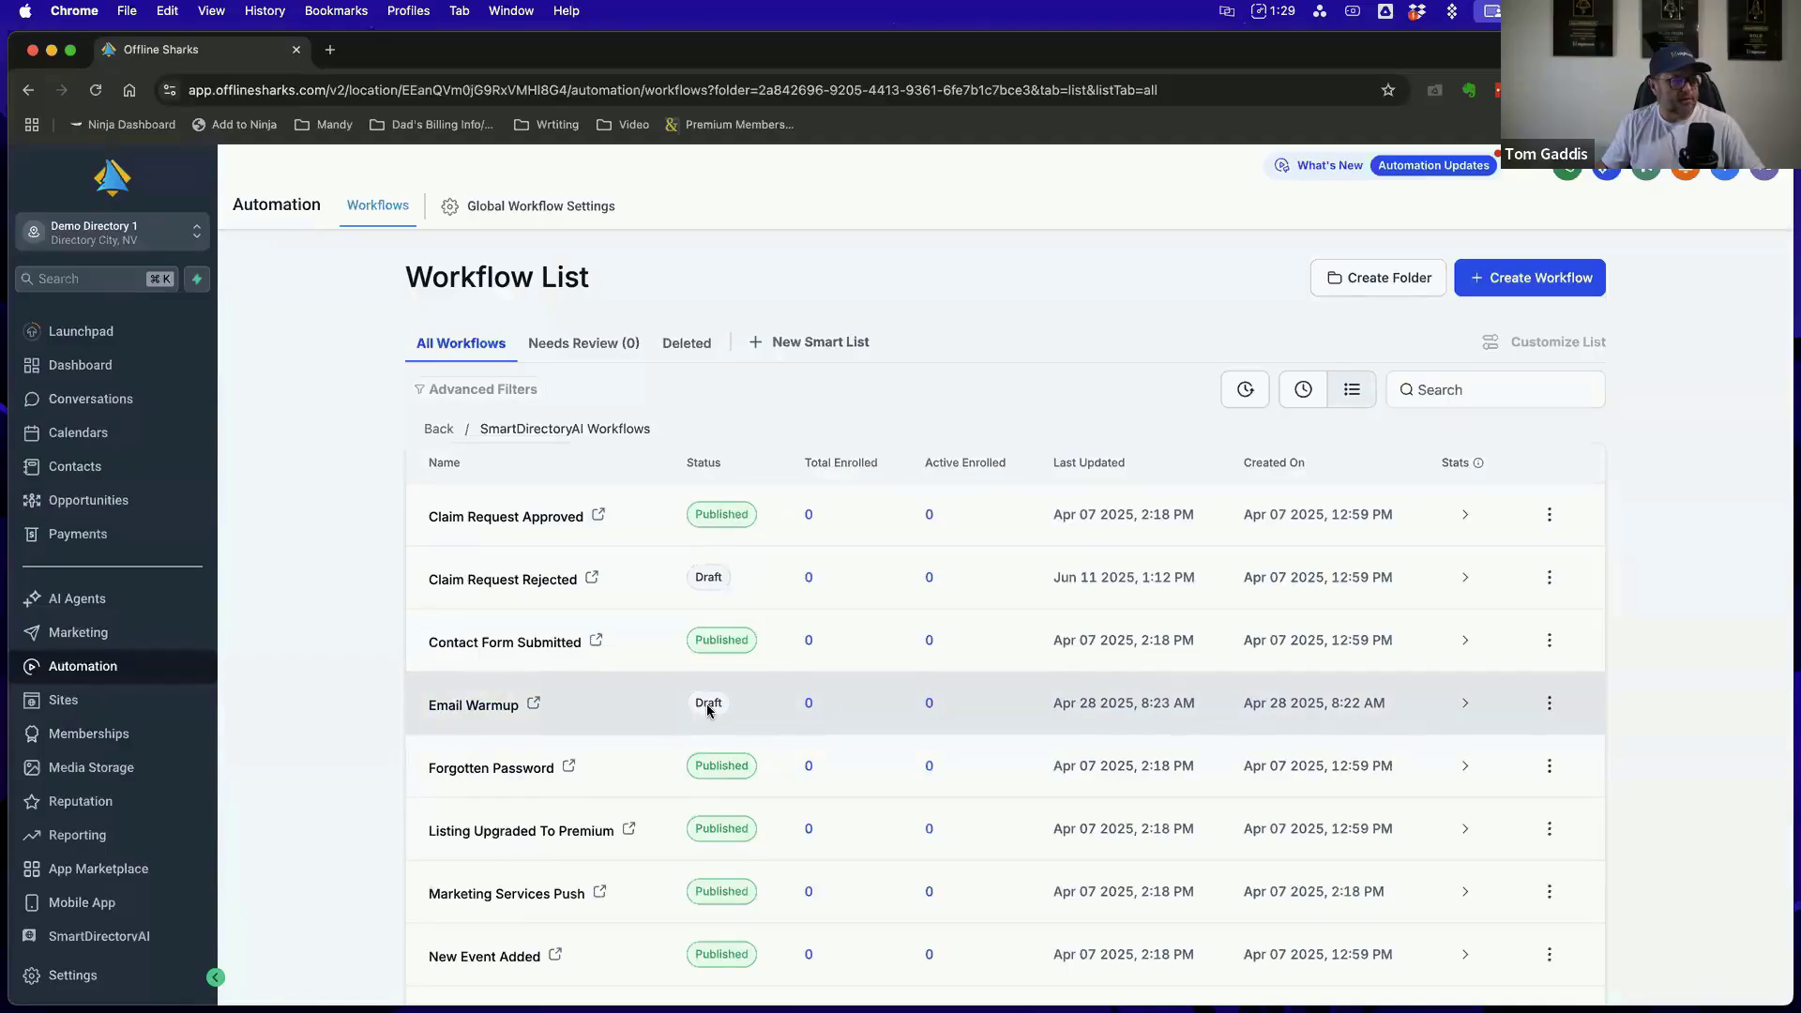
Publish the Email Warmup workflow
left_click(1549, 703)
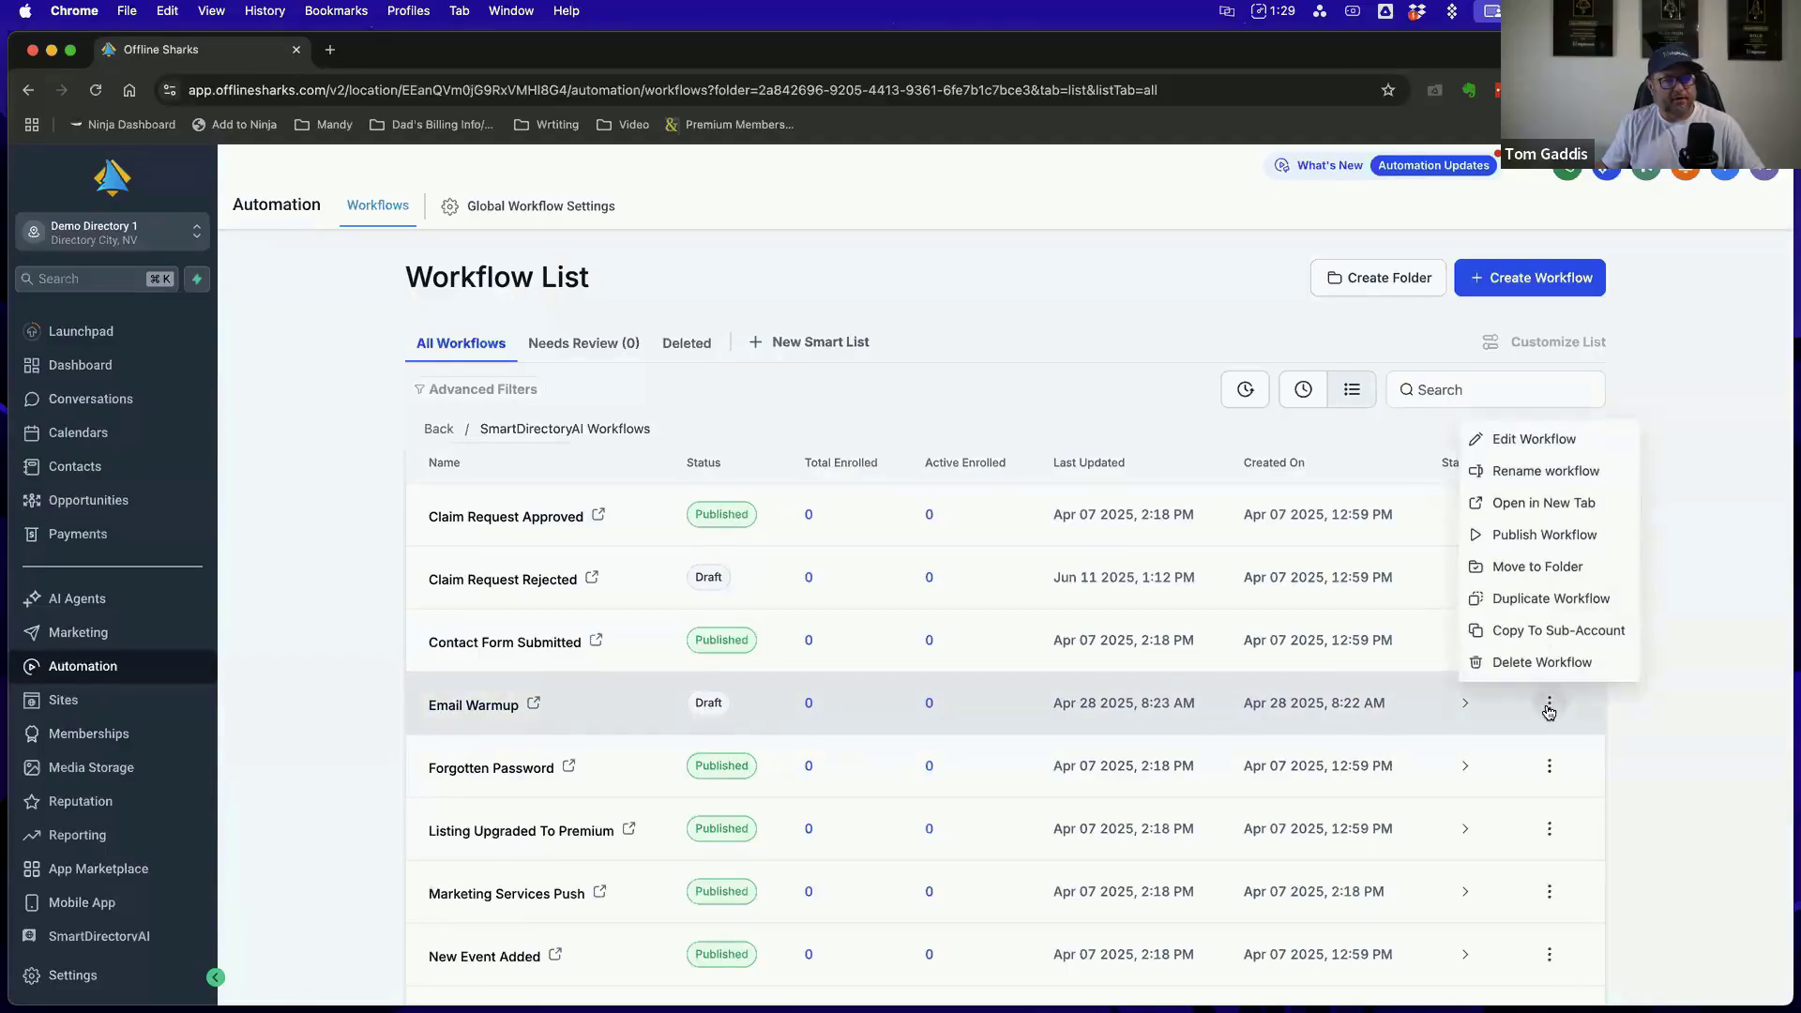
left_click(1520, 534)
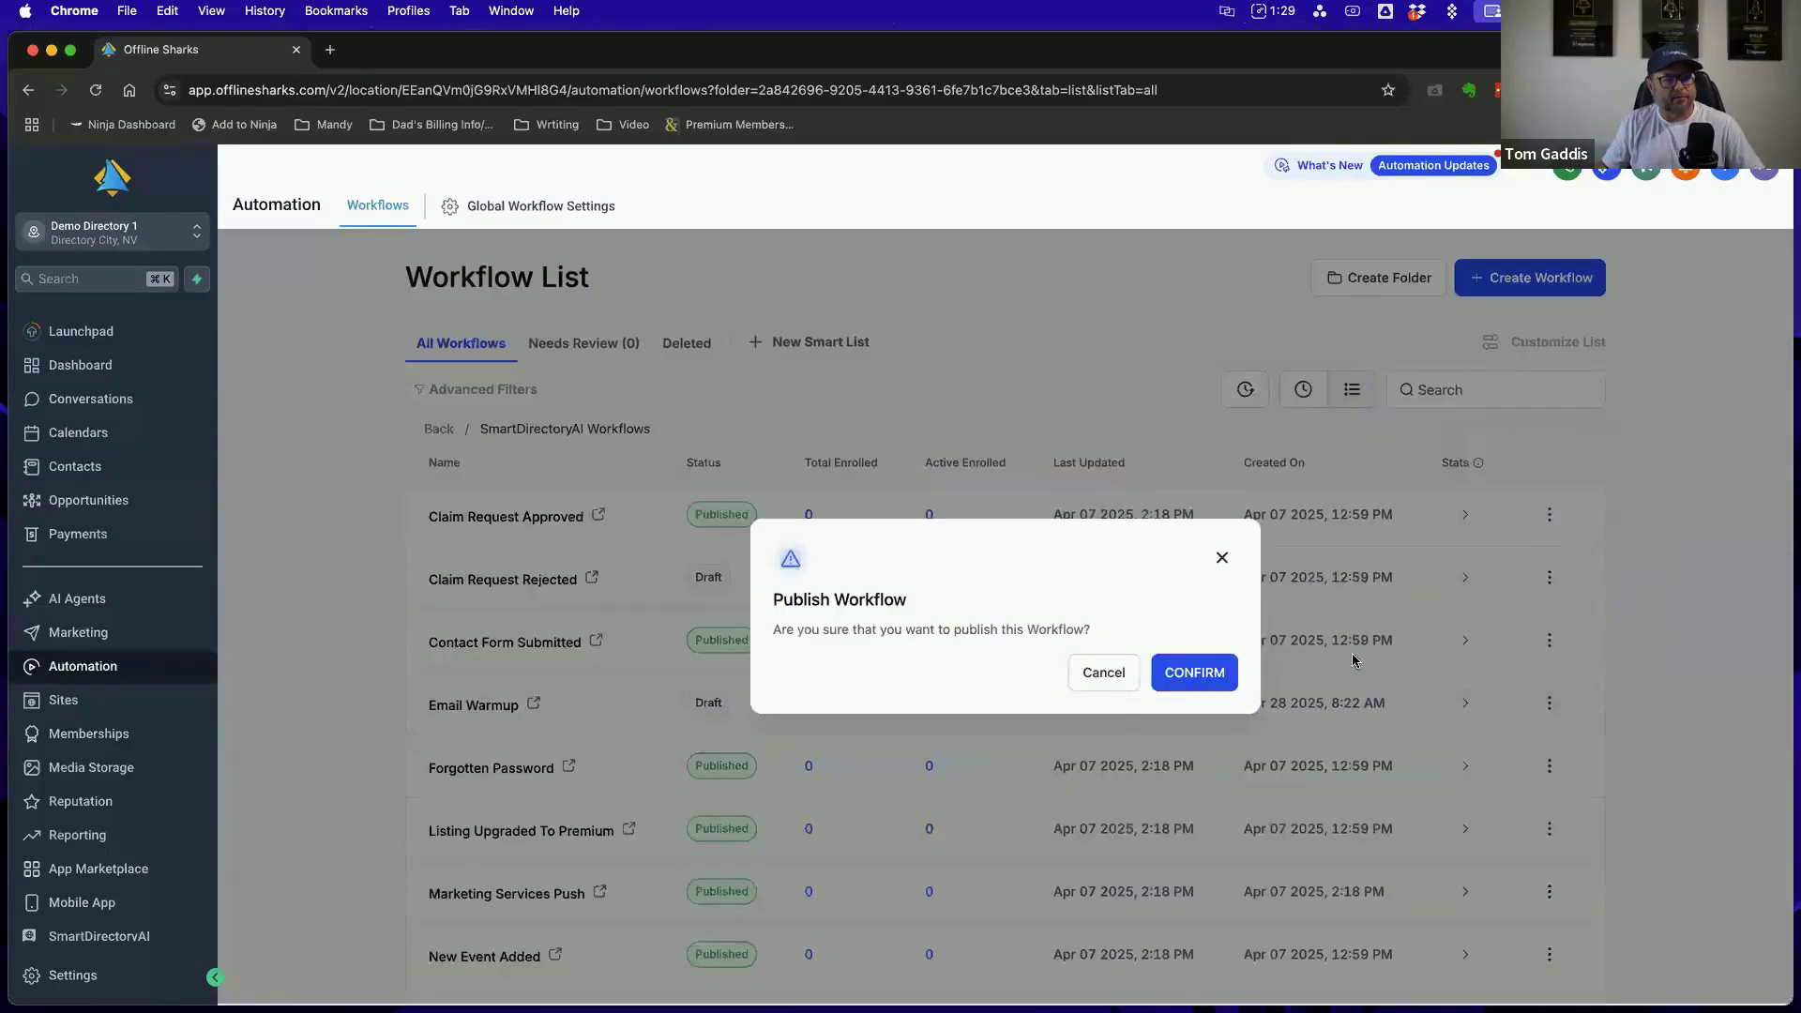
left_click(1206, 675)
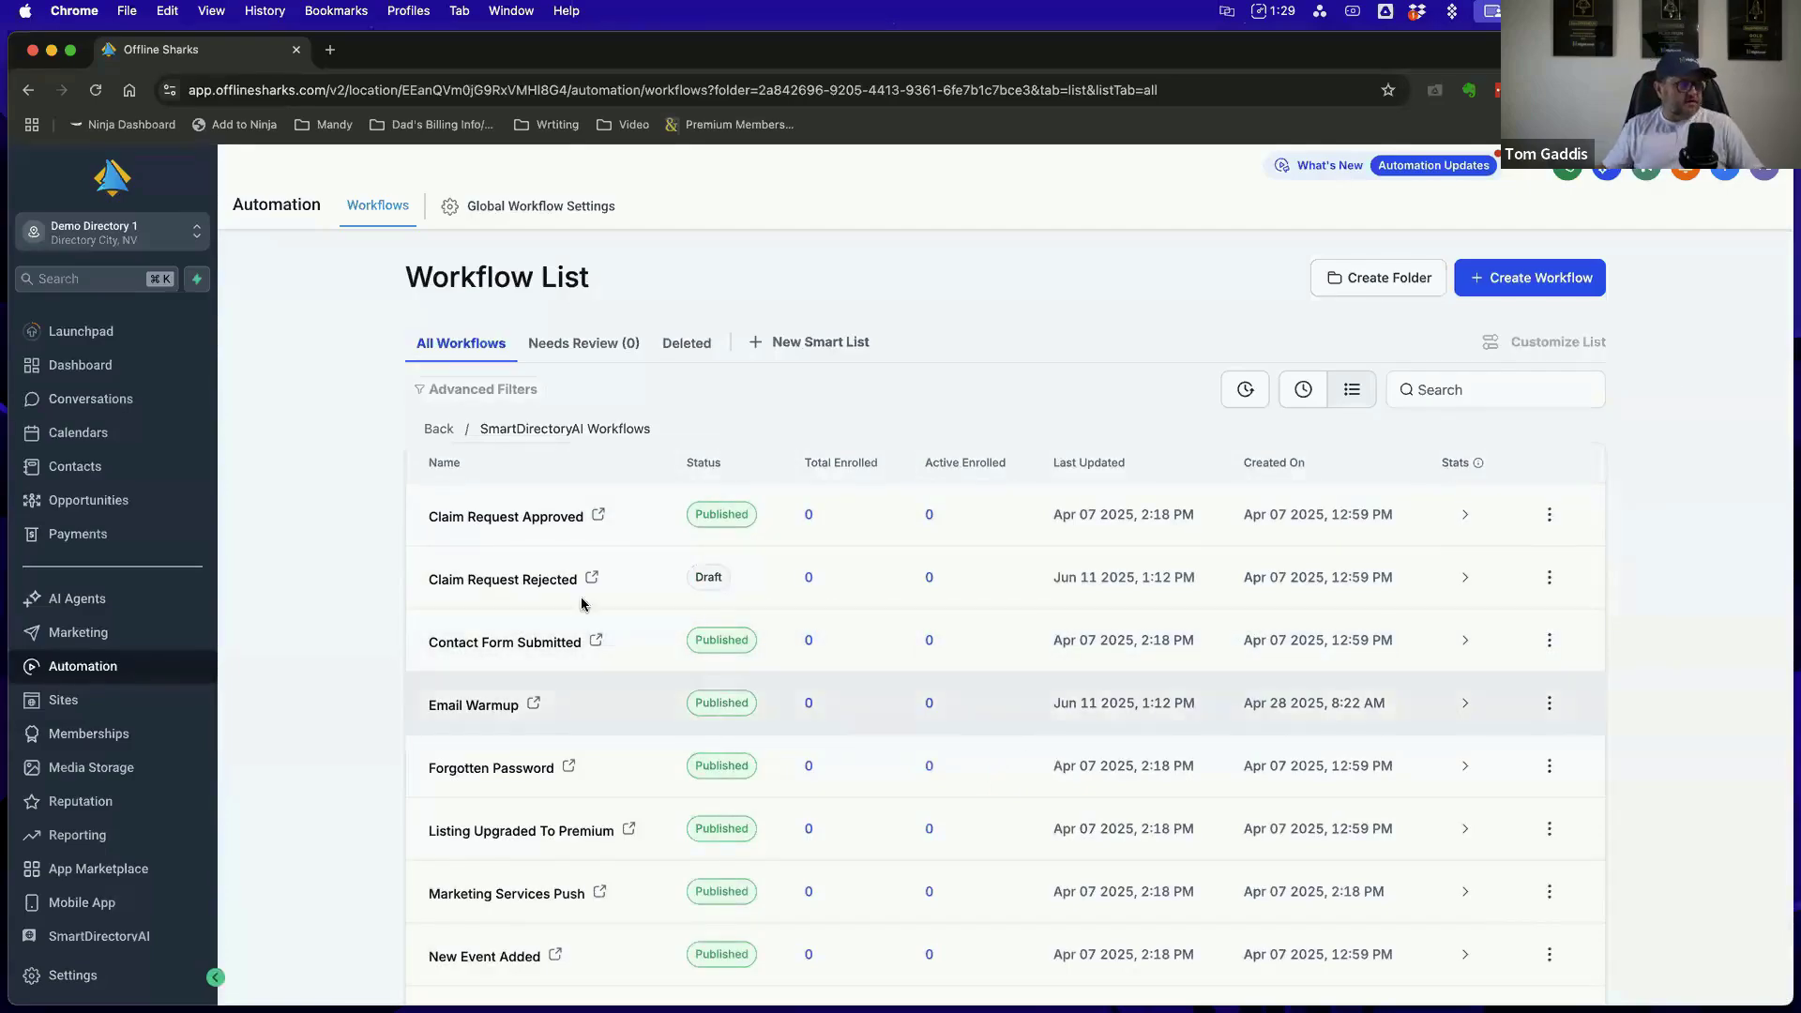
Publish the Claim Request Rejected workflow again
left_click(1548, 577)
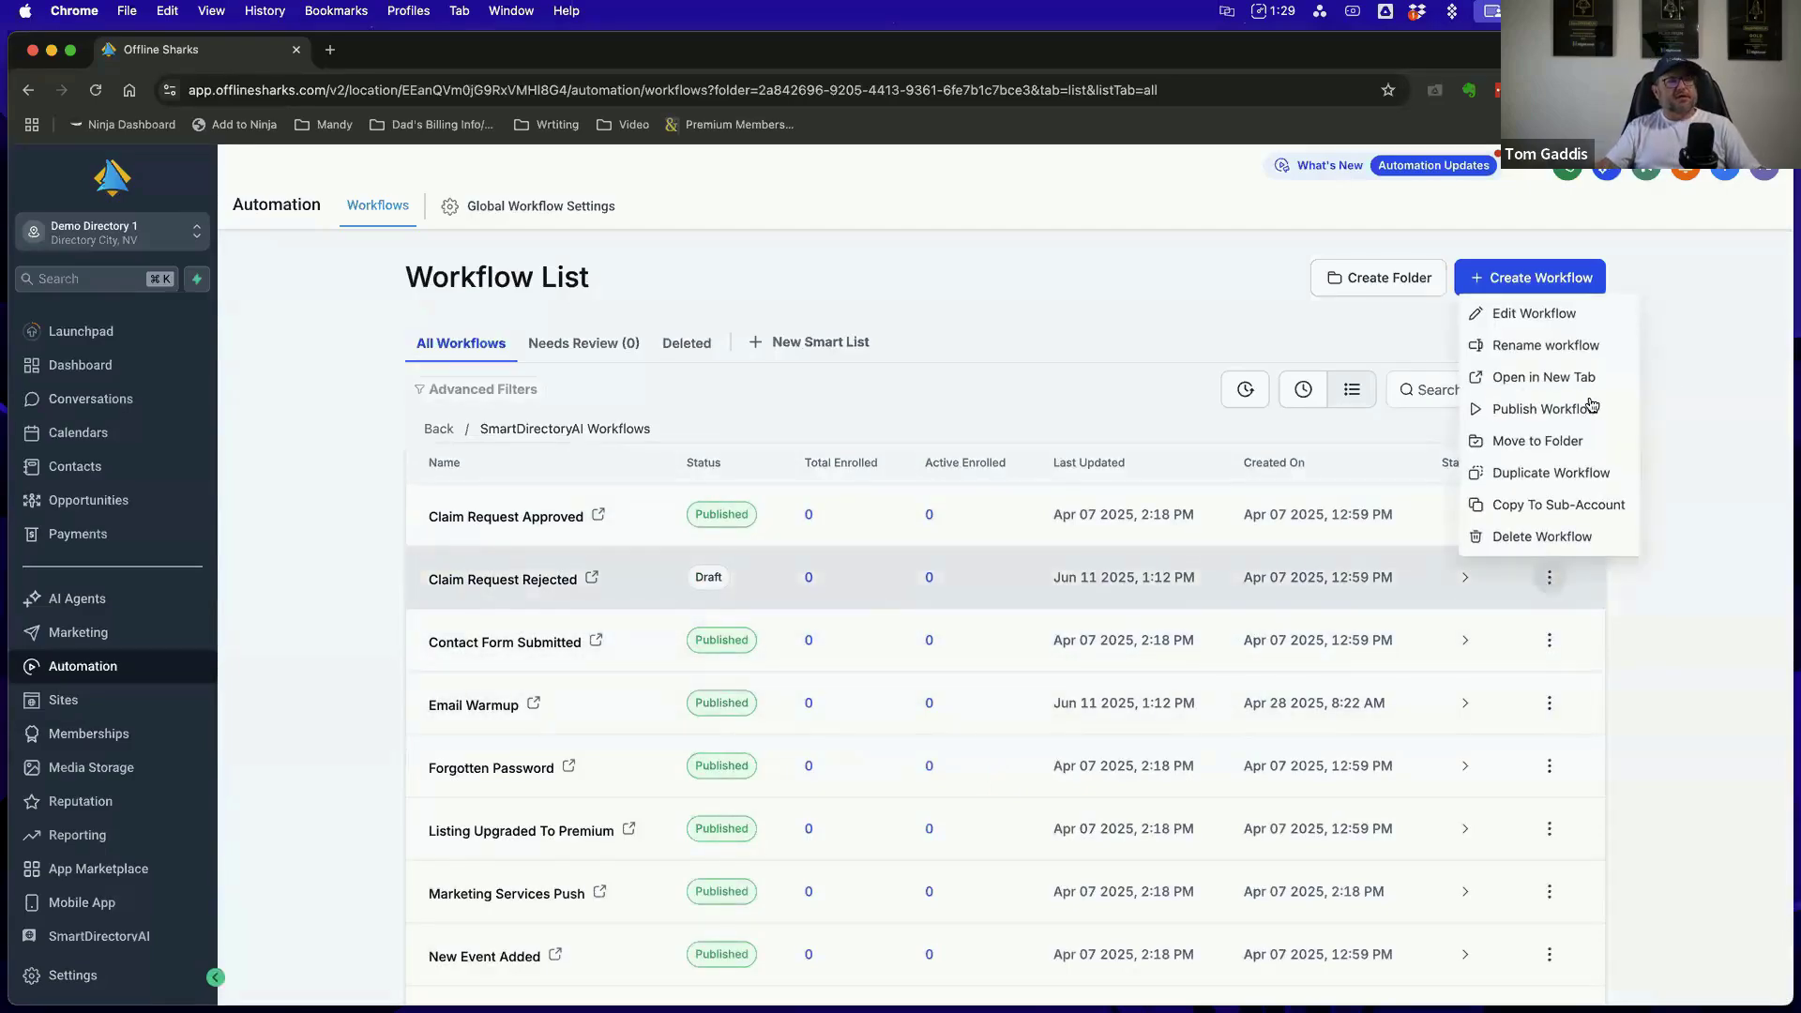
left_click(1566, 413)
left_click(1198, 672)
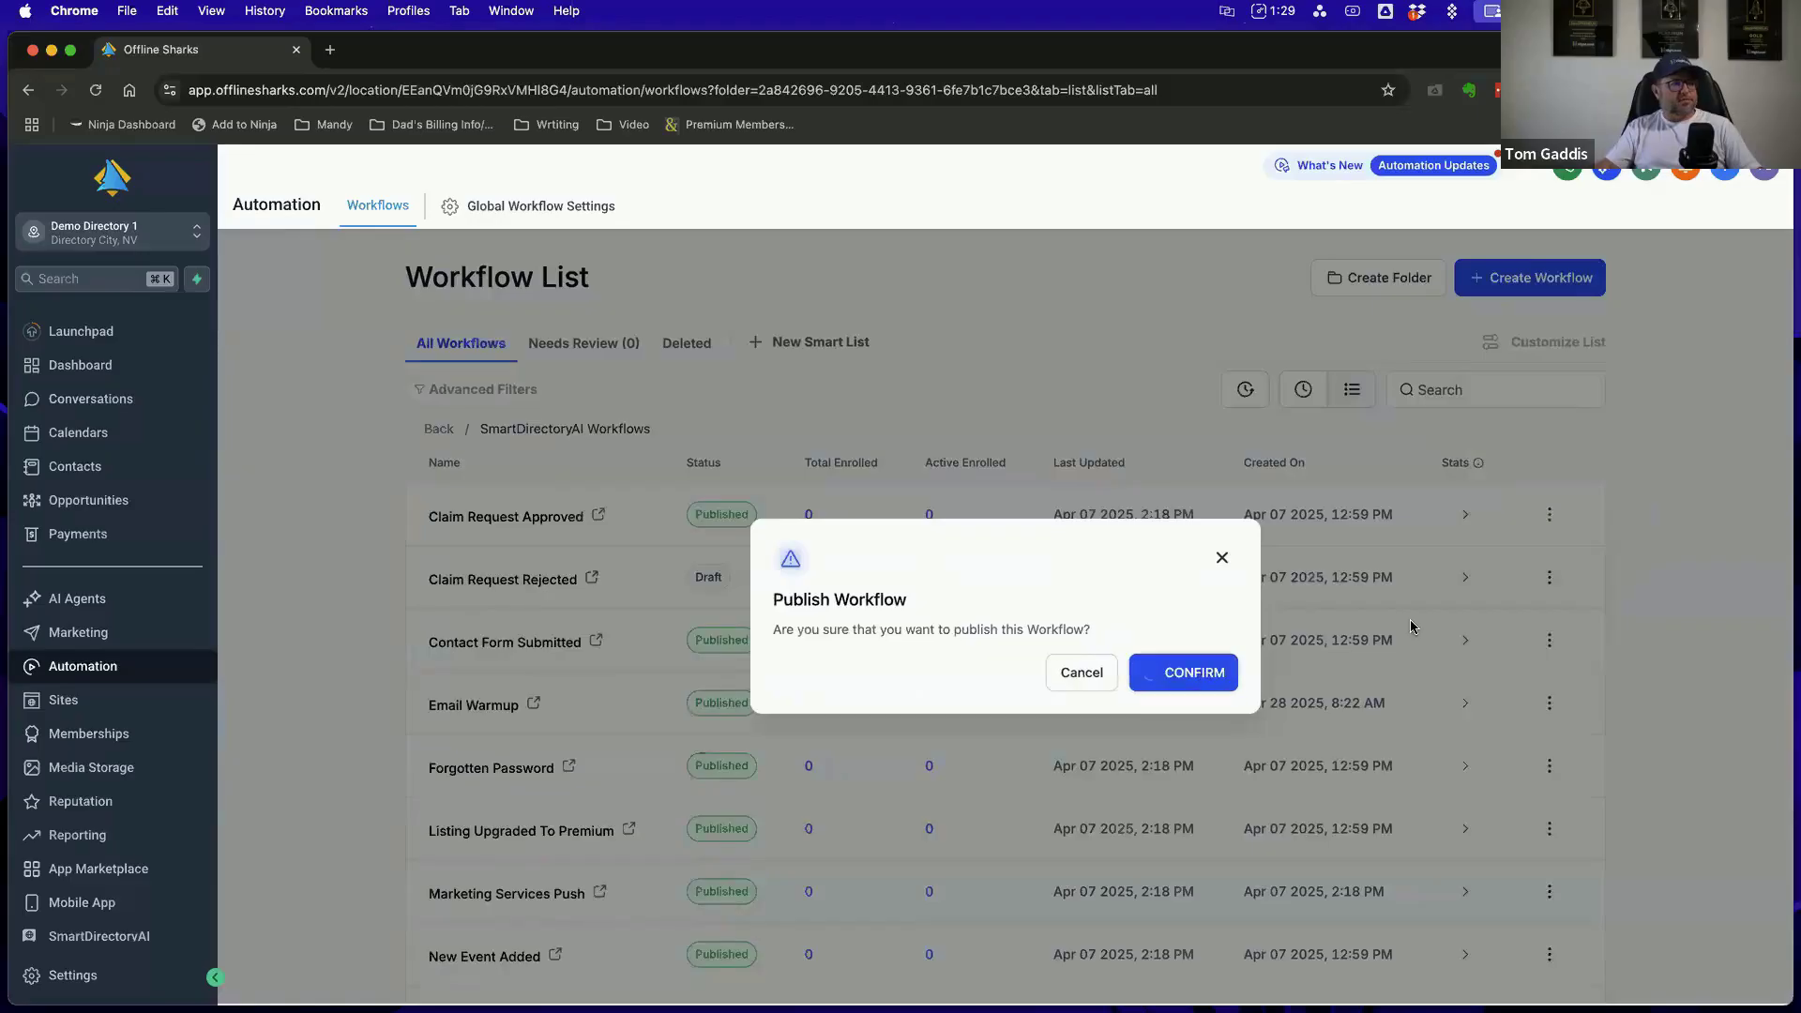
View the second page of workflows in the SmartDirectoryAI Workflows folder and return to the first page
scroll(1144, 699, "down", 3)
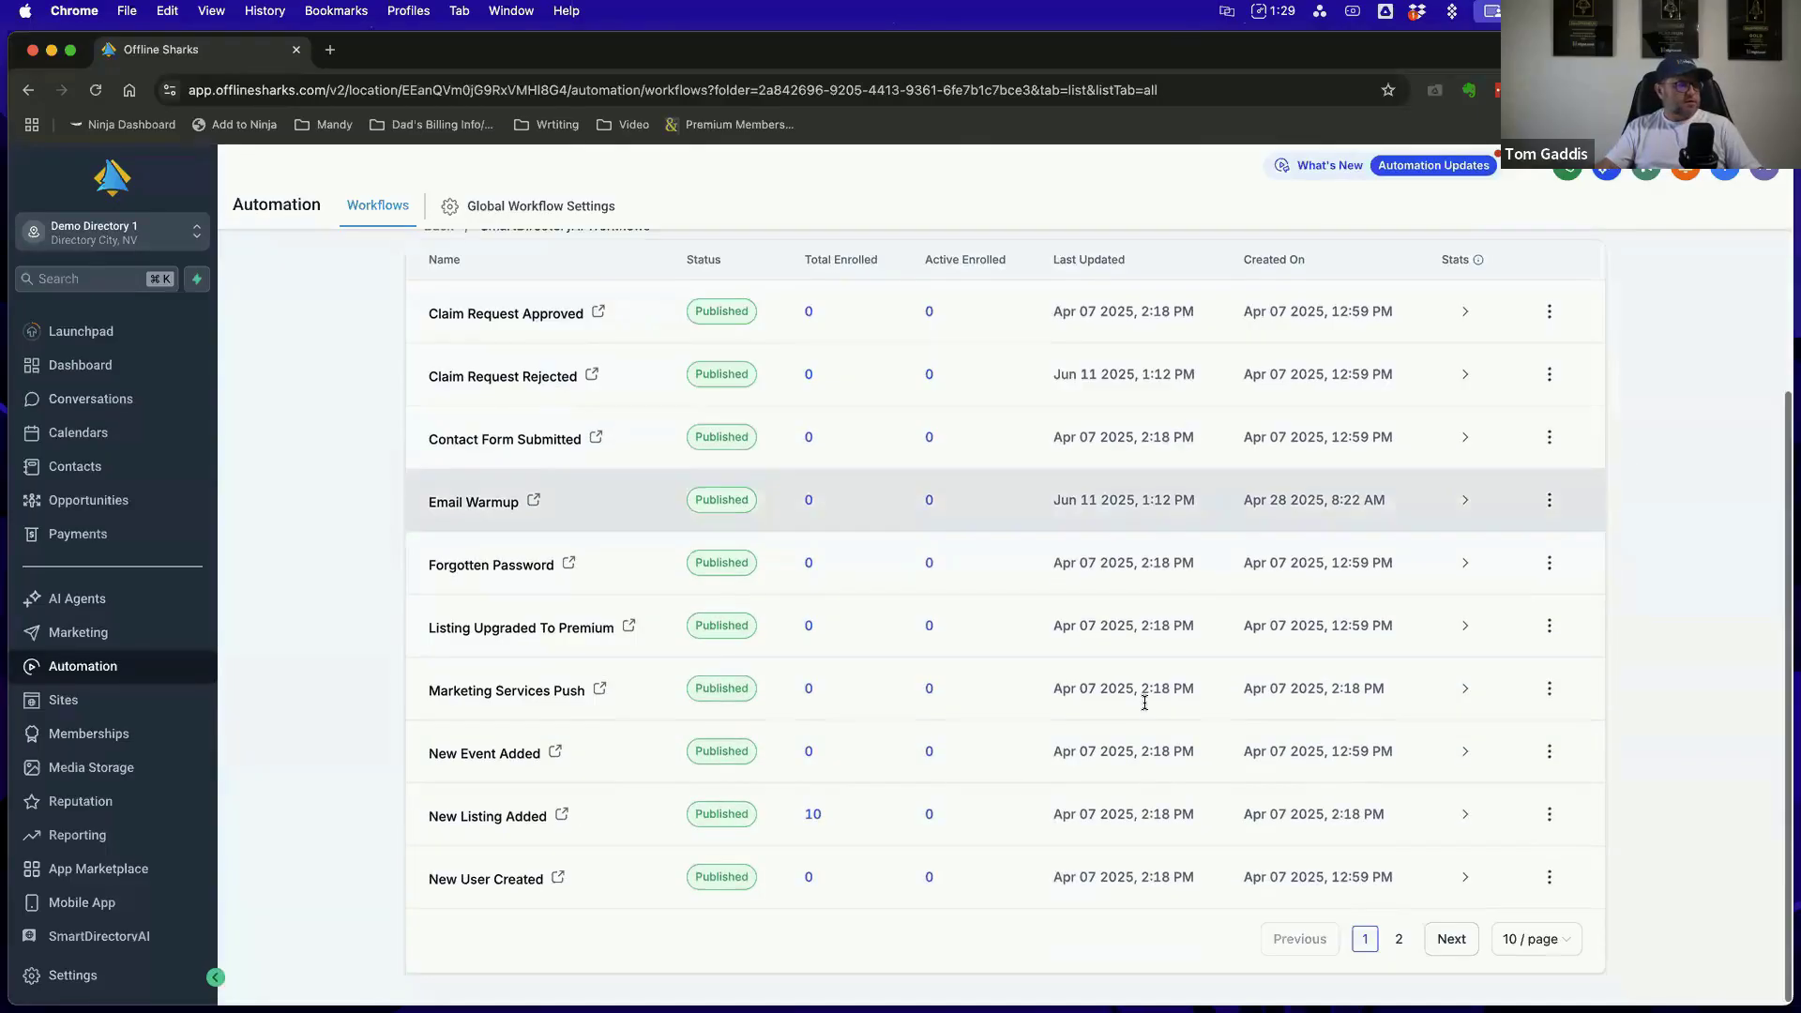
left_click(1398, 939)
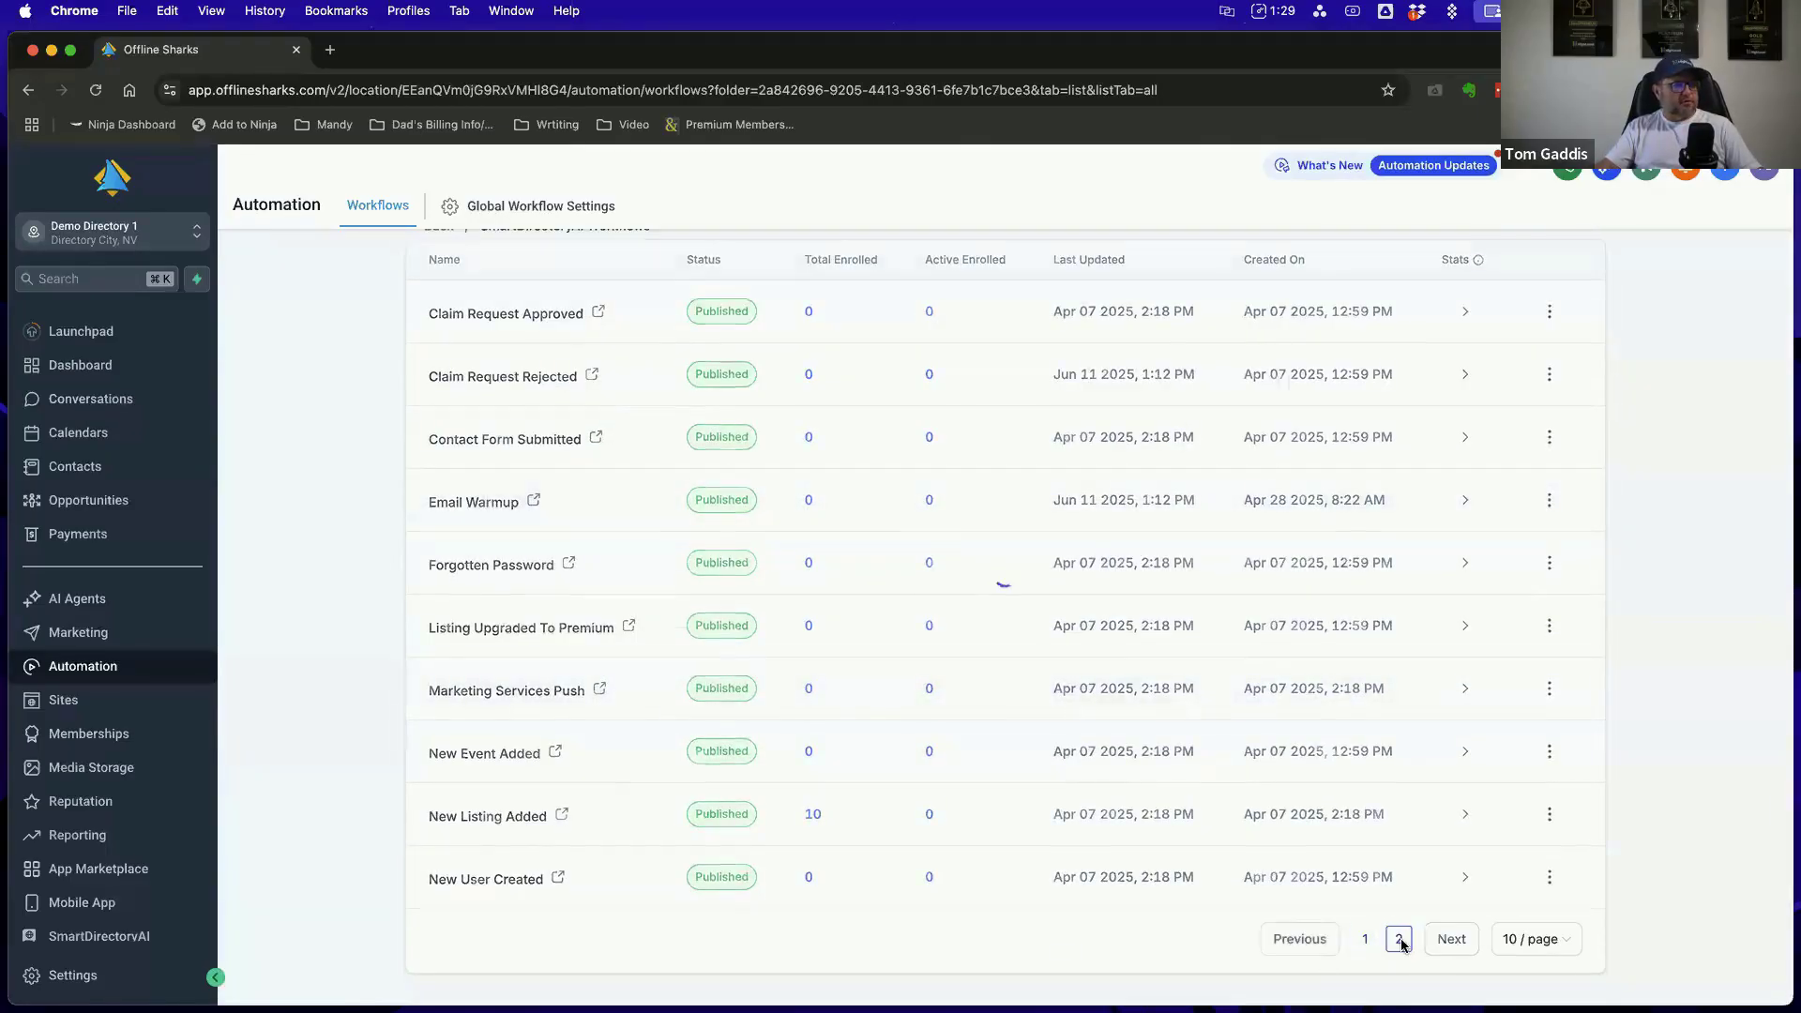
left_click(1365, 765)
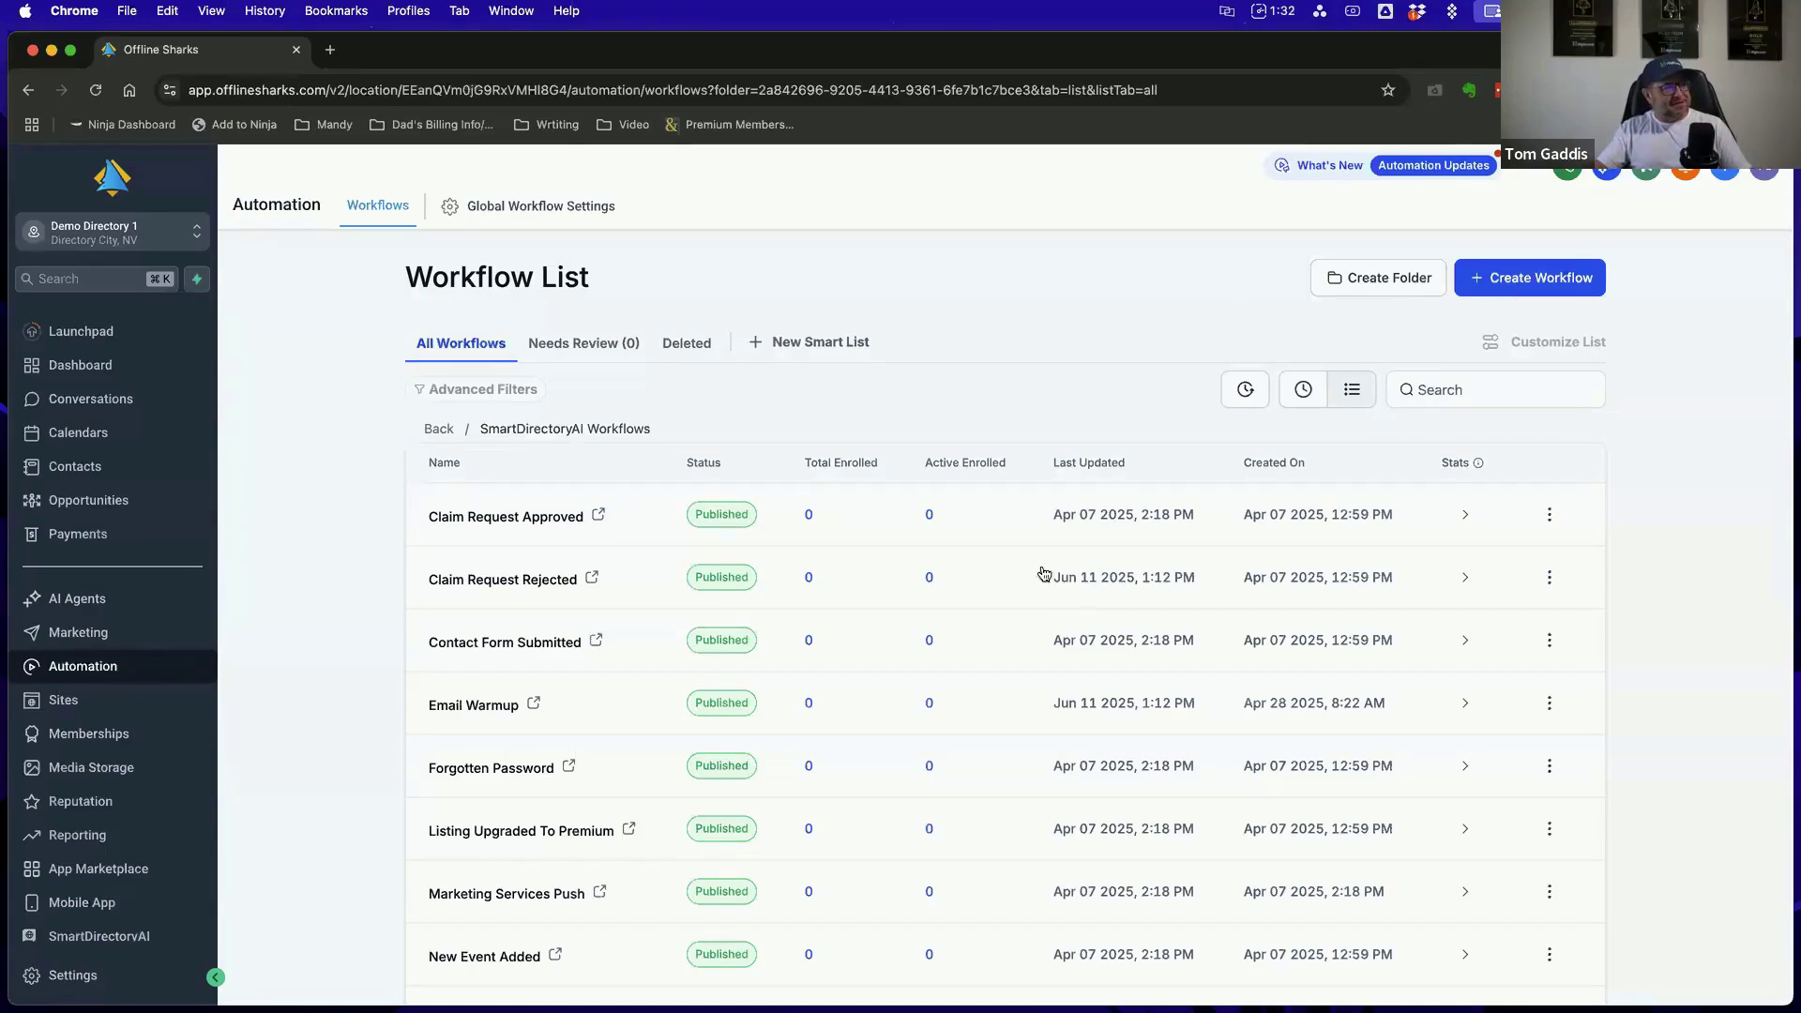
Start a new workflow from a recipe and look through the available recipe templates
left_click(1545, 279)
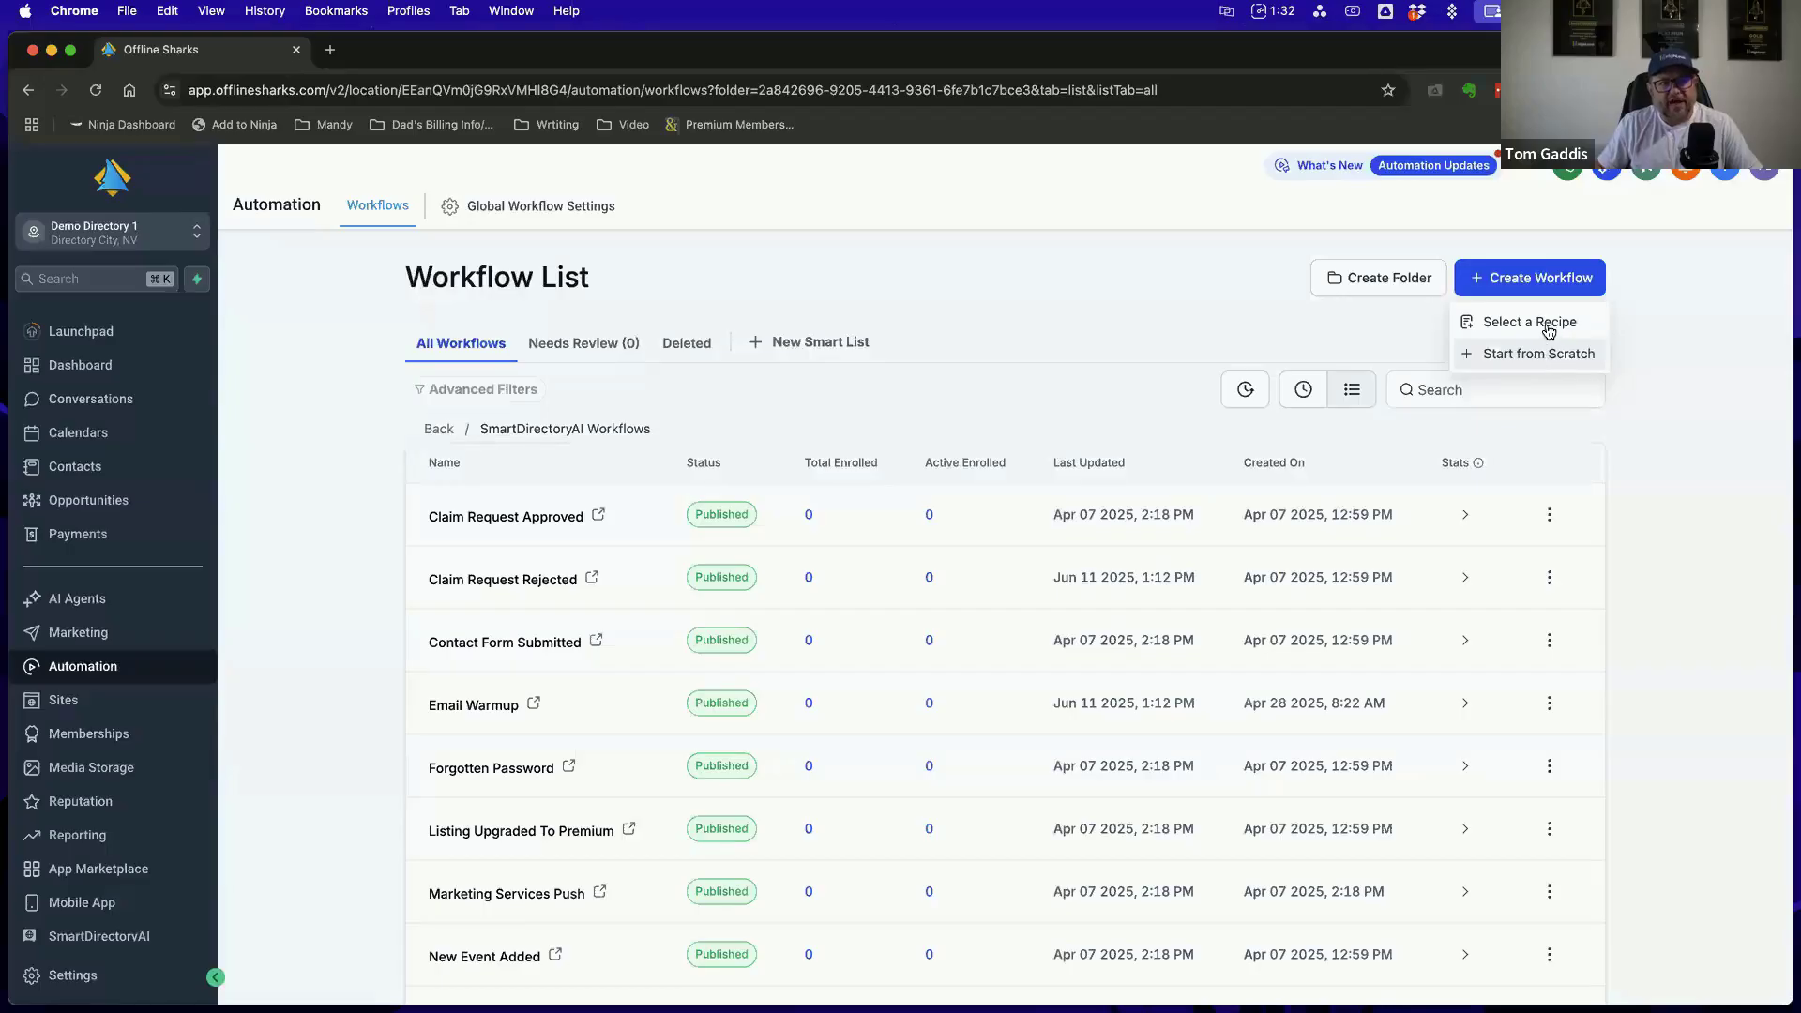
left_click(1544, 324)
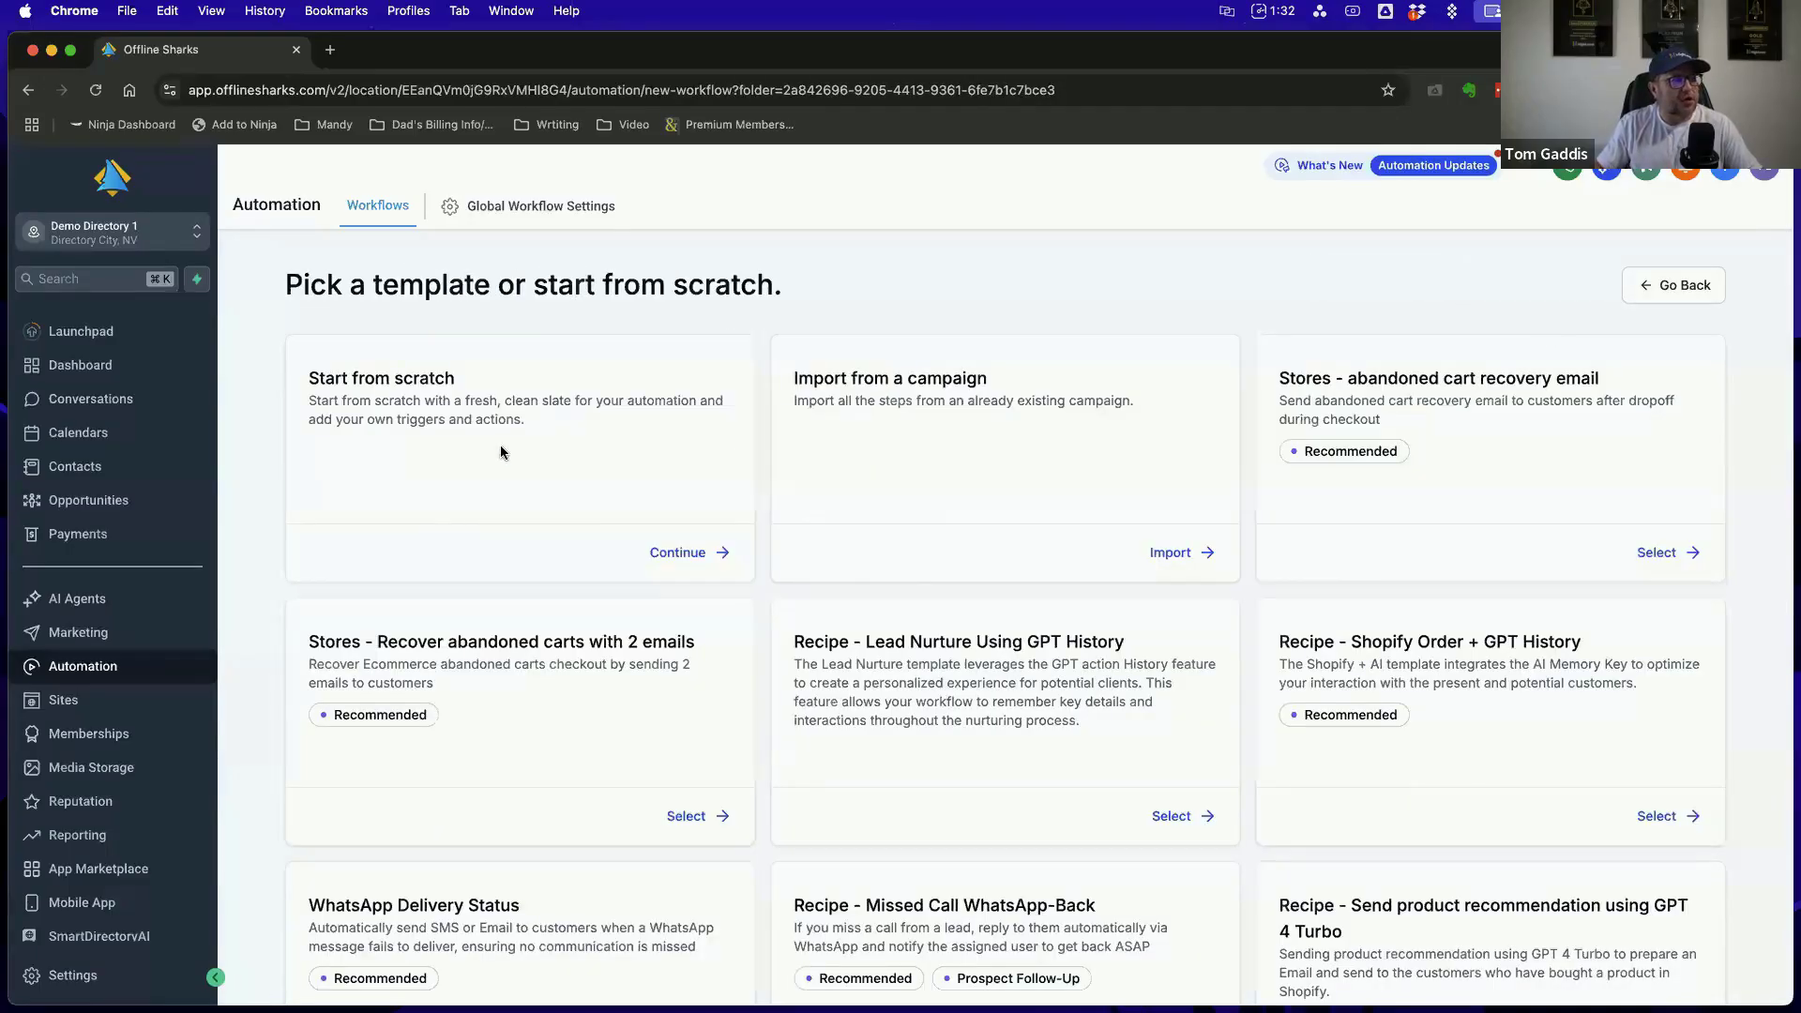
scroll(1350, 469, "down", 4)
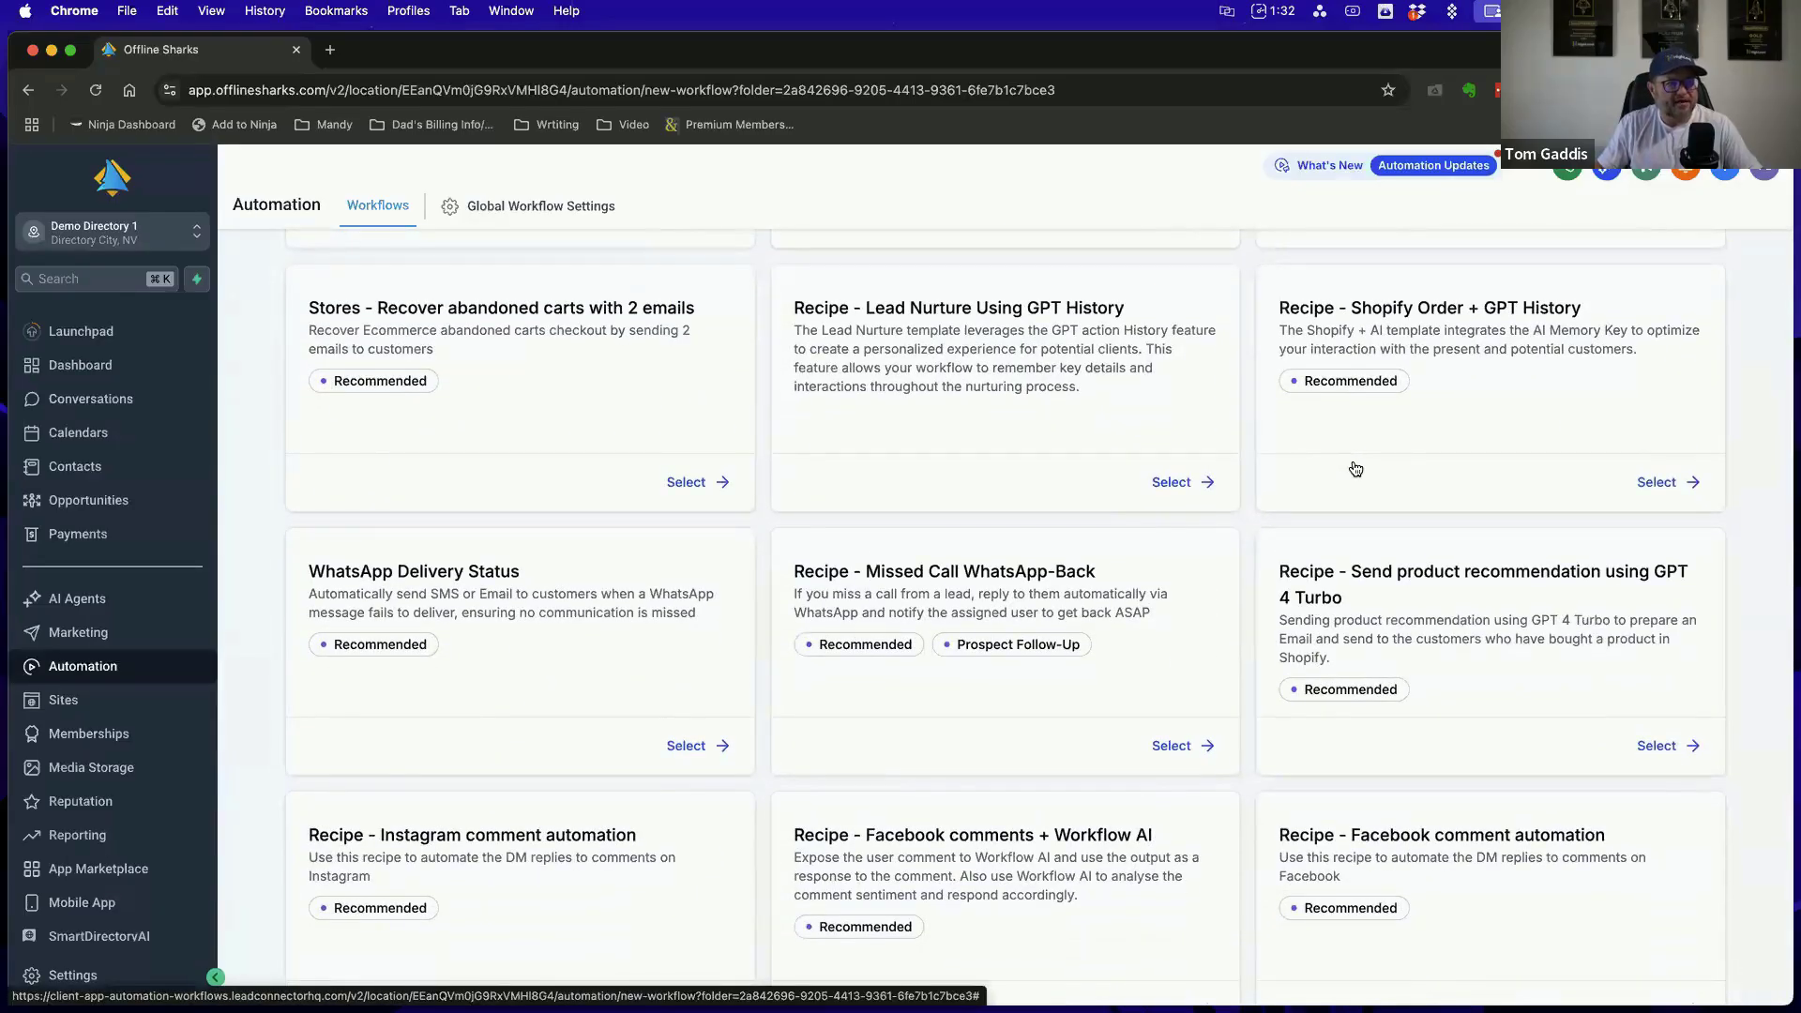
scroll(1355, 468, "down", 1)
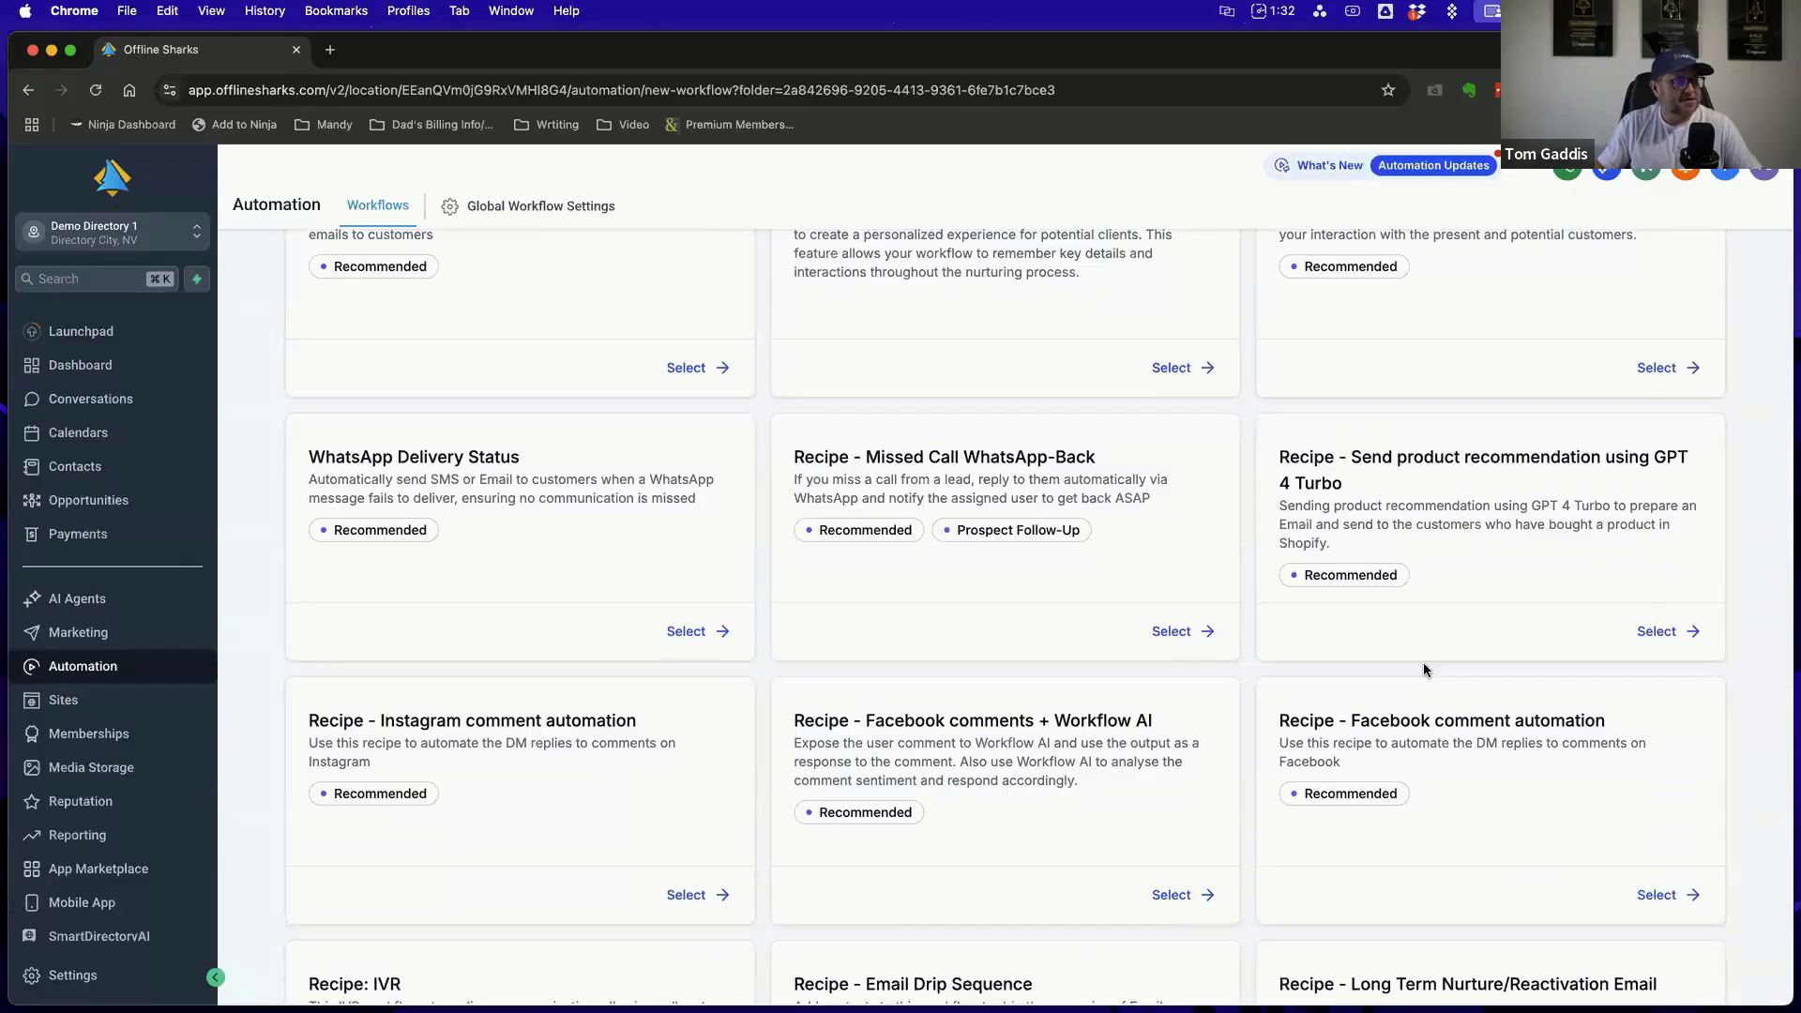
scroll(1423, 668, "down", 3)
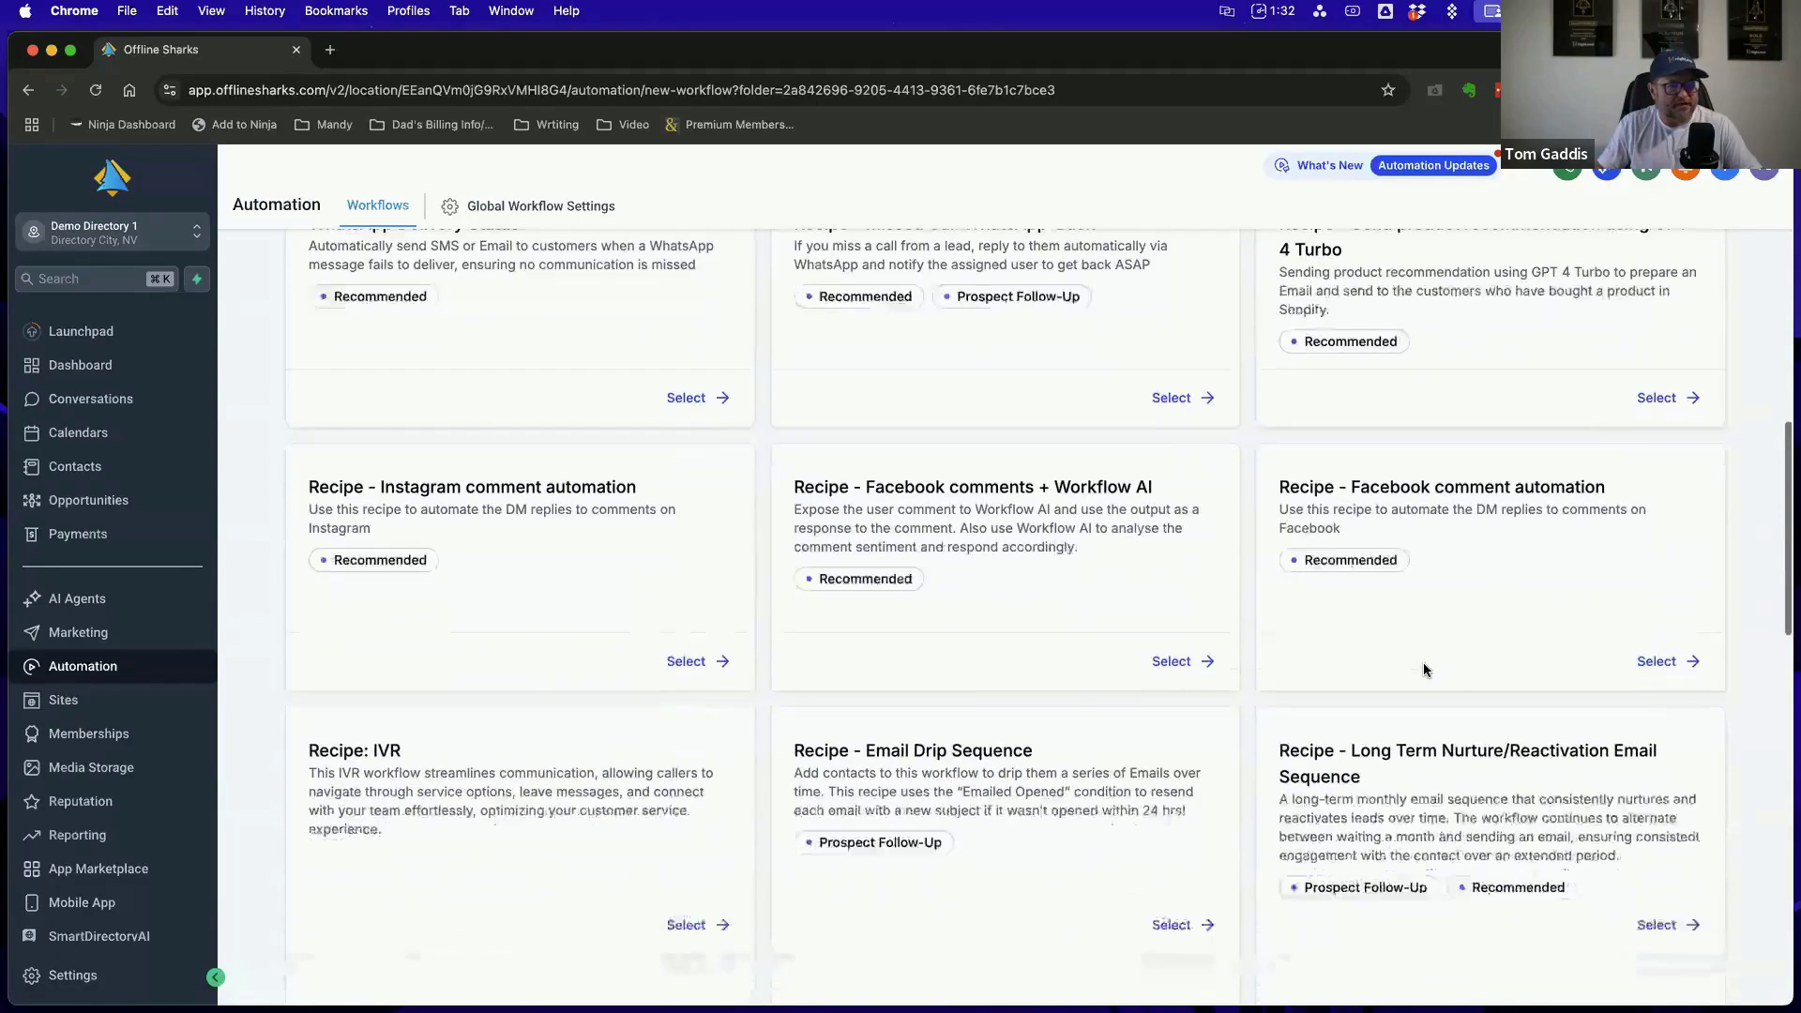
scroll(1422, 668, "down", 4)
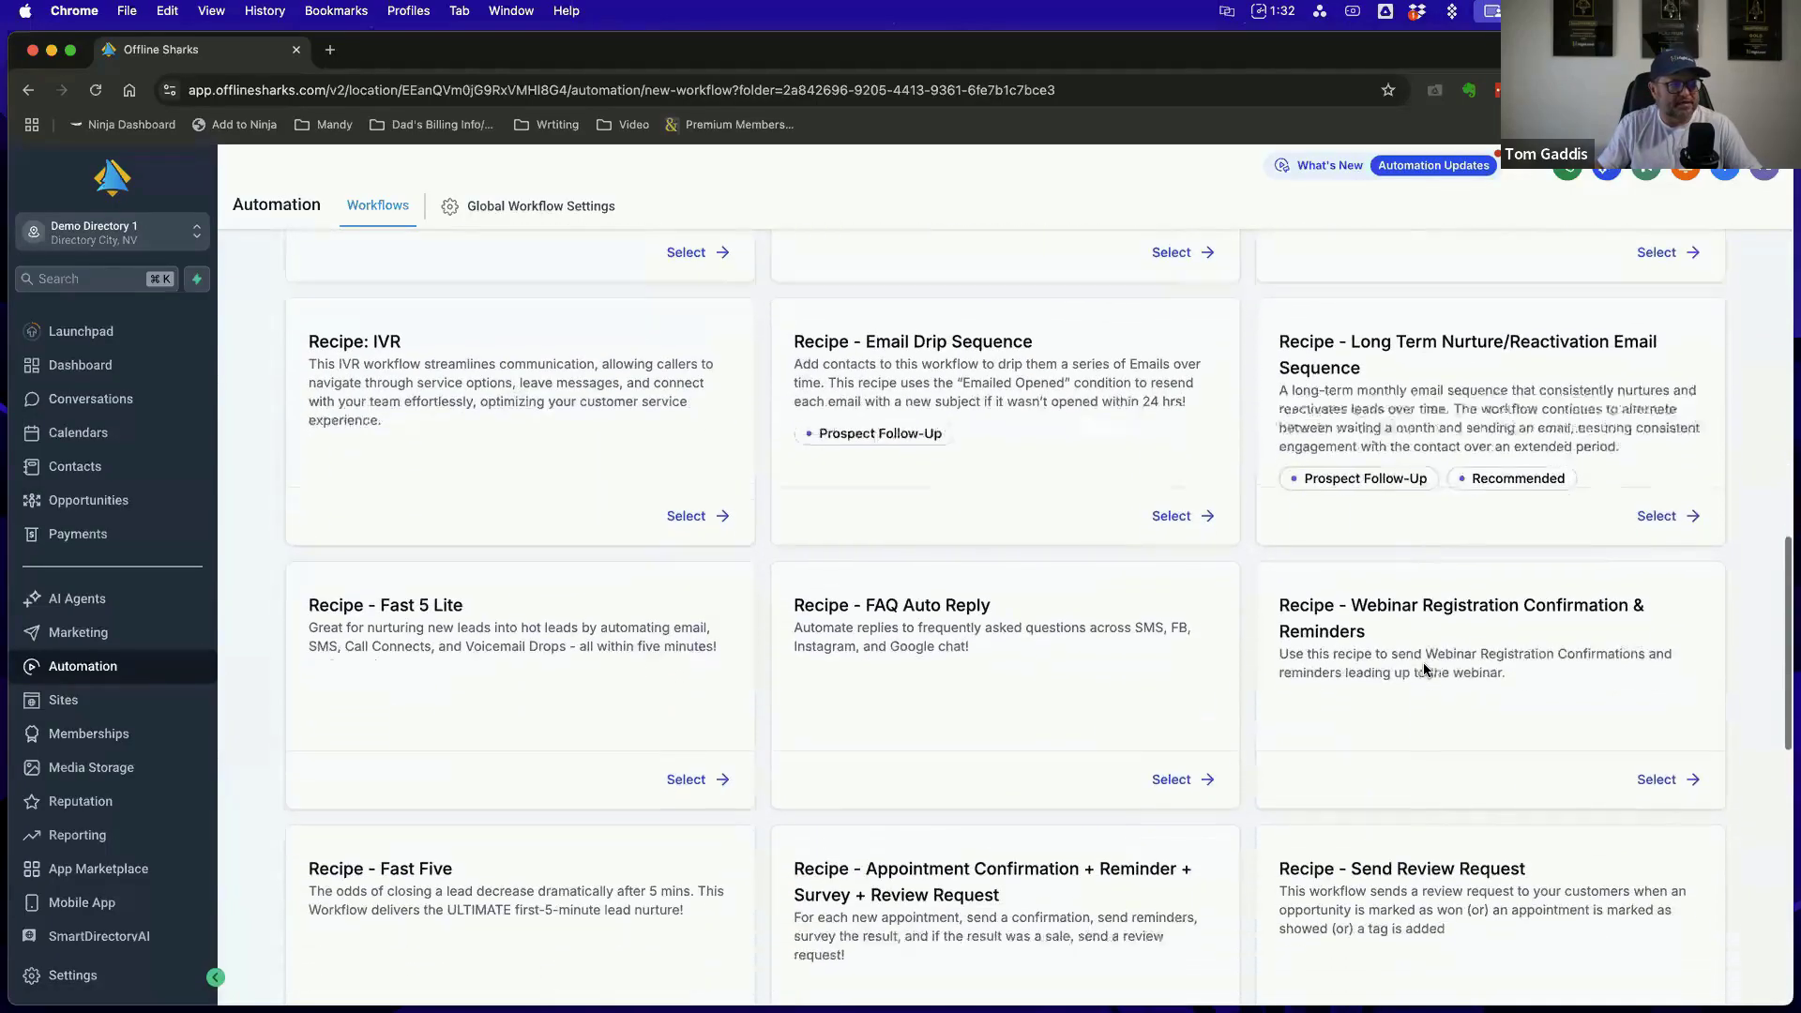
scroll(1423, 668, "down", 2)
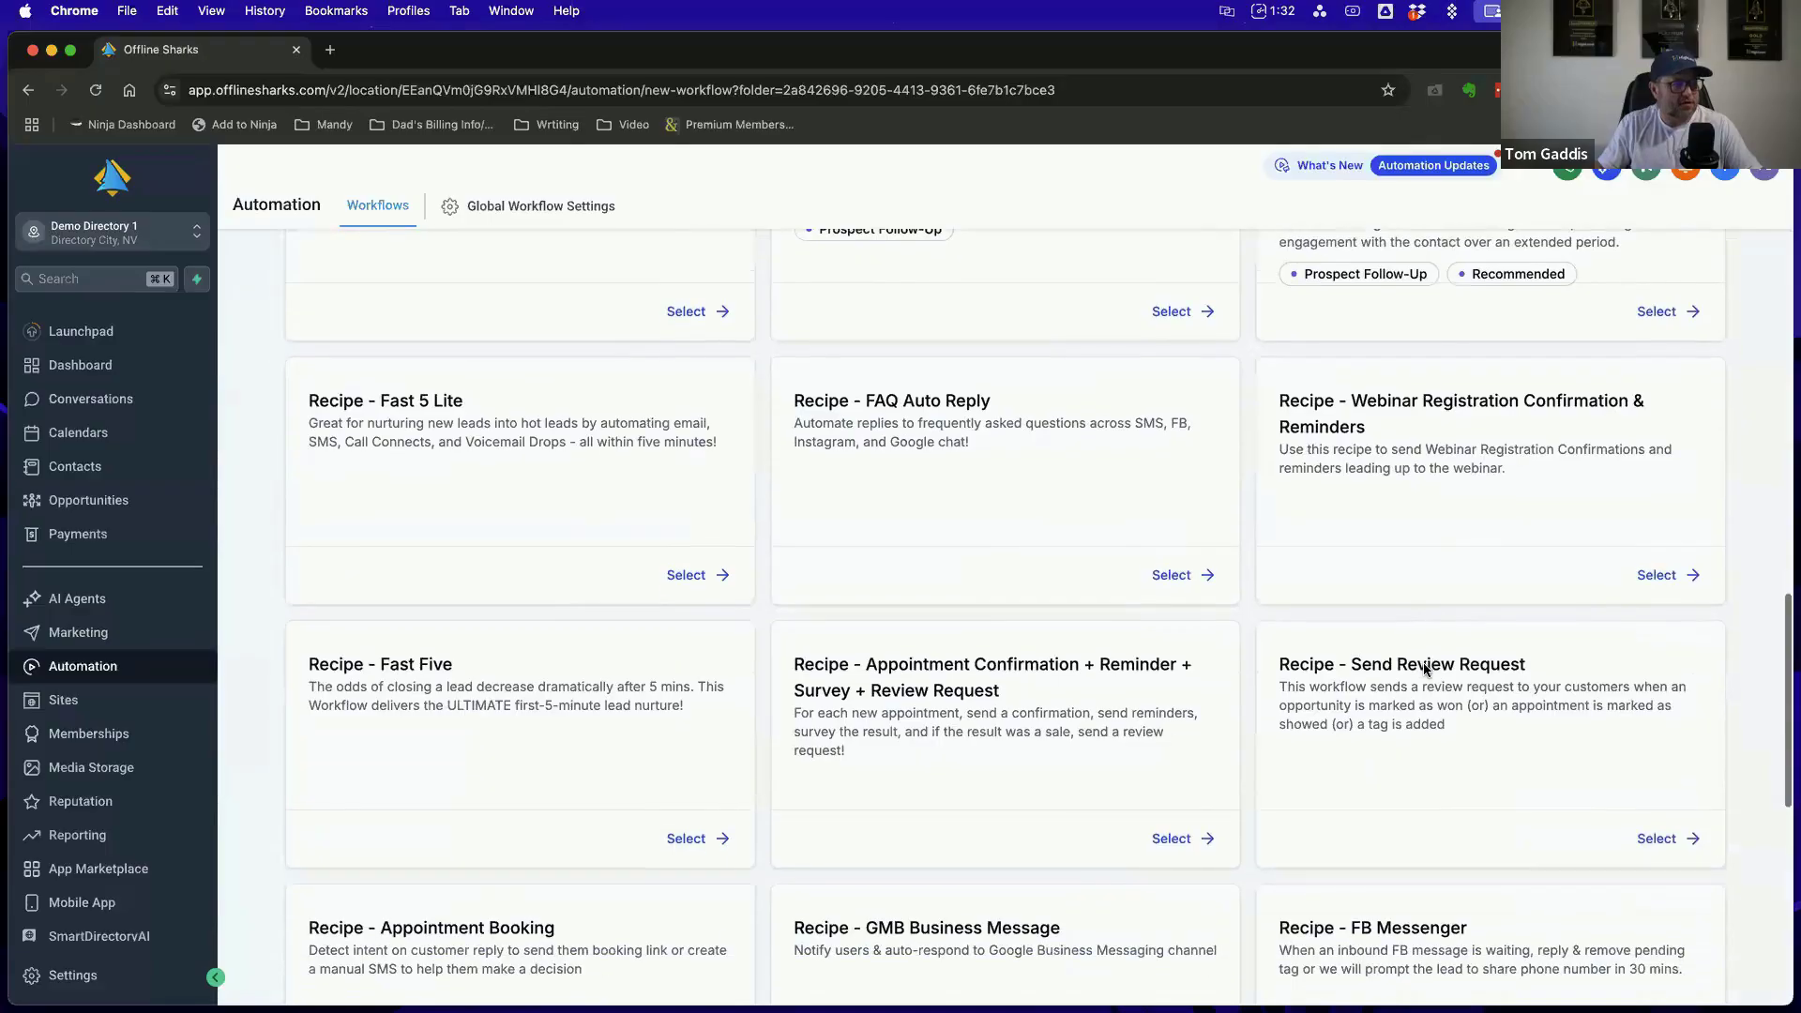
scroll(1423, 669, "down", 5)
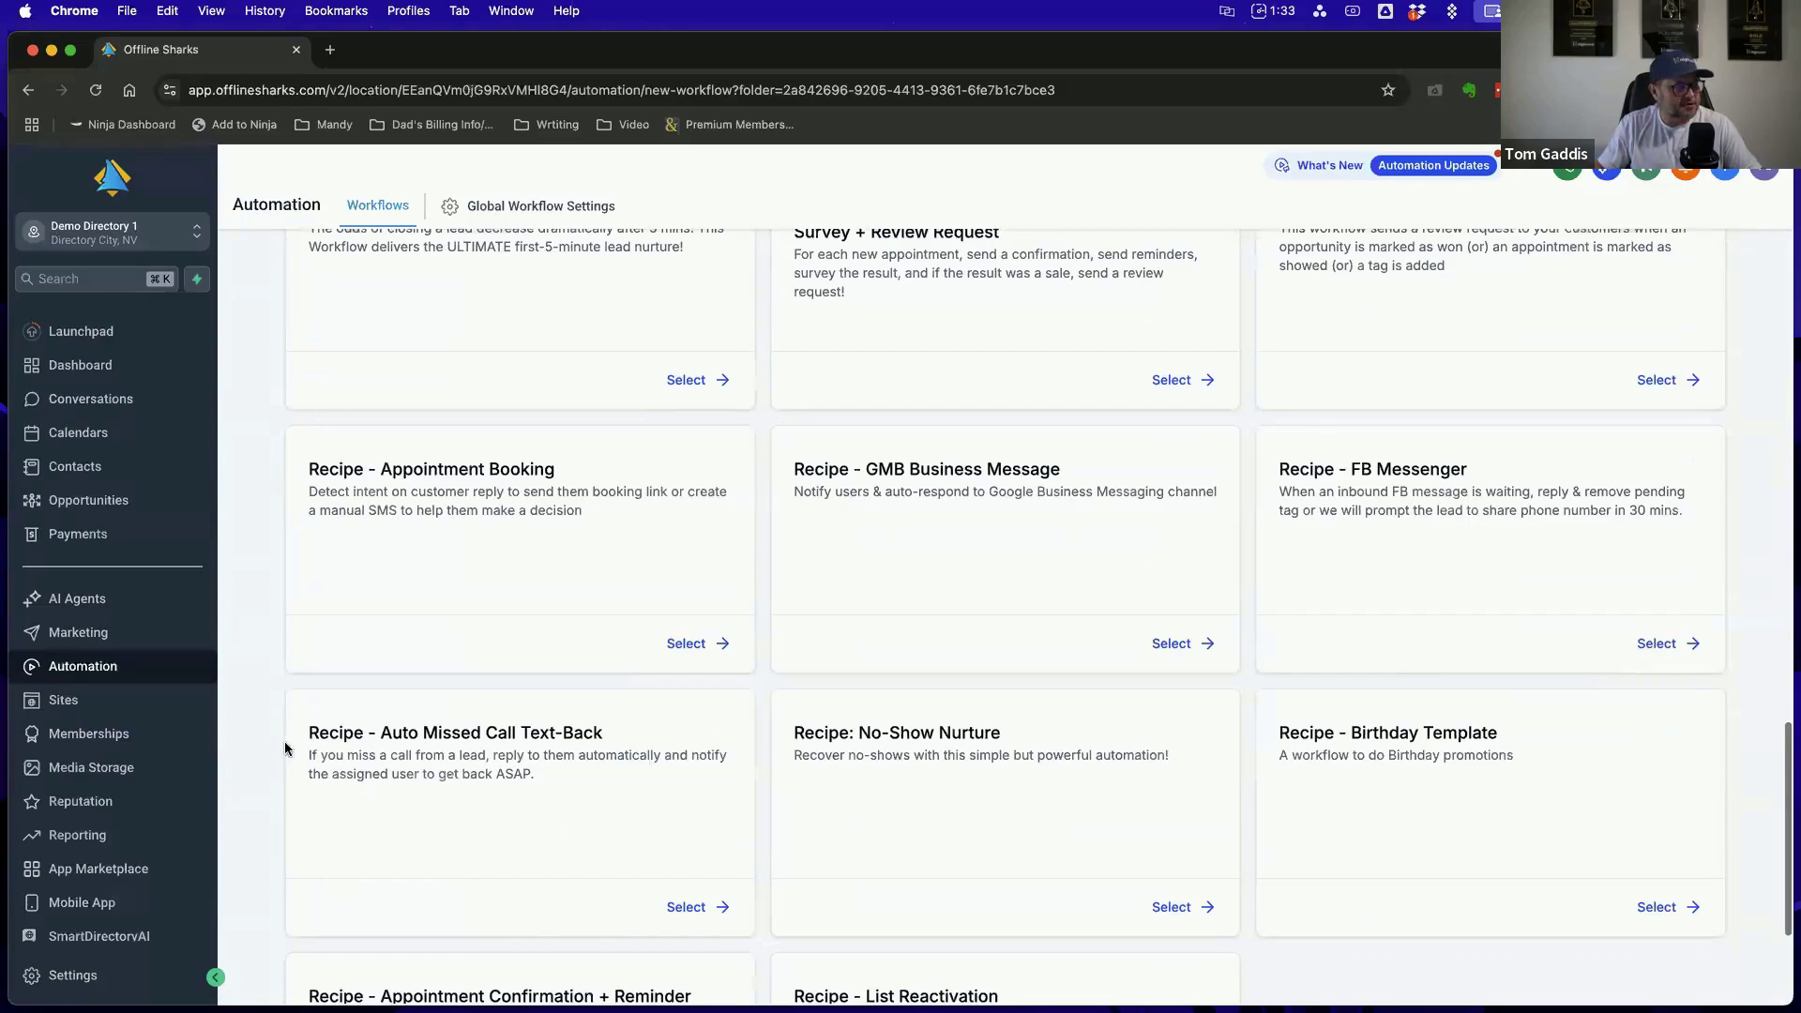
Examine the Auto Missed Call Text-Back and Appointment Confirmation + Reminder recipes, highlighting their titles
left_click_drag(308, 730, 611, 724)
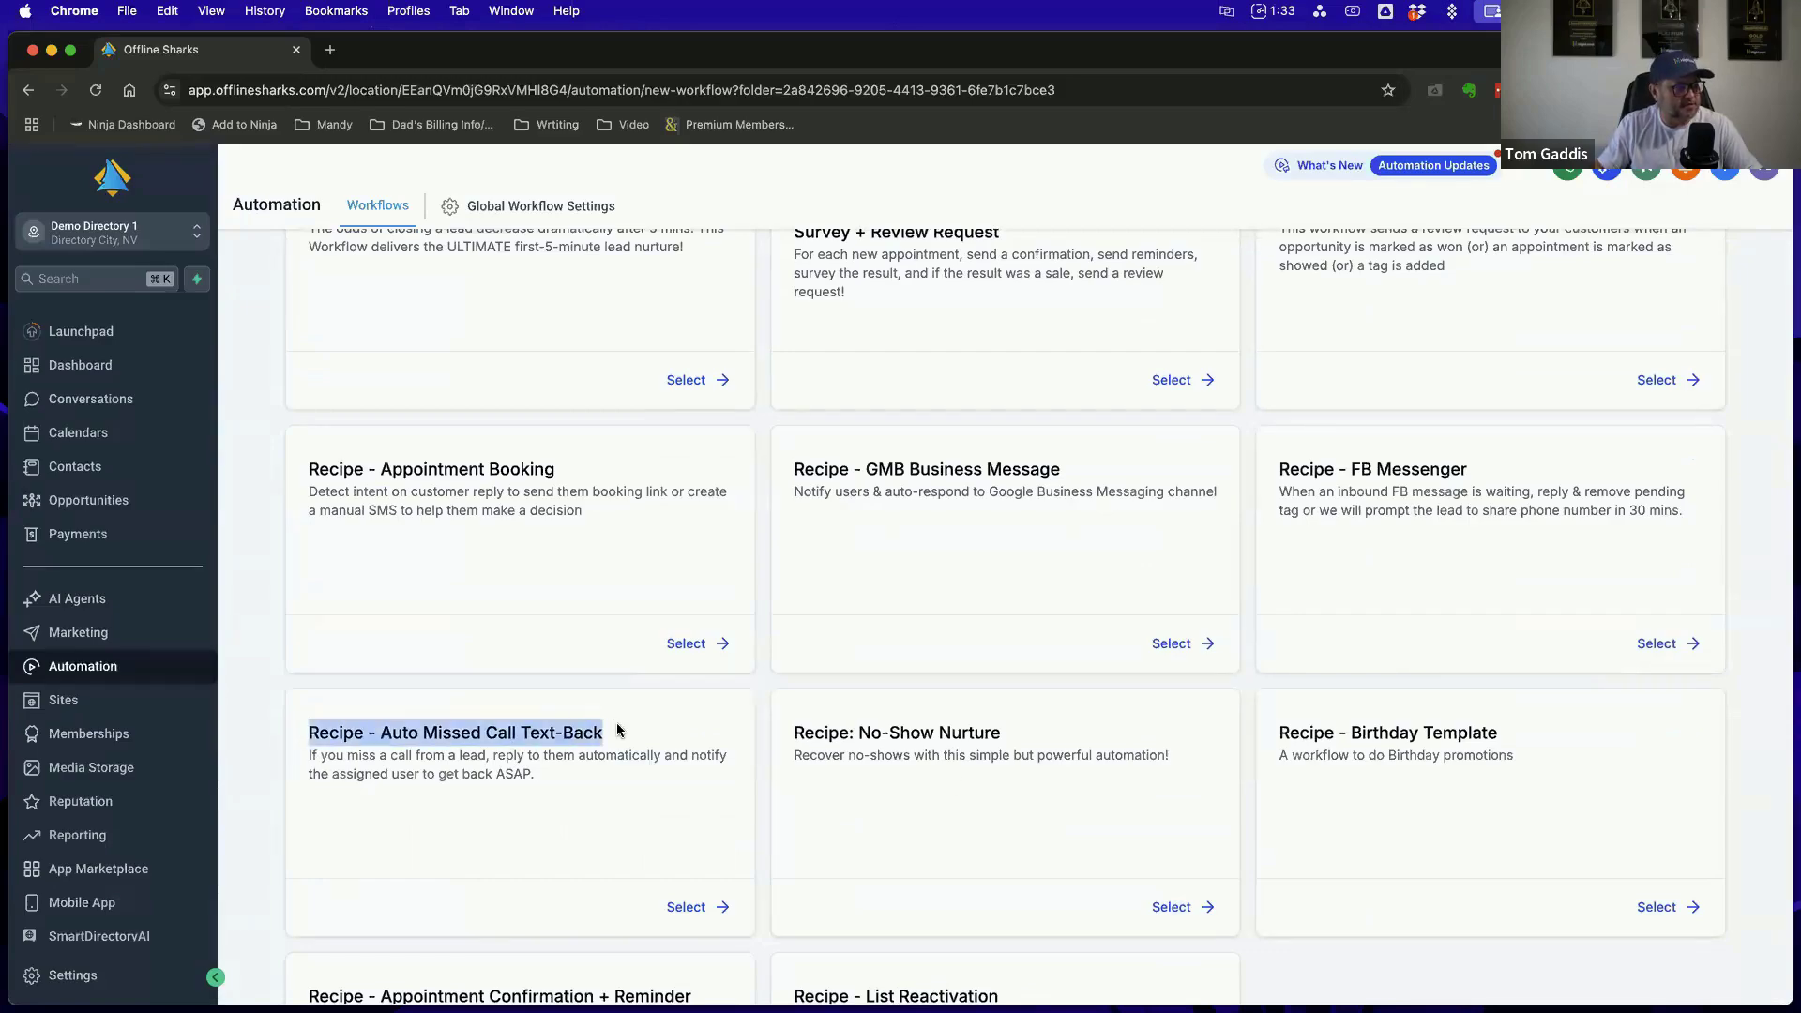
scroll(1096, 758, "down", 5)
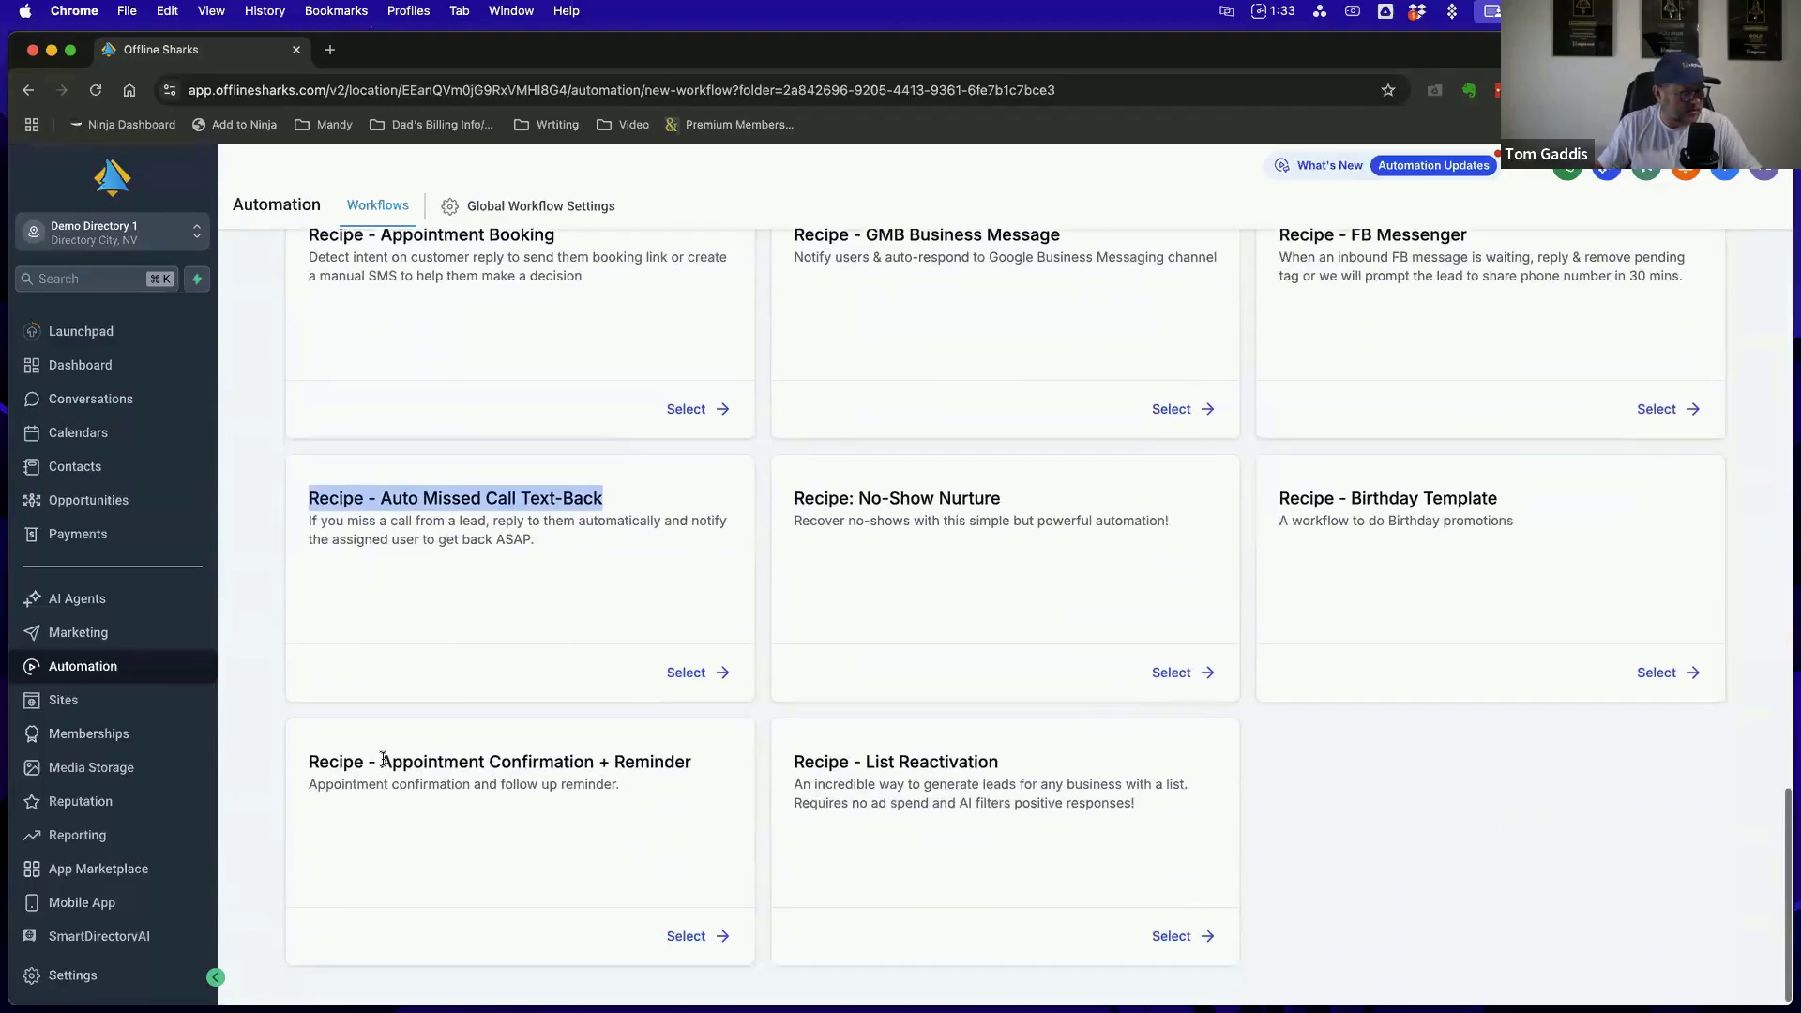
left_click_drag(381, 761, 690, 752)
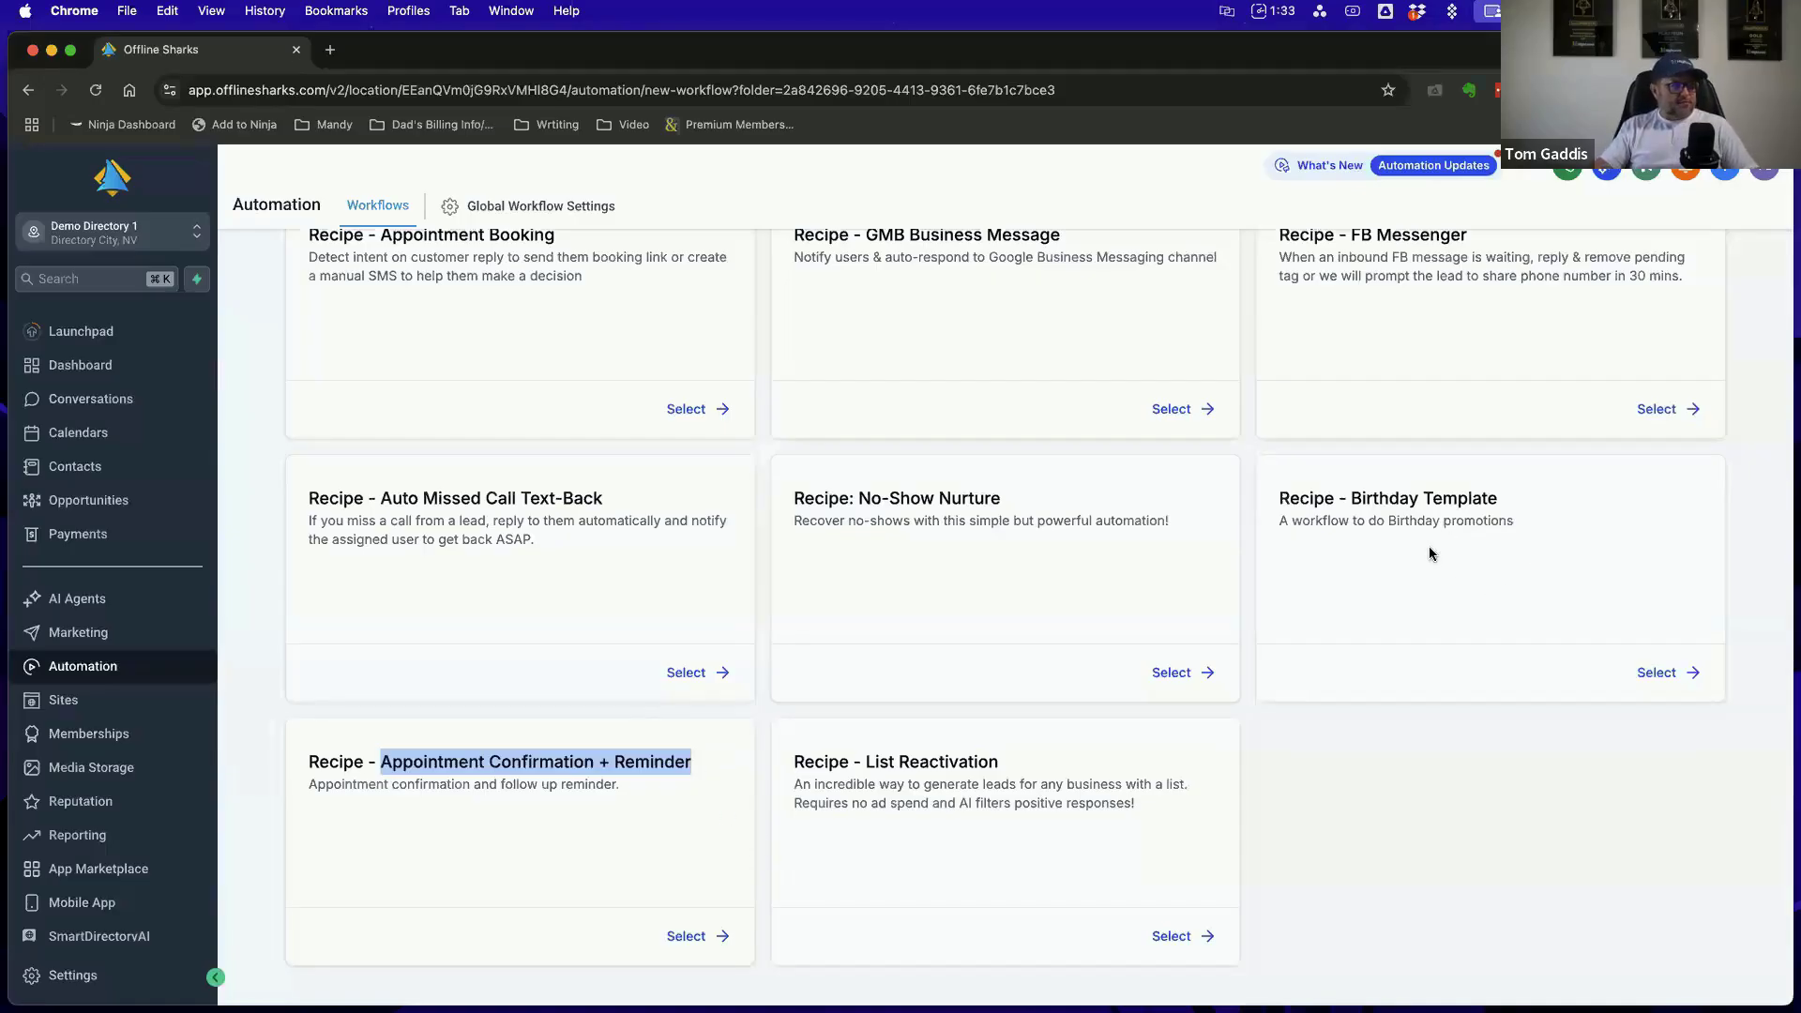
scroll(880, 687, "up", 3)
left_click(1045, 638)
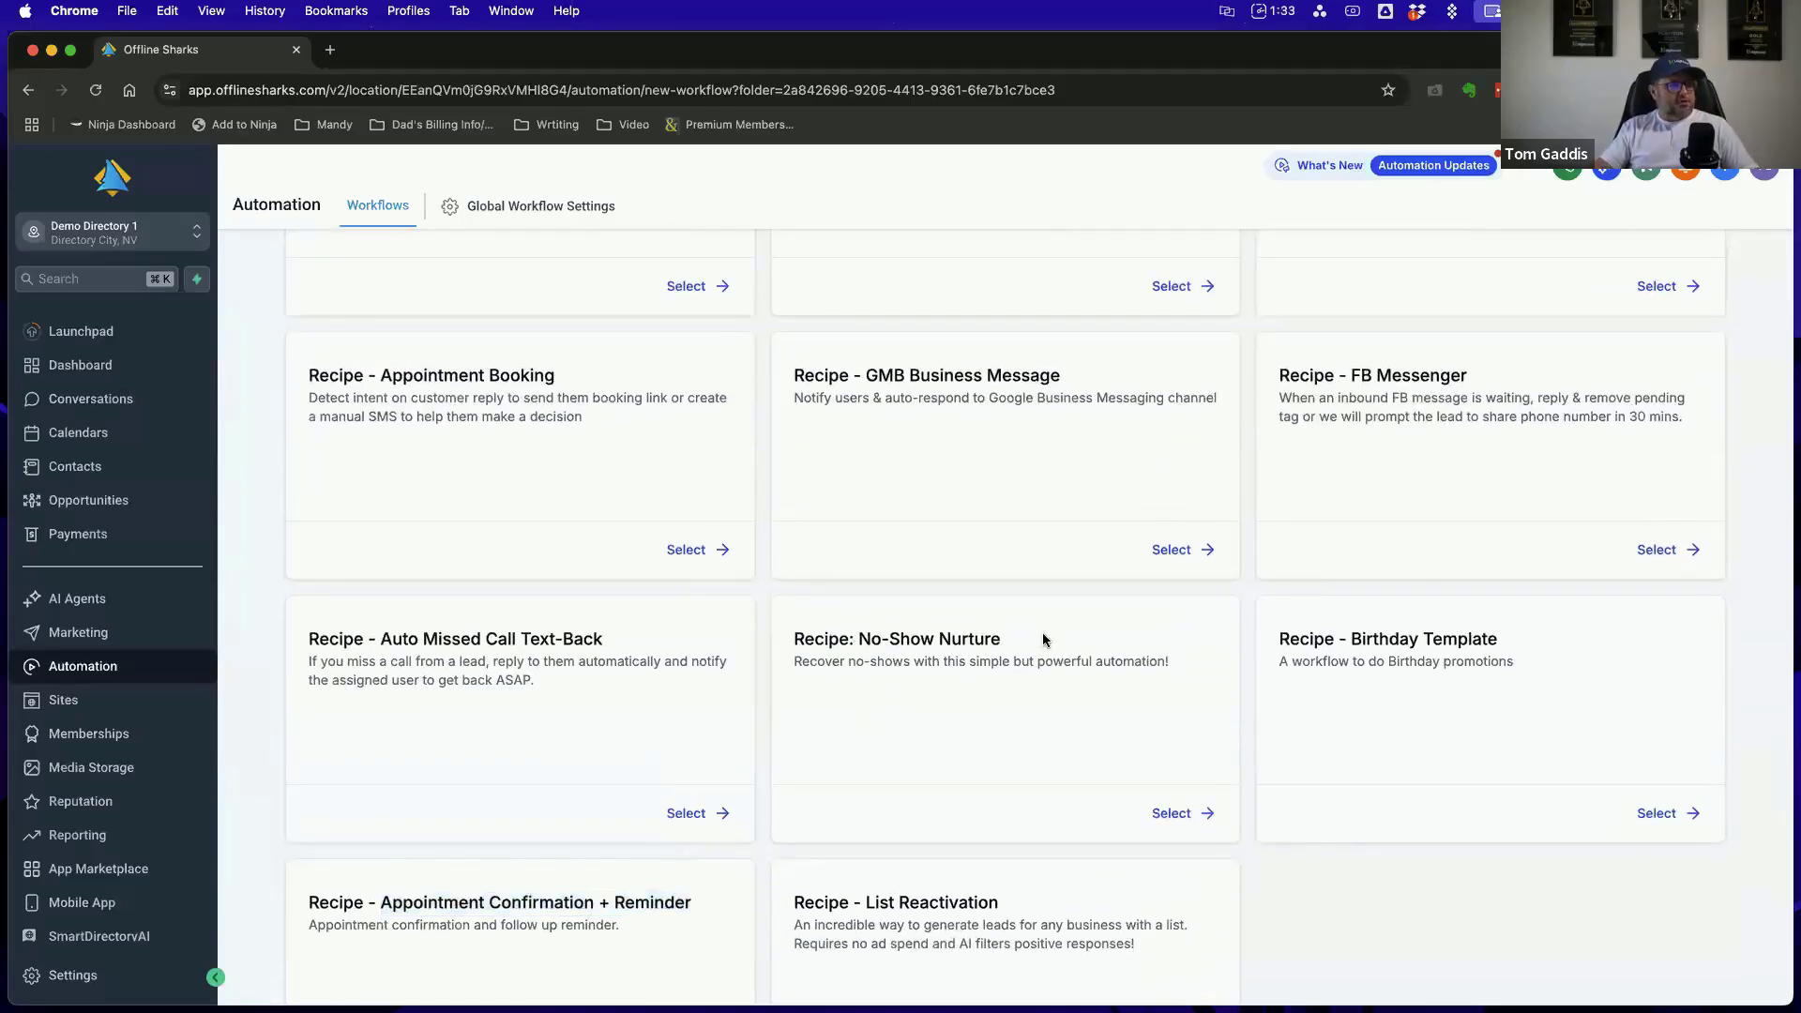
Review the recipe templates again from the end of the list back to the Start from scratch option
scroll(1117, 728, "up", 4)
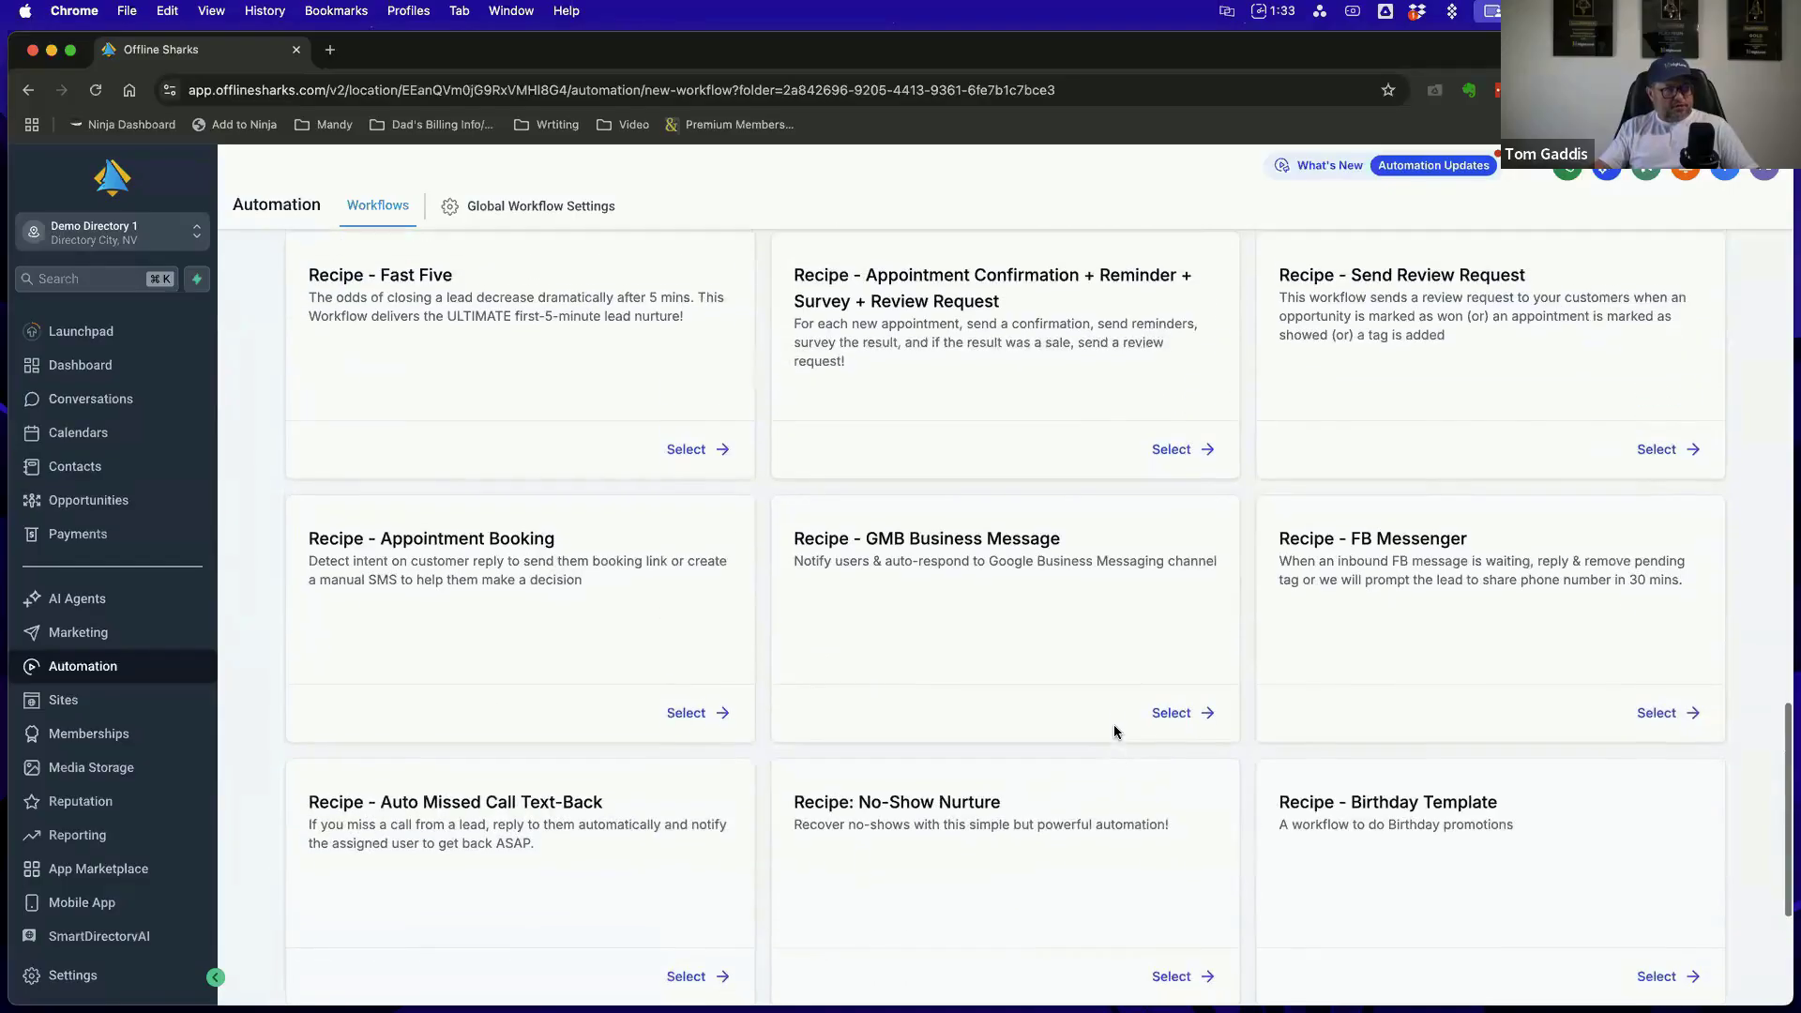
scroll(1322, 752, "up", 3)
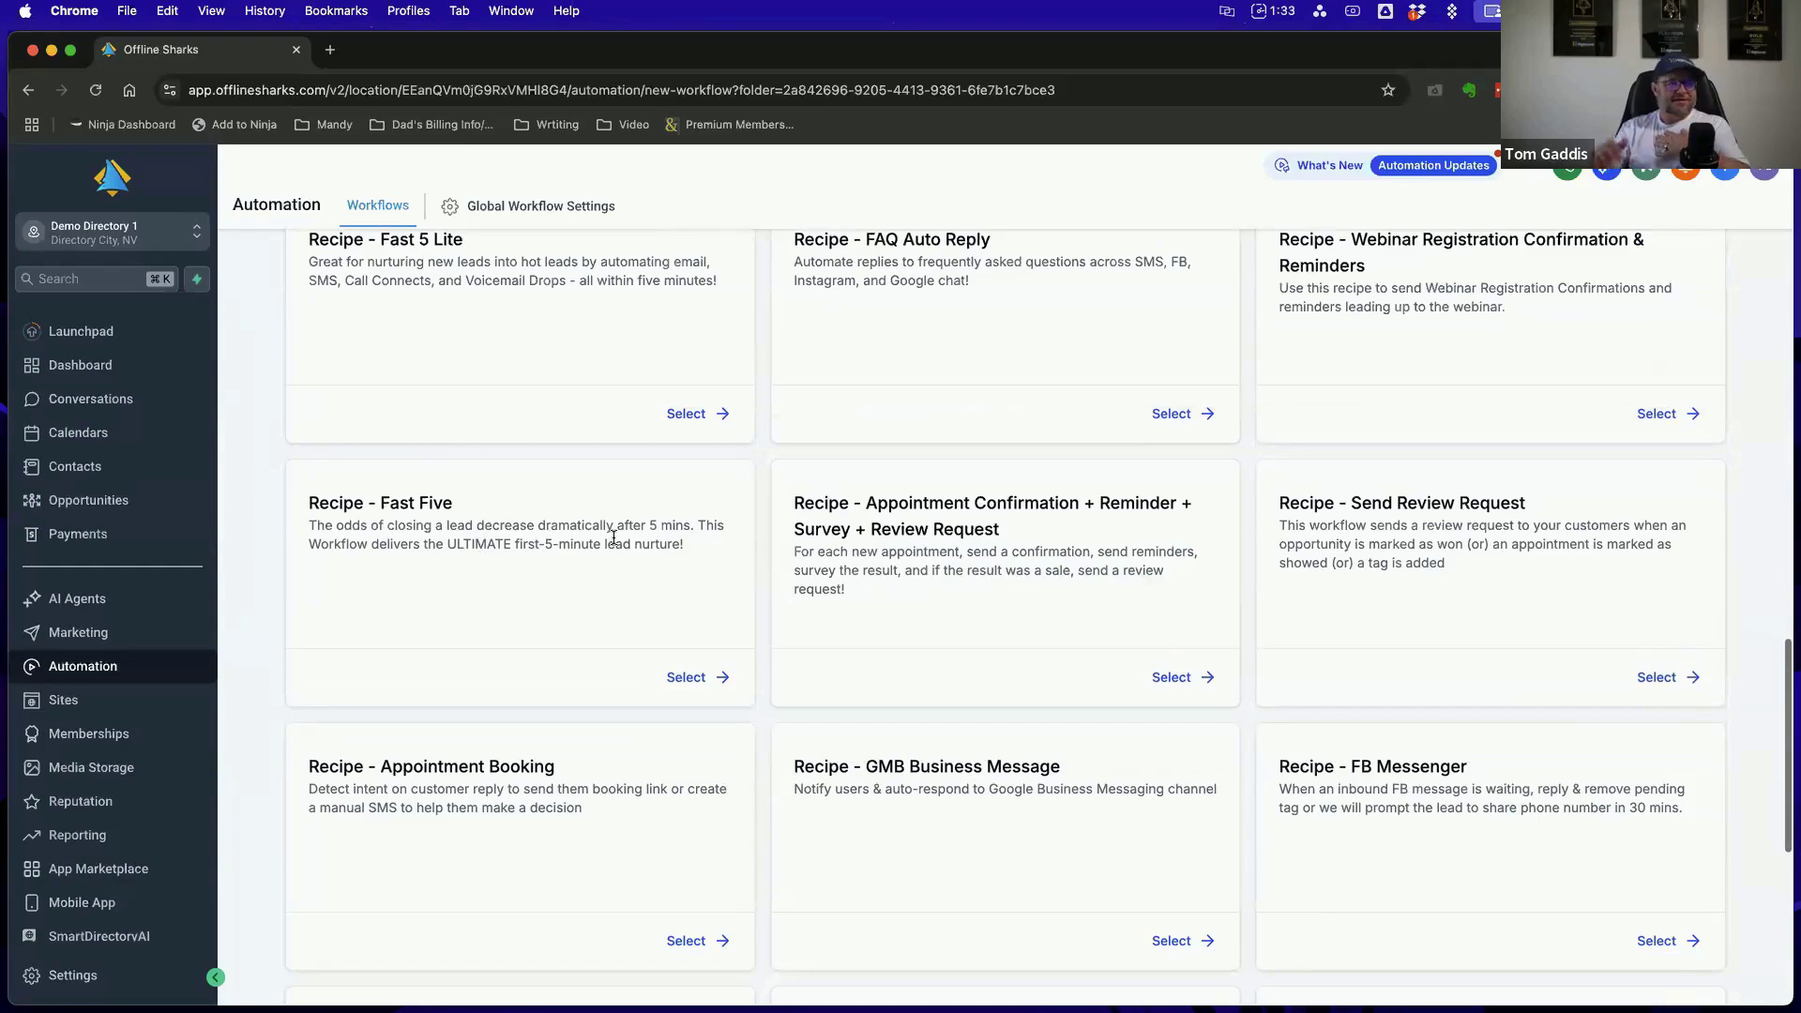
scroll(614, 538, "up", 1)
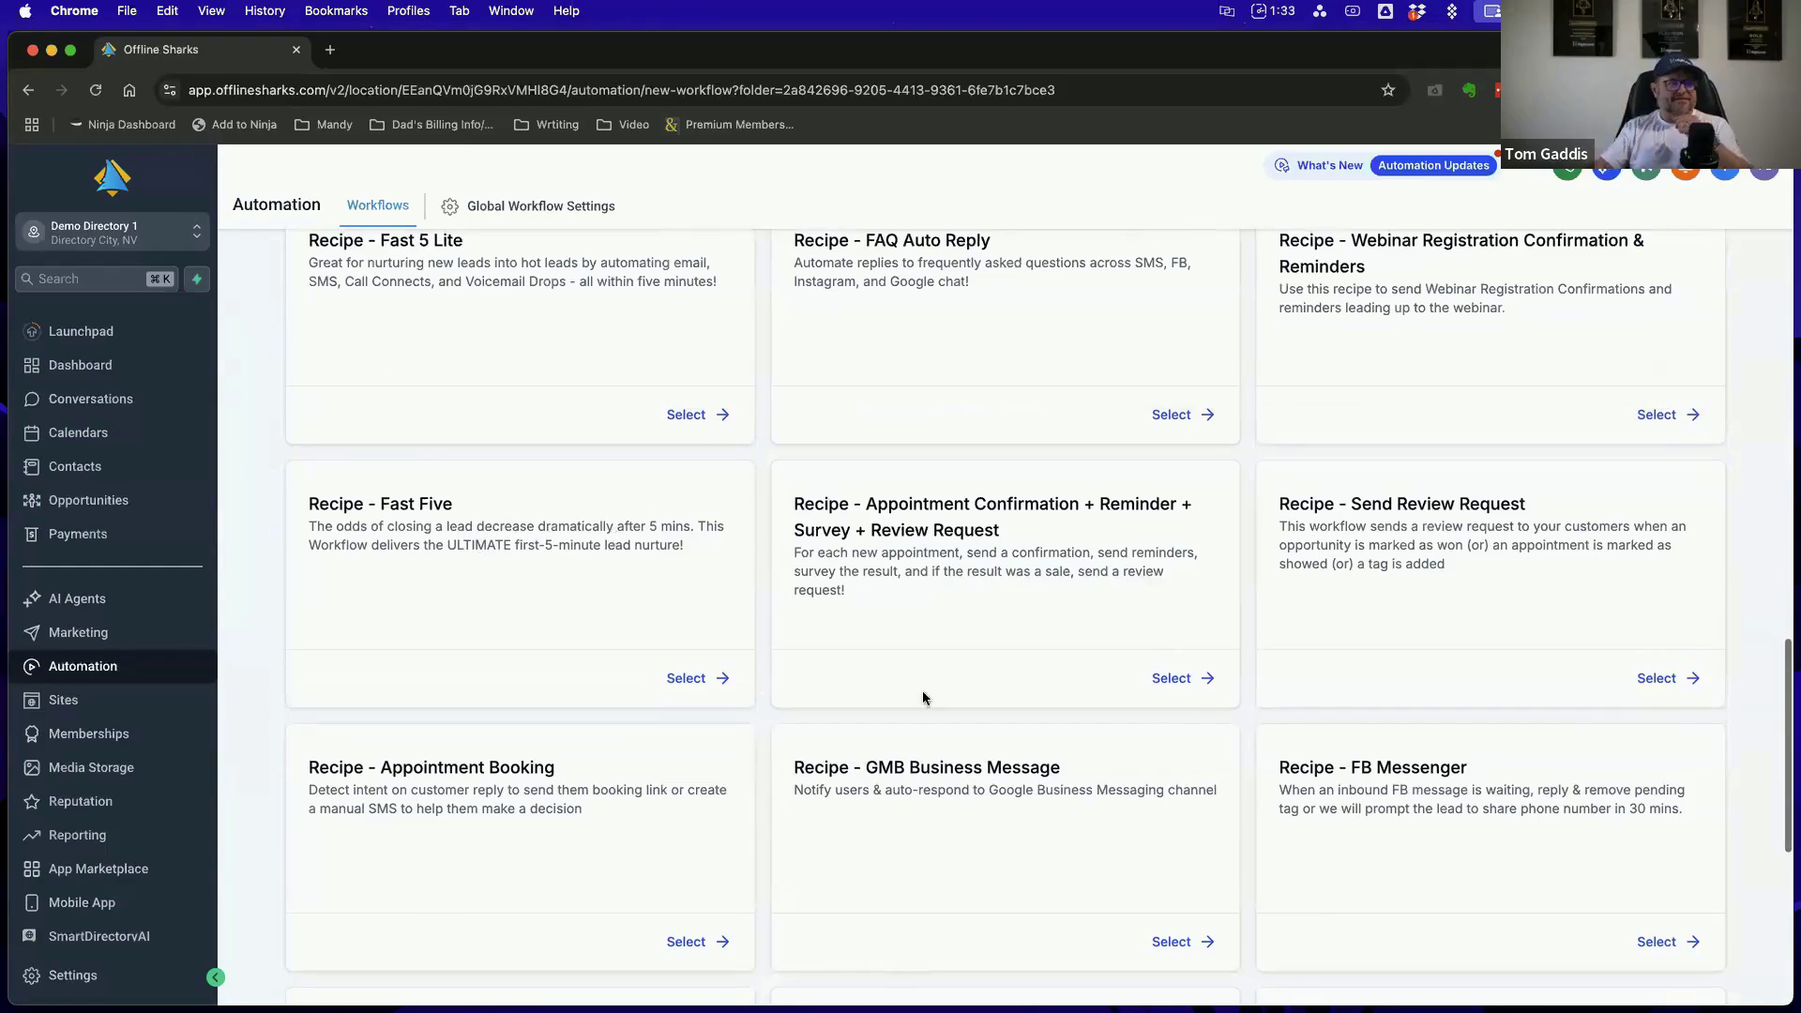
scroll(891, 656, "up", 3)
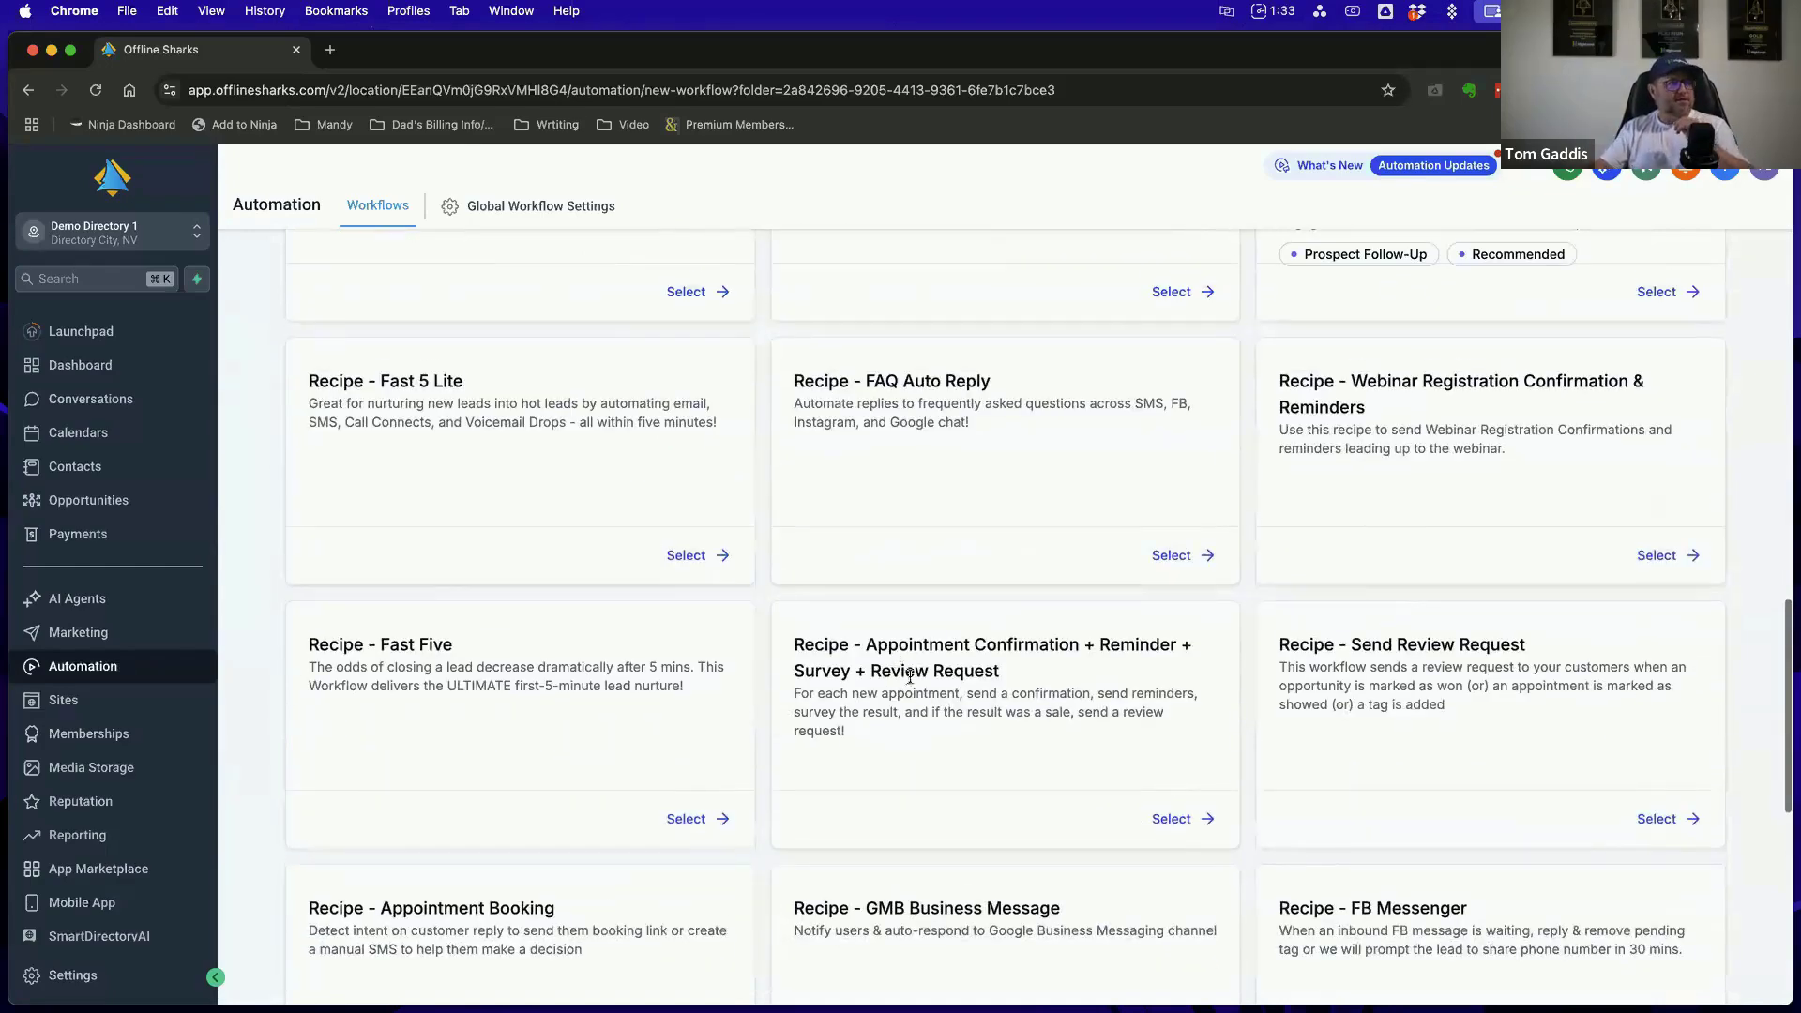
scroll(1032, 572, "up", 5)
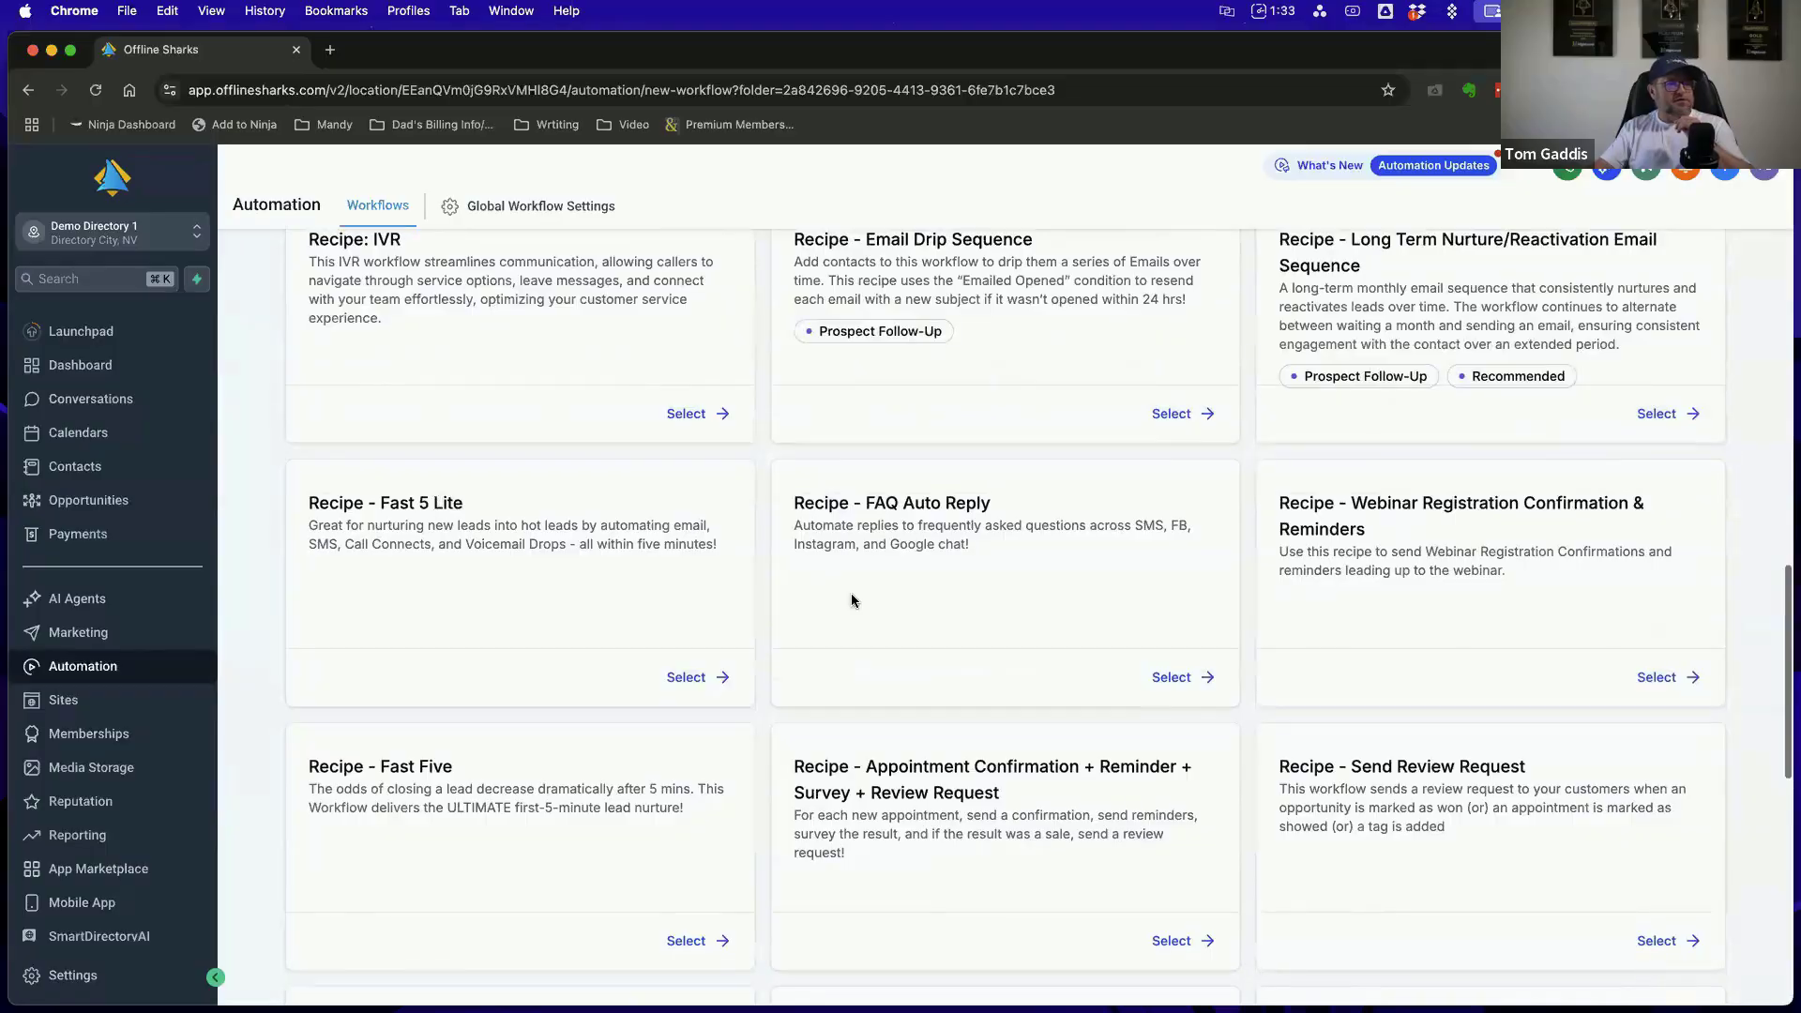
scroll(889, 490, "up", 4)
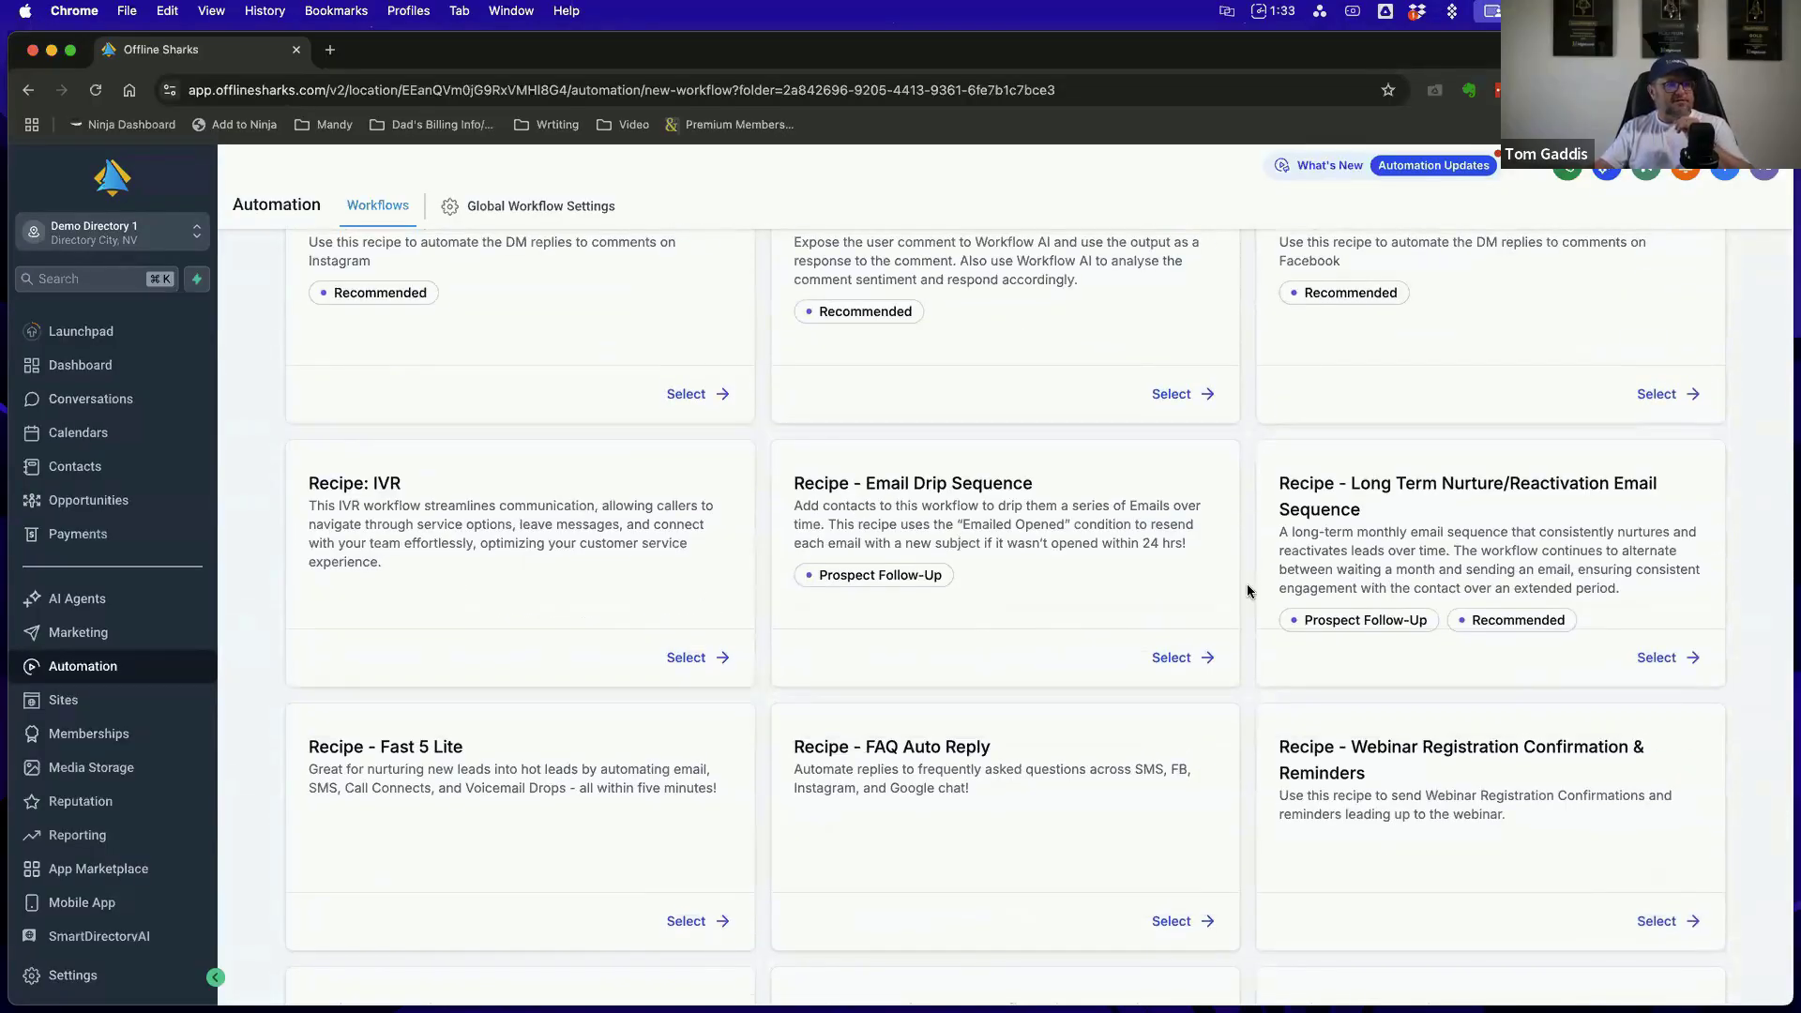
scroll(1247, 591, "up", 2)
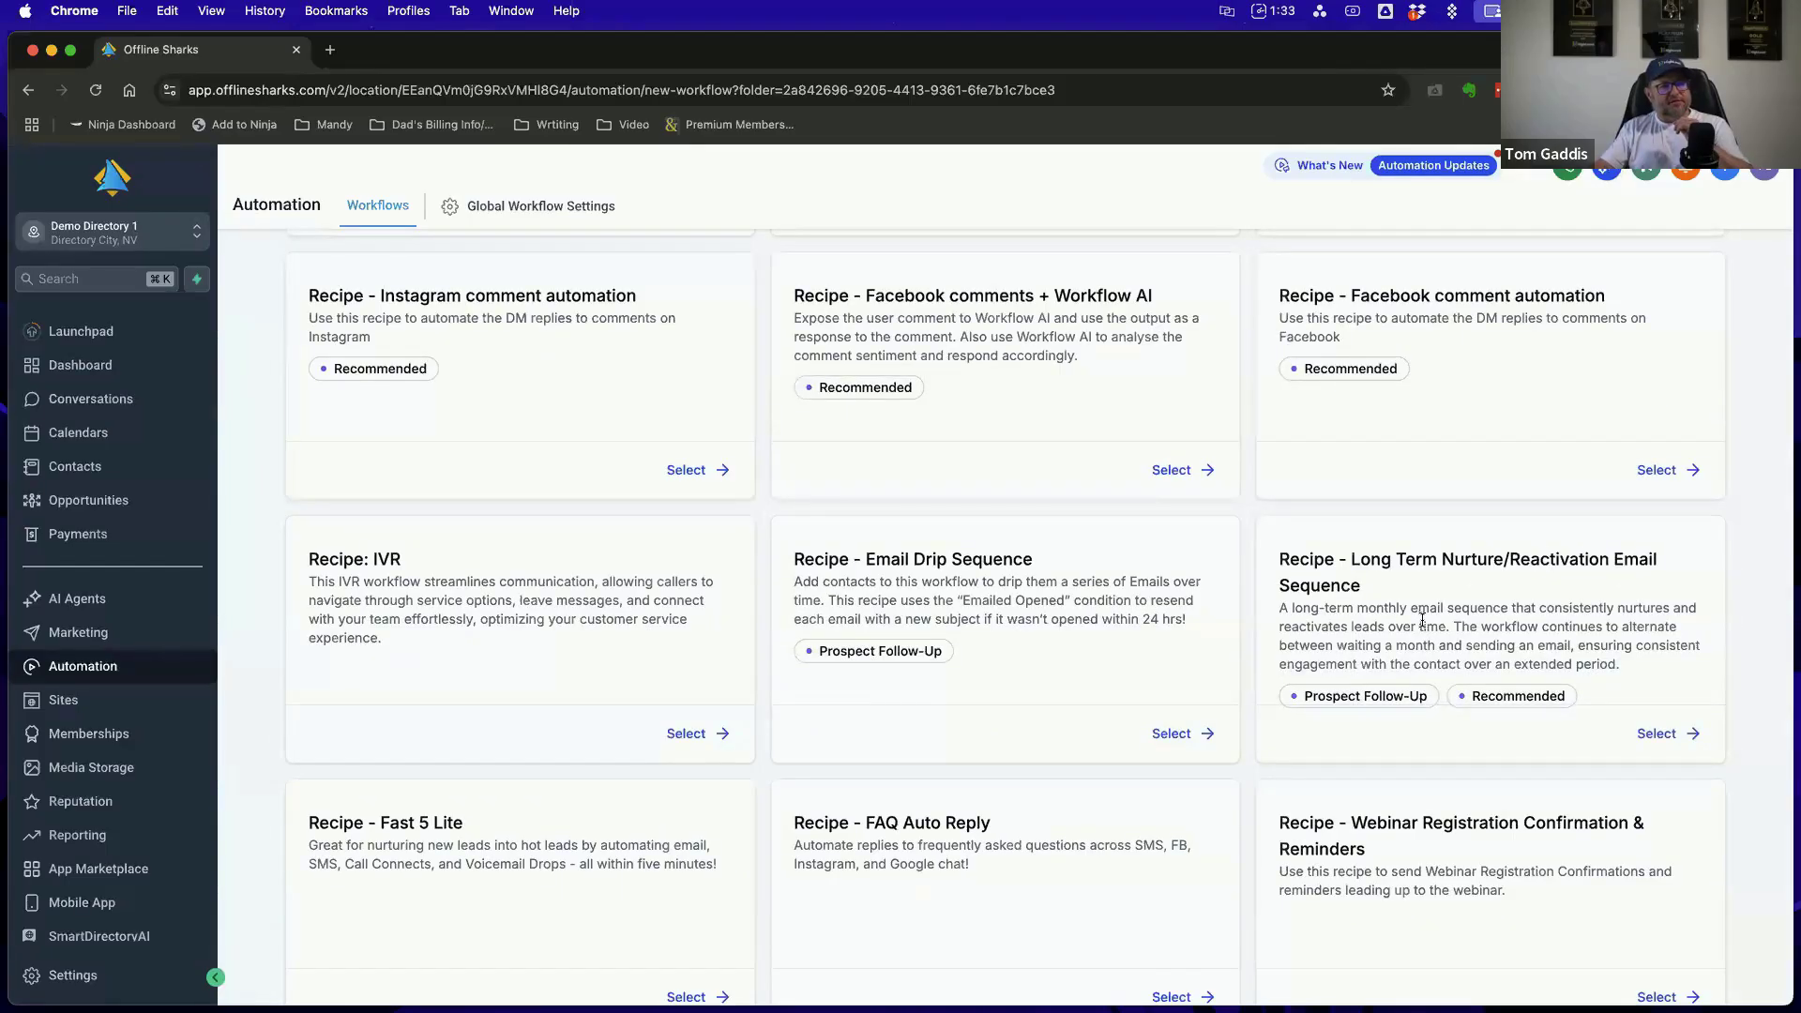
scroll(1422, 620, "up", 9)
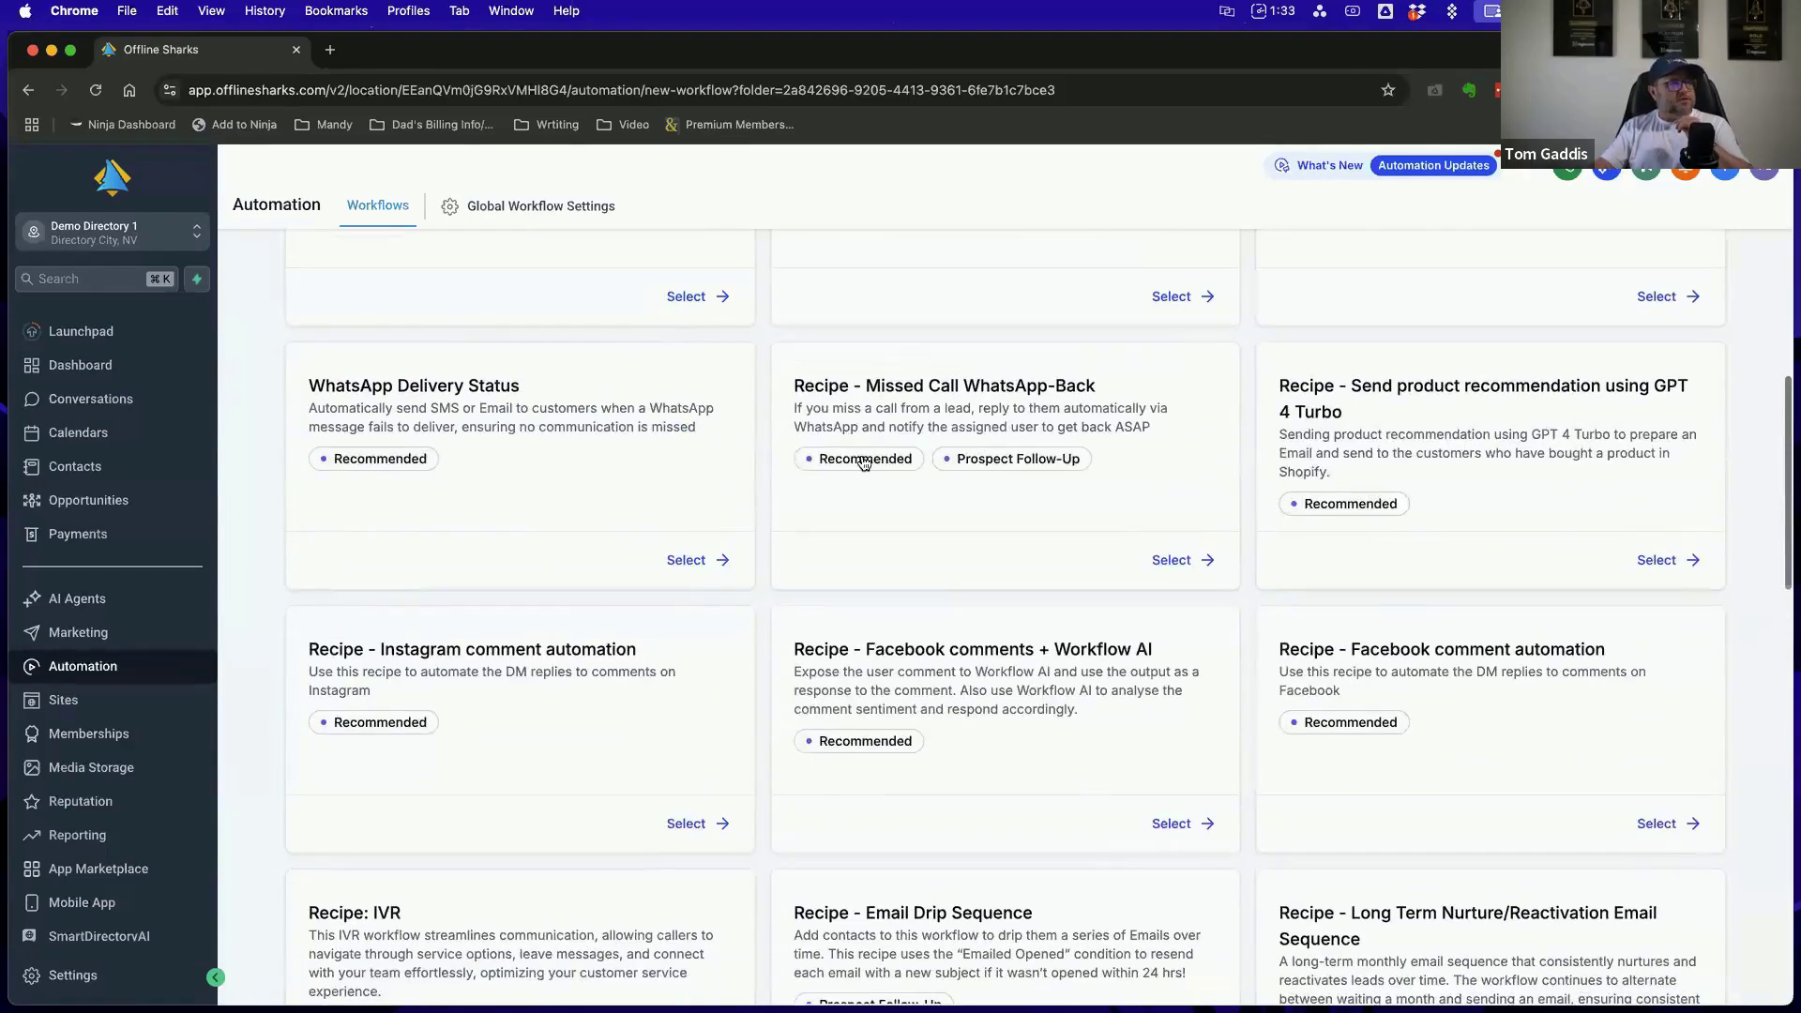
scroll(863, 462, "up", 5)
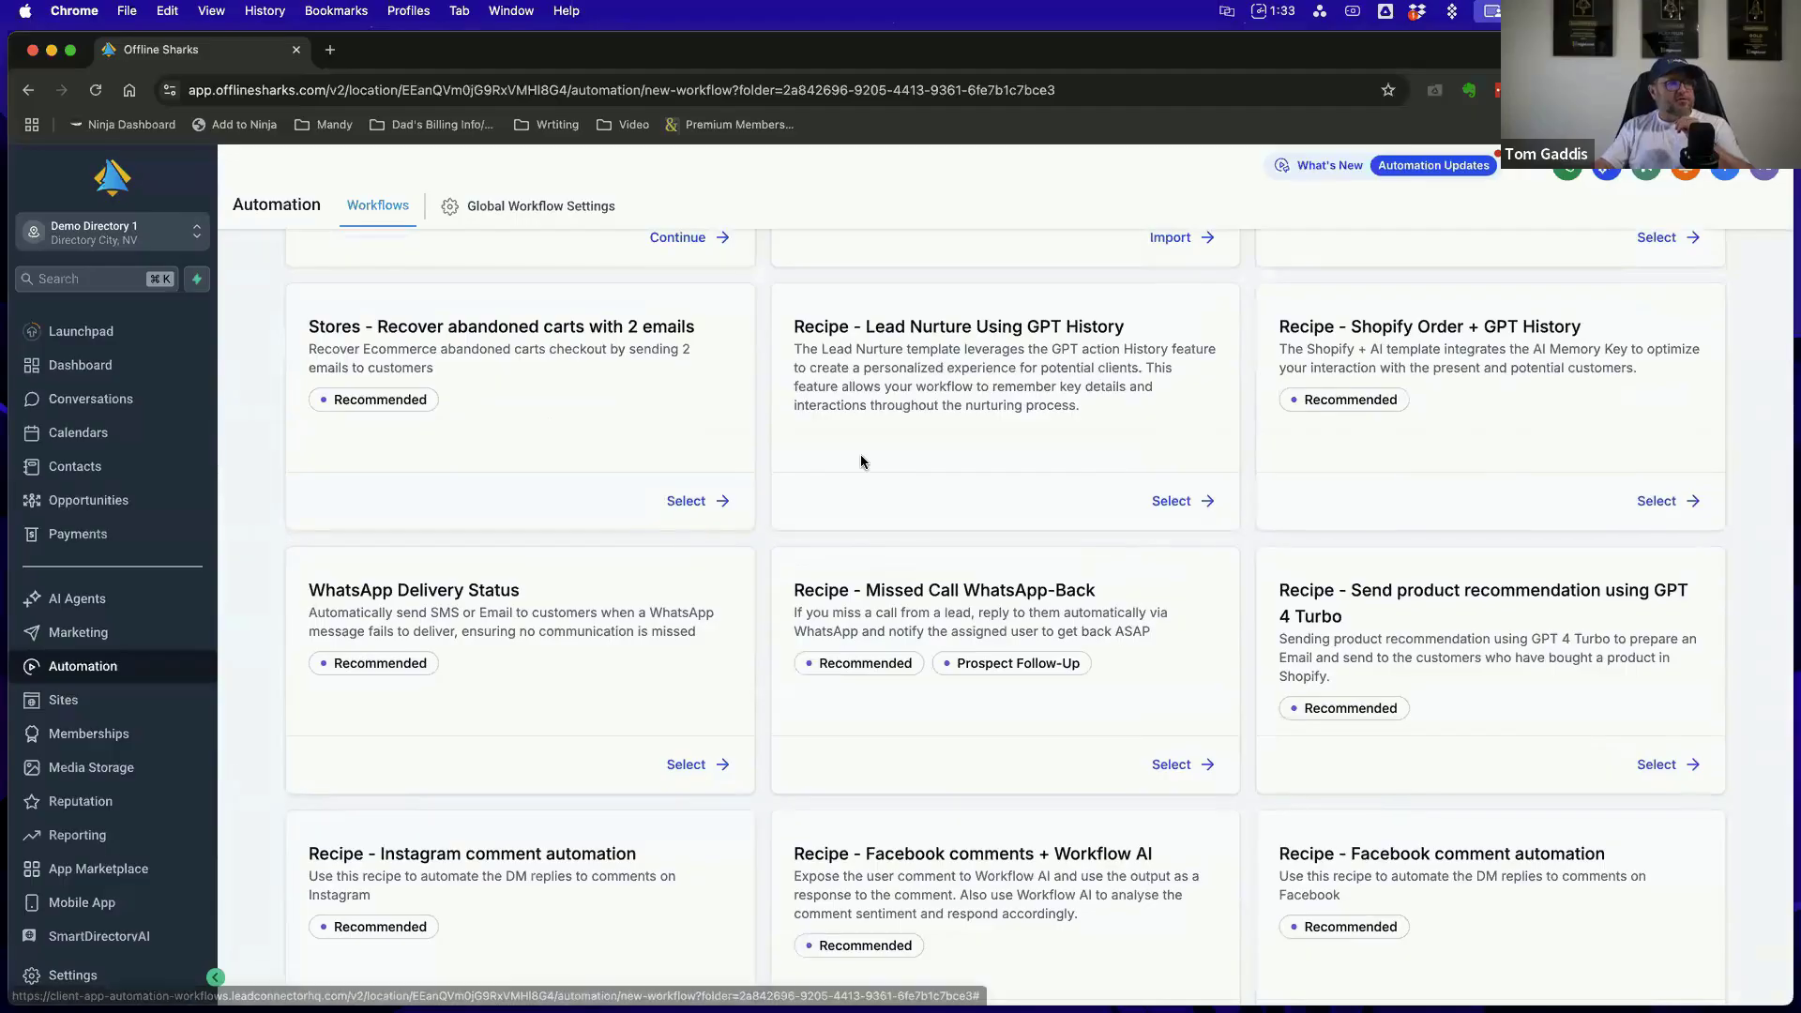
scroll(861, 461, "up", 8)
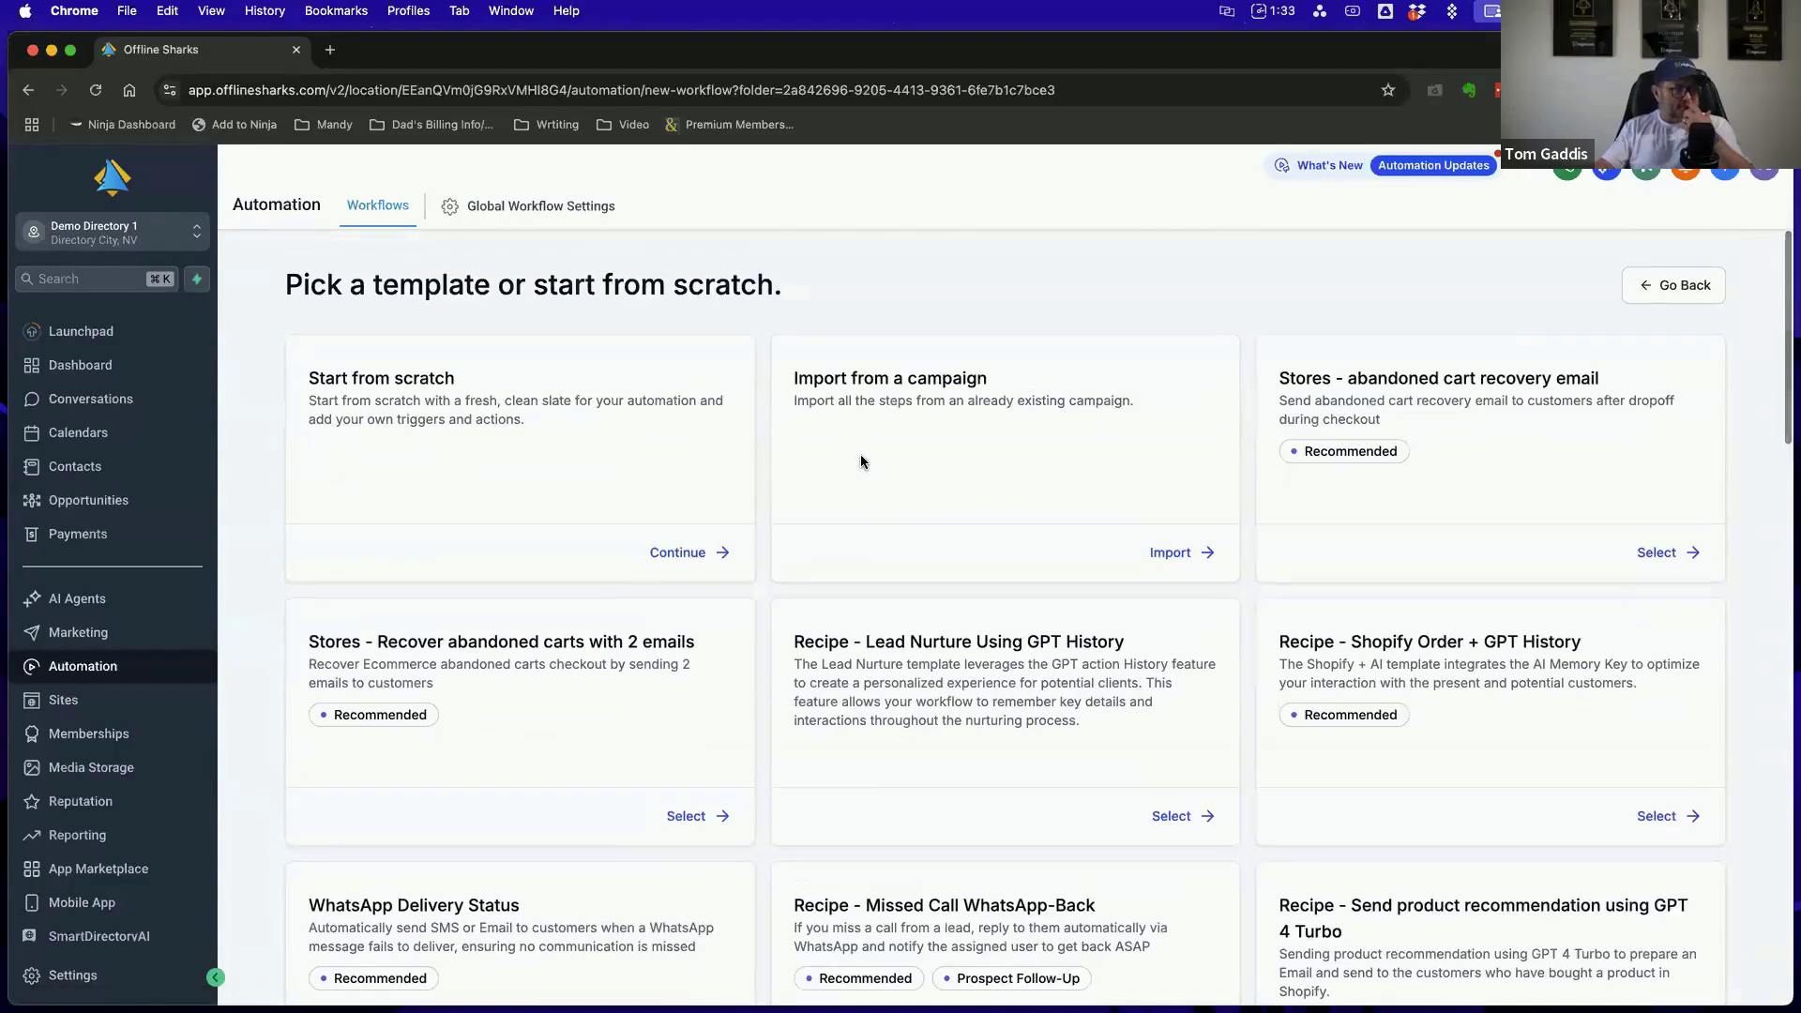
Create a workflow from the Long Term Nurture/Reactivation Email Sequence recipe
scroll(861, 461, "down", 20)
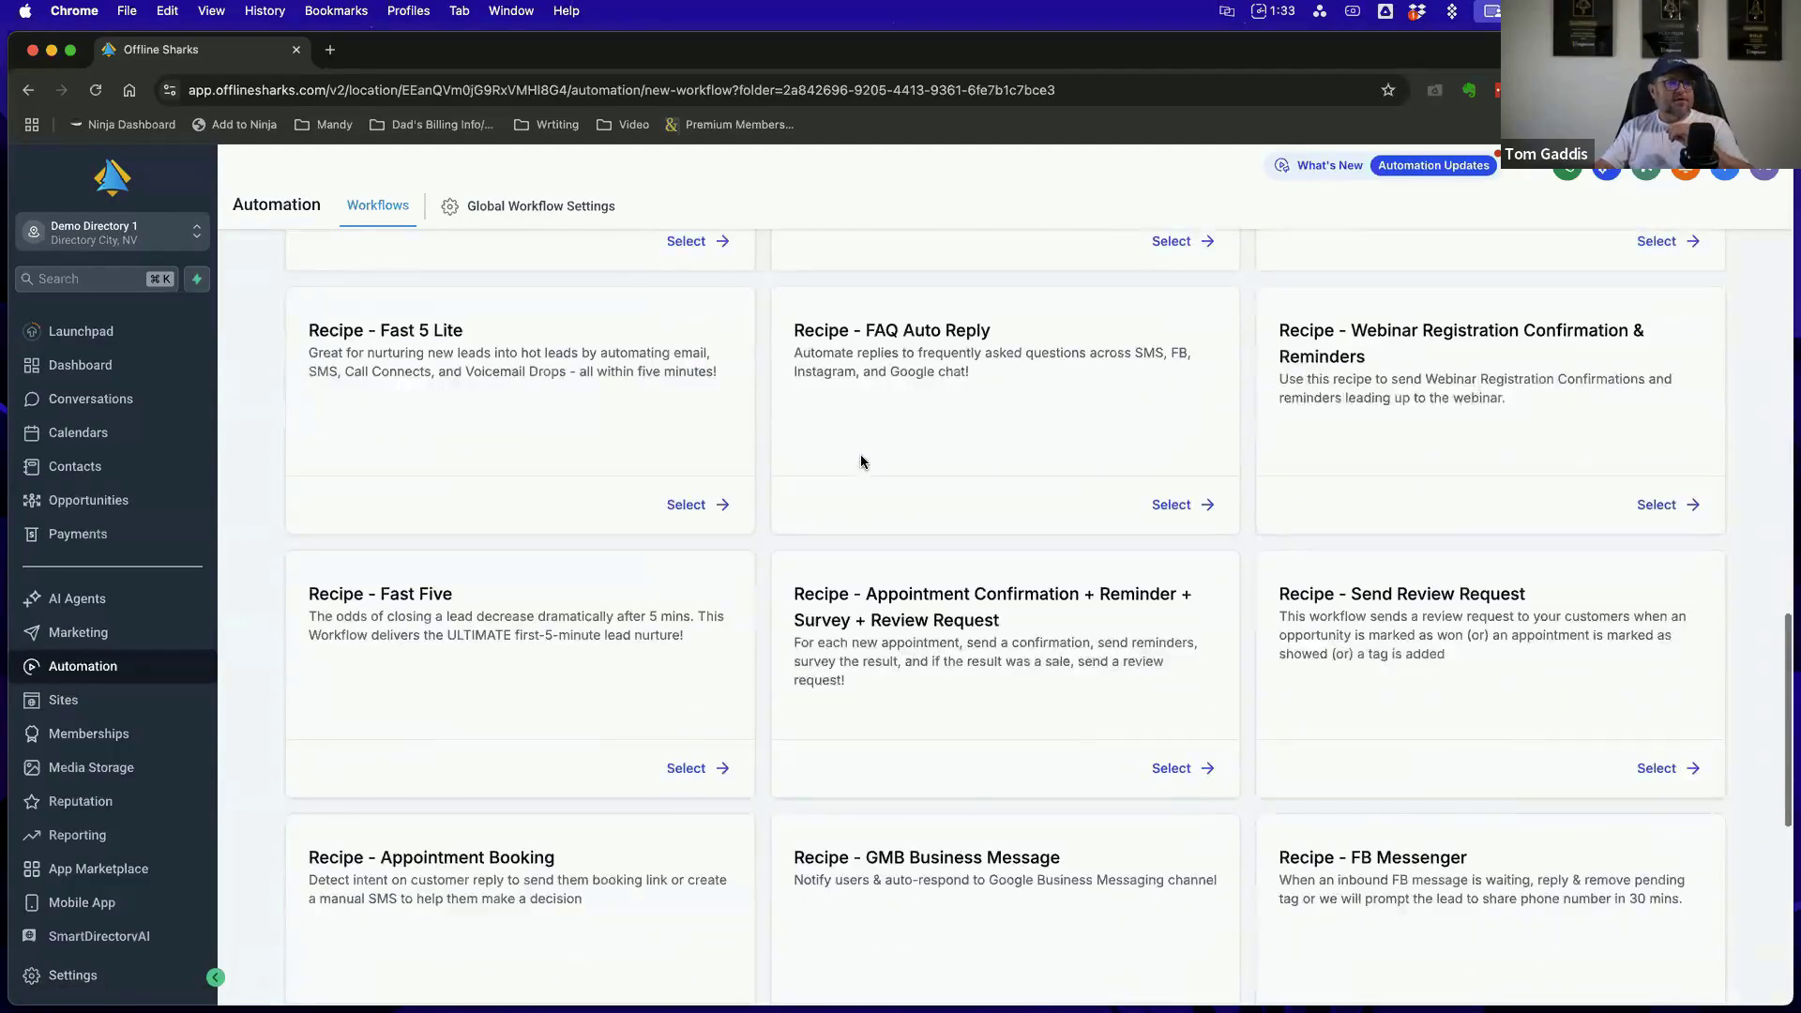
scroll(861, 461, "up", 9)
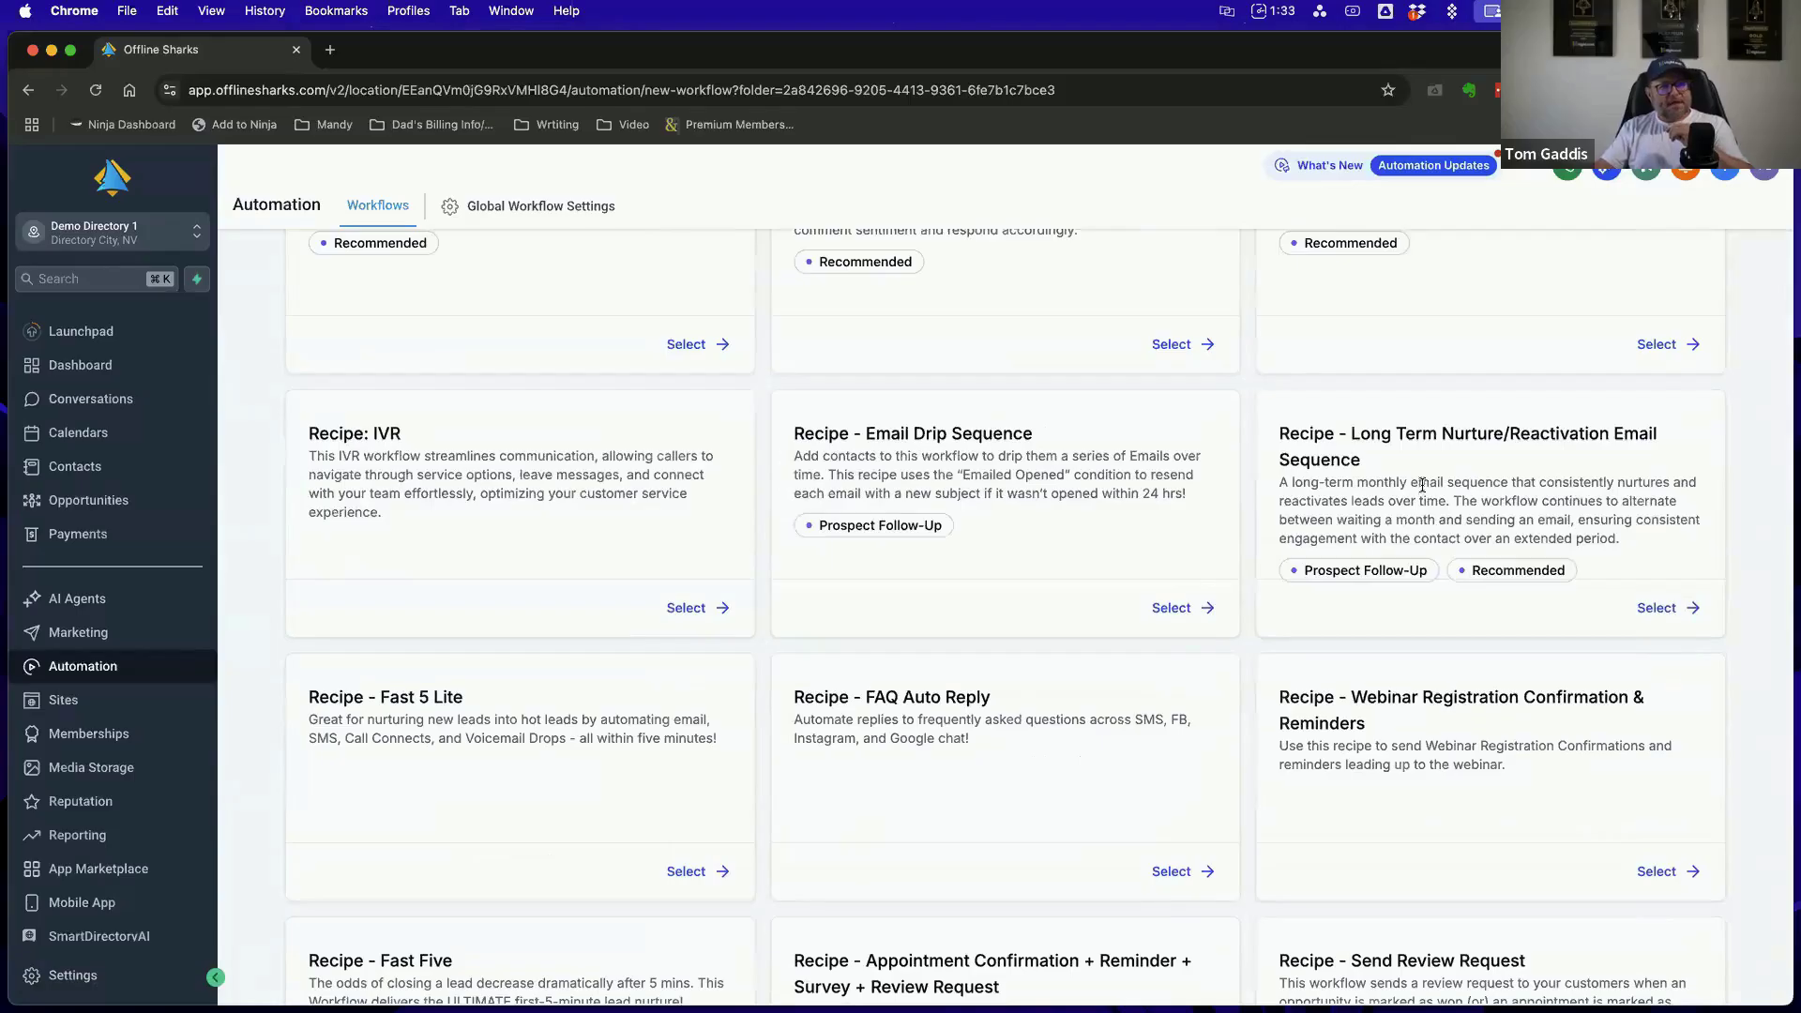
left_click(1667, 607)
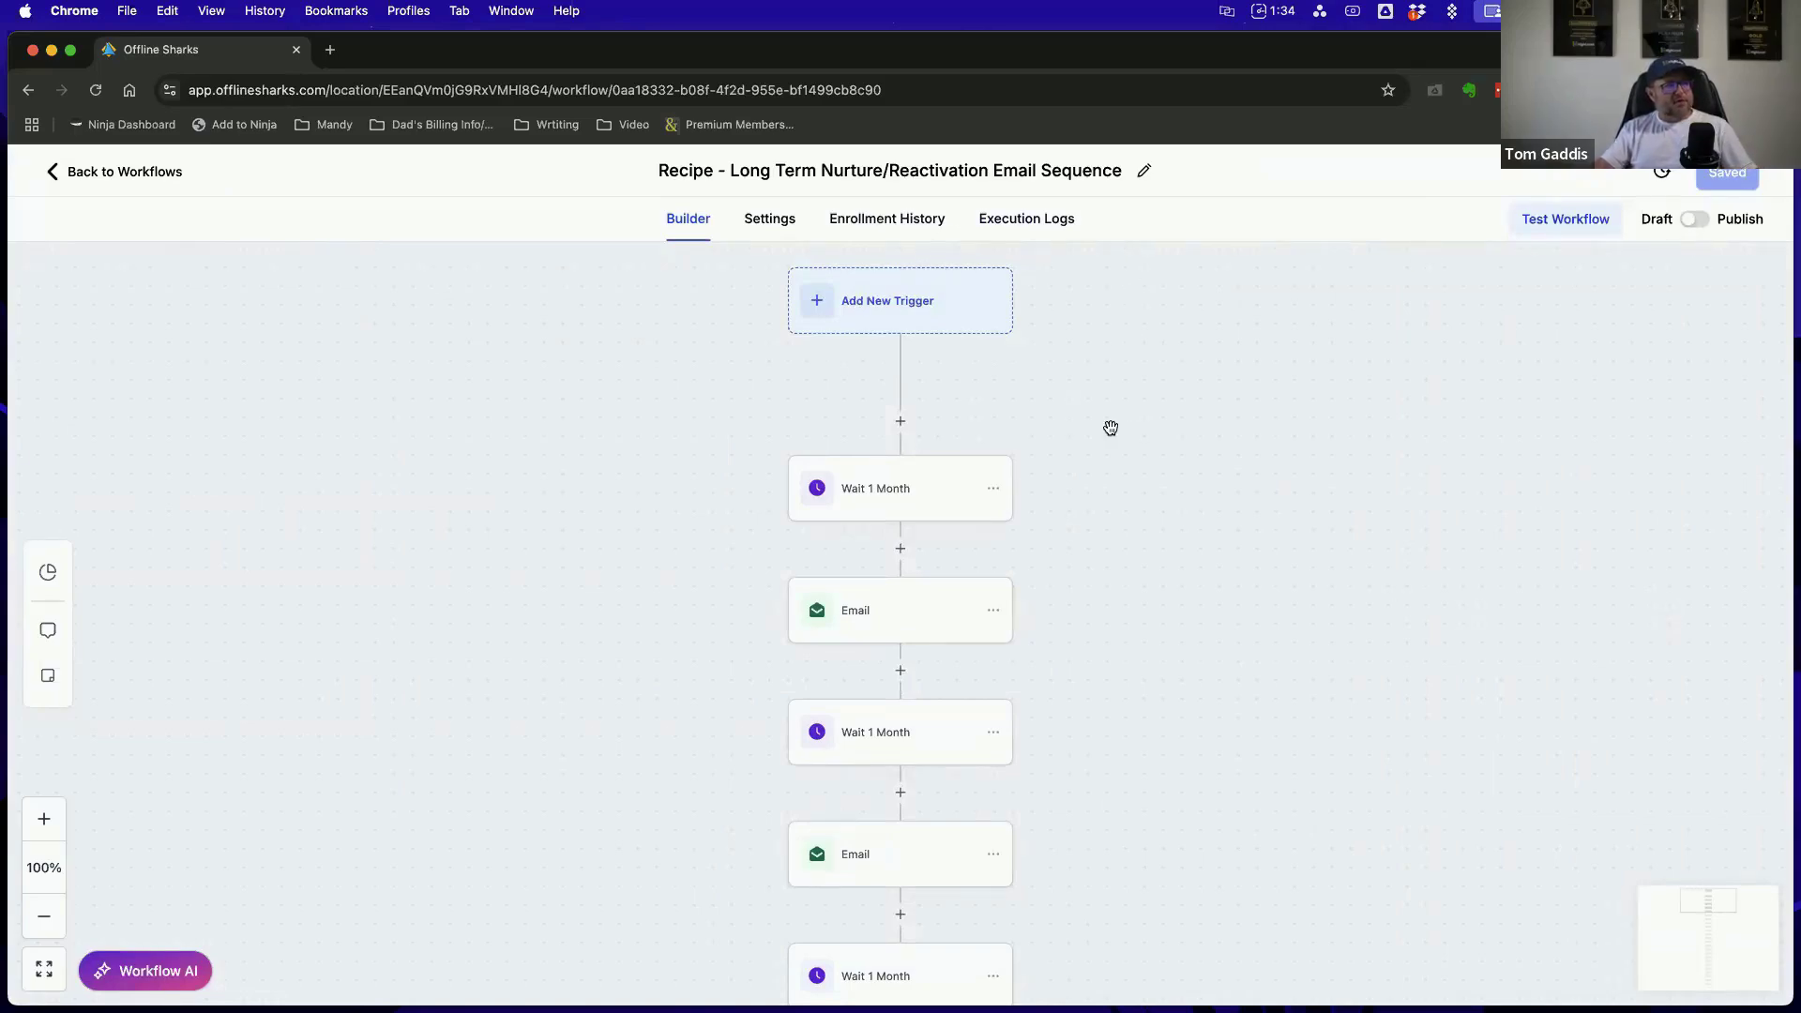
Examine the alternating monthly wait and email actions throughout the Long Term Nurture/Reactivation Email Sequence workflow
scroll(1110, 427, "down", 3)
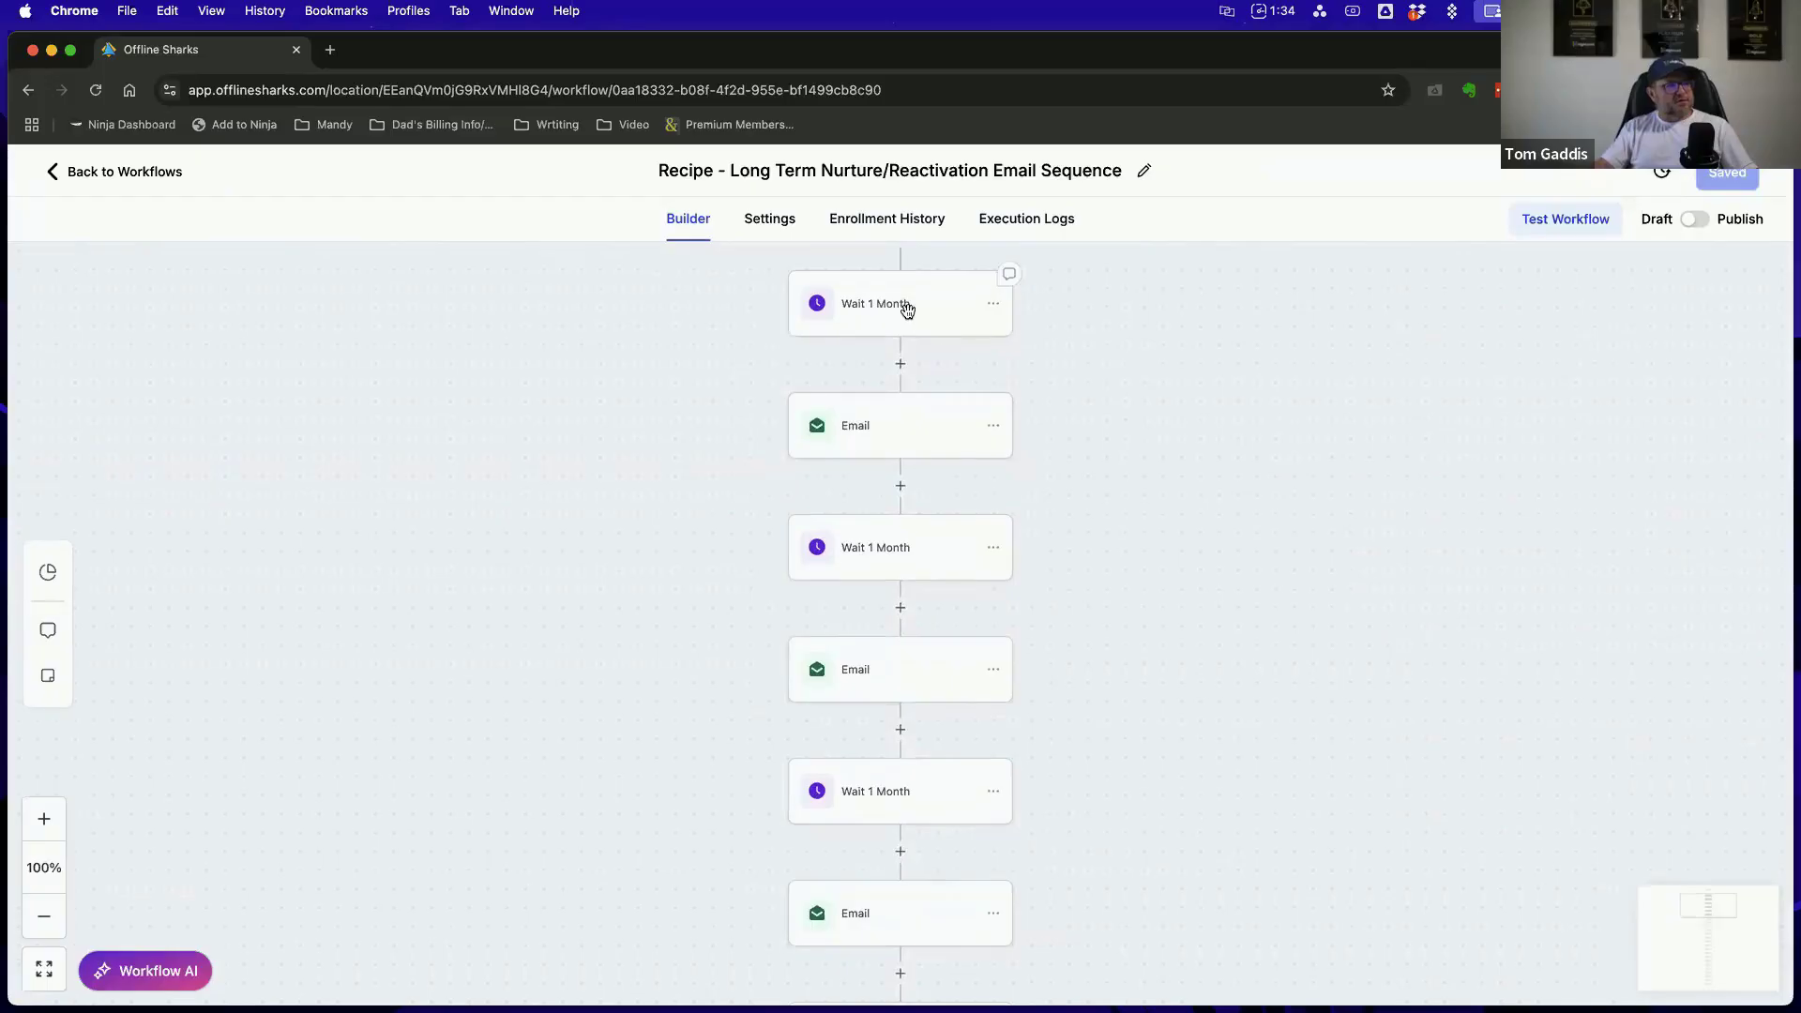
scroll(1037, 559, "down", 4)
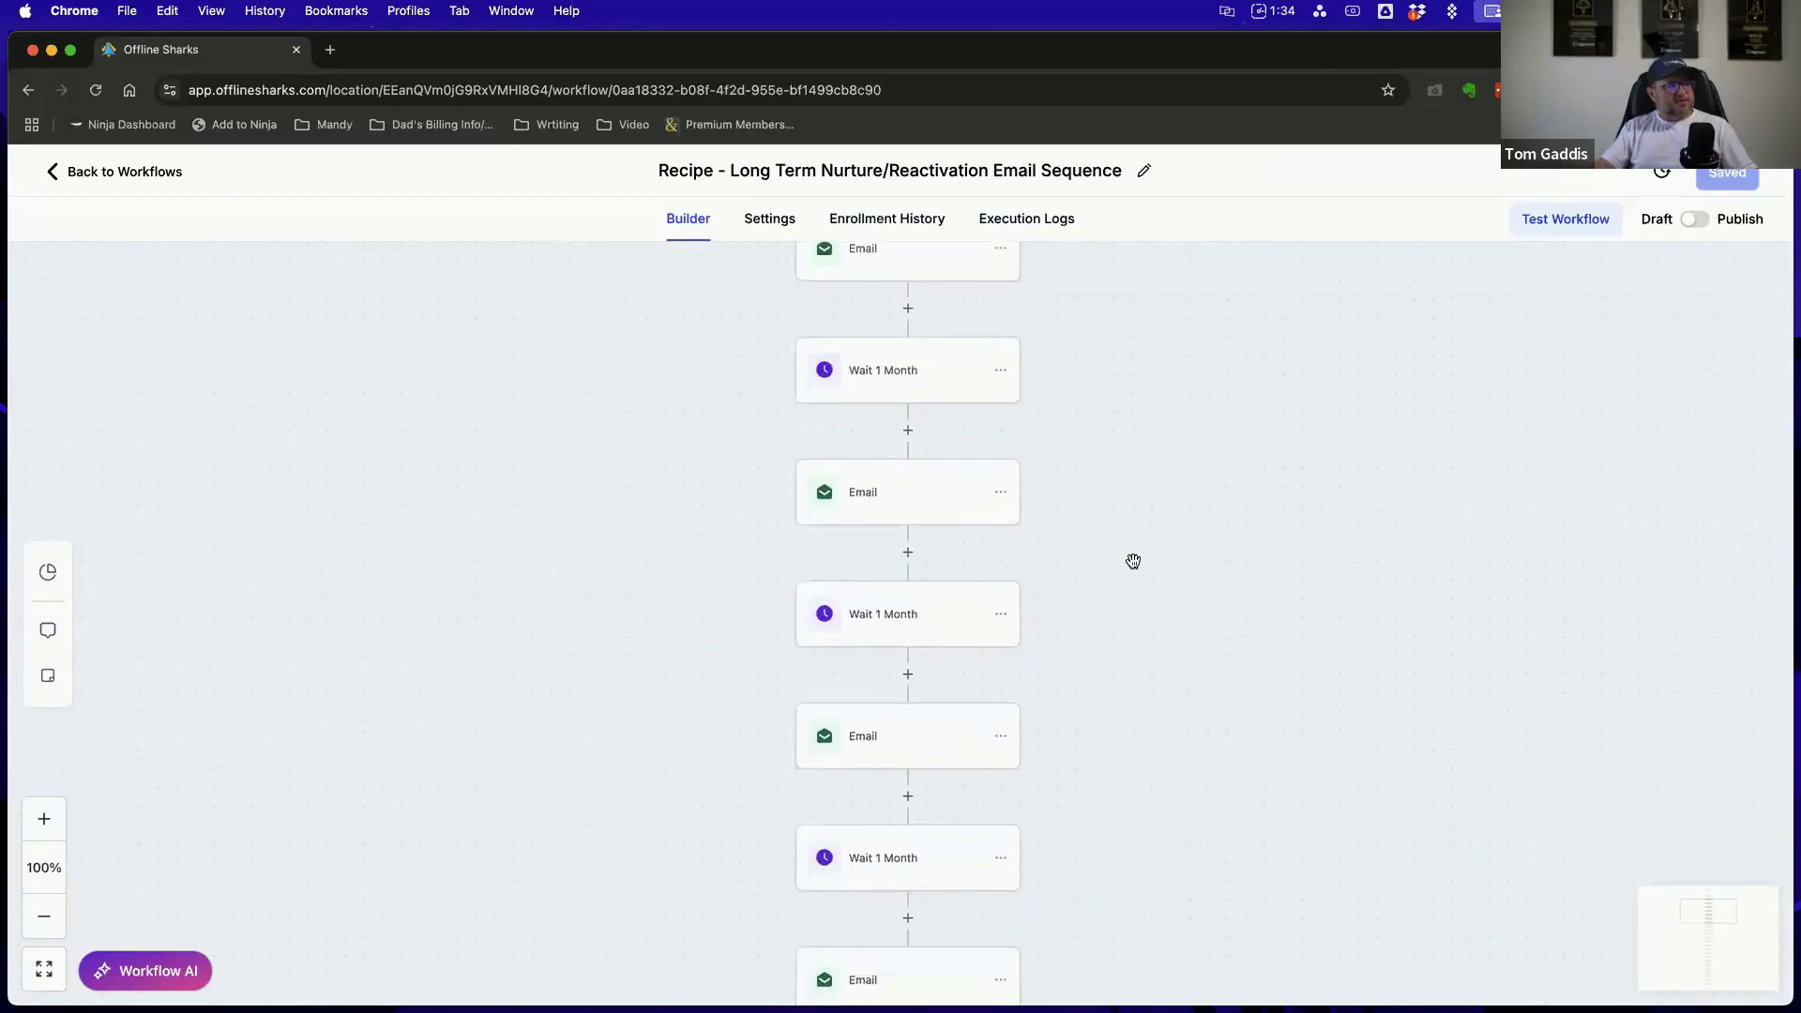
scroll(1133, 561, "down", 5)
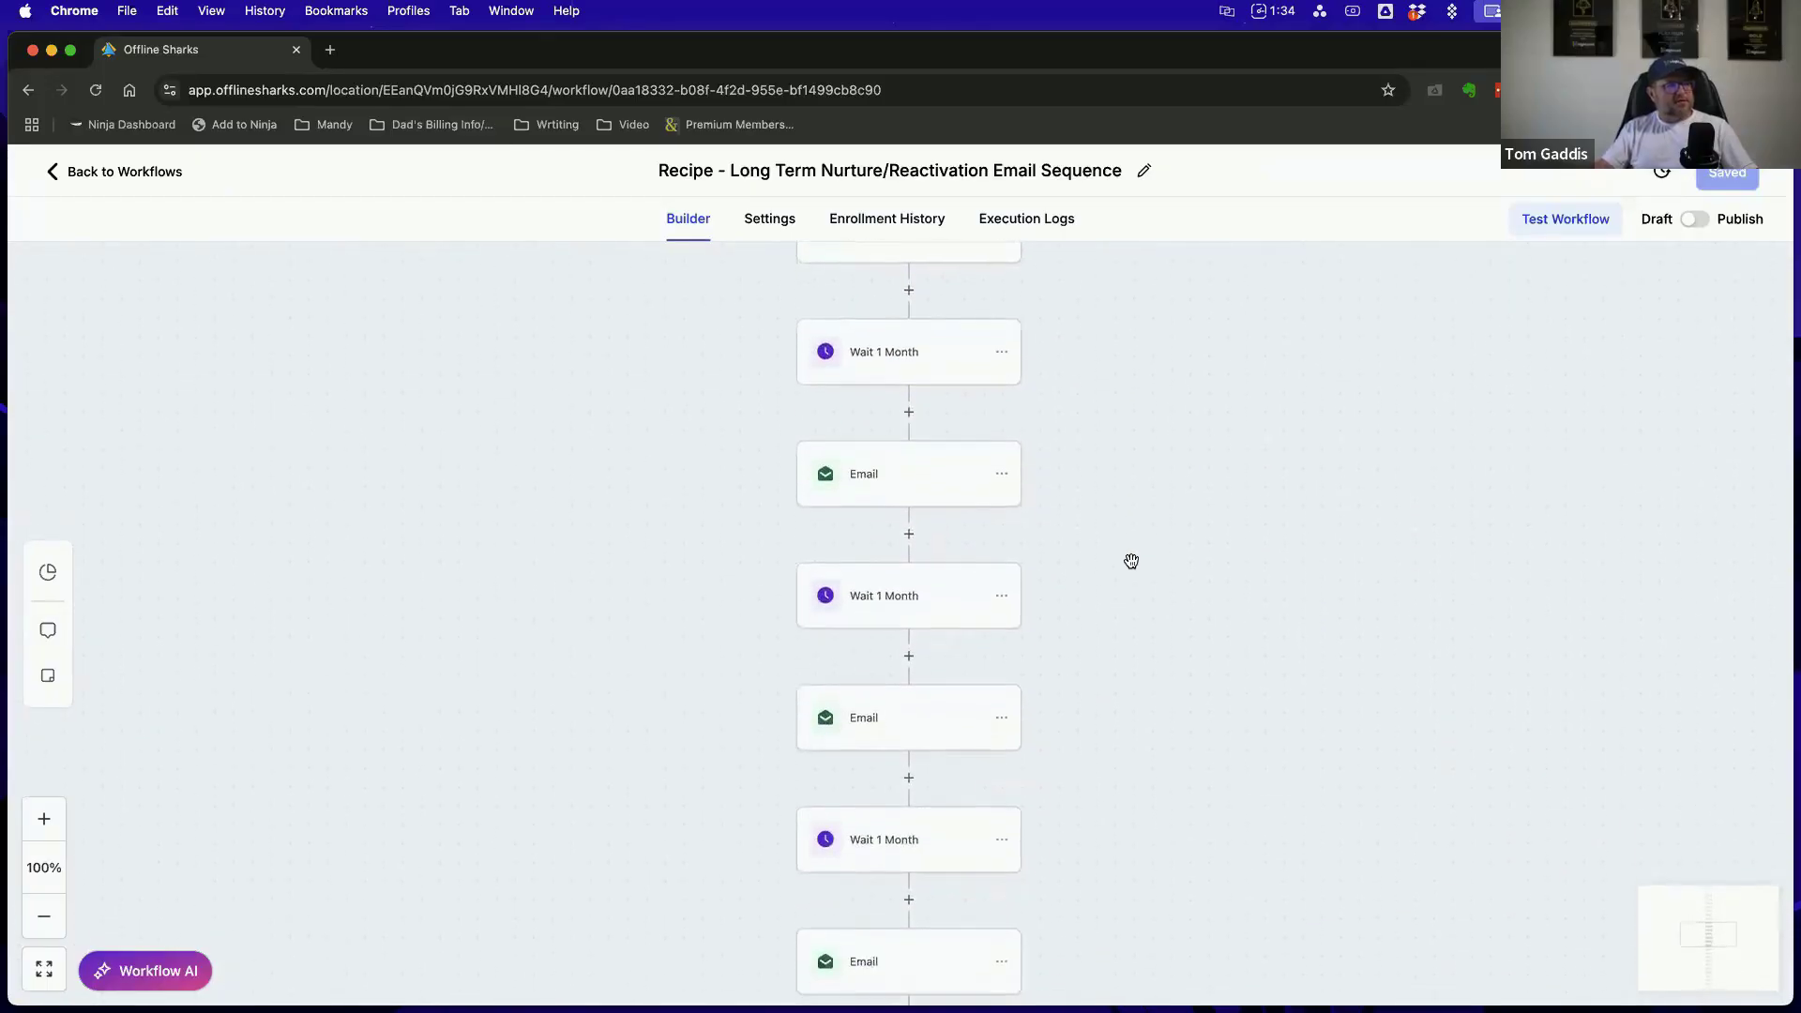
scroll(1131, 561, "down", 5)
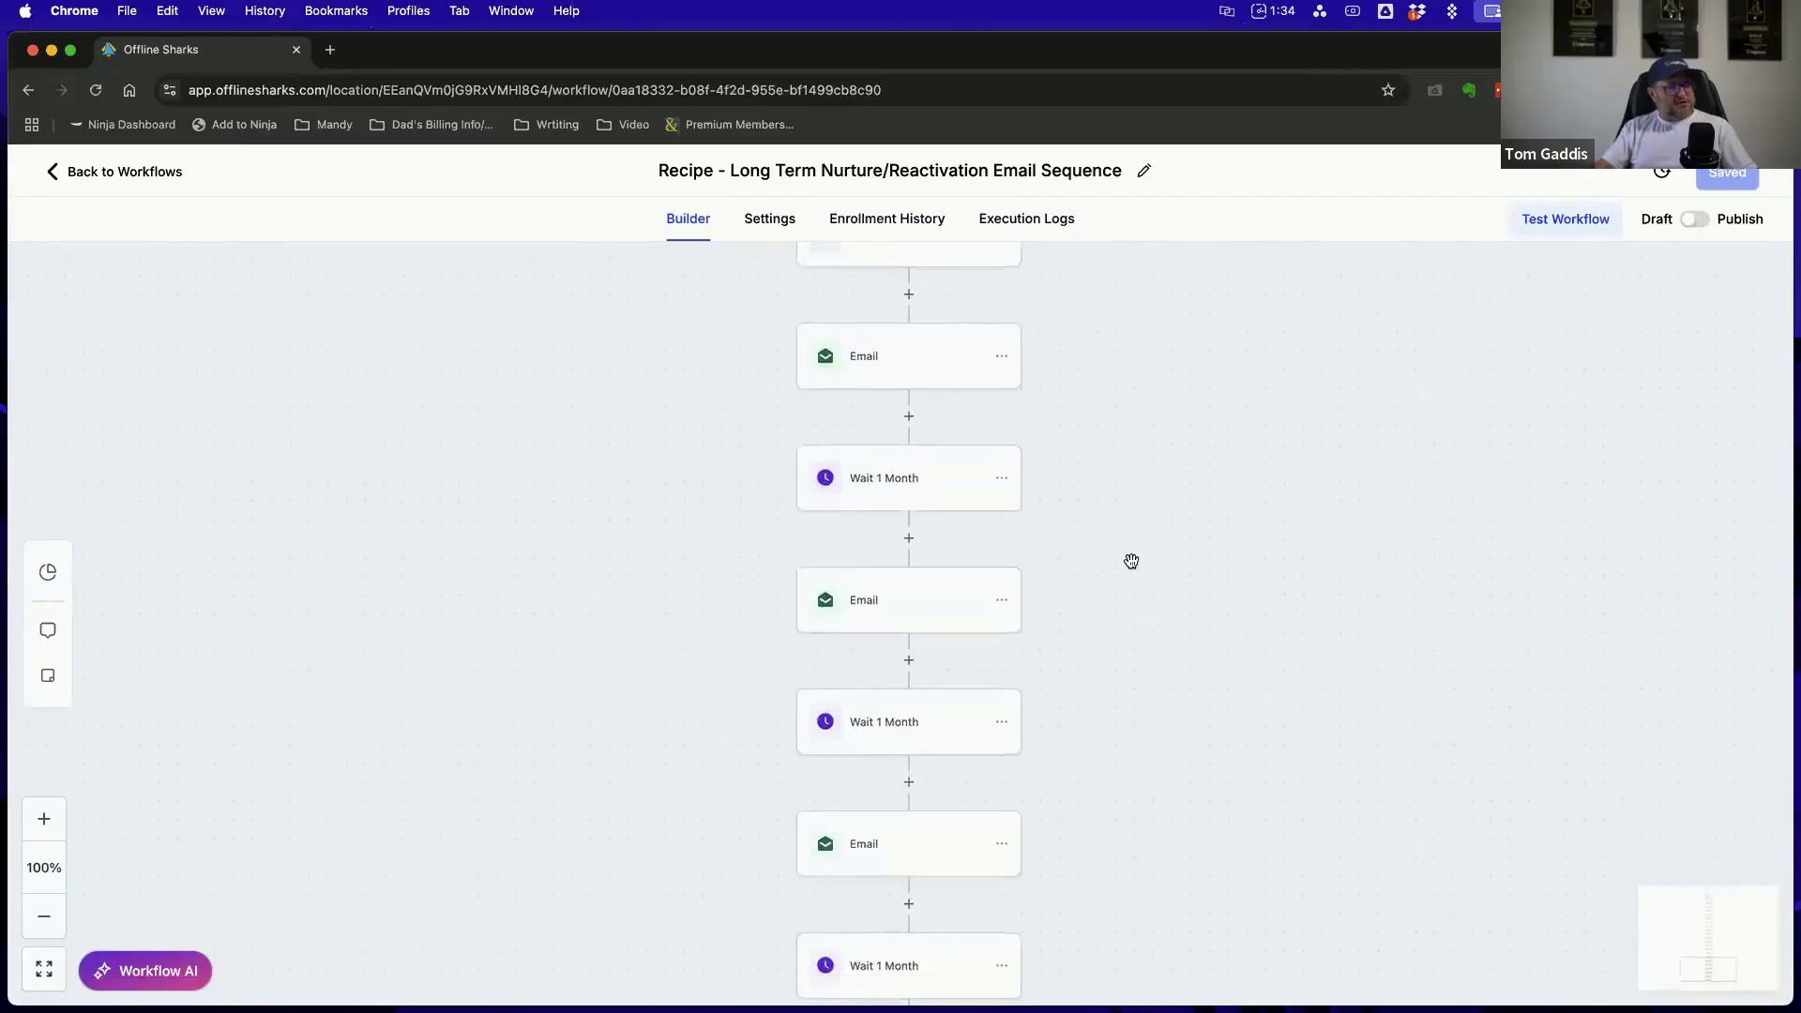
scroll(1131, 561, "down", 5)
scroll(1131, 561, "up", 5)
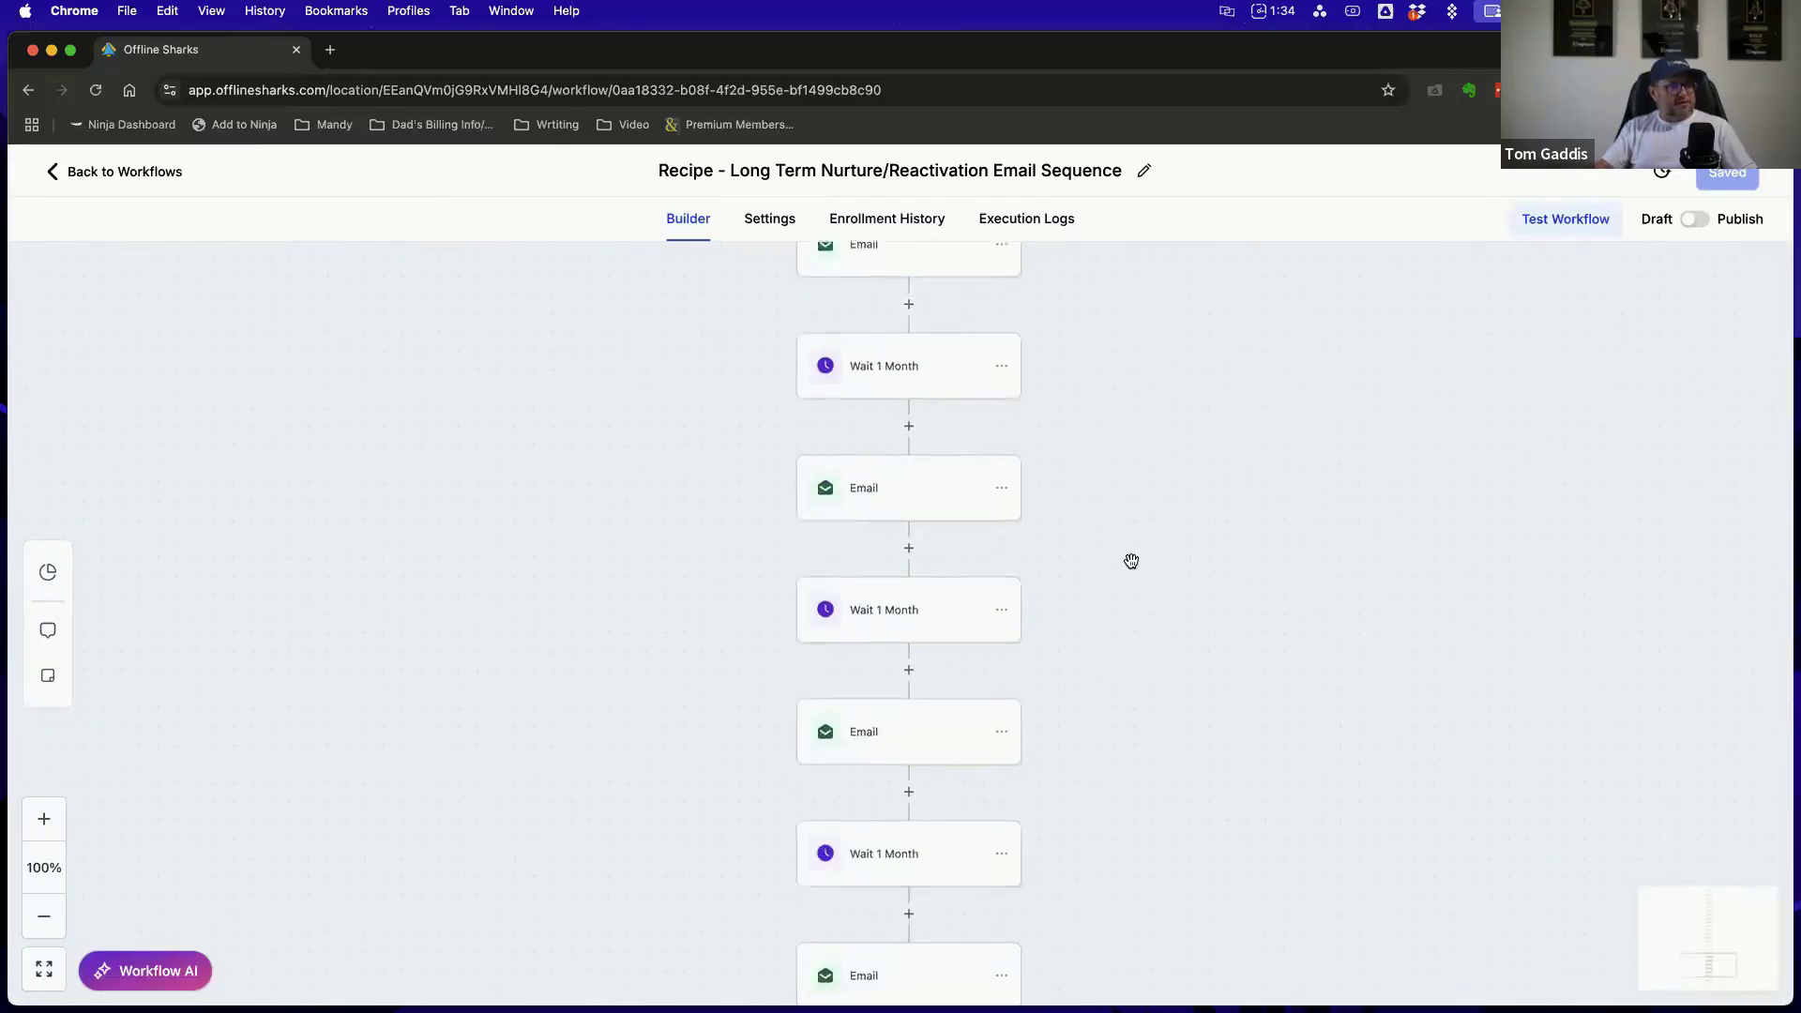
scroll(1131, 561, "up", 10)
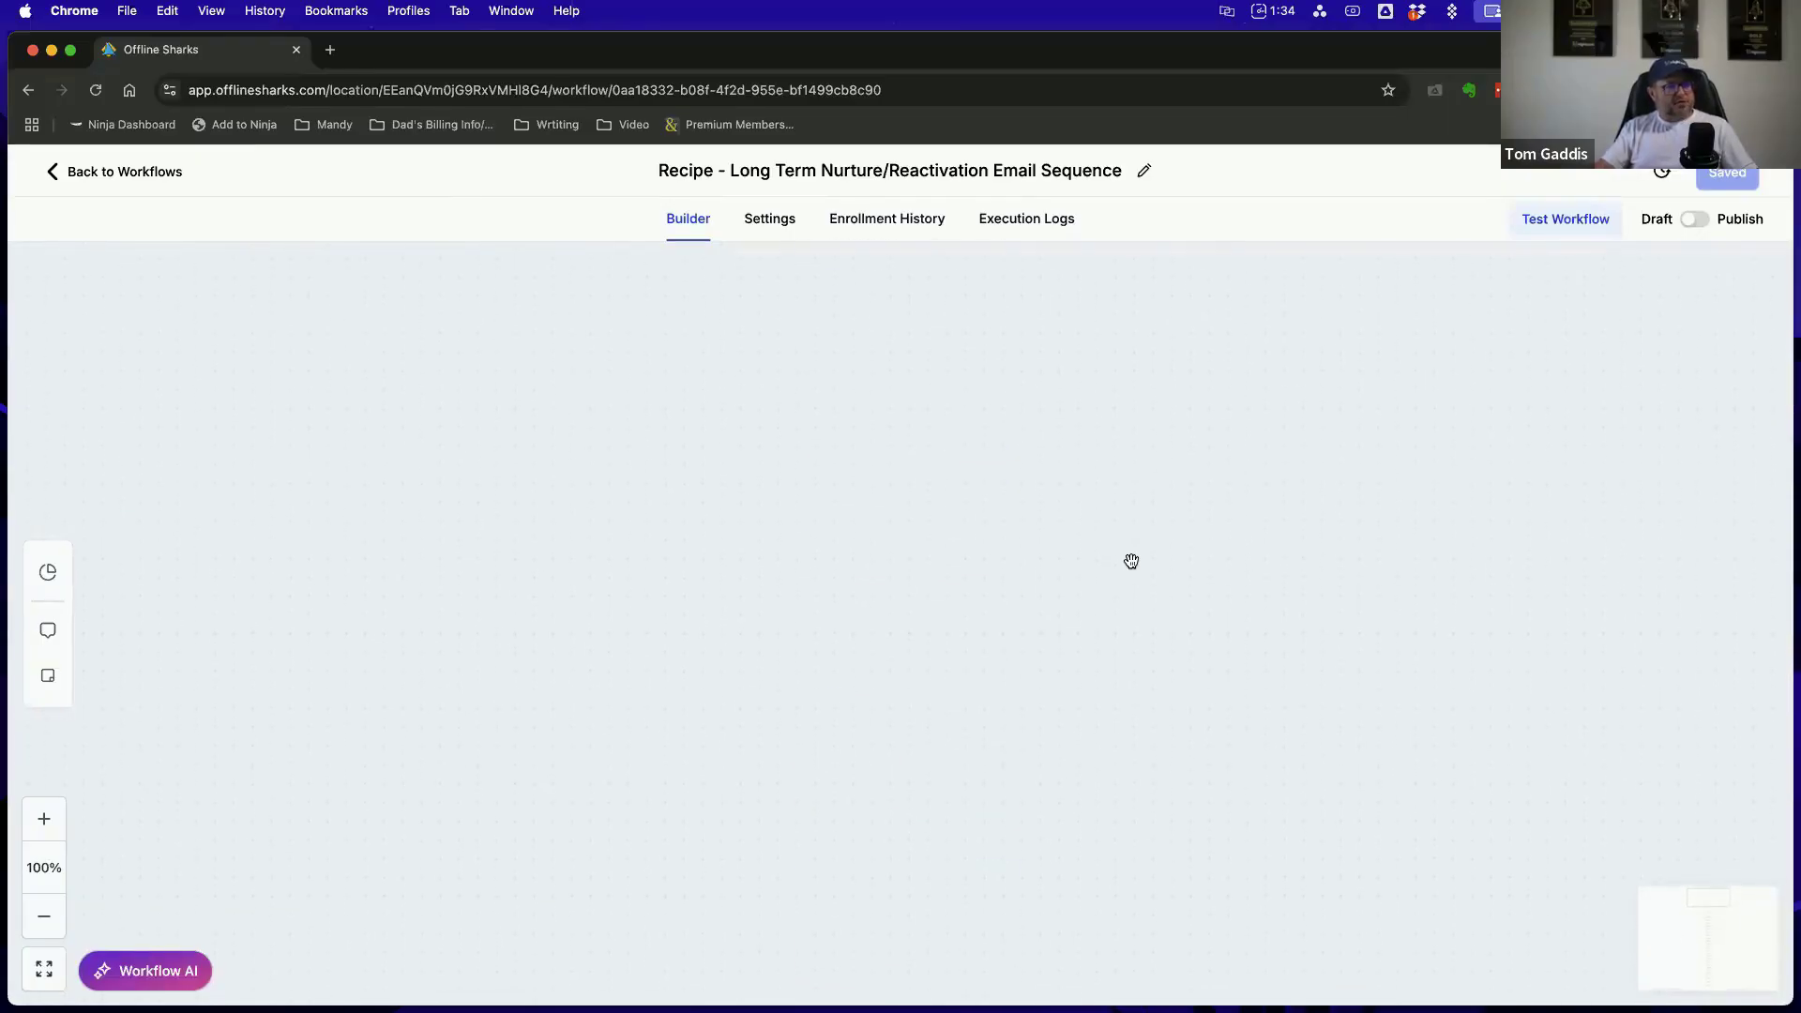
scroll(1131, 561, "down", 7)
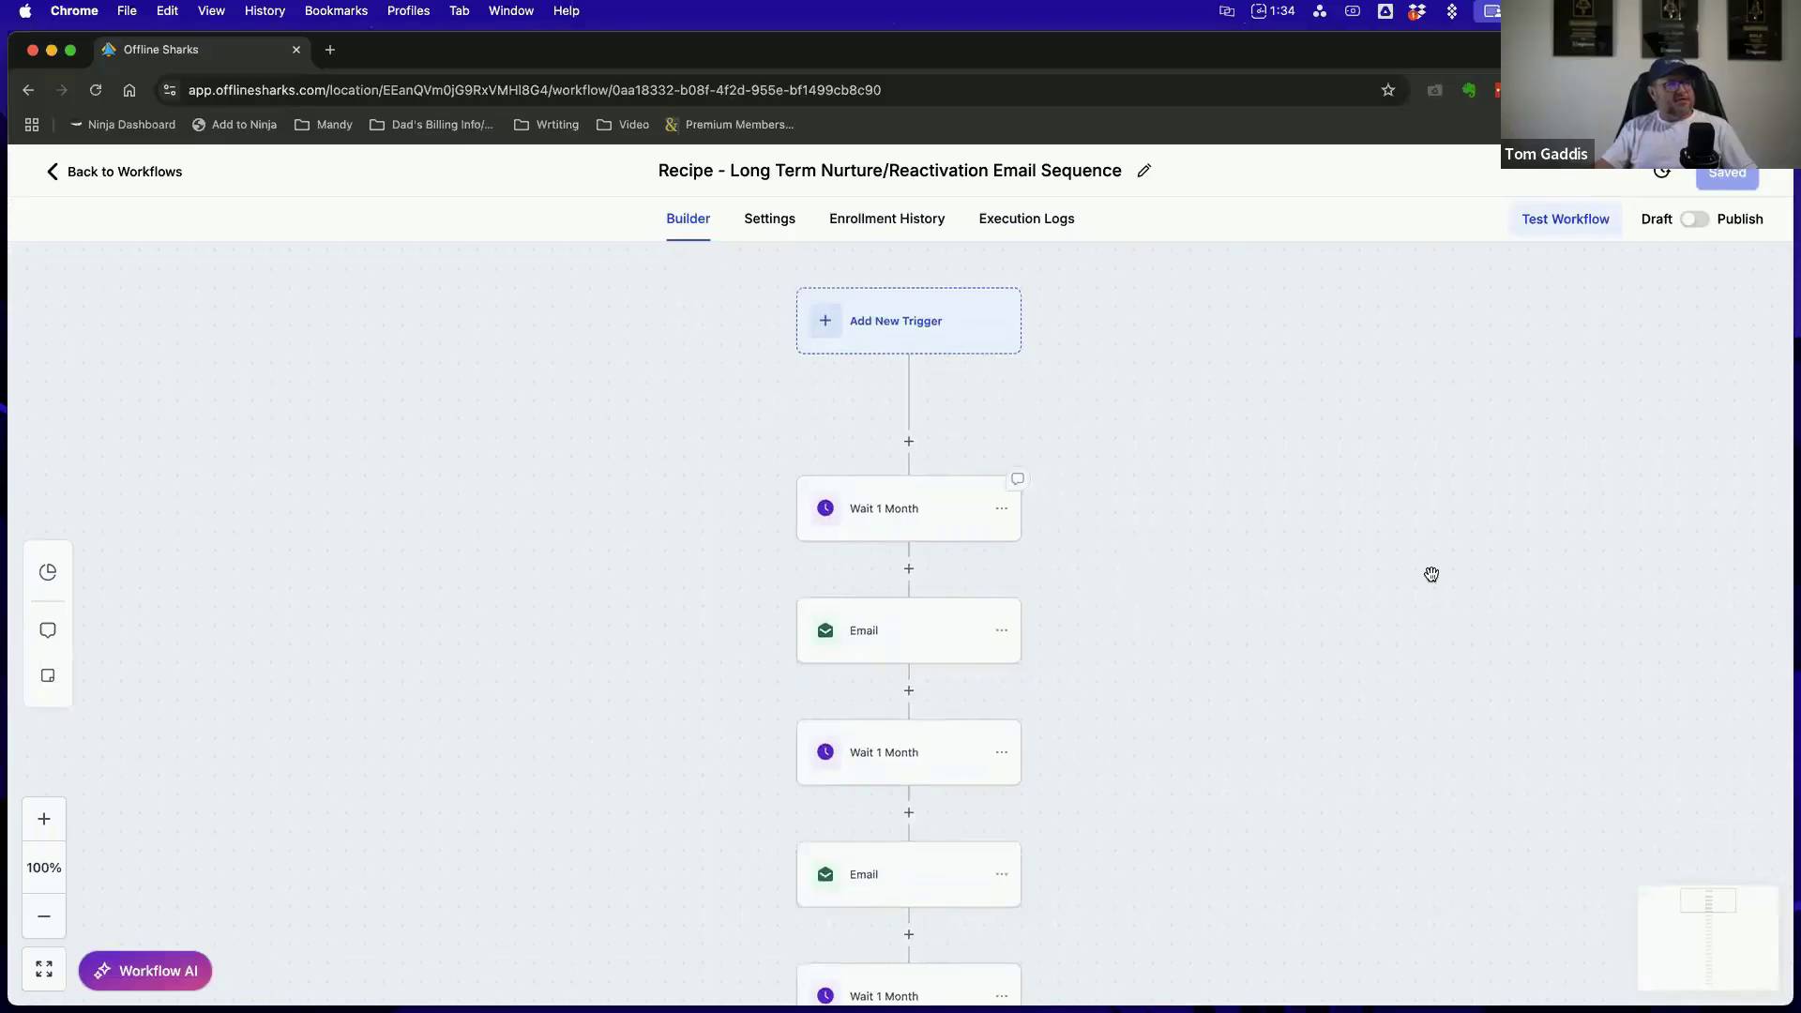
scroll(1435, 572, "down", 1)
scroll(1435, 572, "up", 1)
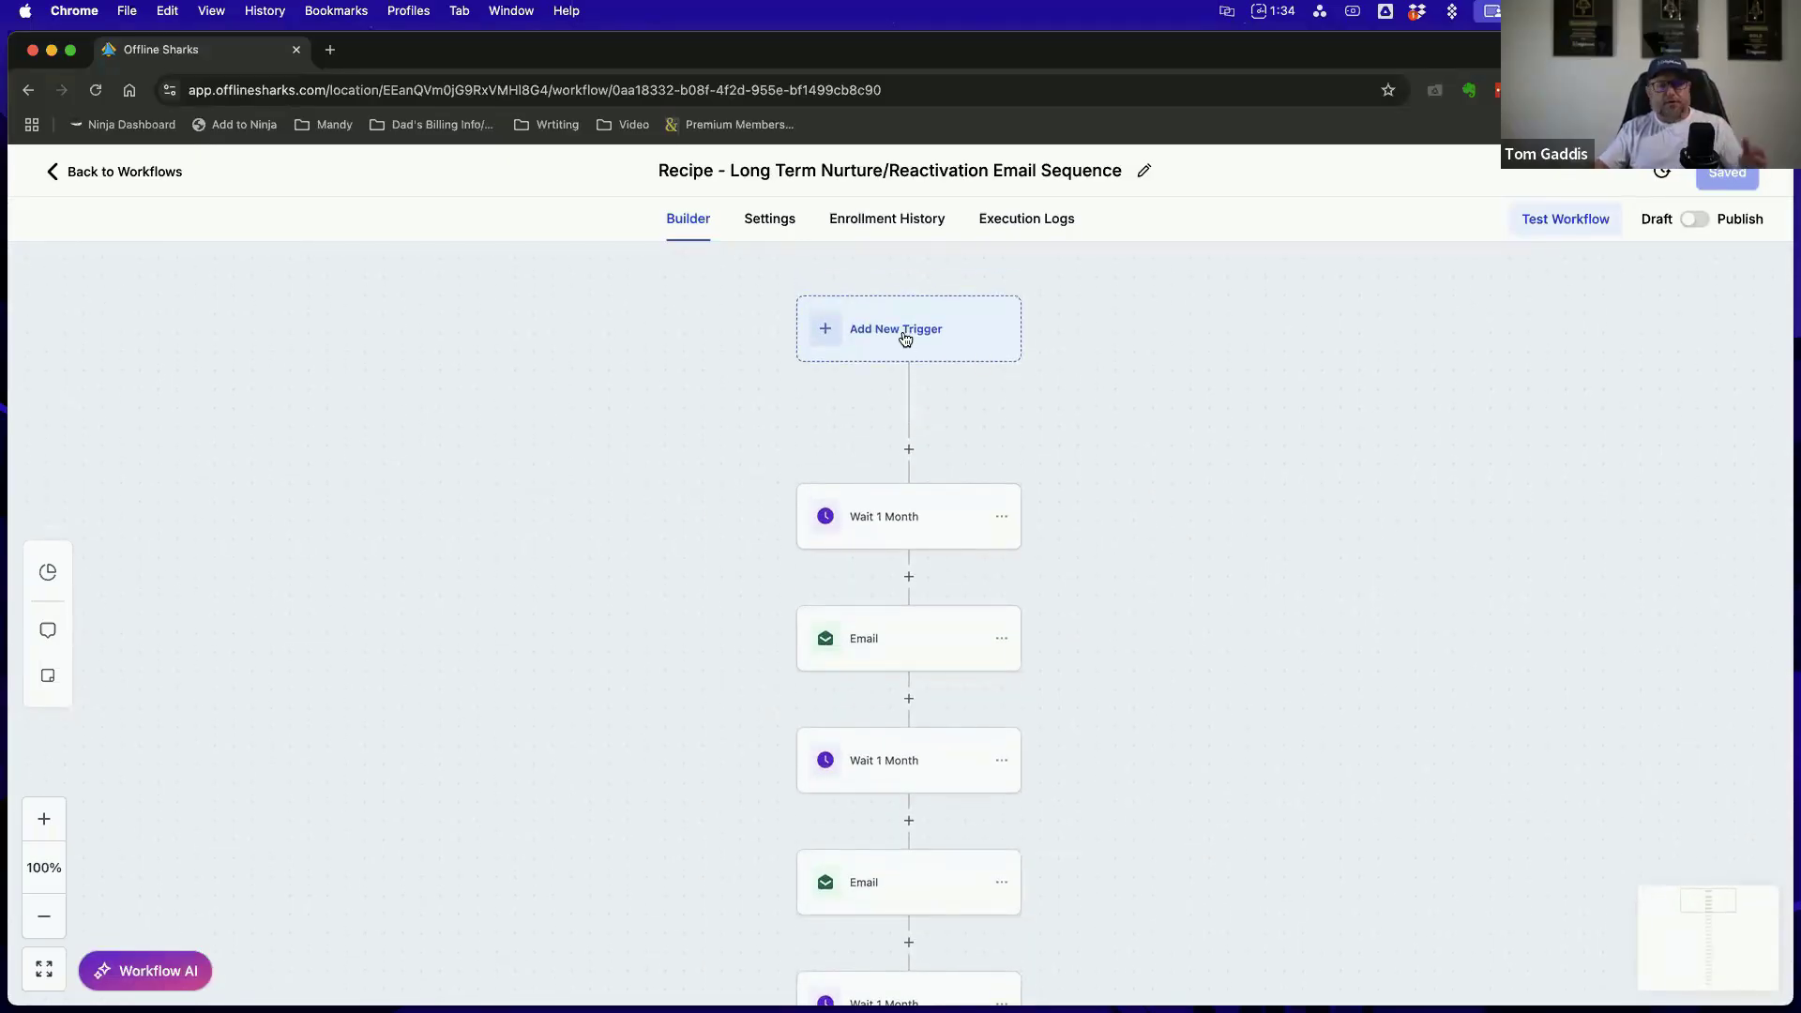
Examine the available workflow triggers, and the sender, subject, template and message settings of the first email action
left_click(905, 340)
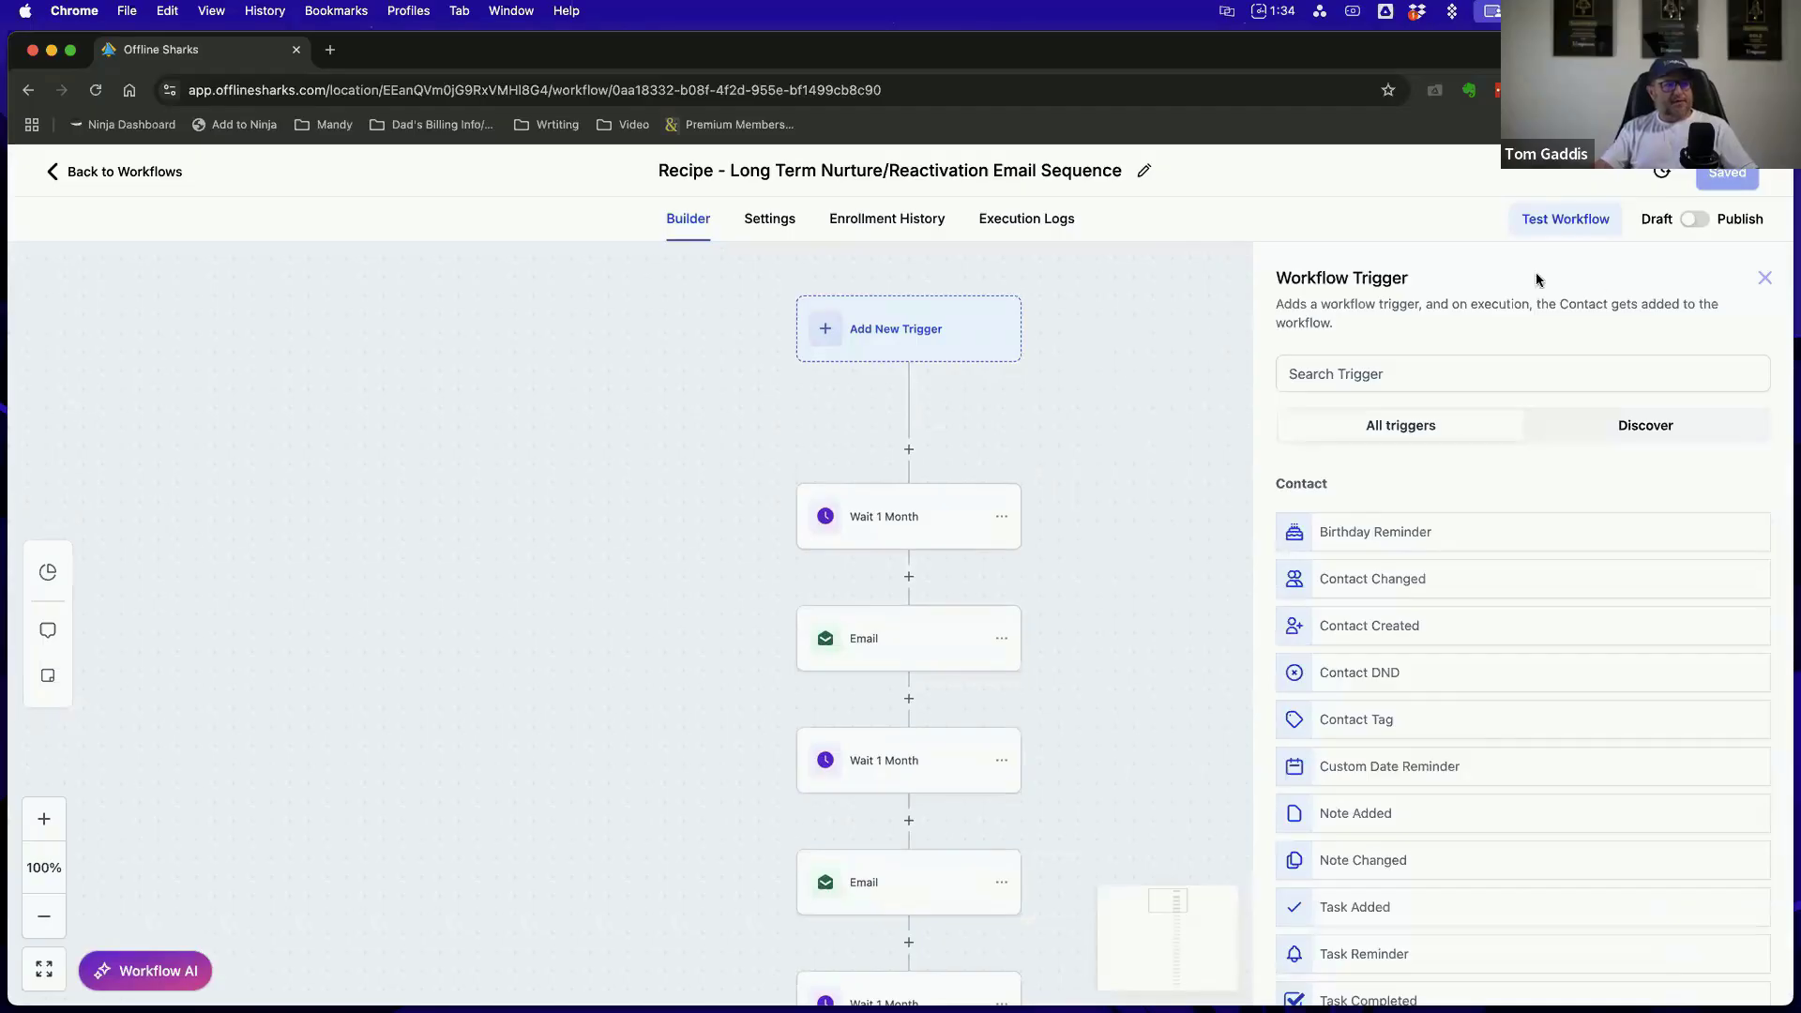
left_click(1764, 277)
left_click(888, 641)
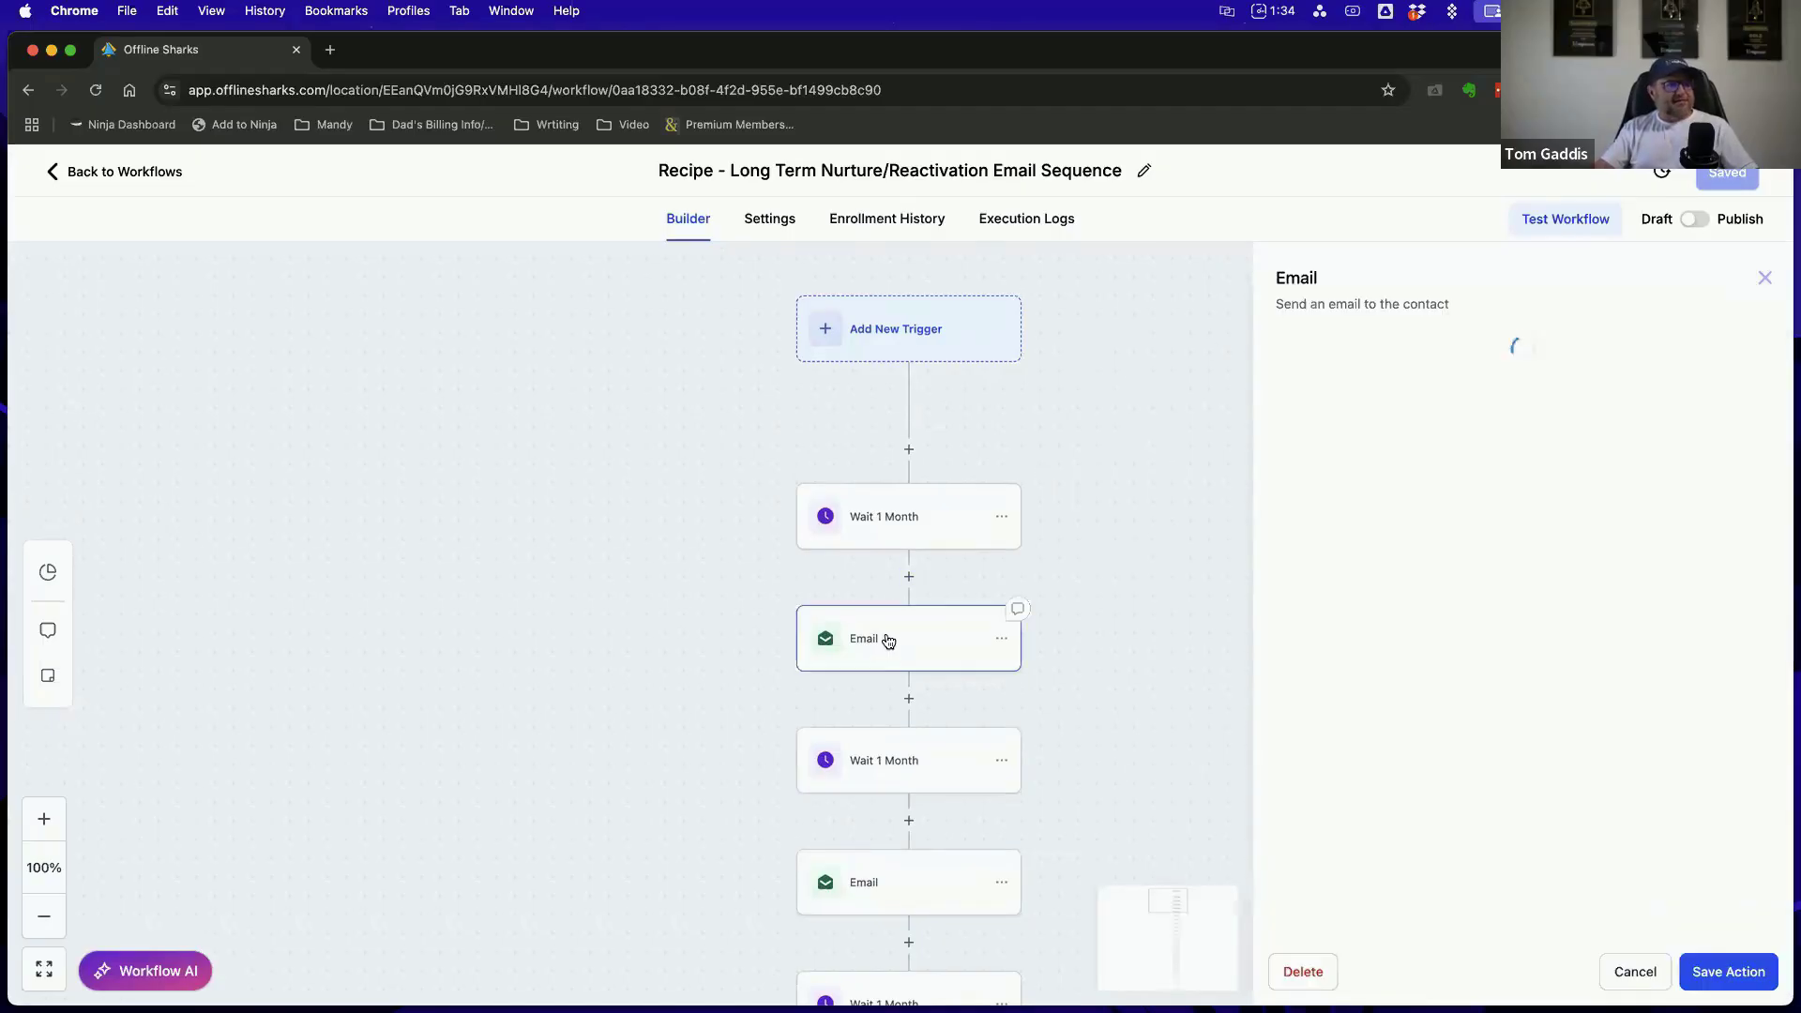
scroll(1442, 461, "down", 5)
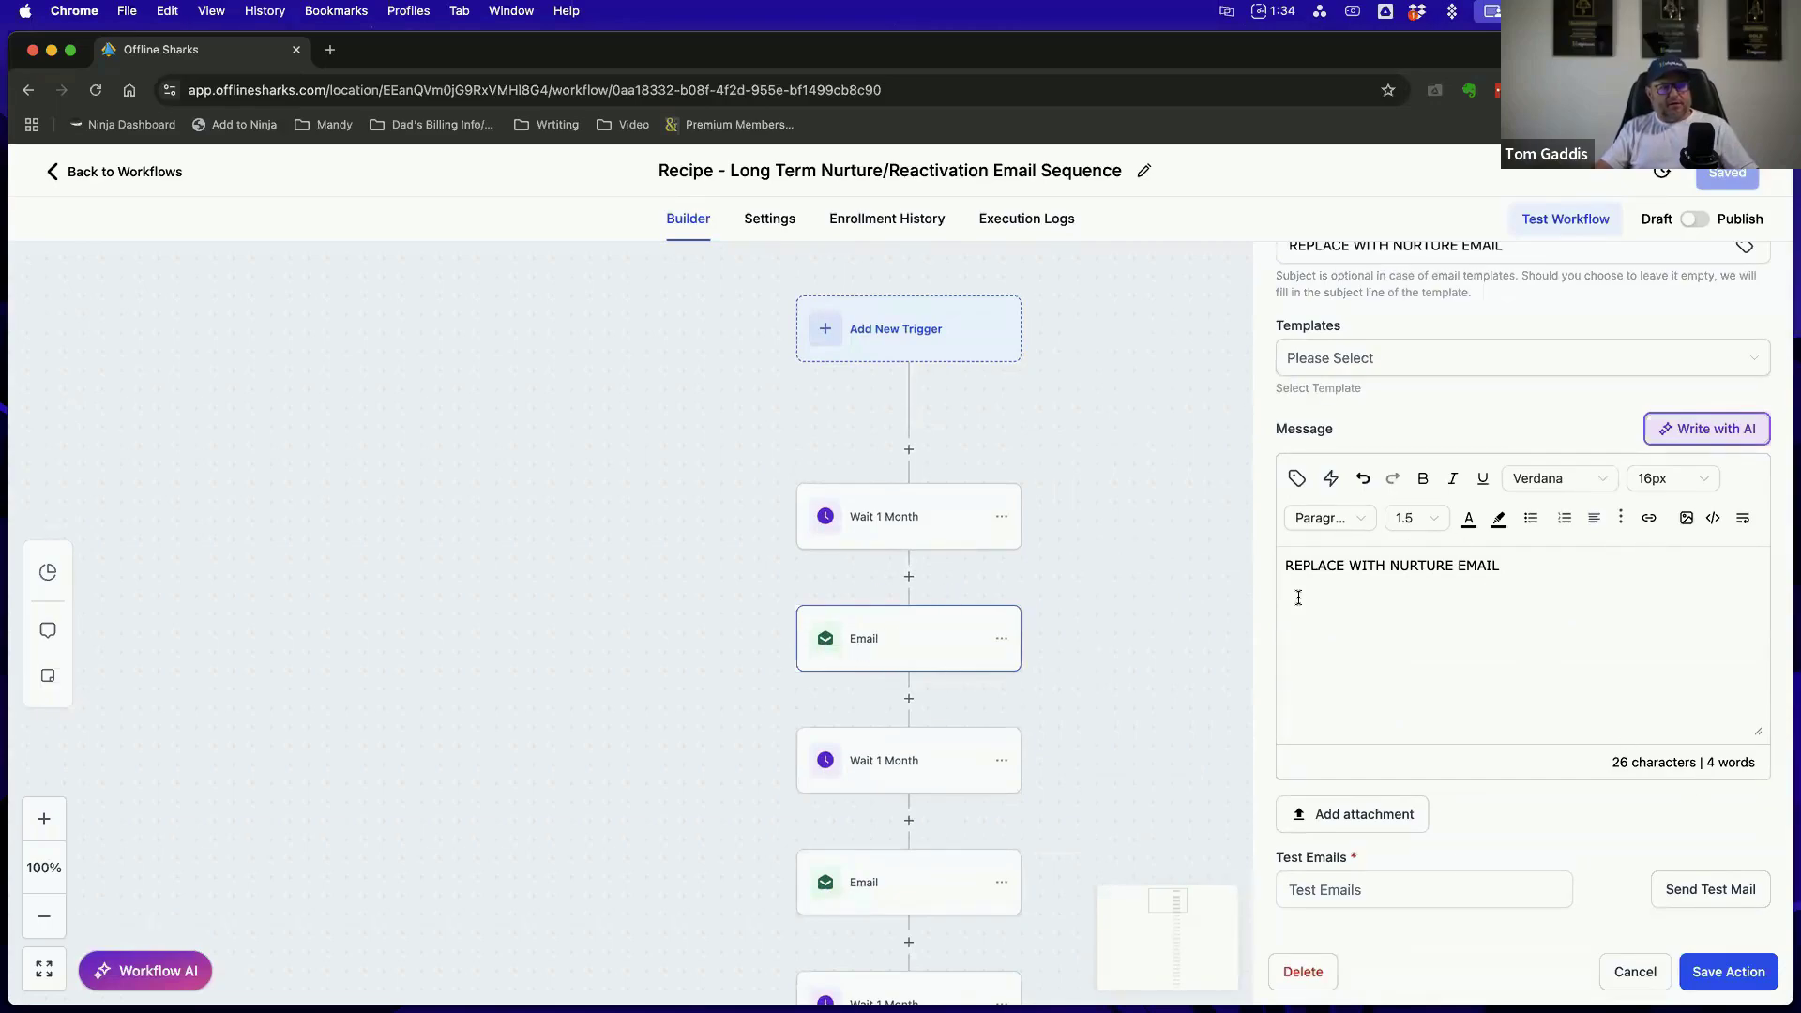
scroll(1553, 811, "up", 5)
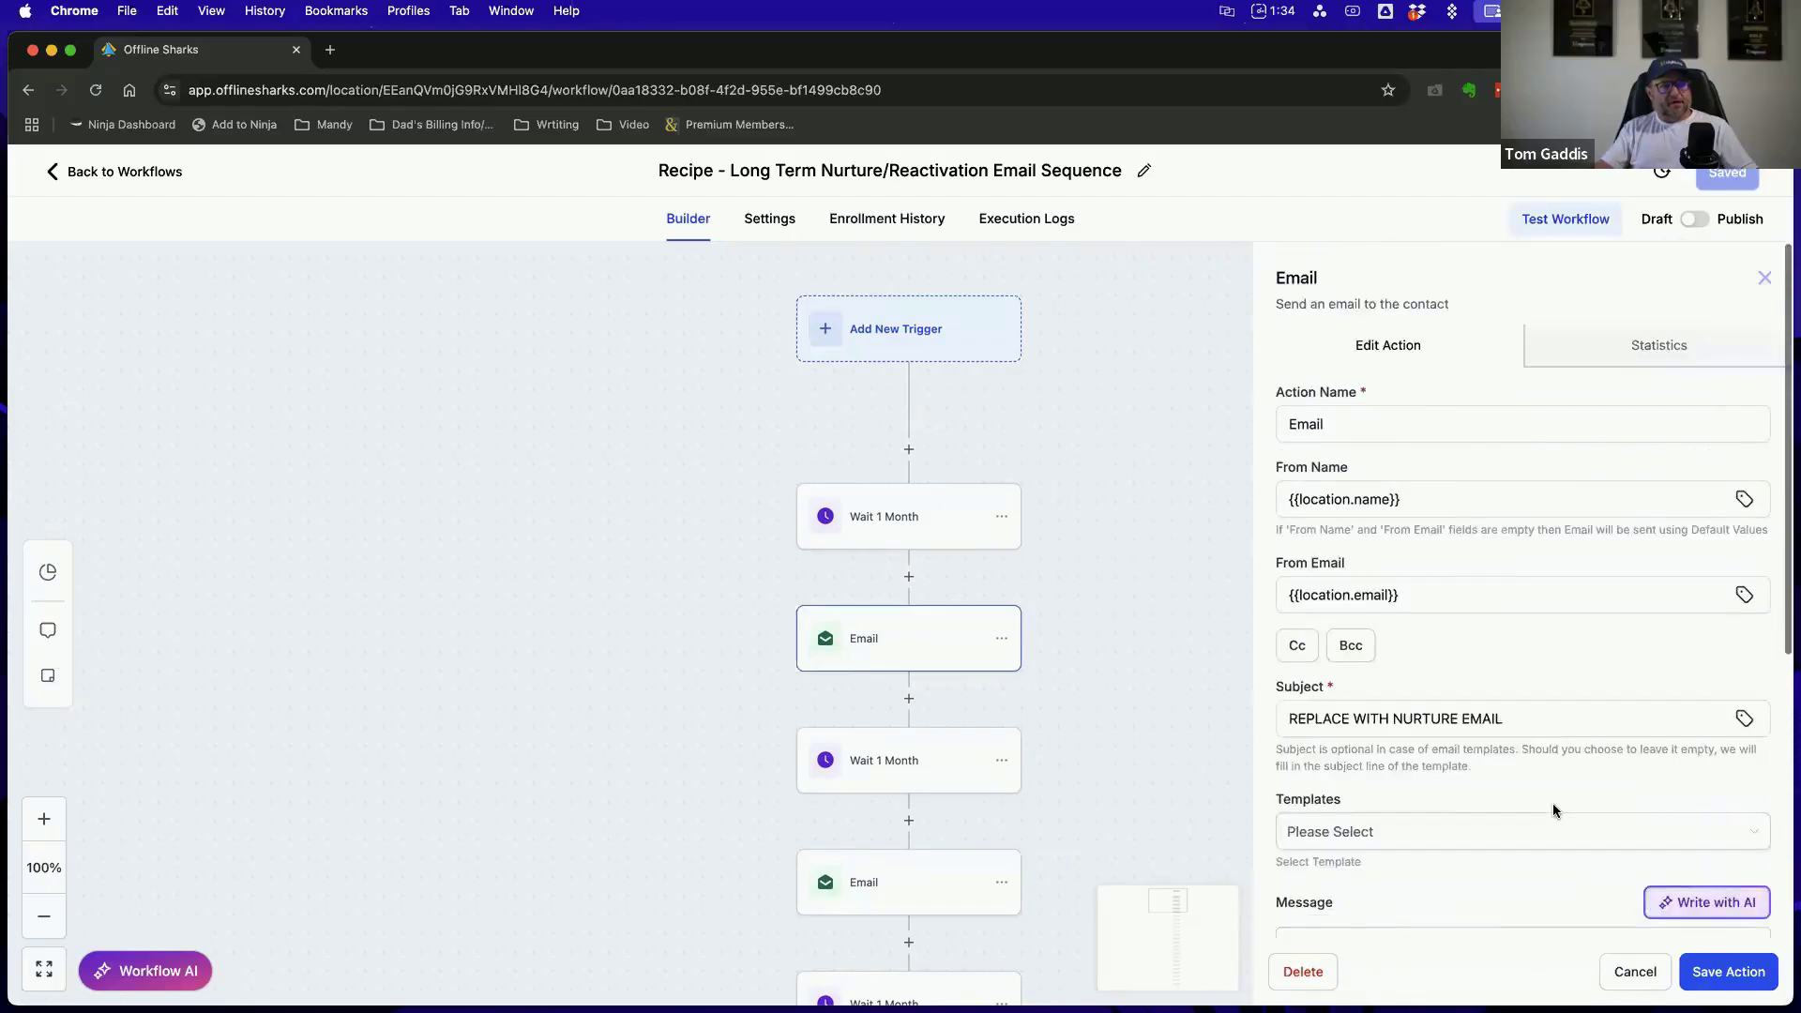
scroll(1551, 804, "down", 5)
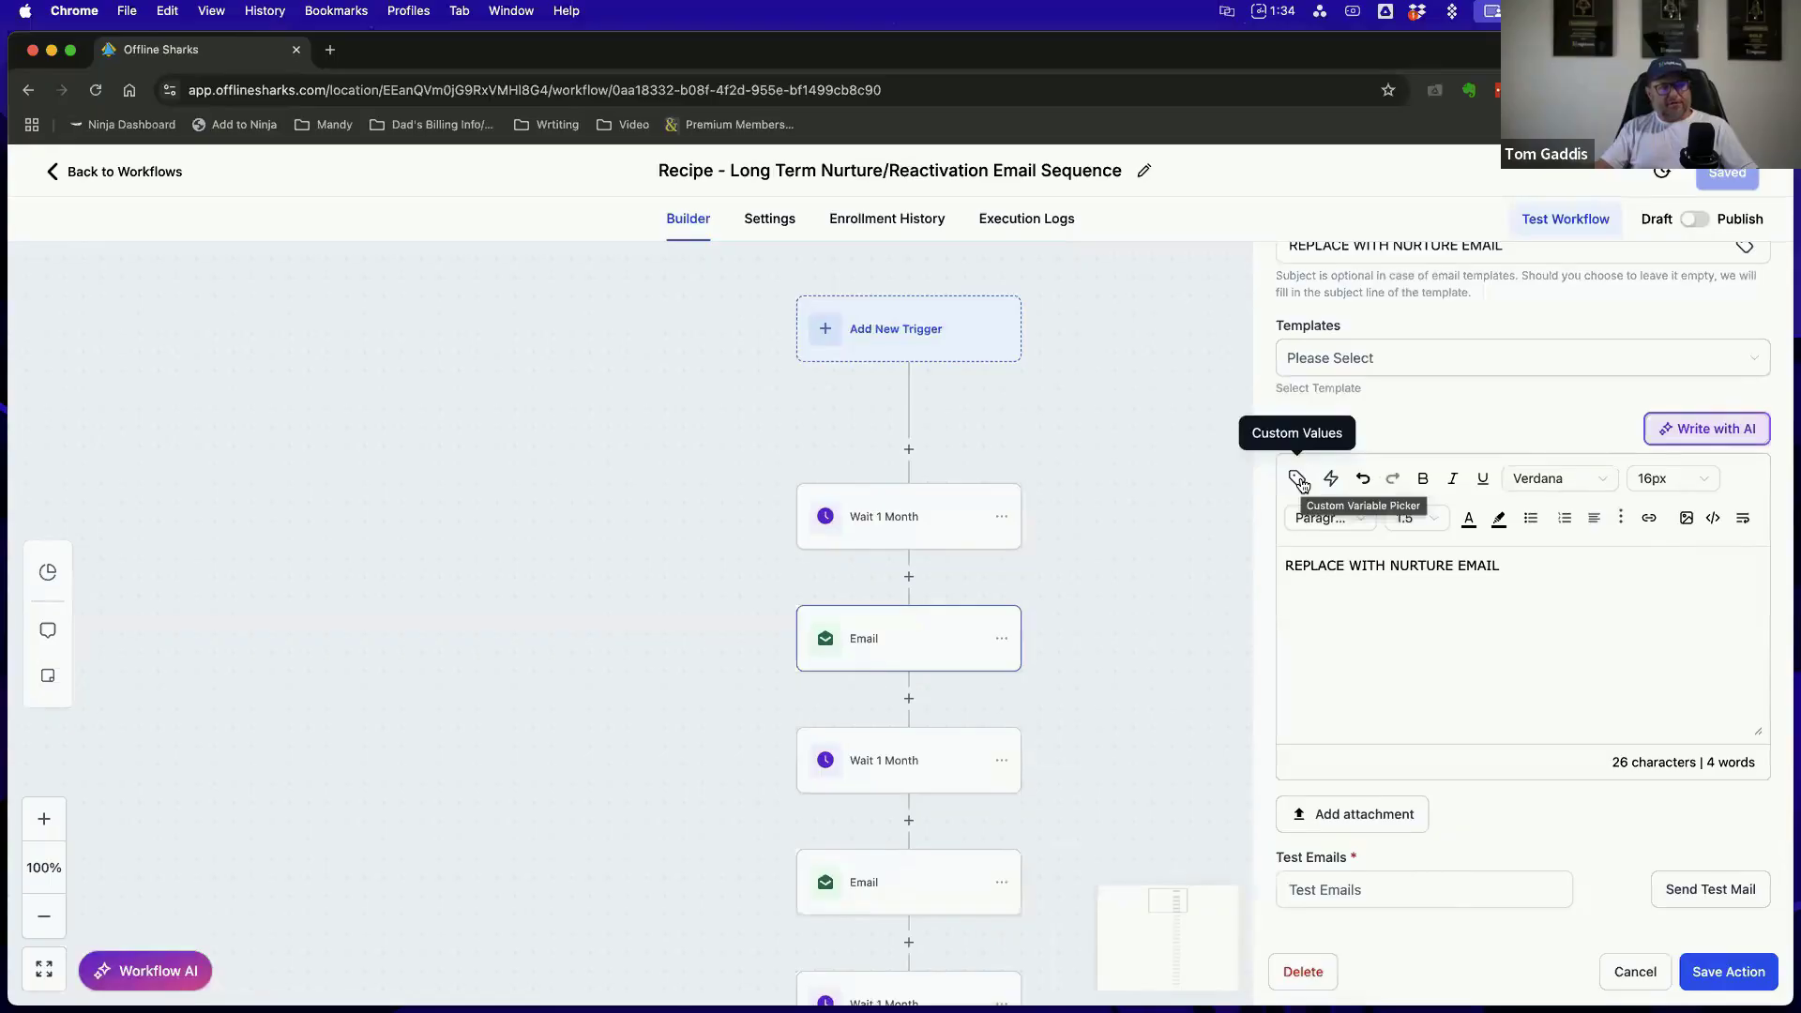
View the Contact custom values available for the email message, and close the email action without saving
left_click(1298, 481)
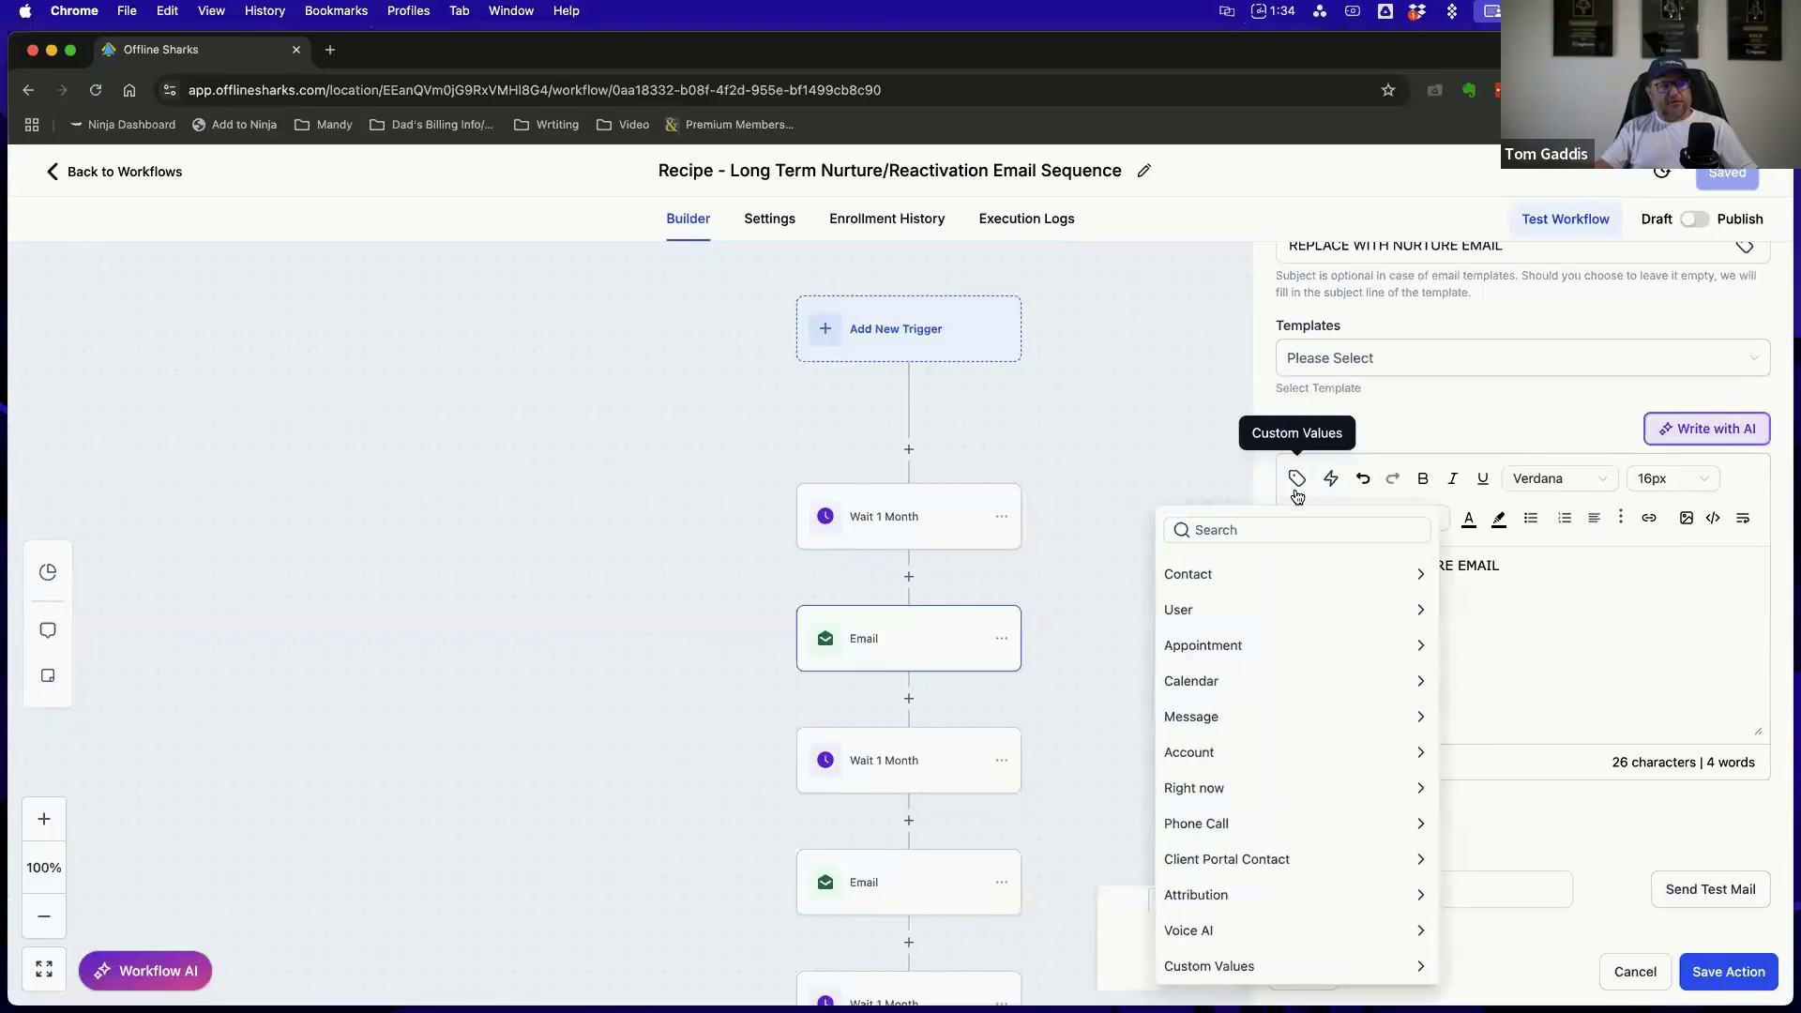
left_click(1251, 582)
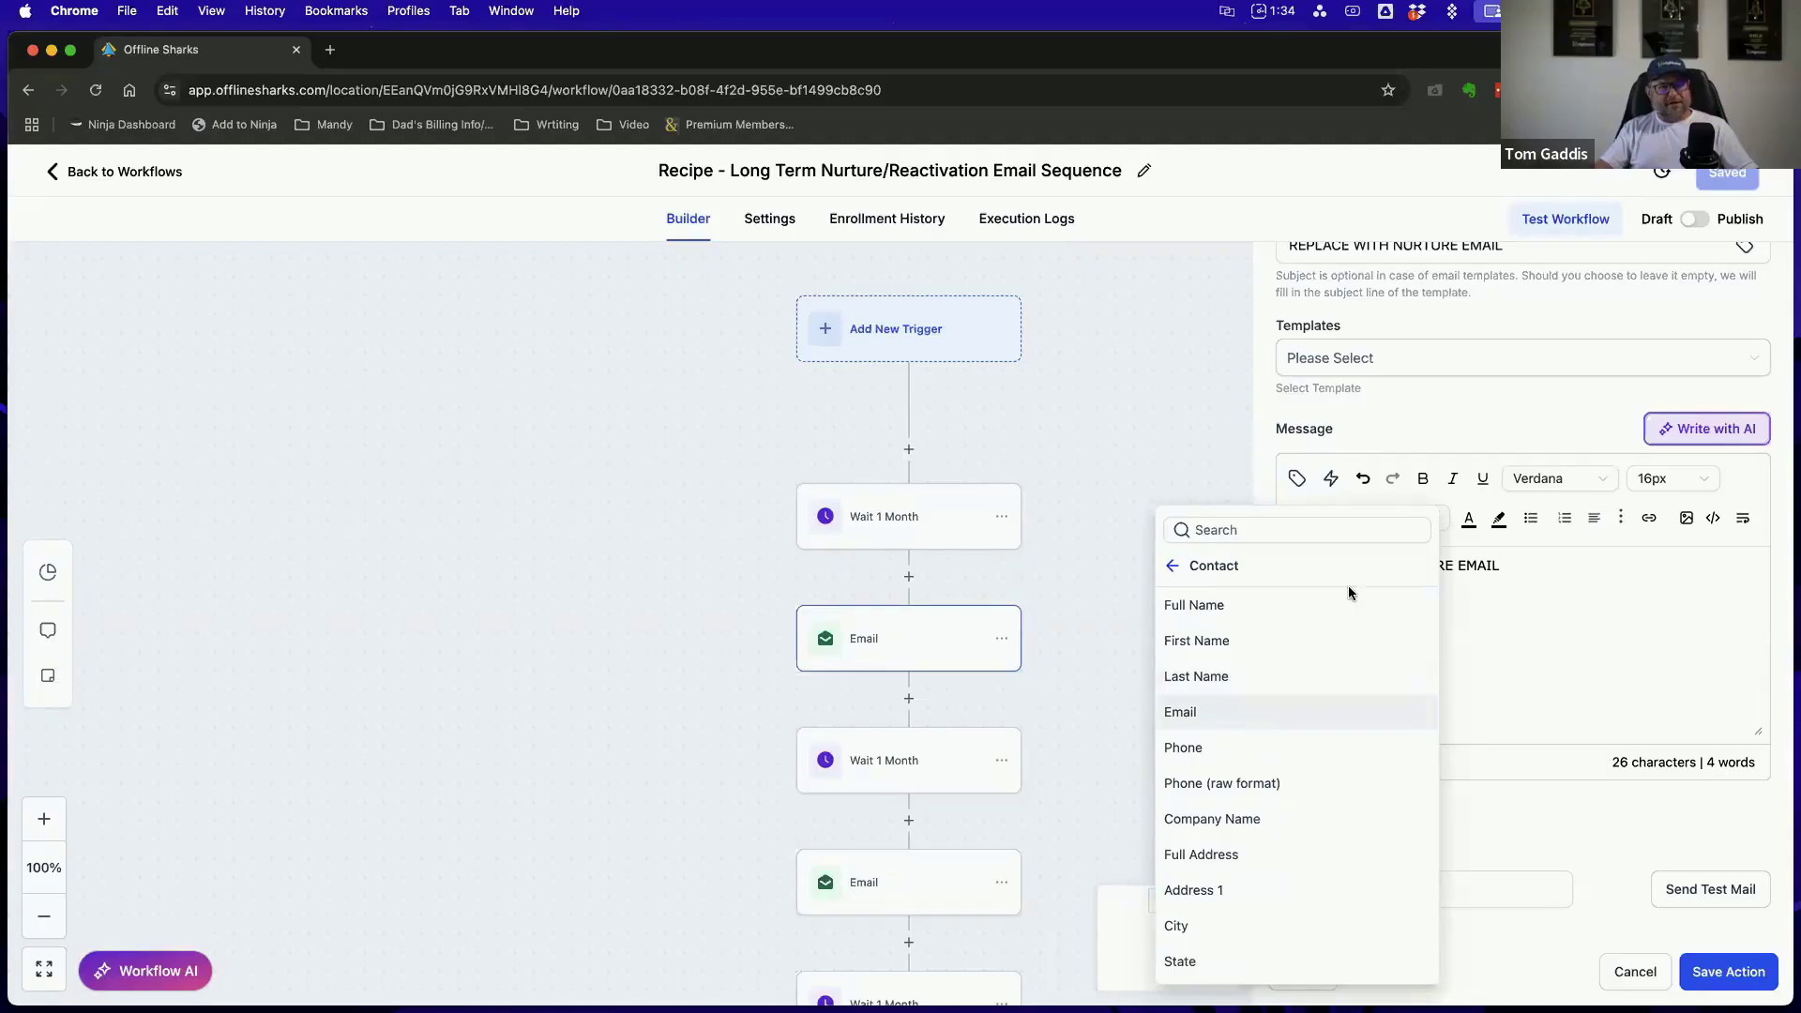
left_click(1536, 389)
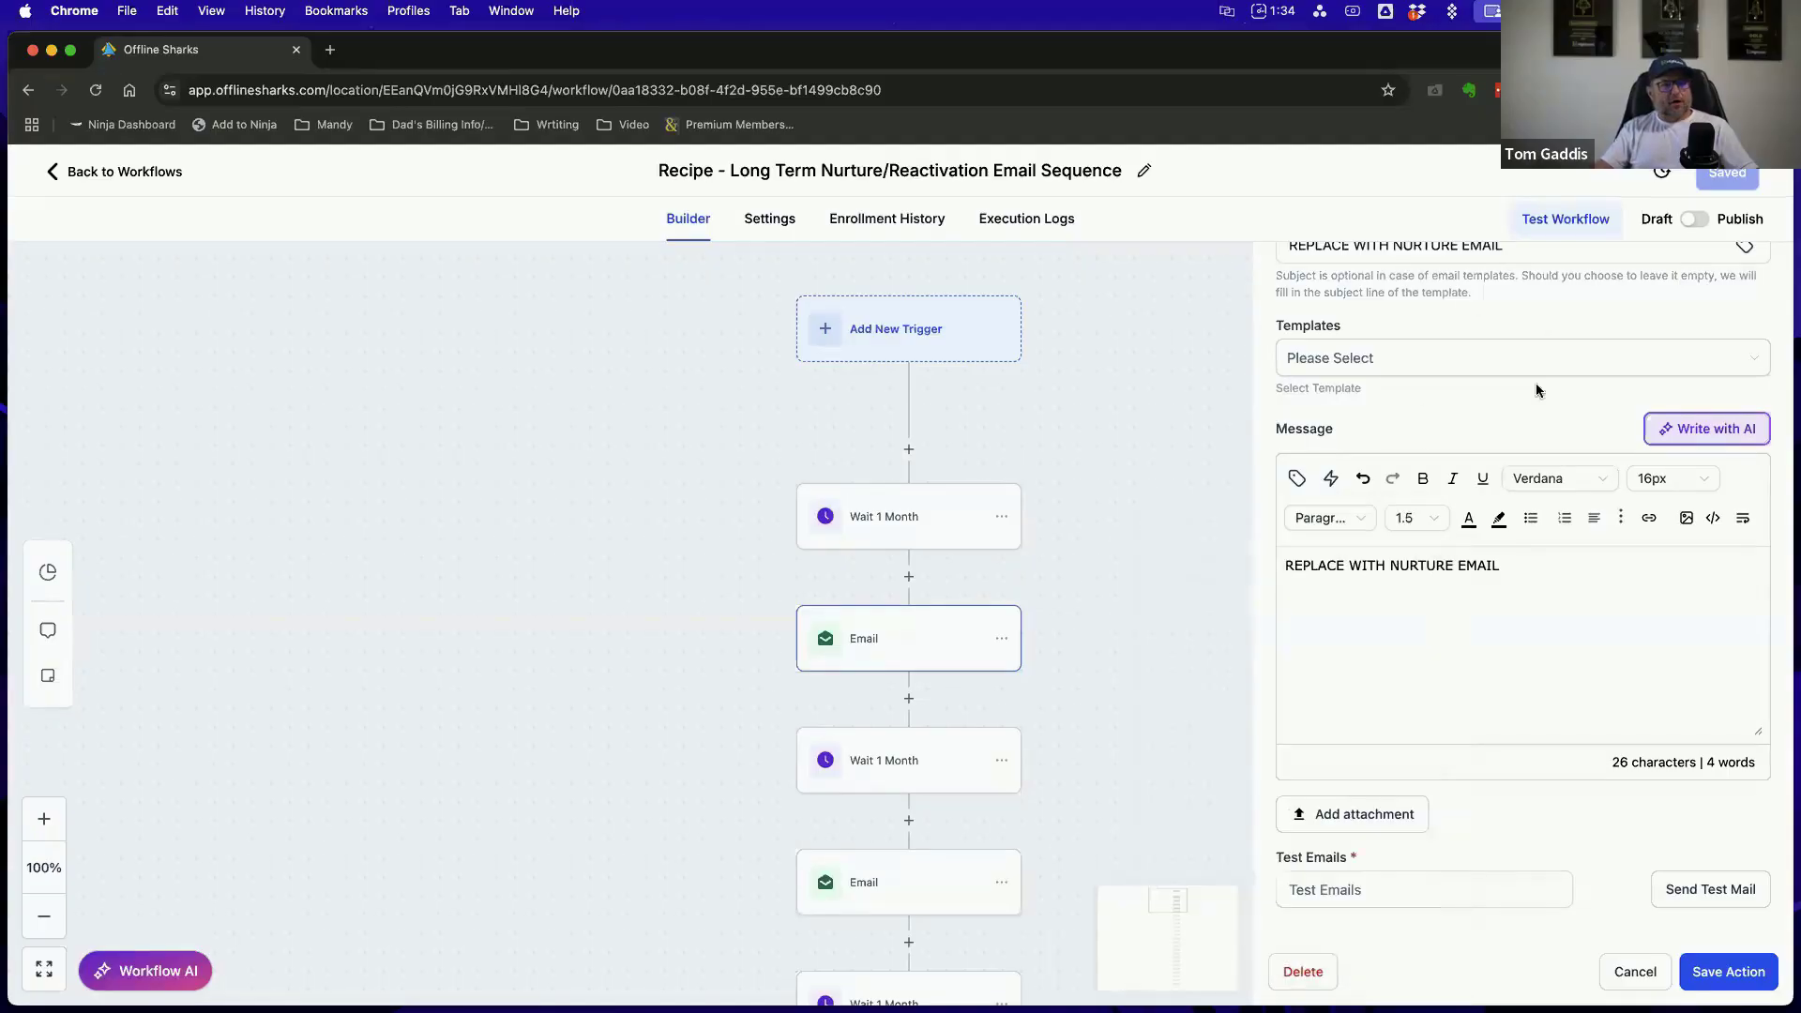
left_click(1630, 972)
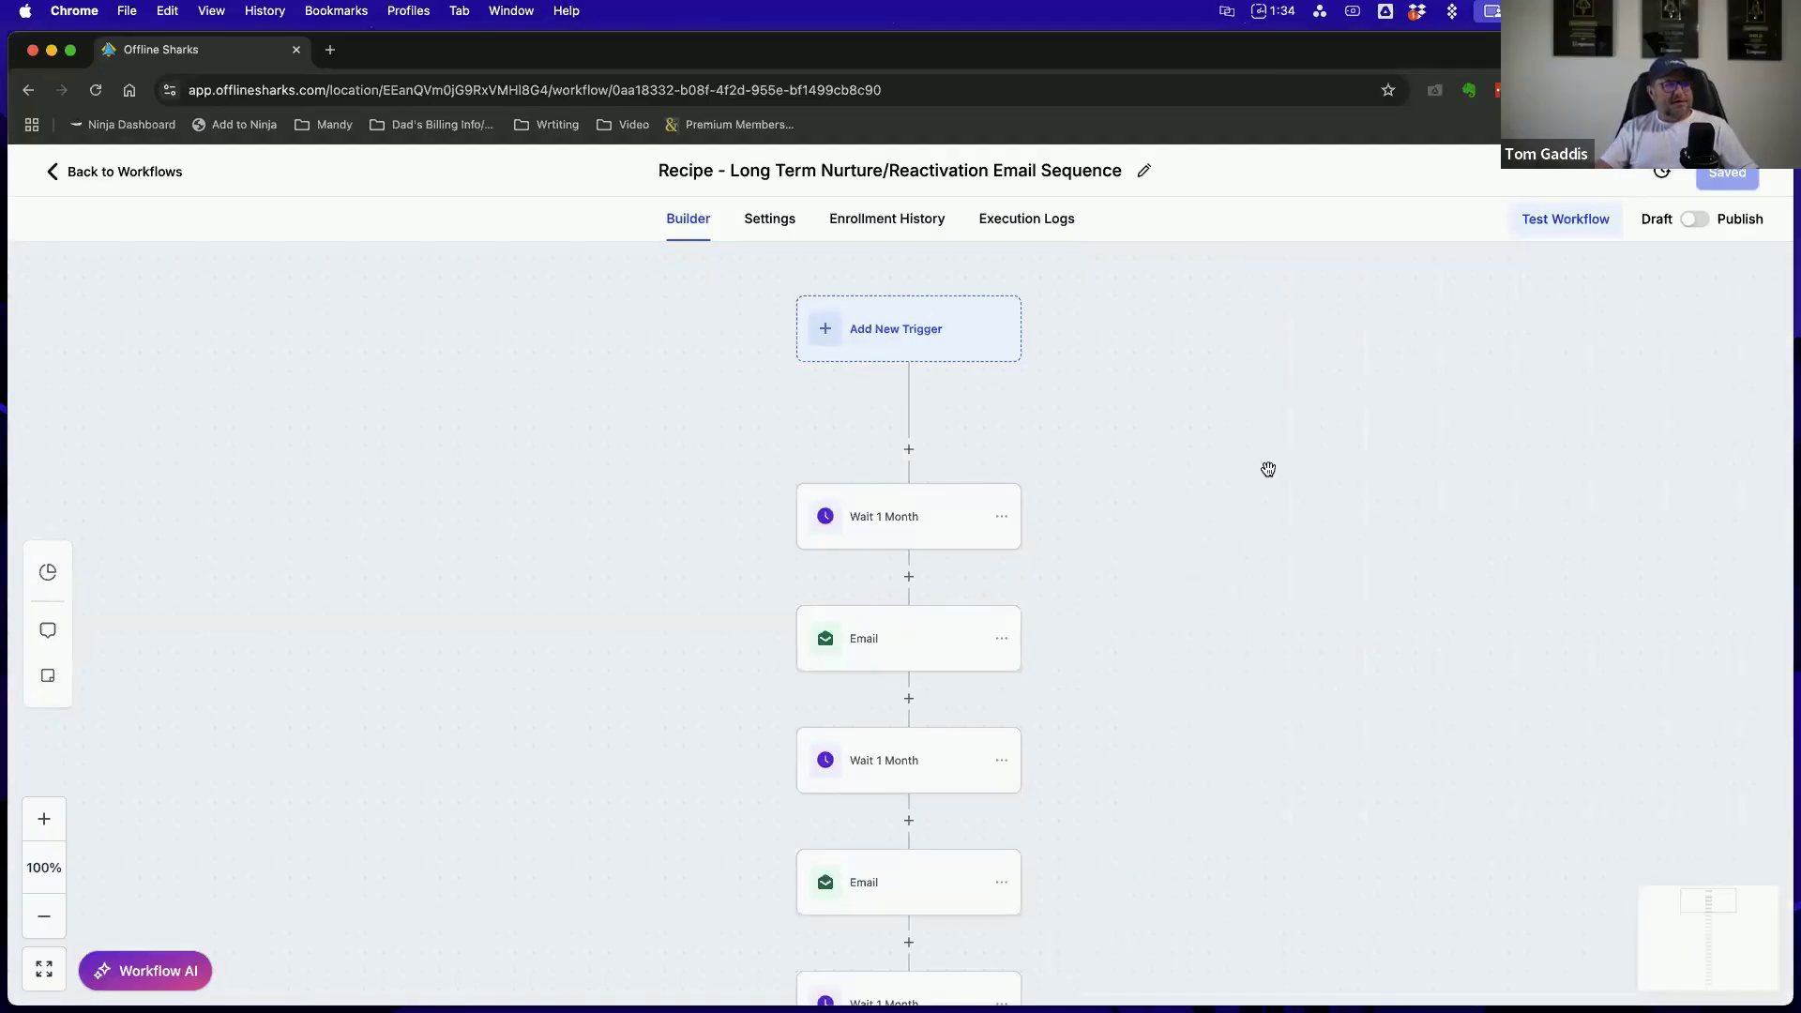
Return to the workflow list and show the second page of the SmartDirectoryAI Workflows folder
left_click(103, 173)
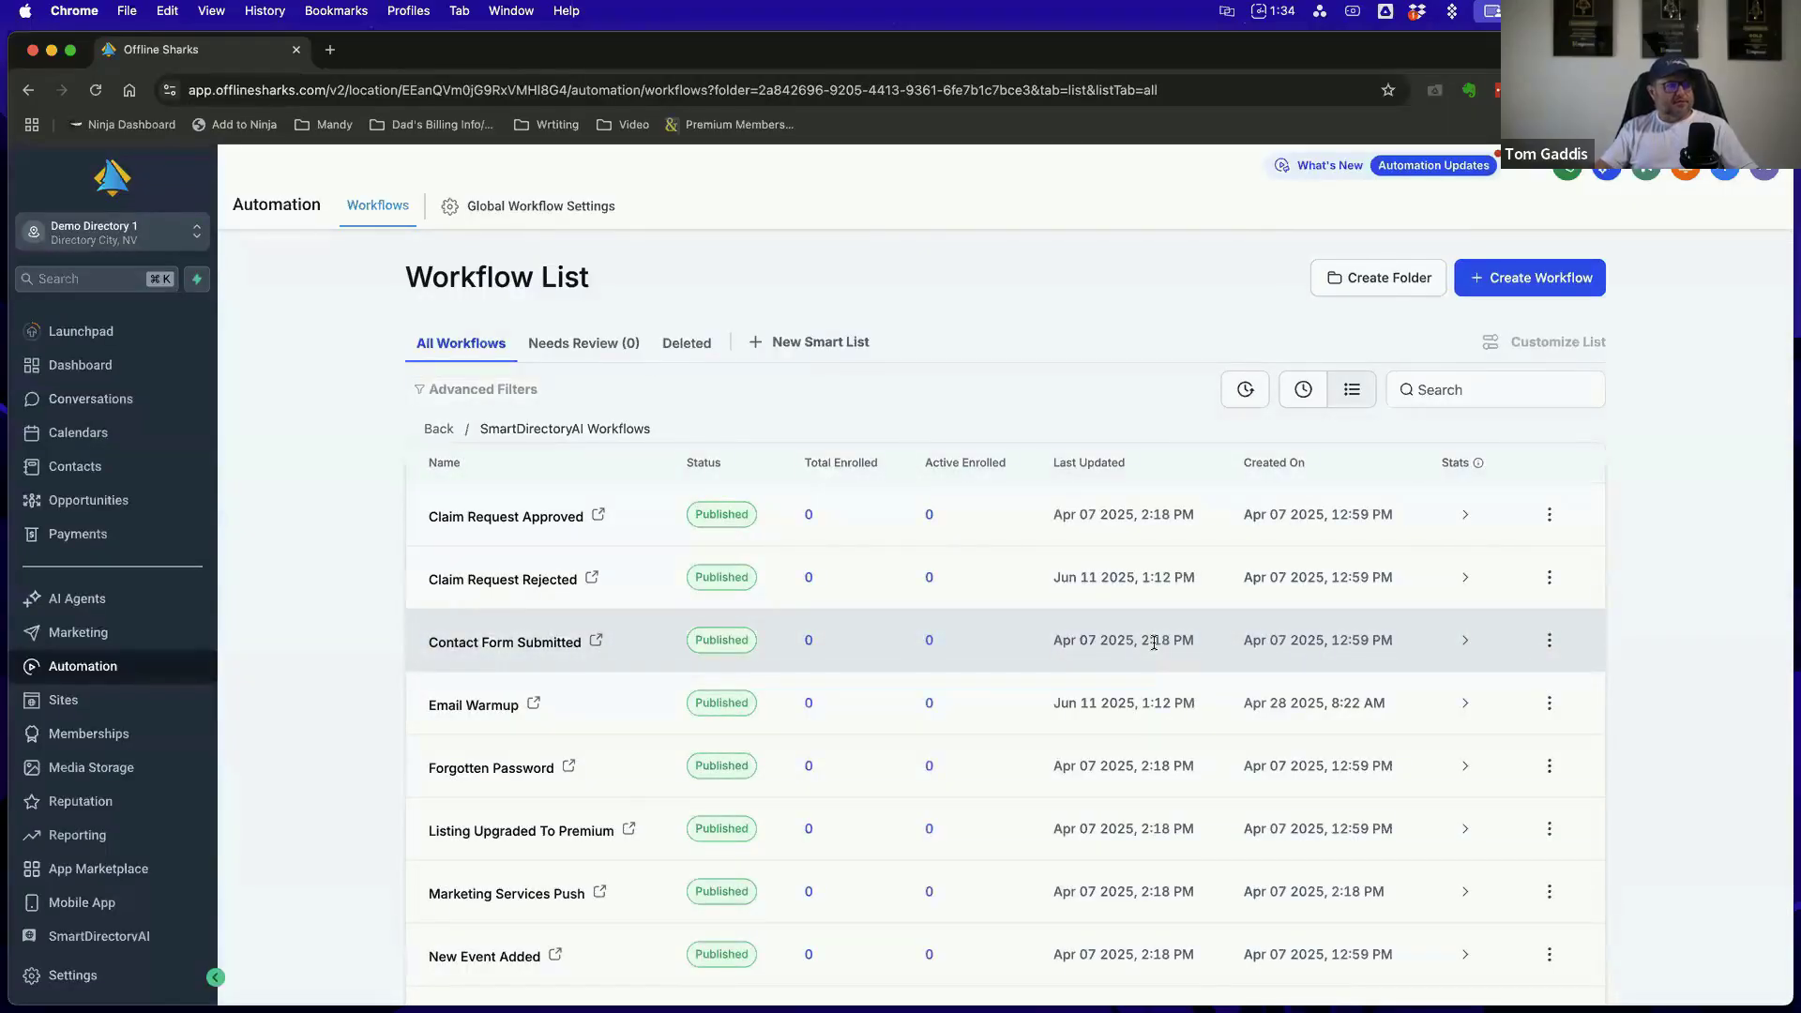
scroll(1153, 643, "down", 3)
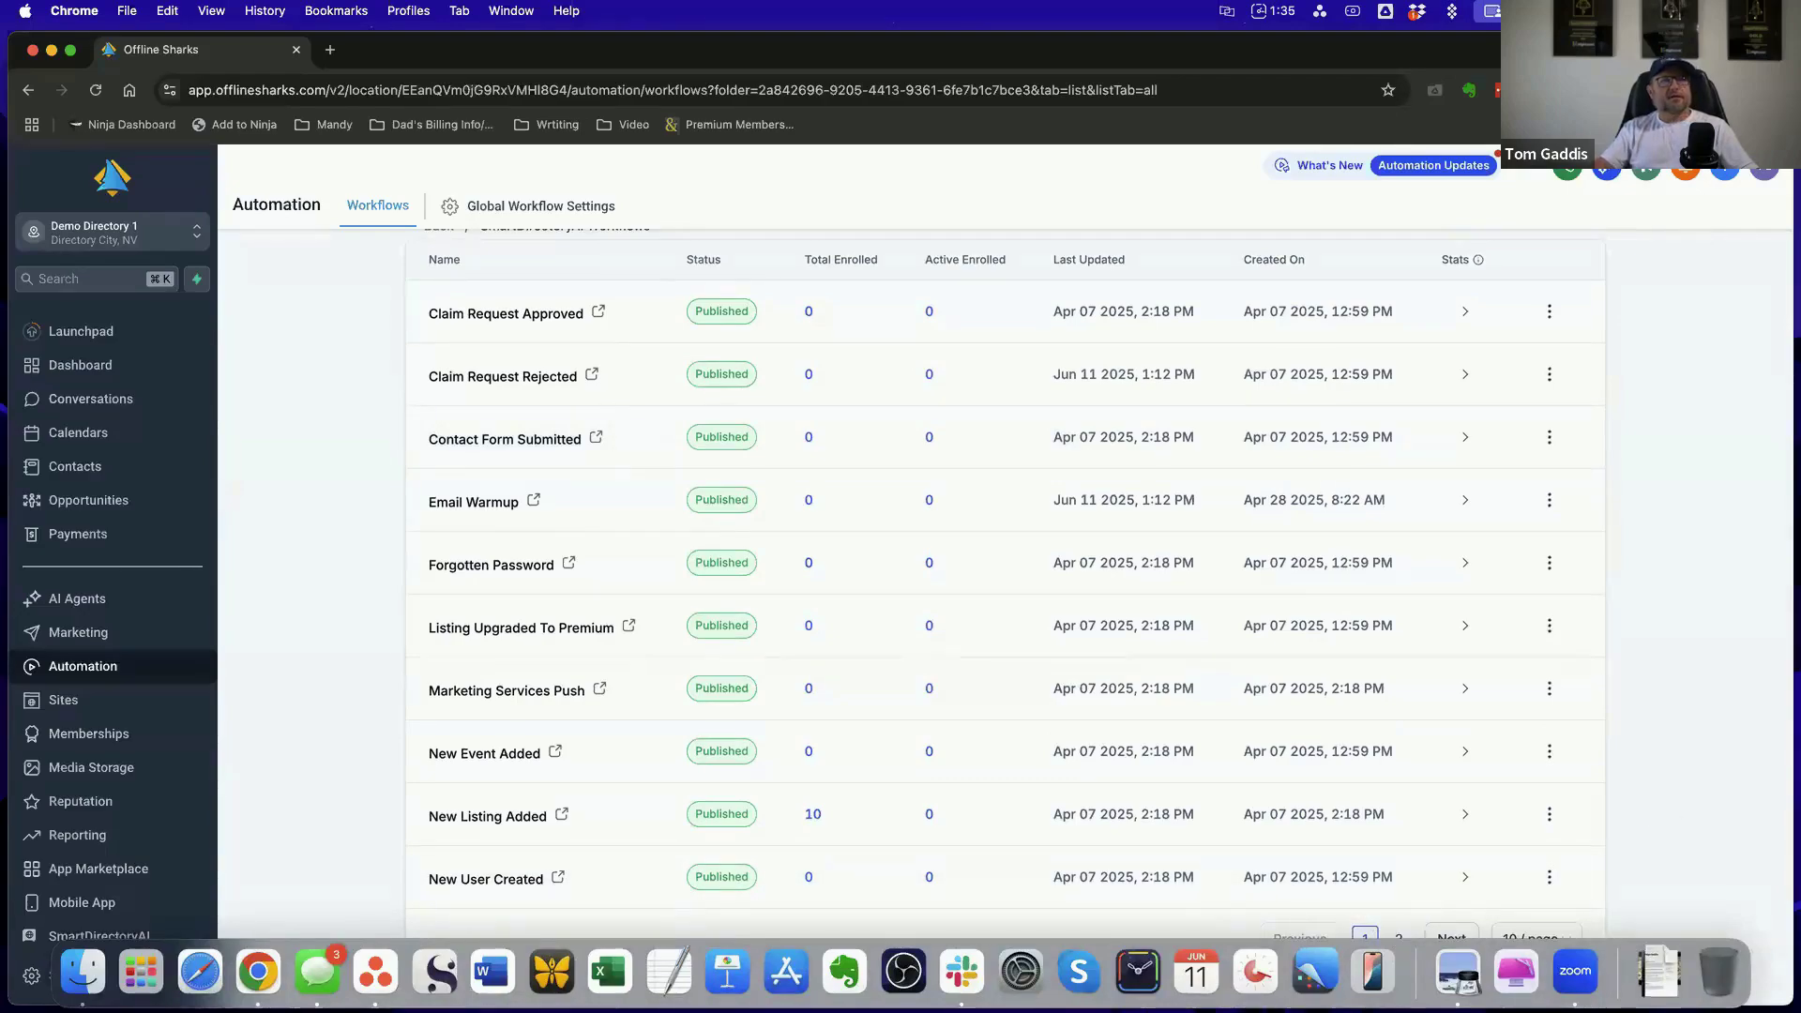
left_click_drag(1792, 33, 1757, 50)
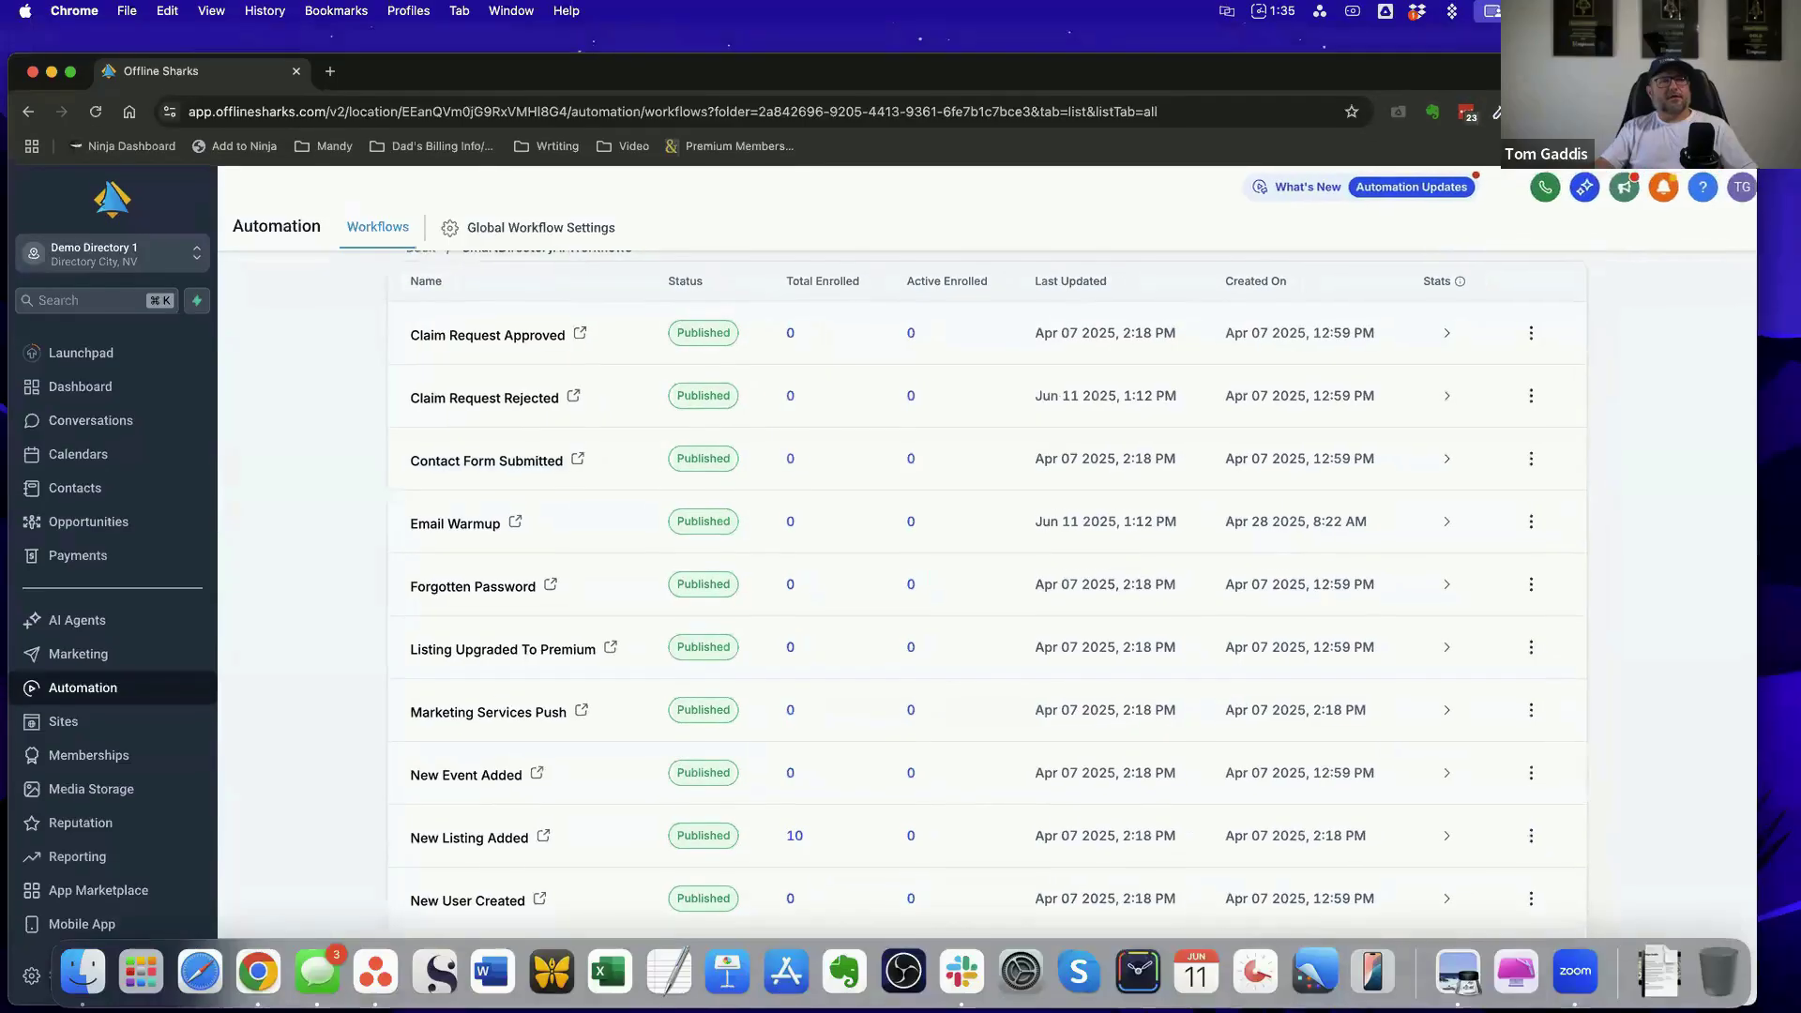
scroll(1495, 777, "down", 2)
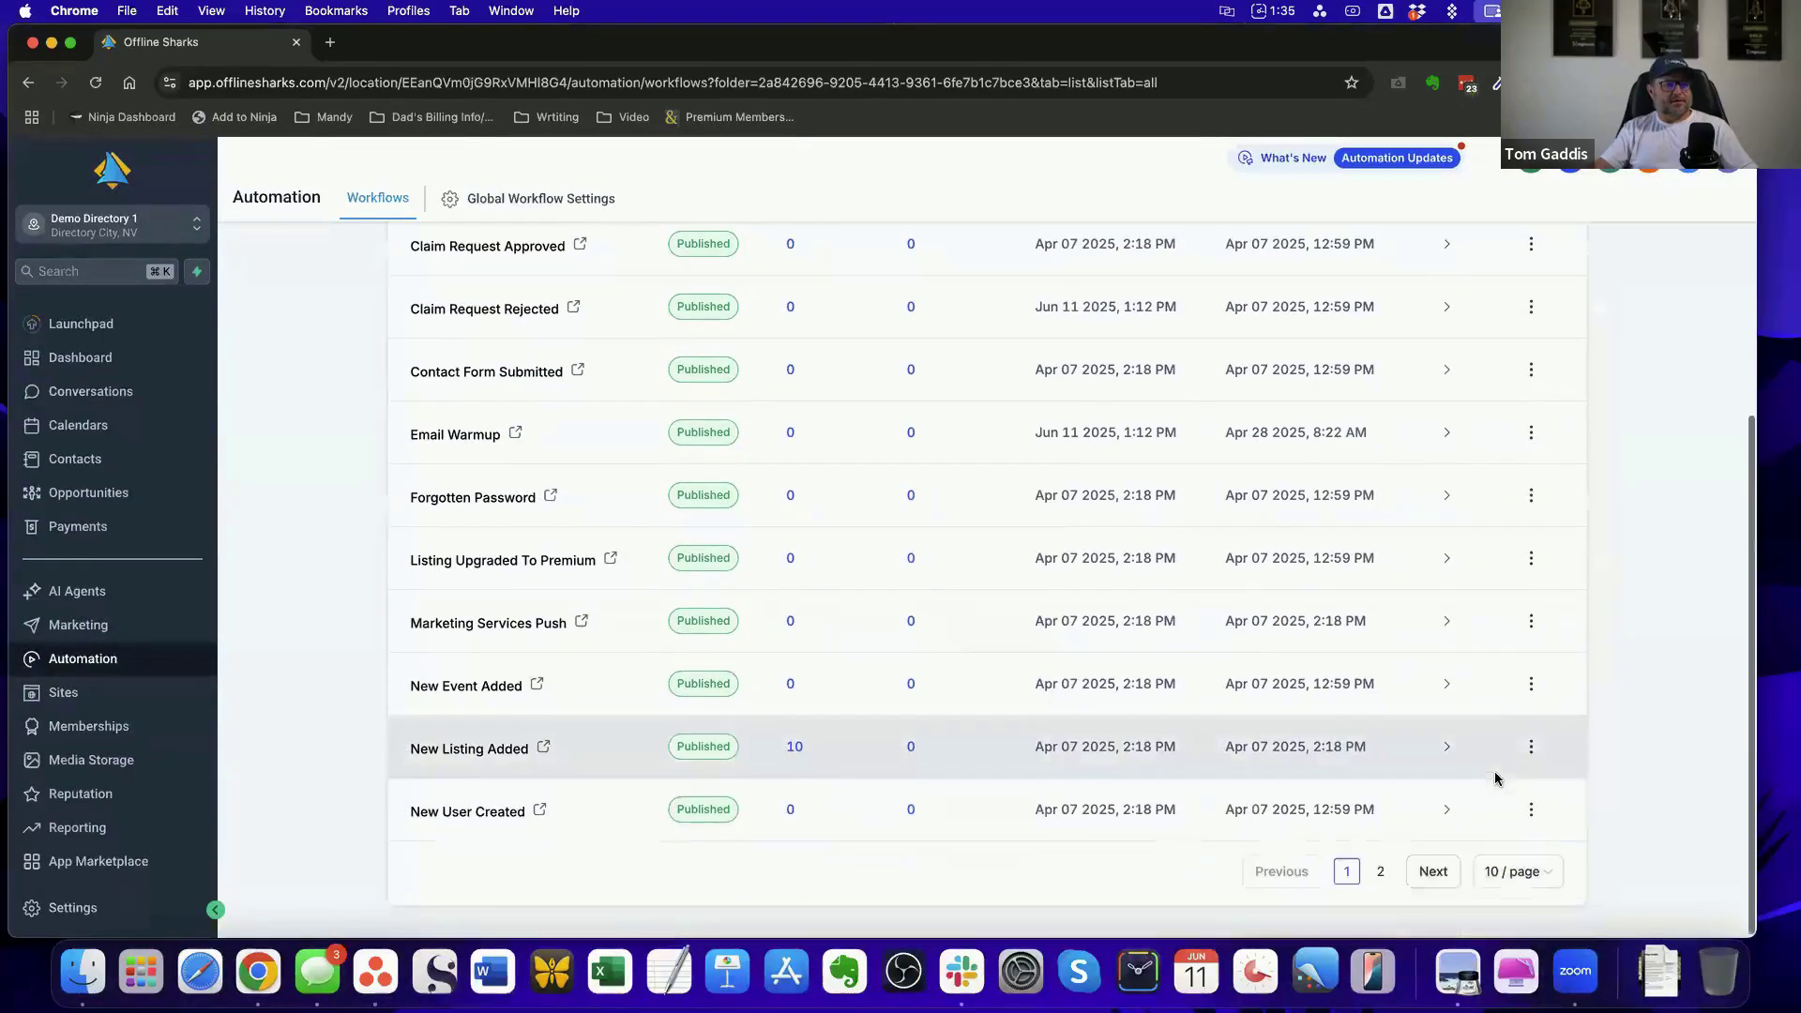
left_click(1381, 871)
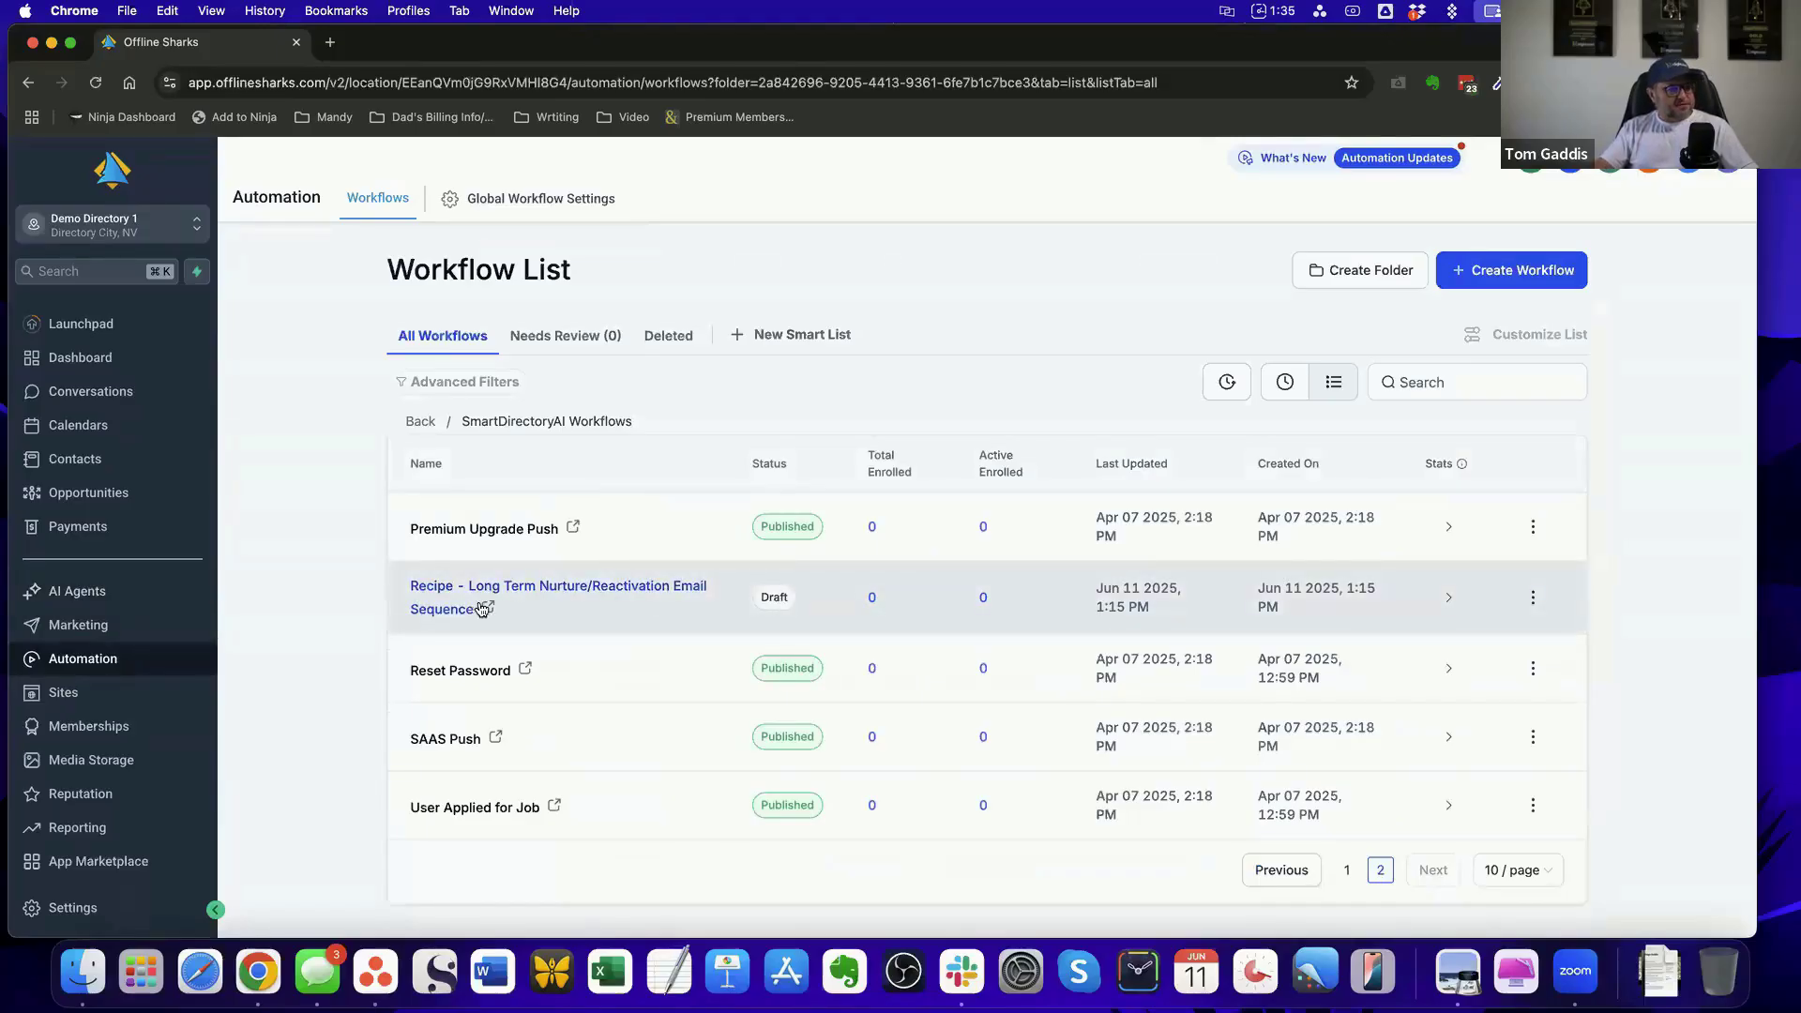
Delete the draft workflow "Recipe - Long Term Nurture/Reactivation Email Sequence", entering CONFIRM to approve the deletion
left_click(1532, 599)
left_click(1541, 559)
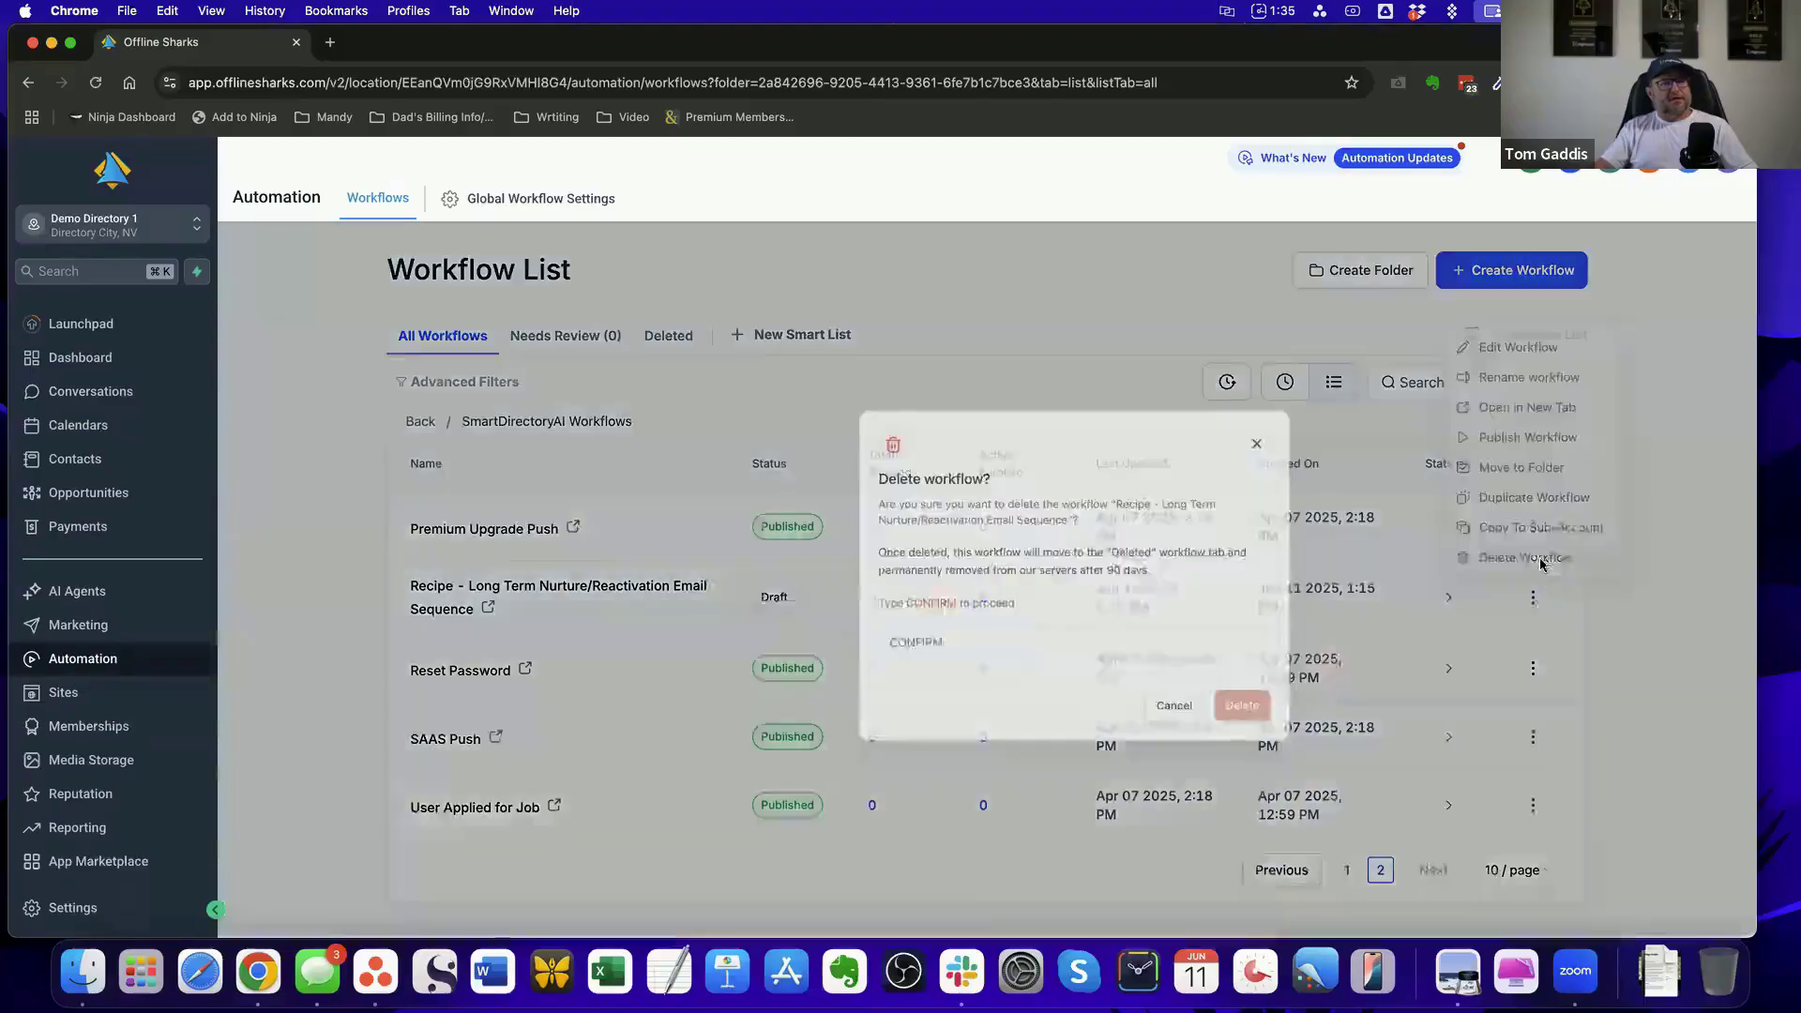
left_click(894, 659)
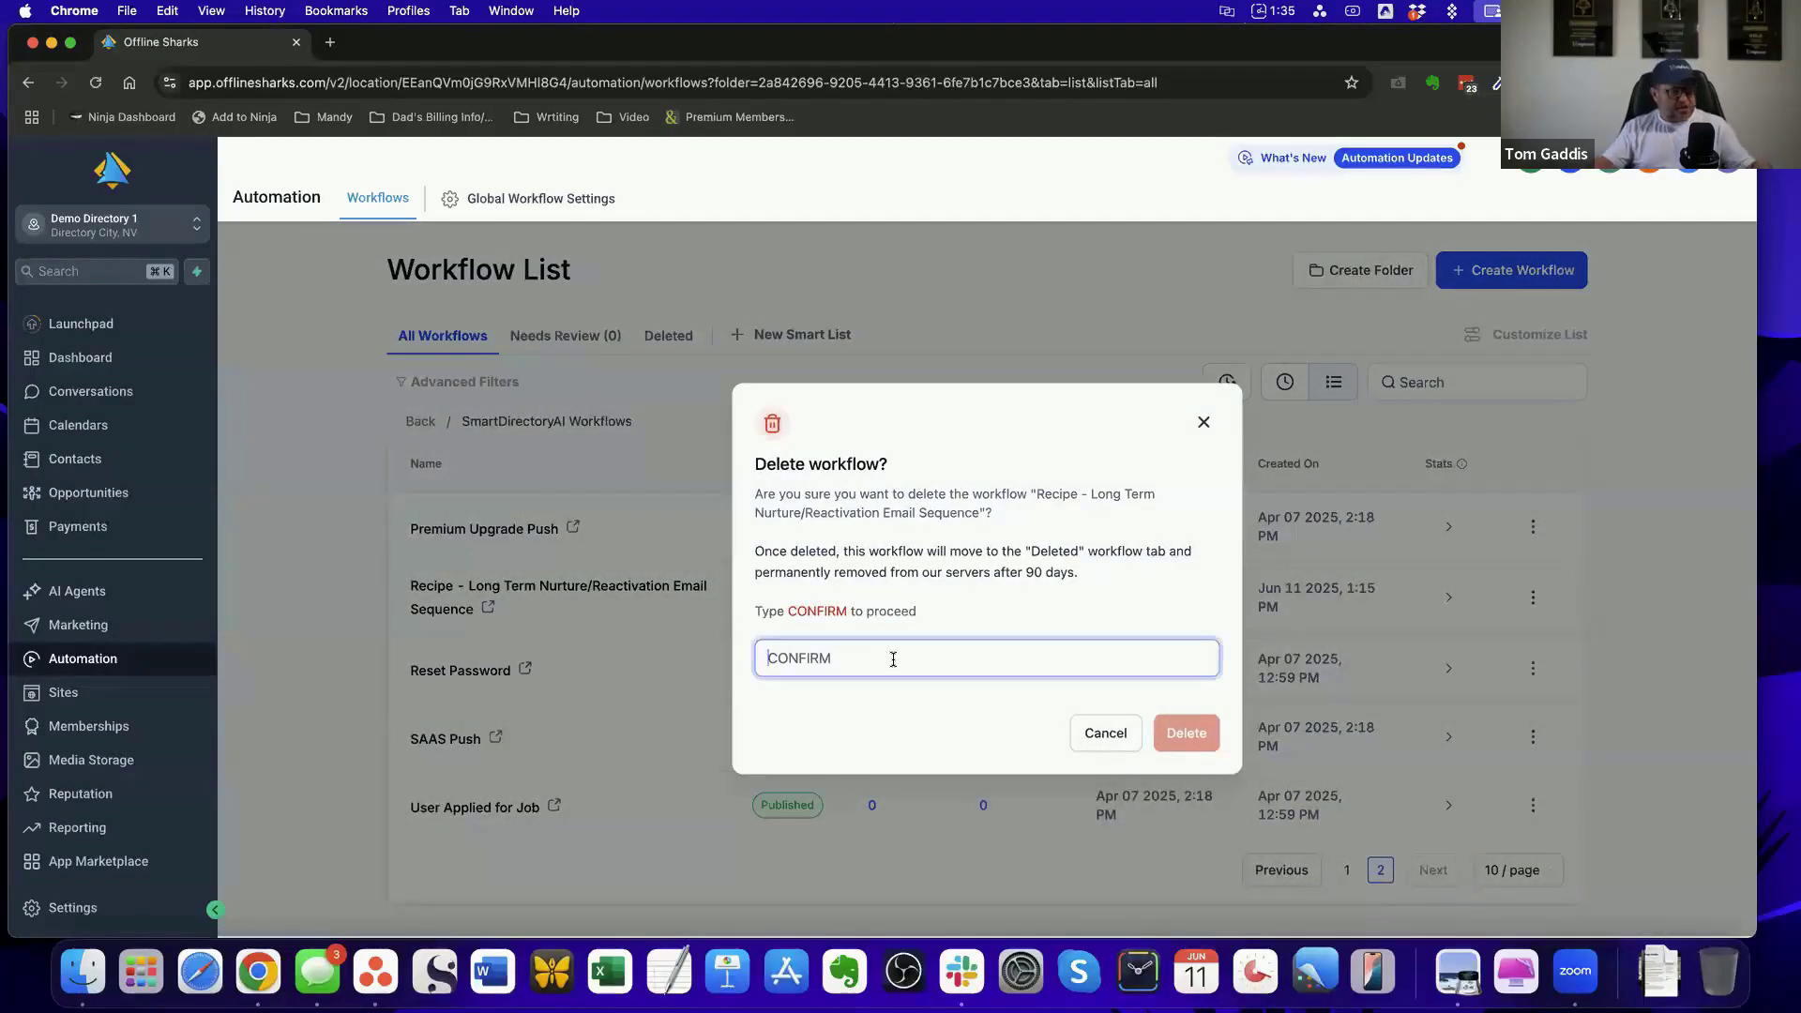
key("Caps_Lock")
type("CON")
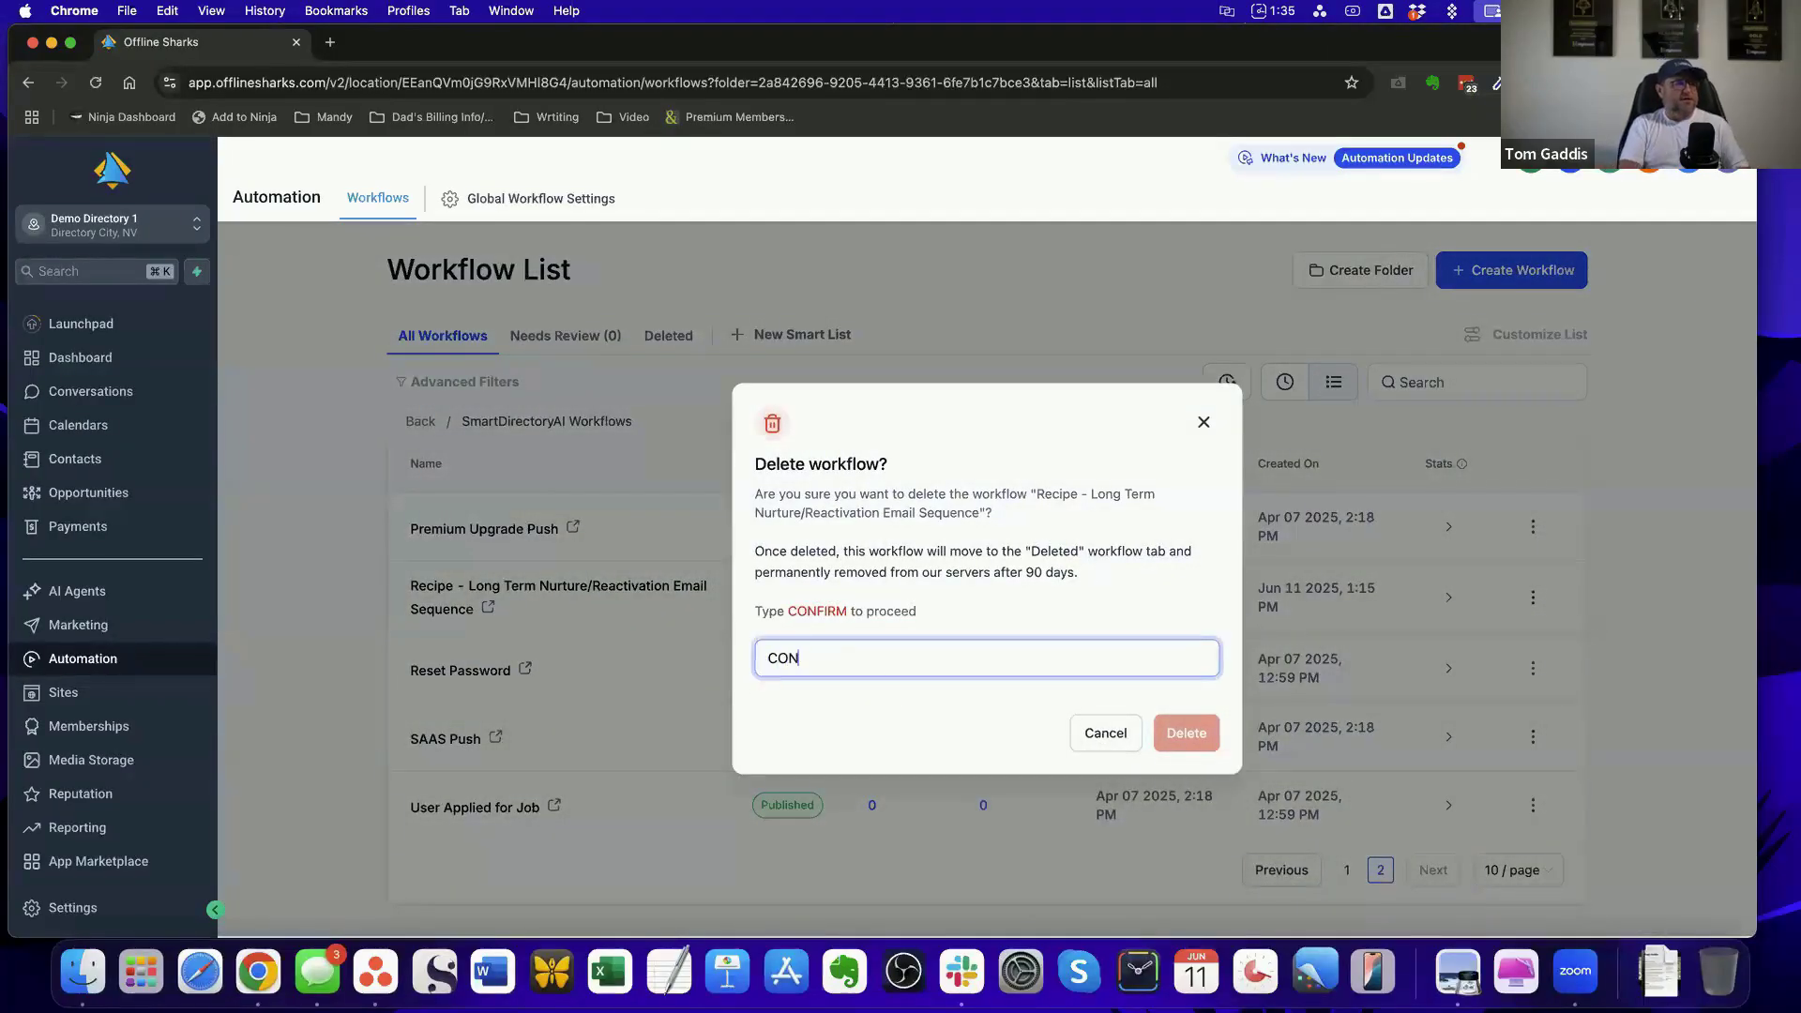
type("FIRM")
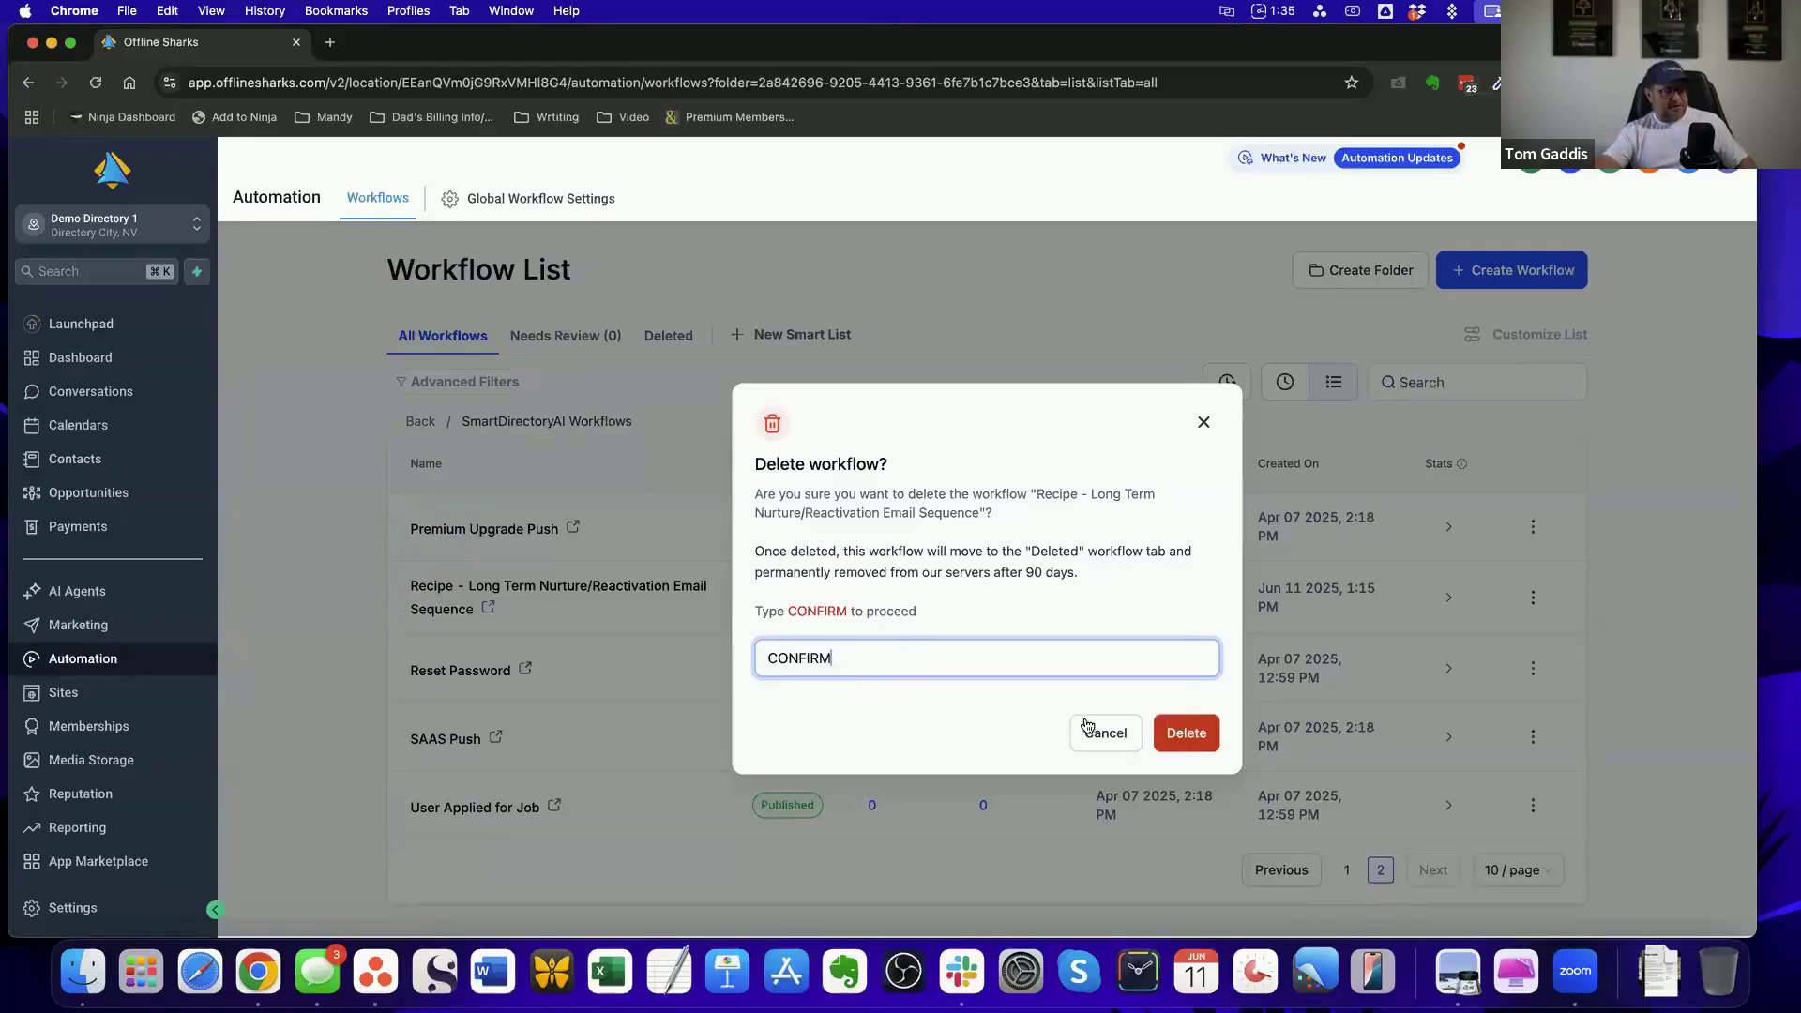
left_click(1187, 734)
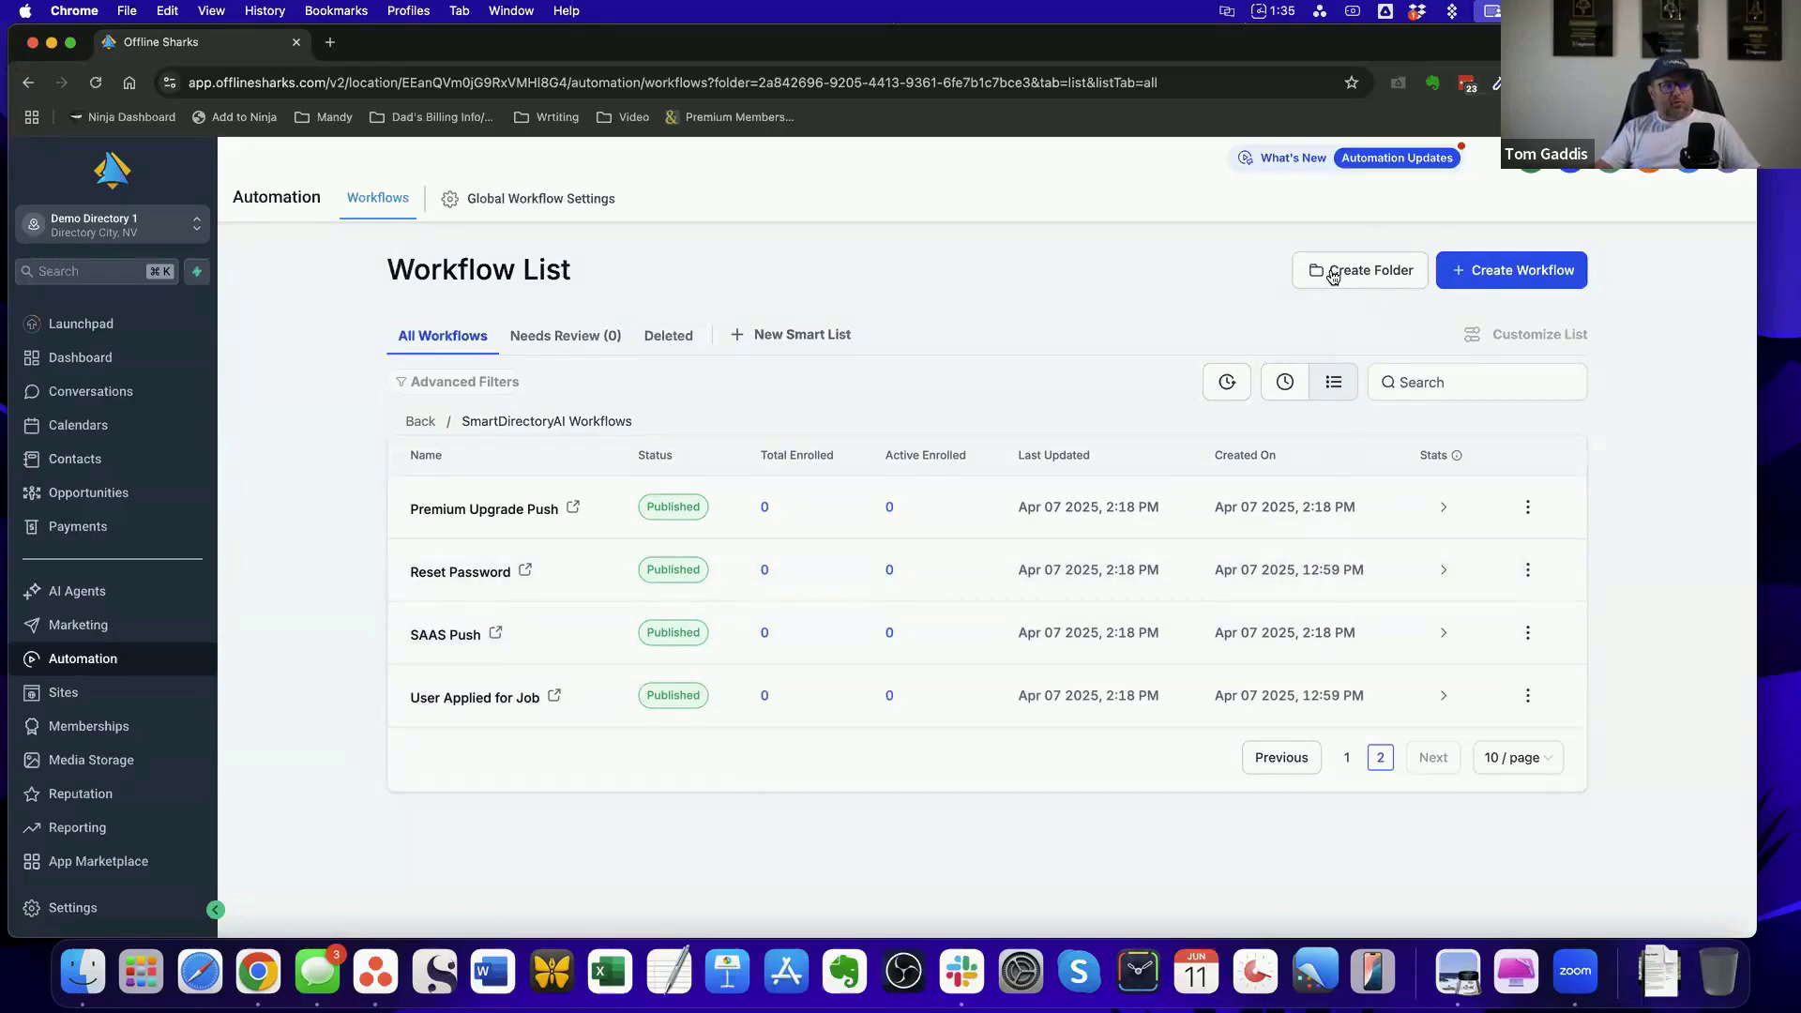
Return to the top level of the workflow list, review the SmartDirectoryAI Workflows folder's contents once more, and leave the folder
left_click(419, 421)
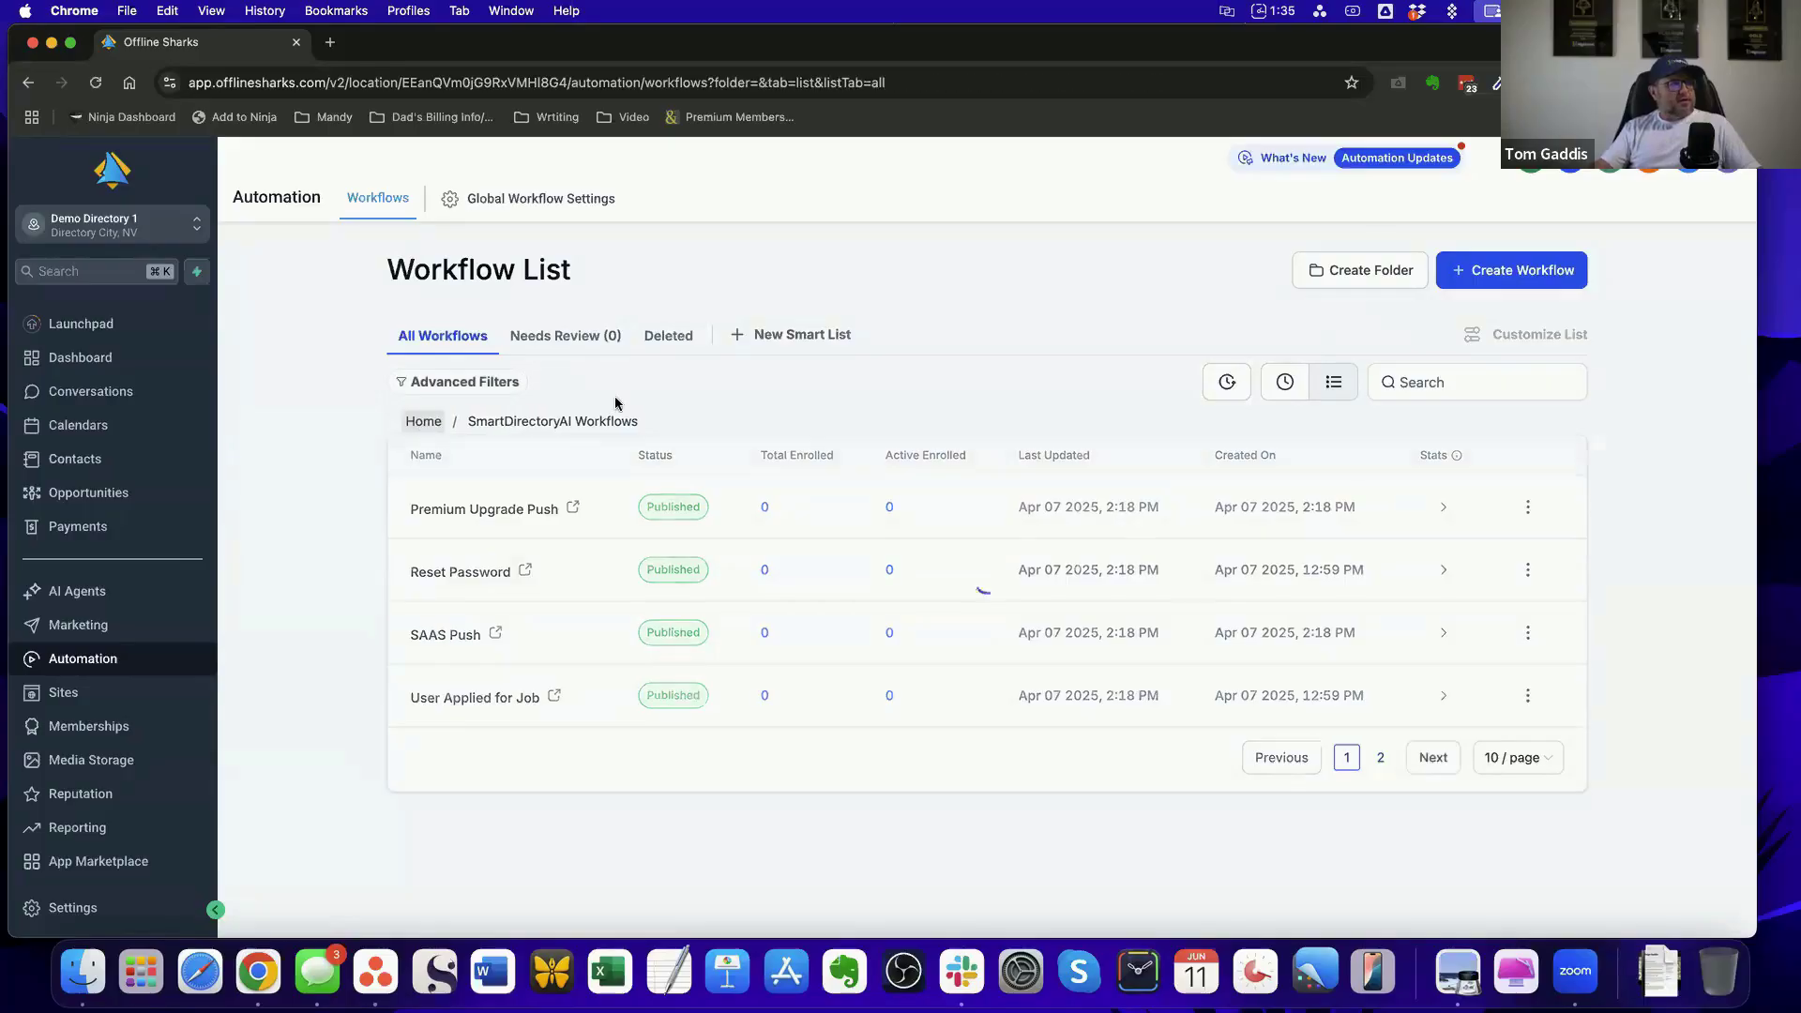
left_click(75, 664)
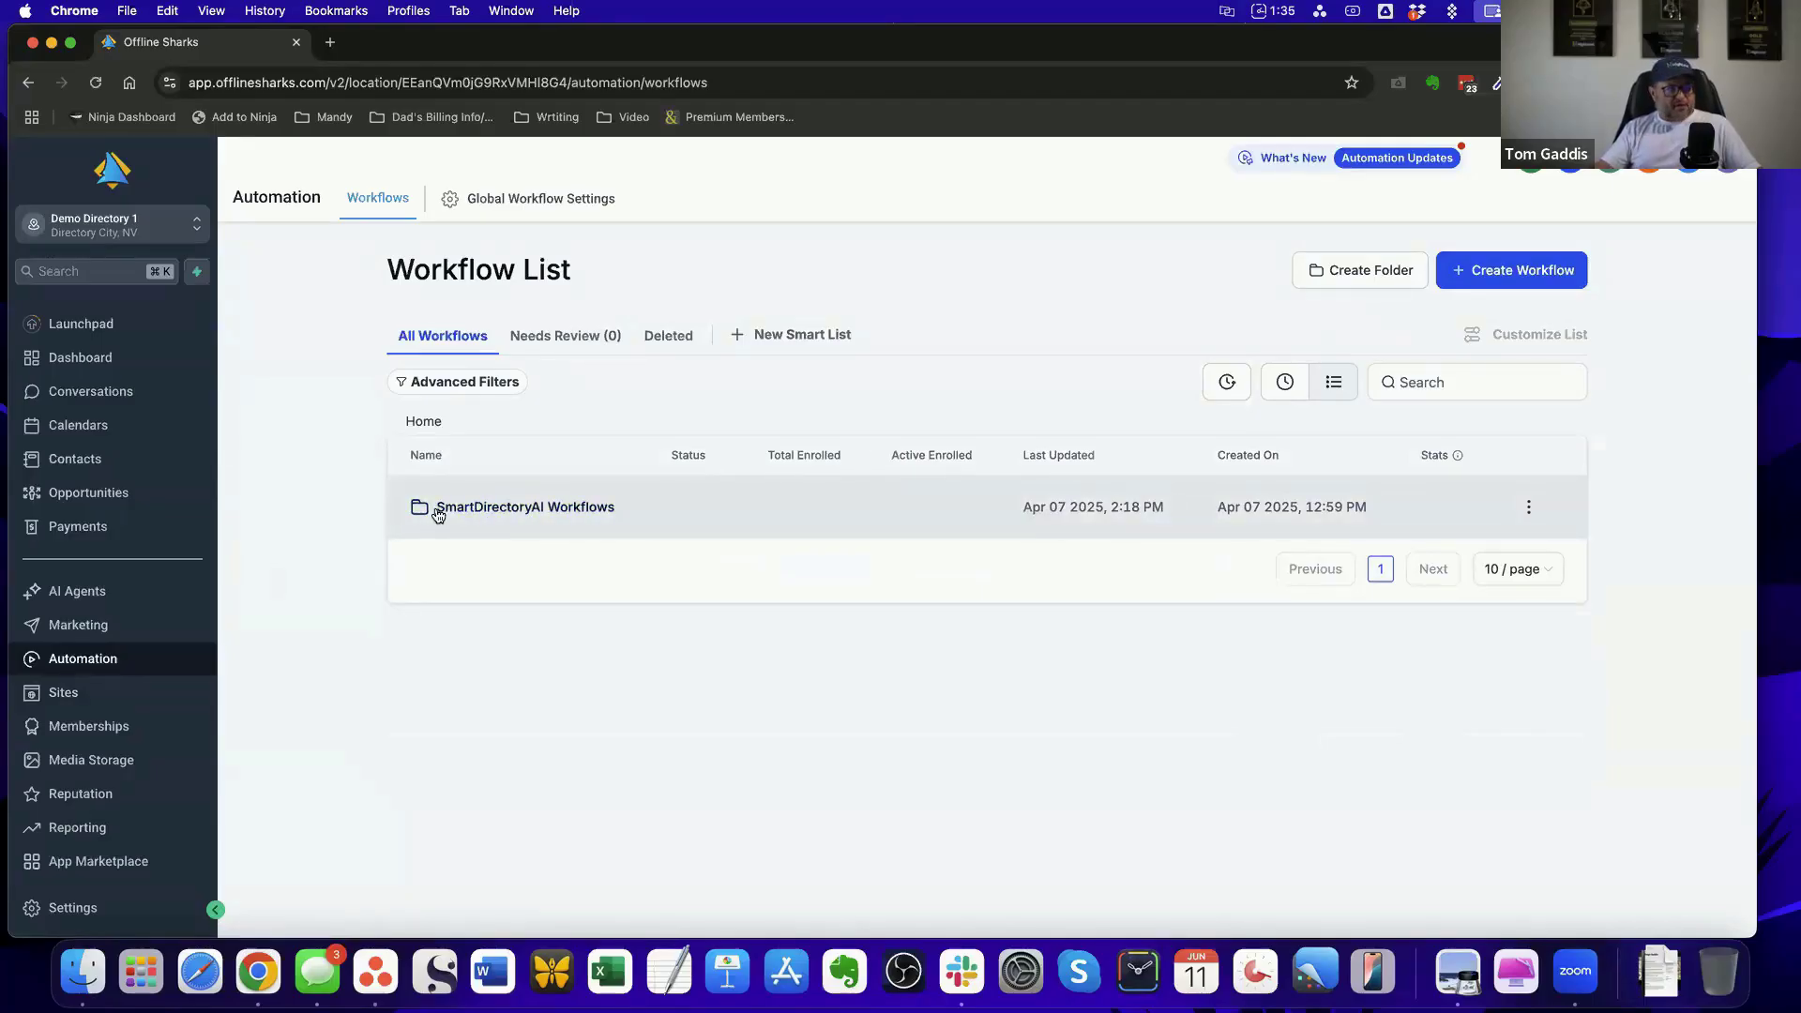
left_click(520, 515)
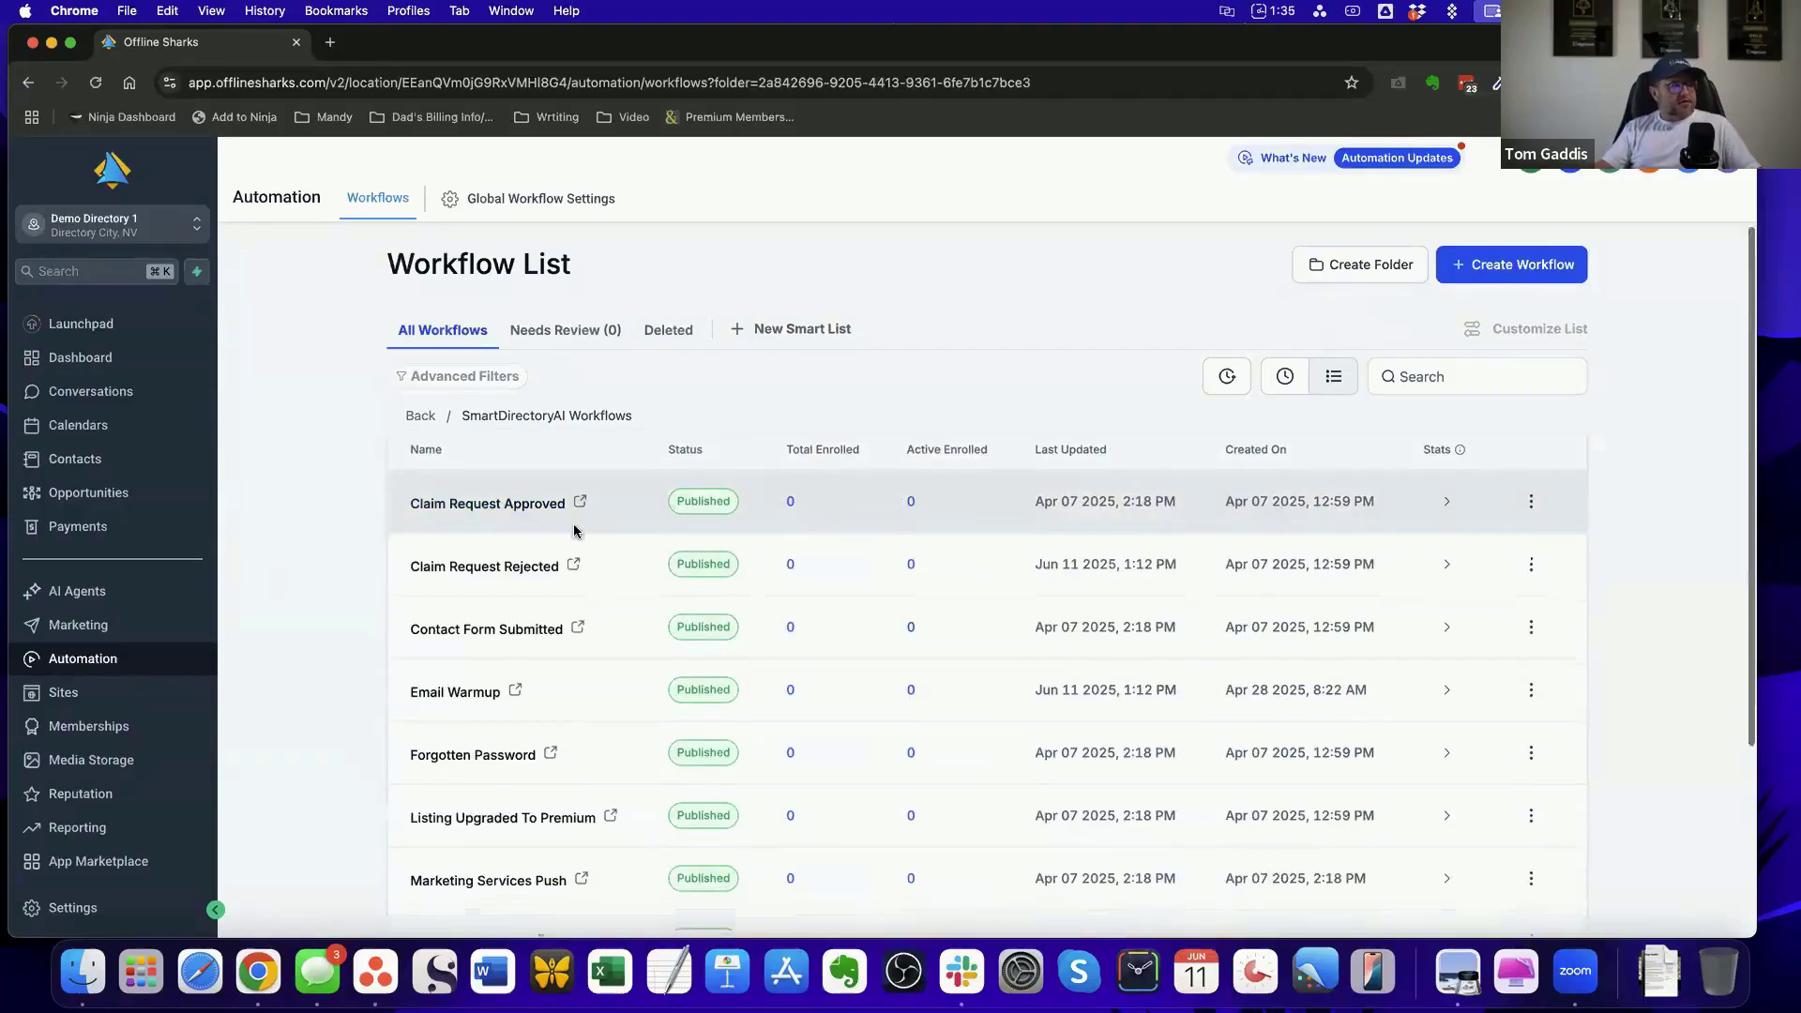
scroll(567, 525, "down", 5)
scroll(574, 531, "up", 5)
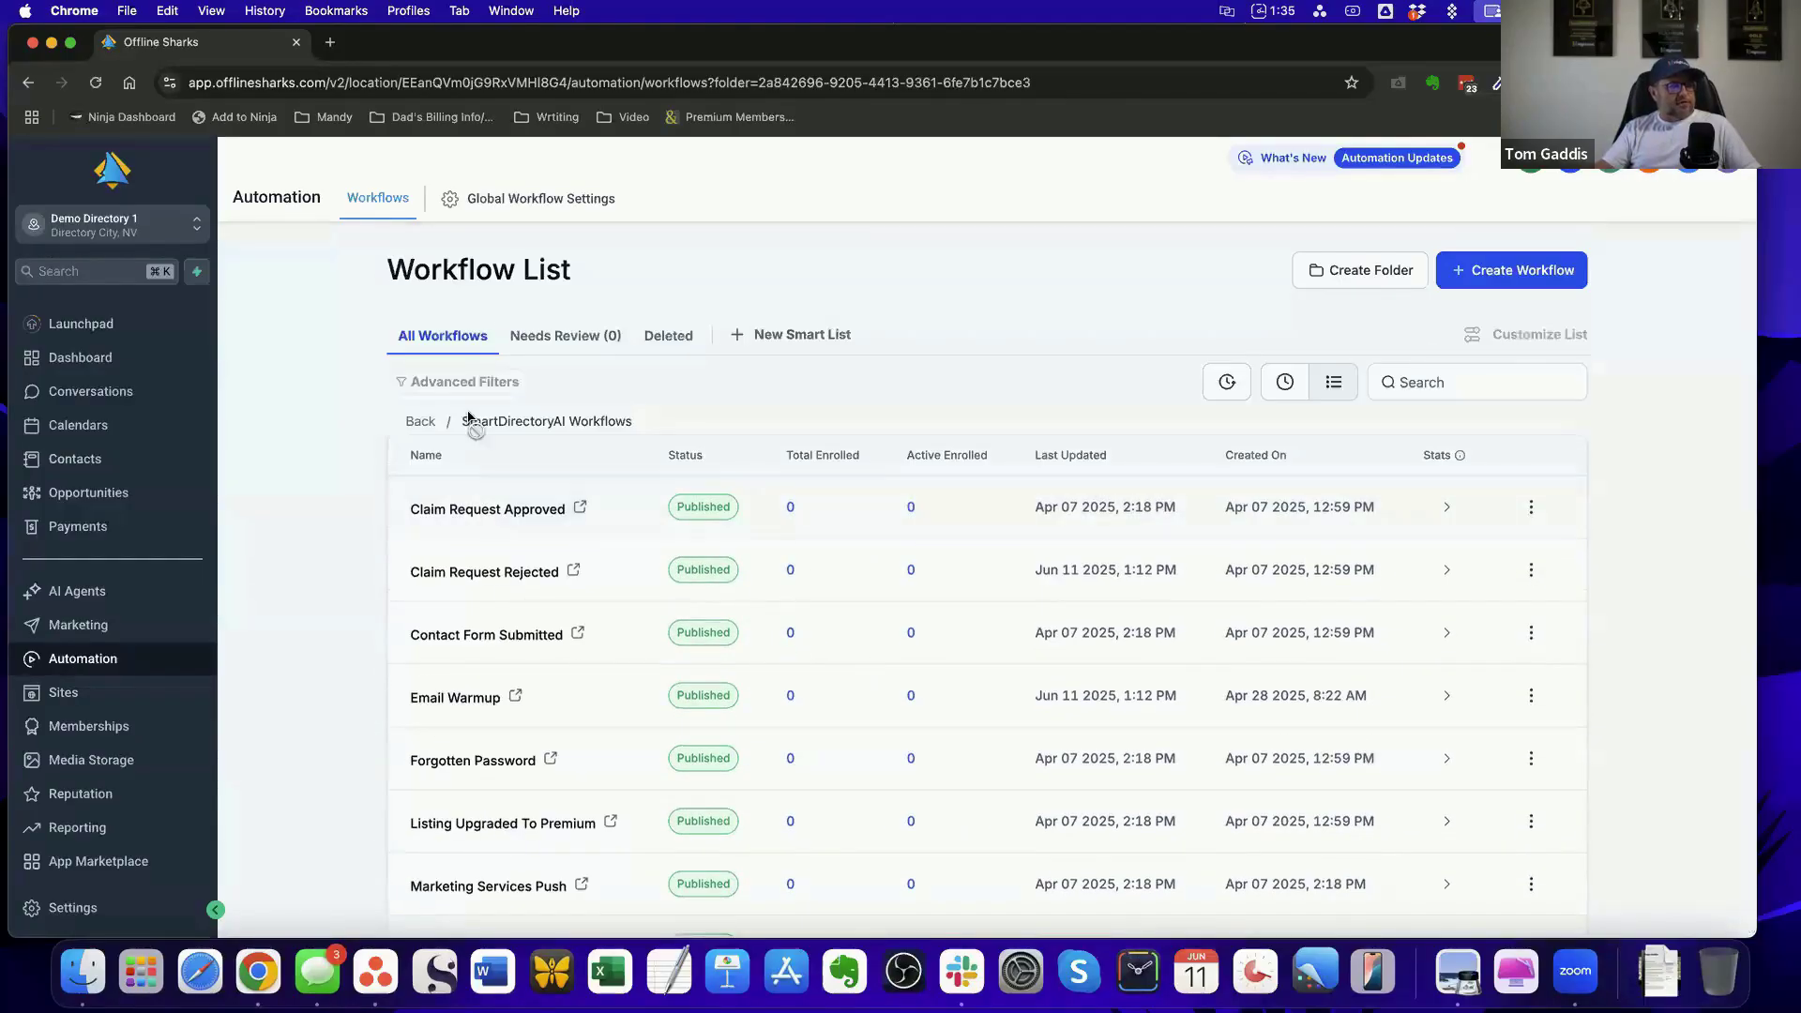
left_click(419, 423)
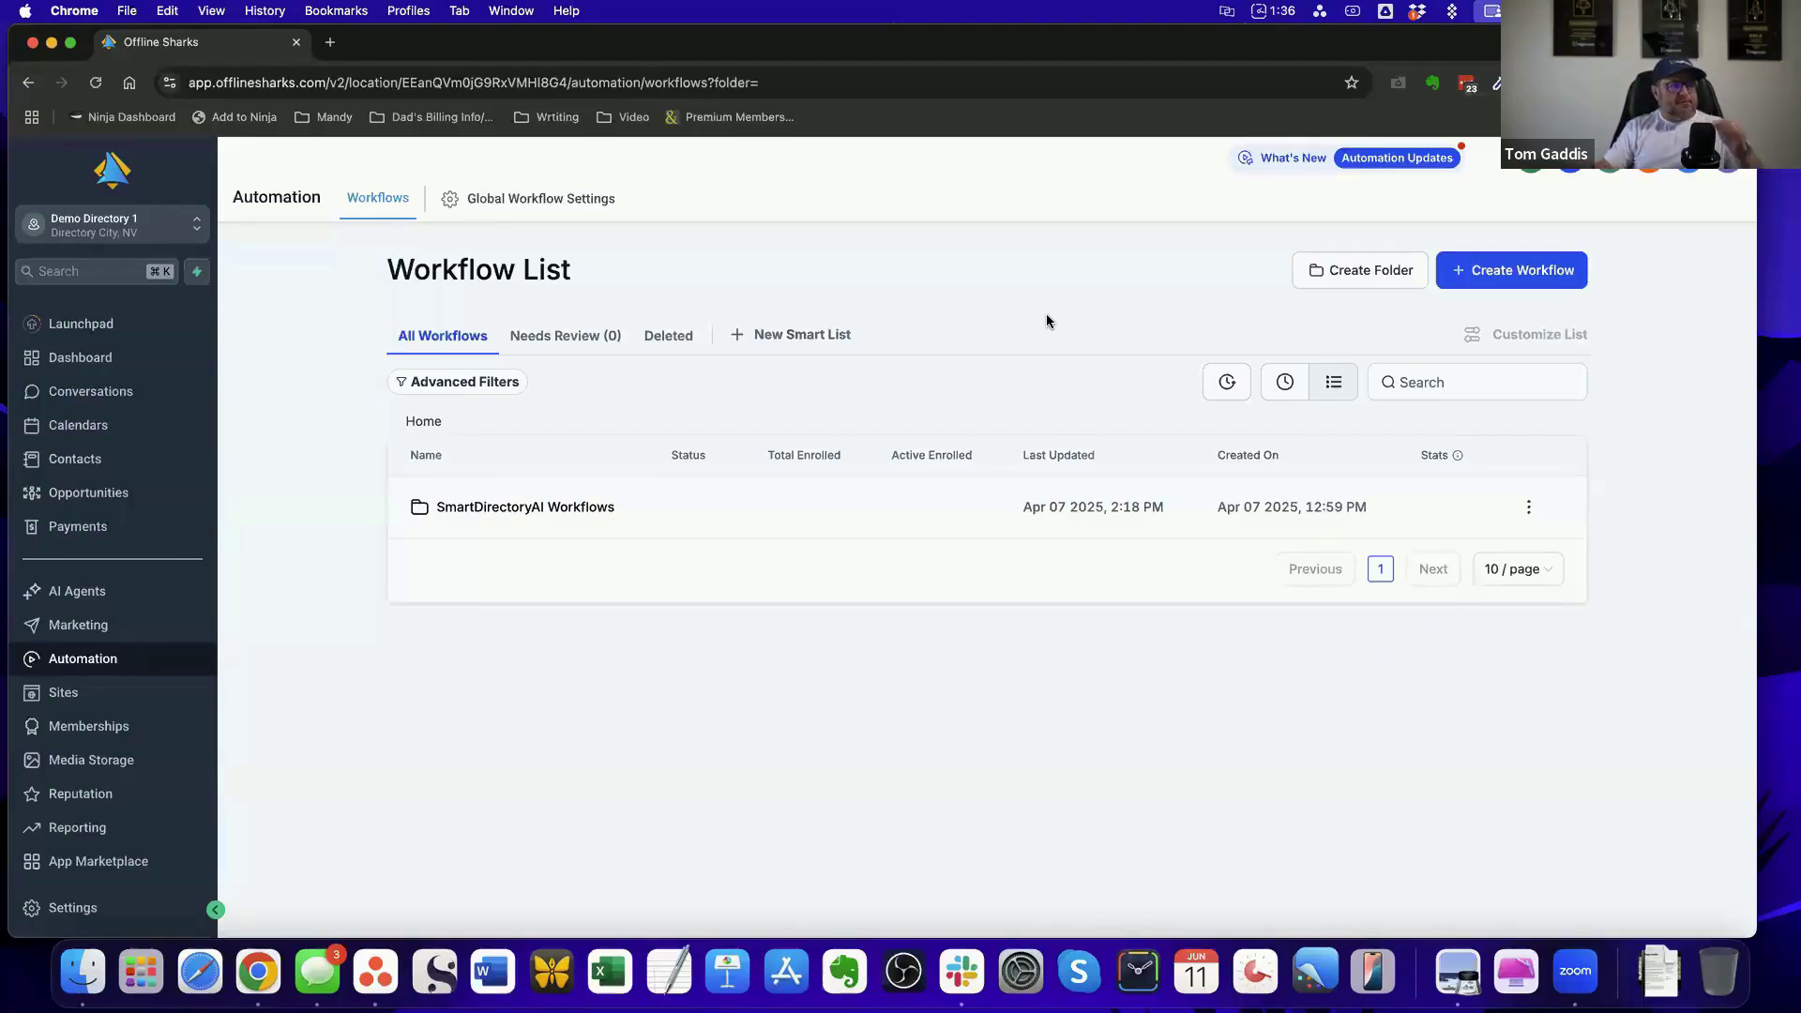
Review the folders and plain text templates in the email marketing template list
left_click(75, 626)
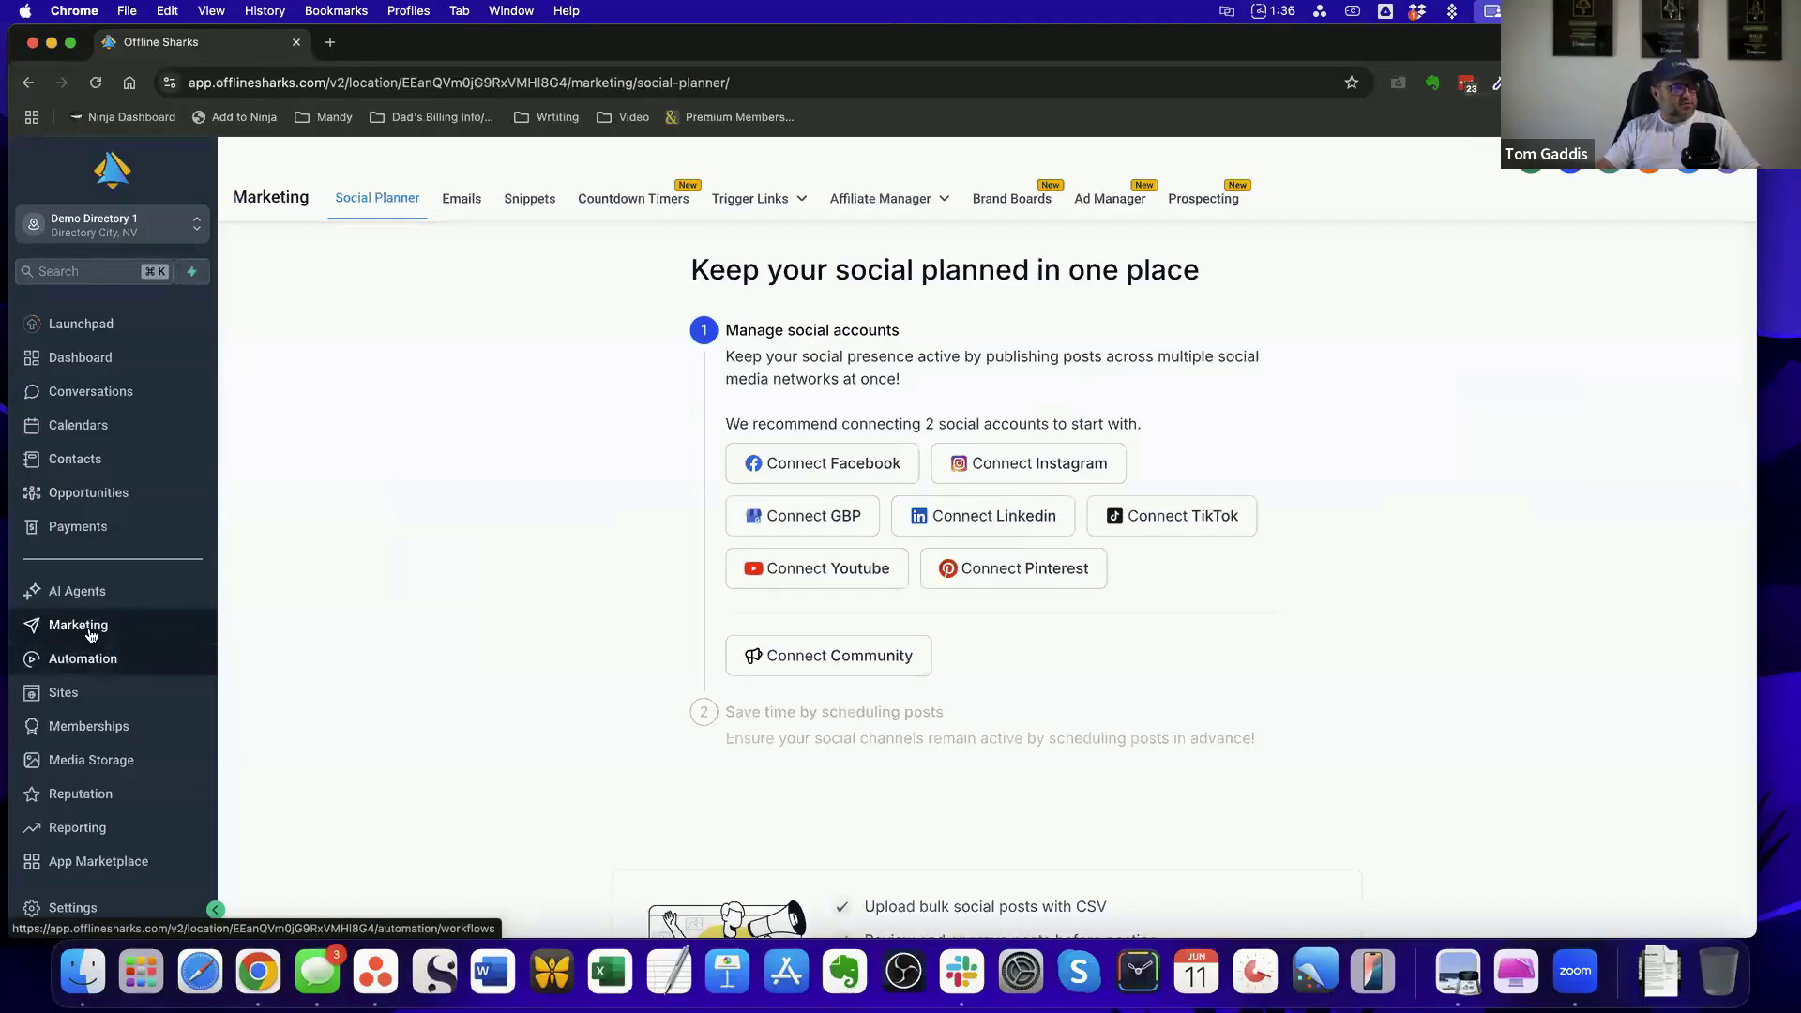
left_click(462, 200)
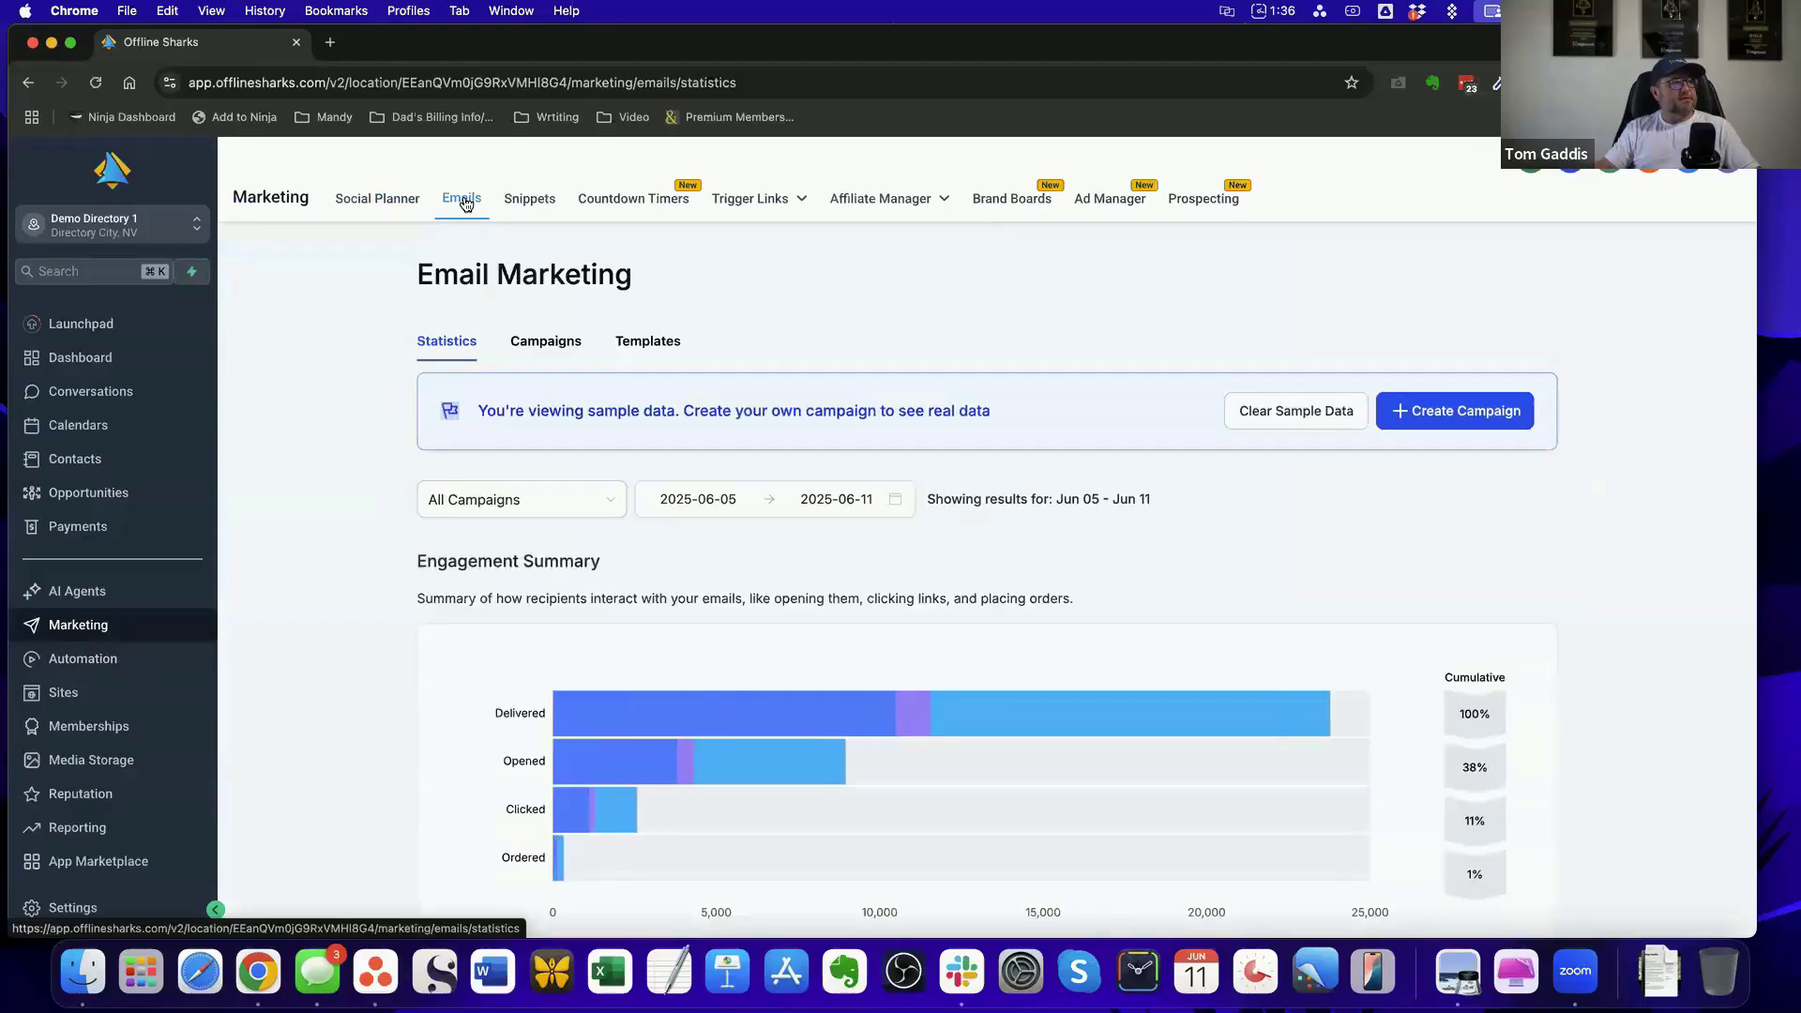
left_click(670, 348)
scroll(1159, 383, "down", 2)
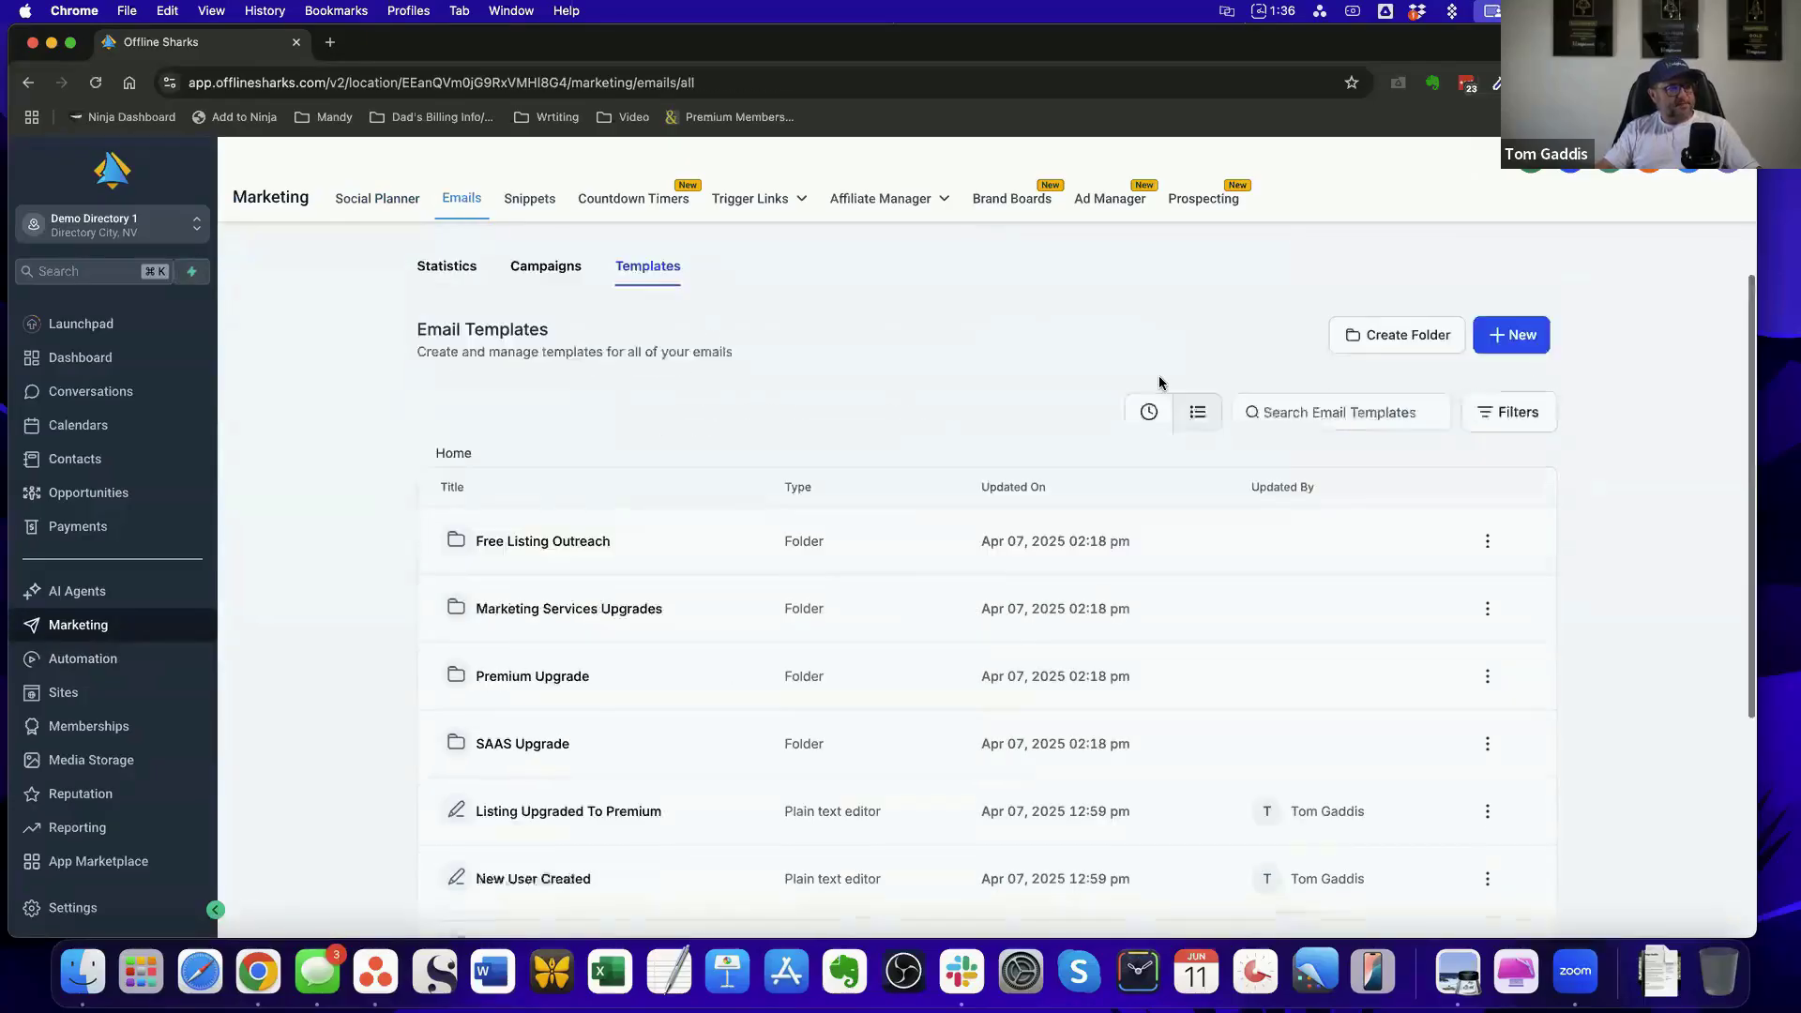
scroll(1159, 383, "down", 2)
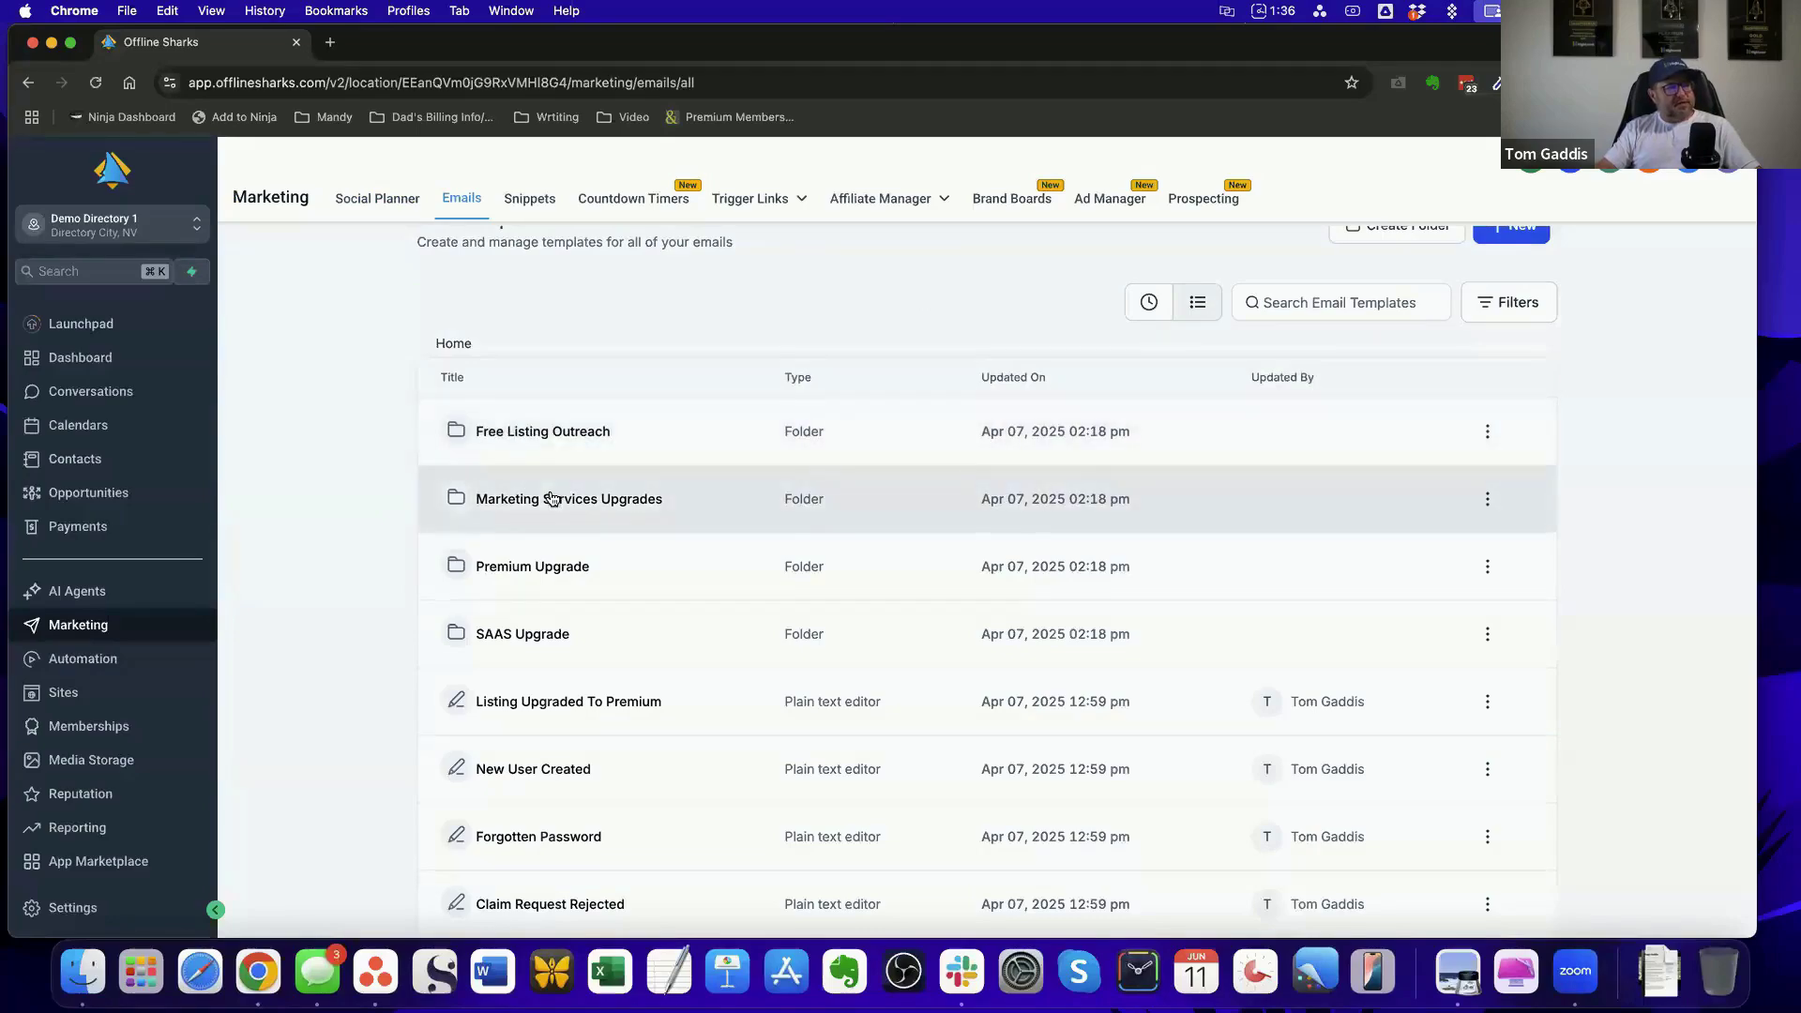
scroll(552, 483, "down", 2)
scroll(605, 492, "down", 3)
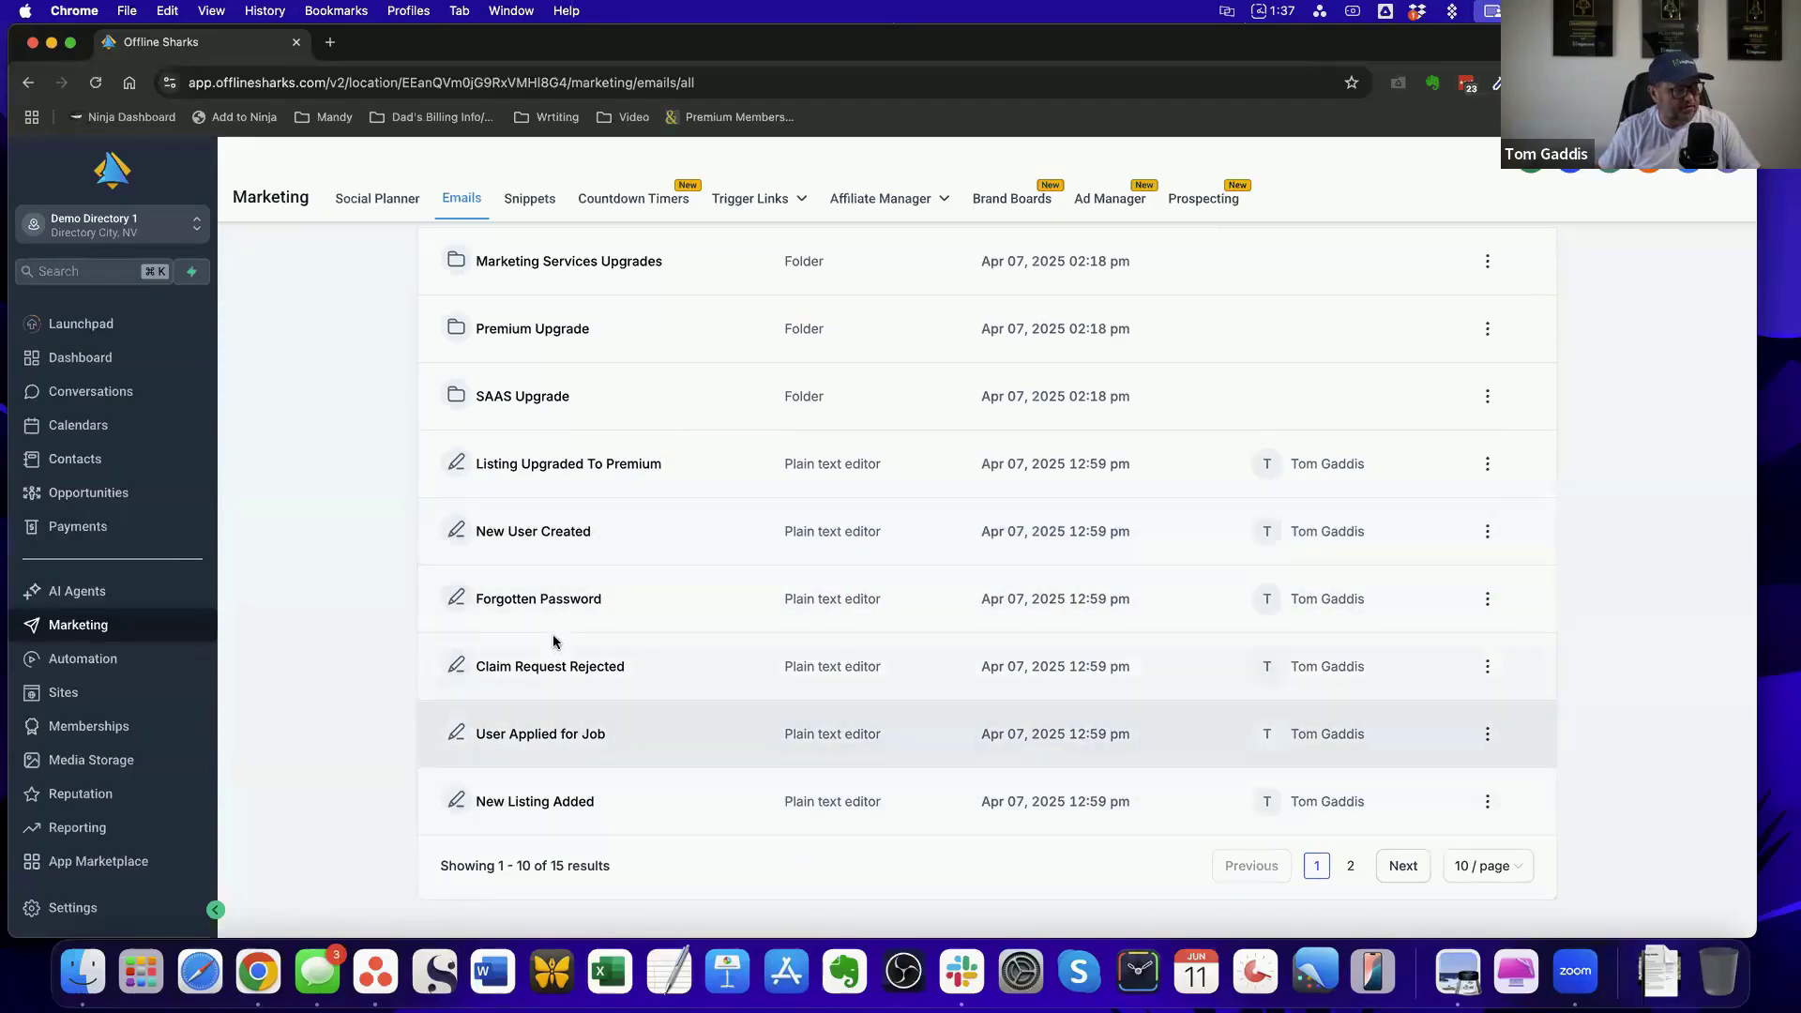
scroll(642, 684, "up", 3)
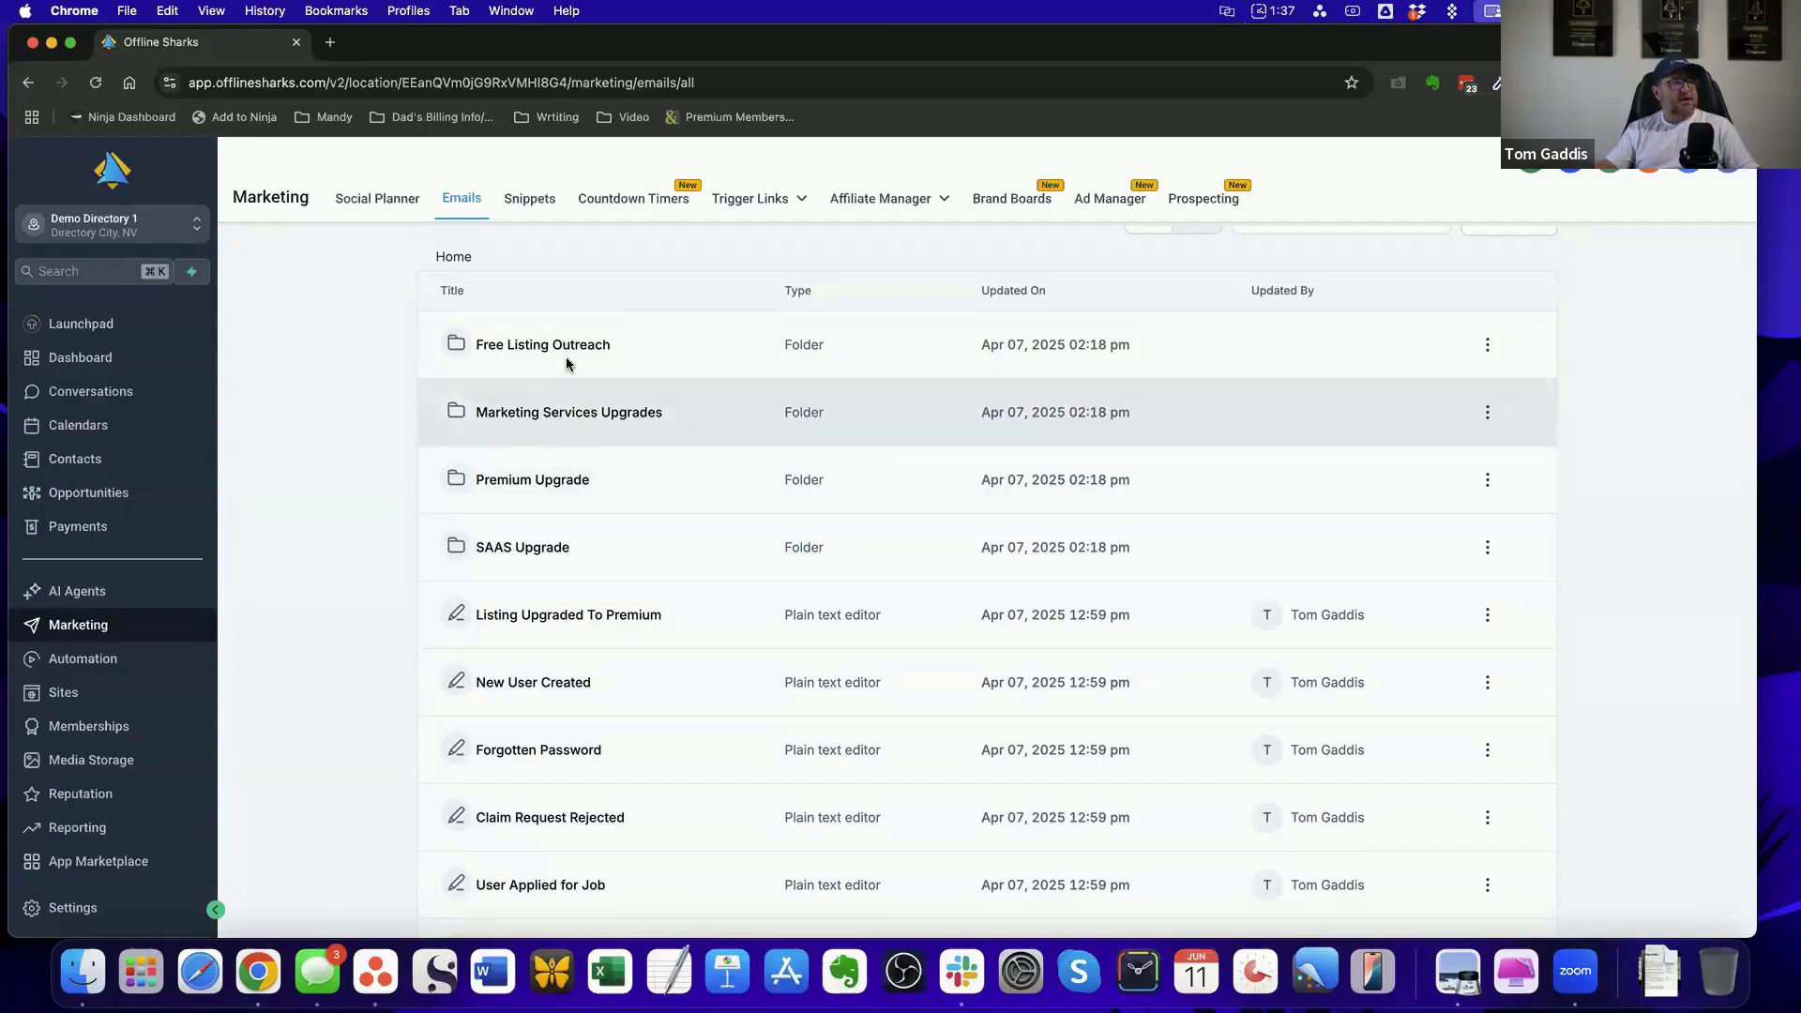
Read the "2 - Want to Show Up First on Google?" template in the Marketing Services Upgrades folder, and return to the folder
left_click(582, 413)
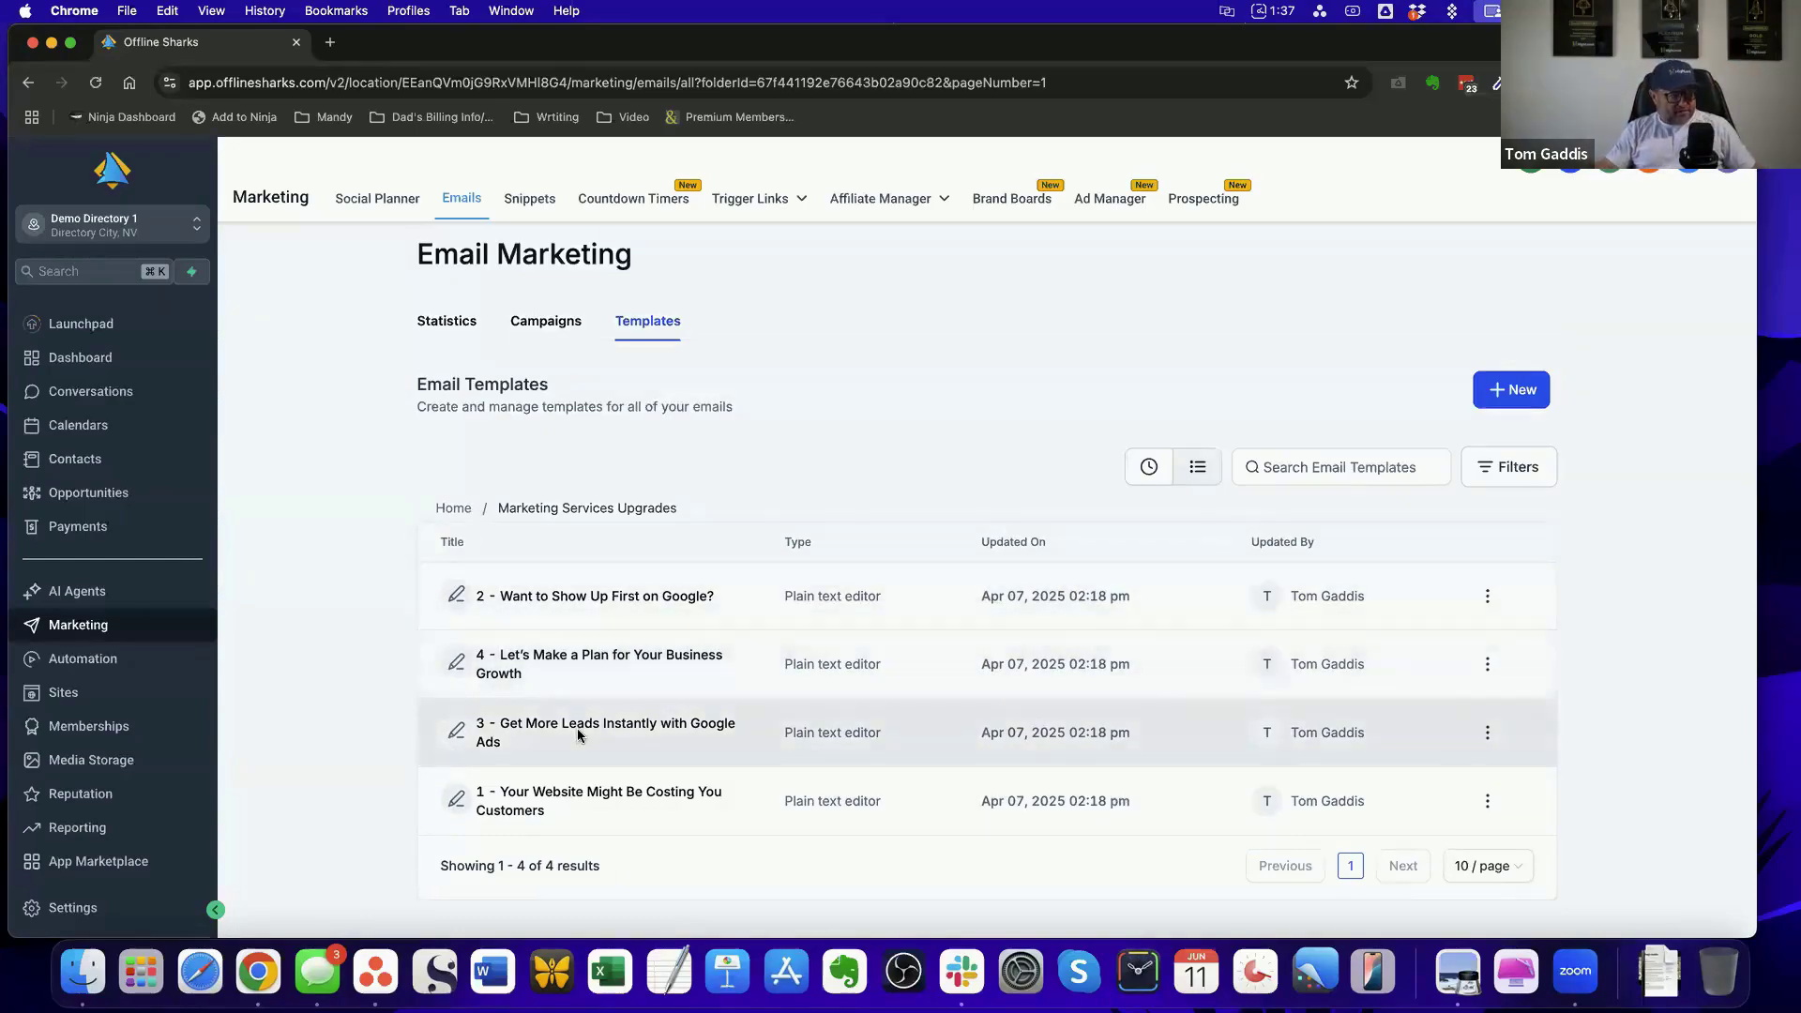
left_click(453, 596)
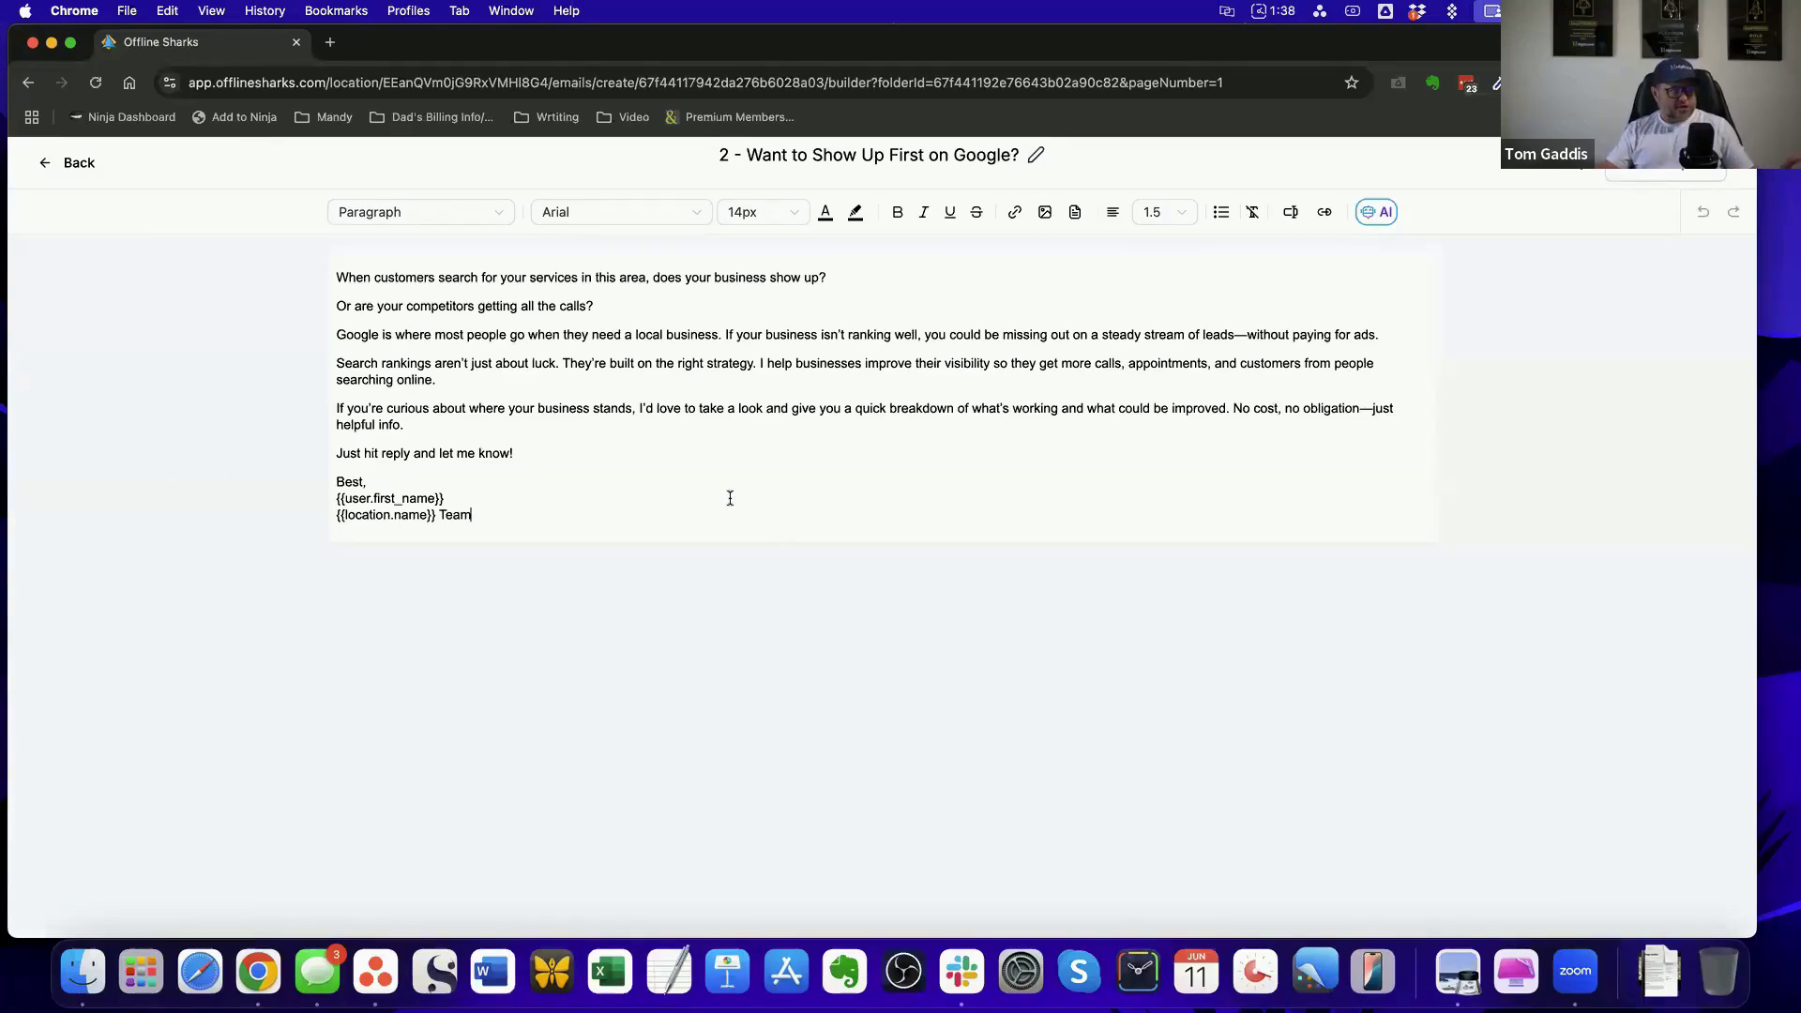
left_click(77, 166)
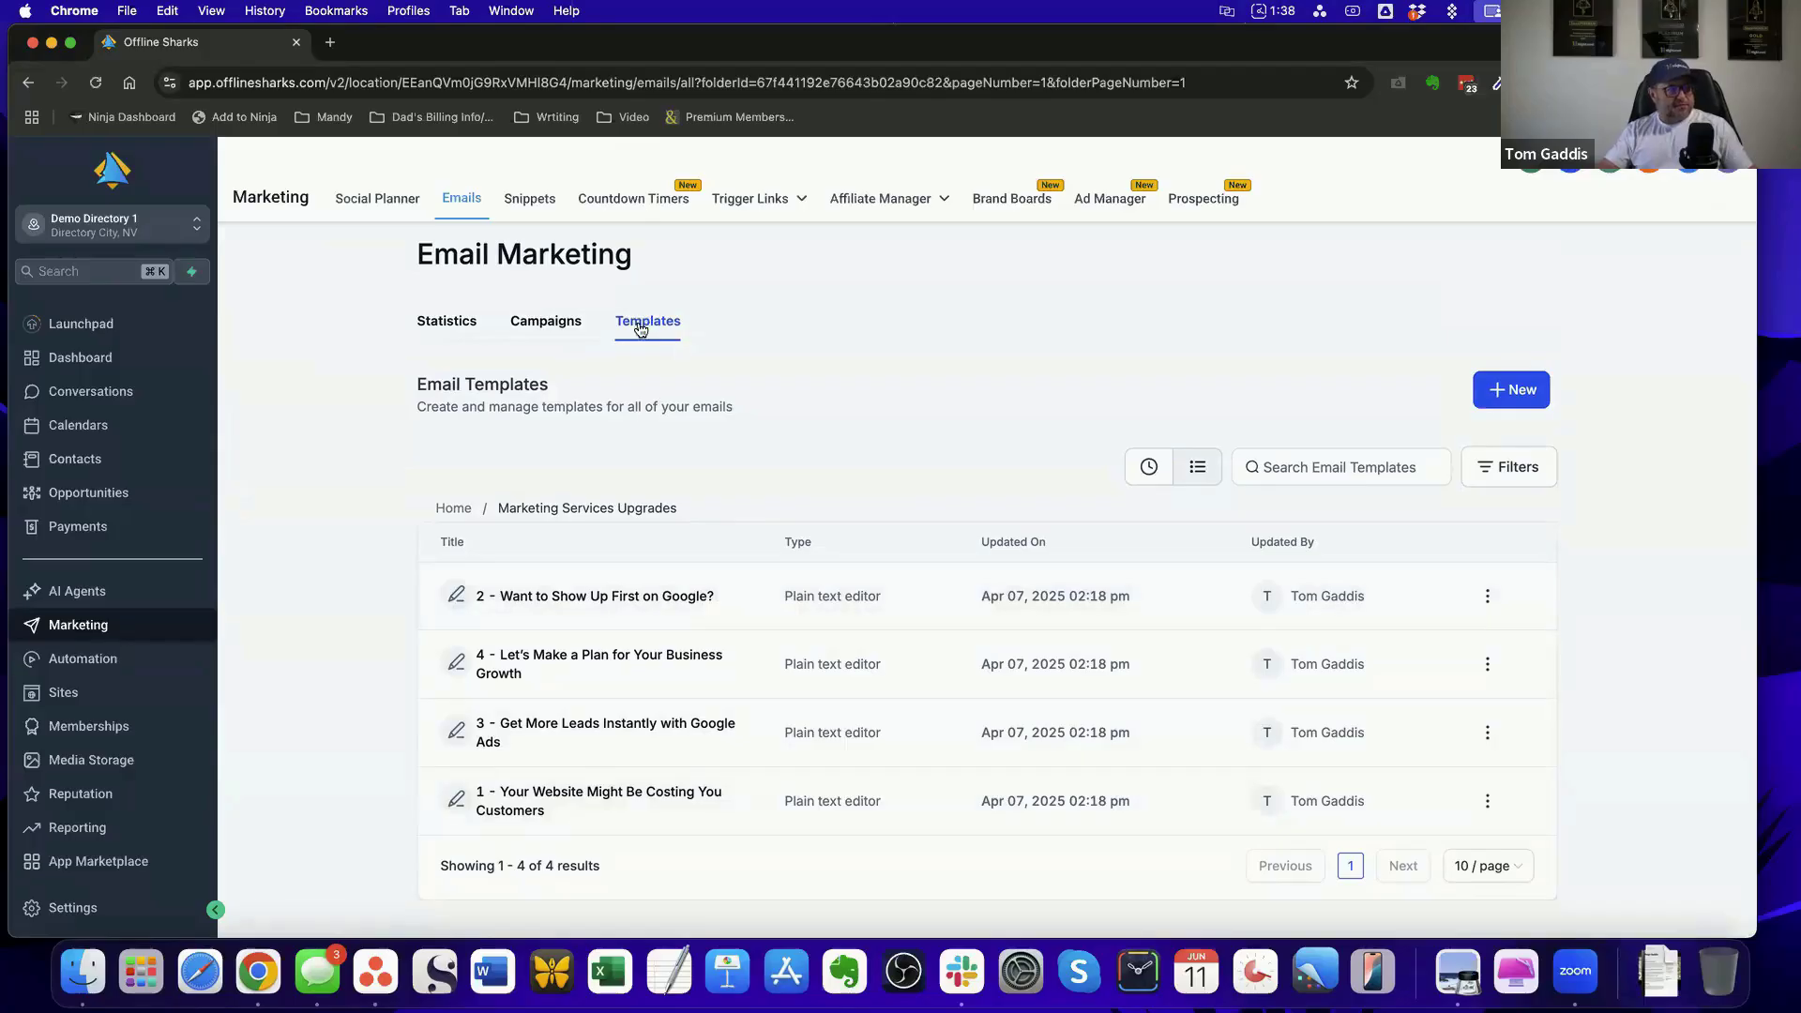
Read the "Claim Business Request Approved" text snippet in the marketing snippets and close it without saving
left_click(542, 207)
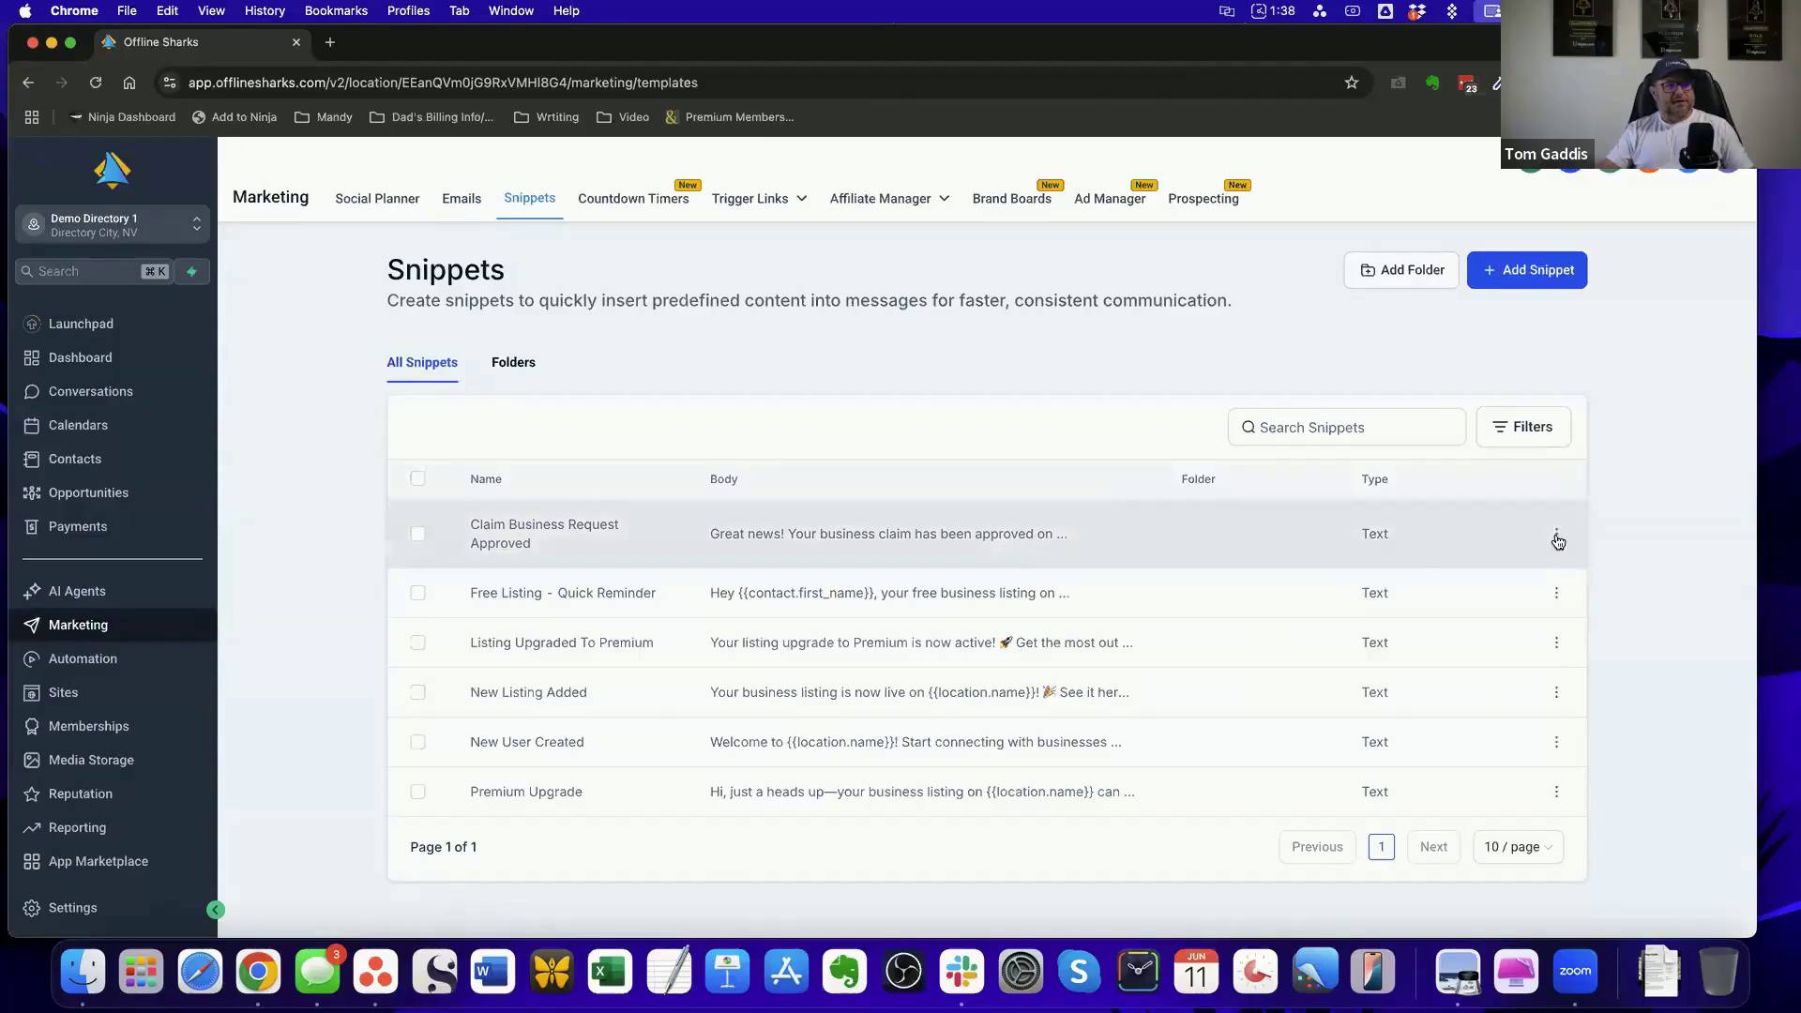
left_click(1556, 534)
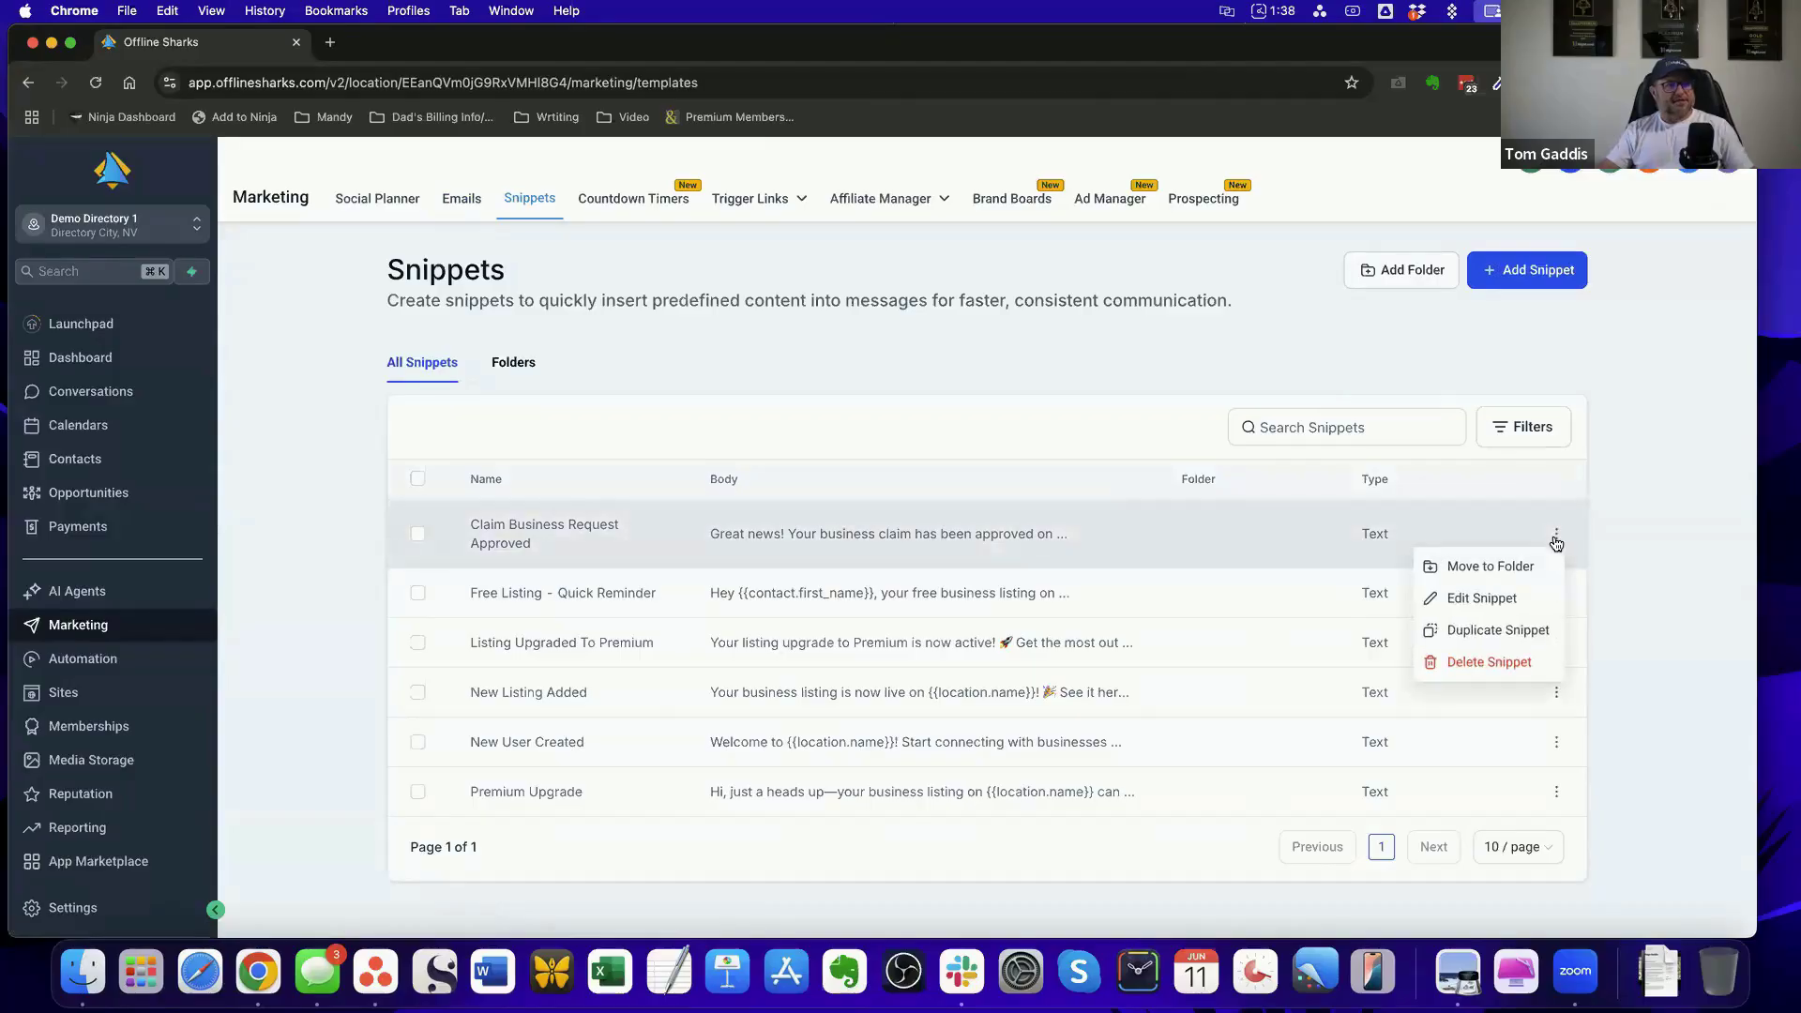
left_click(1510, 601)
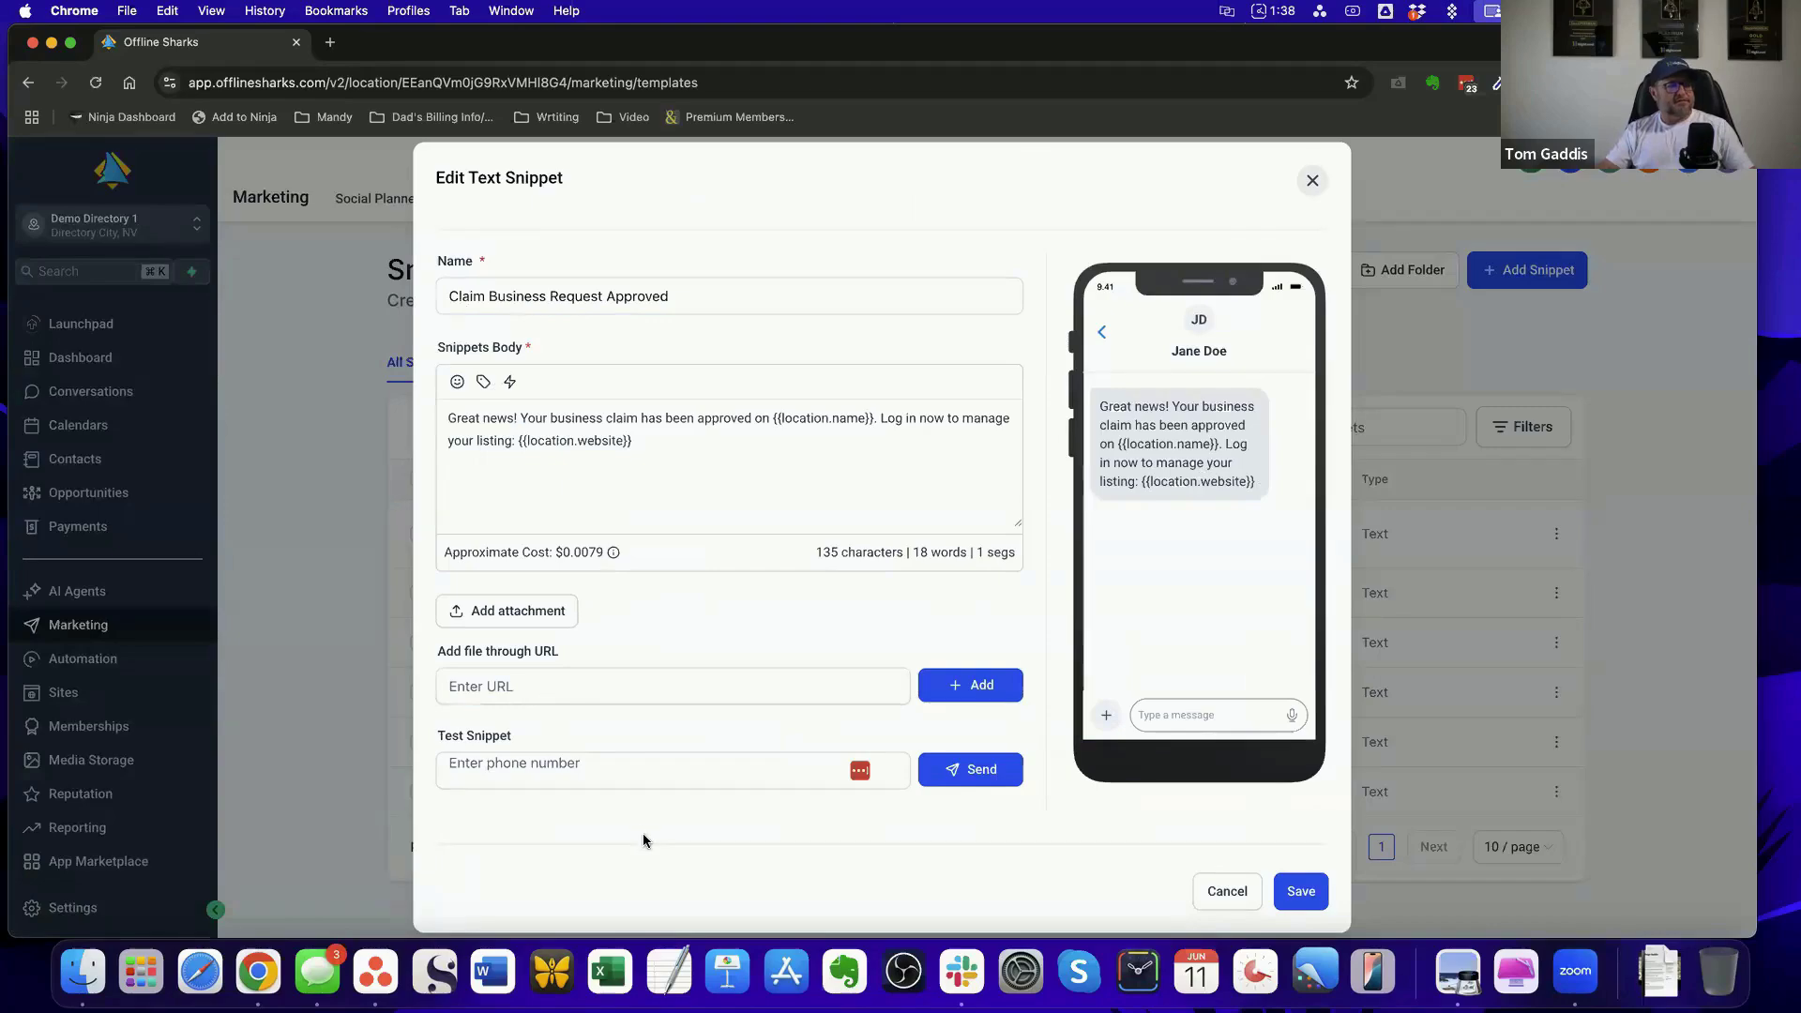
left_click(1227, 891)
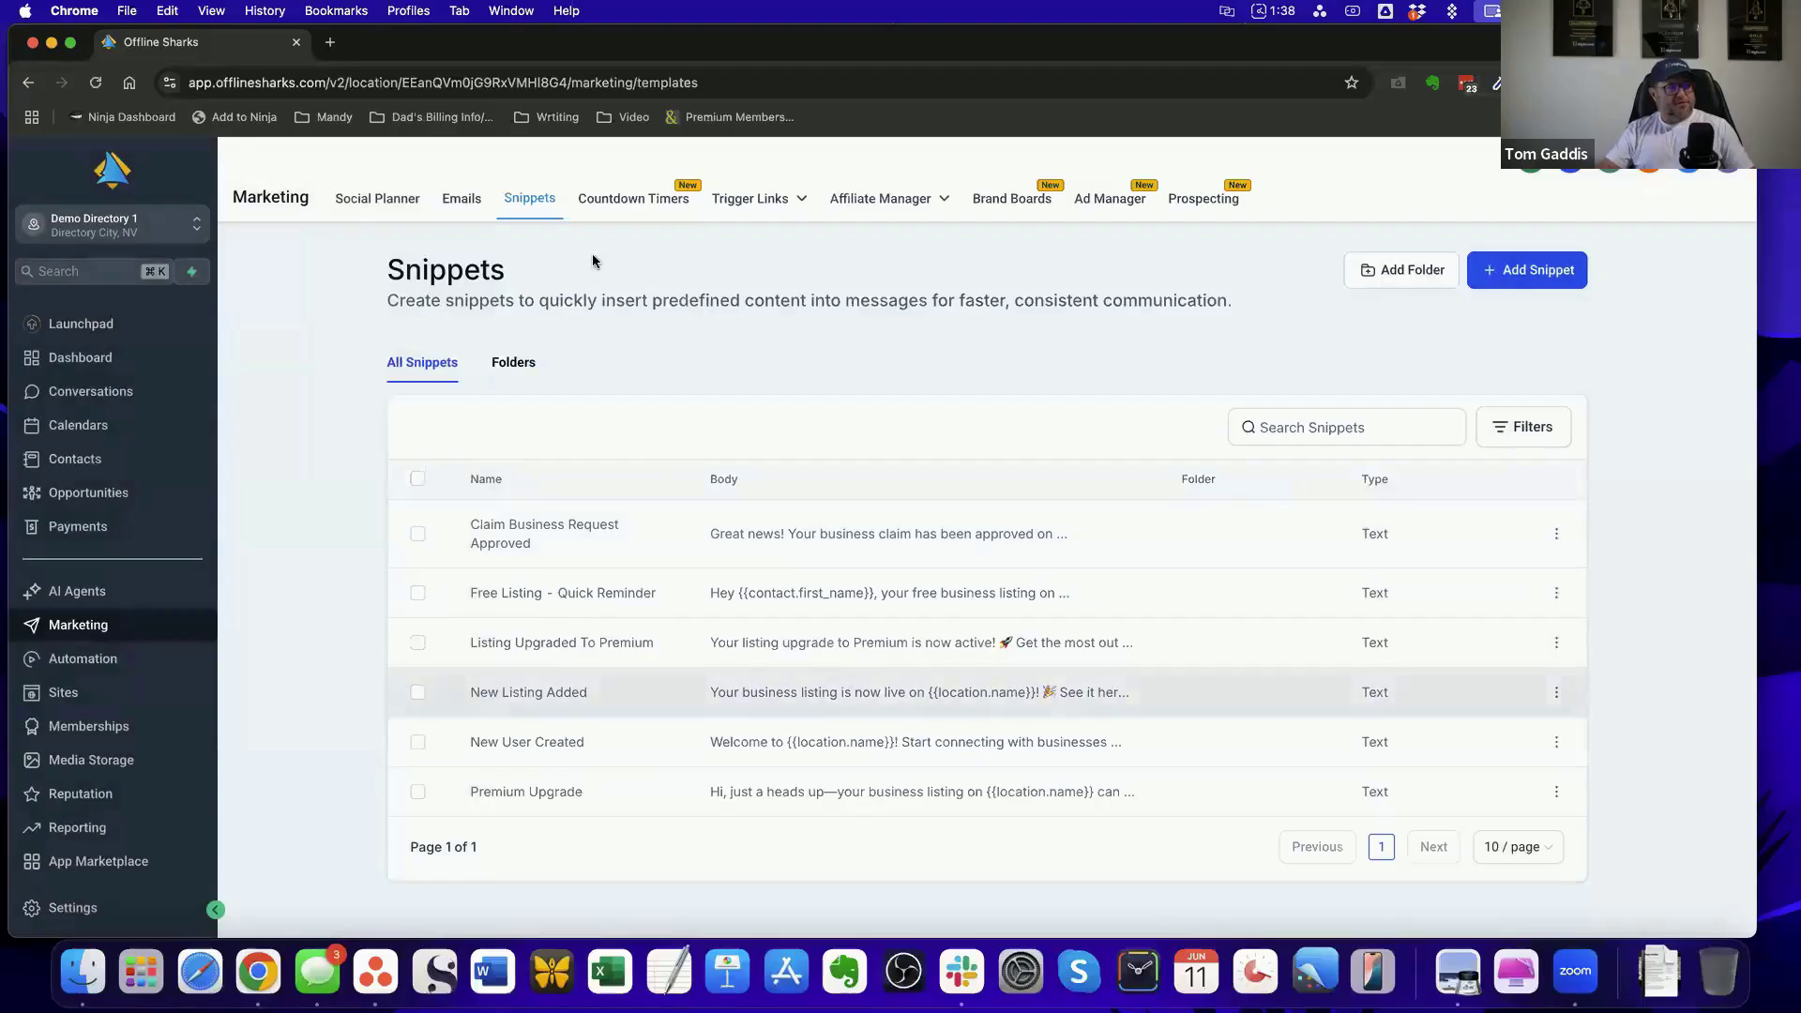
Review the email marketing statistics, including the engagement summary for all campaigns
left_click(456, 206)
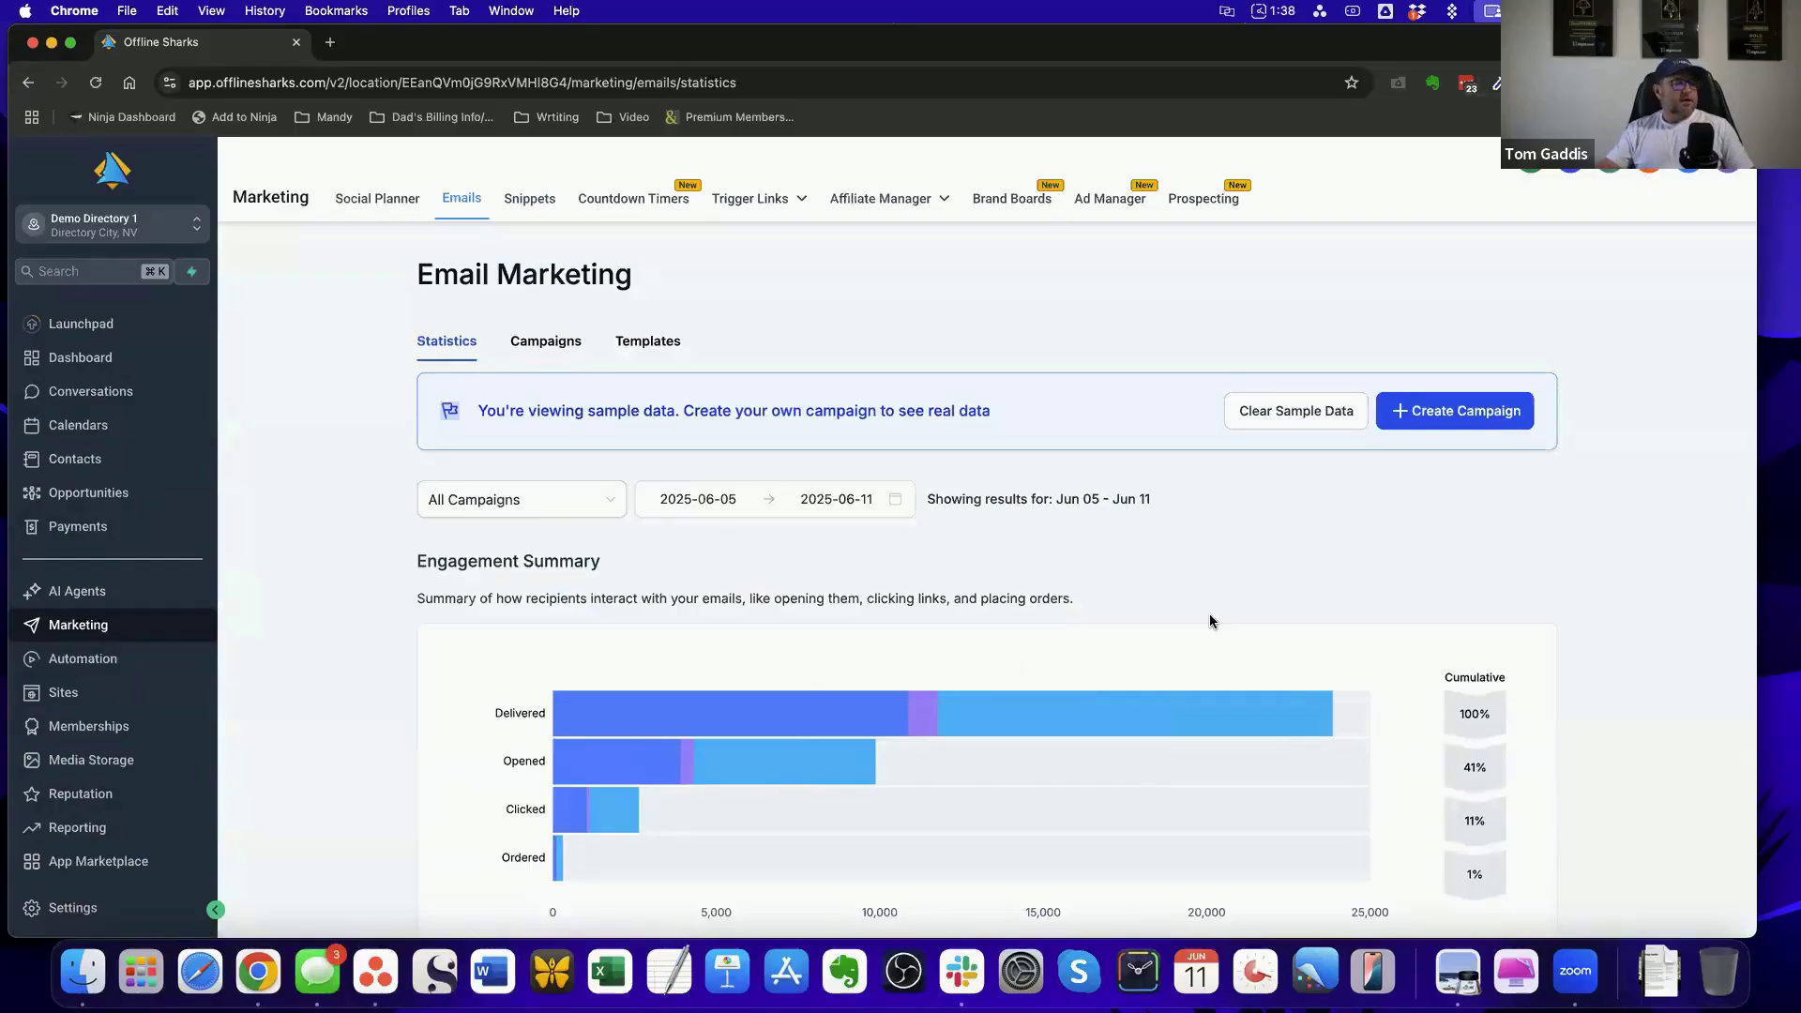
scroll(1210, 621, "down", 5)
scroll(1210, 619, "up", 5)
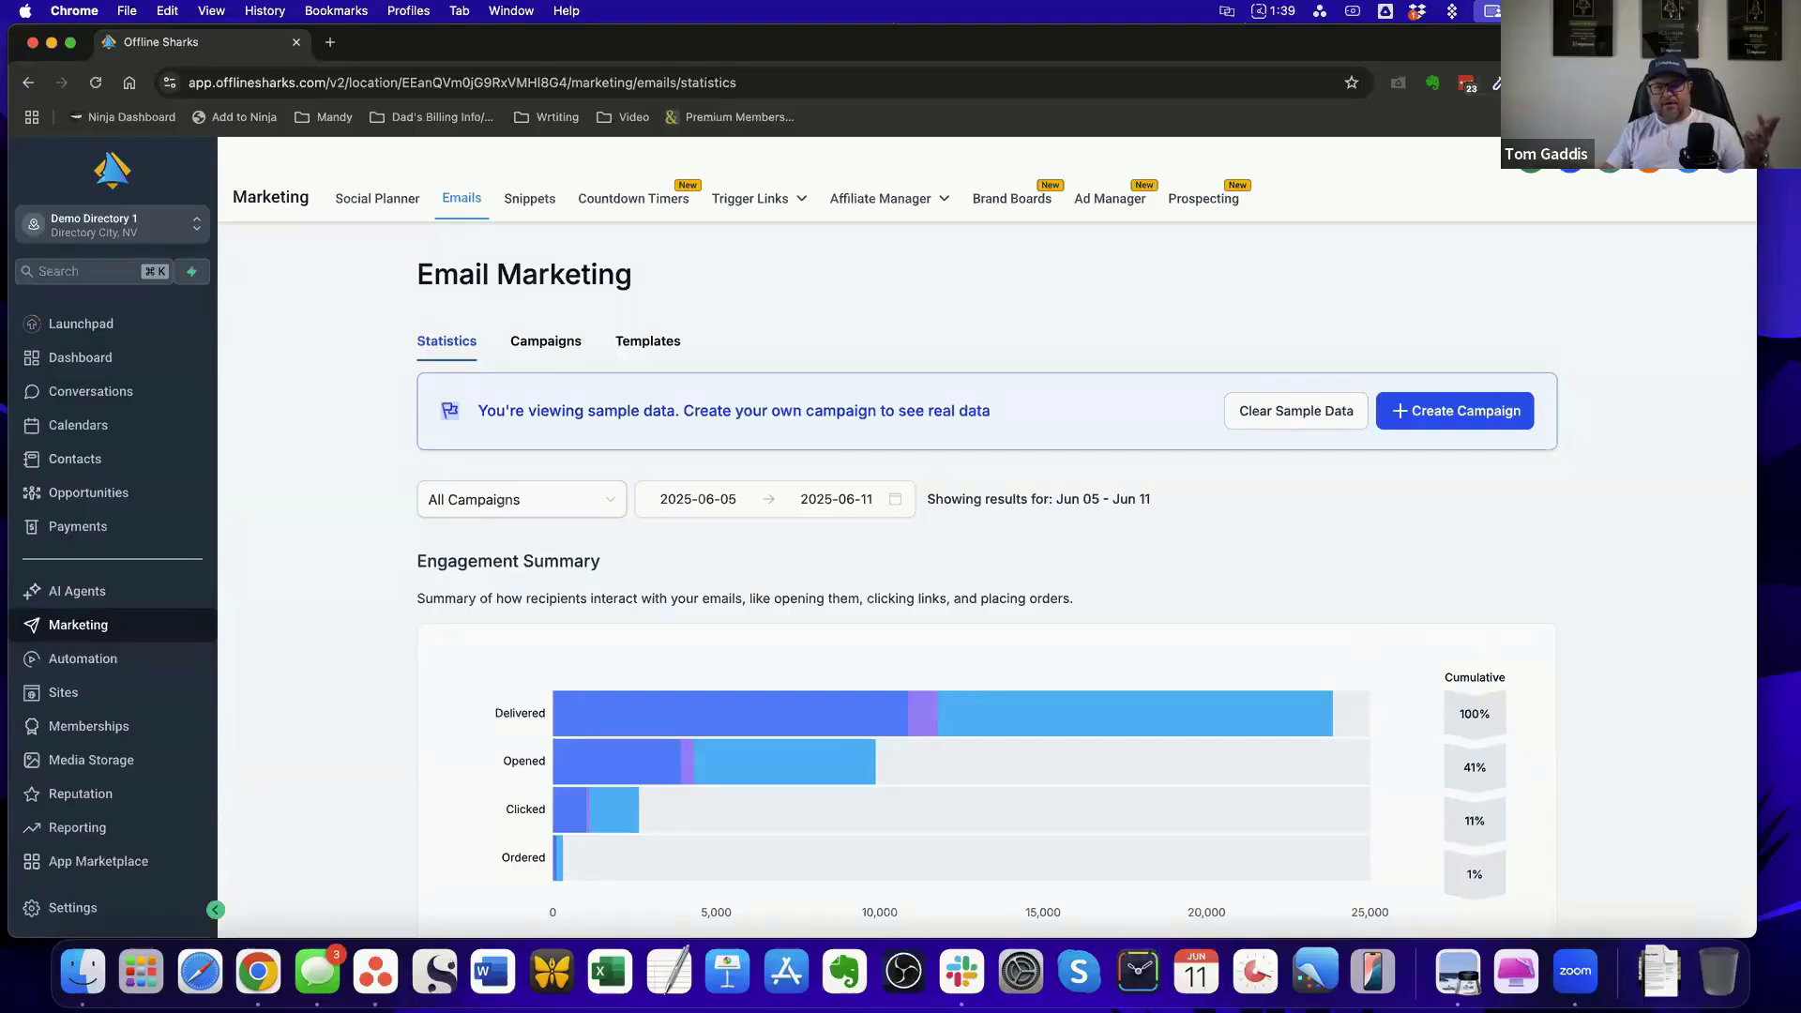
Switch to Preview and read the Advanced Workflows section in "Winning with Workflows.pdf"
key("super+Tab")
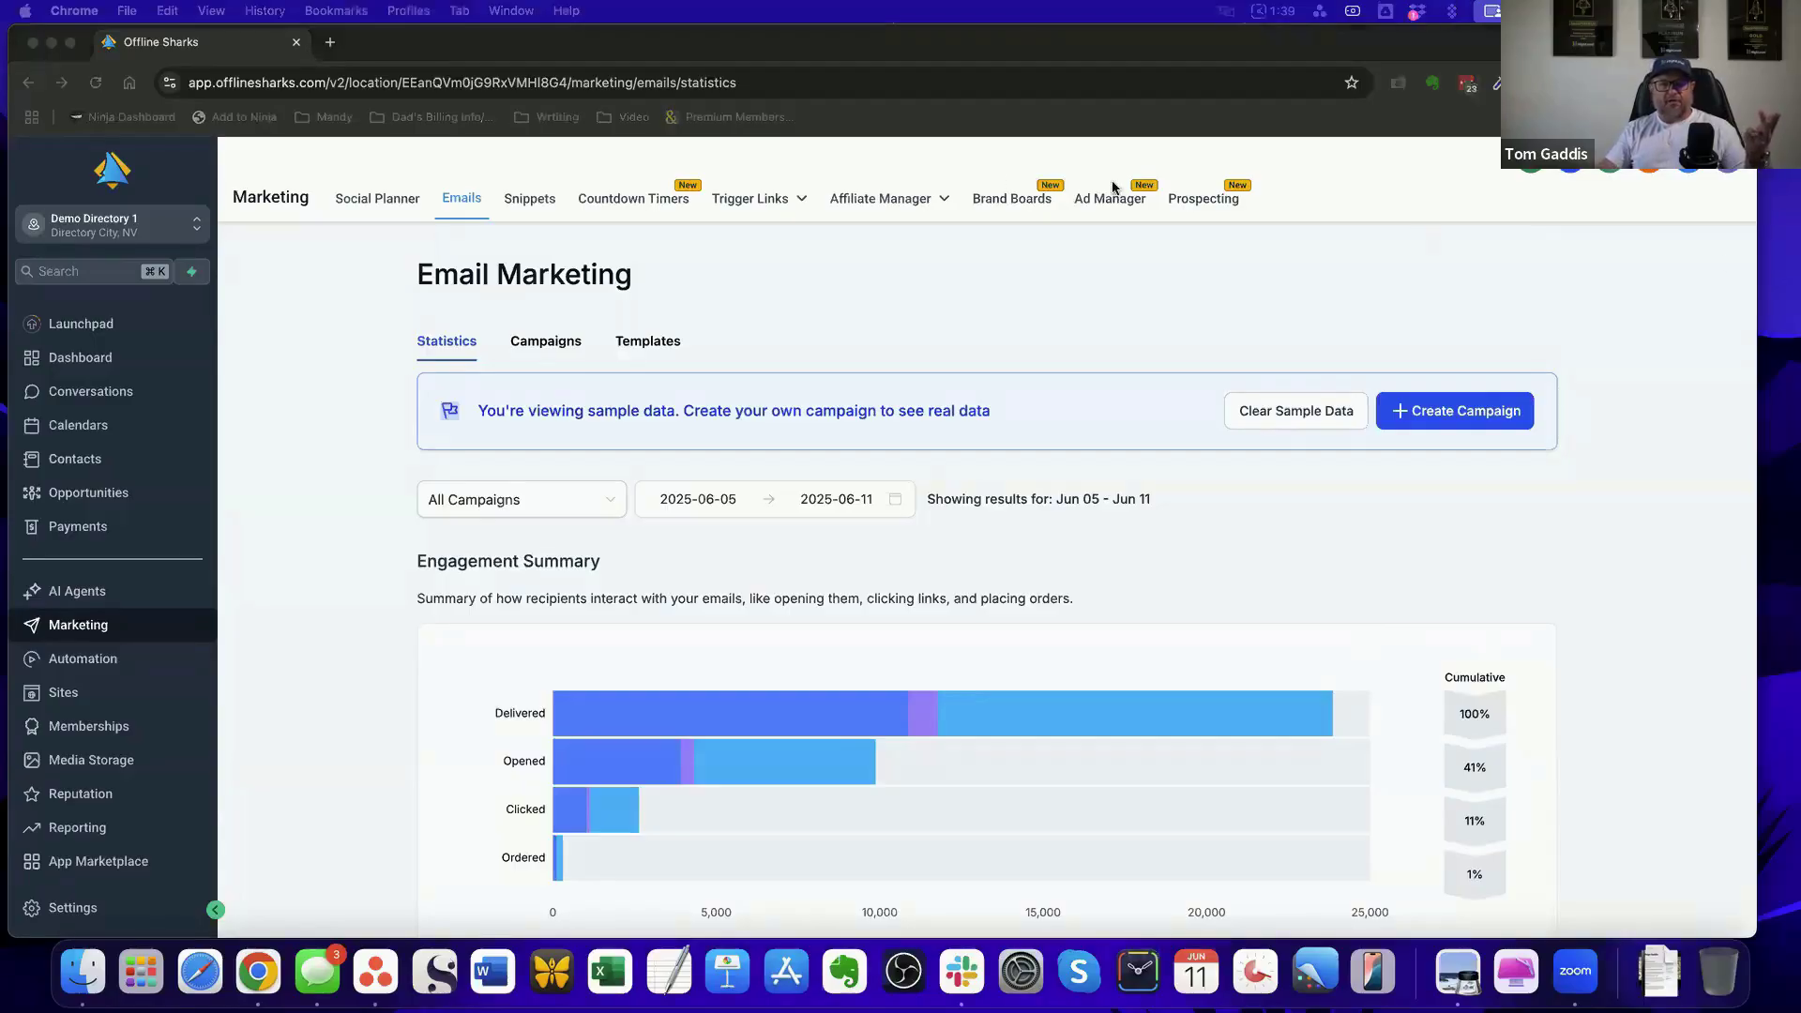
scroll(1068, 462, "down", 3)
scroll(1067, 461, "down", 2)
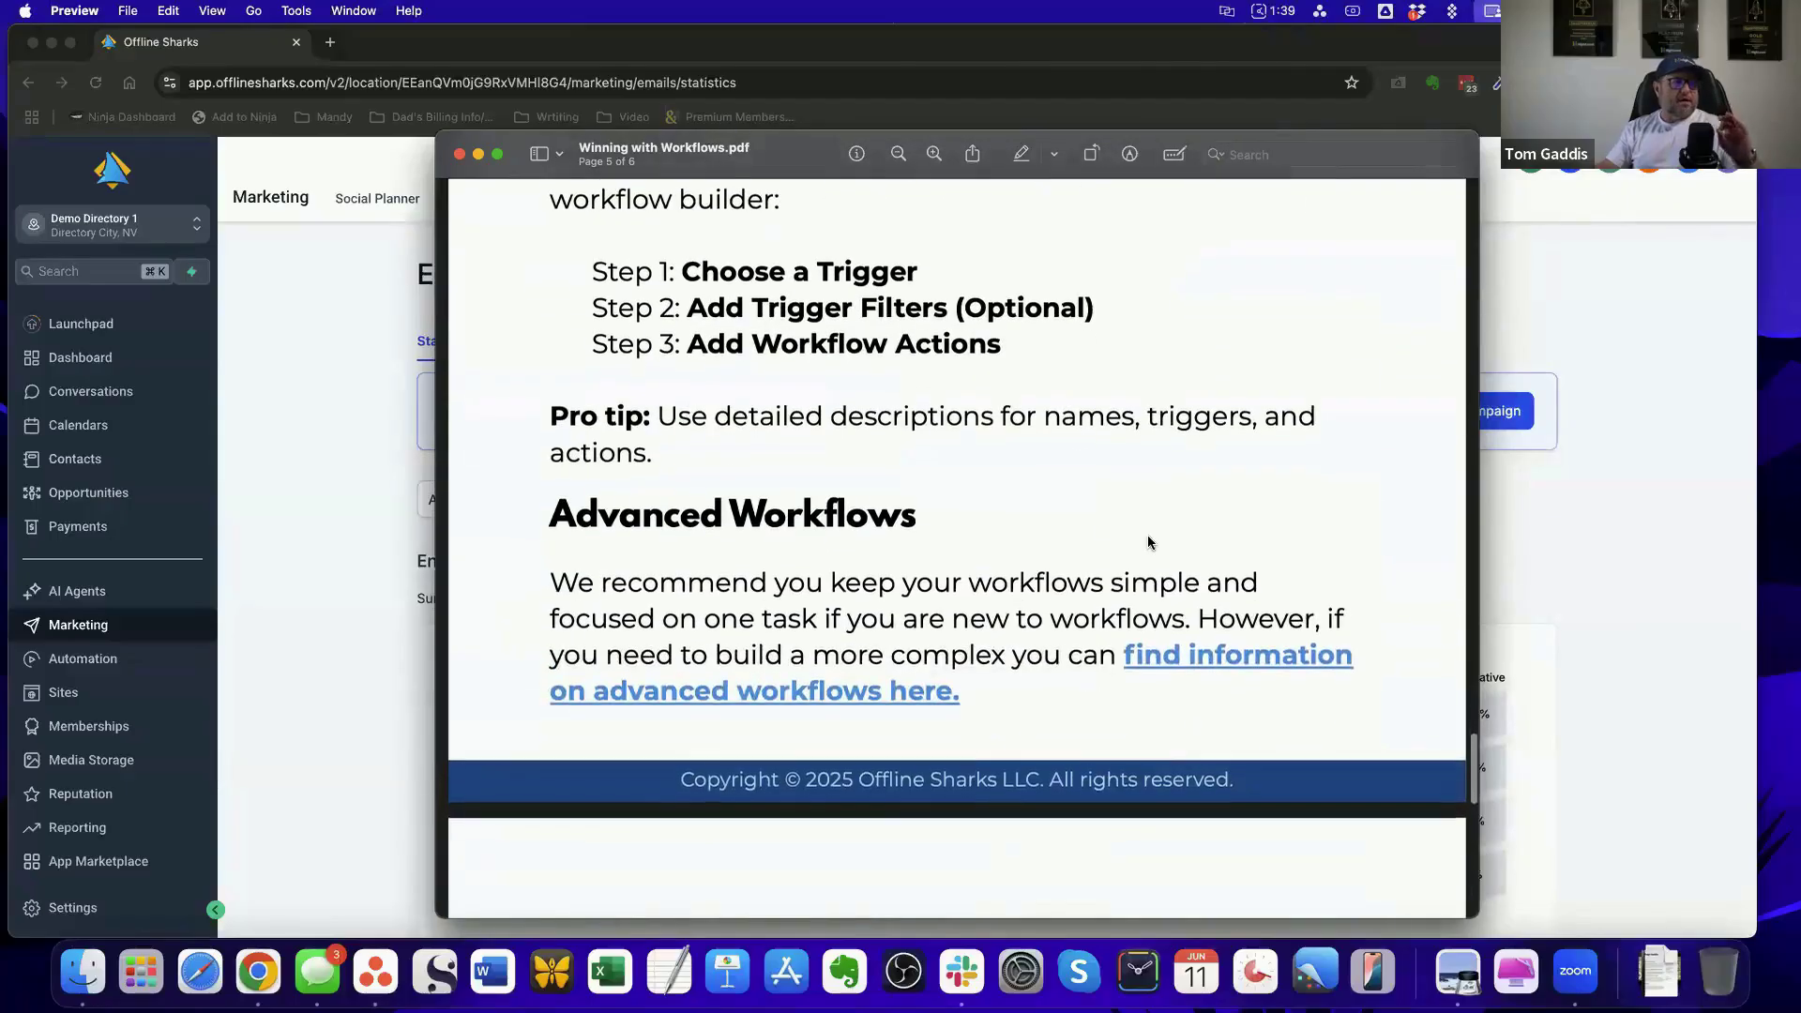
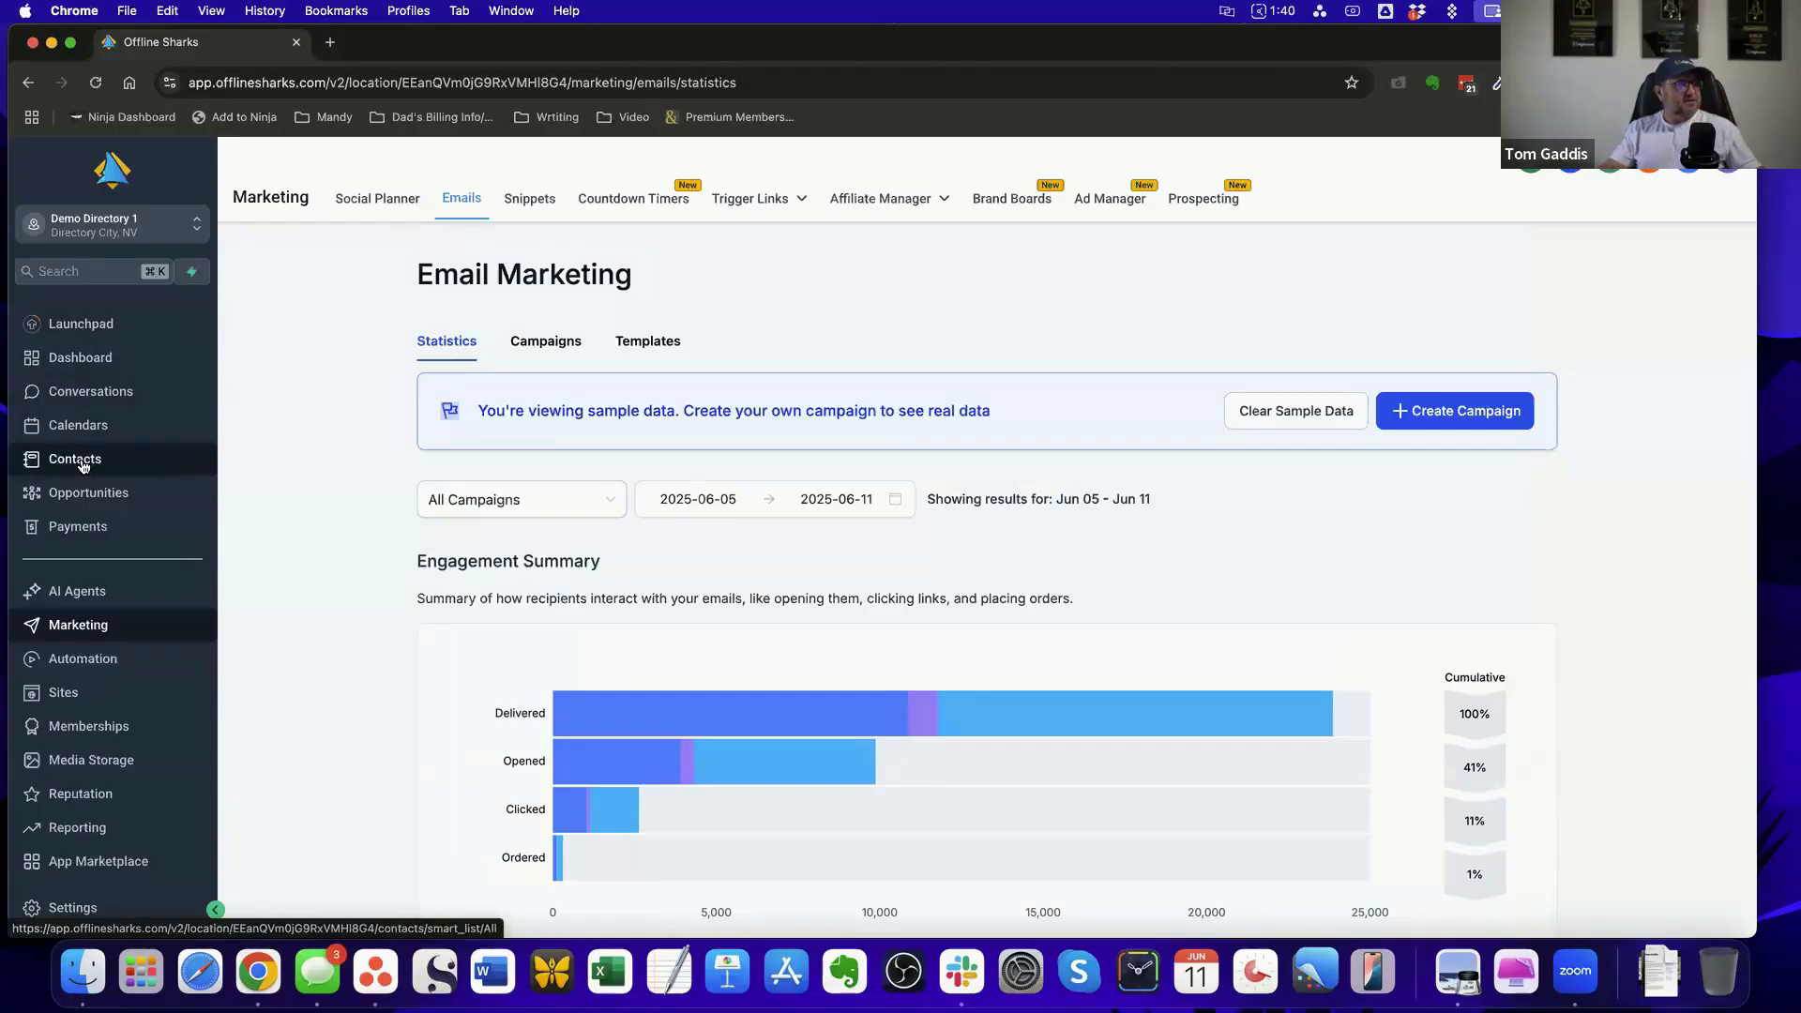
Open the contacts and look through the smart list of all businesses
left_click(75, 458)
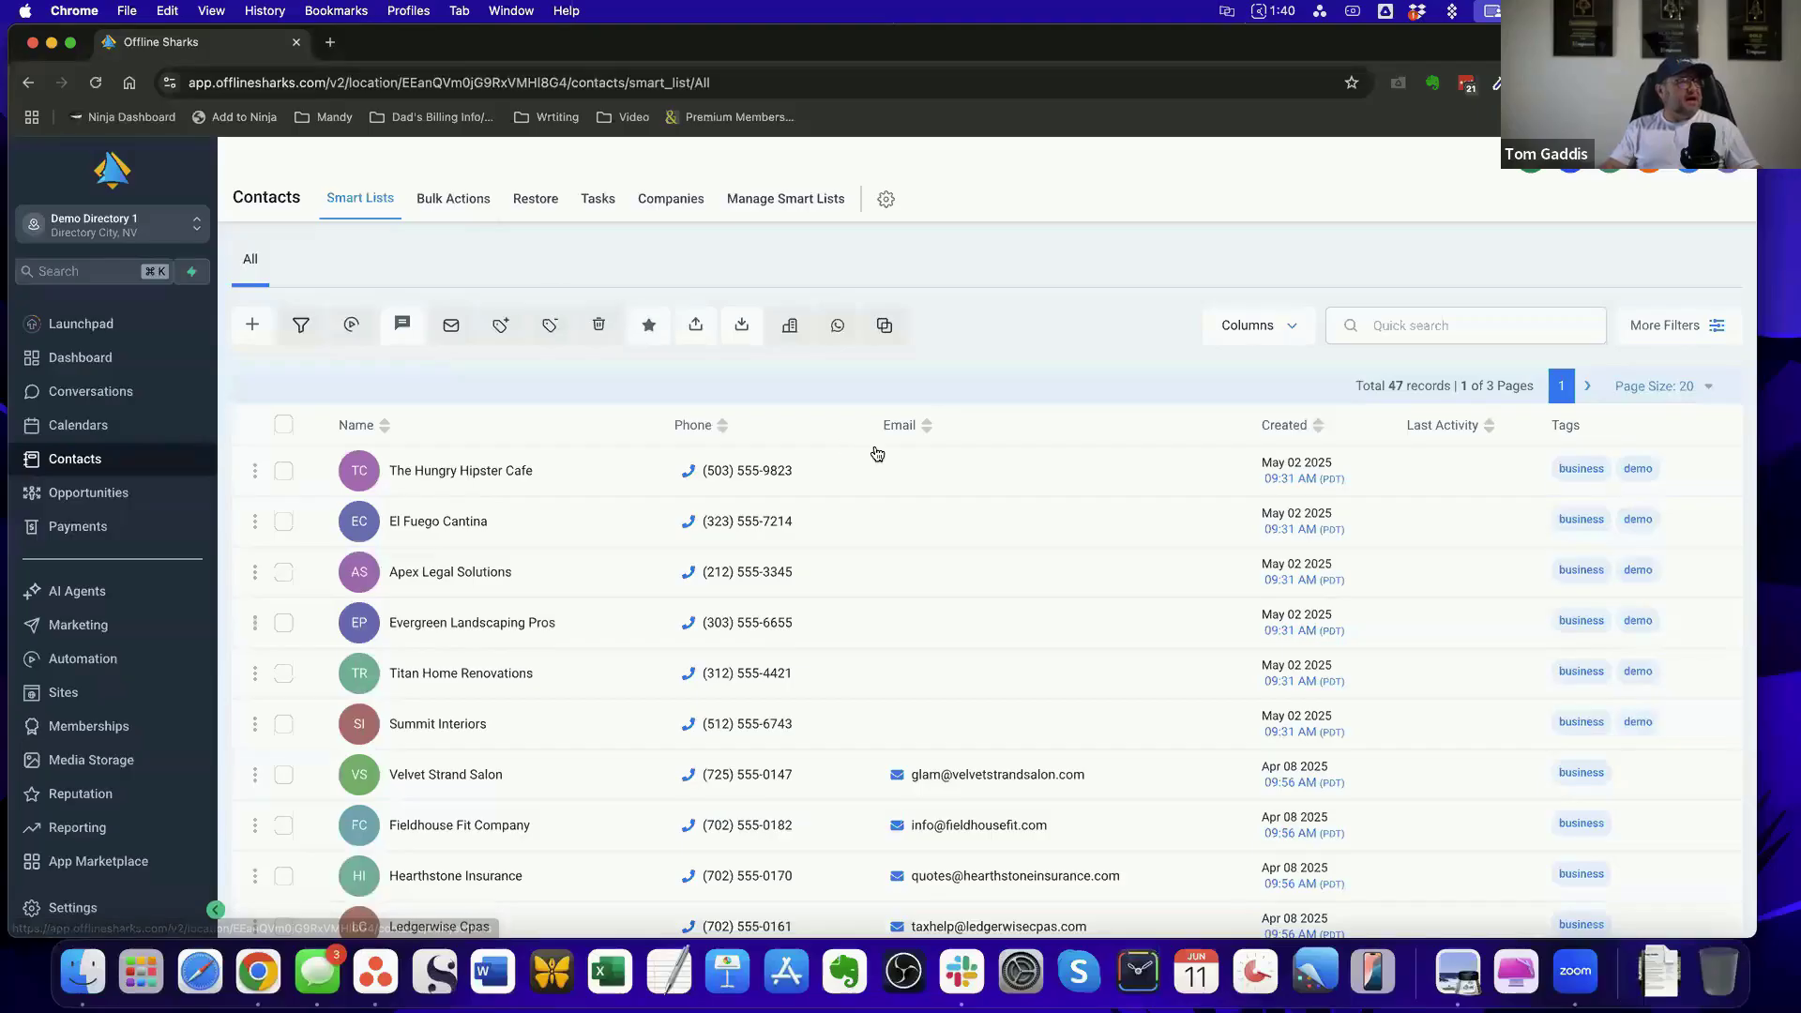
scroll(1000, 560, "down", 1)
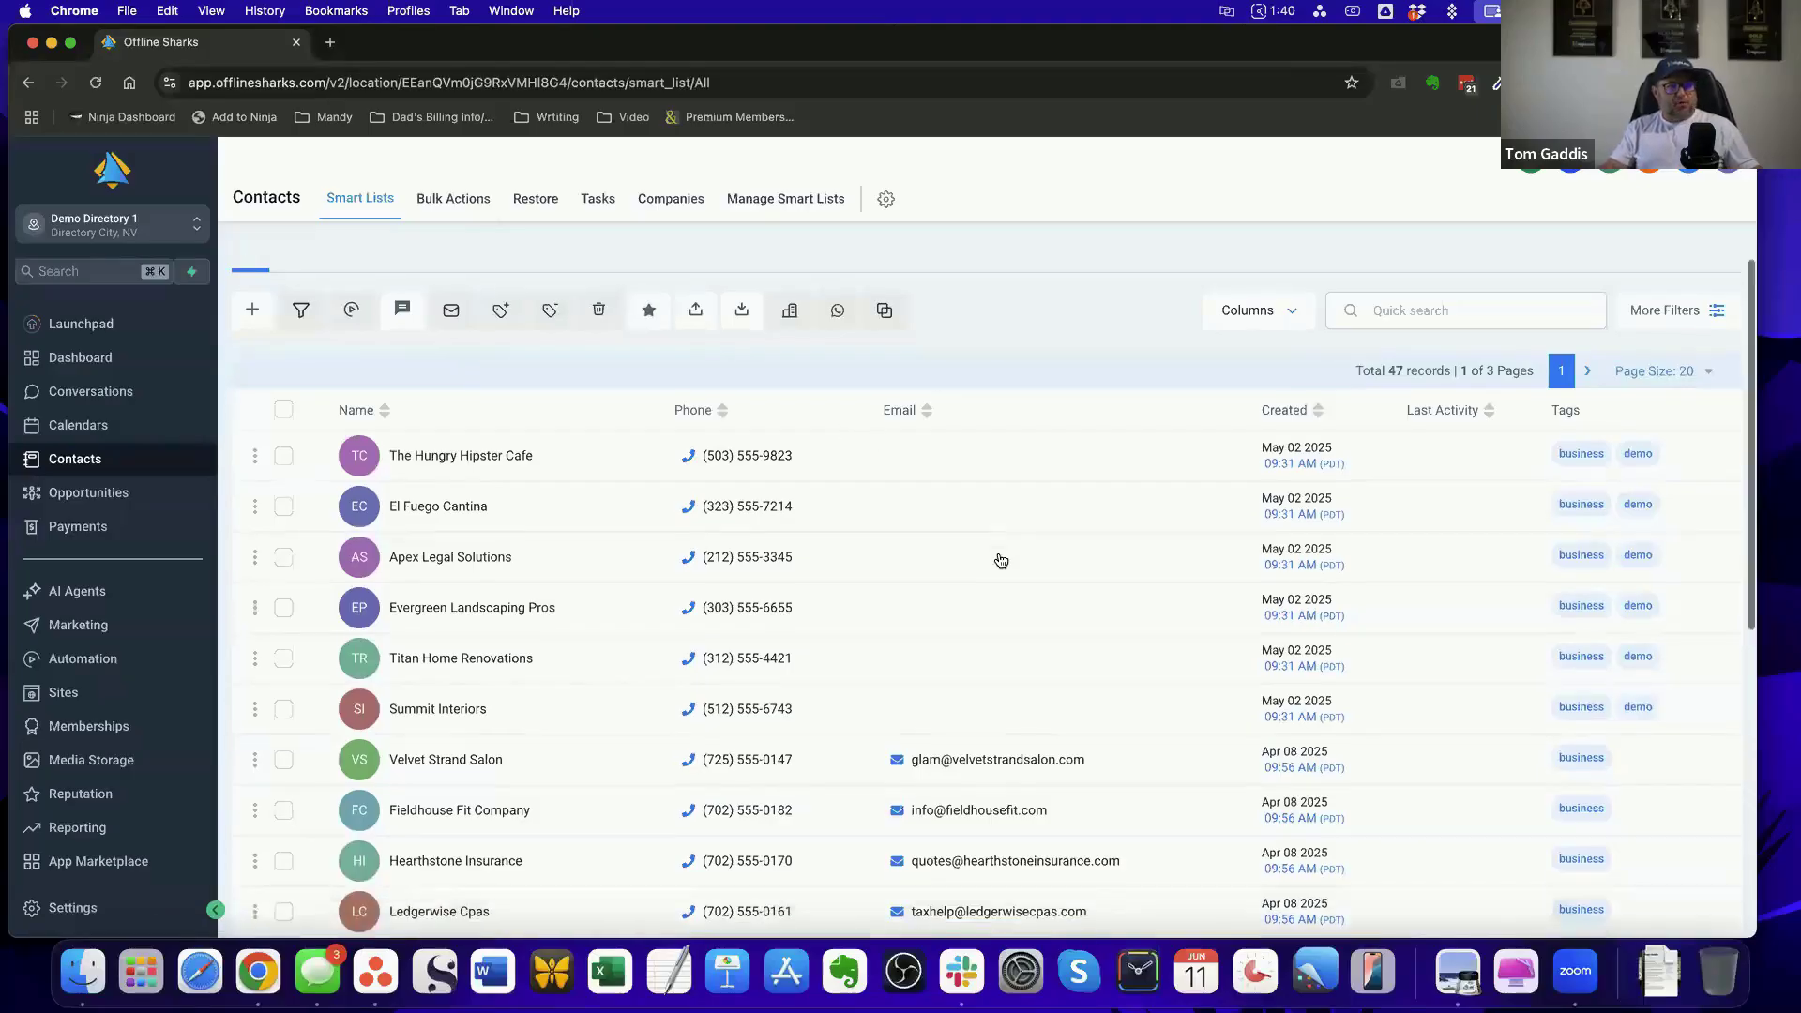
scroll(1000, 560, "down", 8)
scroll(996, 563, "up", 9)
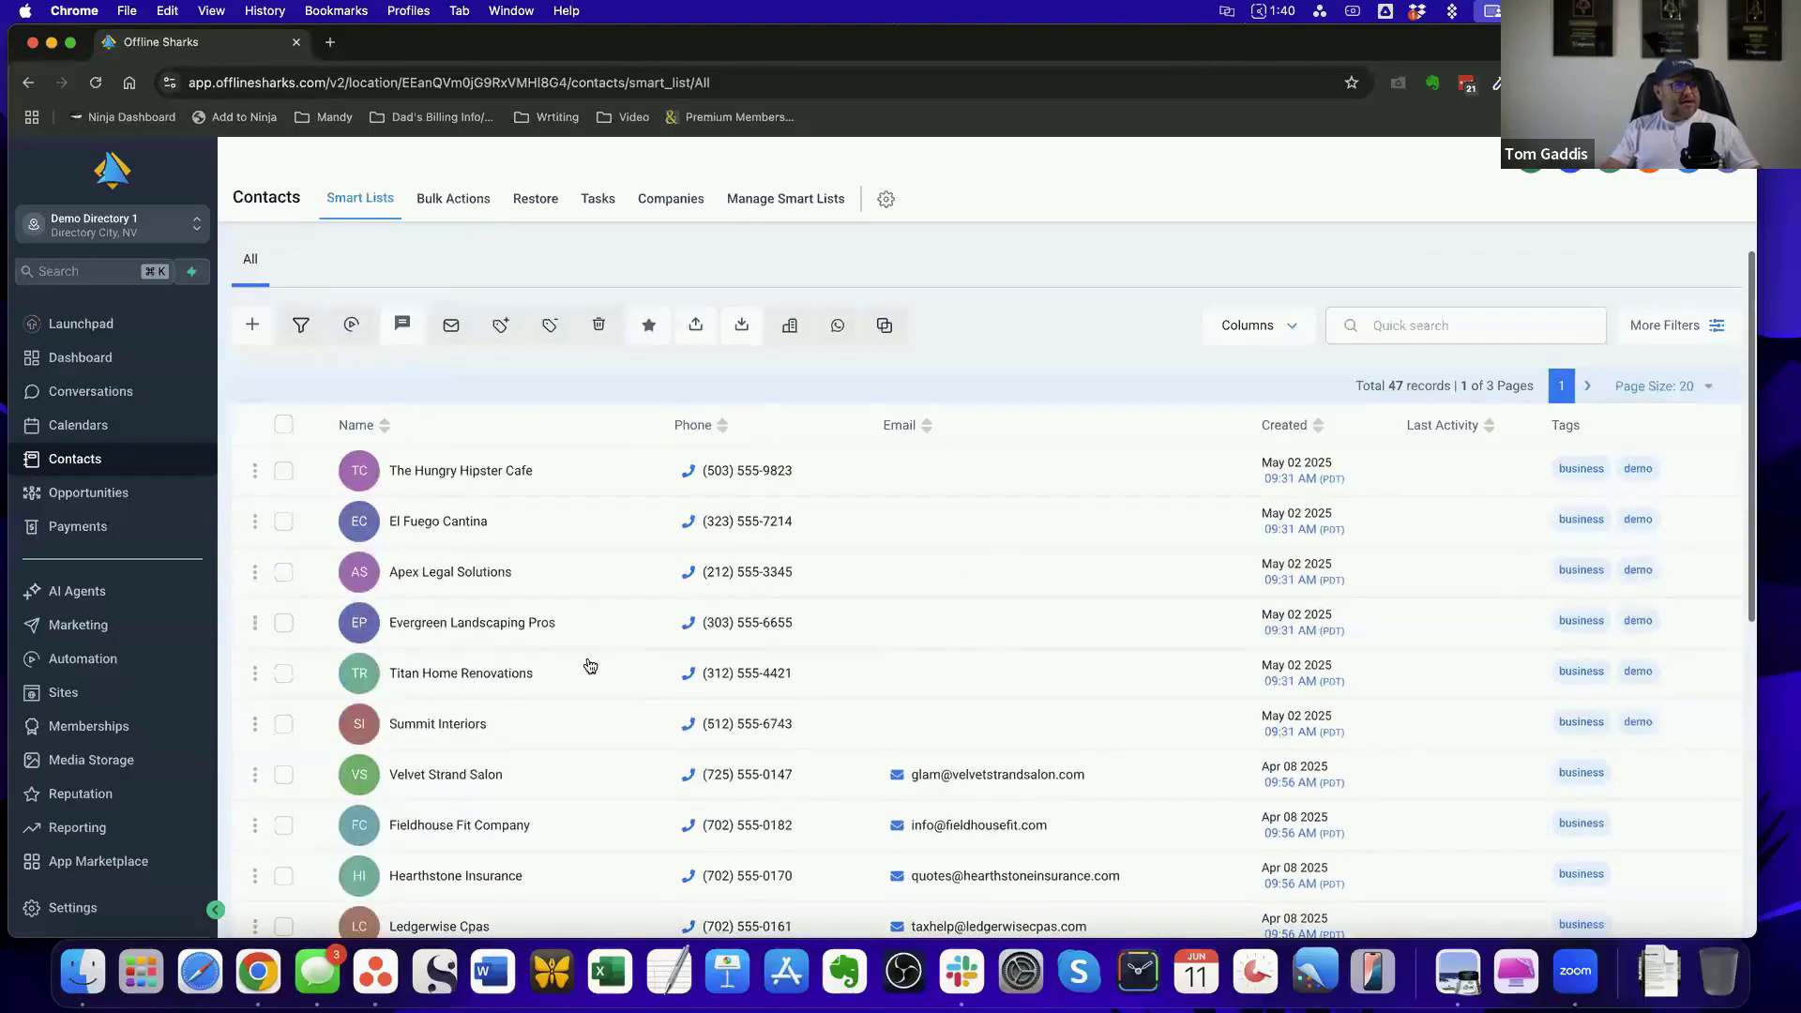
scroll(973, 577, "down", 2)
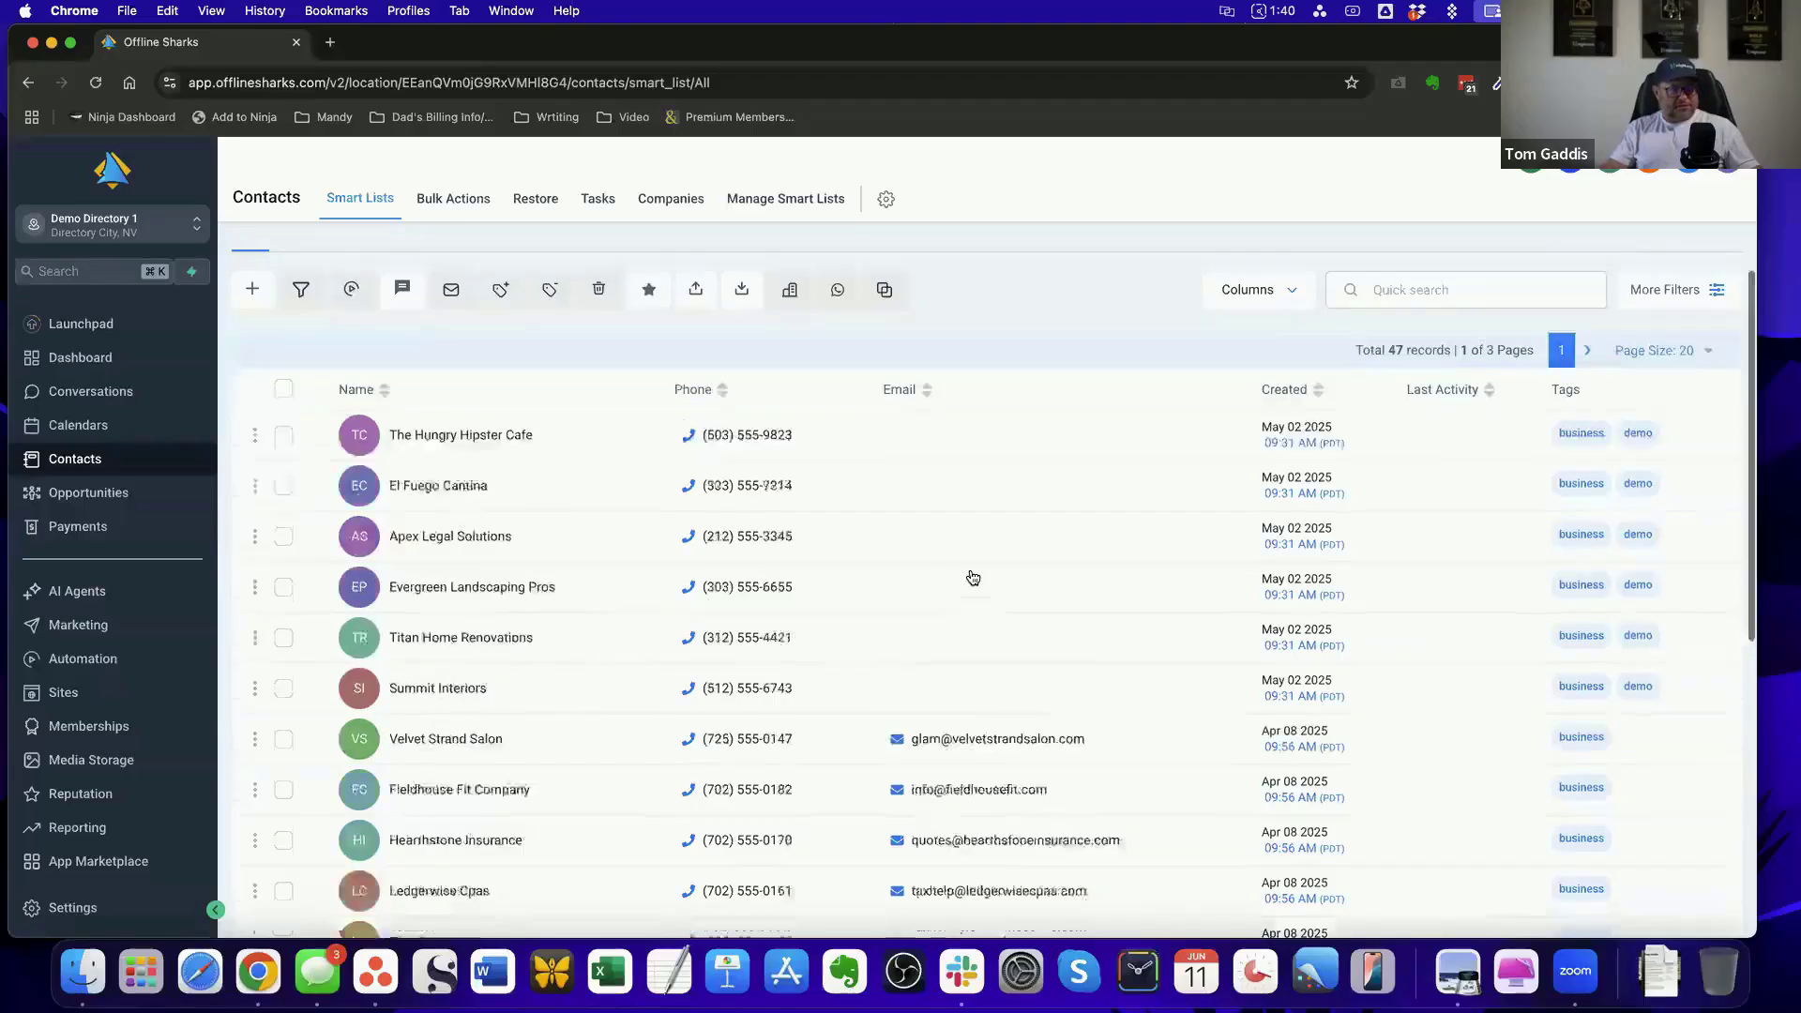
scroll(937, 563, "up", 2)
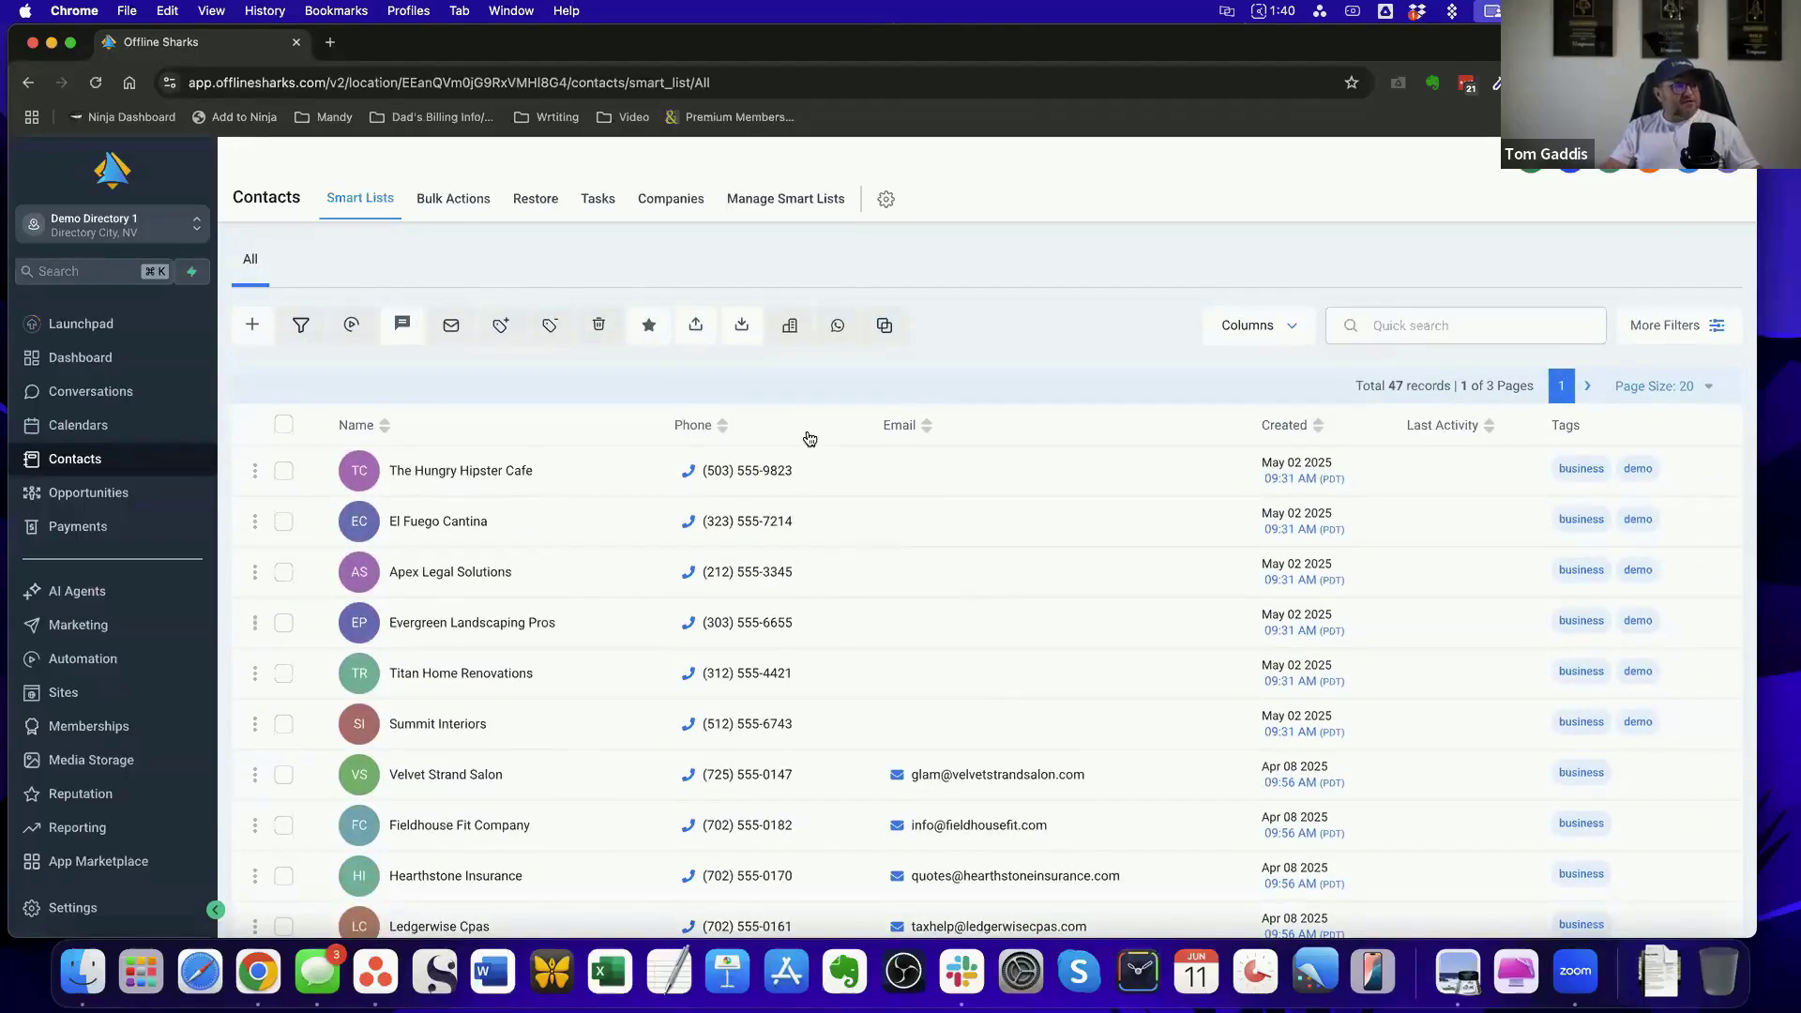
scroll(809, 439, "down", 3)
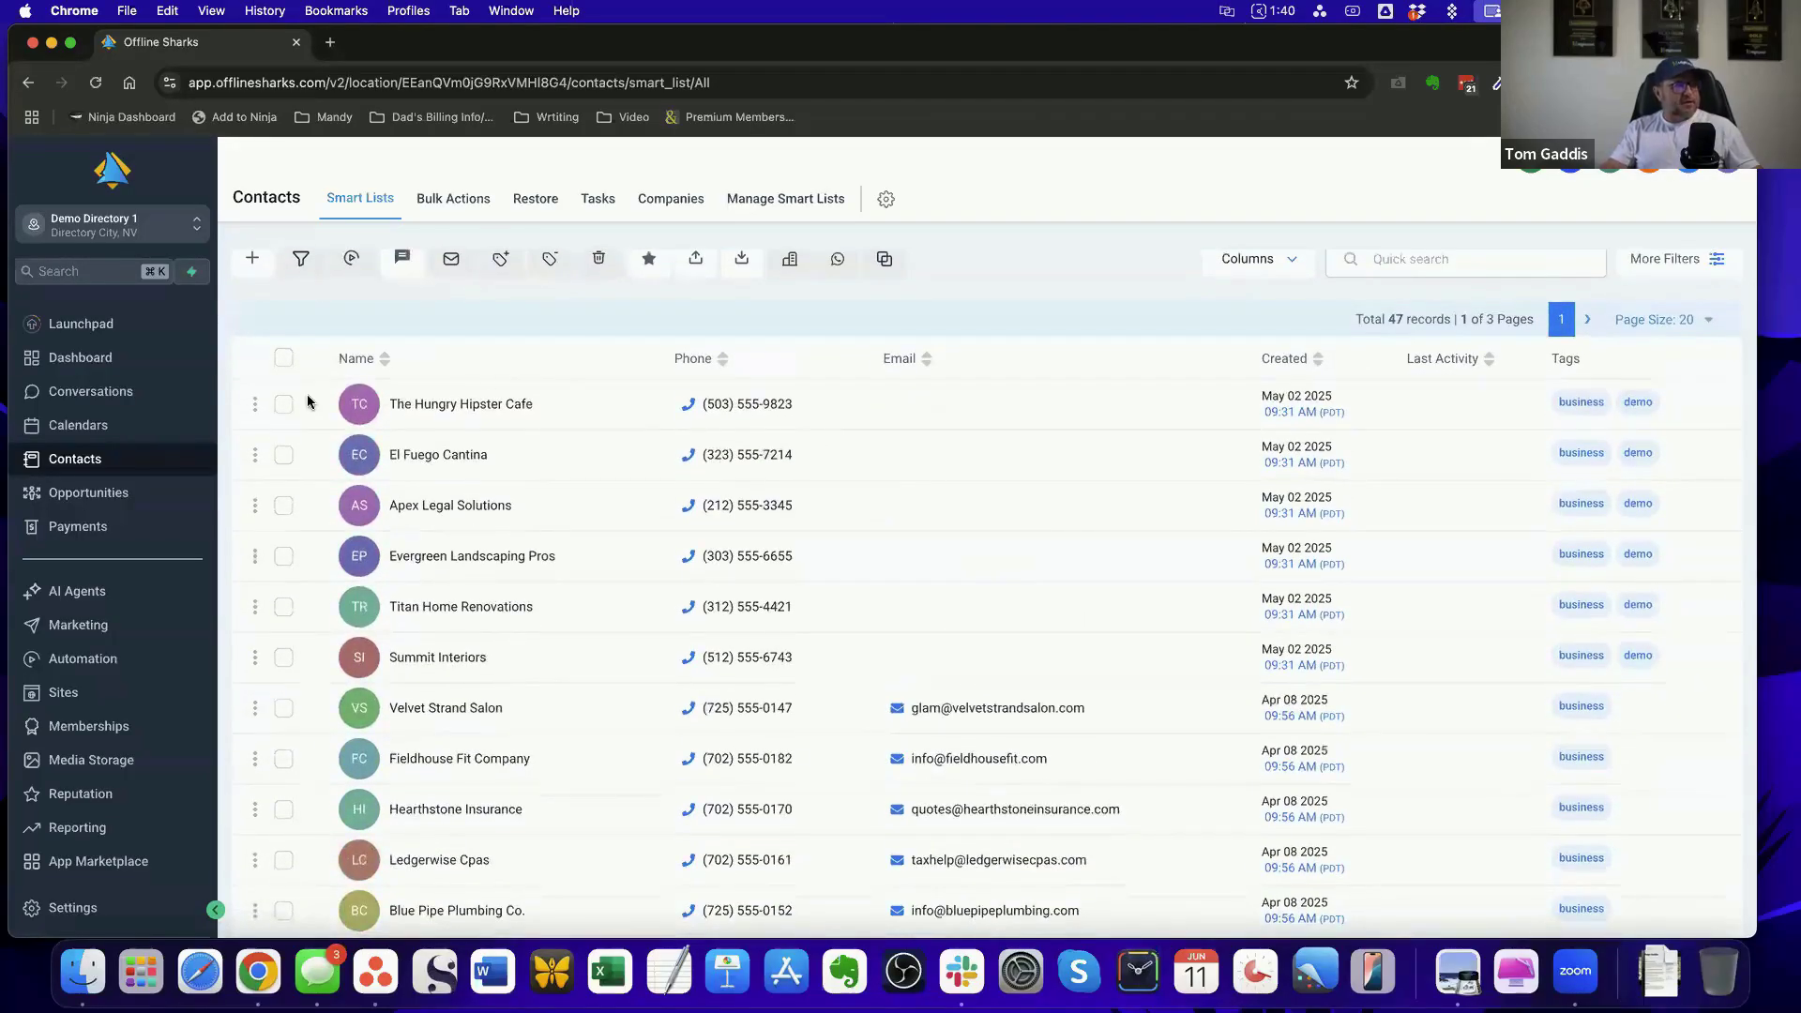
Select The Hungry Hipster Cafe and start adding it to an automation with the action name "Testing Workflow"
left_click(284, 410)
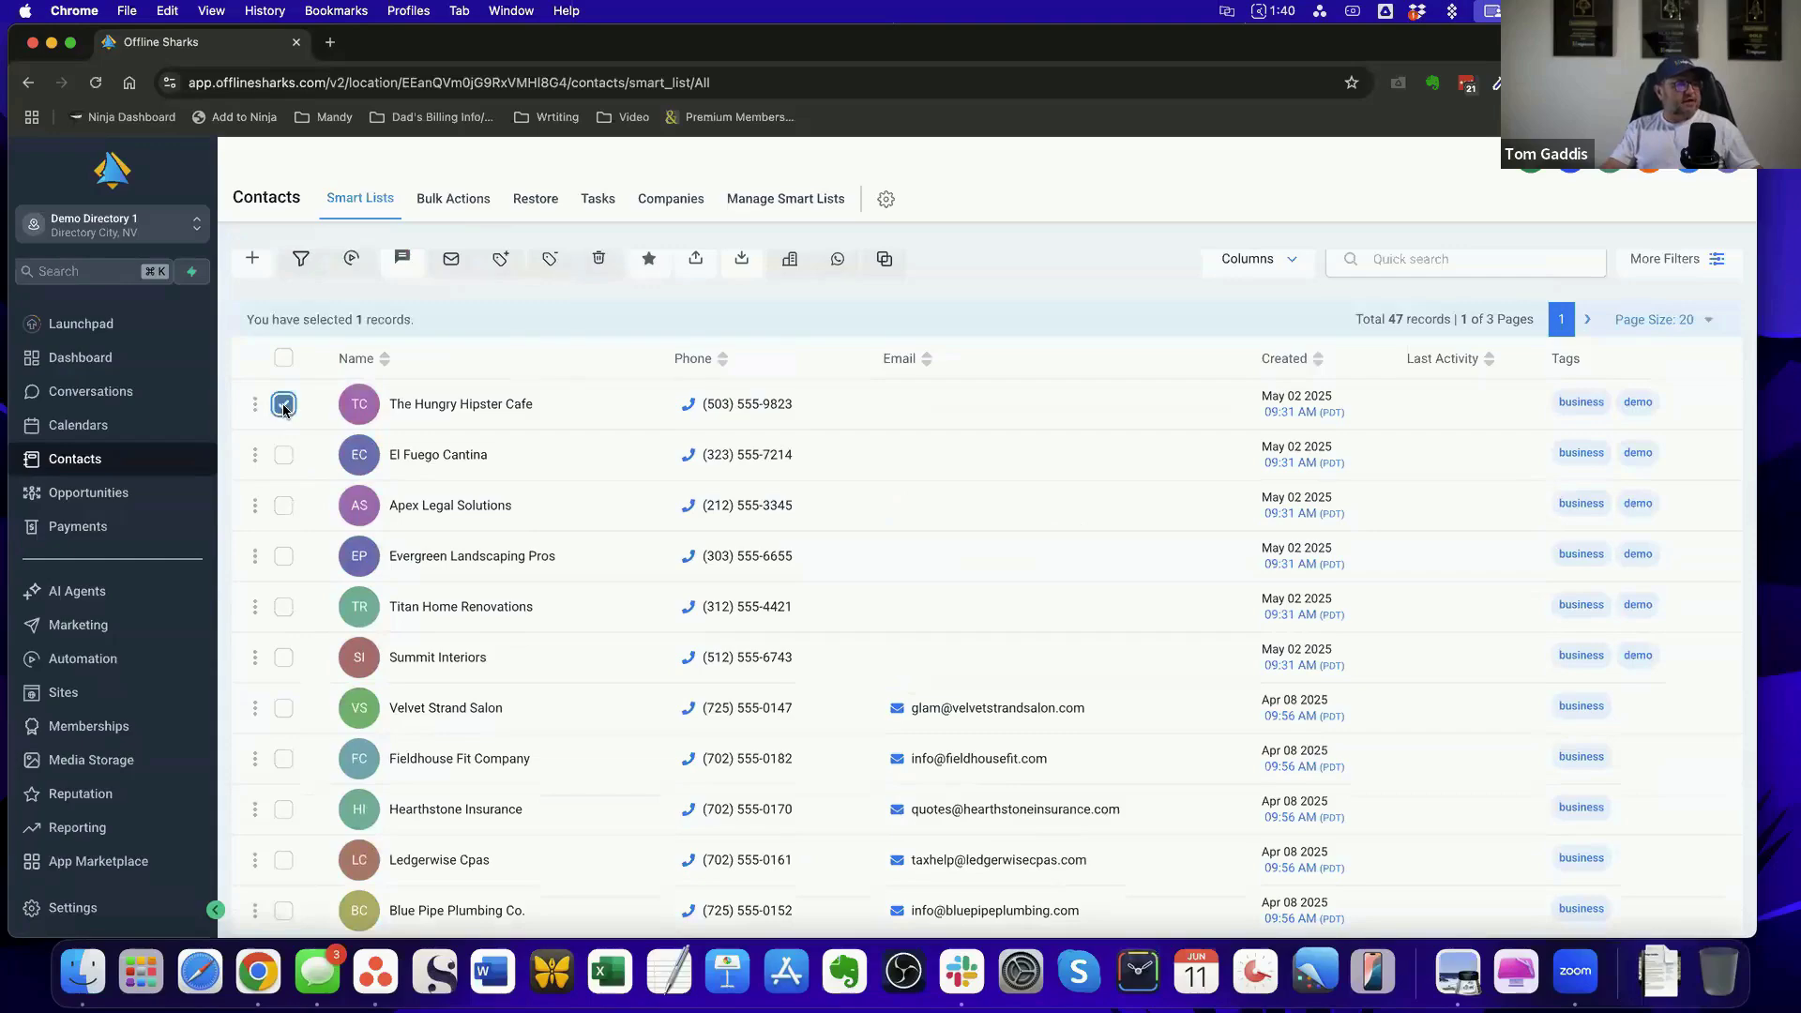
scroll(437, 368, "up", 2)
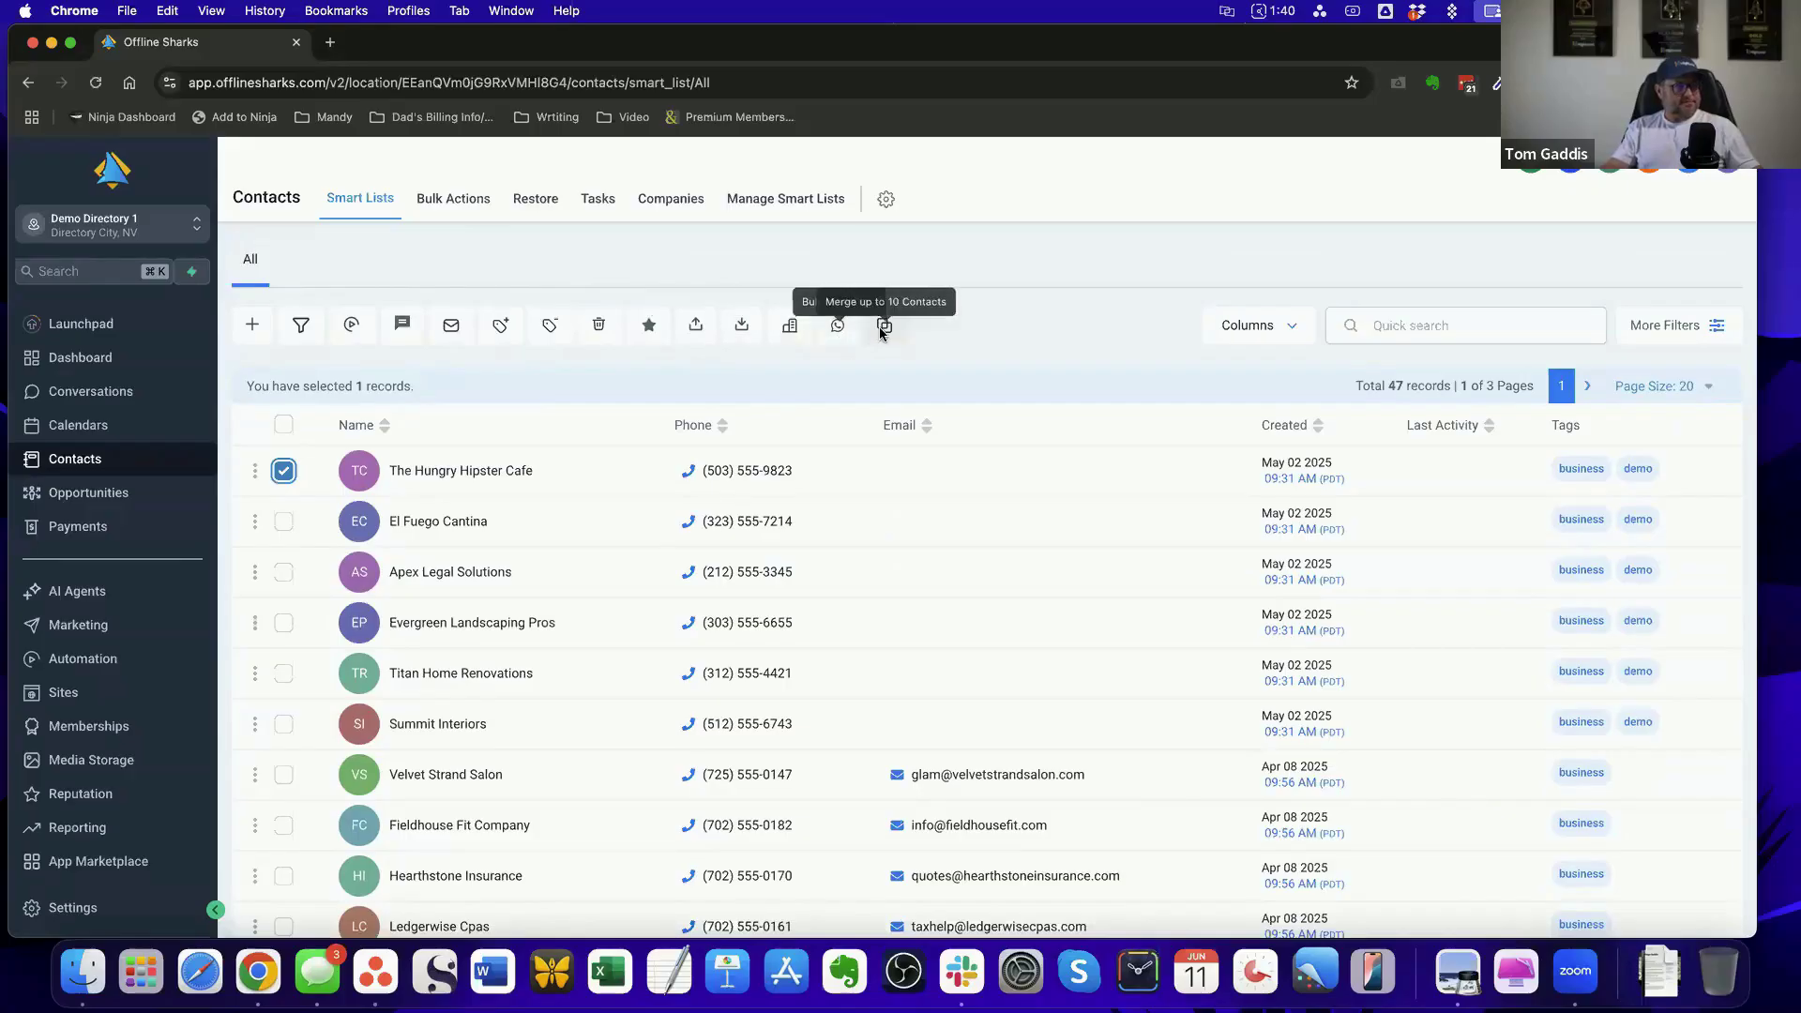
left_click(352, 333)
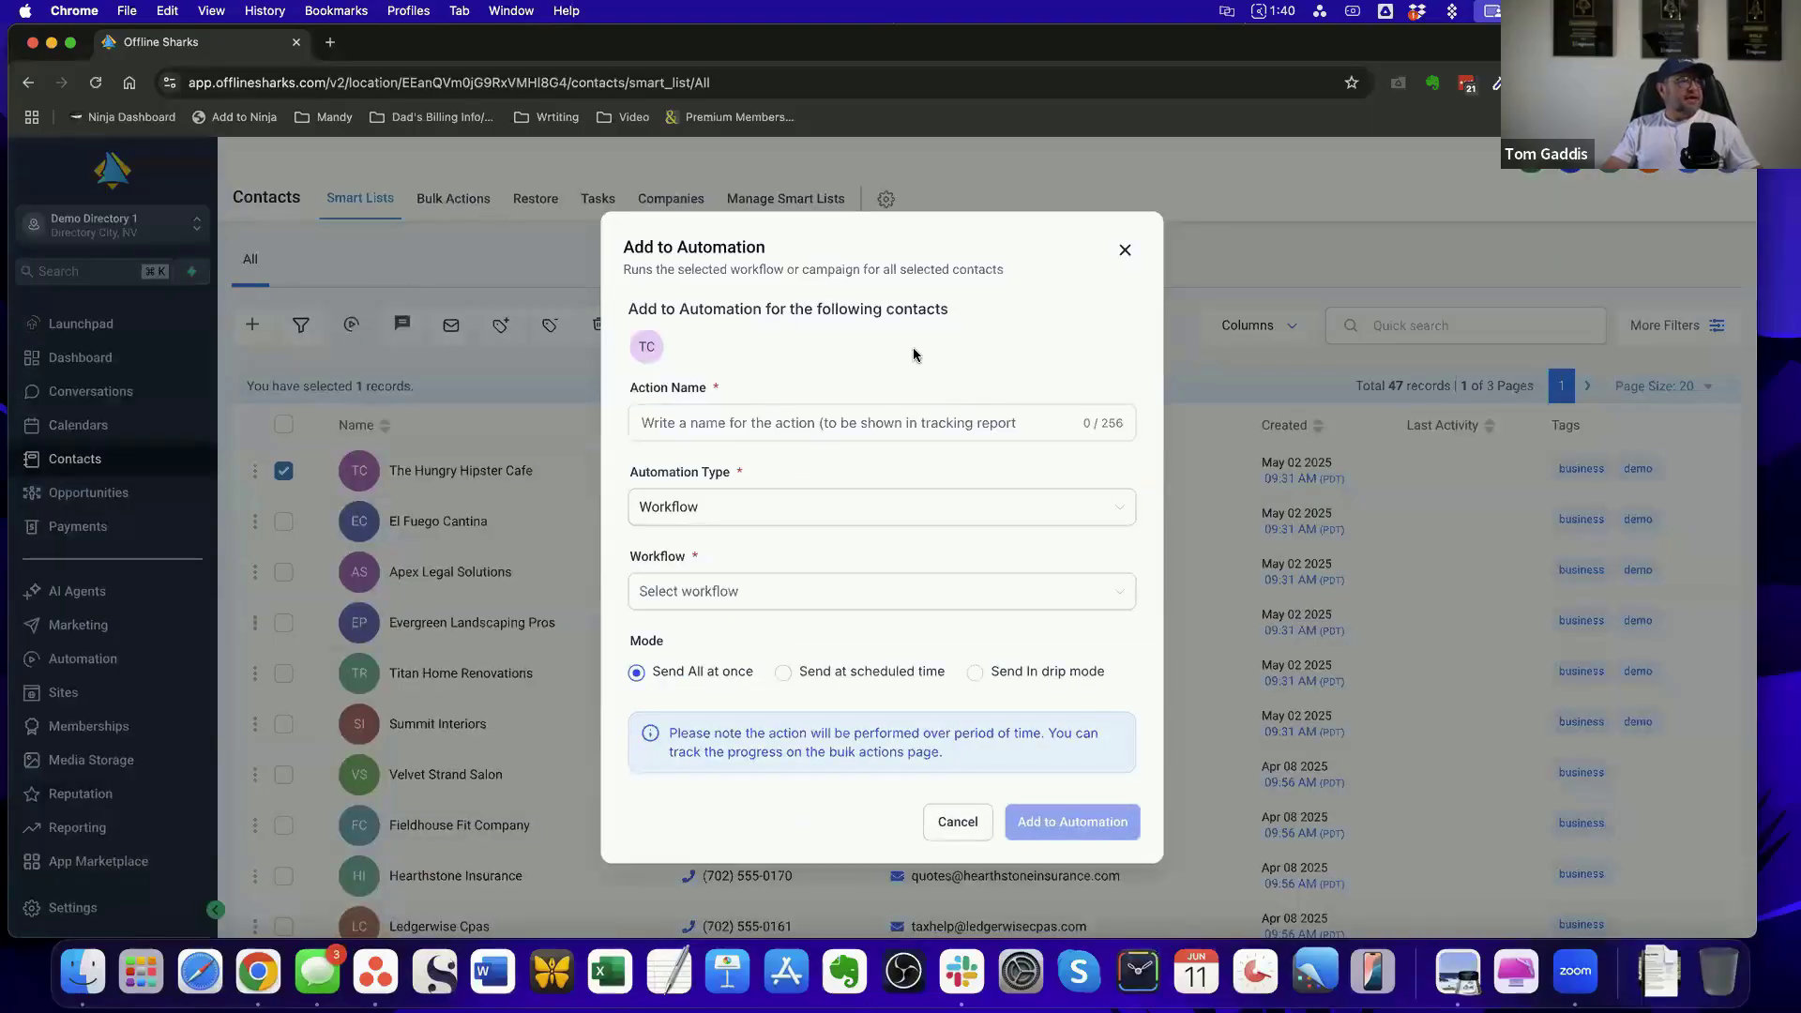
left_click(751, 418)
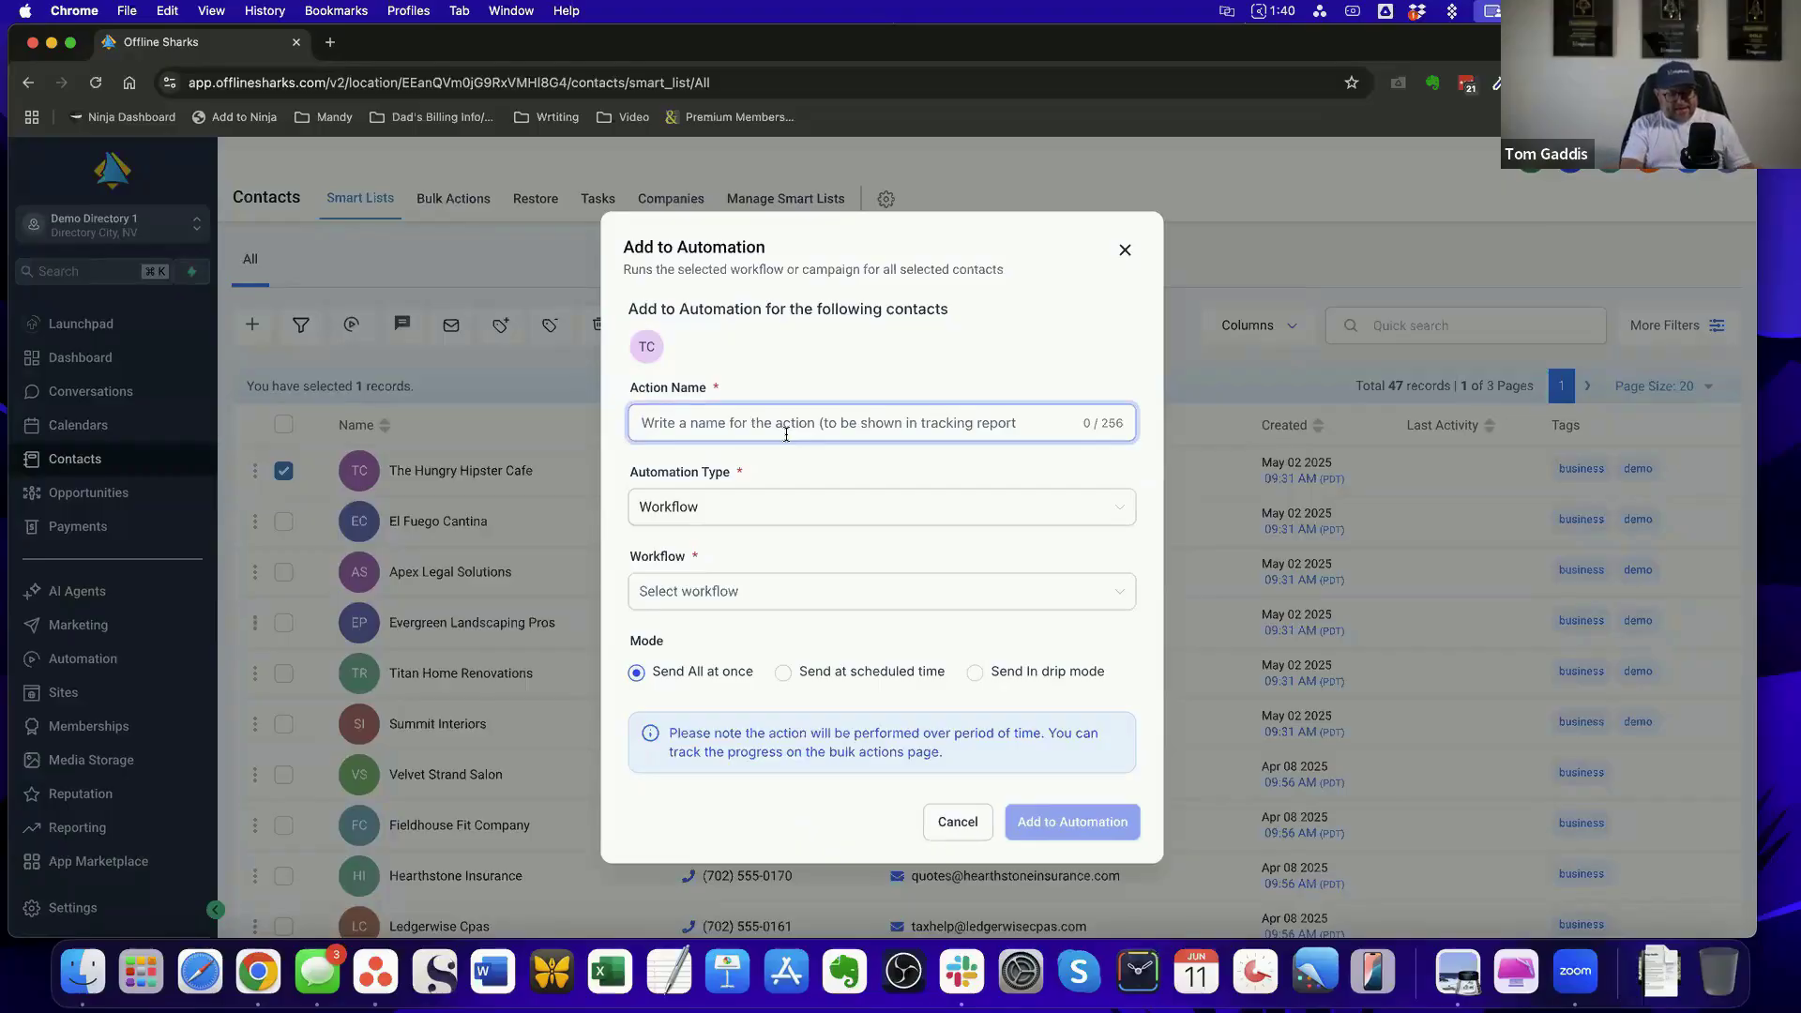
type("Testing")
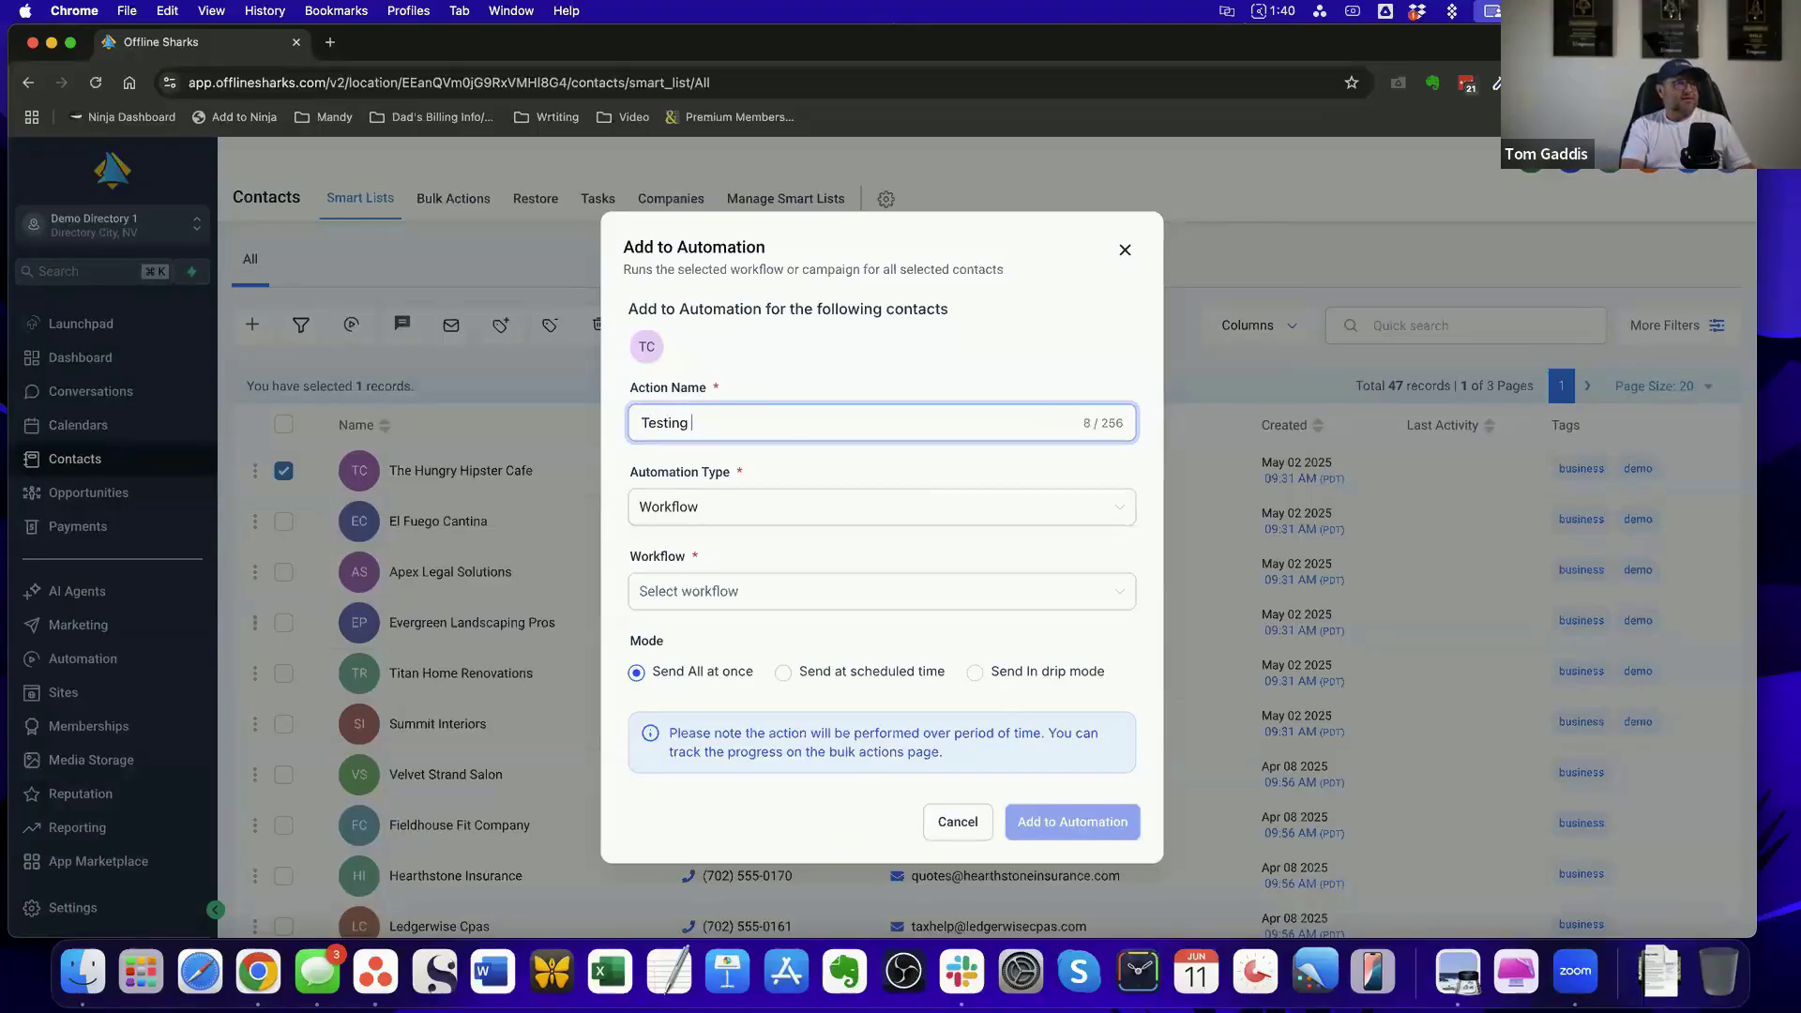
type(" Workflow")
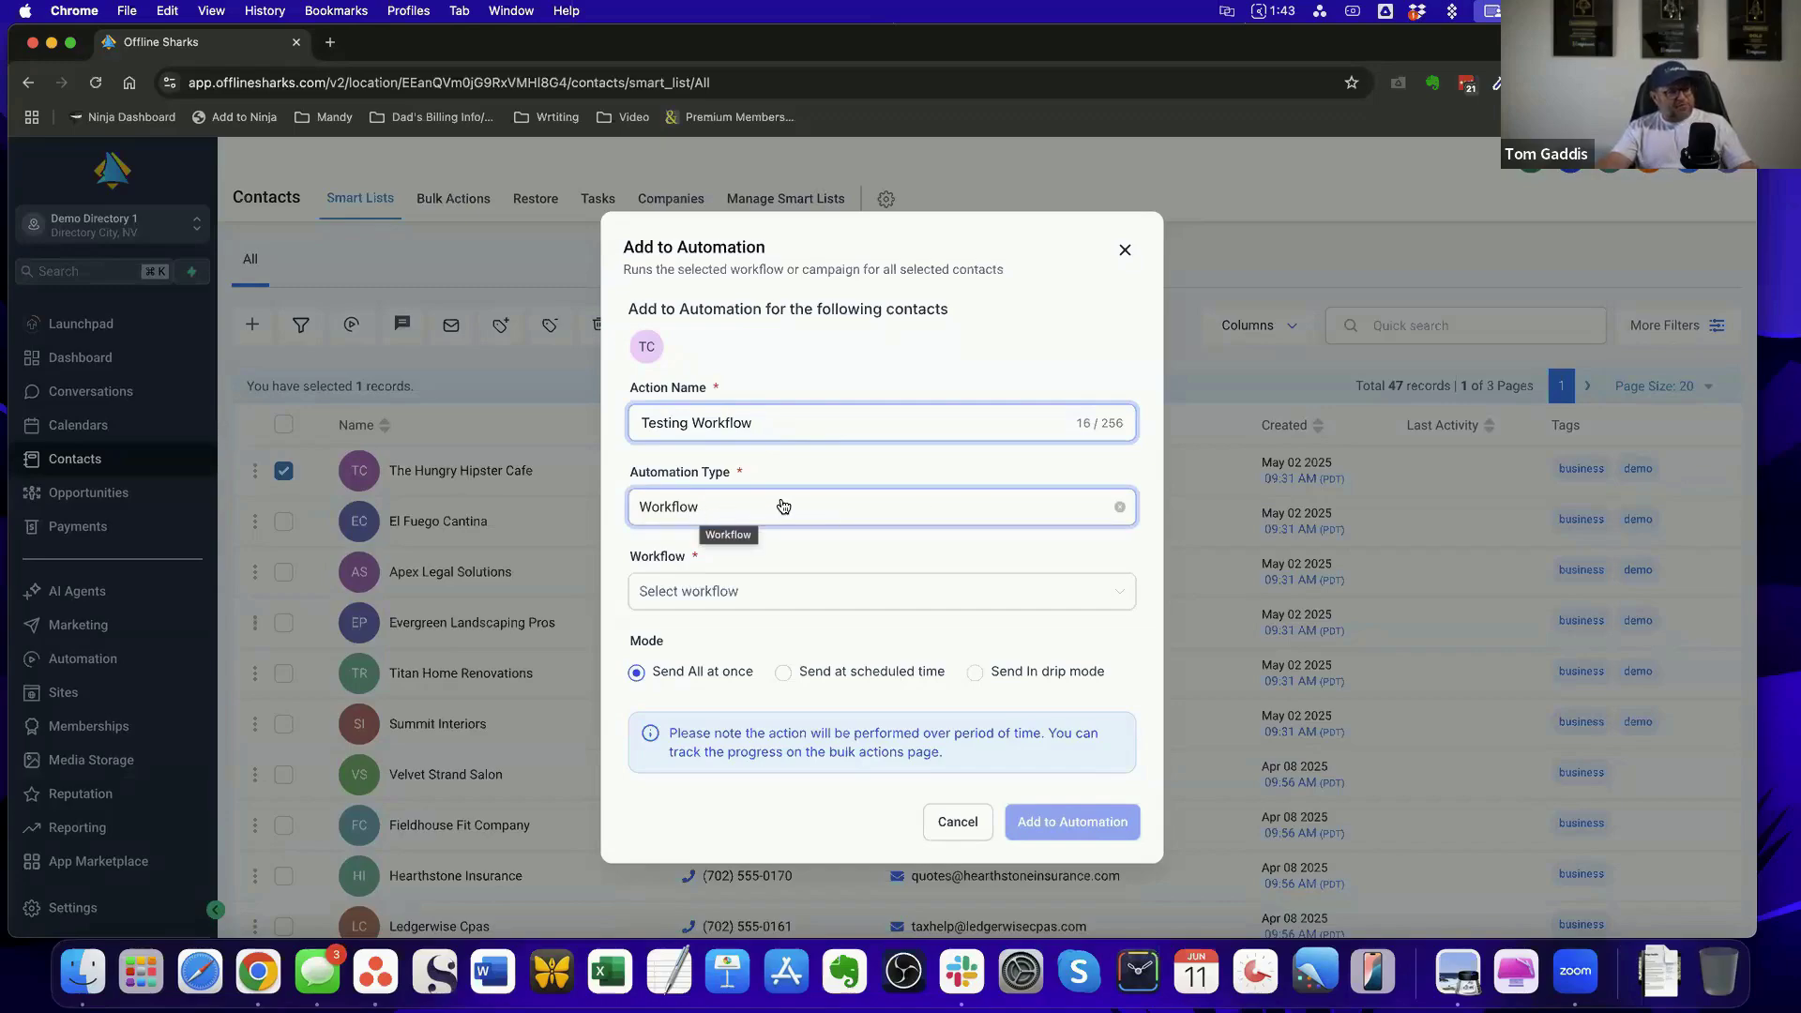
Look through the available workflows for the automation and choose New Listing Added
left_click(1122, 594)
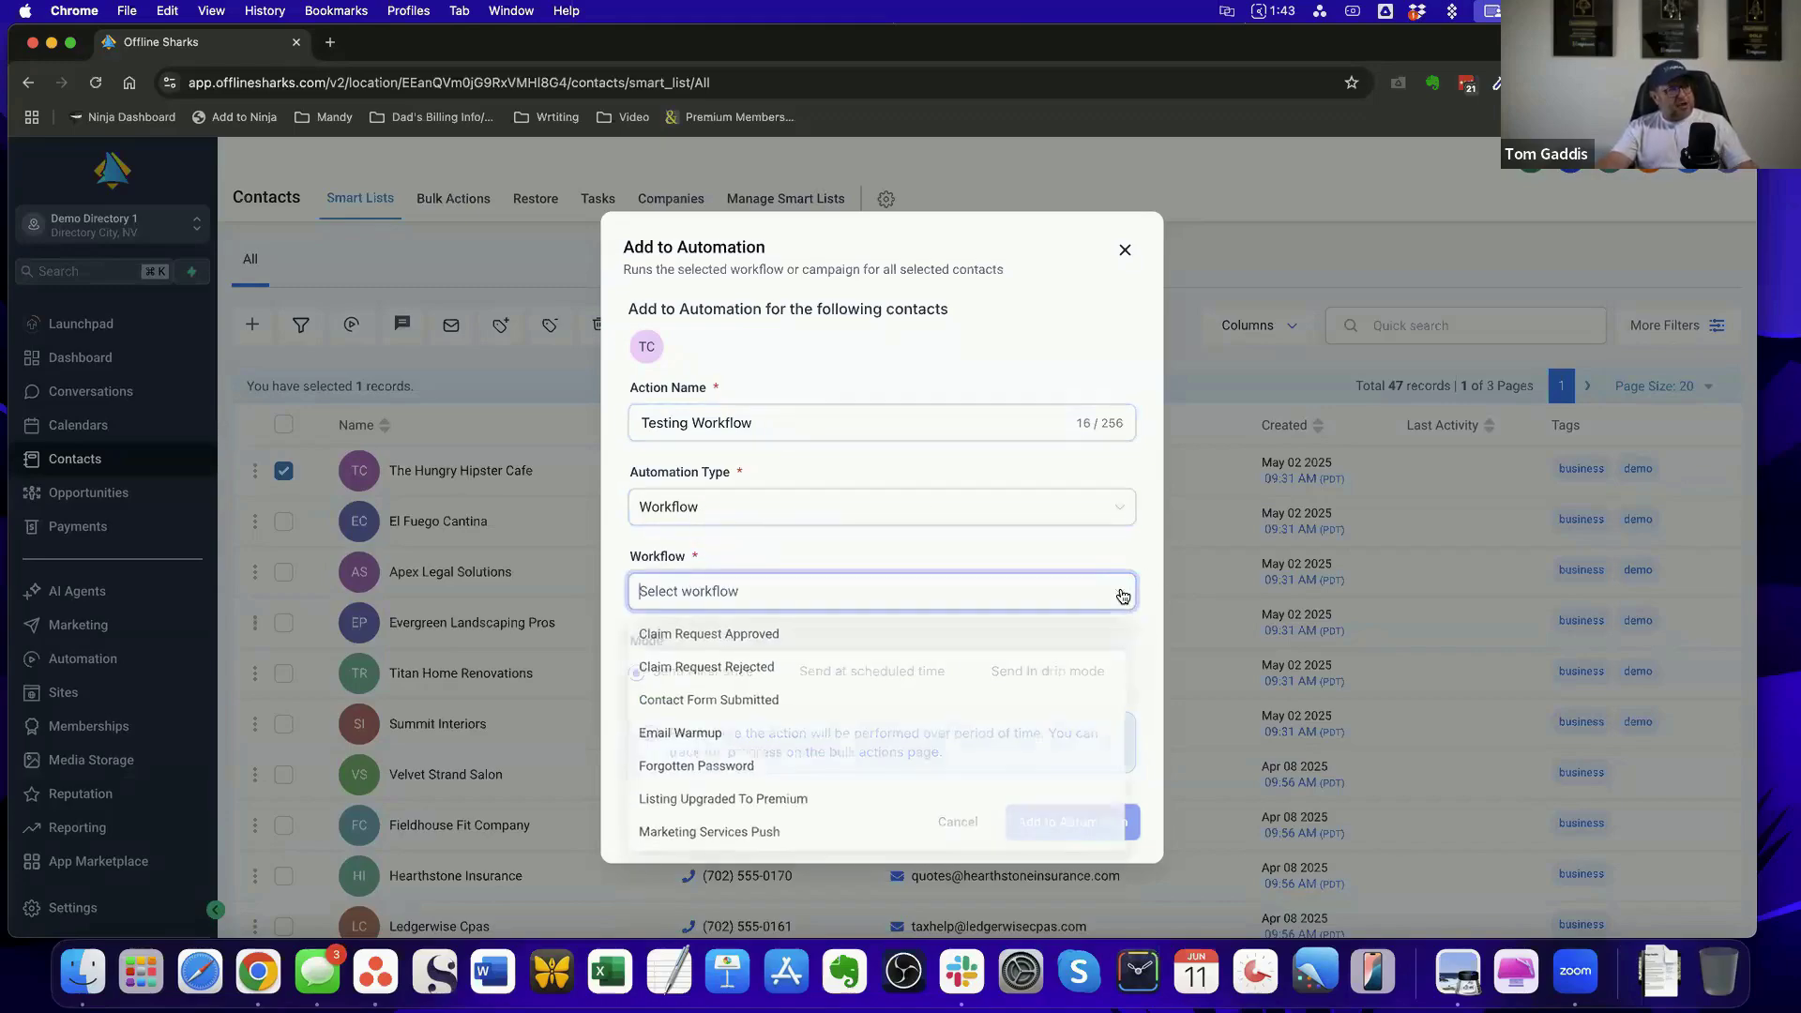
scroll(804, 645, "down", 1)
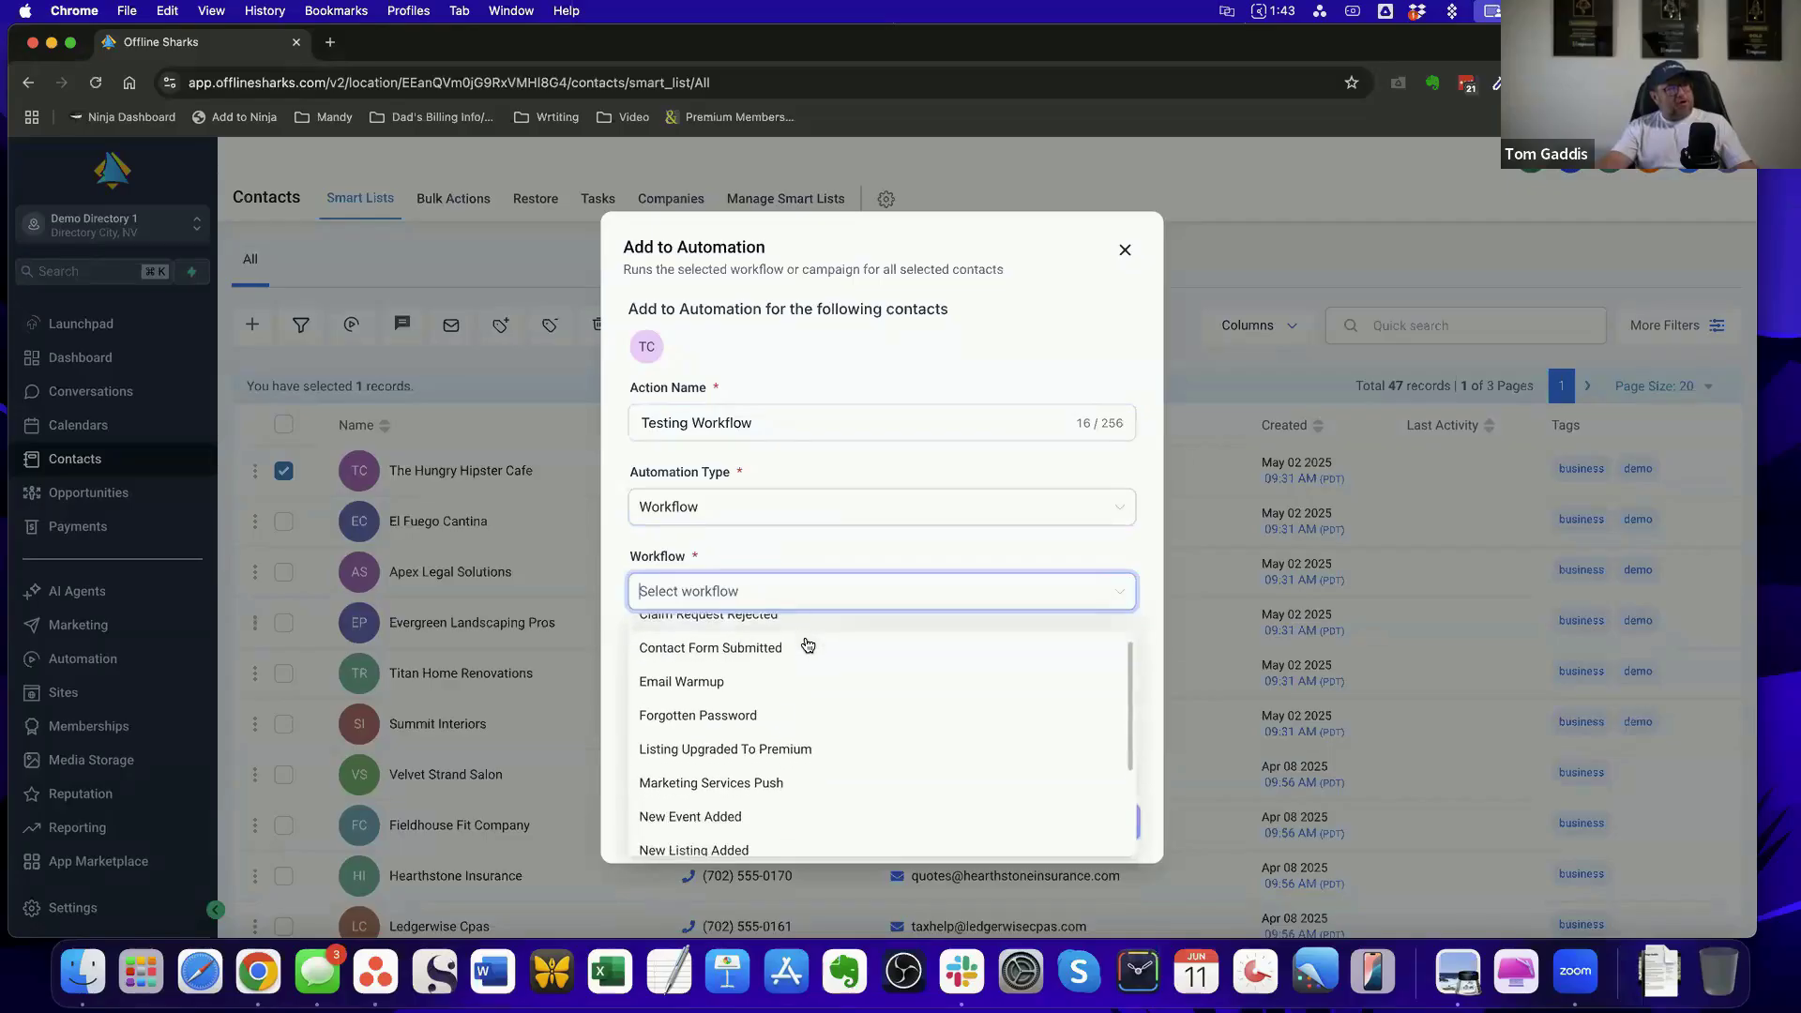
scroll(864, 723, "down", 4)
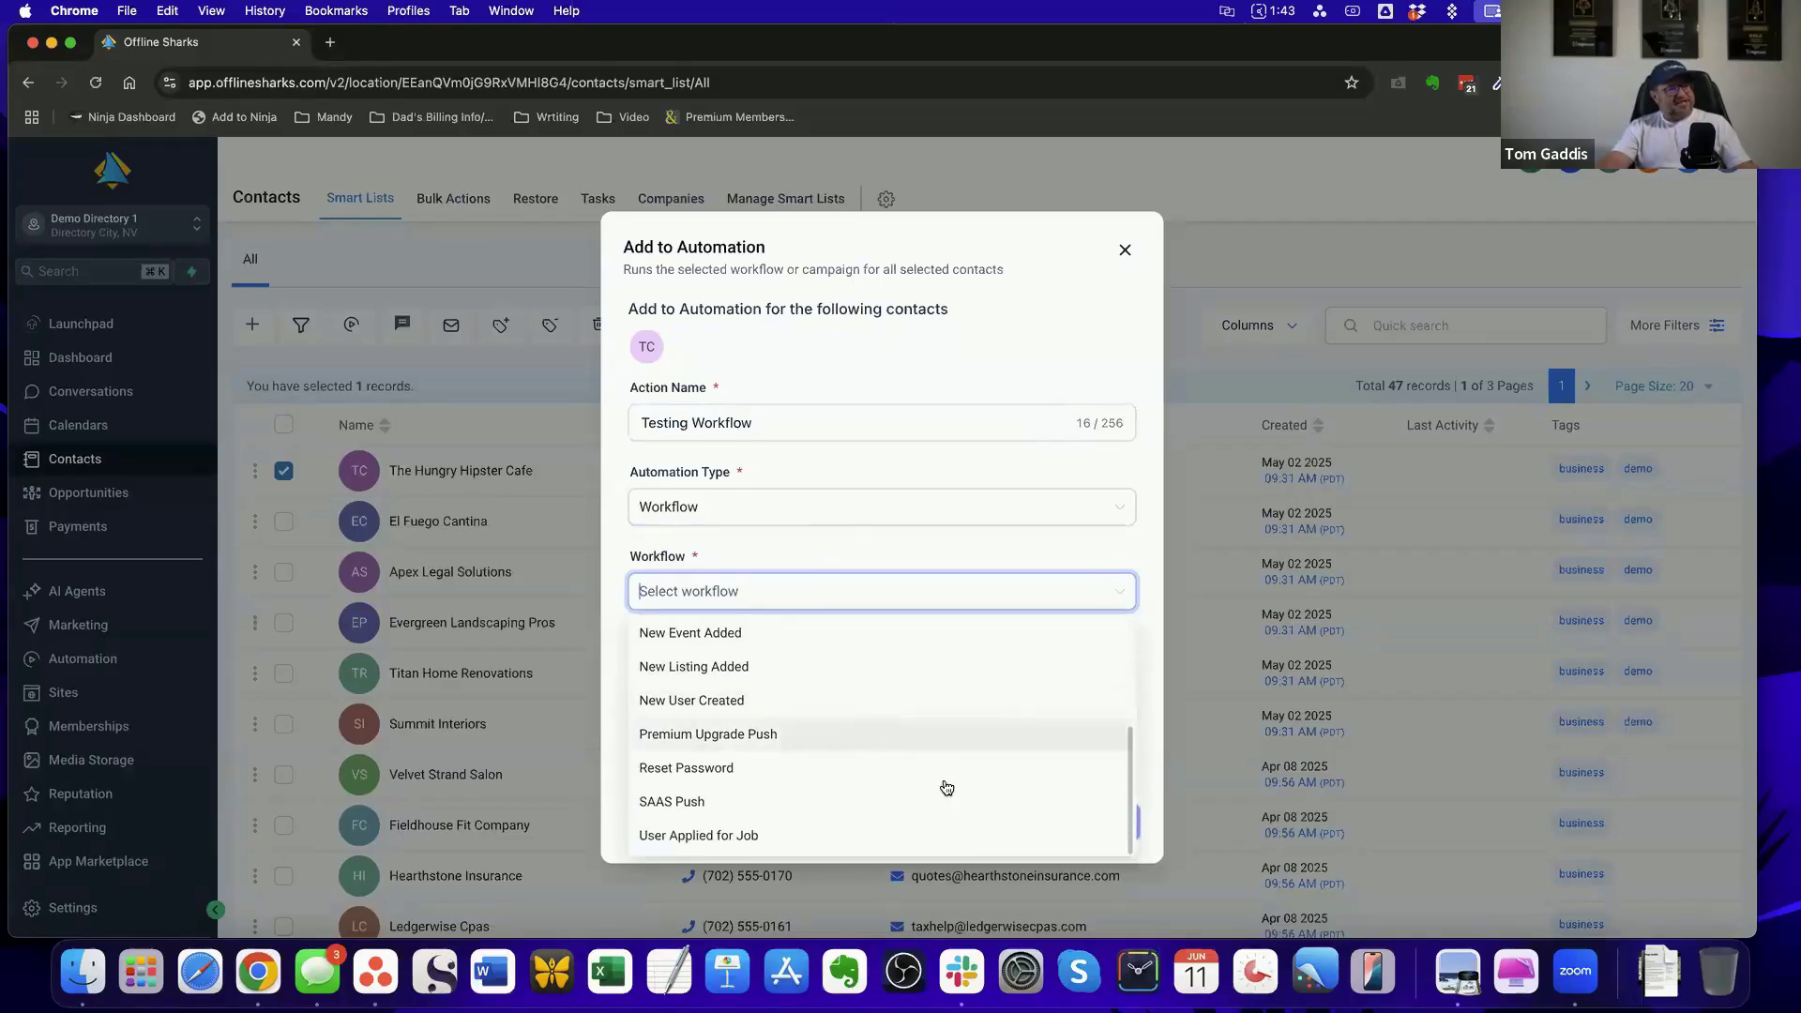
scroll(1003, 806, "up", 5)
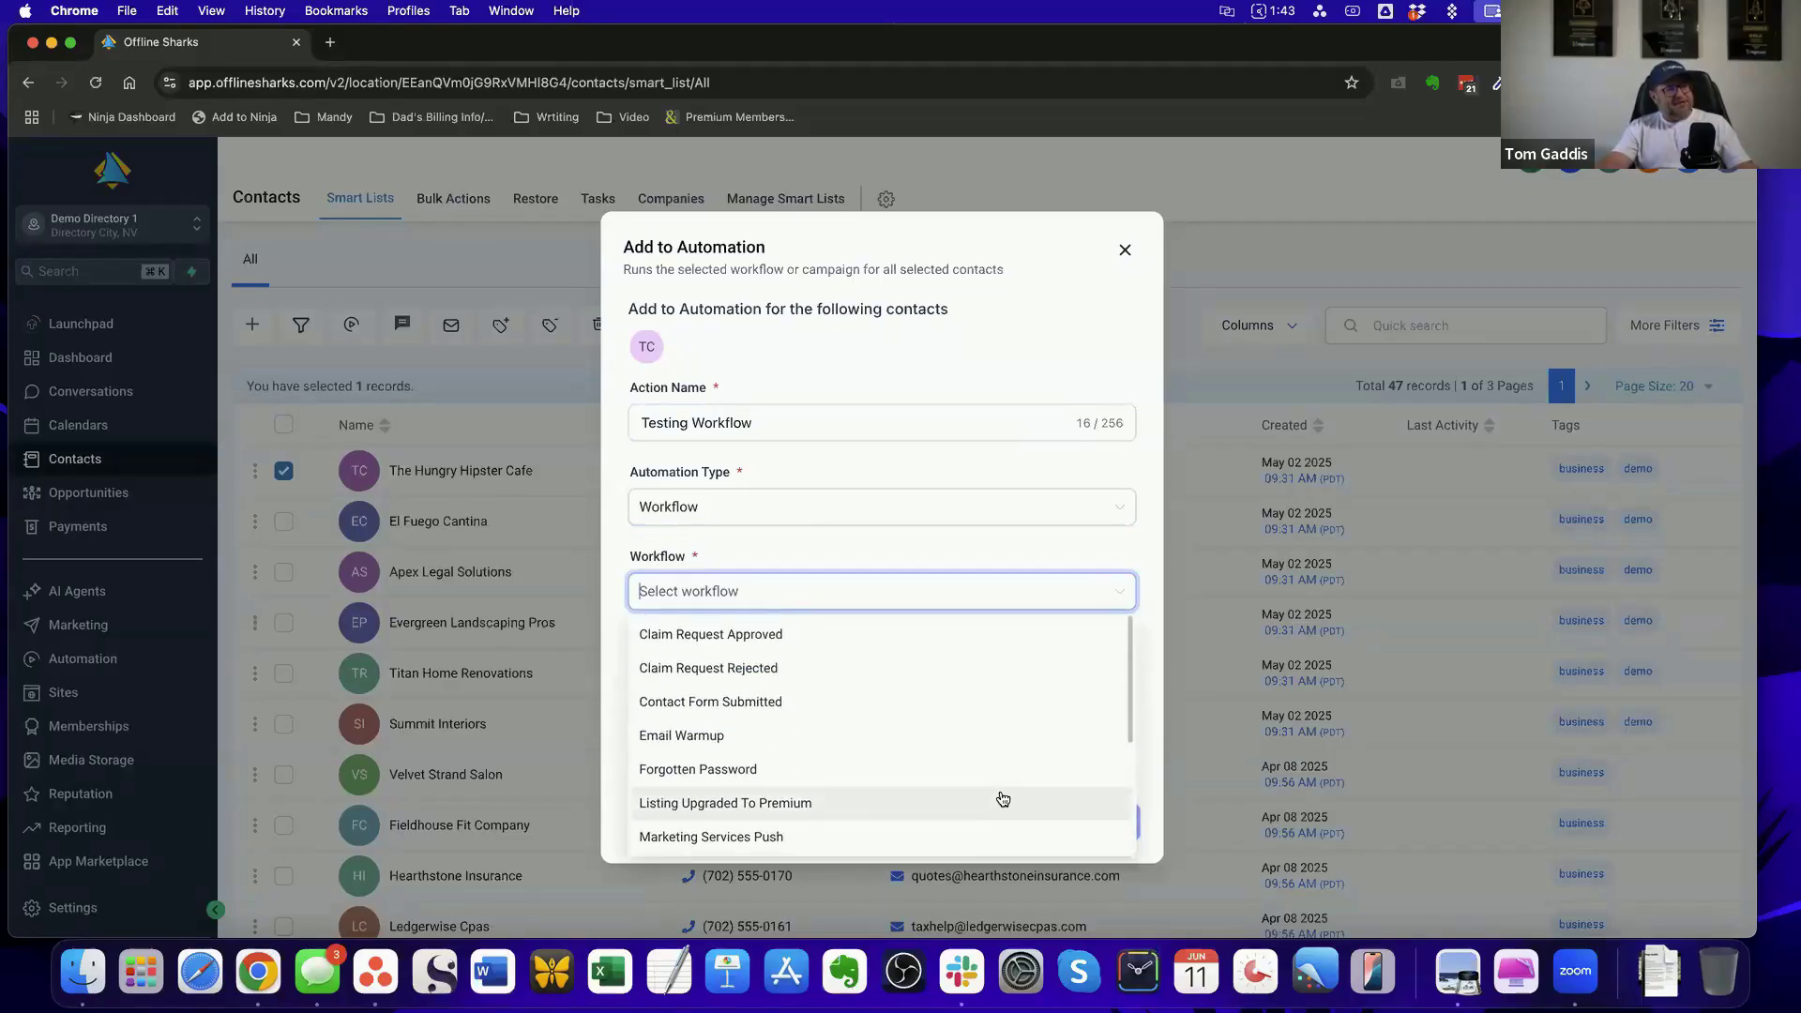
scroll(969, 736, "down", 3)
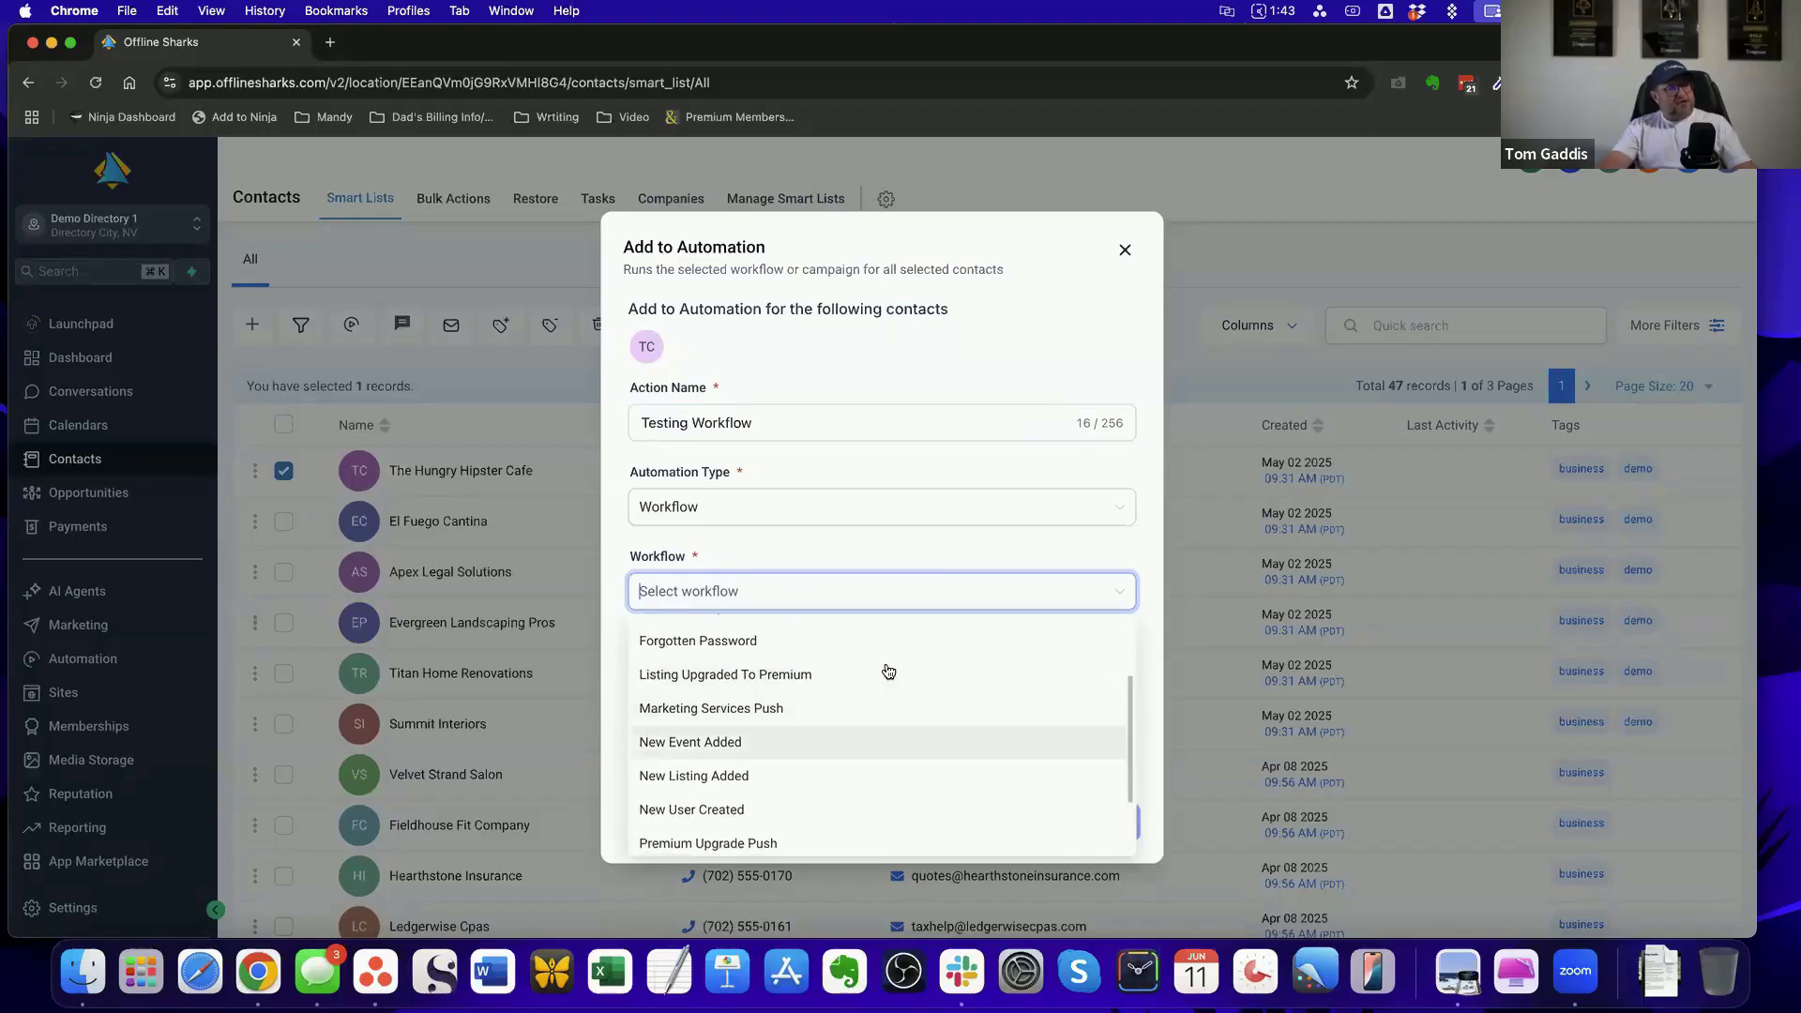
scroll(985, 728, "up", 1)
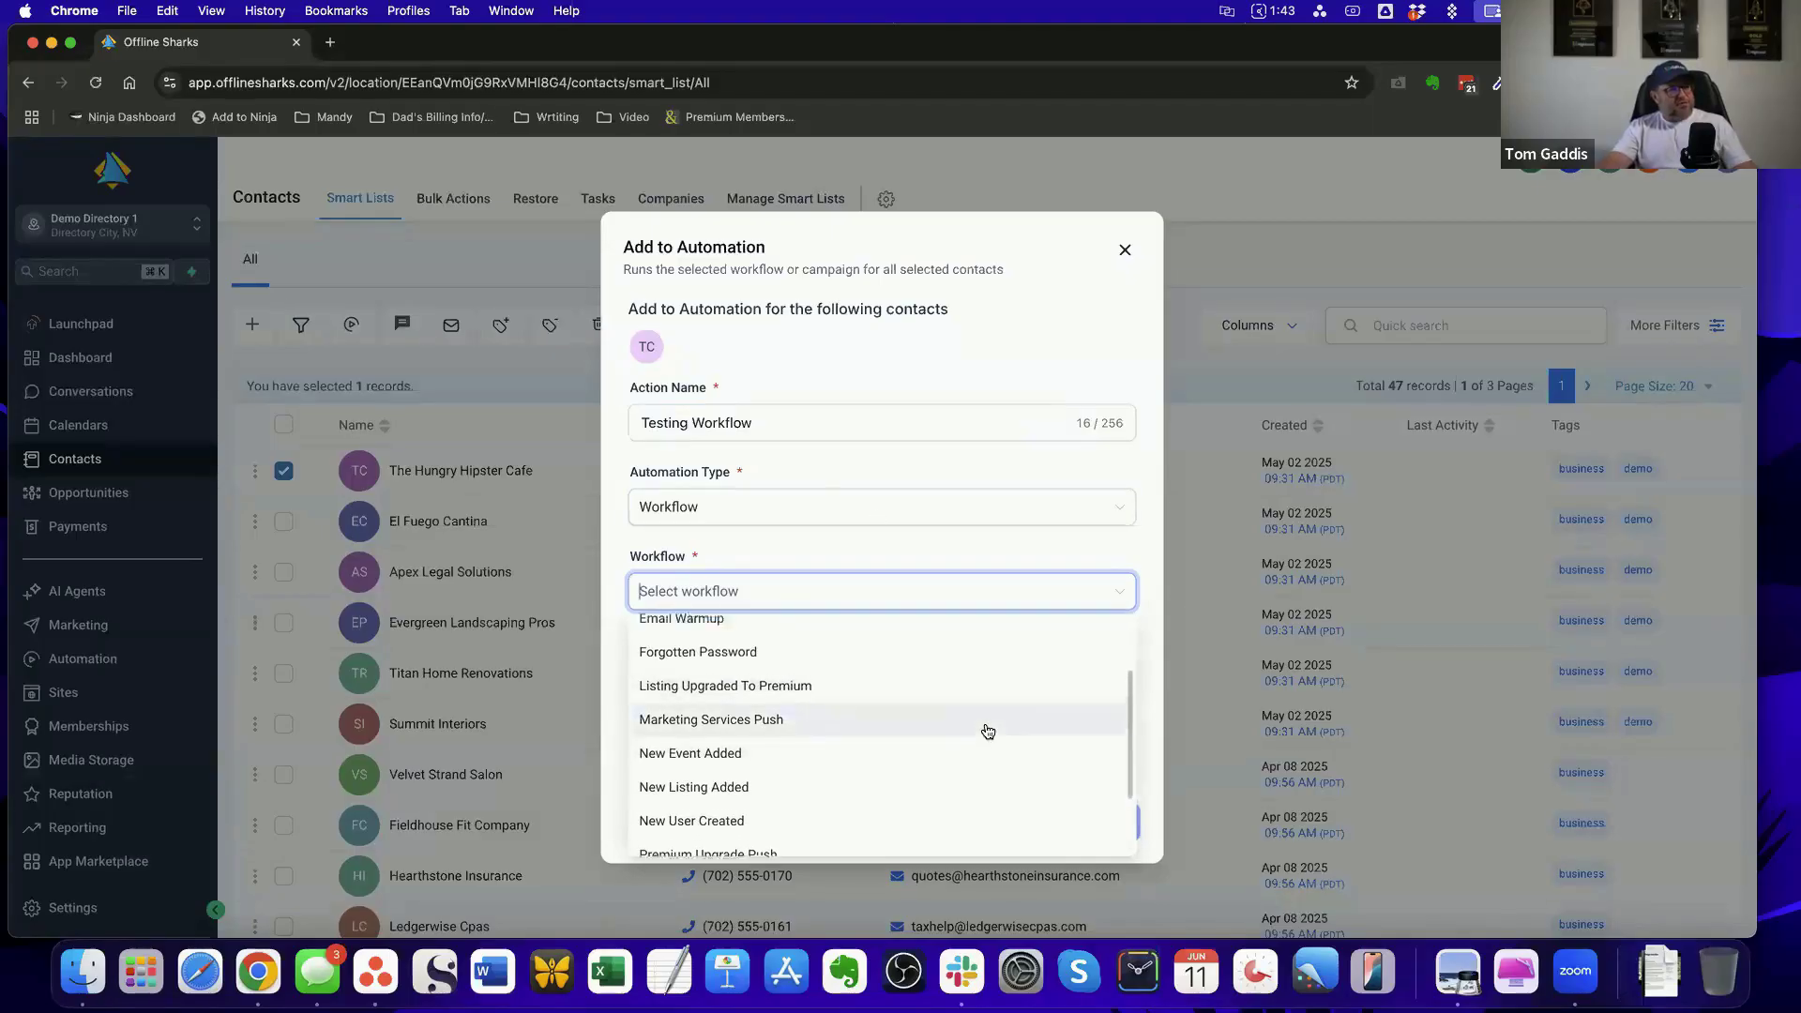
scroll(987, 731, "down", 3)
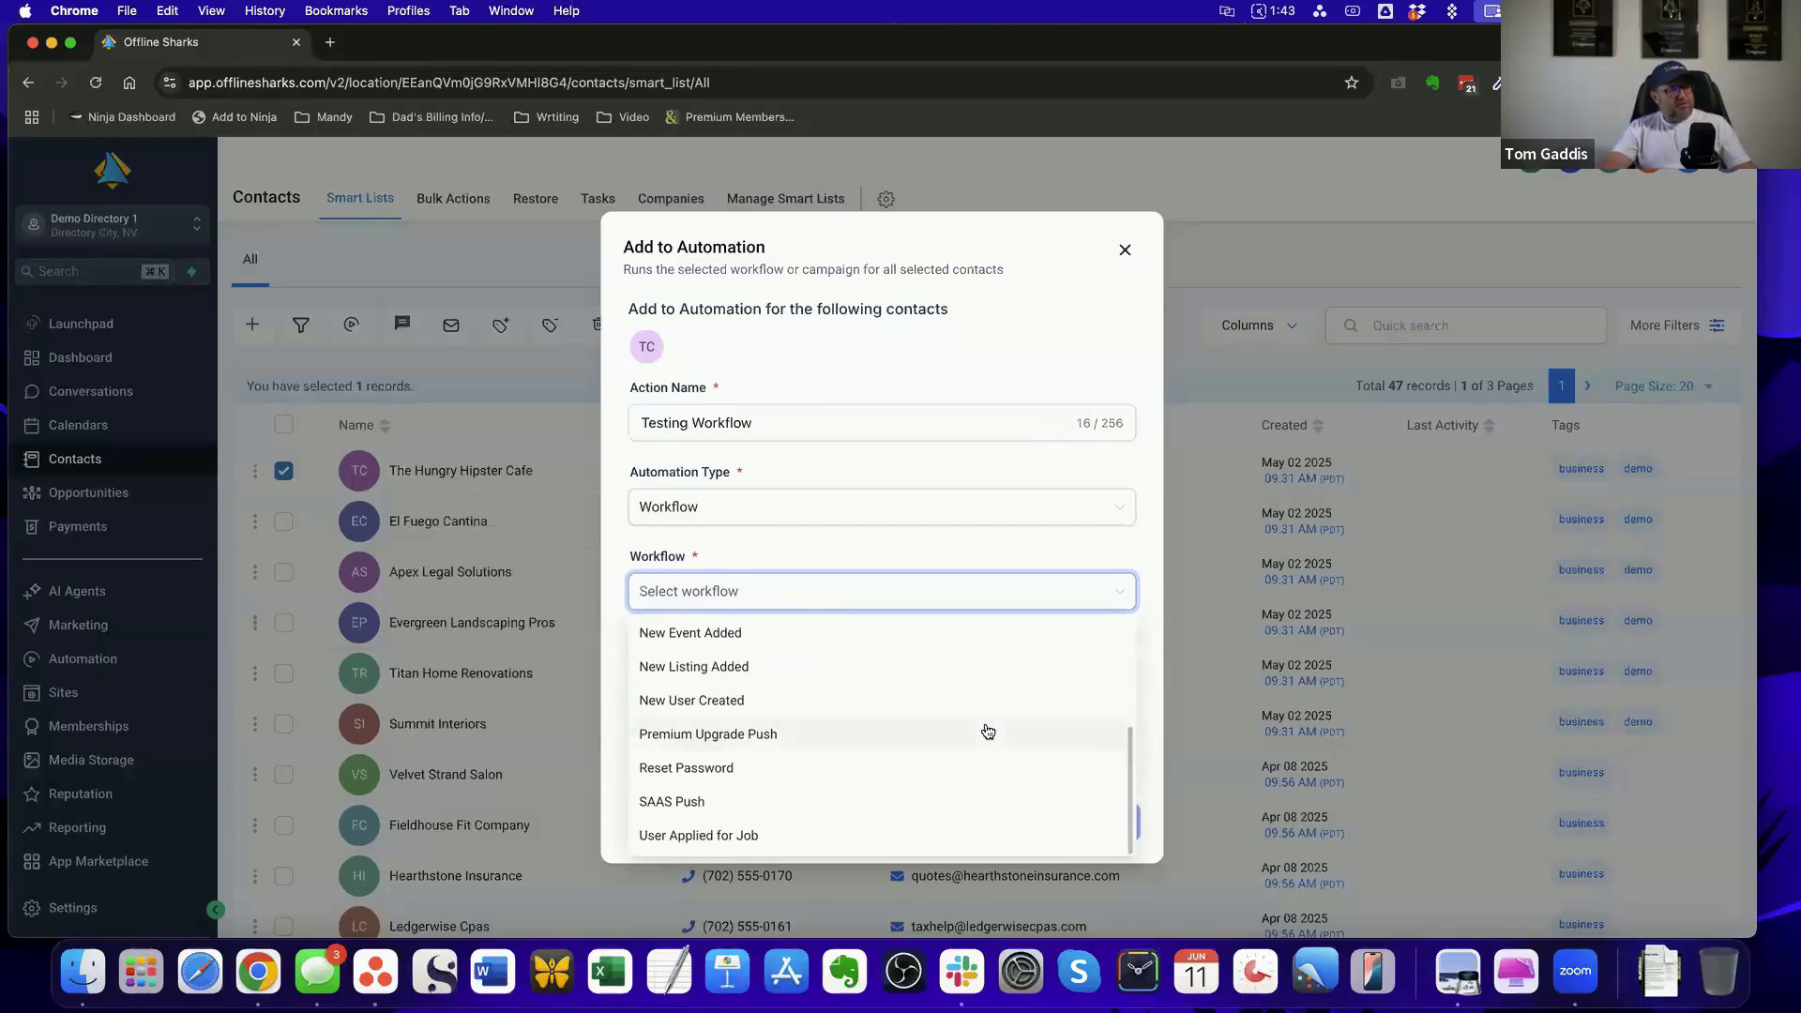
left_click(663, 667)
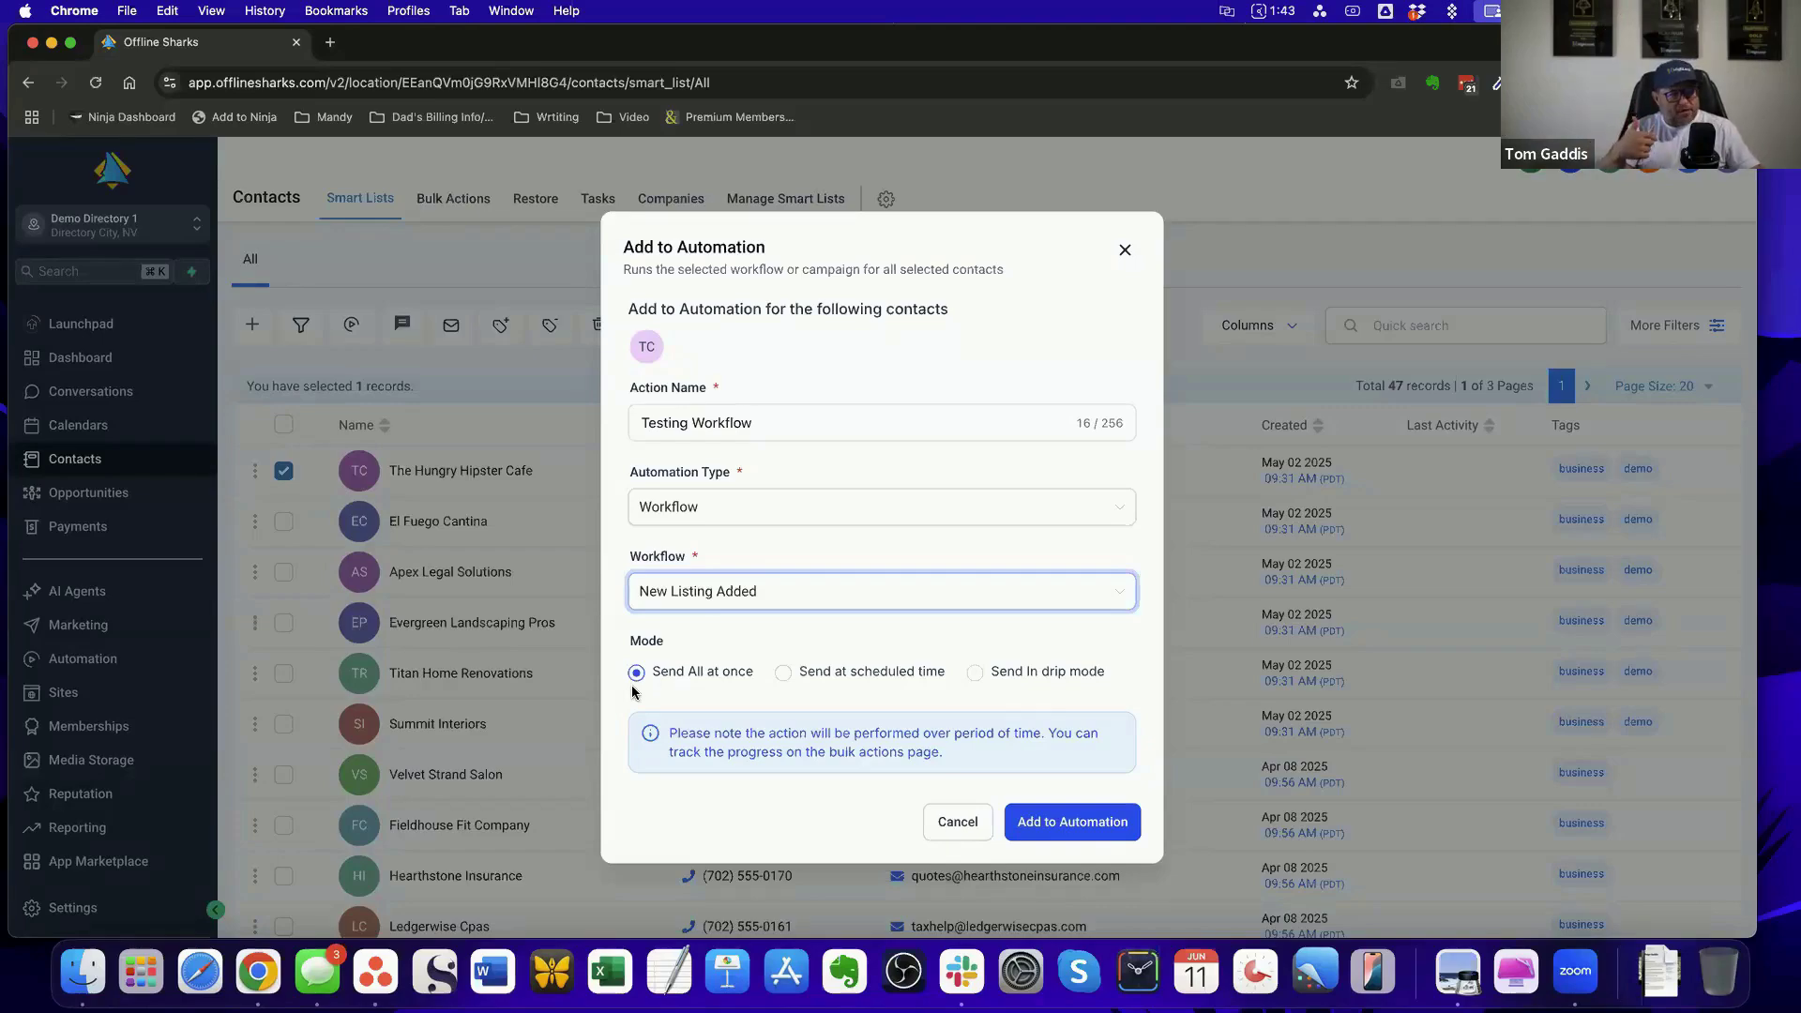
Compare the scheduled, drip and all-at-once send modes, then discard the automation and deselect the contact
left_click(781, 673)
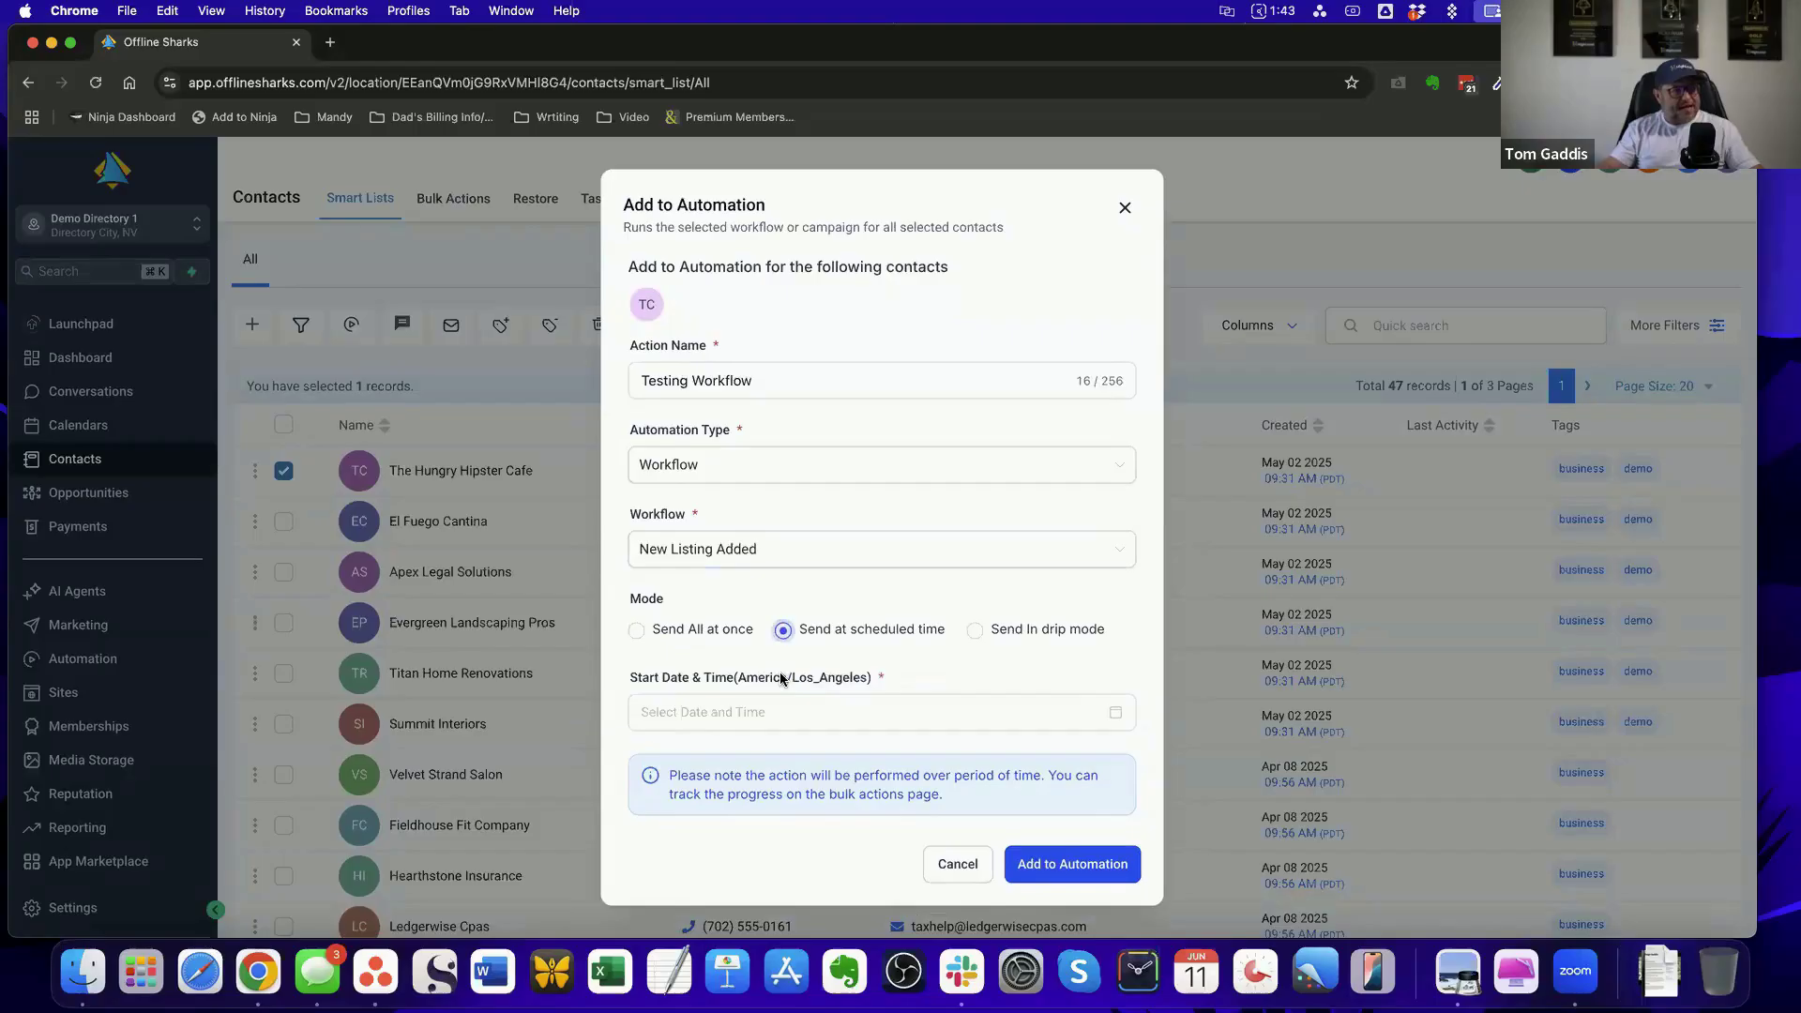
left_click(973, 633)
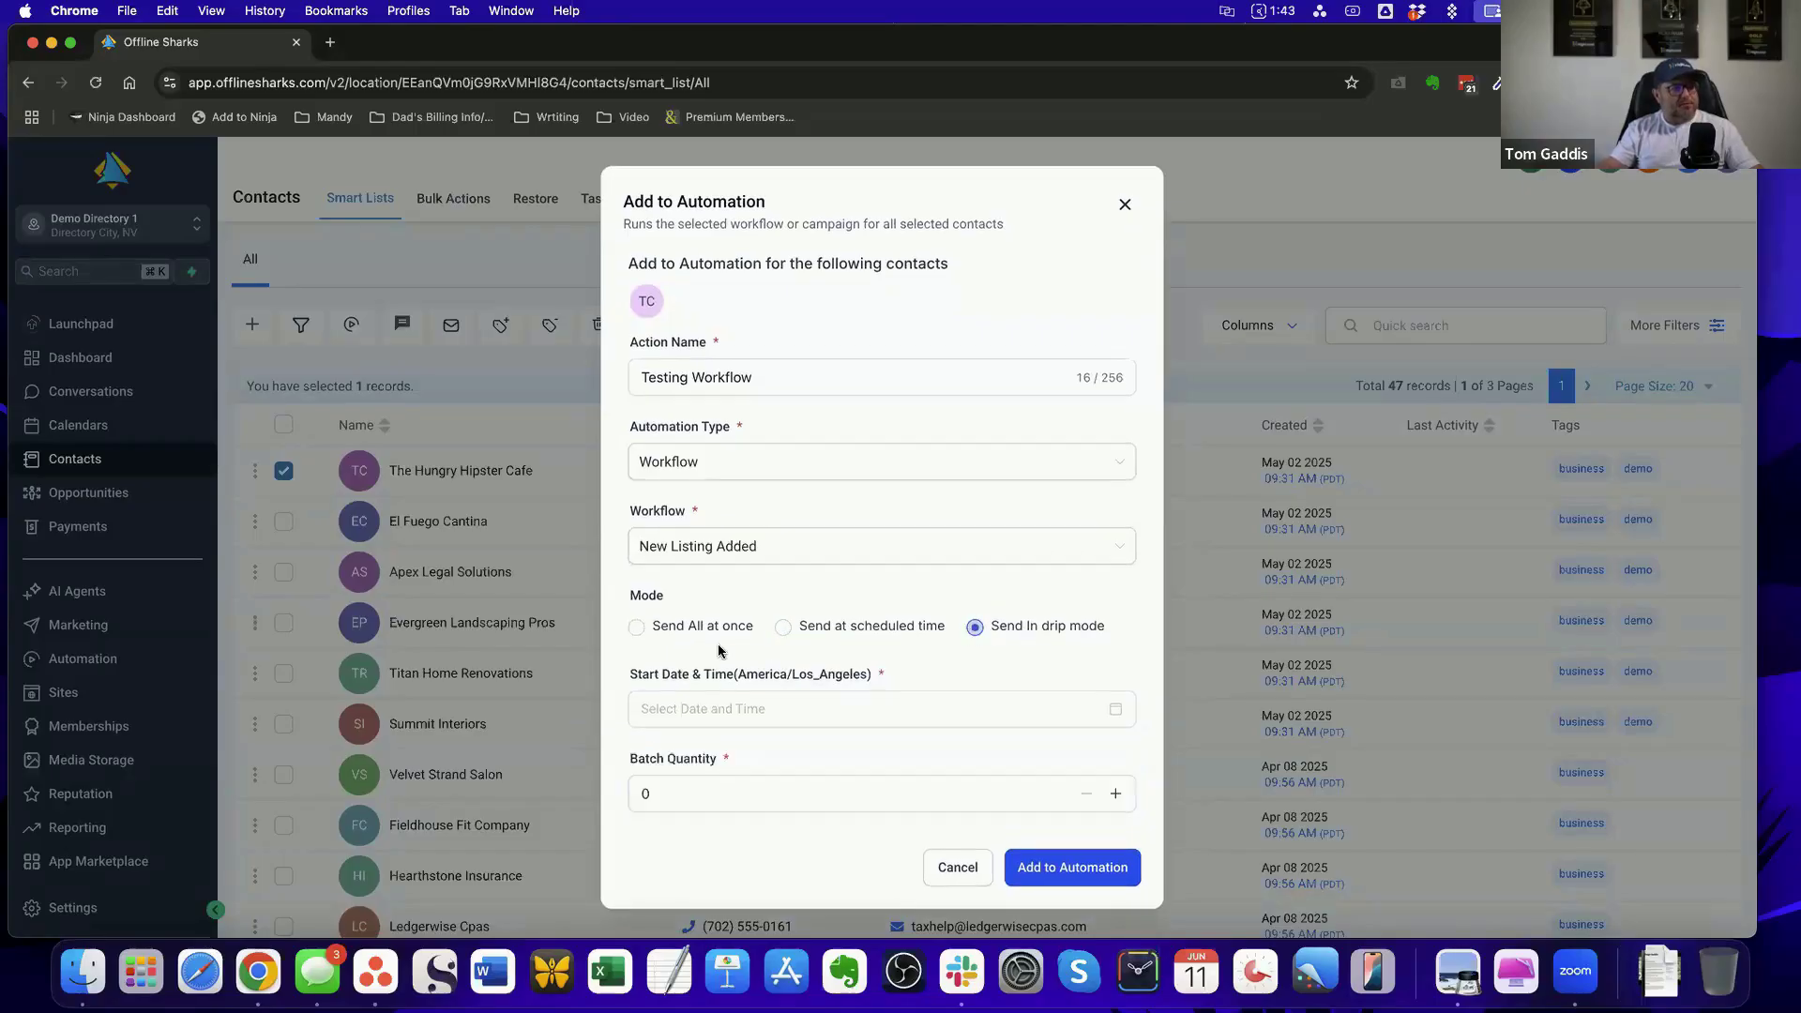
left_click(637, 631)
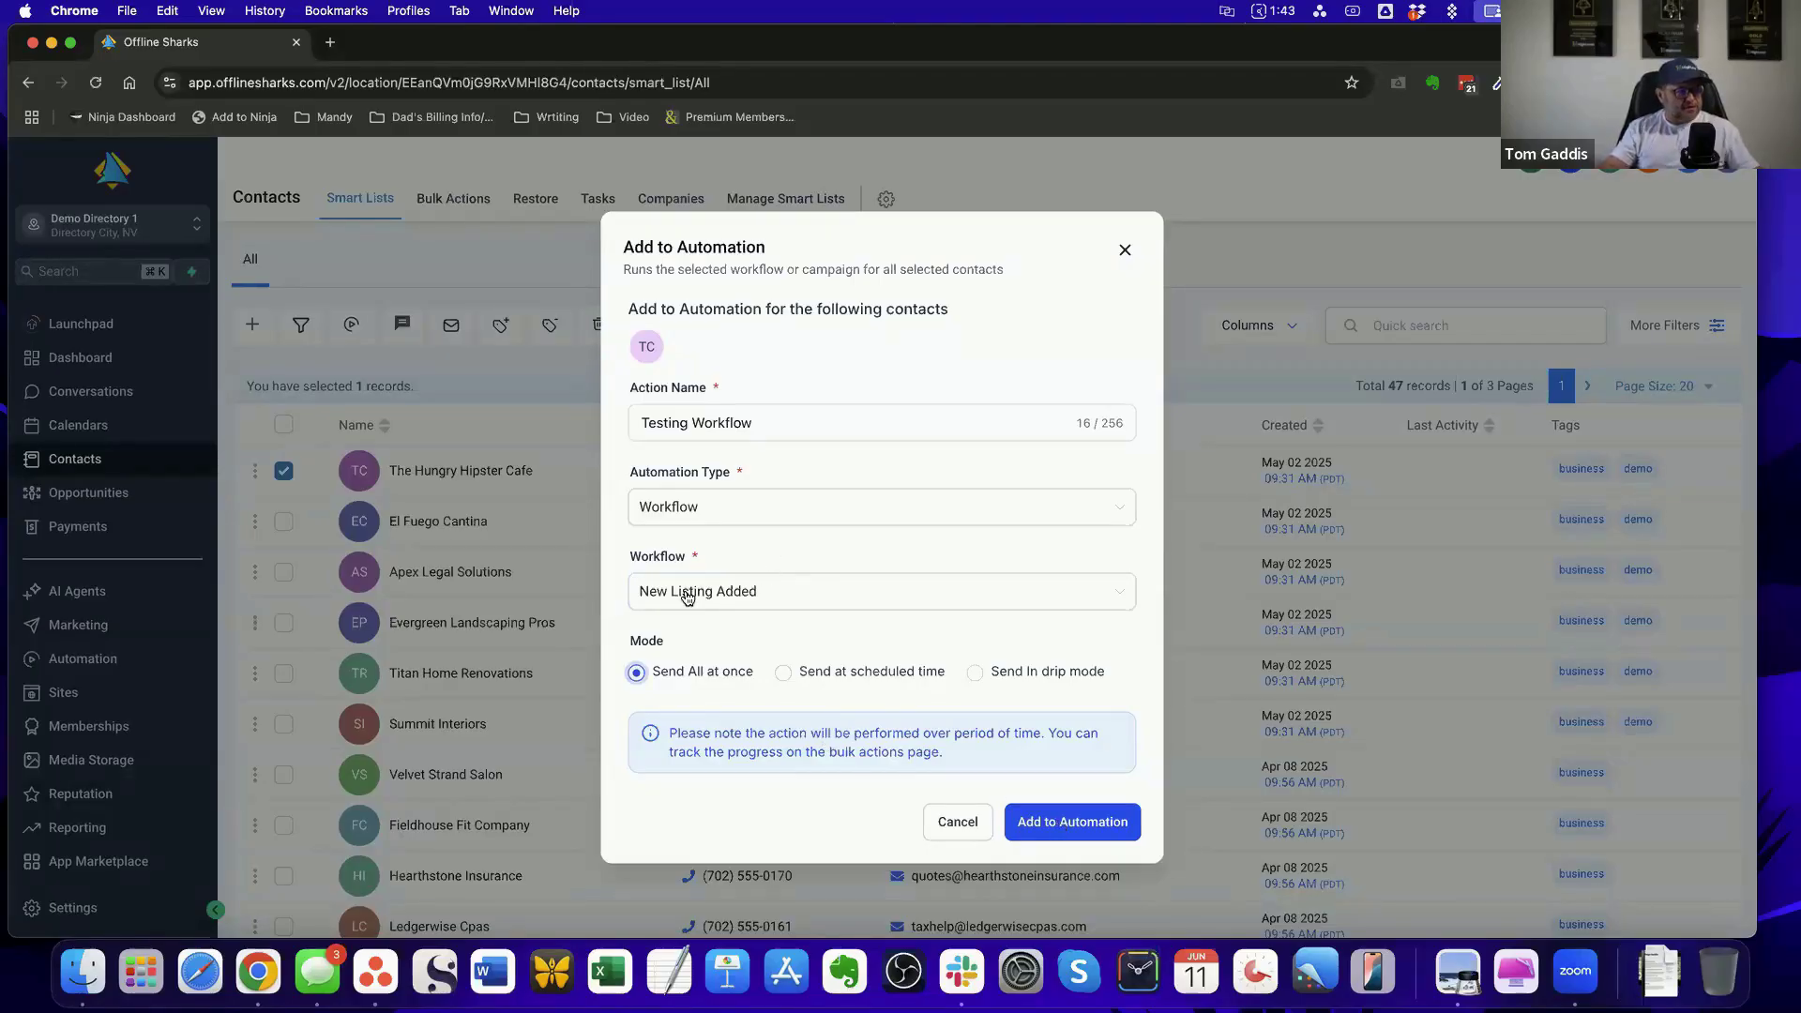
left_click(1125, 251)
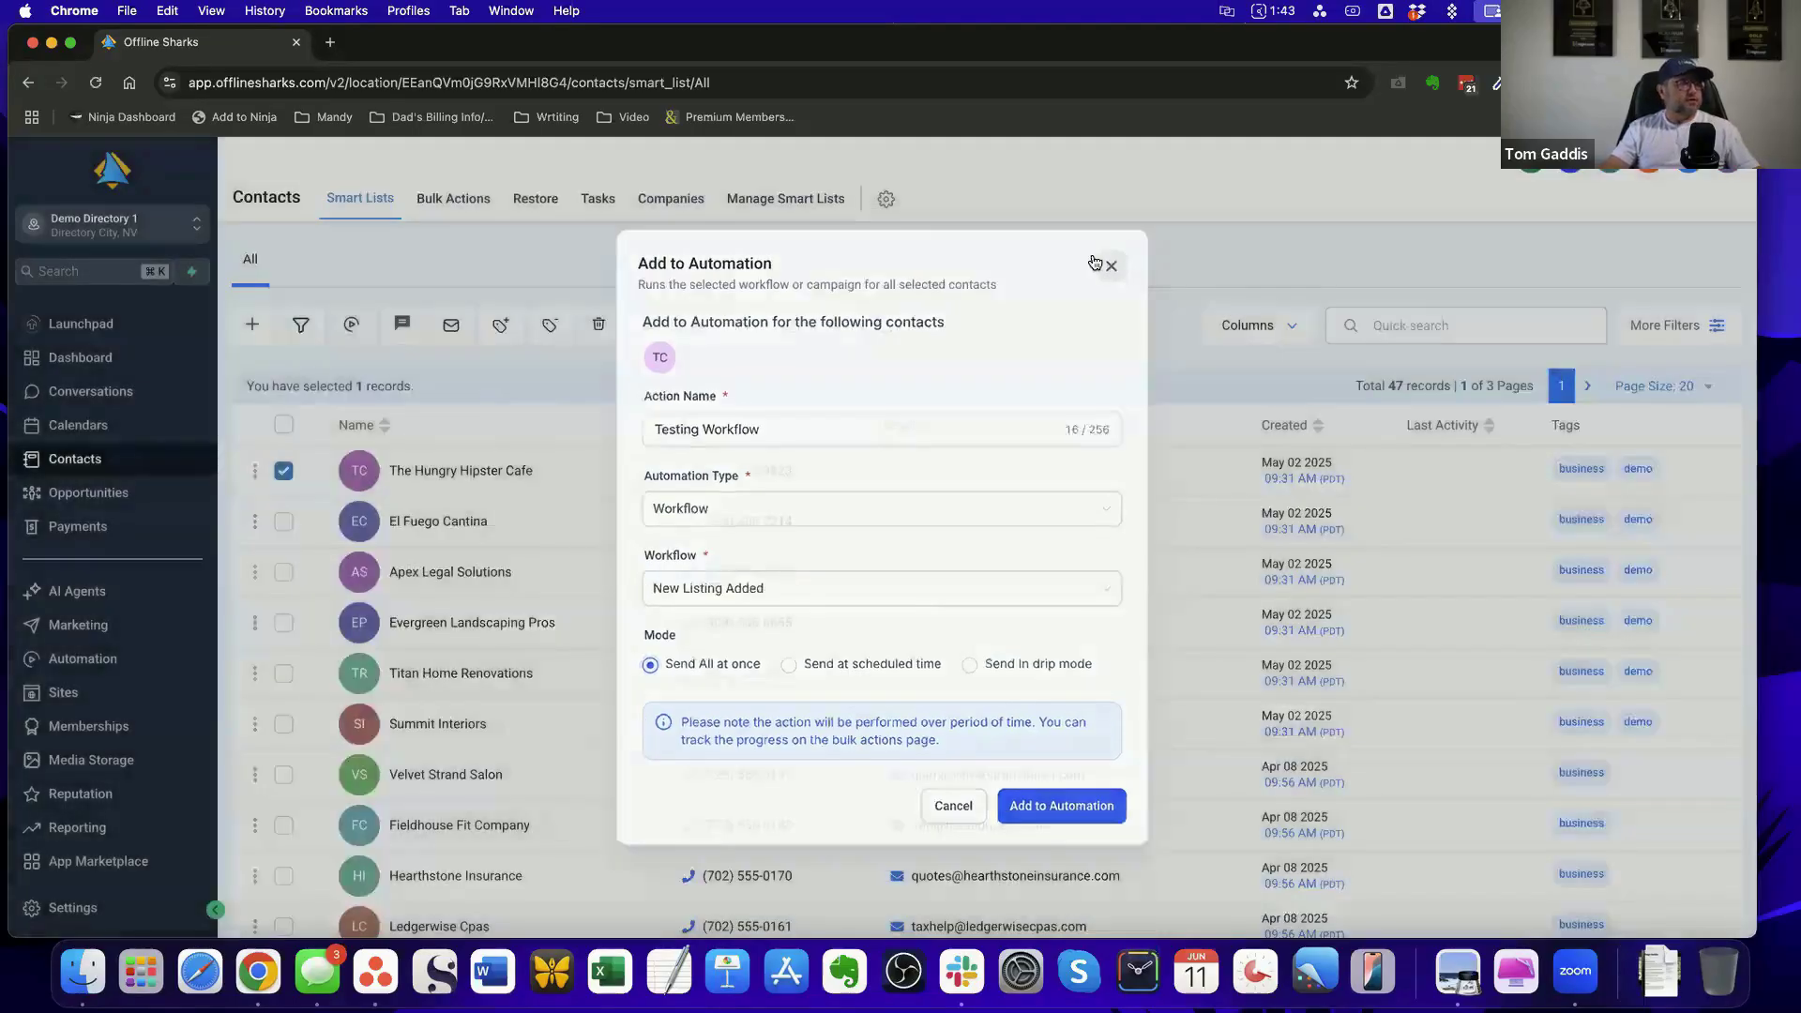
left_click(285, 471)
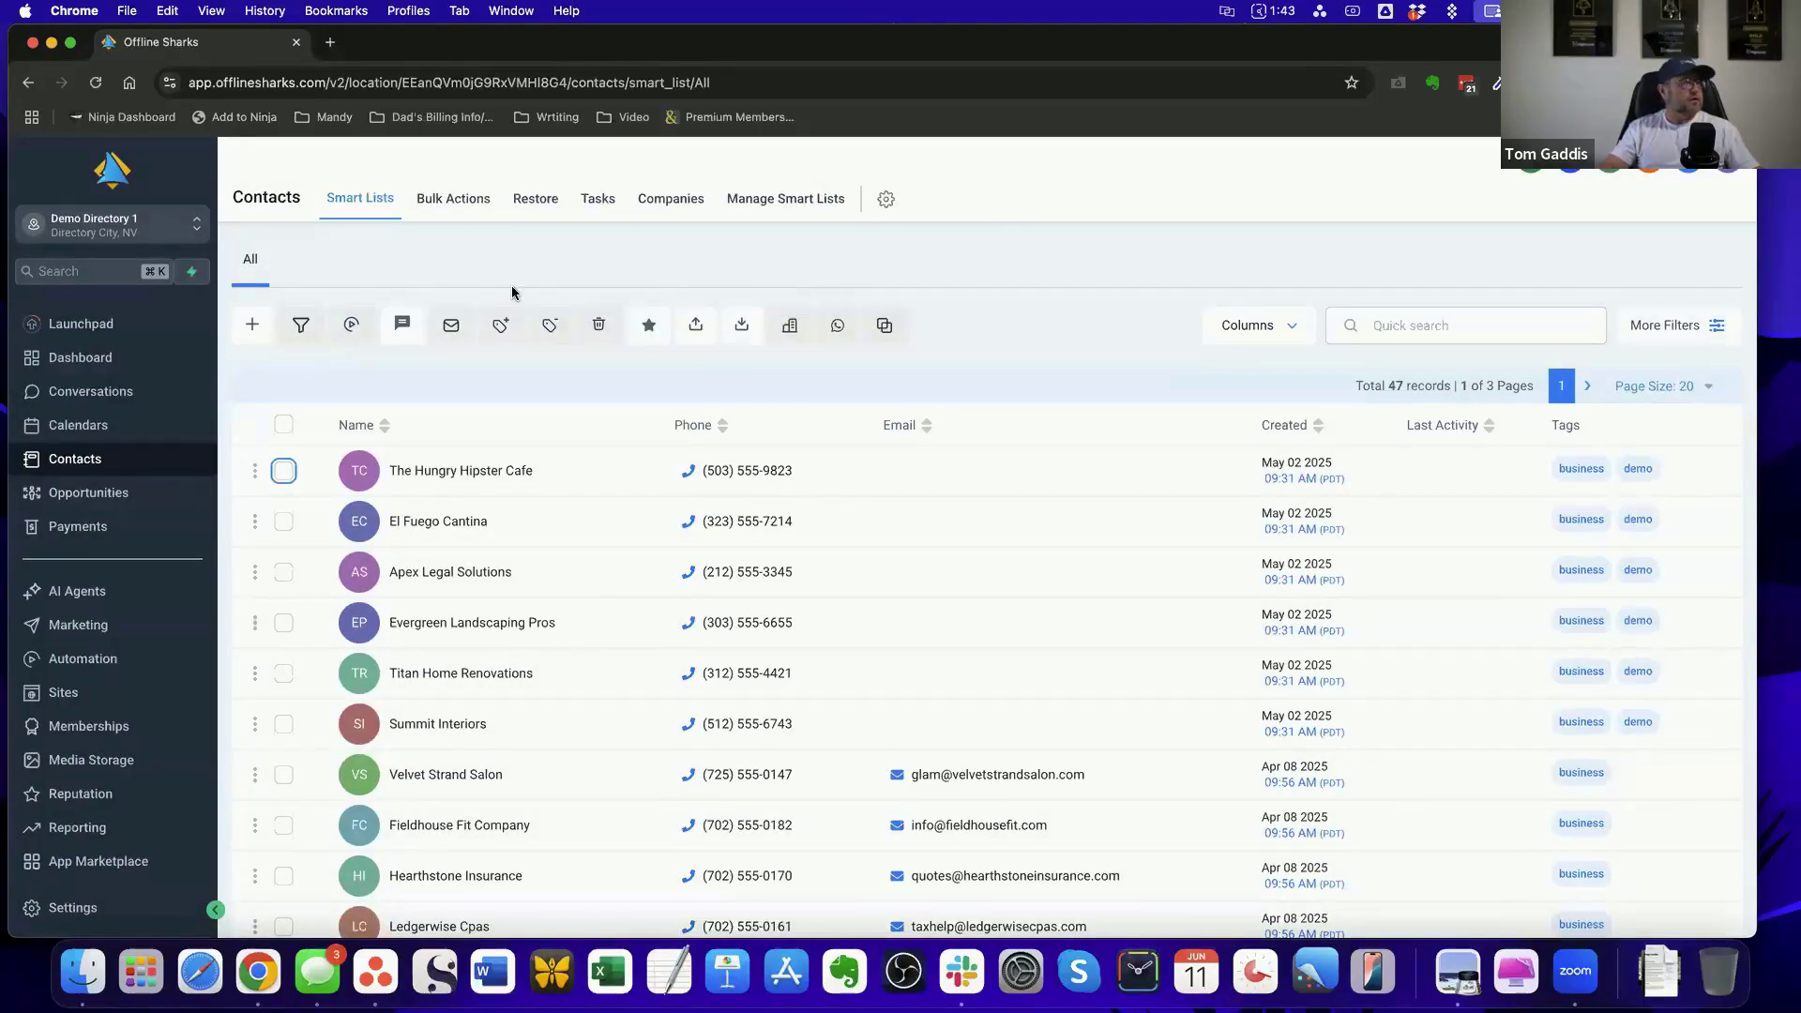
Start a new contact and fill in the contact's first and last name
left_click(253, 328)
left_click(729, 499)
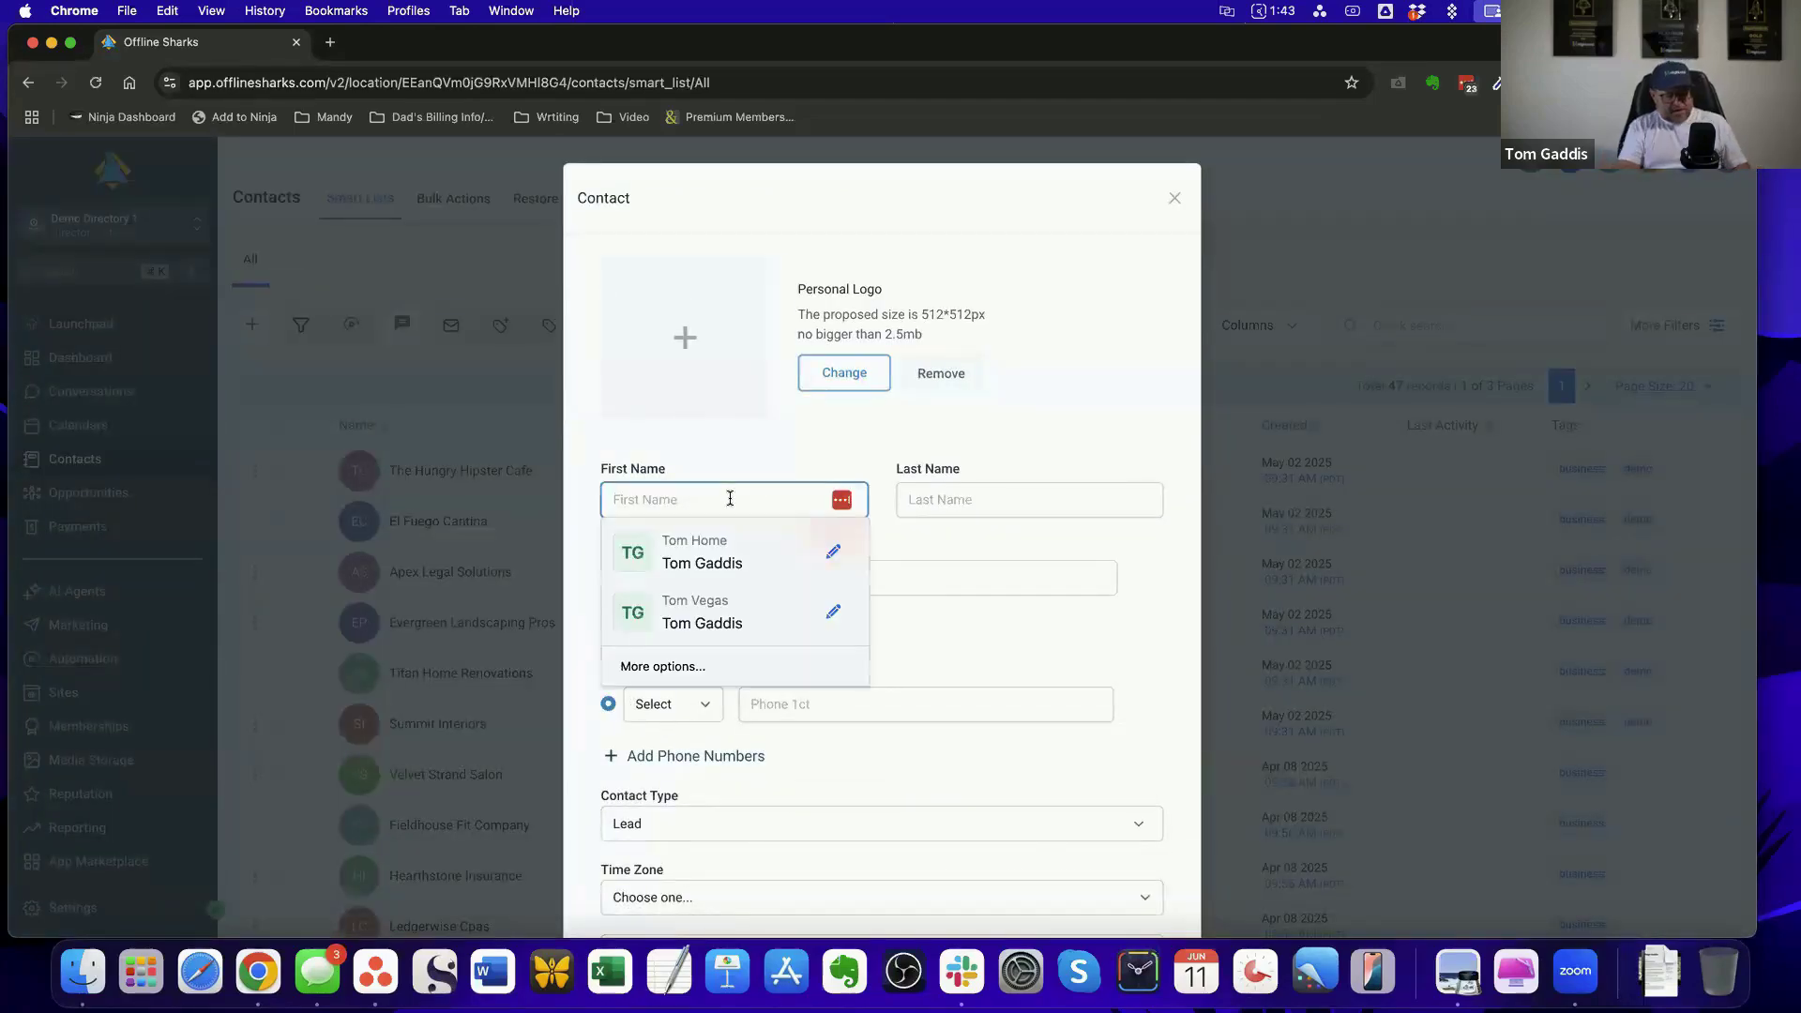
key("Tab")
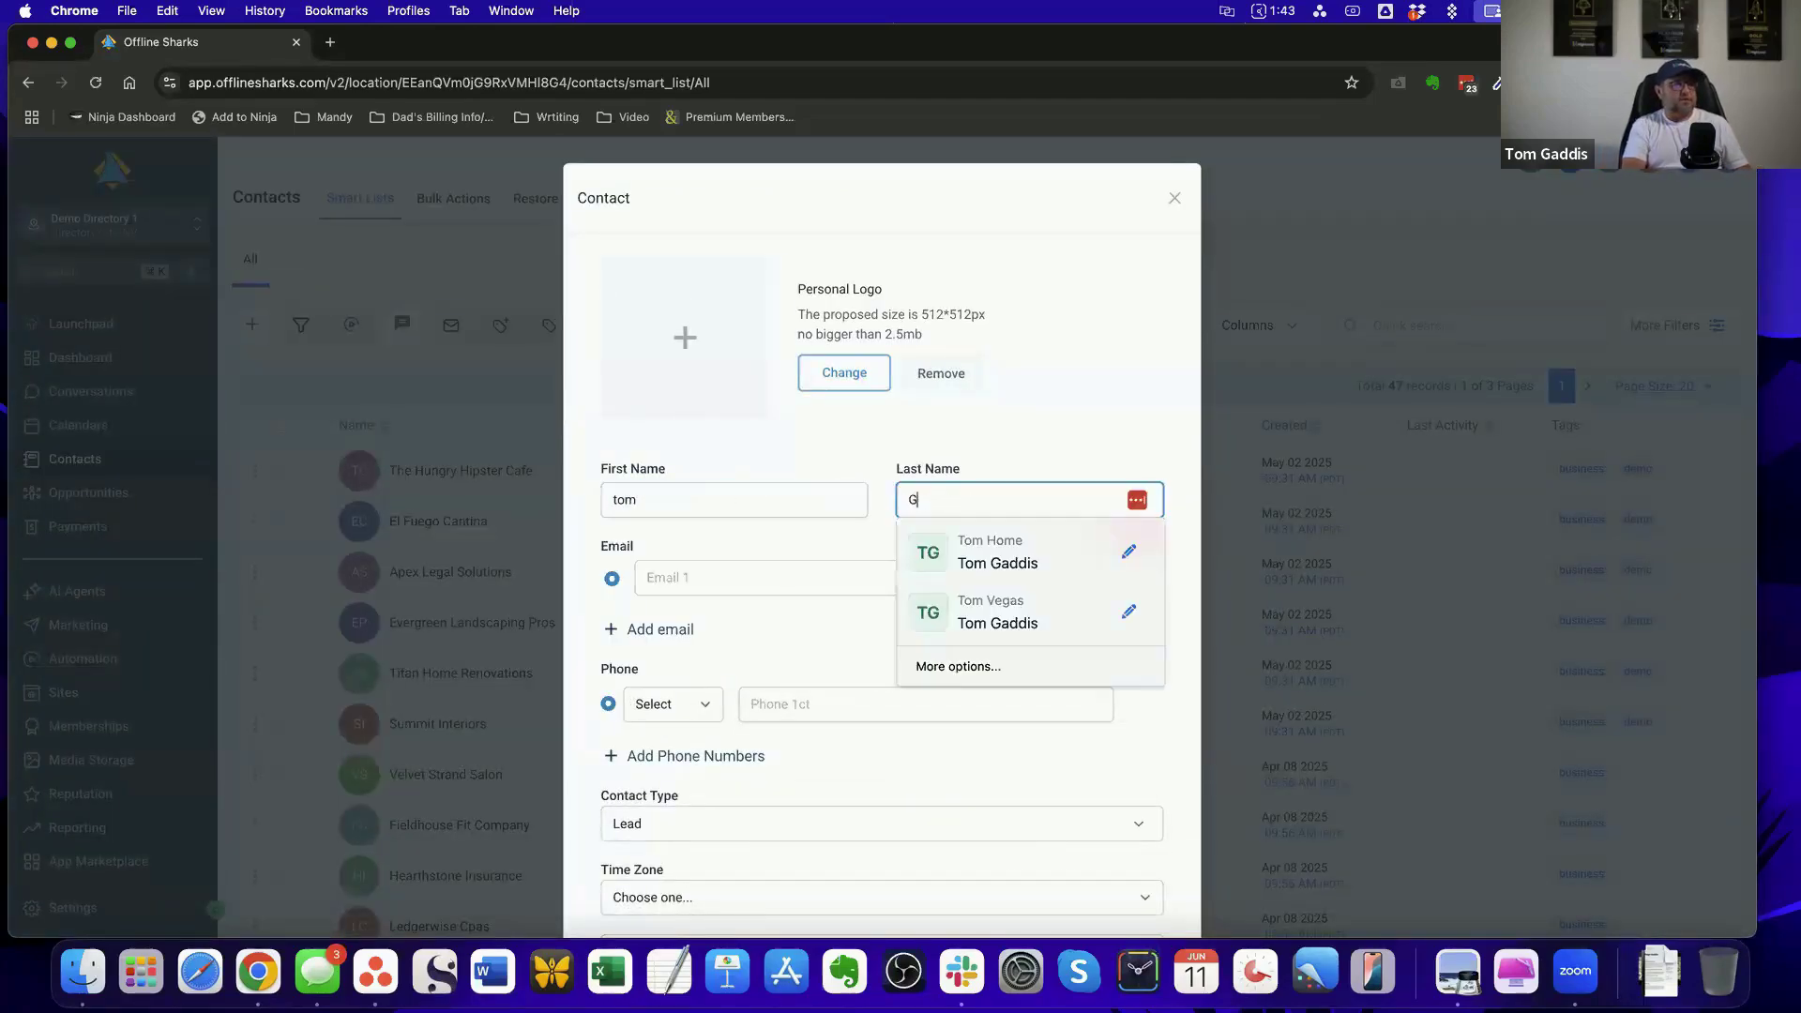
key("Tab")
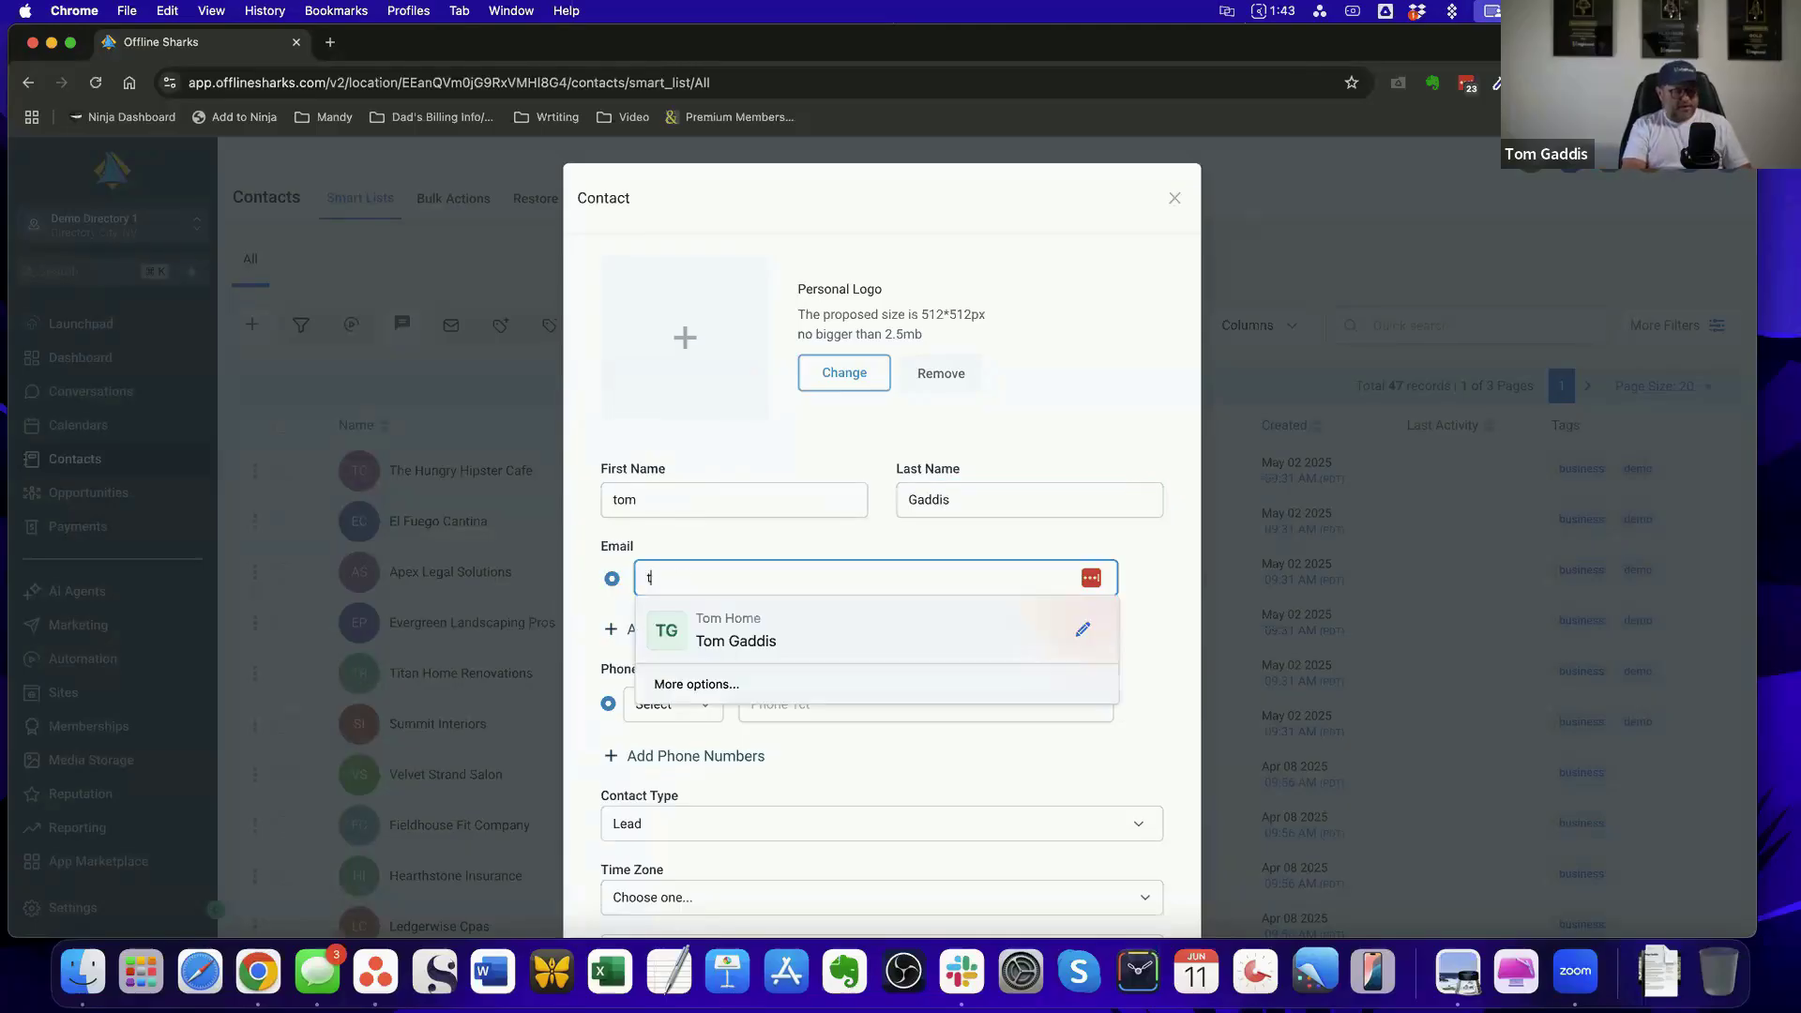
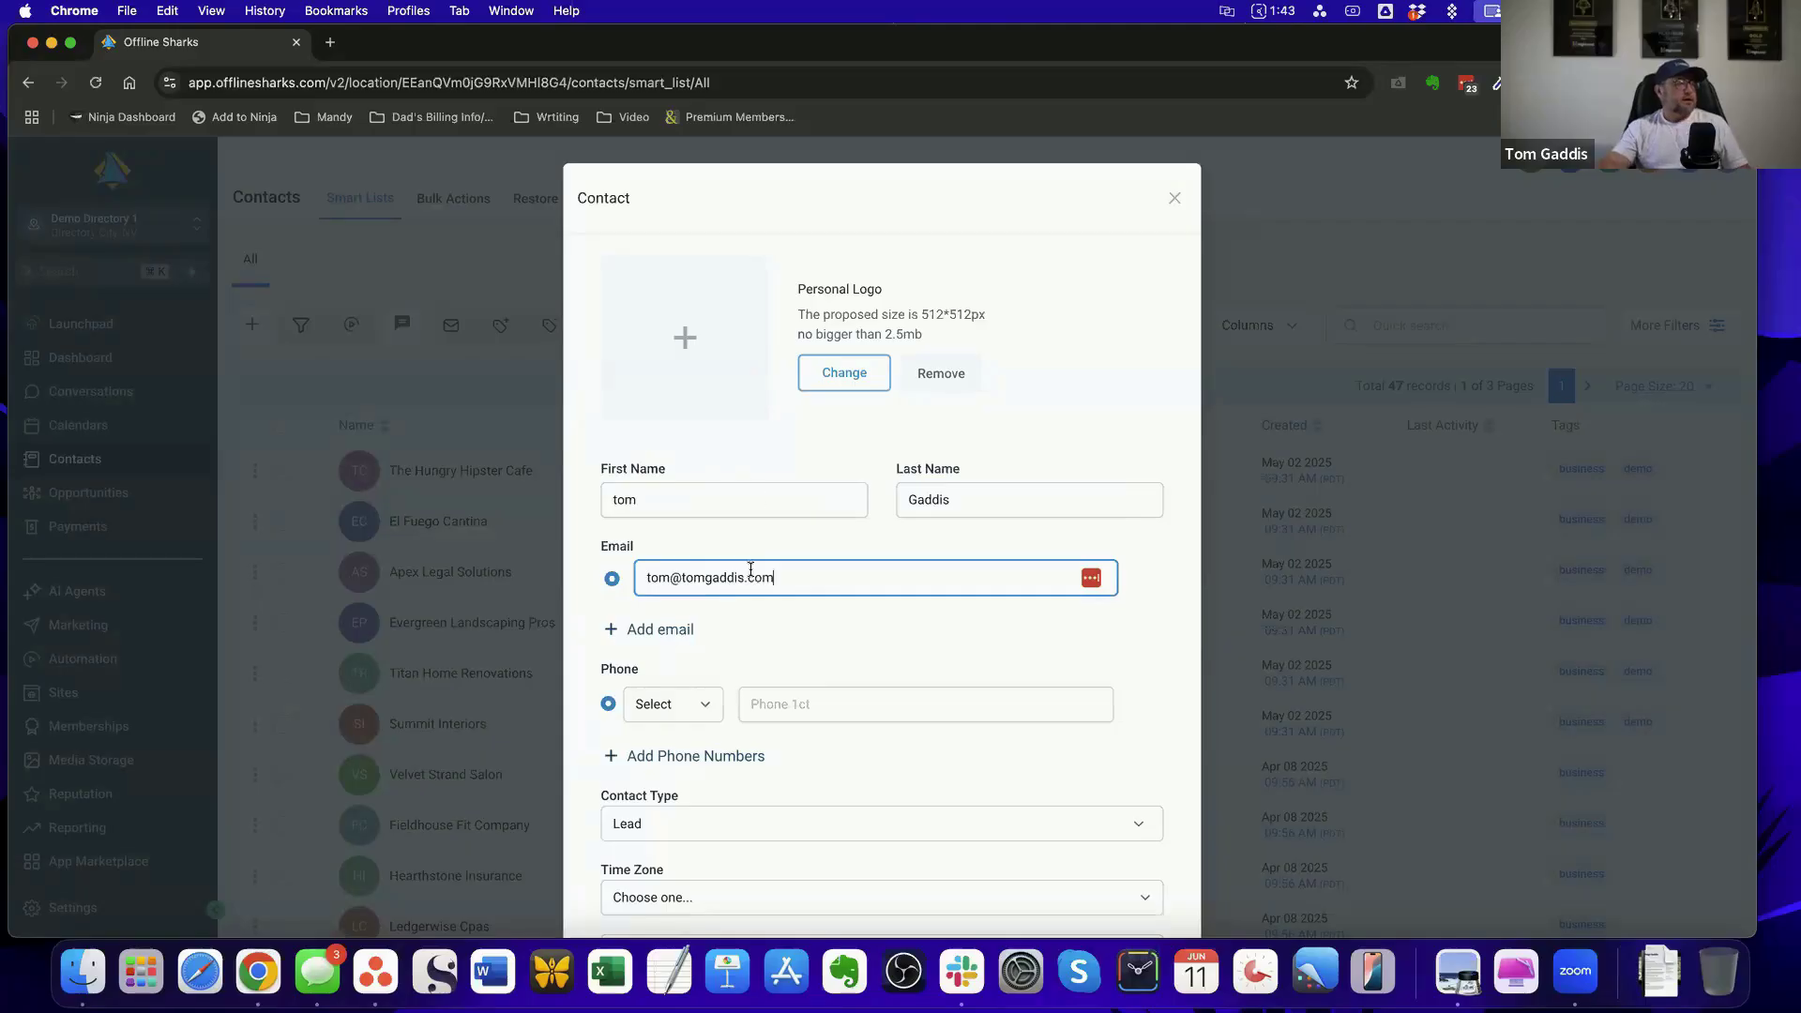
Fill in the new contact's e-mail address and phone number
left_click(824, 703)
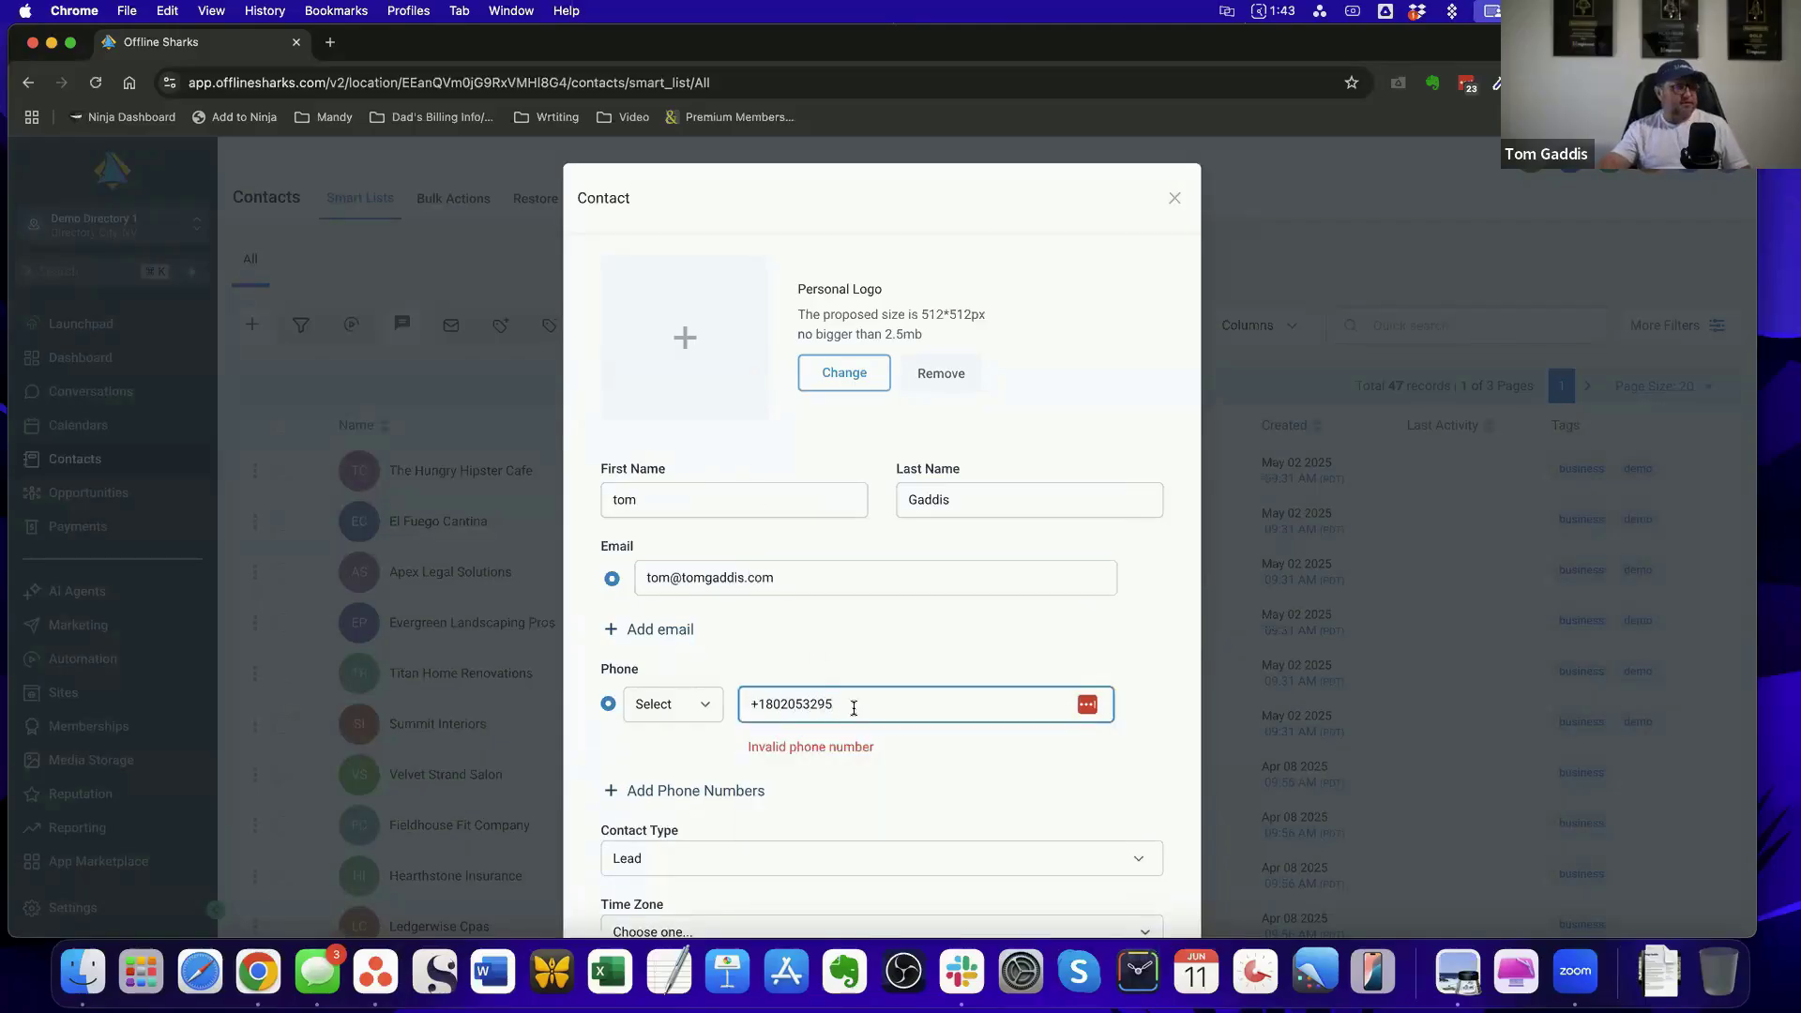
key("super+a")
key("BackSpace")
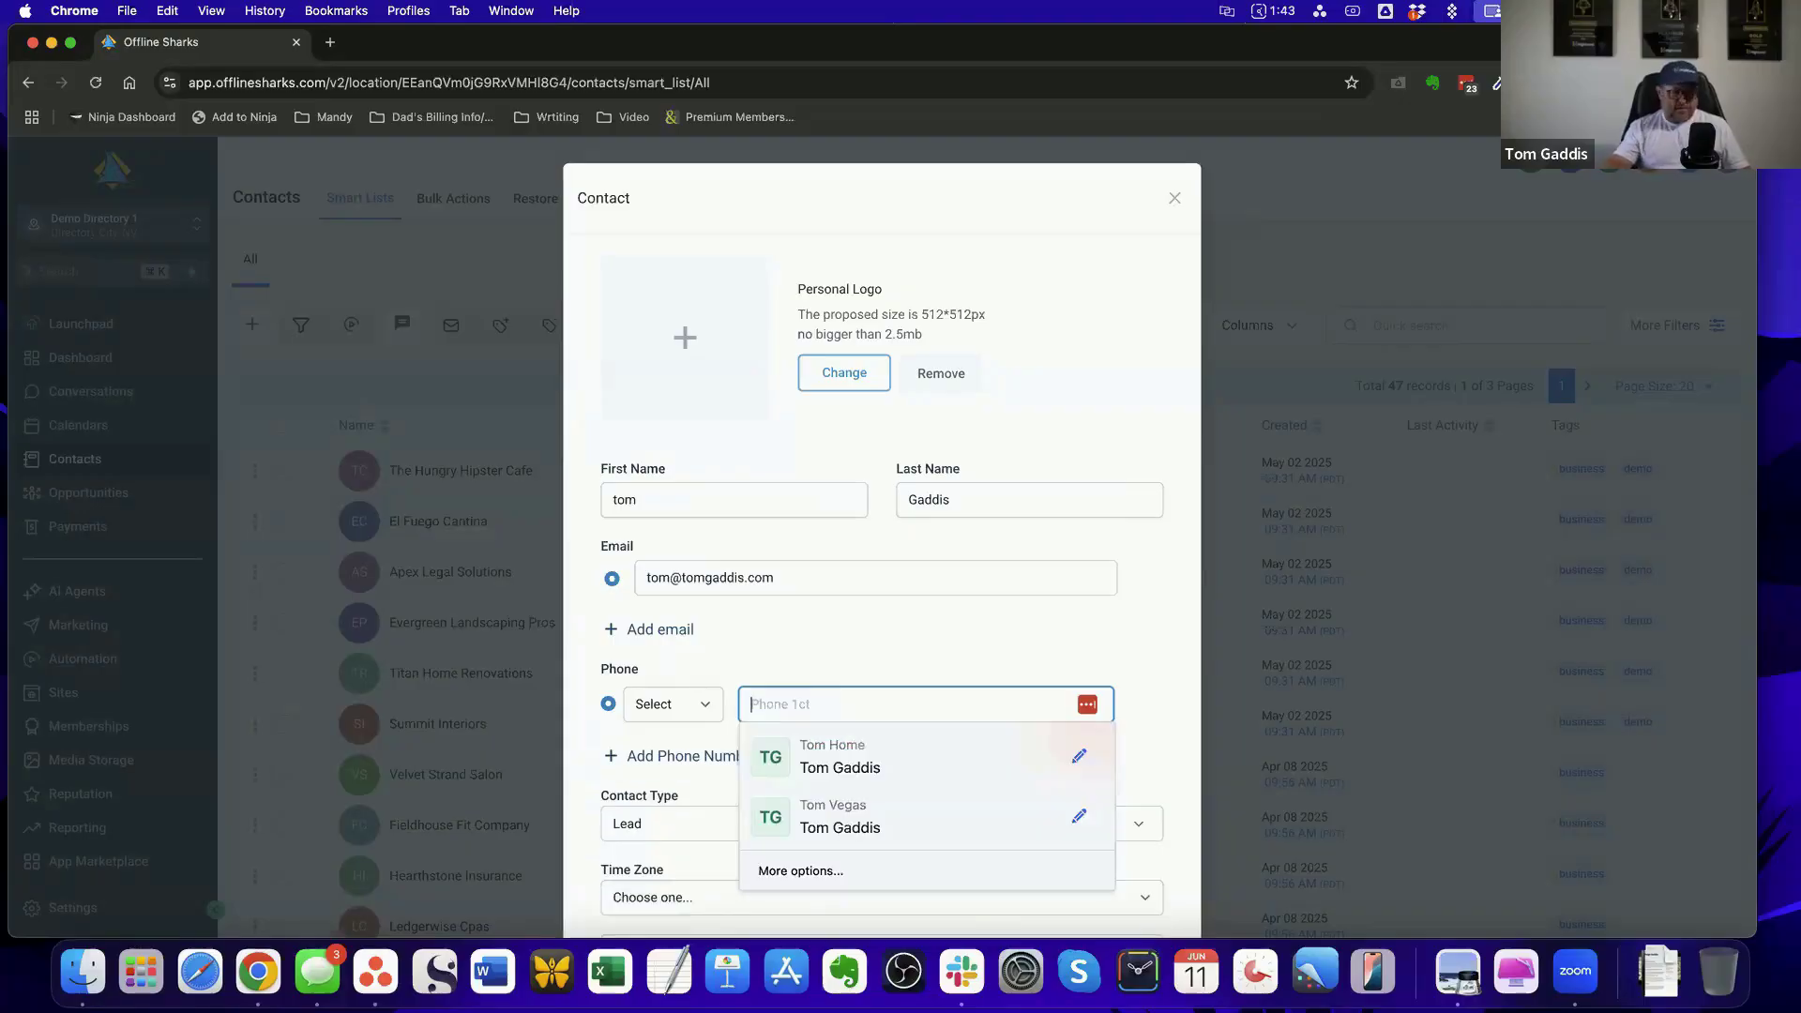
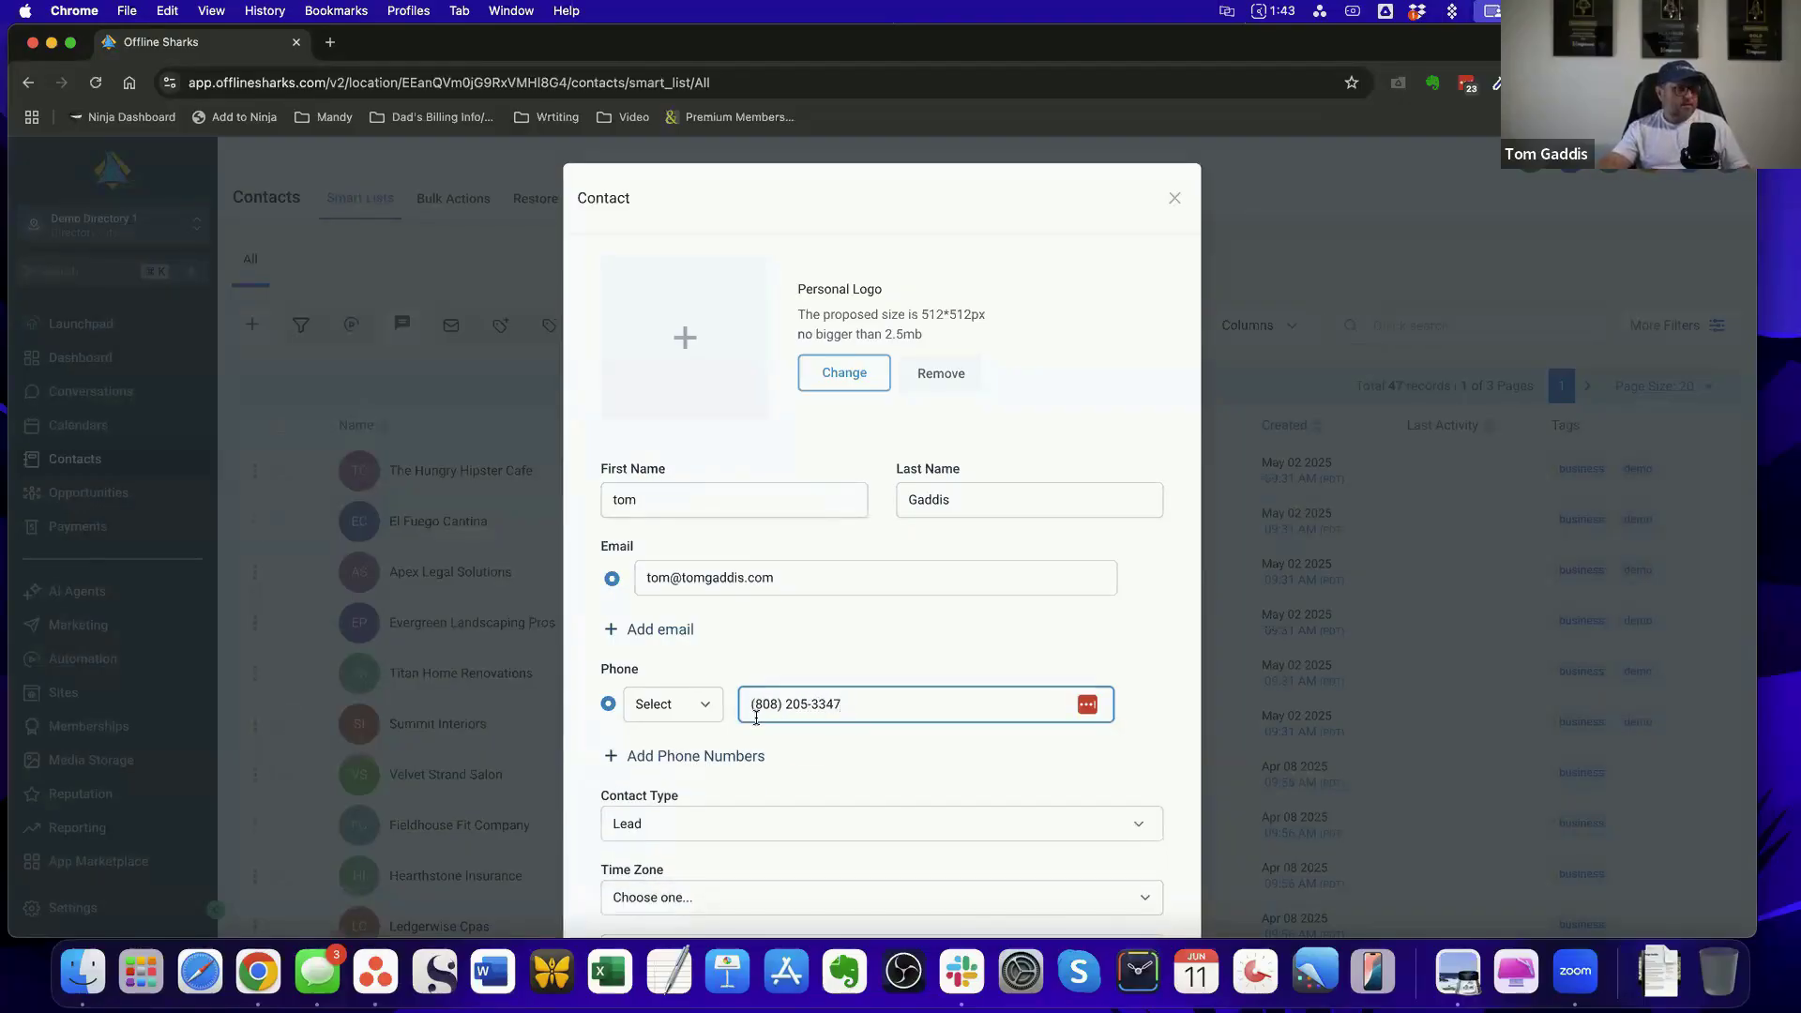
Set the new contact's time zone to GMT-11:00 Pacific/Midway (SST) and save the contact
scroll(756, 718, "down", 4)
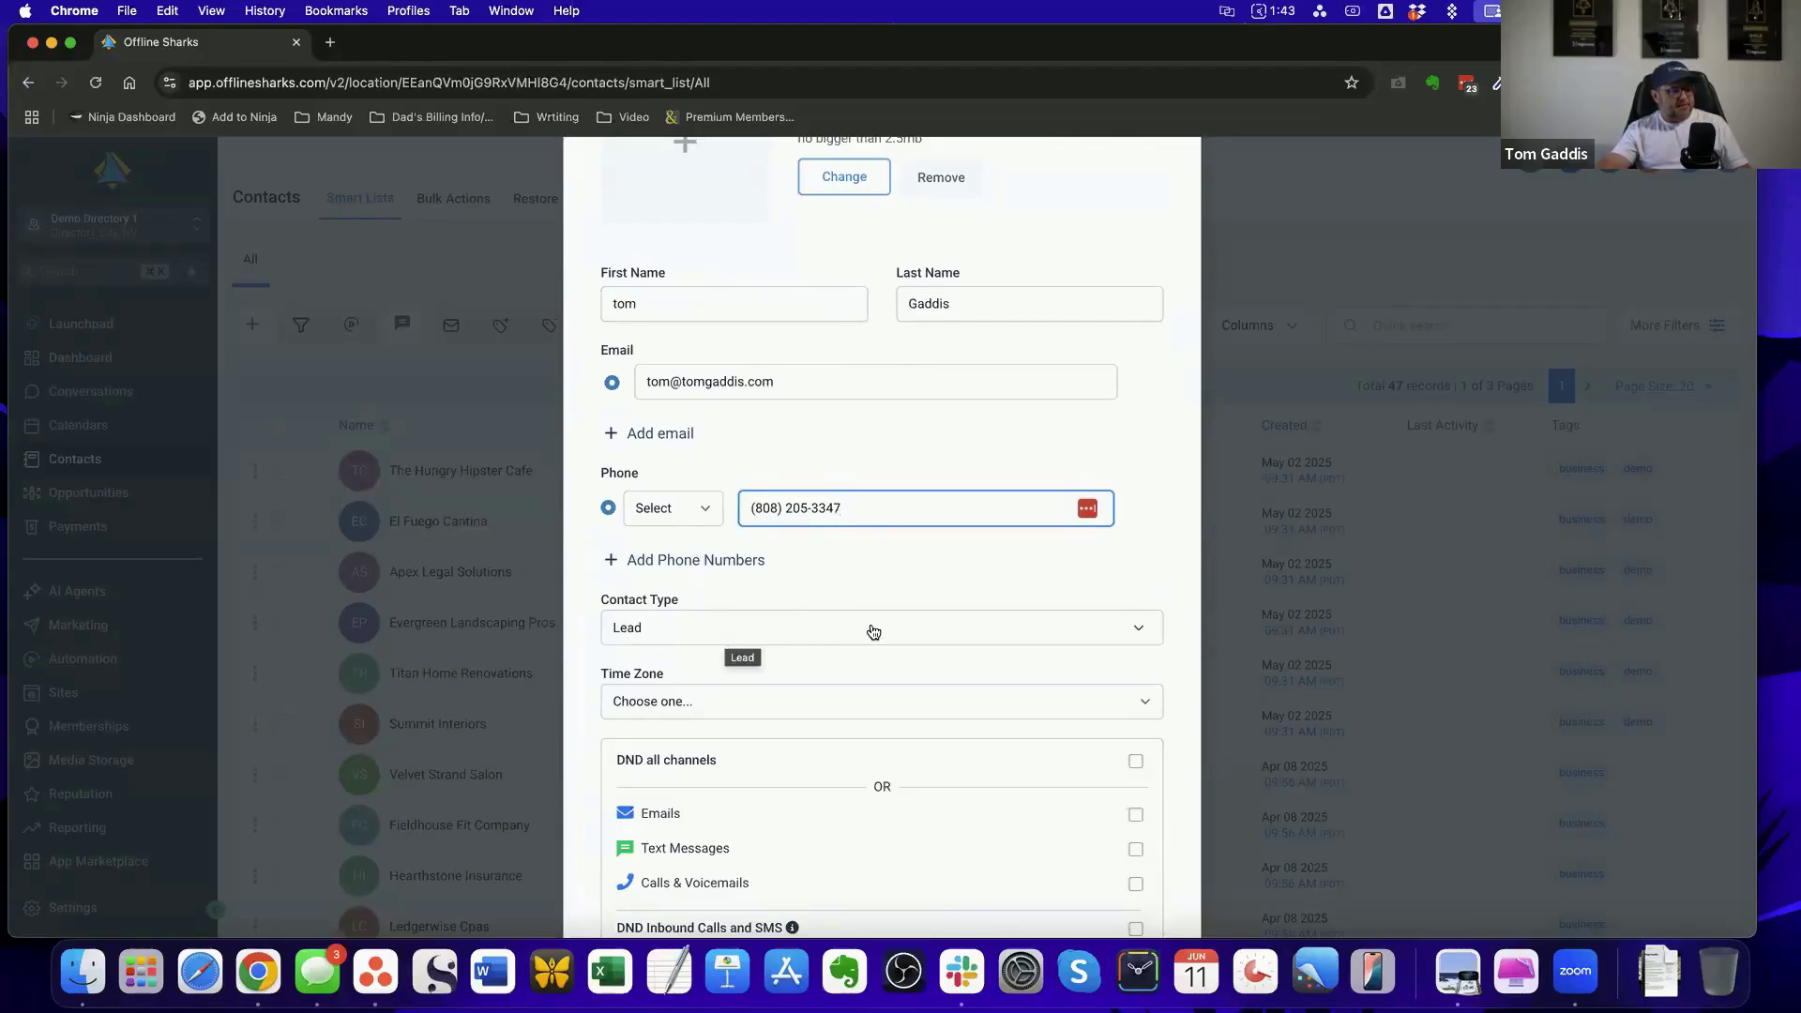
scroll(868, 631, "down", 2)
left_click(789, 608)
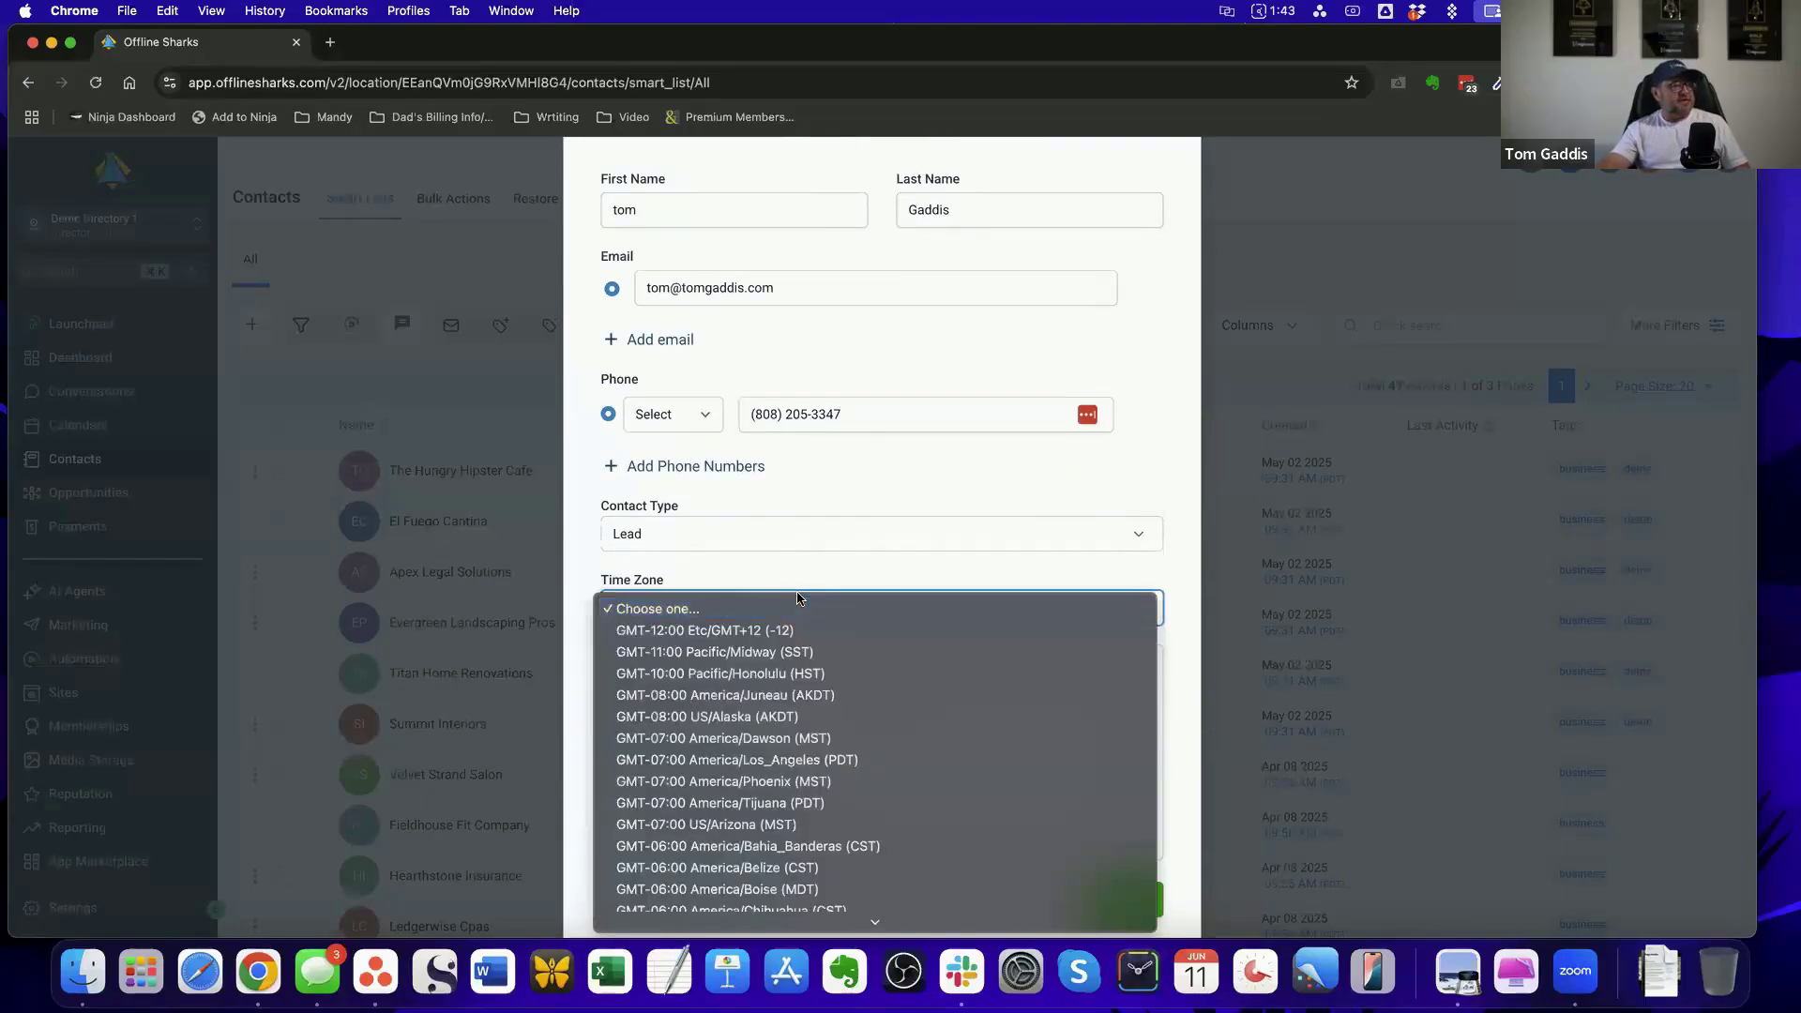
left_click(808, 653)
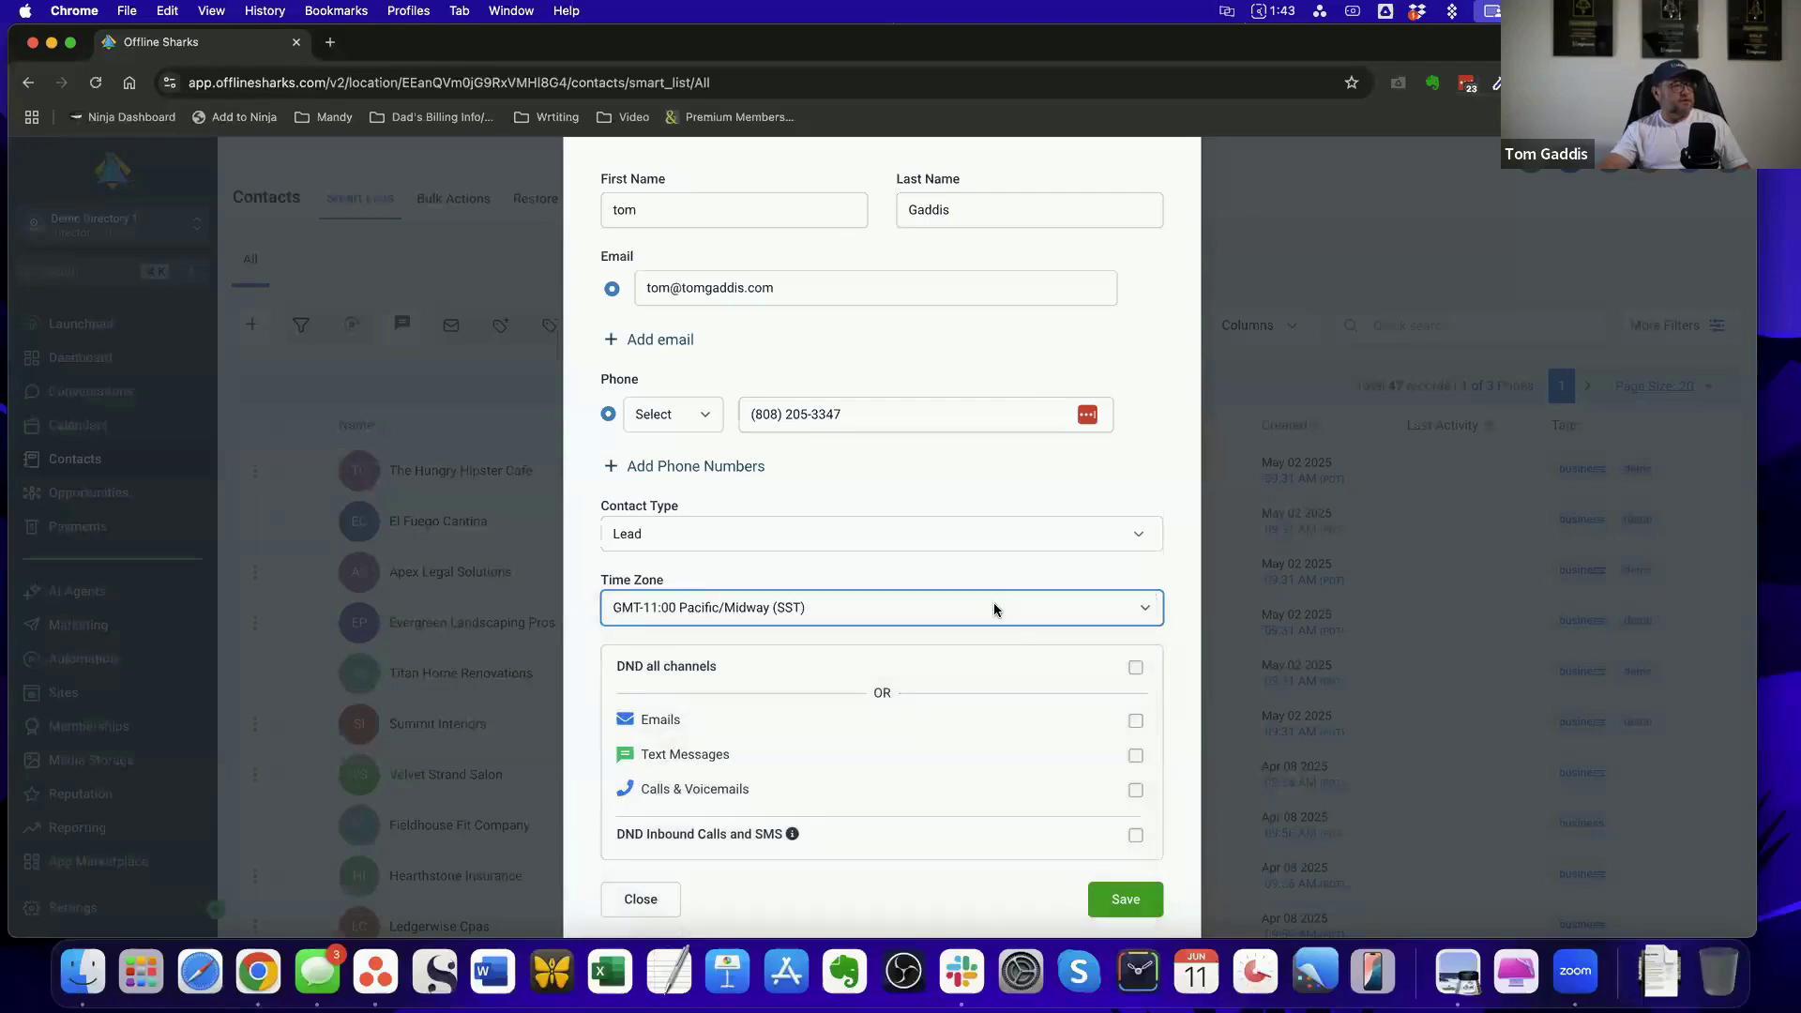
scroll(1006, 647, "down", 1)
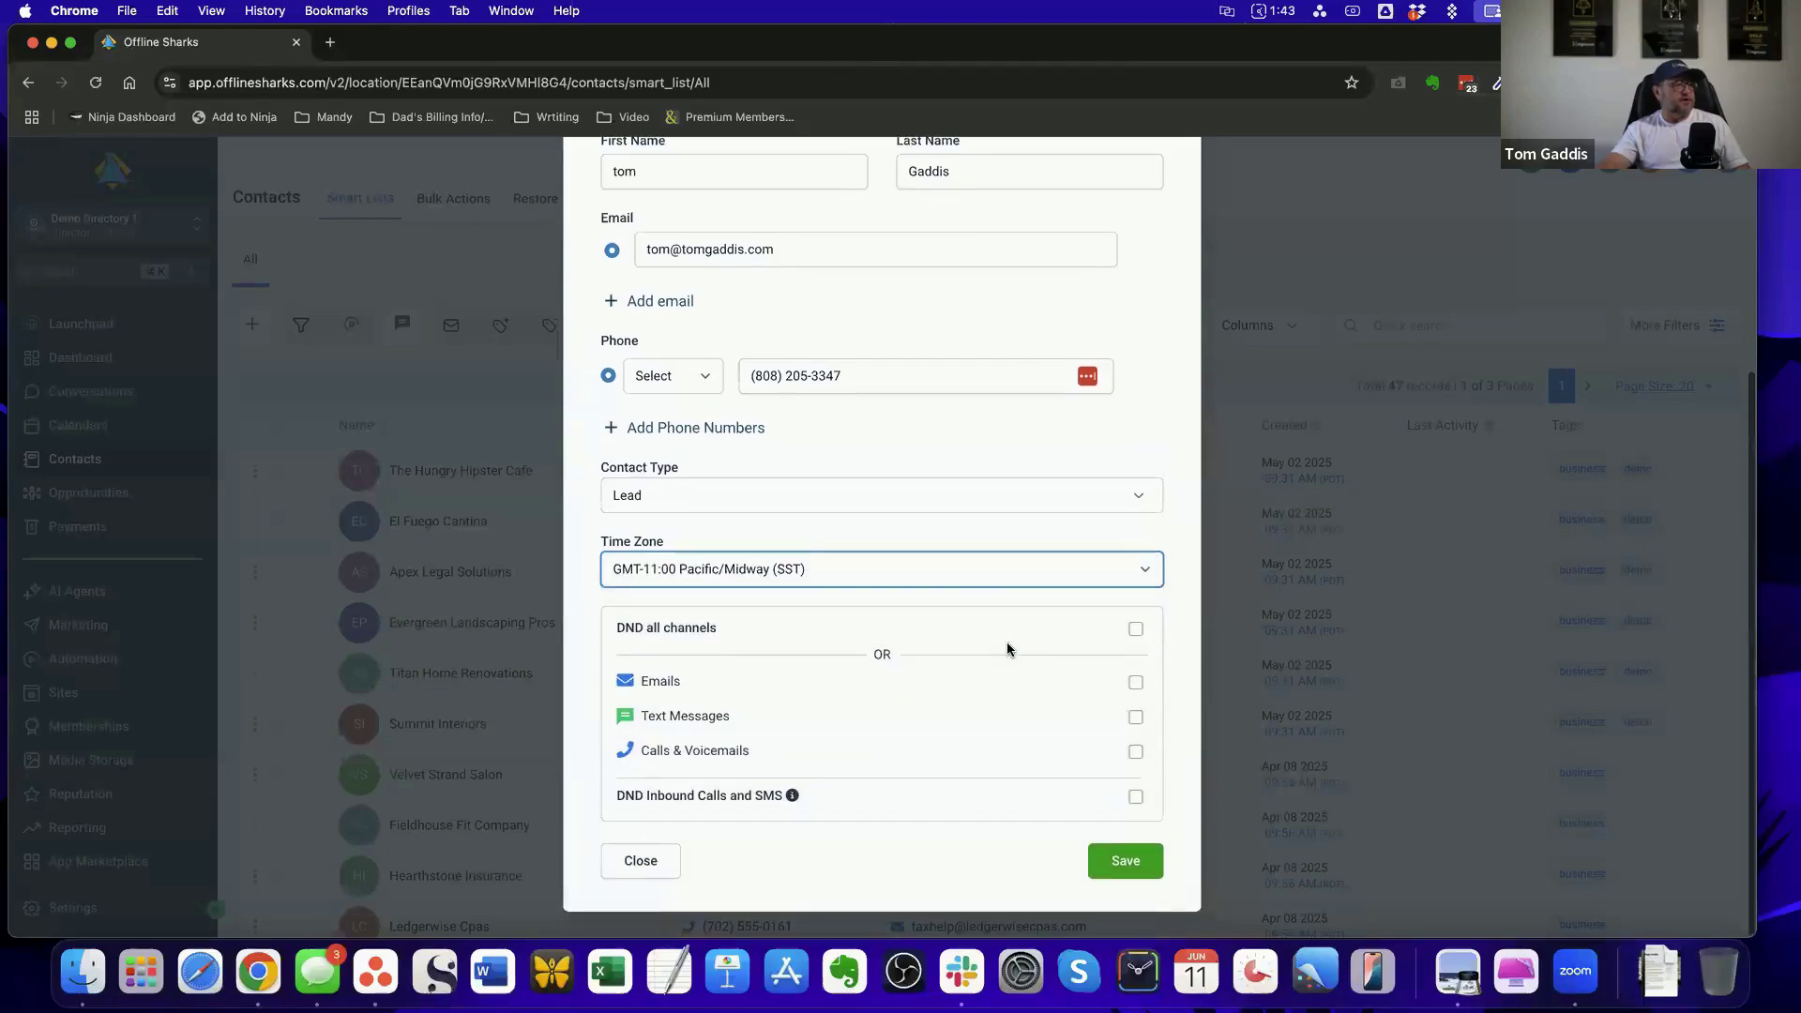
left_click(1124, 865)
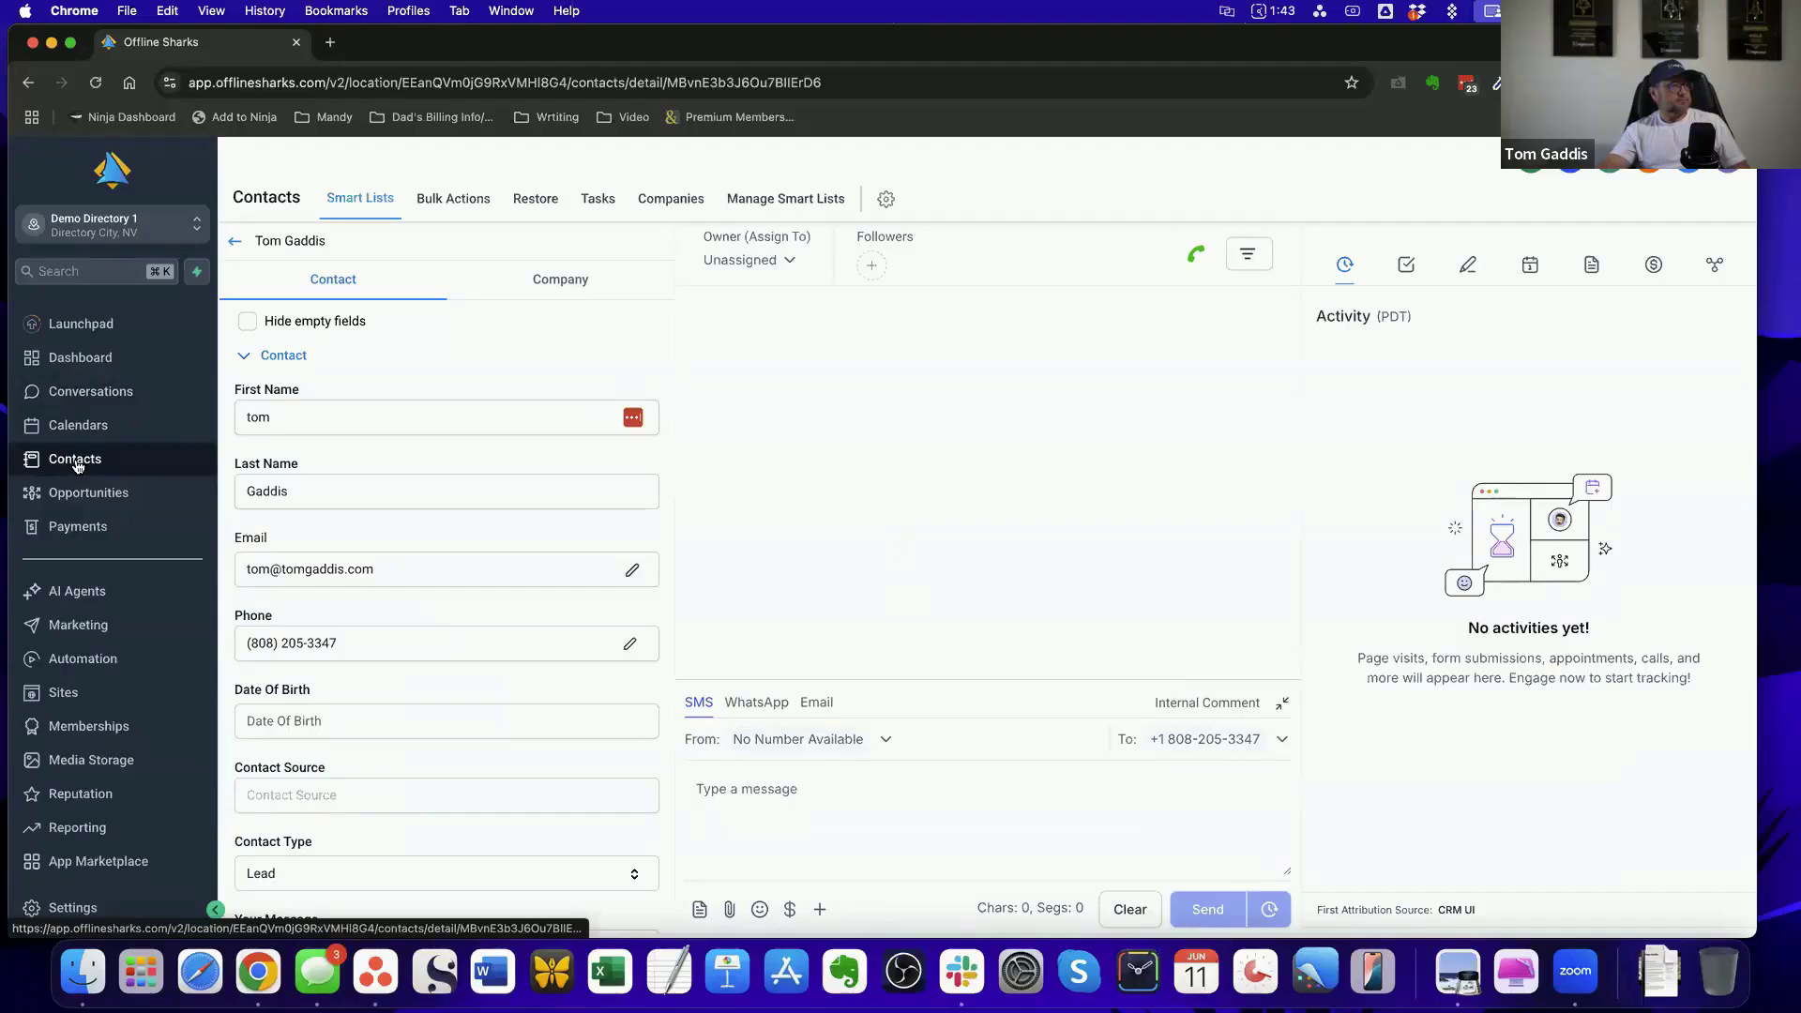
Return to the contact list and select the newly created contact
left_click(75, 461)
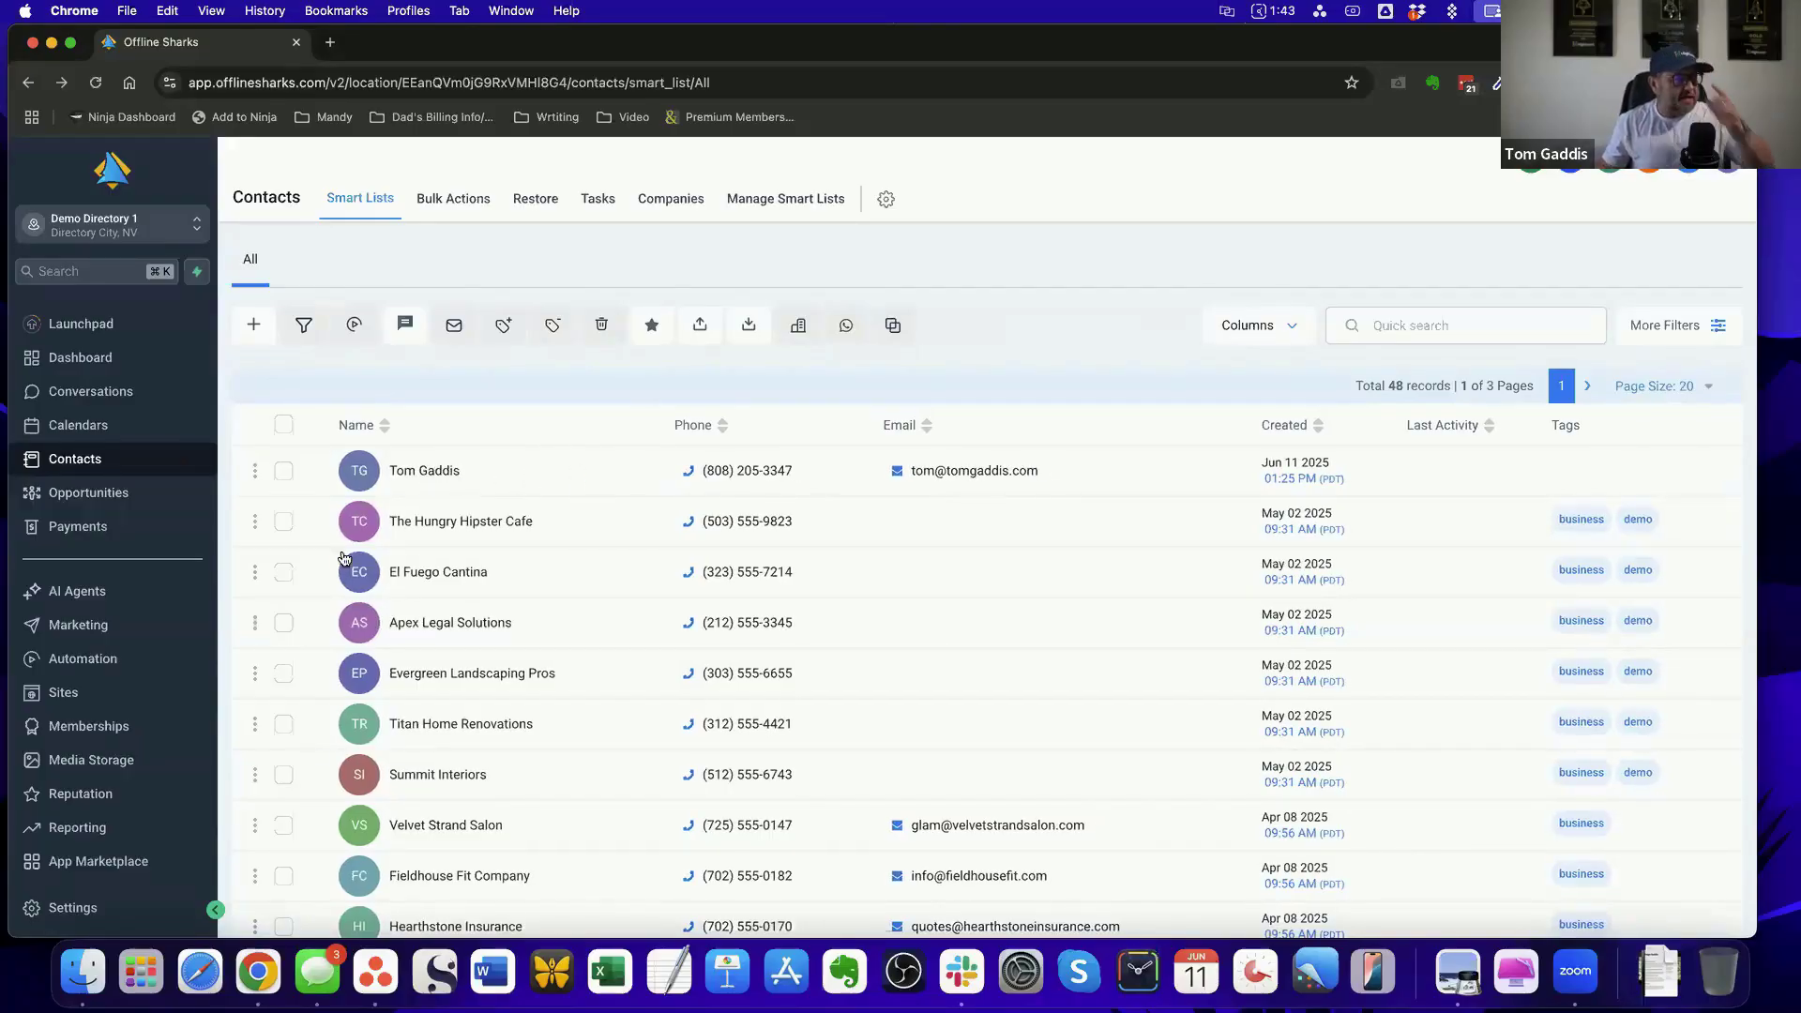
left_click(283, 471)
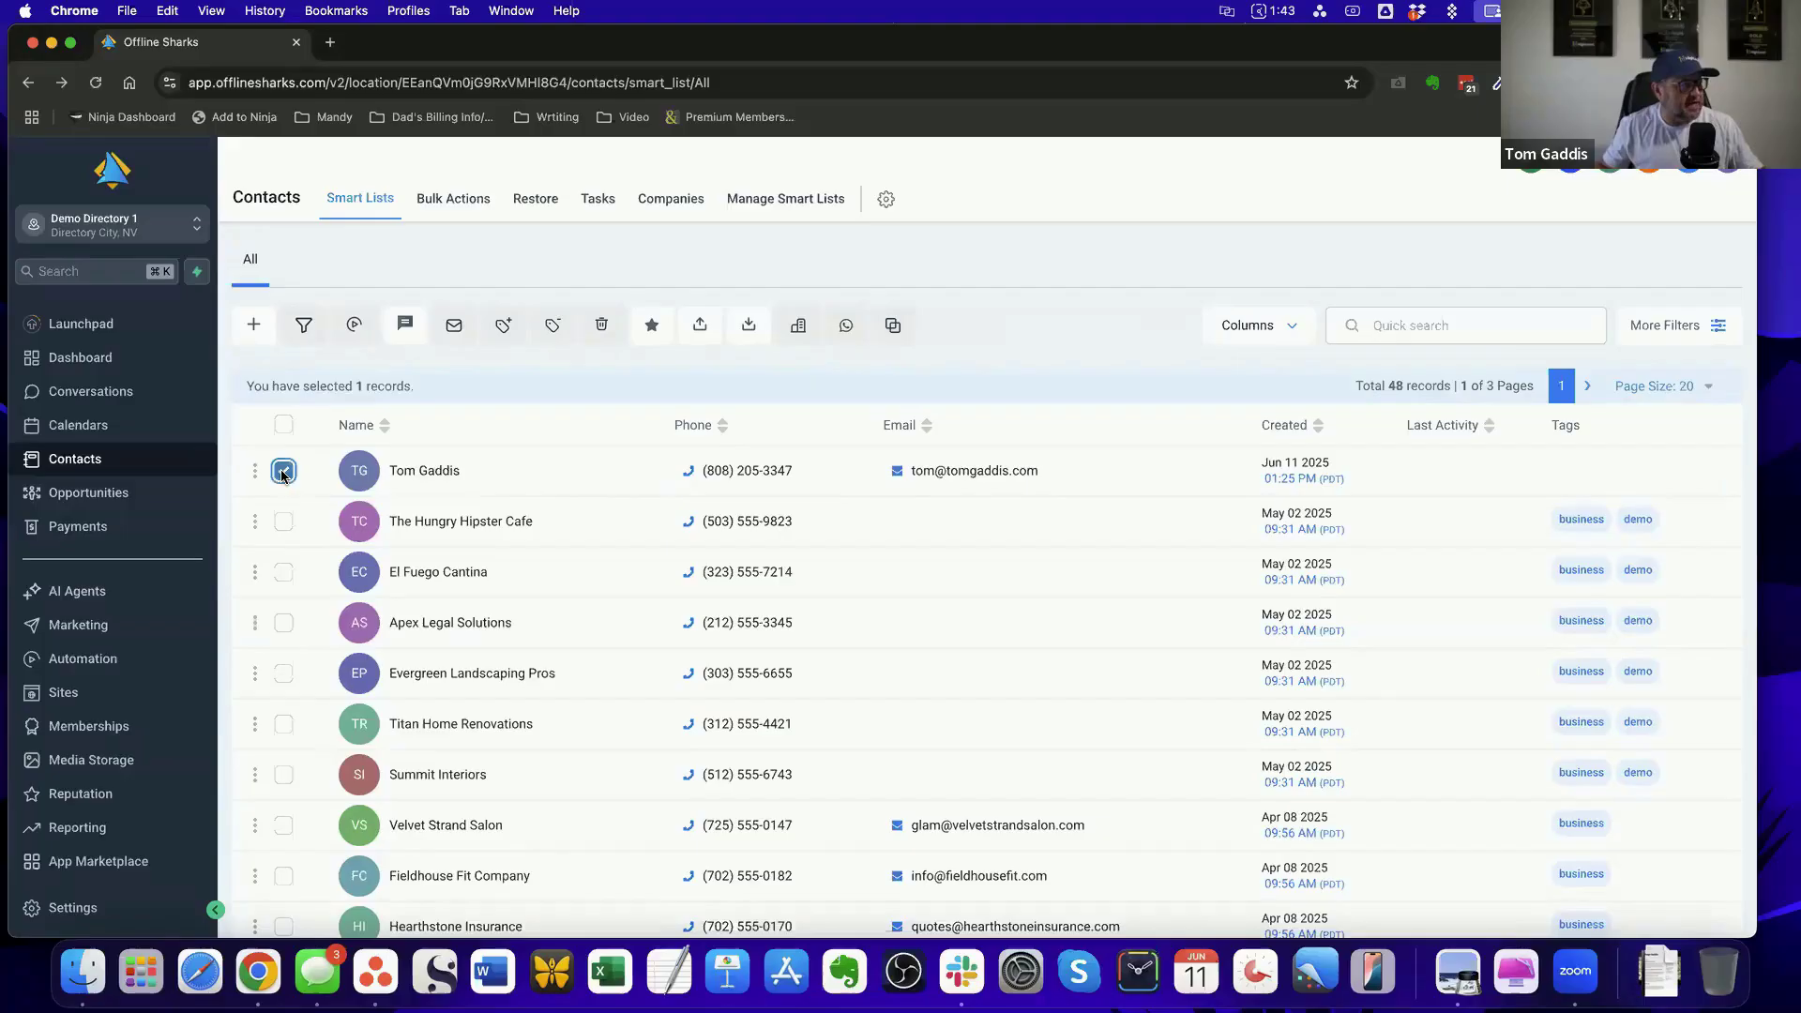
Look at the tags available for the selected contact, then close the tag dialog without adding any
left_click(505, 330)
left_click(788, 617)
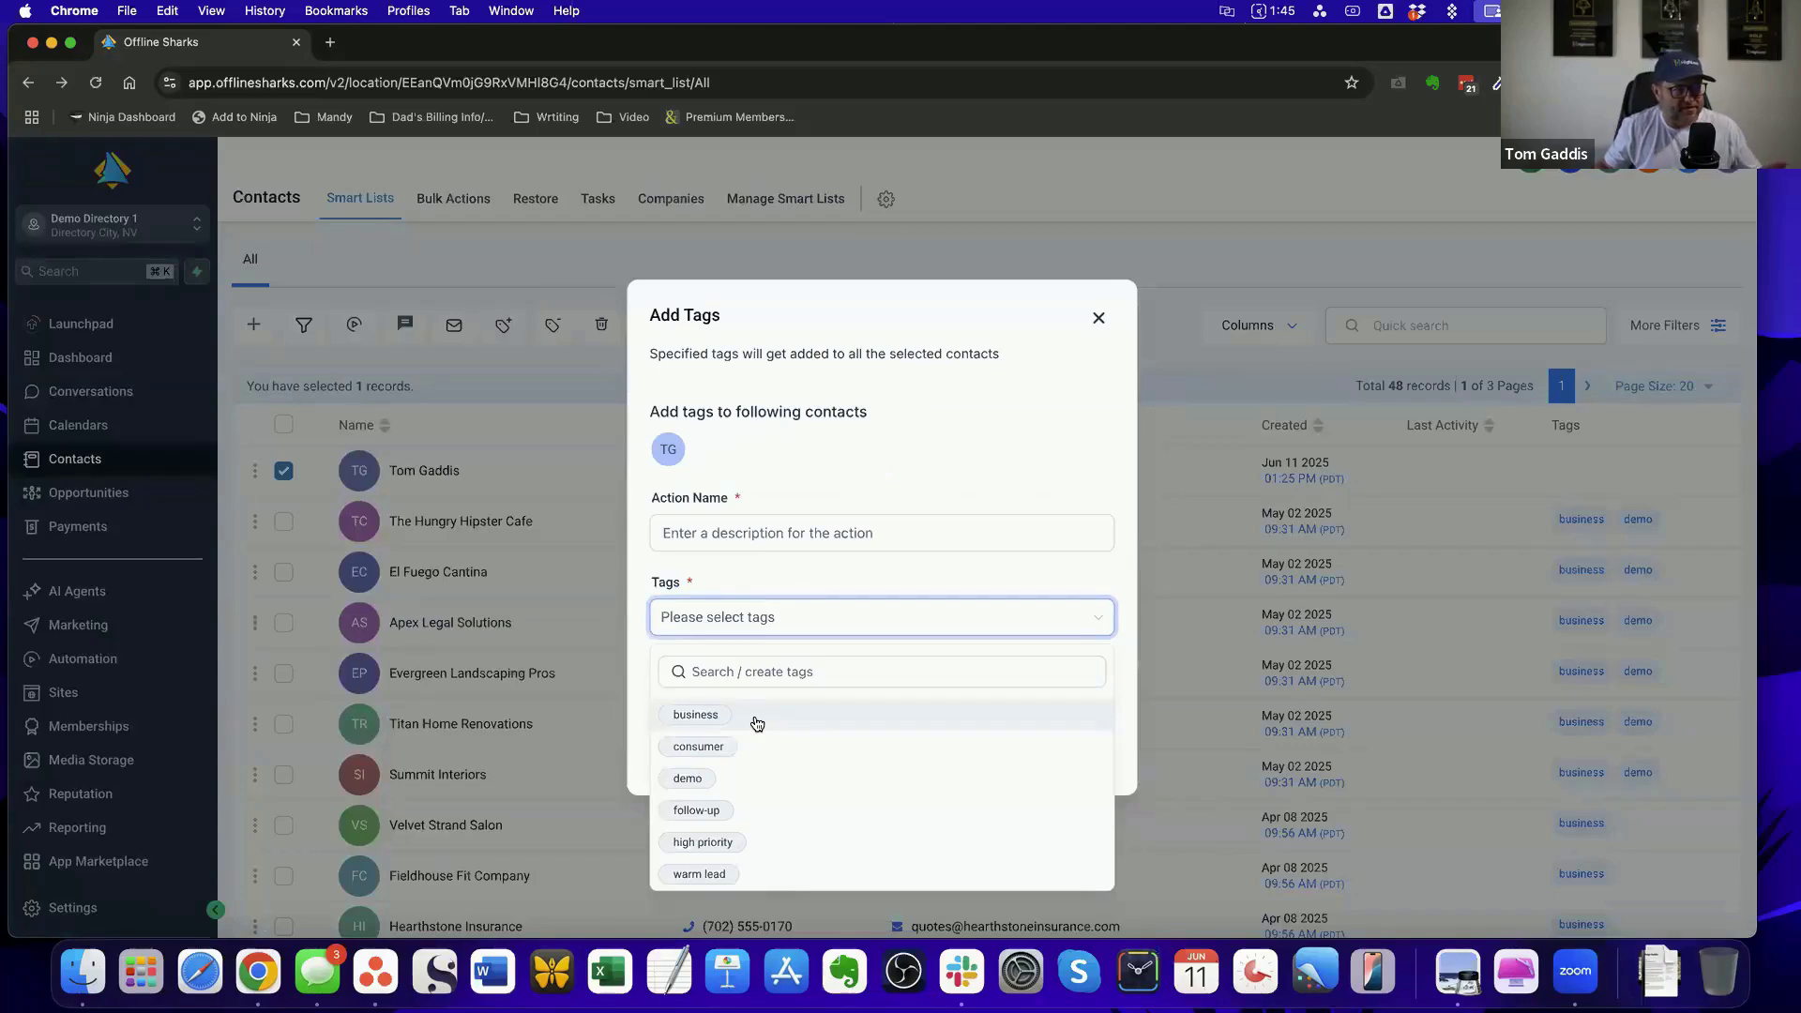
left_click(1095, 321)
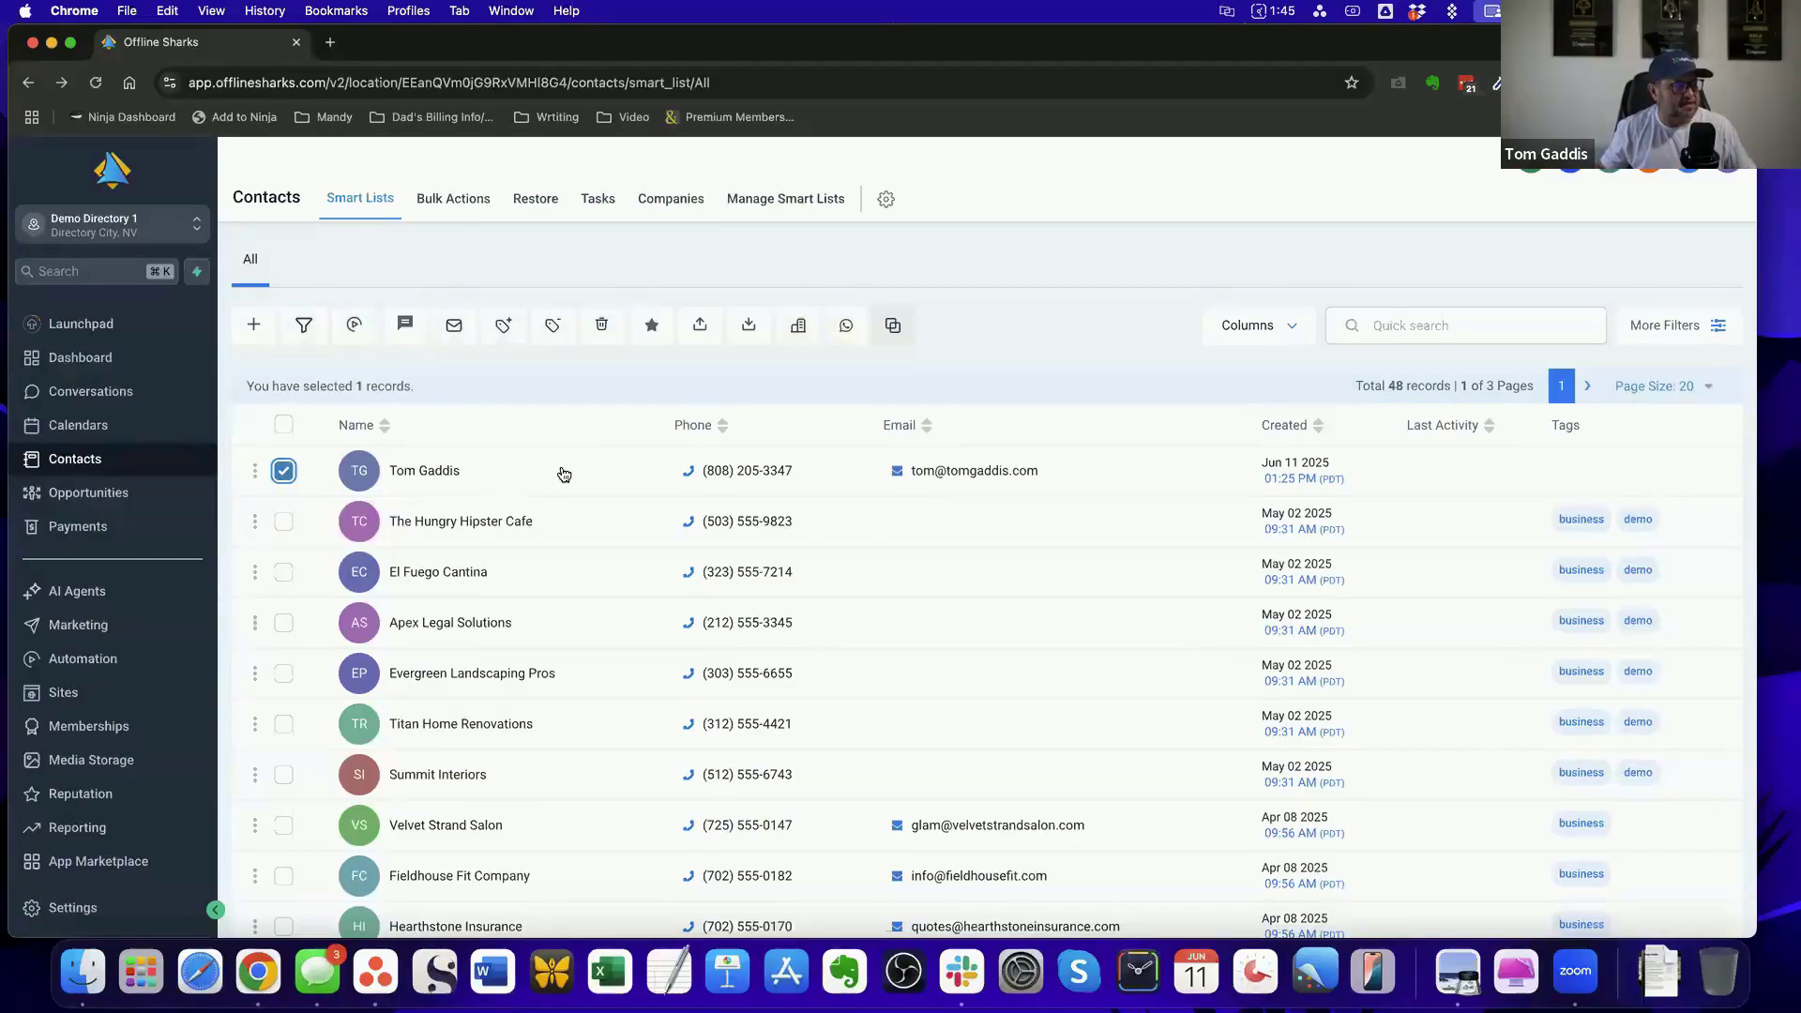
Start adding the selected contact to an automation and name the action with the contact's first name followed by "'s Test"
left_click(355, 327)
left_click(702, 423)
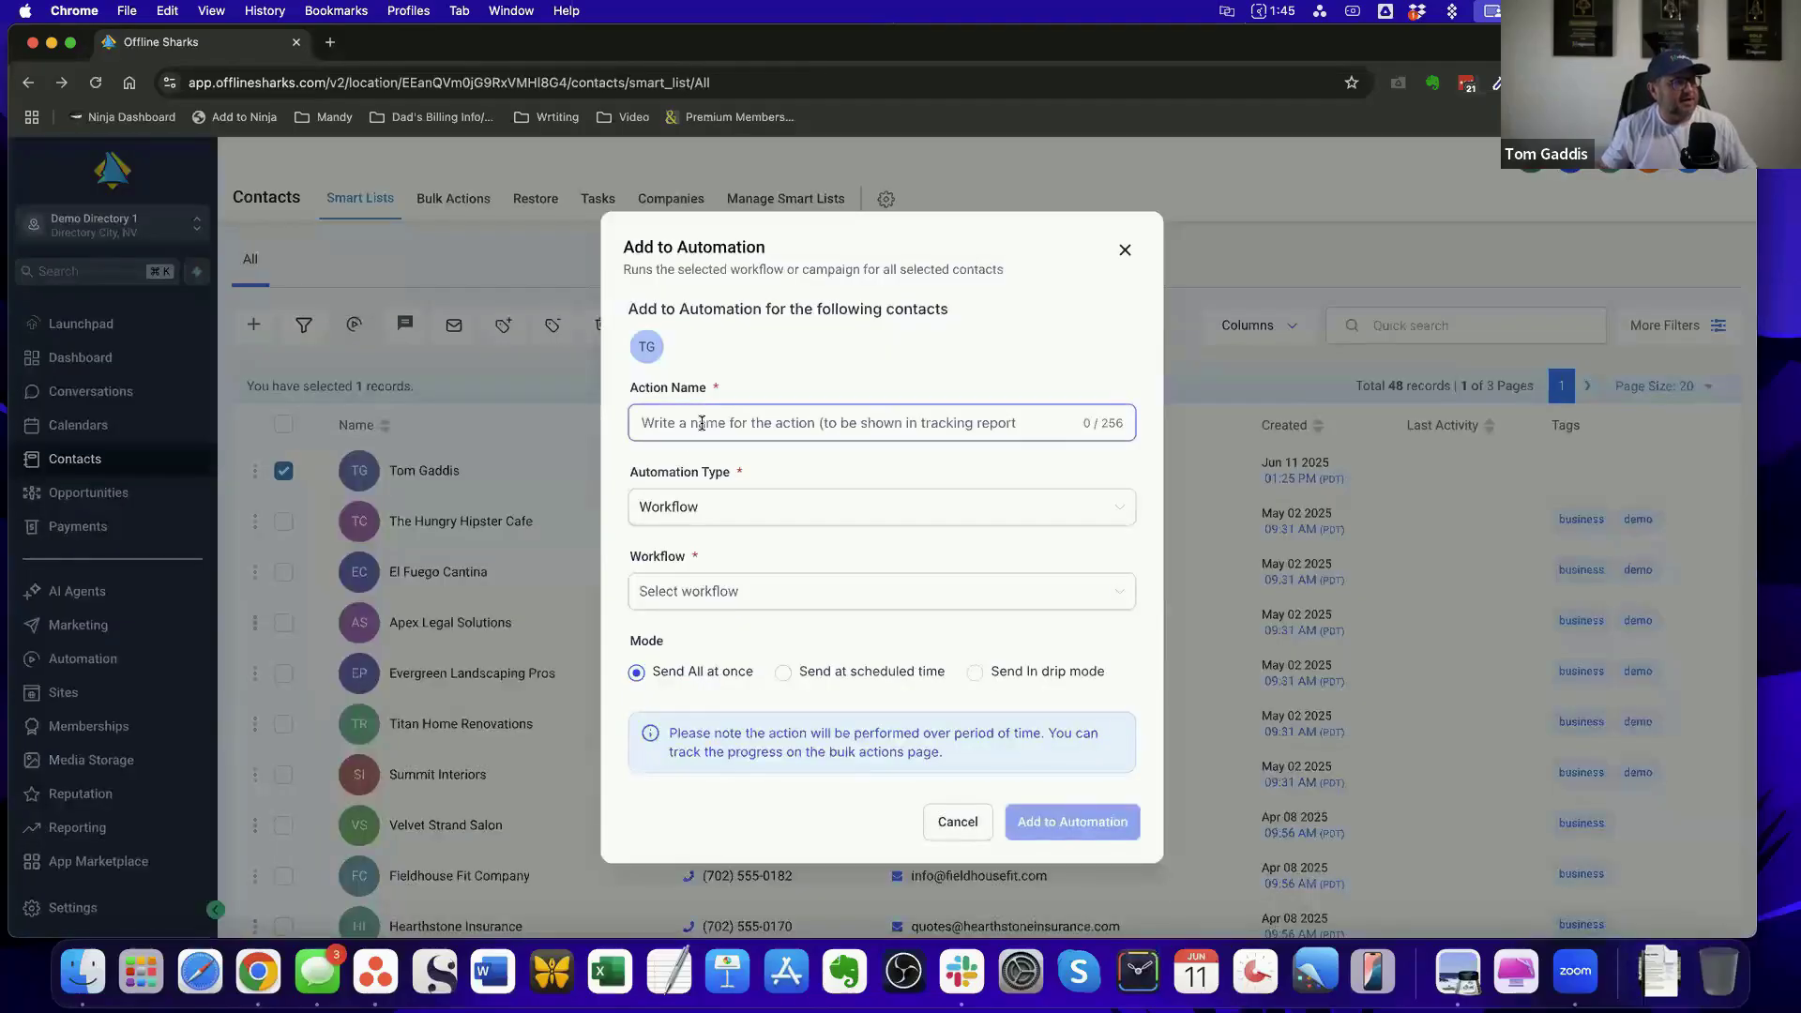
type("Tom's T")
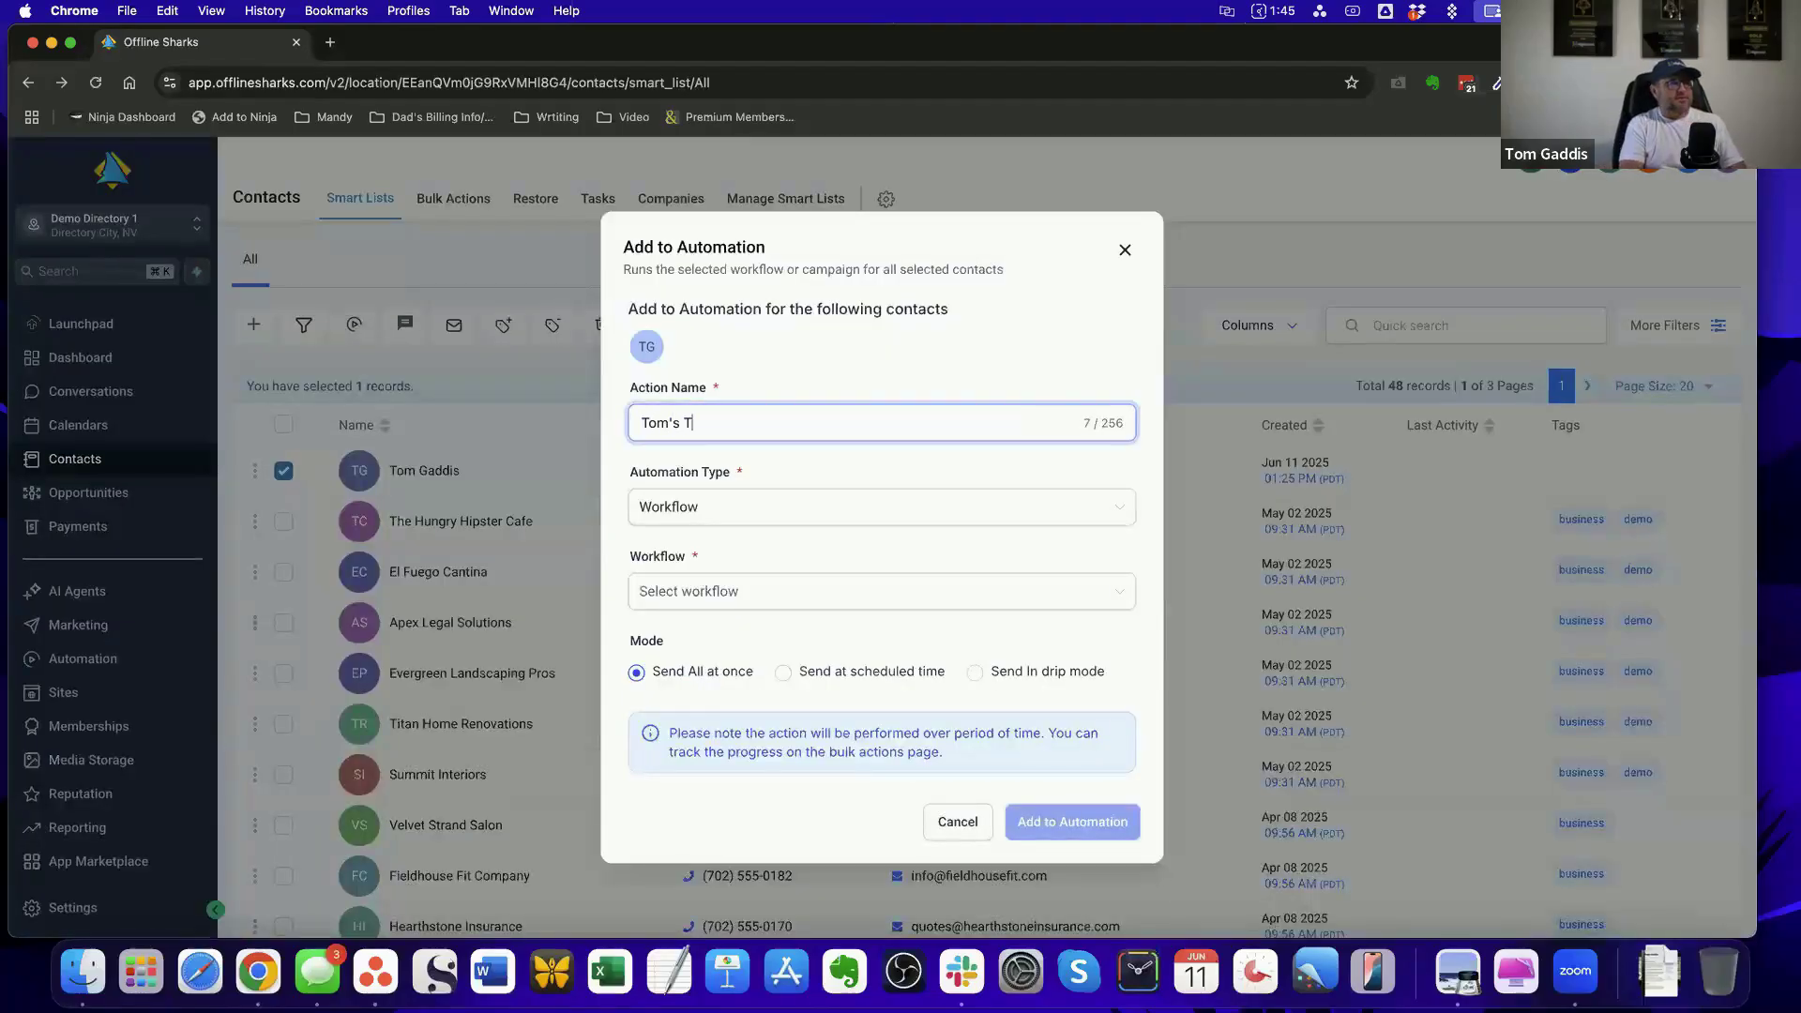
type("est")
left_click(753, 509)
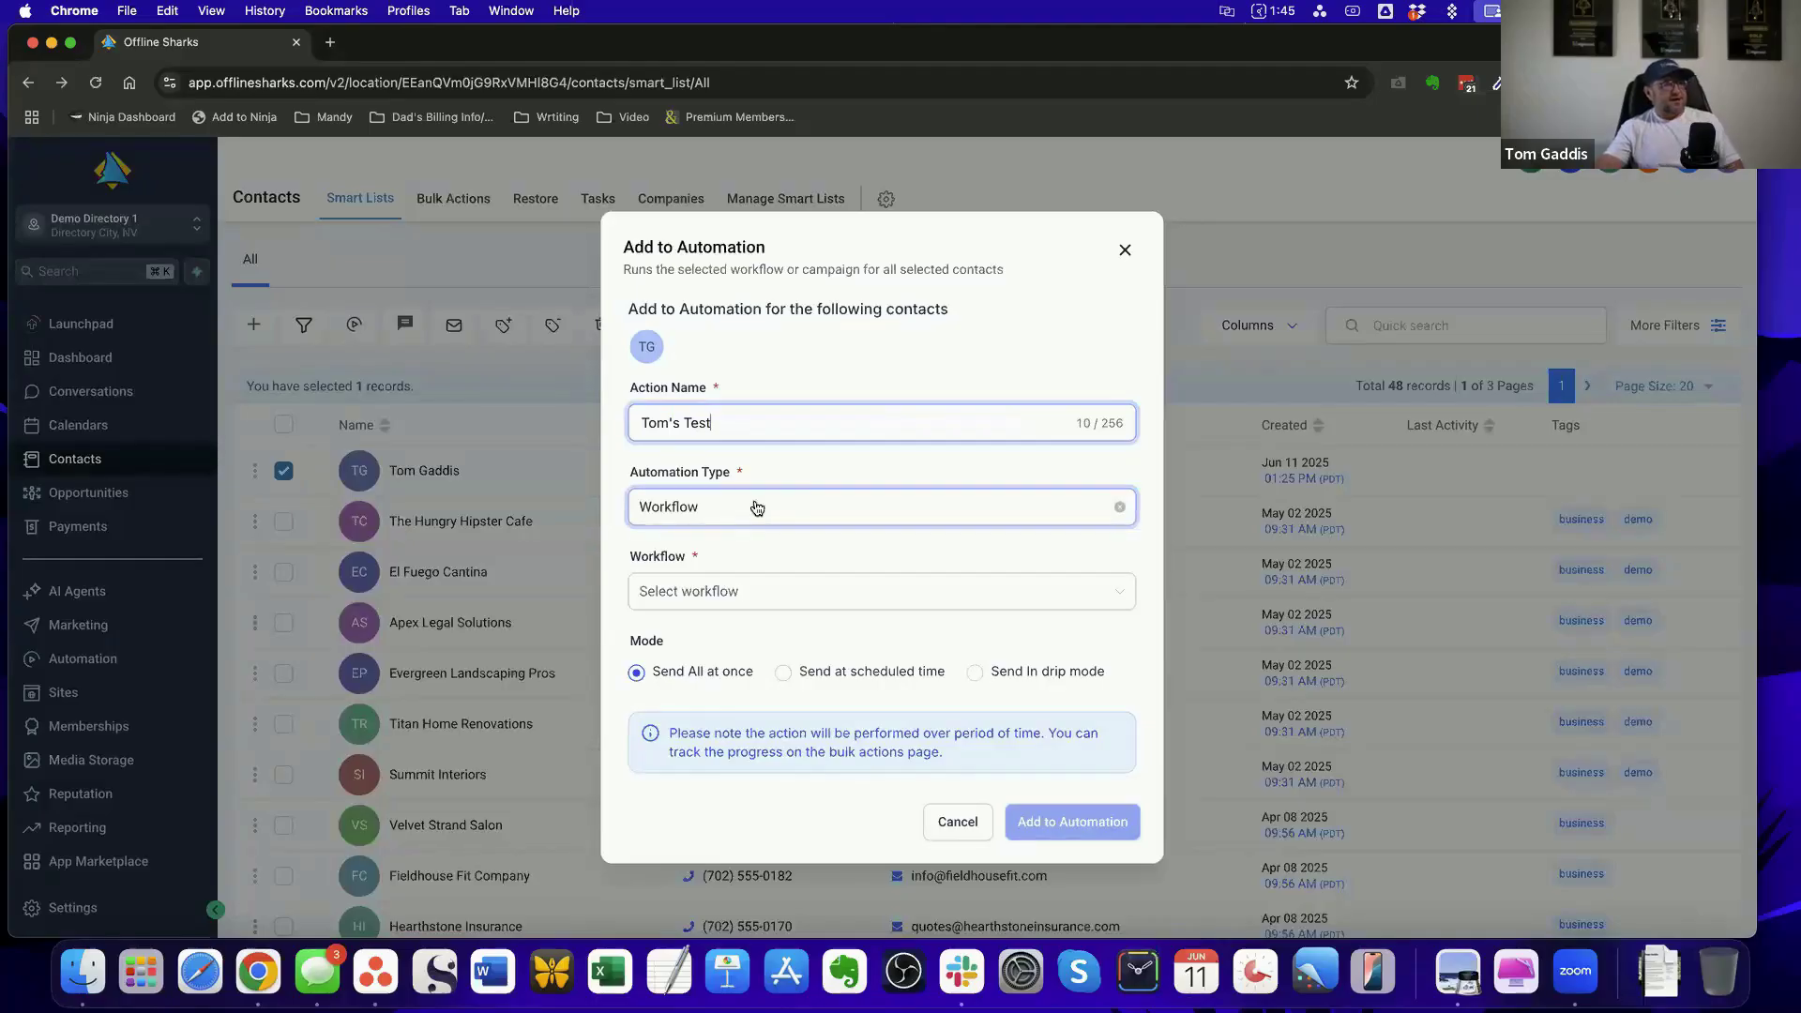
Choose the New Listing Added workflow, add the contact to the automation and dismiss the confirmation
left_click(811, 591)
scroll(848, 675, "down", 1)
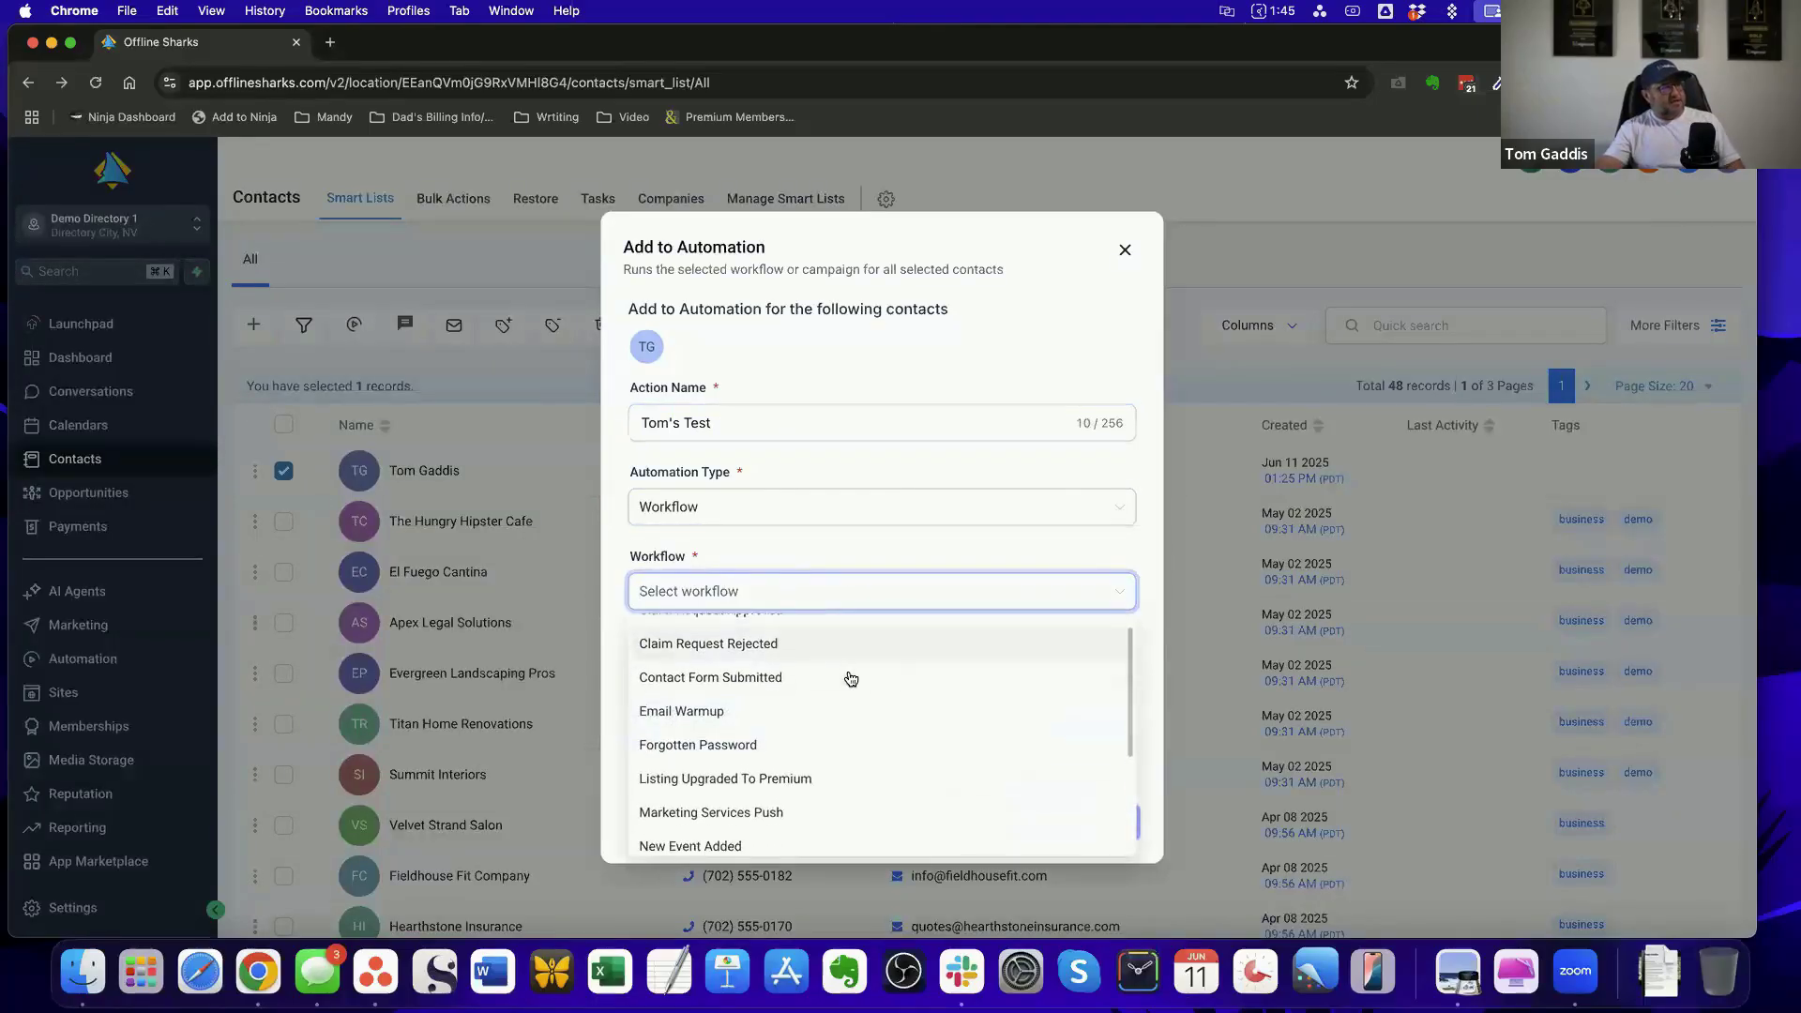
scroll(828, 760, "down", 2)
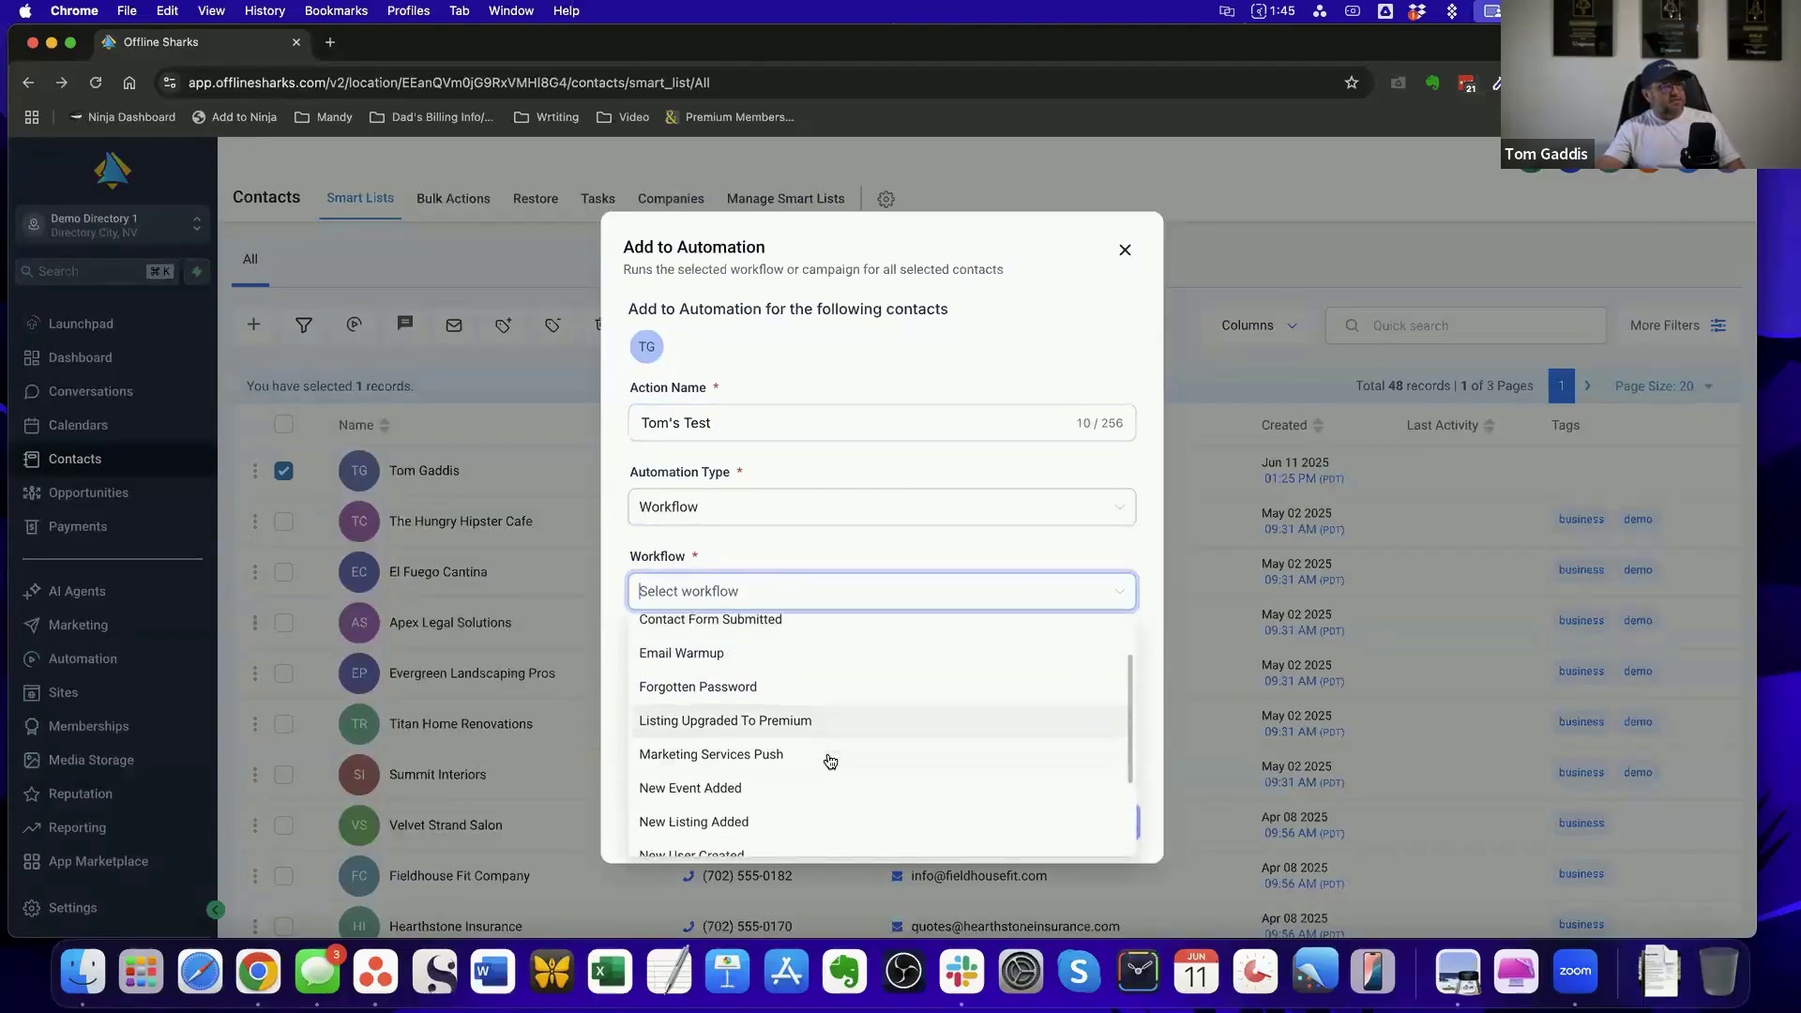
left_click(793, 804)
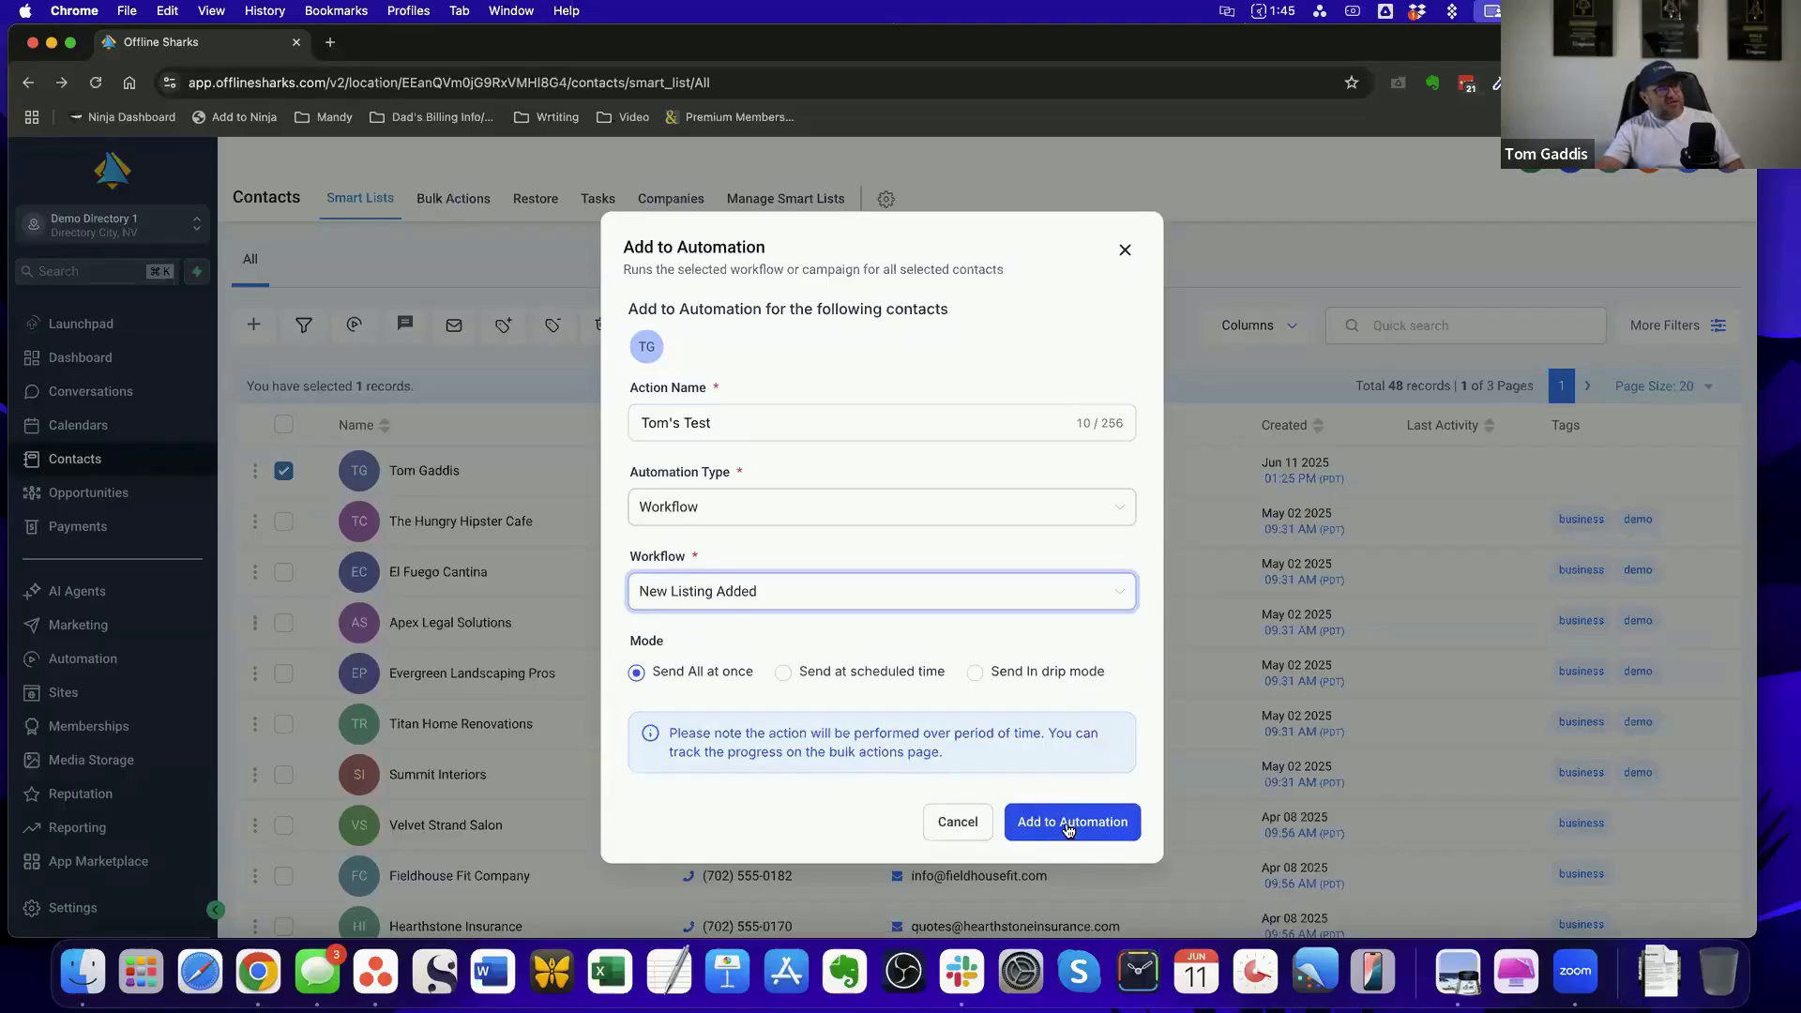
left_click(1067, 823)
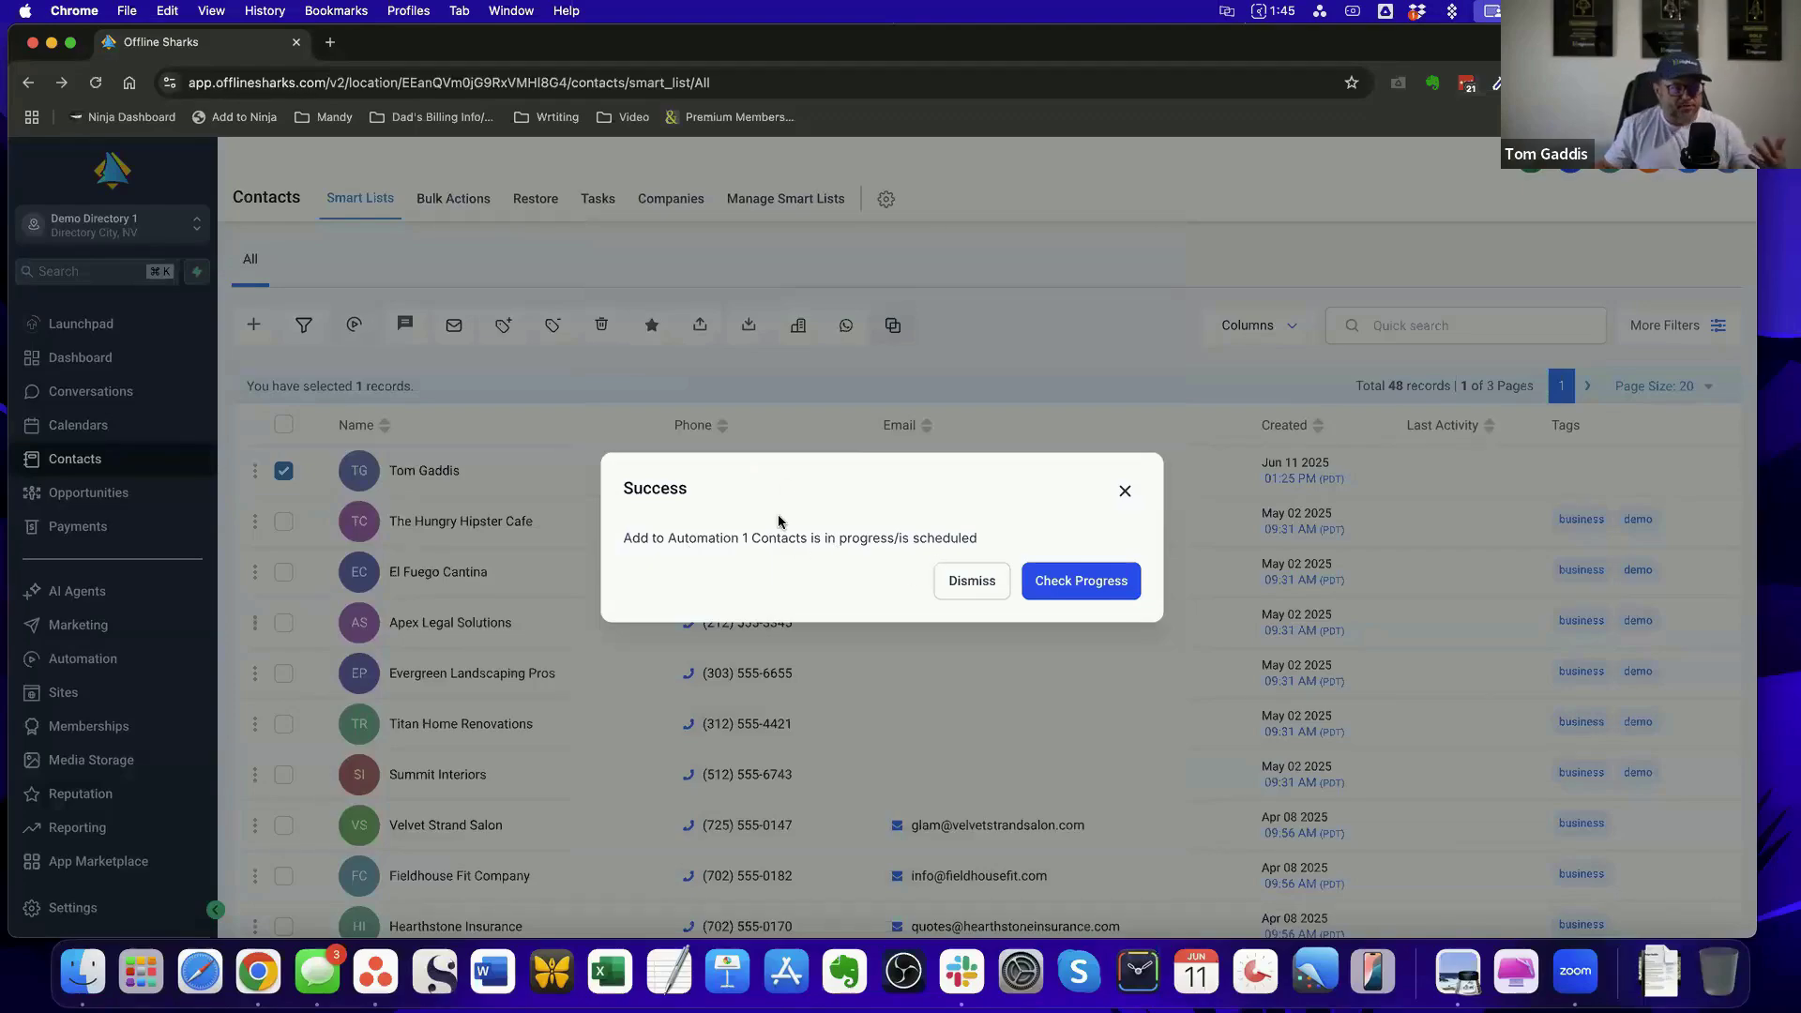
left_click(971, 585)
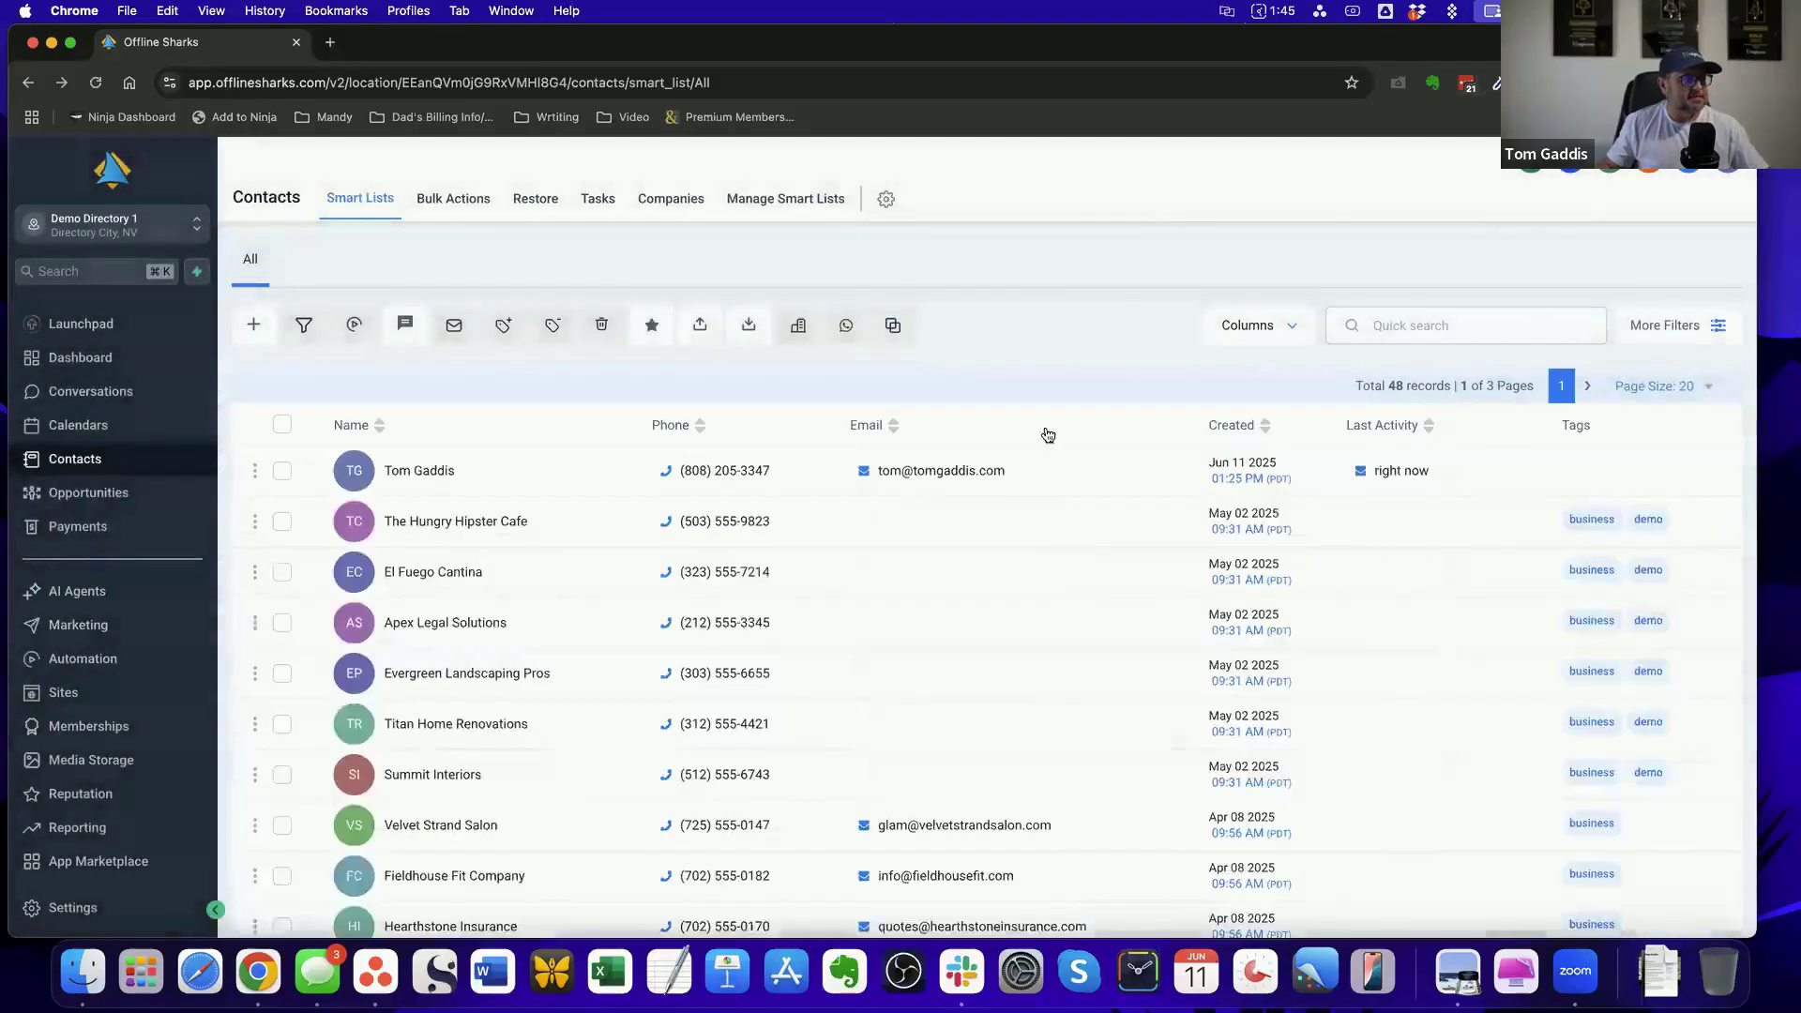
In the SmartDirectoryAI Workflows folder, open the active enrollments of New Listing Added and review its enrollment history
left_click(82, 659)
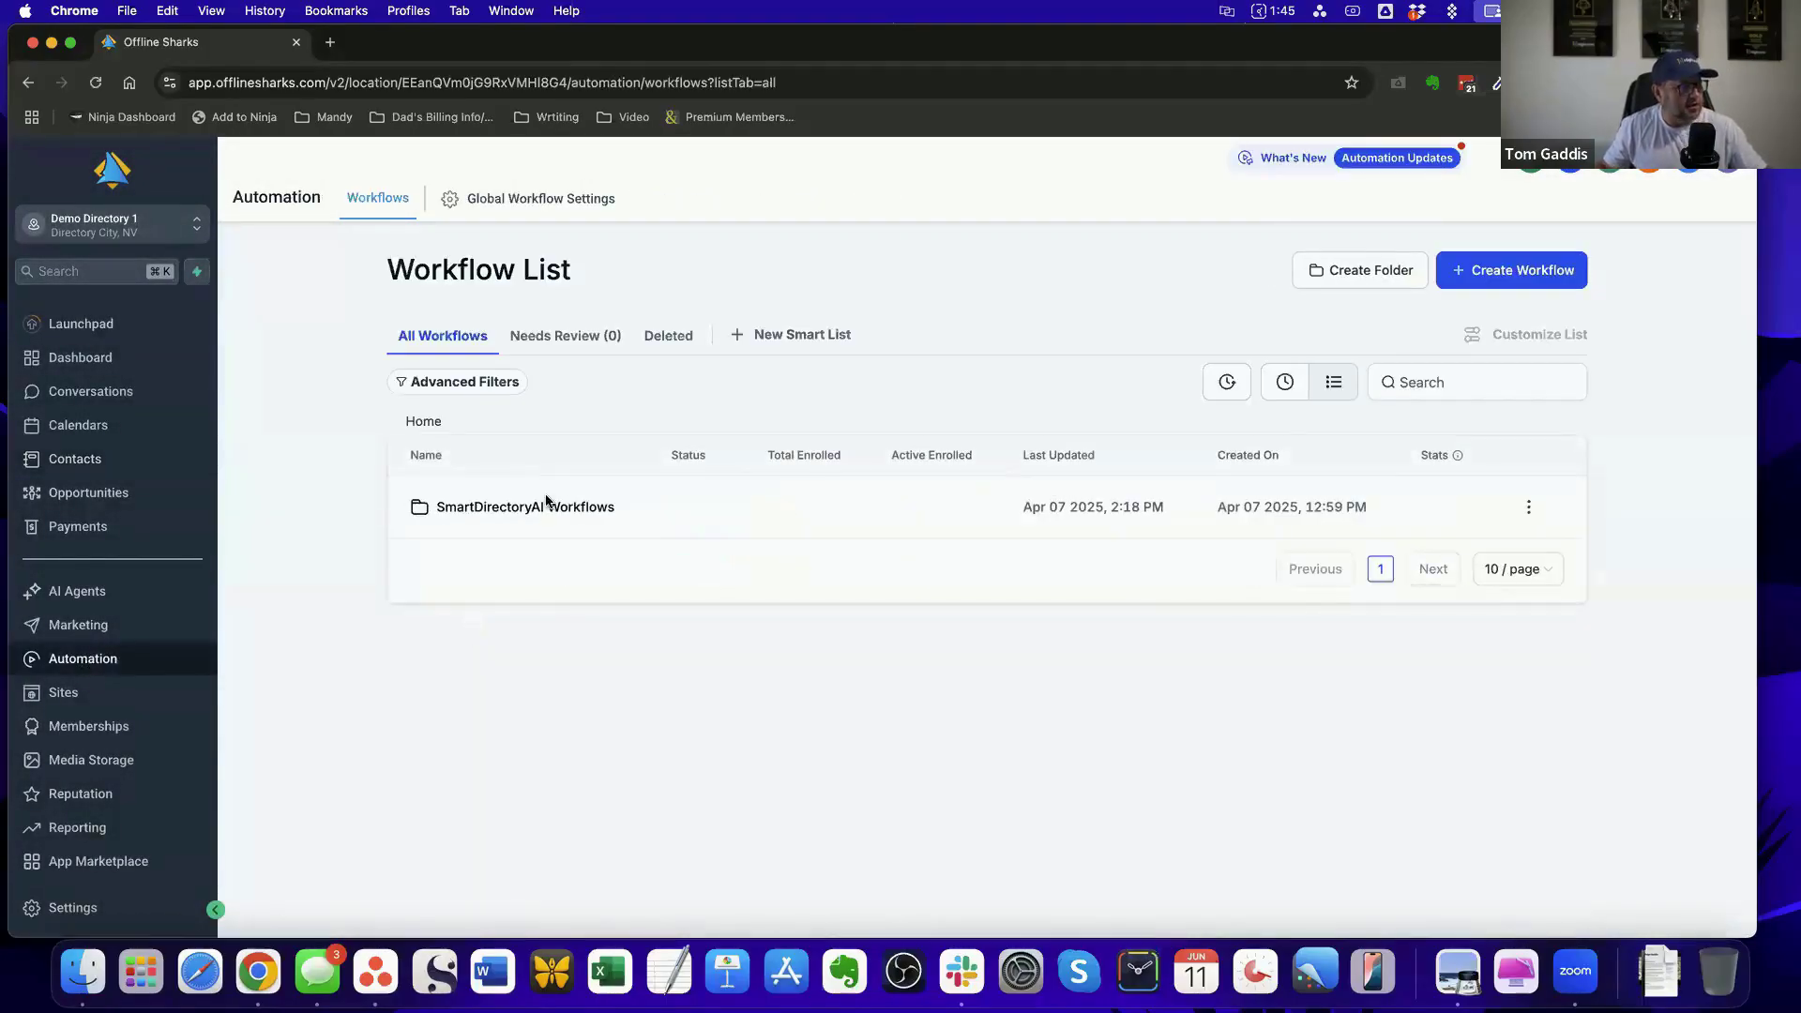
left_click(540, 512)
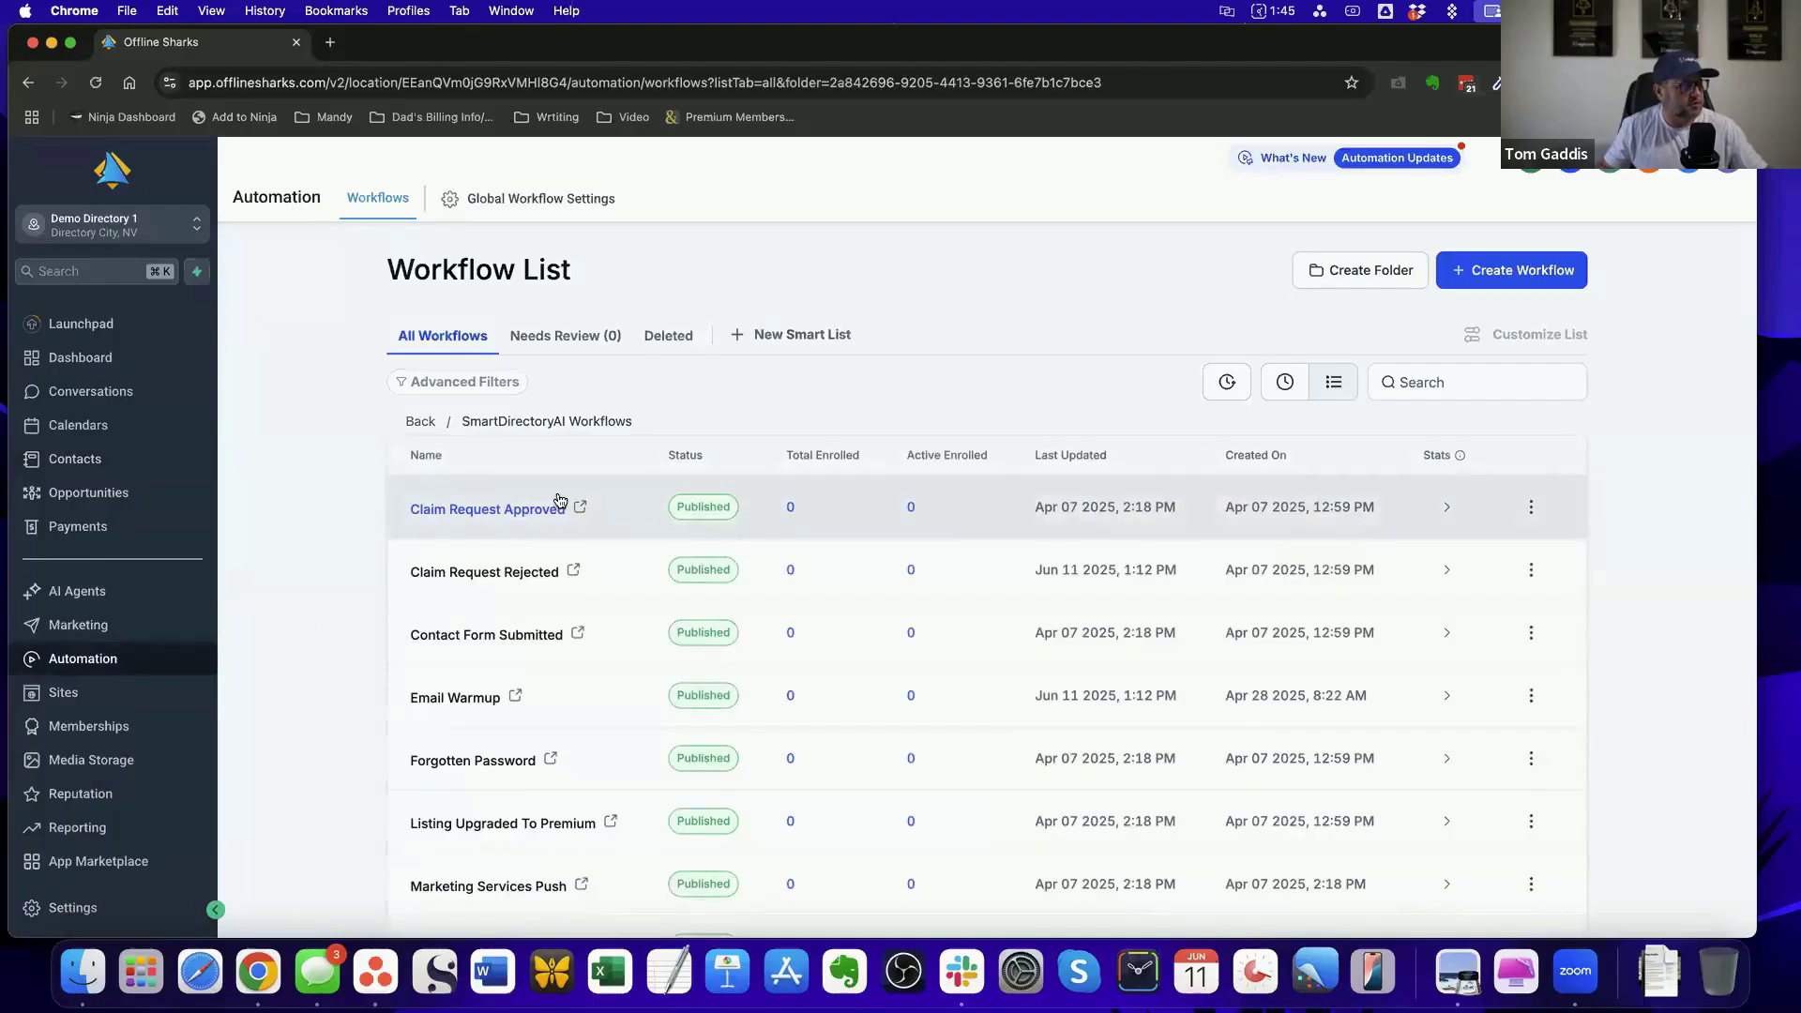
scroll(558, 506, "down", 5)
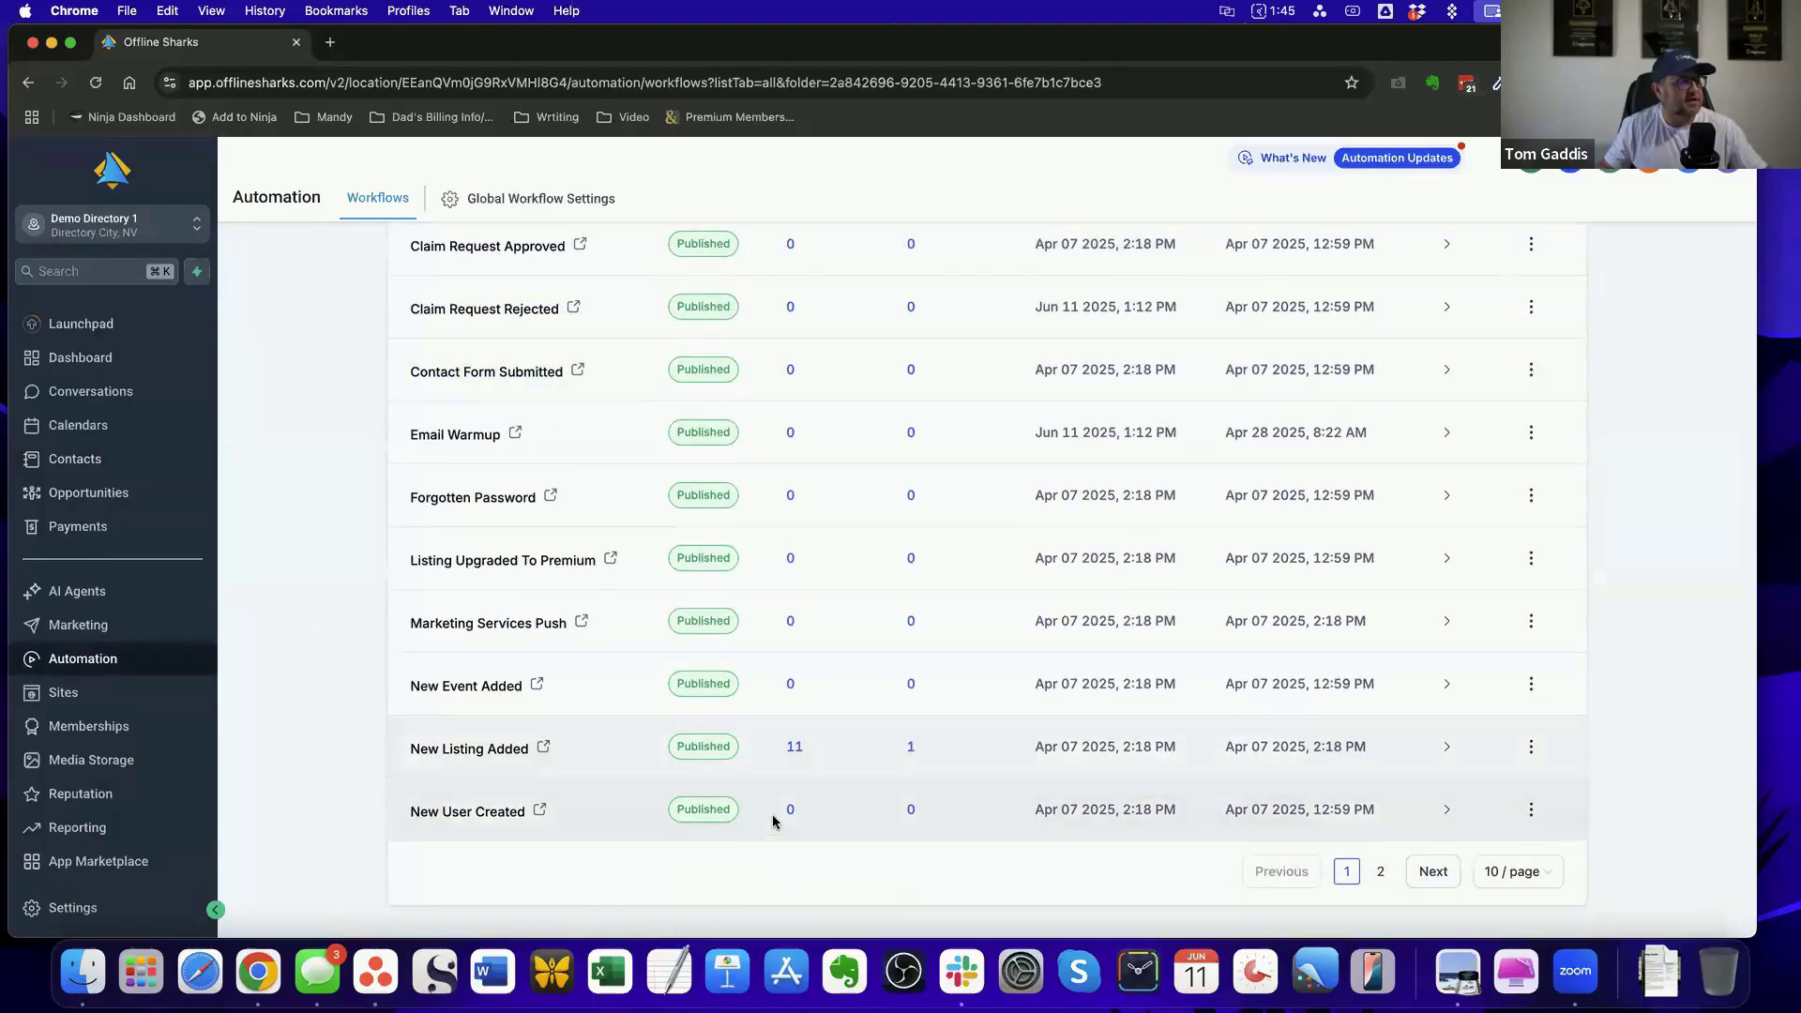
scroll(911, 758, "up", 4)
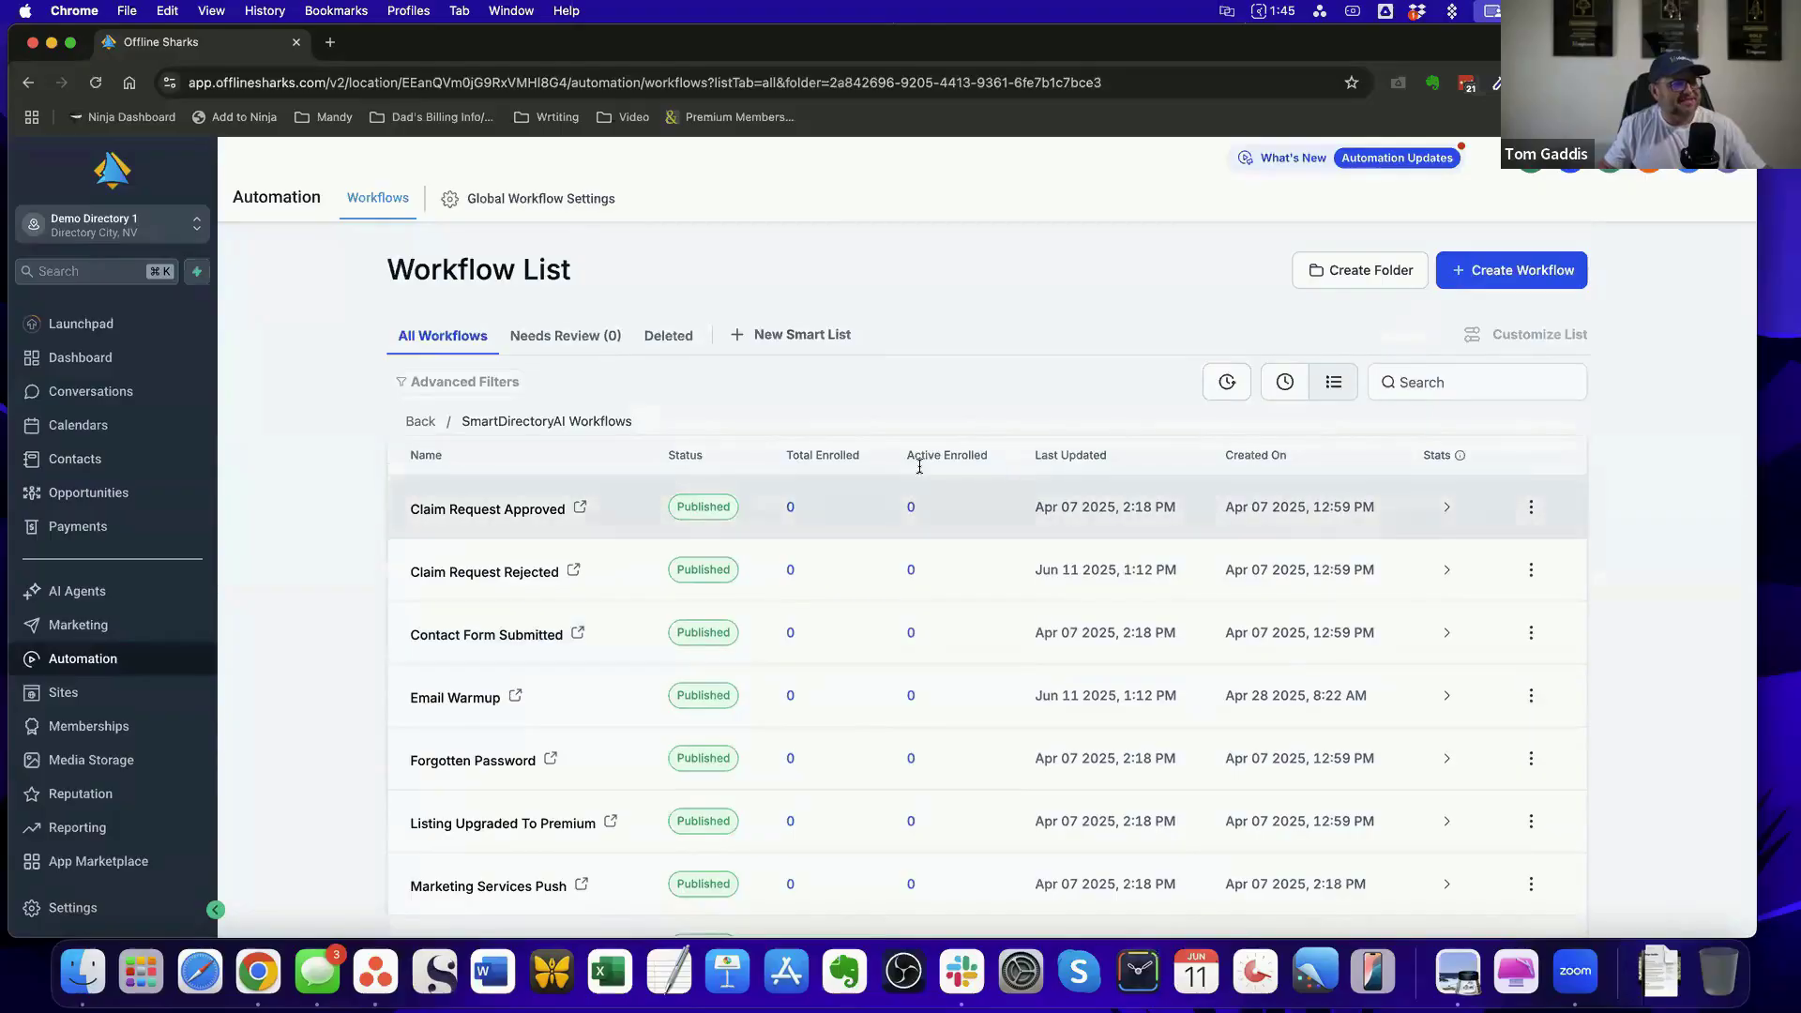
scroll(948, 741, "down", 4)
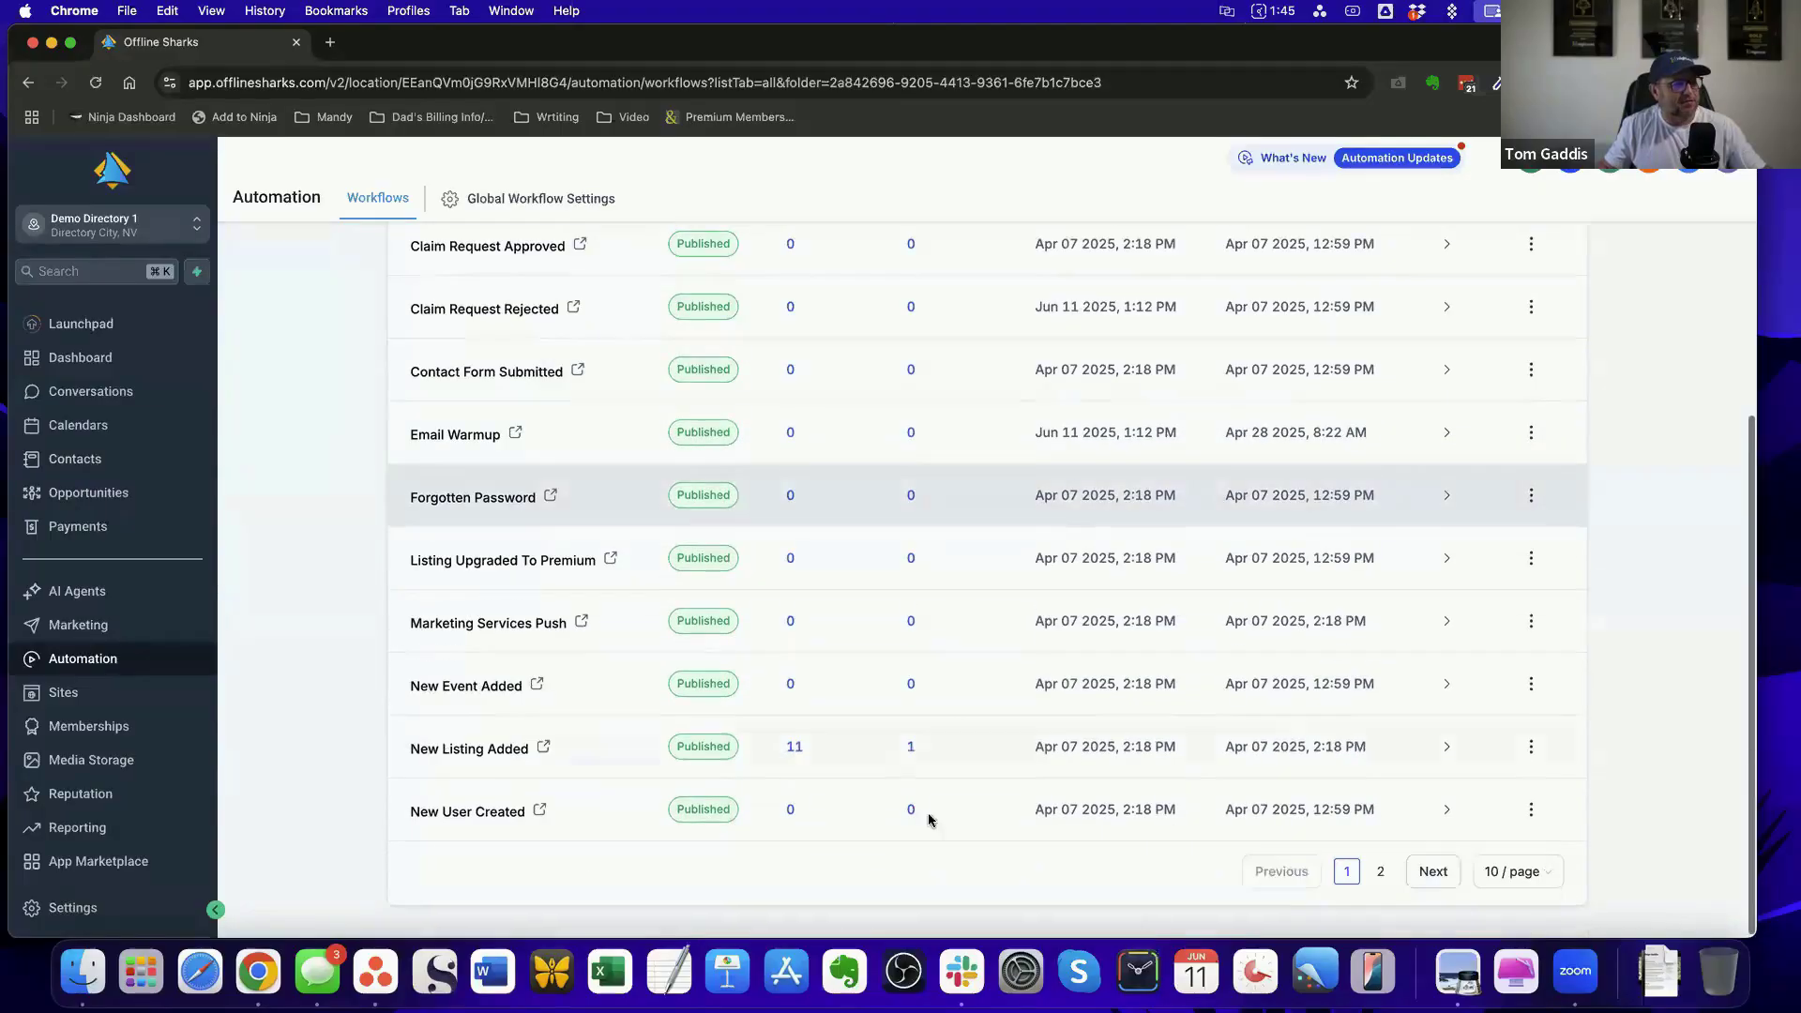
left_click(909, 747)
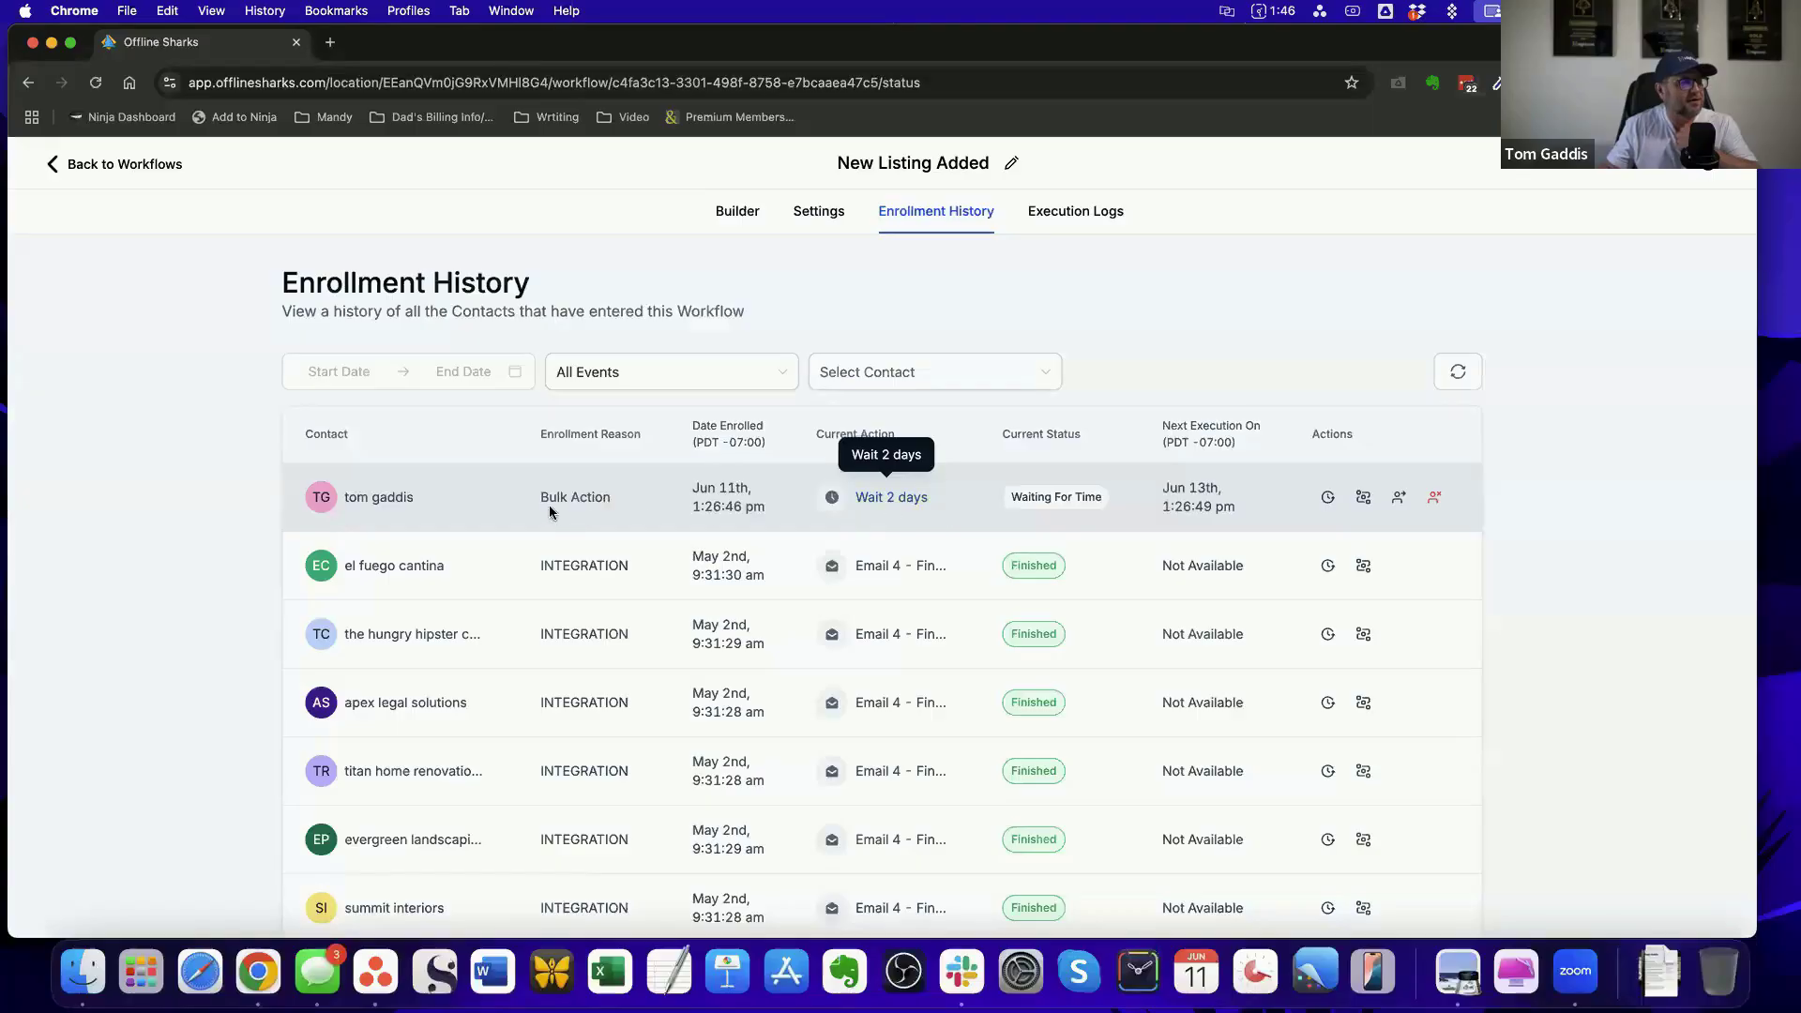
scroll(828, 623, "down", 5)
scroll(820, 631, "up", 5)
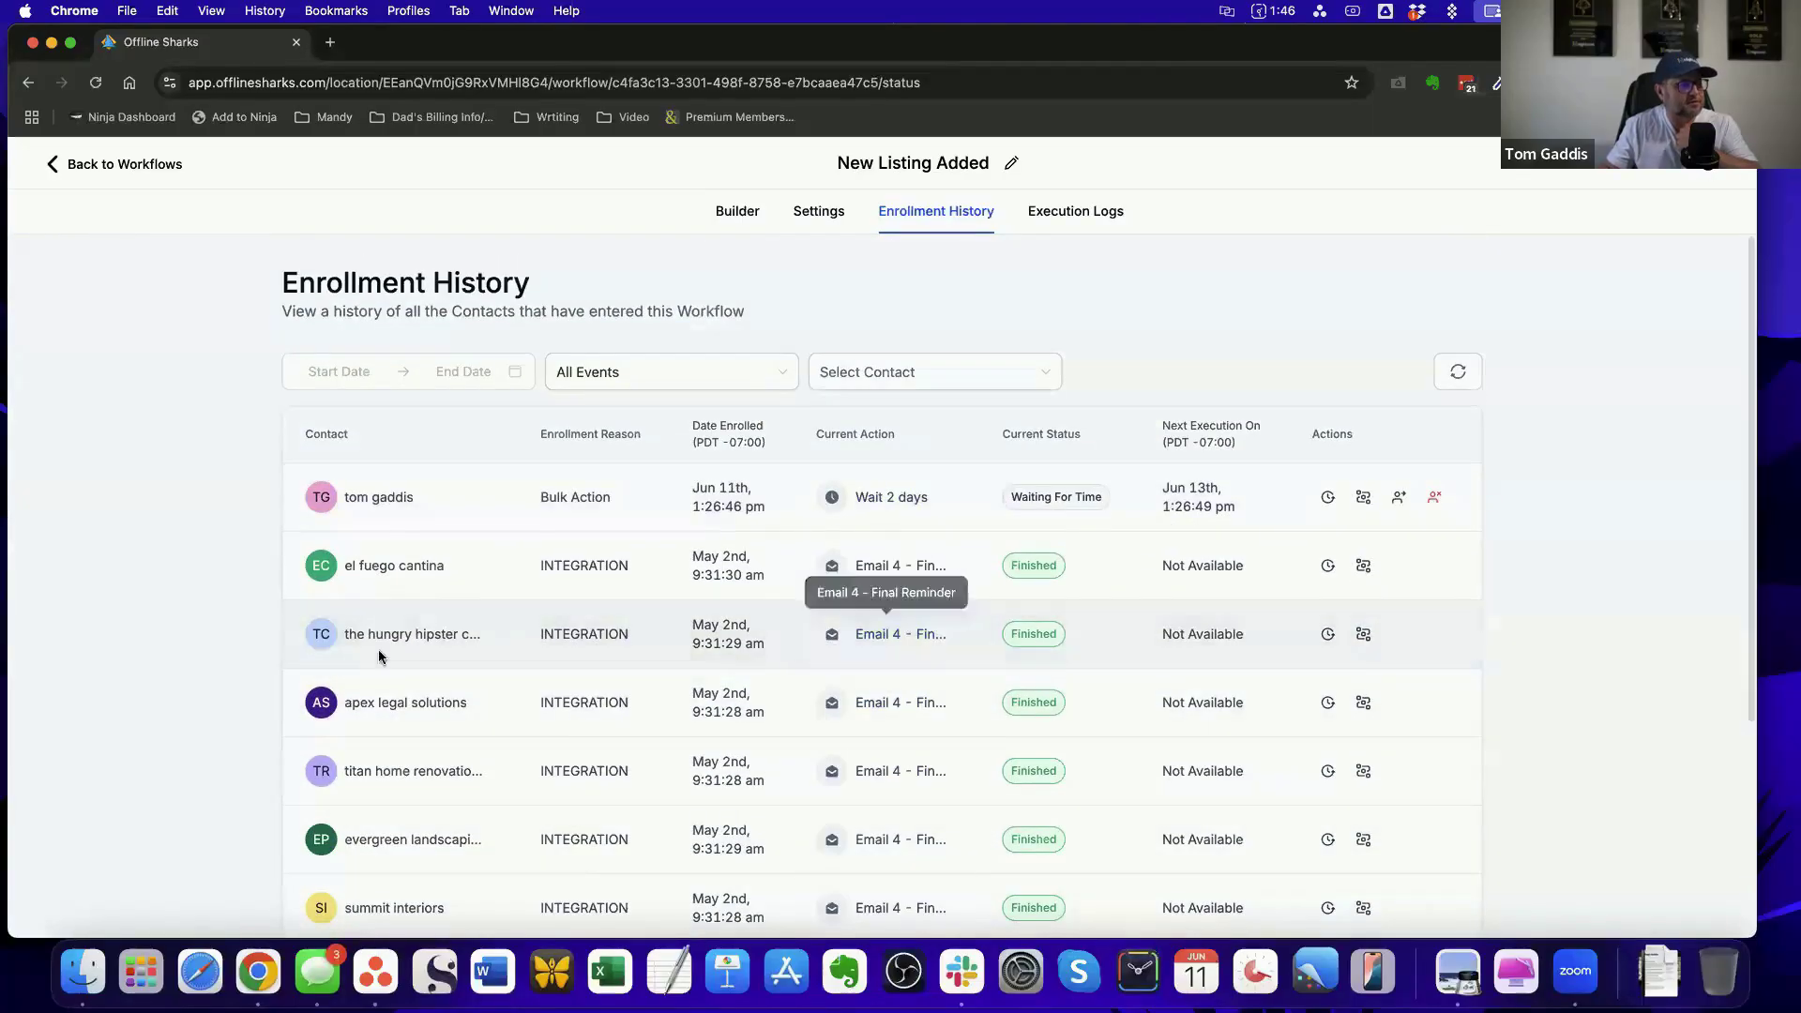
scroll(764, 698, "down", 4)
scroll(763, 699, "up", 2)
scroll(763, 698, "up", 2)
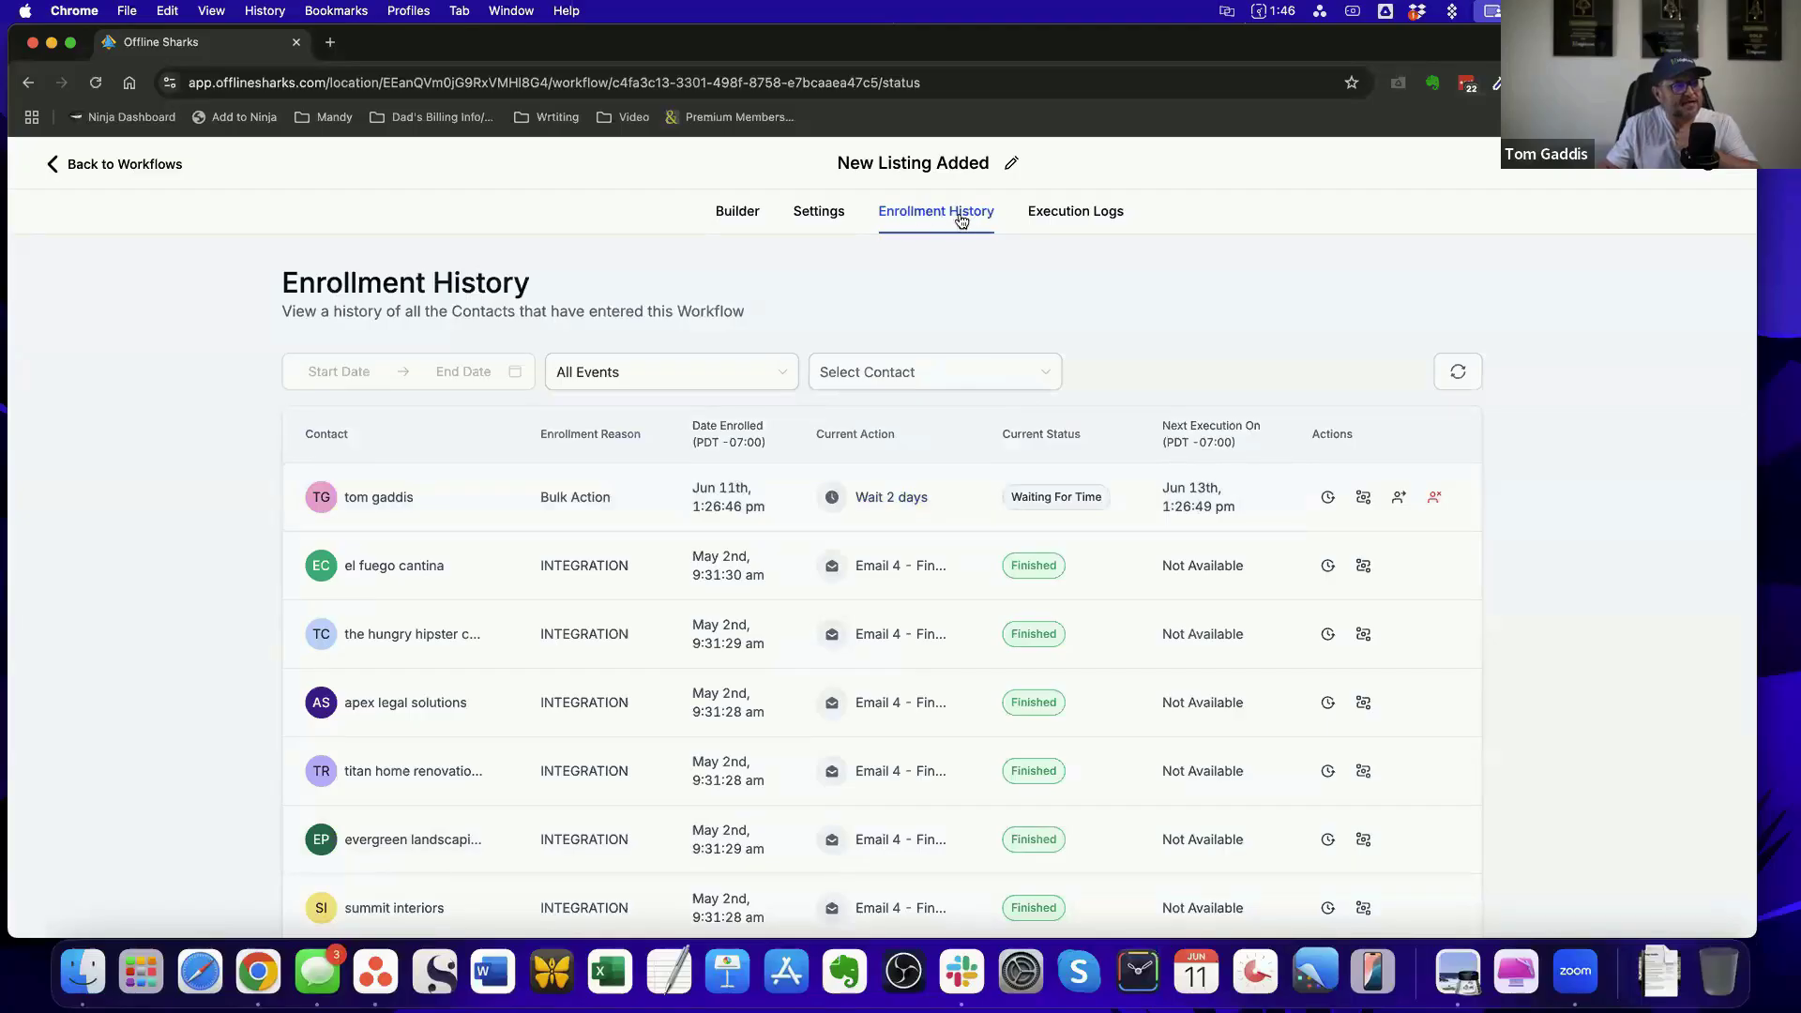
Go back to the workflow list, open New Listing Added in the builder and view the active contact at the first Wait 2 days action
left_click(122, 165)
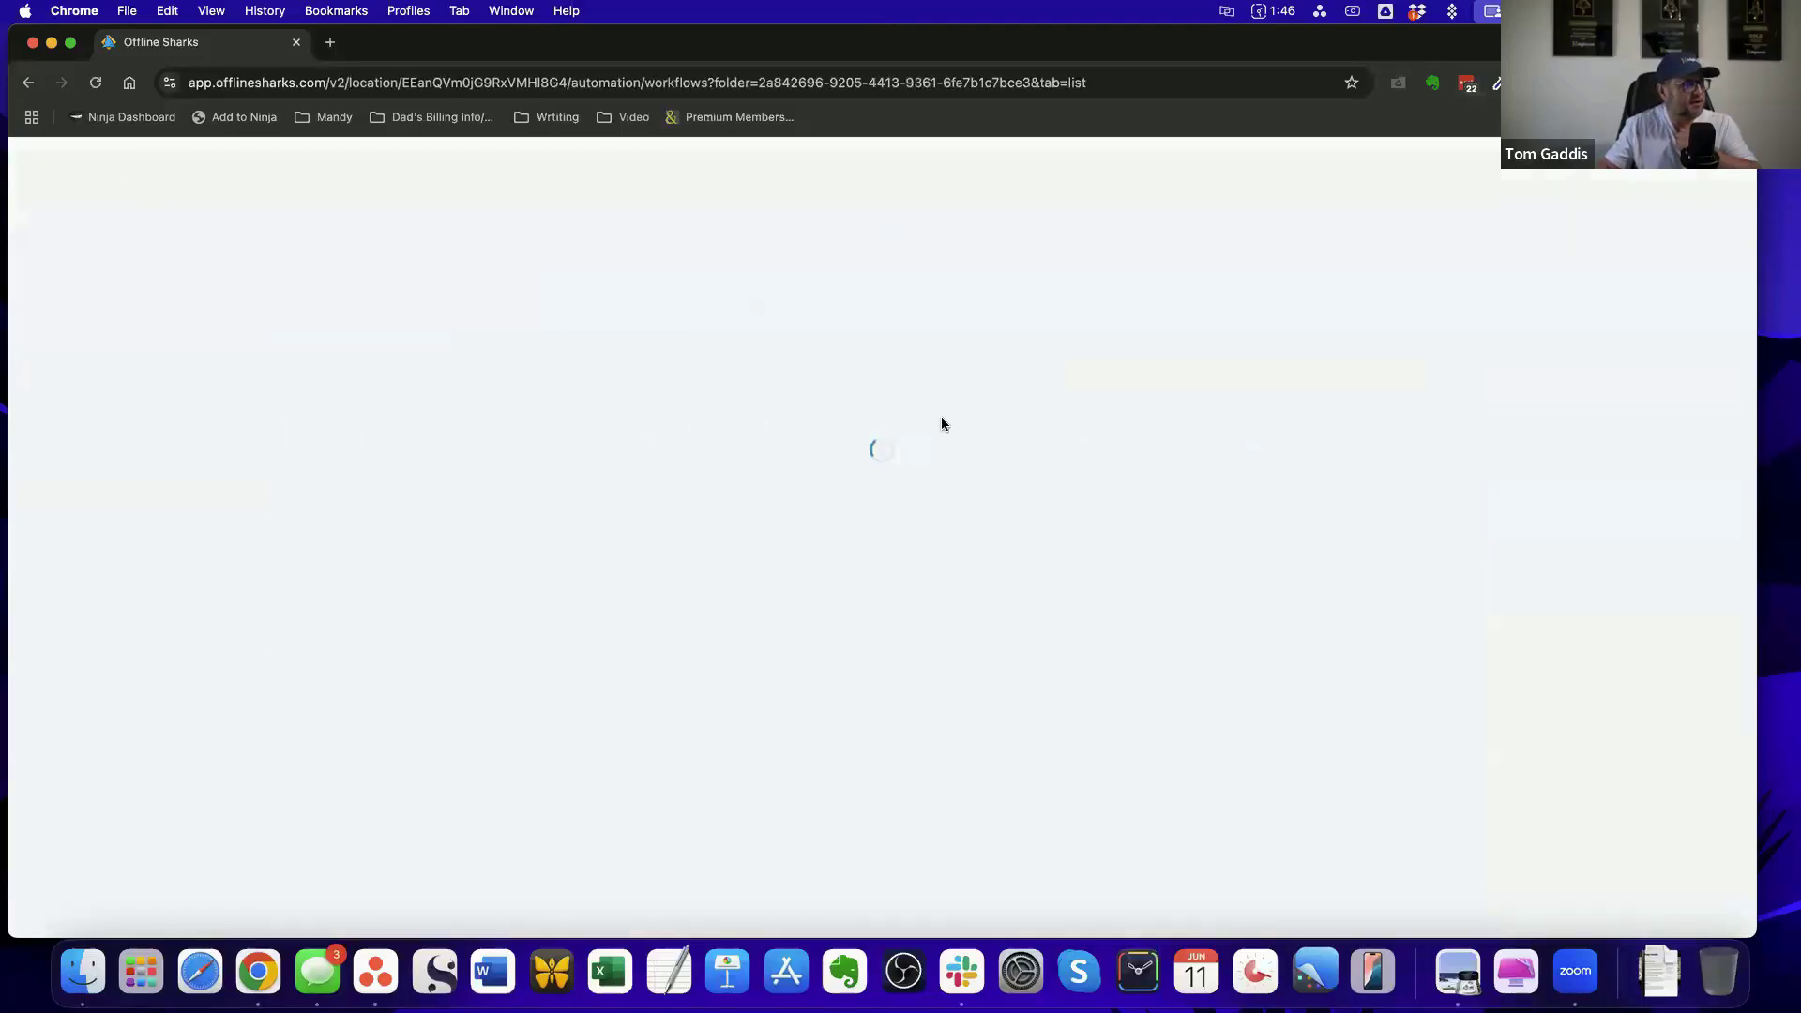
scroll(631, 553, "down", 5)
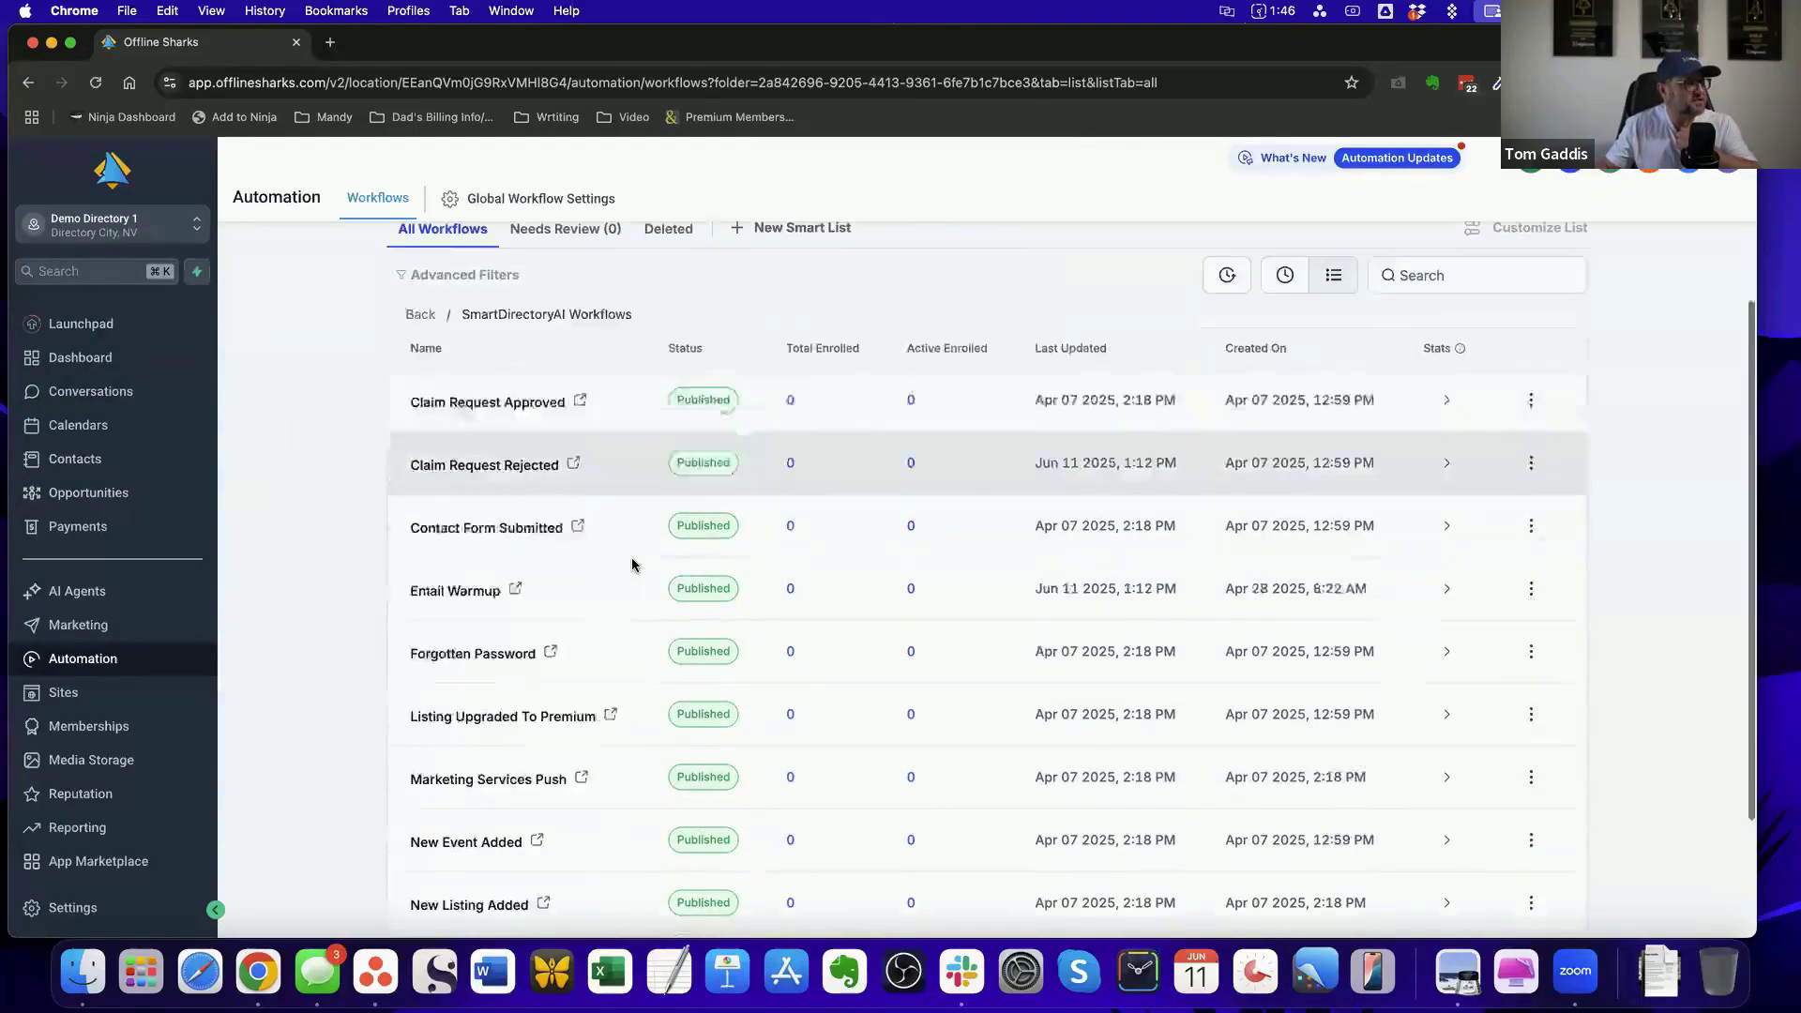
left_click(508, 777)
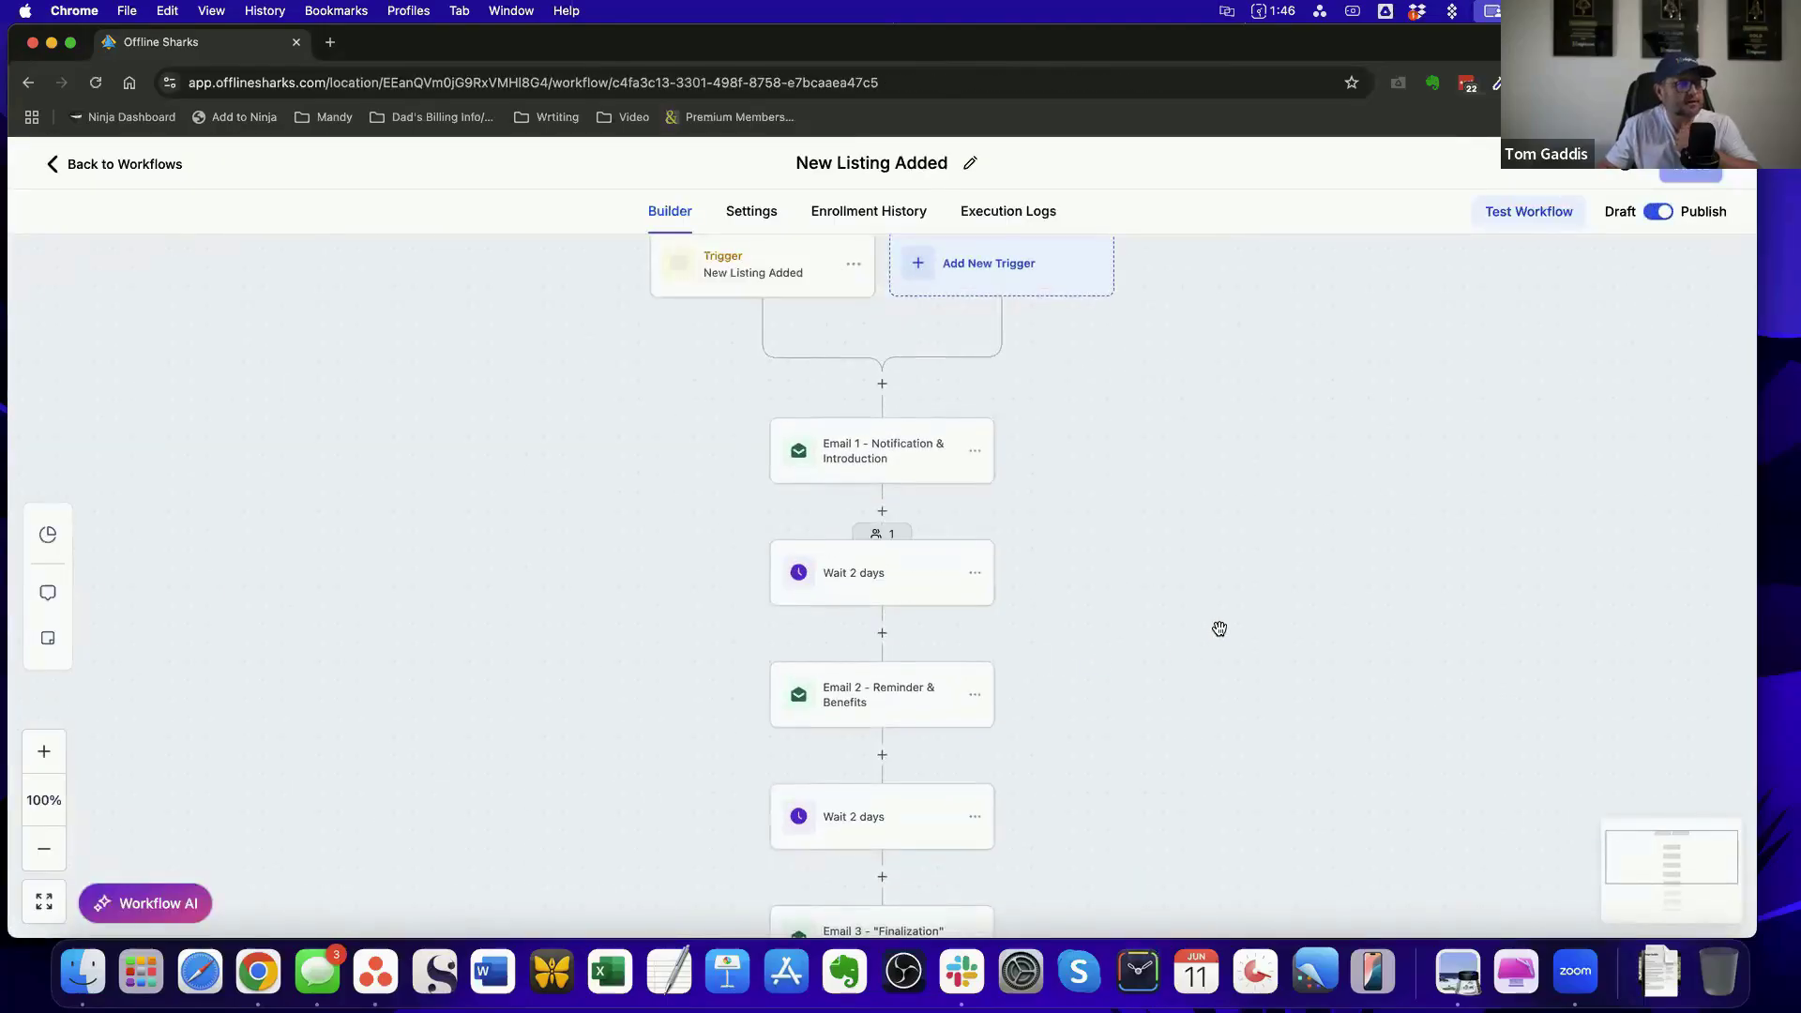
scroll(1111, 501, "up", 1)
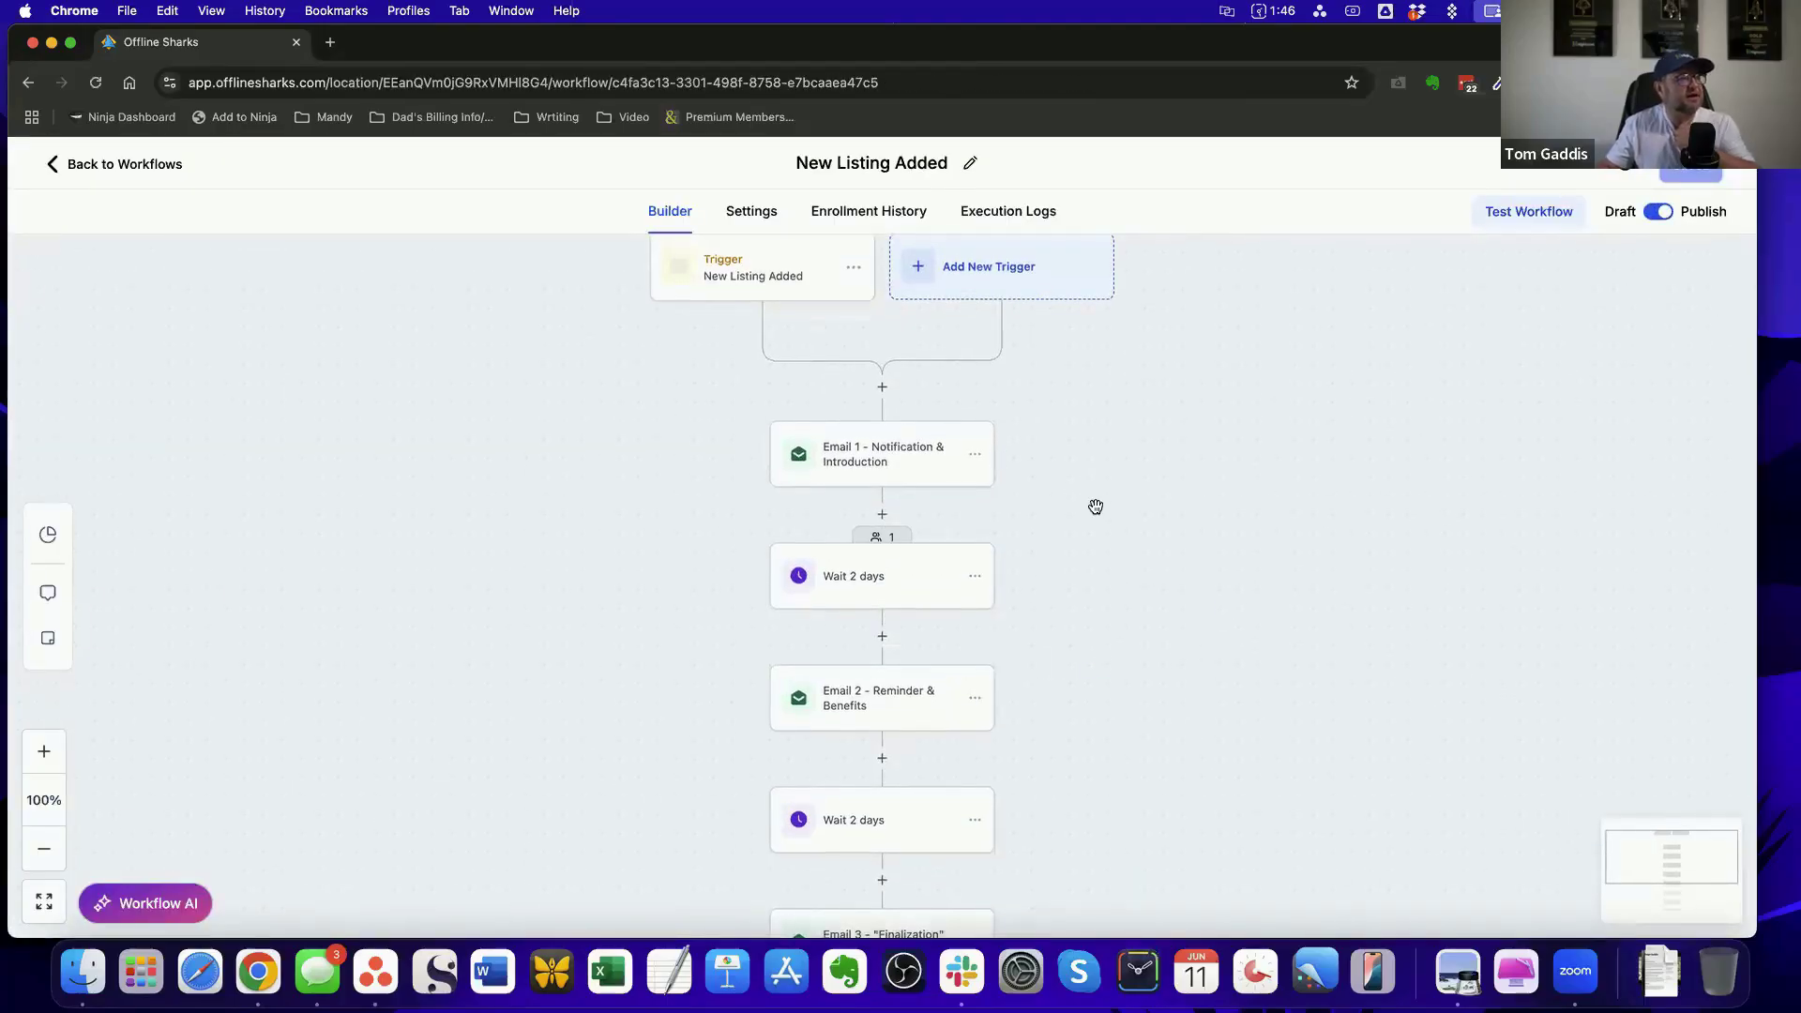
left_click(883, 541)
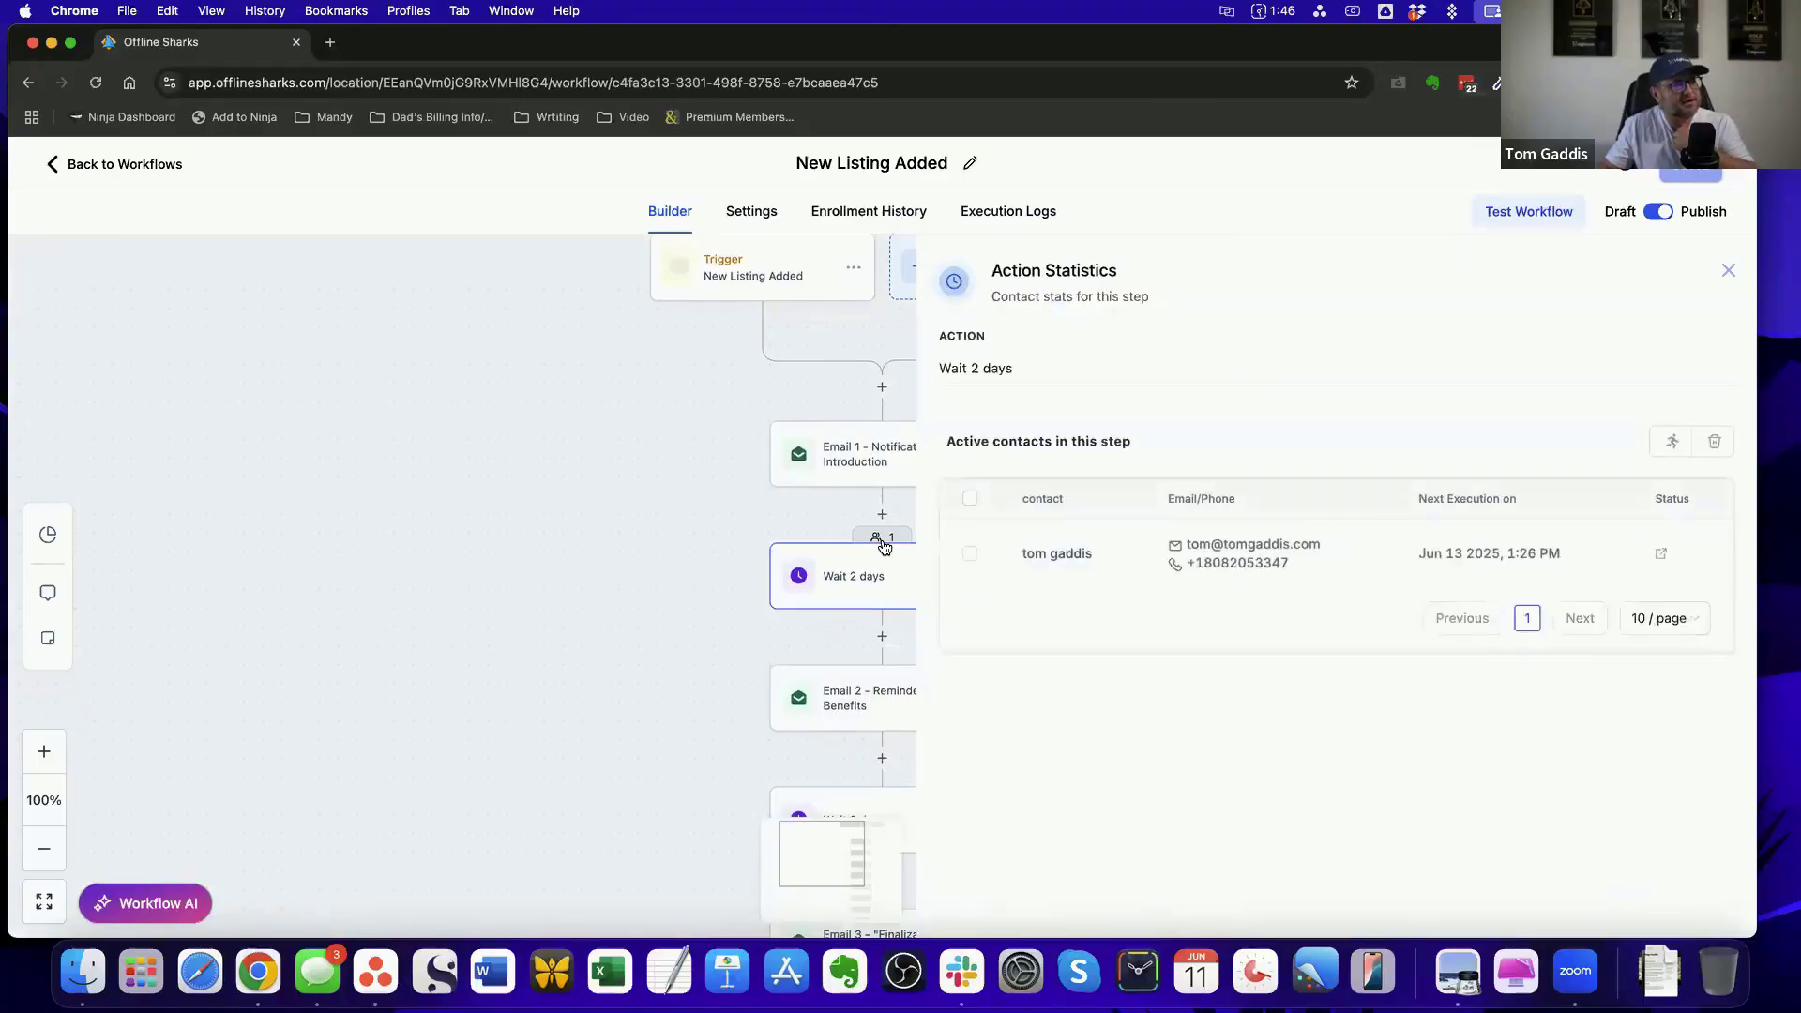
left_click(1728, 271)
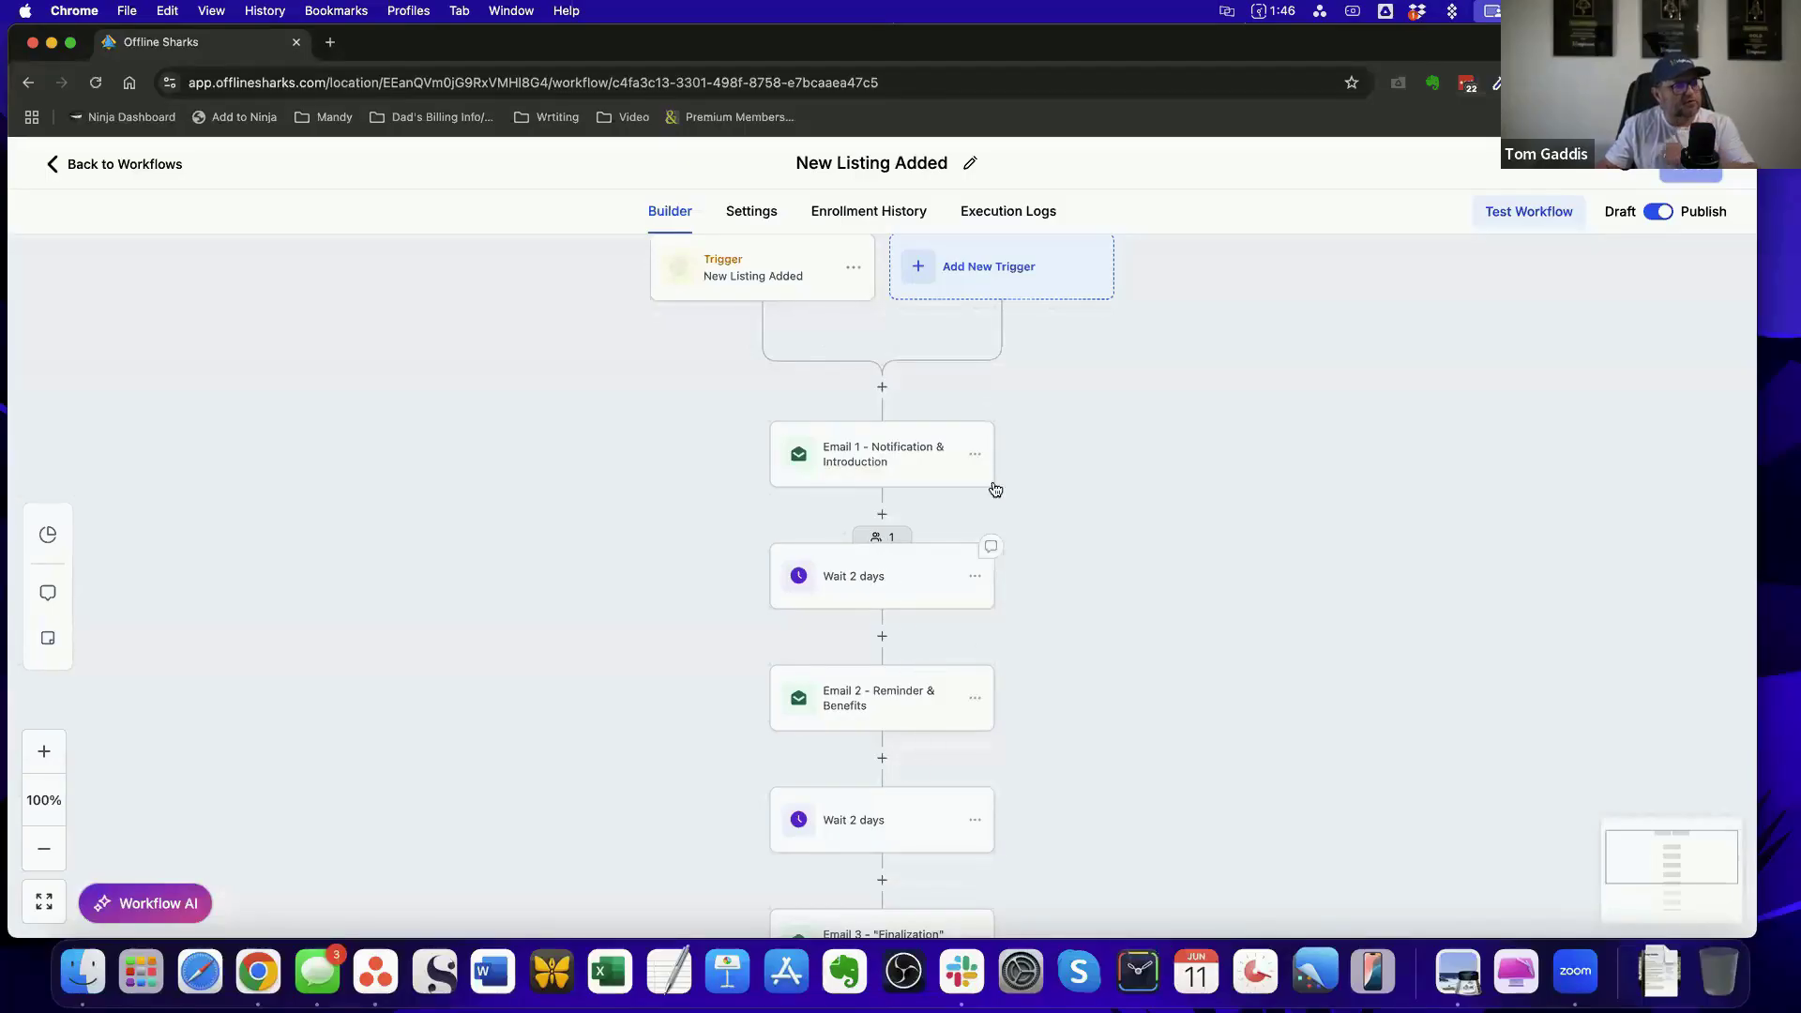
Review the sequence of emails and two-day waits in the New Listing Added workflow
scroll(997, 472, "down", 1)
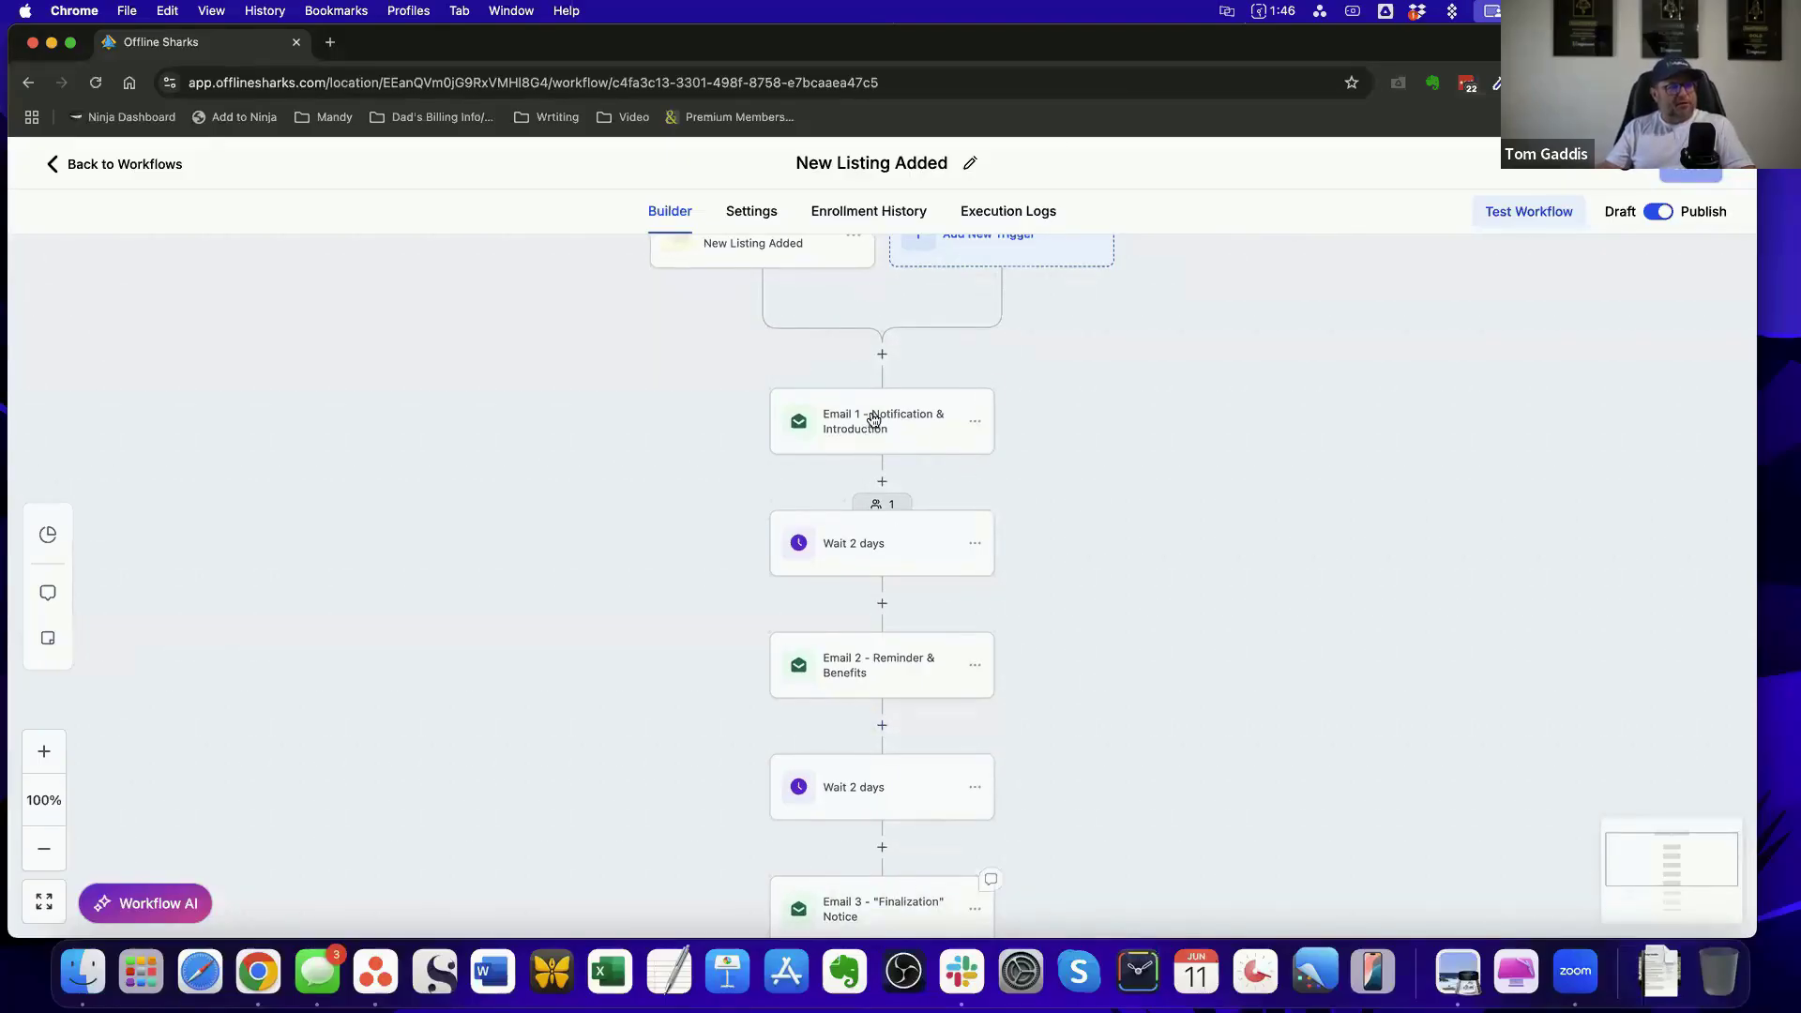
scroll(976, 437, "up", 1)
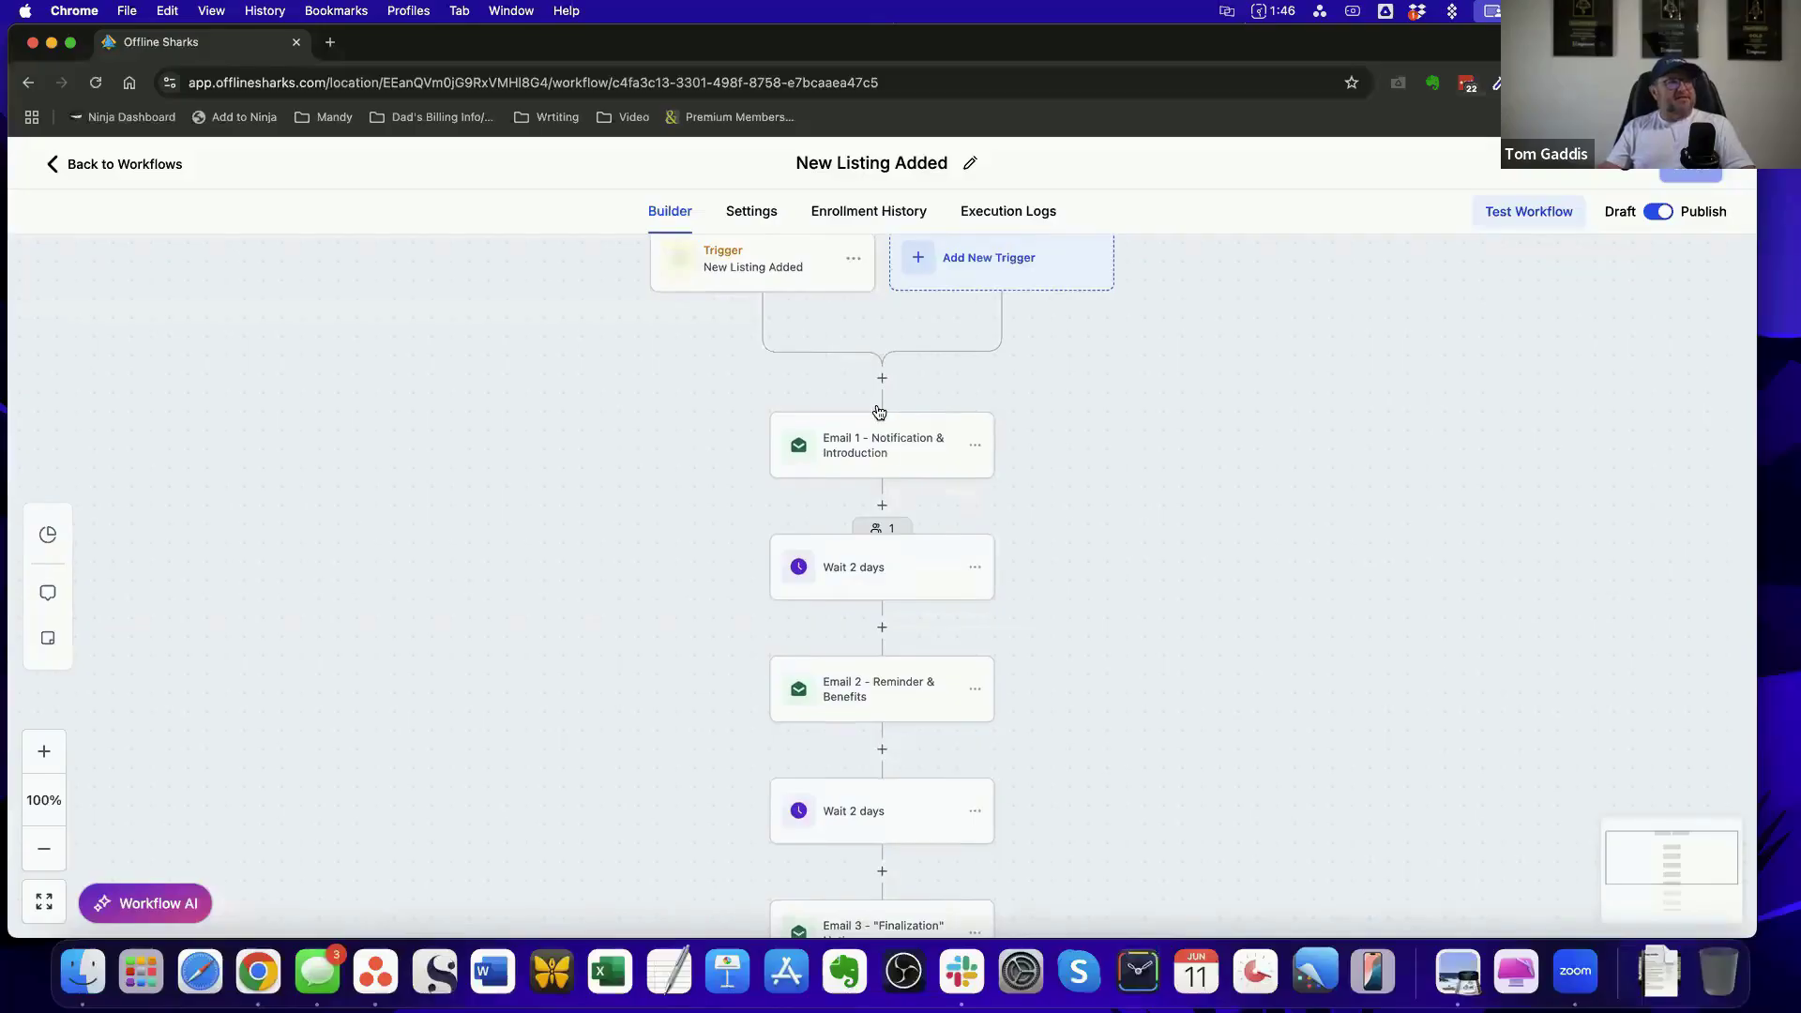
scroll(906, 525, "down", 2)
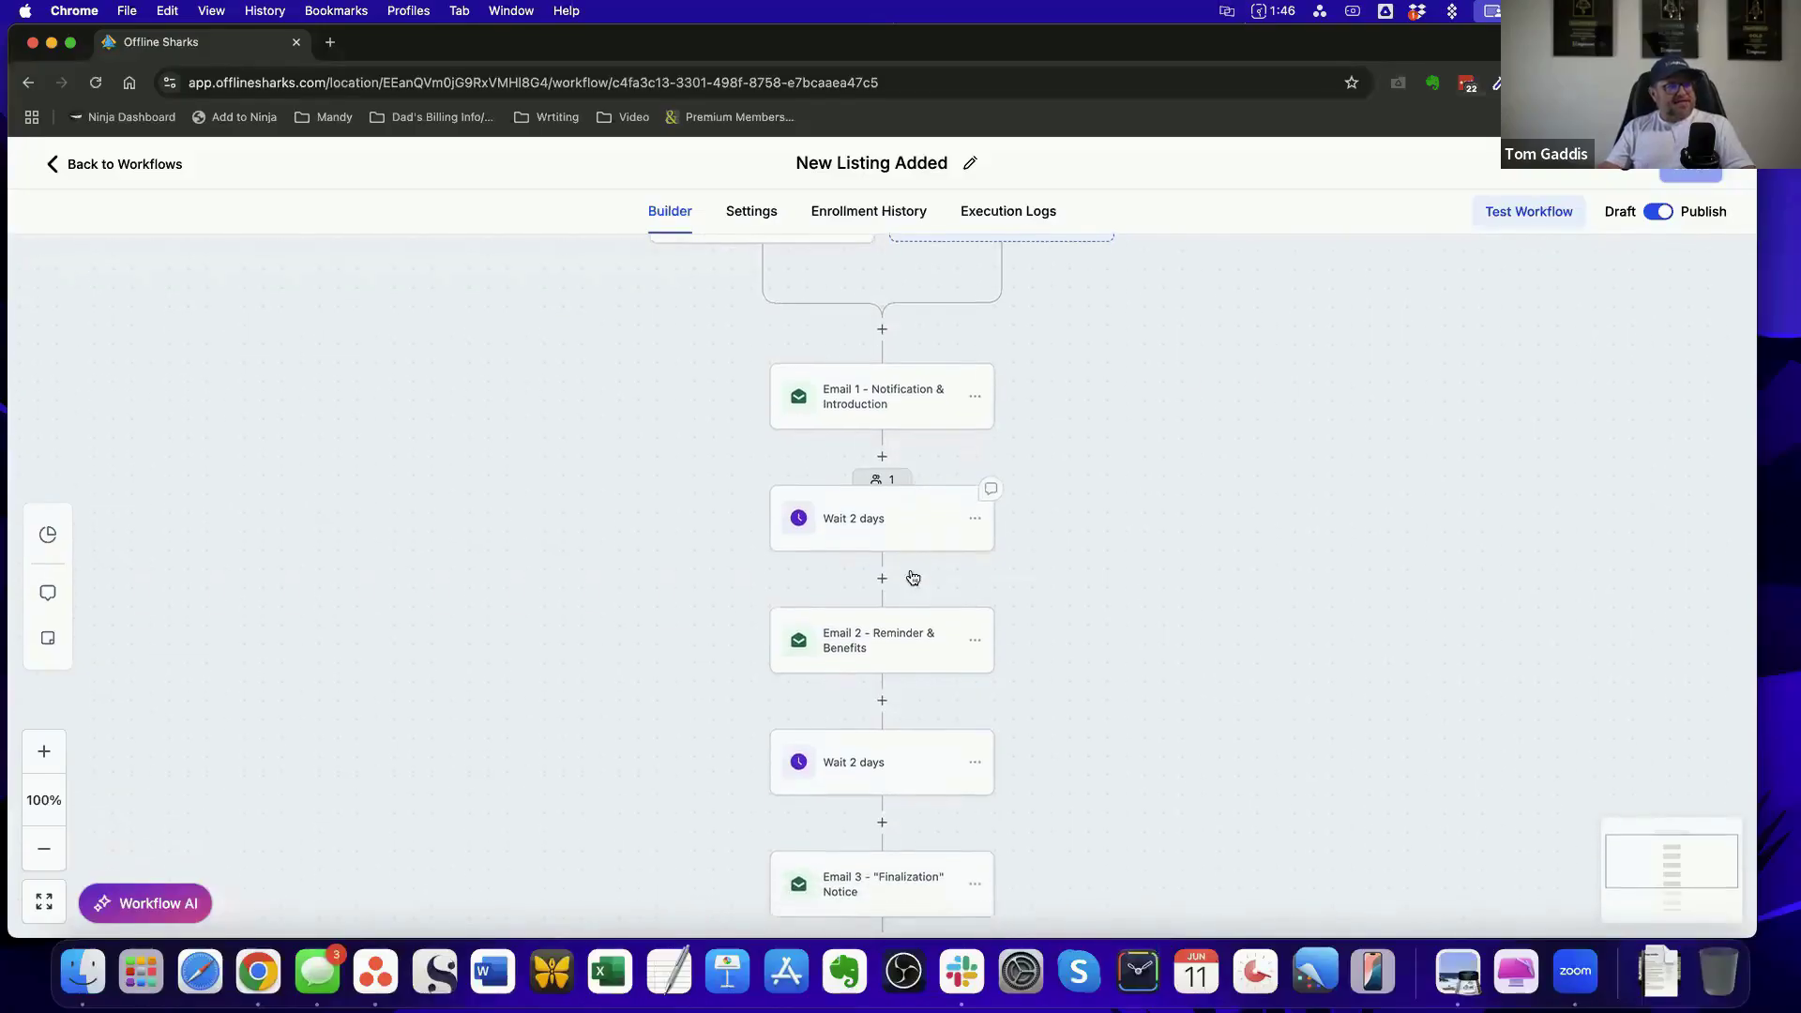
scroll(942, 616, "down", 4)
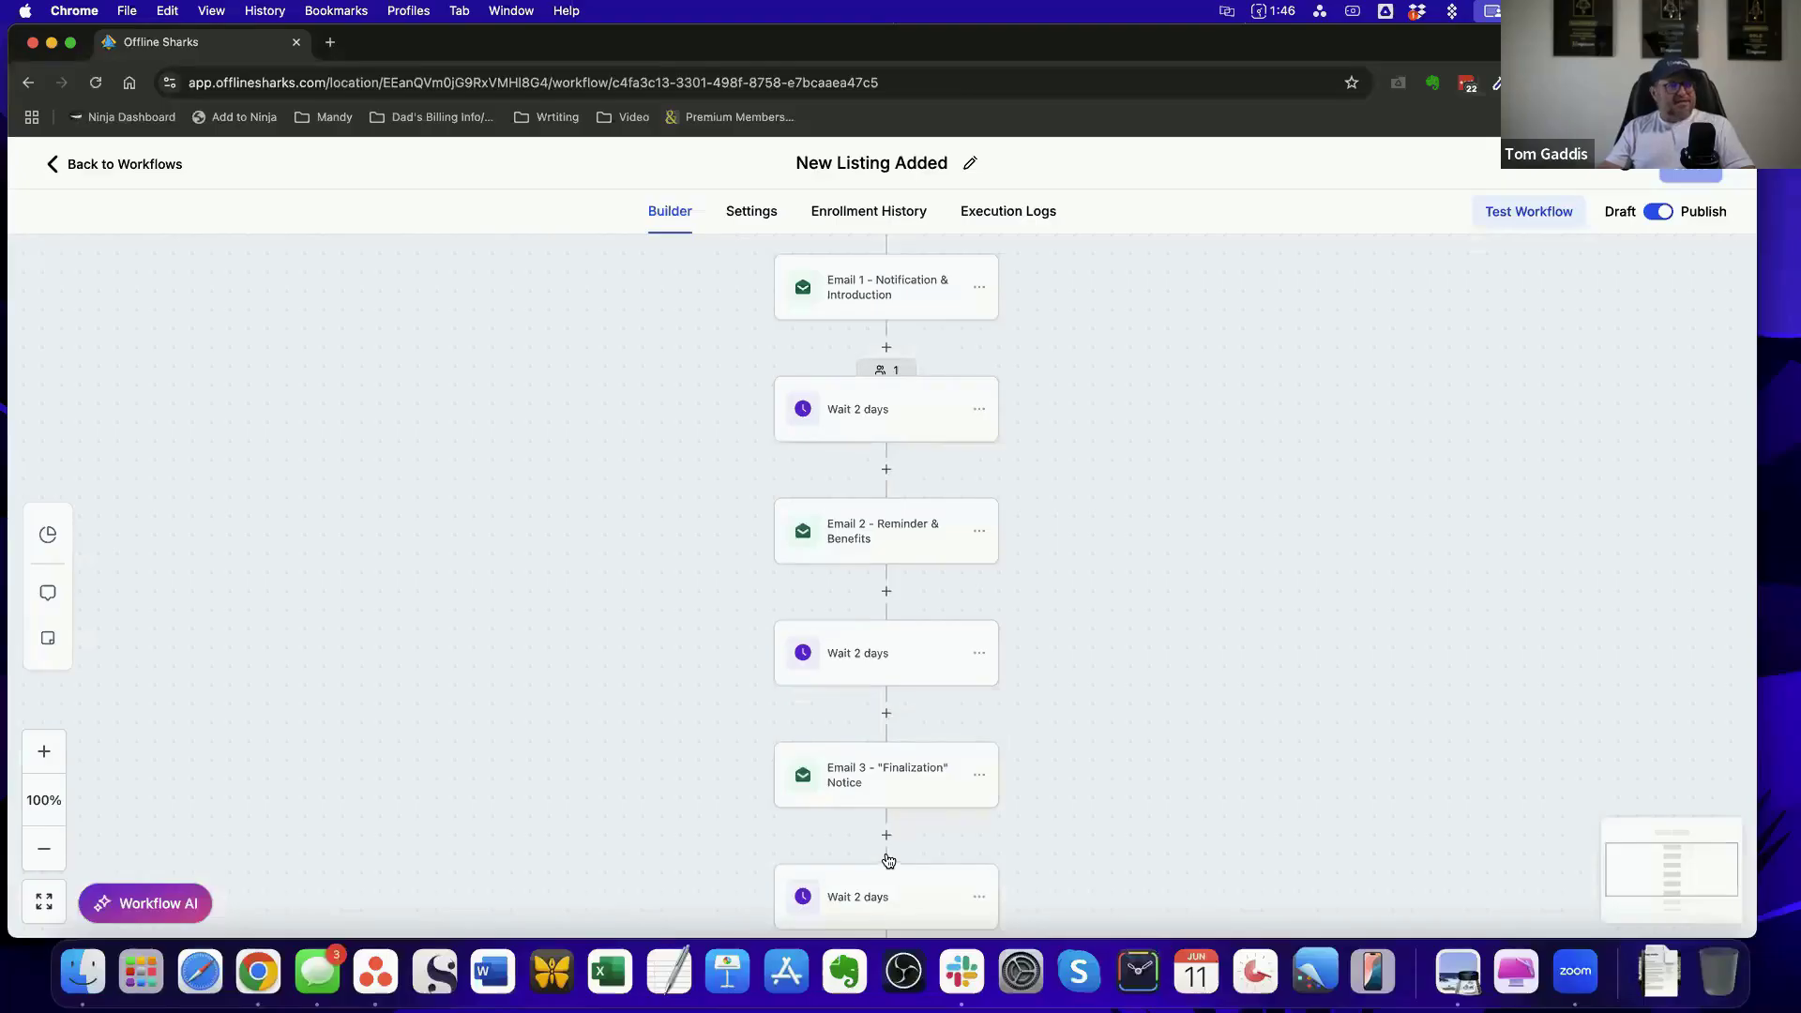
View the action statistics for the contact active at the first Wait 2 days action, close them and review the remaining emails
left_click(885, 373)
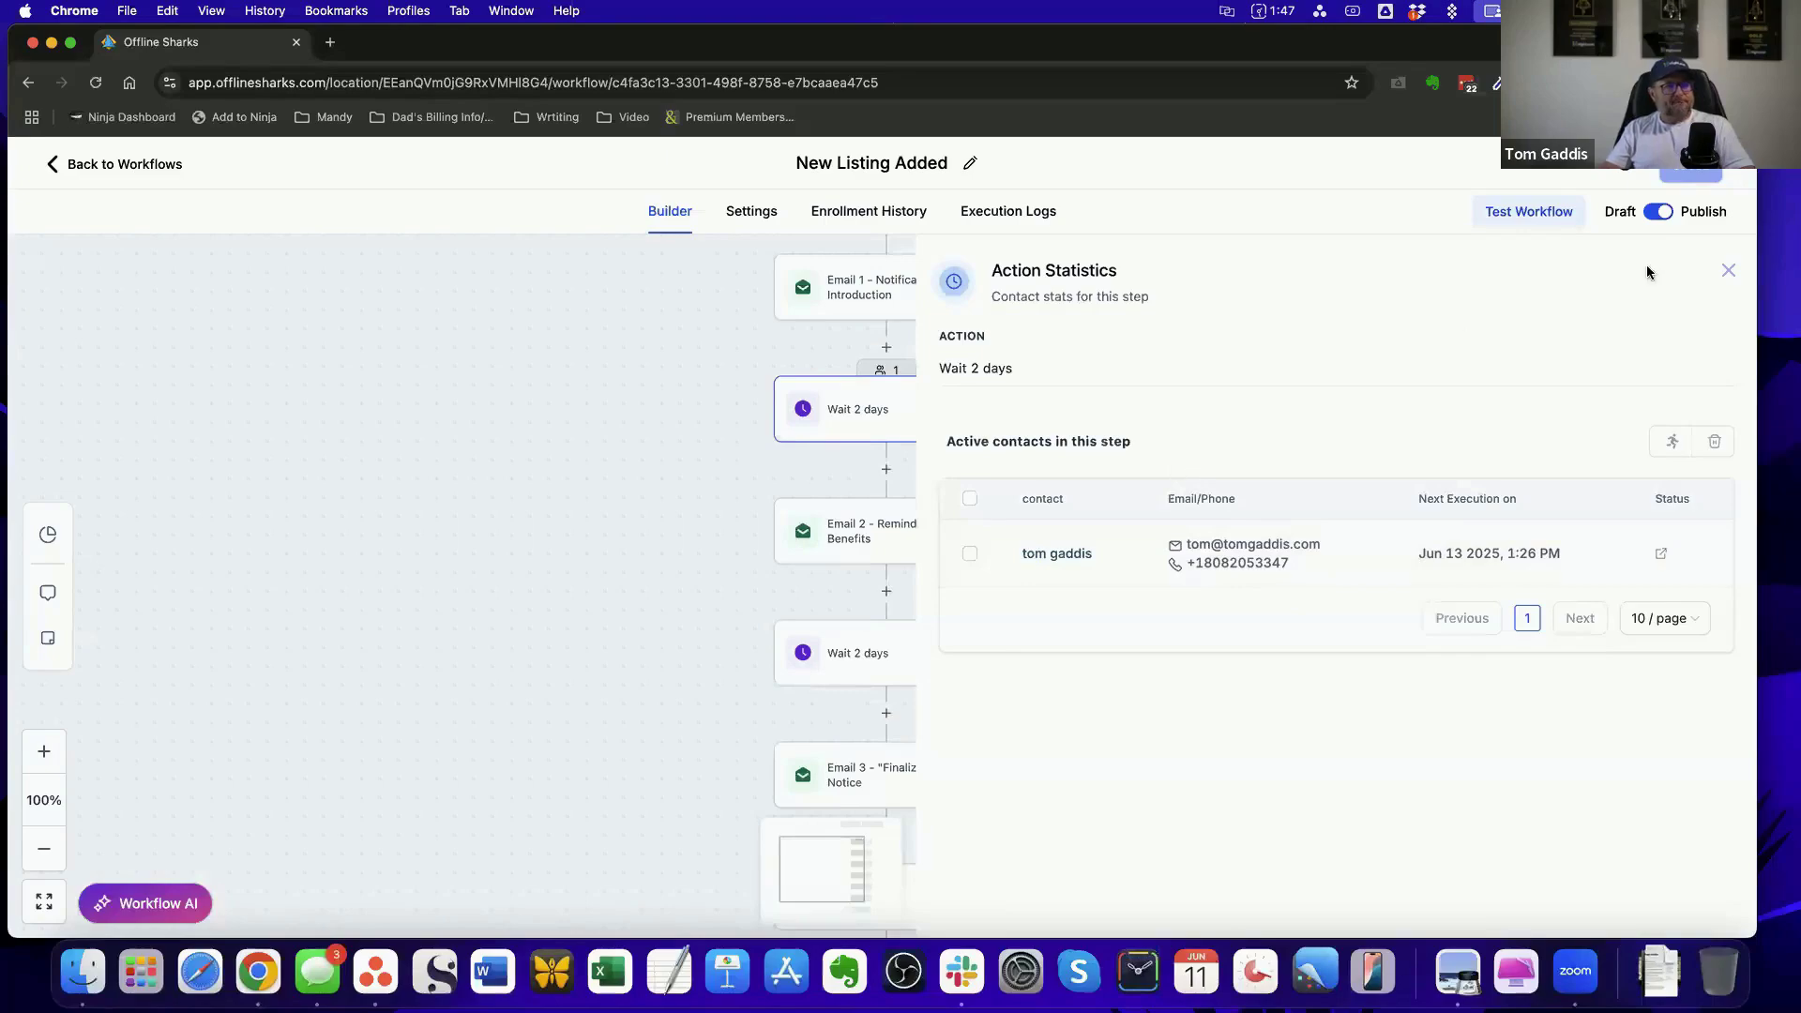
left_click(1726, 272)
scroll(984, 515, "down", 5)
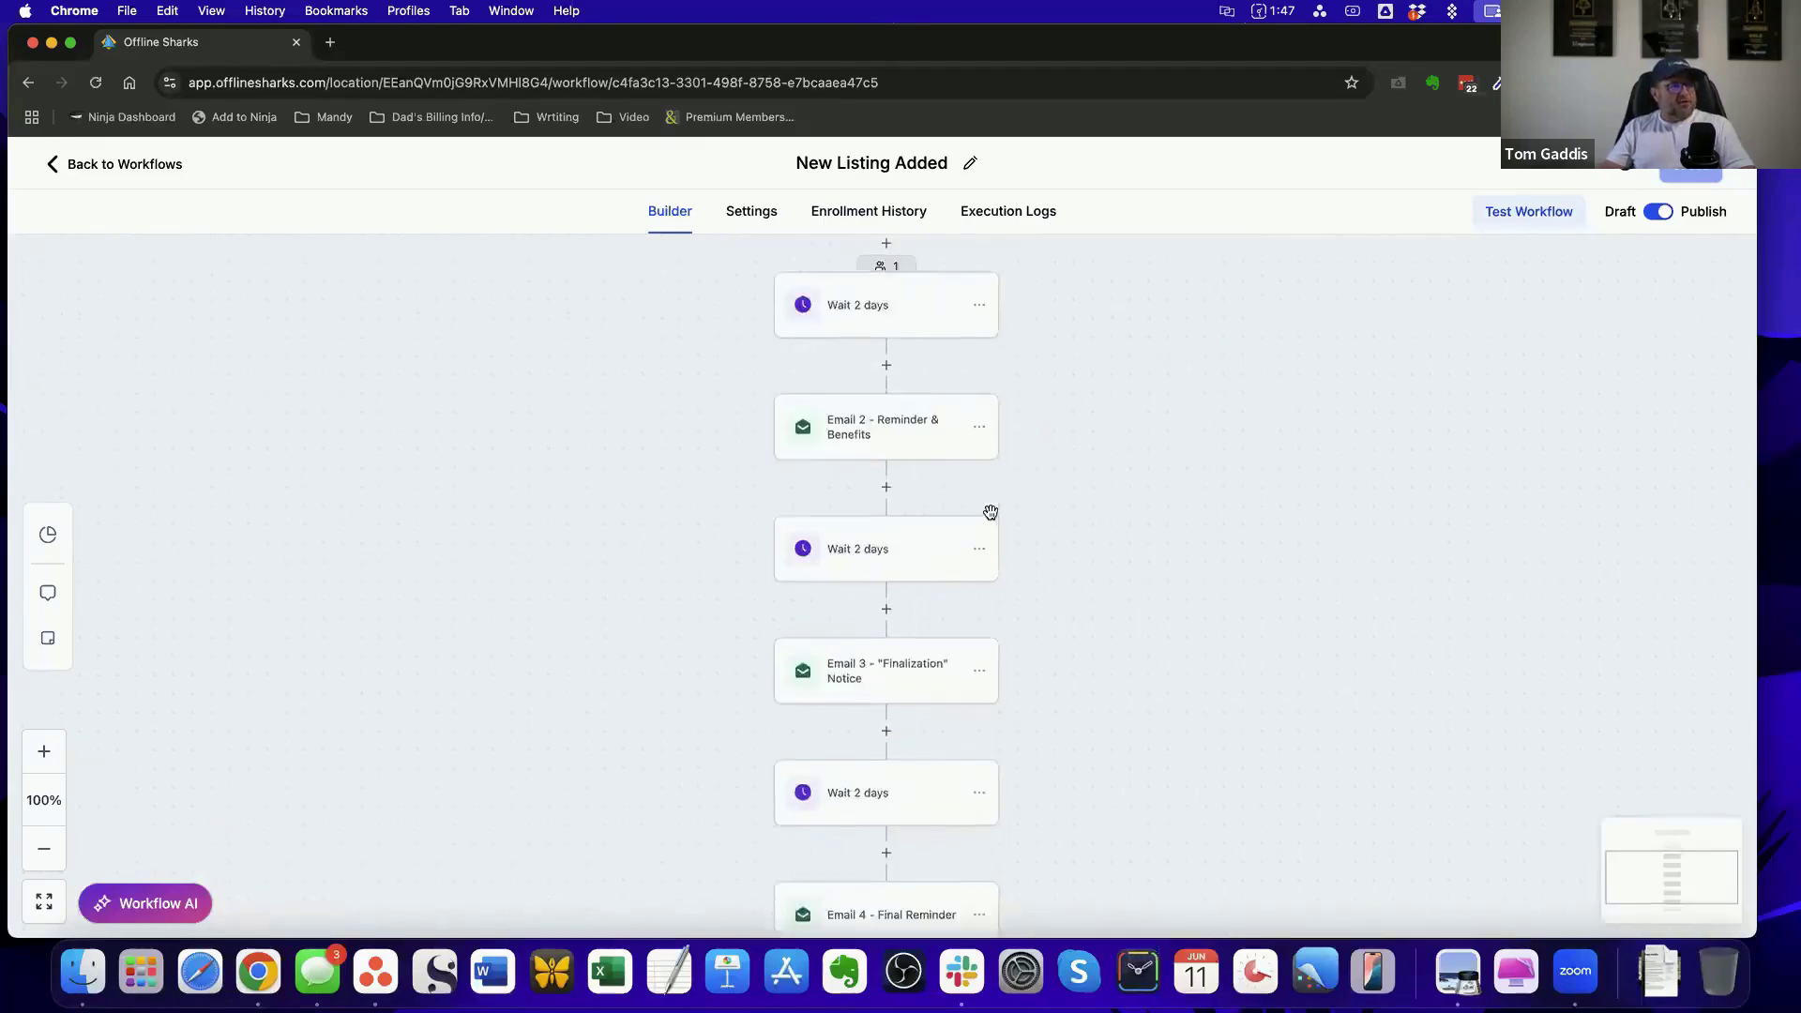
scroll(985, 515, "up", 5)
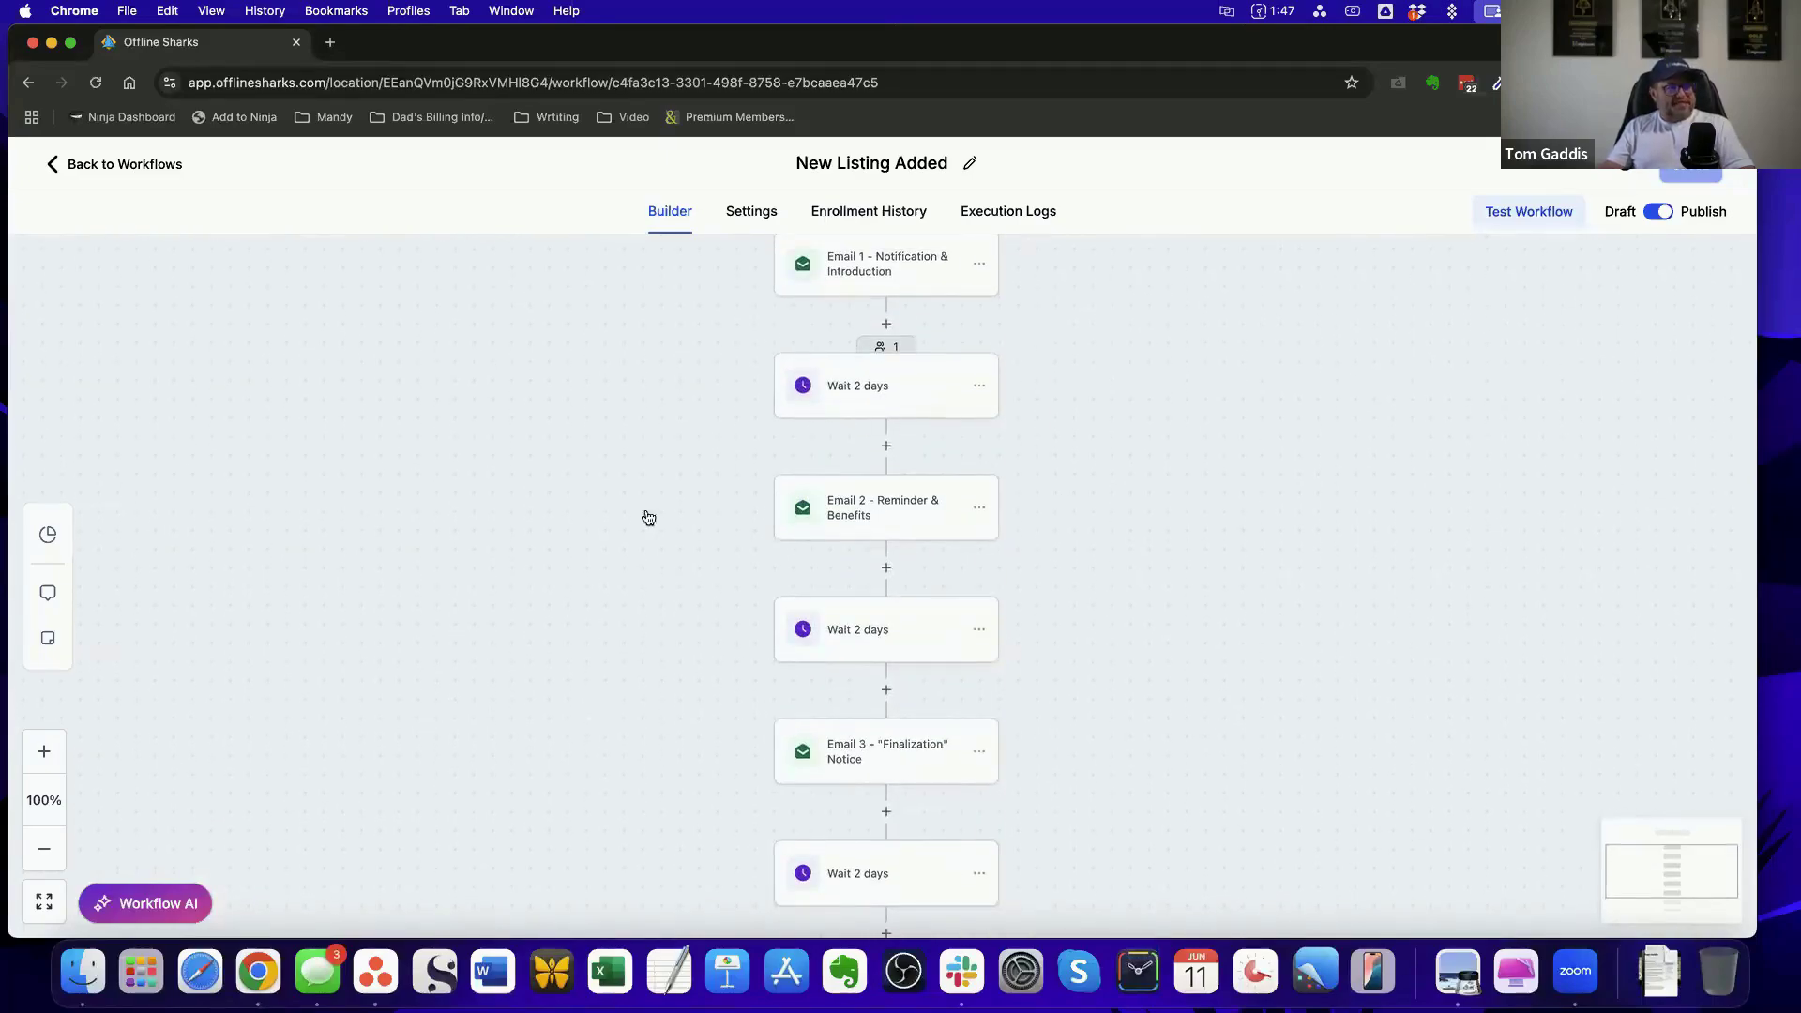
Open the enrollment history of New Listing Added and review the enrolled contacts with their current actions and statuses
left_click(873, 214)
scroll(988, 563, "down", 5)
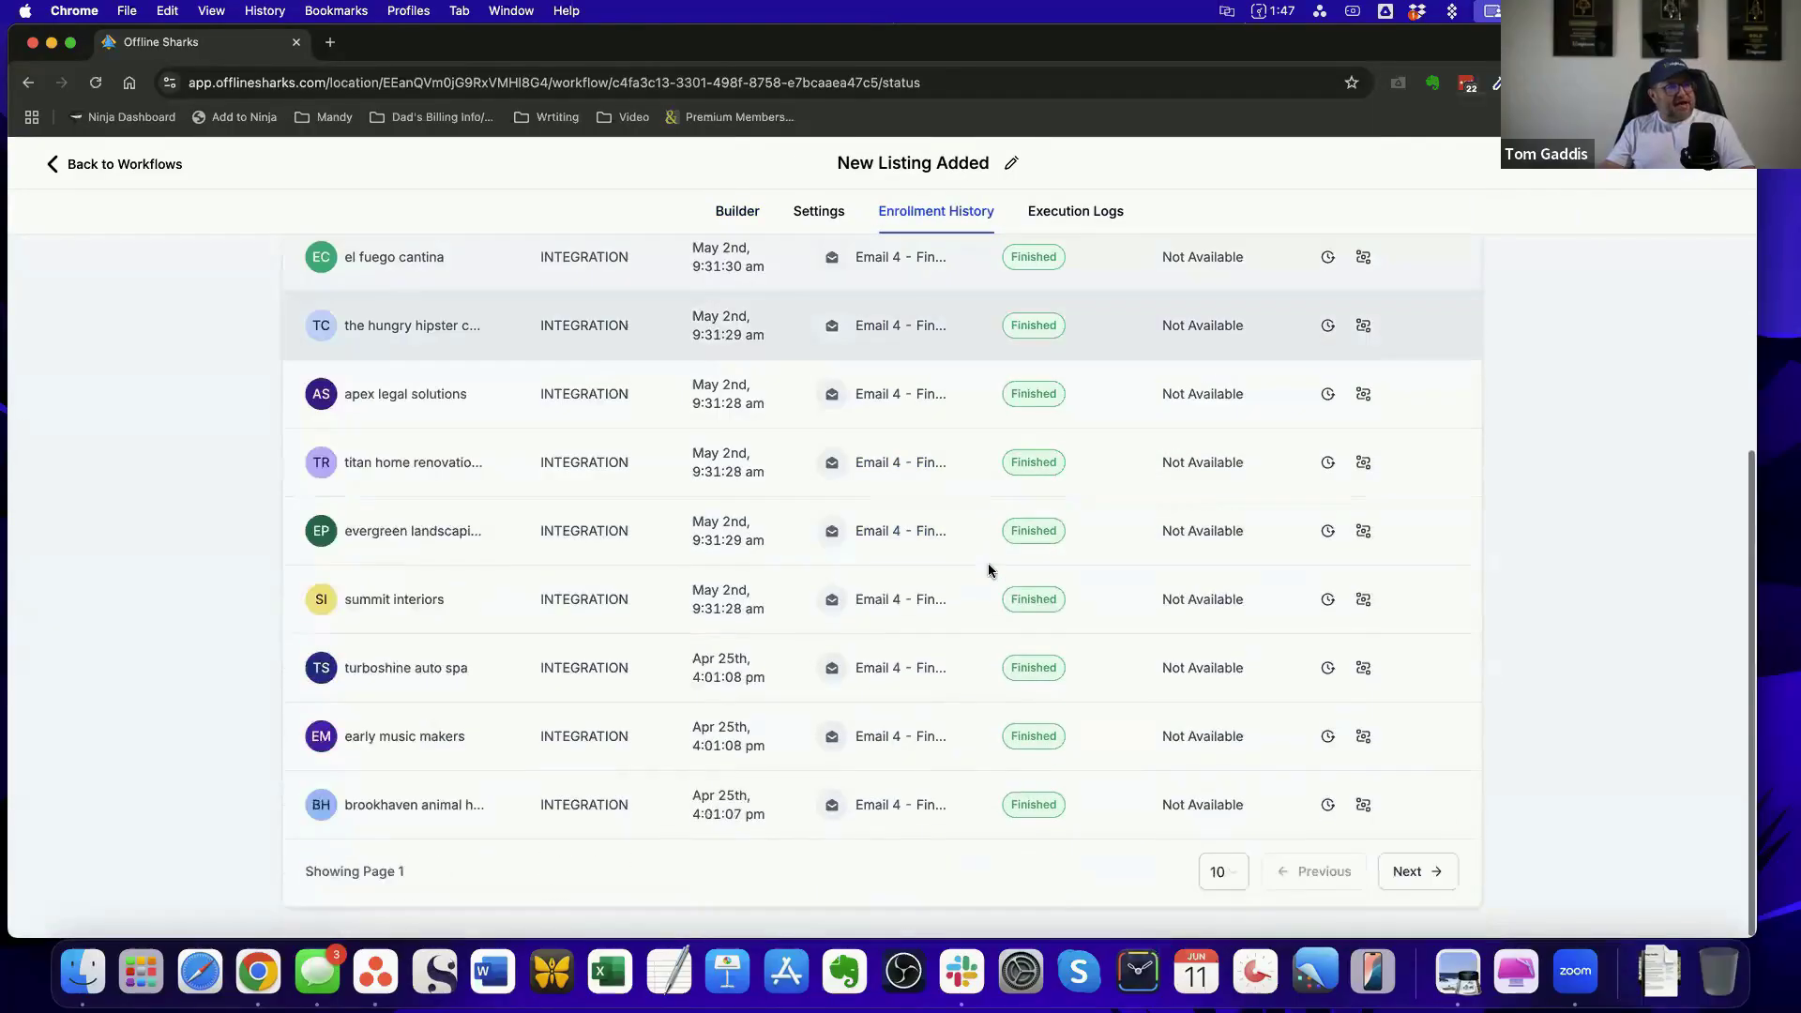
scroll(989, 562, "up", 5)
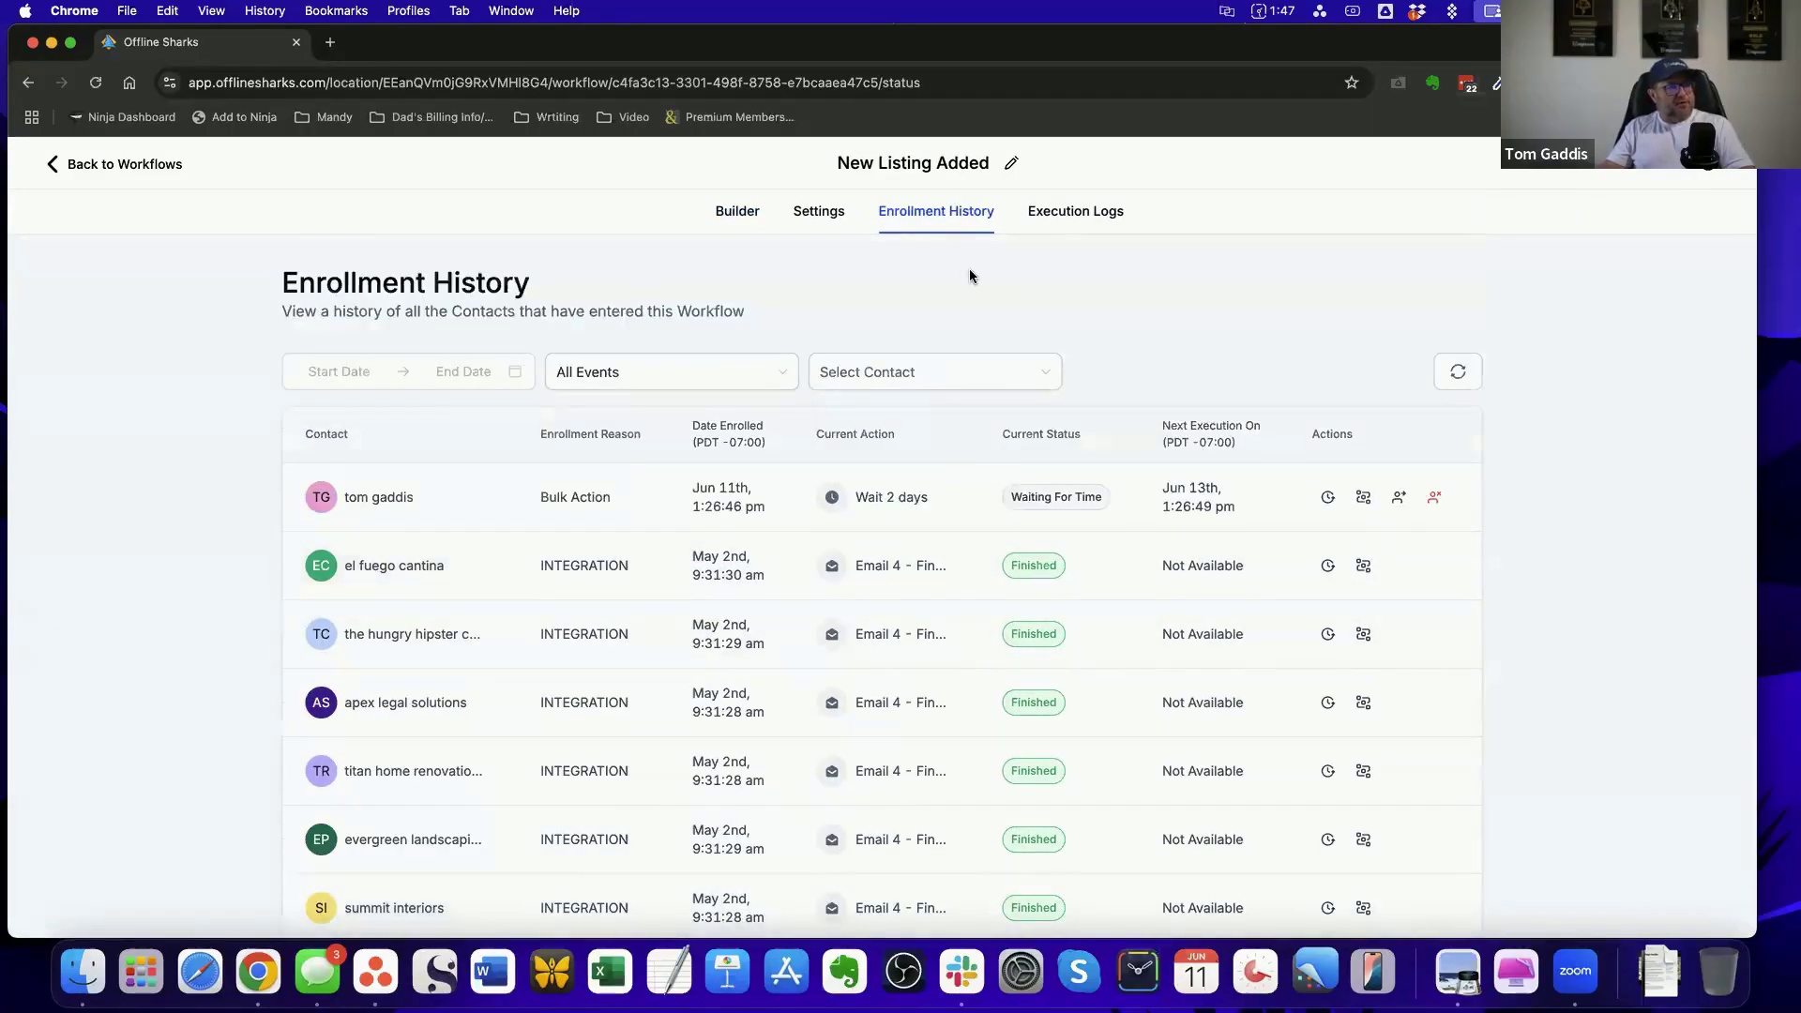
Open the workflow's execution logs, view the event details of the Add to workflow entry and close them
left_click(1083, 215)
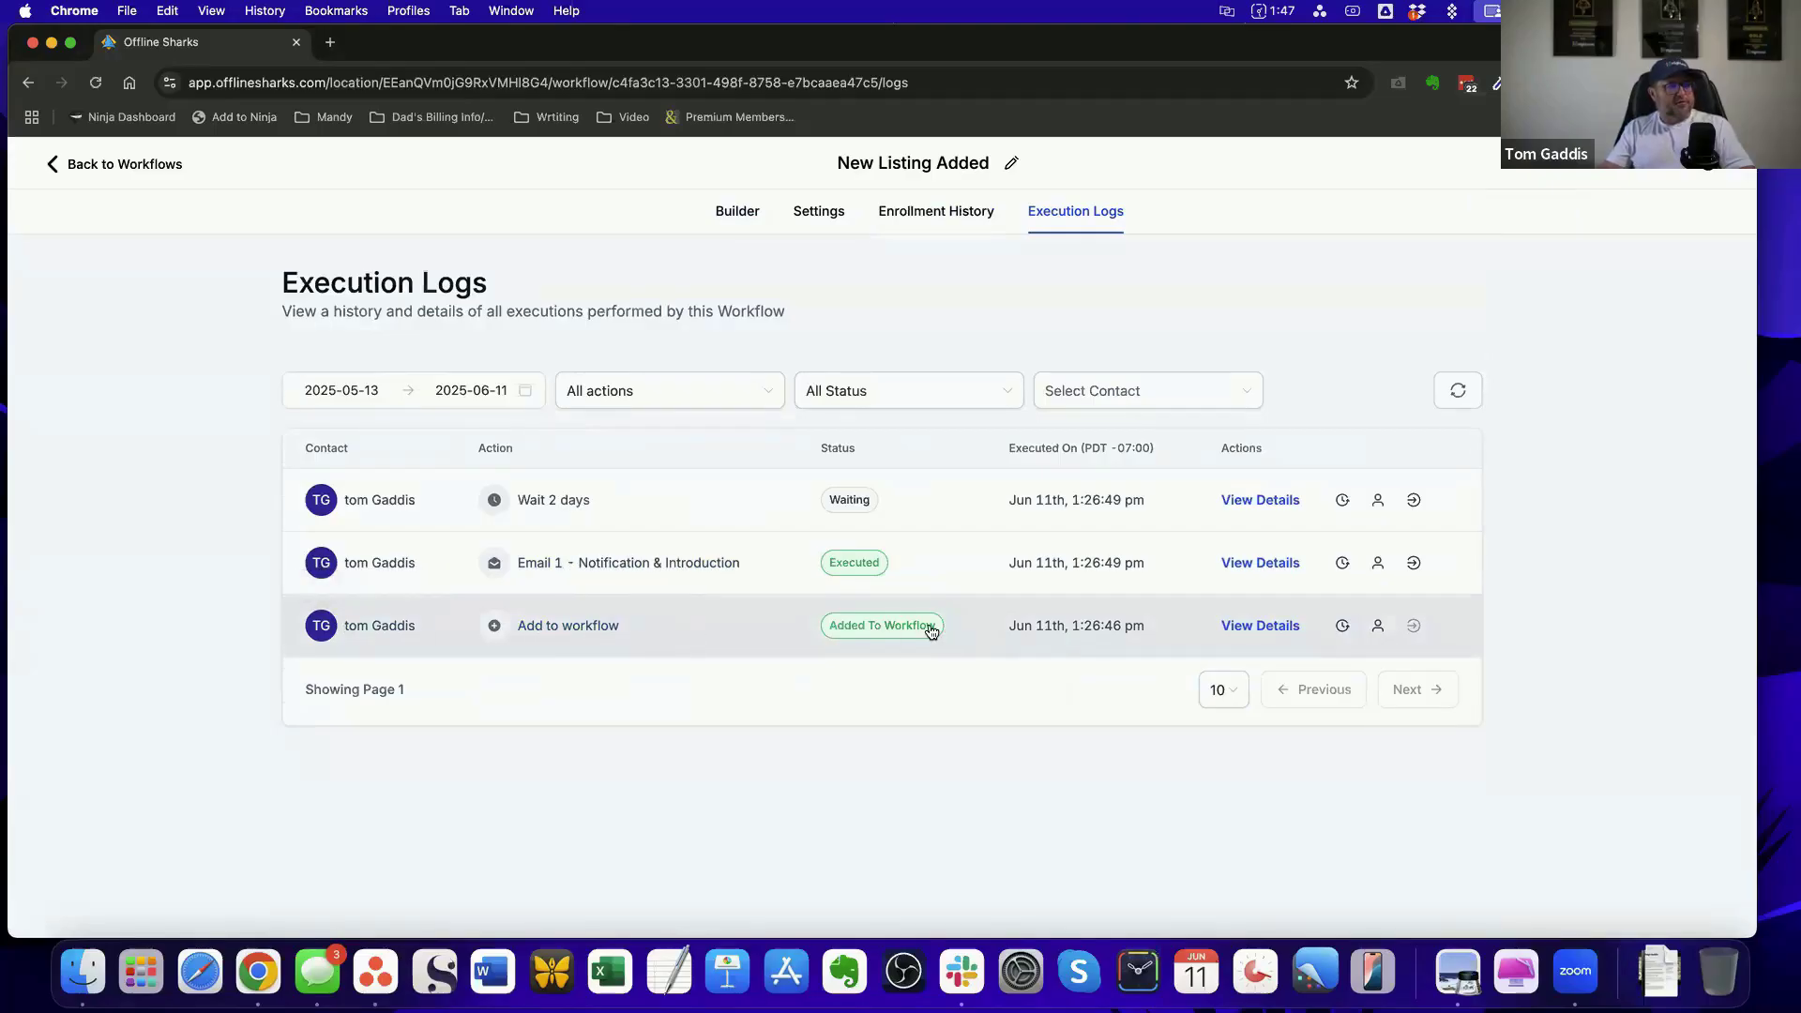
left_click(1251, 629)
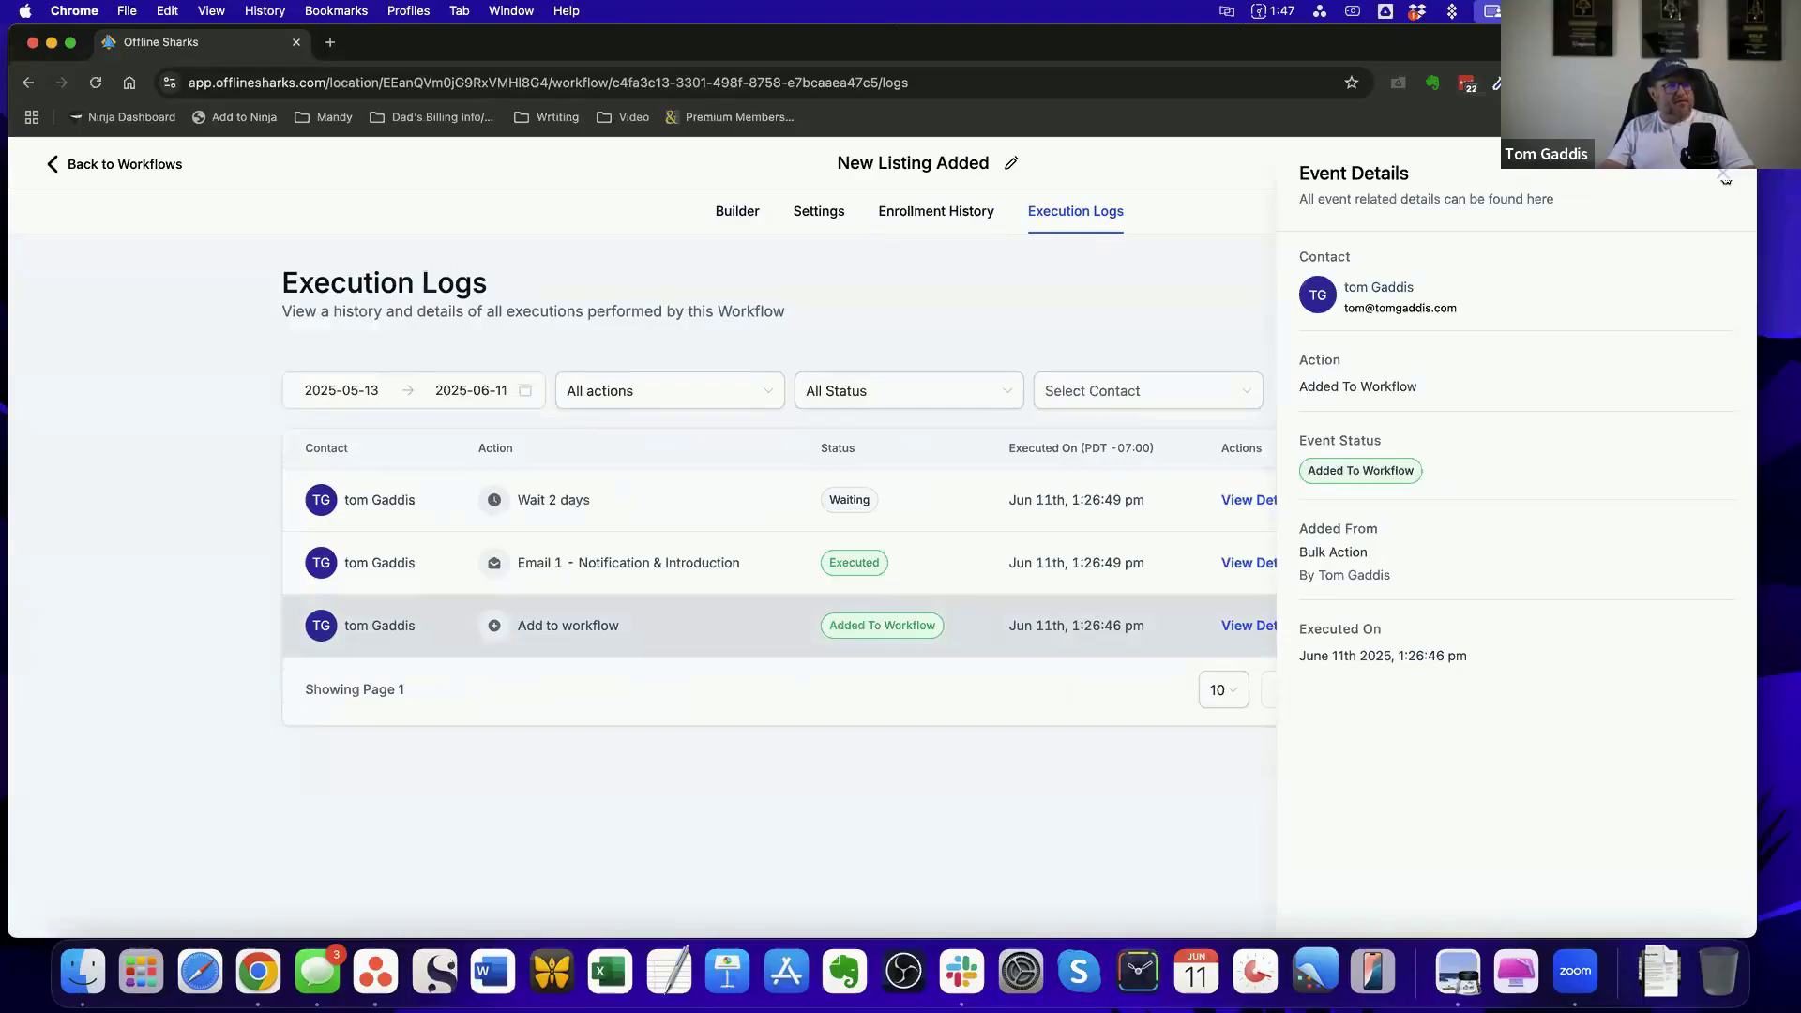
left_click(1723, 176)
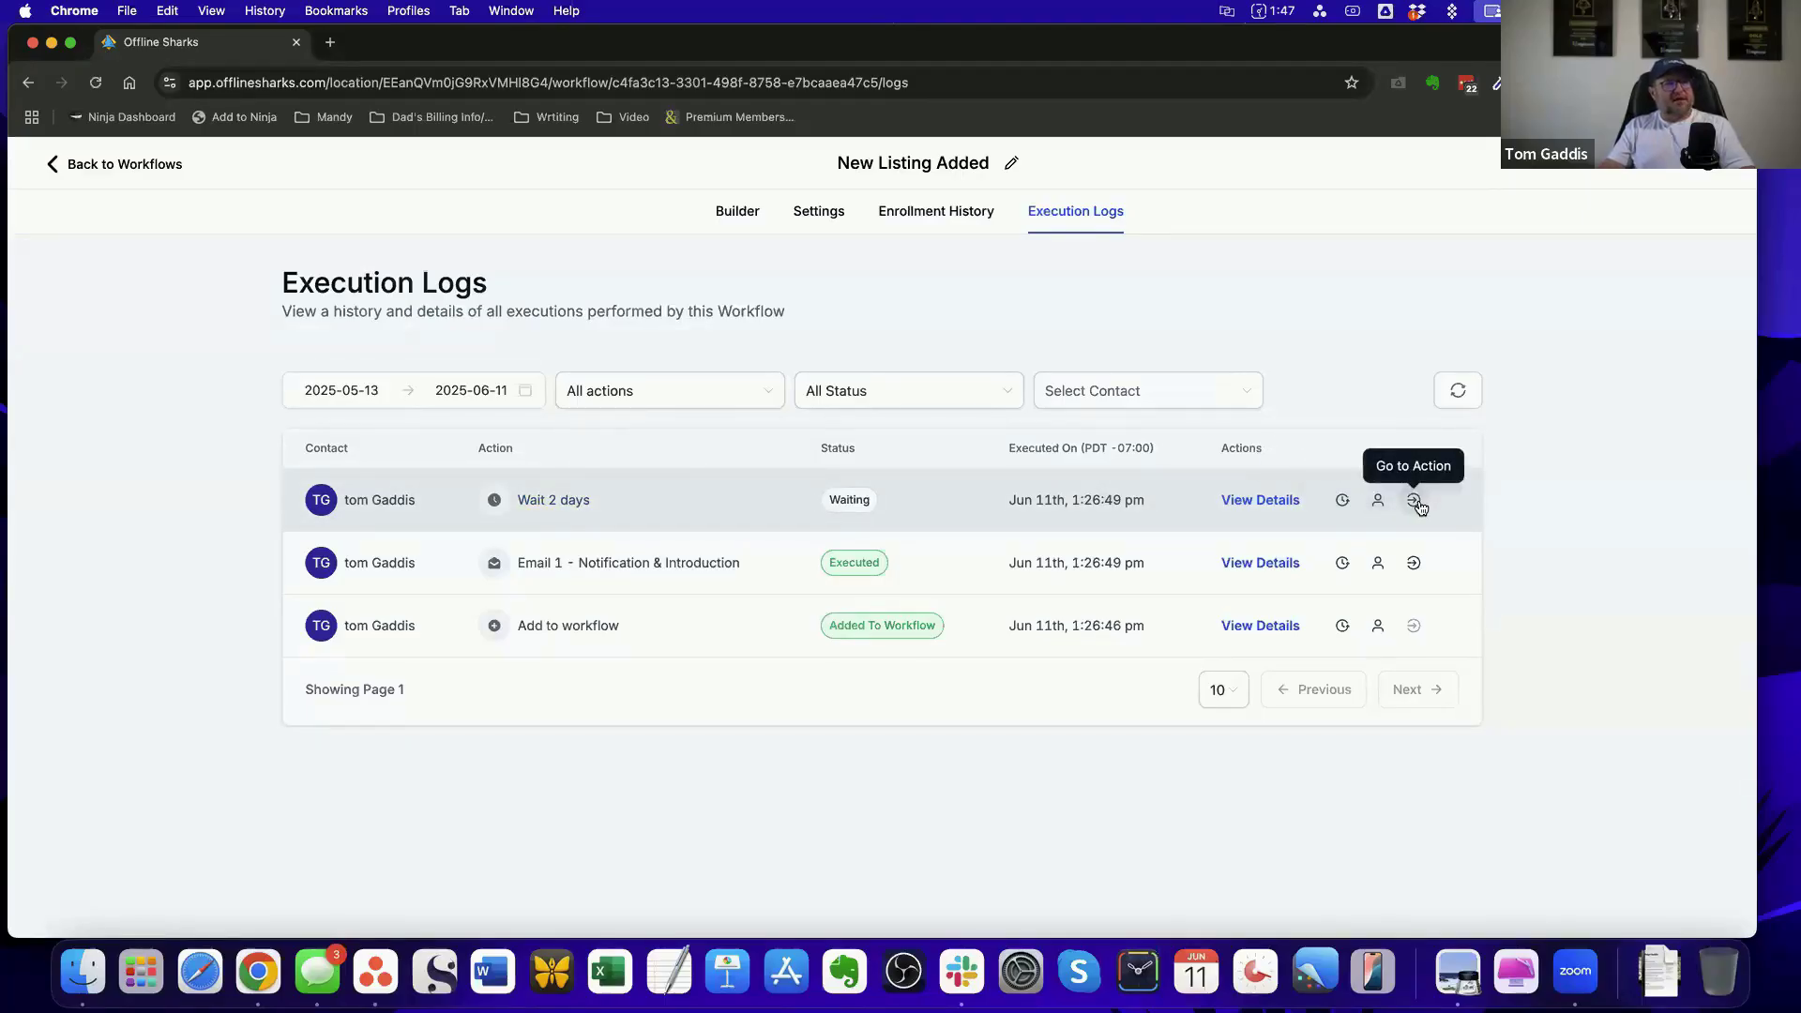
Return to the workflow builder, leave New Listing Added for the workflow list and open the contacts list
left_click(737, 214)
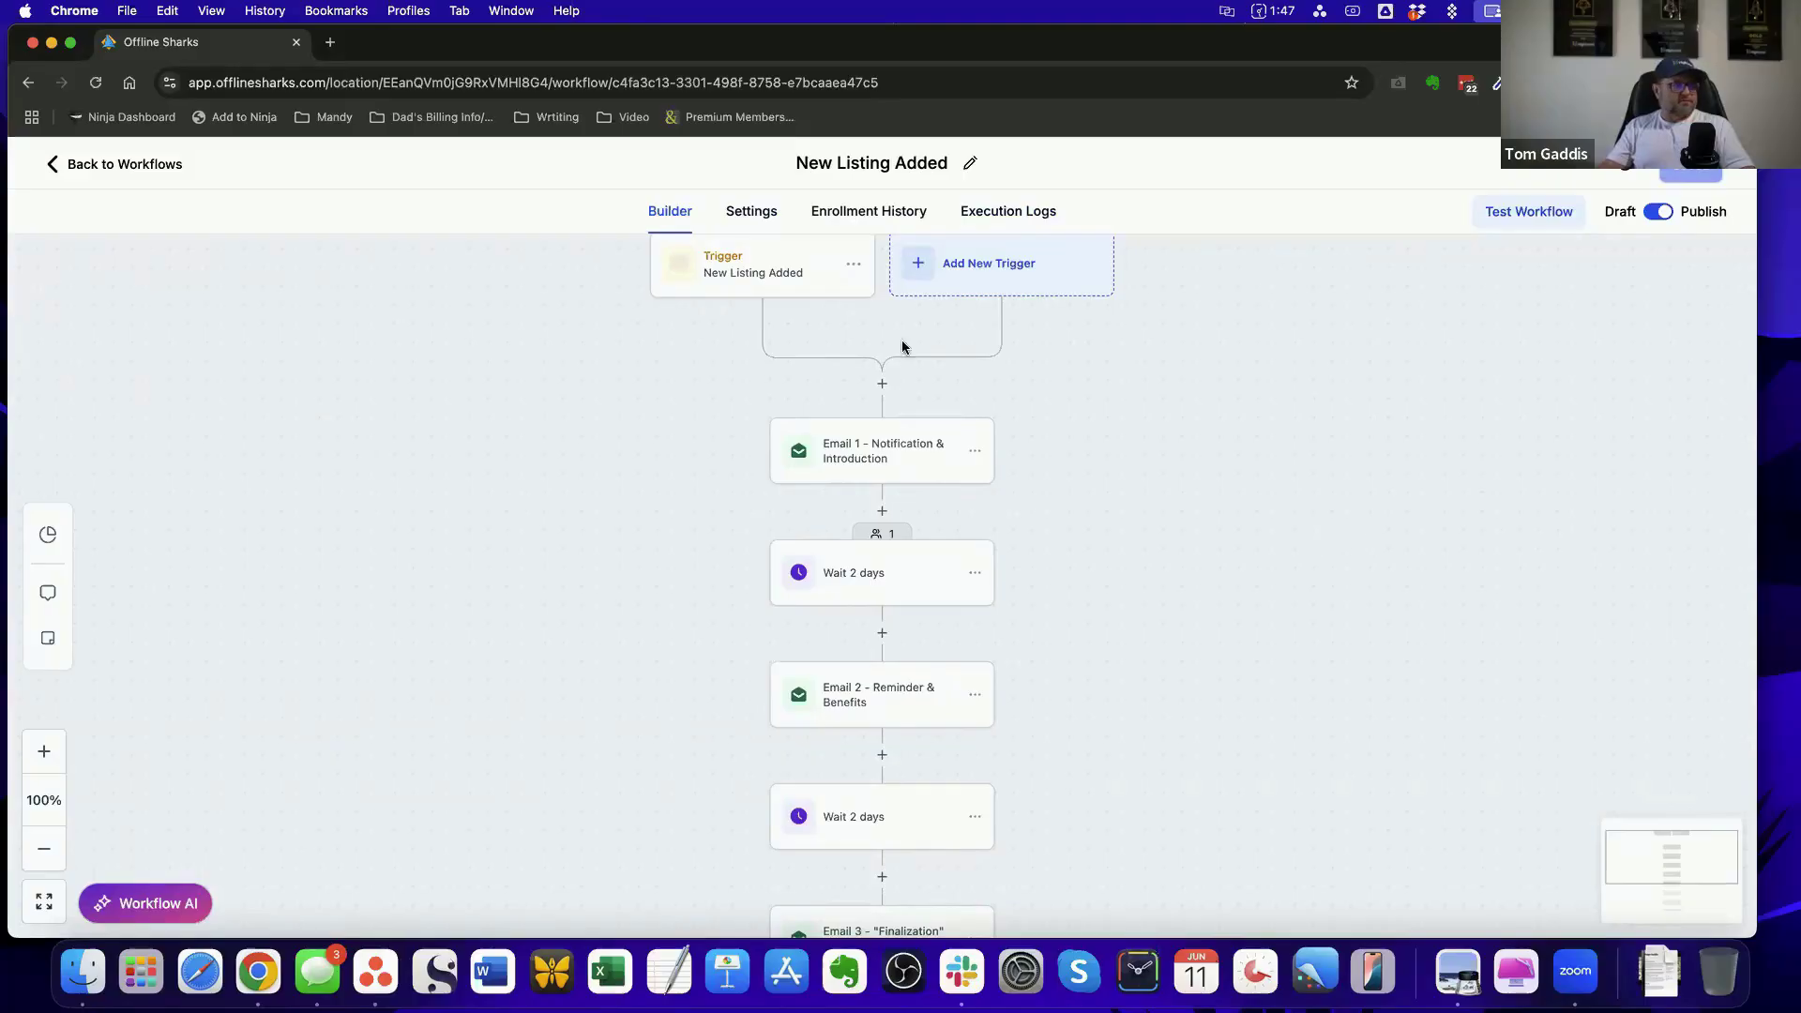
left_click(148, 164)
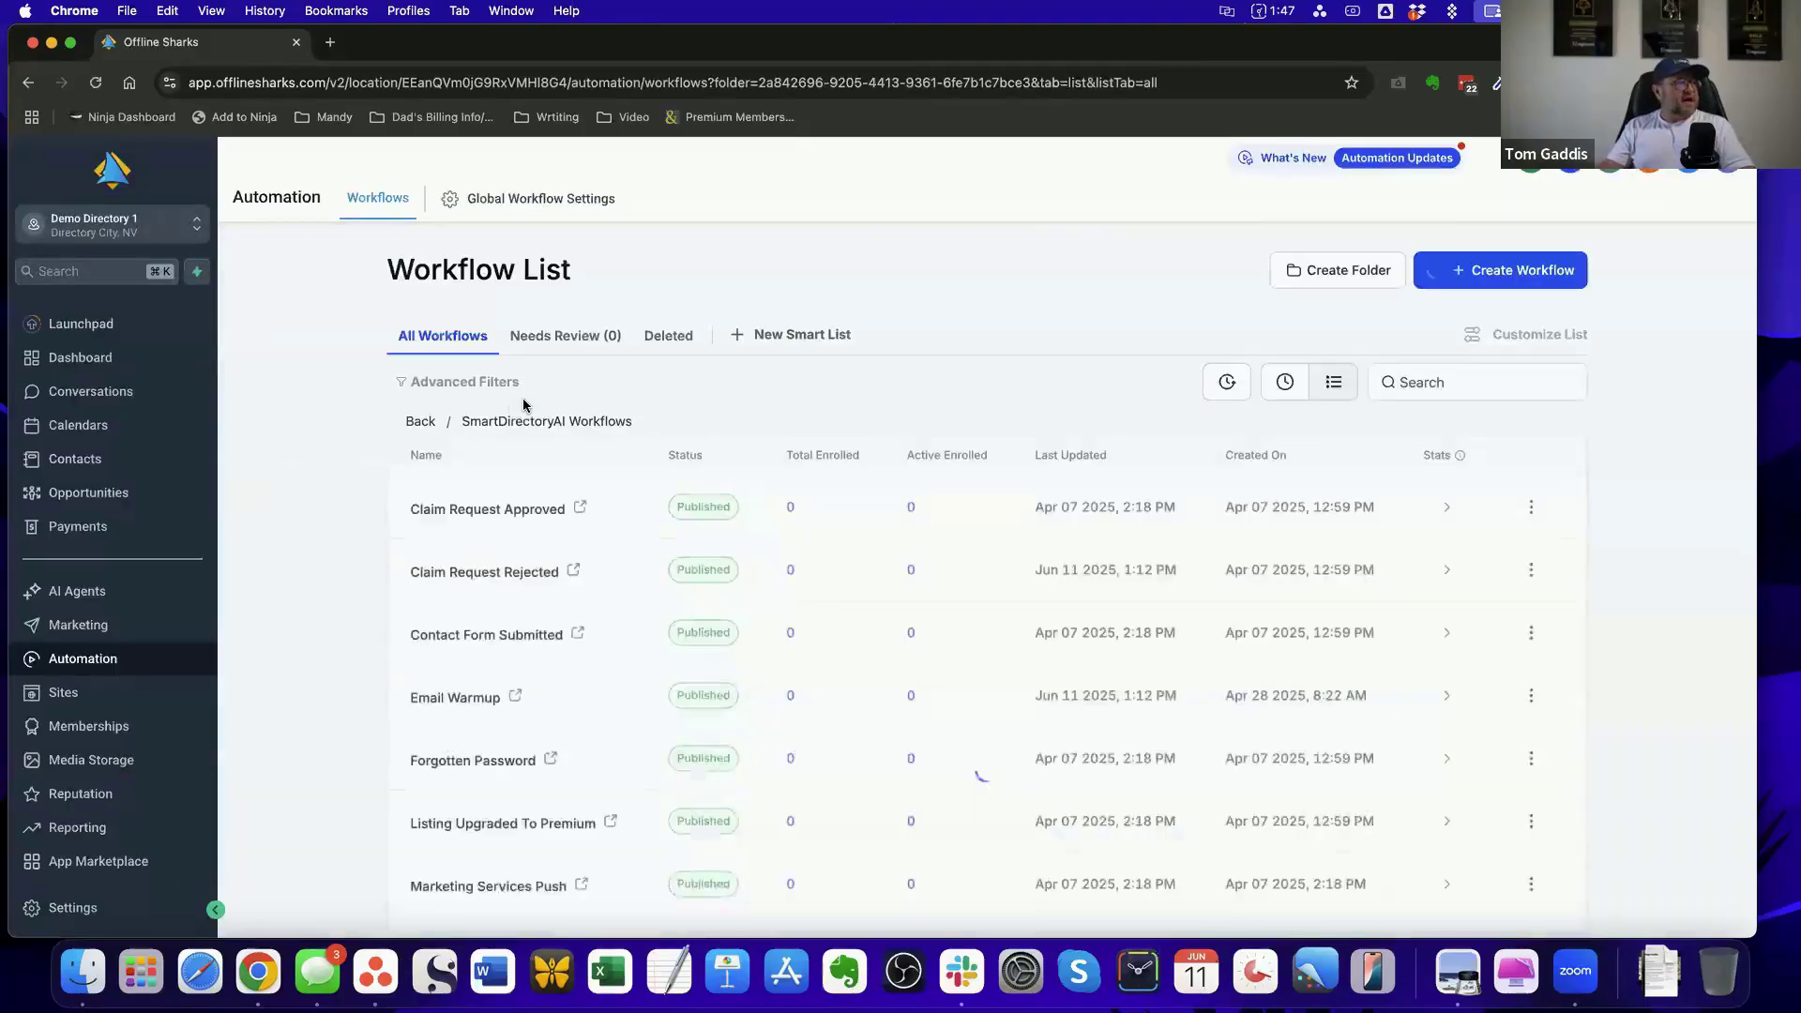
left_click(156, 452)
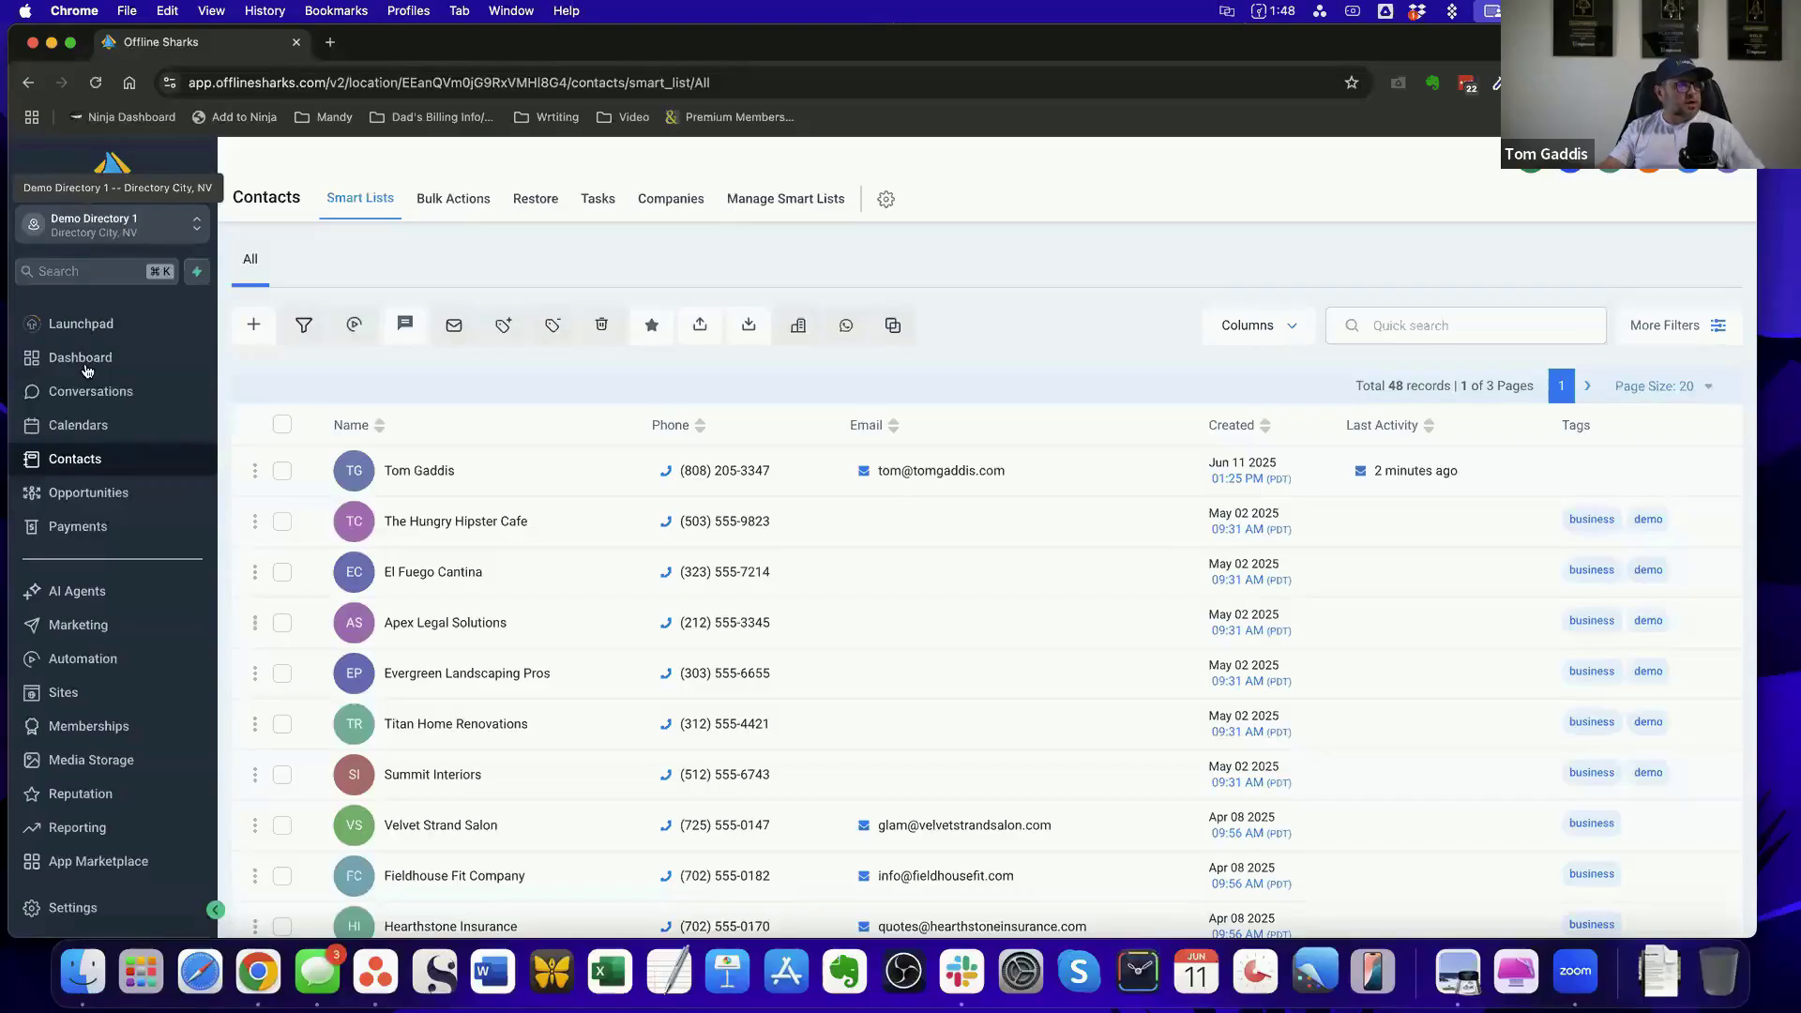
Go to the account dashboard and open the SmartDirectoryAI page for Demo Directory 1
left_click(87, 366)
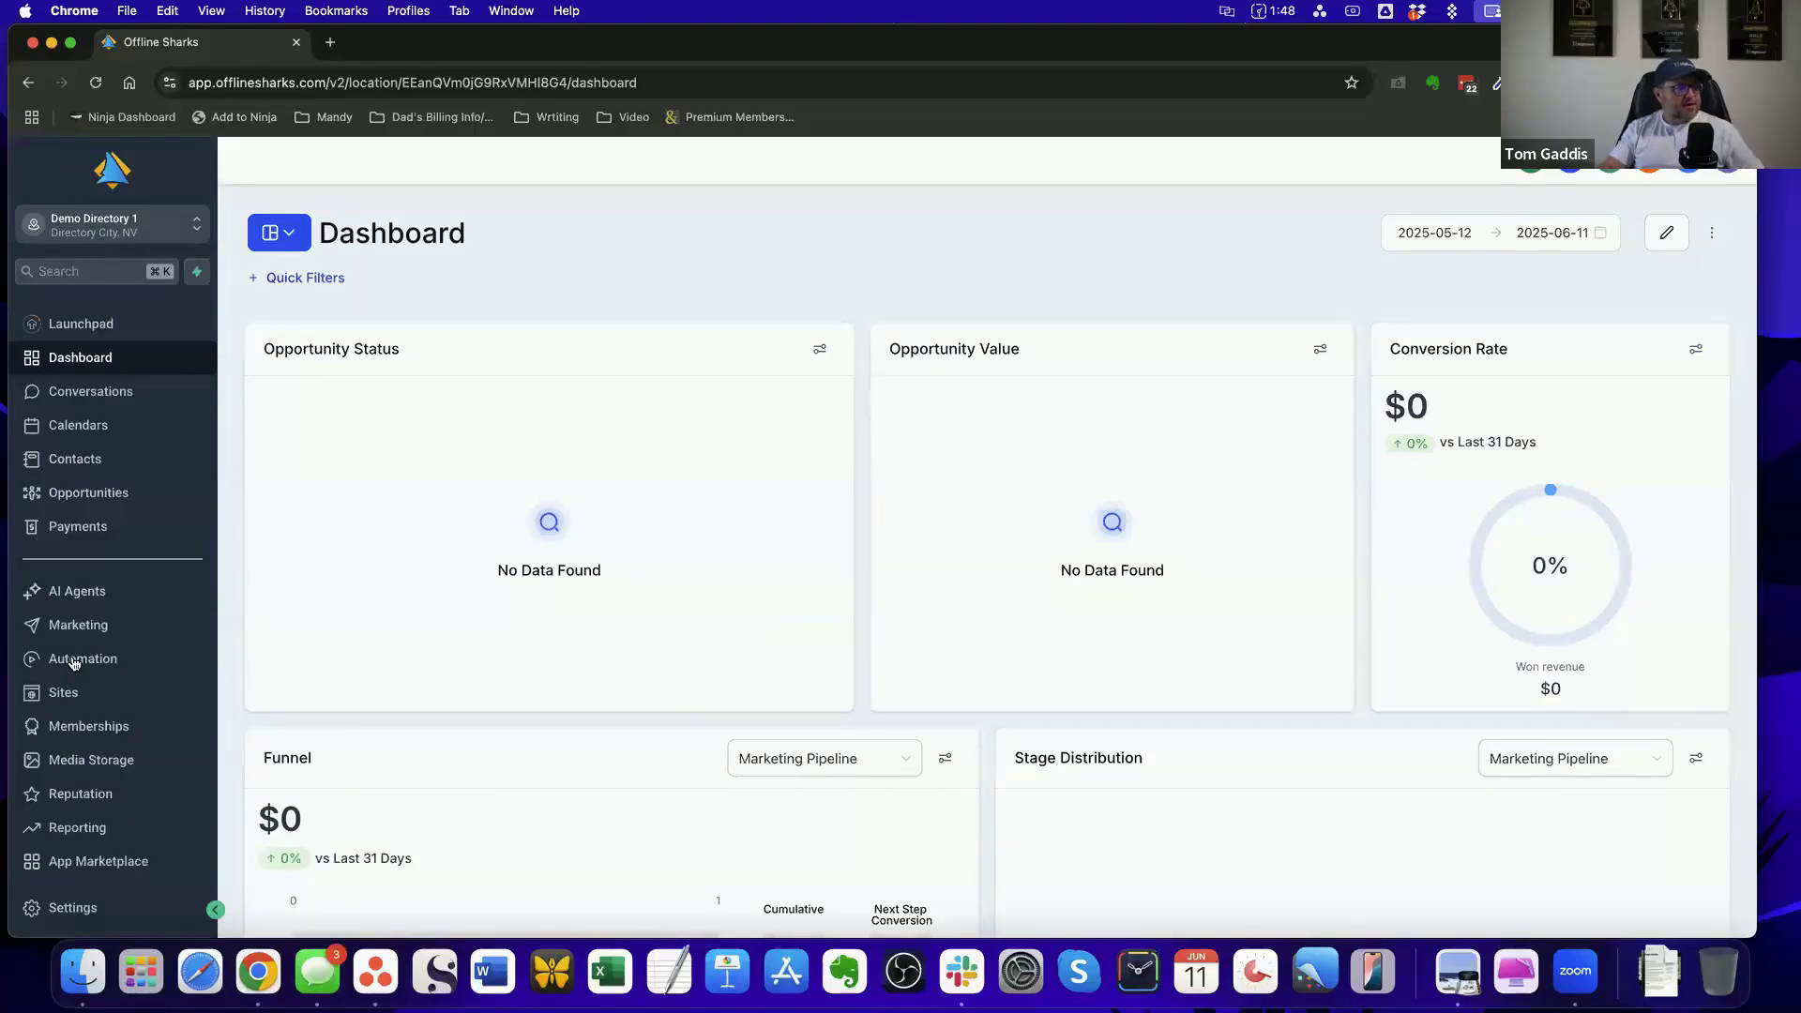
scroll(75, 662, "down", 2)
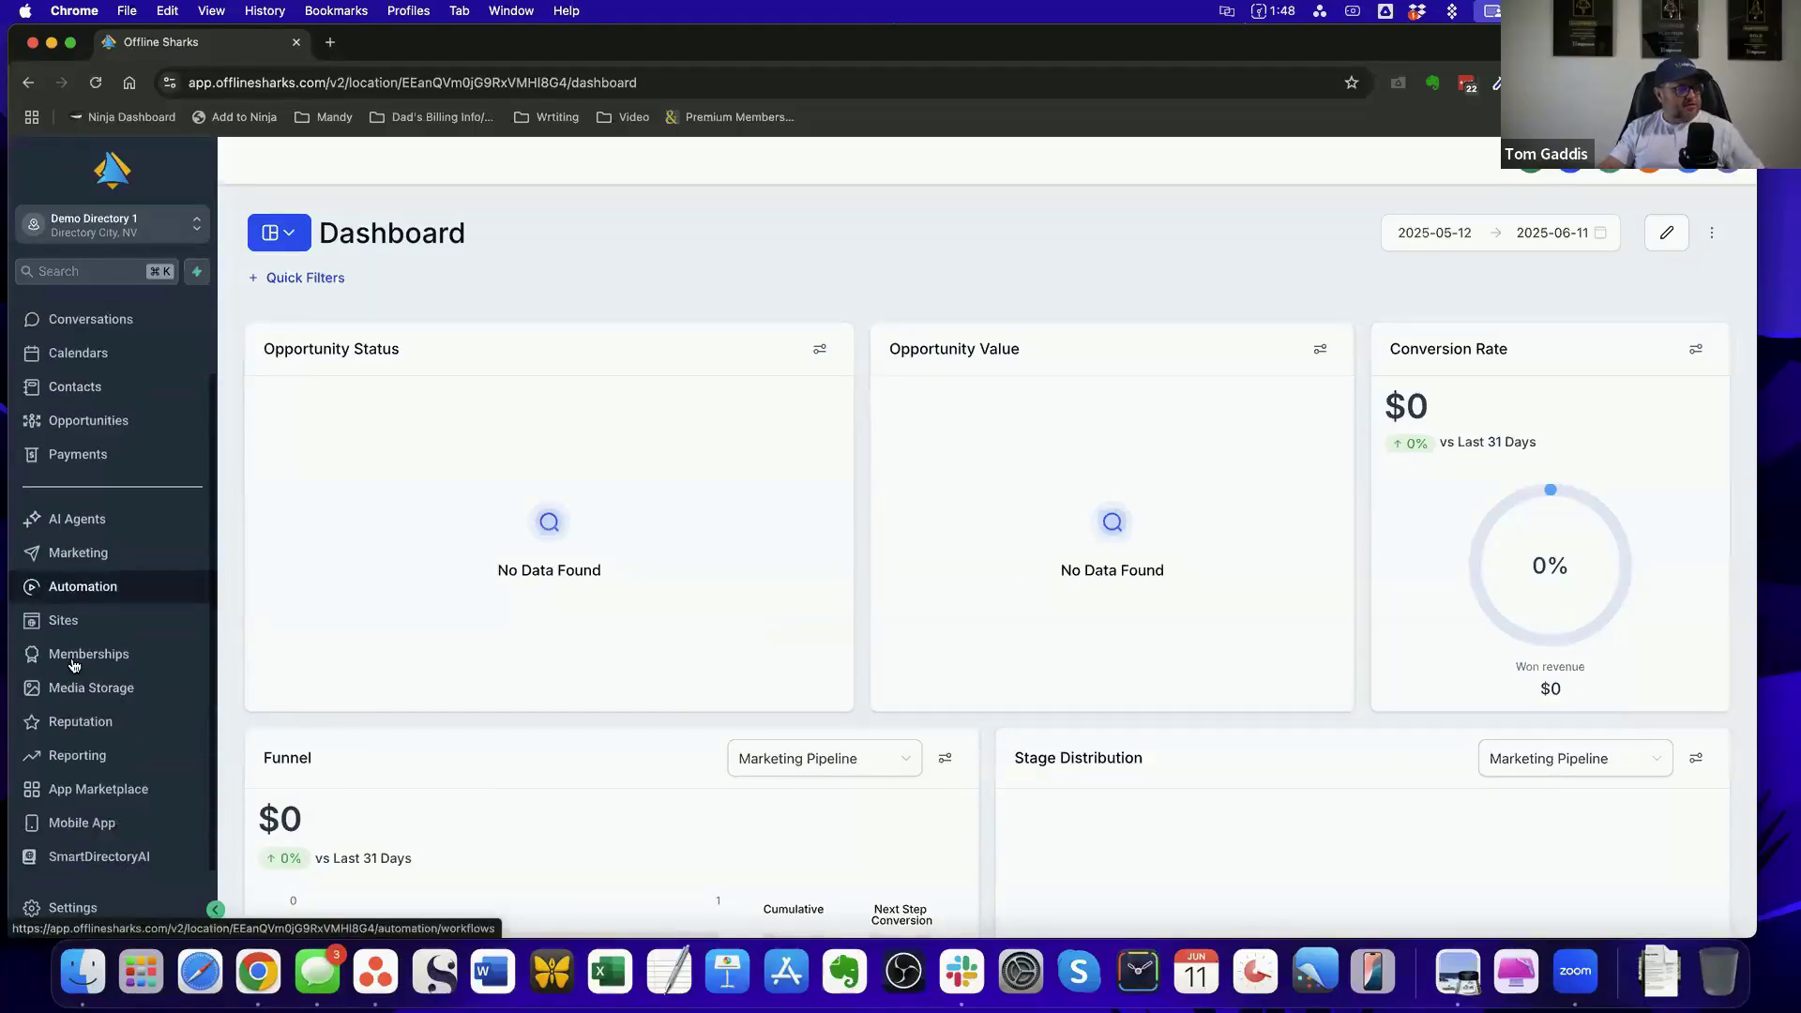
left_click(85, 859)
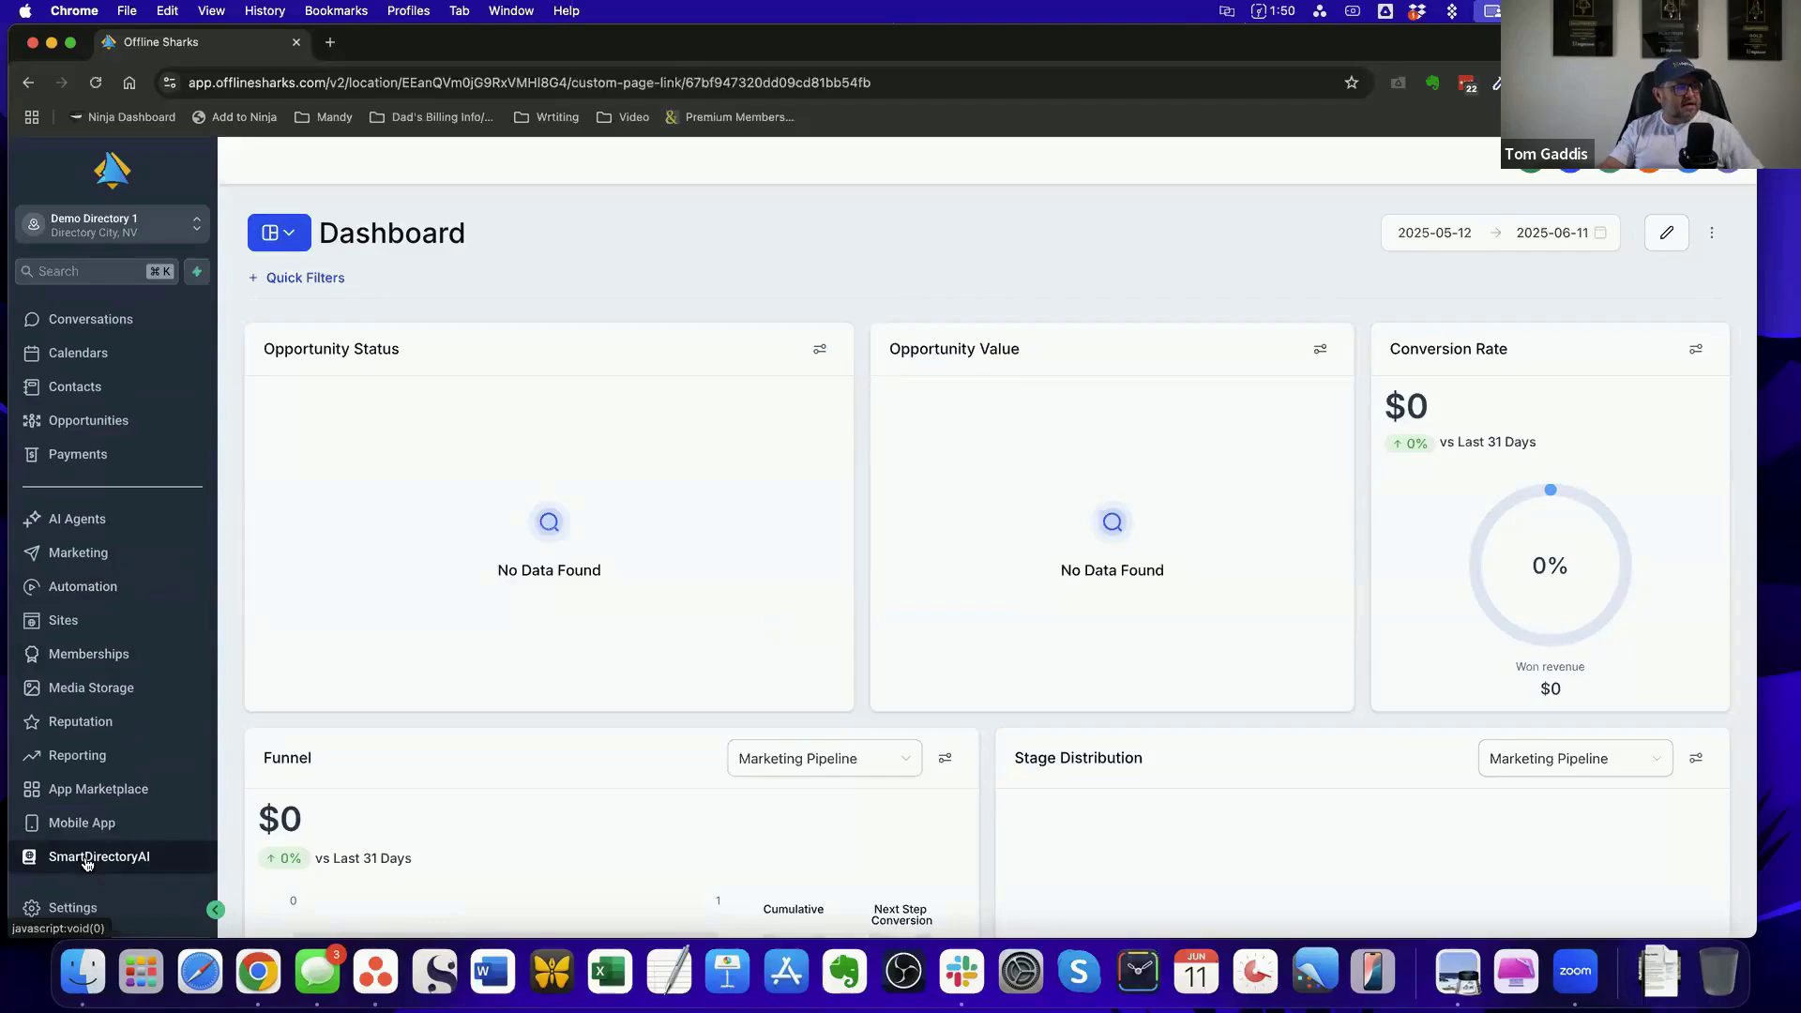
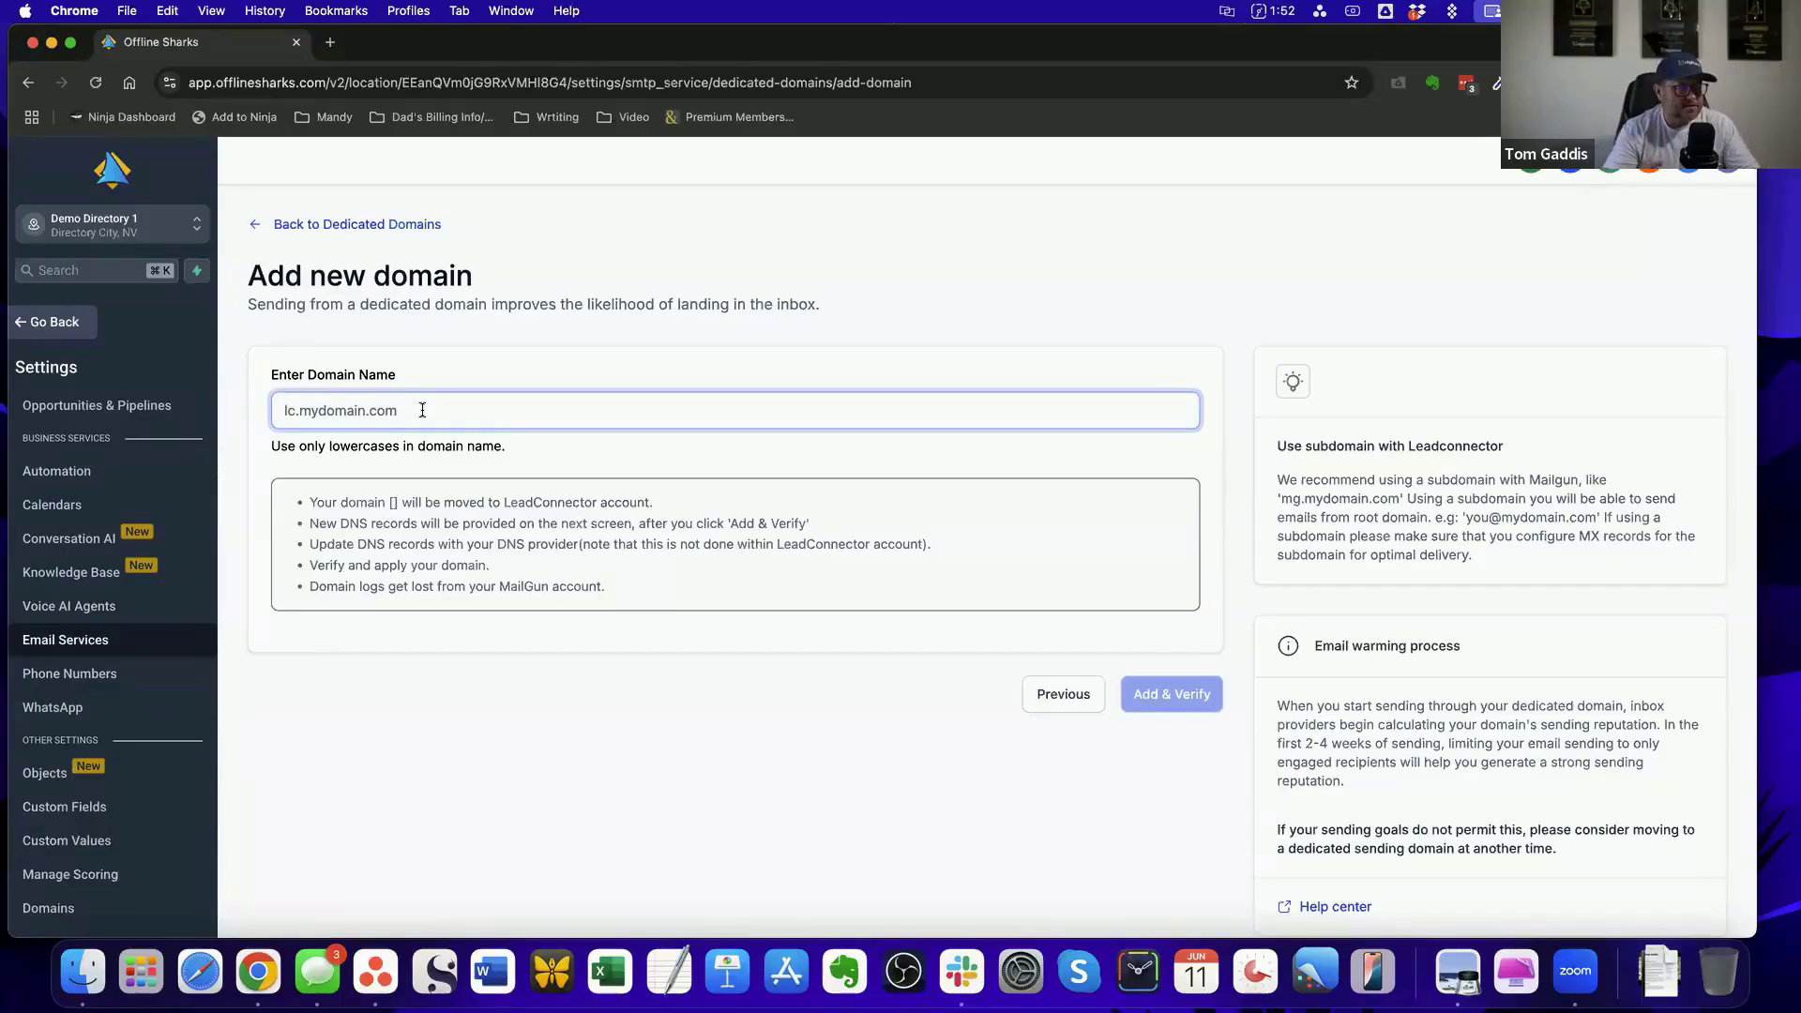
Enter directory.example.com as the name of the new dedicated sending domain
type("e")
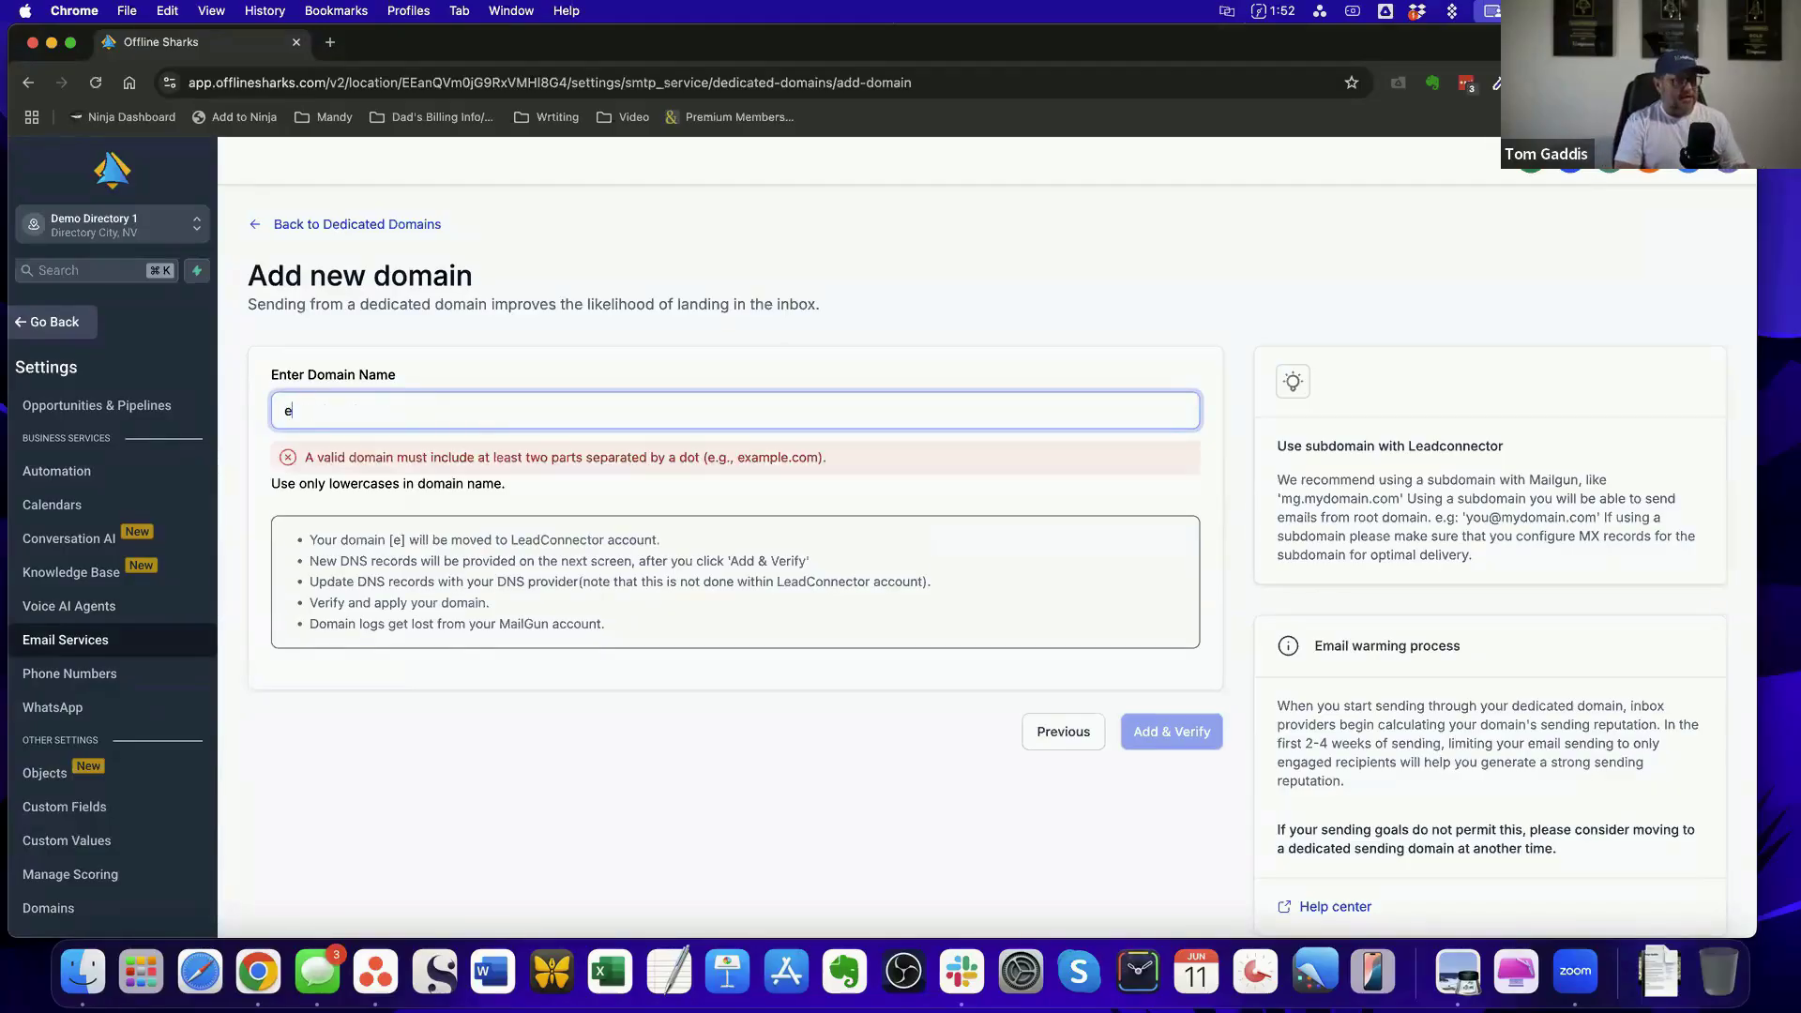
type("xample.com")
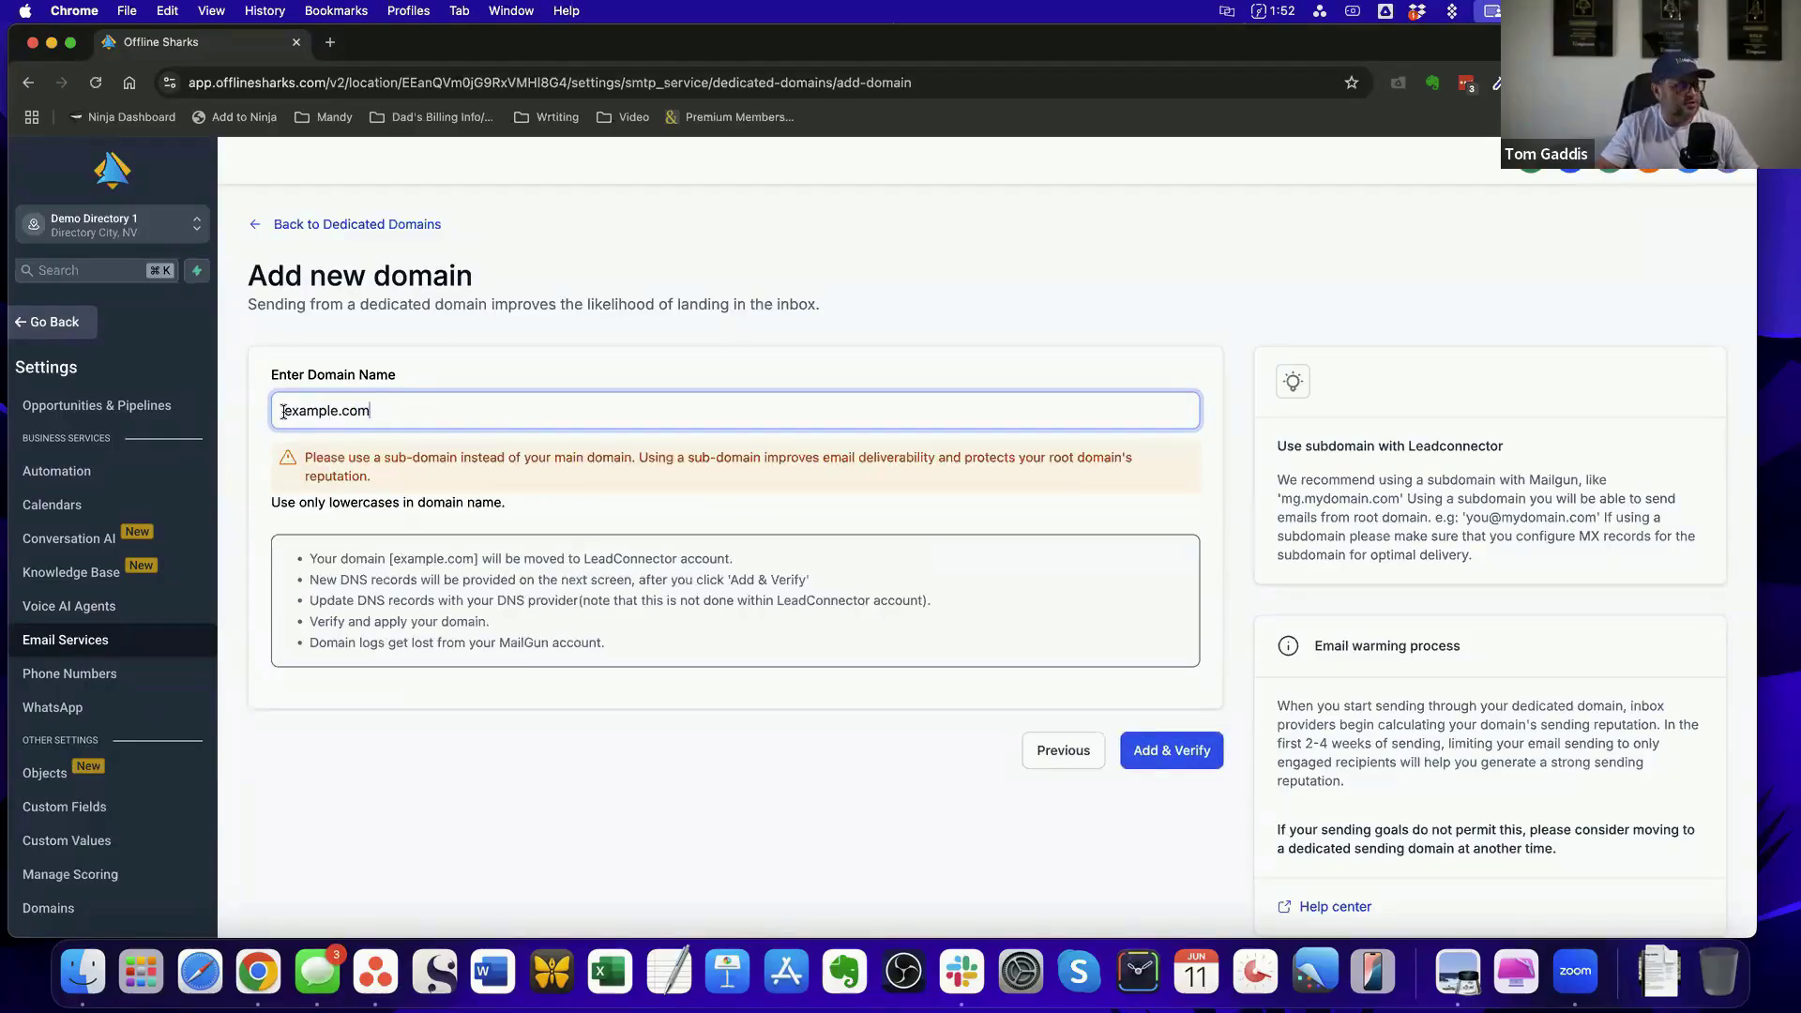
left_click_drag(283, 412, 419, 409)
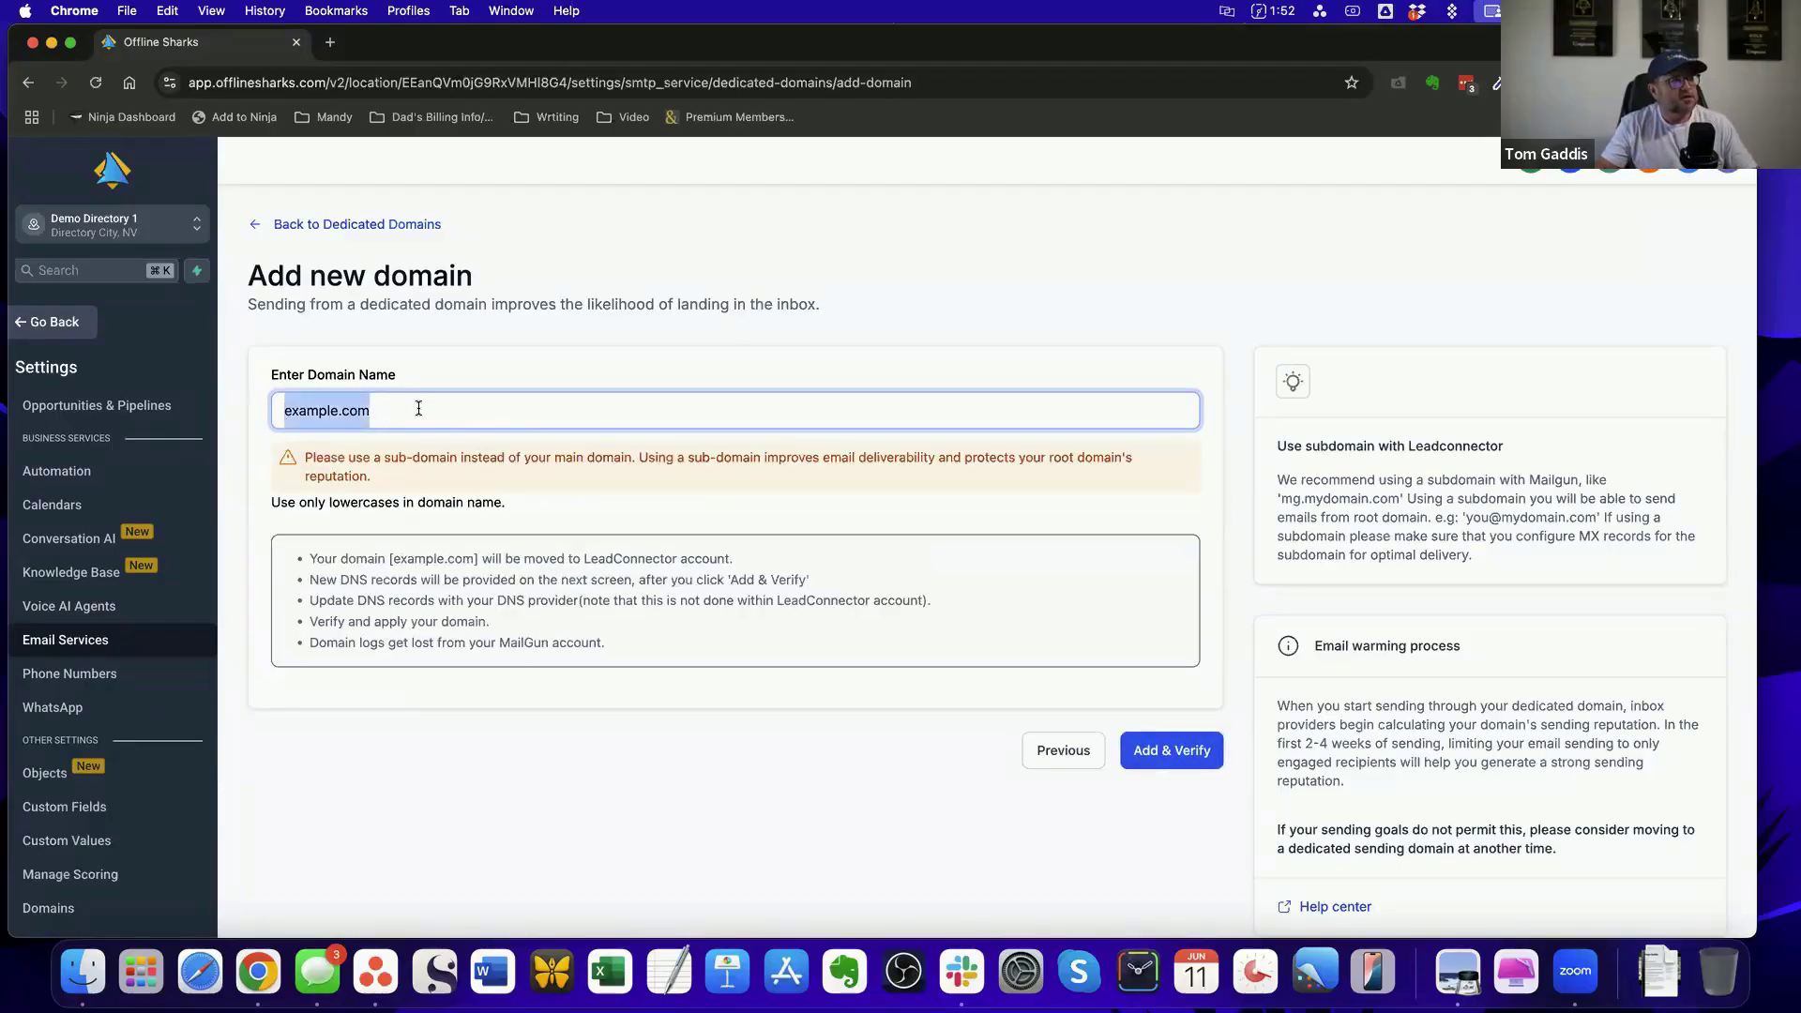
left_click(418, 408)
left_click(284, 410)
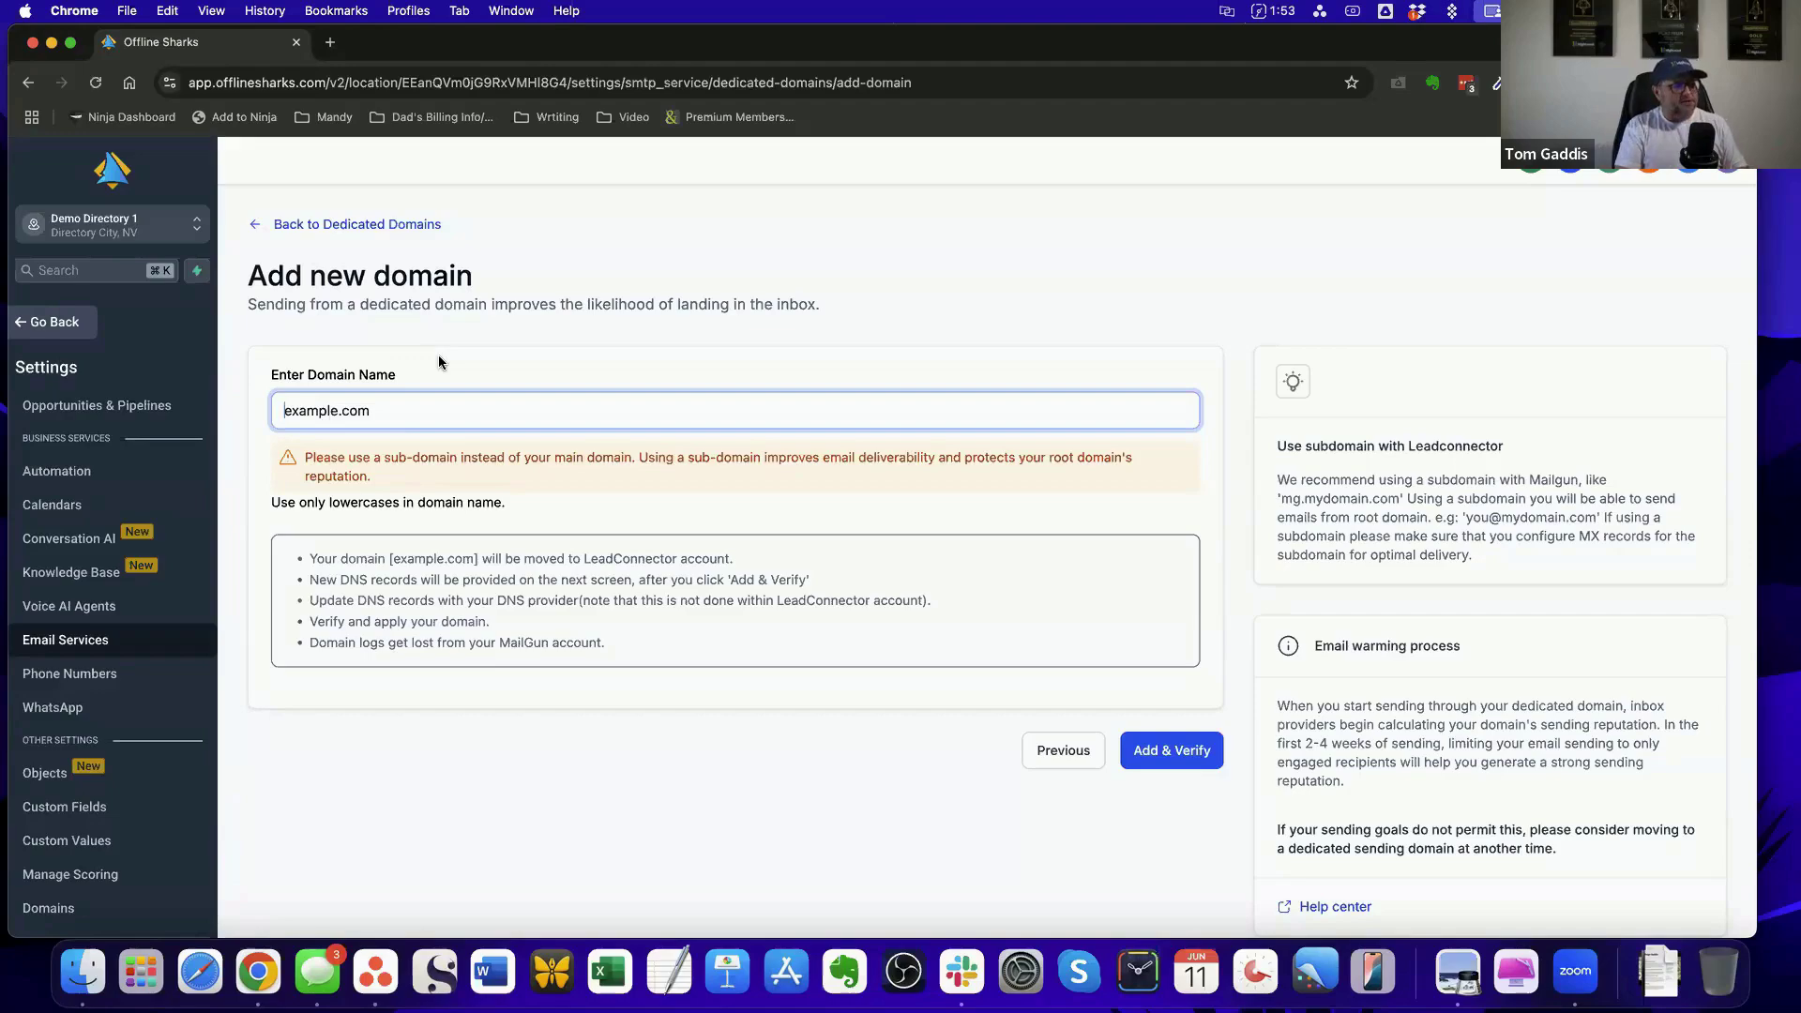
type("directory.")
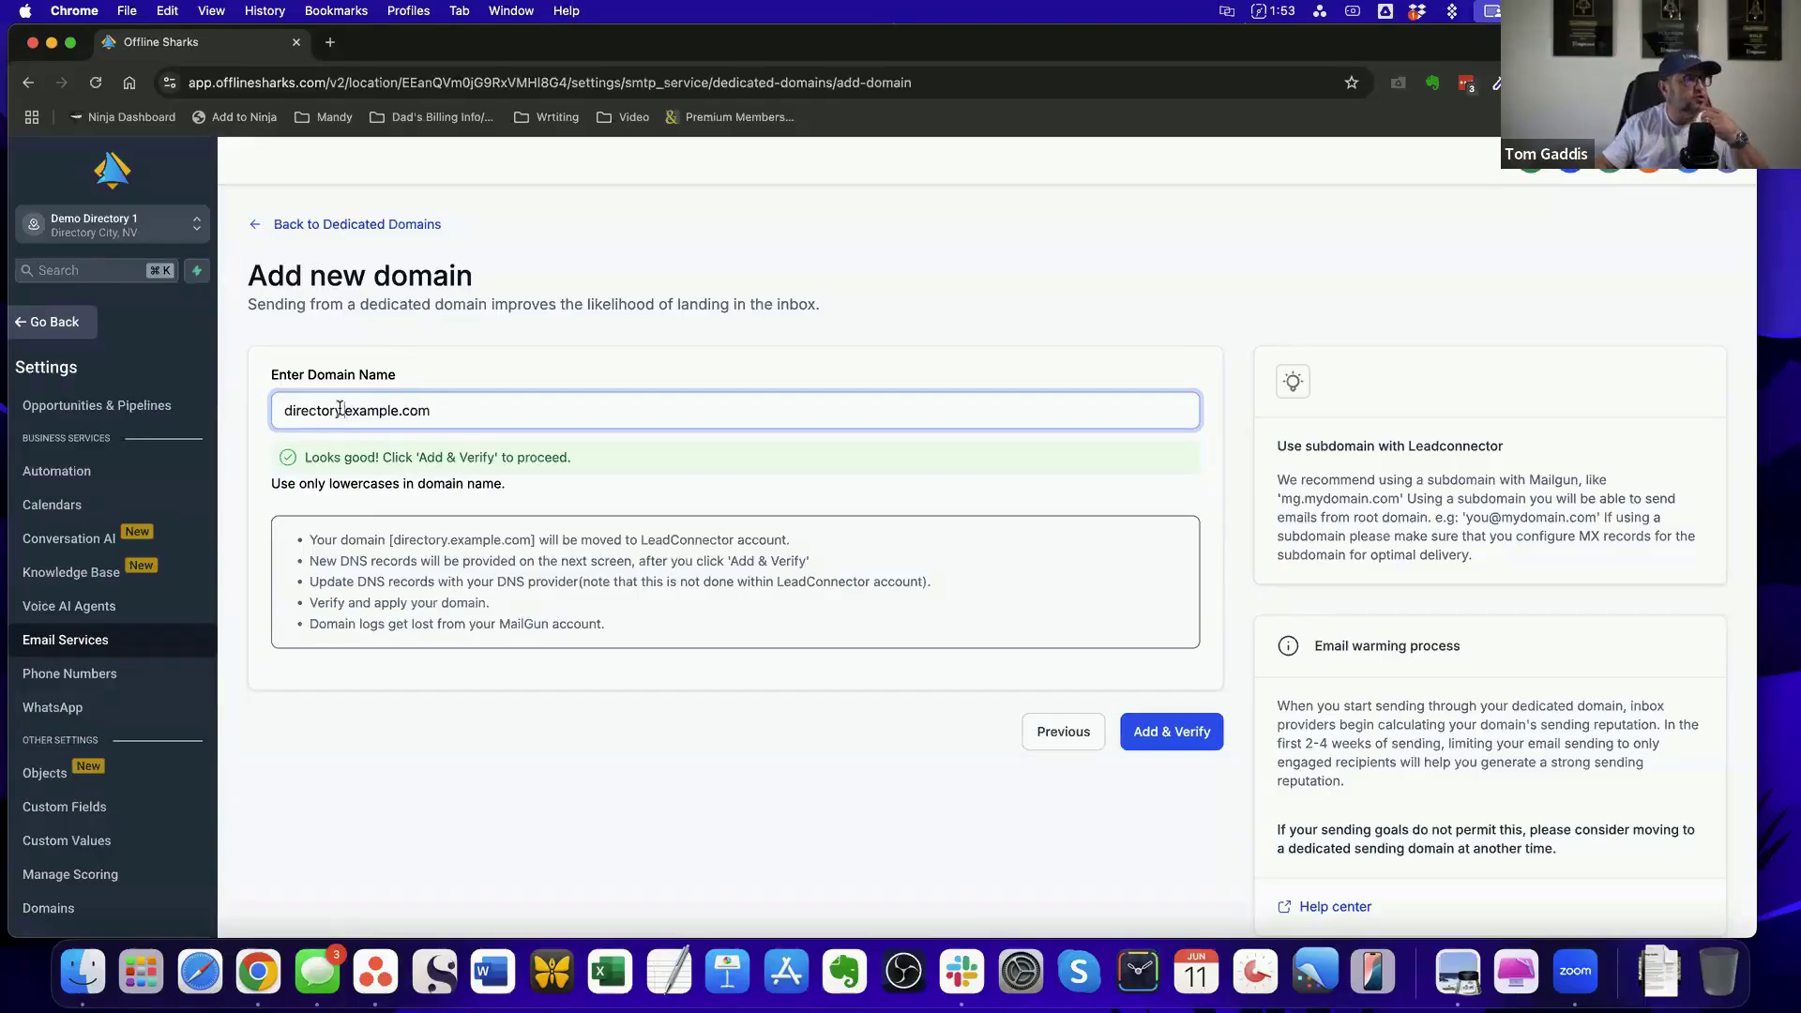
Try mail and msg as alternative subdomain prefixes for example.com in the new domain's name
double_click(306, 409)
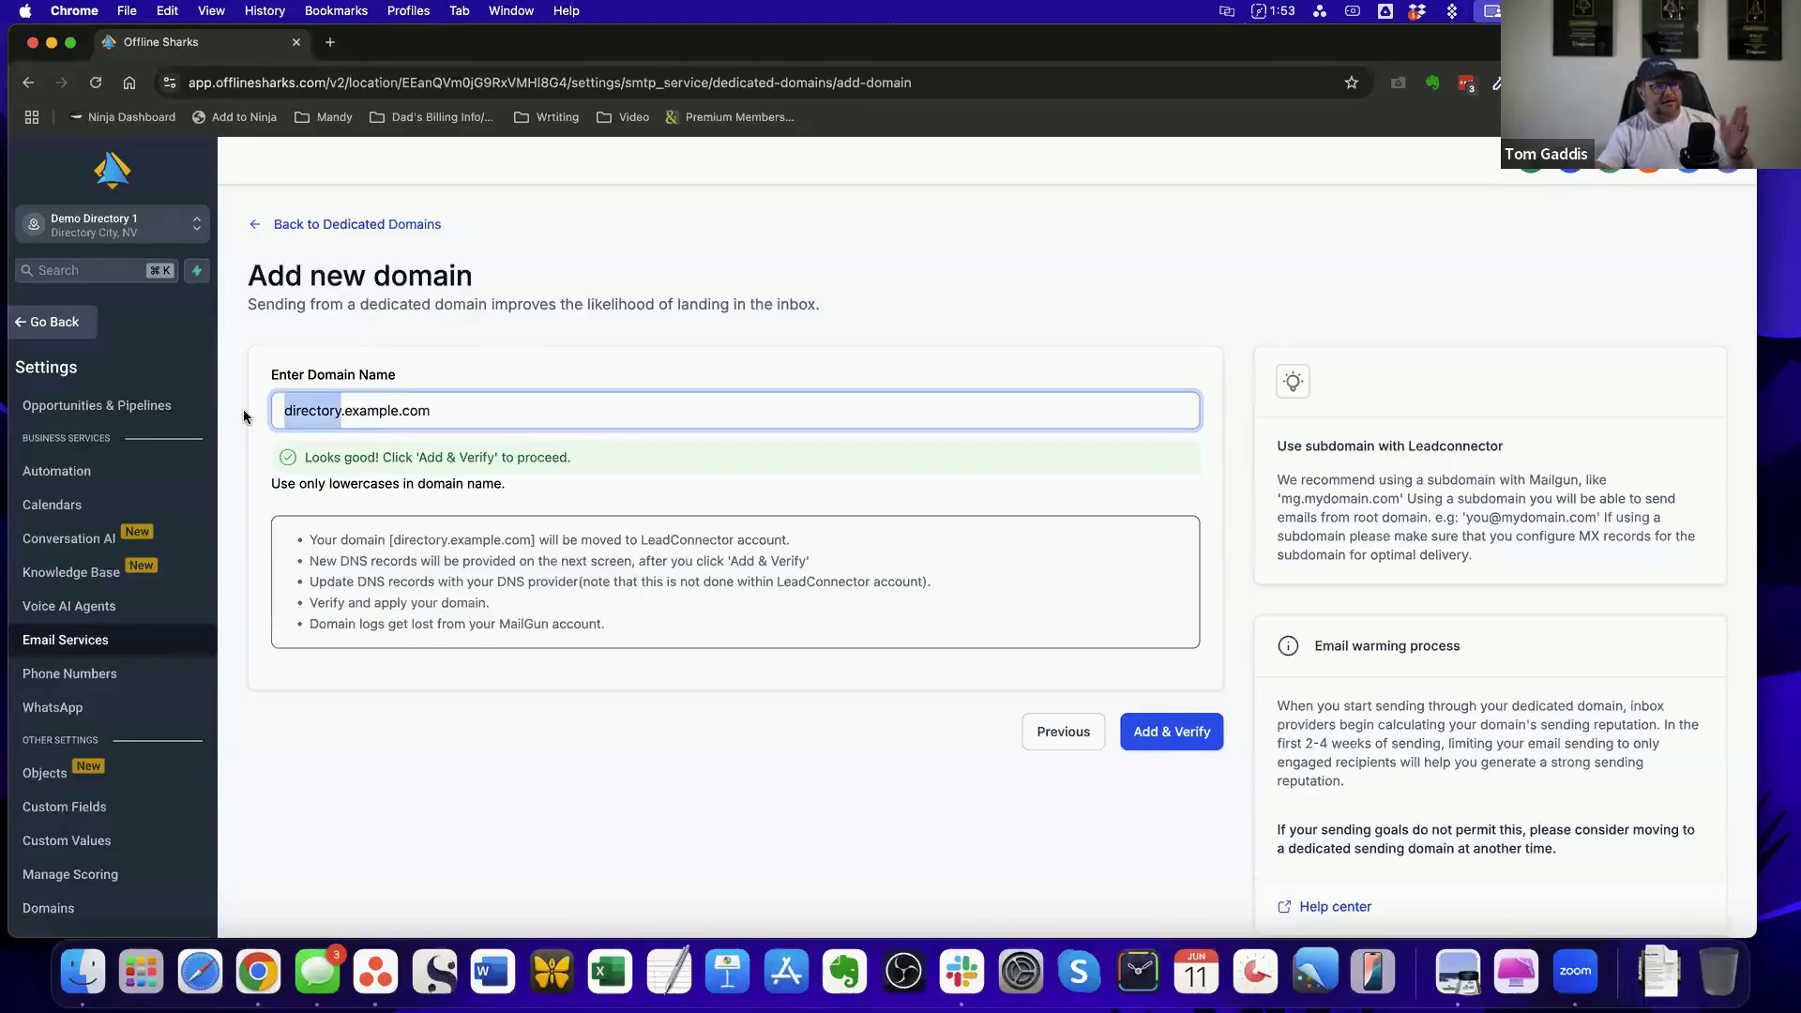
type("mg")
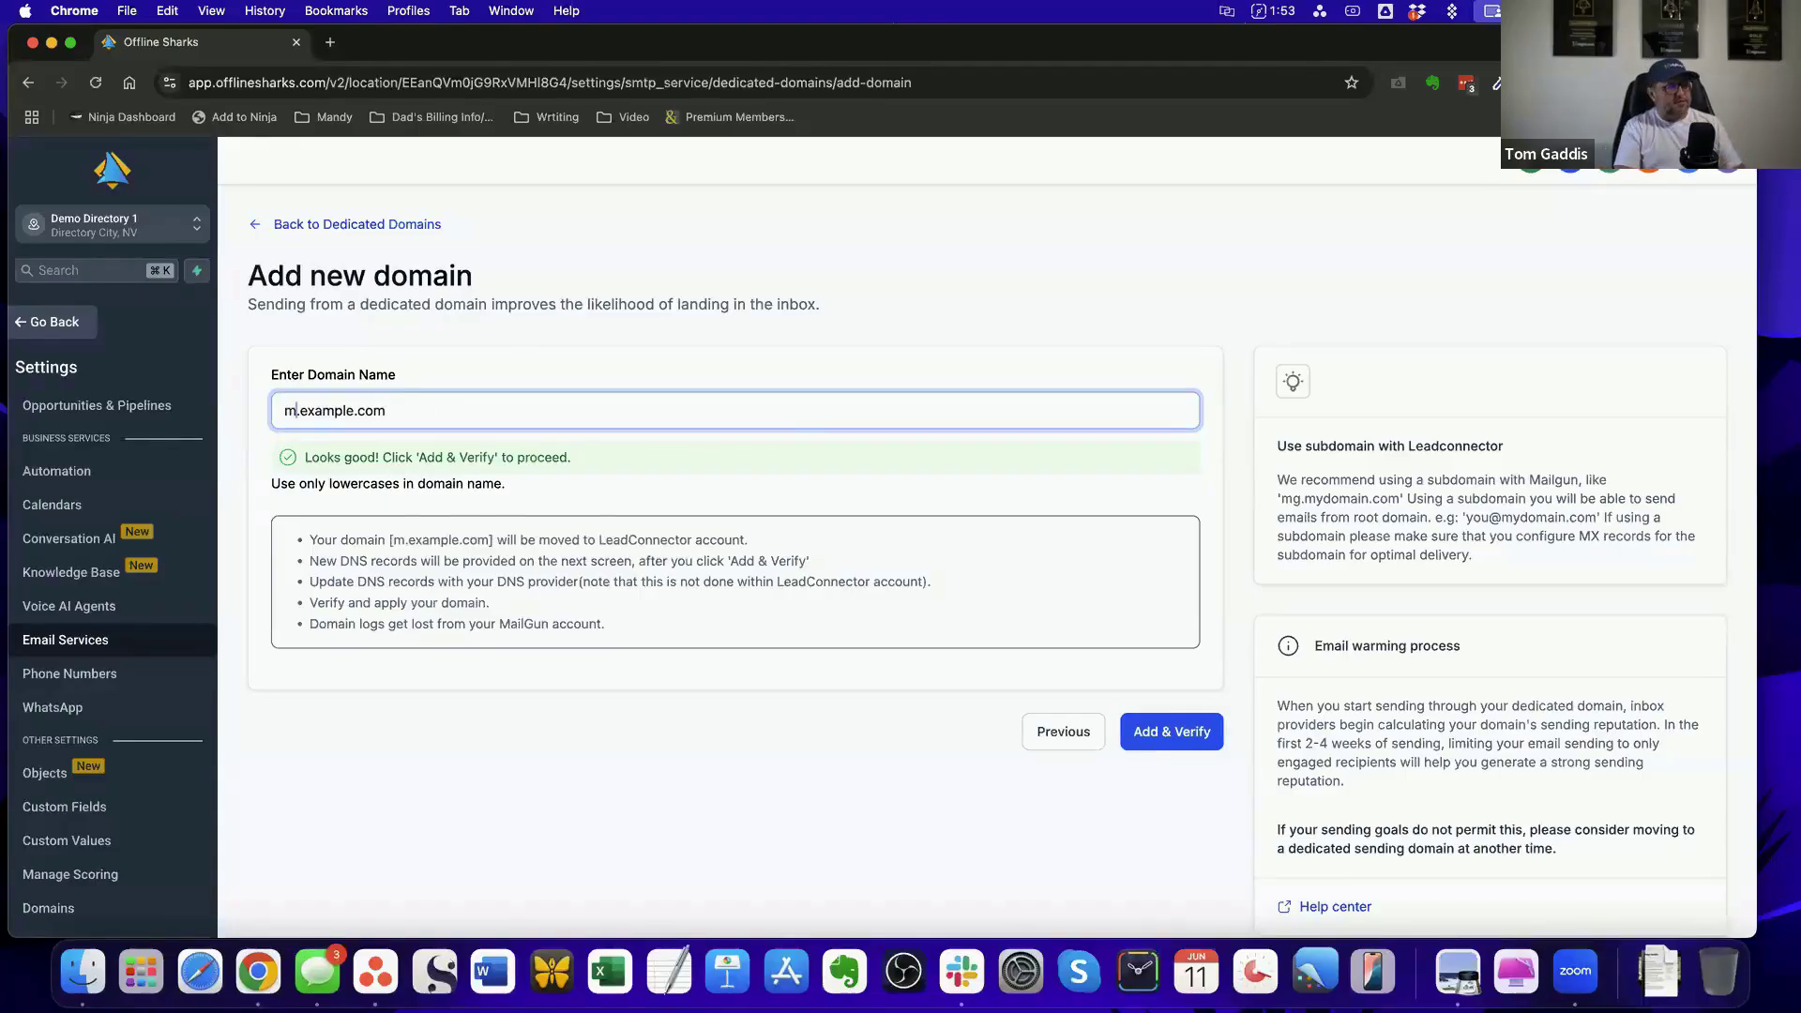
key("BackSpace")
type("ail")
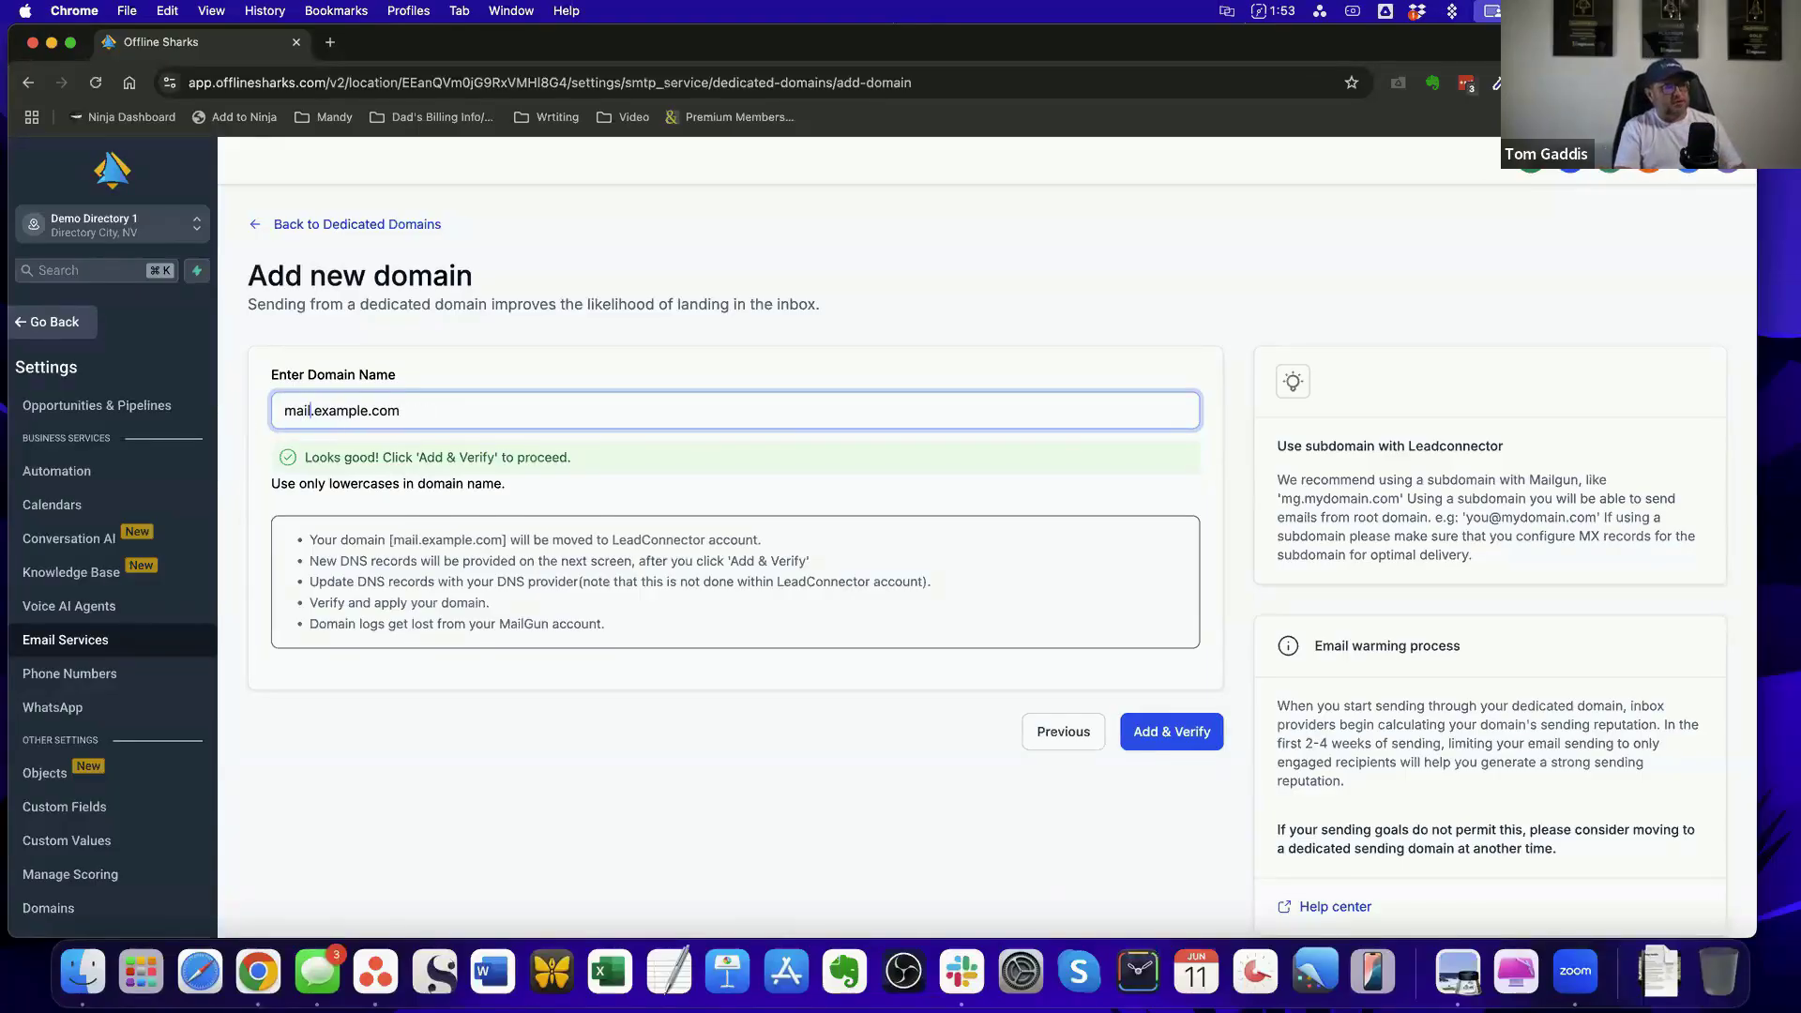
key("BackSpace")
key("BackSpace")
key("BackSpace")
type("sg")
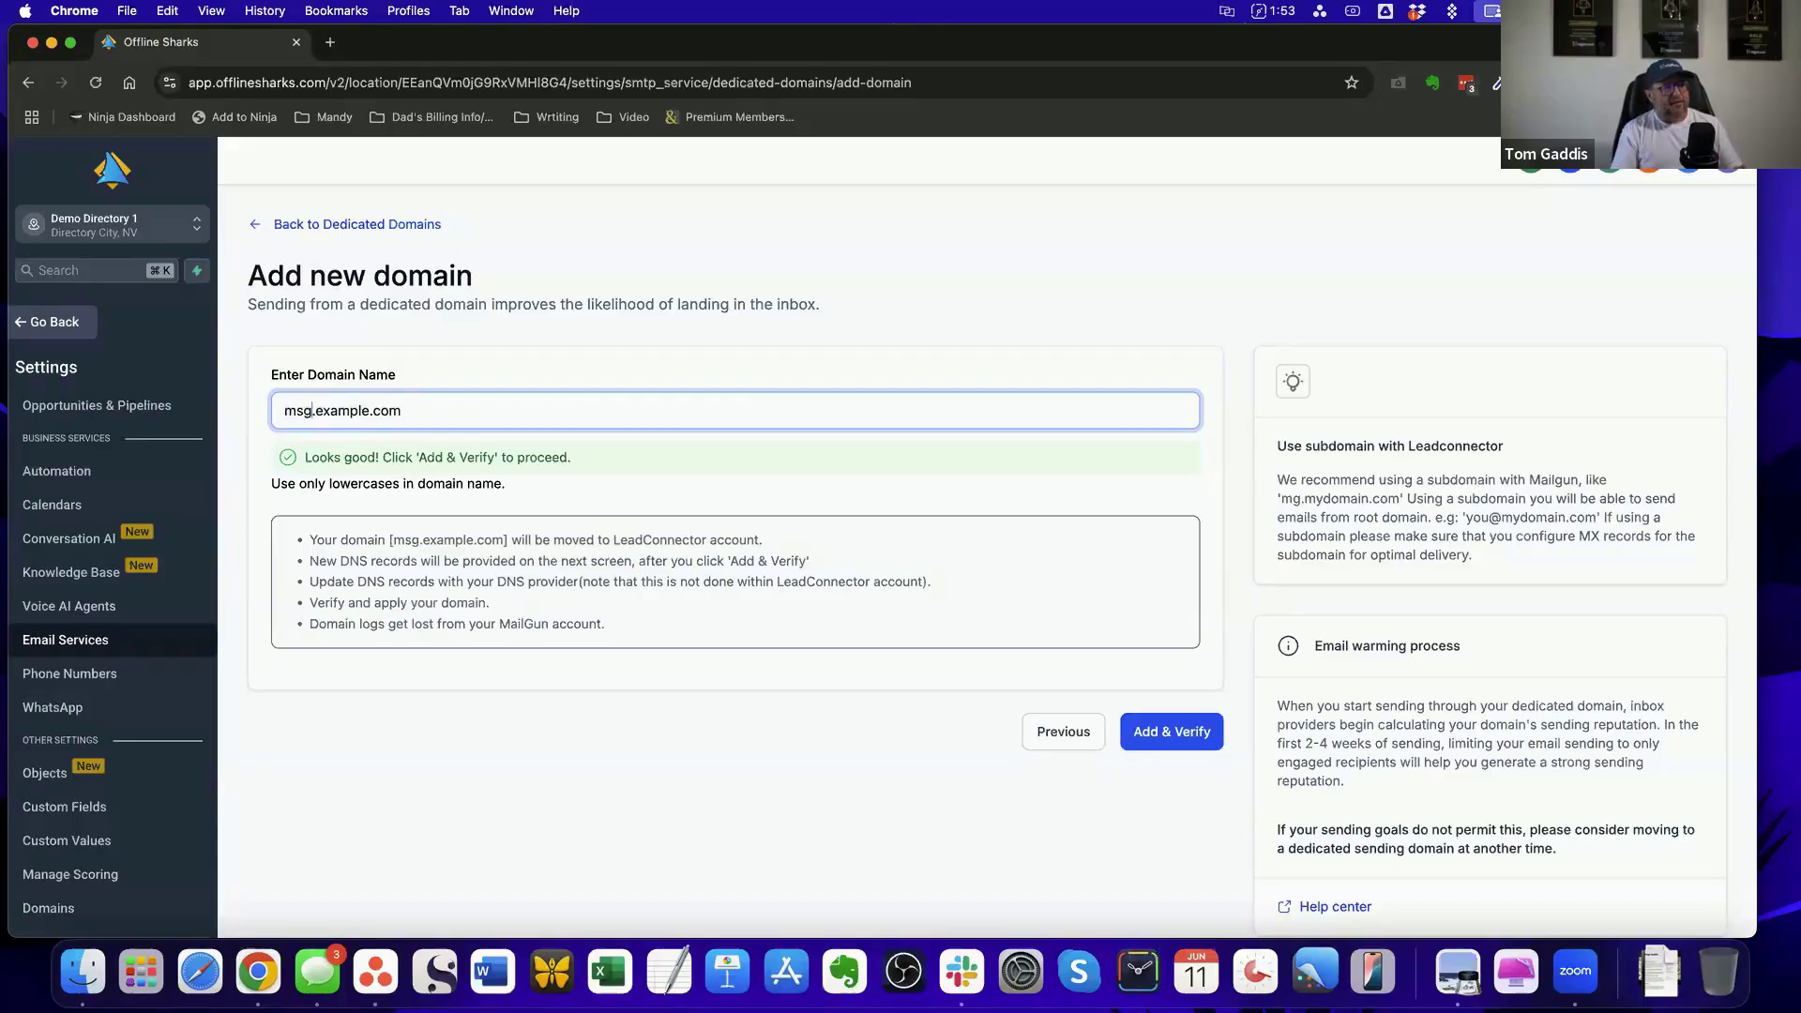
Clear the example domain name completely without adding the domain
key("BackSpace")
key("BackSpace")
key("BackSpace")
left_click_drag(418, 415, 276, 411)
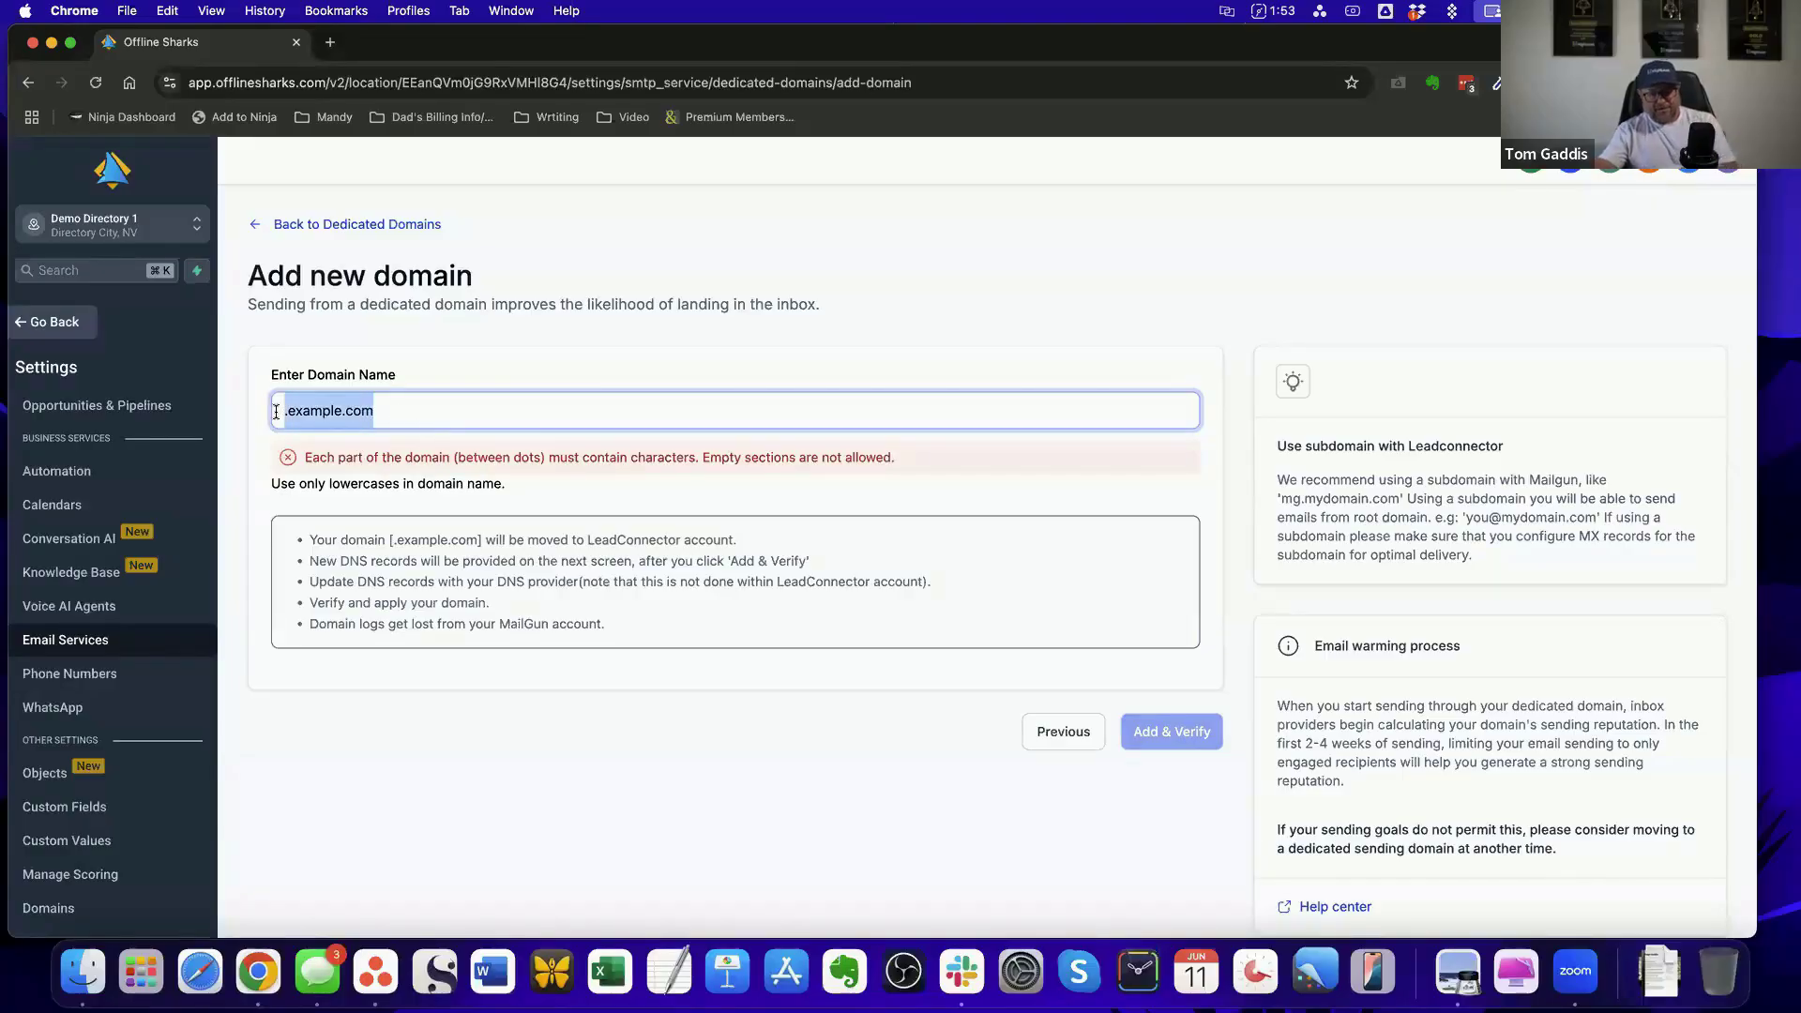
key("BackSpace")
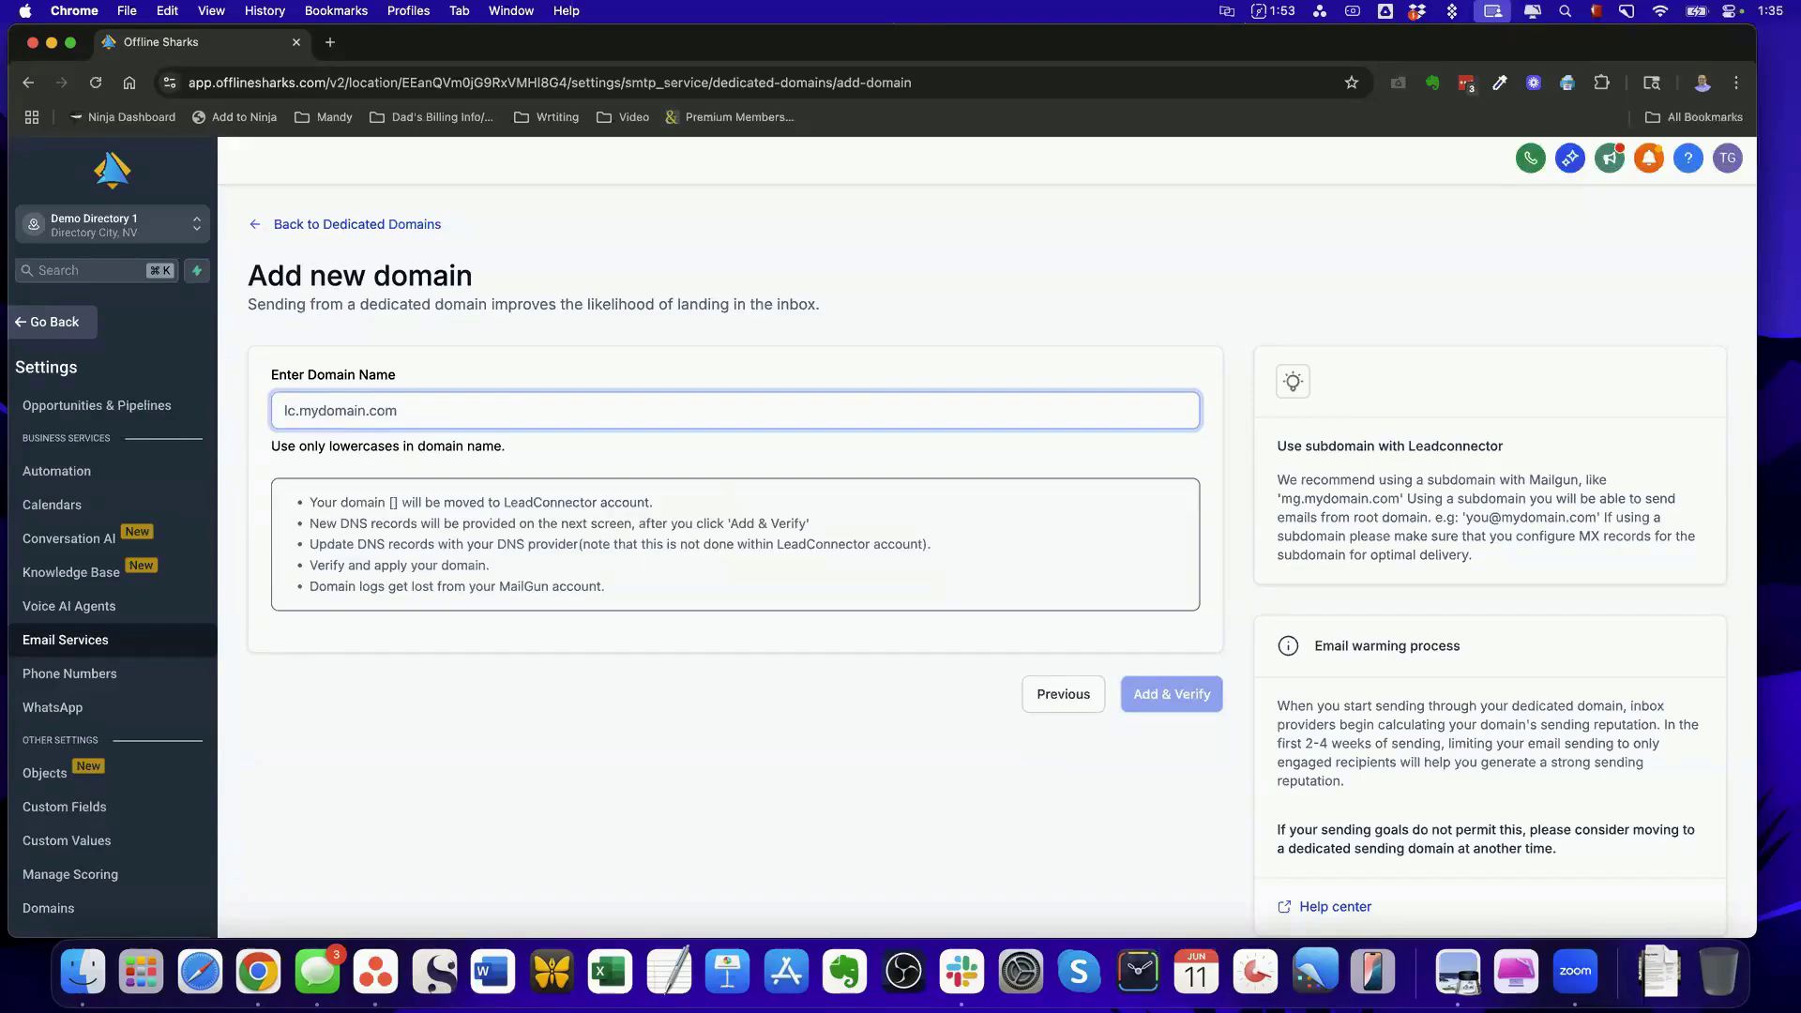
left_click(1241, 151)
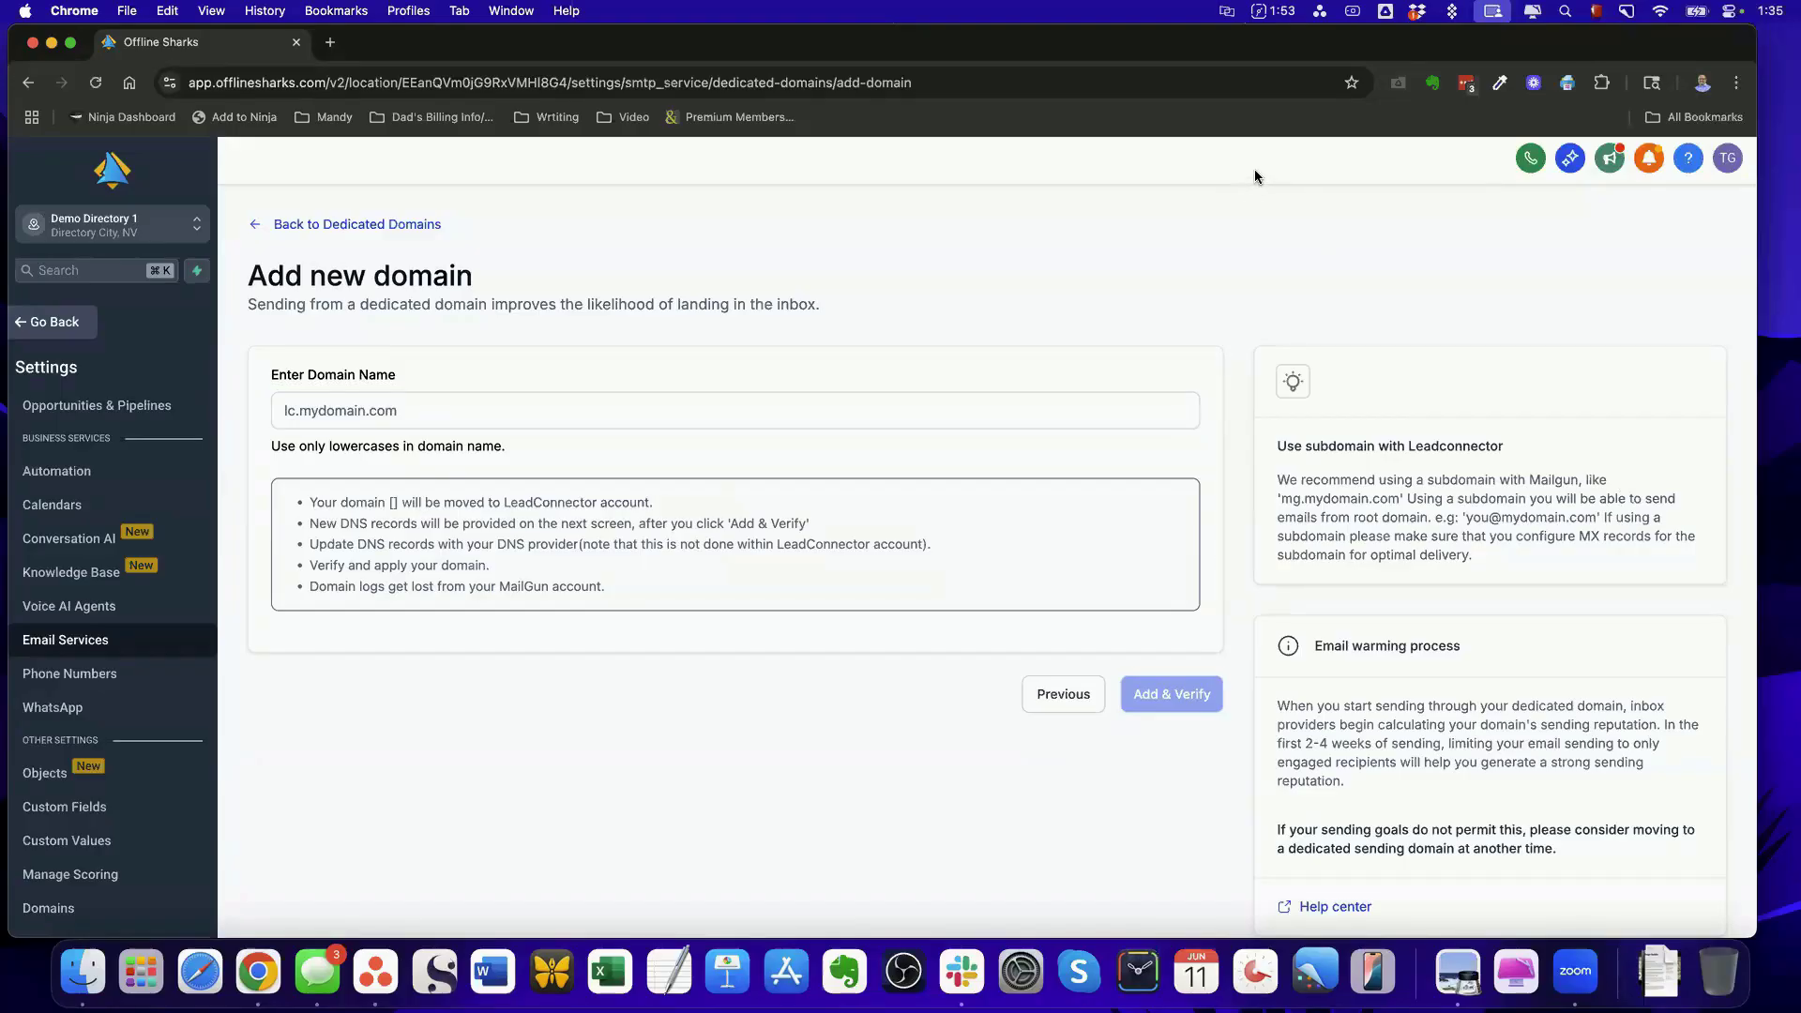
Leave the settings and open the New Listing Added workflow from the SmartDirectoryAI Workflows folder
left_click(58, 323)
left_click(77, 661)
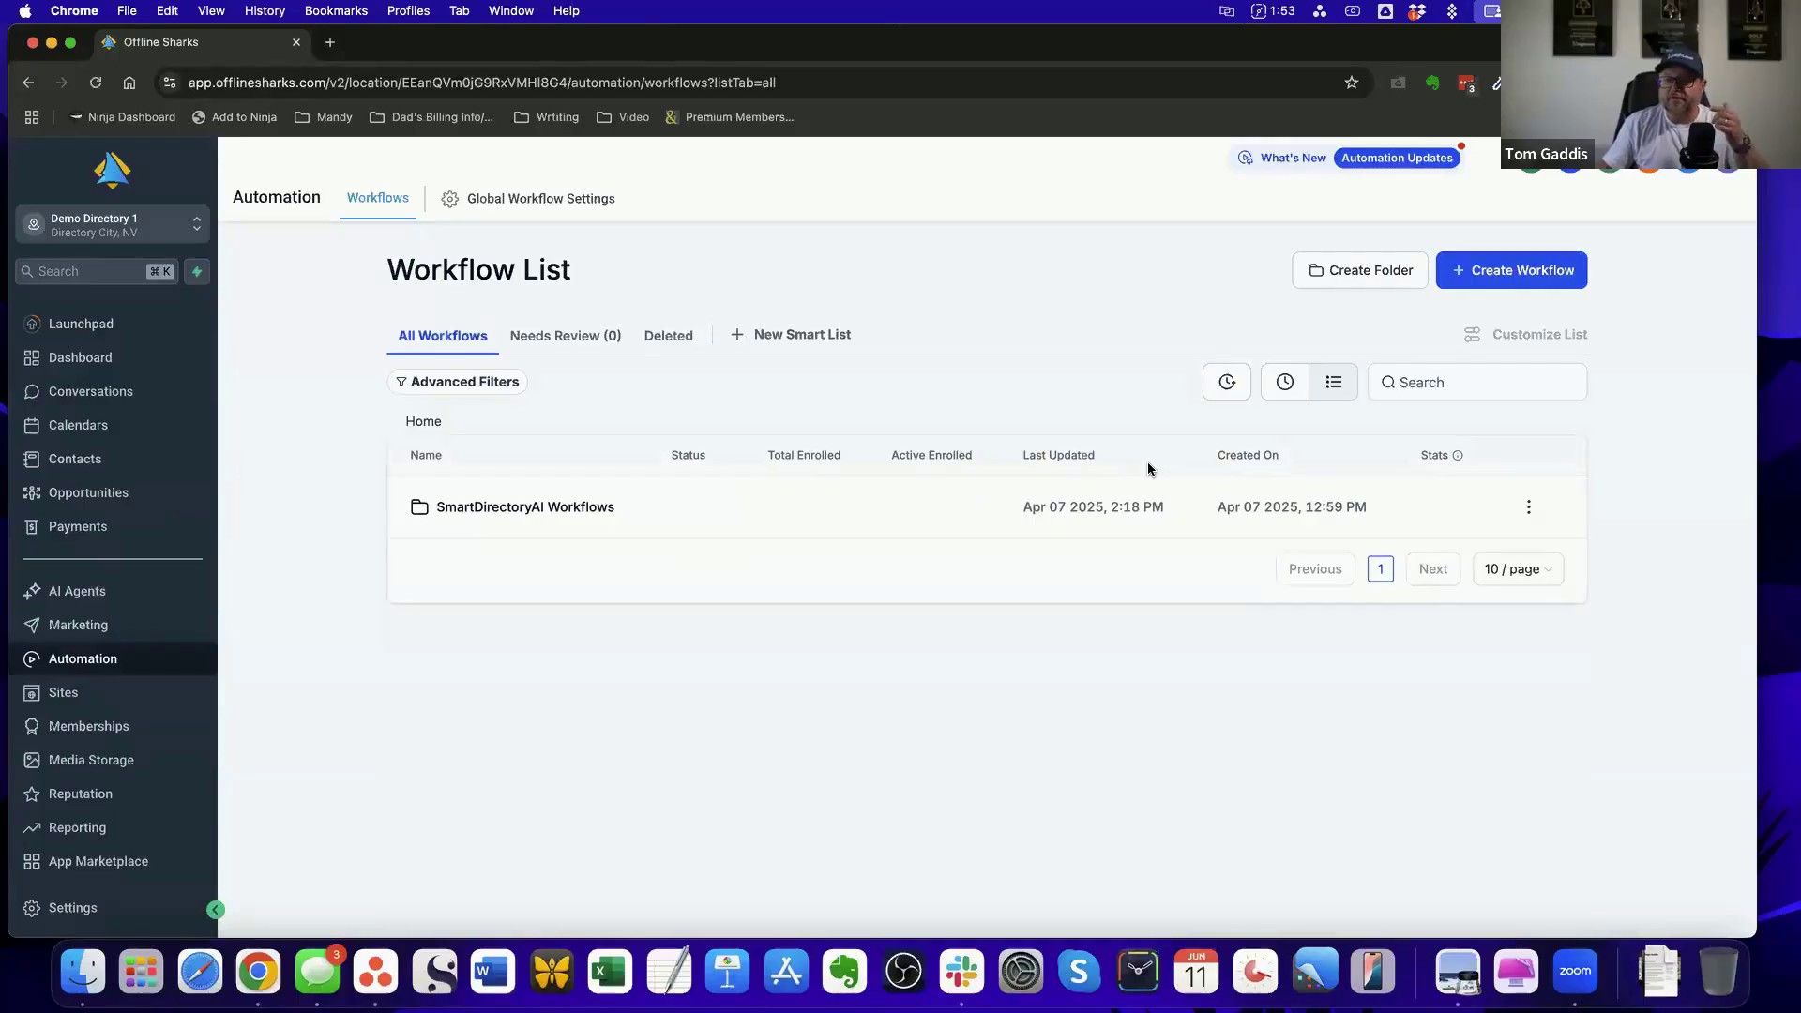
left_click(522, 521)
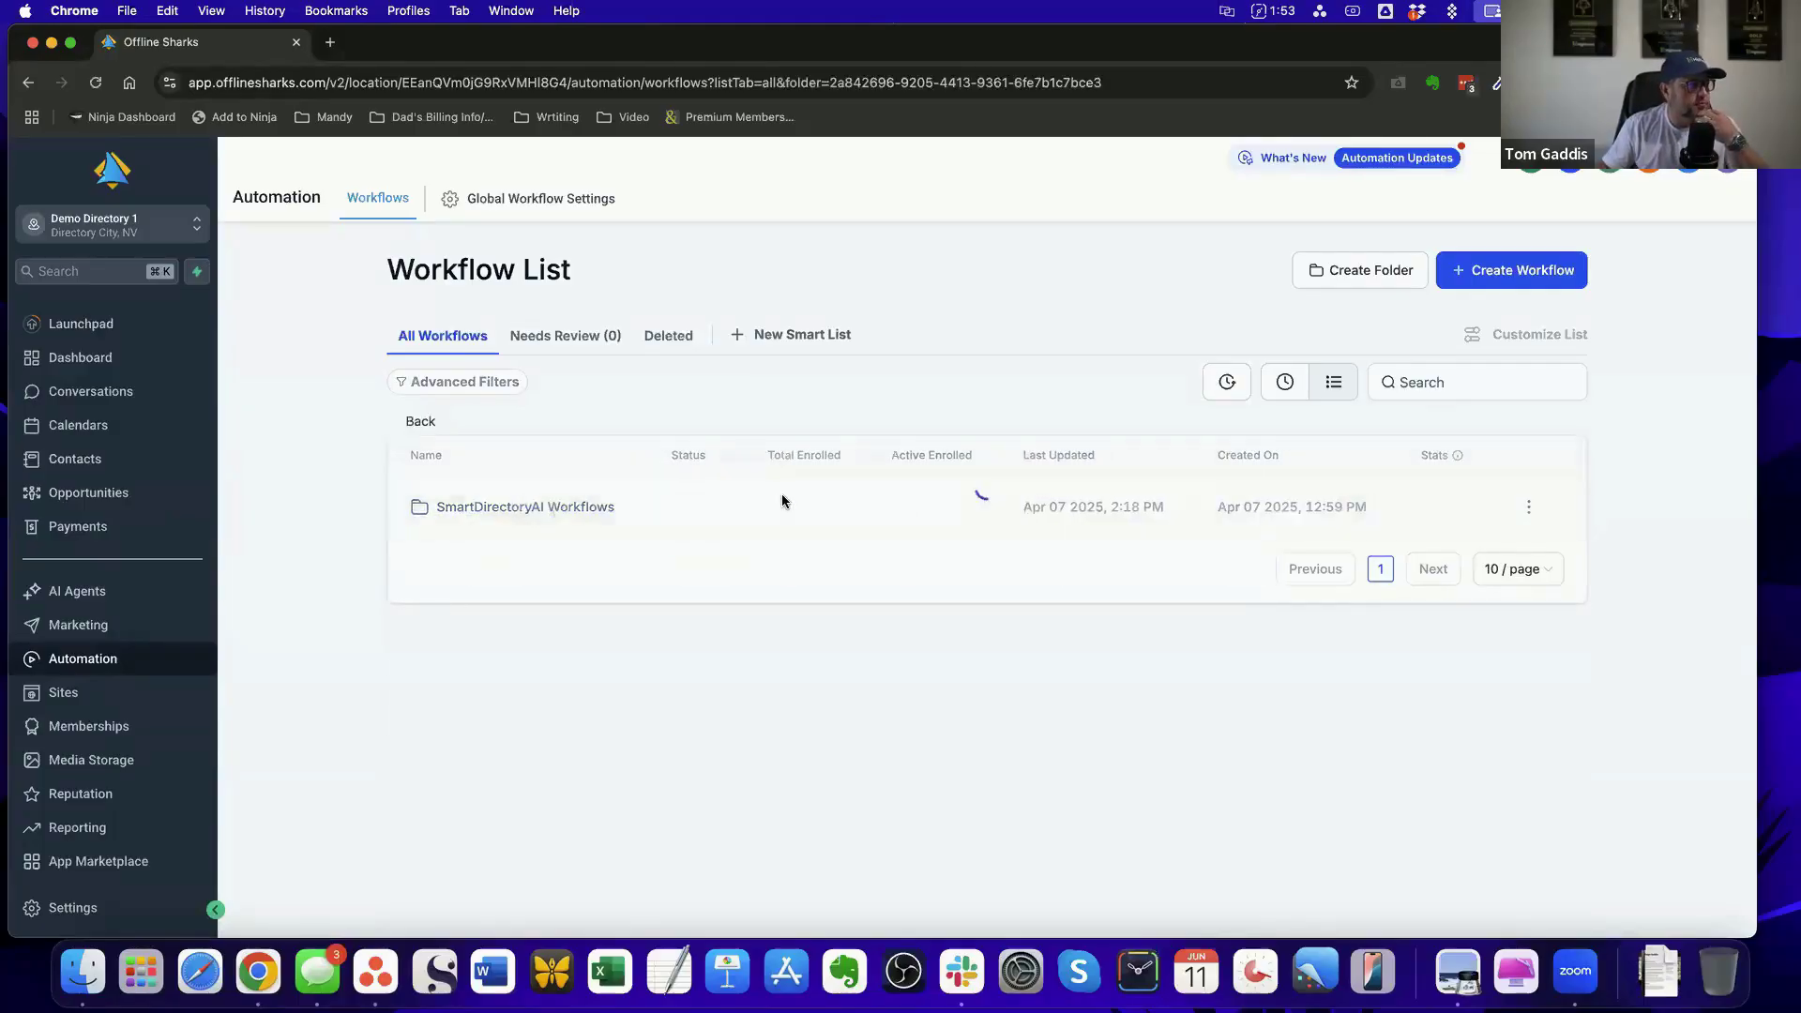
scroll(769, 521, "down", 5)
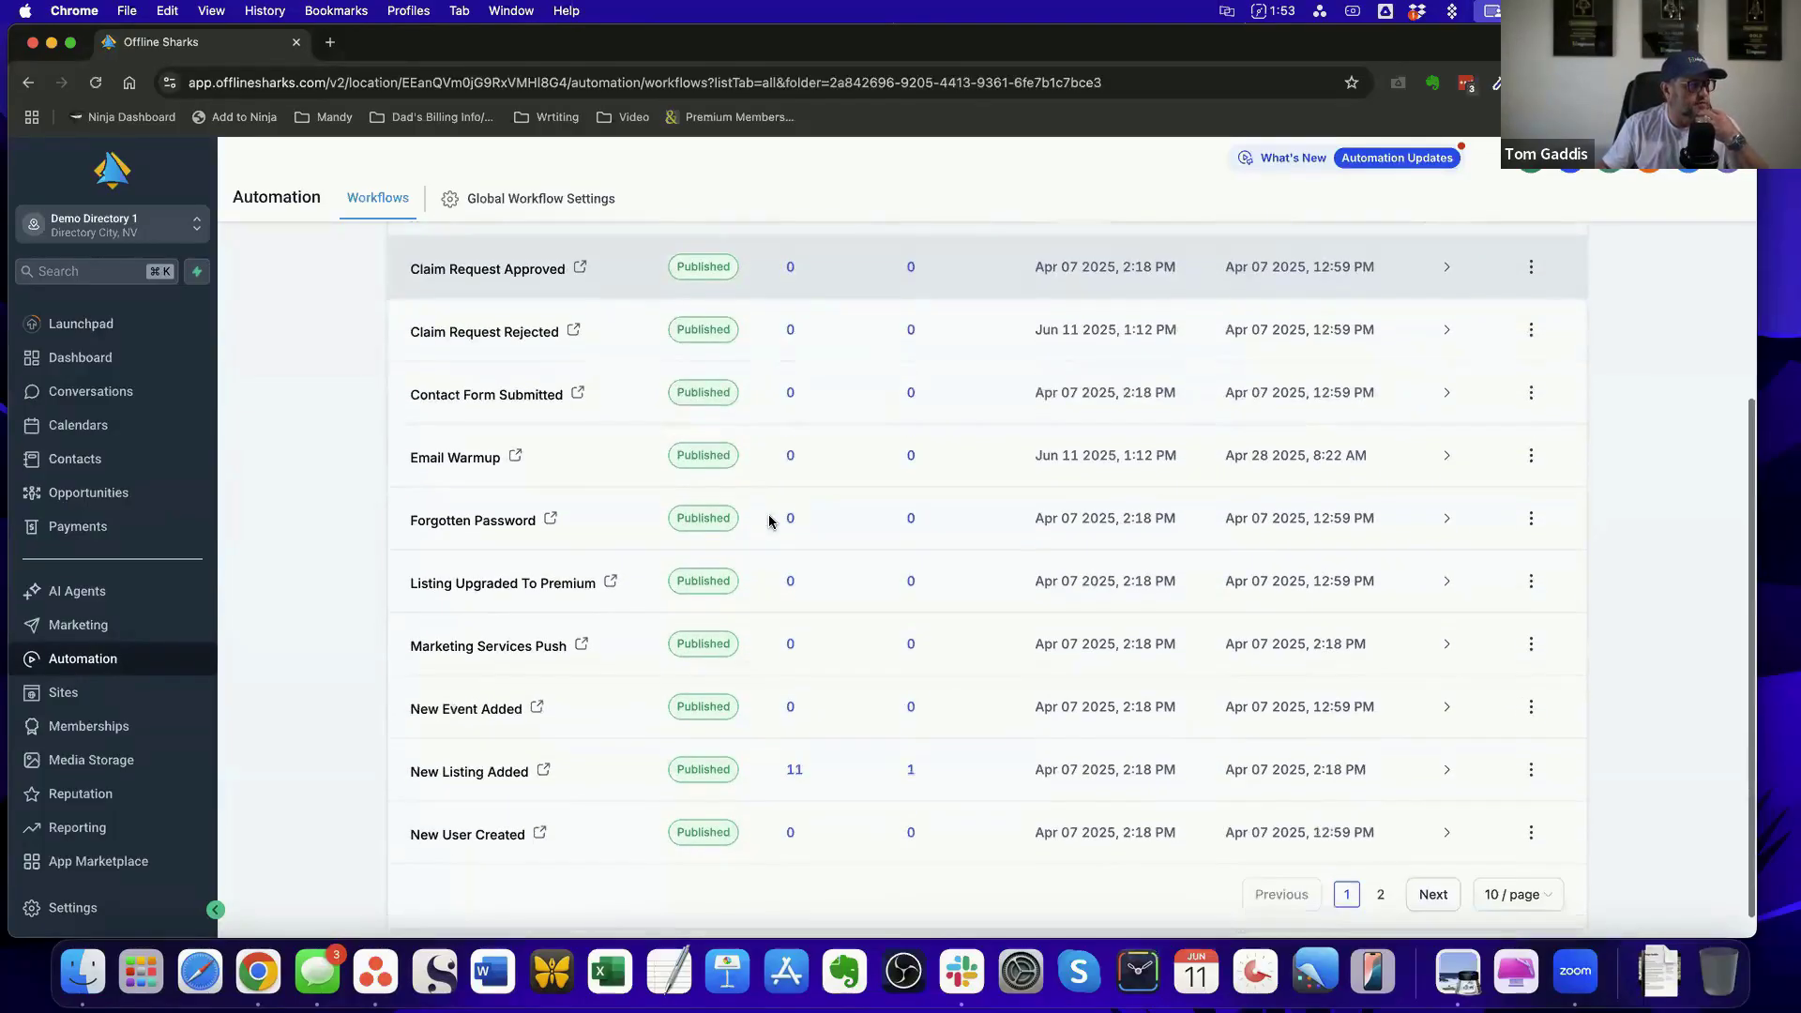
left_click(468, 772)
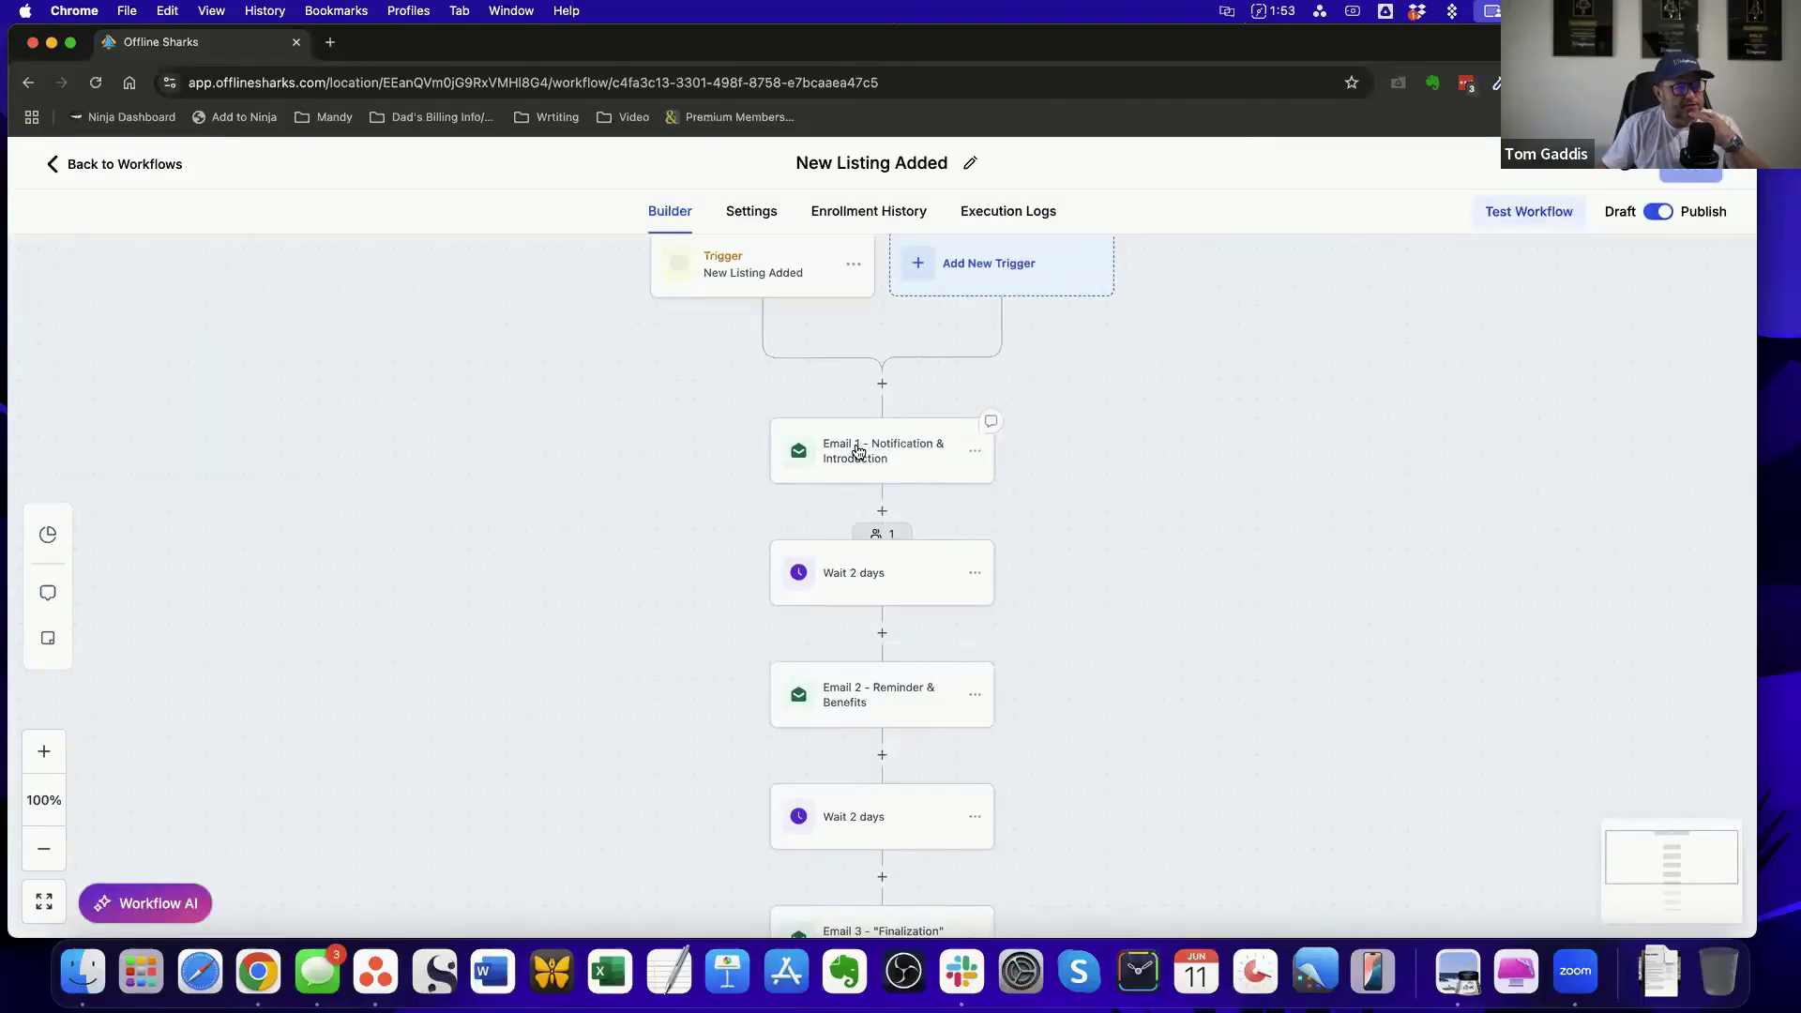
Open the Email 1 - Notification & Introduction action and examine its From Name setting
left_click(854, 452)
left_click(1467, 432)
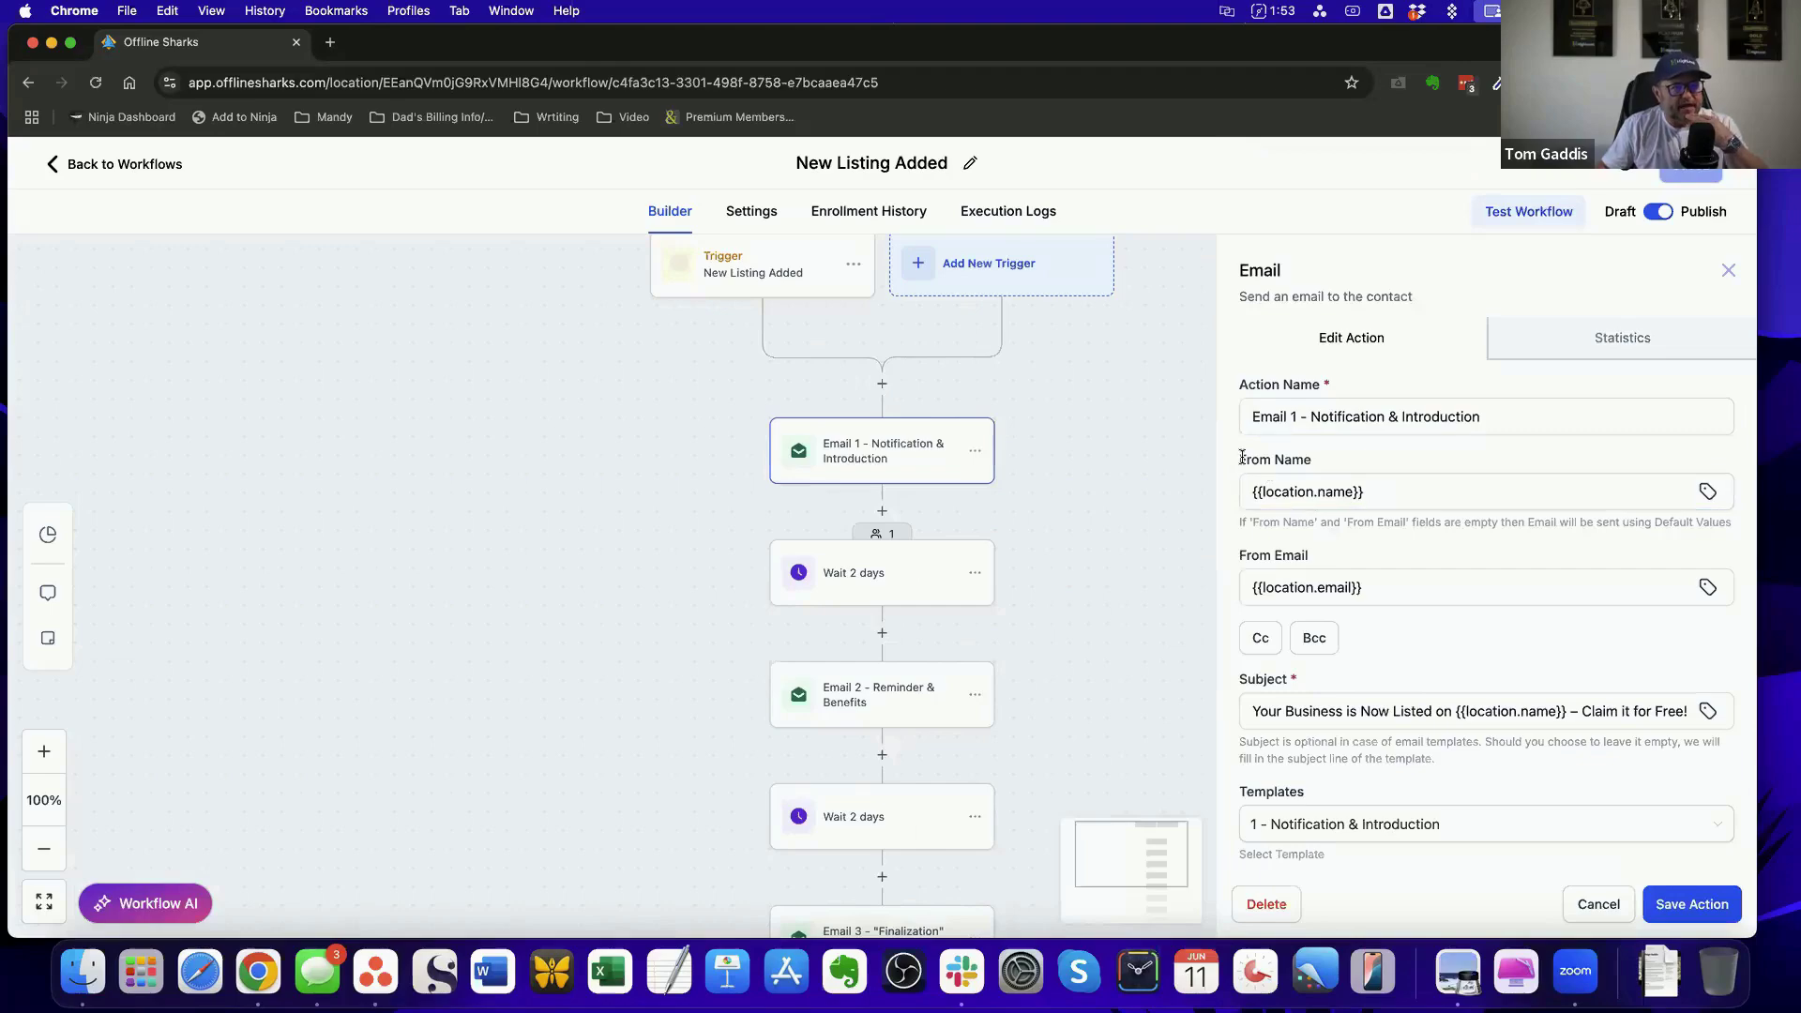
left_click_drag(1241, 456, 1335, 461)
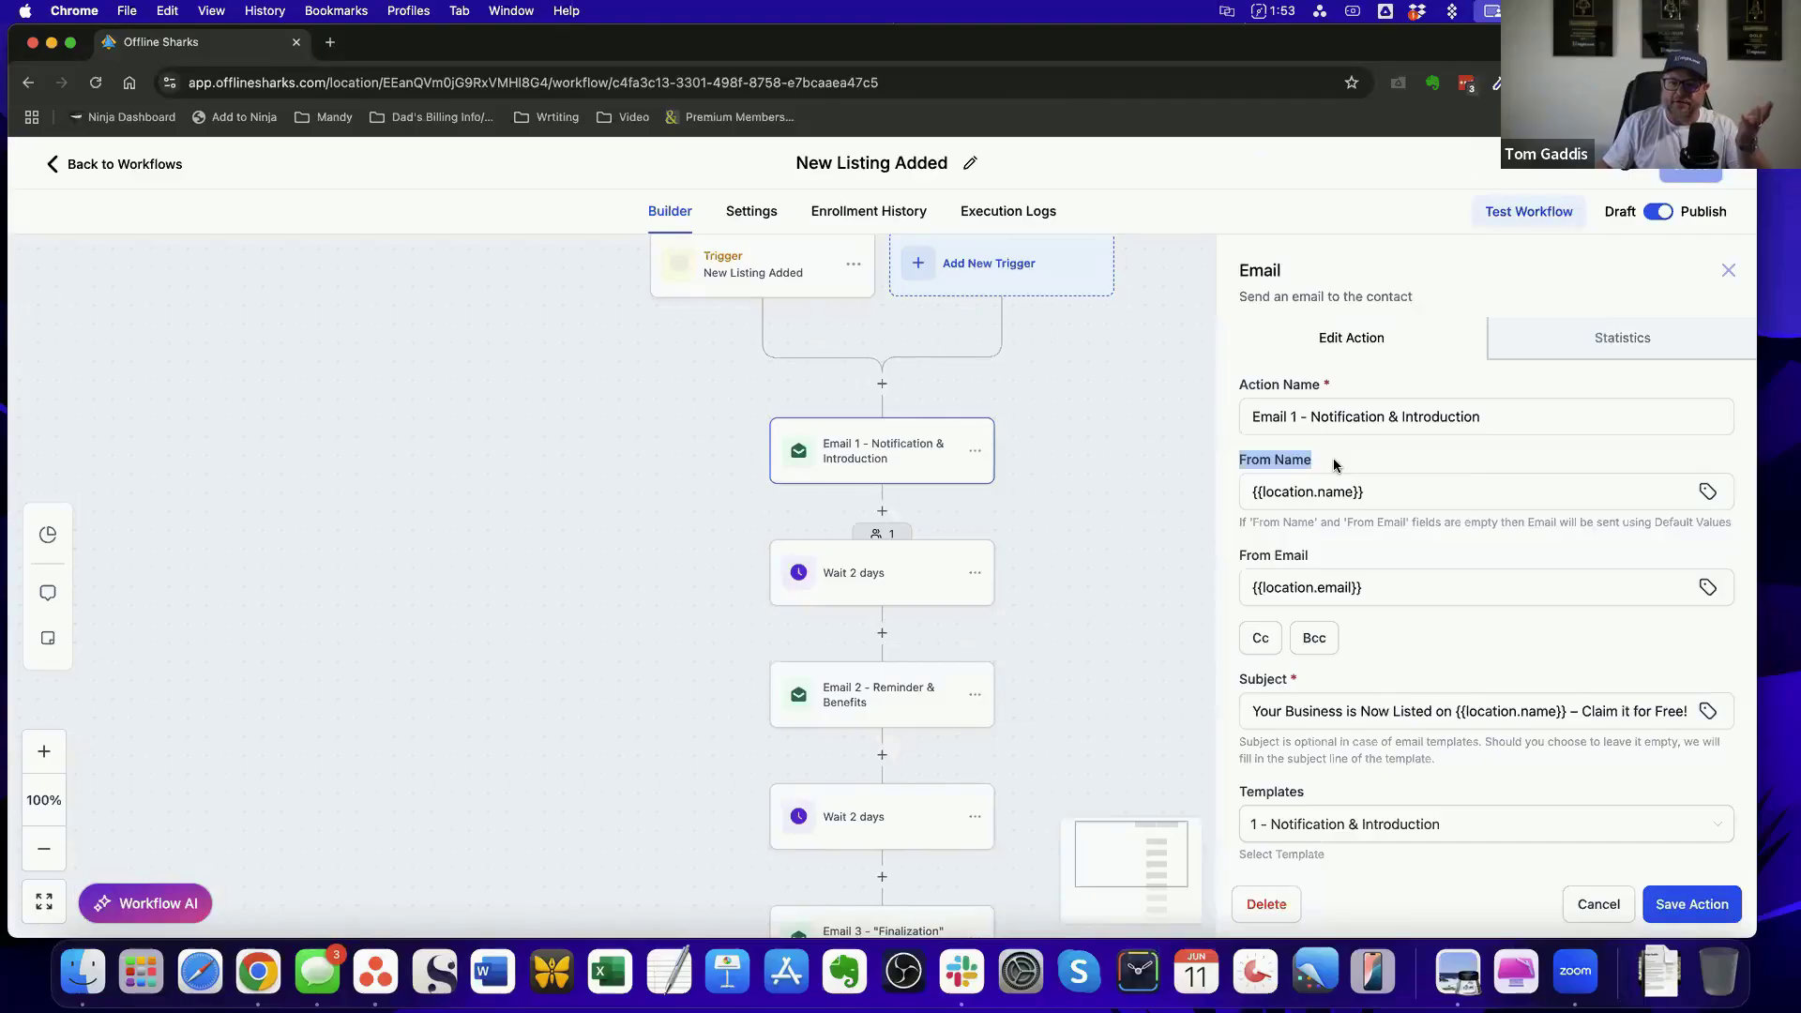
left_click(1394, 493)
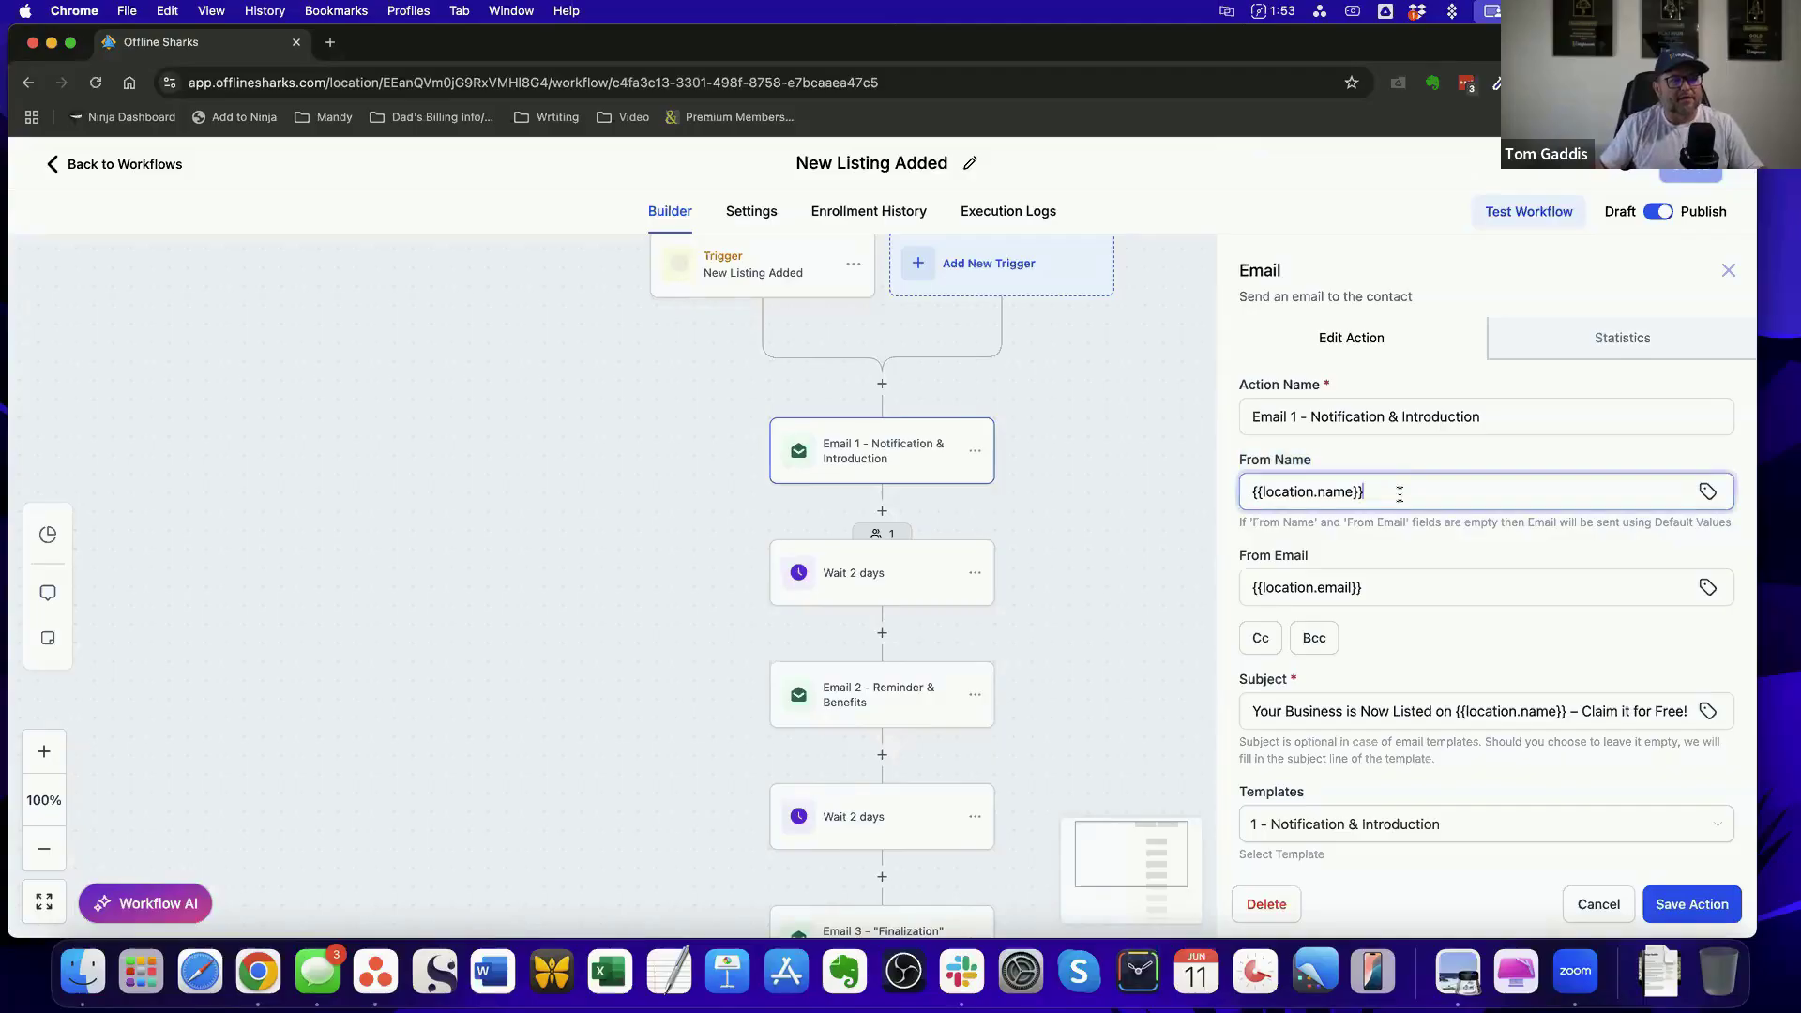
Replace the From Name of Email 1 with an example sender e-mail address
left_click_drag(1394, 494, 1244, 491)
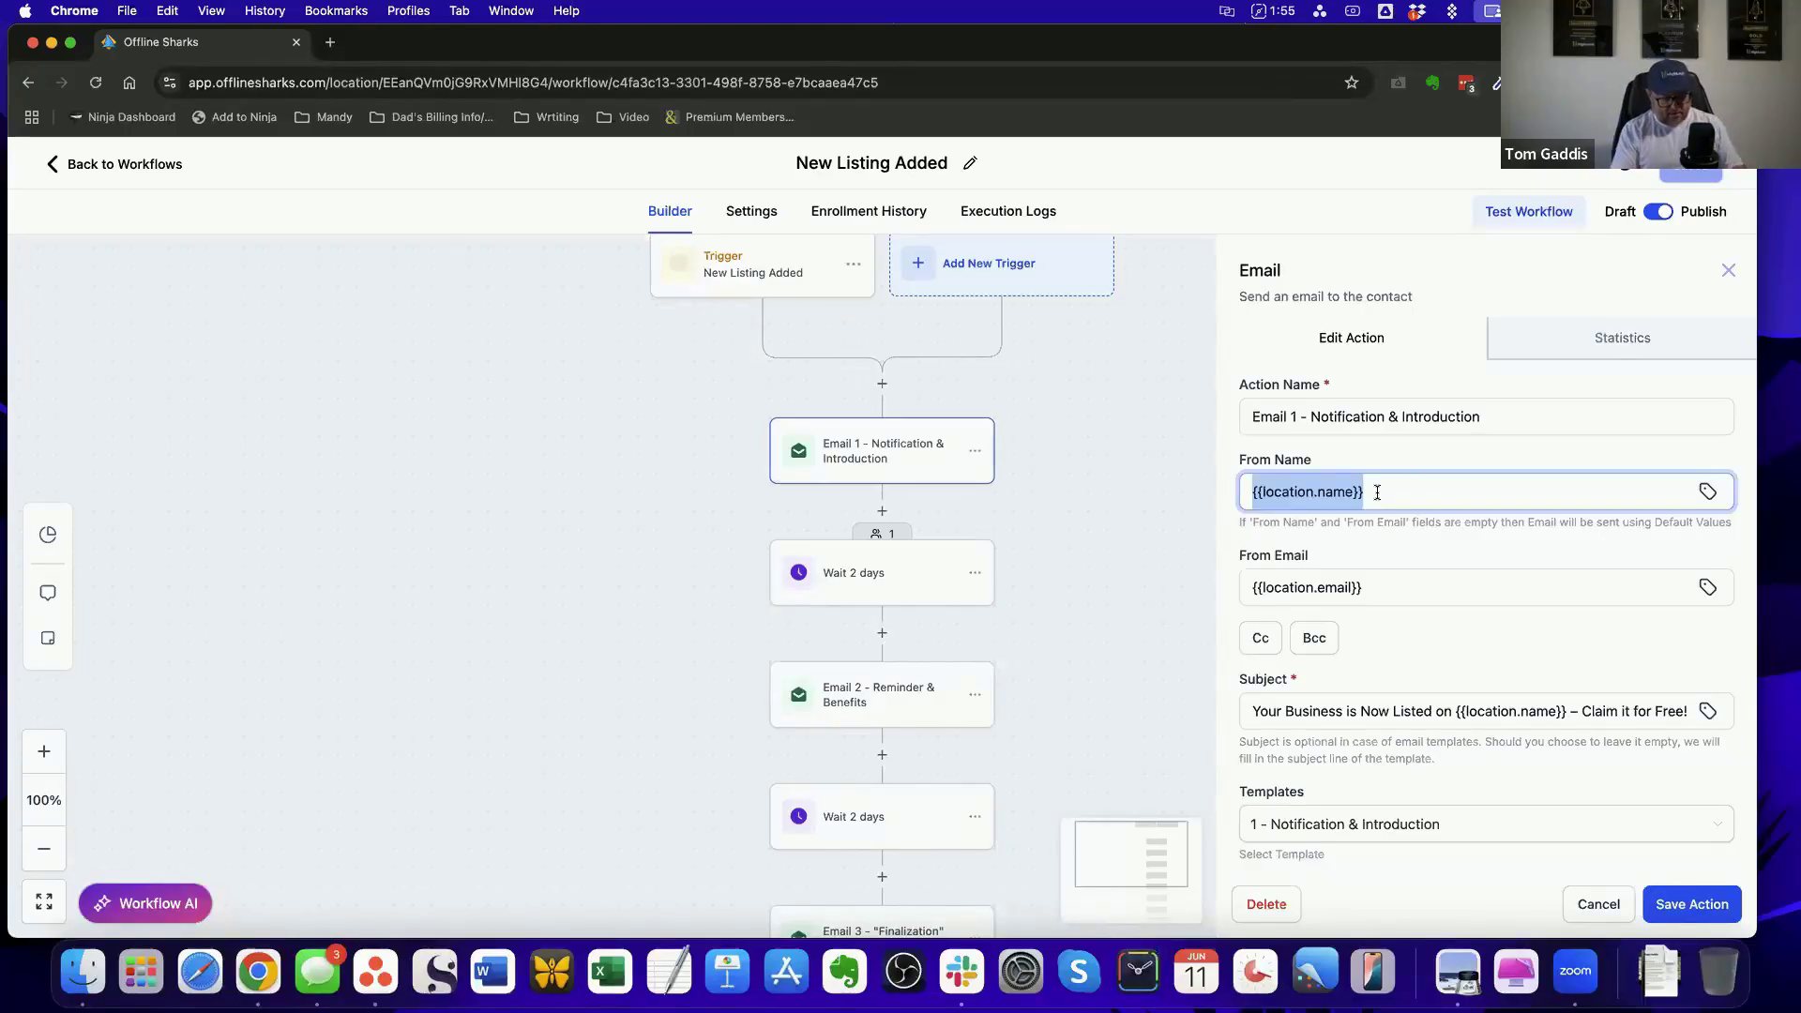
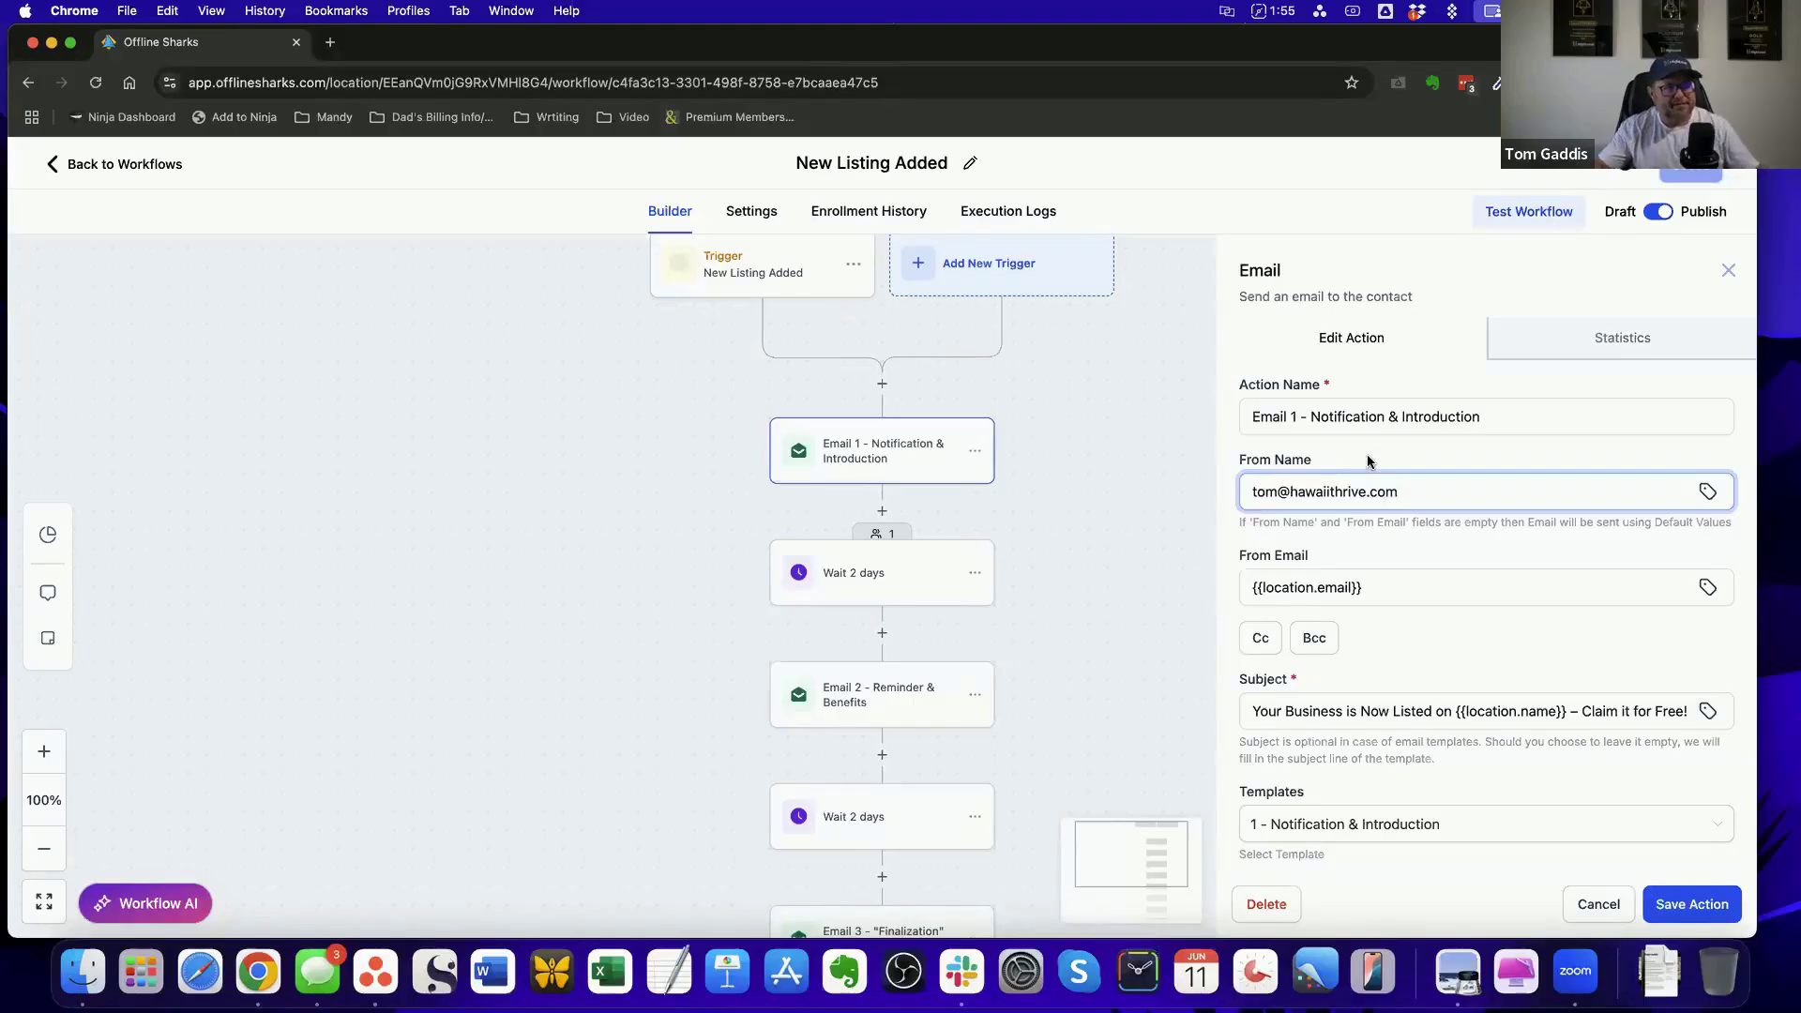
Review the example sender address together with the subject, template and test mail settings of Email 1
triple_click(1318, 488)
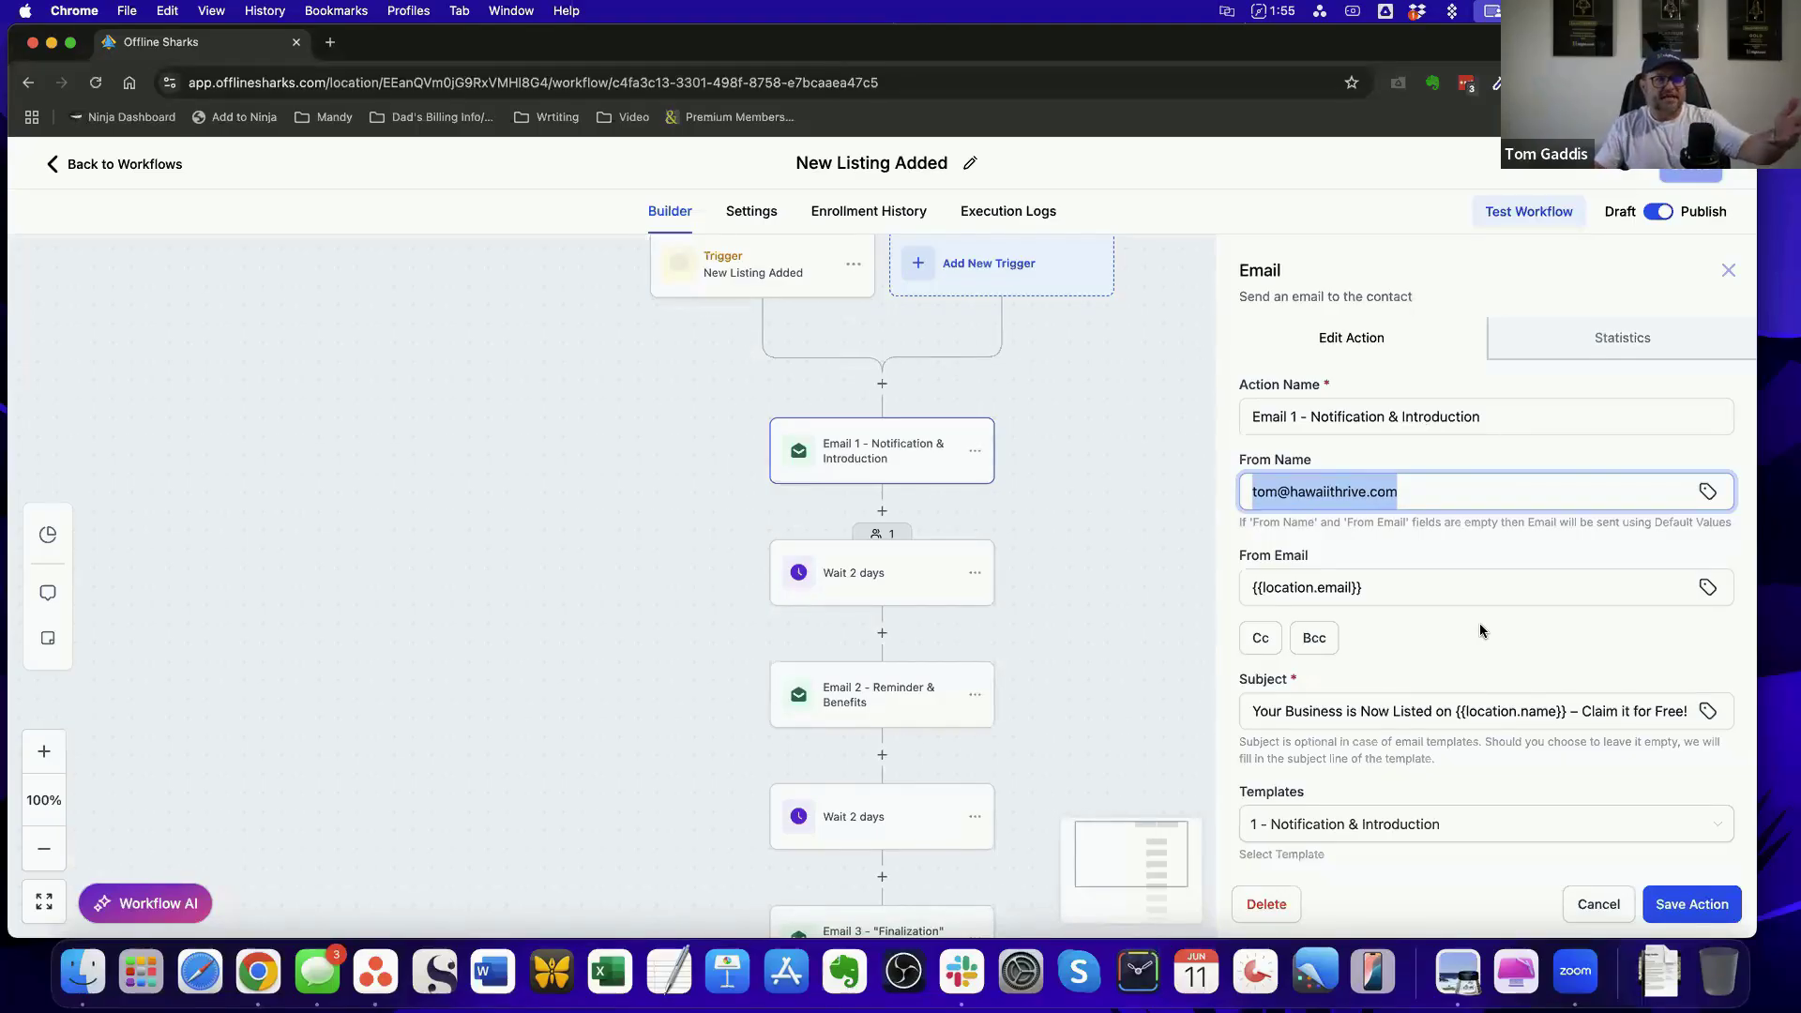
scroll(1479, 628, "down", 5)
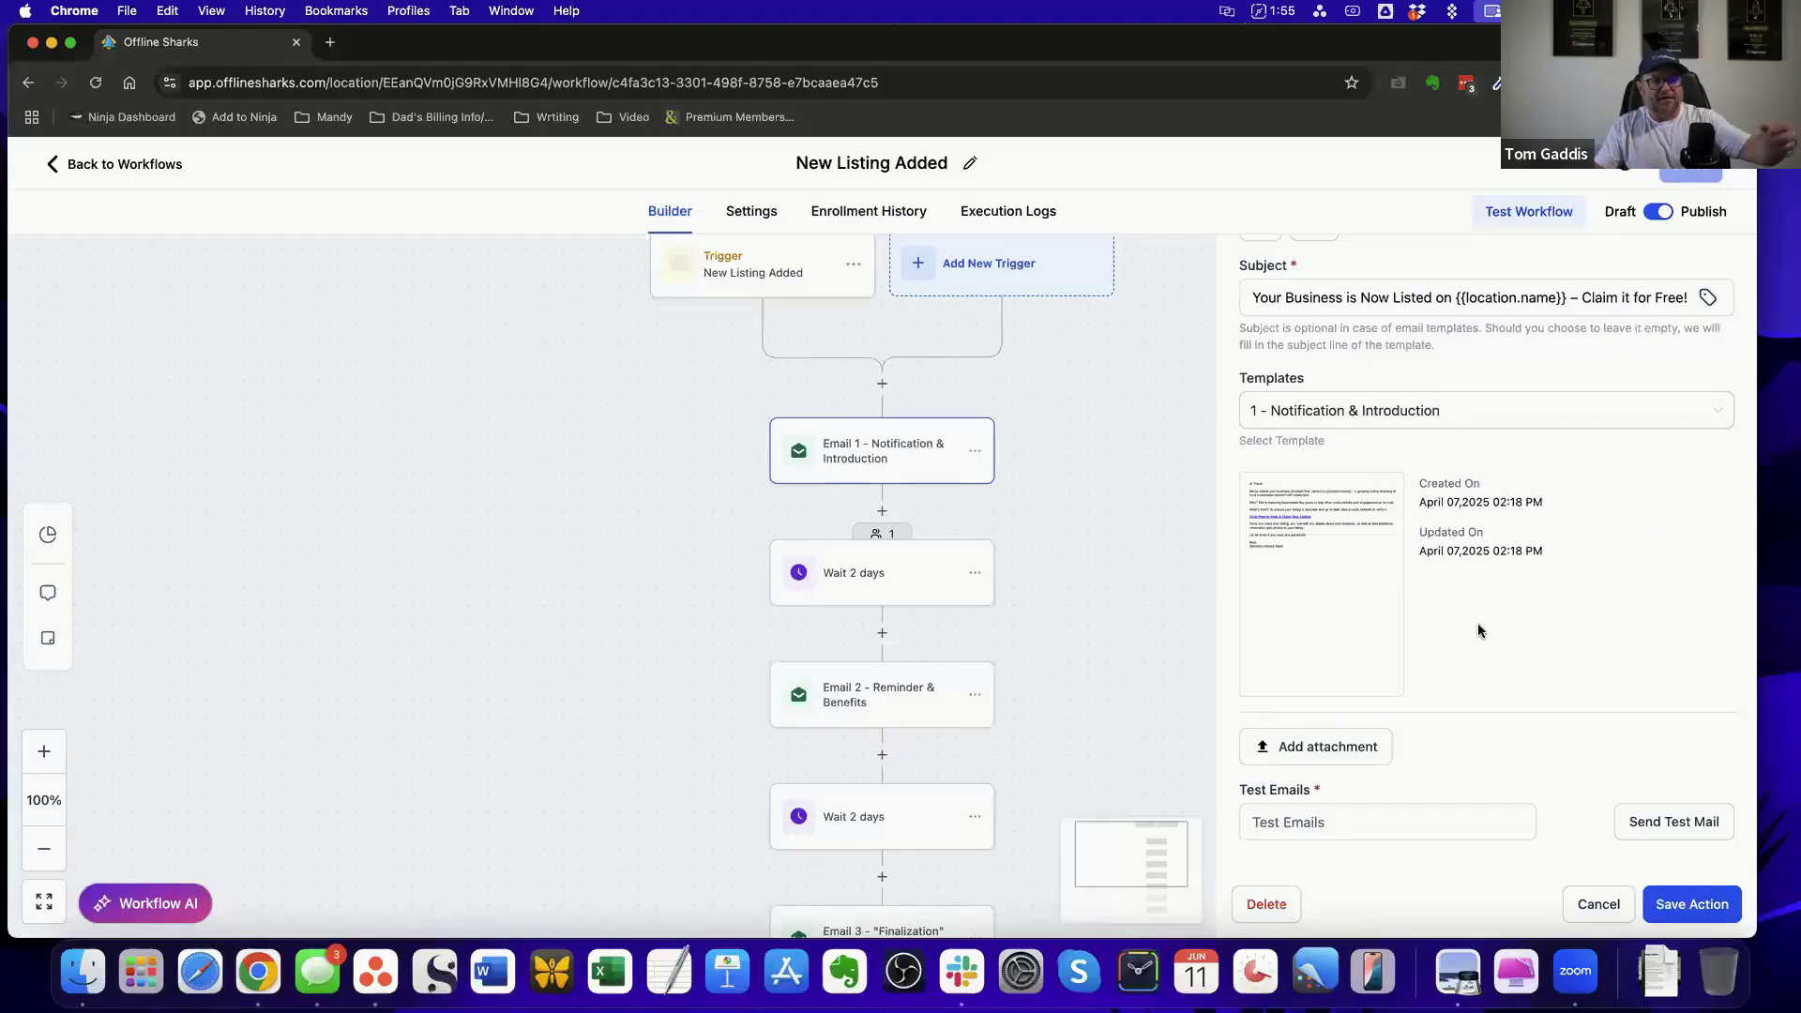
scroll(1477, 628, "up", 5)
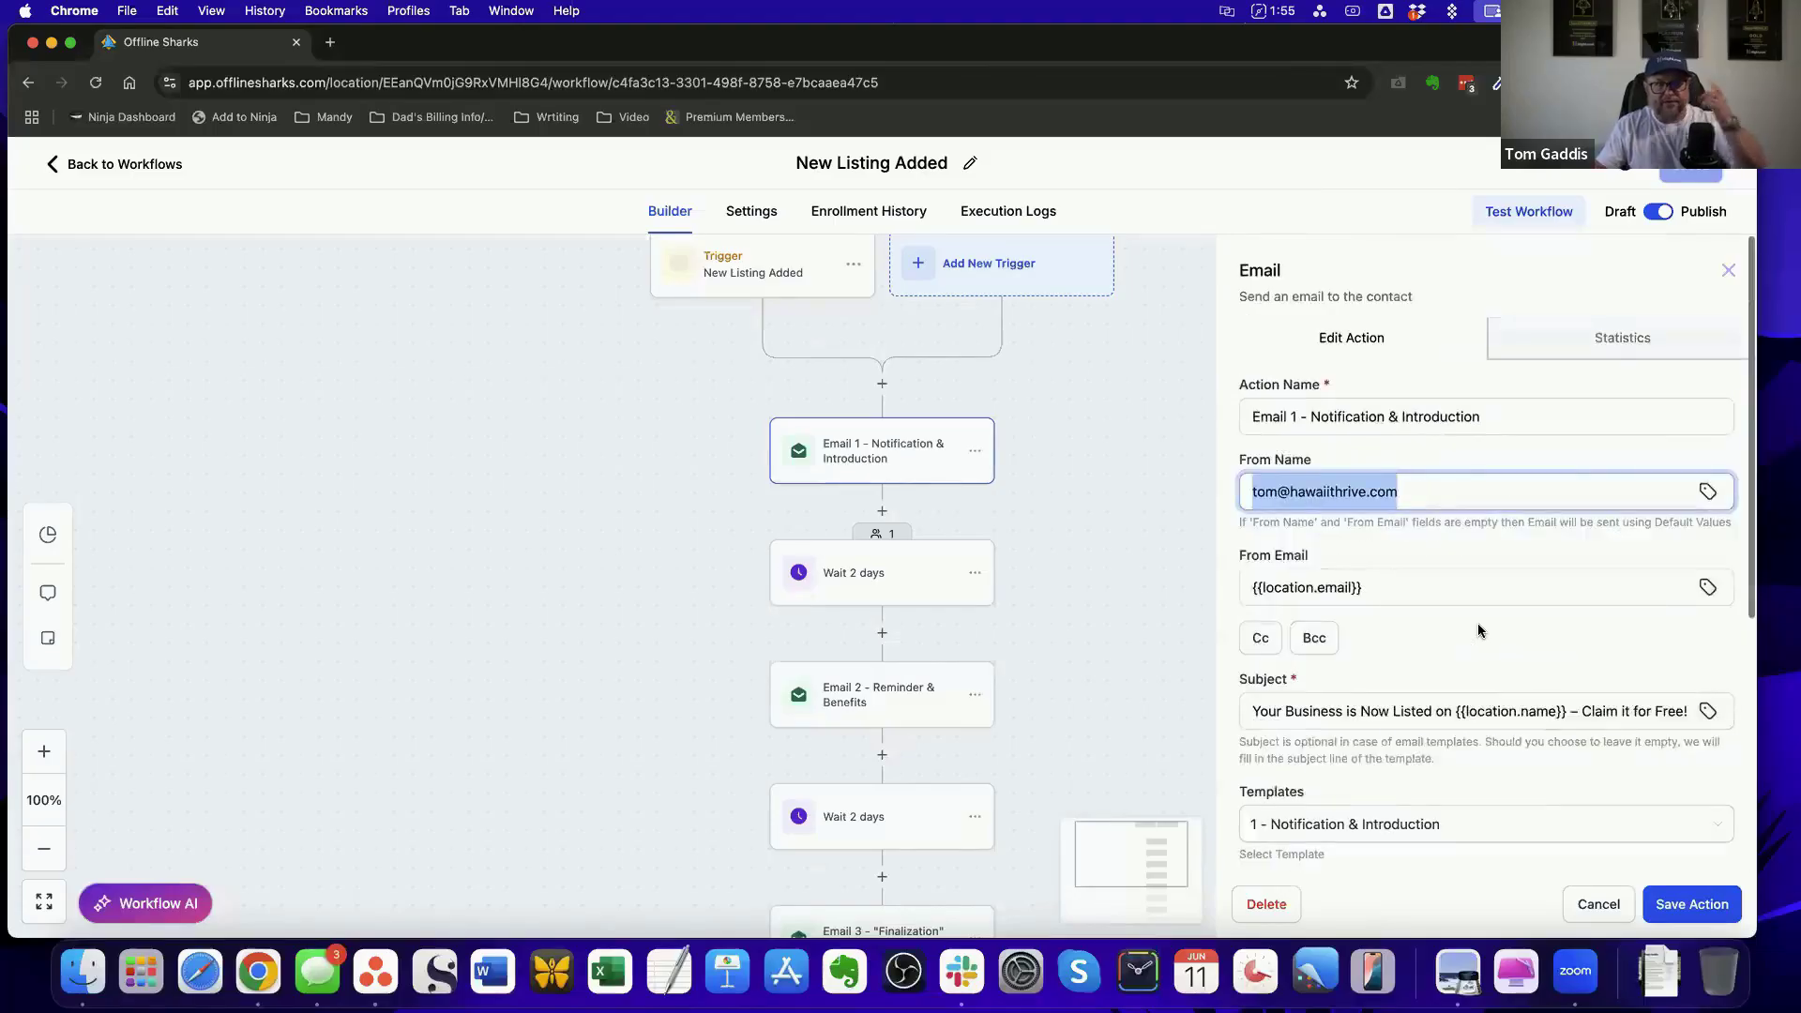
left_click(1253, 490)
triple_click(1436, 495)
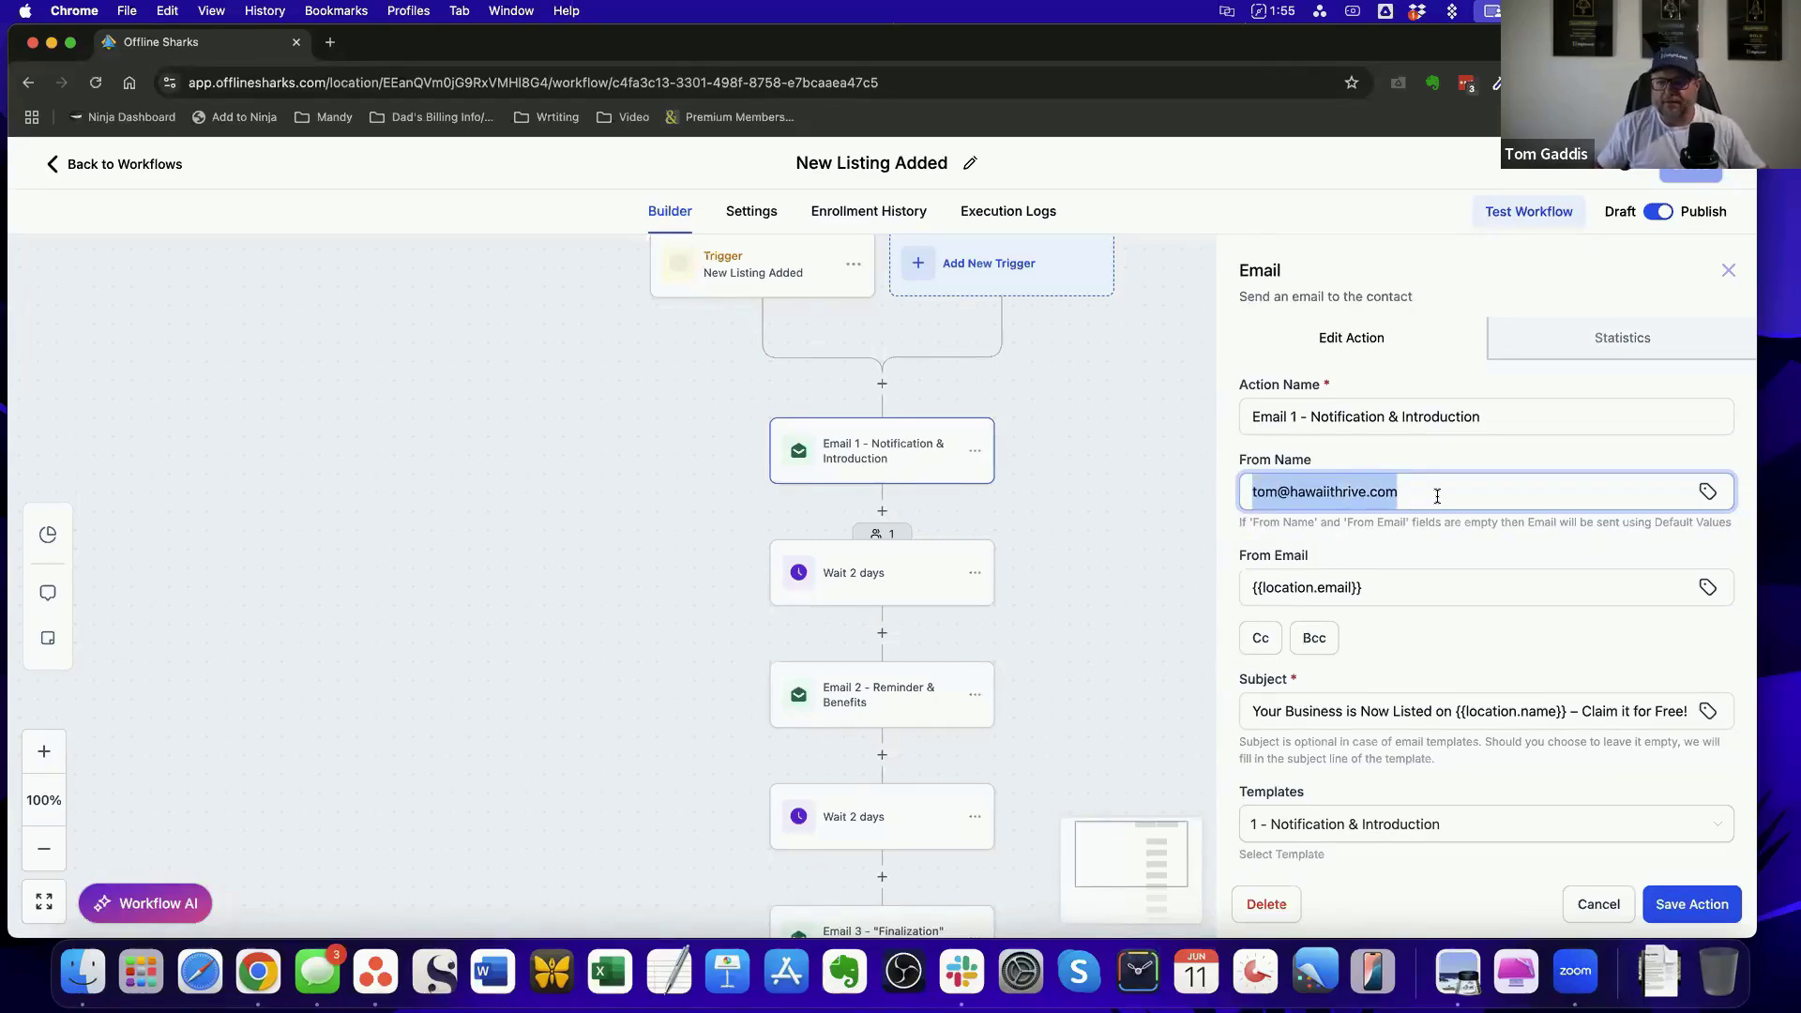
left_click(1437, 495)
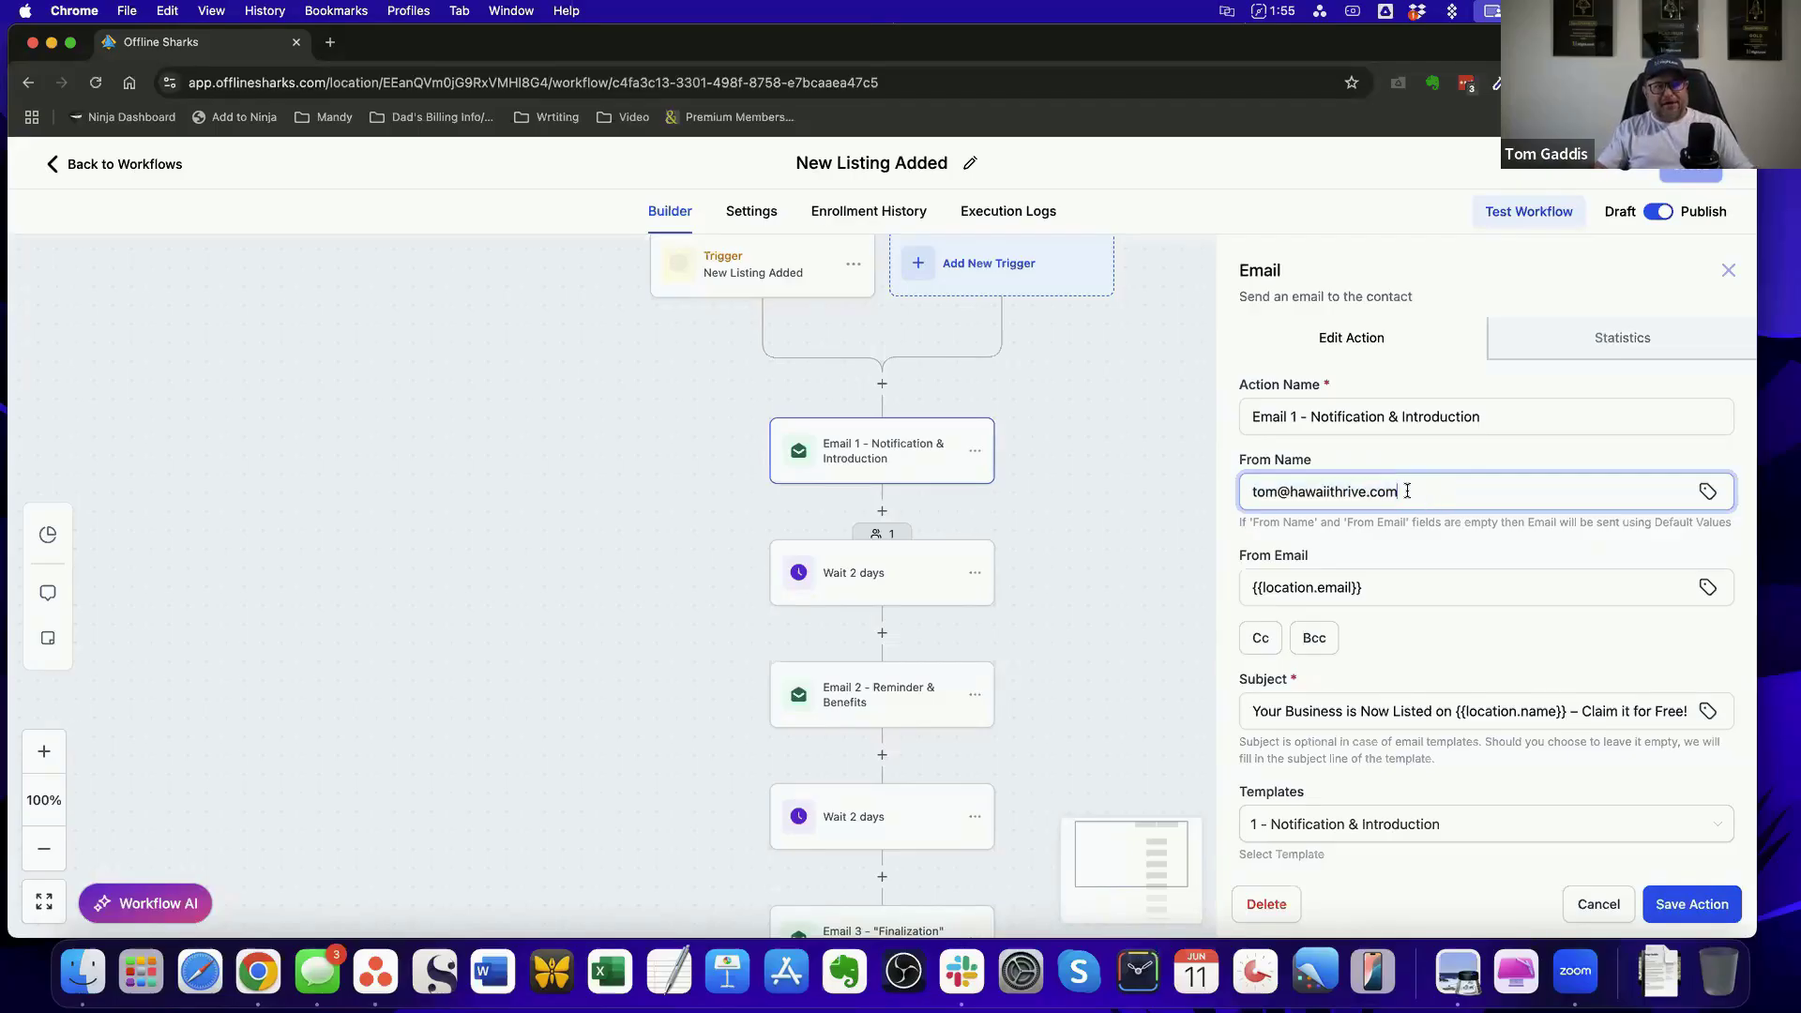
left_click_drag(1411, 493, 1244, 494)
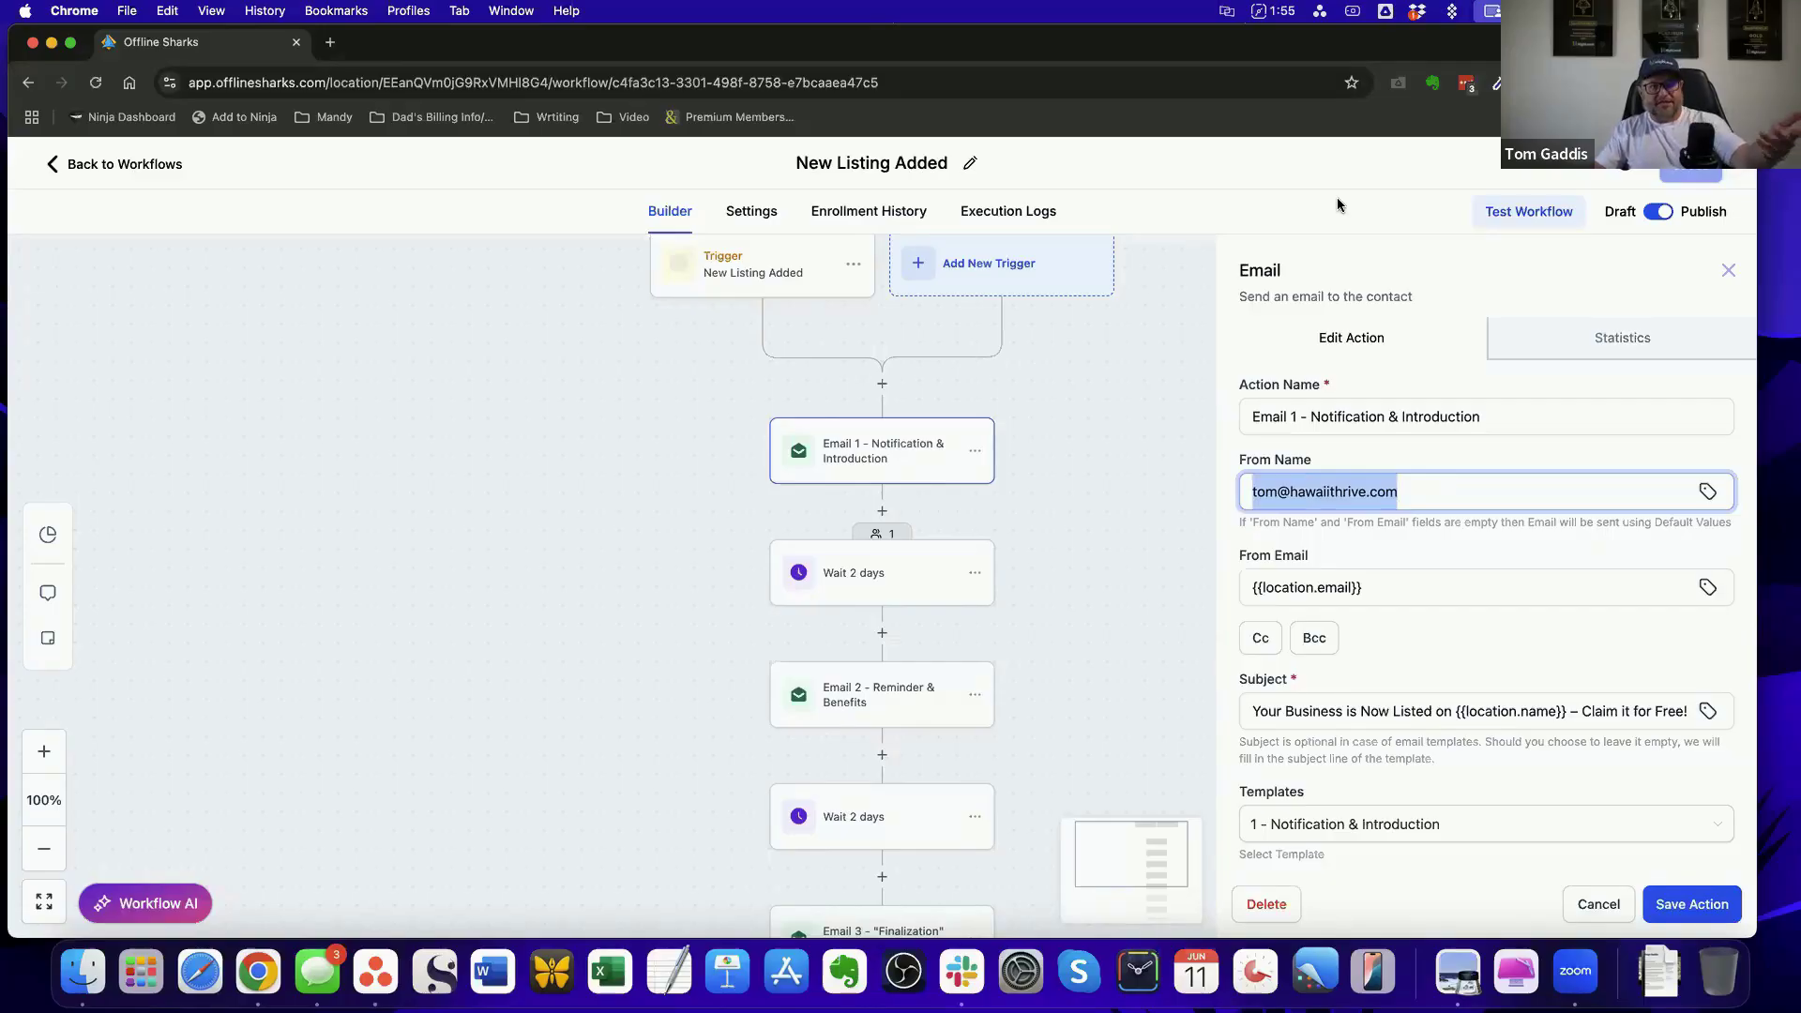
left_click(1411, 498)
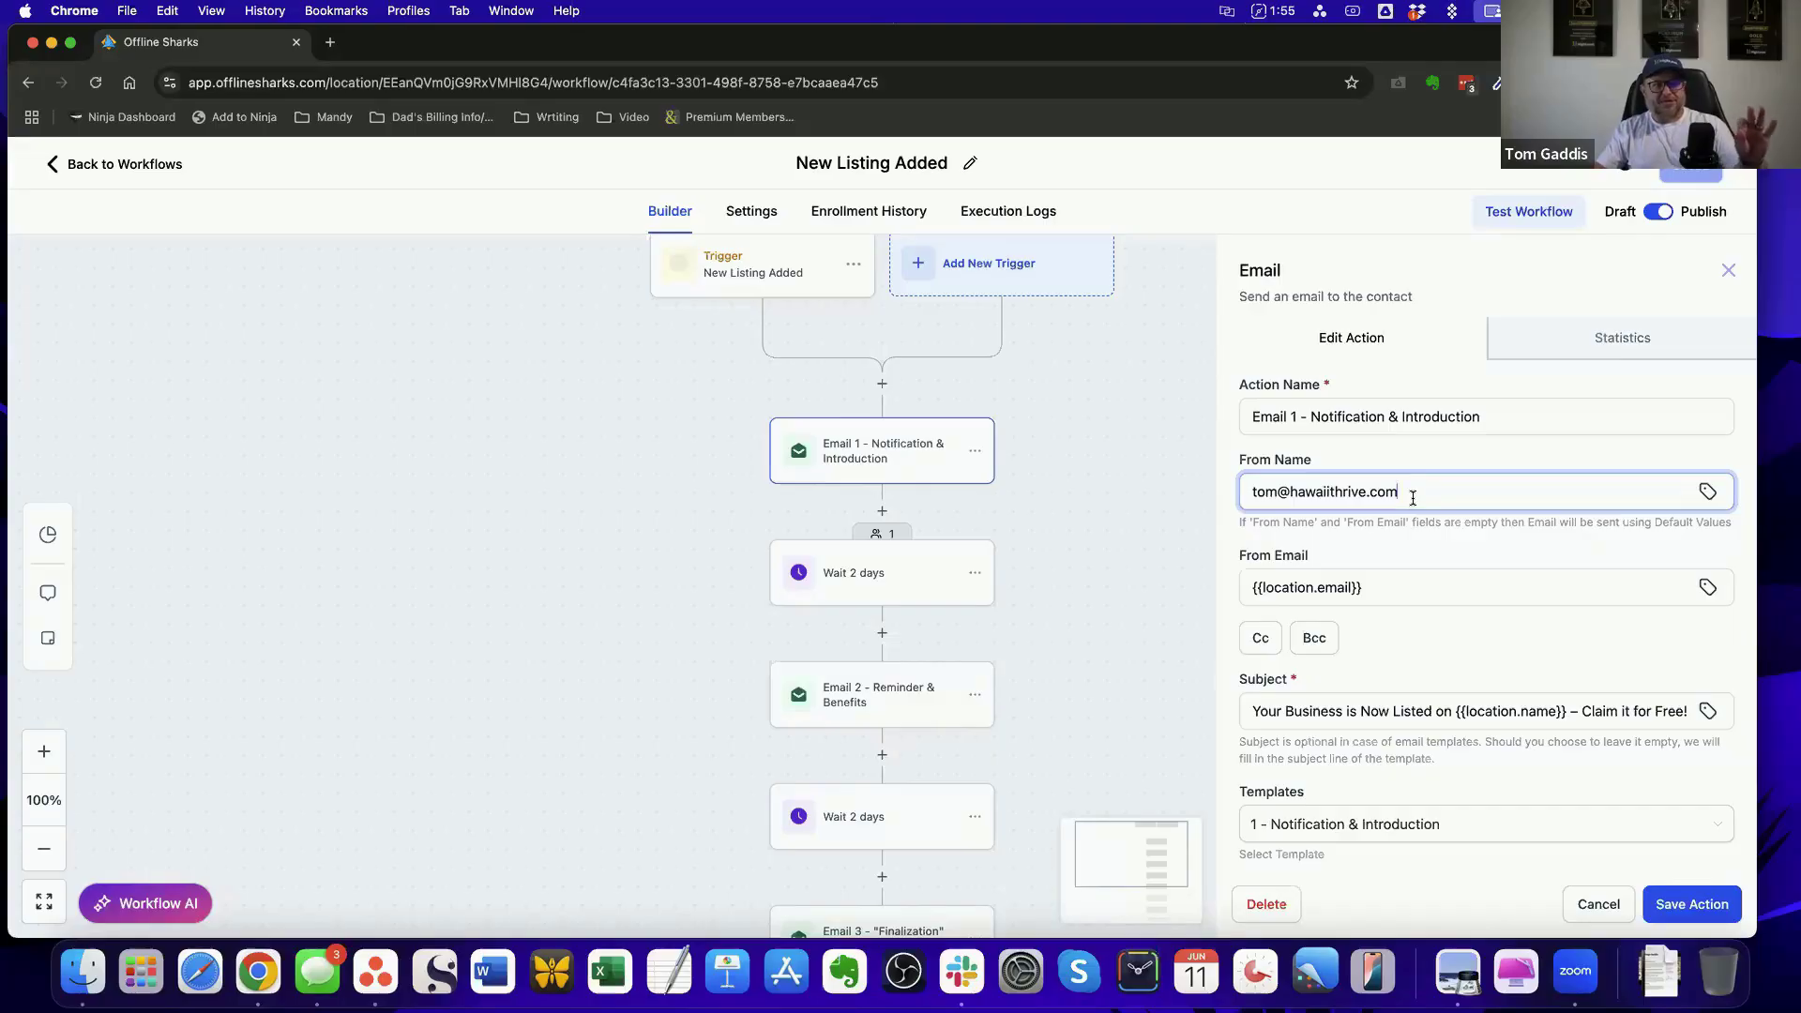
Undo the From Name edit, discard the unsaved changes to Email 1 and return to the workflow list
left_click_drag(1412, 498, 1232, 500)
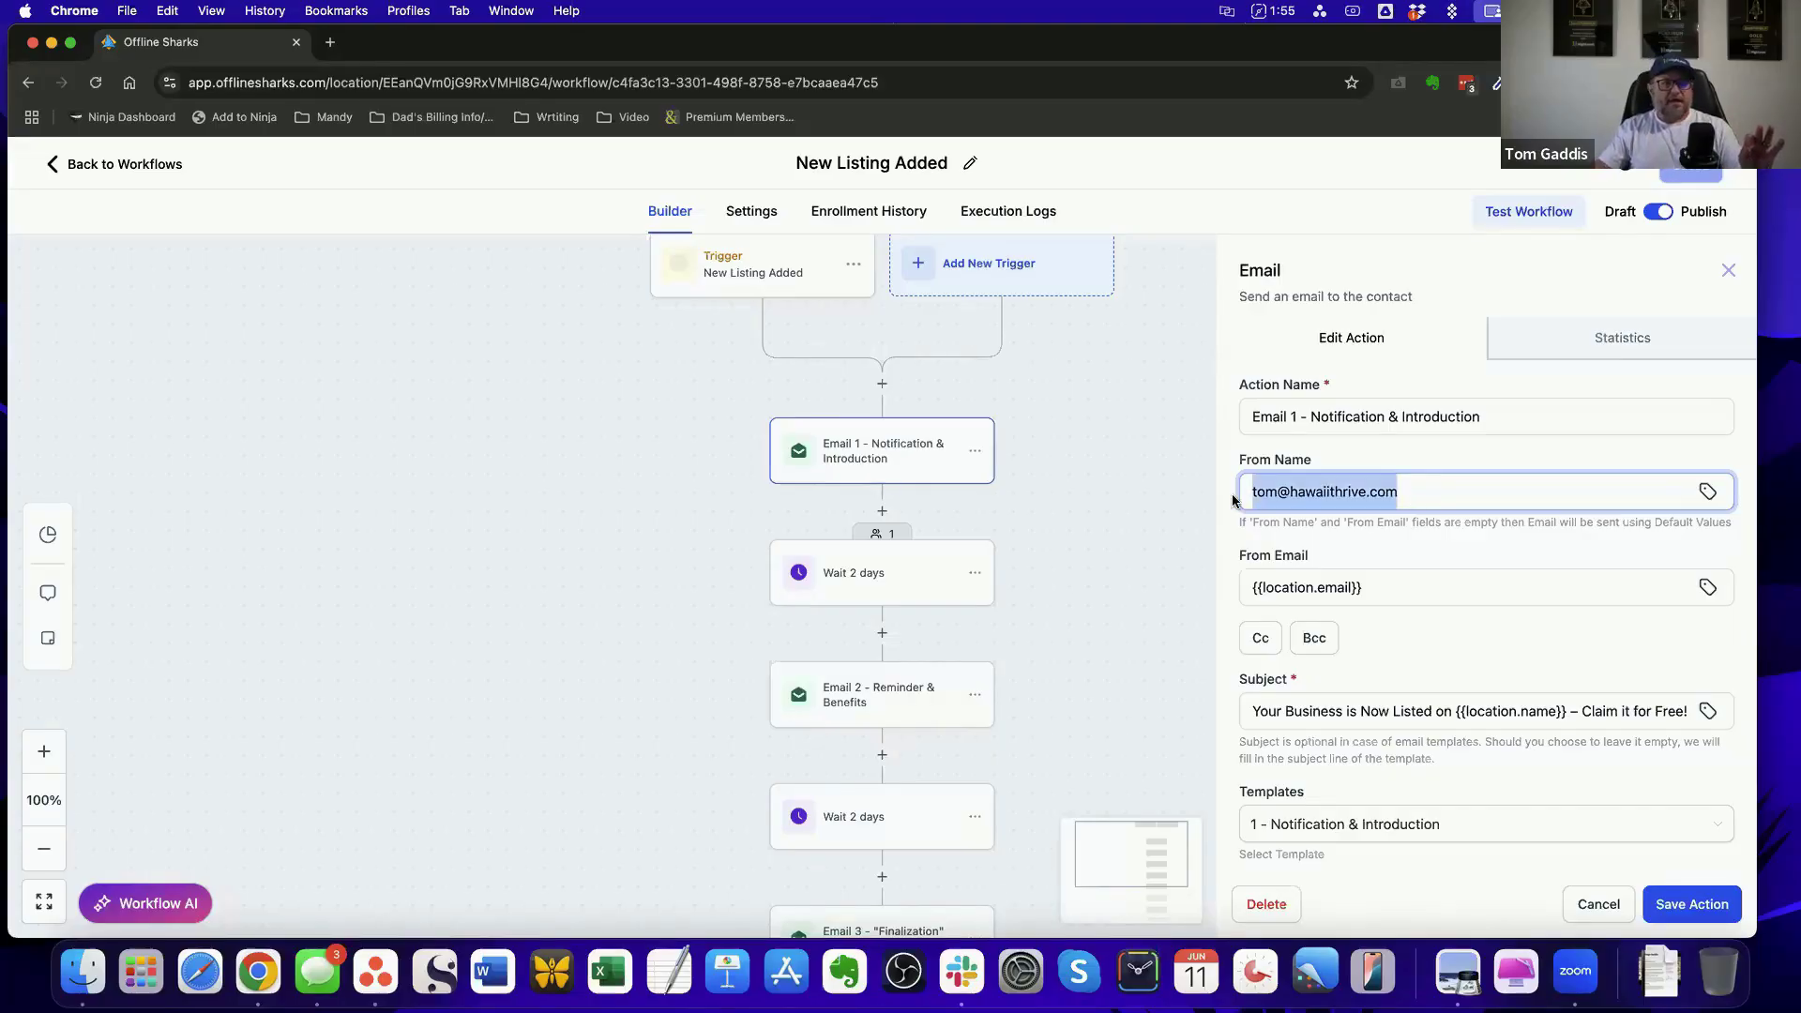
key("super+z")
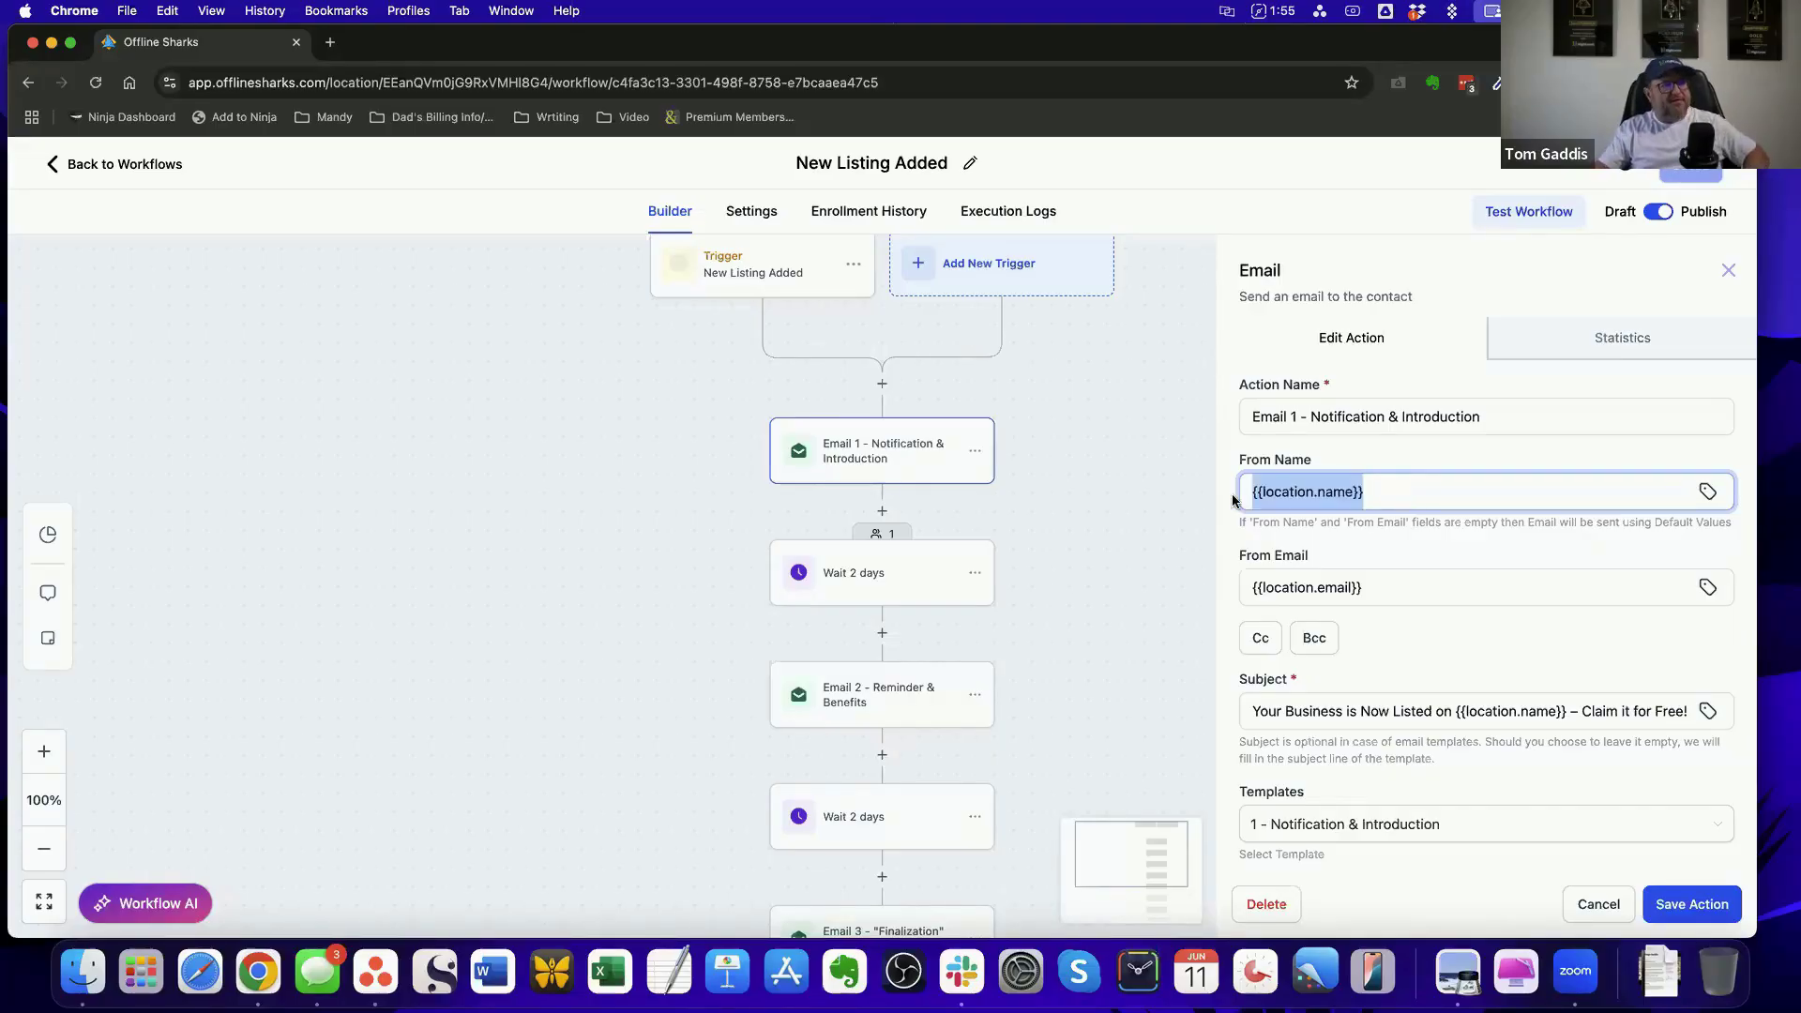
left_click(1598, 903)
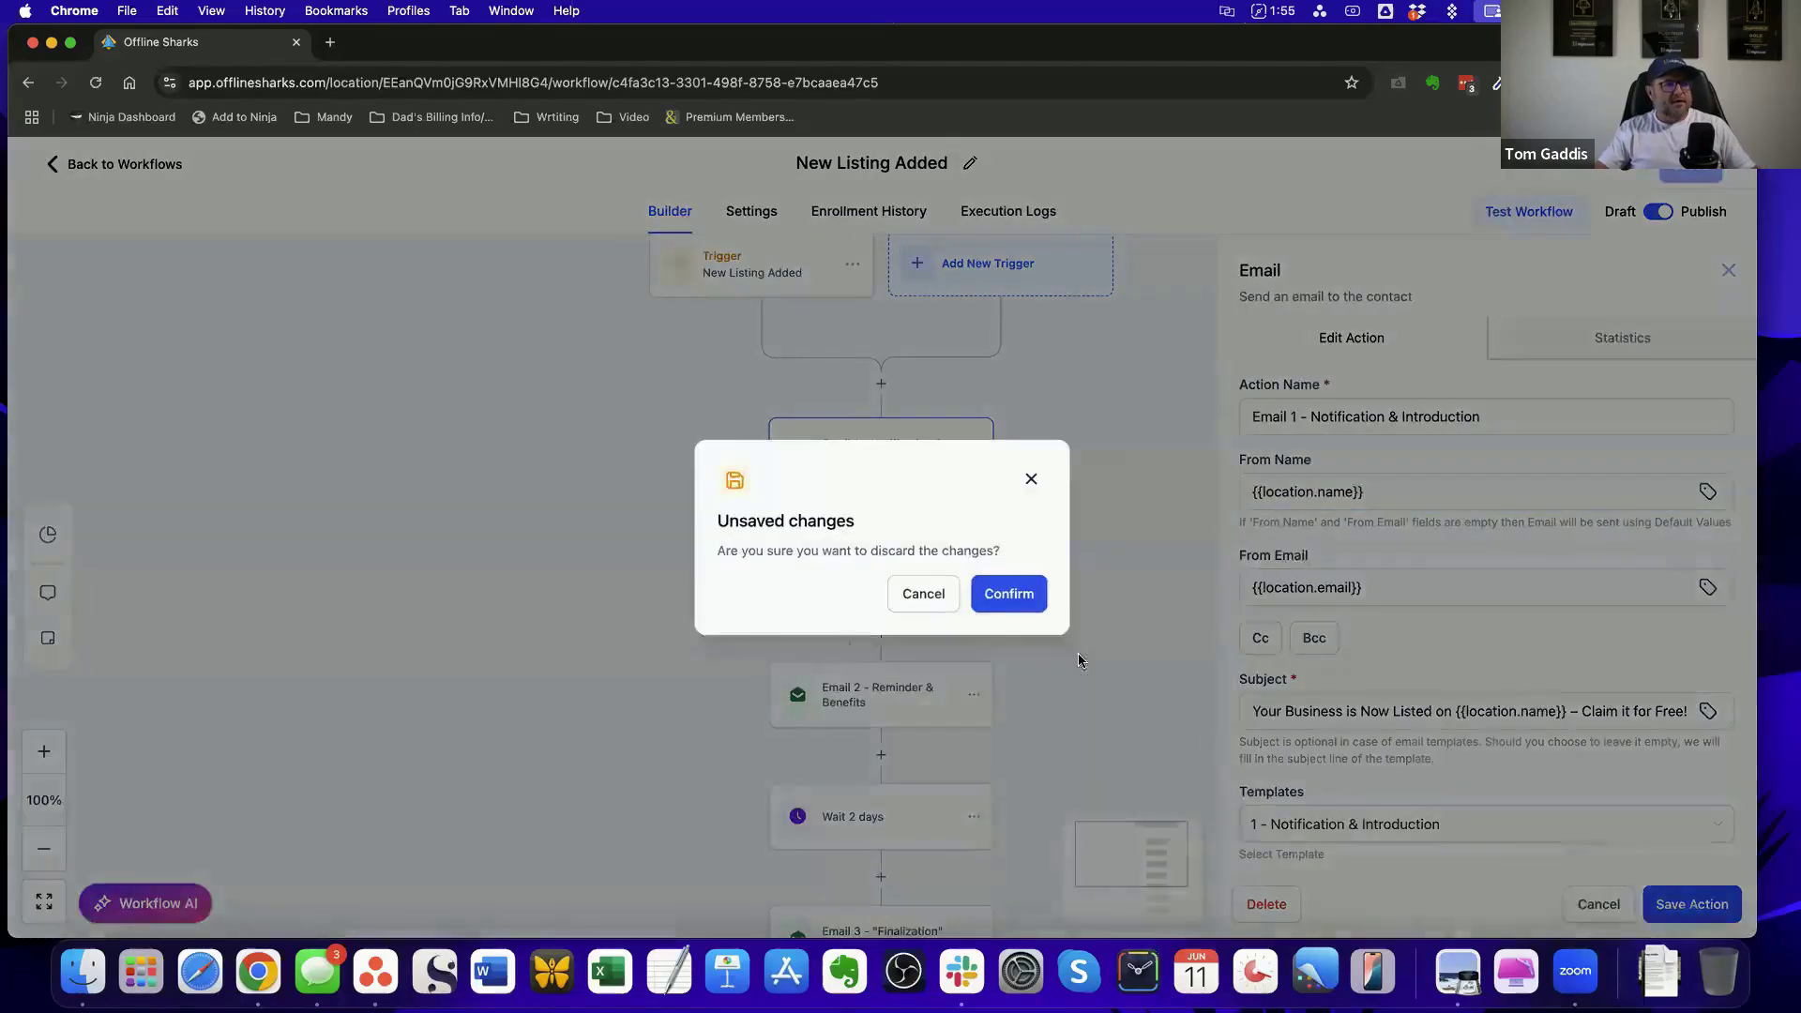
left_click(1021, 607)
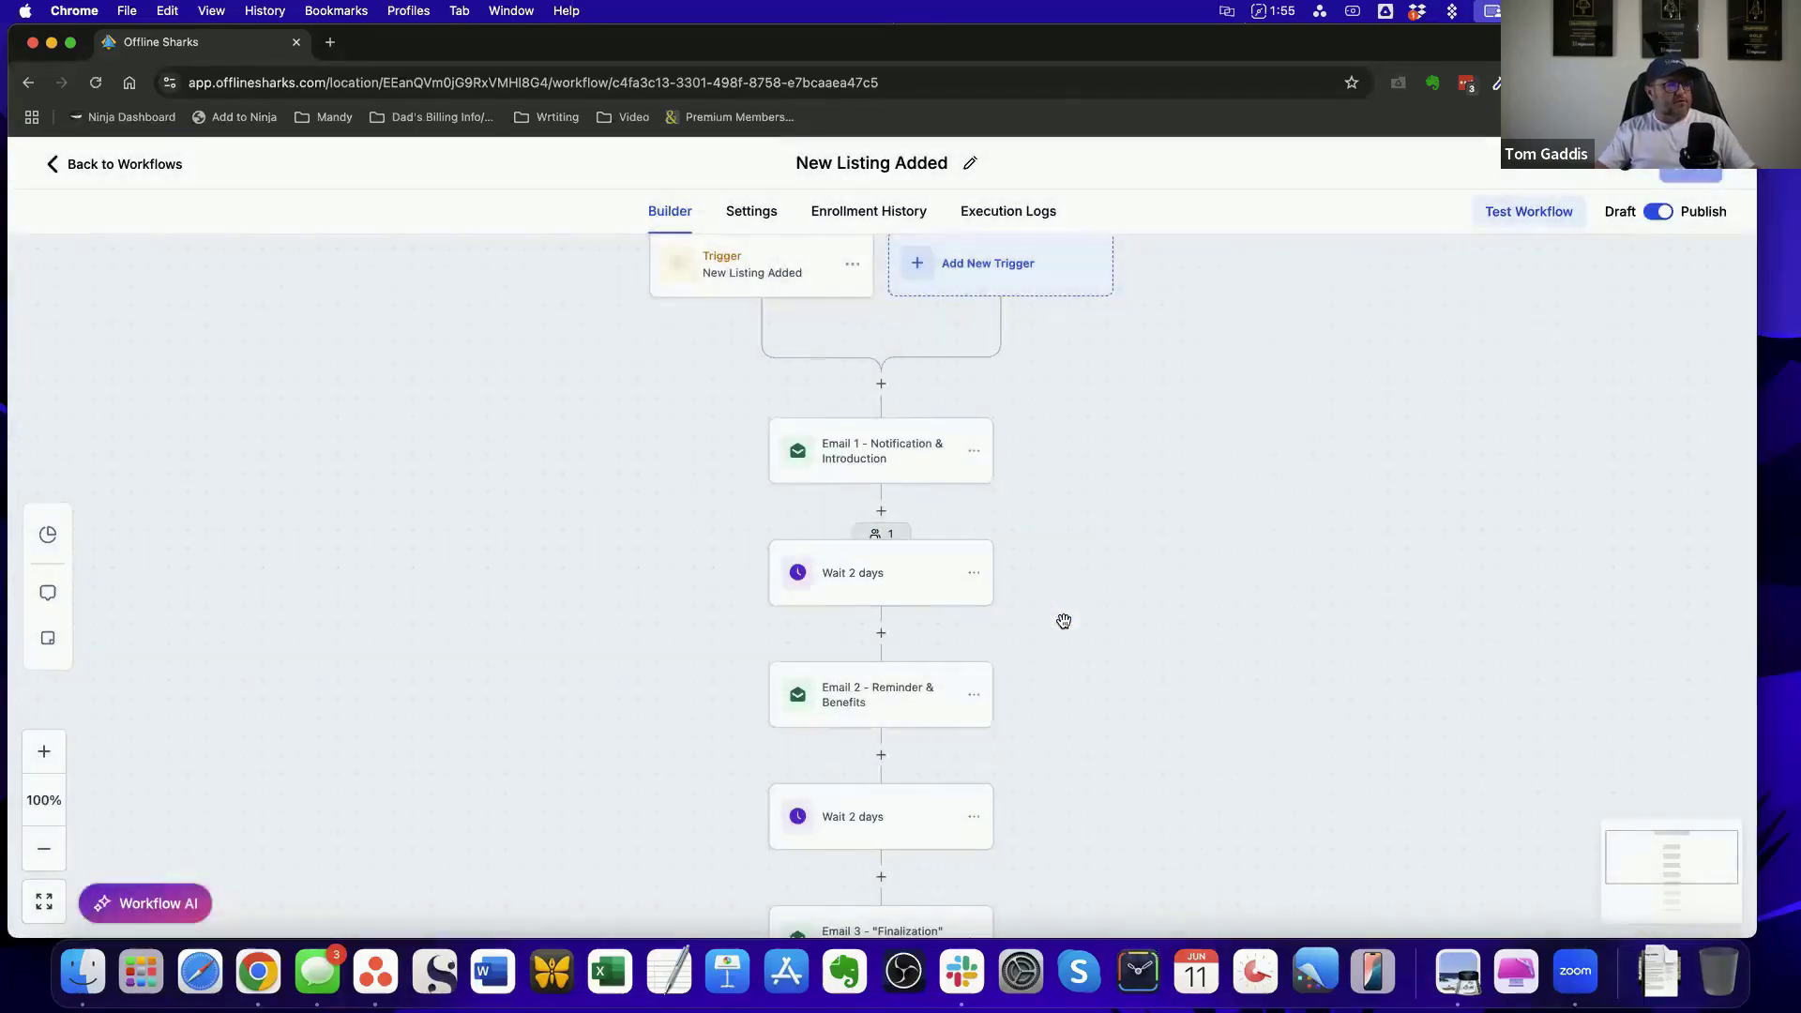
left_click(168, 164)
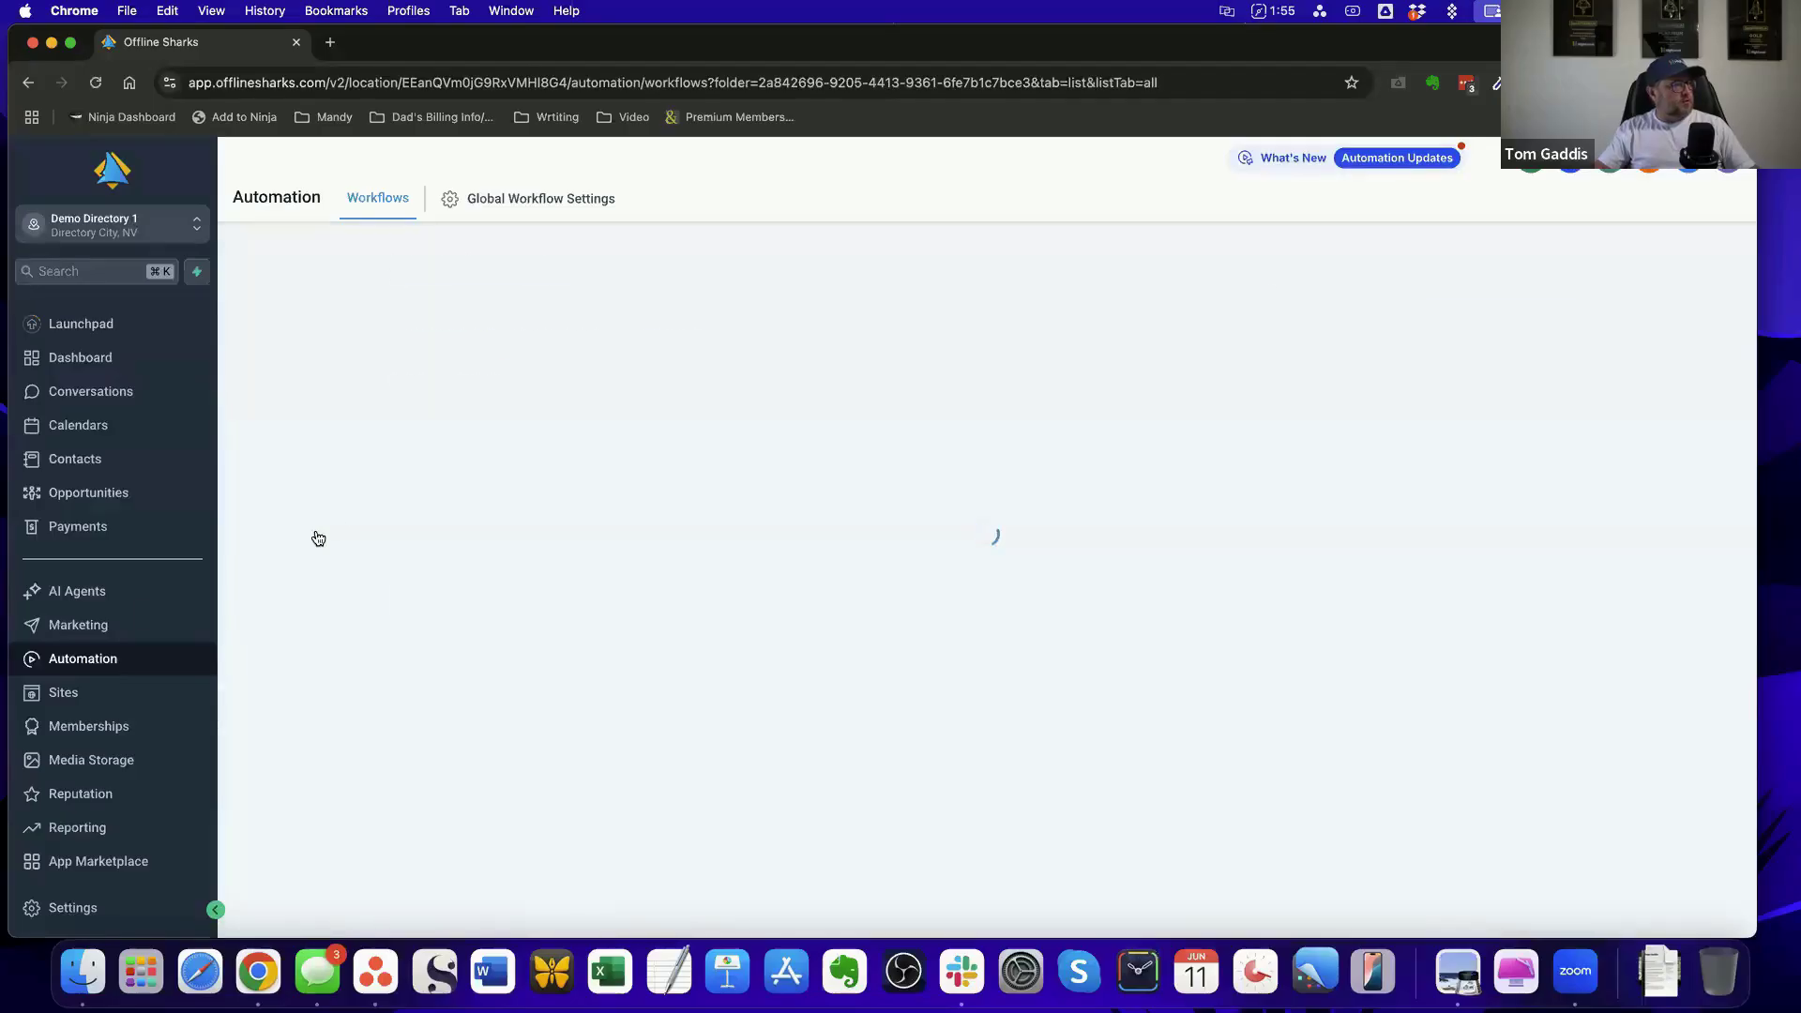
Browse the marketing email templates and open the New Listing Added template
left_click(88, 626)
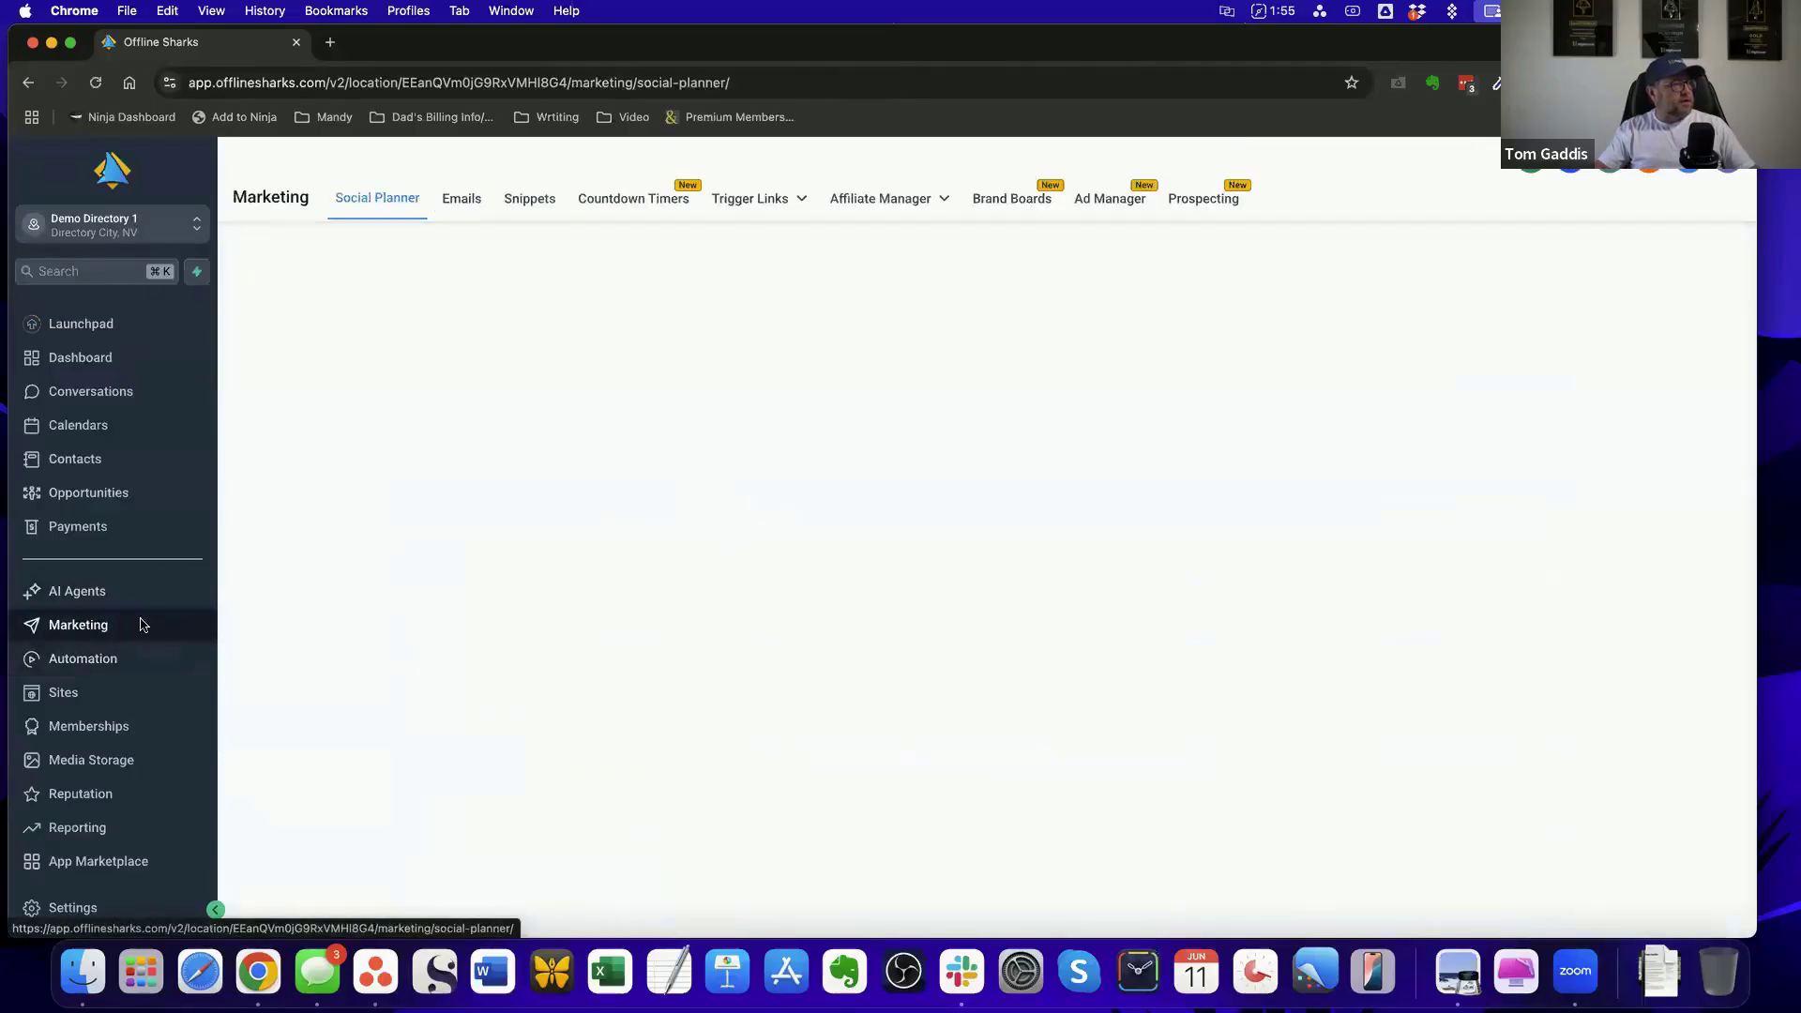
left_click(460, 202)
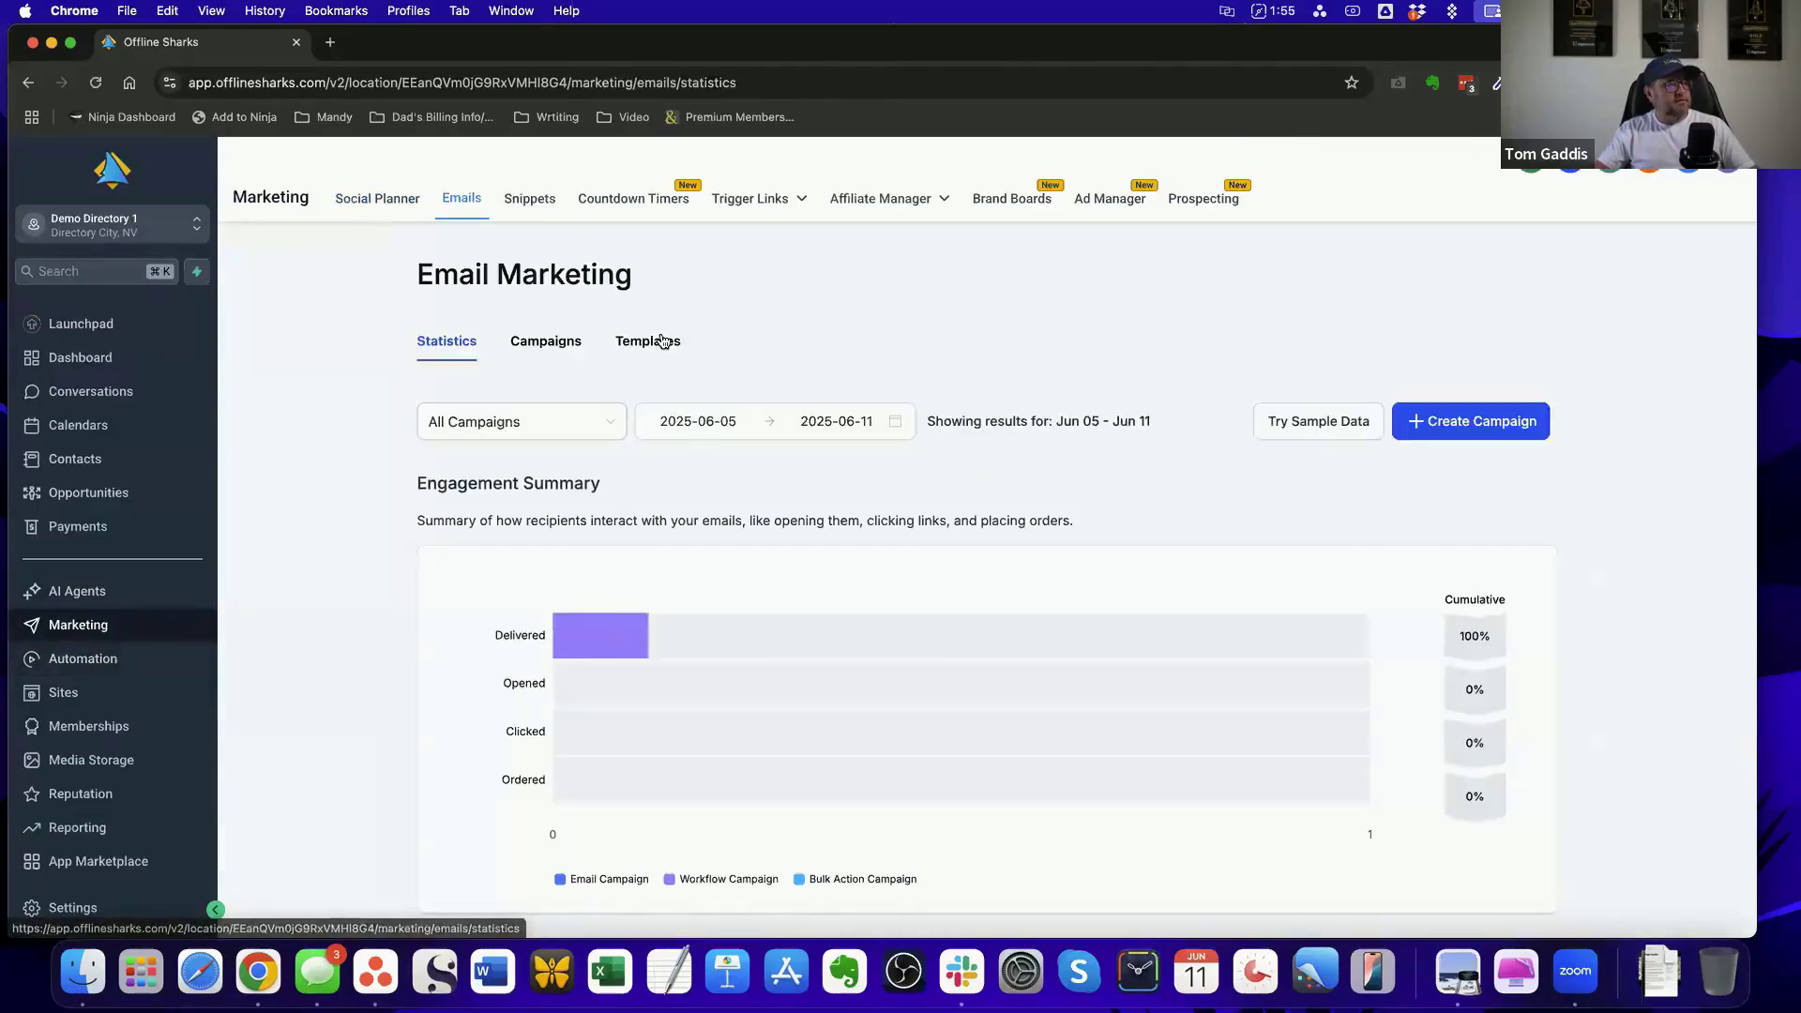
left_click(656, 343)
scroll(994, 356, "down", 5)
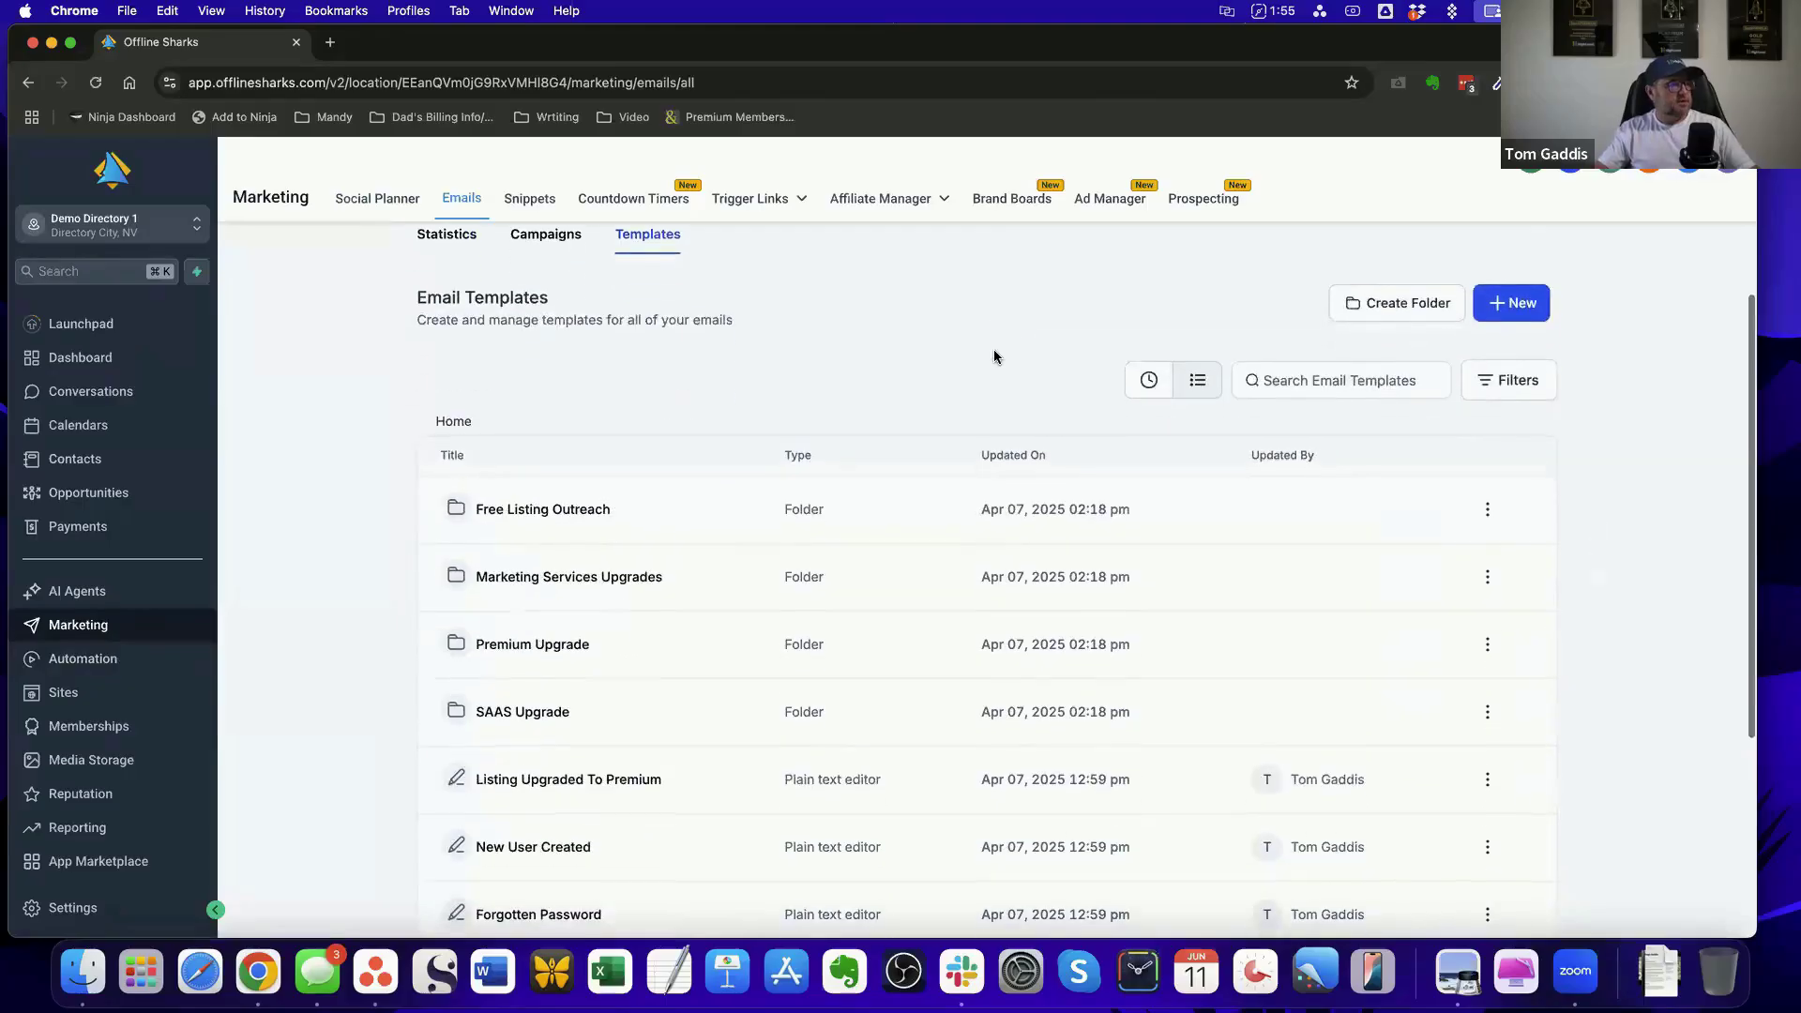
scroll(993, 355, "down", 2)
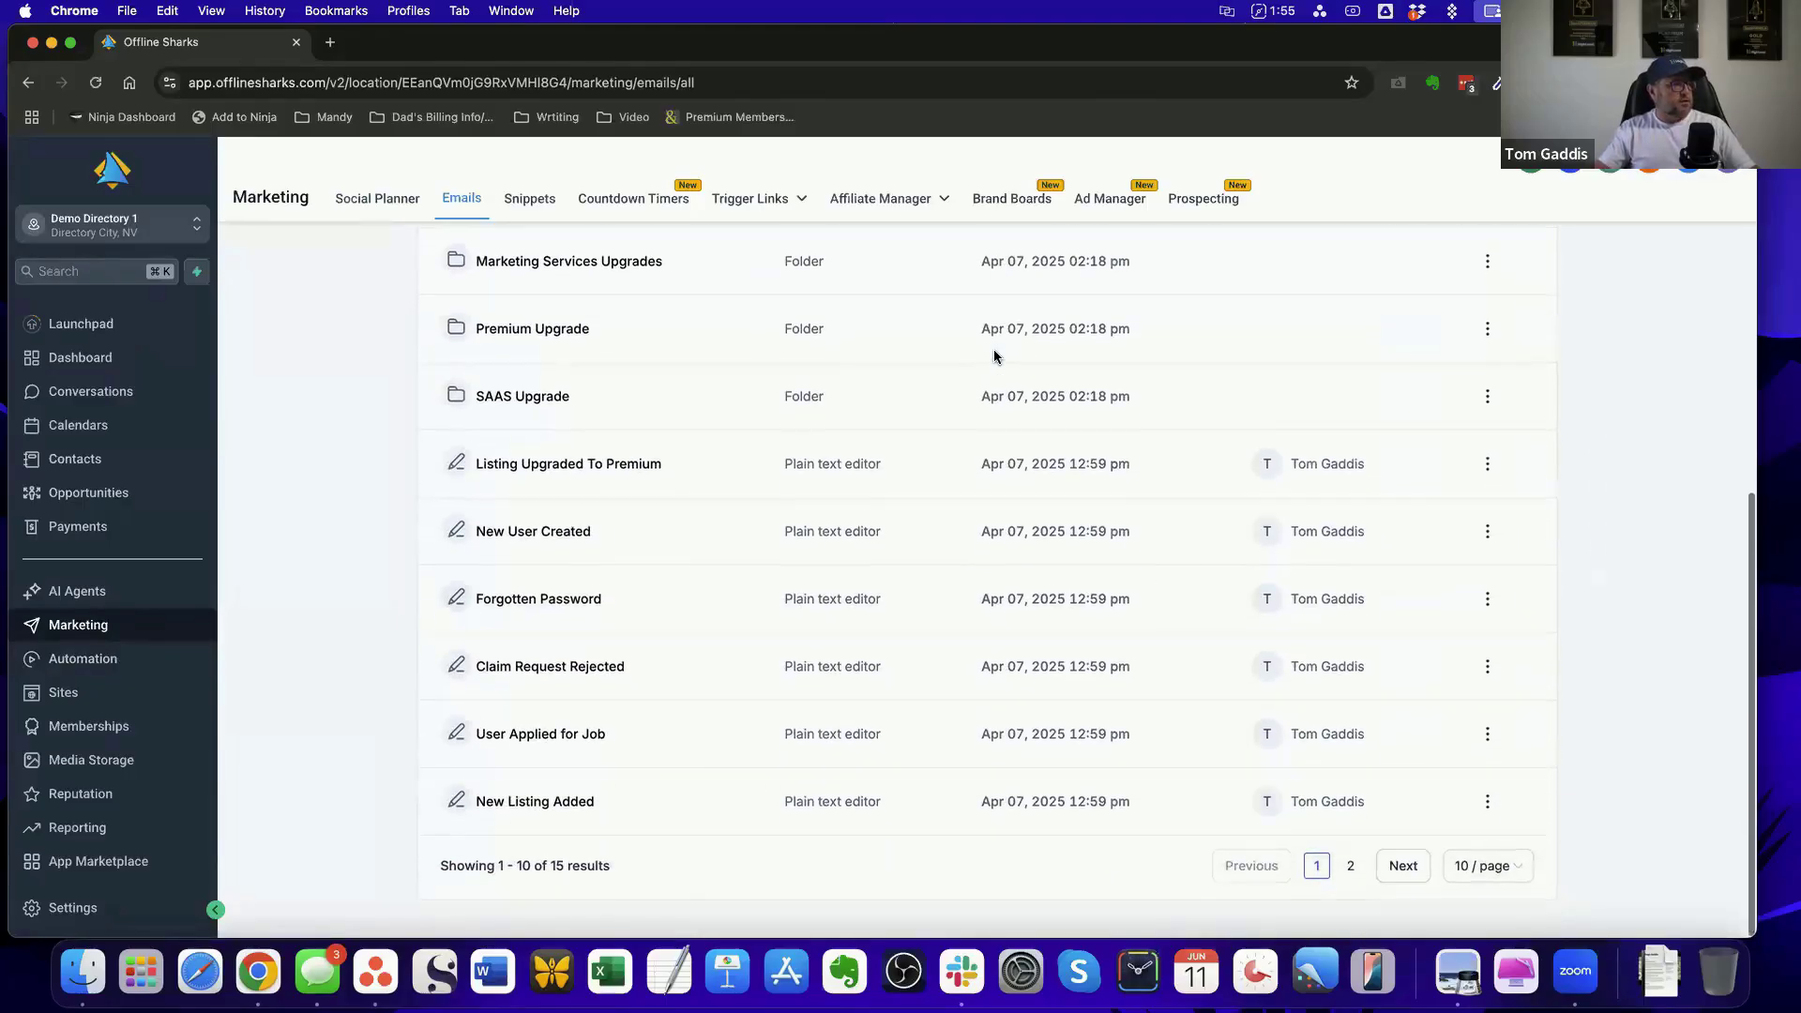
left_click(564, 807)
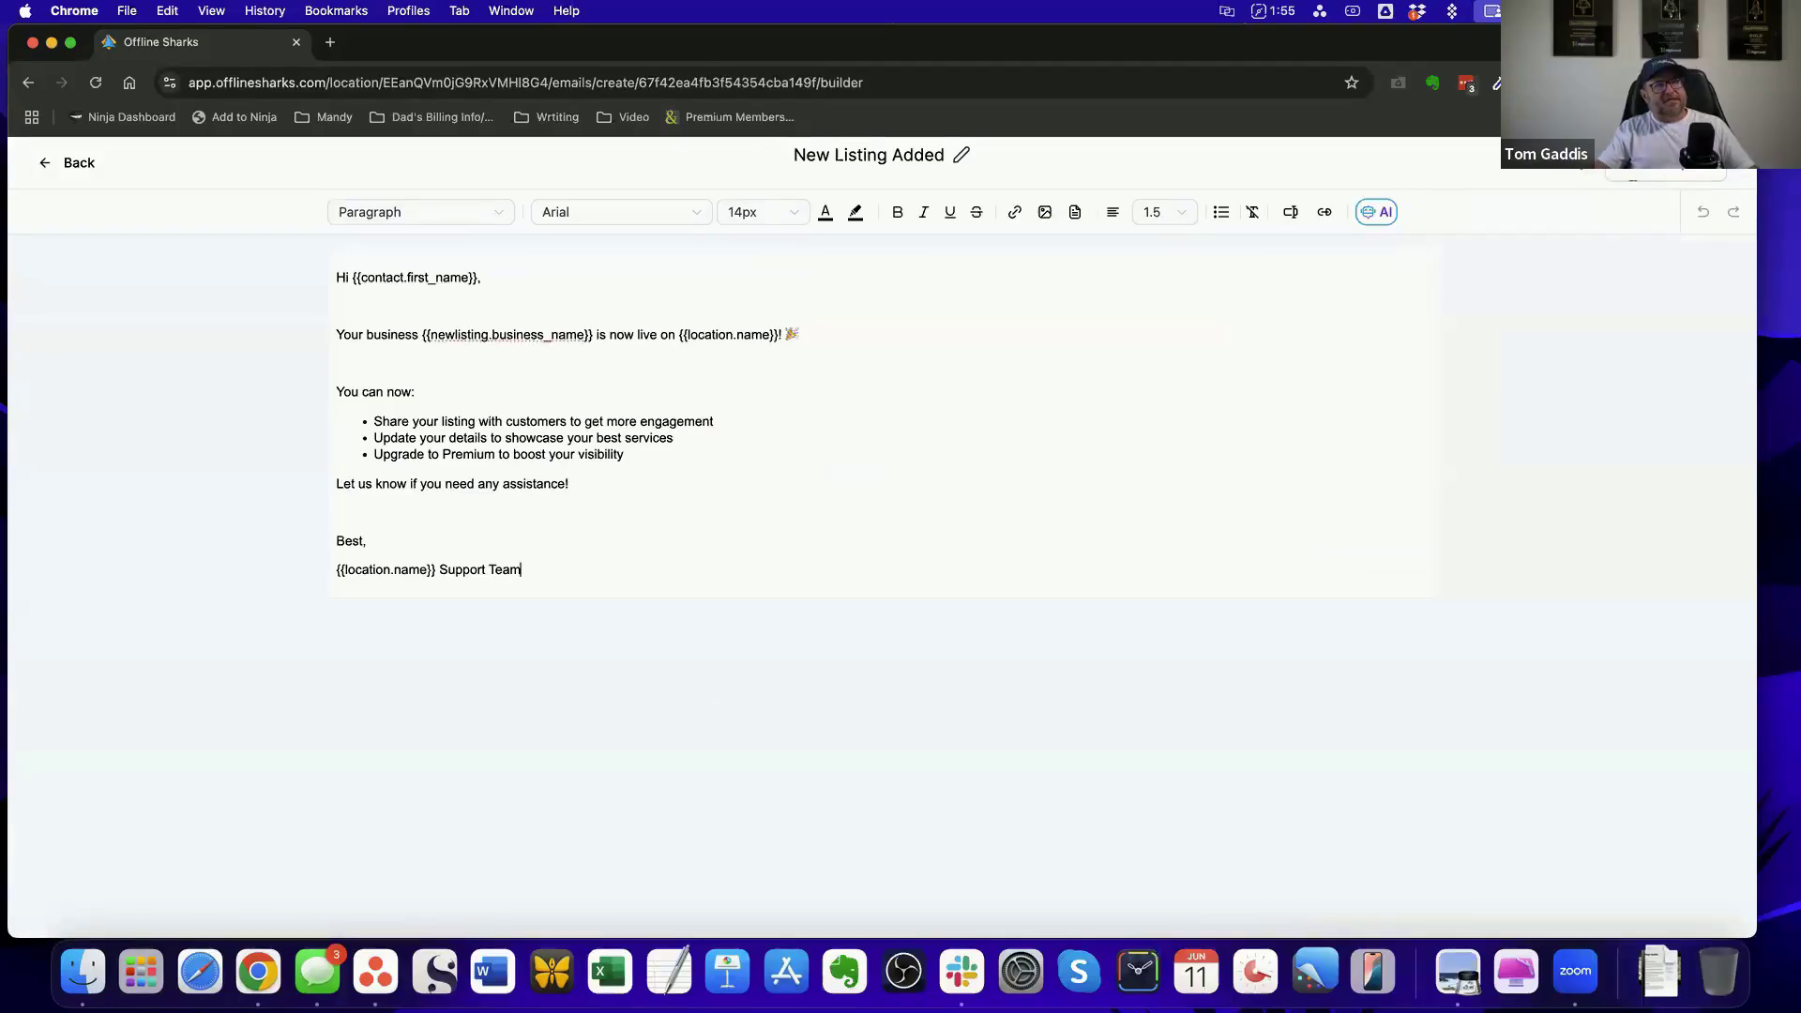
Open the settings of the New Listing Added template and examine its From Name value
left_click(1583, 166)
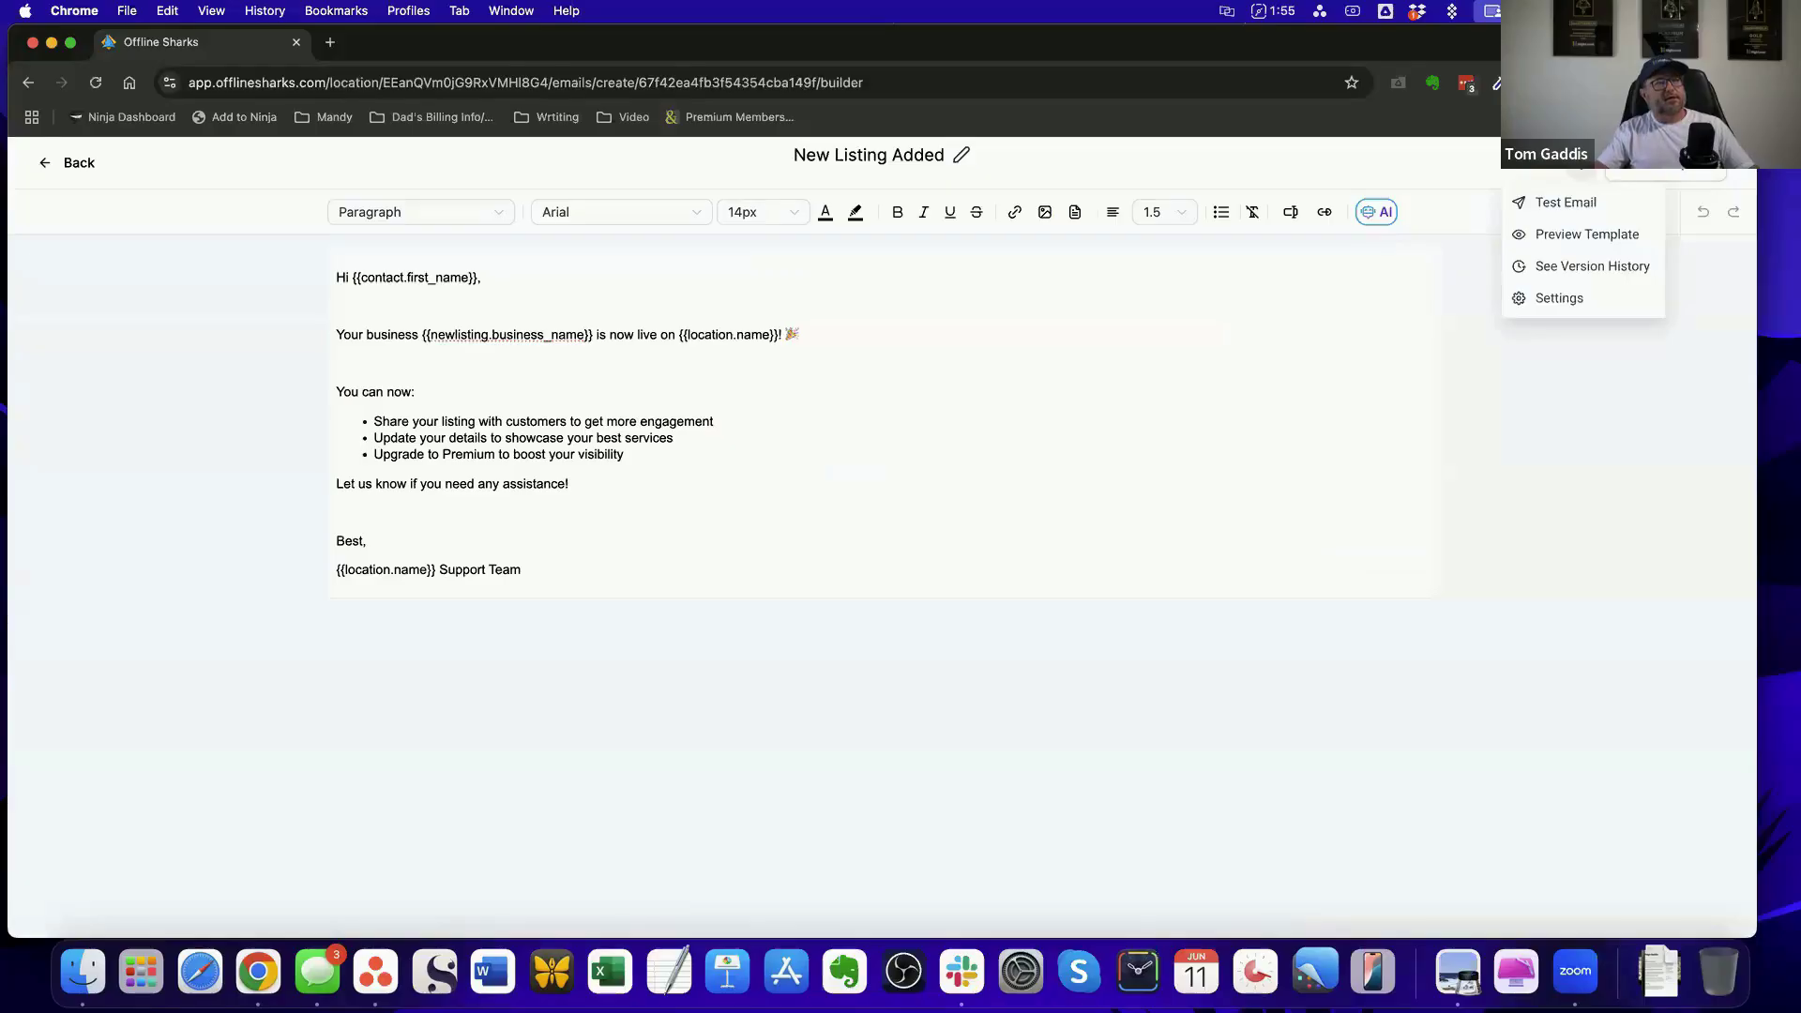
left_click(1561, 298)
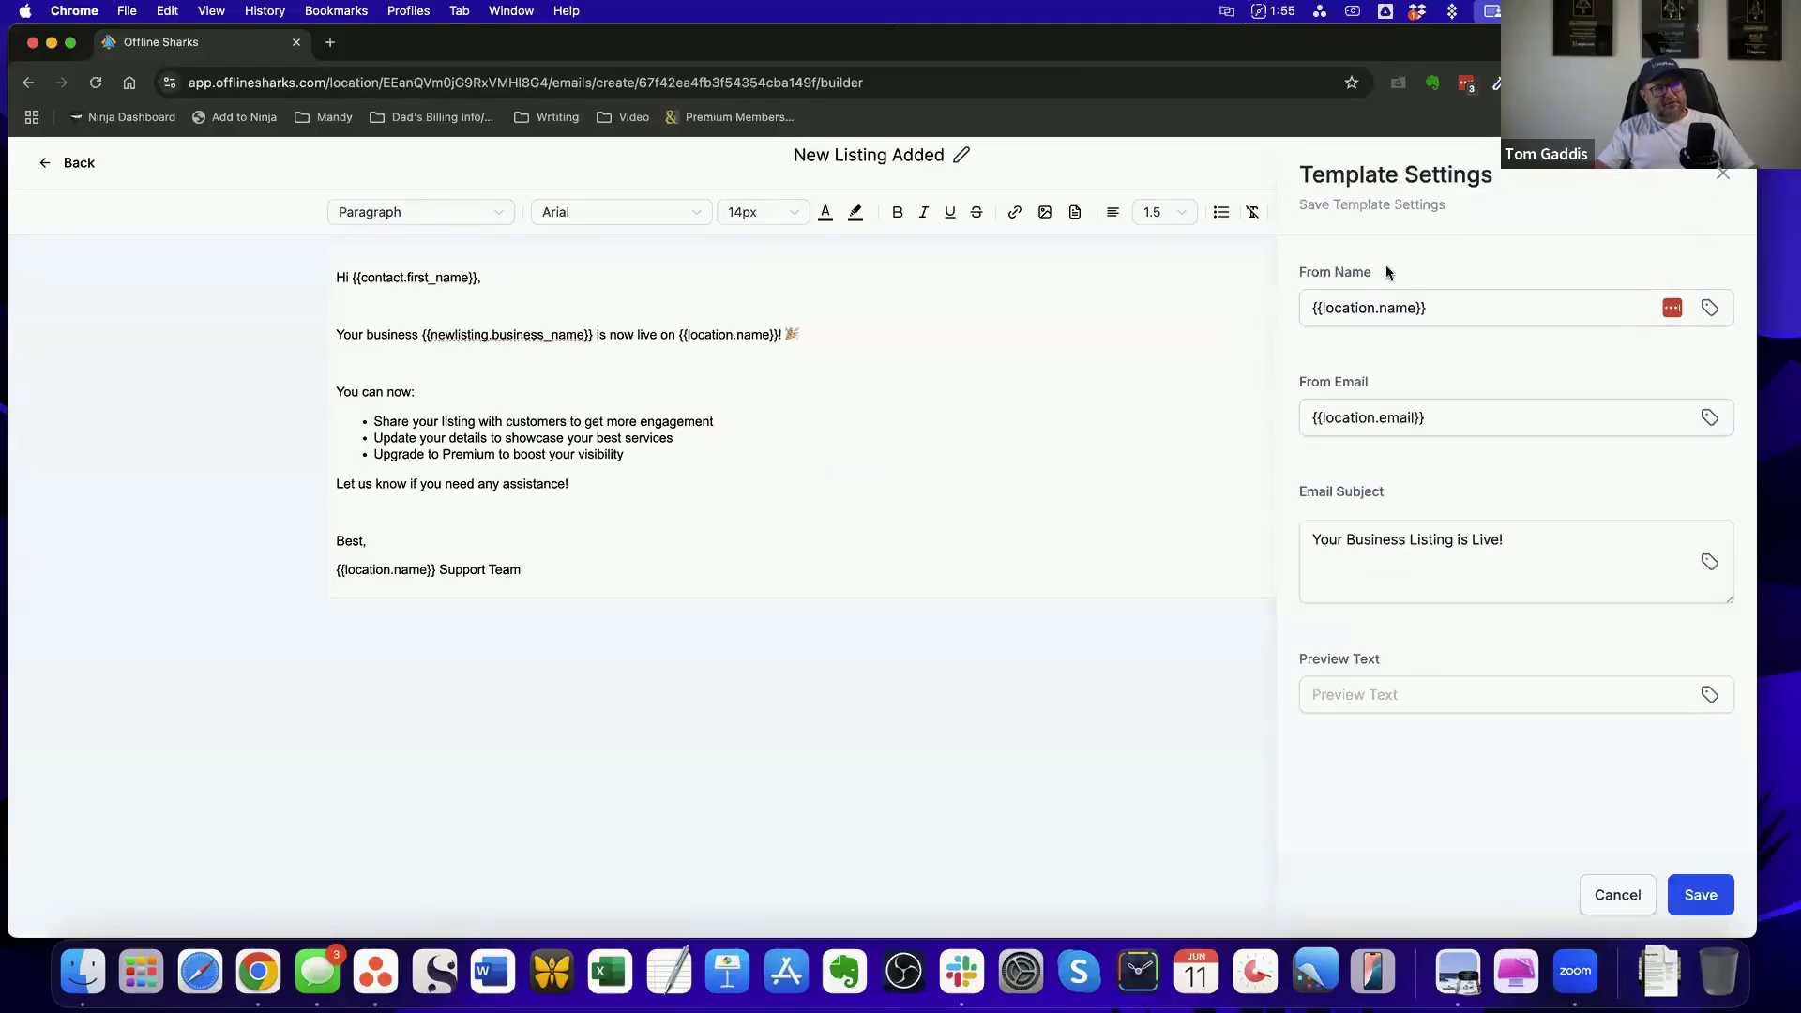
left_click_drag(1387, 273, 1291, 278)
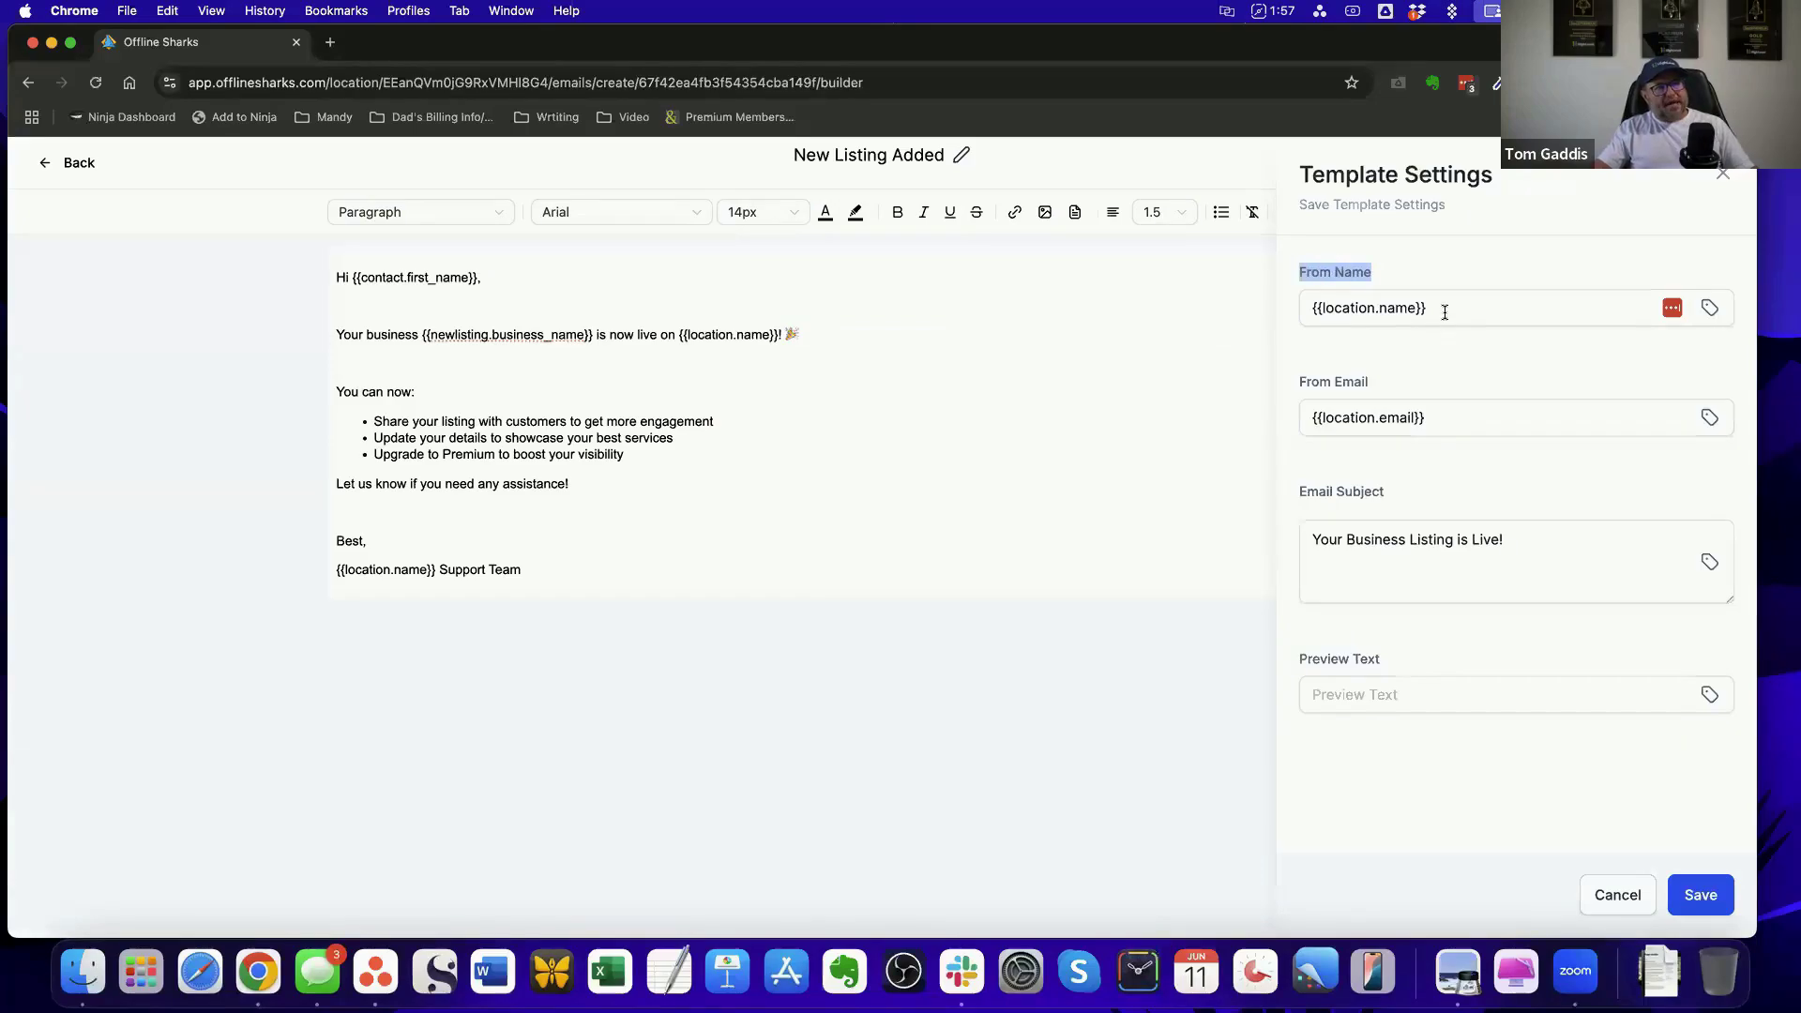
left_click(1444, 305)
left_click(1302, 308)
triple_click(1301, 308)
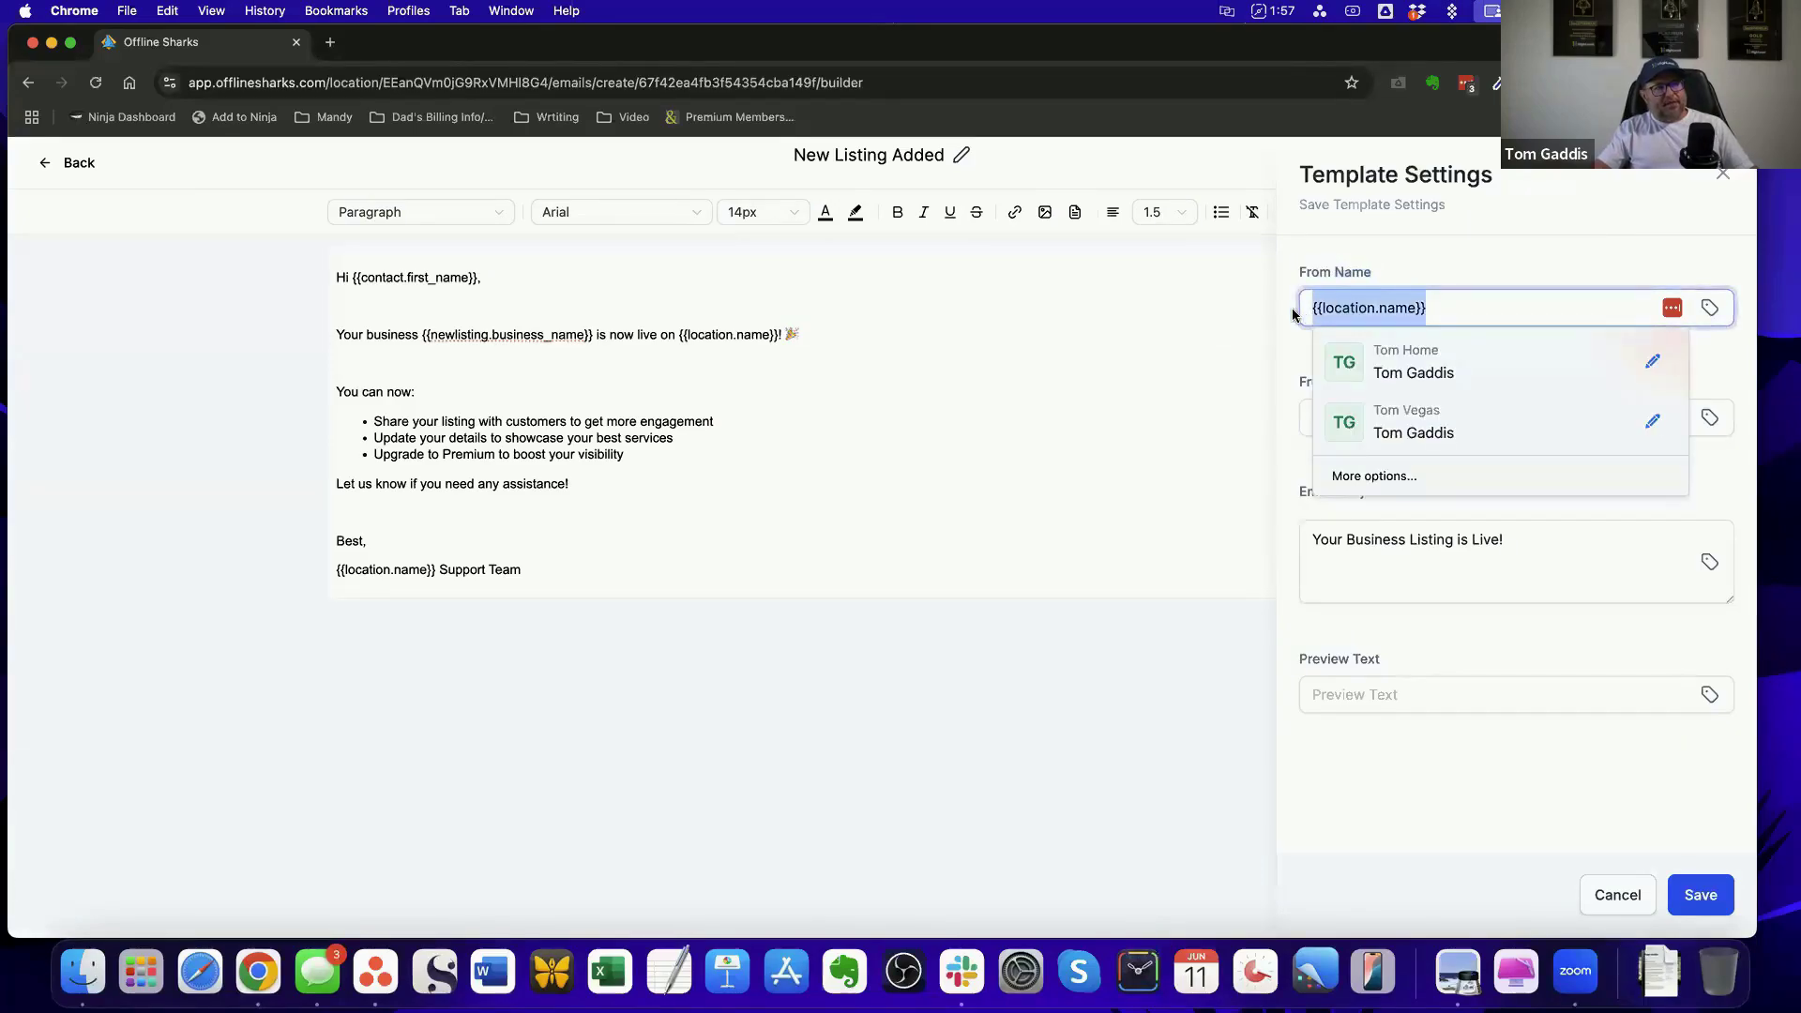
left_click(1491, 240)
Replace the template's From Name with an example sender e-mail address
left_click_drag(1451, 309, 1289, 317)
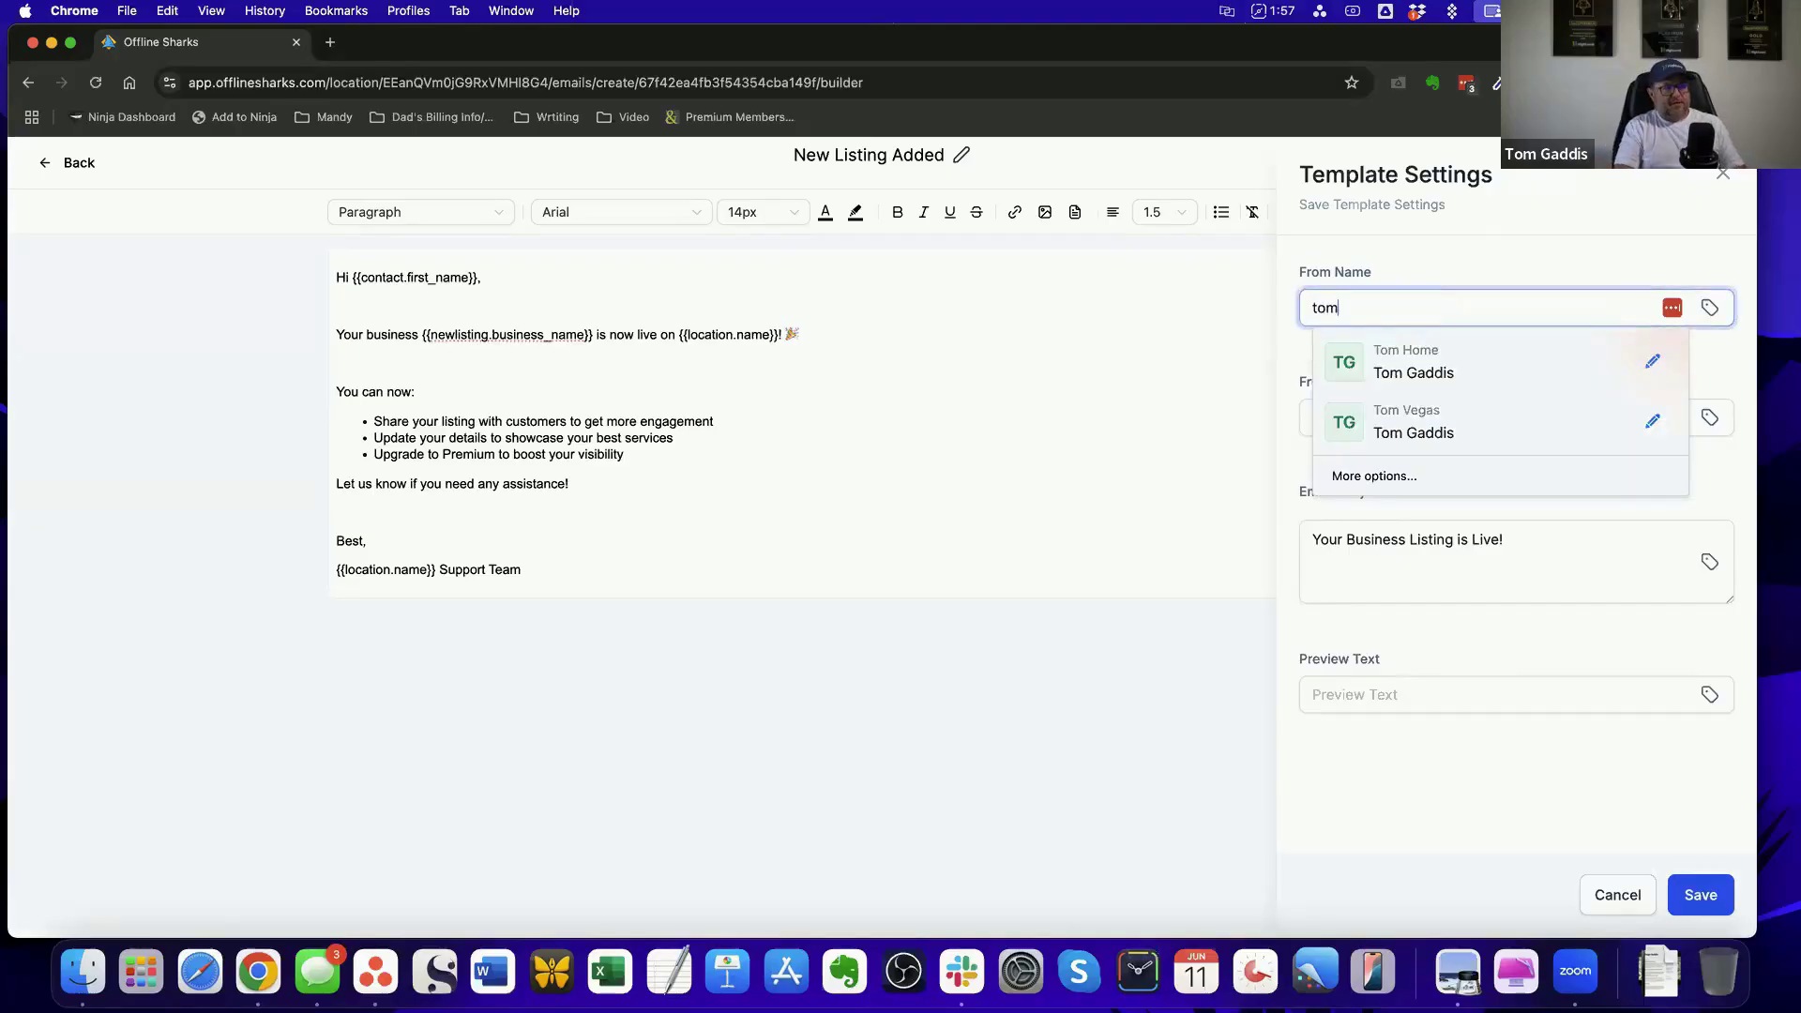
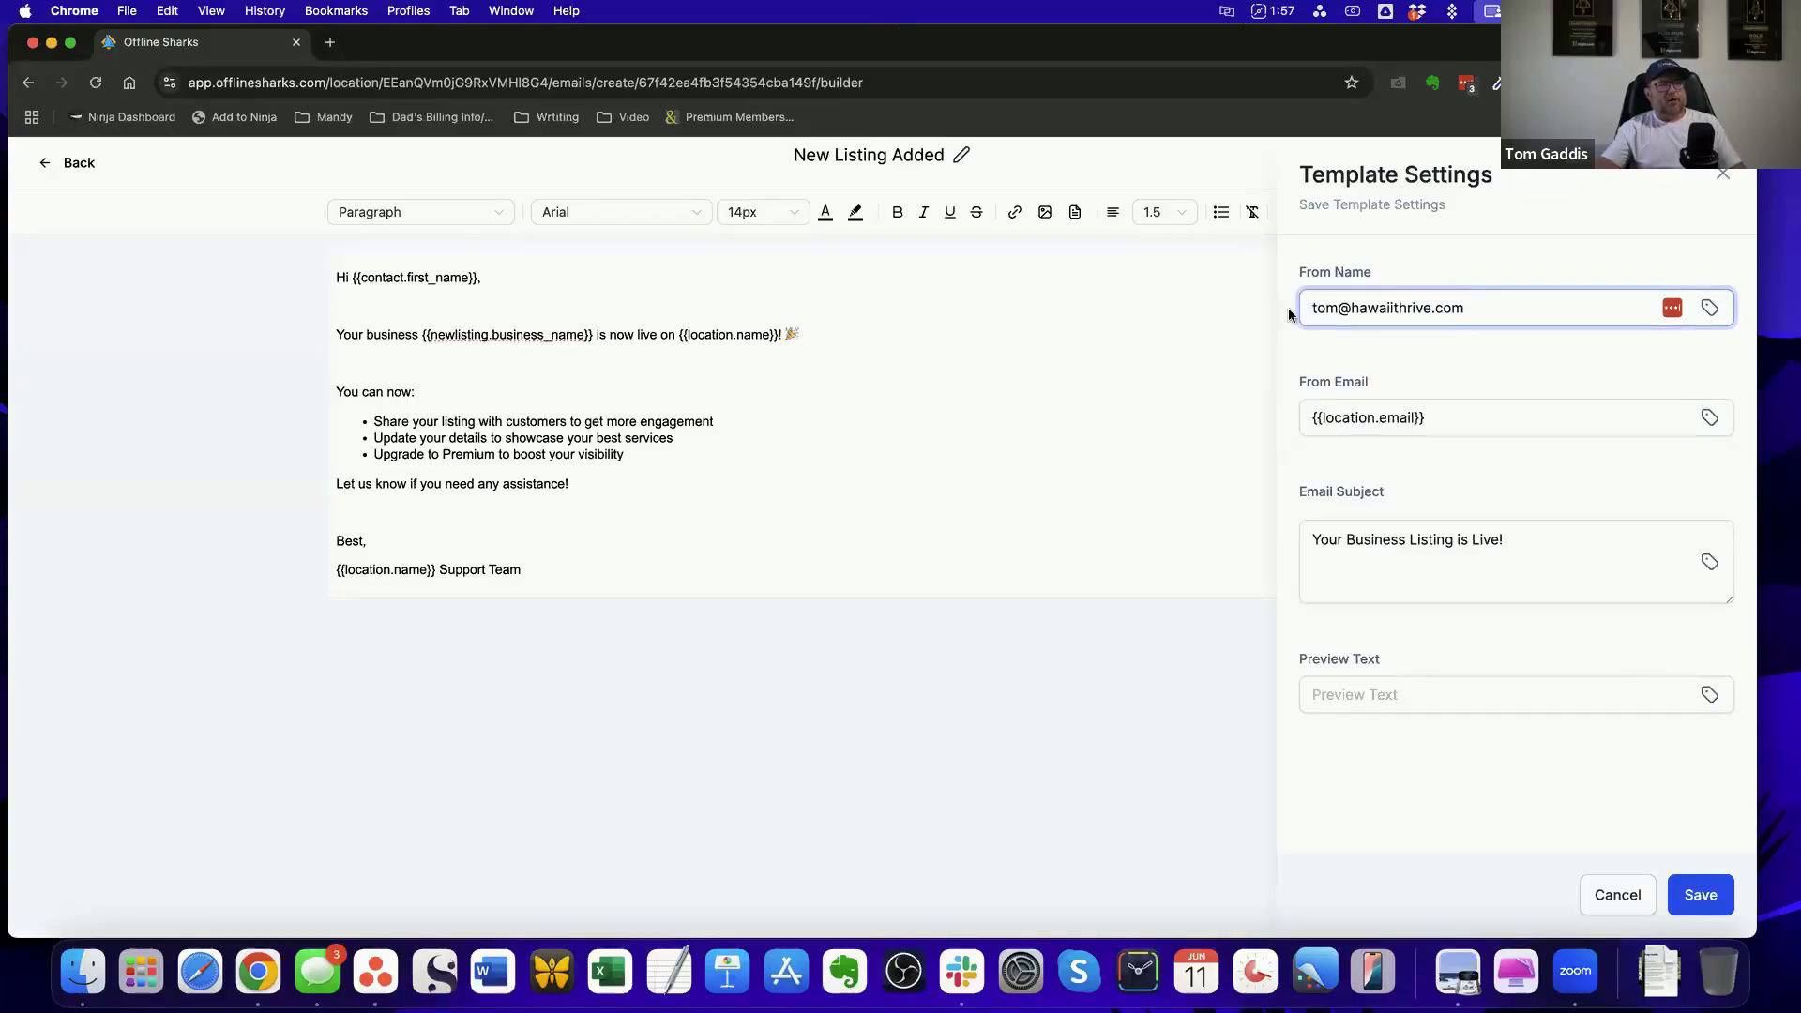
left_click(1466, 365)
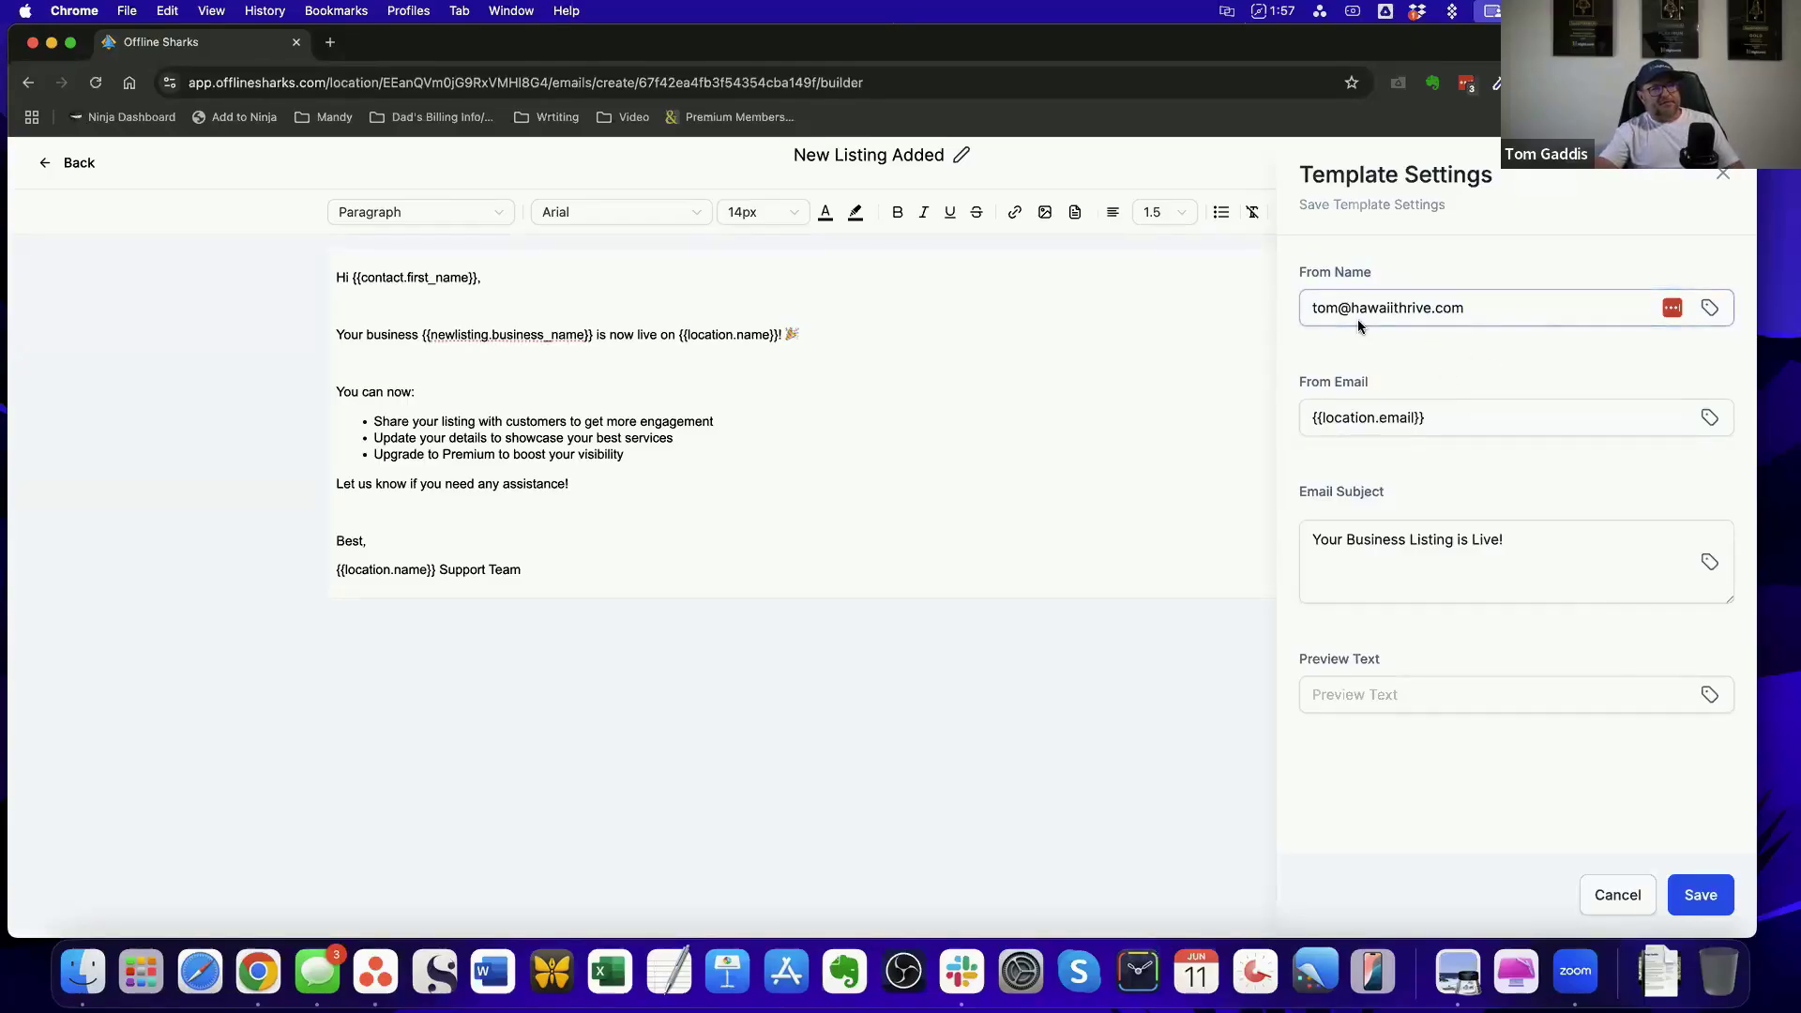
Replace the template's From Name with the sender's full name
left_click(1313, 315)
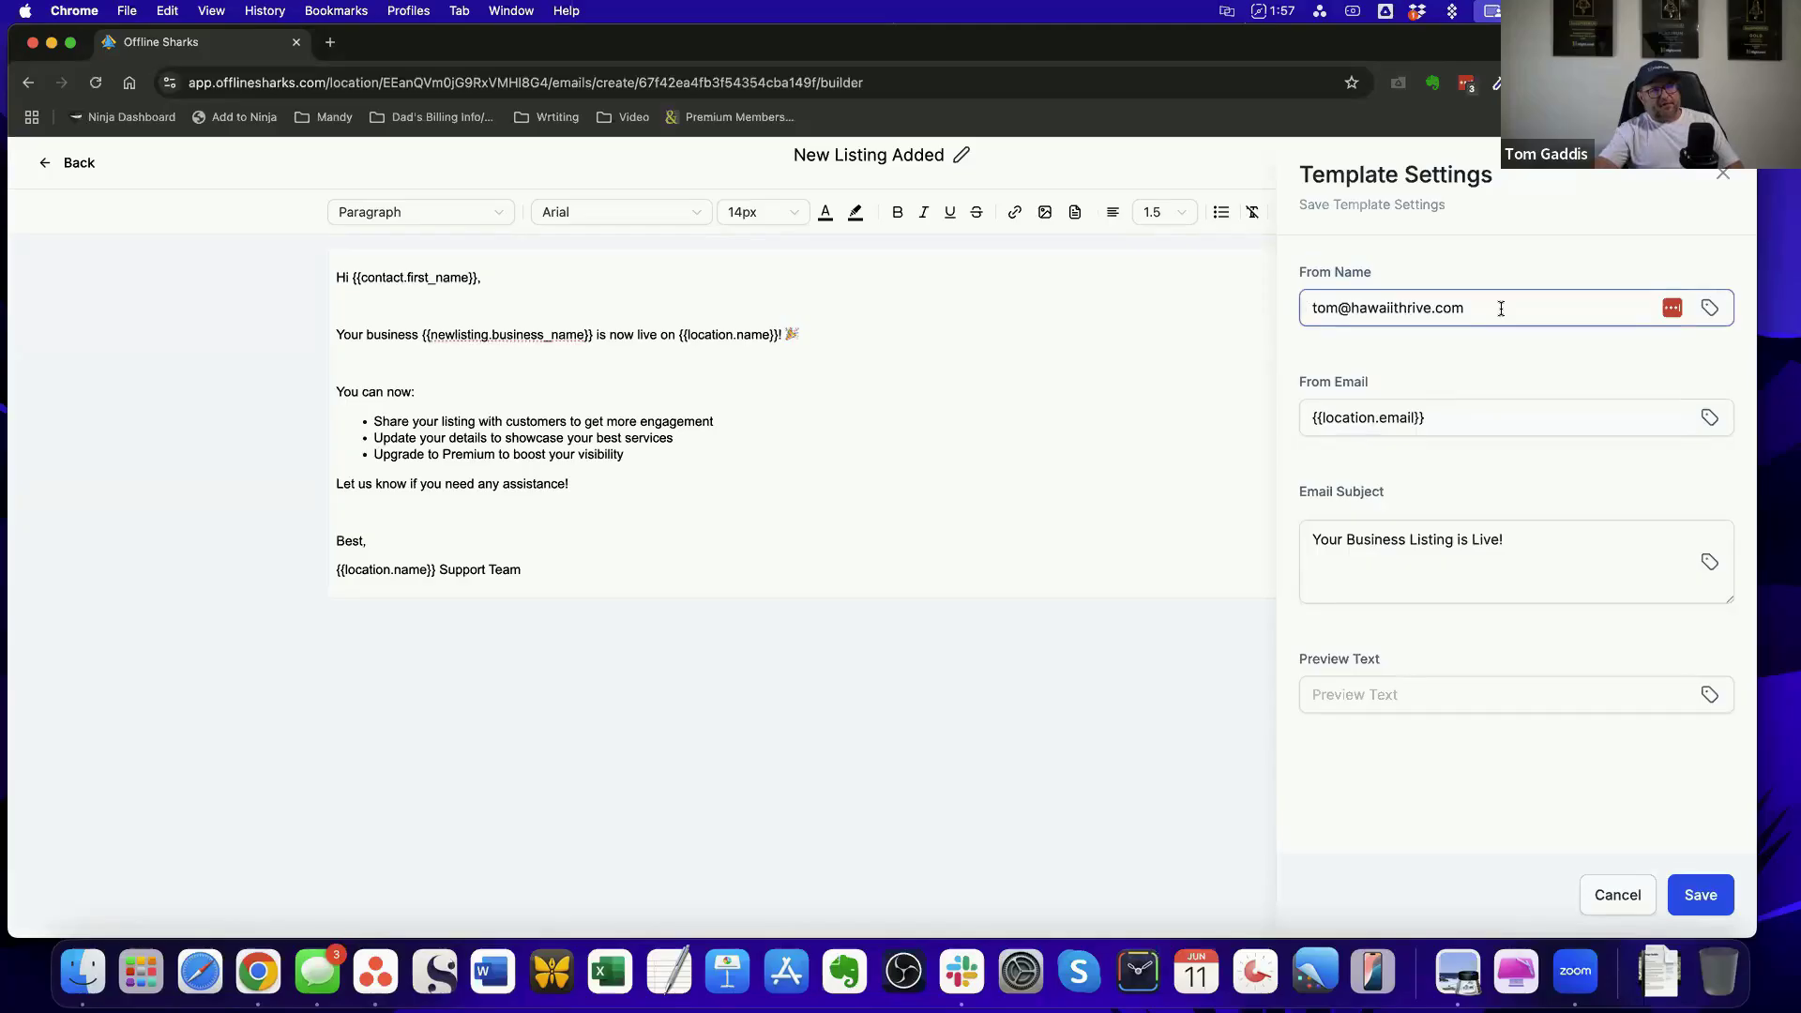
left_click_drag(1500, 308, 1293, 307)
type("JTh")
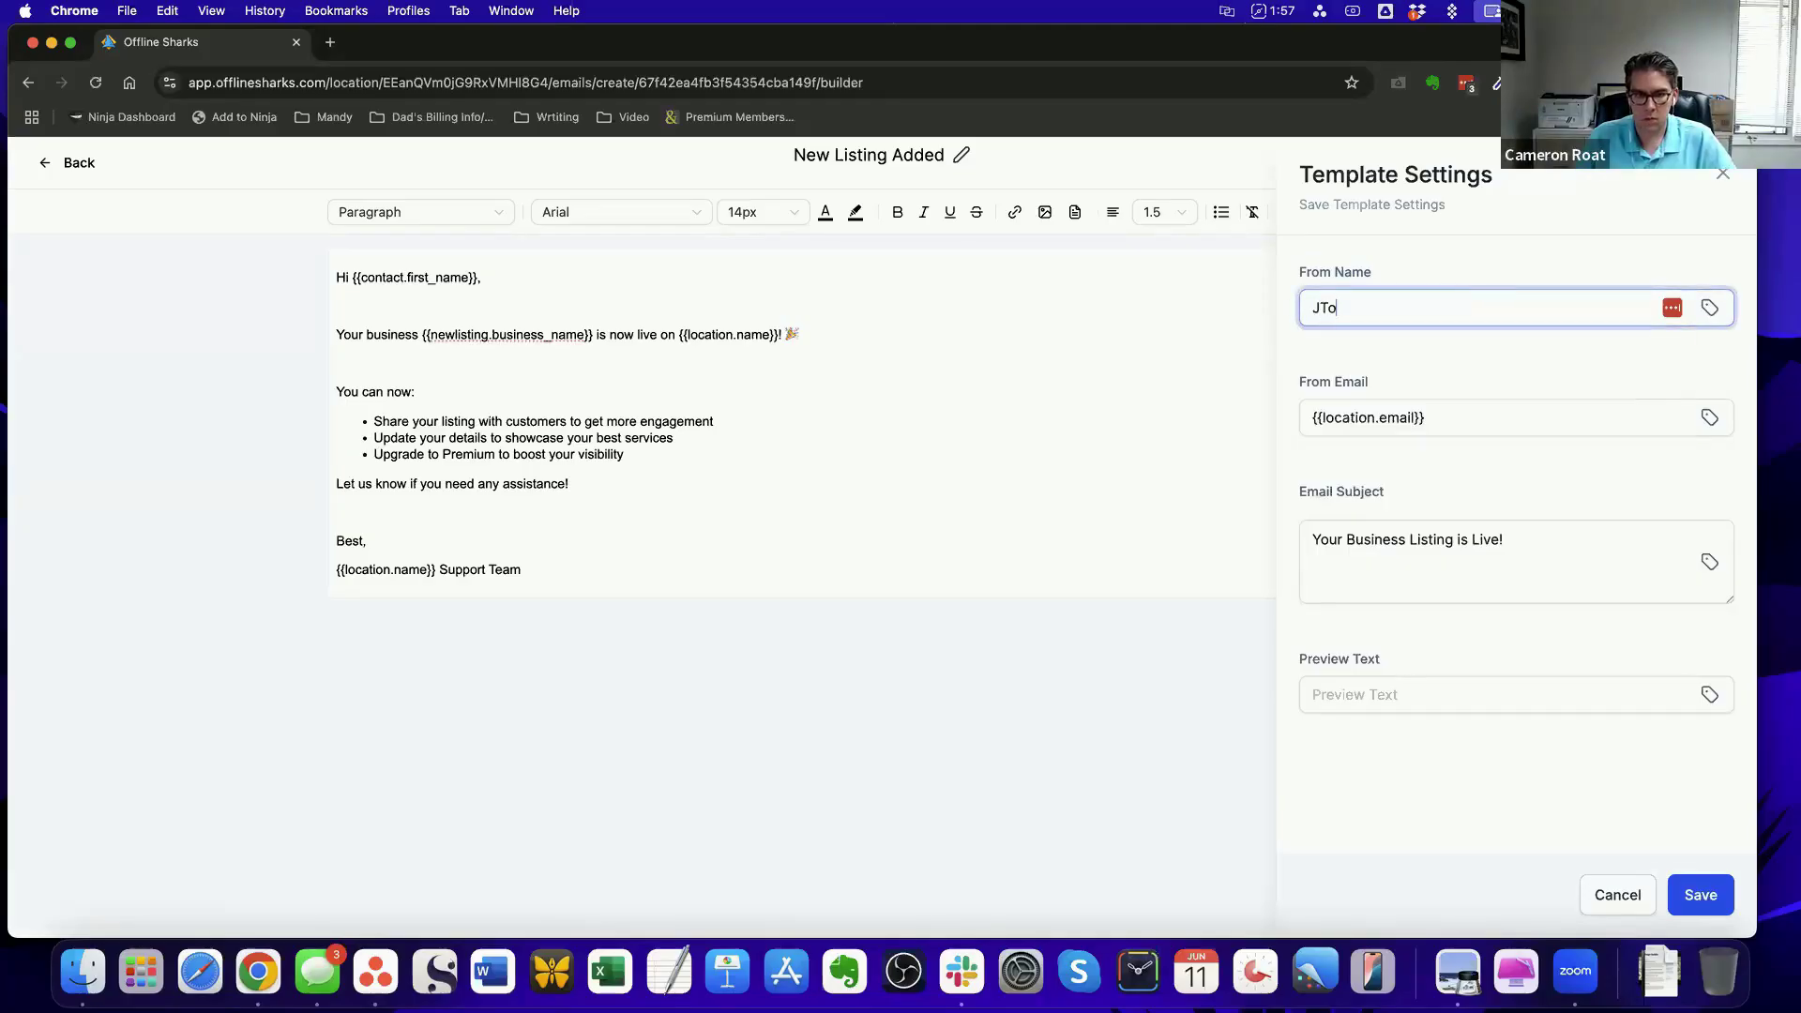
key("BackSpace")
key("BackSpace")
key("BackSpace")
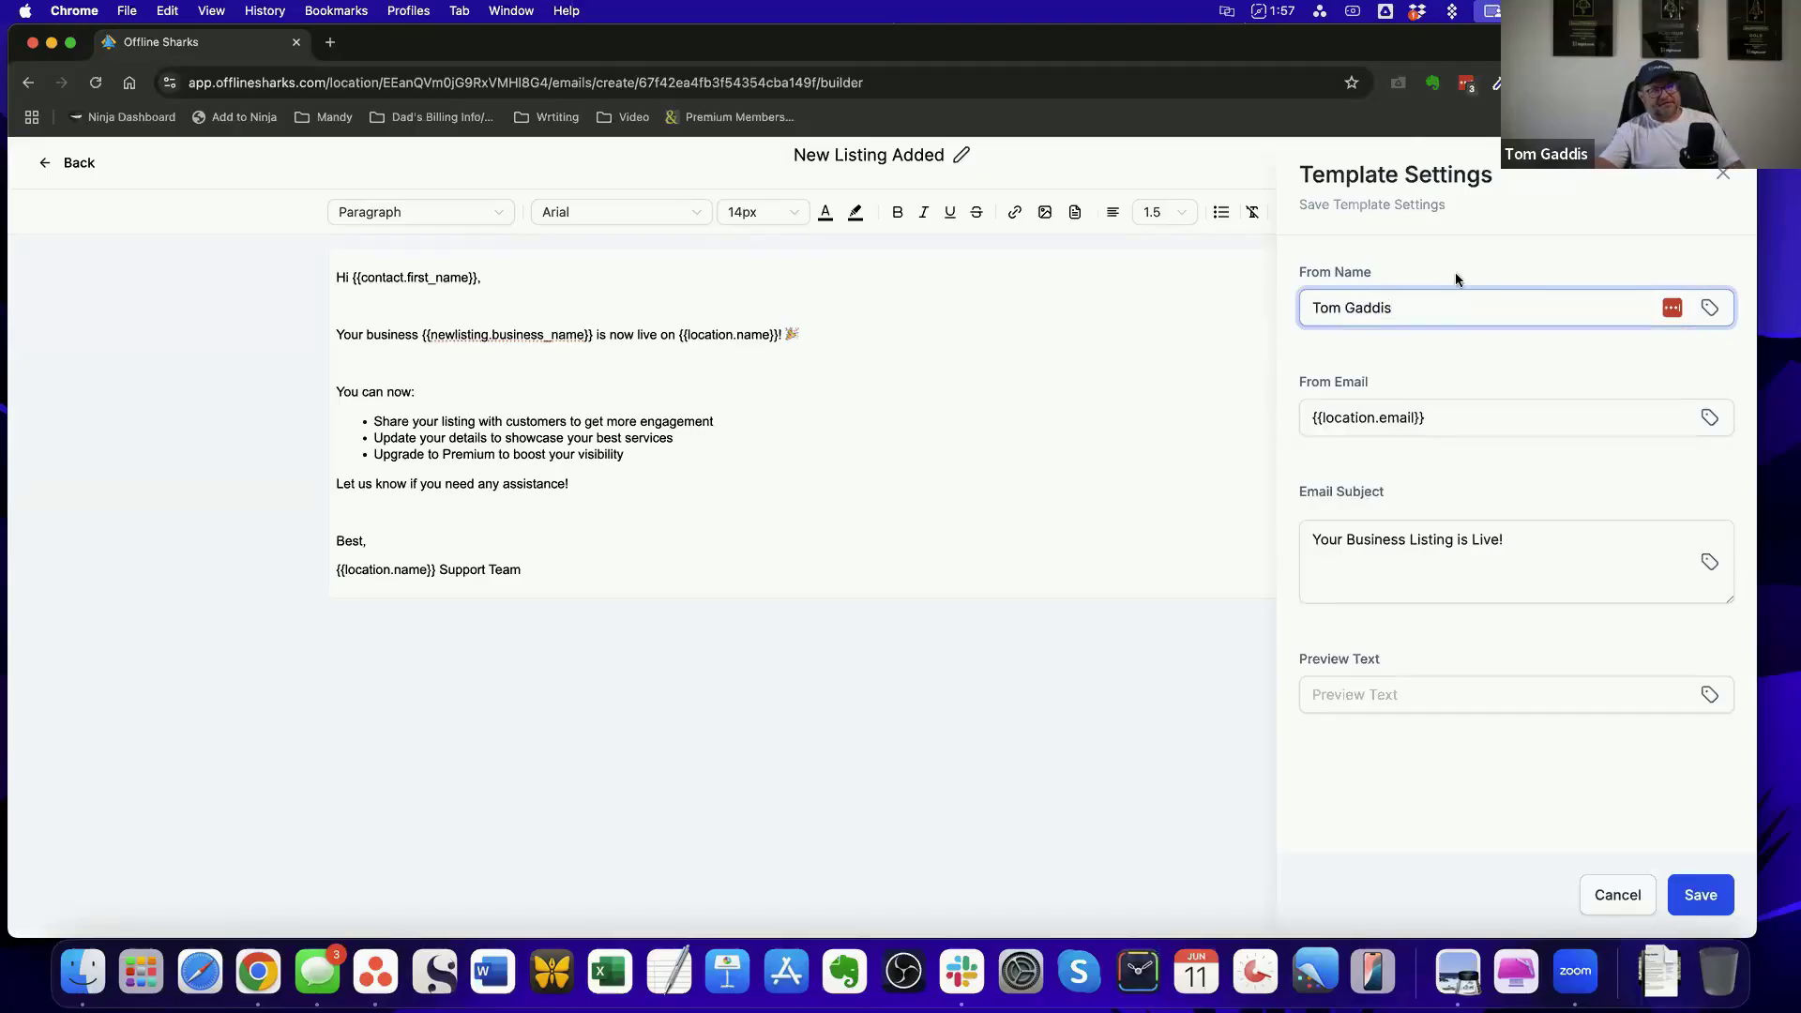
Set the template's From Email to the example sender e-mail address
left_click(1430, 420)
triple_click(1322, 417)
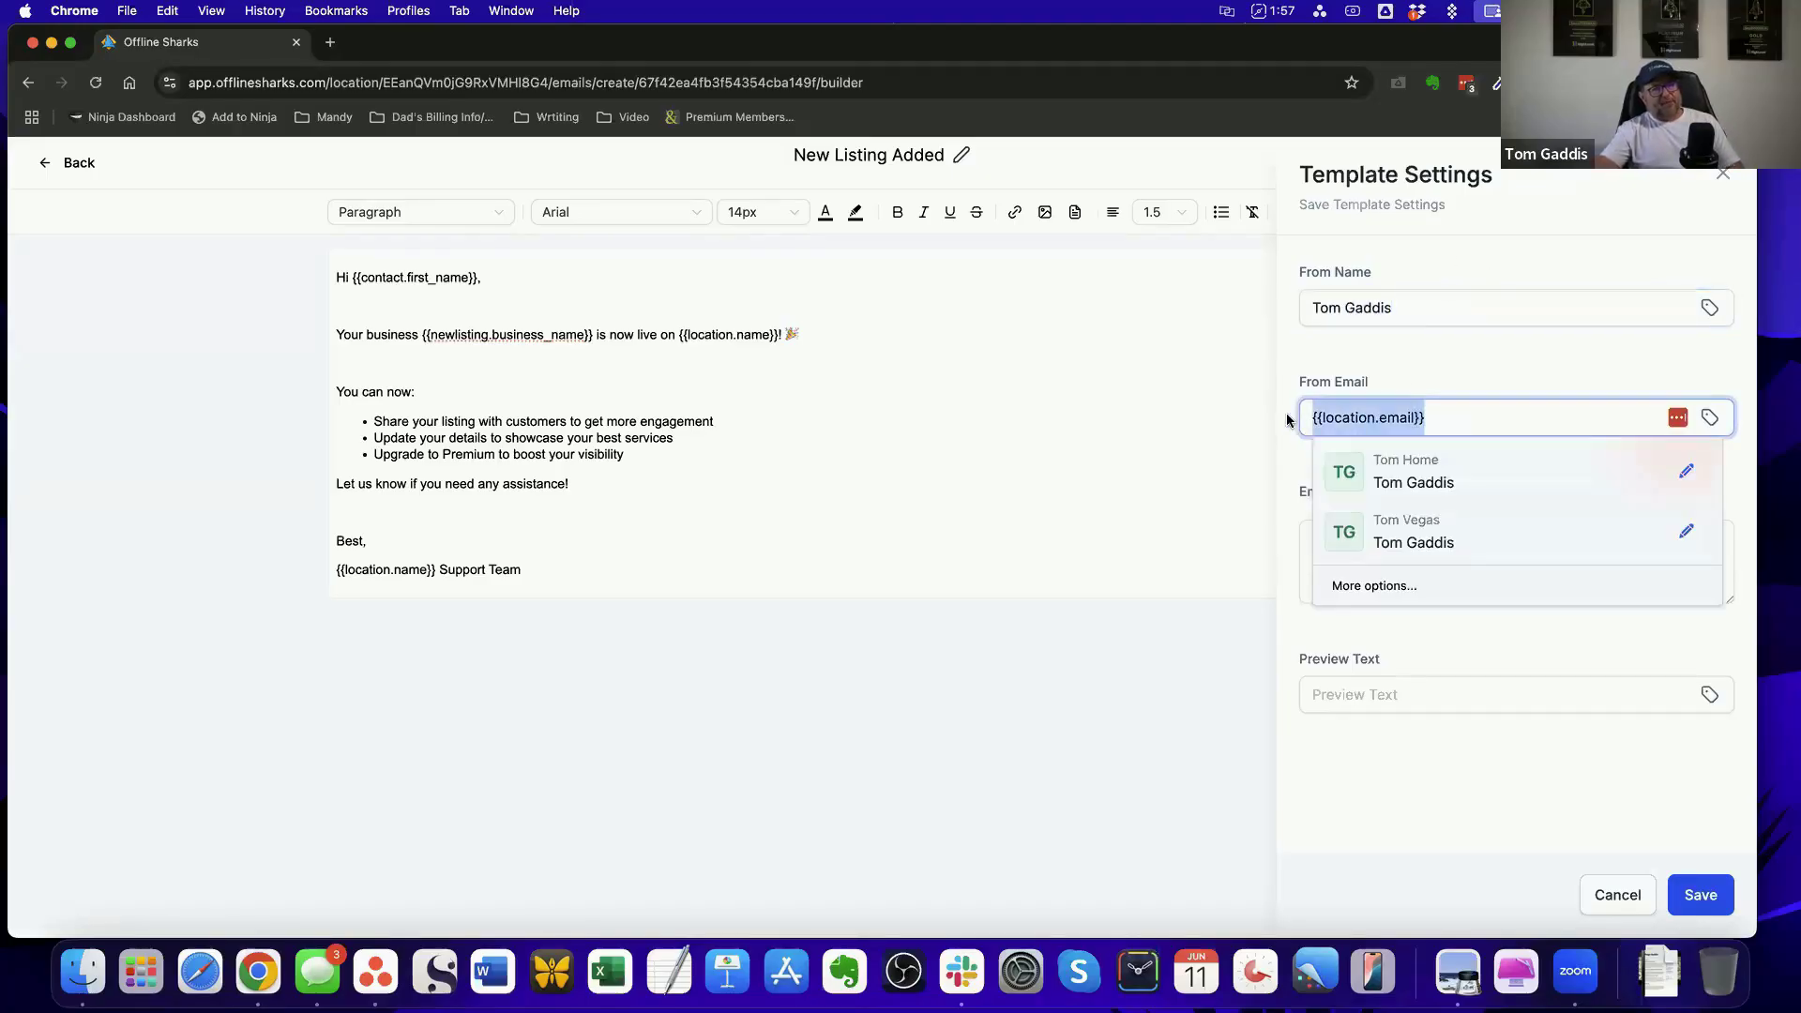
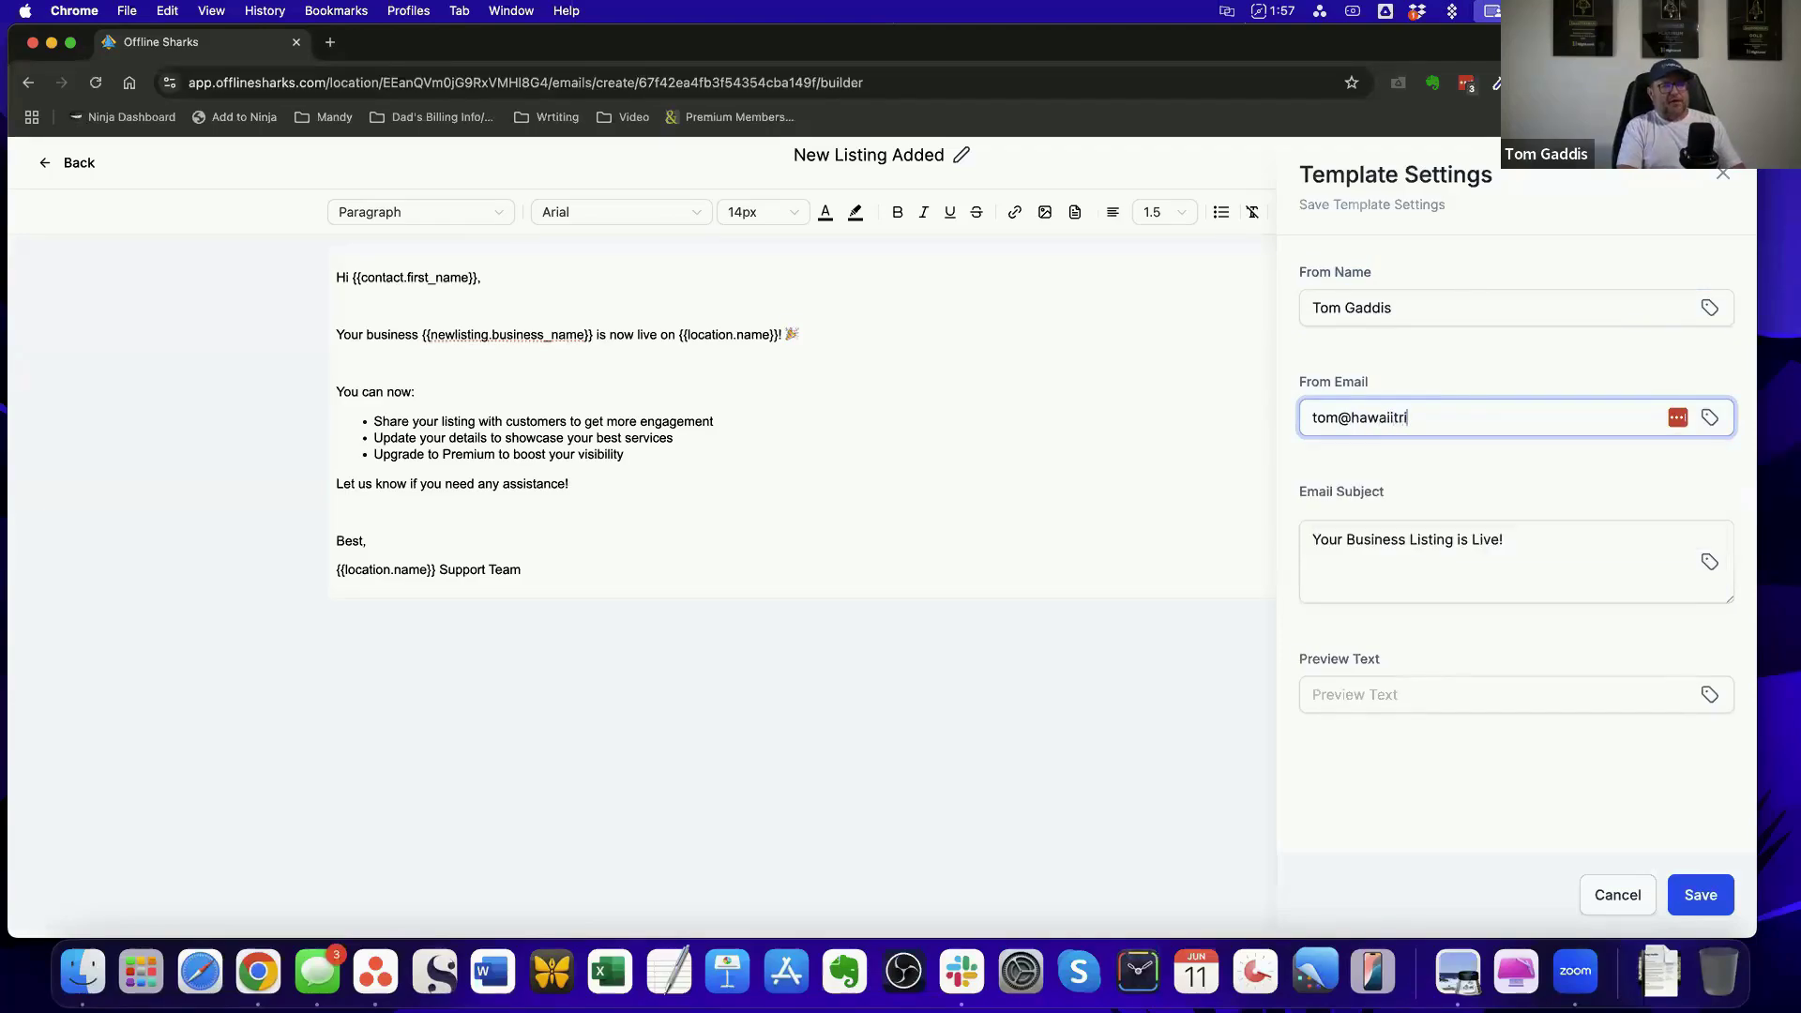
Review the template's sender name, sender address and subject, discard the settings edits and return to the template list
left_click(1395, 312)
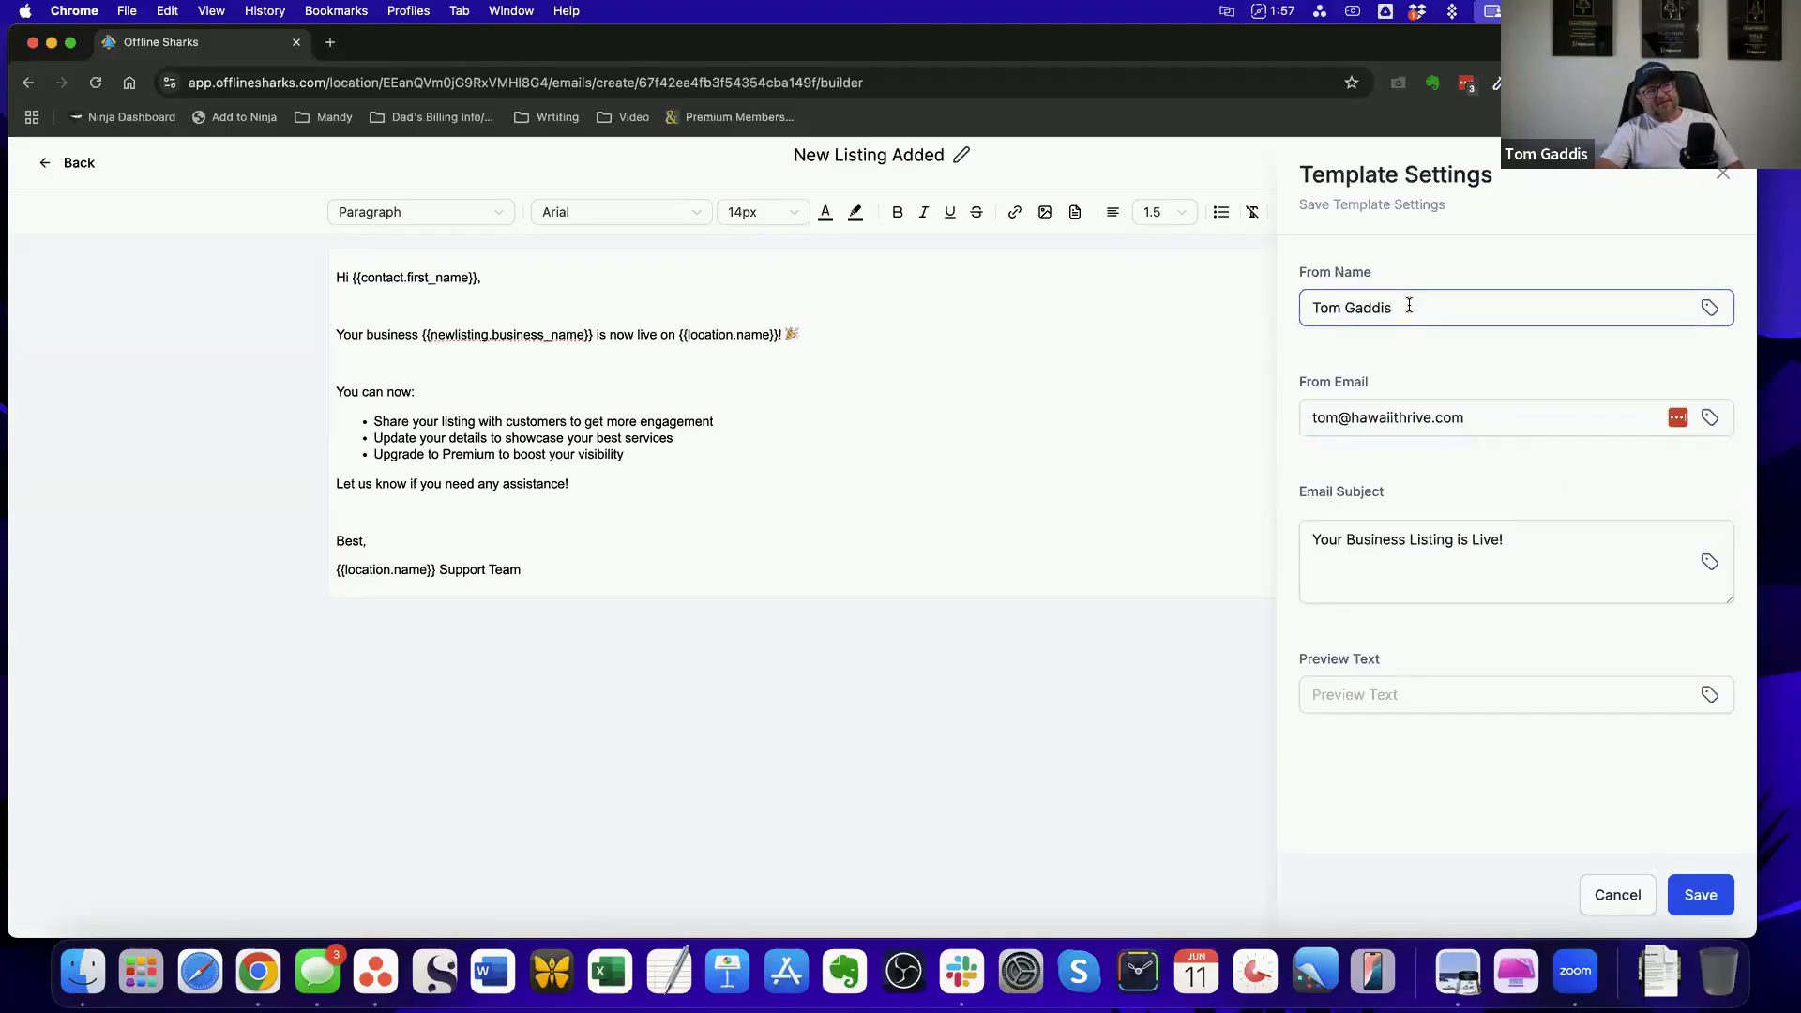
left_click(1318, 415)
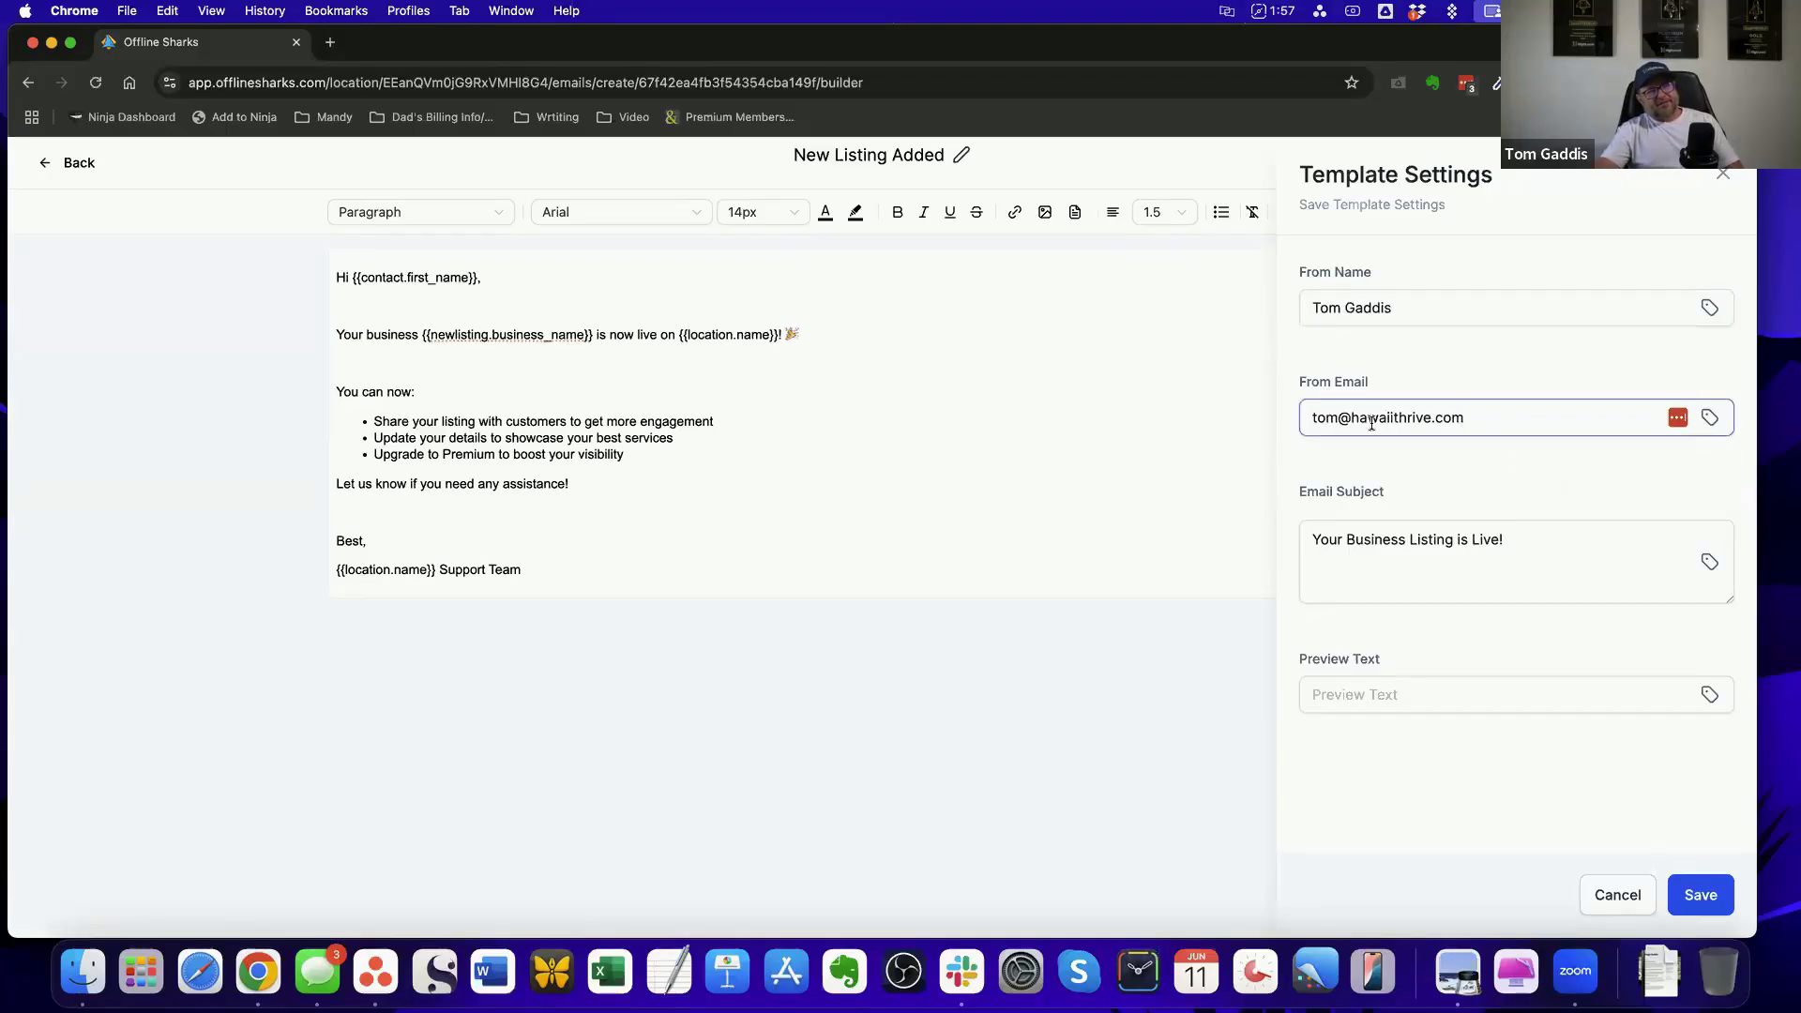
left_click(1510, 380)
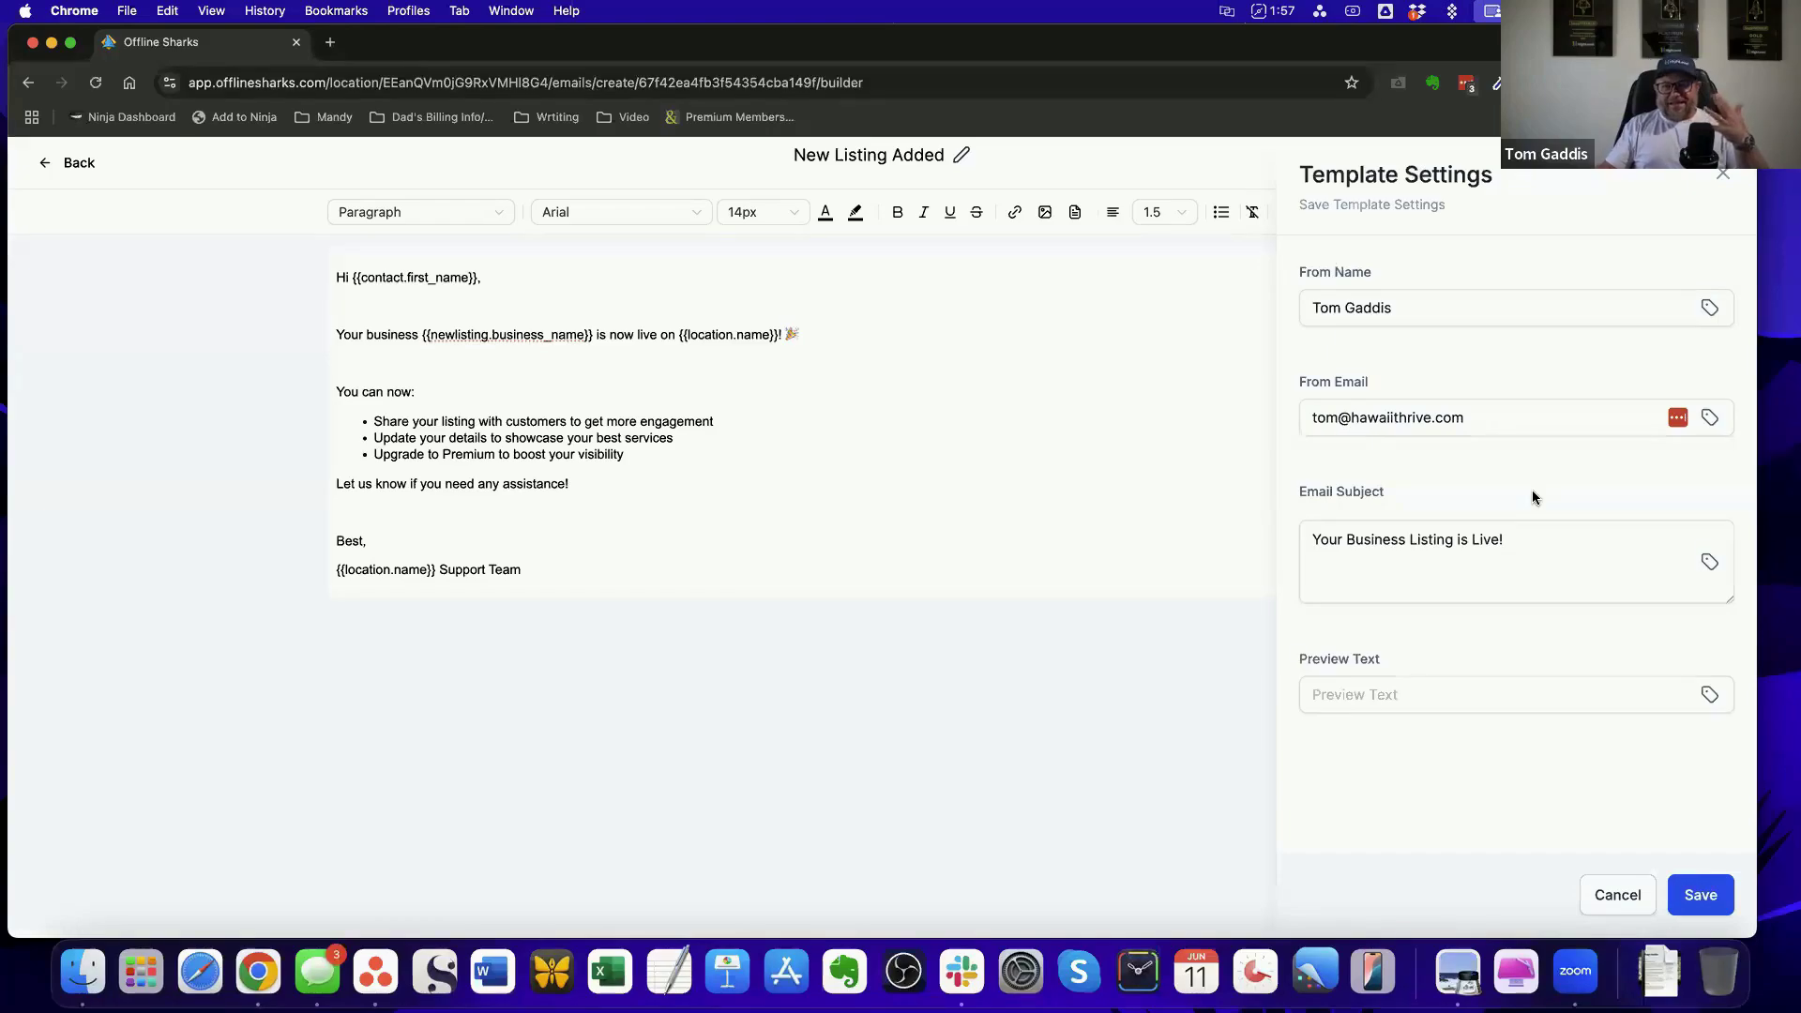
left_click(1487, 526)
left_click(1388, 308)
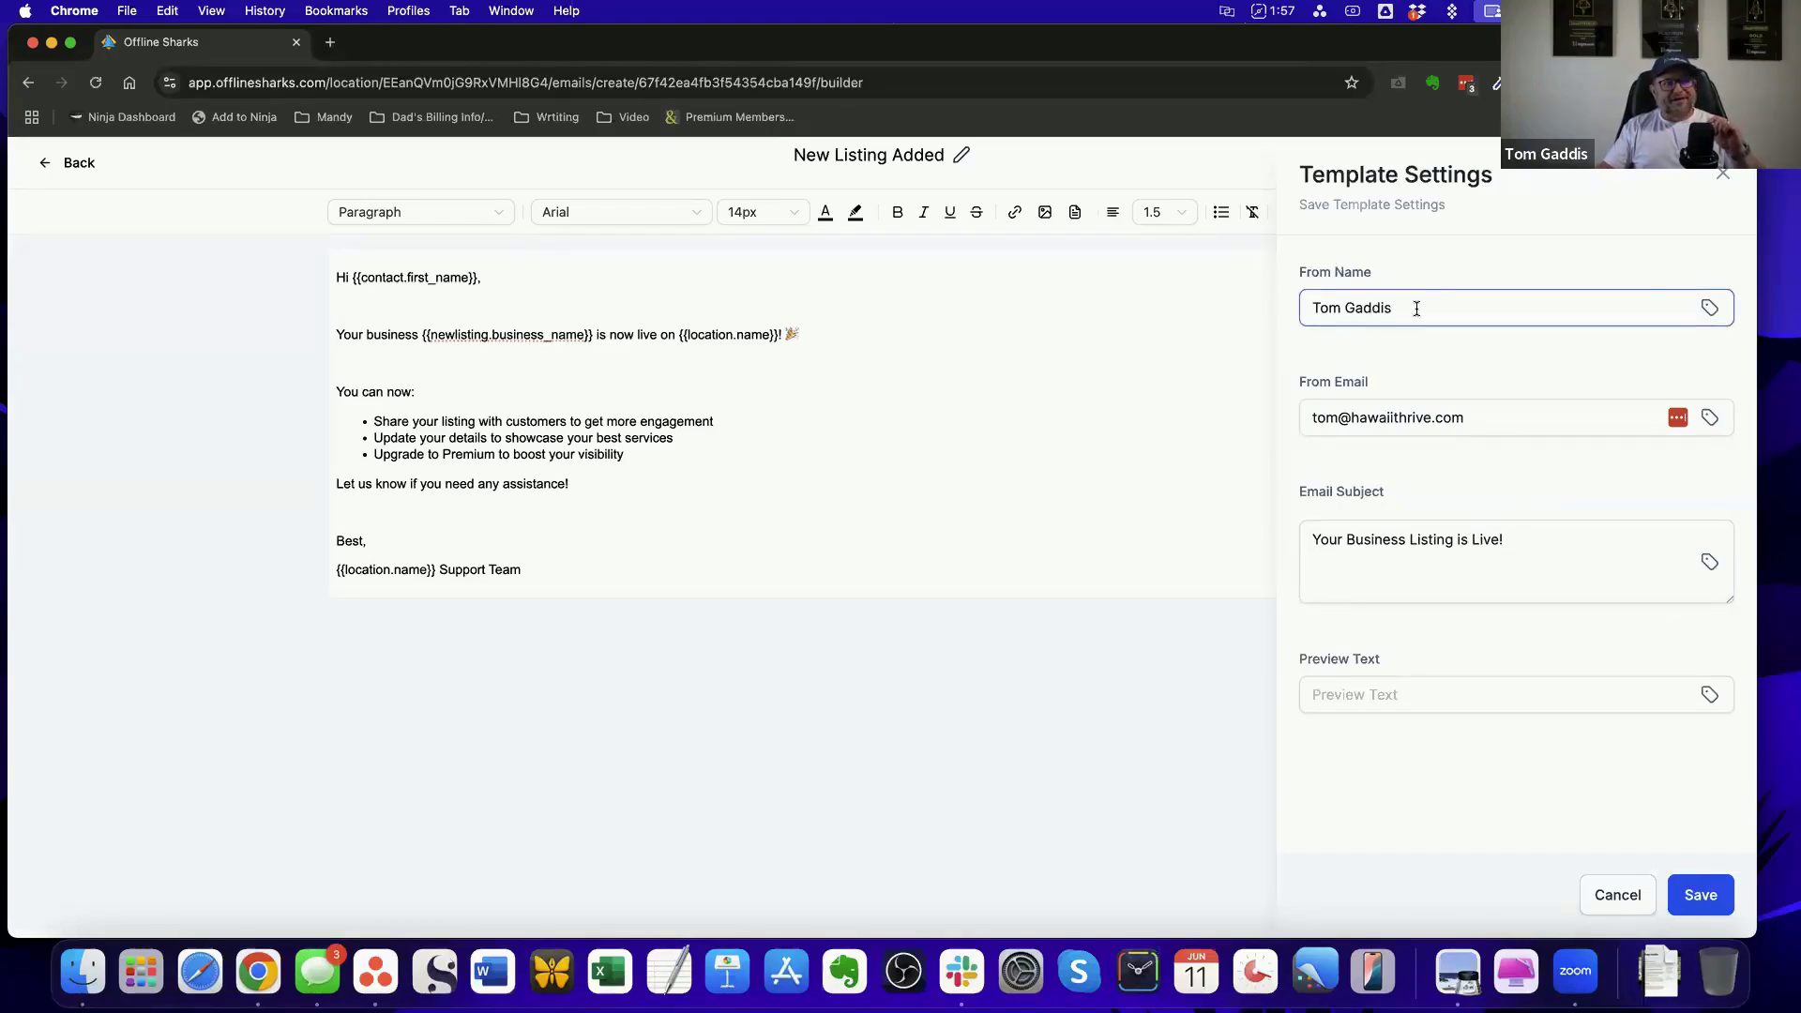
left_click(1609, 901)
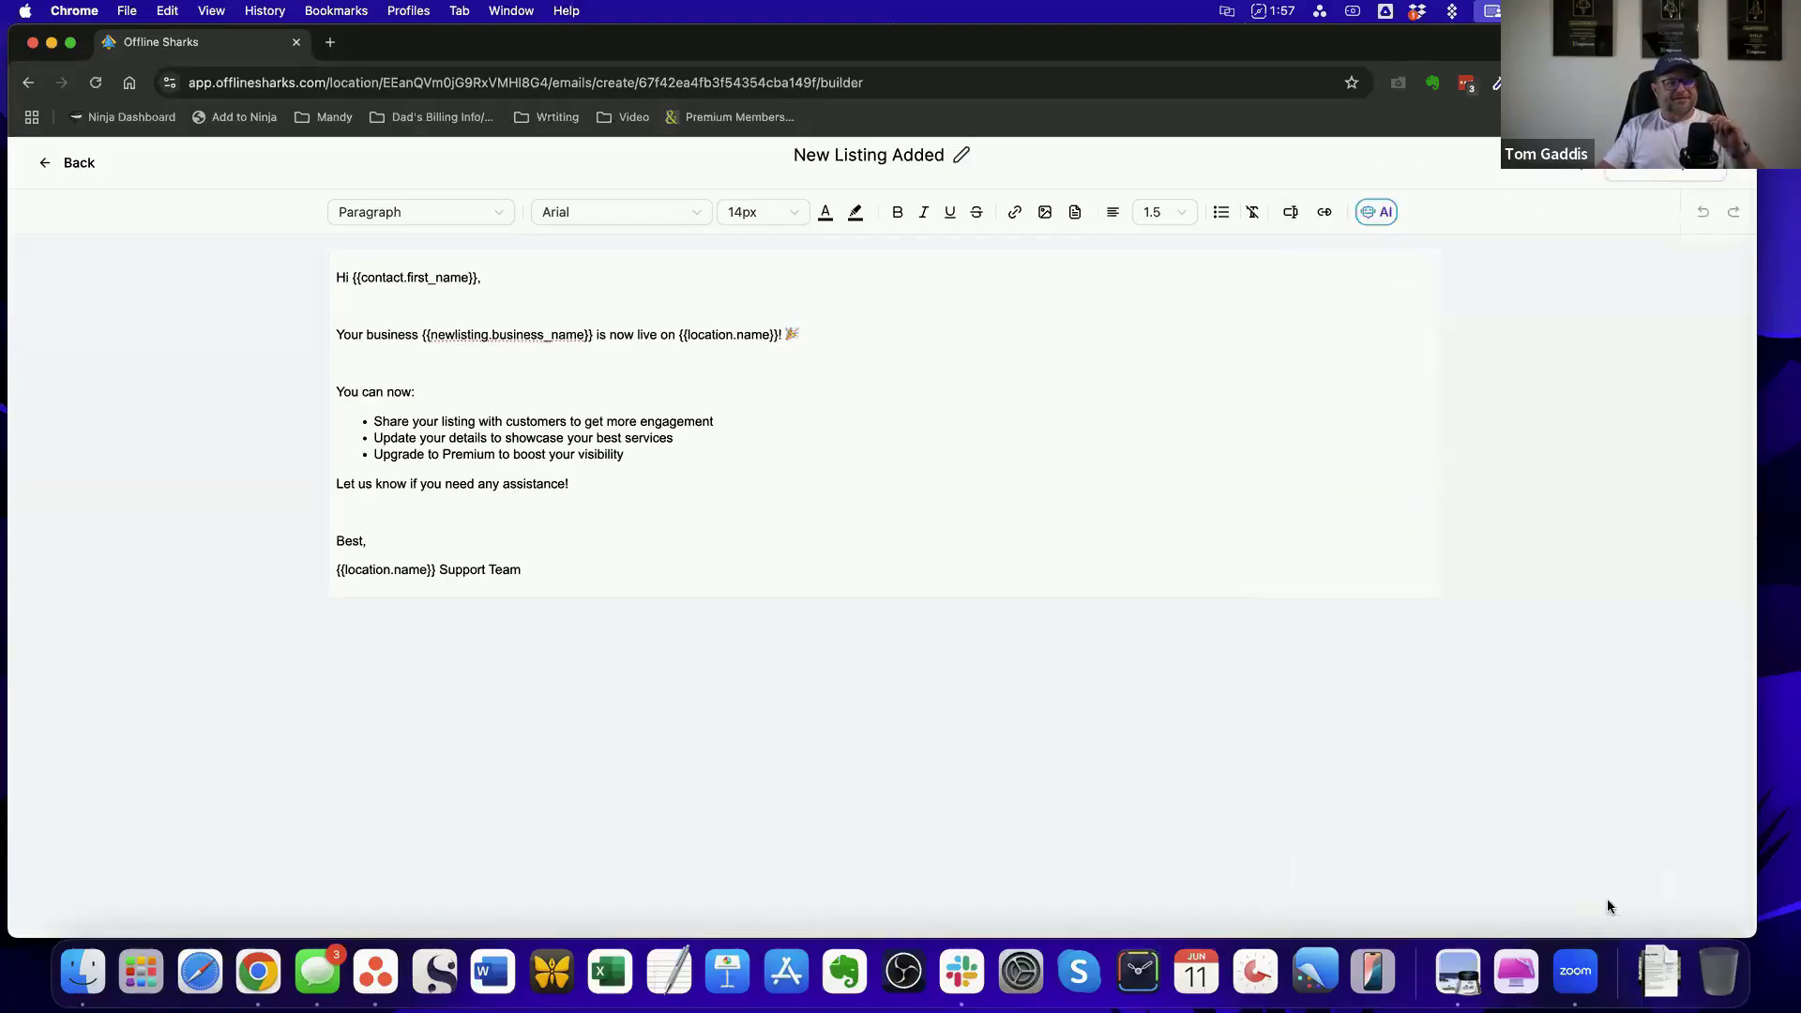
left_click(73, 161)
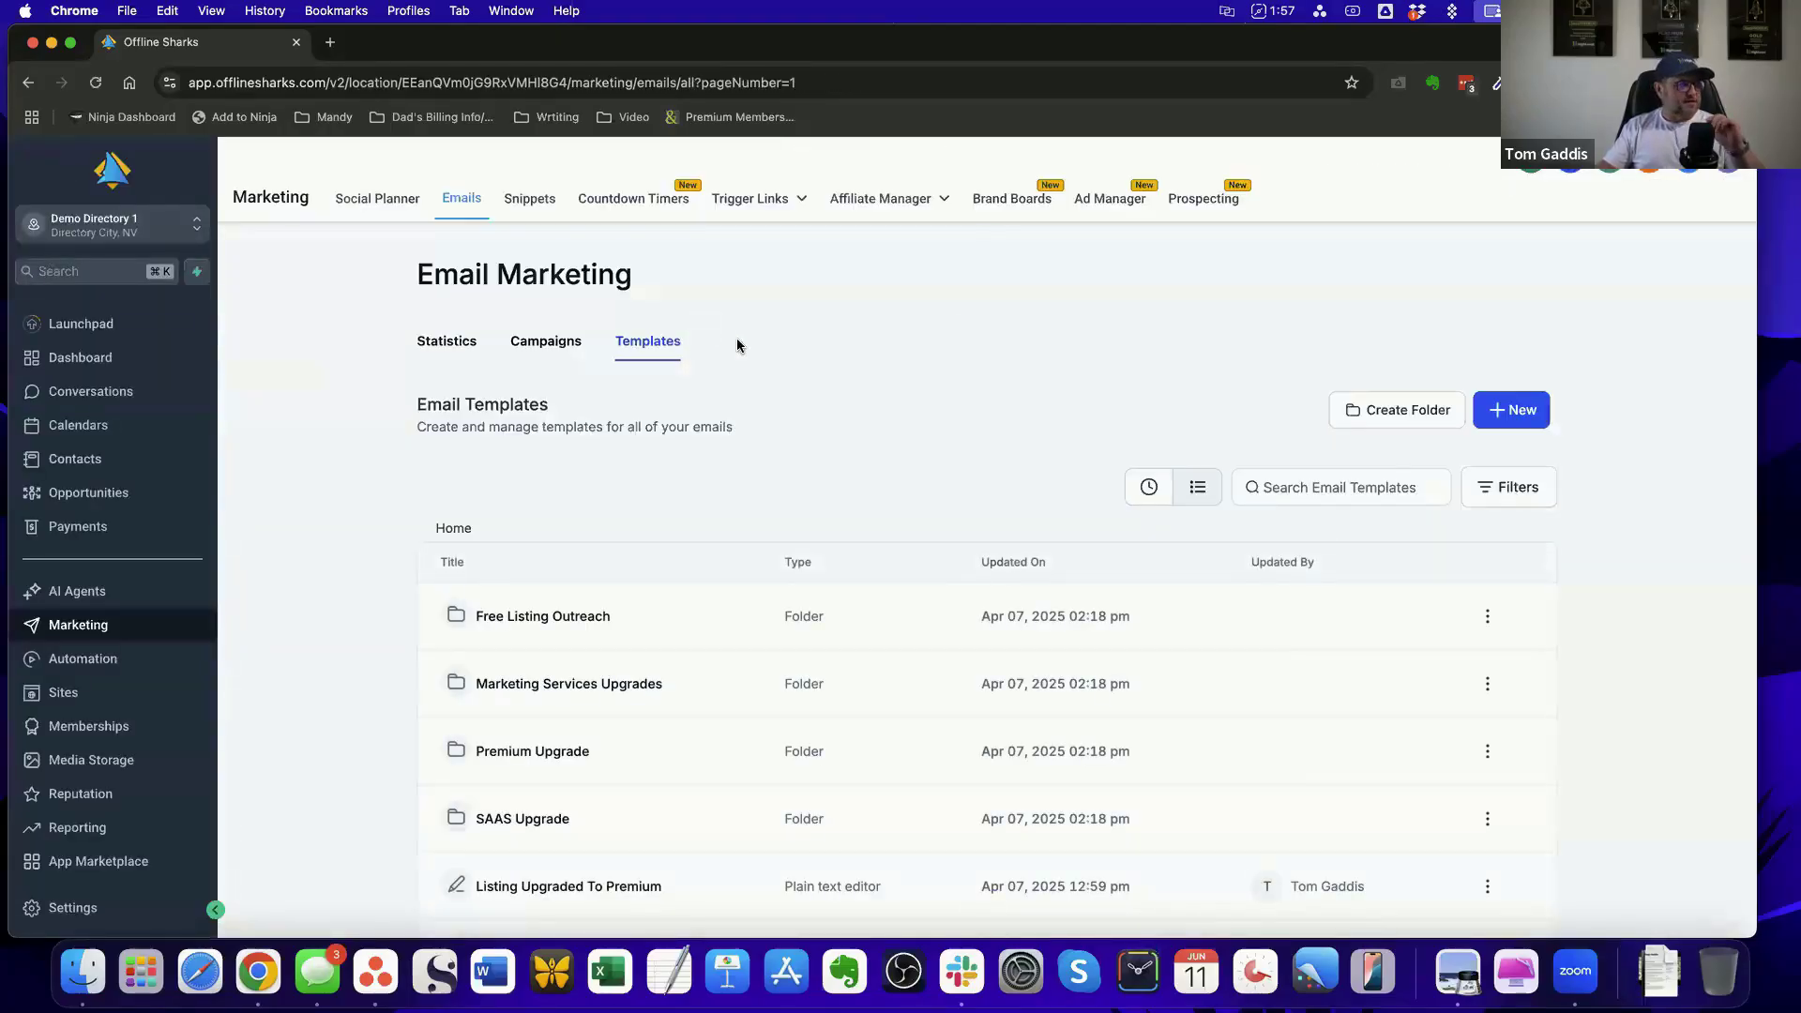
Open the New Listing Added workflow from the SmartDirectoryAI Workflows folder and examine the From Name of Email 1 - Notification & Introduction
left_click(86, 658)
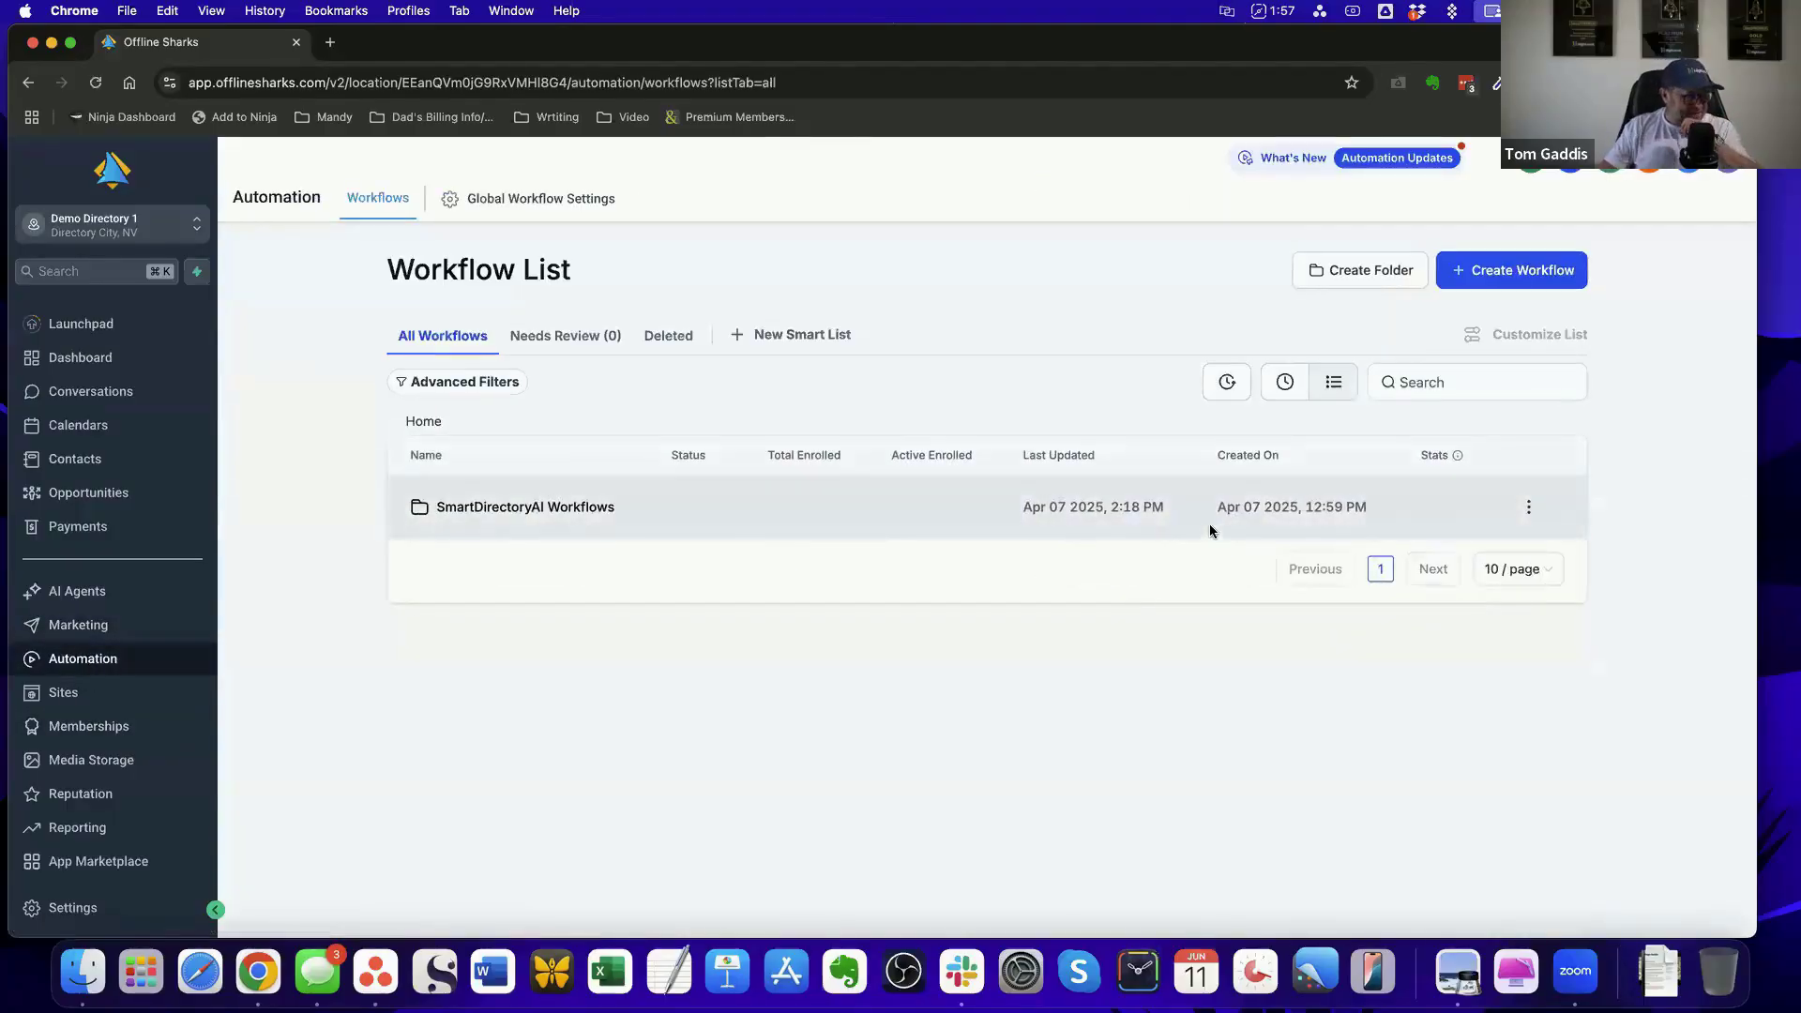
left_click(539, 508)
scroll(984, 446, "down", 3)
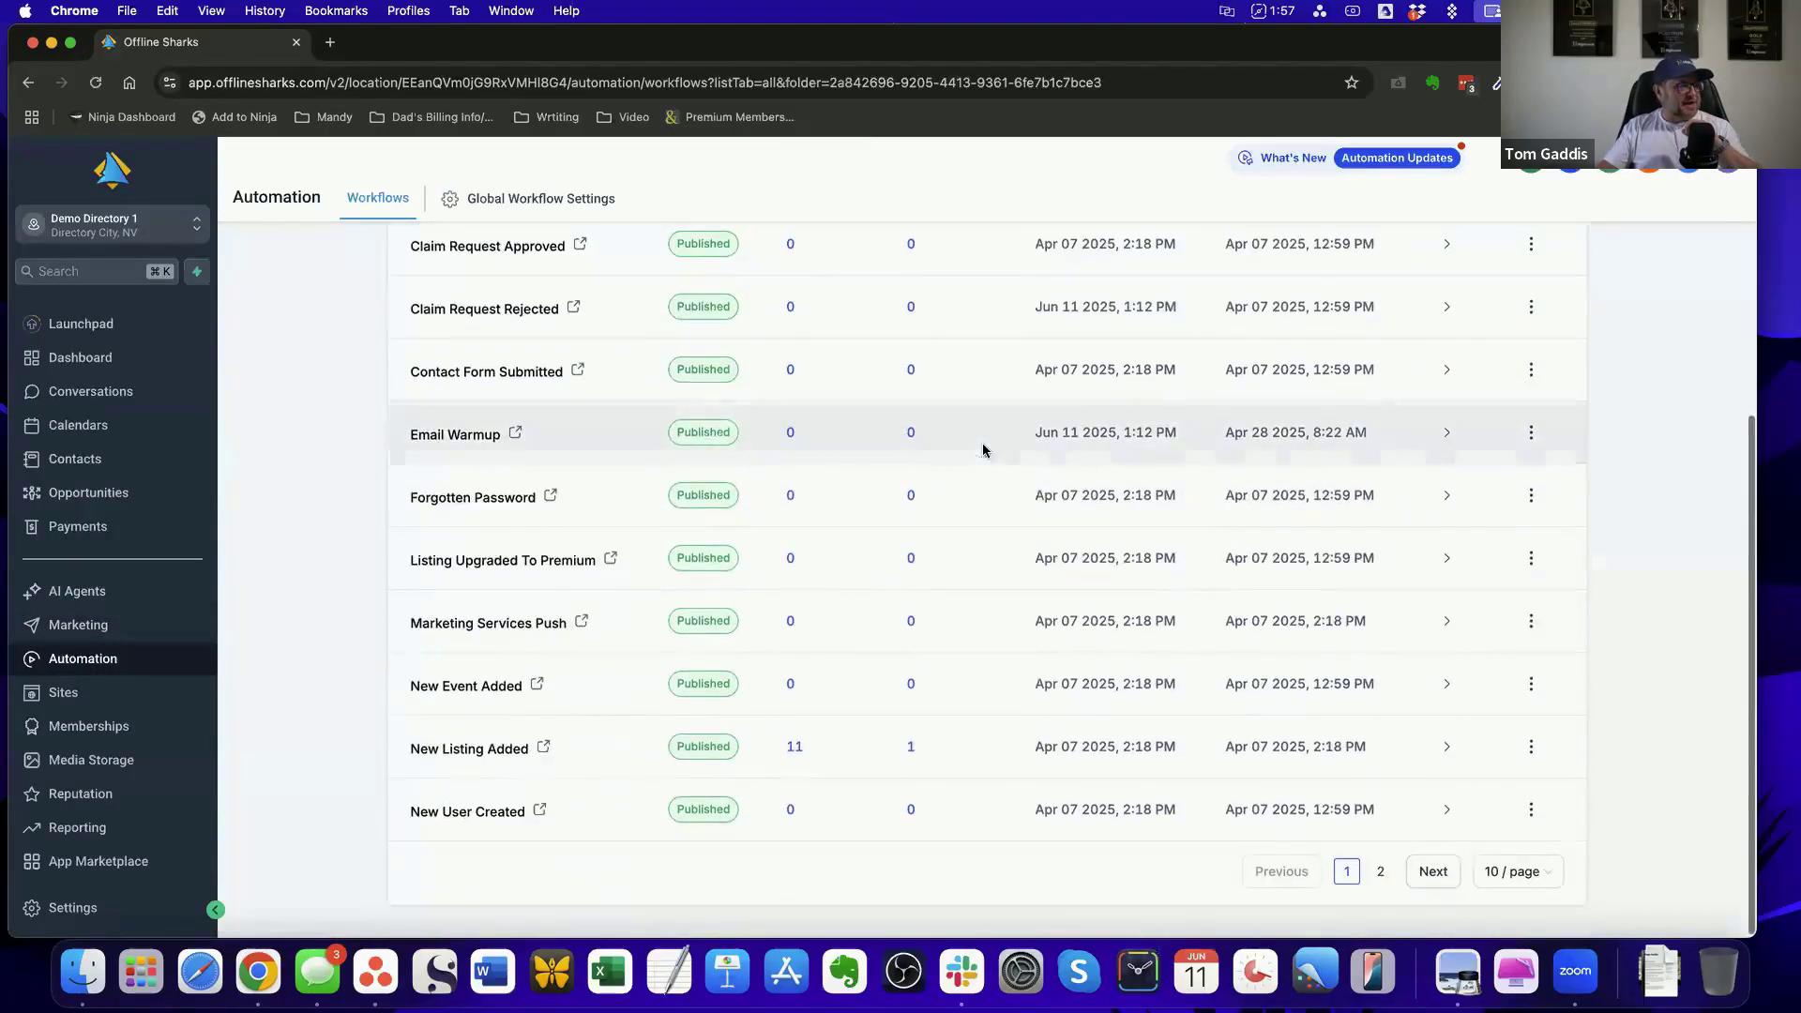
left_click(486, 746)
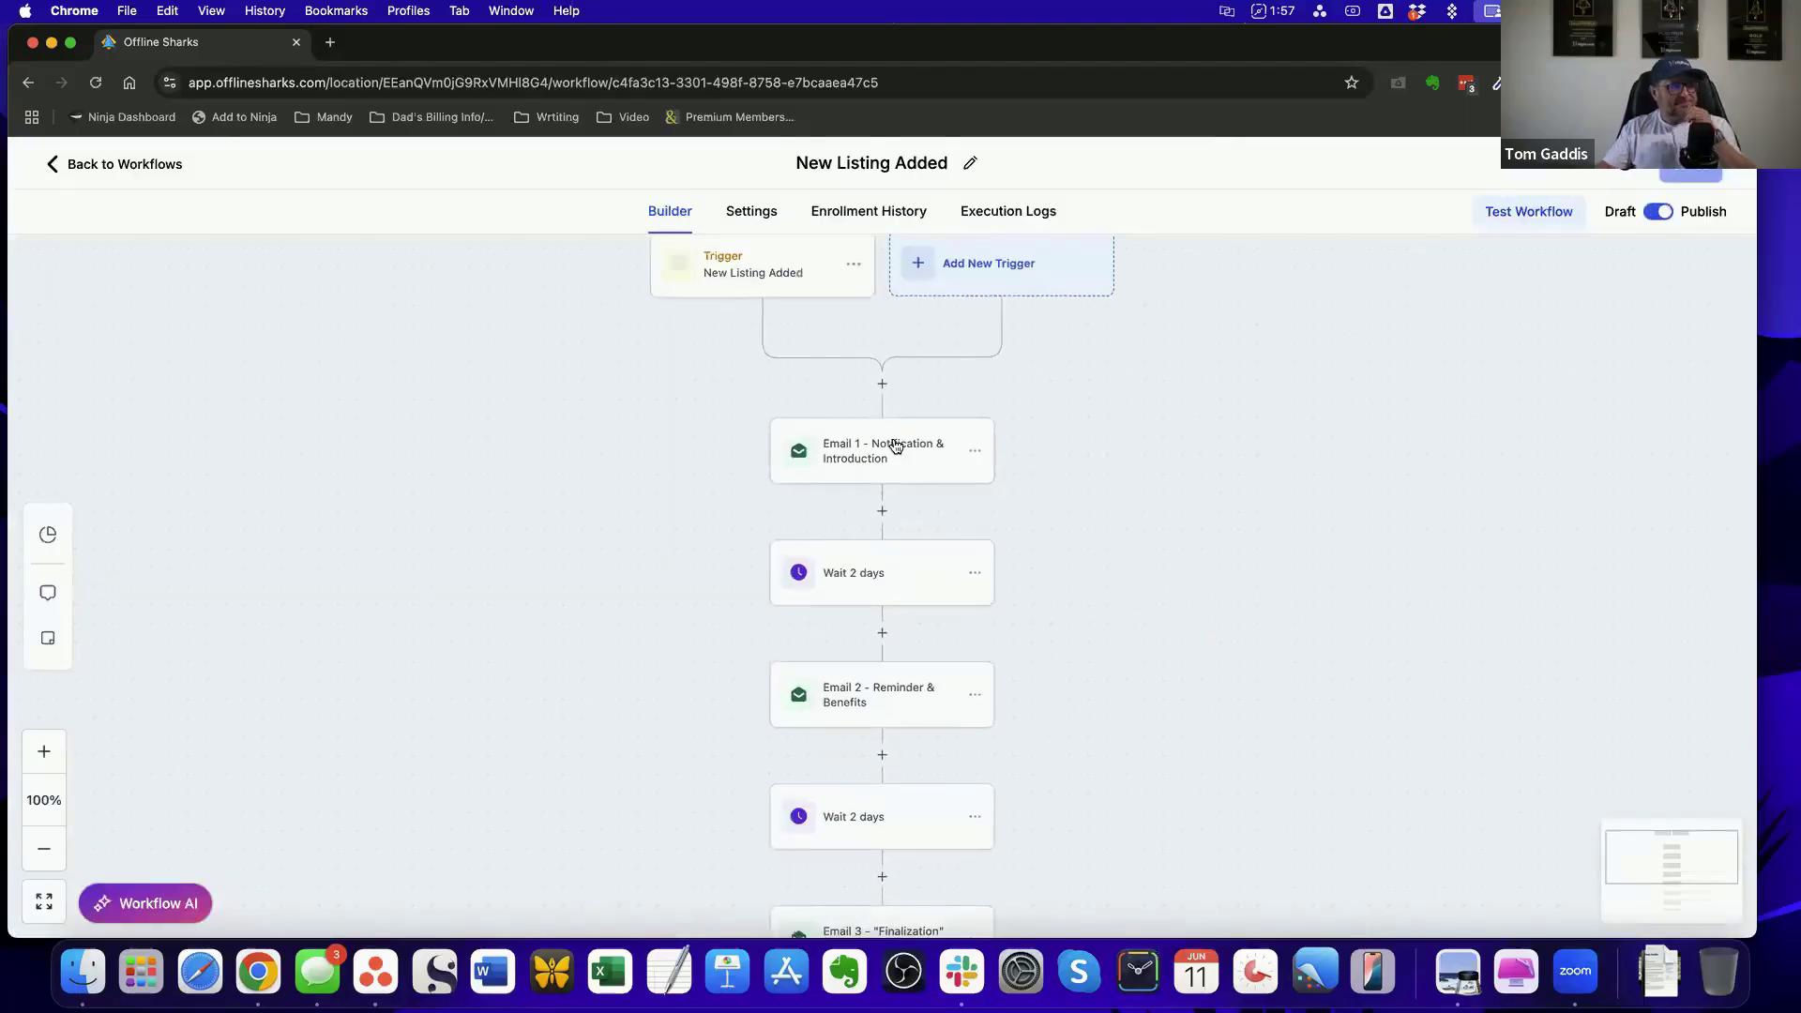
left_click(895, 446)
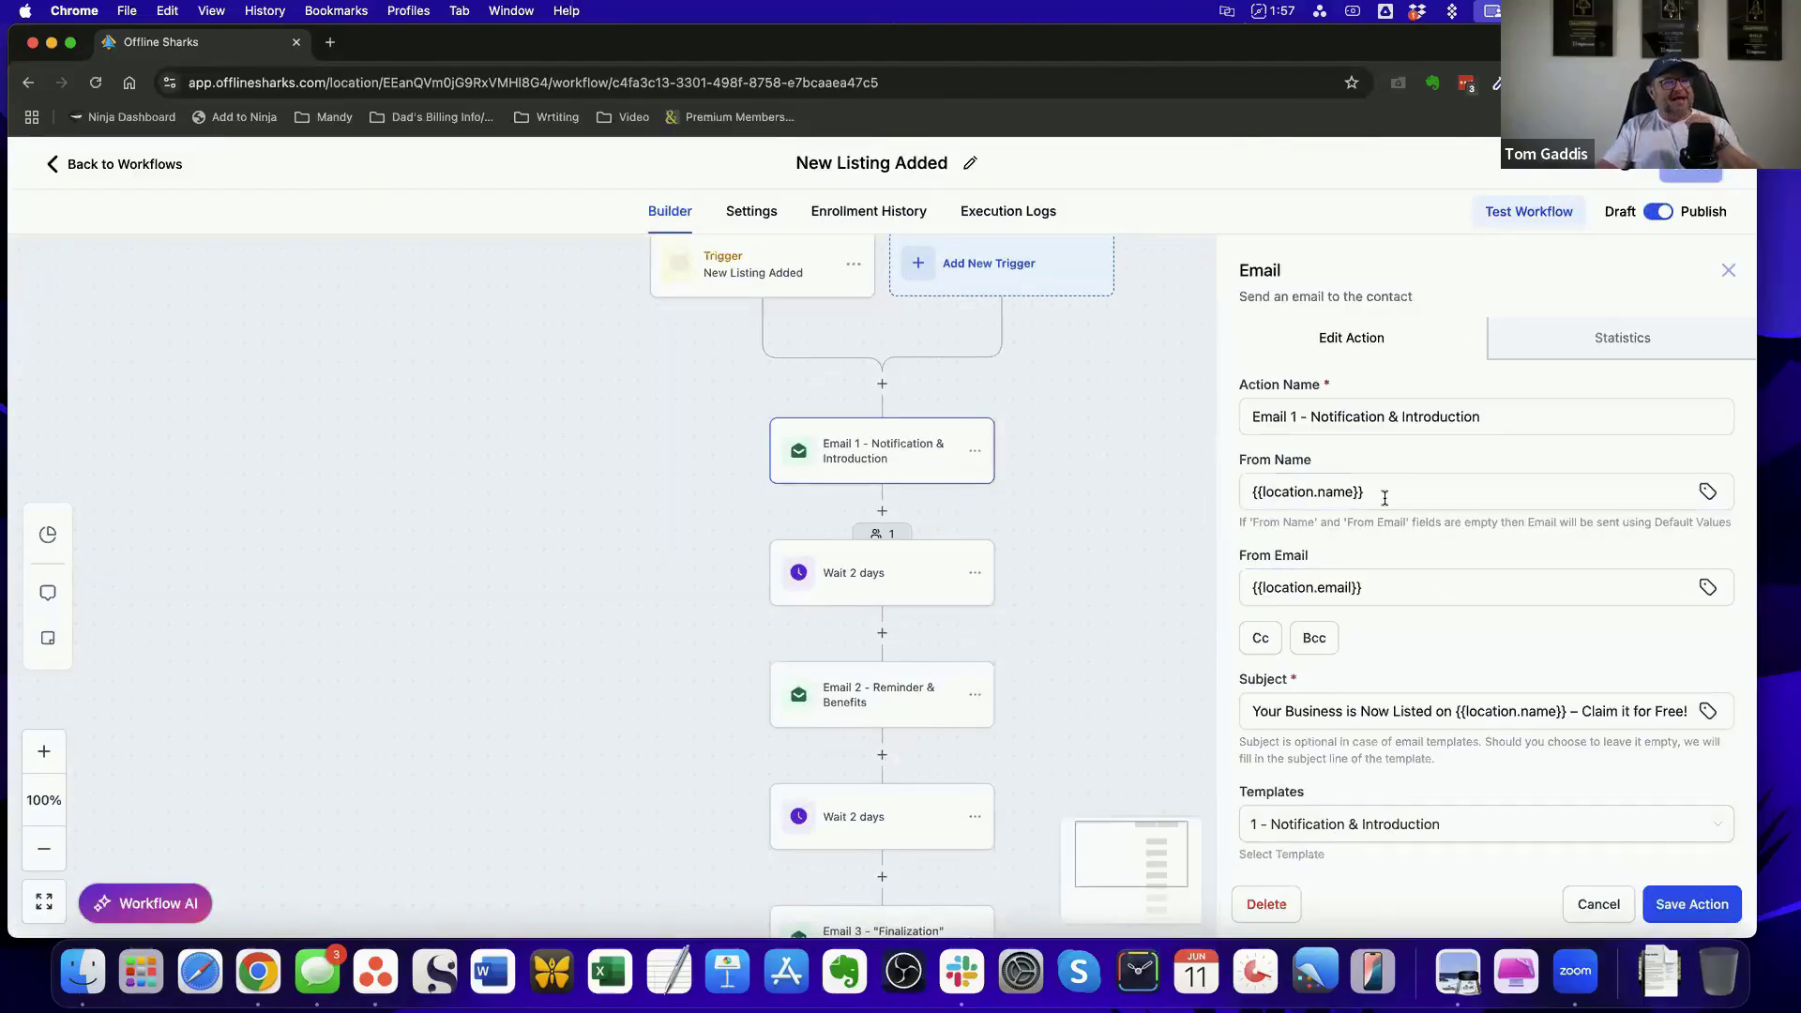
left_click_drag(1387, 494, 1174, 493)
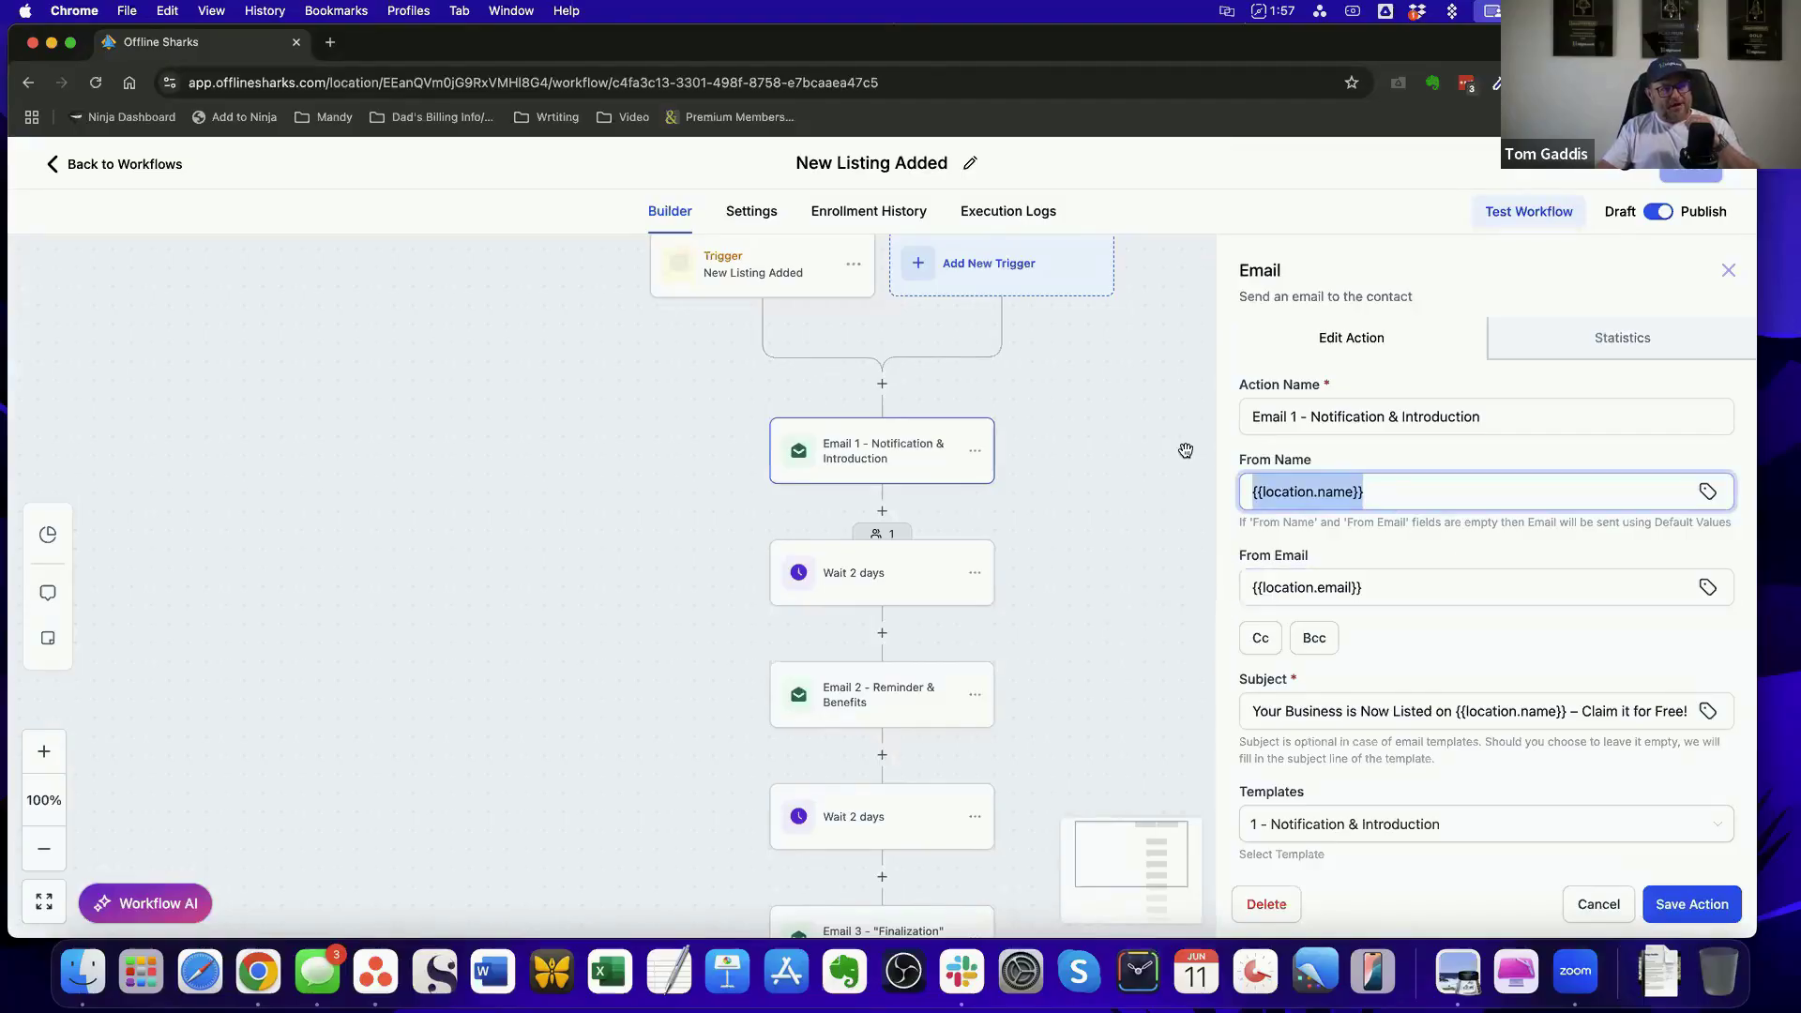
Close the Email 1 settings without saving and examine the remaining workflow actions down to Email 4 - Final Reminder
left_click(1596, 903)
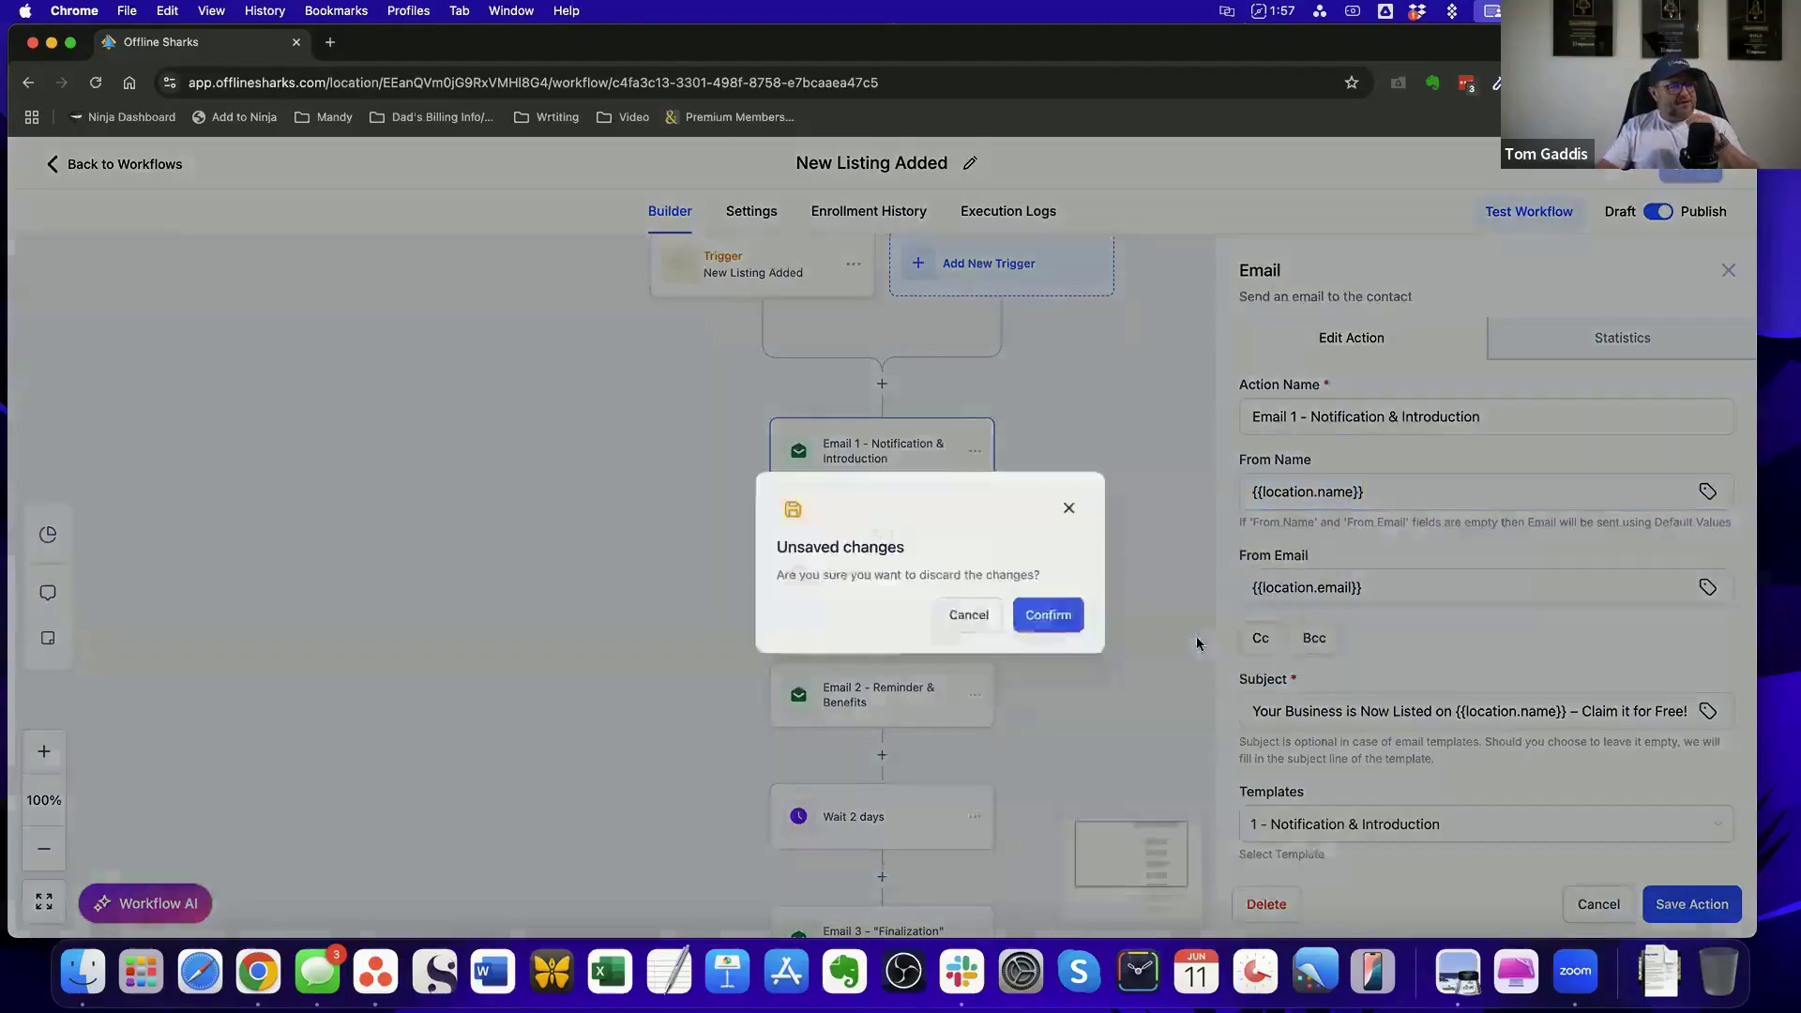
left_click(932, 605)
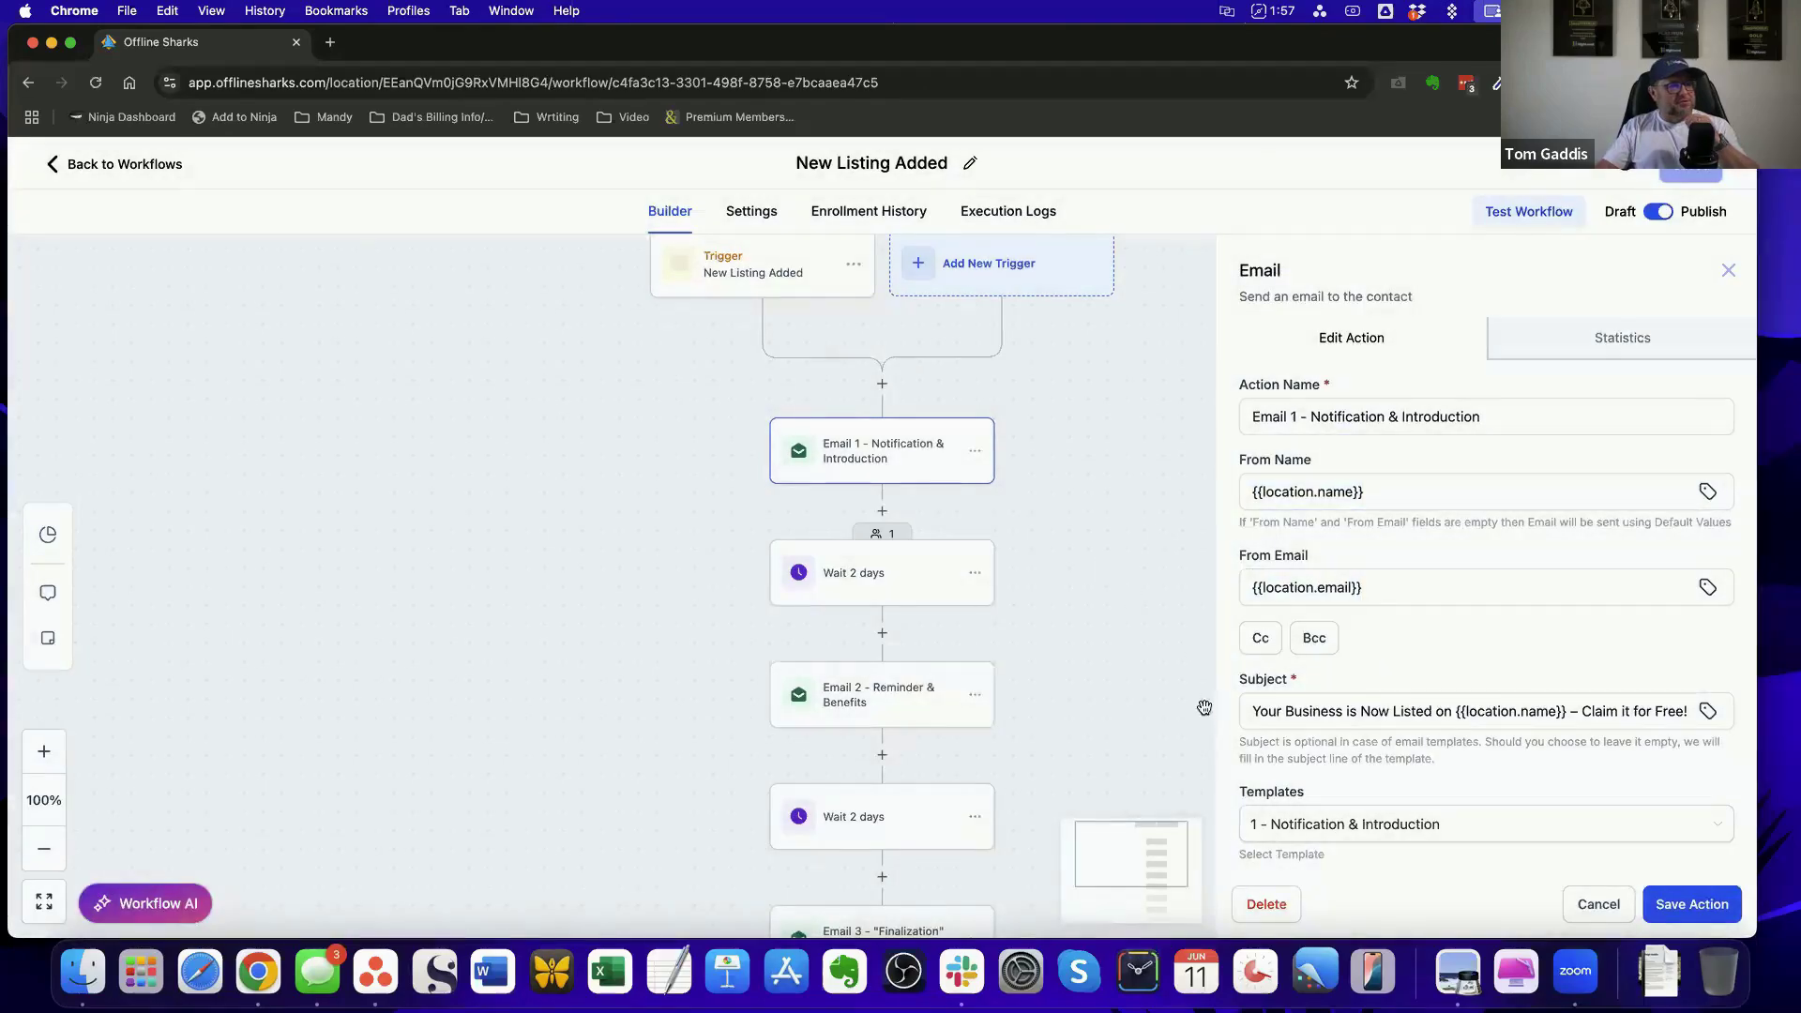
left_click(1598, 903)
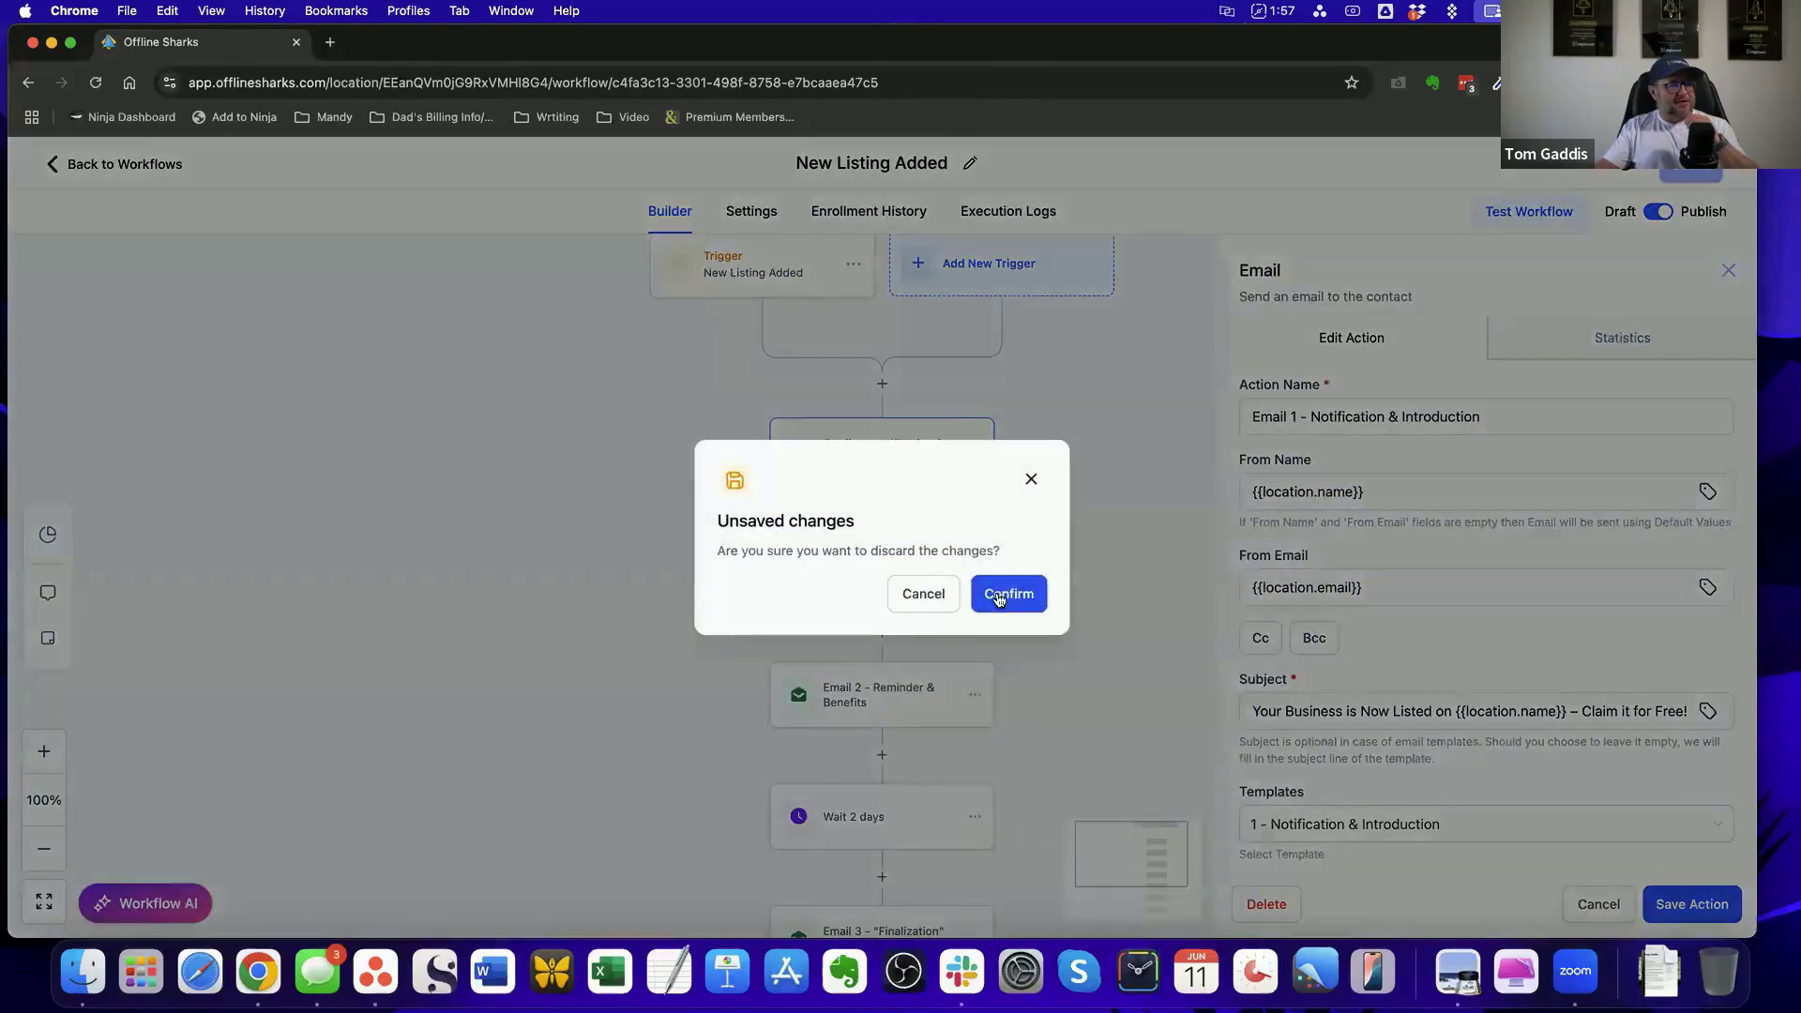
left_click(1003, 598)
scroll(936, 622, "down", 5)
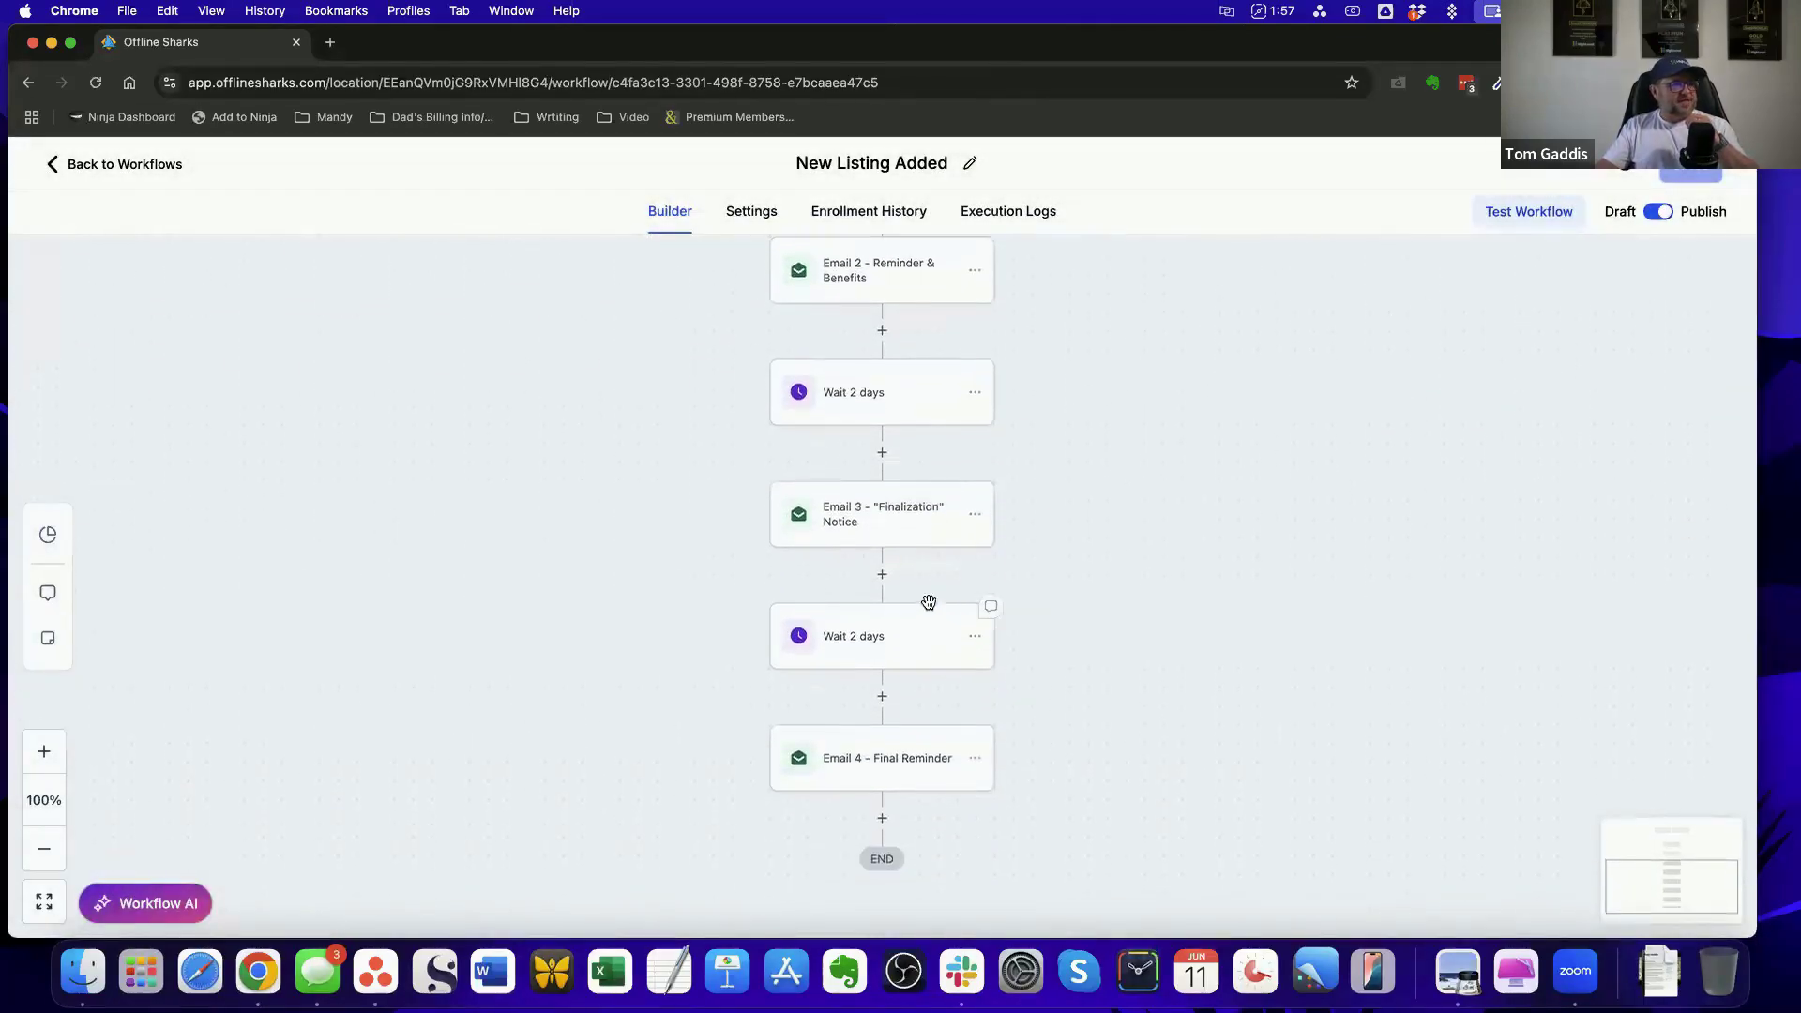
Examine the From Name and From Email of Email 3 - "Finalization" Notice, and close its settings without saving
left_click(903, 513)
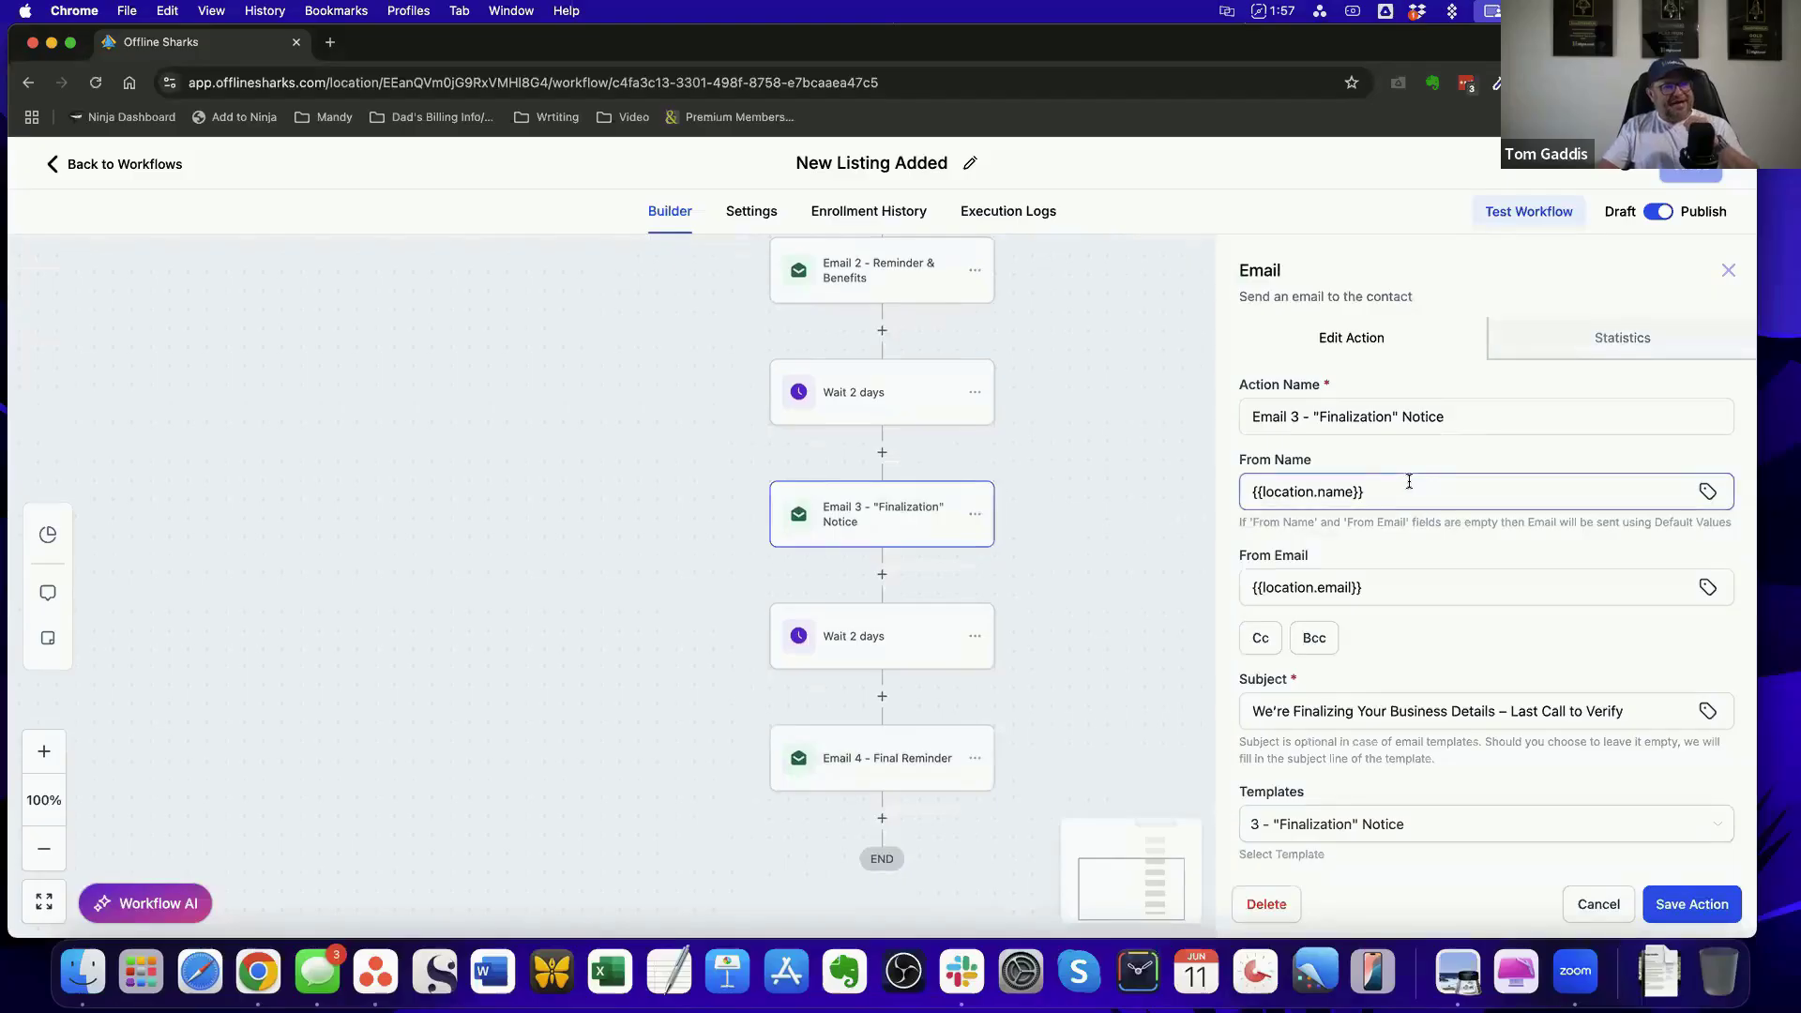
left_click(1440, 492)
left_click(1230, 506)
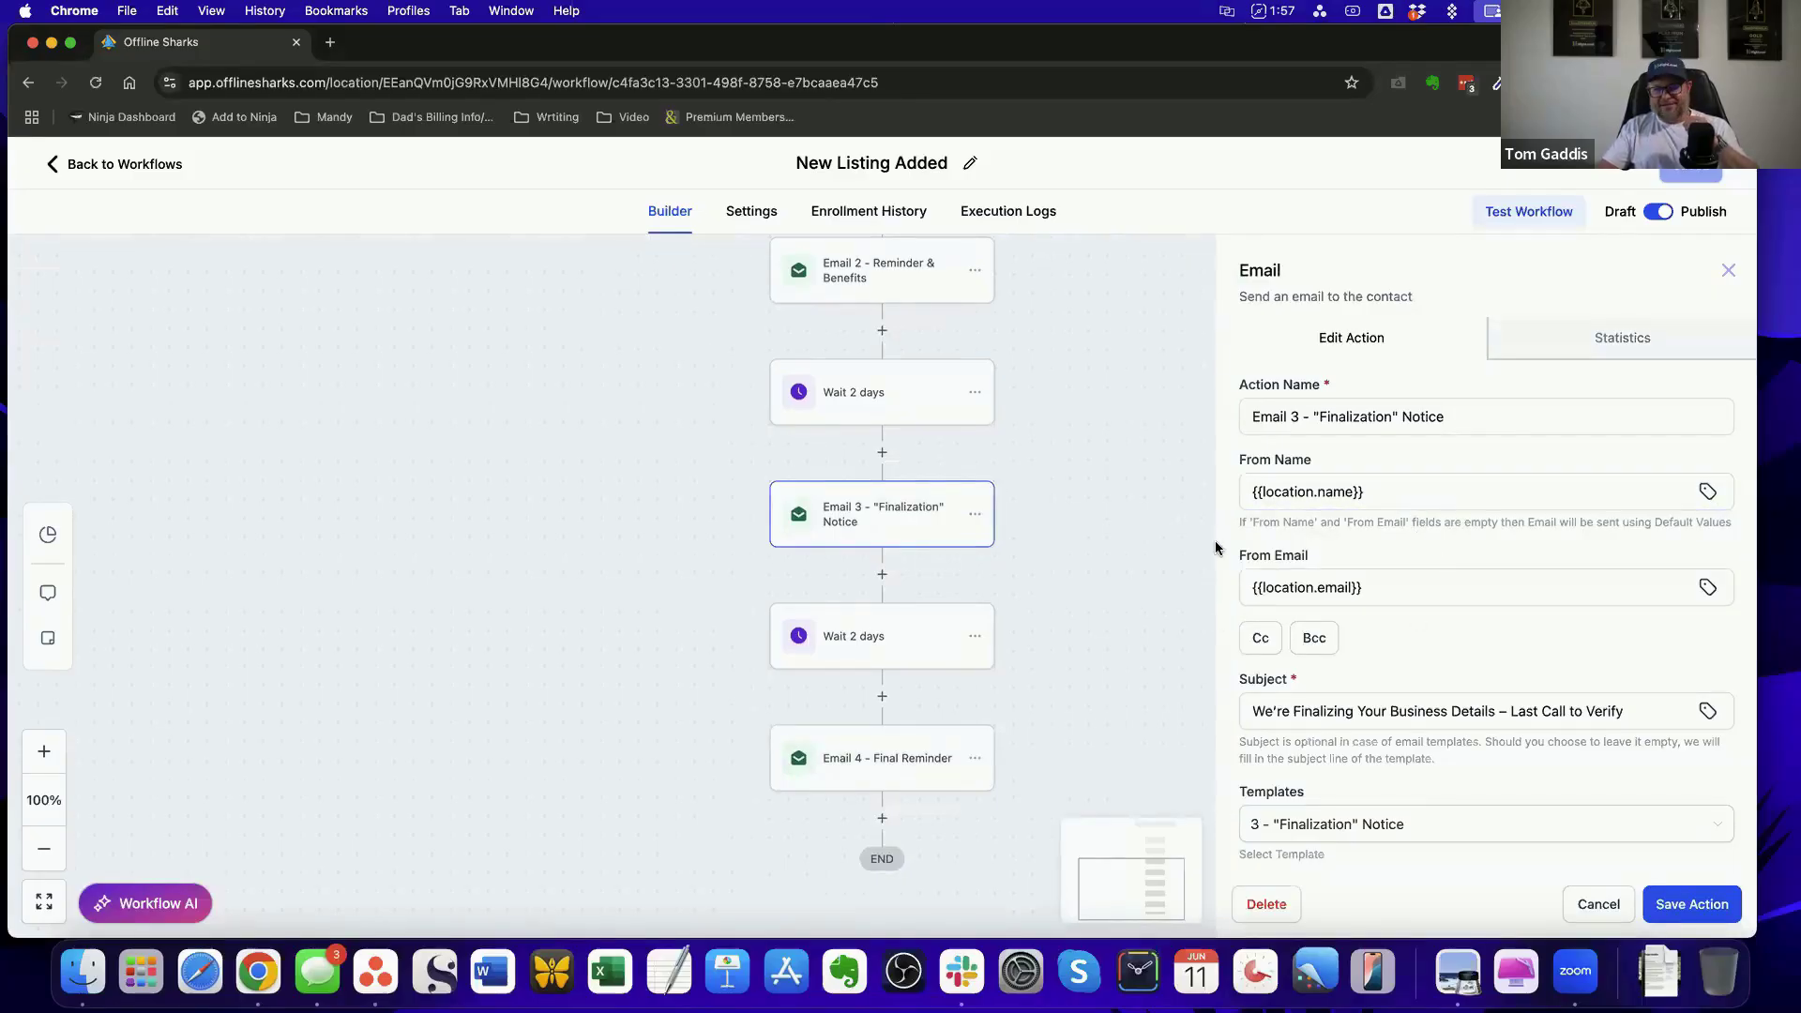
left_click(1395, 588)
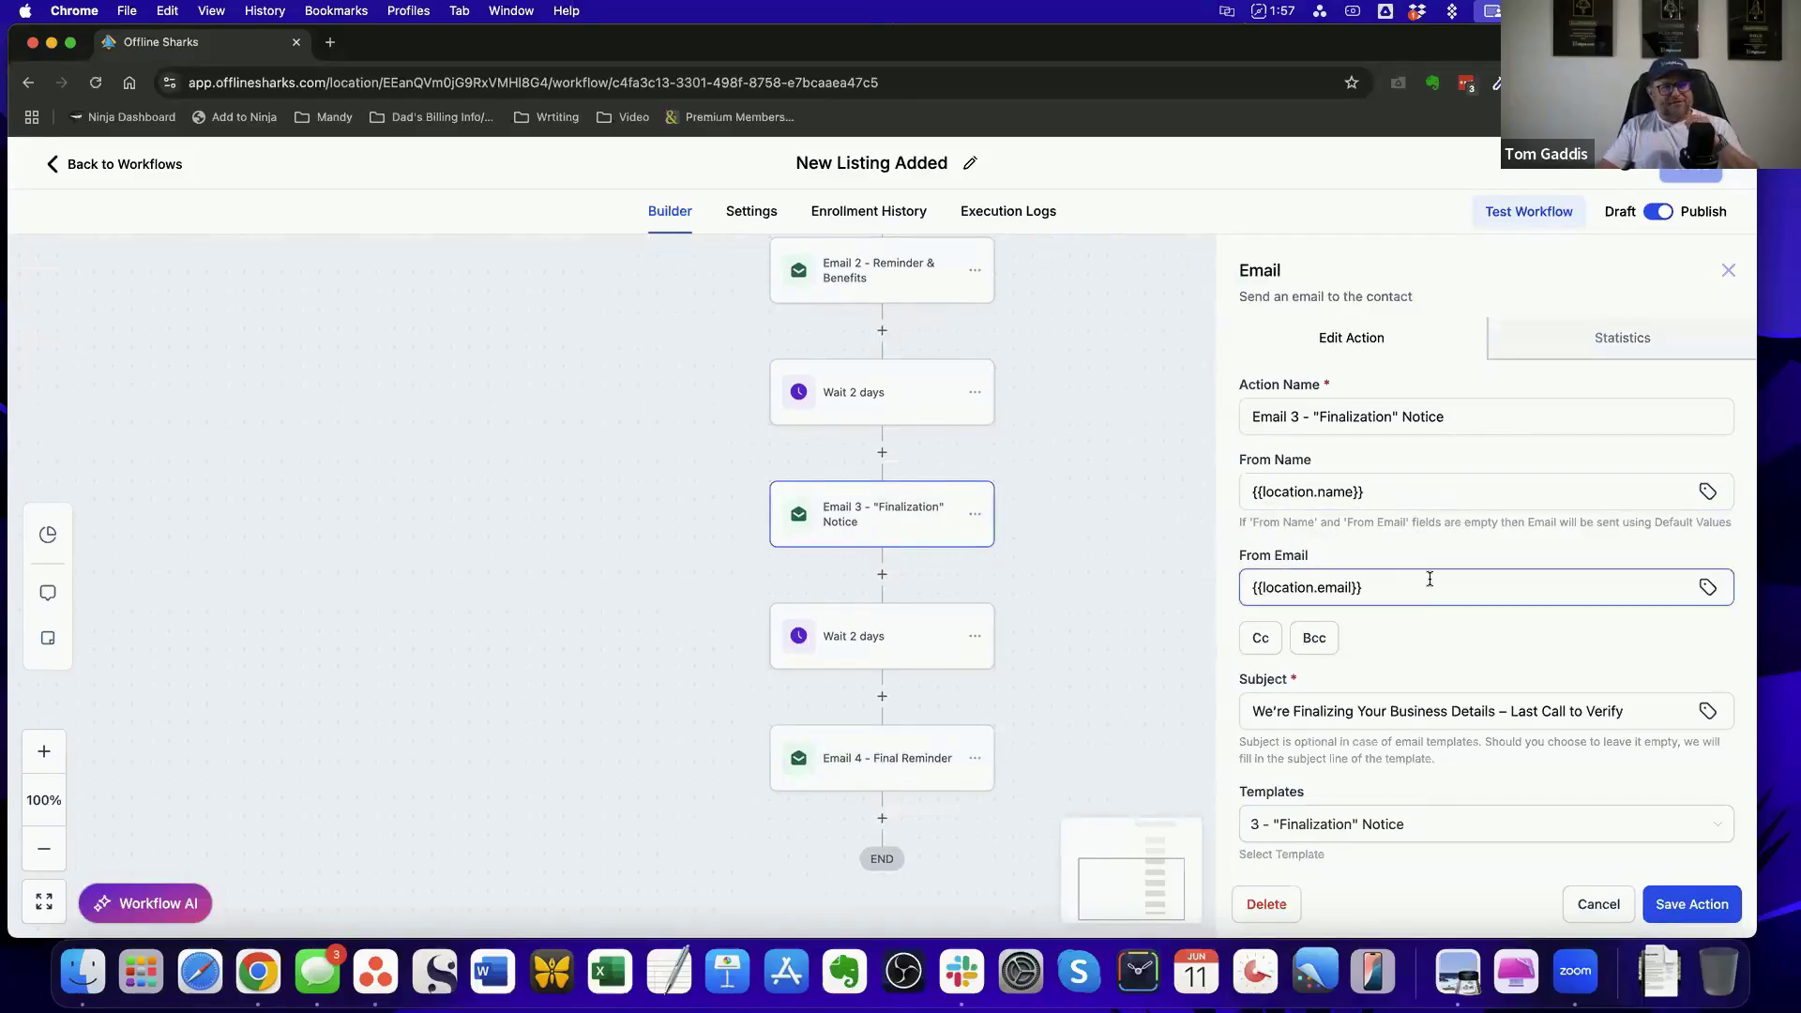
left_click(1226, 606)
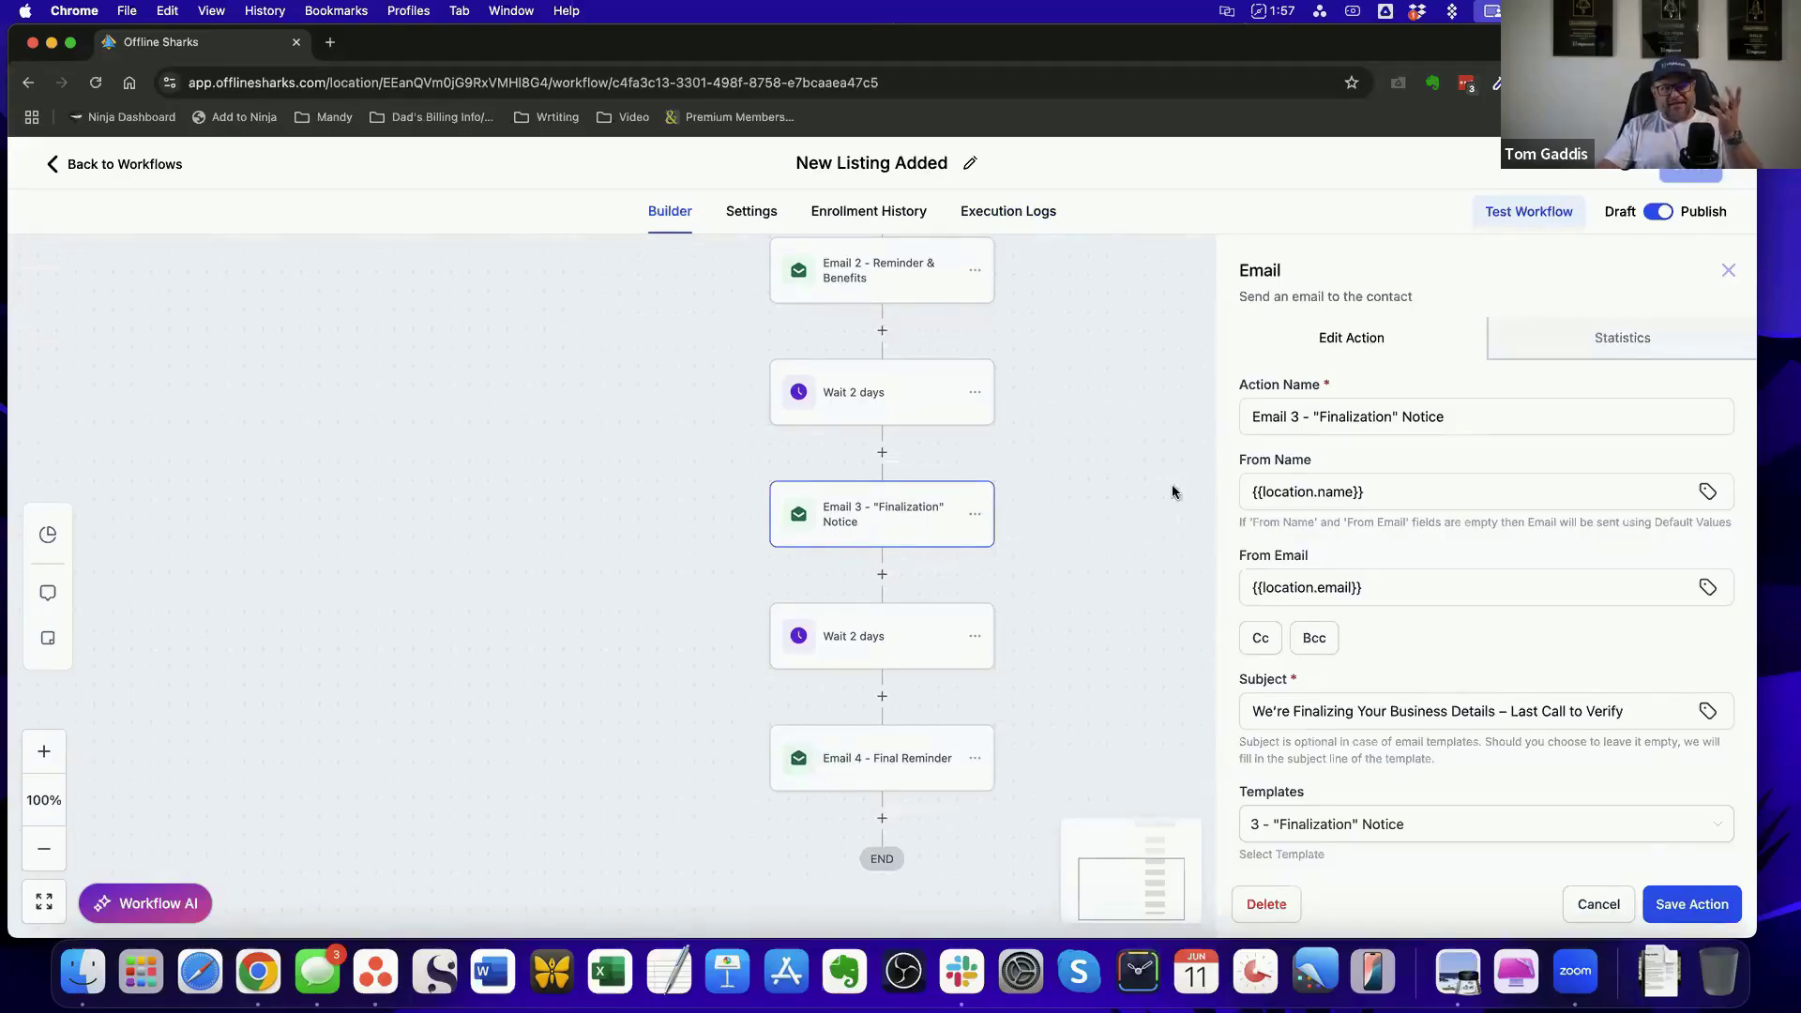
left_click(1597, 908)
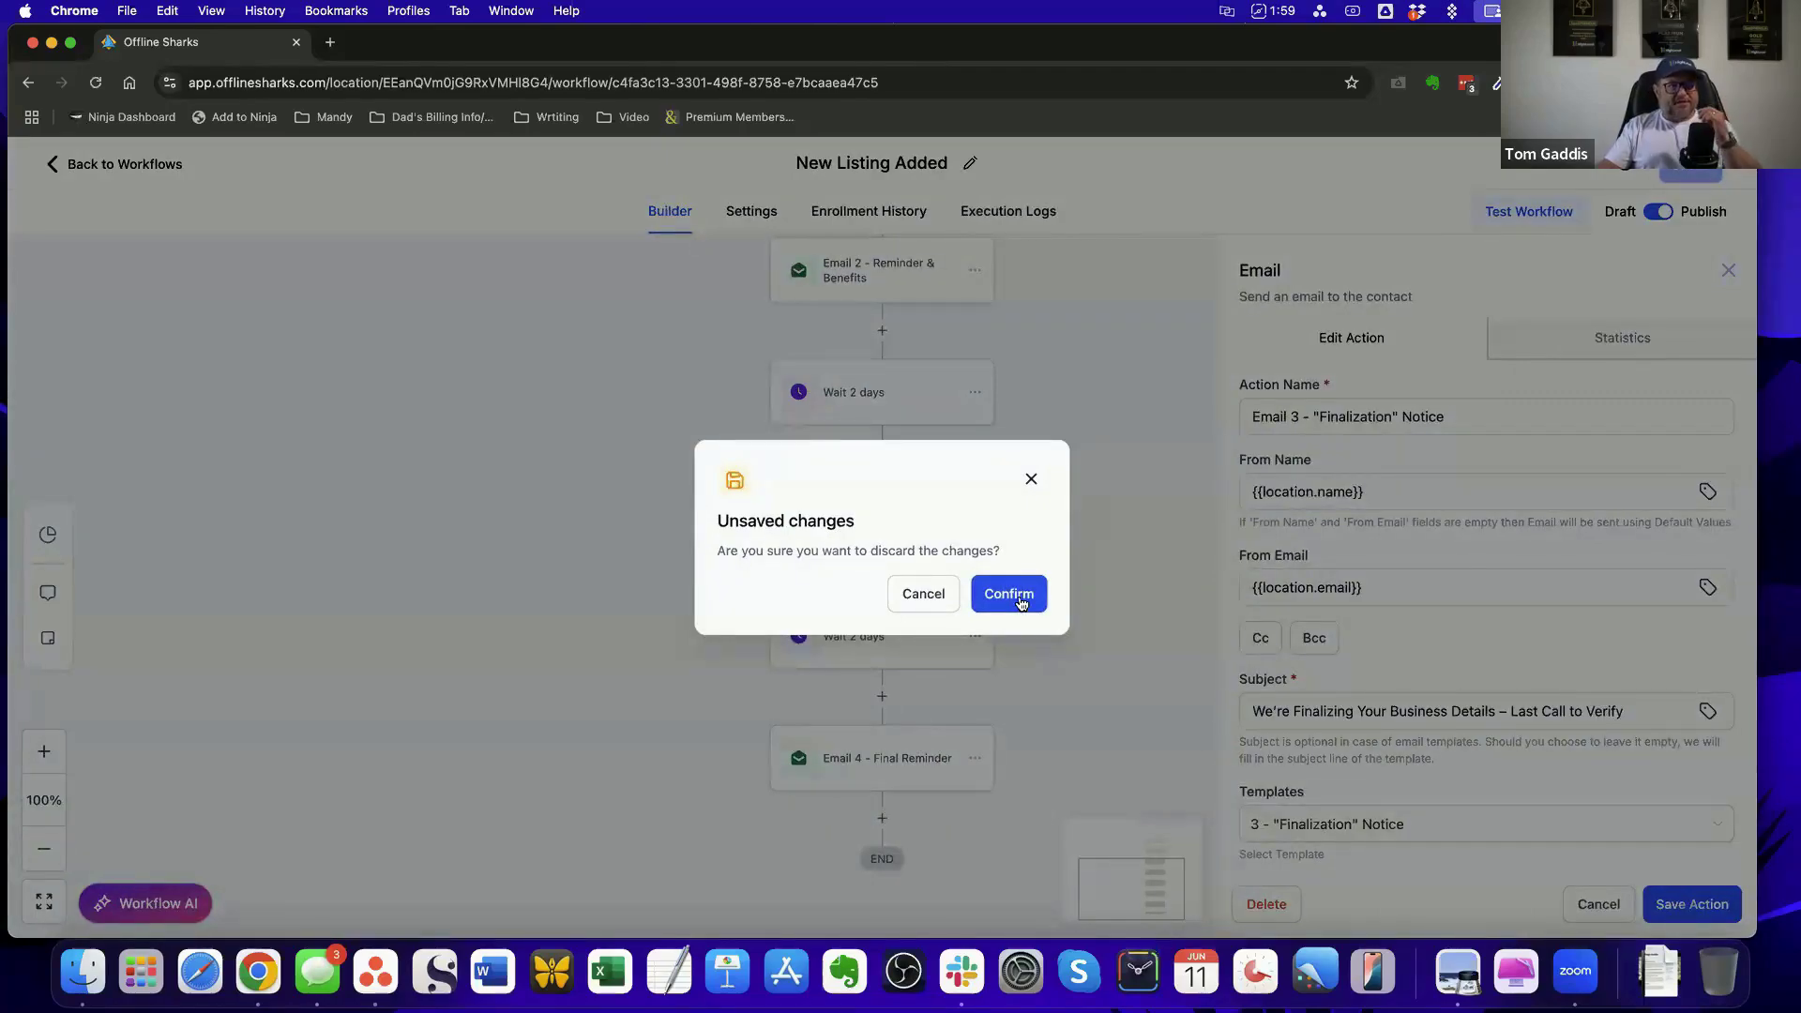
left_click(1021, 603)
Review the New Listing Added sequence back up to its trigger and return to the SmartDirectoryAI Workflows list
scroll(1399, 520, "up", 5)
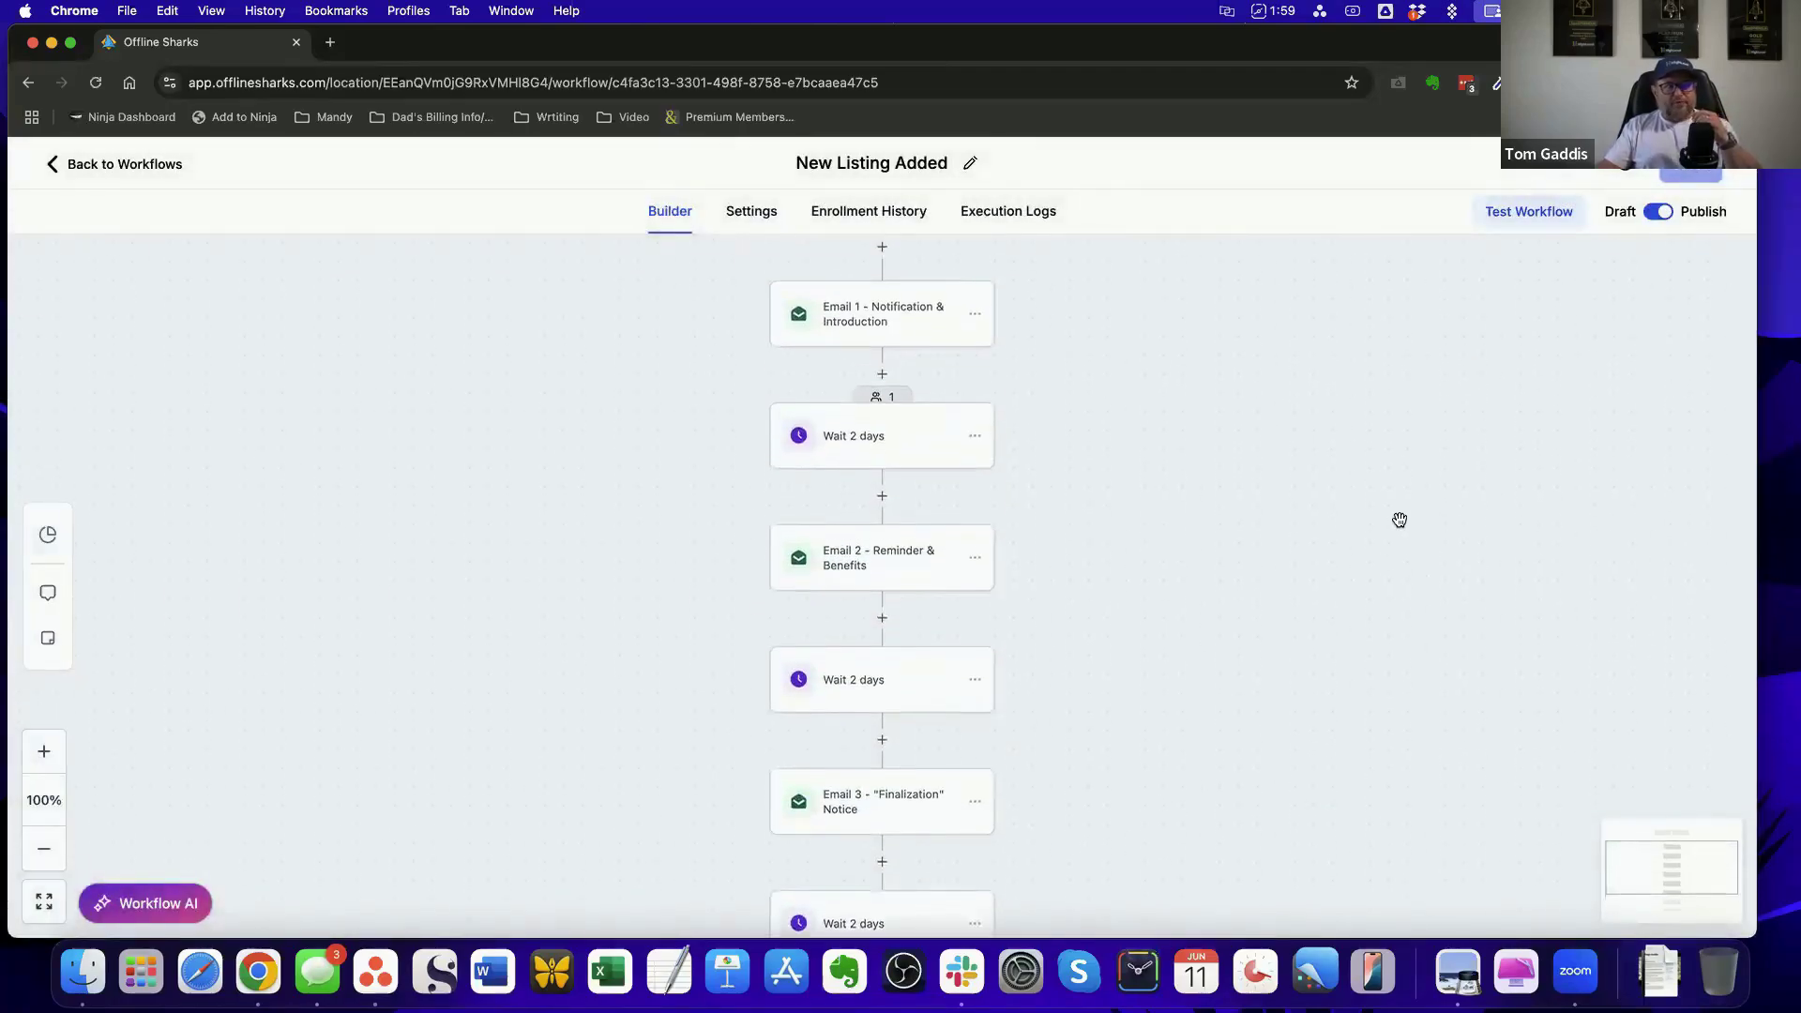
scroll(1399, 519, "up", 1)
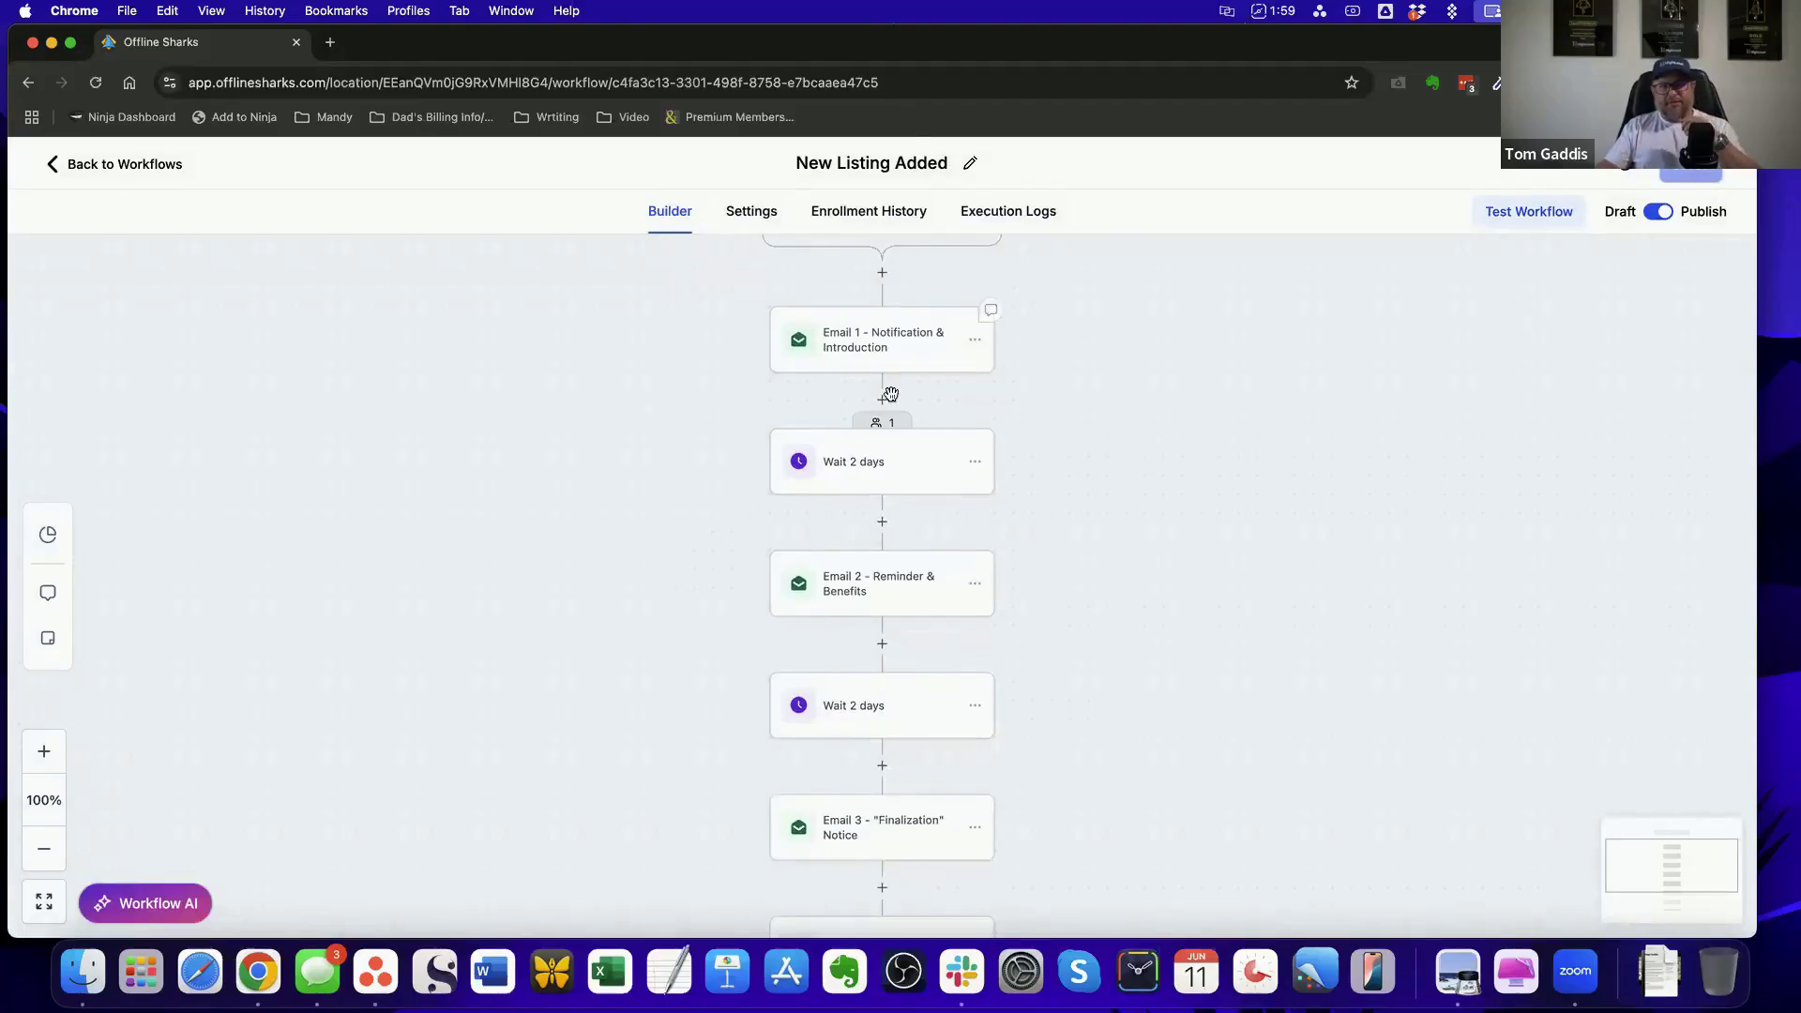
scroll(1497, 634, "down", 5)
scroll(1497, 634, "up", 12)
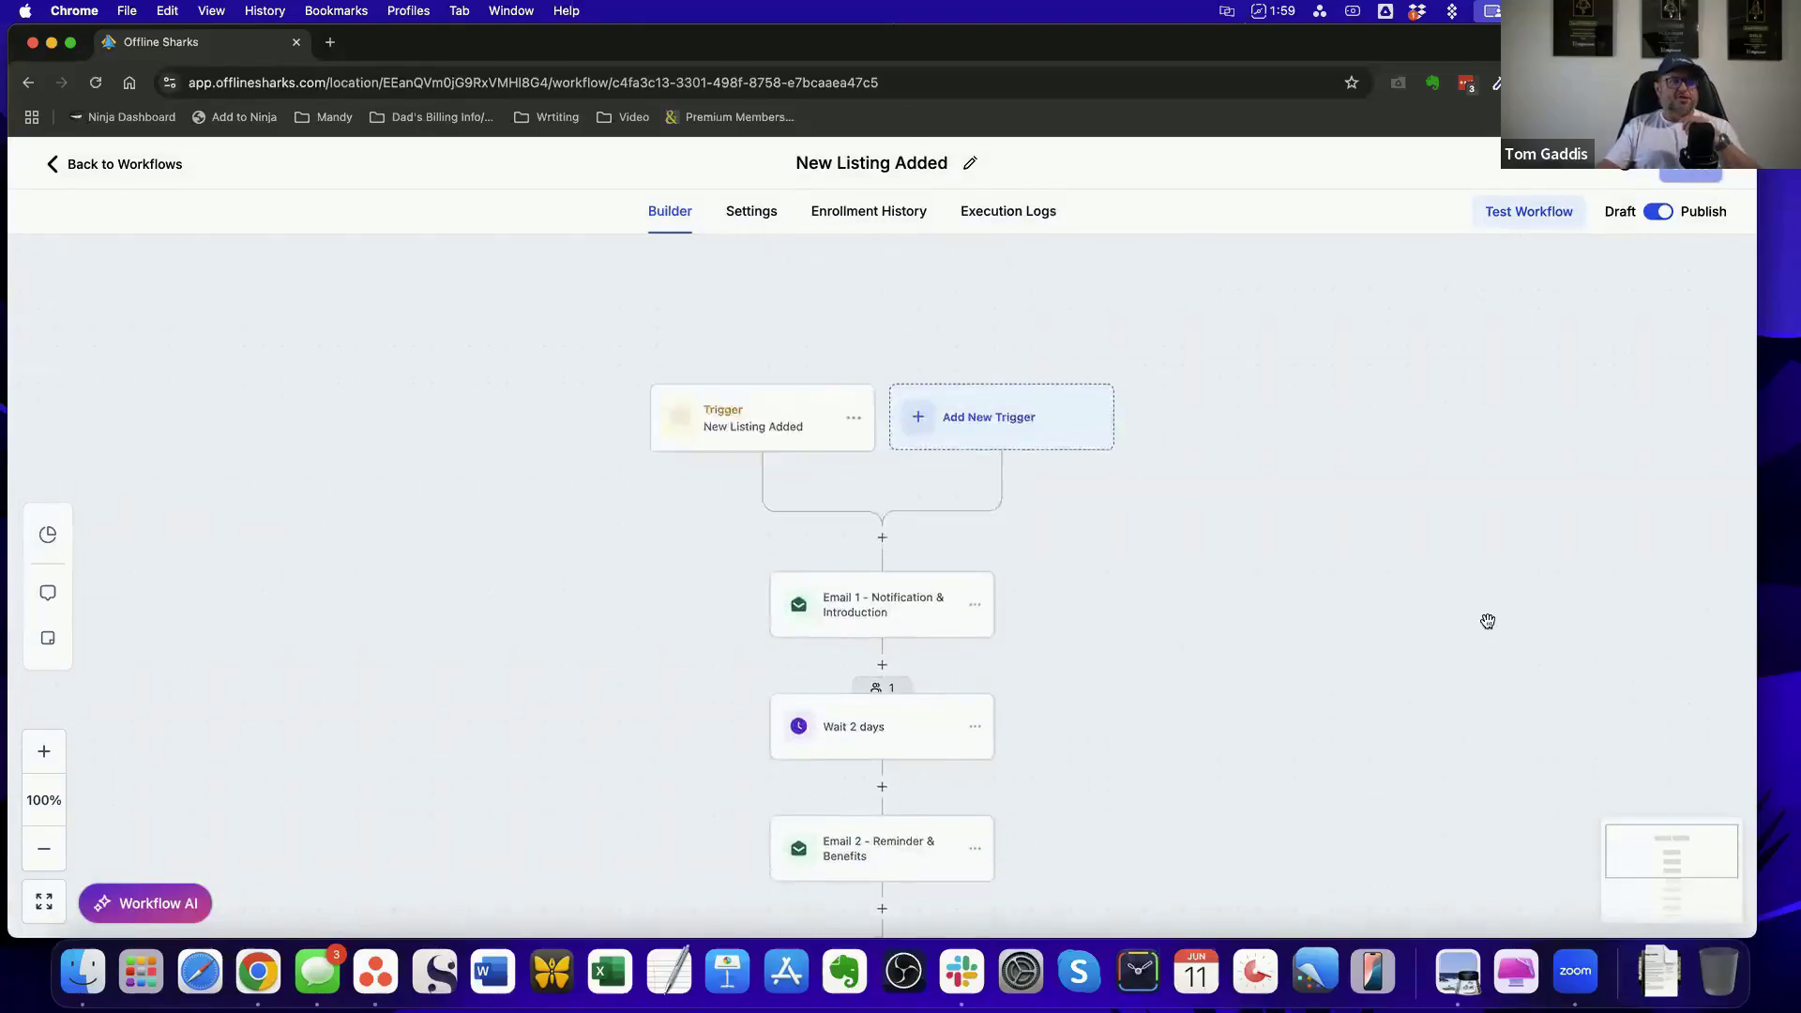
left_click(121, 164)
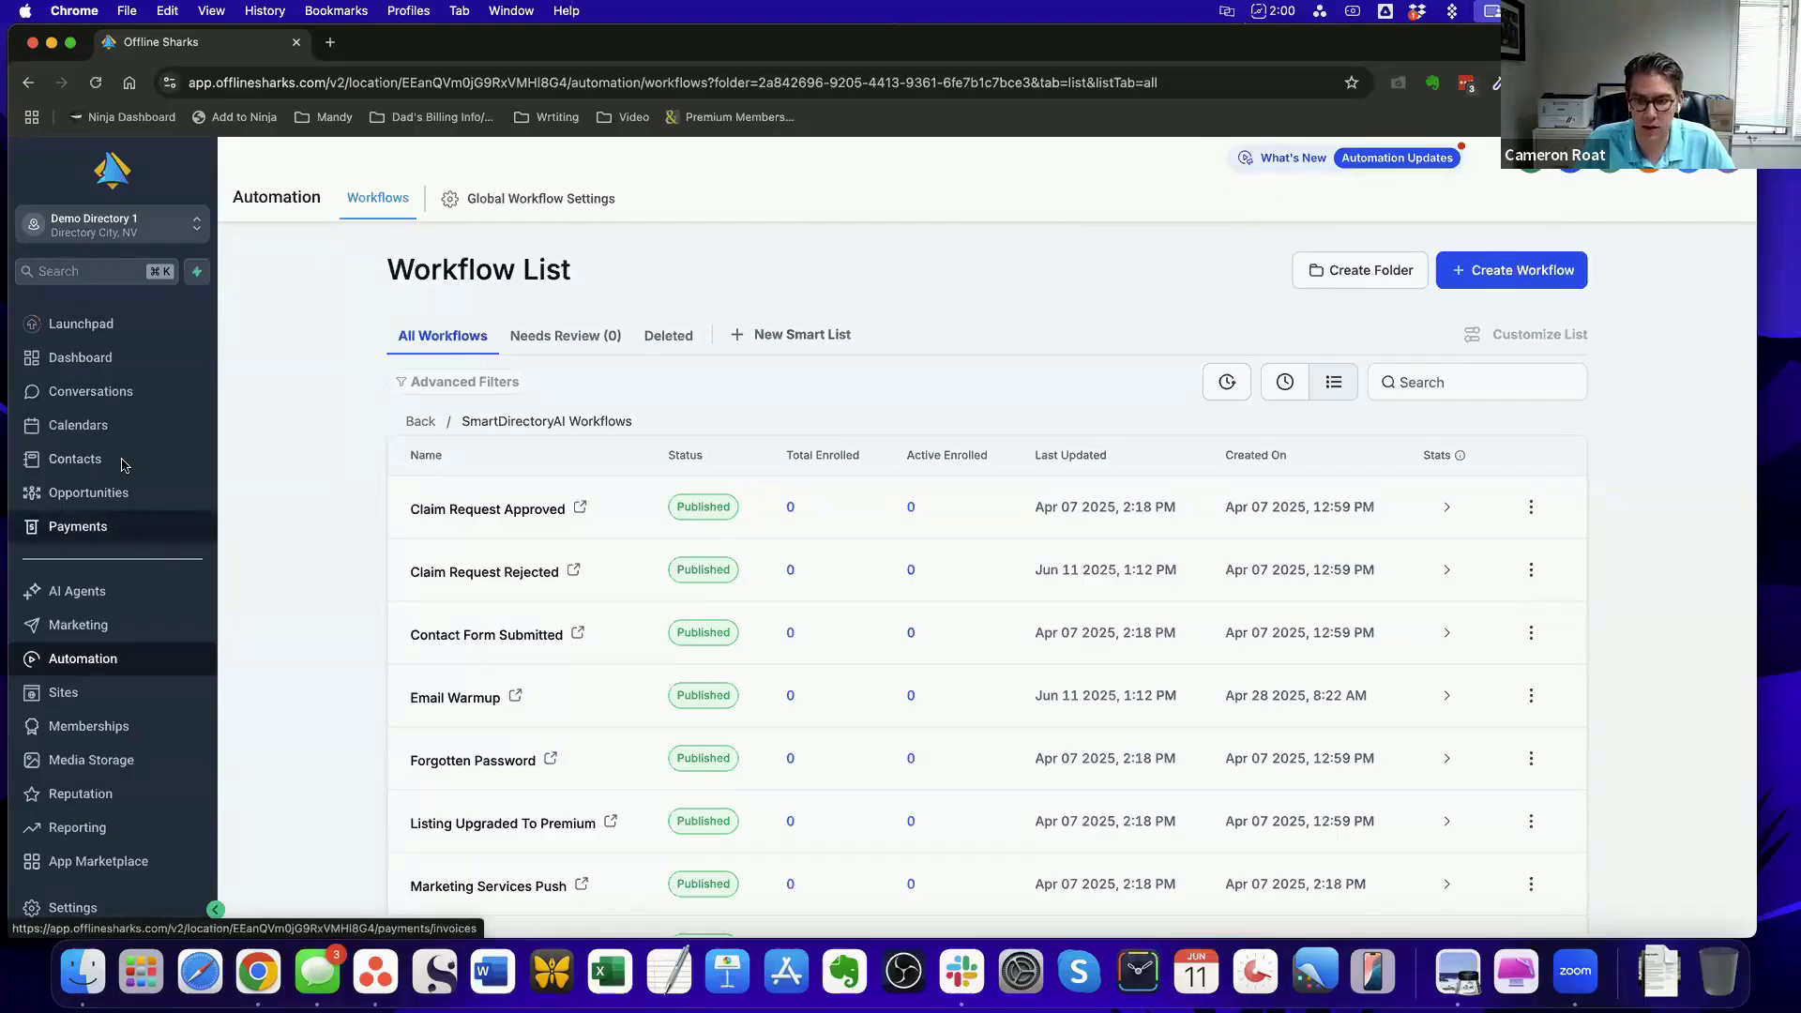
Open the account's Email Services settings, dismiss the dedicated domain notification and show the Reply & Forward Settings
left_click(80, 626)
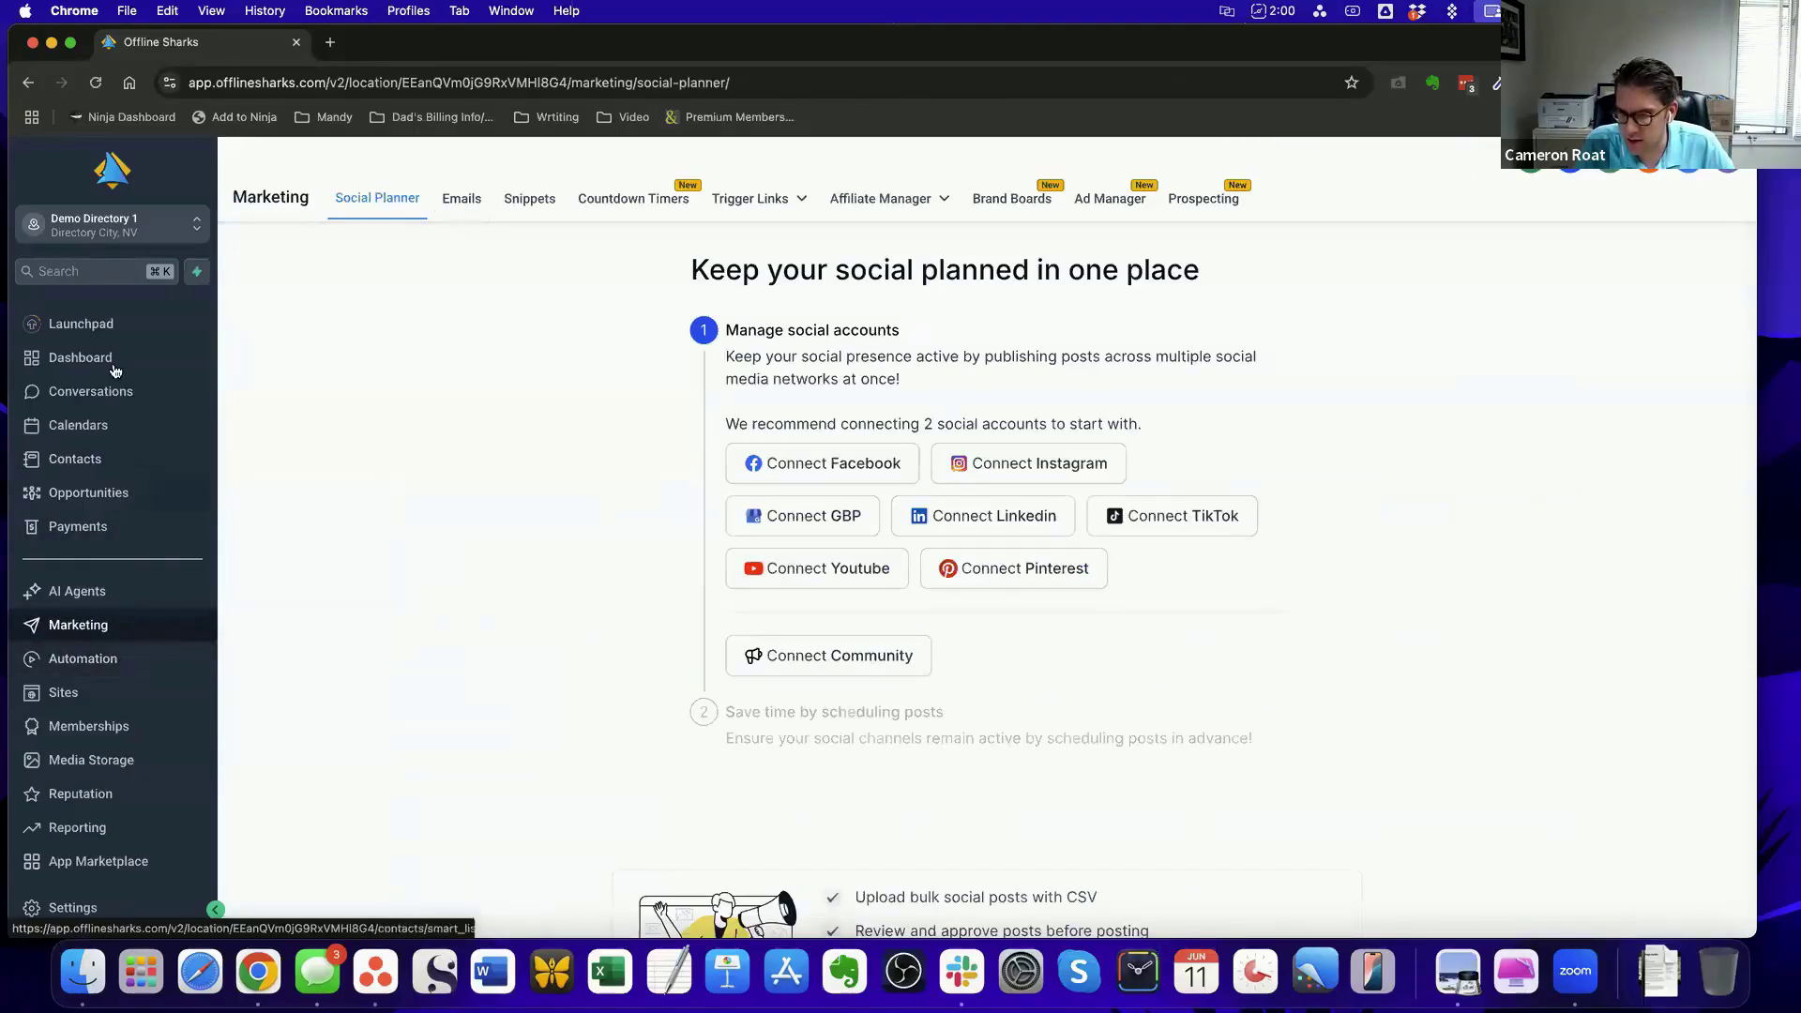
scroll(104, 422, "down", 2)
left_click(74, 908)
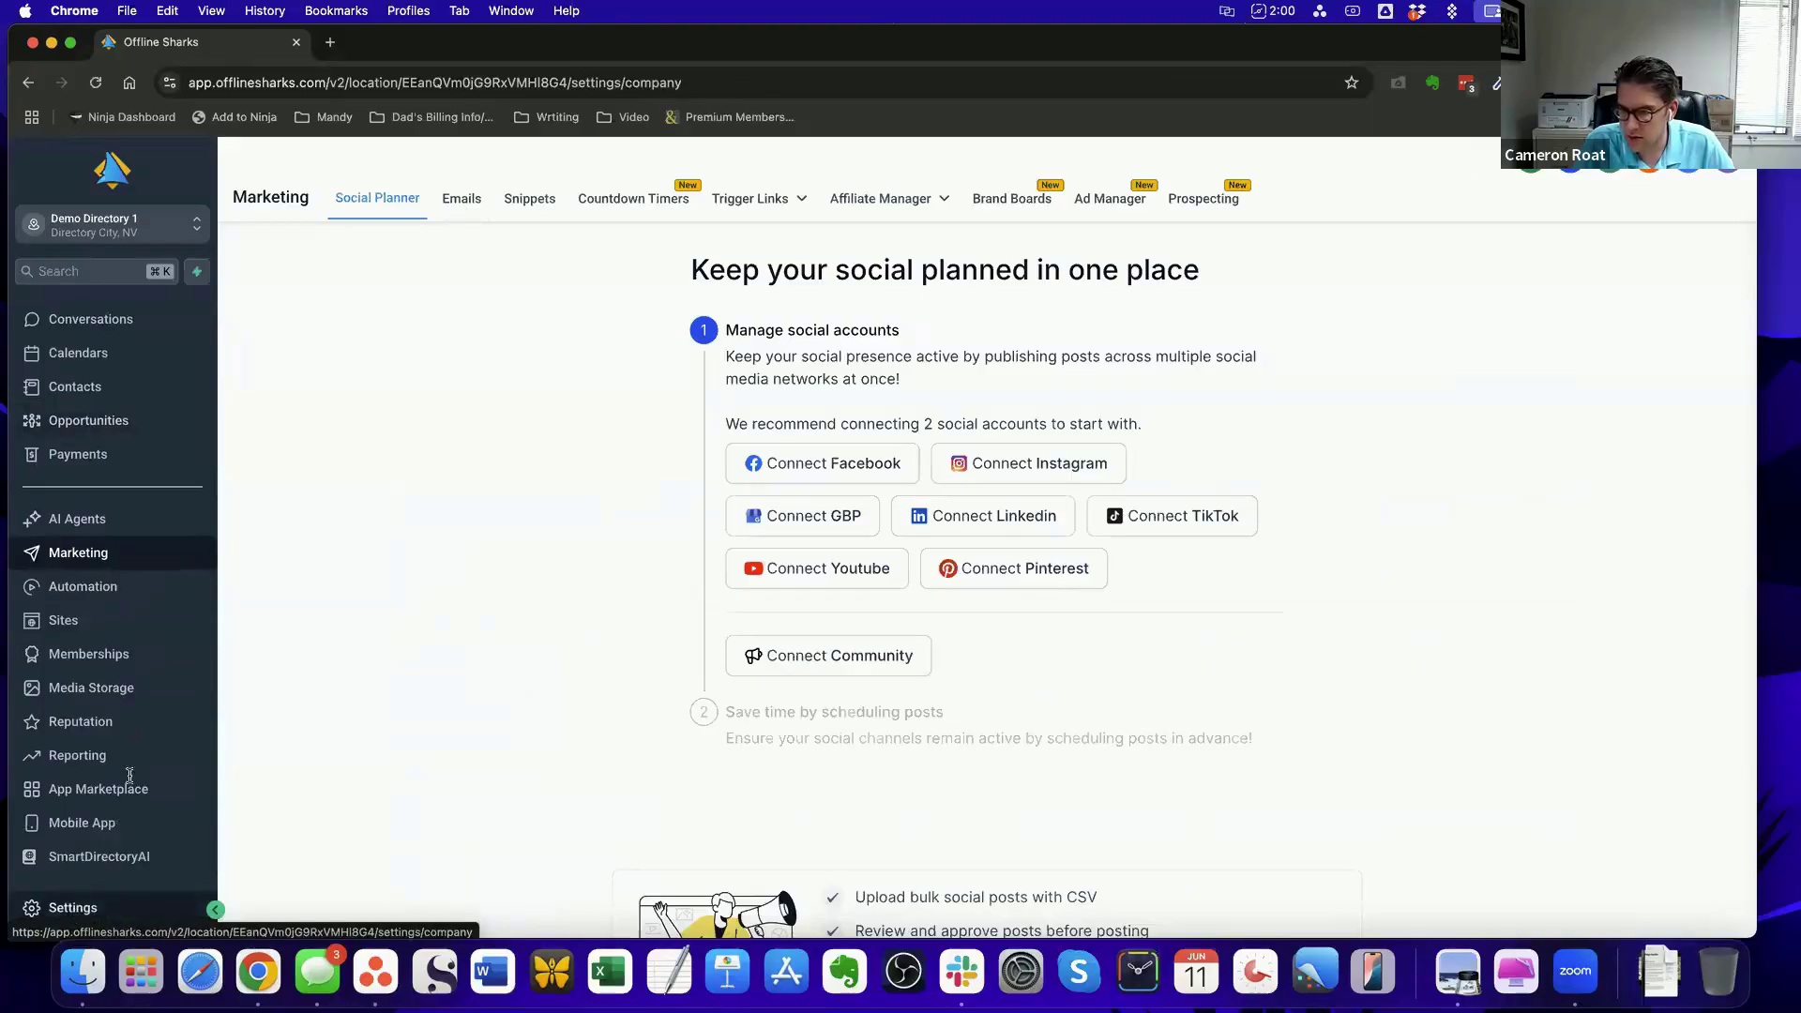
scroll(75, 778, "down", 2)
left_click(75, 716)
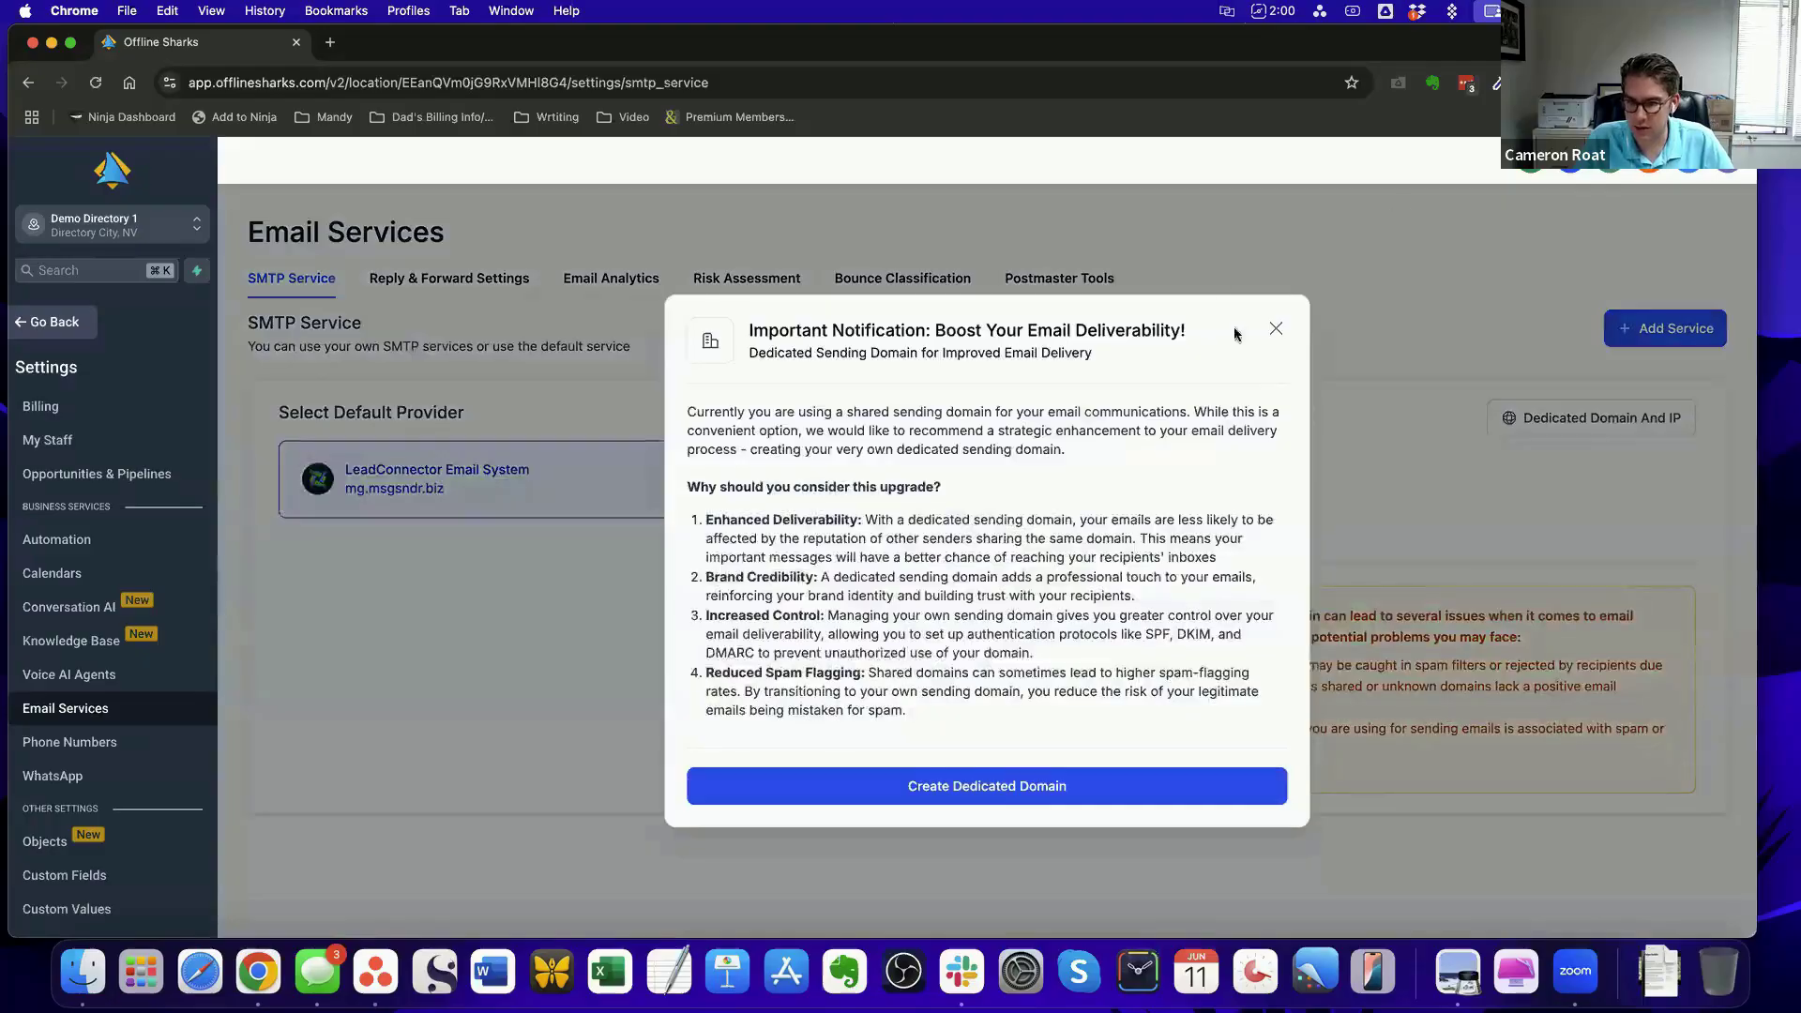
left_click(1276, 328)
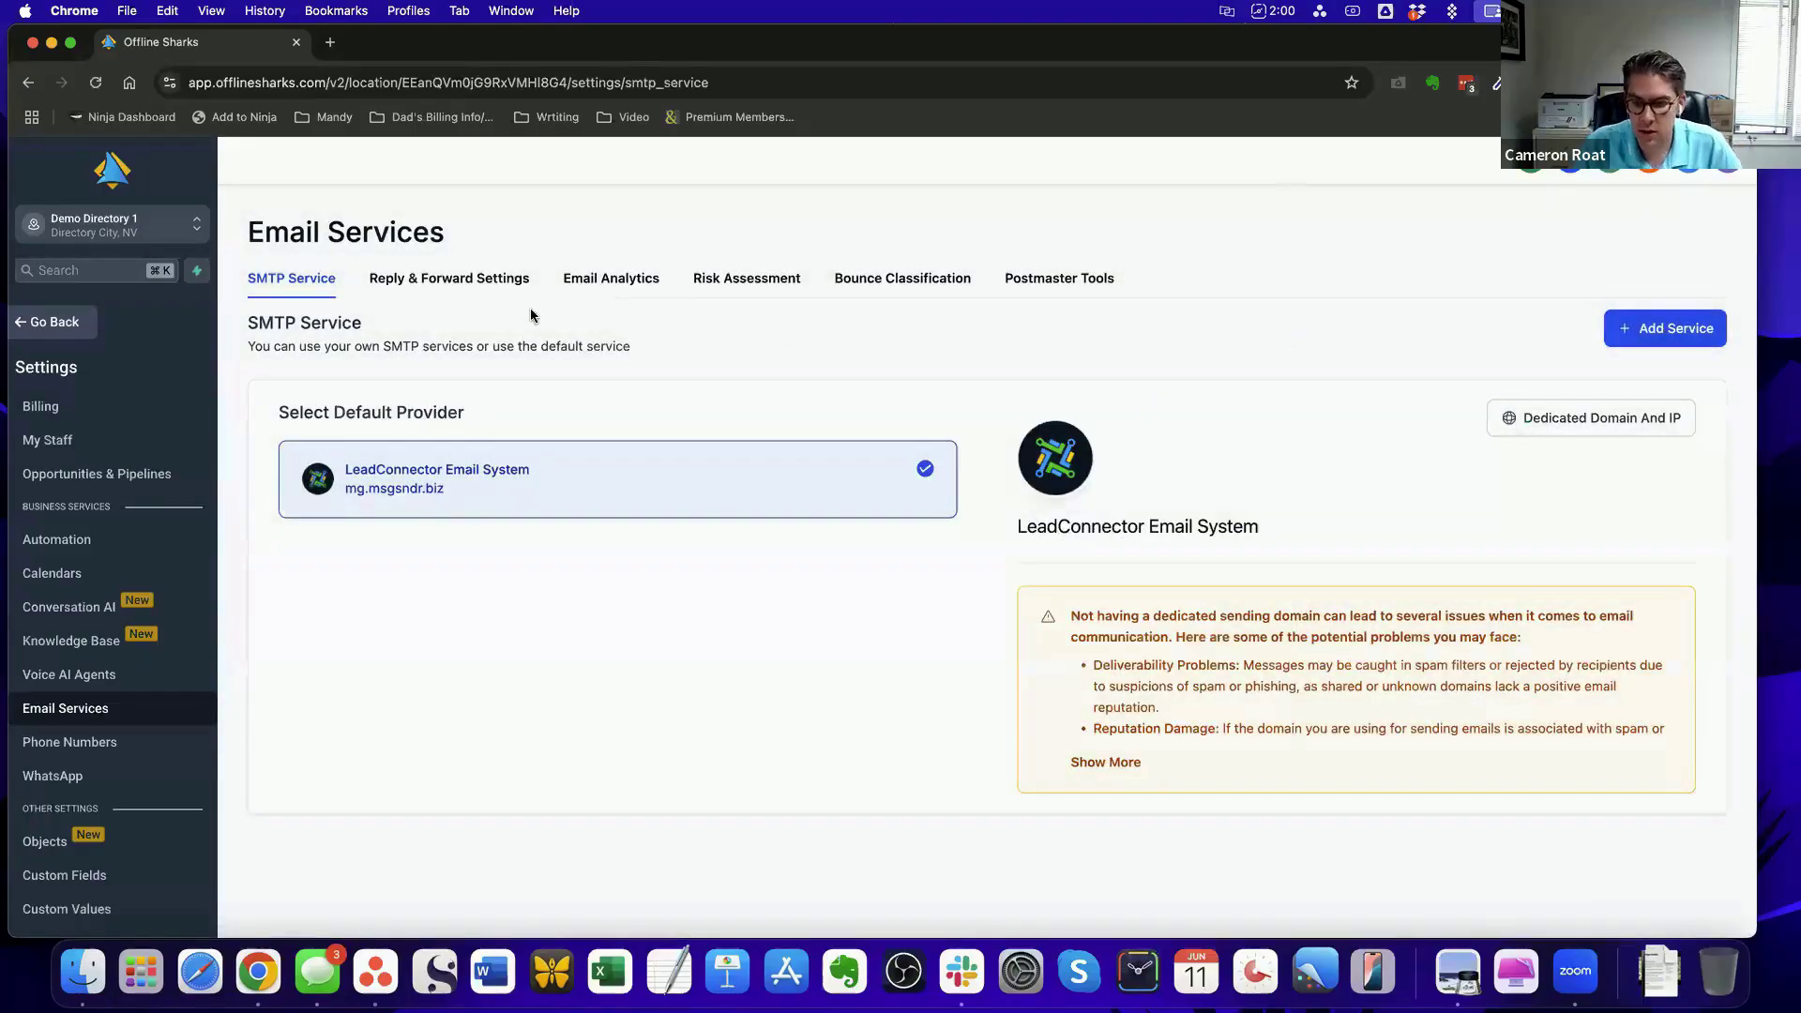
left_click(469, 278)
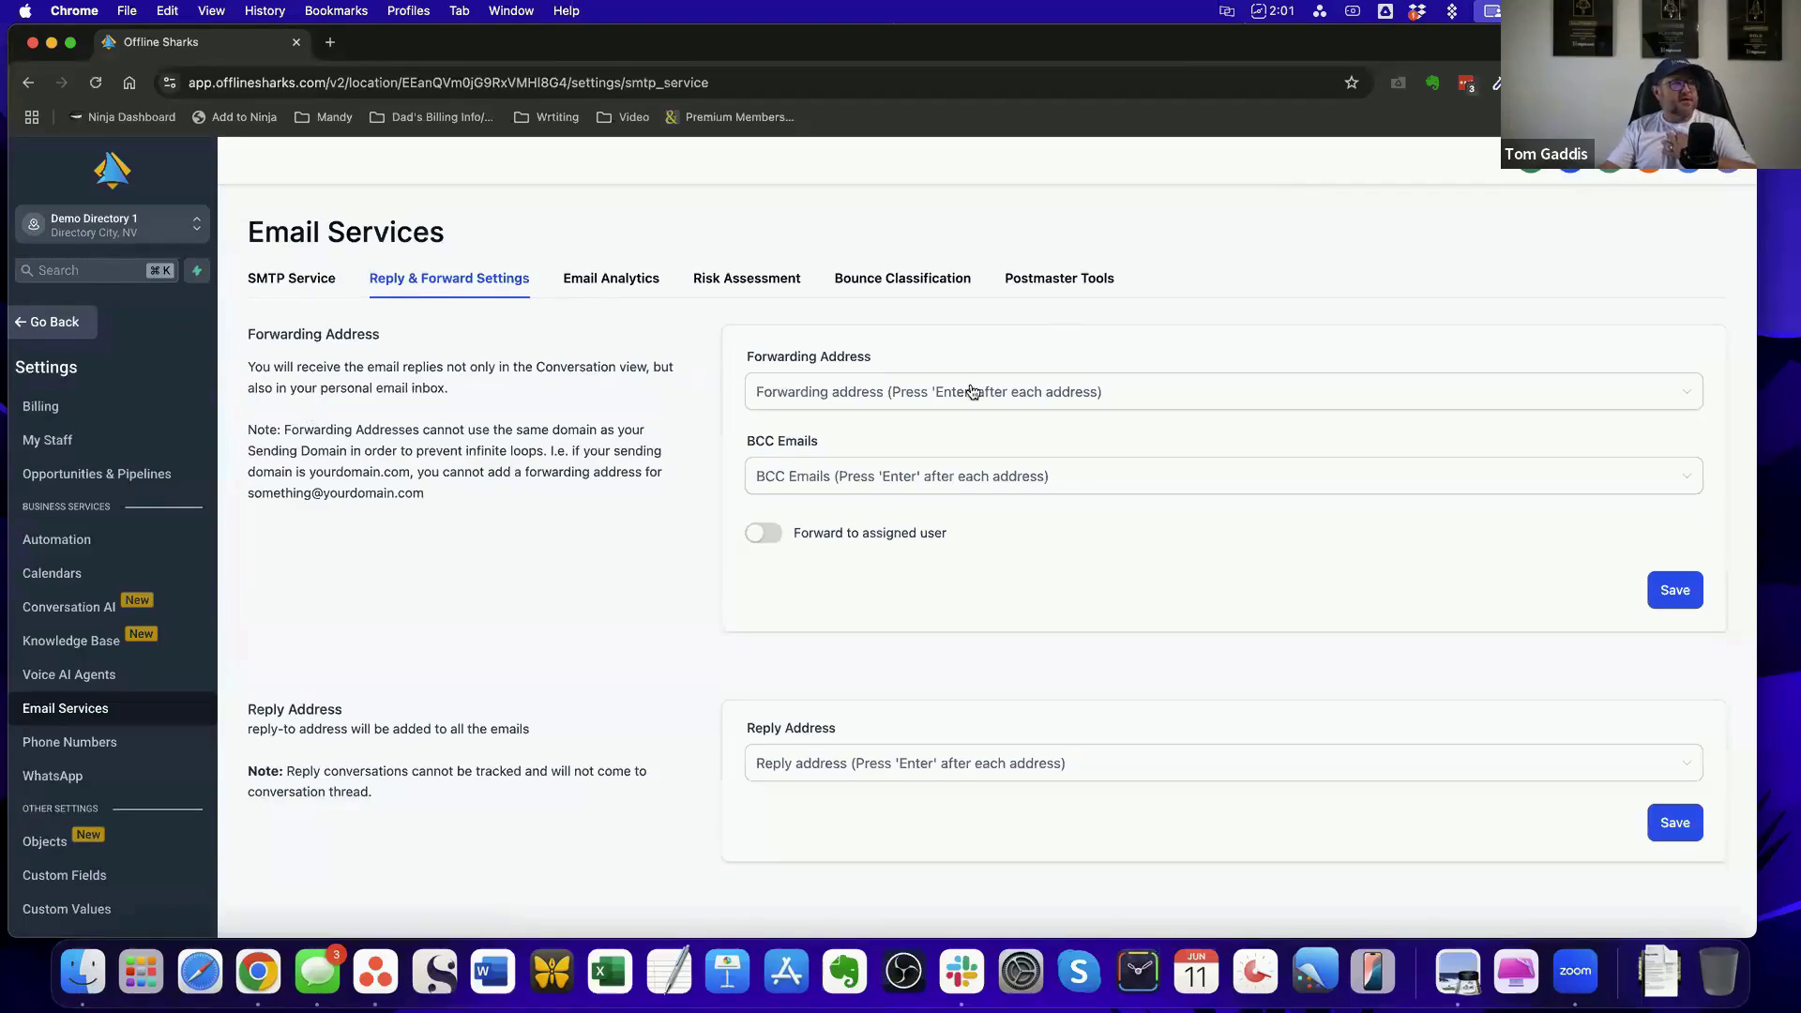
Examine the Forwarding Address, BCC Emails and Reply Address fields without entering any address
left_click(938, 395)
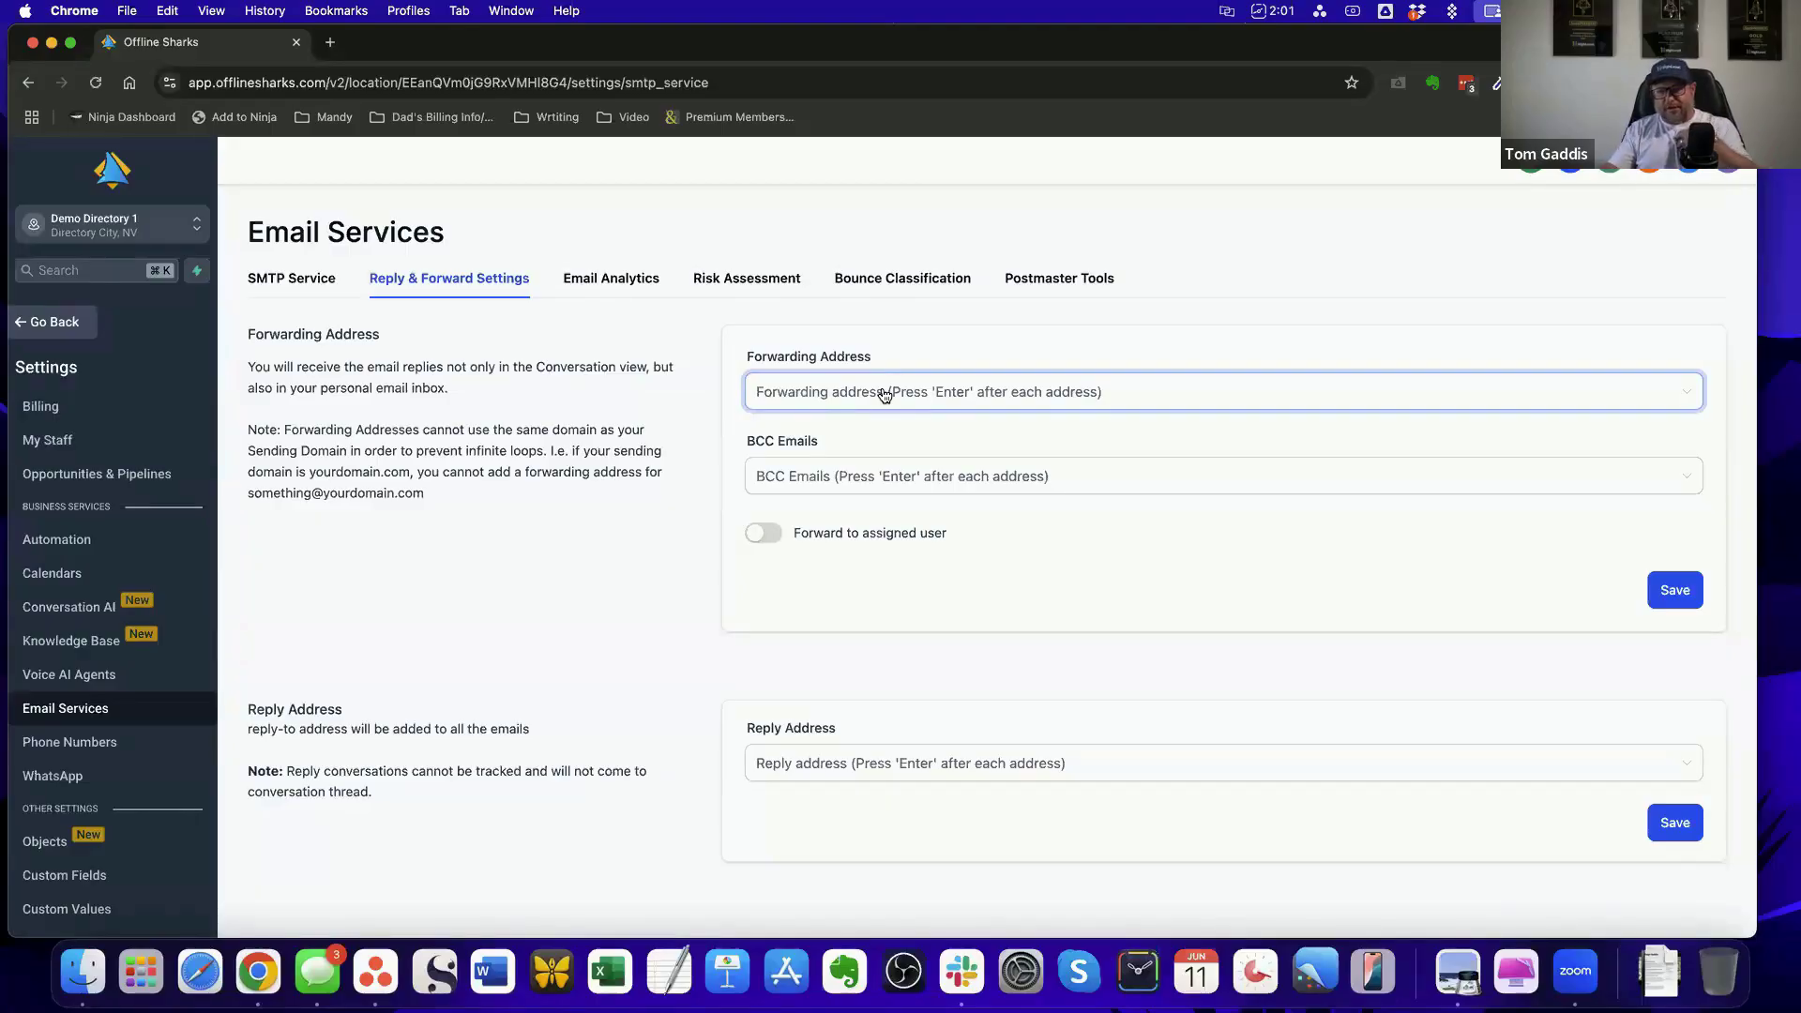
left_click(907, 478)
left_click(892, 390)
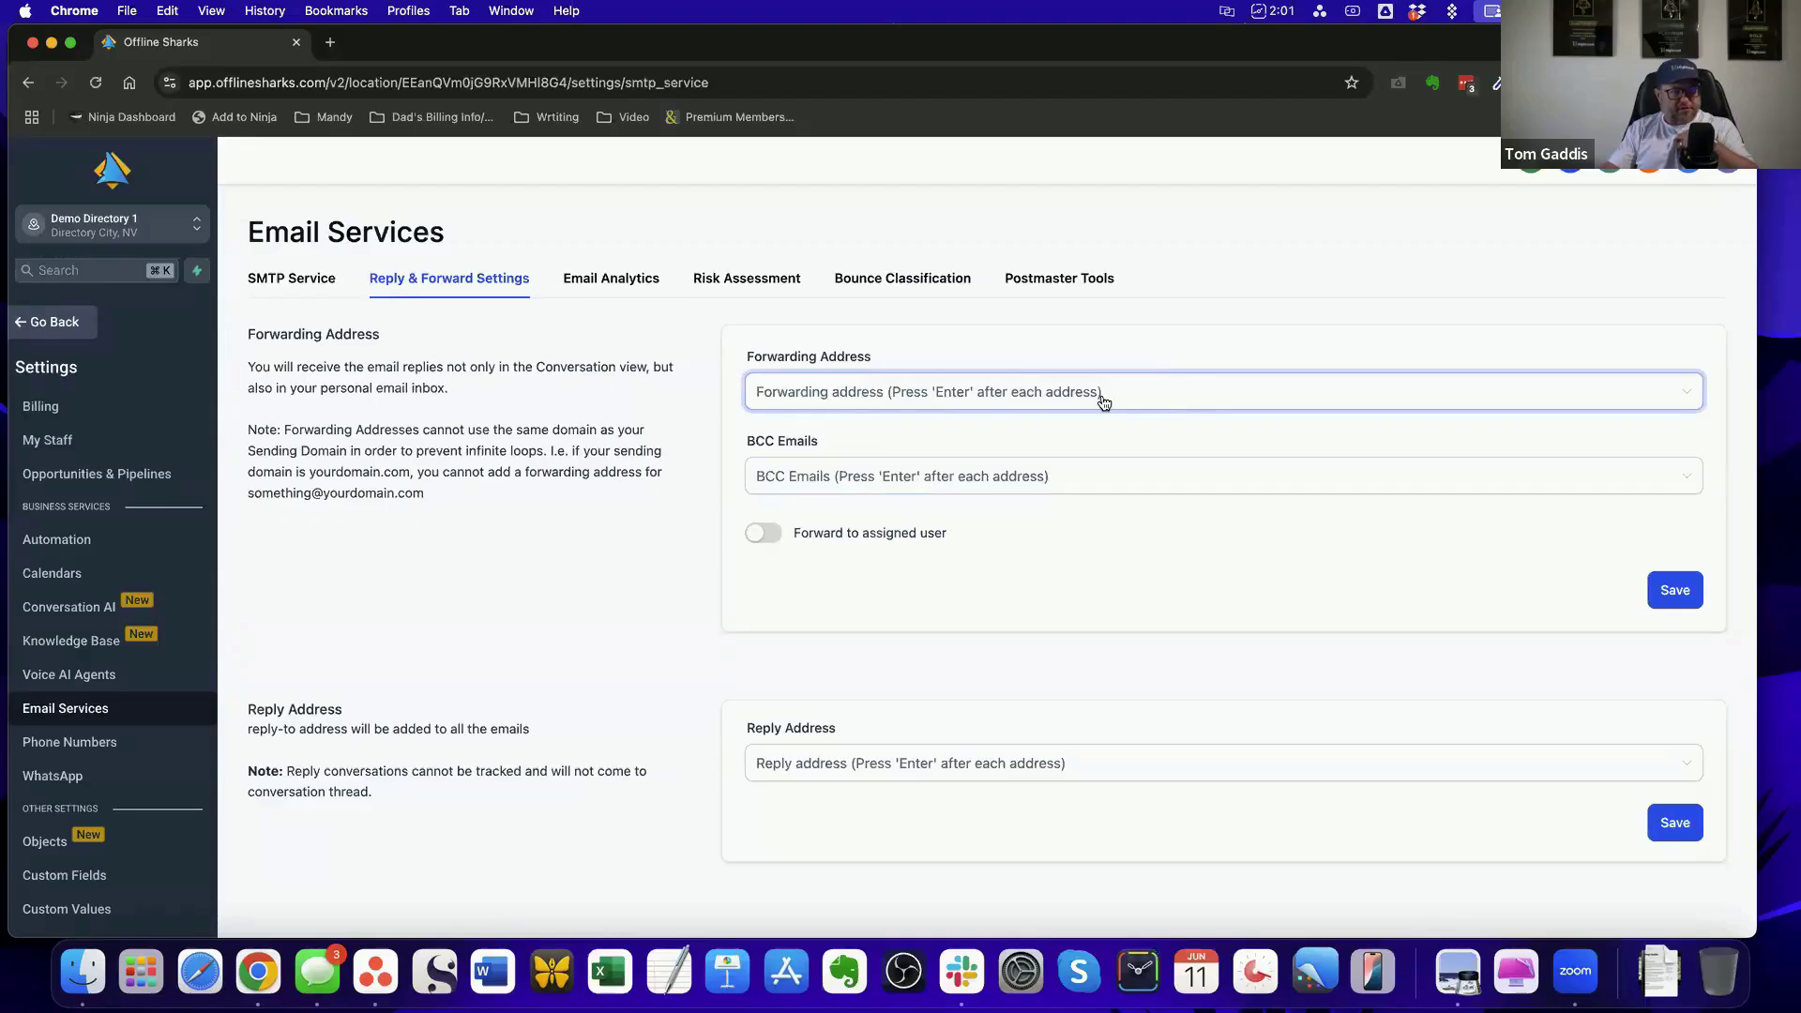
left_click(805, 480)
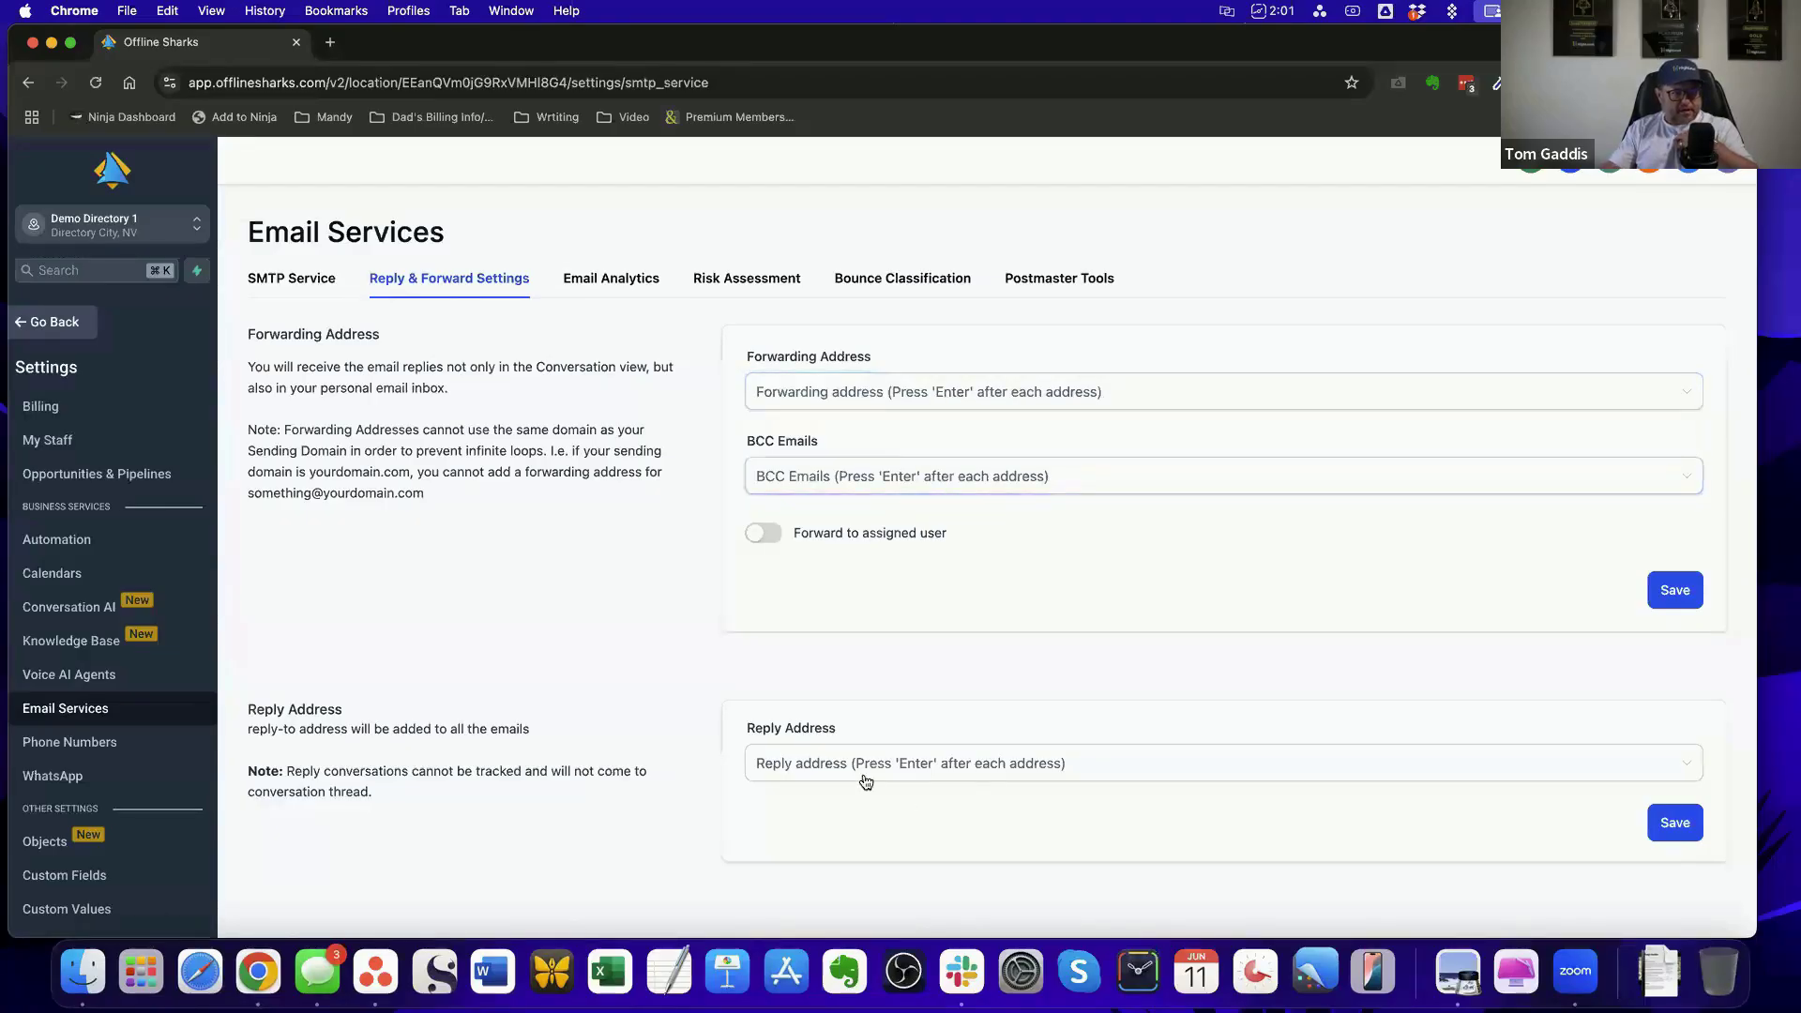
left_click(952, 778)
left_click(849, 359)
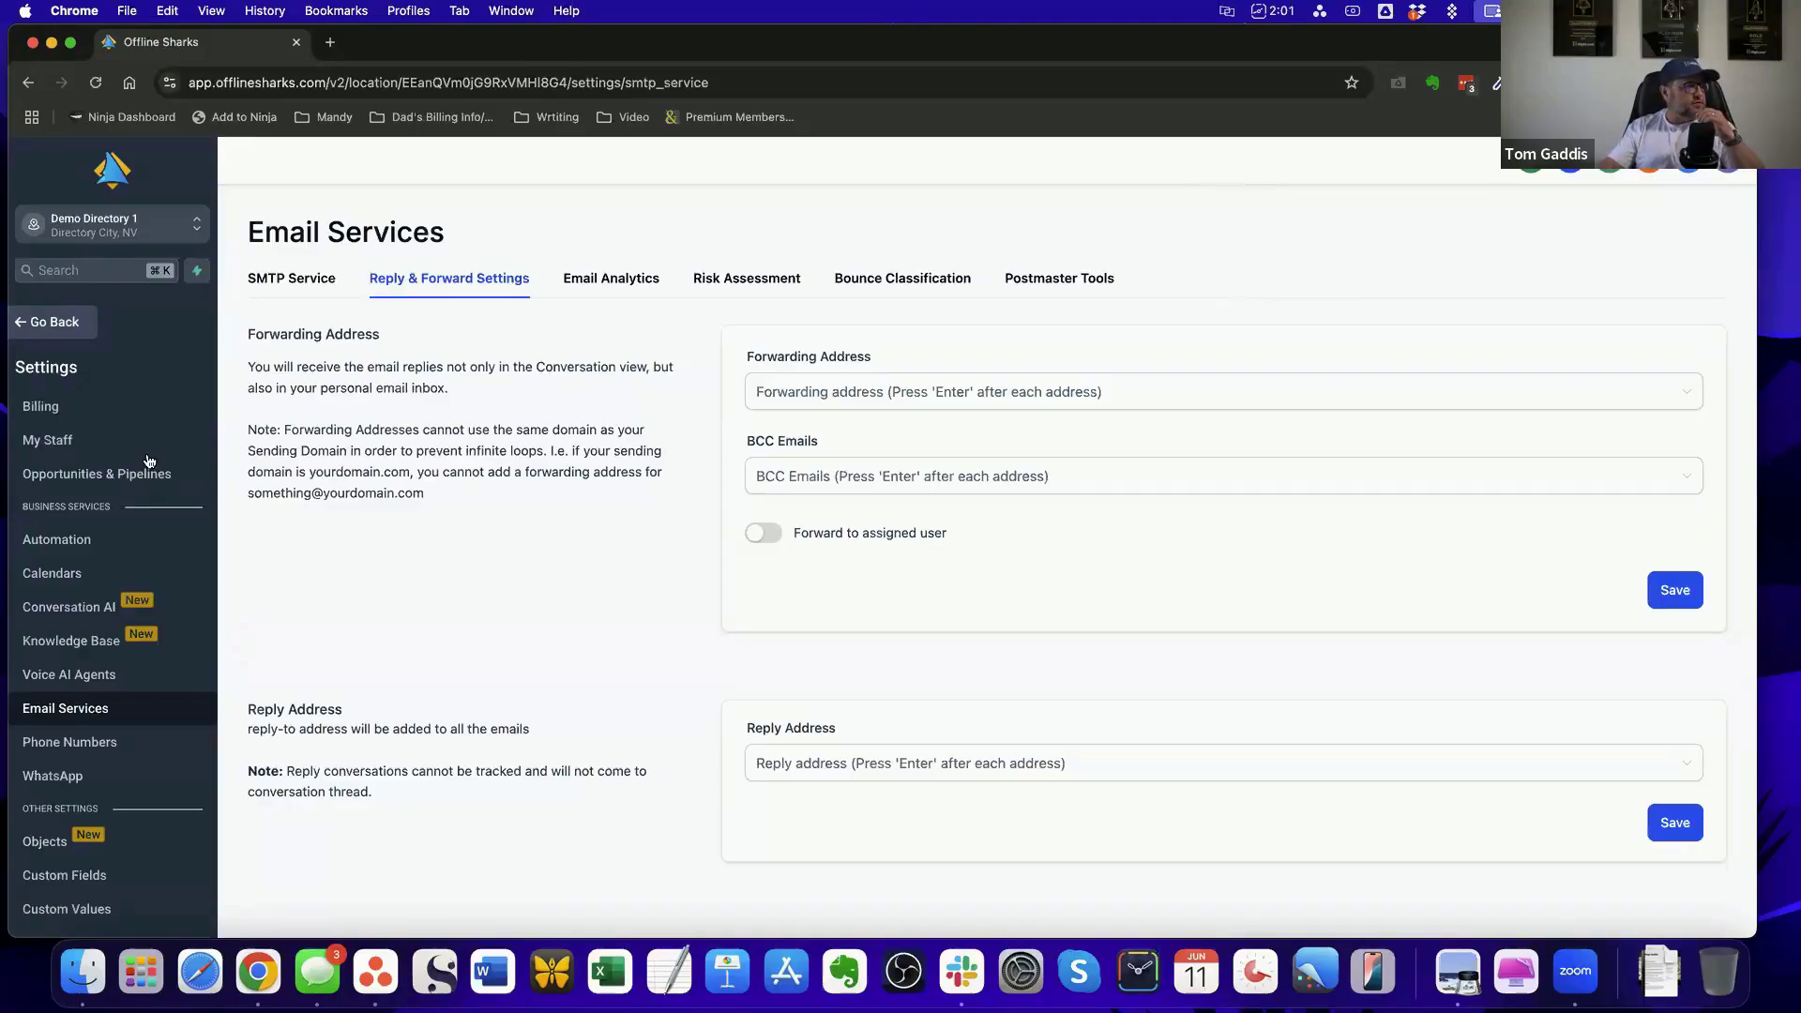
Open the My Profile settings and choose Gmail as the provider for Email (2-way sync) without connecting it
left_click(57, 324)
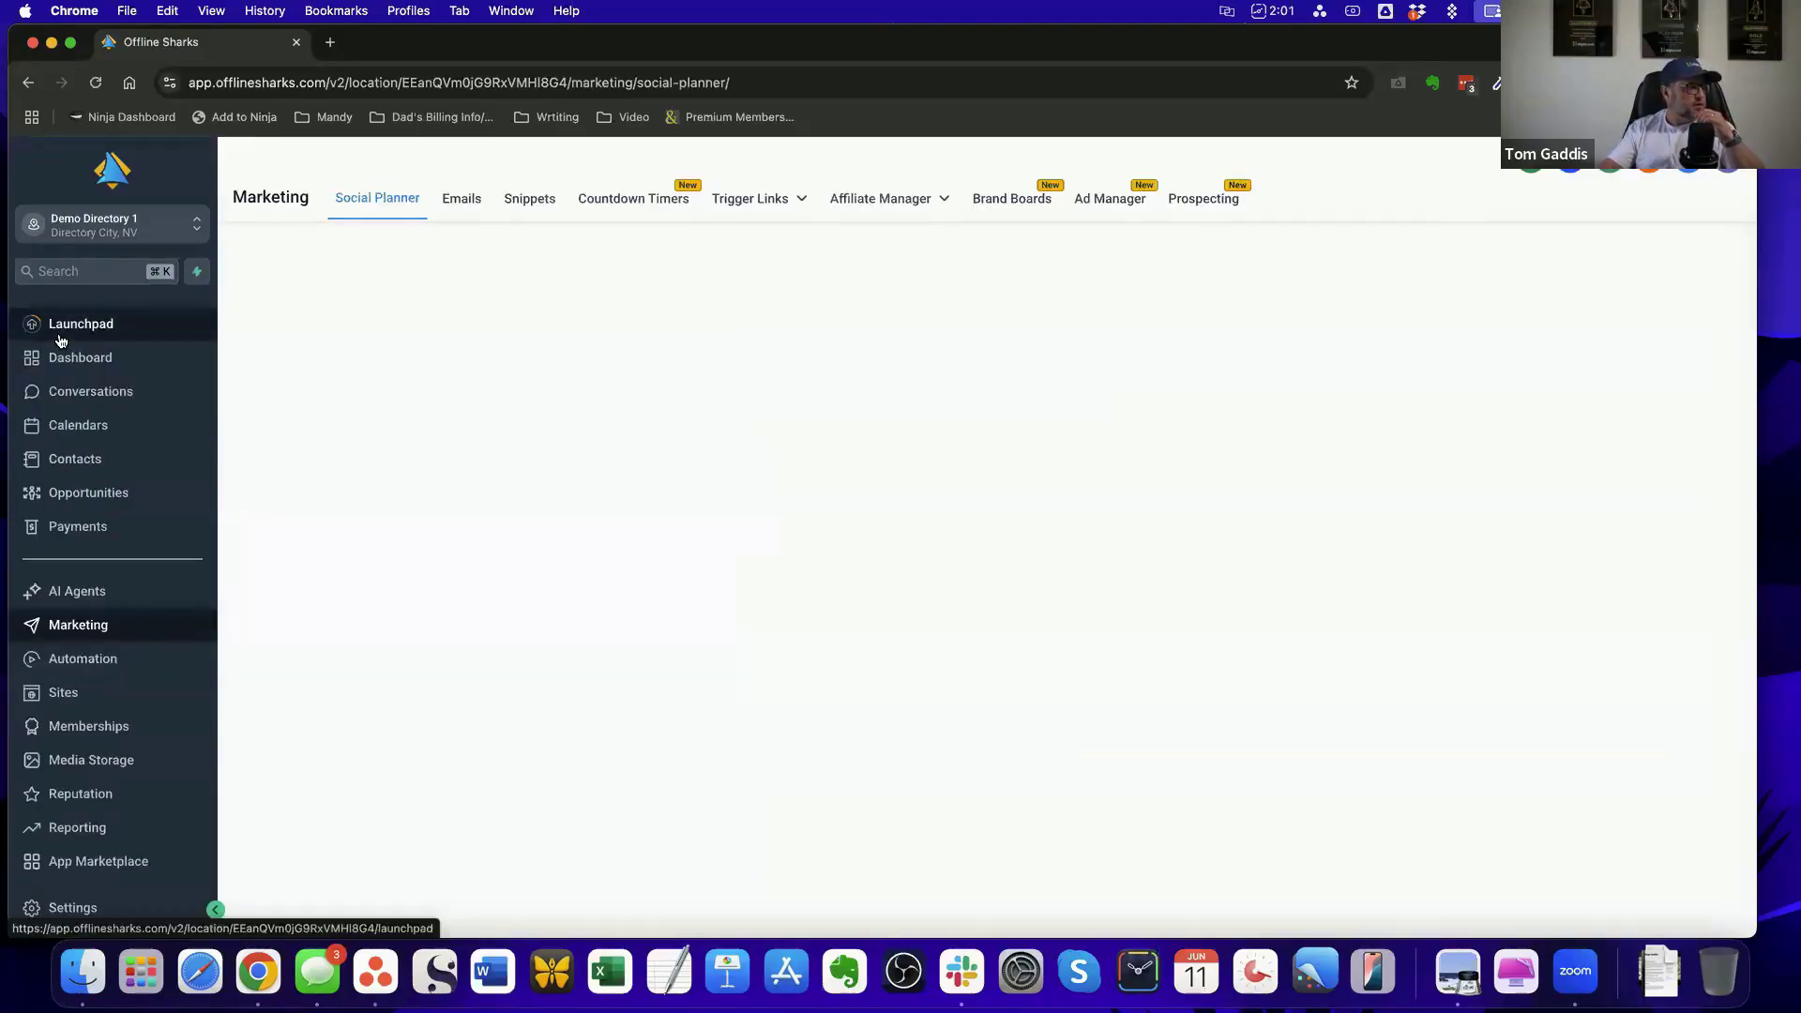
left_click(66, 907)
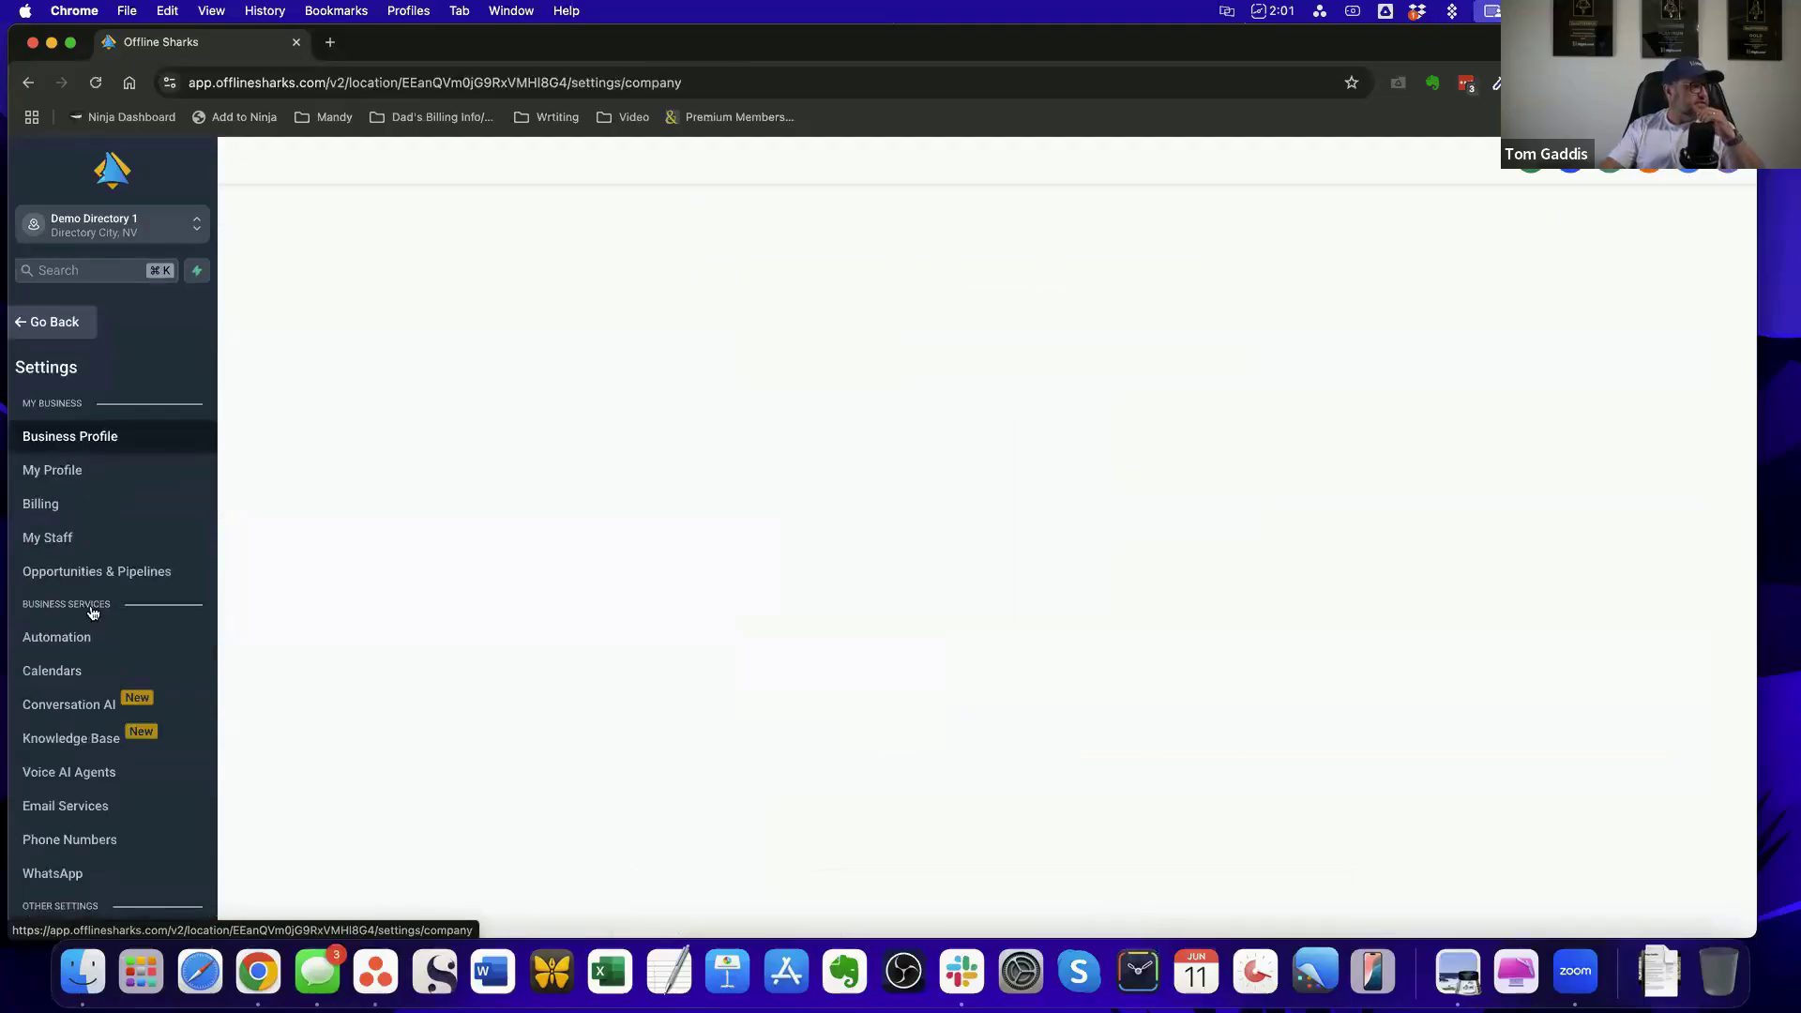
left_click(62, 470)
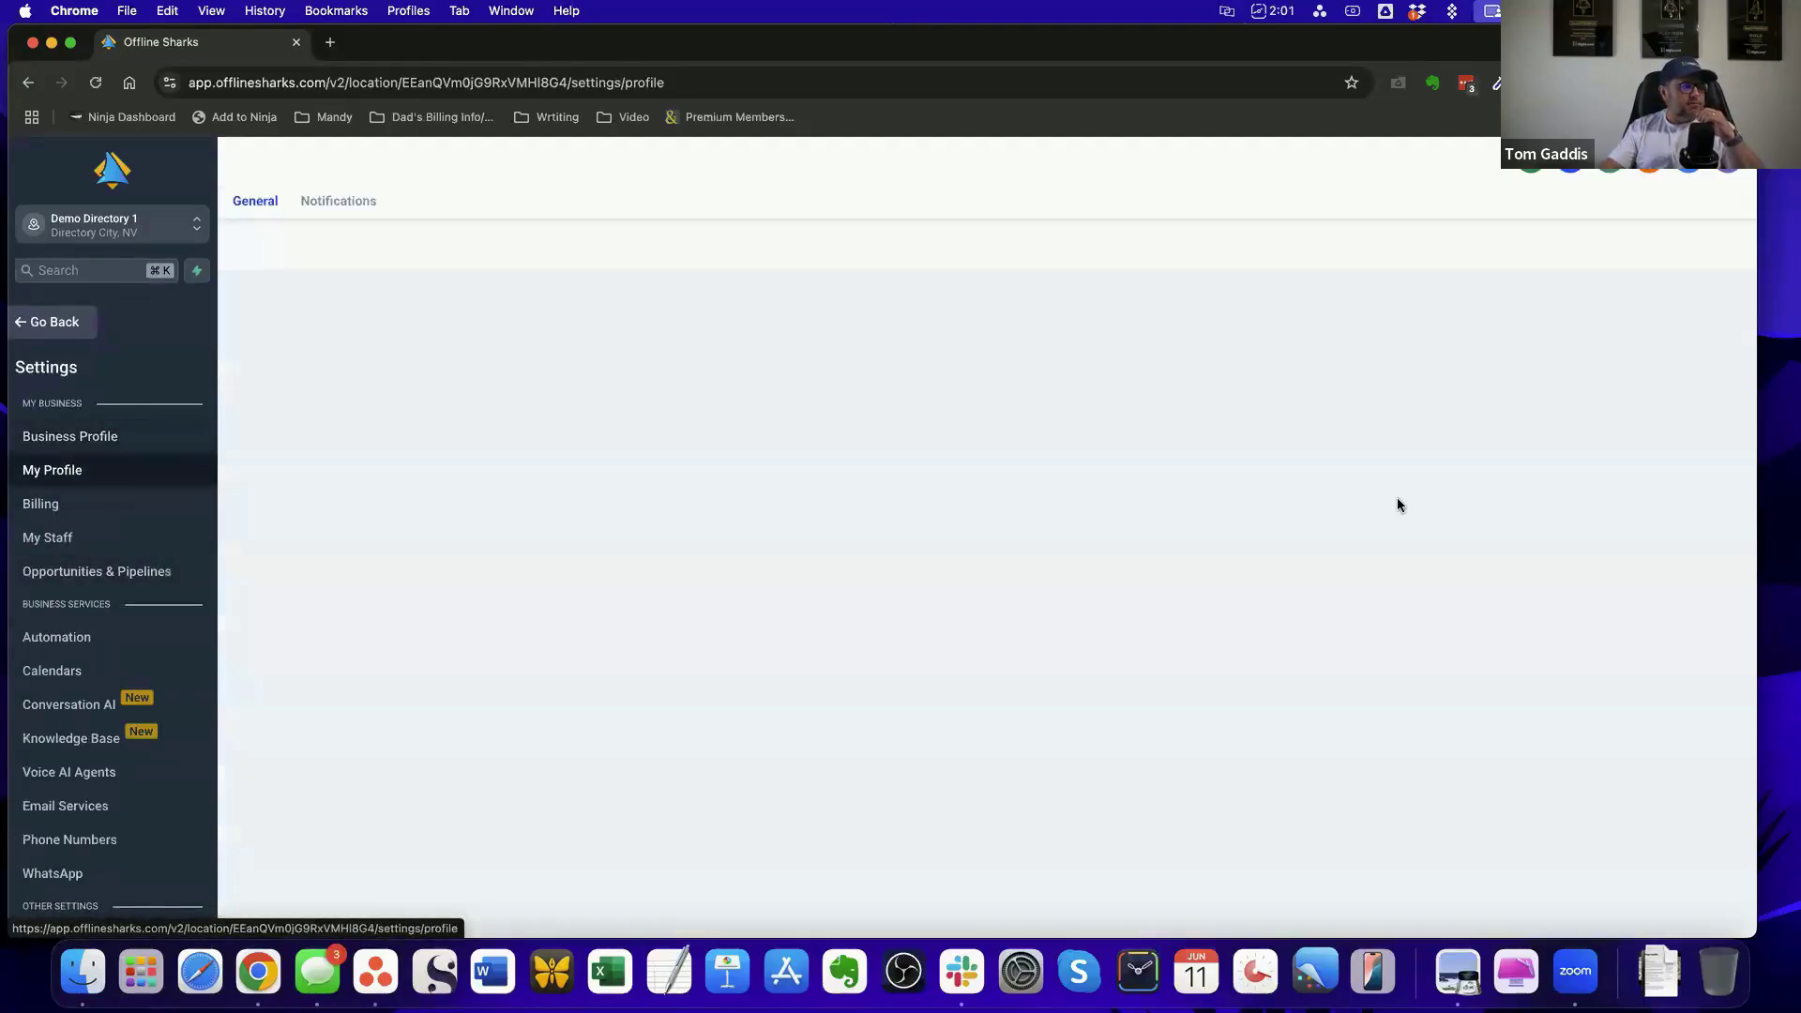
scroll(1241, 514, "down", 10)
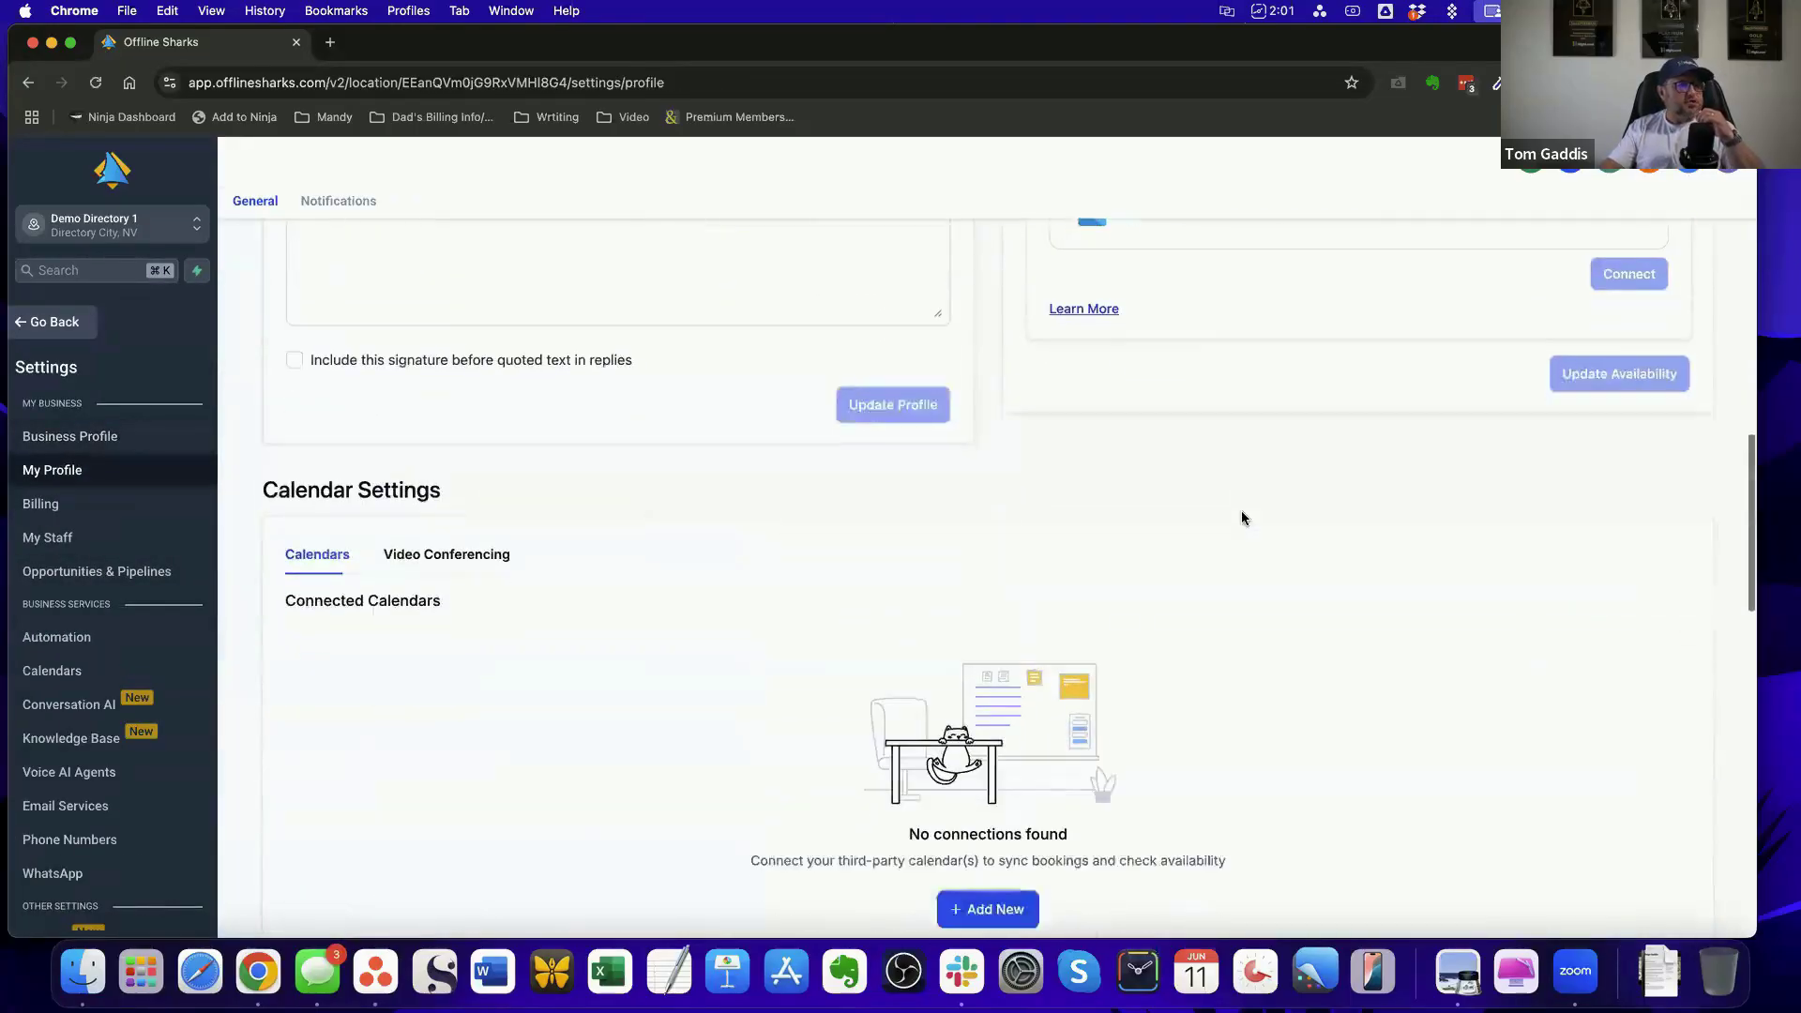
scroll(1241, 518, "up", 4)
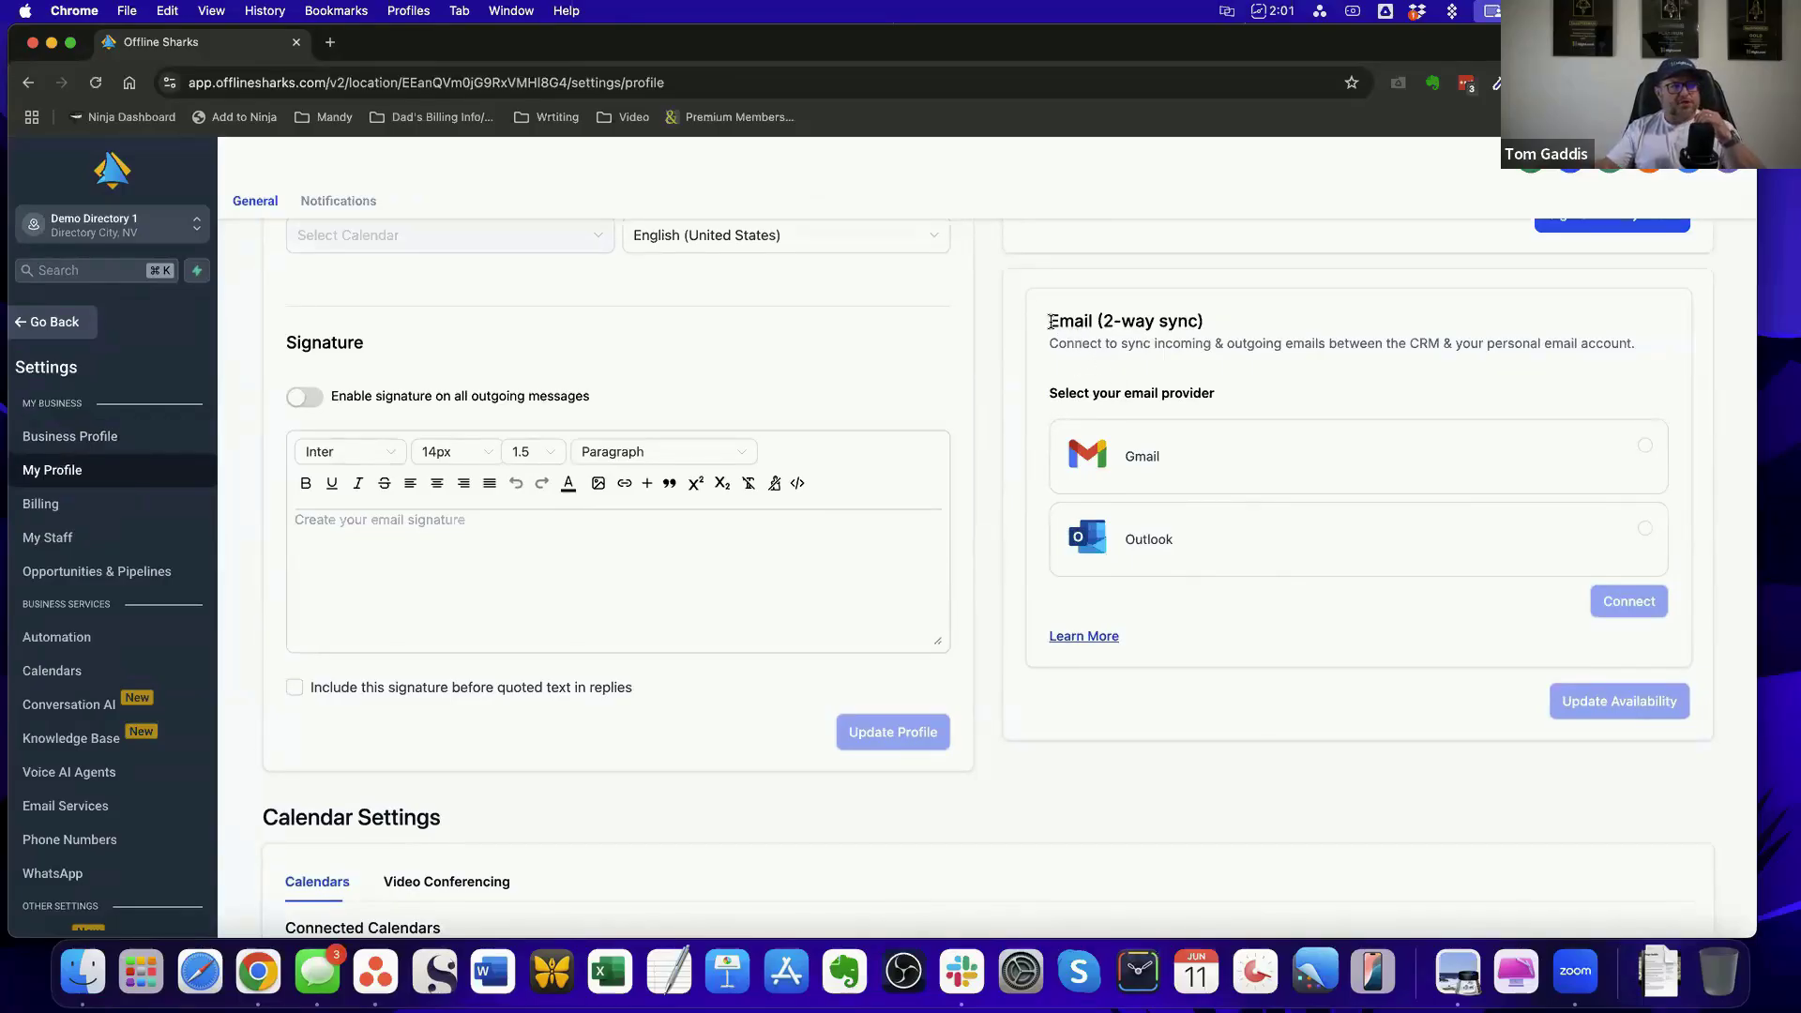
left_click_drag(1048, 319, 1224, 321)
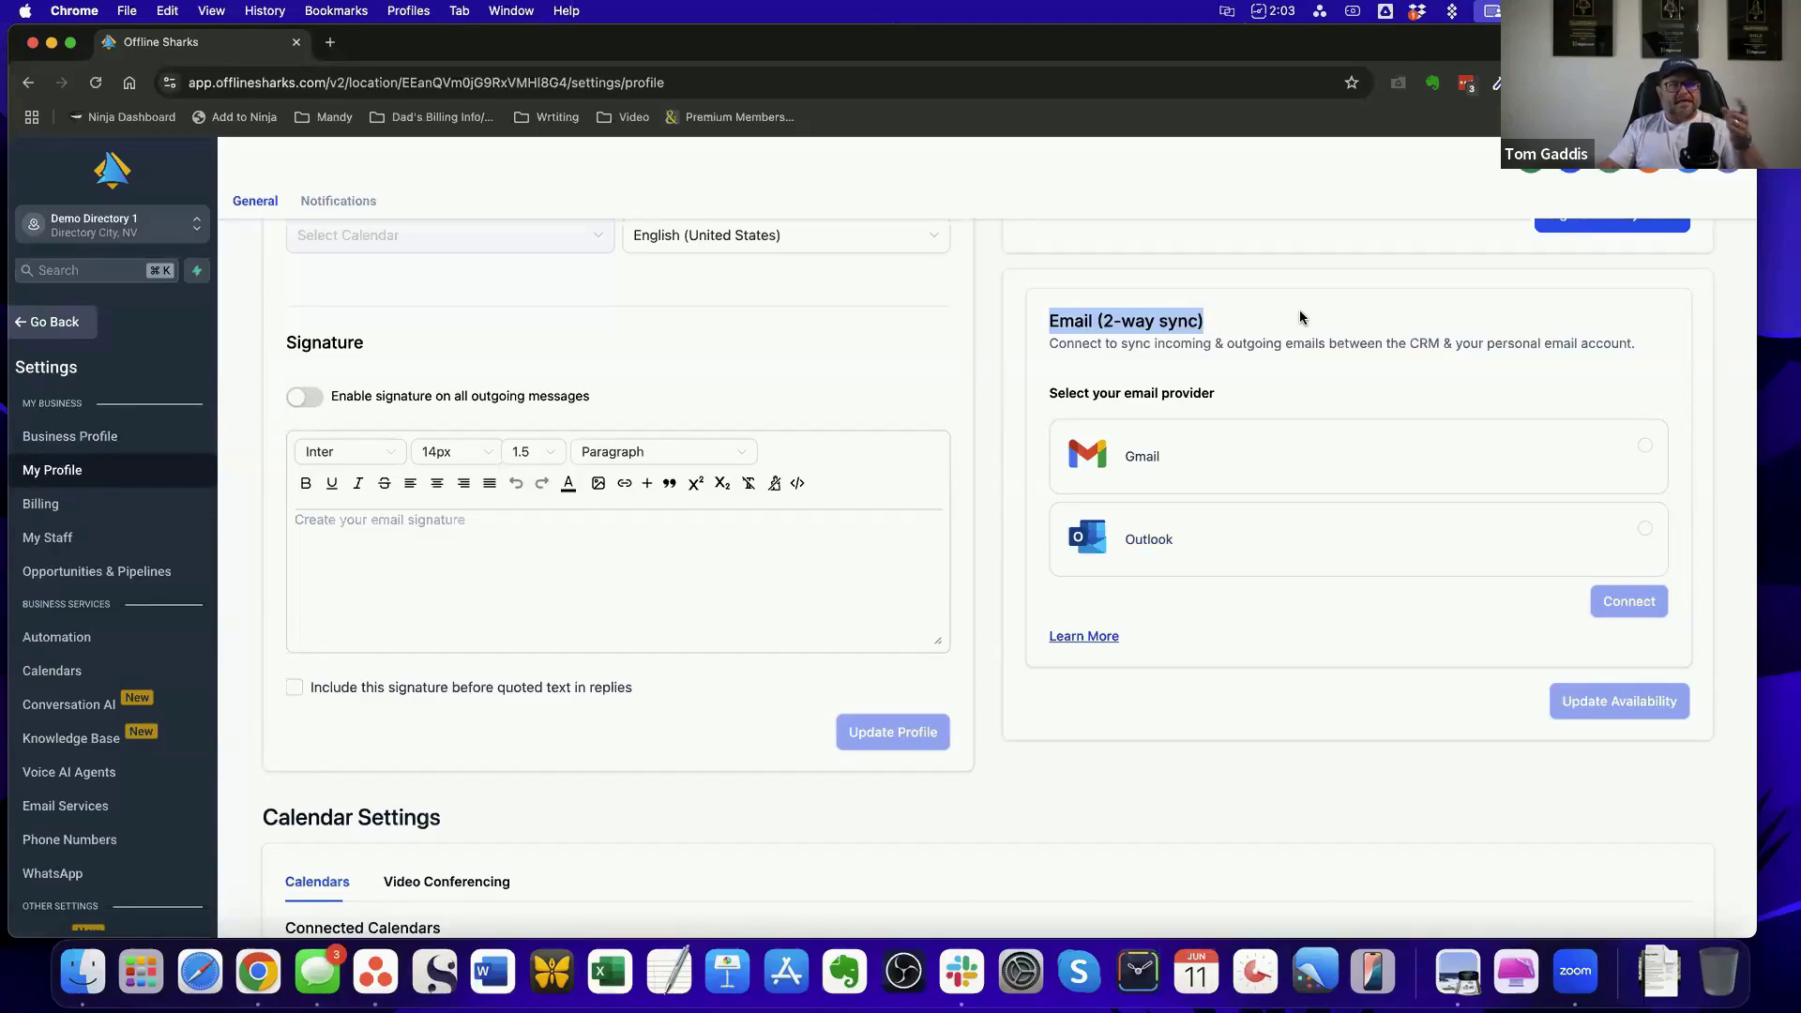
left_click(1184, 461)
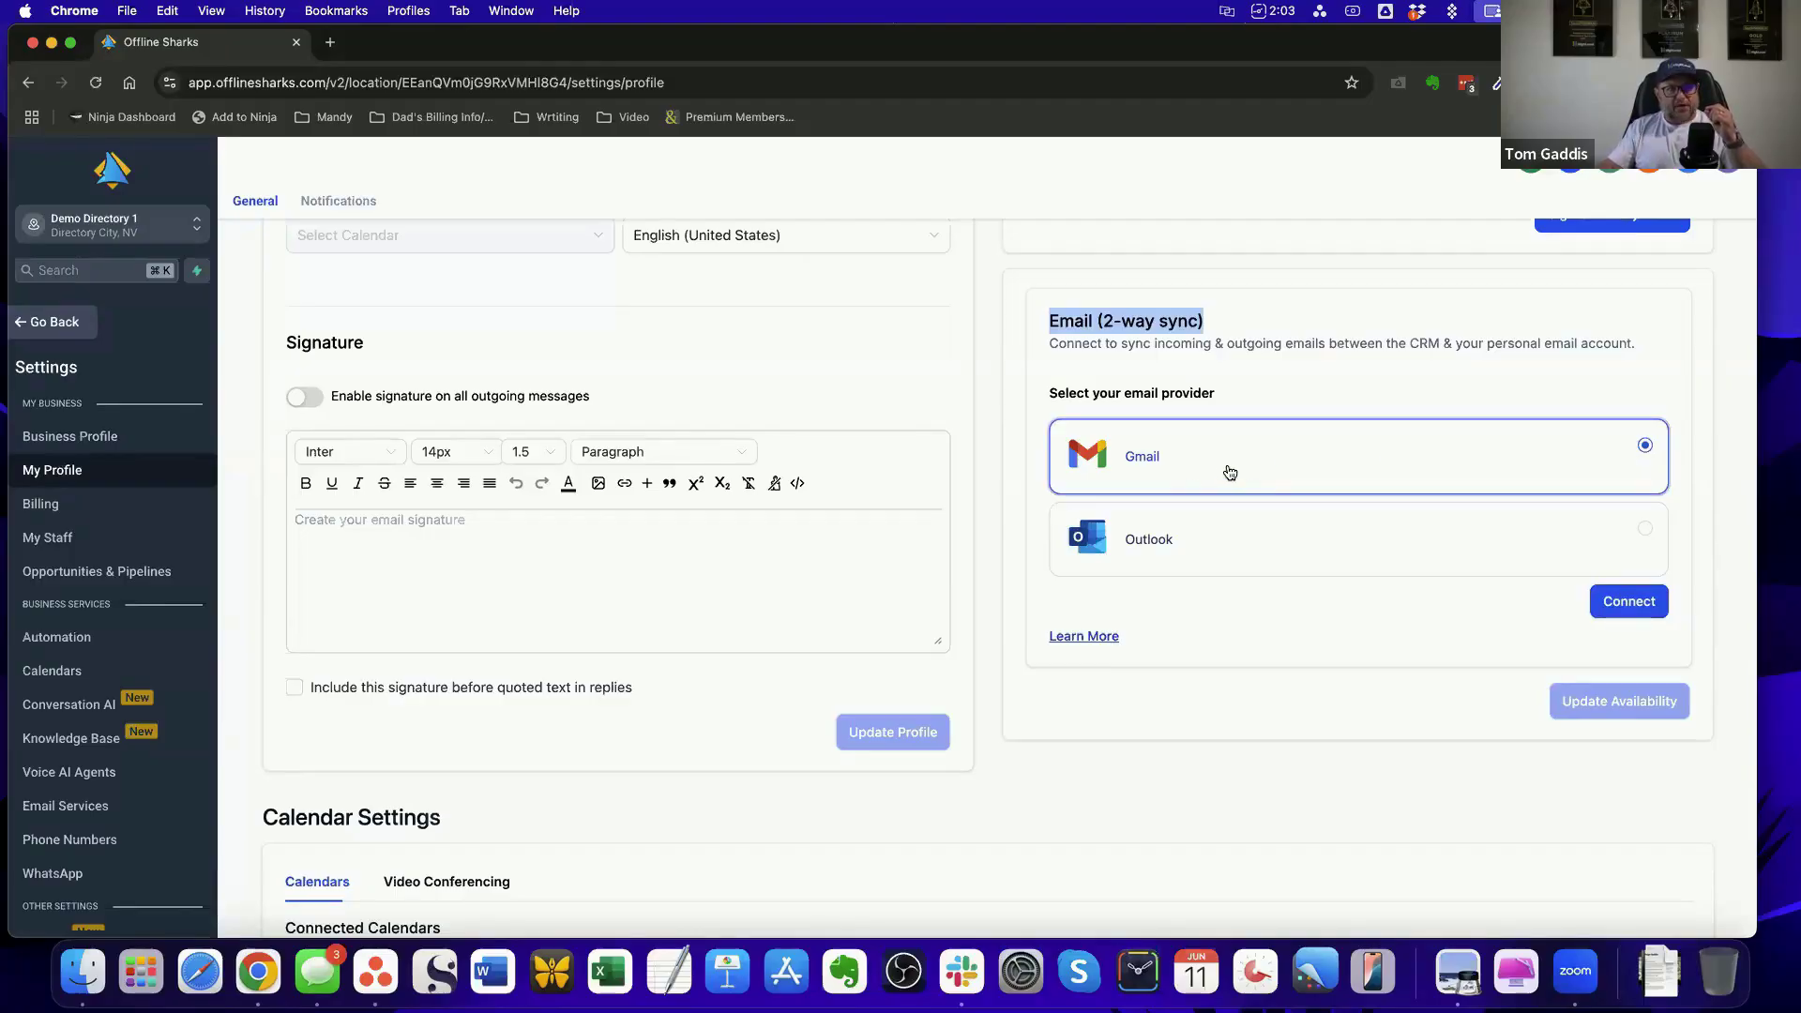
left_click(1375, 377)
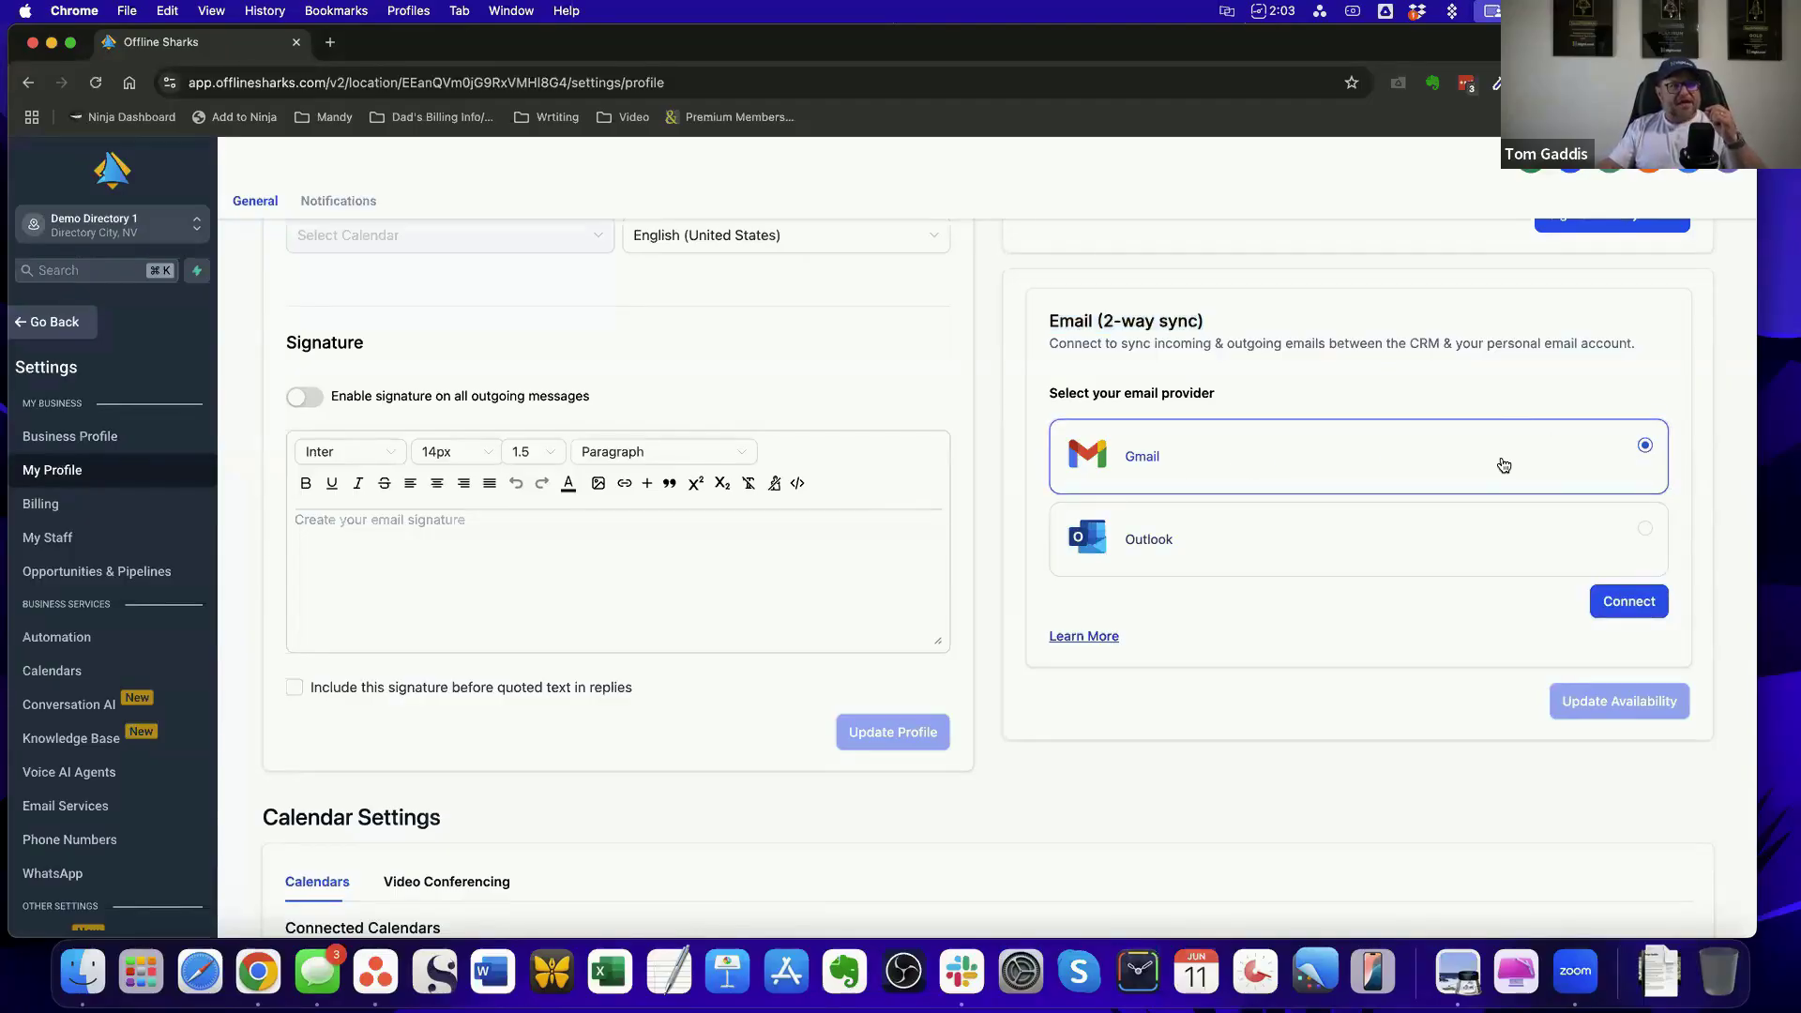
Leave the settings, view the account's unread conversations and go to the dashboard
left_click(62, 335)
left_click(93, 392)
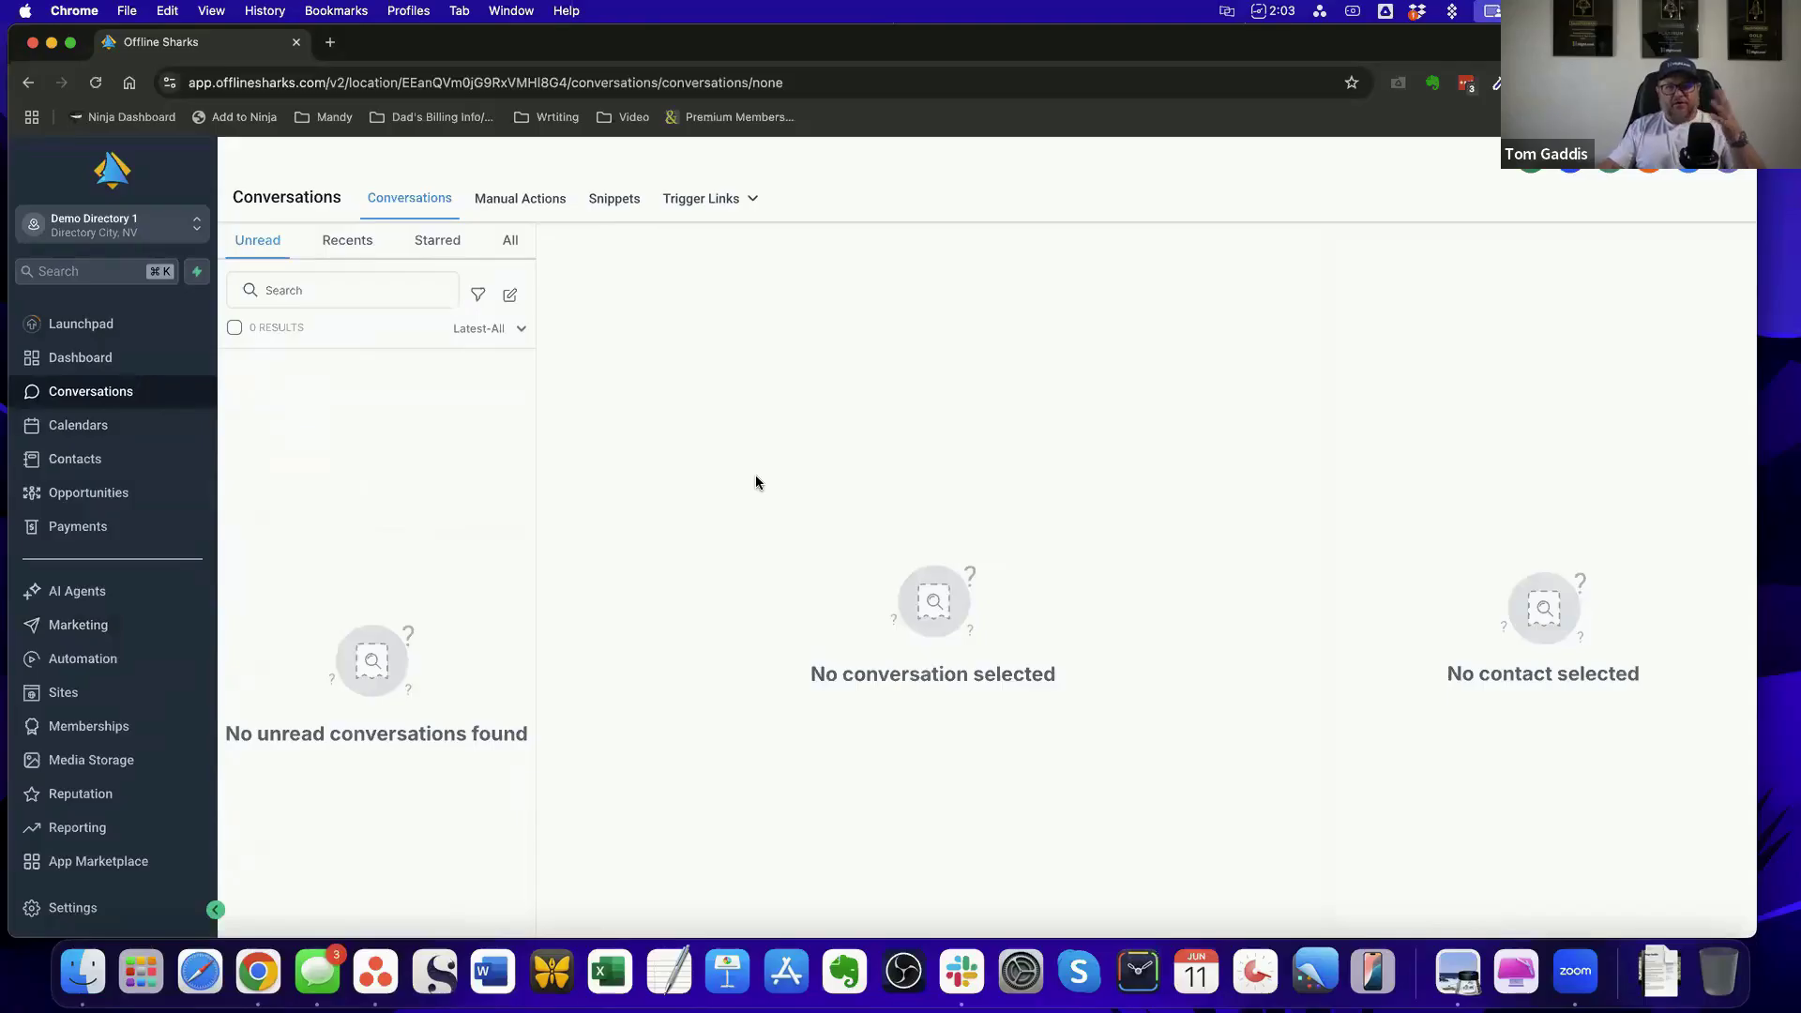
left_click(101, 356)
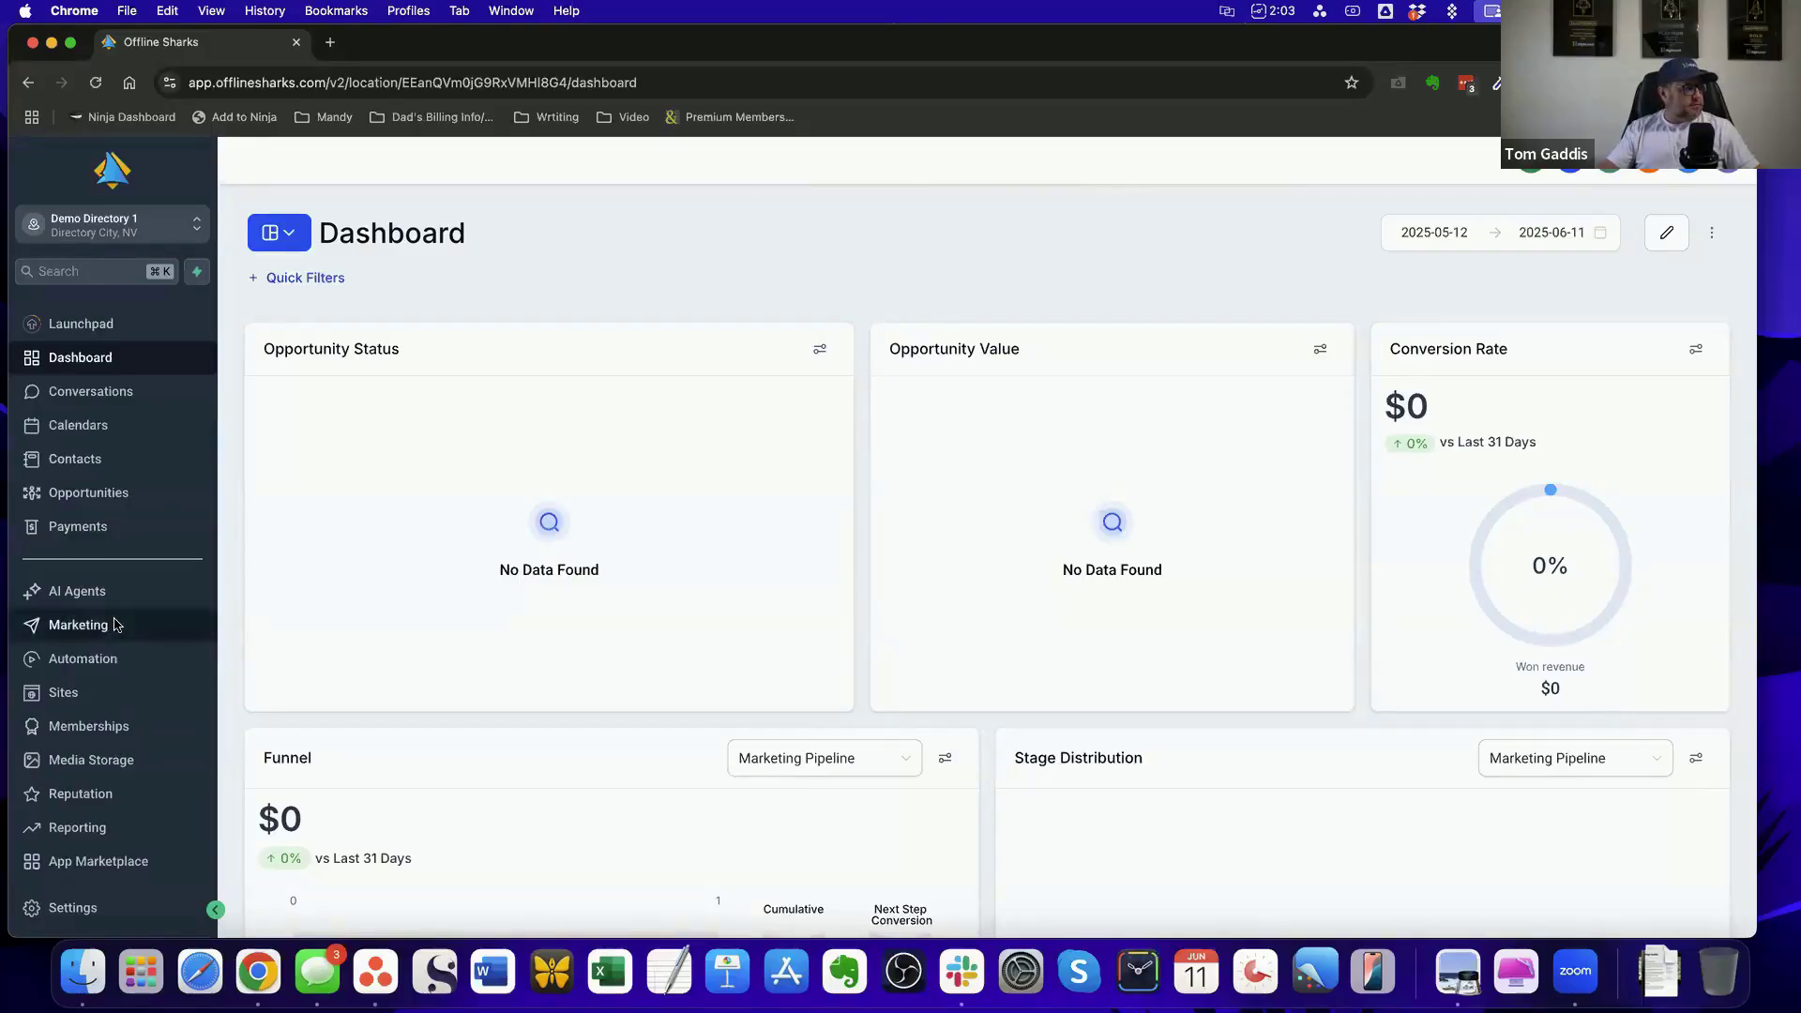
Examine the Phone Numbers settings, including Usage Summary, Regulatory Bundle/Address, Trust Center, Messaging Analytics and Advanced Settings
scroll(93, 625, "down", 2)
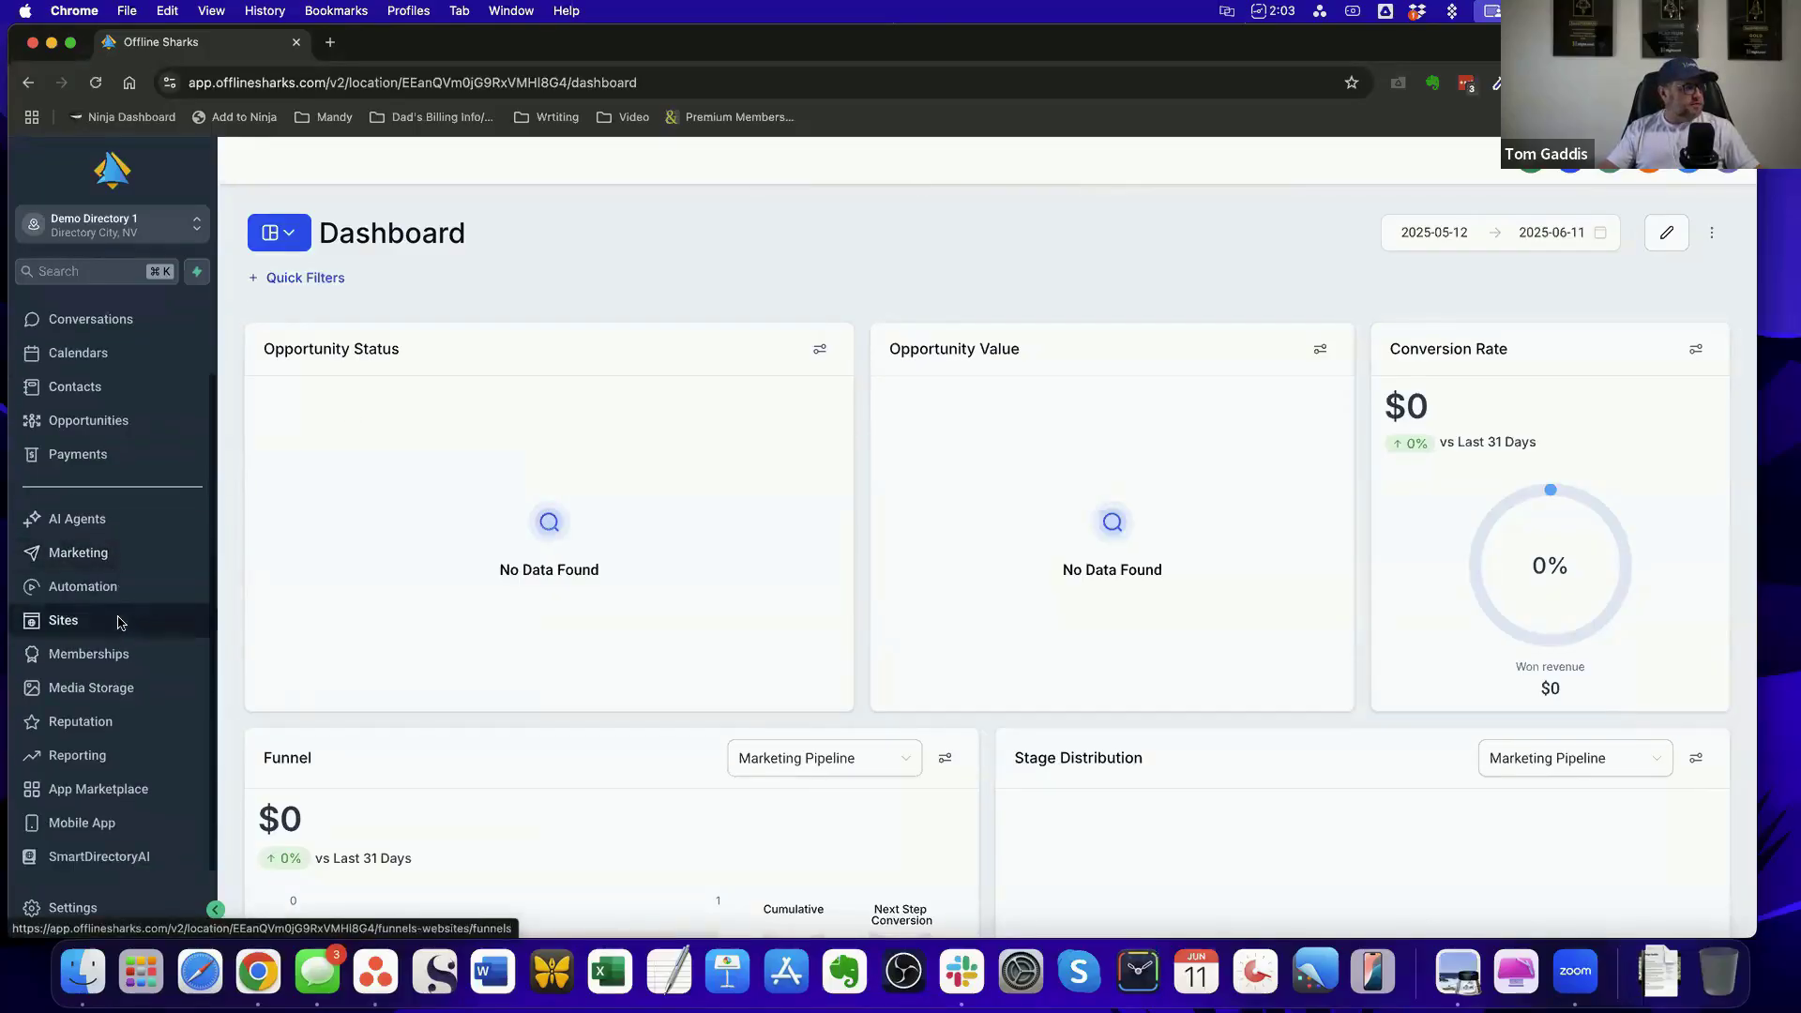
left_click(81, 907)
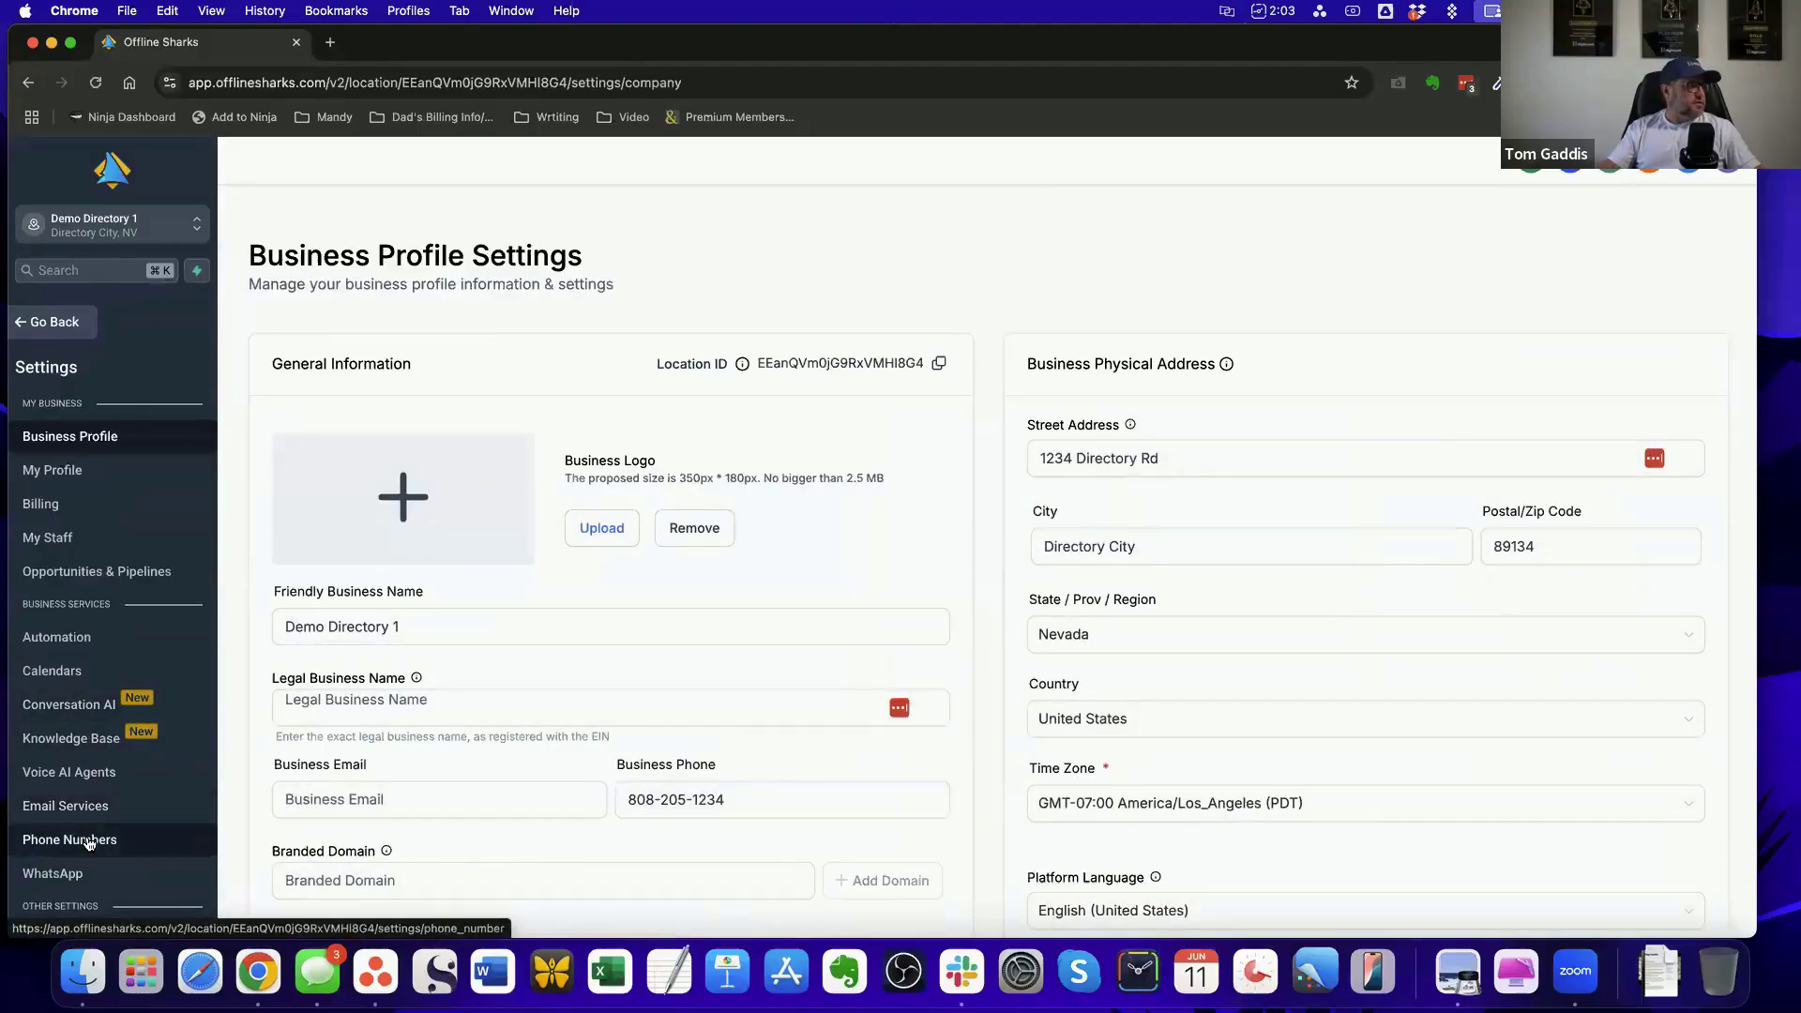
left_click(89, 842)
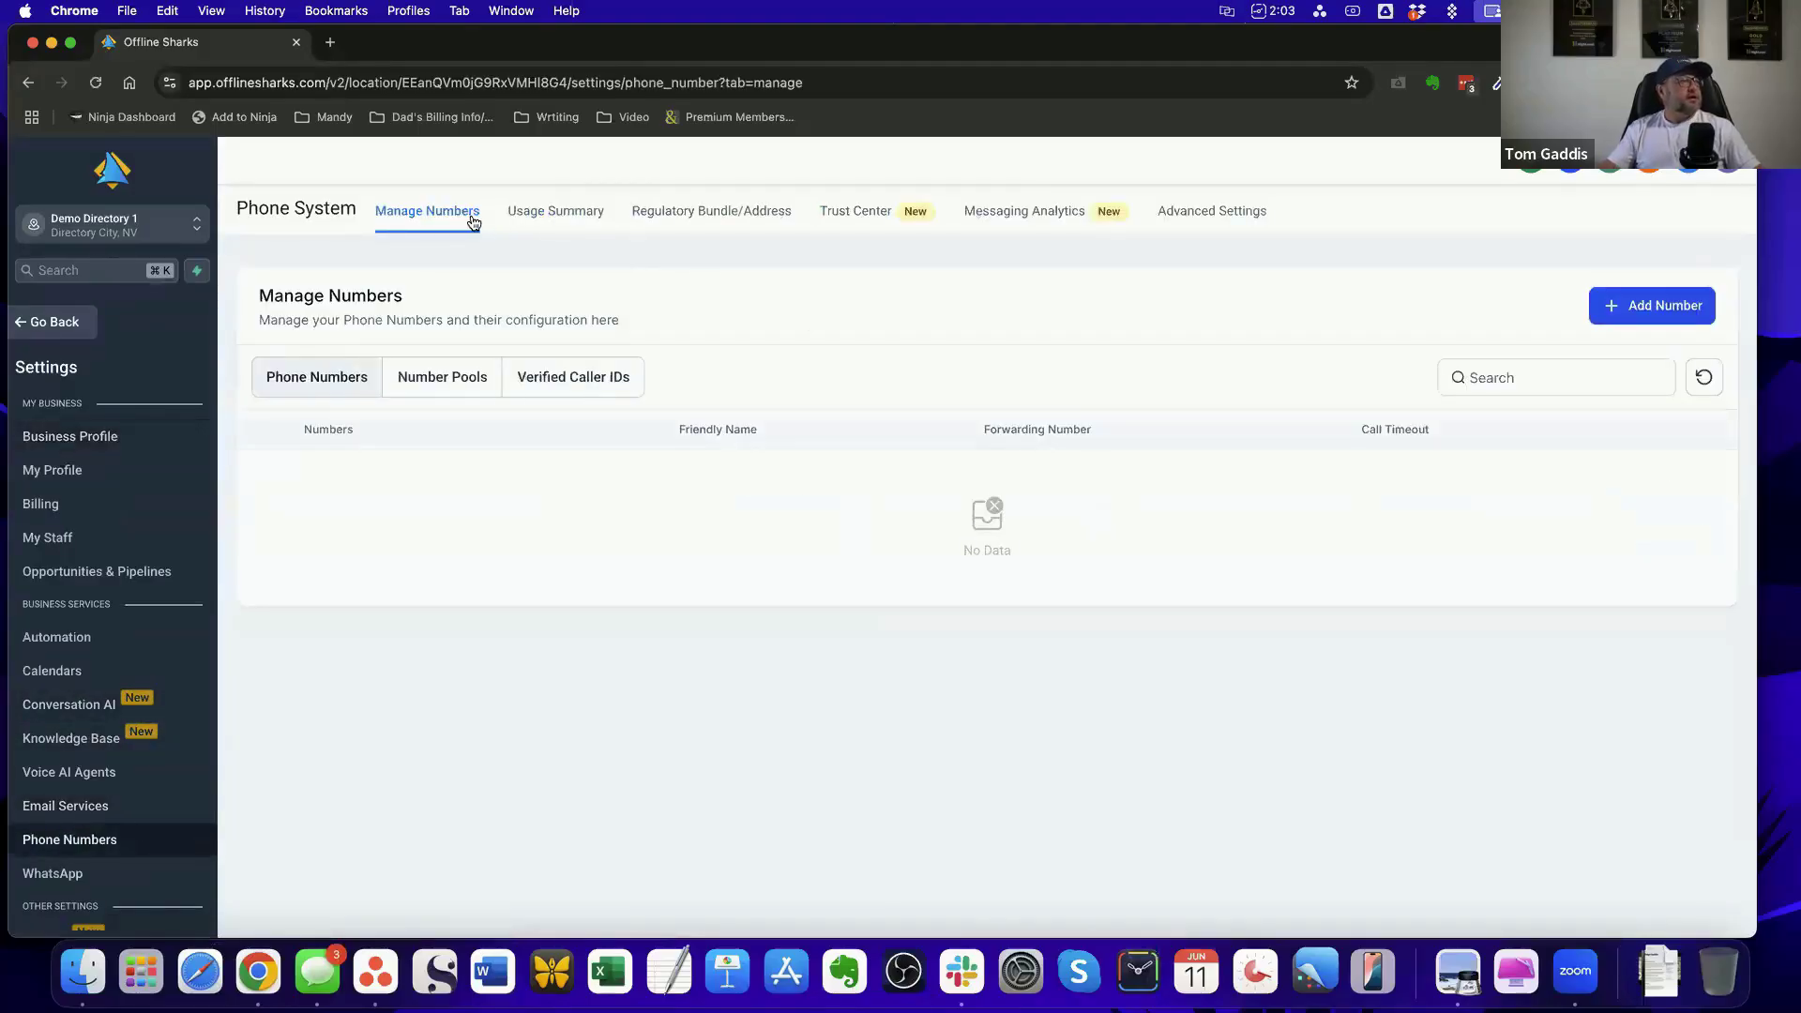
left_click(563, 216)
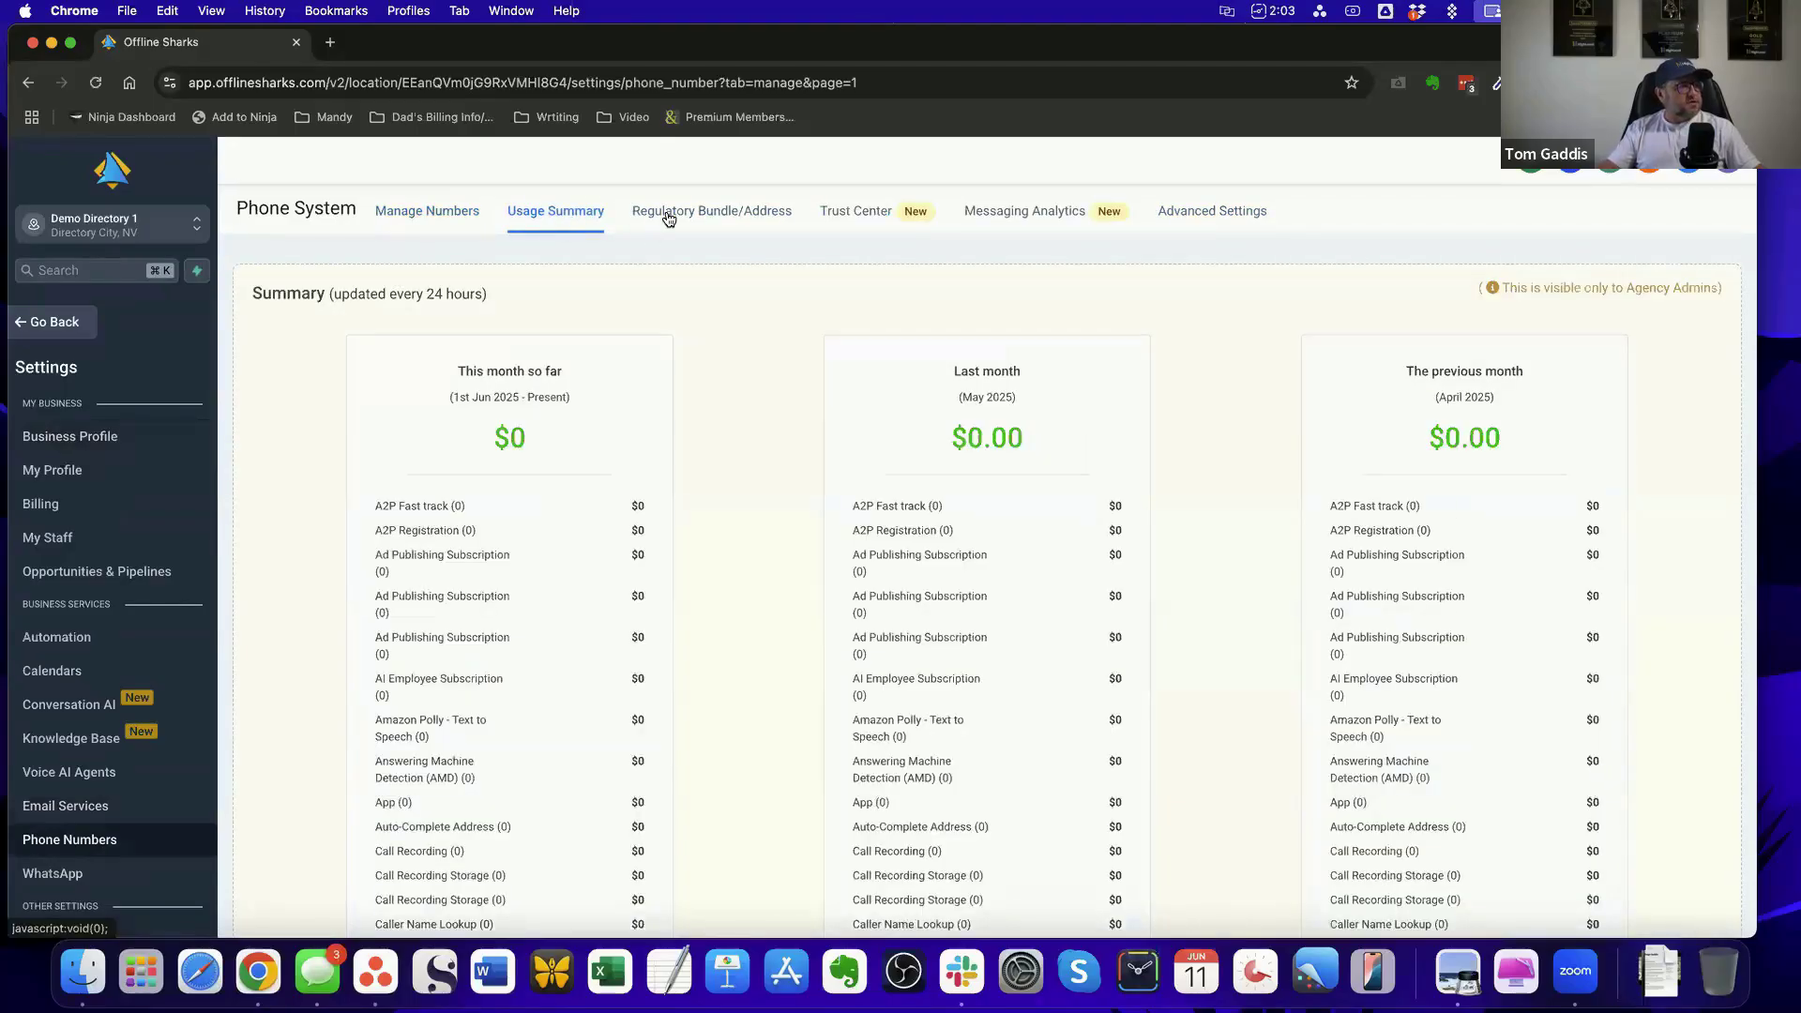
left_click(668, 213)
left_click(849, 214)
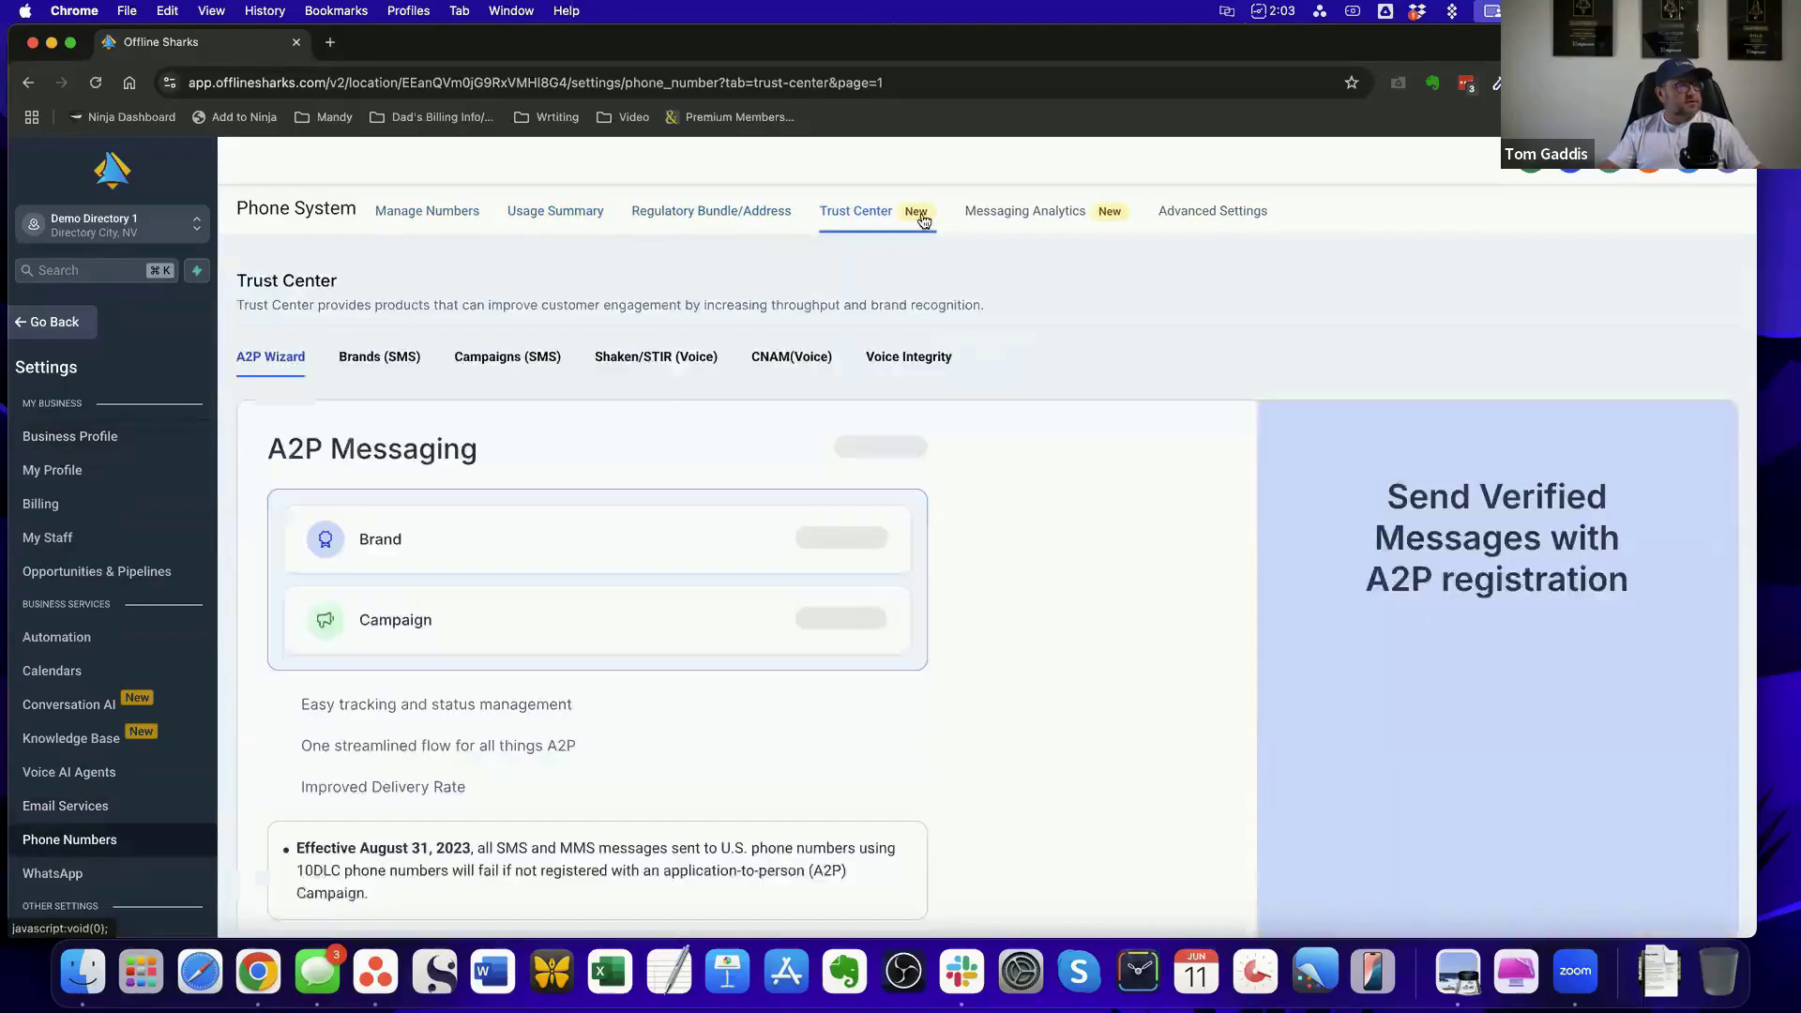
left_click(1017, 216)
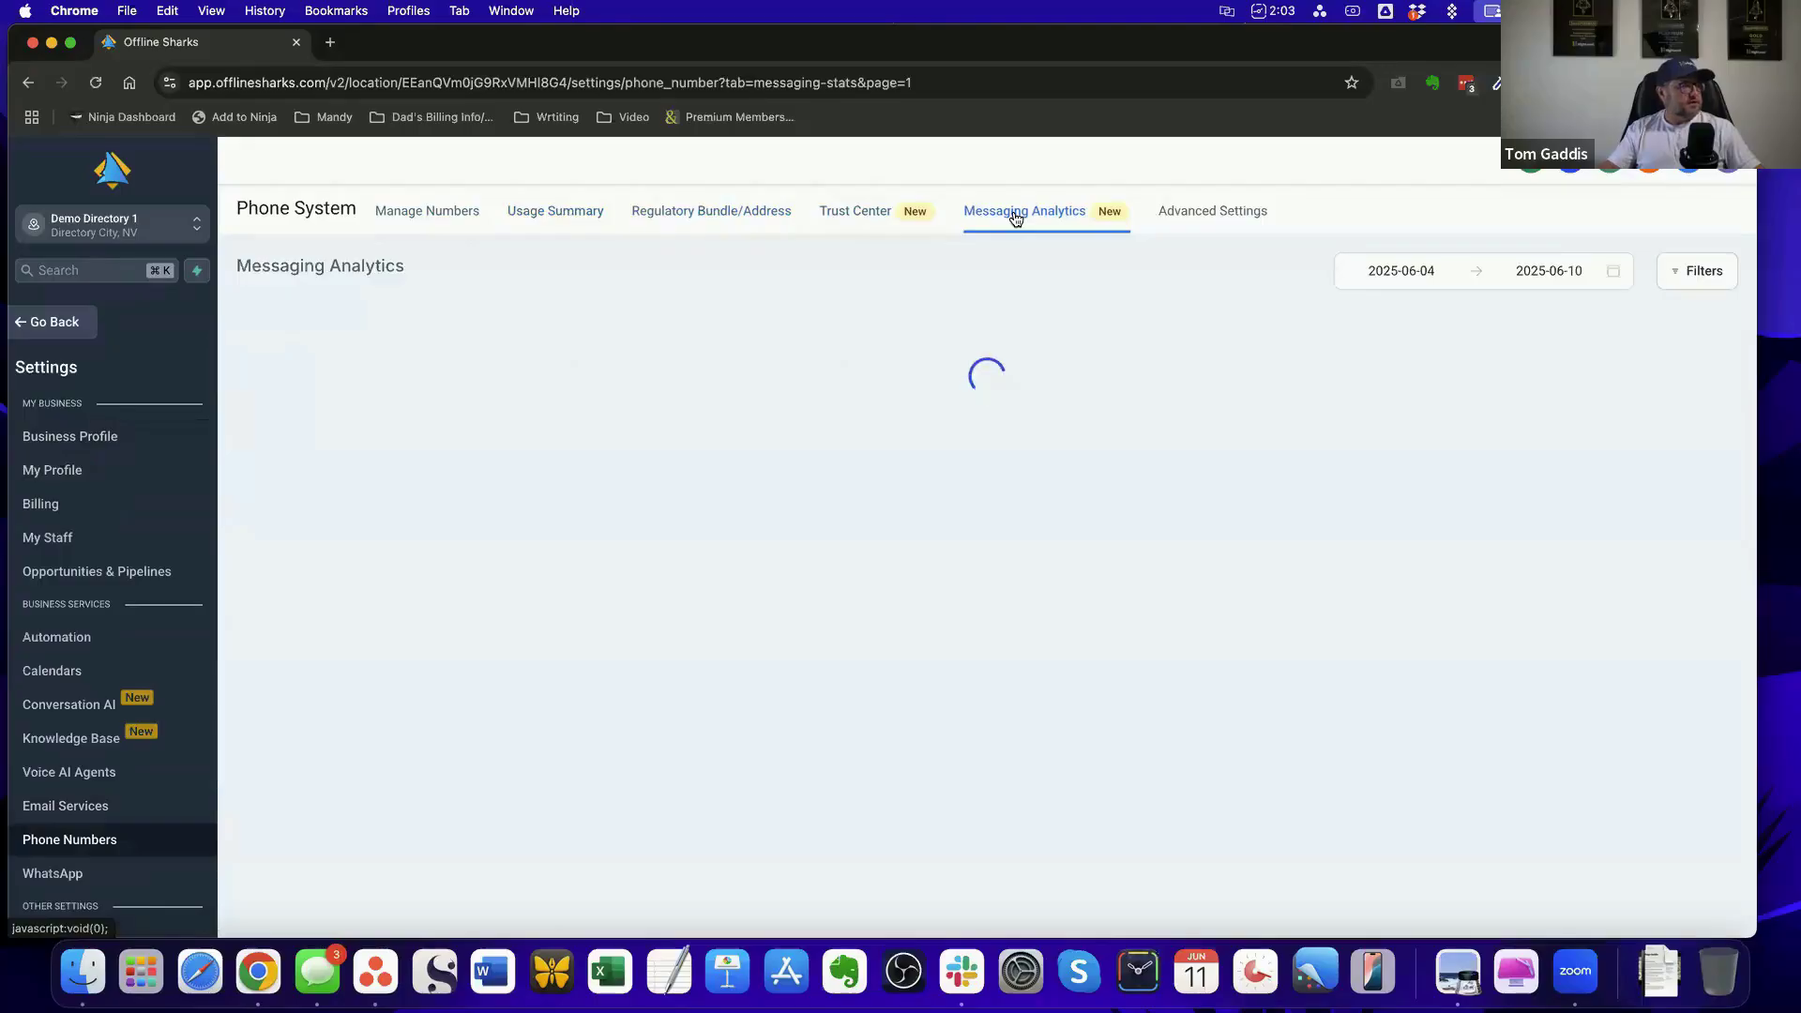
left_click(1207, 216)
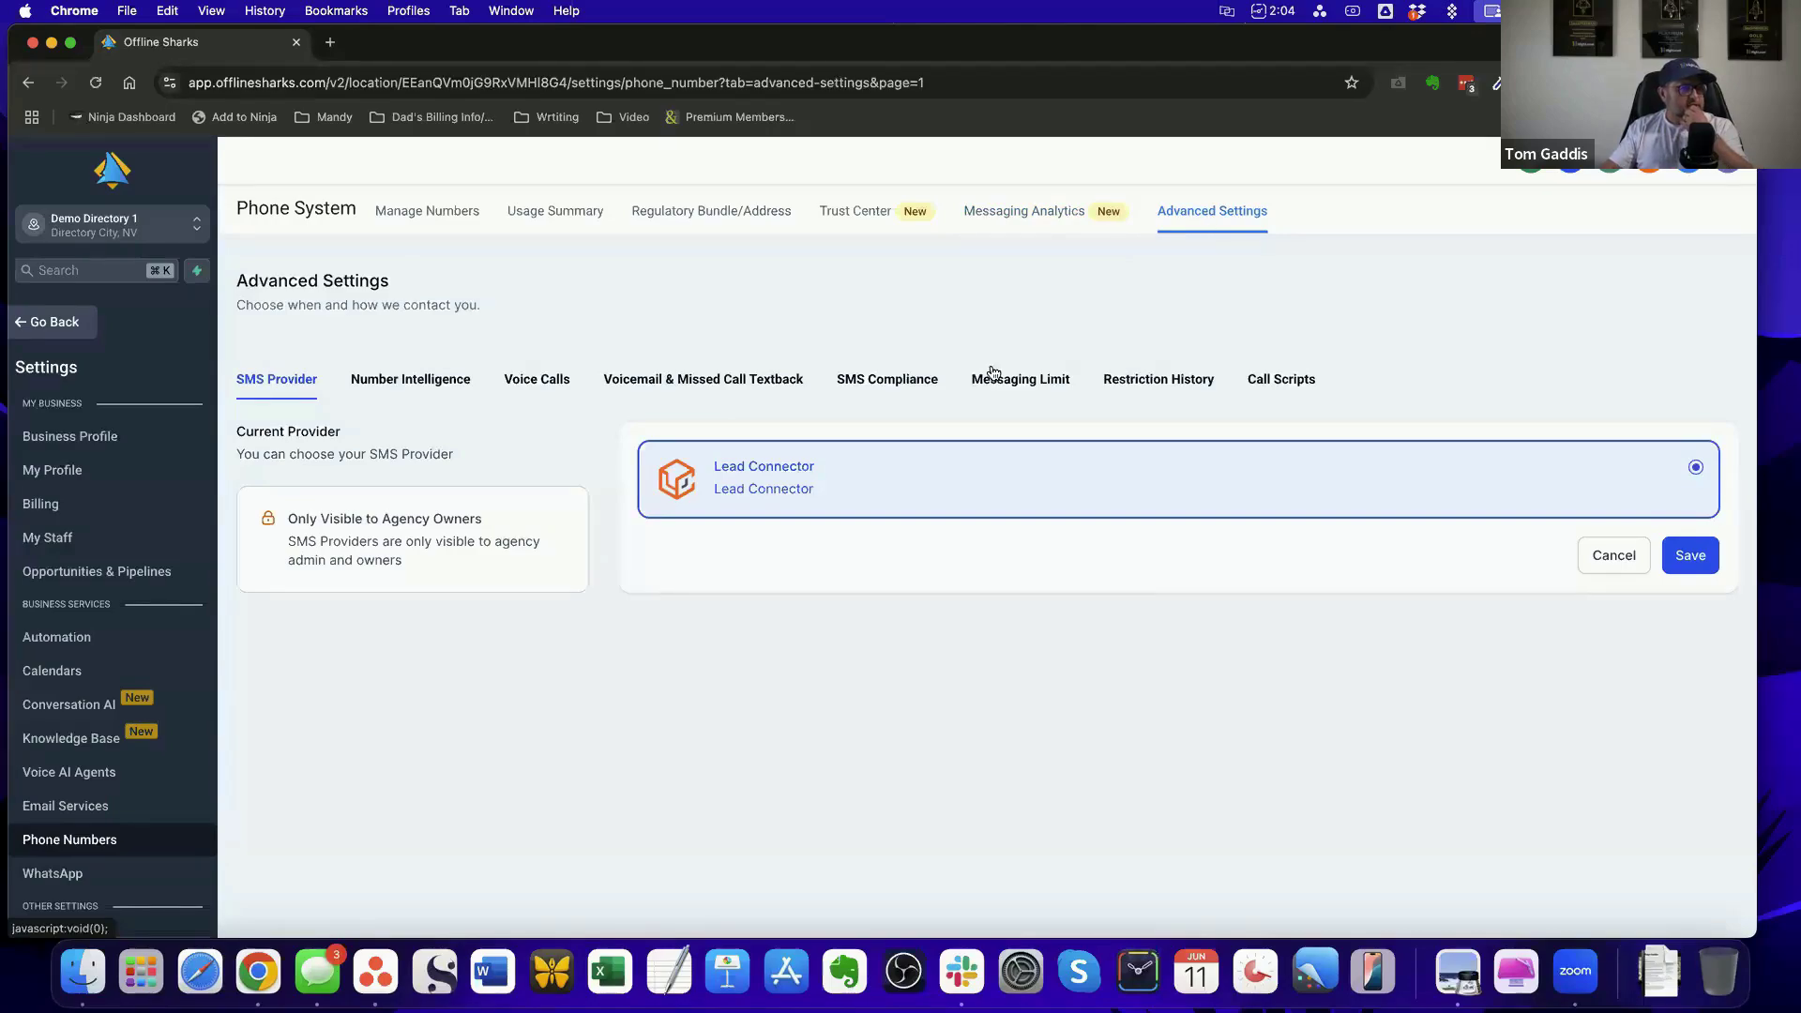
Examine the phone Advanced Settings sections from Call Scripts and Restriction History through SMS Compliance and Voice Calls back to SMS Provider
left_click(1276, 383)
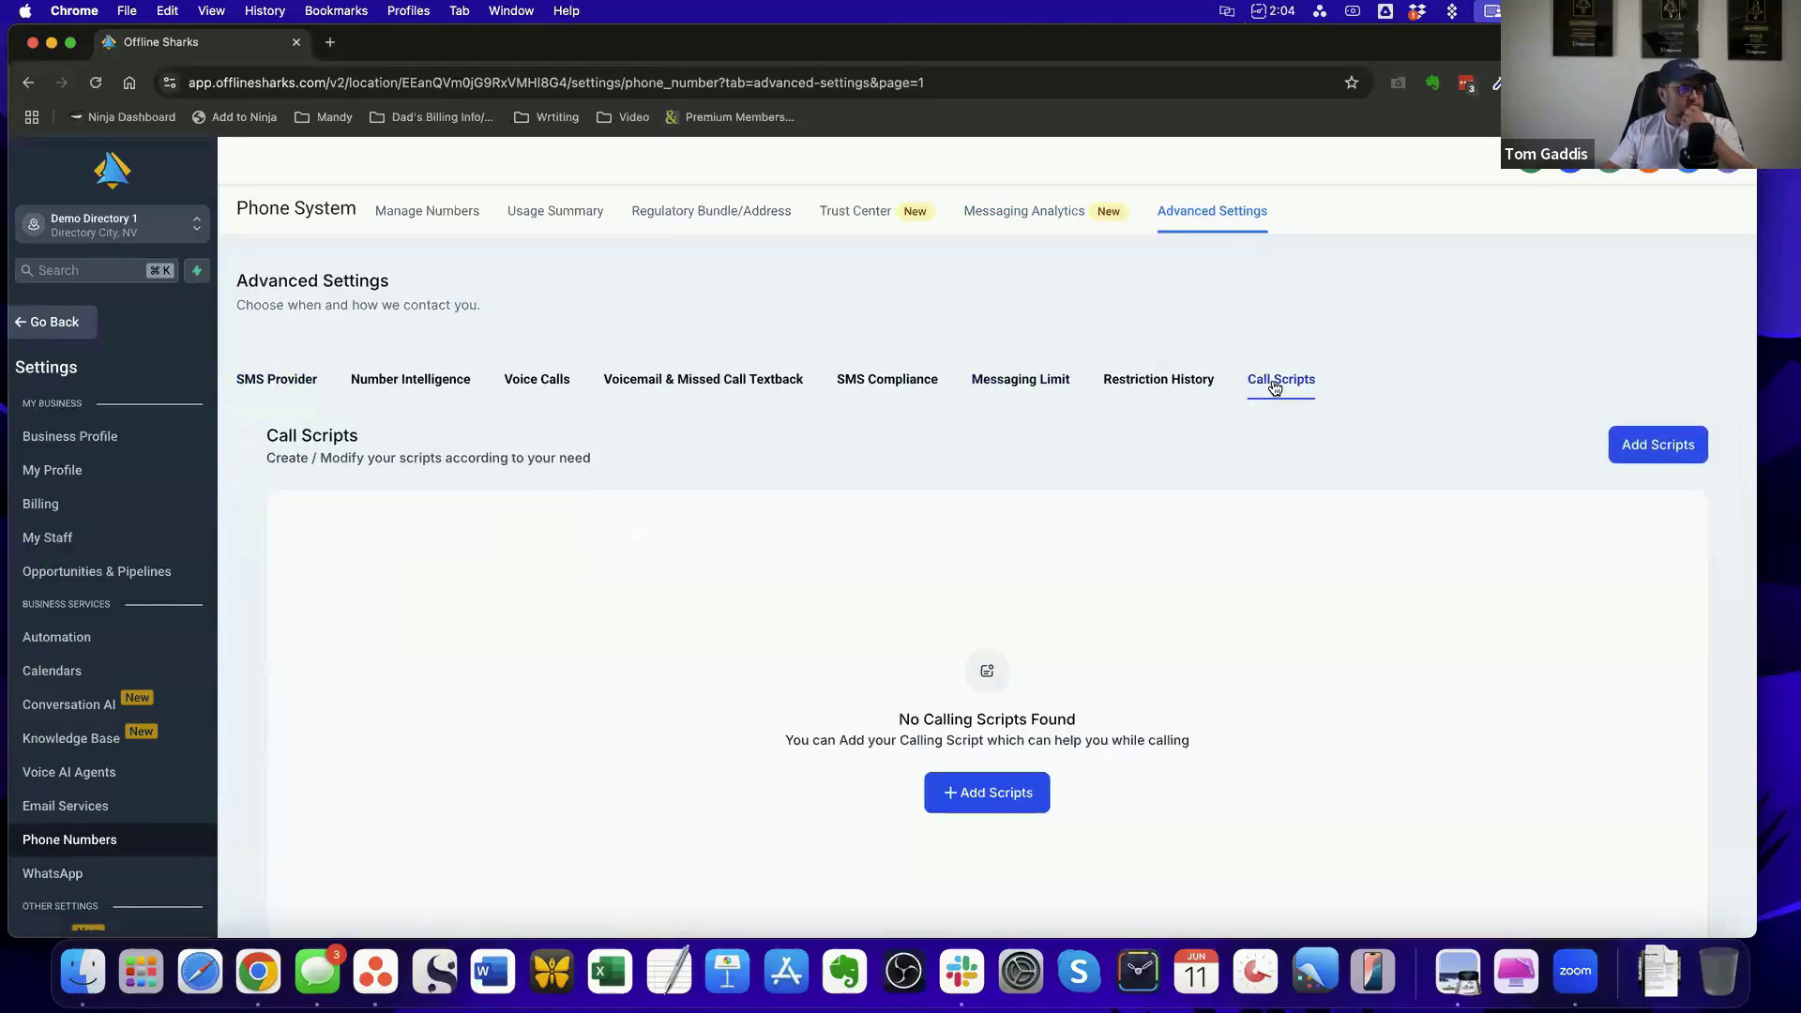
left_click(1191, 380)
left_click(1021, 380)
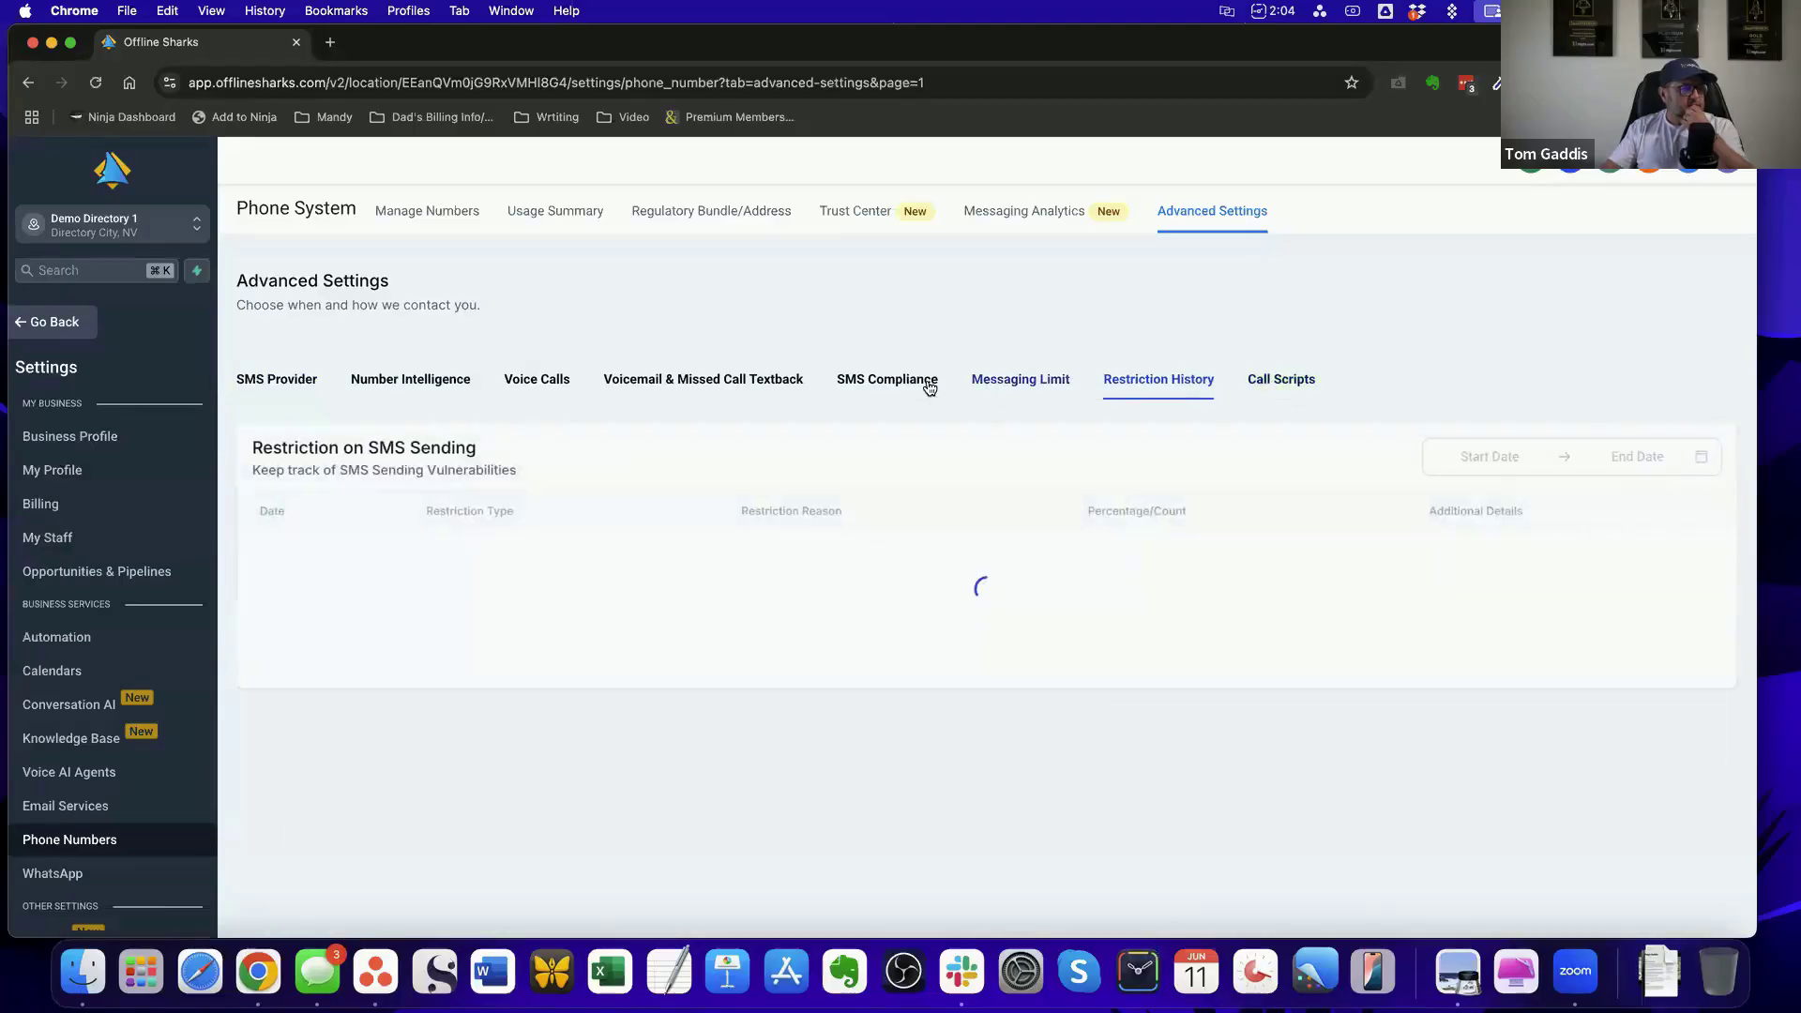
left_click(850, 382)
left_click(737, 383)
left_click(544, 383)
left_click(425, 383)
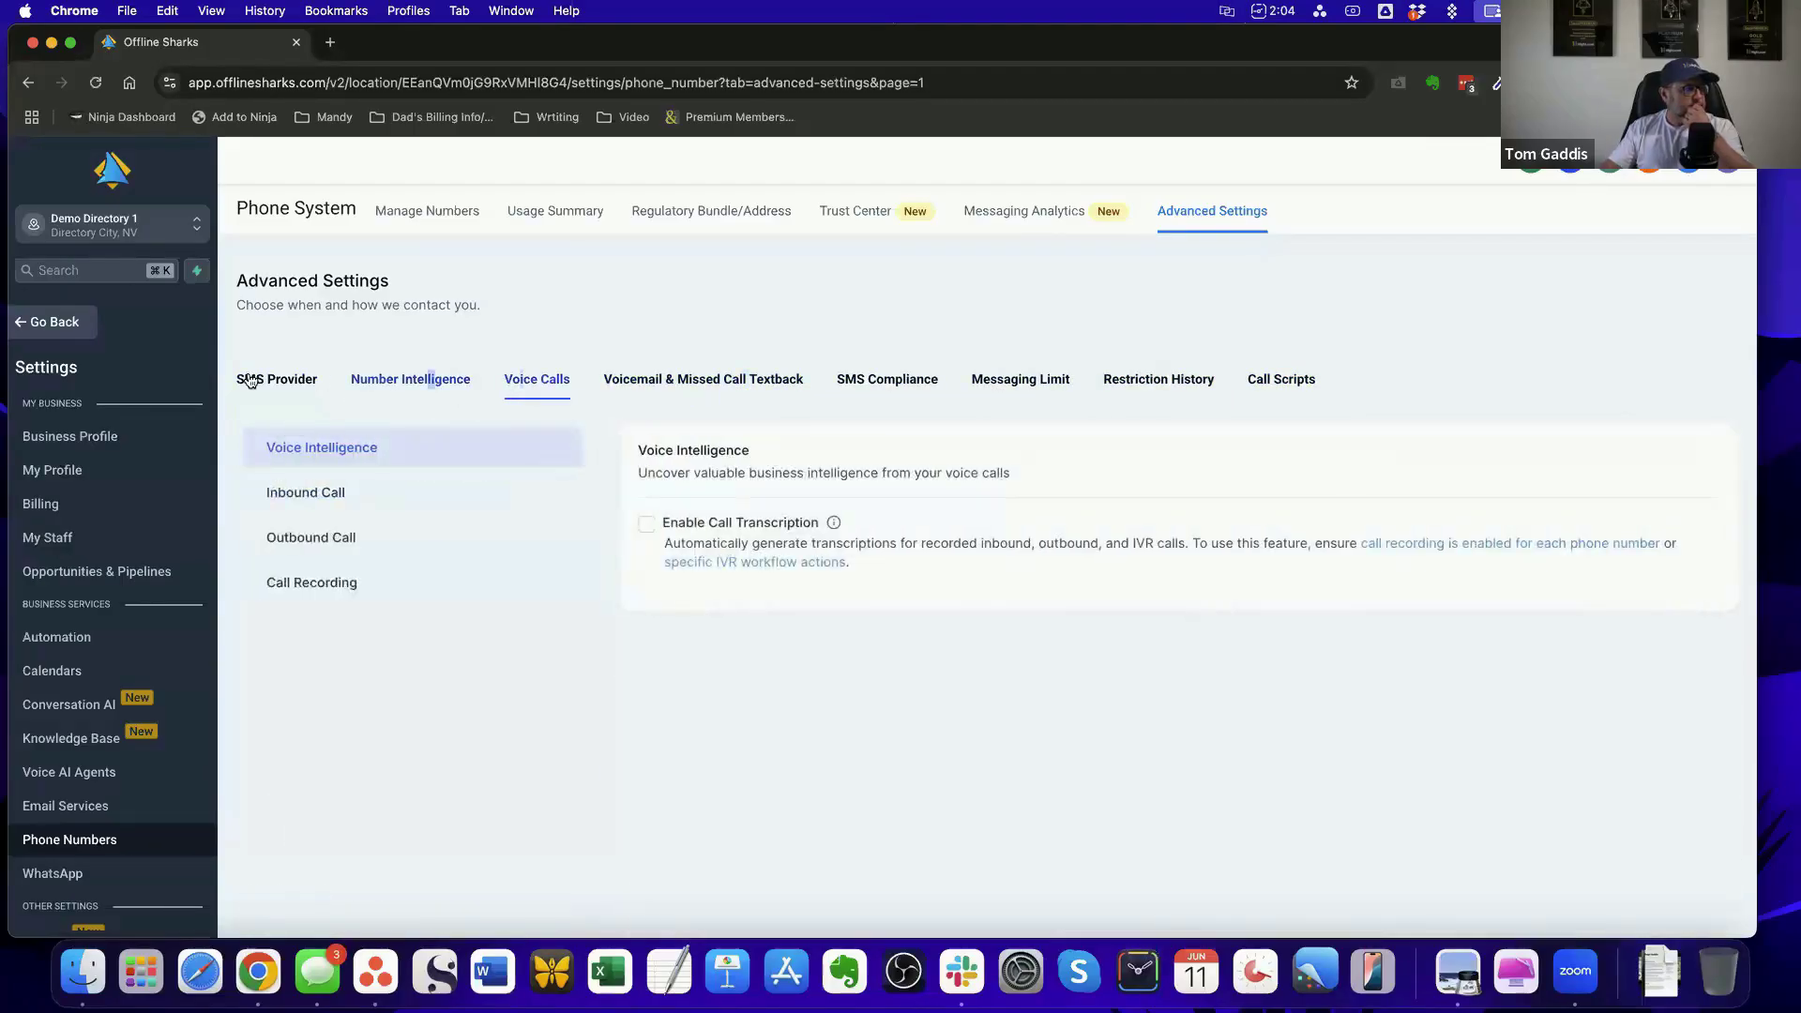
left_click(249, 381)
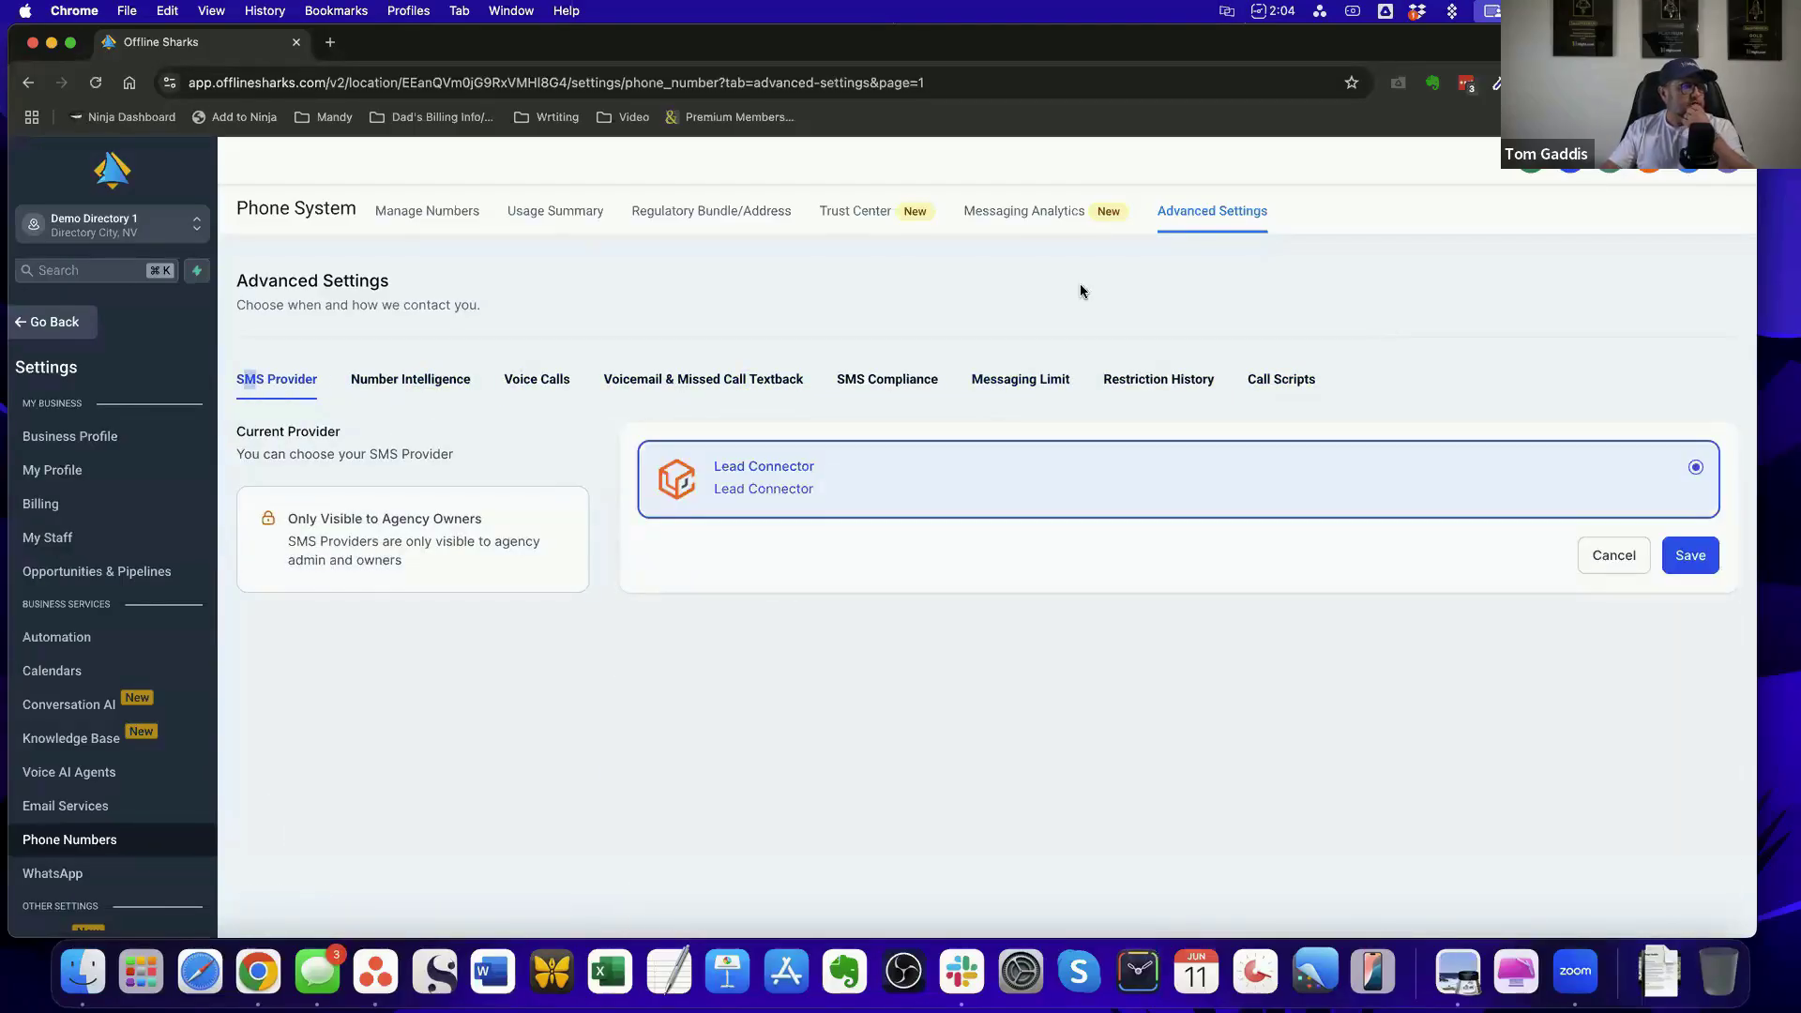
Leave the settings and view the Execution Logs of the New Listing Added workflow in the SmartDirectoryAI Workflows automation folder
left_click(54, 323)
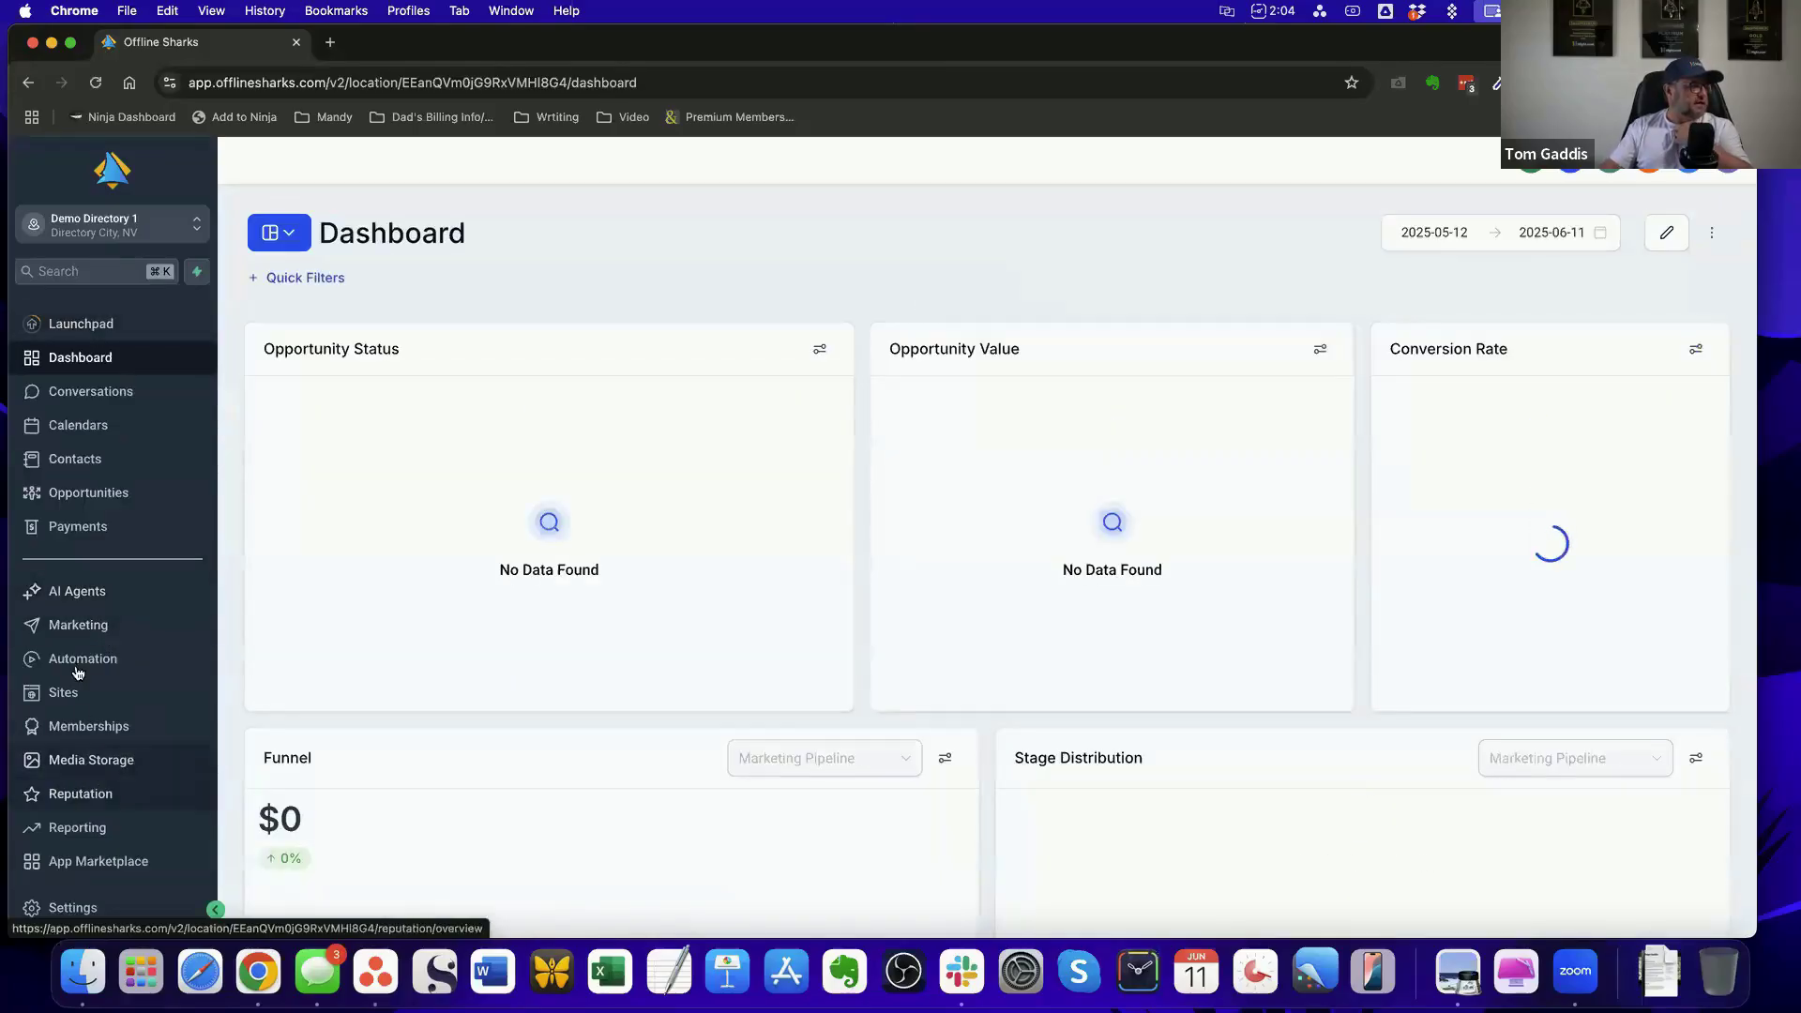
left_click(89, 660)
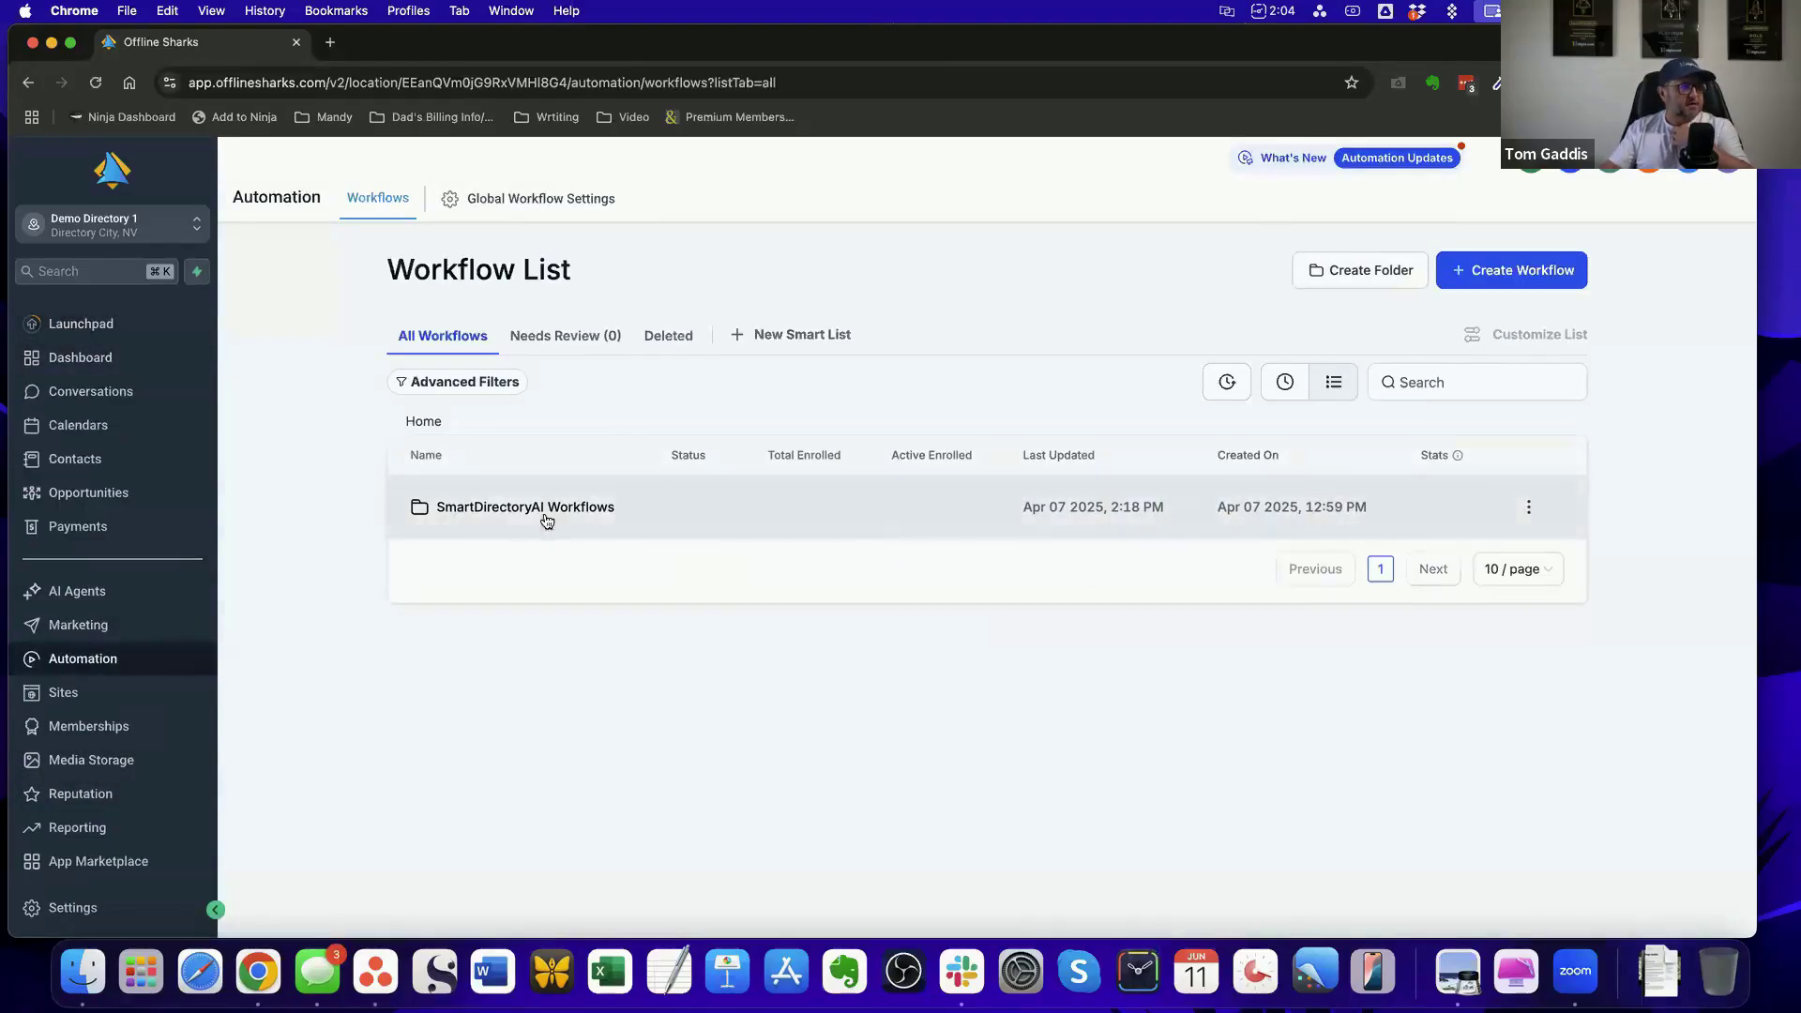
left_click(541, 511)
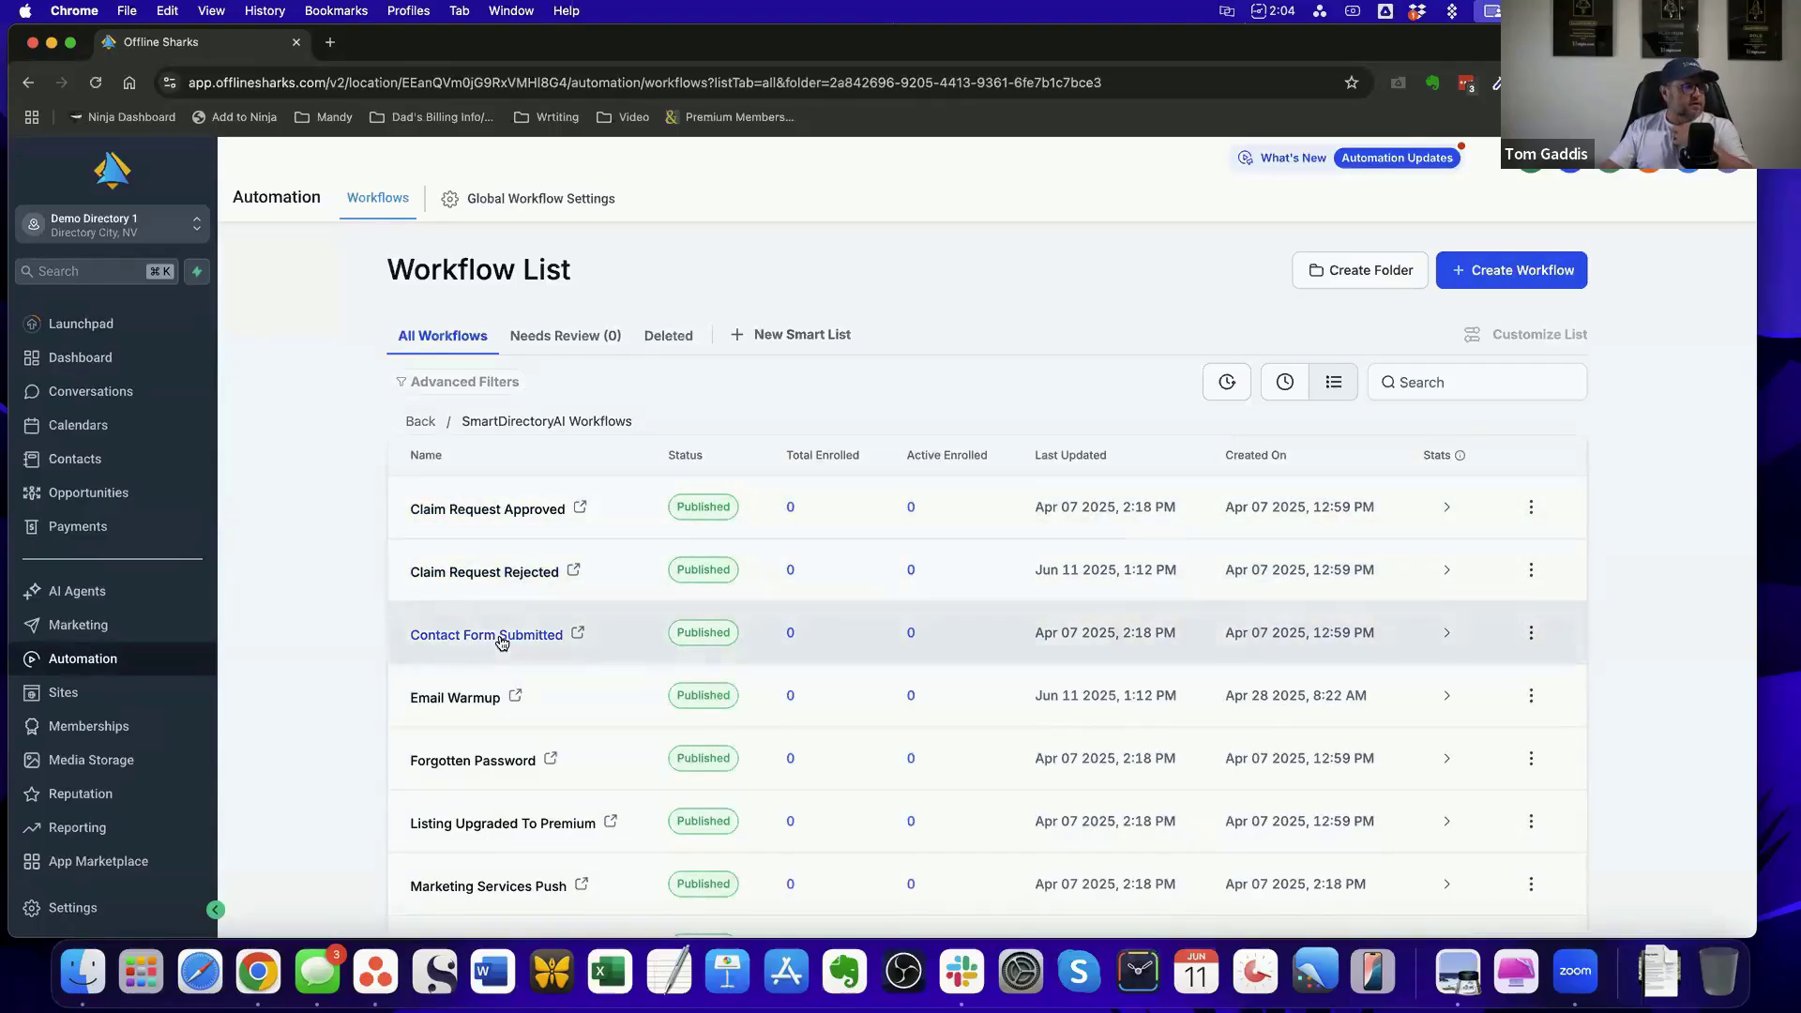
scroll(470, 700, "down", 3)
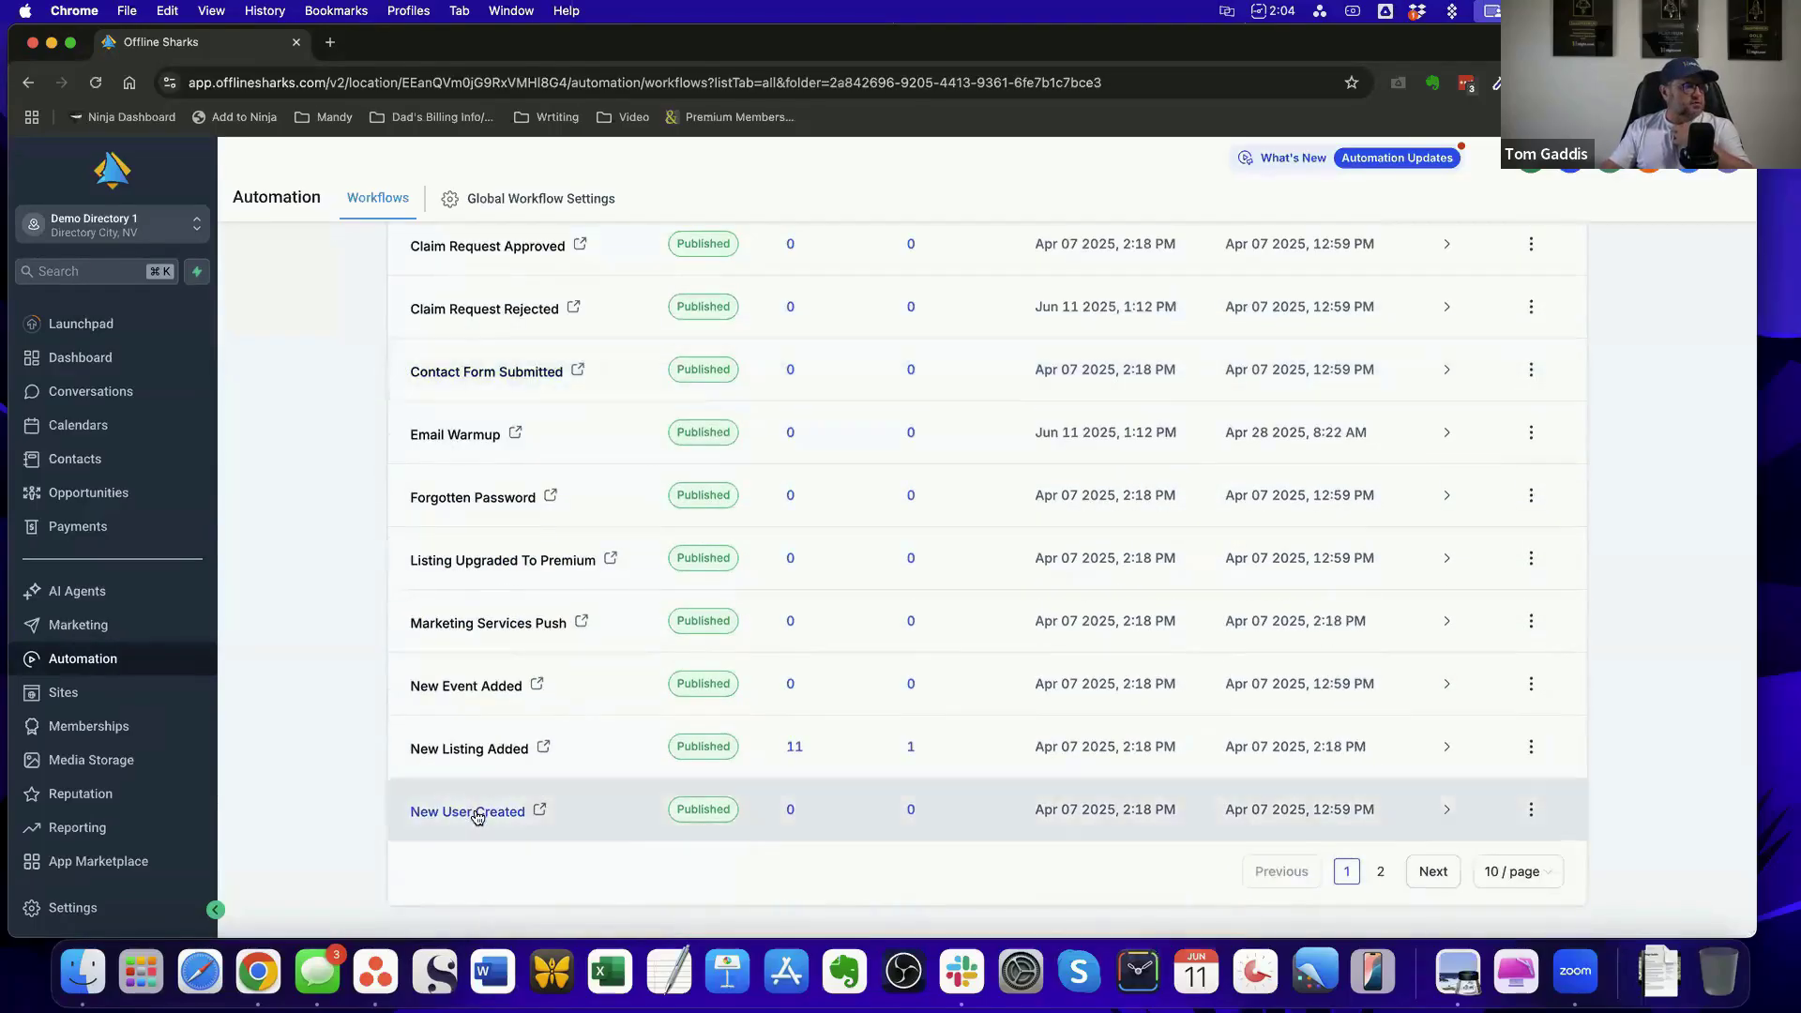
left_click(474, 749)
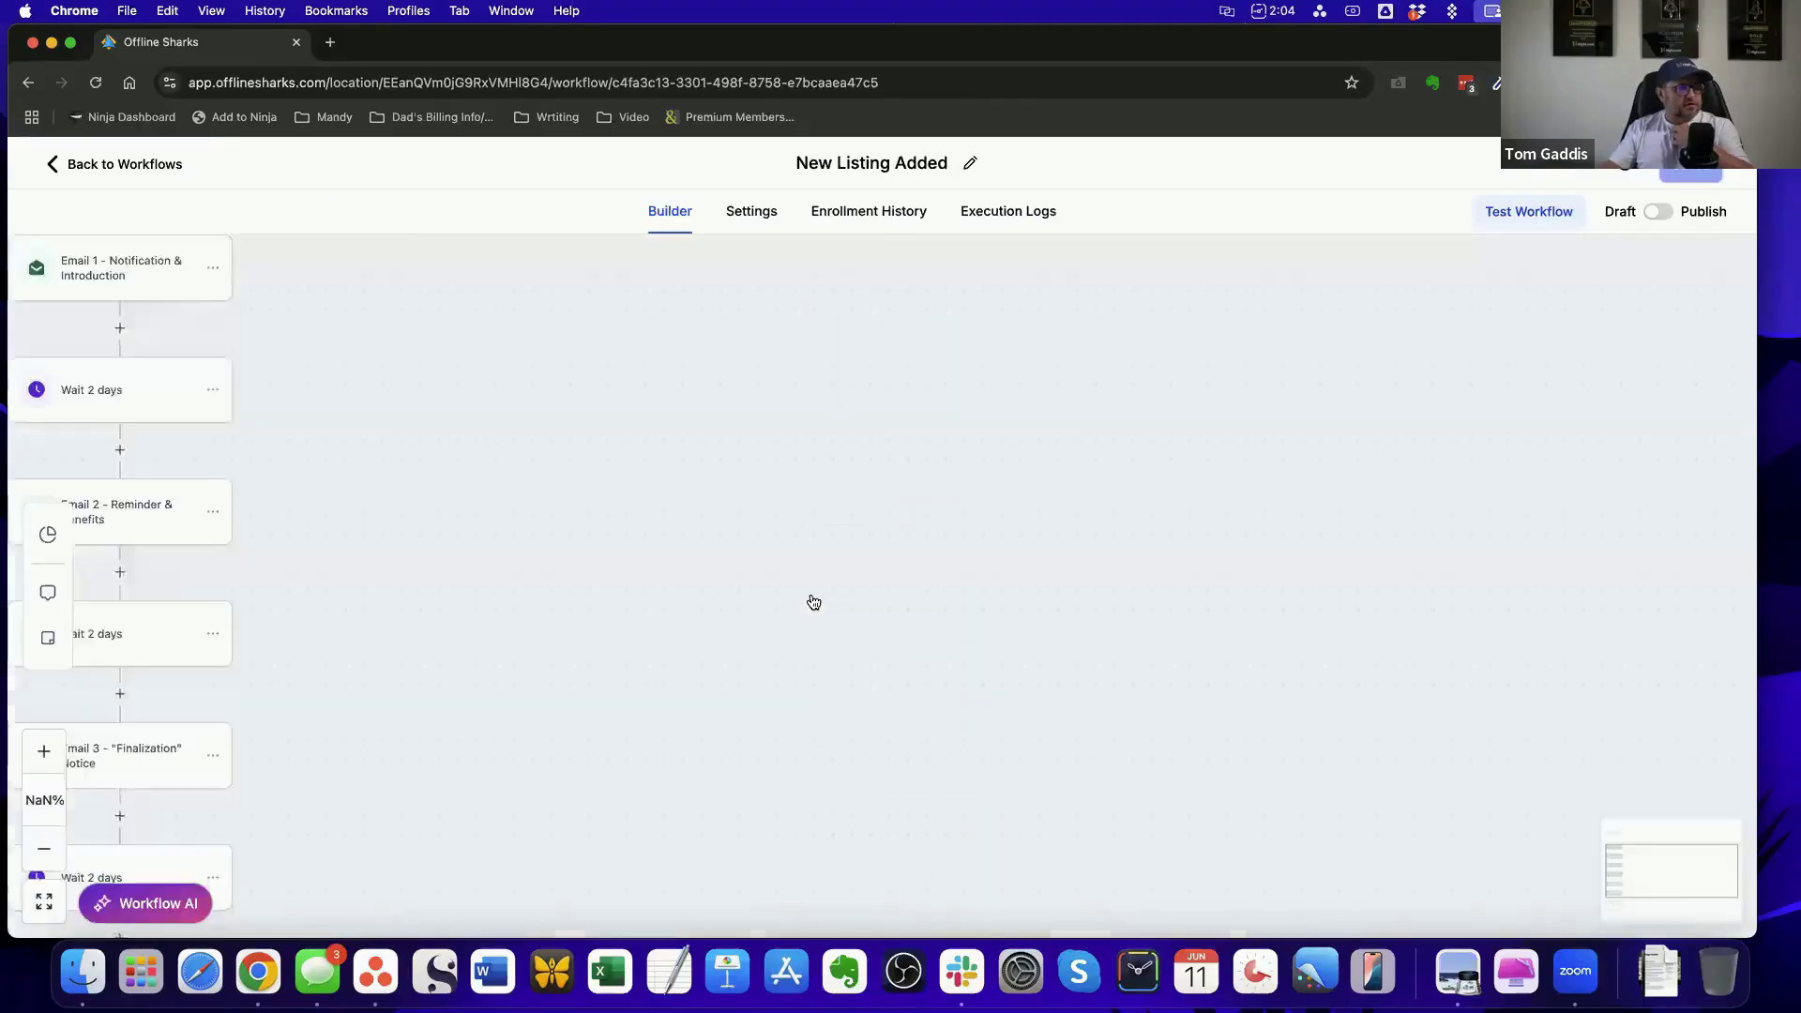
left_click(1029, 219)
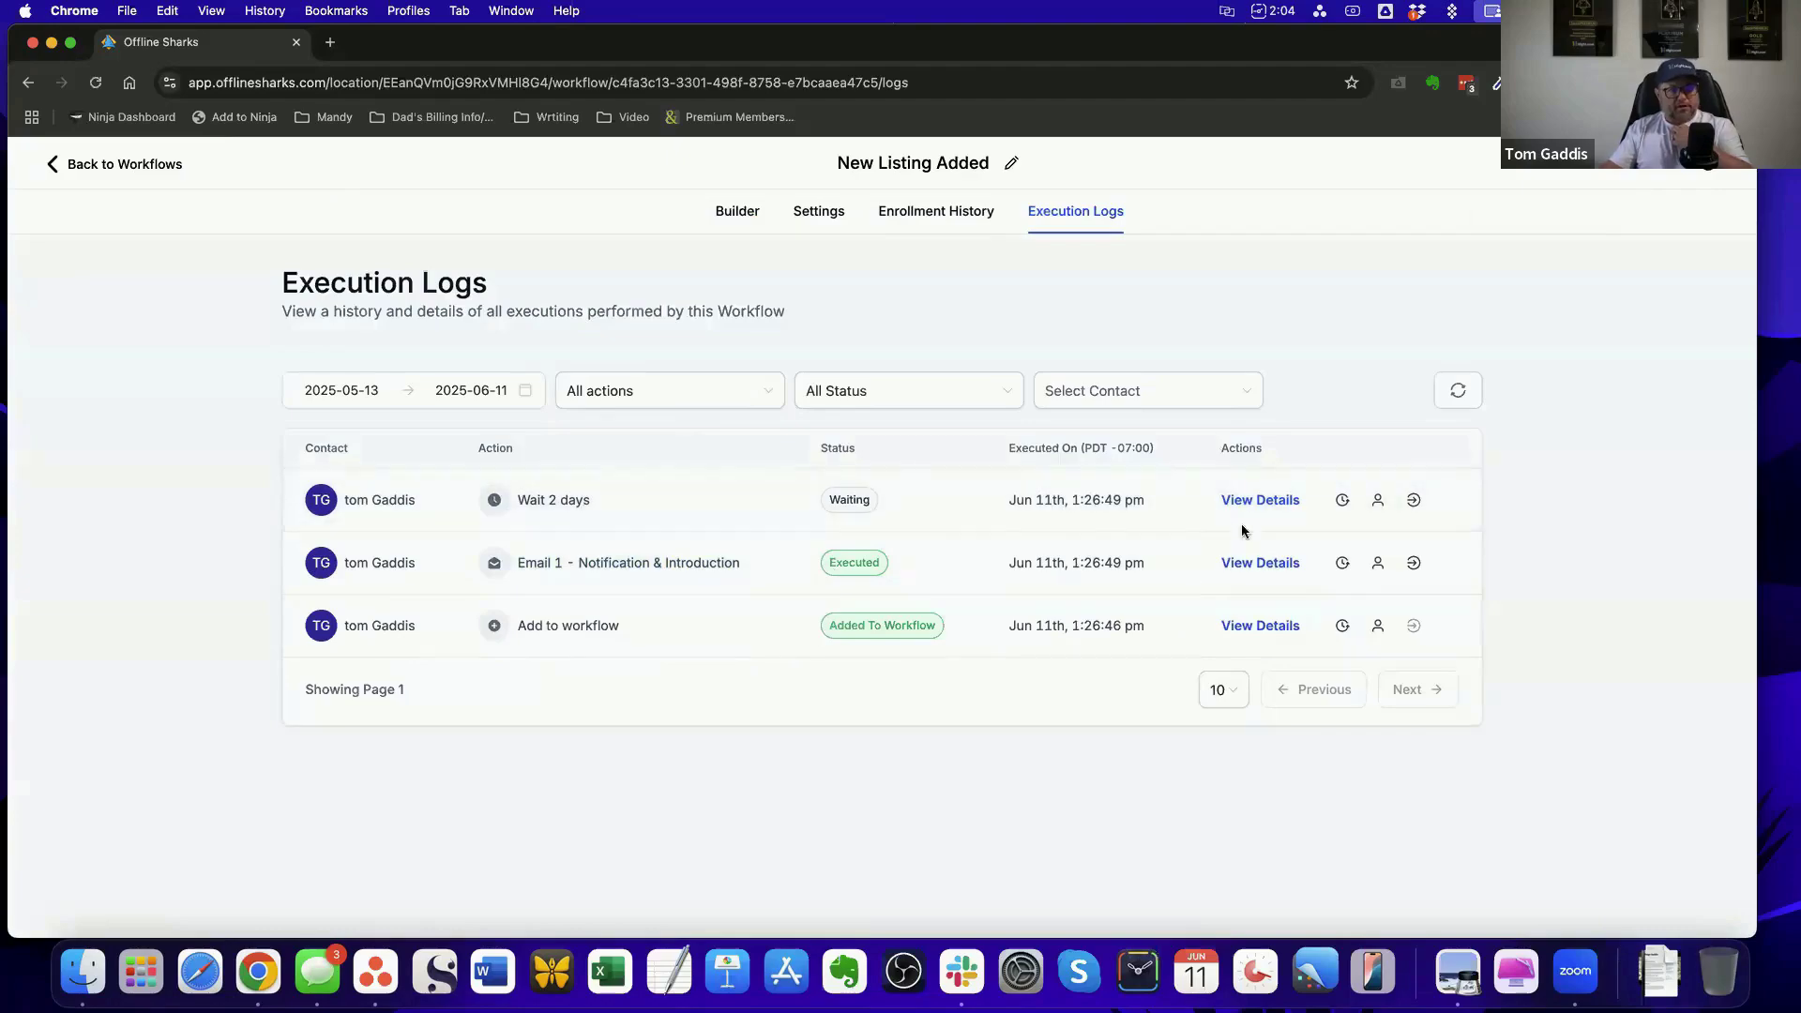
Return to the workflow list and reopen the New Listing Added workflow in the builder
left_click(84, 166)
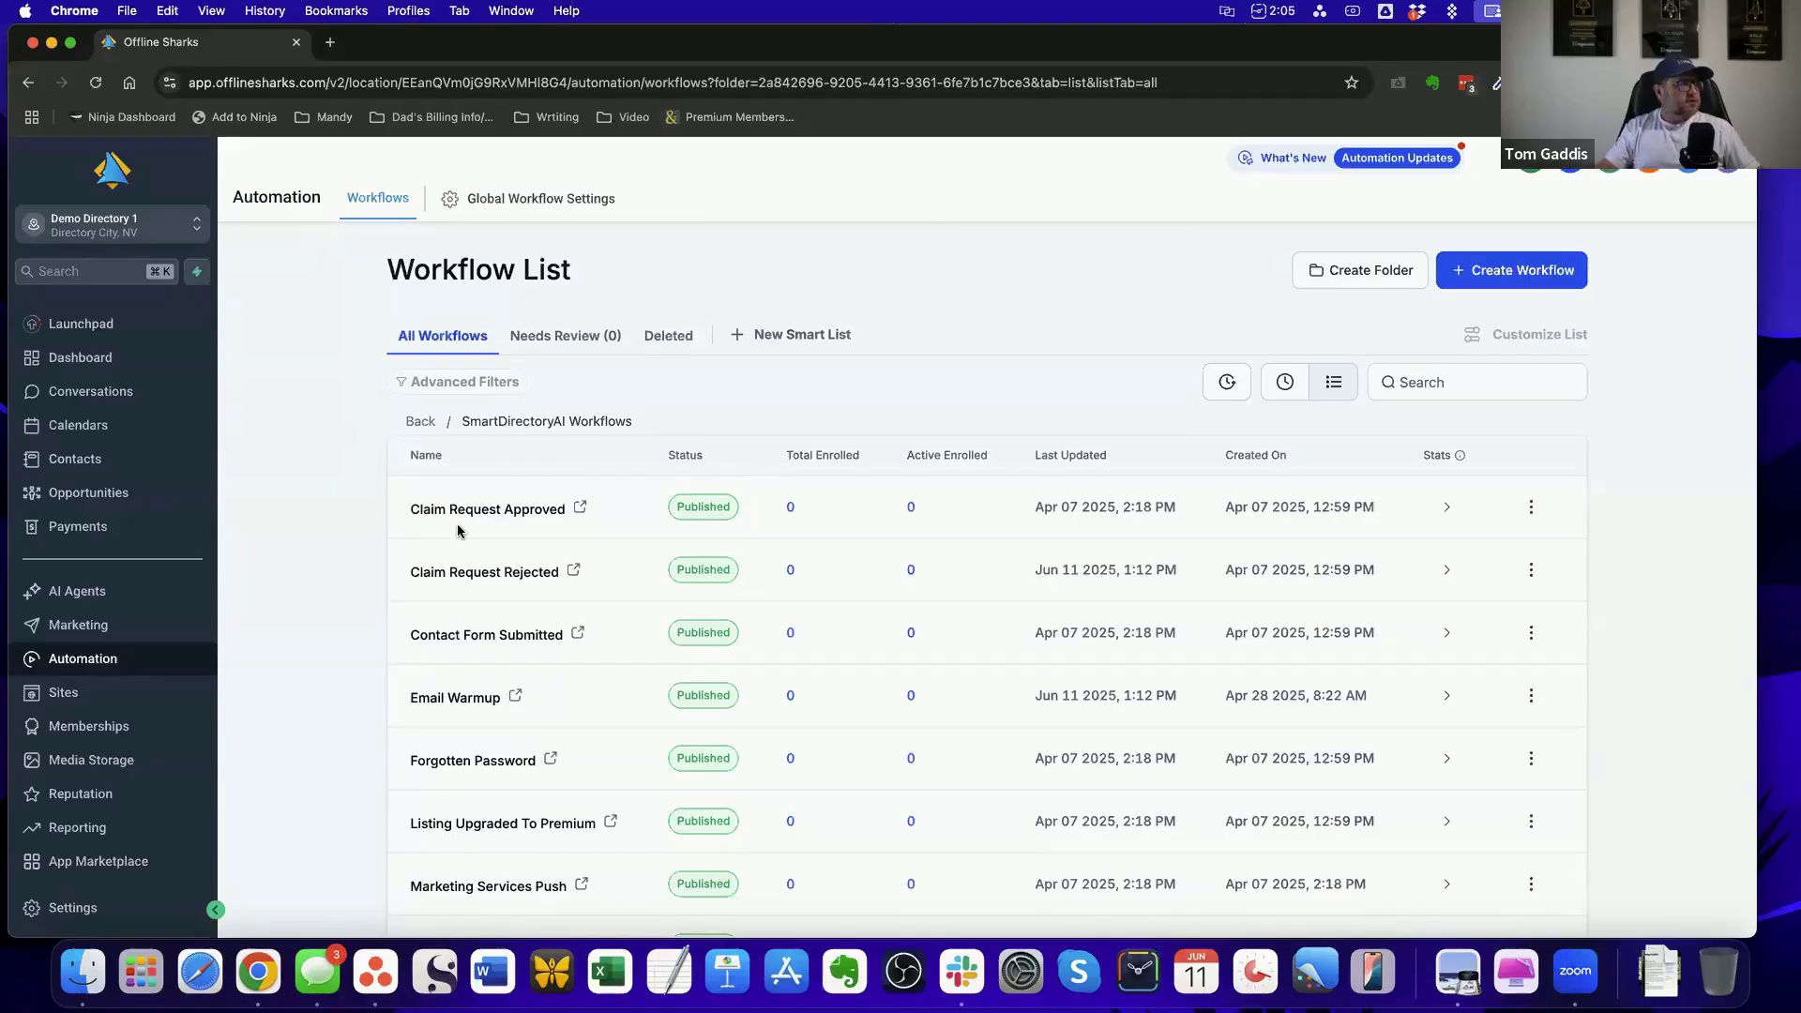
scroll(604, 550, "down", 3)
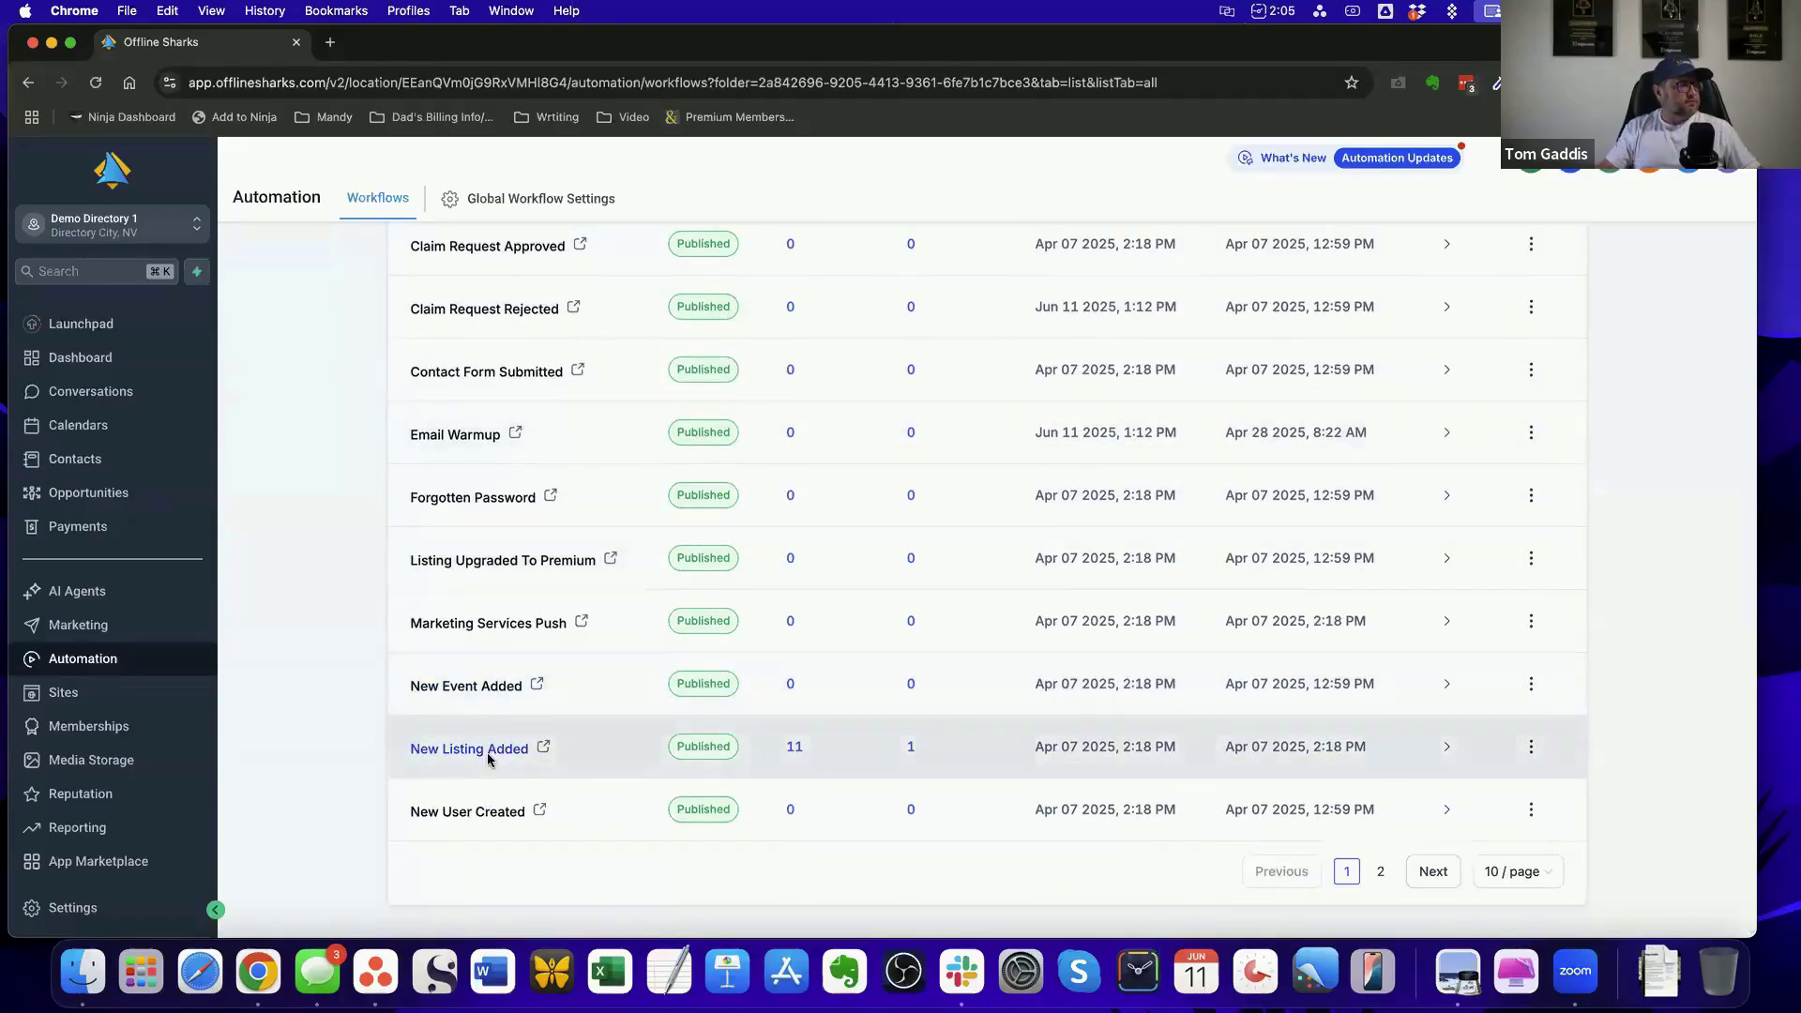
left_click(487, 750)
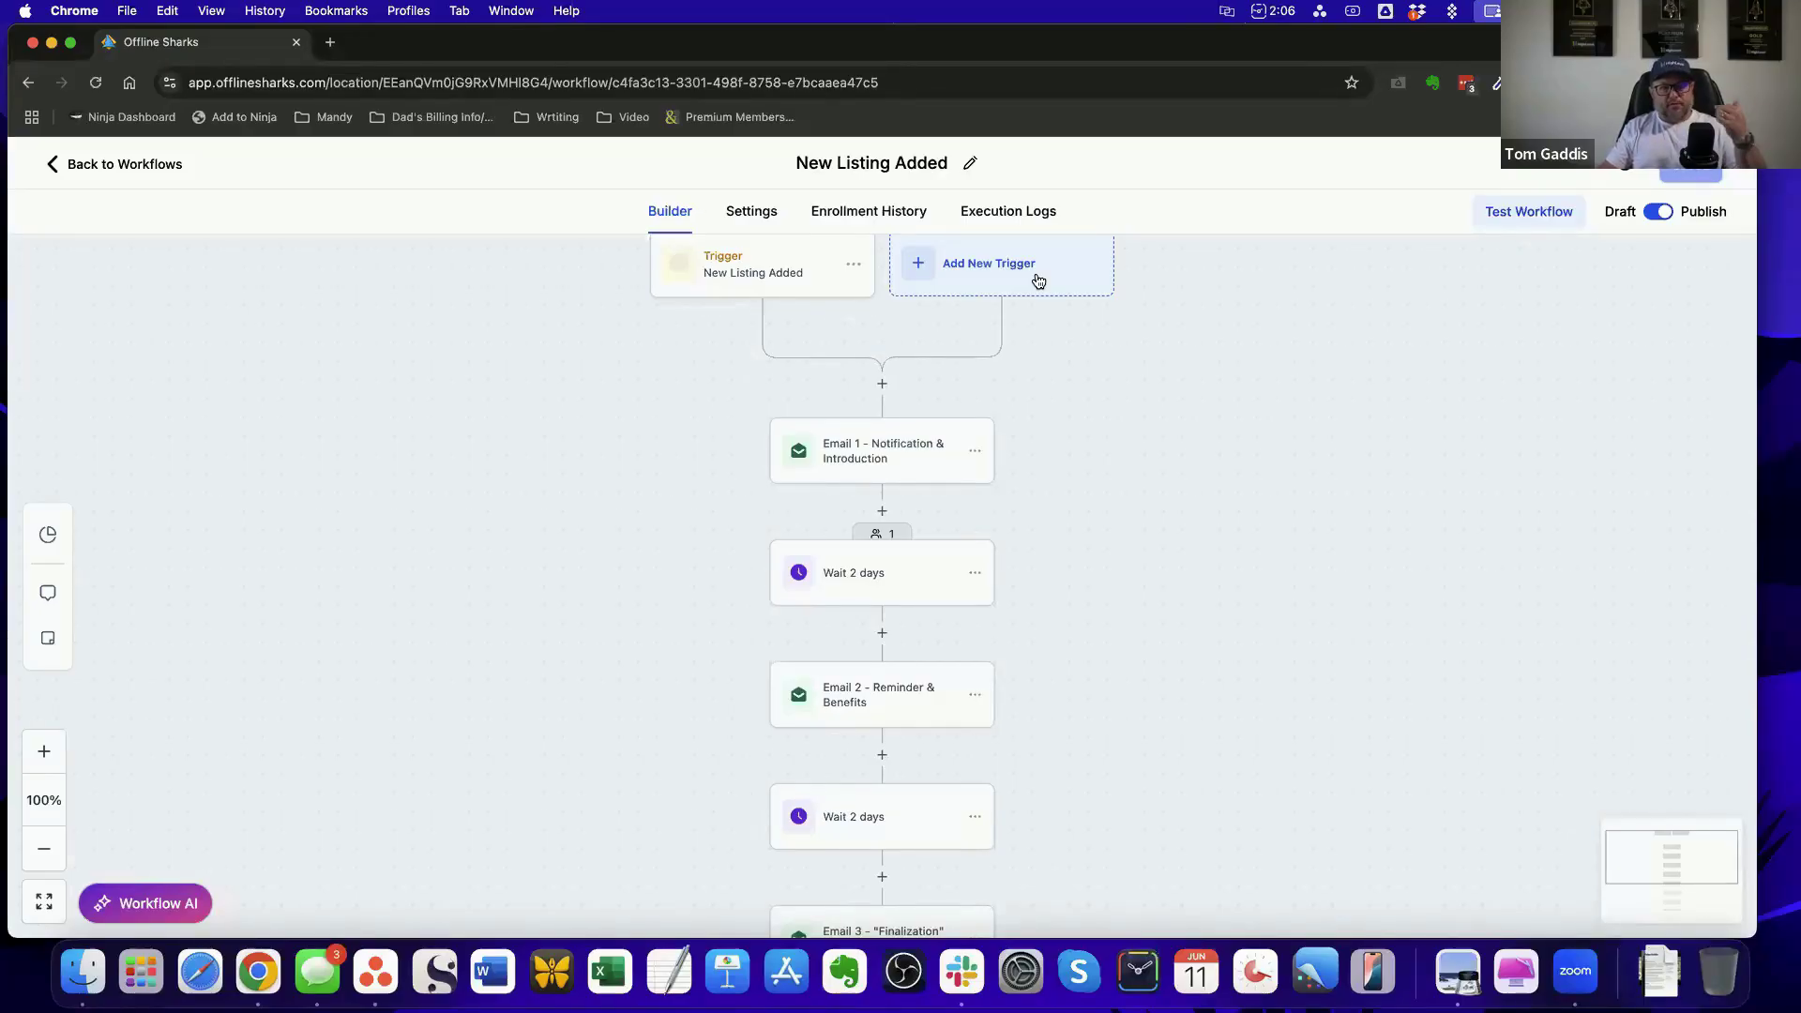
Start adding a new trigger to the workflow, search the available triggers for "form" and clear the search
scroll(1081, 342, "up", 1)
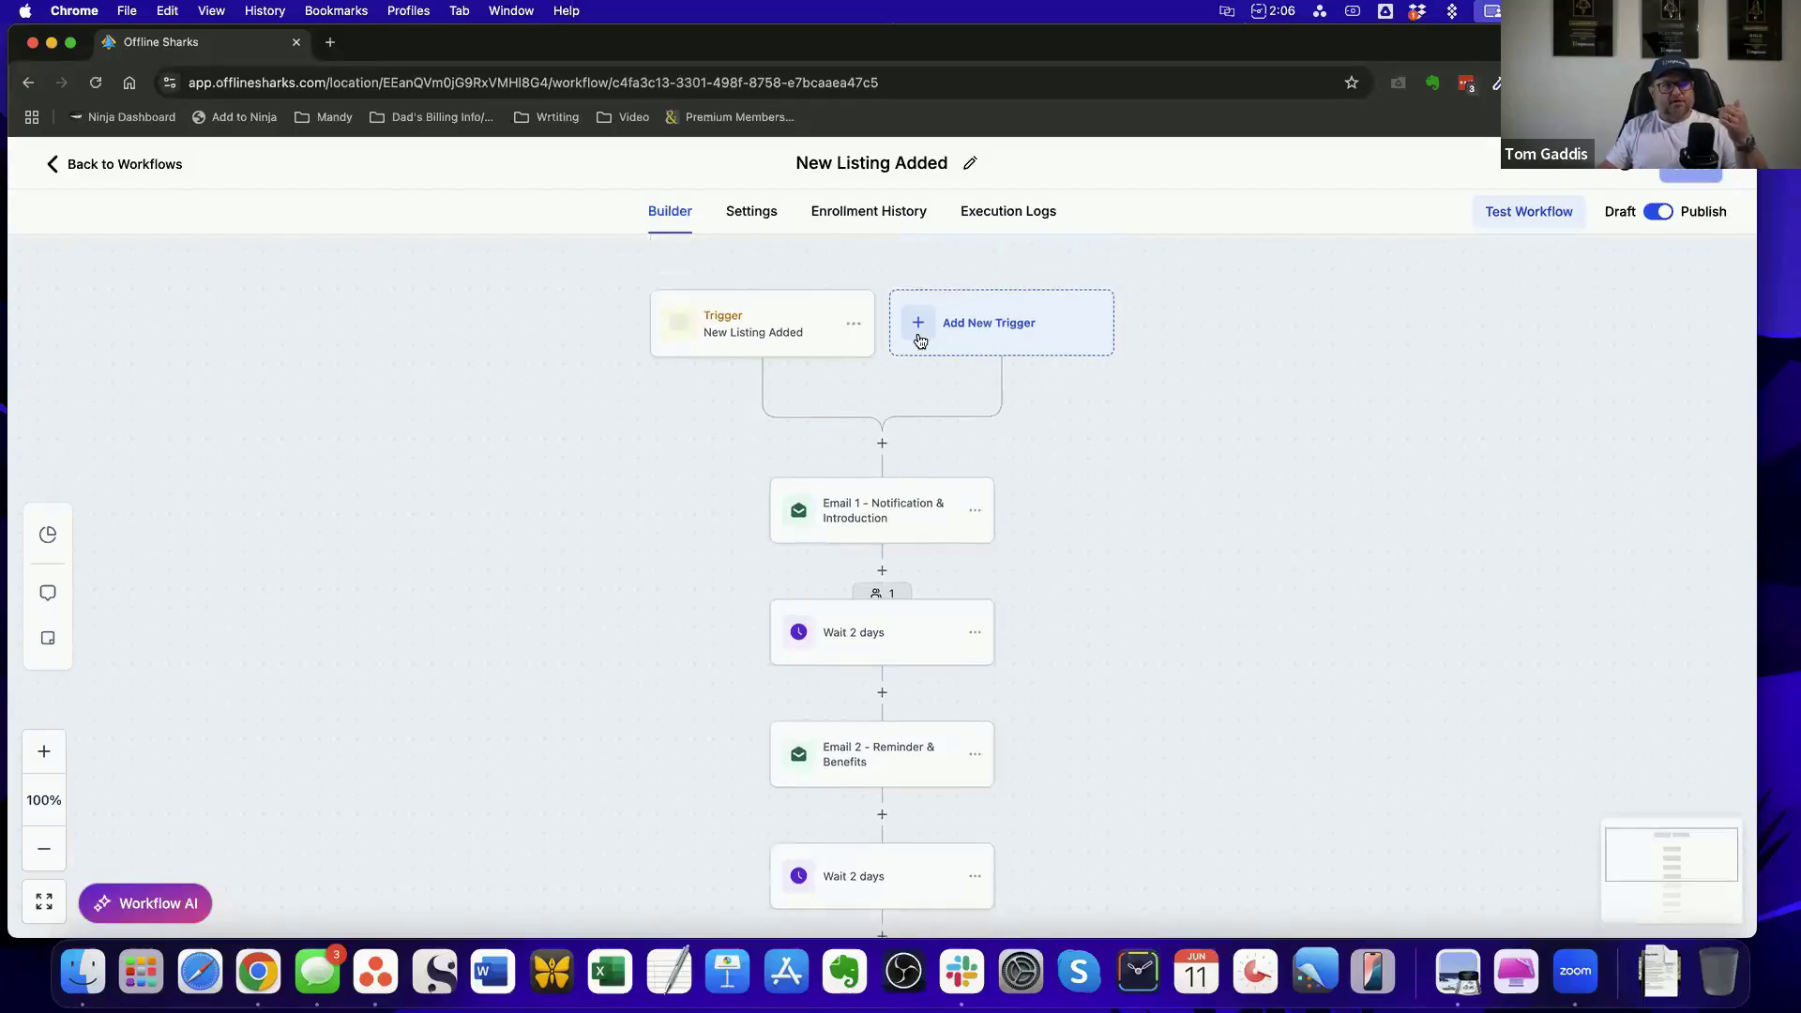
left_click(983, 326)
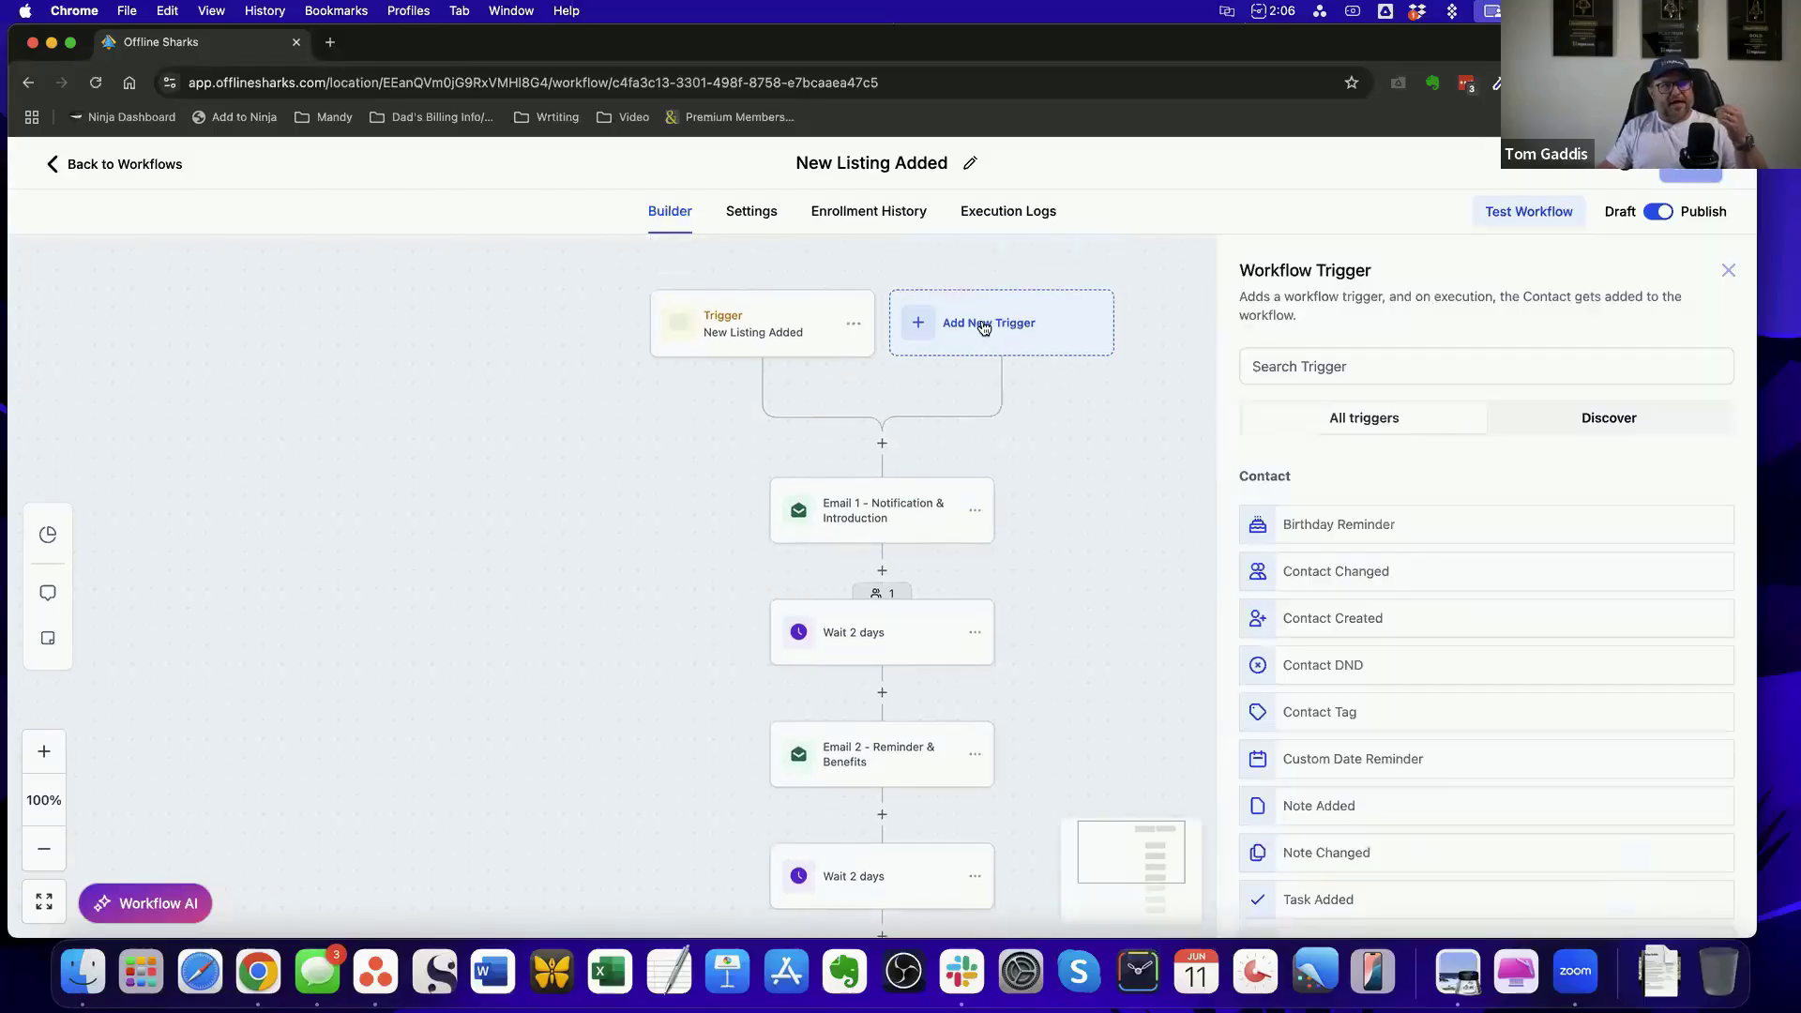
left_click(1406, 368)
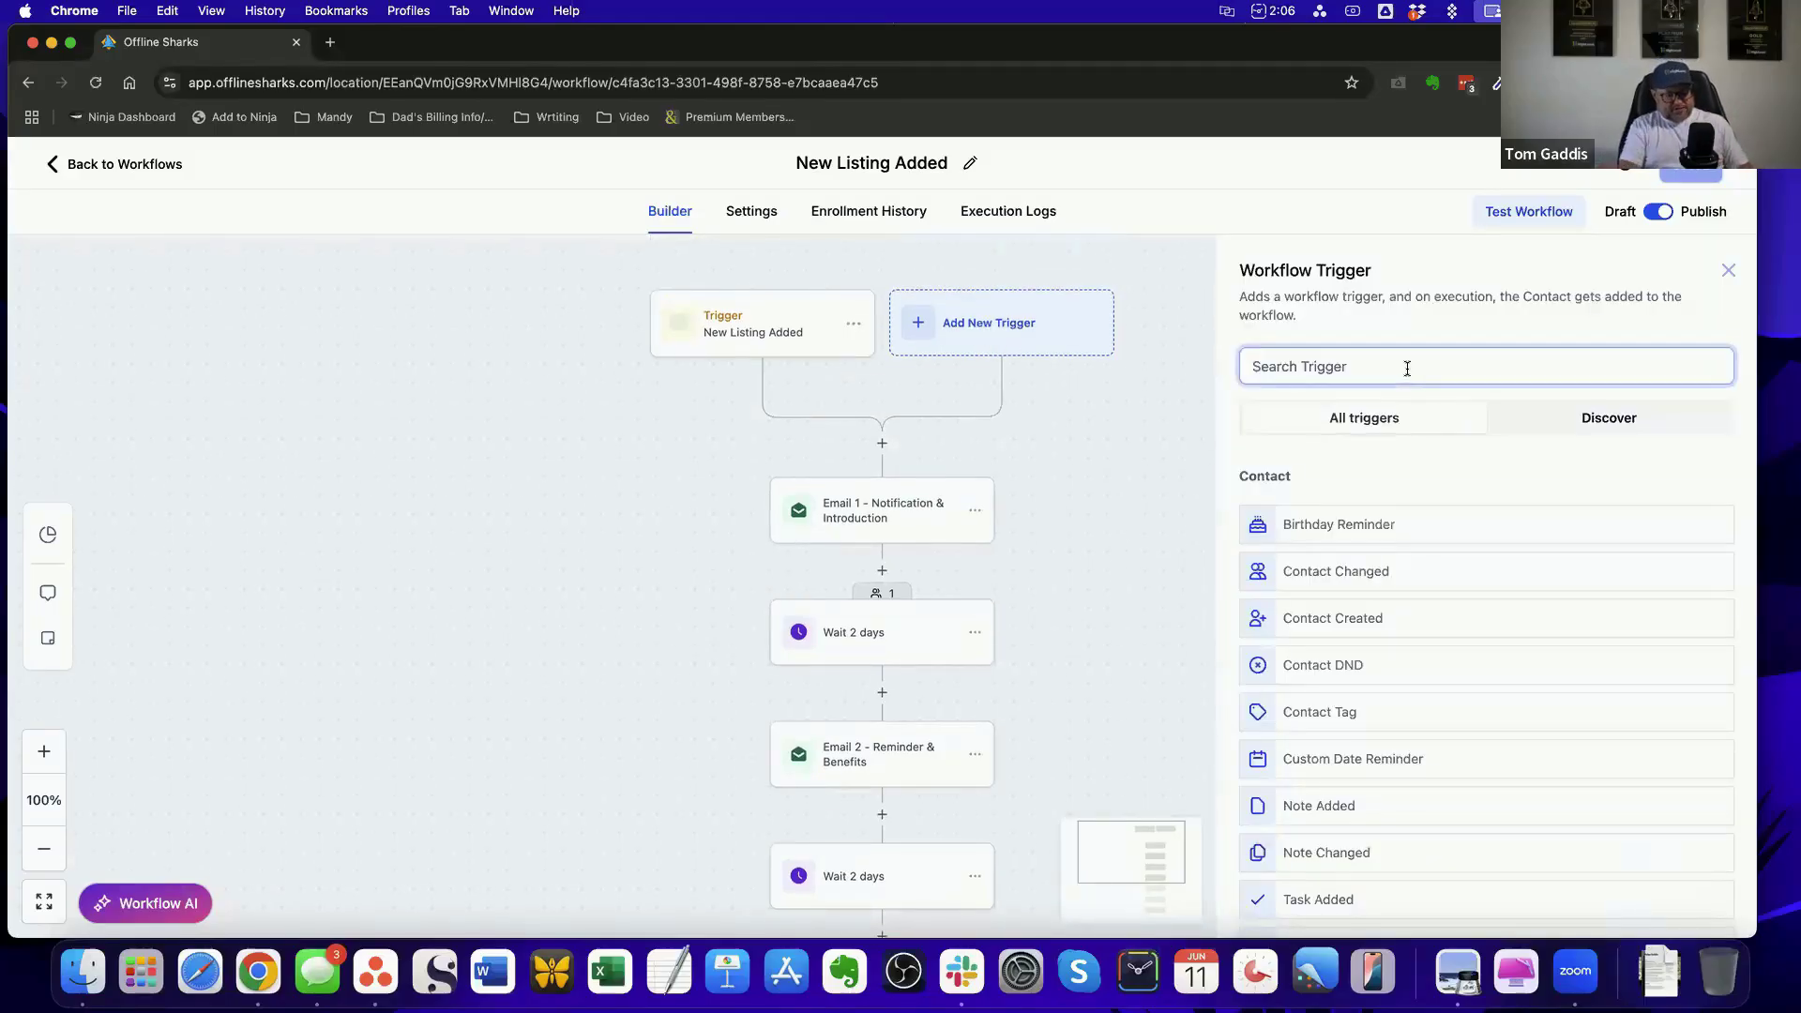
type("form")
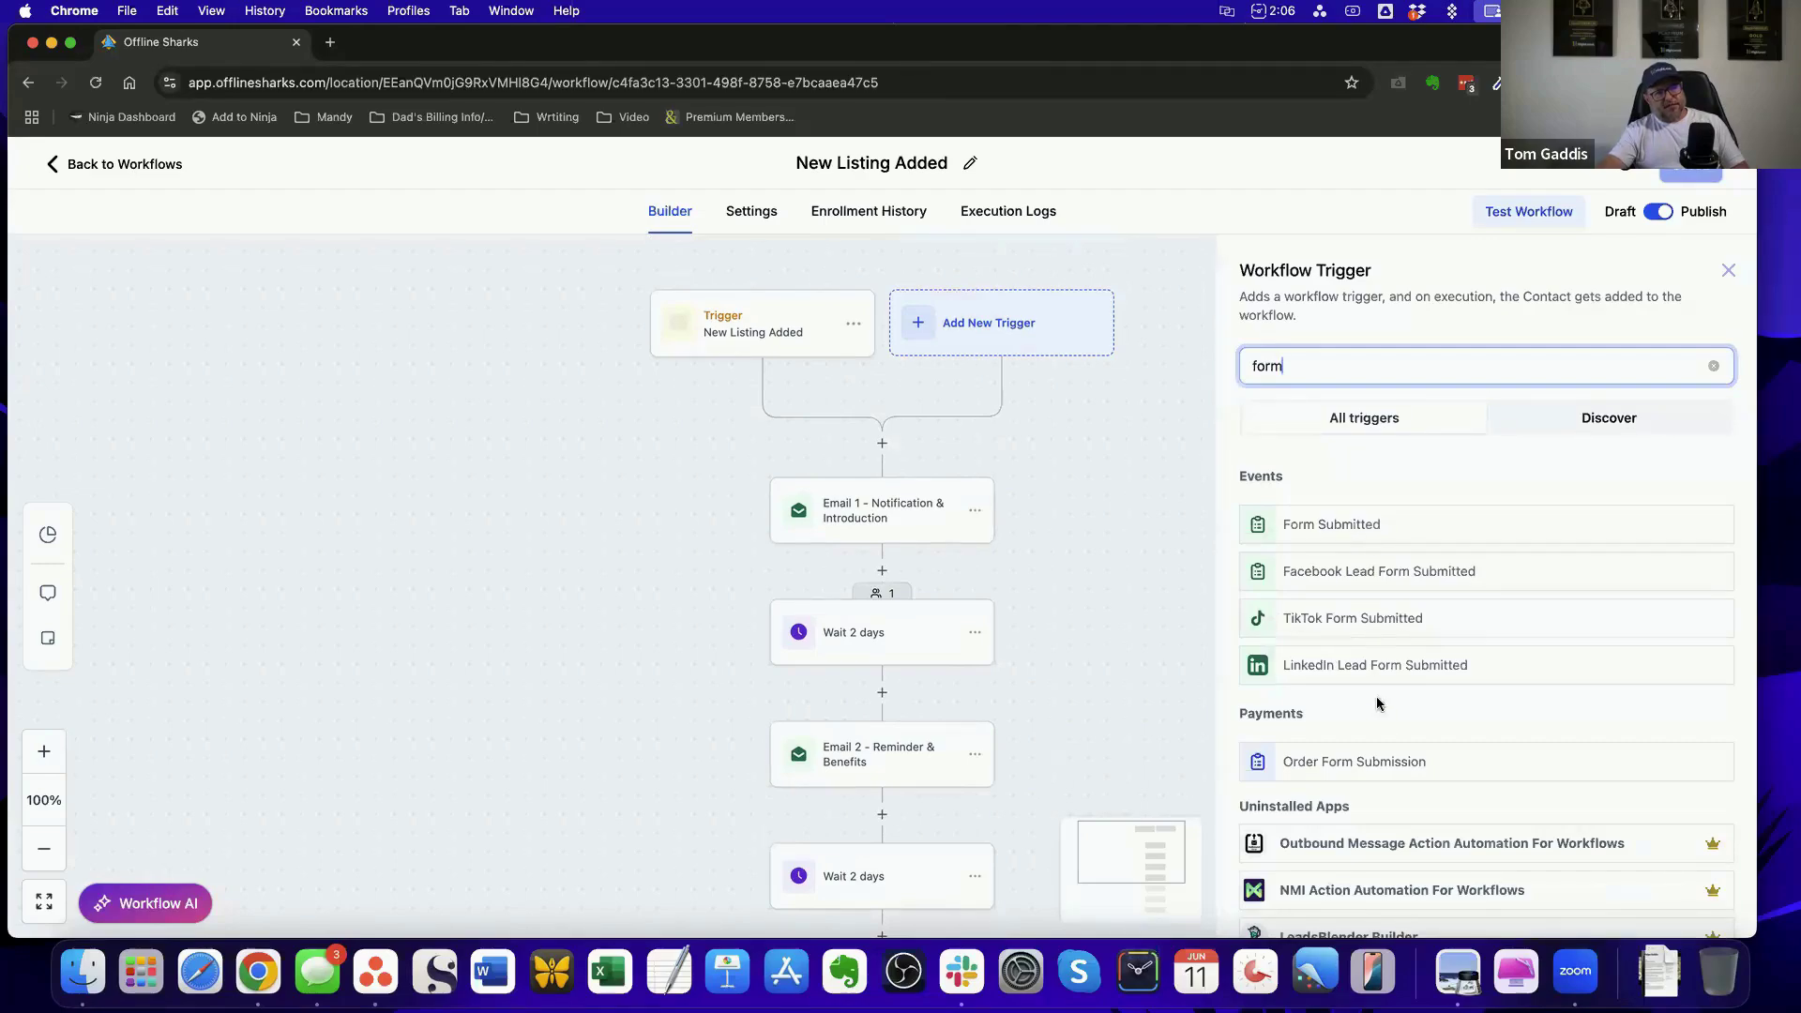
left_click(1712, 367)
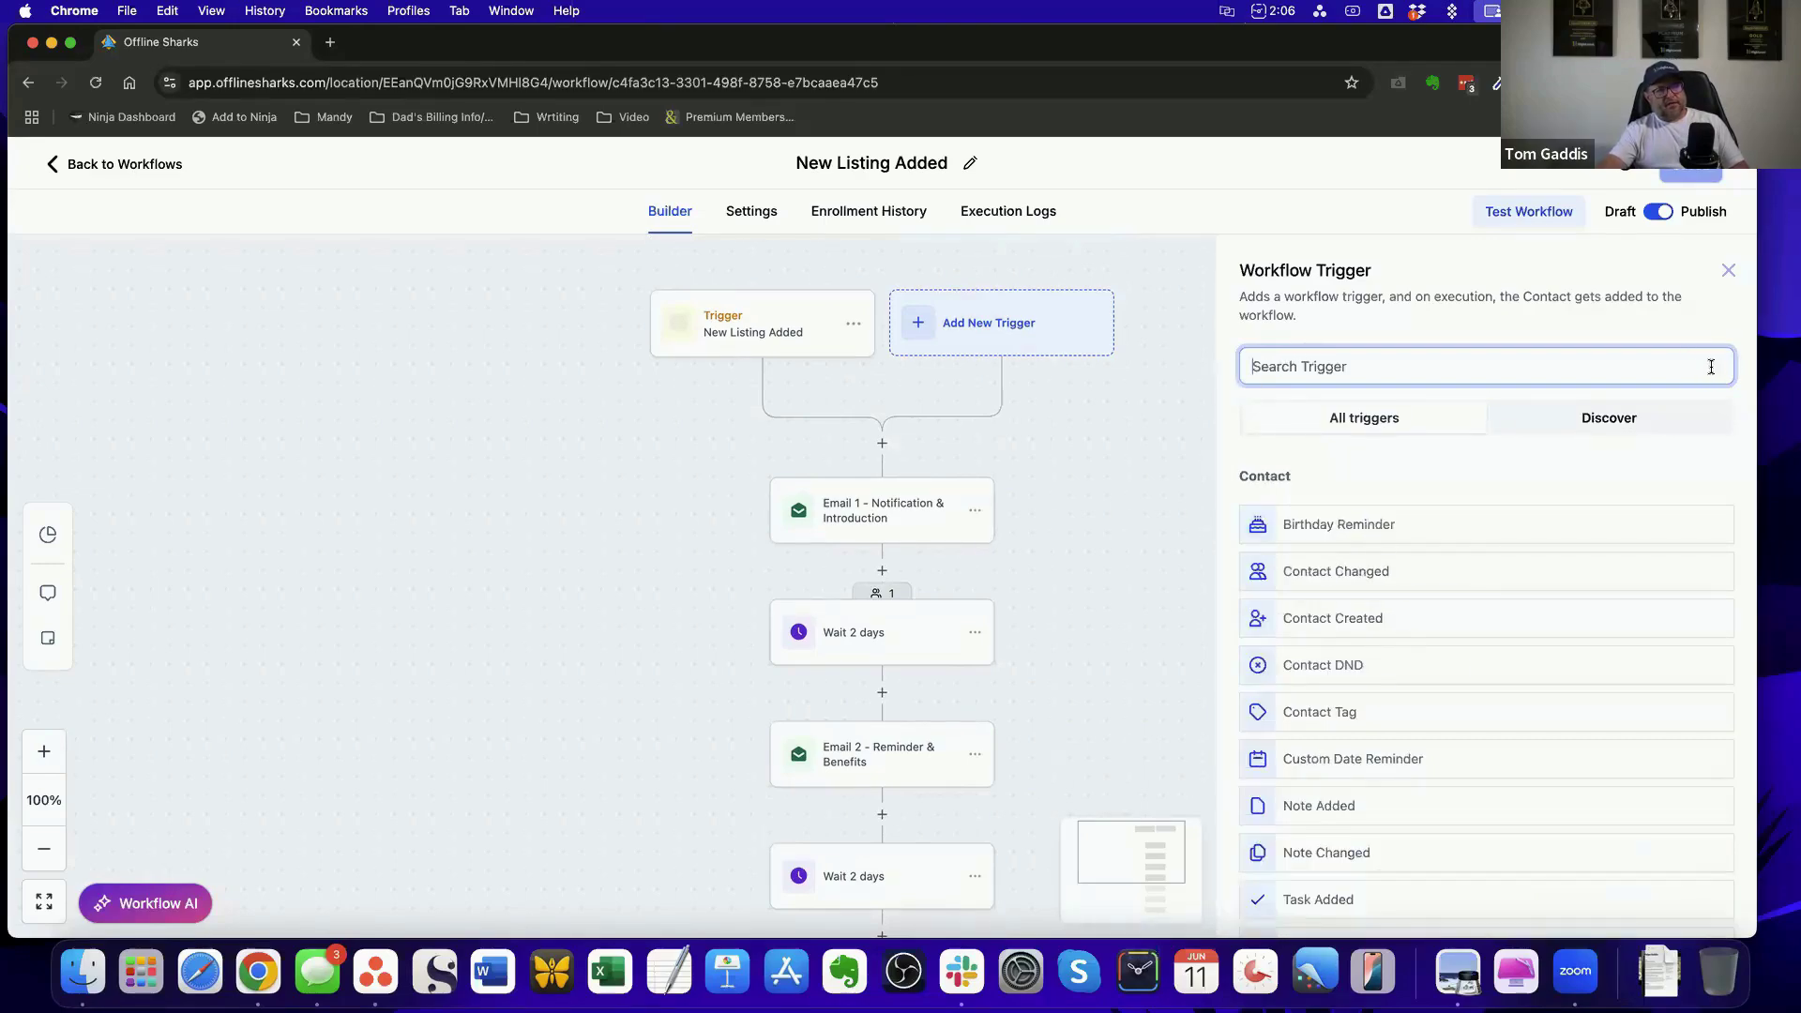
left_click(1197, 189)
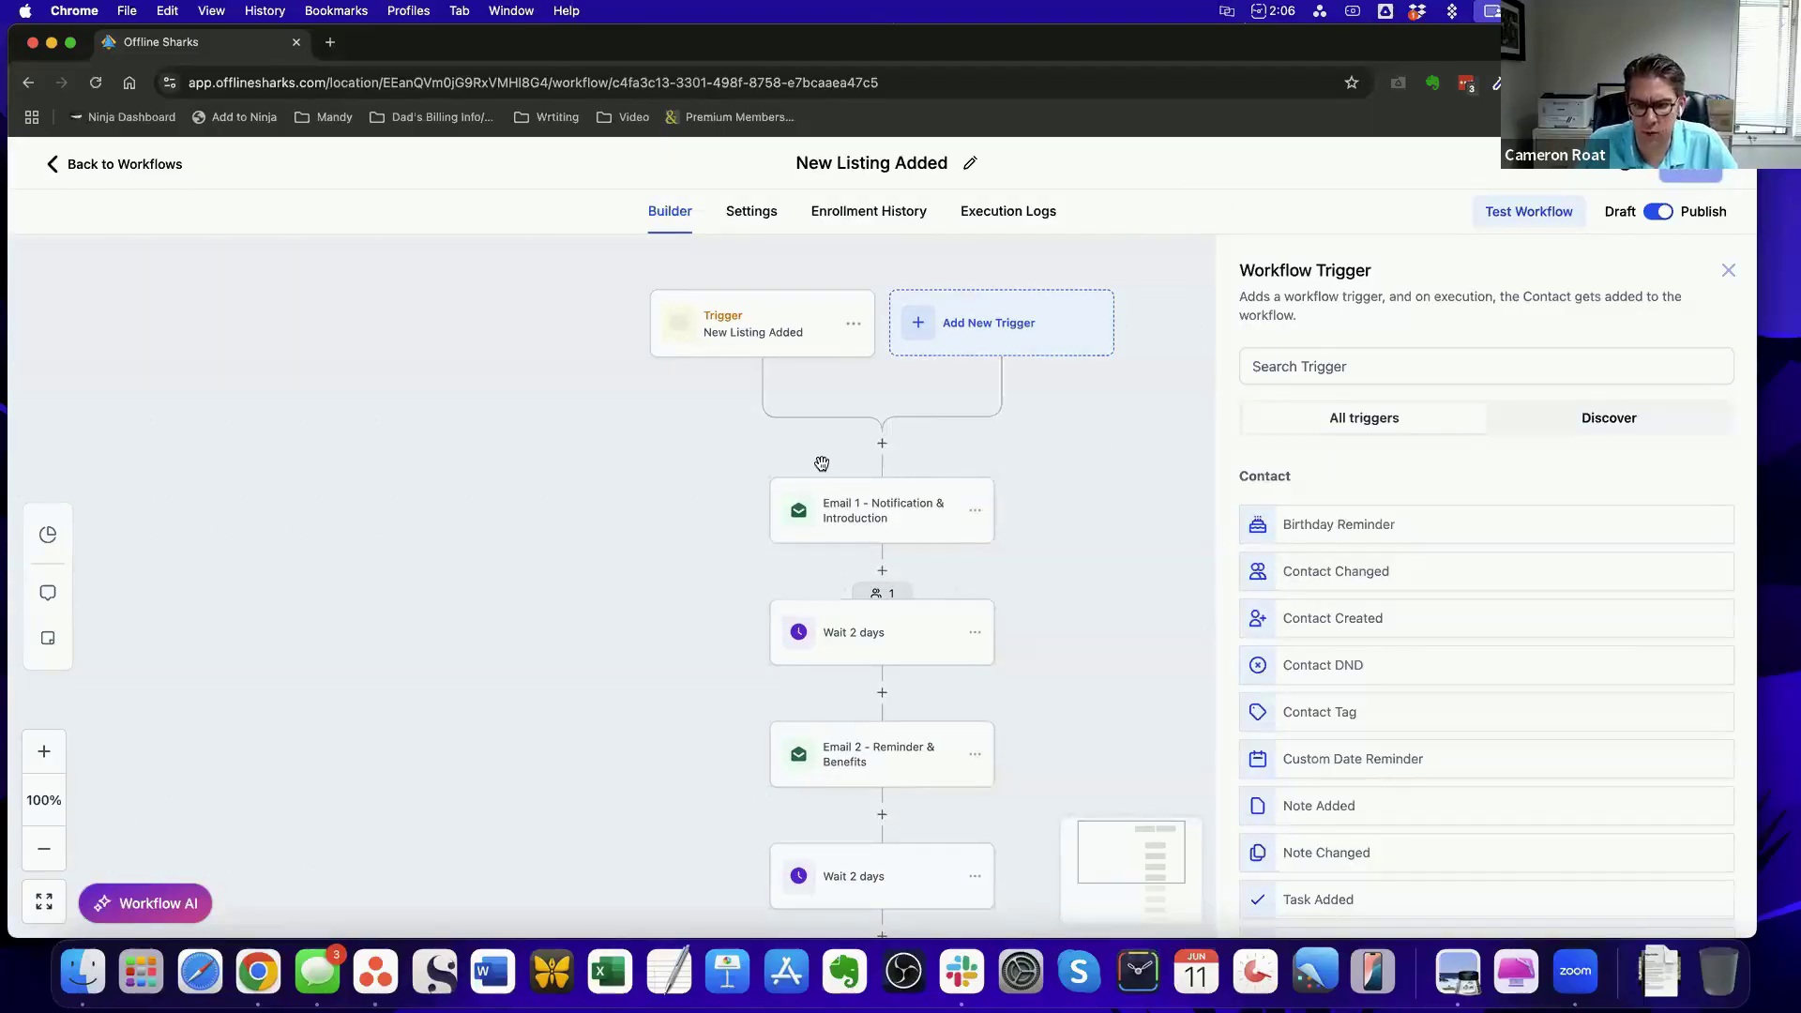
Search the available triggers for "facebook" and close the trigger list without adding one
left_click(1360, 351)
type("fa")
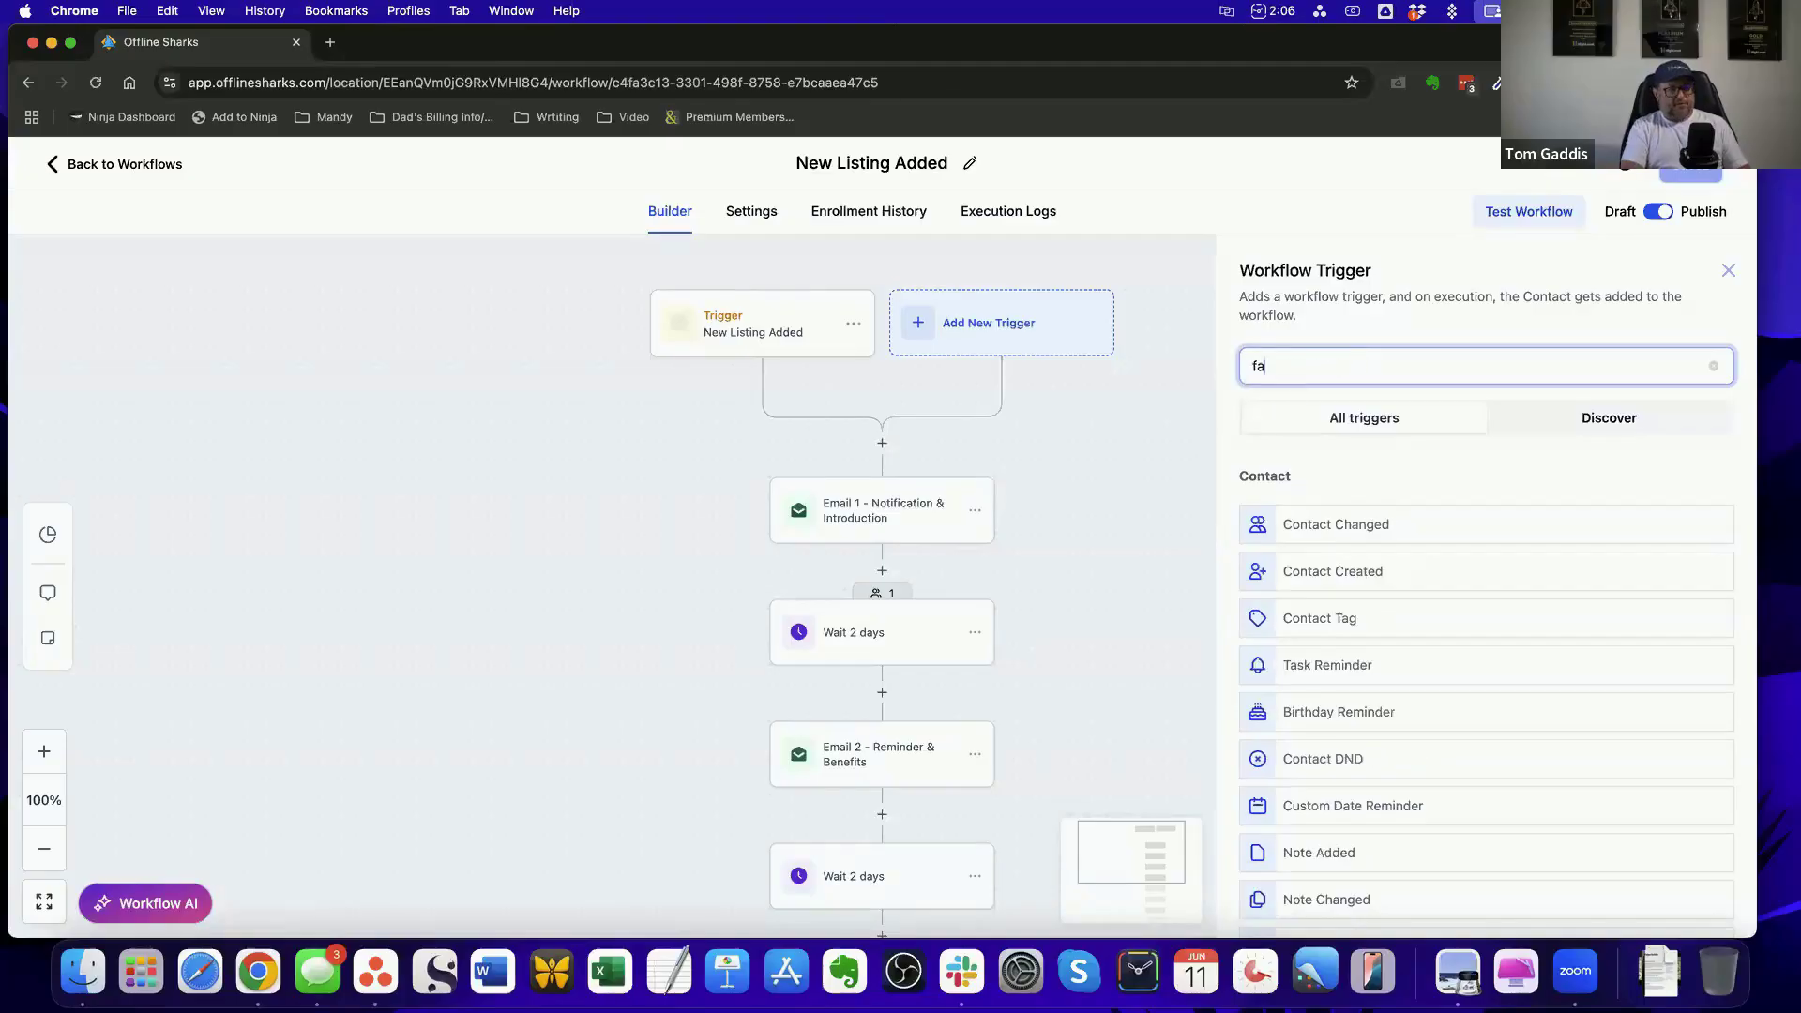
type("cebook")
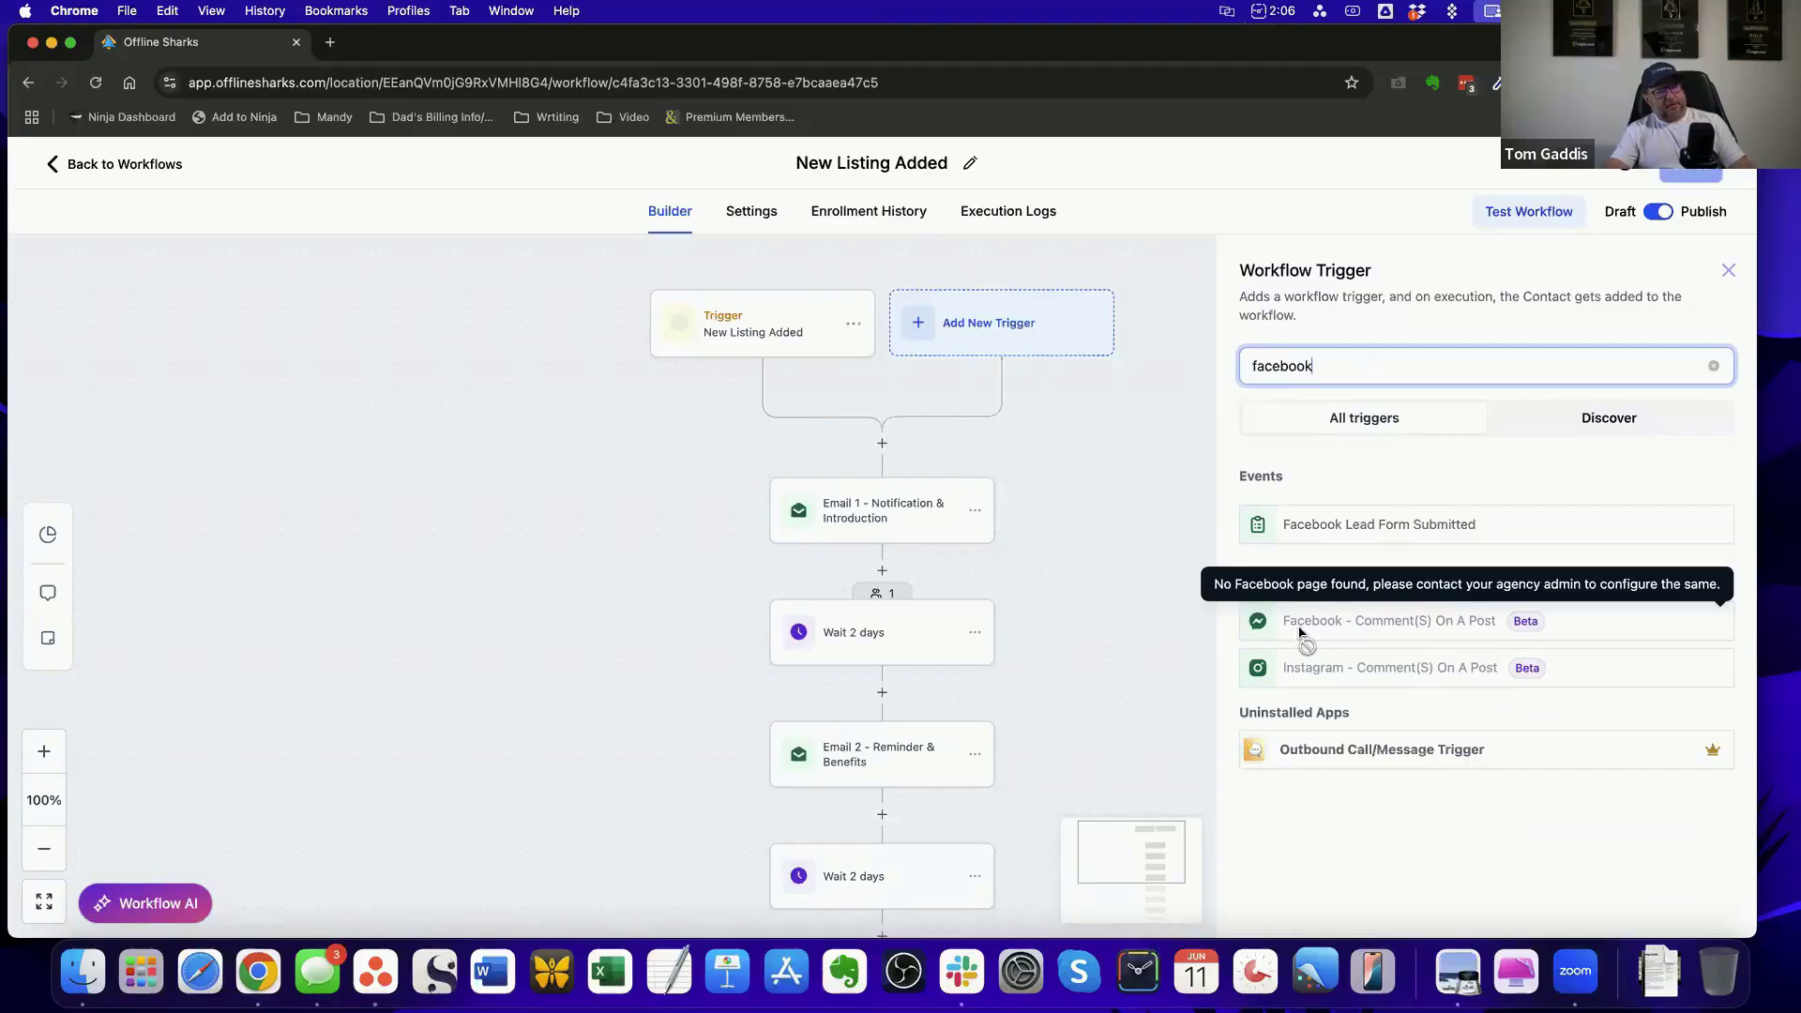
left_click(1288, 167)
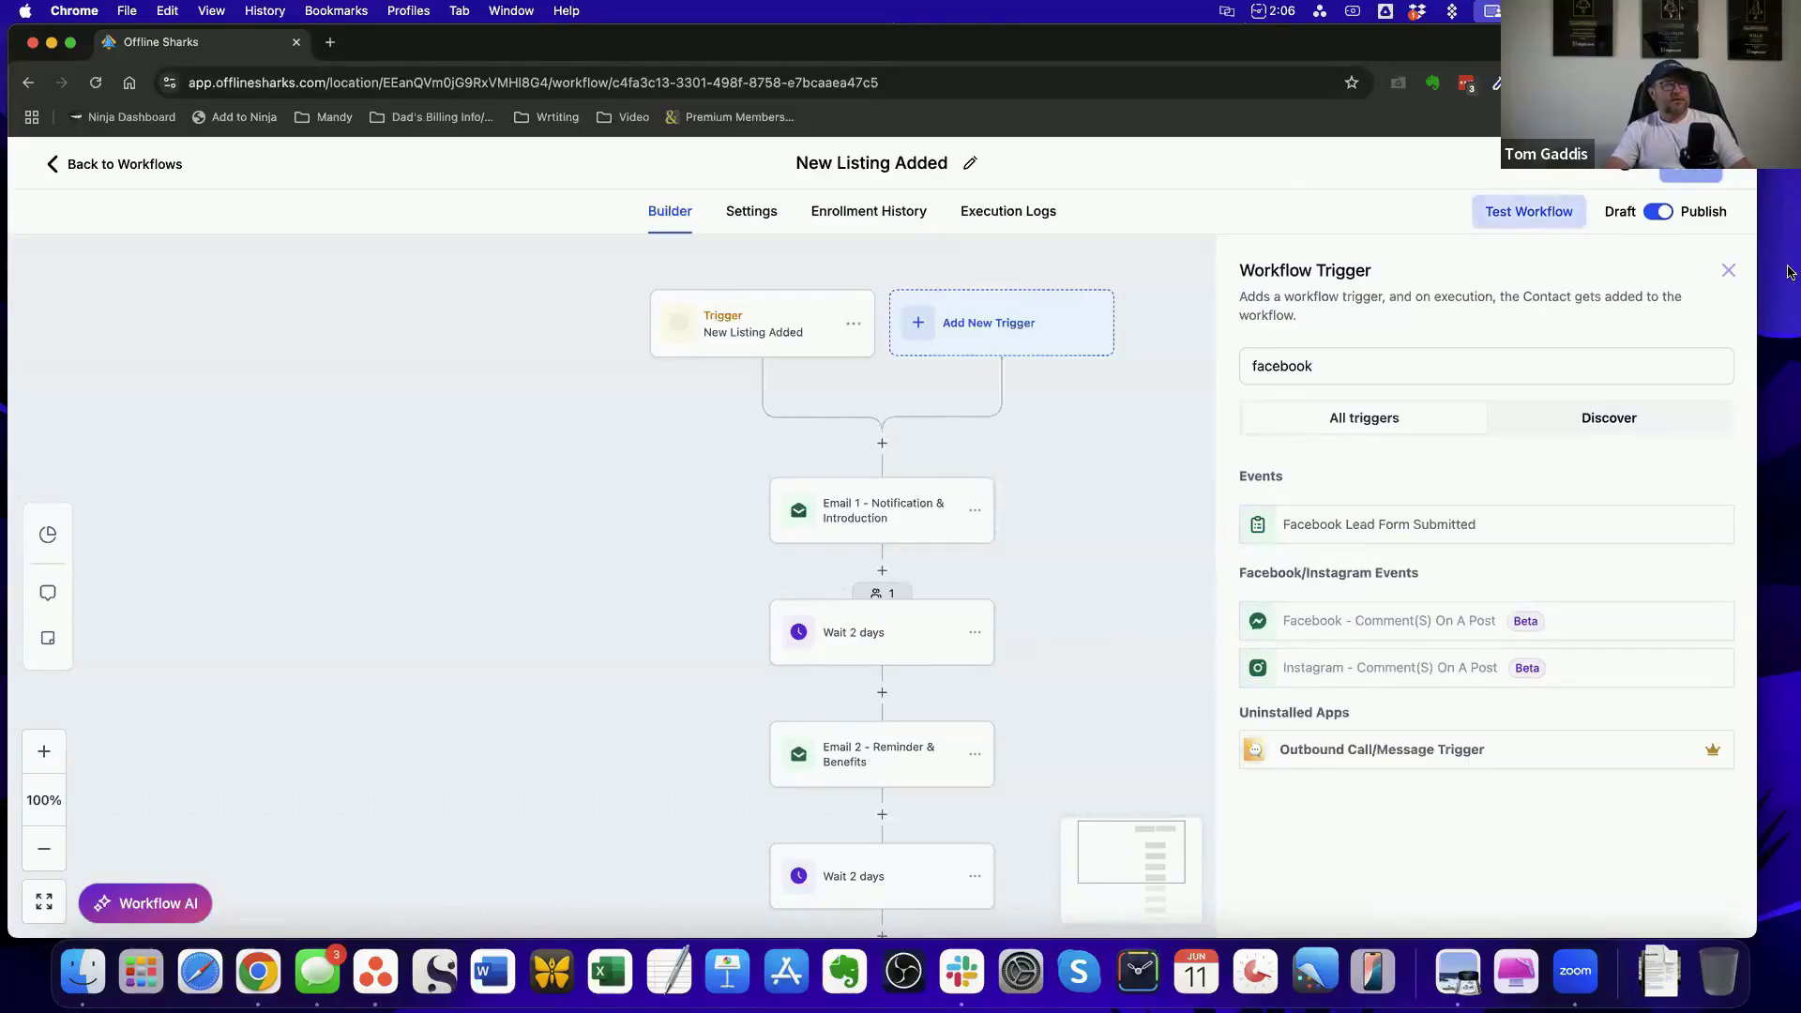
left_click(1728, 272)
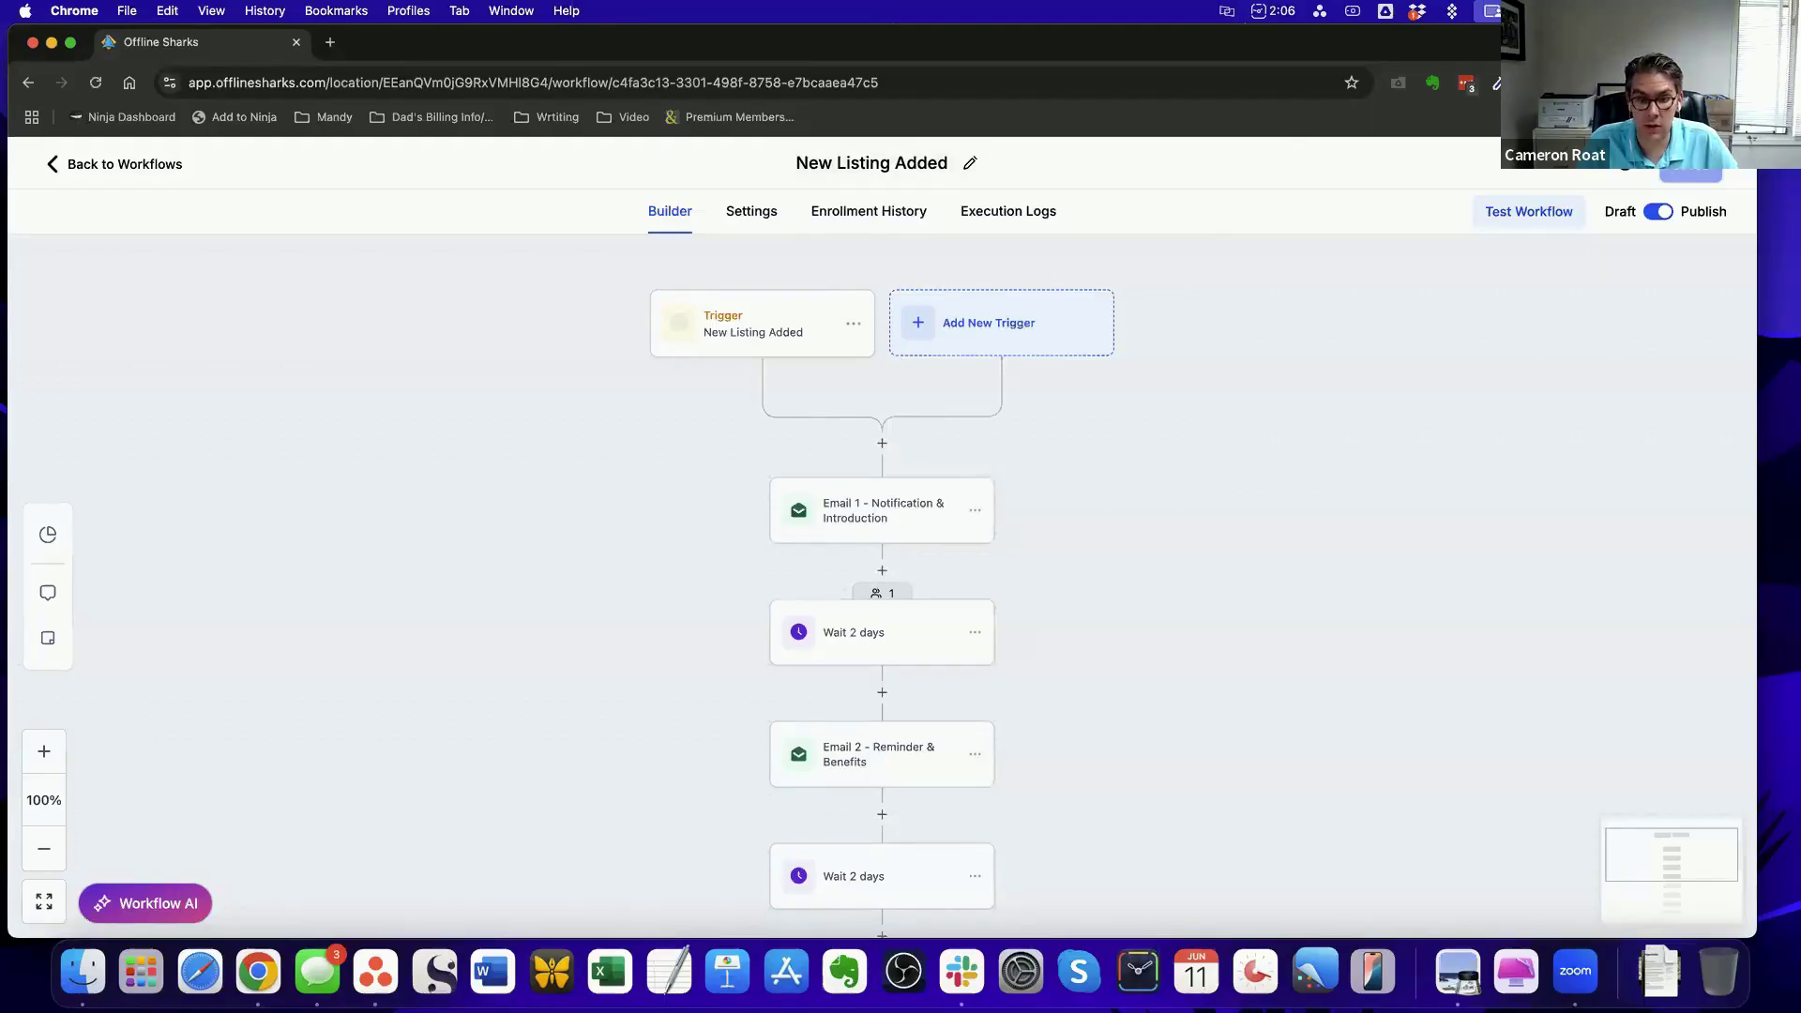
Search the actions available before Email 1 for "facebook" and close the action list without adding one
scroll(1183, 433, "down", 1)
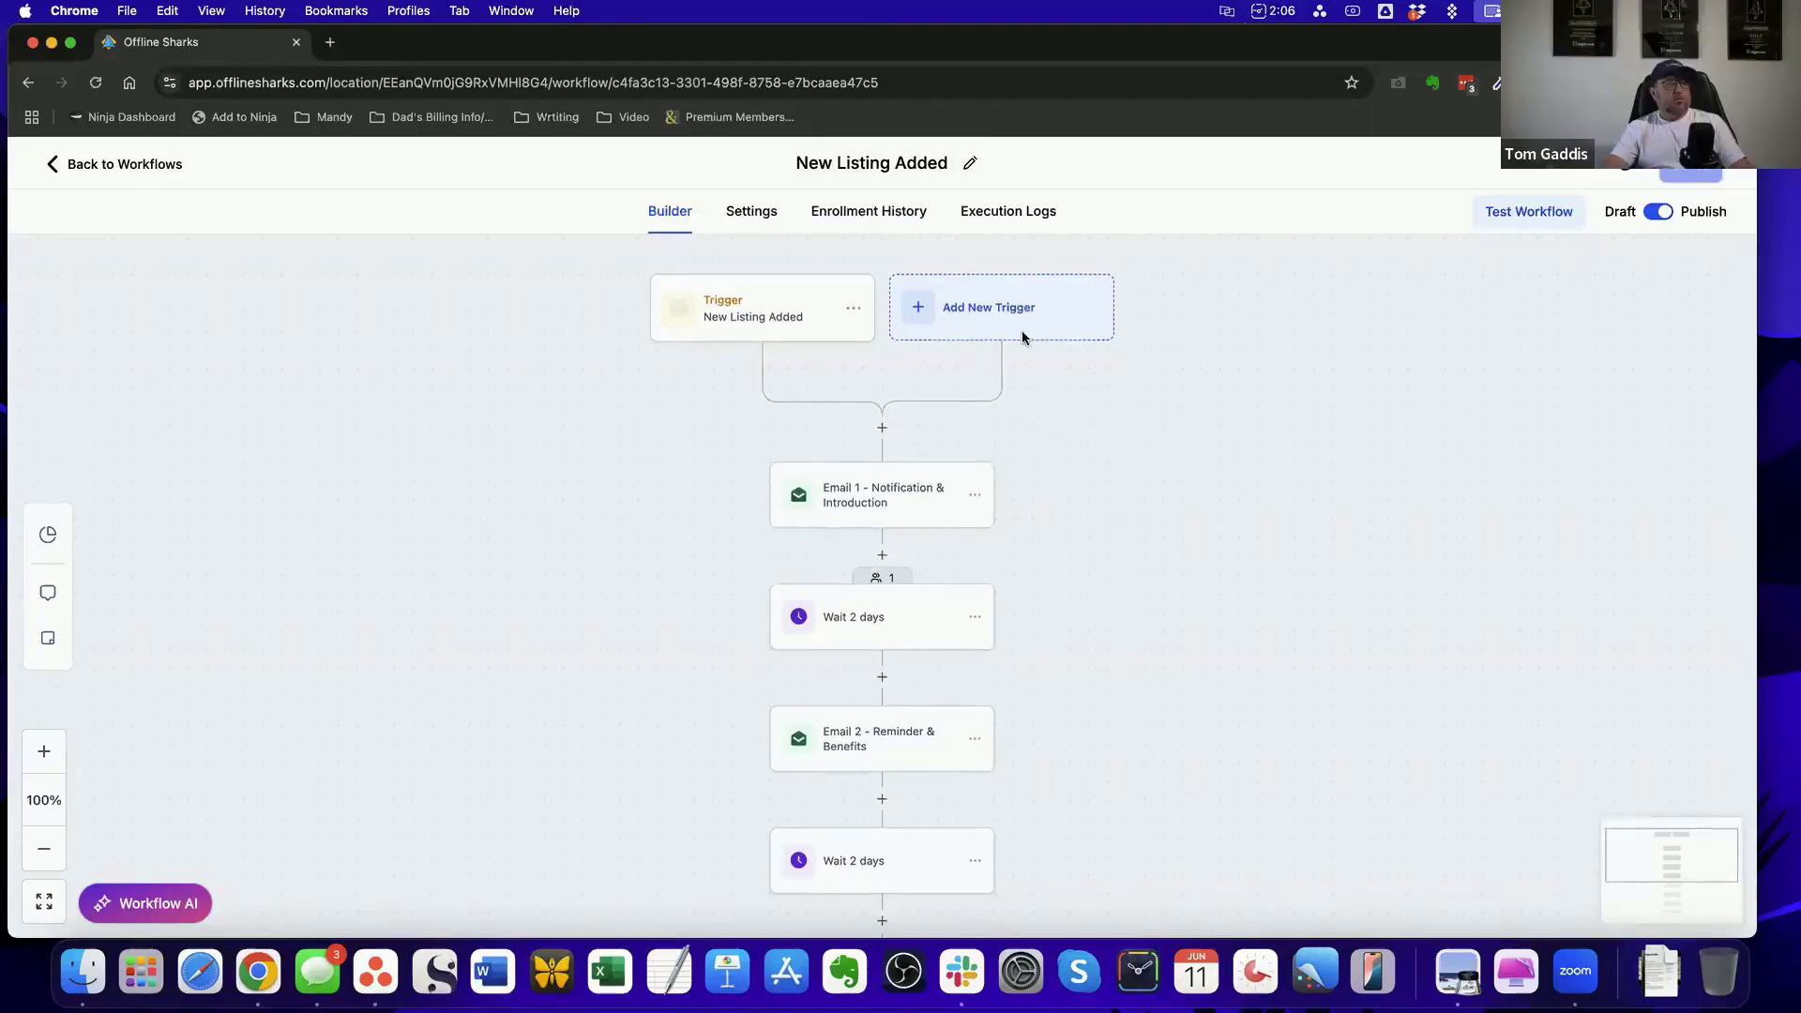
left_click(881, 430)
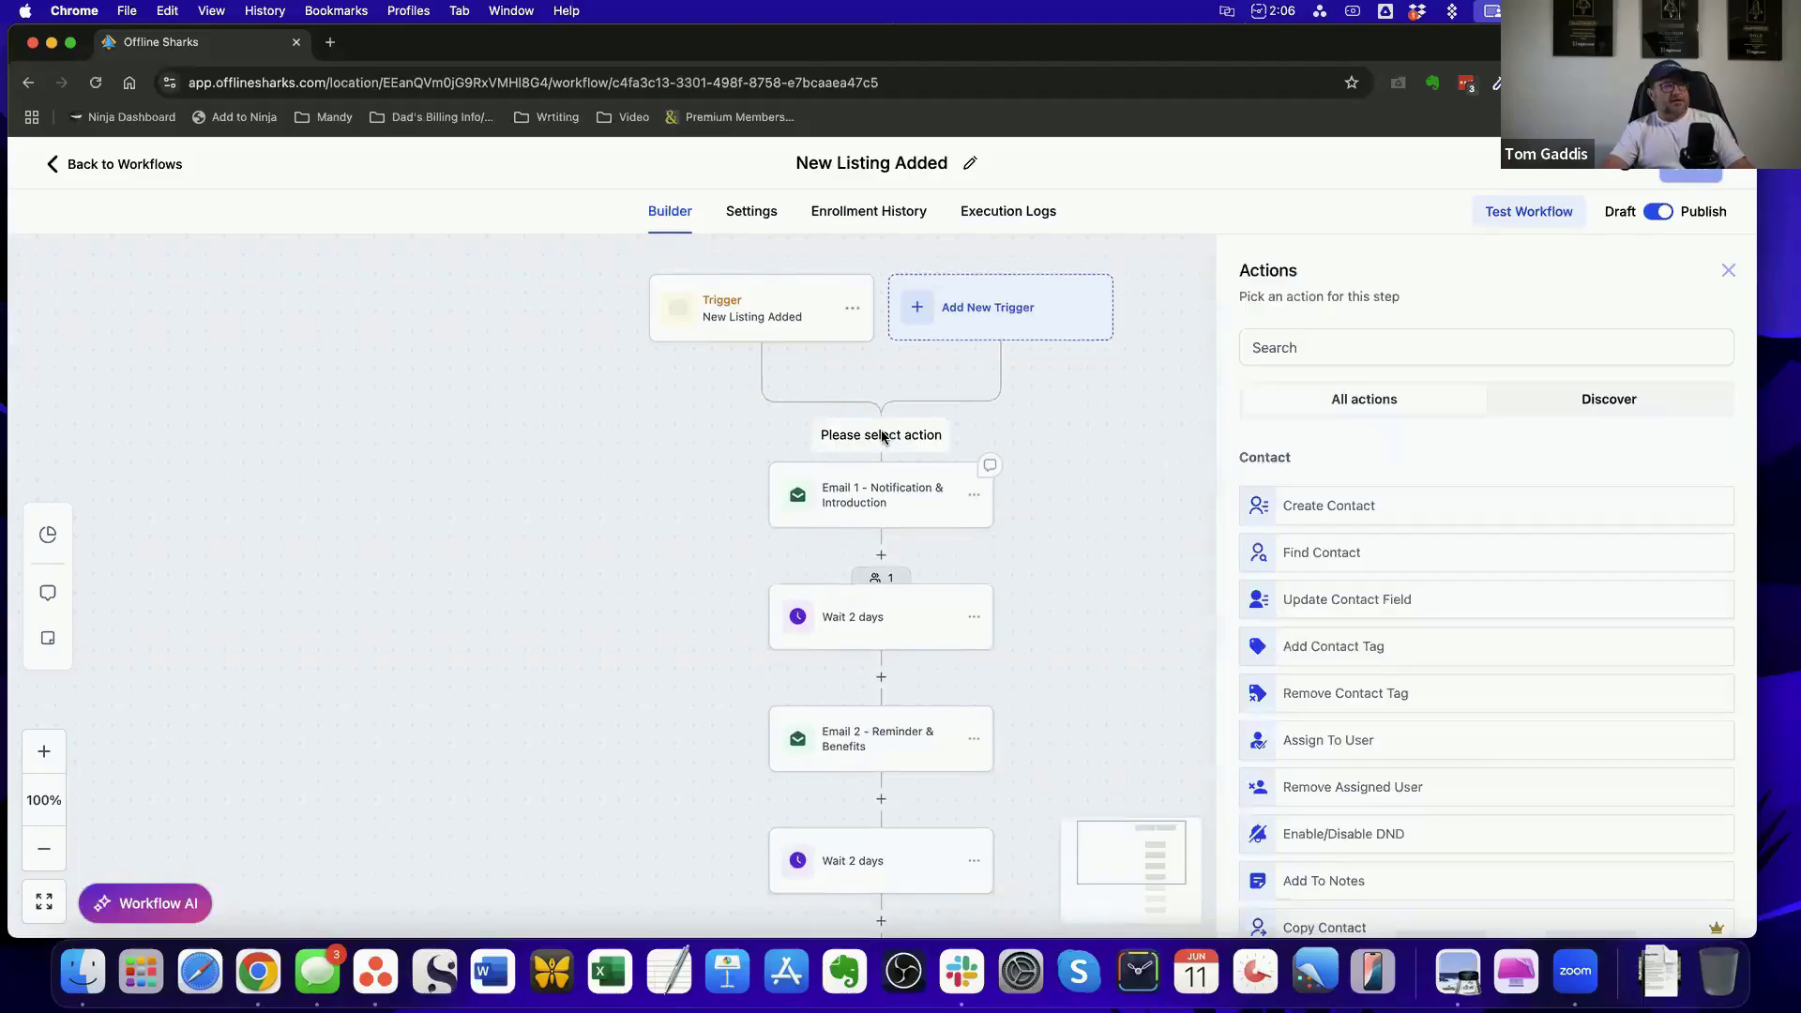
left_click(1366, 345)
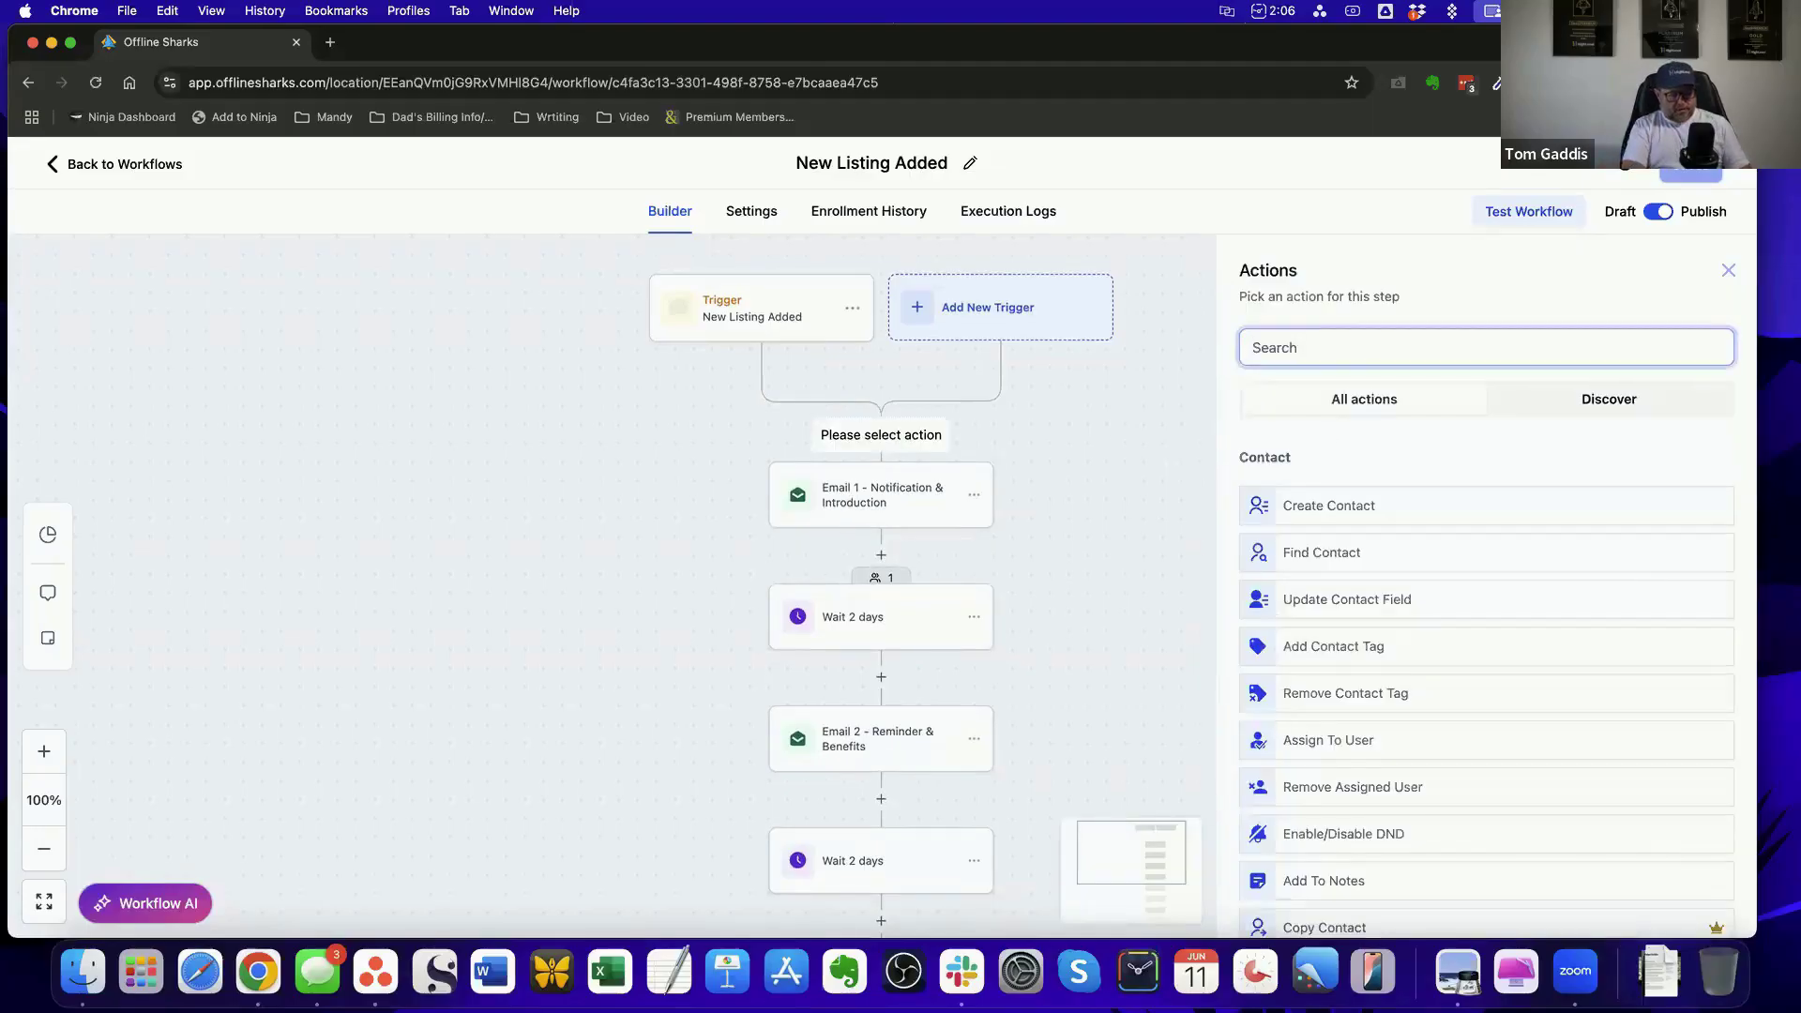
type("facebo")
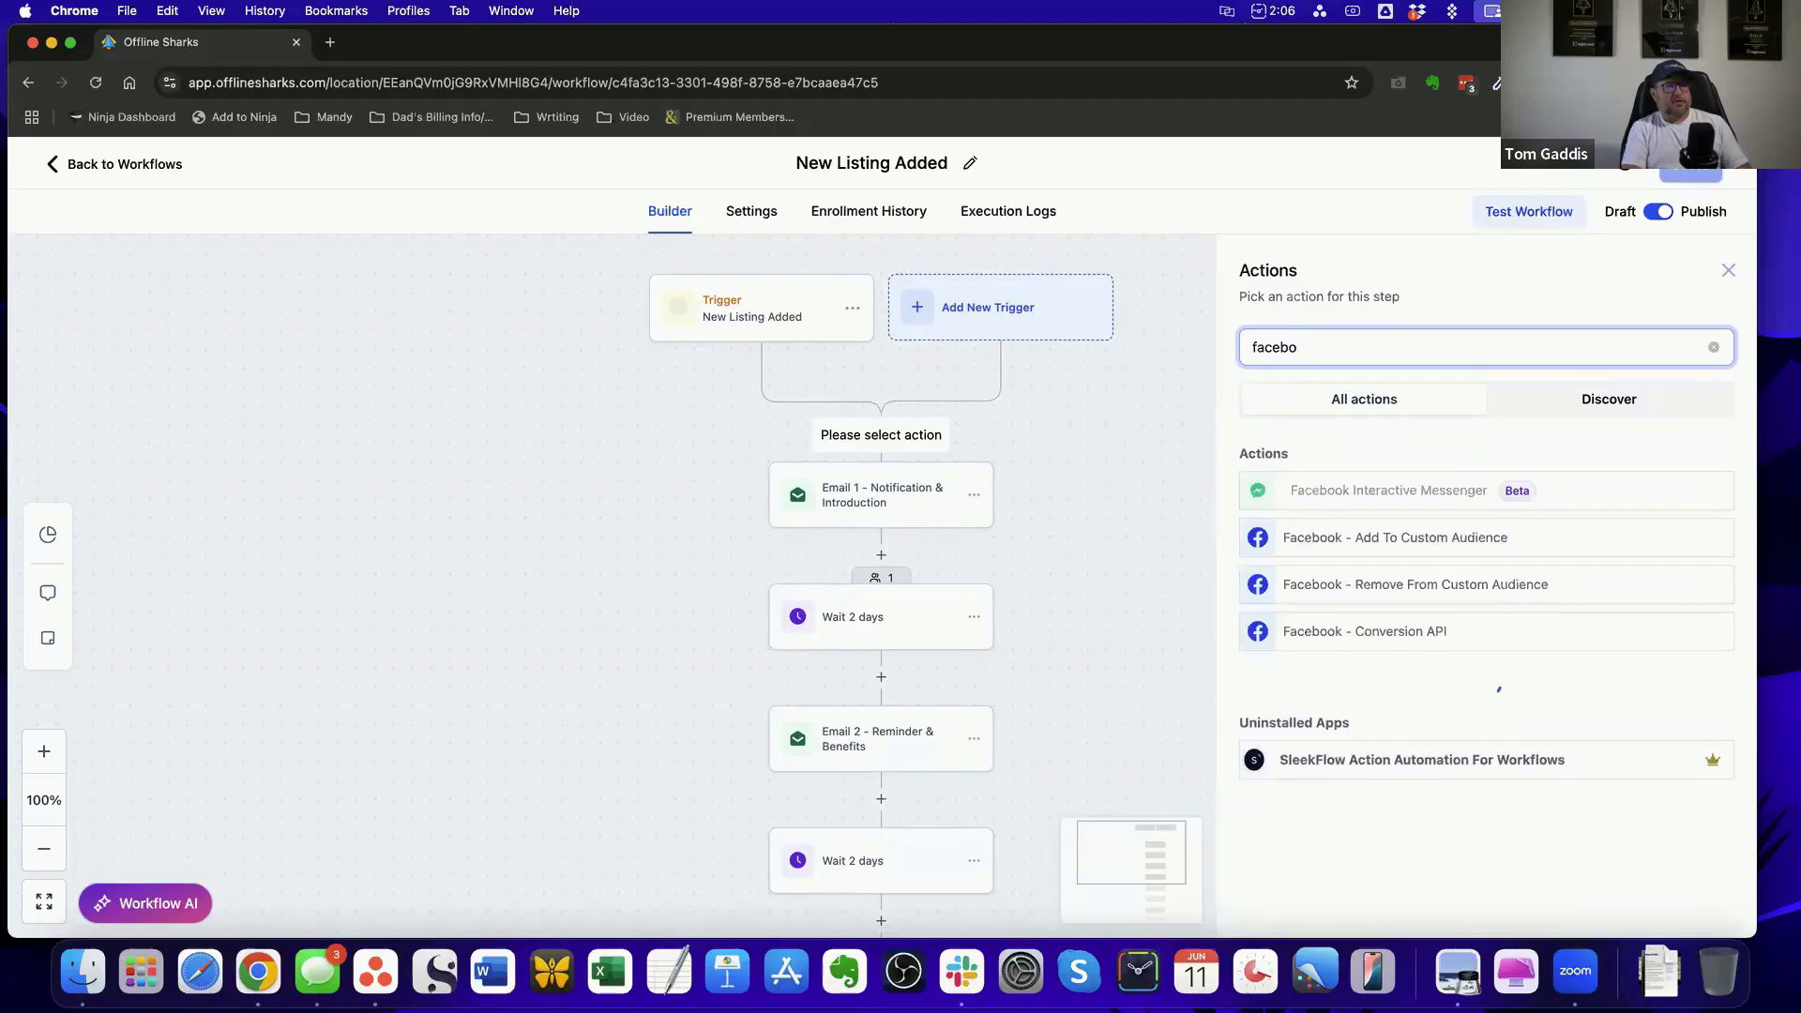
type("ok")
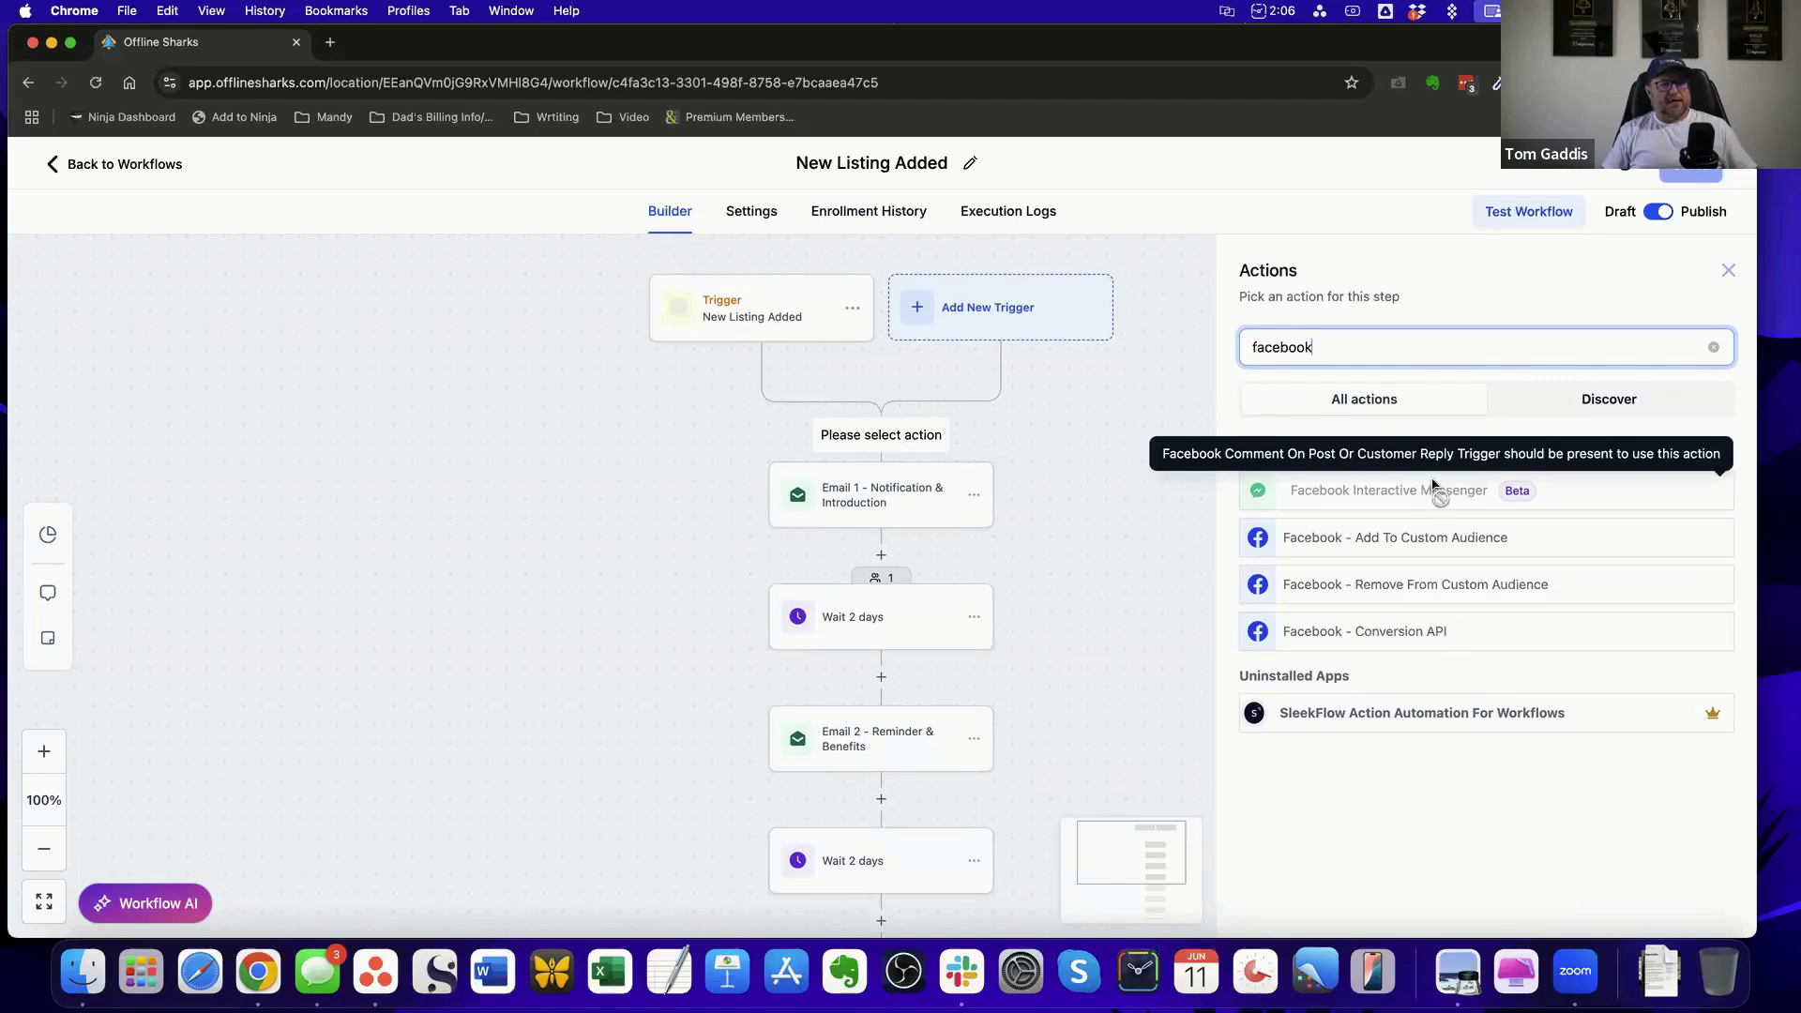
left_click(1729, 270)
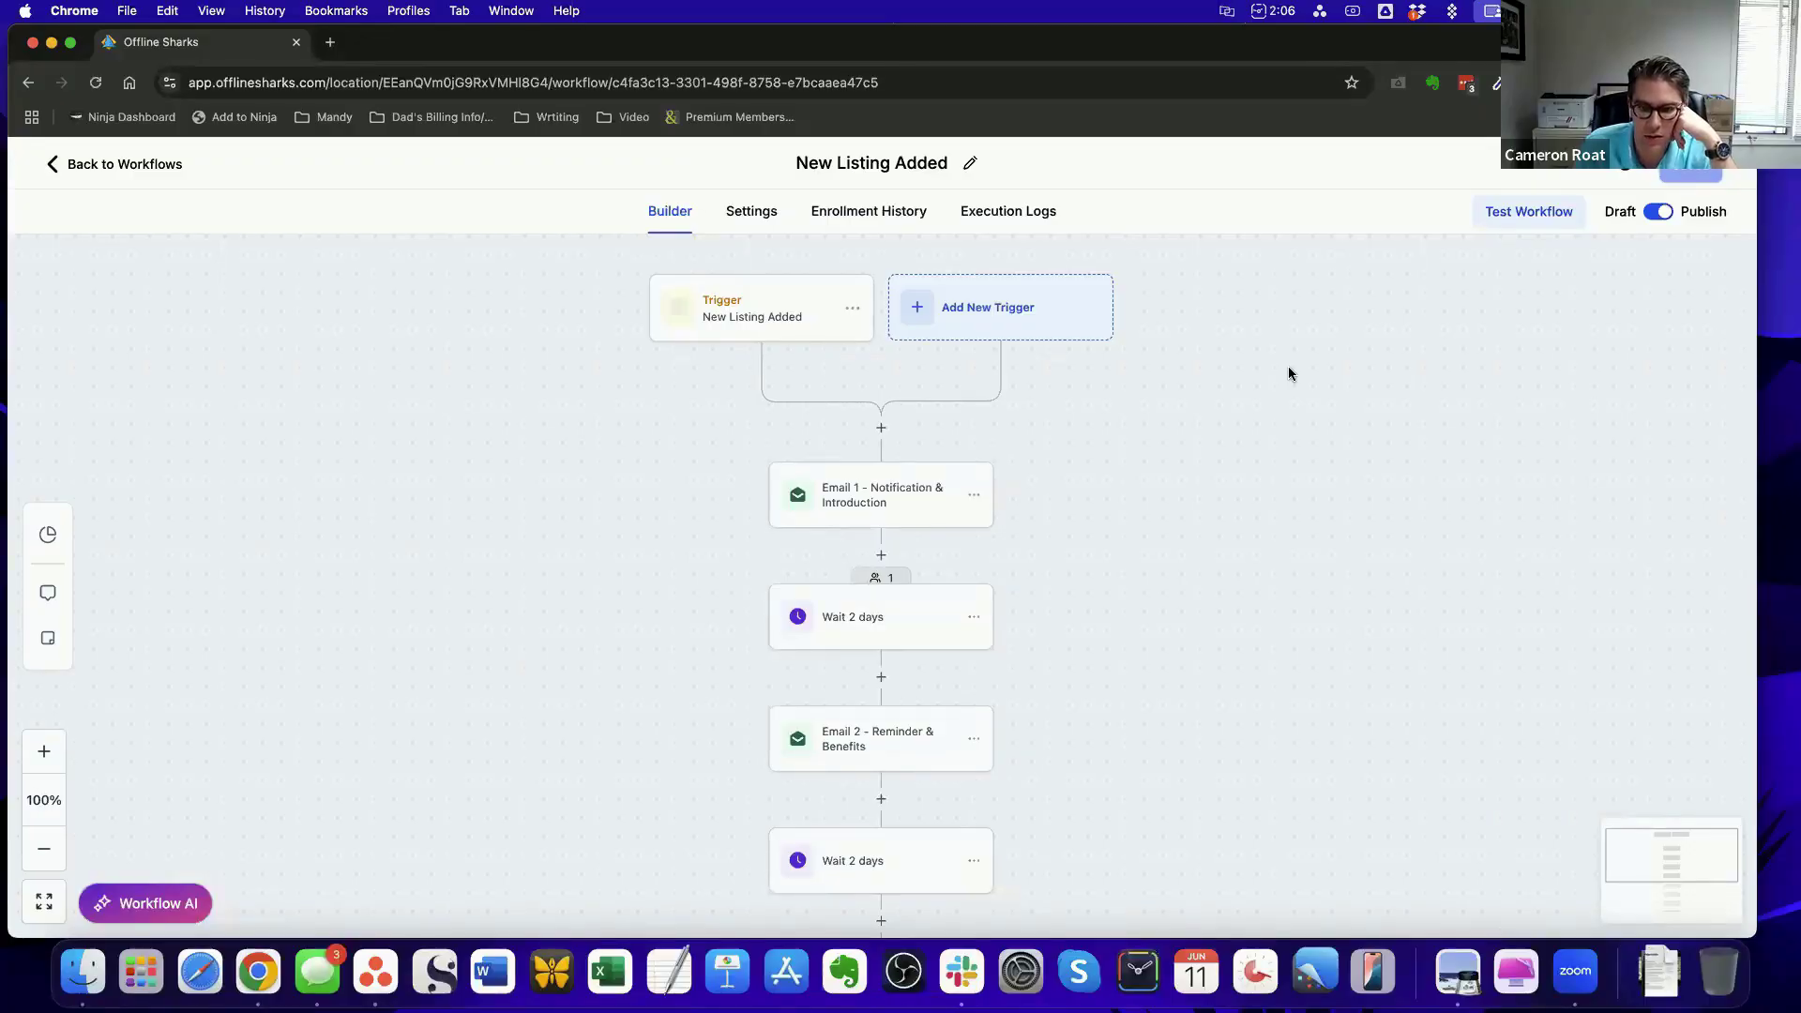
Search the actions available before Email 1 for "bot" and "if", close the list without adding one, and review the remaining workflow steps
left_click(883, 430)
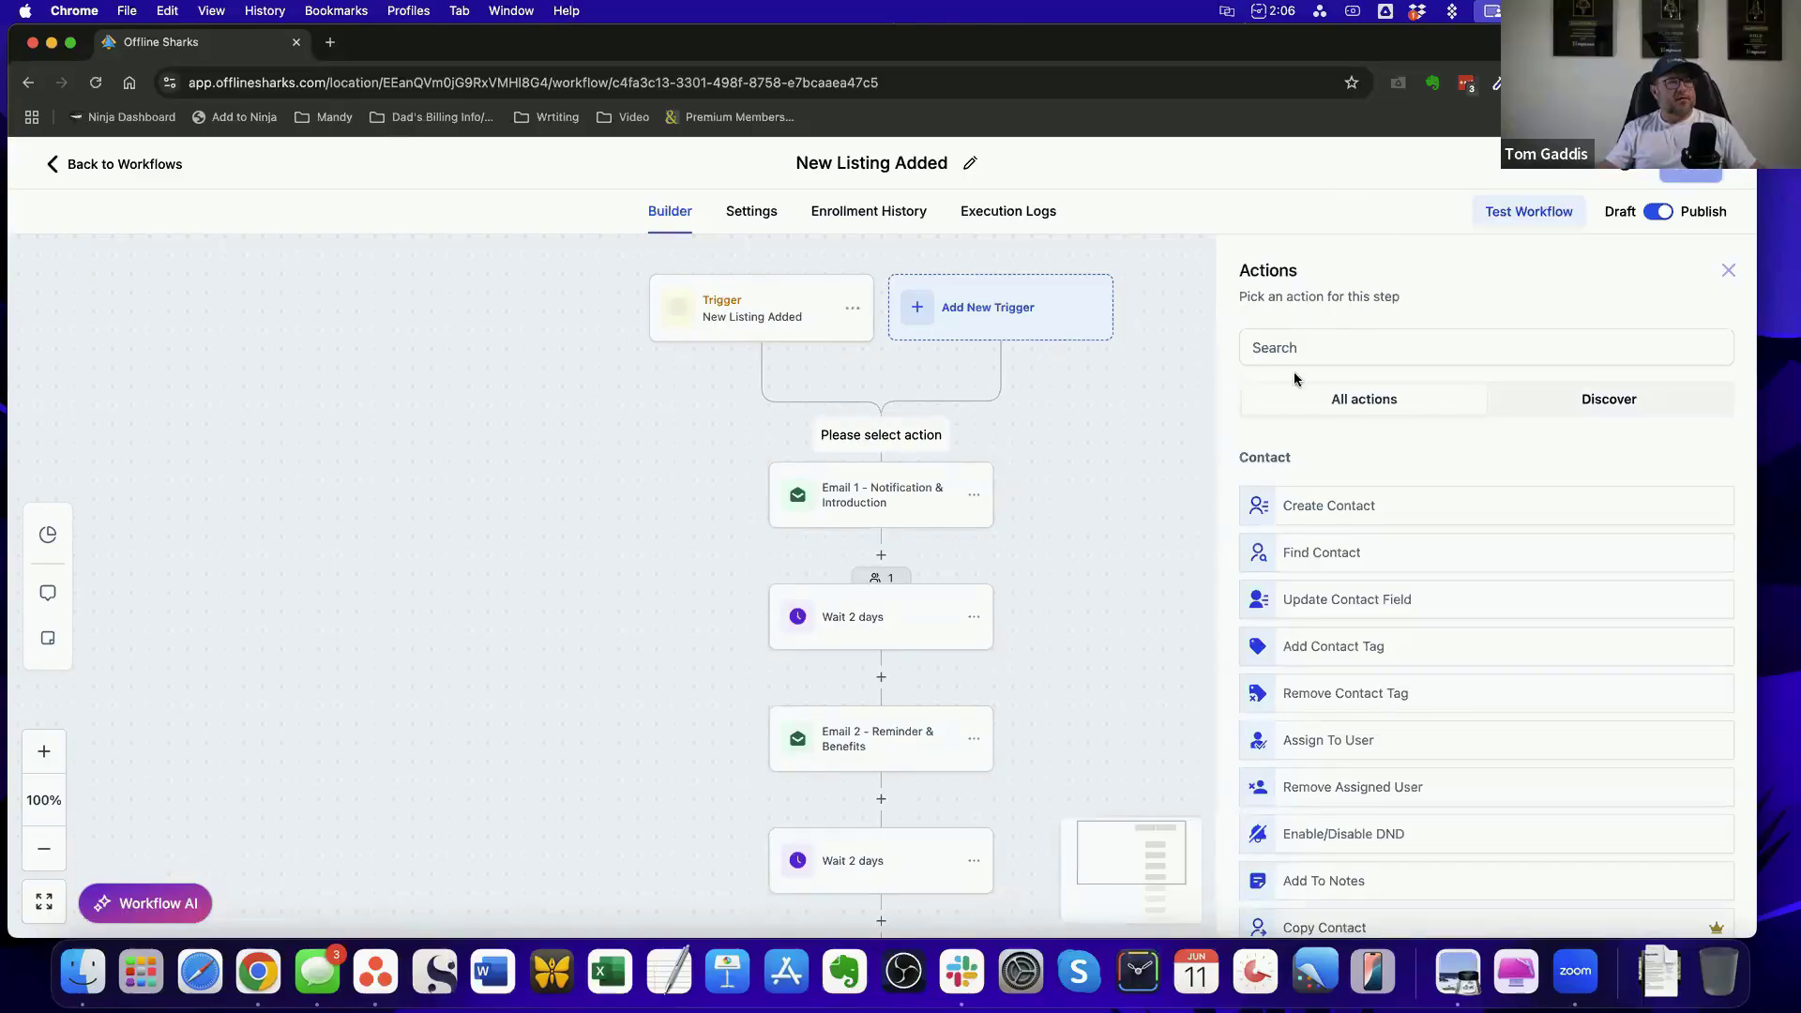
left_click(1325, 345)
type("bot")
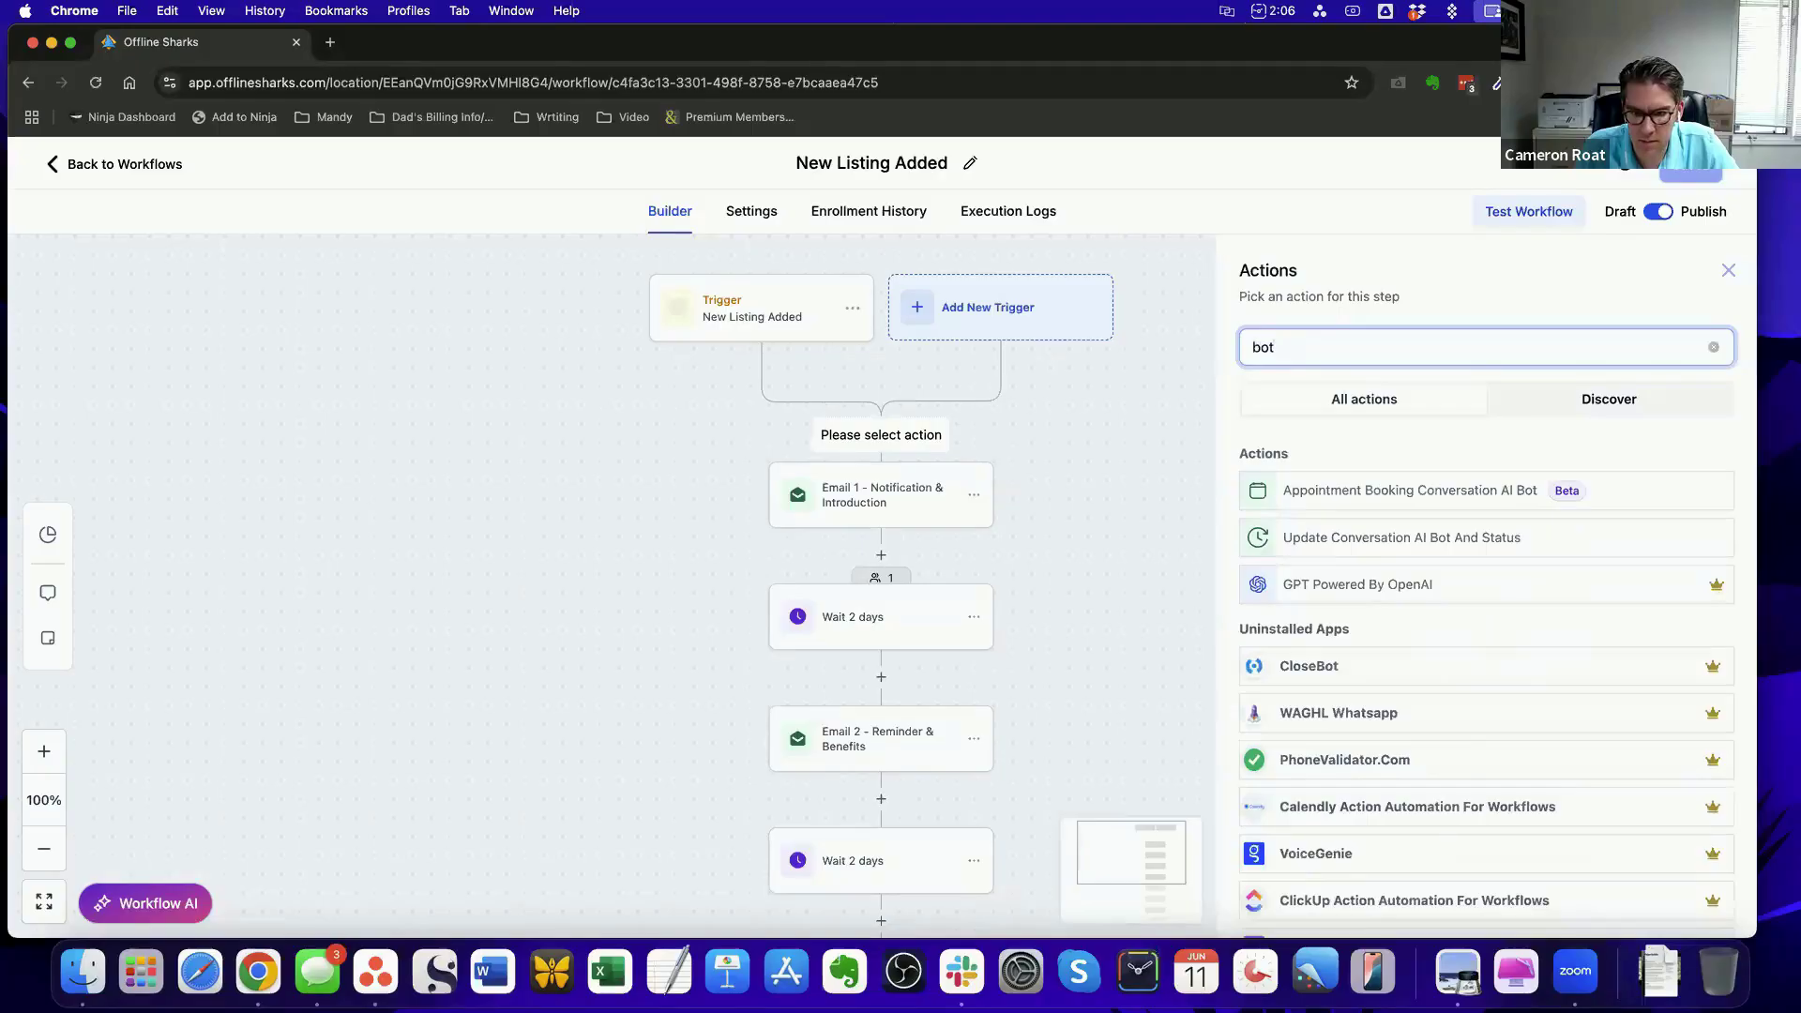
key("BackSpace")
key("BackSpace")
key("BackSpace")
type("if")
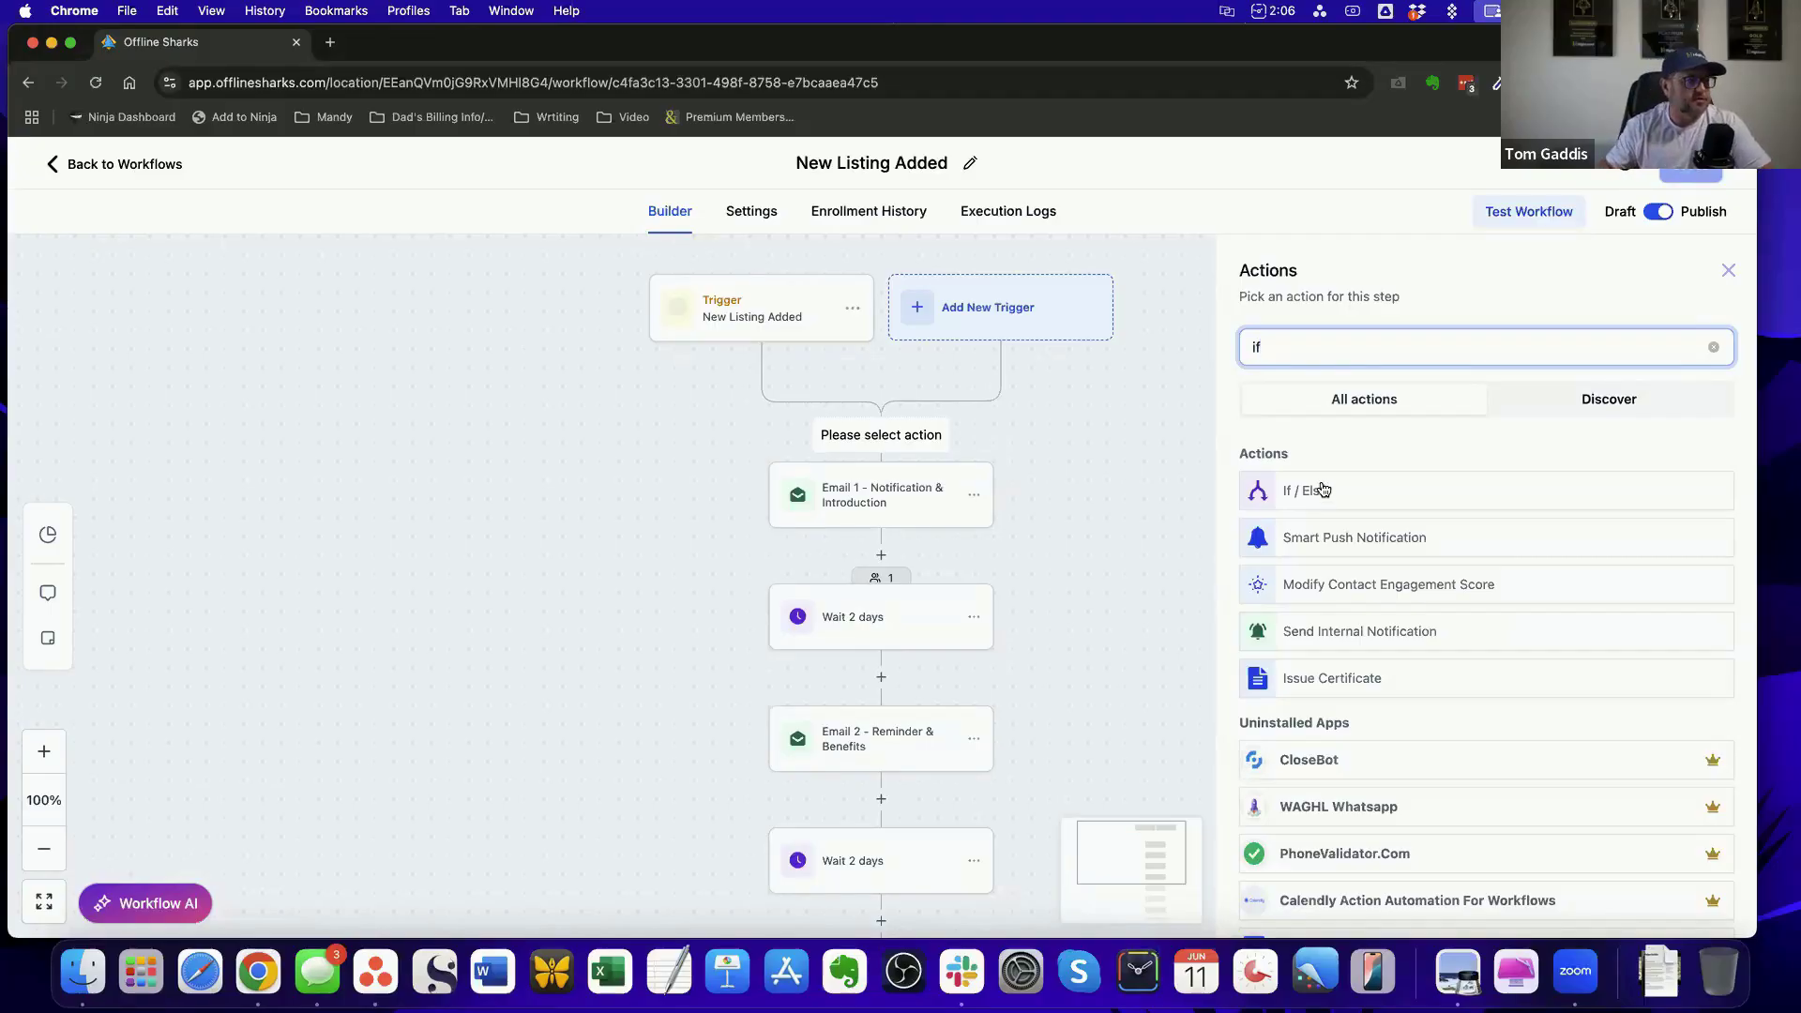
left_click(1731, 272)
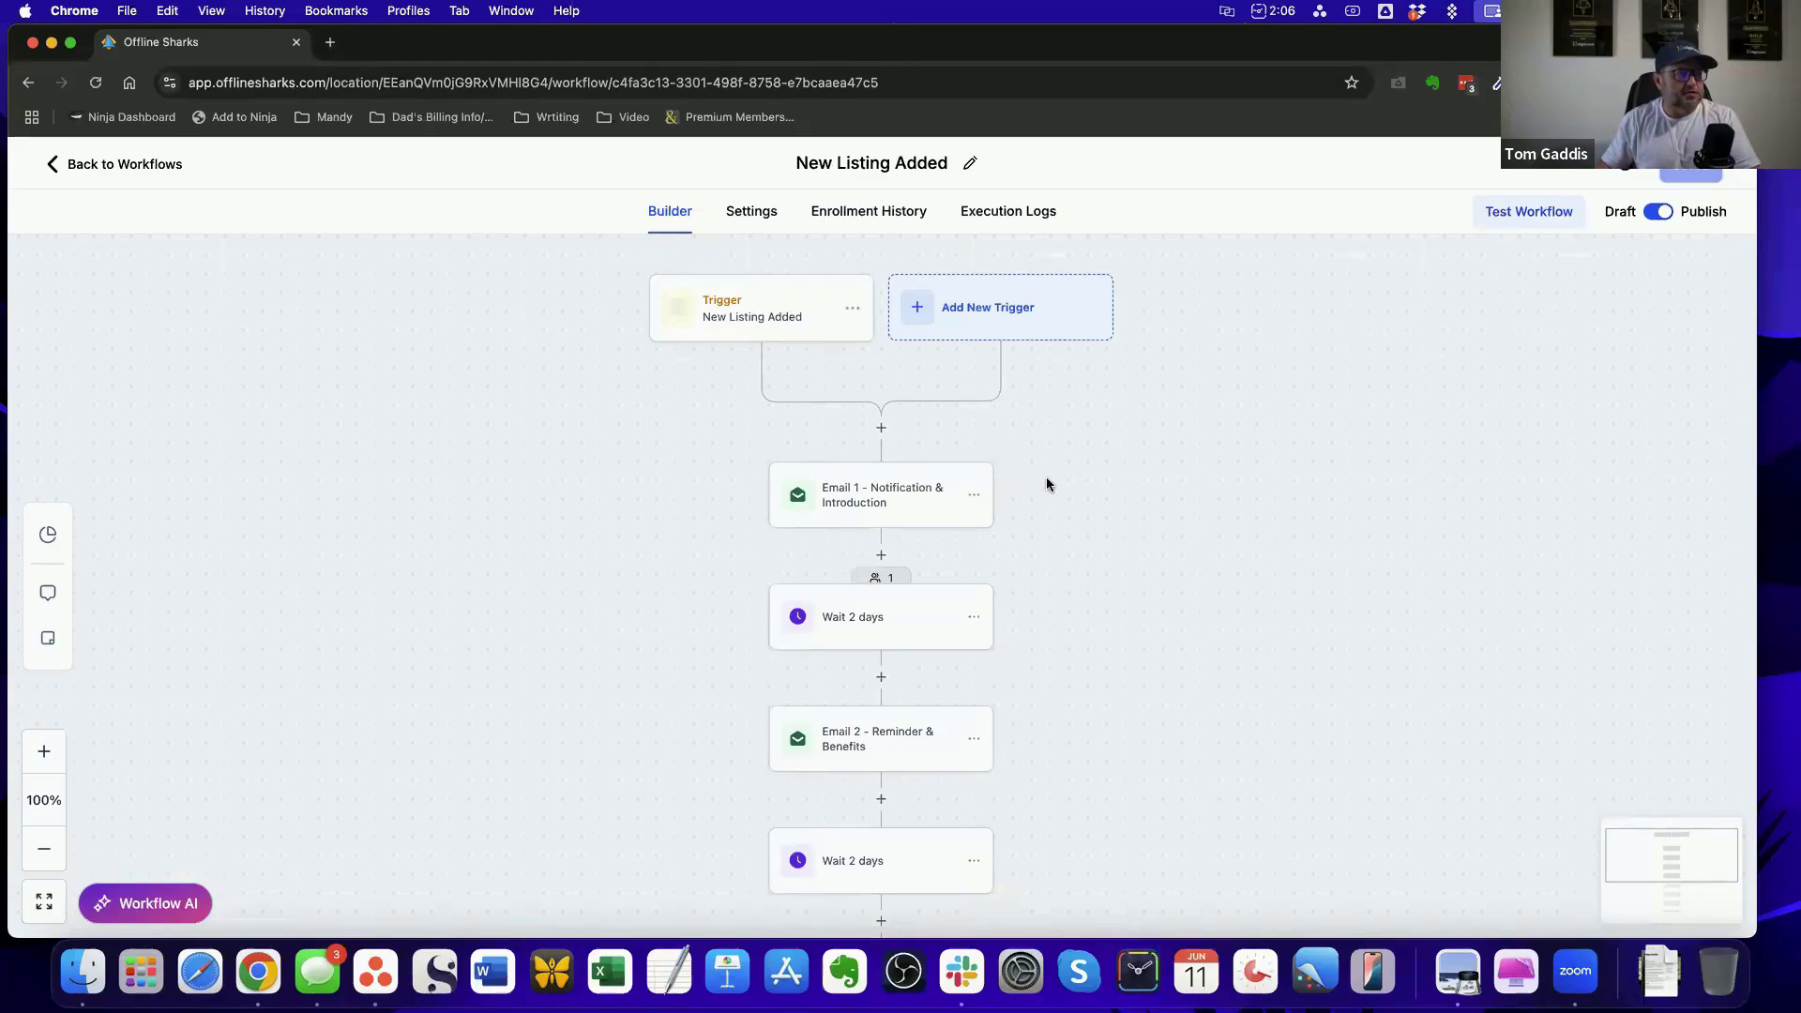
scroll(1046, 480, "down", 10)
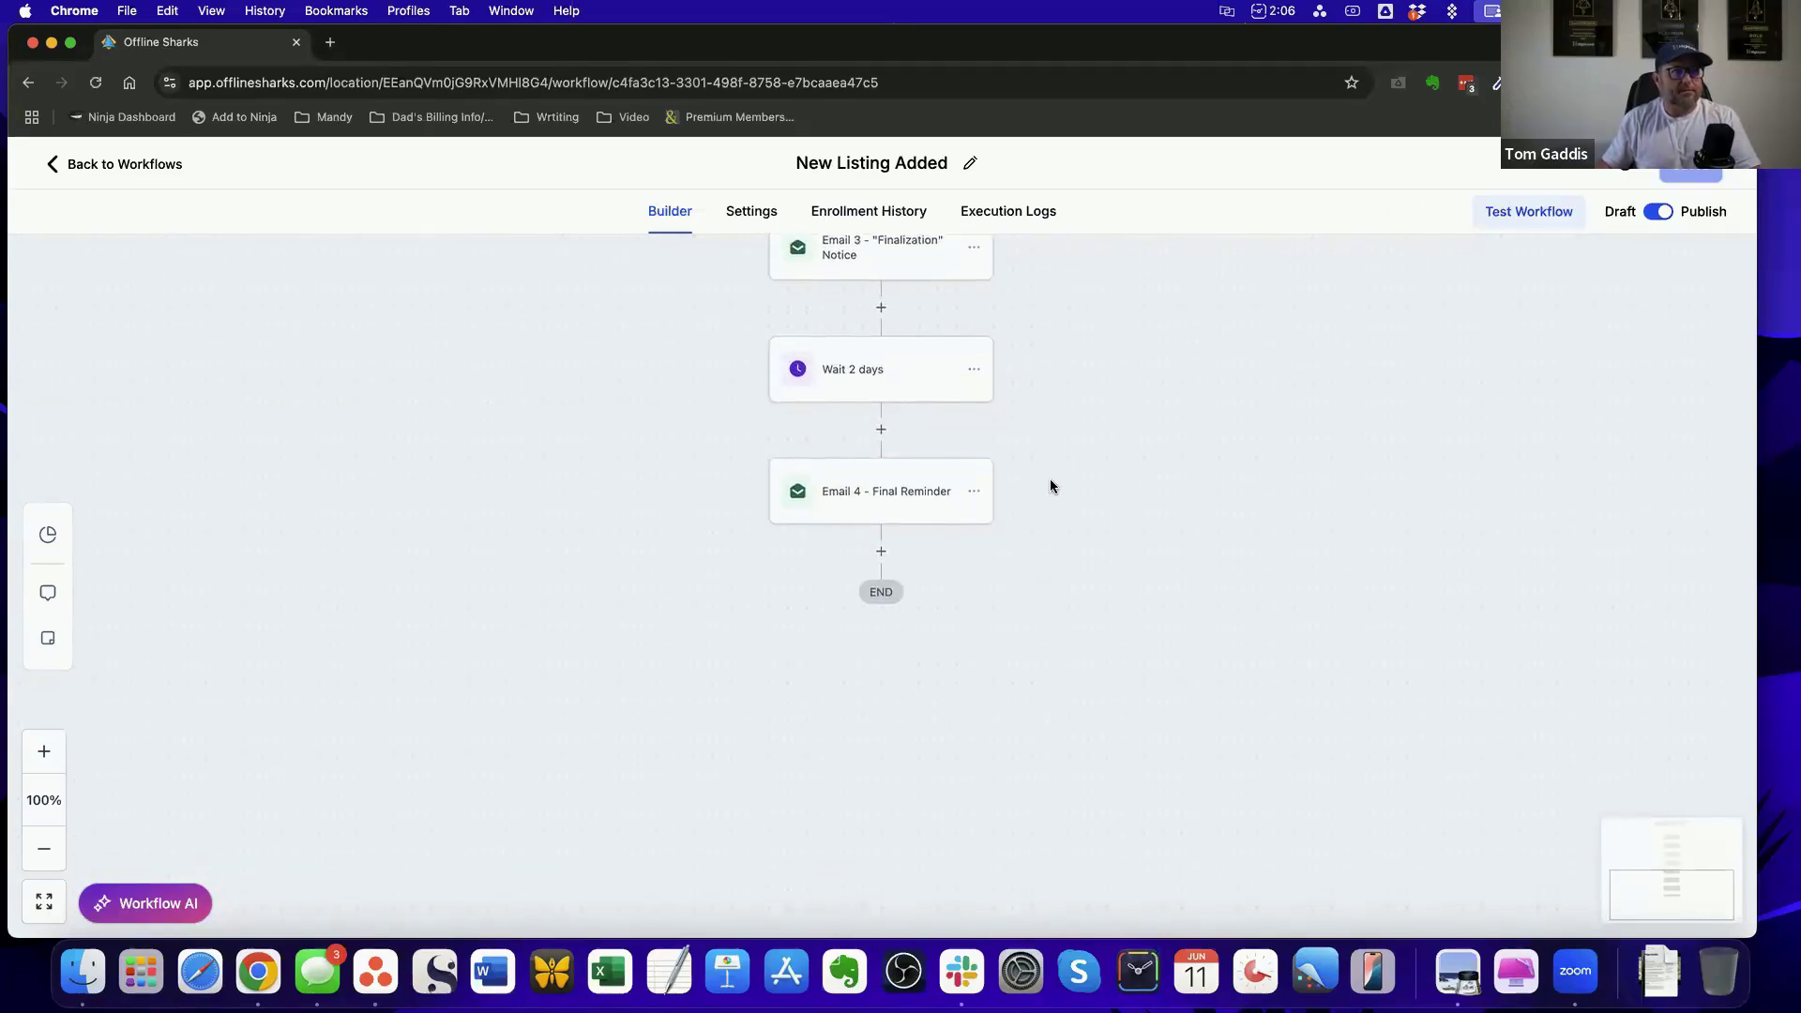
scroll(1049, 486, "up", 3)
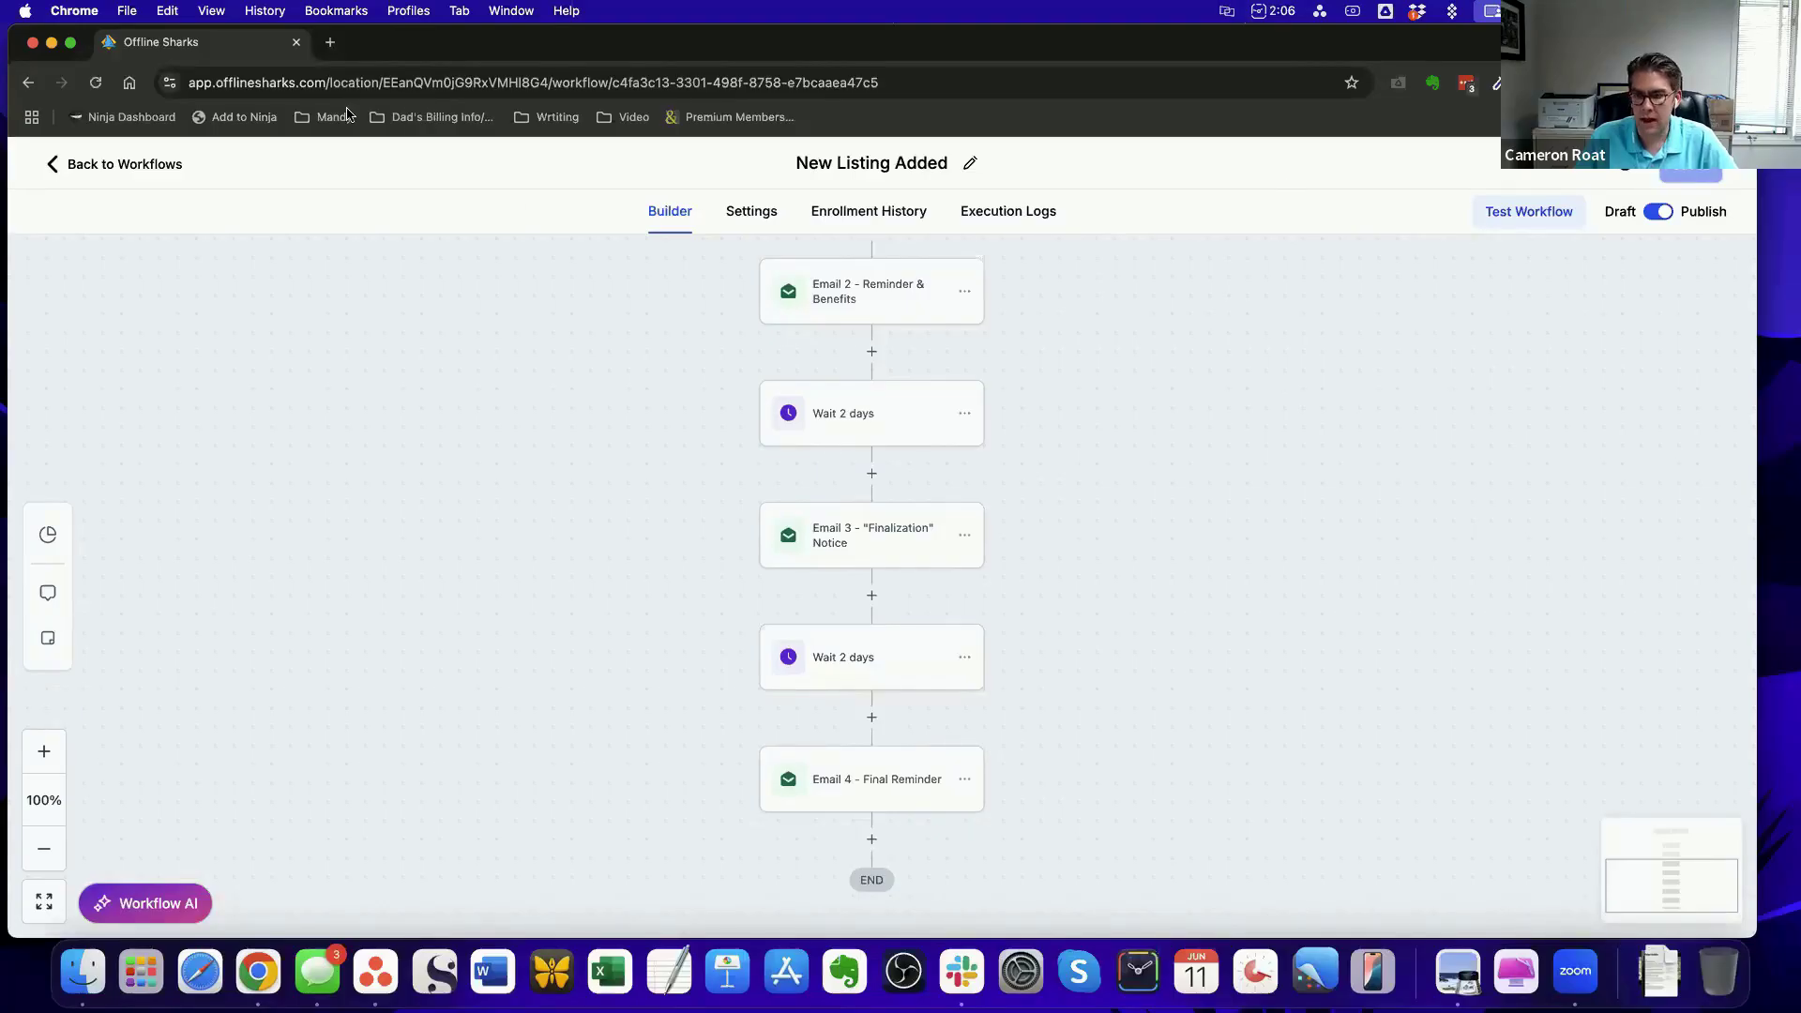
Start adding an action after Email 2, search the available actions for "copy" and open the Copy Contact settings
left_click(879, 351)
left_click(1448, 349)
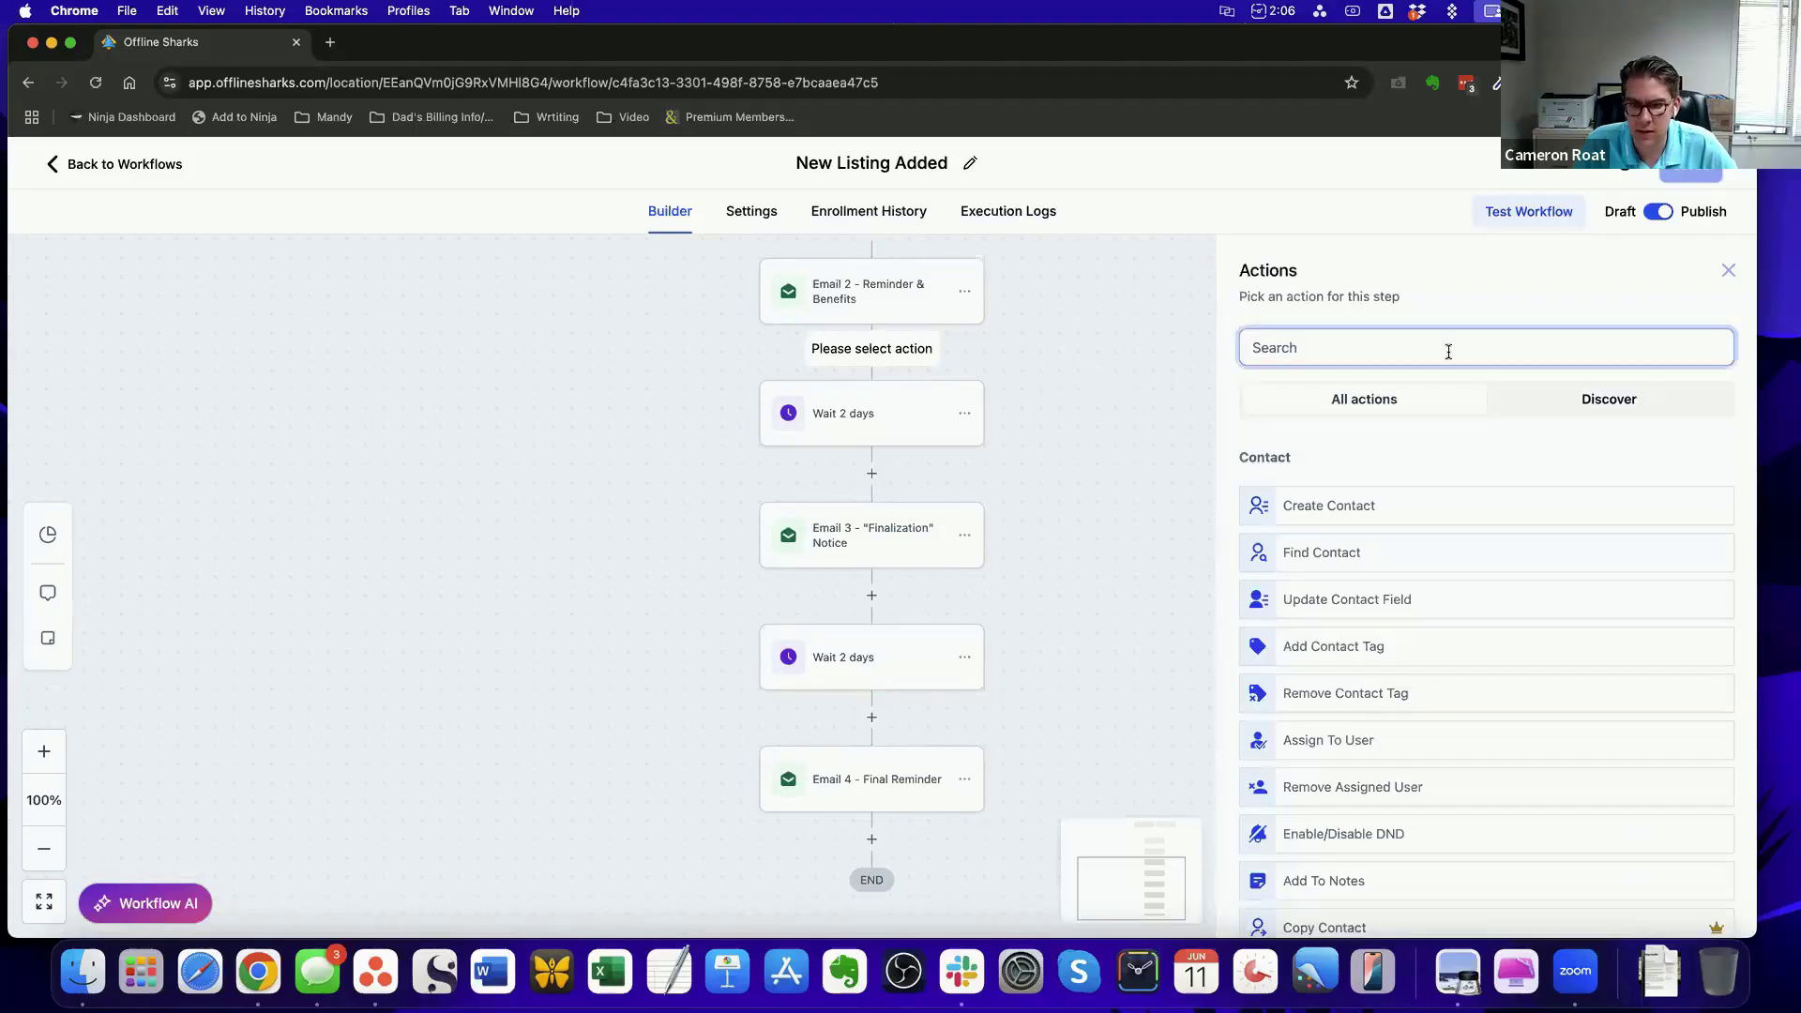
type("copy")
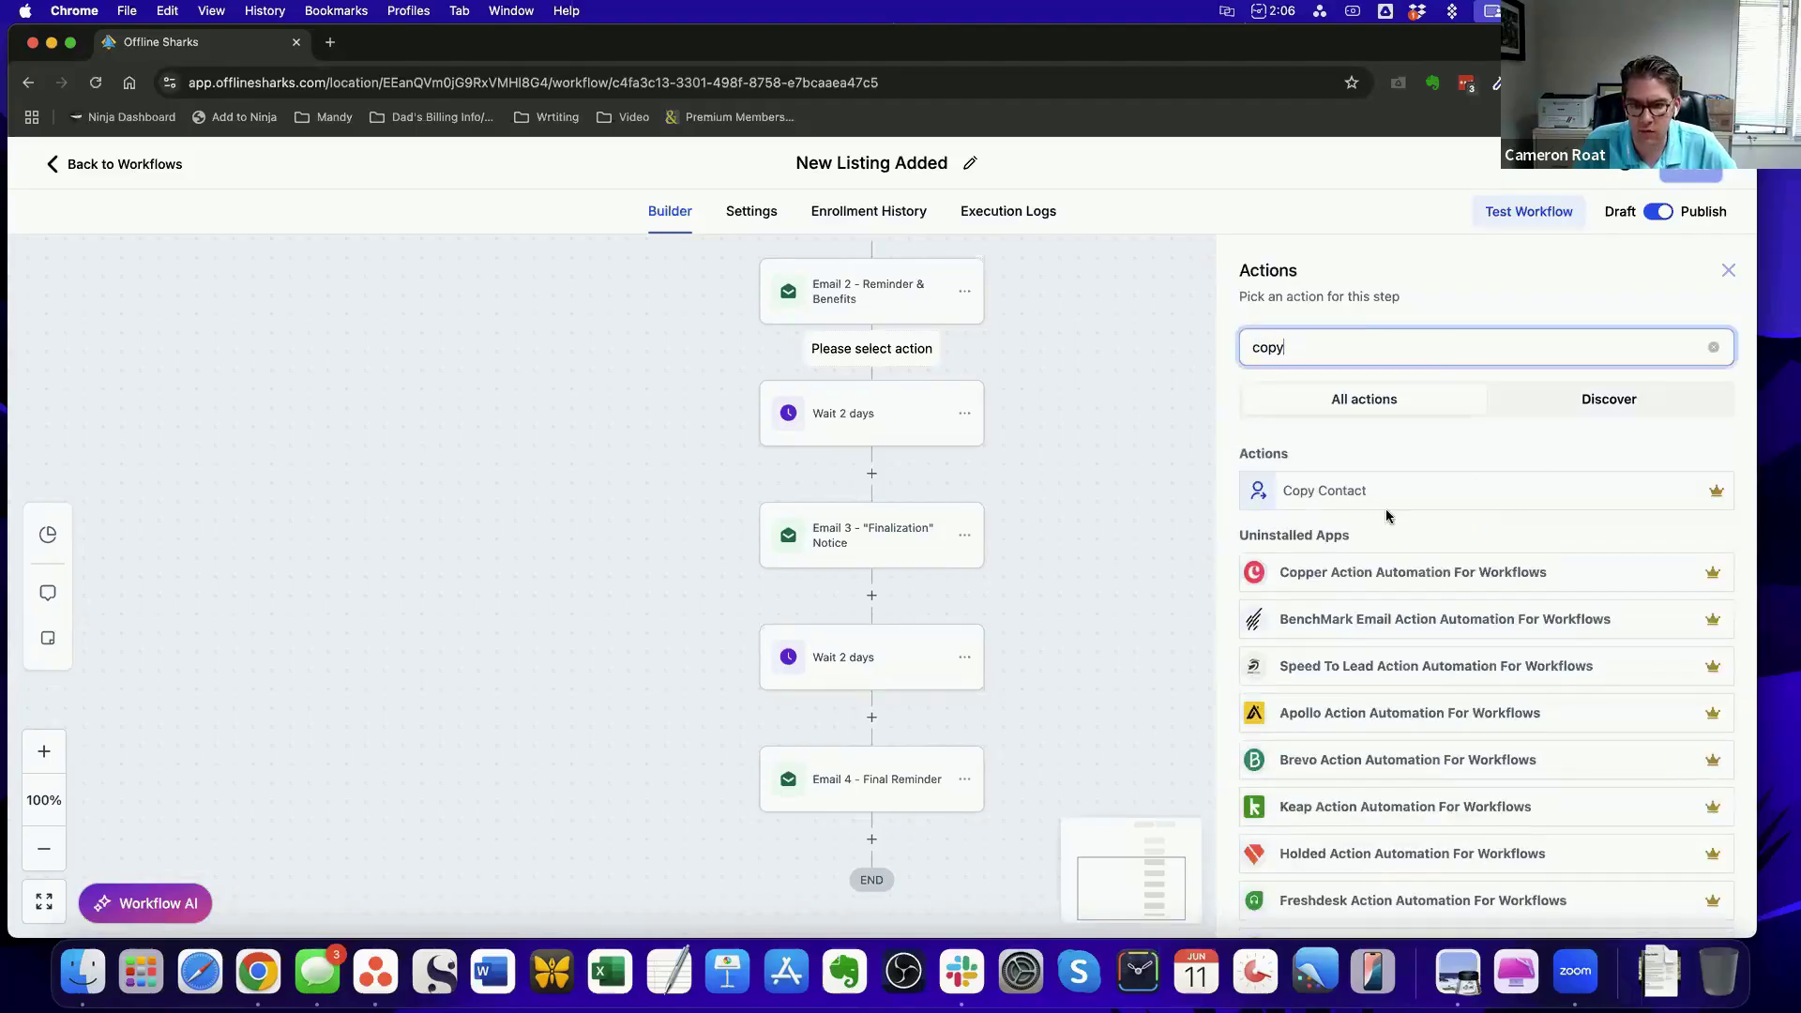
left_click(1362, 493)
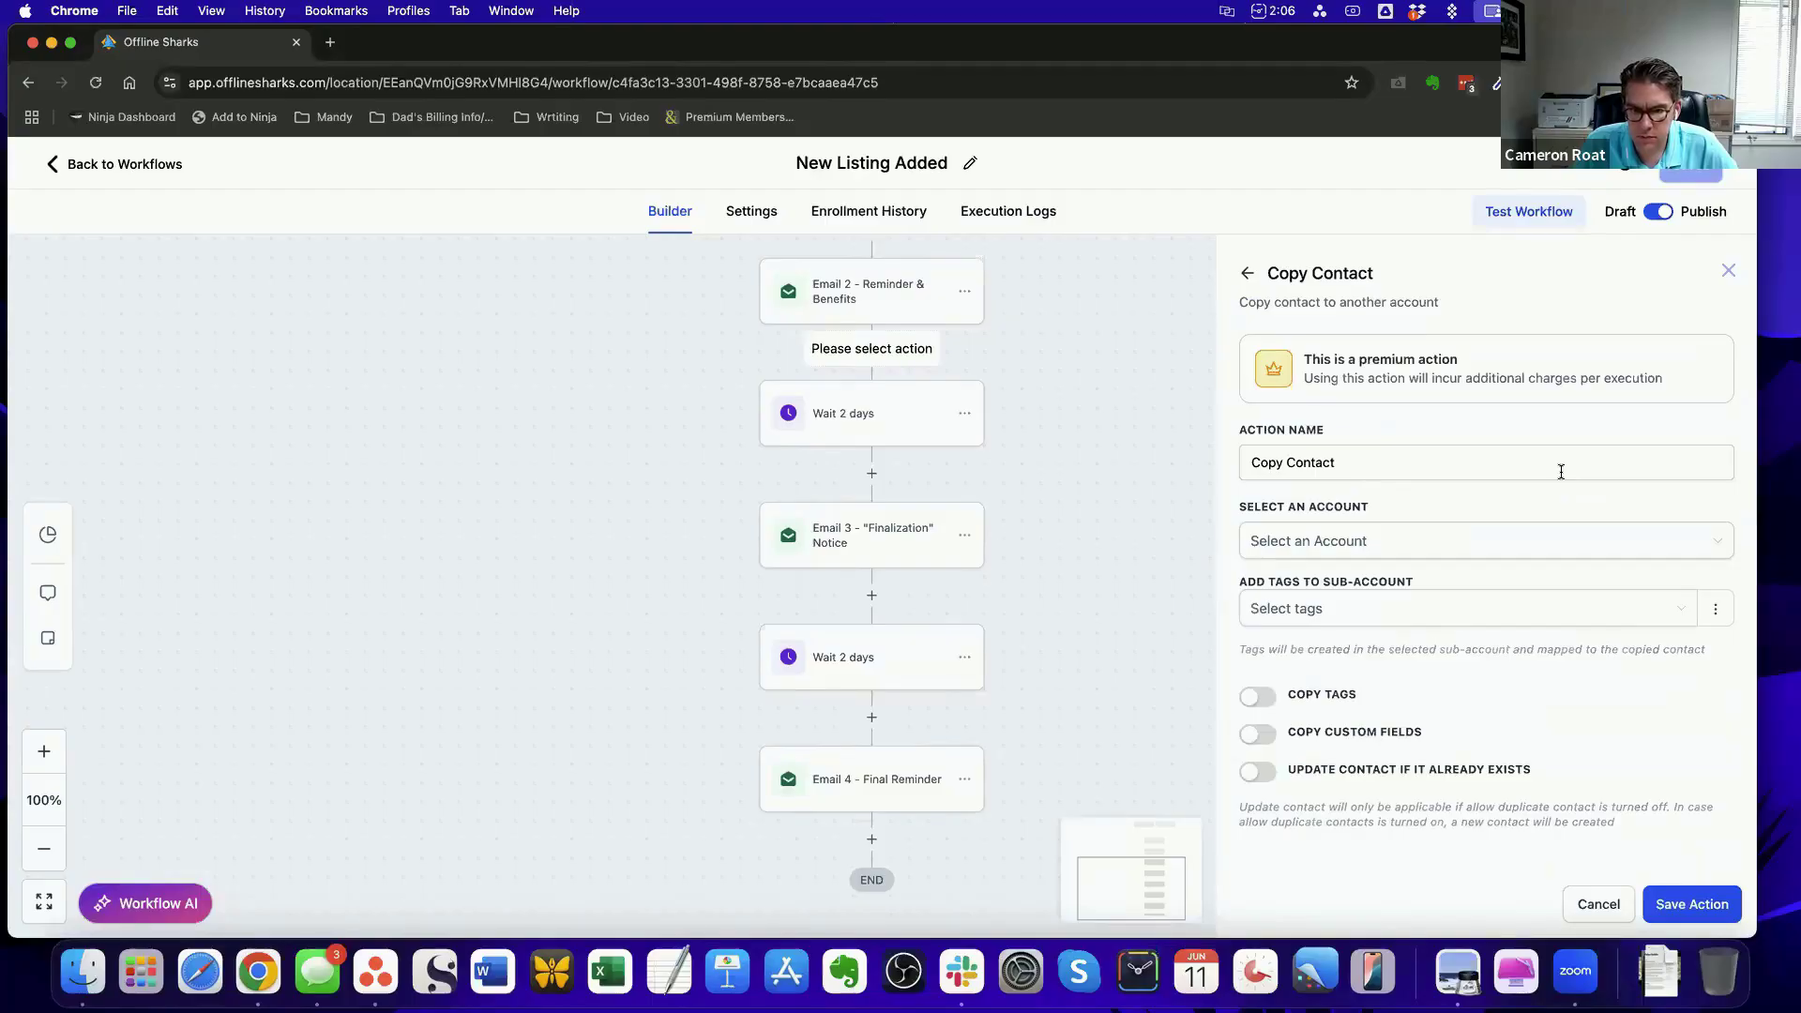
Examine the account and sub-account tag options of the Copy Contact action and cancel it without saving
left_click(1712, 552)
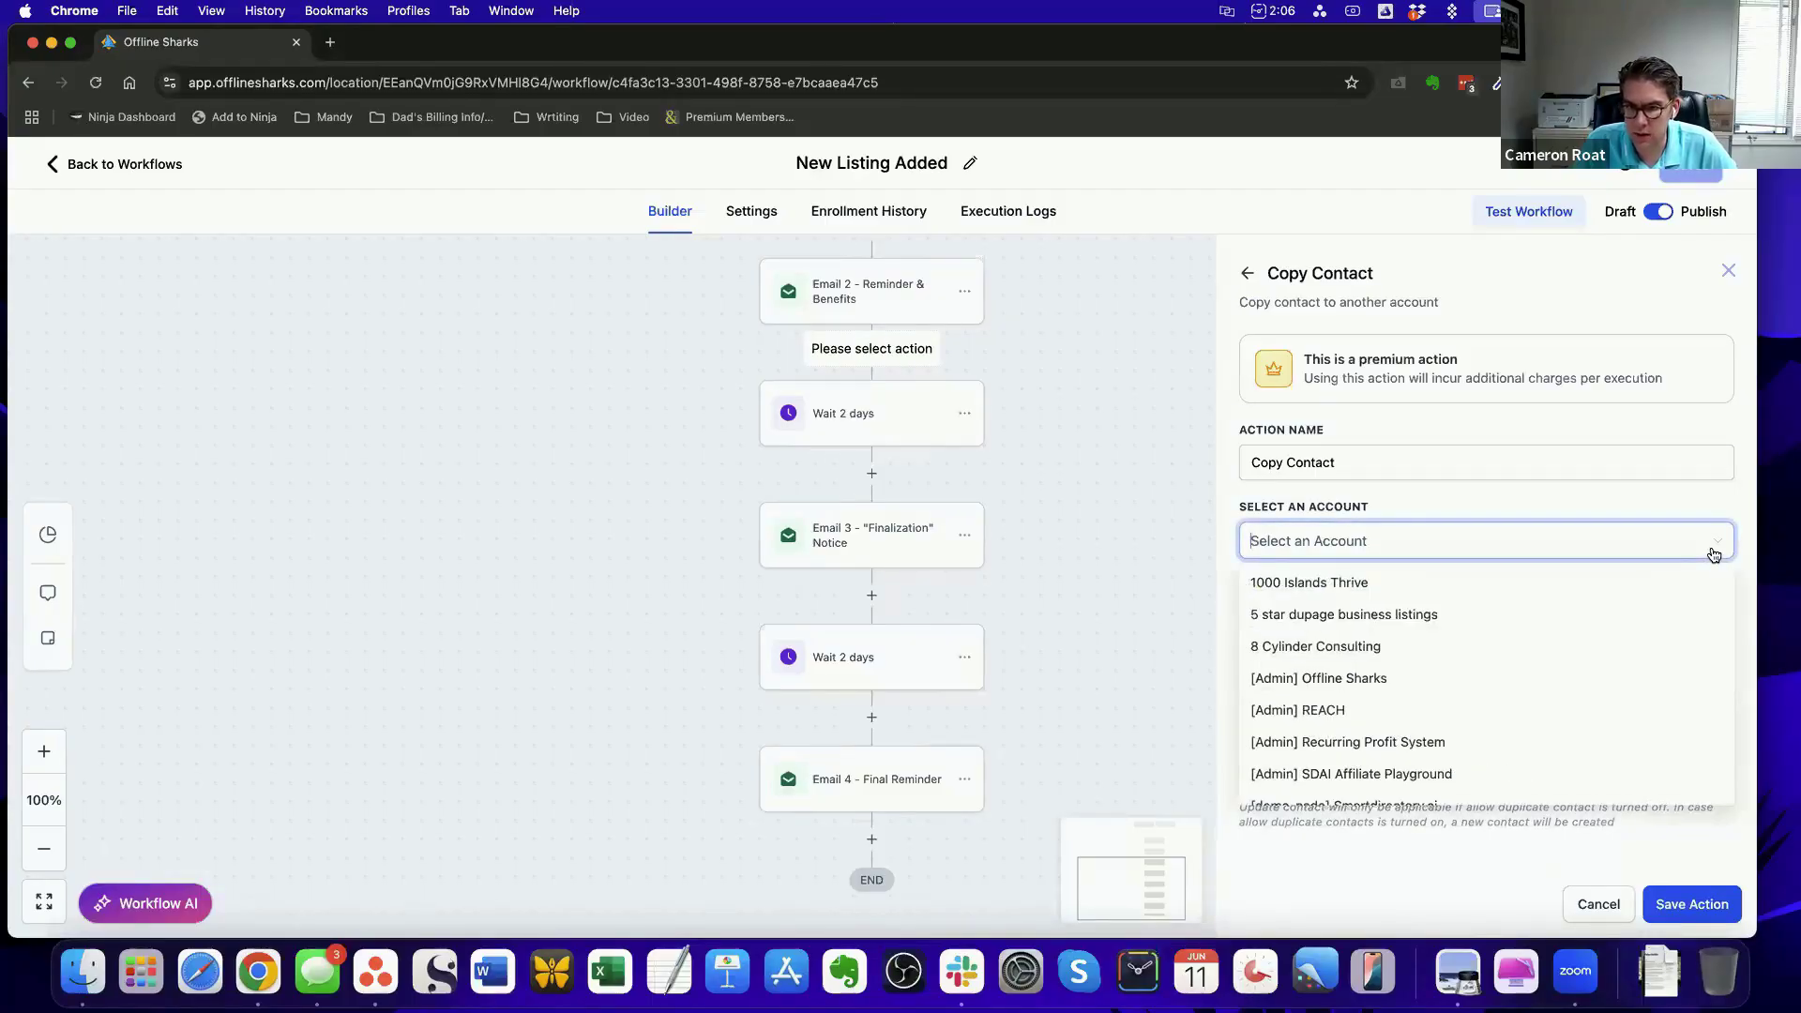
left_click(1572, 427)
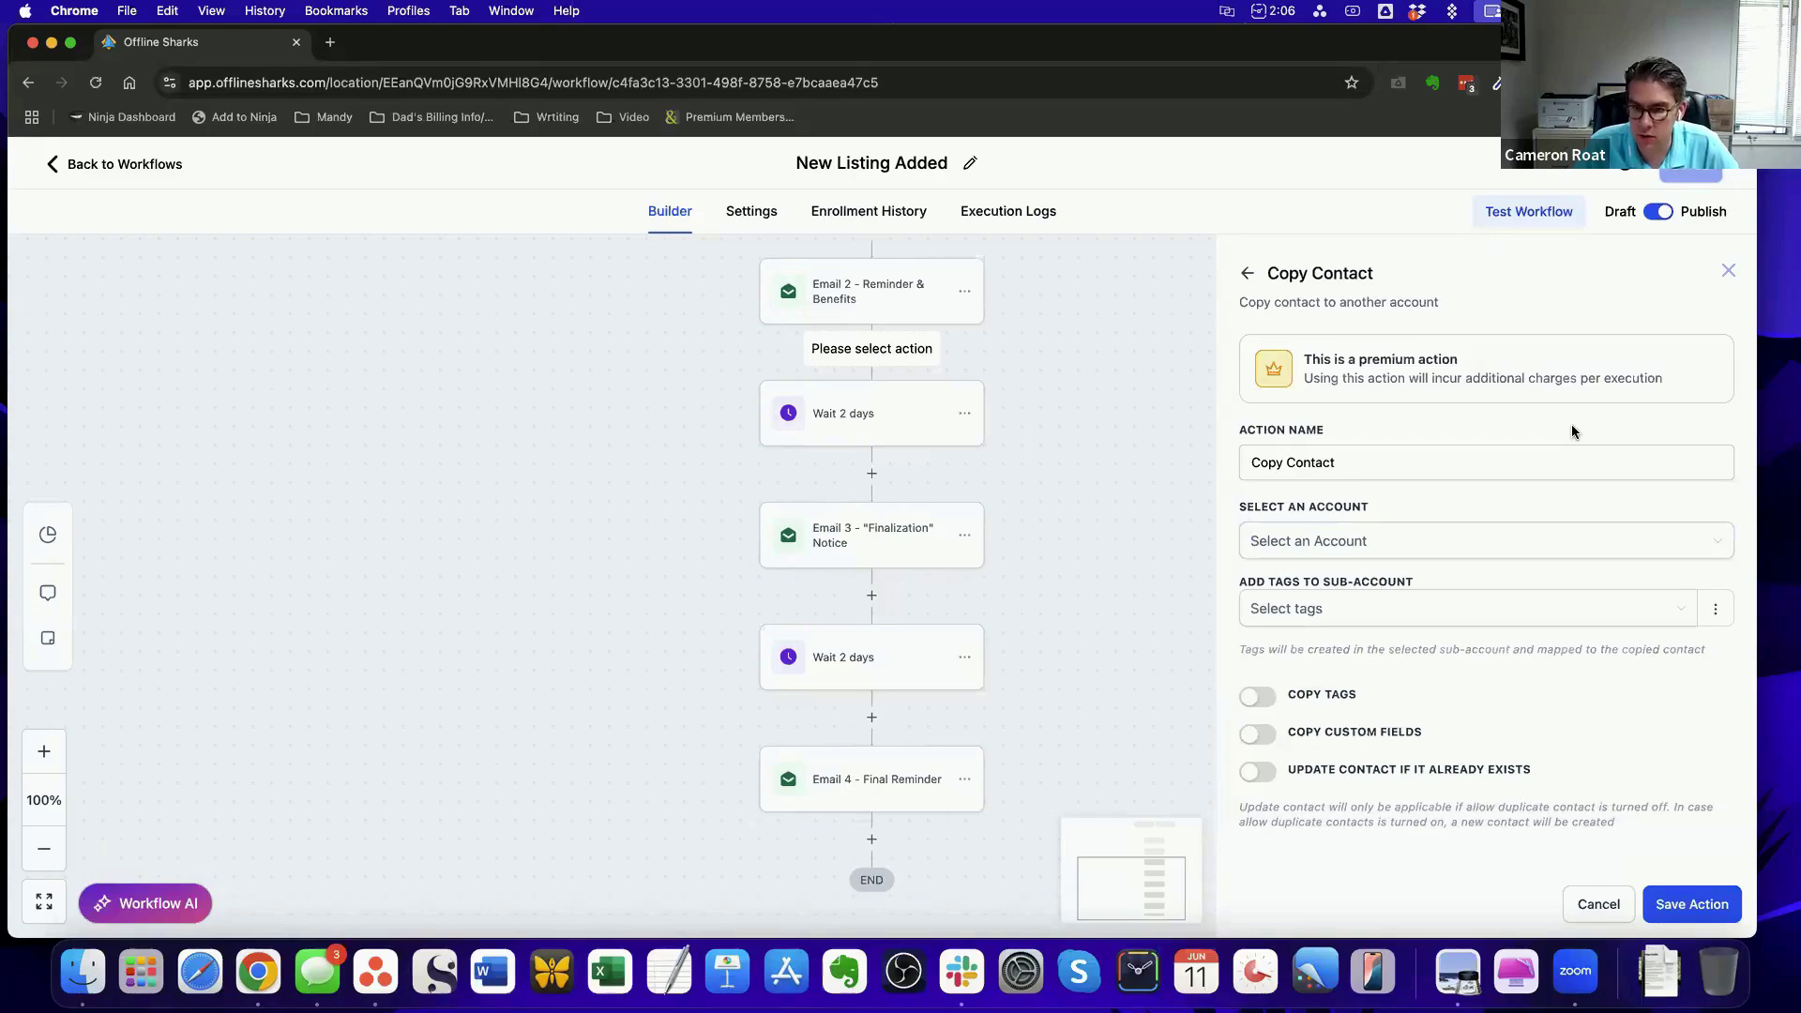
left_click(1342, 618)
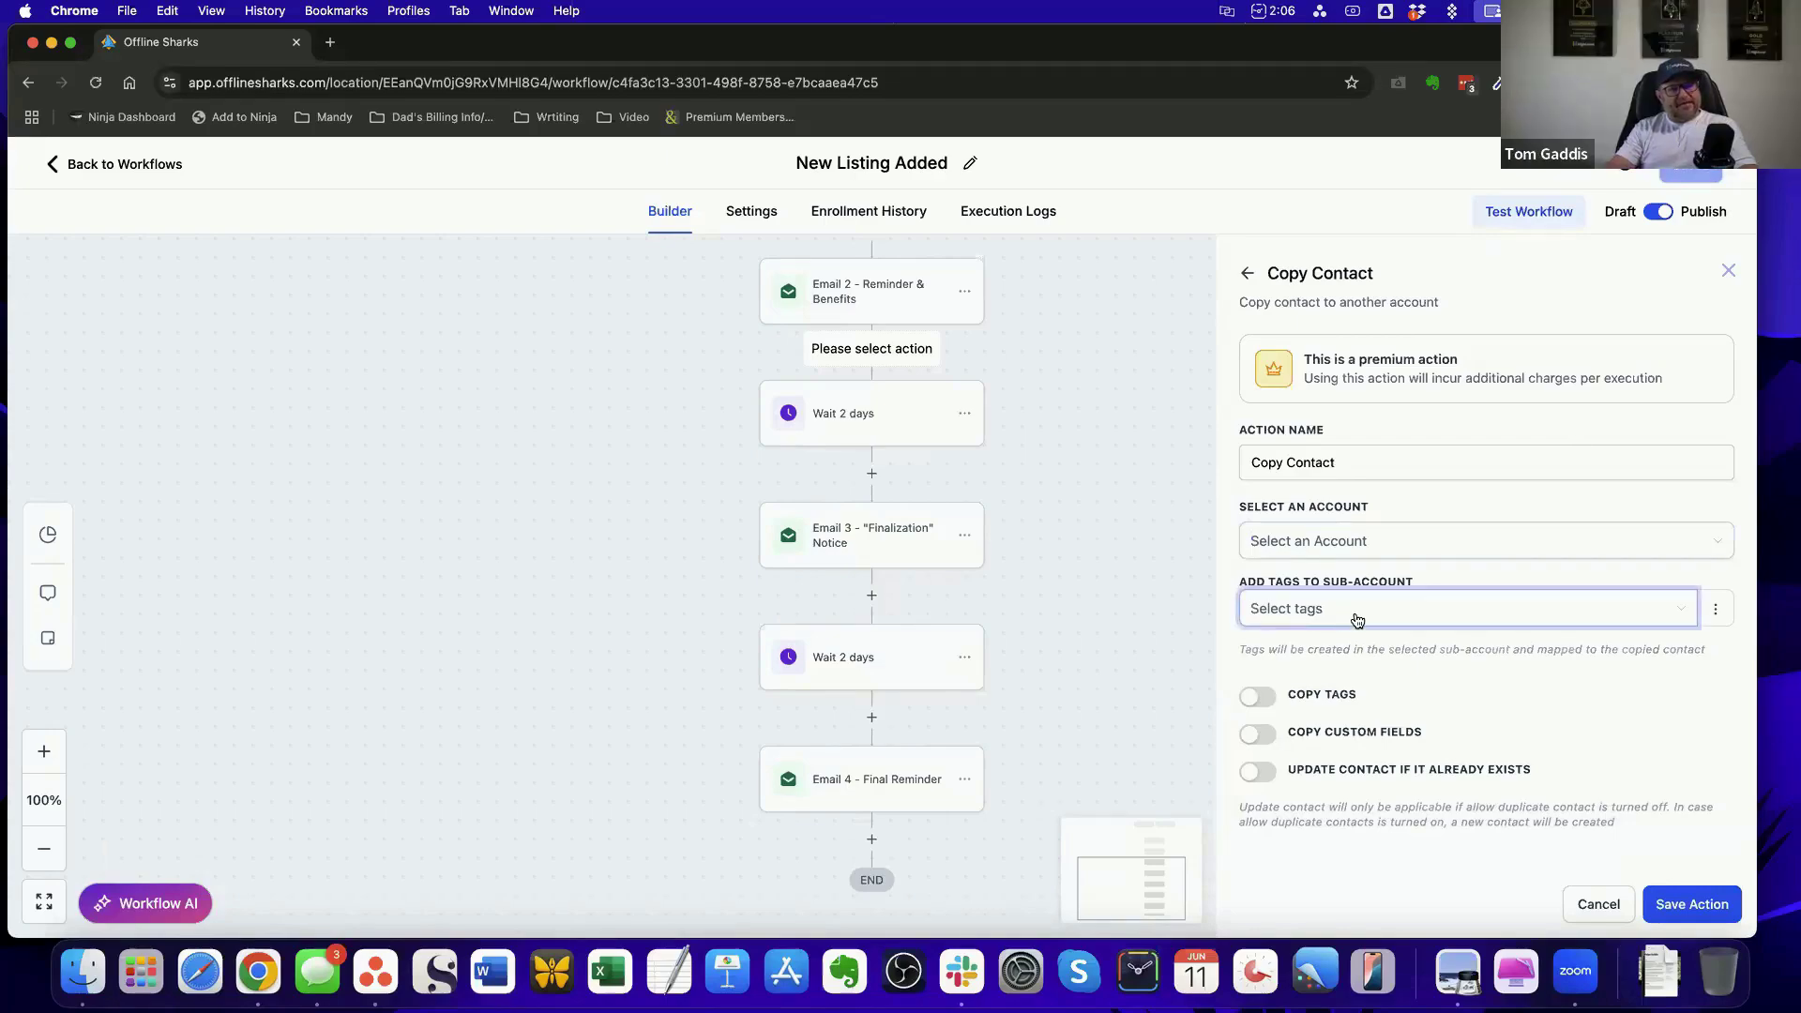
left_click(1329, 739)
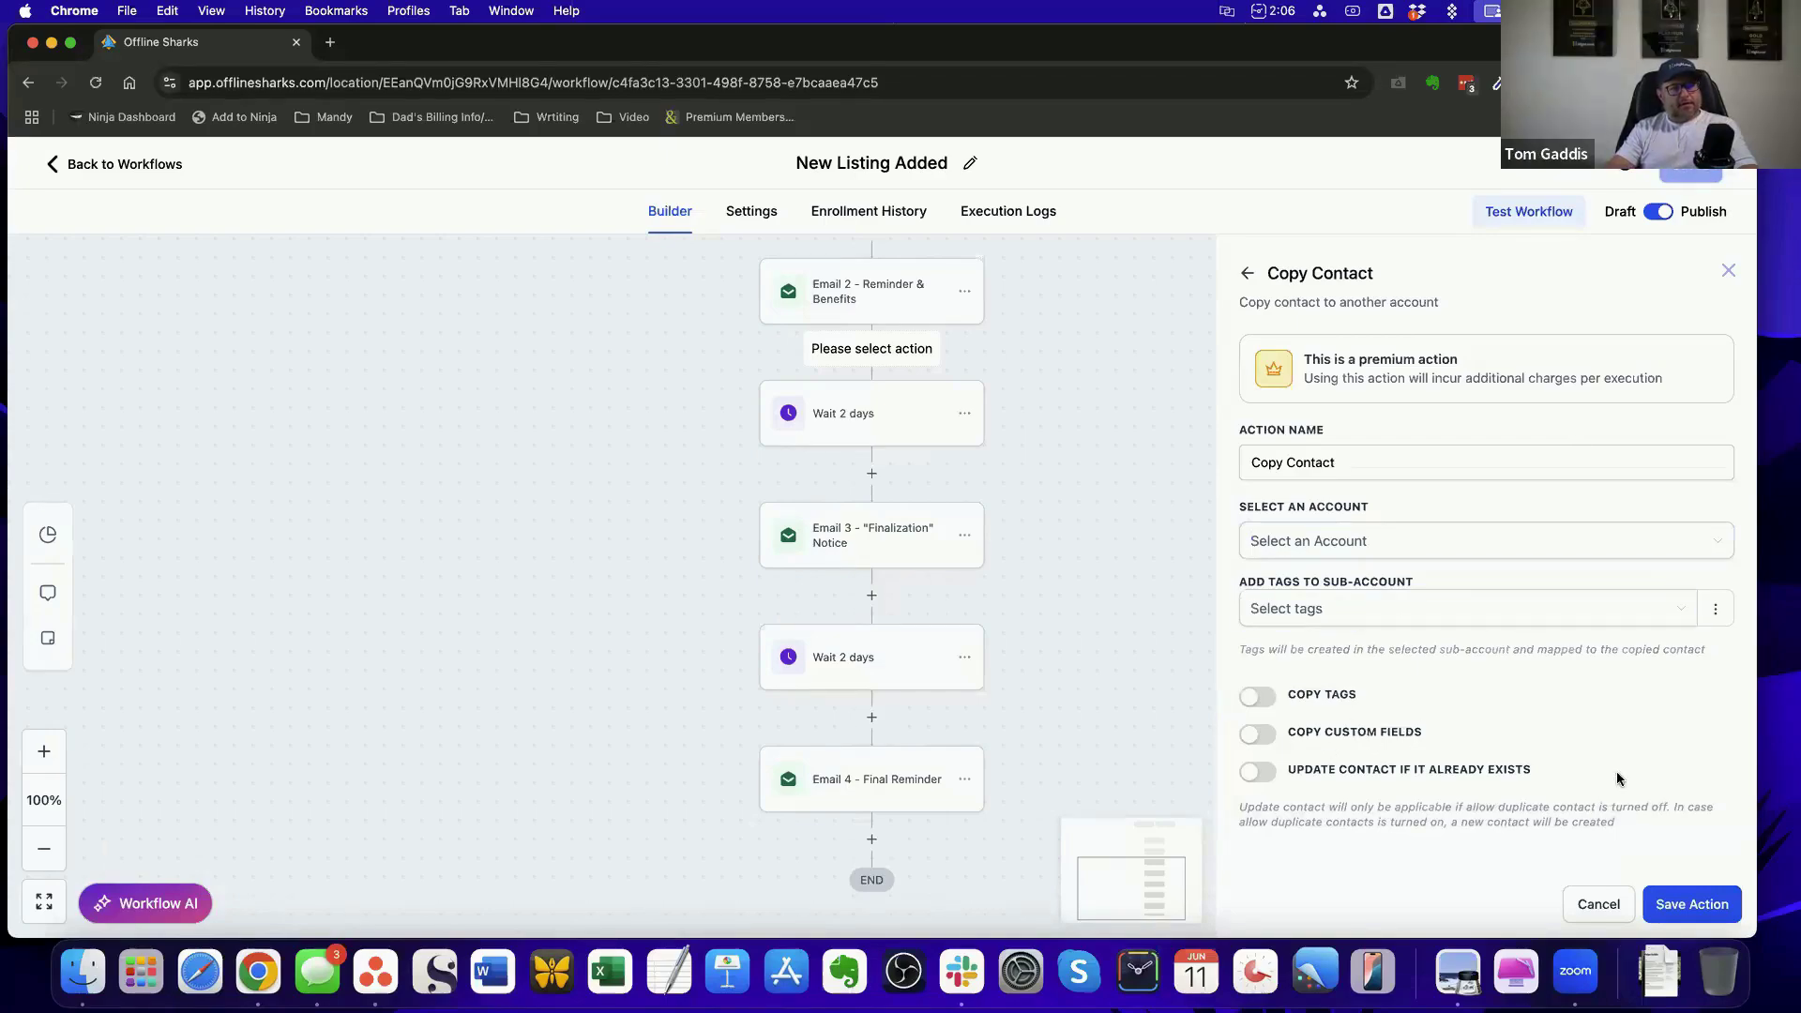
left_click(1598, 904)
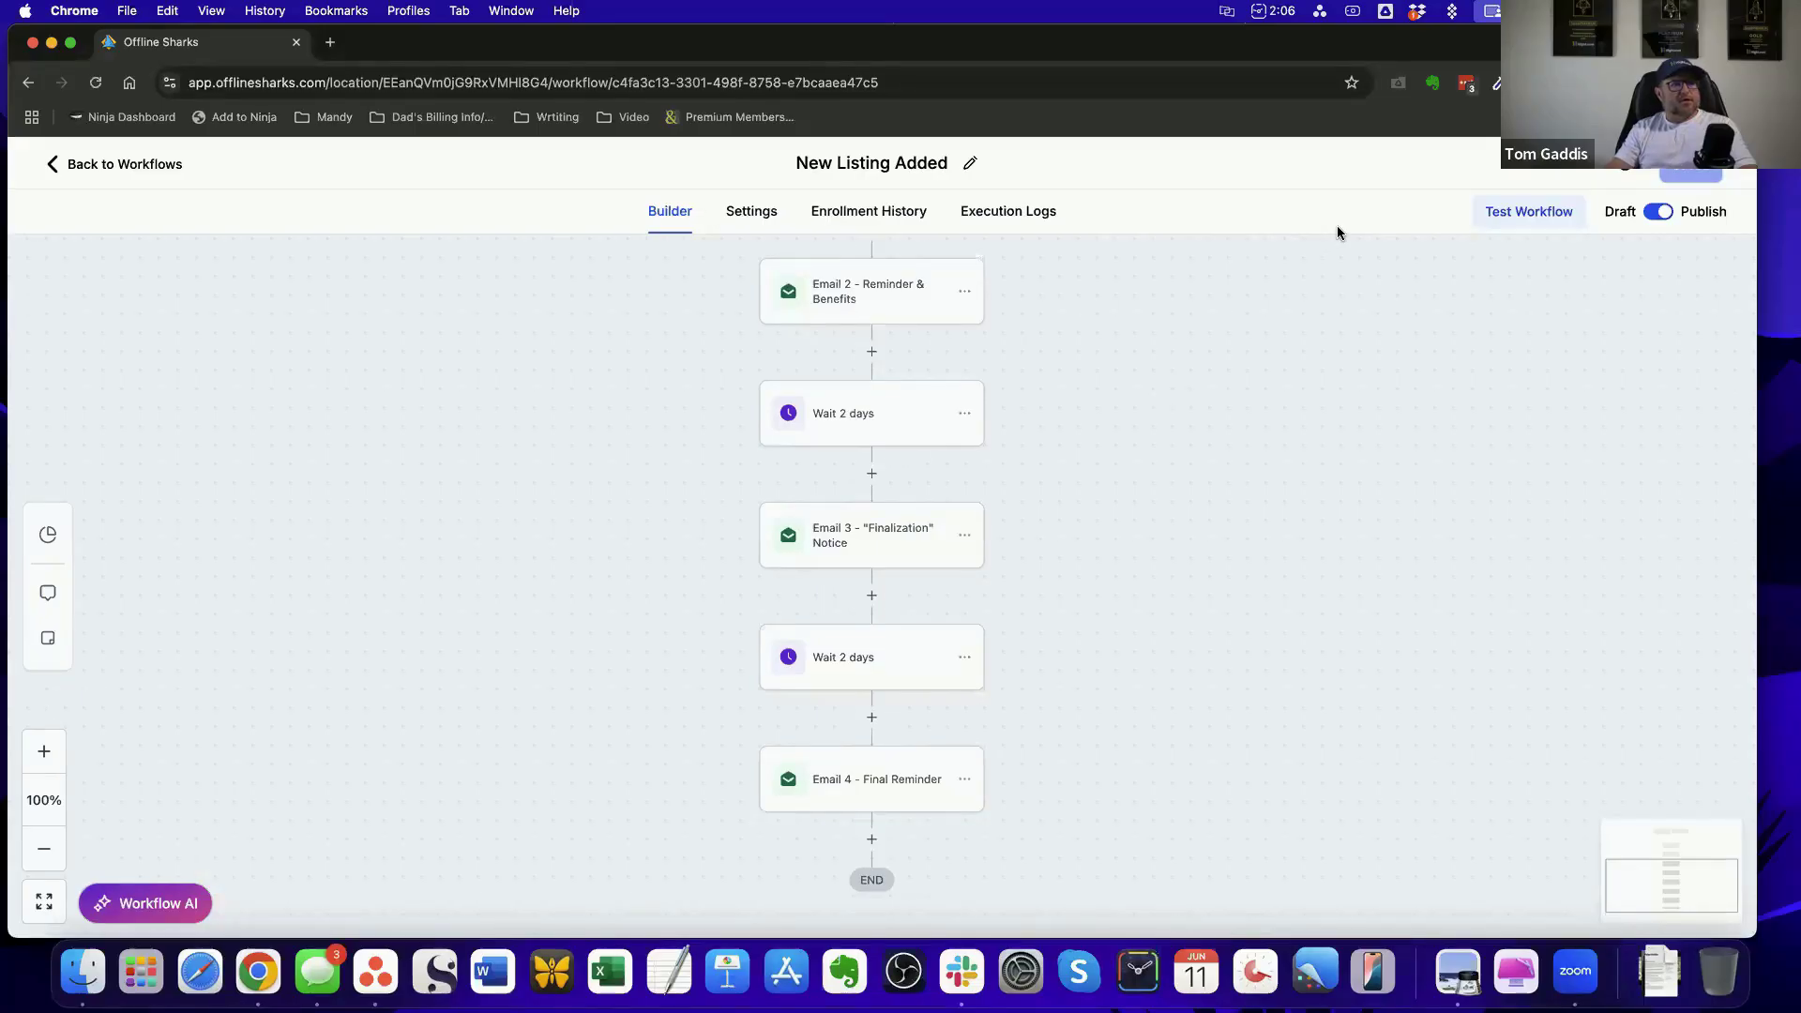
Leave the workflow and open the New Listing Added email template from the account's email marketing templates
left_click(122, 166)
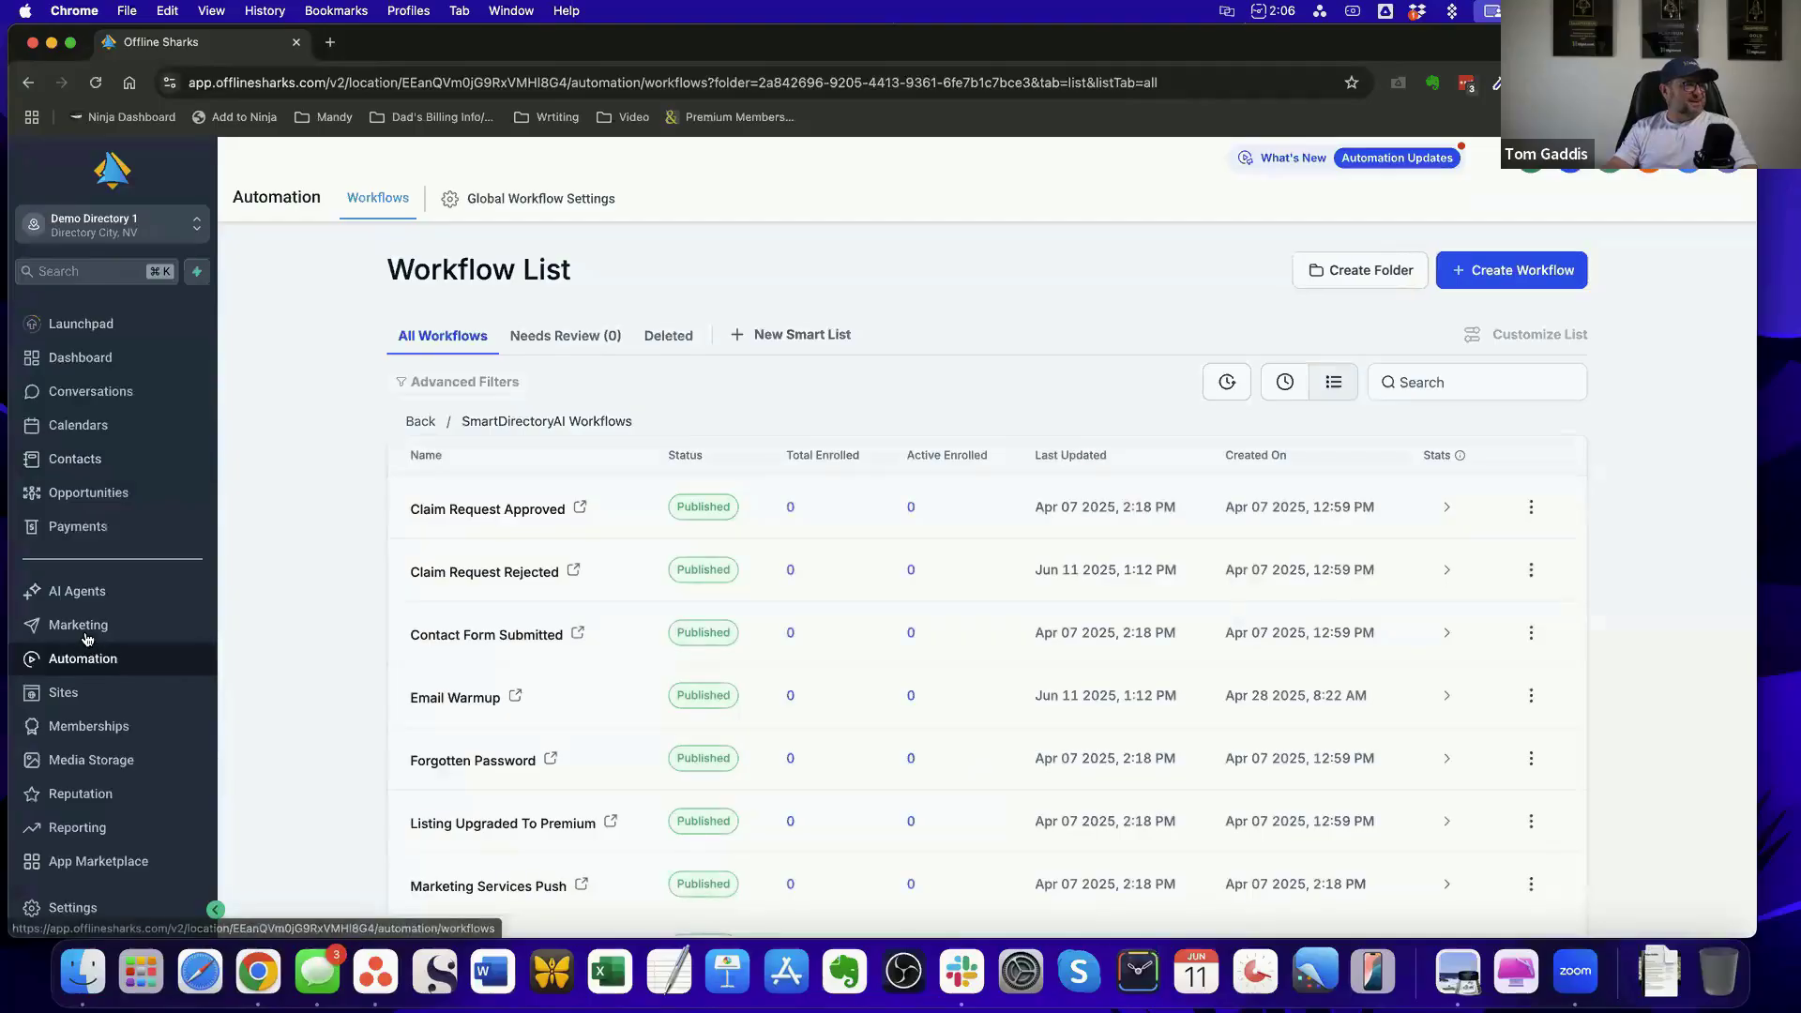
left_click(84, 638)
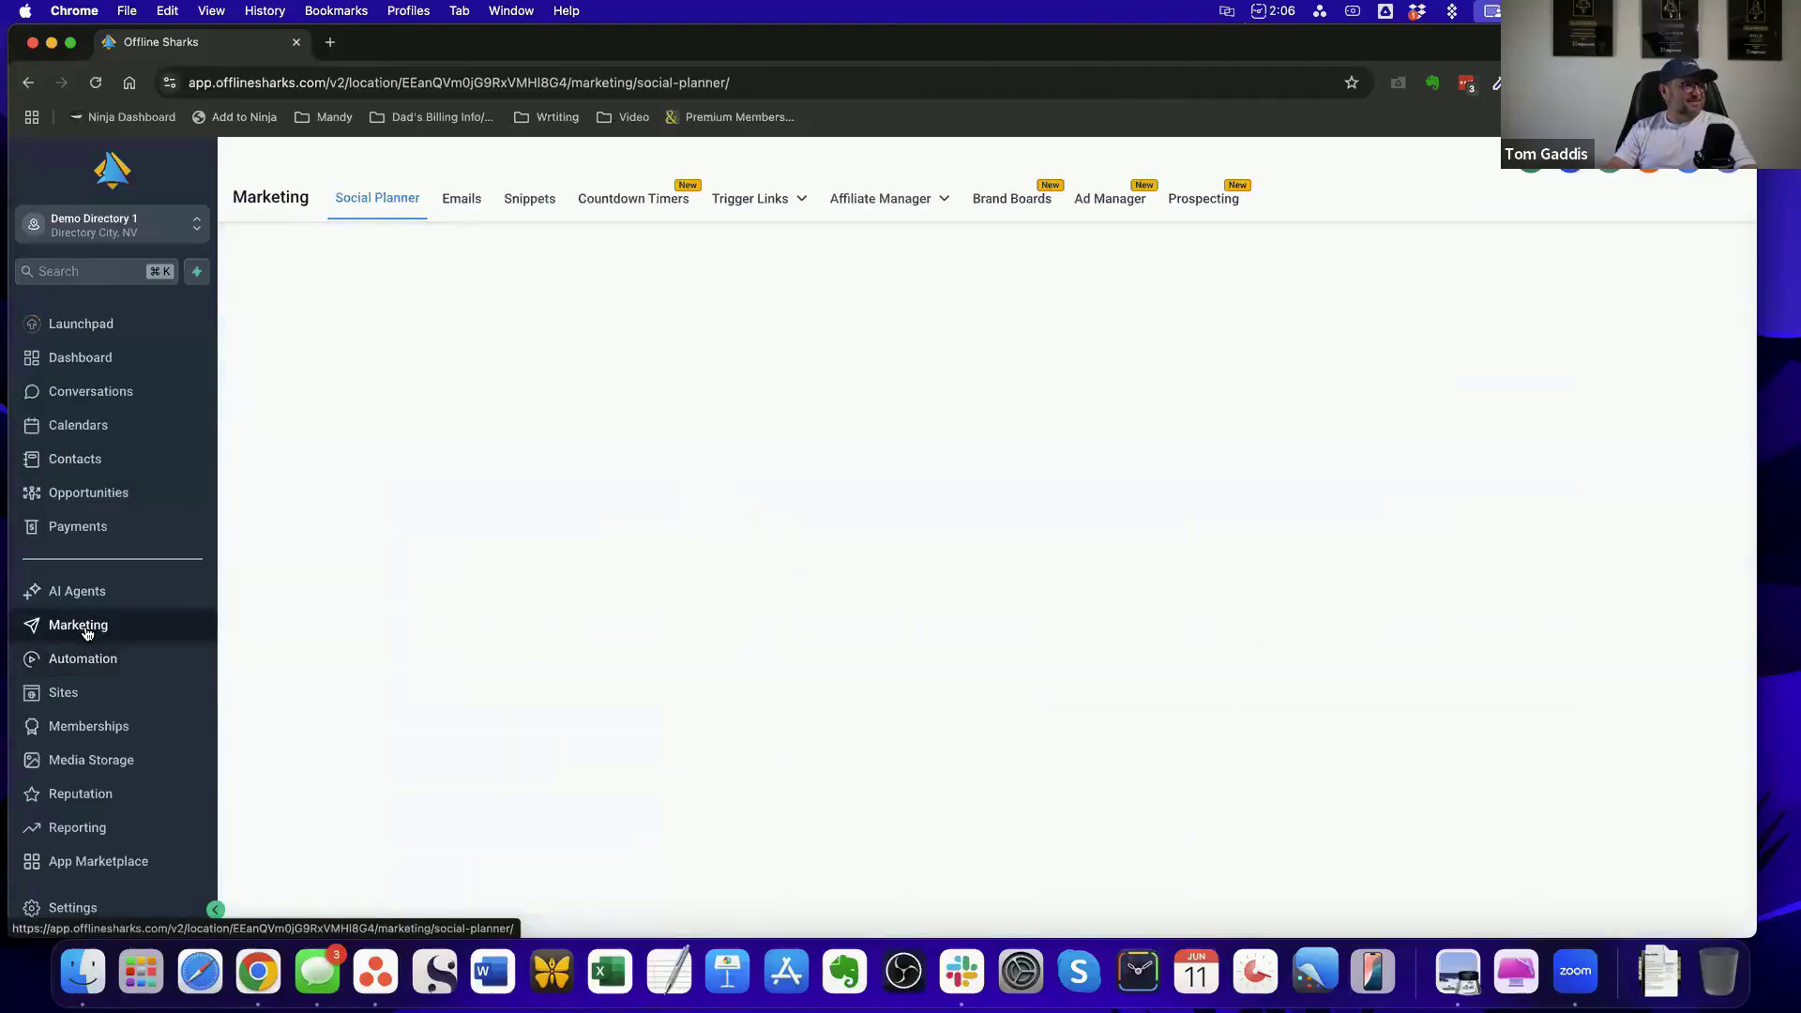
left_click(461, 198)
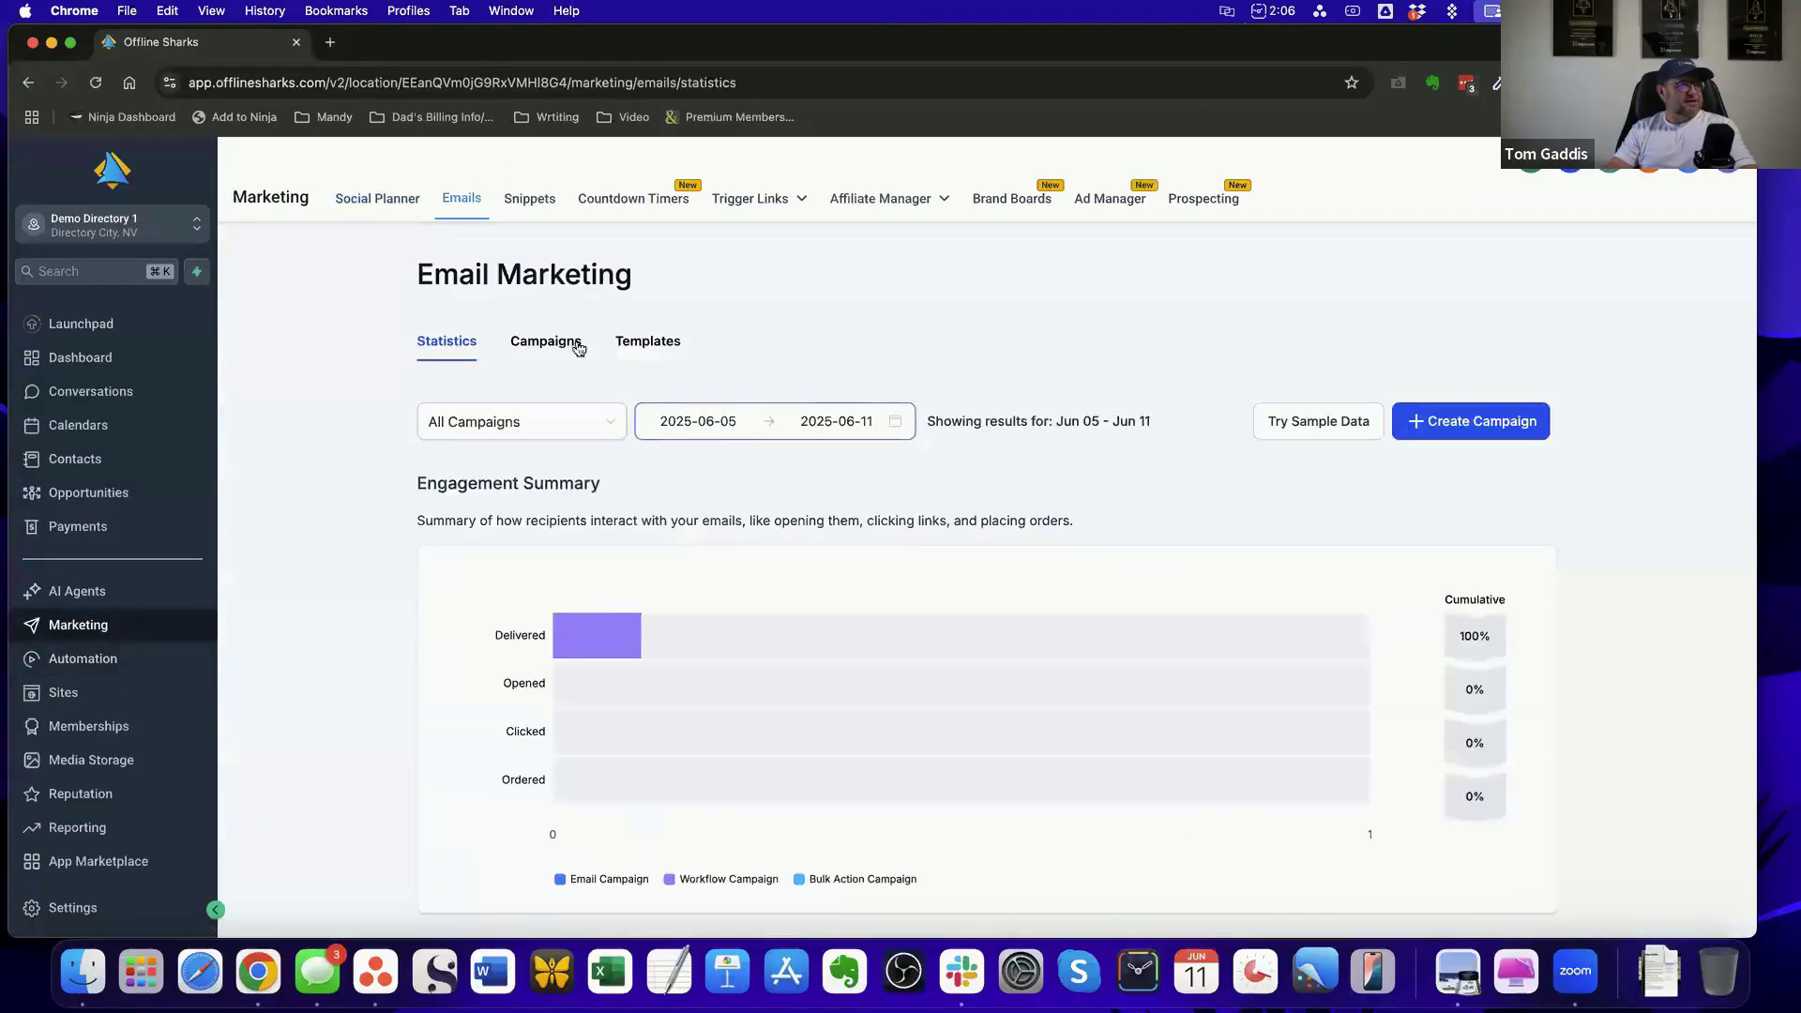
left_click(647, 342)
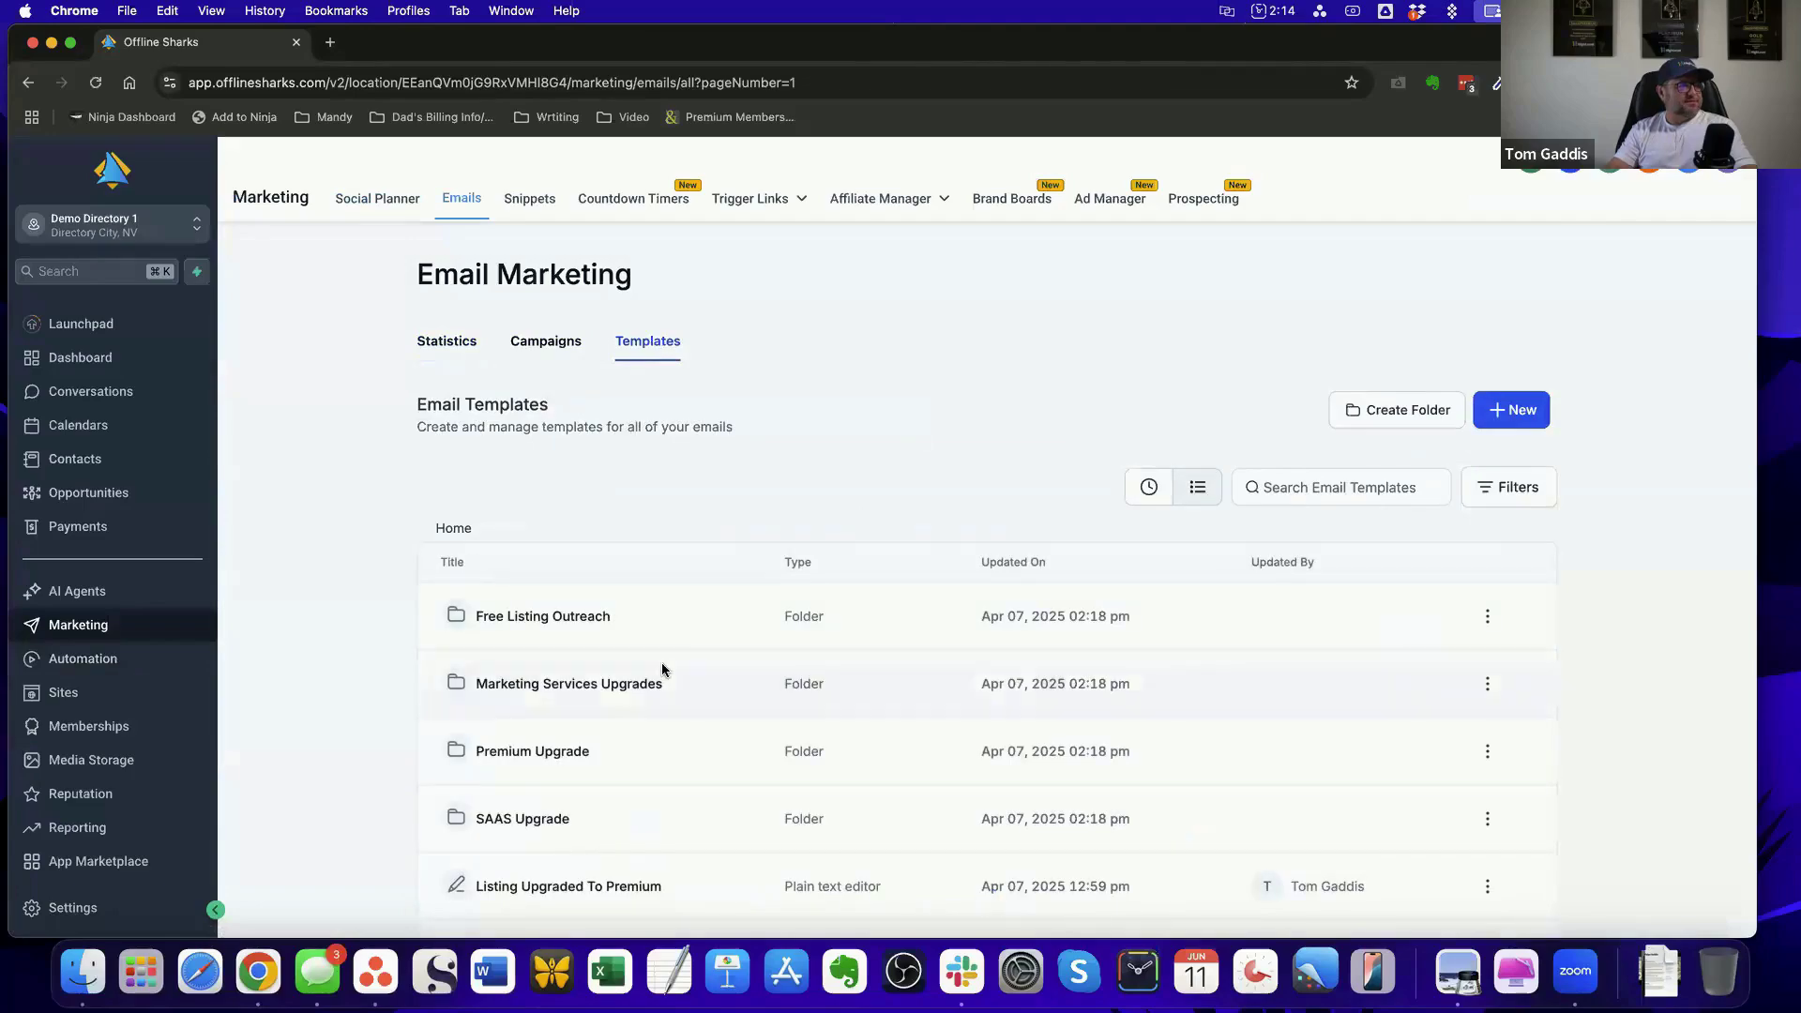
scroll(566, 816, "down", 5)
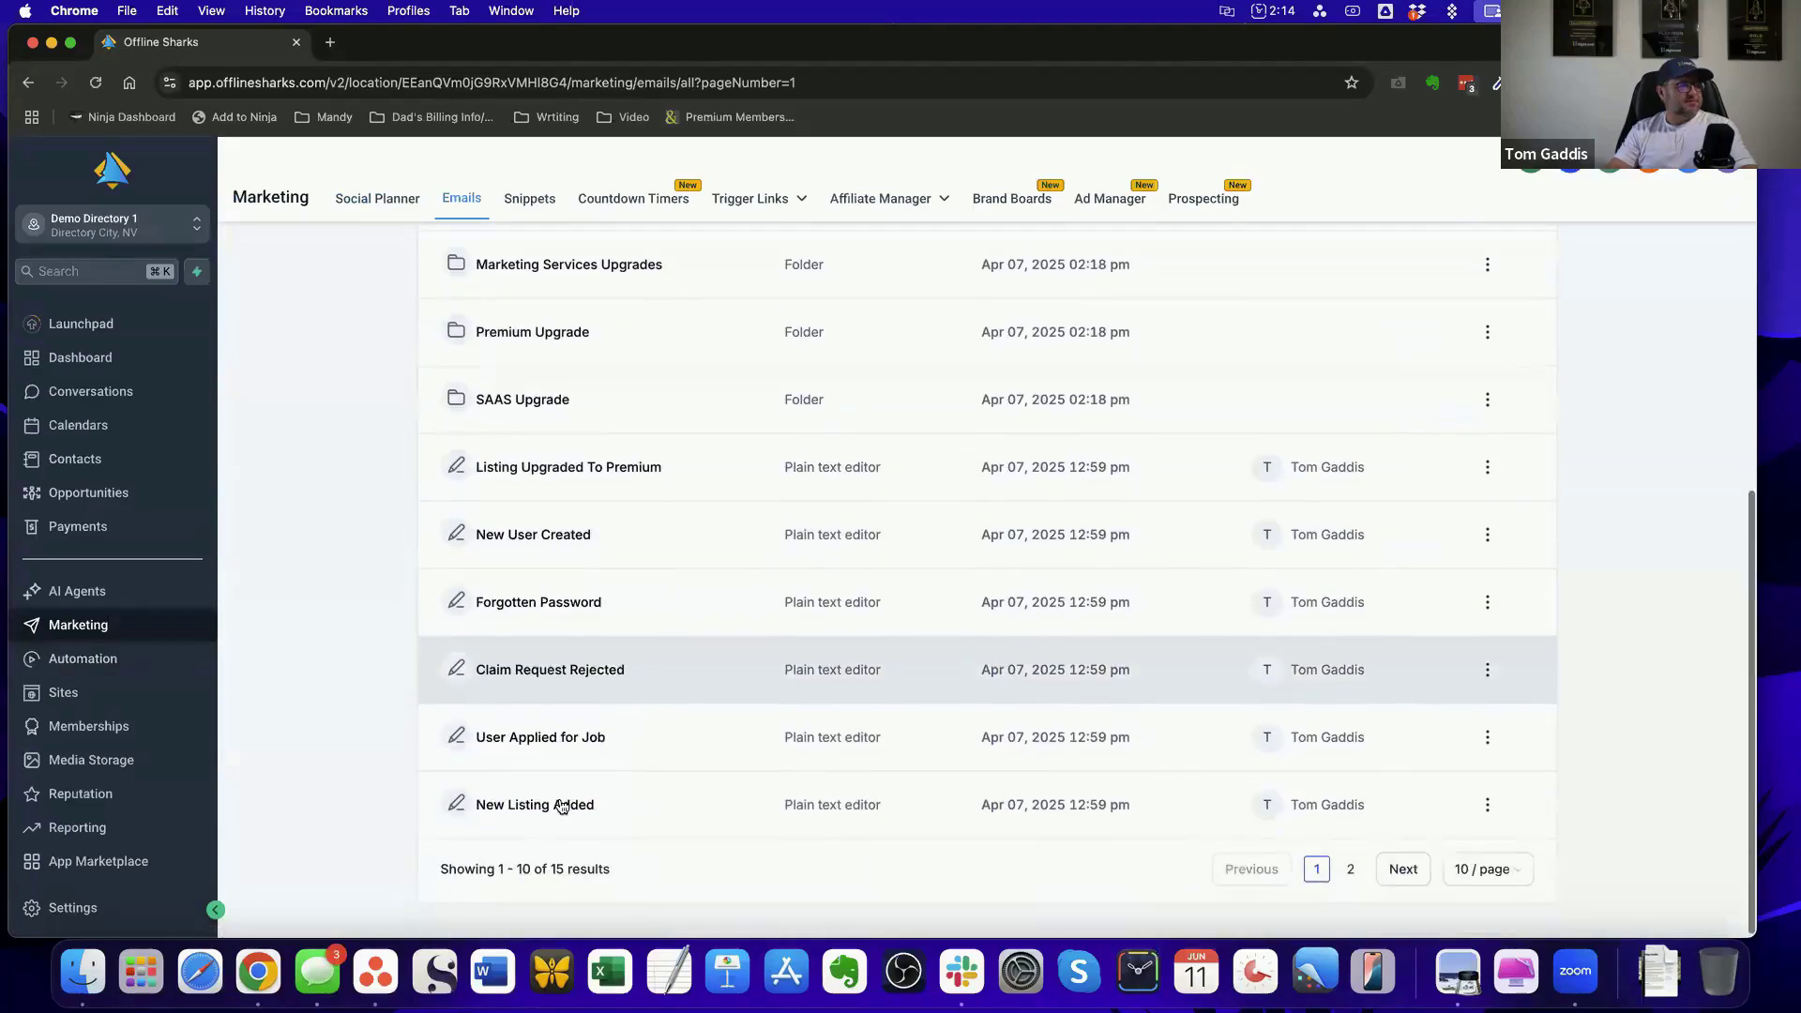
left_click(561, 806)
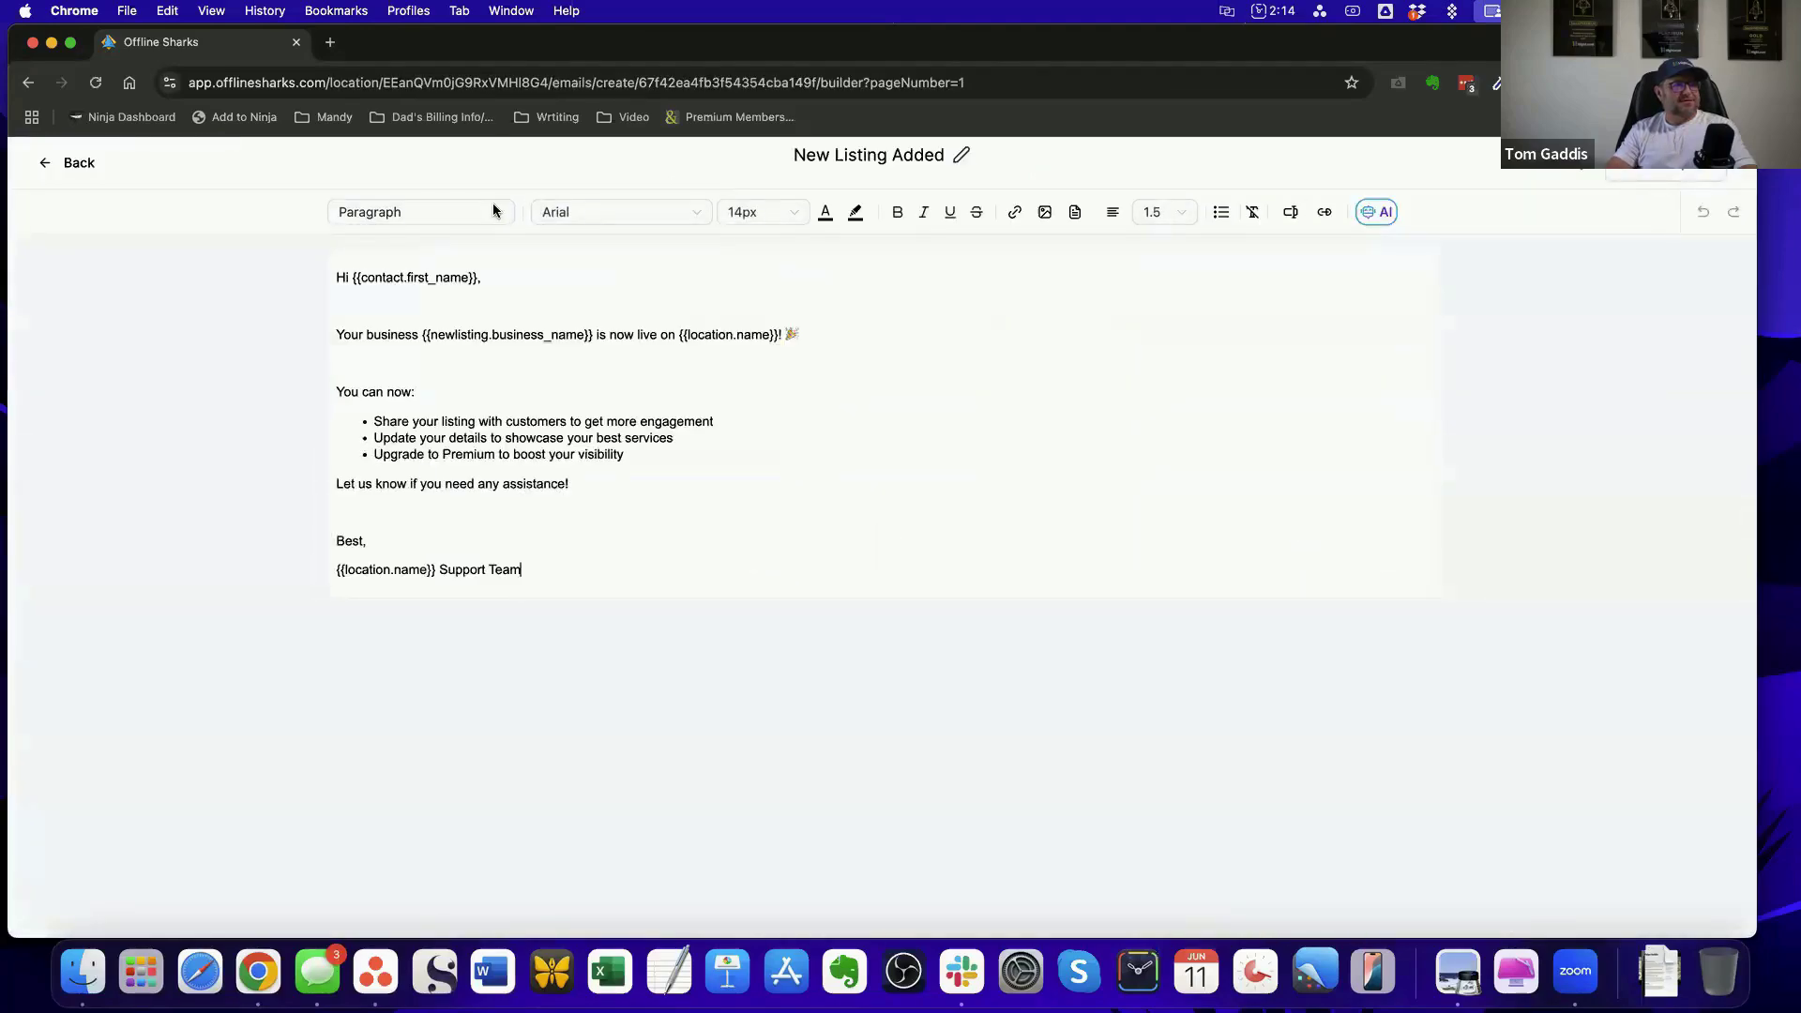
Examine the sender name, sender email and subject in the template's settings, close them and return to the template list
left_click(1581, 163)
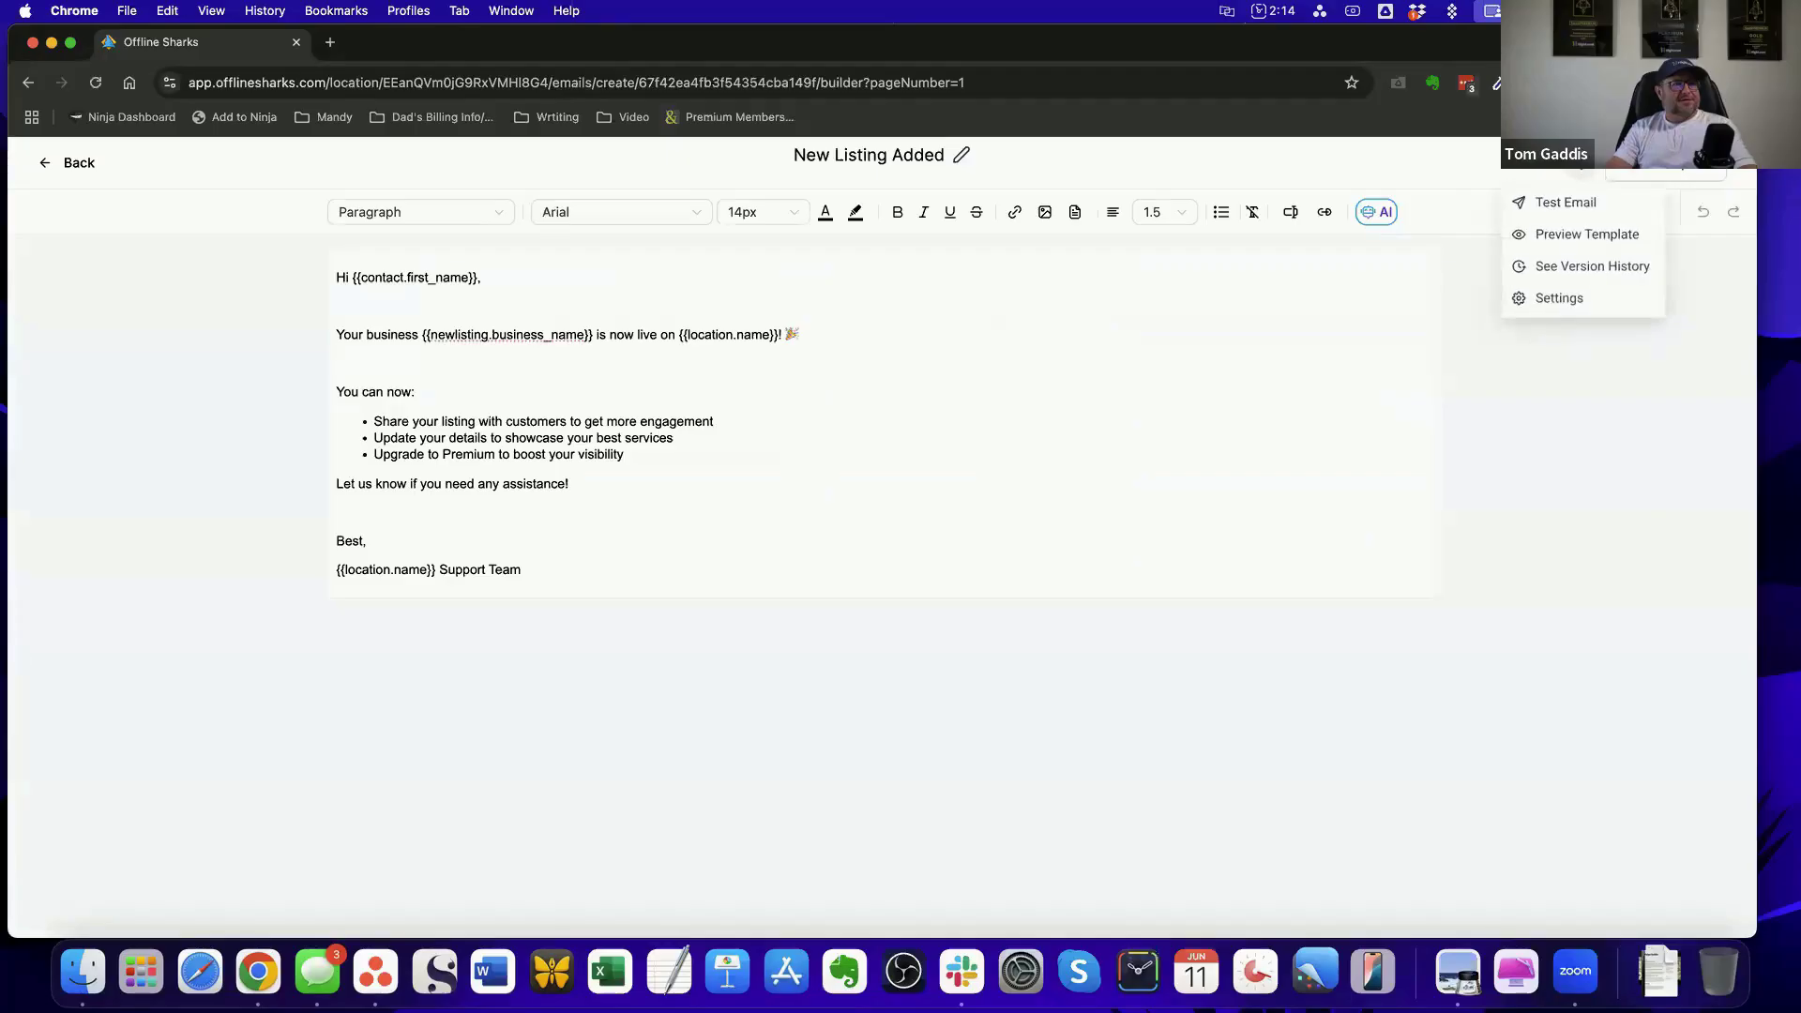
left_click(1559, 298)
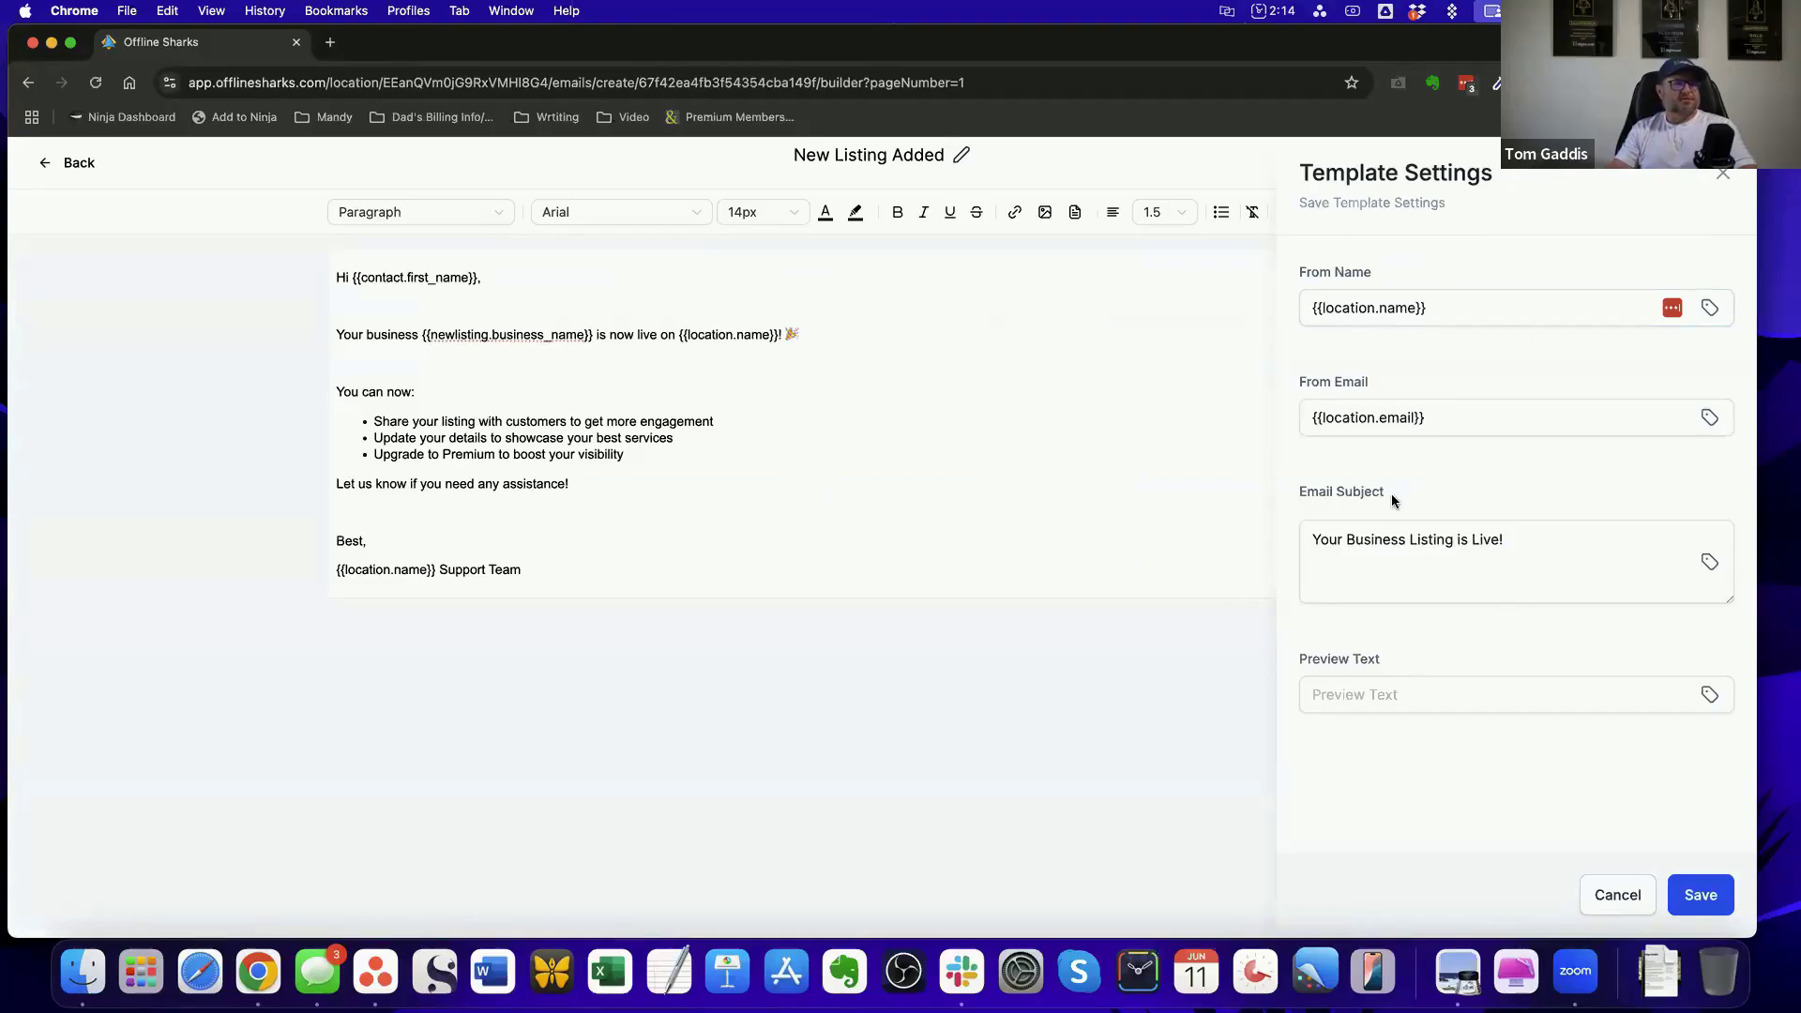
left_click(1407, 309)
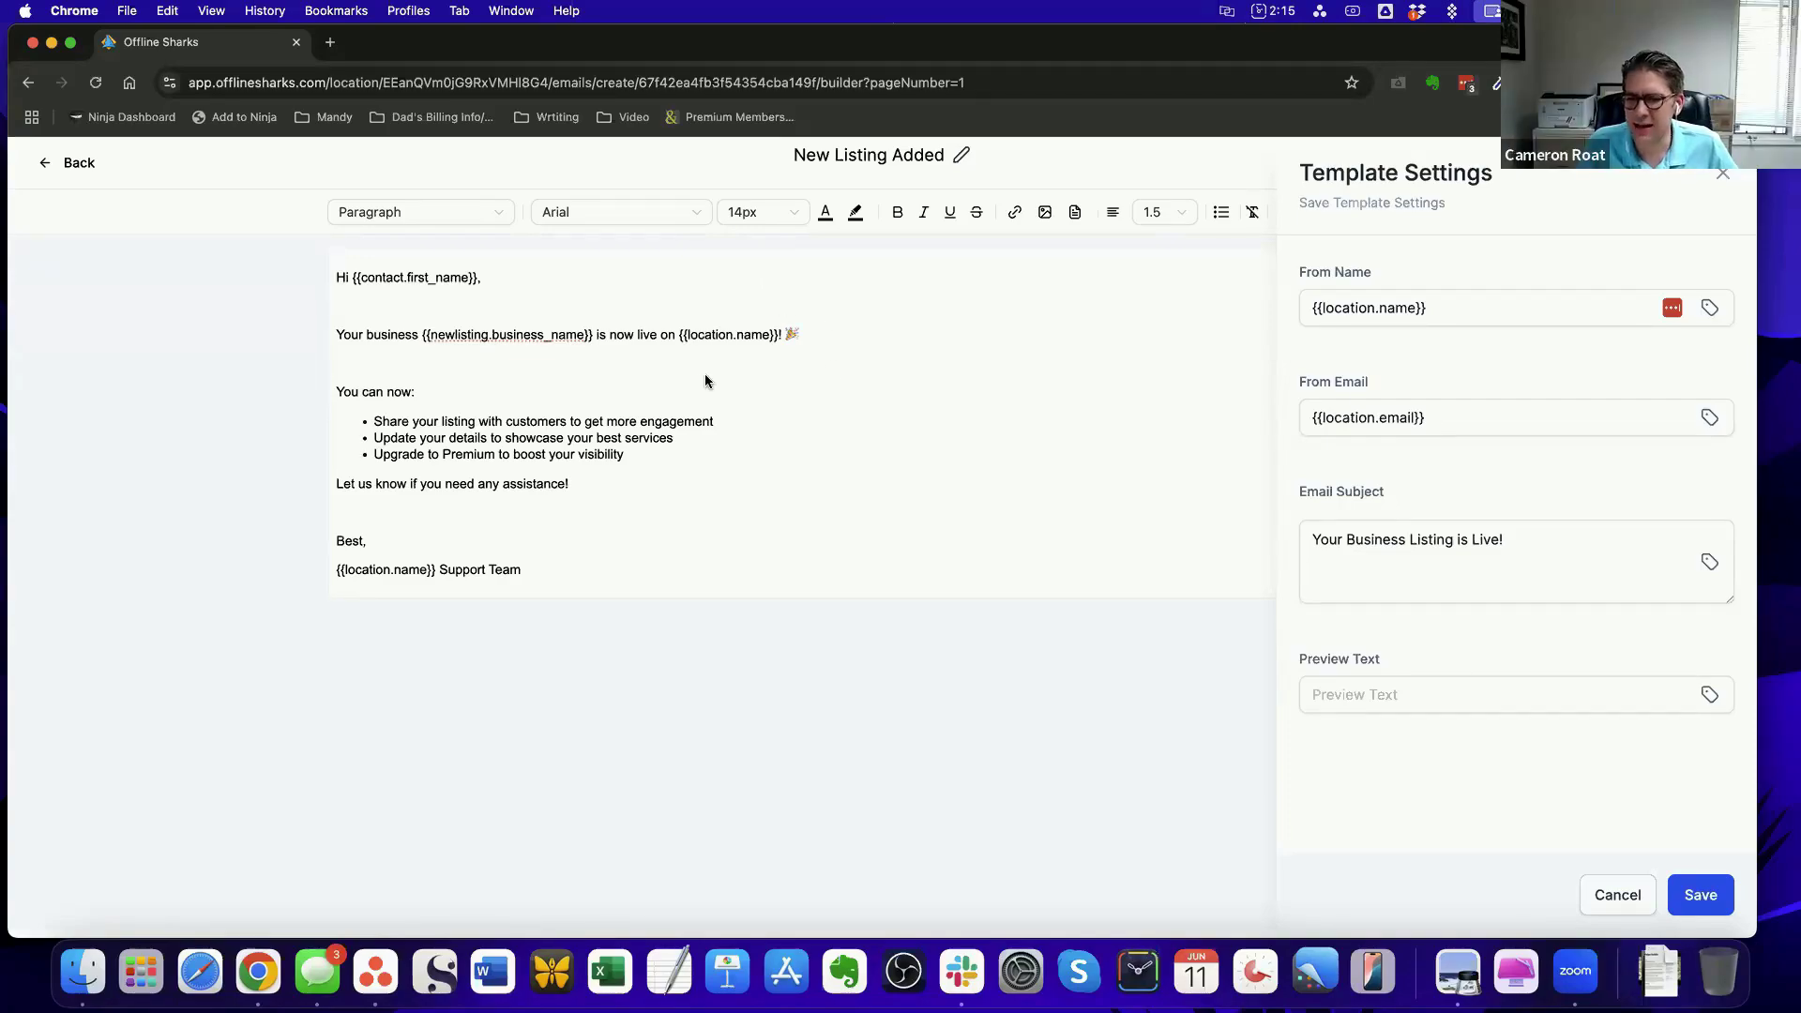
left_click(1722, 175)
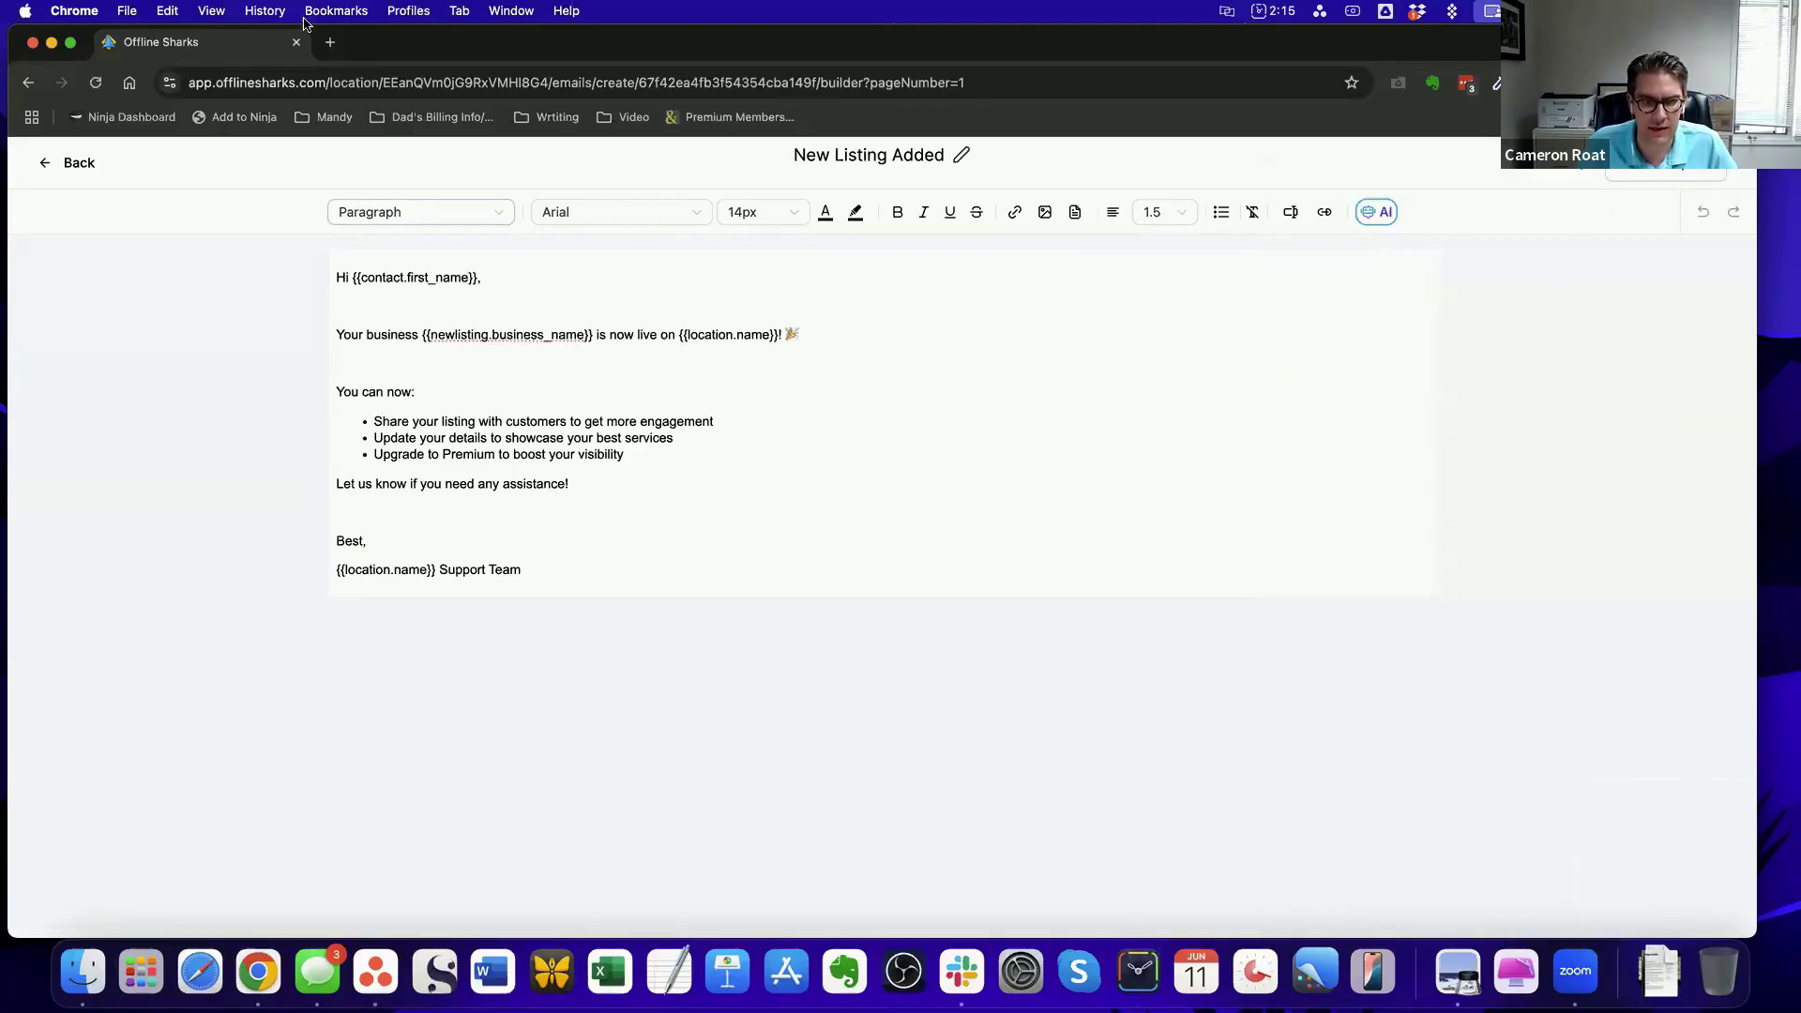
left_click(75, 162)
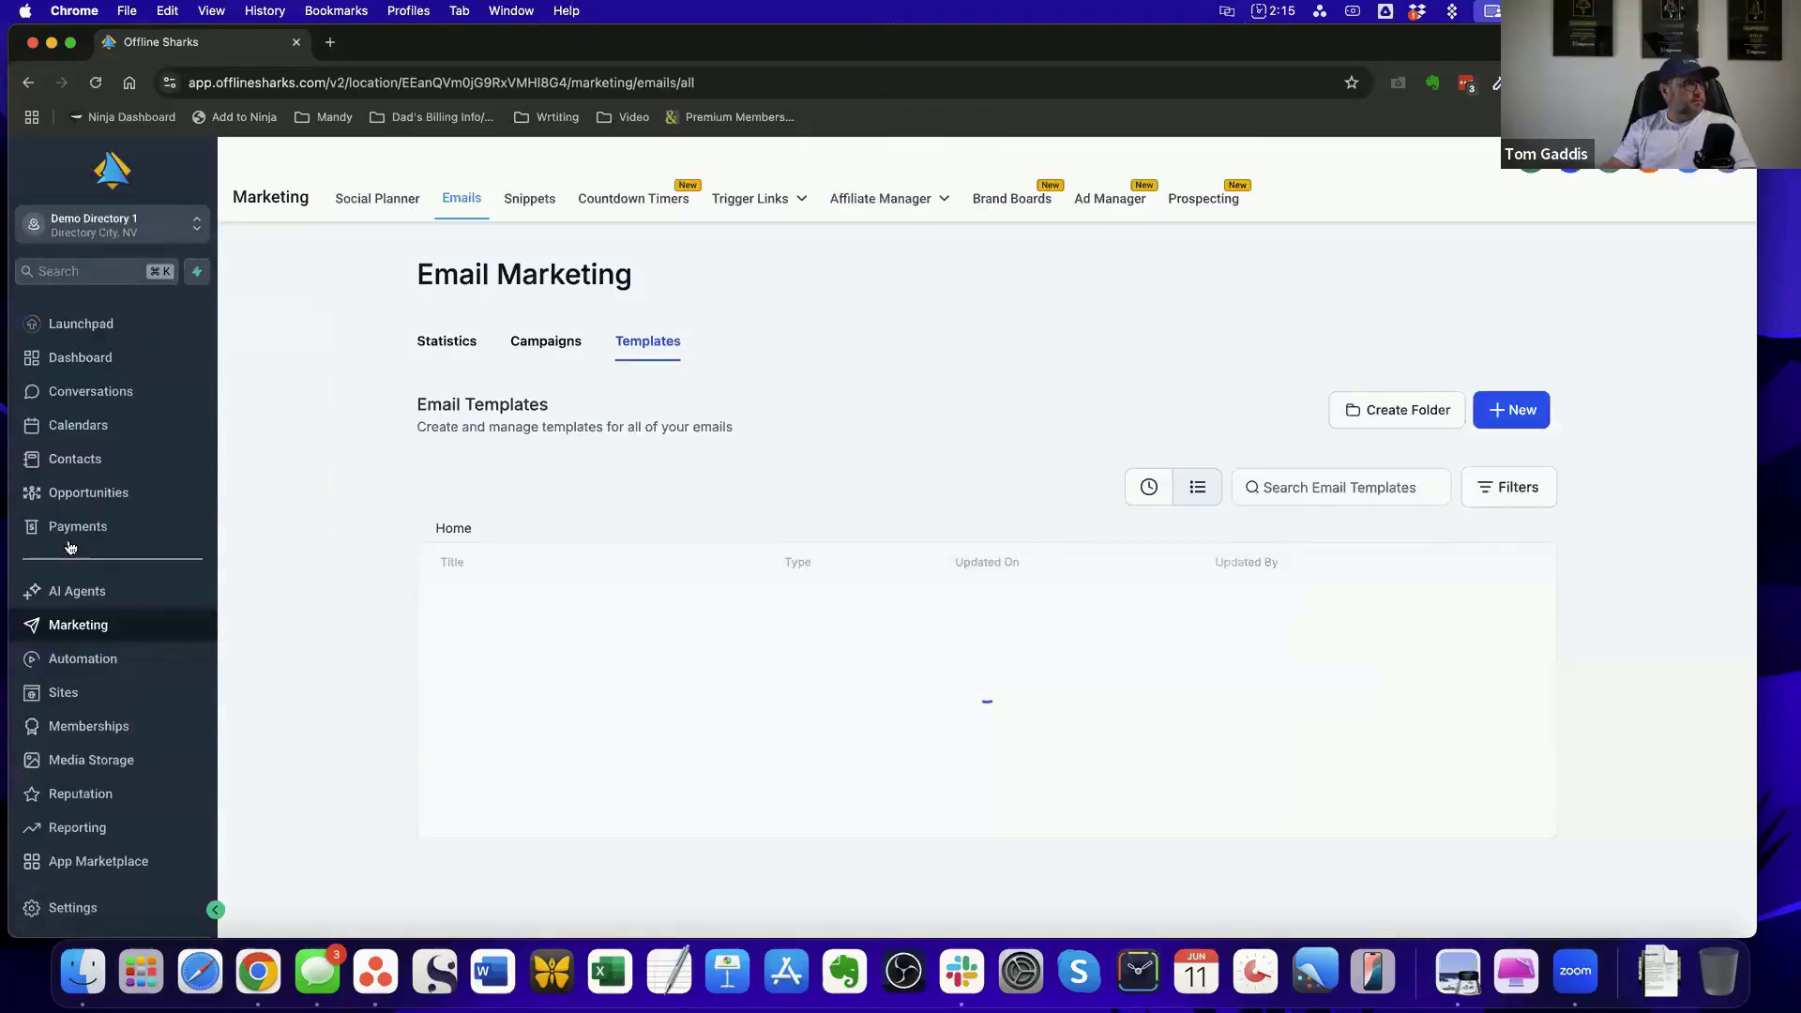
Open the Claim Request Approved workflow in the SmartDirectoryAI Workflows folder and start a Customer Replied trigger, found by searching for "reply"
left_click(137, 656)
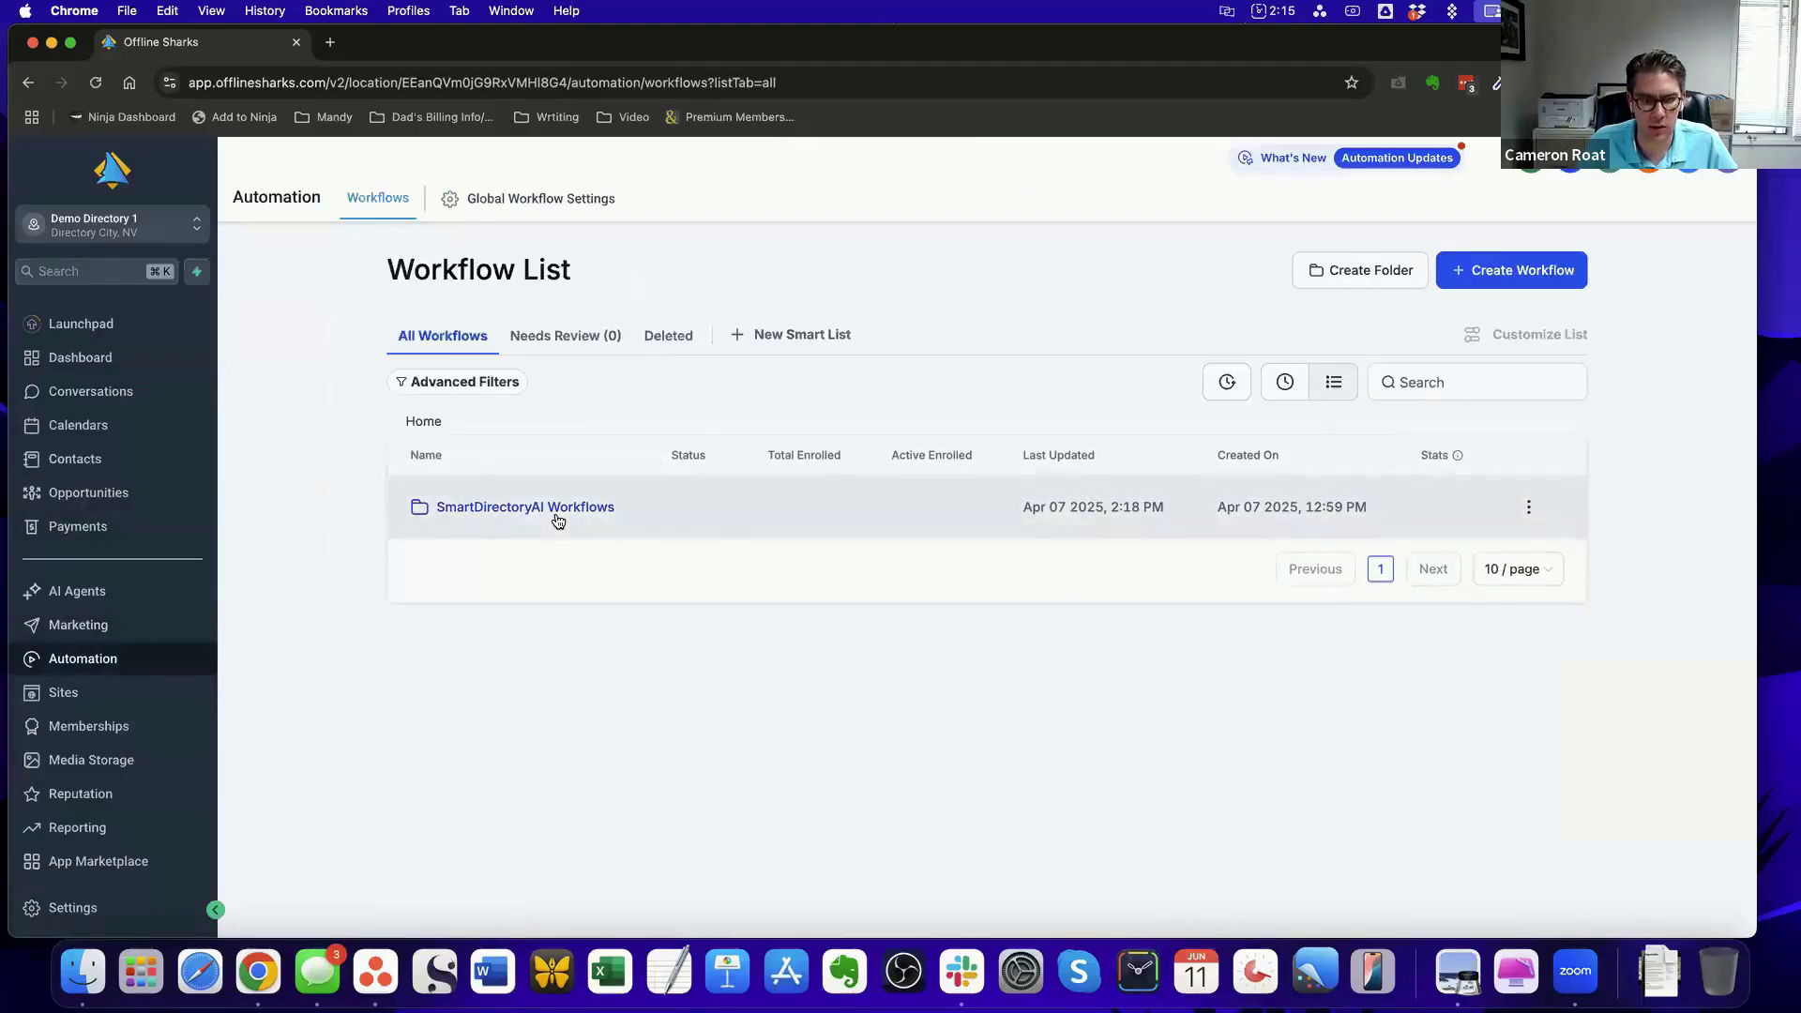
left_click(556, 516)
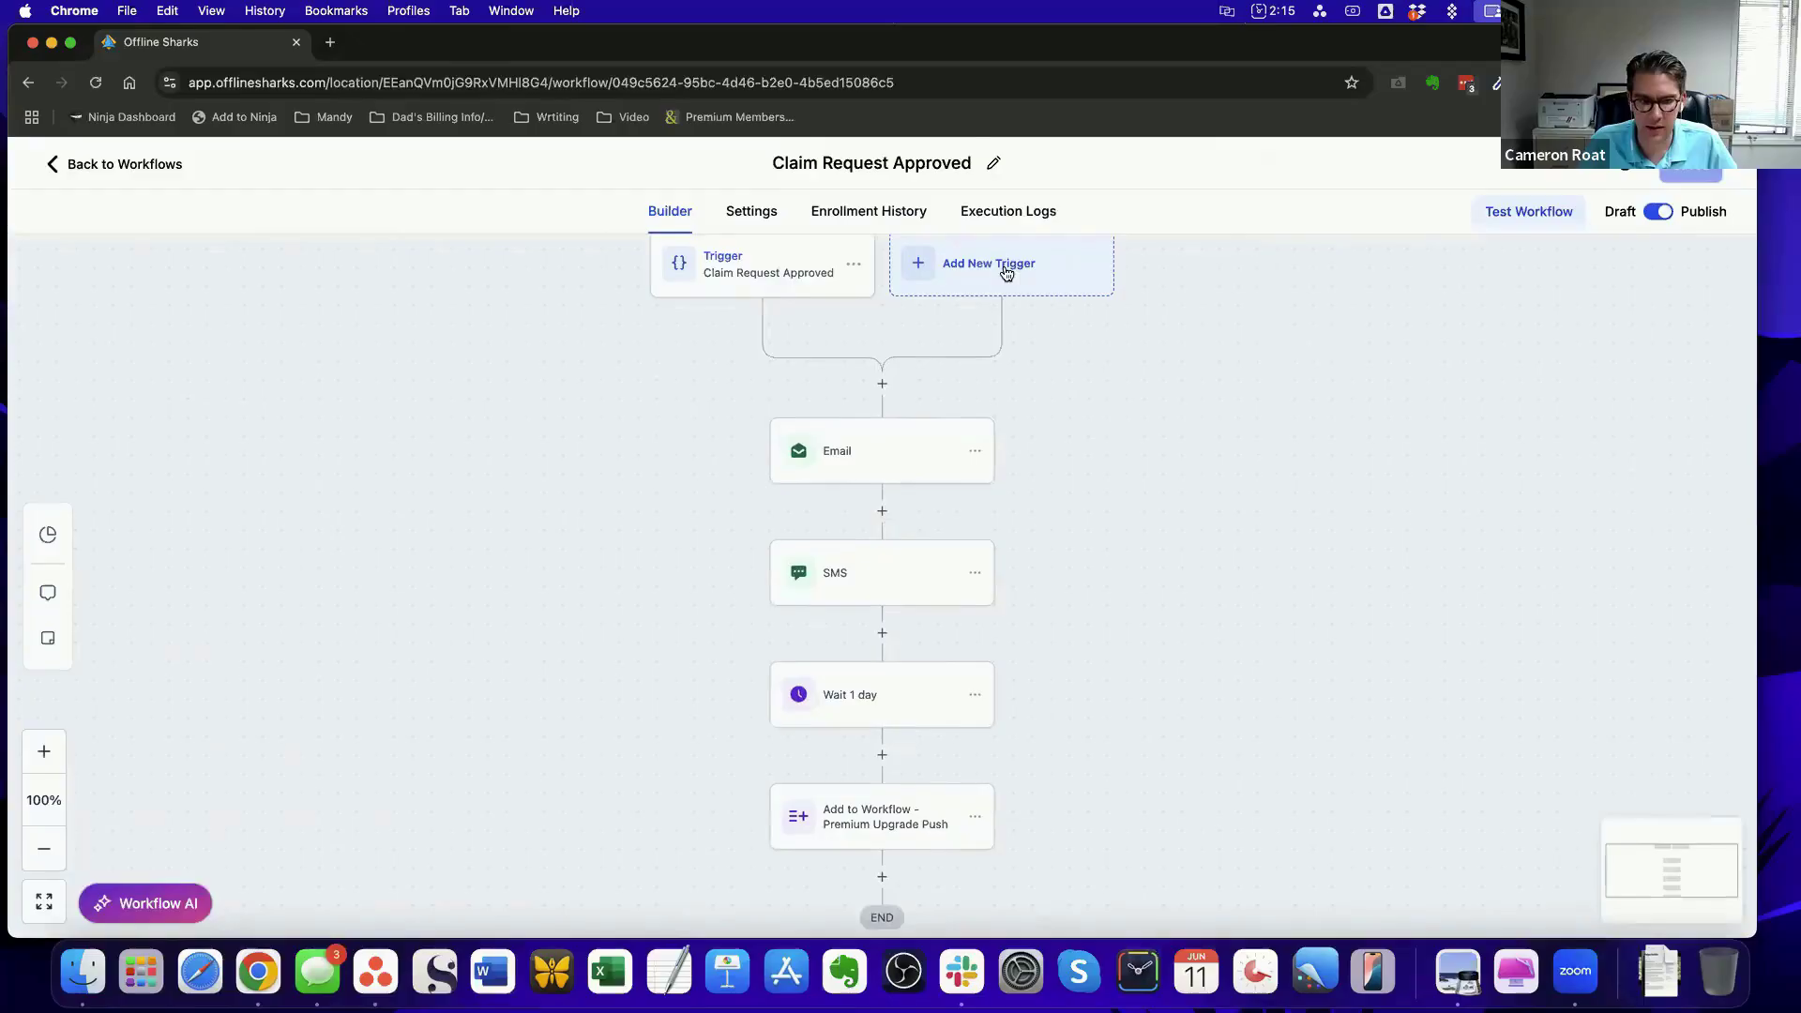
left_click(1006, 270)
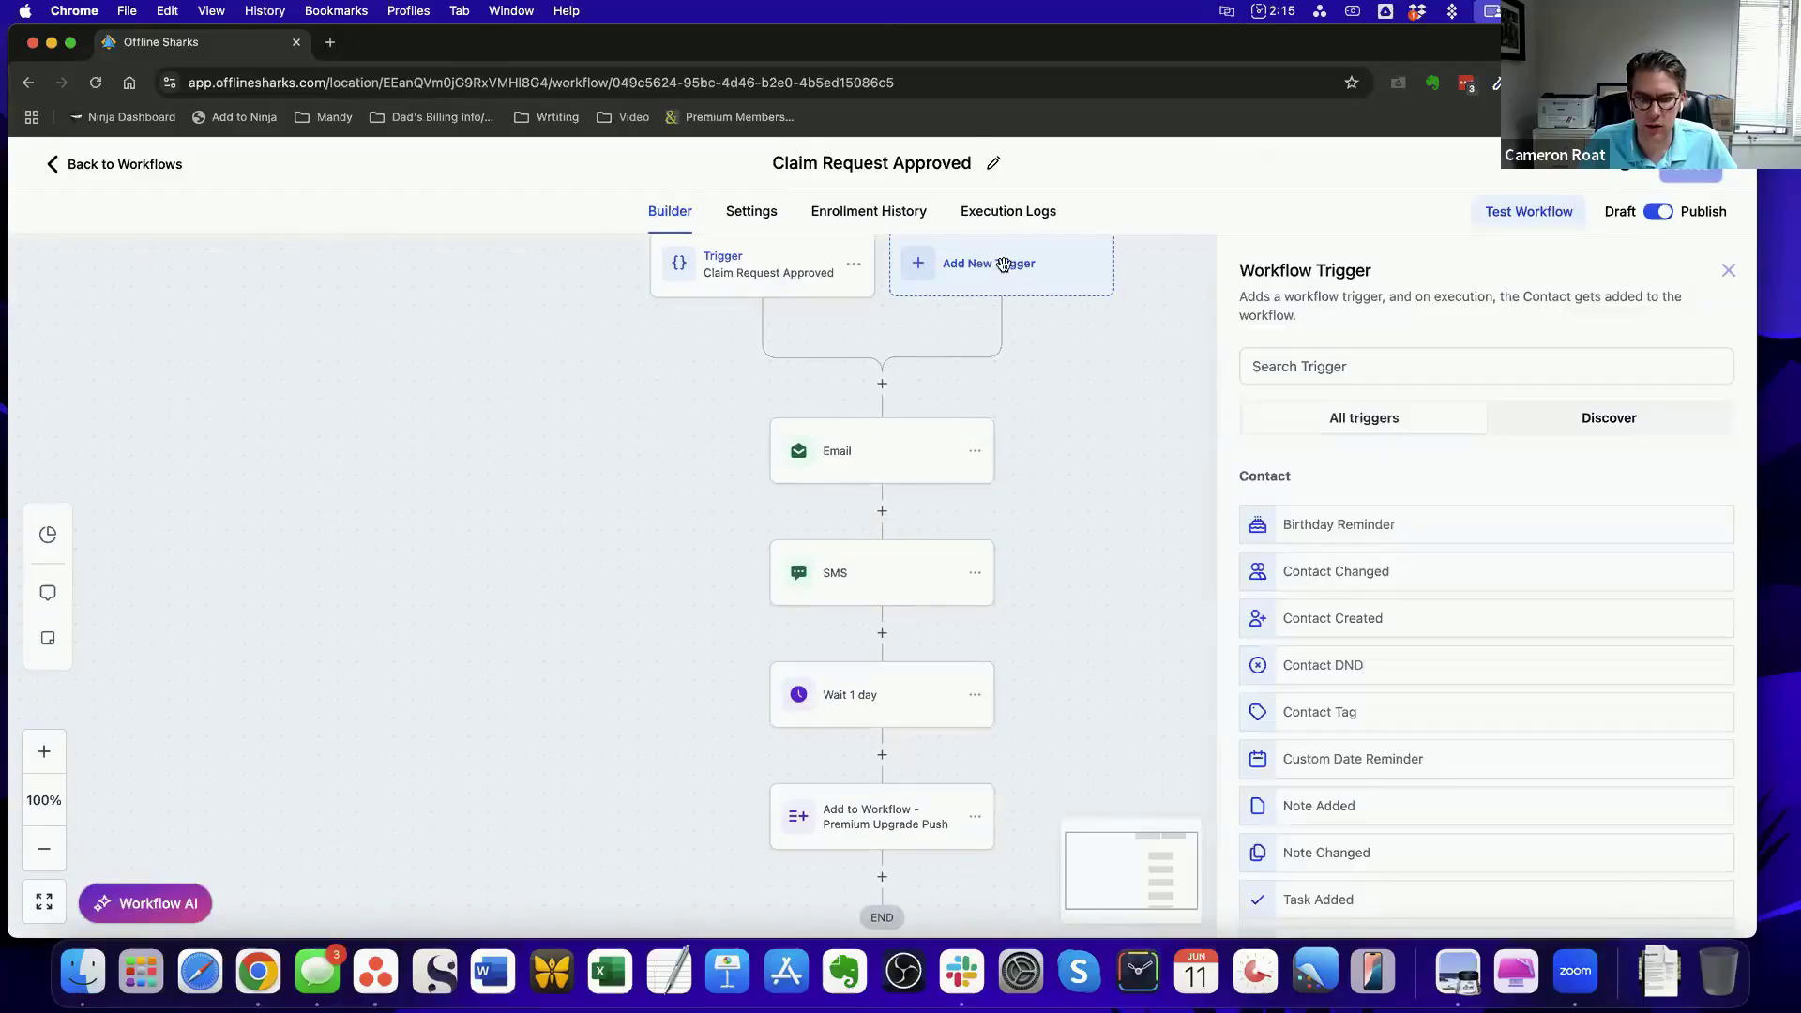
left_click(1323, 366)
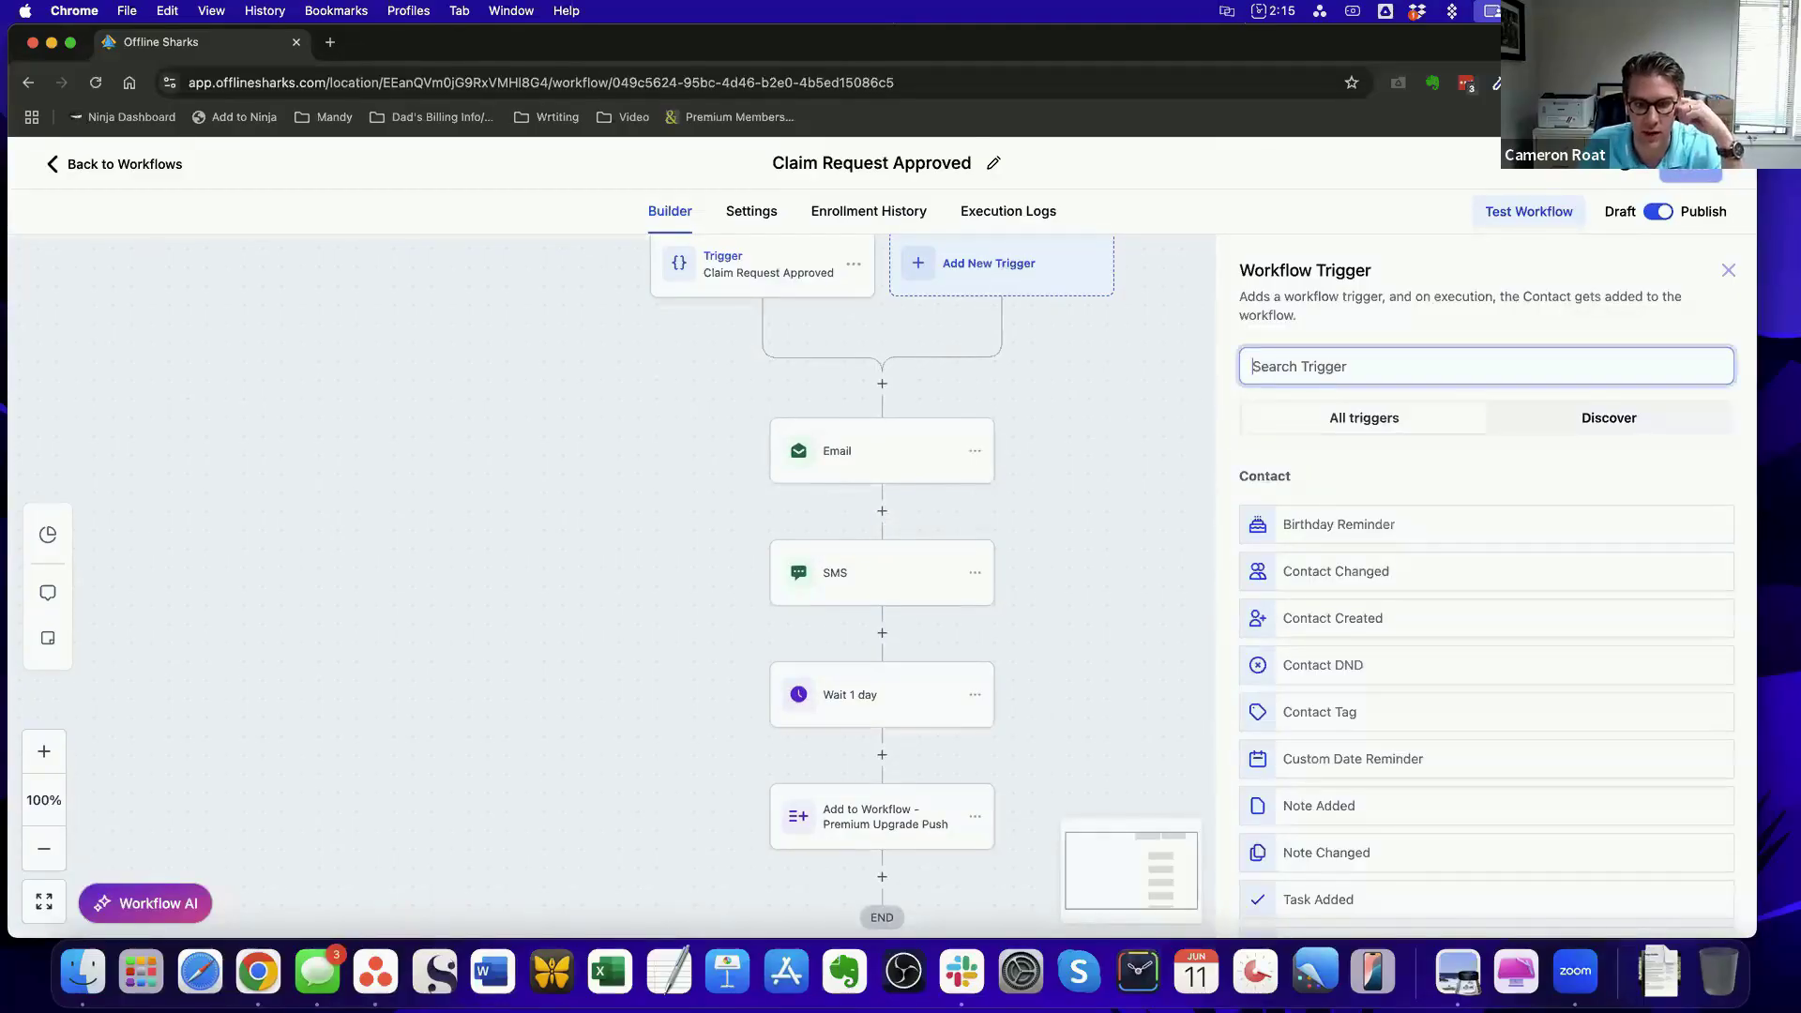
type("reply")
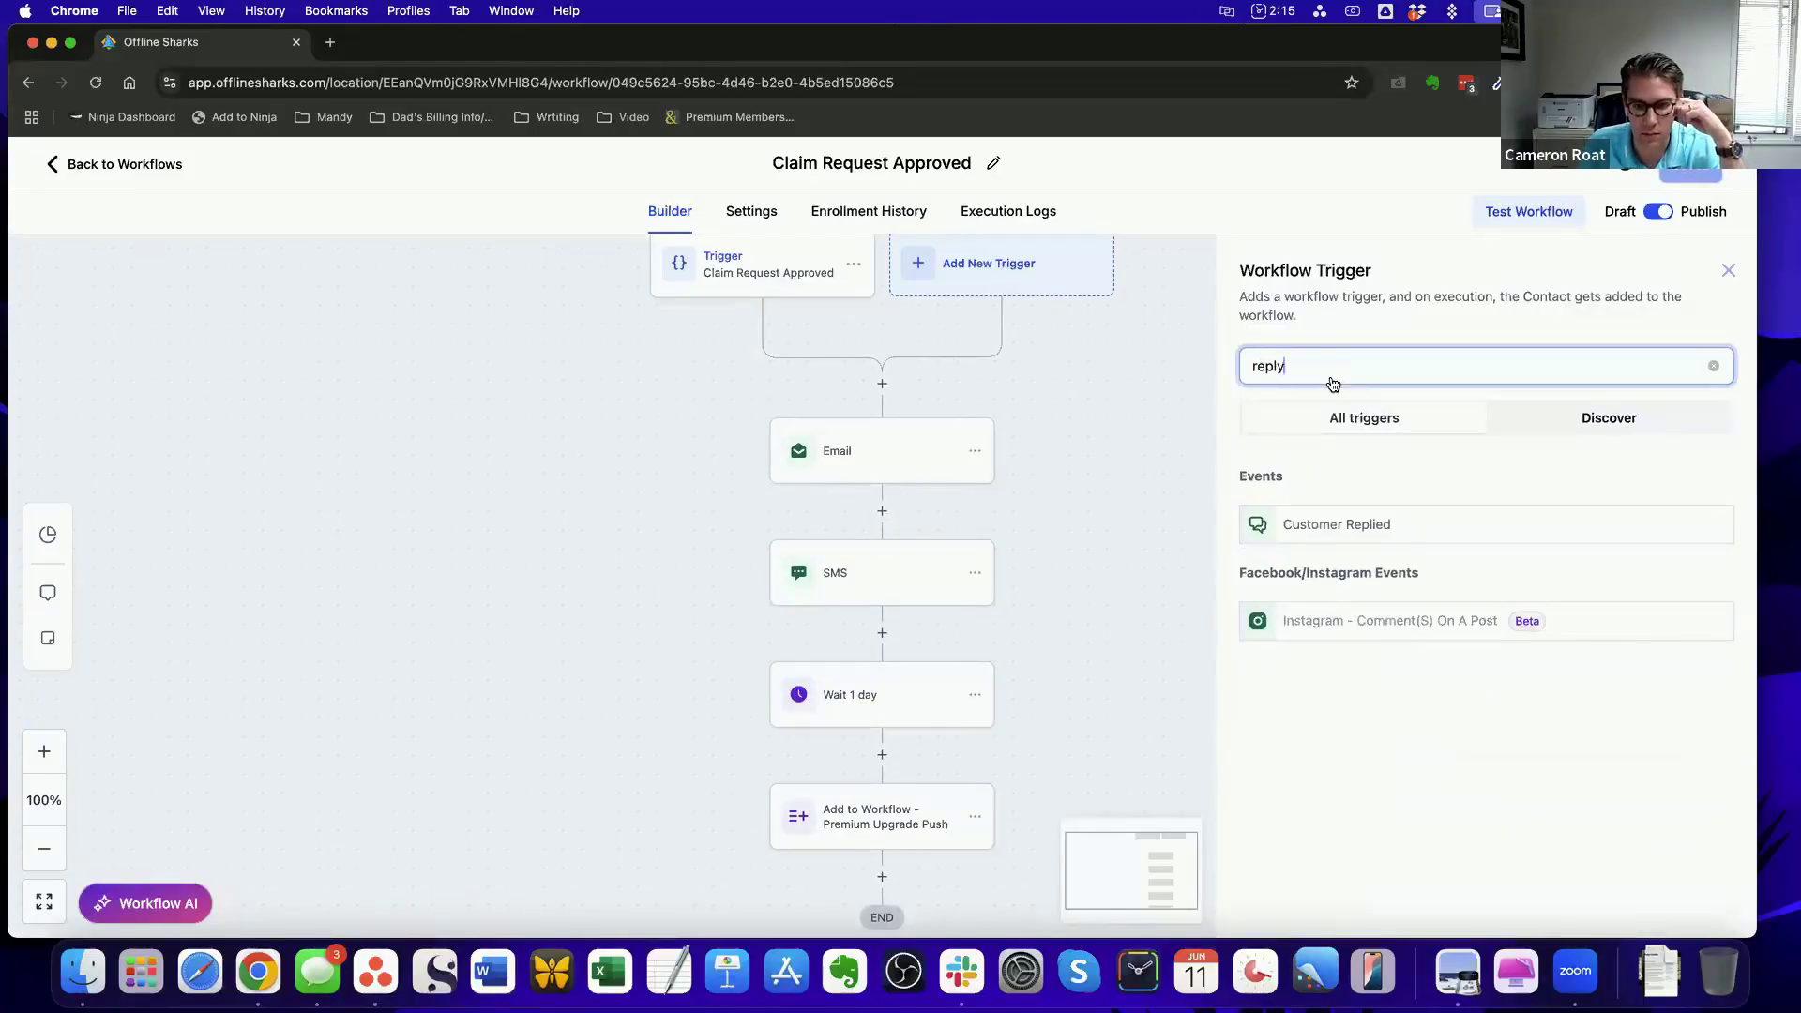
left_click(1393, 523)
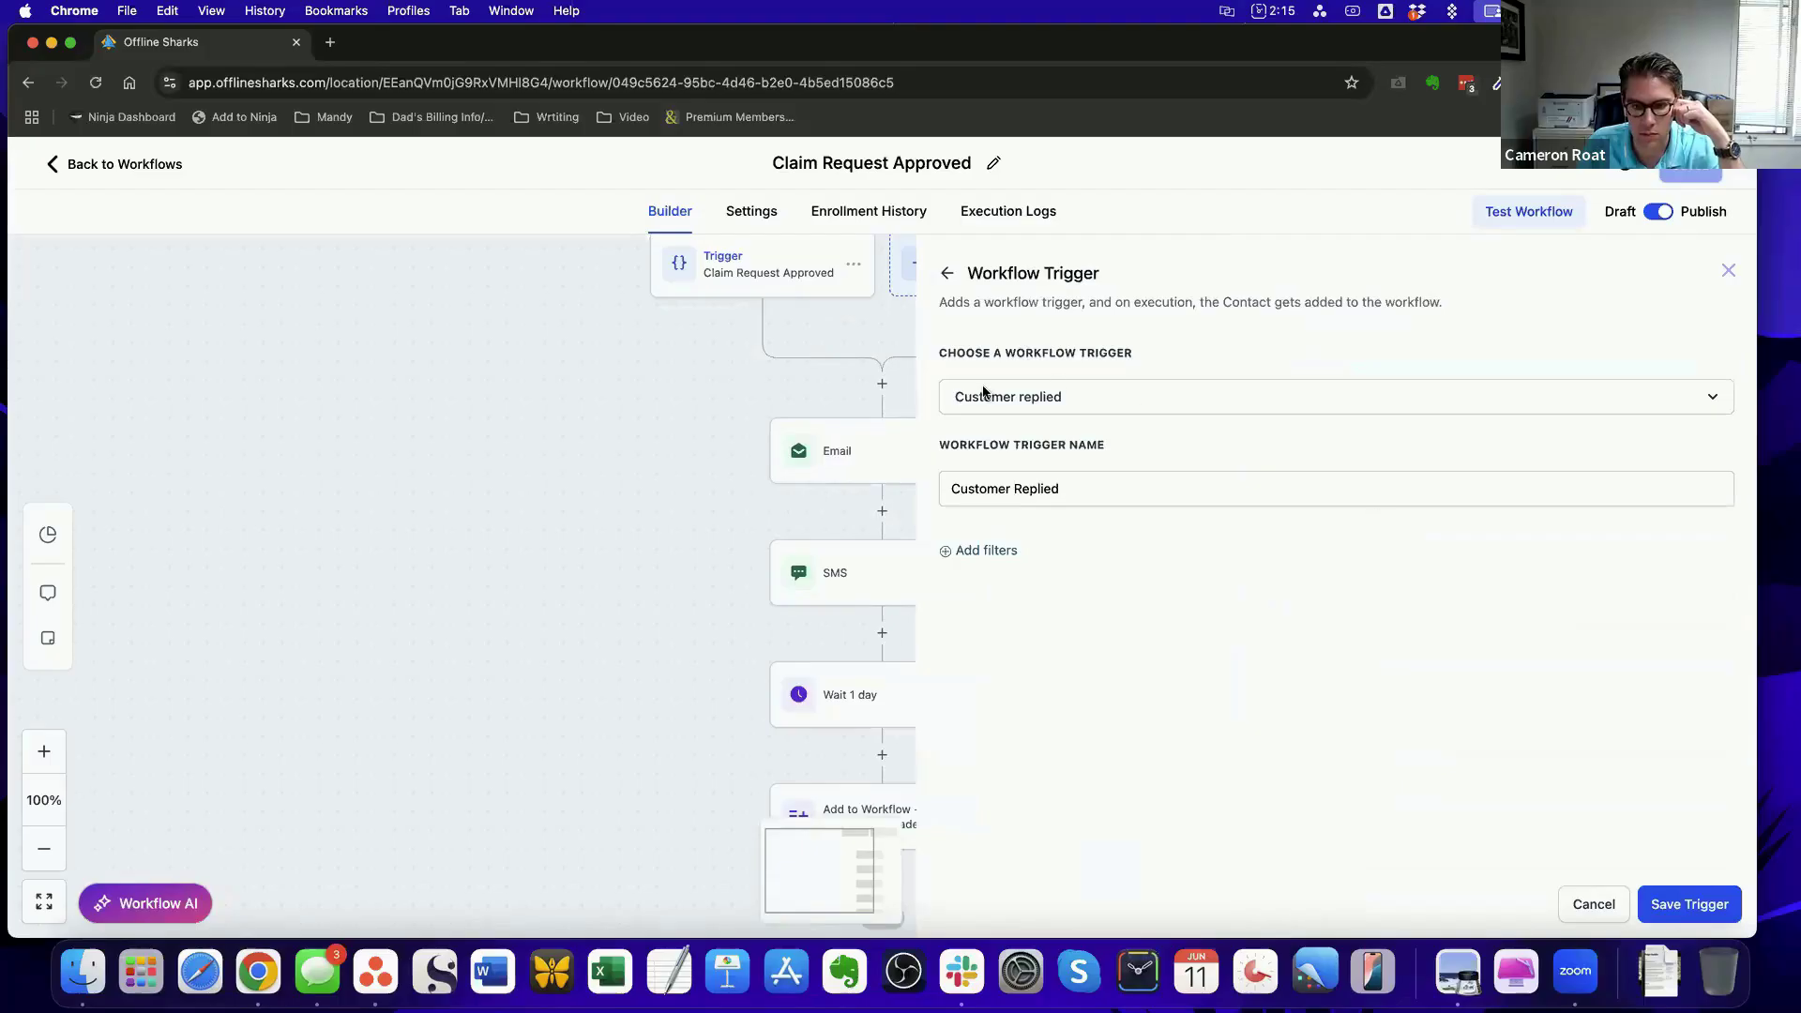
left_click(1711, 396)
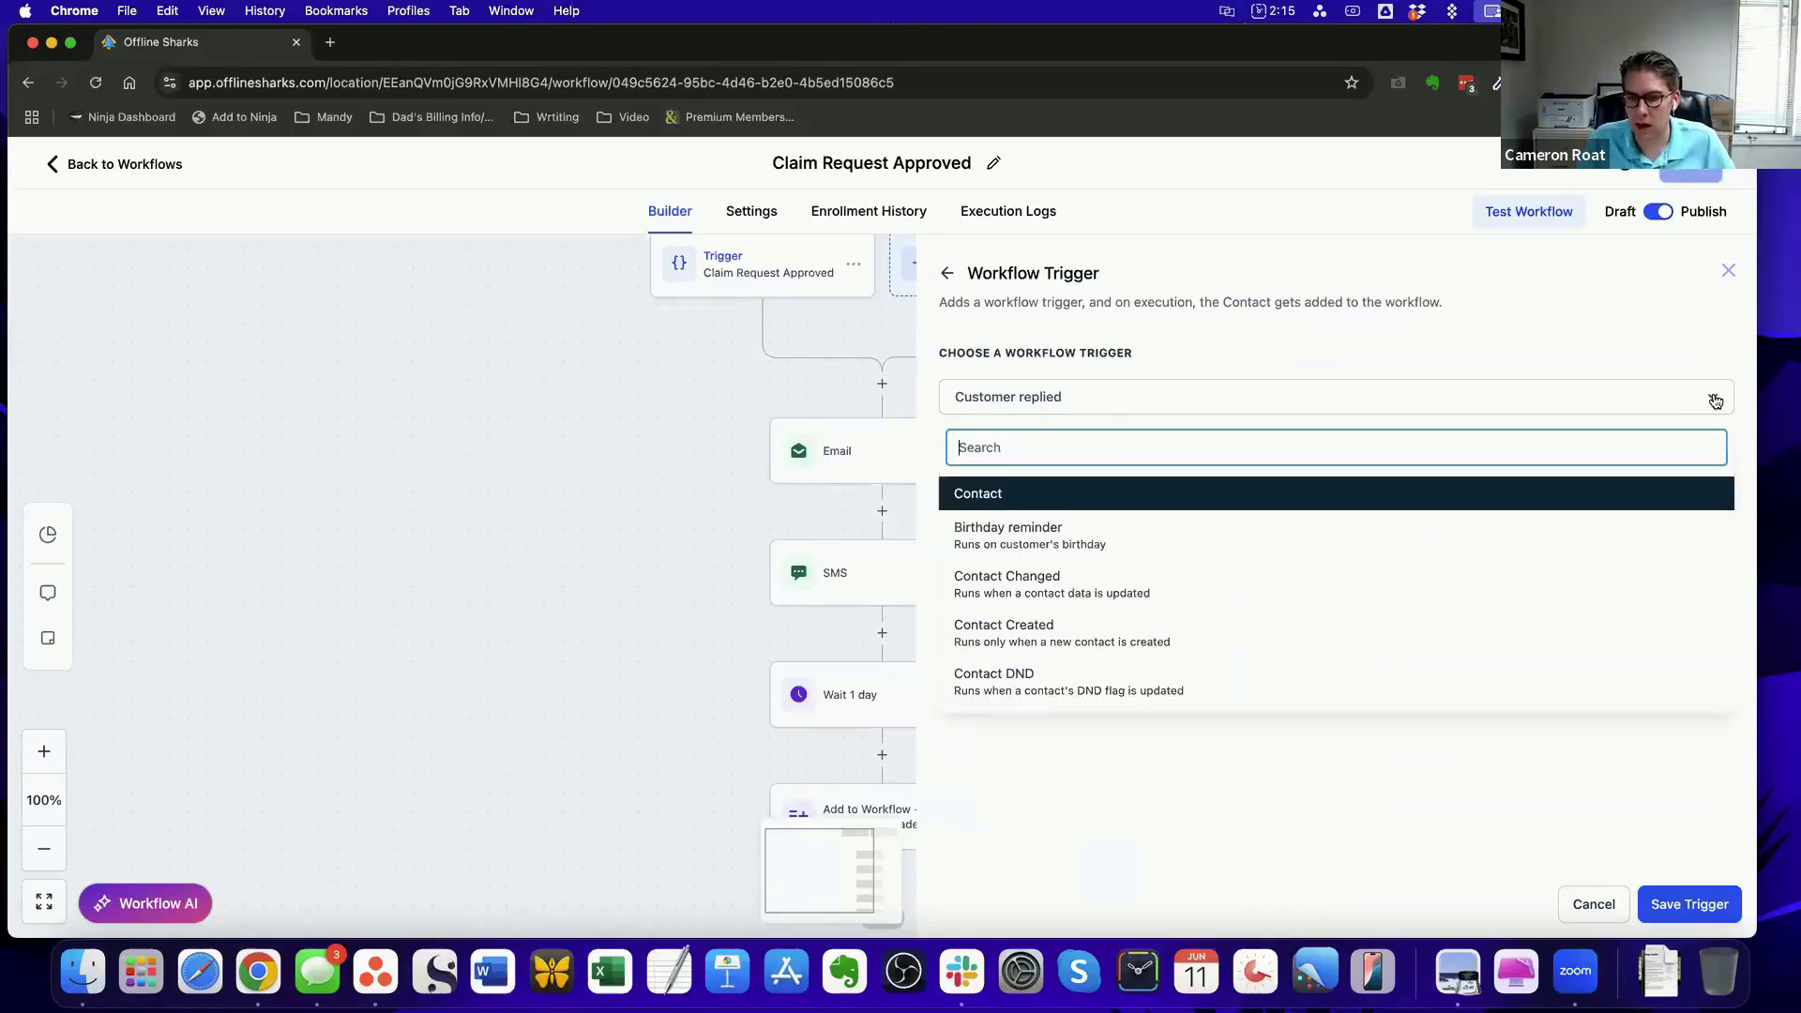
left_click(1493, 341)
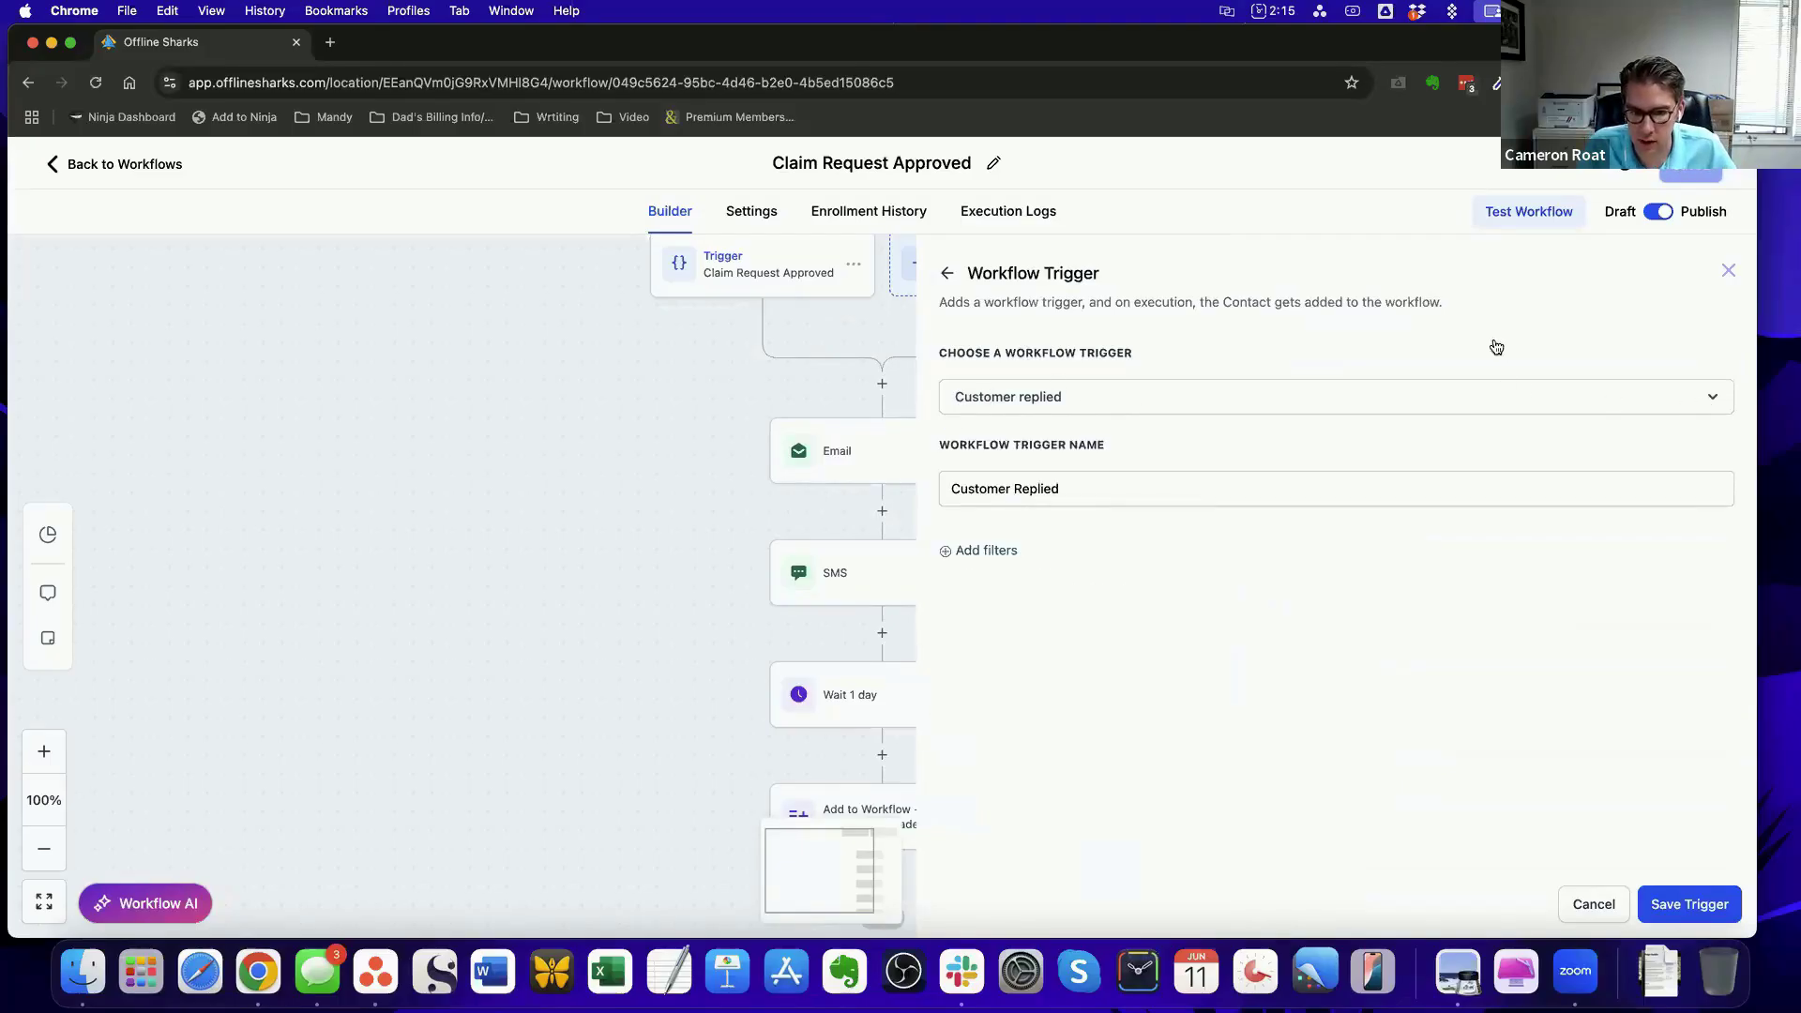
Add a Reply channel filter set to Facebook Messenger to the Customer Replied trigger
left_click(999, 551)
left_click(1019, 576)
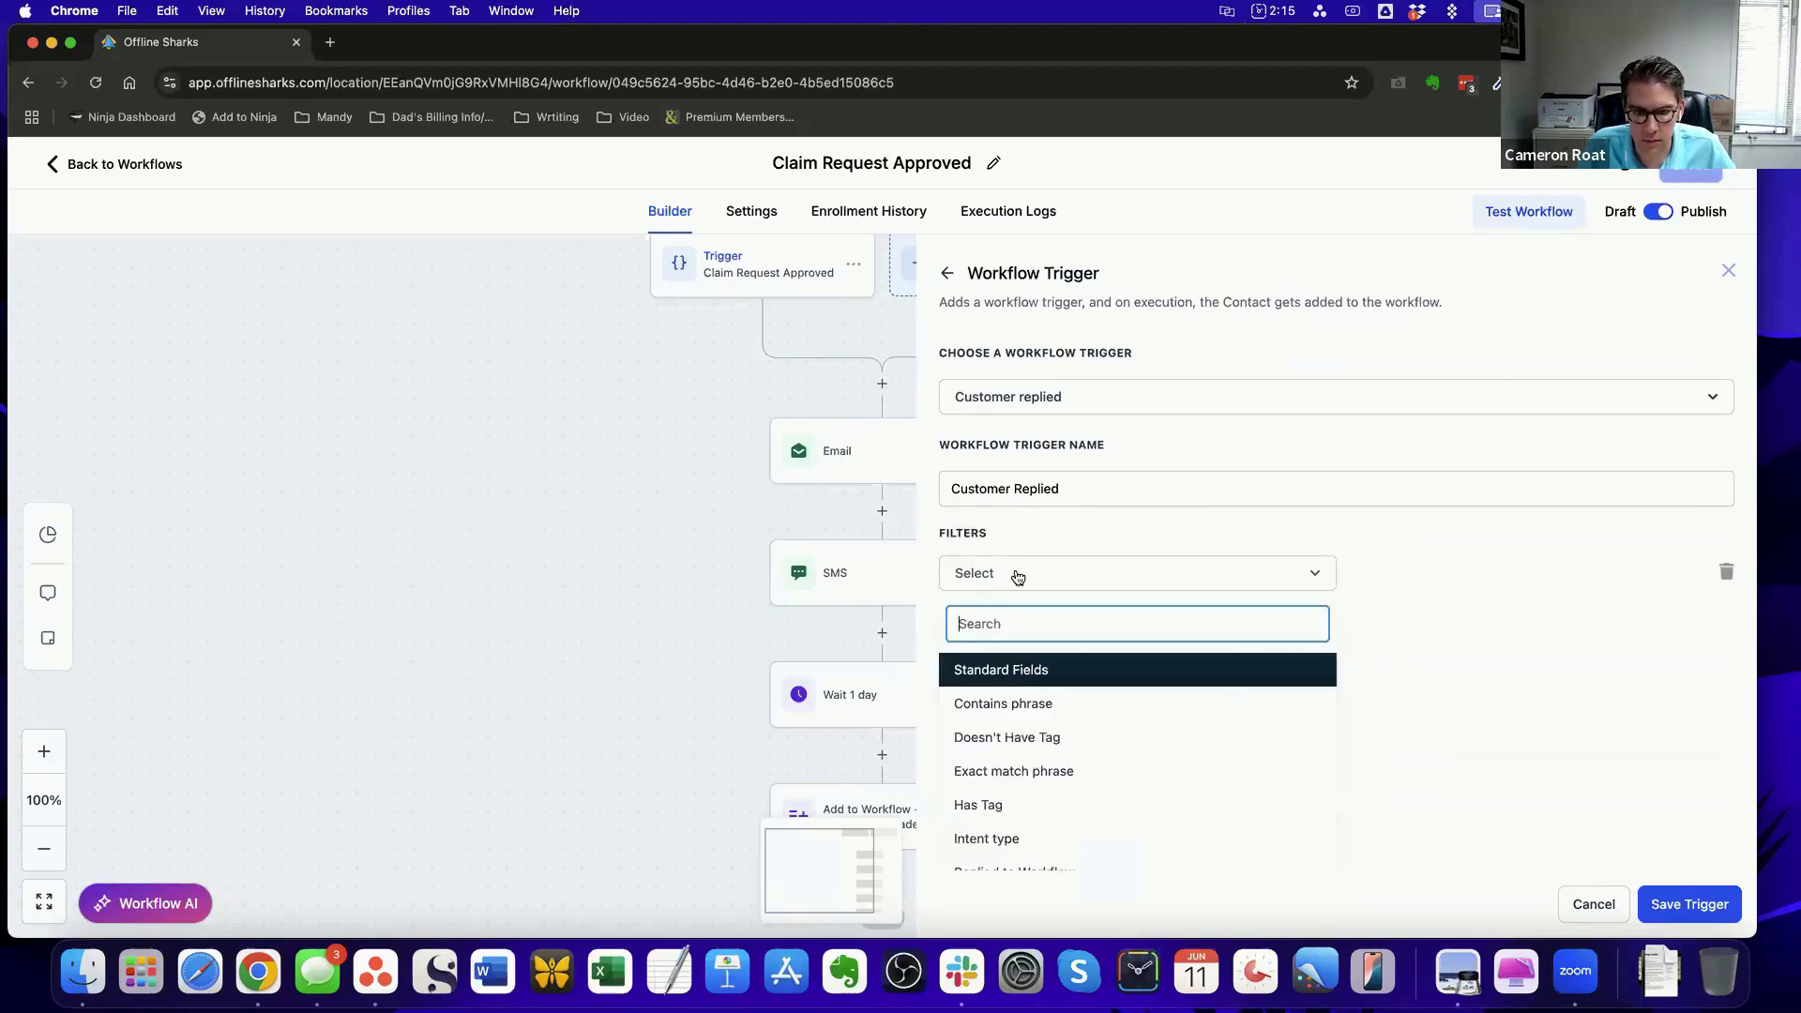
type("ch")
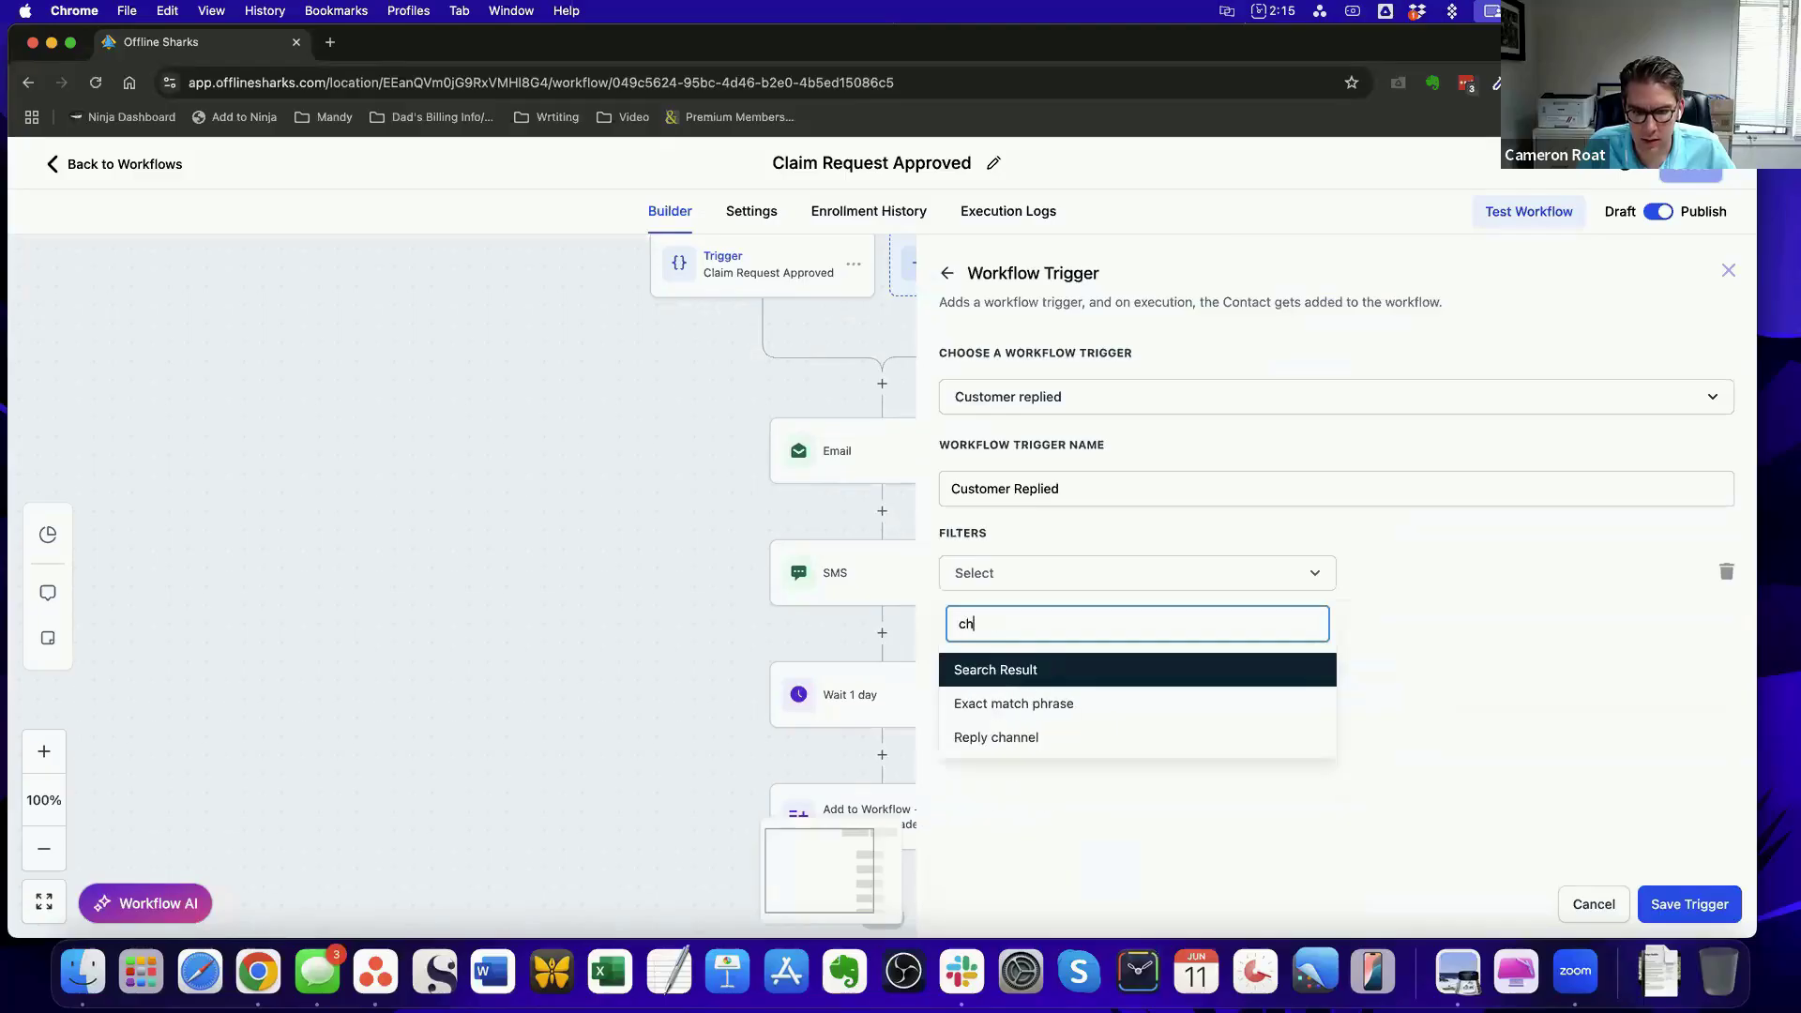
type("an")
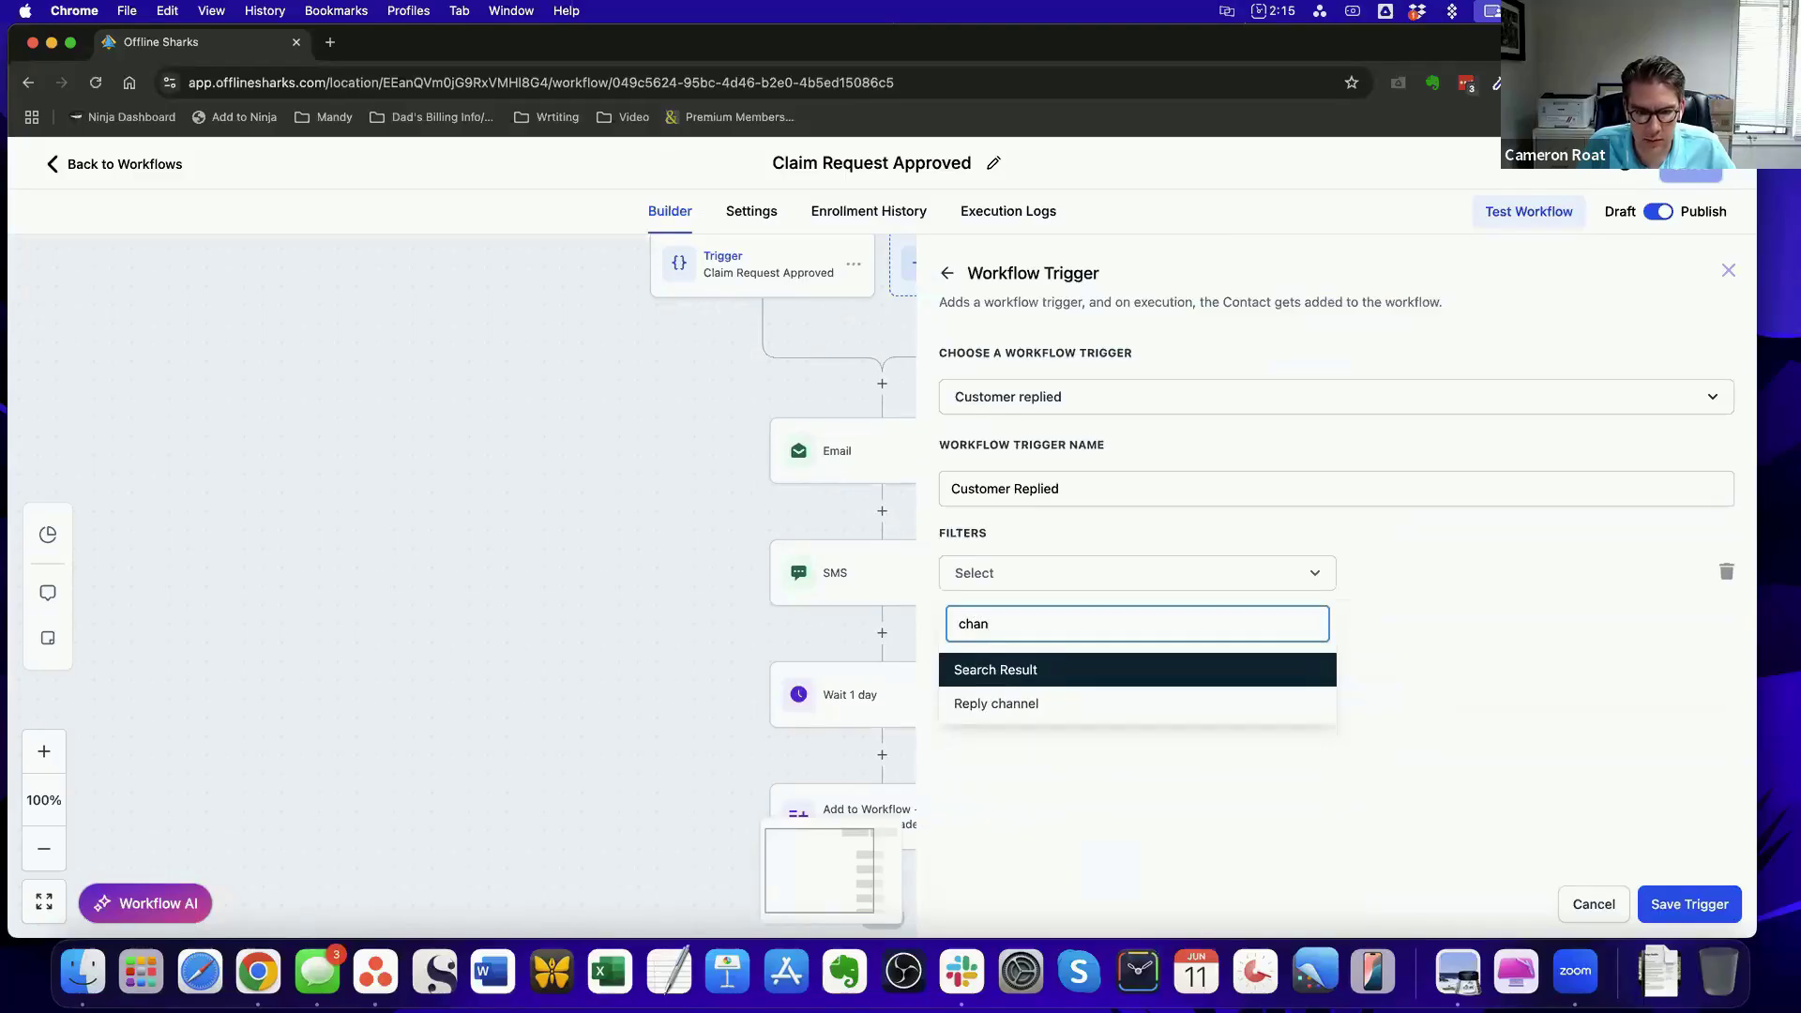
left_click(1005, 704)
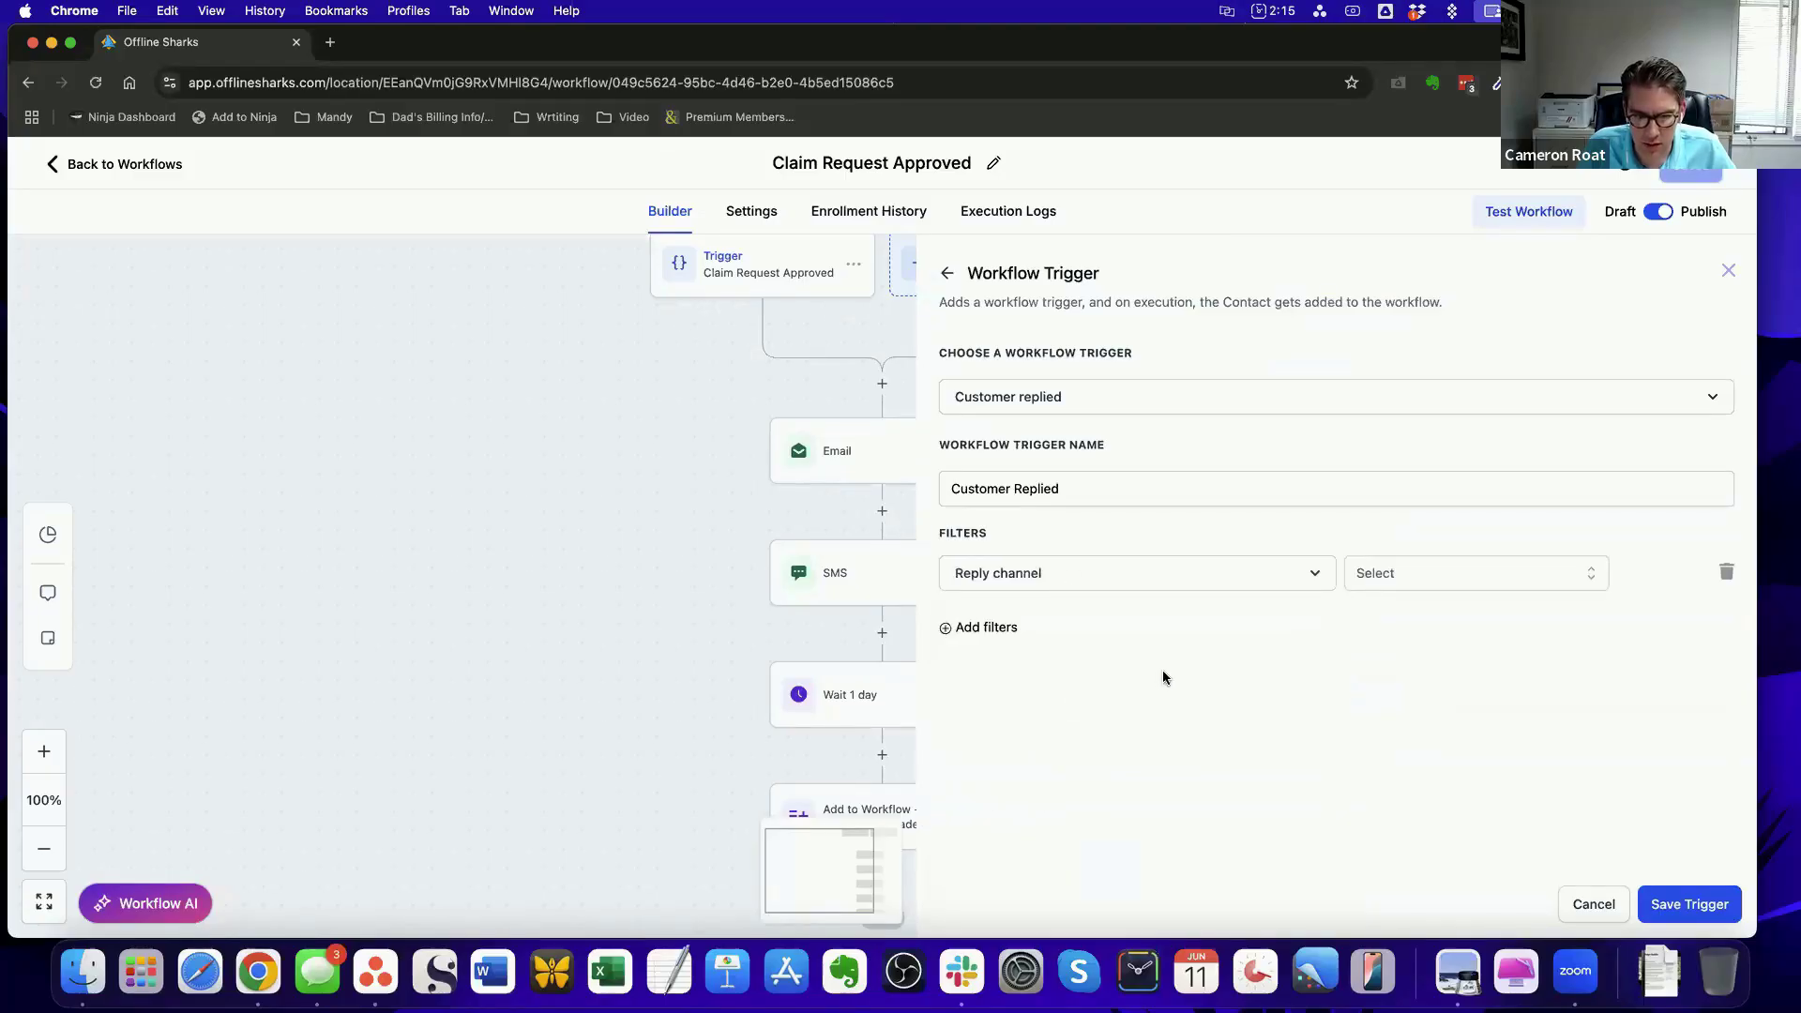
left_click(1538, 574)
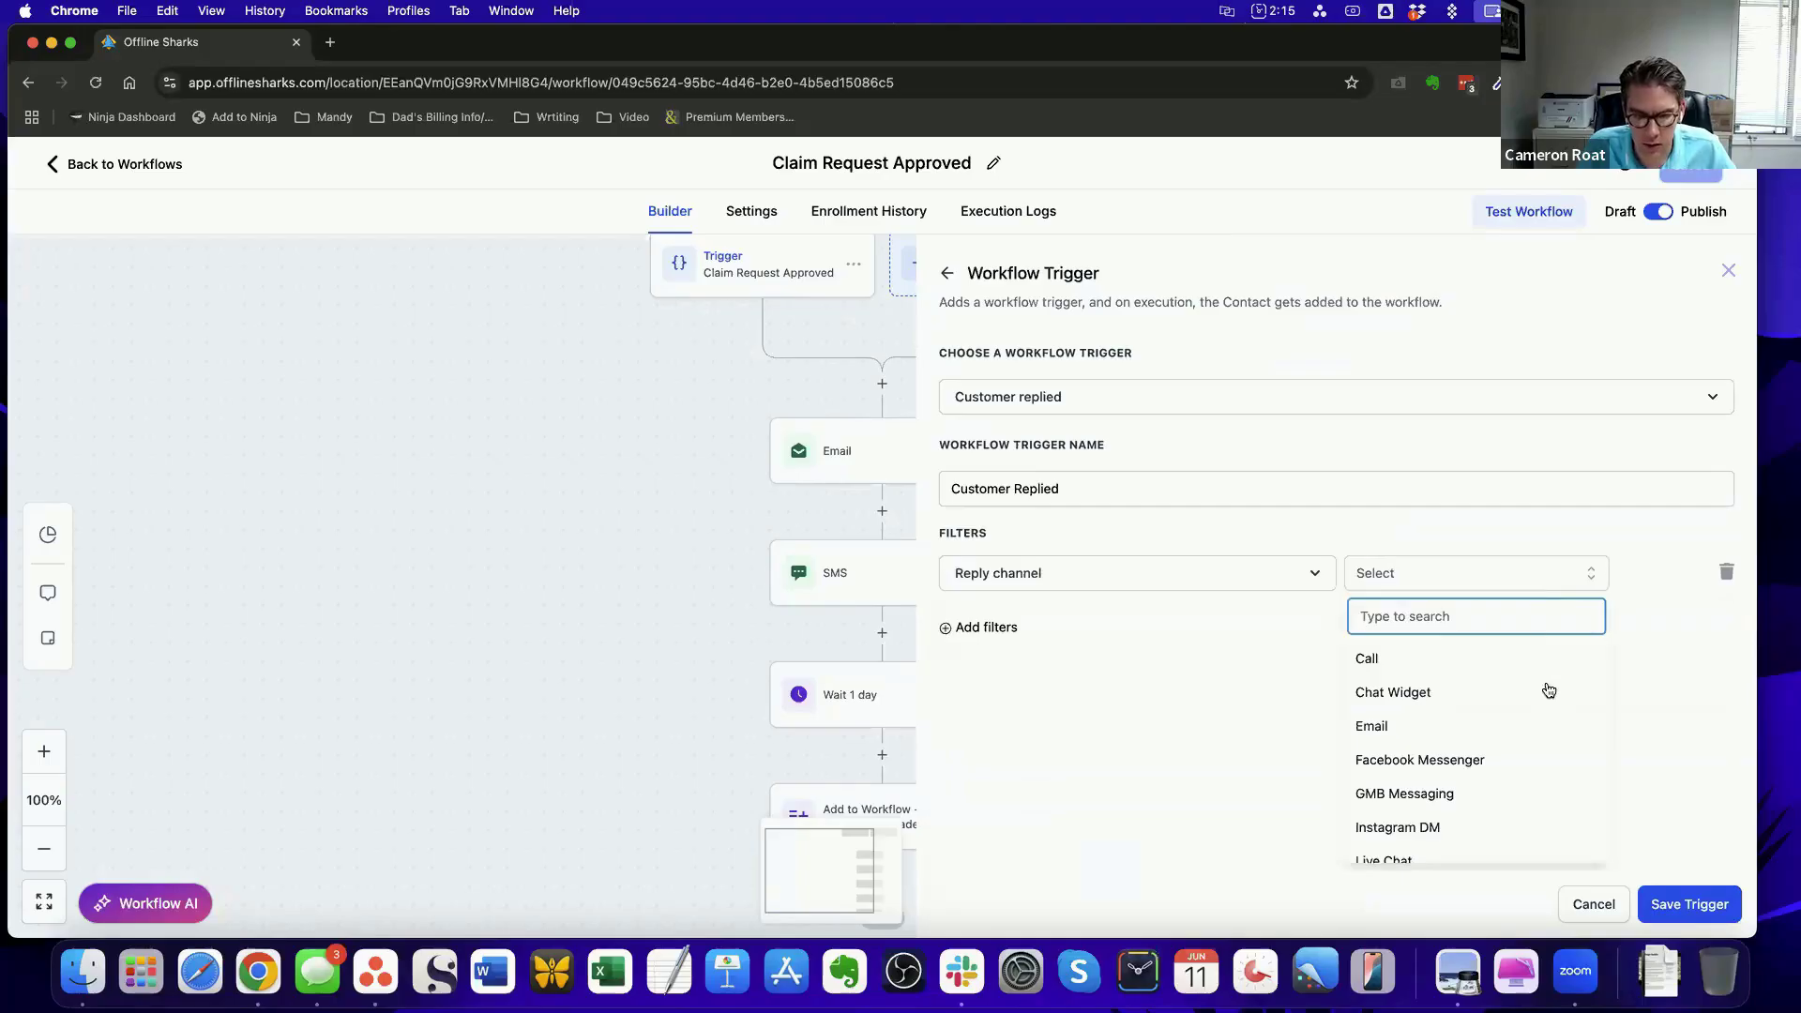
left_click(1547, 762)
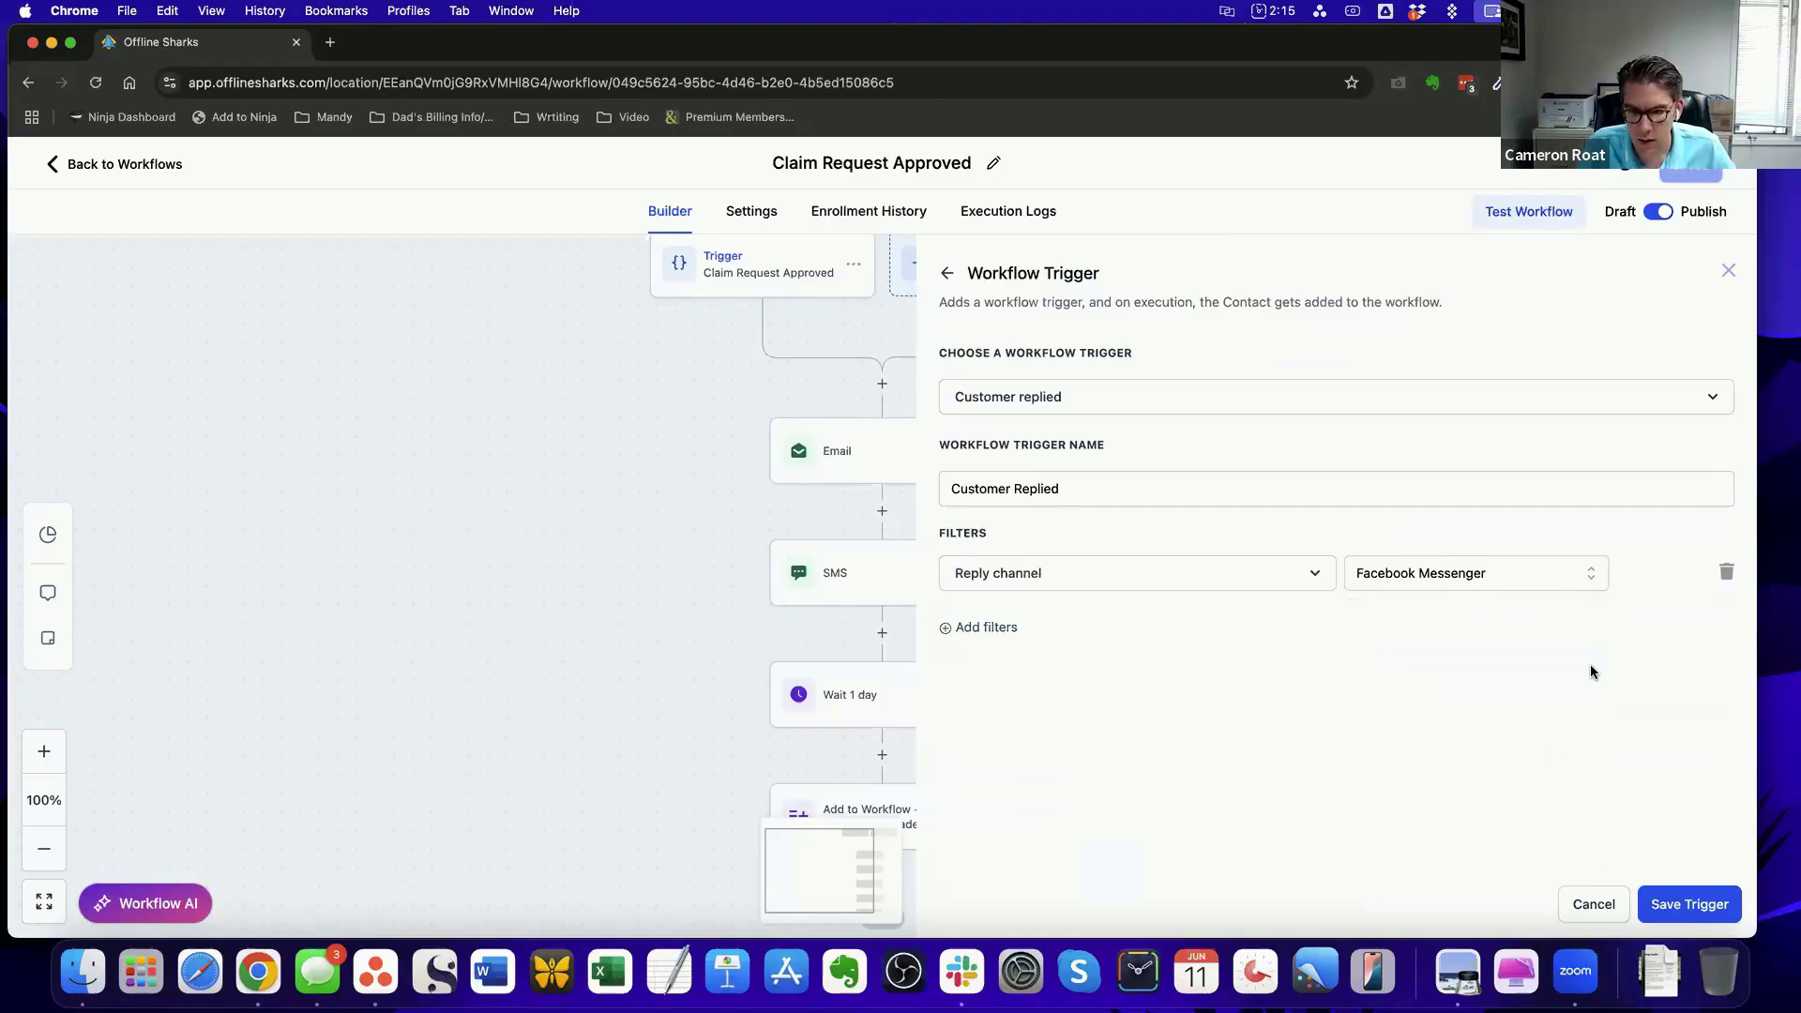
Examine the other channels available for the Reply channel filter and keep Facebook Messenger selected
left_click(1592, 579)
scroll(1569, 732, "down", 2)
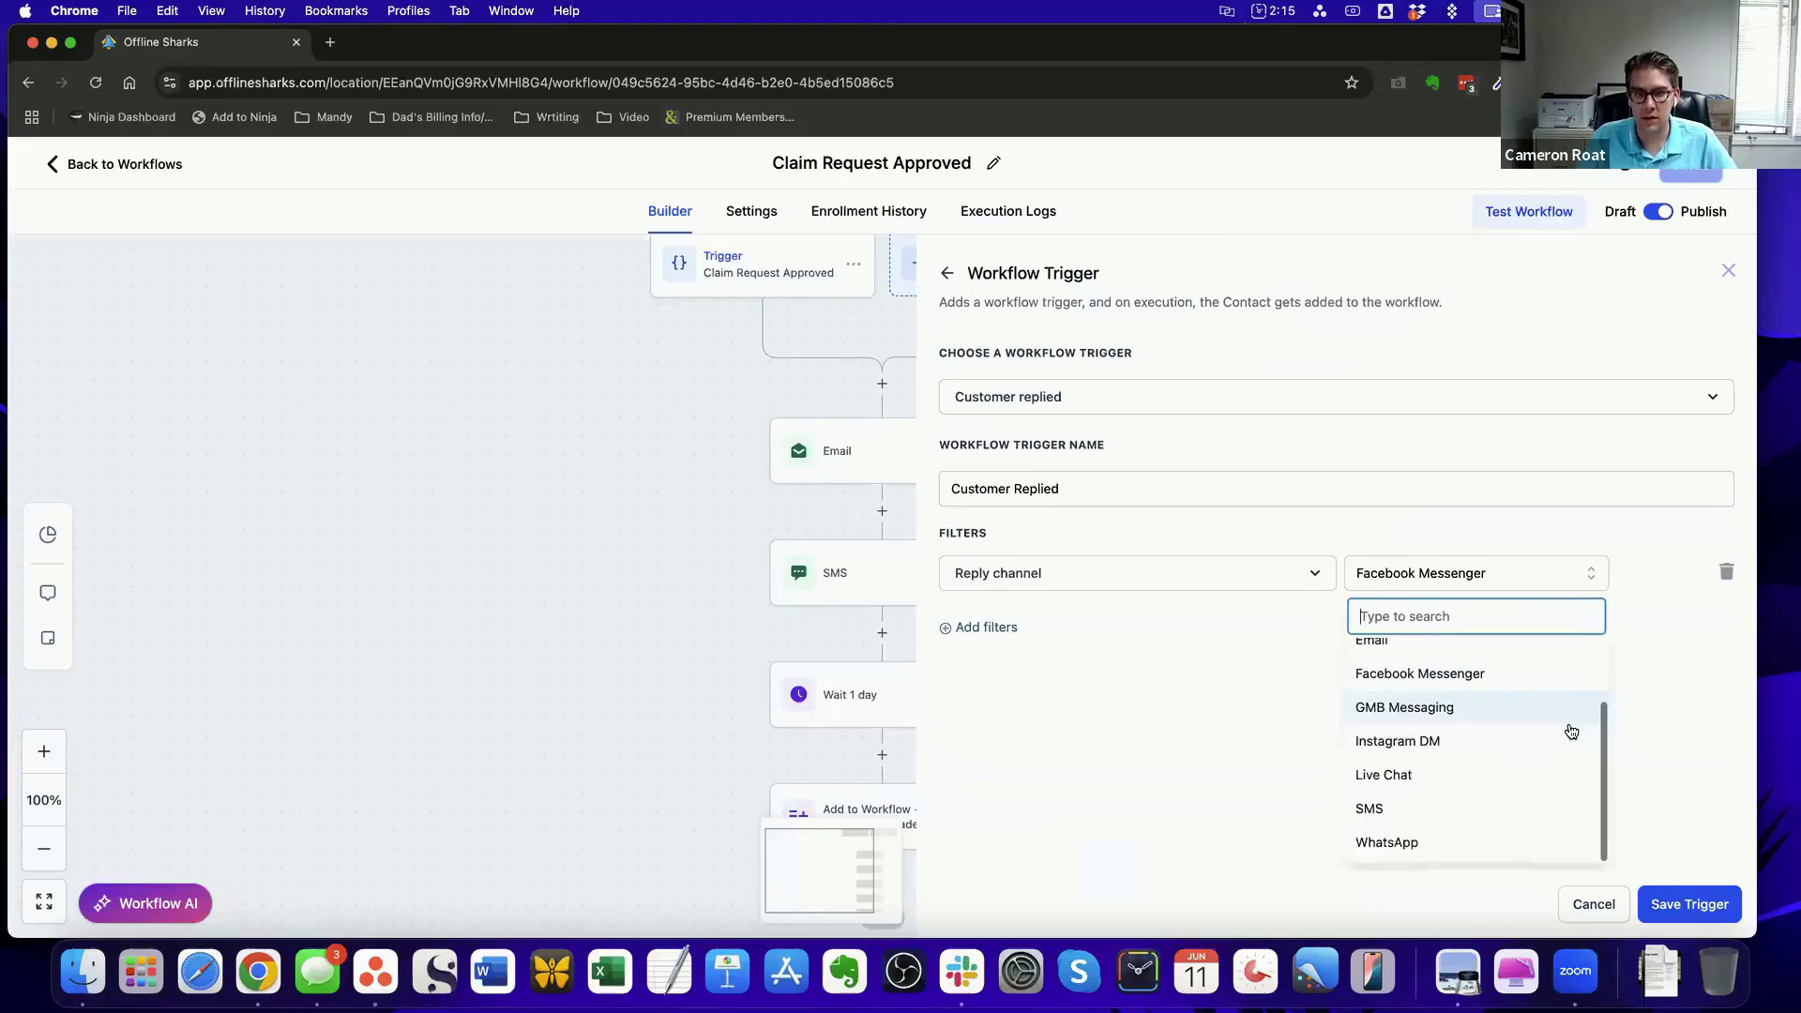
scroll(1569, 733, "up", 2)
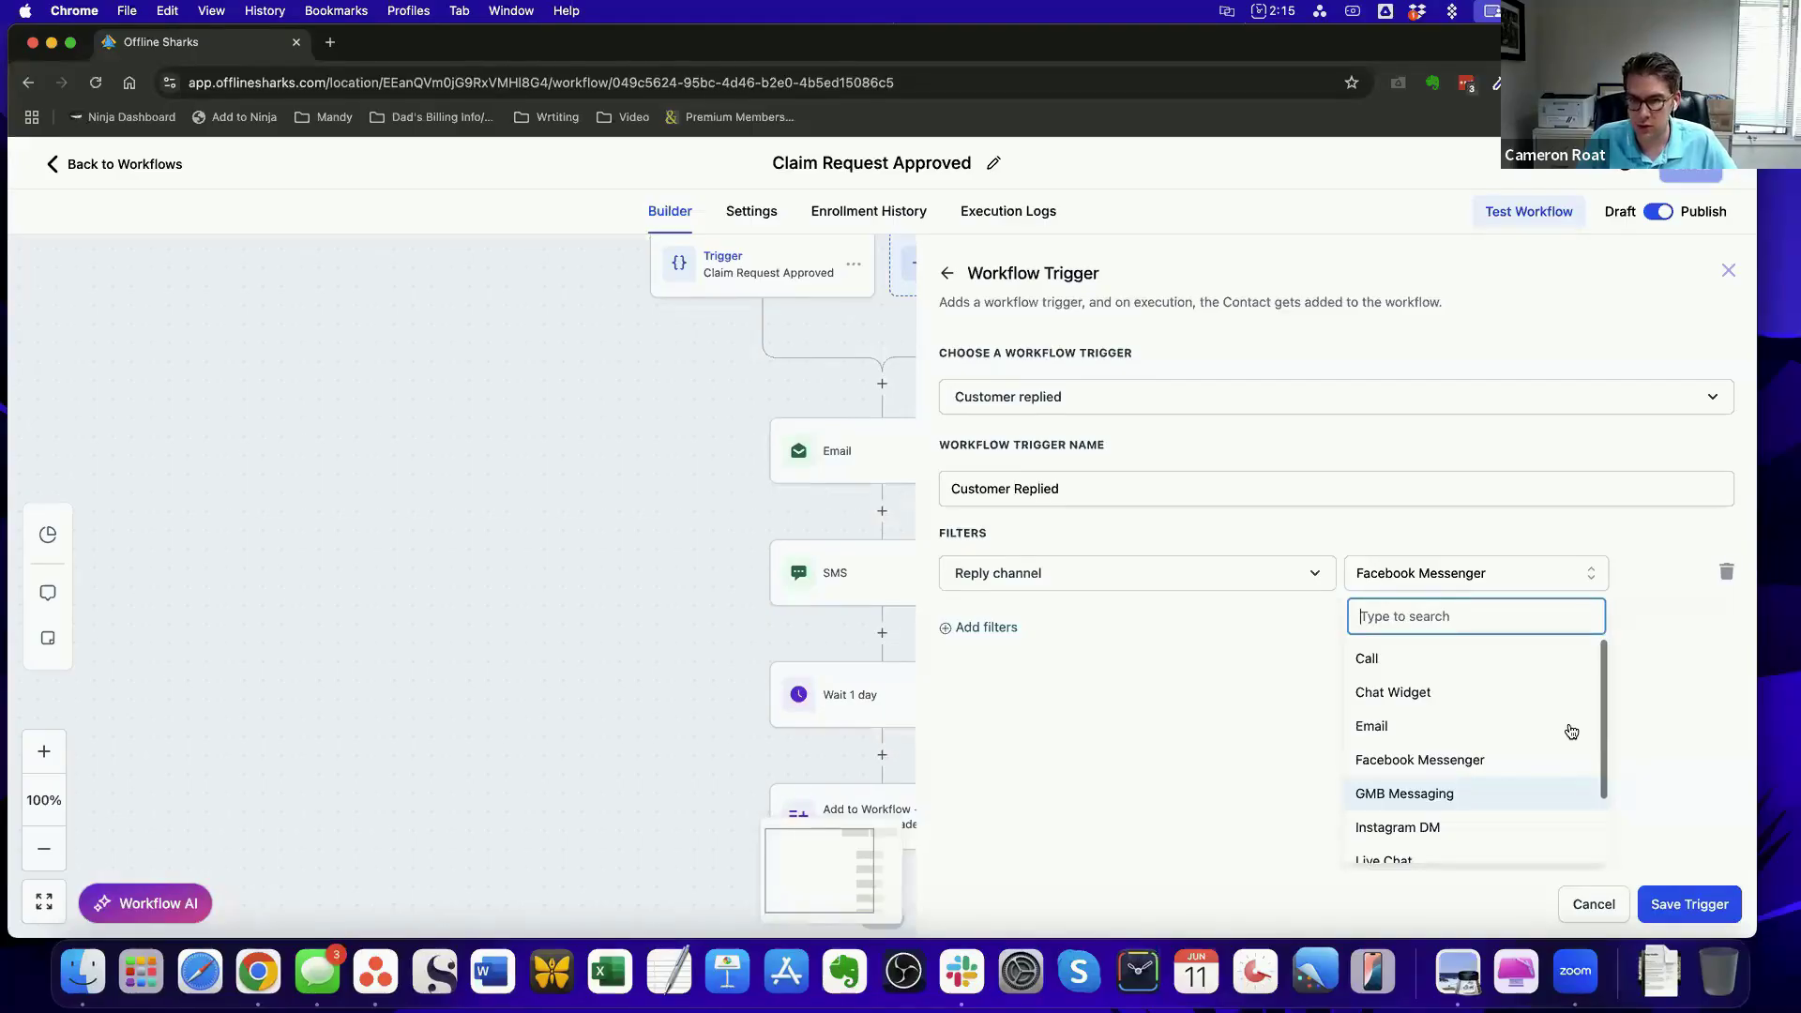
left_click(1477, 762)
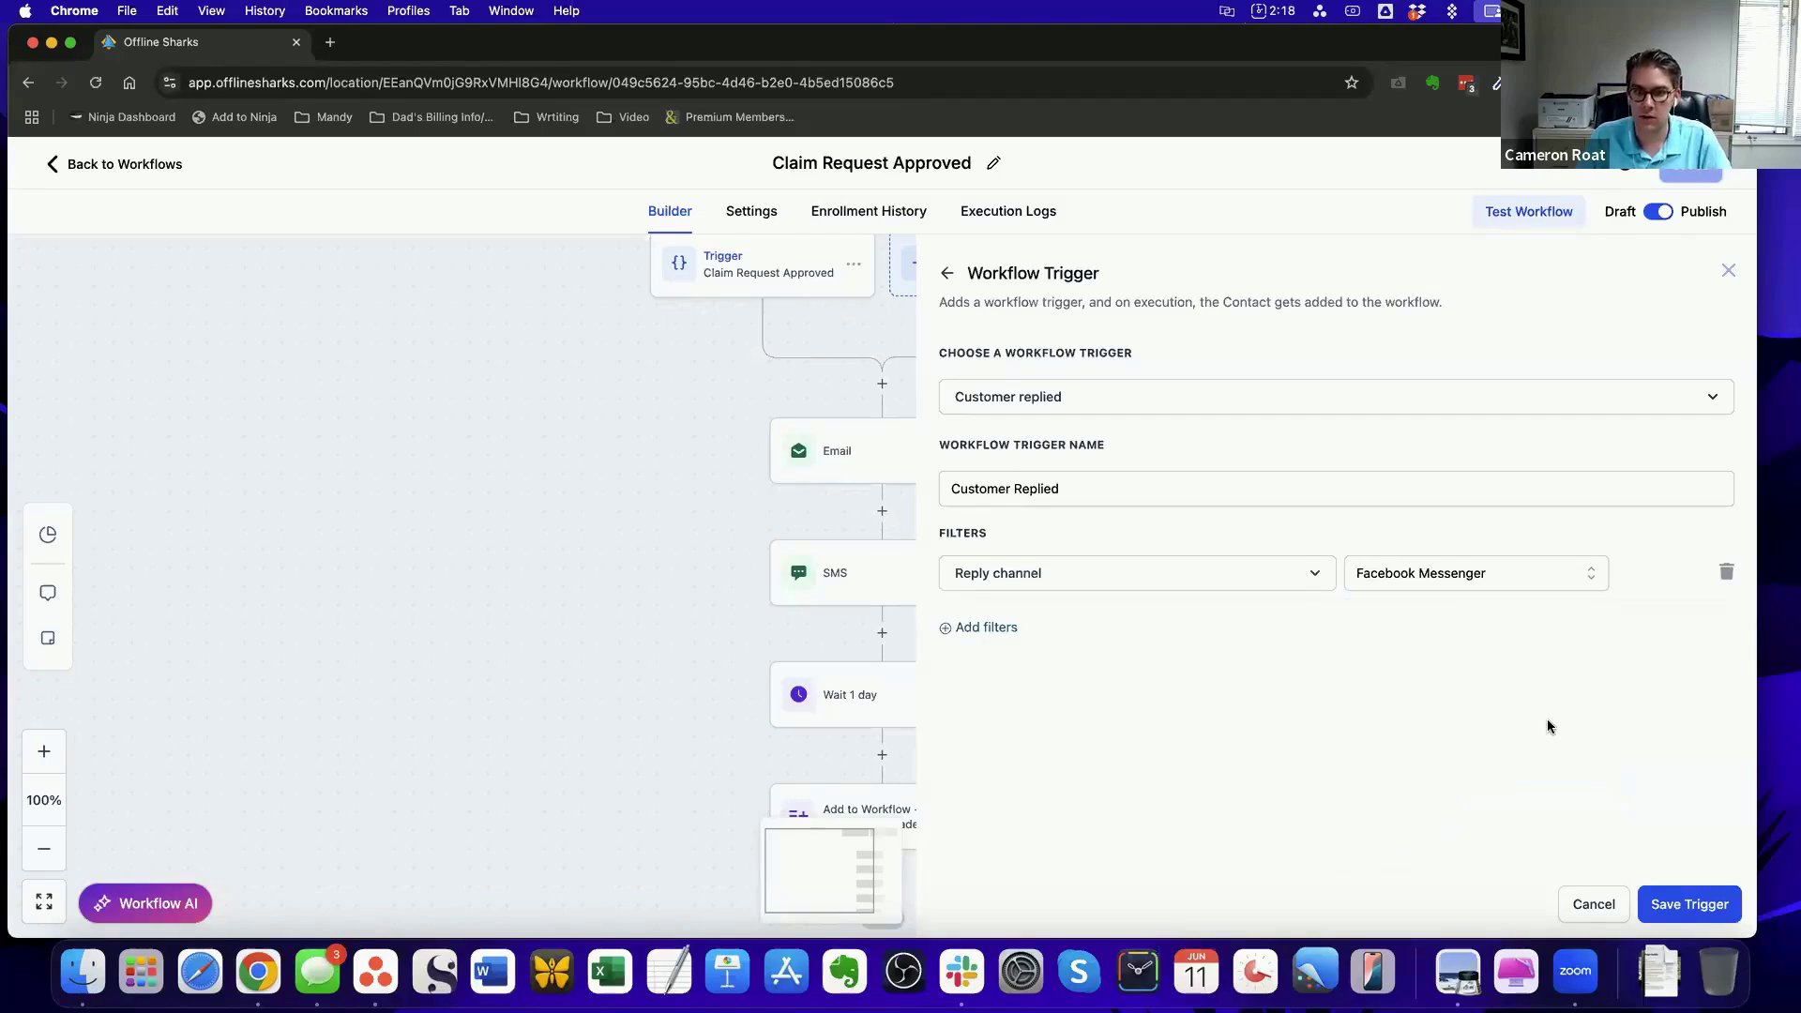
Cancel the Customer Replied trigger, discard its unsaved changes and return to the workflow list
left_click(1592, 904)
left_click(1046, 621)
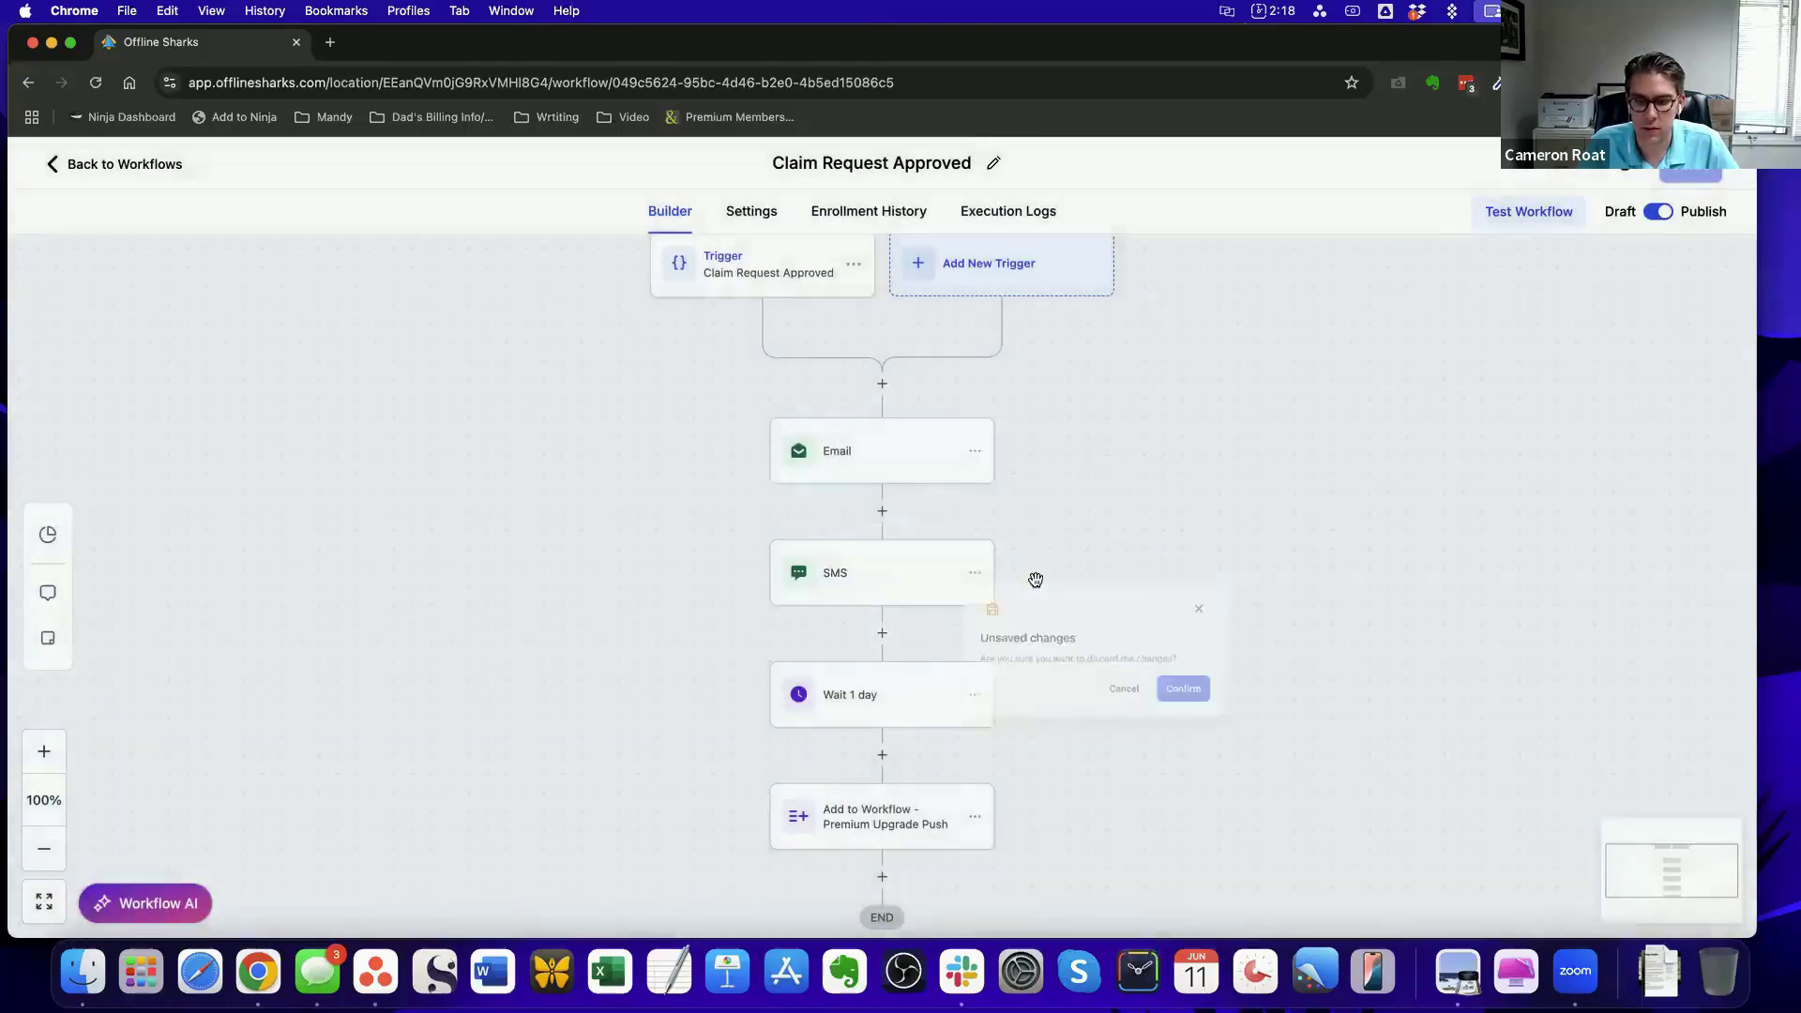
left_click(120, 165)
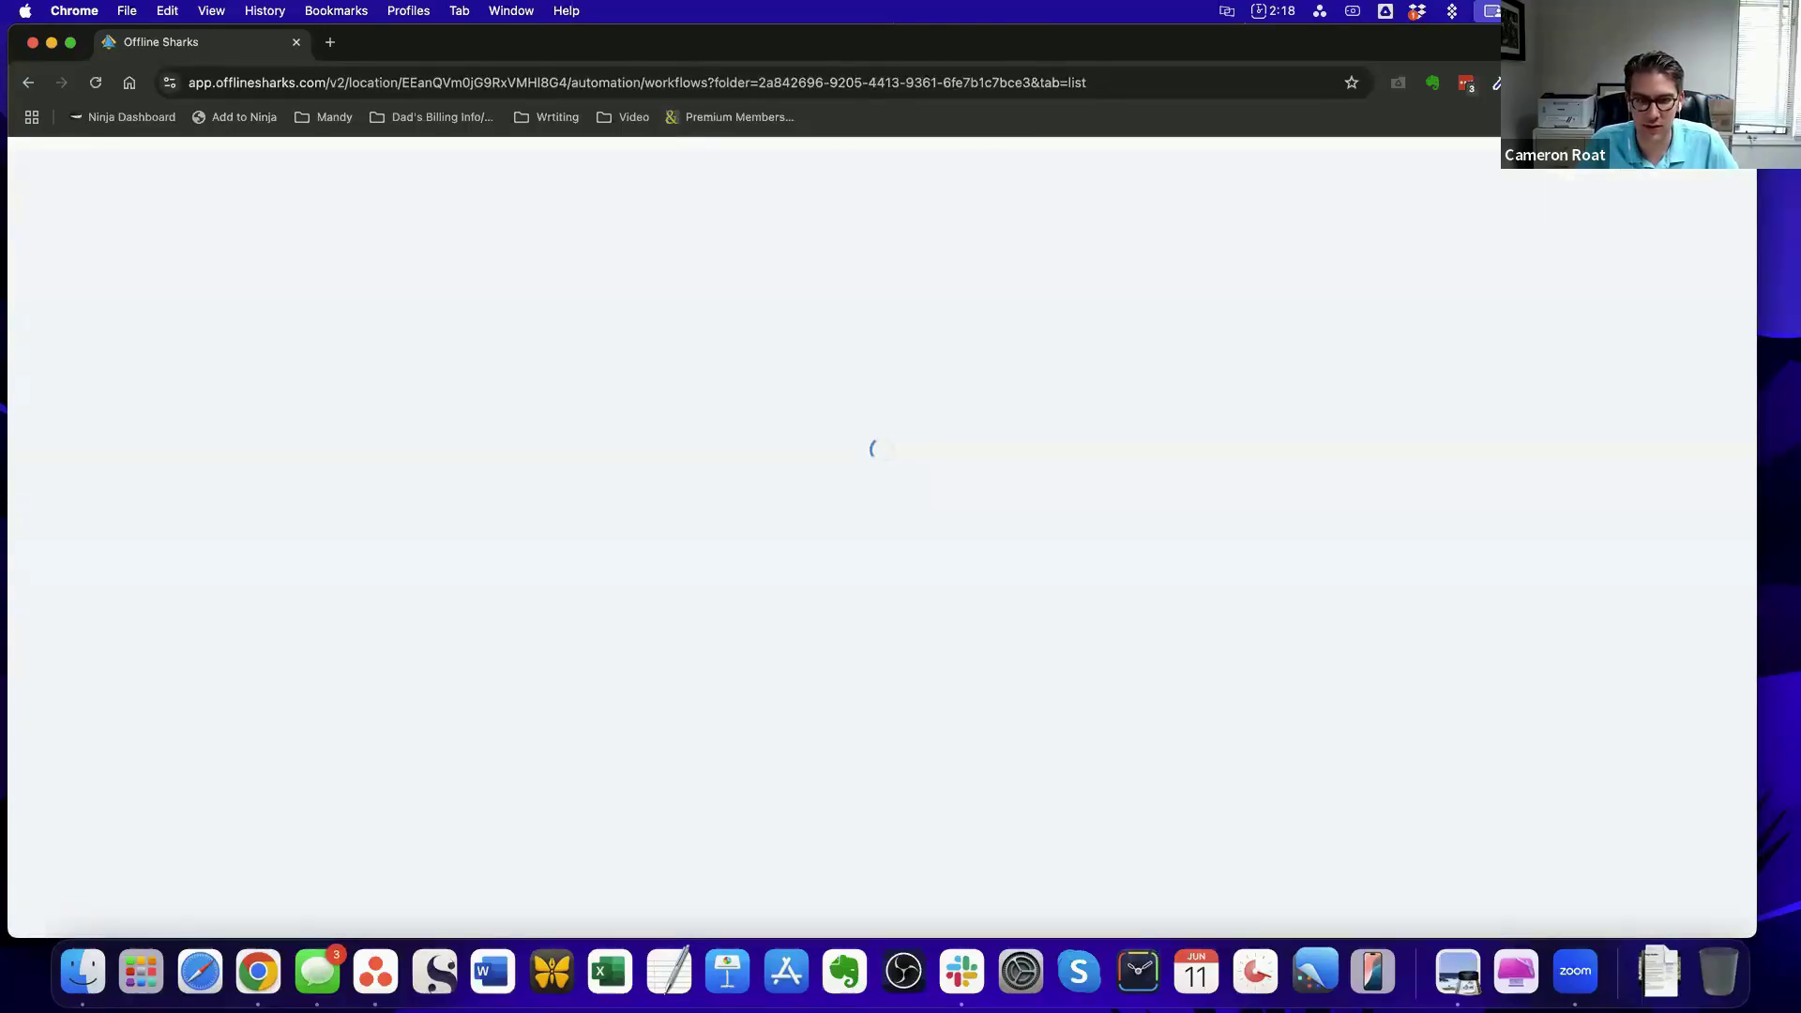